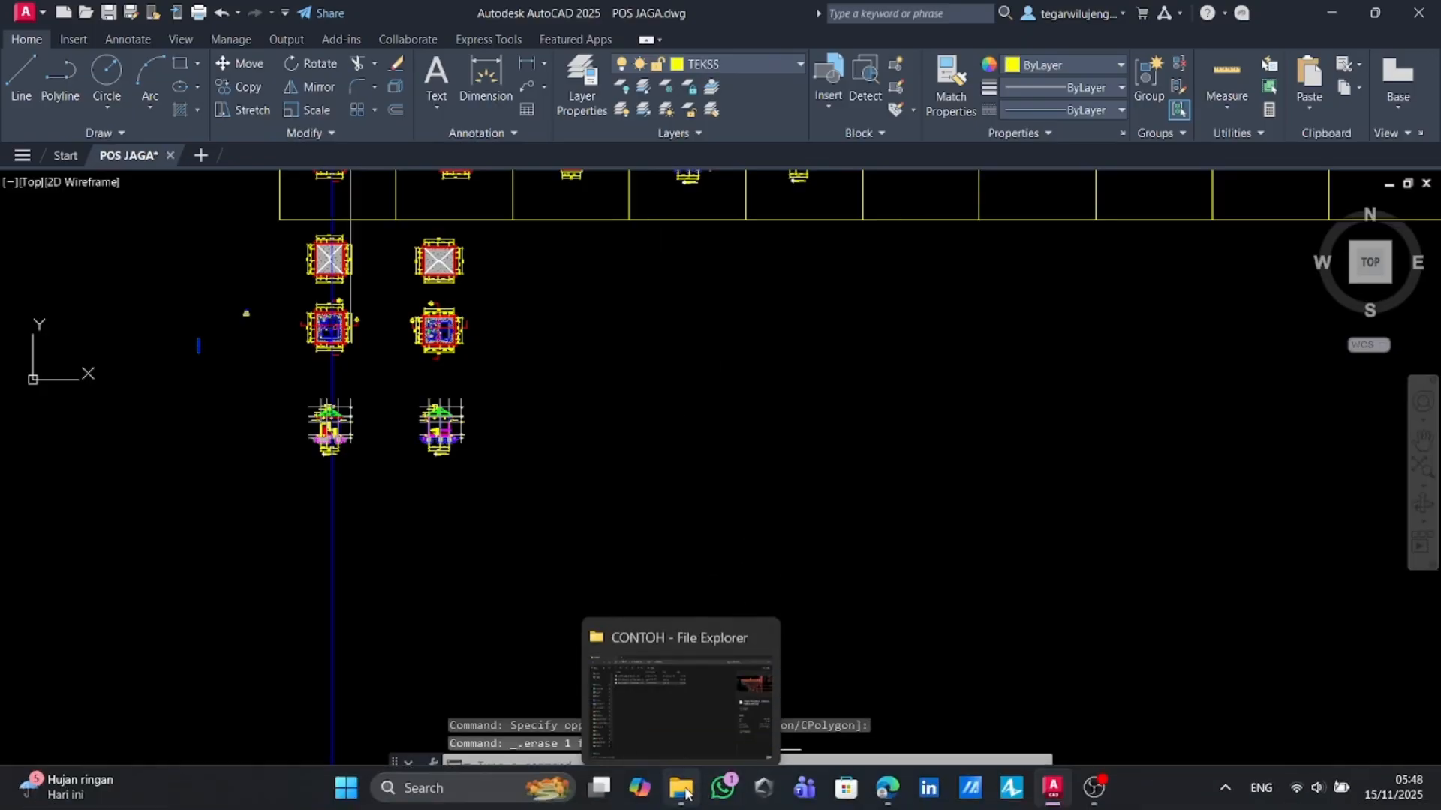
Switch to the PDF drawing and capture a screenshot of the front elevation (TAMPAK DEPAN) view
left_click(885, 784)
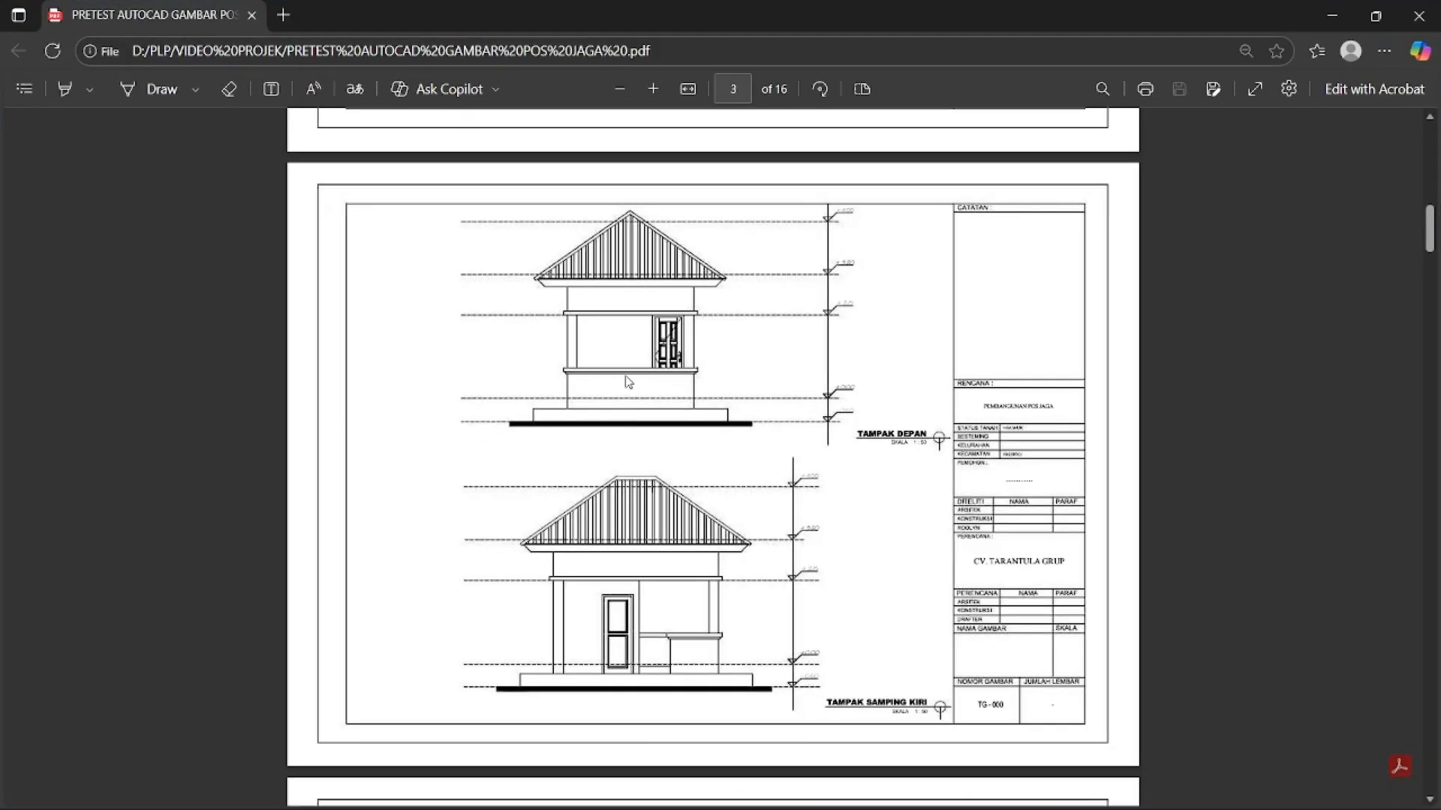
key("super+shift+s")
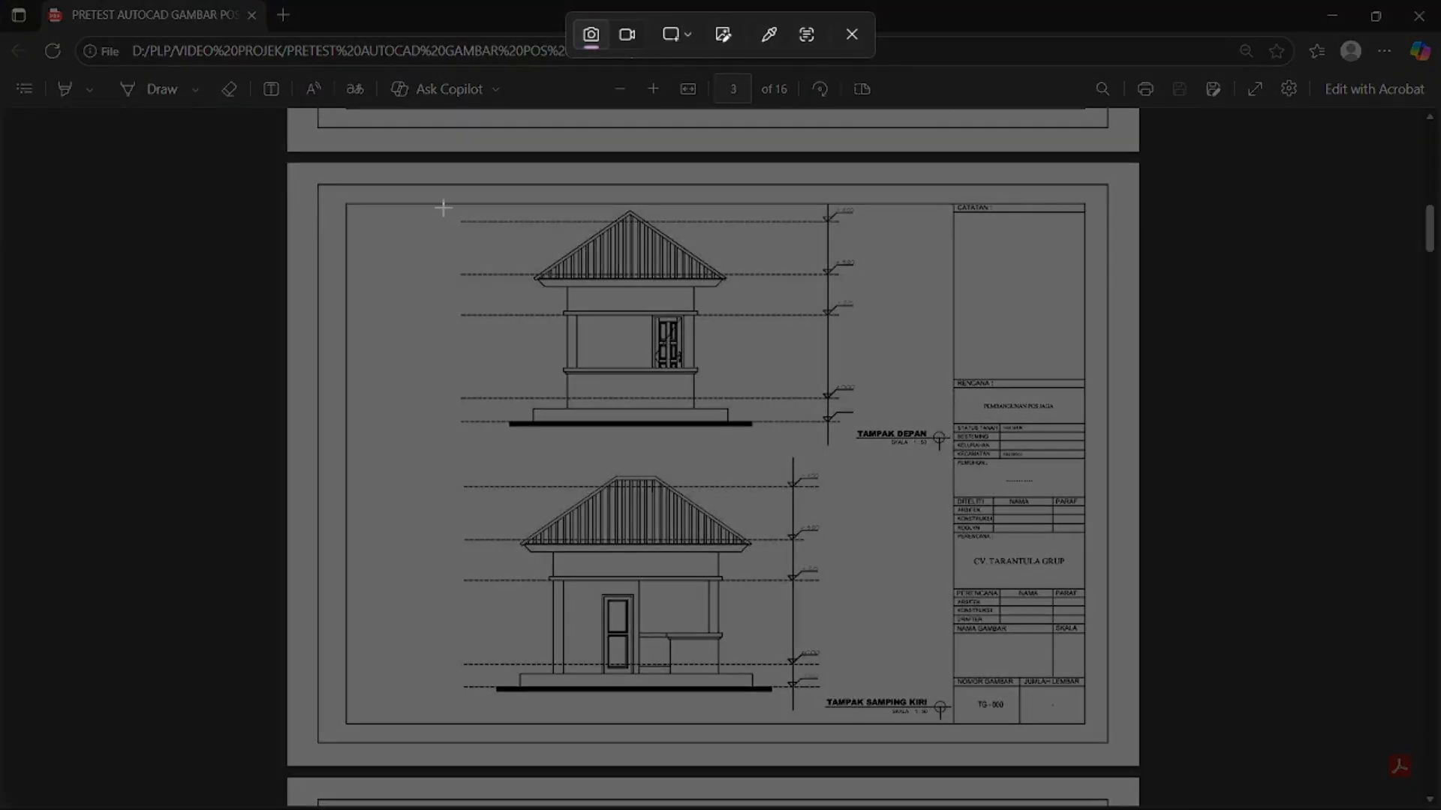
left_click_drag(443, 208, 861, 448)
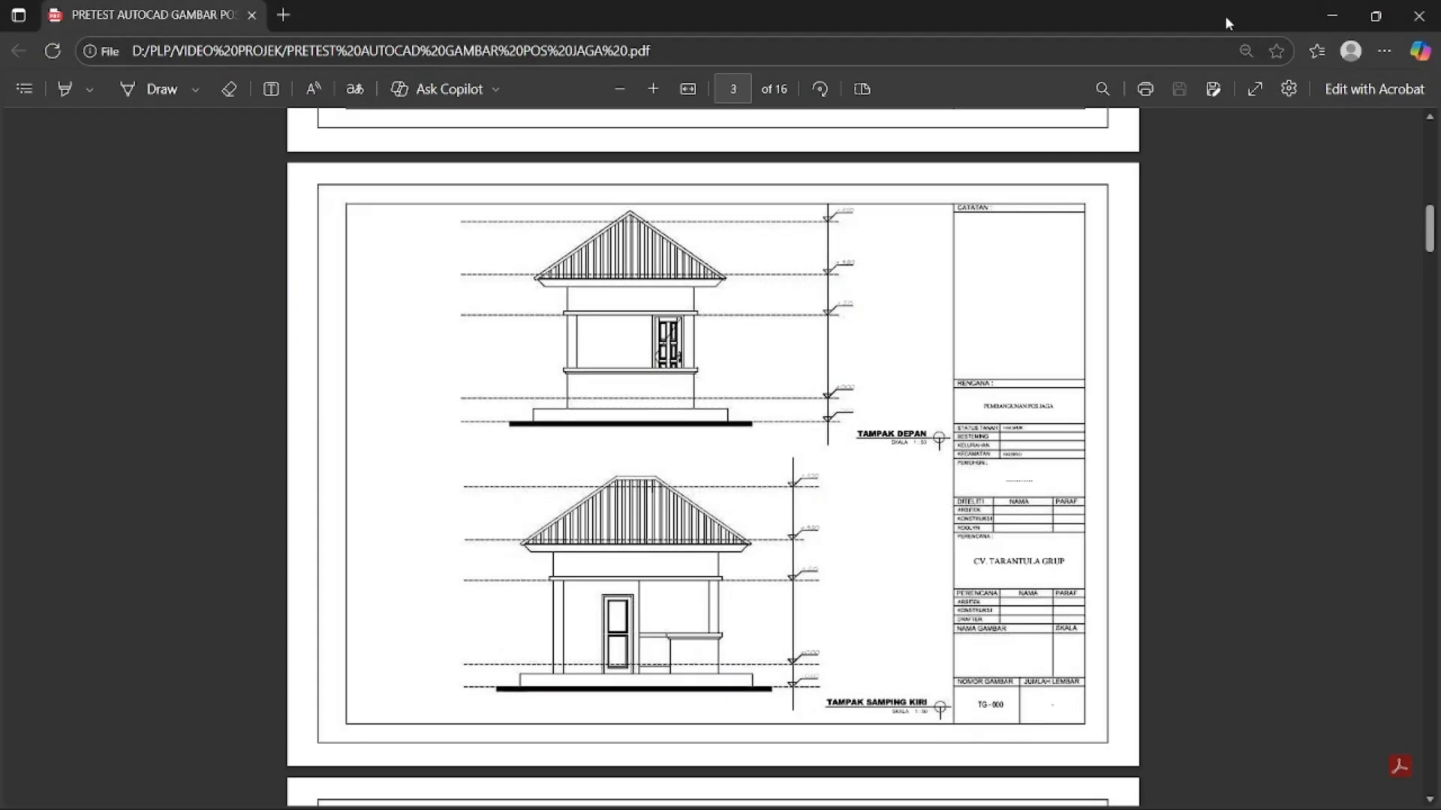
Return to the drawing and paste the captured elevation image beside the existing plans
key("alt+Tab")
key("ctrl+v")
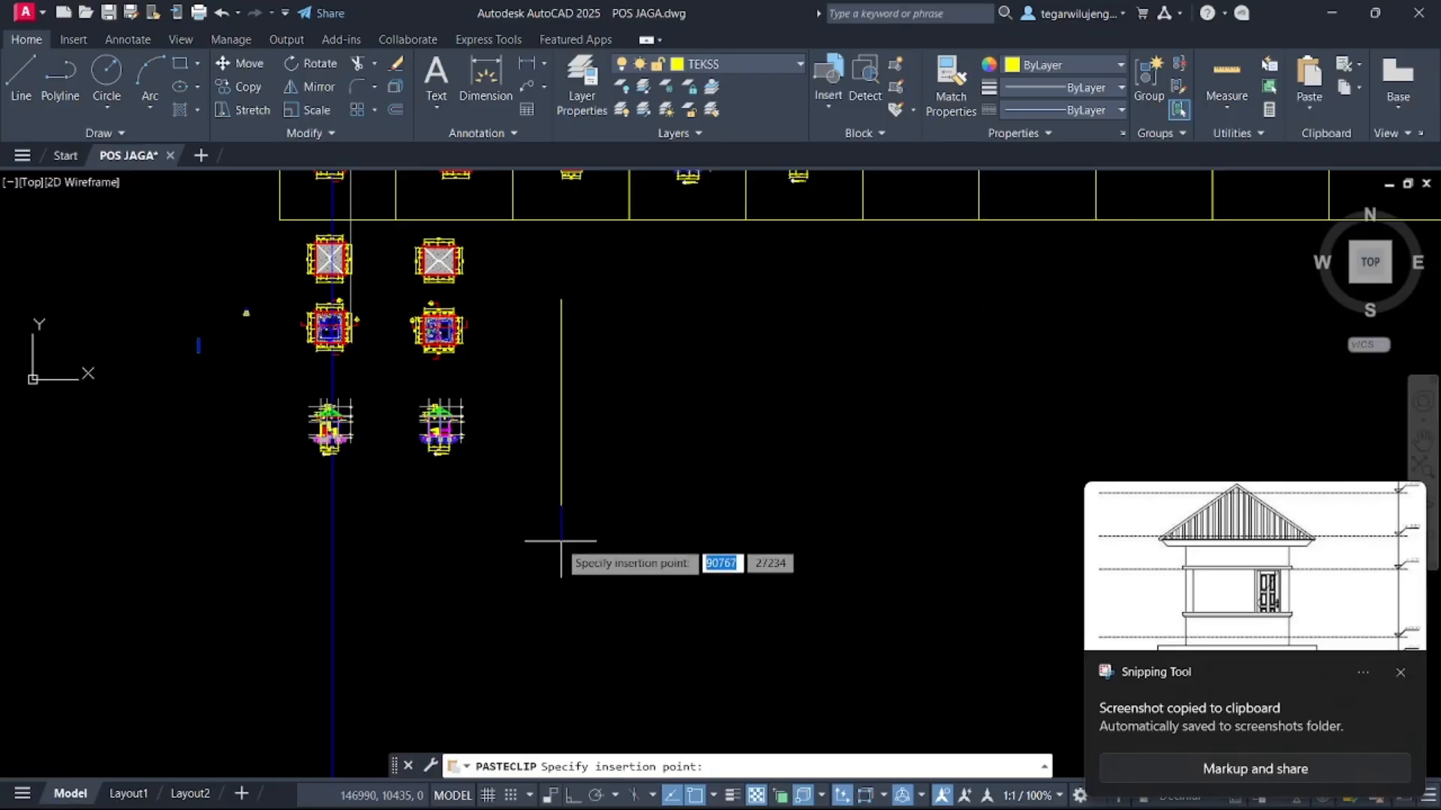
left_click(560, 542)
left_click(756, 561)
Scale the pasted elevation image down using its lower-left corner as the base point
left_click(743, 532)
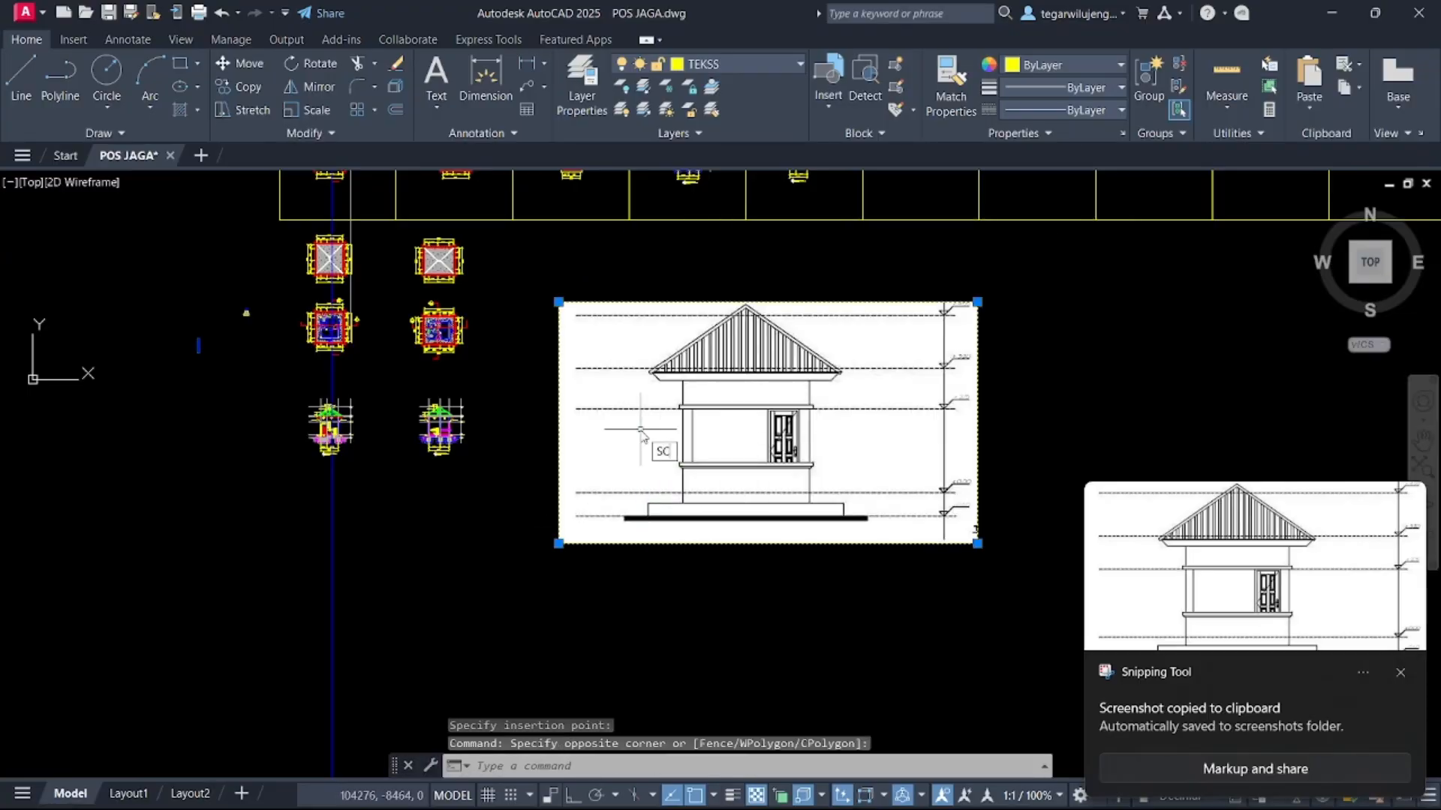
key("Return")
left_click(556, 542)
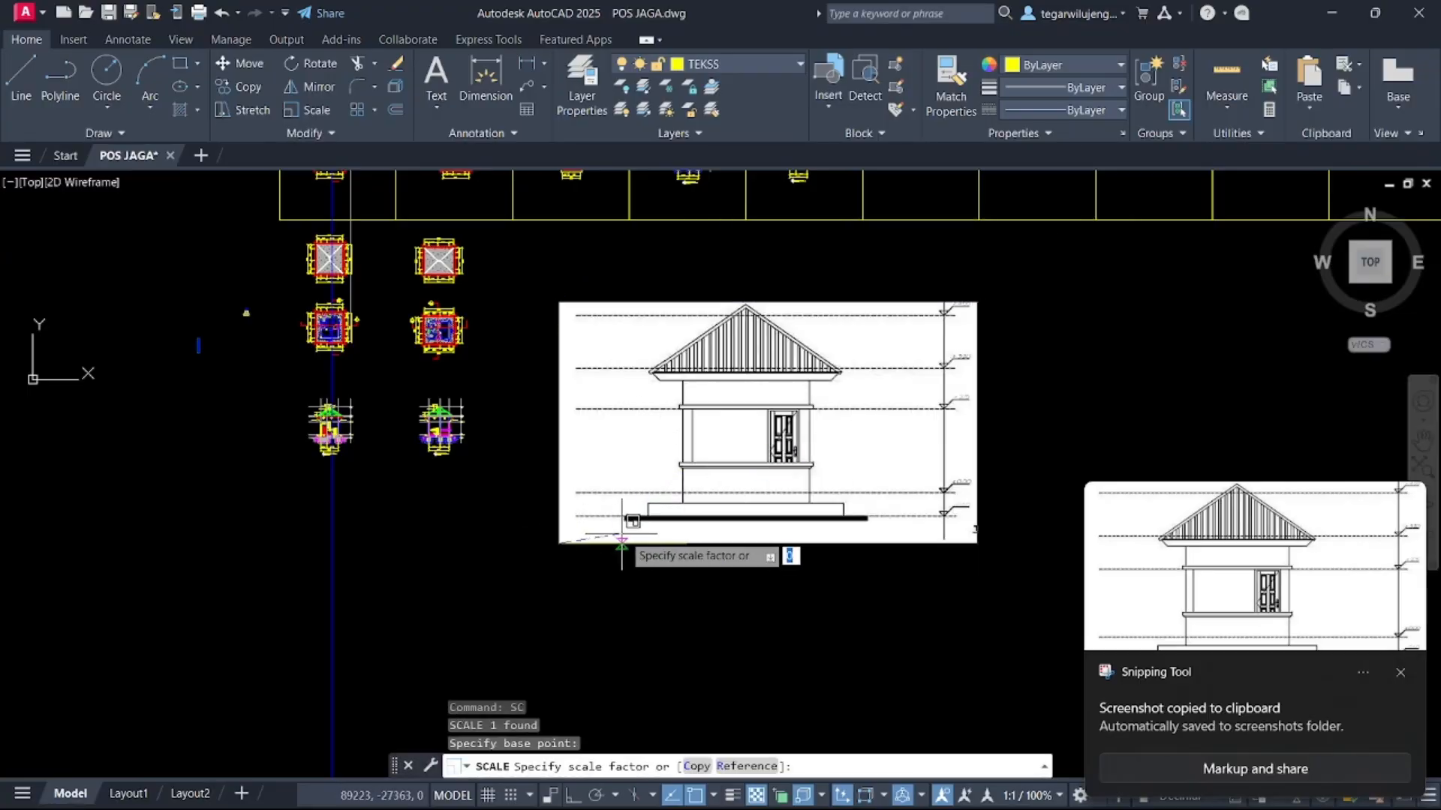
left_click(645, 528)
left_click(631, 461)
left_click(624, 454)
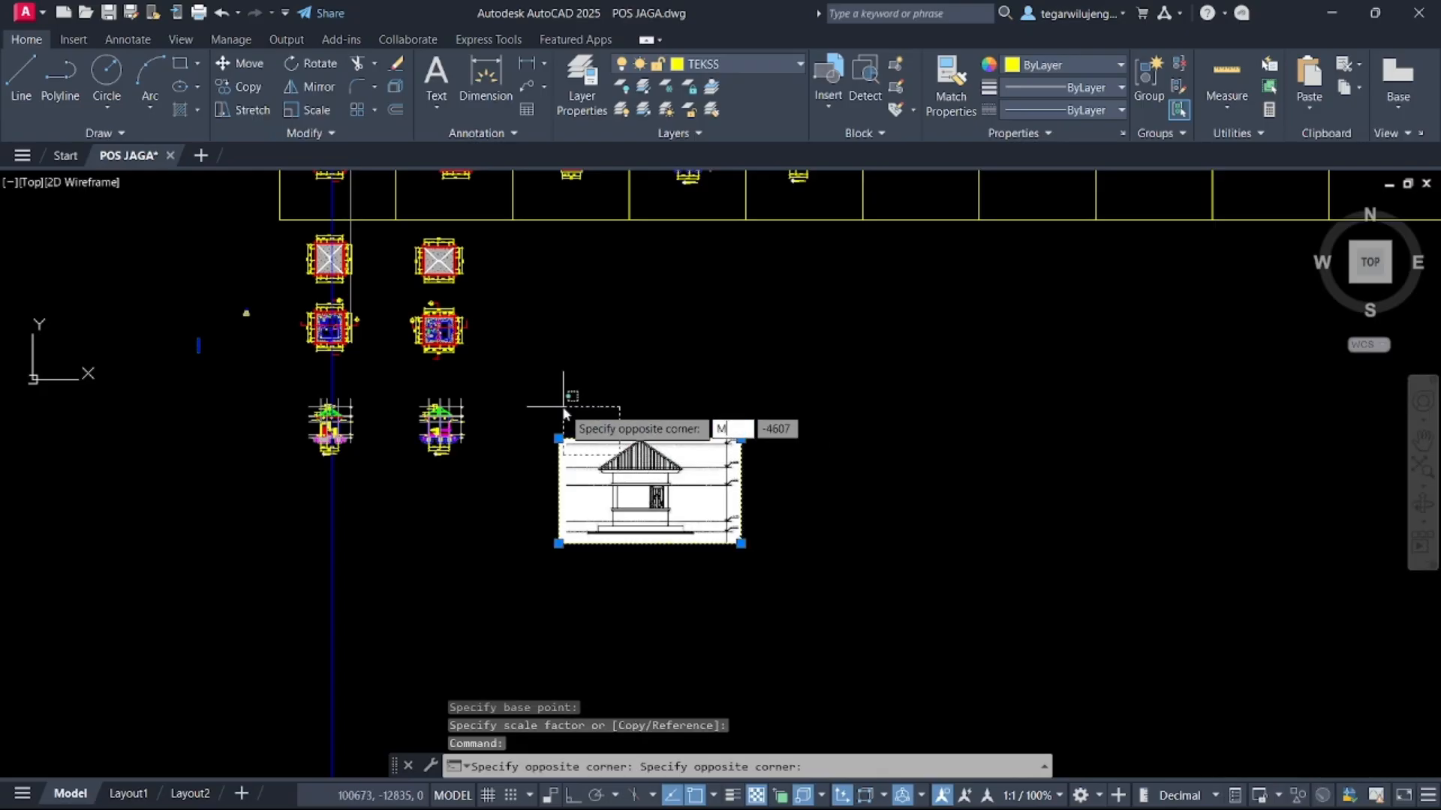
Move the scaled elevation image further right, away from the existing drawings
type("M")
key("Return")
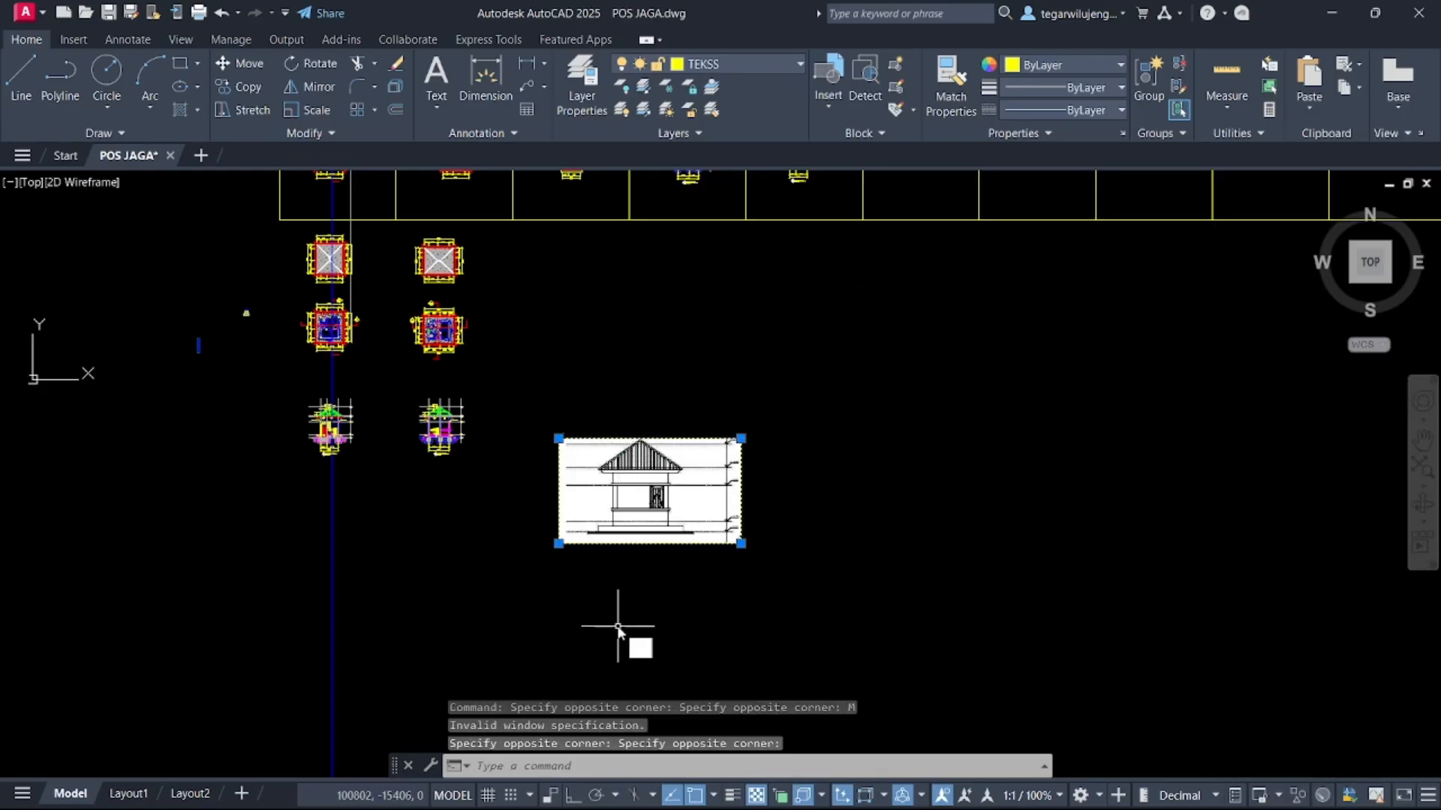
type("M")
key("Return")
left_click(597, 544)
left_click(833, 388)
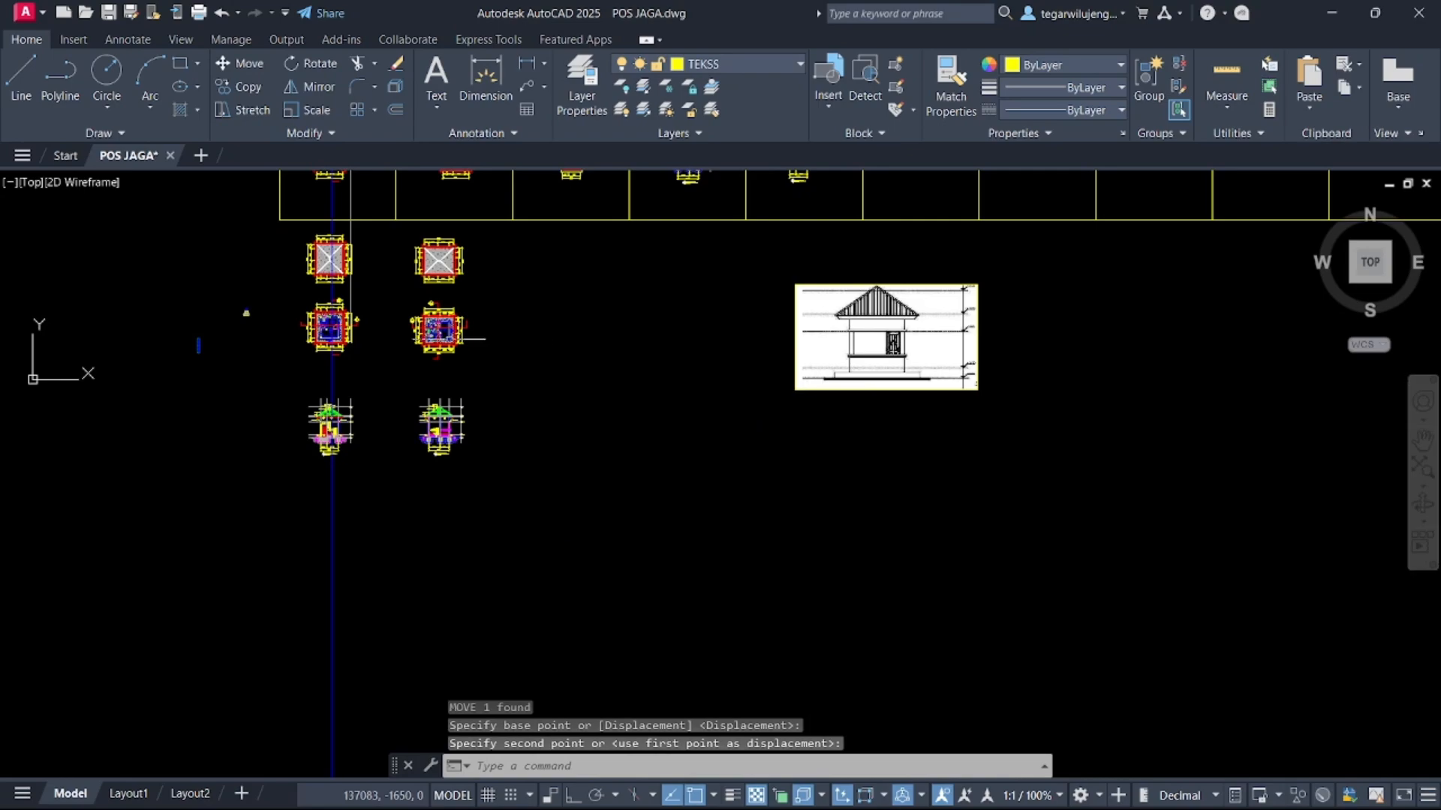
Copy the floor plan to a spot to the left of the elevation image
scroll(301, 331, "up", 5)
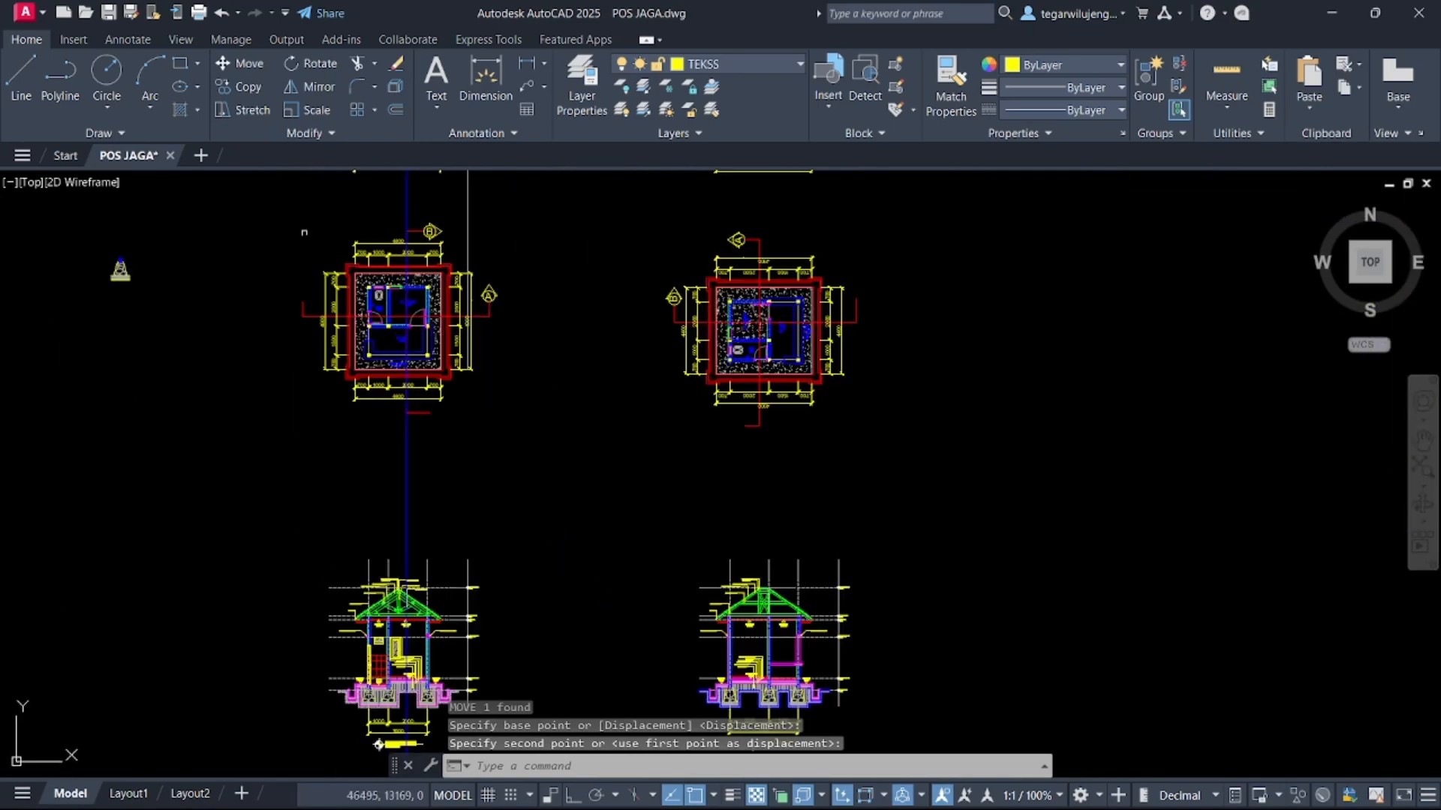
left_click(257, 209)
left_click(559, 439)
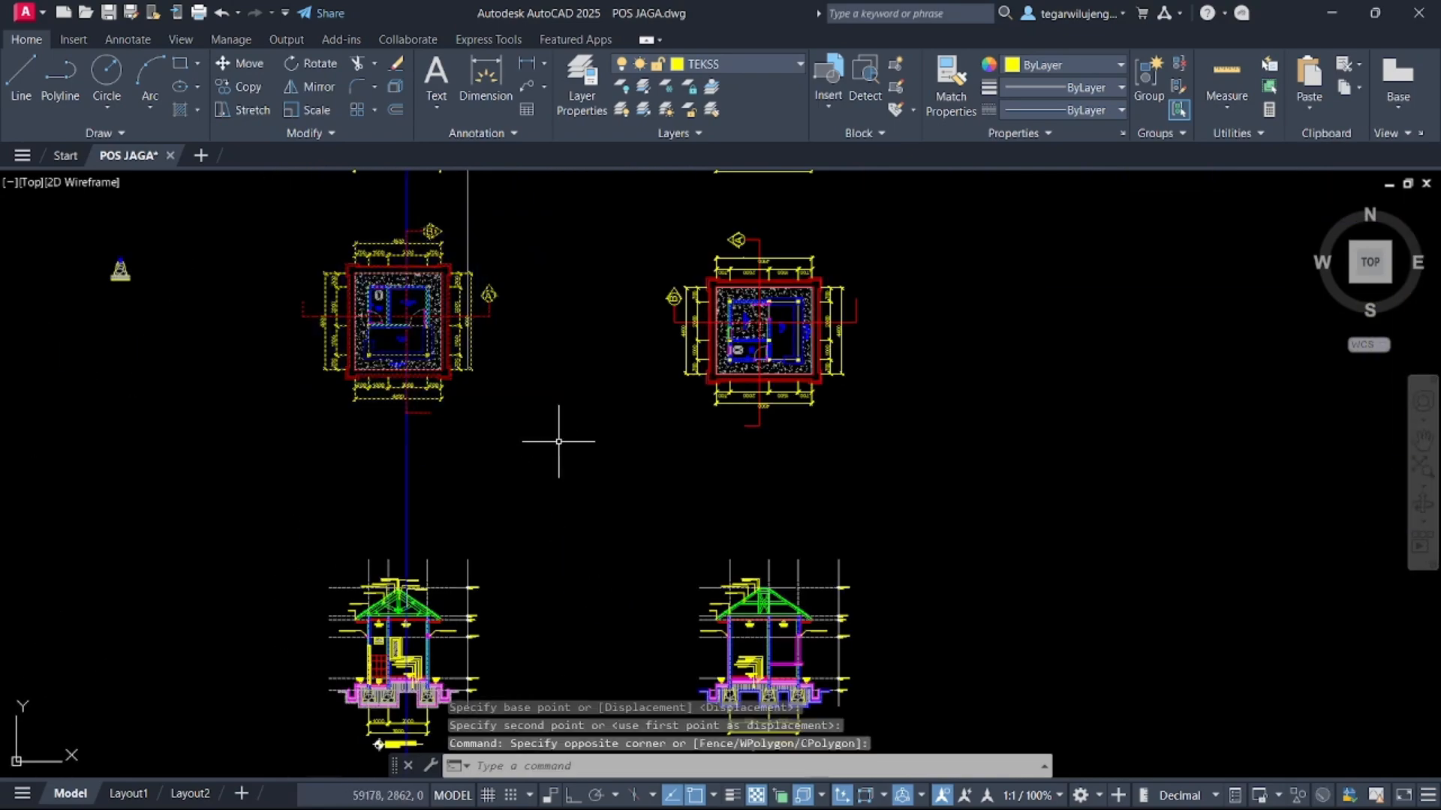
type("CO")
key("Return")
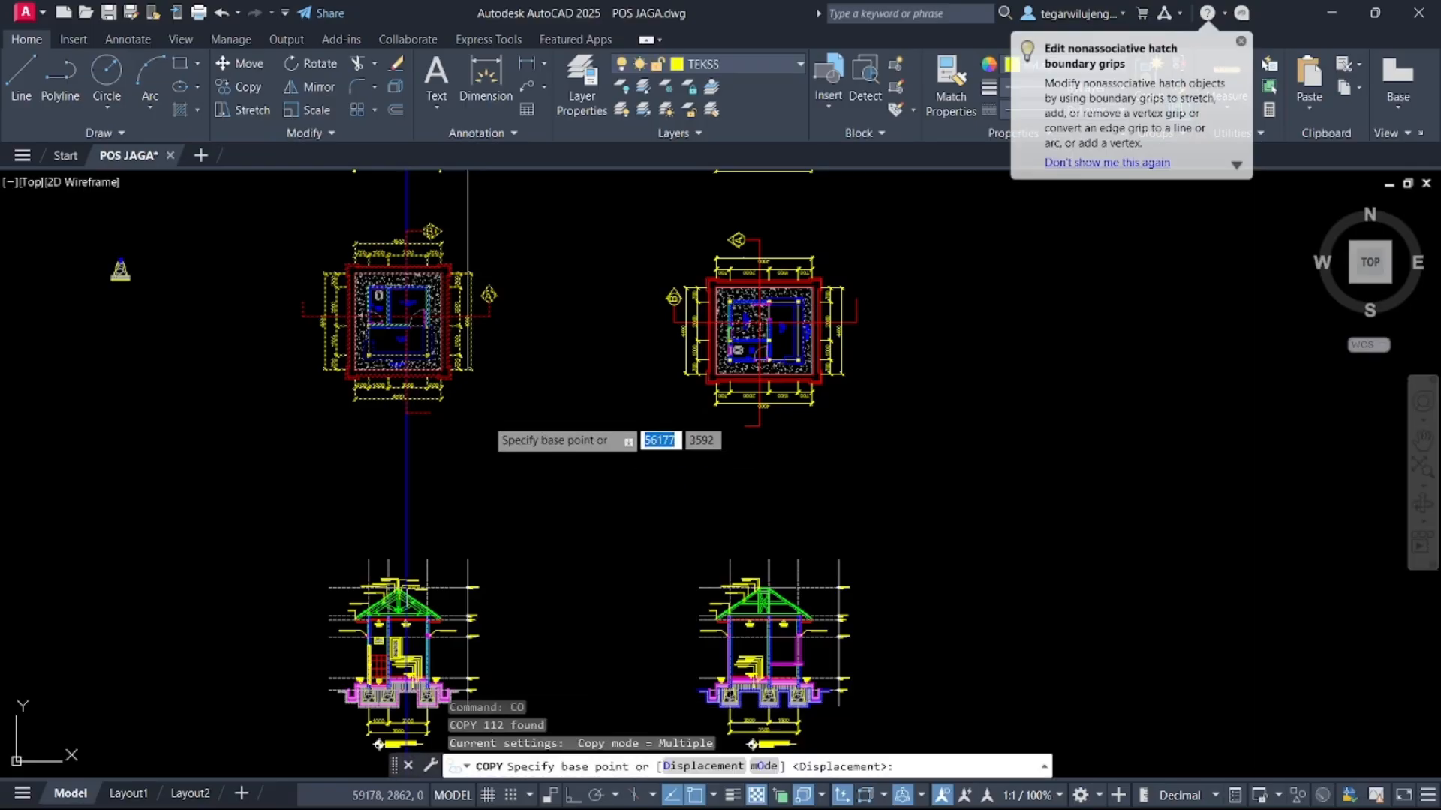
left_click(405, 335)
scroll(589, 375, "down", 5)
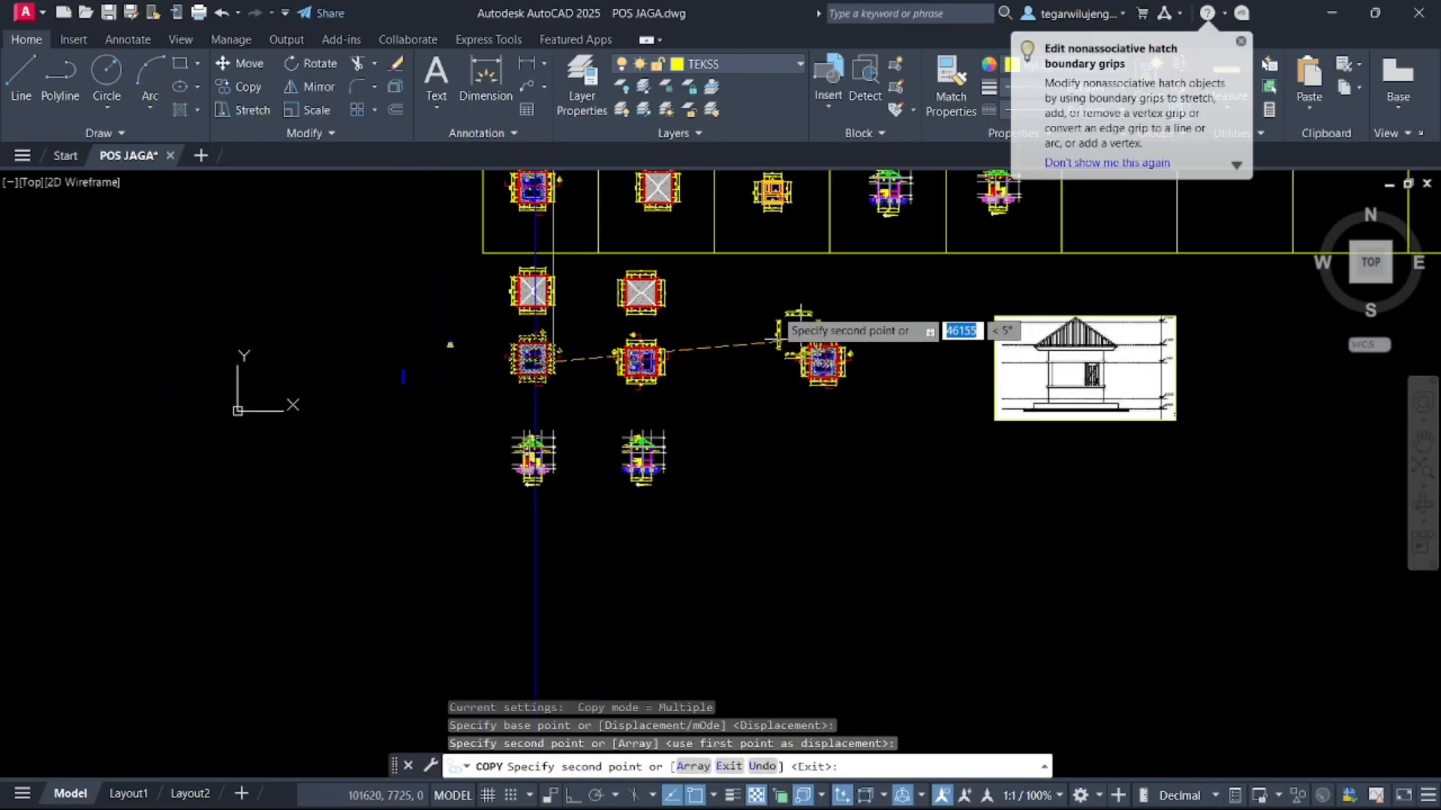
left_click(824, 363)
key("Escape")
In Layer Properties, rename the Pintu dan Jendela layer to TAMPAK DEPAN and make it current
left_click(584, 97)
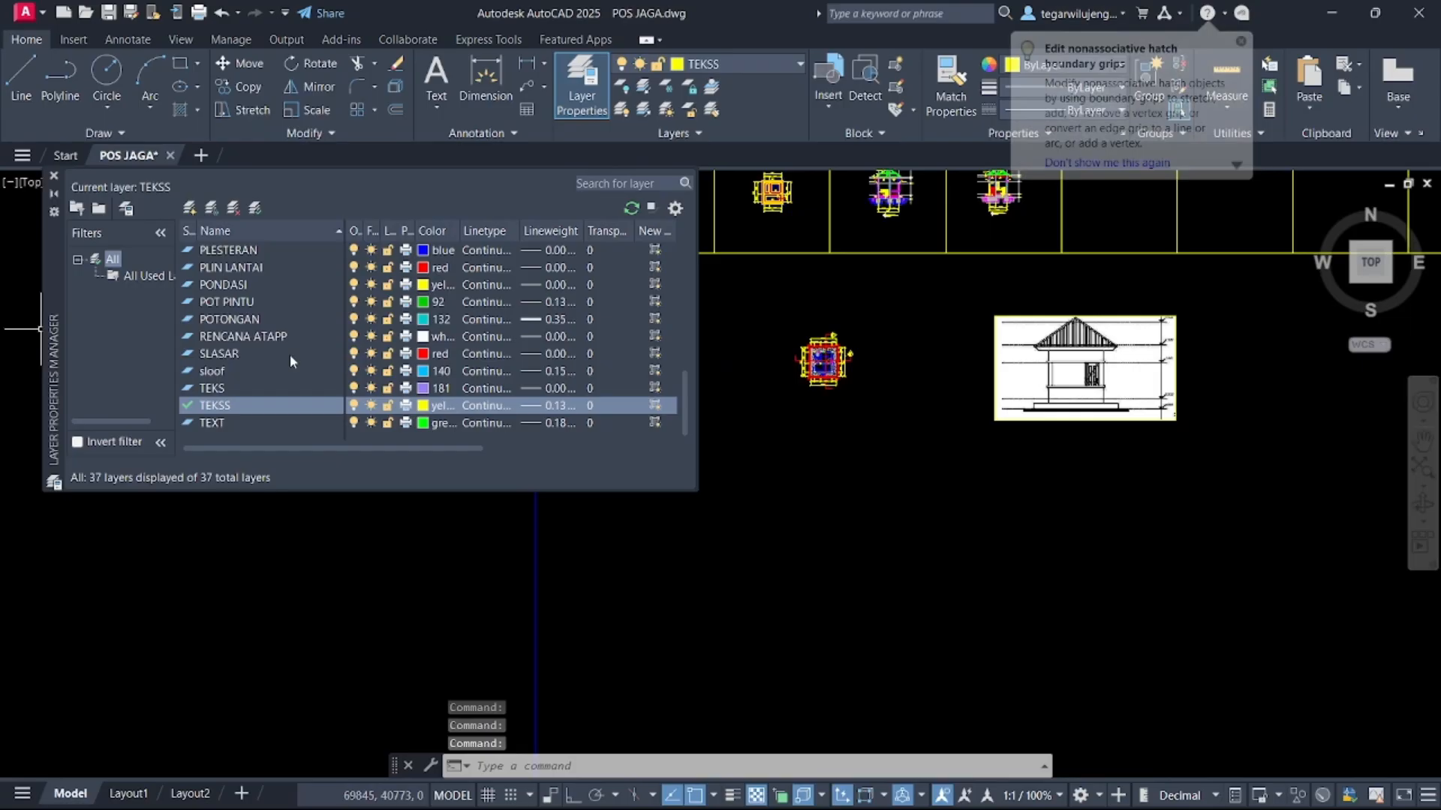
scroll(259, 344, "up", 5)
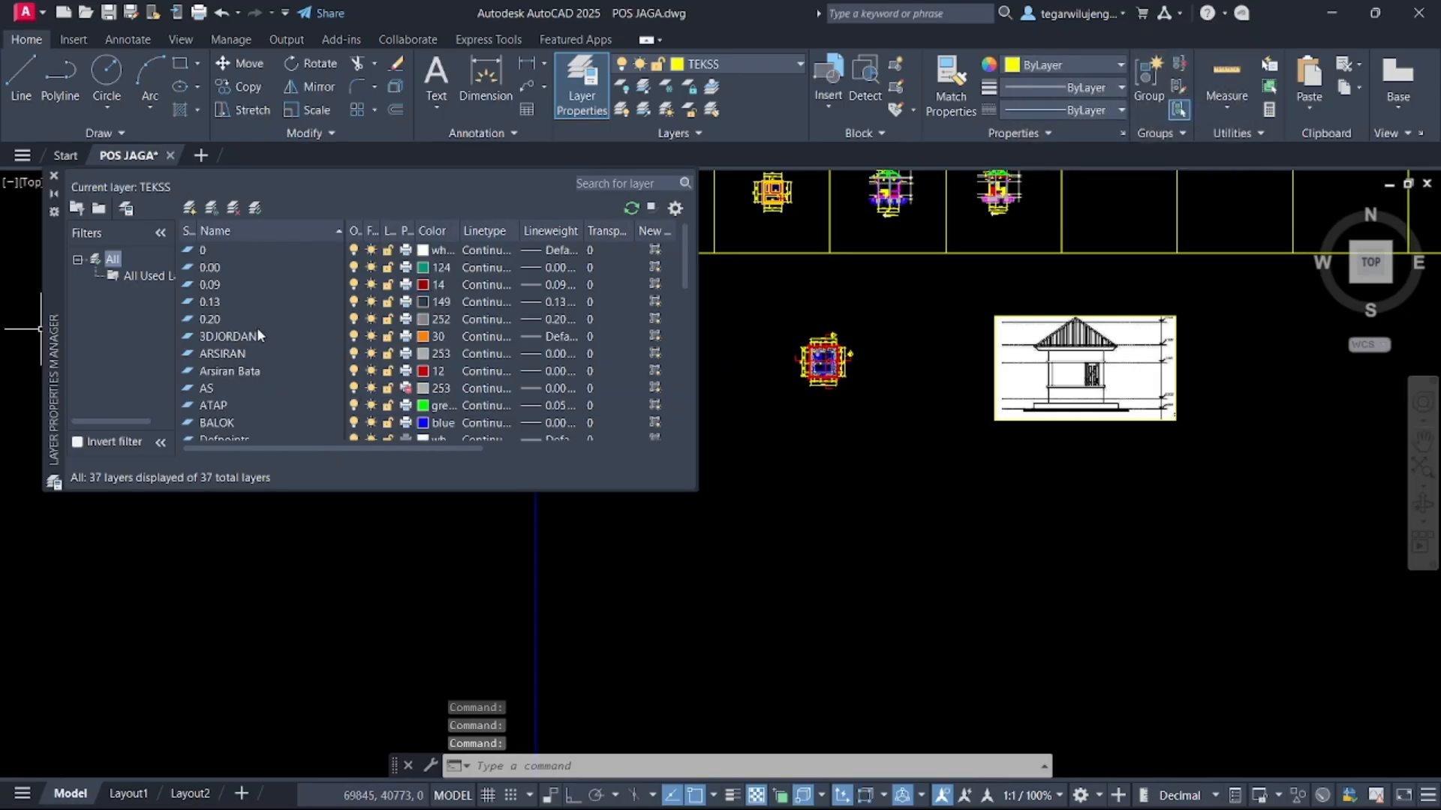
scroll(259, 334, "down", 3)
scroll(267, 366, "down", 1)
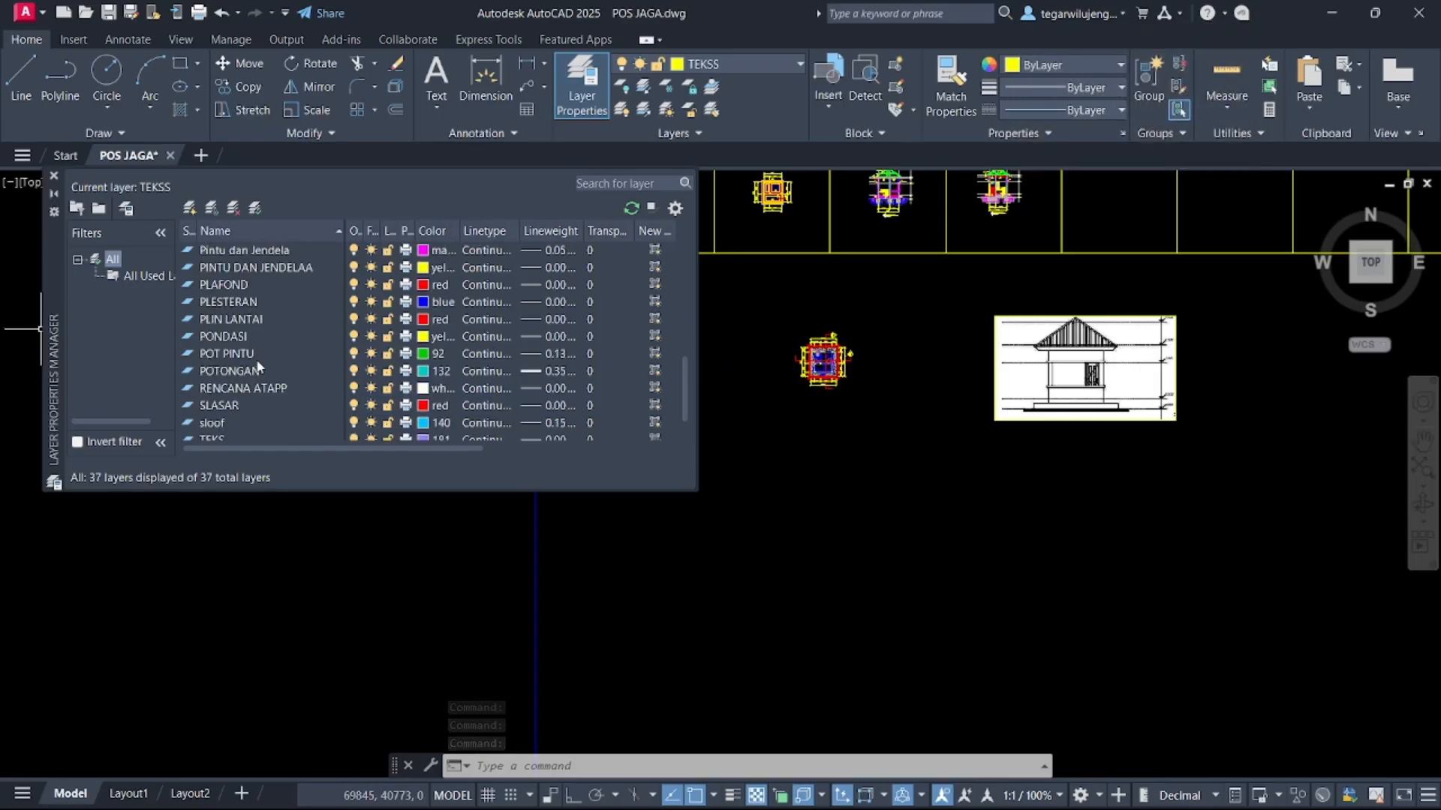
scroll(243, 375, "up", 1)
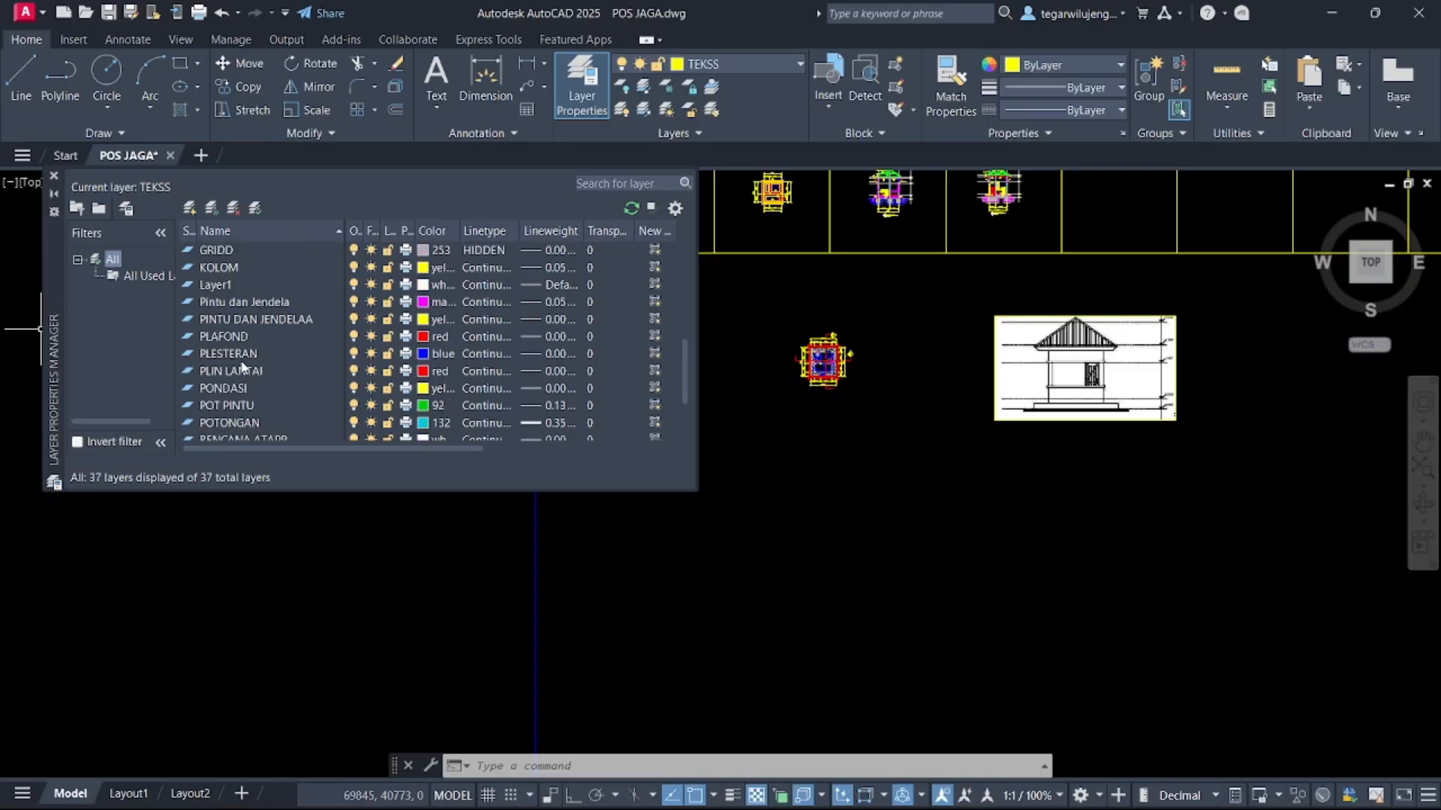
double_click(241, 302)
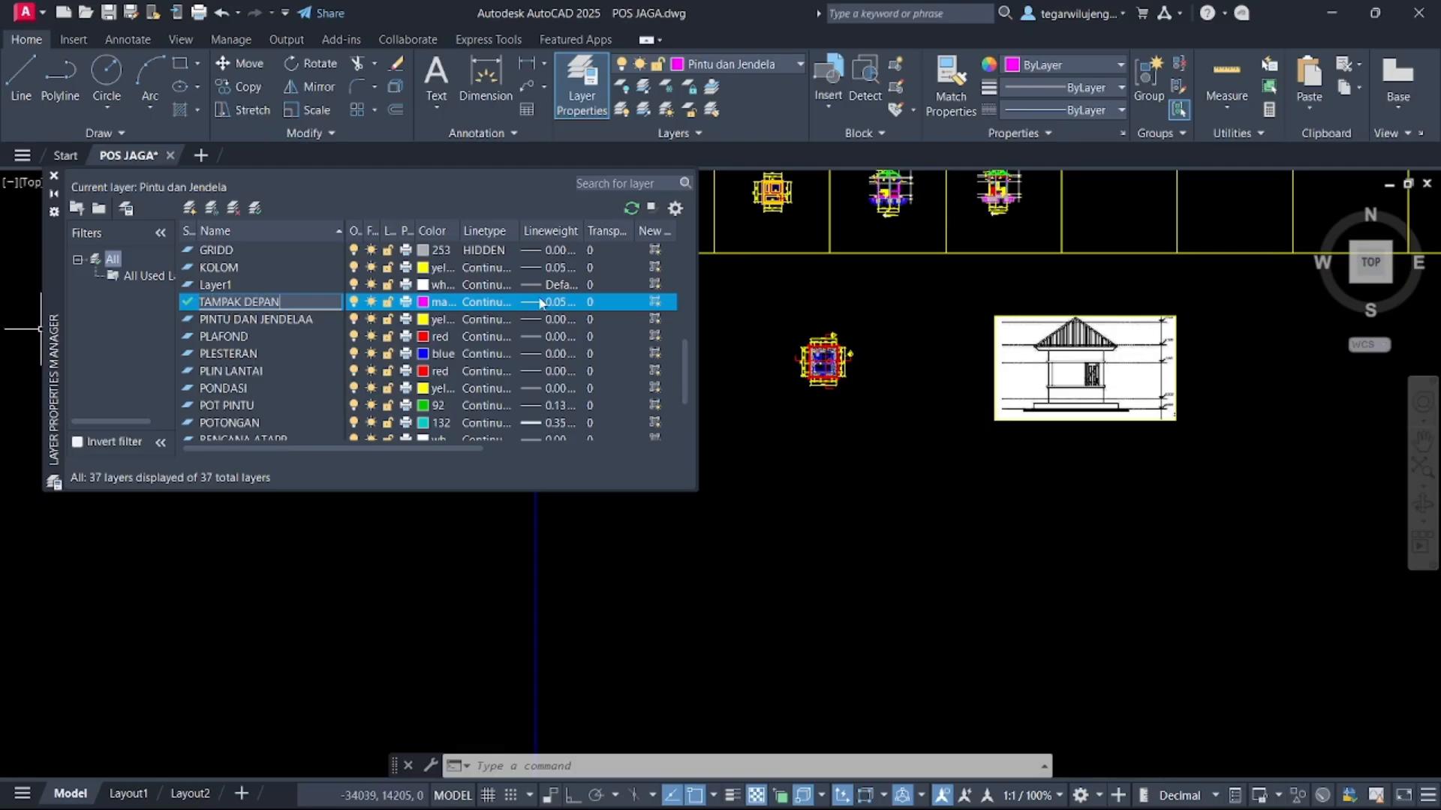
Set the TAMPAK DEPAN layer's lineweight to 0.00 mm
left_click(565, 301)
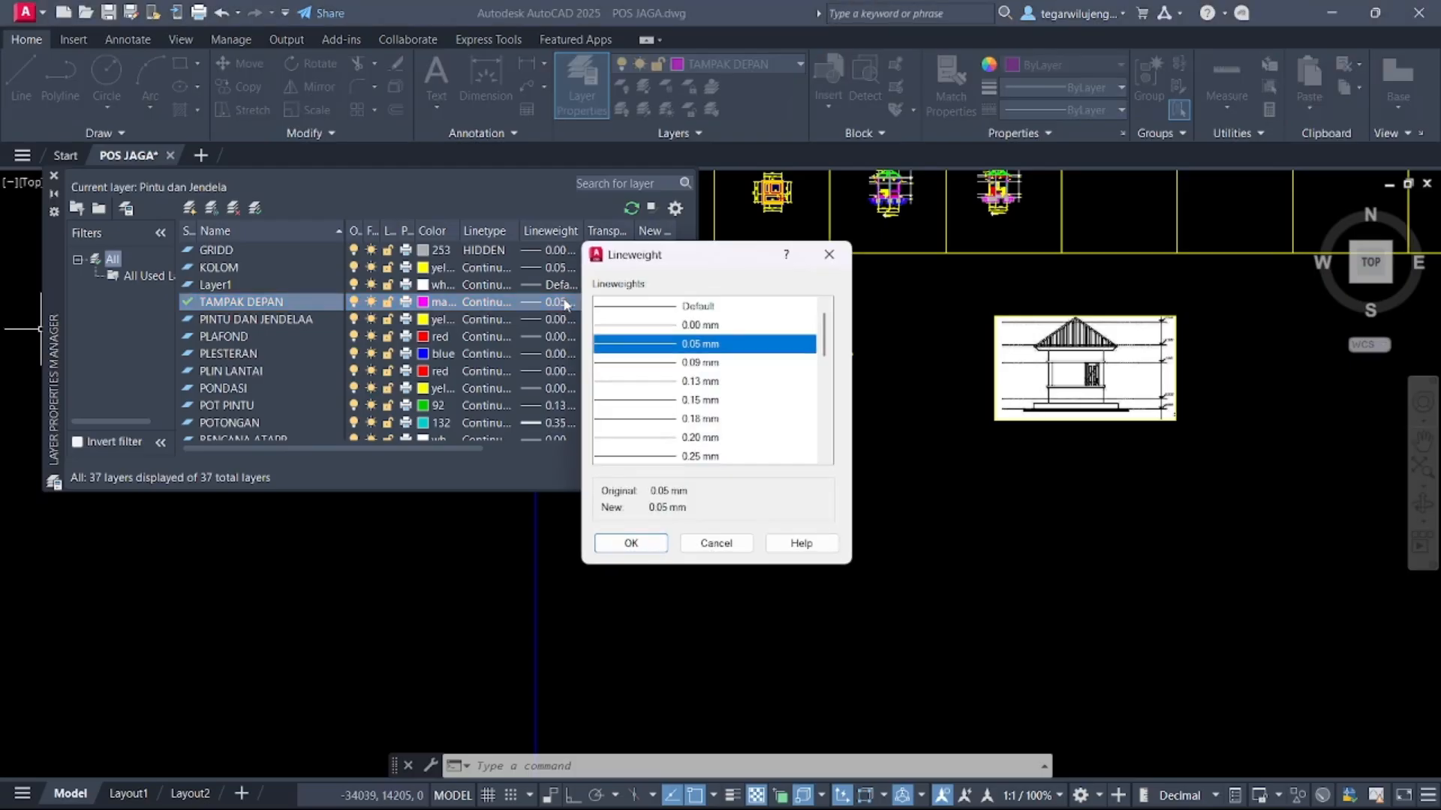
left_click(684, 326)
left_click(631, 543)
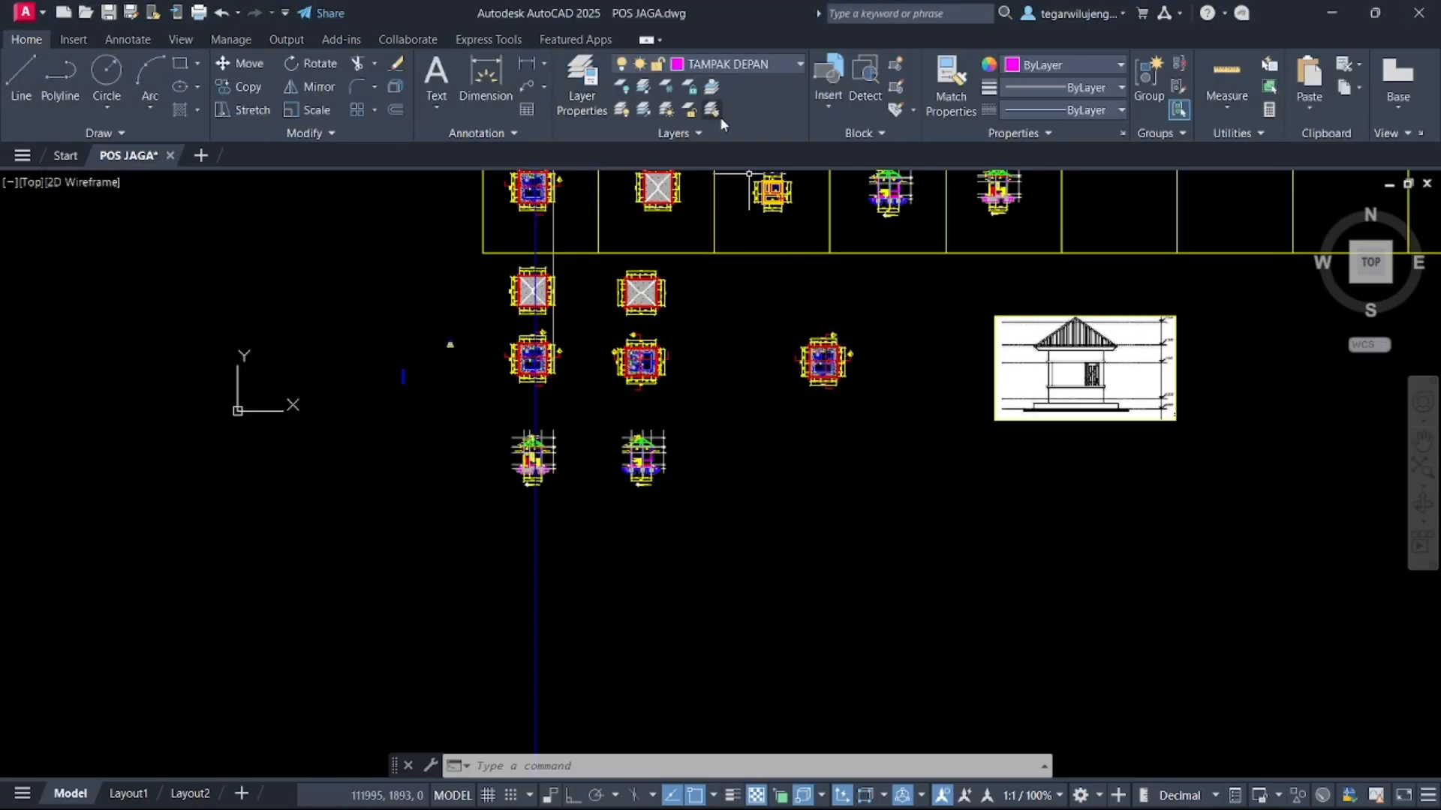
Make AS the current layer and draw vertical construction lines through the outer columns of the copied floor plan
left_click(698, 64)
left_click(697, 349)
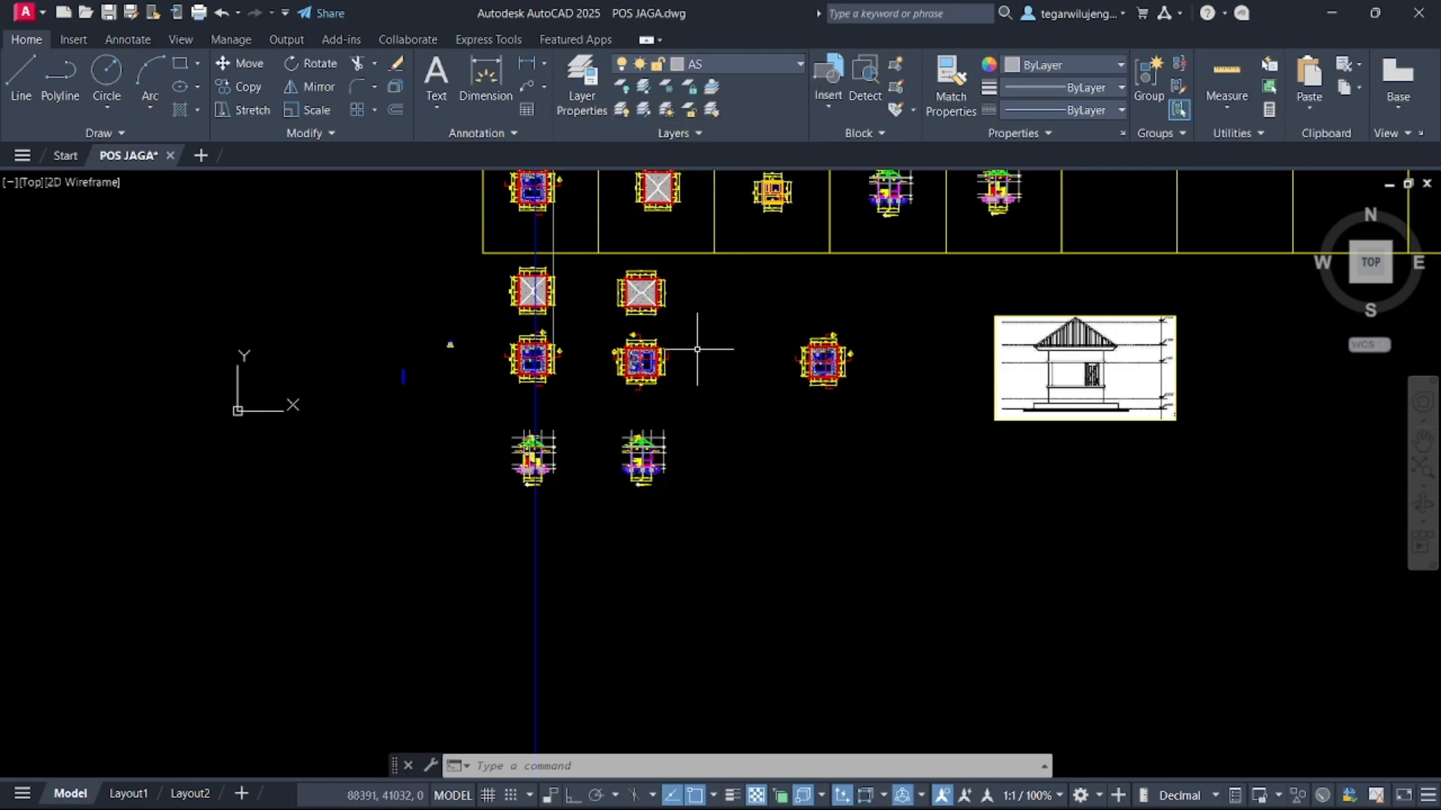
type("XL")
key("Return")
type("V")
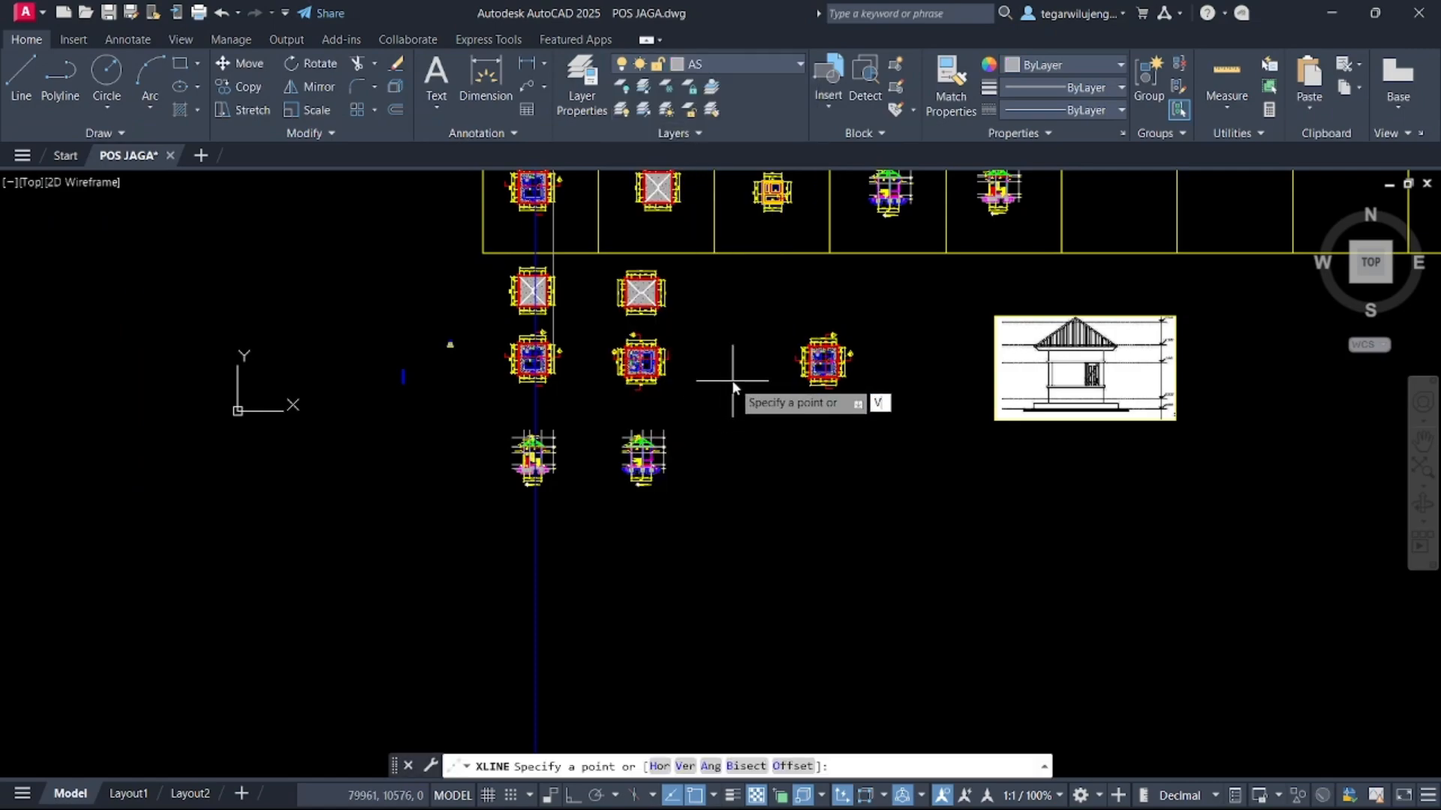
key("Return")
scroll(849, 374, "up", 6)
scroll(661, 308, "up", 5)
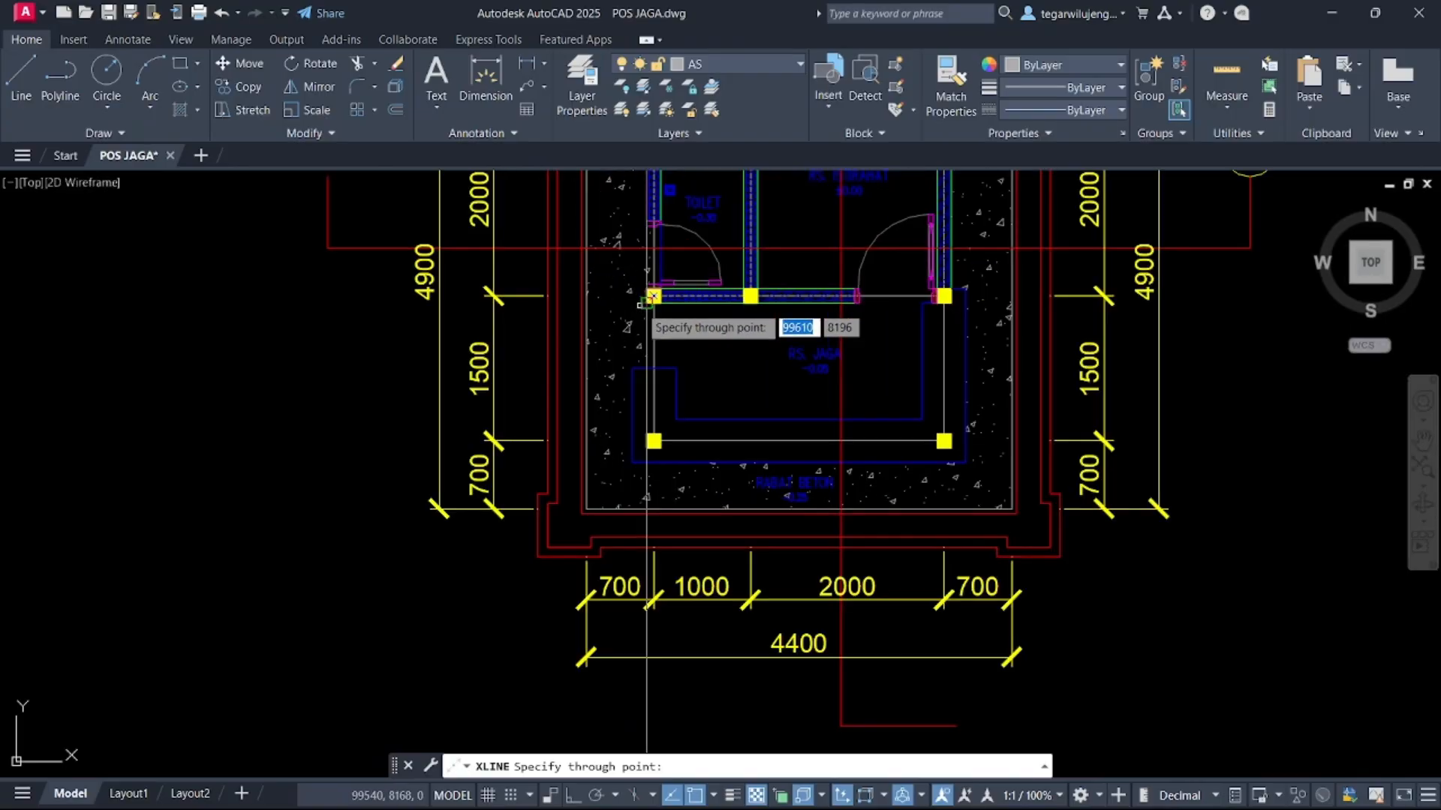
scroll(569, 330, "up", 4)
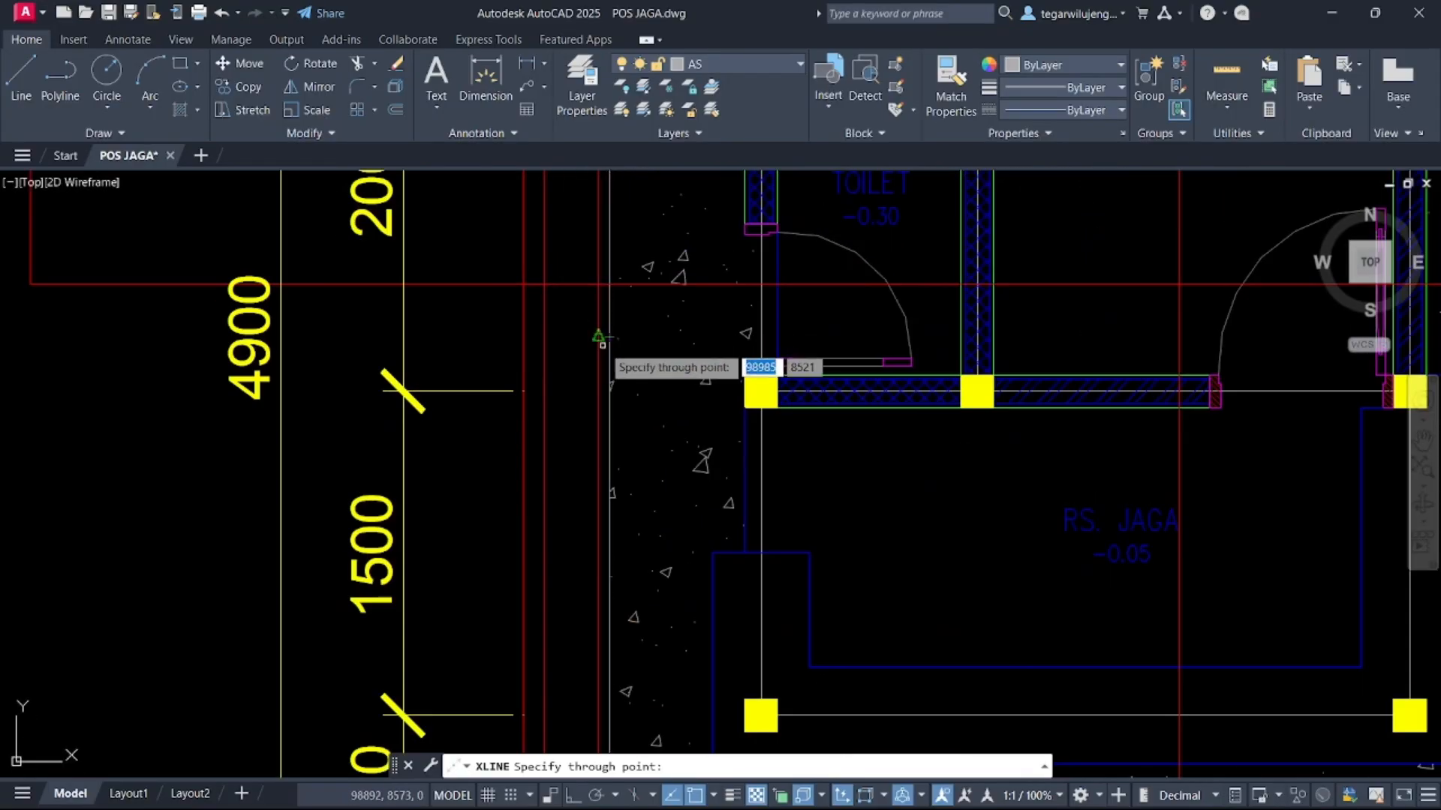
scroll(496, 395, "down", 7)
scroll(634, 406, "up", 5)
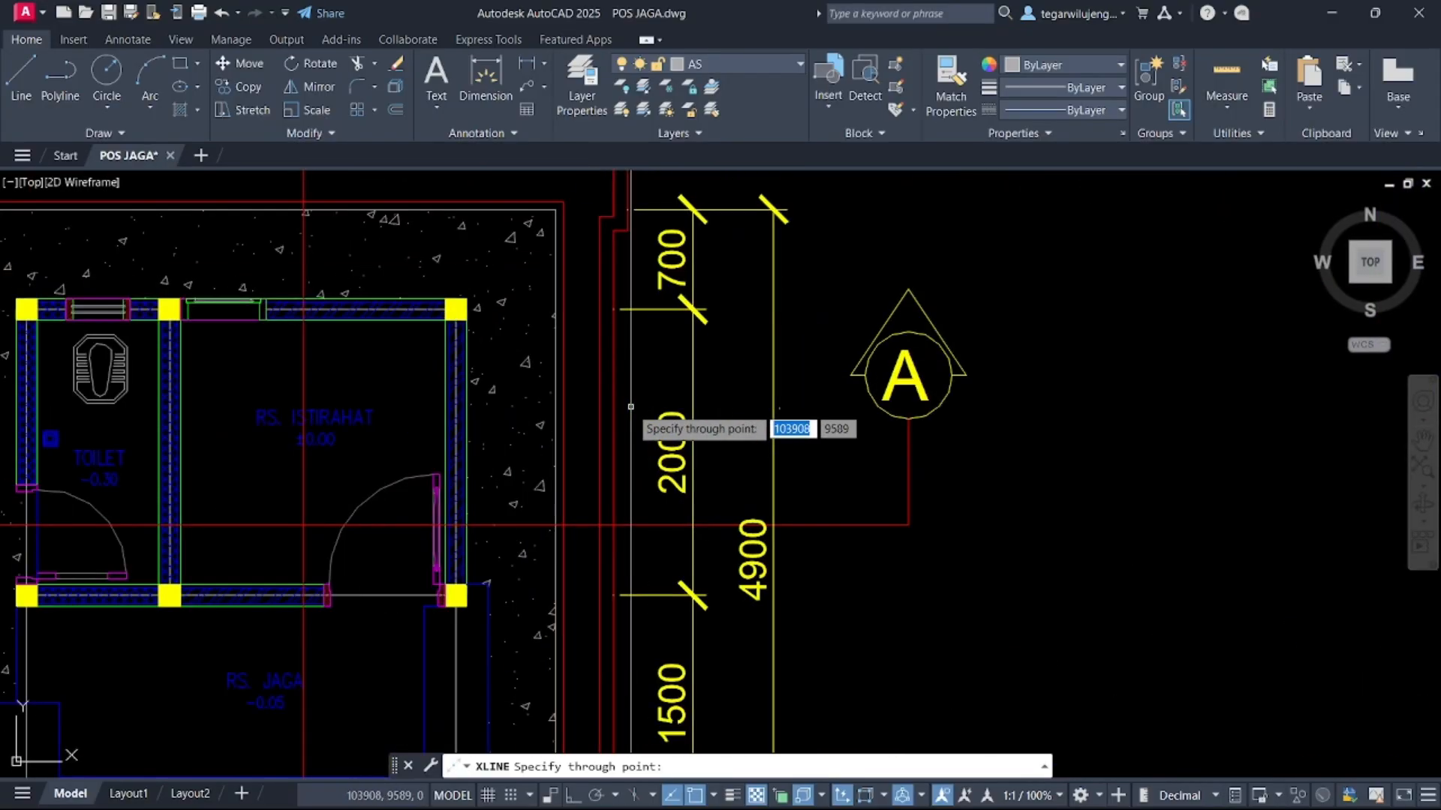
scroll(588, 533, "down", 6)
scroll(585, 397, "up", 2)
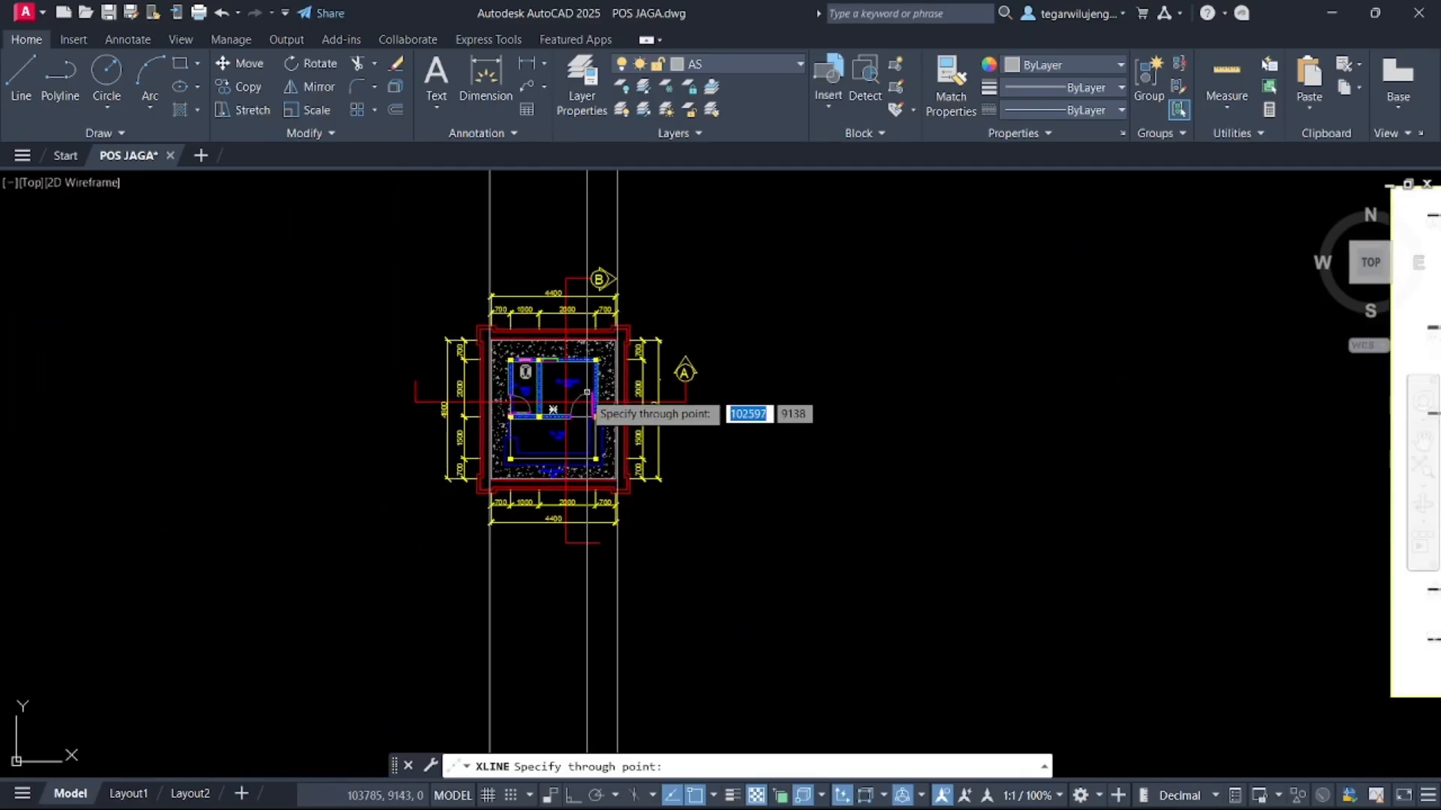
scroll(553, 414, "up", 7)
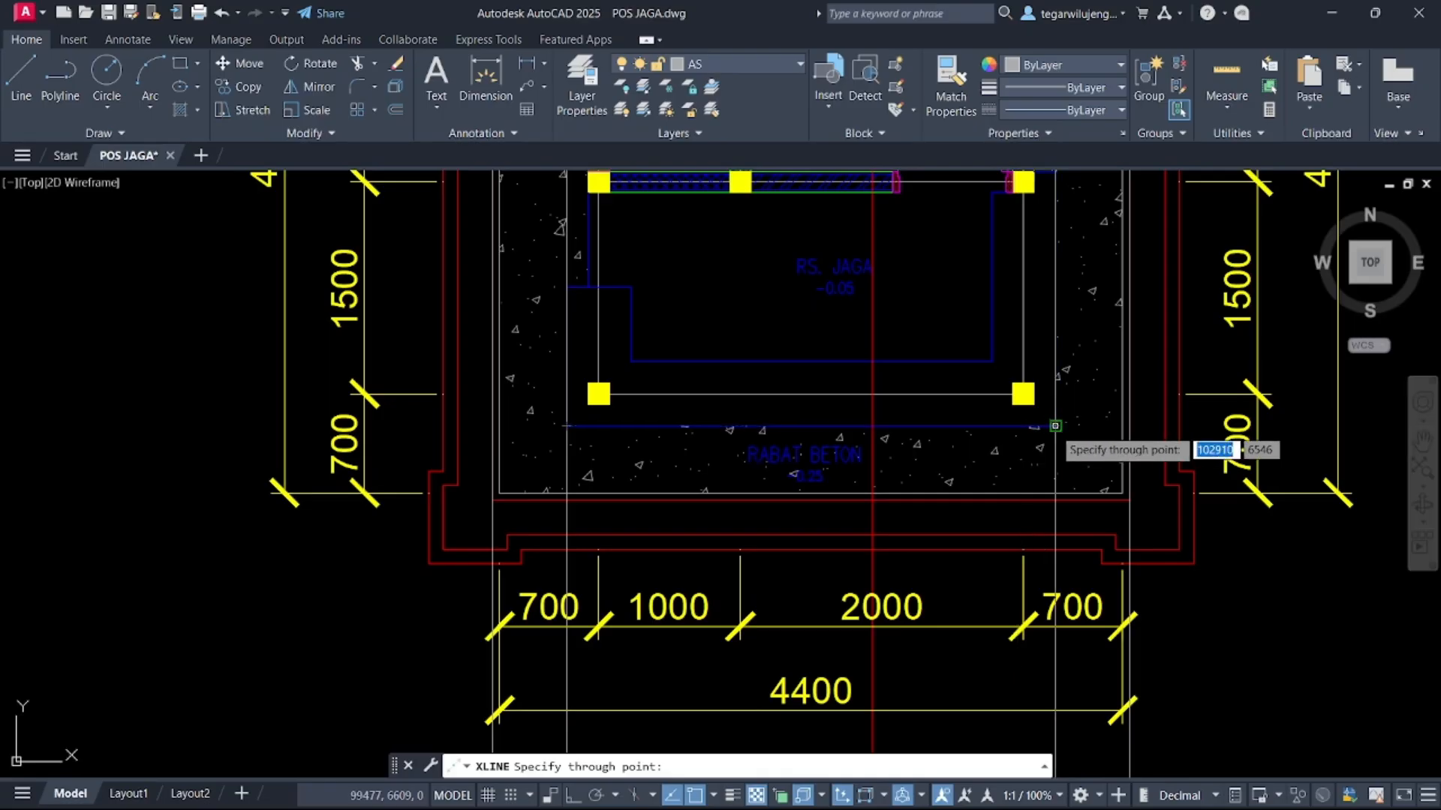
middle_click_drag(952, 316, 876, 443)
scroll(947, 311, "up", 2)
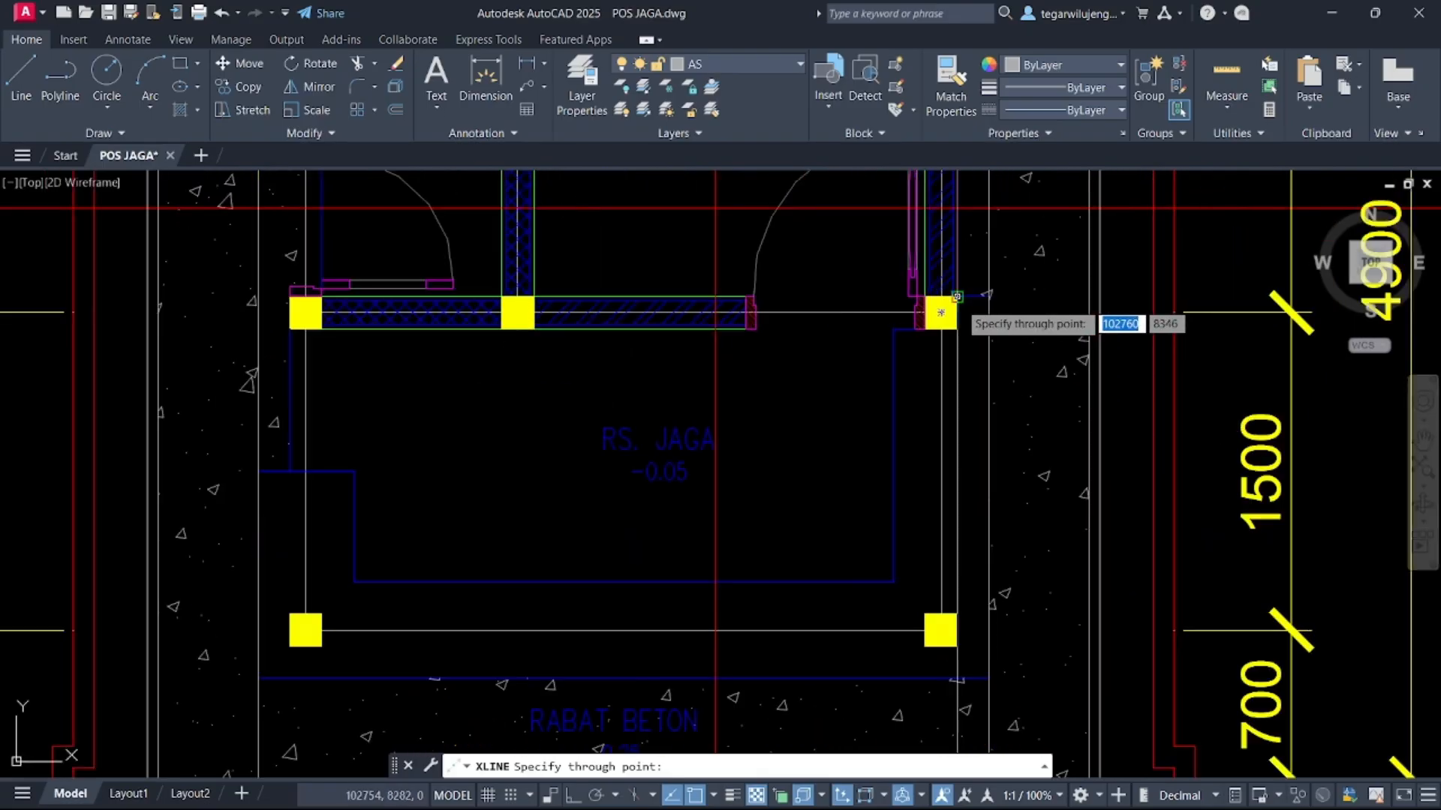
left_click(957, 298)
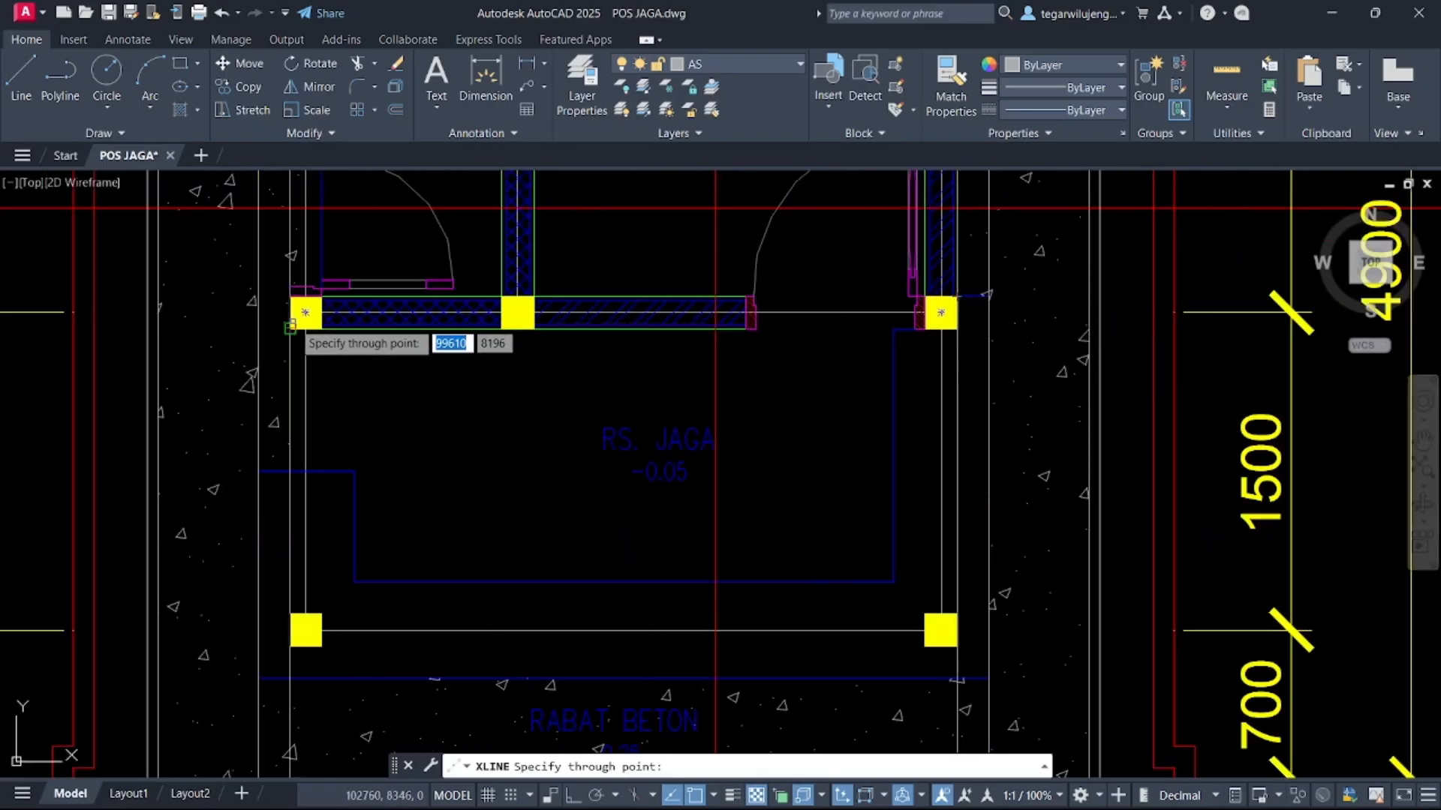
left_click(290, 328)
Add vertical construction lines through the wall faces beside the right column, then end the command
scroll(750, 328, "up", 3)
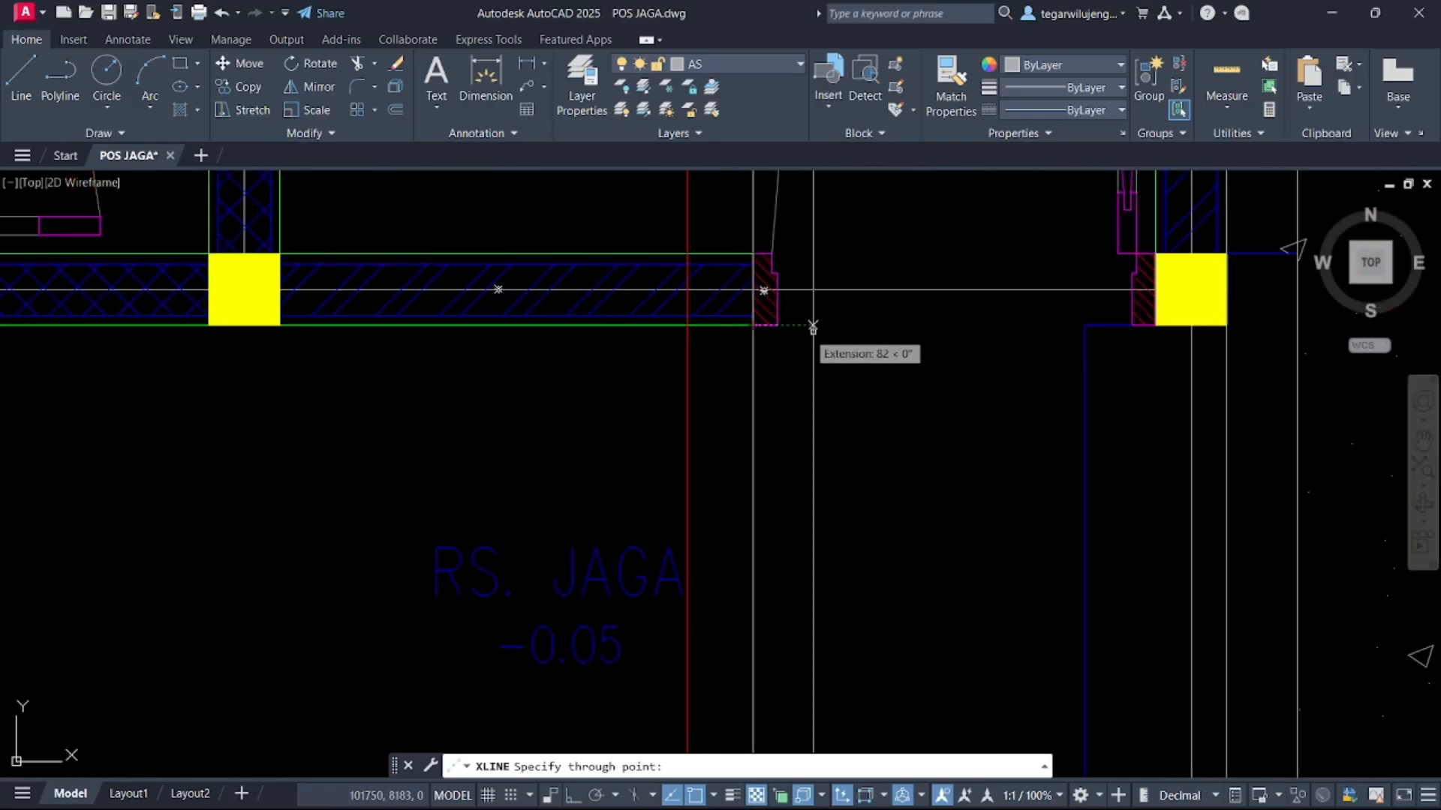
left_click(1132, 325)
left_click(777, 324)
scroll(818, 415, "down", 7)
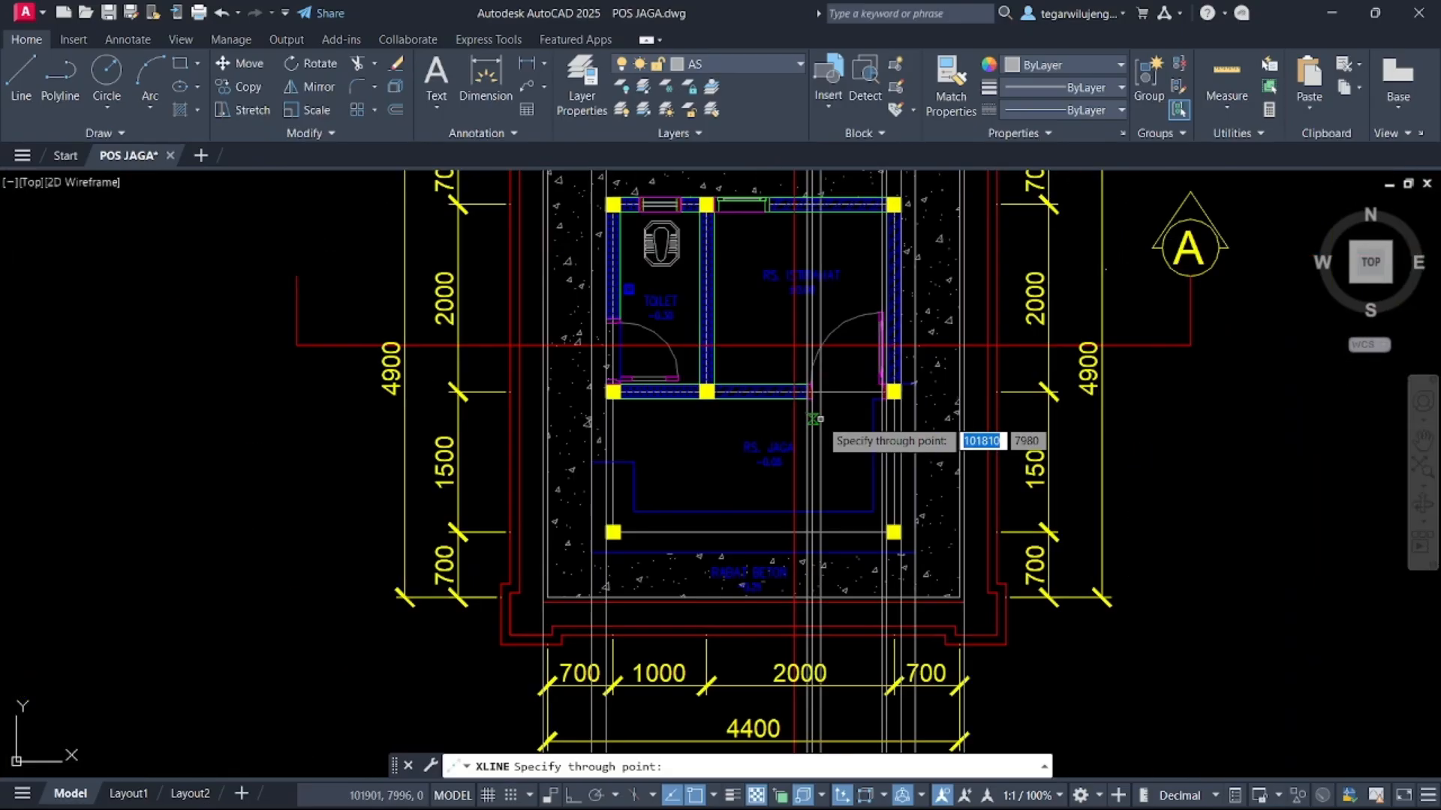
middle_click_drag(824, 493, 826, 520)
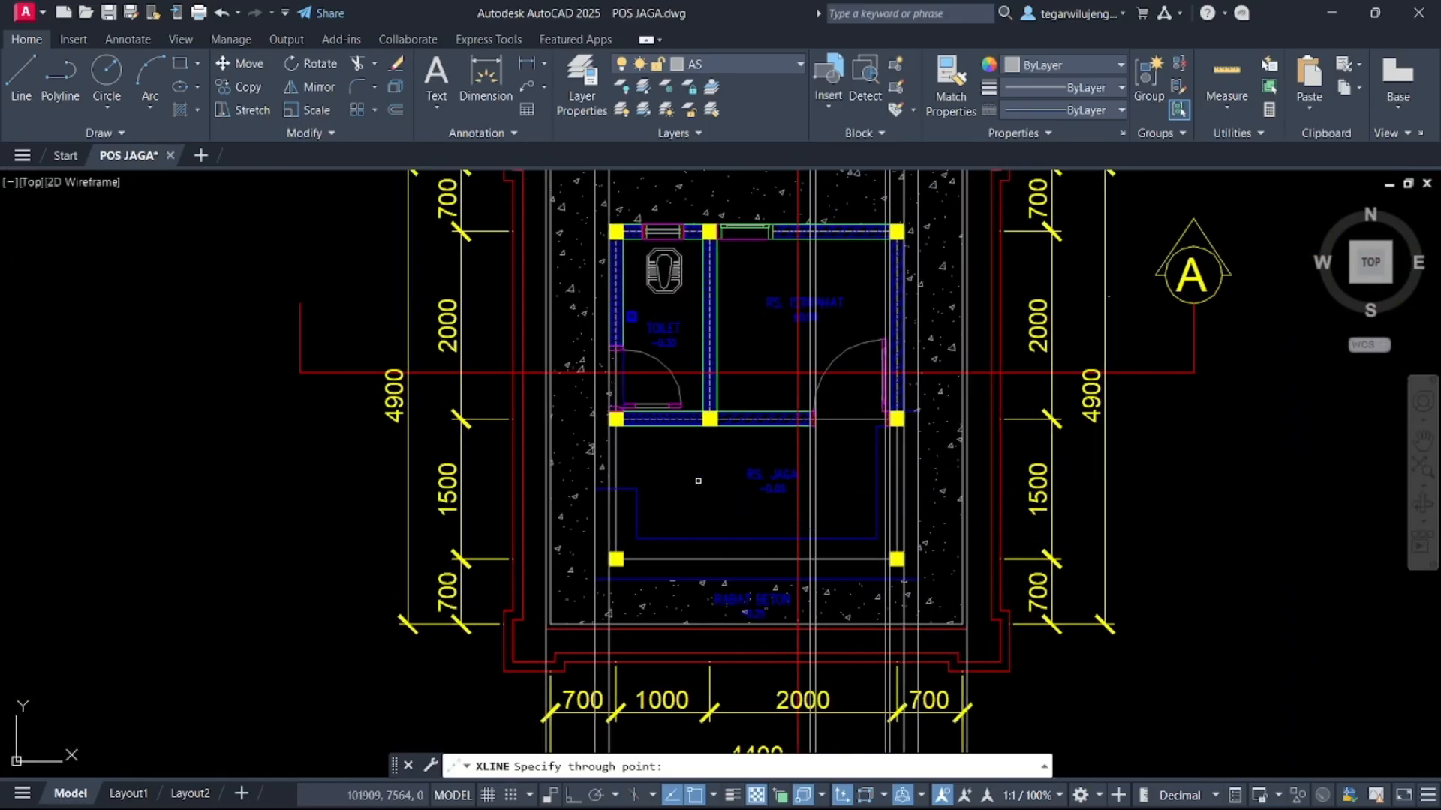
middle_click_drag(724, 474, 755, 207)
scroll(696, 365, "down", 2)
scroll(695, 365, "down", 4)
key("Escape")
Make TAMPAK DEPAN the current layer
scroll(757, 271, "down", 4)
middle_click_drag(704, 376, 745, 219)
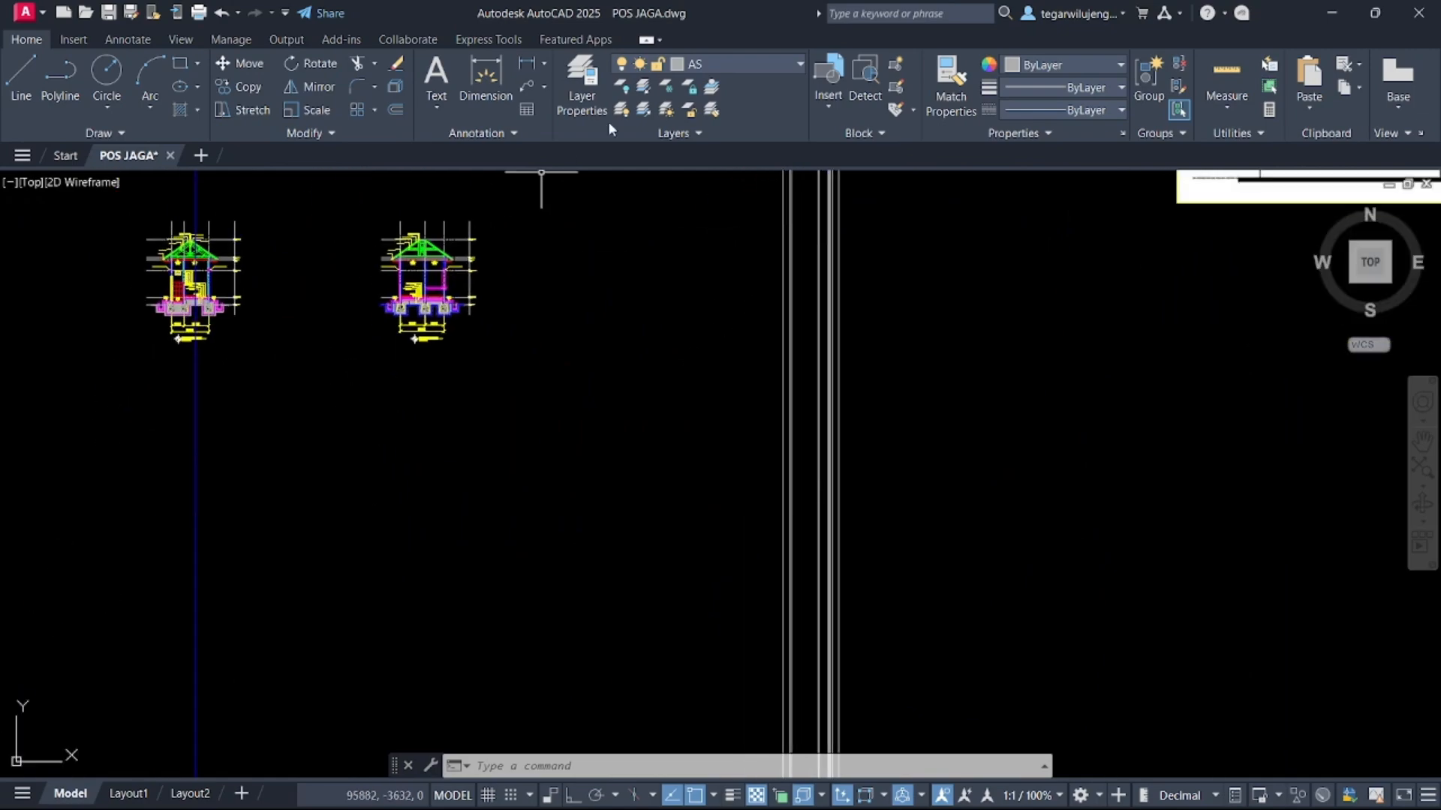
left_click(713, 65)
left_click(781, 646)
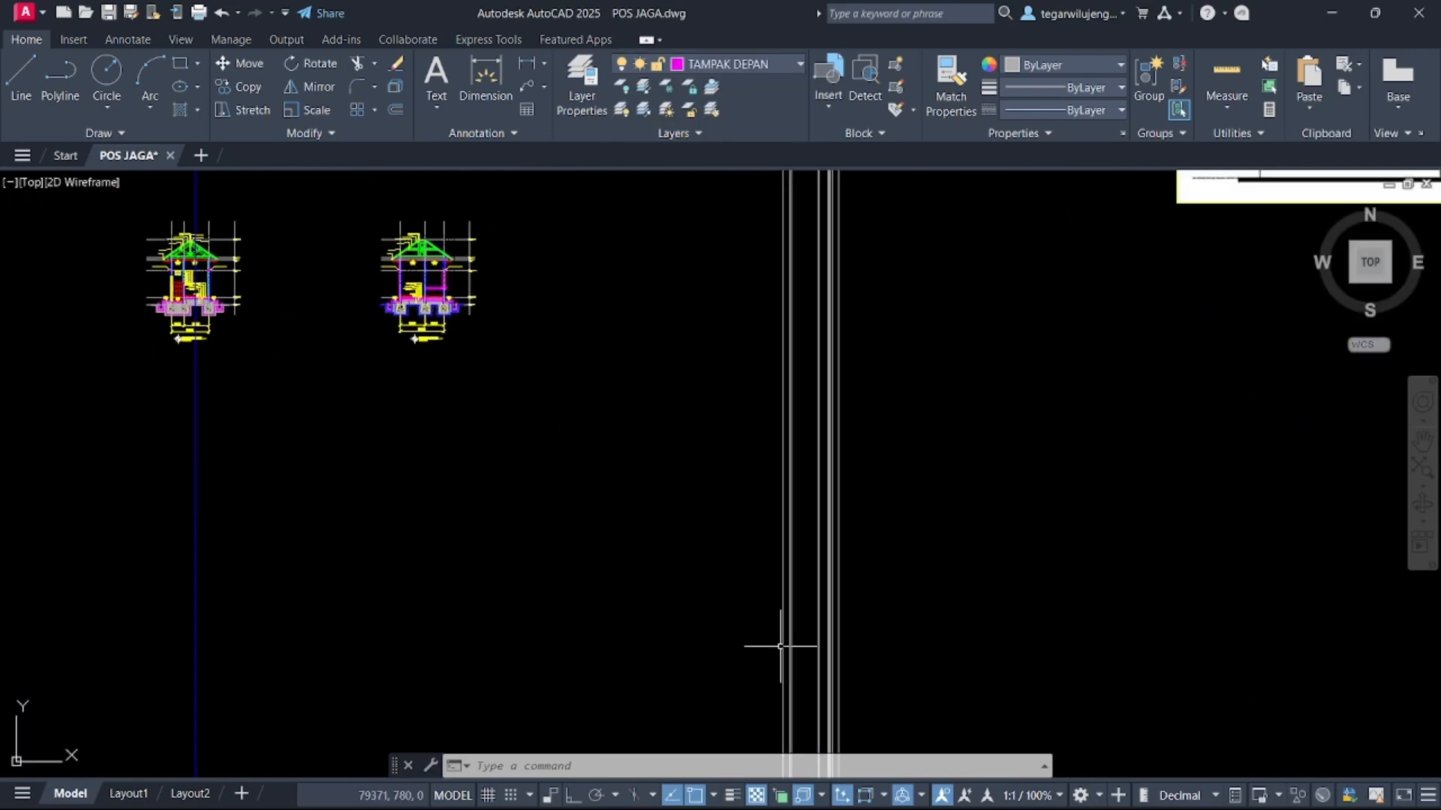
scroll(798, 446, "up", 2)
middle_click_drag(803, 448, 806, 726)
scroll(807, 726, "down", 2)
middle_click_drag(773, 600, 699, 439)
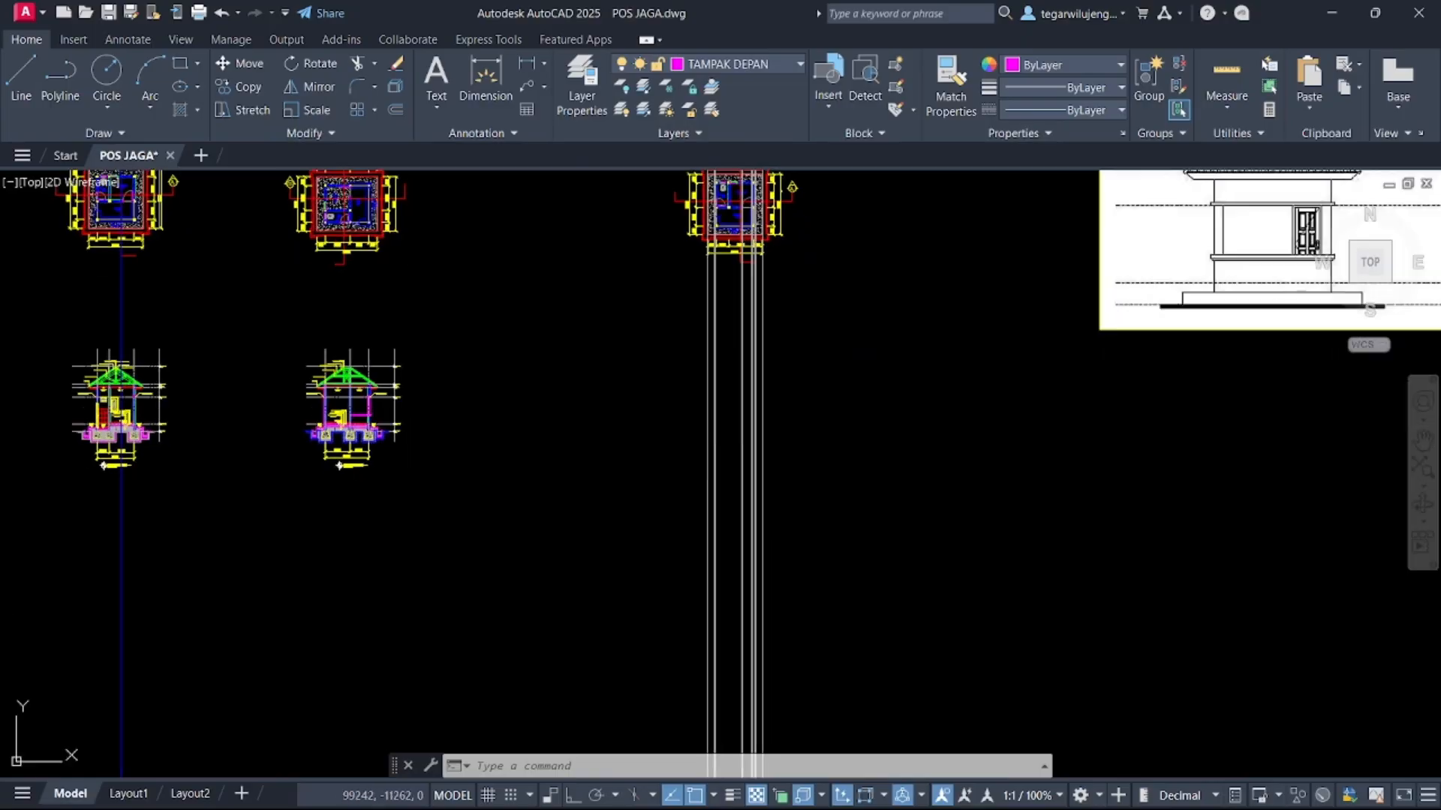
Draw horizontal construction lines through the ground, slasar and floor levels of the section drawing
scroll(699, 440, "up", 2)
mouse_move(463, 486)
middle_mouse_down()
mouse_move(775, 388)
mouse_move(864, 467)
middle_mouse_up()
key("Return")
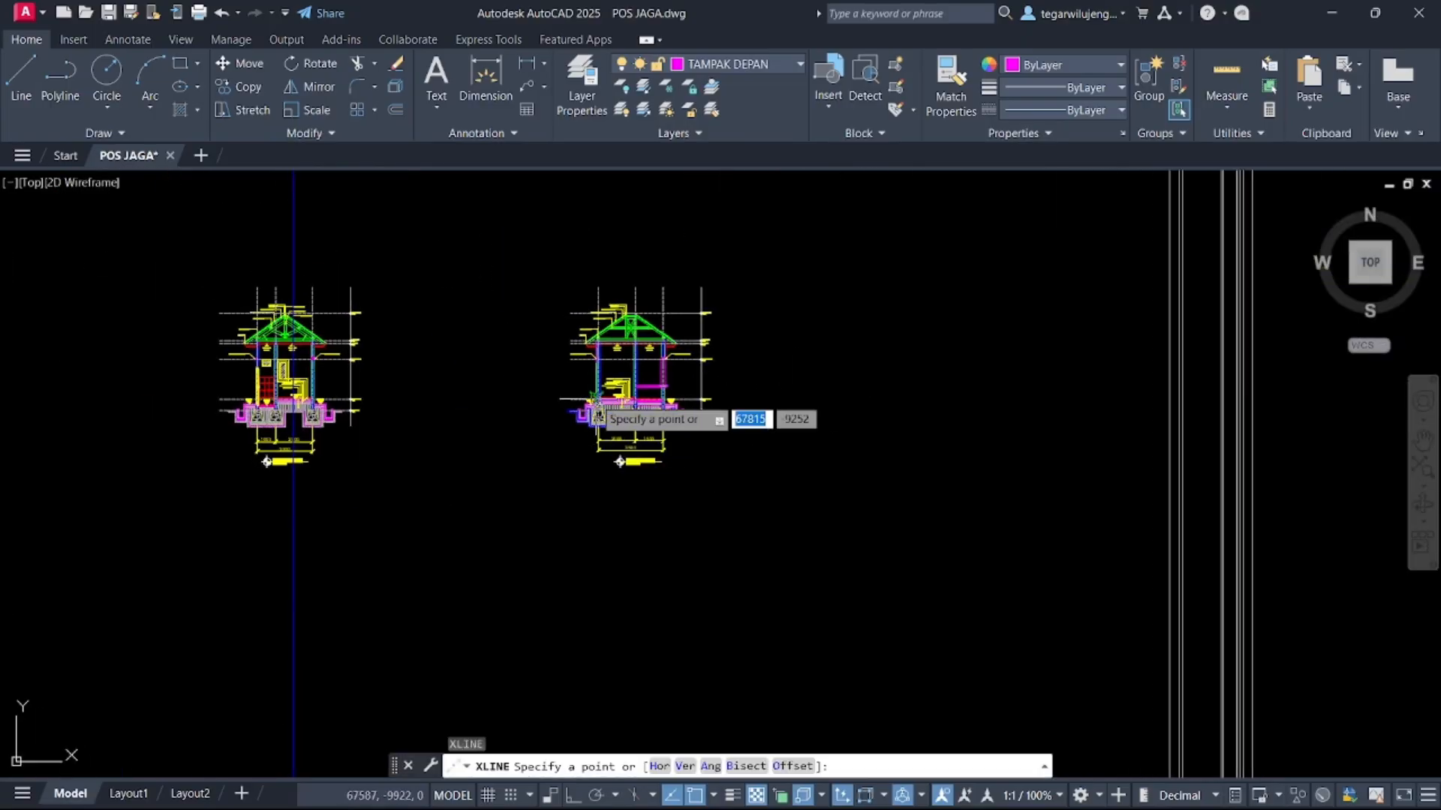
key("Return")
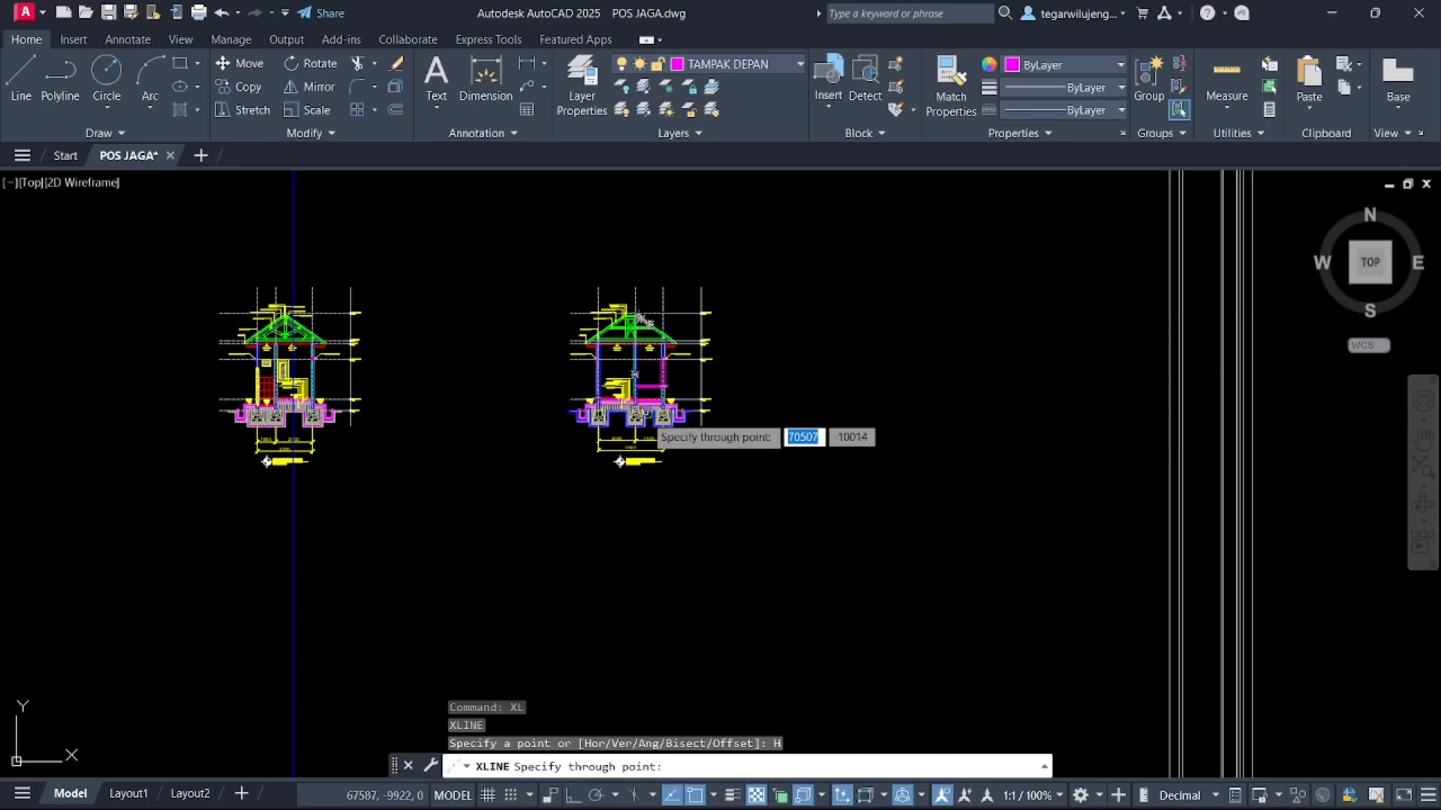
scroll(646, 418, "up", 4)
scroll(300, 379, "up", 7)
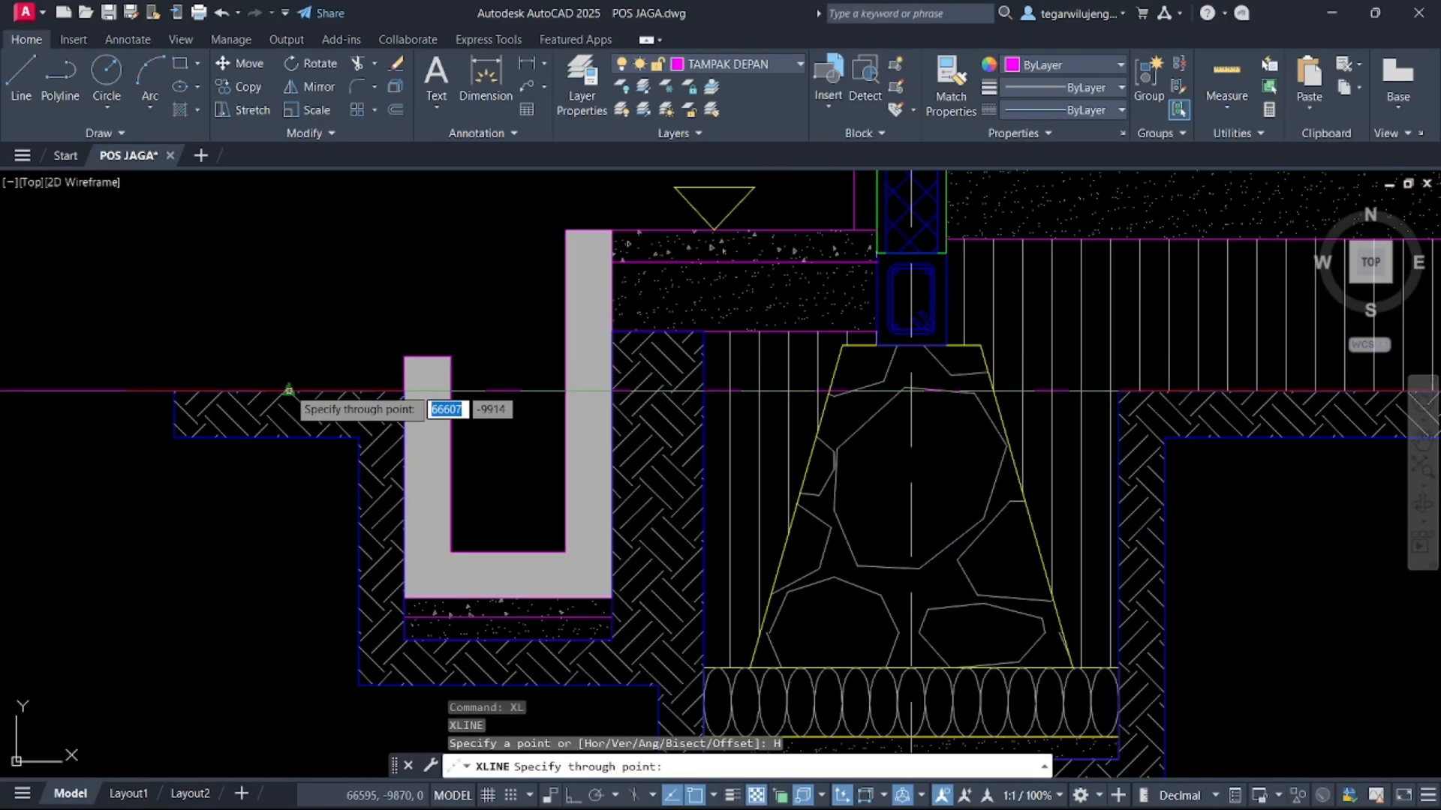
left_click(399, 360)
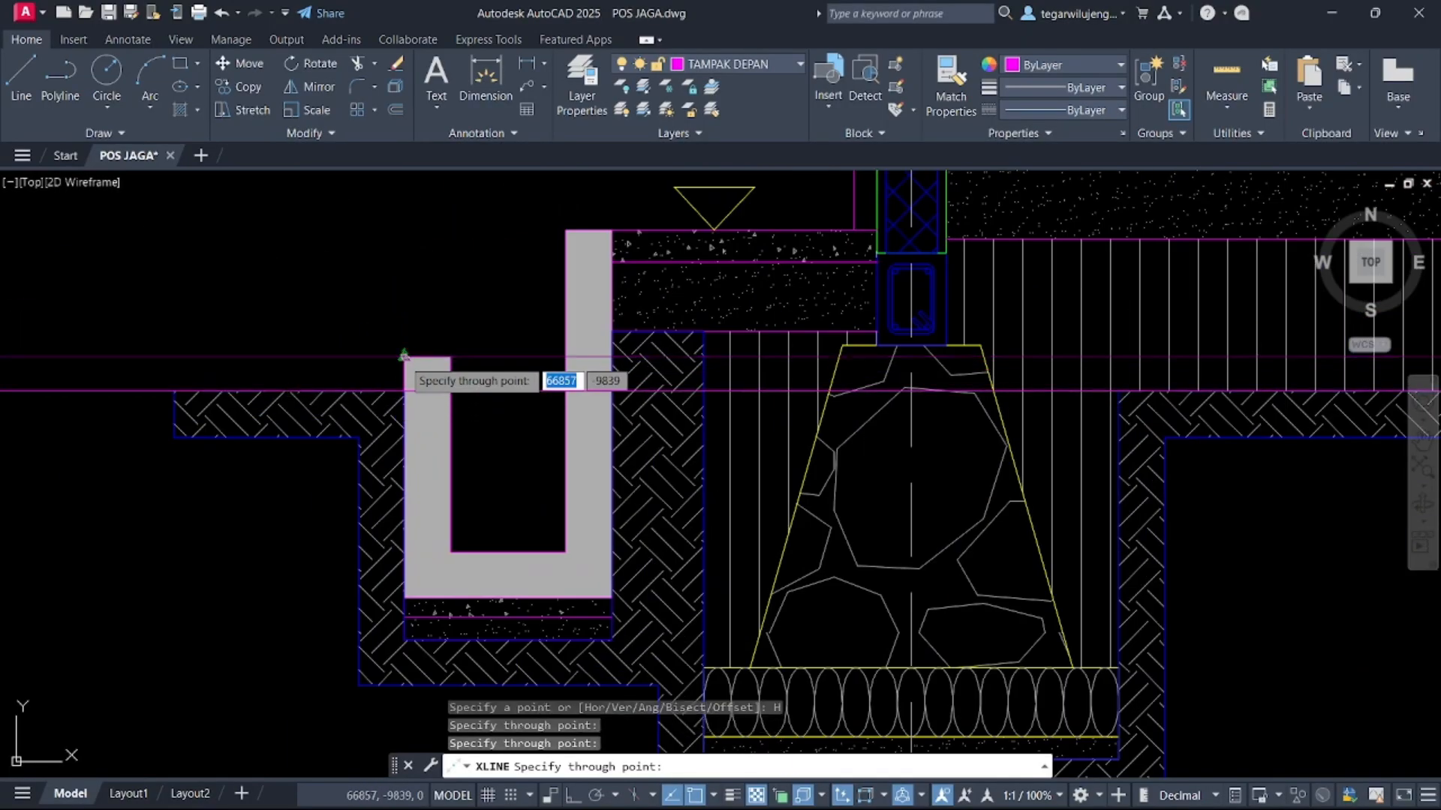
left_click(565, 230)
scroll(567, 262, "down", 4)
middle_click_drag(572, 265, 550, 320)
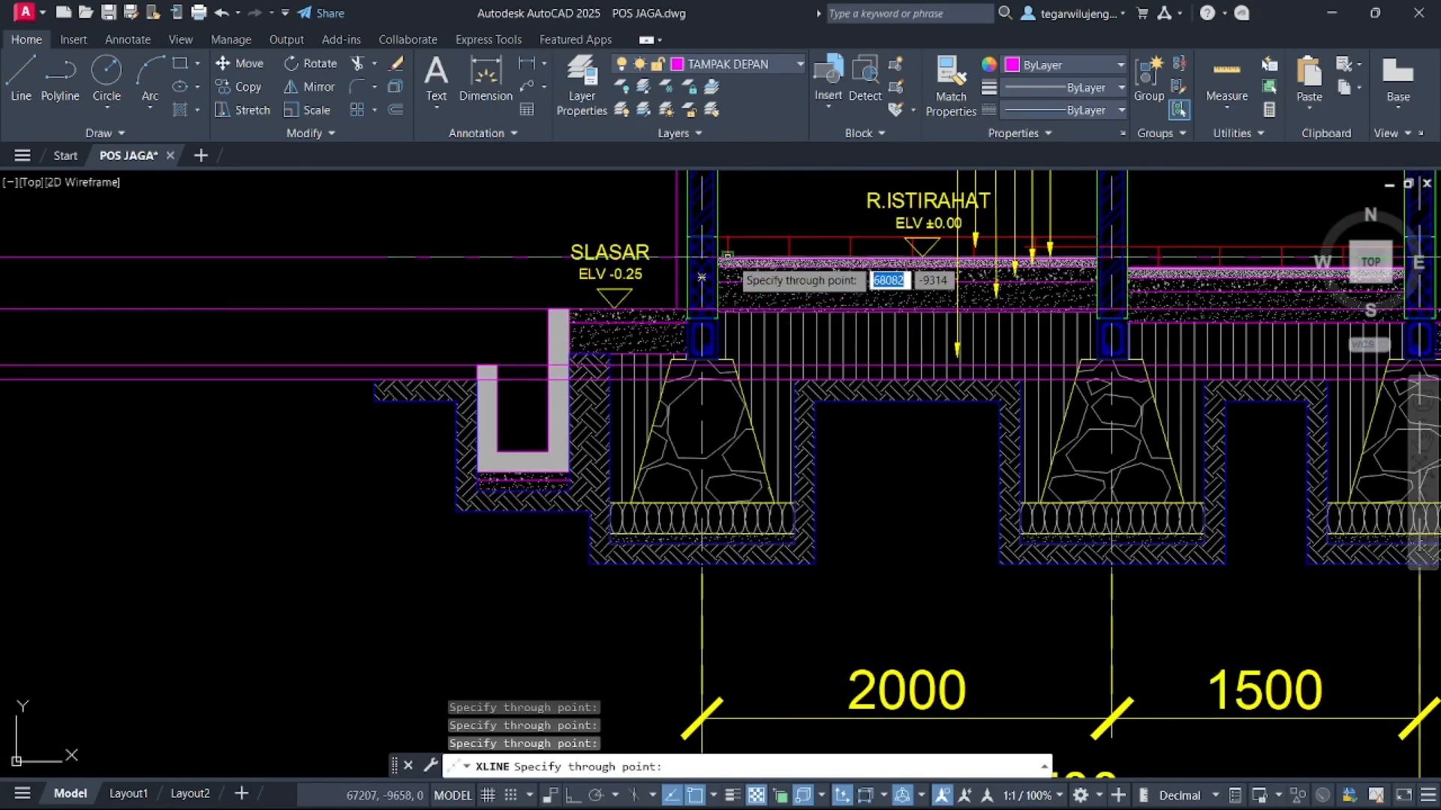
scroll(730, 259, "up", 6)
left_click(714, 260)
scroll(696, 259, "down", 6)
scroll(692, 260, "up", 5)
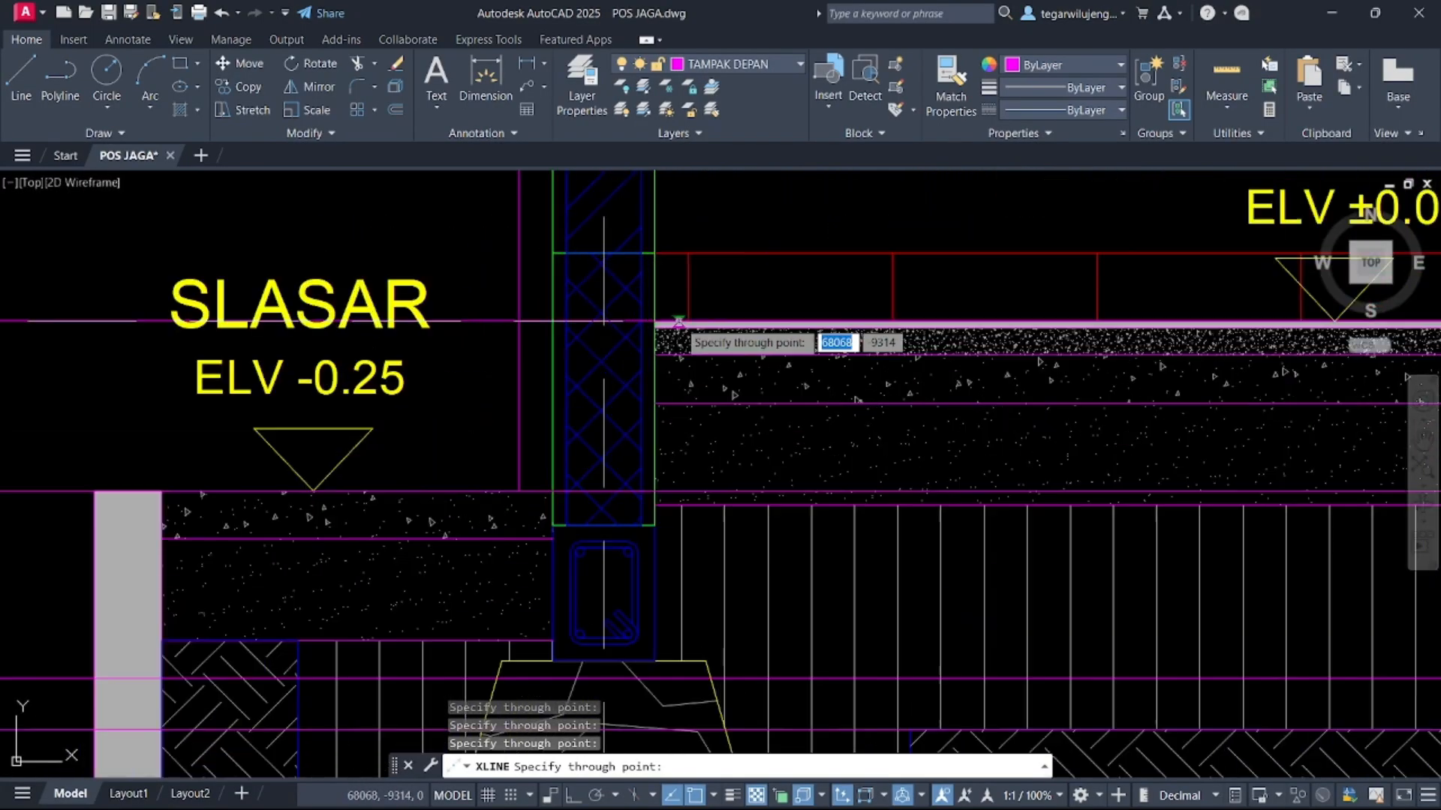
scroll(818, 439, "down", 9)
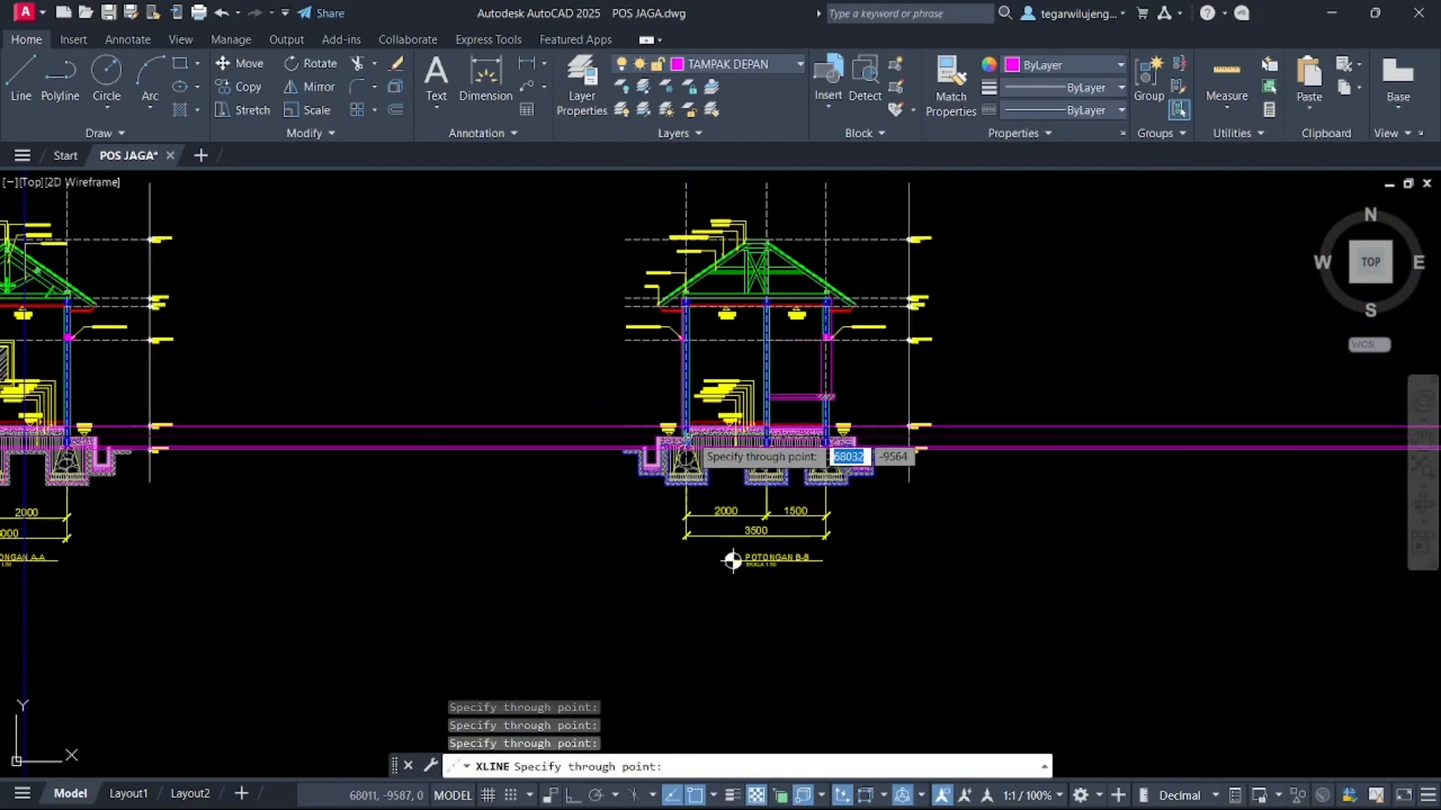
key("Escape")
scroll(690, 440, "down", 2)
middle_click_drag(689, 437, 730, 373)
scroll(339, 362, "up", 6)
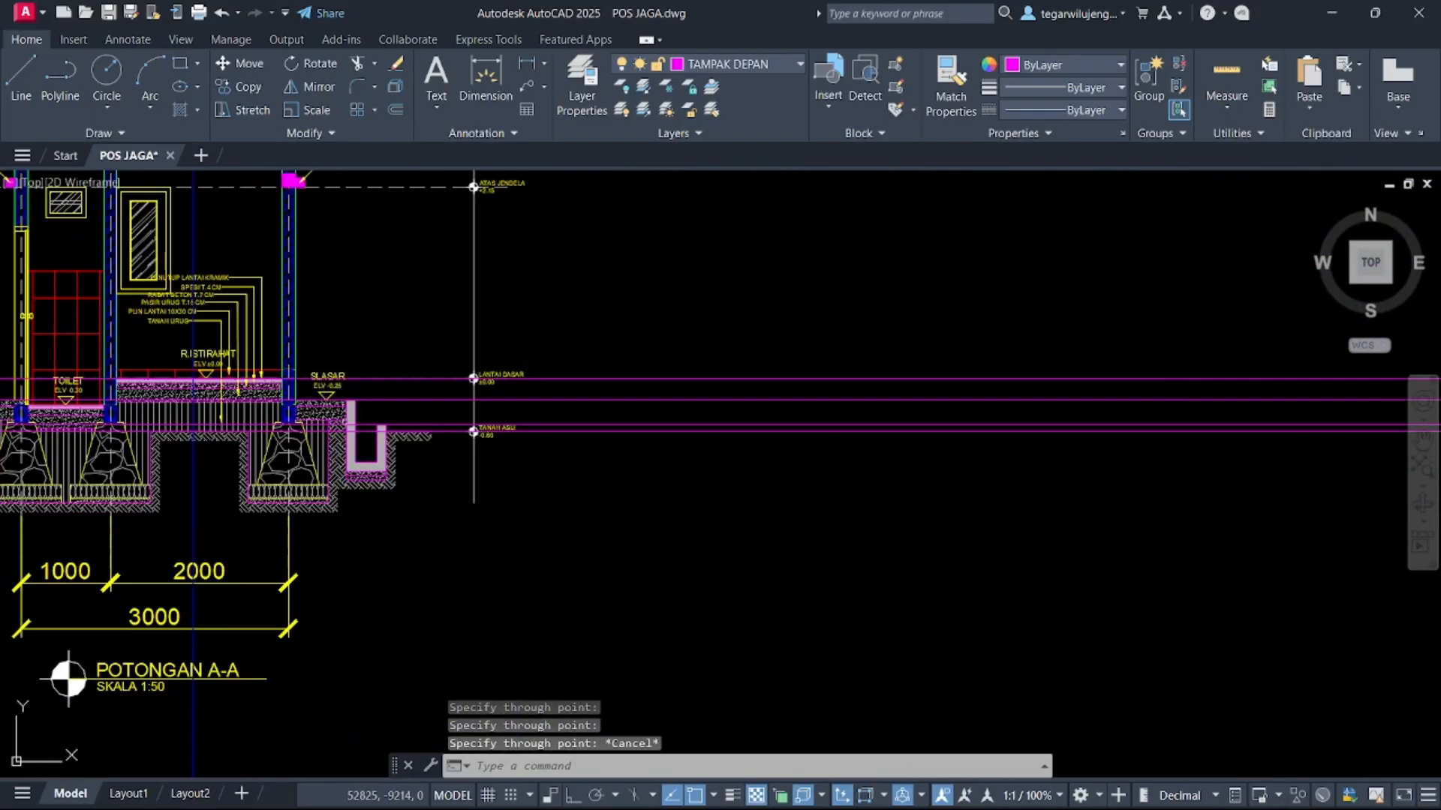
scroll(360, 428, "up", 4)
scroll(448, 459, "down", 9)
middle_click_drag(504, 447, 313, 338)
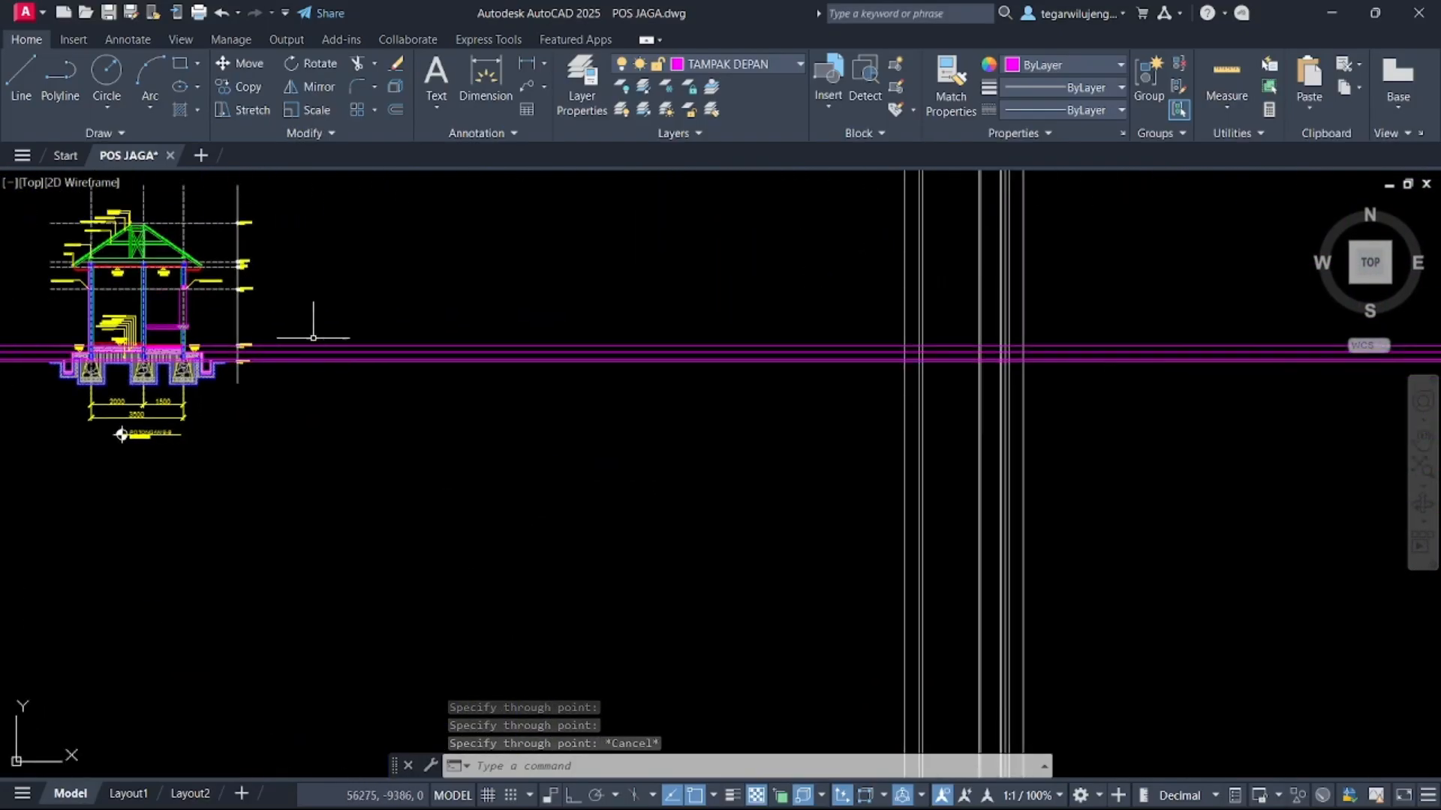
middle_click_drag(732, 178, 465, 258)
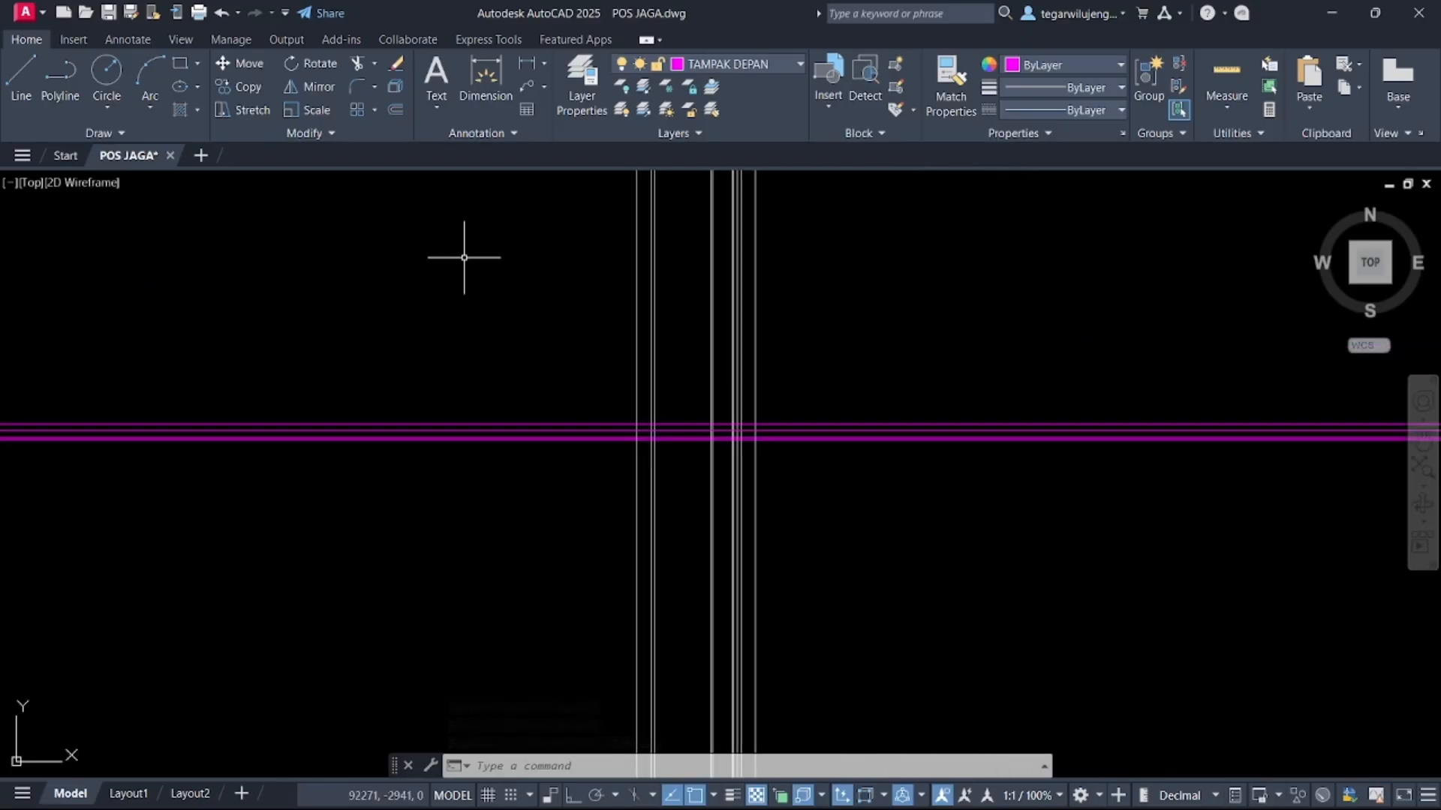
key("Return")
scroll(642, 413, "up", 5)
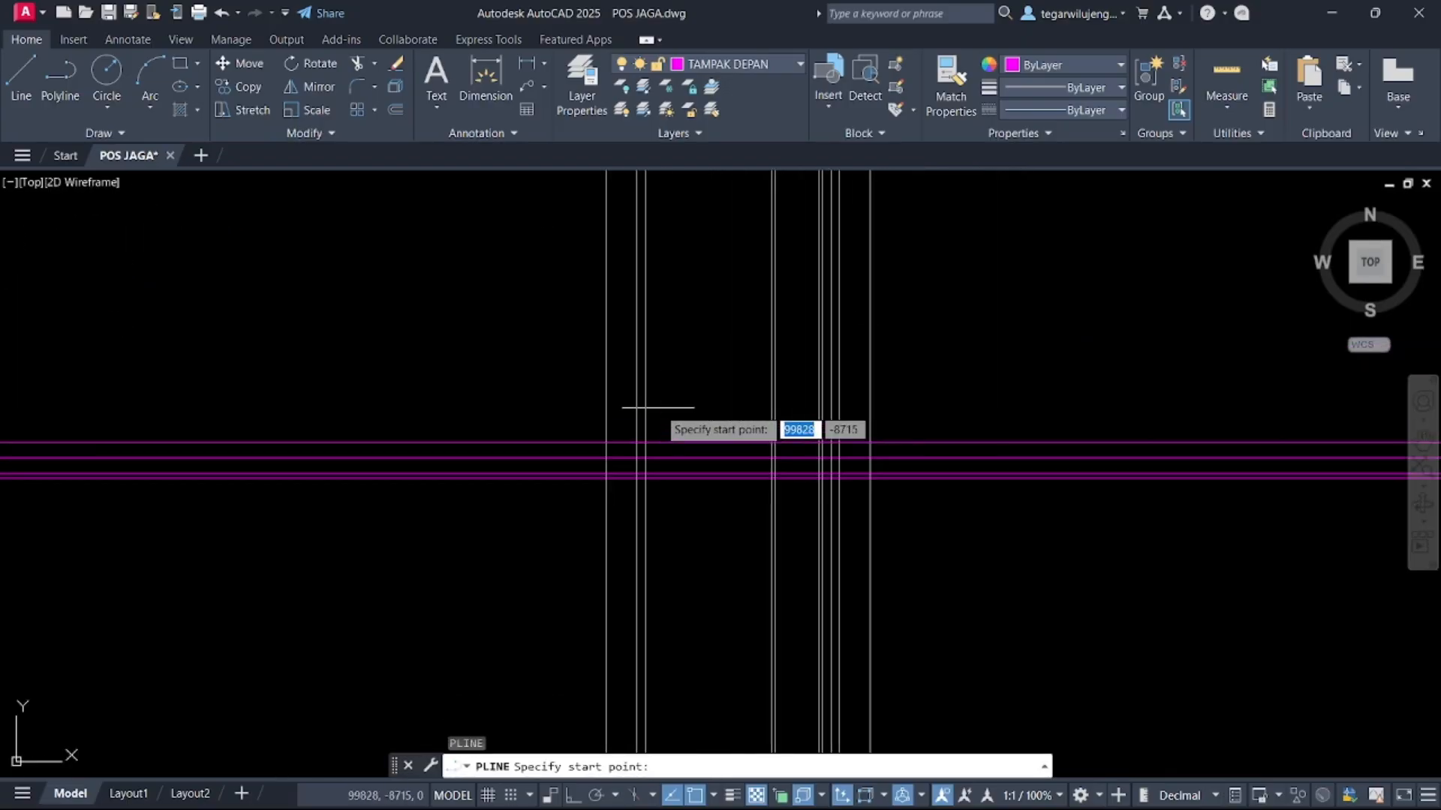
scroll(530, 577, "up", 1)
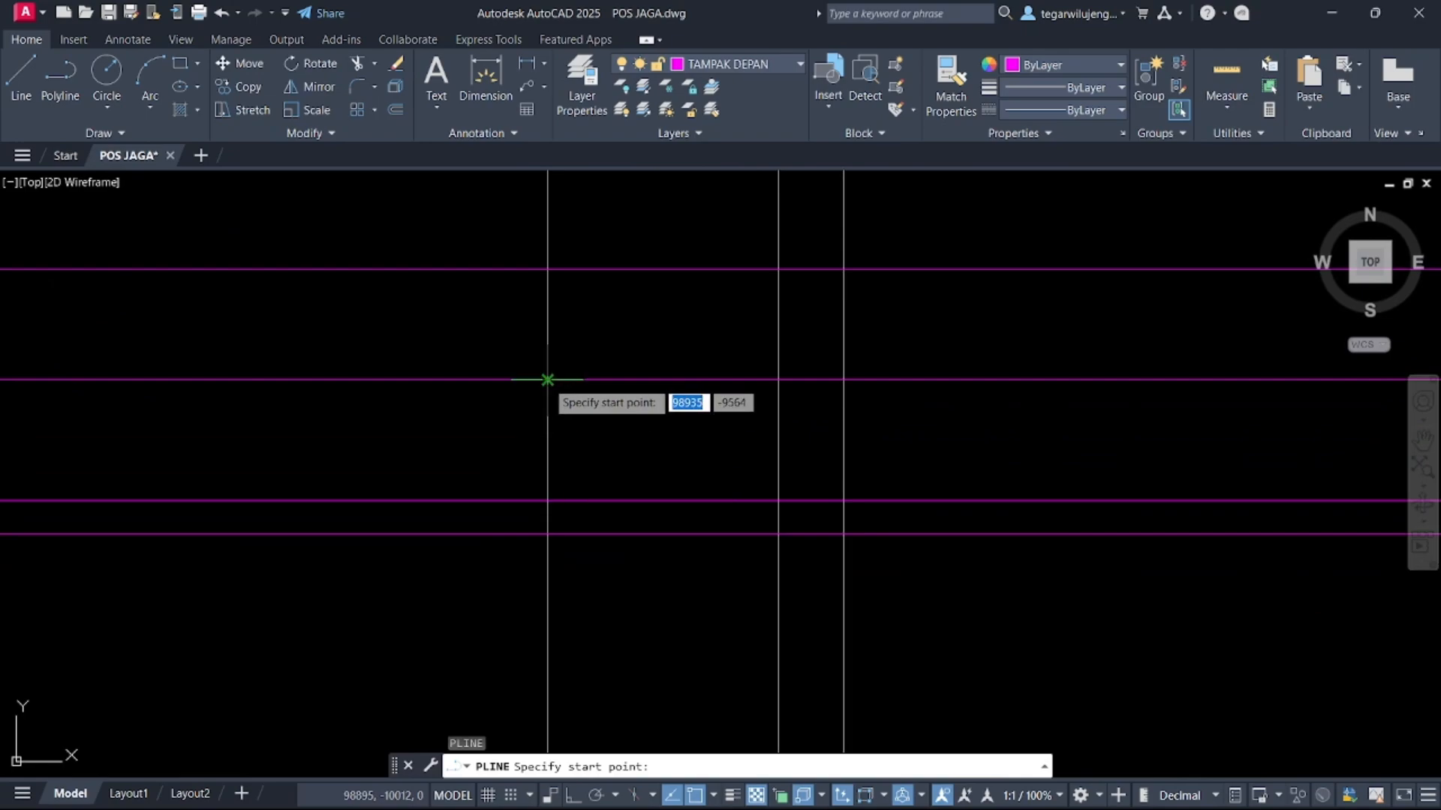
scroll(553, 392, "down", 4)
scroll(564, 406, "down", 3)
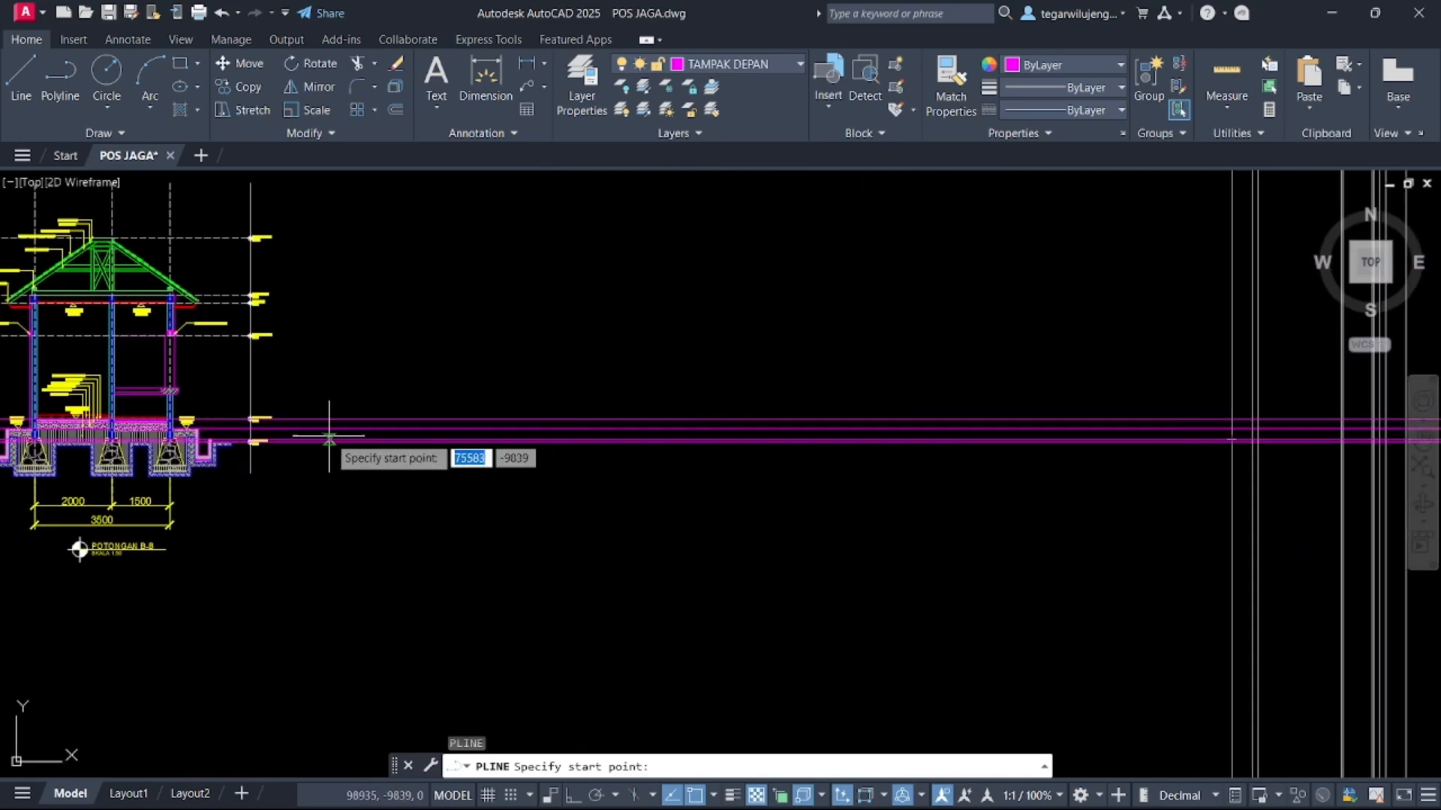
scroll(322, 428, "down", 2)
key("Escape")
Try moving the section drawings horizontally with ortho on, then undo the move
middle_click_drag(375, 449, 628, 414)
middle_click_drag(501, 328, 573, 438)
left_click(433, 328)
key("Escape")
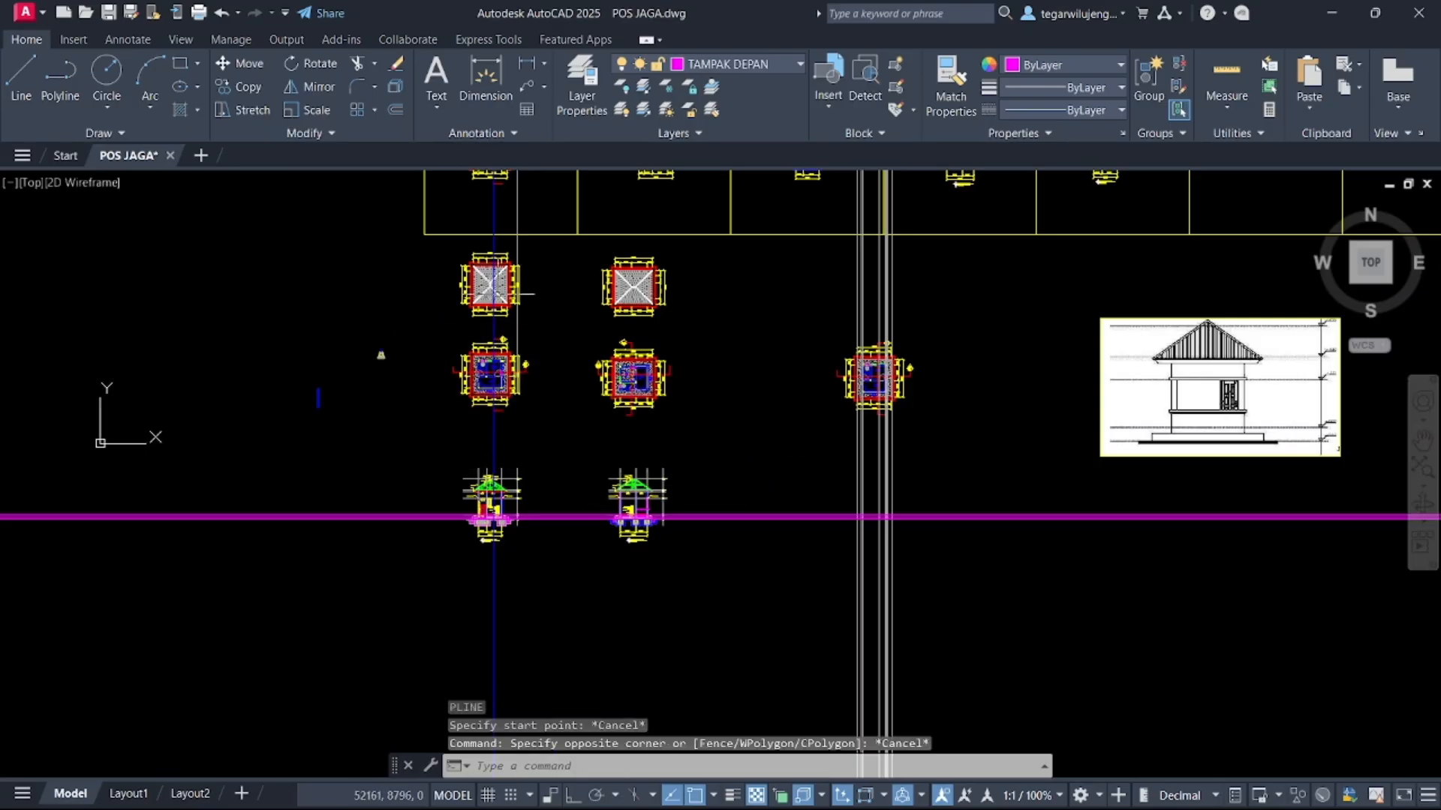
left_click(429, 244)
left_click(752, 655)
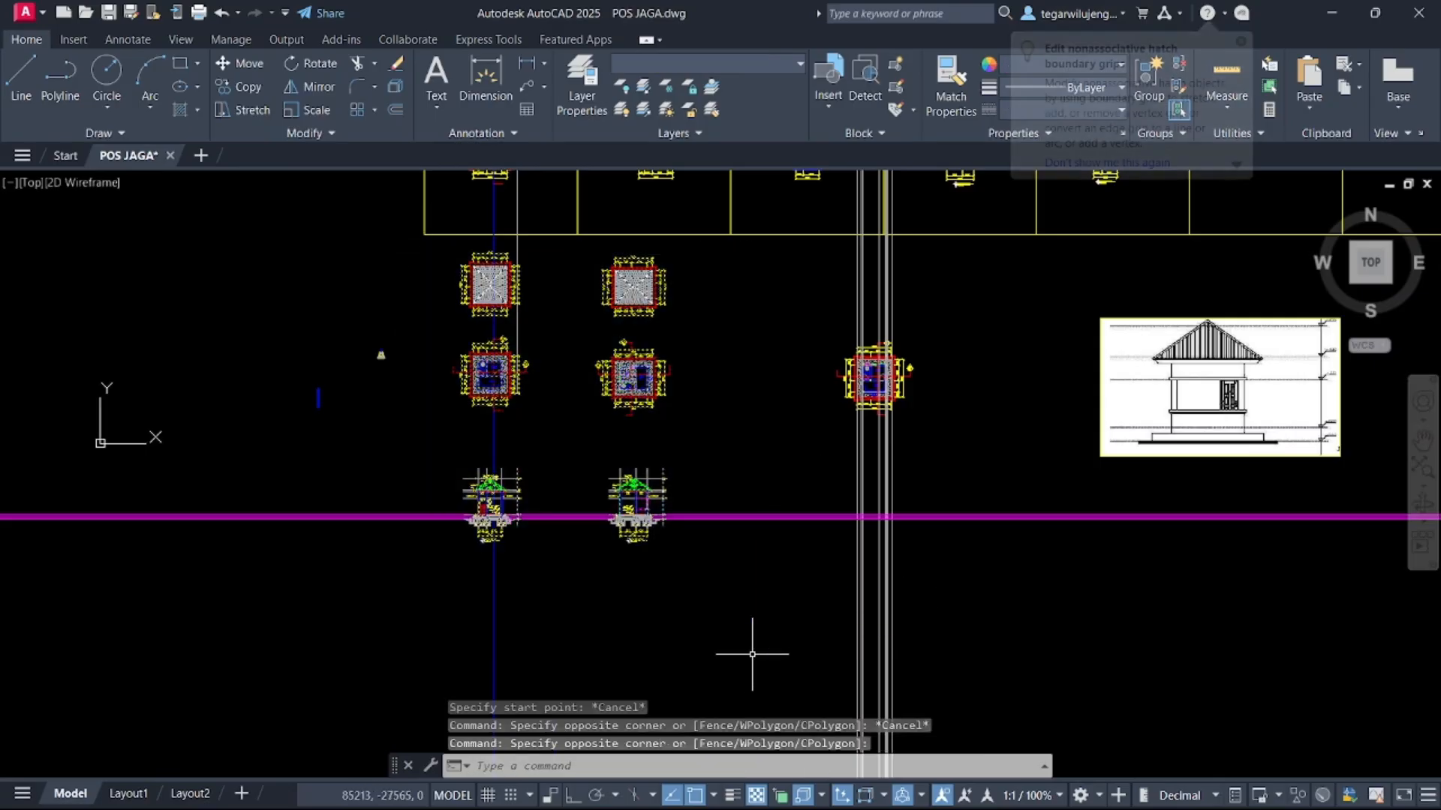
key("Return")
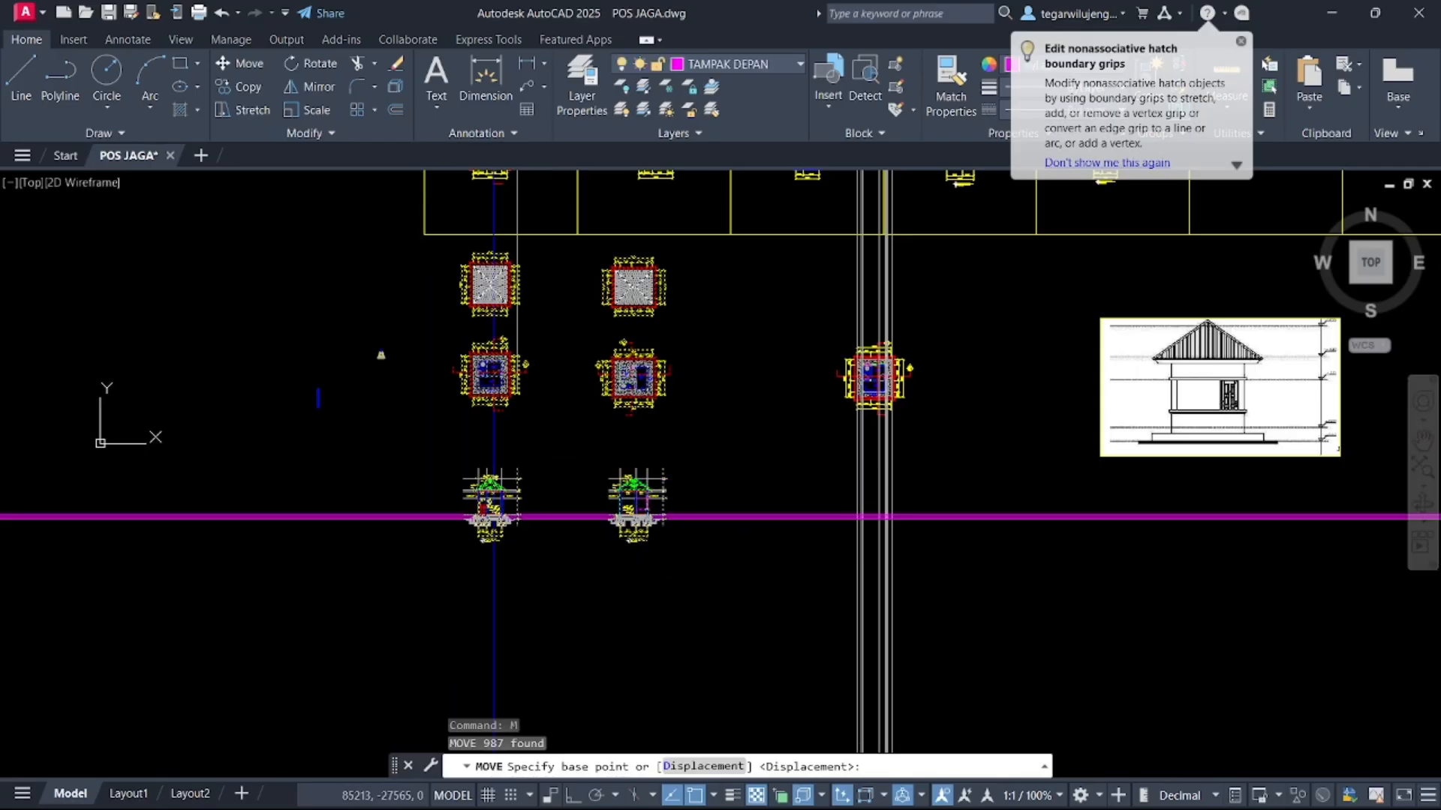
left_click(586, 449)
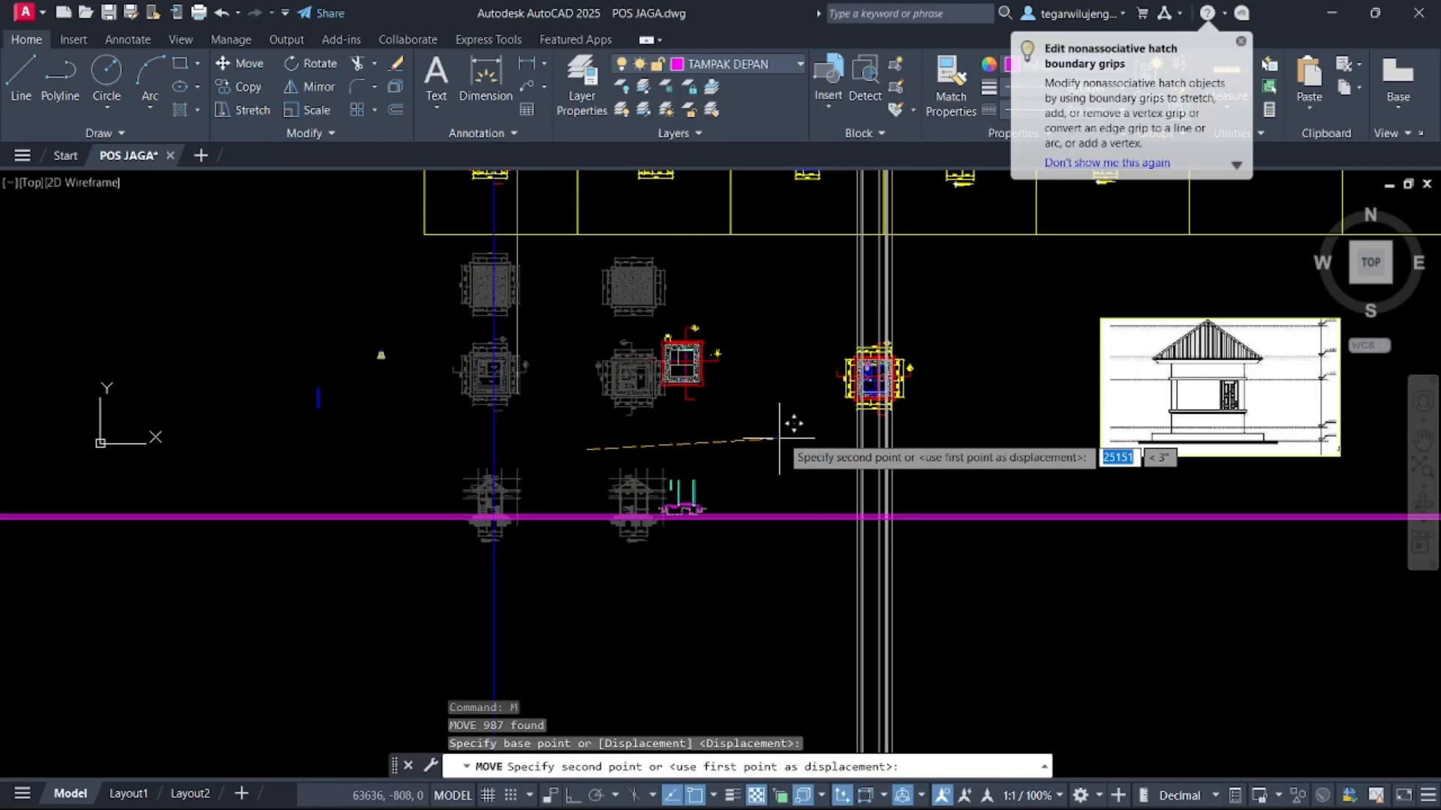
key("F8")
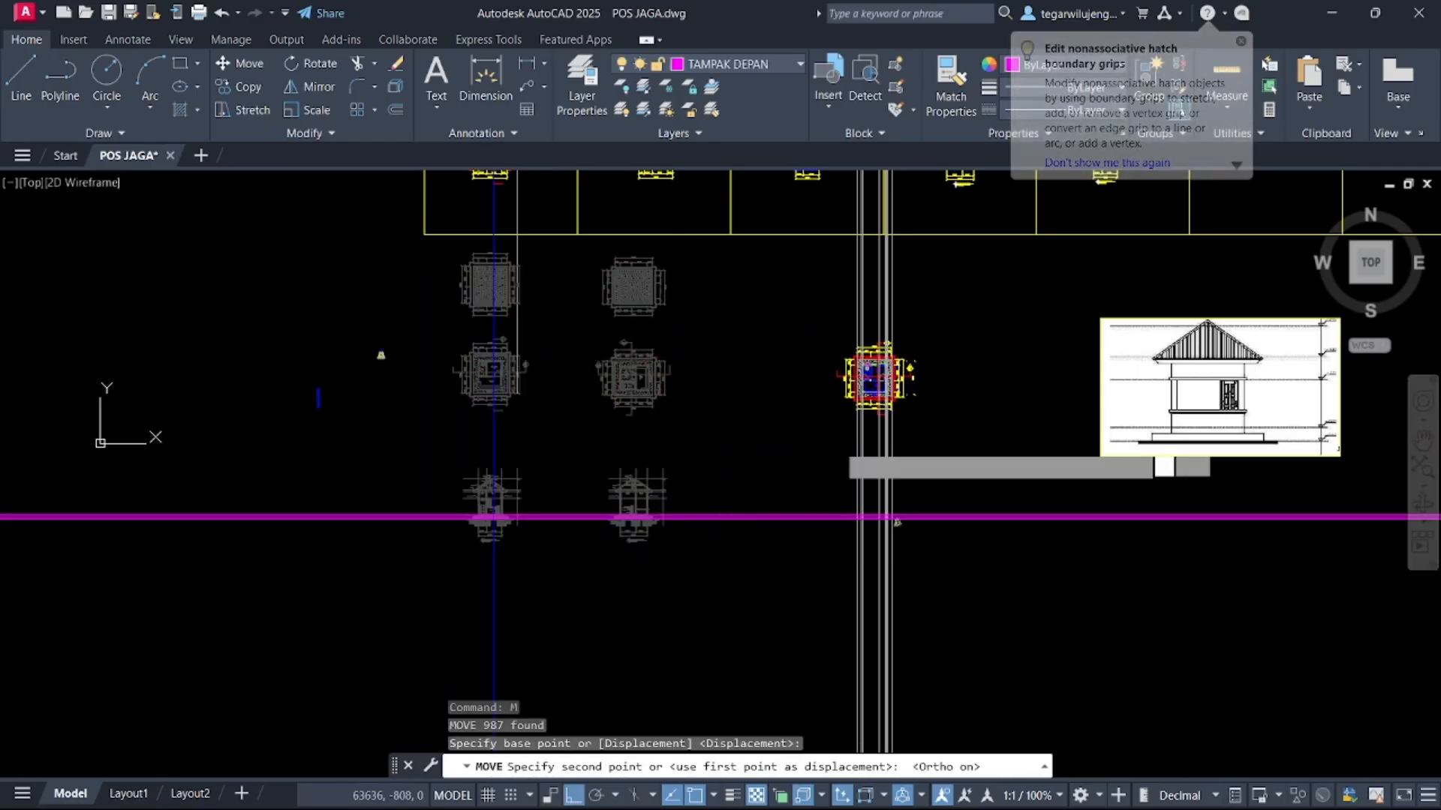
left_click(836, 449)
key("ctrl+z")
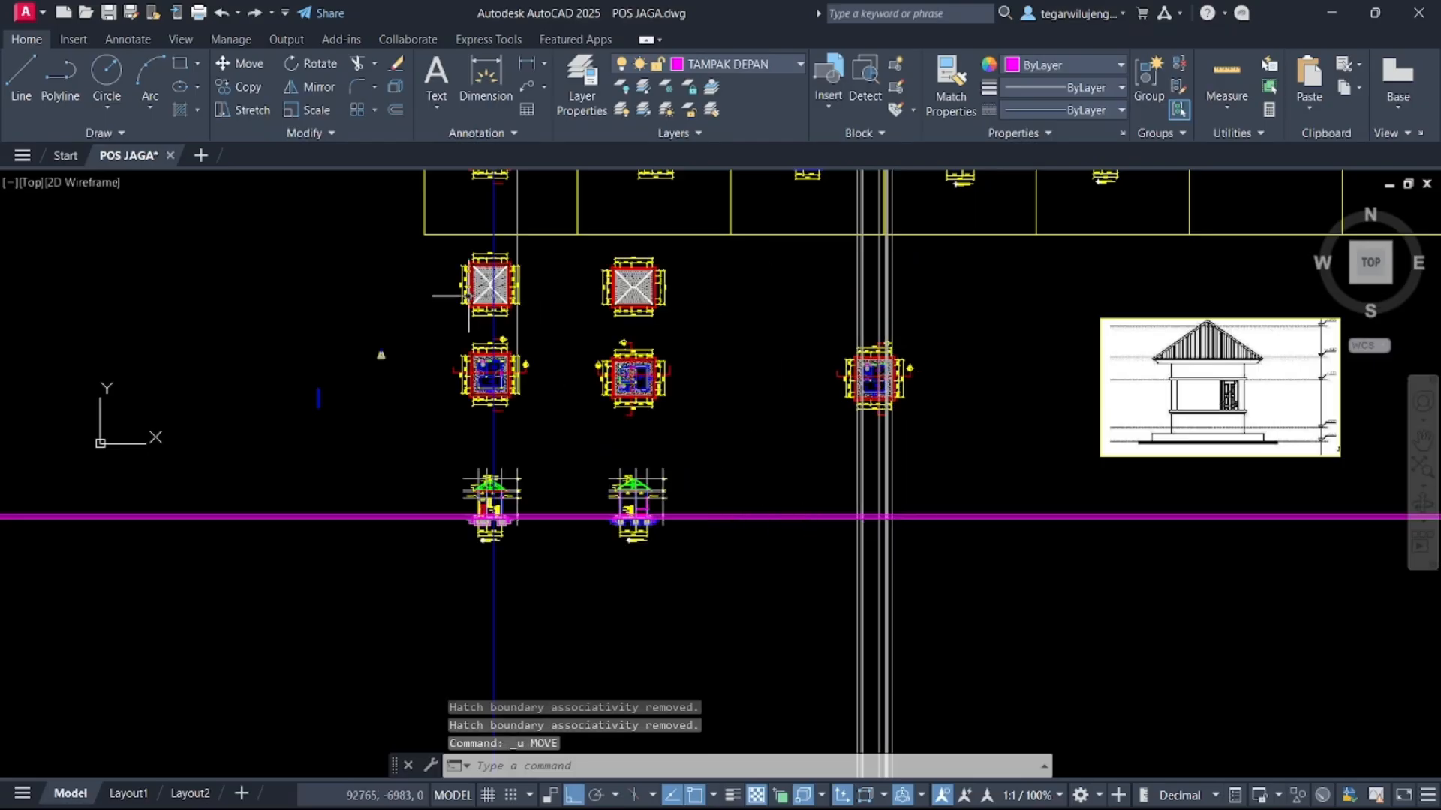
Move the middle column plan and section B-B drawing about 19419 units to the right
left_click(455, 248)
left_click(739, 586)
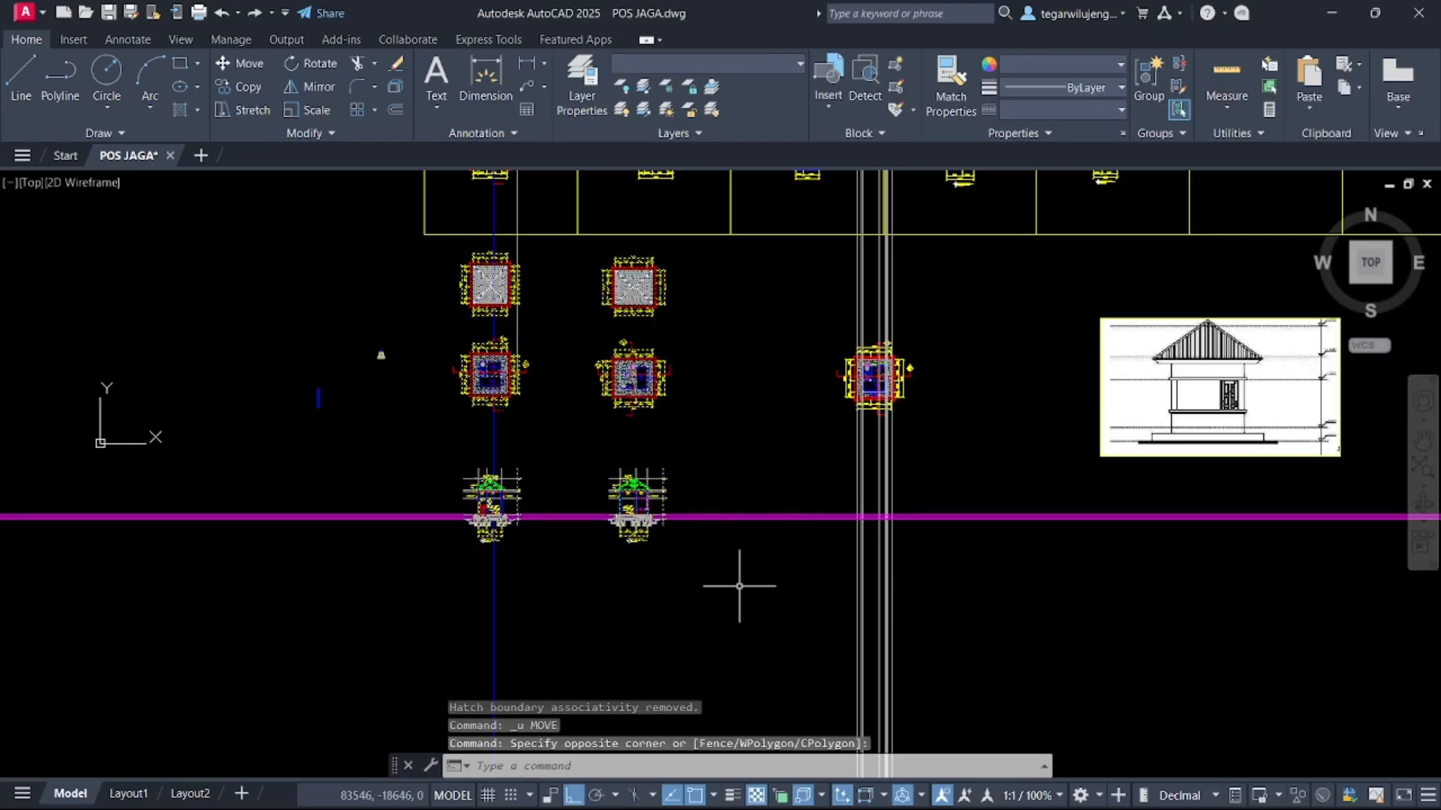
type("M")
key("Return")
left_click(553, 594)
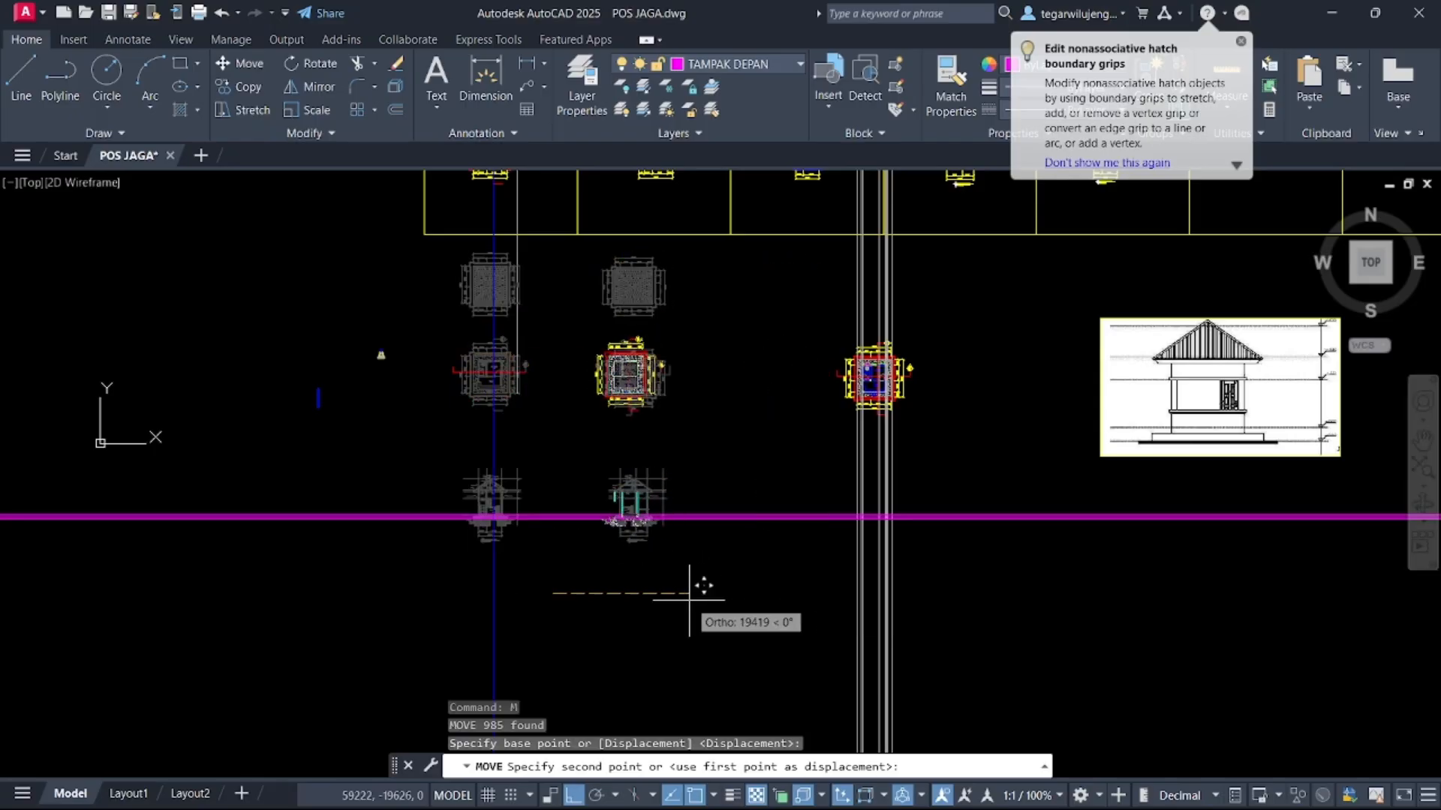
left_click(688, 599)
Examine the reference elevation's base and the section's floor and ground level markers
scroll(863, 515, "up", 6)
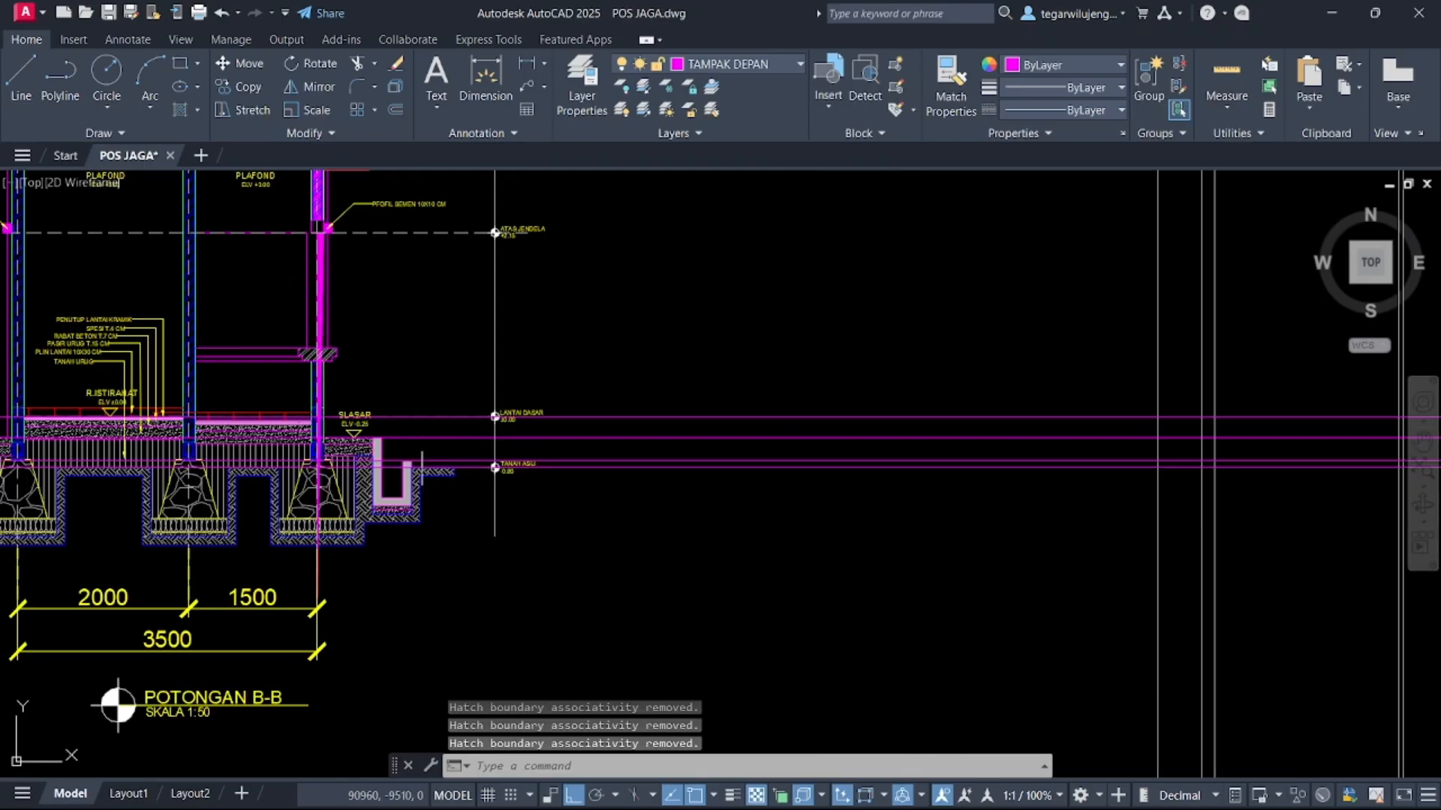
scroll(820, 412, "down", 5)
scroll(820, 412, "up", 6)
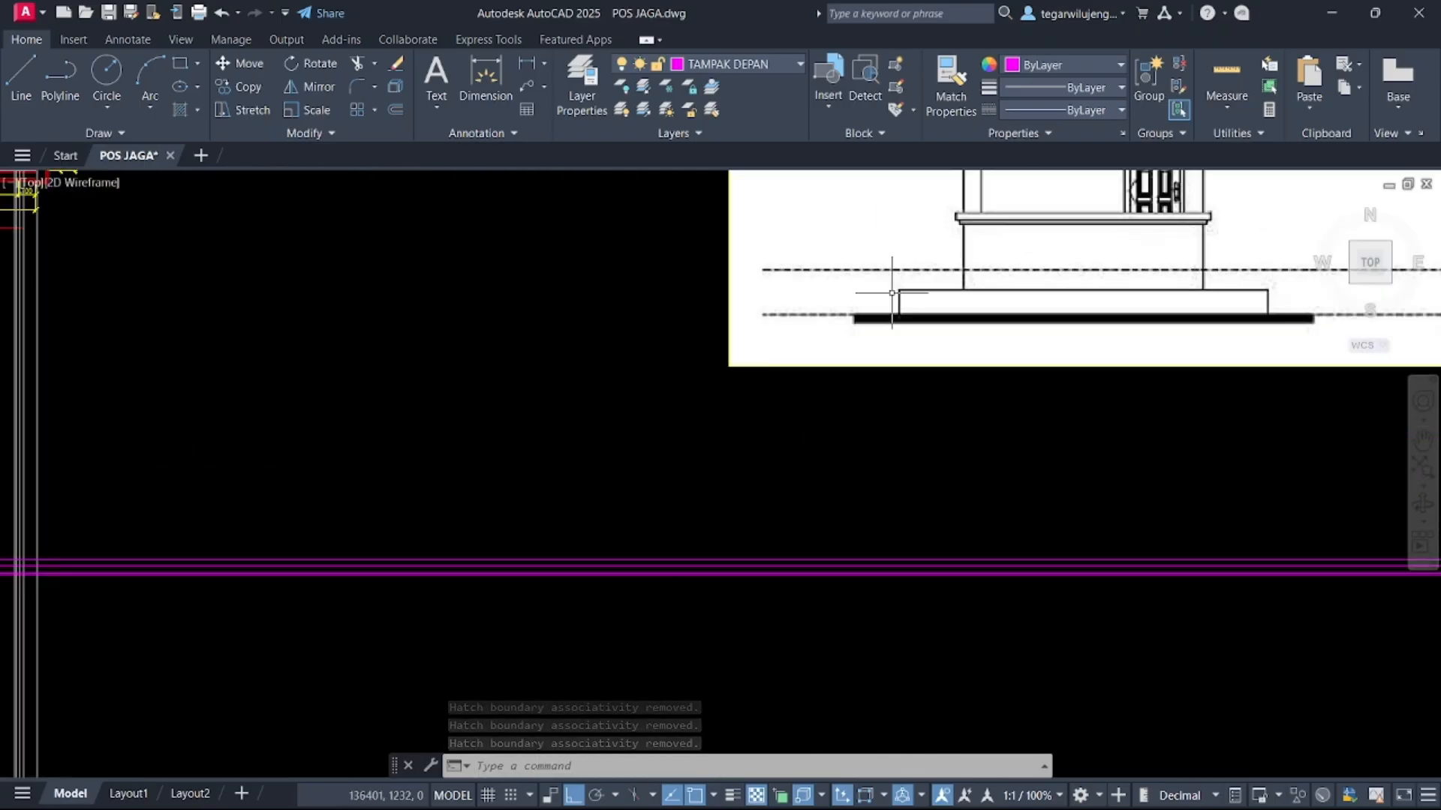
scroll(640, 338, "down", 3)
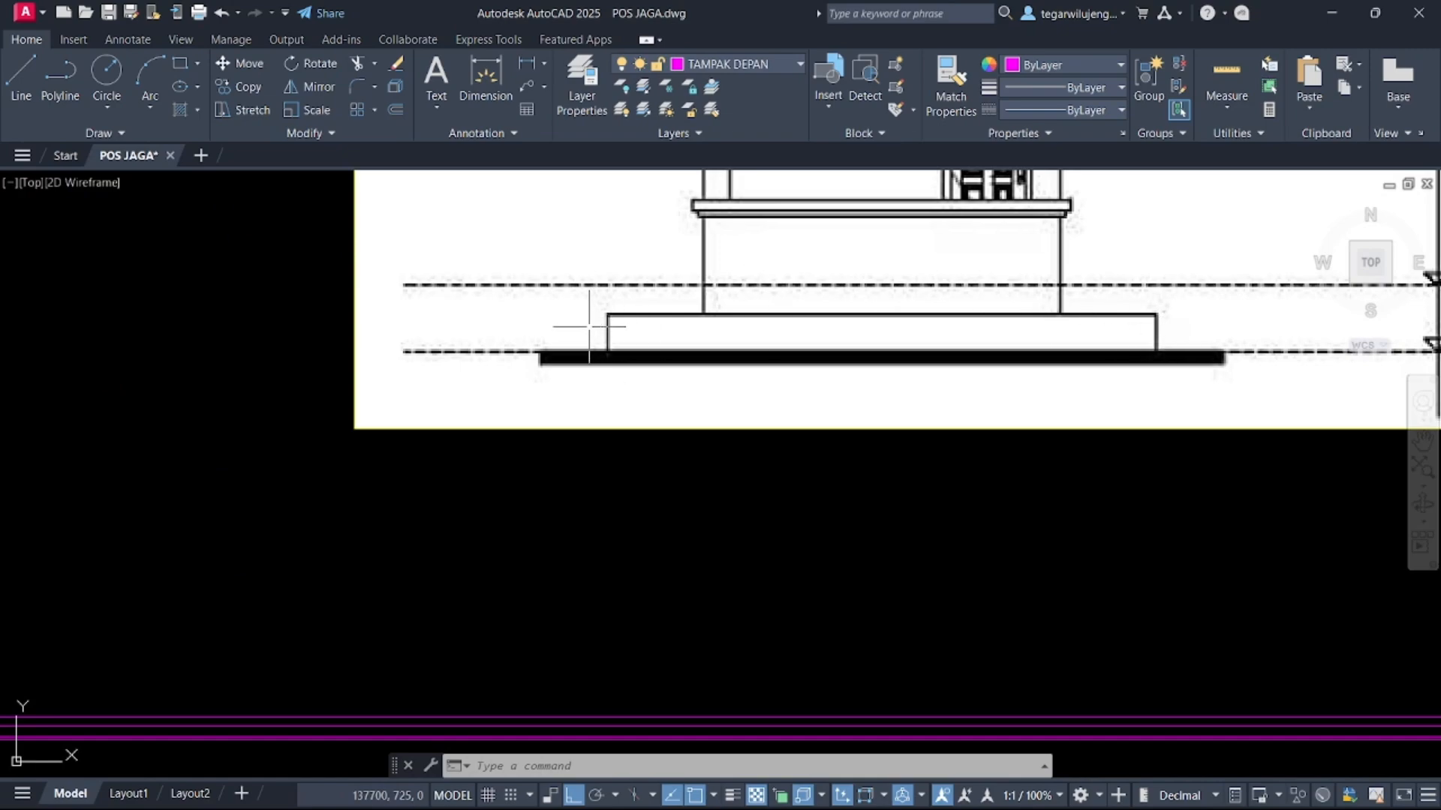
scroll(826, 327, "down", 7)
scroll(306, 434, "up", 7)
scroll(1027, 364, "up", 4)
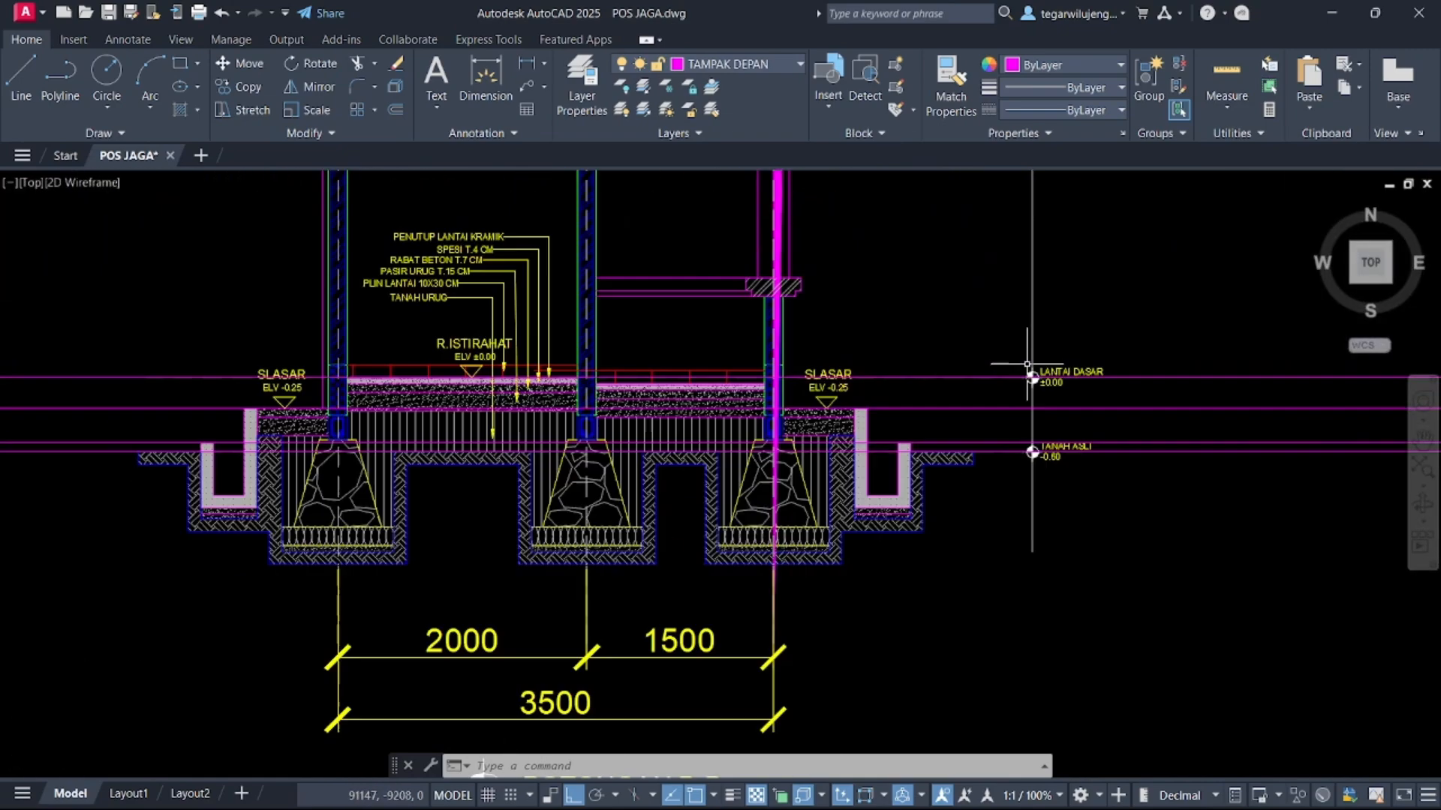
scroll(1027, 364, "up", 2)
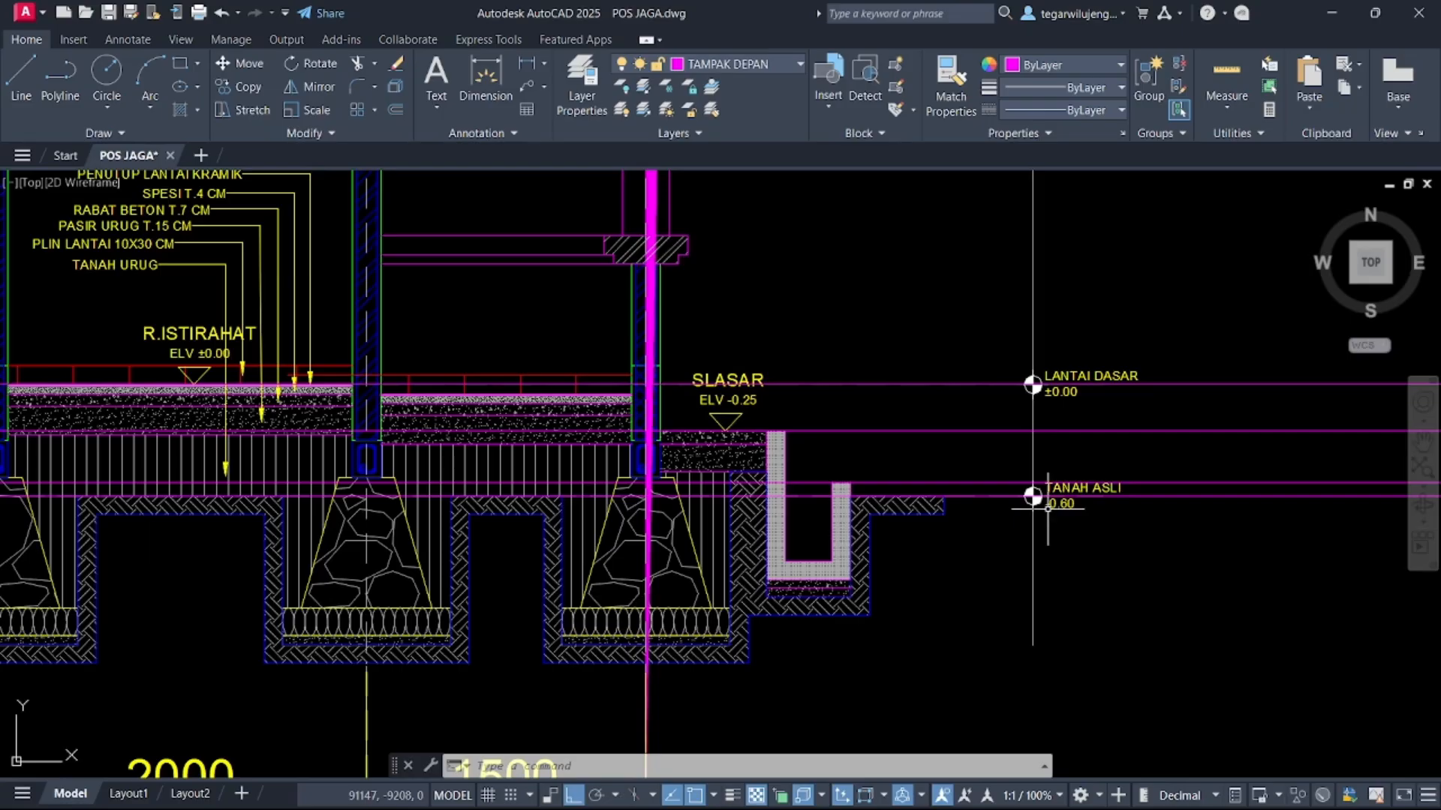
scroll(1047, 508, "up", 2)
middle_click_drag(1145, 502, 453, 448)
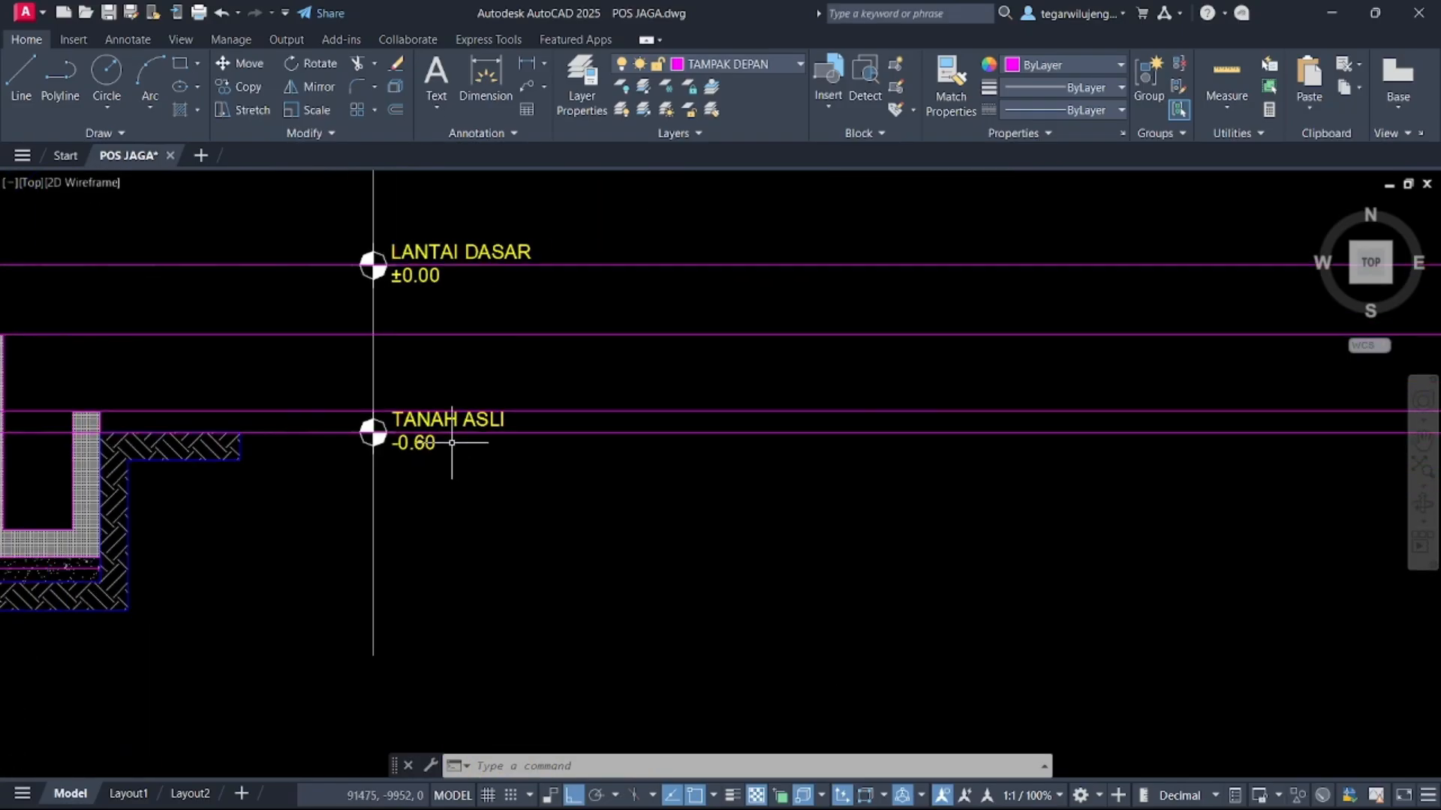
scroll(454, 447, "down", 3)
mouse_move(656, 434)
middle_mouse_down()
mouse_move(311, 422)
mouse_move(152, 349)
middle_mouse_up()
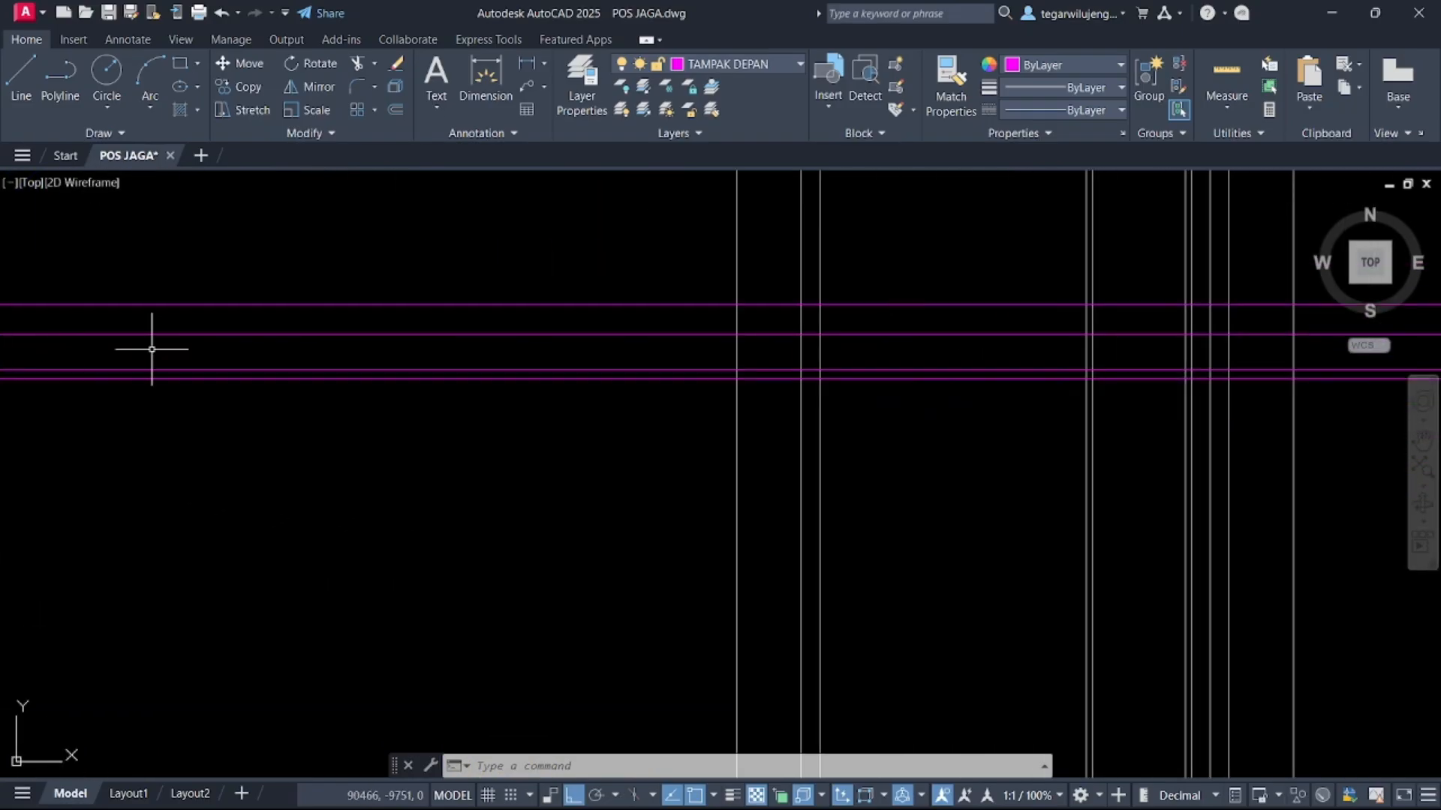
middle_click_drag(926, 335, 777, 388)
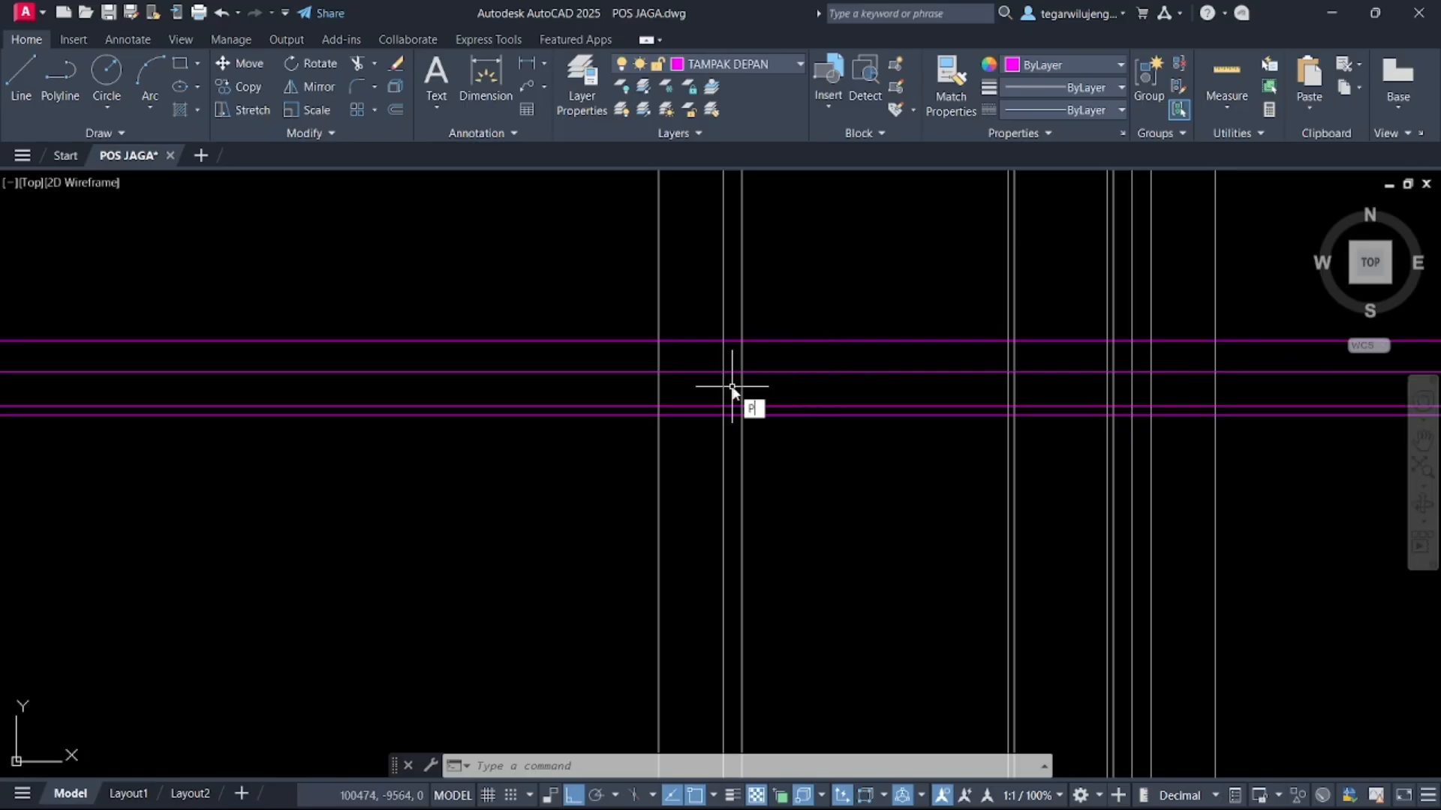
Draw a polyline outlining the base plinth between the ground and slasar lines across the outer vertical construction lines
key("Return")
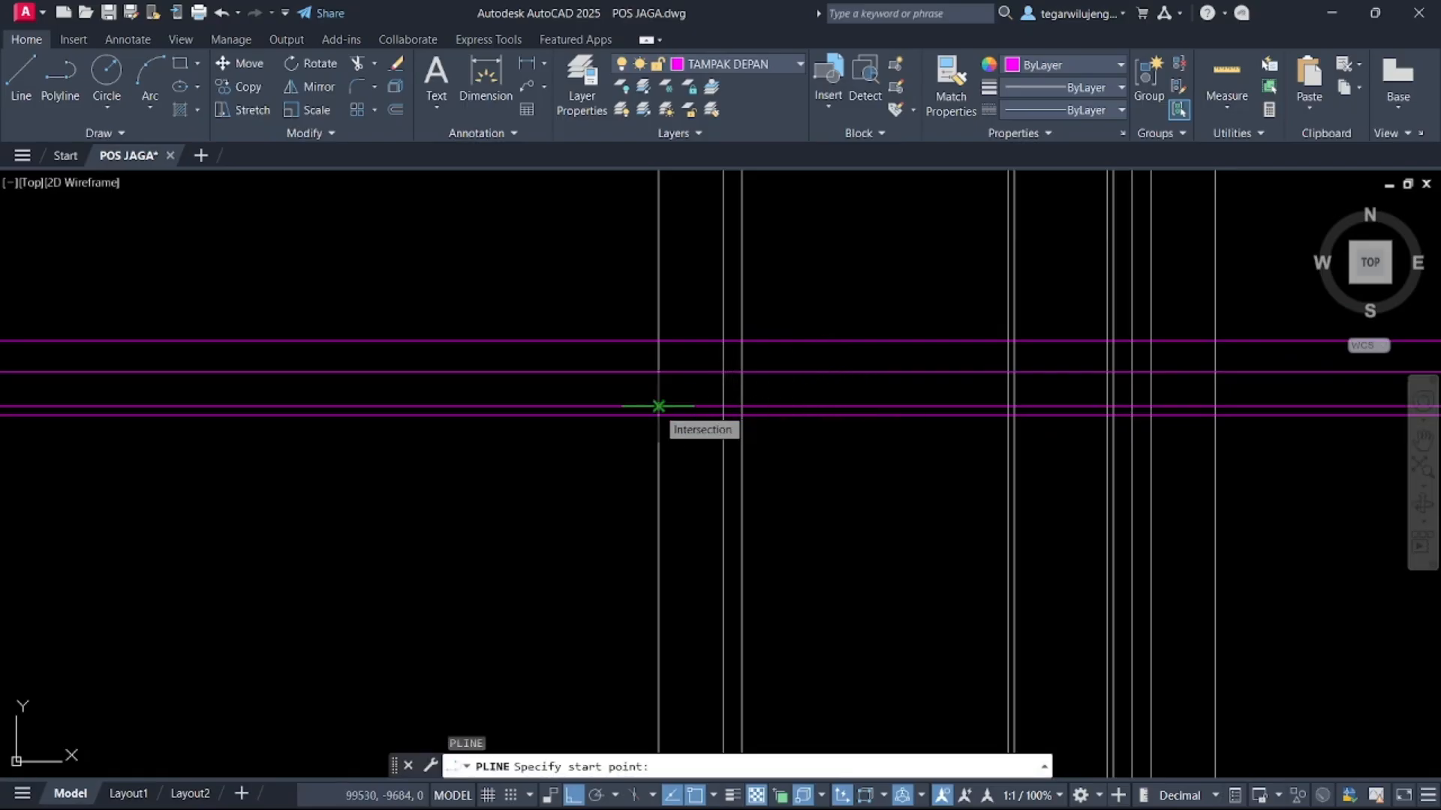
left_click(658, 406)
left_click(658, 372)
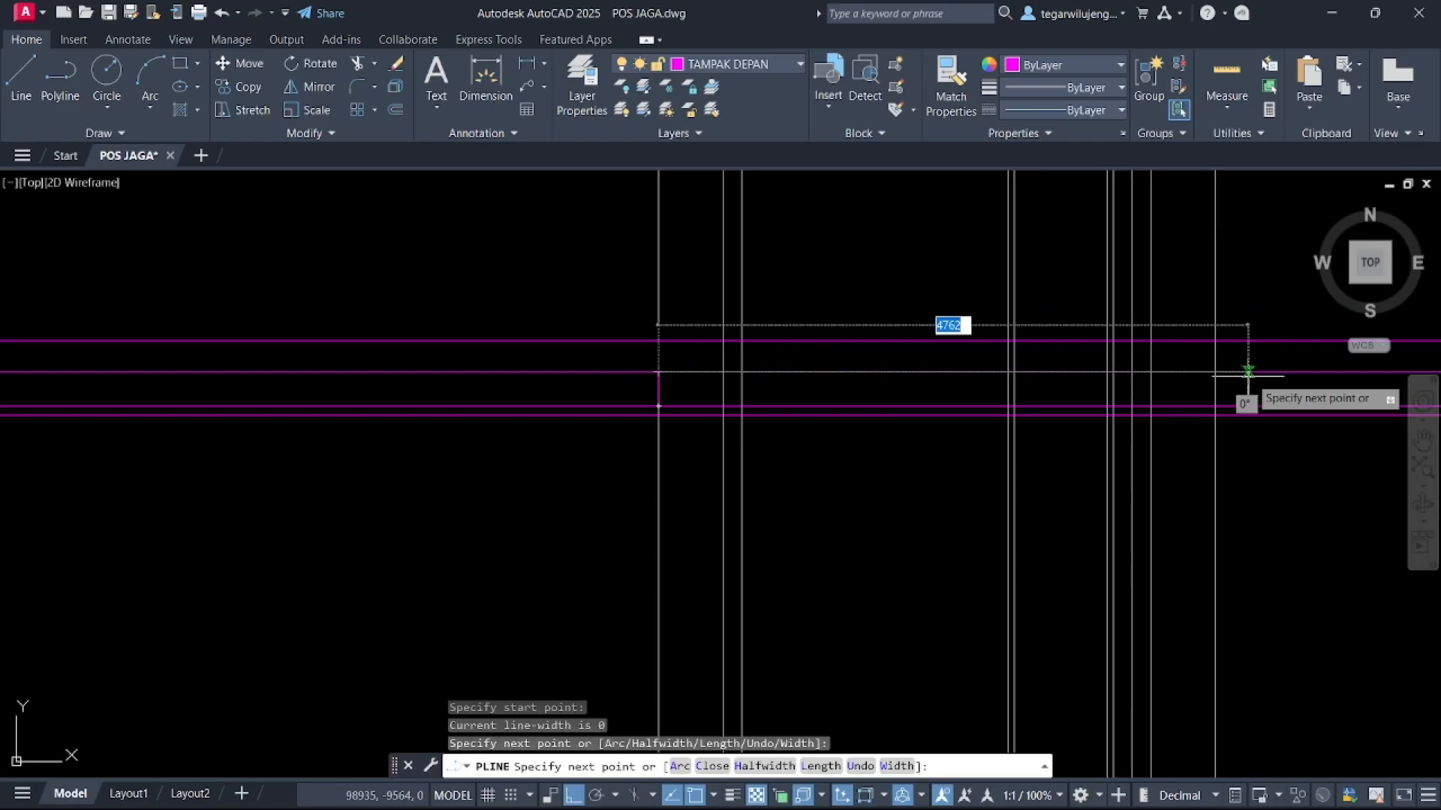
left_click(1214, 372)
left_click(1214, 406)
key("Return")
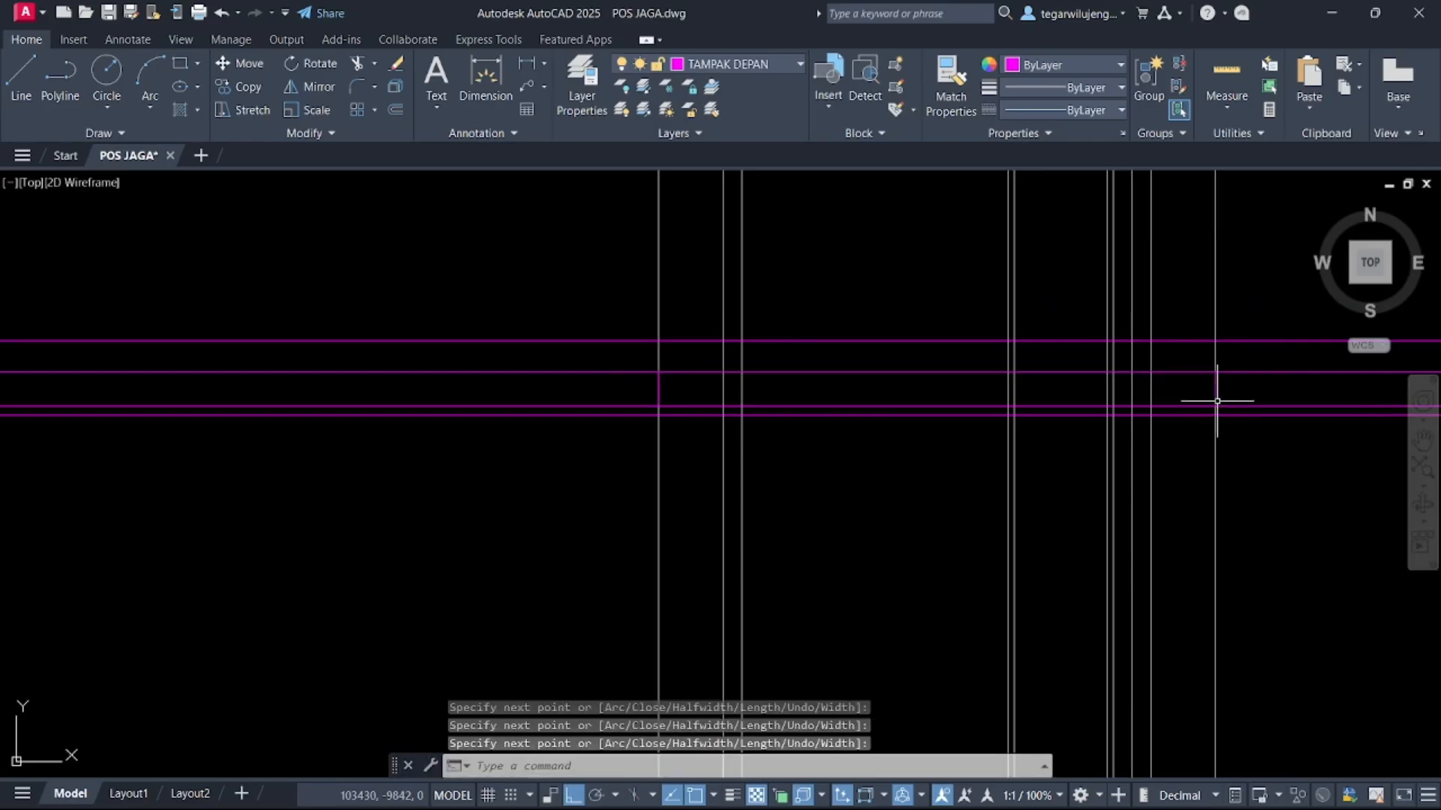
middle_click_drag(712, 417, 741, 390)
scroll(702, 387, "down", 5)
middle_click_drag(618, 406, 682, 453)
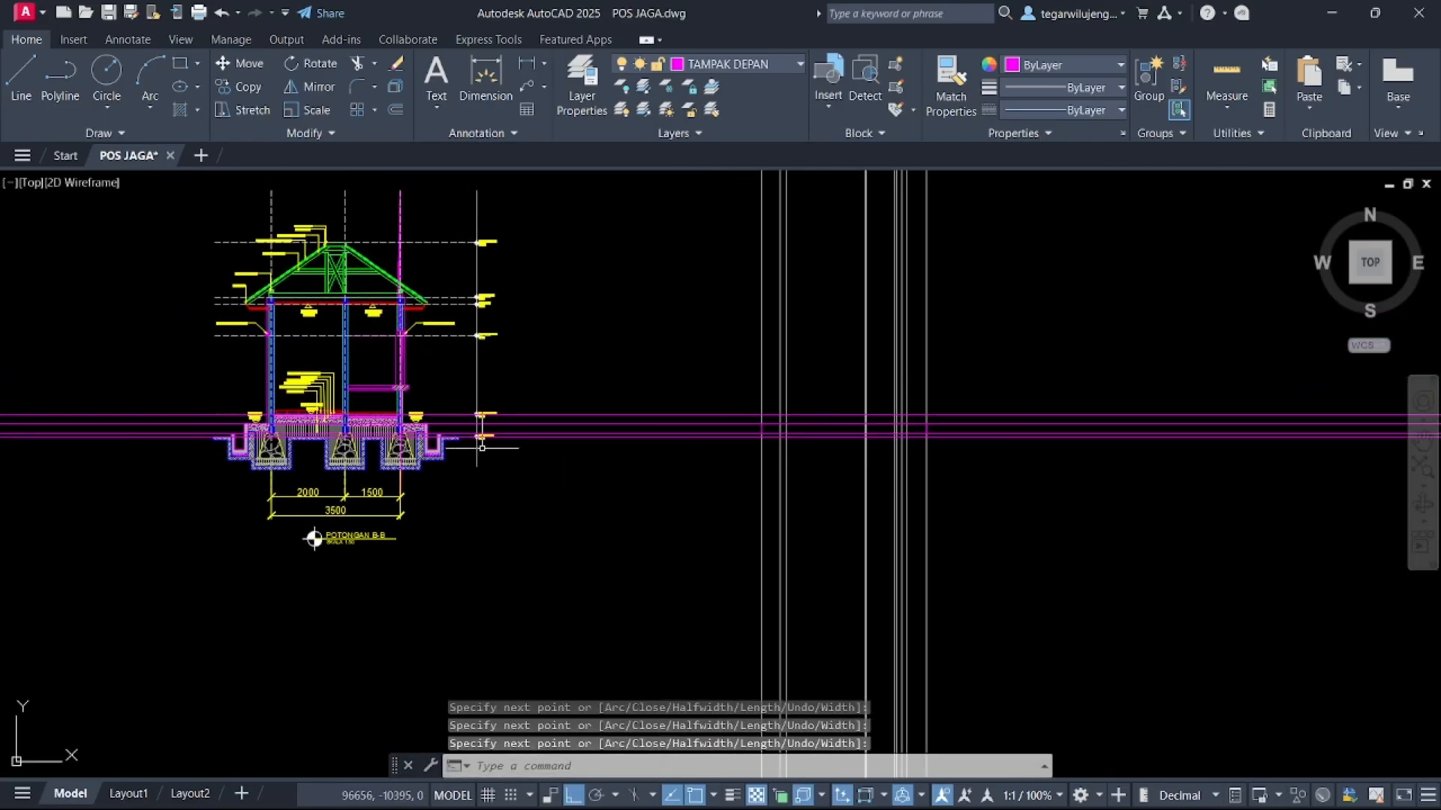
scroll(408, 438, "up", 5)
scroll(491, 431, "up", 2)
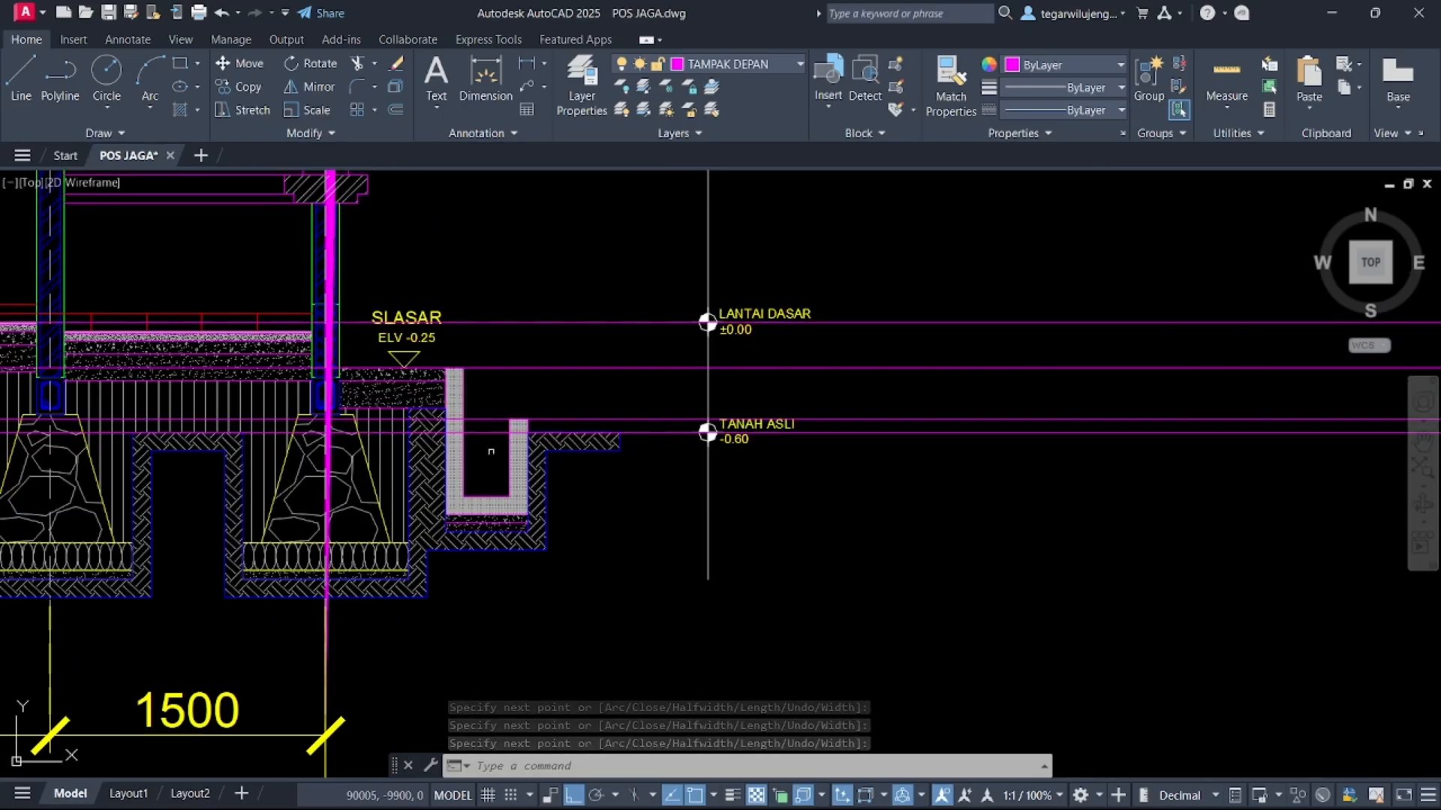
middle_click_drag(499, 439, 339, 427)
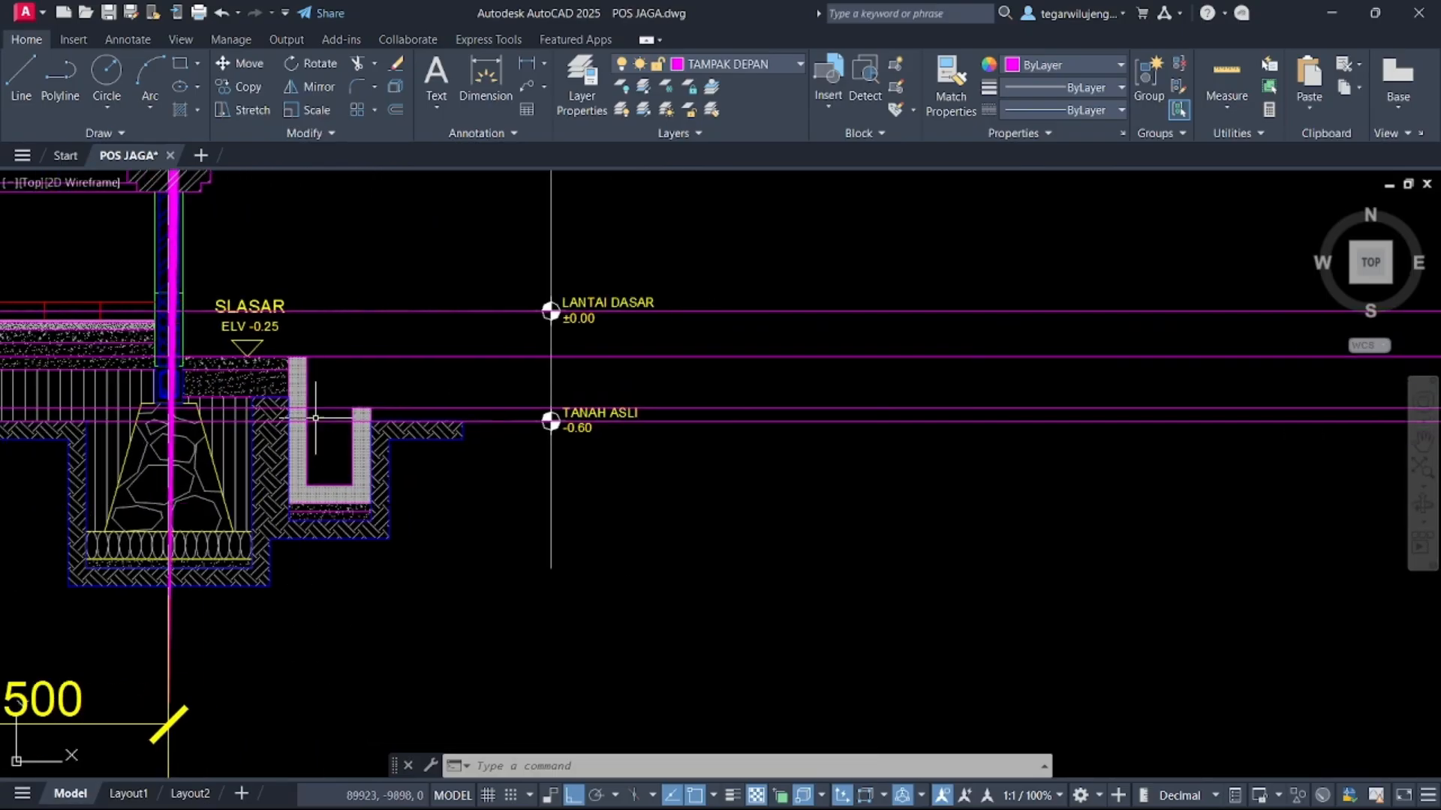
Draw two vertical construction lines through the outer edges of the floor plan's wall for the elevation
scroll(332, 409, "up", 2)
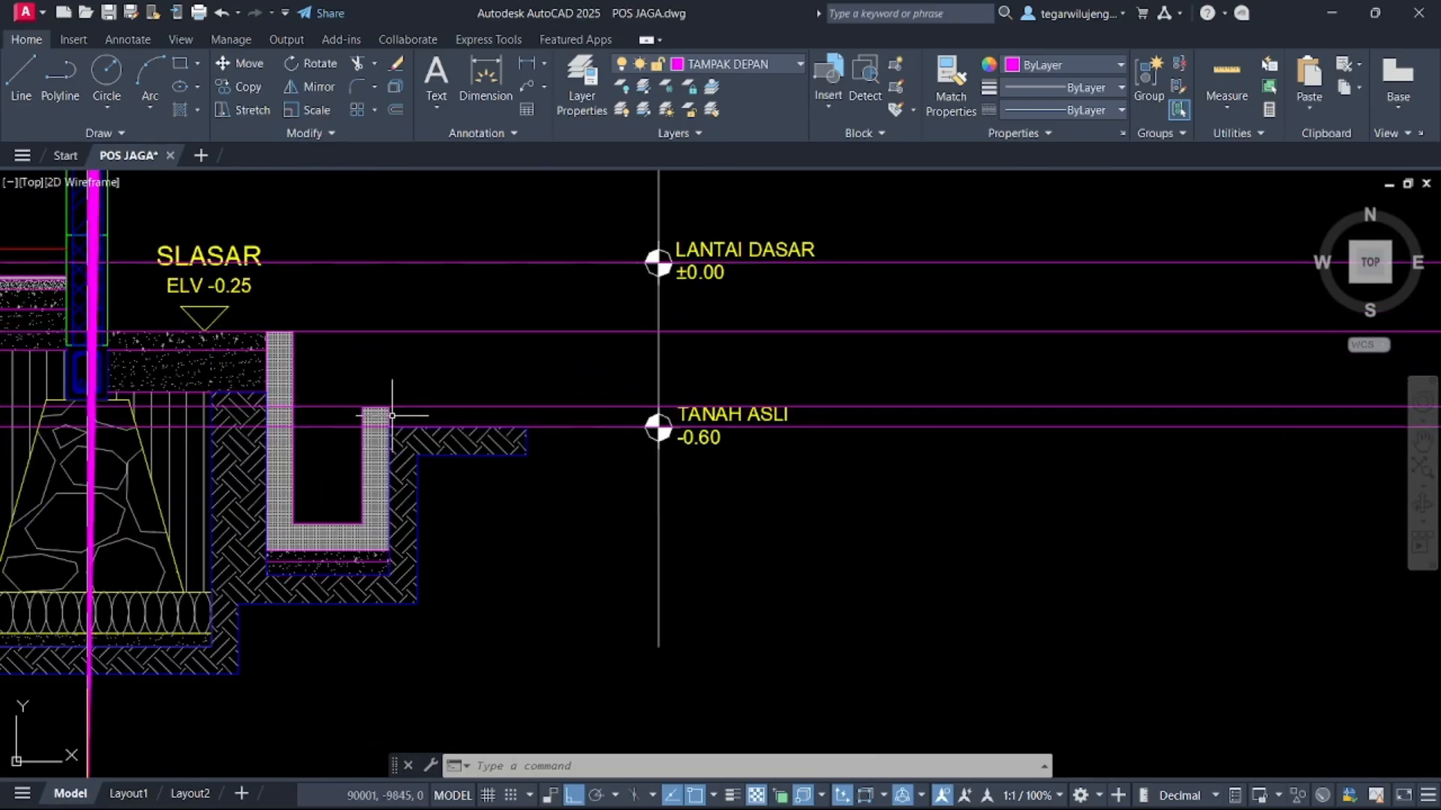
scroll(372, 416, "down", 6)
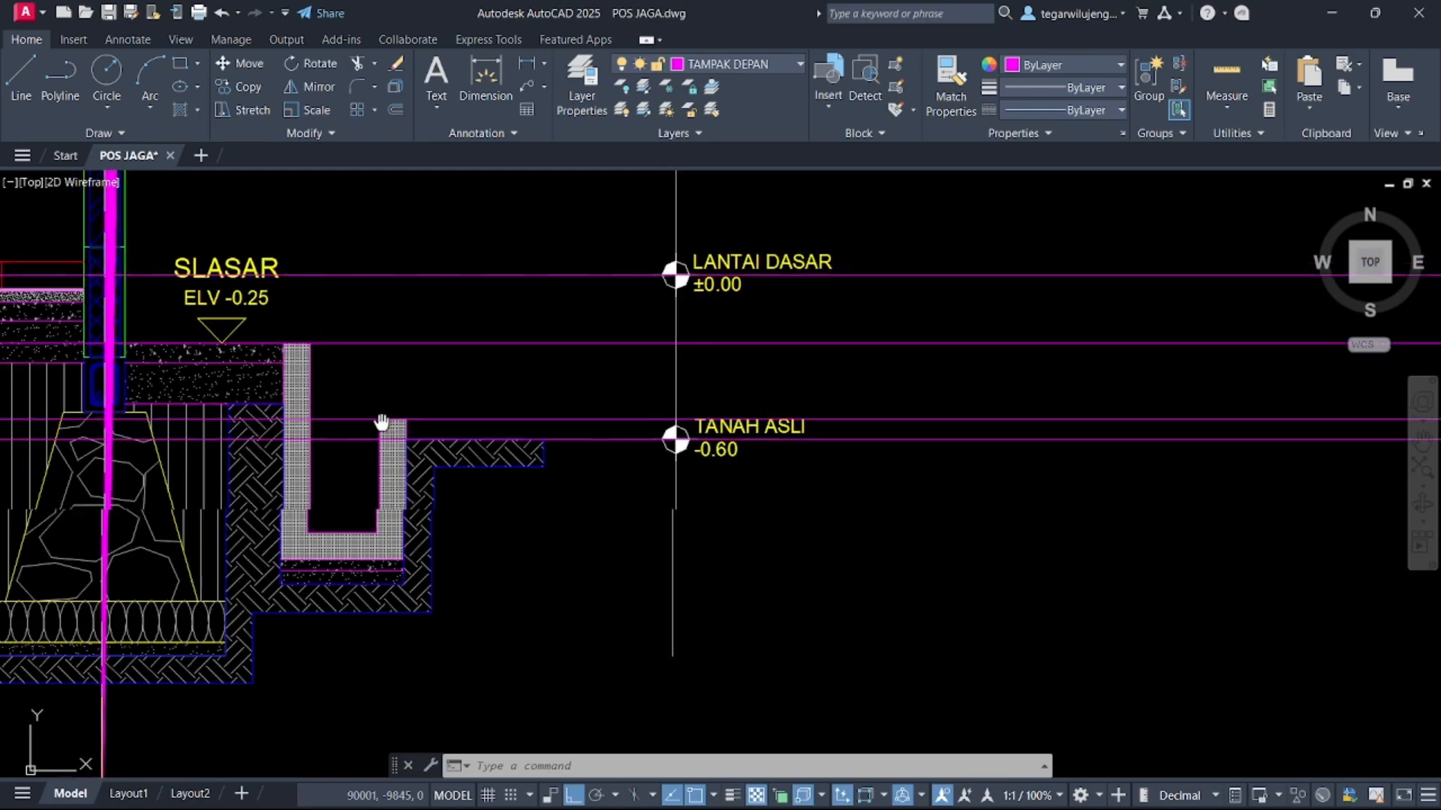
scroll(797, 483, "down", 5)
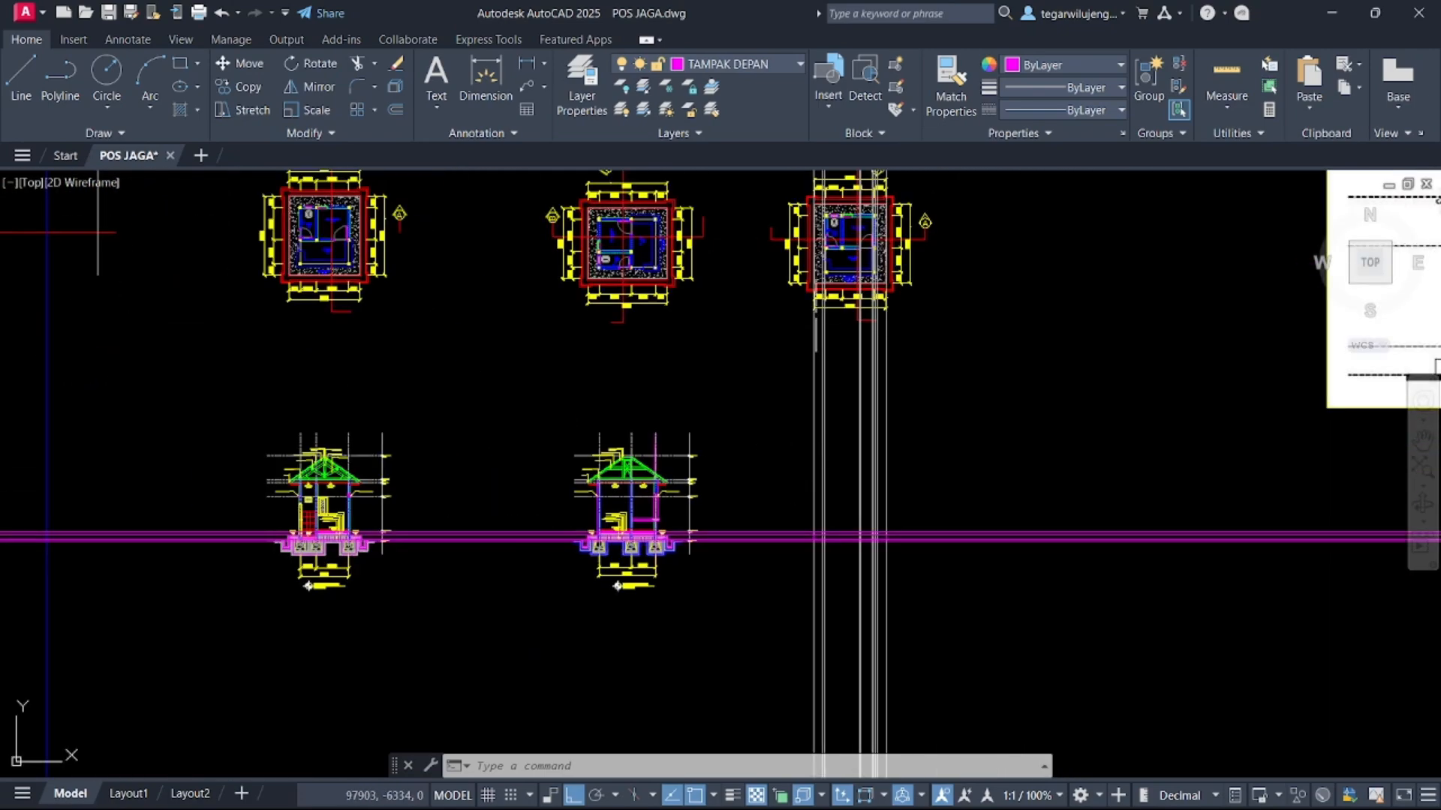
key("Return")
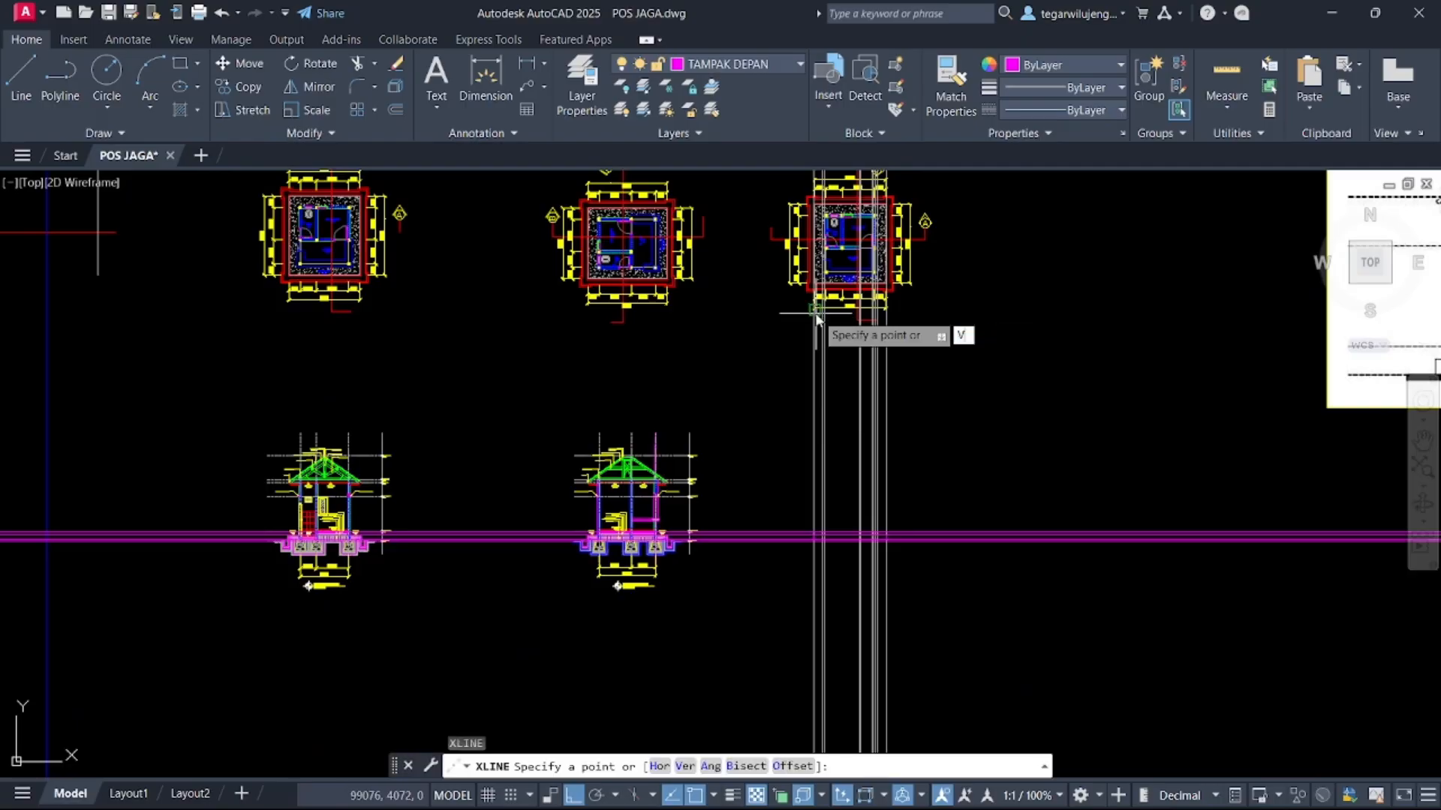
type("V")
key("Return")
scroll(817, 316, "up", 8)
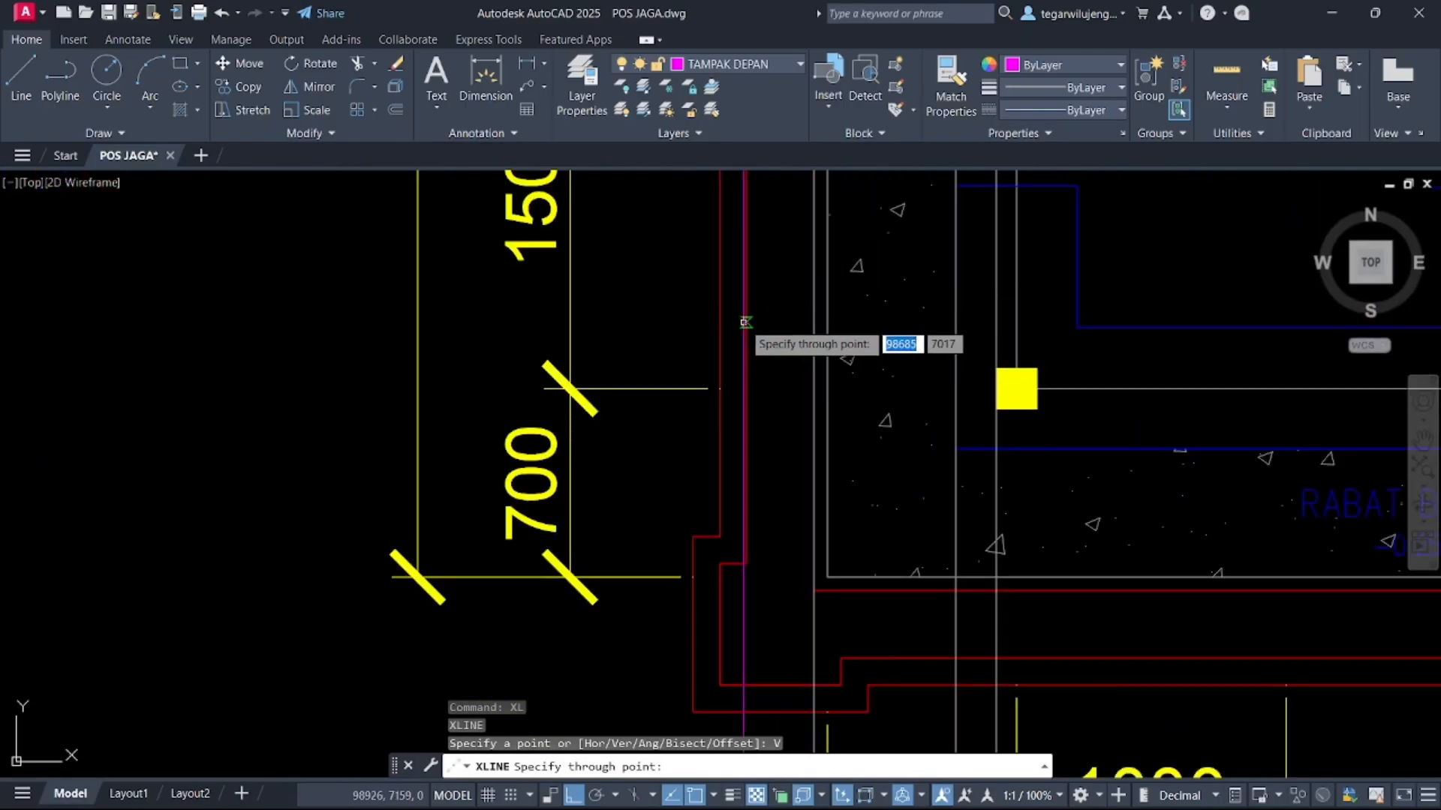
left_click(746, 323)
left_click(719, 322)
scroll(779, 425, "down", 9)
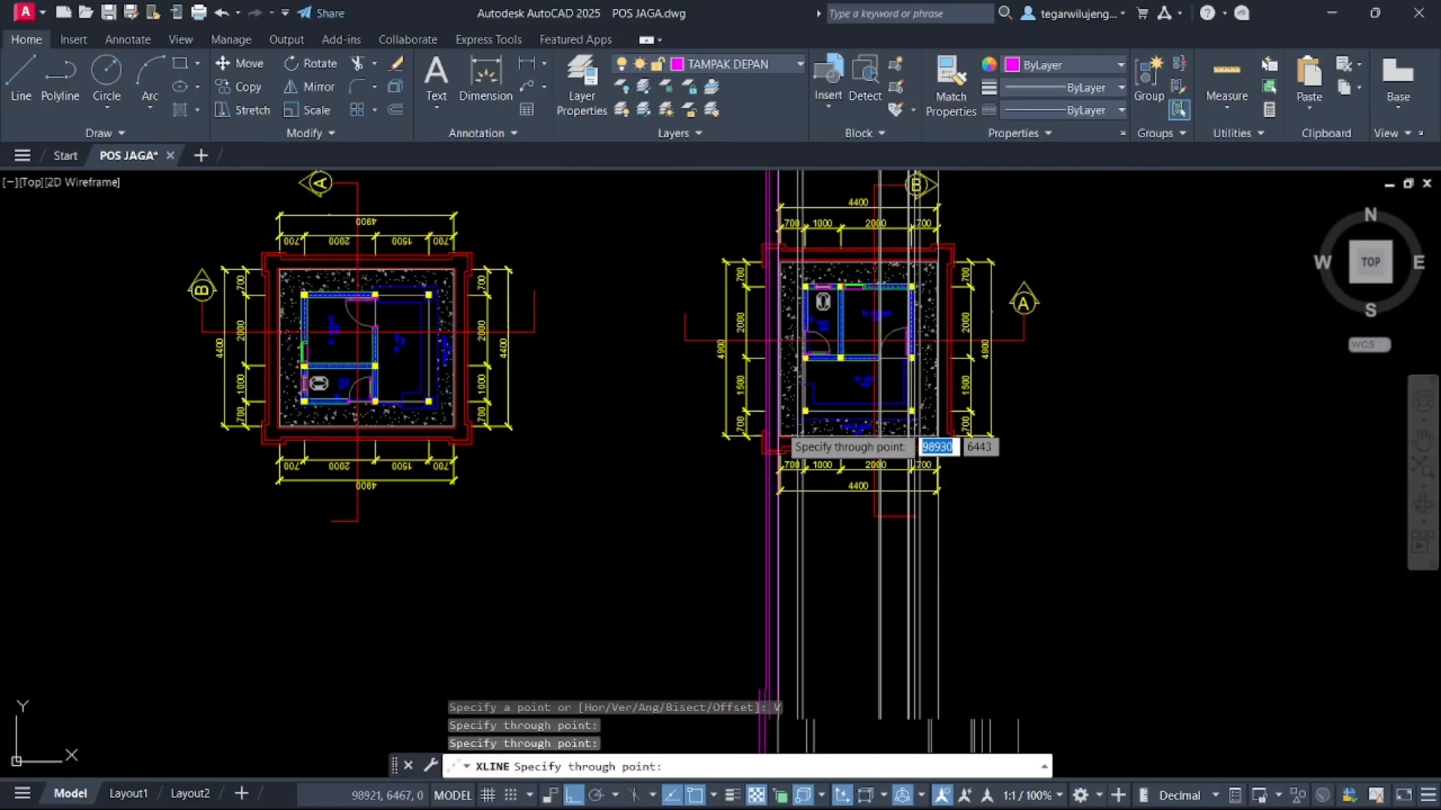
middle_click_drag(779, 430, 833, 147)
key("Escape")
Select the projected construction lines and move them to the AS layer
scroll(818, 447, "up", 6)
scroll(818, 447, "up", 4)
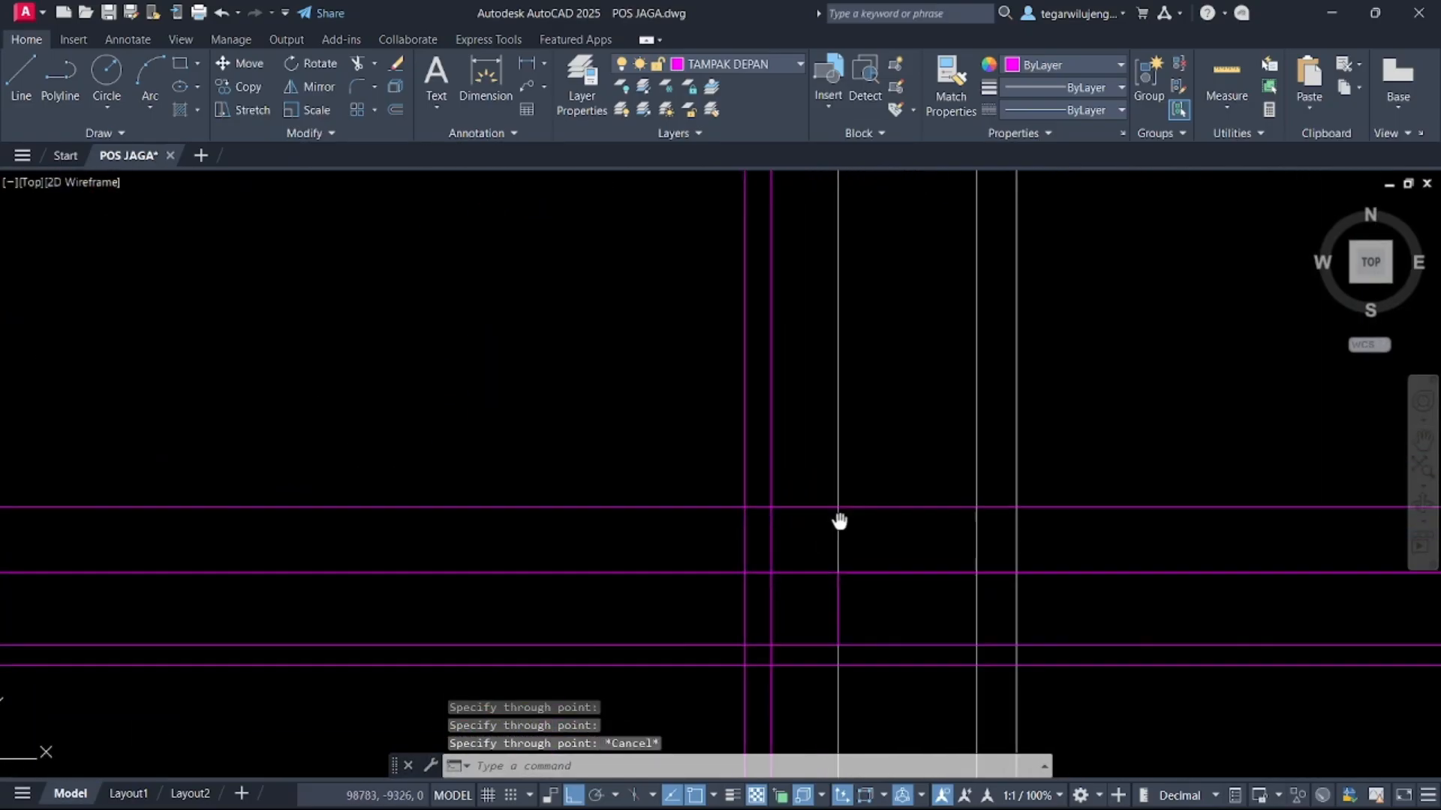
key("Escape")
middle_click_drag(839, 521, 674, 466)
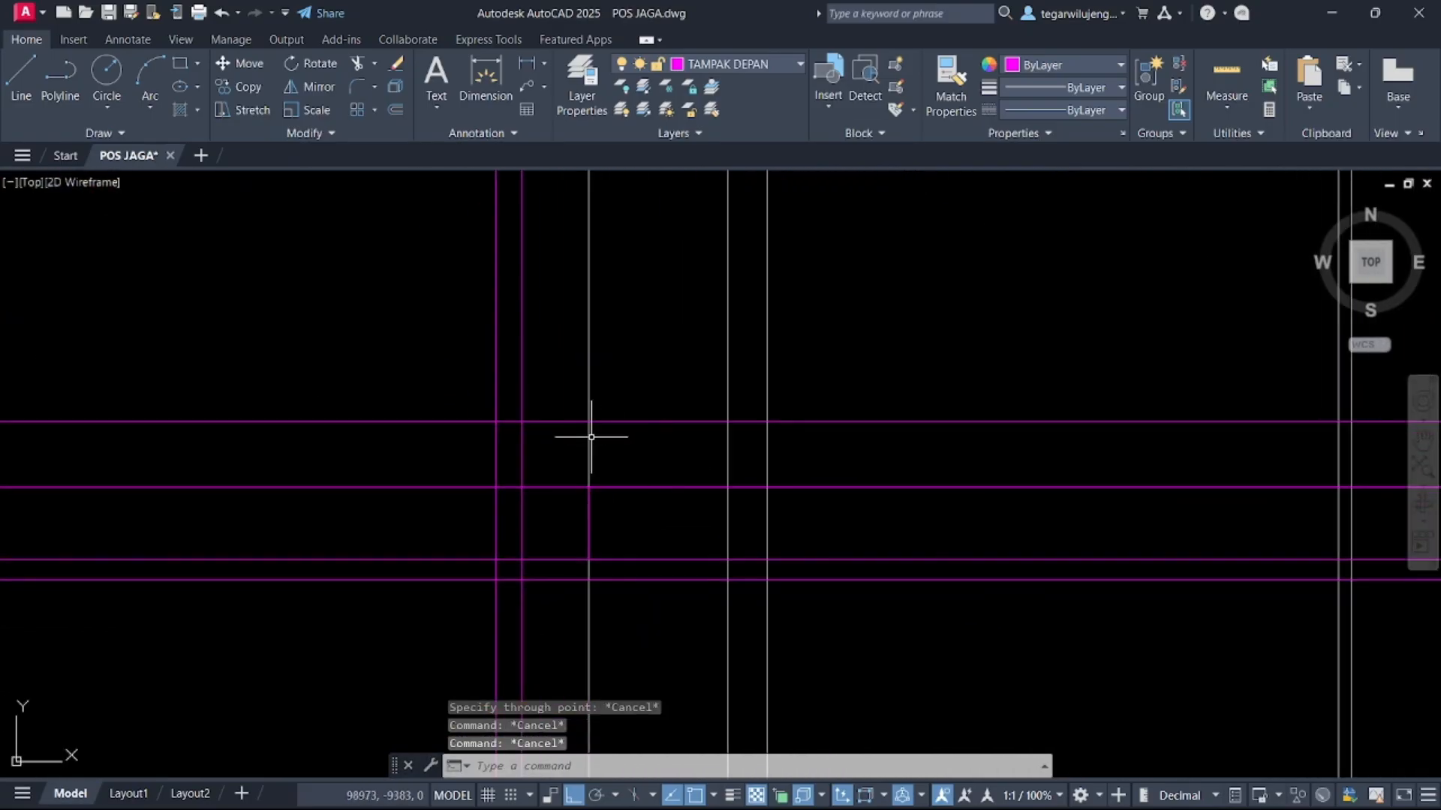
left_click(440, 323)
left_click(312, 601)
left_click(206, 295)
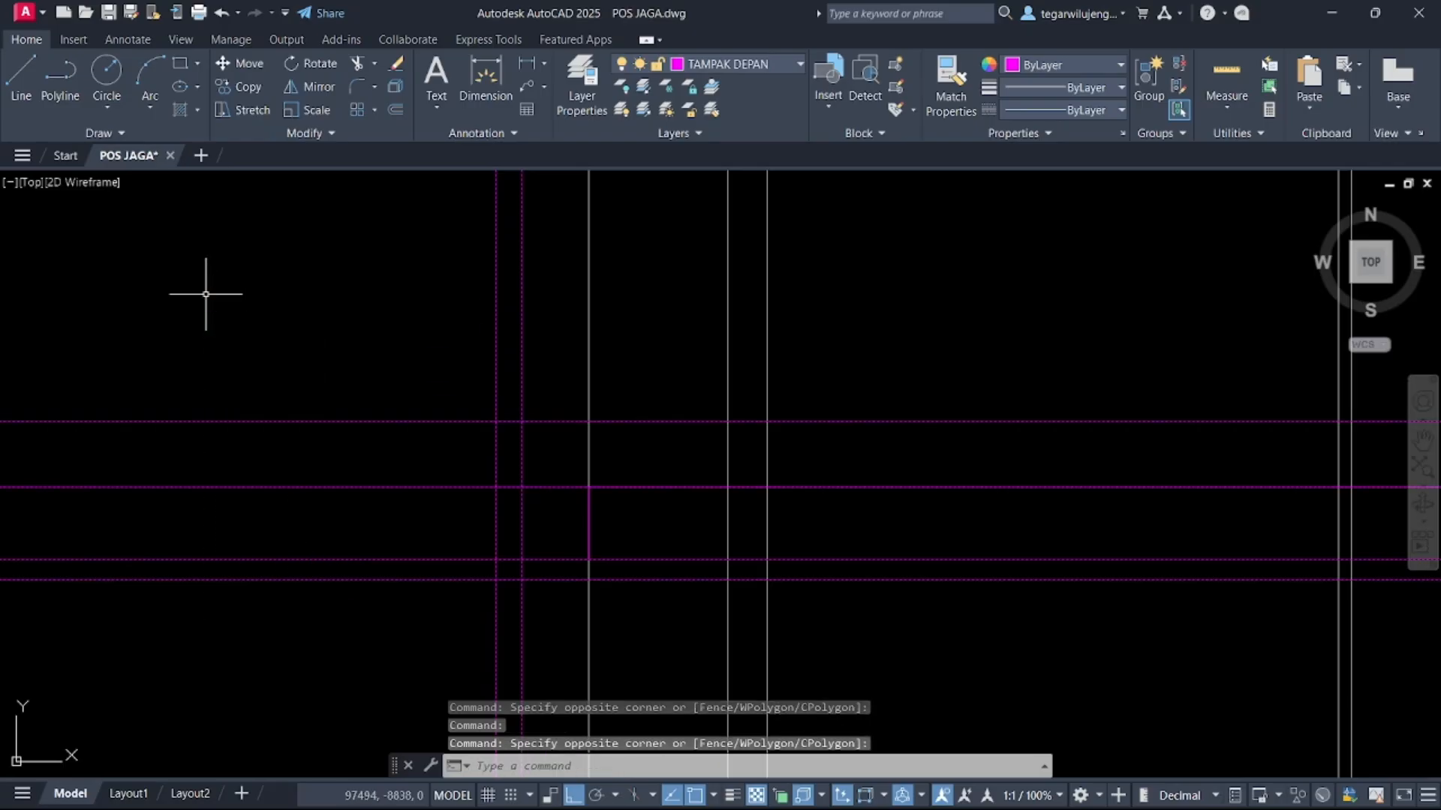
left_click(746, 63)
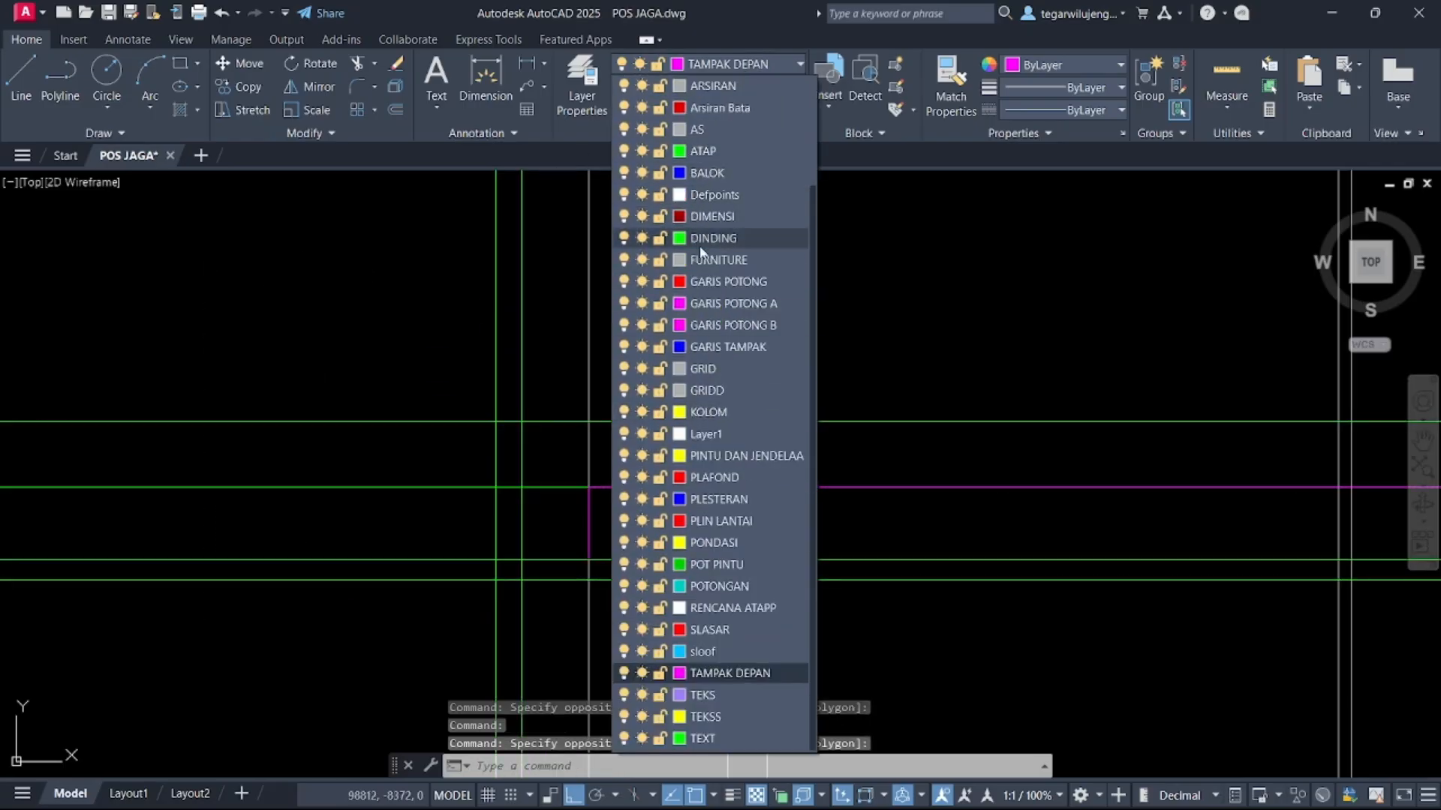
left_click(702, 128)
key("Escape")
middle_click_drag(691, 473, 586, 412)
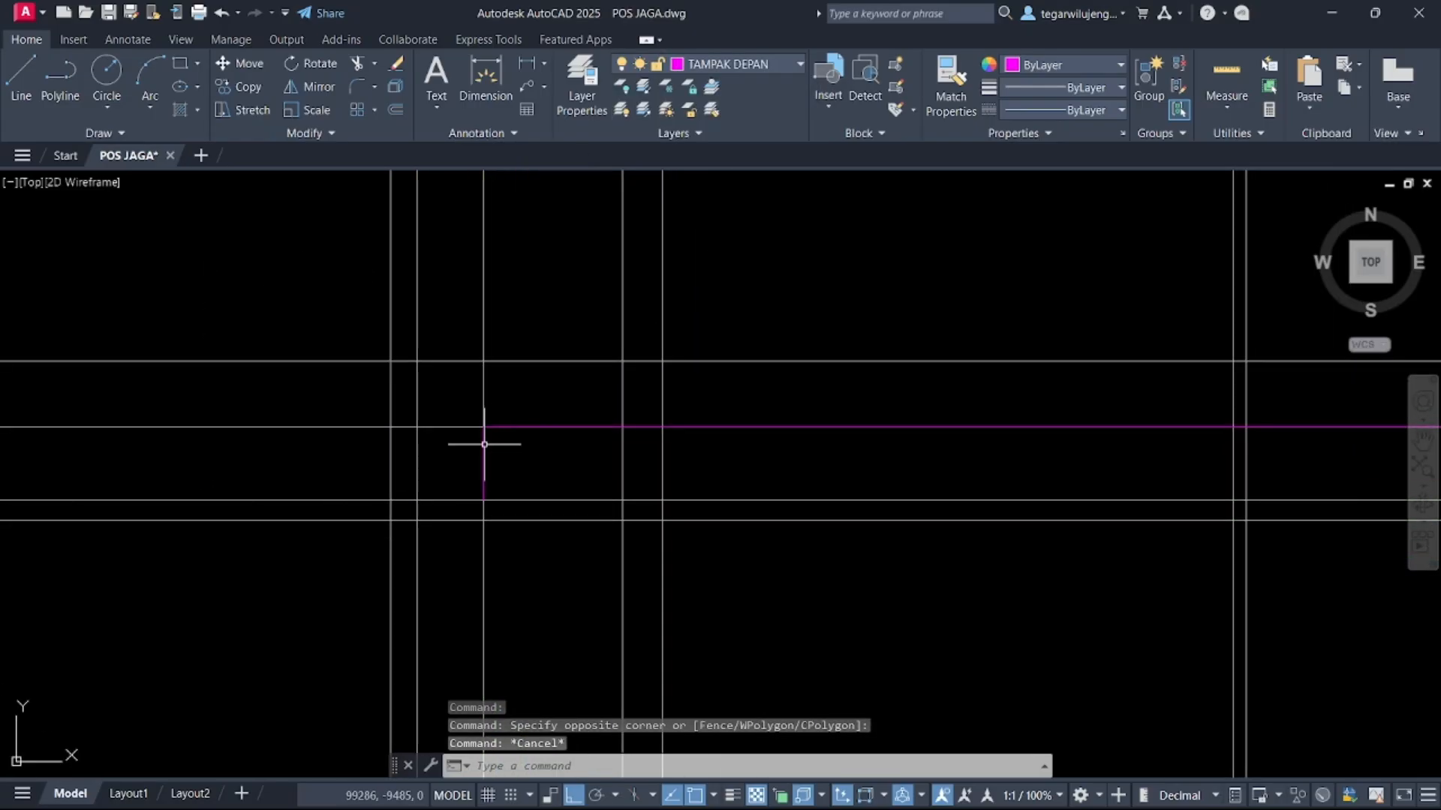
key("Escape")
scroll(470, 517, "up", 2)
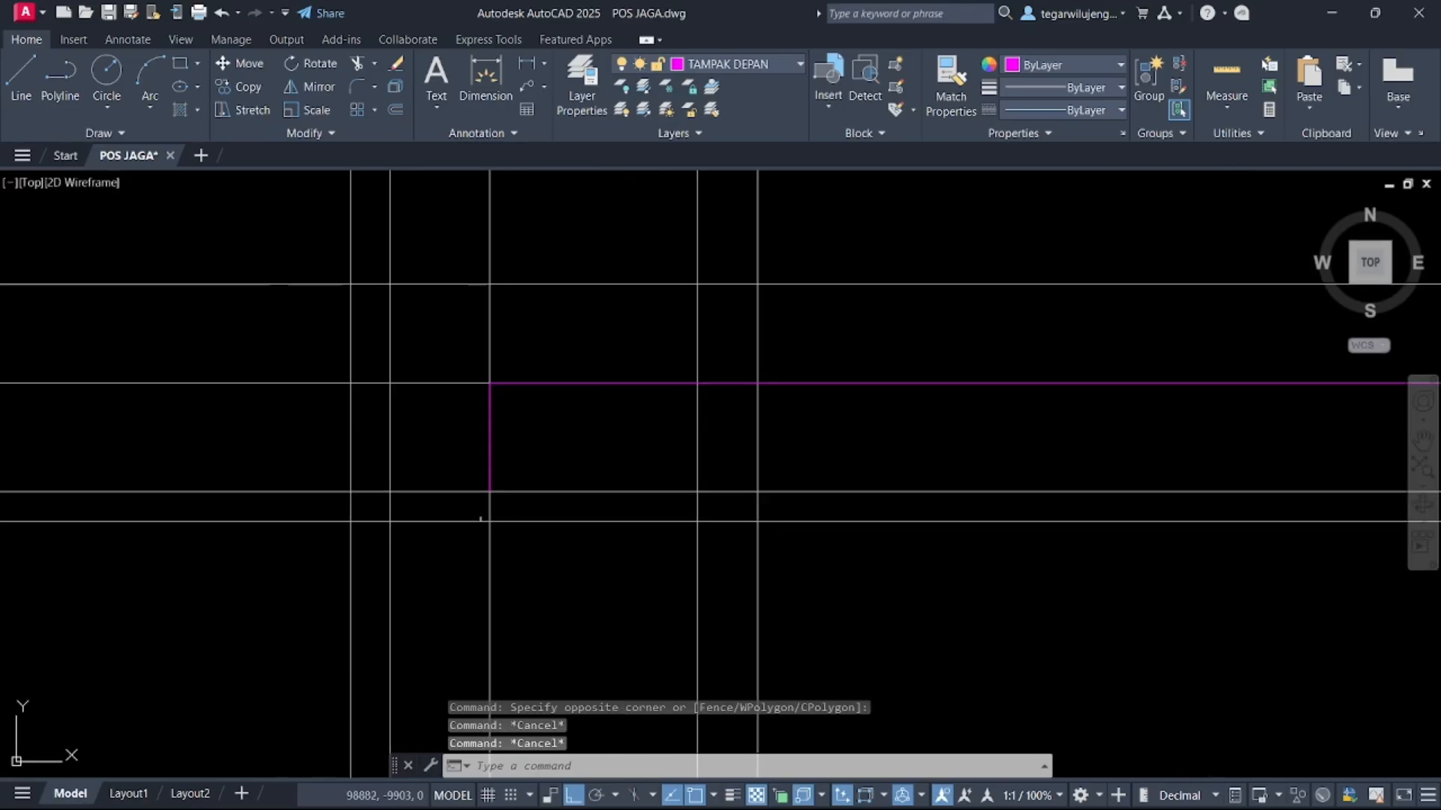
middle_click_drag(495, 517, 570, 448)
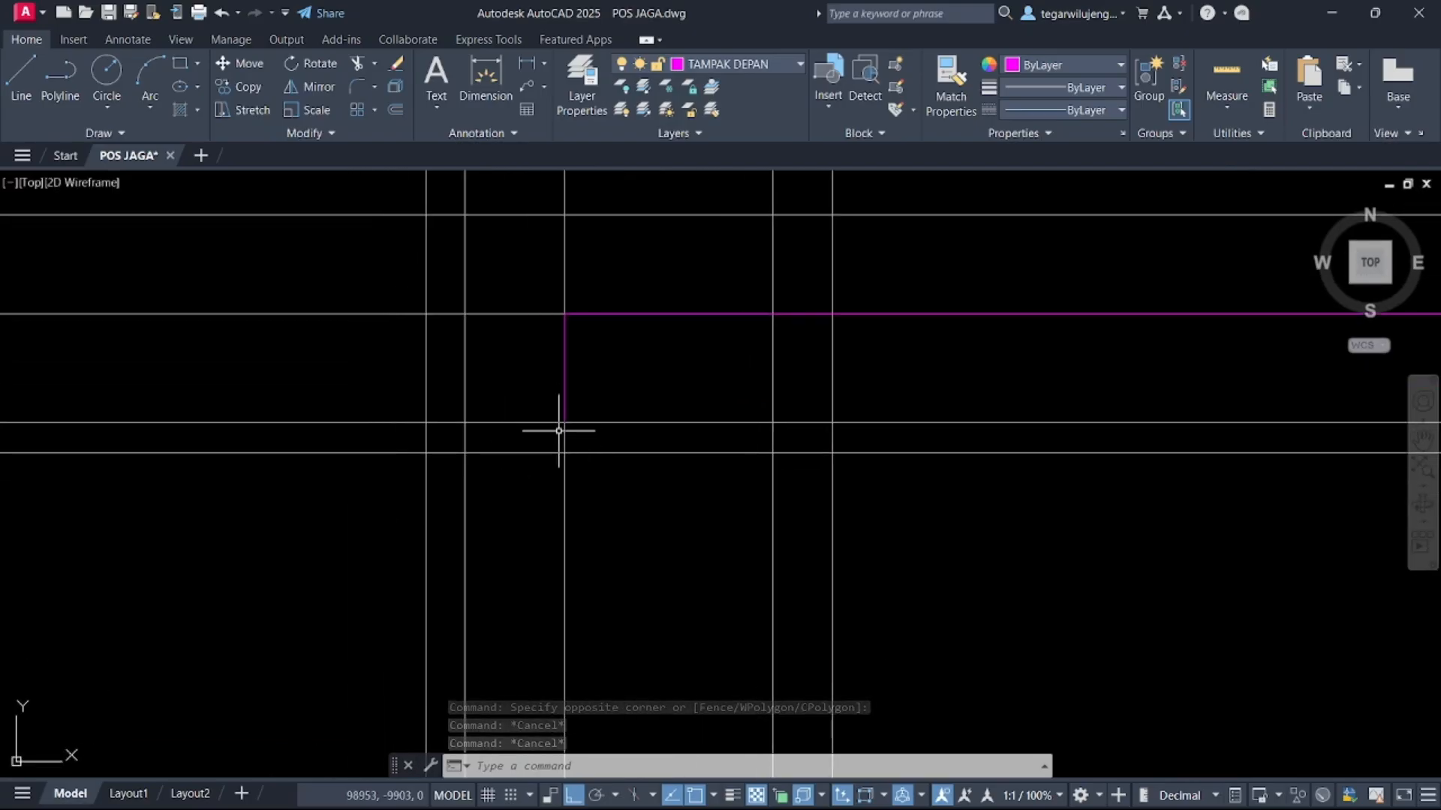
type("PL")
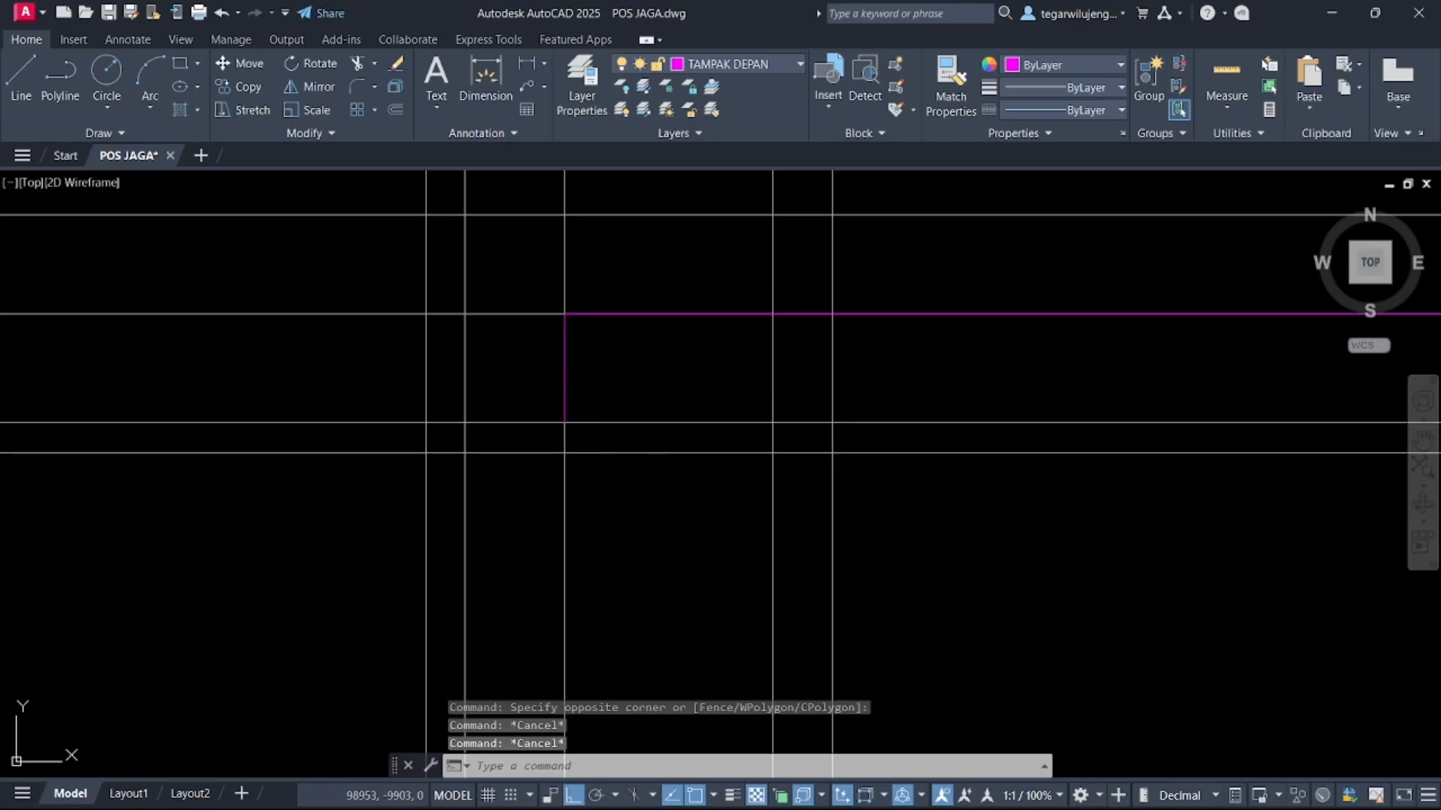
key("Return")
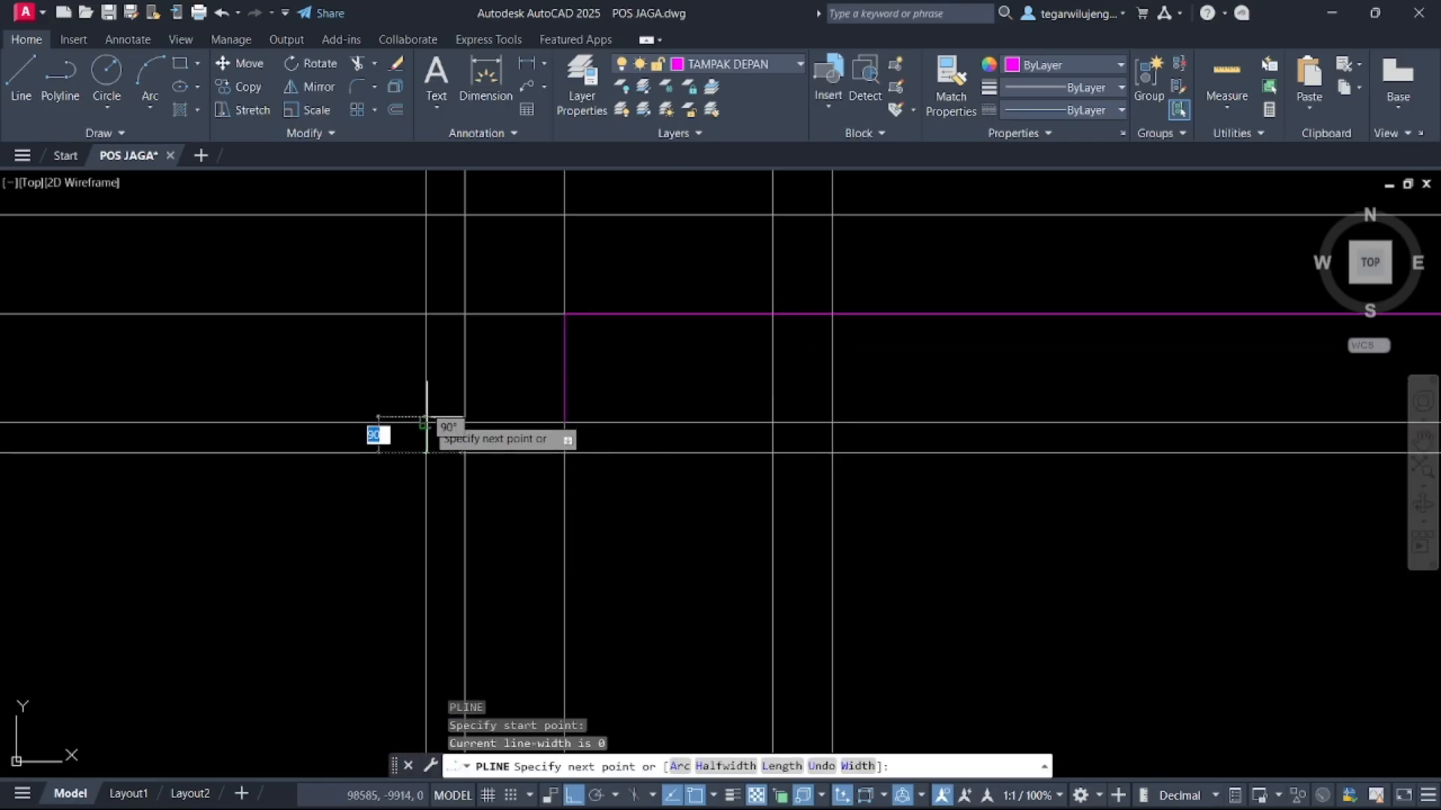
scroll(426, 424, "down", 10)
key("Escape")
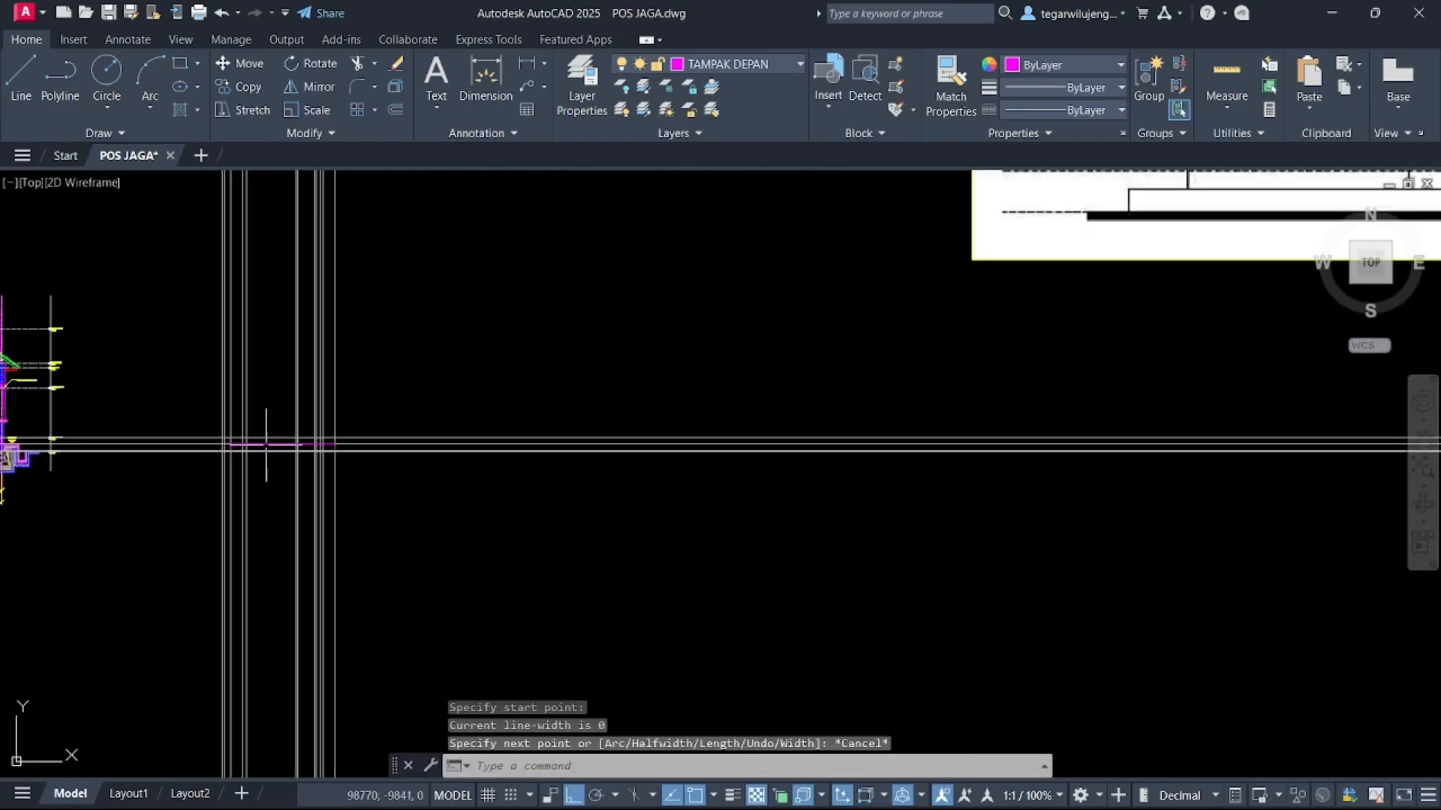
scroll(483, 319, "up", 5)
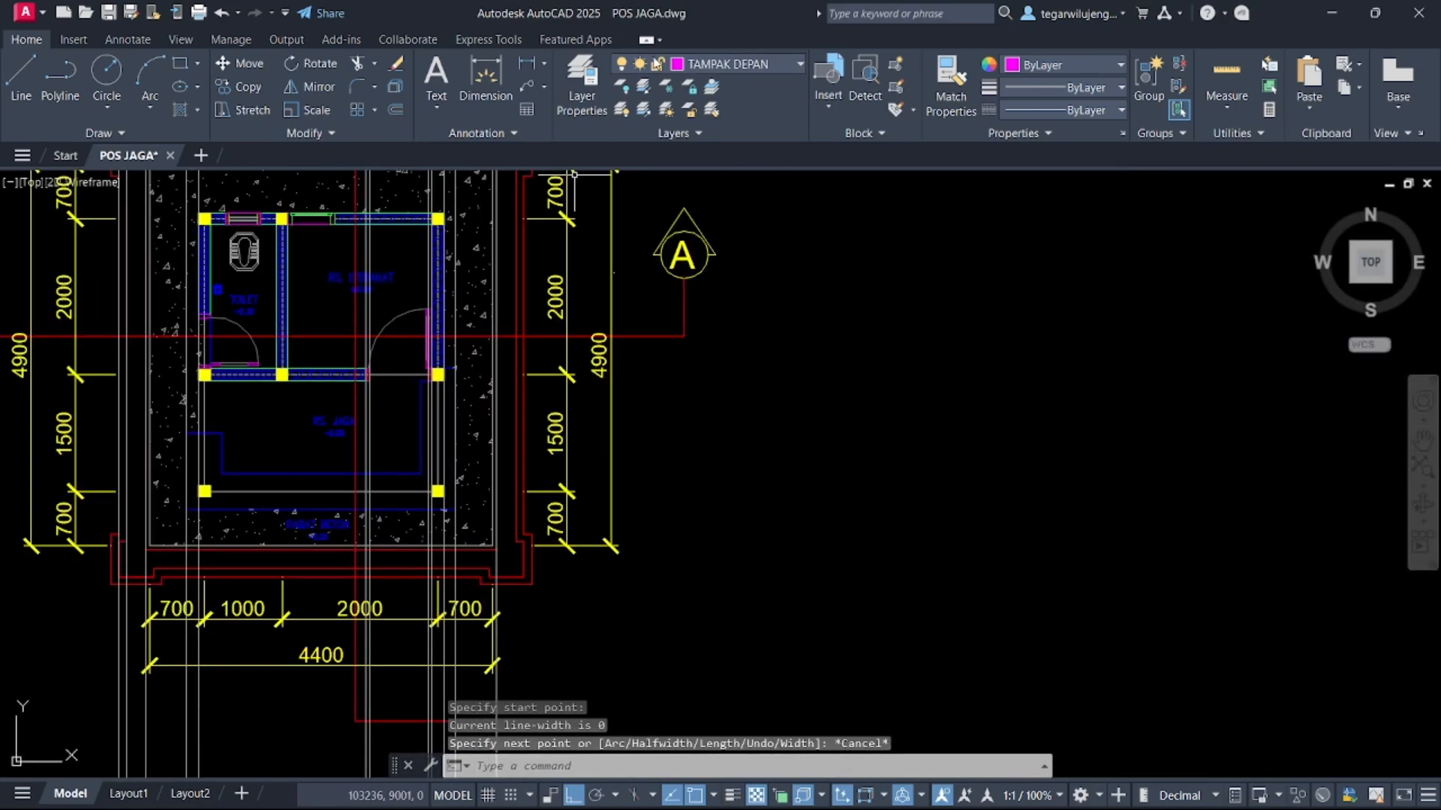
left_click(723, 60)
left_click(729, 124)
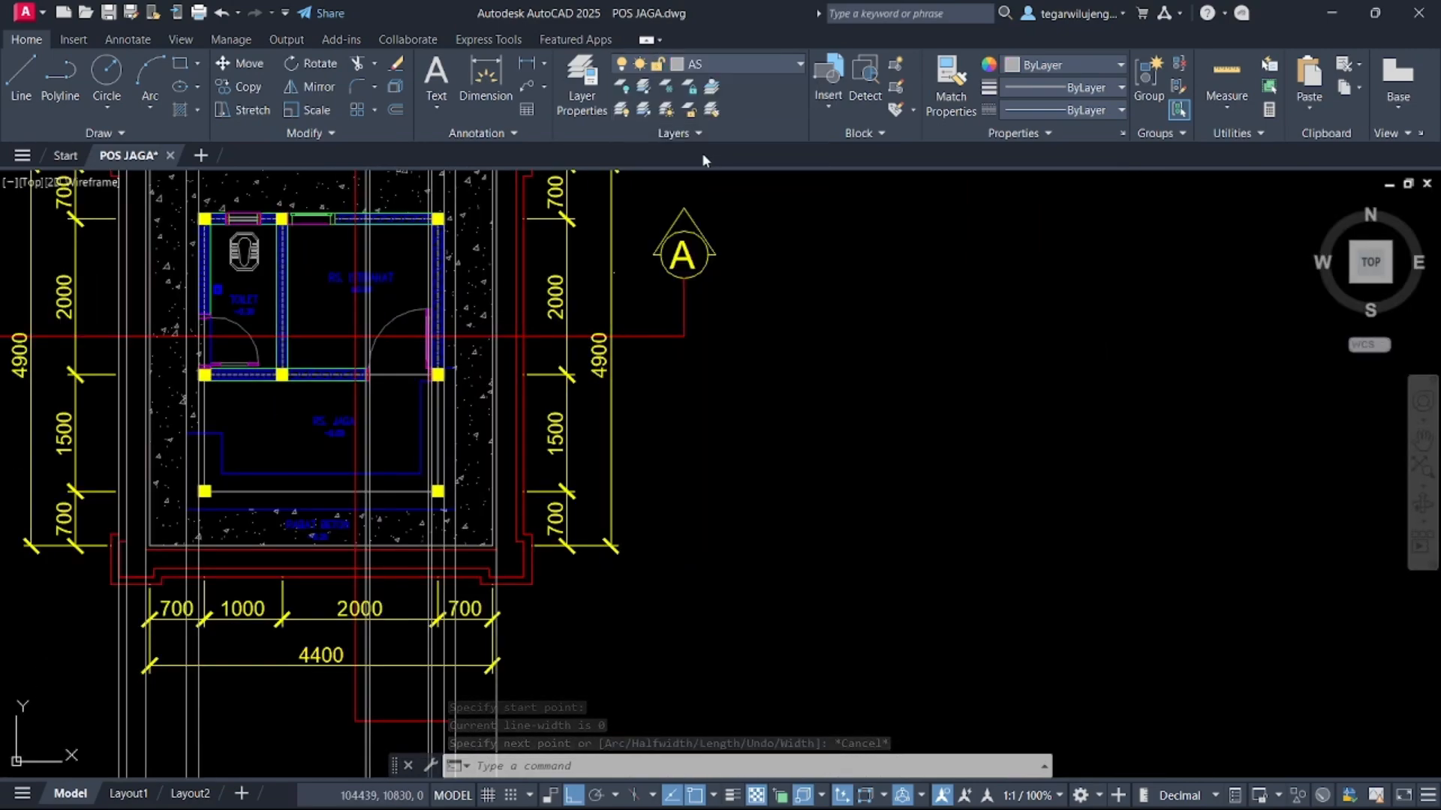
type("pl")
key("Return")
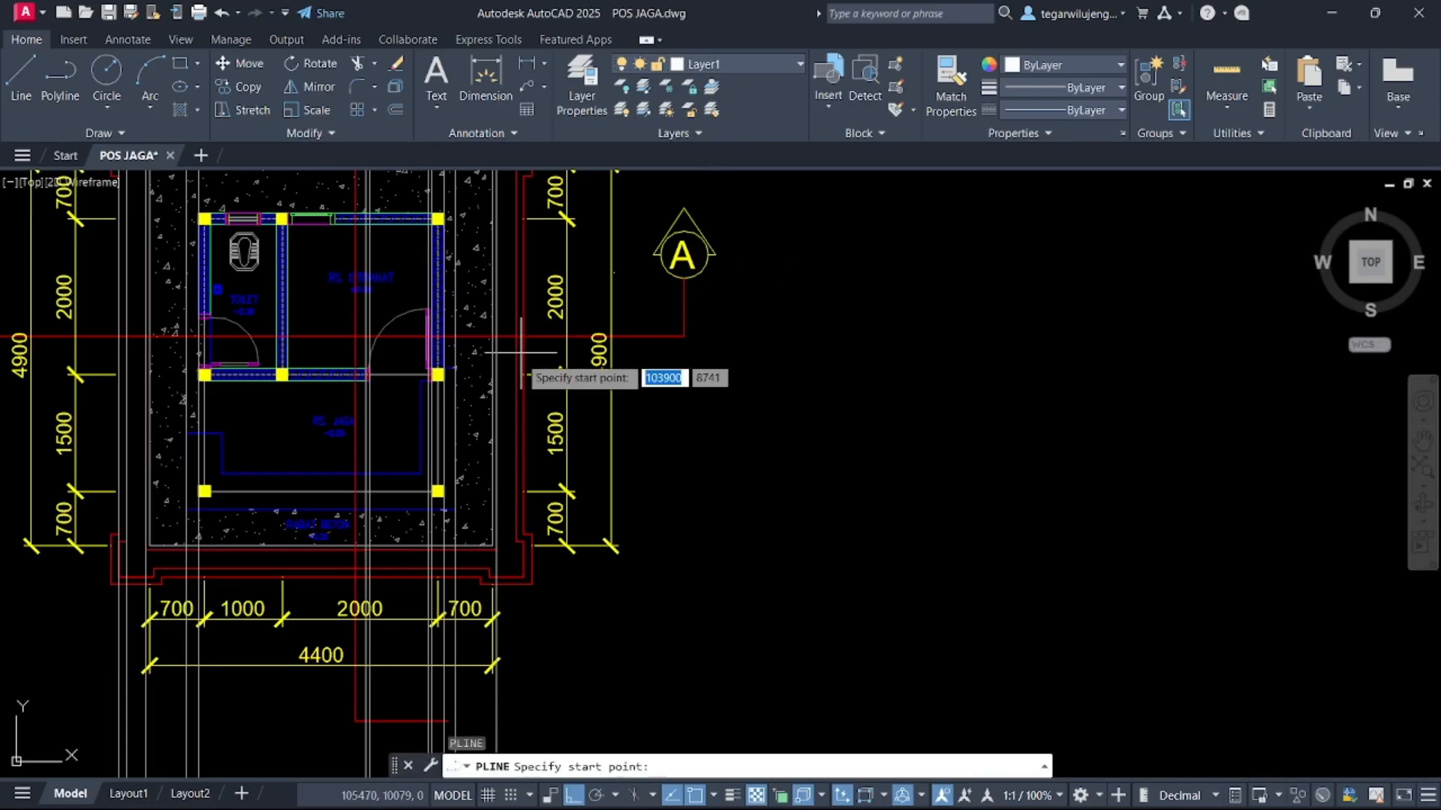
scroll(507, 400, "up", 5)
key("Escape")
key("Escape")
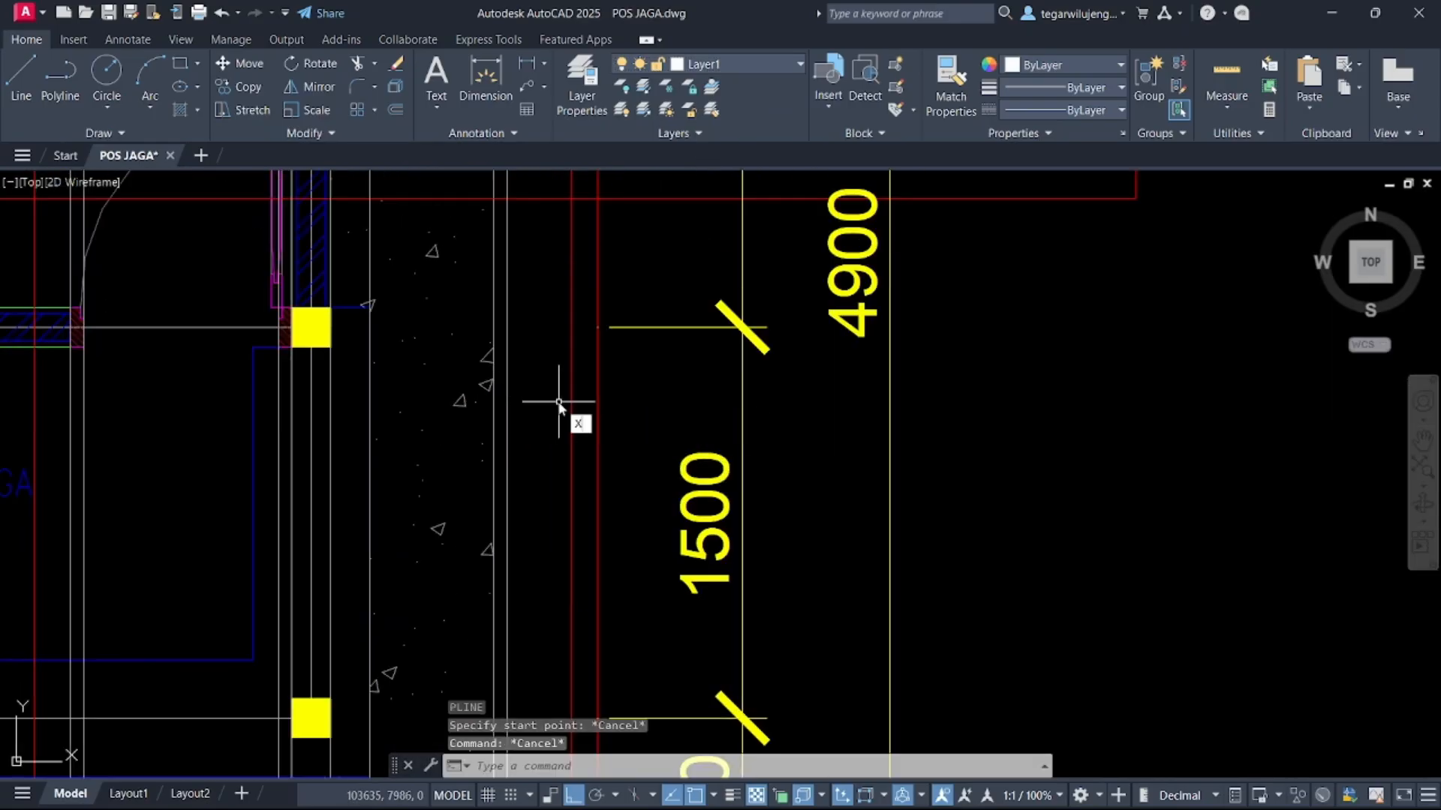
Draw two more vertical construction lines through the plinth's outer edges on the floor plan
type("XL")
key("Return")
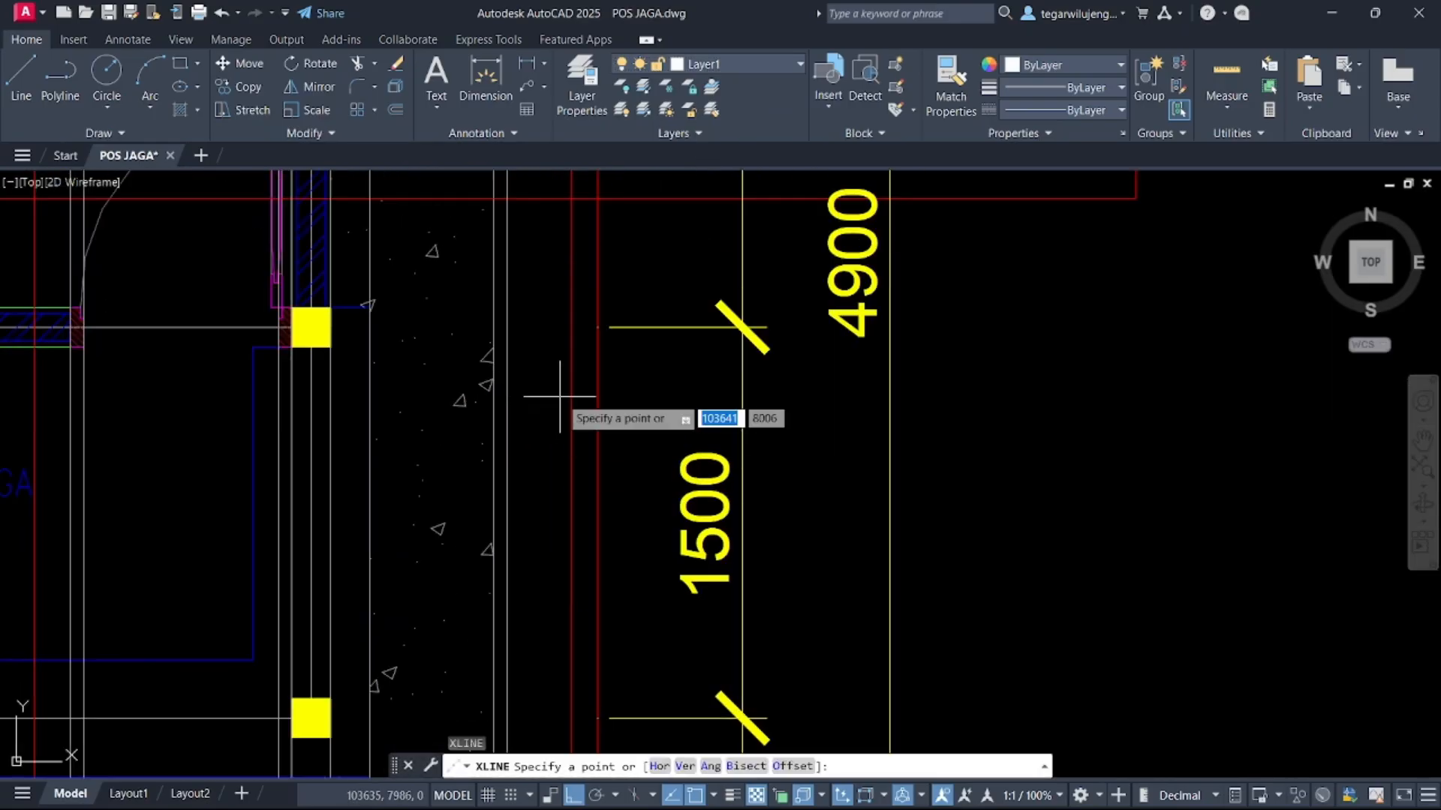
key("Return")
left_click(572, 397)
left_click(598, 398)
key("Escape")
scroll(610, 436, "down", 6)
middle_click_drag(622, 480, 840, 180)
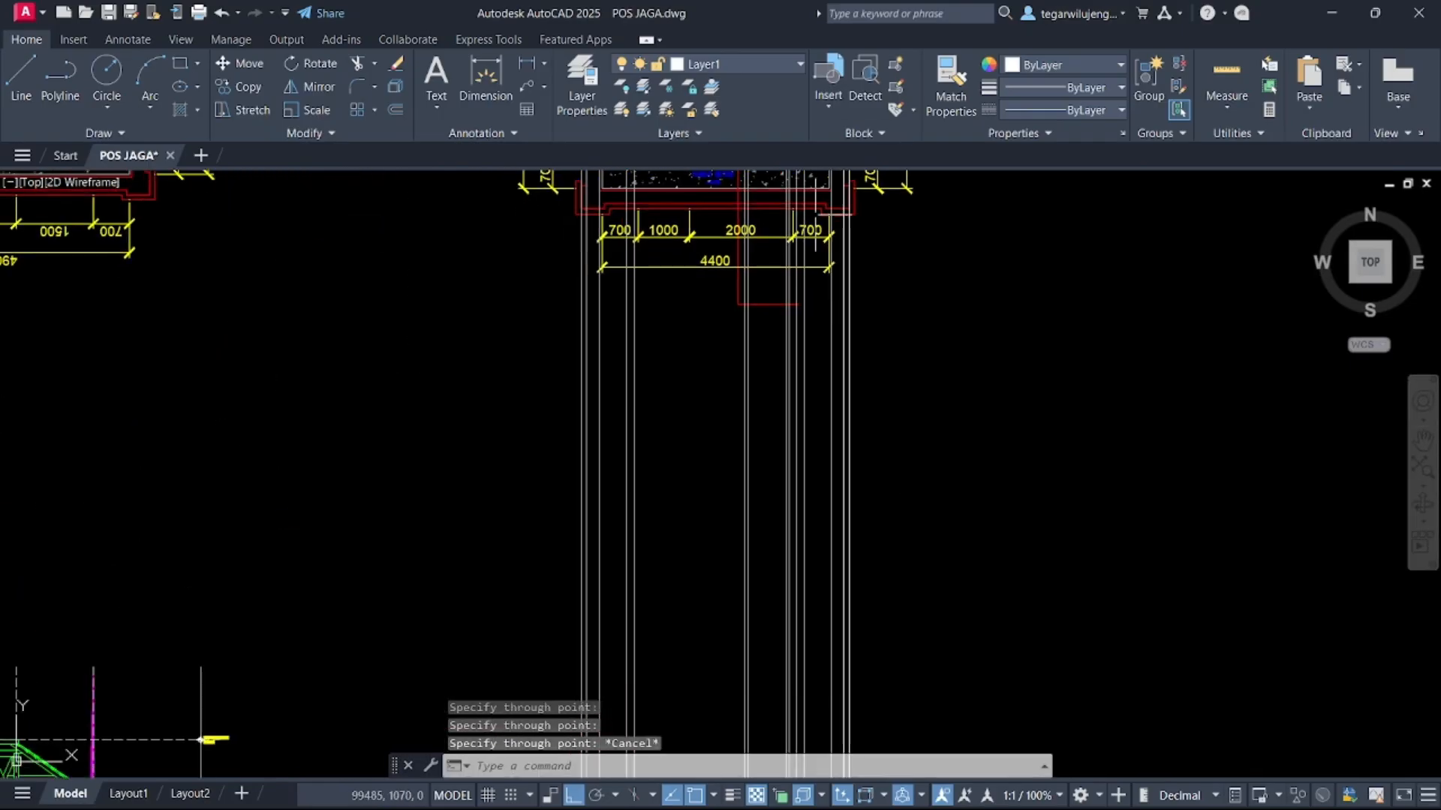
Switch to the TAMPAK DEPAN layer and draw a polyline along the plinth's outer projection lines down to the ground line
scroll(664, 598, "down", 3)
middle_click_drag(665, 597, 777, 190)
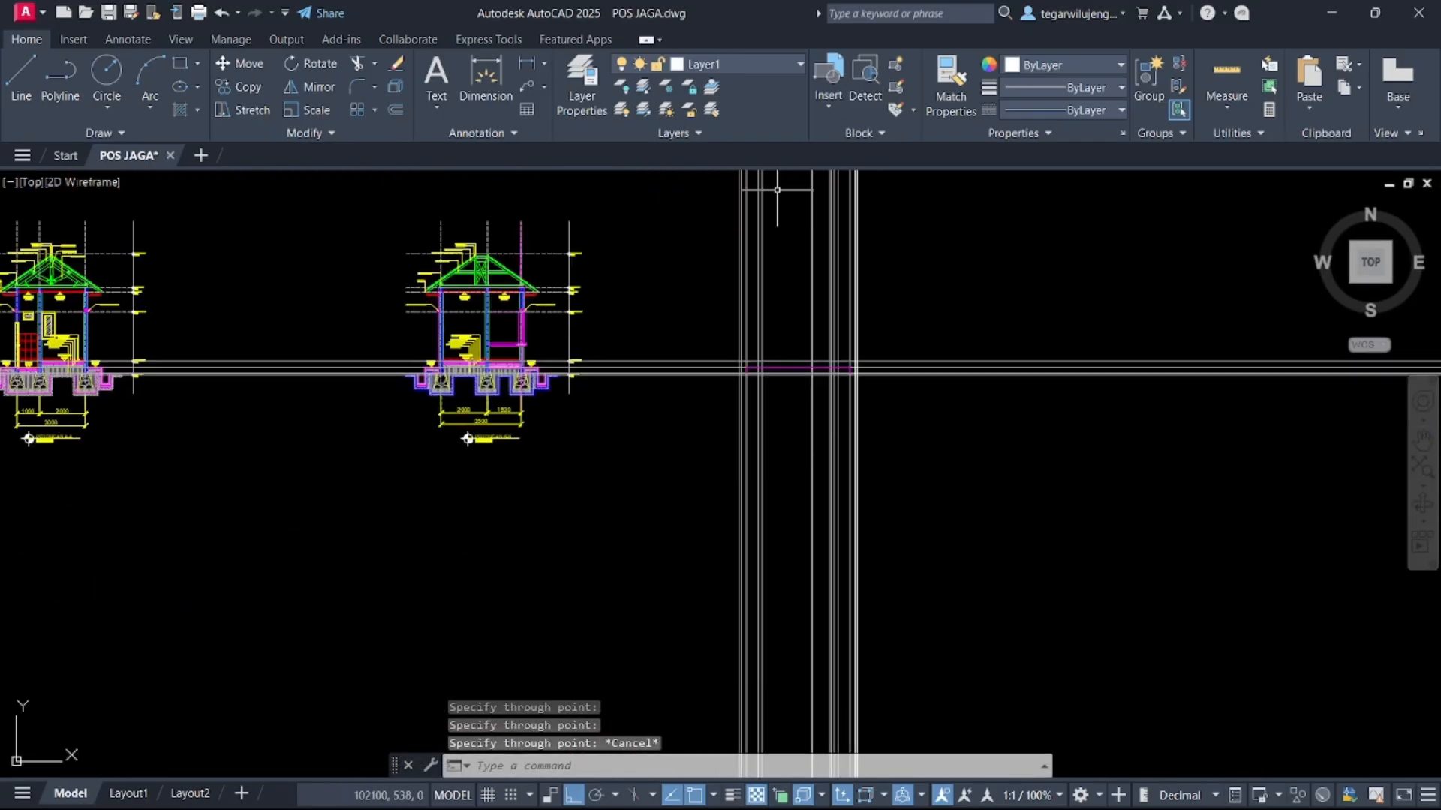
left_click(763, 71)
left_click(737, 670)
type("PL")
key("Return")
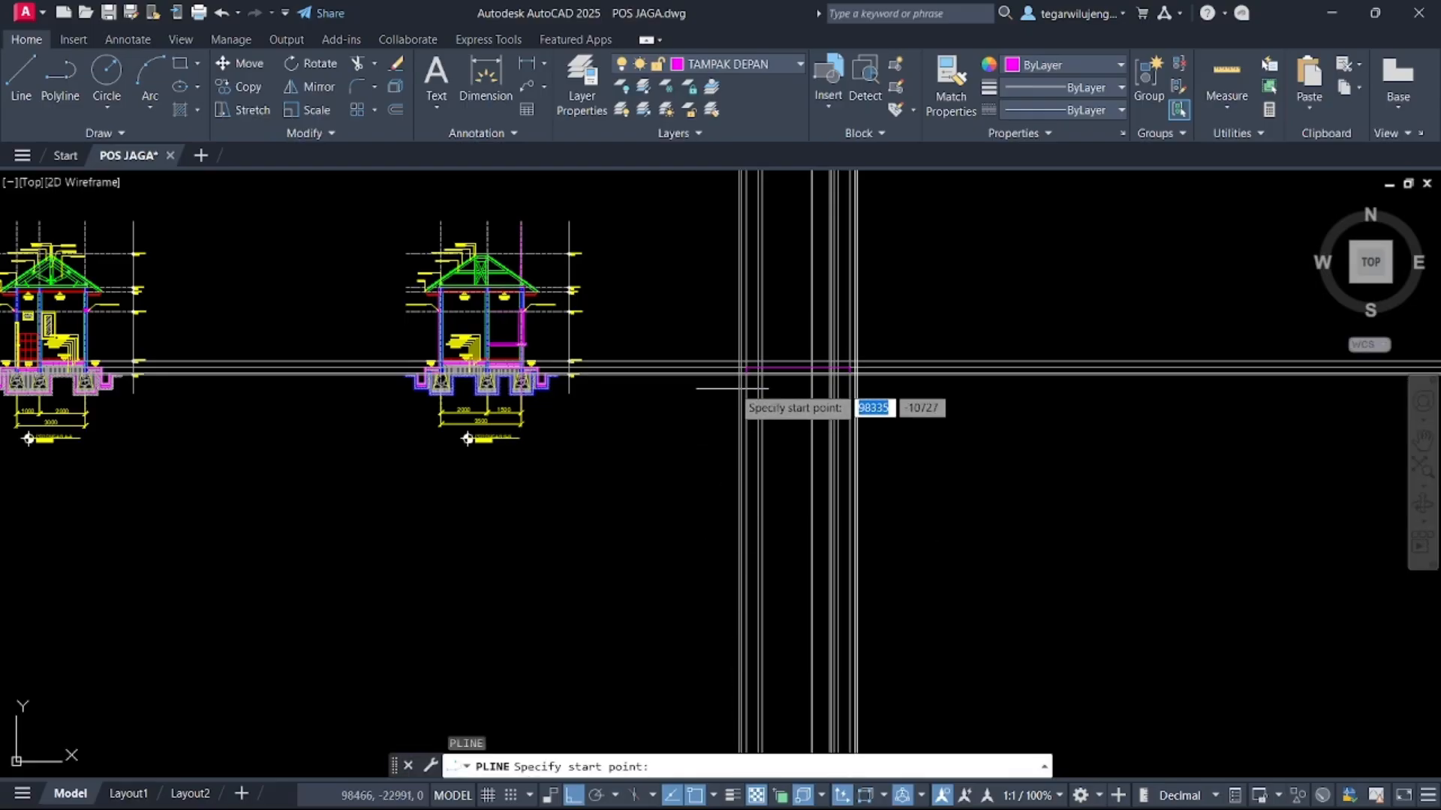
scroll(744, 372, "up", 7)
left_click(644, 453)
left_click(643, 427)
scroll(637, 425, "down", 1)
middle_click_drag(636, 425, 113, 386)
middle_click_drag(736, 379, 134, 413)
left_click(846, 423)
left_click(847, 442)
key("Return")
scroll(903, 433, "down", 4)
middle_click_drag(904, 434, 1104, 392)
key("Escape")
Draw a rectangle below the ground line, wider than the plinth, for the ground strip under the elevation
scroll(420, 401, "up", 4)
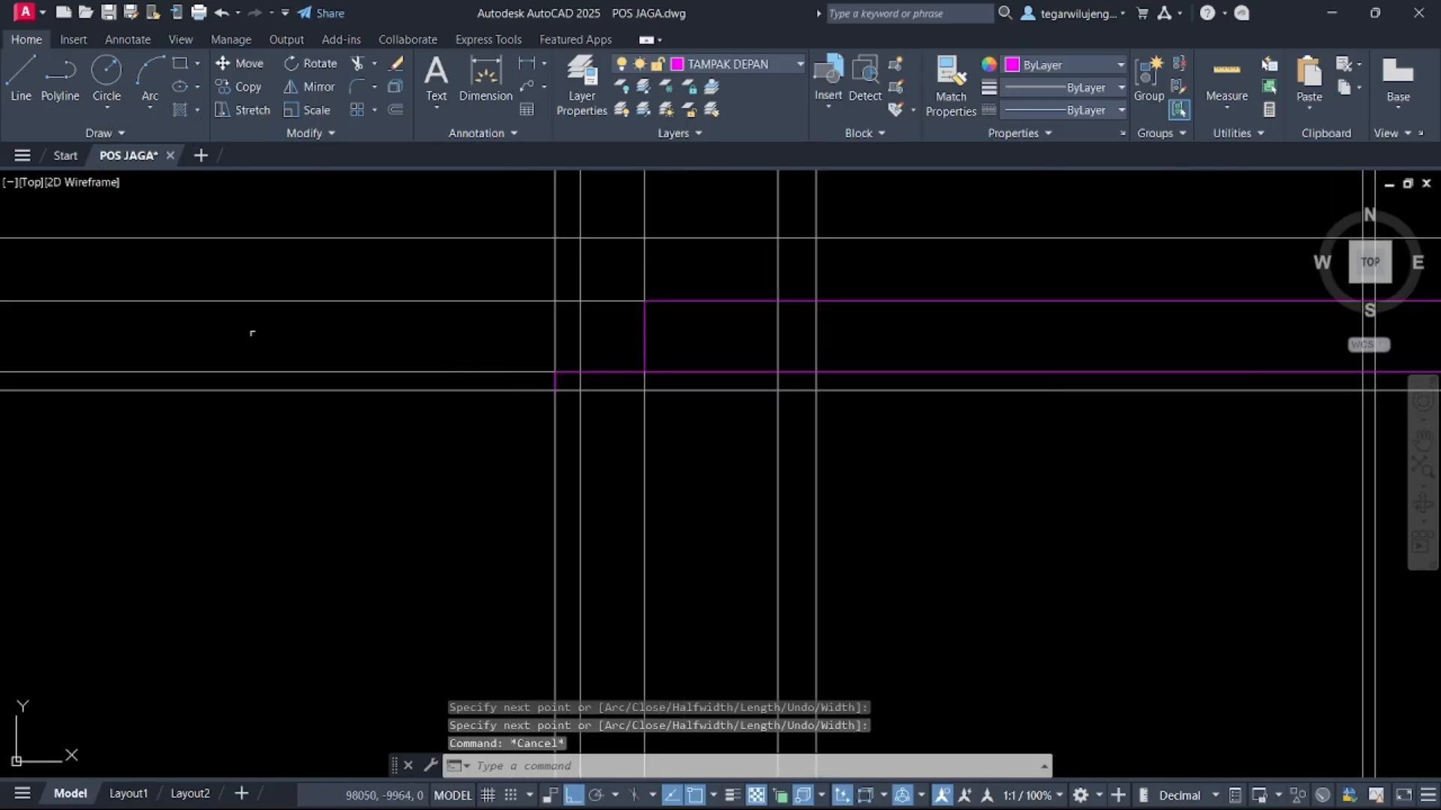
key("Return")
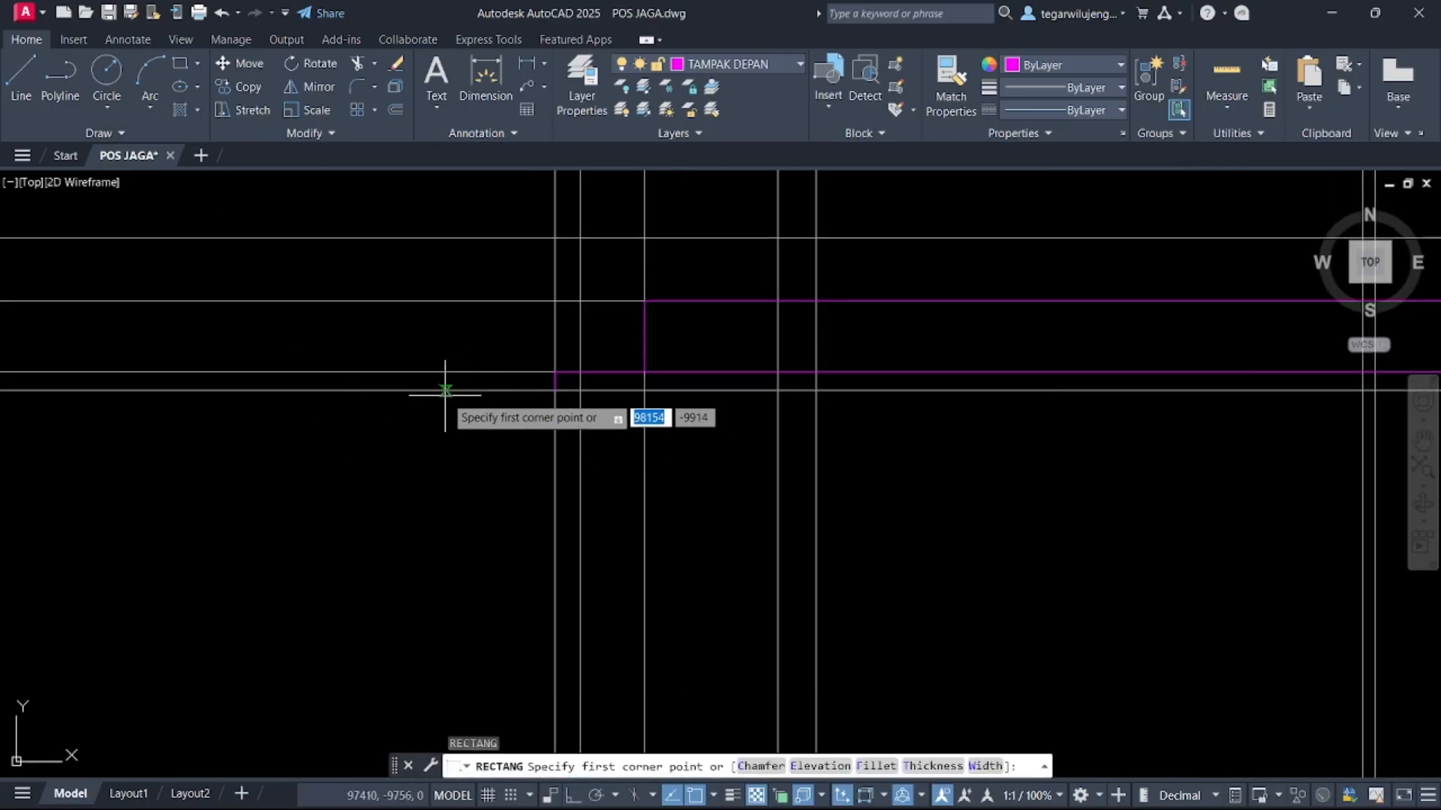
left_click(391, 391)
middle_click_drag(1035, 468, 237, 448)
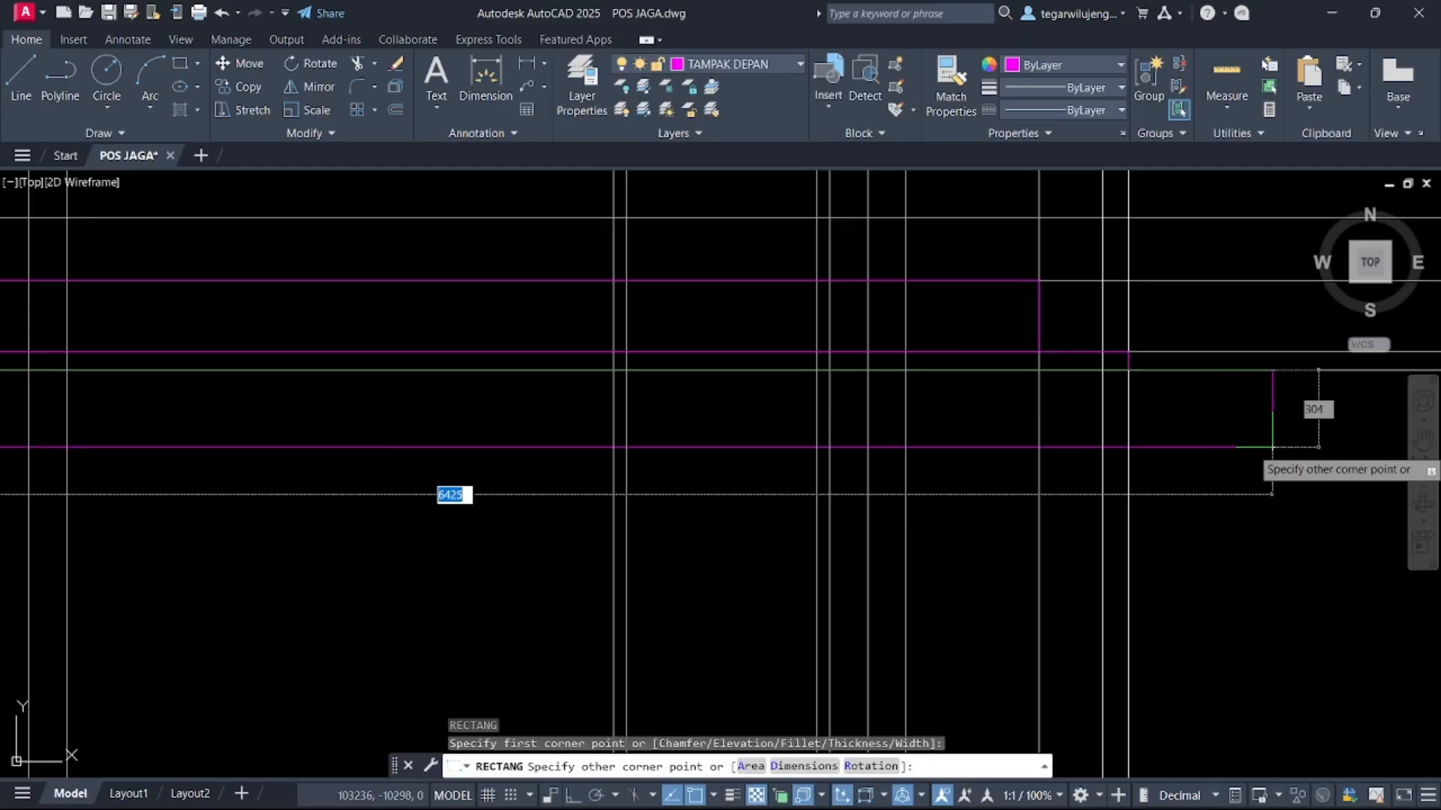
left_click(1323, 438)
key("Escape")
scroll(1141, 425, "down", 4)
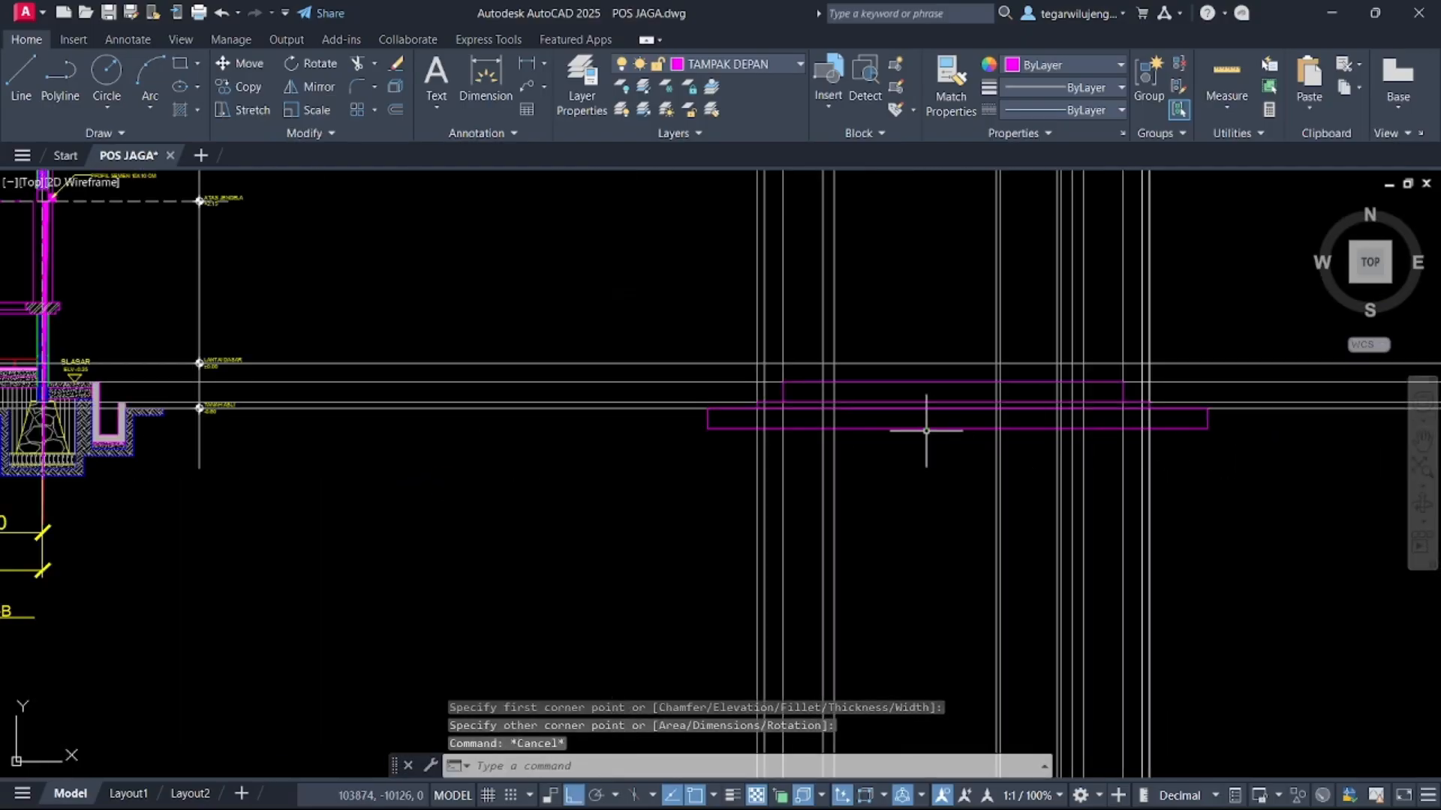
Examine the drawn plinth and ground strip against the reference elevation image's base
scroll(926, 431, "up", 2)
key("Escape")
scroll(606, 340, "down", 2)
middle_click_drag(606, 340, 593, 389)
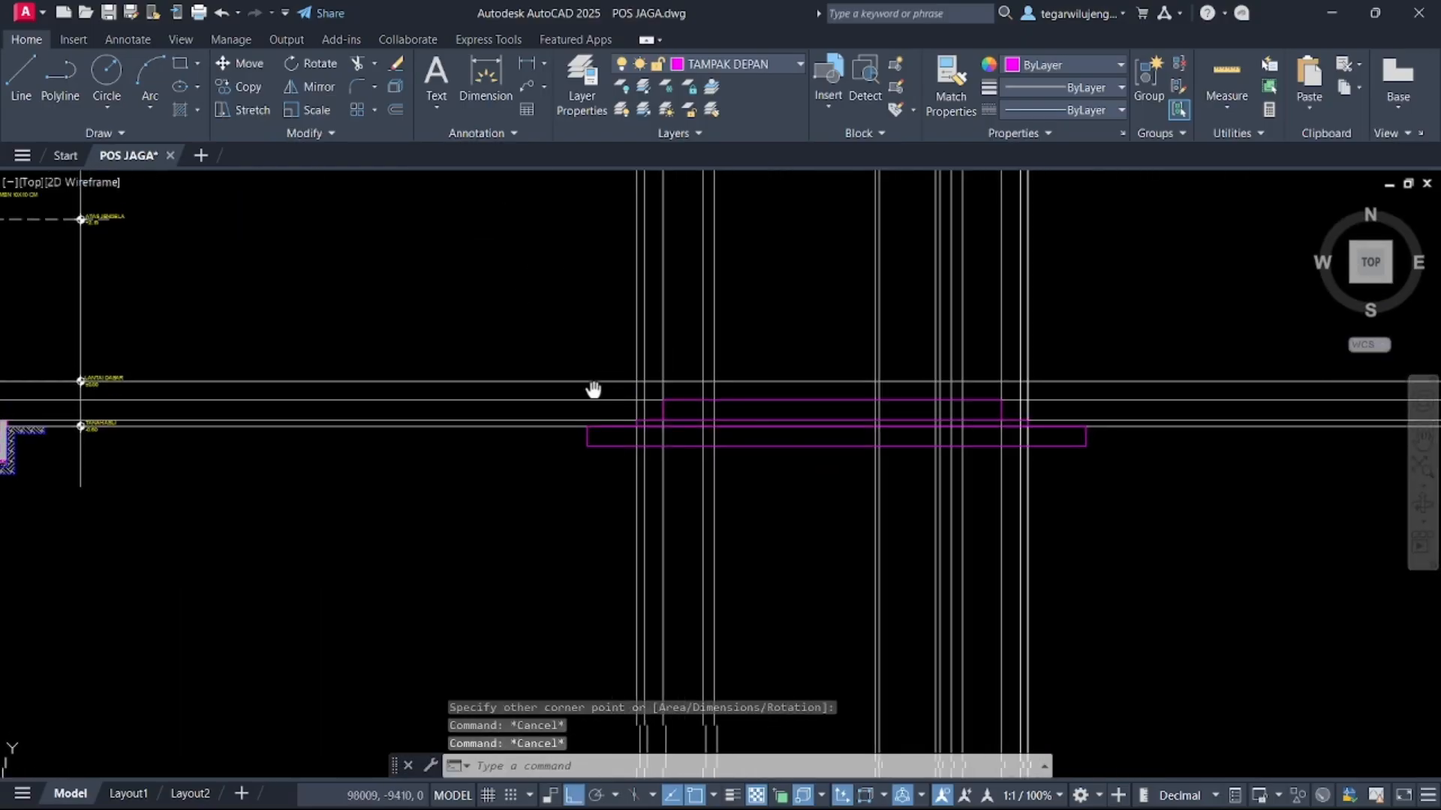
scroll(746, 442, "up", 5)
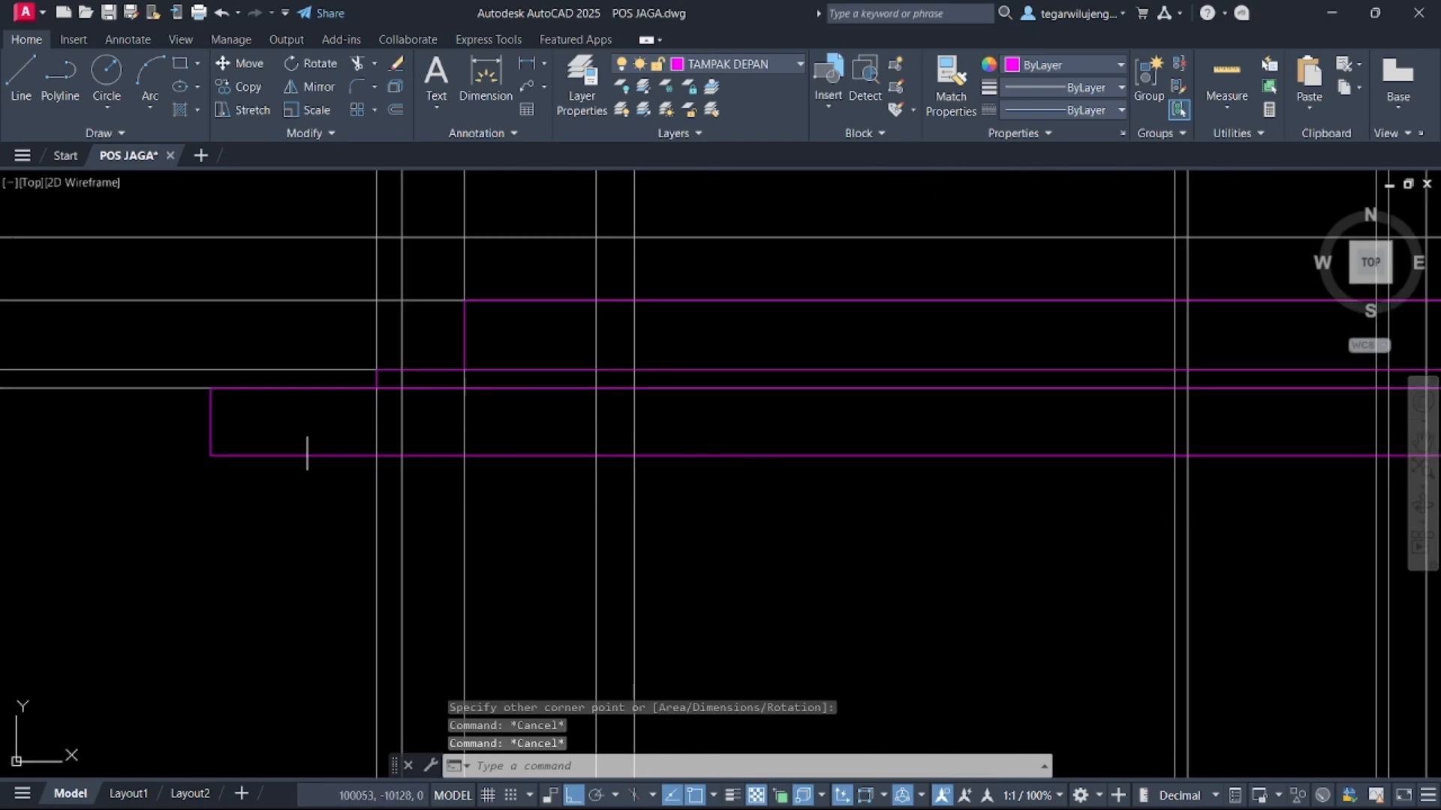
scroll(518, 420, "down", 2)
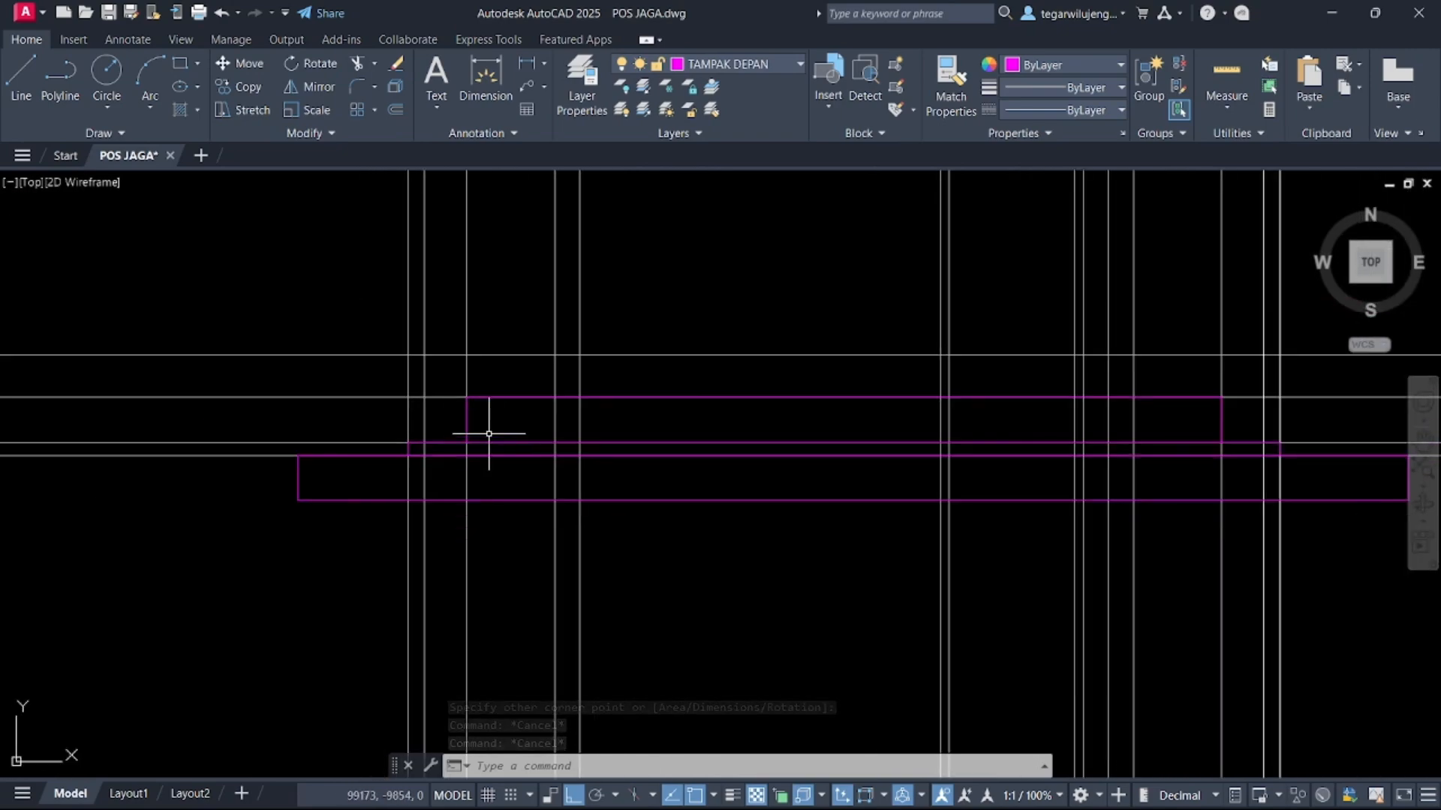
scroll(489, 434, "down", 5)
middle_click_drag(489, 422, 531, 484)
middle_click_drag(305, 467, 757, 444)
scroll(439, 437, "down", 10)
scroll(684, 409, "up", 5)
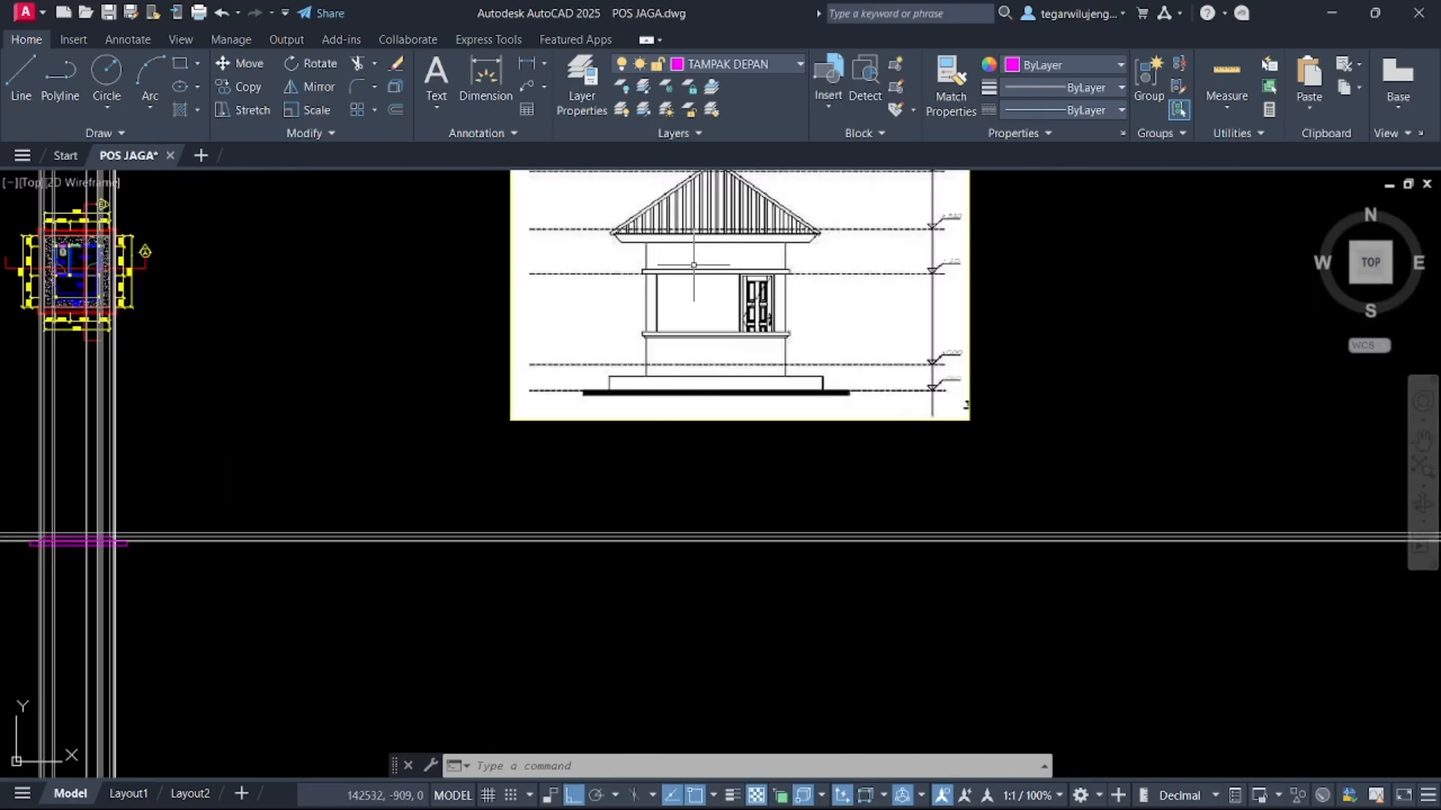
scroll(642, 357, "up", 4)
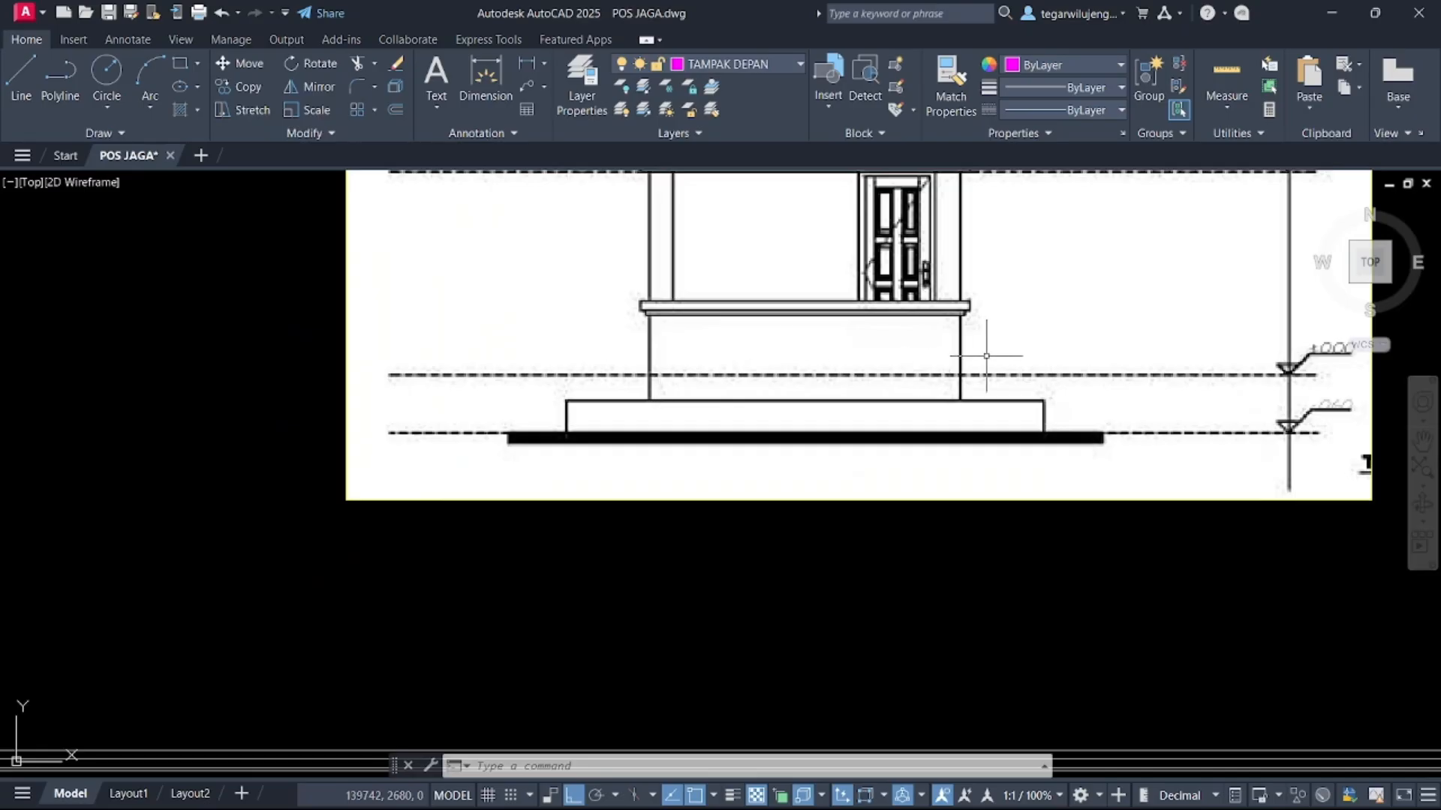
scroll(964, 338, "down", 6)
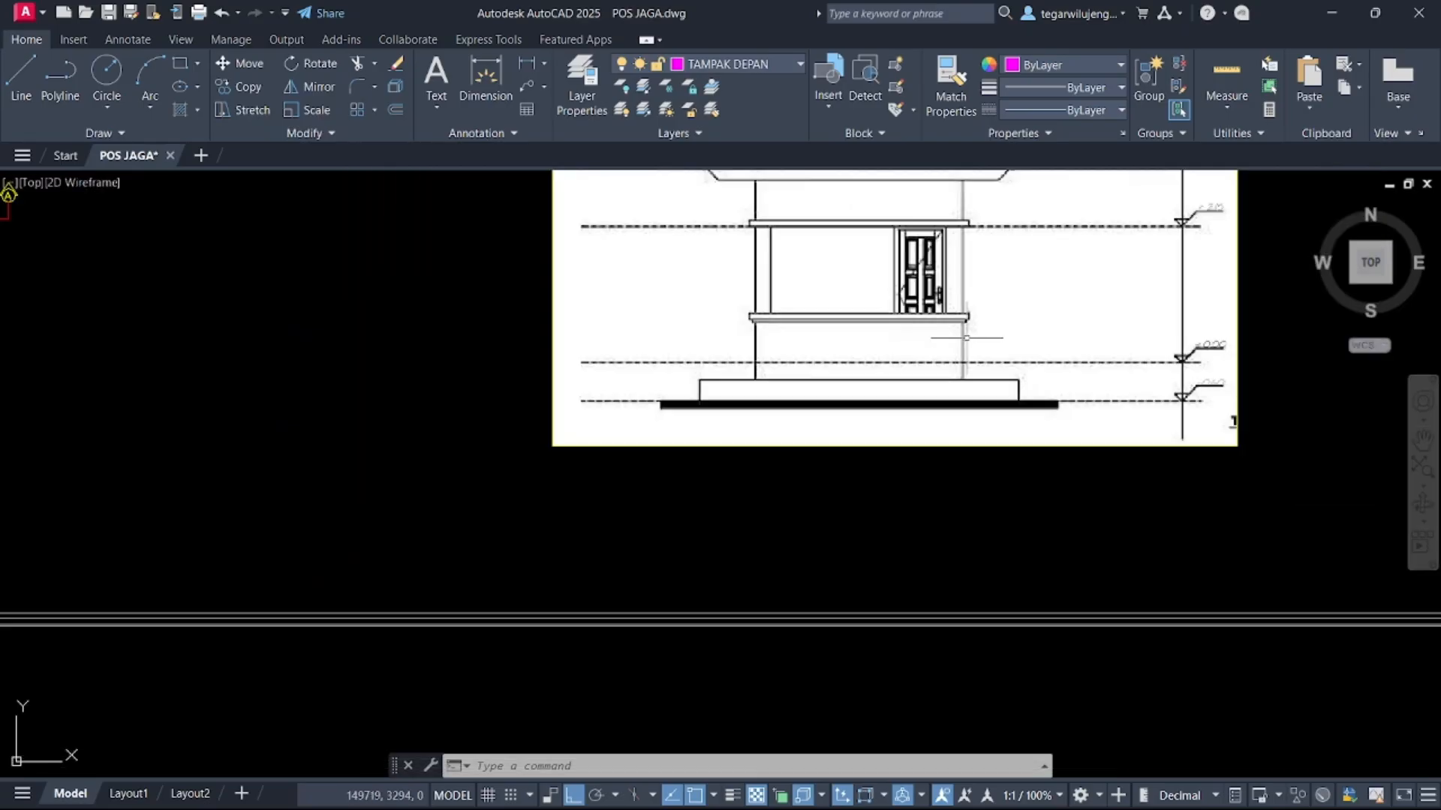
scroll(973, 366, "down", 2)
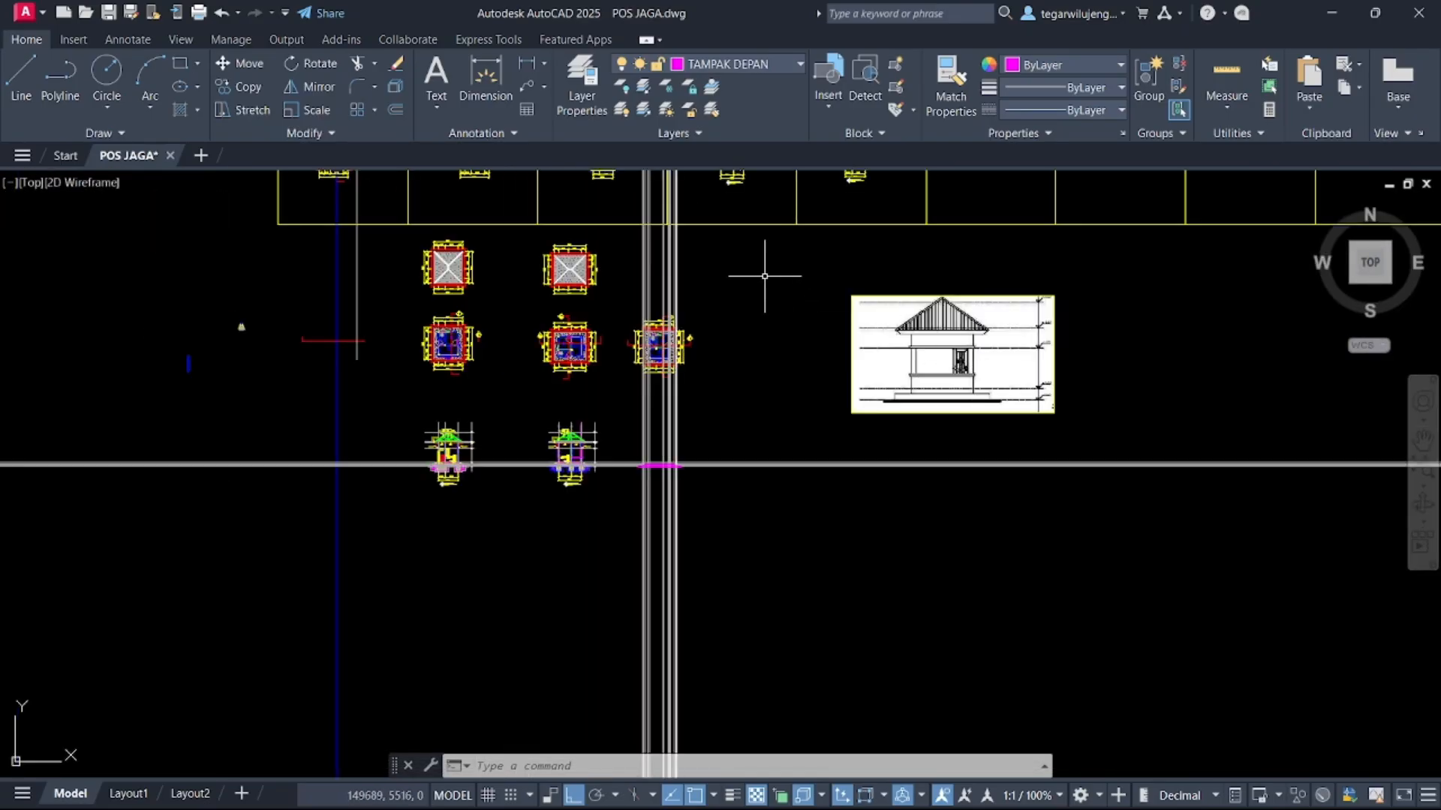
Examine the floor plan's column and wall positions and the reference elevation image around the plinth
scroll(675, 344, "up", 10)
scroll(607, 363, "up", 6)
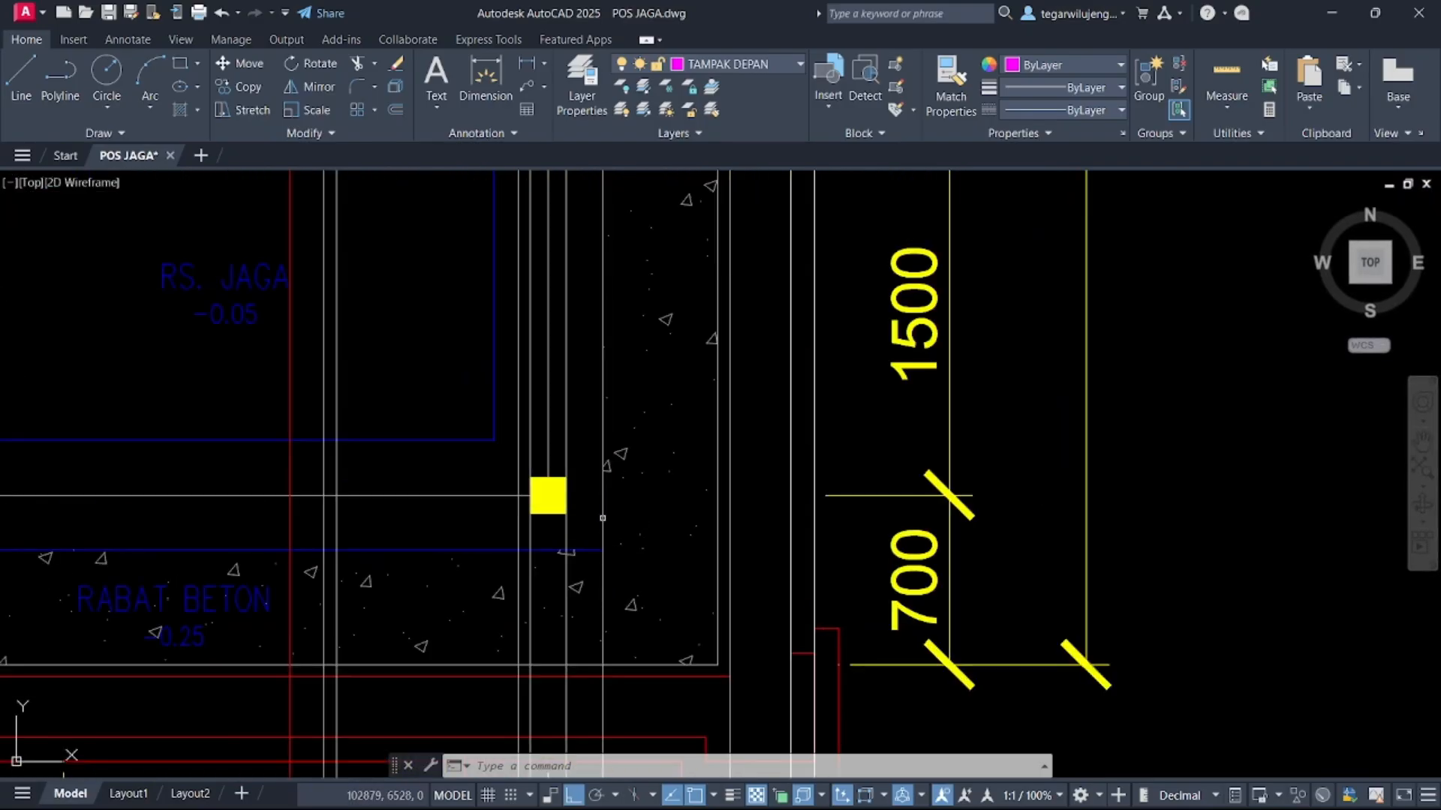
scroll(613, 538, "down", 11)
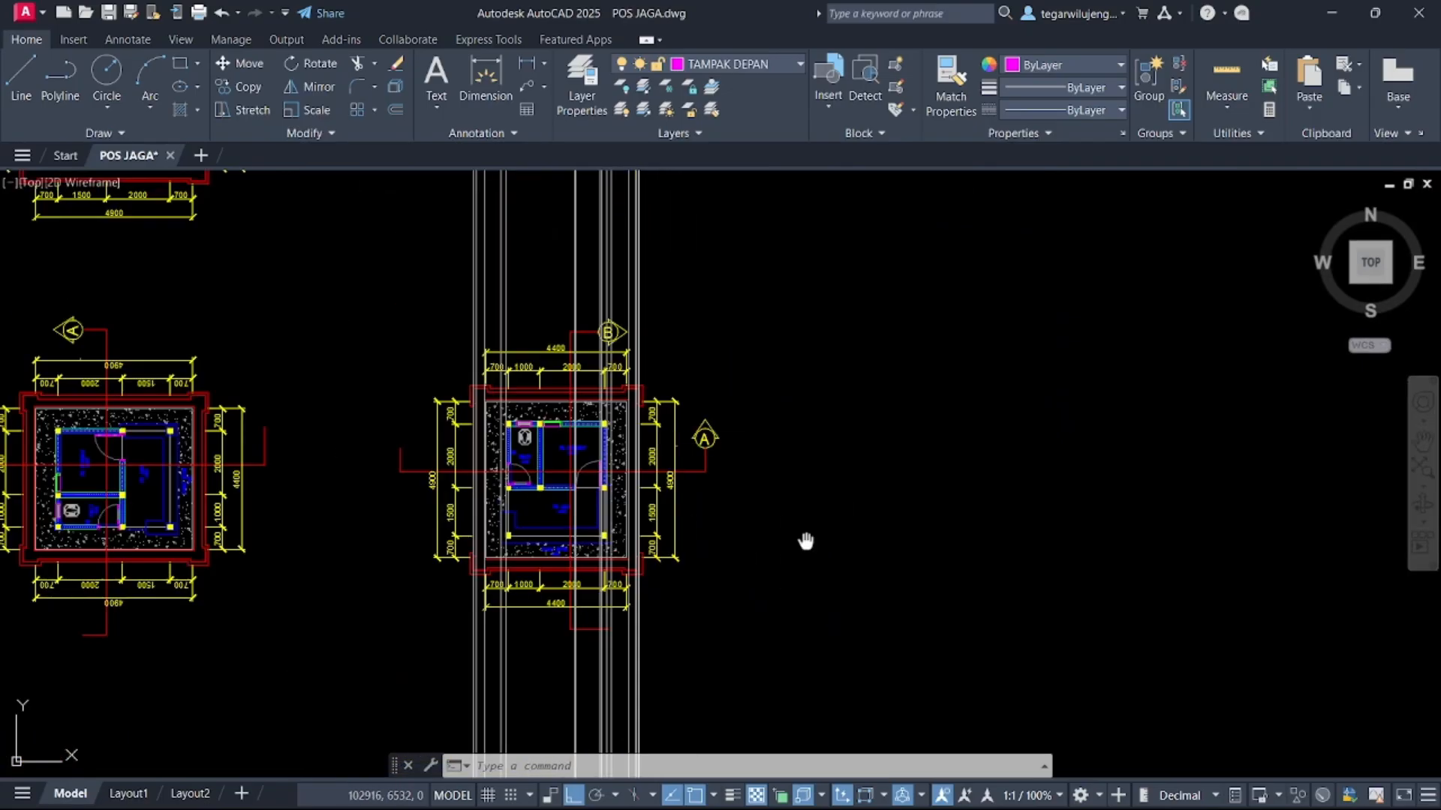
middle_click_drag(804, 540, 259, 490)
scroll(259, 490, "up", 6)
scroll(491, 423, "down", 3)
scroll(737, 547, "up", 5)
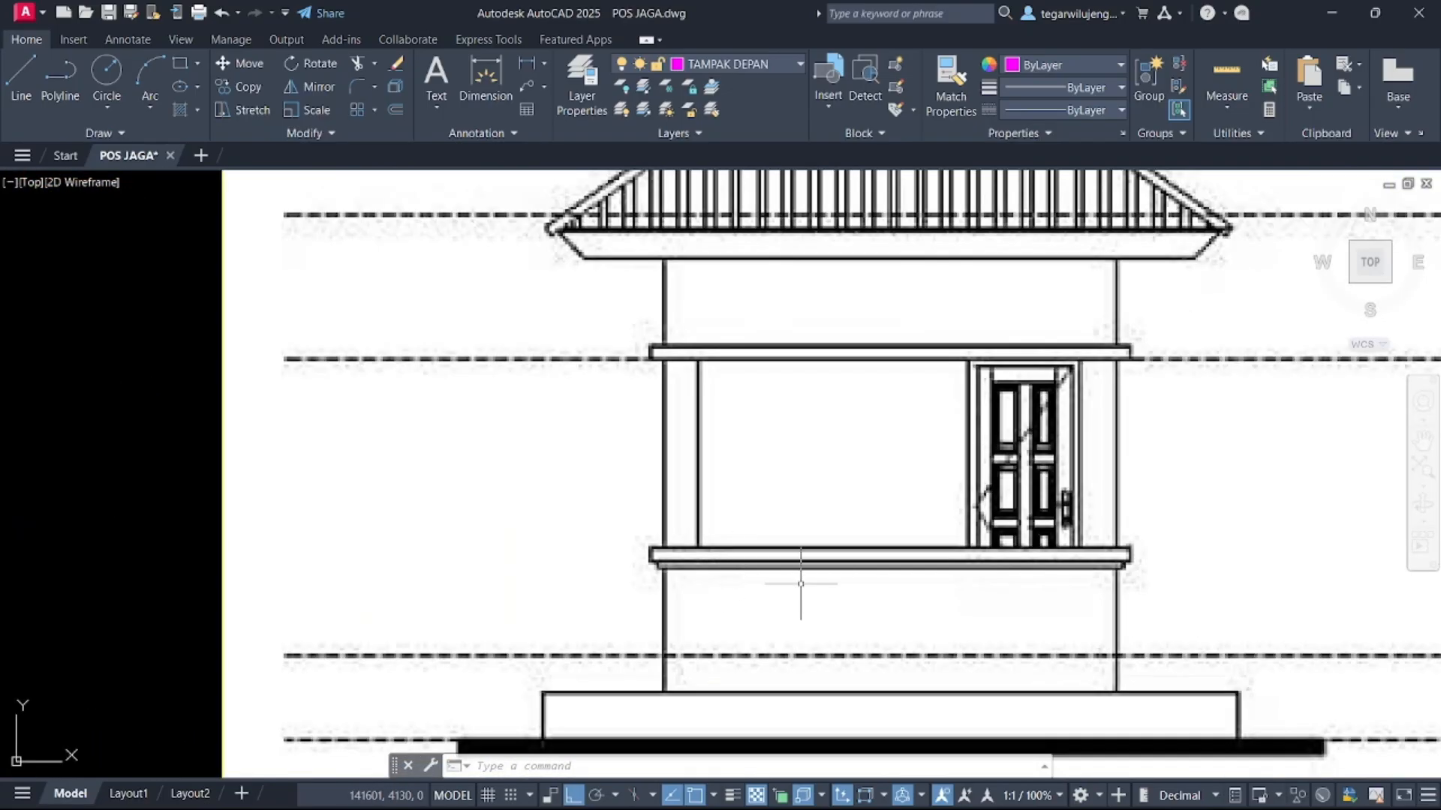
scroll(900, 573, "down", 4)
middle_click_drag(103, 523, 878, 476)
scroll(765, 428, "up", 6)
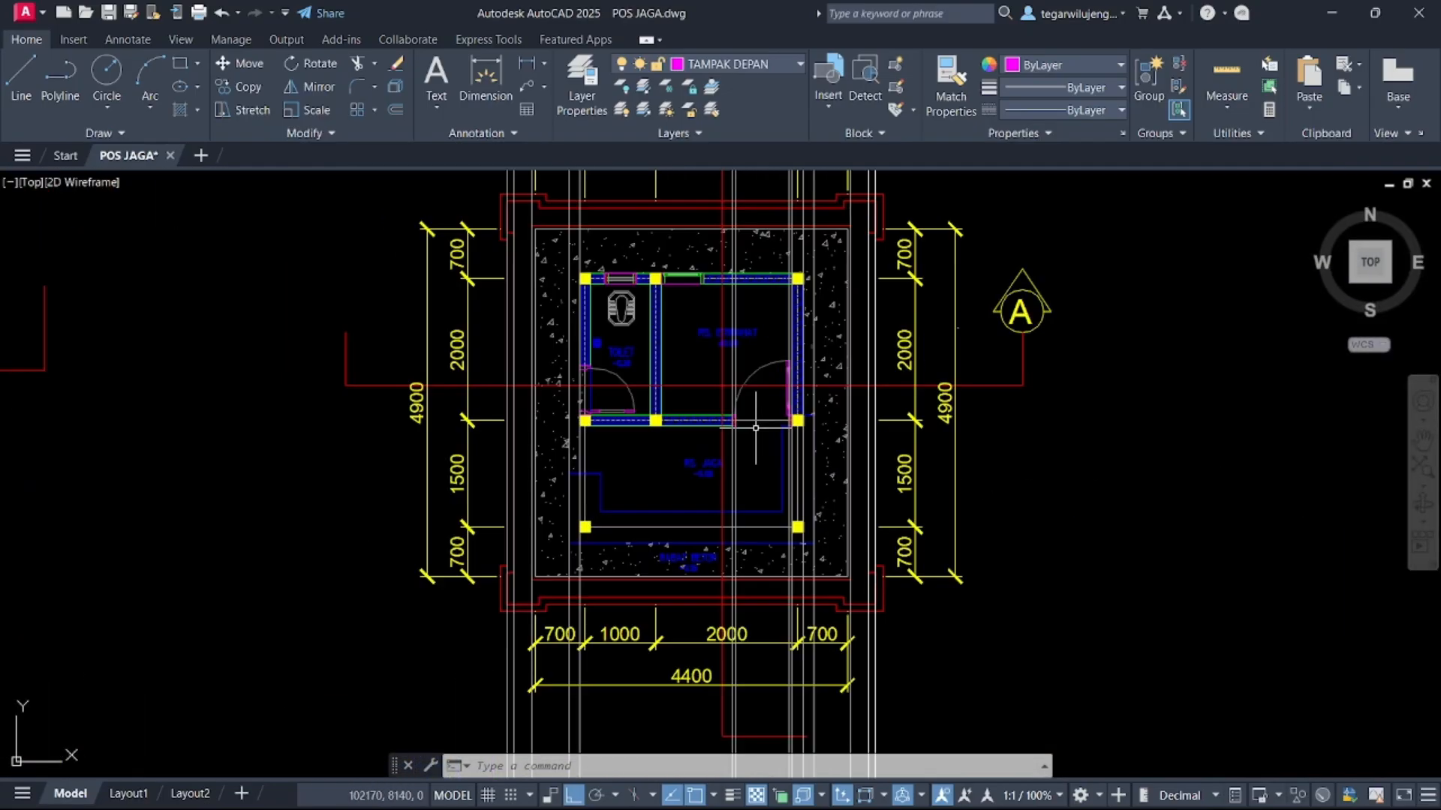
scroll(805, 467, "up", 4)
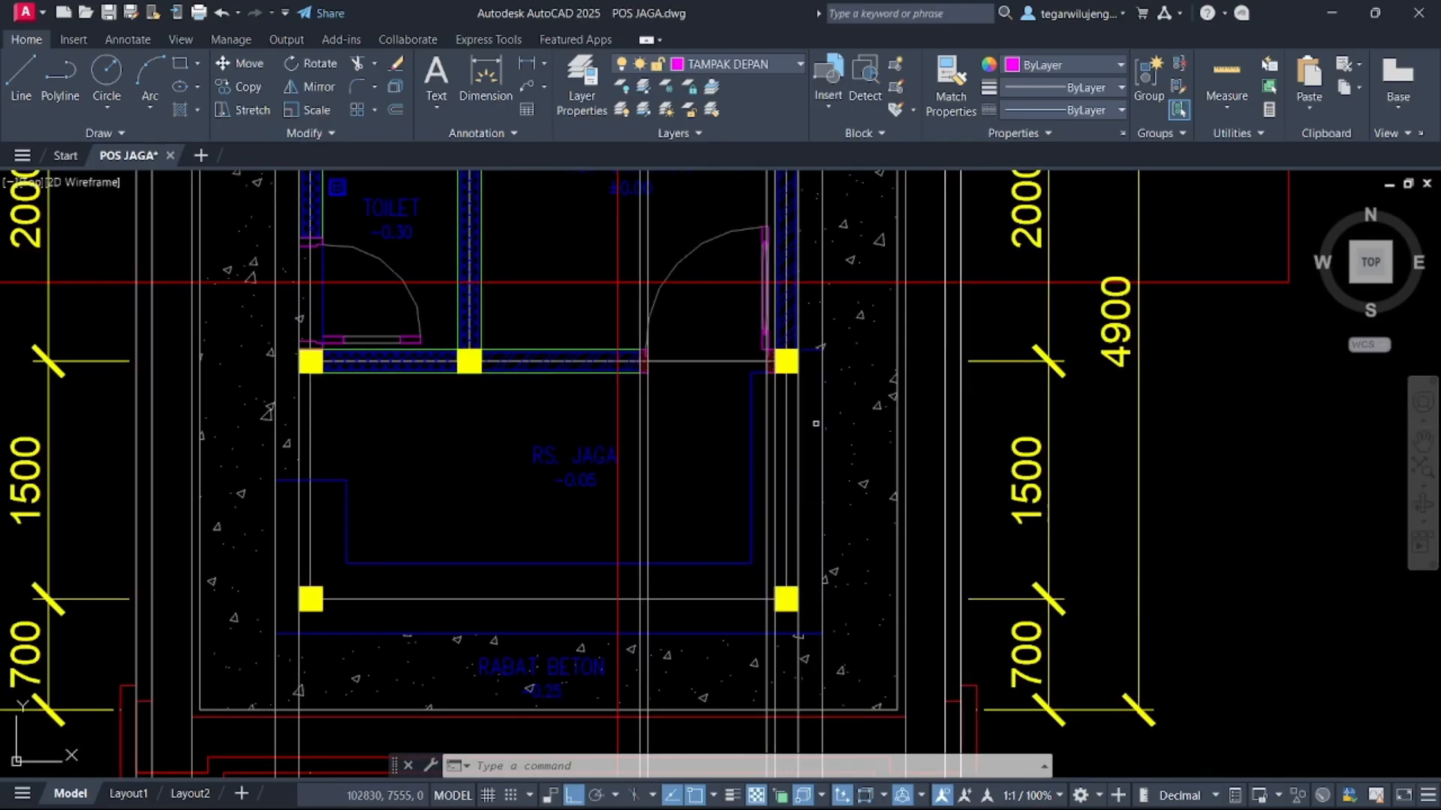
middle_click_drag(786, 614, 772, 426)
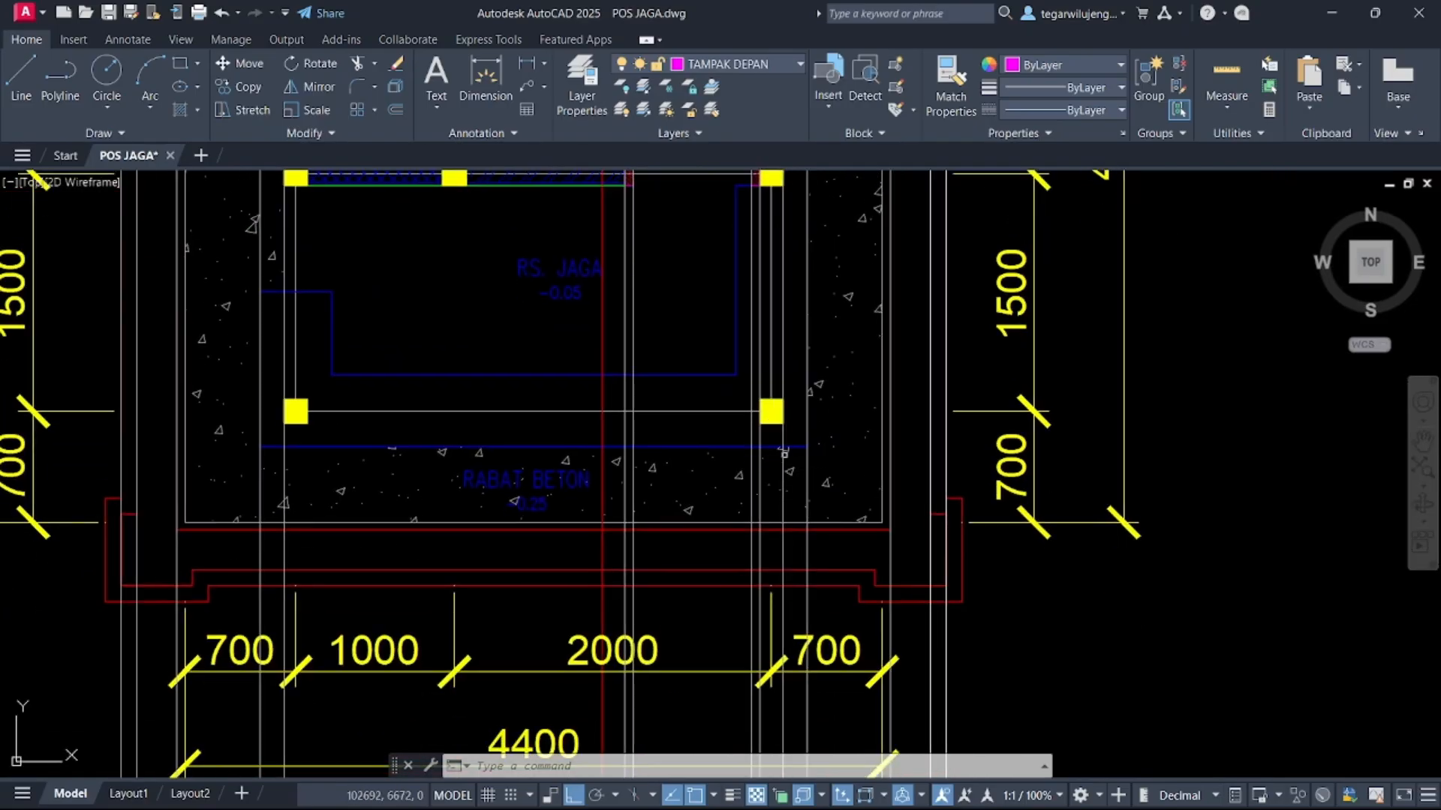
scroll(785, 501, "down", 8)
middle_click_drag(786, 498, 804, 200)
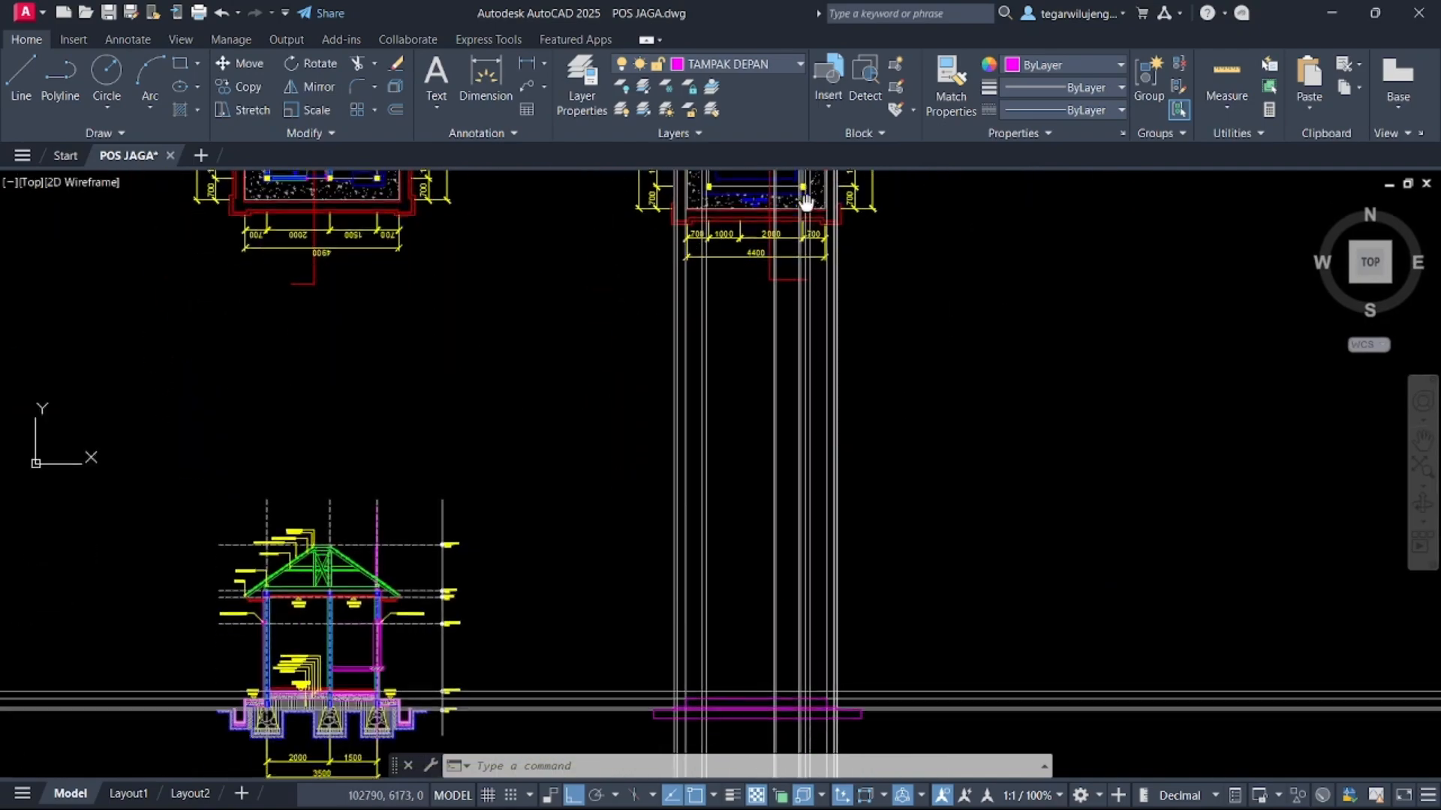
scroll(825, 248, "up", 4)
scroll(825, 249, "down", 4)
middle_click_drag(825, 250, 824, 509)
scroll(817, 495, "up", 10)
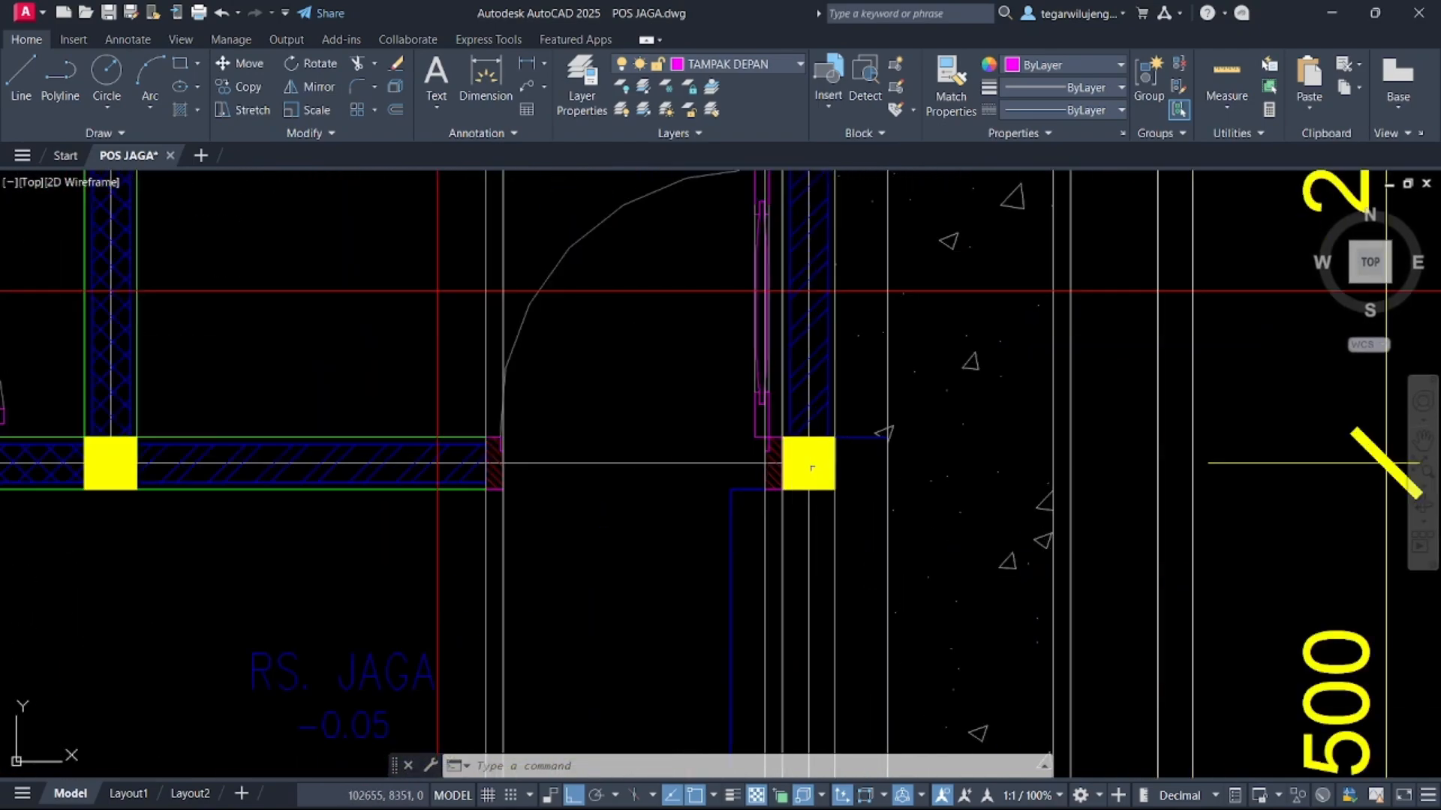
left_click(842, 541)
left_click(821, 531)
scroll(844, 556, "down", 10)
middle_click_drag(838, 559, 808, 130)
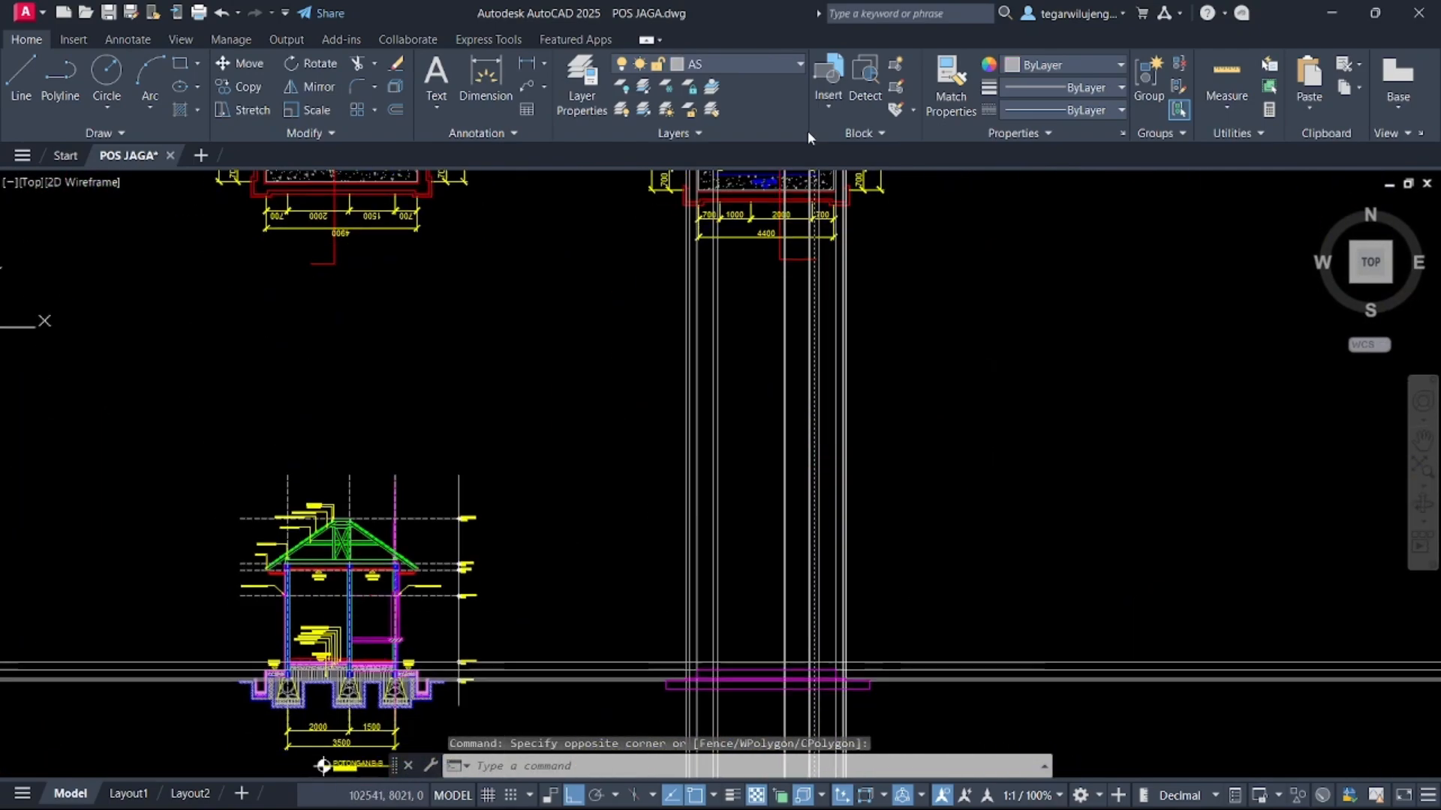
middle_click_drag(828, 500, 818, 157)
scroll(818, 354, "up", 5)
middle_click_drag(799, 257, 791, 406)
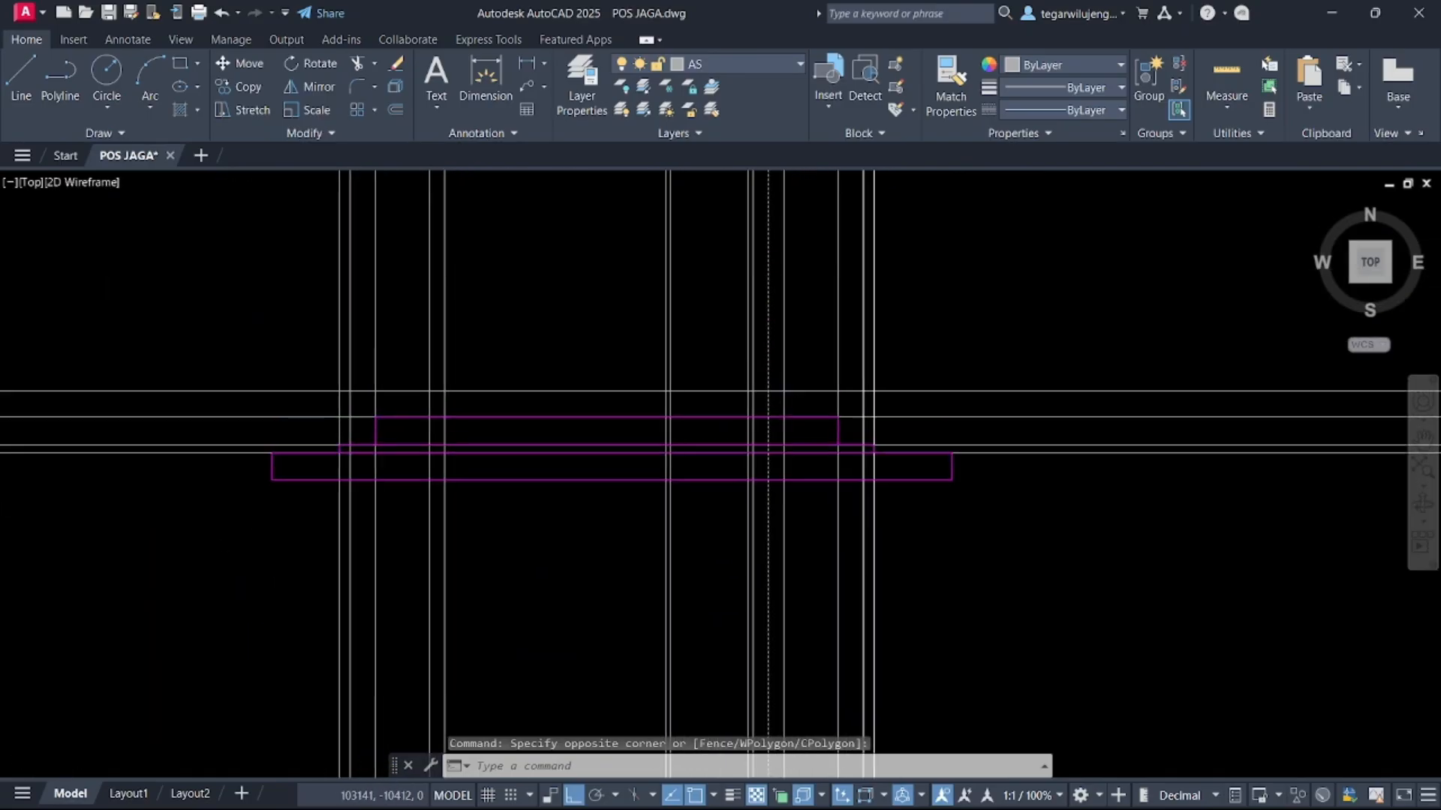
Draw a vertical line upward from the plinth's top along a column projection line on the elevation
left_click(799, 398)
type("l")
key("Return")
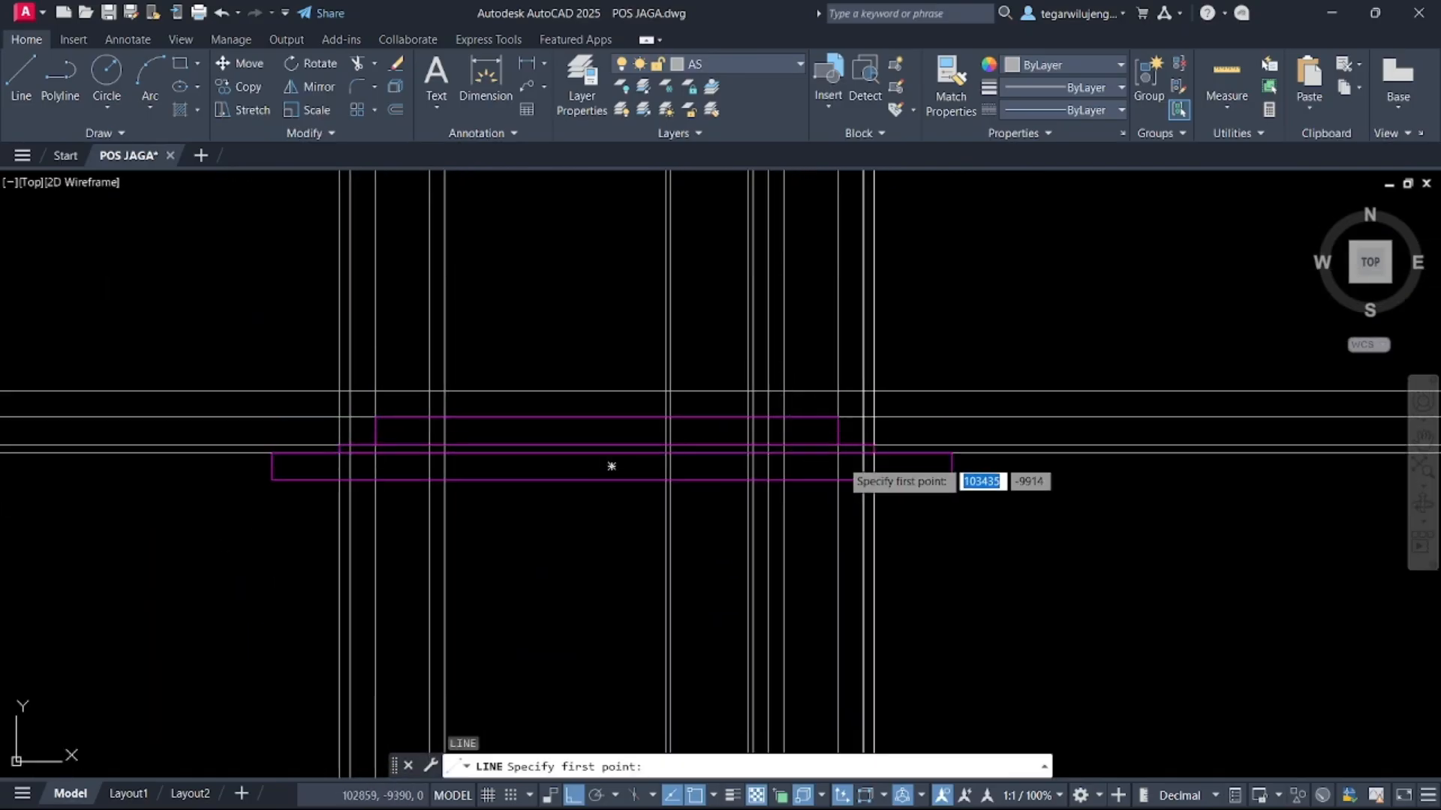
left_click(768, 416)
middle_click_drag(788, 316, 795, 454)
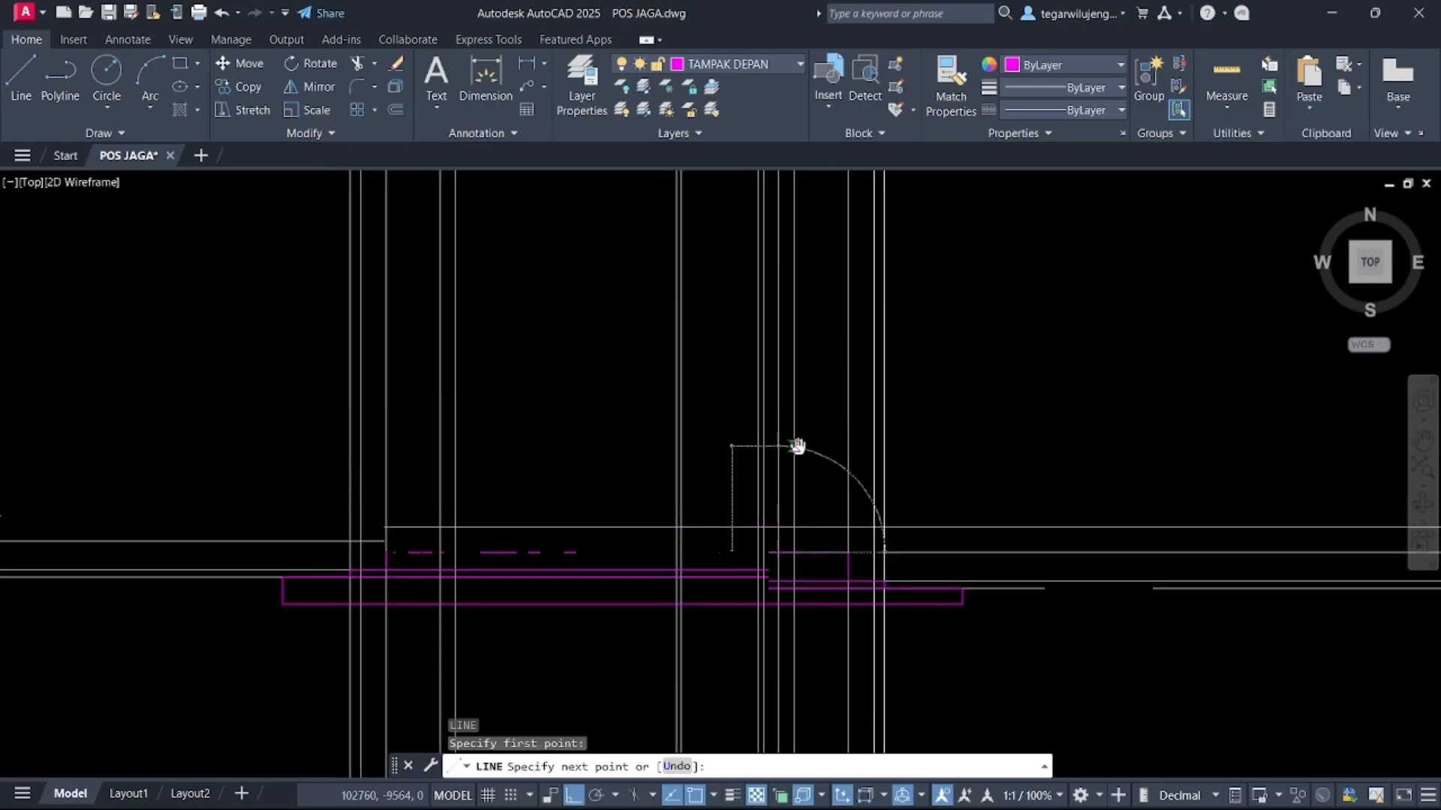
mouse_move(763, 310)
middle_mouse_down()
mouse_move(788, 325)
mouse_move(784, 417)
middle_mouse_up()
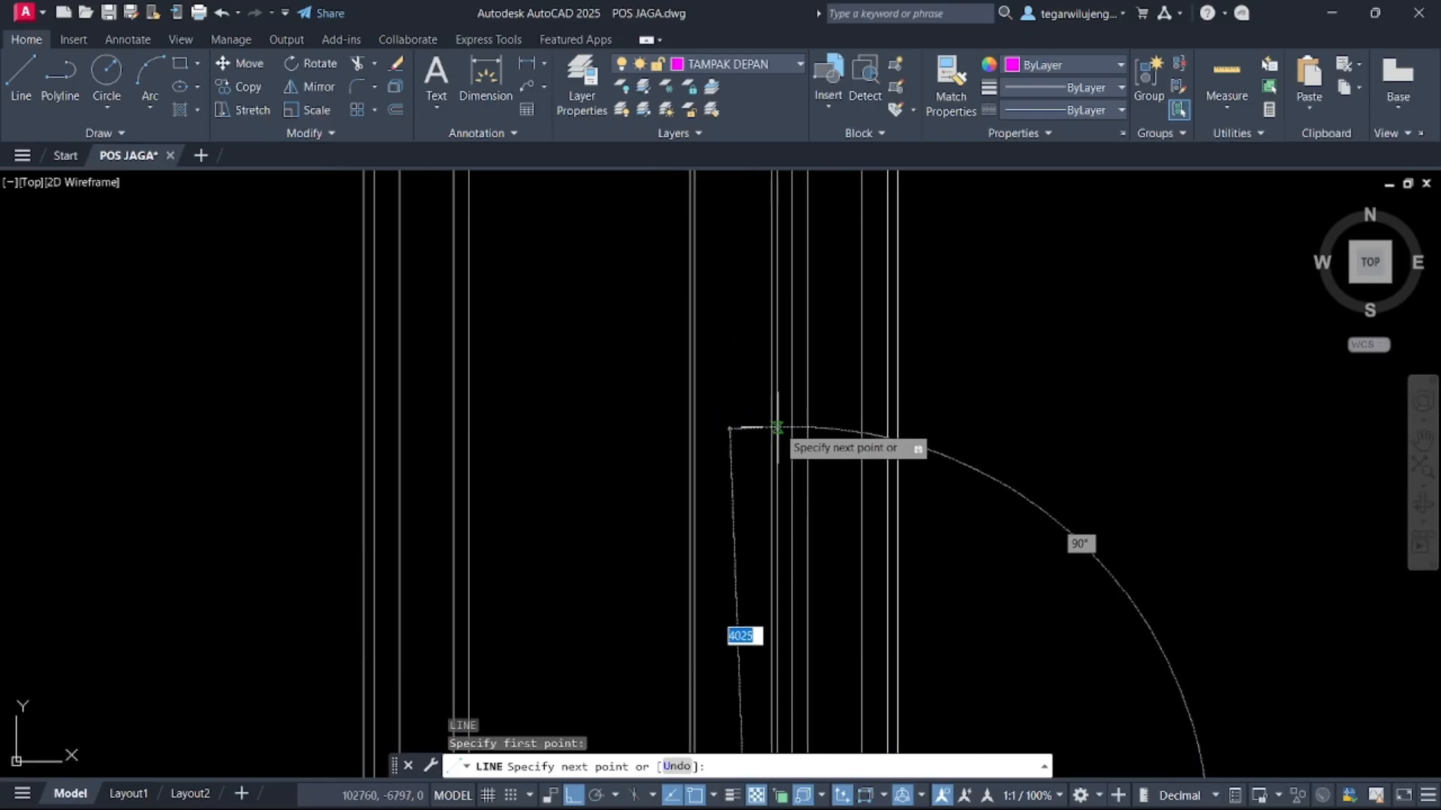
left_click(791, 372)
scroll(791, 372, "down", 3)
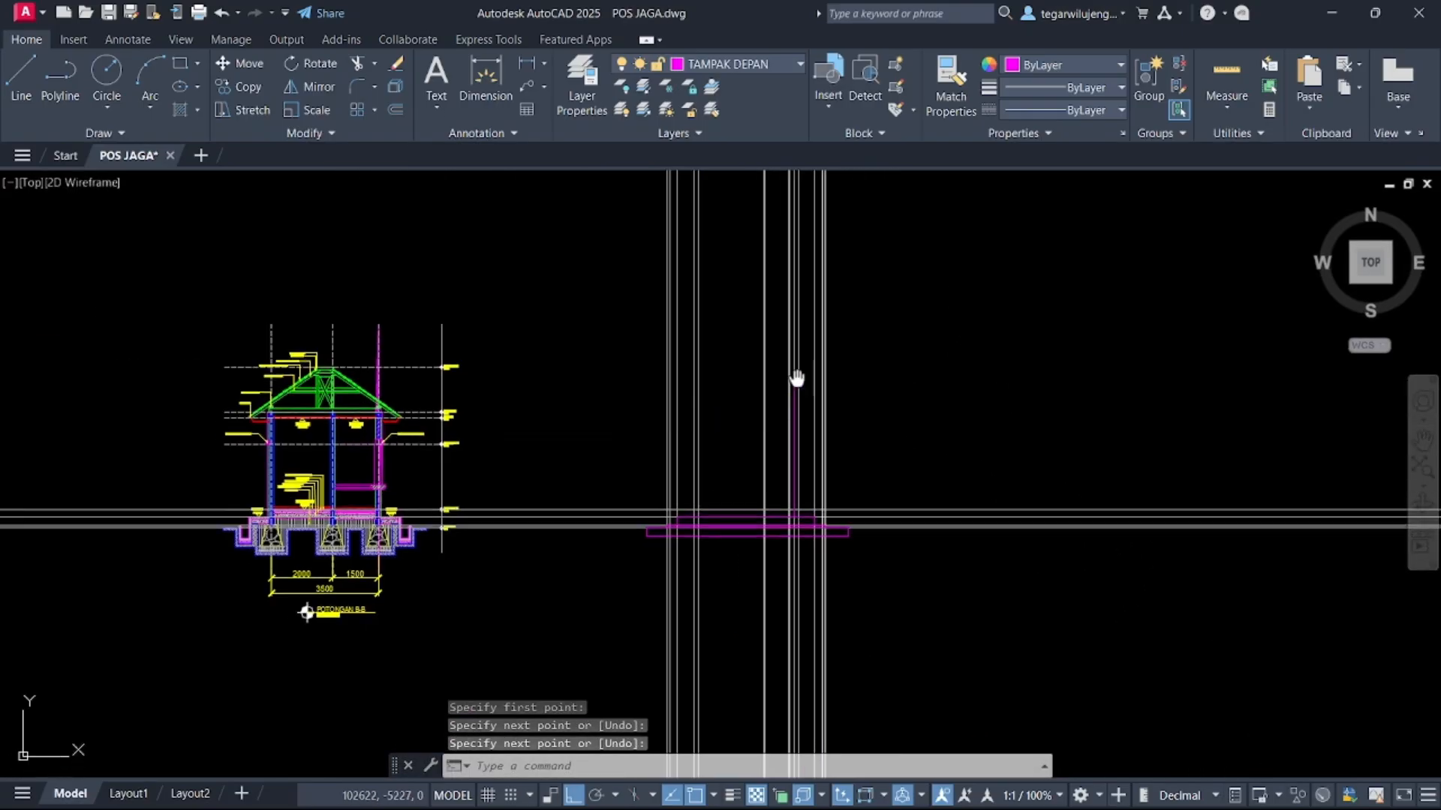
scroll(705, 459, "up", 5)
key("Return")
key("Return")
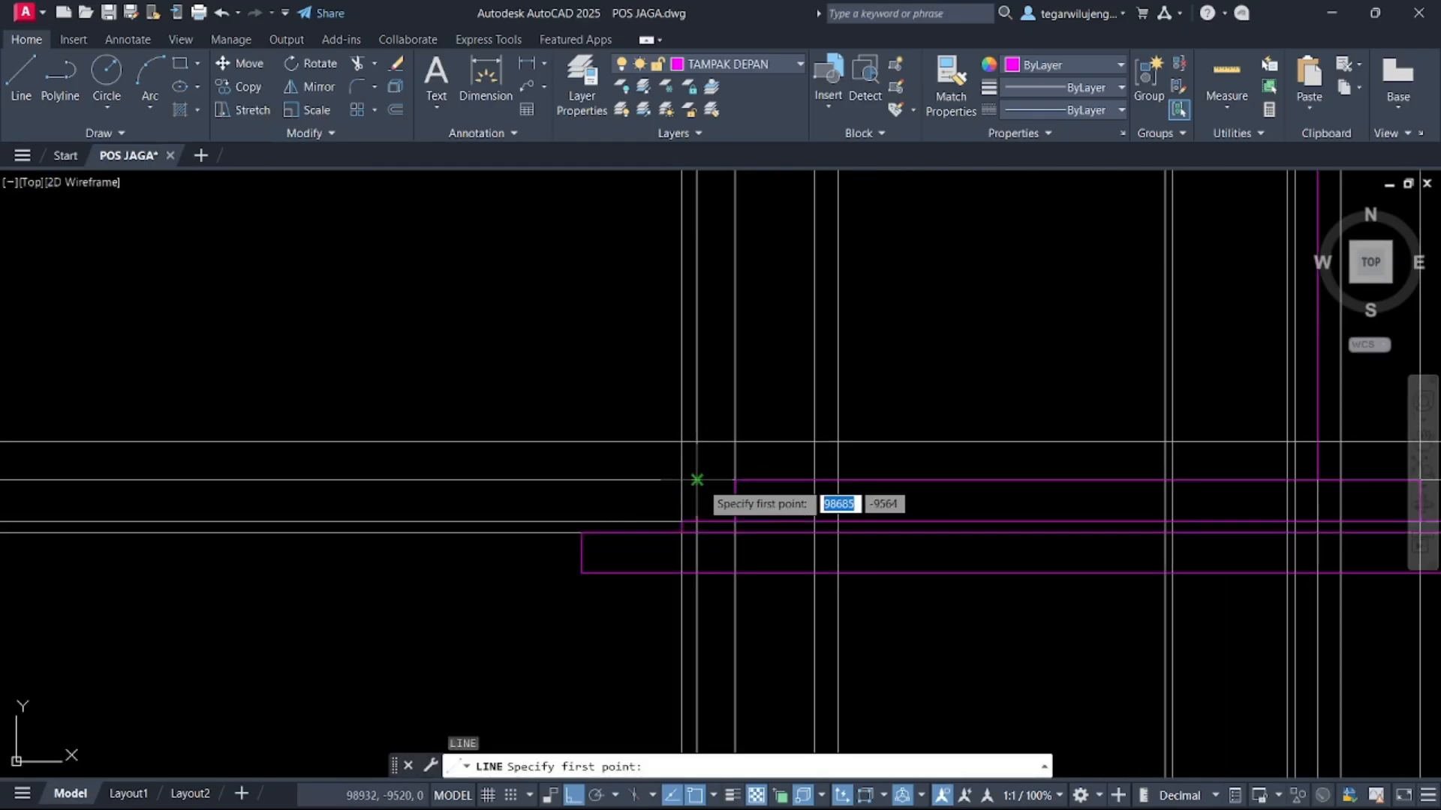
Draw a second vertical line upward from the plinth's top along the other column projection line
middle_click_drag(784, 480, 638, 472)
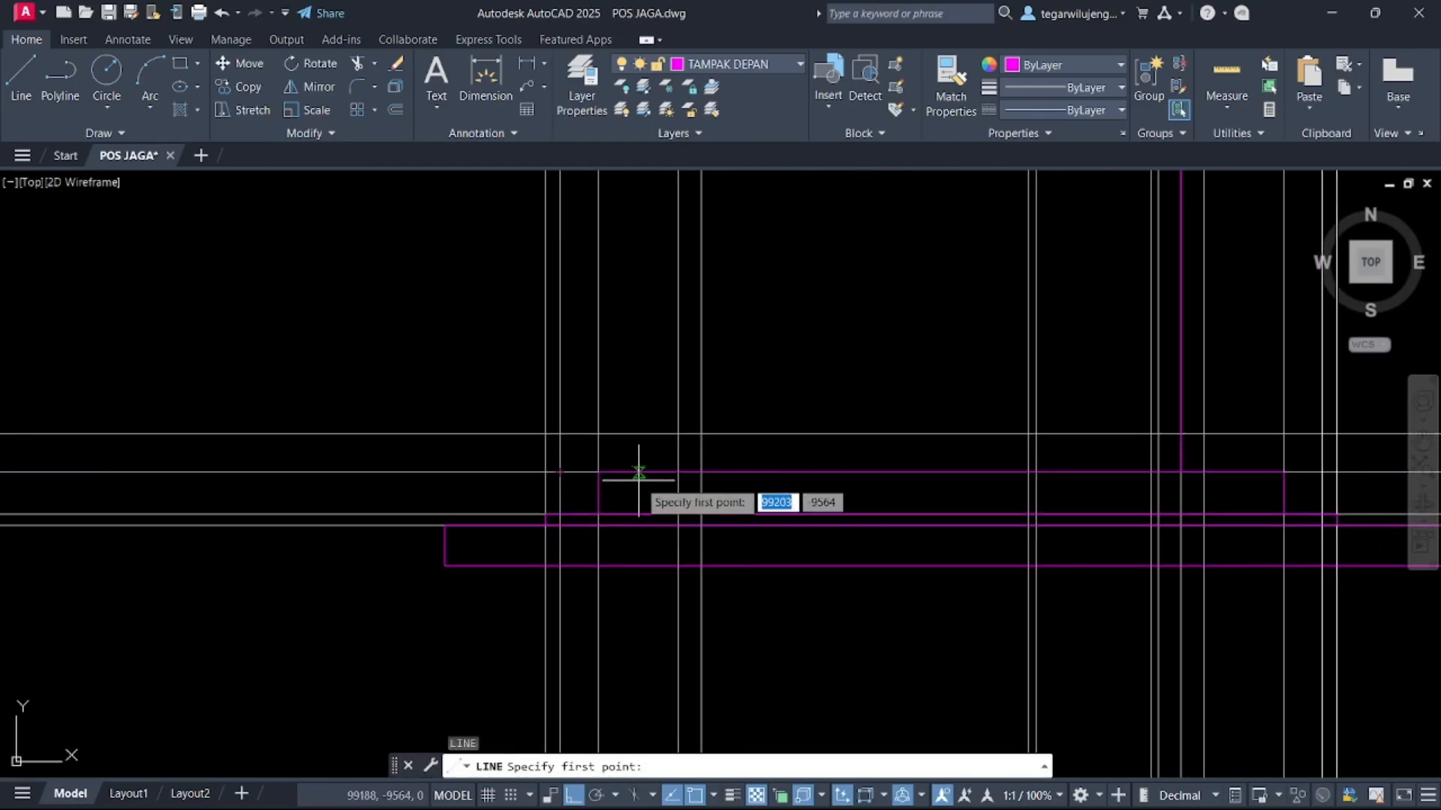
scroll(758, 489, "down", 8)
middle_click_drag(784, 334, 766, 669)
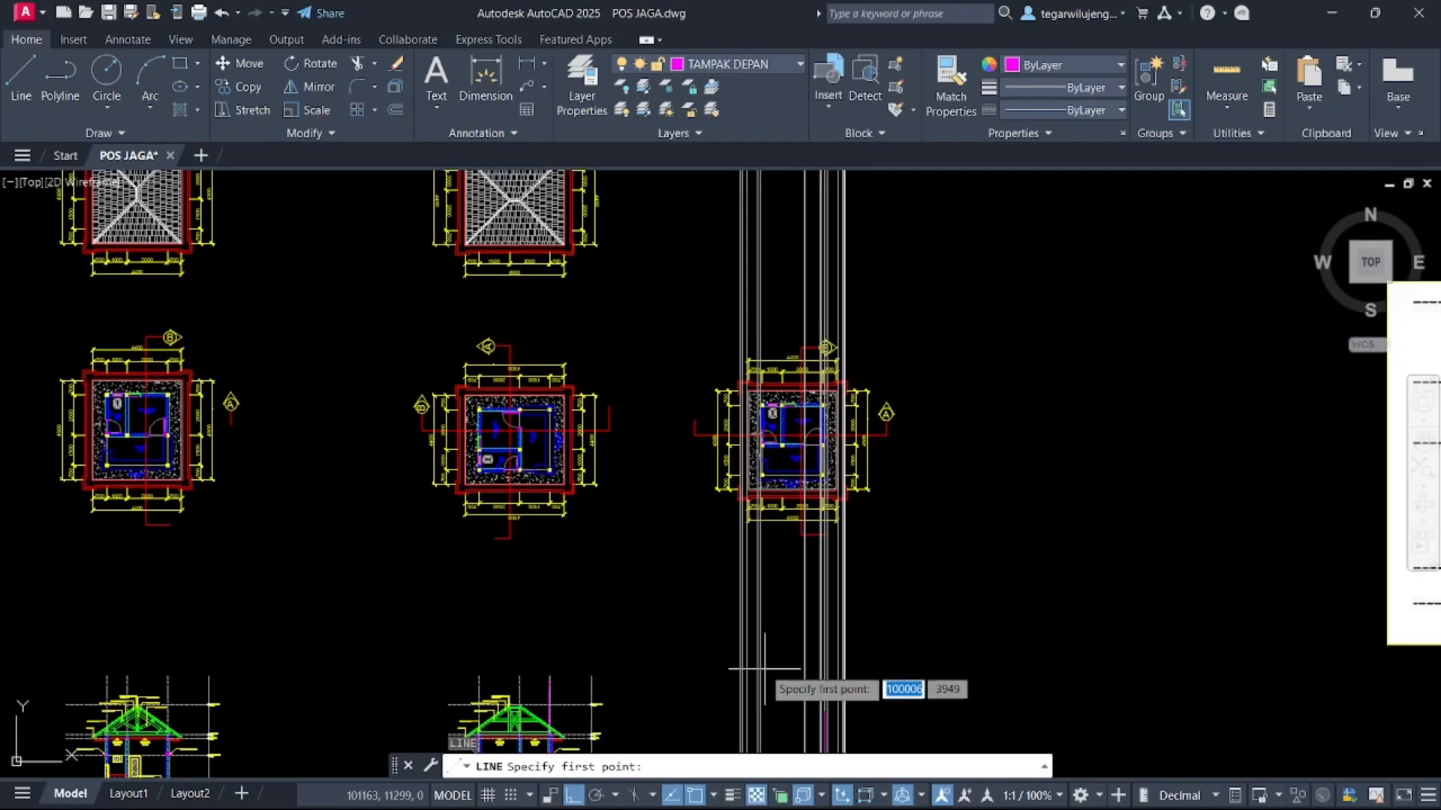
scroll(764, 448, "up", 5)
scroll(763, 445, "up", 2)
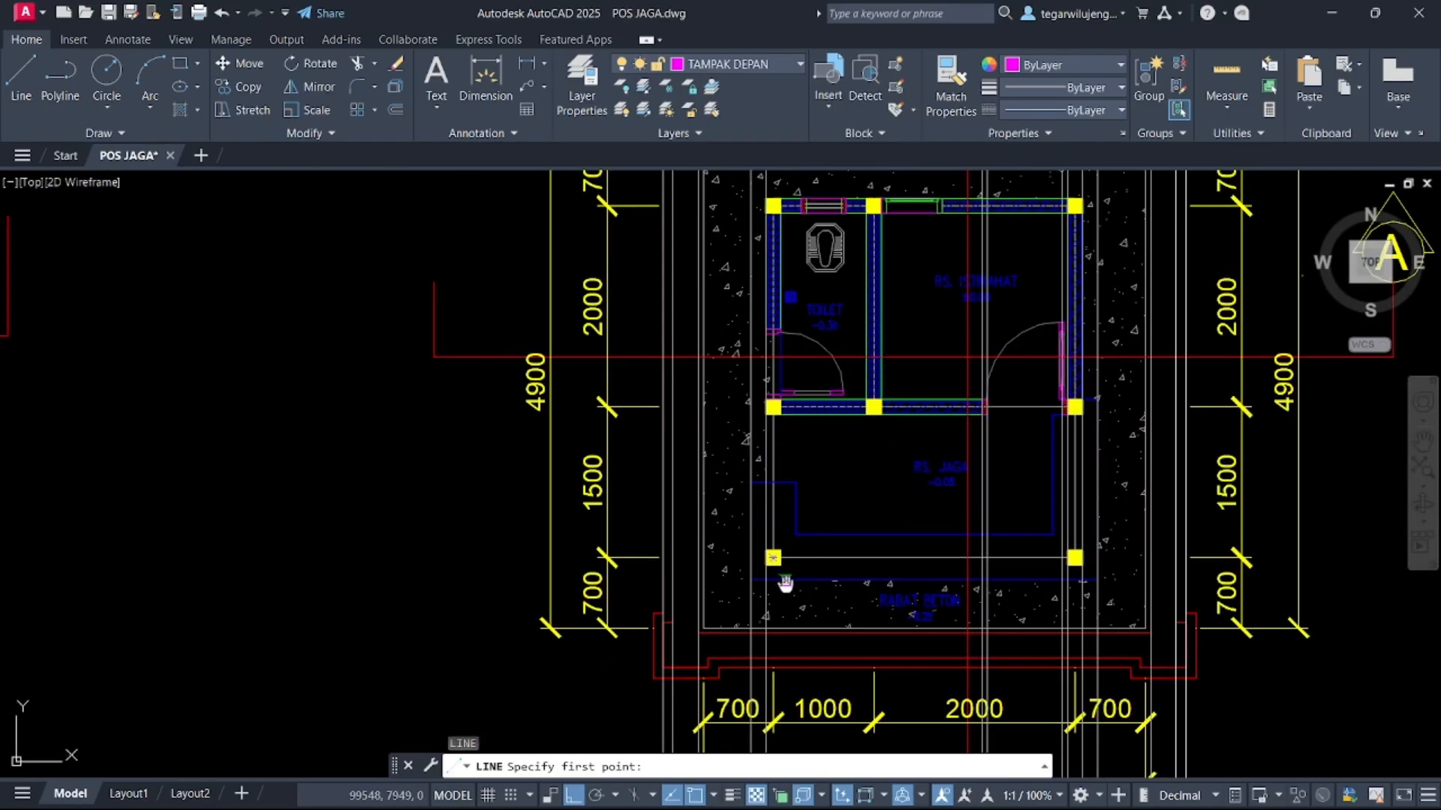
middle_click_drag(785, 582, 760, 257)
scroll(768, 324, "down", 5)
middle_click_drag(791, 560, 824, 84)
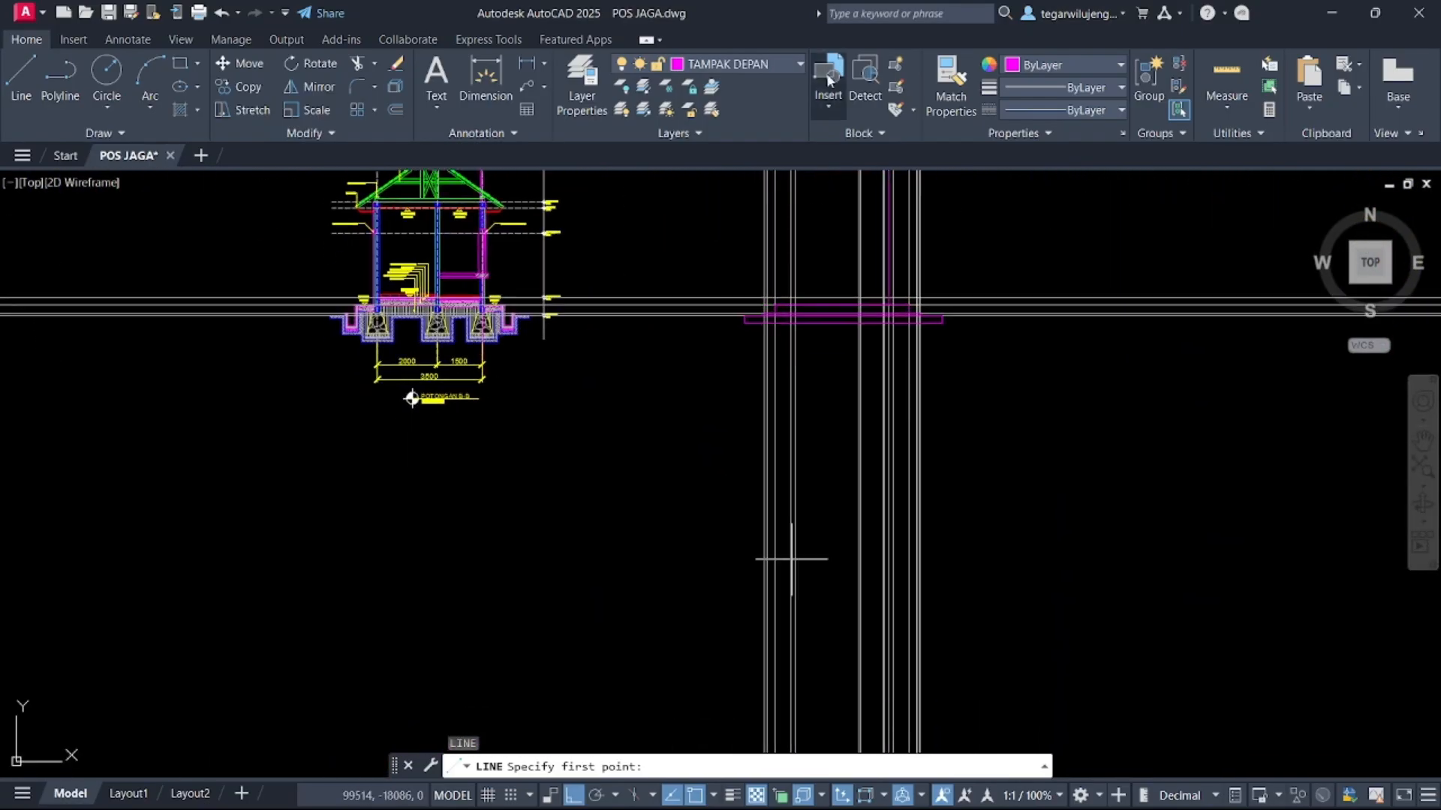
scroll(799, 306, "up", 3)
left_click(714, 251)
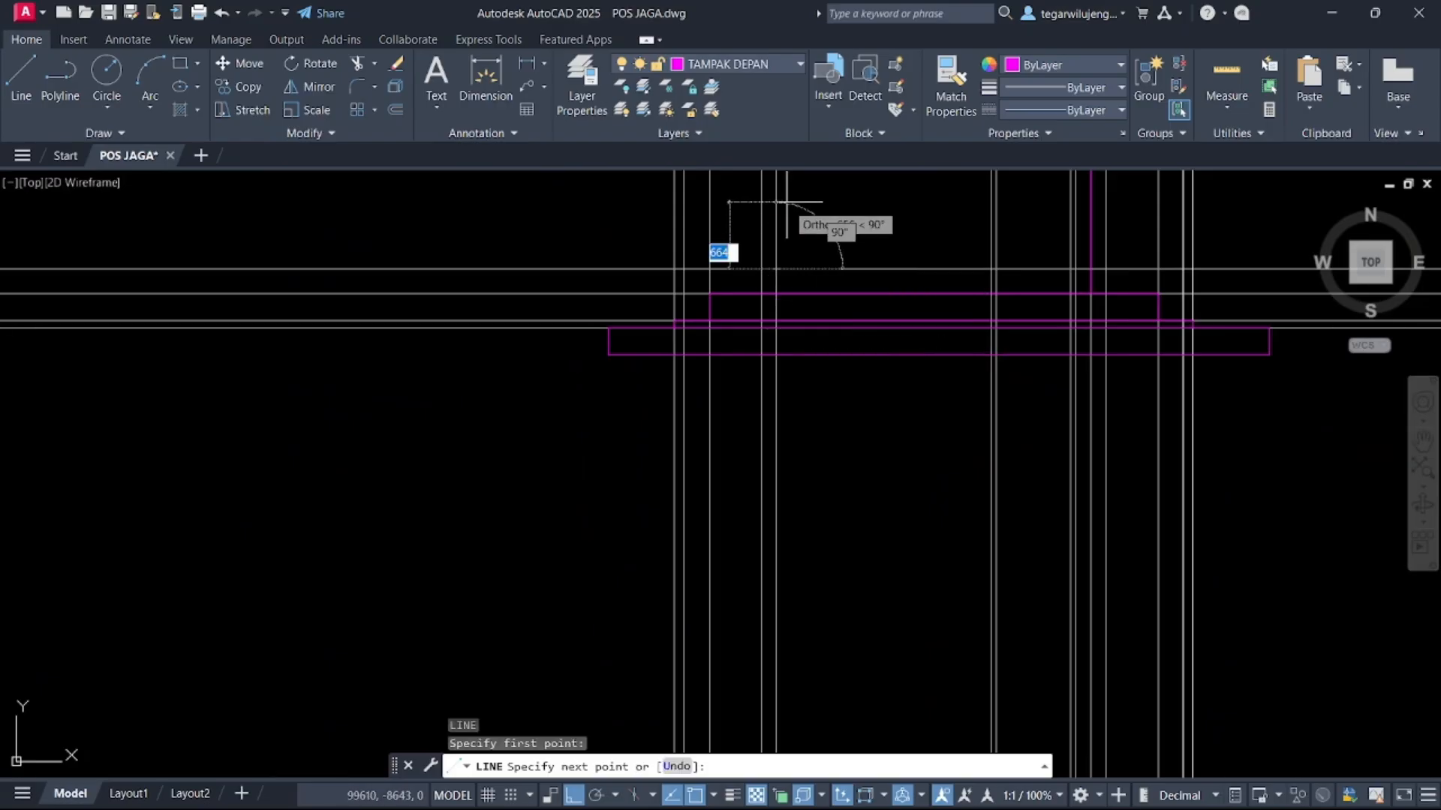
middle_click_drag(784, 252, 781, 580)
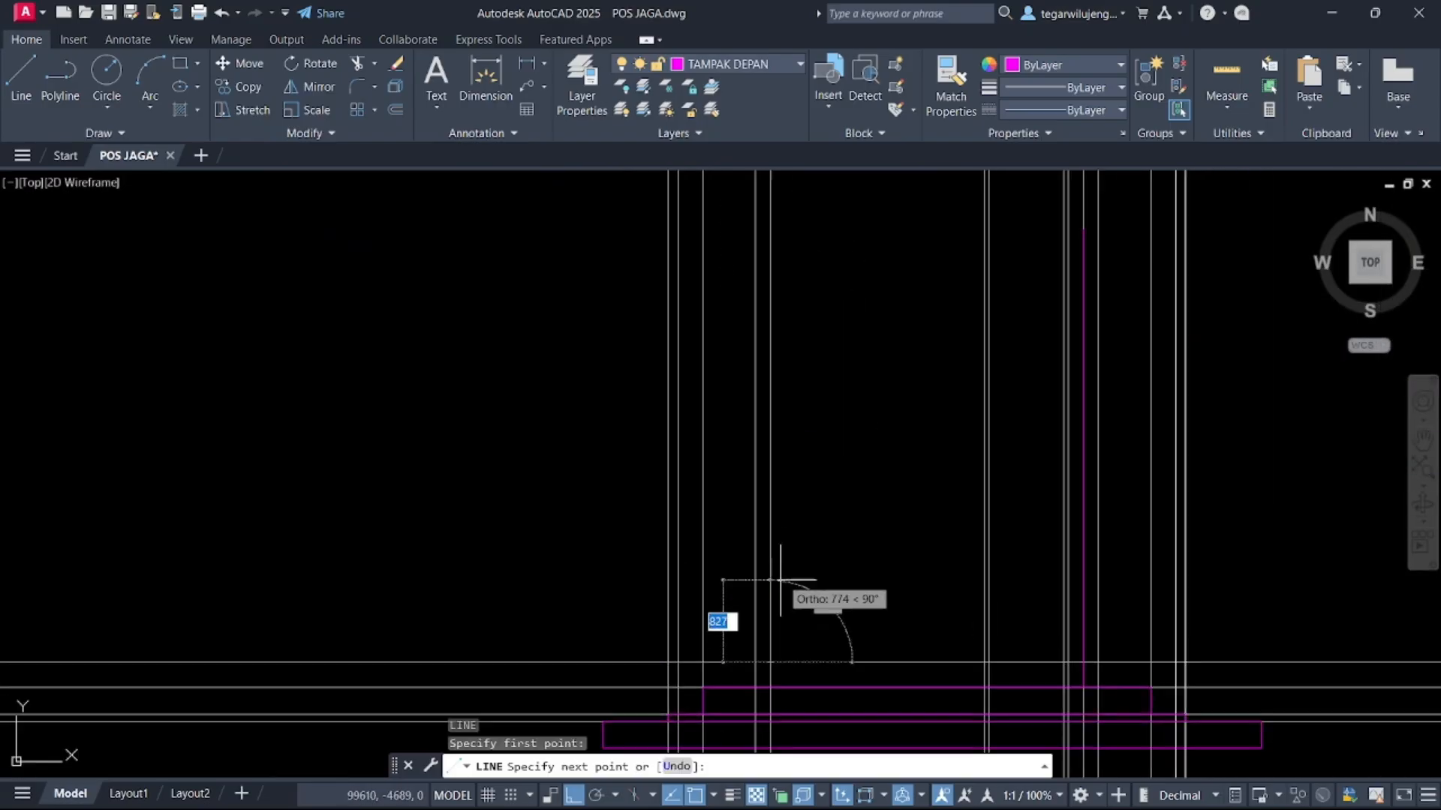
left_click(773, 230)
key("Escape")
Erase the horizontal construction lines crossing the plinth area of the elevation
scroll(782, 315, "down", 6)
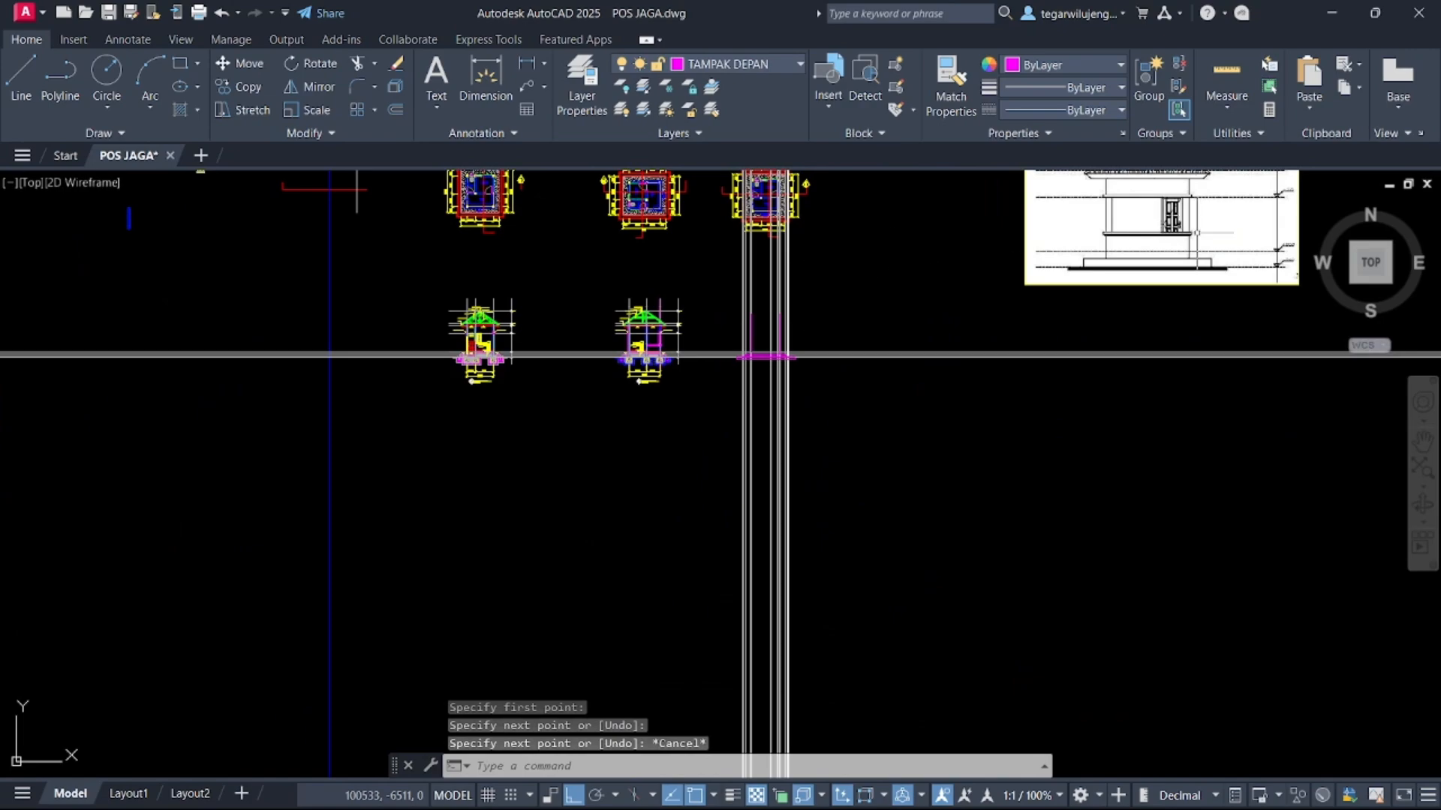
middle_click_drag(1197, 232, 1160, 333)
scroll(1079, 323, "up", 2)
middle_click_drag(366, 536, 457, 419)
left_click(802, 455)
left_click(750, 293)
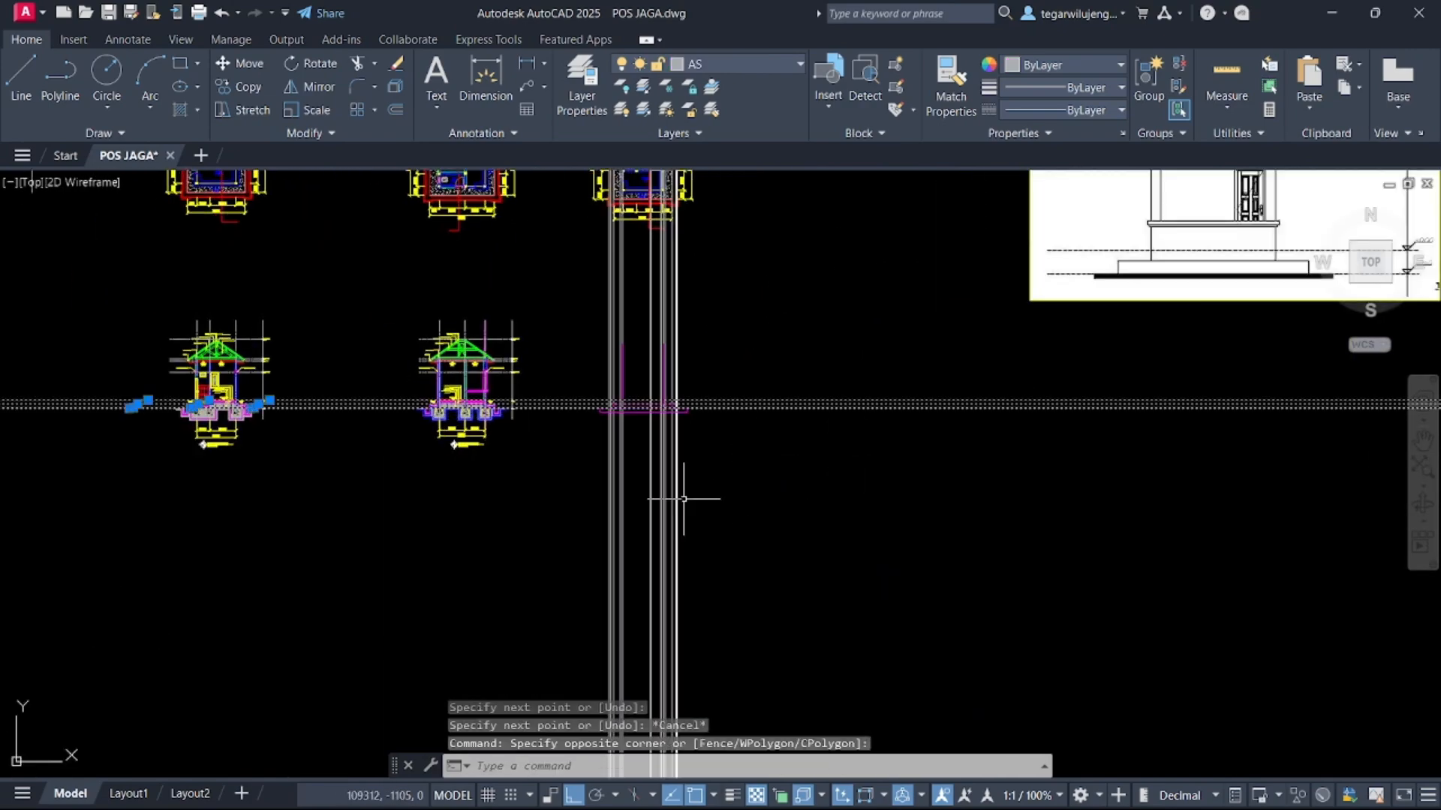
key("Delete")
Switch to the AS layer and place horizontal construction lines through two edges of the section's floor slab
scroll(488, 394, "up", 4)
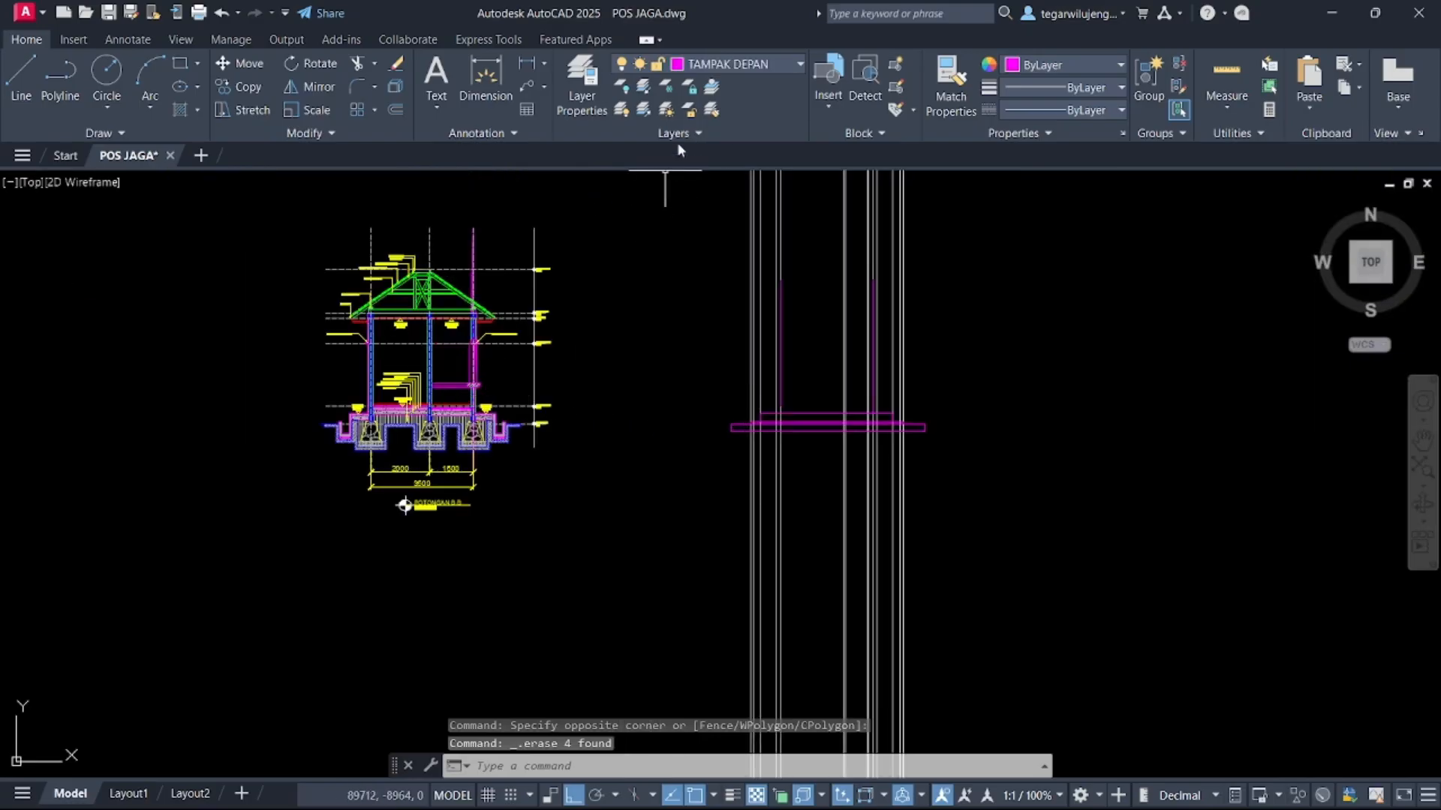
left_click(743, 66)
left_click(714, 120)
type("xl")
key("Return")
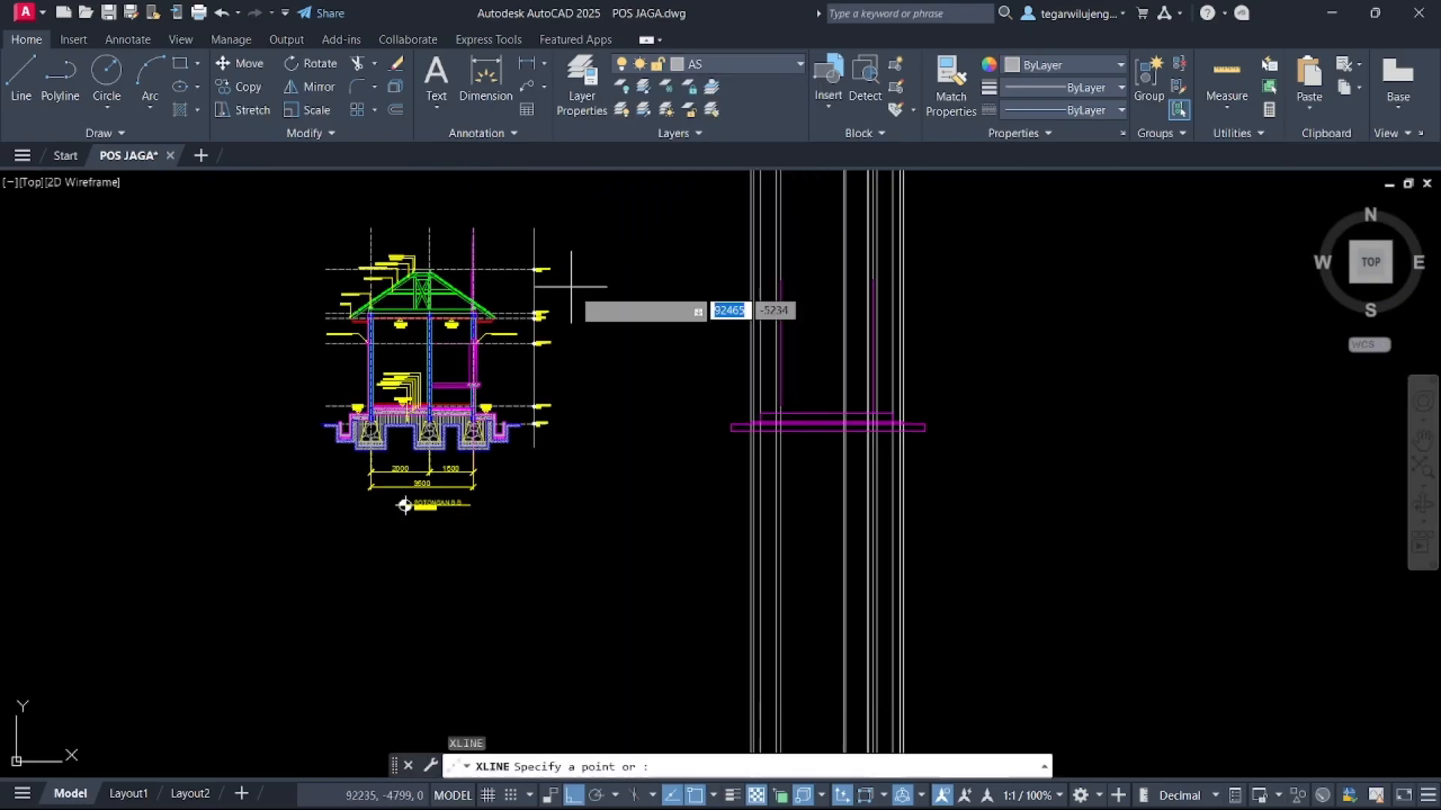
type("h")
key("Return")
scroll(475, 411, "up", 8)
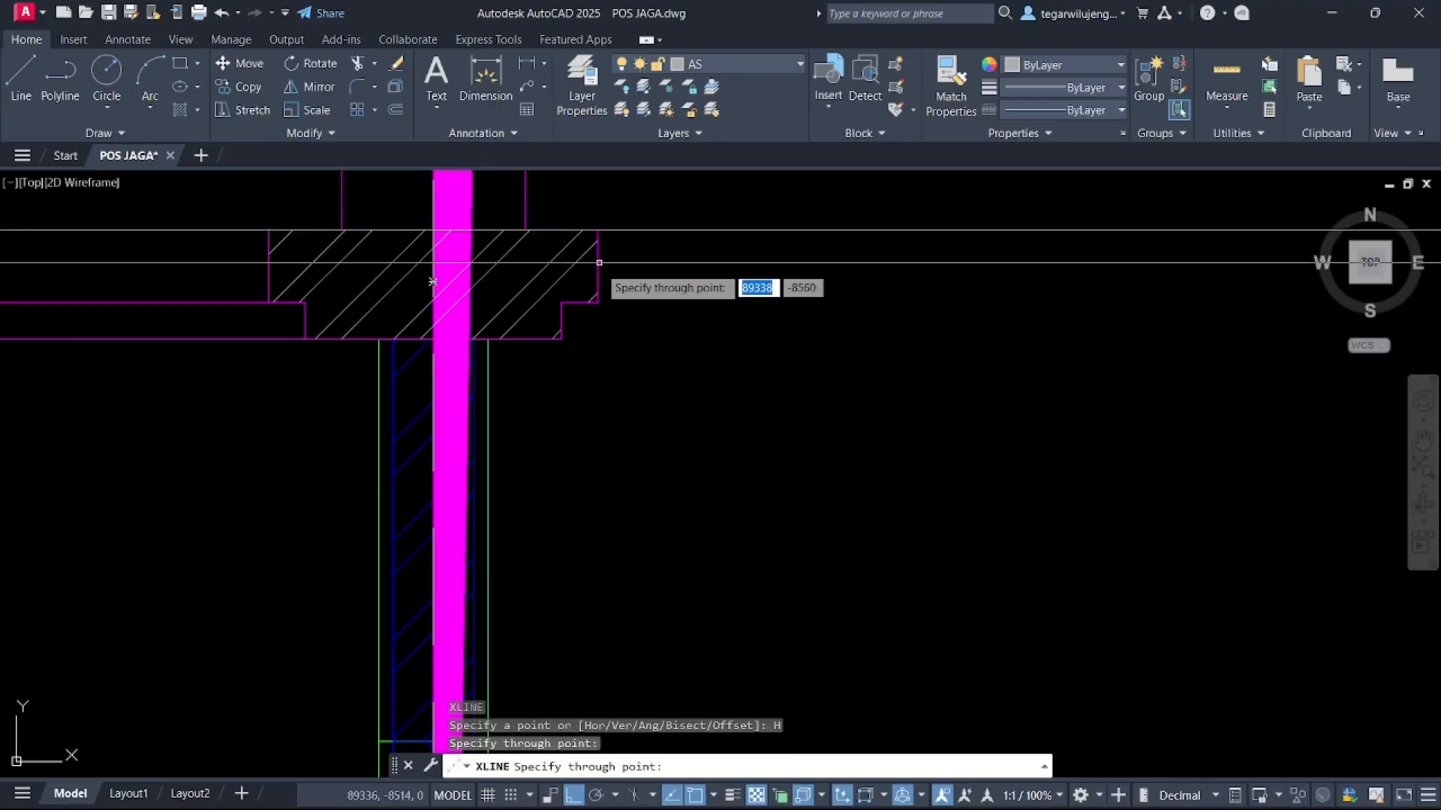
left_click(598, 302)
left_click(562, 339)
key("Escape")
Measure the offset between the section's floor slab edges near the new construction lines
scroll(491, 450, "down", 12)
scroll(877, 444, "up", 6)
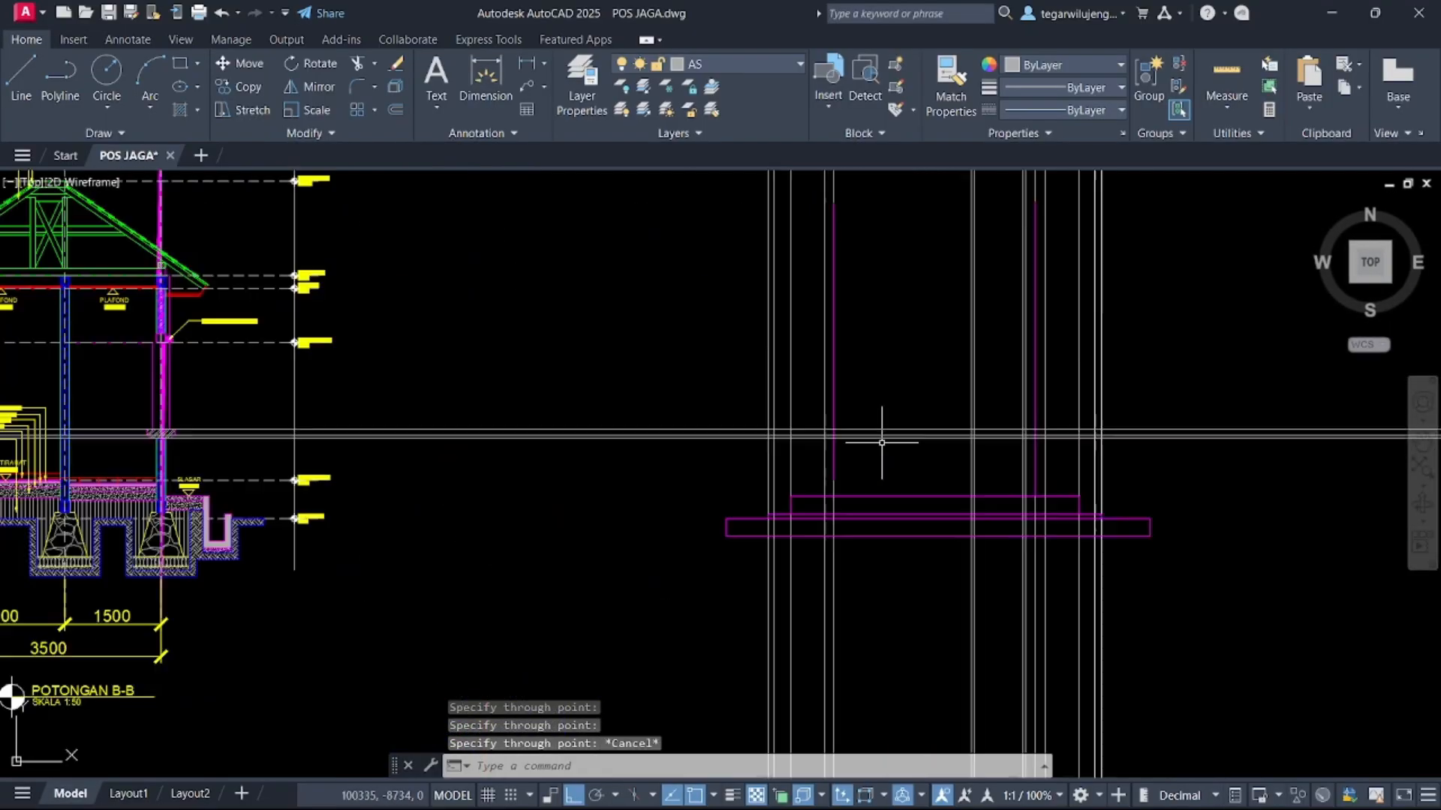
scroll(822, 439, "down", 5)
scroll(144, 422, "up", 5)
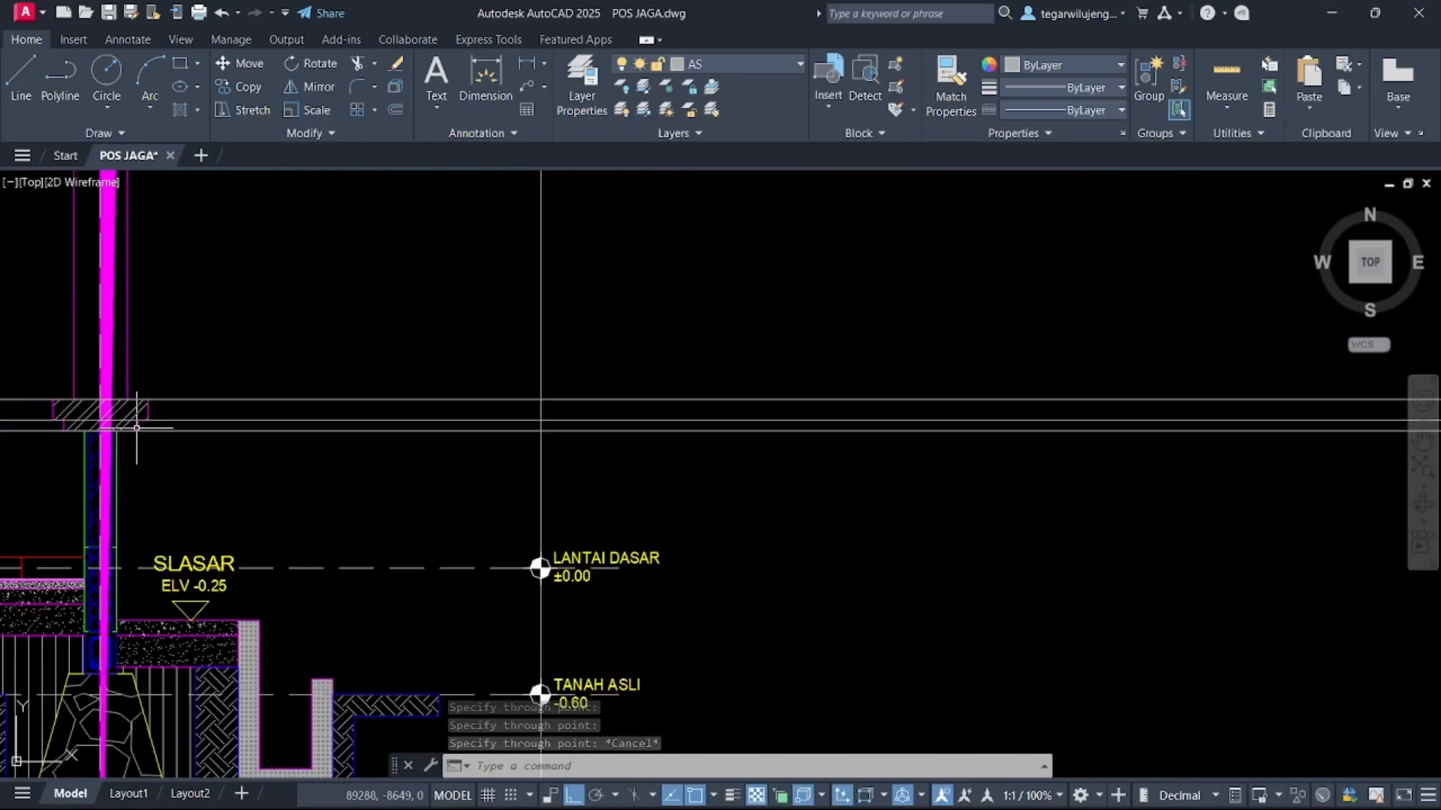
scroll(210, 412, "down", 2)
scroll(213, 403, "up", 5)
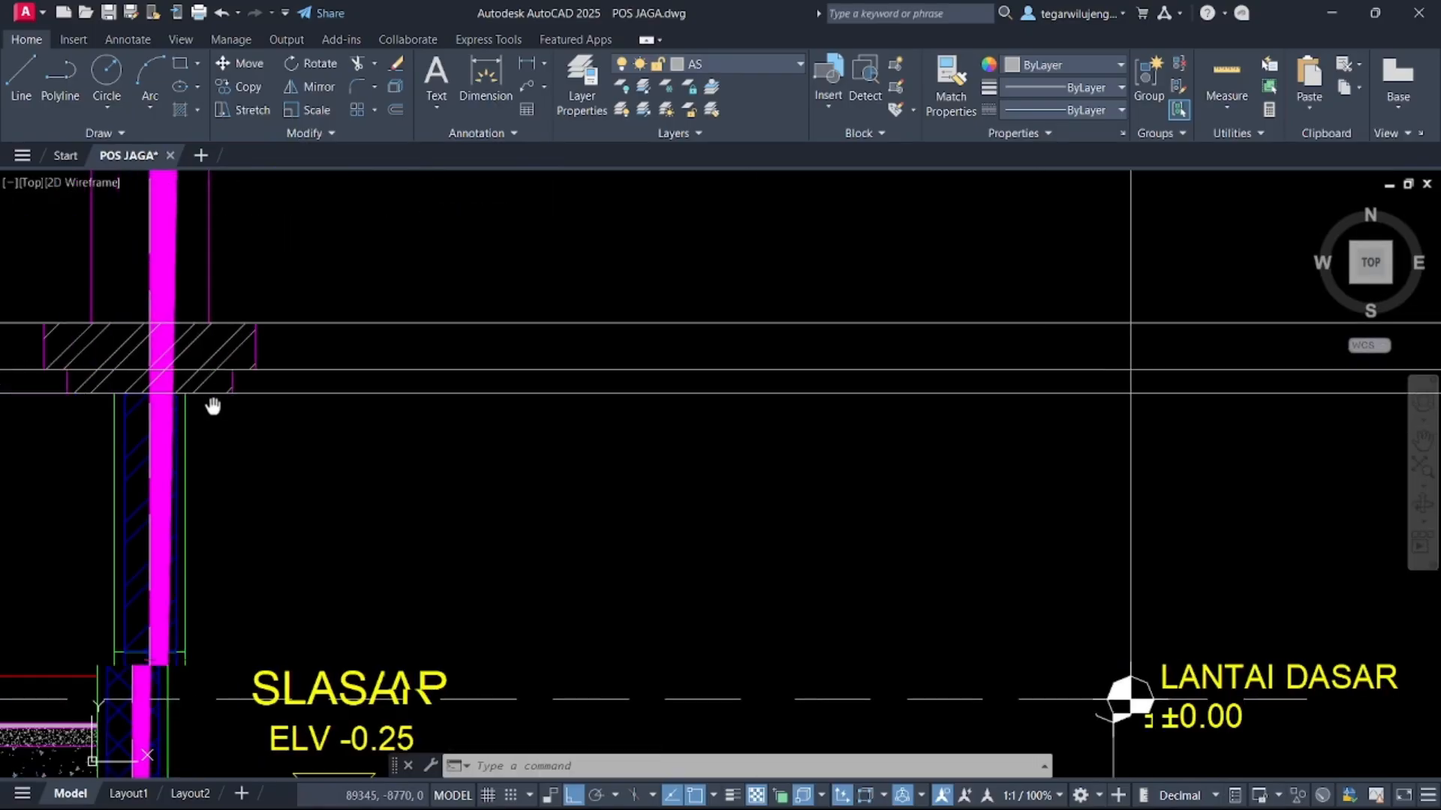
left_click(1228, 97)
left_click(1239, 174)
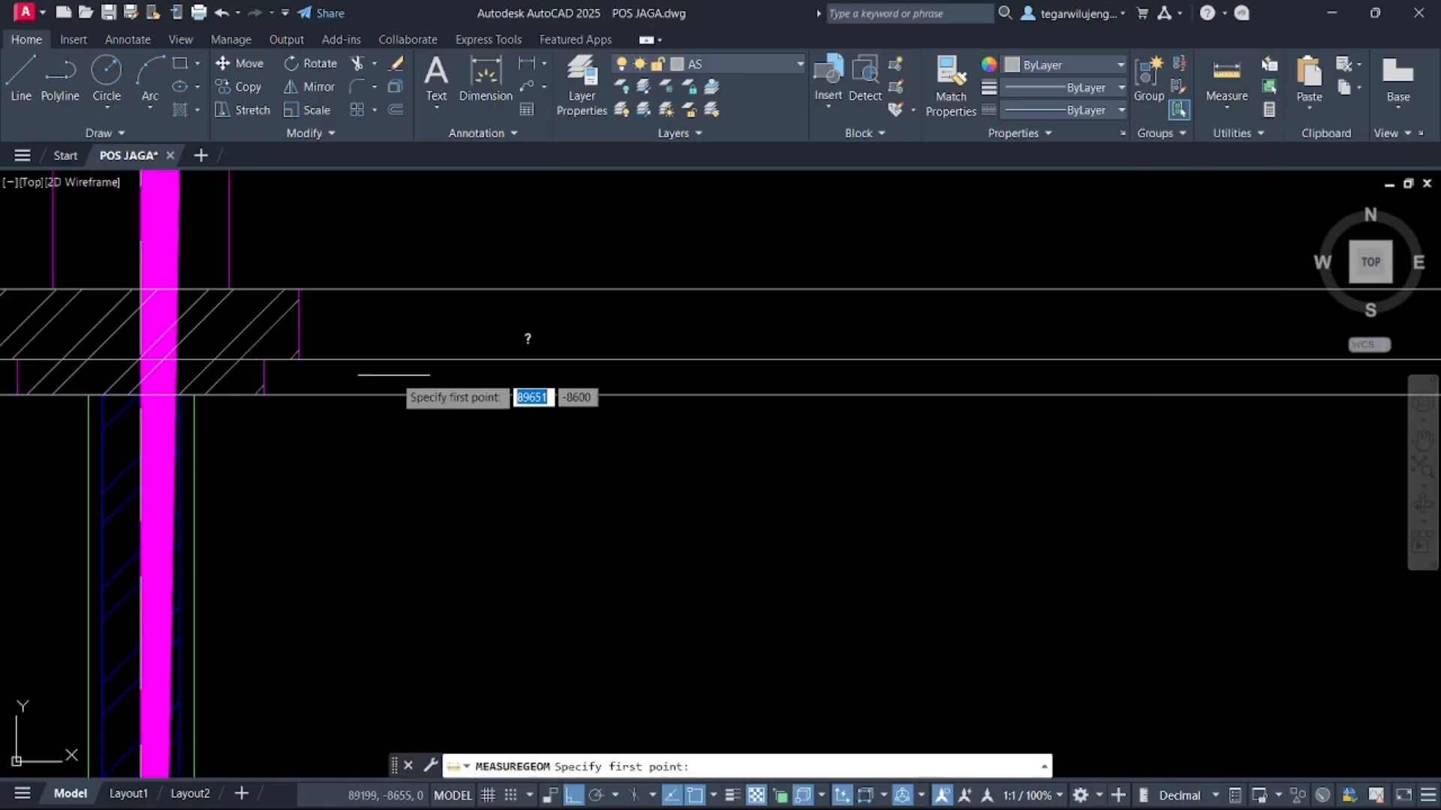
left_click(193, 394)
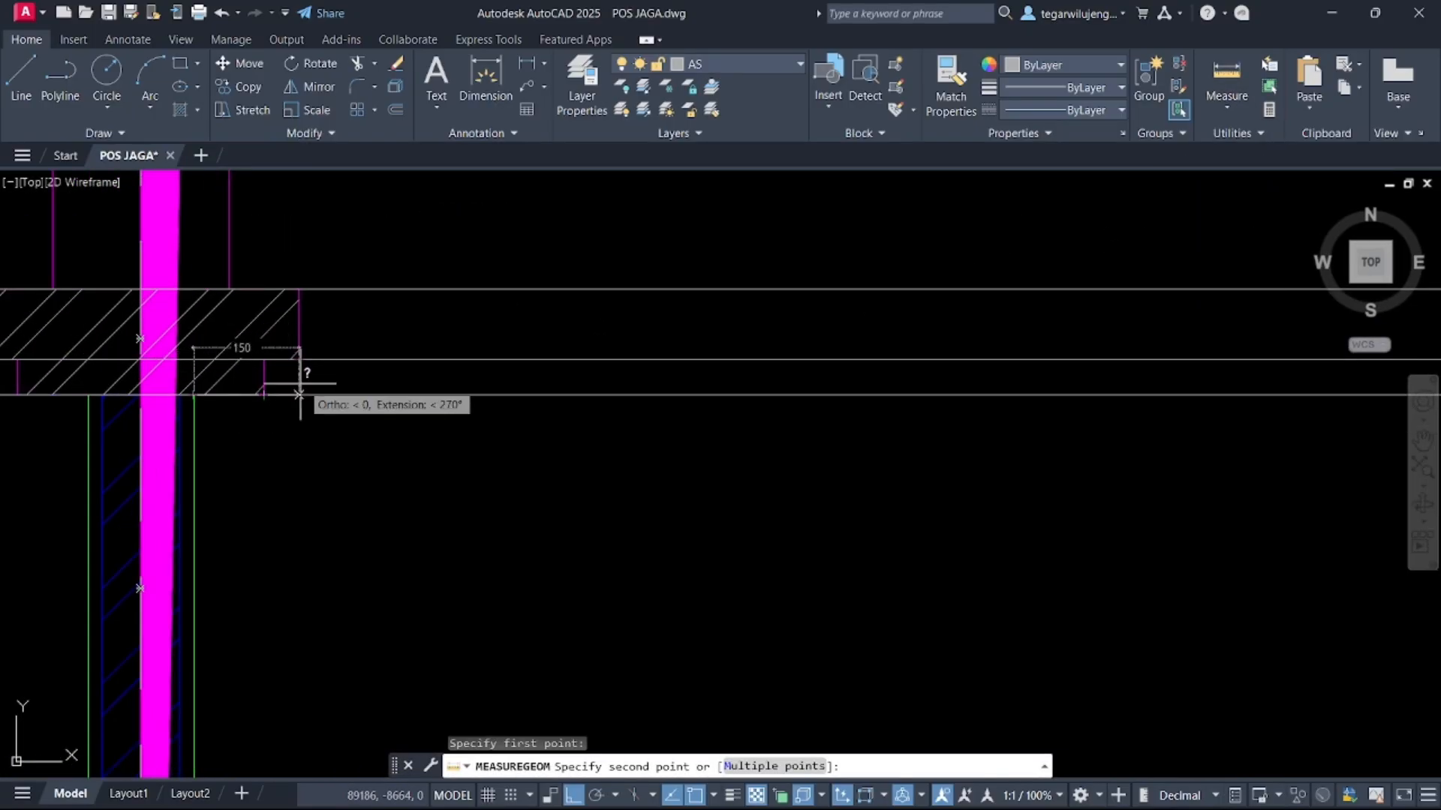
key("Escape")
Draw a small stepped polyline ledge profile with a 50 projection between the floor slab lines beside the column line
scroll(271, 418, "down", 5)
middle_click_drag(876, 413, 509, 390)
scroll(750, 408, "down", 3)
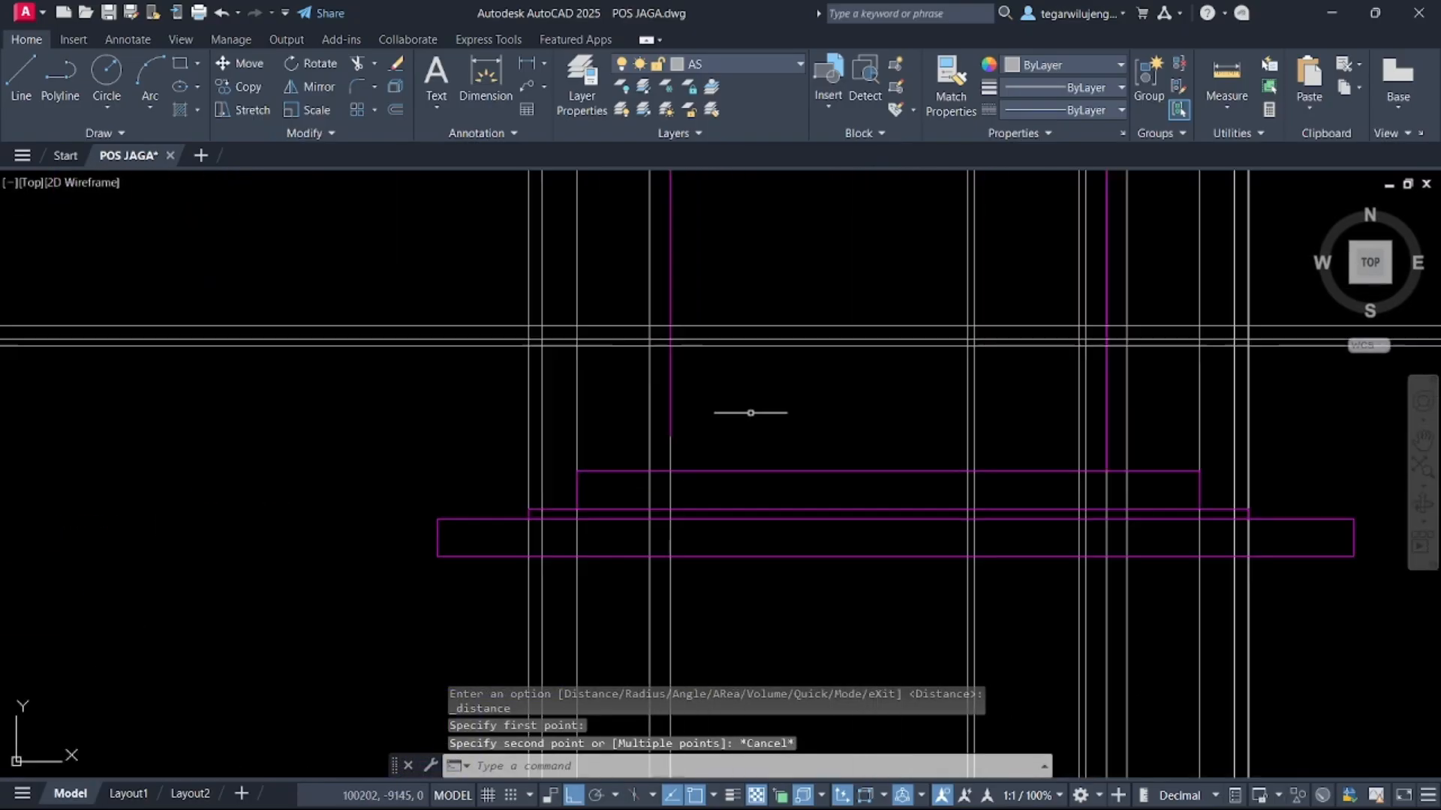
scroll(633, 364, "up", 3)
scroll(698, 405, "up", 2)
type("P")
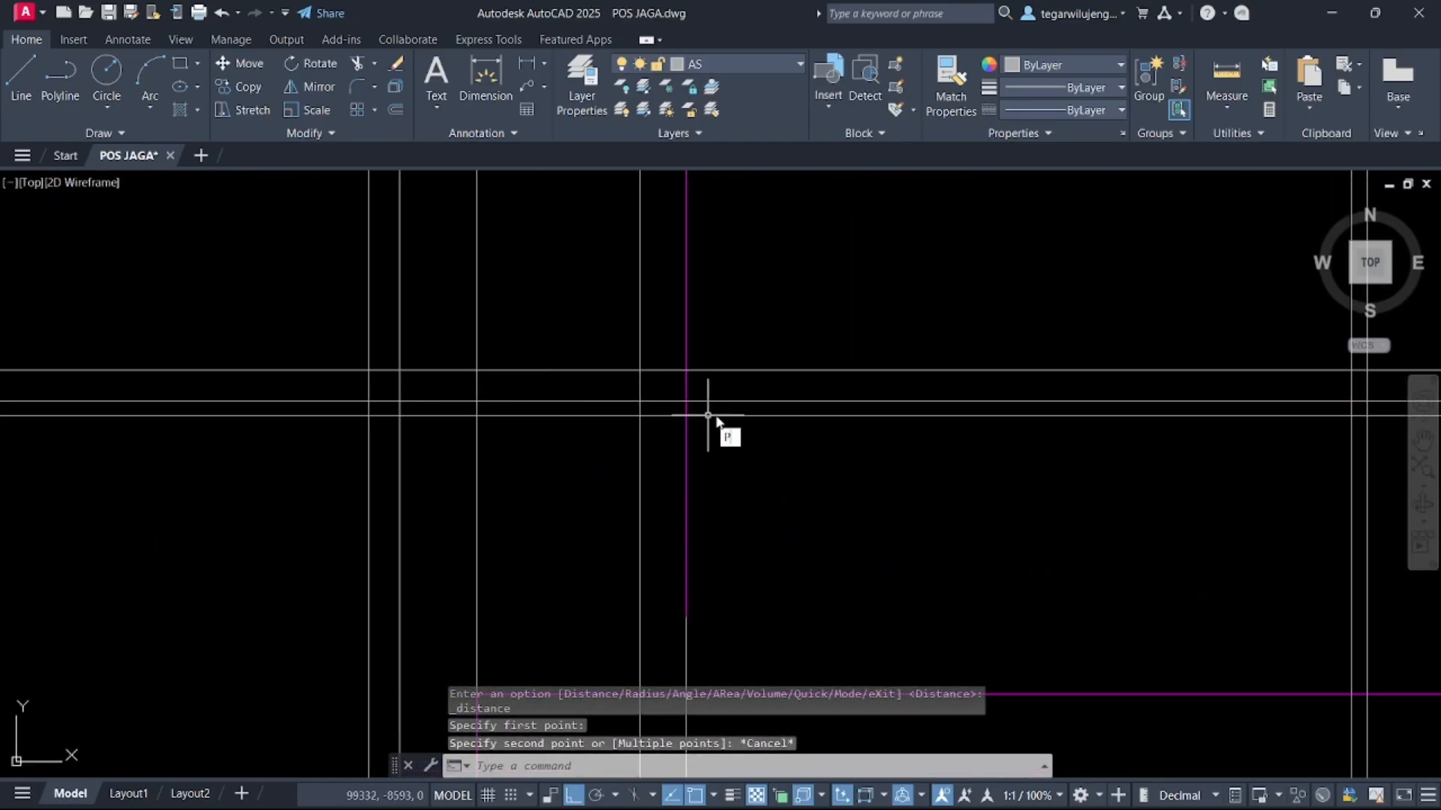
type("L")
key("Return")
left_click(639, 370)
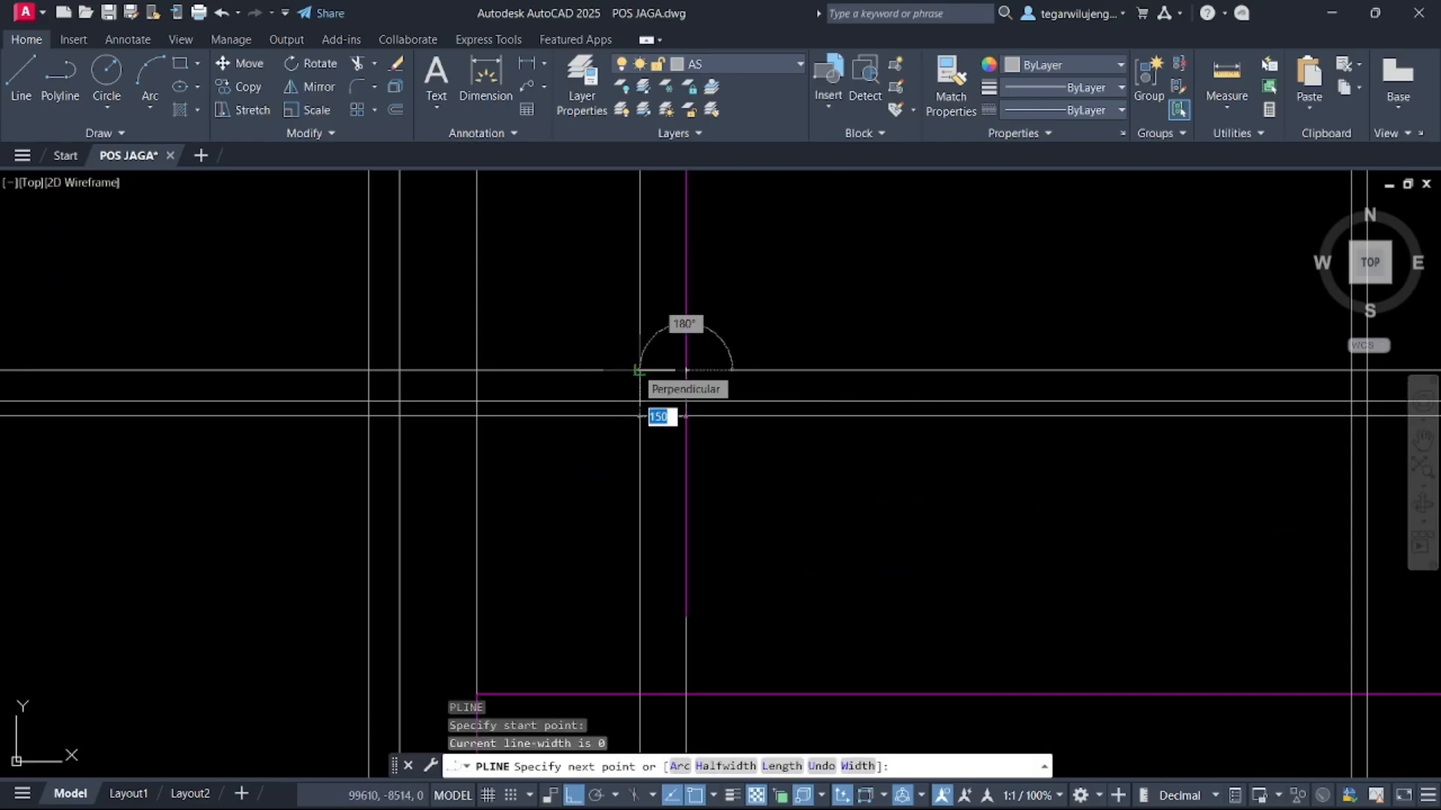
left_click(639, 370)
left_click(639, 401)
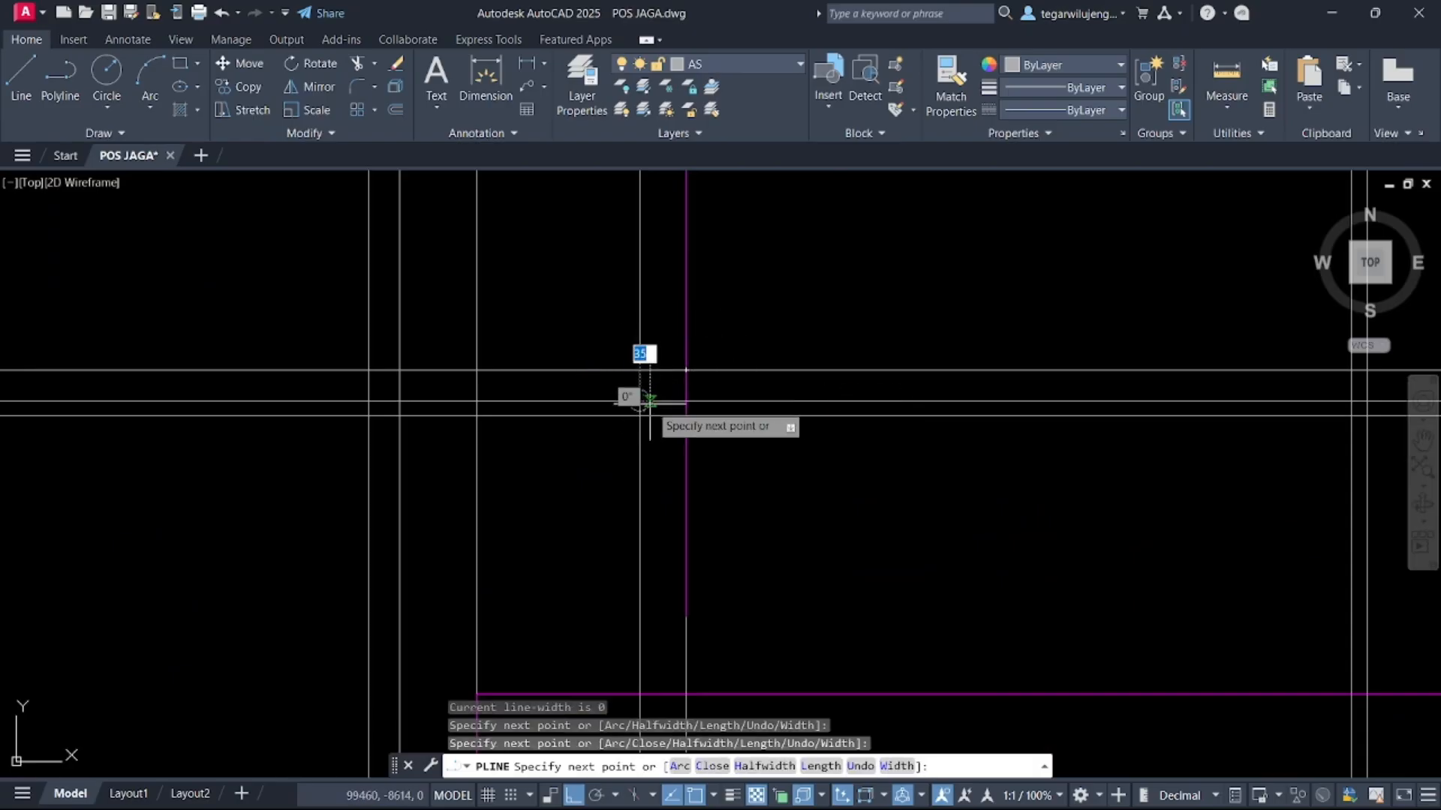
scroll(669, 402, "up", 3)
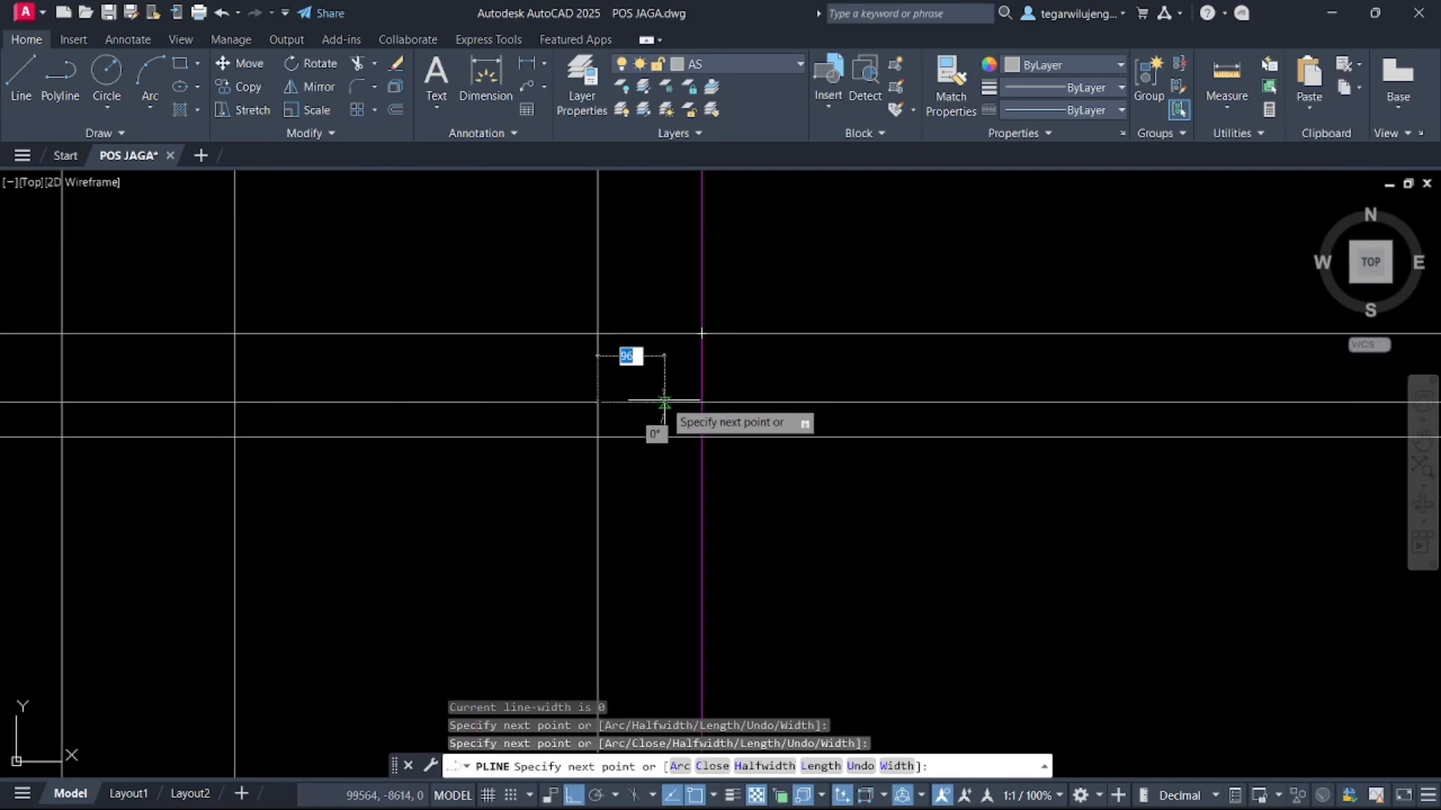
type("50")
key("Return")
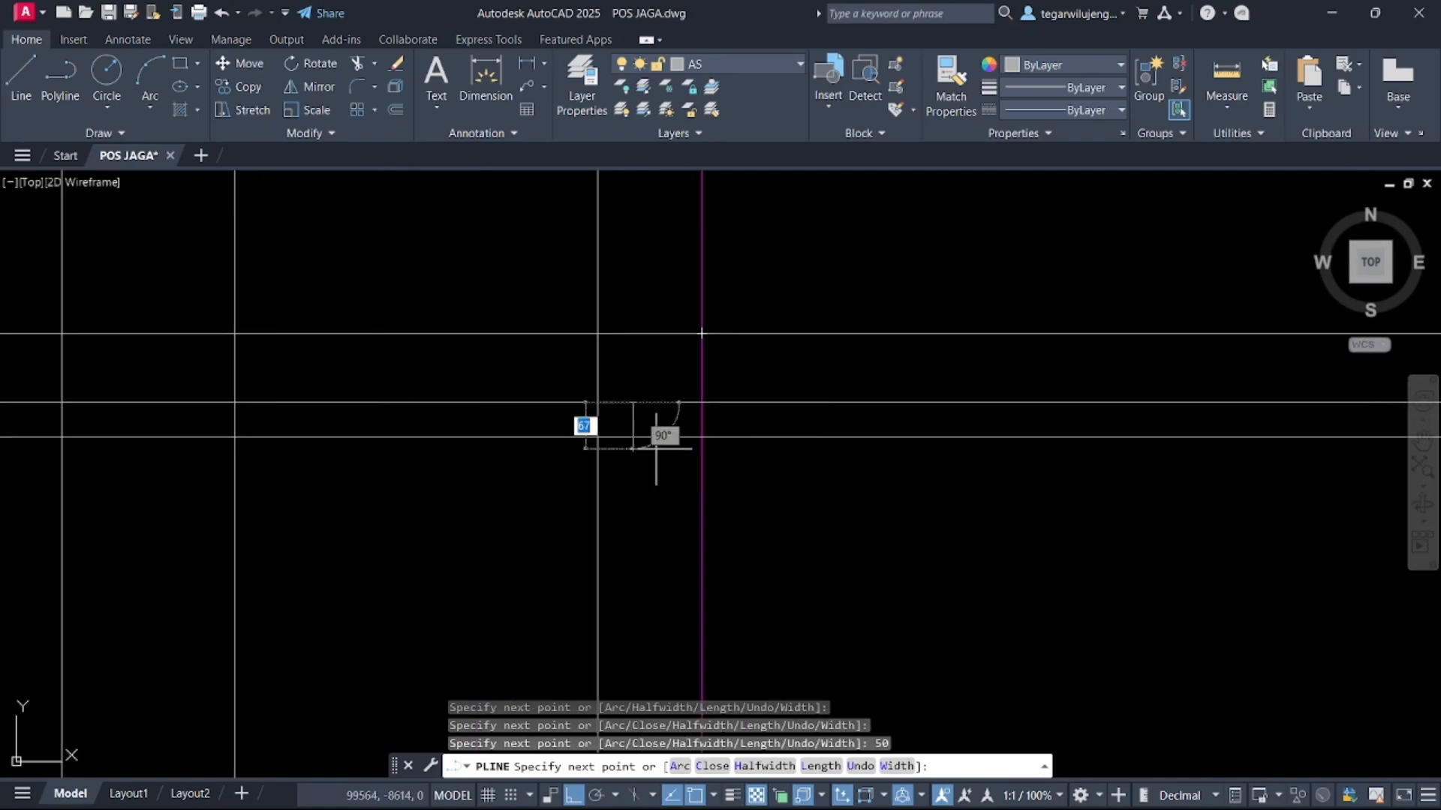
left_click(632, 436)
left_click(701, 437)
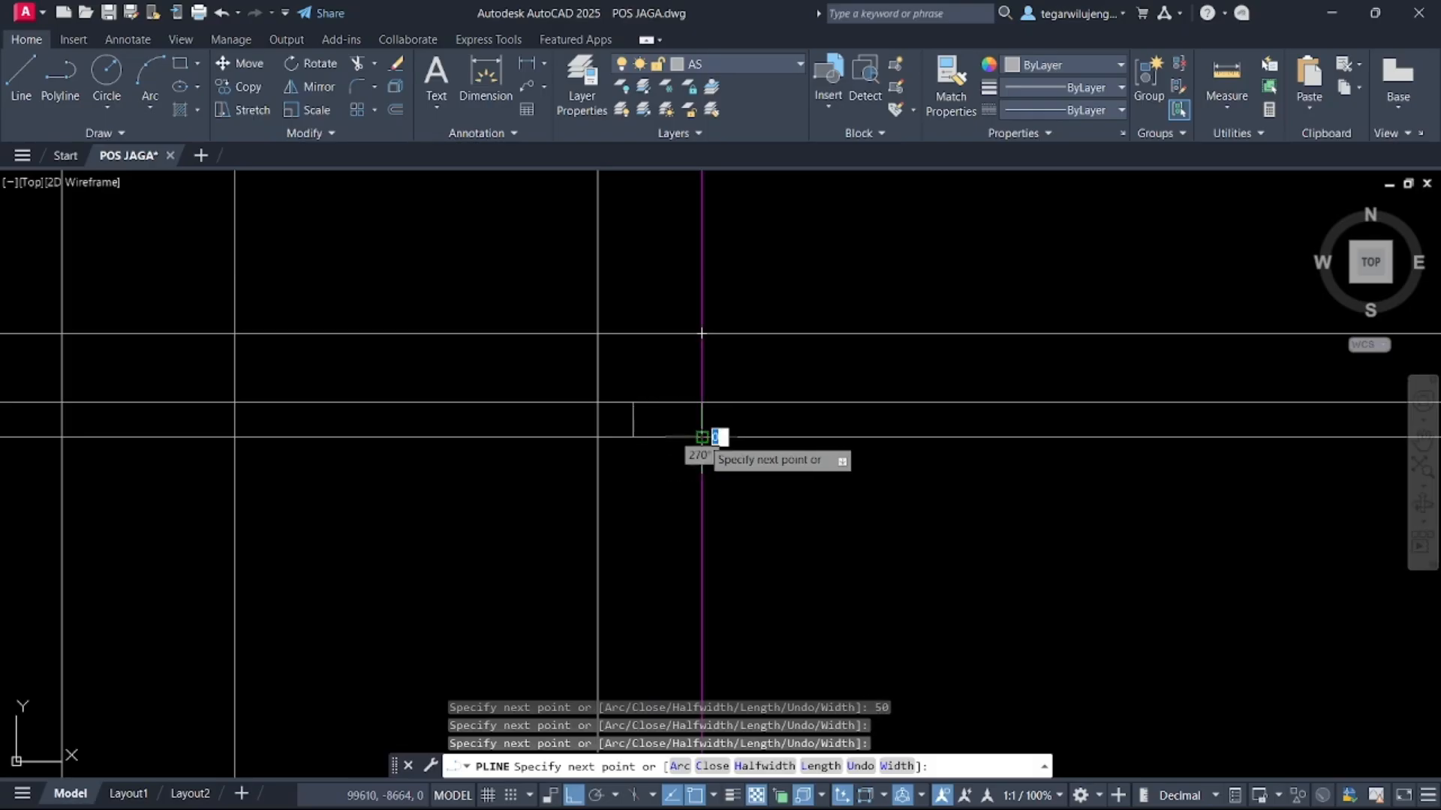
key("Return")
Move the ledge polyline onto the TAMPAK DEPAN layer
scroll(702, 438, "down", 4)
key("Escape")
left_click(622, 368)
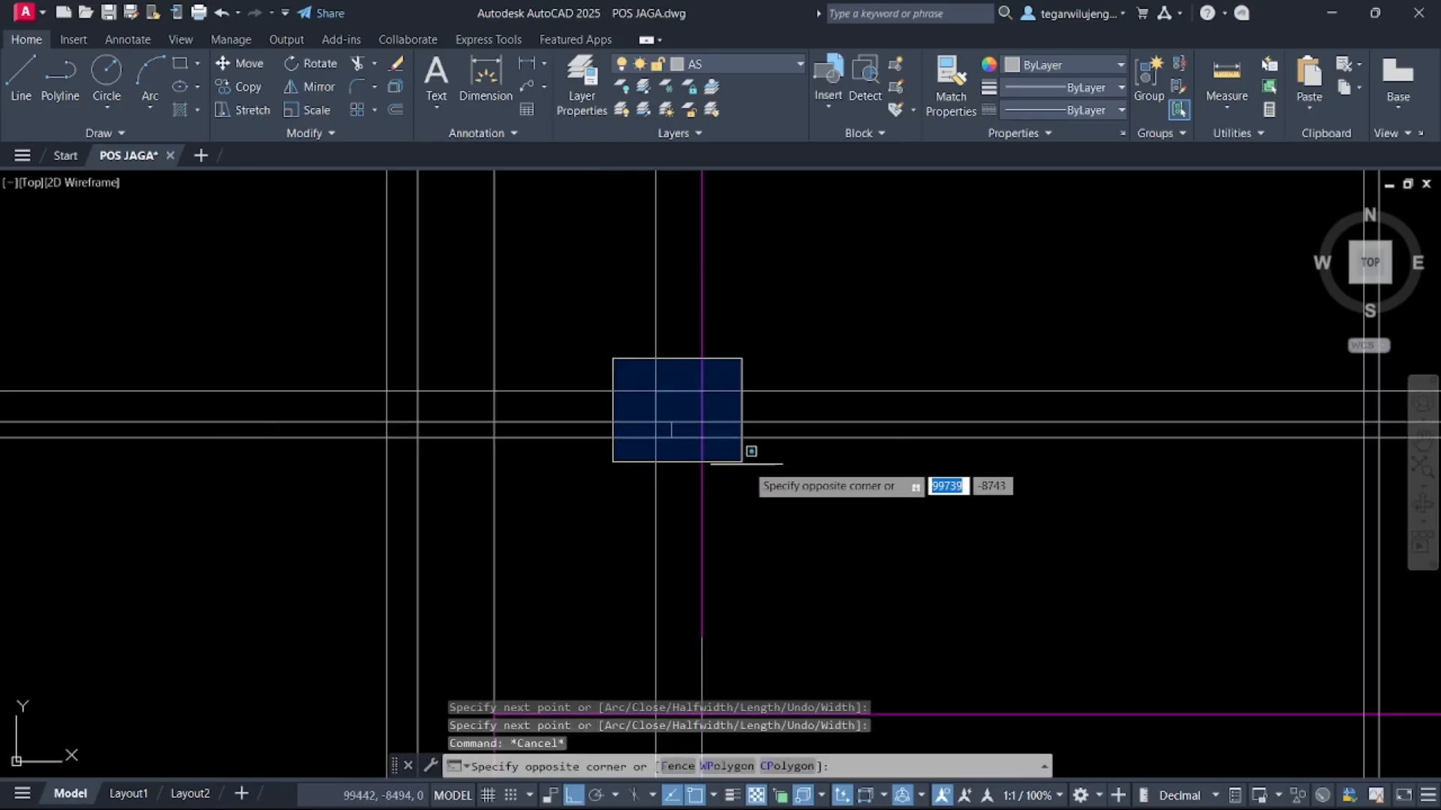
left_click(749, 451)
left_click(782, 69)
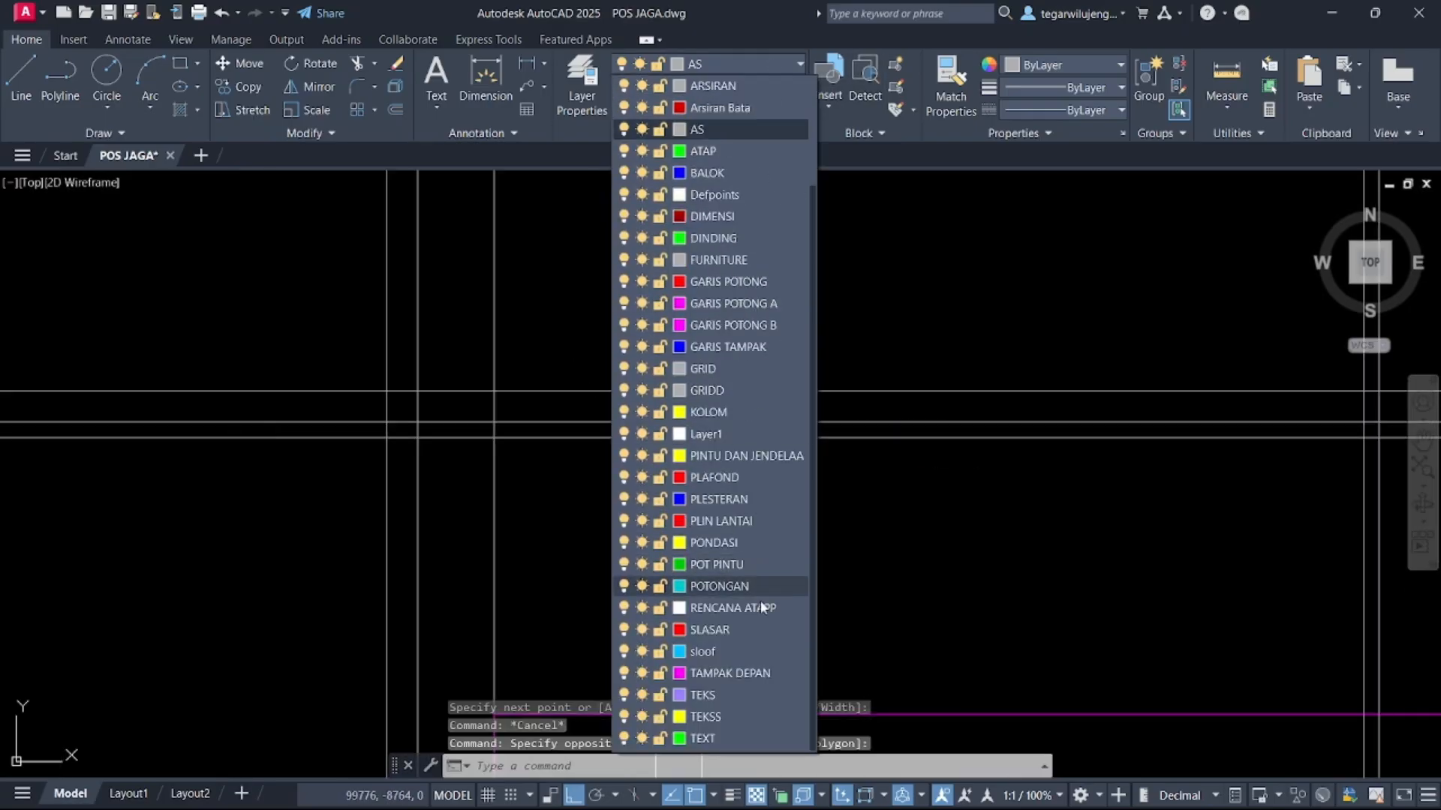
left_click(750, 672)
Mirror the ledge polyline about the elevation's vertical centre line, keeping the original
scroll(728, 428, "up", 3)
left_click(673, 392)
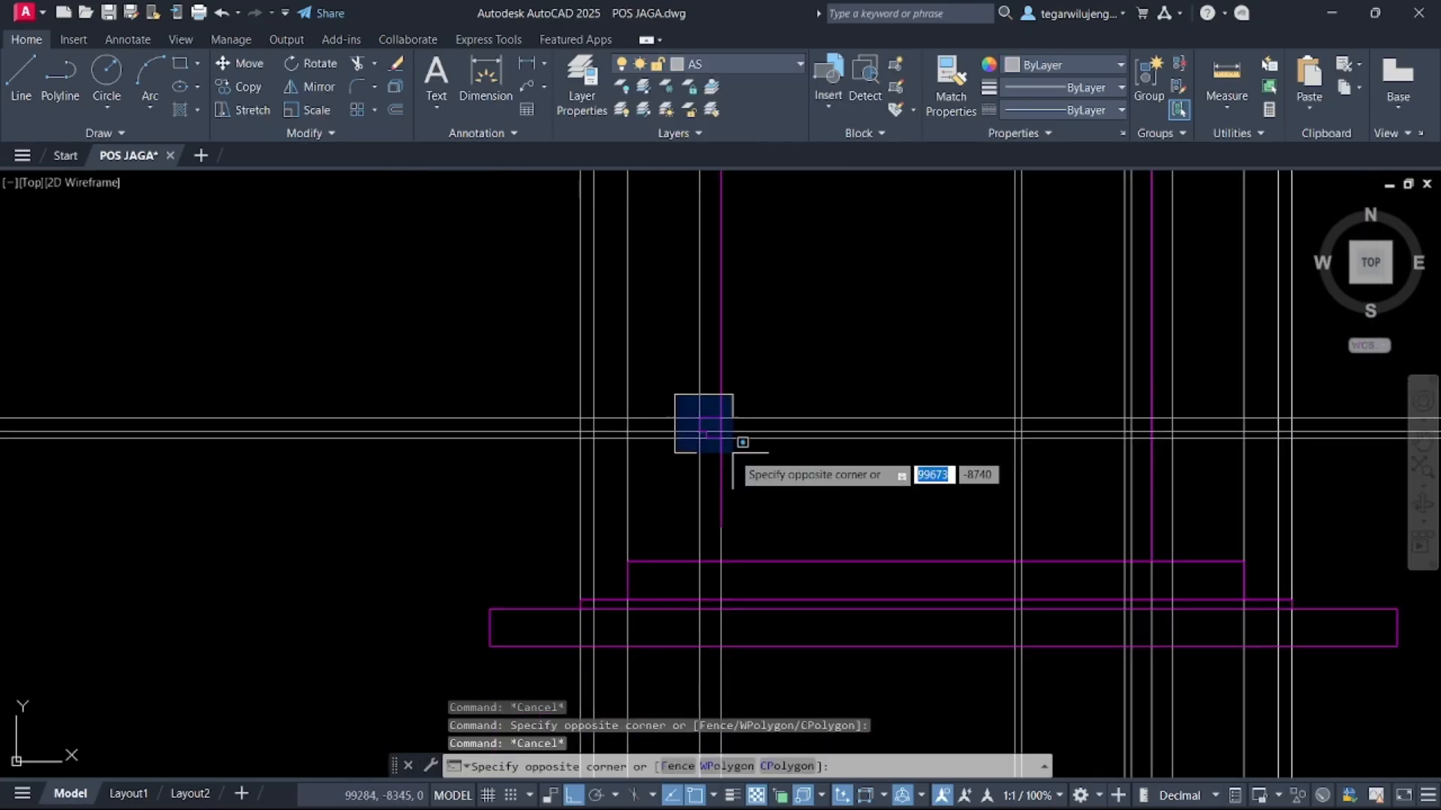
left_click(741, 454)
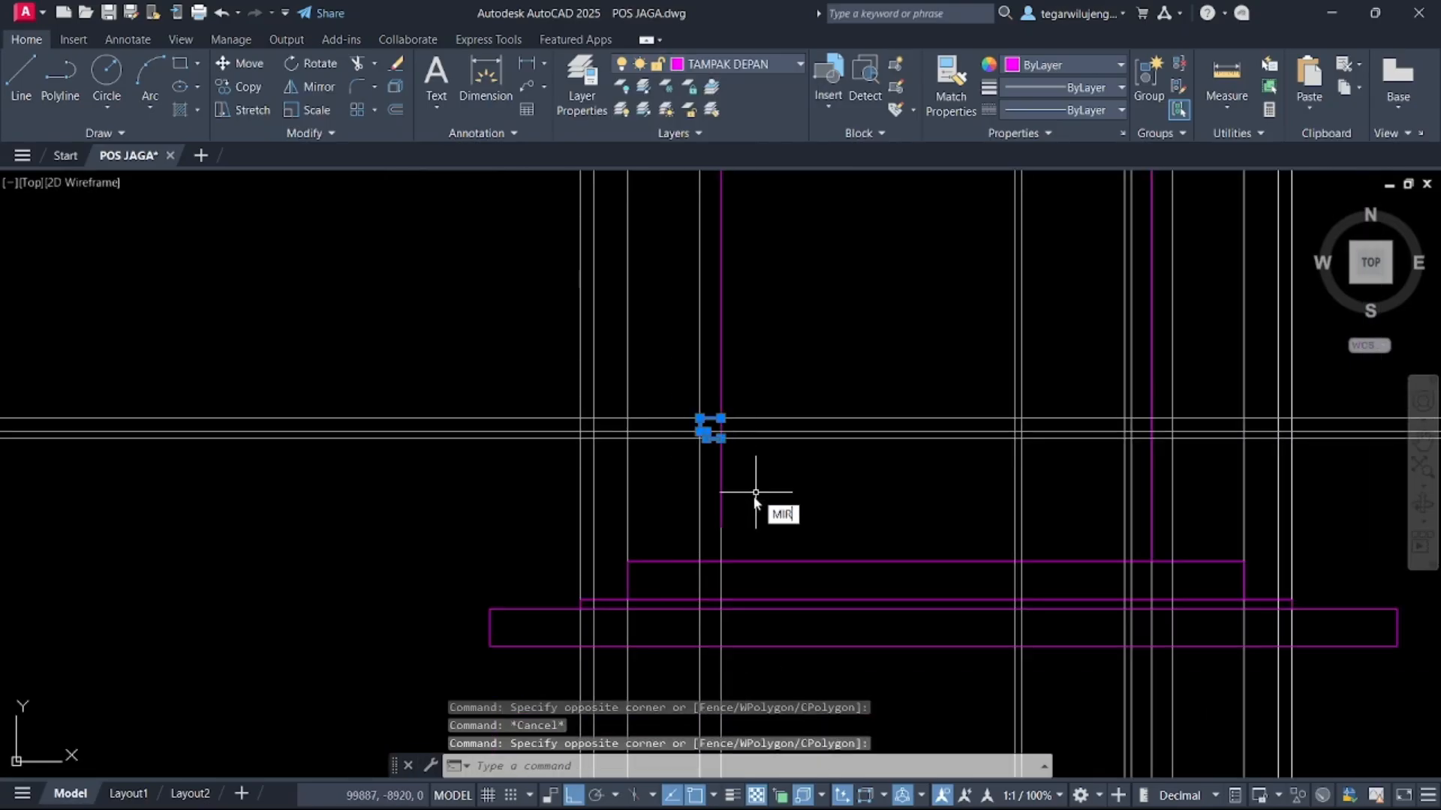
key("Return")
left_click(935, 561)
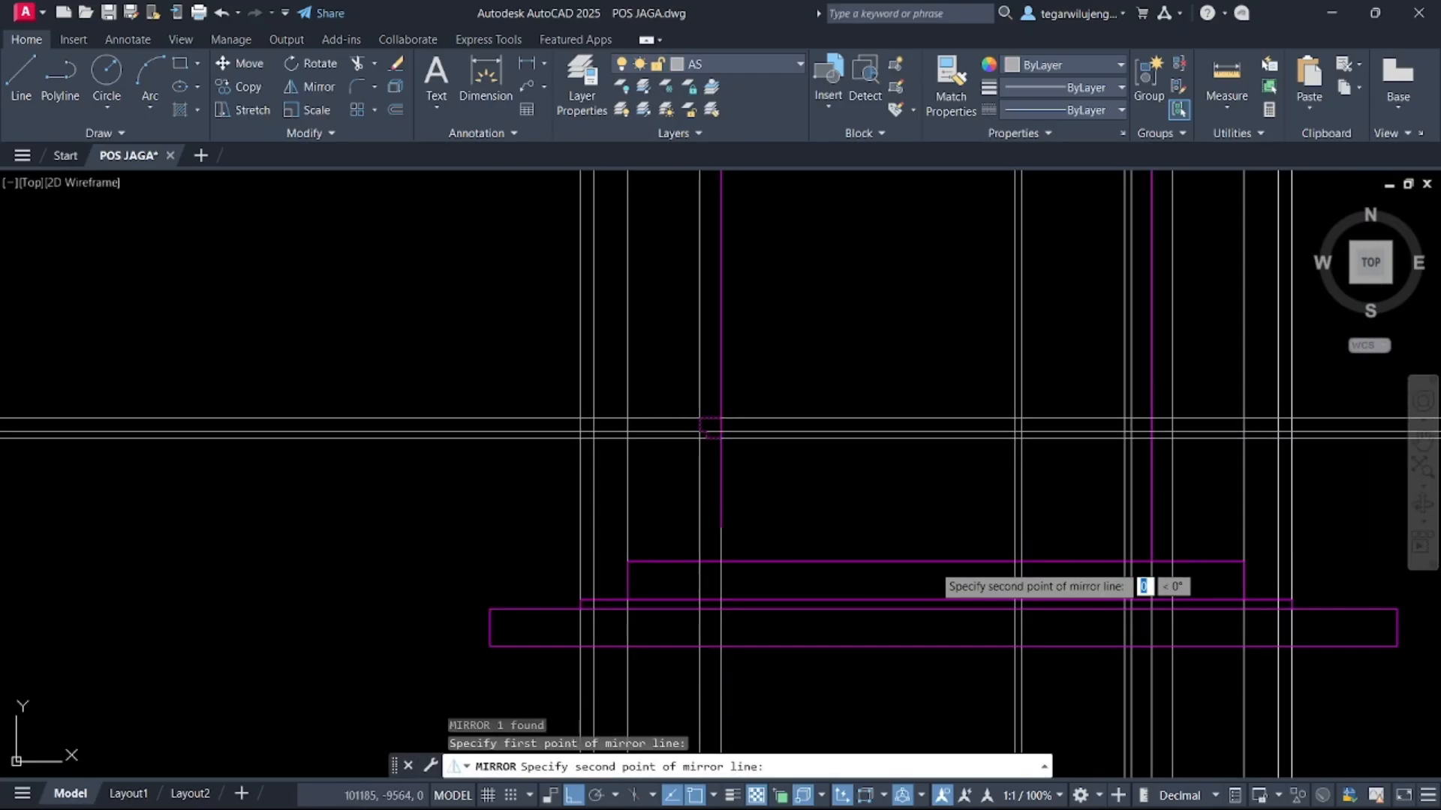
left_click(936, 493)
key("Return")
Examine the pasted reference elevation image and the floor plan's front columns
scroll(1162, 424, "up", 3)
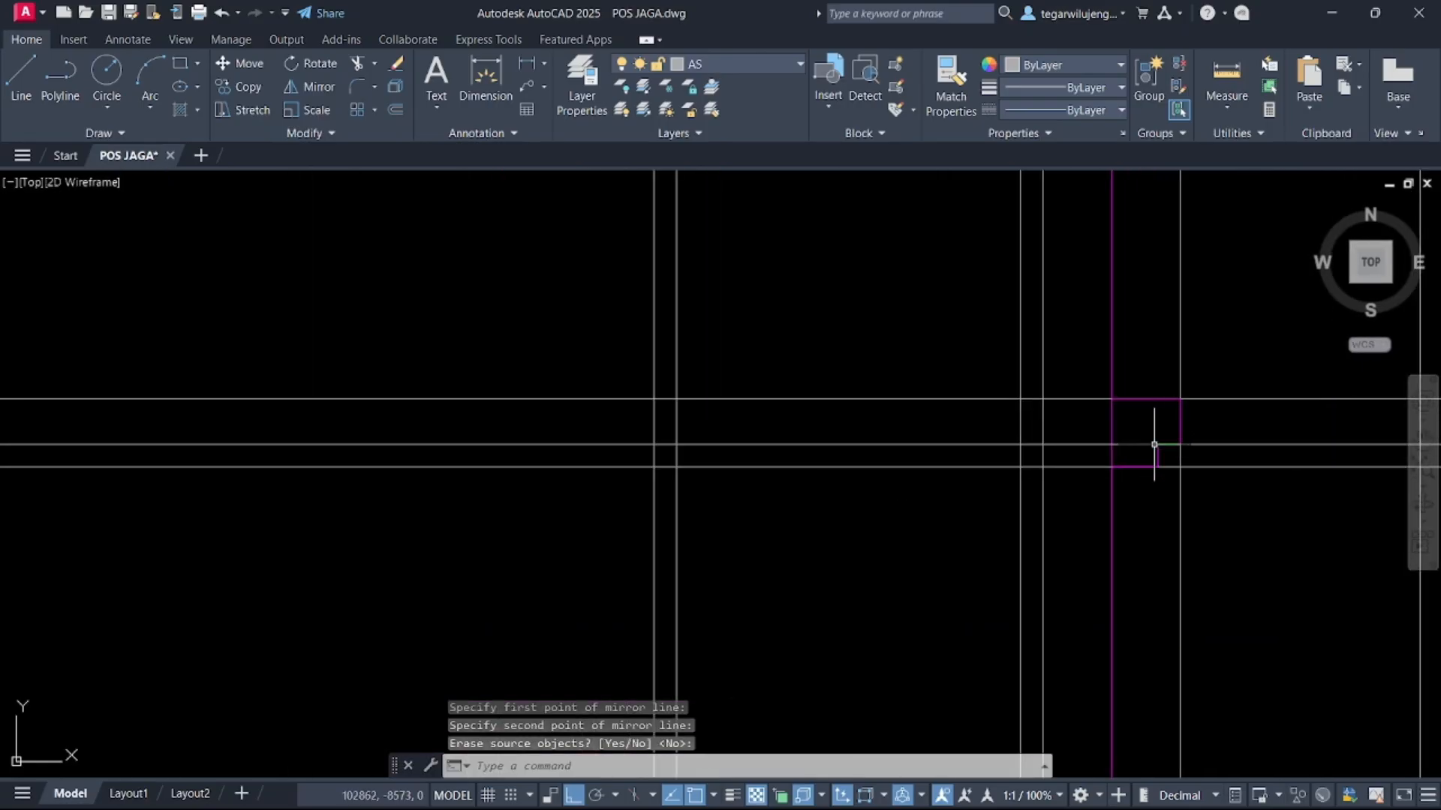
middle_click_drag(1139, 428, 1068, 421)
scroll(1081, 450, "down", 5)
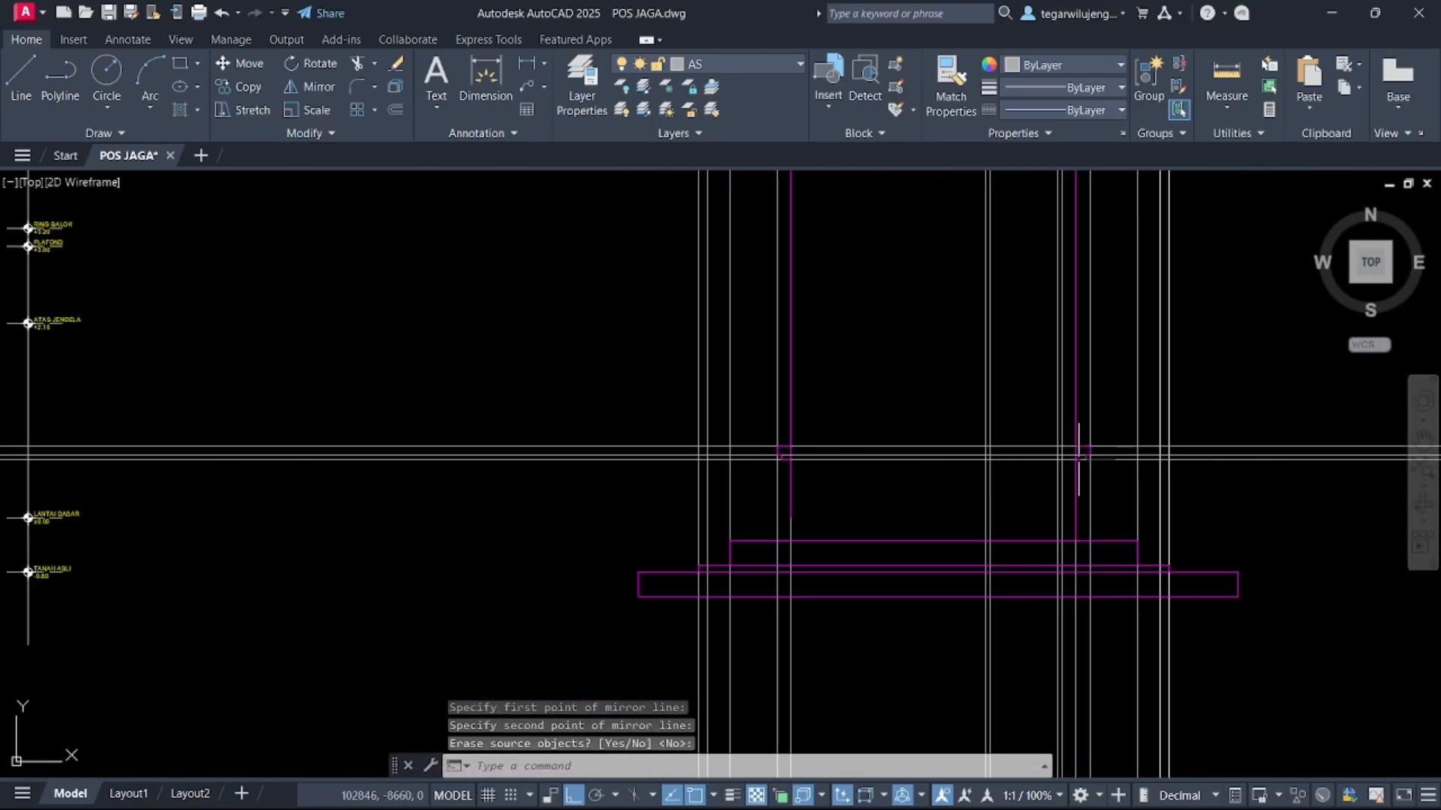
middle_click_drag(1092, 483, 1054, 520)
scroll(1033, 493, "down", 10)
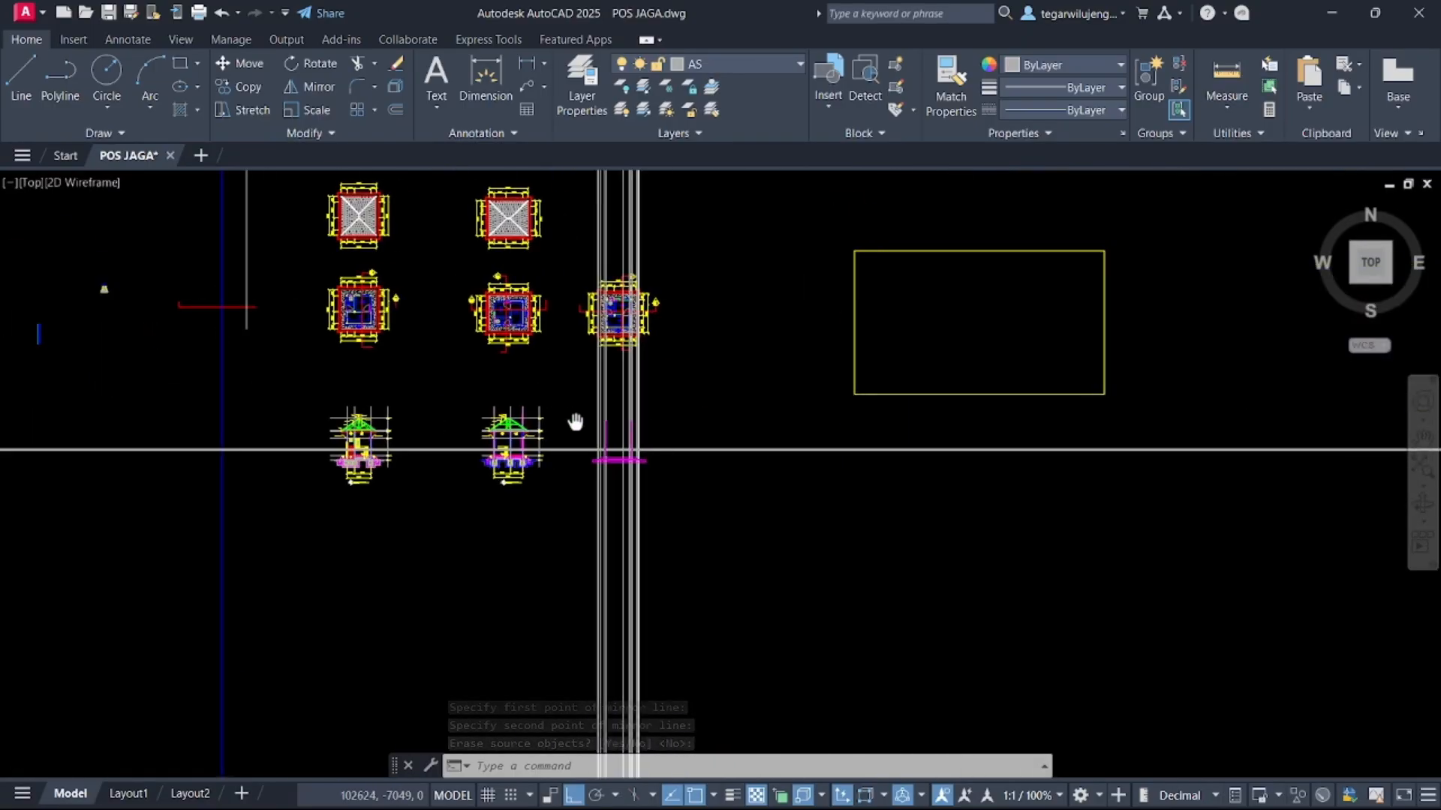
scroll(1016, 311, "up", 4)
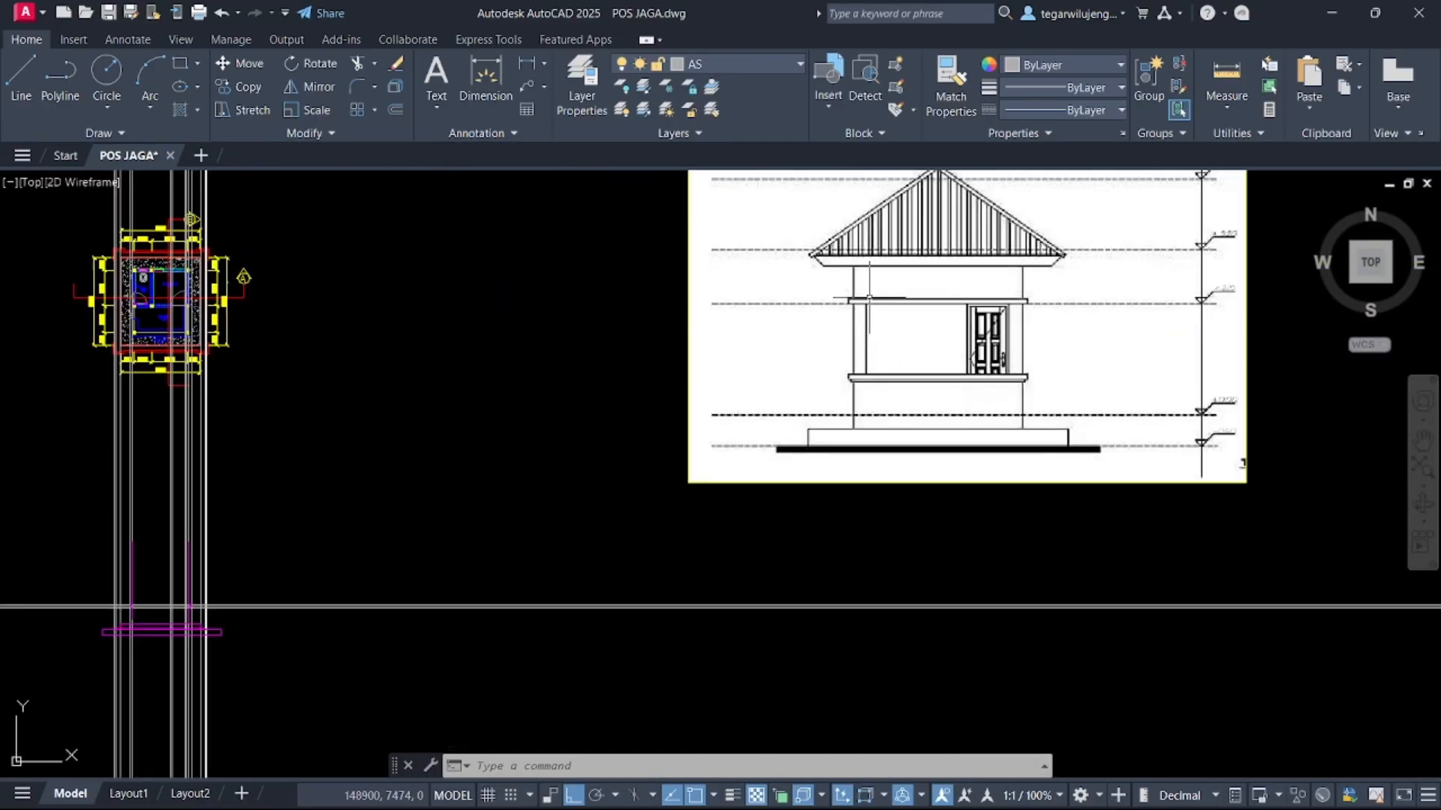
scroll(869, 298, "up", 2)
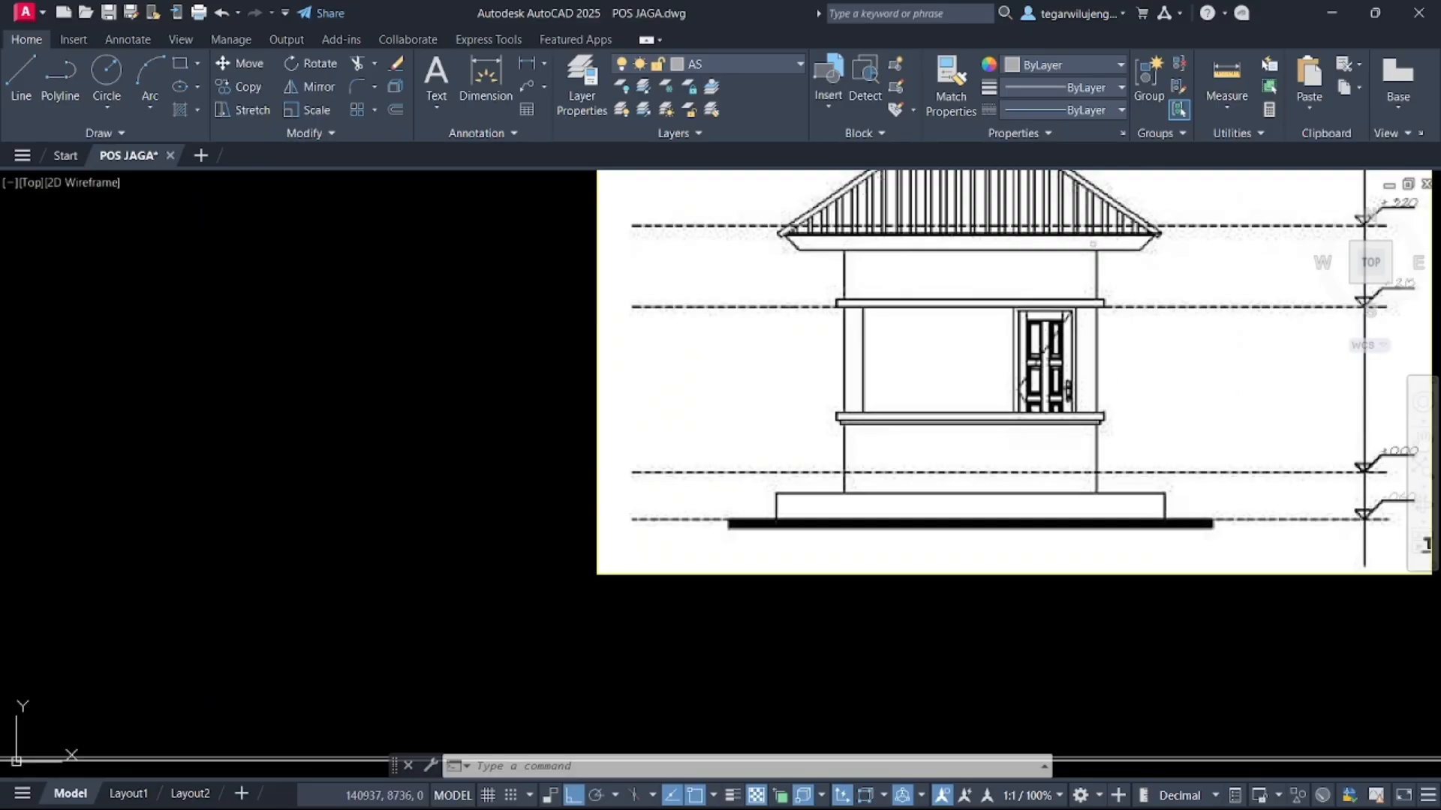
scroll(1102, 344, "down", 2)
scroll(1102, 366, "up", 3)
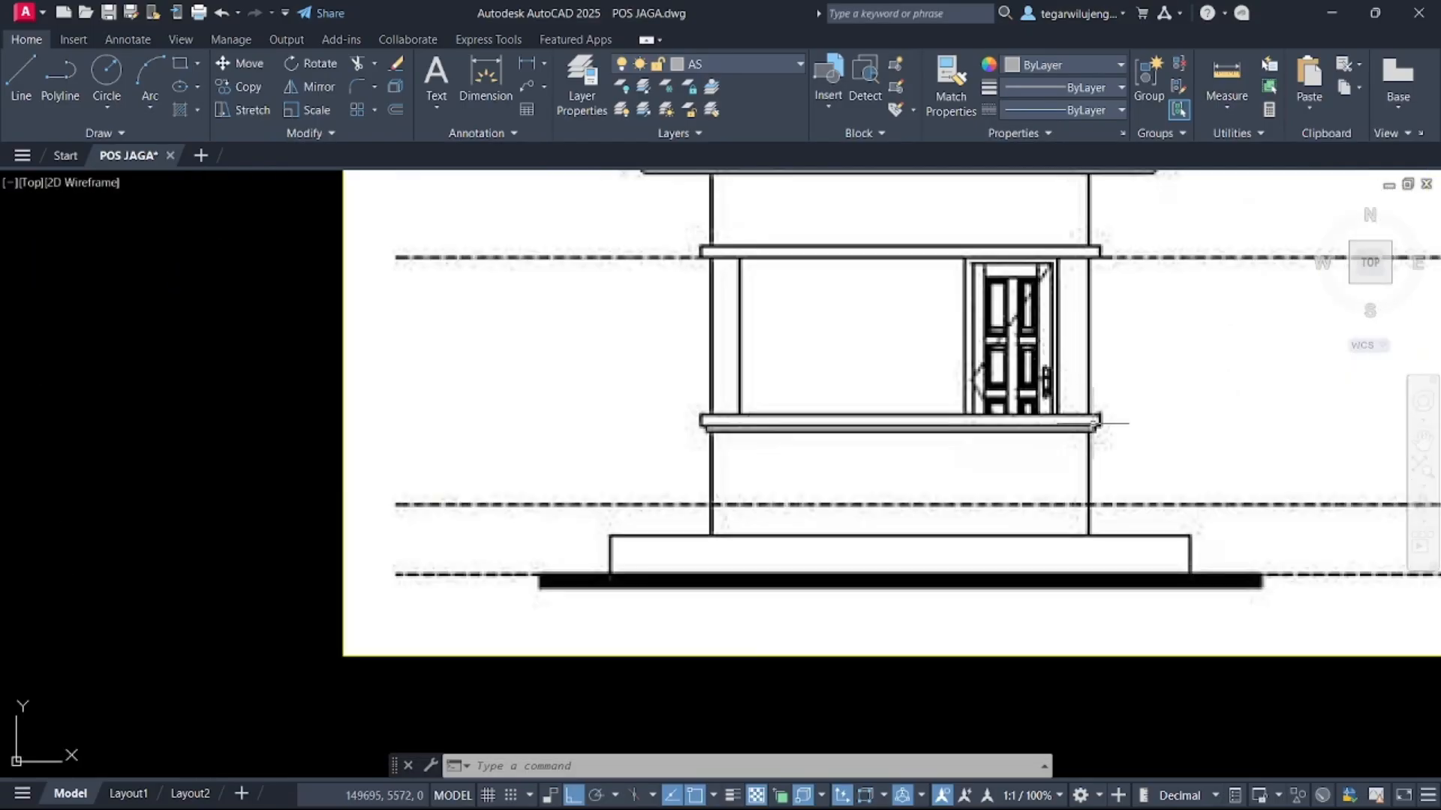
scroll(1089, 305, "down", 4)
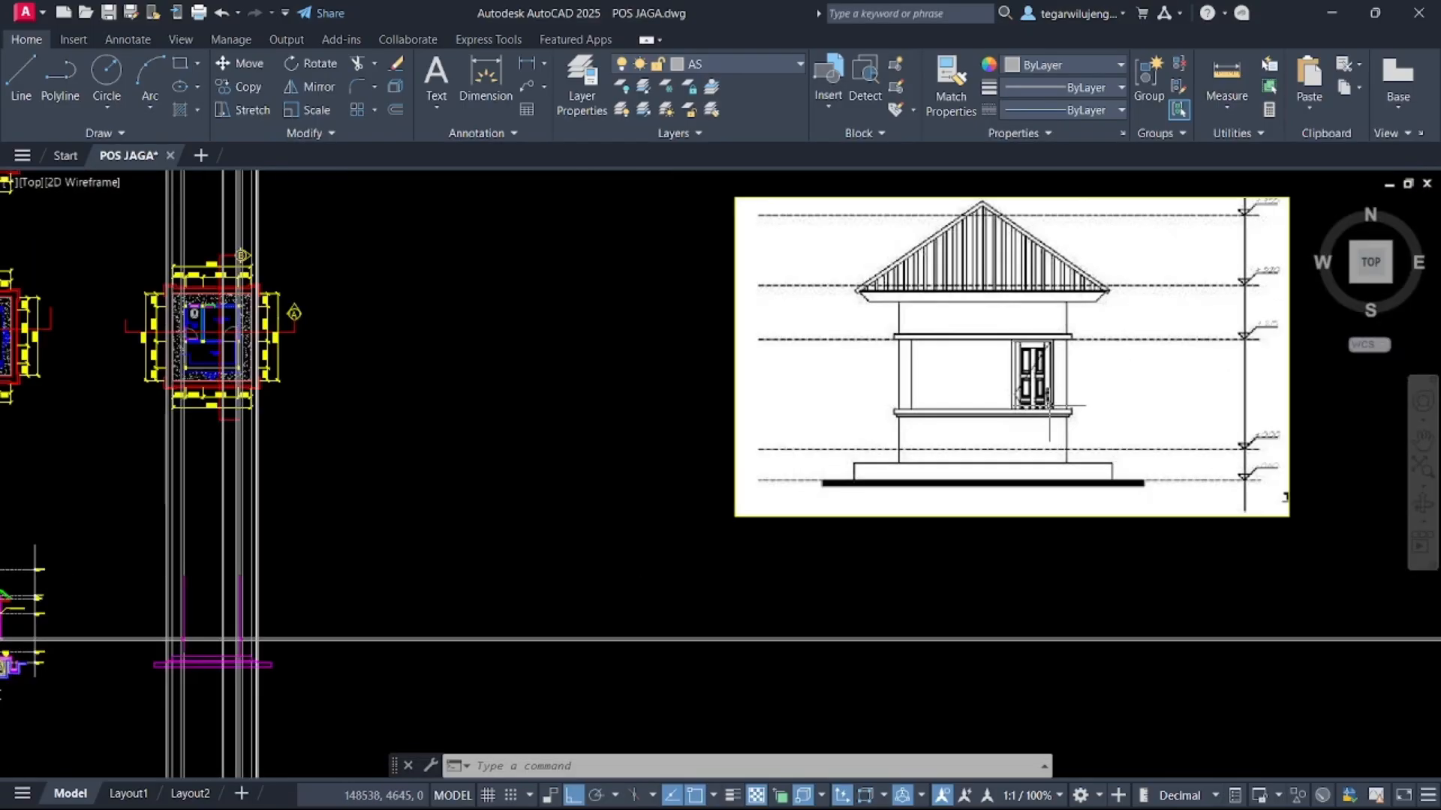
scroll(1071, 364, "up", 6)
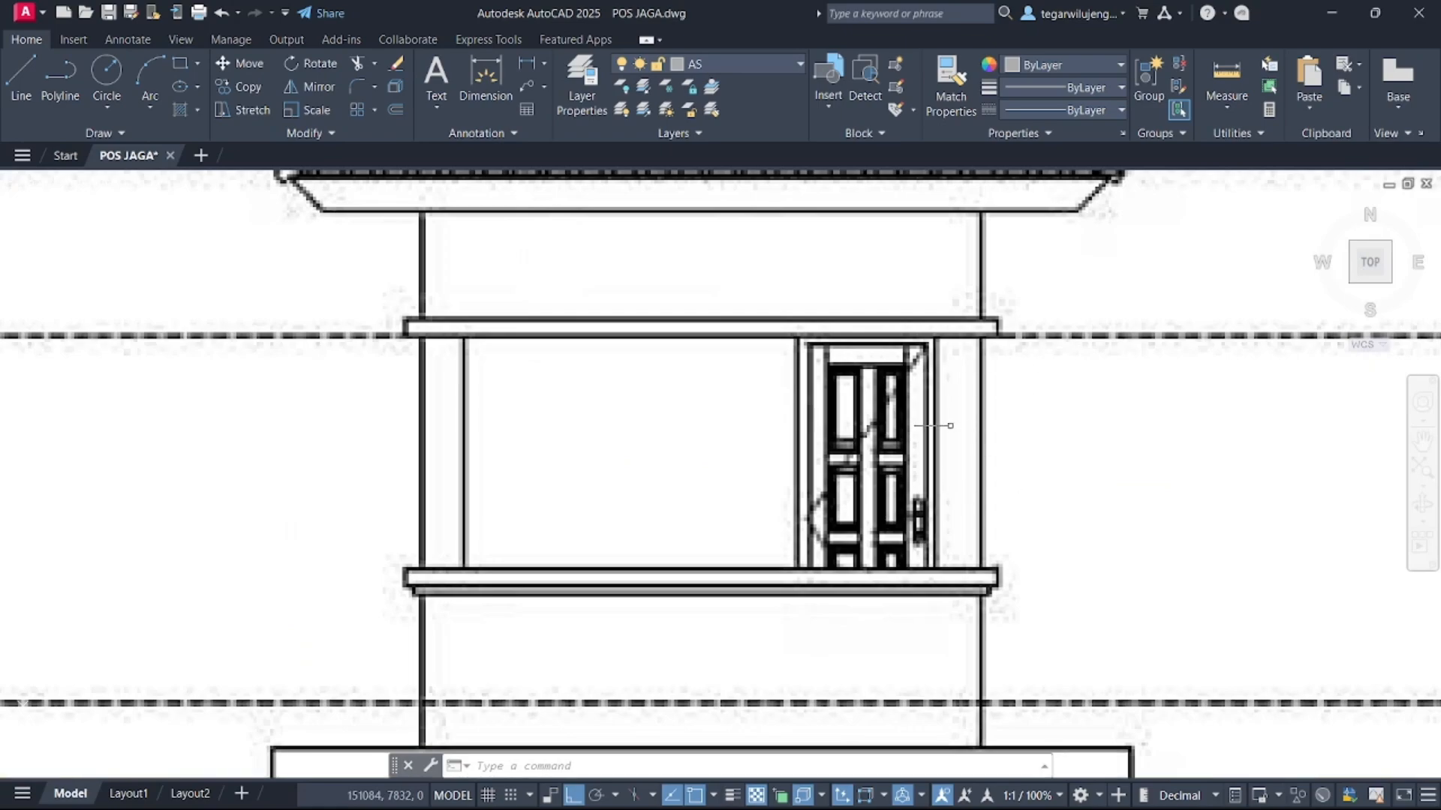
scroll(950, 425, "down", 6)
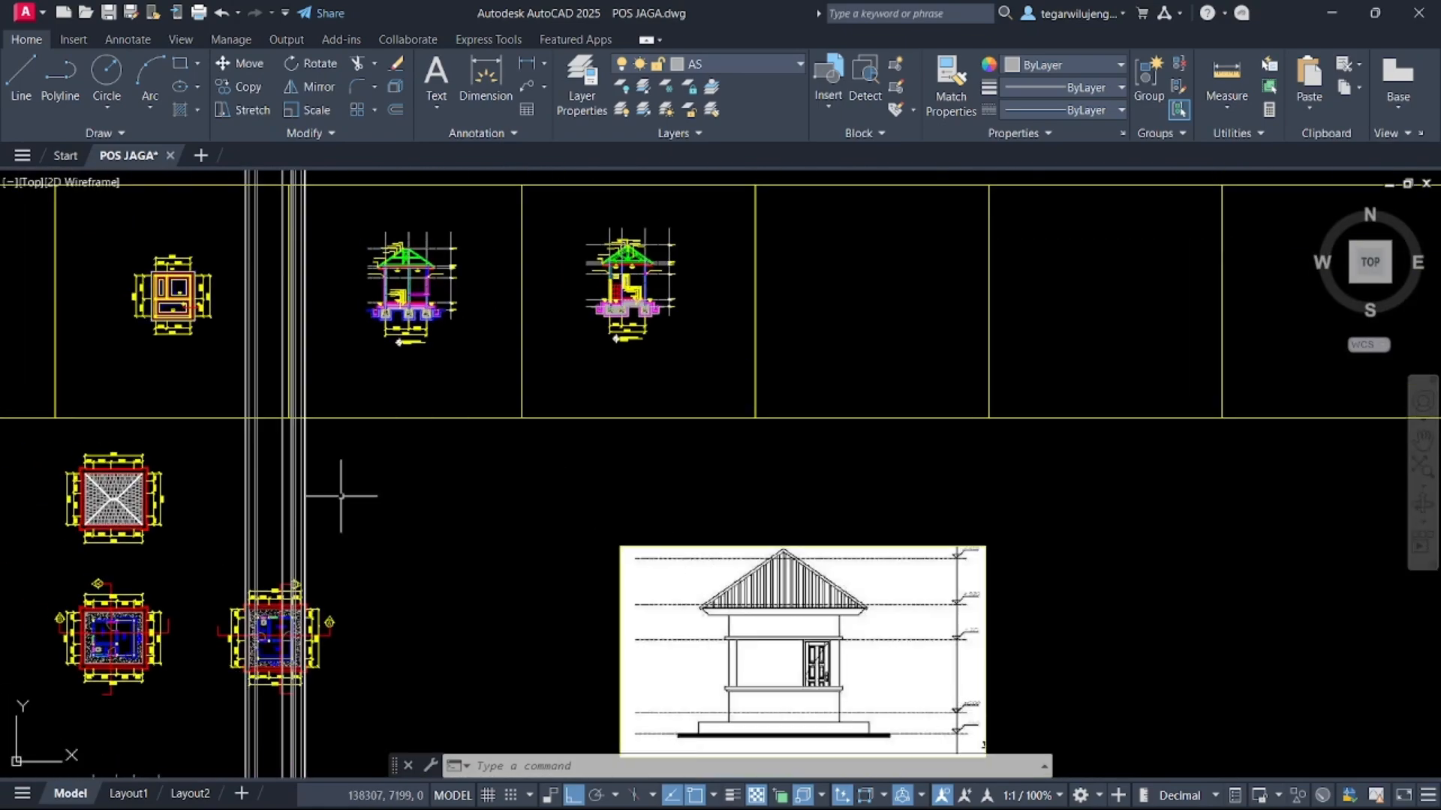
middle_click_drag(341, 495, 570, 372)
scroll(477, 441, "up", 10)
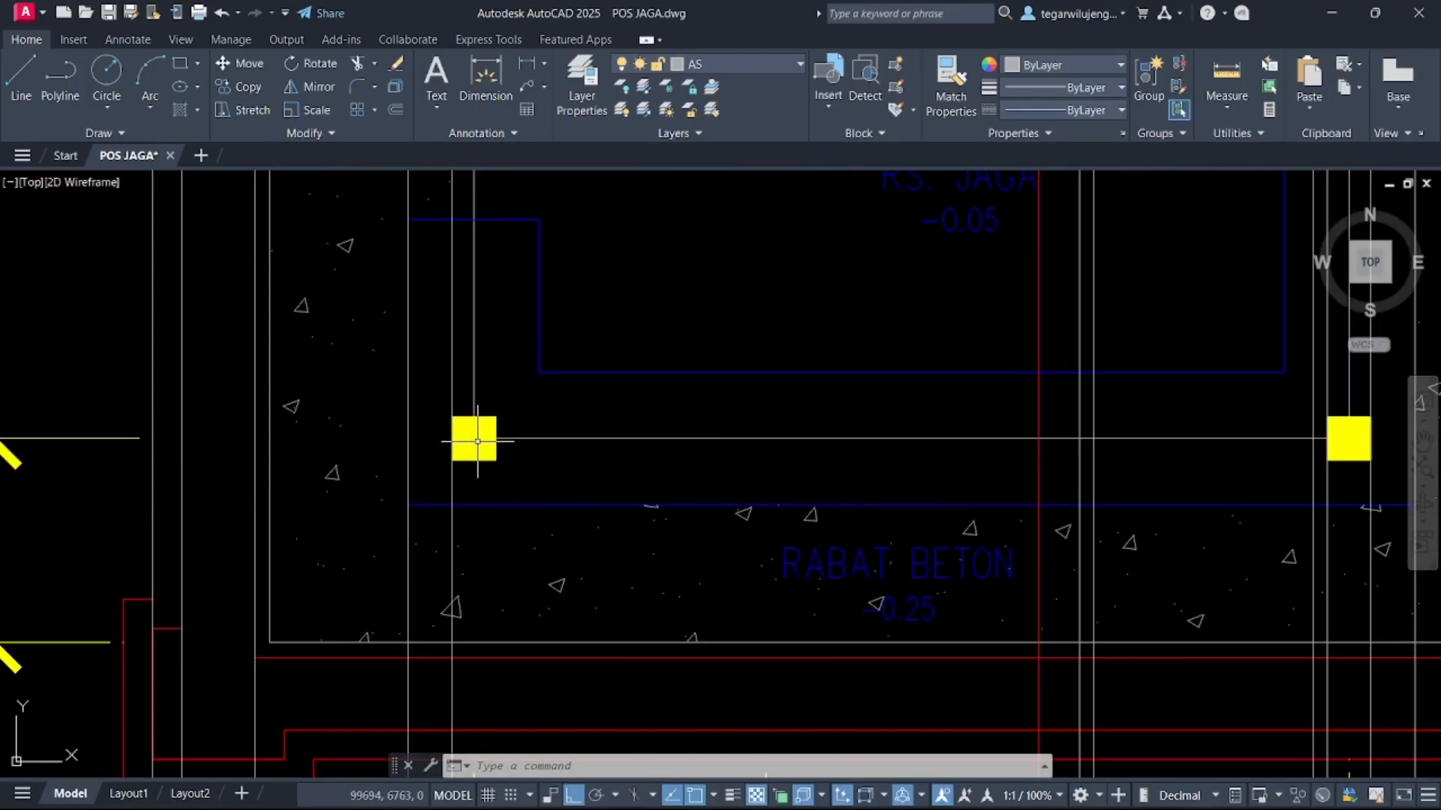
scroll(451, 459, "down", 4)
scroll(885, 448, "up", 5)
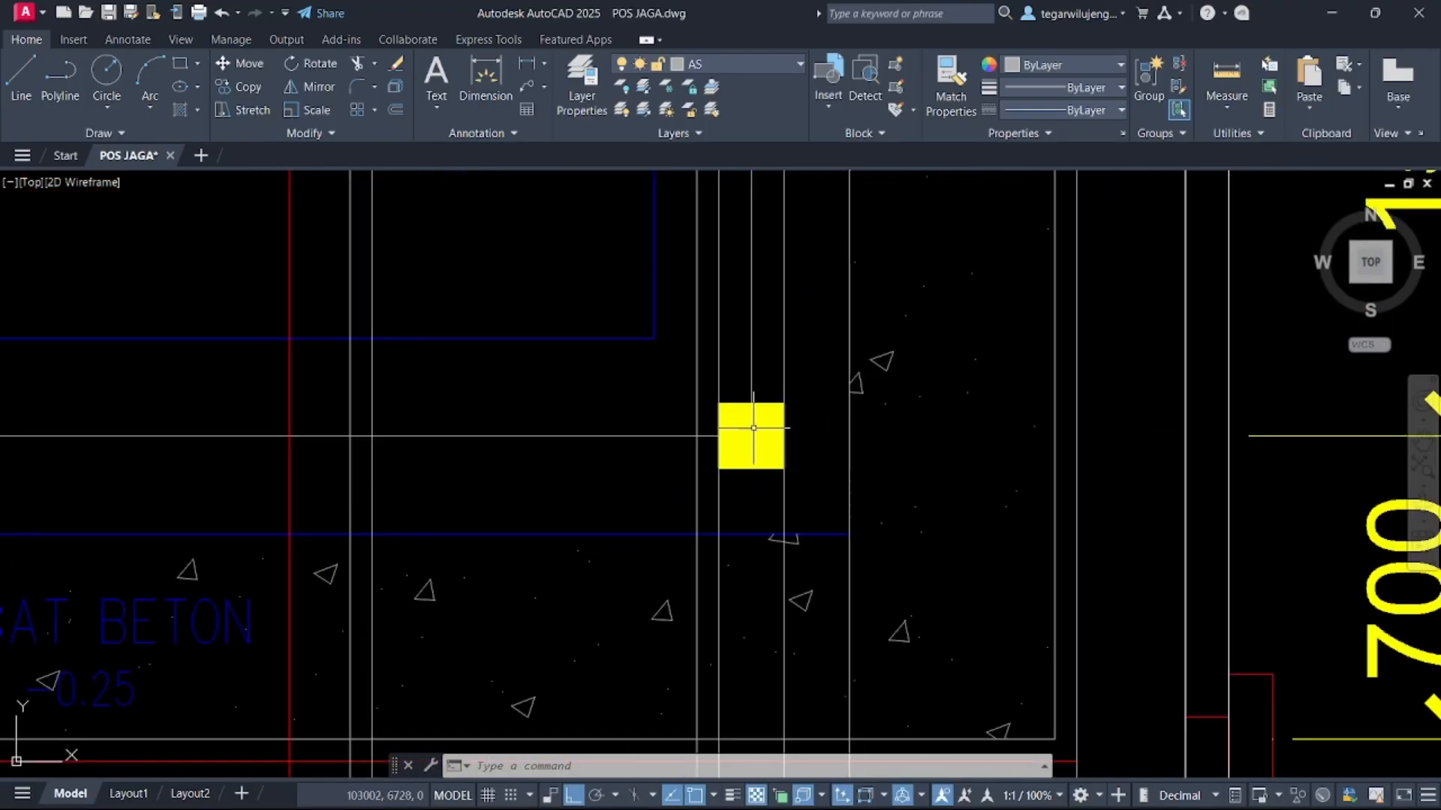
scroll(775, 439, "down", 8)
scroll(775, 440, "down", 5)
scroll(456, 419, "up", 8)
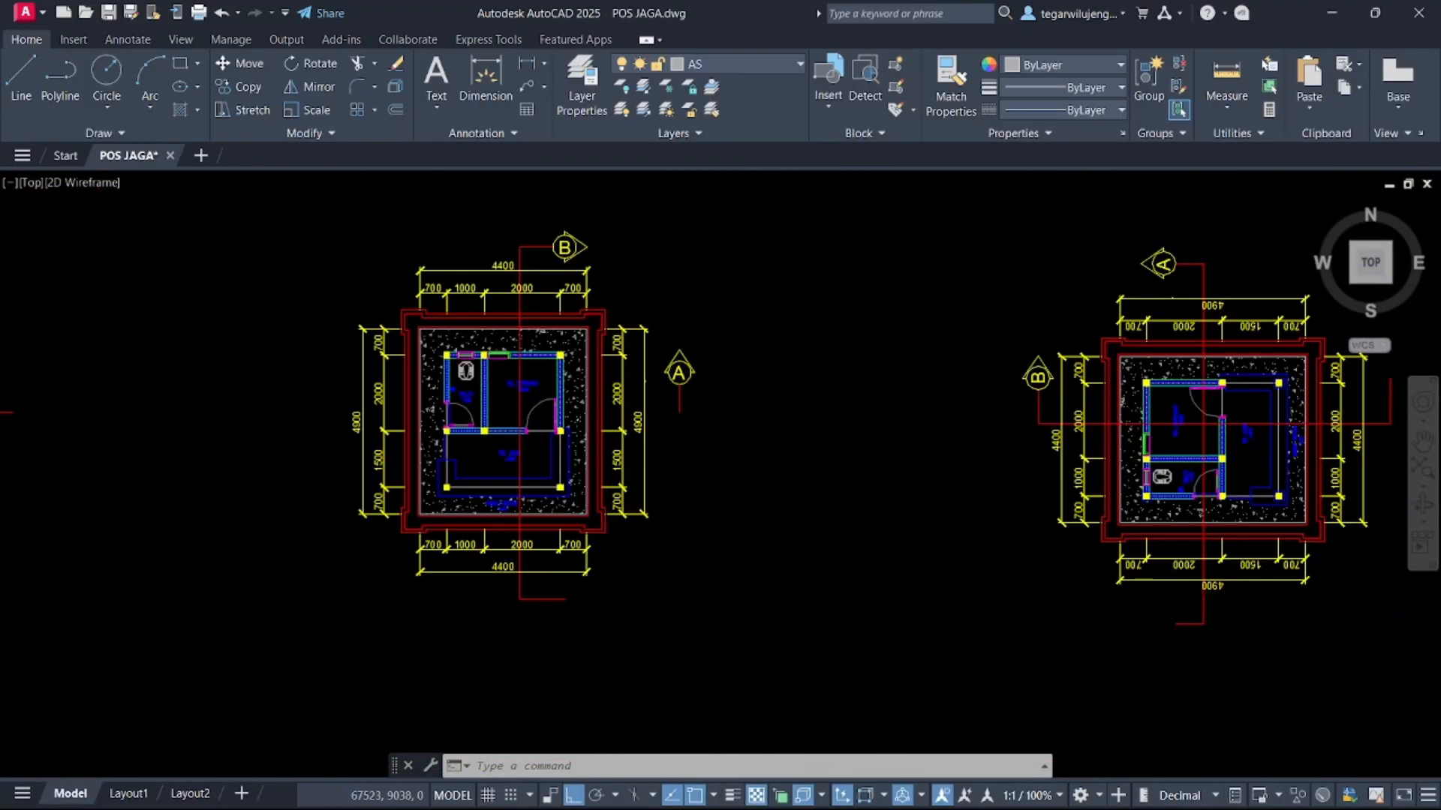
scroll(440, 415, "down", 5)
scroll(431, 426, "down", 5)
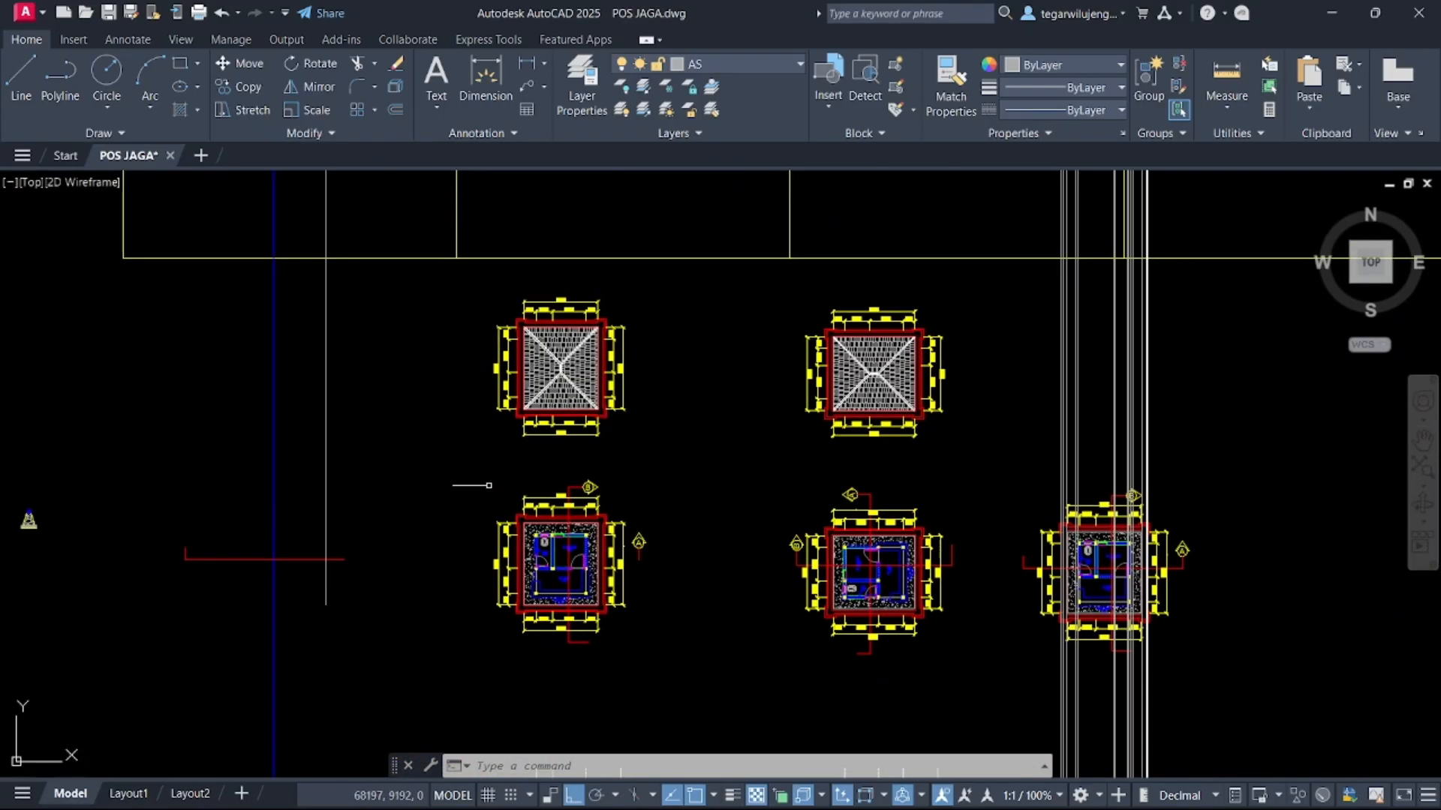
scroll(510, 453, "up", 7)
scroll(518, 479, "up", 11)
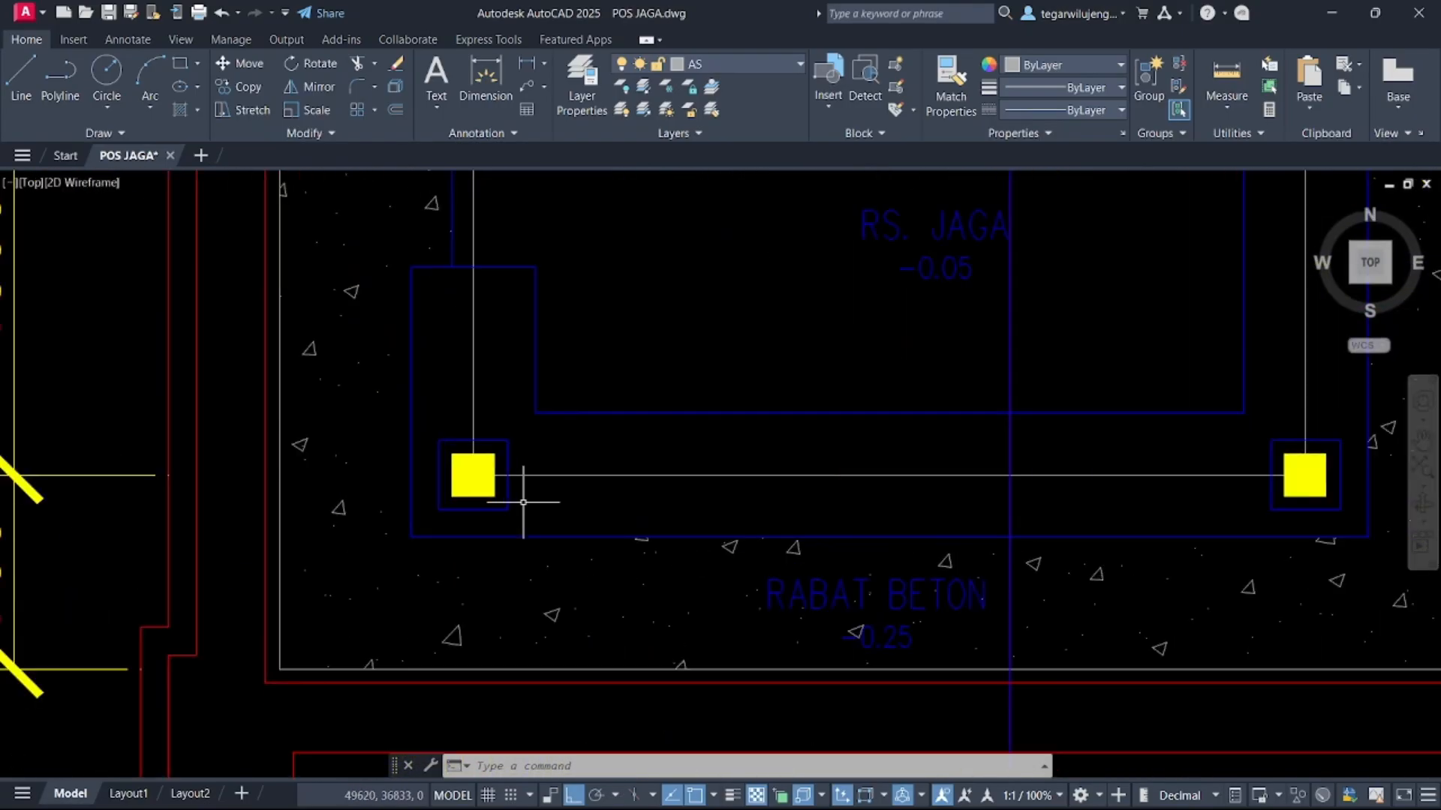
Select the two front column squares in the floor plan and copy them once with ortho off
left_click(523, 495)
left_click(484, 486)
scroll(506, 487, "down", 4)
middle_click_drag(981, 506, 565, 431)
scroll(570, 427, "up", 3)
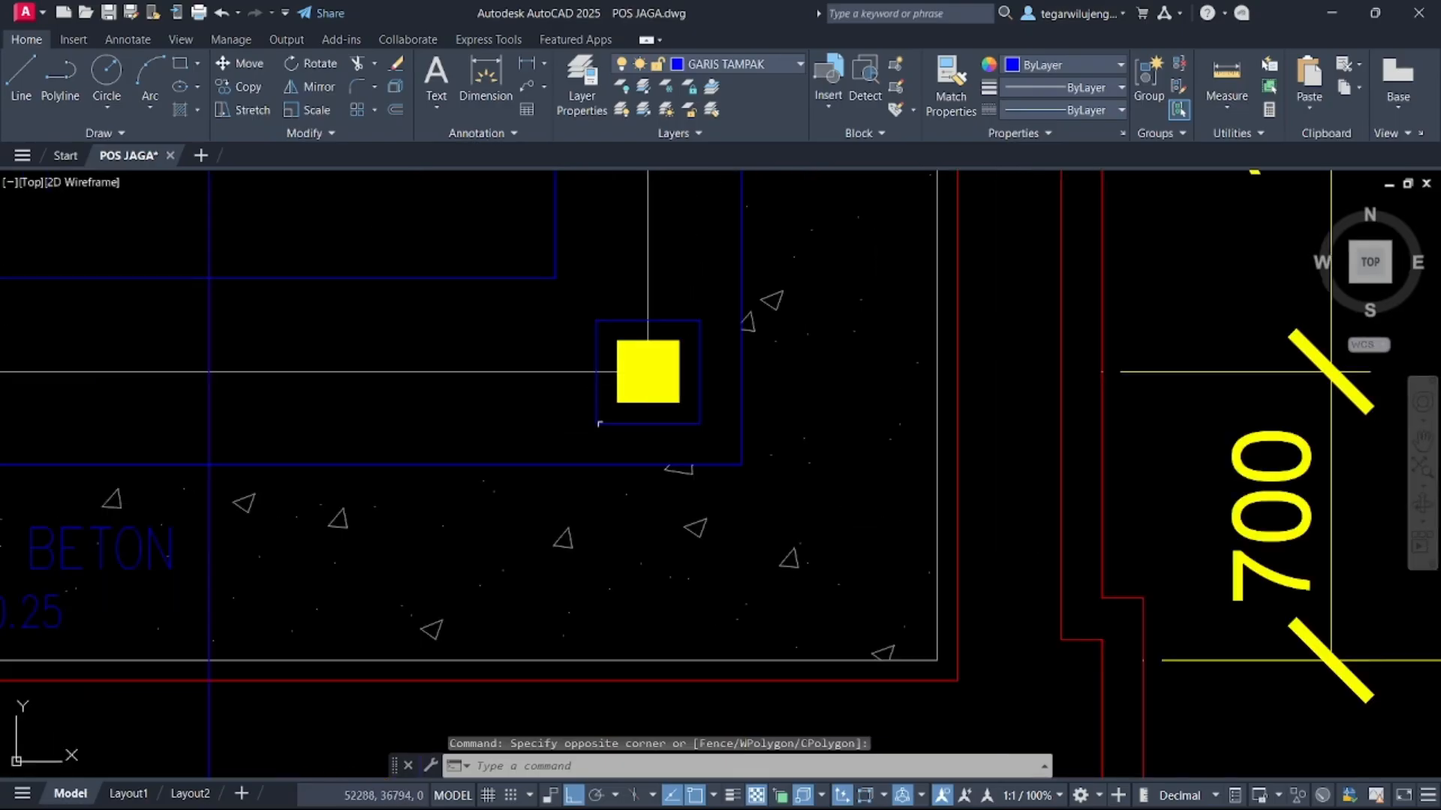
left_click(596, 415)
scroll(514, 412, "down", 3)
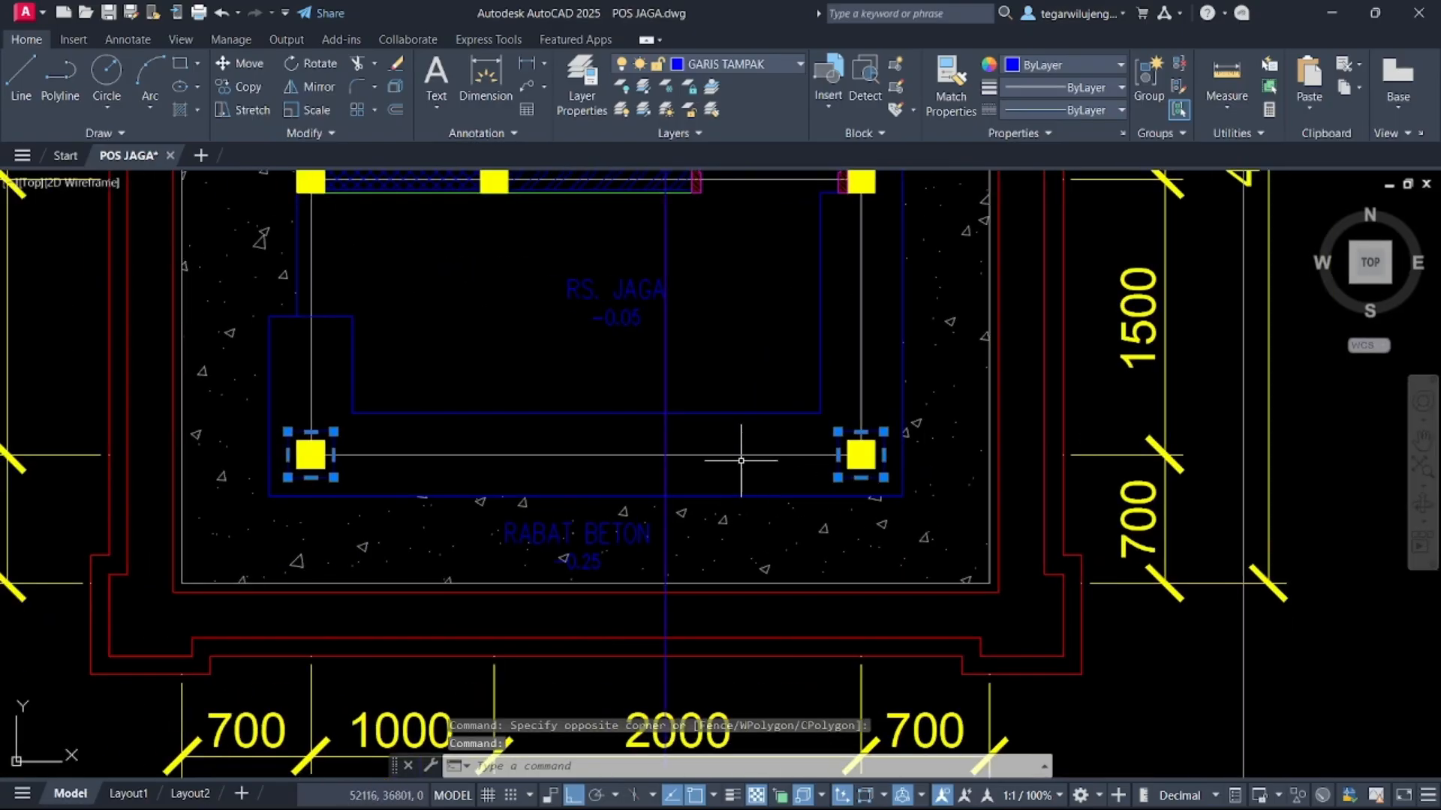
key("Return")
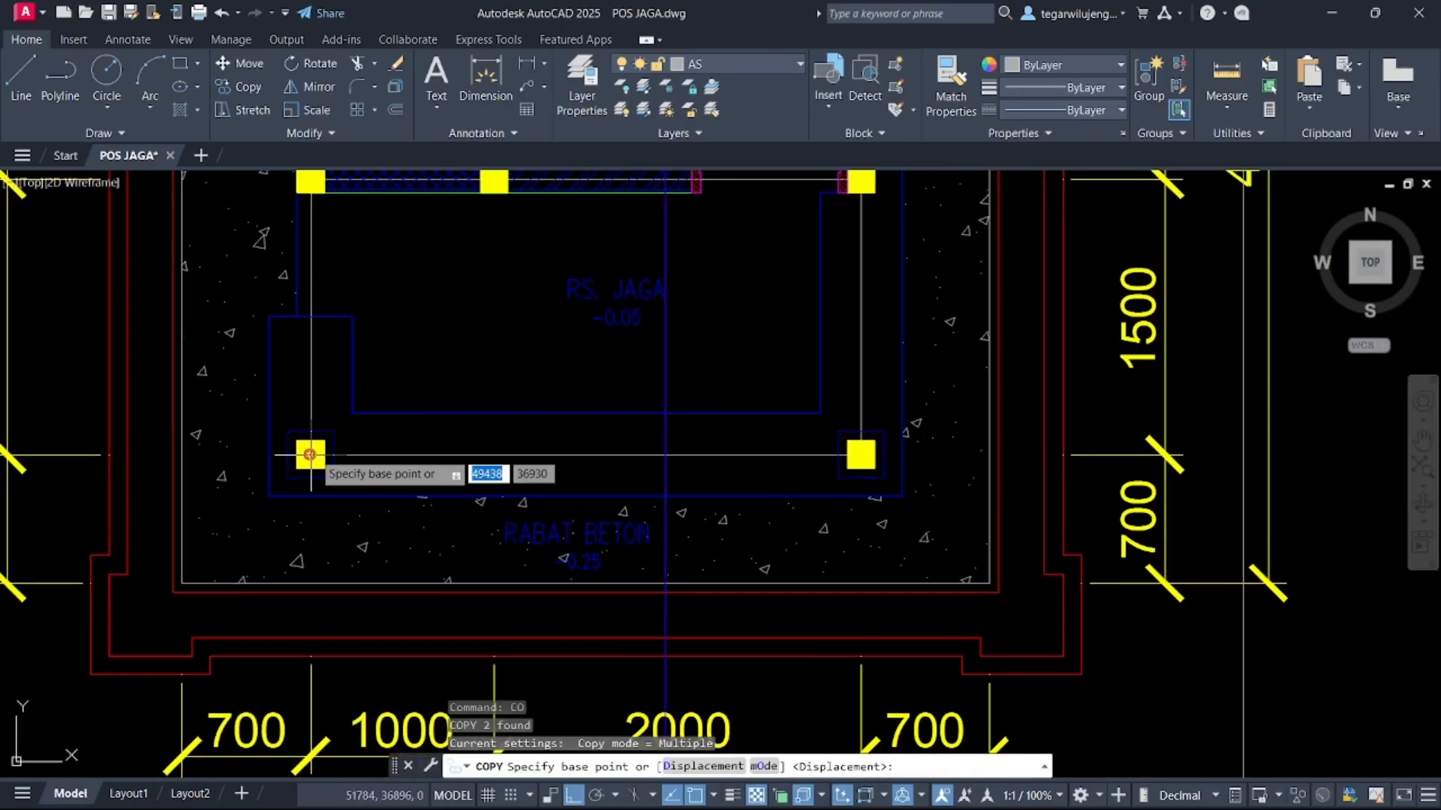
left_click(310, 455)
scroll(559, 523, "down", 7)
middle_click_drag(559, 521, 518, 136)
key("F8")
scroll(721, 439, "down", 3)
mouse_move(720, 442)
middle_mouse_down()
mouse_move(640, 332)
mouse_move(567, 149)
middle_mouse_up()
middle_click_drag(850, 458, 679, 469)
scroll(882, 344, "up", 10)
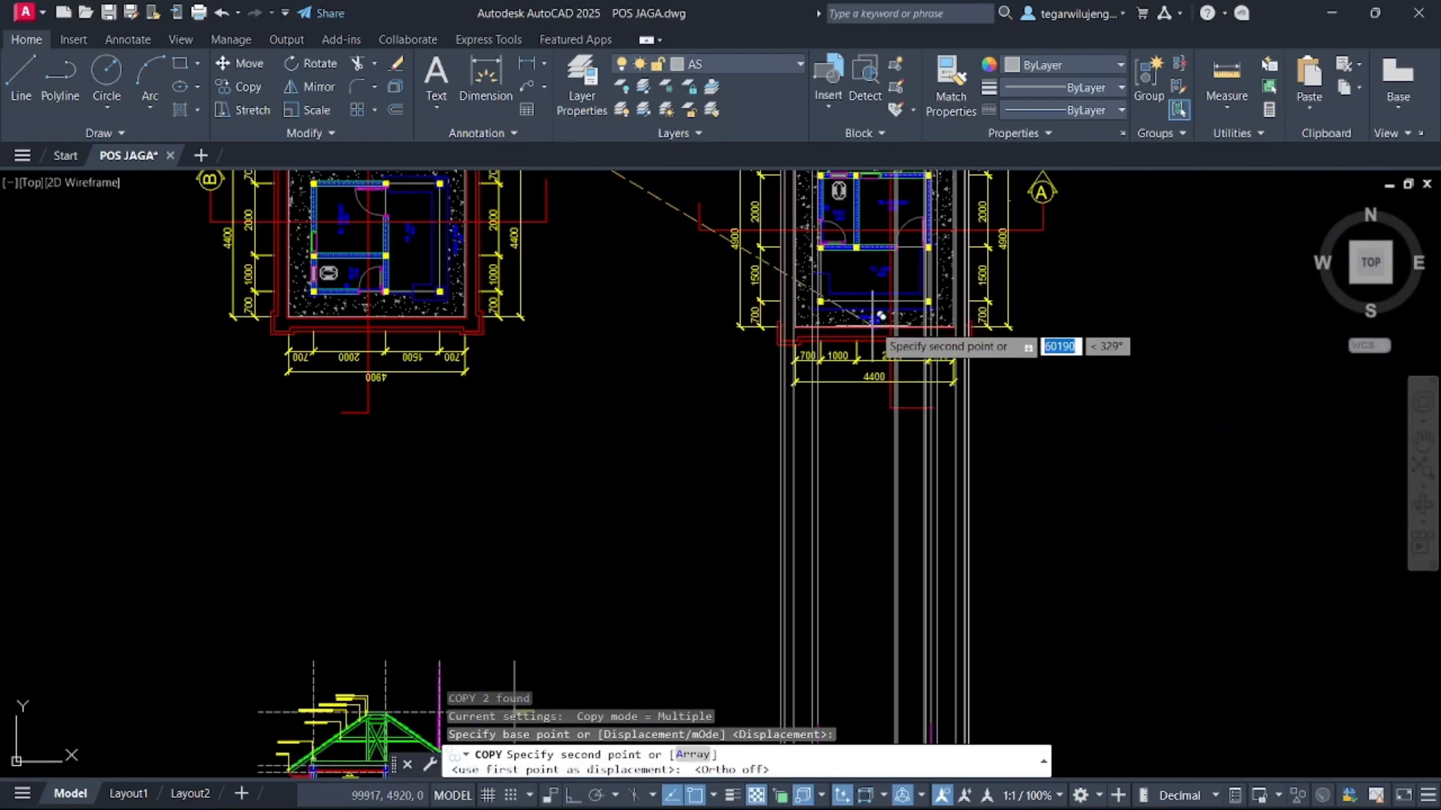
left_click(686, 339)
scroll(687, 339, "down", 5)
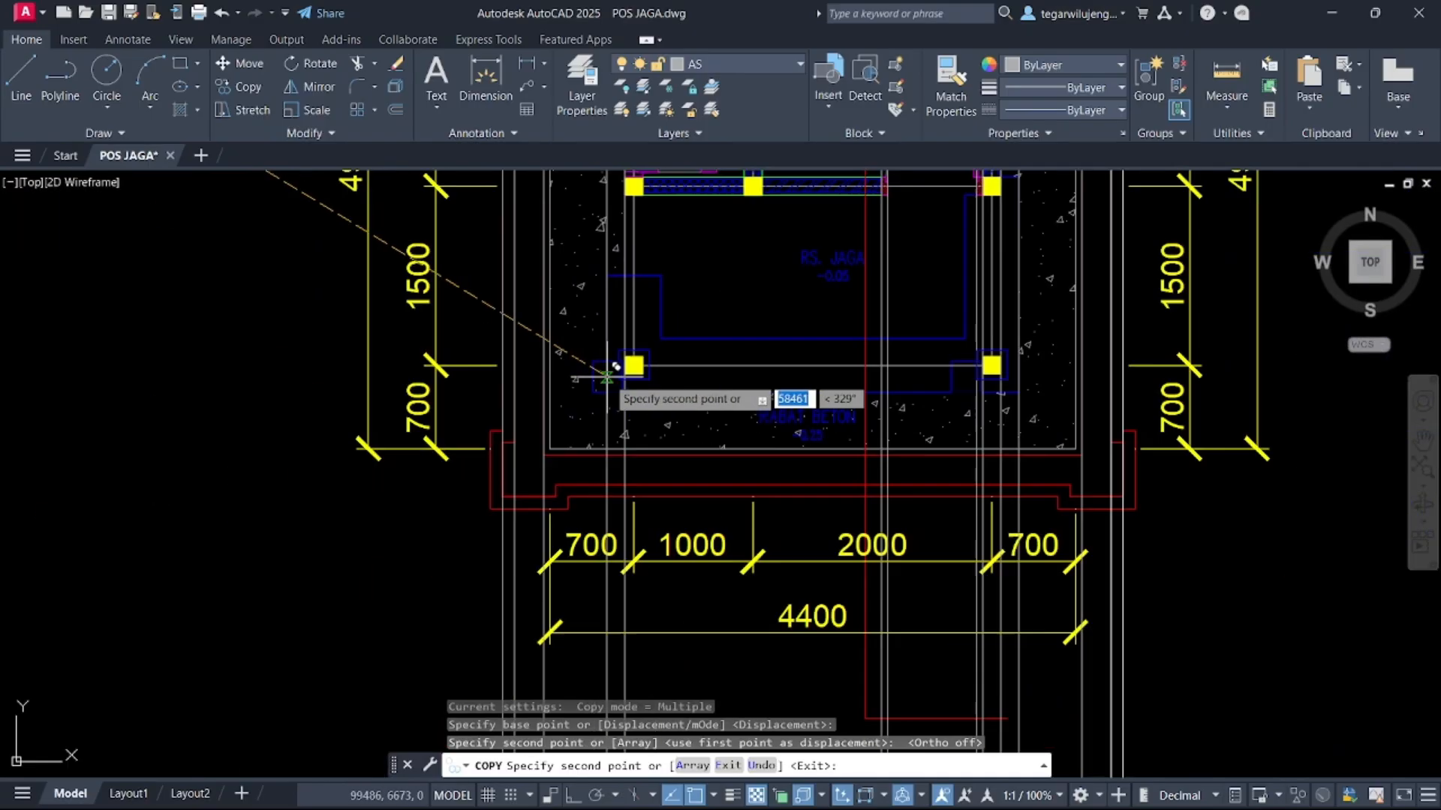
key("Escape")
scroll(1009, 366, "up", 4)
scroll(1010, 366, "down", 4)
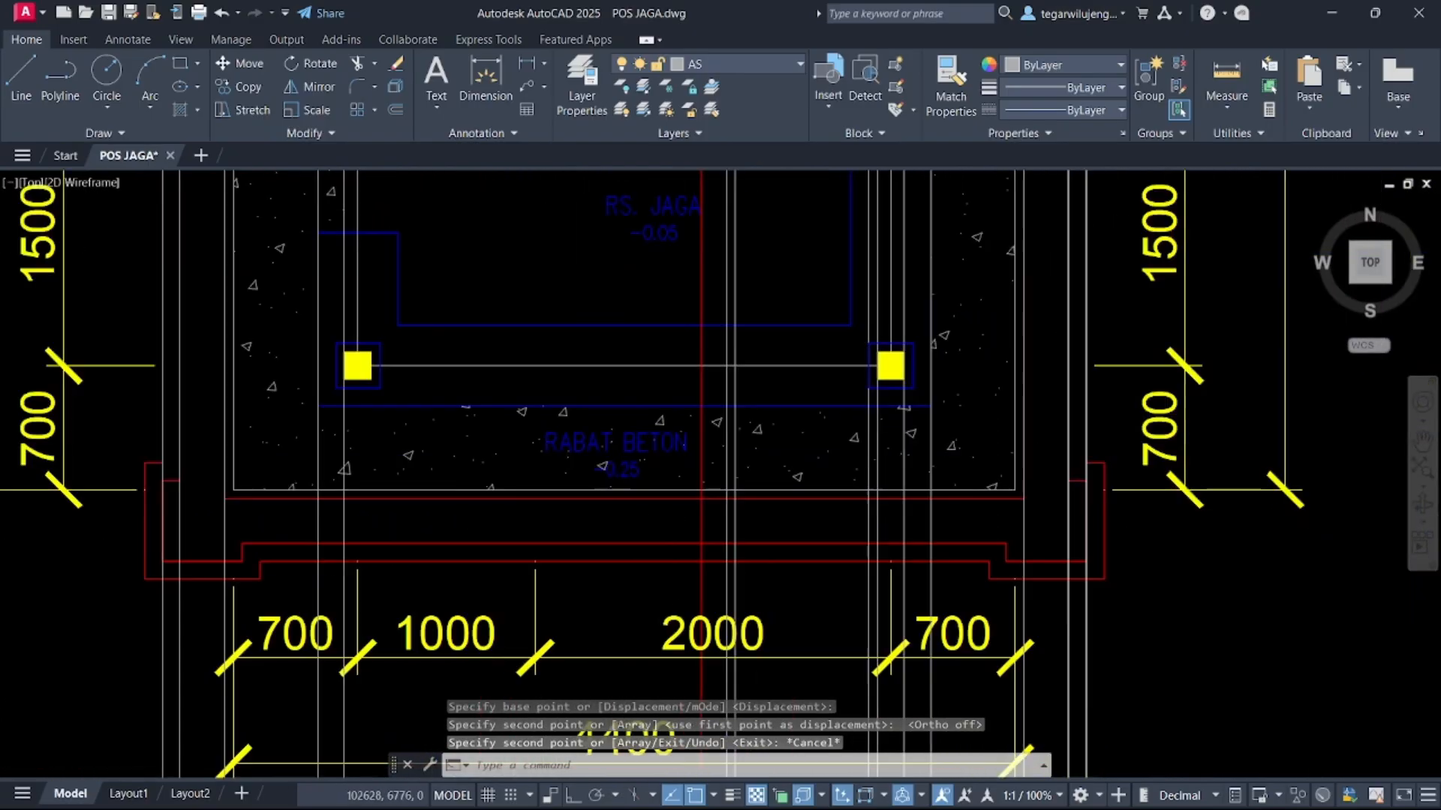
scroll(898, 267, "up", 6)
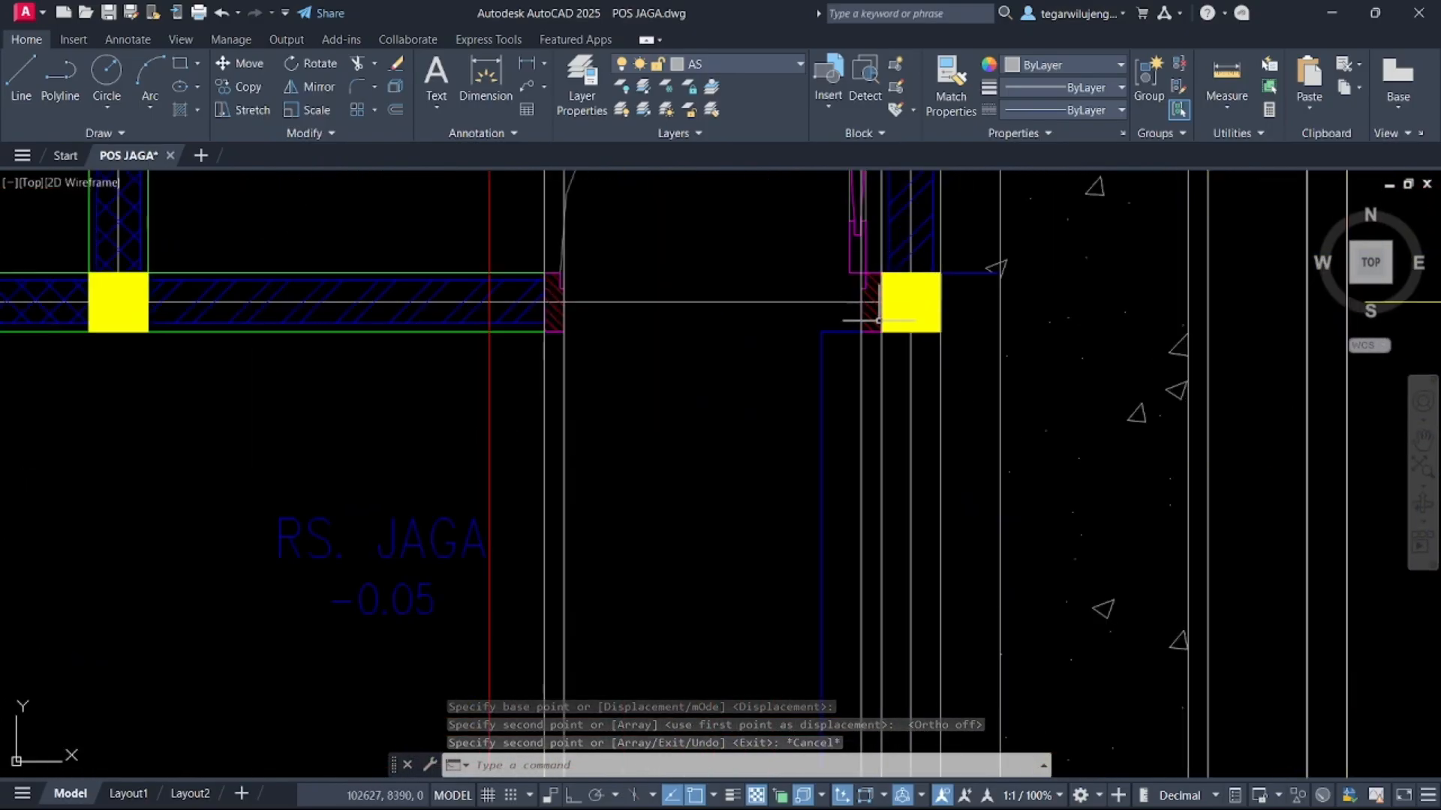
scroll(900, 308, "down", 2)
scroll(836, 578, "down", 5)
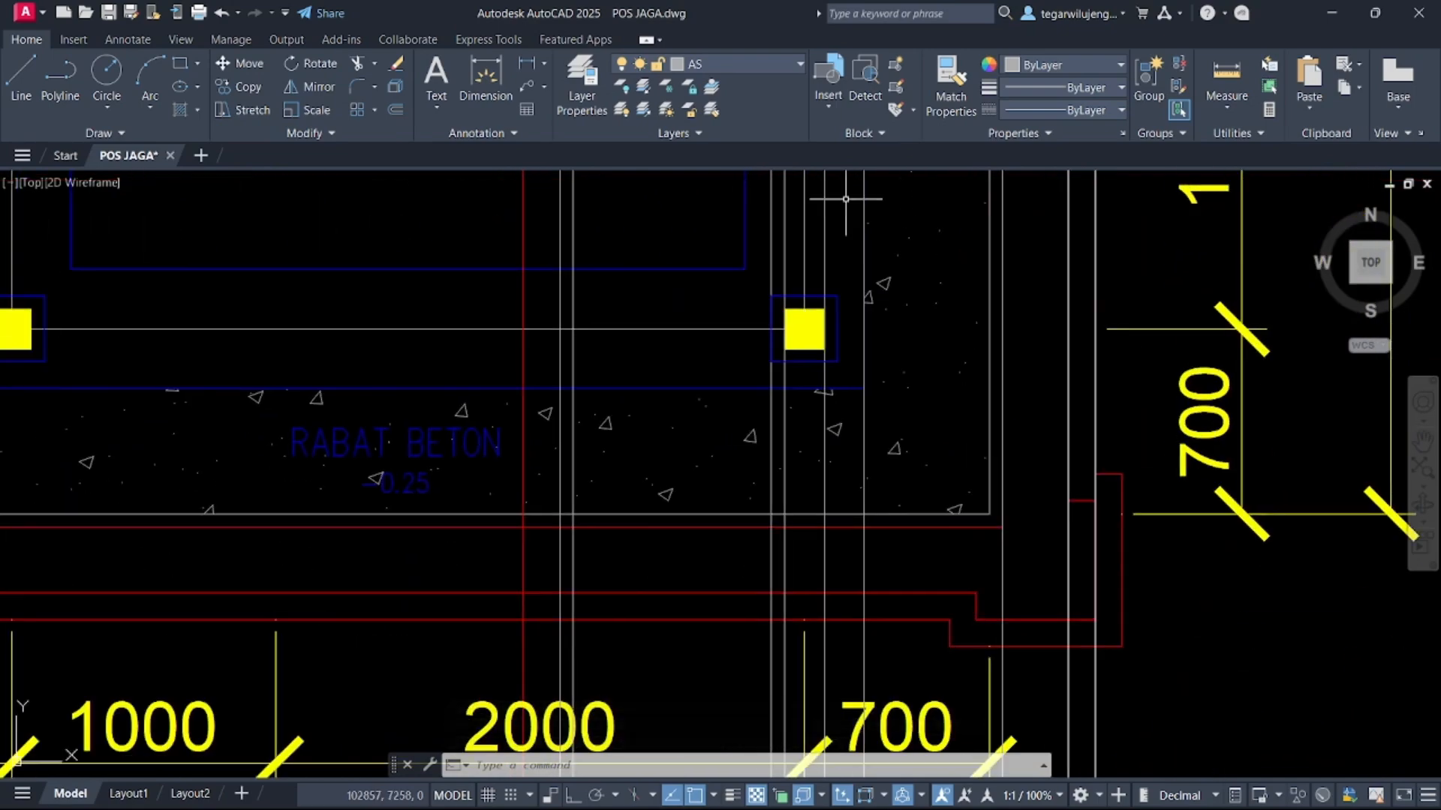
scroll(843, 417, "up", 8)
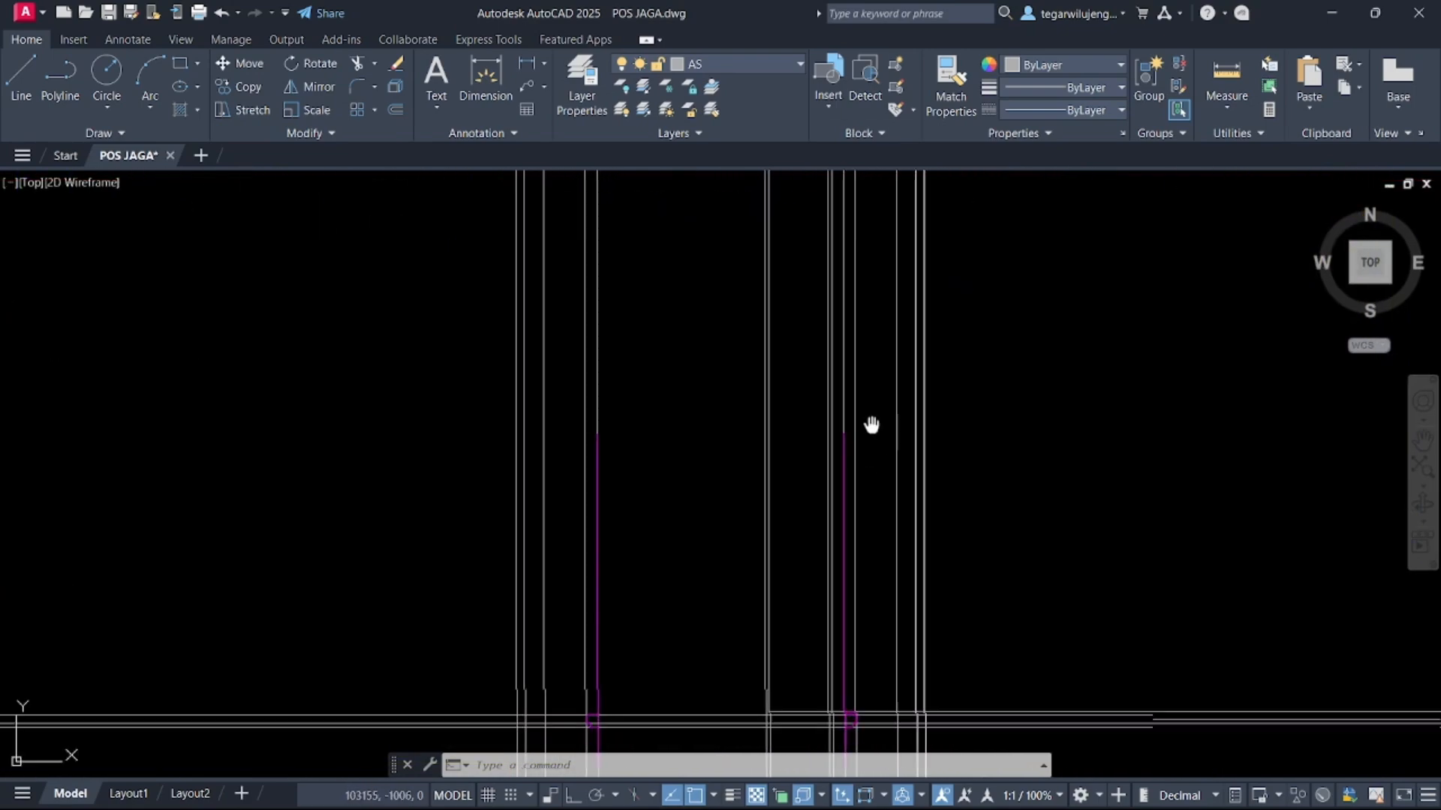
Select and delete the extra vertical construction line beside the floor plan's right front column
scroll(826, 409, "down", 3)
scroll(795, 451, "up", 4)
scroll(792, 427, "up", 2)
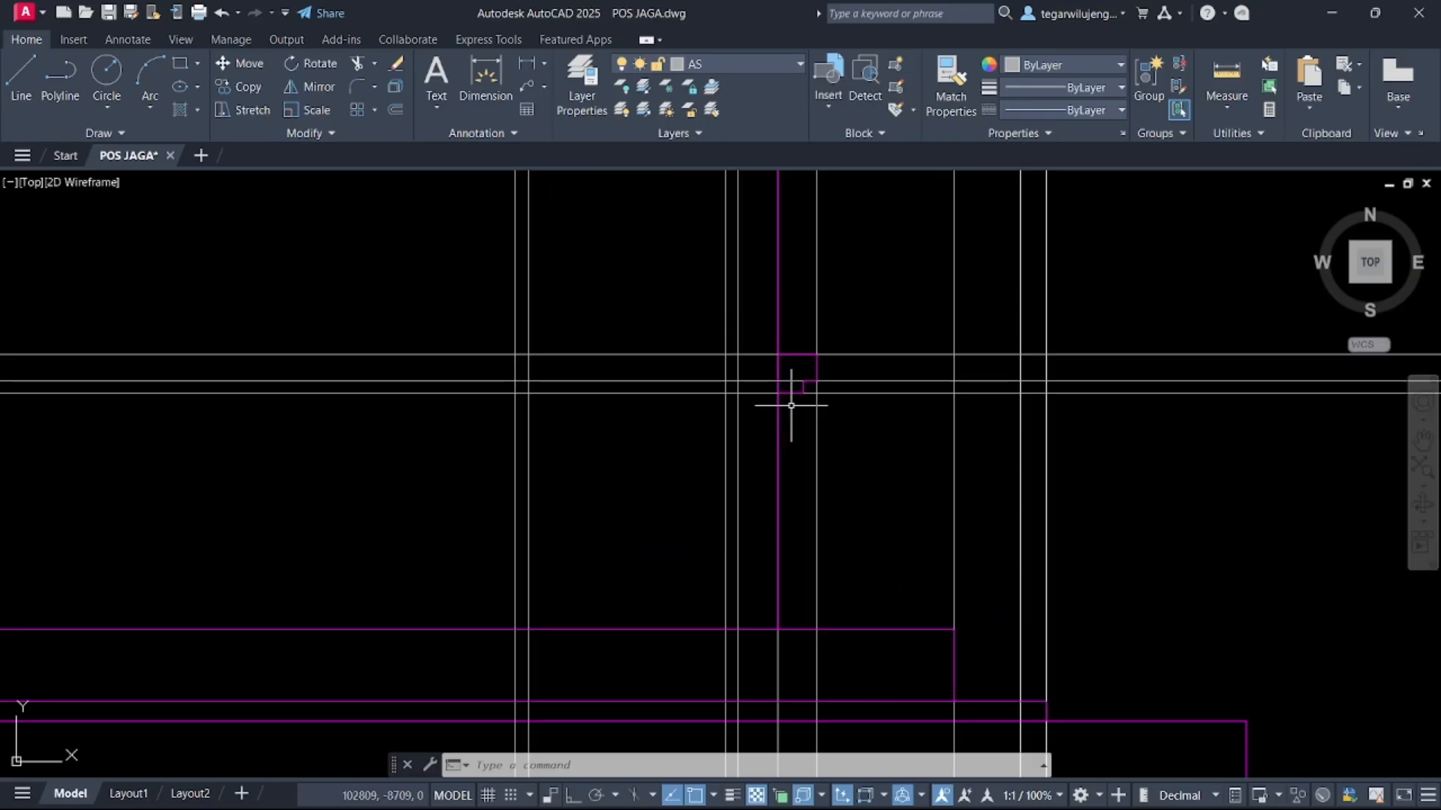
scroll(796, 404, "down", 5)
middle_click_drag(795, 403, 805, 718)
scroll(805, 719, "down", 5)
scroll(826, 239, "up", 4)
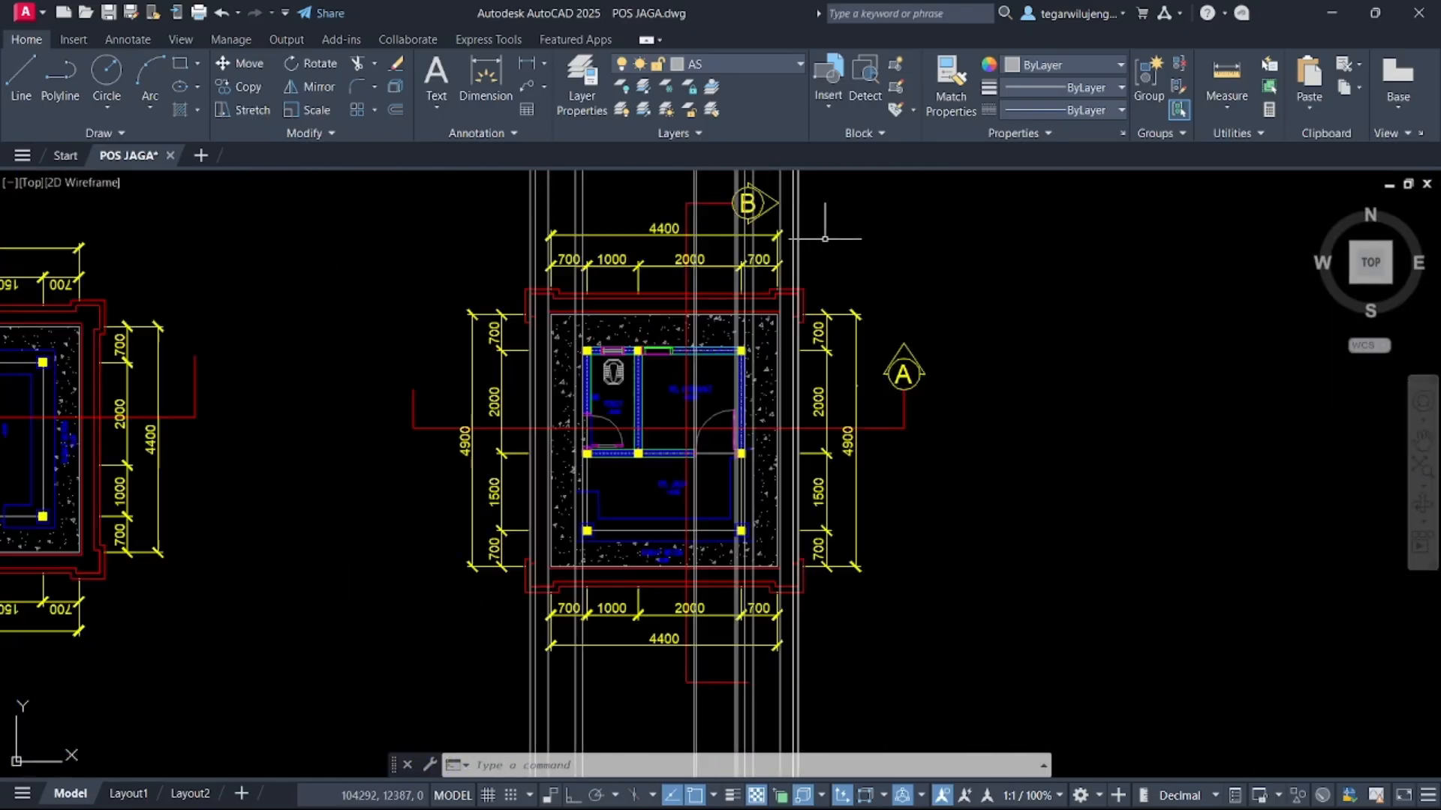
middle_click_drag(810, 185, 825, 360)
left_click(826, 317)
left_click(782, 269)
scroll(579, 349, "up", 2)
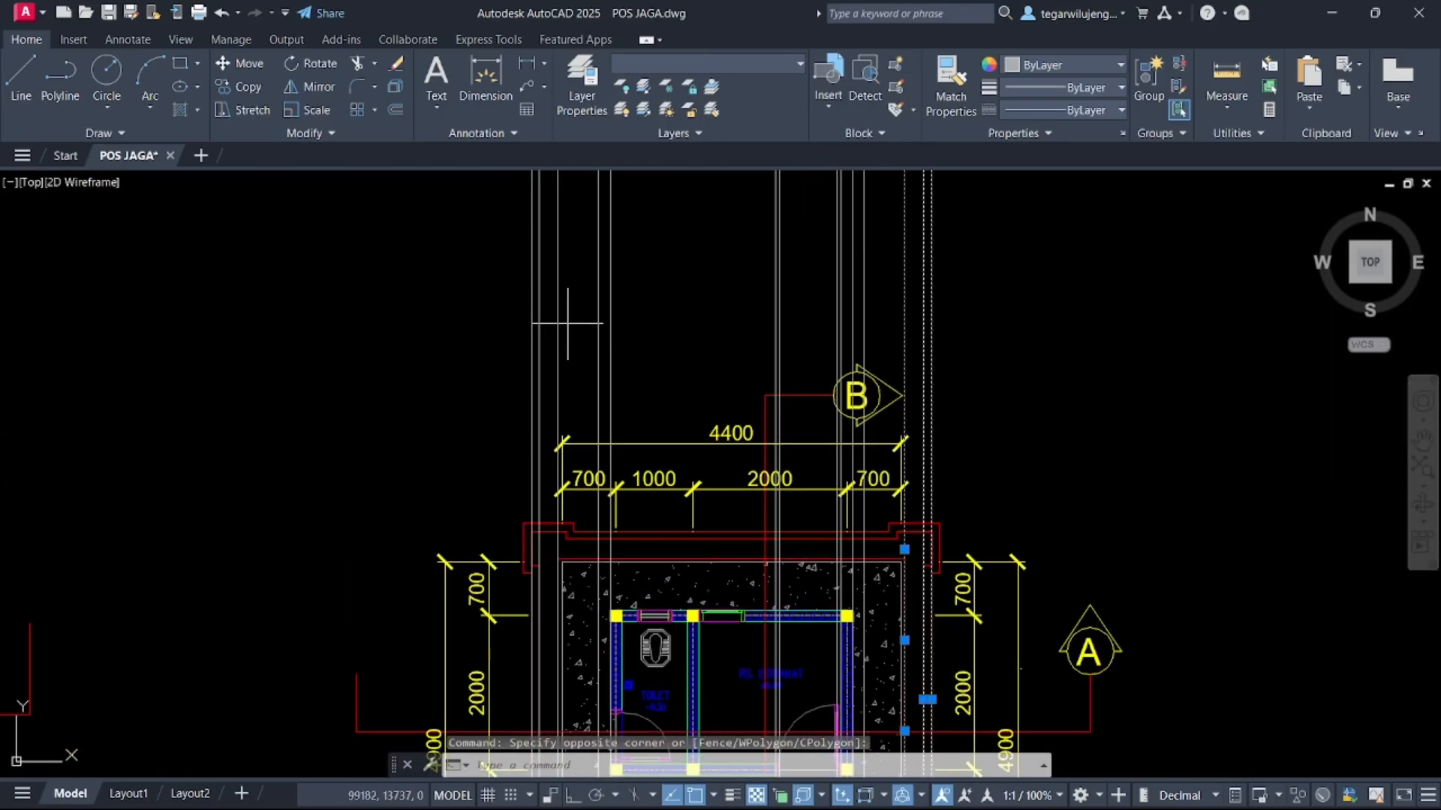
key("Delete")
Draw vertical construction lines through the outer corners of the floor plan's front column squares
middle_click_drag(653, 481, 611, 230)
middle_click_drag(797, 700, 766, 492)
scroll(786, 421, "up", 3)
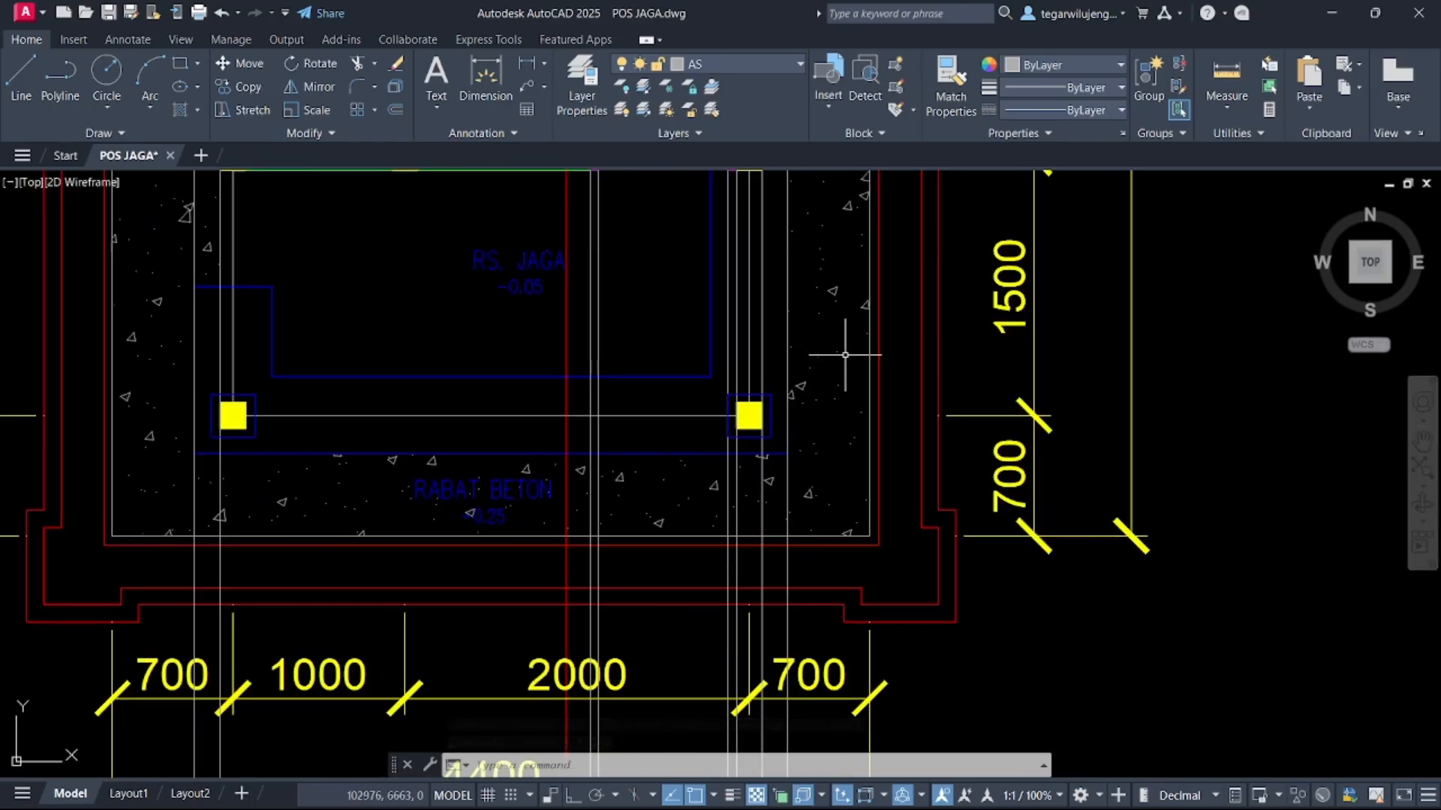
key("Return")
scroll(792, 439, "up", 3)
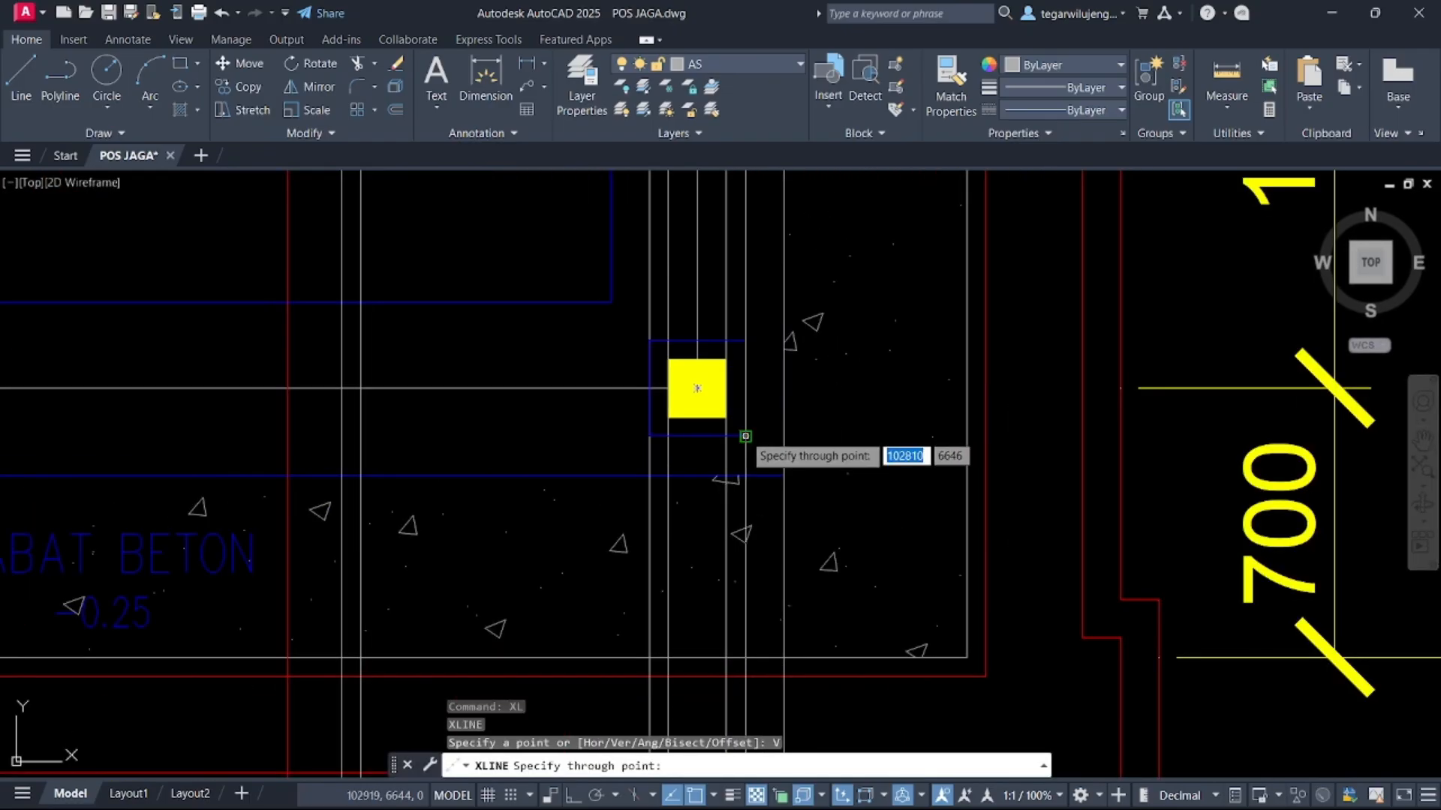
left_click(745, 437)
middle_click_drag(99, 490, 755, 392)
left_click(248, 338)
scroll(507, 433, "down", 5)
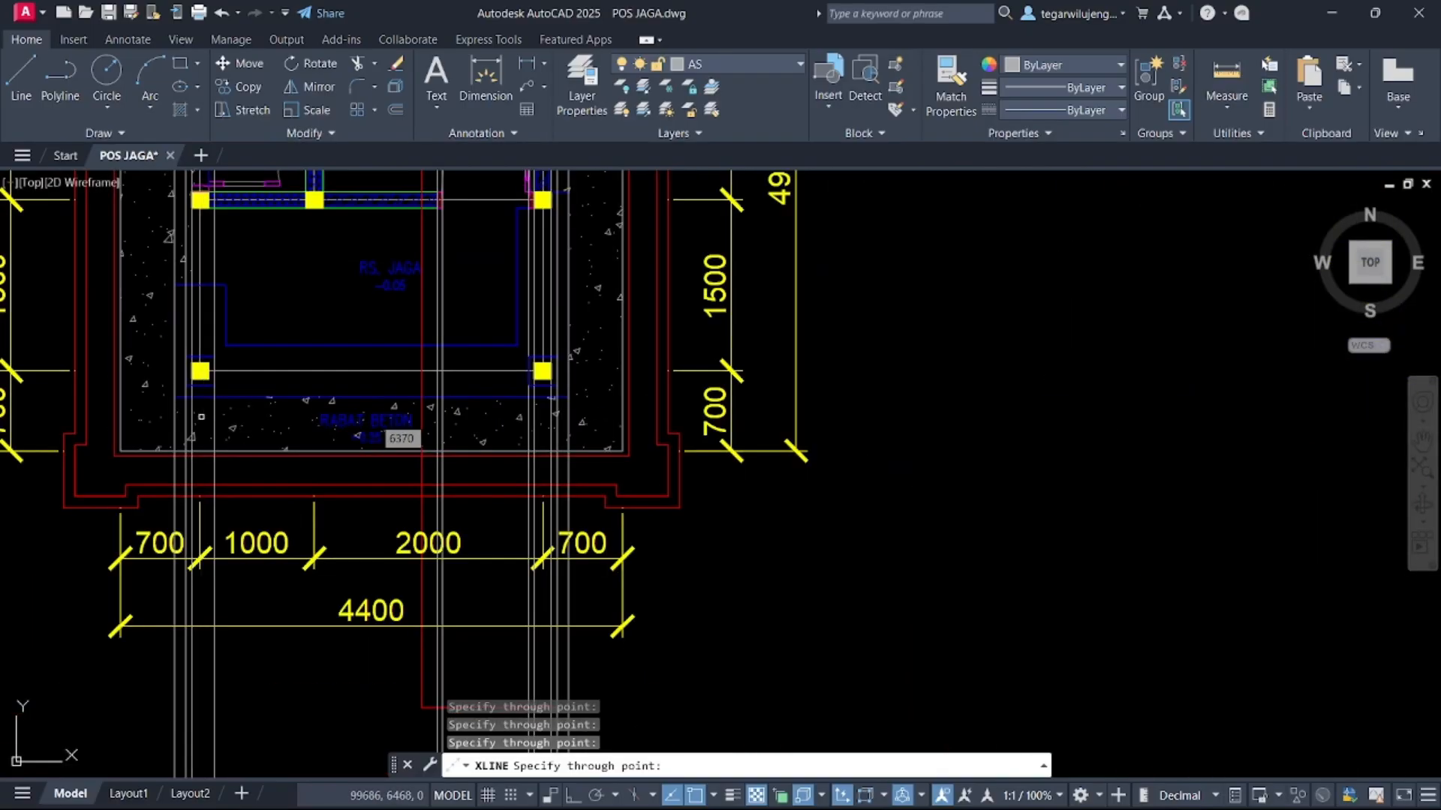
key("Escape")
Measure the distance from the right front column's outer edge in the floor plan
scroll(556, 418, "up", 2)
scroll(563, 482, "down", 2)
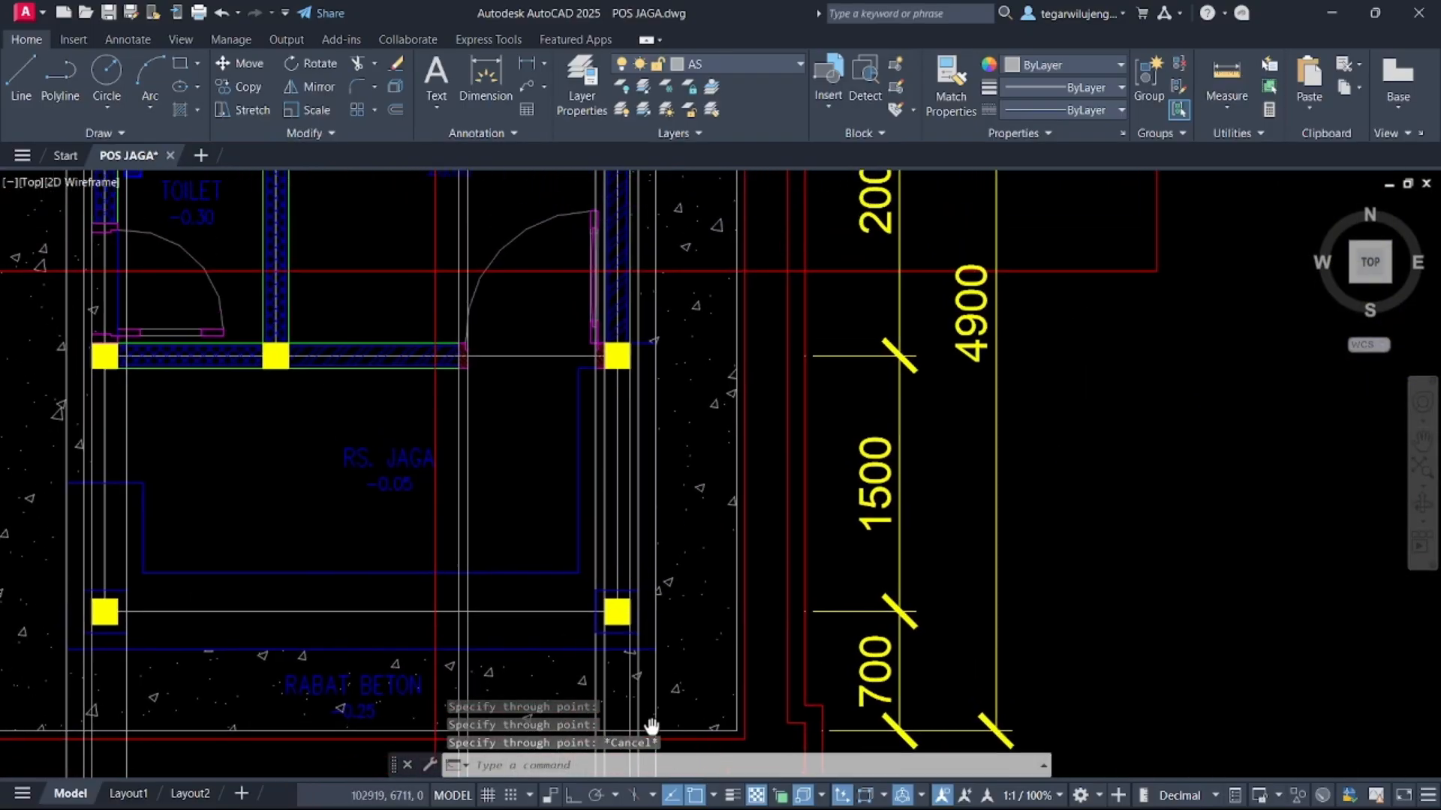
scroll(656, 370, "up", 2)
scroll(661, 383, "down", 1)
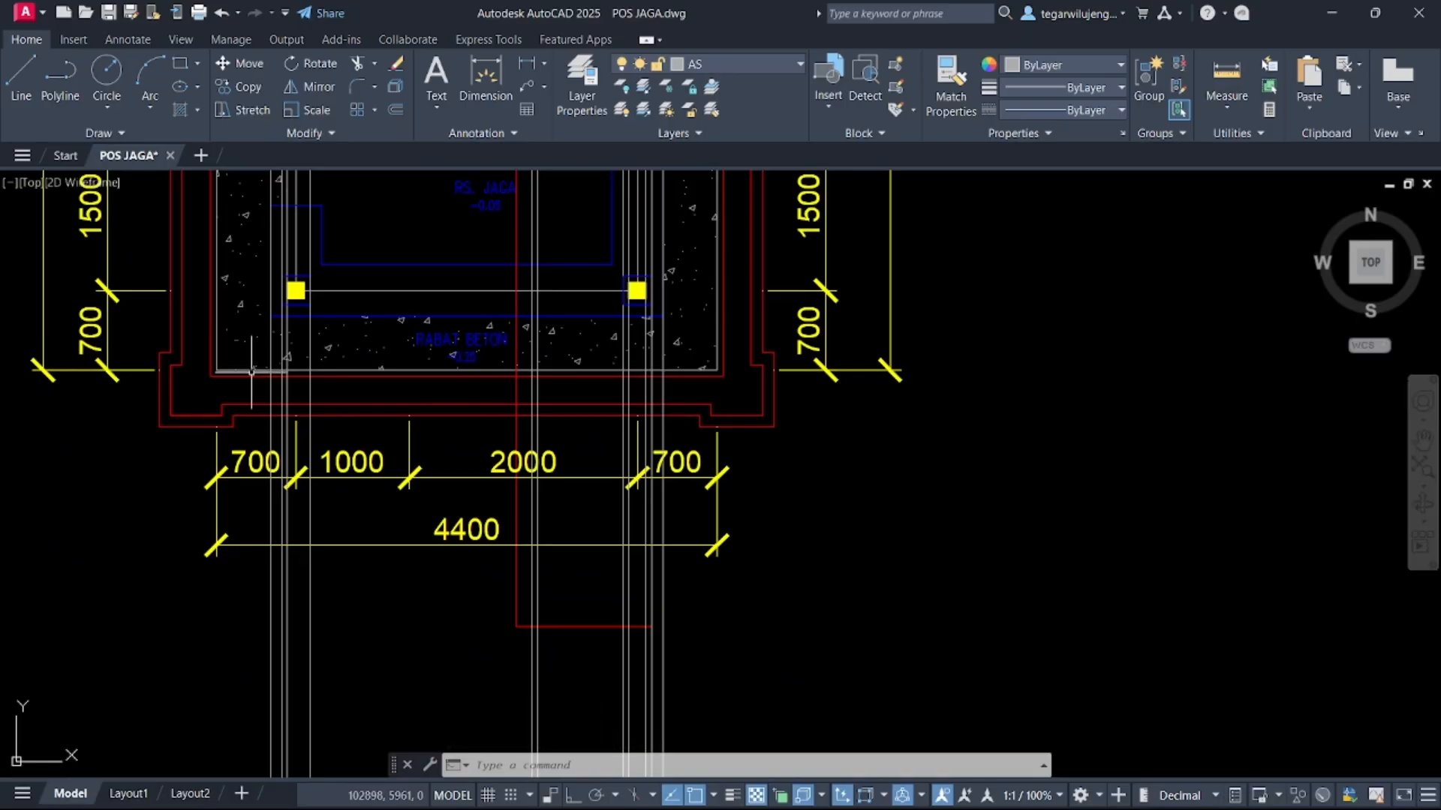
scroll(253, 372, "up", 2)
left_click(298, 402)
left_click(280, 399)
scroll(825, 525, "down", 1)
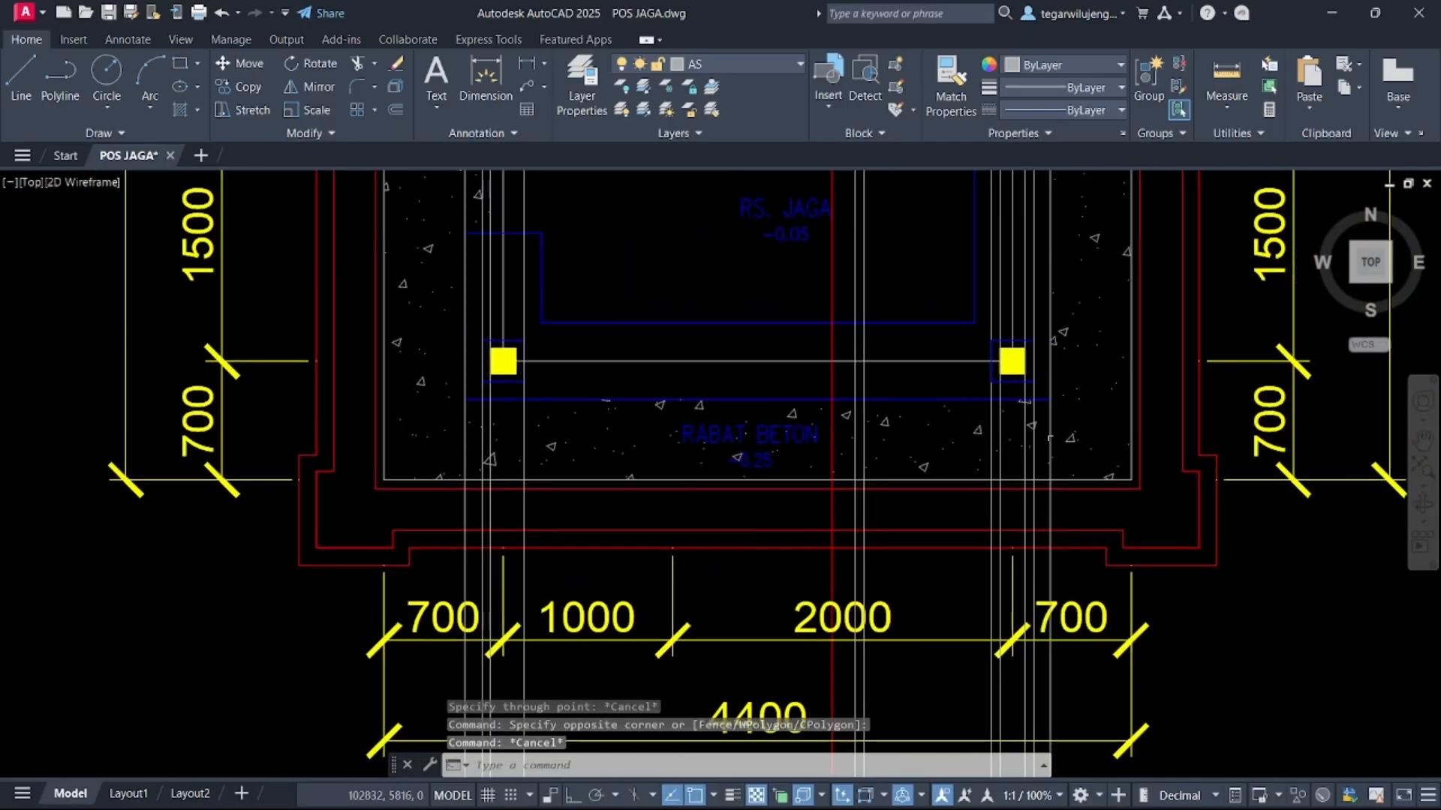
left_click(1226, 73)
scroll(1028, 360, "up", 3)
left_click(996, 319)
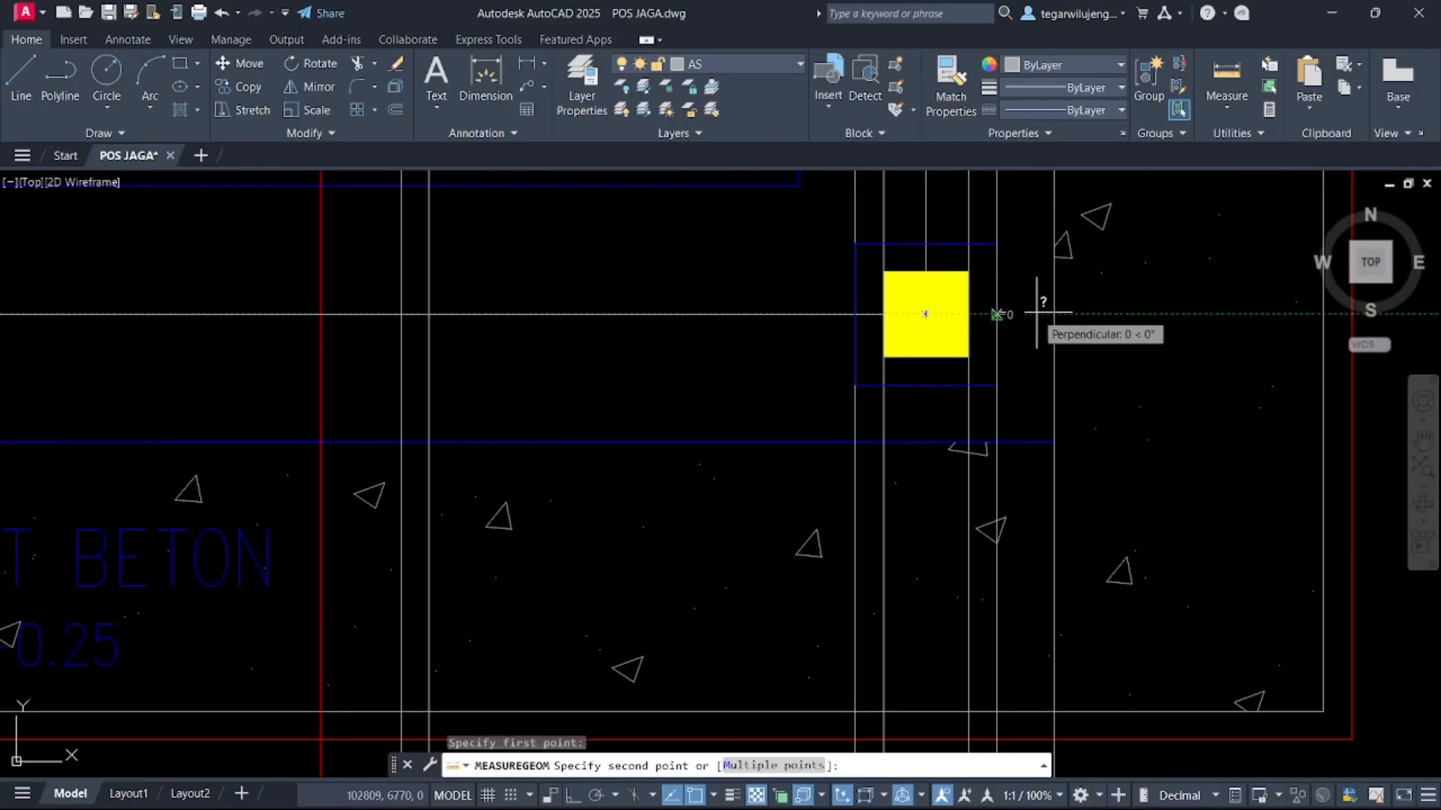
scroll(1055, 315, "down", 8)
scroll(1007, 460, "up", 5)
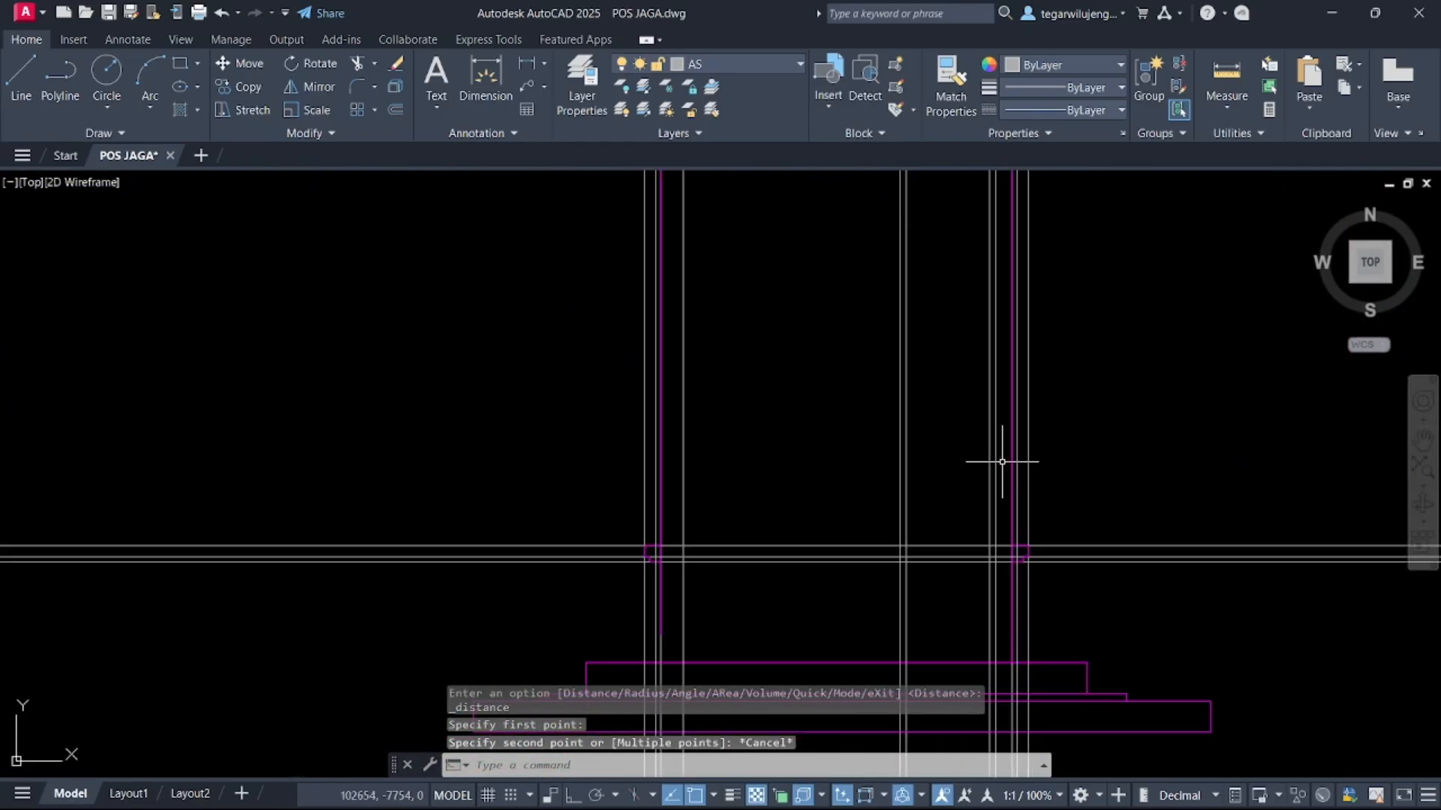
key("Escape")
Draw a vertical line with ortho on, rising from the right column's edge at the elevation's base line
scroll(1035, 573, "up", 3)
middle_click_drag(999, 509, 532, 500)
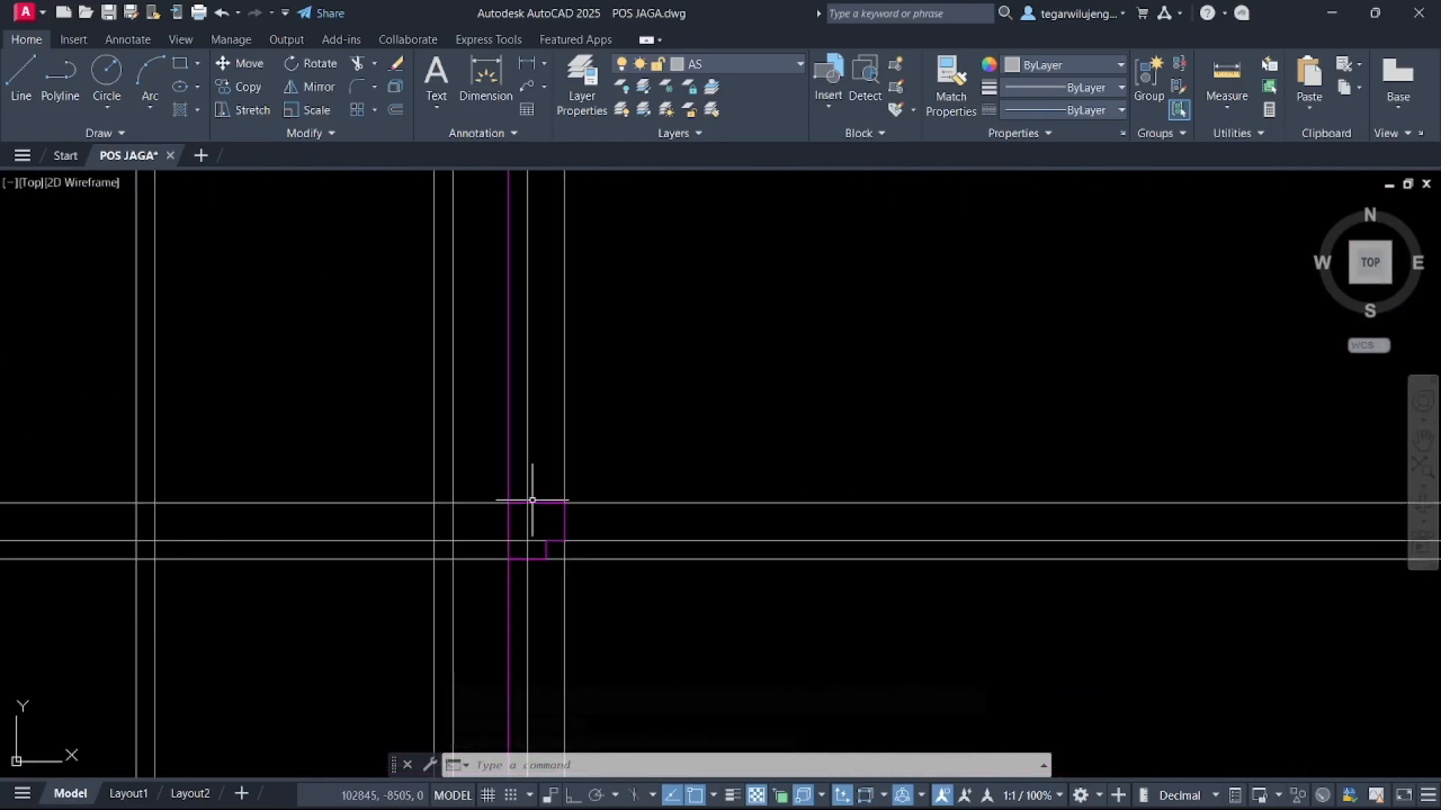
key("Return")
left_click(536, 501)
scroll(633, 685, "down", 5)
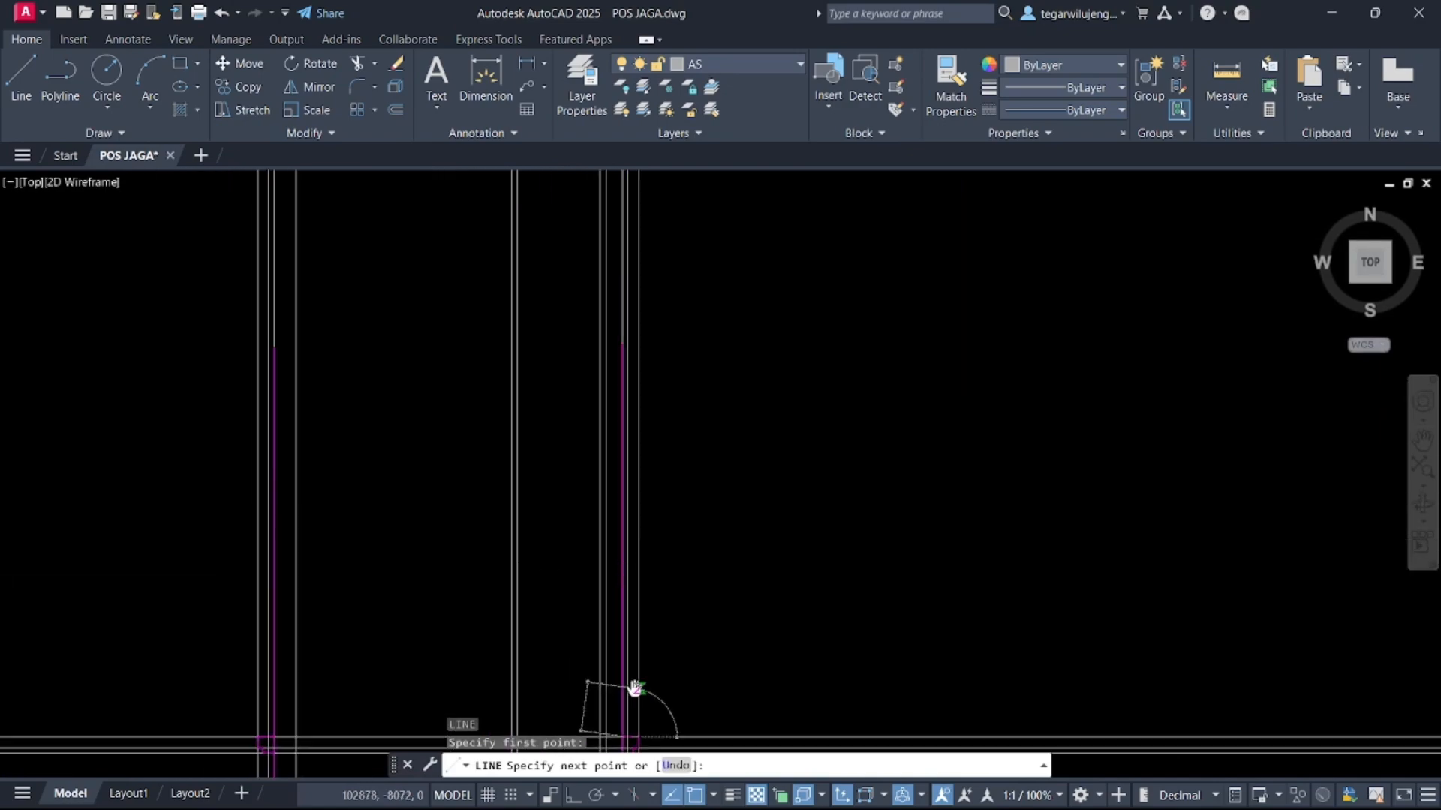
key("F8")
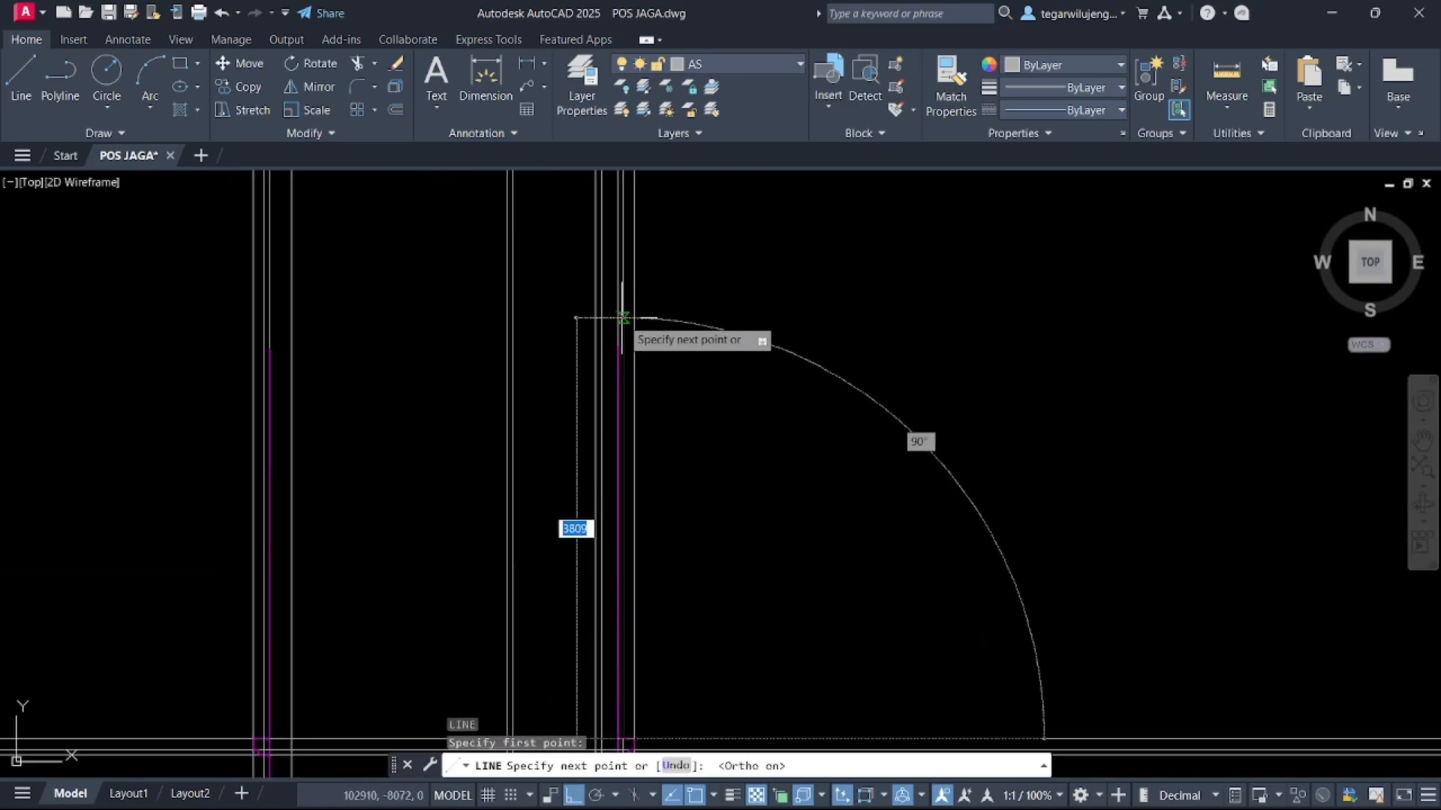
left_click(622, 337)
key("Escape")
Draw a matching vertical line rising from the left column's edge at the elevation's base line
middle_click_drag(328, 550, 532, 361)
key("Return")
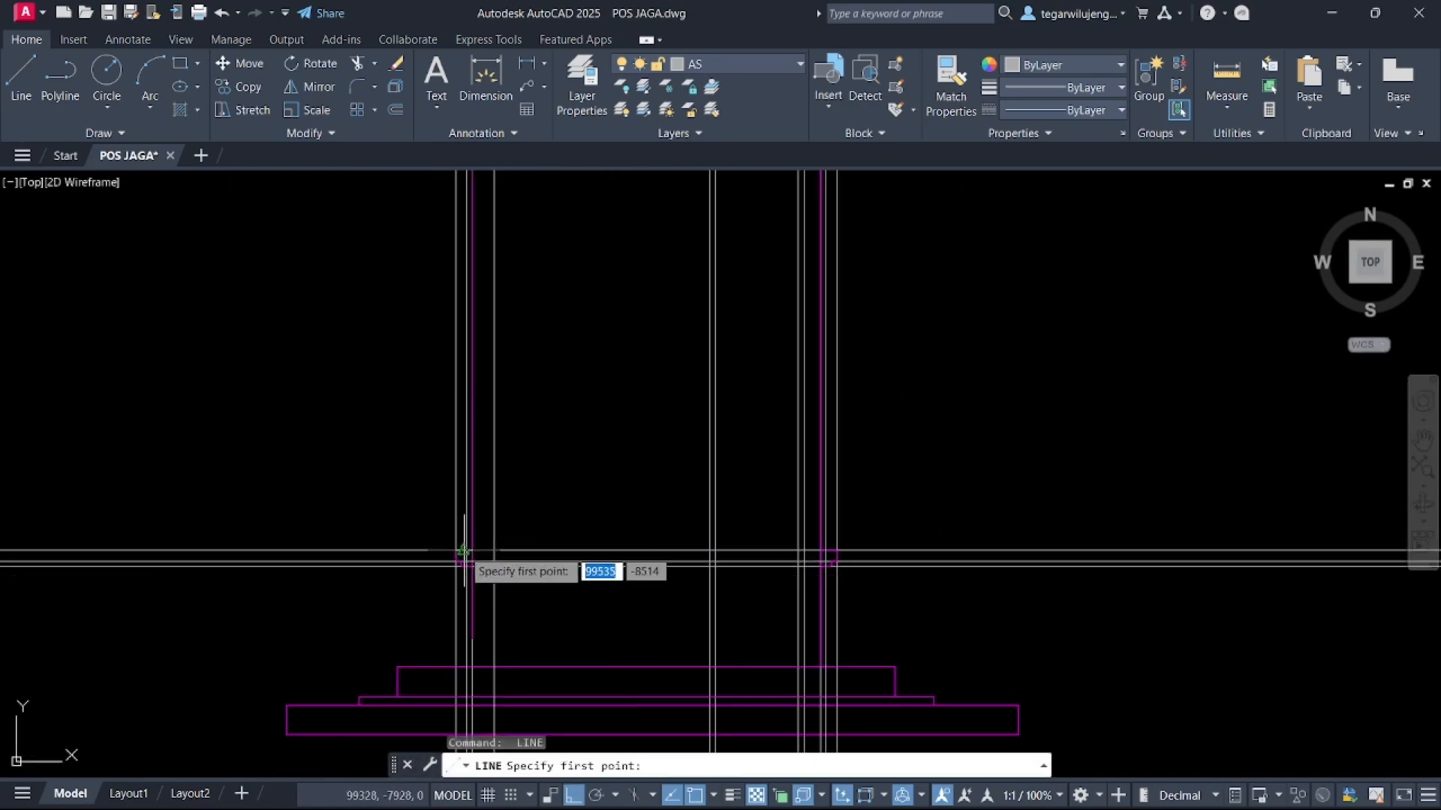
scroll(463, 554, "up", 2)
left_click(465, 553)
middle_click_drag(469, 518, 499, 593)
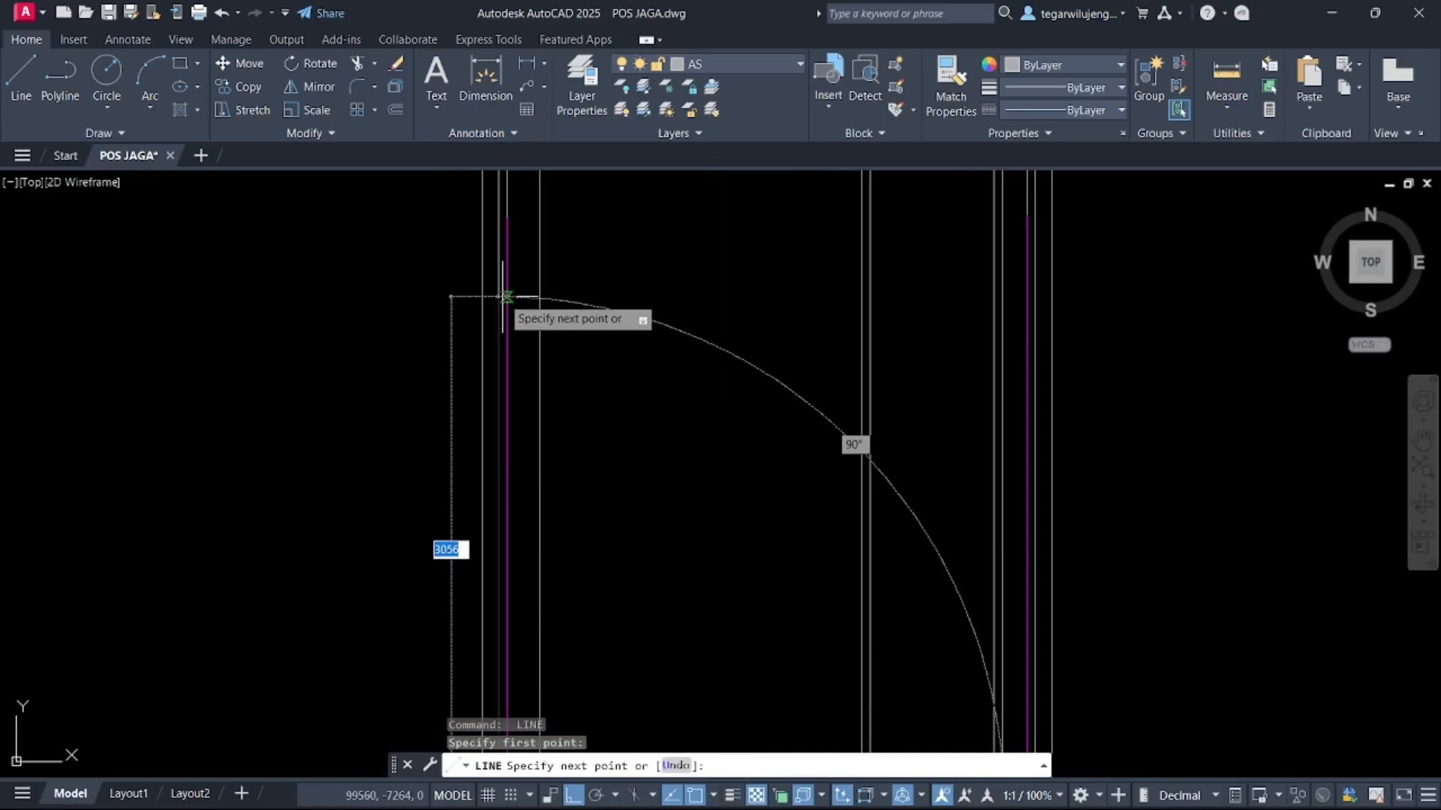
left_click(499, 217)
key("Escape")
Move the two new vertical column lines onto the TAMPAK DEPAN layer
scroll(472, 224, "down", 3)
left_click(437, 187)
left_click(816, 506)
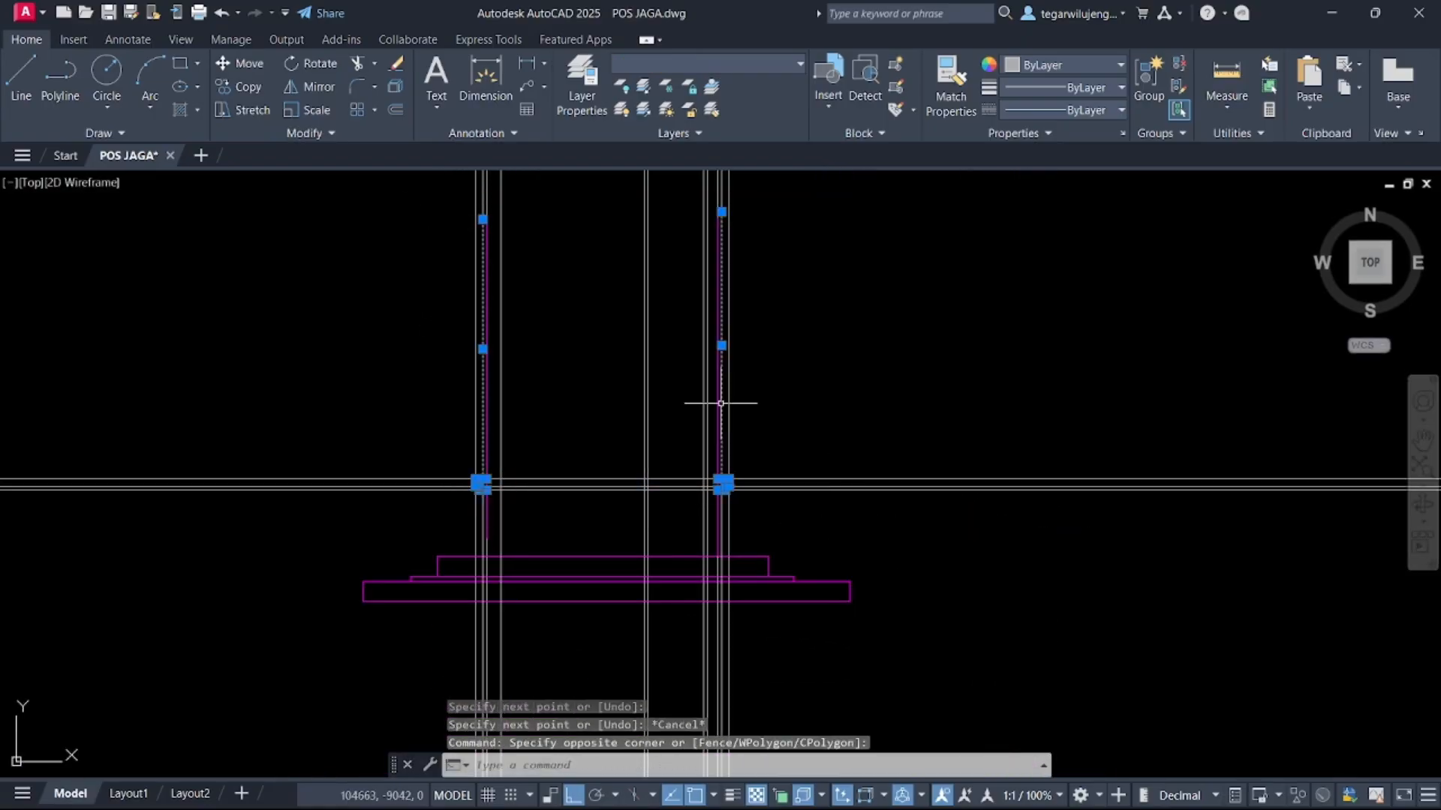
left_click(784, 65)
left_click(747, 671)
key("Escape")
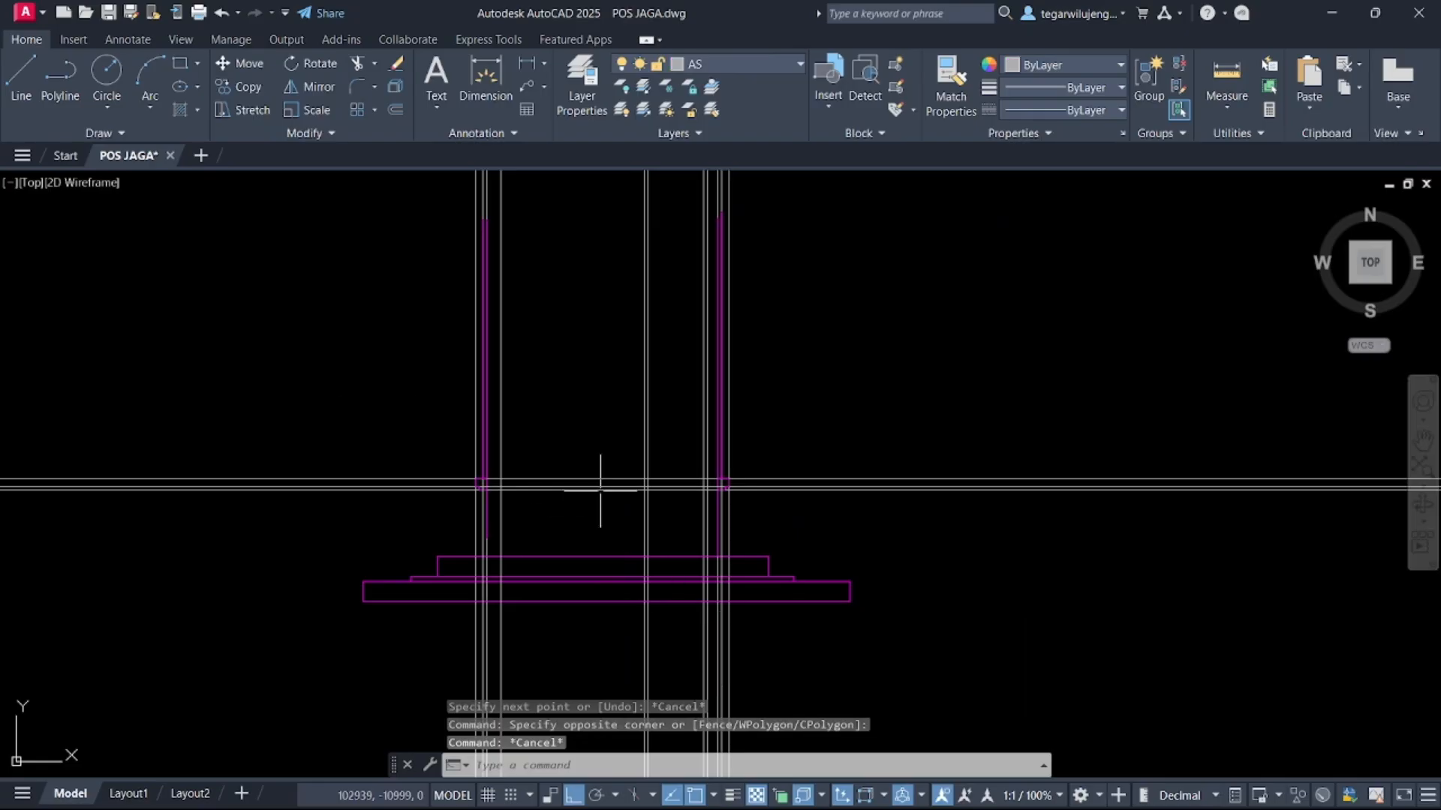
Draw a horizontal construction line through the section's cement profile level across the elevation
scroll(638, 488, "down", 6)
scroll(839, 381, "up", 5)
type("x")
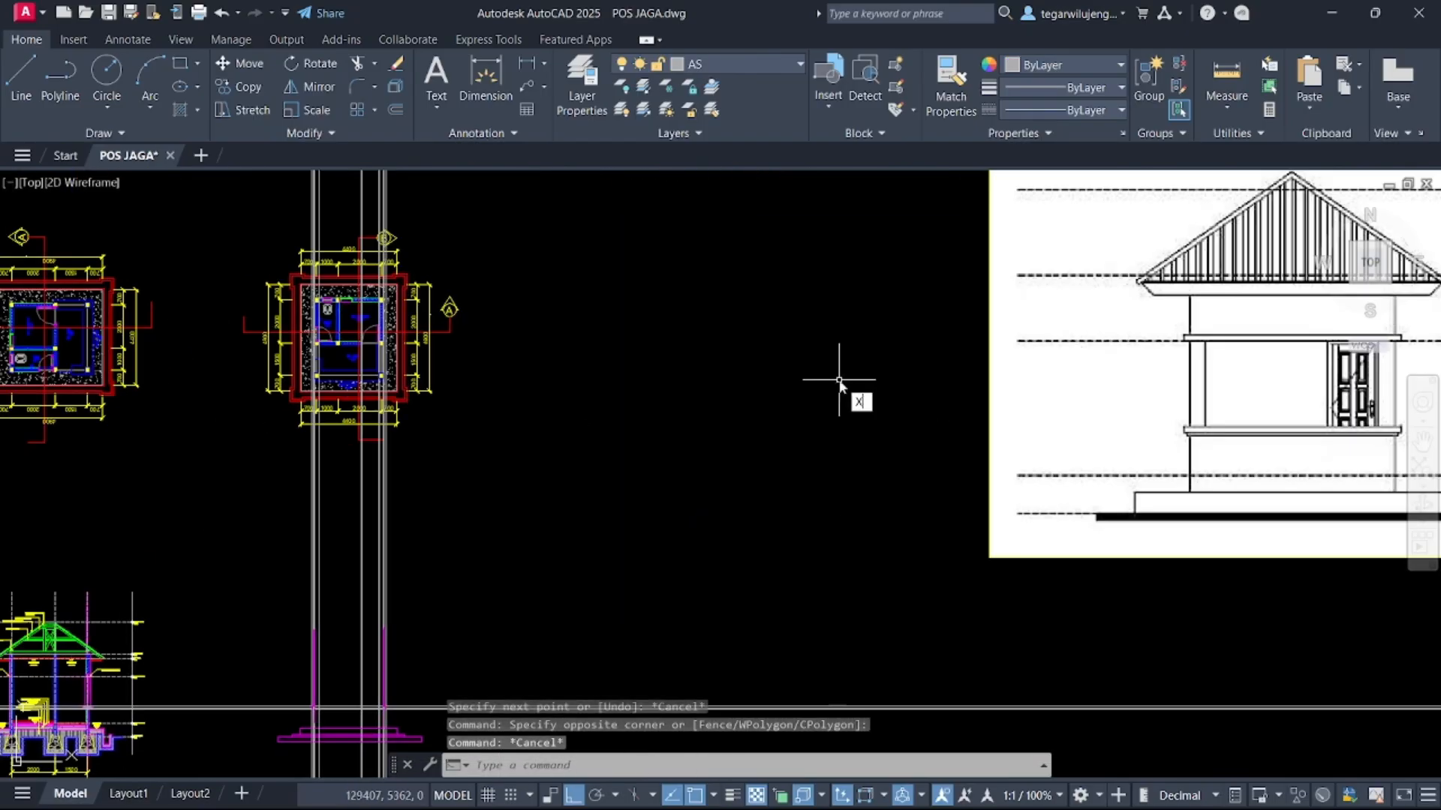
type("l")
key("Return")
key("Return")
scroll(843, 387, "down", 3)
scroll(435, 352, "up", 8)
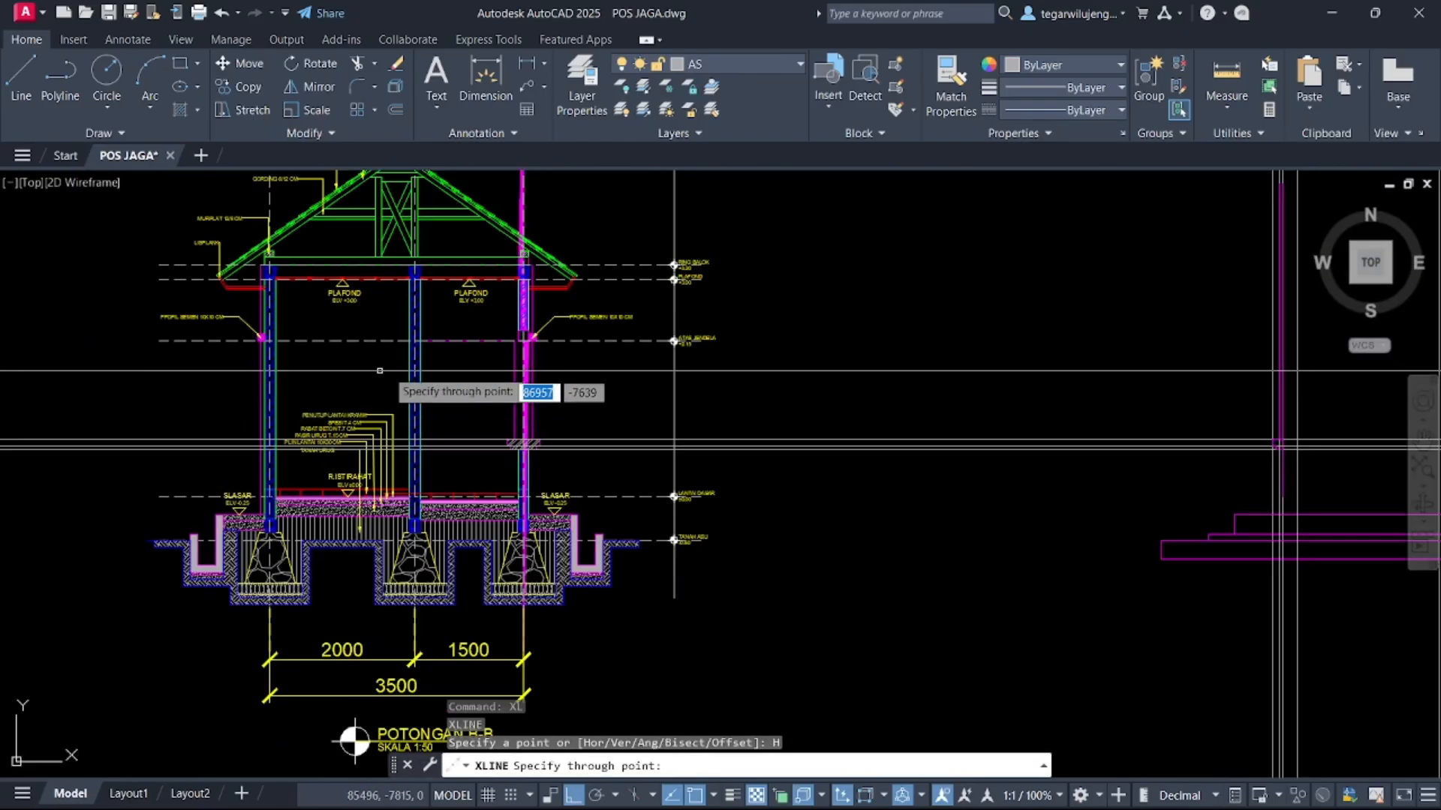
left_click(482, 339)
scroll(550, 405, "down", 7)
middle_click_drag(813, 392, 654, 357)
key("Escape")
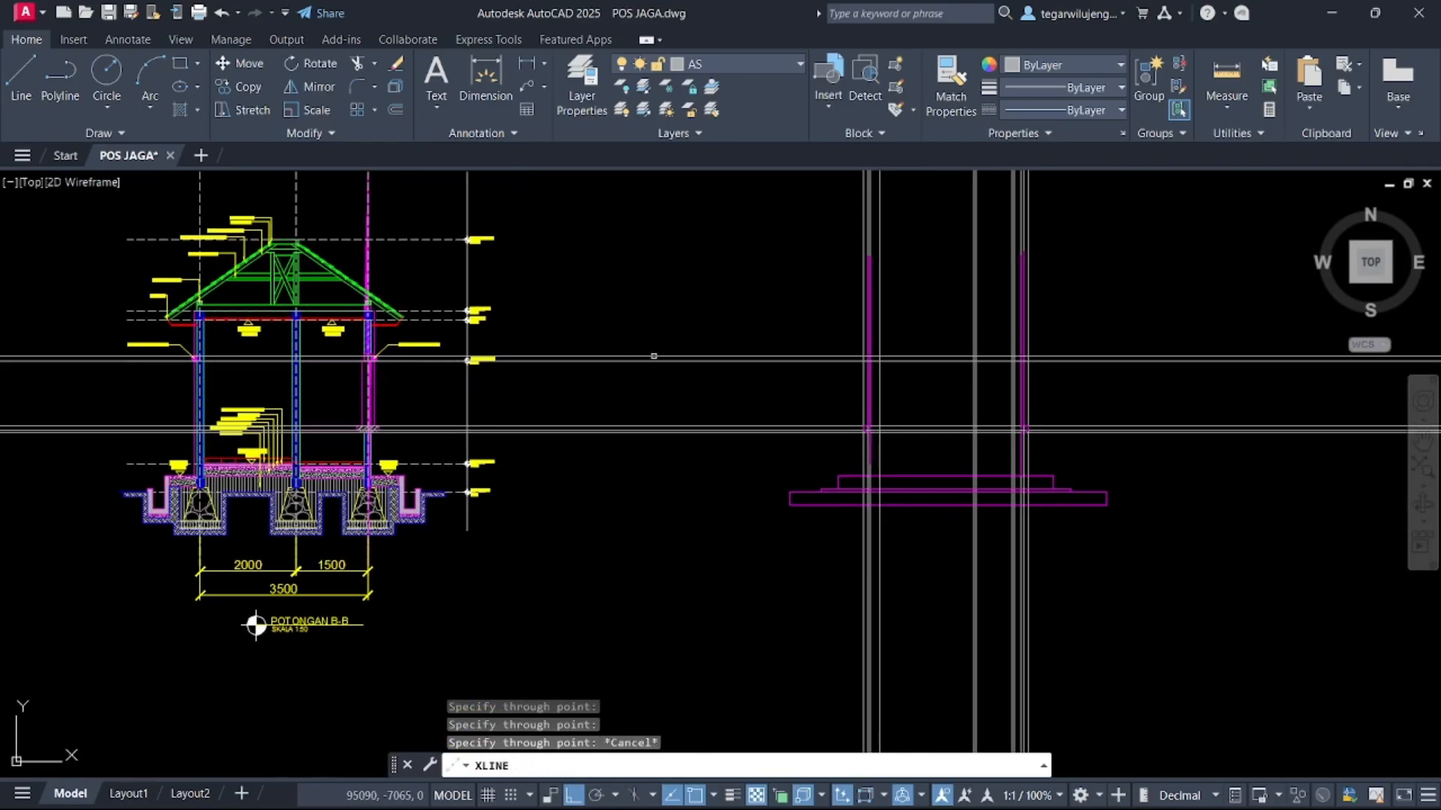
key("Escape")
Examine the cement profile detail in the section and the matching construction lines in the elevation
scroll(634, 451, "up", 3)
scroll(874, 370, "up", 6)
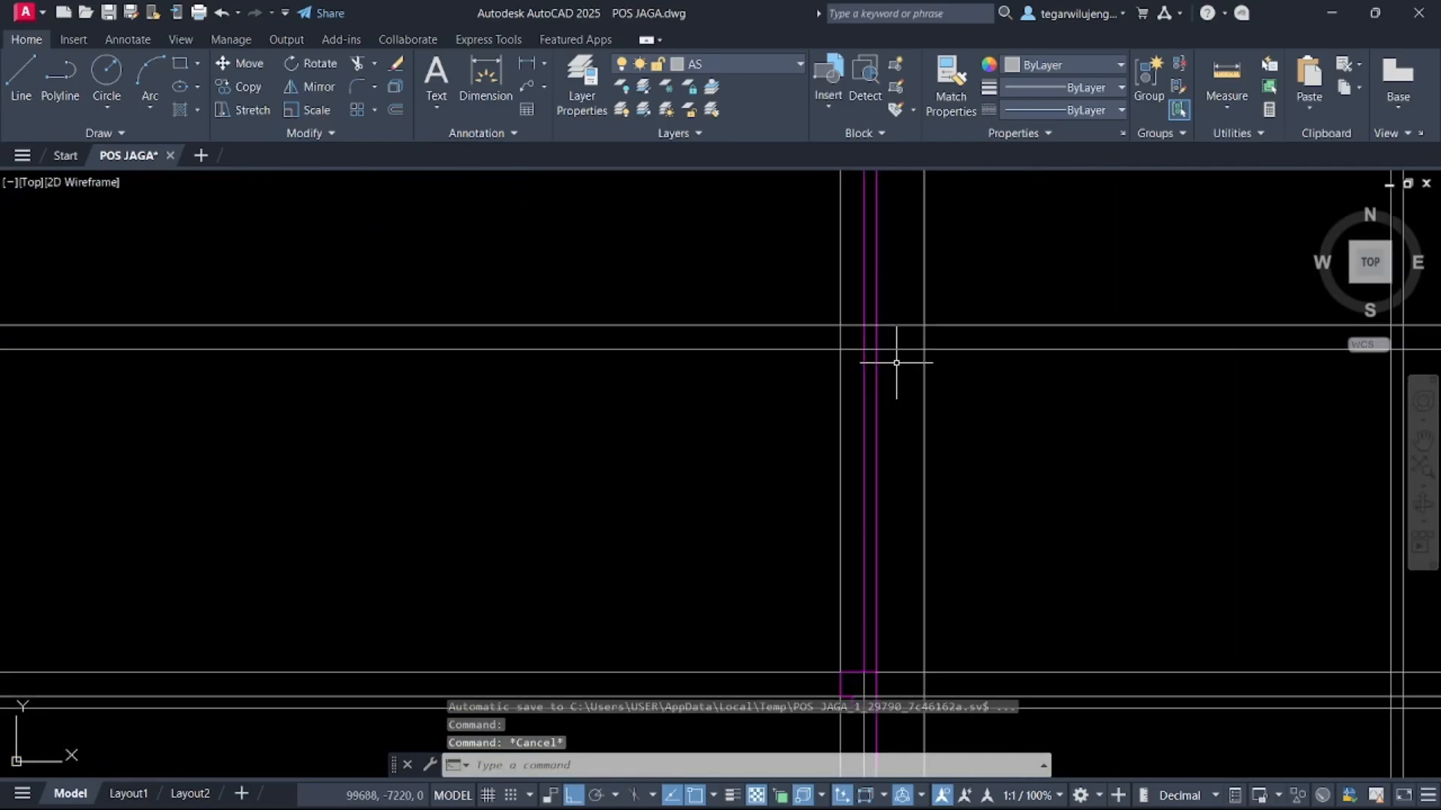
scroll(876, 342, "down", 6)
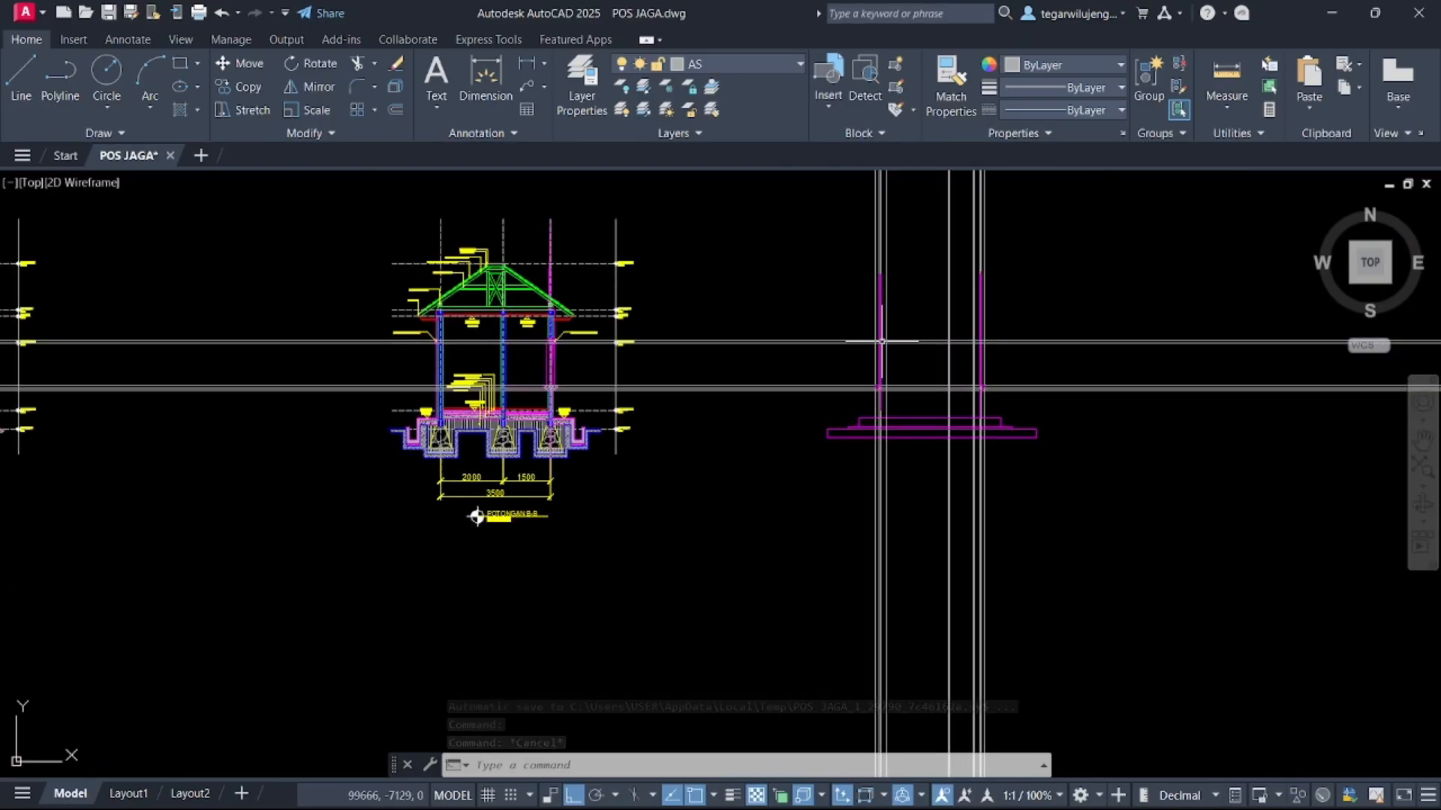
scroll(439, 360, "up", 7)
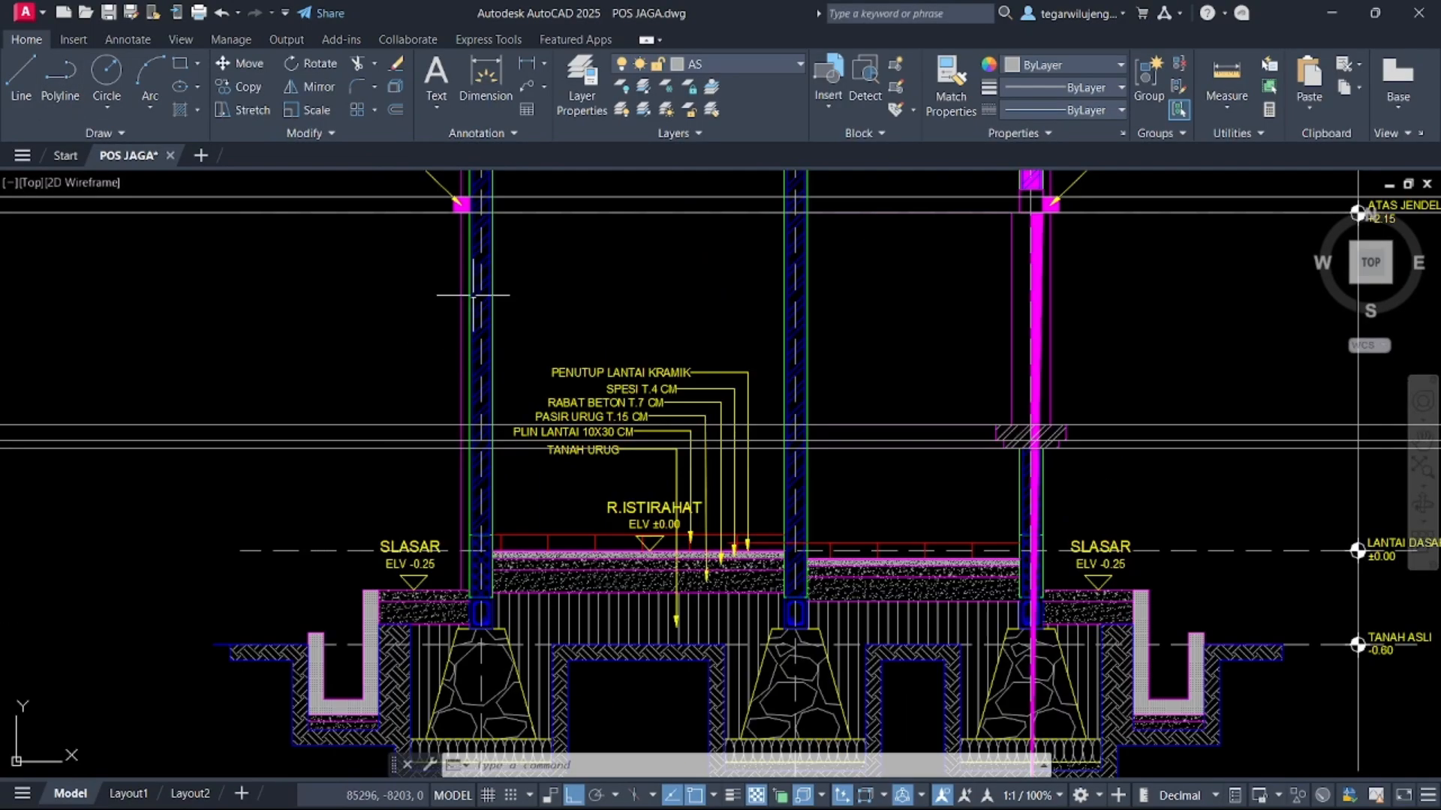
scroll(472, 268, "up", 5)
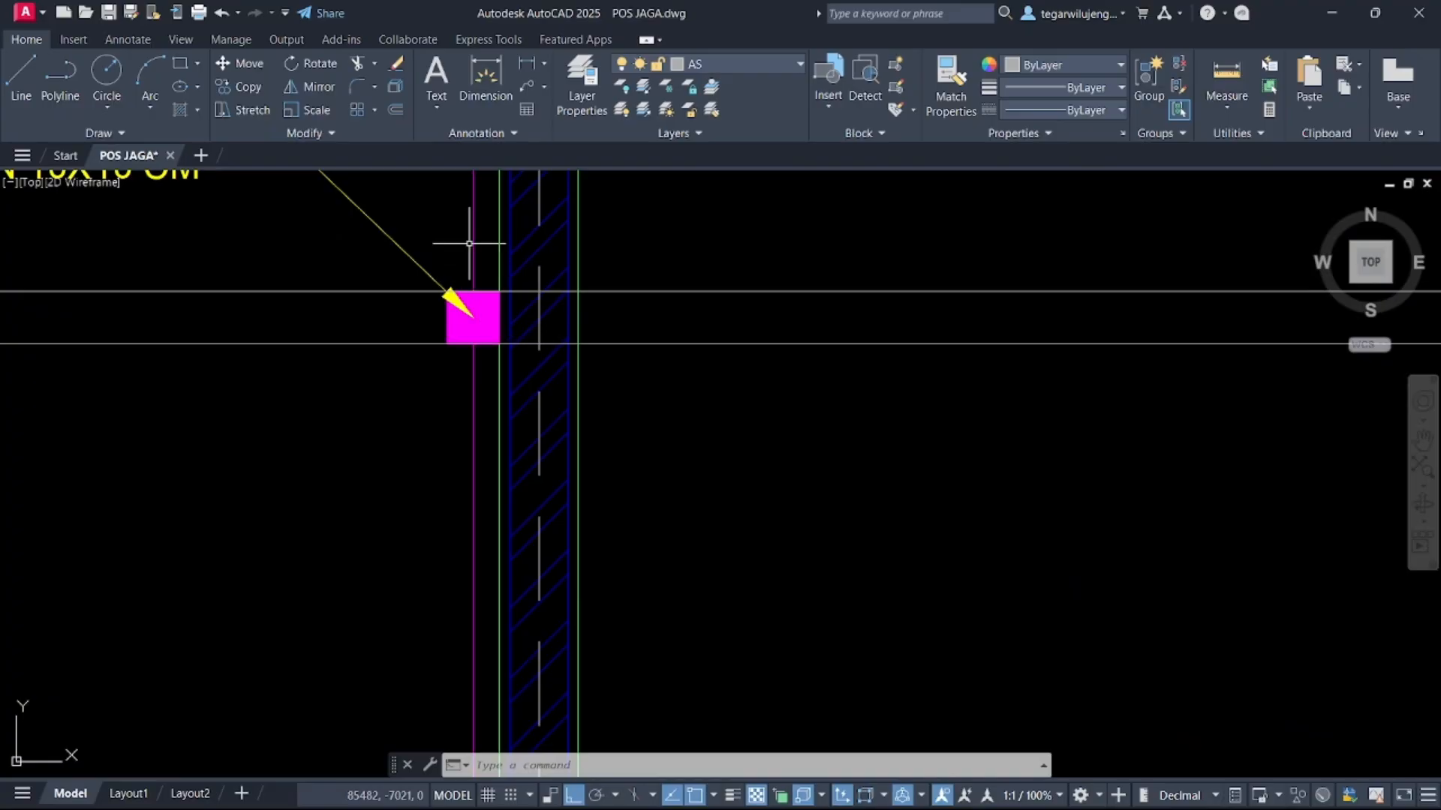
scroll(486, 232, "down", 3)
scroll(484, 240, "up", 2)
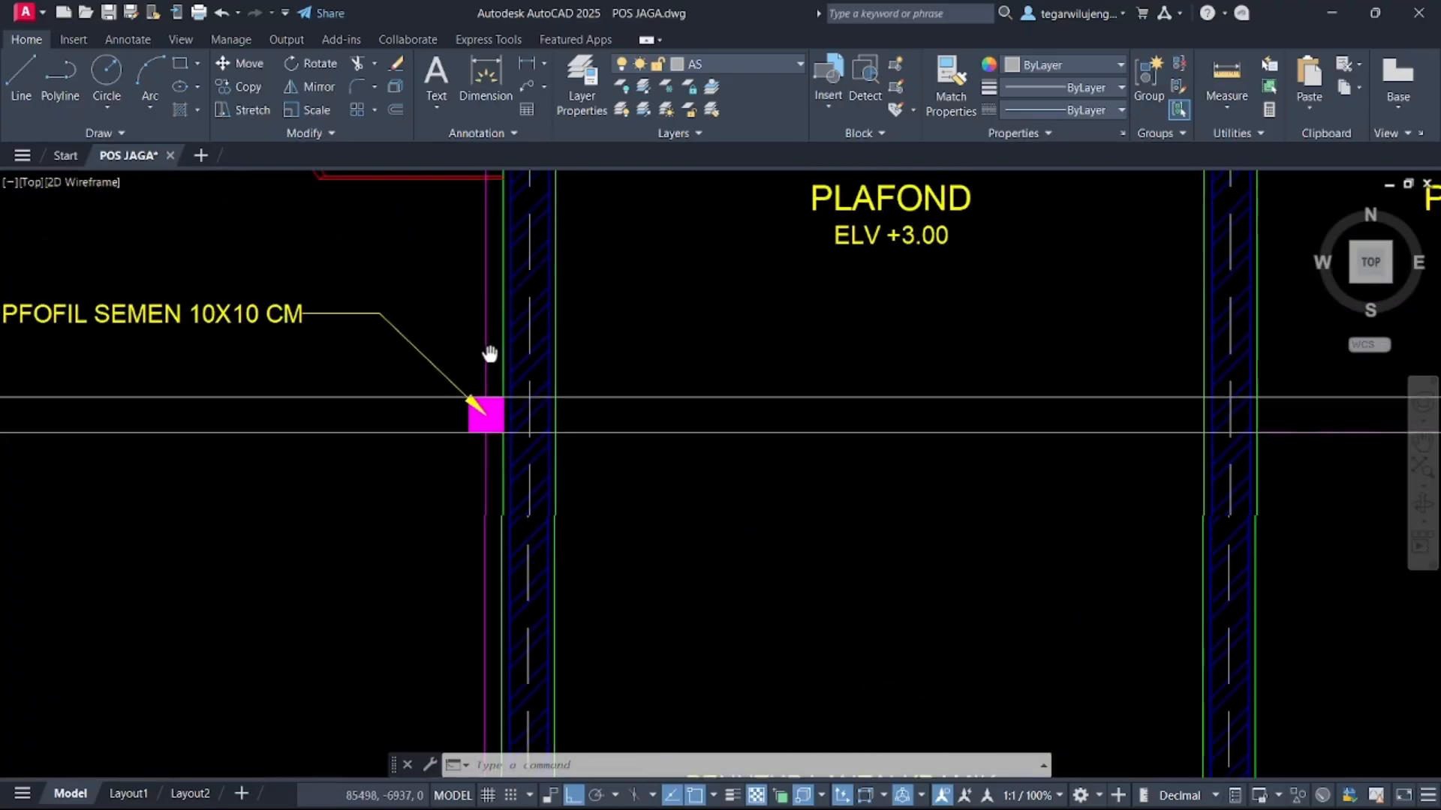
scroll(490, 244, "down", 2)
middle_click_drag(491, 246, 480, 335)
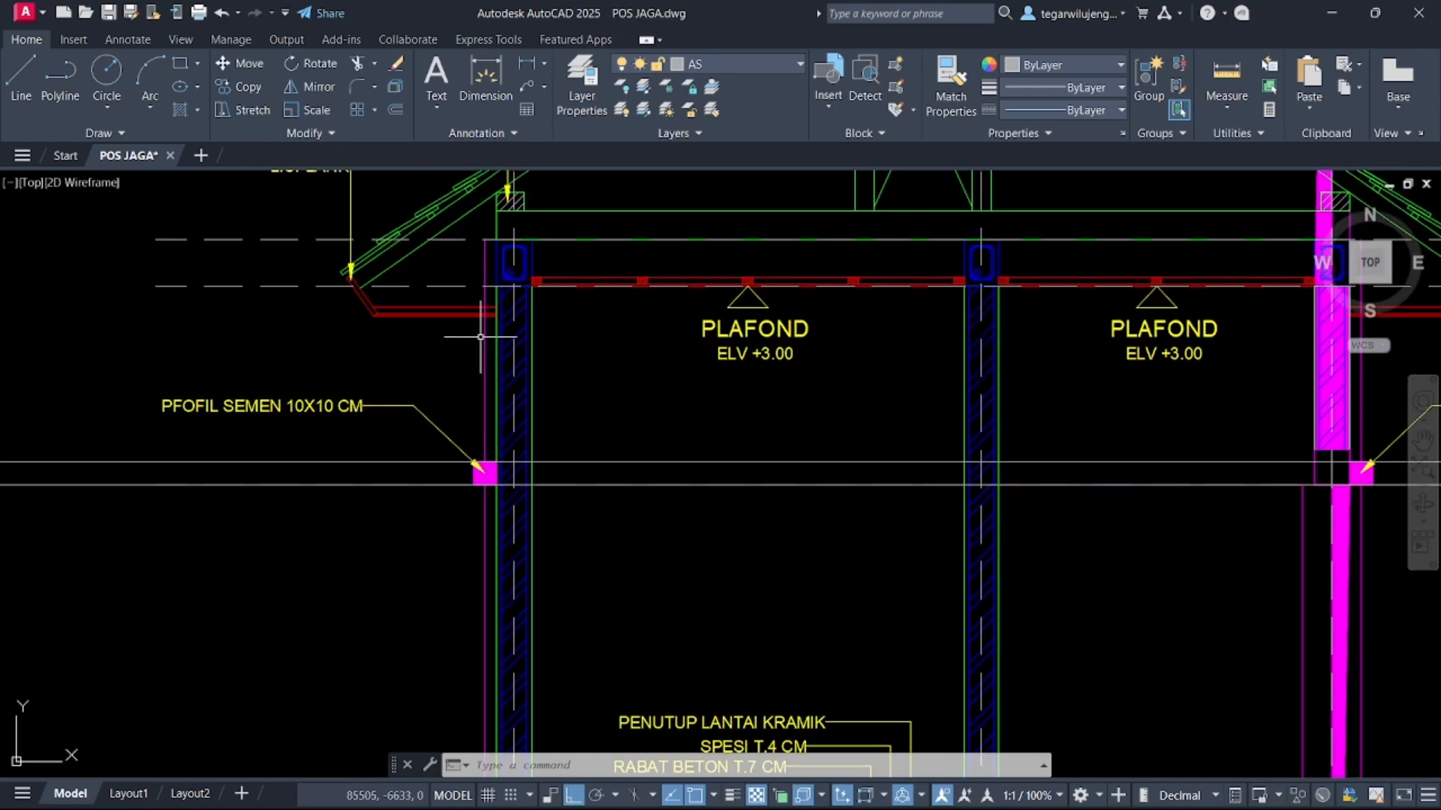
scroll(480, 336, "down", 6)
middle_click_drag(780, 372, 2, 338)
scroll(712, 315, "up", 2)
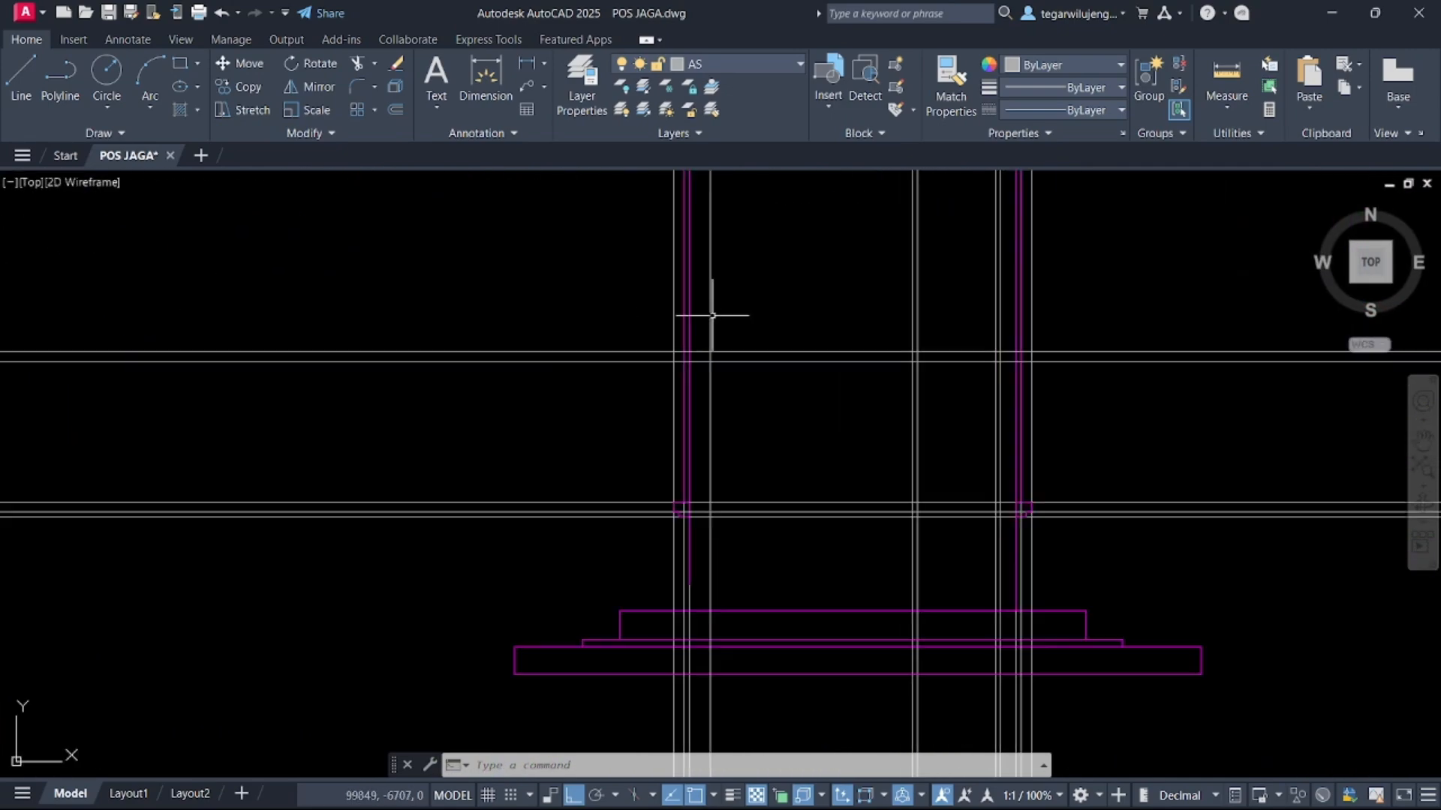
scroll(657, 352, "up", 5)
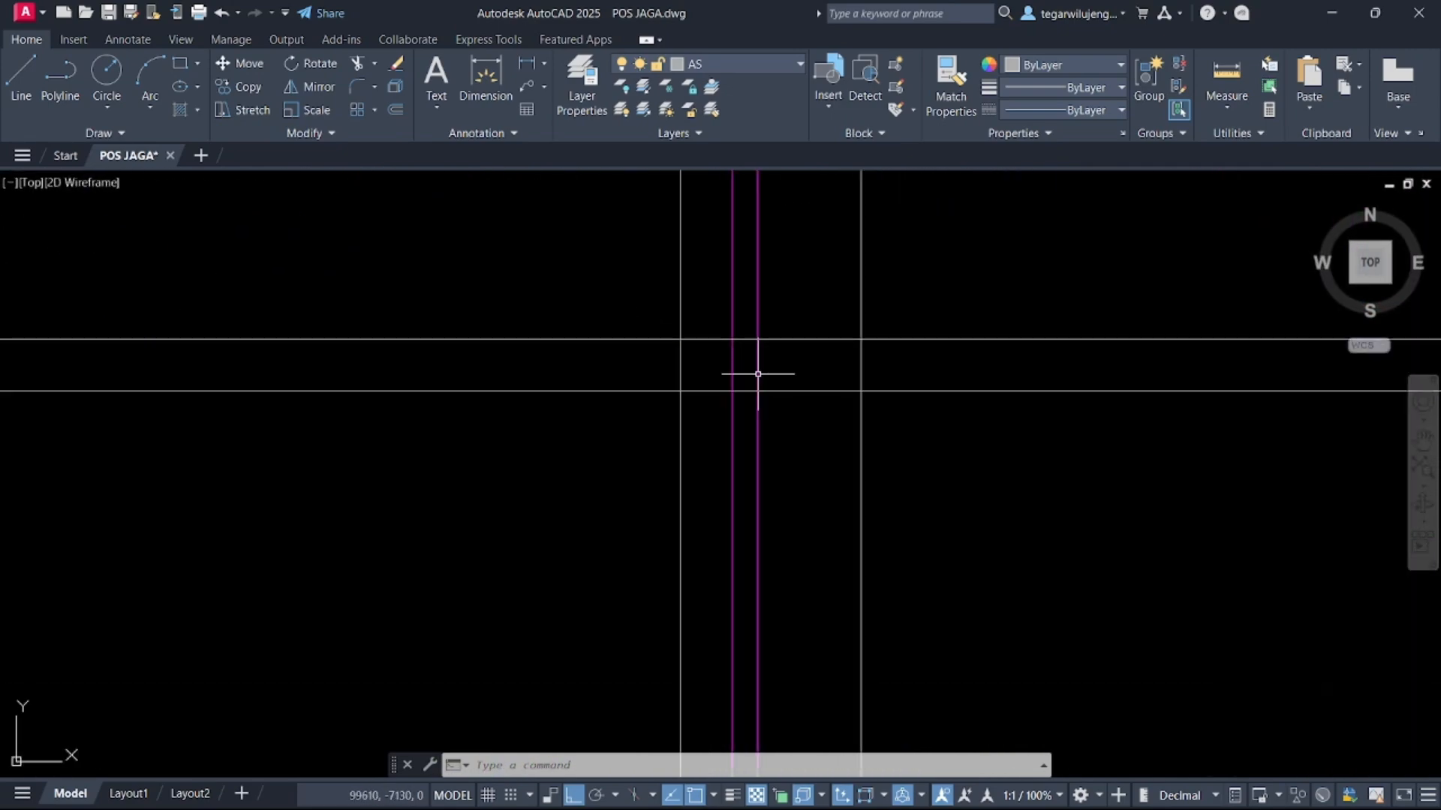
scroll(751, 371, "down", 4)
scroll(752, 364, "up", 5)
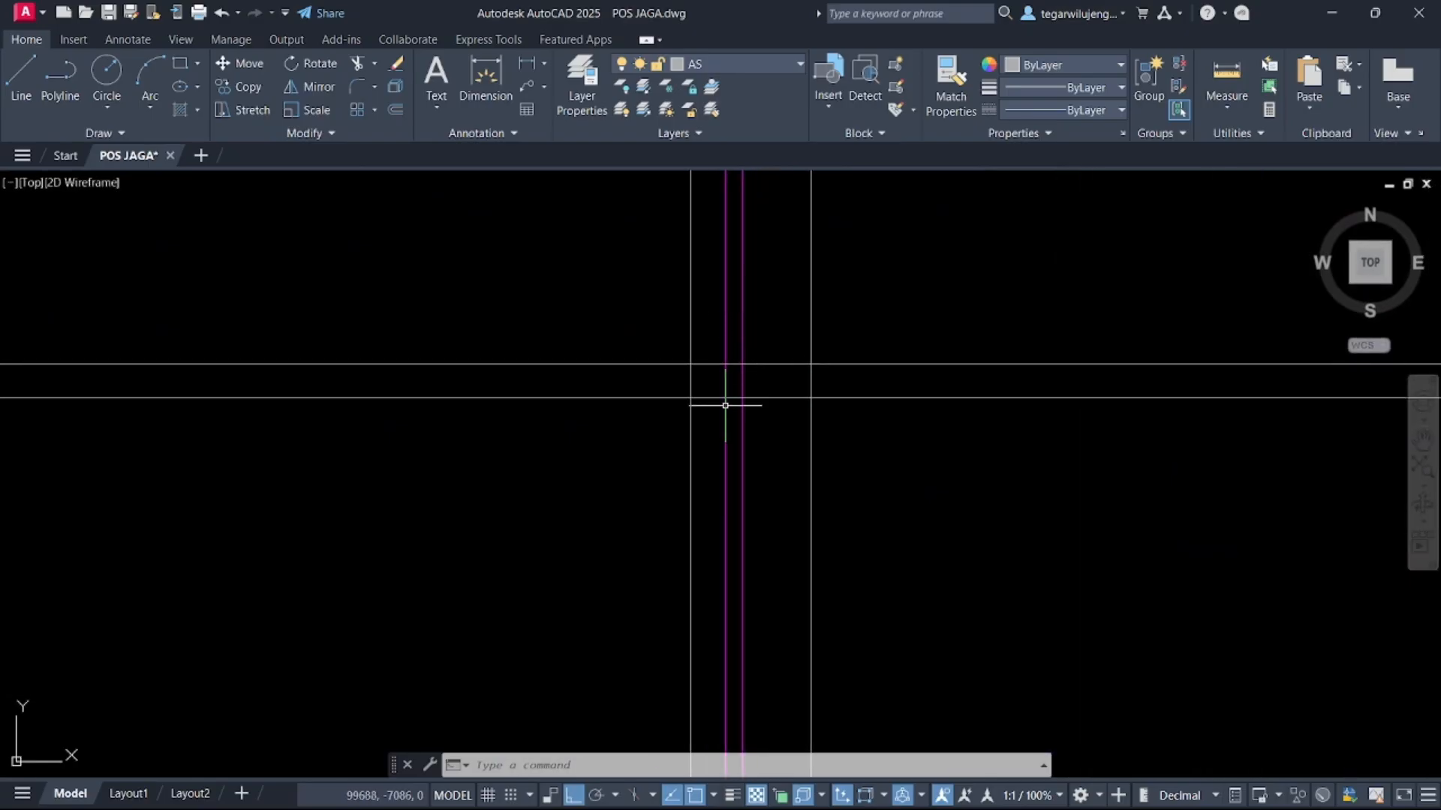
Draw a 100 by 100 rectangle beside the elevation's left column at the profile level
key("Return")
left_click(473, 452)
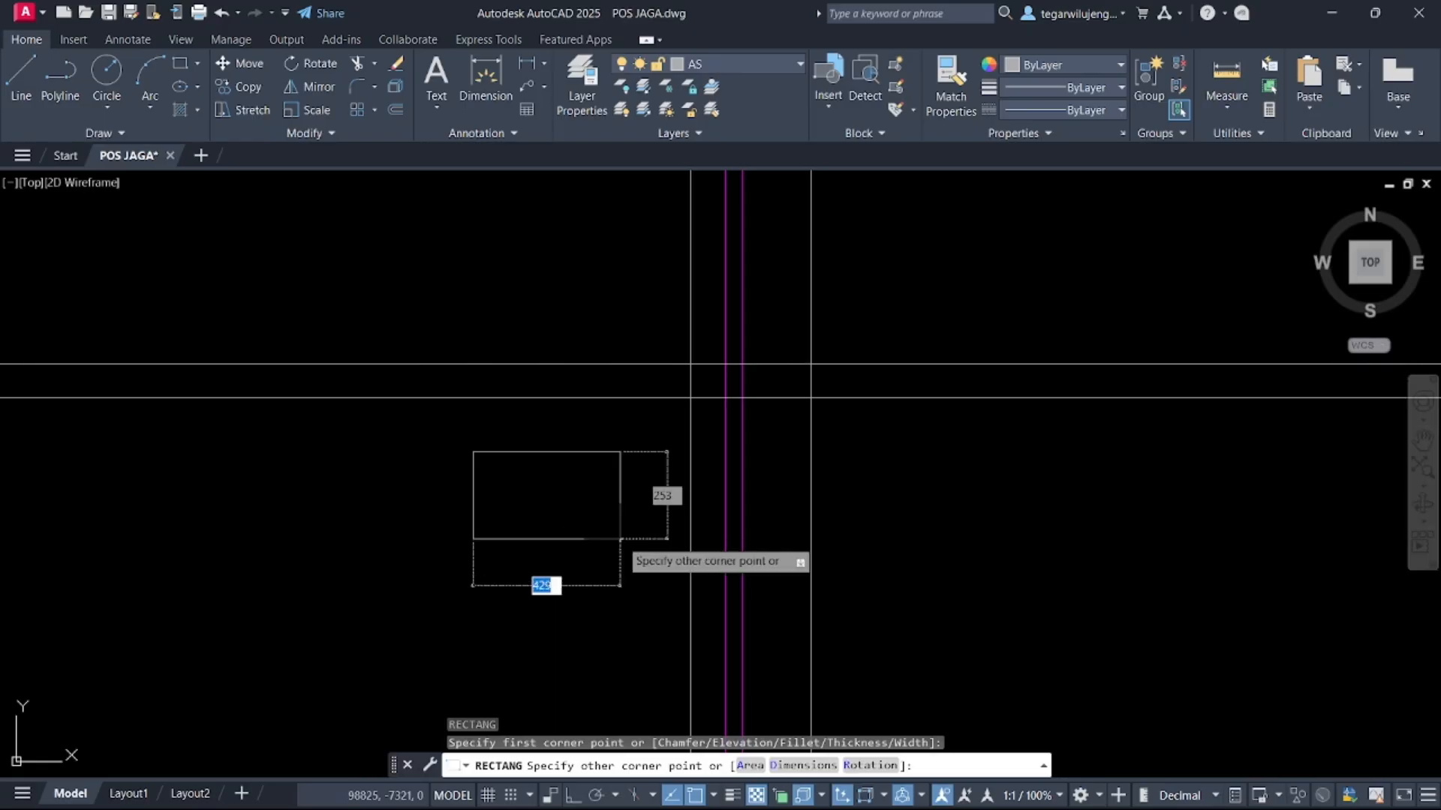
type("100")
key("Tab")
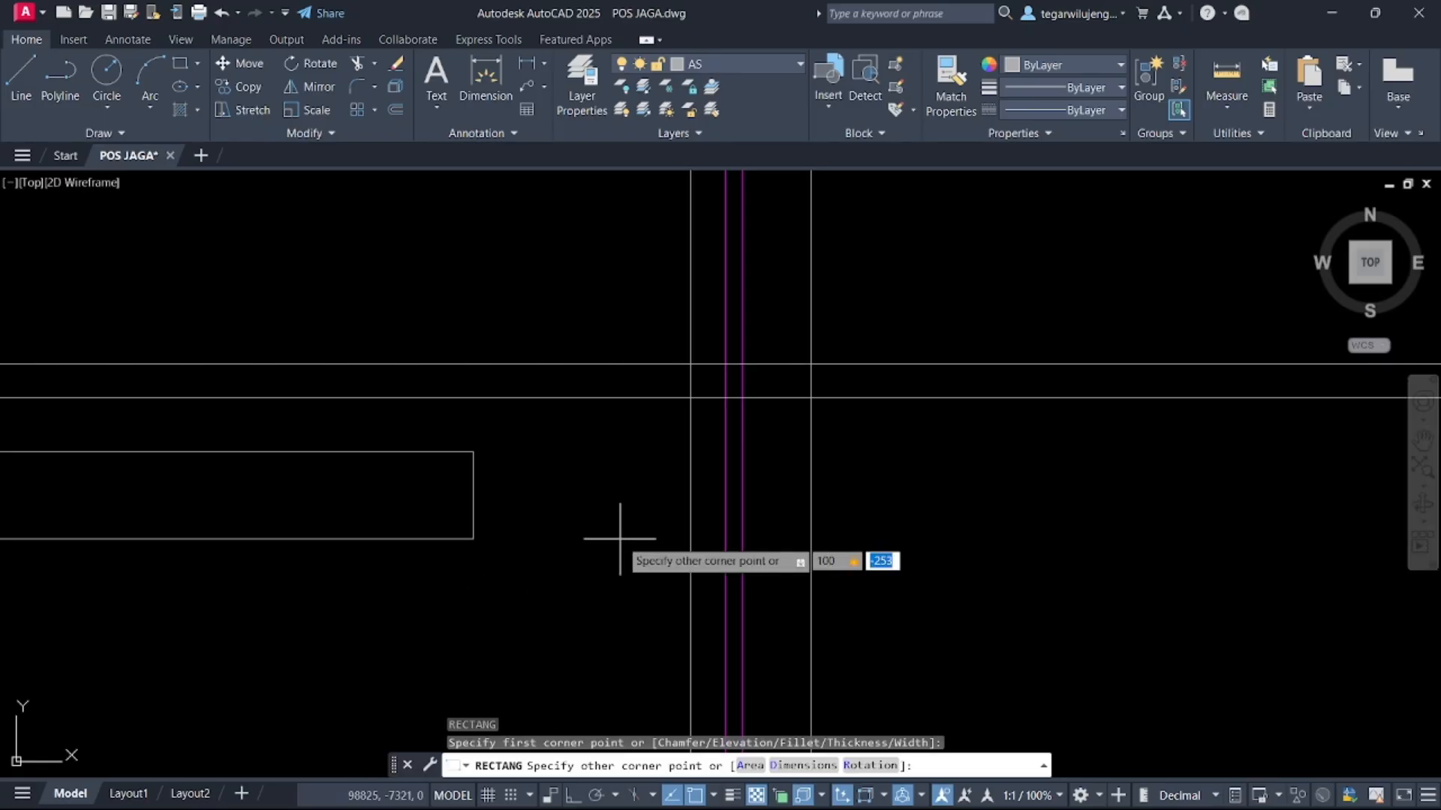
type("100")
key("Return")
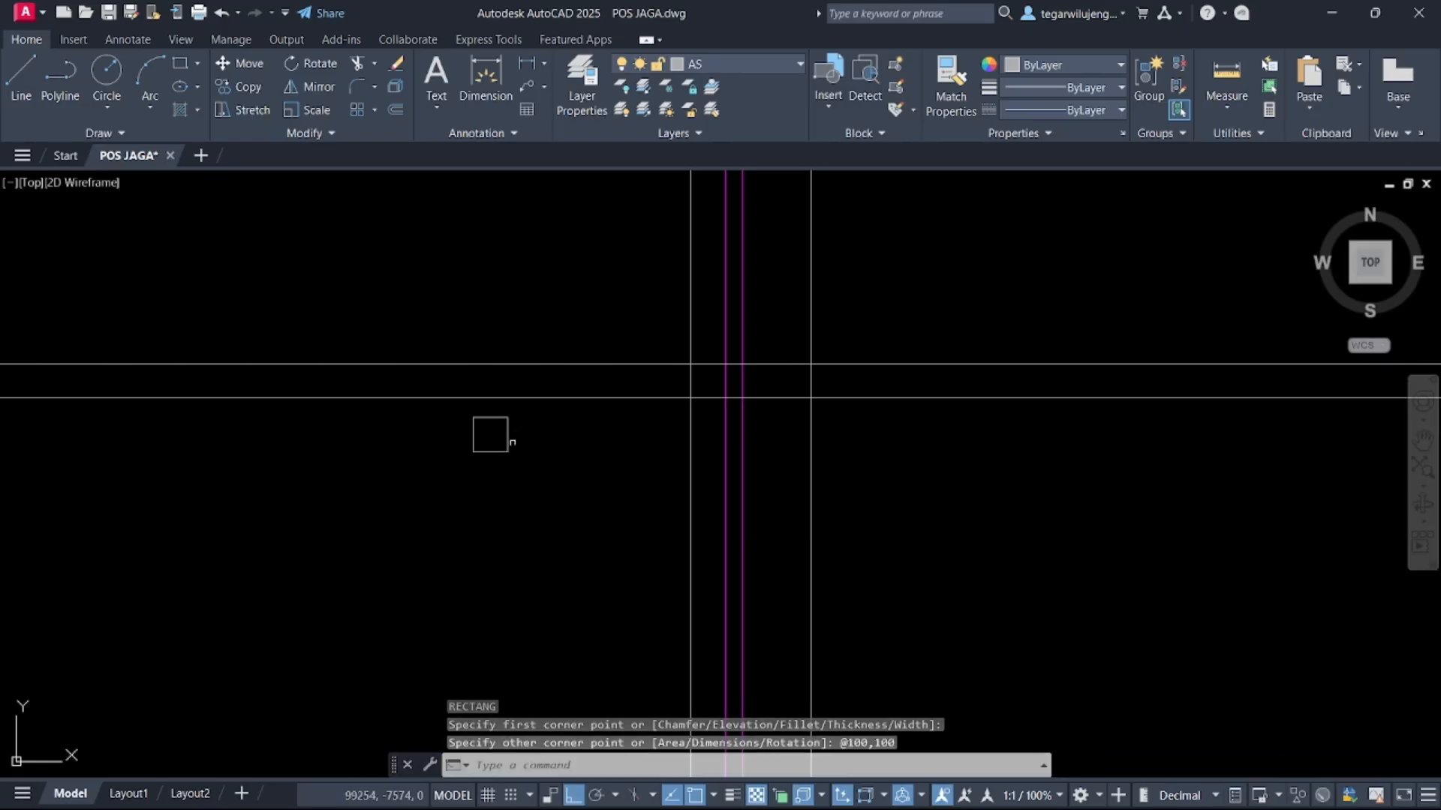
Select the new 100 by 100 rectangle and put it on the TAMPAK DEPAN layer
left_click(492, 485)
left_click(443, 412)
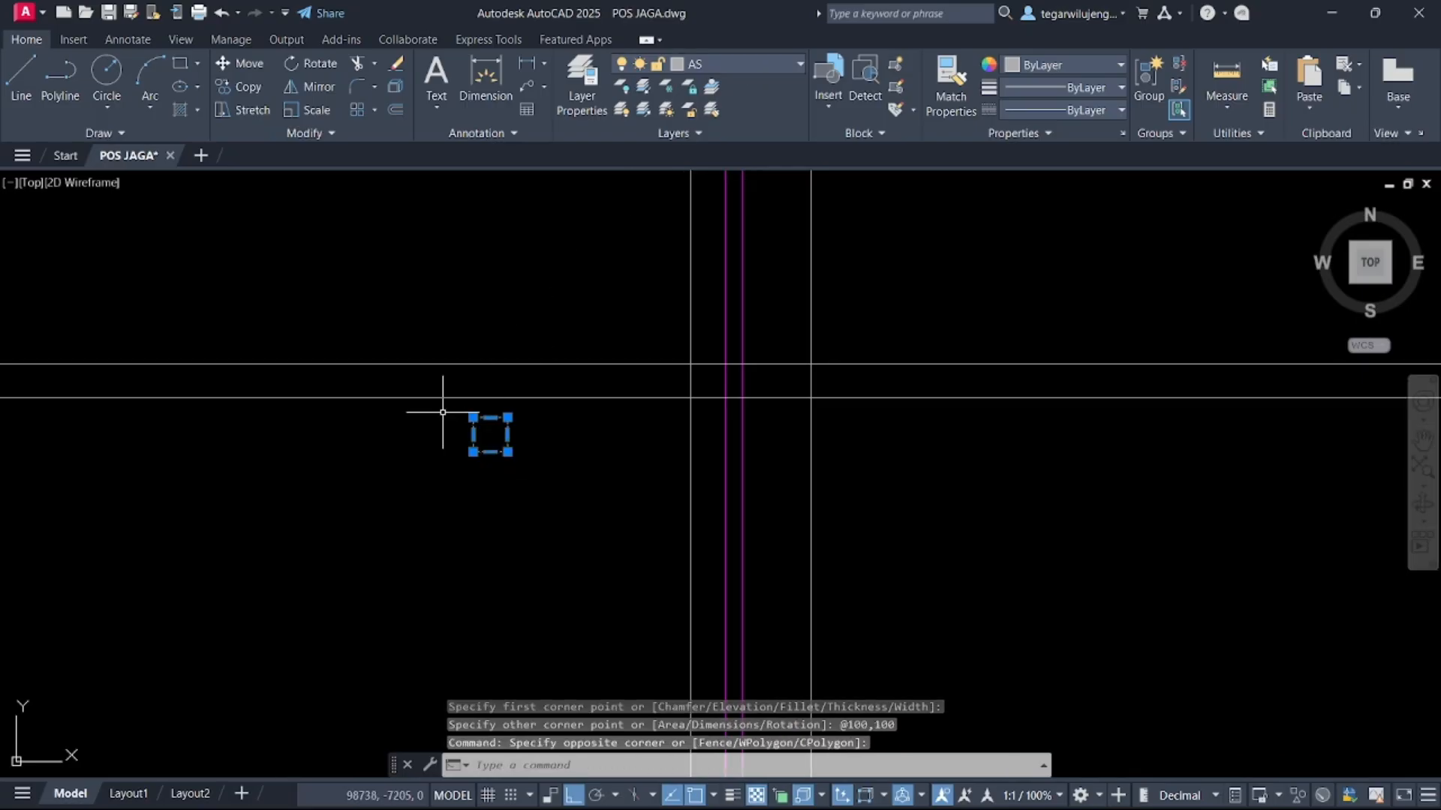
left_click(719, 63)
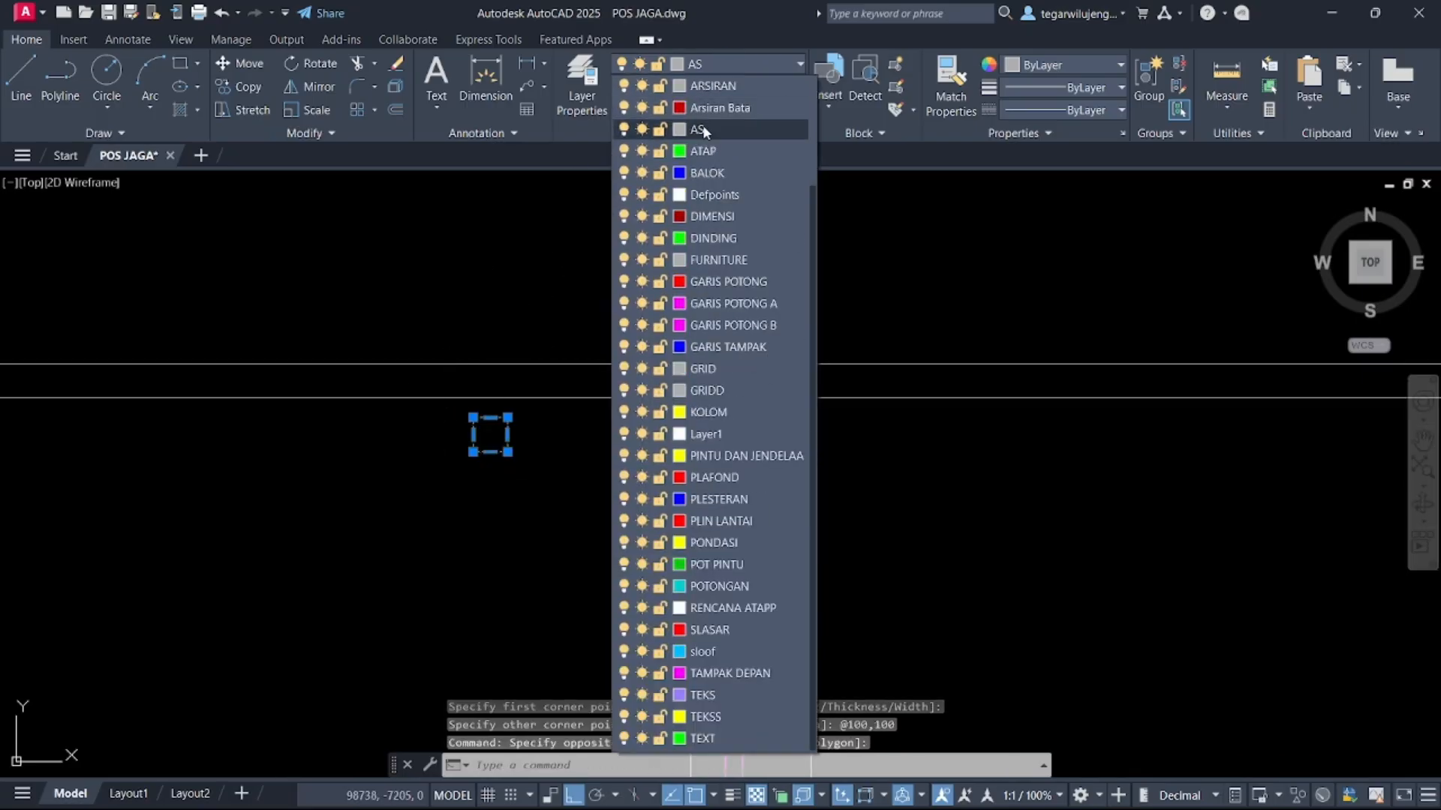
left_click(731, 673)
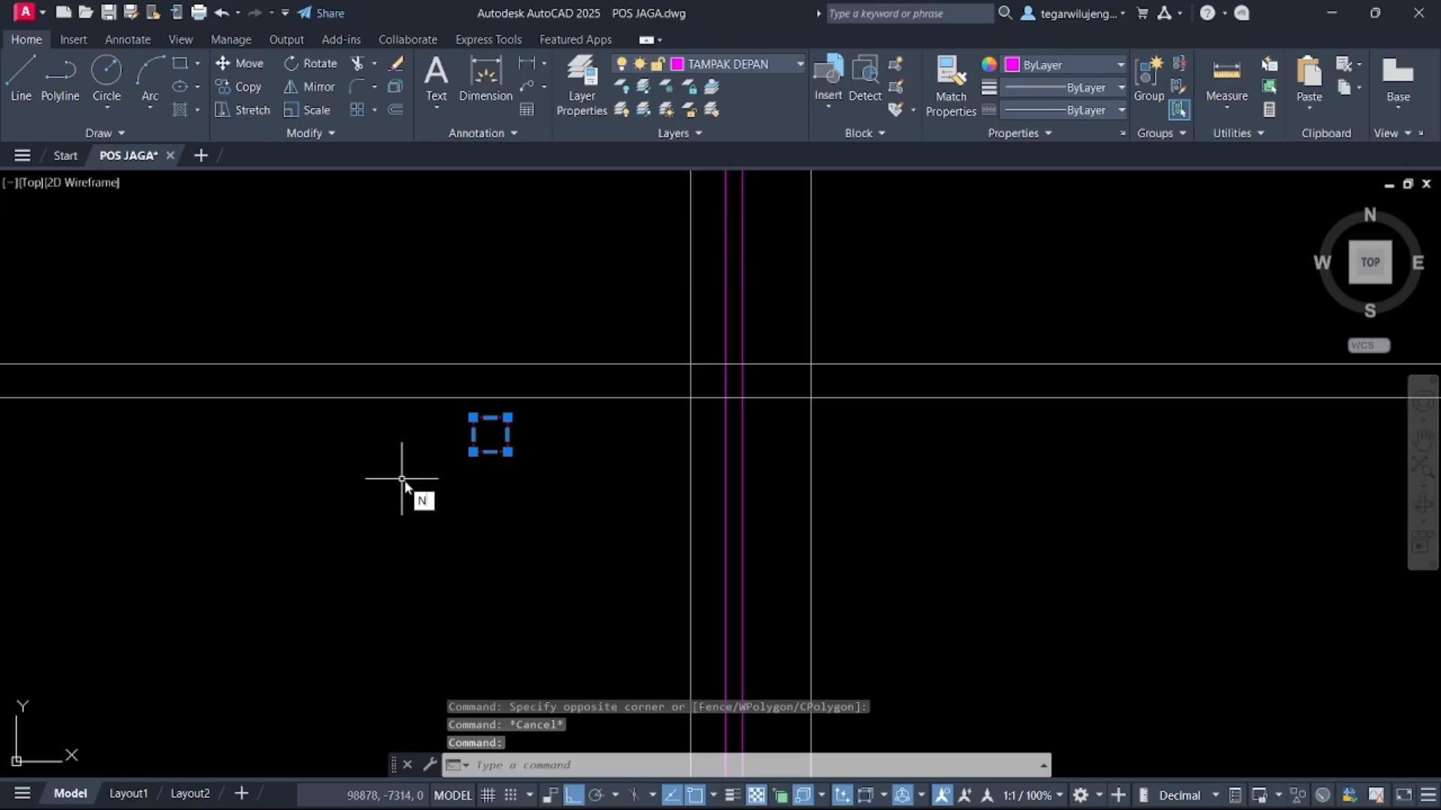
Move the rectangle by its lower-right corner onto the intersection of the left column line and the profile level line
type("m")
key("Return")
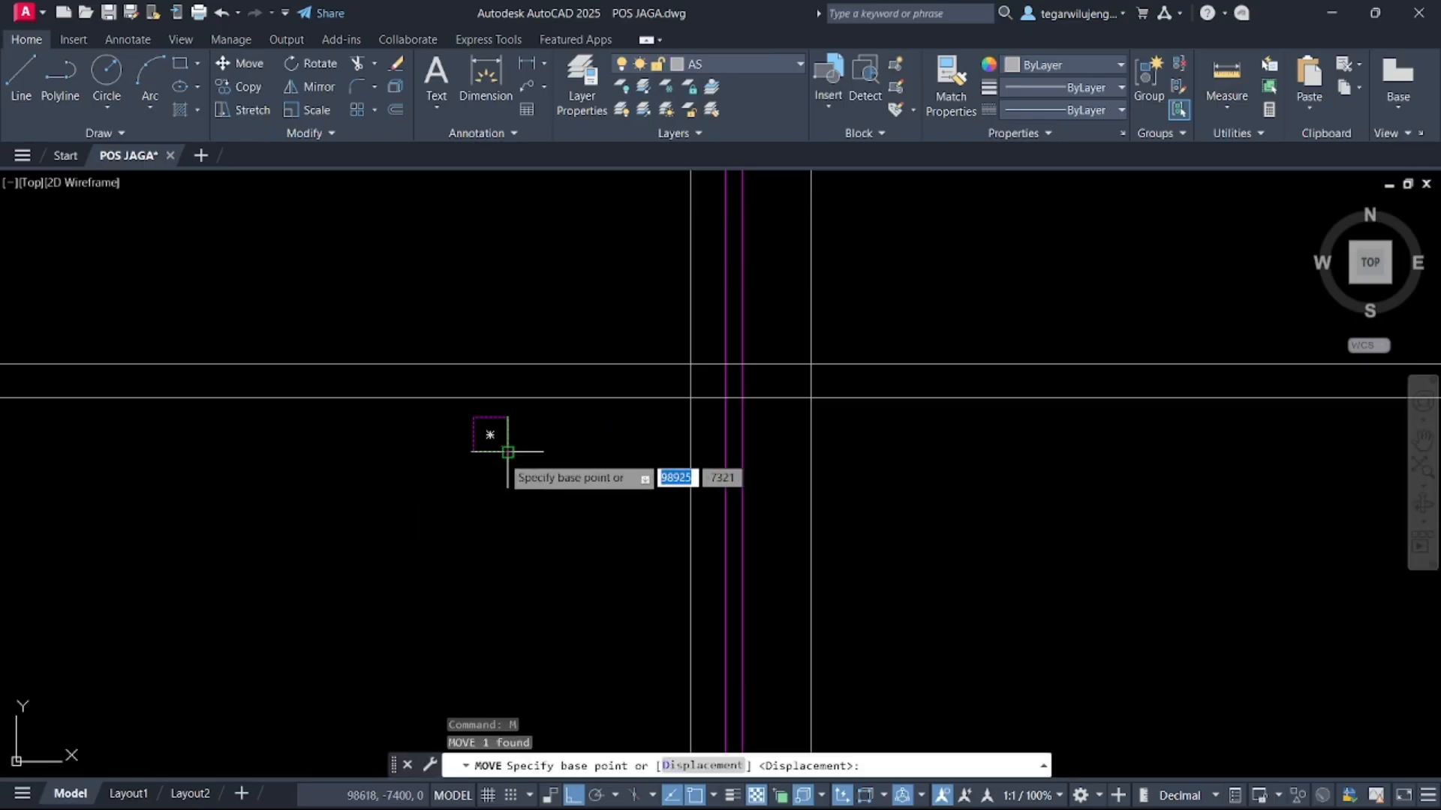
left_click(507, 452)
scroll(709, 389, "up", 2)
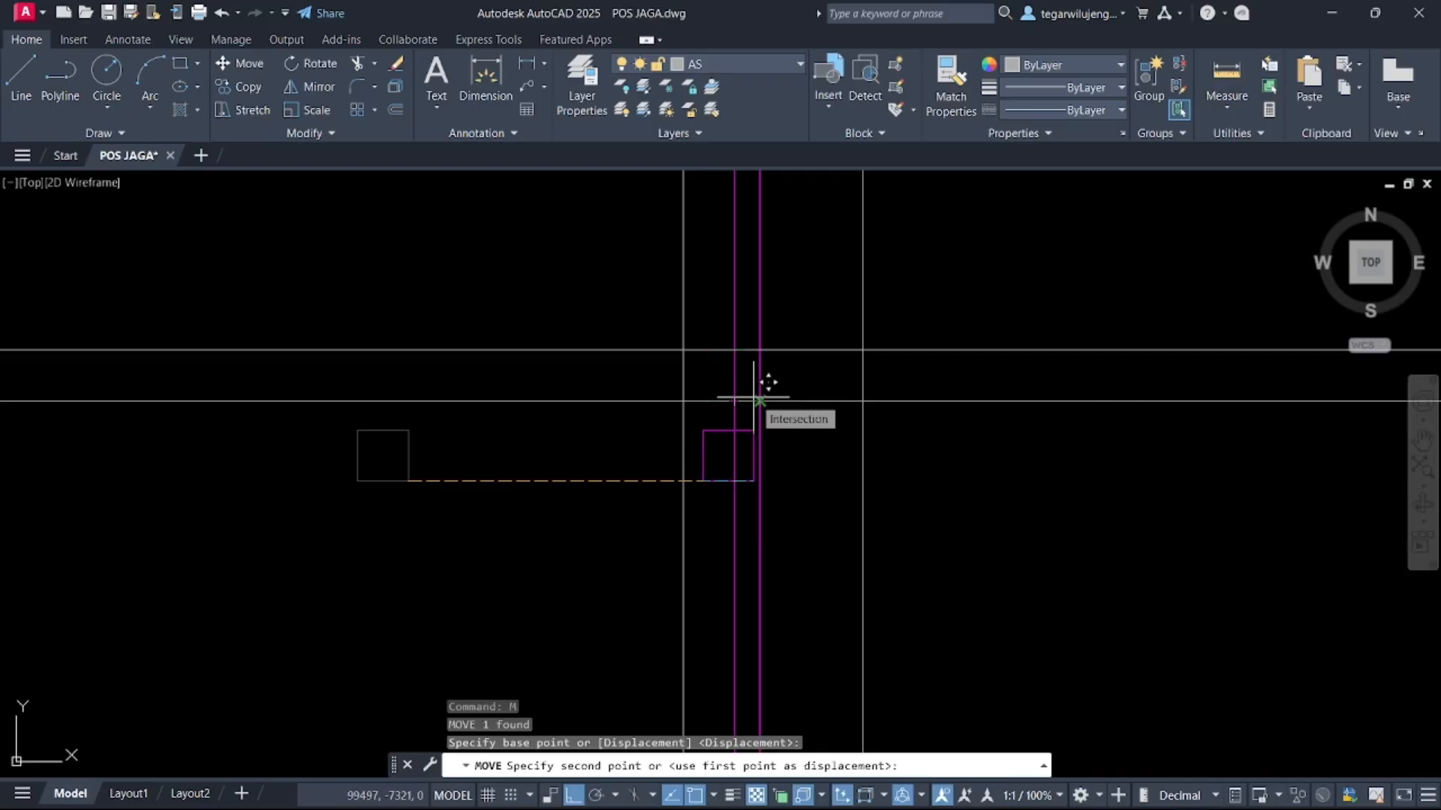
left_click(753, 398)
key("Escape")
Mirror the rectangle about the elevation's vertical centreline onto the right column, keeping the original
scroll(739, 371, "down", 4)
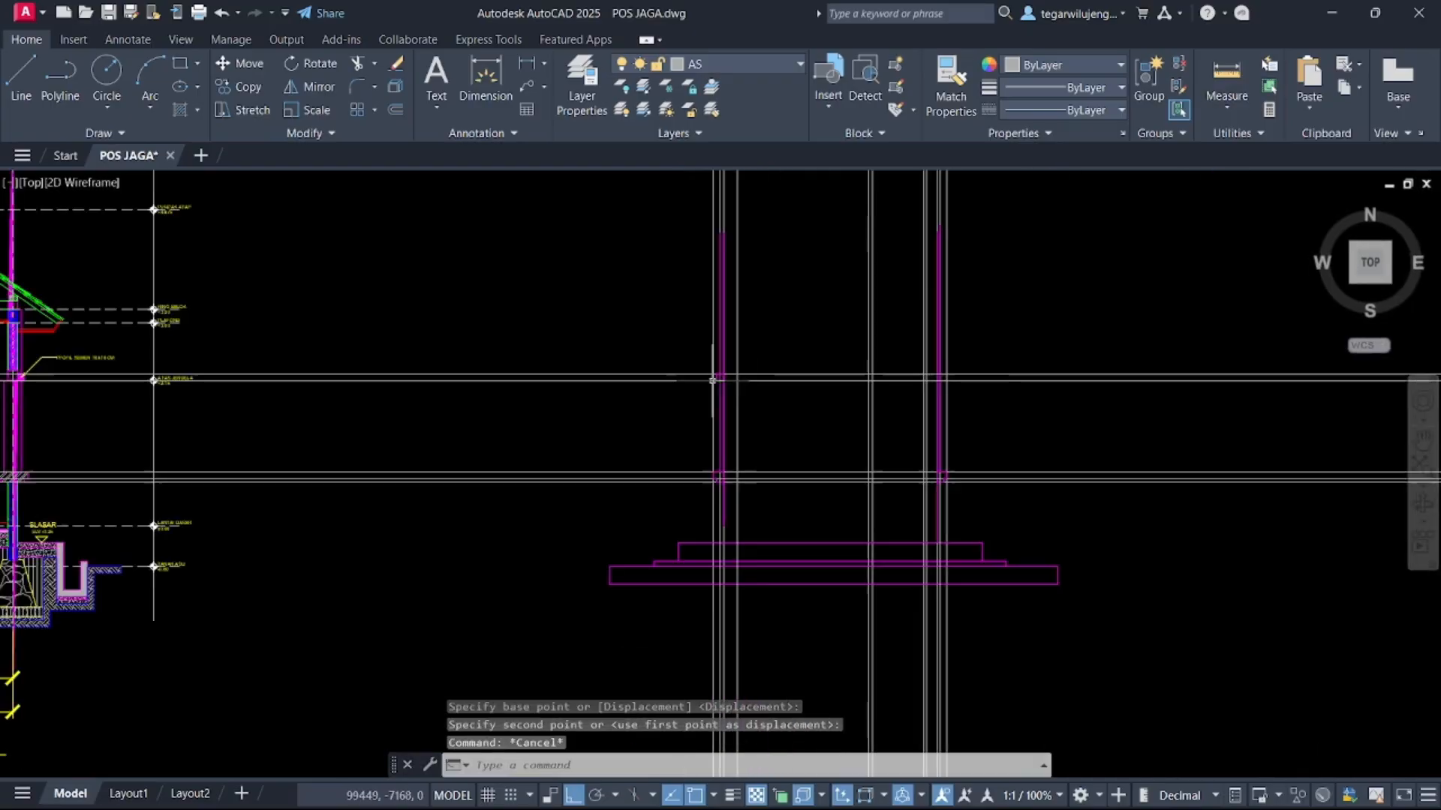
scroll(712, 380, "down", 2)
middle_click_drag(713, 380, 827, 807)
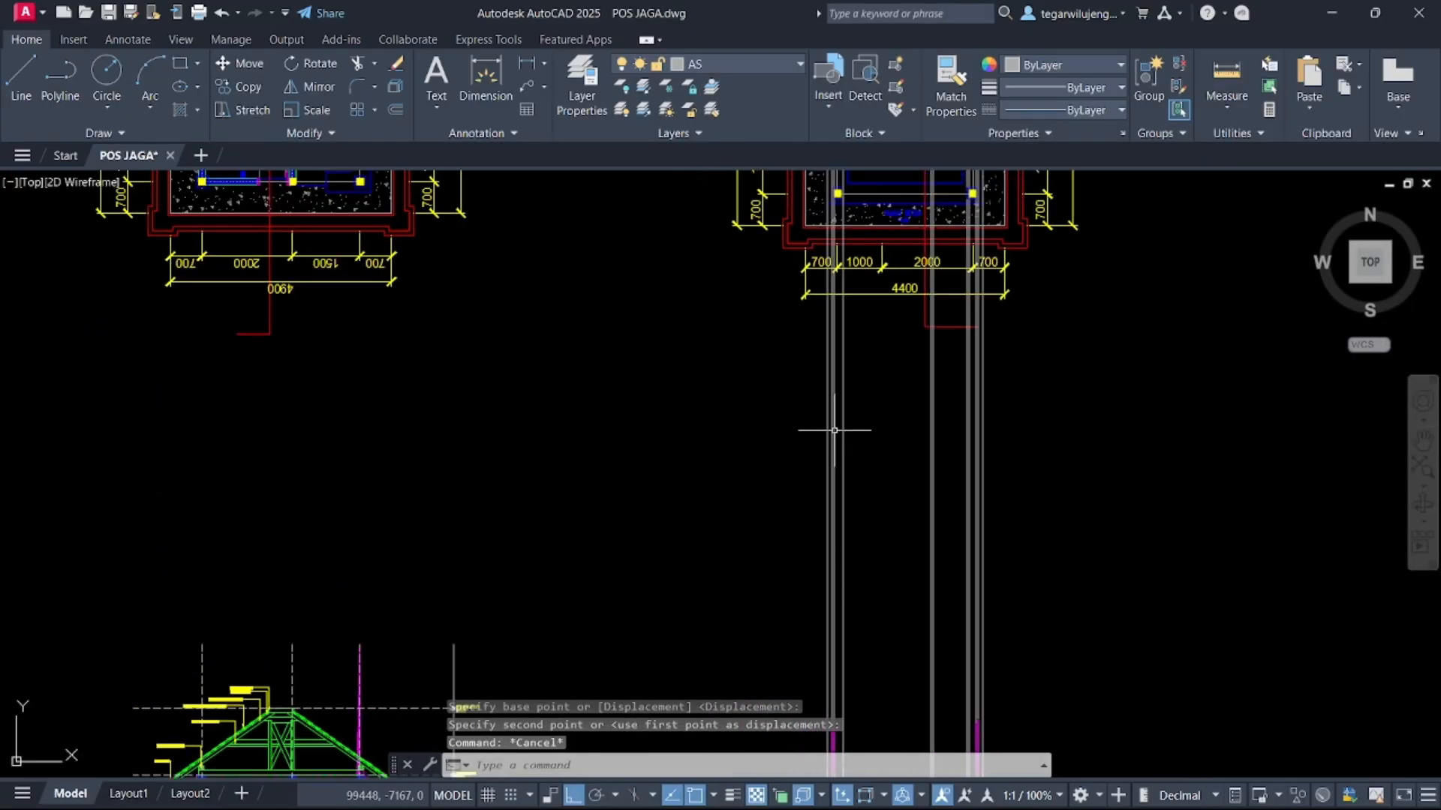
middle_click_drag(815, 525, 817, 450)
scroll(819, 450, "up", 5)
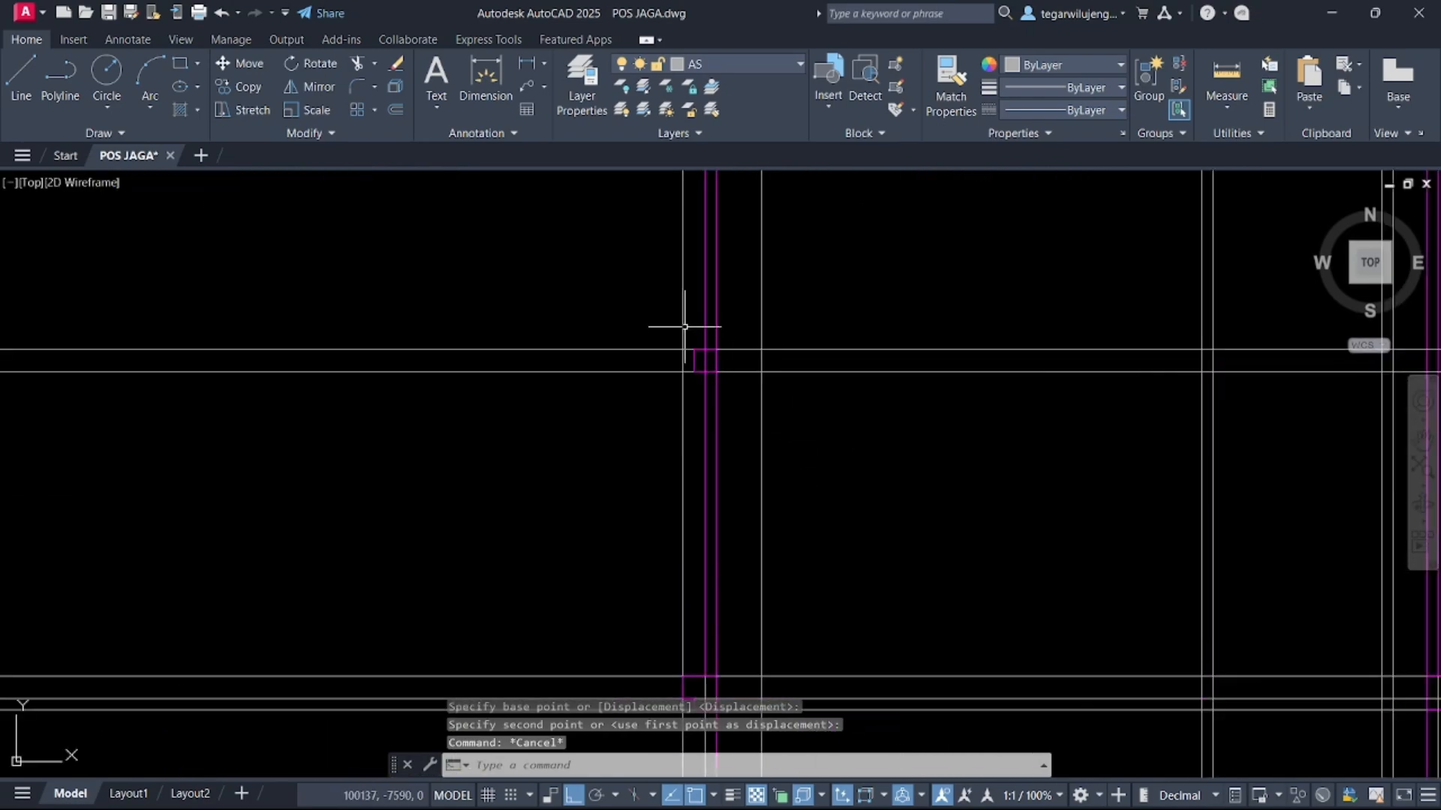
scroll(705, 368, "up", 4)
left_click(683, 361)
left_click(671, 354)
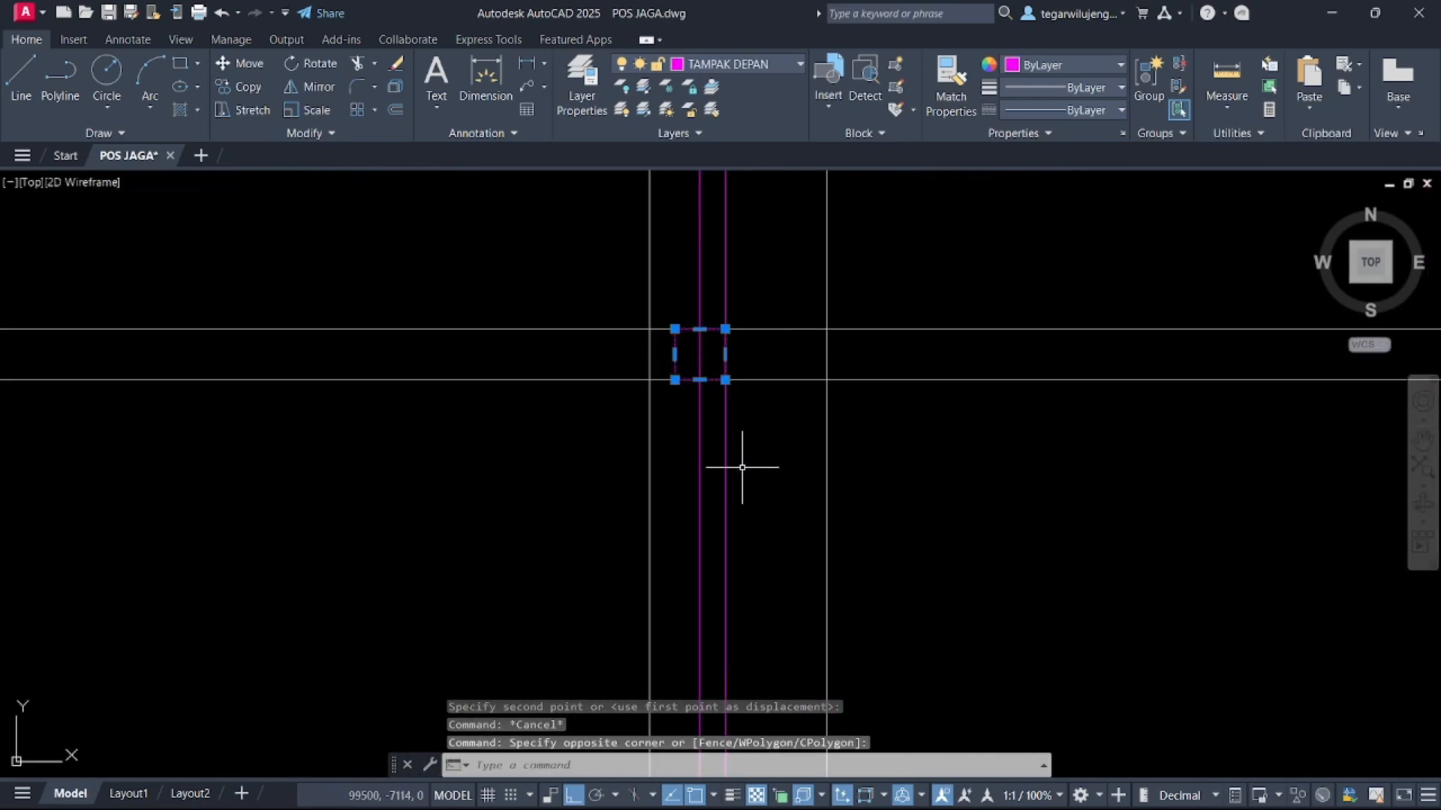
key("Return")
scroll(732, 454, "down", 8)
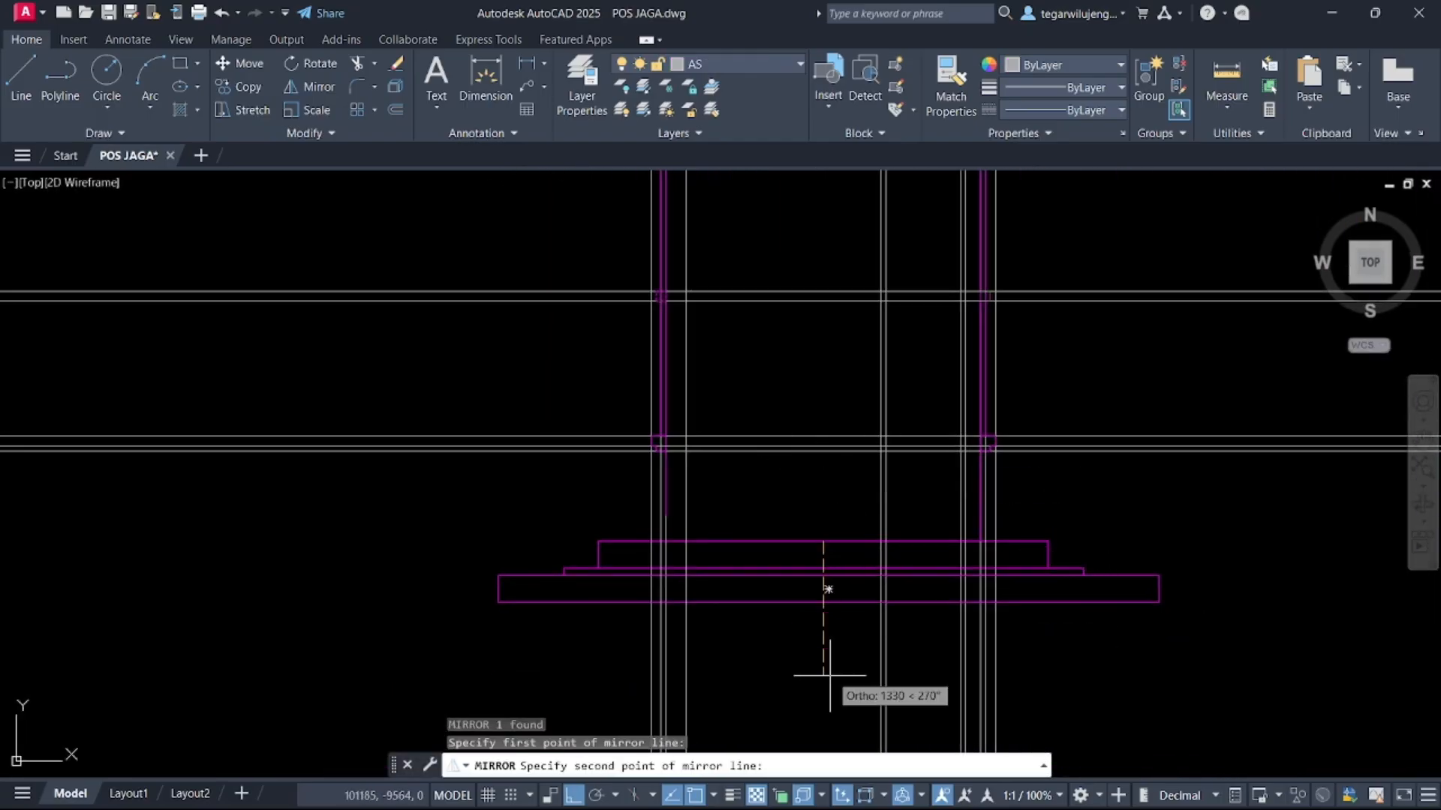
left_click(830, 675)
key("Return")
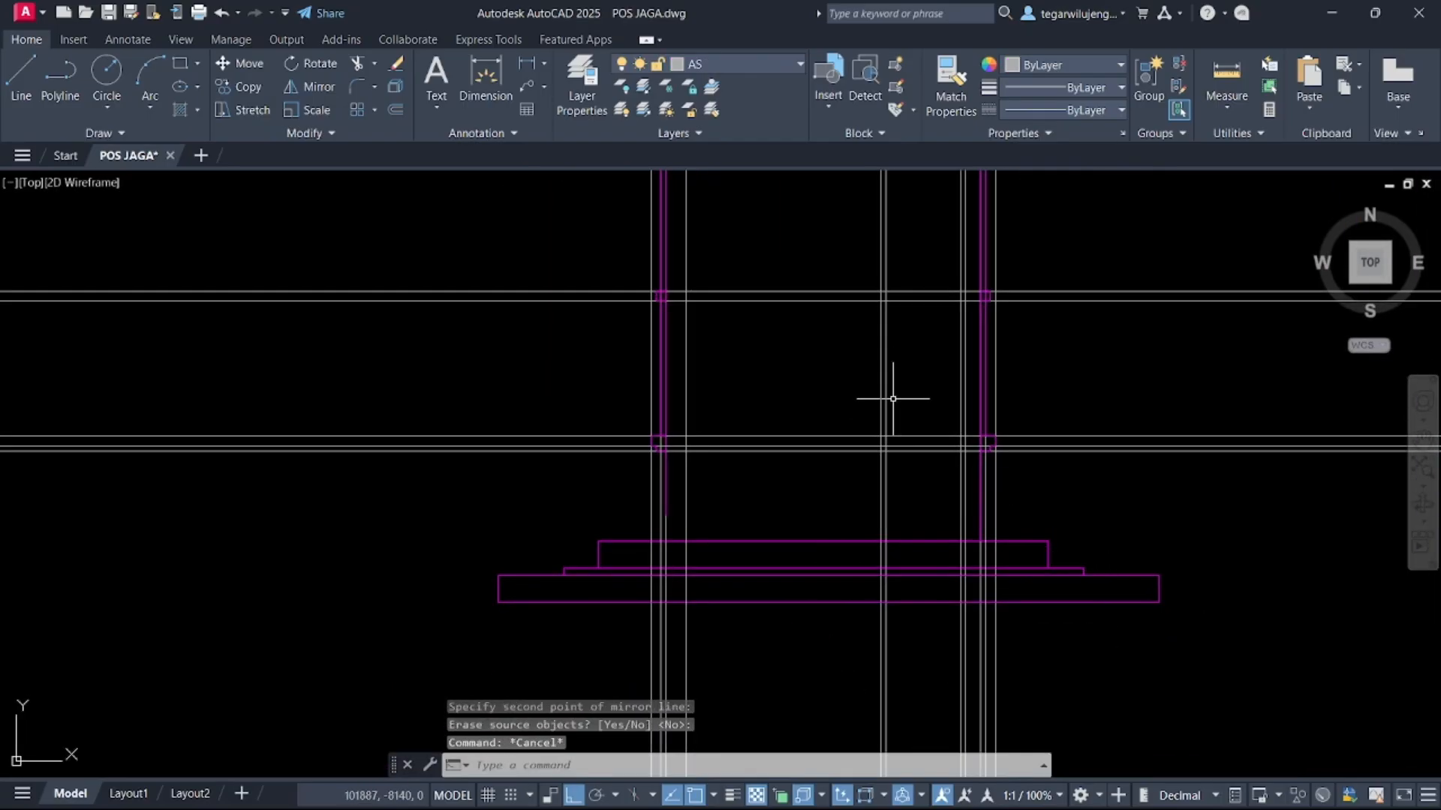
Delete the unneeded construction lines around the elevation's cement profile
scroll(830, 467, "down", 5)
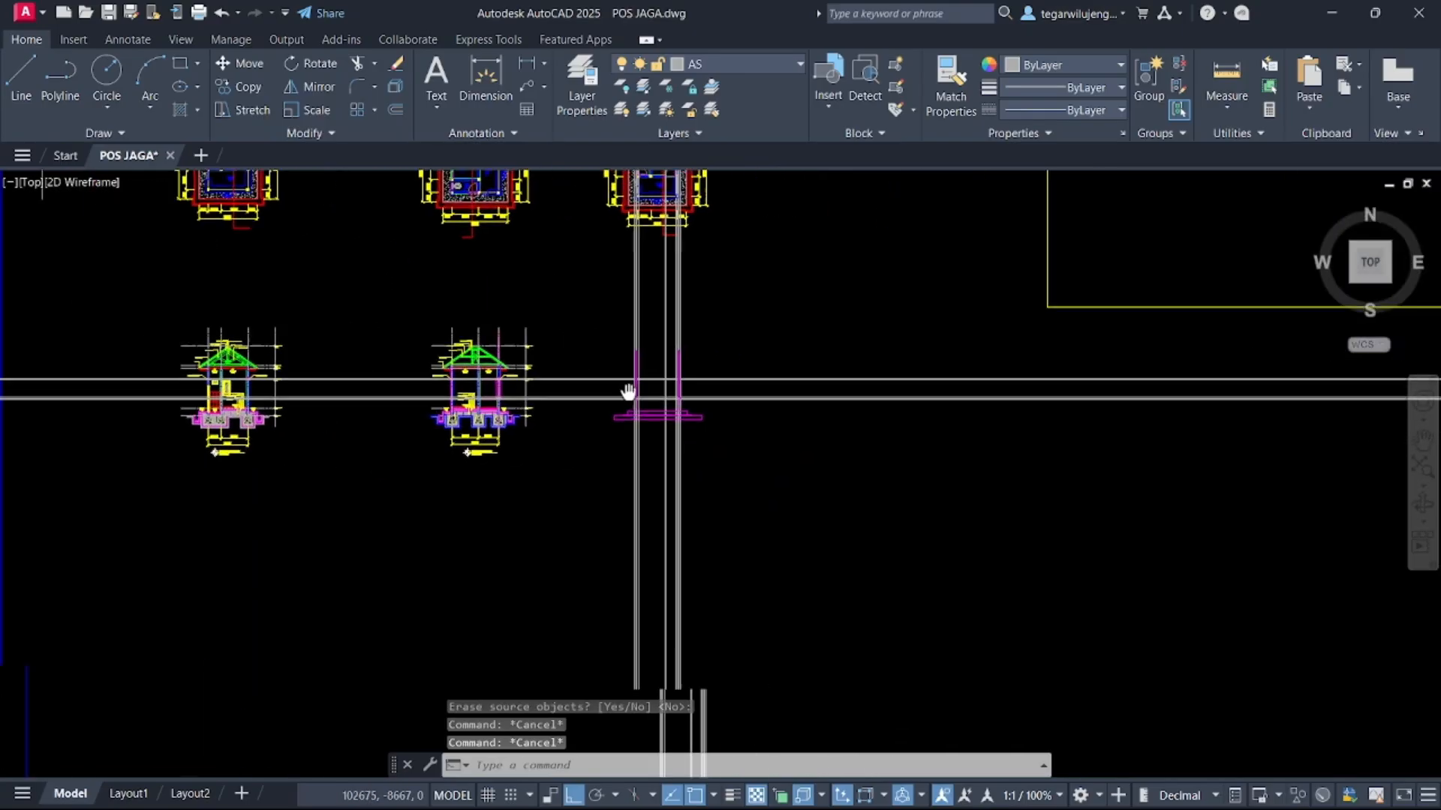
left_click(821, 401)
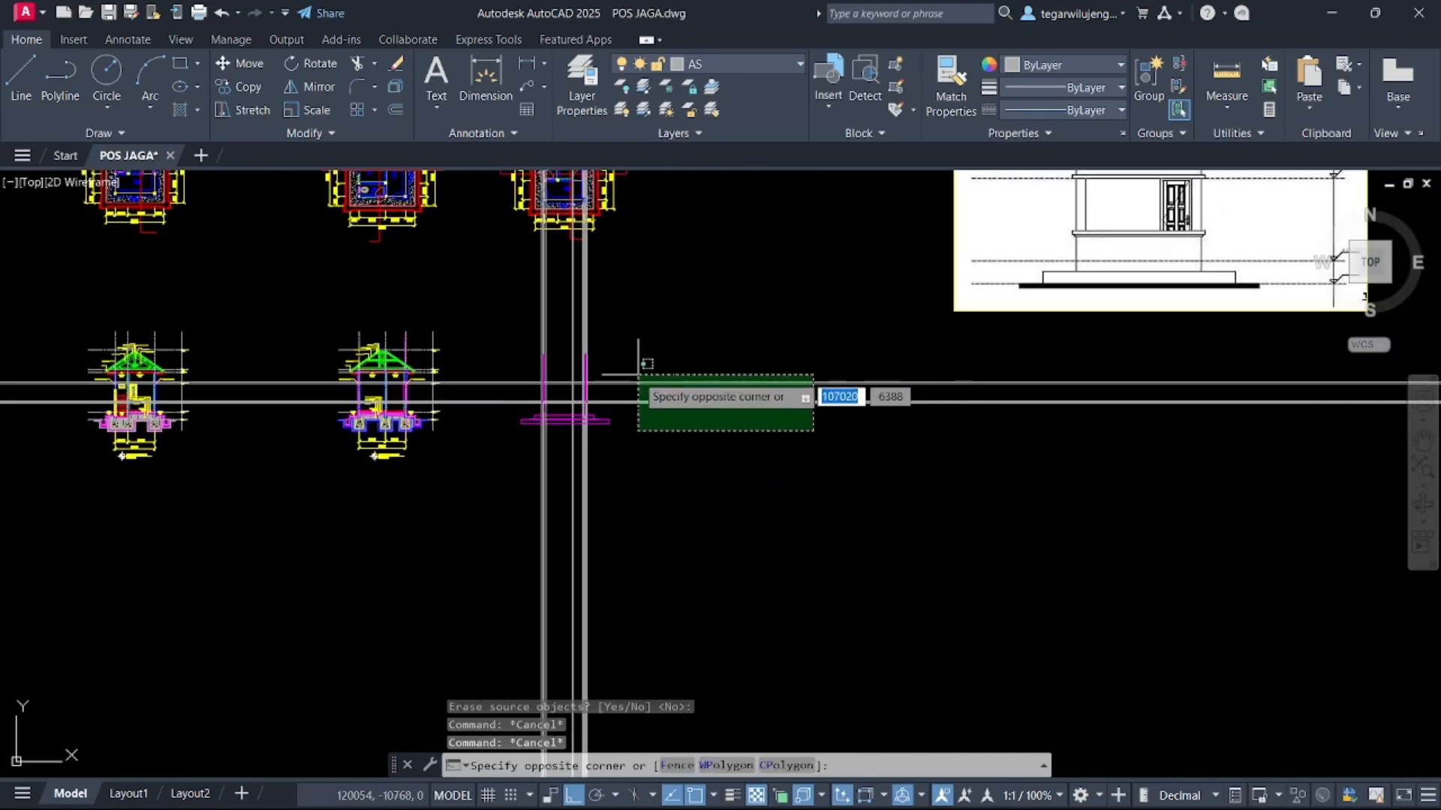
scroll(620, 389, "up", 3)
key("Delete")
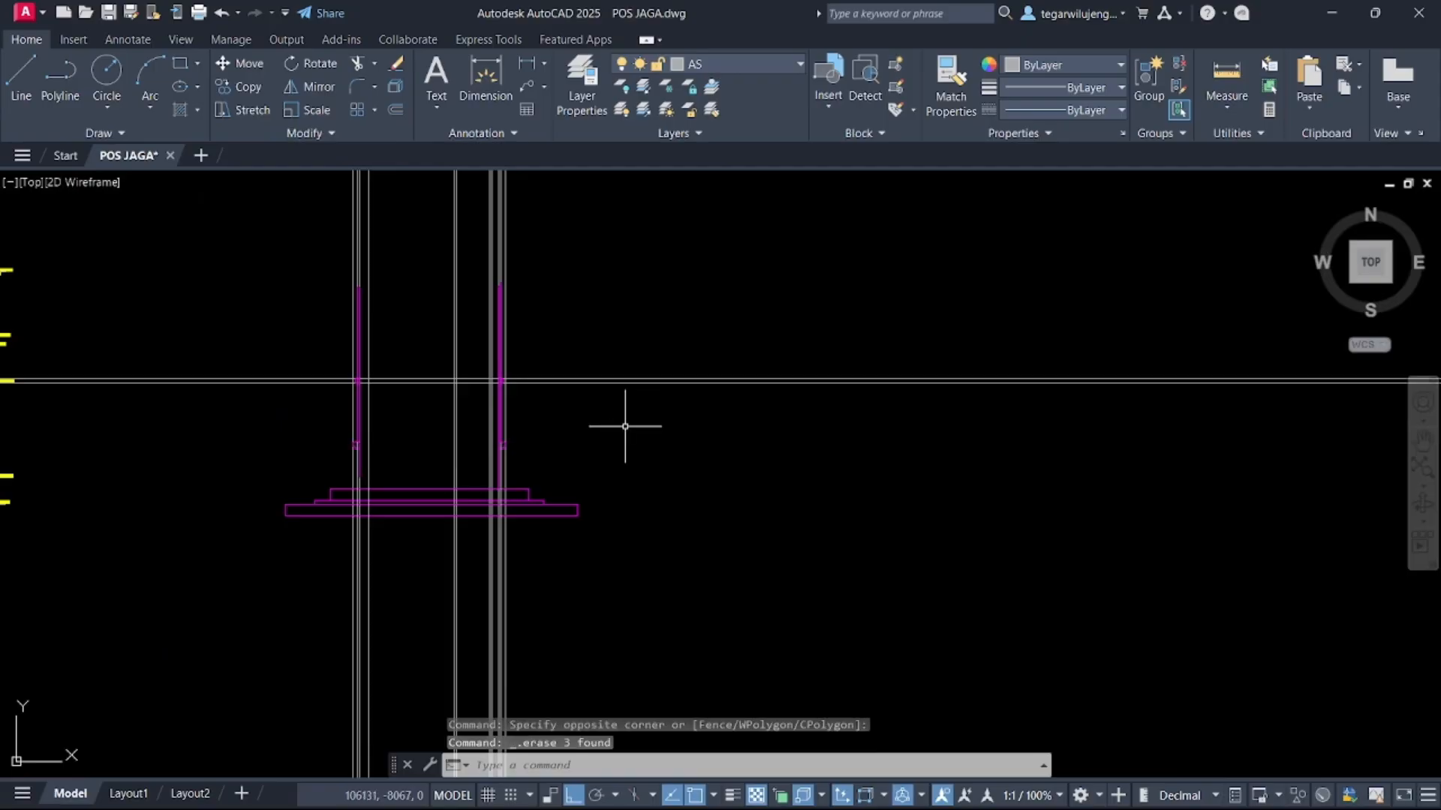
left_click(624, 424)
left_click(575, 340)
key("Delete")
Make TAMPAK DEPAN the current layer and draw a horizontal profile line between the two columns
middle_click_drag(548, 544, 592, 436)
scroll(523, 325, "up", 5)
middle_click_drag(539, 322, 616, 349)
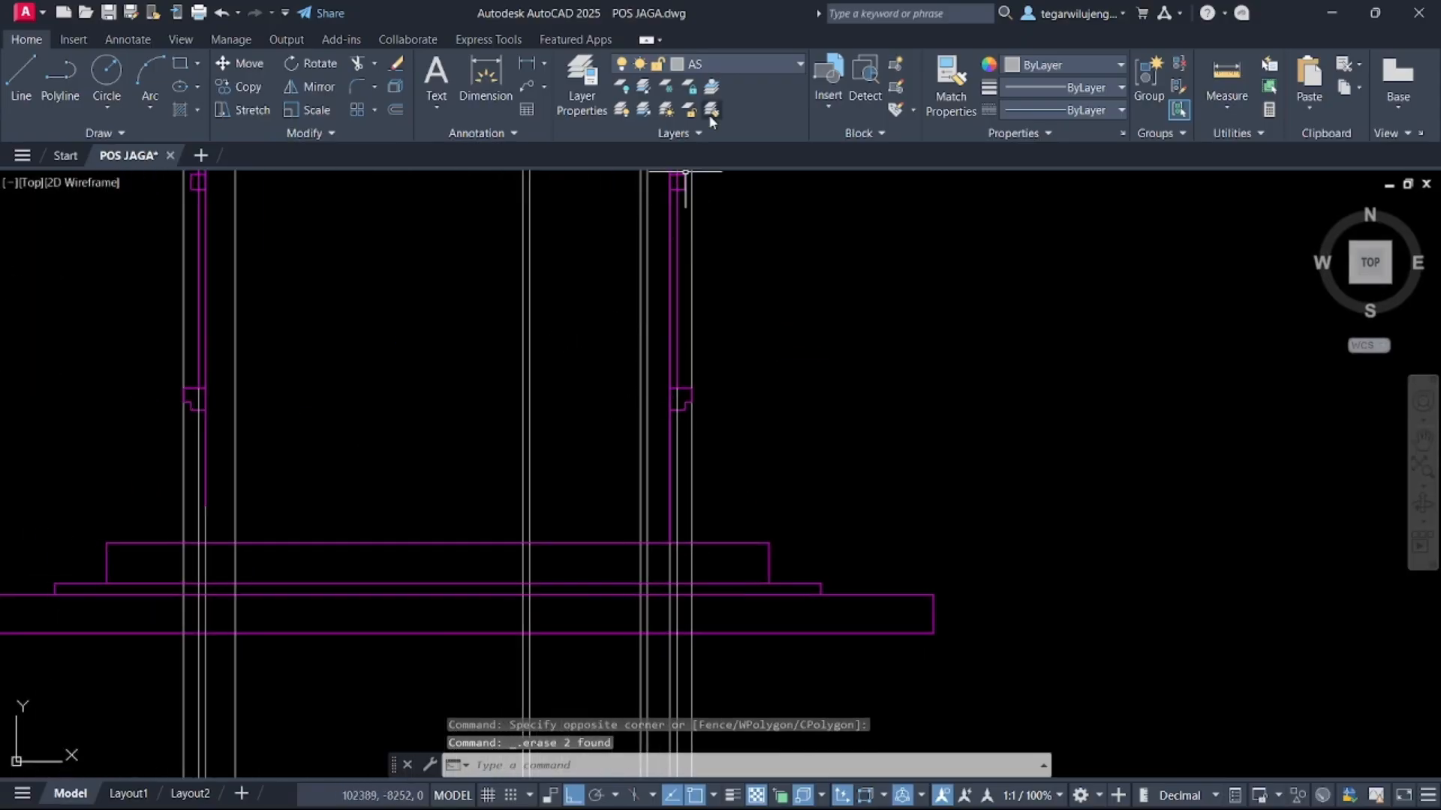
left_click(722, 65)
left_click(745, 672)
type("l")
key("Return")
scroll(667, 377, "up", 2)
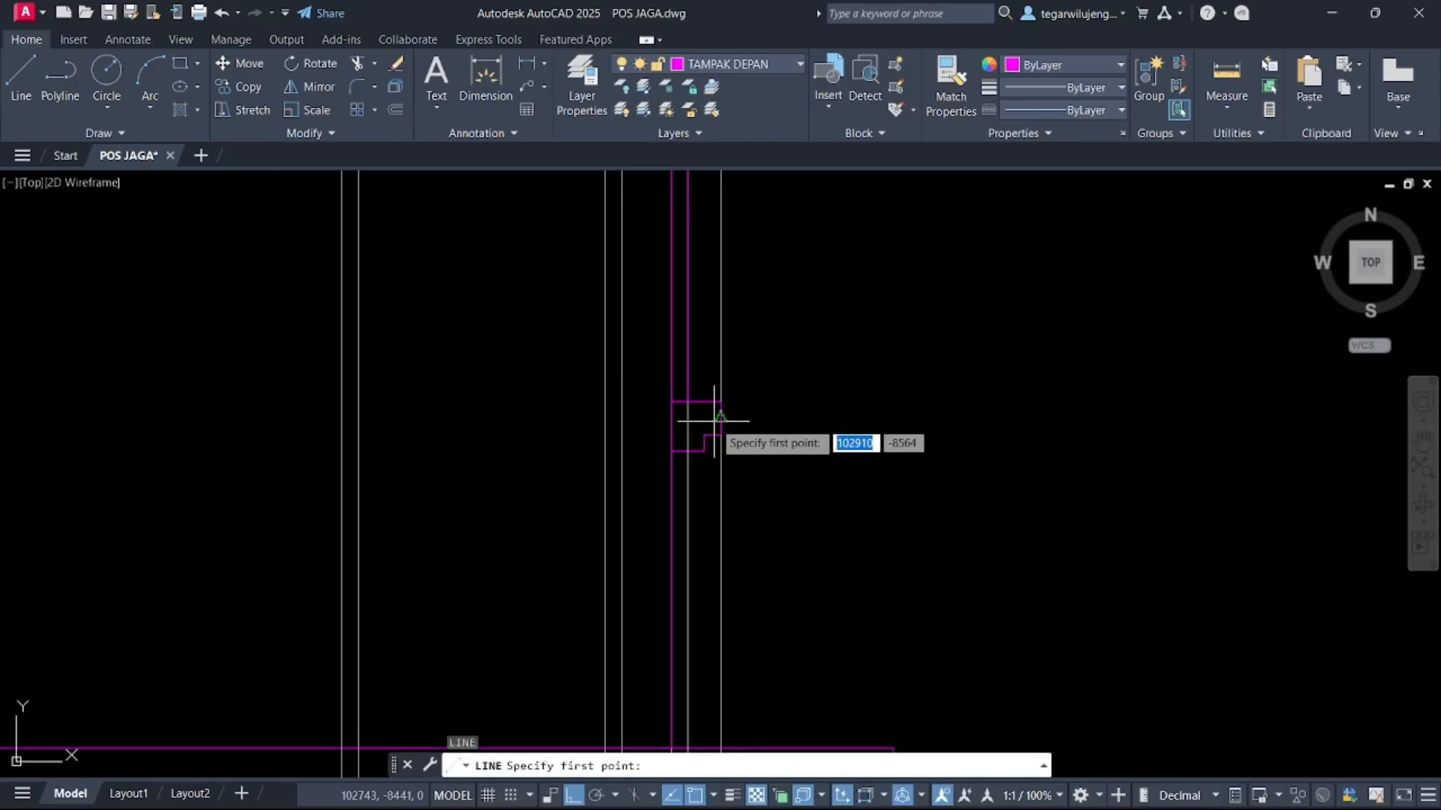
scroll(718, 418, "up", 2)
left_click(726, 382)
middle_click_drag(405, 382, 1103, 396)
scroll(1103, 396, "down", 2)
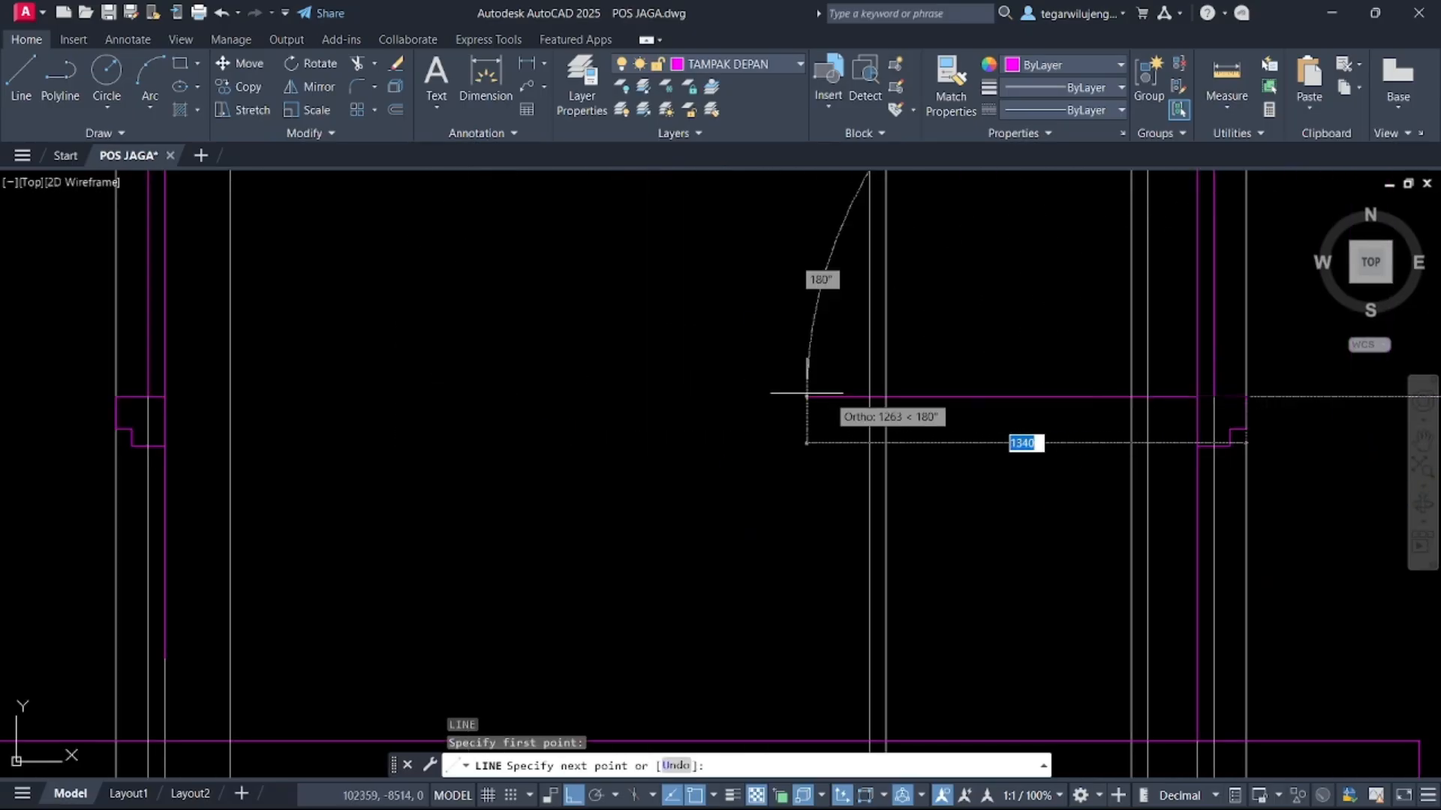
left_click(116, 397)
key("Return")
key("Return")
Draw two more horizontal profile lines between the columns at the lower step levels of the profile
left_click(115, 429)
middle_click_drag(533, 445, 114, 435)
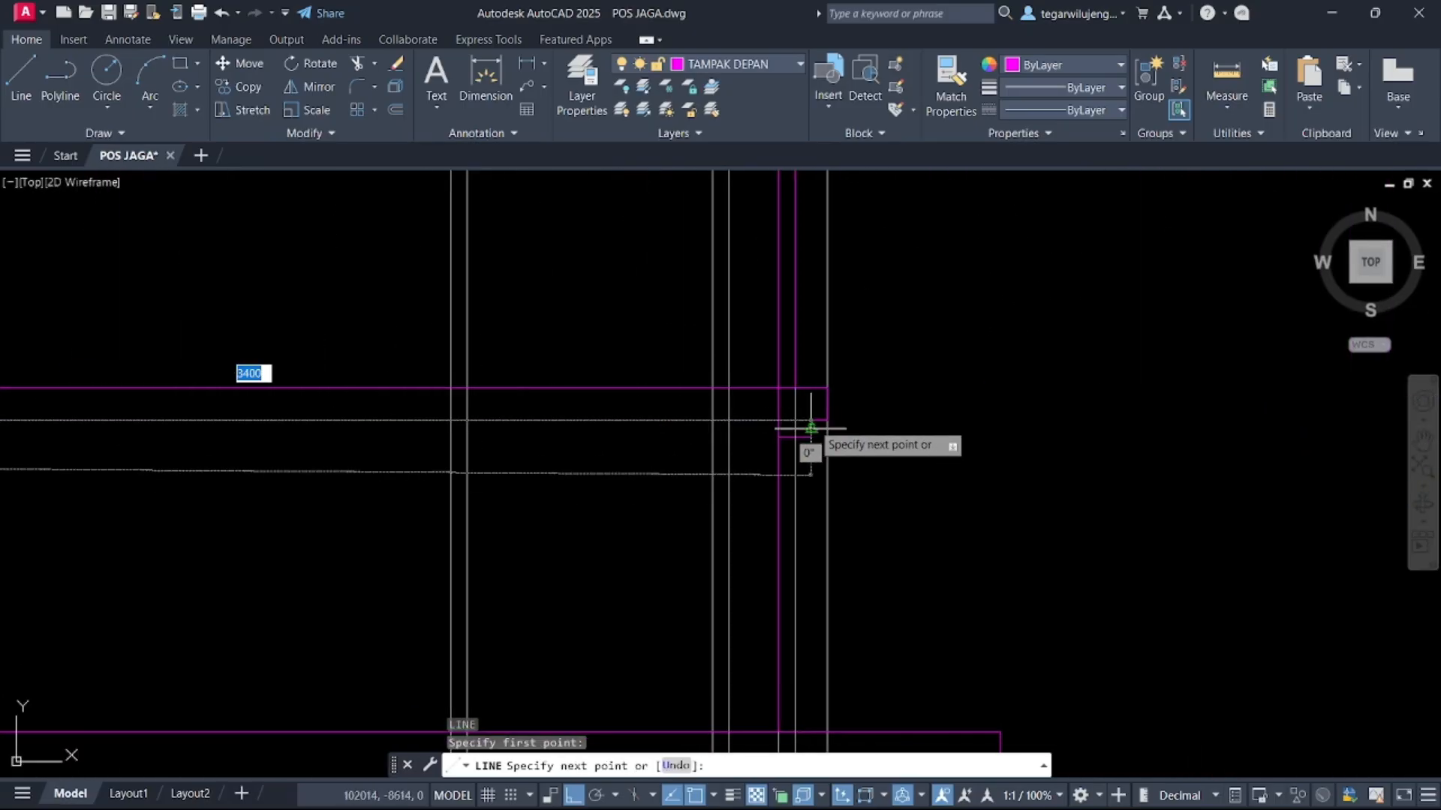
left_click(827, 420)
key("Return")
key("Return")
left_click(779, 438)
middle_click_drag(382, 439, 1100, 437)
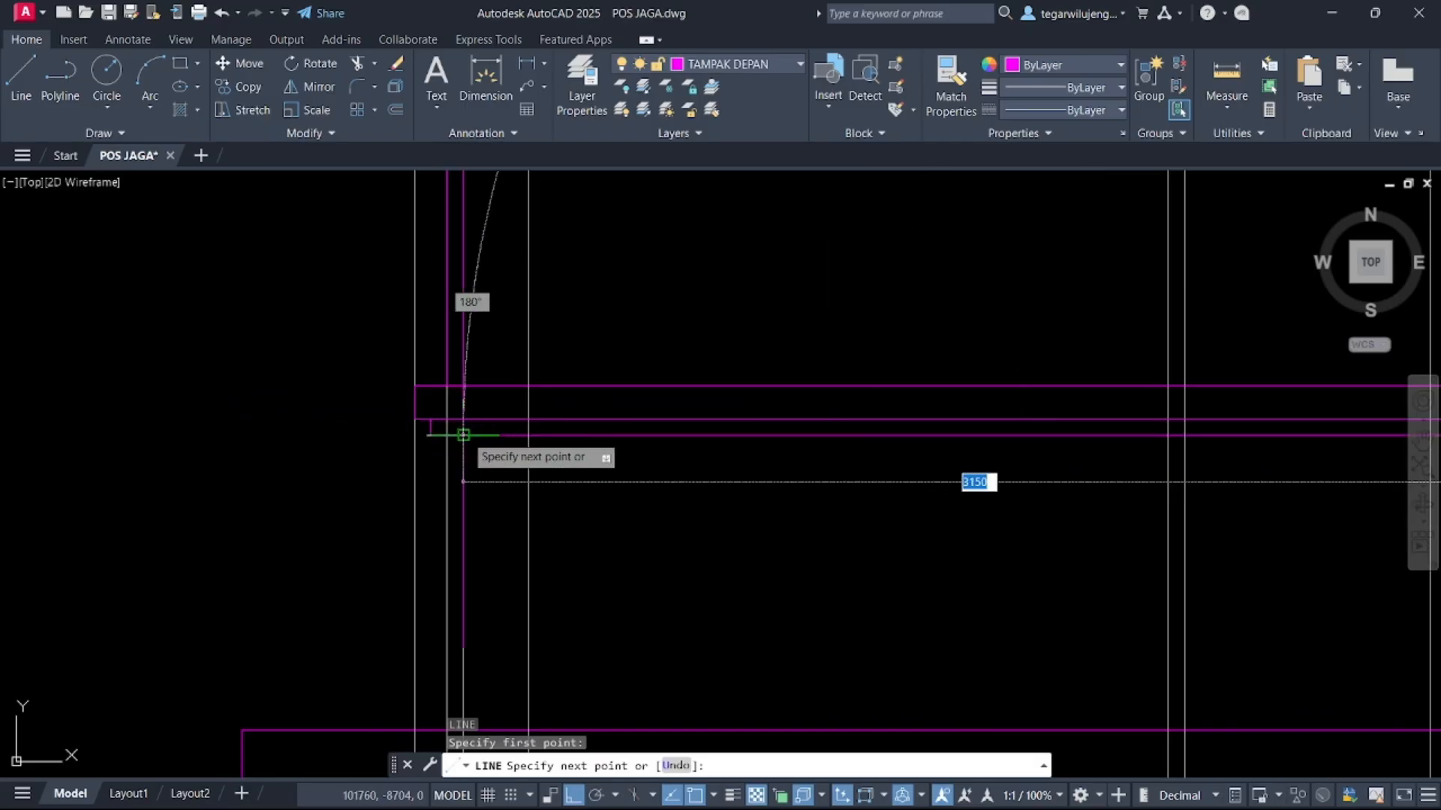
left_click(430, 435)
key("Return")
scroll(537, 417, "down", 4)
scroll(762, 417, "up", 2)
left_click(751, 419)
scroll(1116, 433, "up", 3)
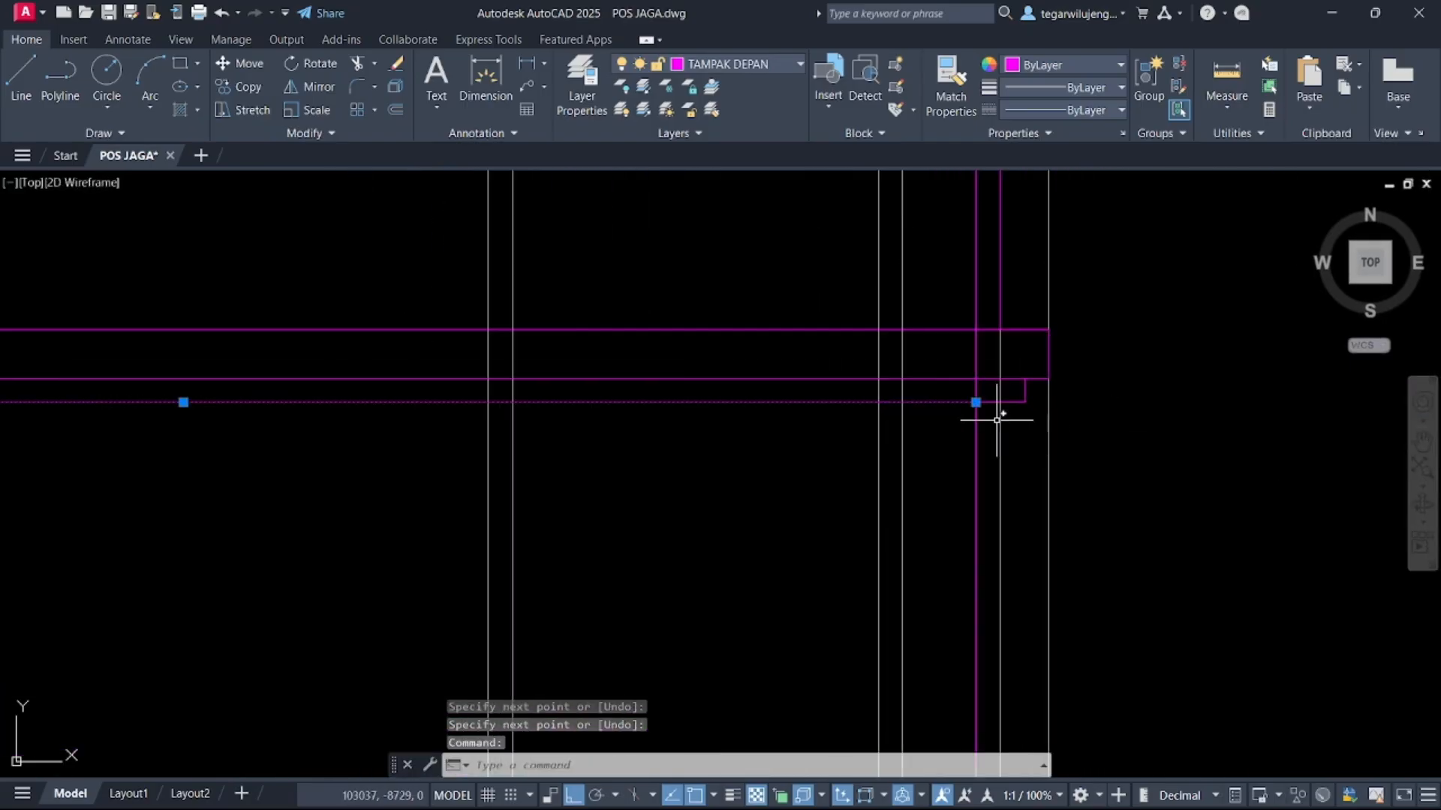
left_click(976, 402)
key("Escape")
key("Escape")
scroll(980, 418, "down", 2)
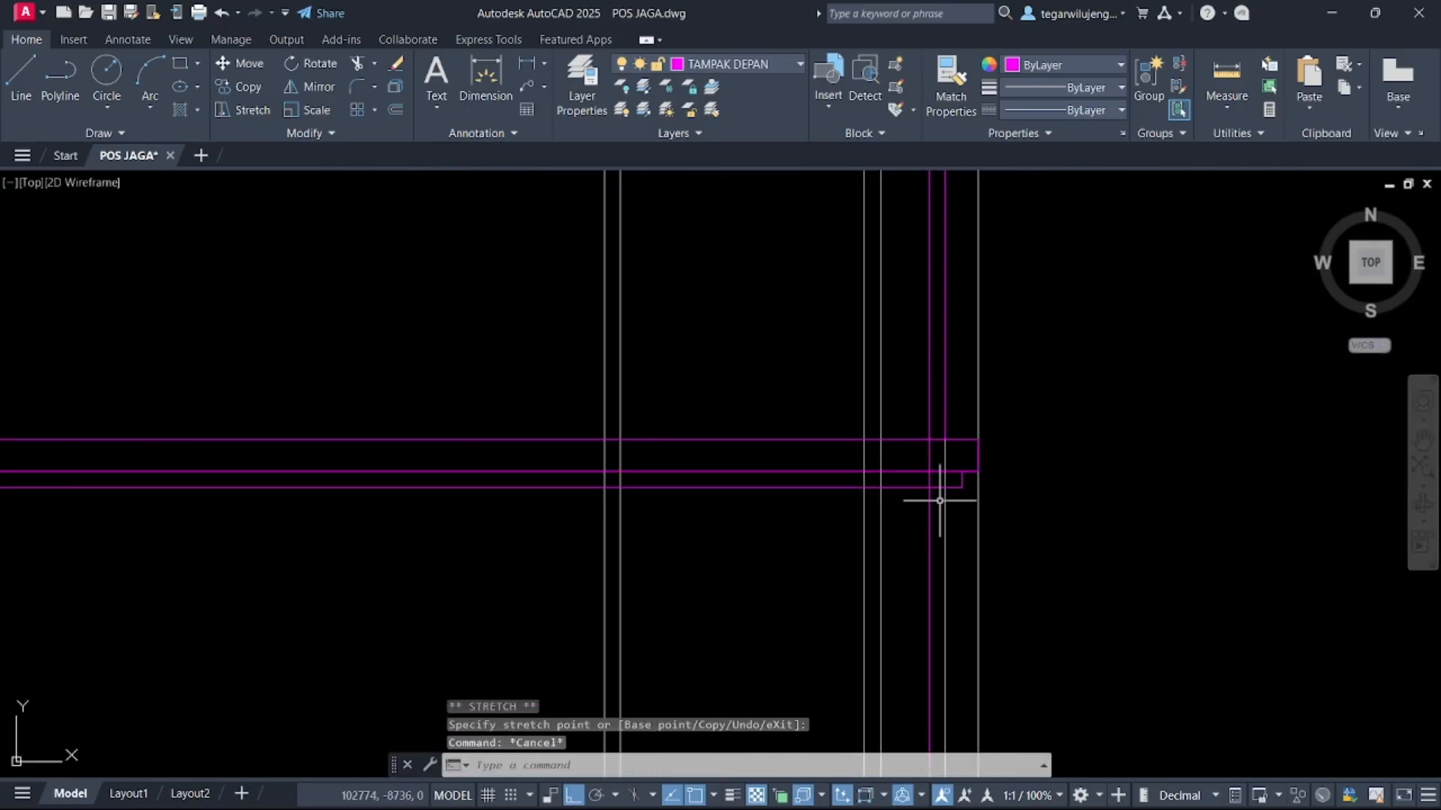
Try to trim the profile lines where they meet the columns
type("TR")
key("Return")
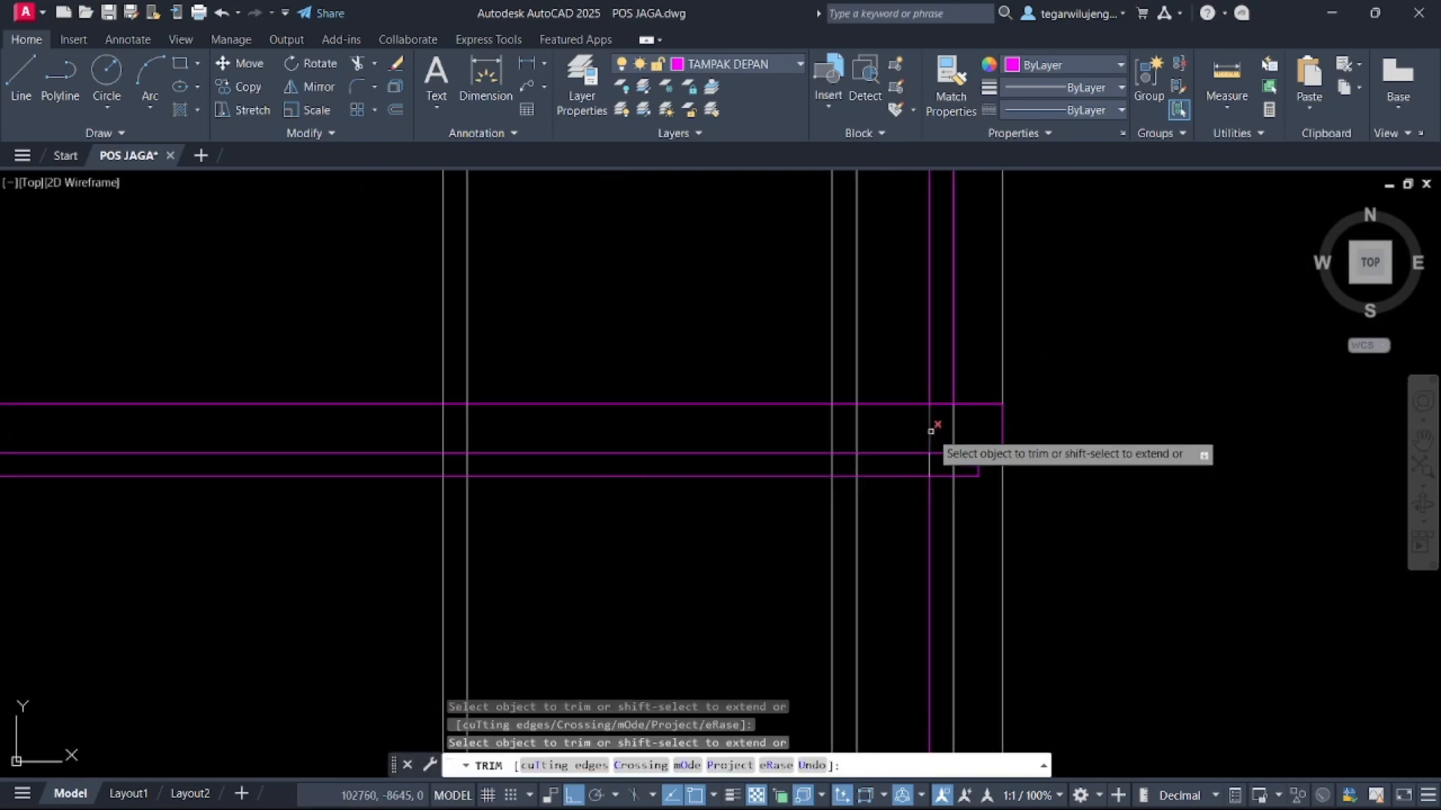
scroll(919, 474, "down", 4)
scroll(668, 456, "up", 5)
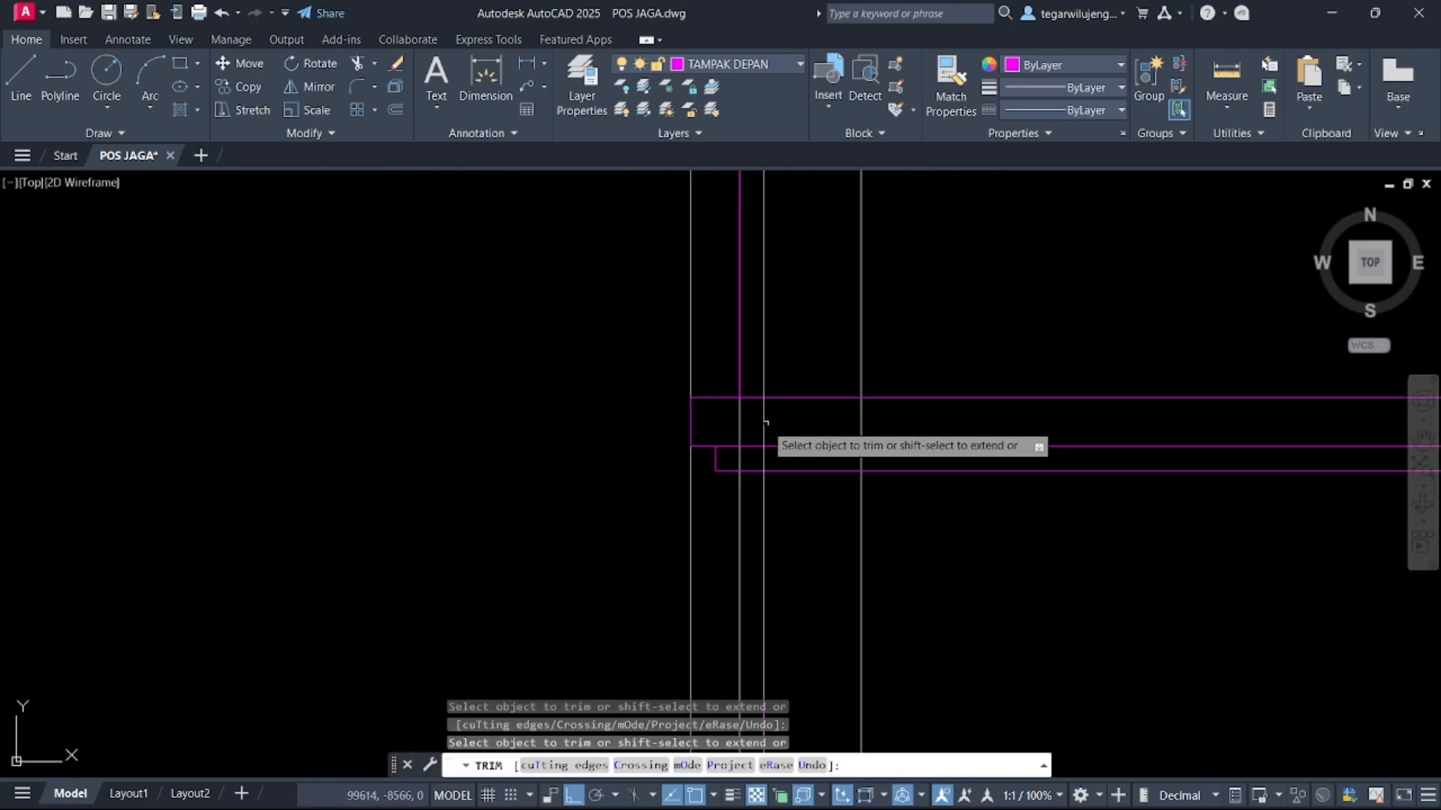
scroll(729, 448, "down", 4)
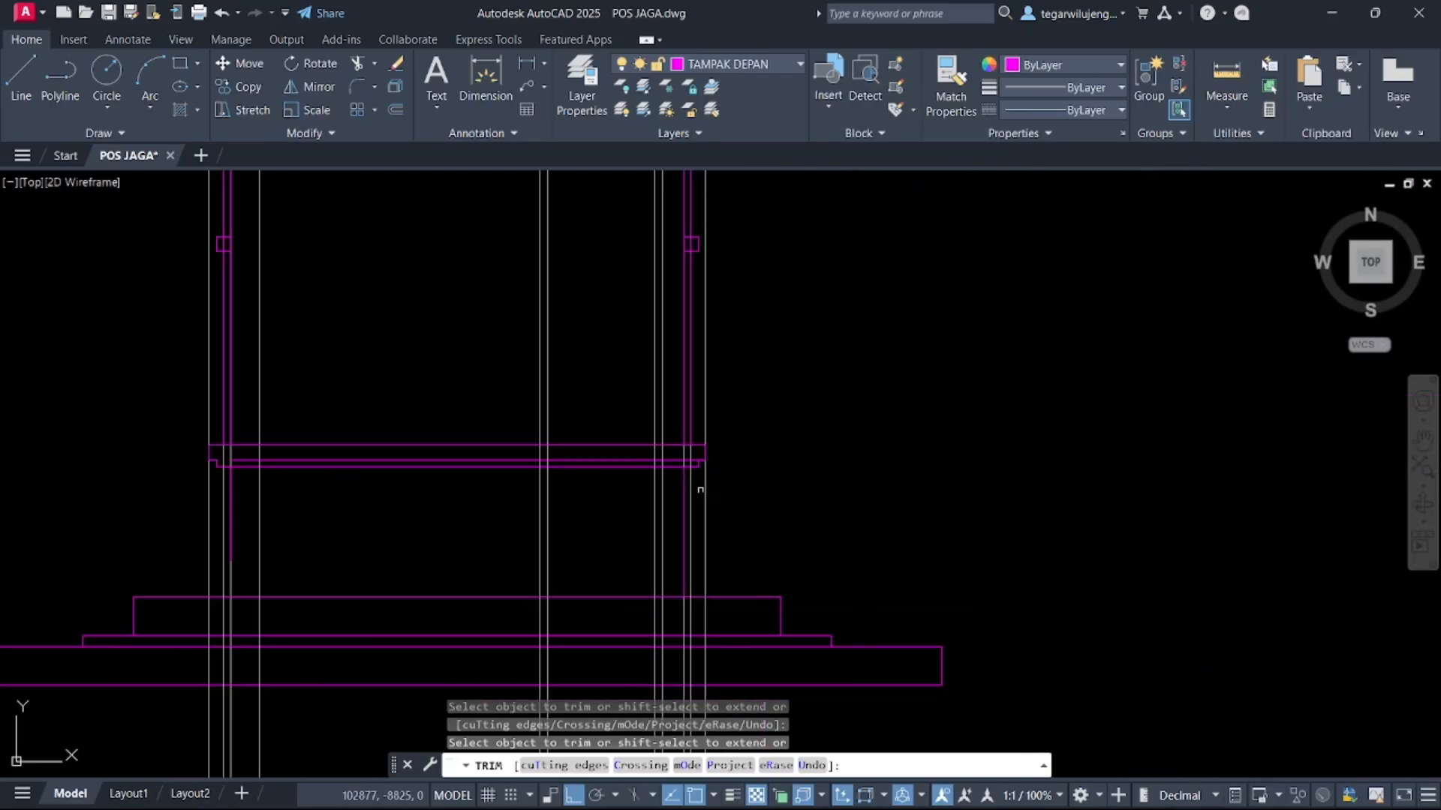
scroll(701, 482, "up", 4)
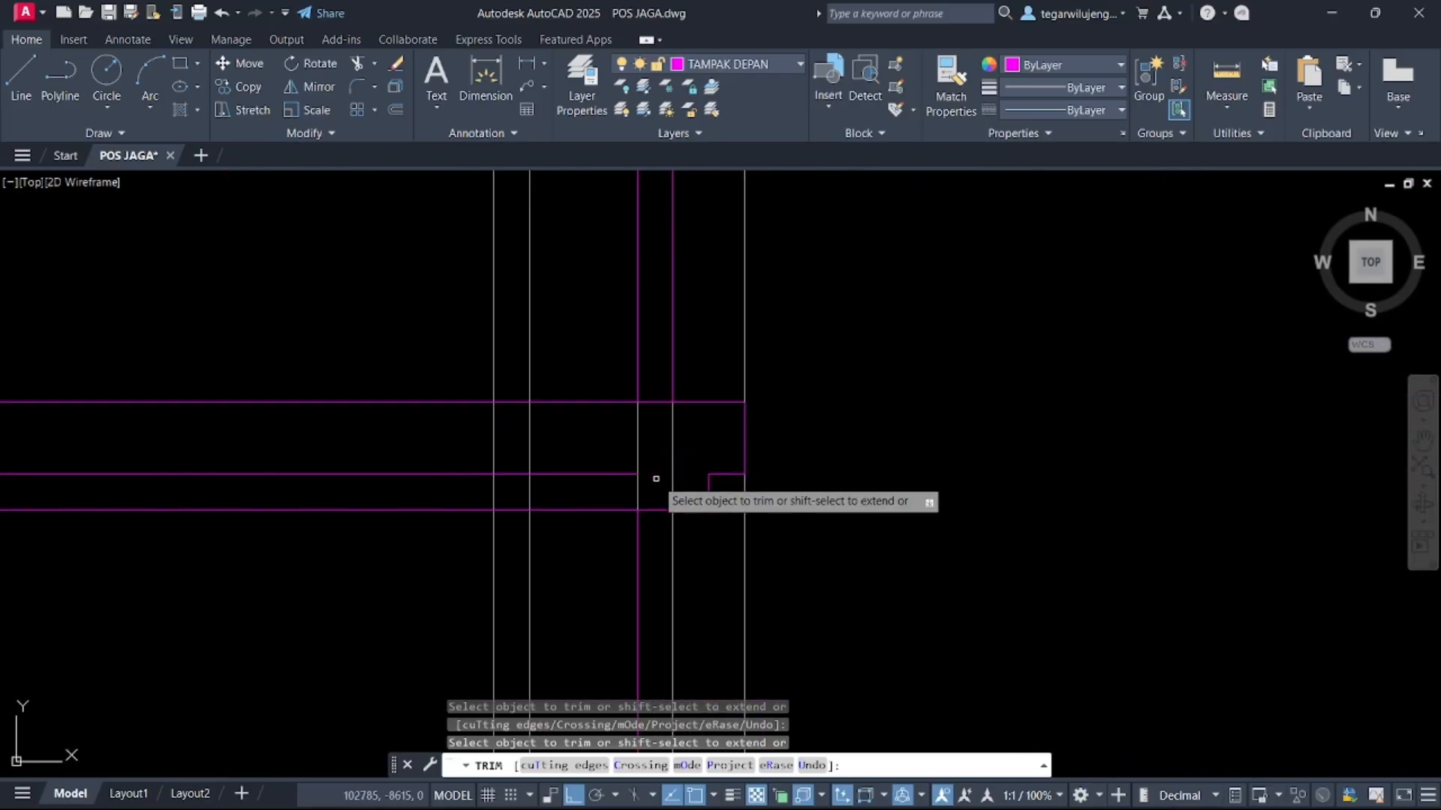
scroll(550, 501, "down", 5)
scroll(448, 467, "up", 4)
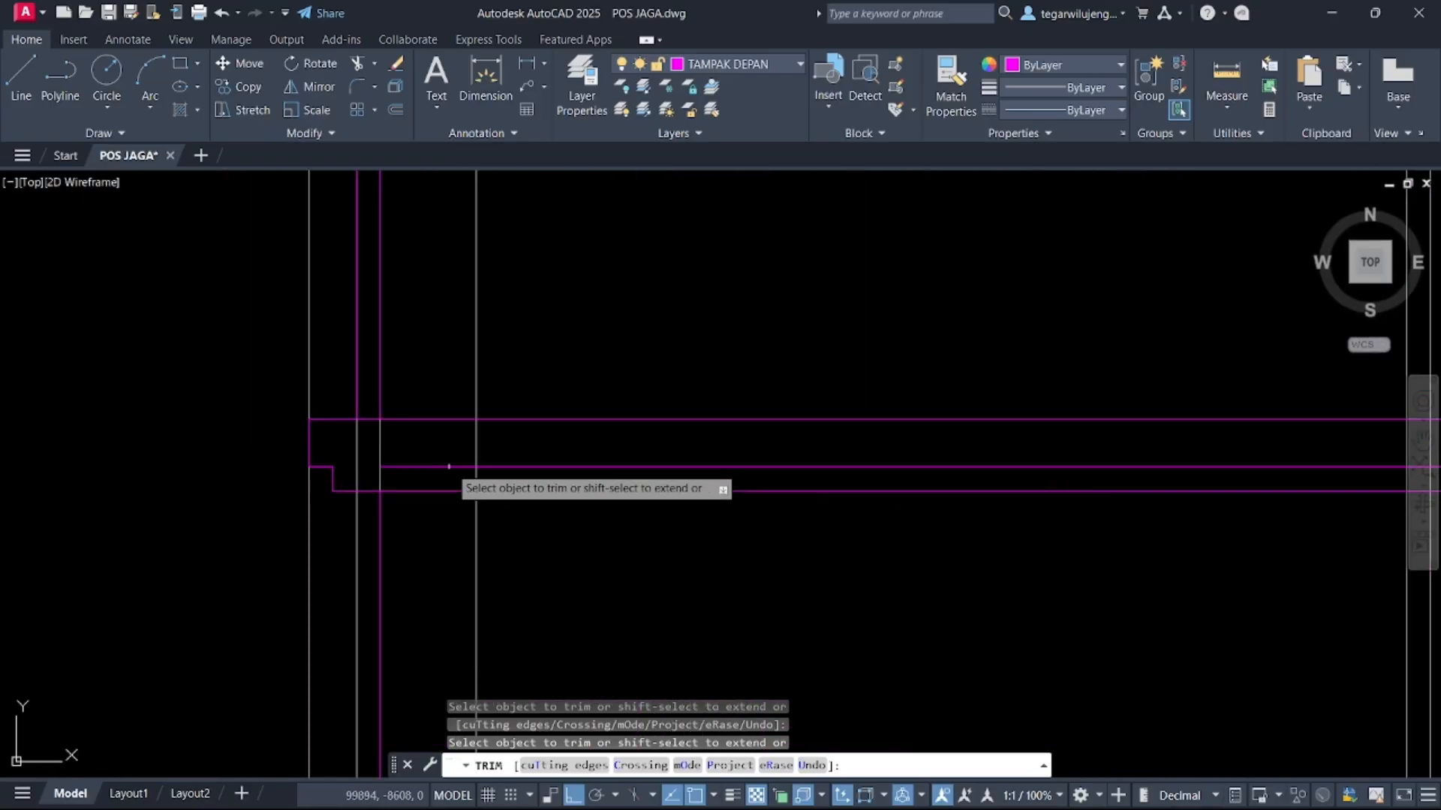
scroll(631, 541, "down", 4)
scroll(663, 412, "up", 6)
key("Escape")
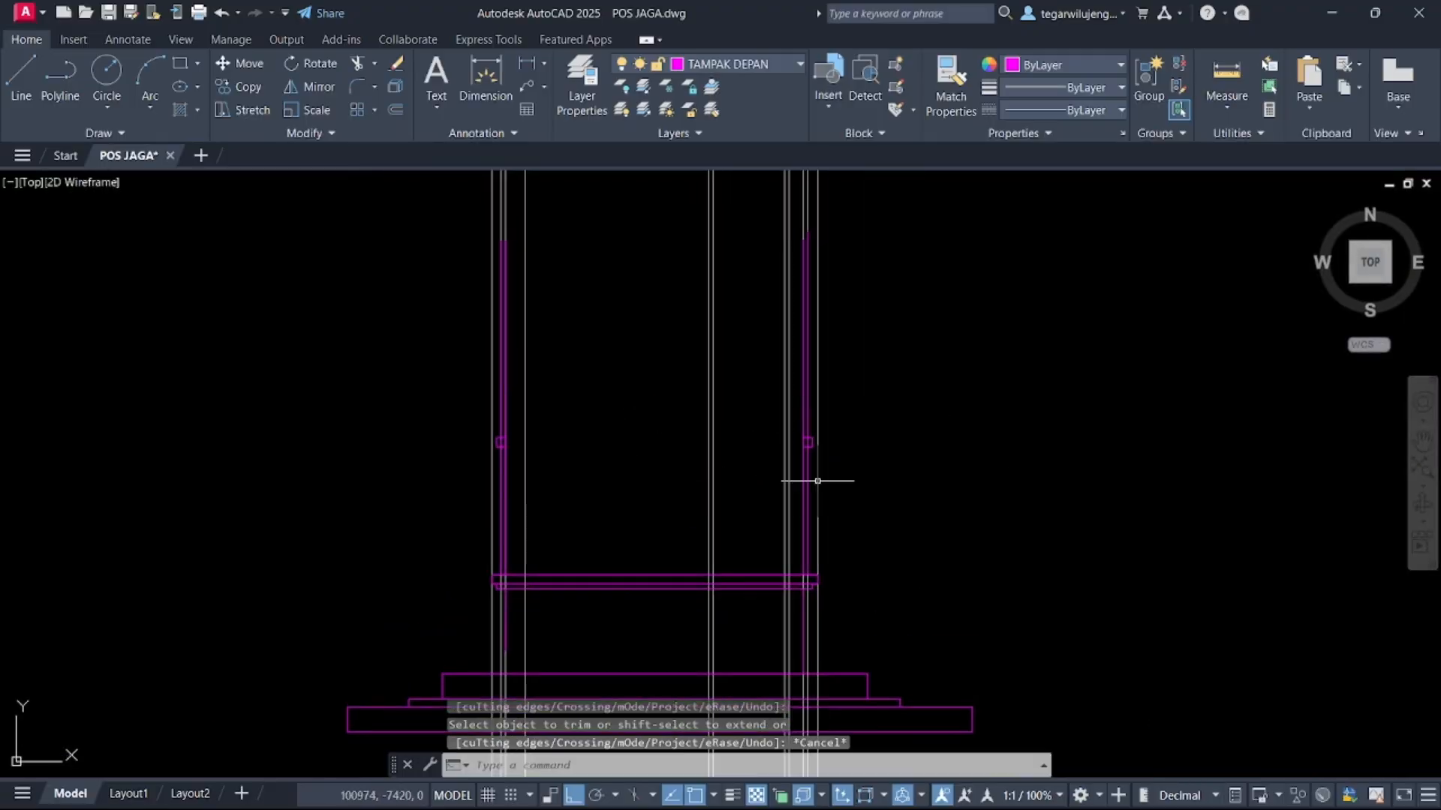
Delete the leftover vertical segments at the right column above the profile
scroll(752, 492, "down", 4)
scroll(701, 450, "up", 4)
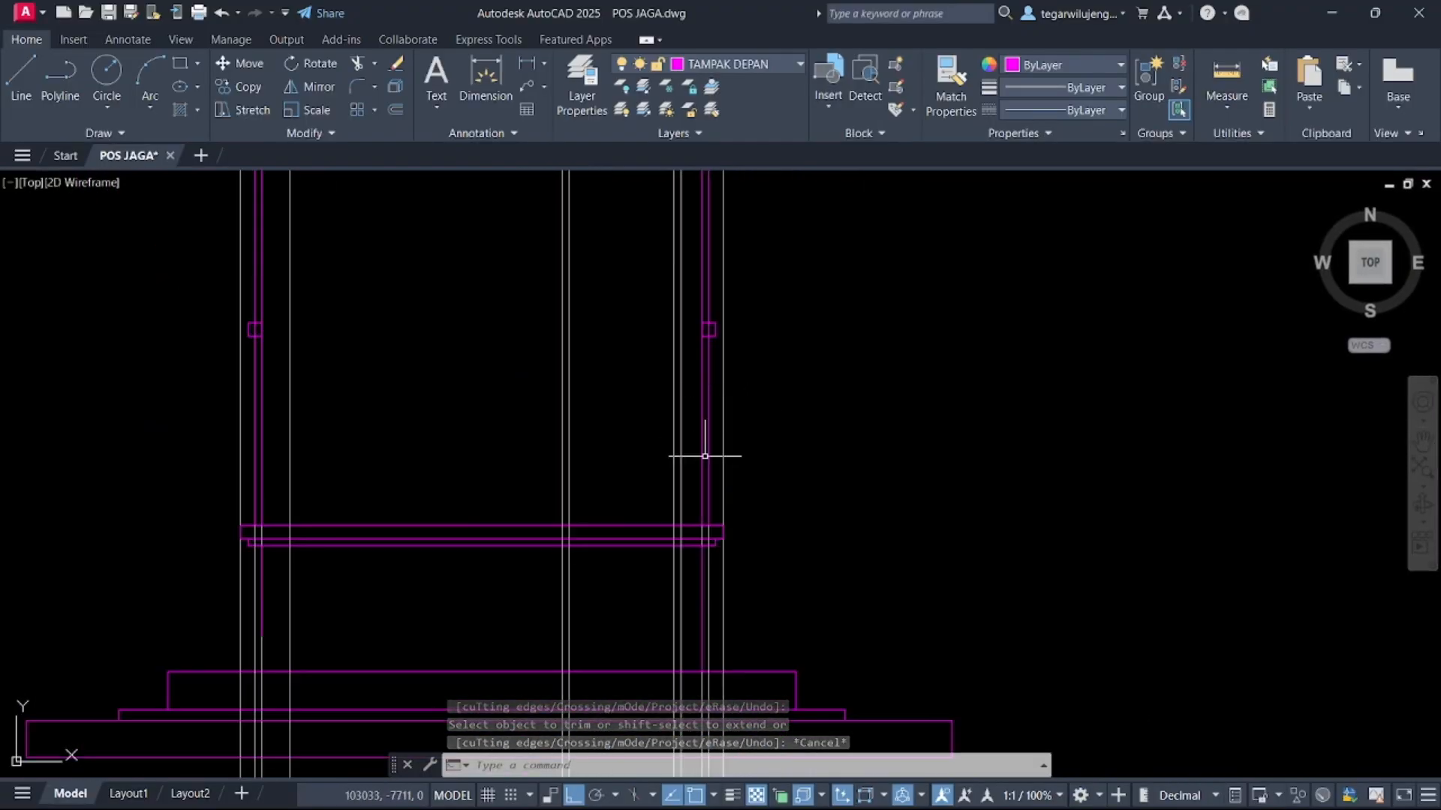
scroll(690, 502, "down", 2)
left_click(679, 500)
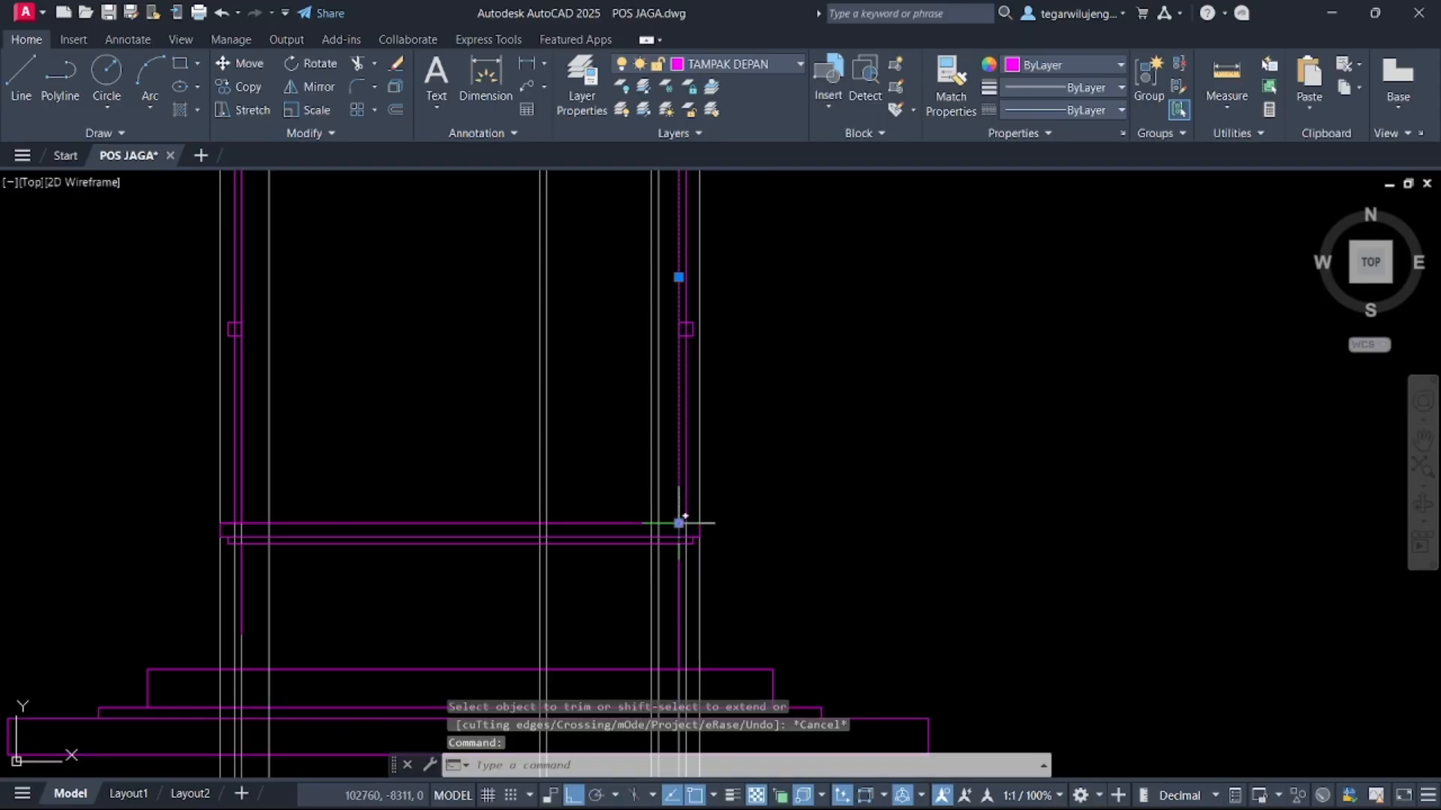
key("Delete")
middle_click_drag(666, 338, 748, 403)
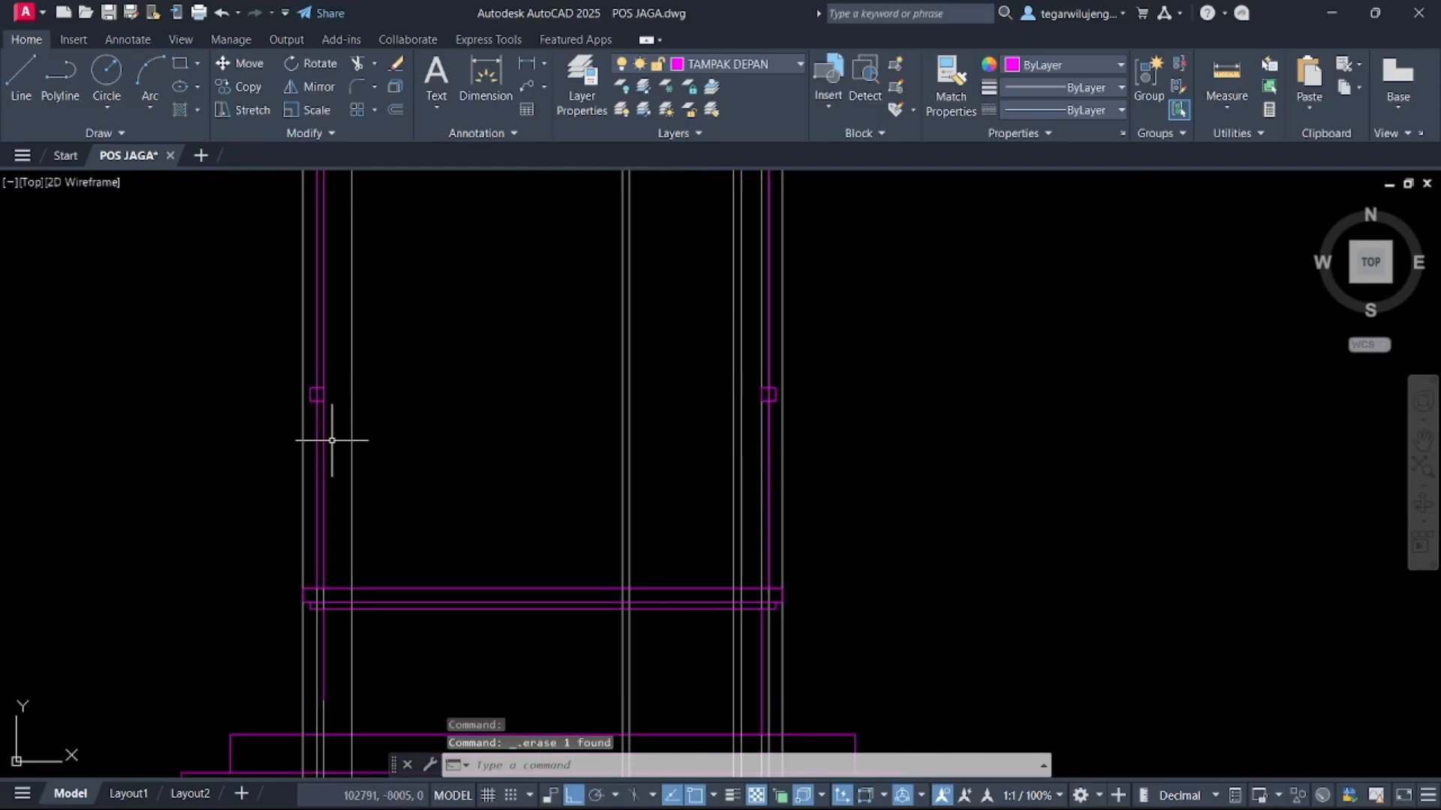
key("Delete")
Draw a horizontal line joining the top edges of the two column rectangles
scroll(367, 466, "down", 7)
mouse_move(450, 466)
middle_mouse_down()
mouse_move(370, 530)
mouse_move(73, 678)
middle_mouse_up()
scroll(454, 455, "up", 3)
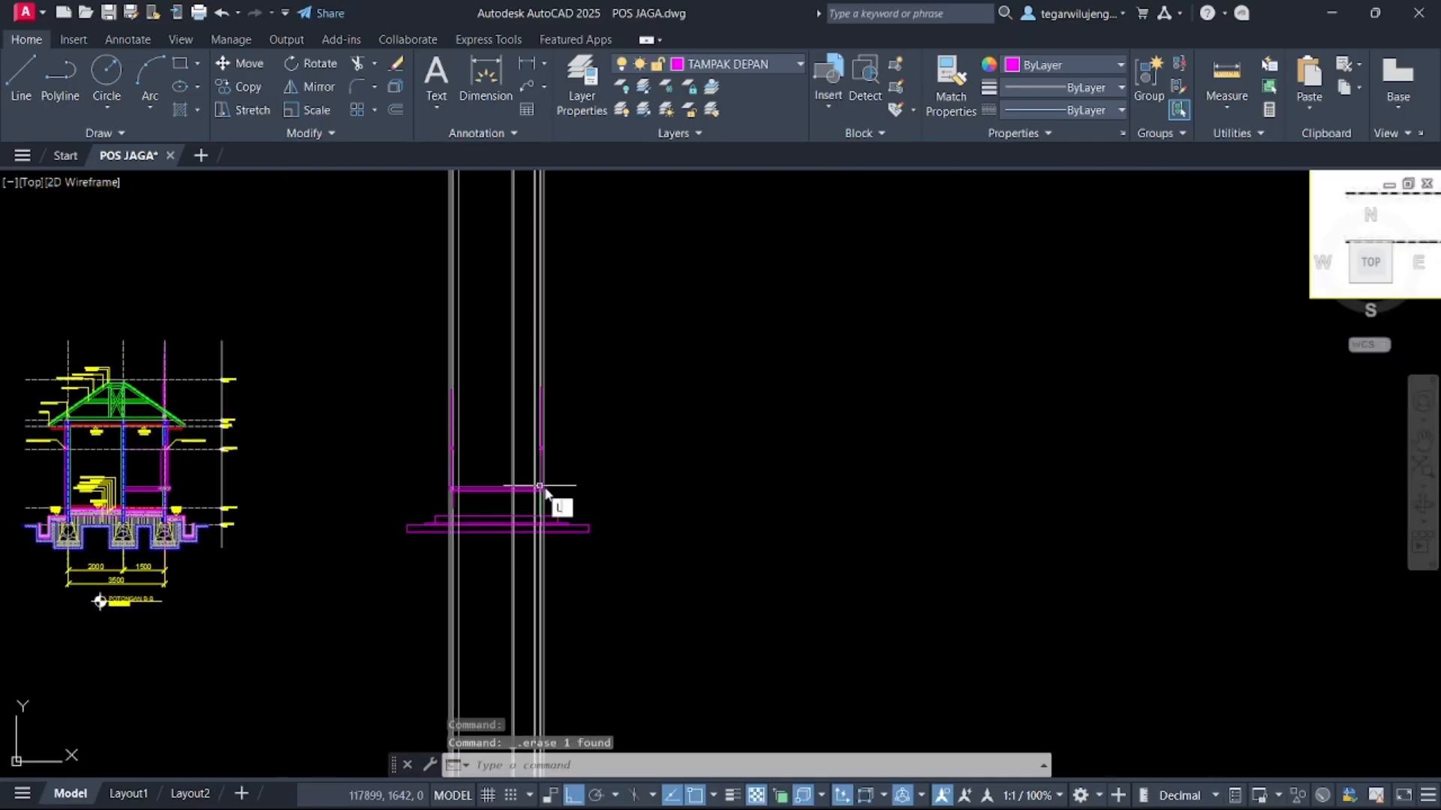
key("Return")
scroll(525, 465, "up", 3)
scroll(472, 402, "up", 2)
left_click(924, 405)
scroll(483, 377, "up", 2)
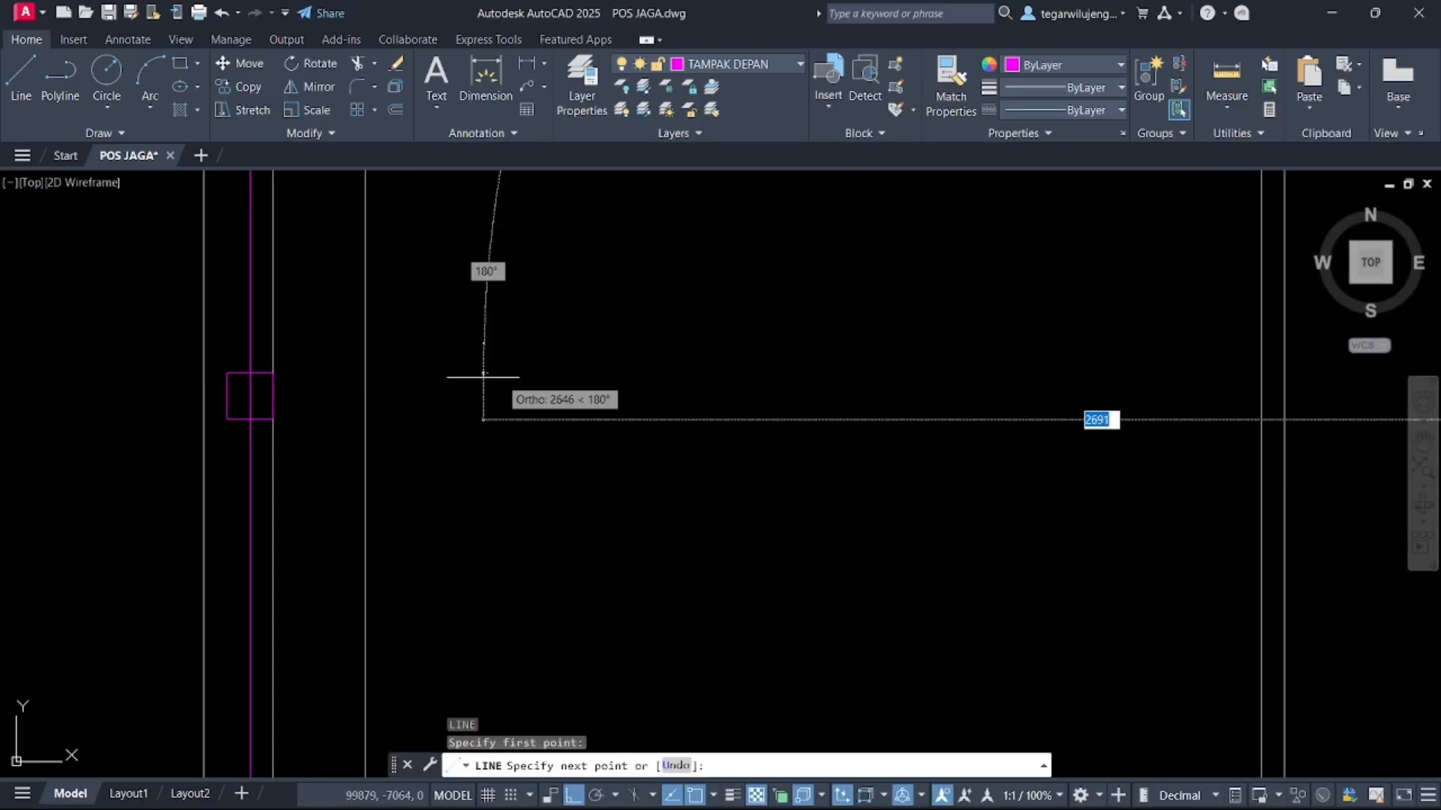
left_click(273, 375)
key("Return")
key("Return")
Draw a horizontal line joining the bottom edges of the two column rectangles
left_click(273, 420)
scroll(125, 444, "down", 3)
scroll(583, 440, "up", 2)
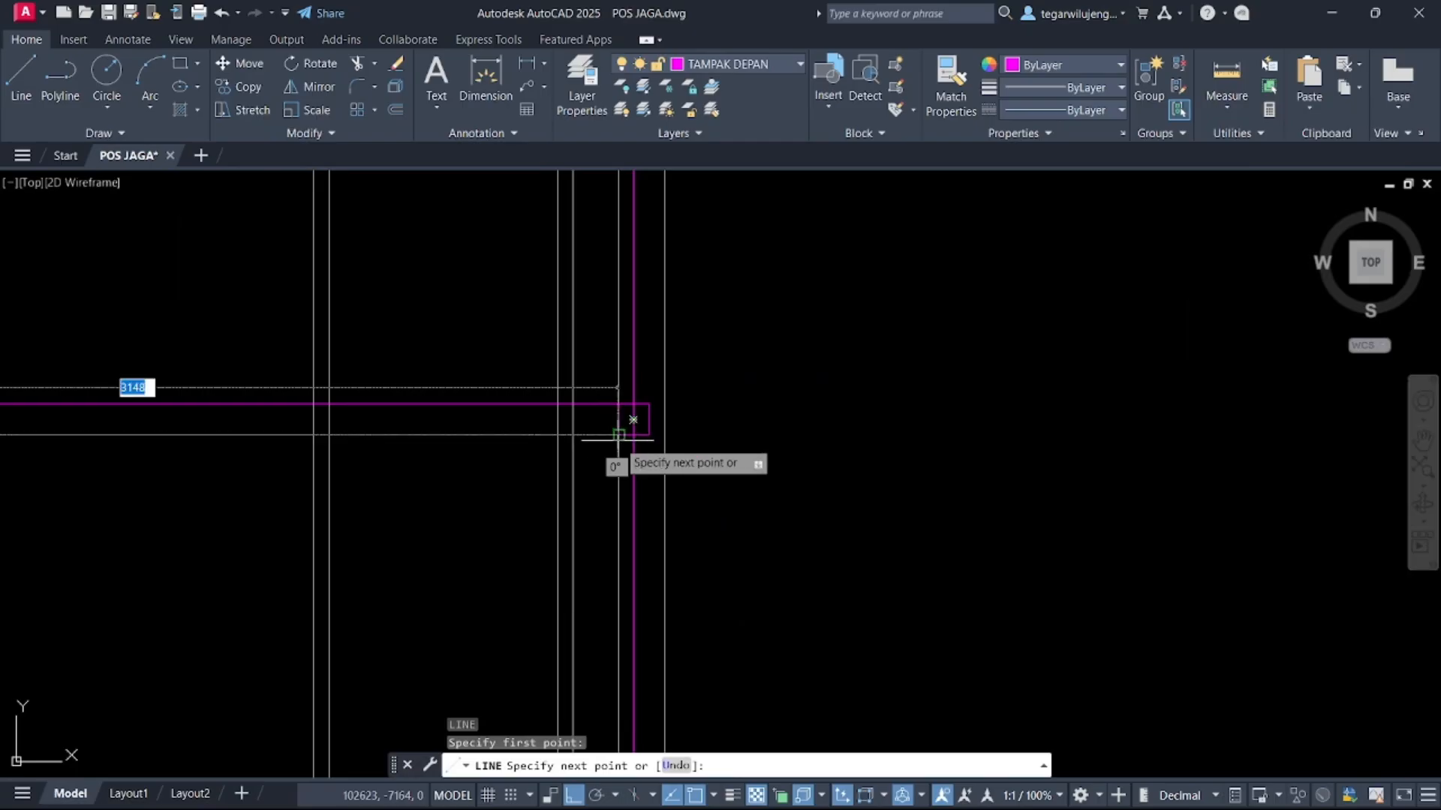
left_click(617, 435)
key("Return")
scroll(475, 475, "down", 3)
scroll(451, 451, "up", 3)
middle_click_drag(450, 451, 531, 448)
scroll(508, 486, "down", 3)
scroll(507, 485, "down", 3)
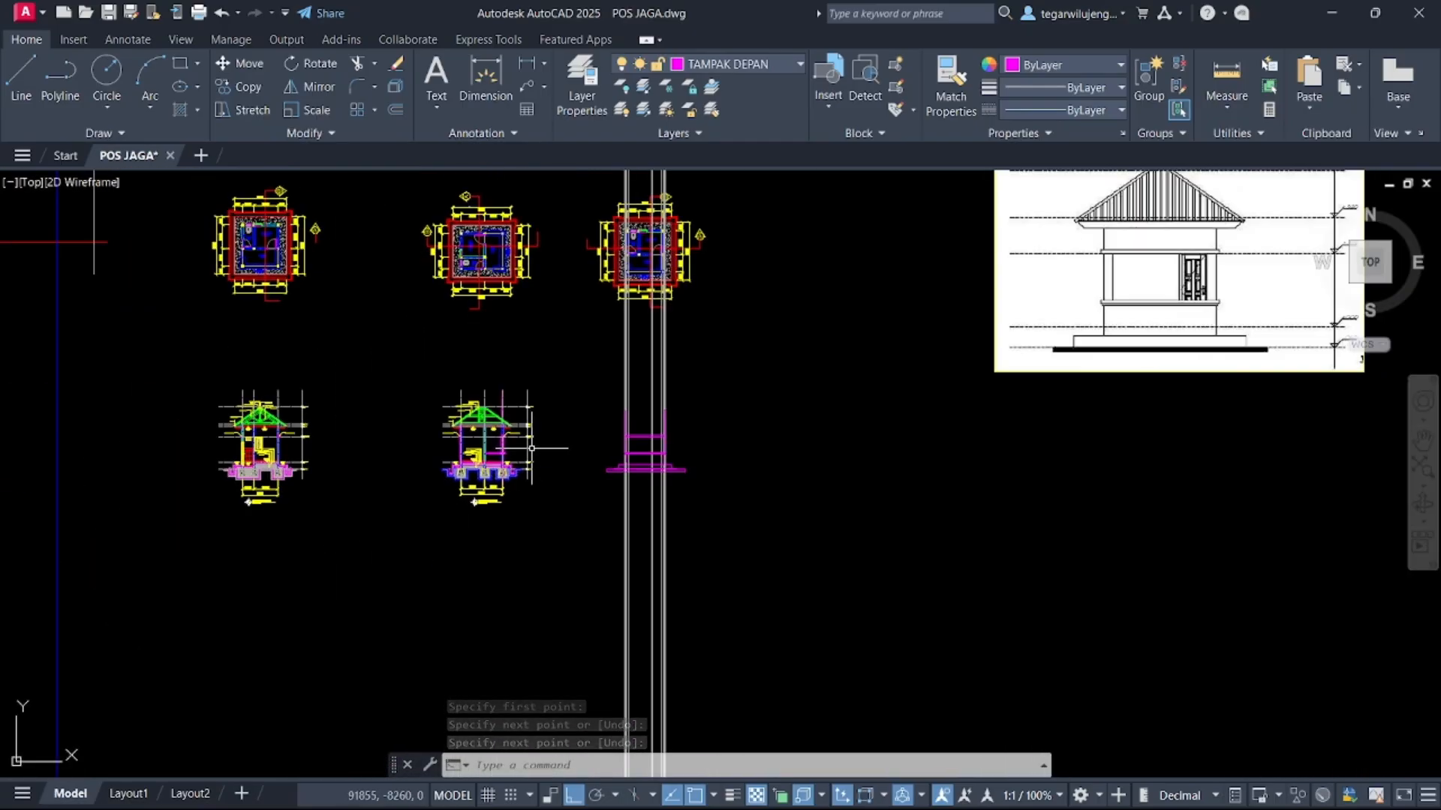
Switch to the AS layer and draw a horizontal construction line through the section's roof eave level
left_click(717, 66)
left_click(713, 139)
type("xl")
key("Return")
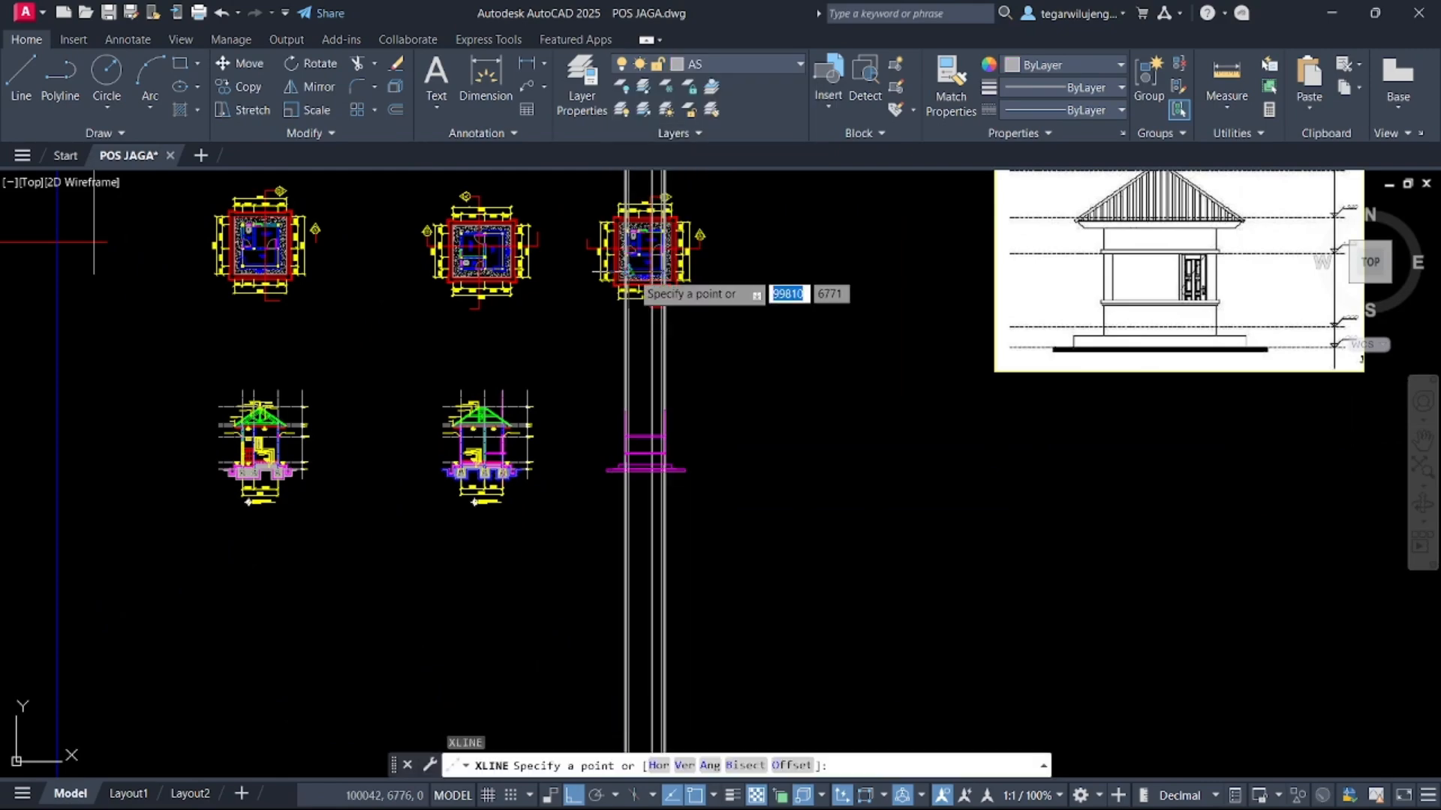
type("h")
key("Return")
scroll(524, 418, "up", 10)
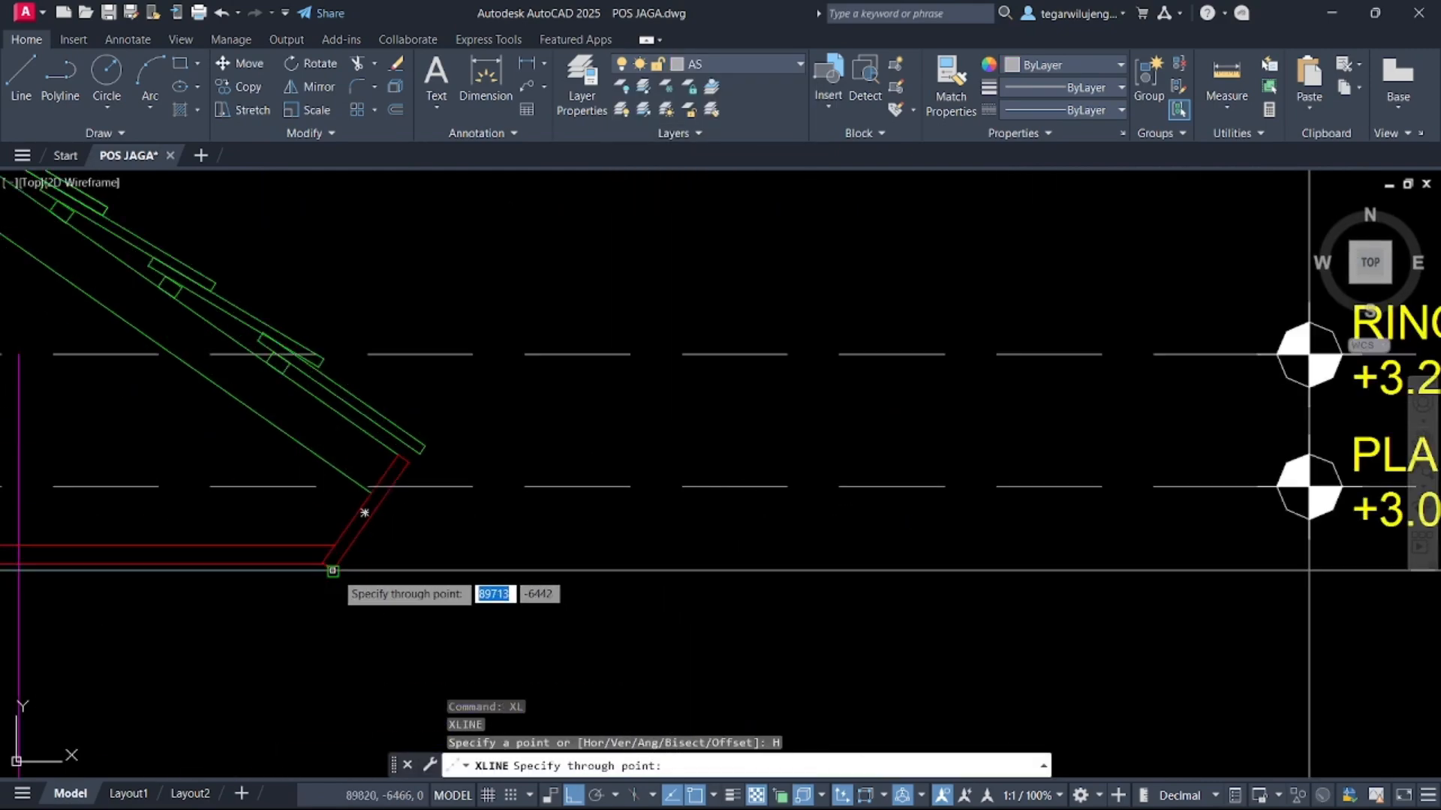
scroll(420, 488, "down", 6)
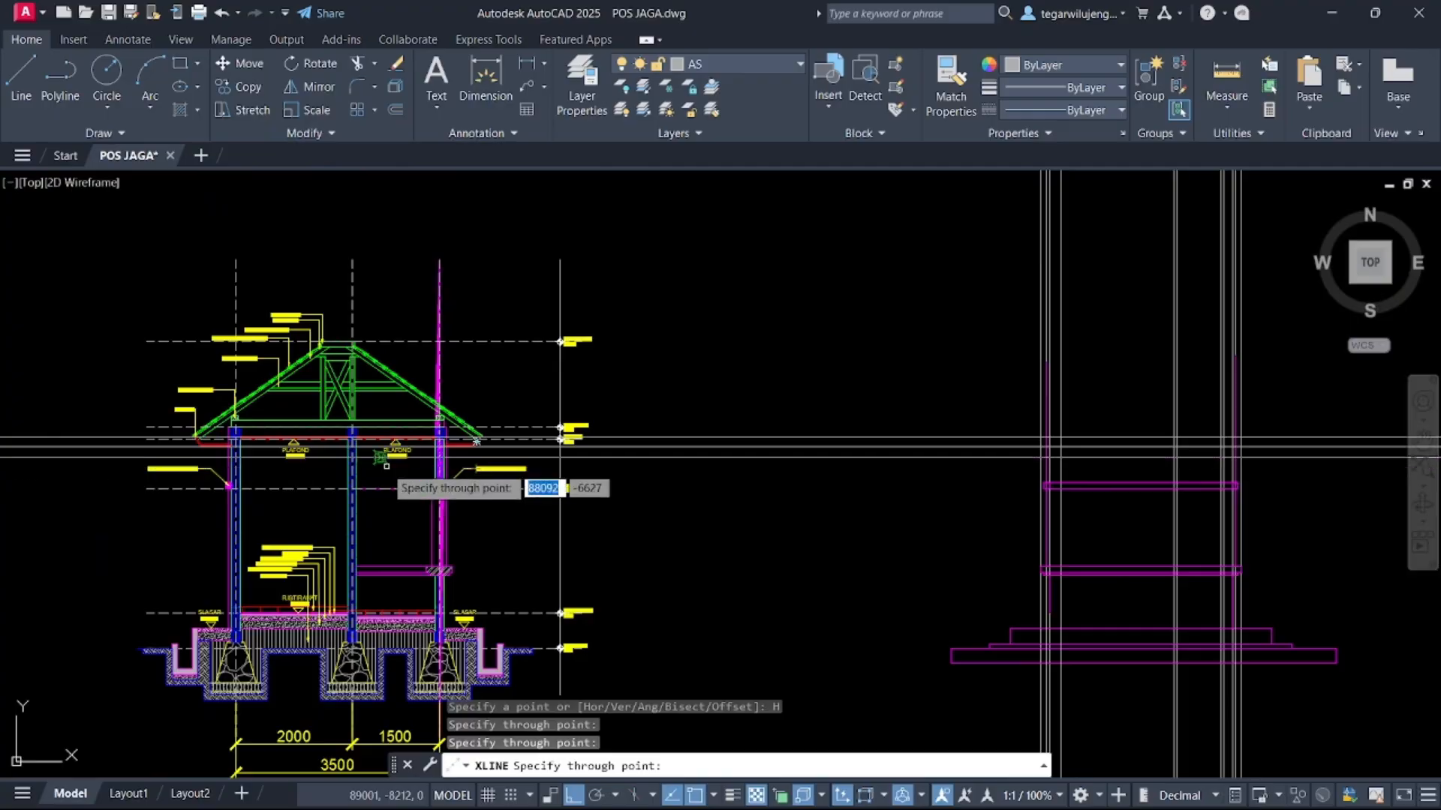
scroll(353, 361, "up", 5)
key("Escape")
Erase the extra vertical construction lines crossing the front elevation
scroll(342, 337, "down", 5)
scroll(799, 470, "up", 3)
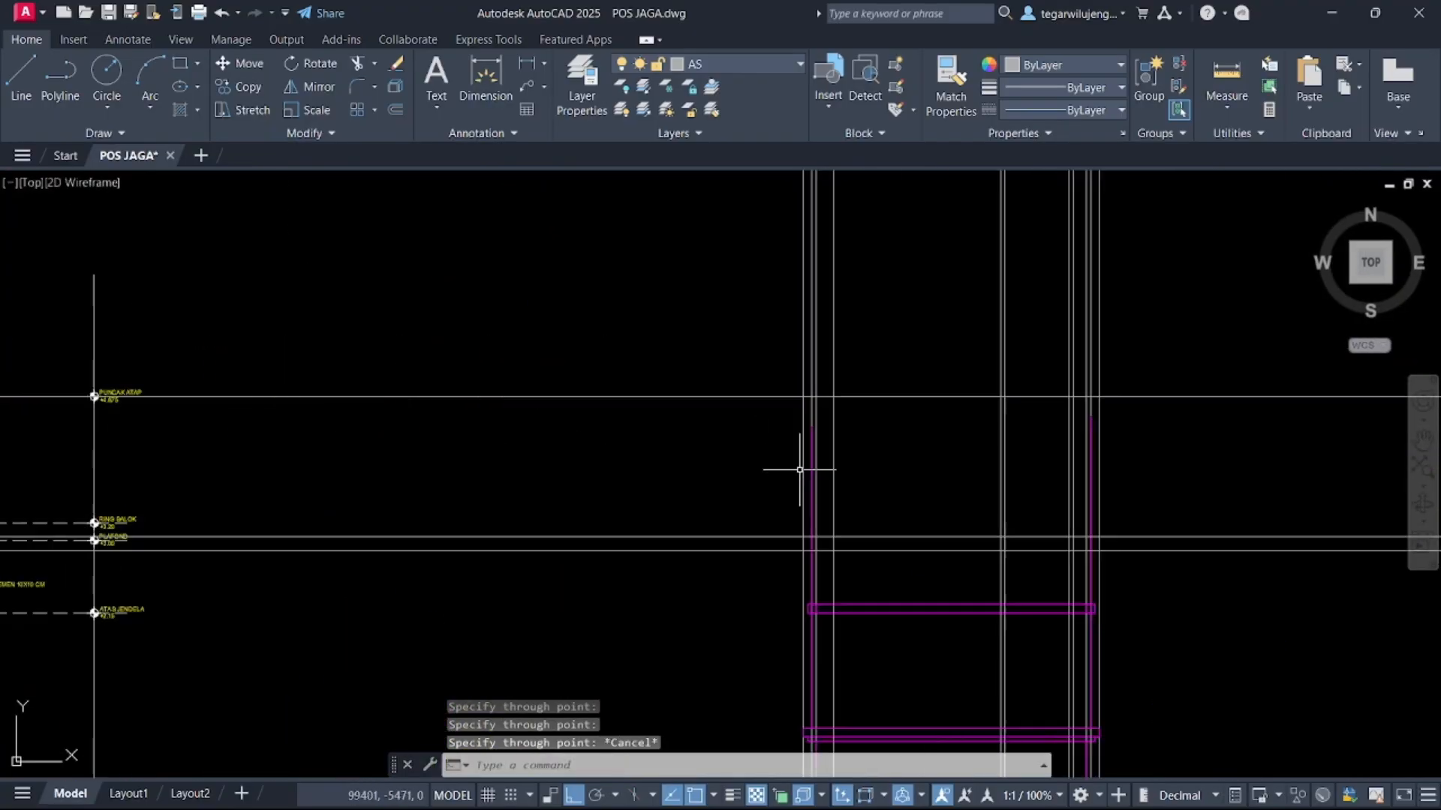
scroll(848, 563, "down", 3)
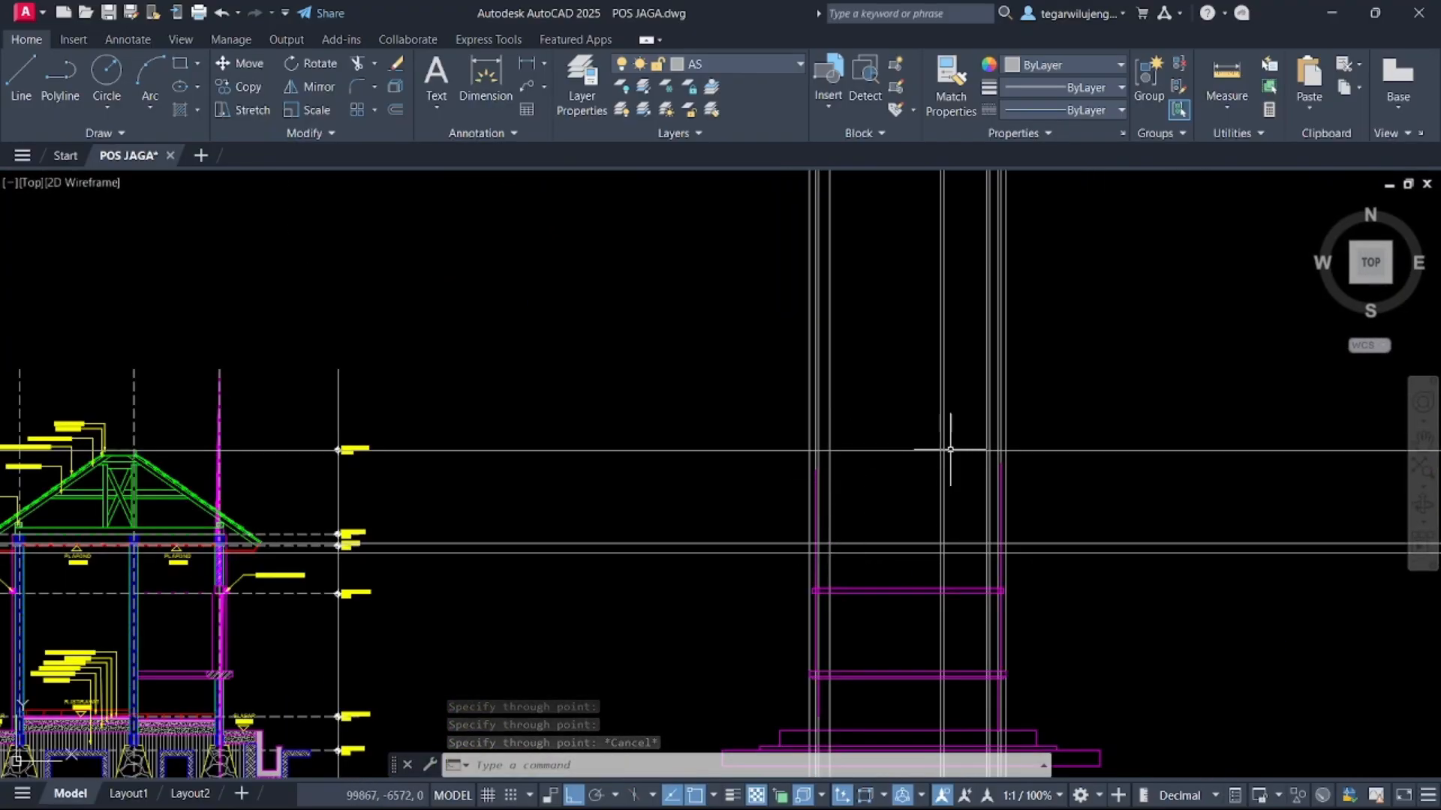
middle_click_drag(863, 443, 853, 380)
left_click(741, 241)
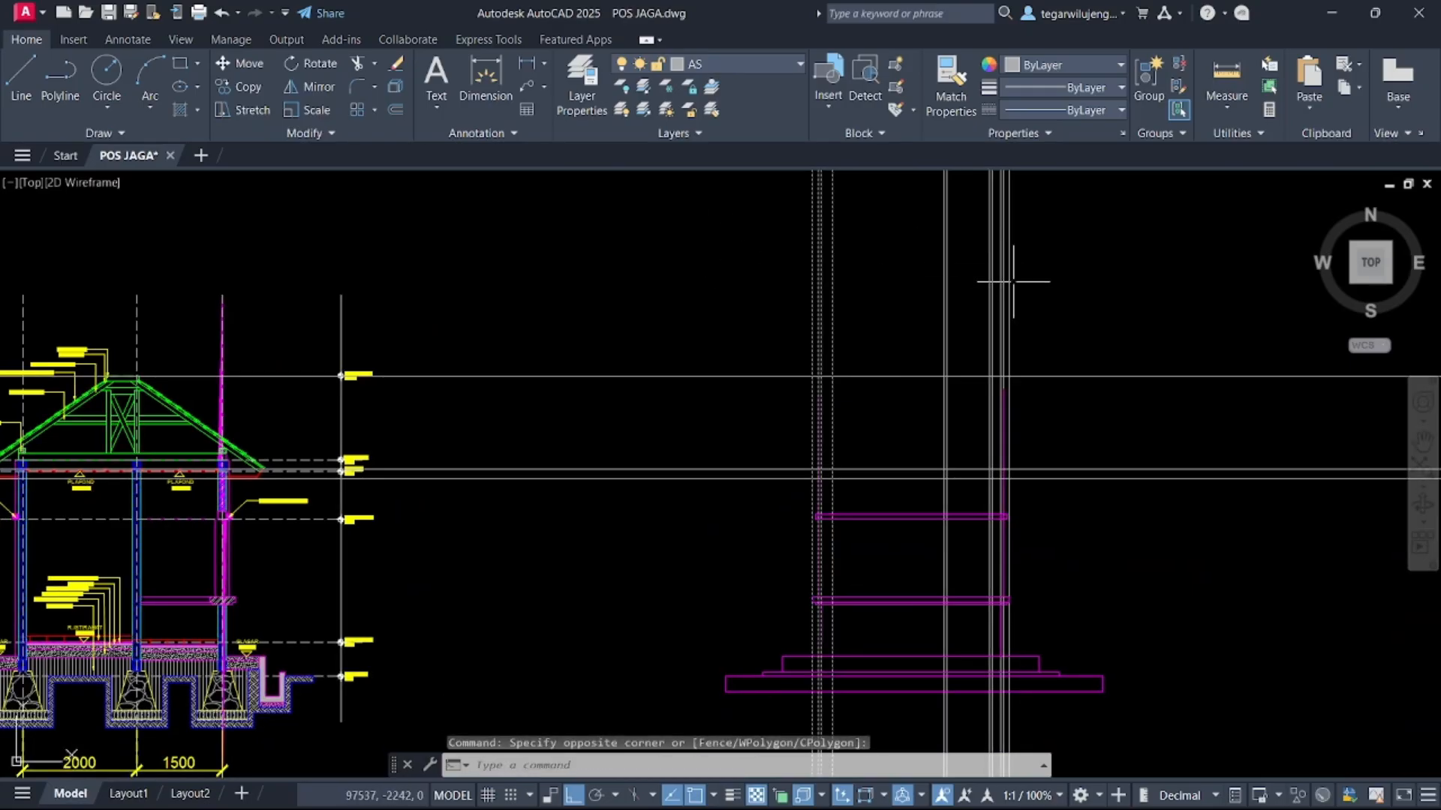
scroll(1028, 336, "up", 3)
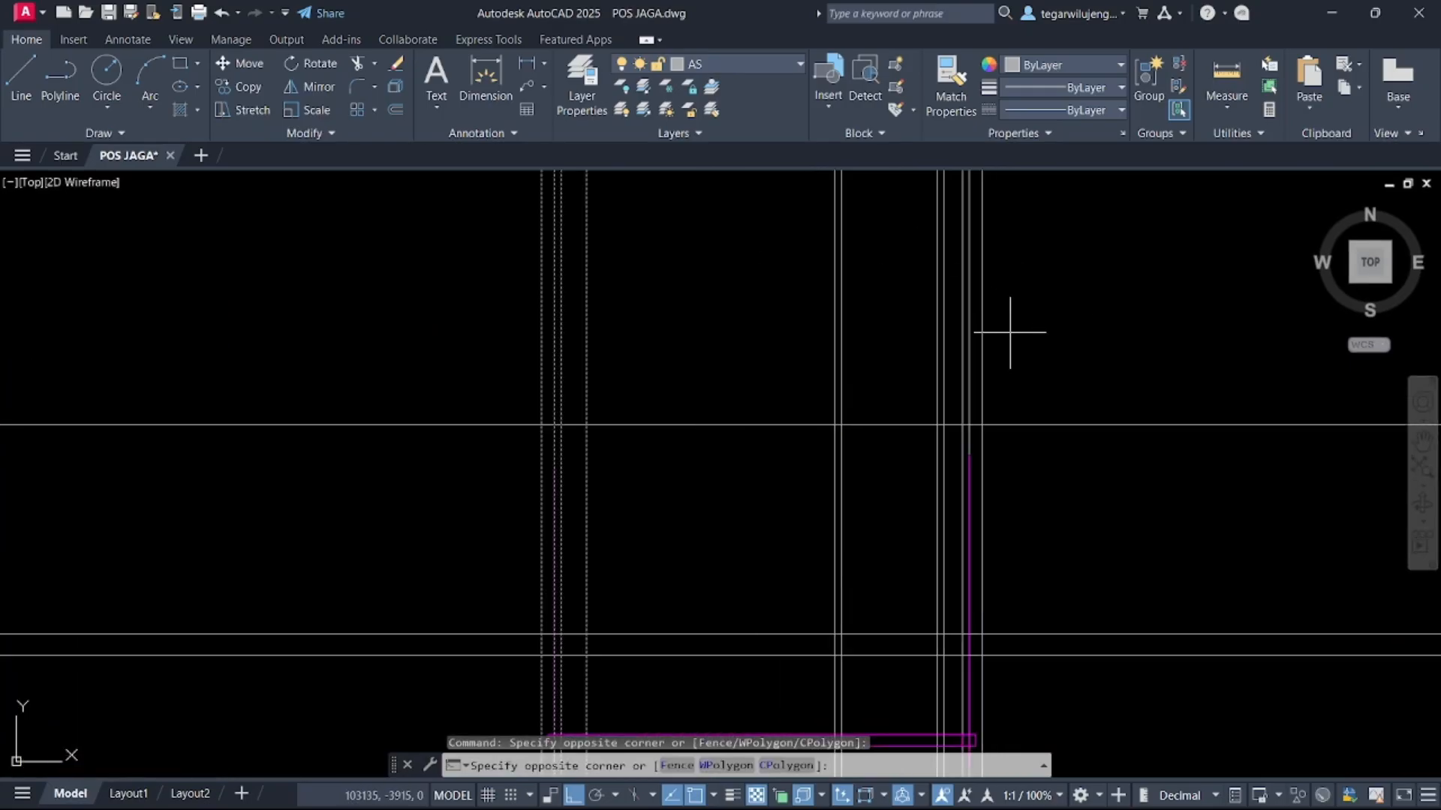
left_click(957, 306)
key("Delete")
scroll(991, 330, "down", 3)
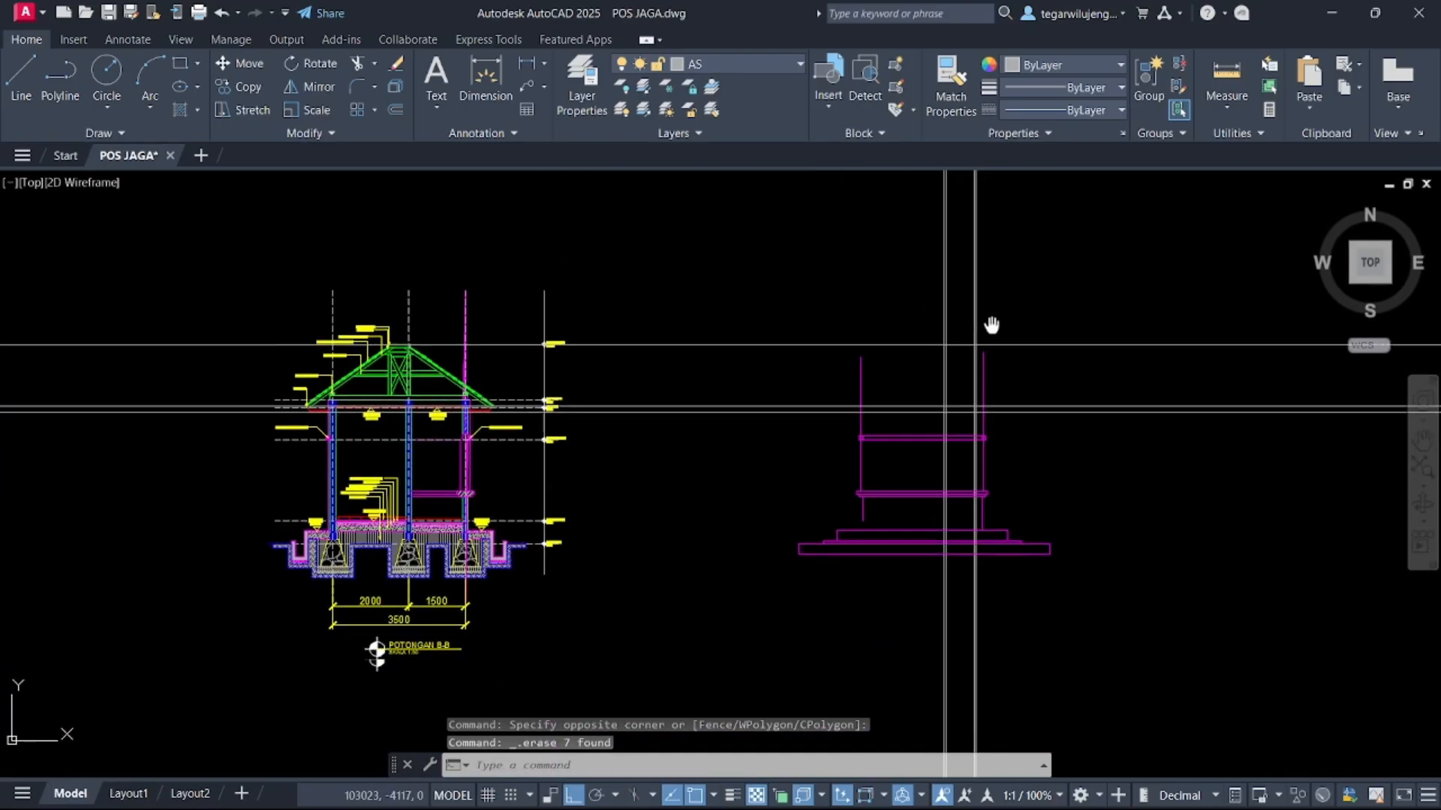
scroll(984, 385, "up", 1)
middle_click_drag(984, 385, 983, 428)
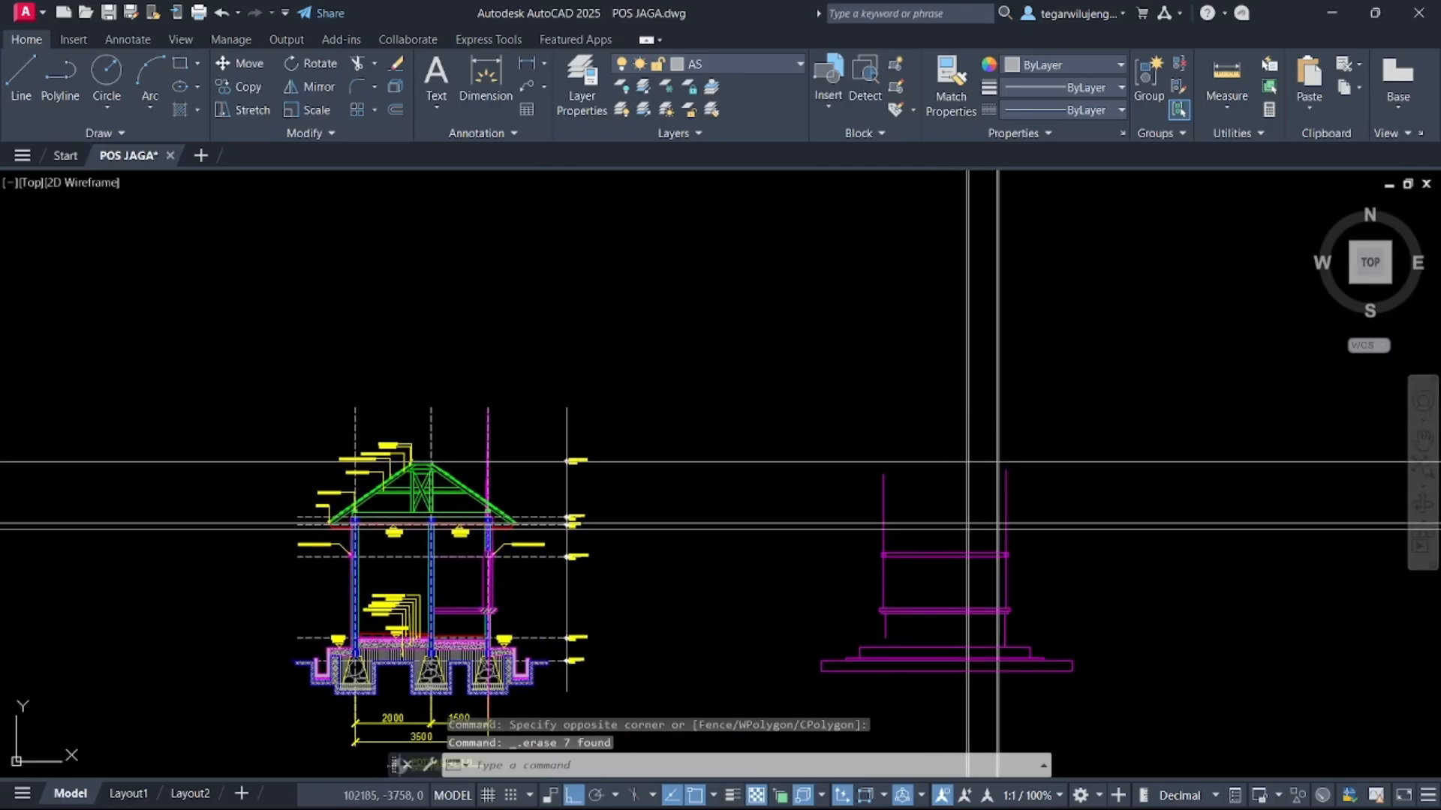
type("XL")
key("Return")
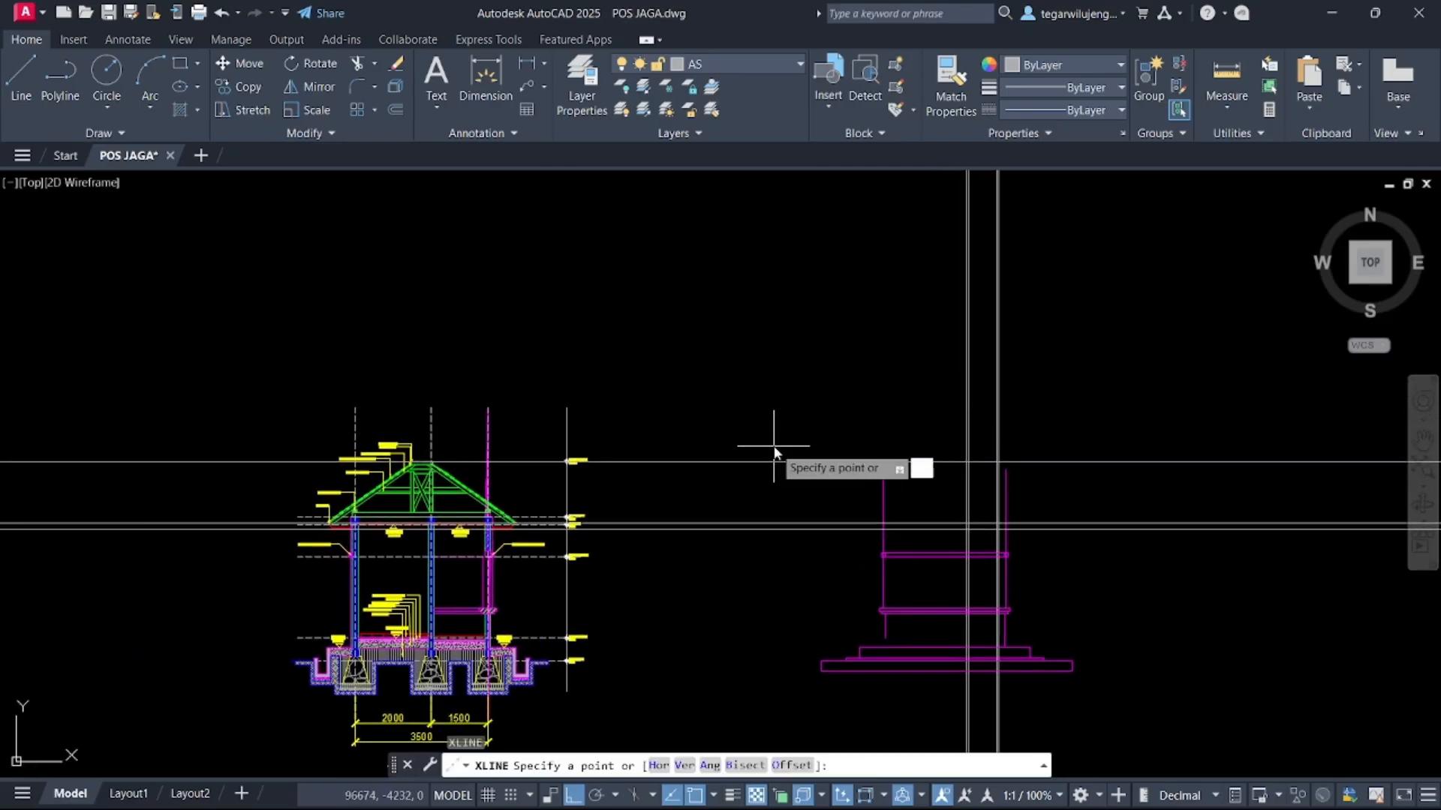
key("Return")
scroll(917, 405, "down", 5)
scroll(889, 278, "up", 4)
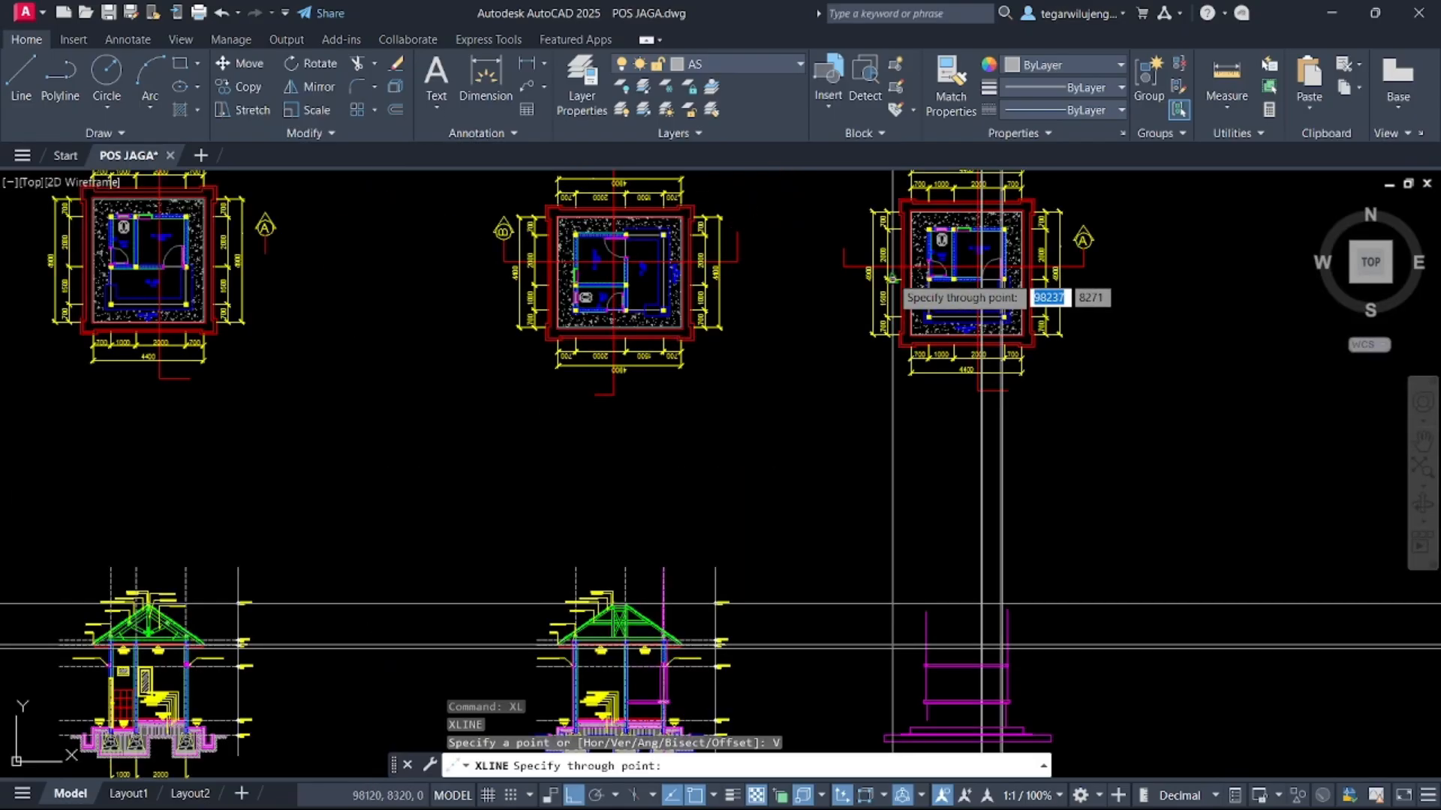
scroll(888, 279, "down", 5)
middle_click_drag(884, 285, 880, 337)
key("Escape")
scroll(880, 337, "down", 1)
scroll(746, 286, "up", 4)
left_click(740, 282)
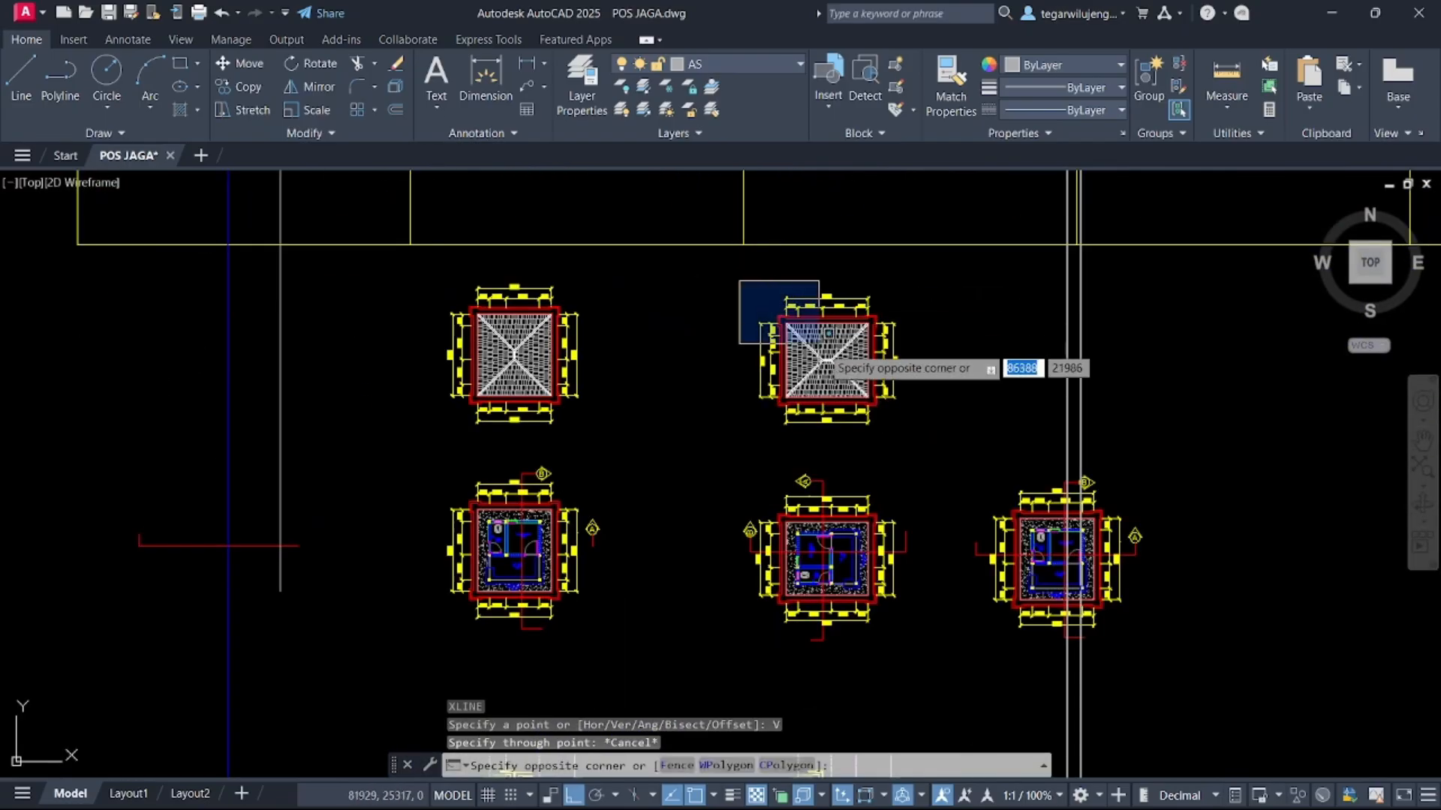
left_click(940, 464)
key("Escape")
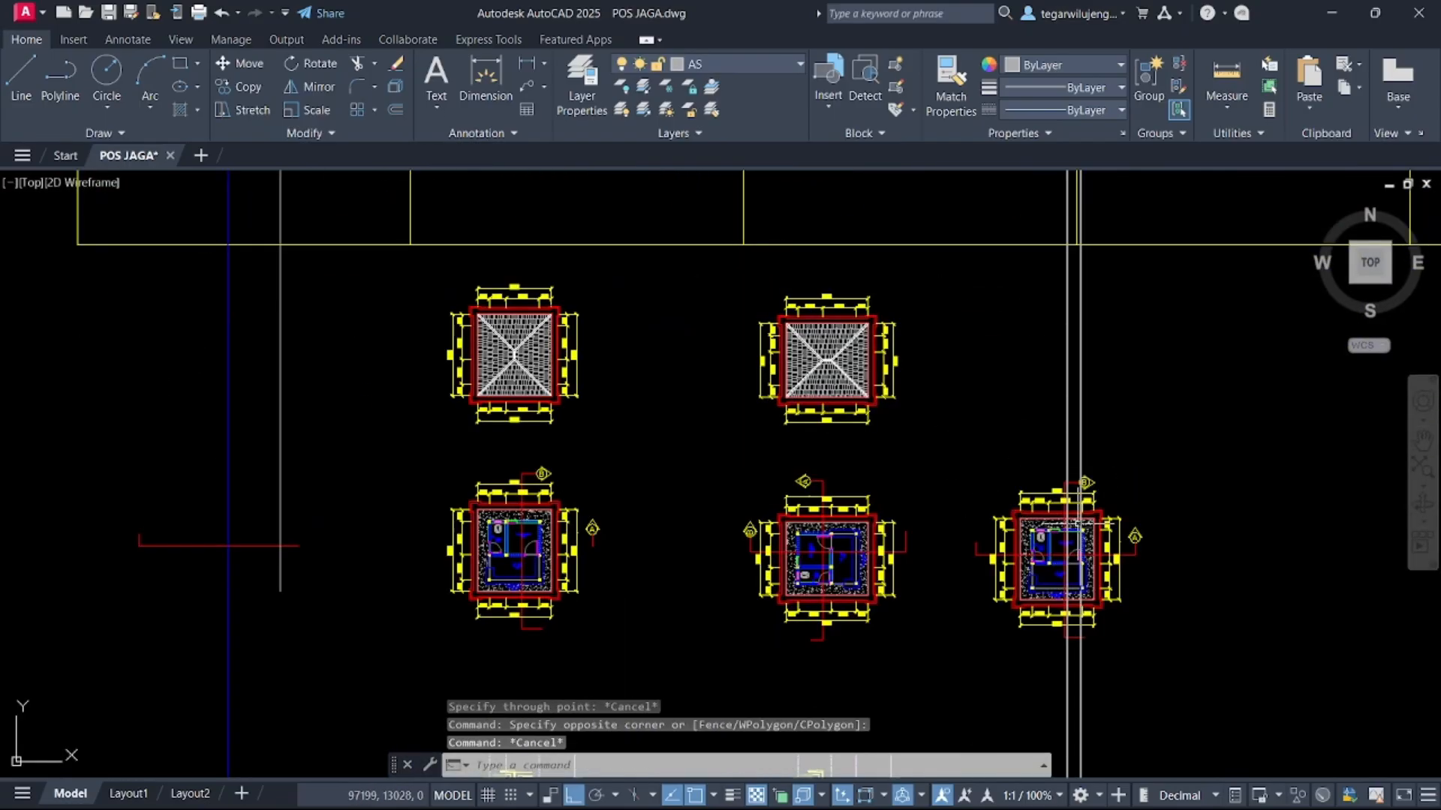
Copy the selected vertical construction line horizontally to a new position left of the floor plan
scroll(1069, 488, "up", 5)
left_click(1049, 390)
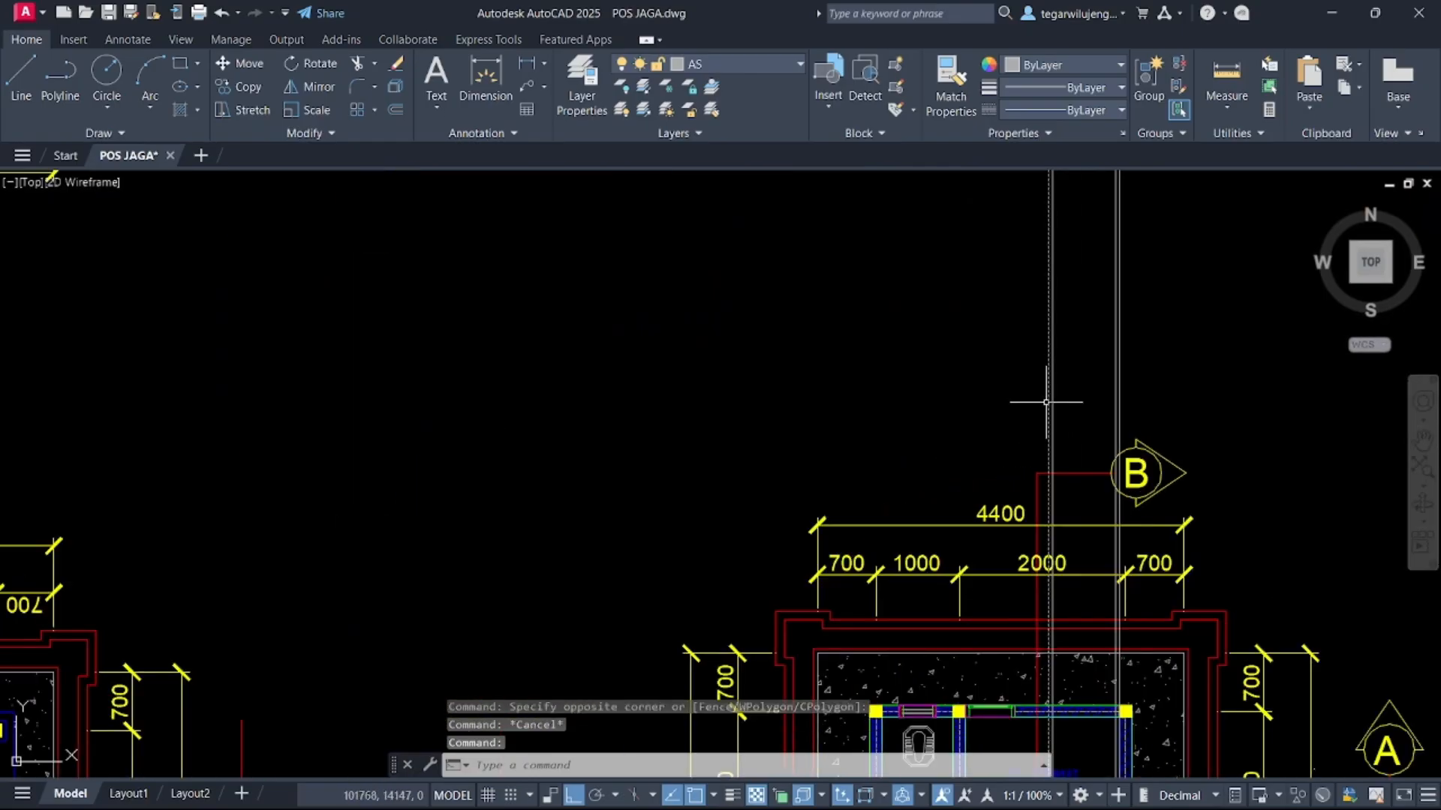
type("CO")
key("Return")
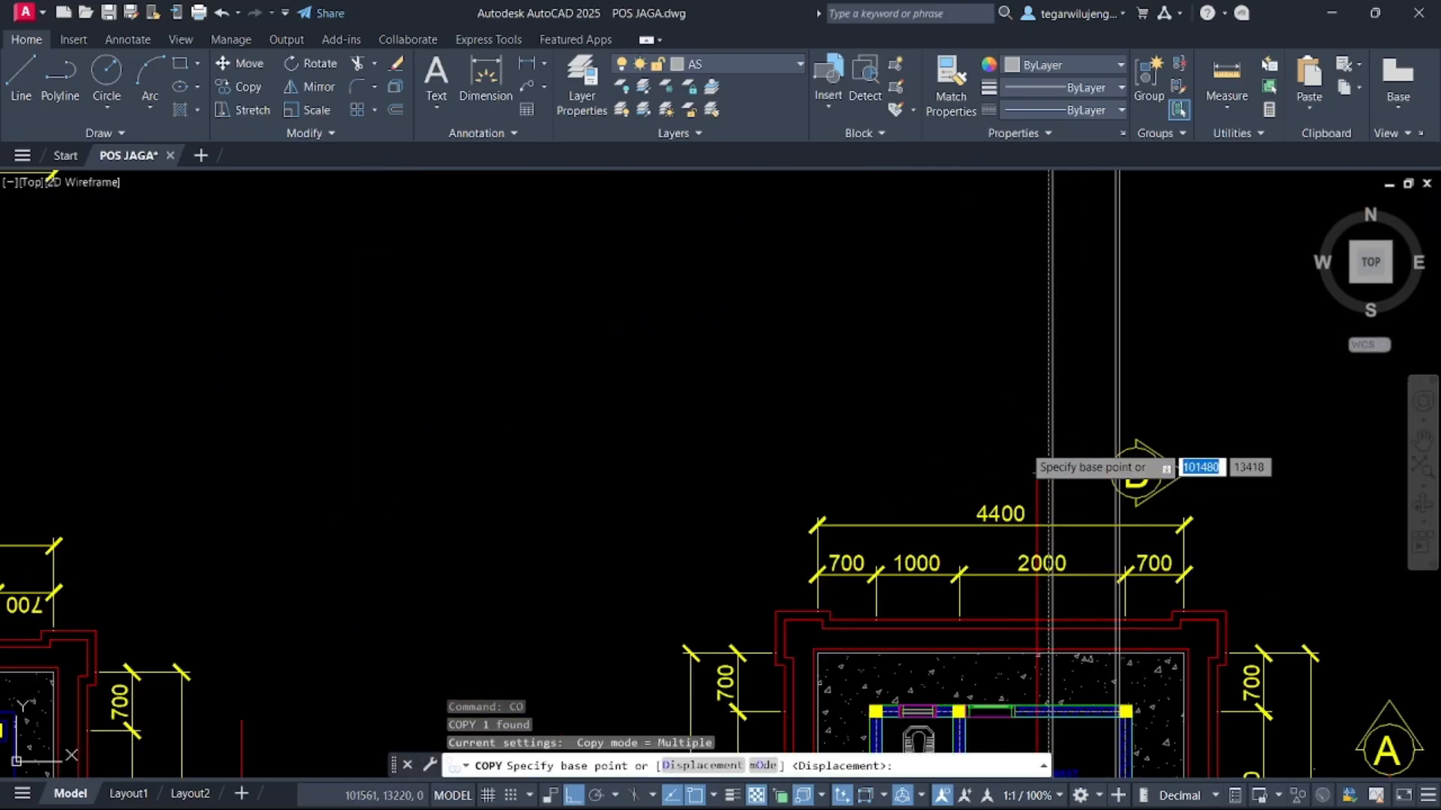
left_click(1048, 427)
left_click(800, 570)
key("Escape")
scroll(848, 587, "down", 5)
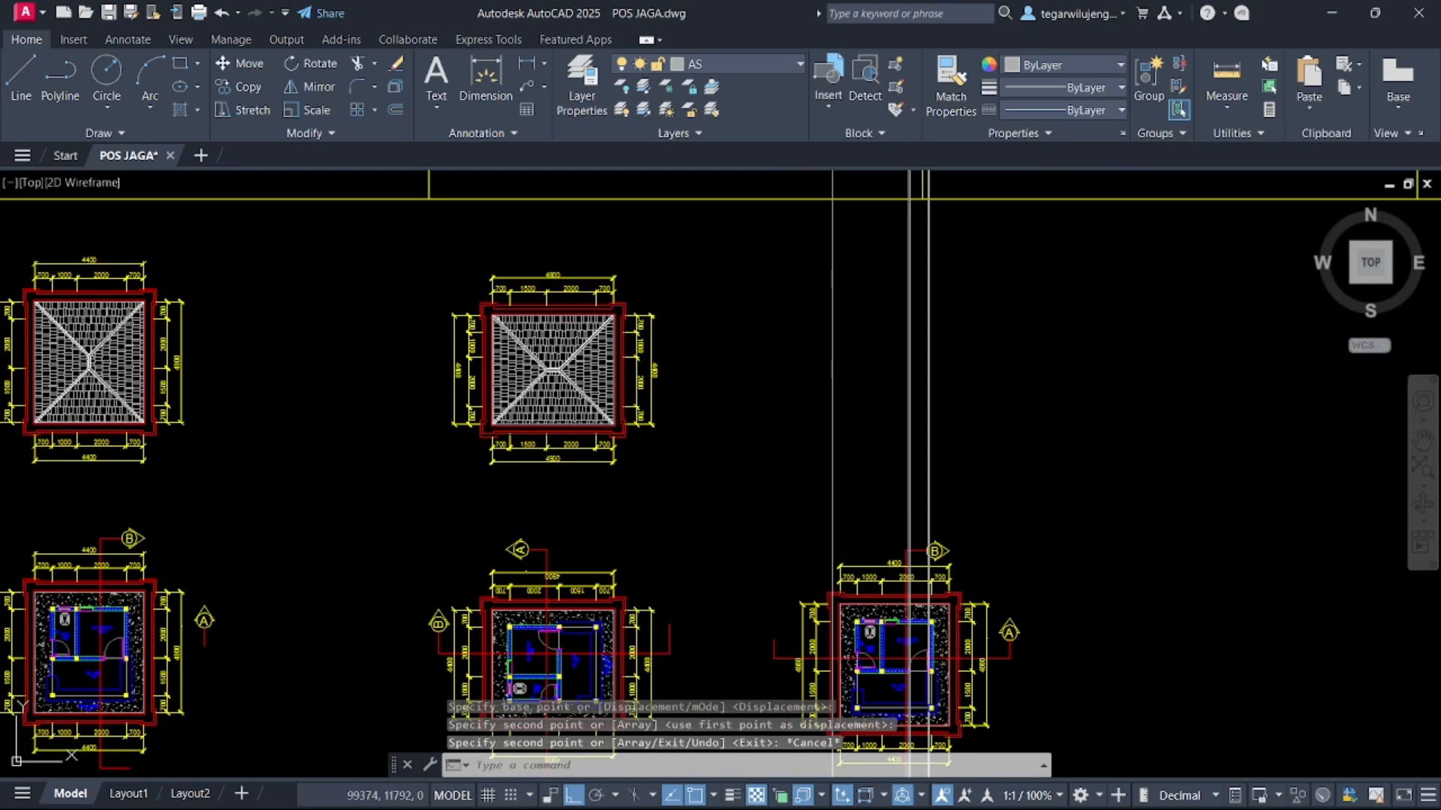
left_click(398, 242)
left_click(693, 486)
key("Escape")
left_click(229, 333)
middle_click_drag(433, 331, 913, 321)
key("Escape")
Copy the roof plan horizontally so it sits directly above the rightmost floor plan
left_click(404, 228)
left_click(766, 488)
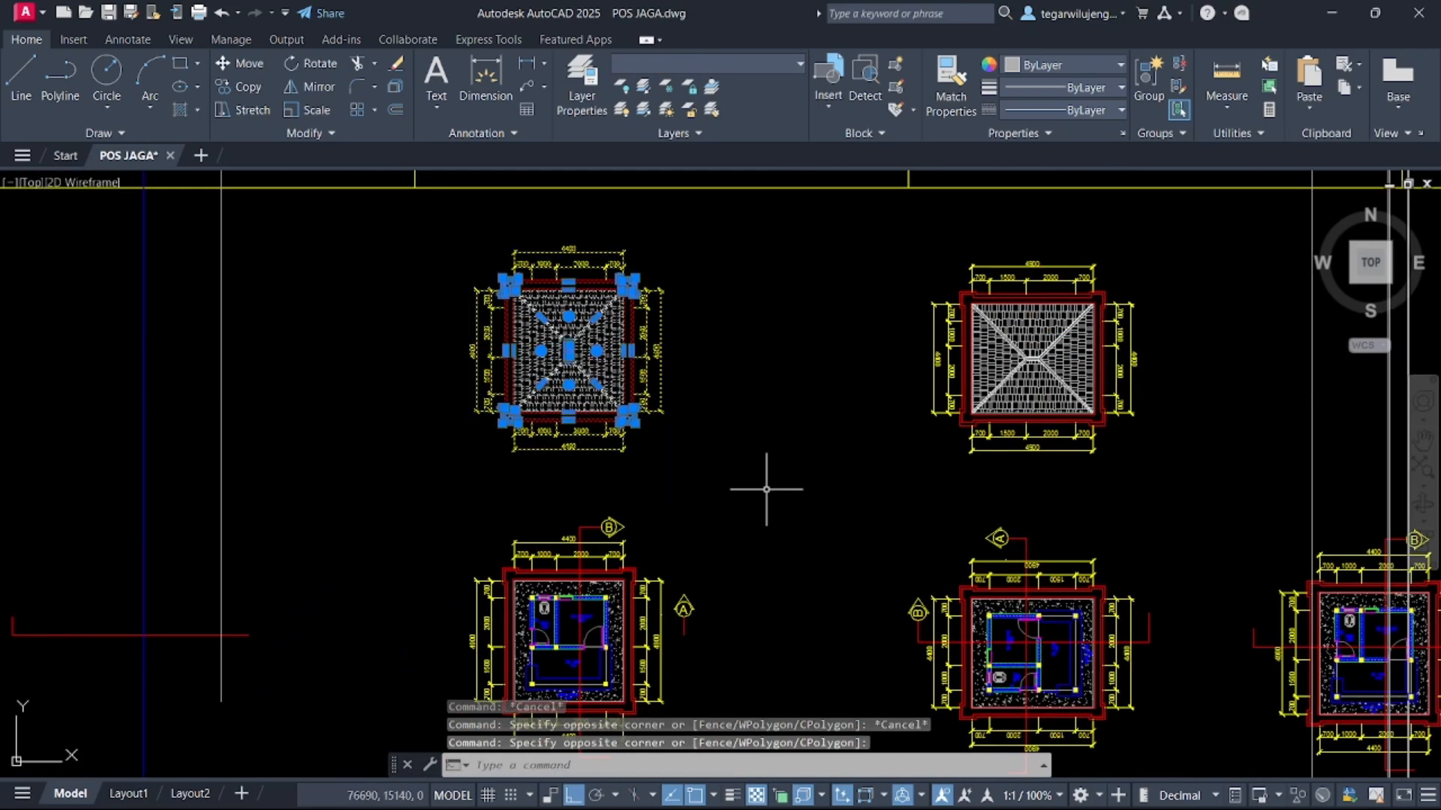
key("Return")
scroll(526, 405, "up", 7)
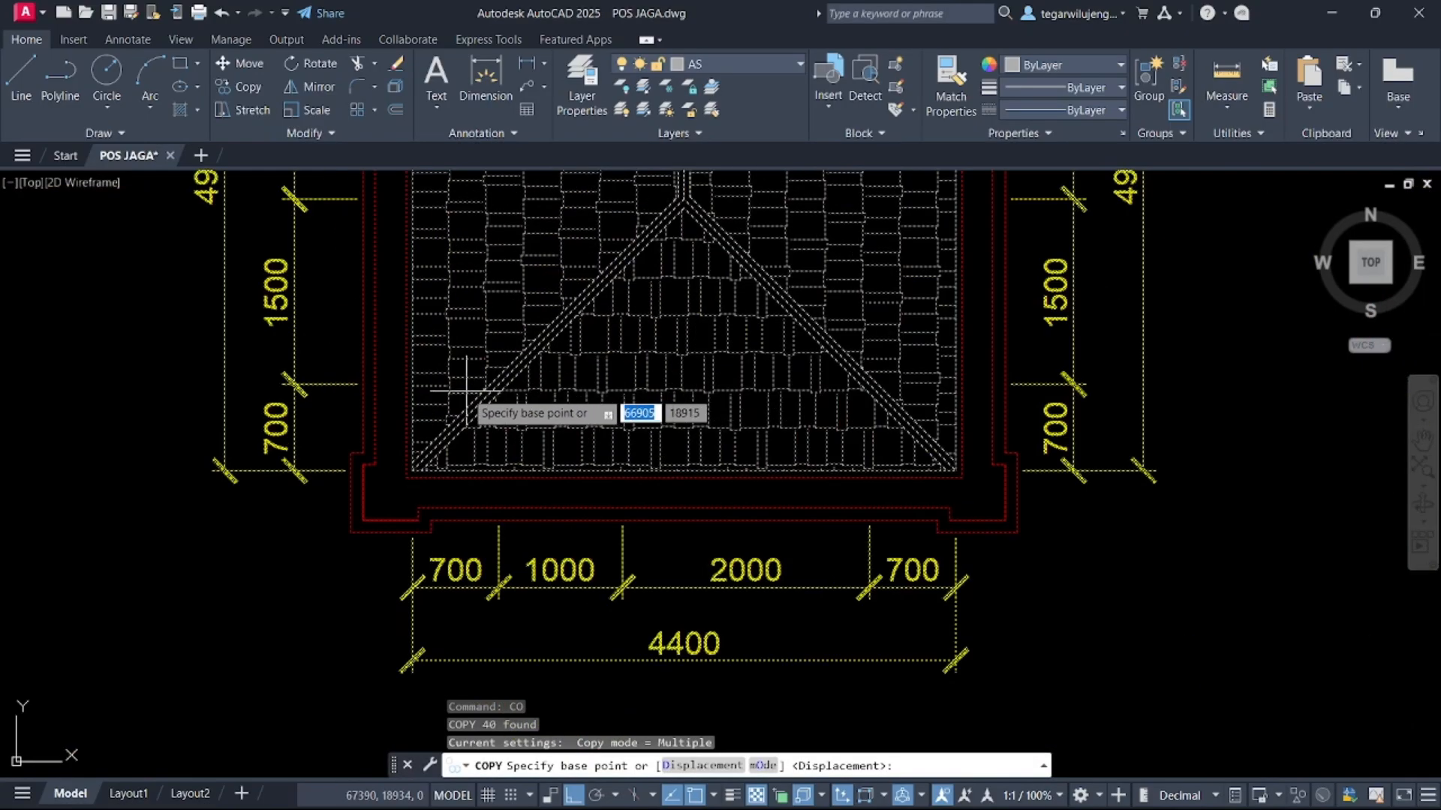
left_click(374, 392)
scroll(374, 392, "down", 5)
scroll(661, 409, "up", 6)
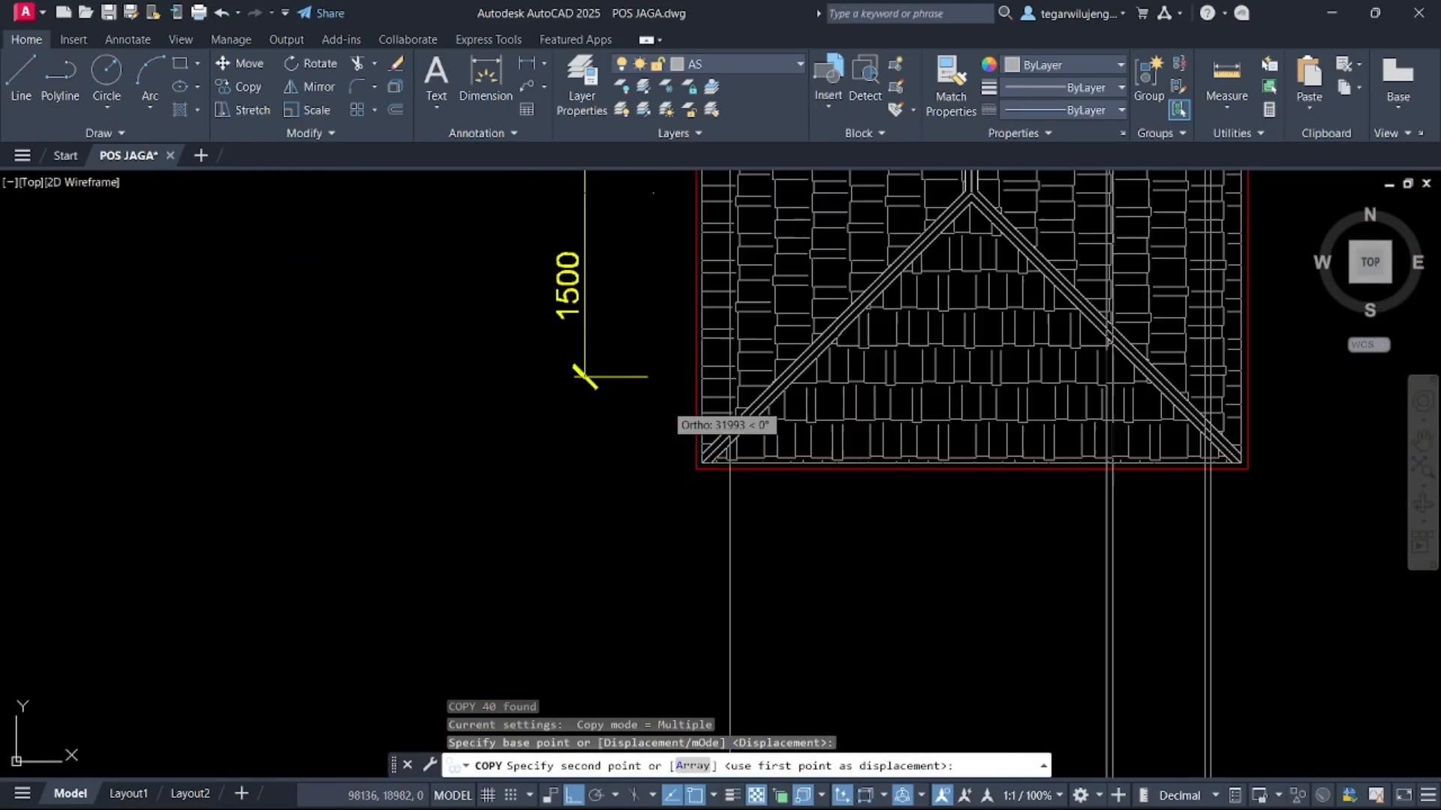
scroll(660, 409, "down", 2)
left_click(732, 387)
scroll(750, 315, "down", 5)
key("Escape")
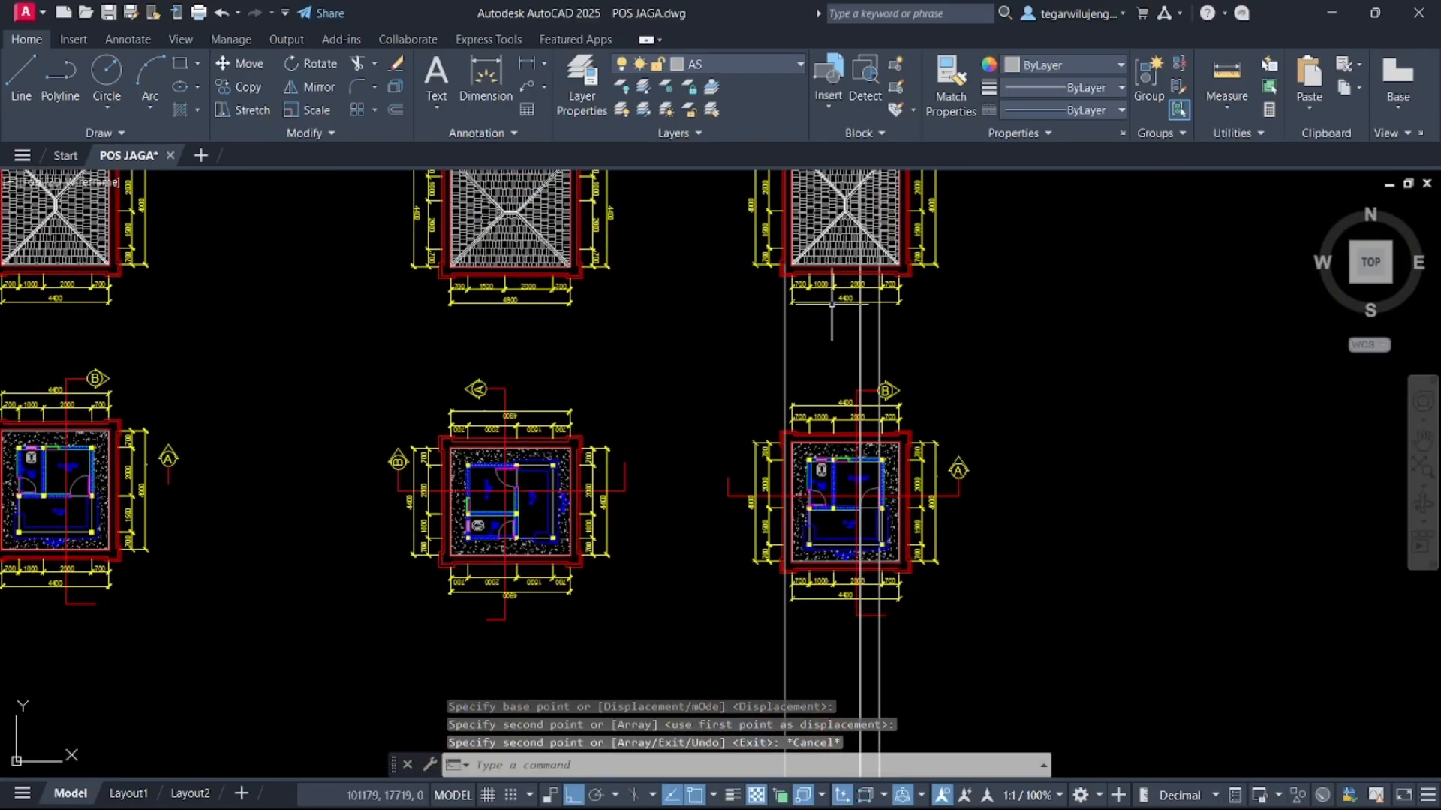
Draw vertical construction lines through the roof plan's eave corners and the floor plan's column corner
type("xl")
key("Return")
key("Return")
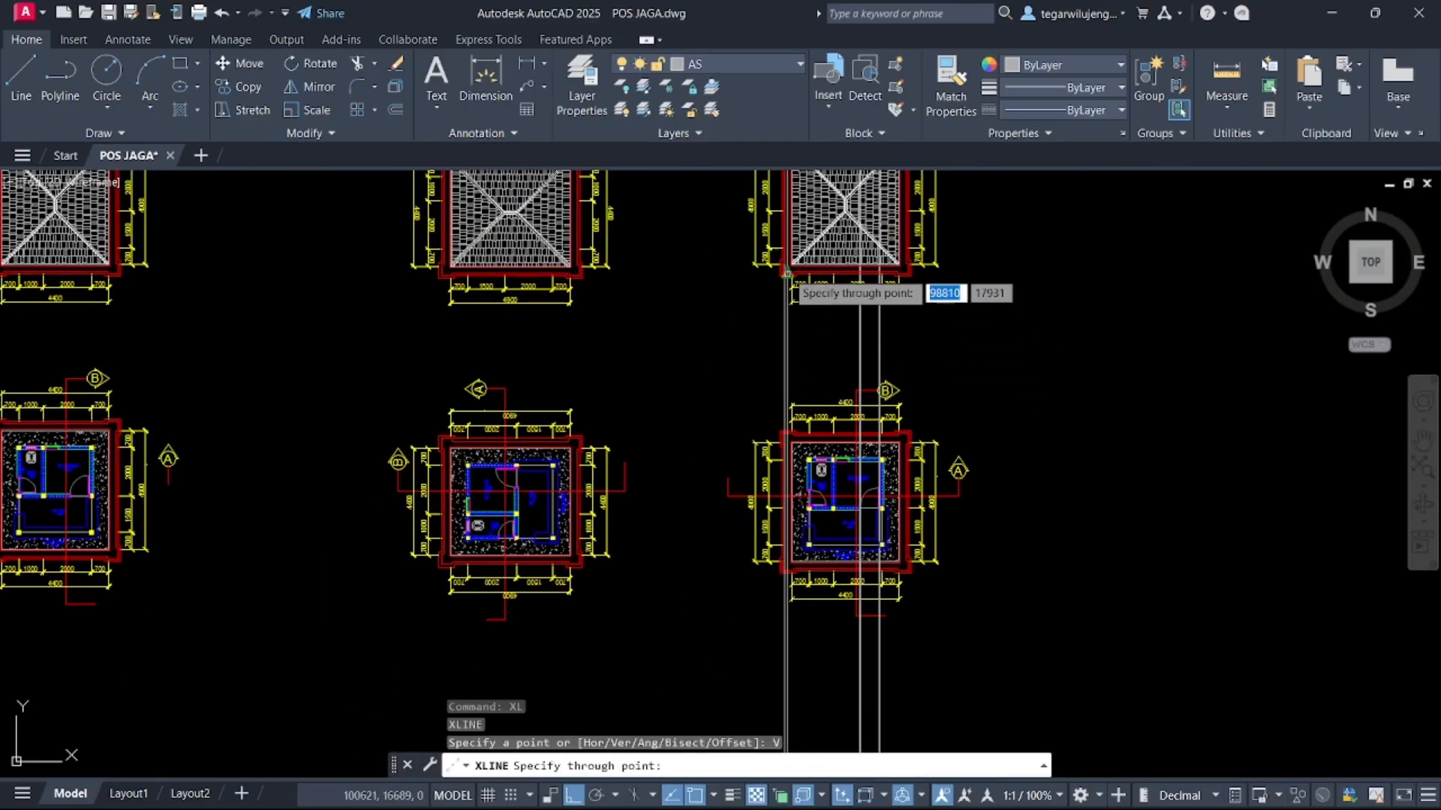
scroll(793, 307, "up", 10)
left_click(789, 308)
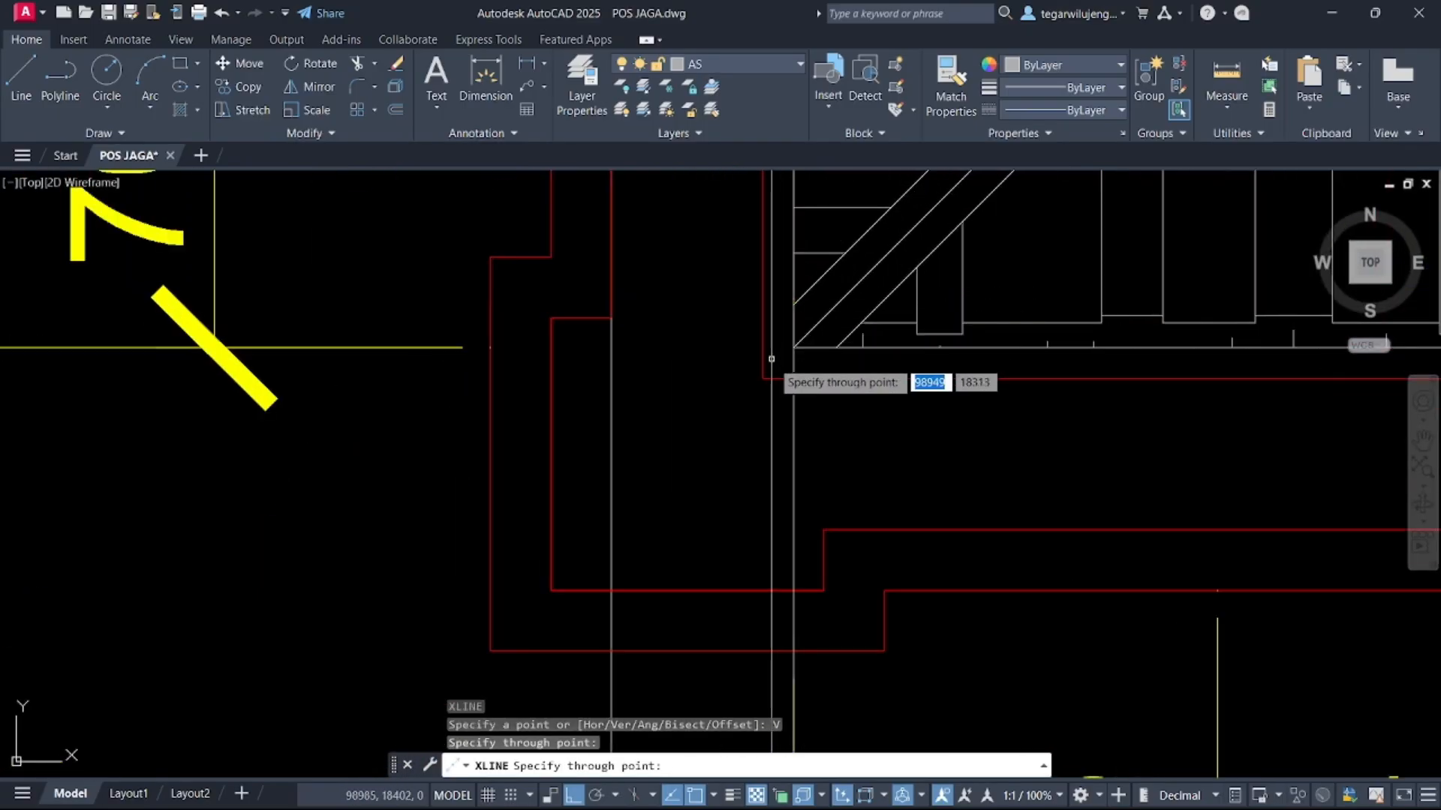
scroll(764, 386, "down", 3)
middle_click_drag(1186, 443, 358, 415)
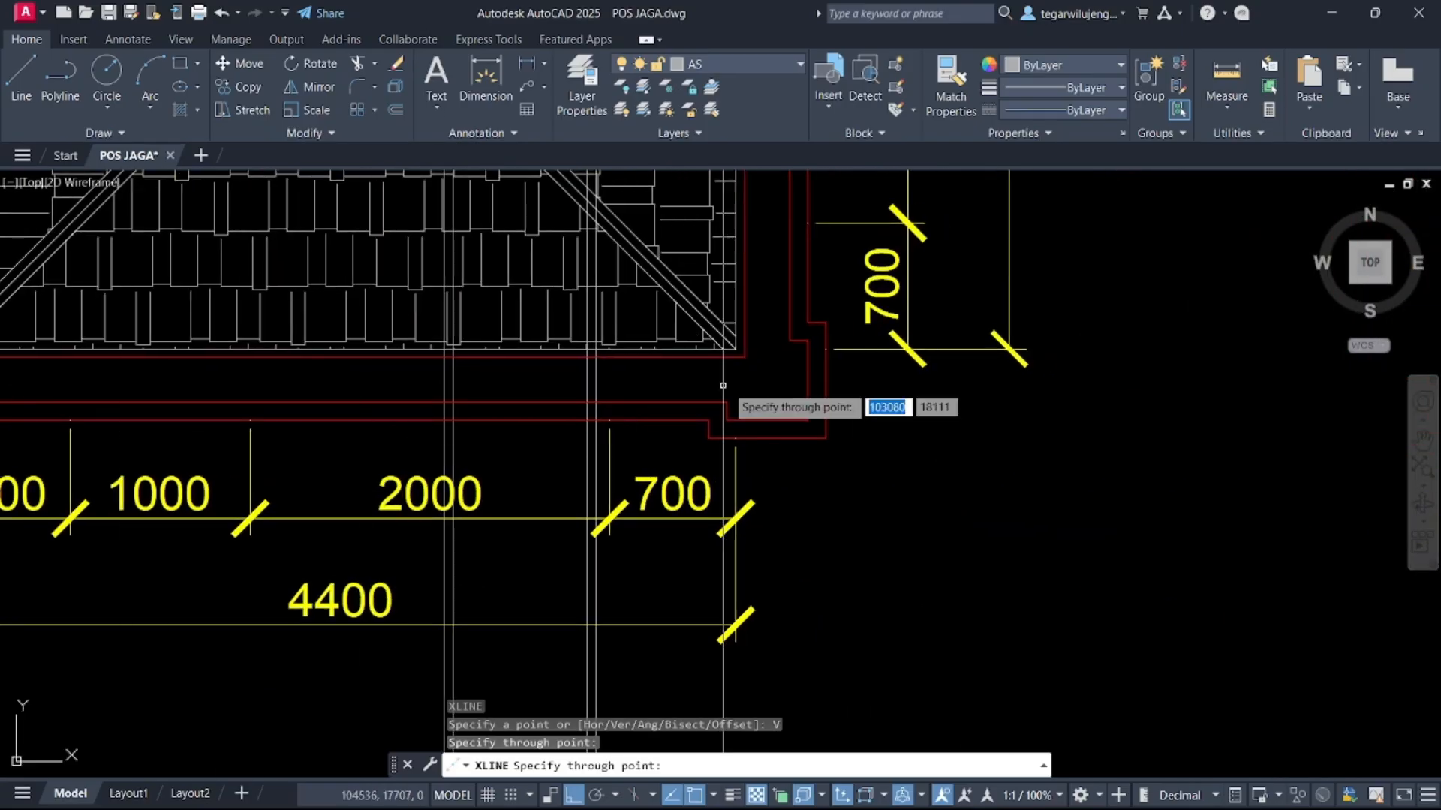
left_click(735, 349)
middle_click_drag(747, 382, 855, 211)
scroll(855, 213, "down", 3)
middle_click_drag(832, 472, 785, 93)
scroll(773, 430, "up", 7)
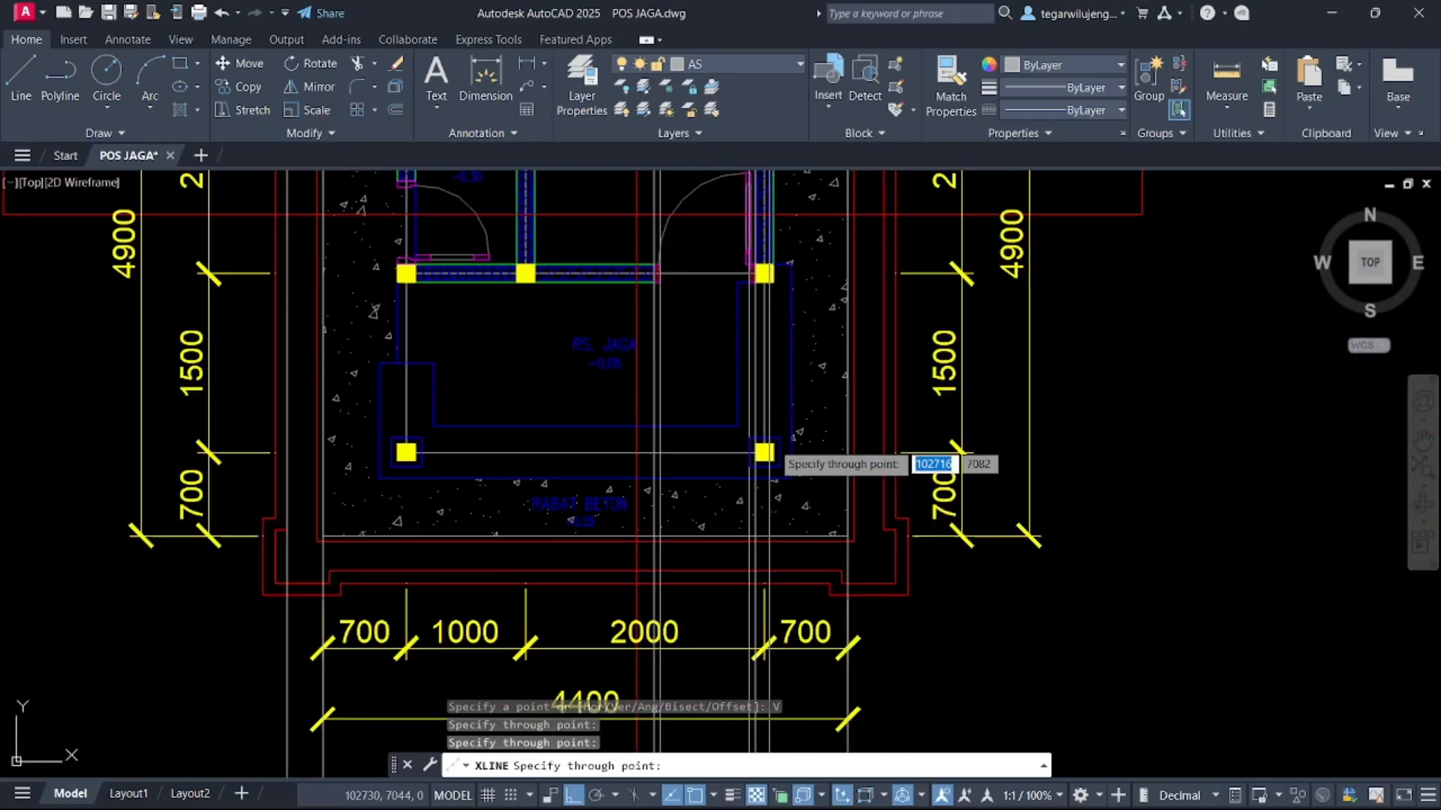
scroll(739, 484, "down", 7)
scroll(799, 501, "up", 7)
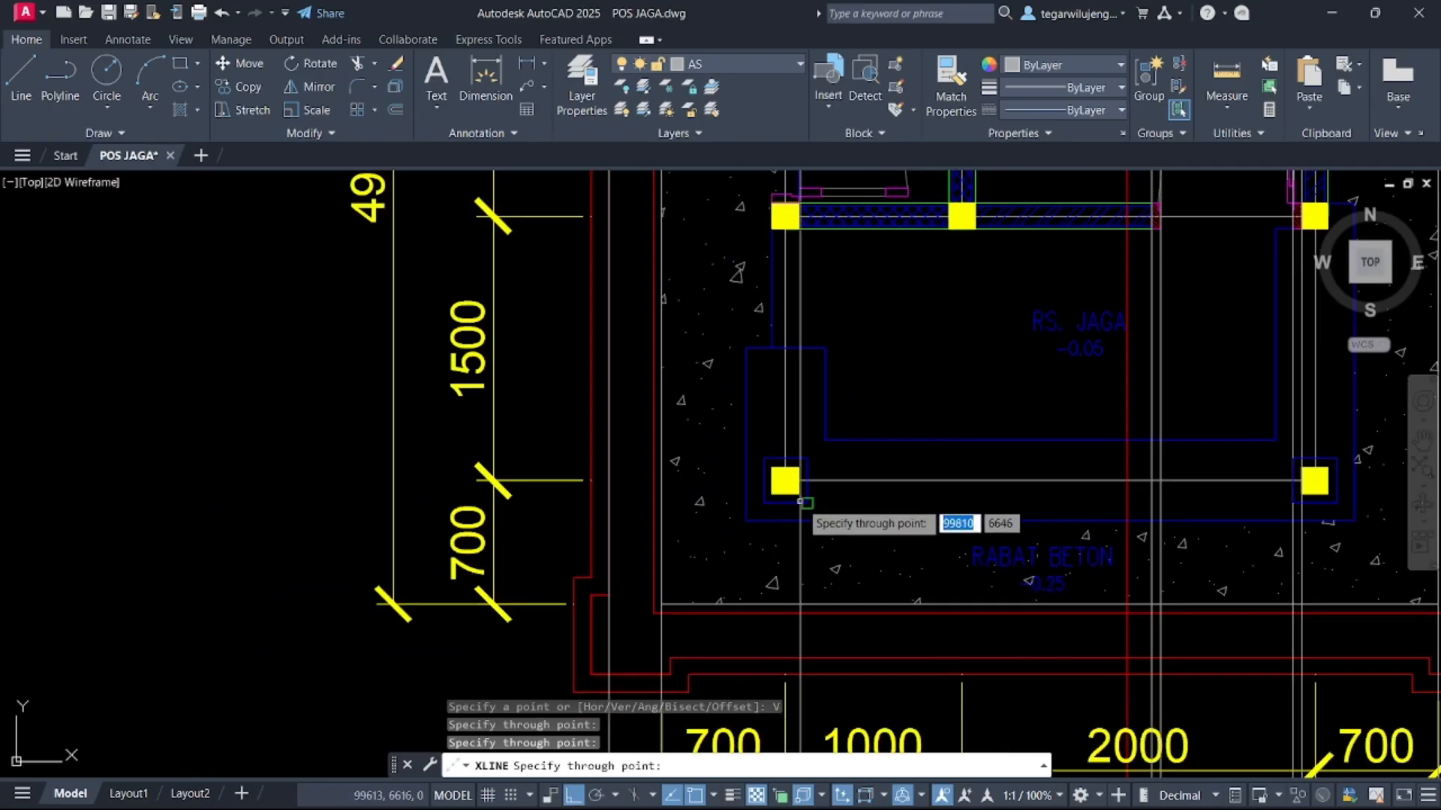
left_click(807, 502)
key("Escape")
Extend the short vertical line below the lower profile band down to the base step
scroll(931, 536, "down", 10)
middle_click_drag(957, 552, 914, 135)
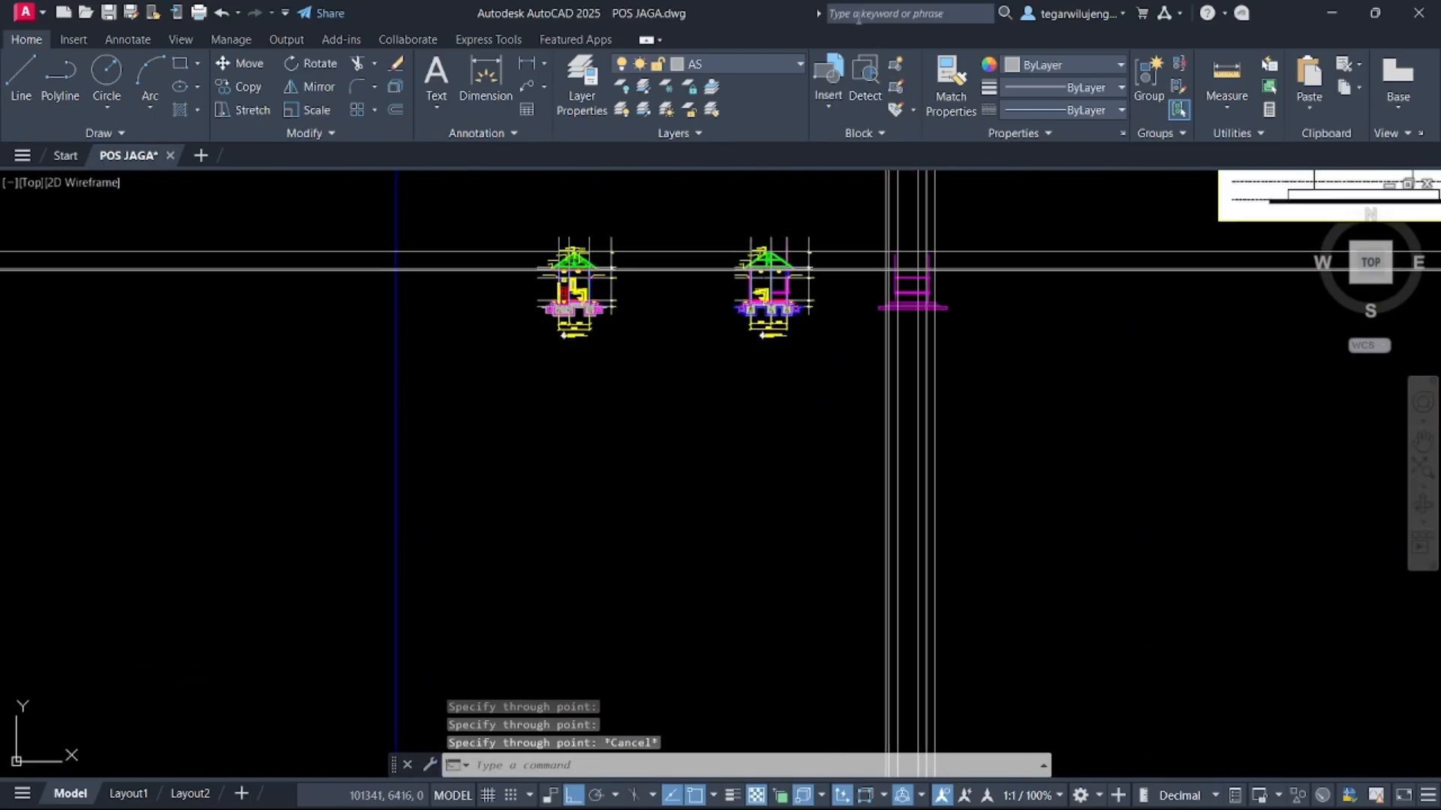
scroll(953, 232, "up", 8)
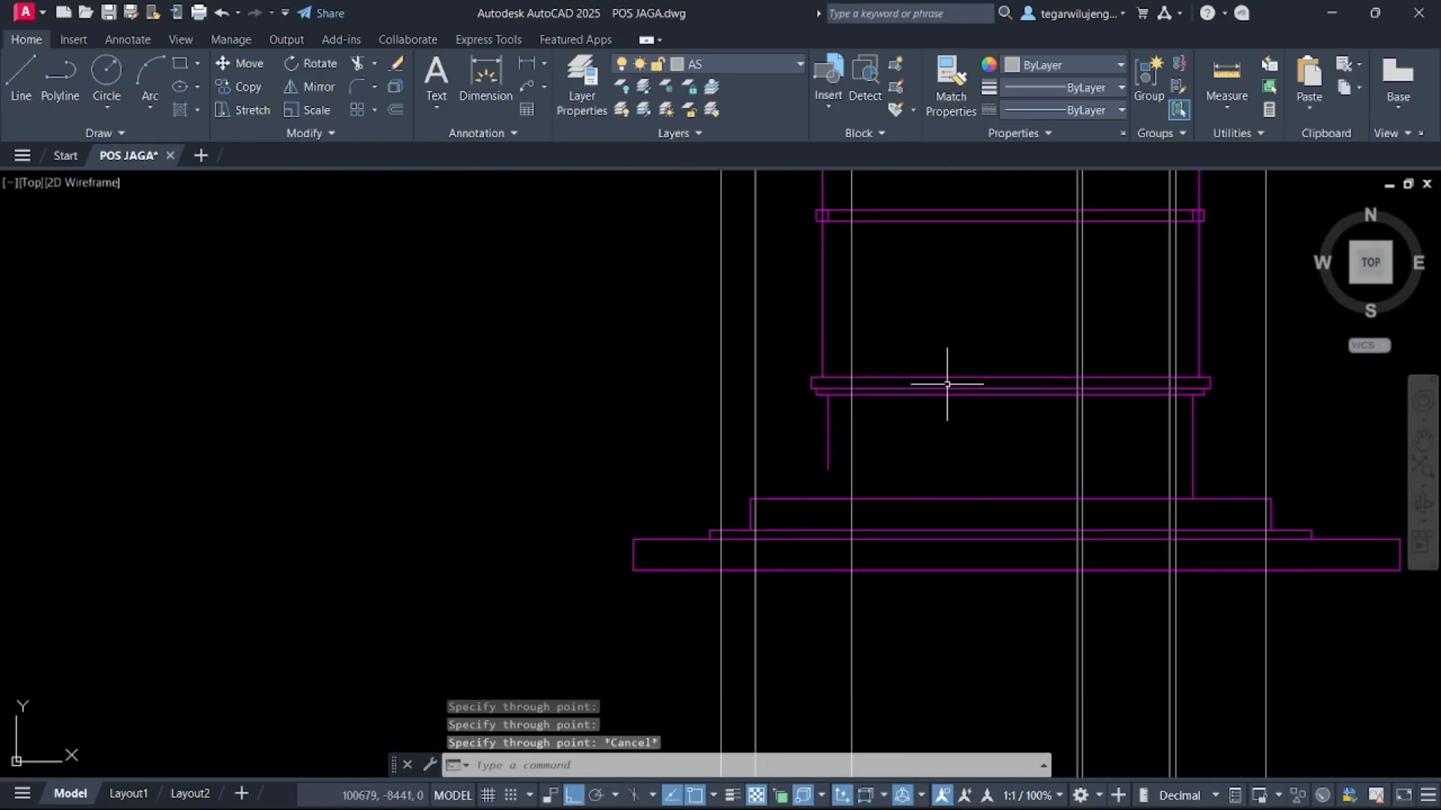
key("Return")
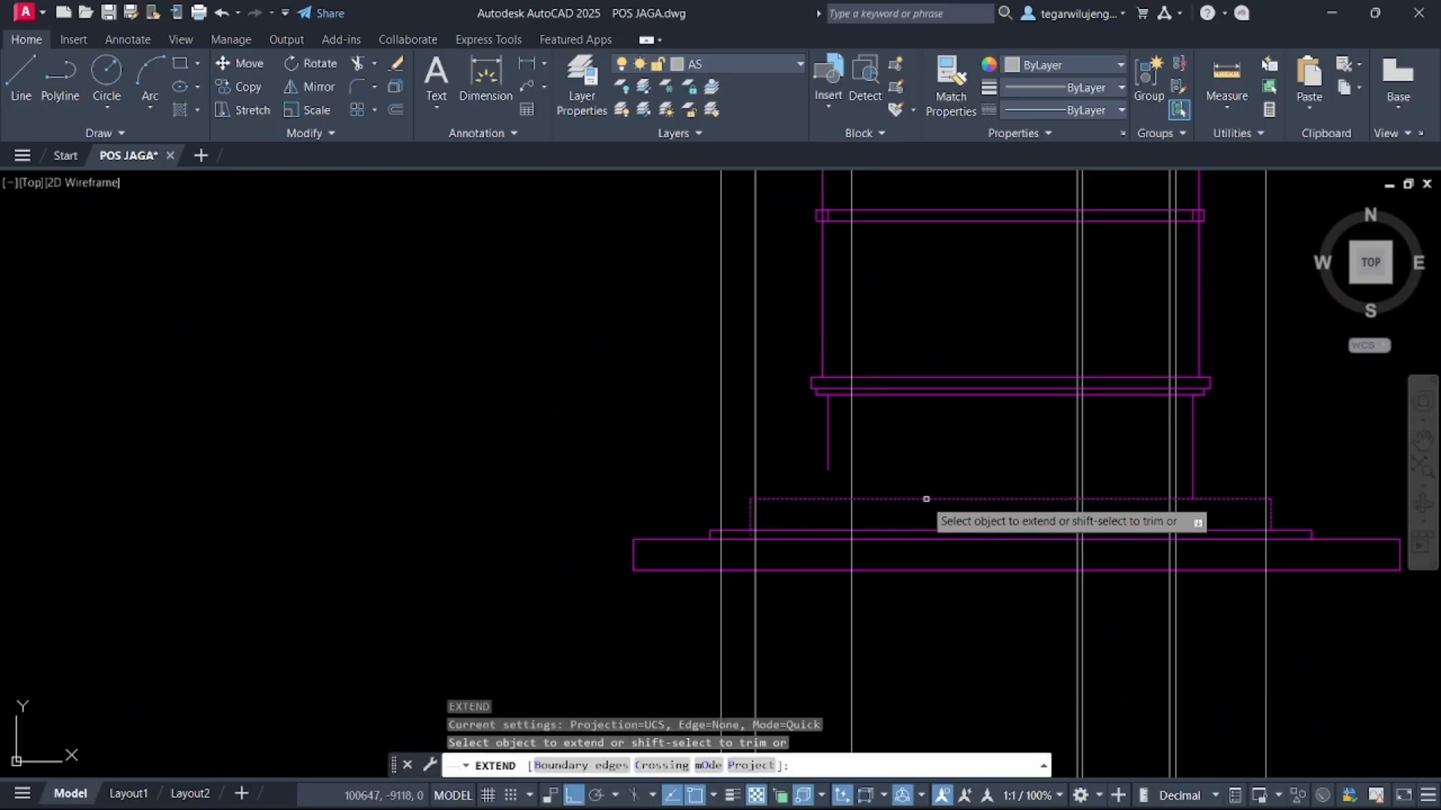
left_click(828, 452)
key("Escape")
scroll(920, 414, "down", 5)
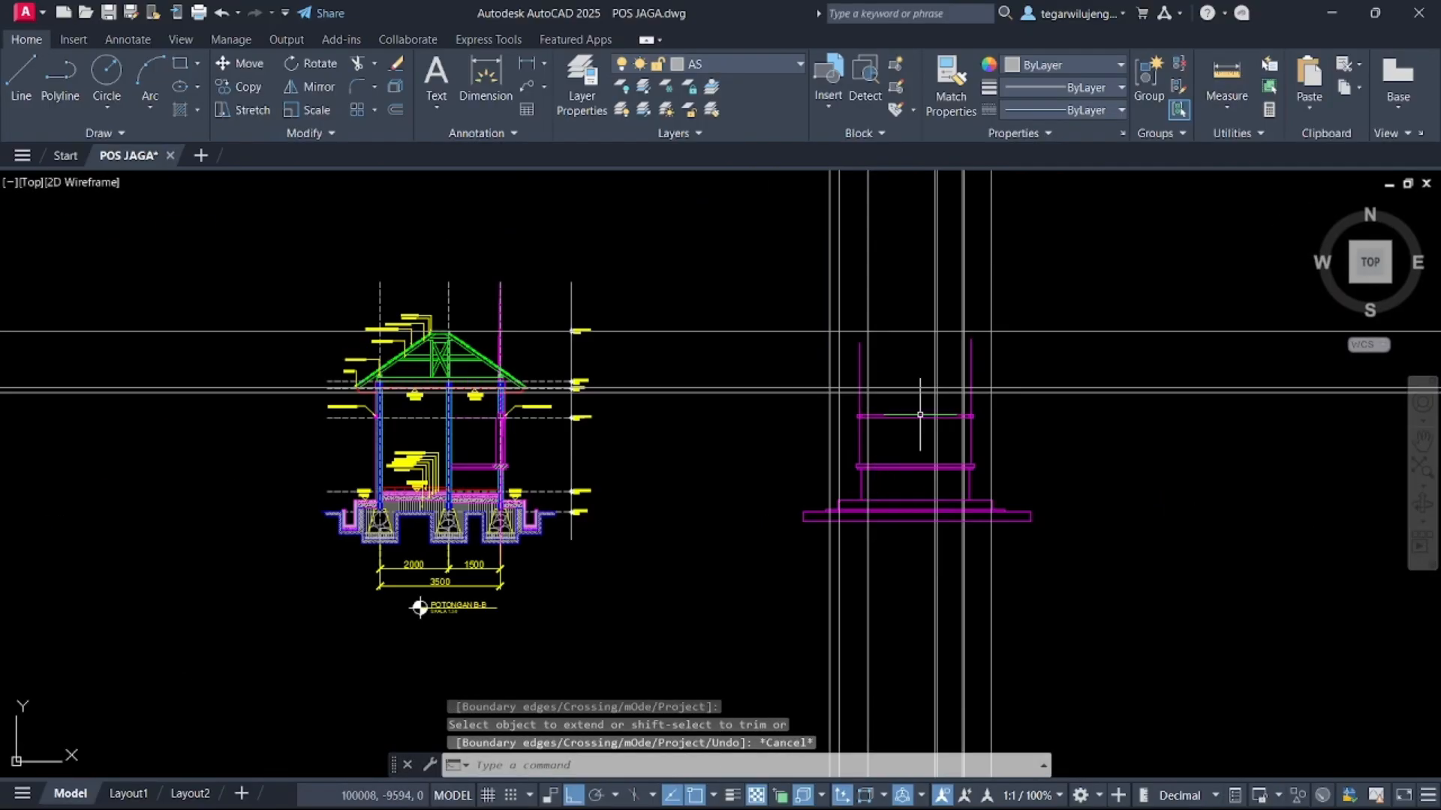
Switch to the TAMPAK DEPAN layer and draw a vertical line up the left column between the two profile bands
left_click(707, 66)
left_click(730, 674)
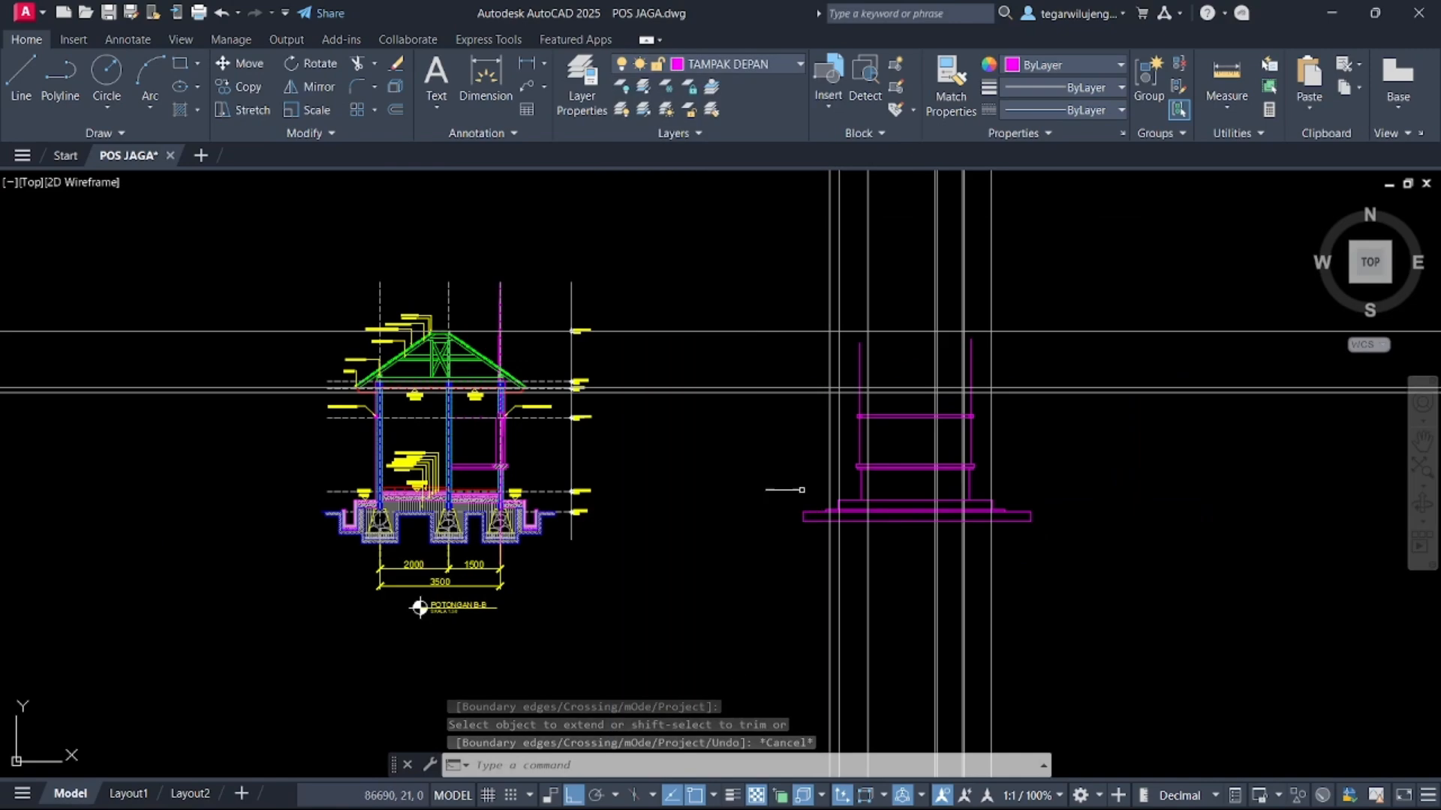
scroll(876, 425, "up", 4)
key("Return")
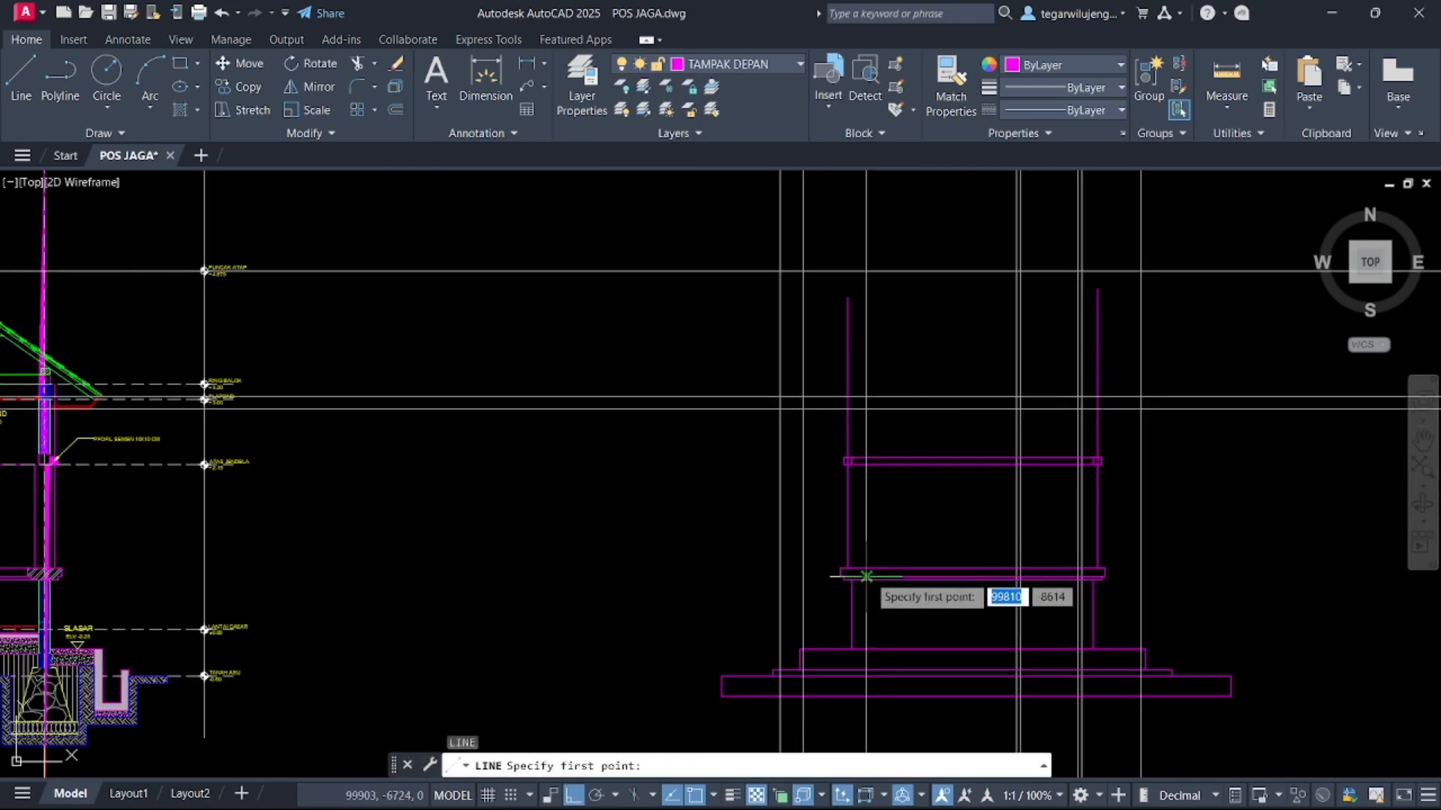
scroll(874, 571, "up", 4)
left_click(808, 576)
left_click(854, 344)
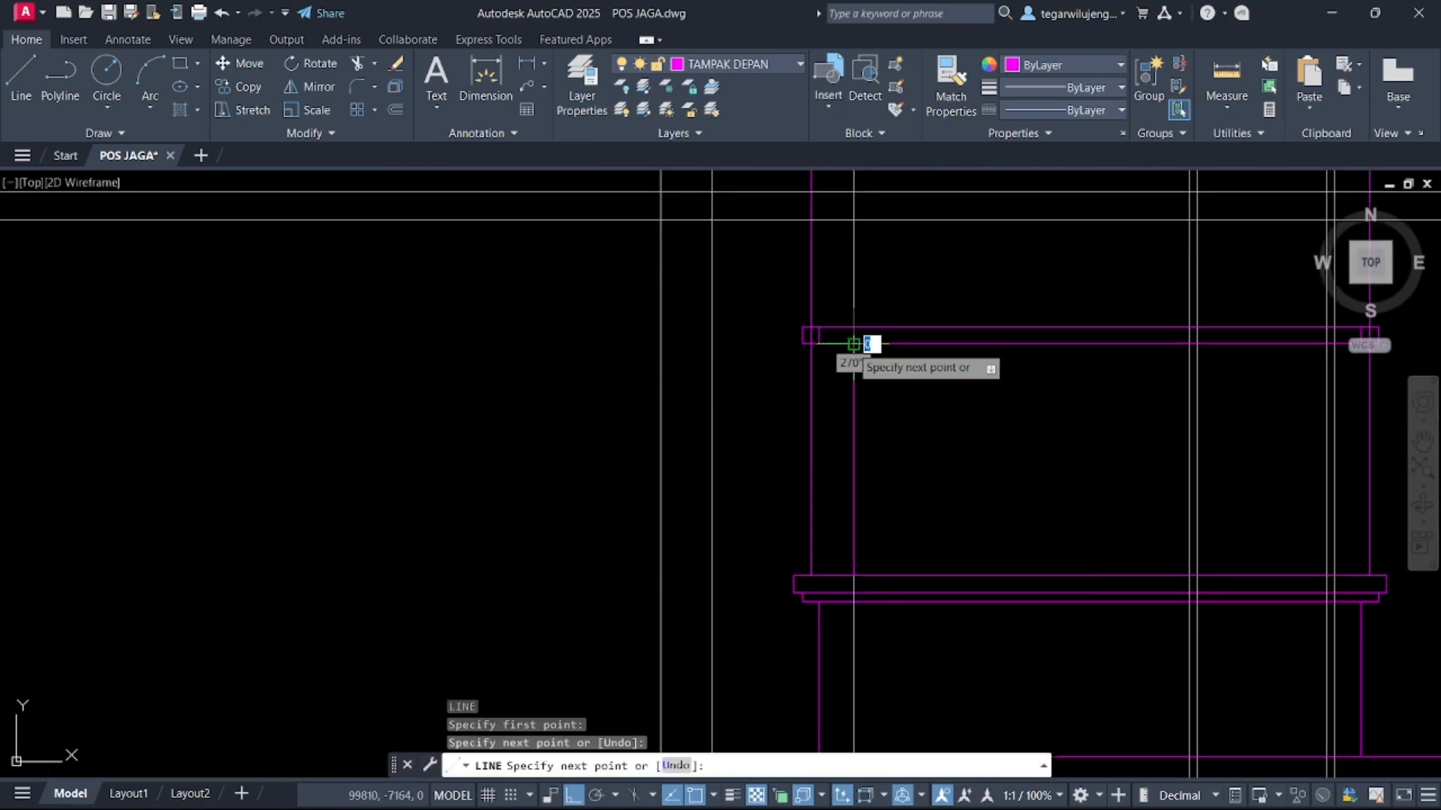
key("Return")
Draw a matching vertical line up the right column between the lower and upper profile bands
scroll(886, 388, "up", 2)
middle_click_drag(886, 387, 374, 359)
key("Return")
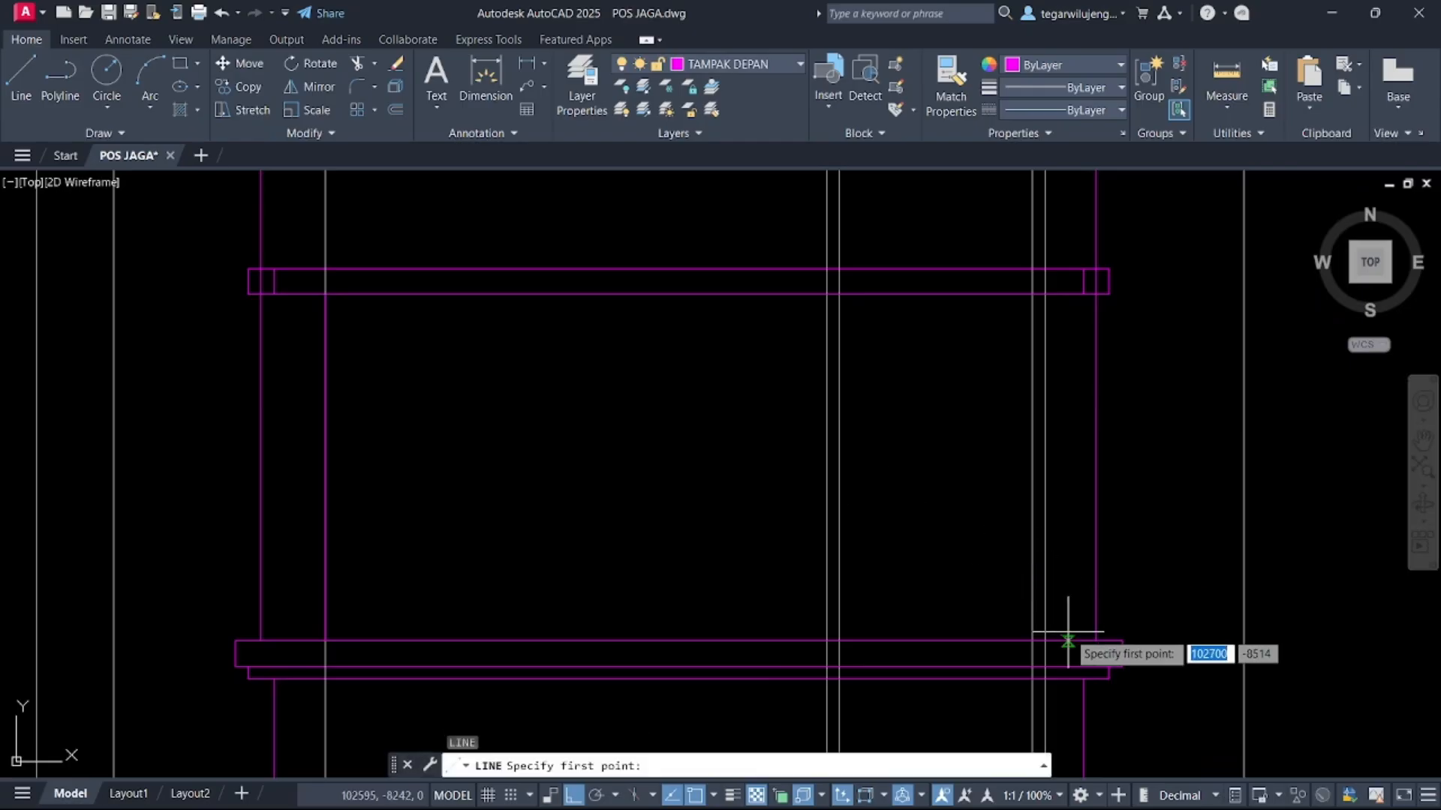
left_click(1045, 640)
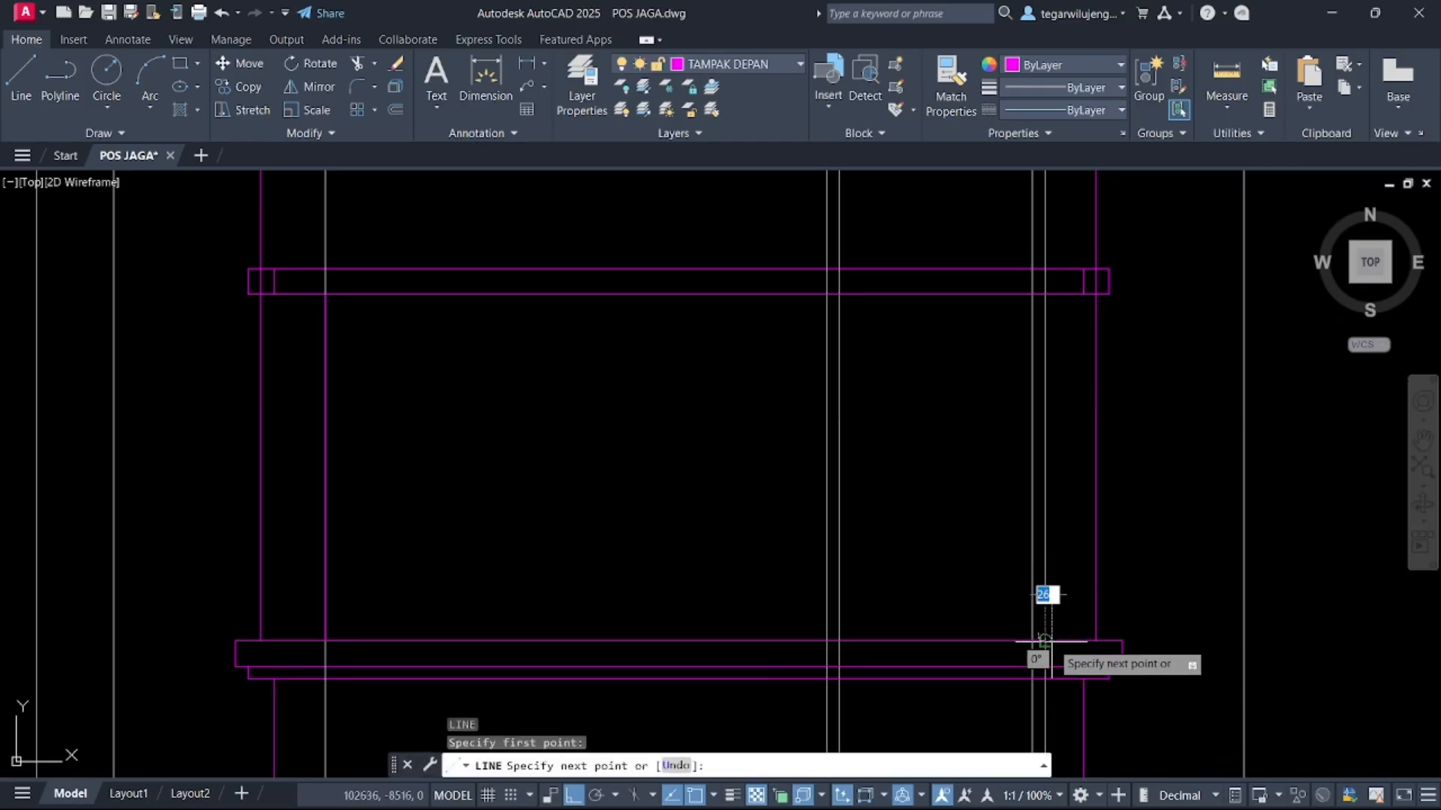
left_click(1043, 295)
key("Return")
scroll(1043, 383, "down", 6)
scroll(1088, 279, "up", 2)
scroll(1125, 300, "up", 5)
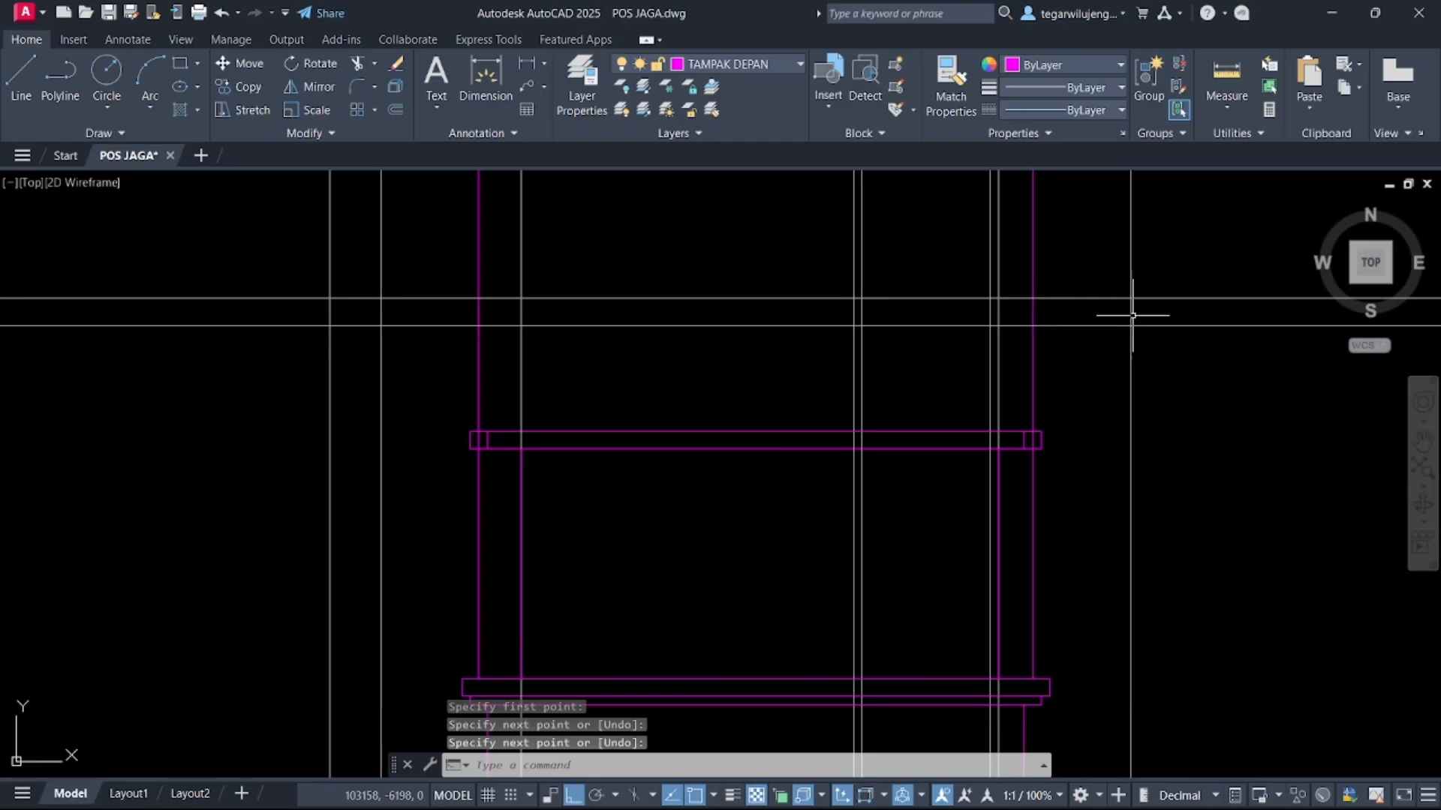
scroll(1171, 322, "down", 5)
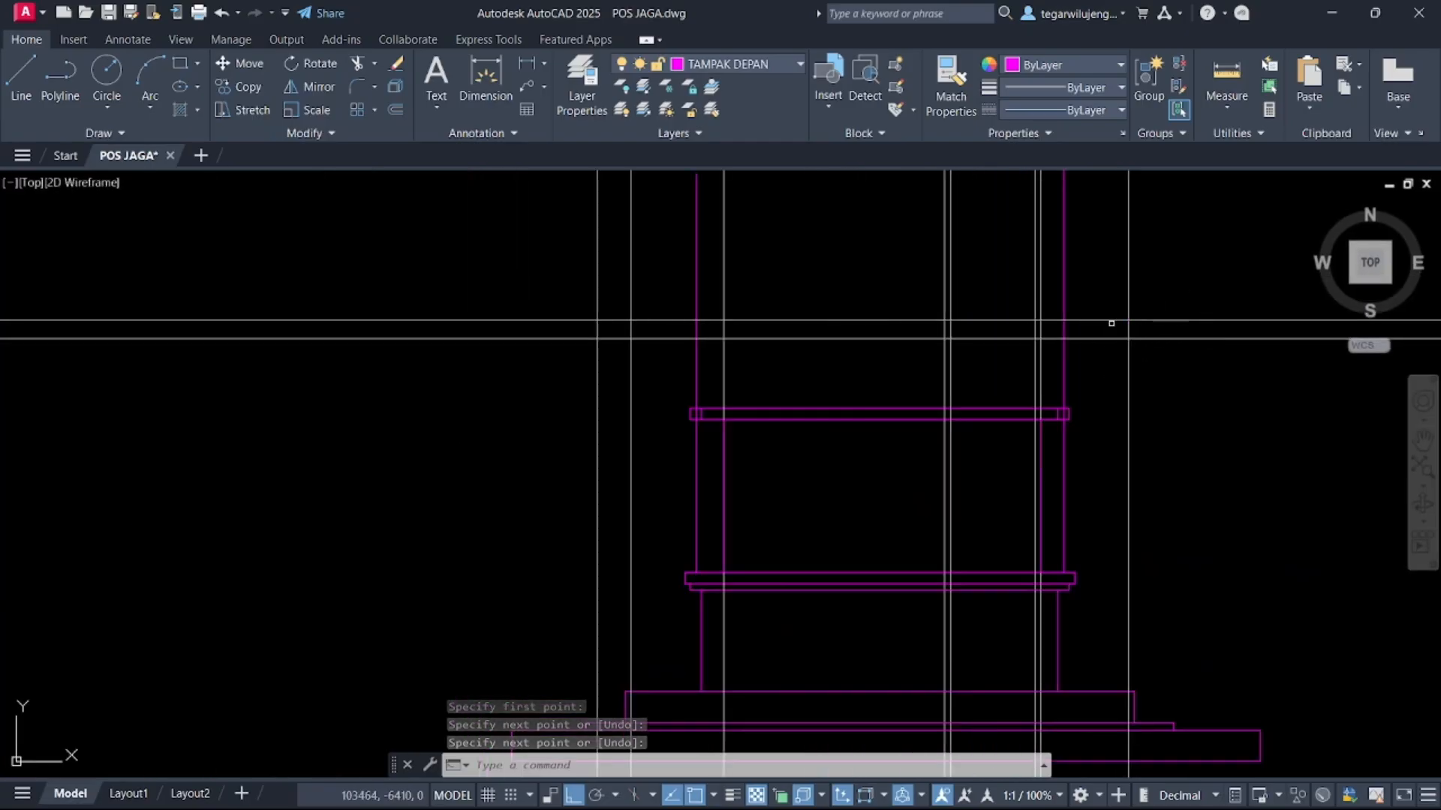
scroll(602, 322, "up", 4)
scroll(573, 315, "down", 4)
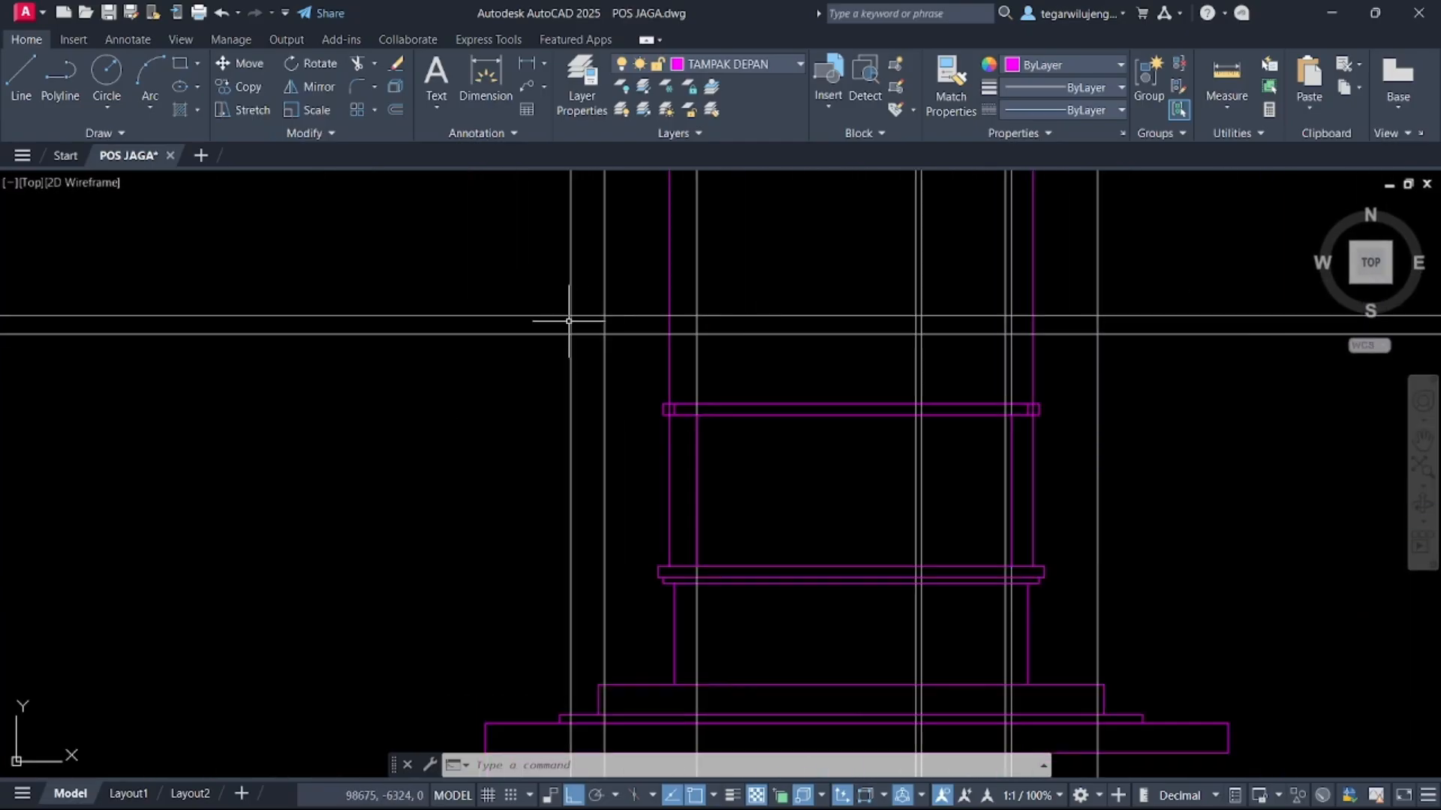
scroll(568, 318, "up", 4)
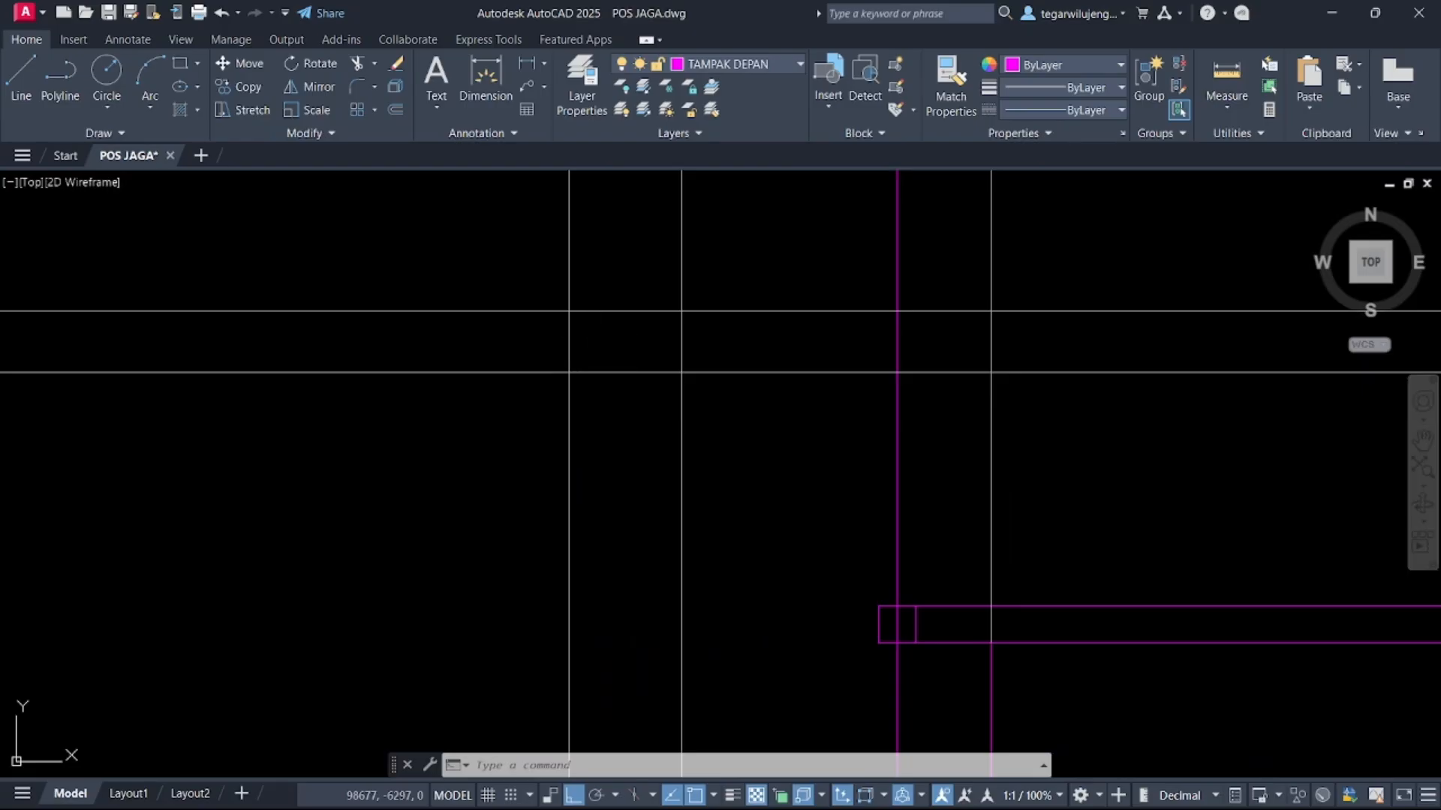
key("Return")
left_click(568, 311)
key("Escape")
Start a sloped line from the intersection of the right vertical construction line and the upper horizontal construction line, with ortho off
scroll(594, 380, "down", 4)
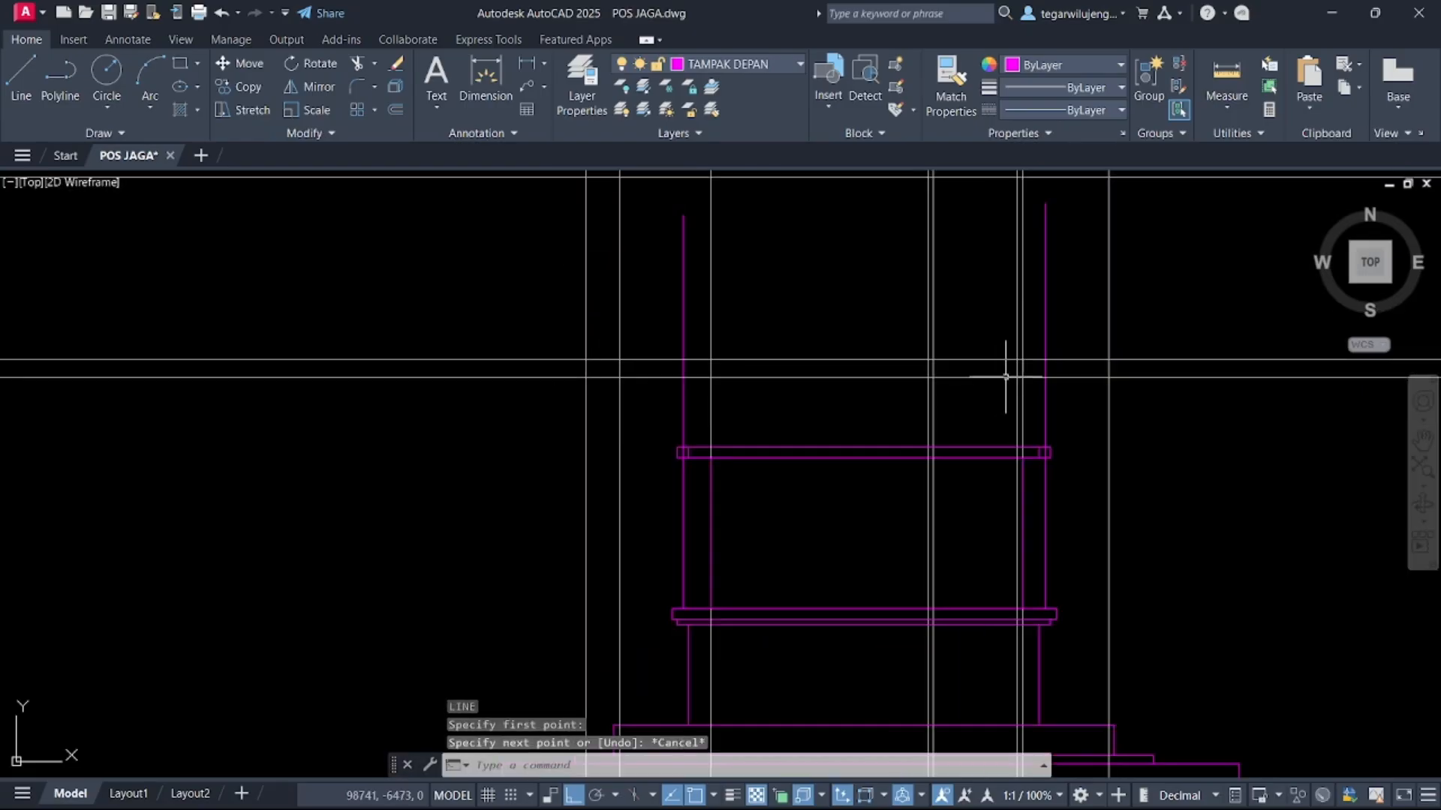
scroll(1063, 358, "up", 4)
scroll(718, 414, "down", 2)
middle_click_drag(288, 373, 93, 401)
type("l")
key("Return")
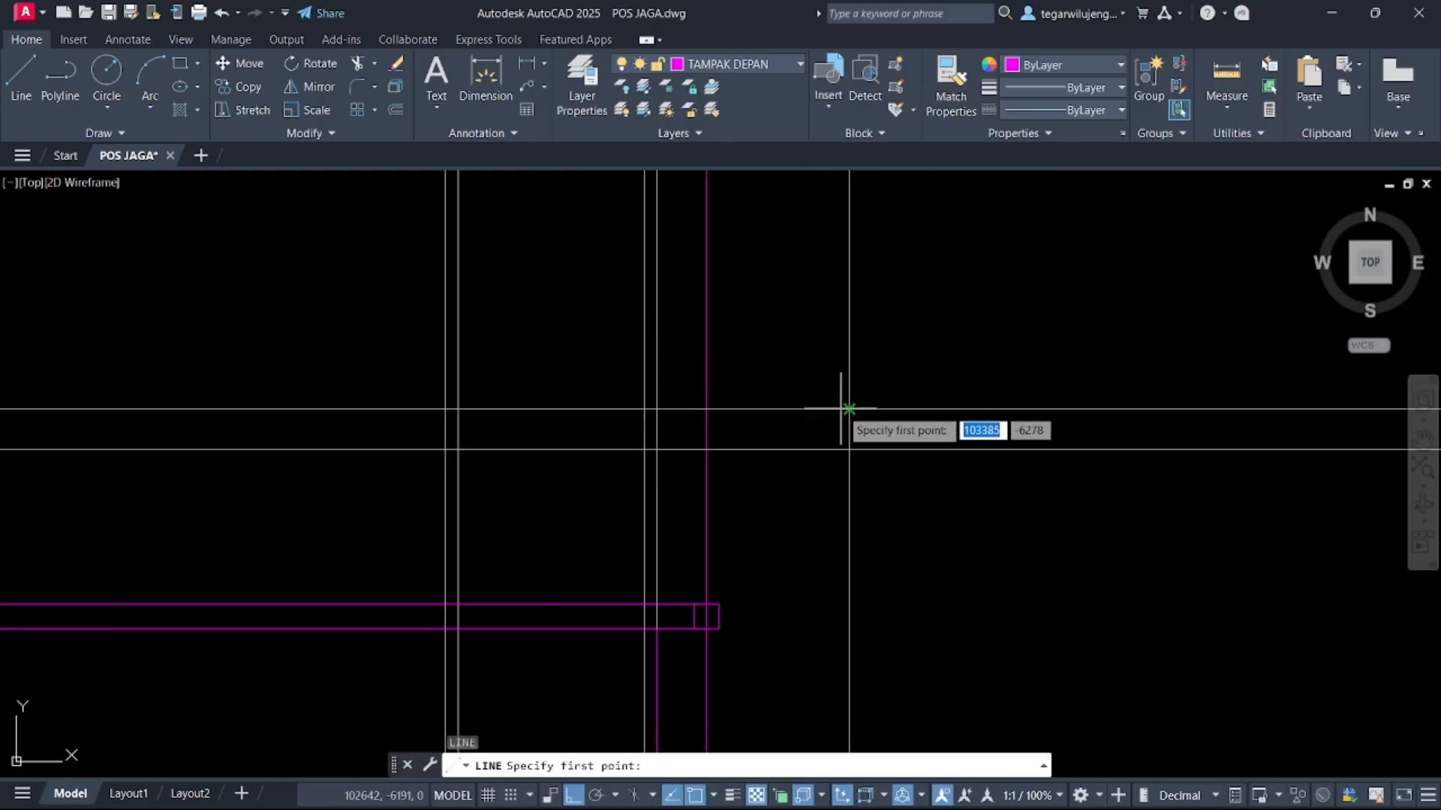
left_click(840, 409)
scroll(815, 442, "up", 3)
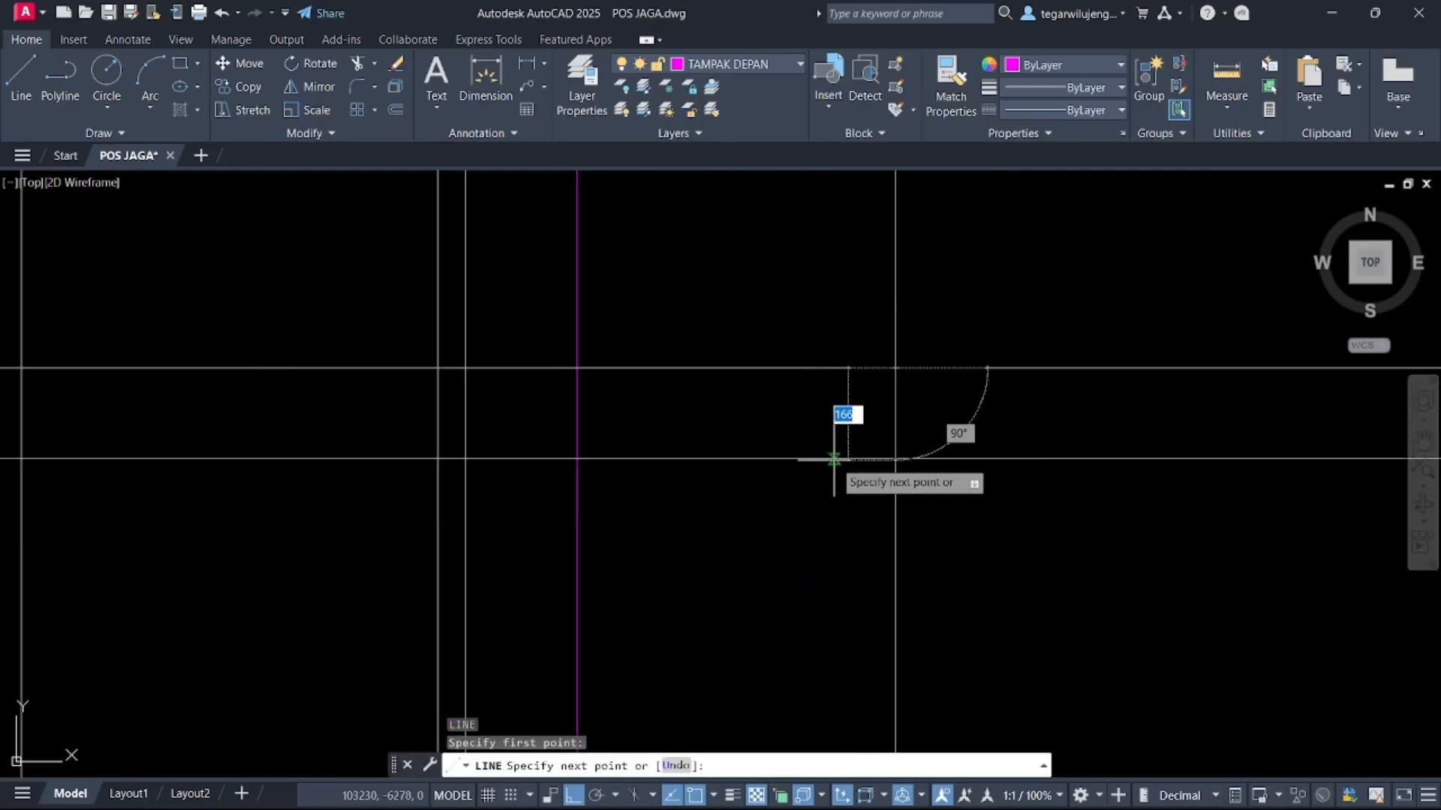
key("F8")
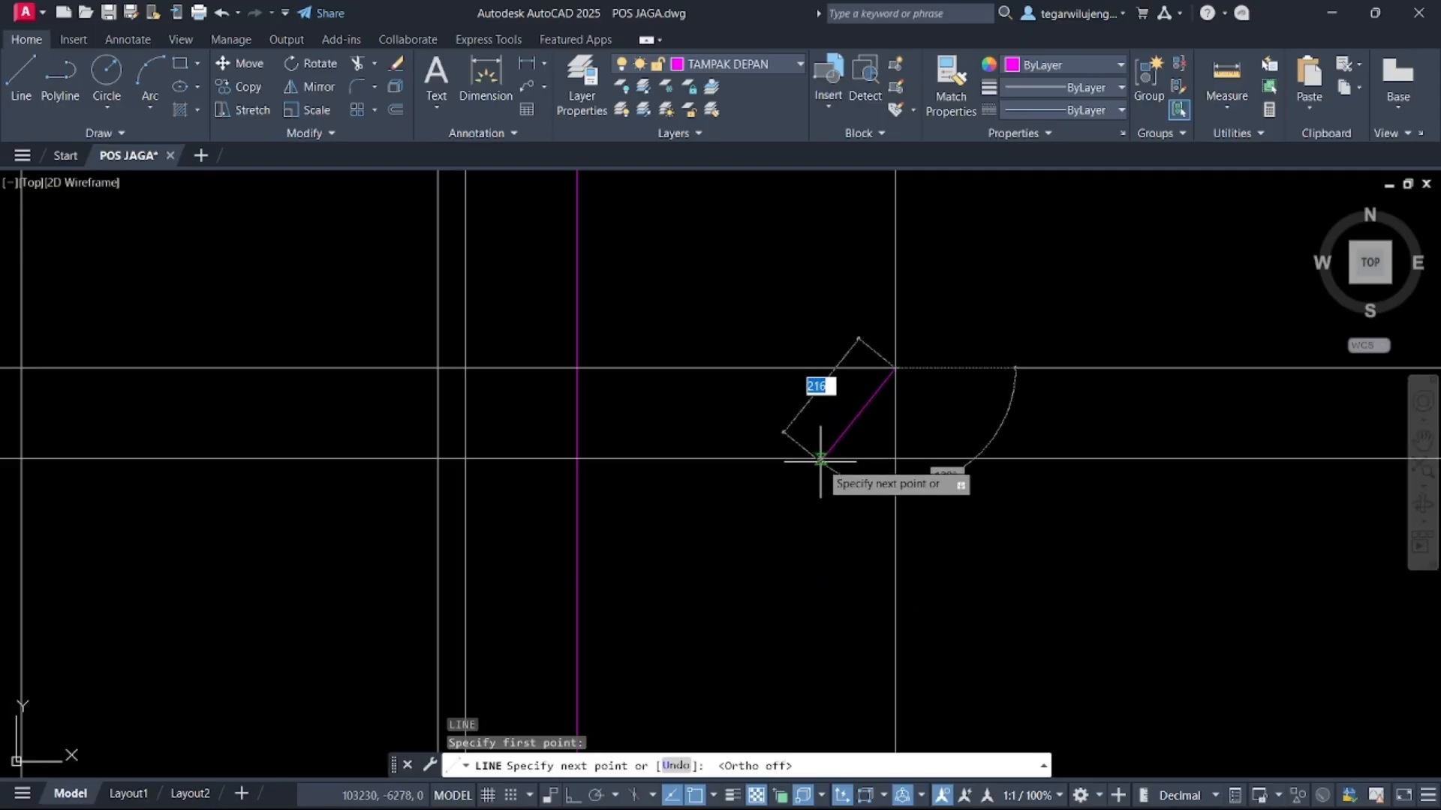
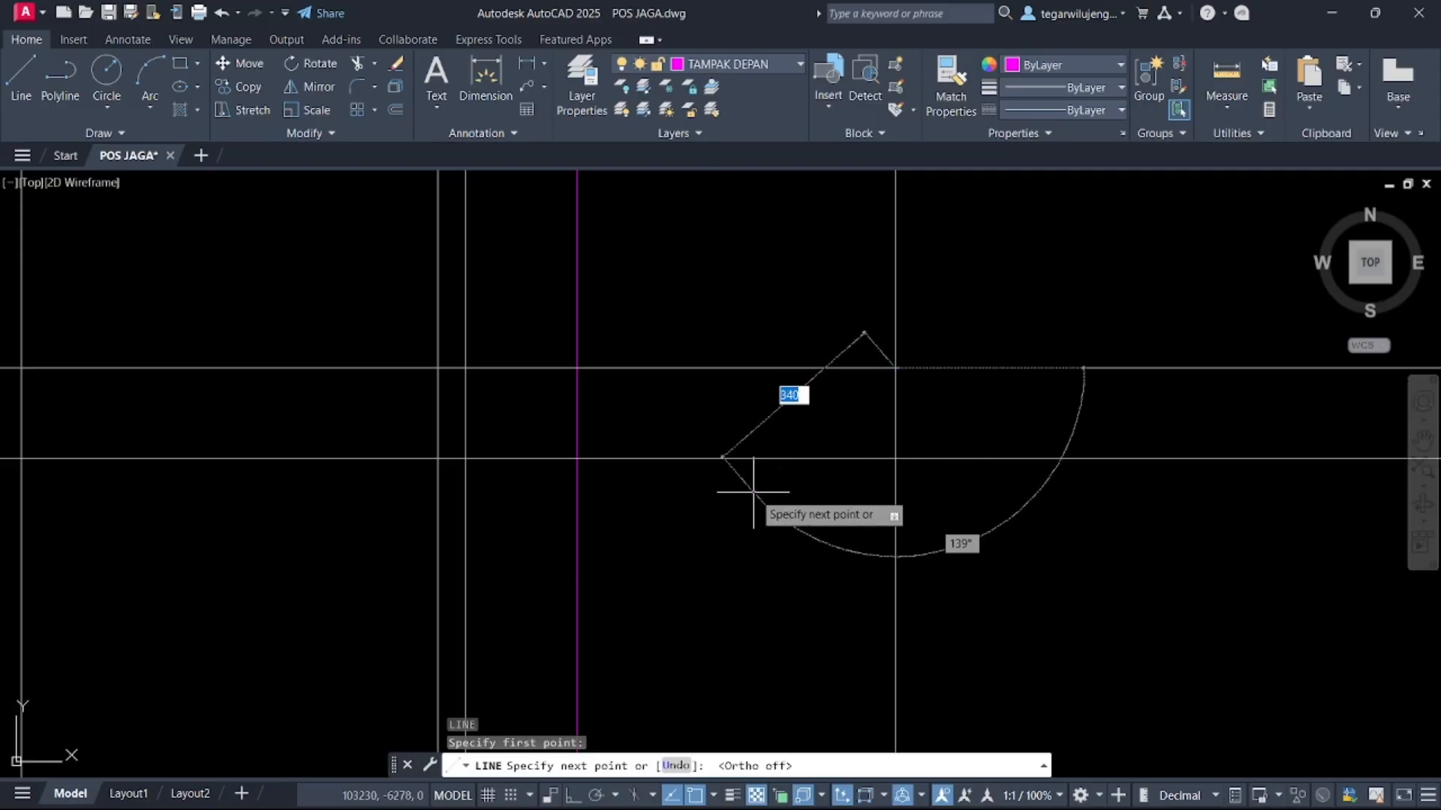
Draw the sloped eave line at a 225° angle from the right intersection down to the lower horizontal construction line
key("ctrl+z")
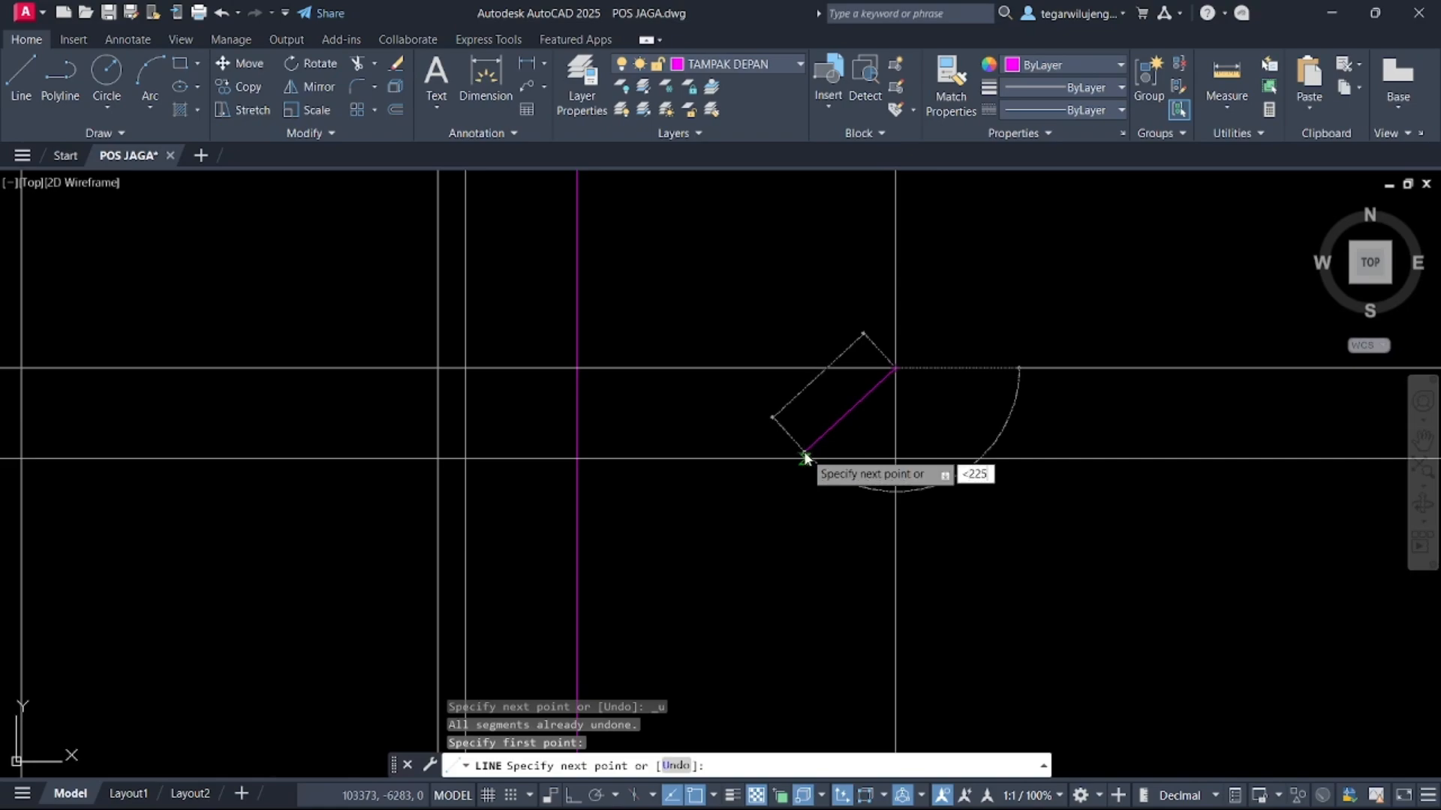
key("Return")
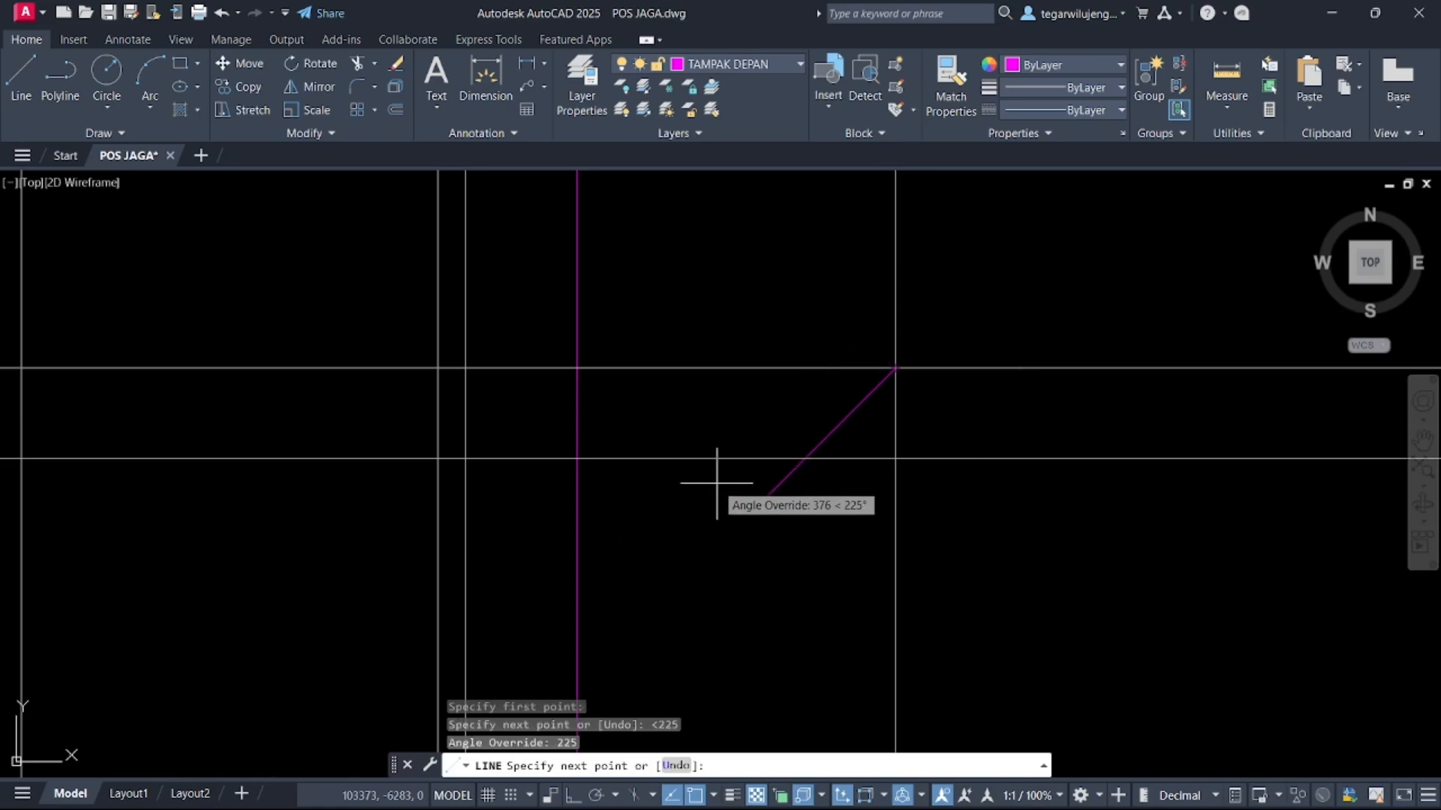
left_click(758, 488)
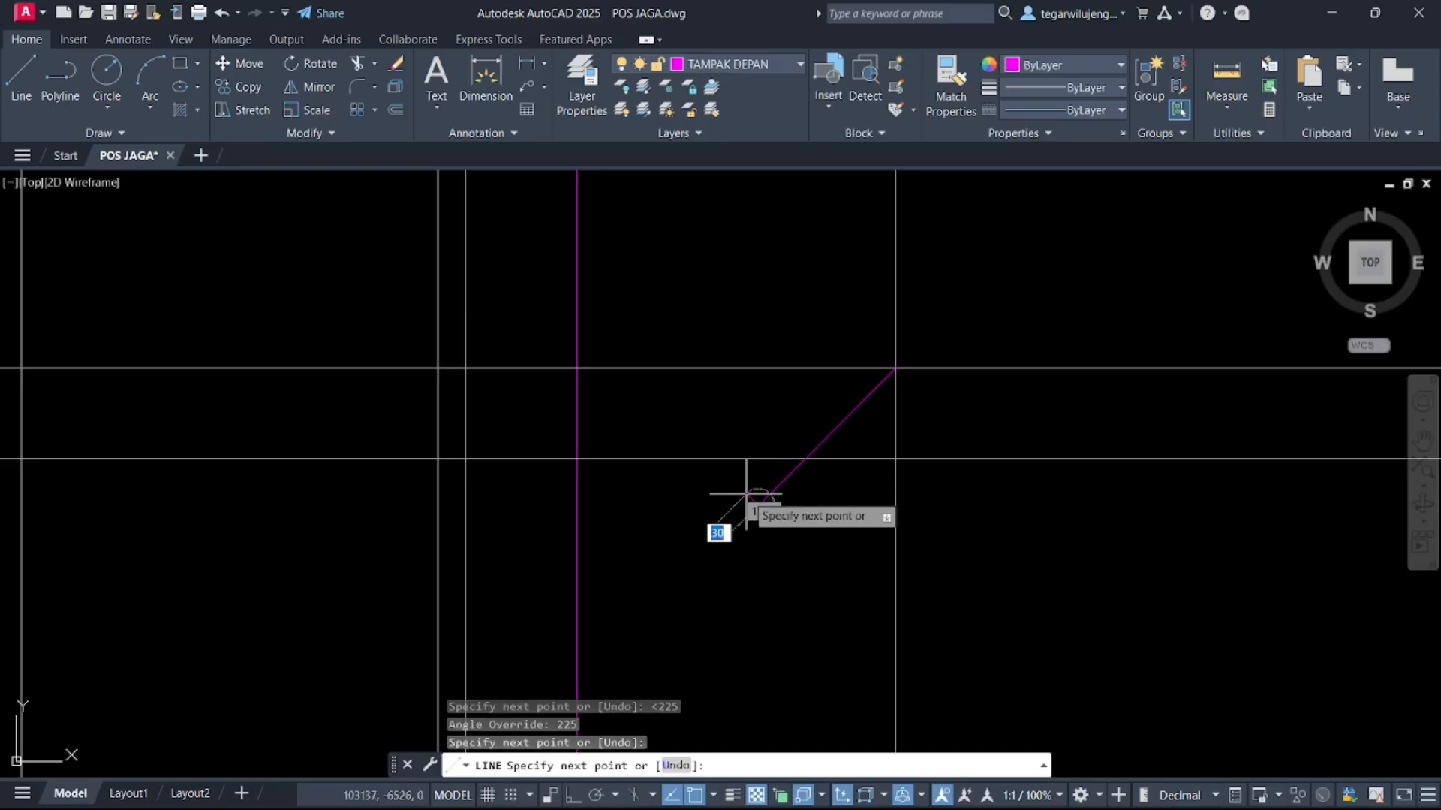
key("Return")
type("TR")
key("Return")
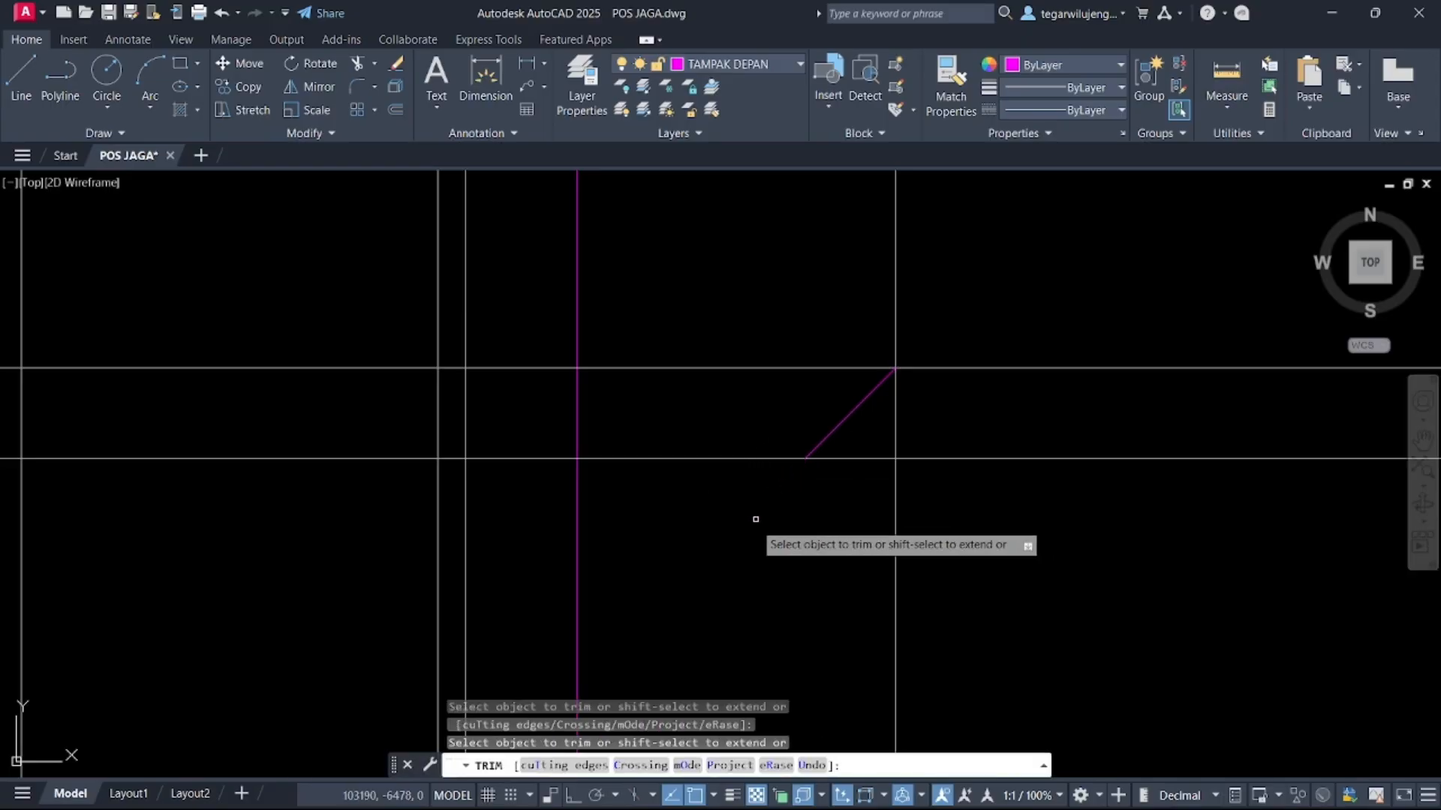
scroll(825, 518, "down", 2)
key("Escape")
left_click(861, 501)
left_click(816, 518)
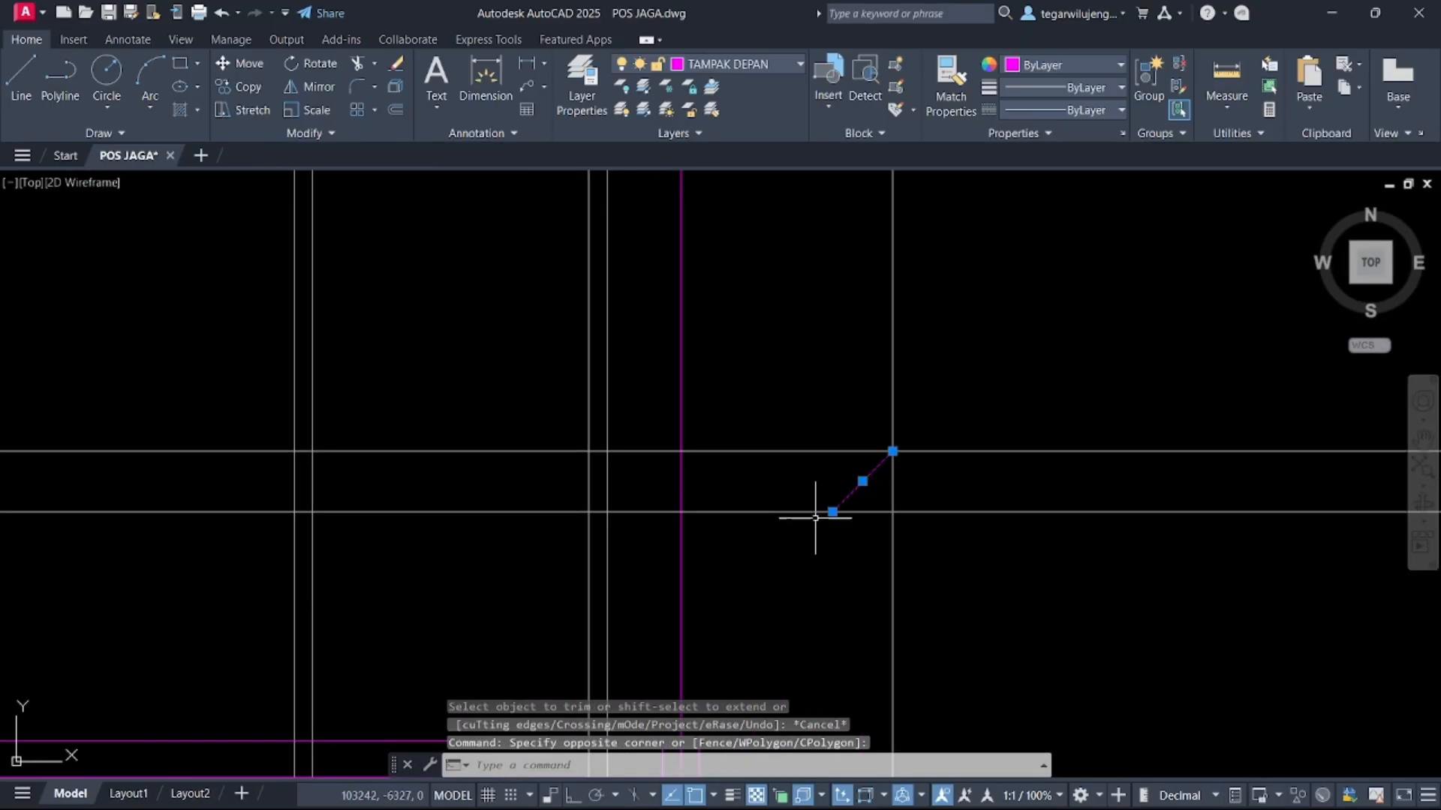
middle_click_drag(817, 532, 934, 529)
key("Escape")
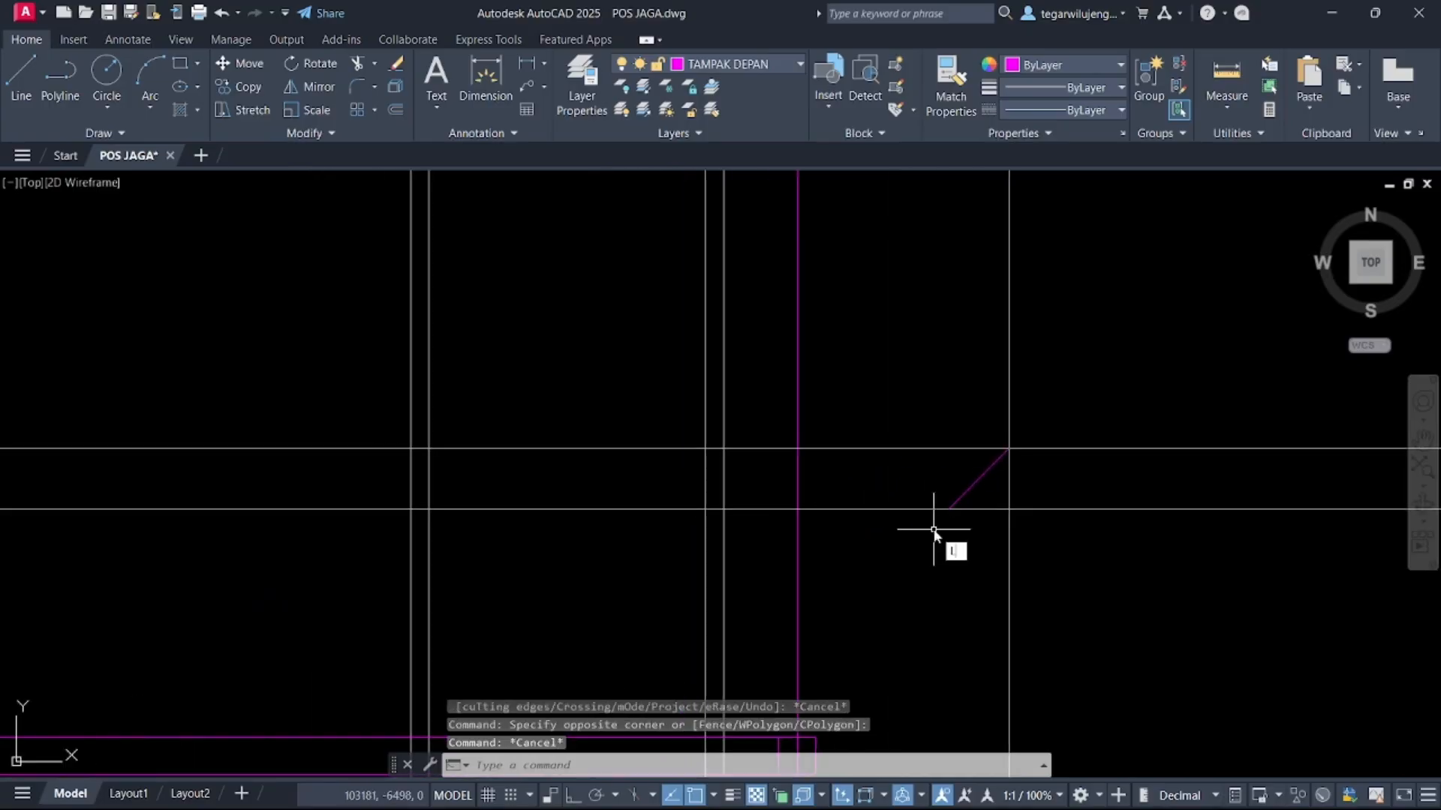
key("Return")
key("Escape")
Mirror the sloped eave line about the building's vertical centre axis, keeping the original
left_click(963, 495)
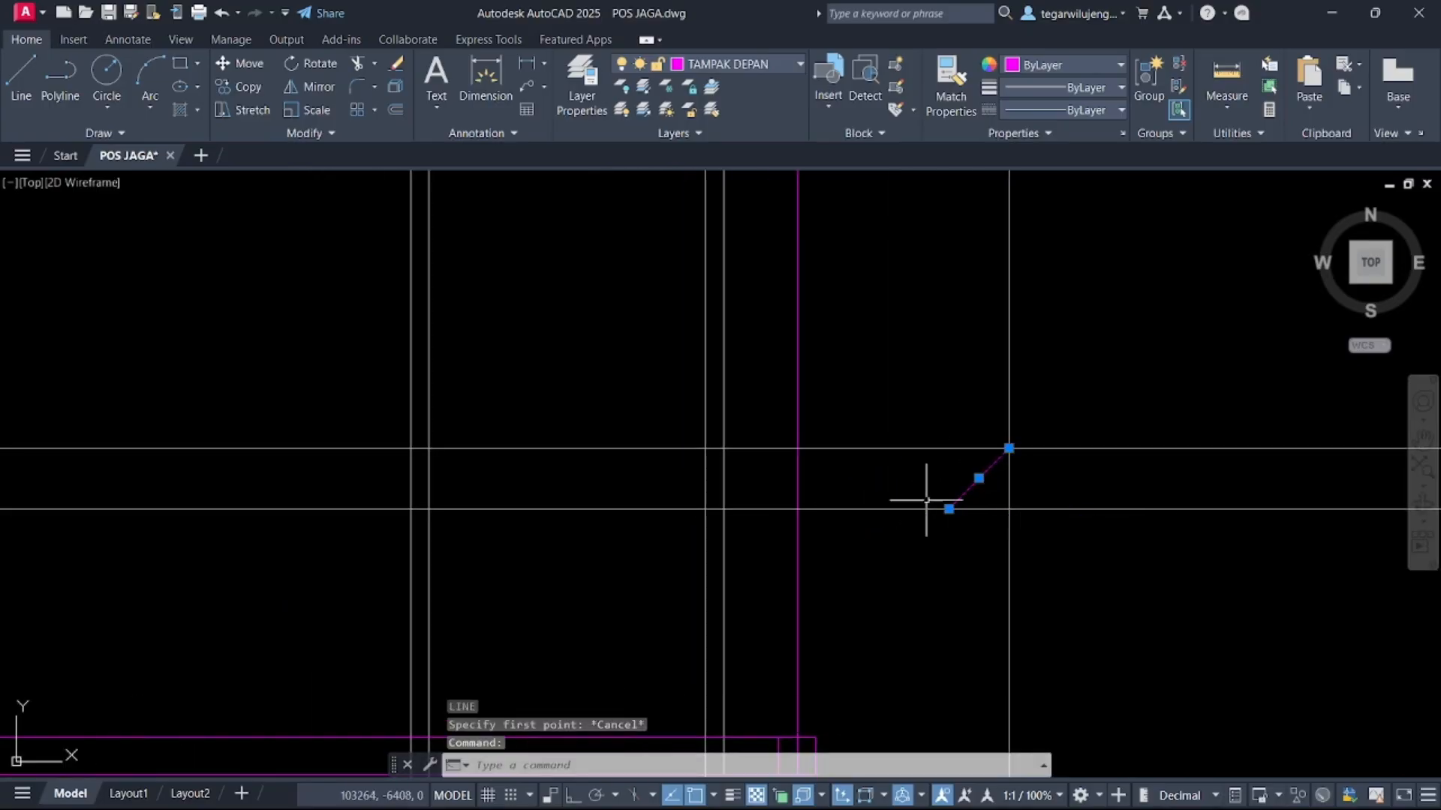
type("MIR")
key("Return")
scroll(916, 514, "down", 5)
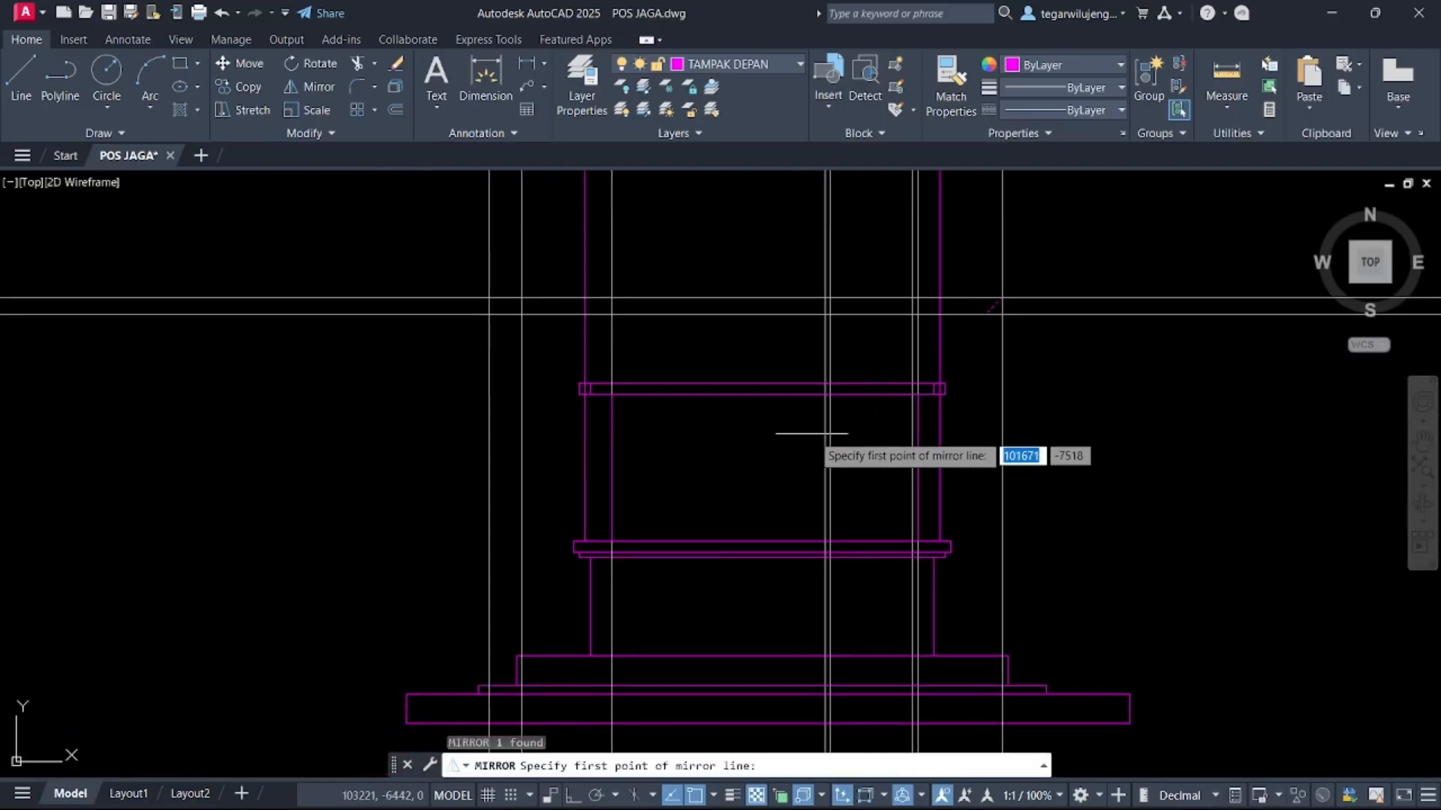
left_click(762, 540)
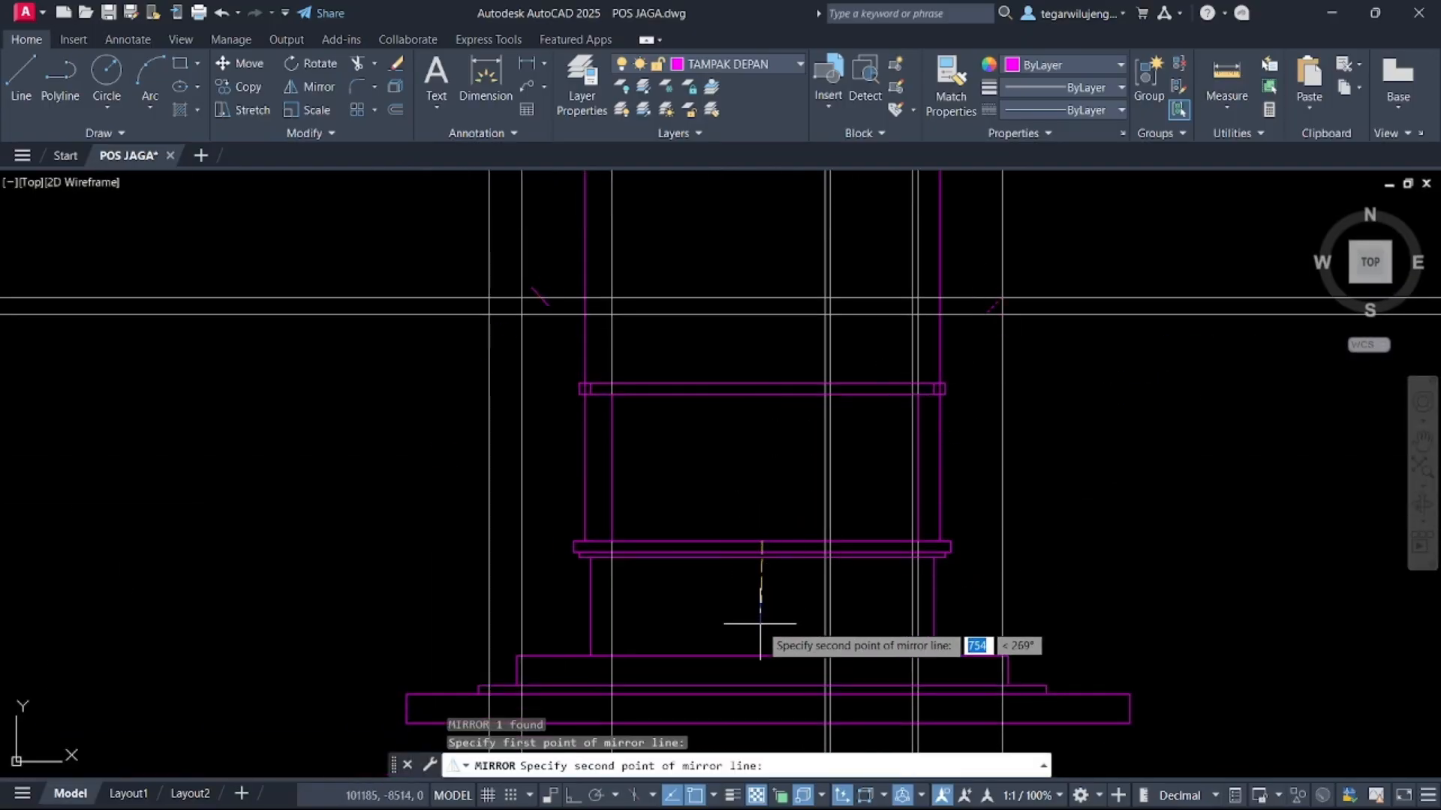
key("F8")
left_click(761, 623)
key("Return")
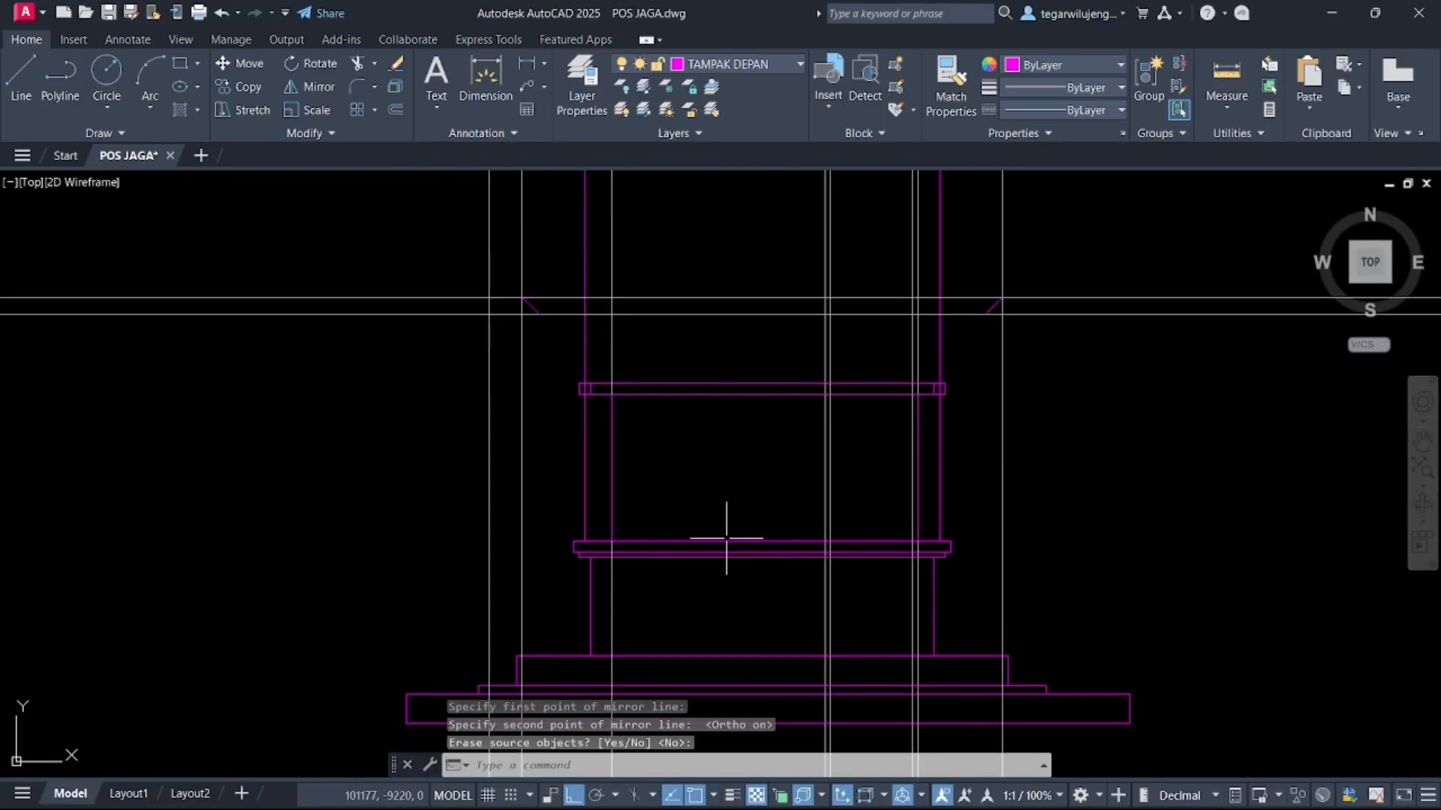
Draw two horizontal lines joining the left and right eave slopes at their lower and upper ends
type("l")
key("Return")
left_click(539, 315)
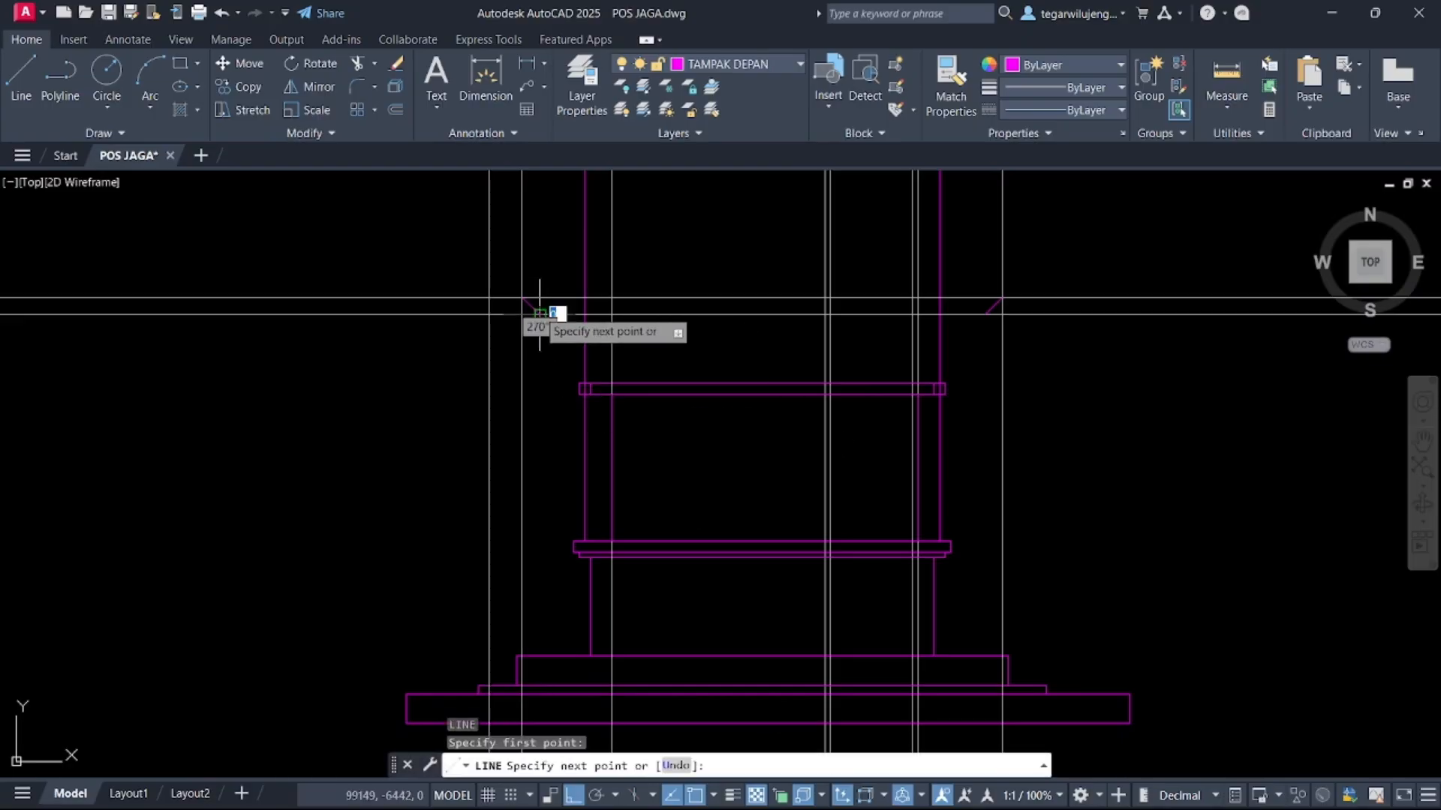
left_click(985, 315)
key("Return")
key("Return")
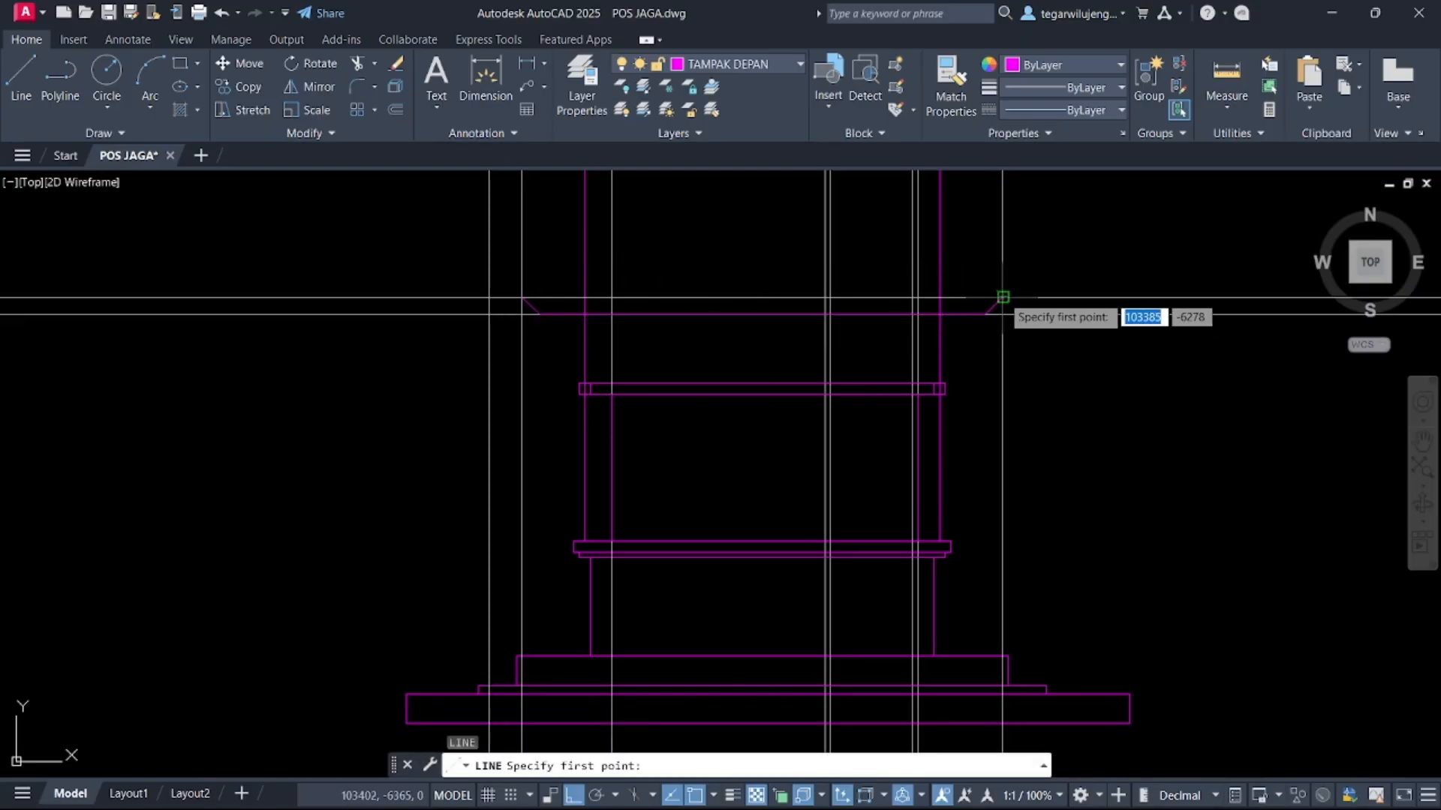
left_click(1002, 298)
left_click(523, 297)
key("Return")
Draw the roof gable from the left eave point up to the ridge midway between the outer construction lines and down to the right eave
scroll(611, 354, "down", 3)
middle_click_drag(611, 354, 637, 427)
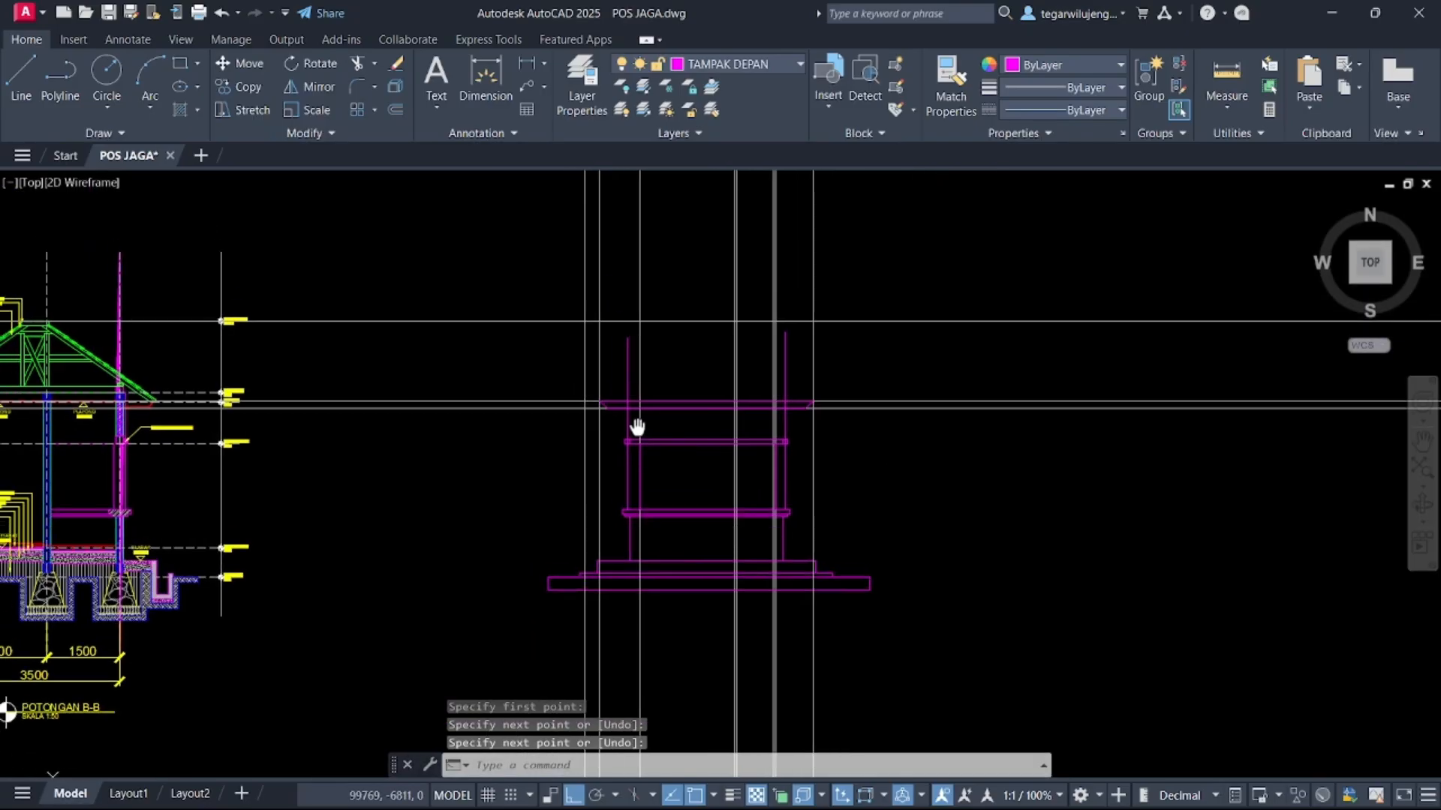
key("Escape")
scroll(634, 383, "up", 4)
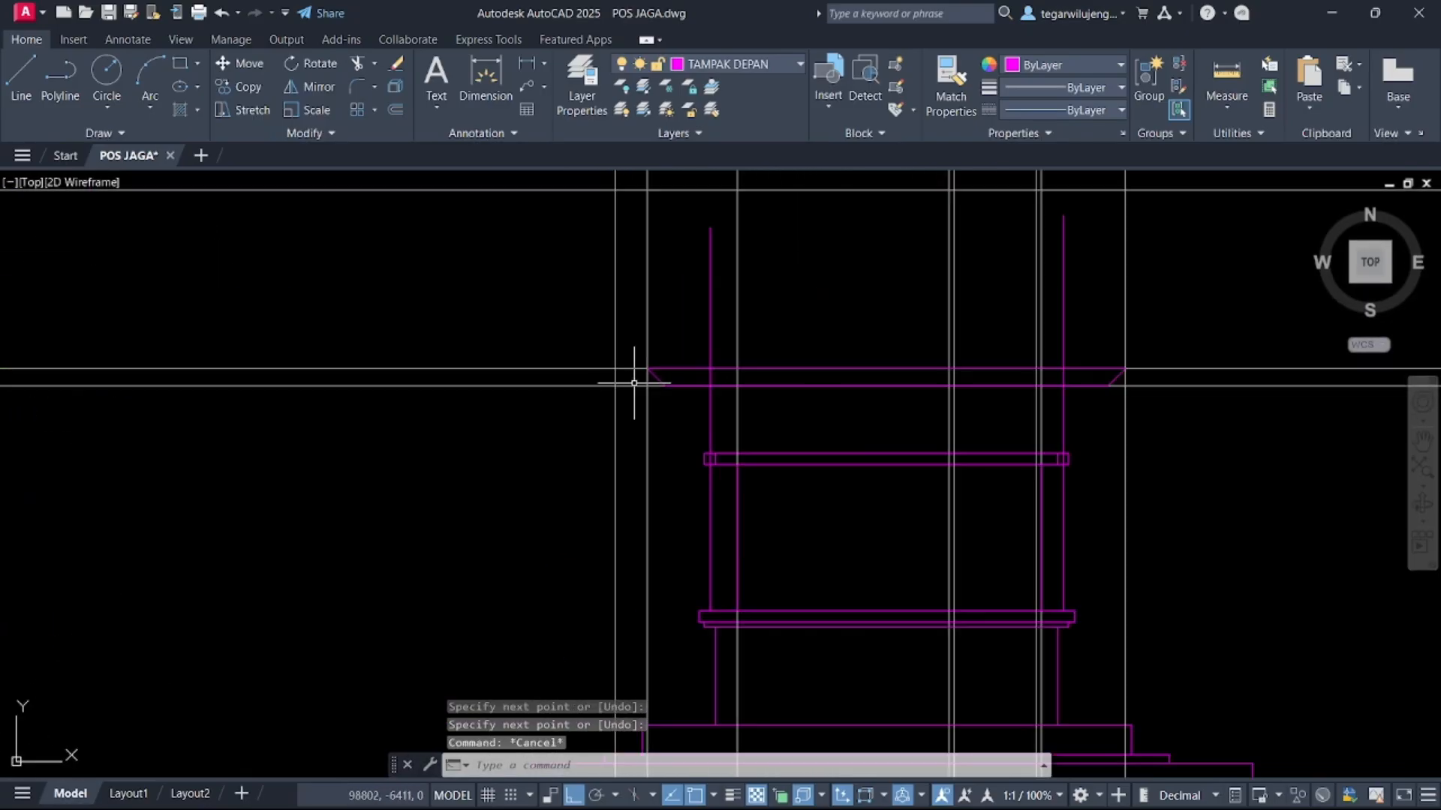
type("l")
key("Return")
middle_click_drag(649, 387, 714, 479)
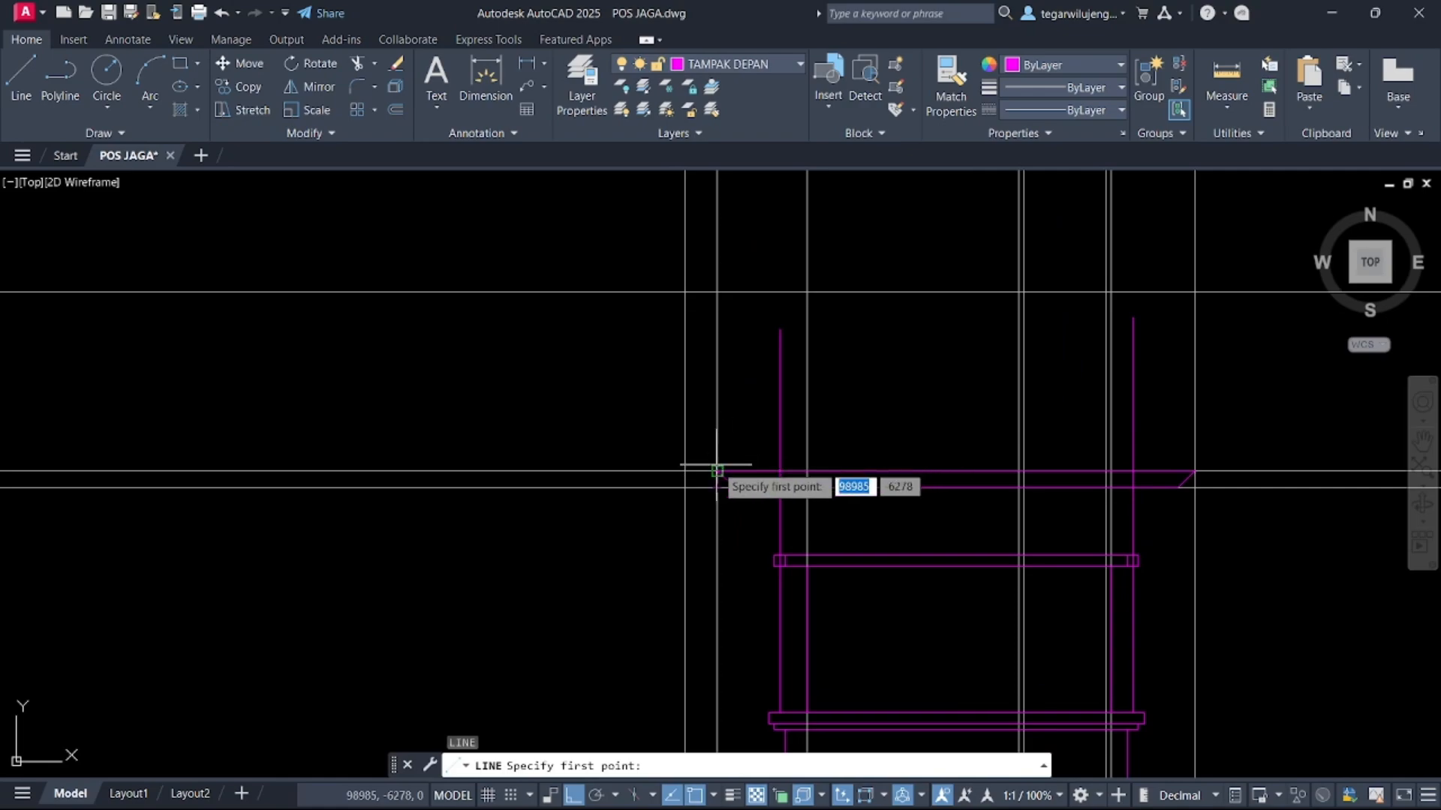
left_click(717, 471)
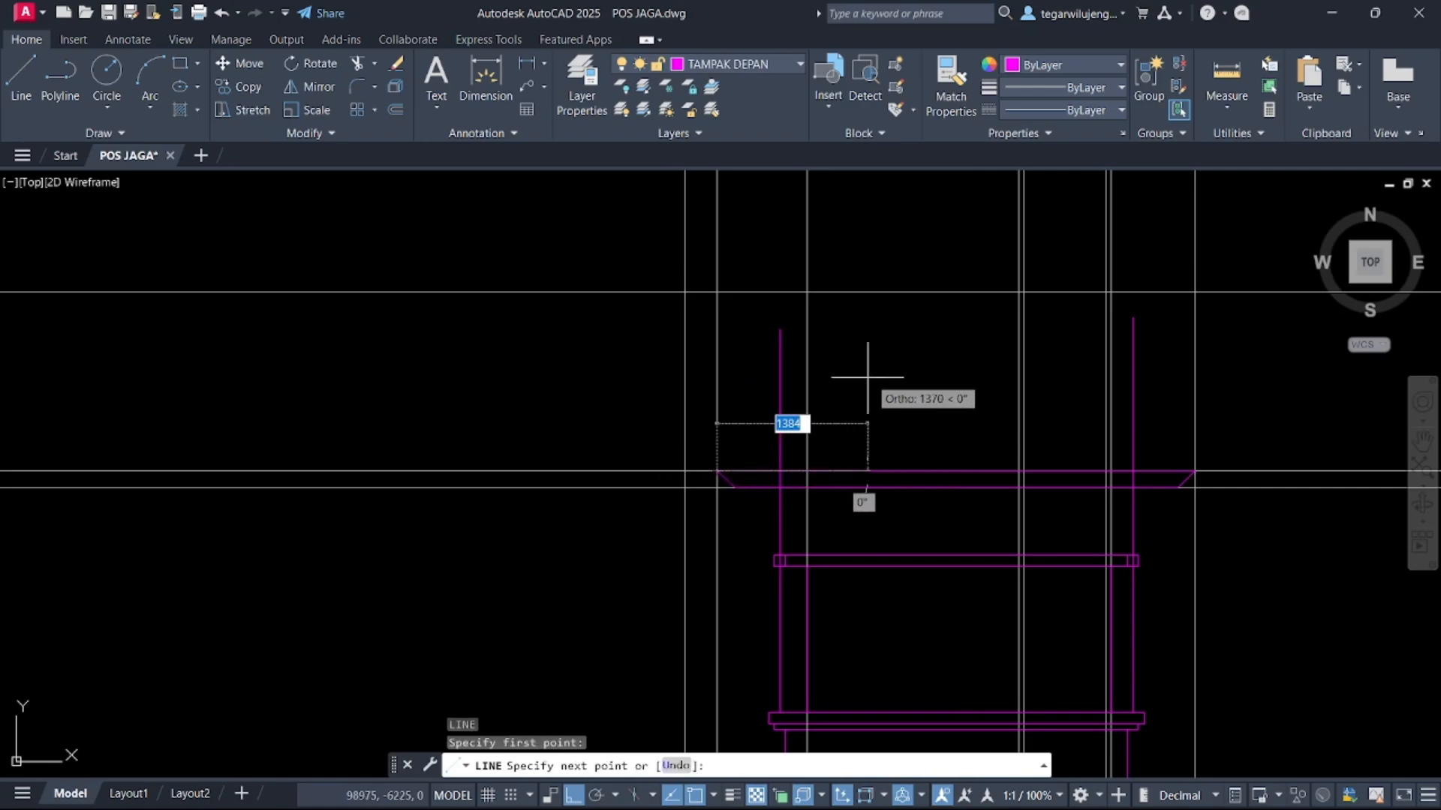
key("F8")
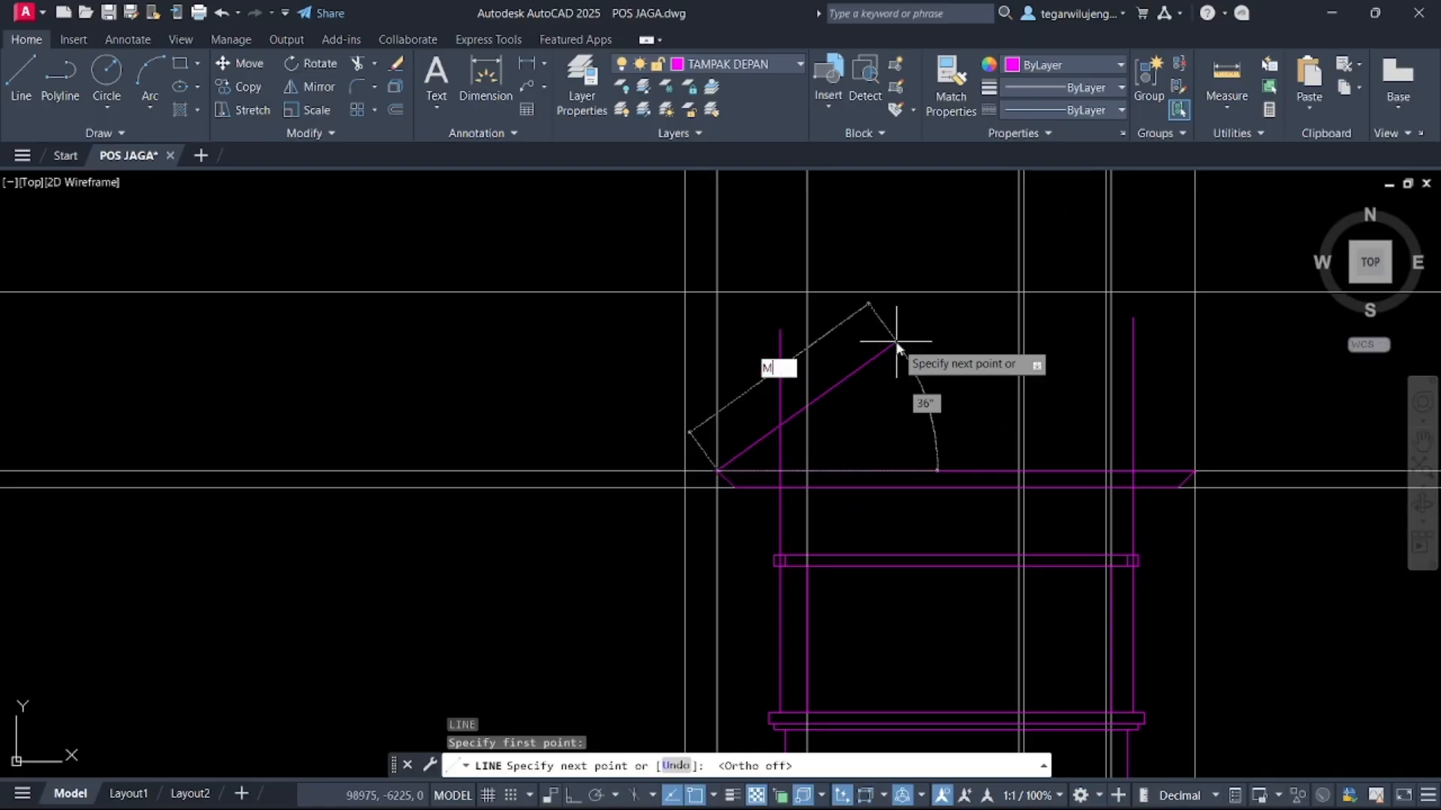
type("M2P")
key("Return")
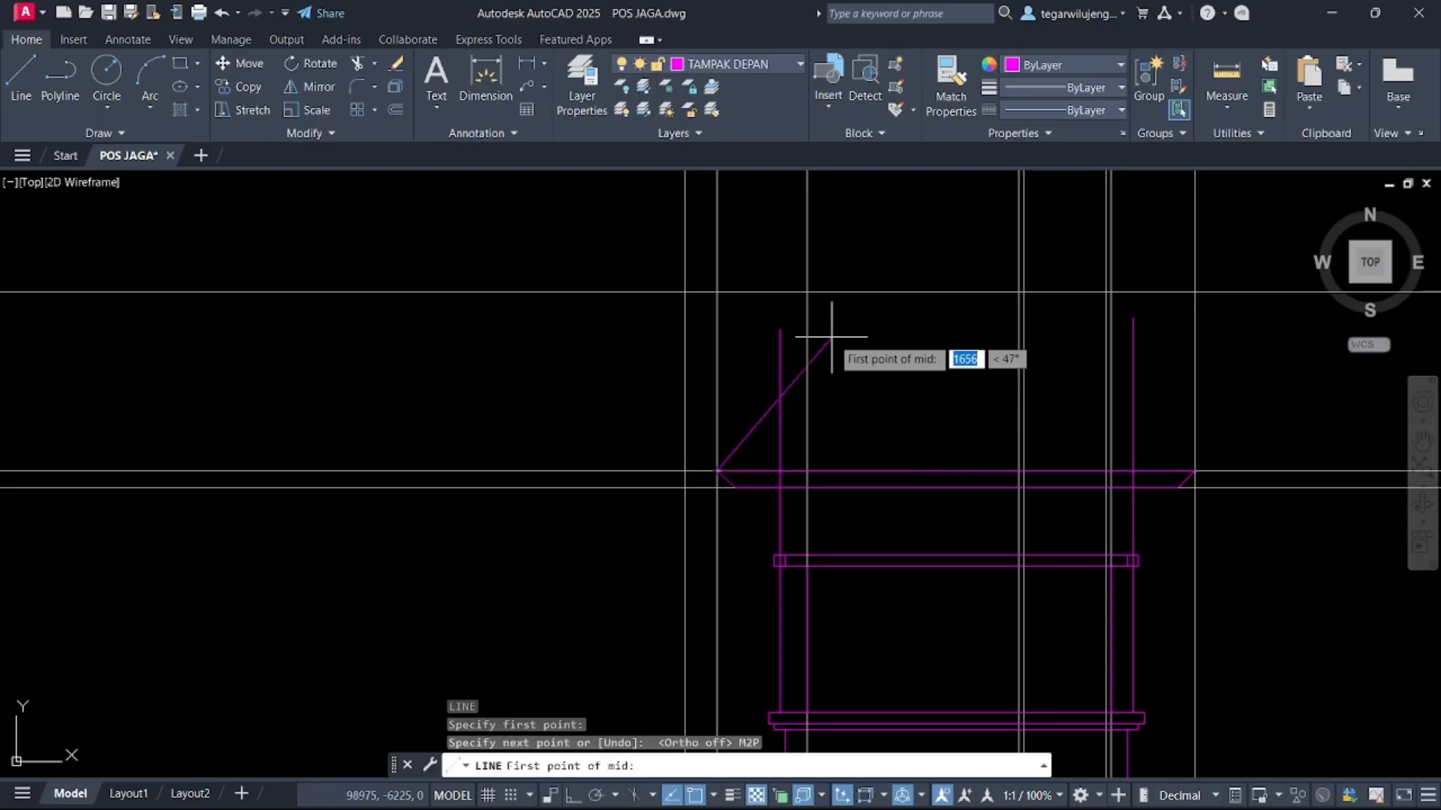
left_click(716, 293)
left_click(1194, 292)
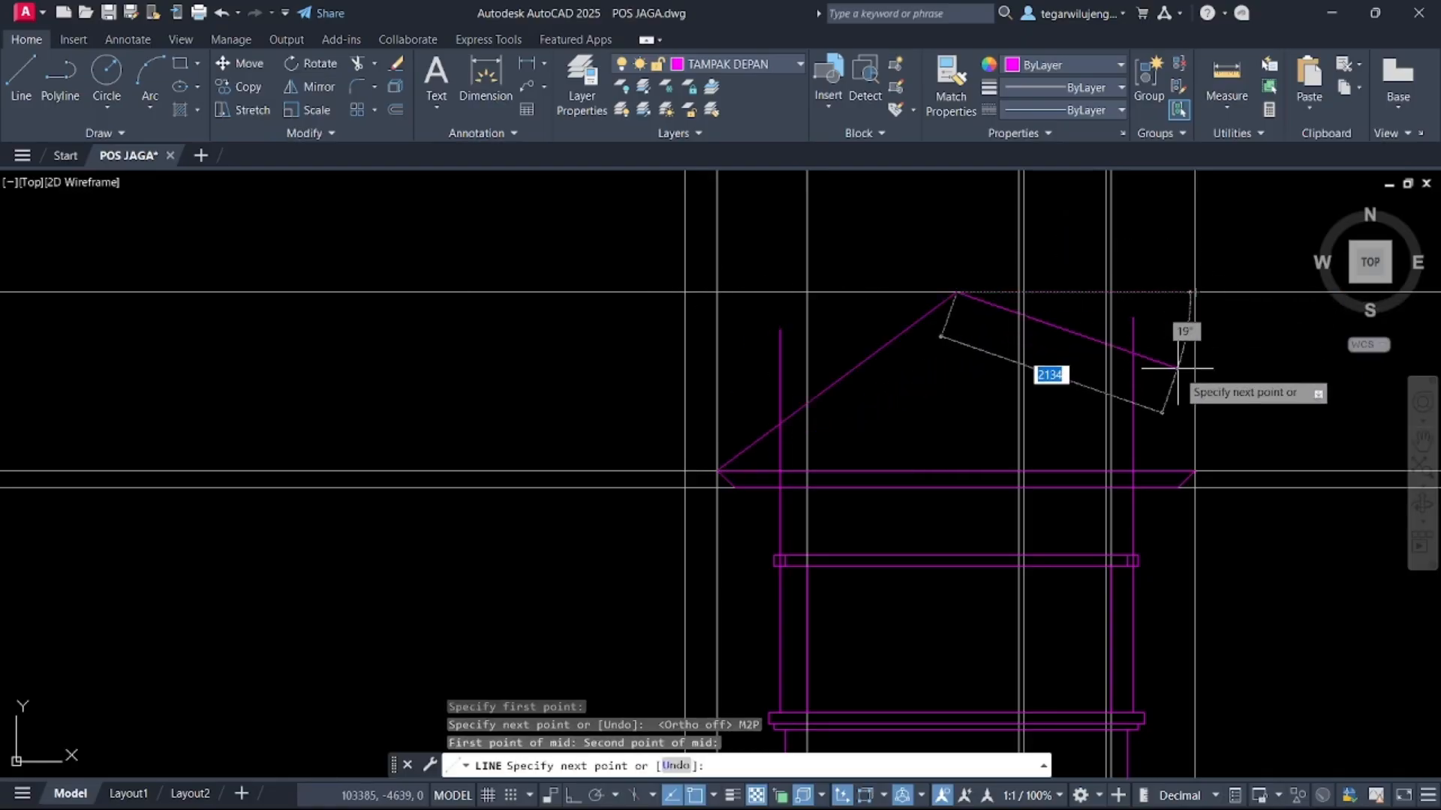
left_click(1195, 471)
key("Escape")
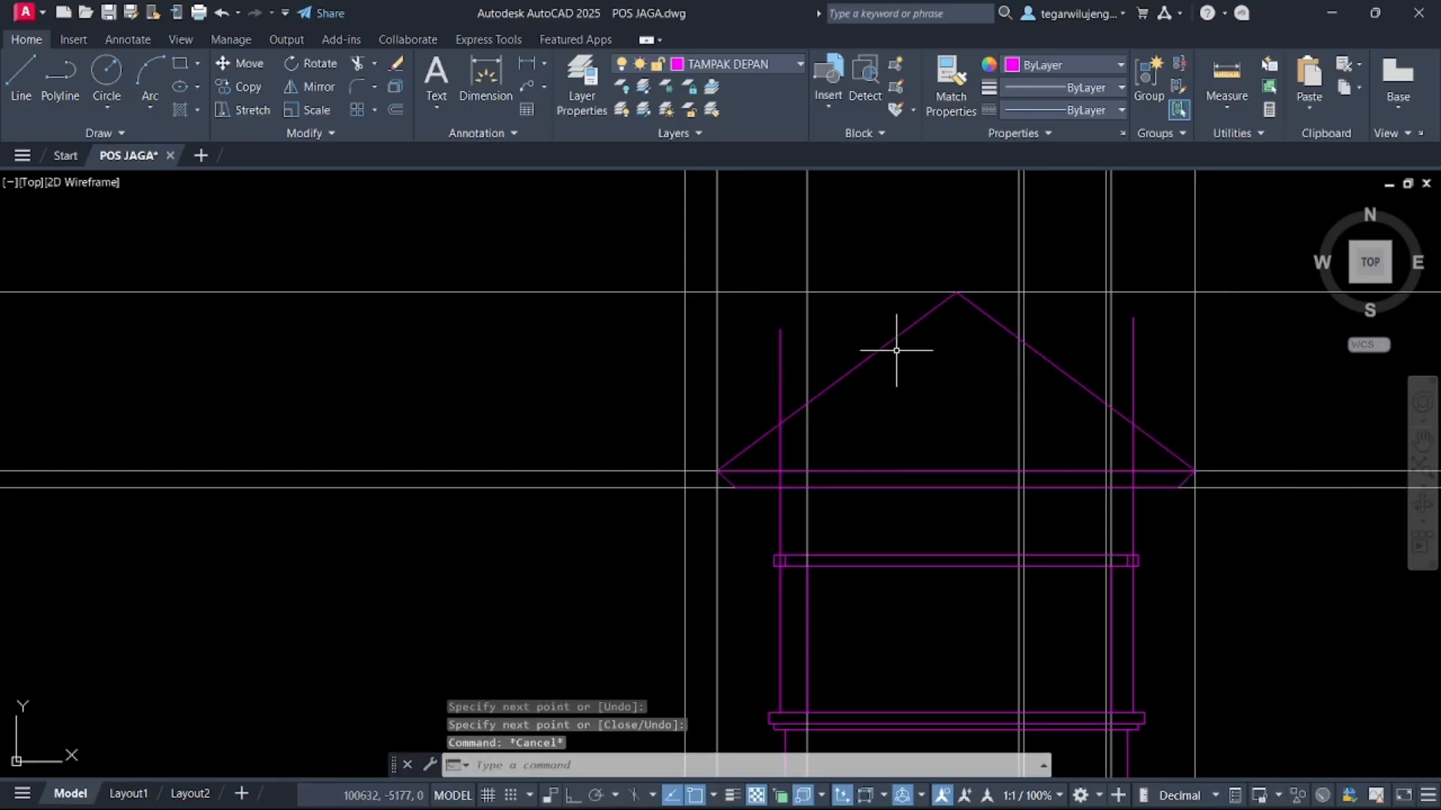
Examine the reference front elevation image to compare the roof shape
scroll(895, 357, "down", 2)
middle_click_drag(801, 409, 878, 357)
middle_click_drag(579, 408, 882, 404)
scroll(882, 405, "down", 4)
scroll(767, 411, "down", 7)
scroll(1142, 295, "up", 5)
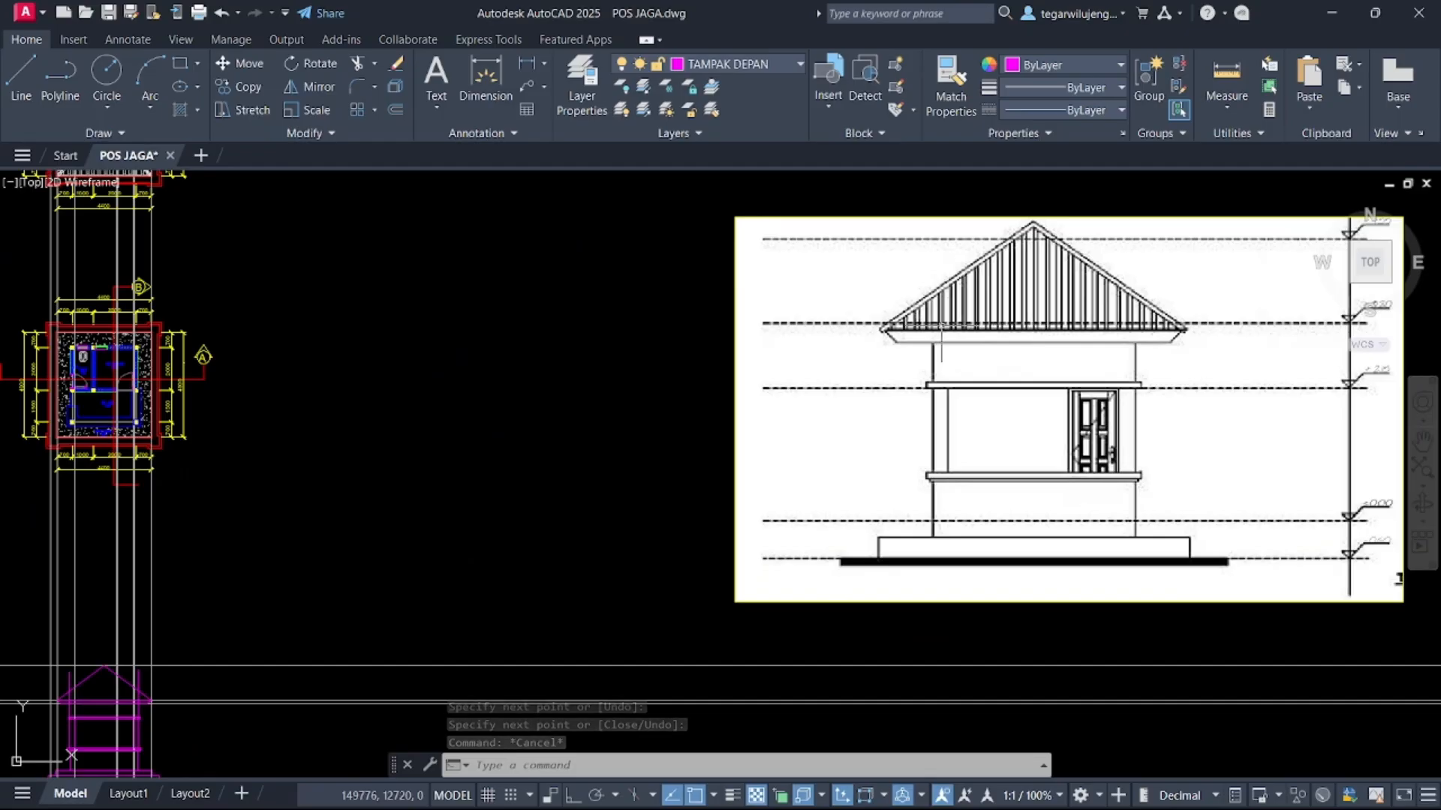
scroll(942, 341, "up", 3)
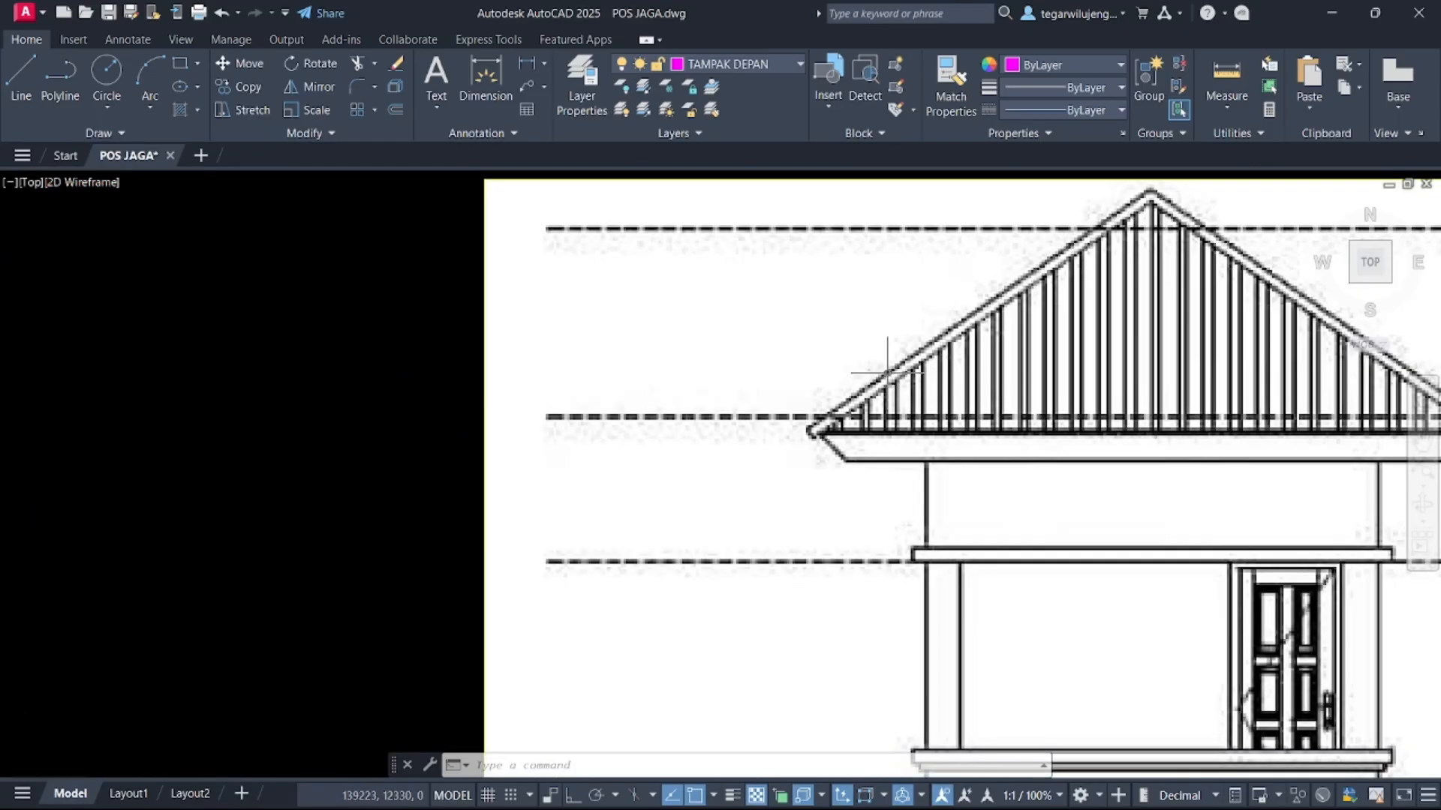
scroll(876, 370, "down", 2)
scroll(1051, 271, "down", 6)
scroll(694, 405, "up", 5)
scroll(920, 389, "up", 5)
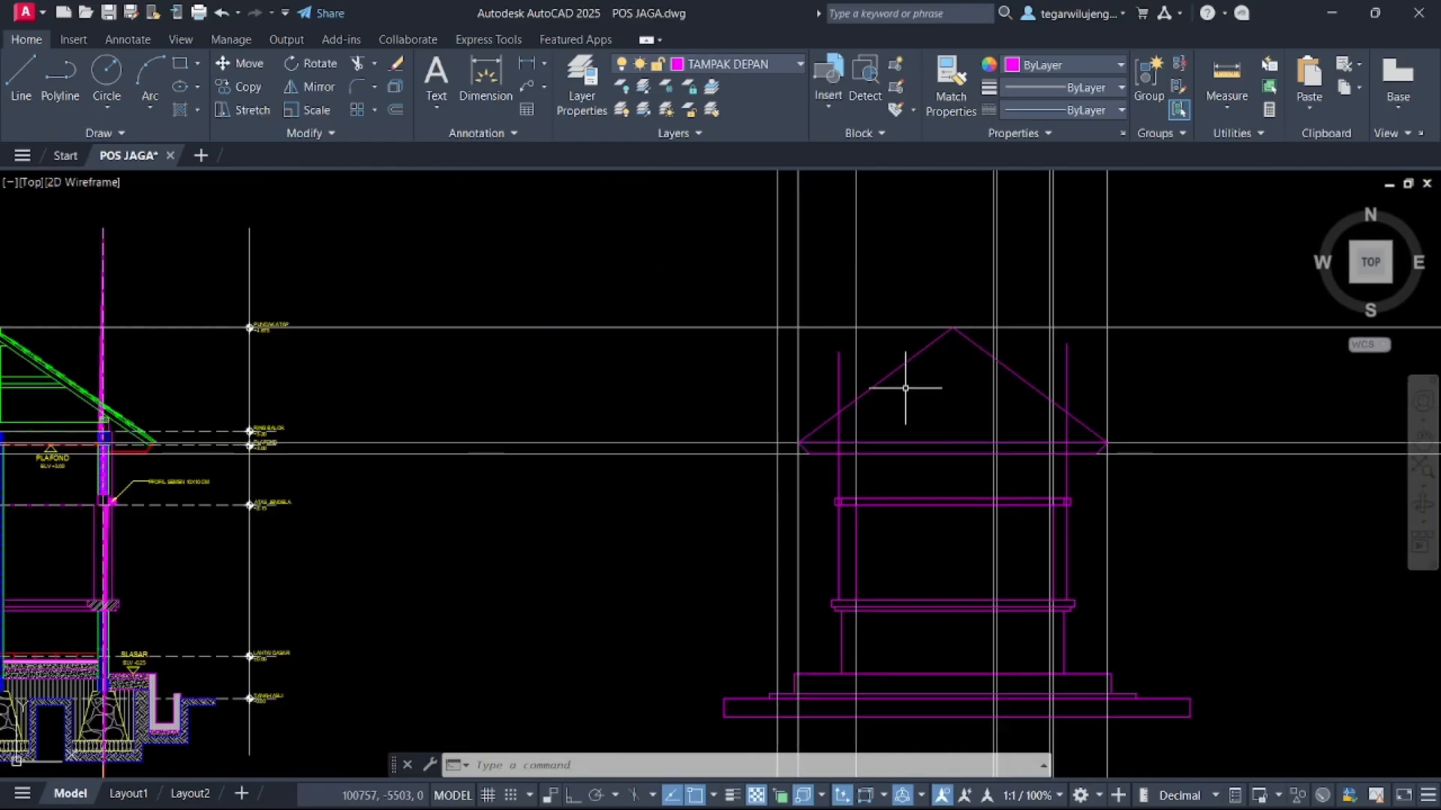
scroll(905, 388, "up", 3)
Join the two roof gable lines into a single polyline
left_click(881, 381)
left_click(872, 353)
left_click(1051, 288)
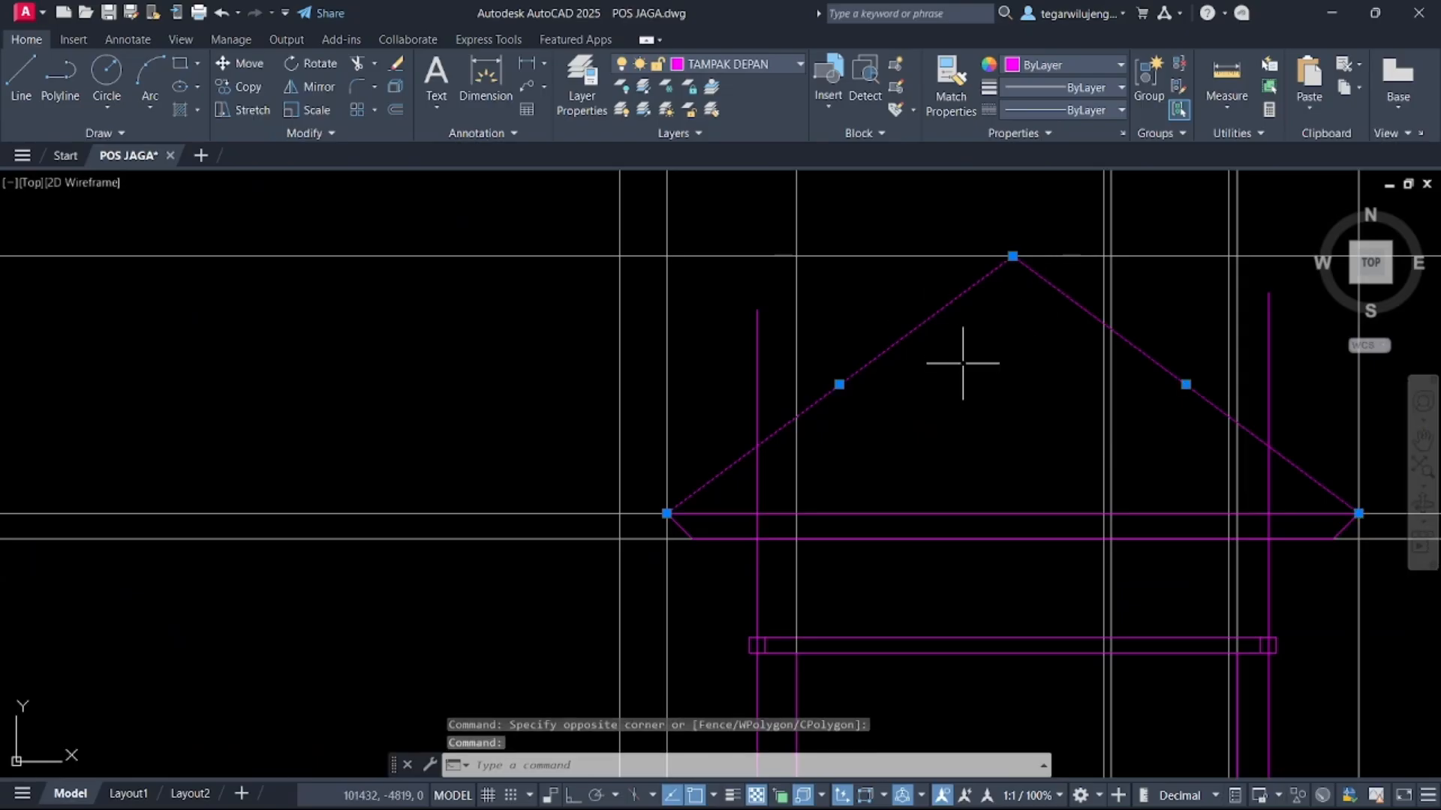
type("j")
key("Return")
left_click(884, 327)
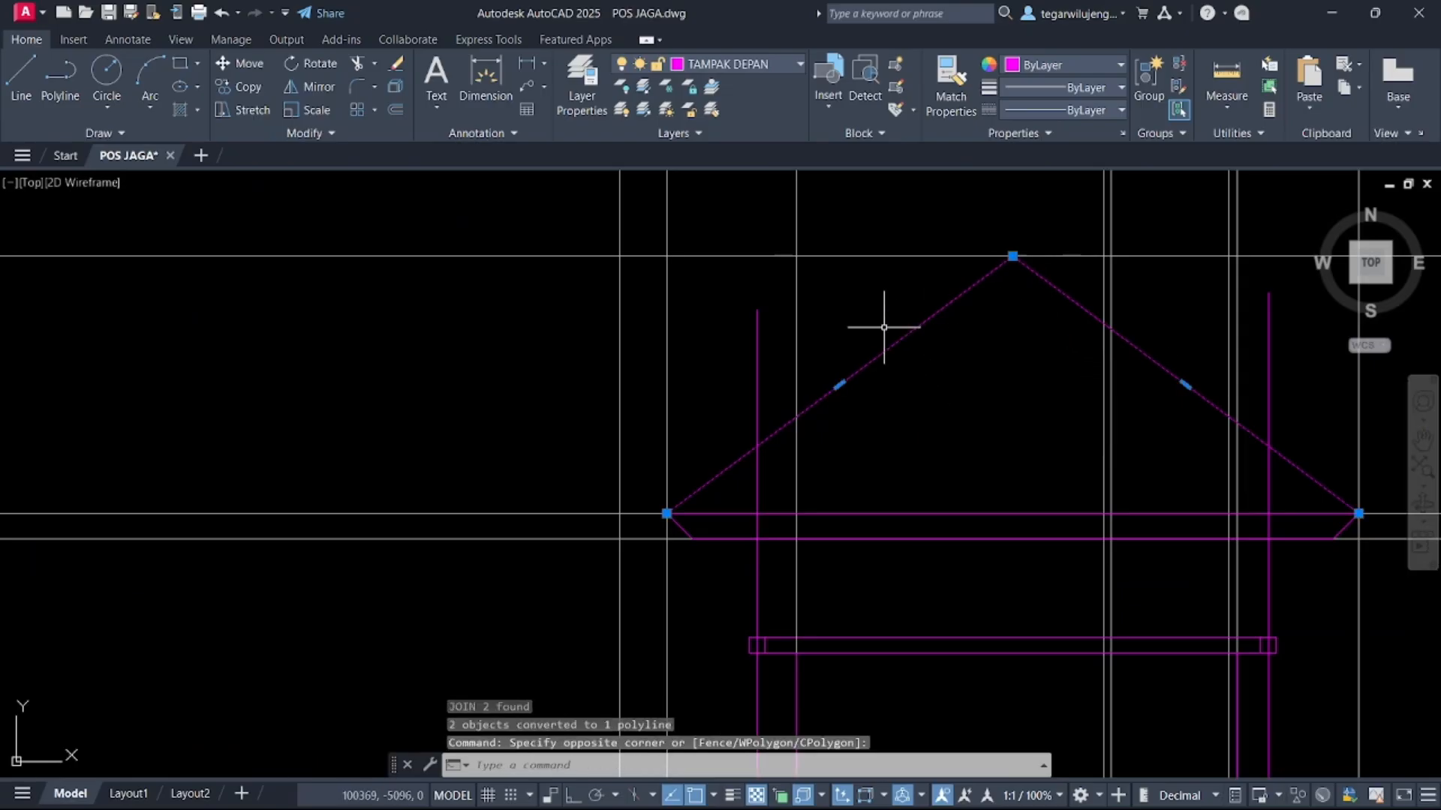
Offset the roof polyline 70 inward to form the roof thickness
type("o")
key("Return")
left_click(895, 345)
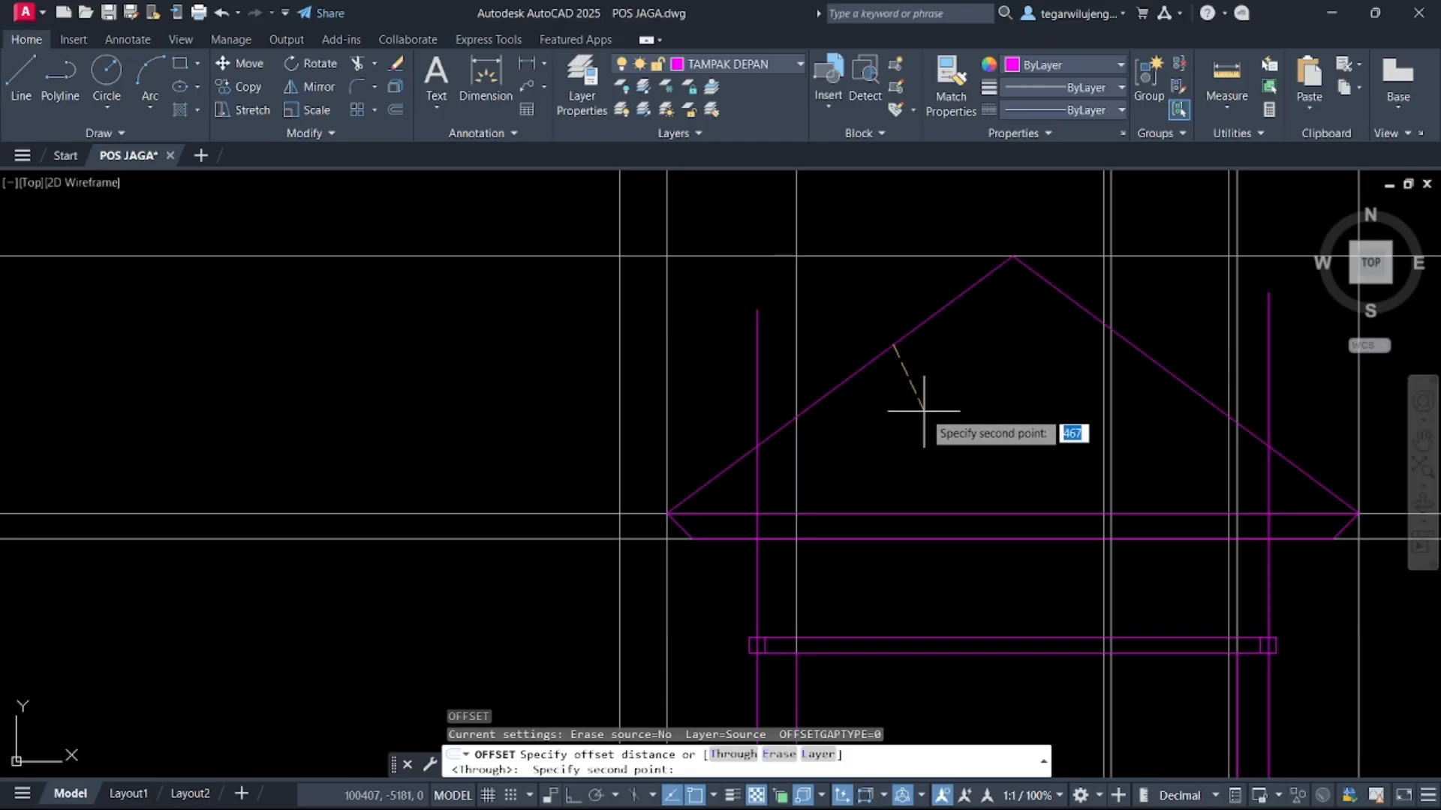
key("Return")
left_click(885, 359)
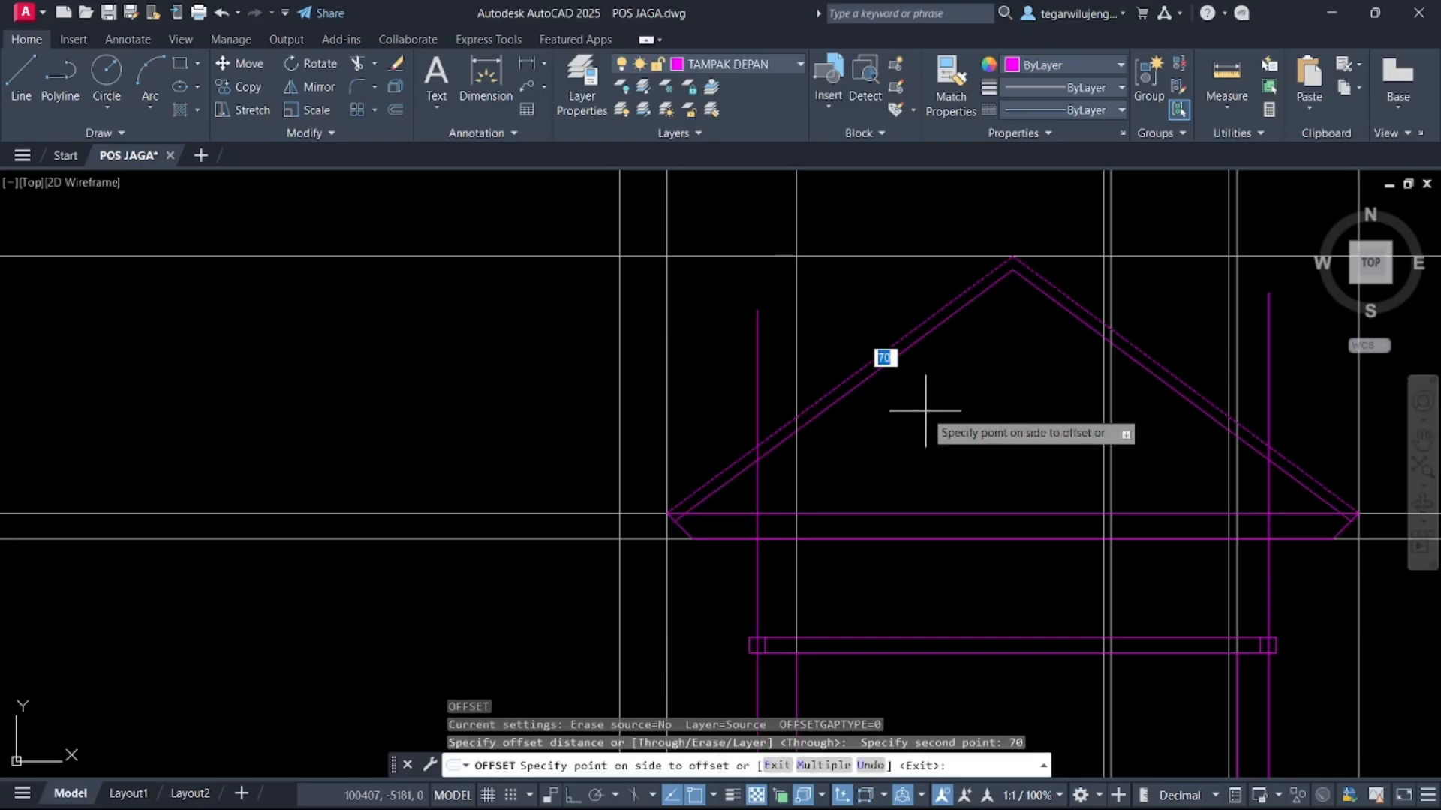
left_click(923, 406)
key("Escape")
Trim the offset roof line's ends that extend past the eave lines on both sides
middle_click_drag(726, 519, 791, 398)
key("Escape")
scroll(772, 402, "up", 7)
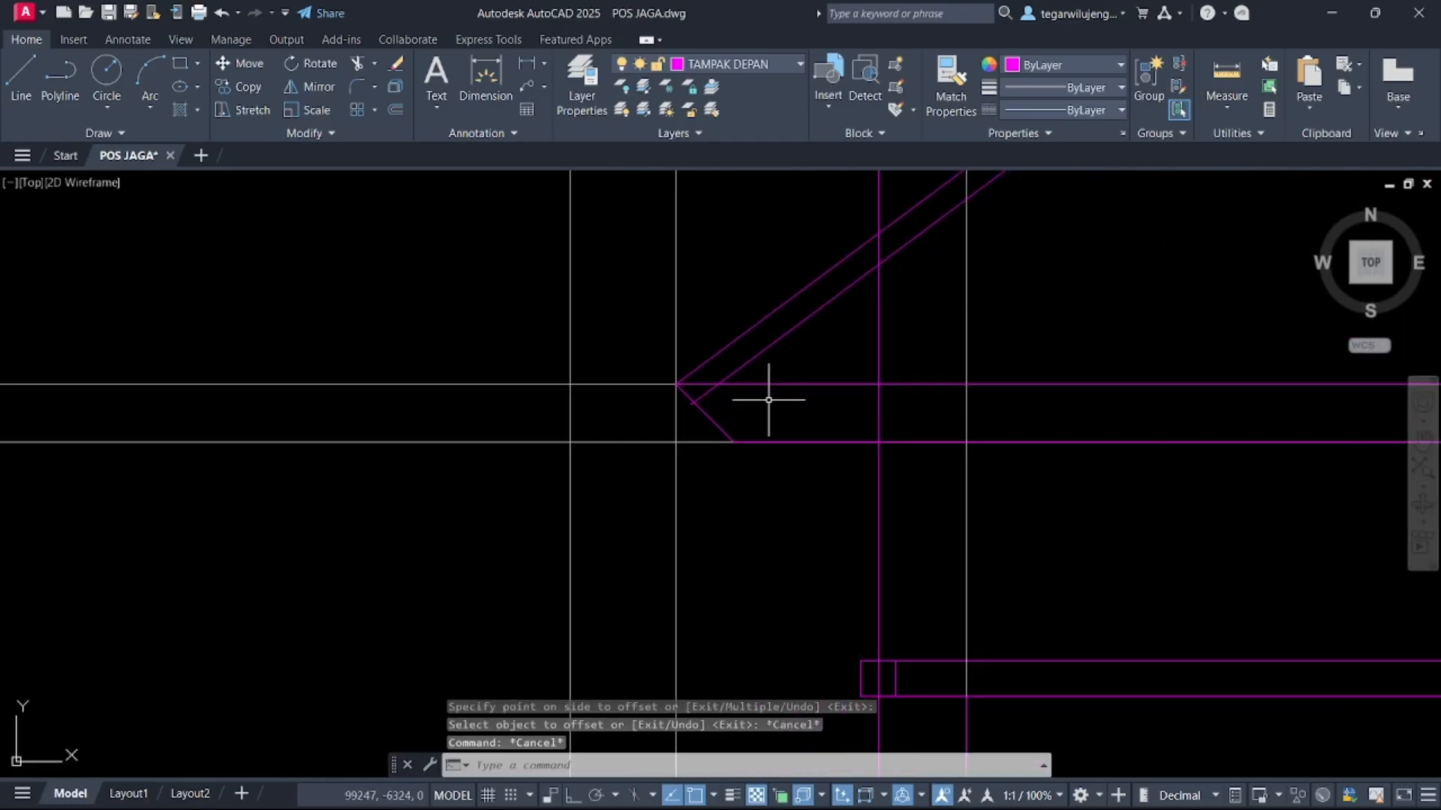
key("Escape")
type("TR")
key("Return")
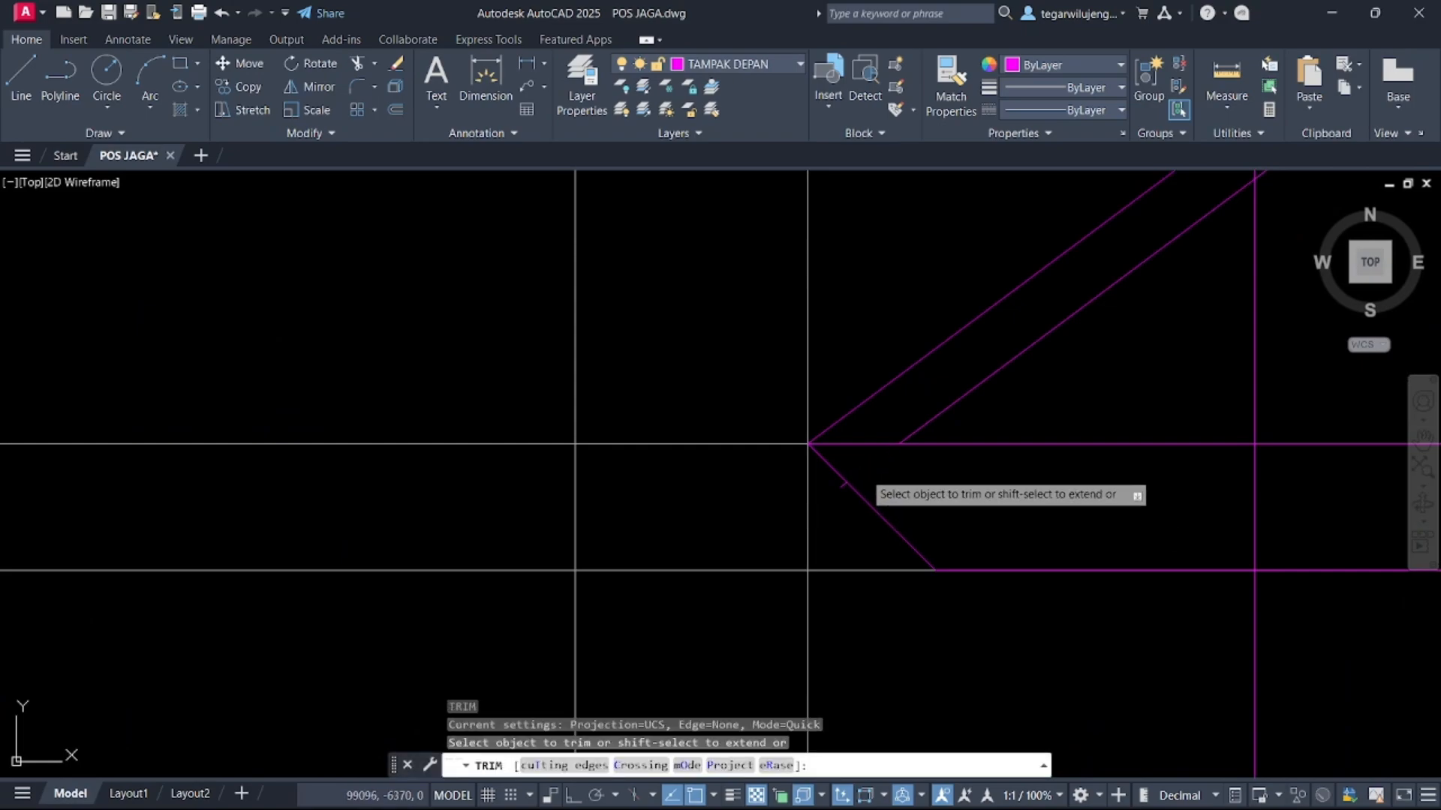
scroll(893, 514, "down", 5)
scroll(859, 483, "up", 9)
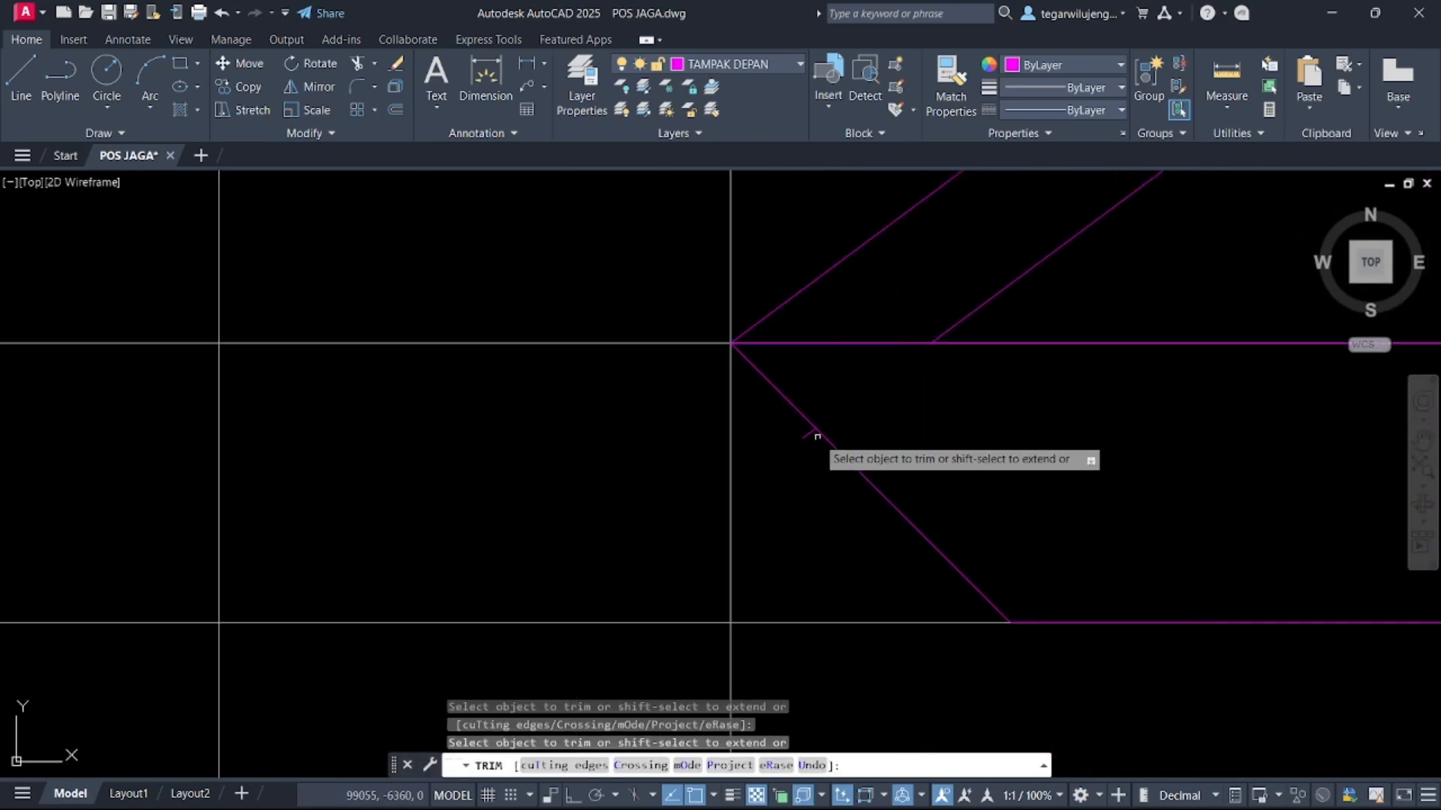
left_click(809, 432)
scroll(702, 475, "down", 5)
scroll(701, 482, "down", 5)
middle_click_drag(856, 505, 402, 451)
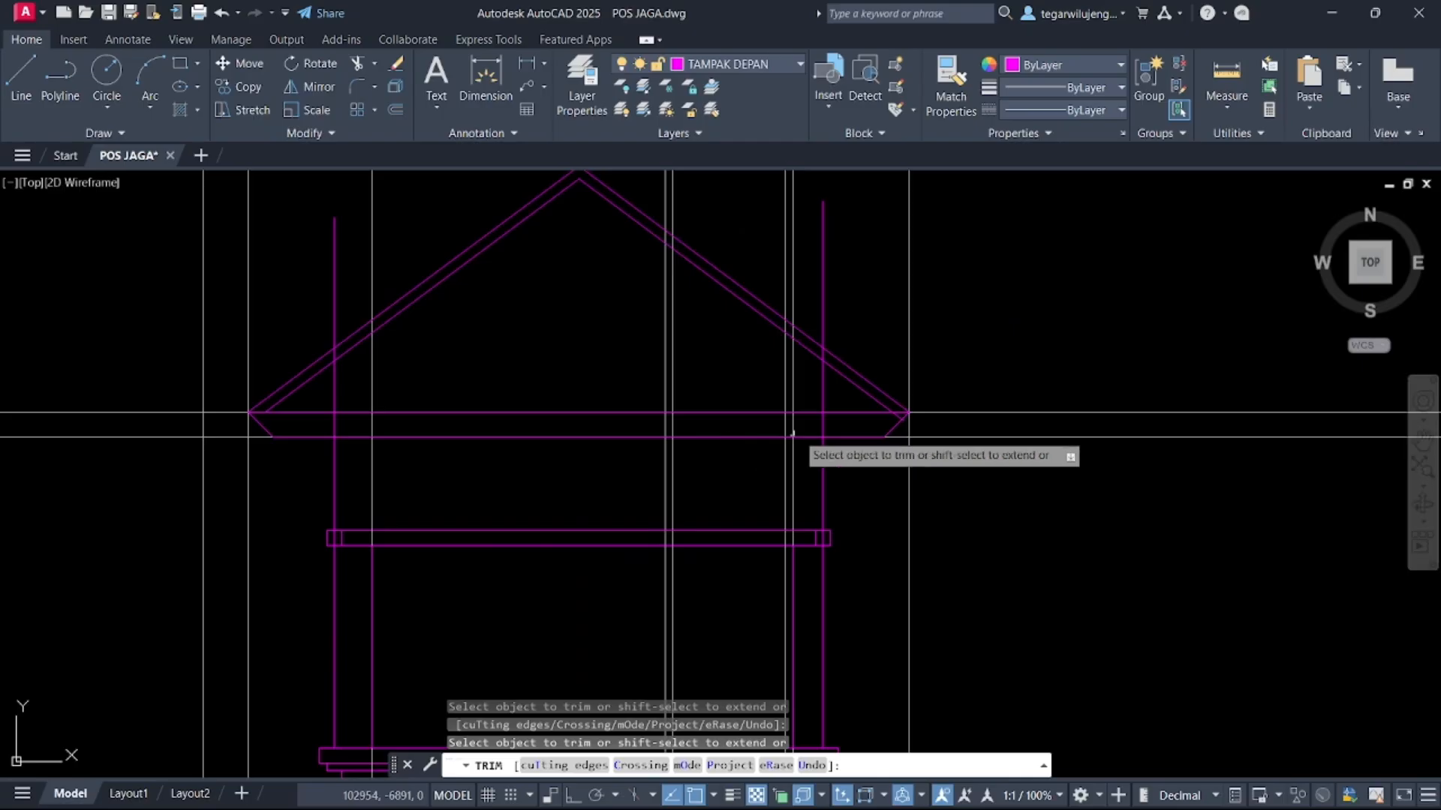
scroll(906, 420, "up", 5)
scroll(893, 412, "up", 6)
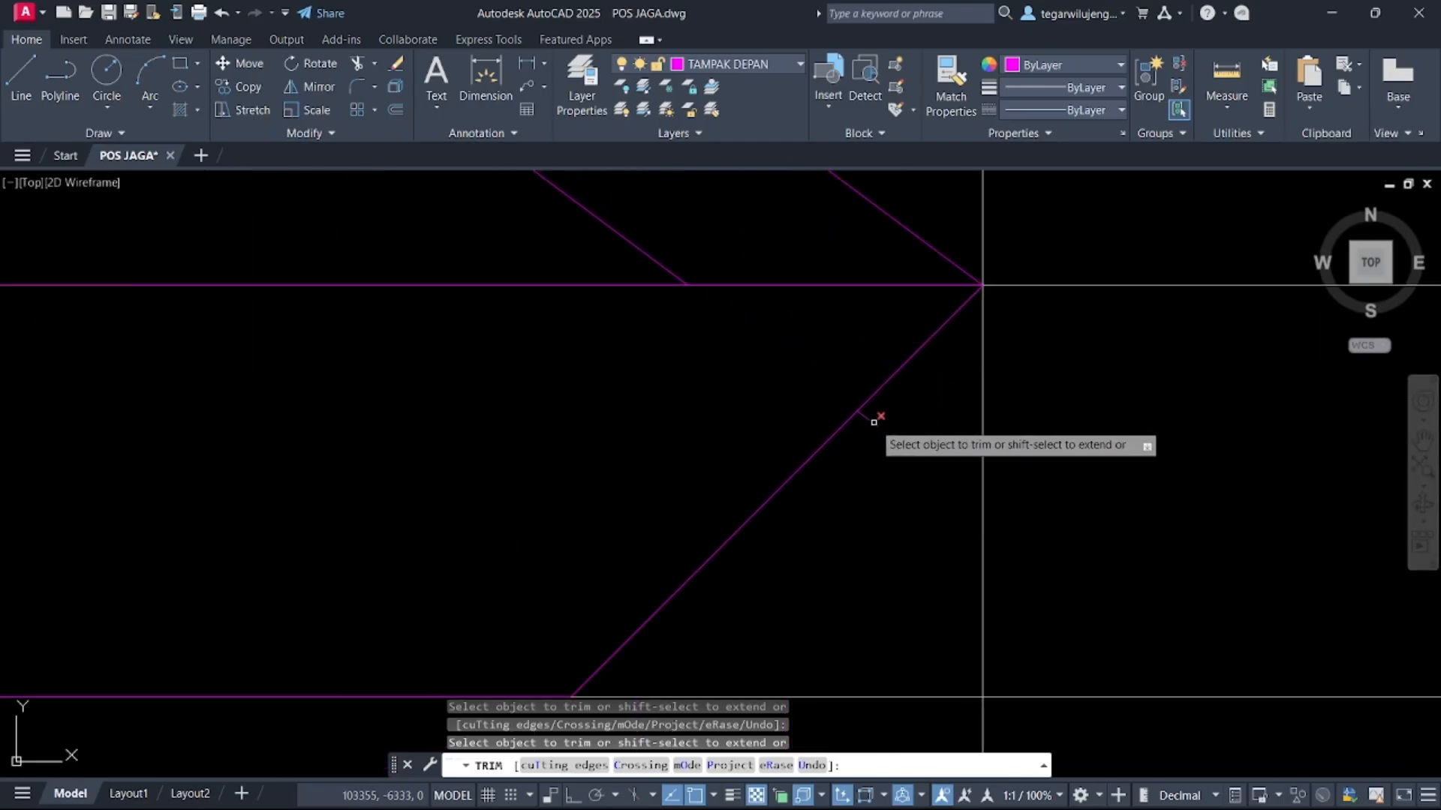
scroll(876, 424, "down", 8)
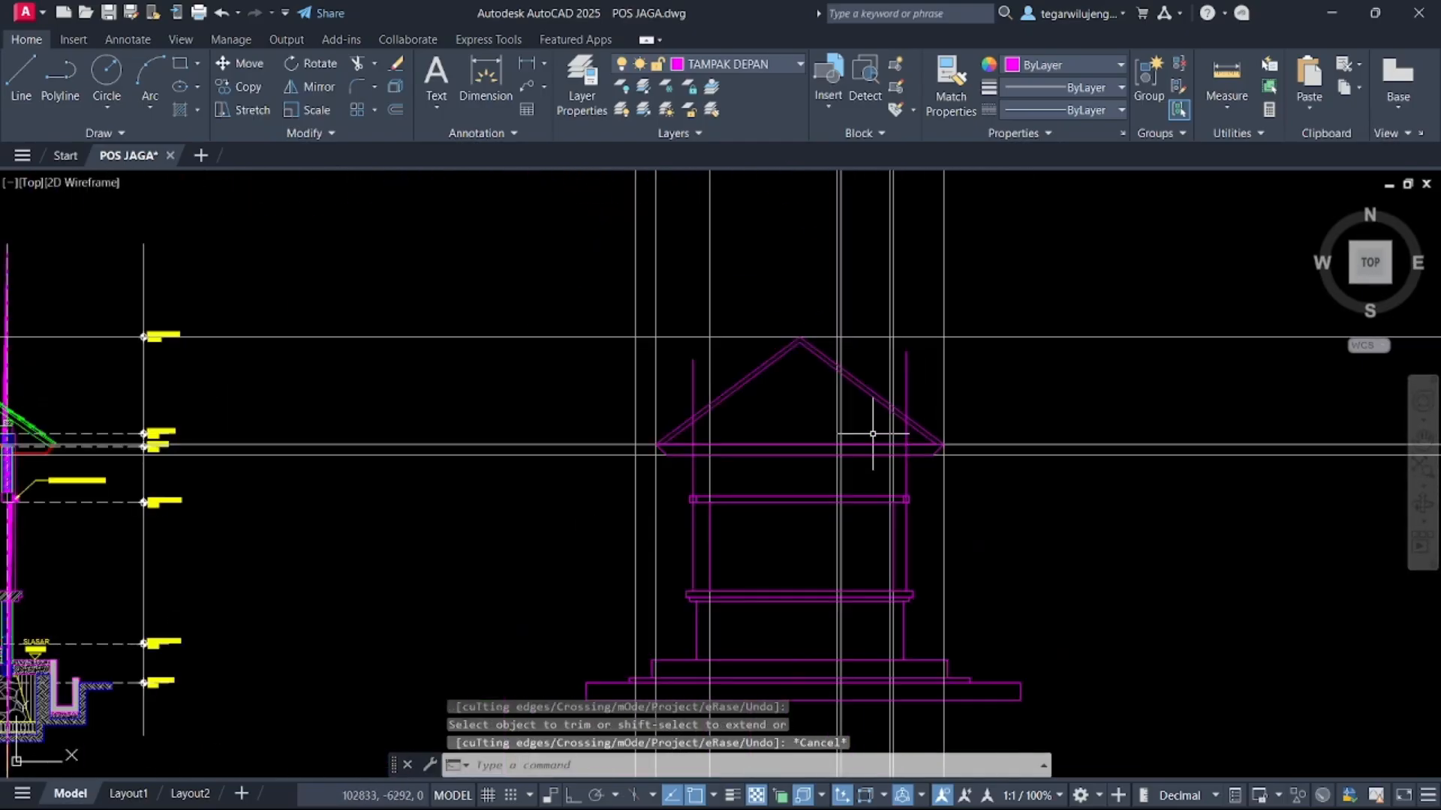
key("Escape")
key("Escape")
Try to stretch the upper end of the right column's vertical line
left_click(908, 400)
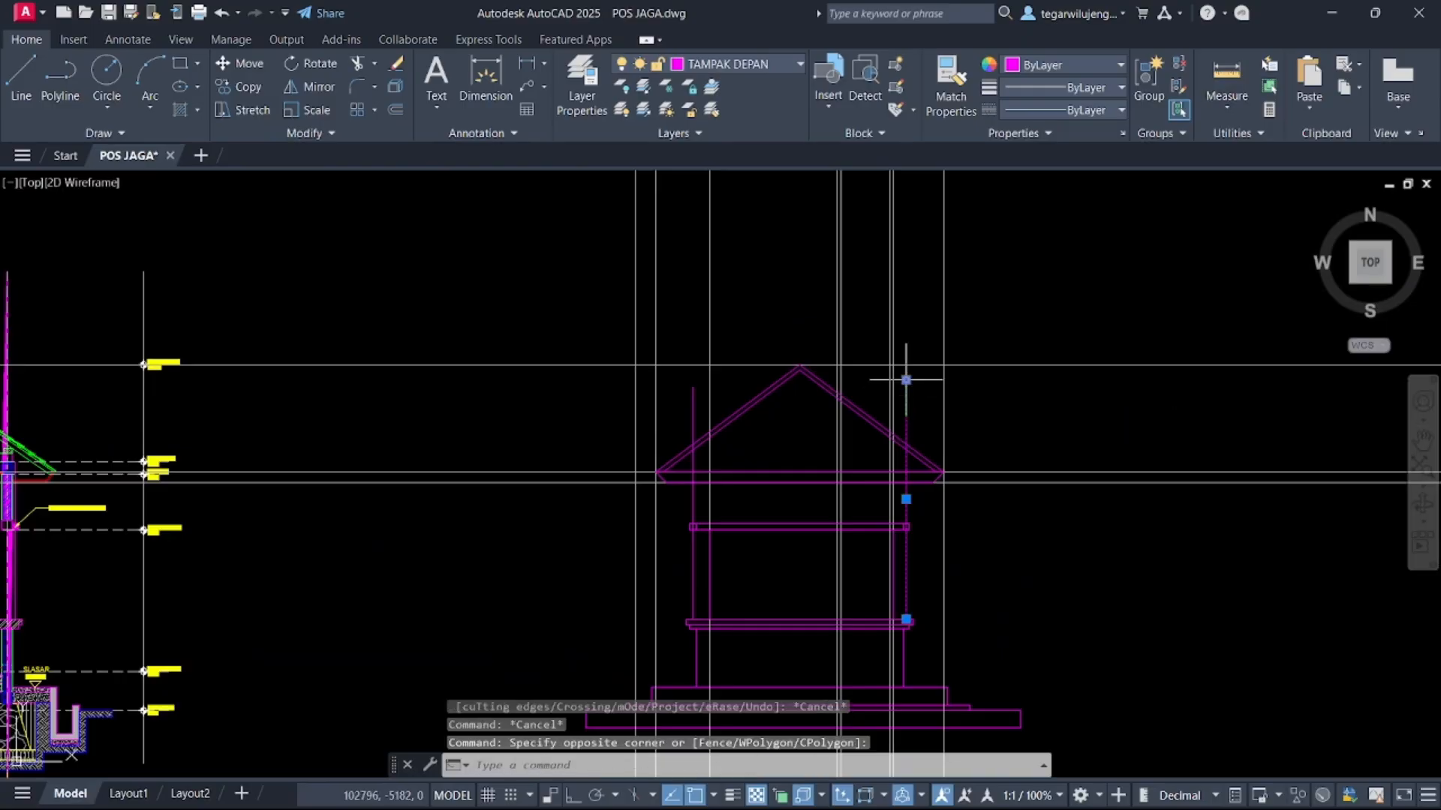
left_click(906, 379)
scroll(908, 495, "up", 5)
scroll(829, 465, "down", 5)
key("Escape")
left_click(636, 398)
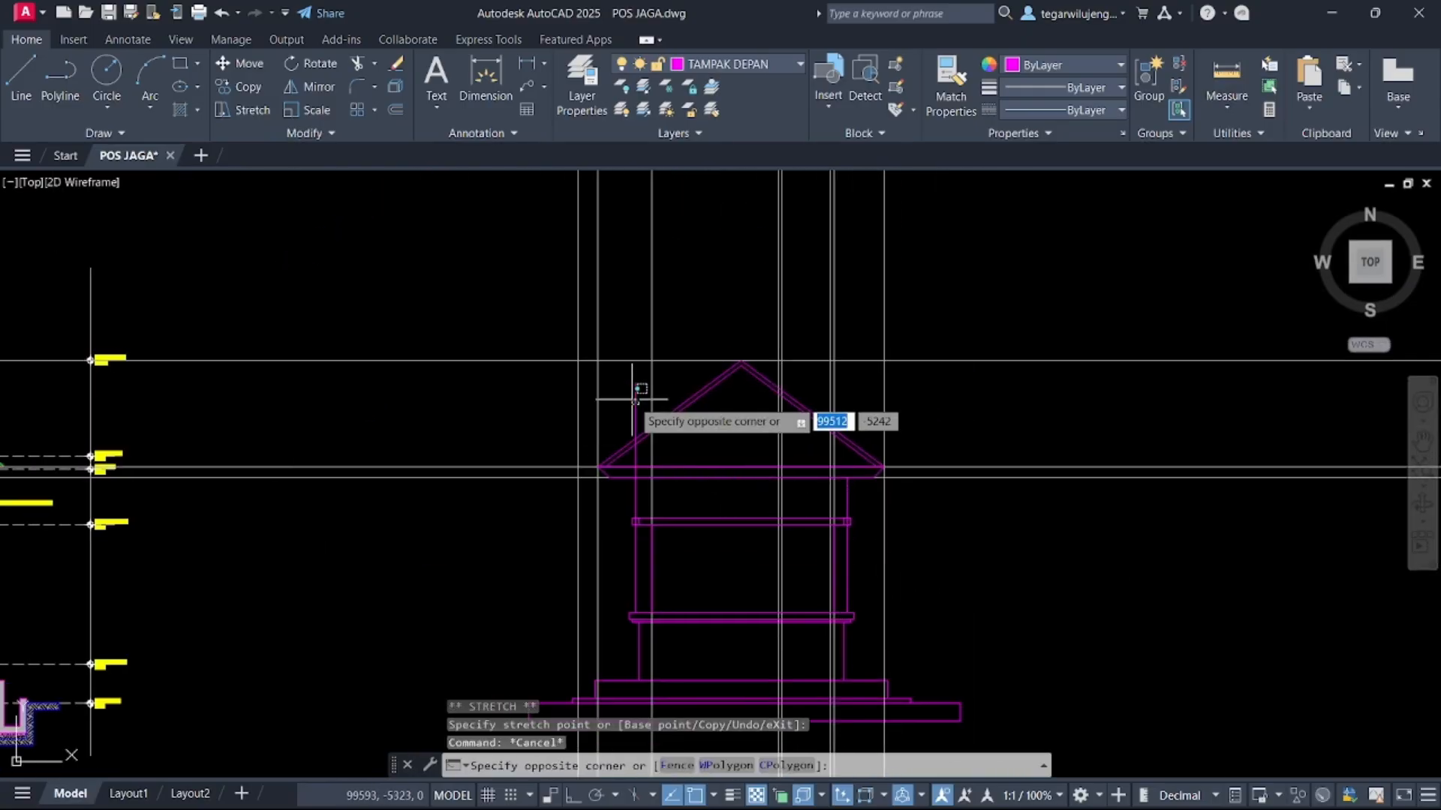
left_click(632, 400)
left_click(636, 384)
left_click(635, 478)
key("Escape")
middle_click_drag(636, 523, 659, 436)
scroll(659, 436, "up", 5)
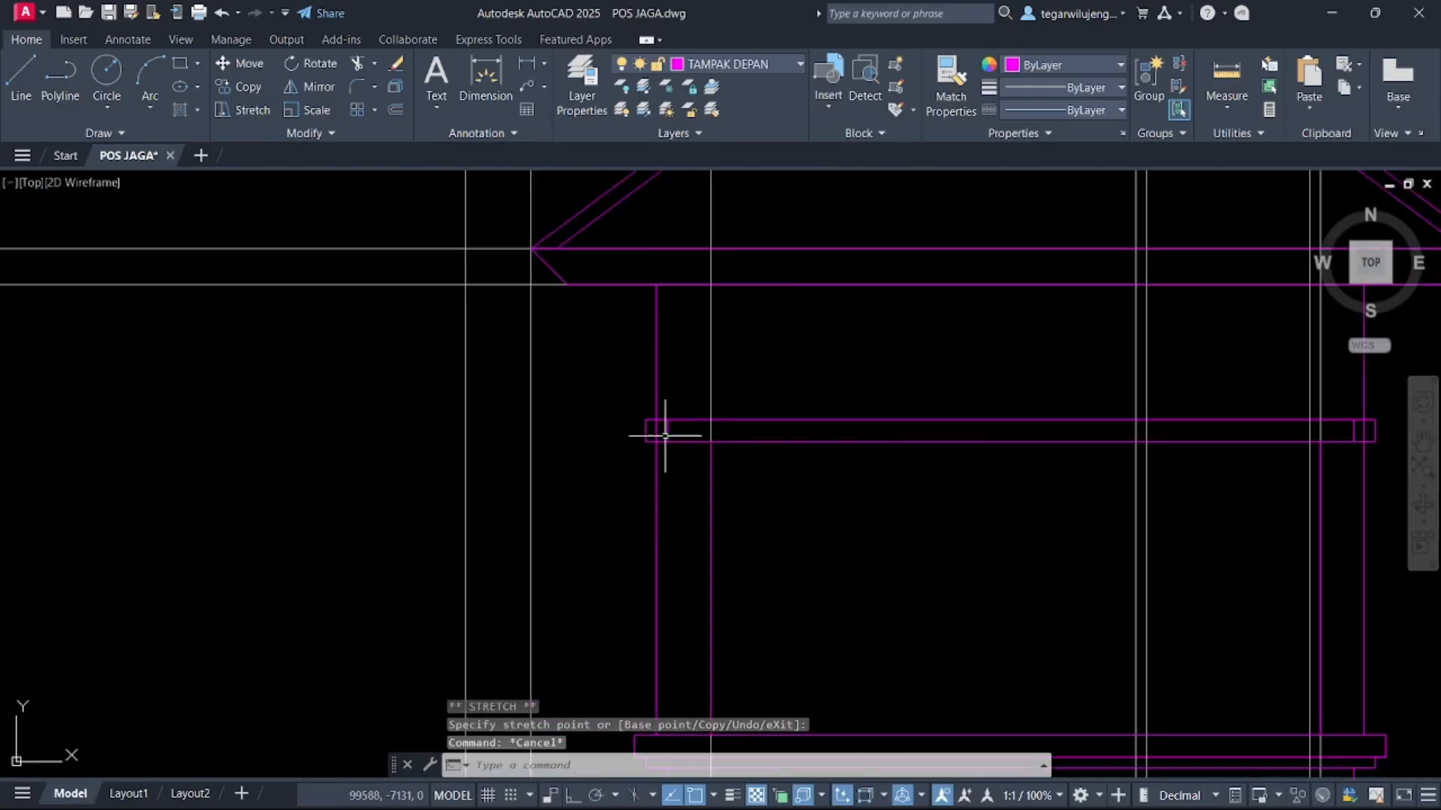
scroll(665, 436, "up", 2)
key("Escape")
Trim the excess line ends at the right end of the upper beam with Trim
type("tr")
key("space")
left_click(662, 429)
left_click(646, 424)
scroll(672, 487, "down", 6)
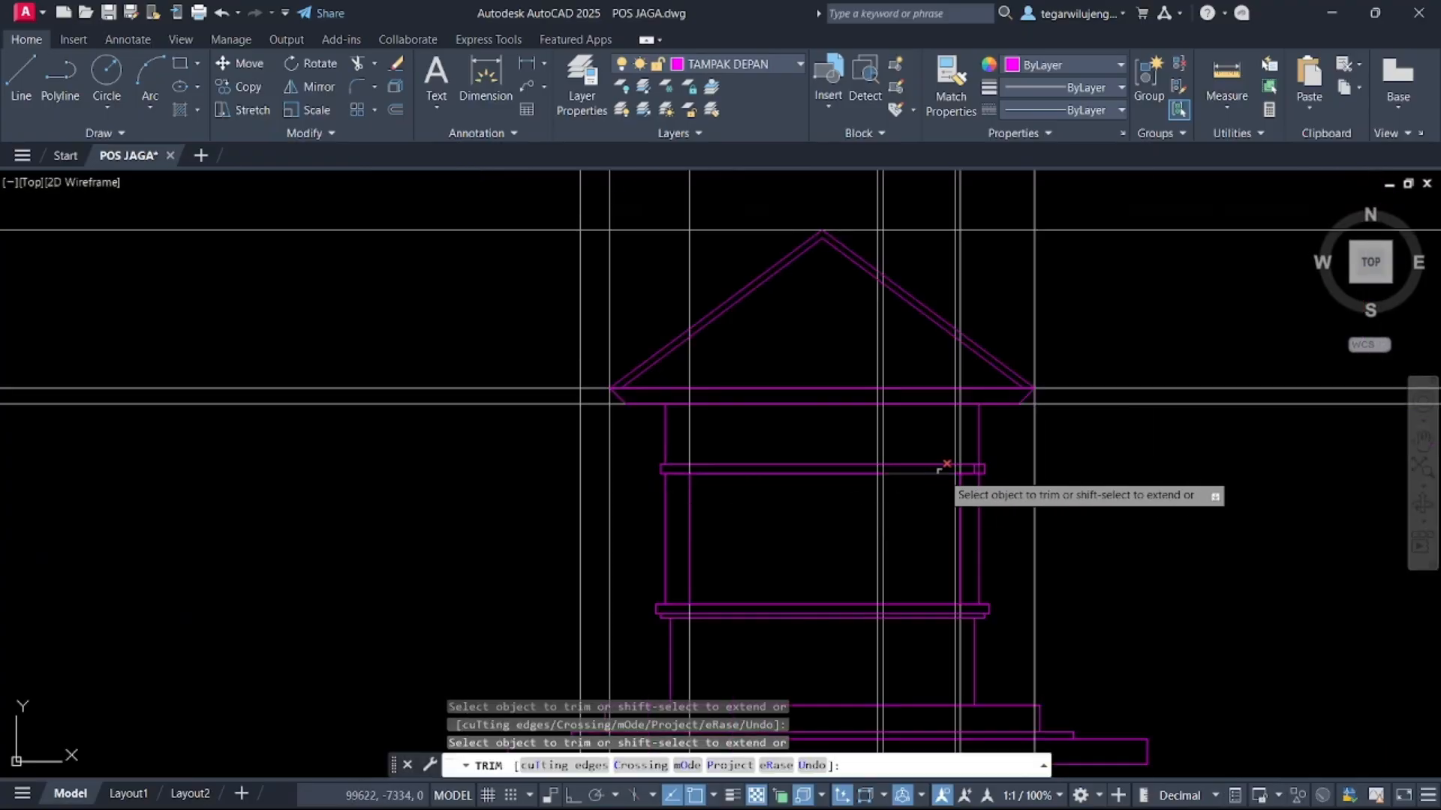
scroll(970, 478, "up", 6)
left_click(1004, 448)
left_click(971, 448)
key("Escape")
Set the current layer to AS
scroll(970, 450, "down", 6)
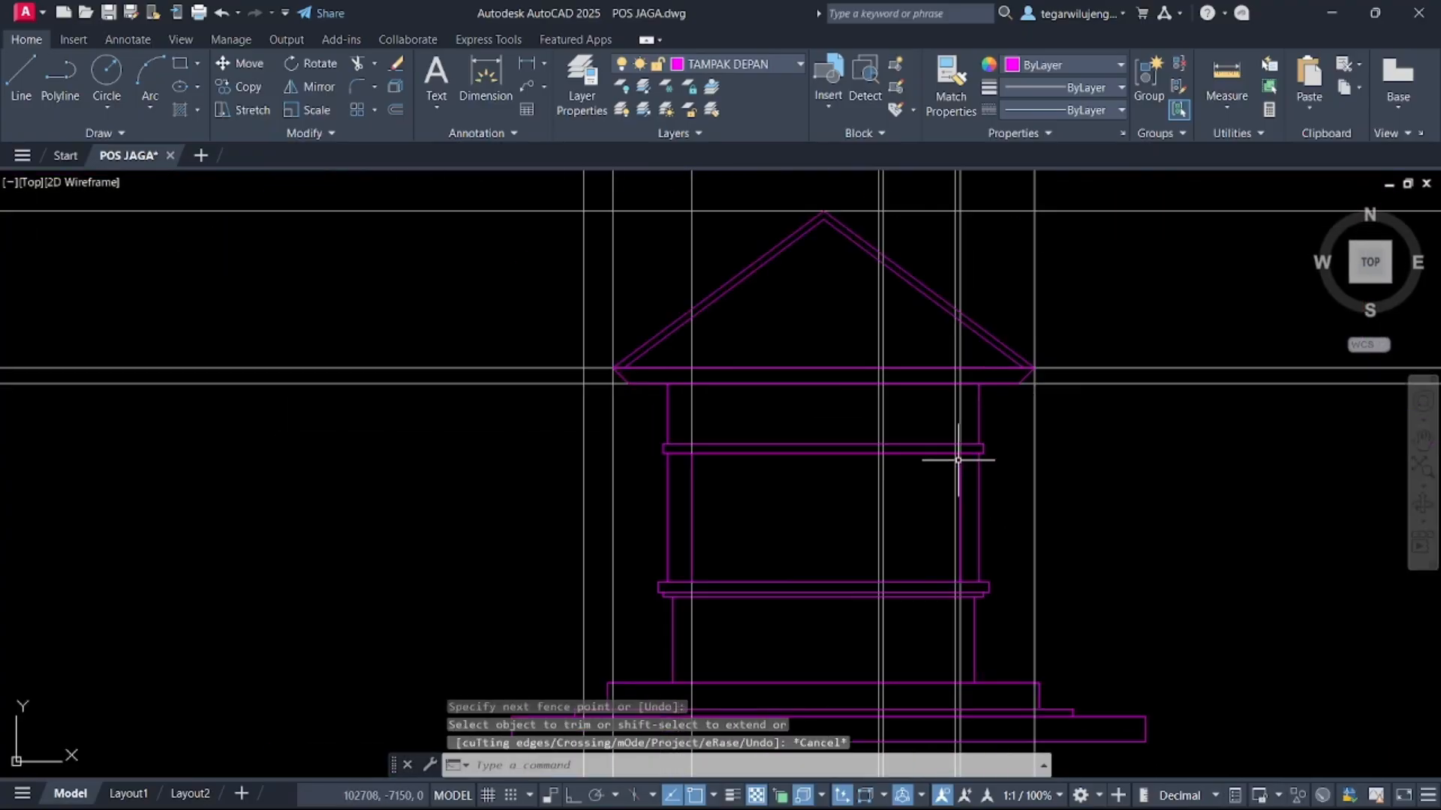
scroll(958, 460, "down", 1)
key("Escape")
scroll(912, 432, "down", 2)
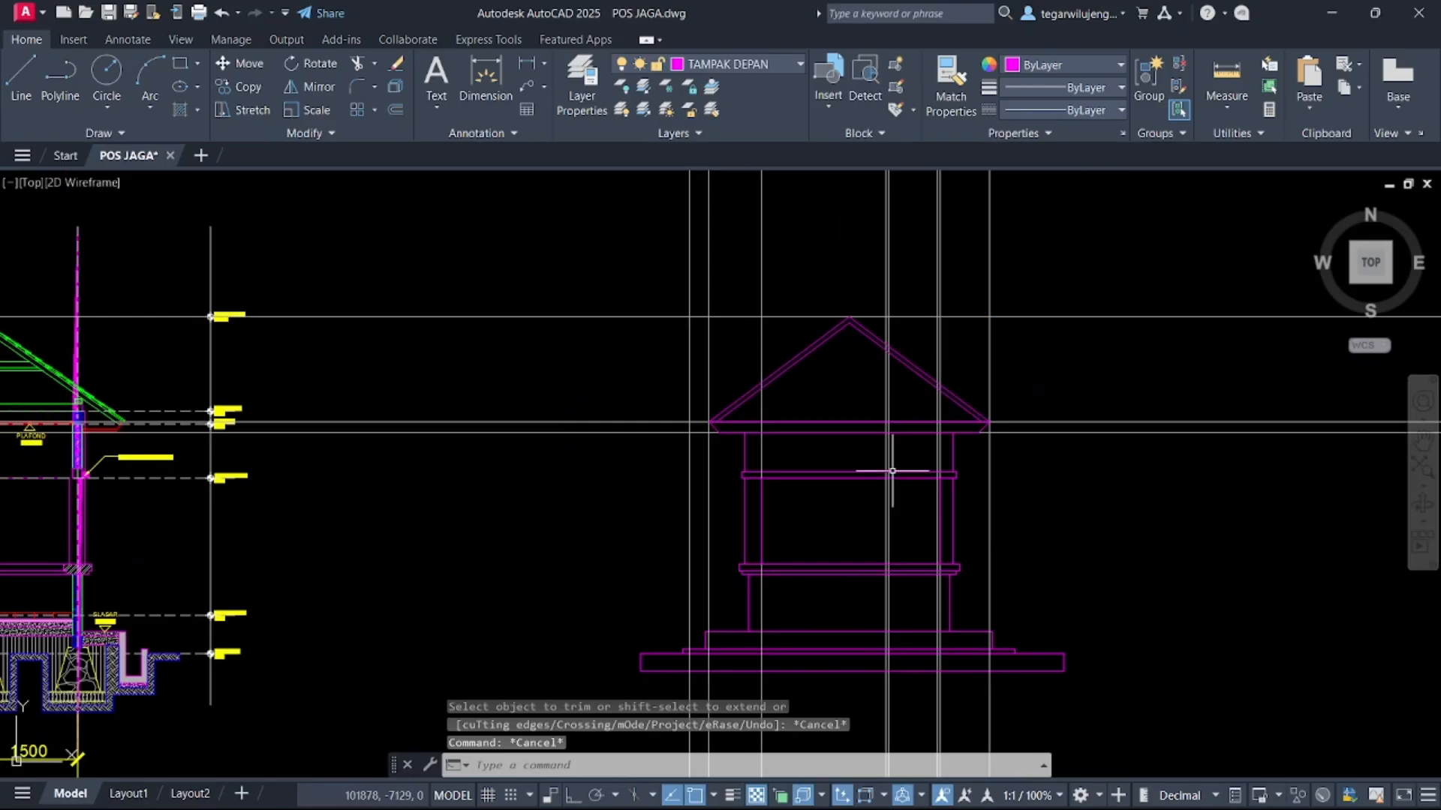
key("ctrl+z")
key("ctrl+z")
key("ctrl+z")
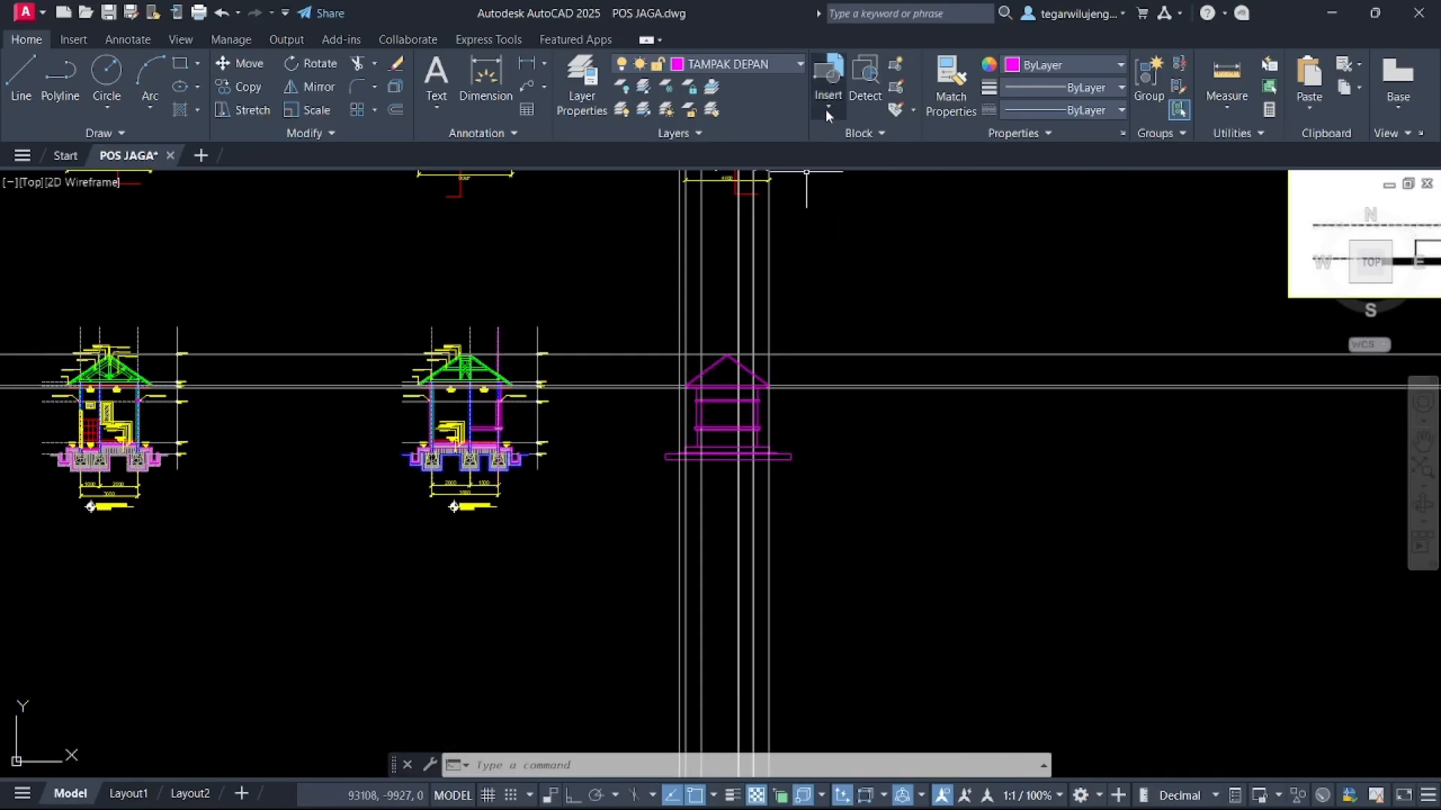
left_click(774, 66)
left_click(707, 136)
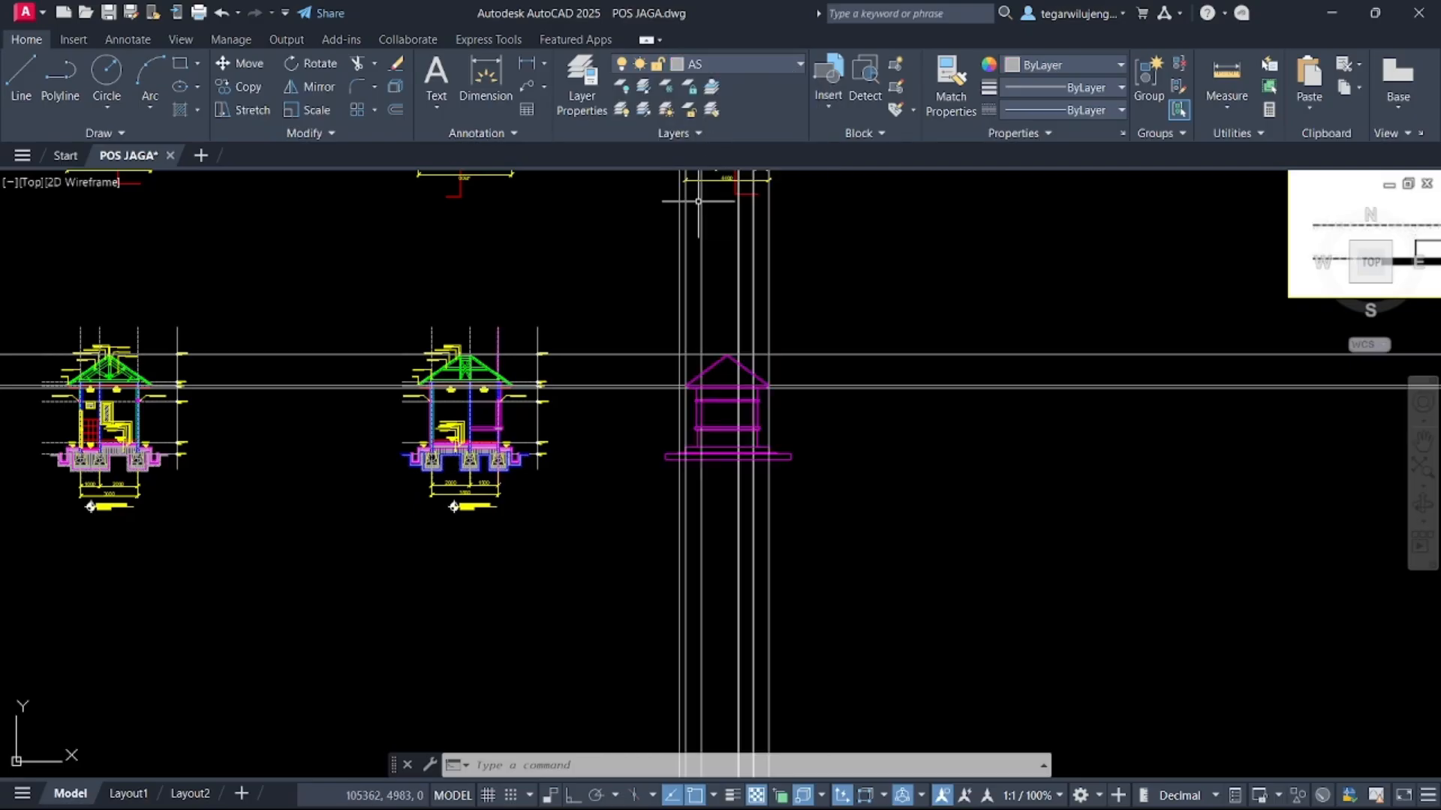
type("XL")
key("Return")
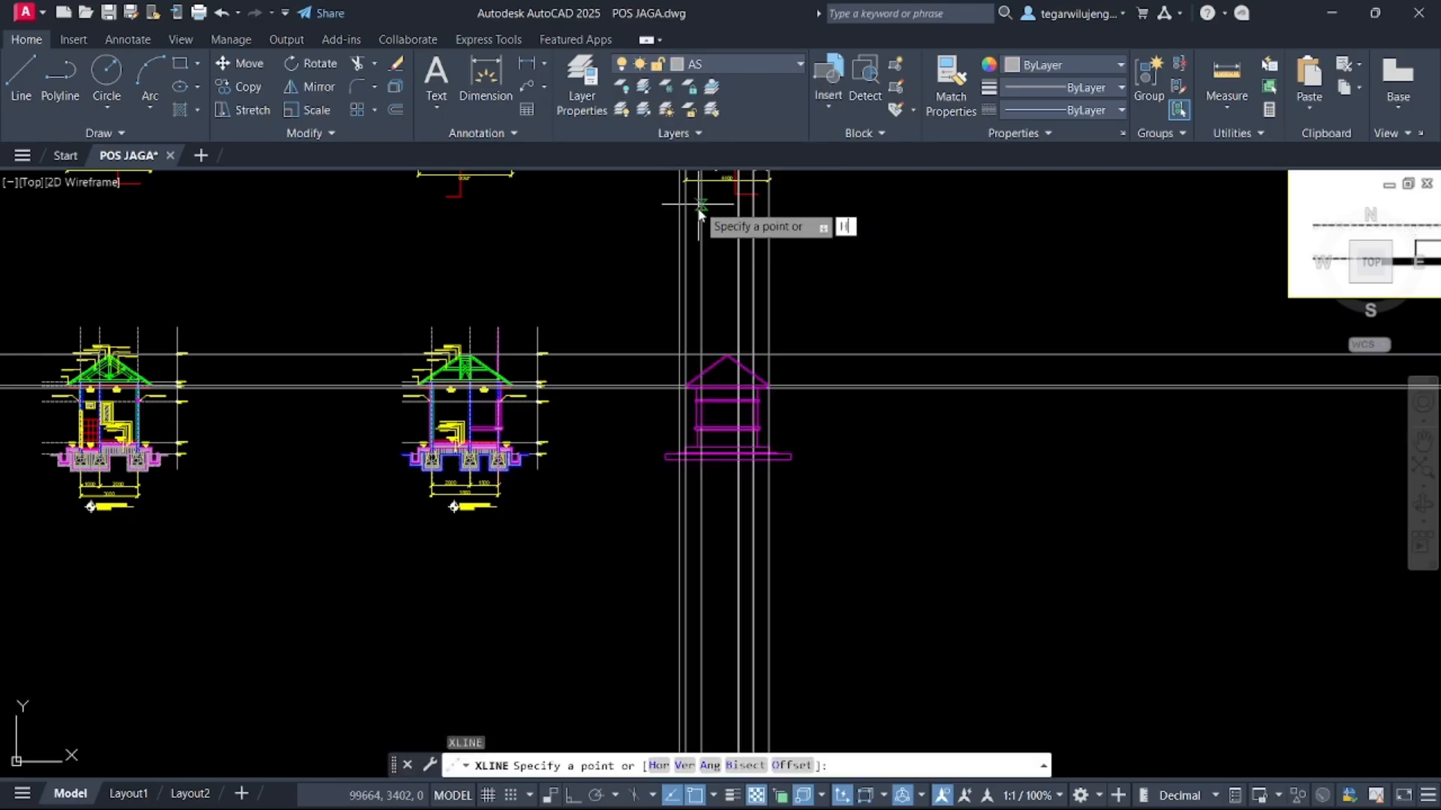
type("H")
key("Return")
scroll(511, 411, "up", 10)
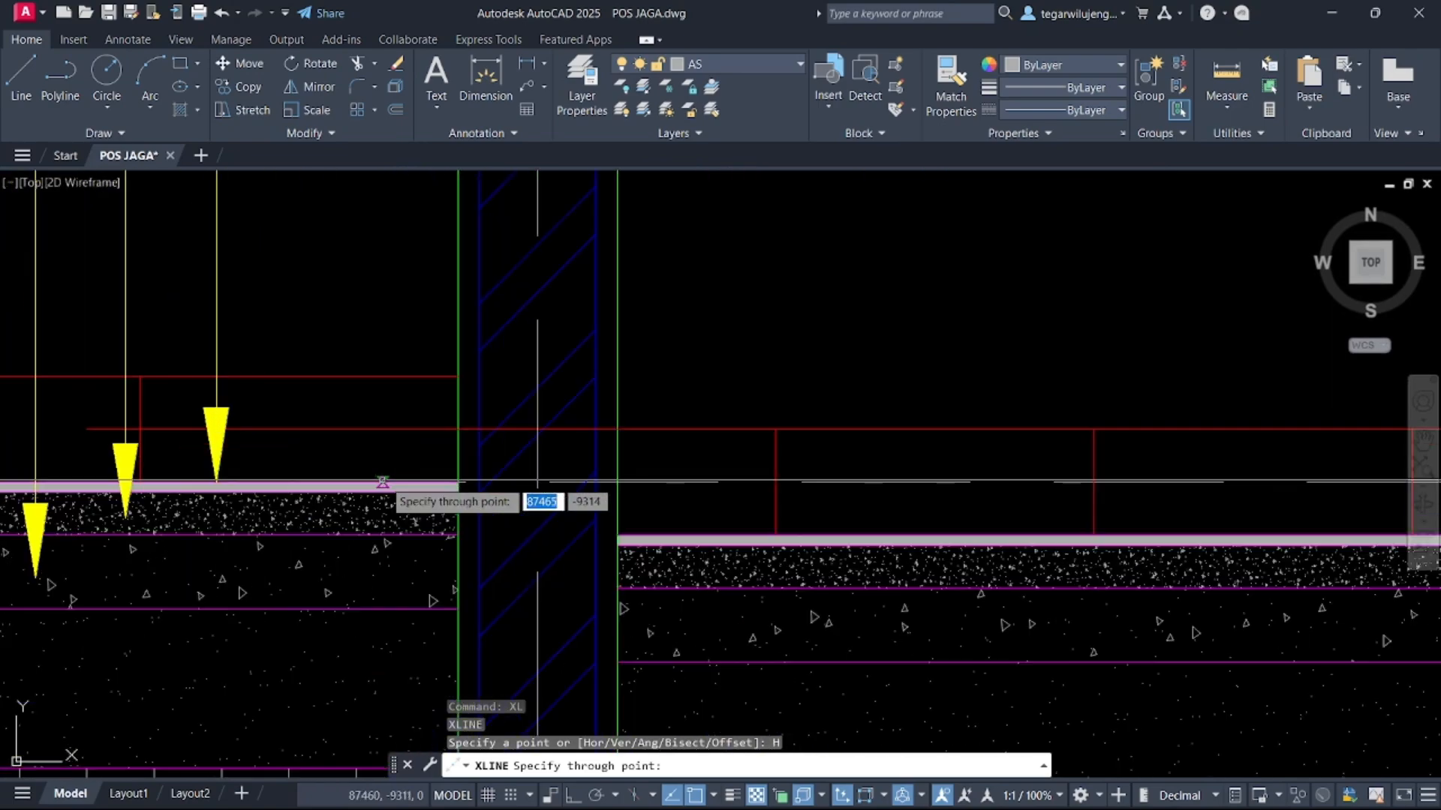
key("Escape")
Offset the floor-level horizontal construction line 2100 upward to mark the door height
scroll(383, 482, "down", 10)
left_click_drag(862, 524, 824, 466)
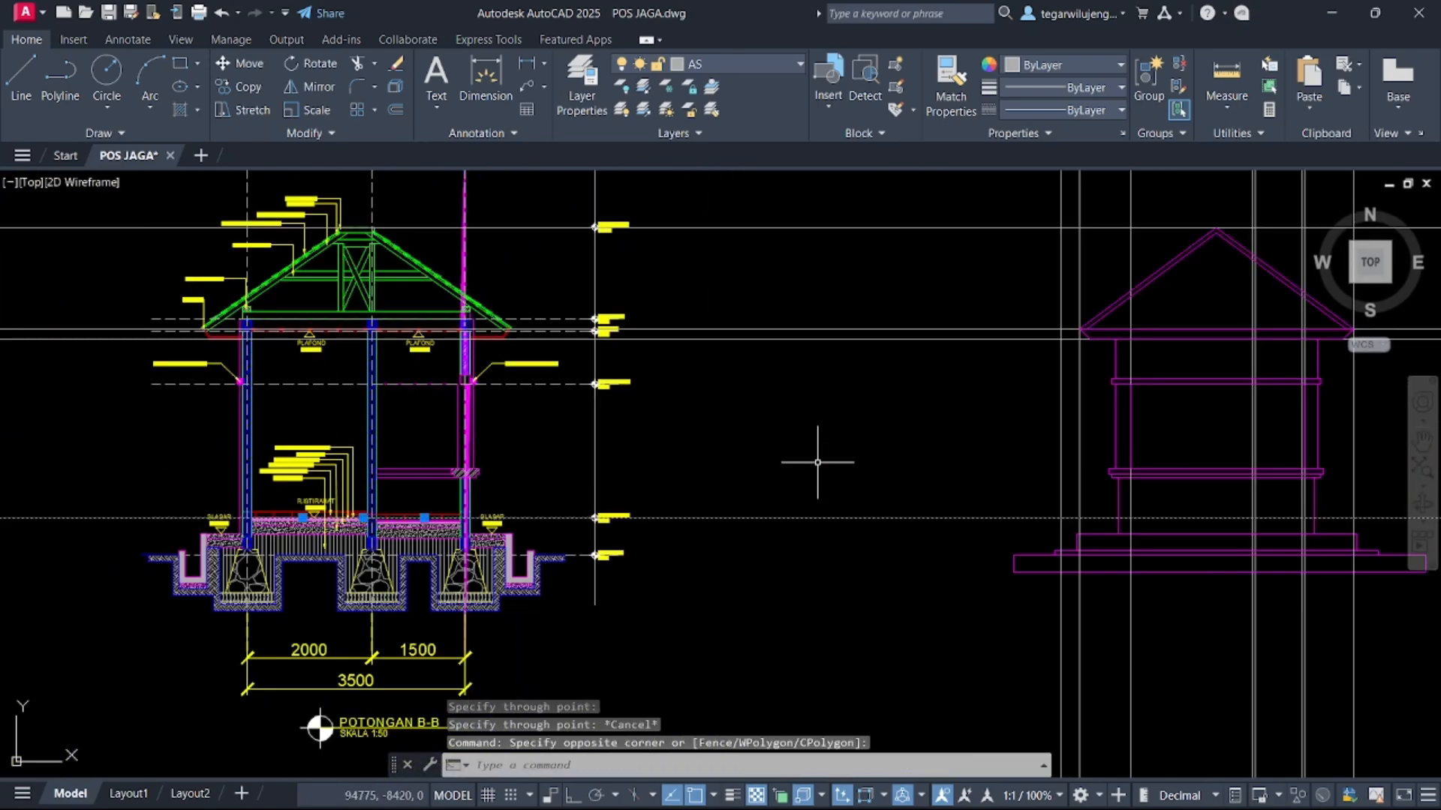
middle_click_drag(824, 467, 753, 483)
middle_click_drag(991, 492, 758, 487)
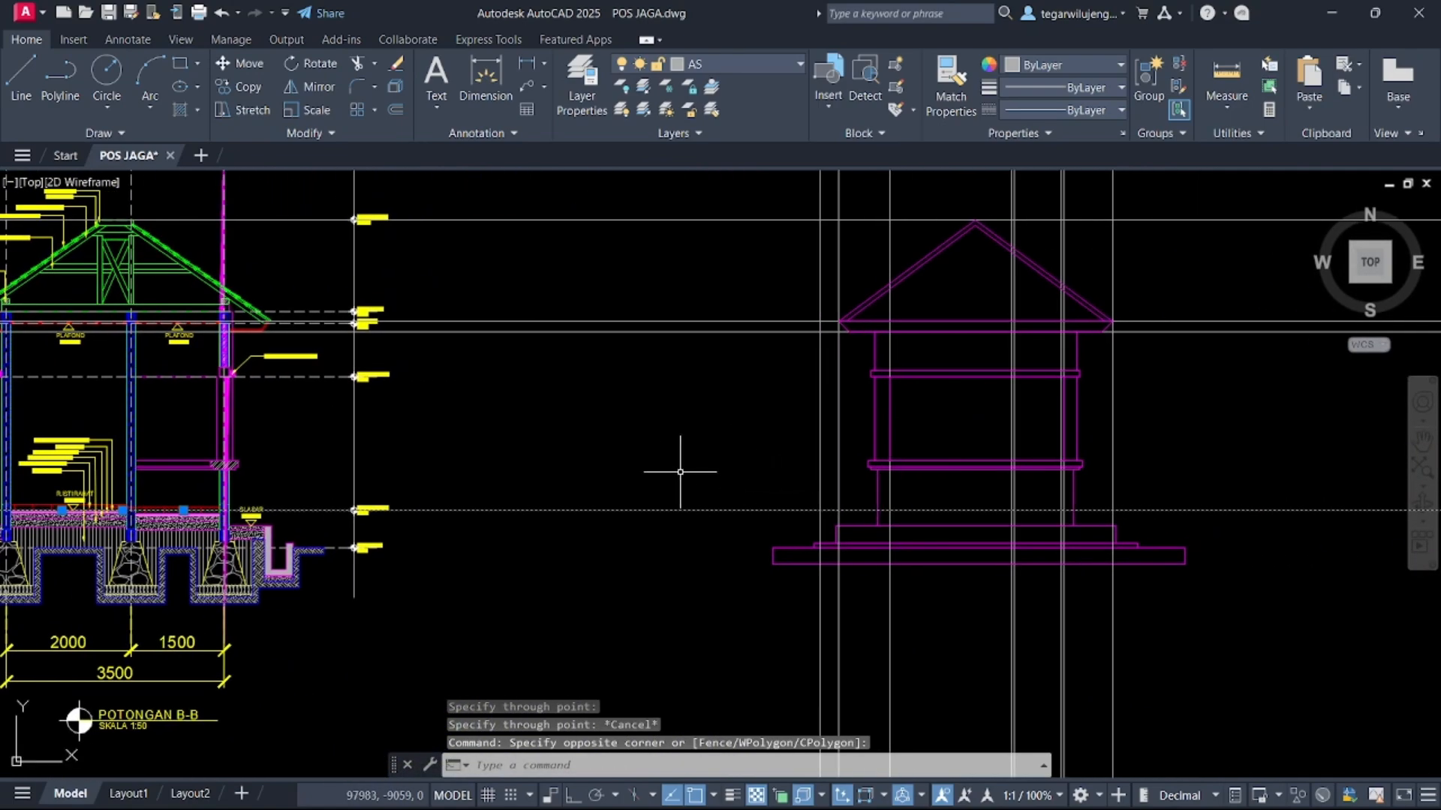
type("O")
key("Return")
left_click(673, 509)
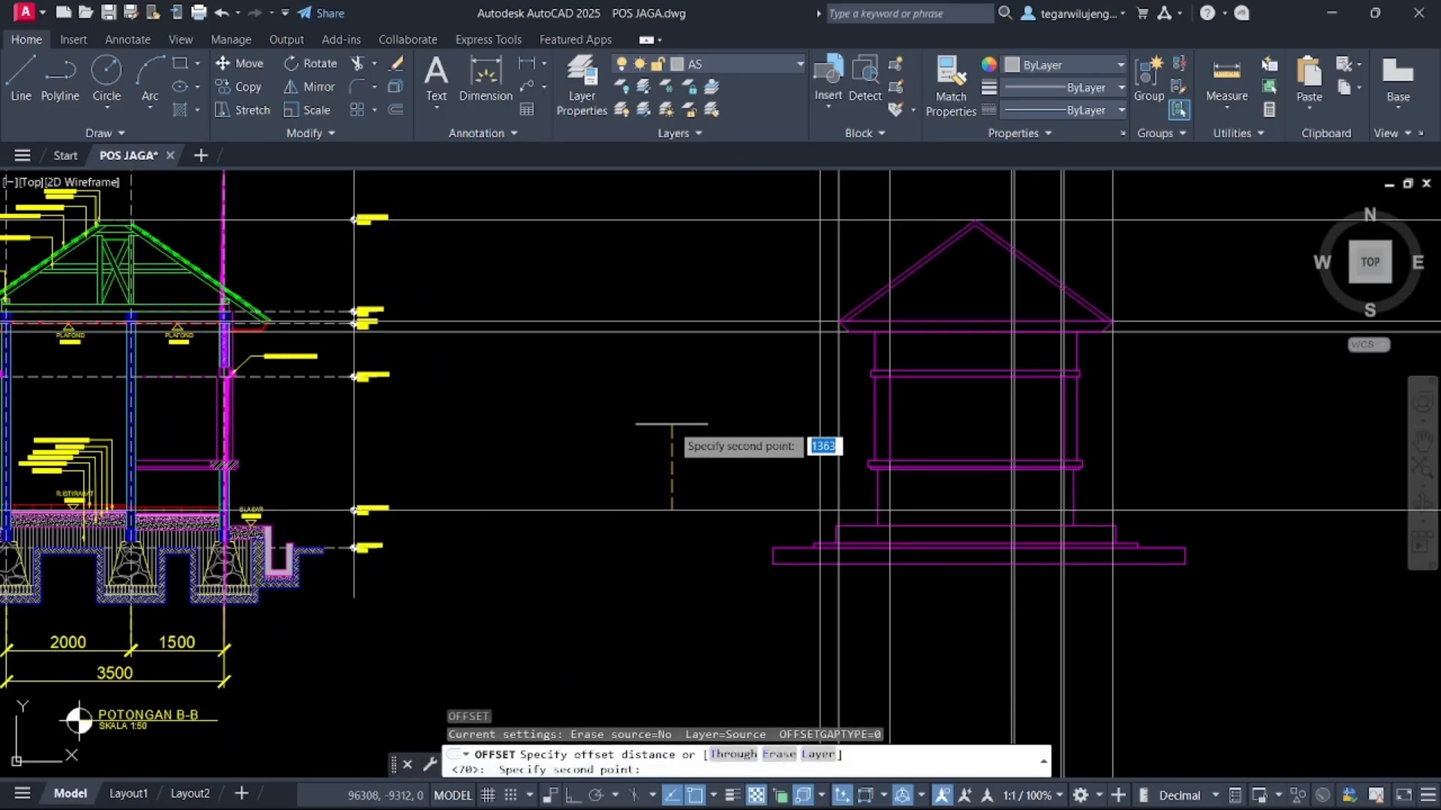
key("F8")
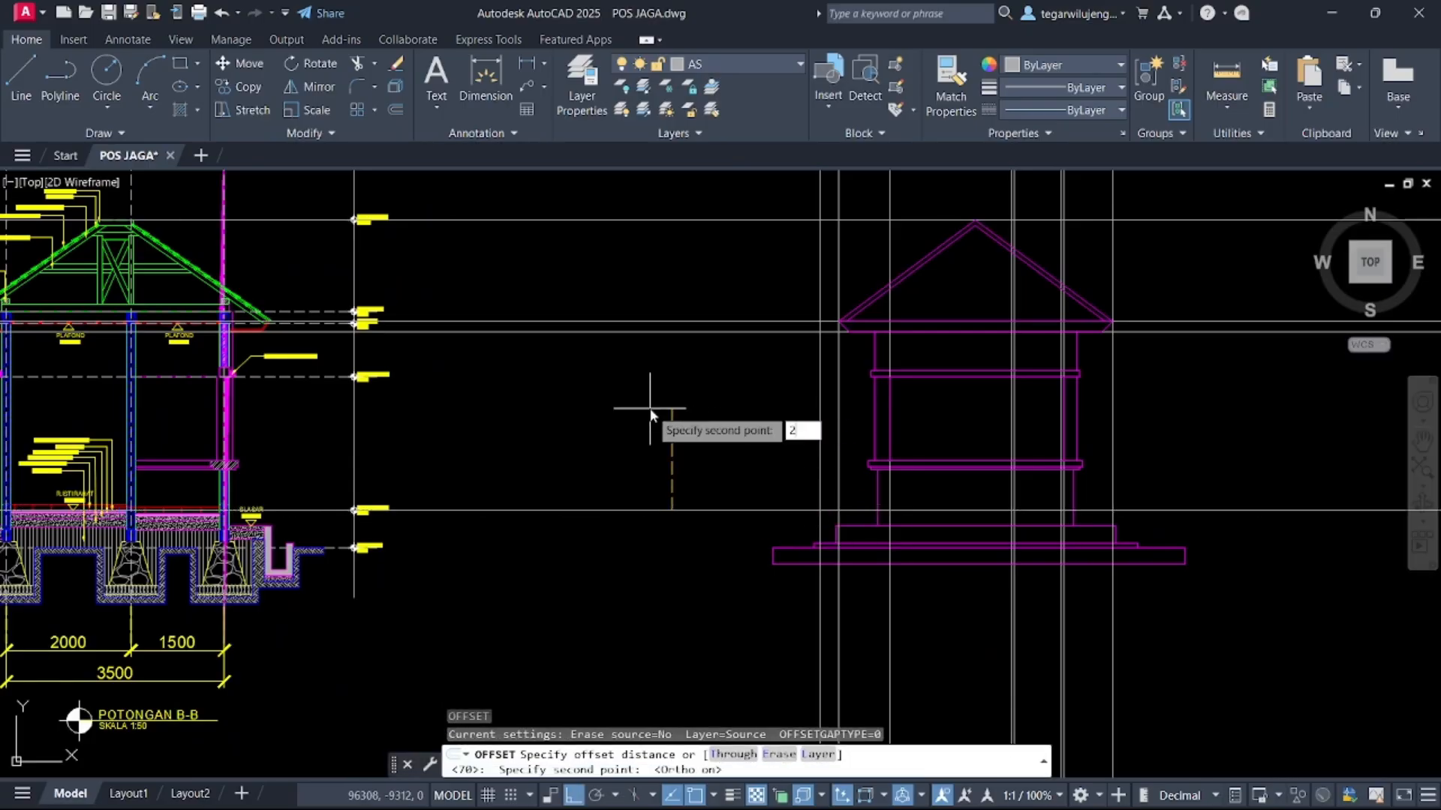
type("2100")
key("Return")
left_click(650, 411)
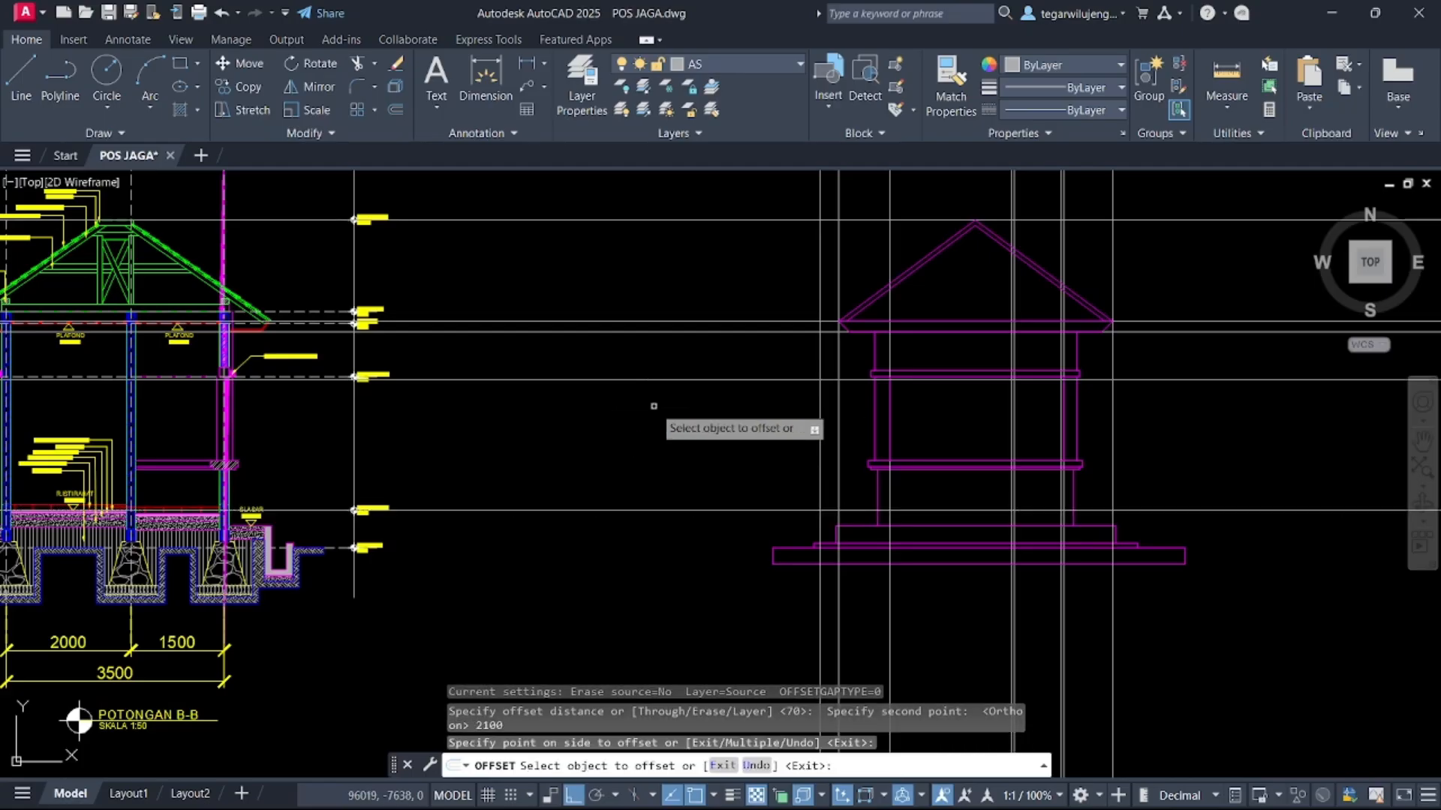
scroll(1009, 385, "up", 4)
middle_click_drag(1013, 385, 816, 316)
key("Escape")
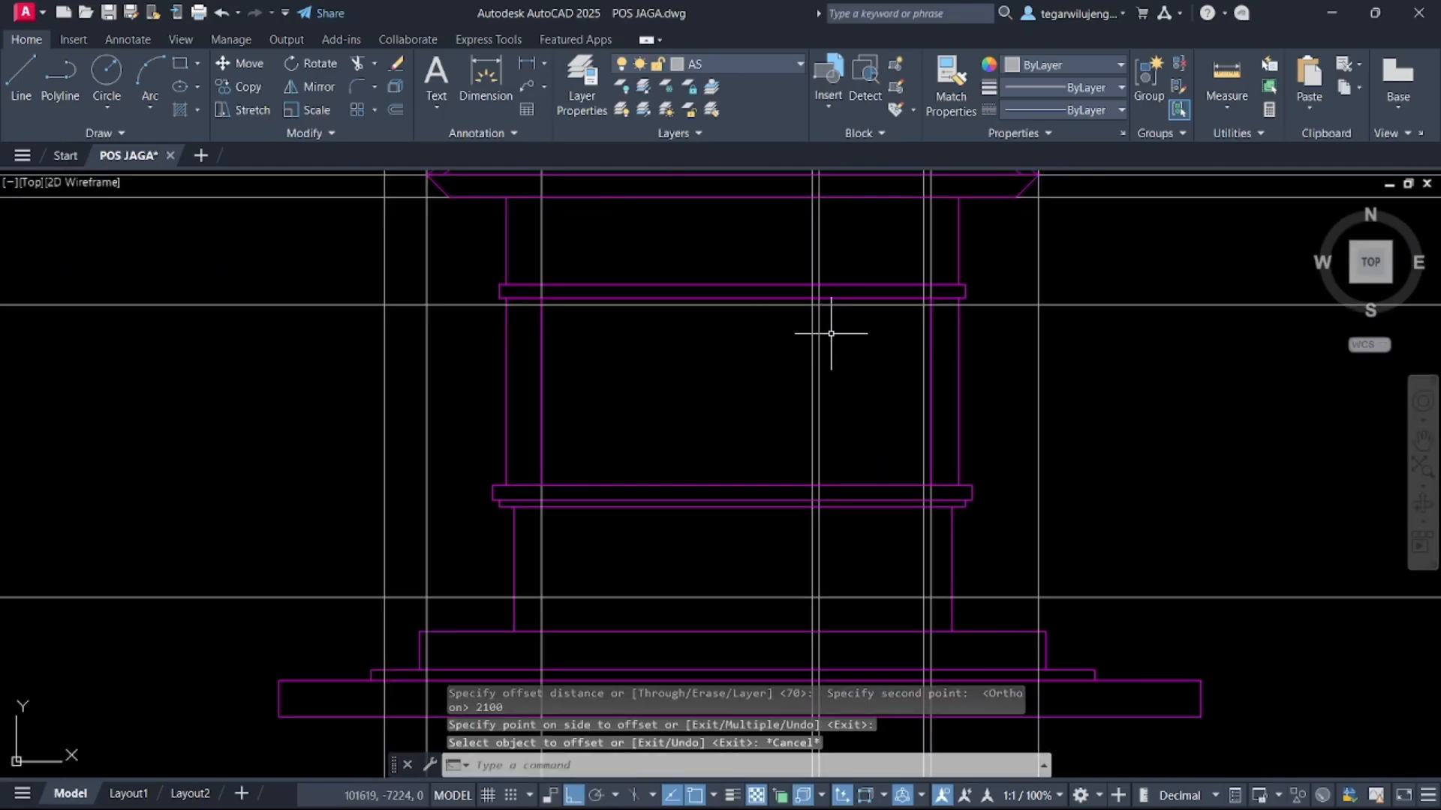
On the PINTU DAN JENDELA layer, draw the door rectangle from the 2100 line down to the floor line between grid lines
left_click(725, 63)
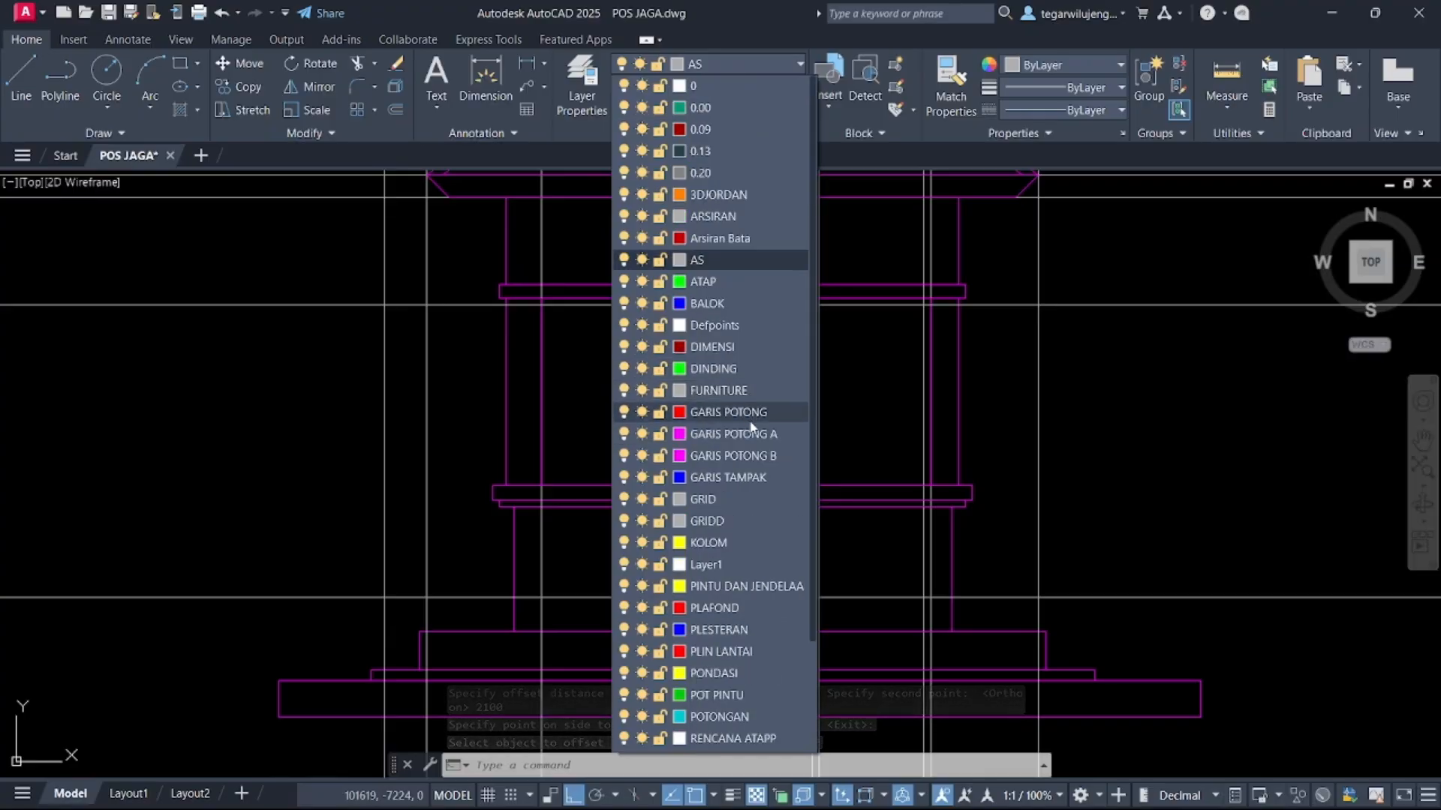
left_click(742, 455)
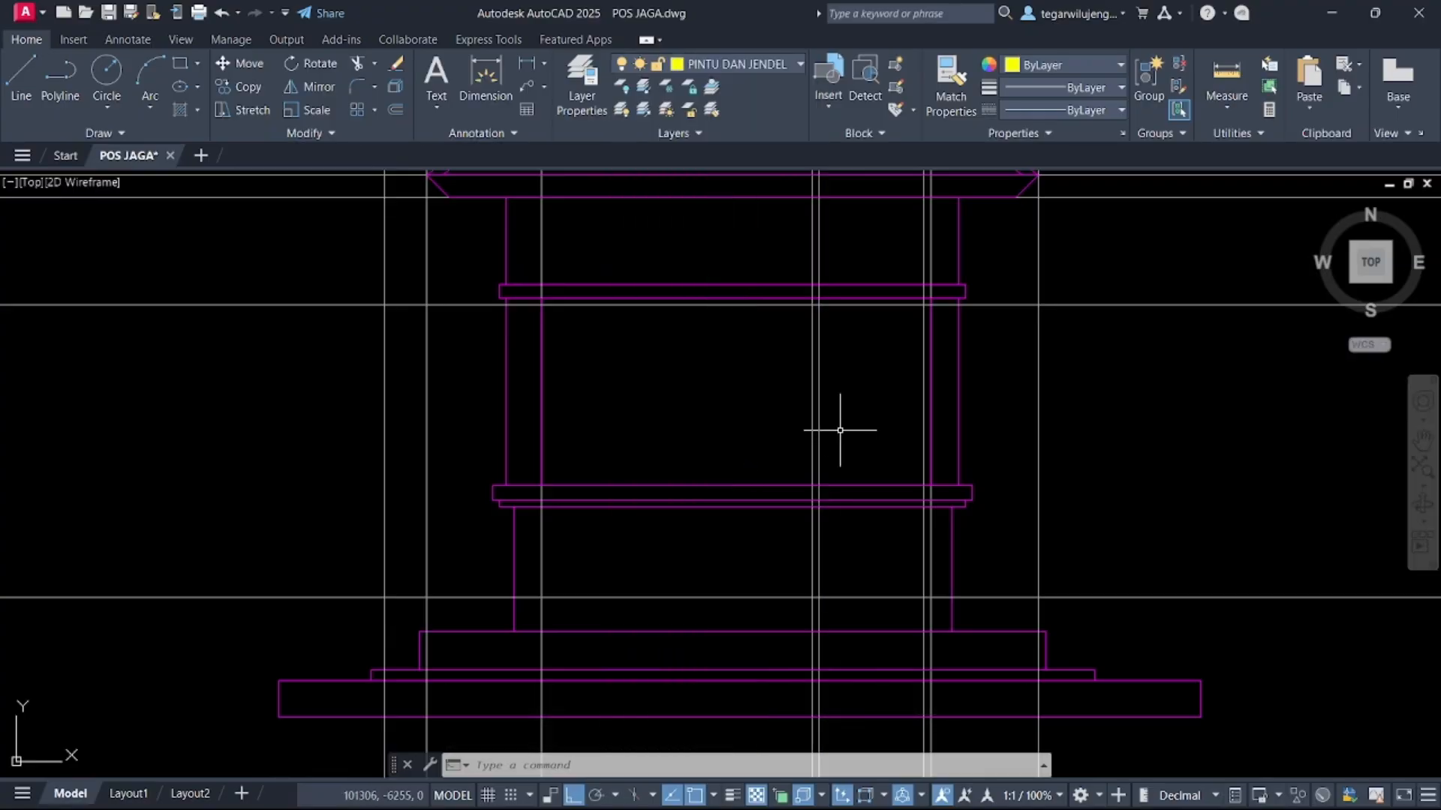
type("REC")
key("Return")
scroll(810, 301, "up", 3)
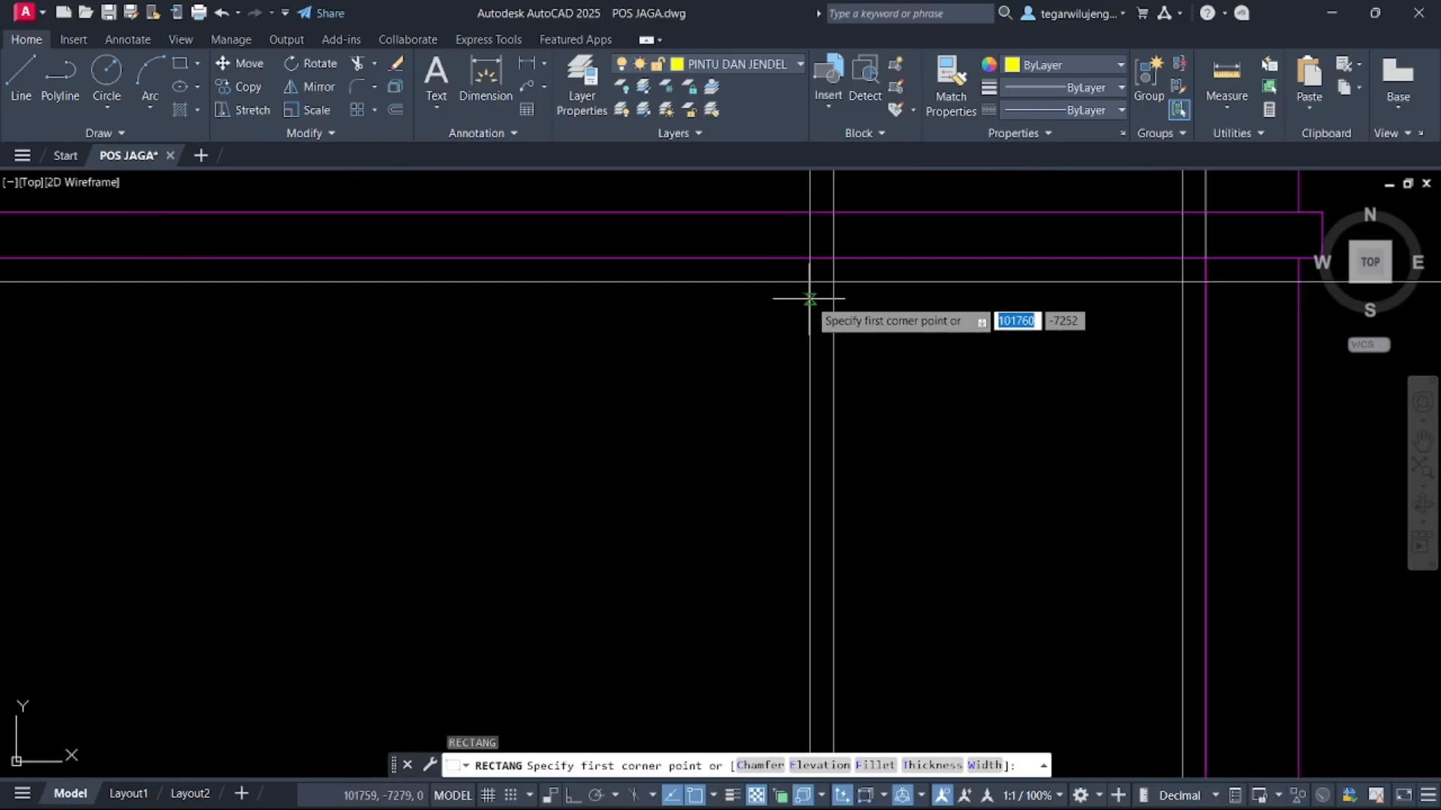
left_click(924, 304)
scroll(818, 278, "down", 5)
scroll(815, 274, "up", 6)
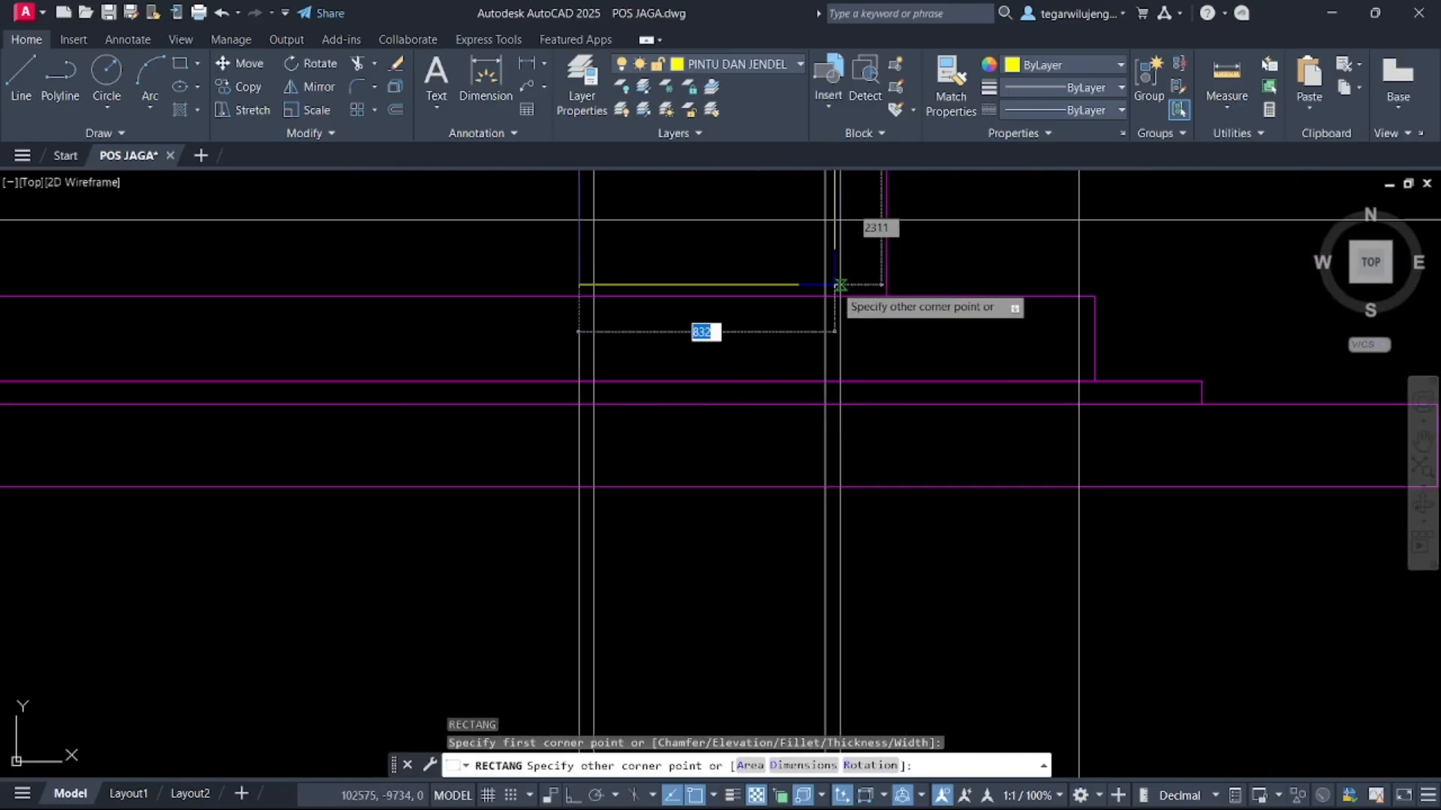
key("Escape")
scroll(853, 476, "down", 5)
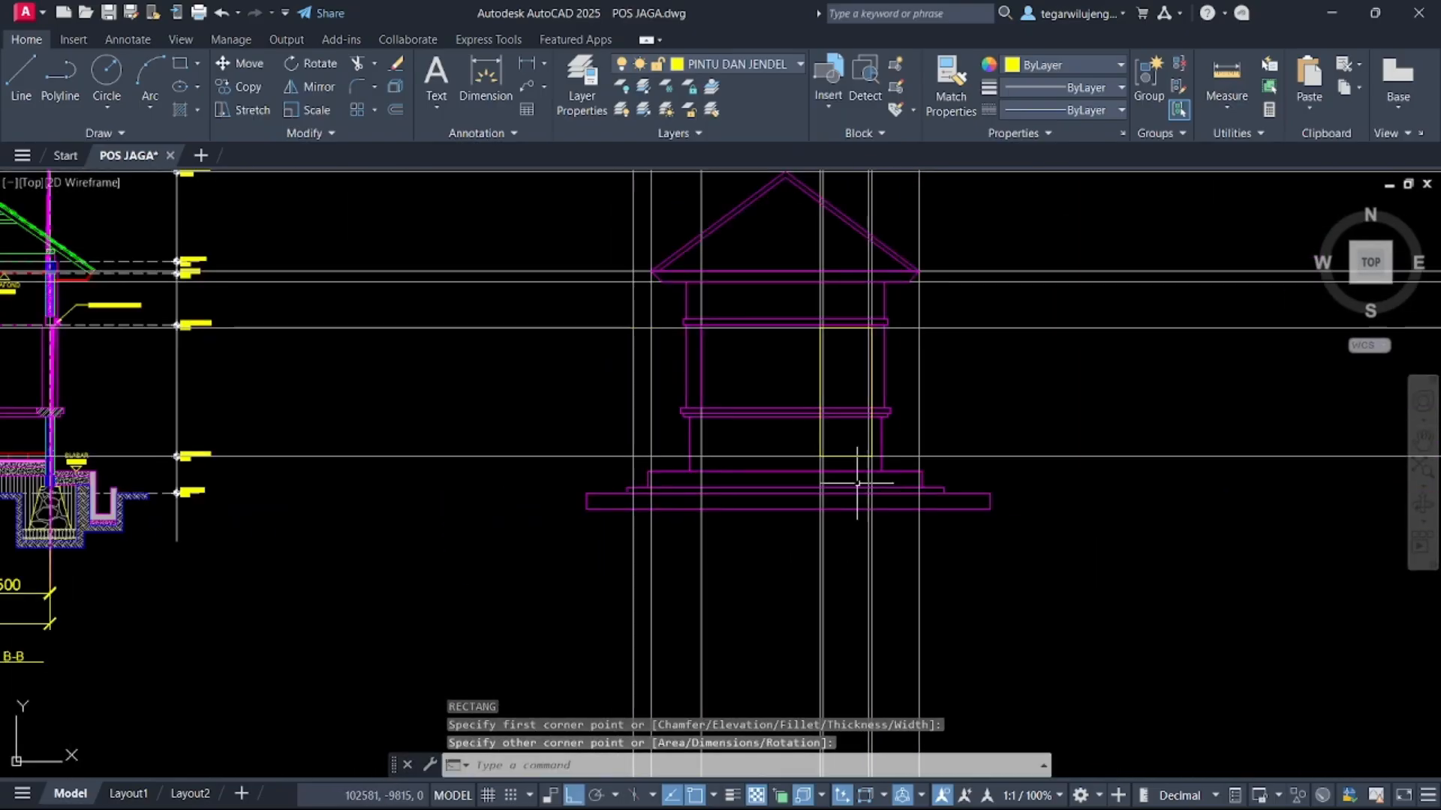
scroll(818, 323, "up", 6)
Measure the door frame thickness in the section detail
left_click(820, 338)
scroll(826, 368, "down", 8)
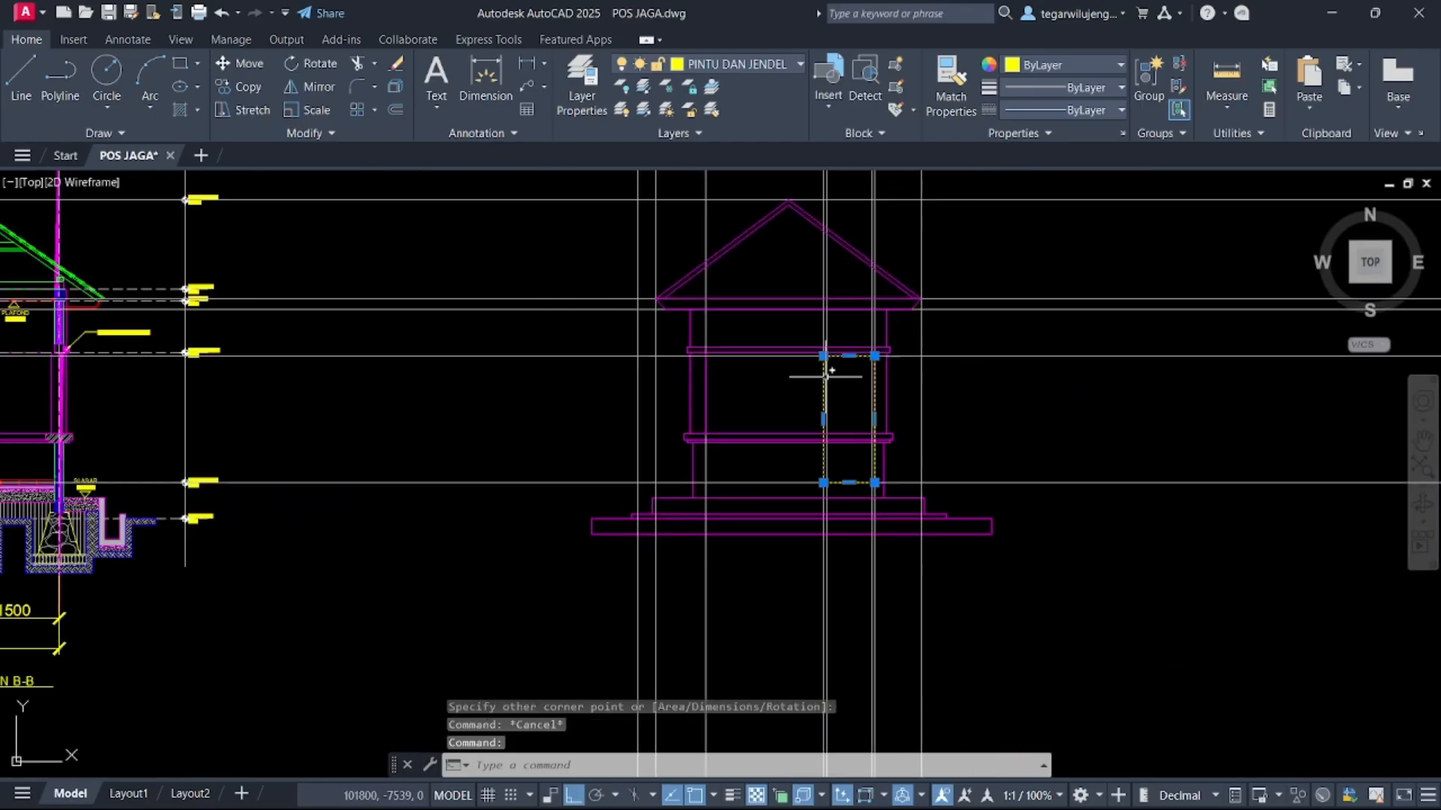
scroll(838, 292, "up", 10)
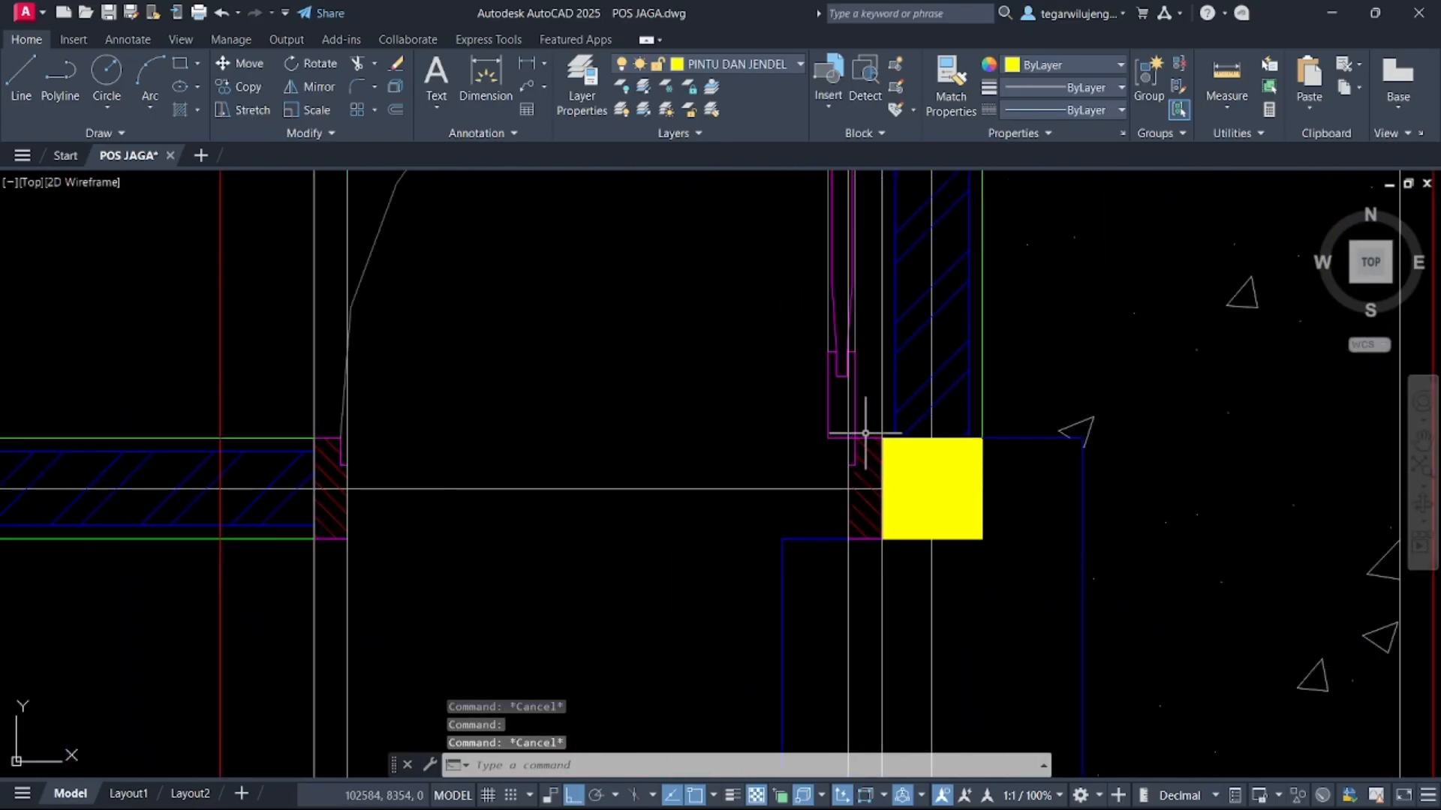
left_click(1226, 75)
left_click(803, 450)
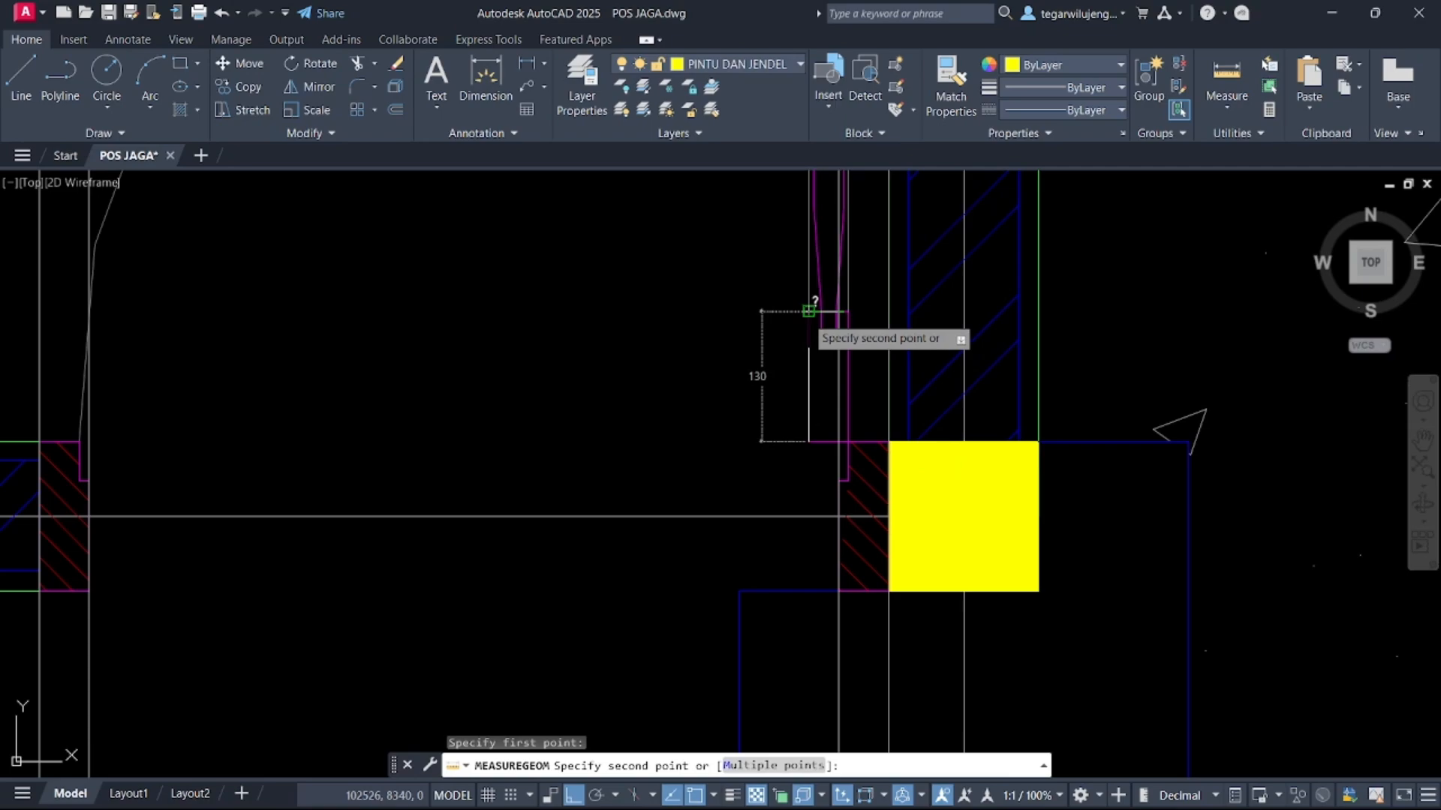
key("Escape")
scroll(804, 312, "down", 10)
scroll(861, 468, "down", 2)
middle_click_drag(848, 600, 878, 319)
scroll(870, 323, "up", 12)
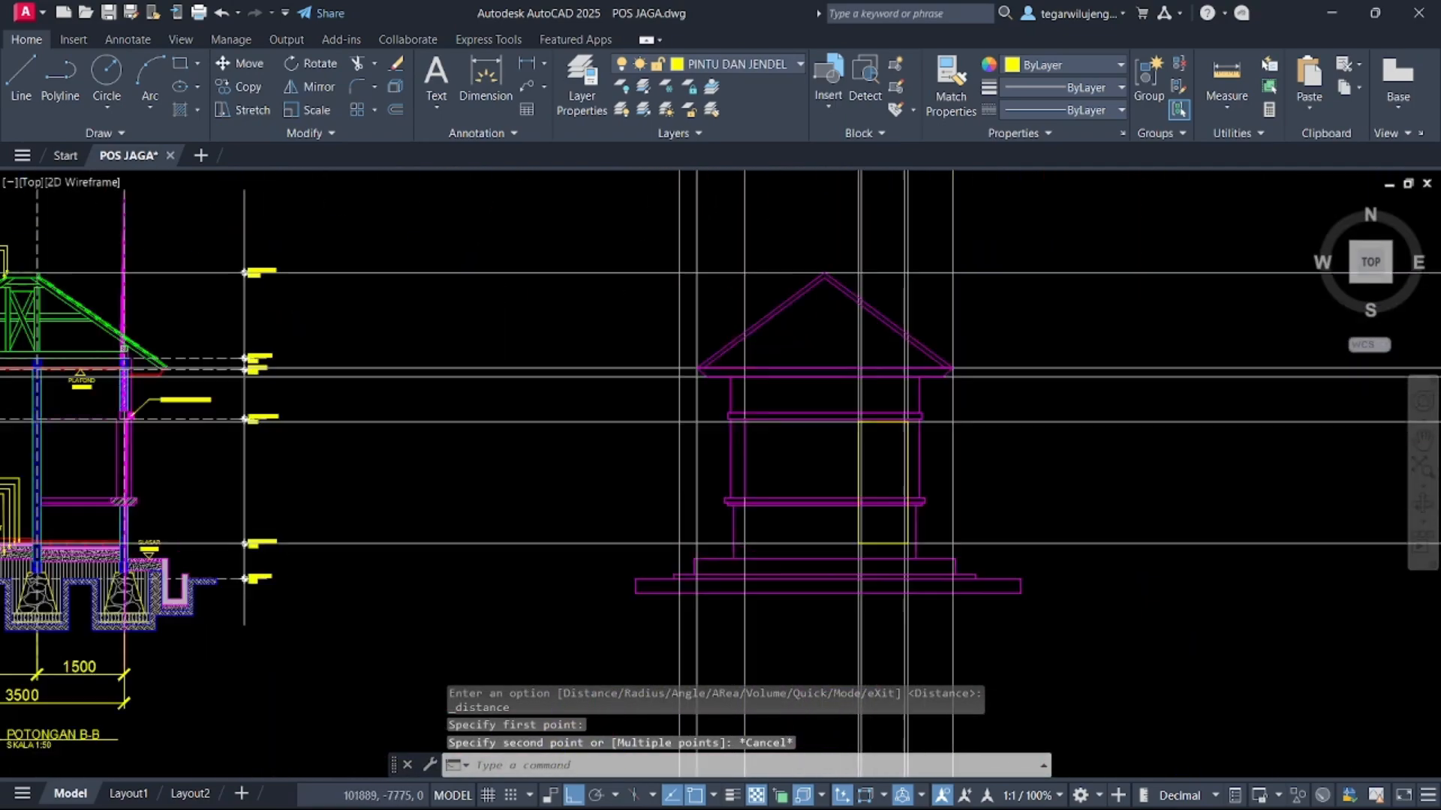
left_click(829, 411)
type("o")
key("Return")
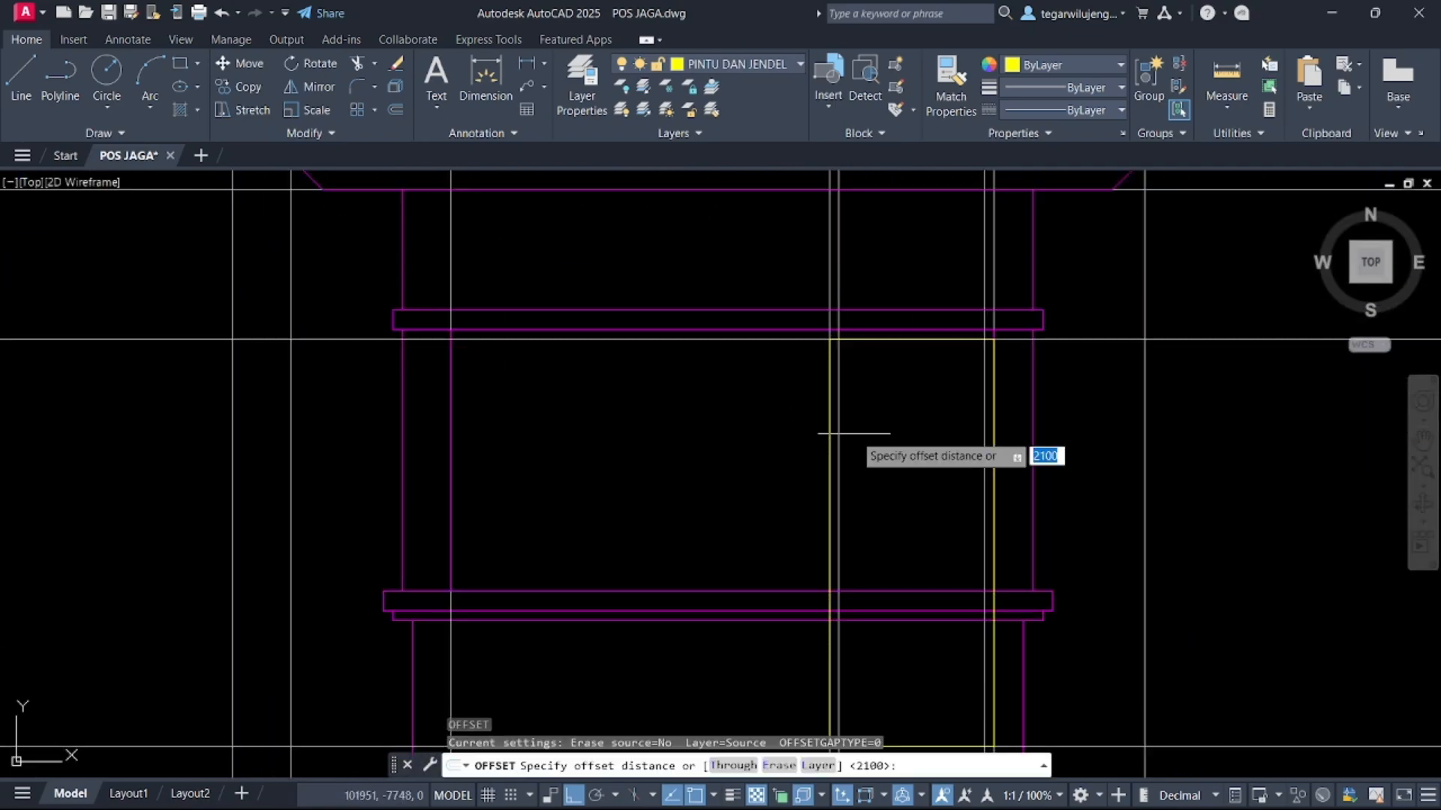
key("Escape")
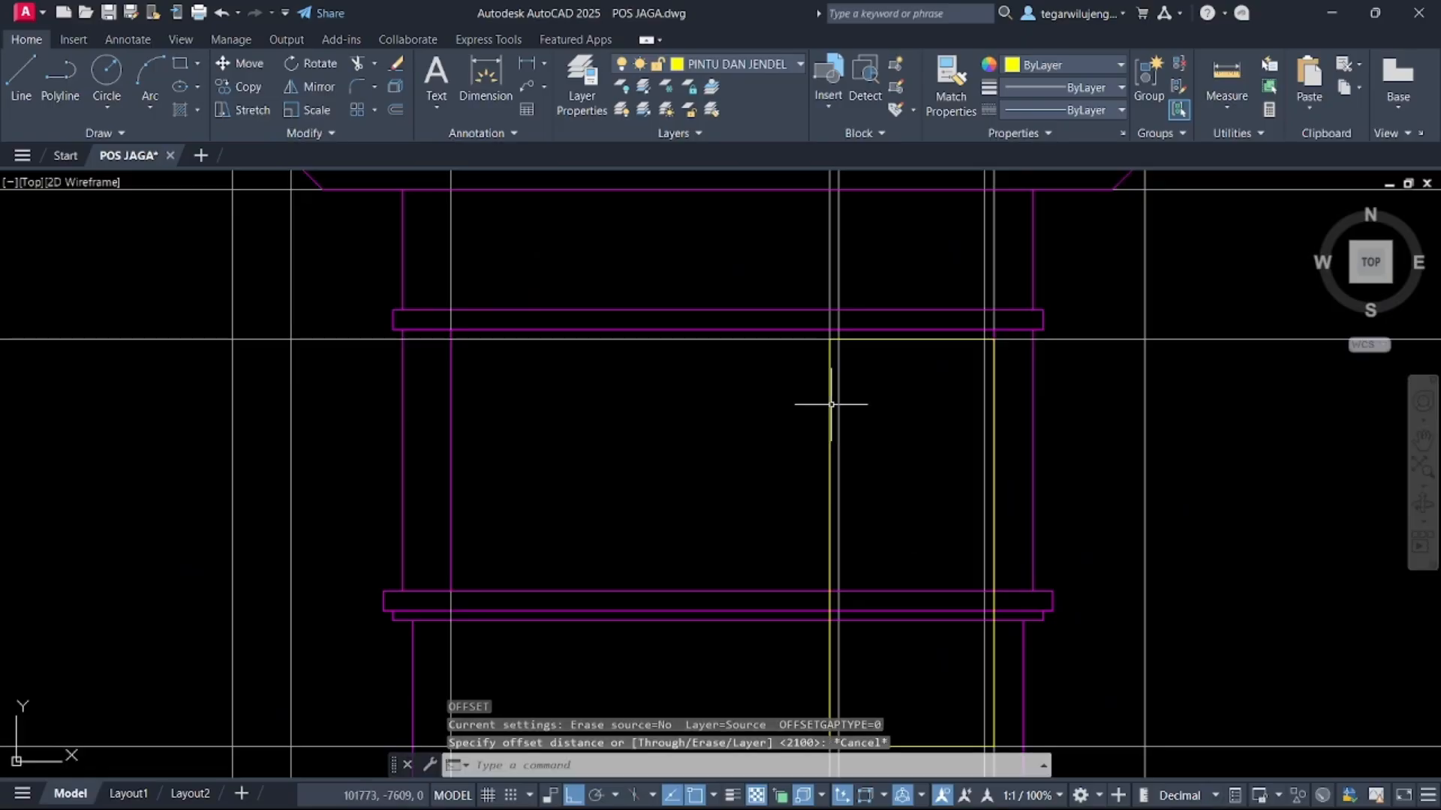
Stretch the door rectangle's vertical edge onto the adjacent grid line
left_click(831, 405)
key("Escape")
left_click(828, 431)
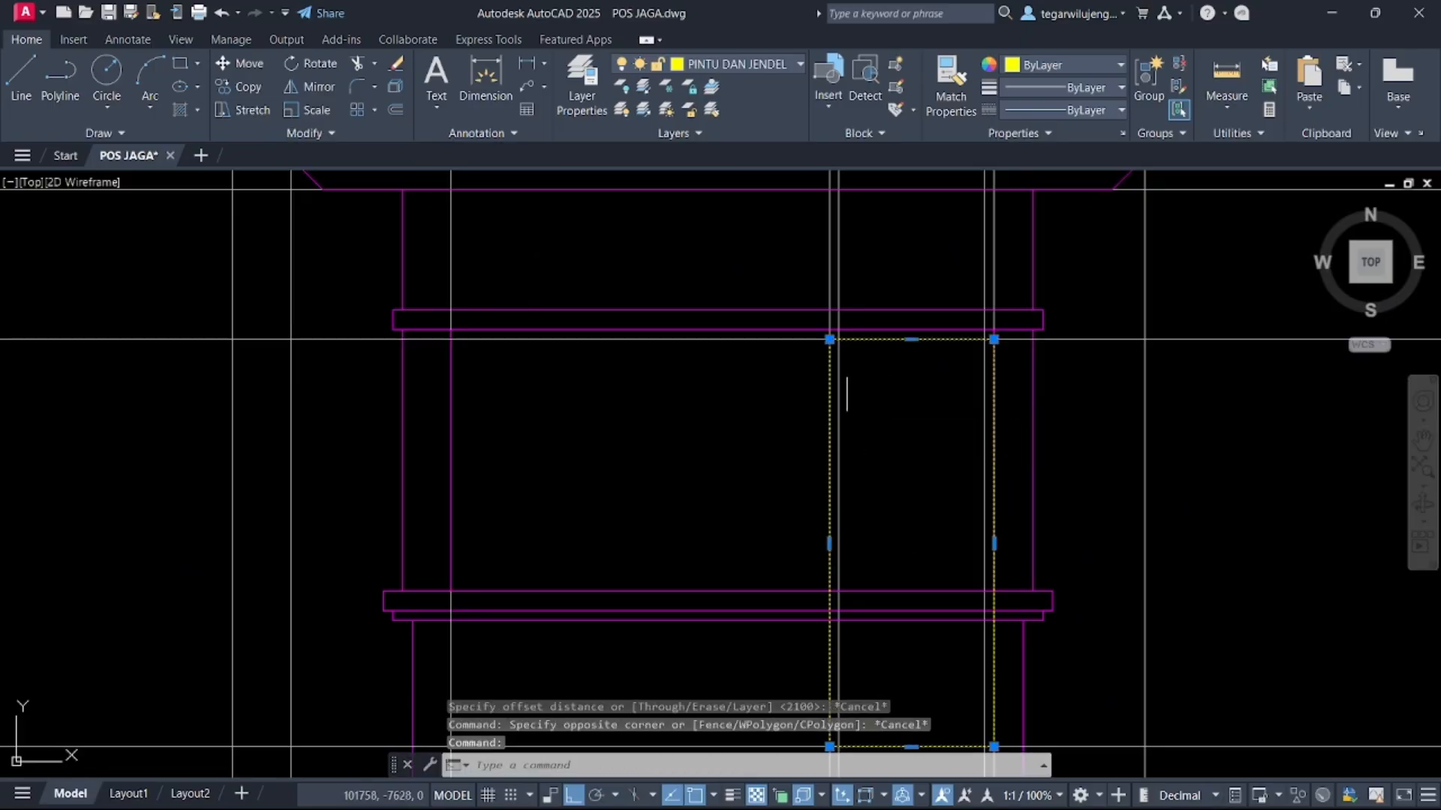
scroll(827, 550, "up", 3)
left_click(827, 535)
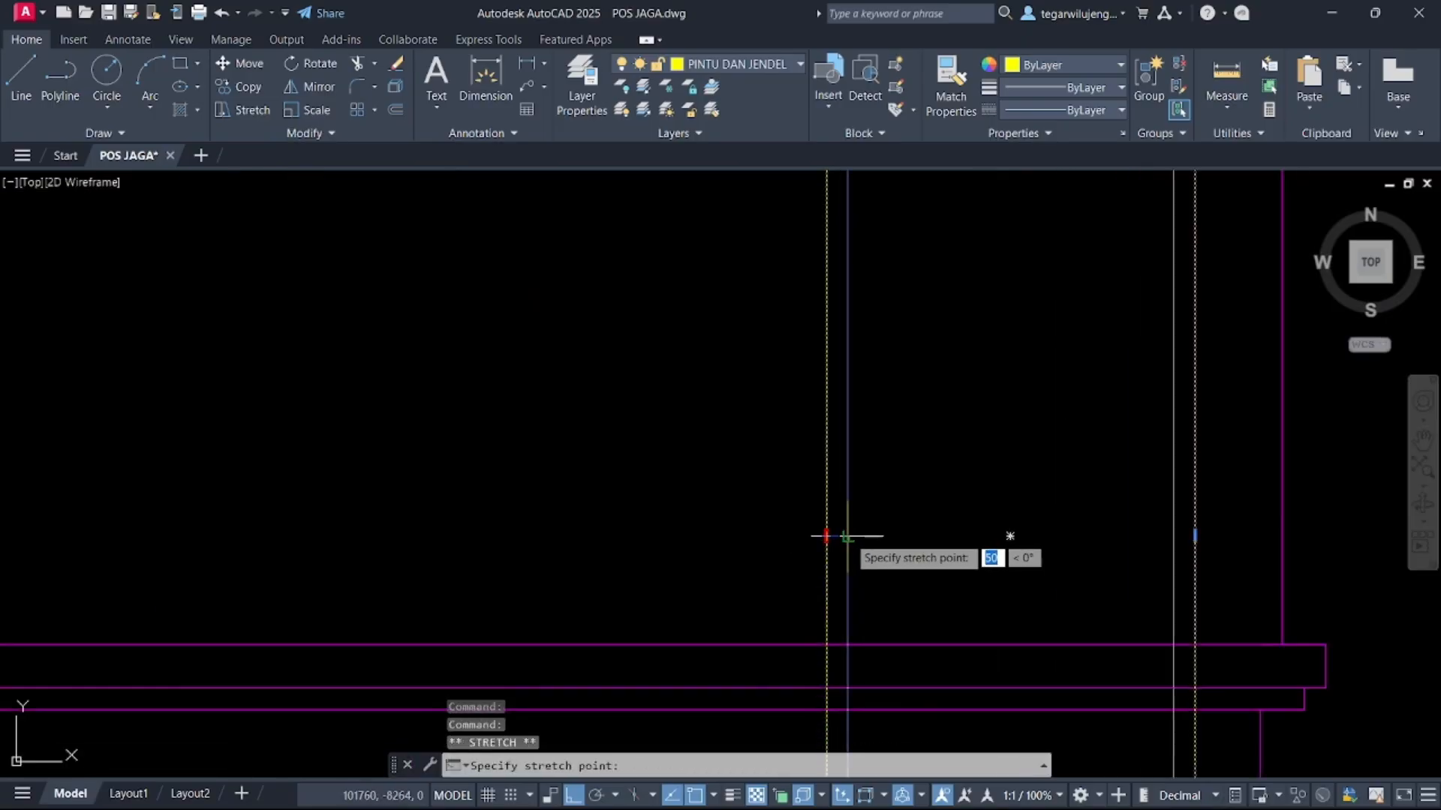
left_click(1194, 536)
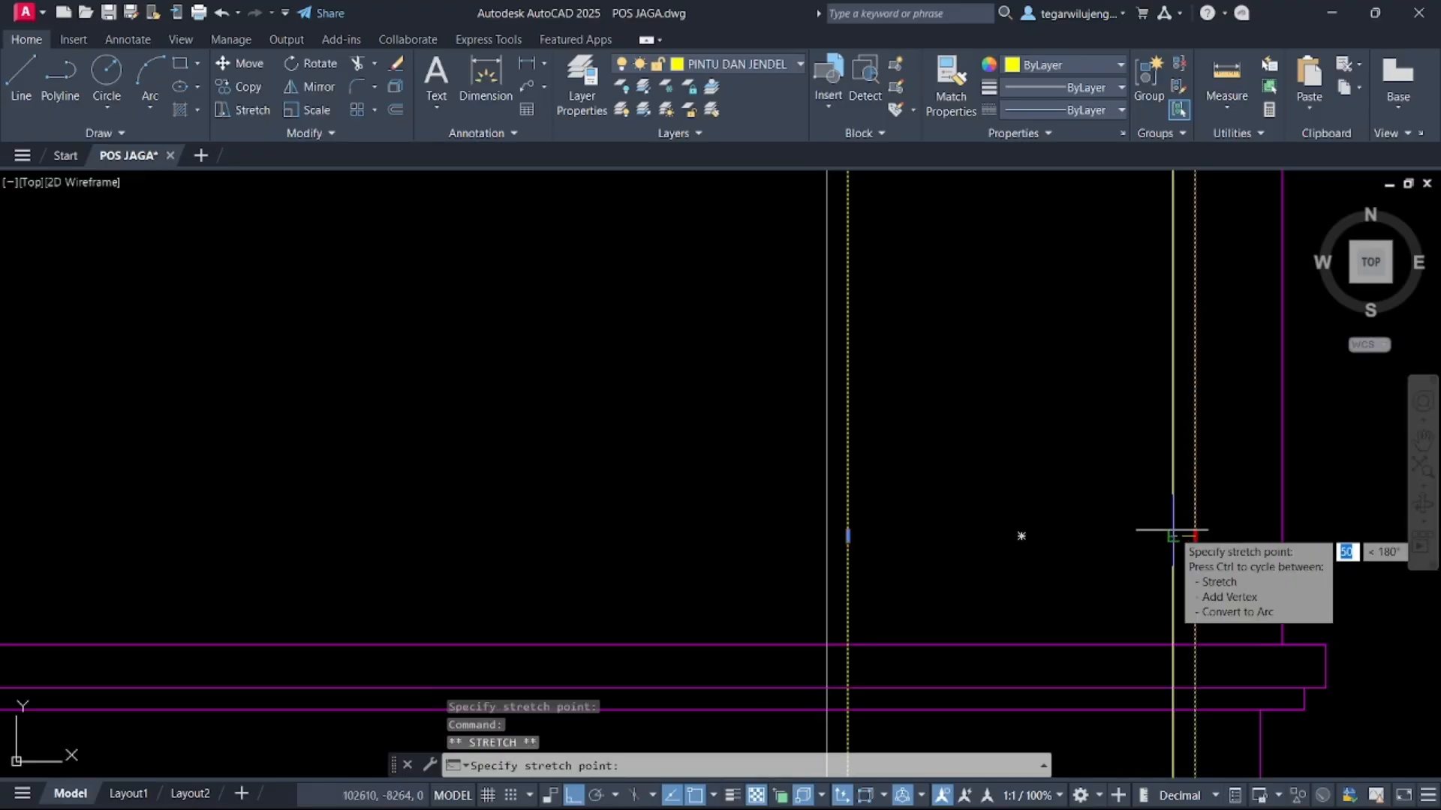
left_click(1174, 535)
scroll(1122, 550, "down", 5)
key("Escape")
scroll(1073, 490, "up", 3)
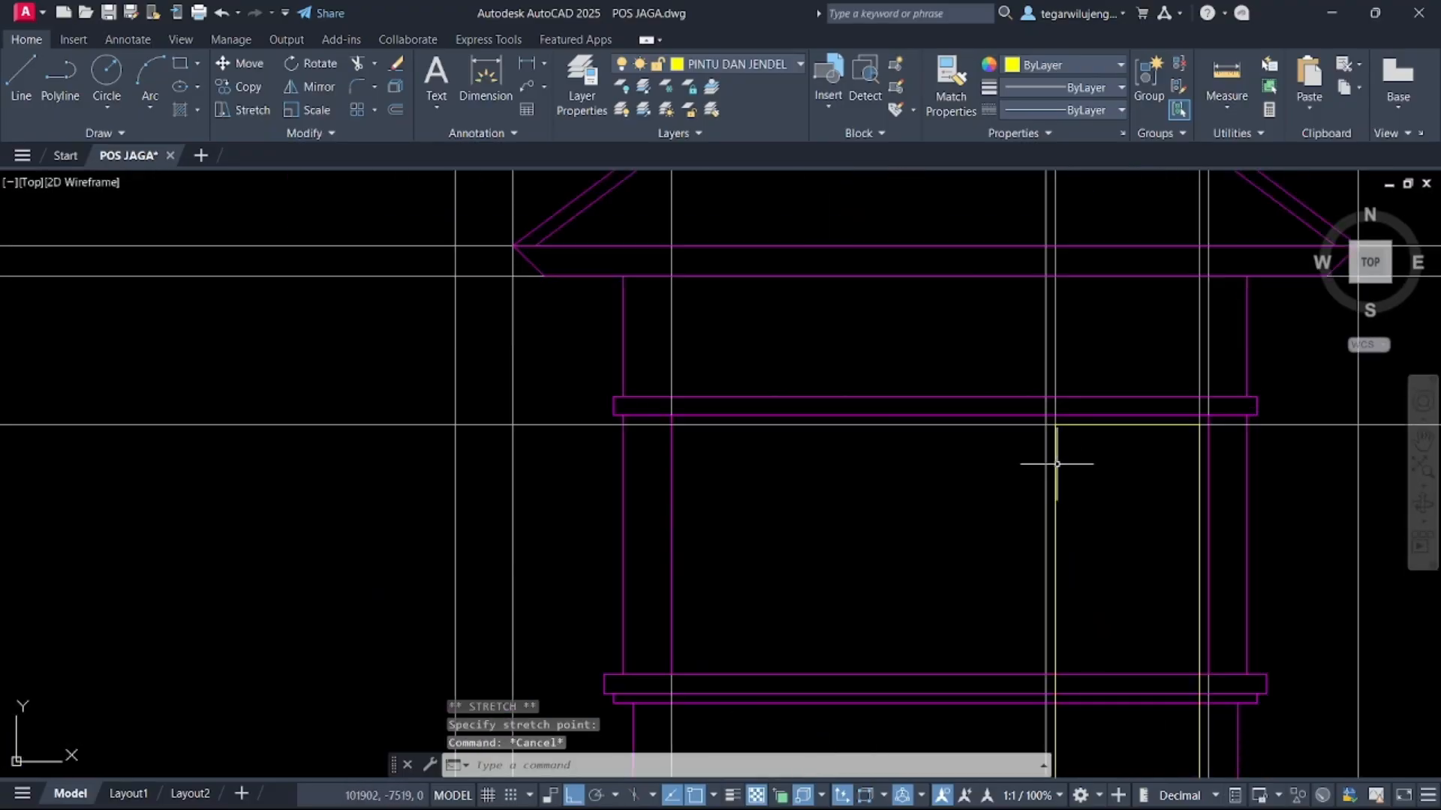
Offset the door rectangle 130 inward to form the door frame
left_click(1057, 464)
type("o")
key("Return")
left_click(1056, 491)
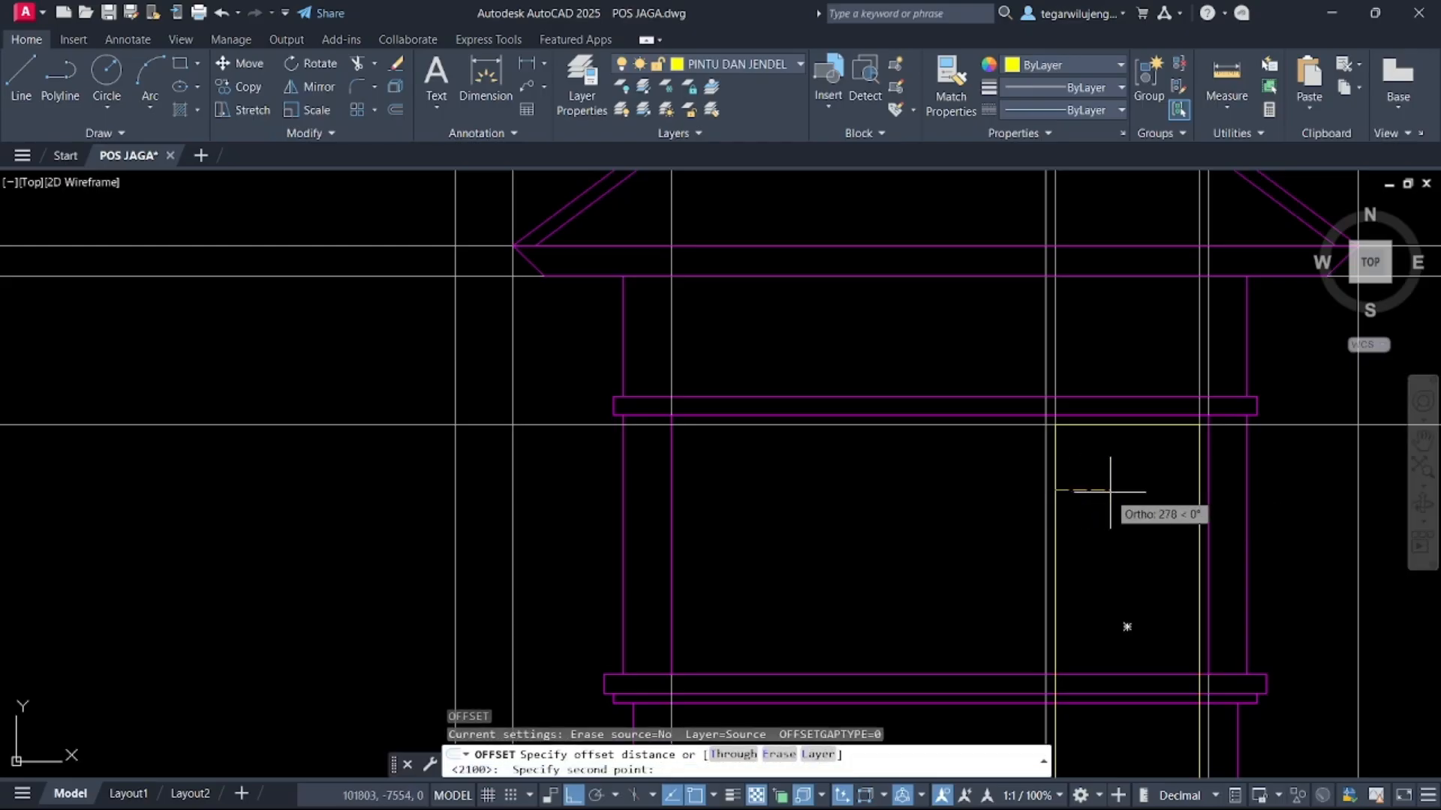
type("130")
key("Return")
left_click(1056, 491)
left_click(1111, 497)
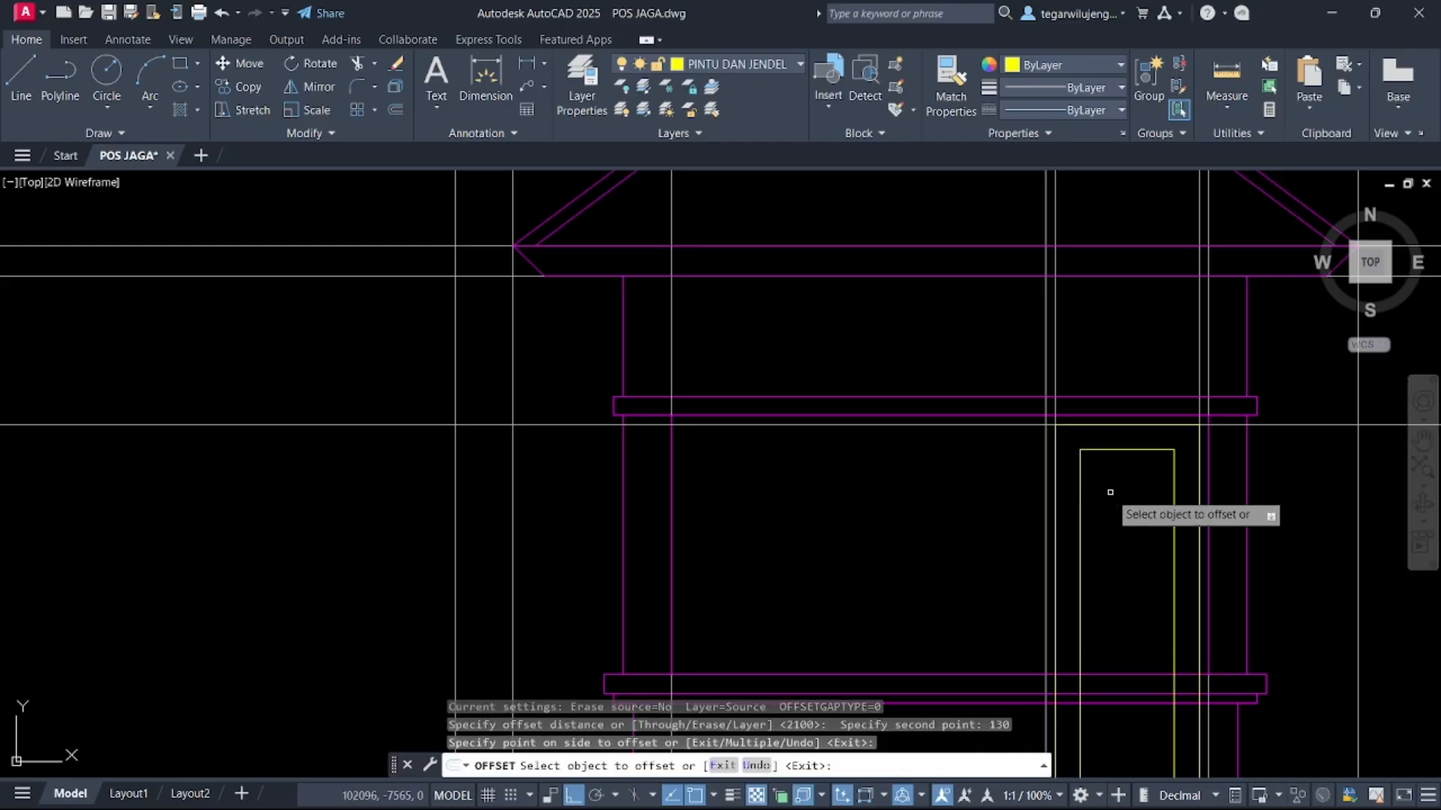
Examine the reference front-elevation image for the door's appearance
scroll(1096, 451, "down", 6)
scroll(979, 433, "down", 5)
mouse_move(809, 450)
middle_mouse_down()
mouse_move(393, 451)
mouse_move(68, 502)
middle_mouse_up()
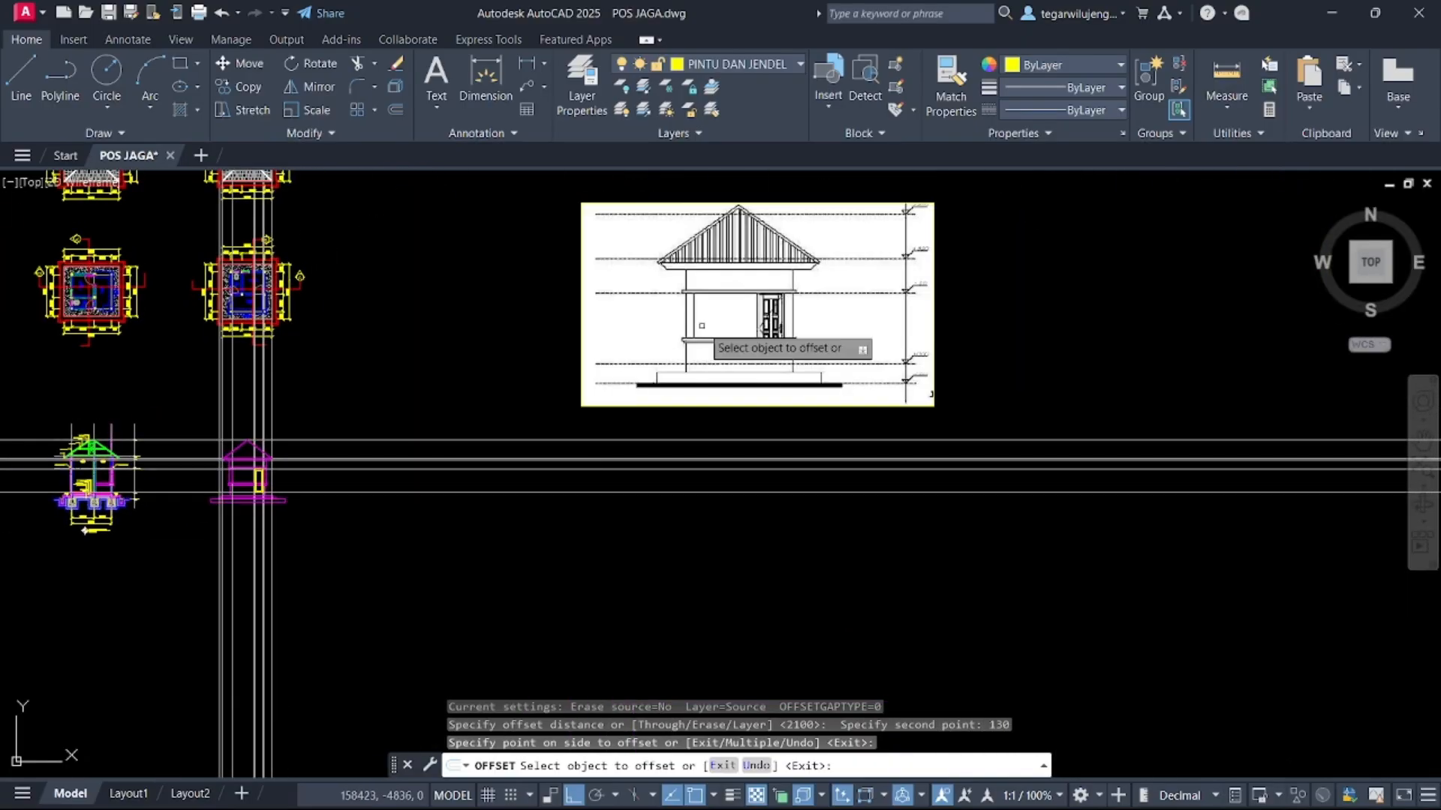
scroll(734, 321, "up", 5)
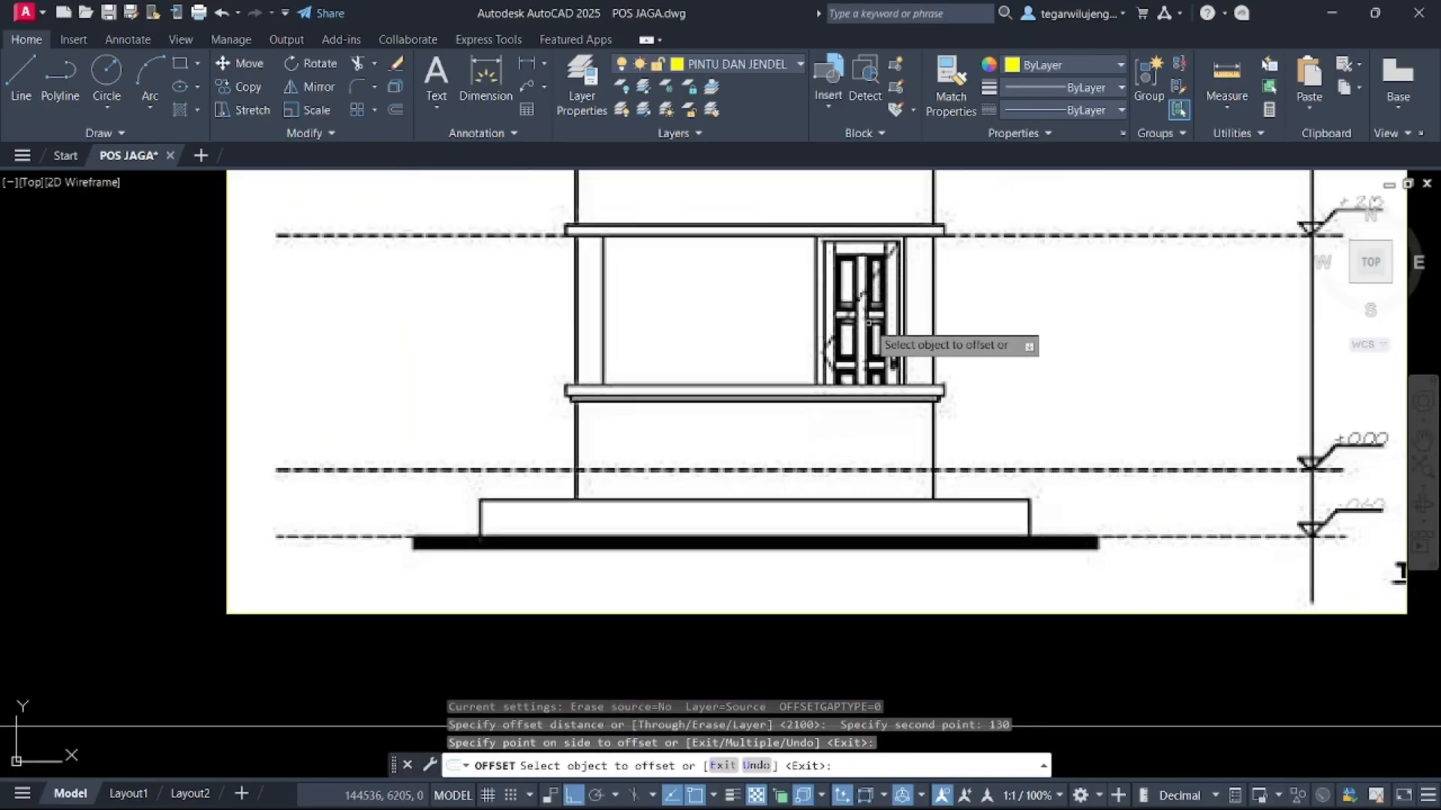
scroll(943, 369, "down", 2)
middle_click_drag(832, 410, 930, 387)
scroll(675, 428, "down", 3)
scroll(600, 421, "up", 5)
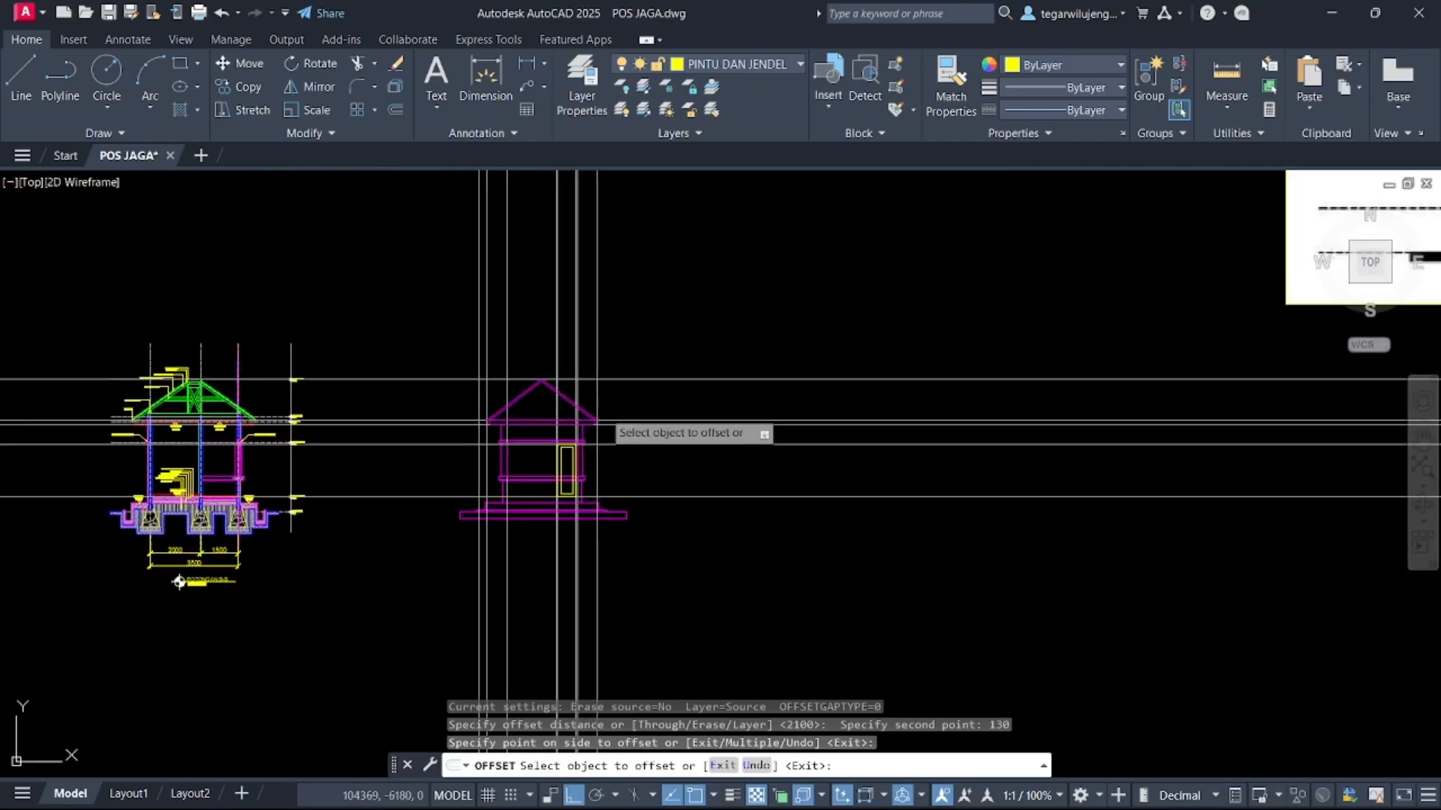
scroll(587, 448, "up", 5)
middle_click_drag(579, 422, 692, 331)
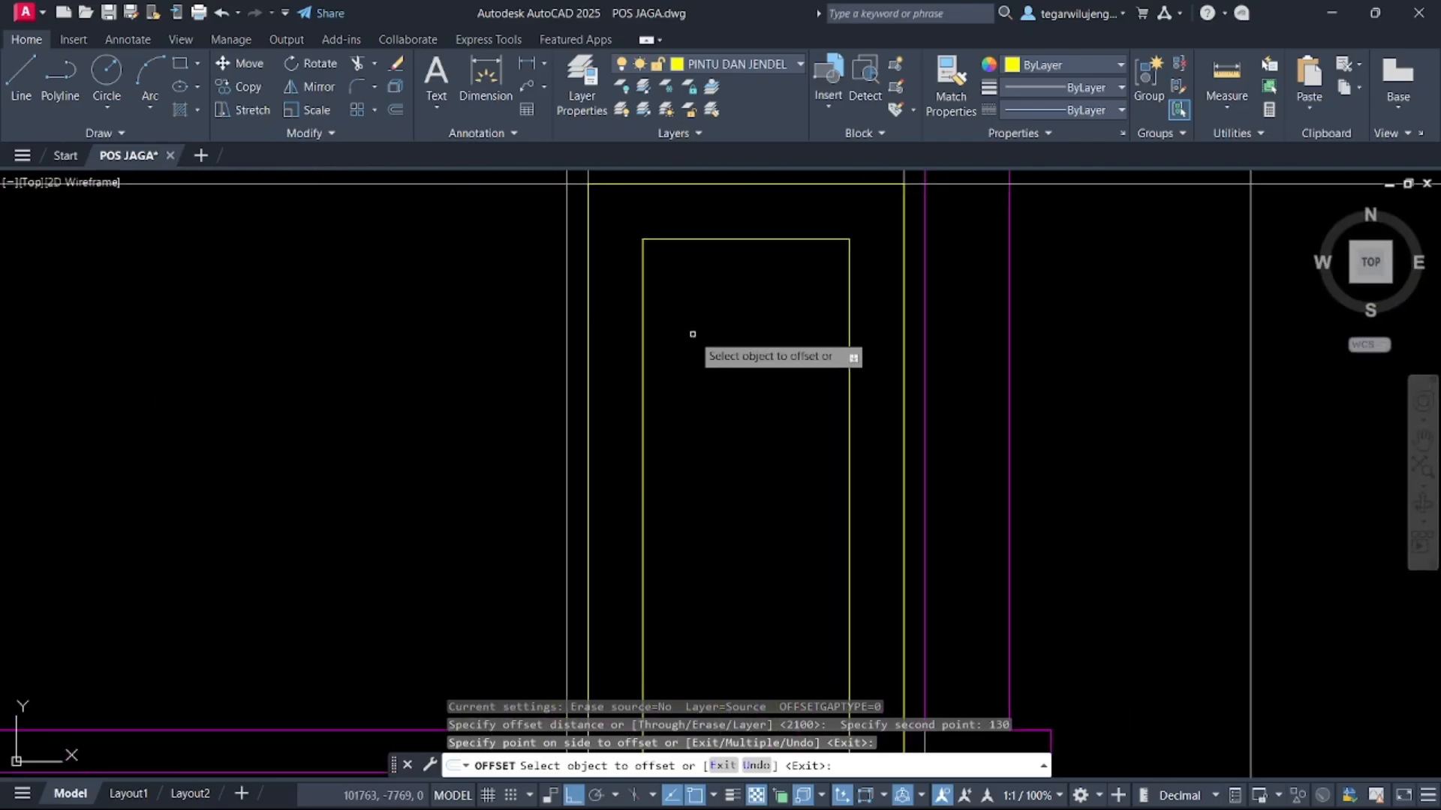
Try drawing a 225 by 400 rectangle at the door's upper-left inner corner, and undo it
key("Escape")
left_click(644, 308)
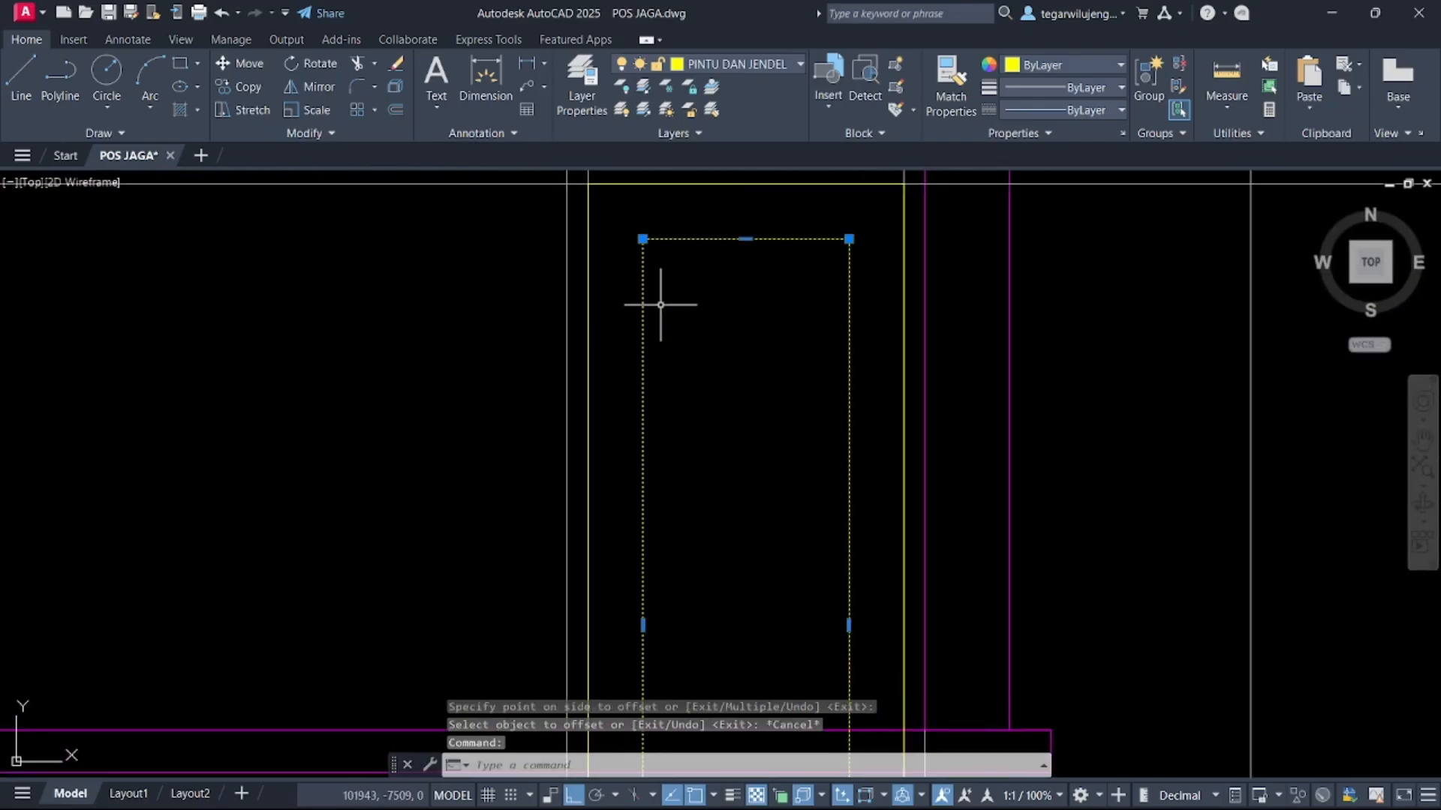
key("Escape")
key("Return")
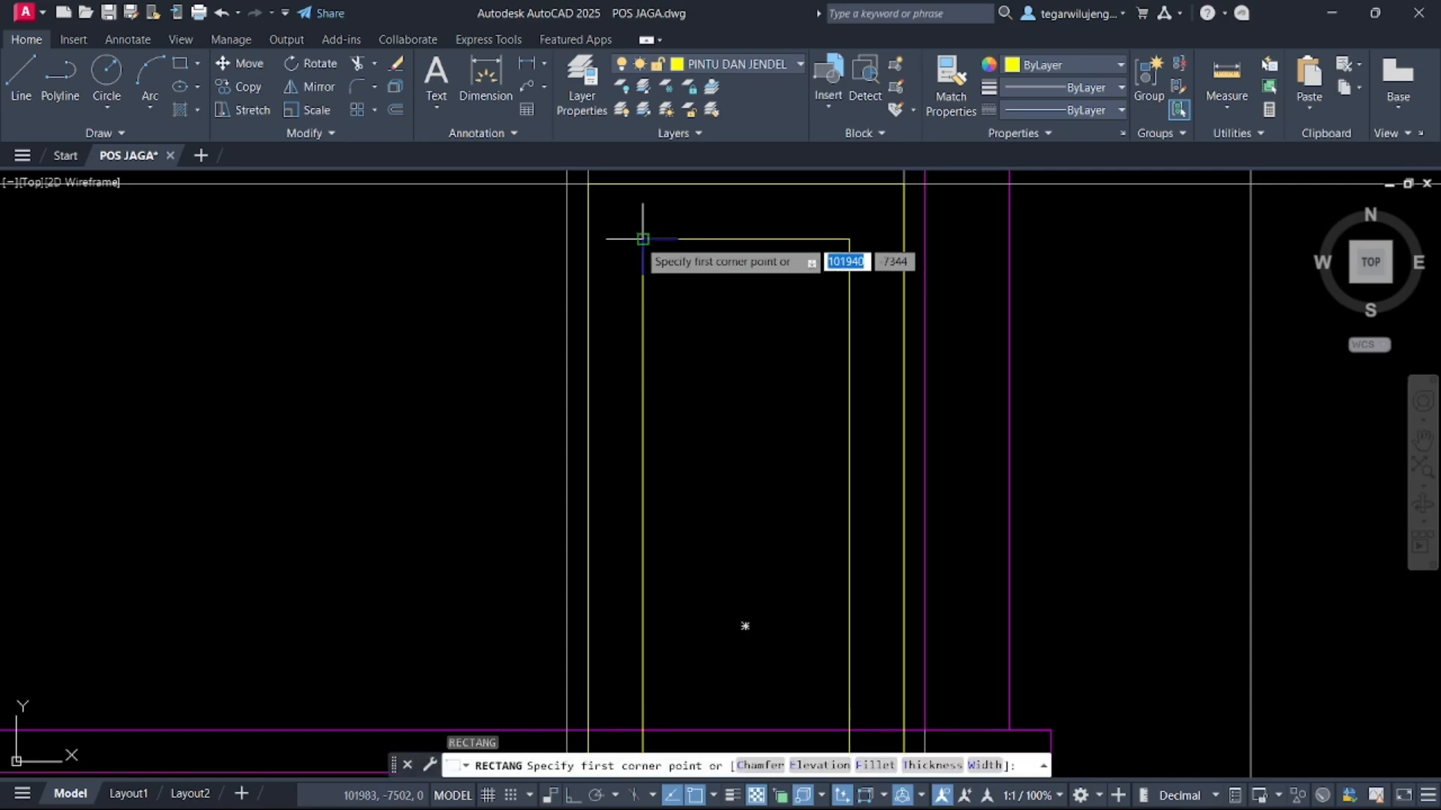
left_click(642, 239)
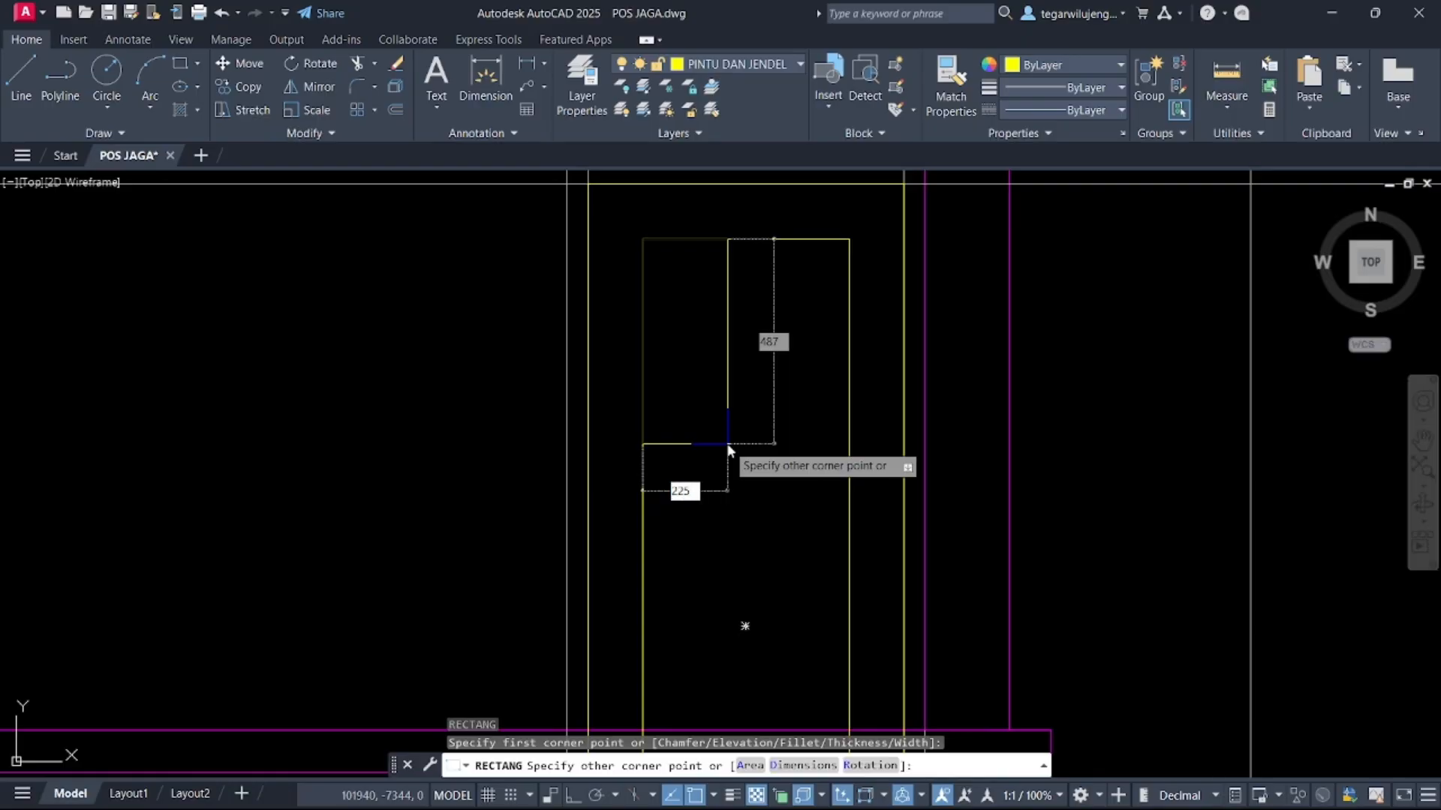
key("Tab")
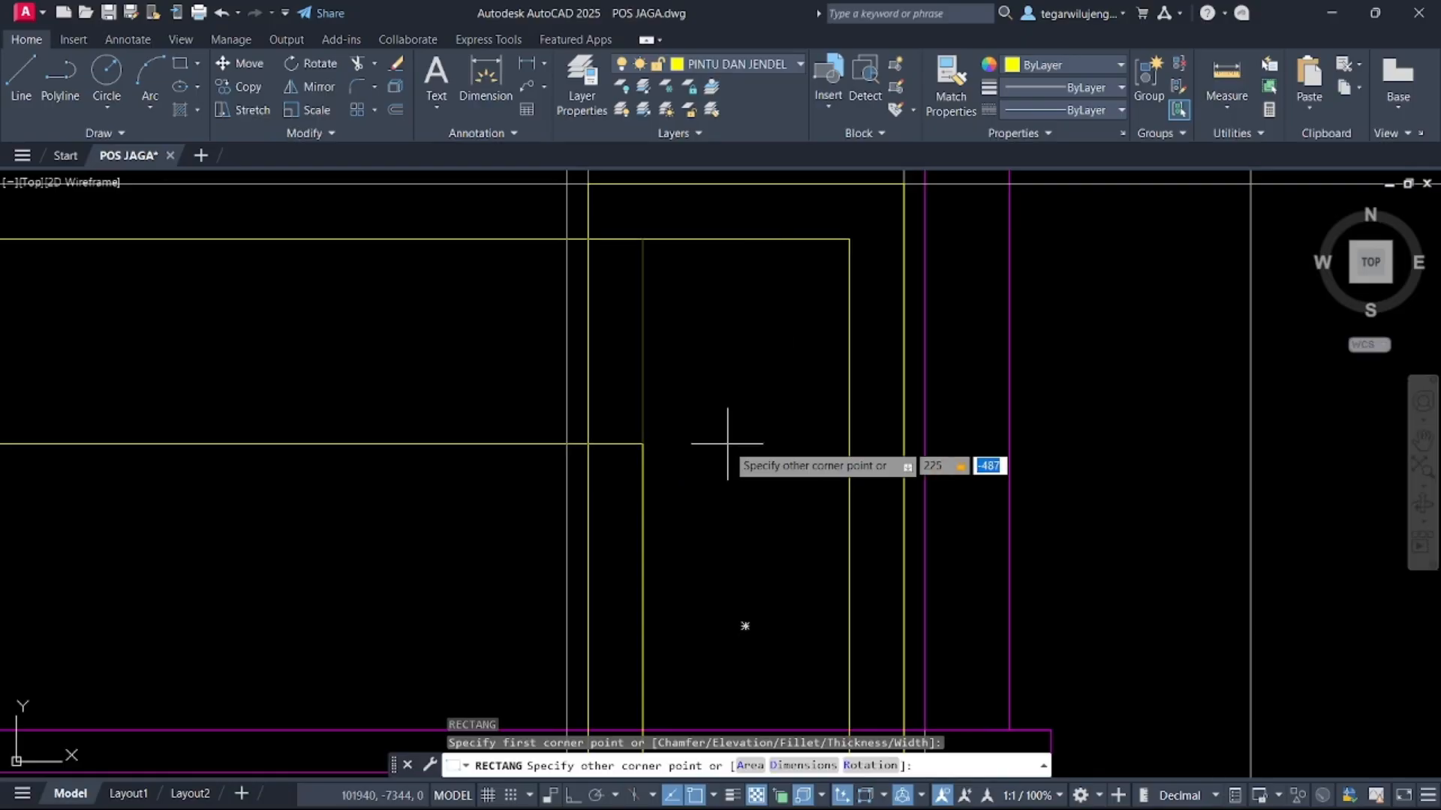
type("400")
key("Return")
scroll(728, 445, "down", 6)
scroll(722, 391, "up", 3)
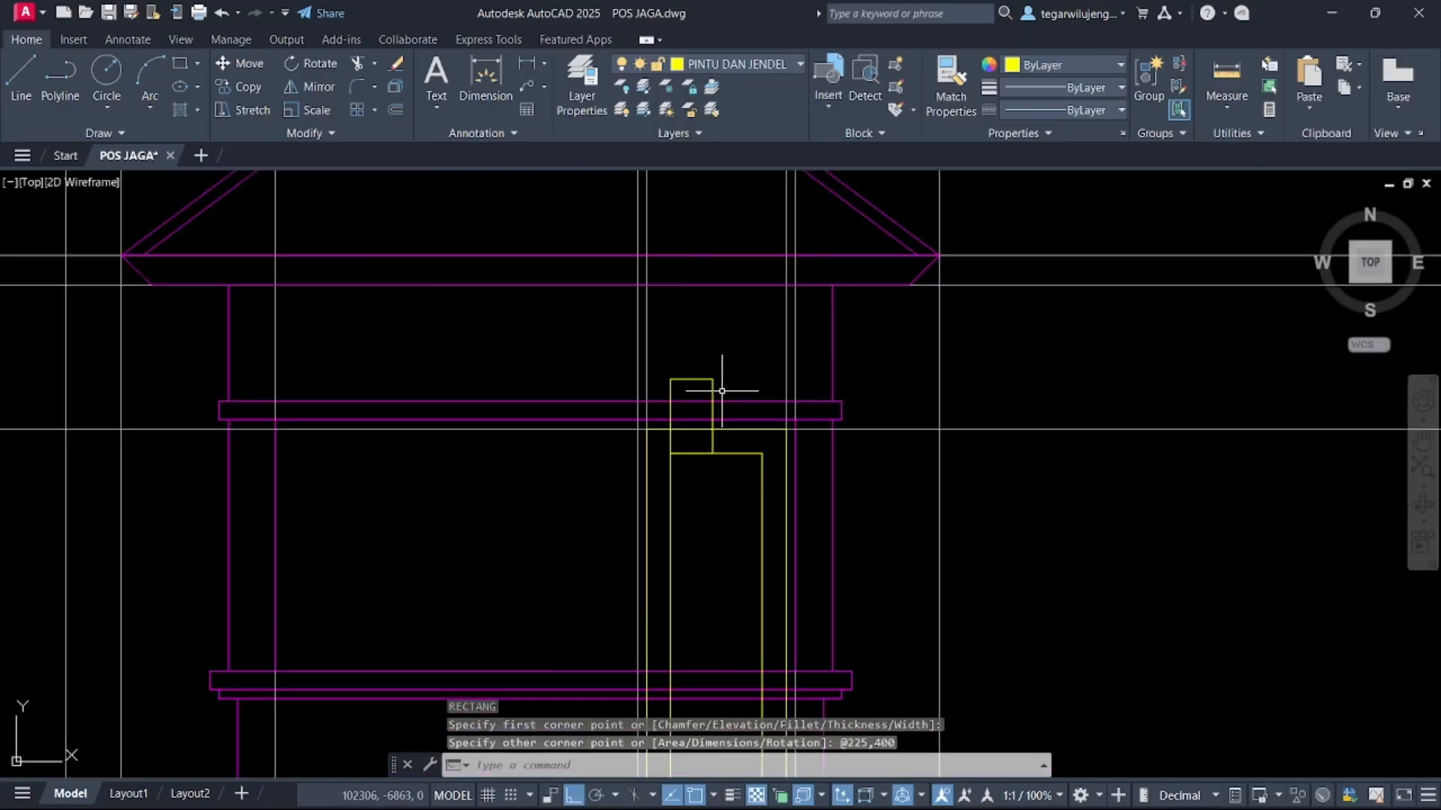
key("ctrl+z")
key("ctrl+z")
key("ctrl+z")
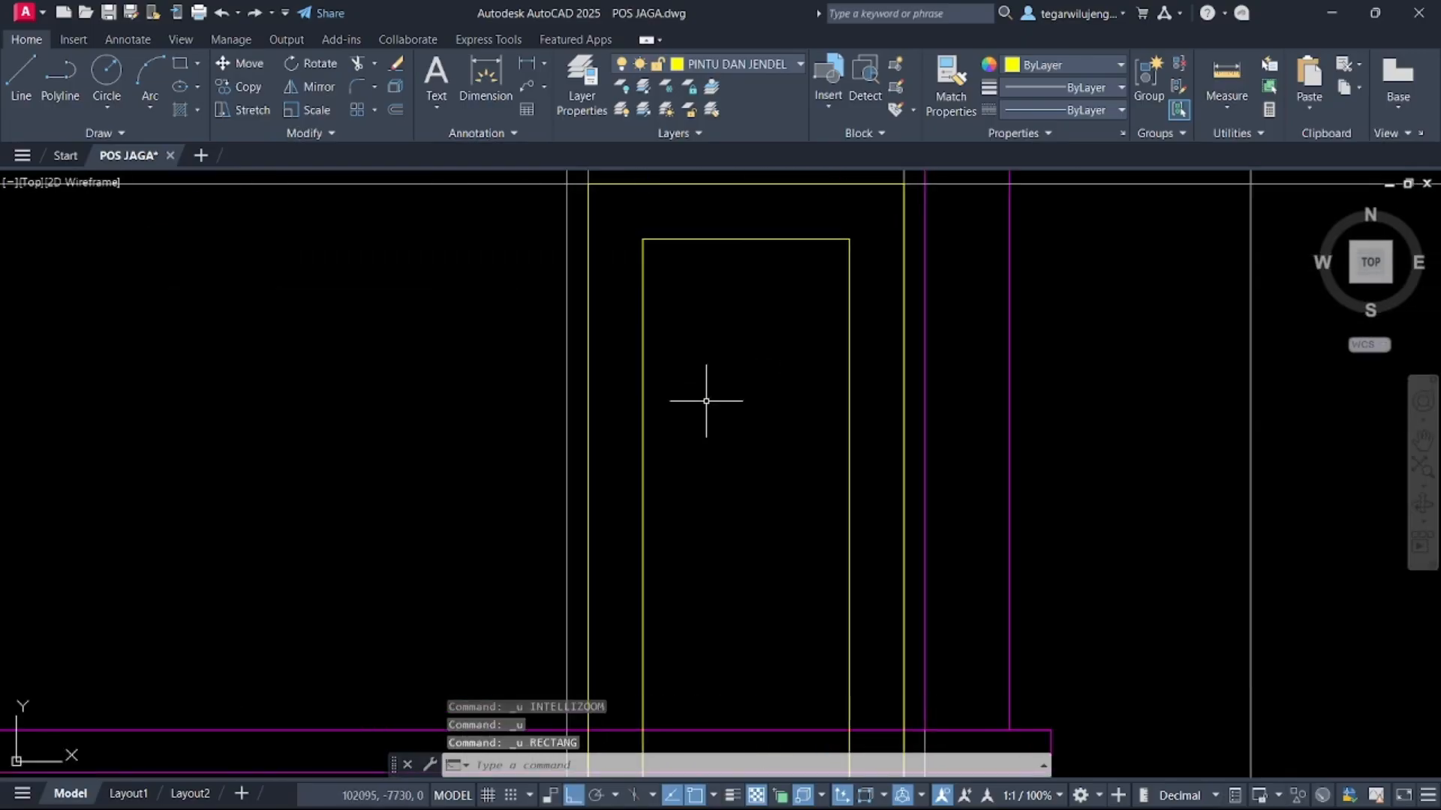
Draw a 200 by 400 panel rectangle from the door's upper-left inner corner and move it down inside the door
key("Return")
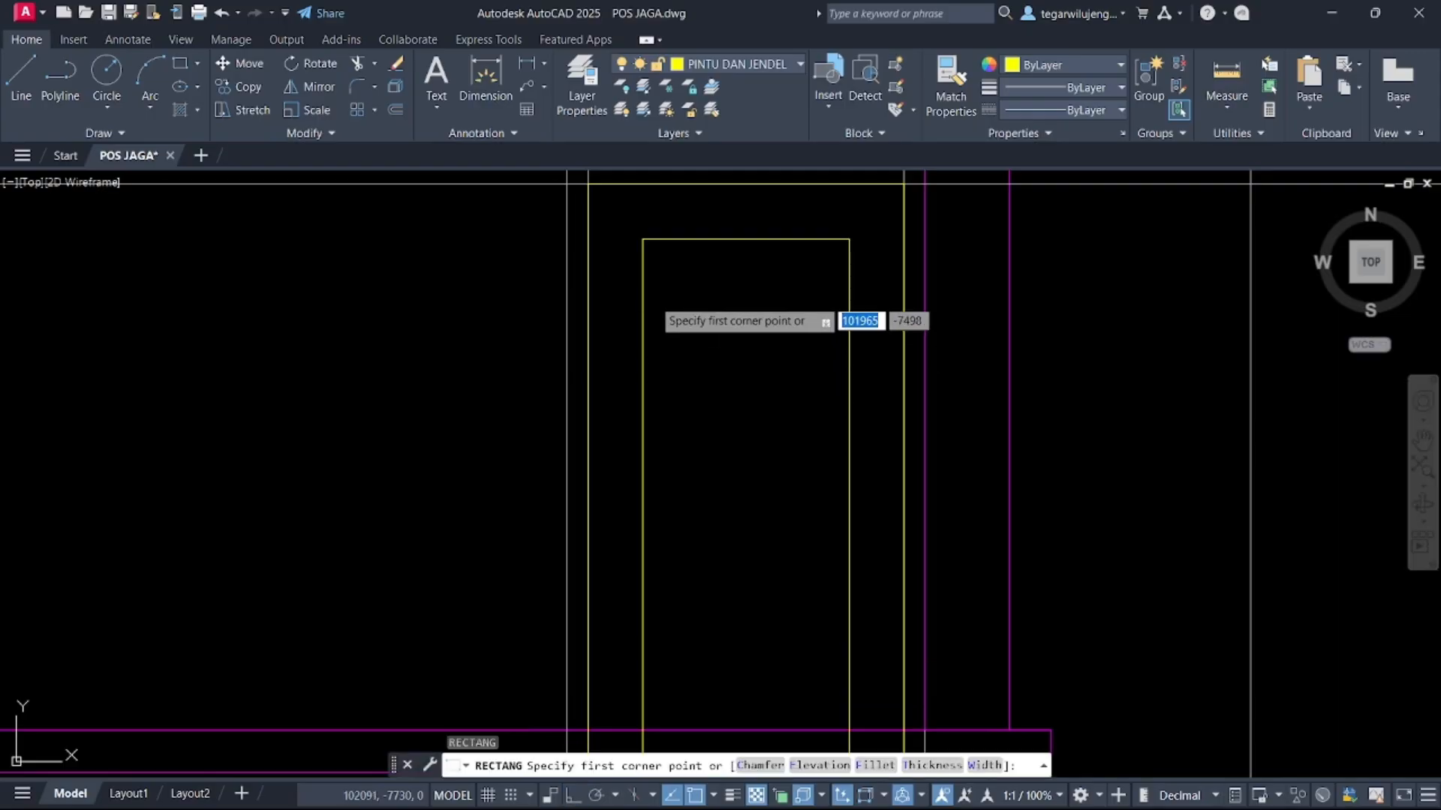
left_click(643, 239)
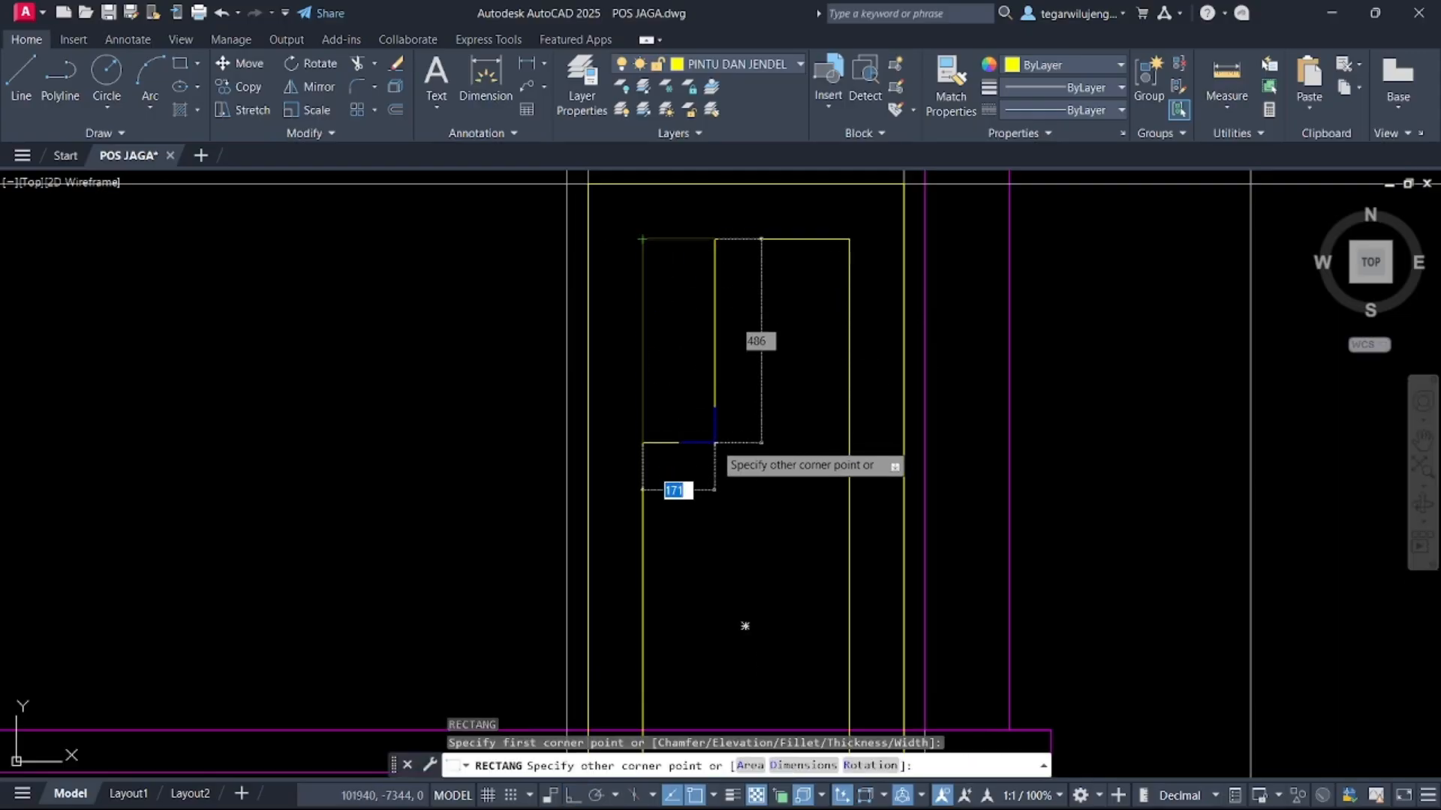
type("2")
type(",400")
key("Return")
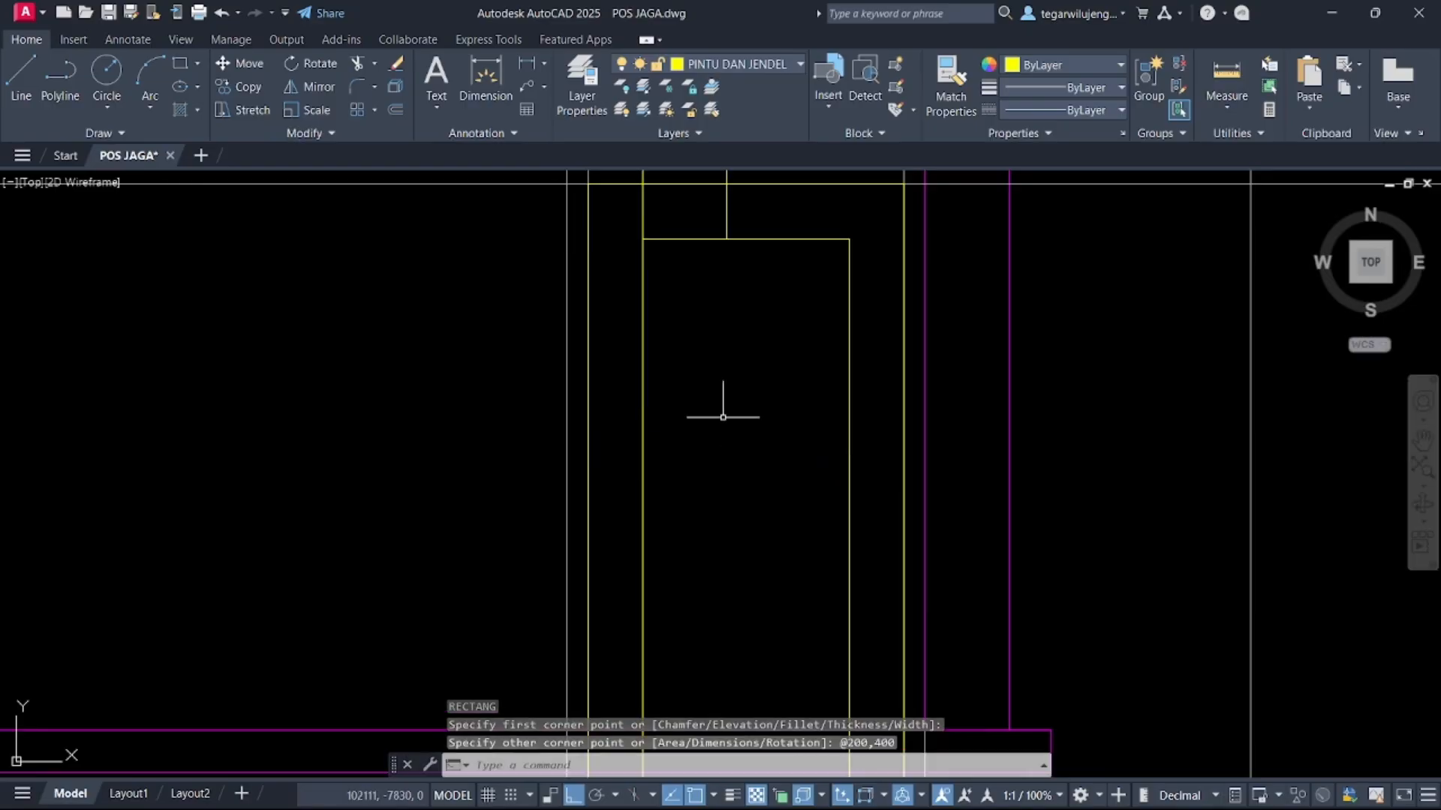
middle_click_drag(726, 332, 772, 465)
left_click(781, 354)
left_click(741, 346)
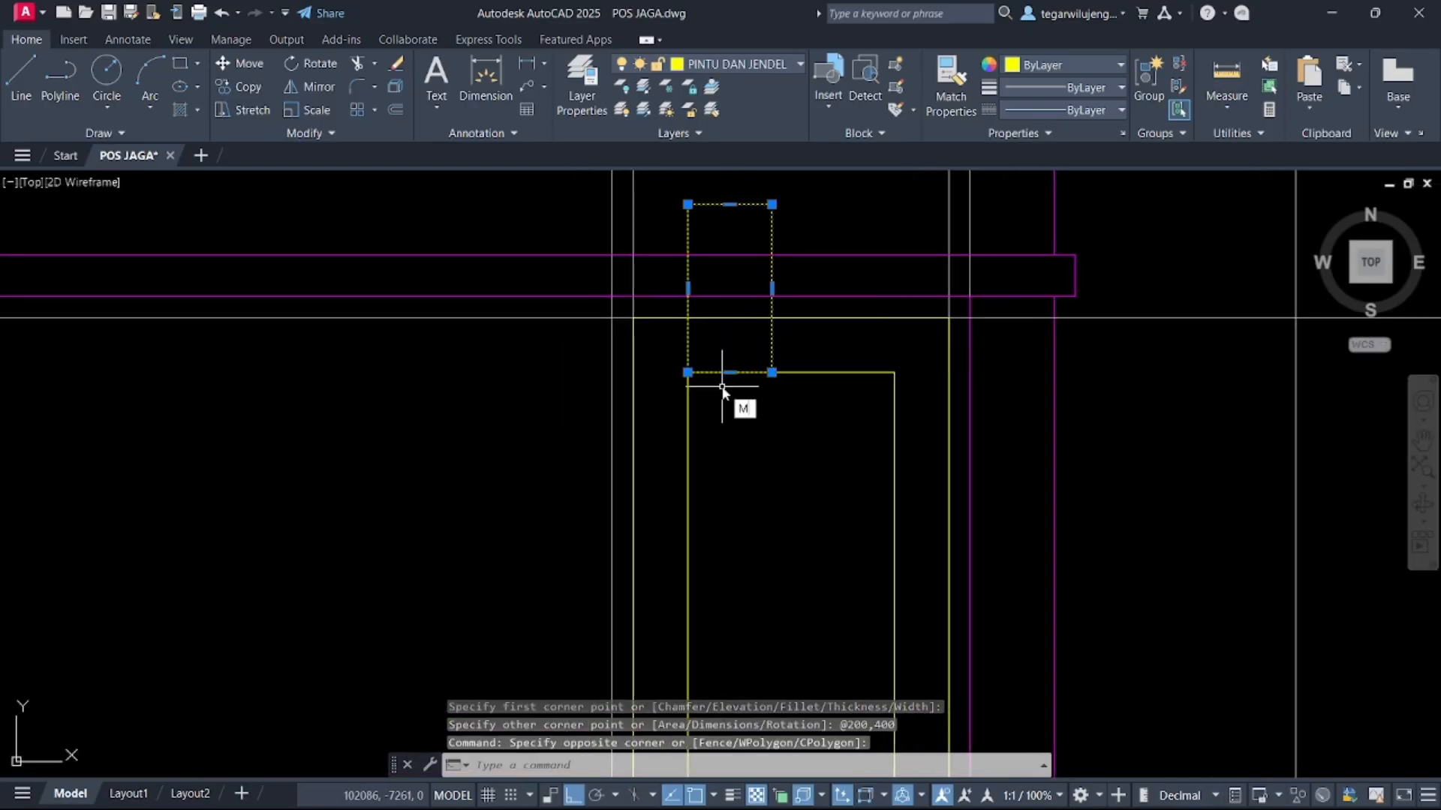
type("m")
key("Return")
left_click(687, 204)
left_click(687, 373)
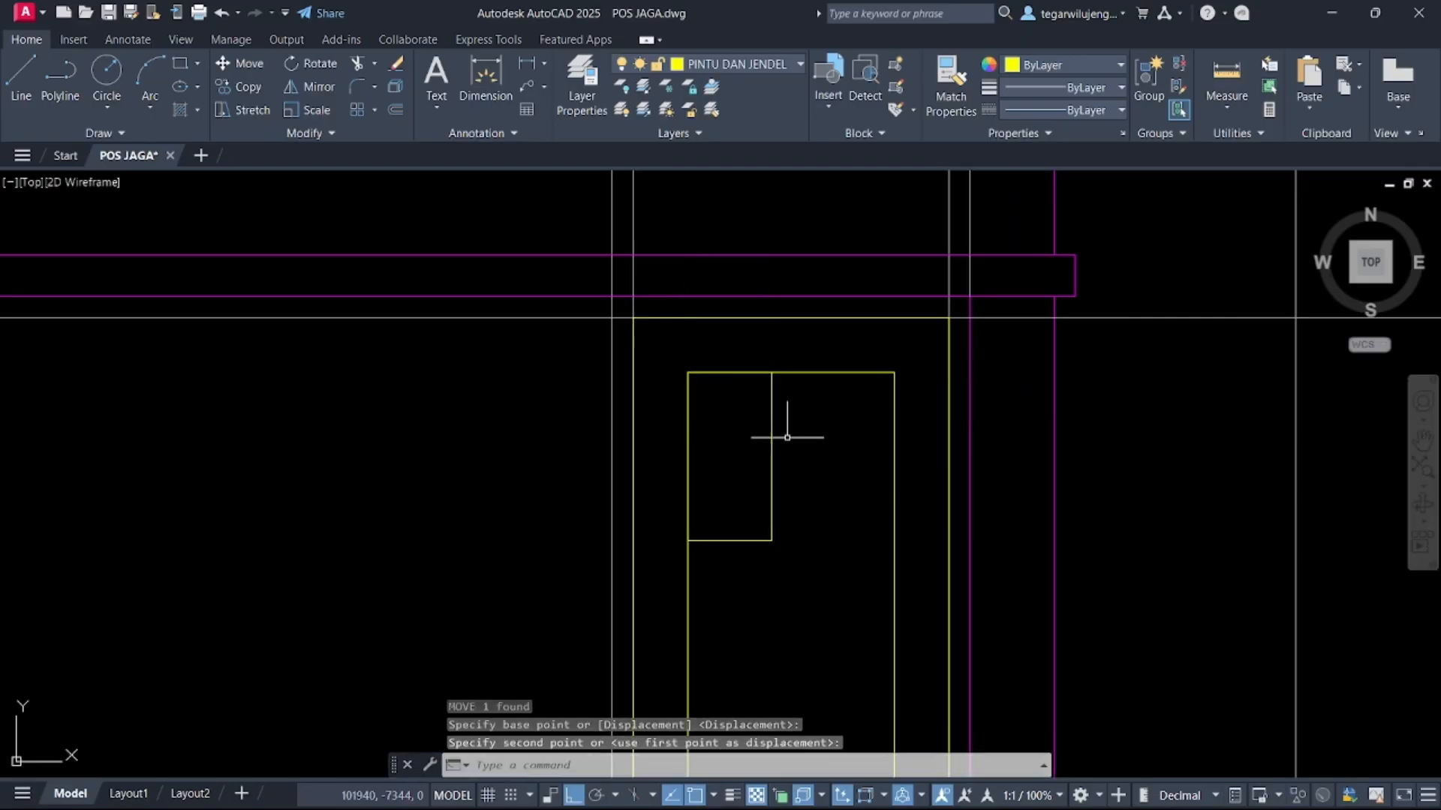
Copy the panel across so its right edge aligns with the door's right inner edge
left_click(787, 437)
left_click(736, 405)
type("co")
key("Return")
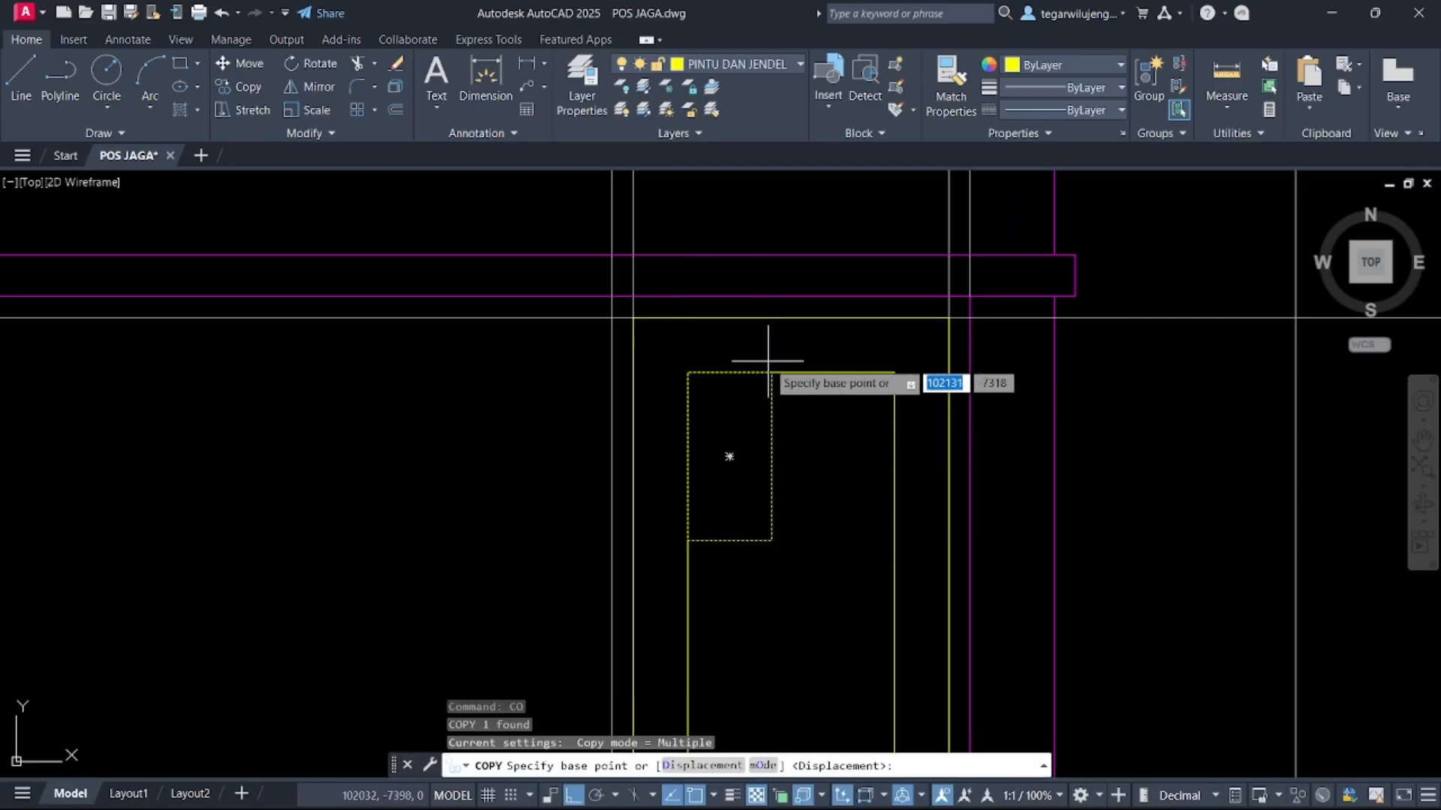
left_click(771, 372)
left_click(893, 372)
key("Escape")
Offset both panel rectangles 15 inward to form their inner borders
left_click(771, 411)
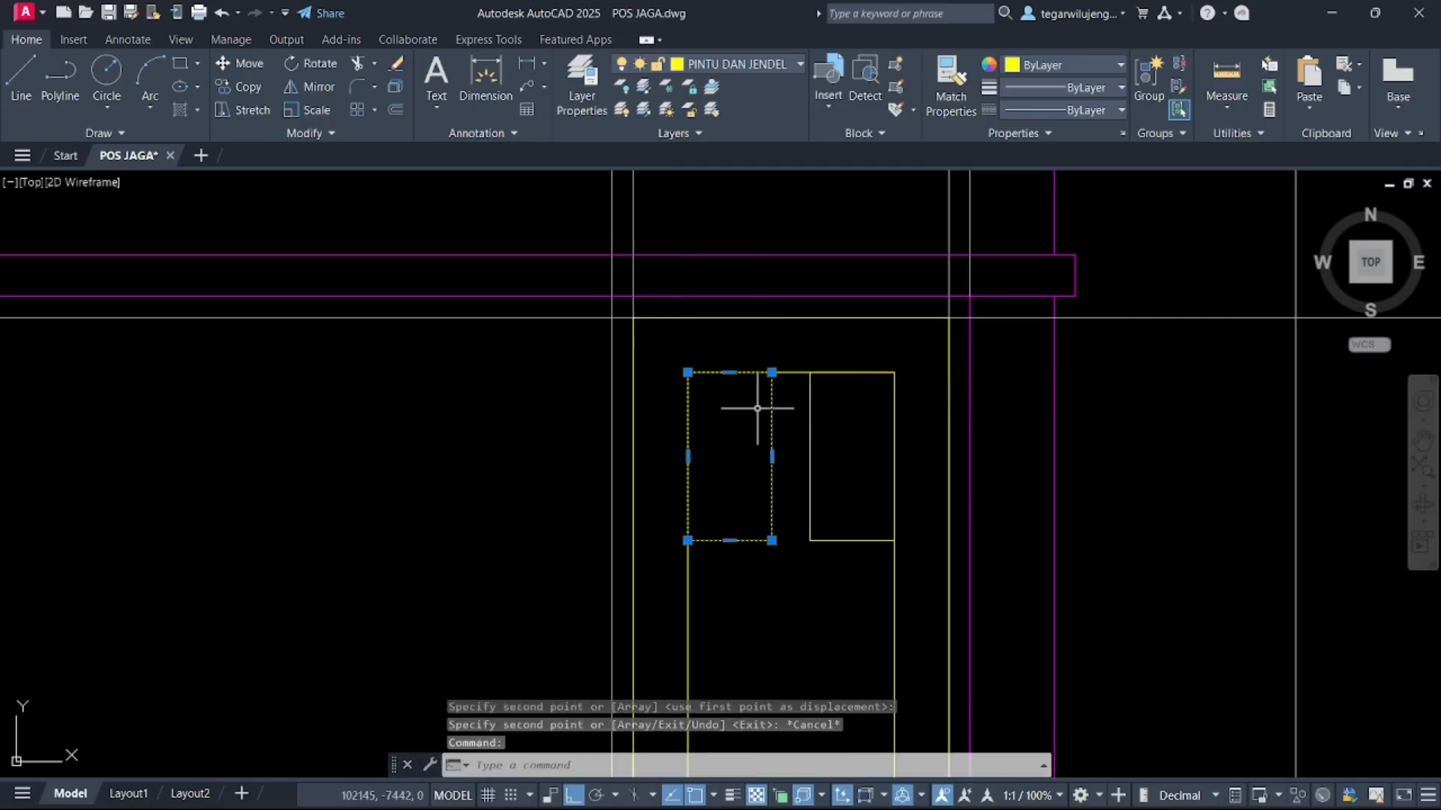
type("o")
key("Return")
left_click(772, 428)
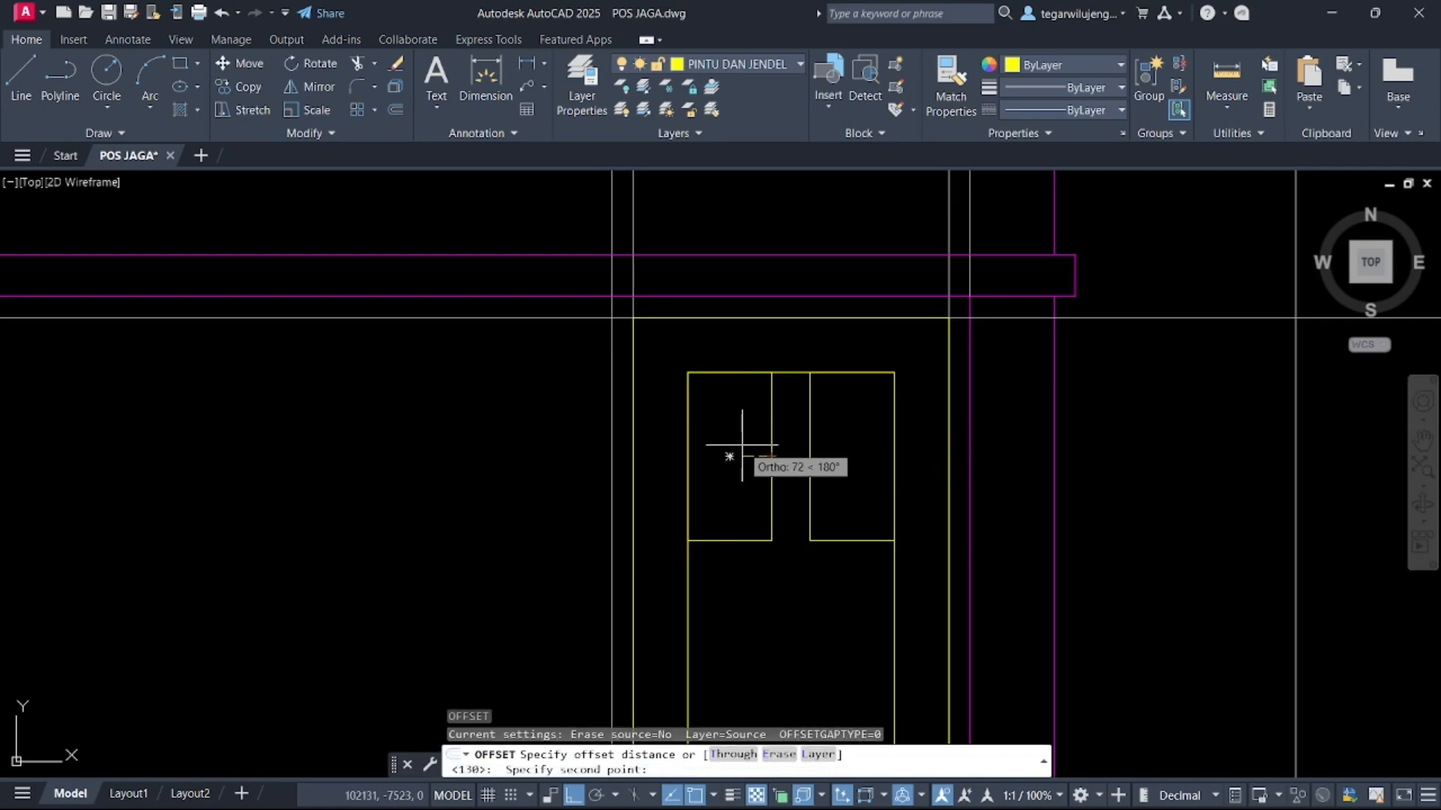
key("Return")
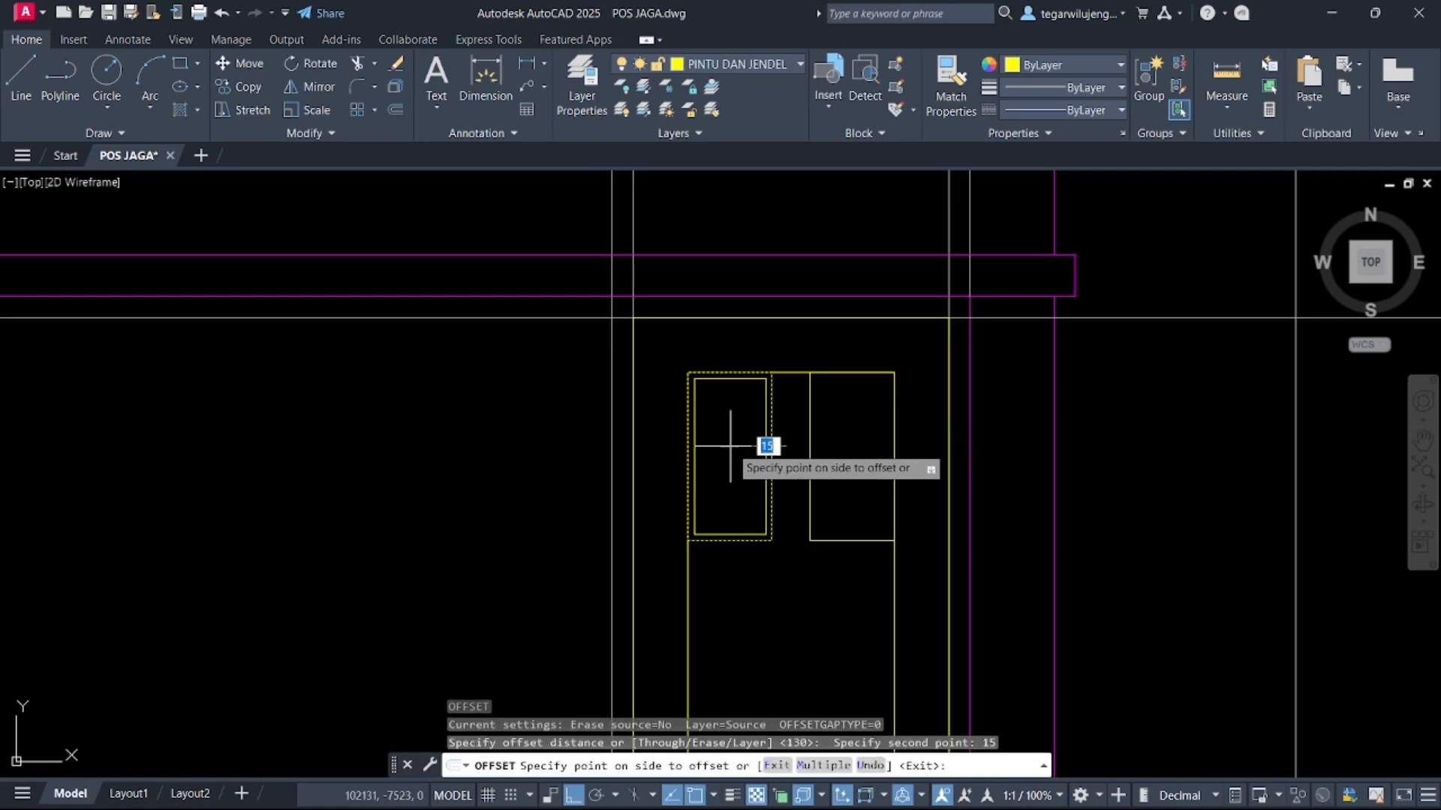
left_click(731, 447)
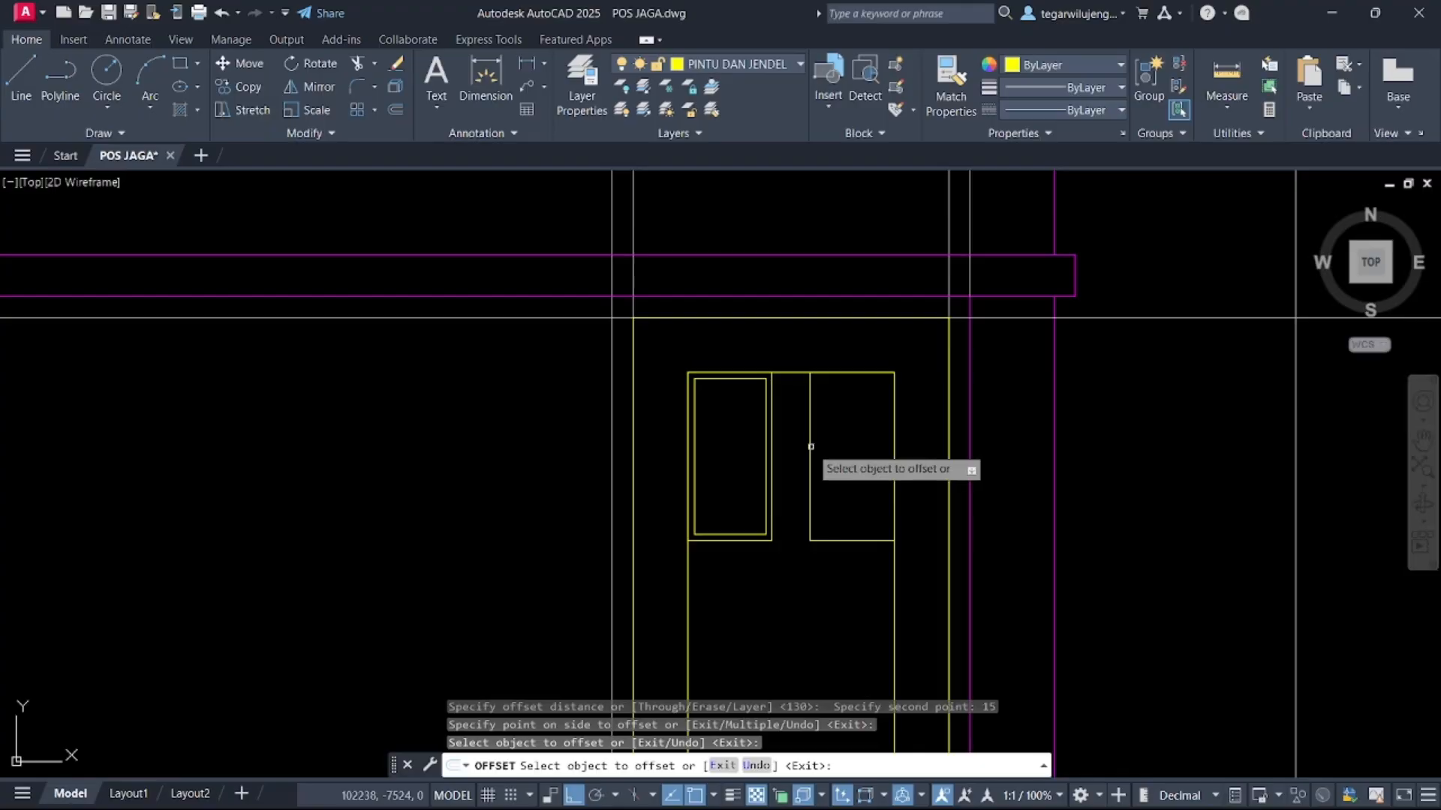
left_click(810, 447)
left_click(836, 450)
scroll(844, 458, "down", 8)
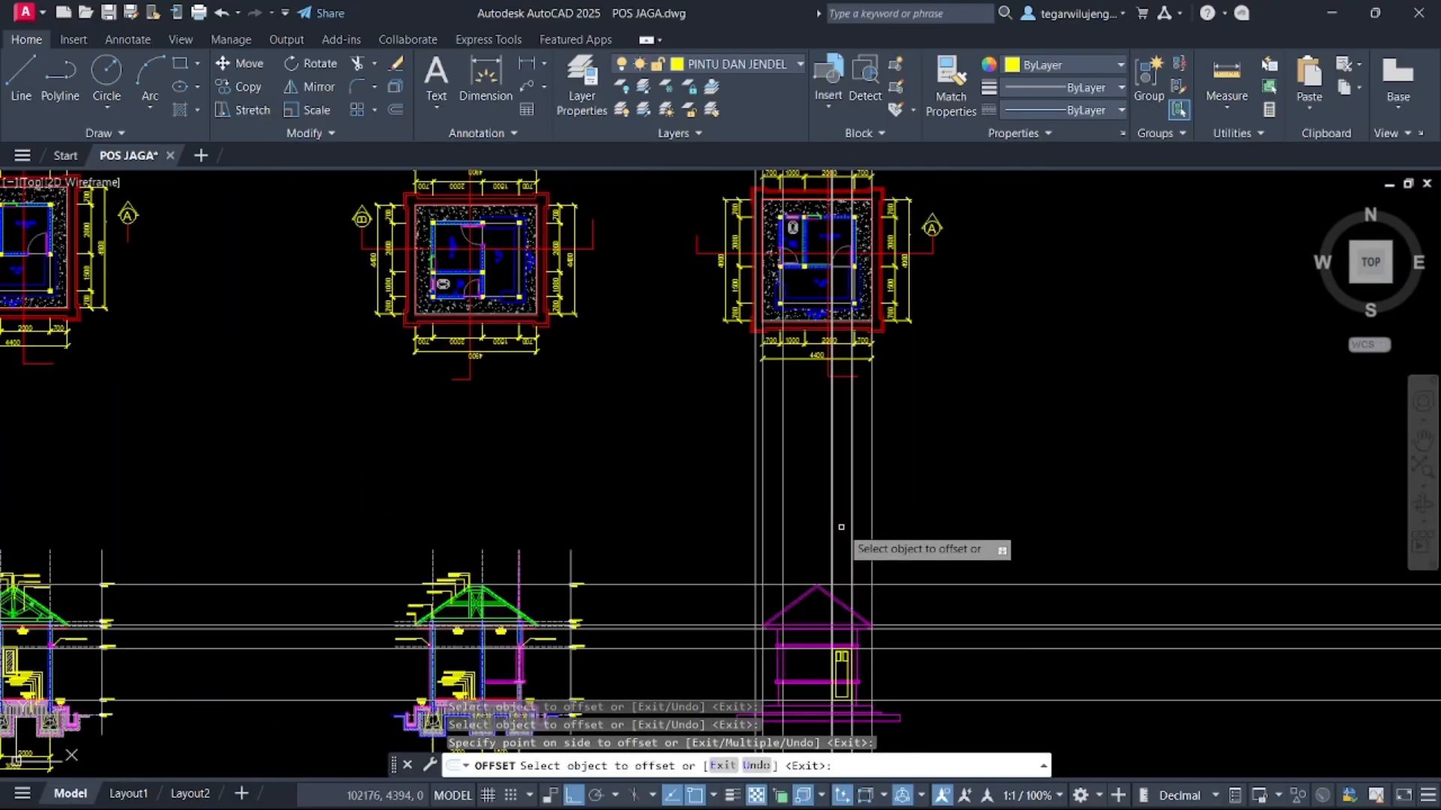
key("Escape")
Delete the door's inner offset rectangle
scroll(830, 293, "up", 10)
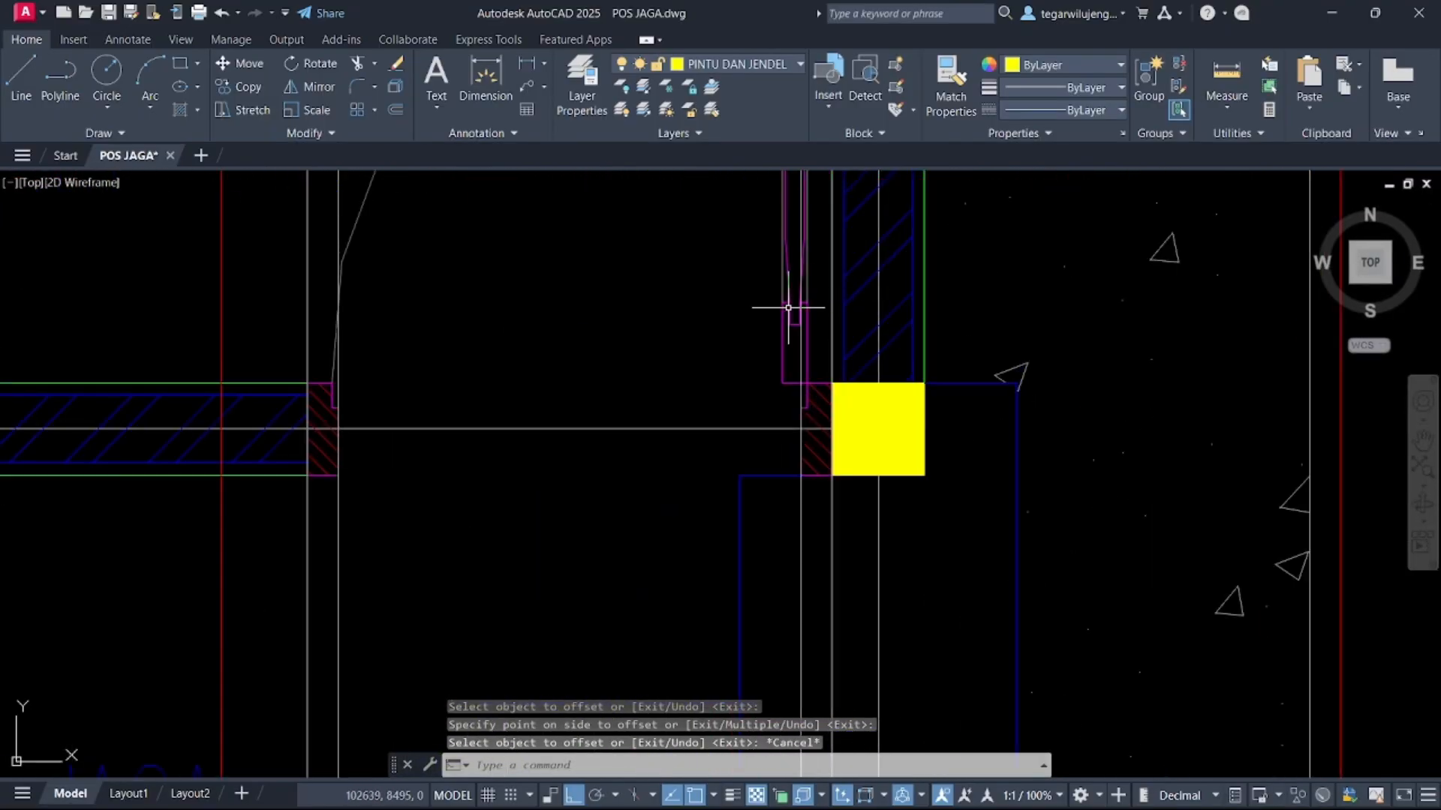
scroll(788, 307, "up", 2)
scroll(802, 272, "down", 10)
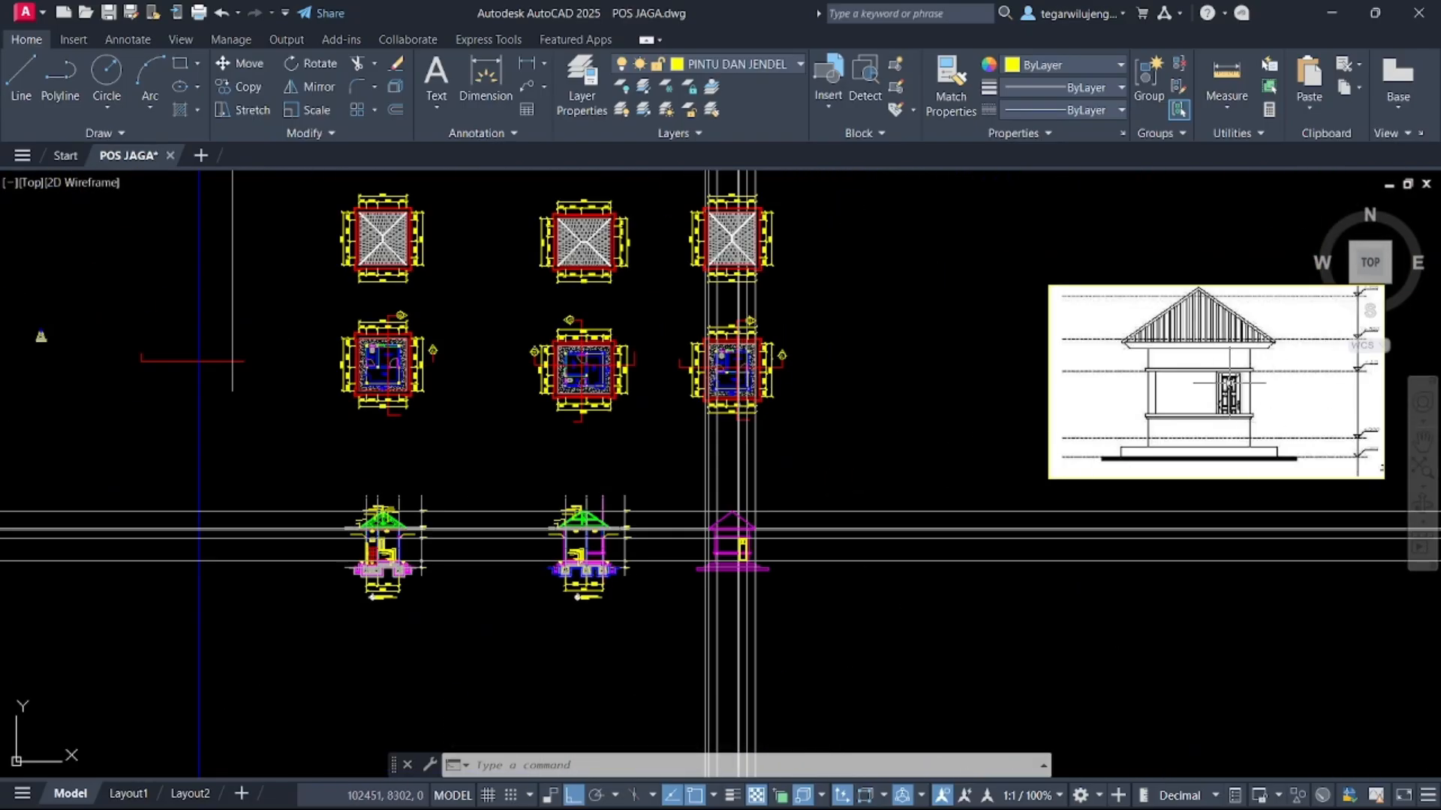
scroll(636, 556, "up", 12)
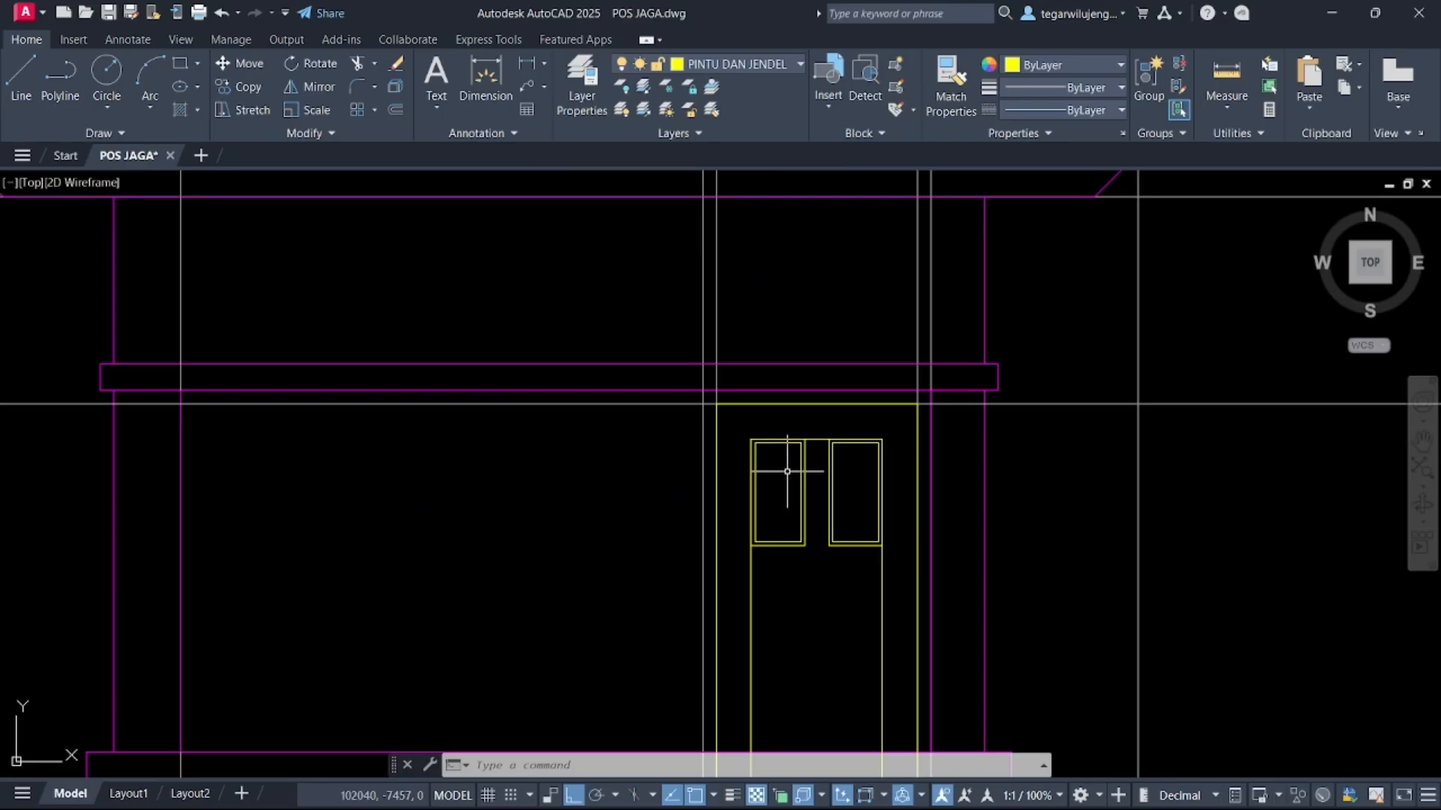
left_click(767, 630)
left_click(741, 588)
key("Delete")
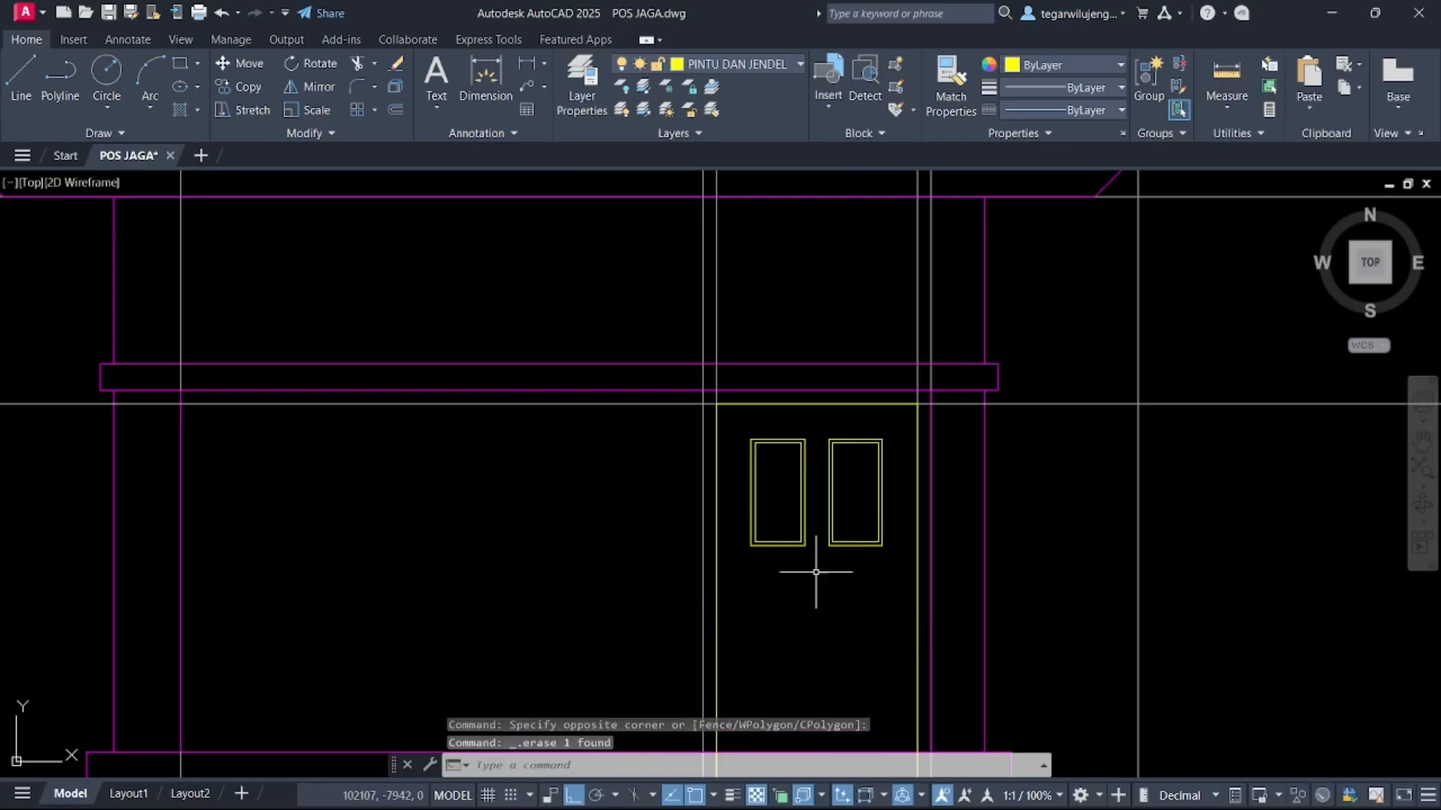
Copy the four panel rectangles 500 down to form a lower pair of panels
left_click(733, 427)
left_click(901, 577)
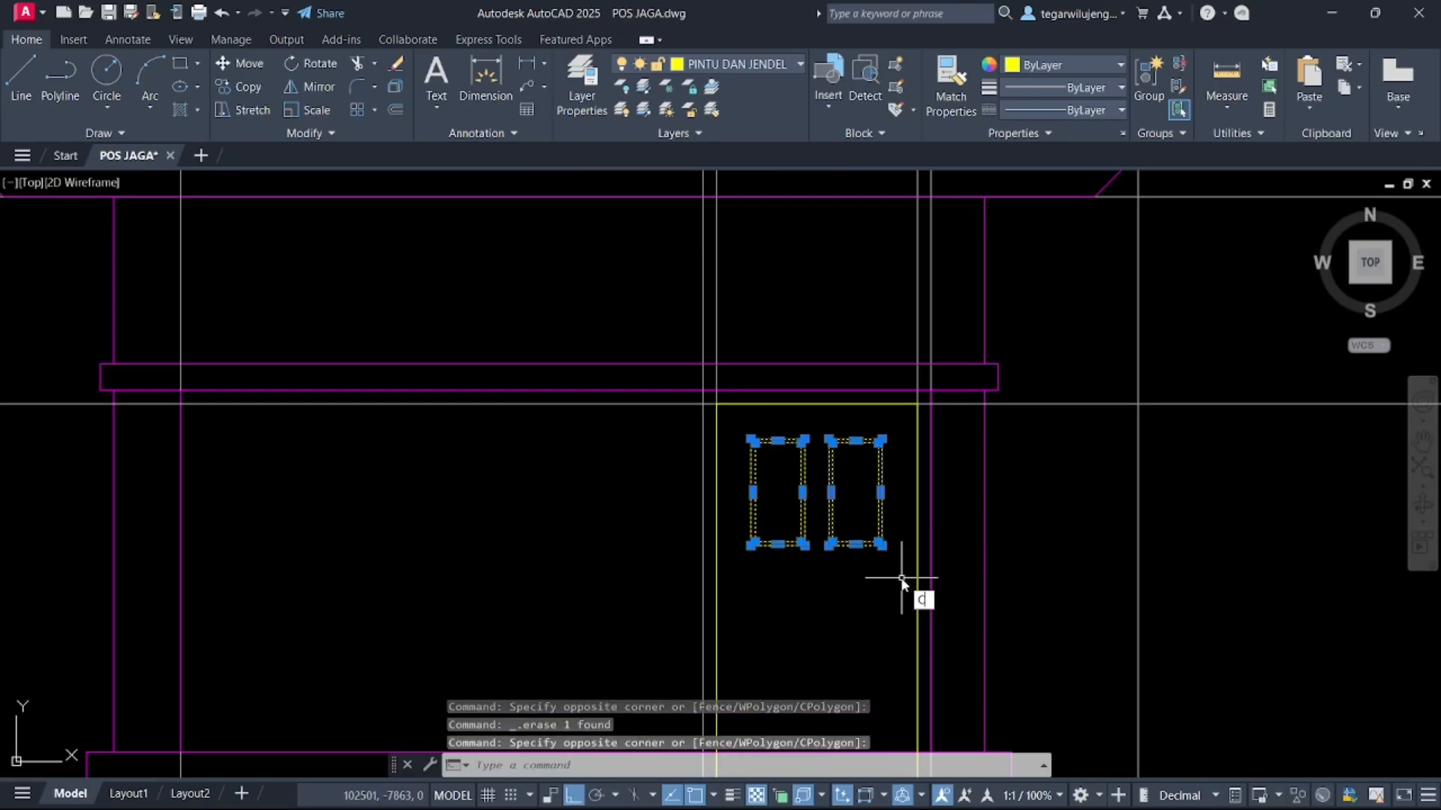
type("co")
key("Return")
left_click(751, 439)
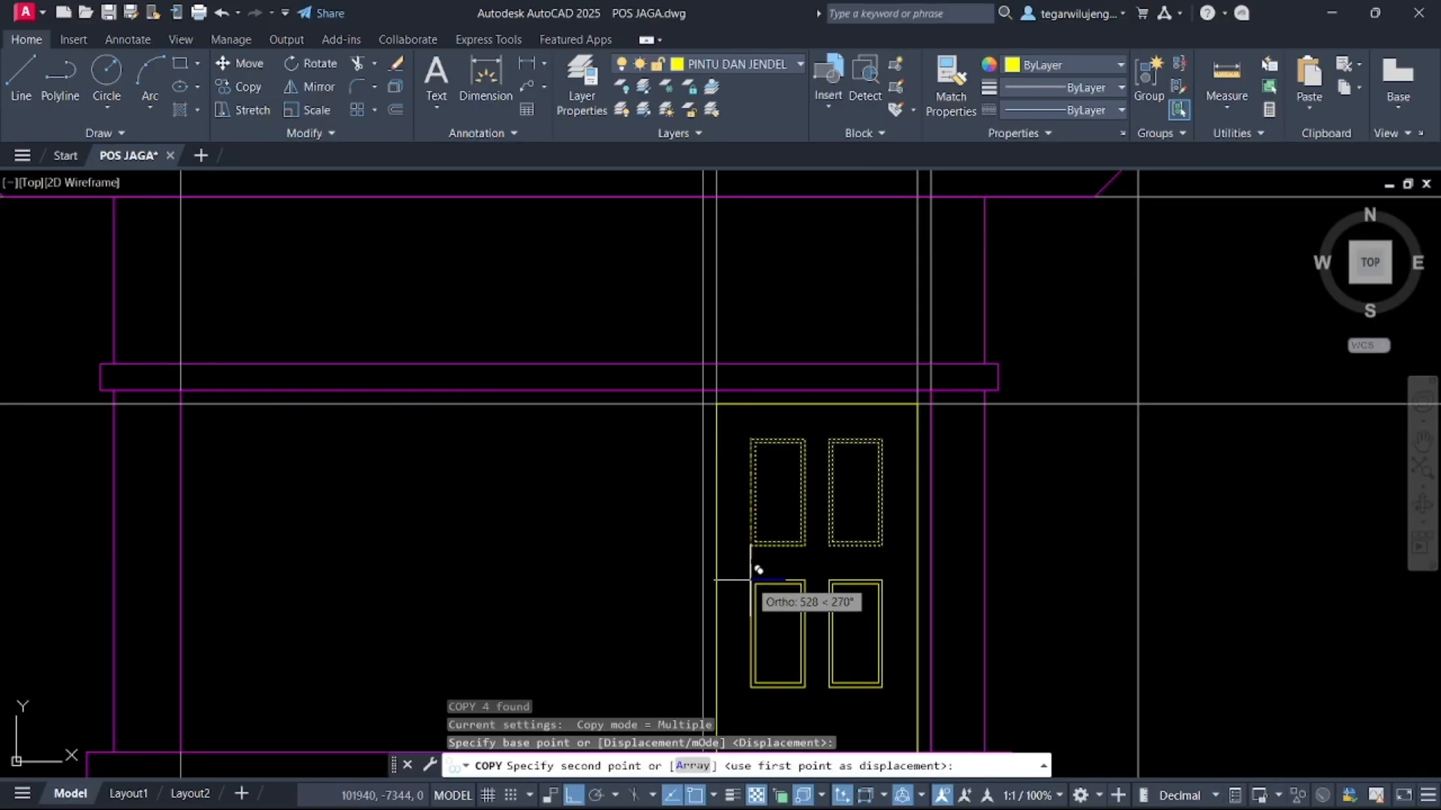
type("400")
key("Return")
scroll(763, 579, "down", 2)
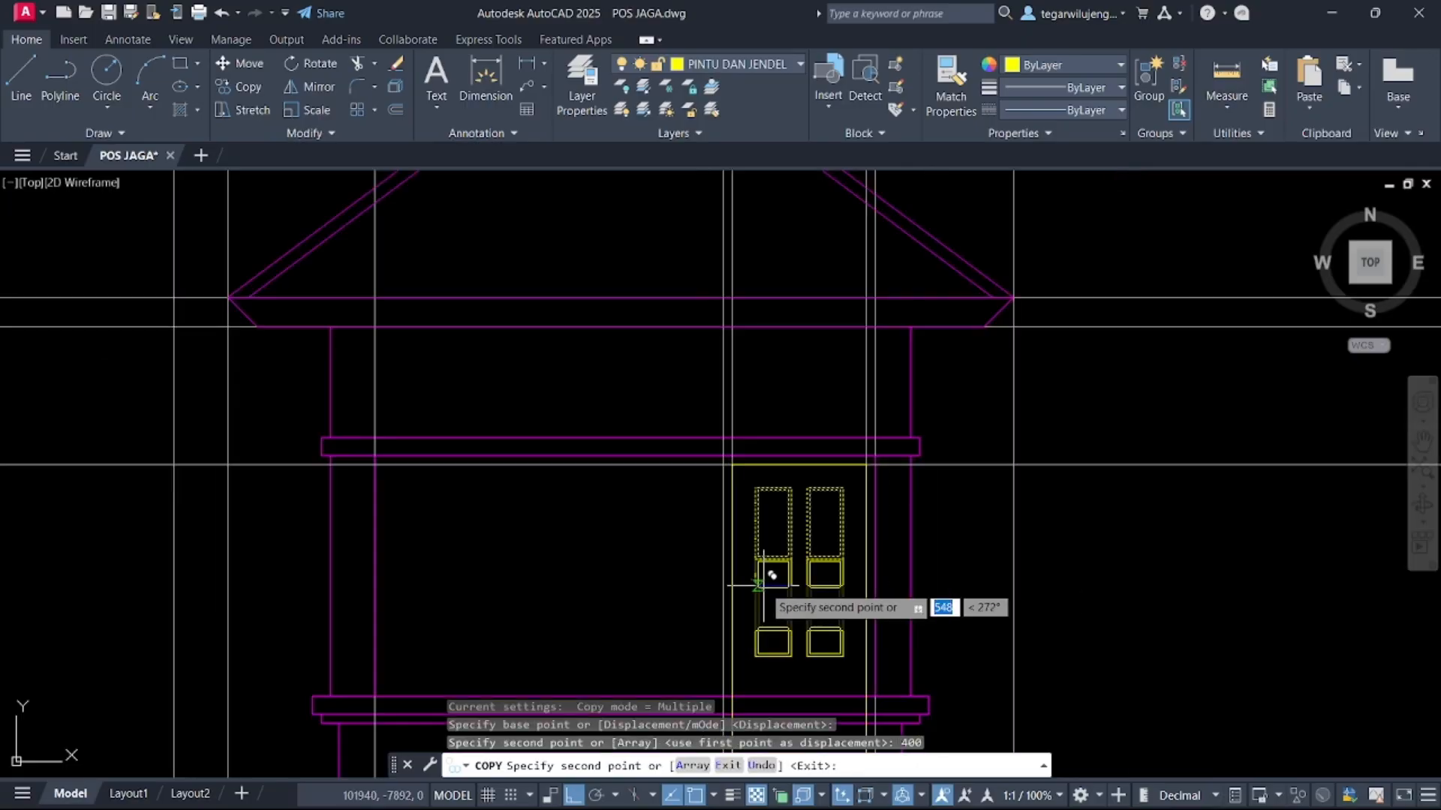
key("ctrl+z")
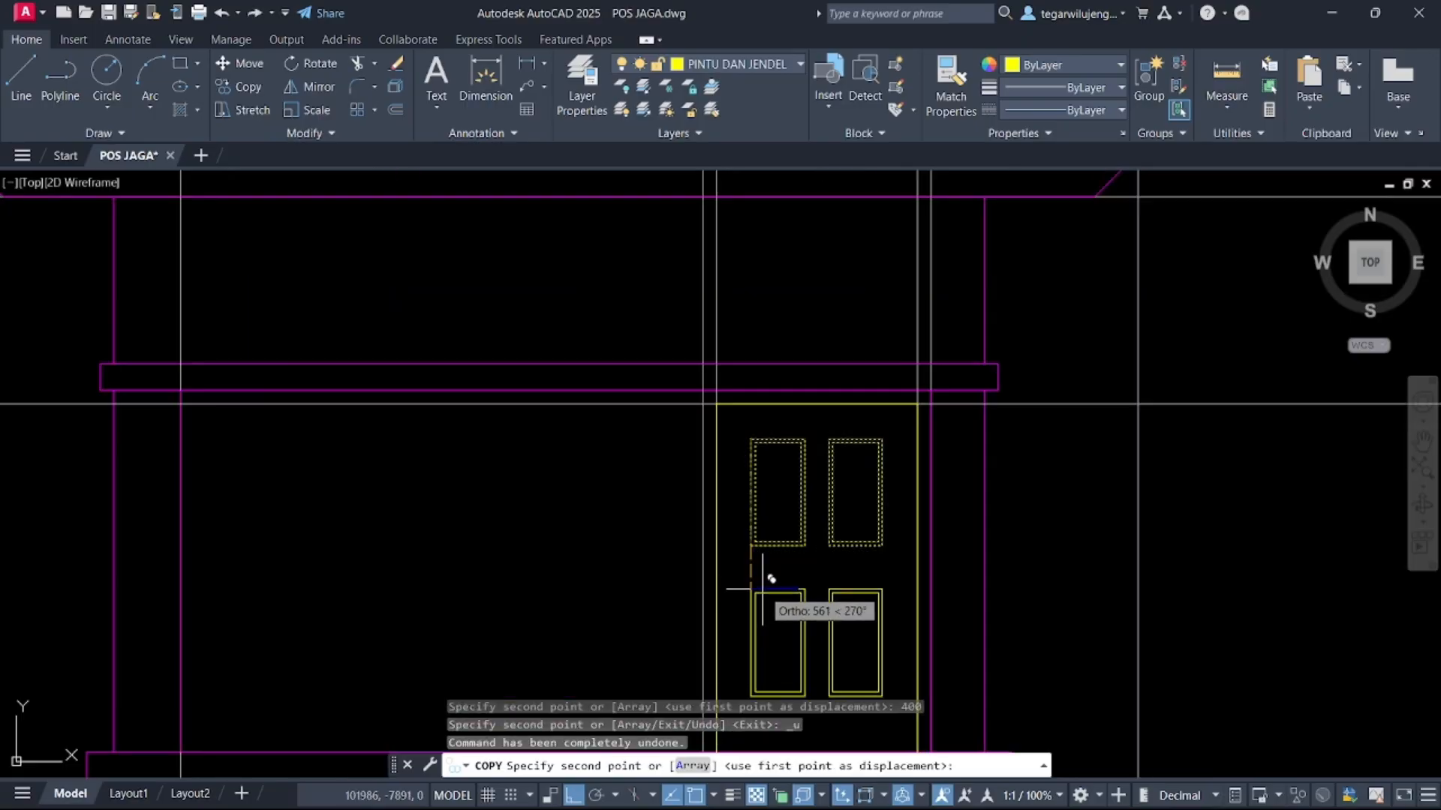
type("5")
key("Return")
middle_click_drag(853, 546, 875, 308)
key("Escape")
middle_click_drag(865, 386, 846, 475)
Measure the vertical gap between the upper and lower panels
left_click(1215, 69)
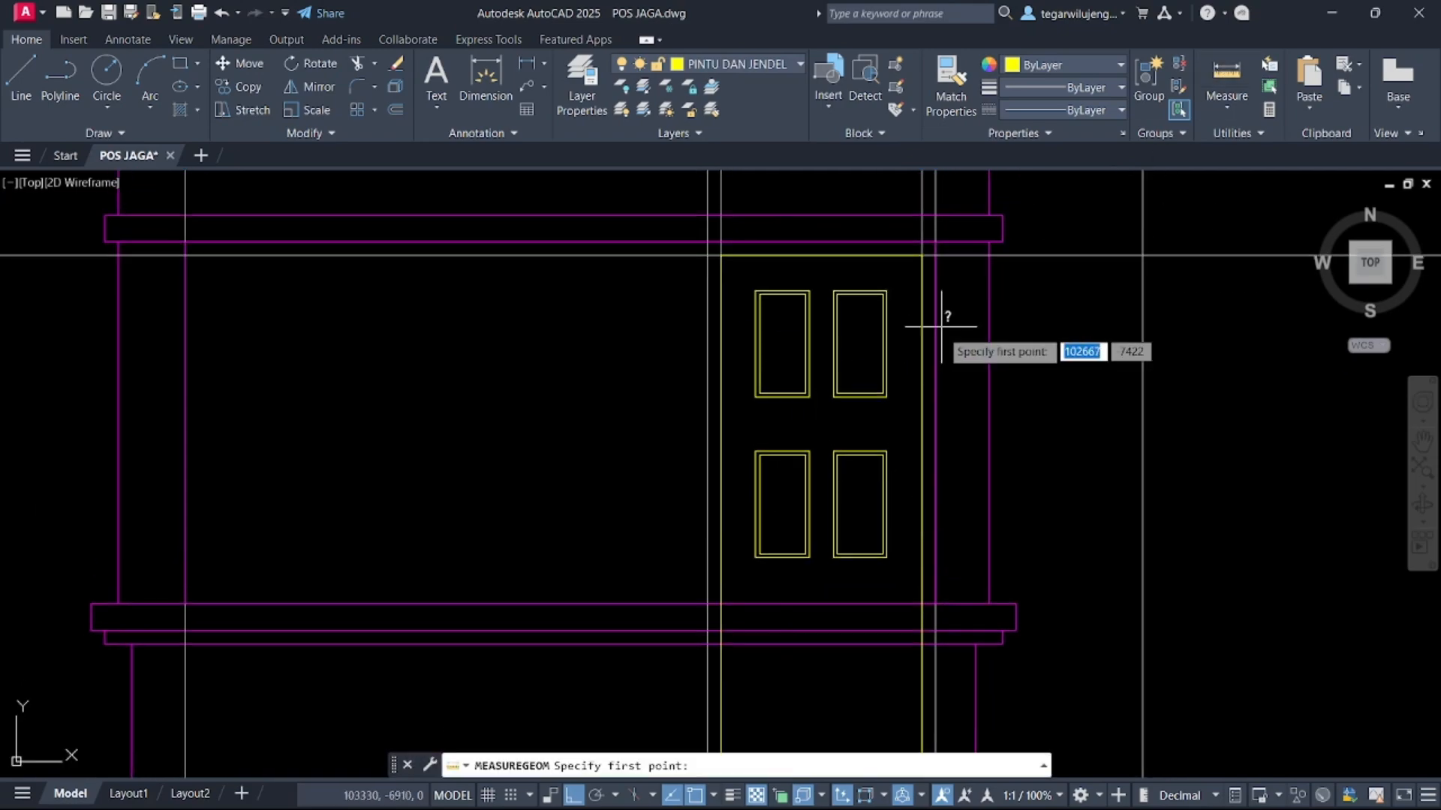
scroll(893, 435, "up", 3)
left_click(864, 429)
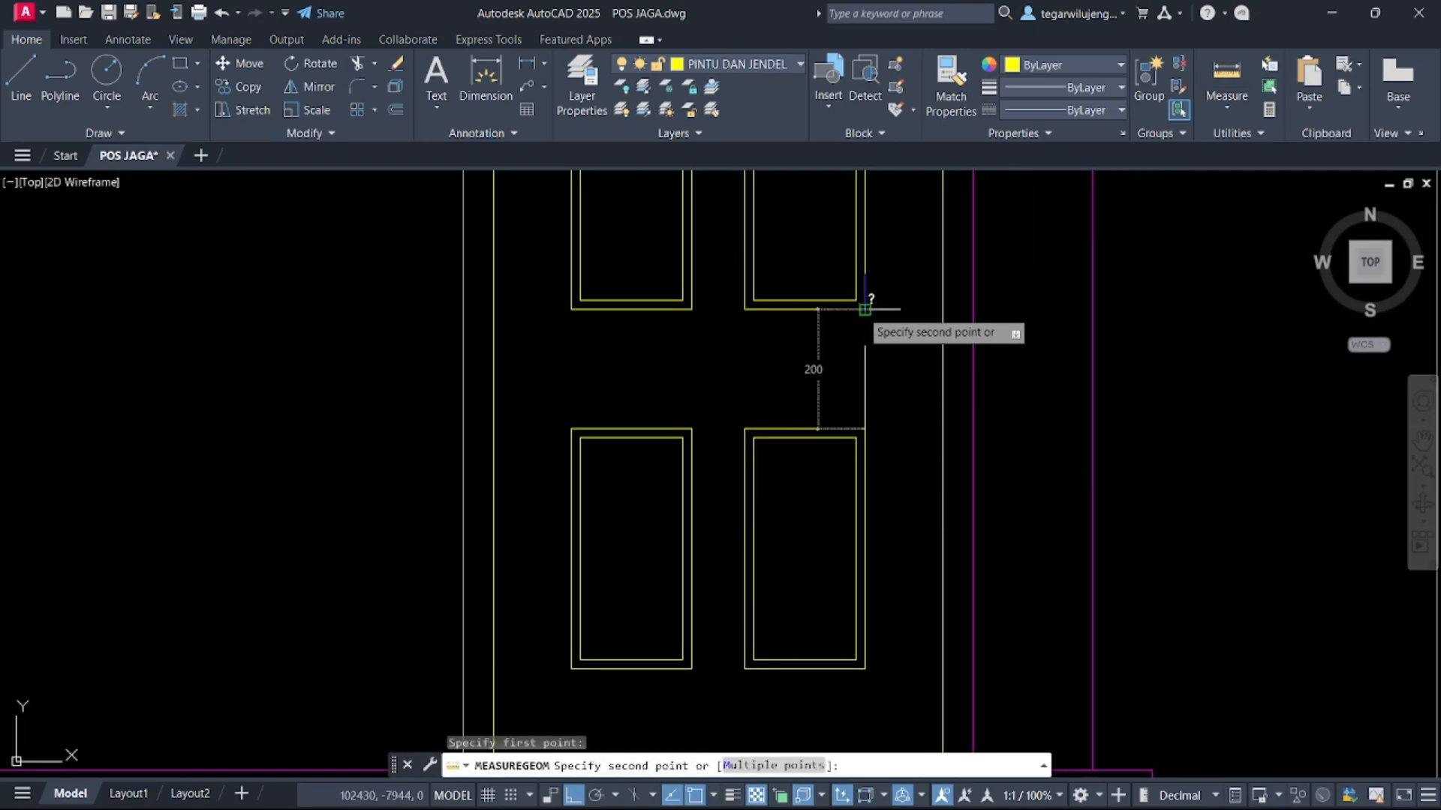
key("Escape")
Move the upper pair of panels up 100
left_click(514, 392)
middle_click_drag(515, 392, 483, 256)
left_click(872, 566)
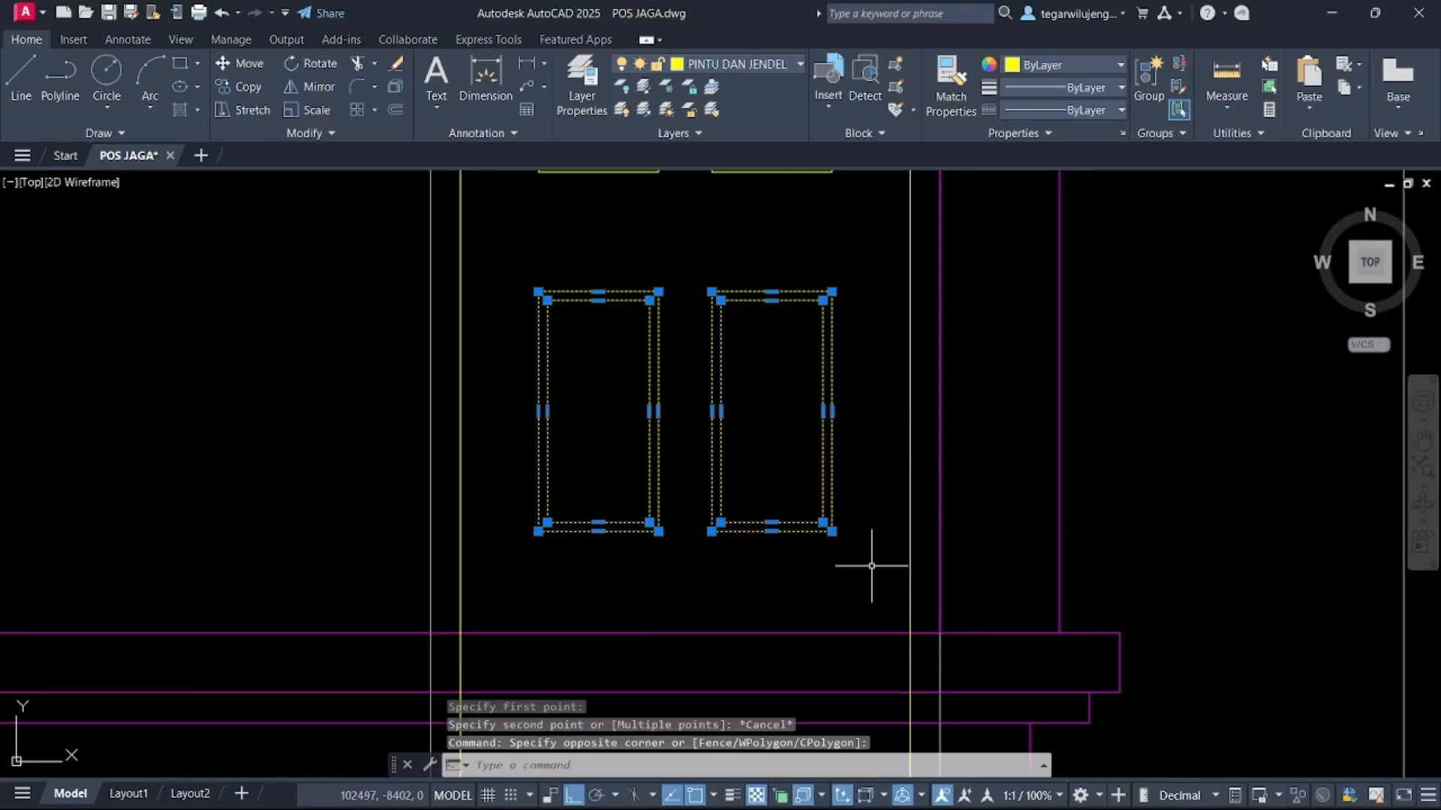
type("m")
key("Return")
left_click(756, 437)
type("1")
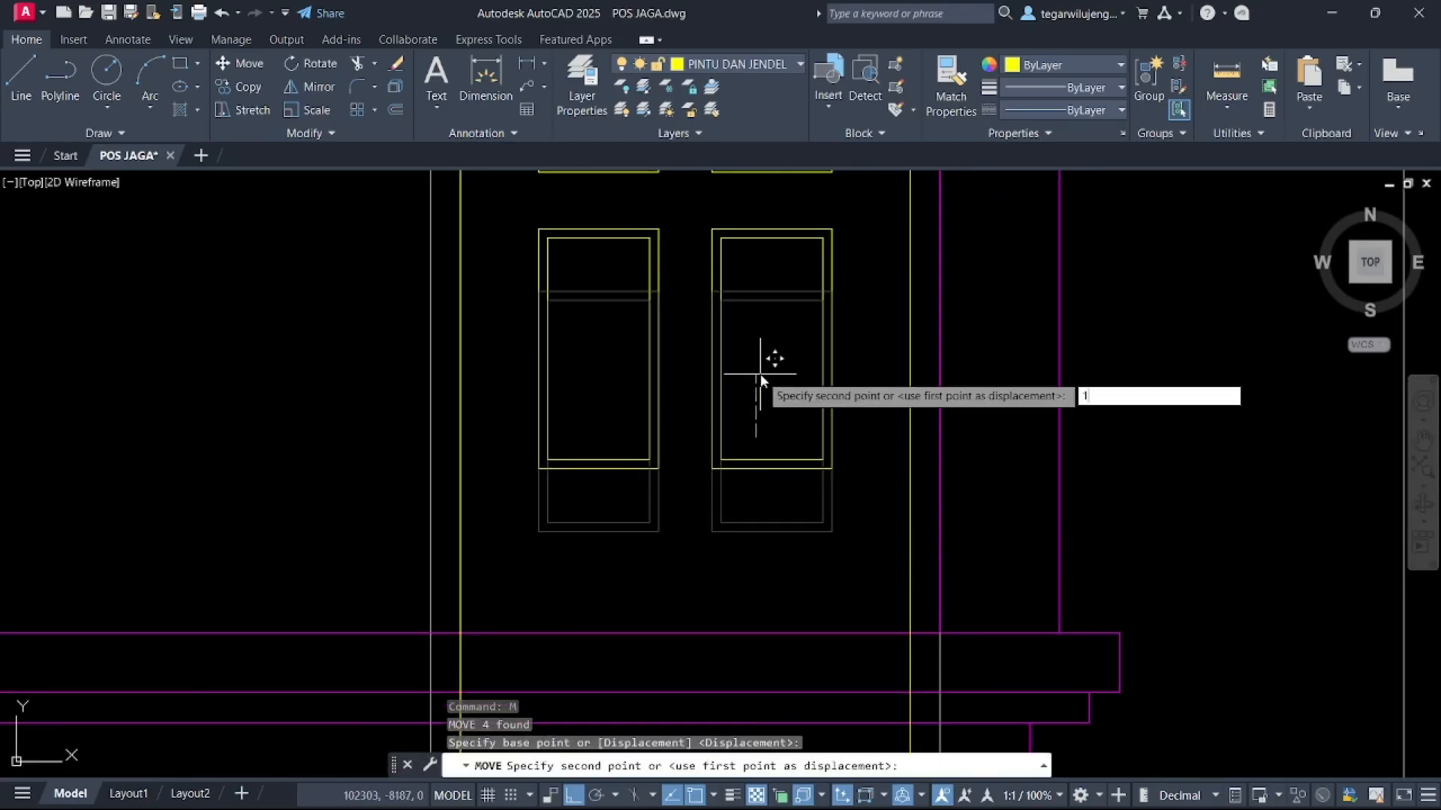
type("00")
key("Return")
middle_click_drag(759, 376, 853, 508)
key("Escape")
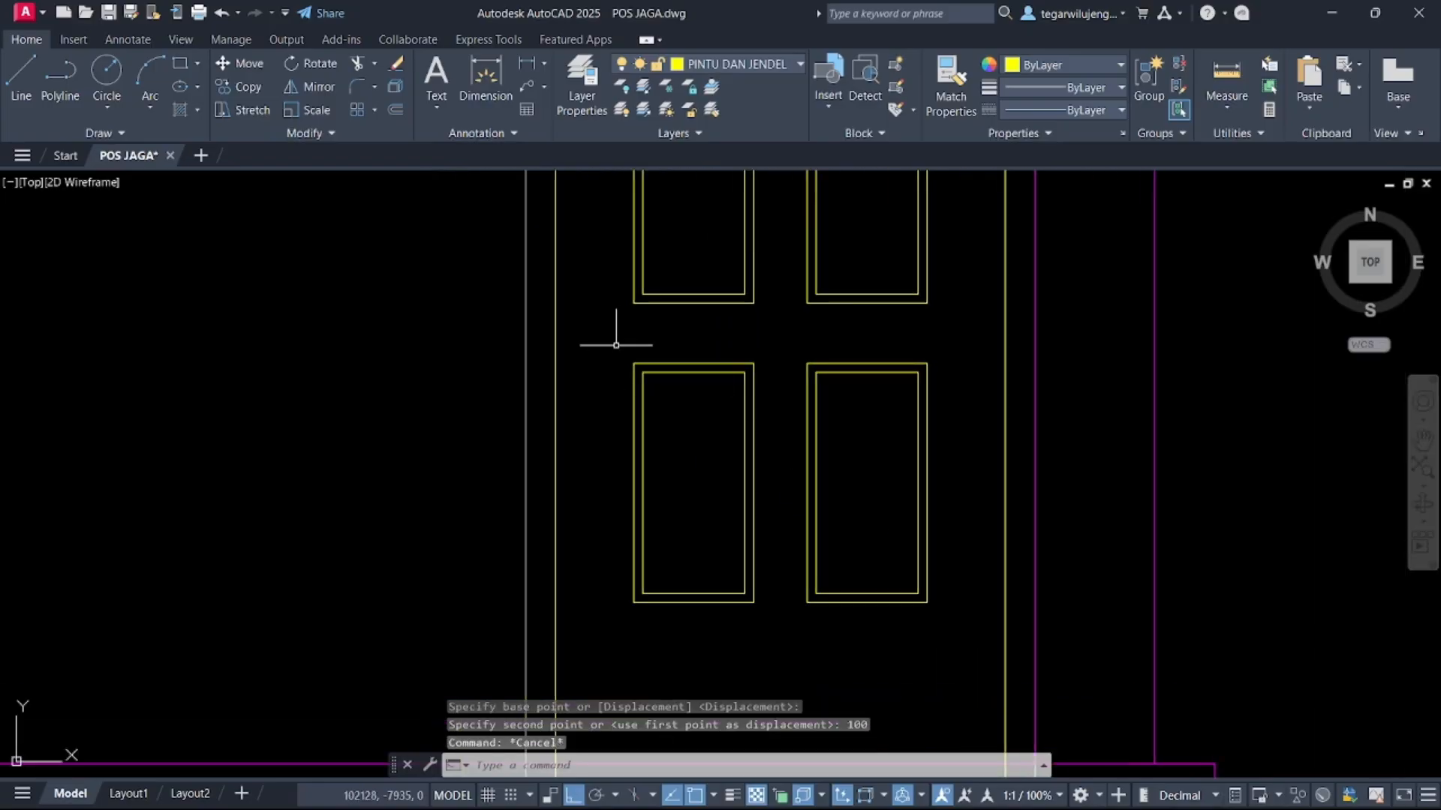
Copy the lower pair of panels 500 down for a third row
left_click(610, 340)
left_click(935, 660)
type("co")
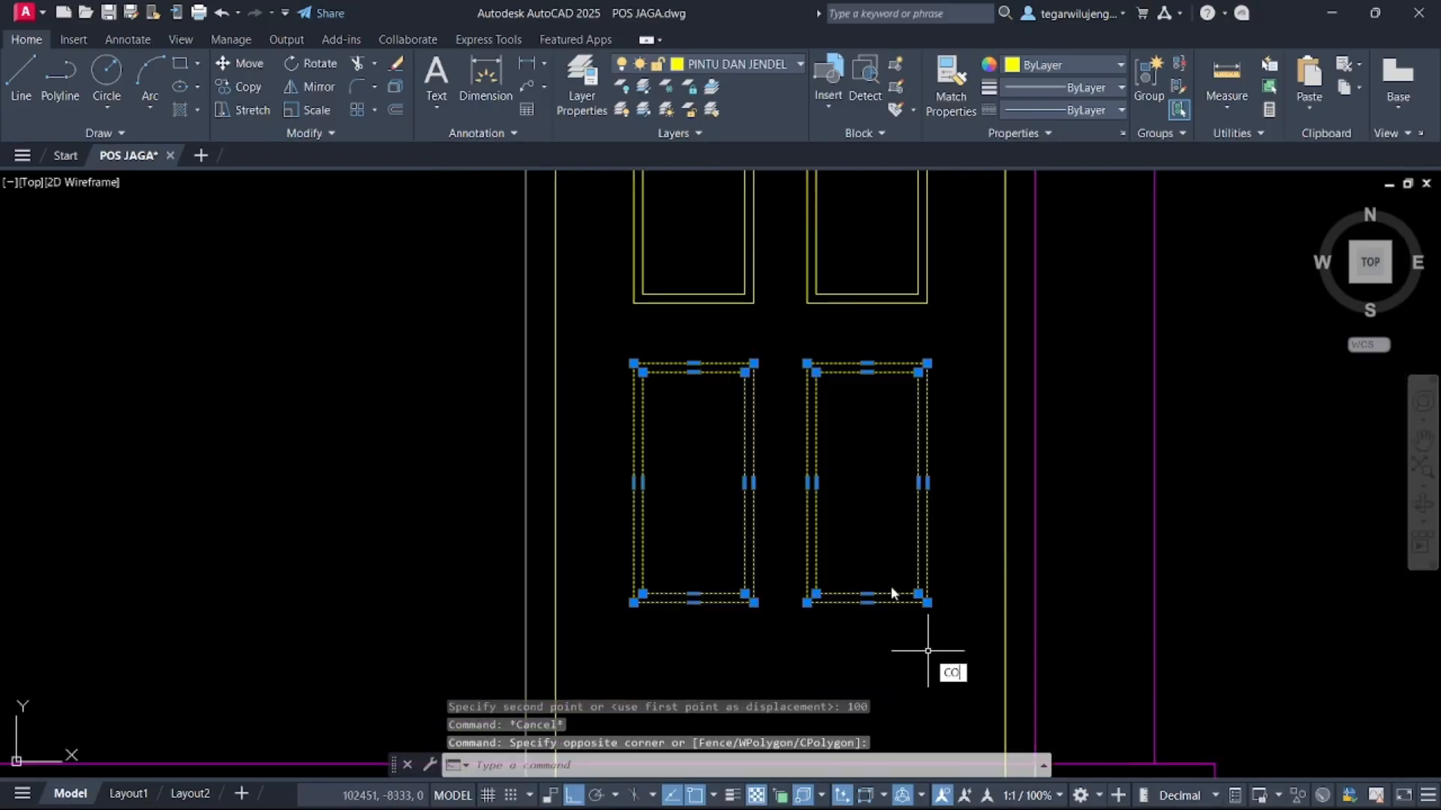
key("Return")
left_click(927, 303)
middle_click_drag(949, 619, 930, 322)
type("500")
key("Return")
key("Escape")
Trim the third-row panels along the beam and delete their parts below it
key("Return")
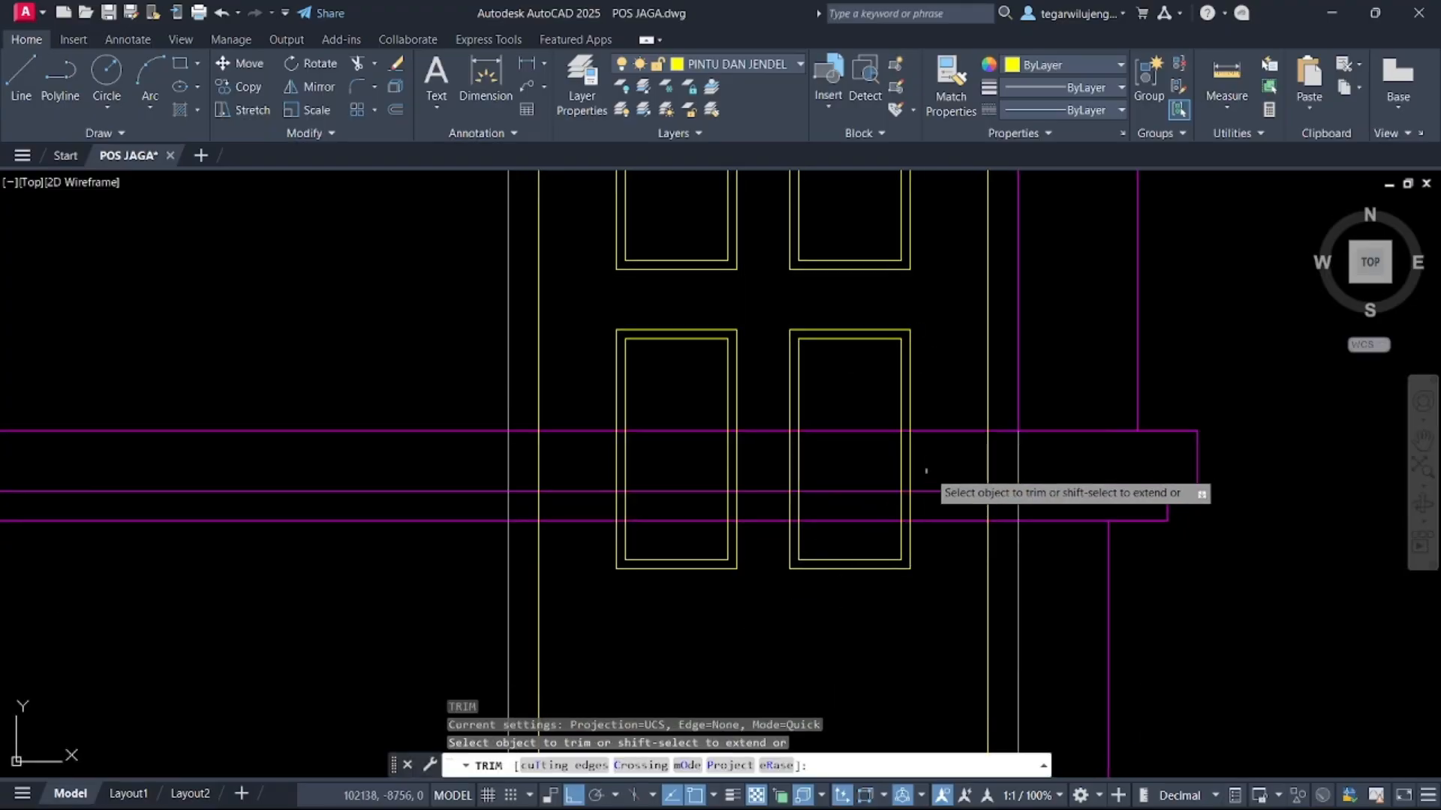
left_click_drag(927, 463, 606, 455)
key("Escape")
left_click(953, 636)
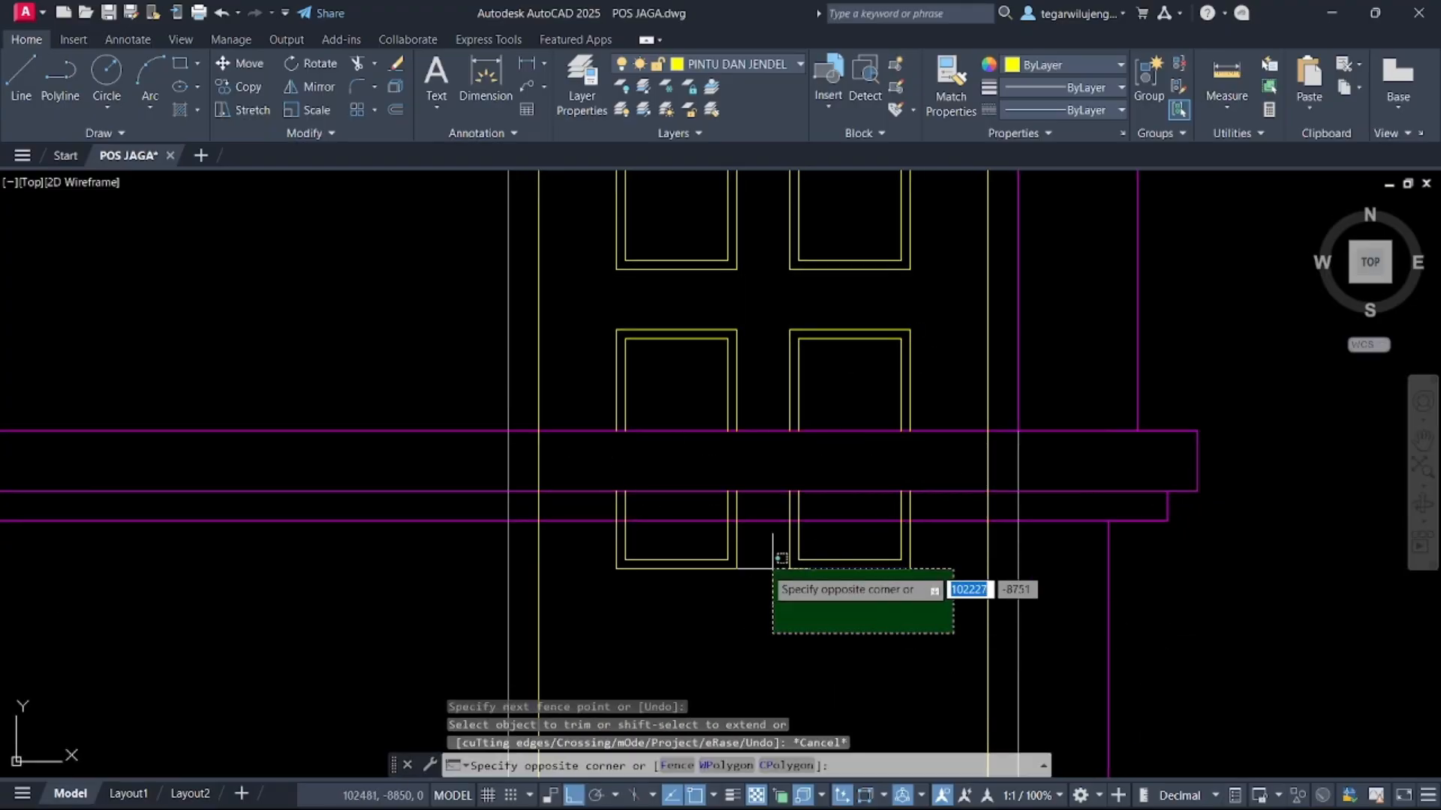
left_click(601, 525)
key("Delete")
Trim the door frame lines where they cross the lower beam
scroll(651, 536, "down", 2)
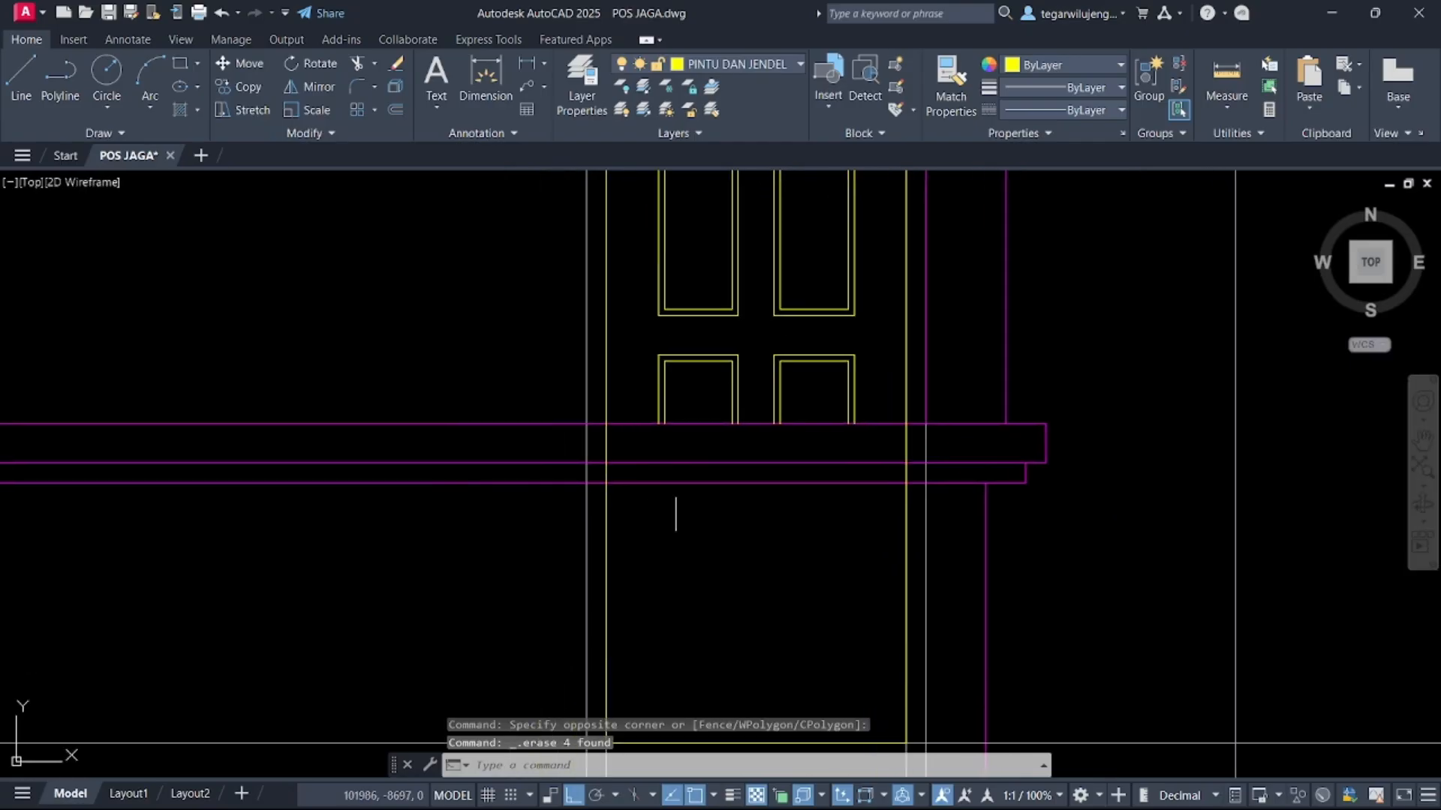
key("Return")
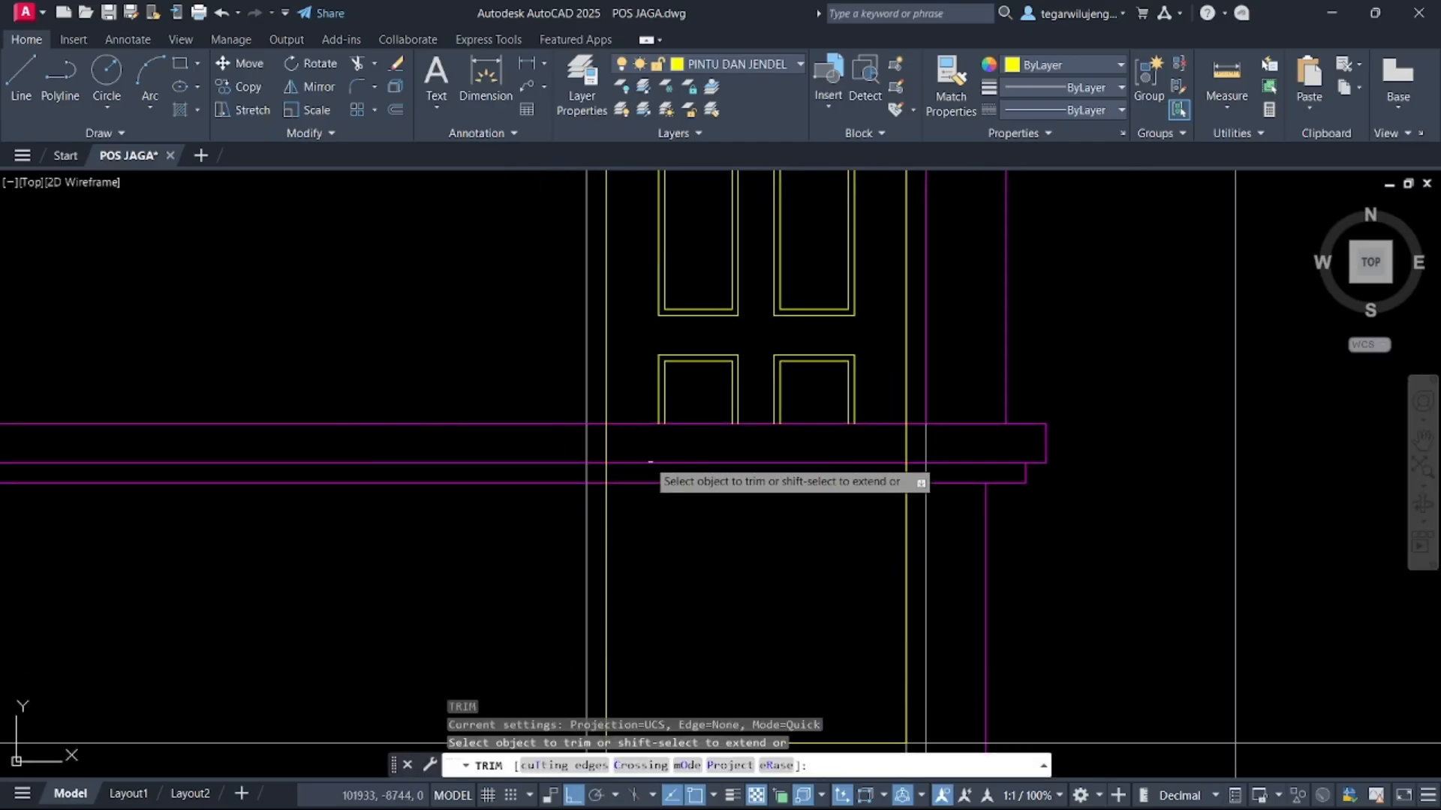
left_click(608, 441)
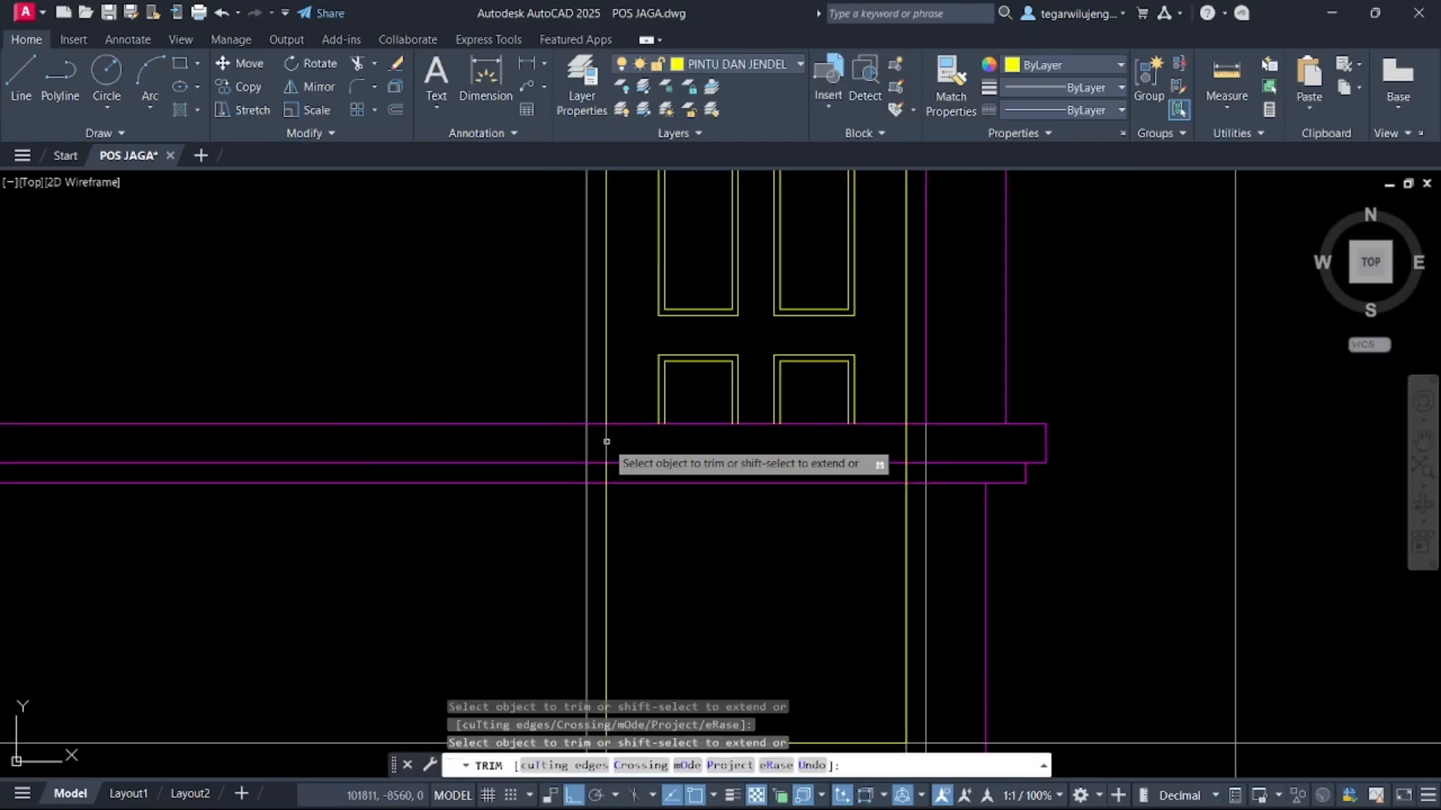
left_click(911, 435)
key("Return")
Draw a vertical construction line through the door opening's edge at the column in the plan
scroll(830, 460, "down", 8)
scroll(786, 425, "up", 10)
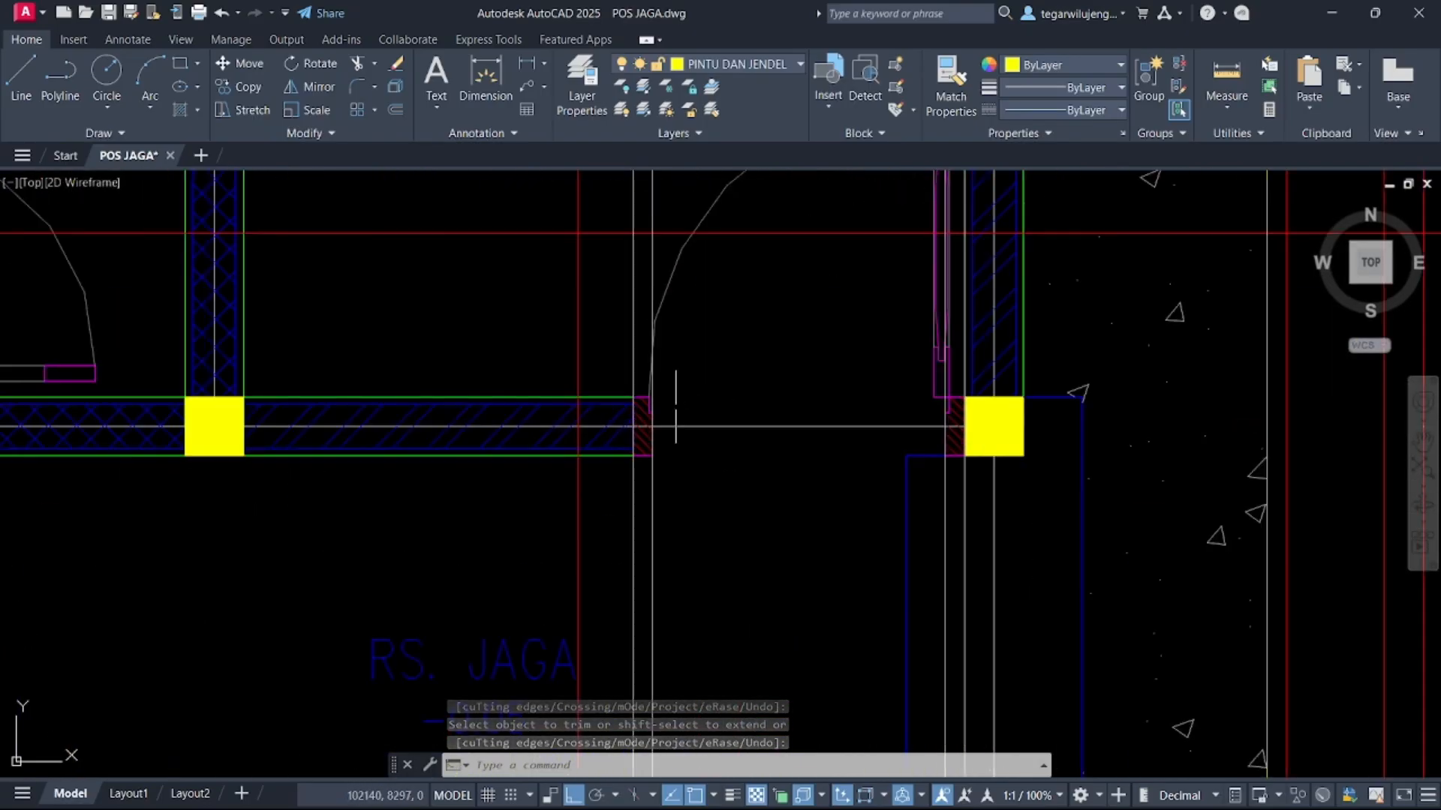
scroll(661, 404, "up", 3)
scroll(650, 425, "up", 1)
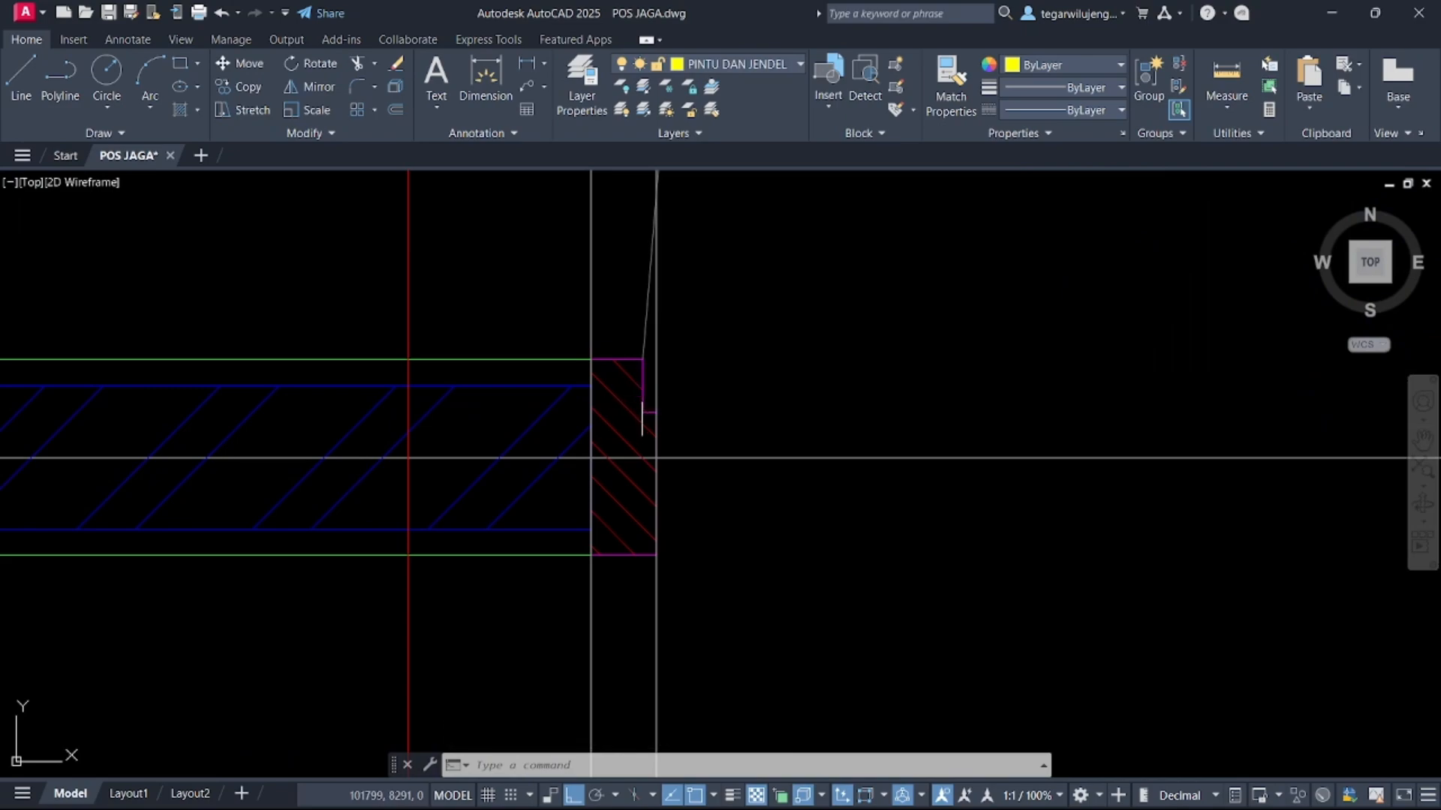
scroll(643, 407, "down", 5)
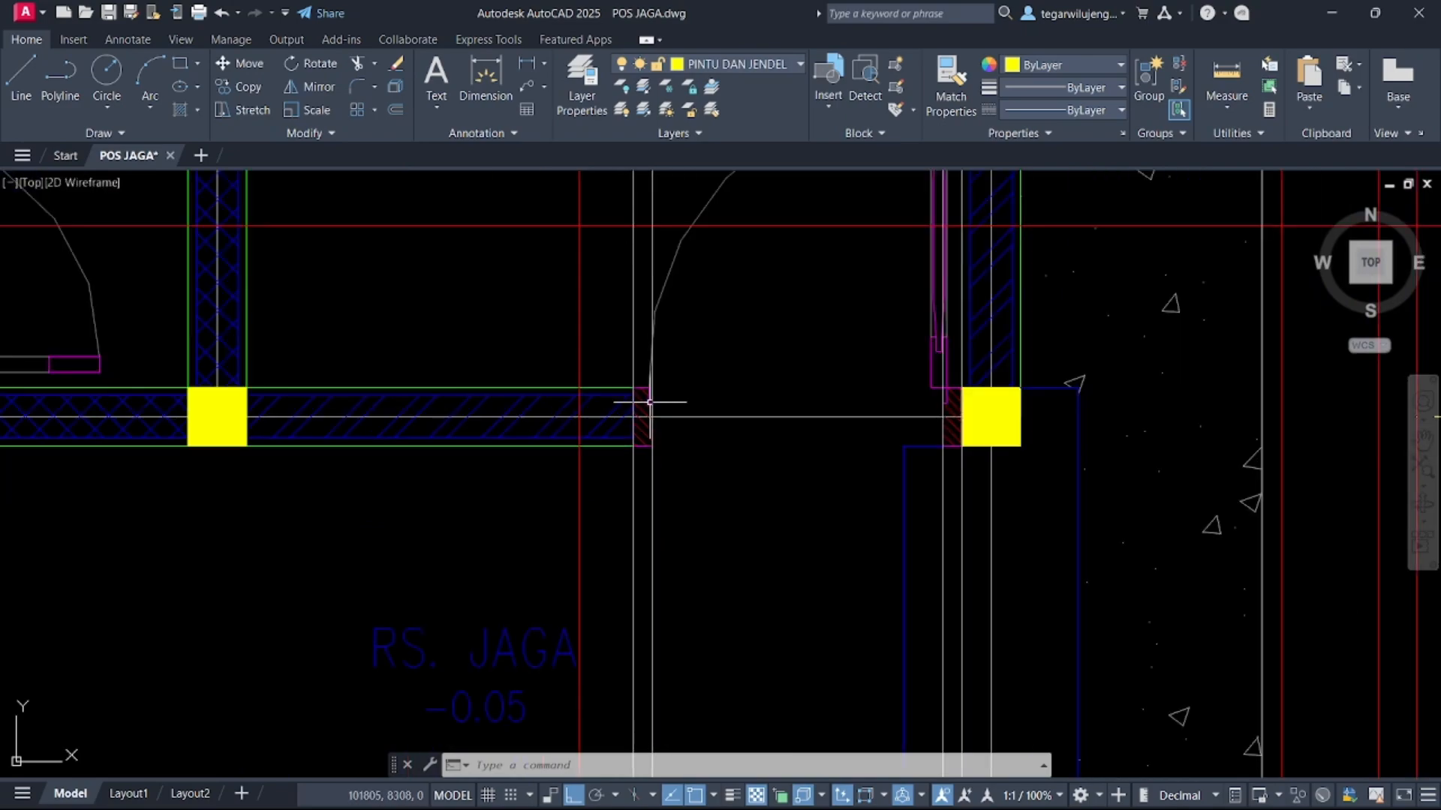
scroll(648, 403, "up", 7)
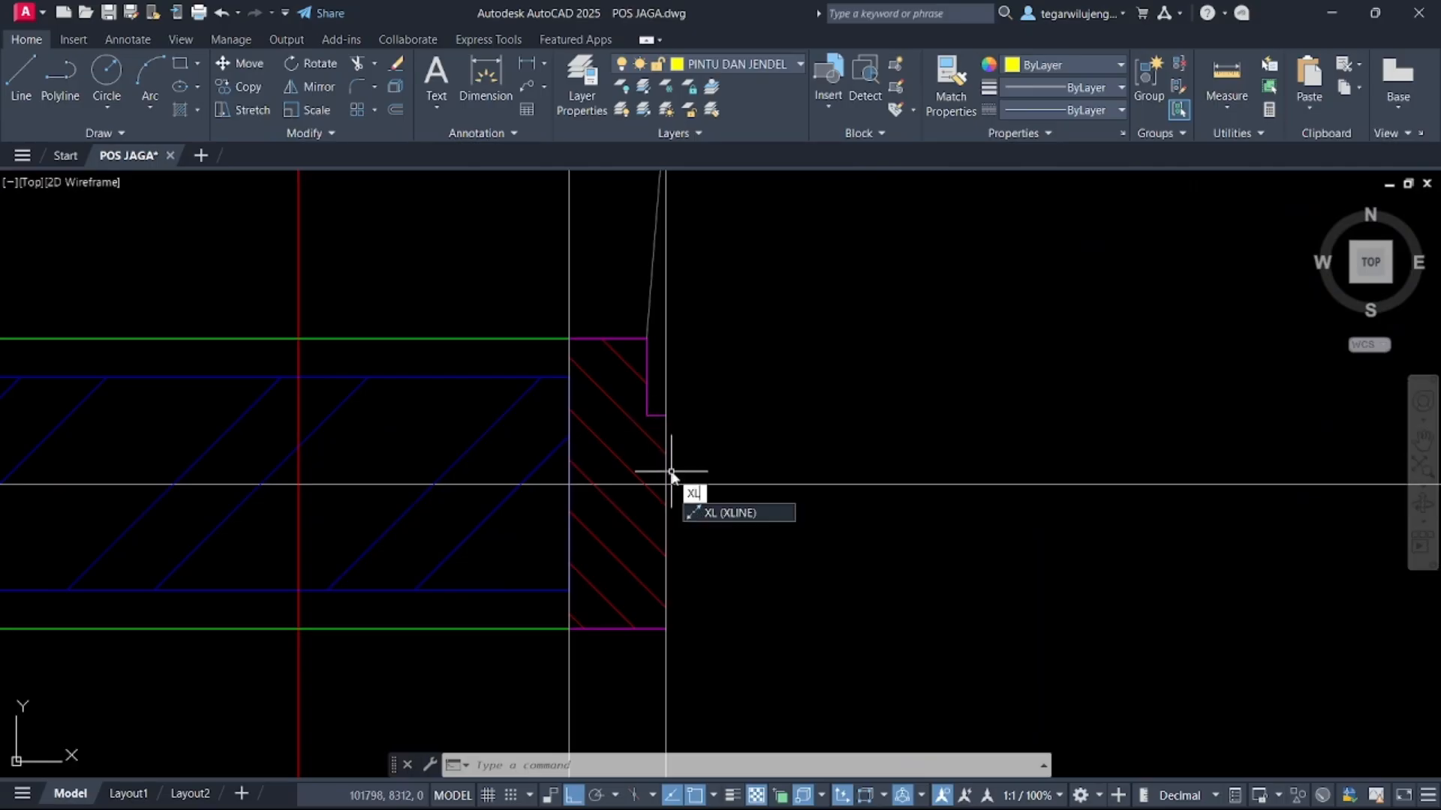
key("Return")
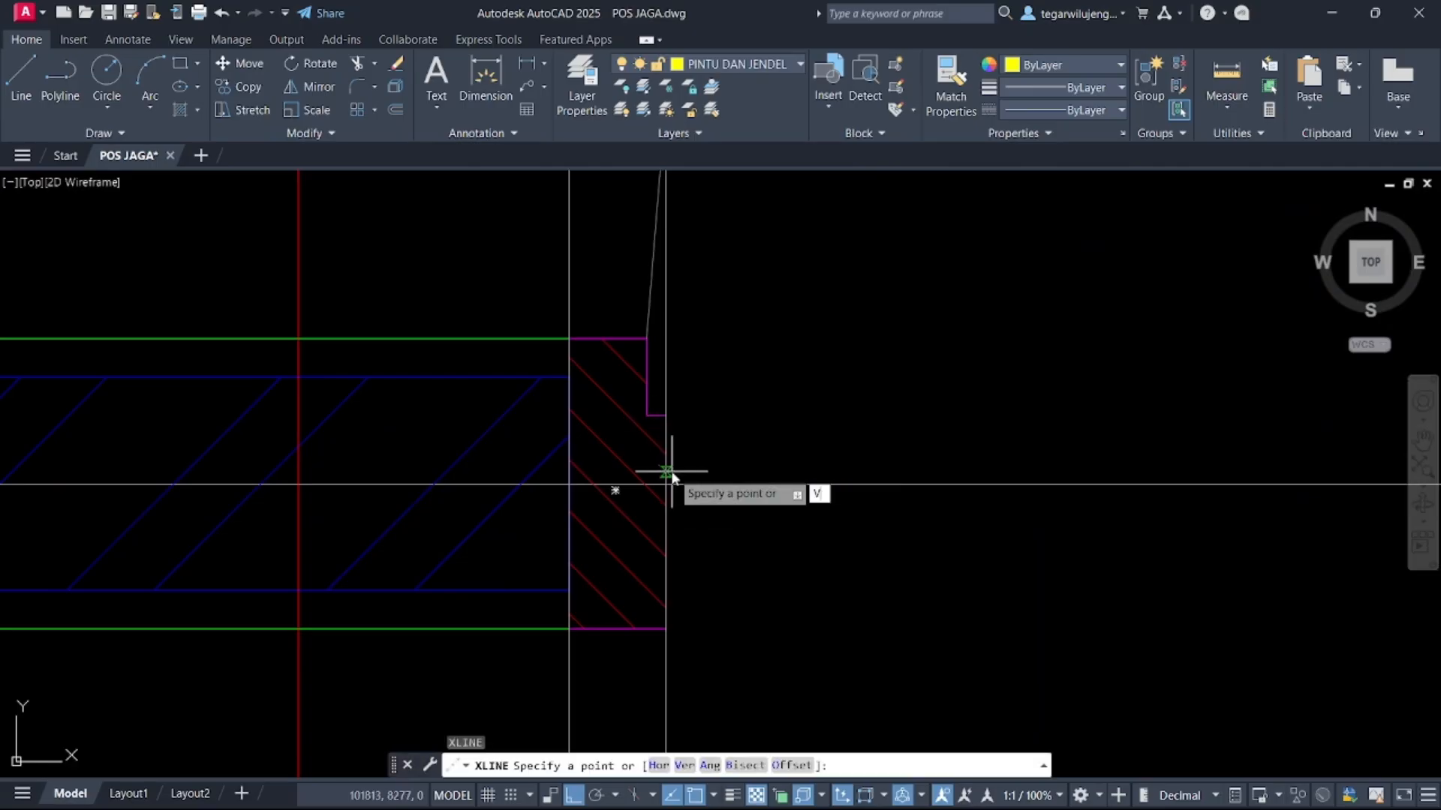
key("Return")
scroll(679, 476, "down", 5)
scroll(961, 413, "up", 3)
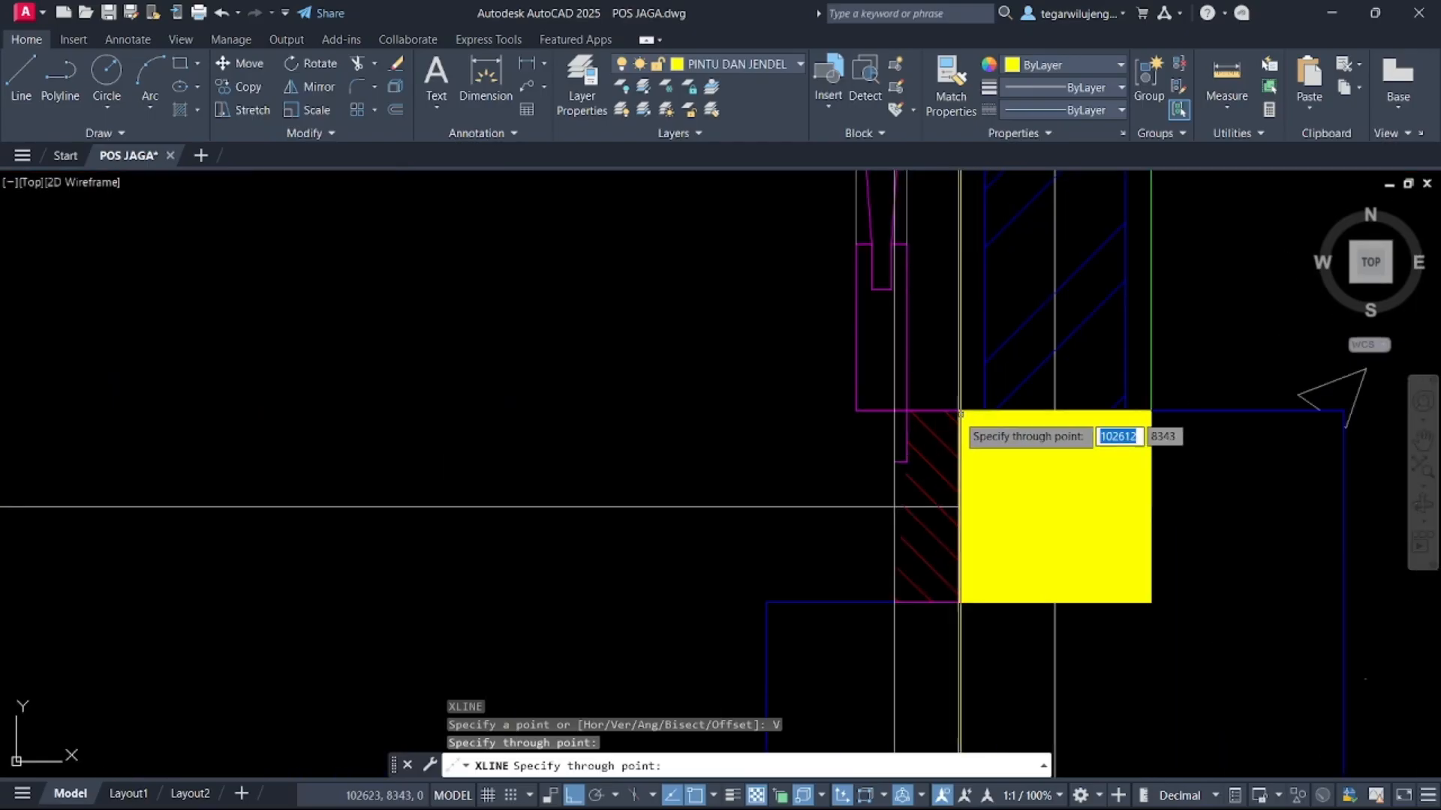
left_click(906, 462)
key("Return")
Offset the door's top edge line 10 upward
scroll(939, 467, "down", 8)
middle_click_drag(954, 489, 918, 216)
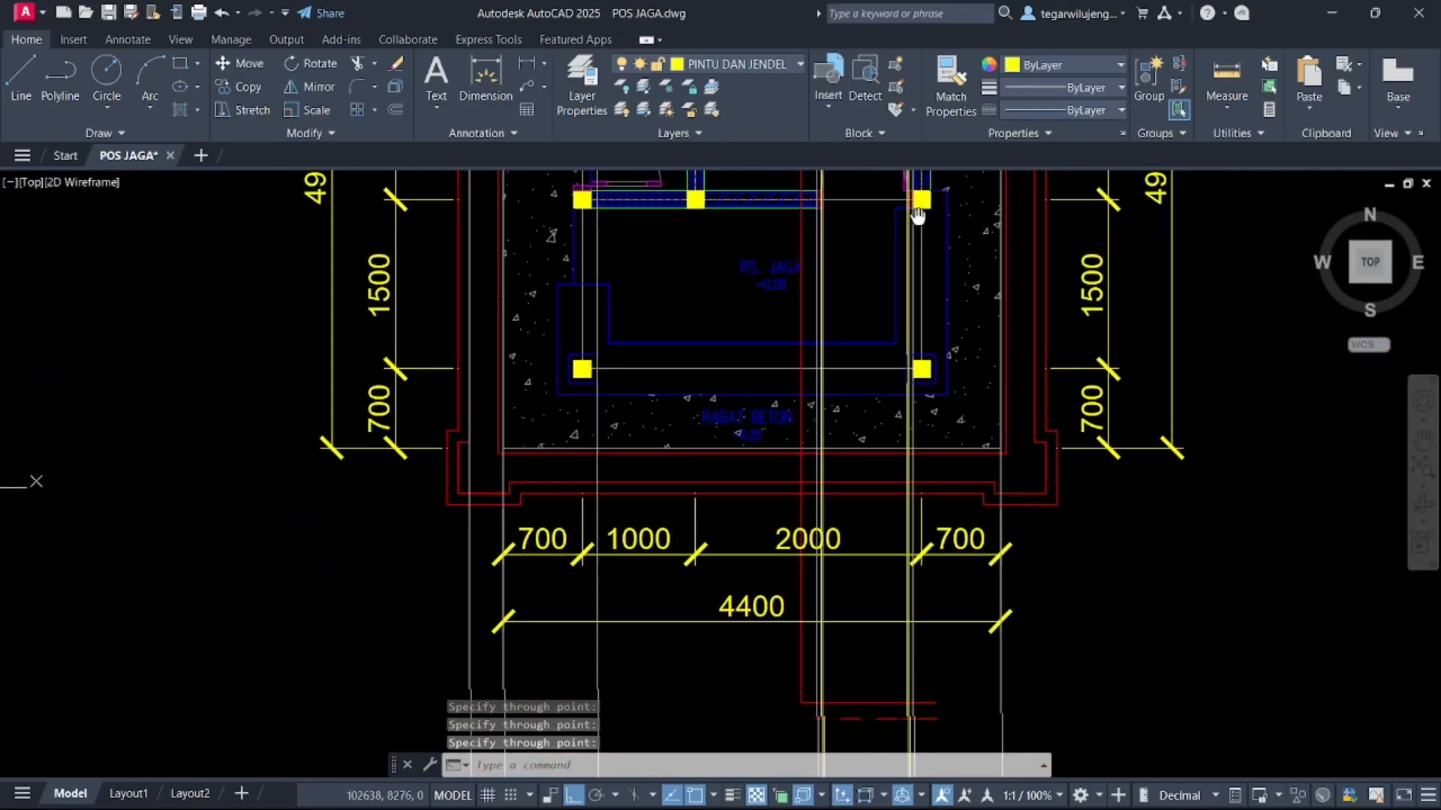
scroll(896, 268, "down", 2)
middle_click_drag(871, 492, 885, 177)
middle_click_drag(895, 262, 896, 132)
middle_click_drag(869, 585, 791, 45)
scroll(836, 561, "up", 5)
middle_click_drag(836, 560, 823, 393)
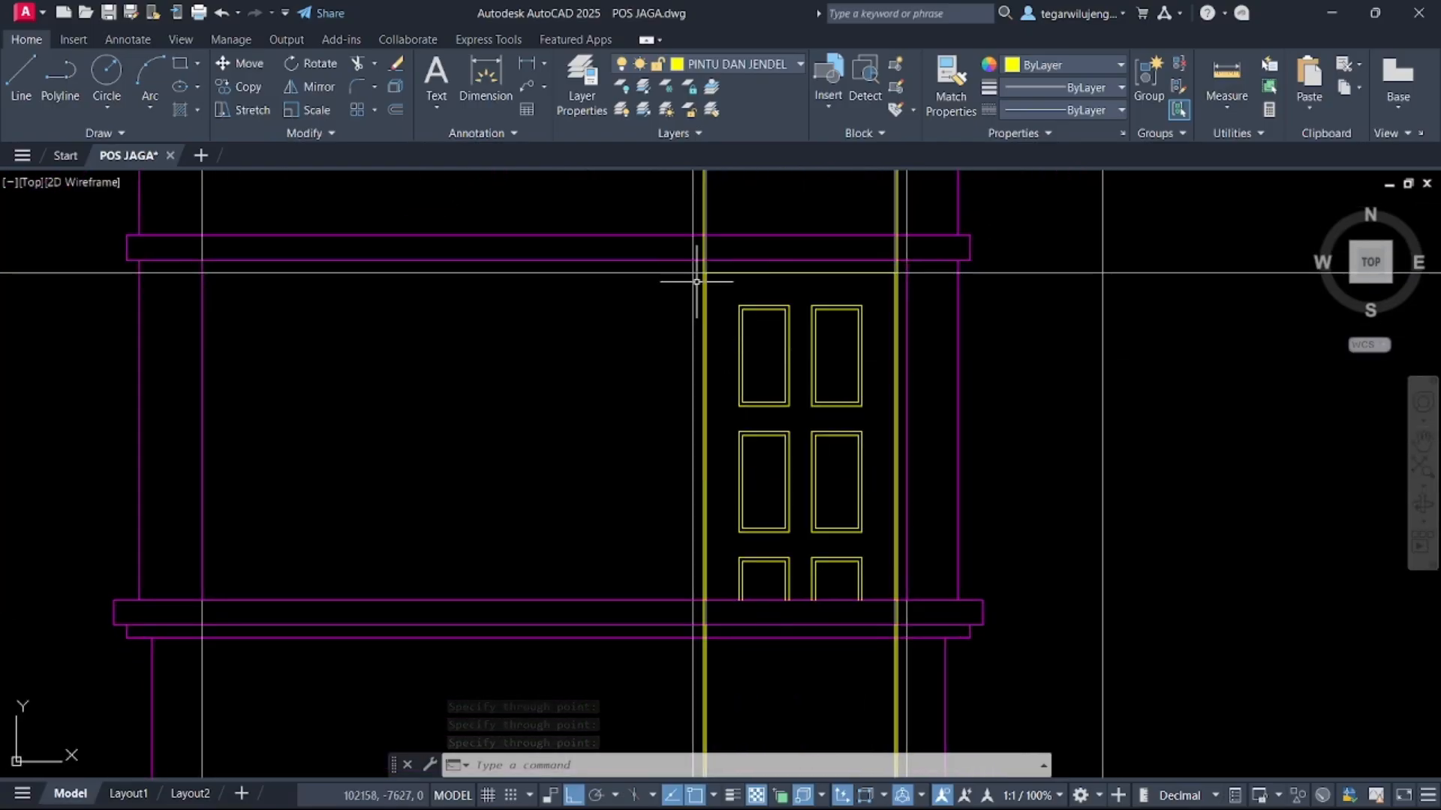
scroll(696, 282, "up", 6)
scroll(731, 262, "down", 3)
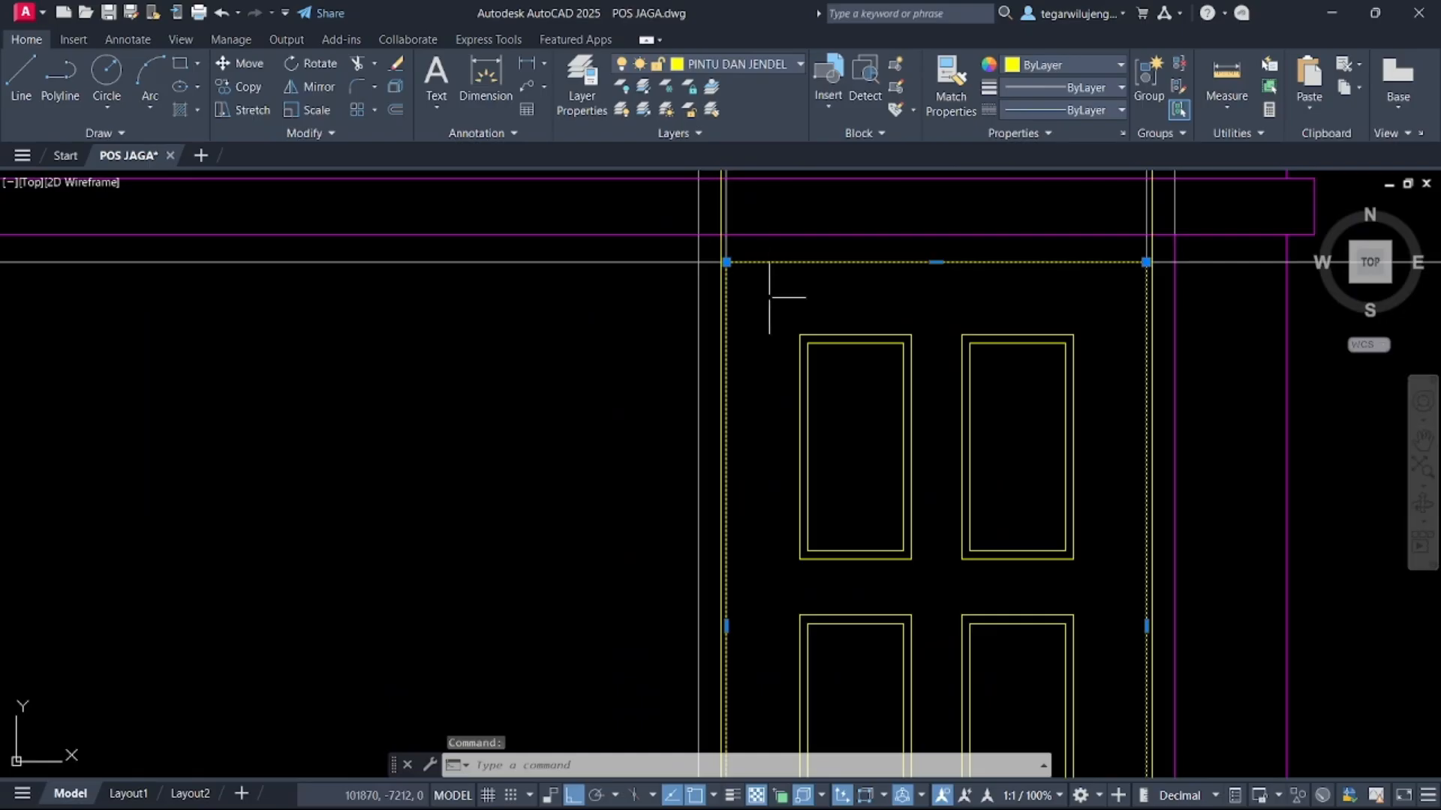
scroll(807, 278, "up", 2)
middle_click_drag(807, 276, 422, 427)
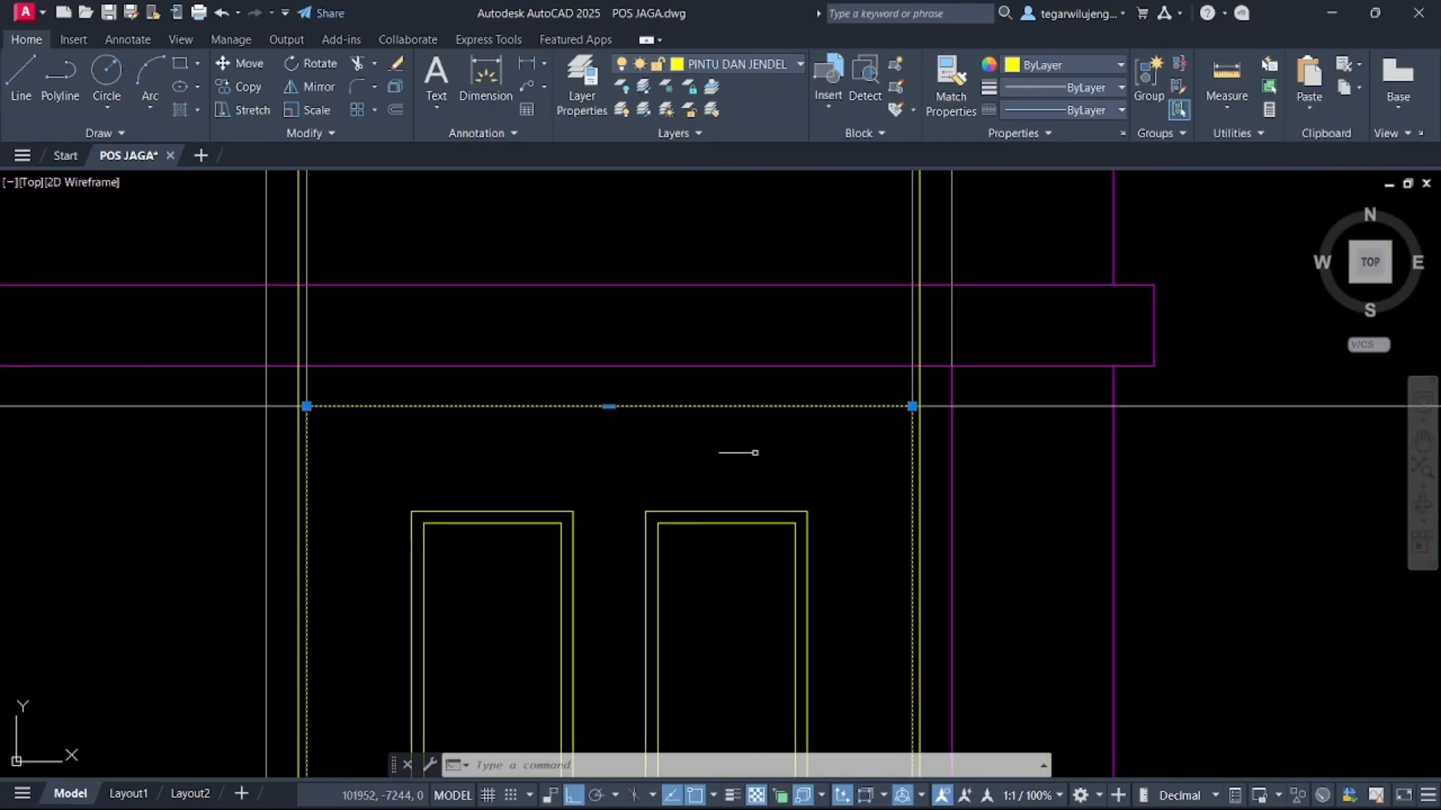
type("o")
key("space")
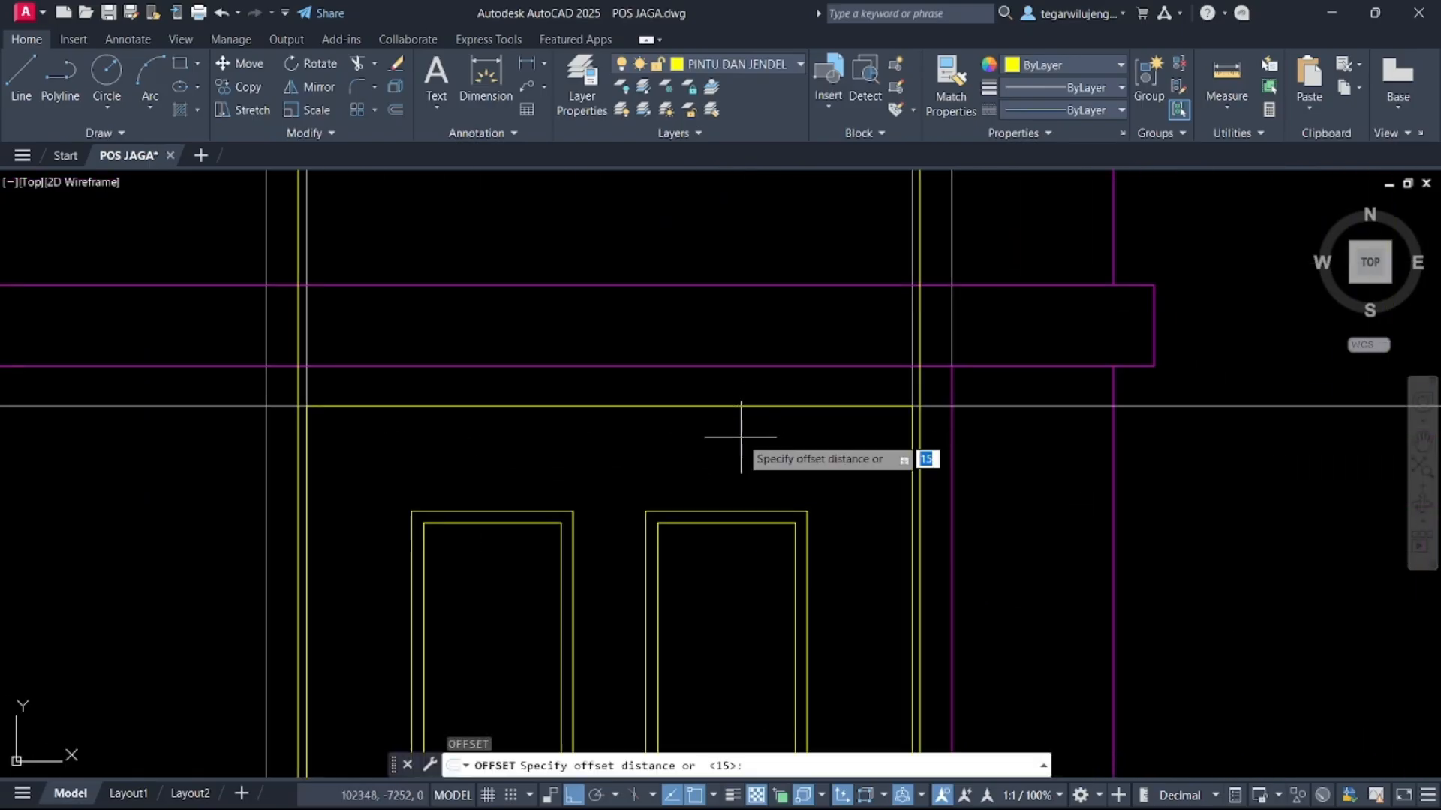
scroll(886, 416, "up", 4)
left_click(950, 442)
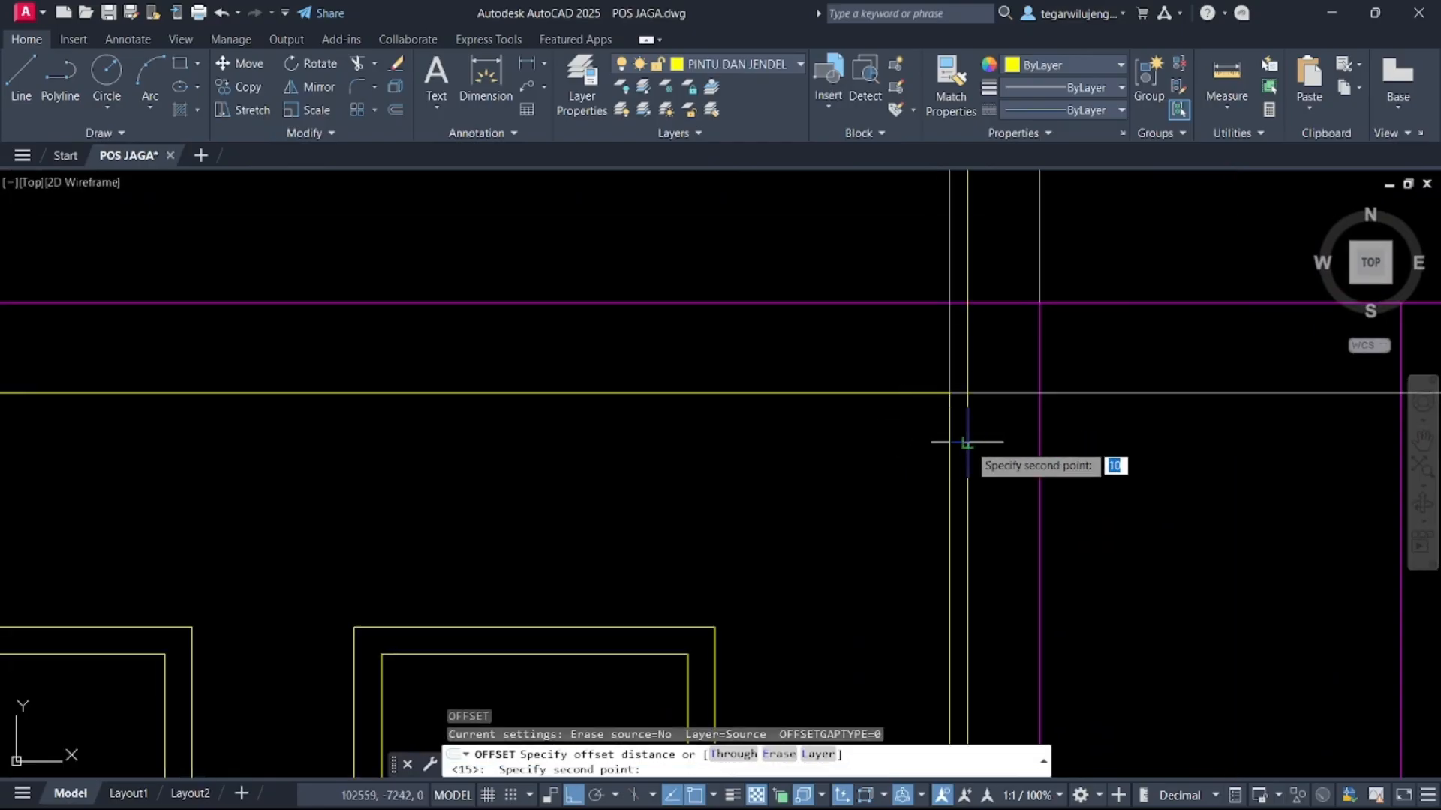
left_click(967, 443)
key("space")
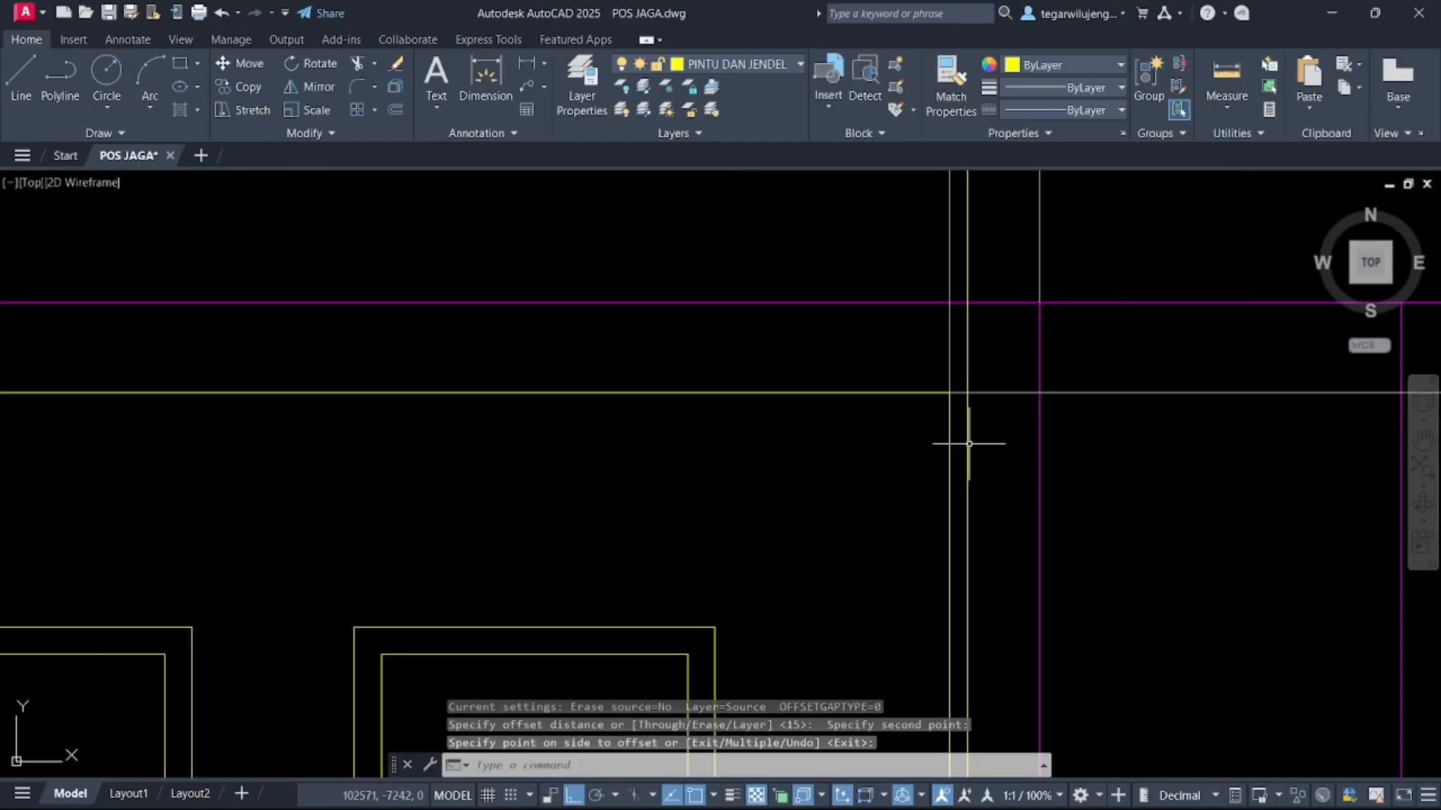
left_click(950, 435)
key("space")
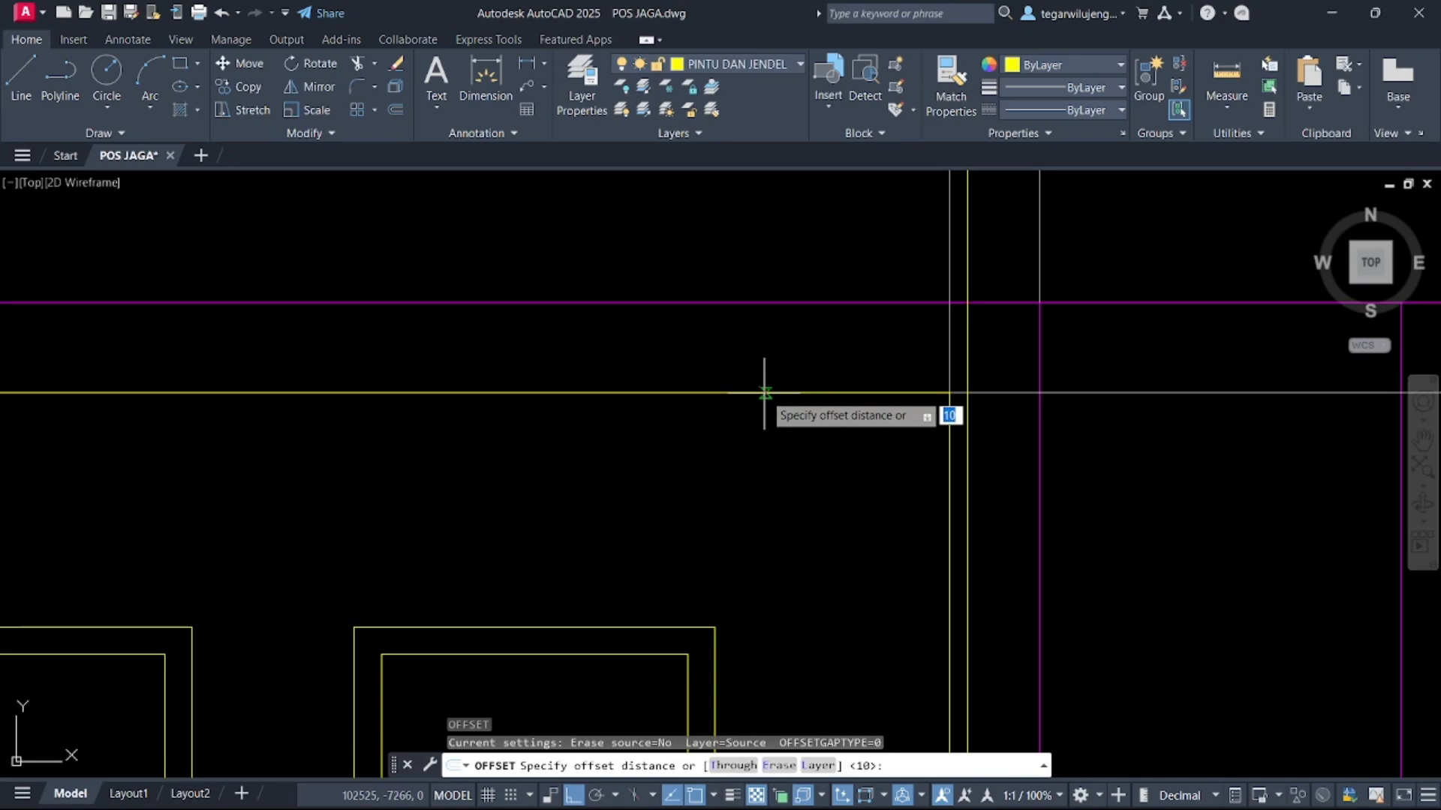
left_click(764, 392)
key("Return")
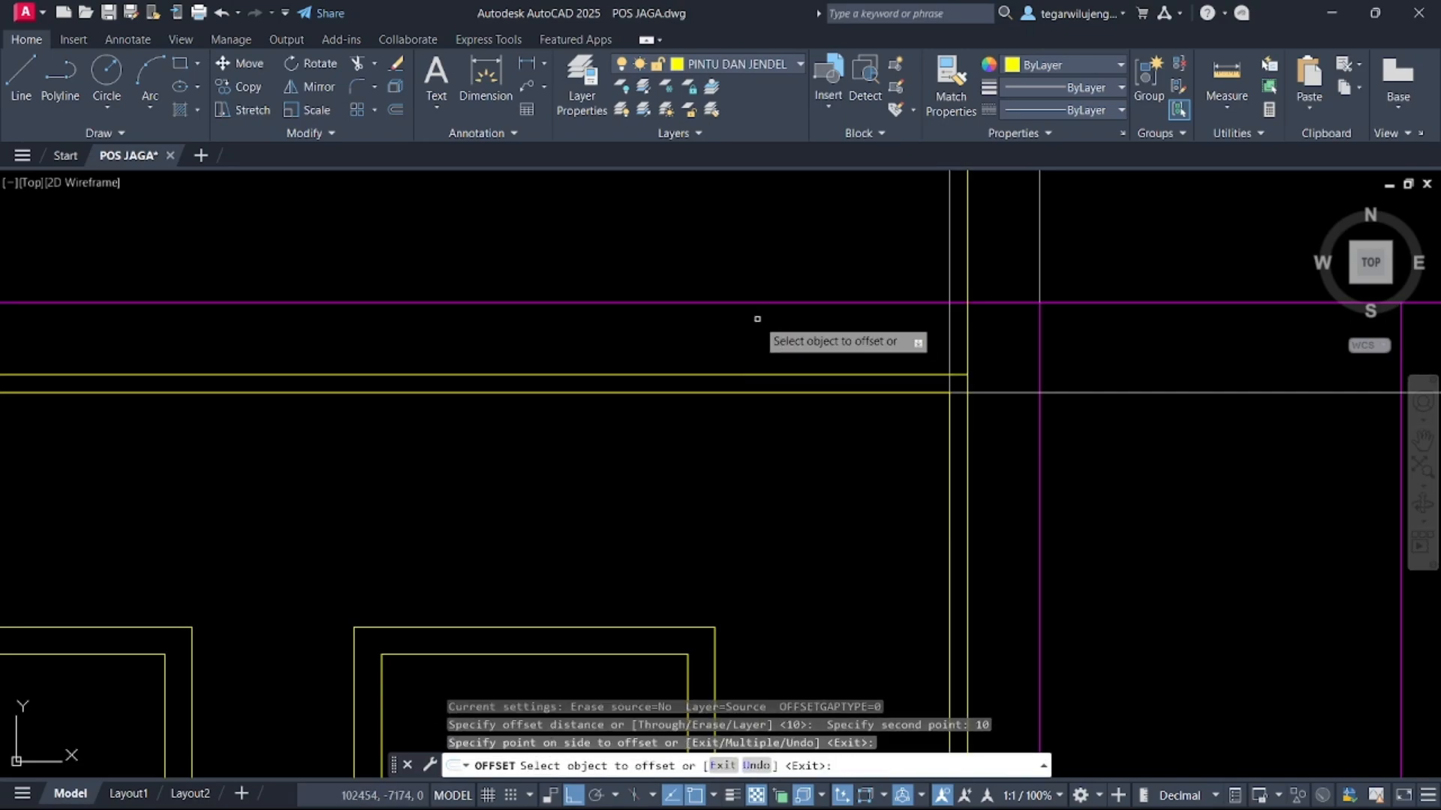
left_click(795, 392)
left_click(816, 370)
key("Escape")
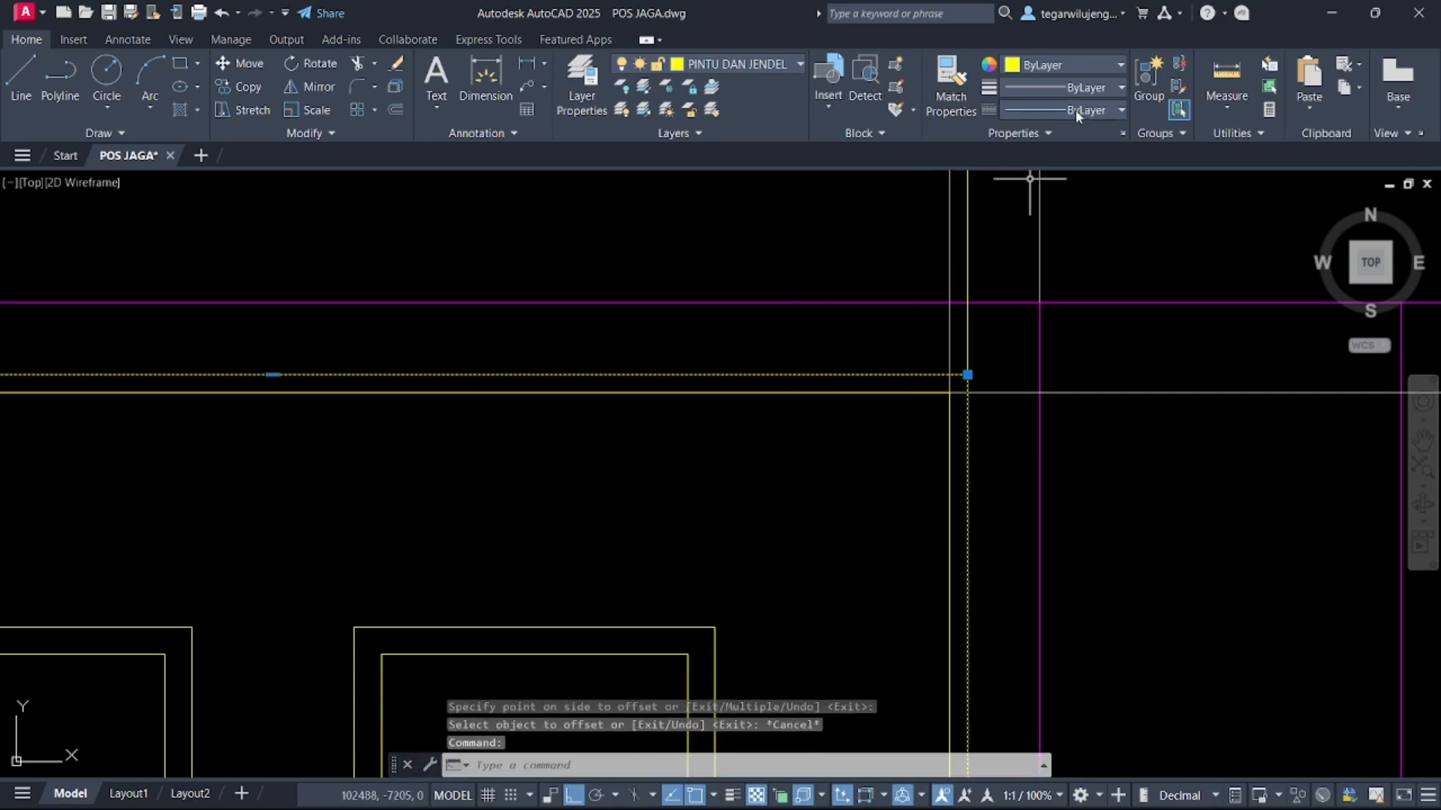
Set the offset line's linetype to HIDDEN with a linetype scale of 5
left_click(1026, 112)
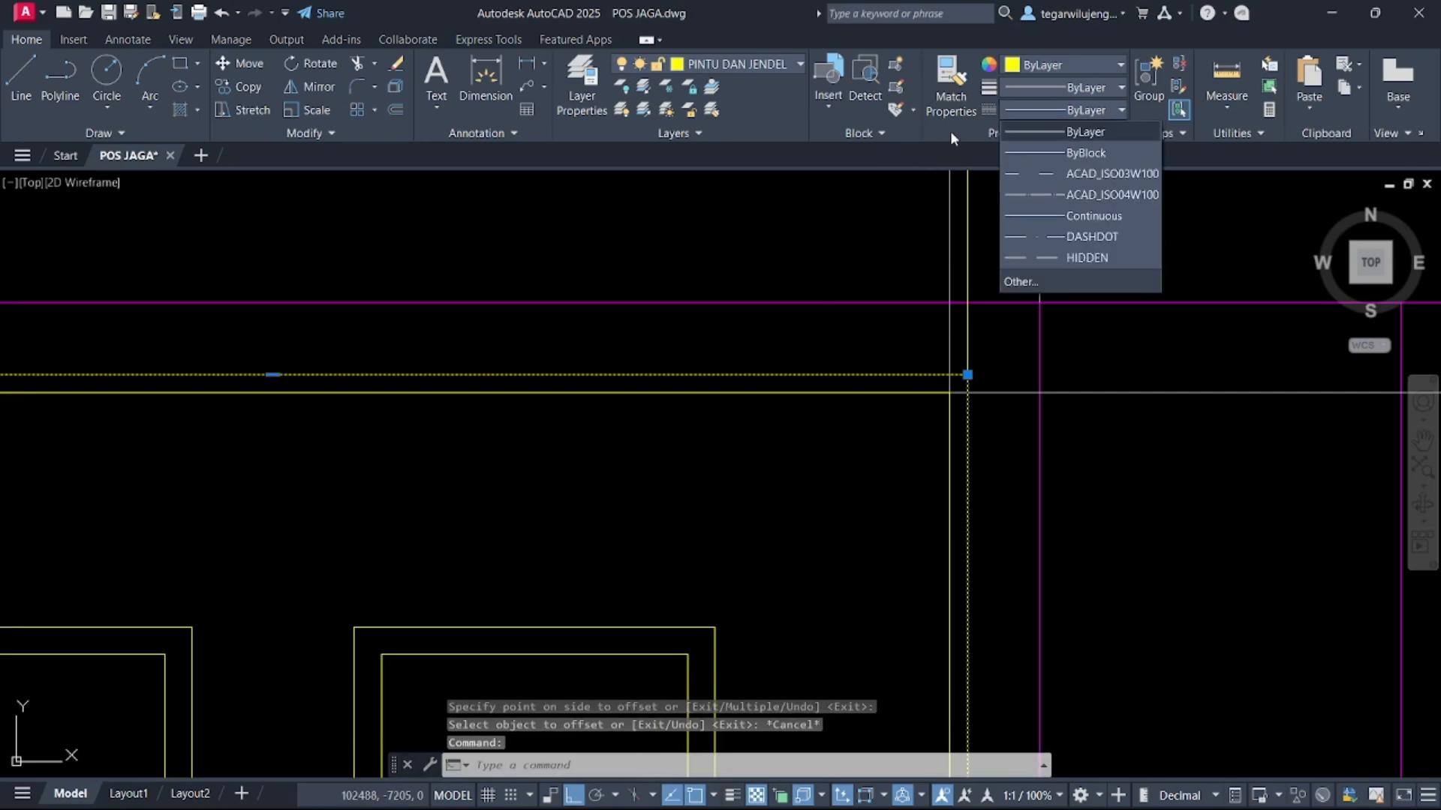
left_click(1043, 257)
key("Escape")
left_click(816, 374)
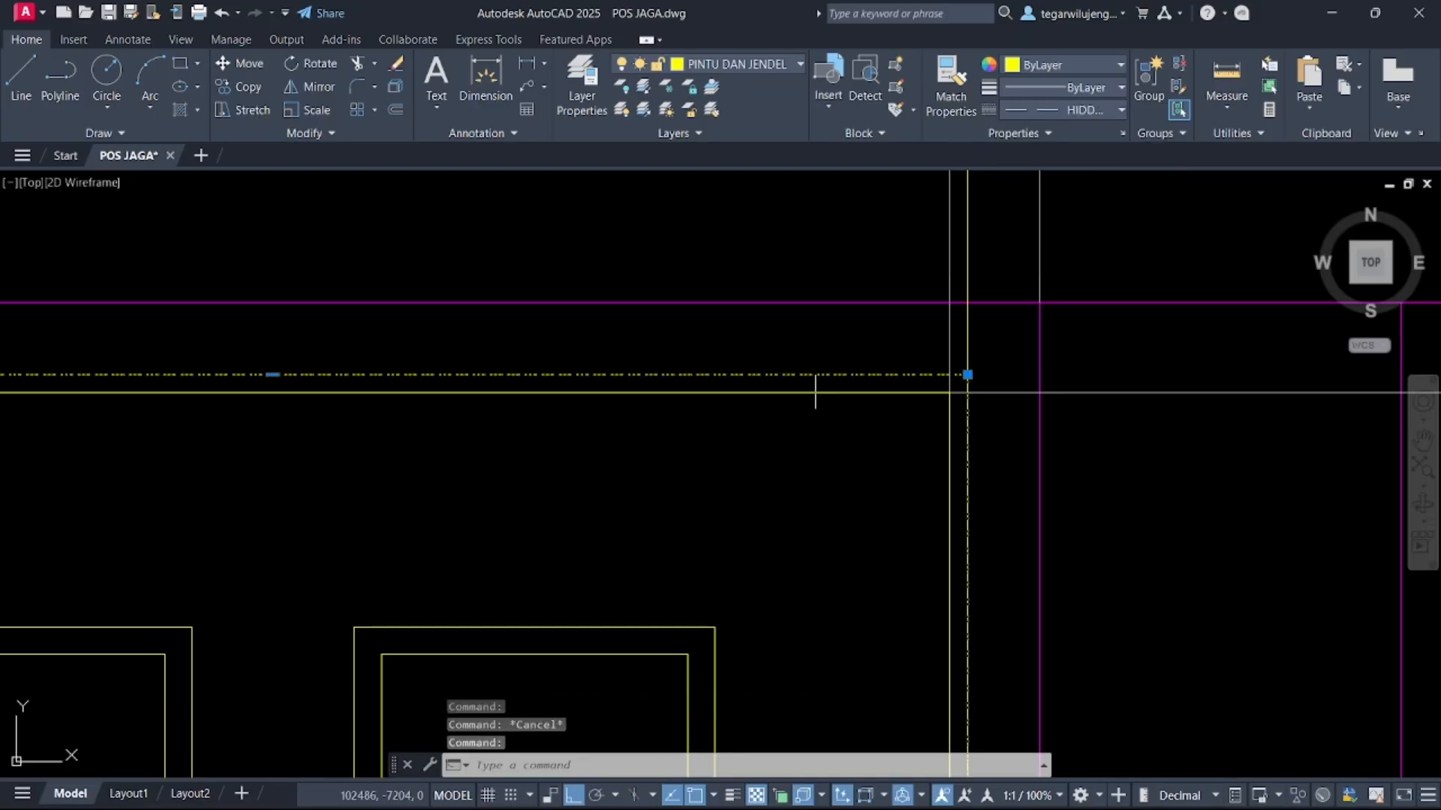
right_click(814, 389)
left_click(863, 794)
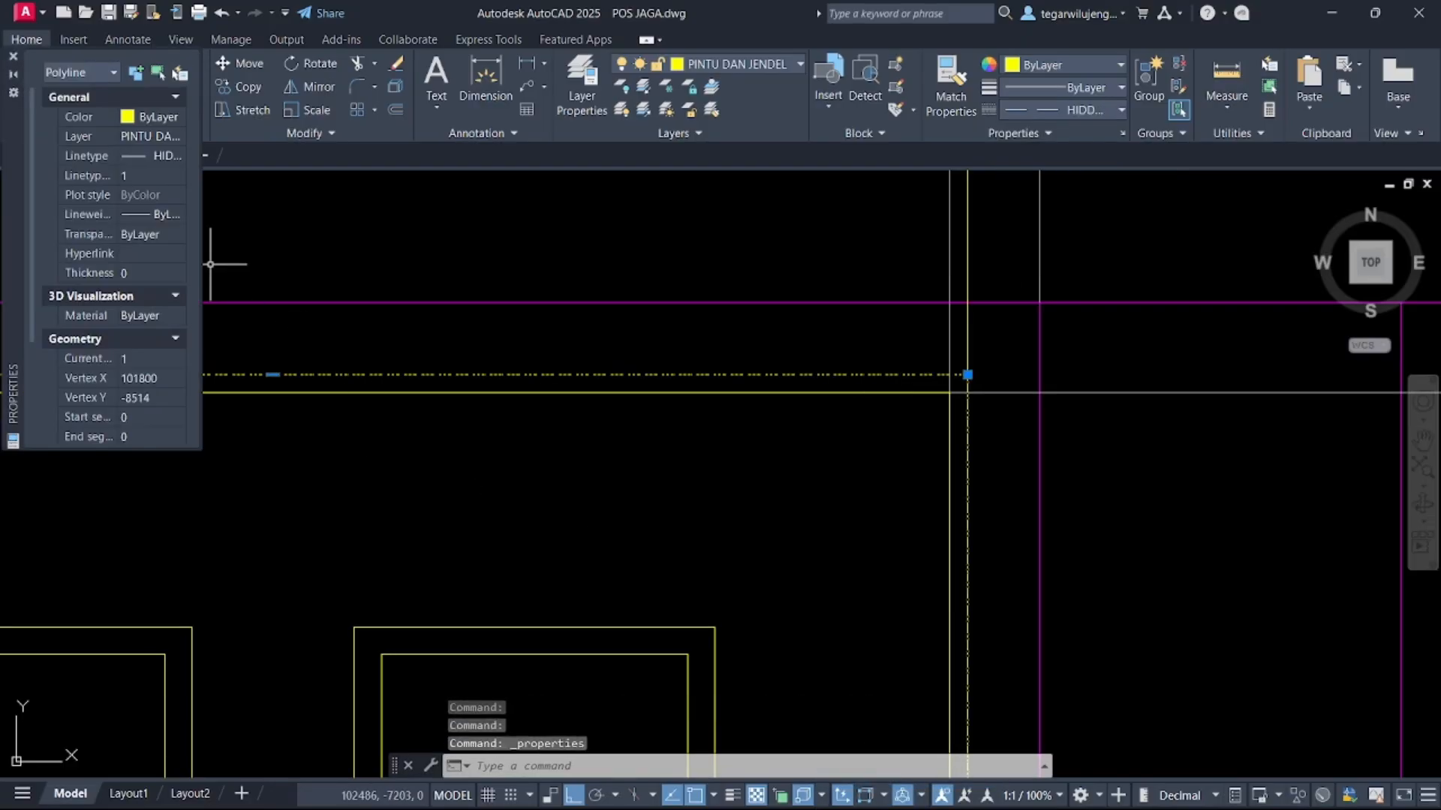
key("Return")
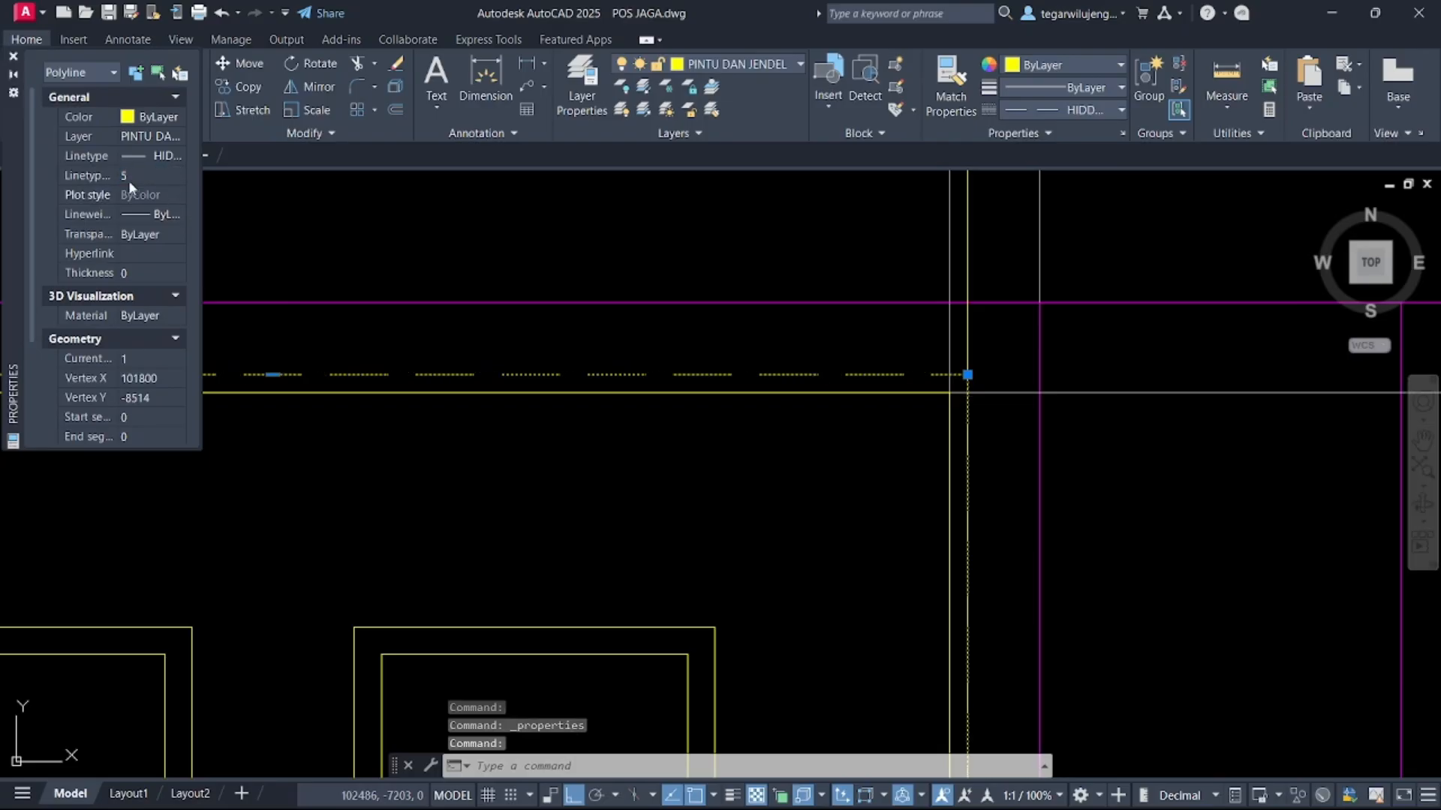
scroll(486, 412, "down", 8)
key("Escape")
Delete the door frame lines extending above the upper beam
middle_click_drag(381, 432, 524, 350)
scroll(524, 350, "down", 2)
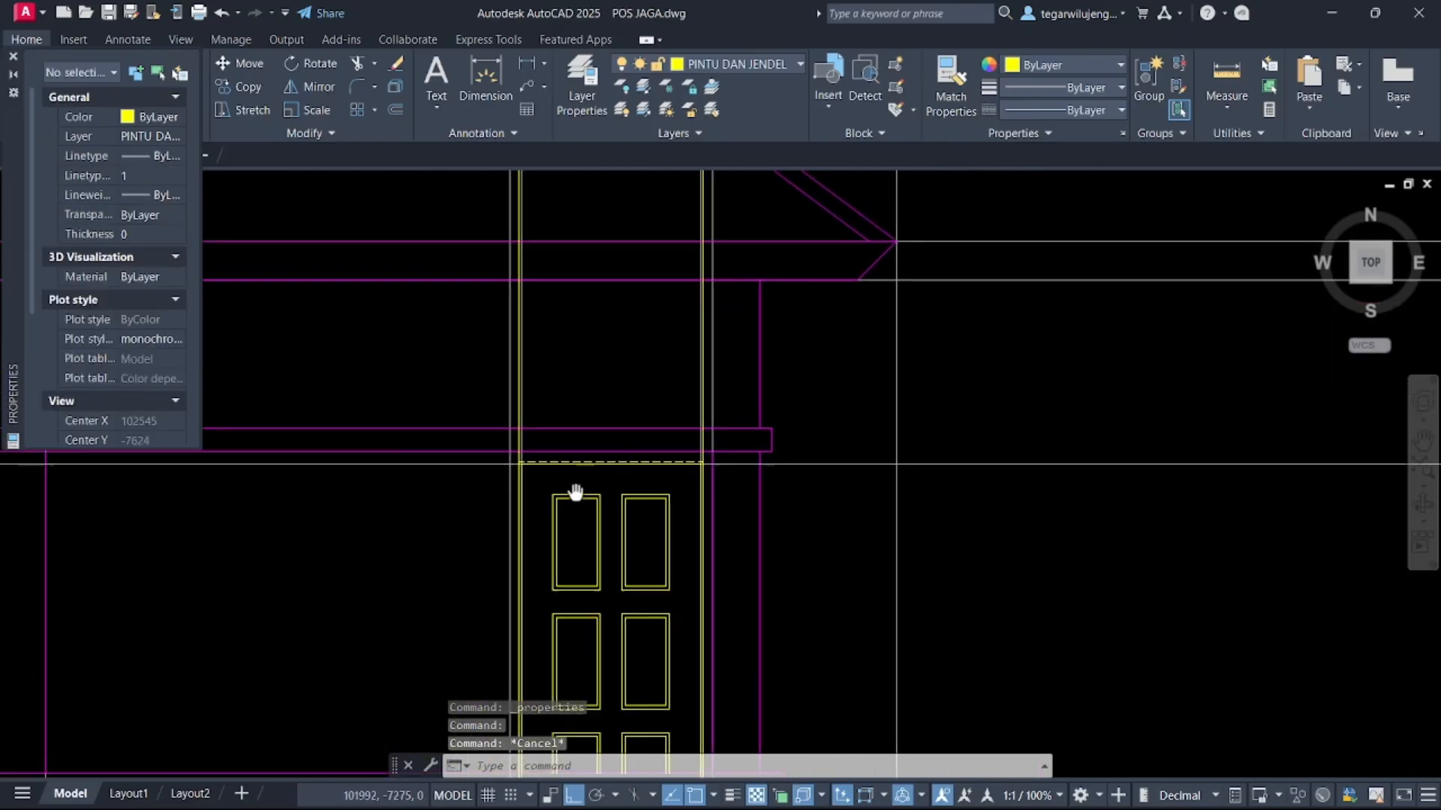
left_click(721, 386)
left_click(460, 308)
key("Delete")
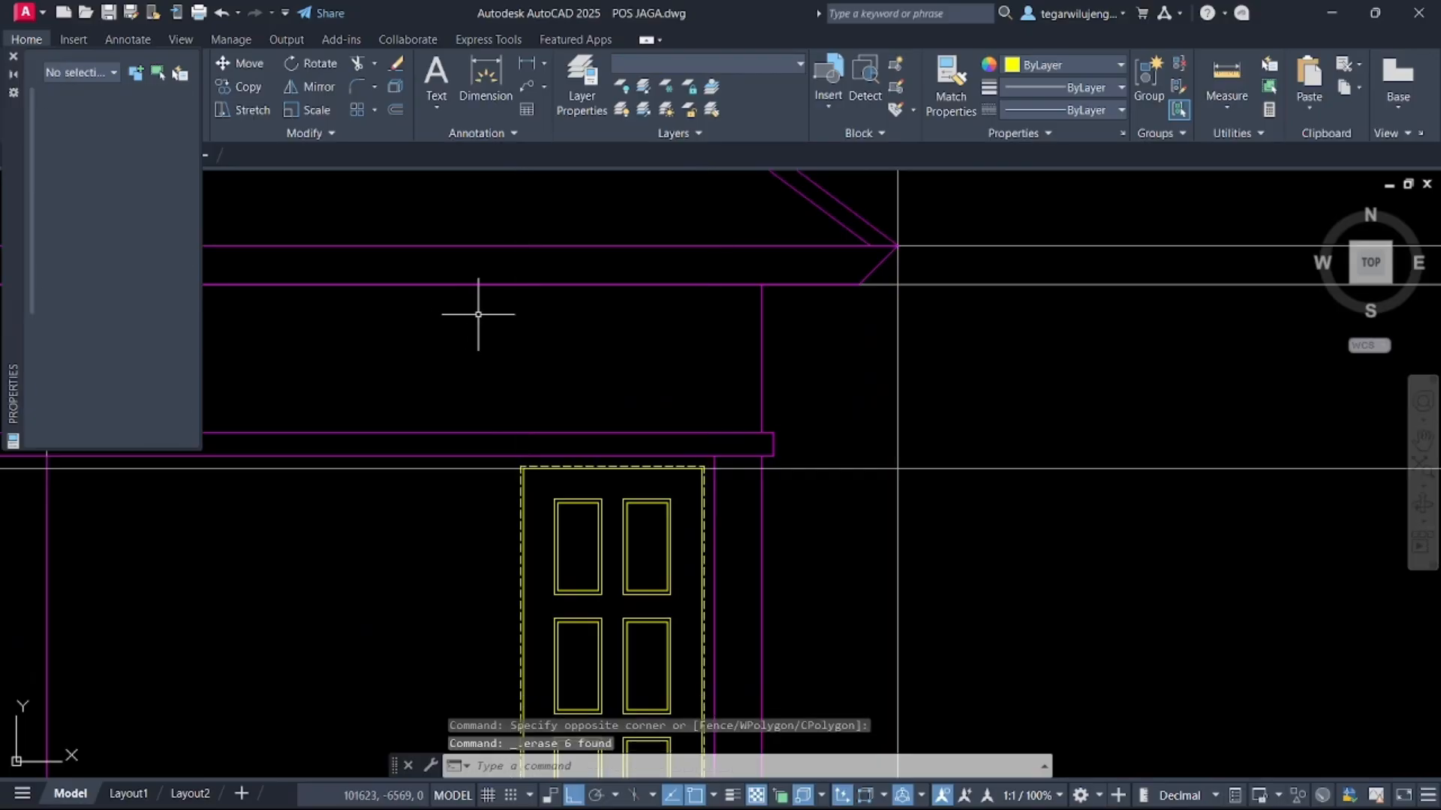
Offset the horizontal construction line at the door's base 950 upward
scroll(476, 311, "down", 2)
middle_click_drag(570, 446, 609, 279)
key("Escape")
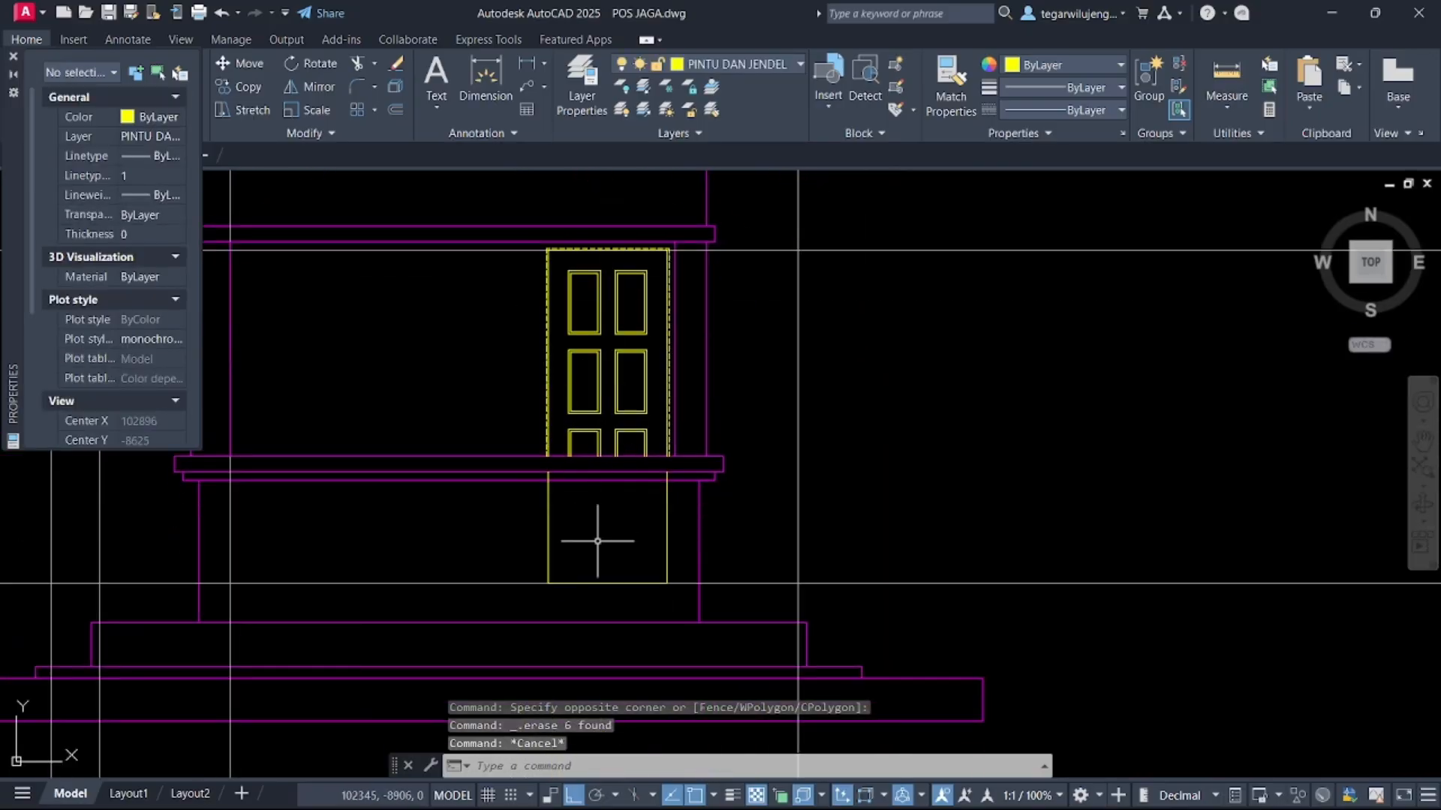
left_click(947, 600)
left_click(885, 502)
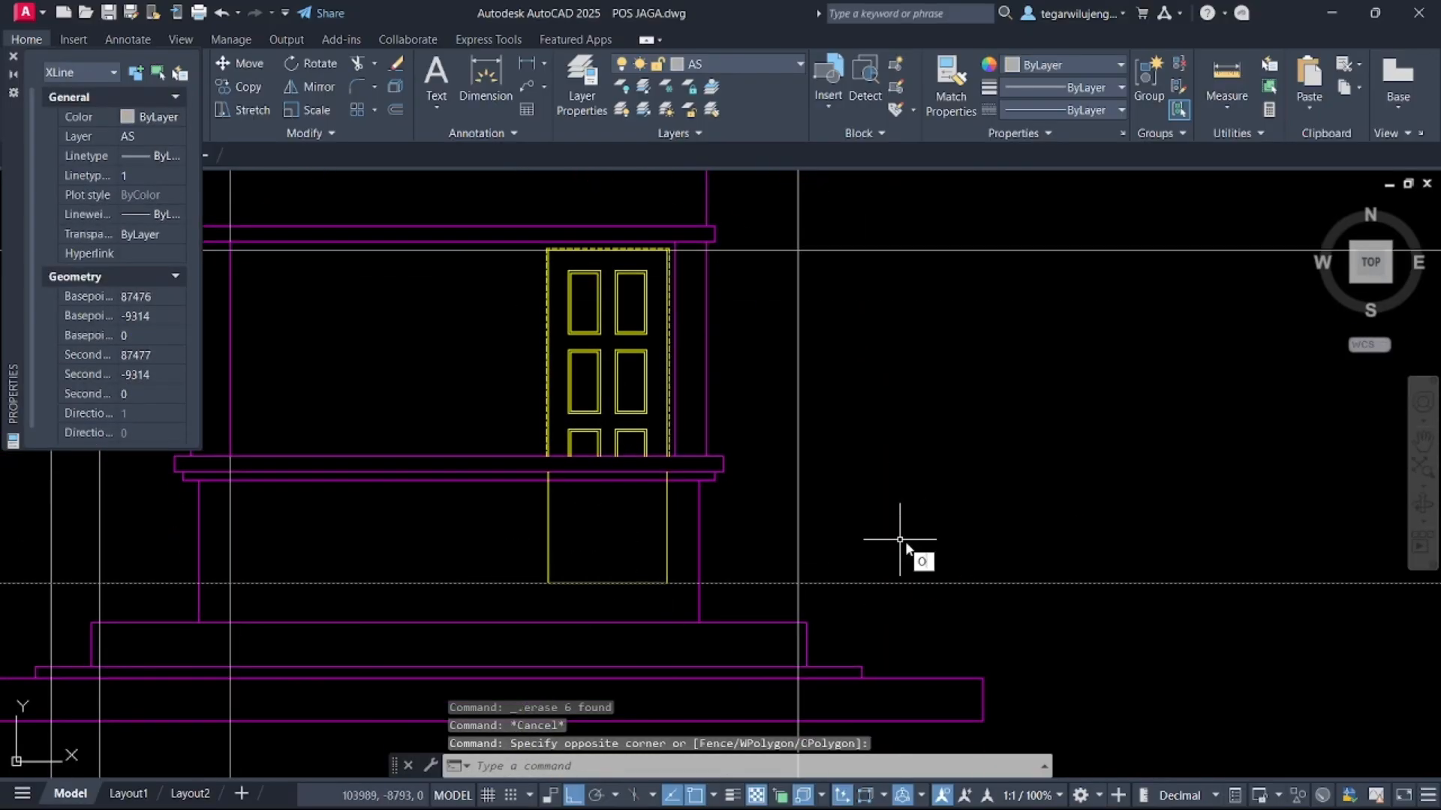
key("Return")
left_click(933, 583)
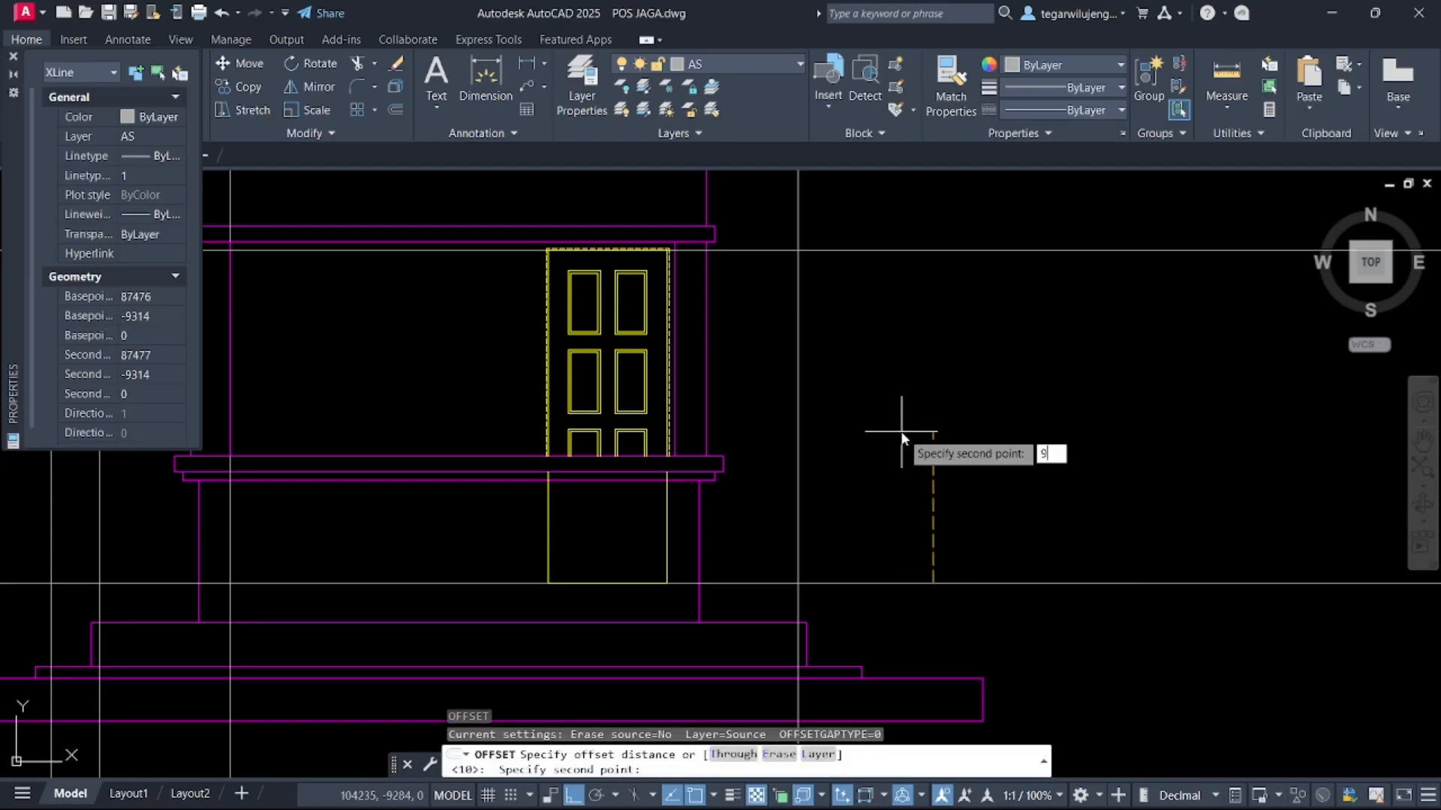
key("Return")
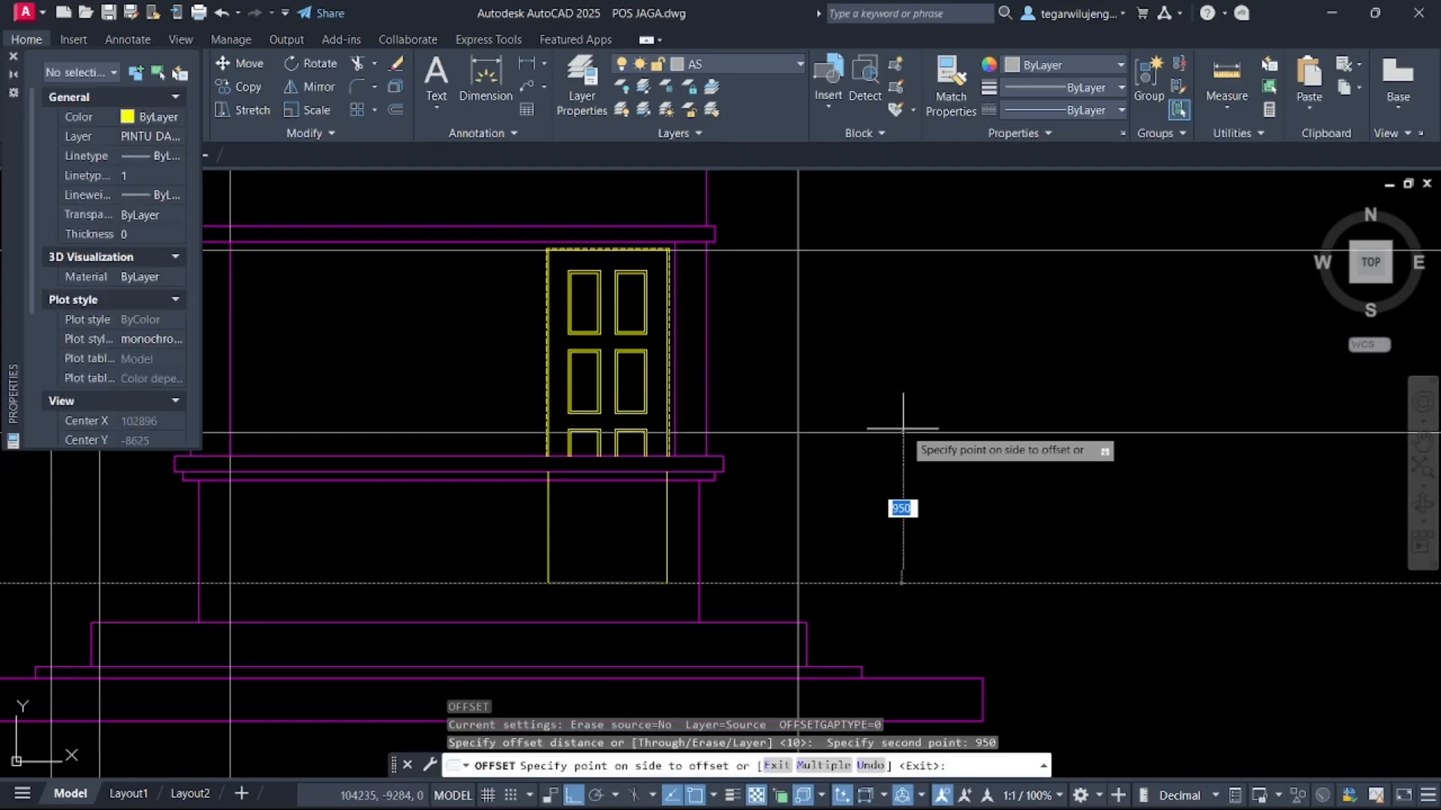
left_click(908, 417)
scroll(653, 420, "up", 3)
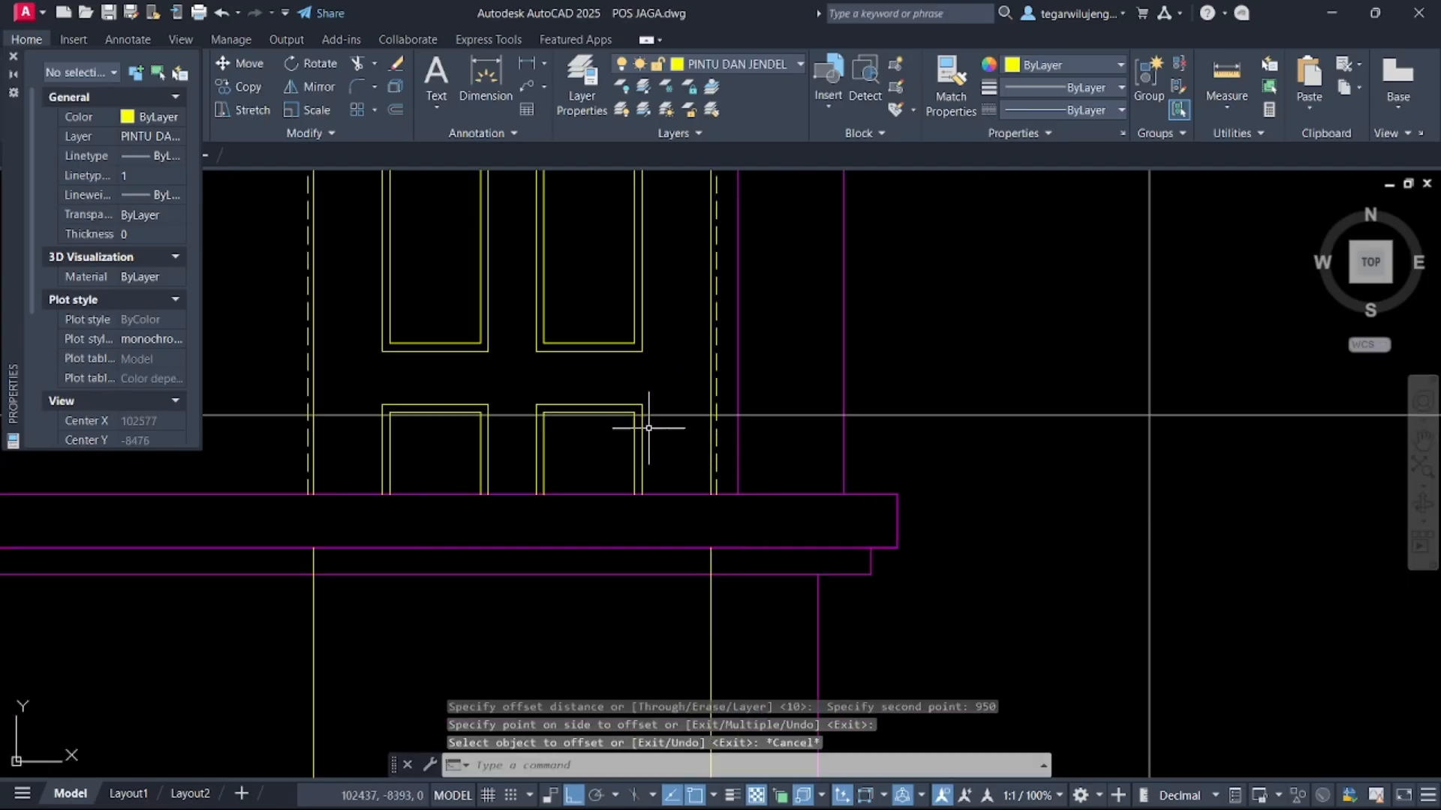
key("Escape")
key("Escape")
key("Escape")
Examine the reference elevation image of the guard post beside the plans
scroll(672, 418, "down", 3)
scroll(698, 436, "down", 5)
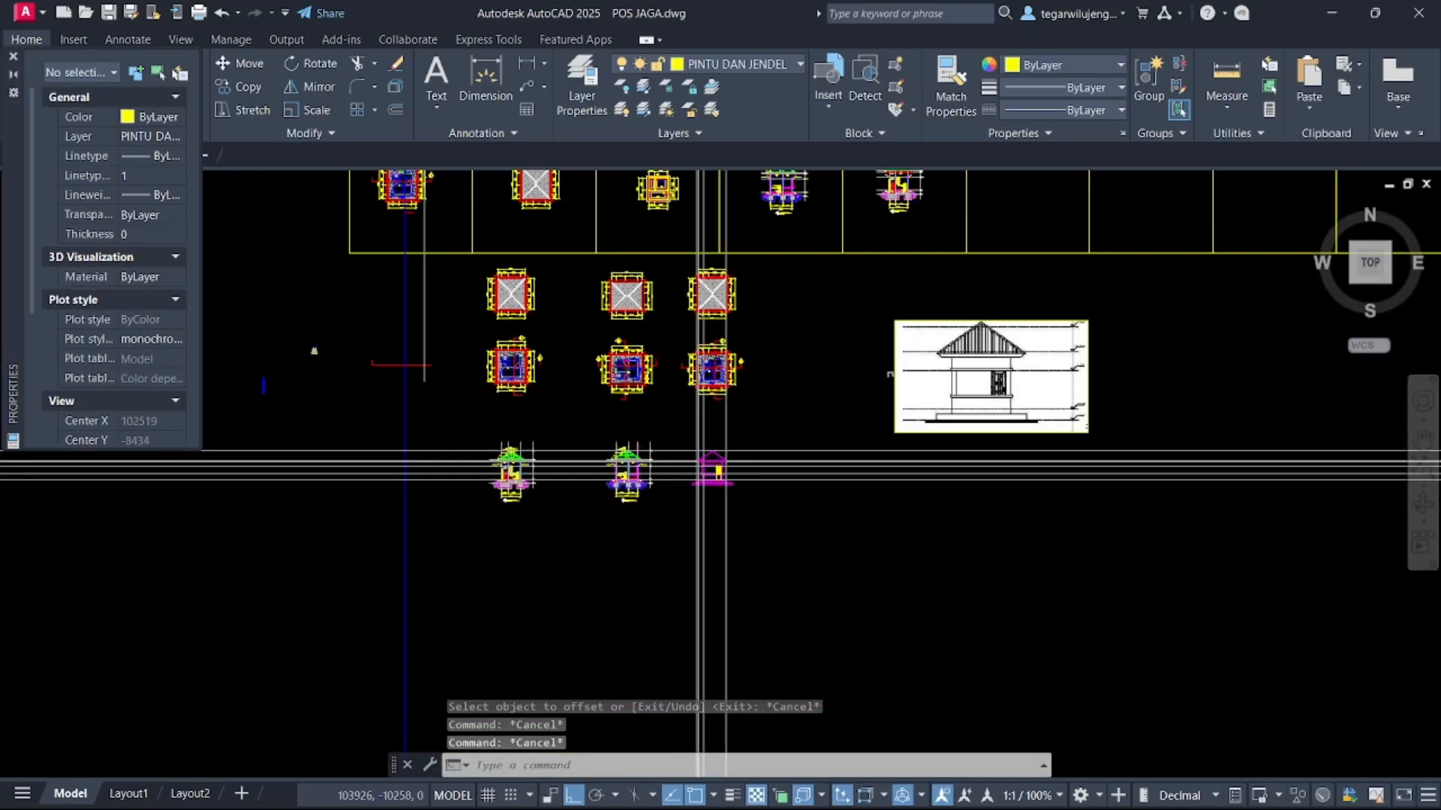
scroll(890, 373, "up", 6)
scroll(911, 385, "down", 2)
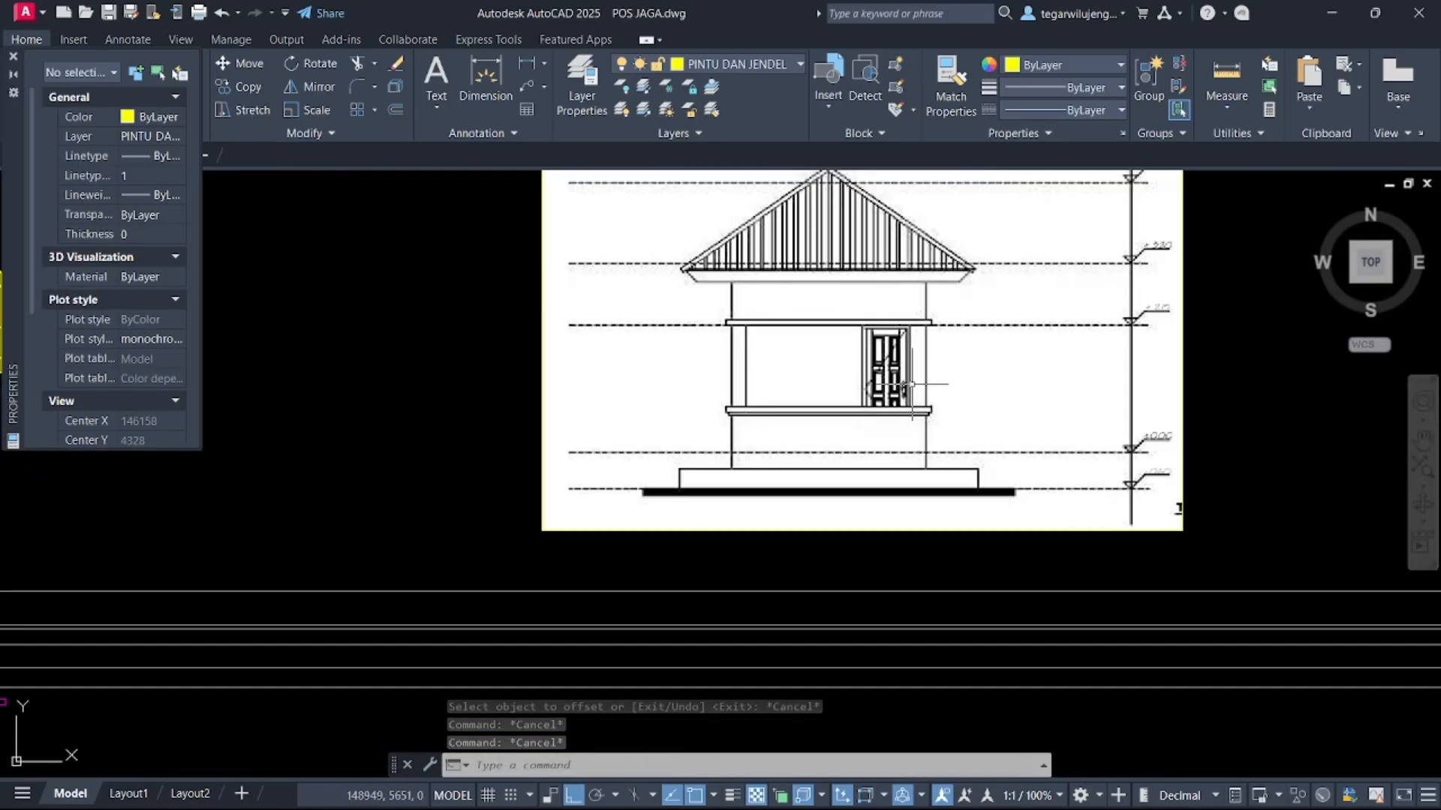
scroll(911, 385, "down", 6)
scroll(749, 341, "up", 5)
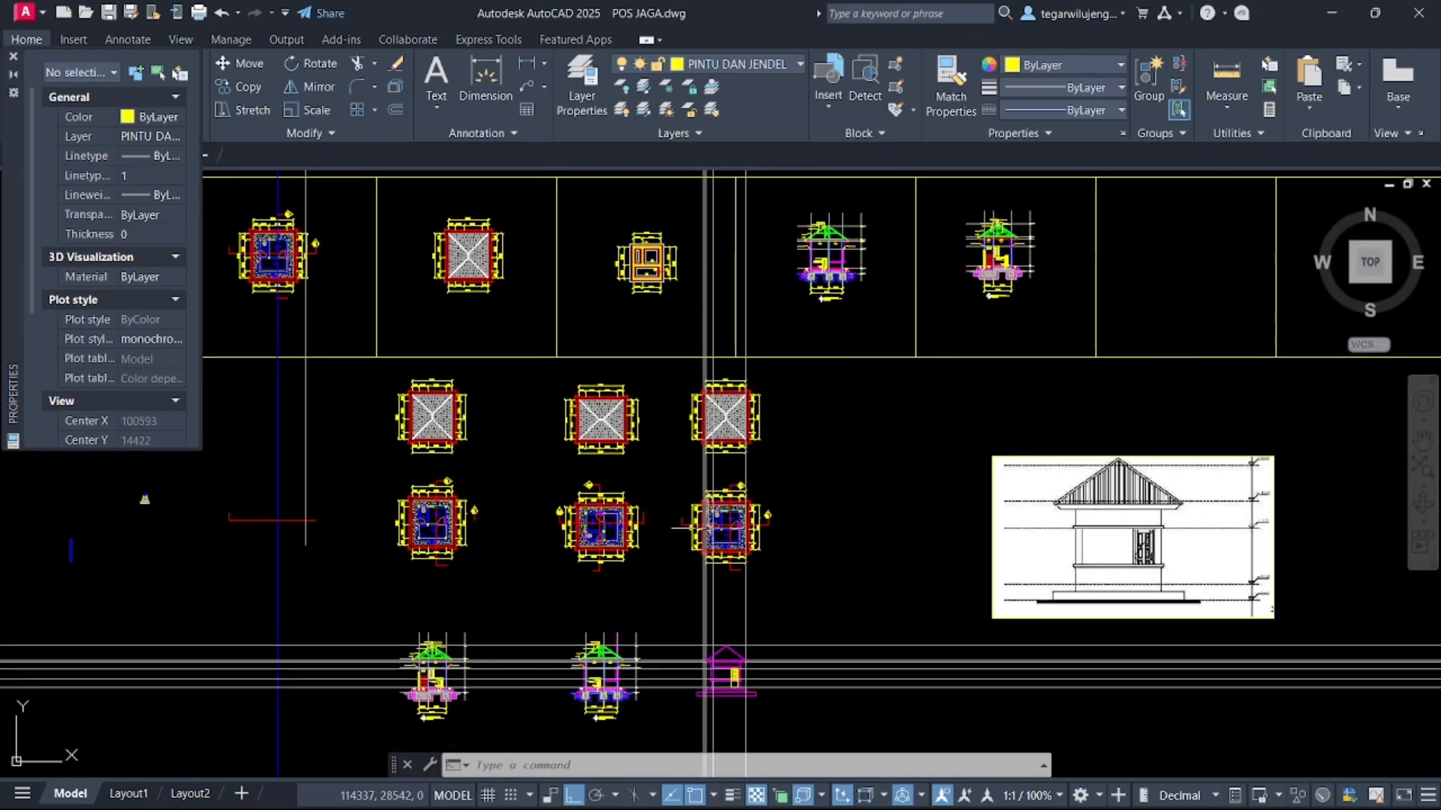
scroll(711, 528, "up", 7)
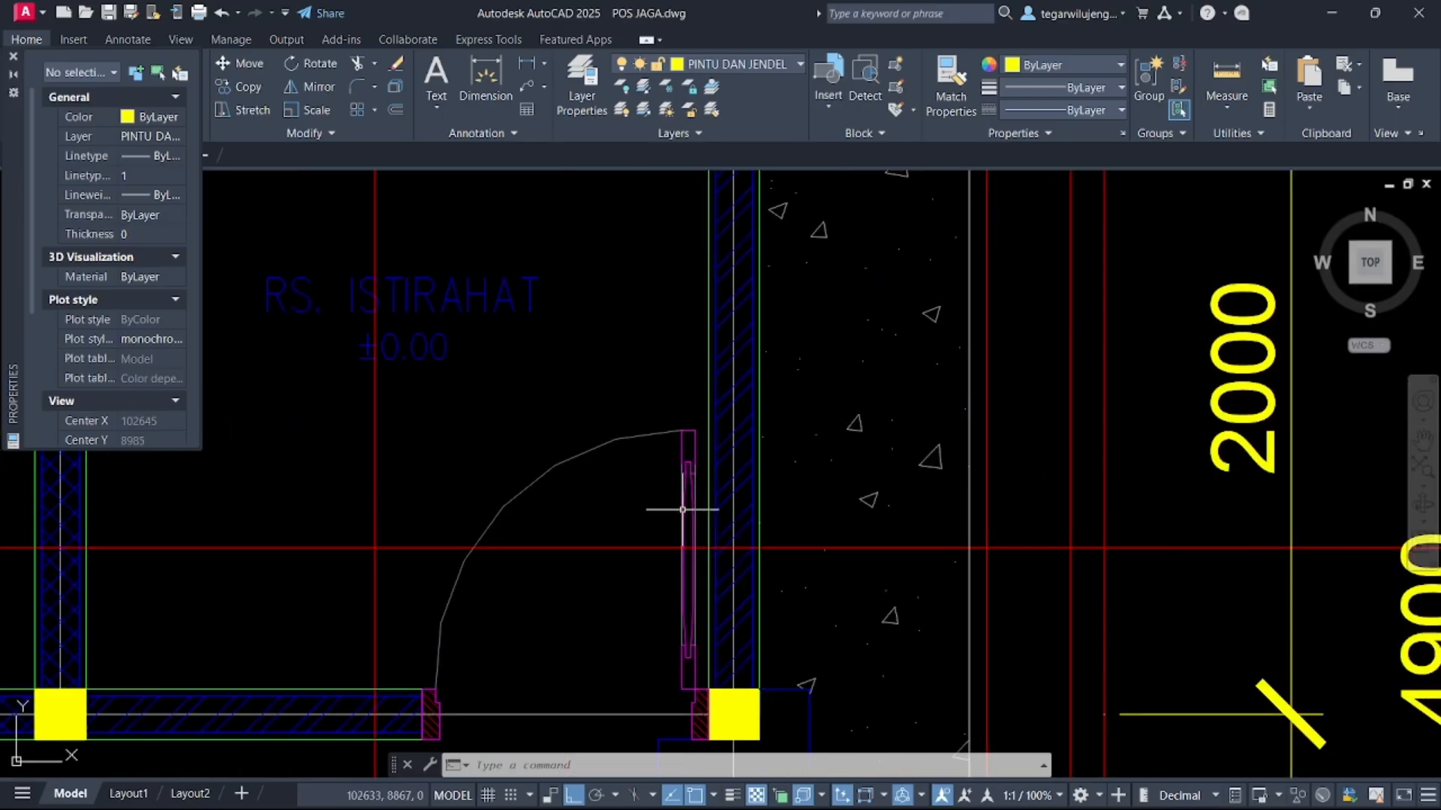
scroll(682, 510, "down", 8)
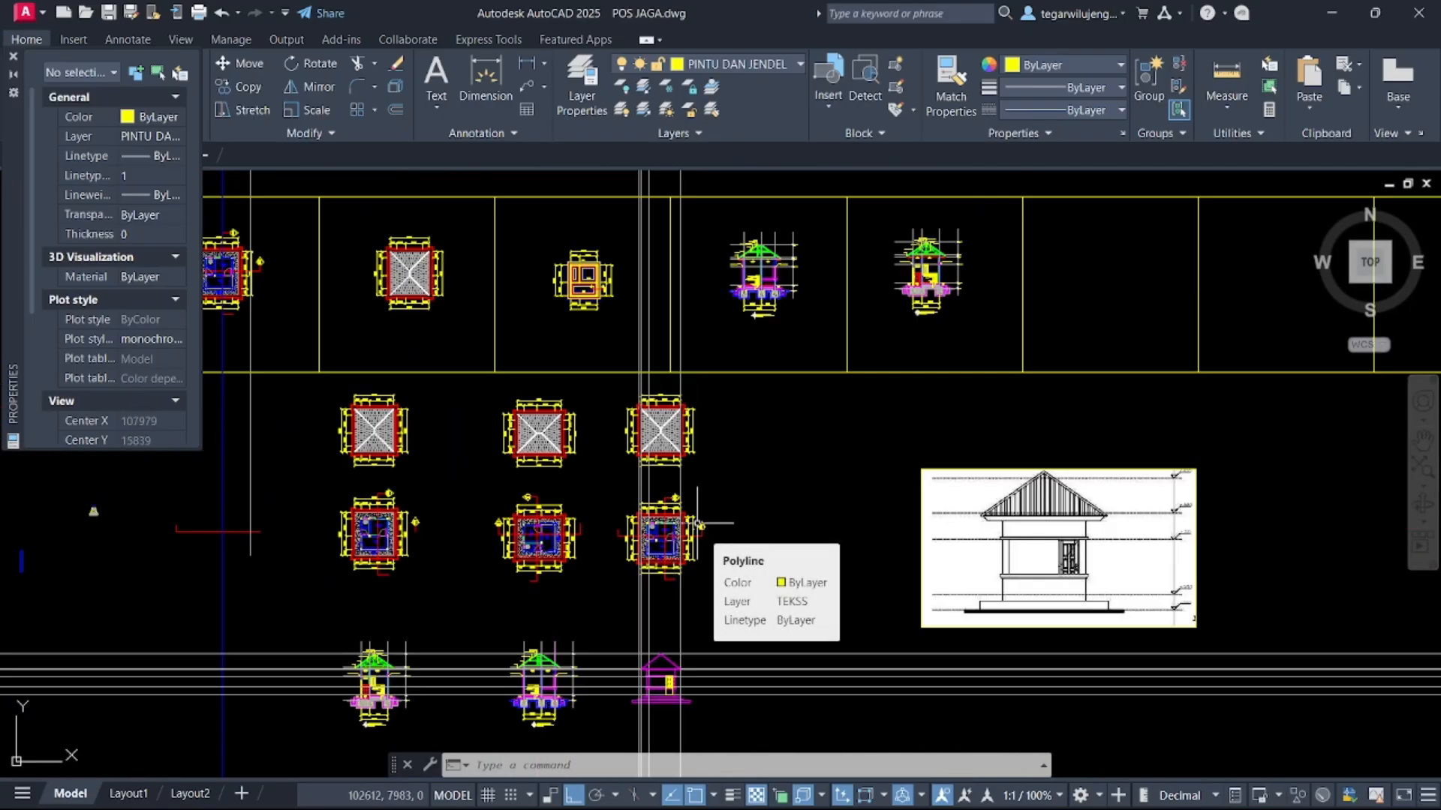
Draw a 40 by 150 rectangle for the door handle plate beside the door's left edge
scroll(726, 548, "up", 7)
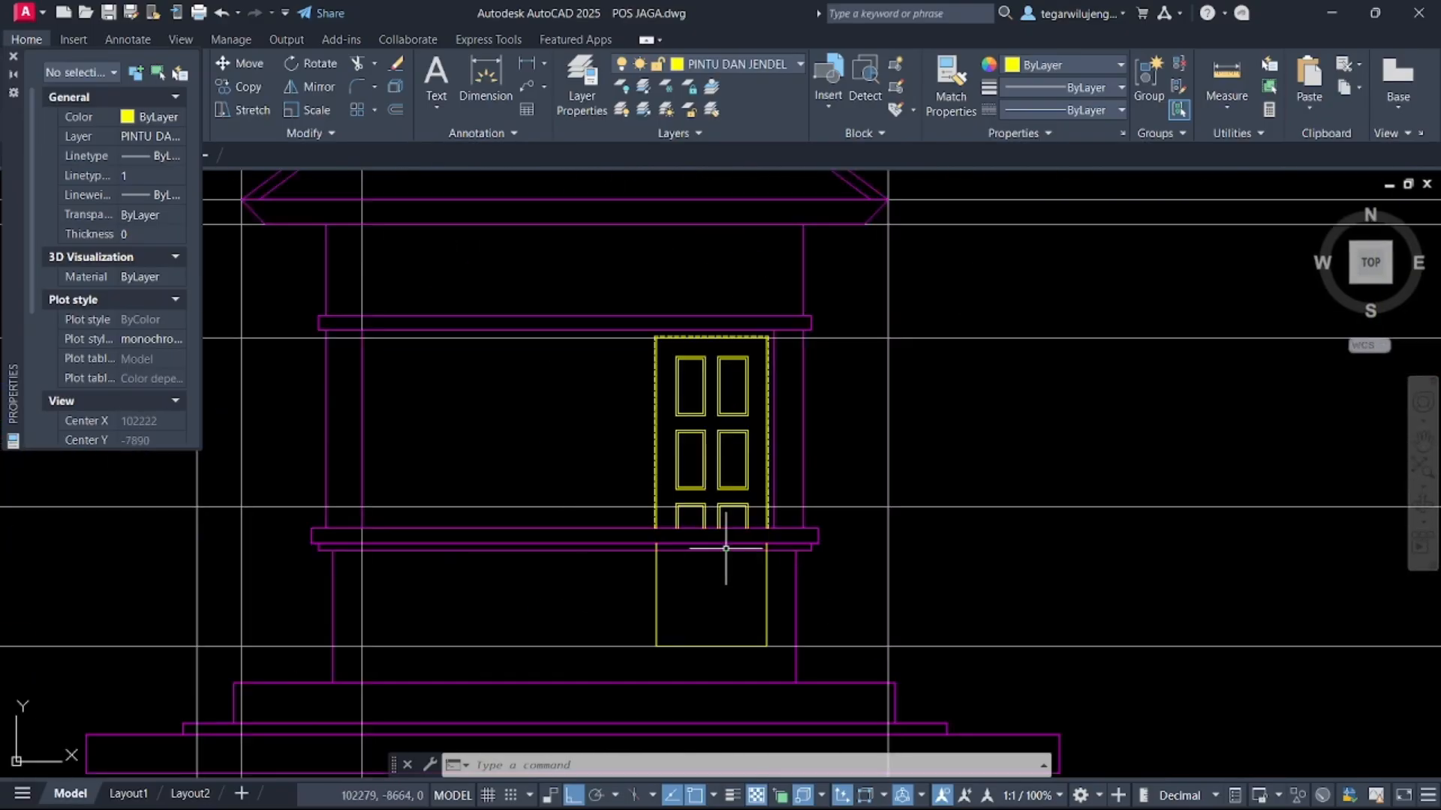
scroll(679, 479, "up", 4)
middle_click_drag(637, 543, 628, 402)
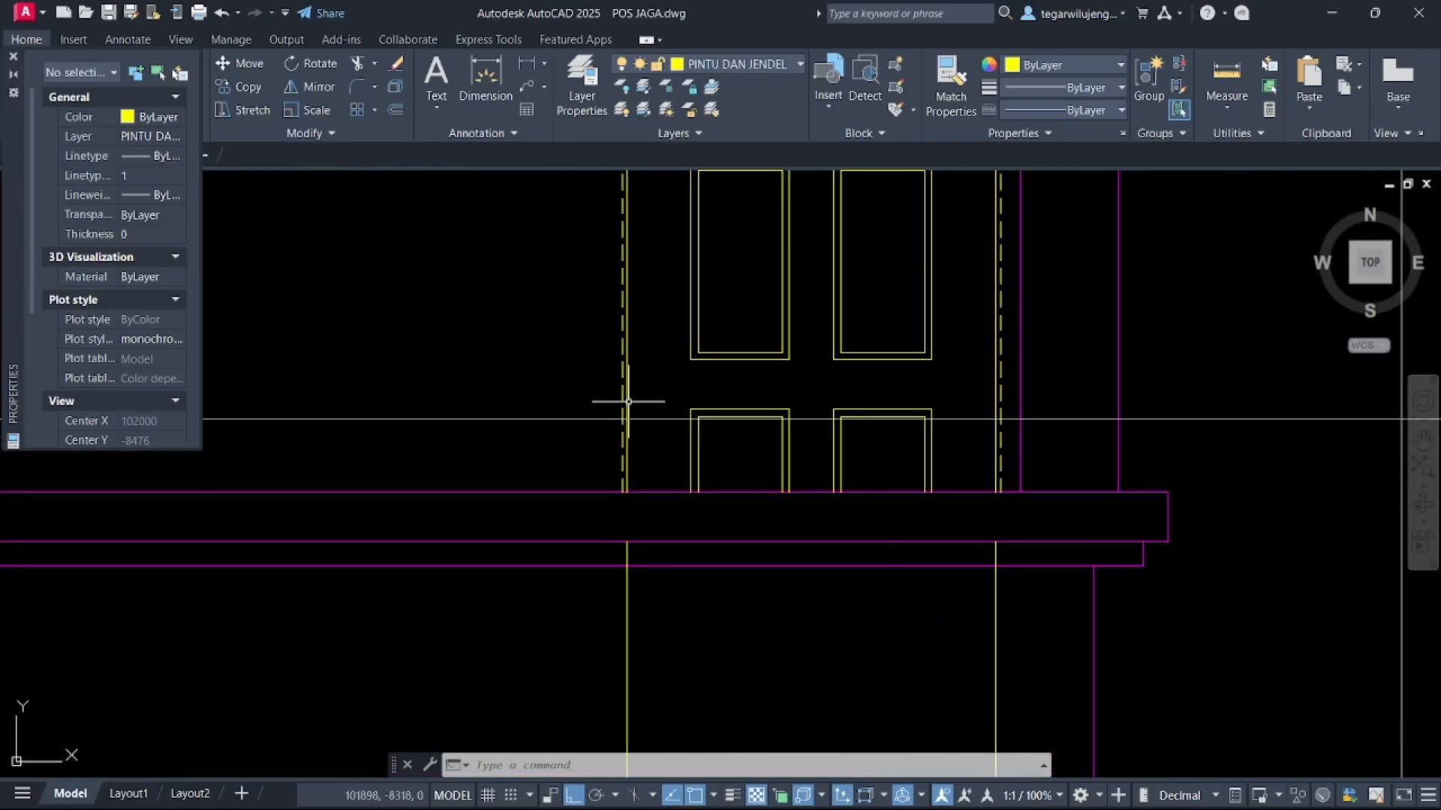
type("rec")
key("Return")
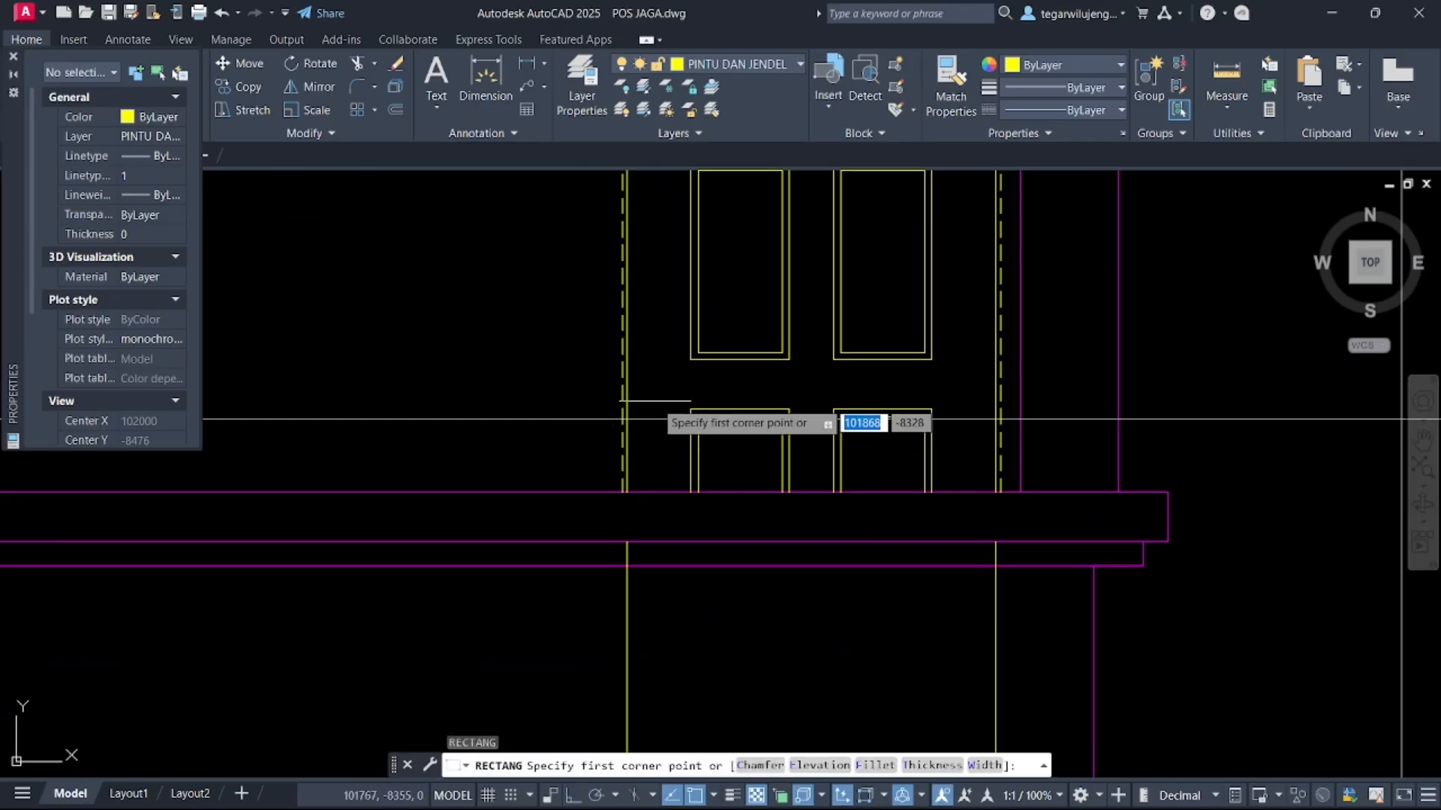
scroll(643, 386, "up", 3)
left_click(657, 376)
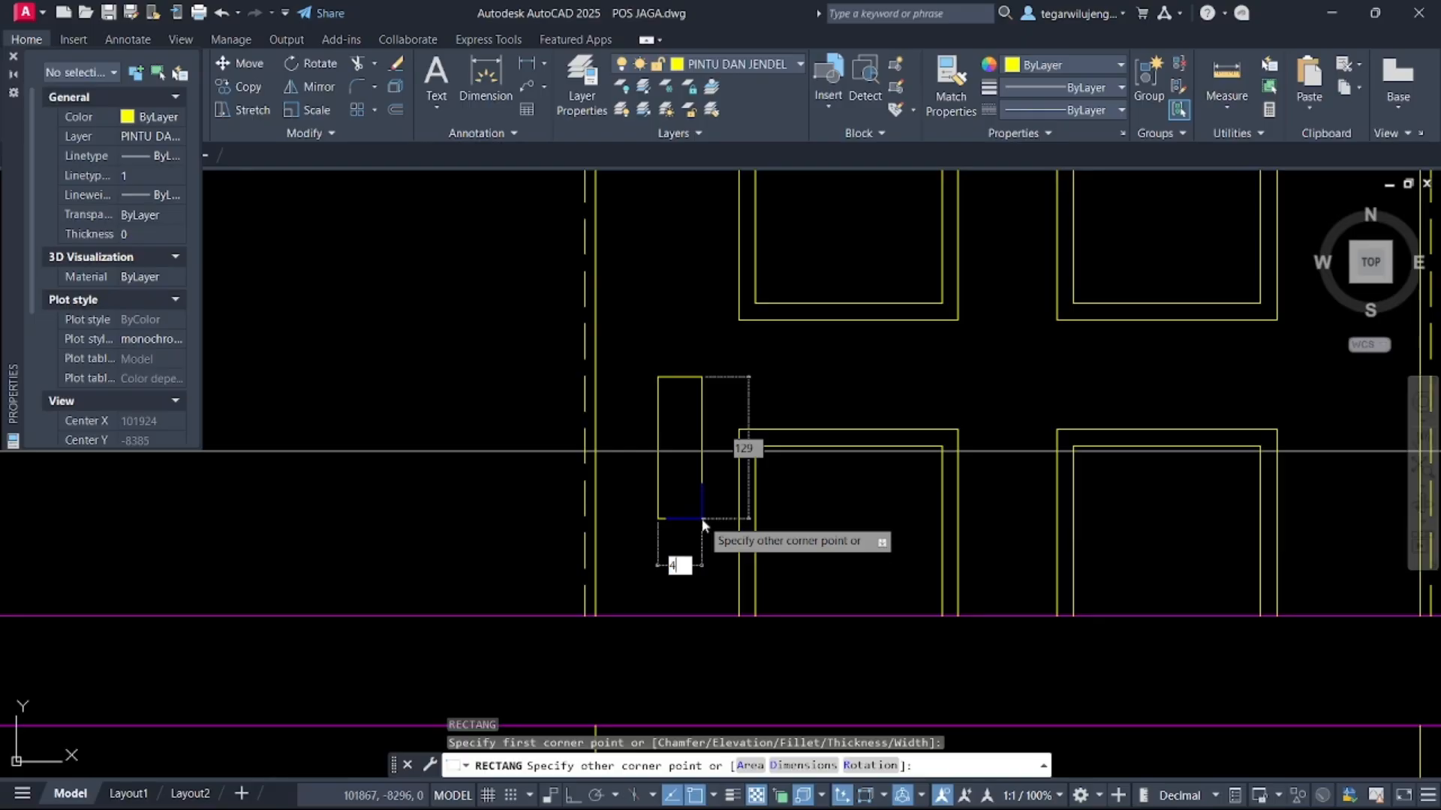
key("Tab")
type("150")
key("Return")
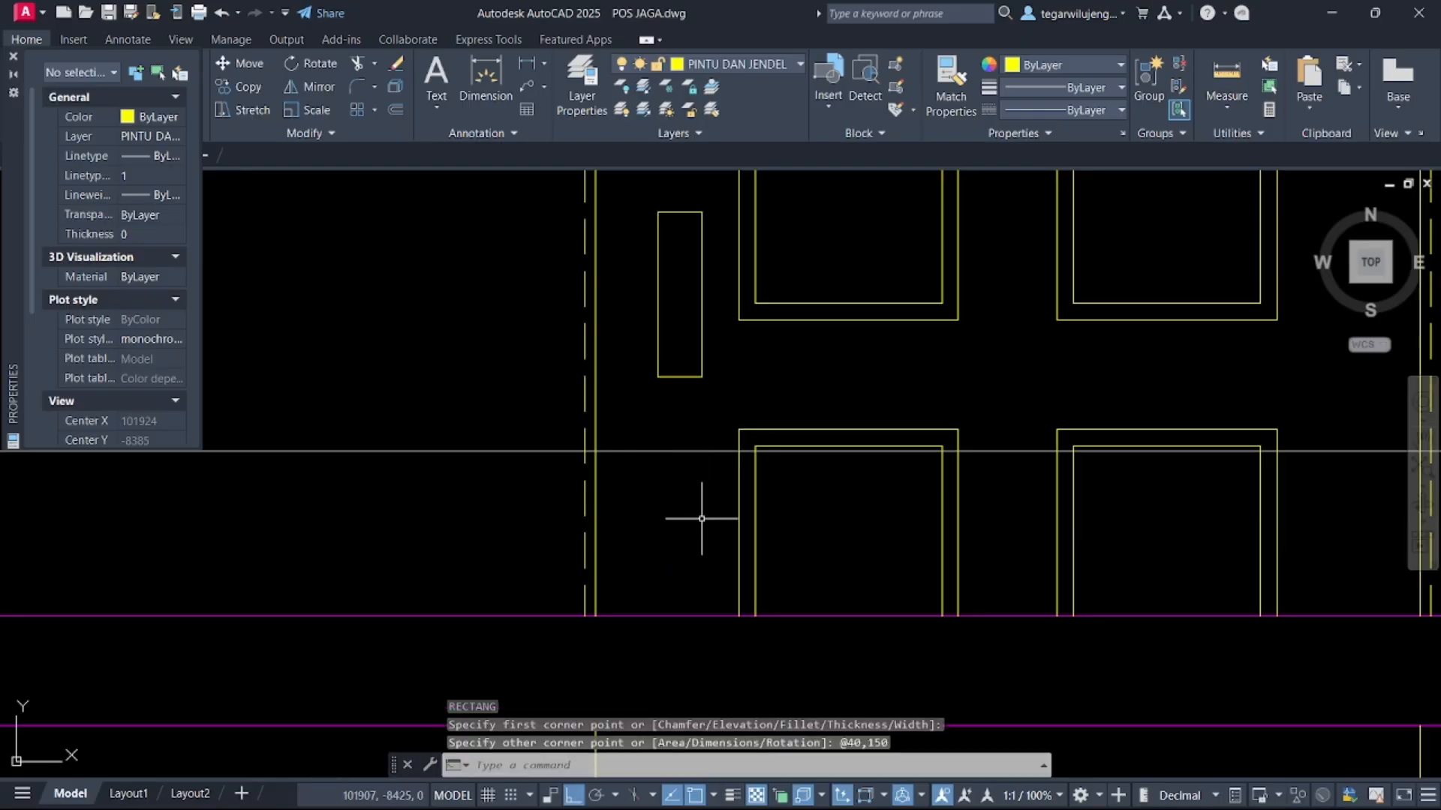
Move the handle plate down to the level of the door's lower panels
key("Escape")
left_click(707, 409)
left_click(661, 364)
type("m")
key("Return")
left_click(694, 292)
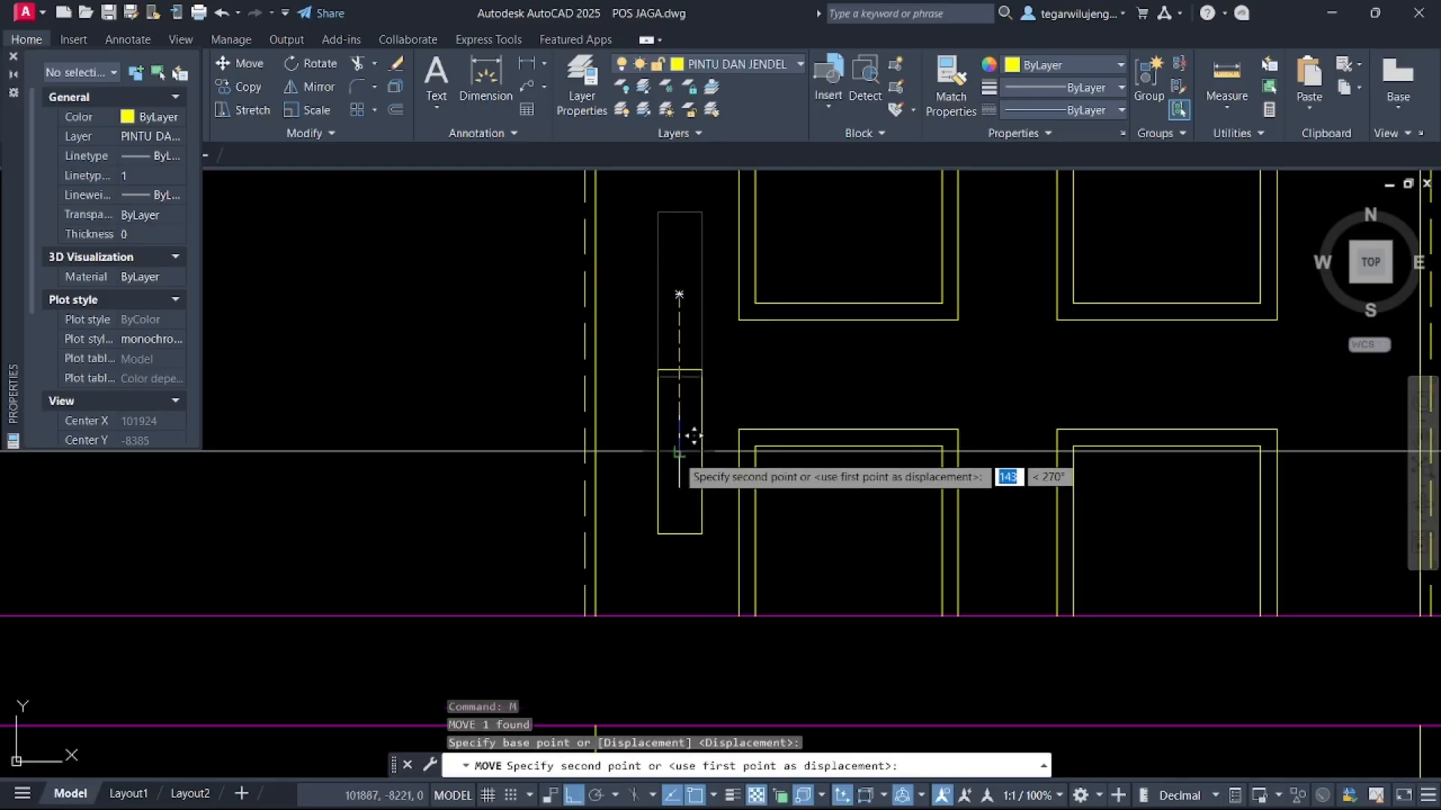
left_click(692, 439)
Fillet the handle plate's two top corners with a radius of 5
scroll(717, 434, "down", 2)
scroll(718, 433, "down", 2)
mouse_move(718, 433)
middle_mouse_down()
mouse_move(751, 399)
mouse_move(553, 422)
middle_mouse_up()
scroll(754, 415, "up", 6)
scroll(754, 413, "down", 14)
scroll(553, 422, "up", 10)
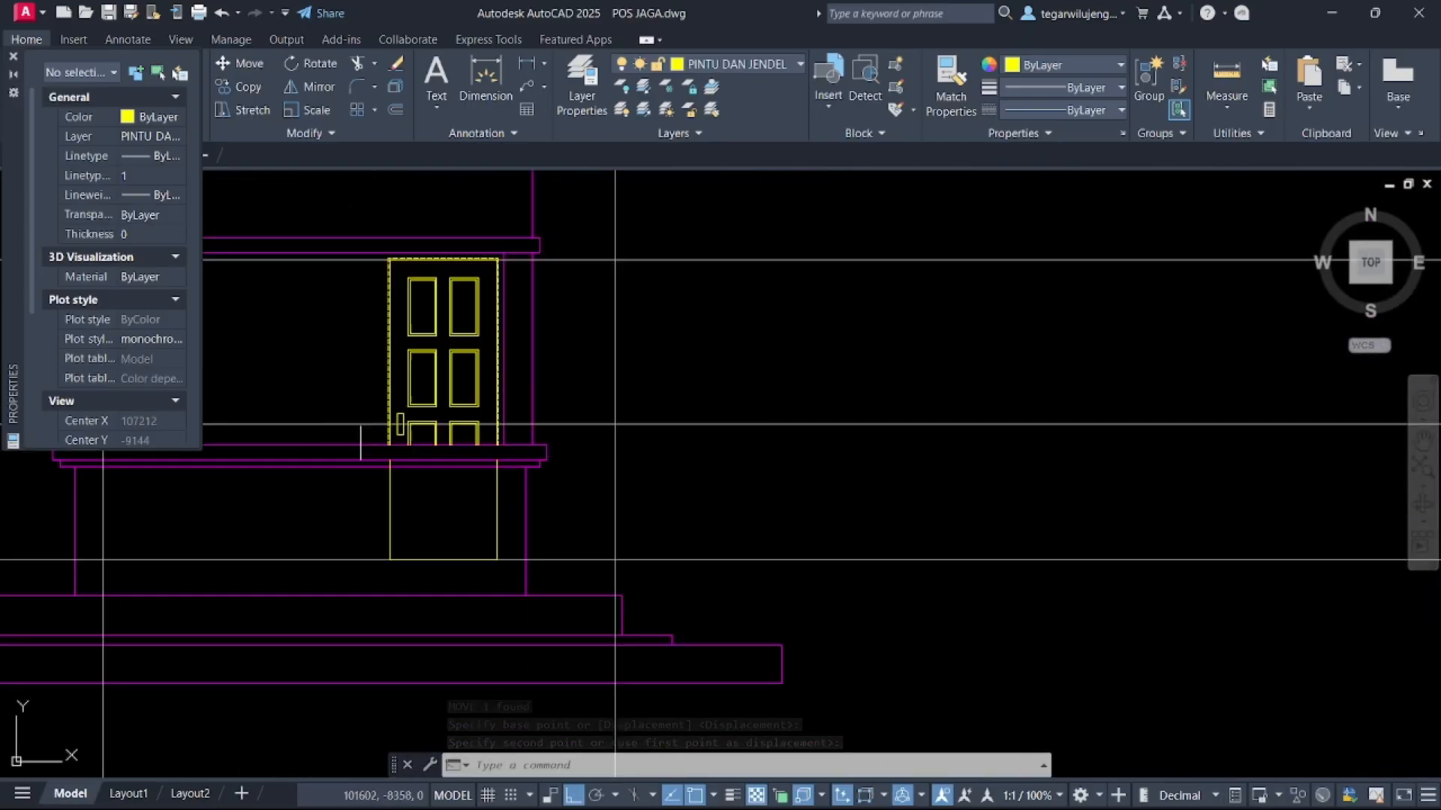
type("f")
key("space")
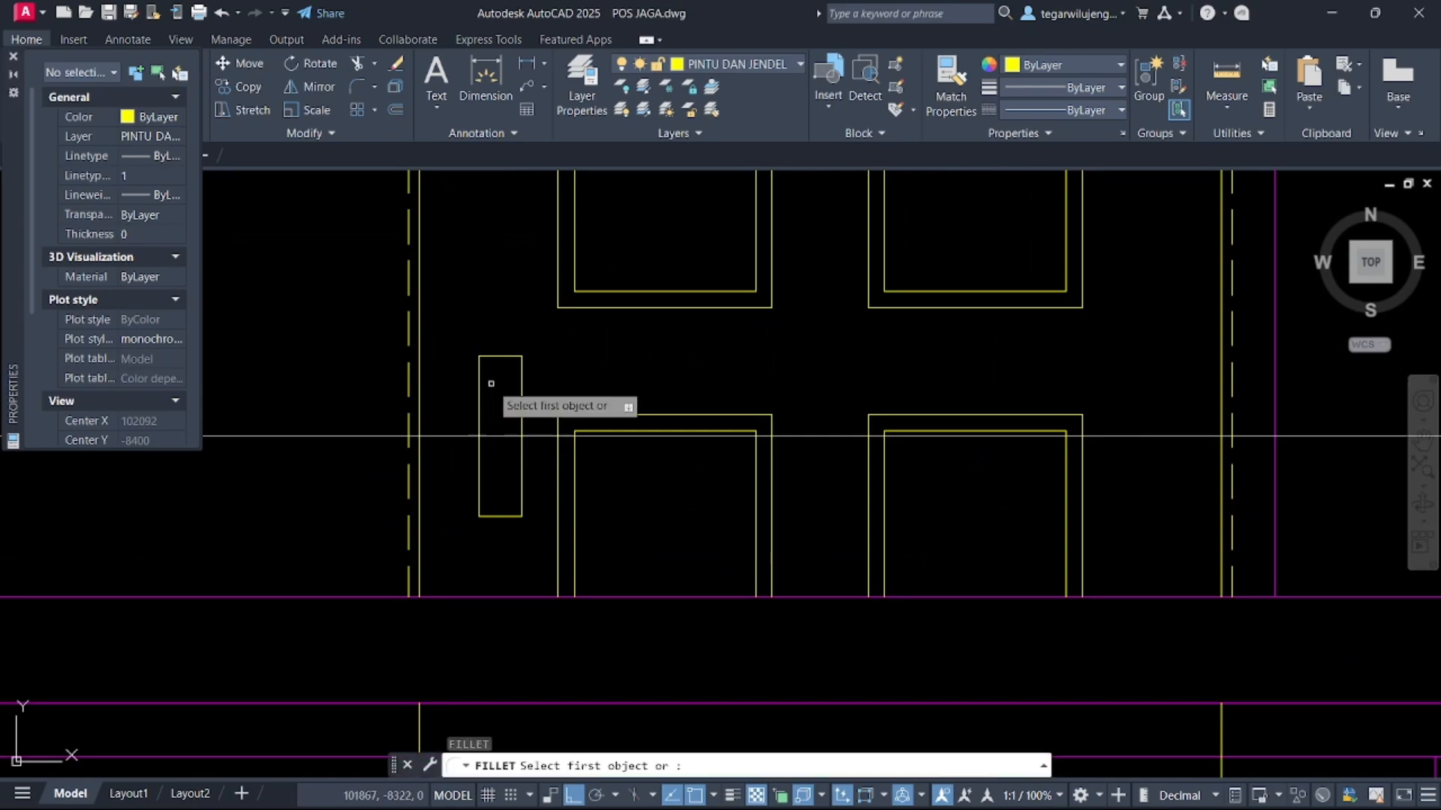
scroll(484, 390, "up", 5)
type("R")
key("space")
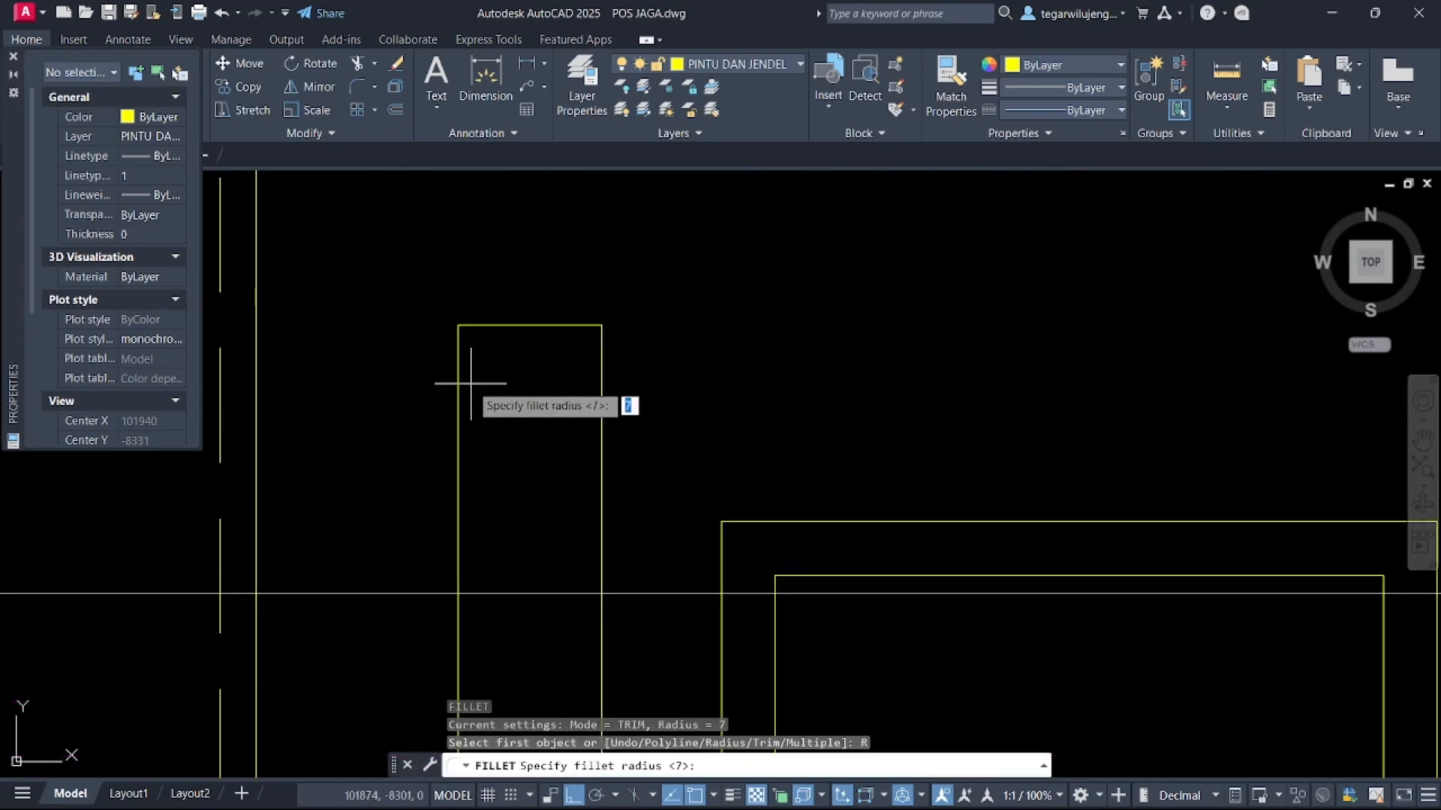
key("Return")
left_click(457, 360)
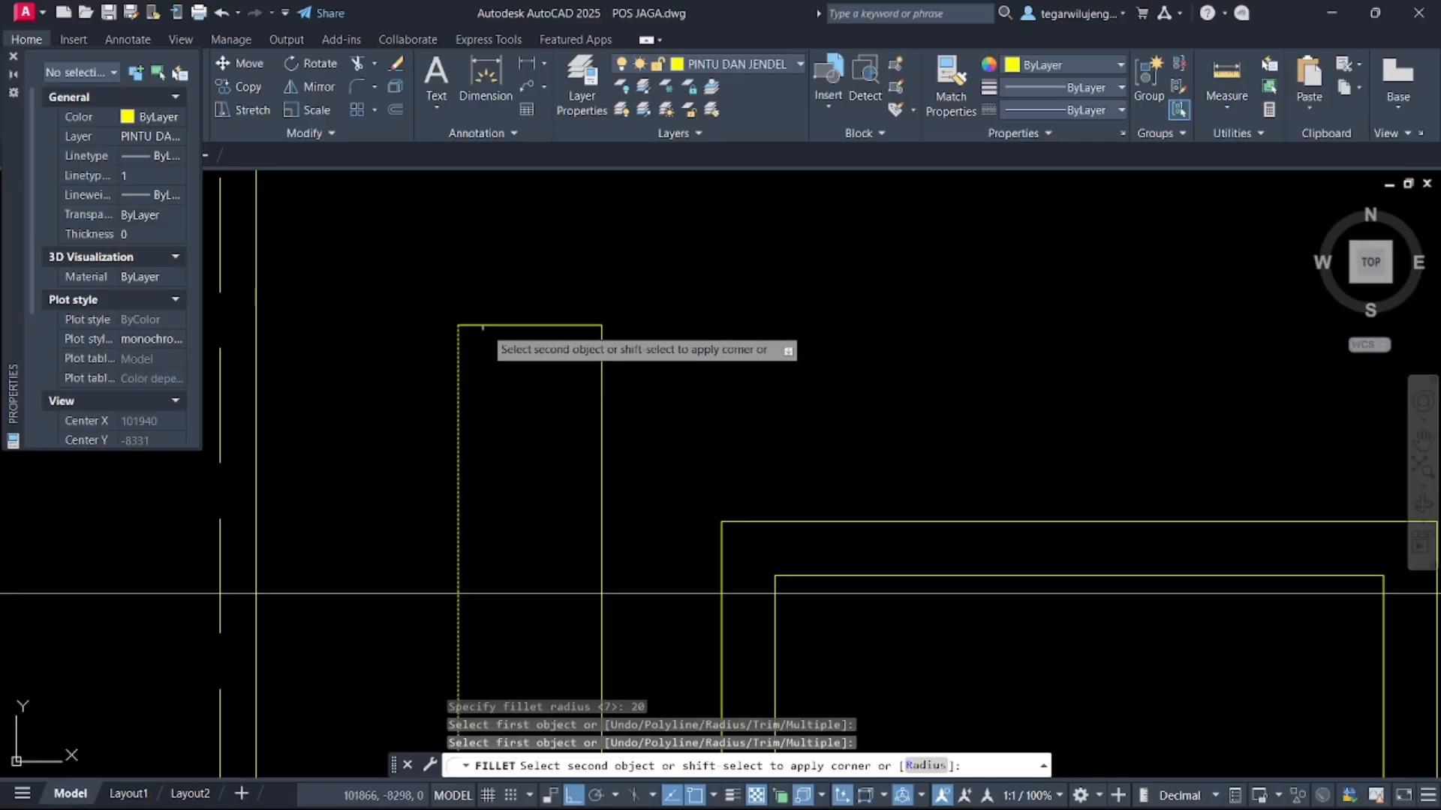
key("Escape")
key("Return")
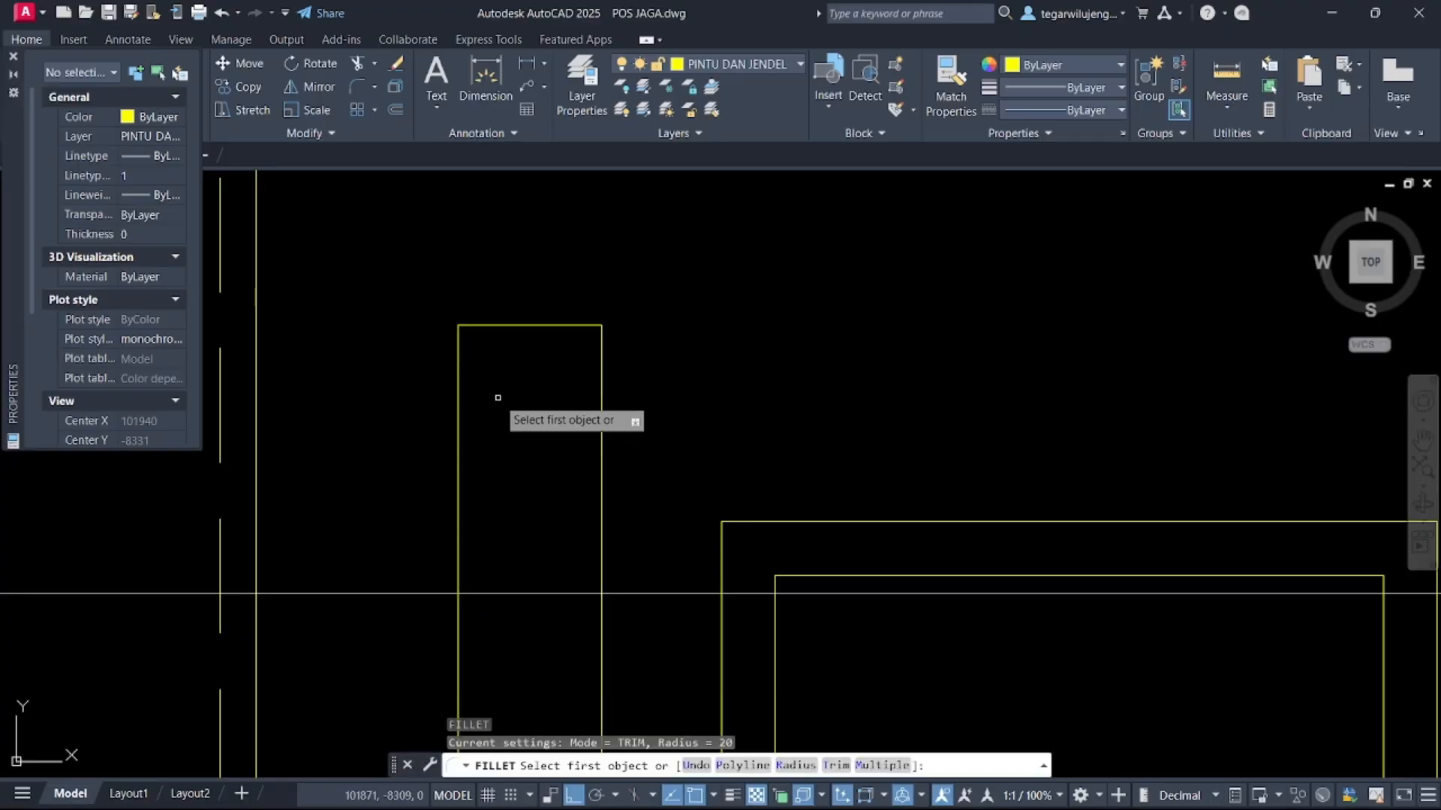
type("R")
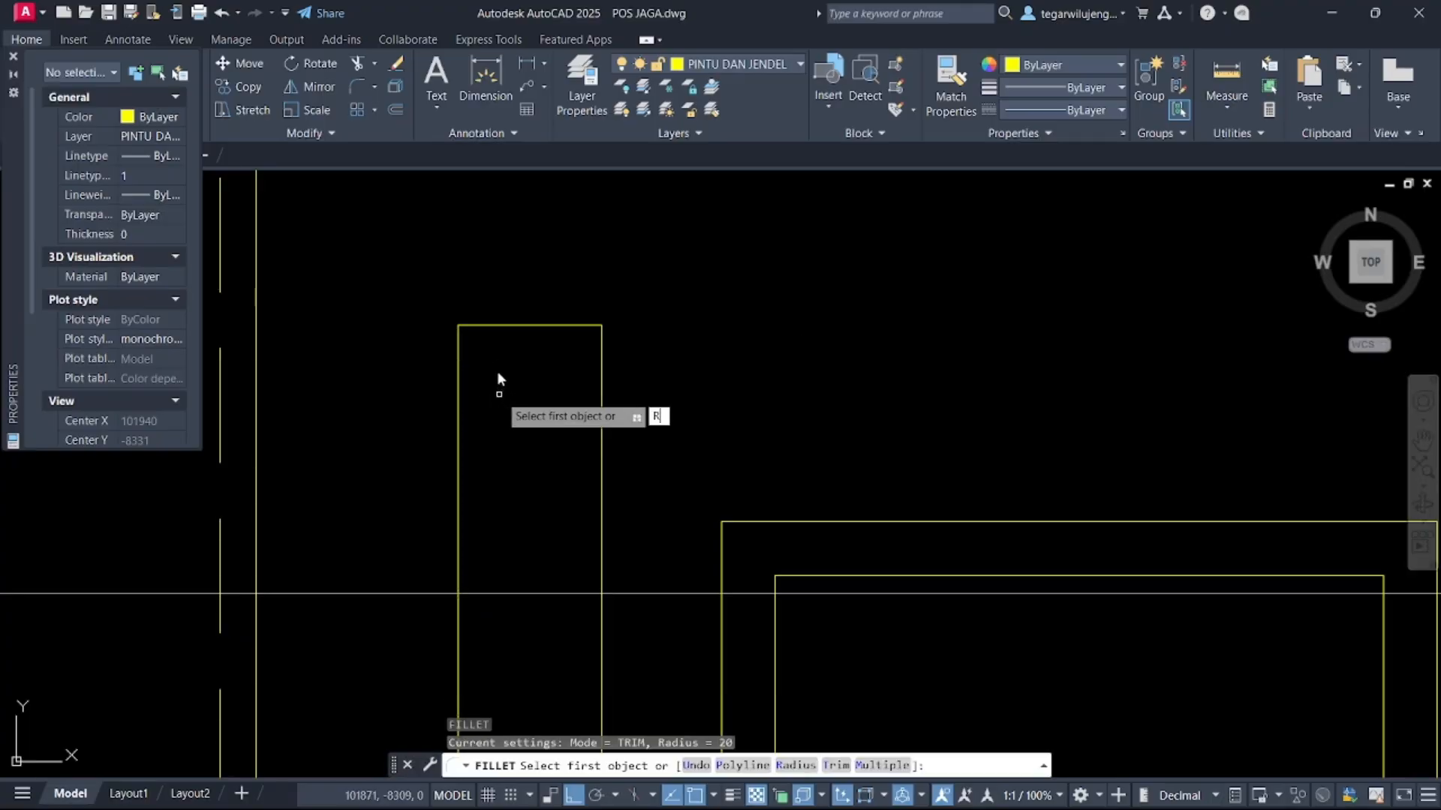
key("Return")
type("5")
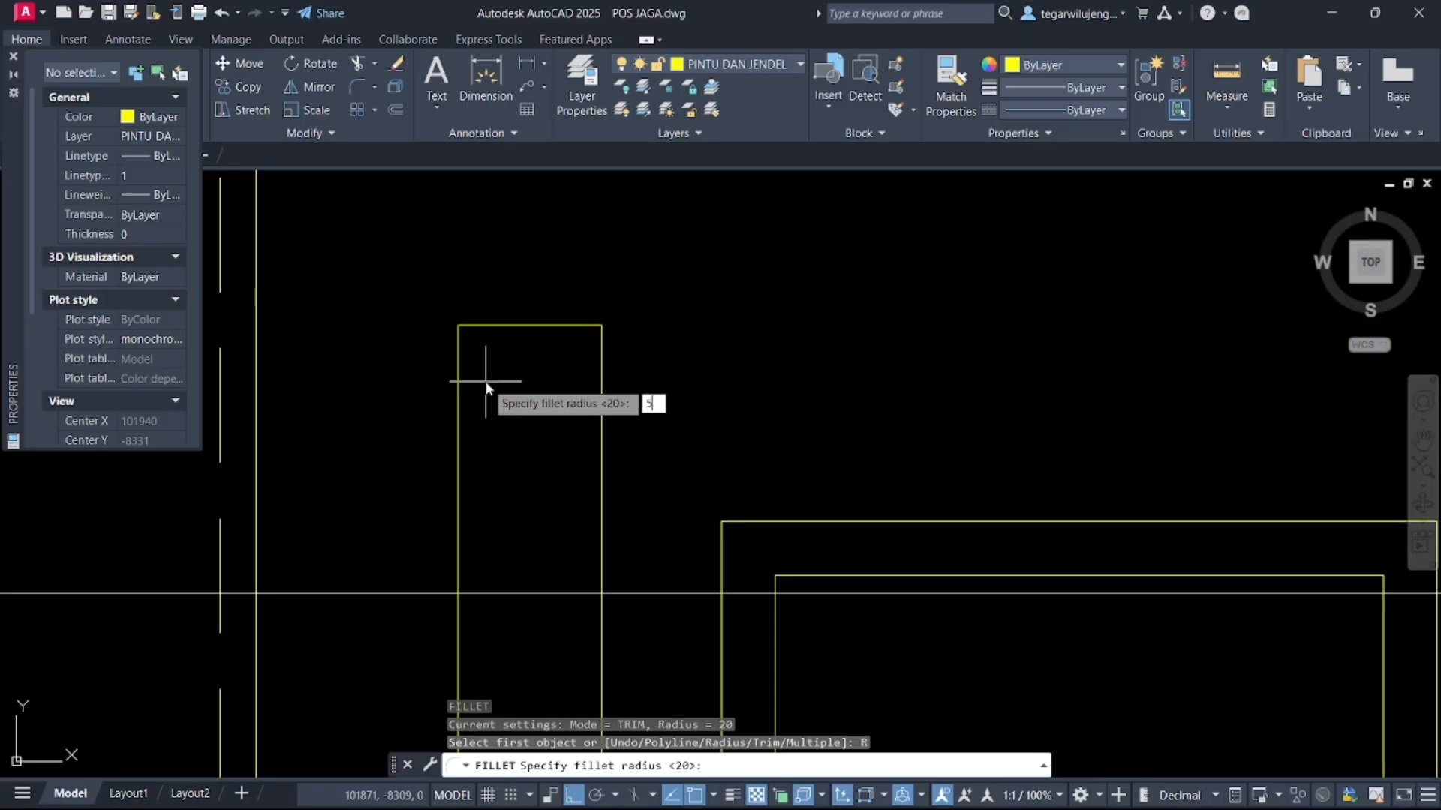
key("Return")
left_click(458, 358)
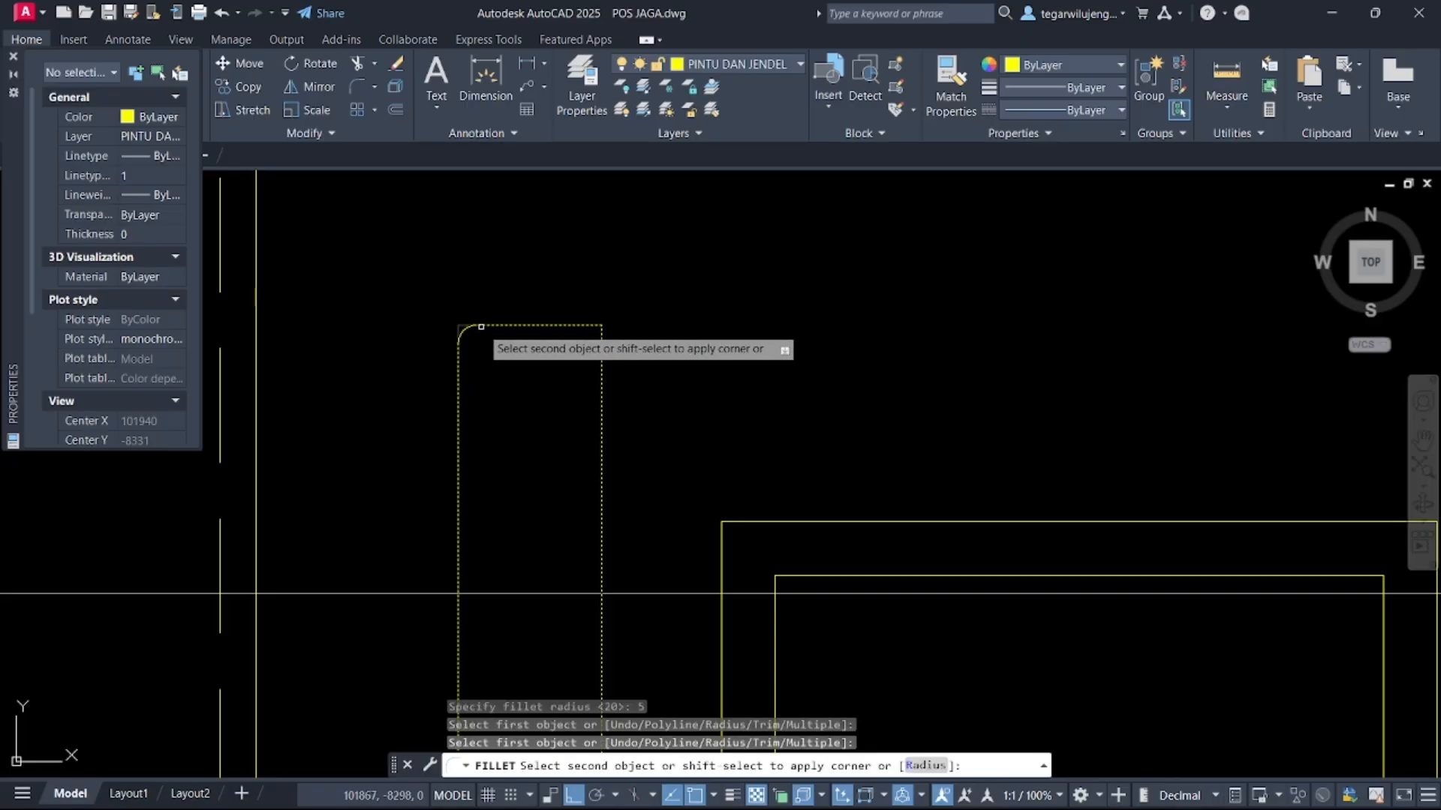
left_click(481, 327)
key("Return")
left_click(601, 344)
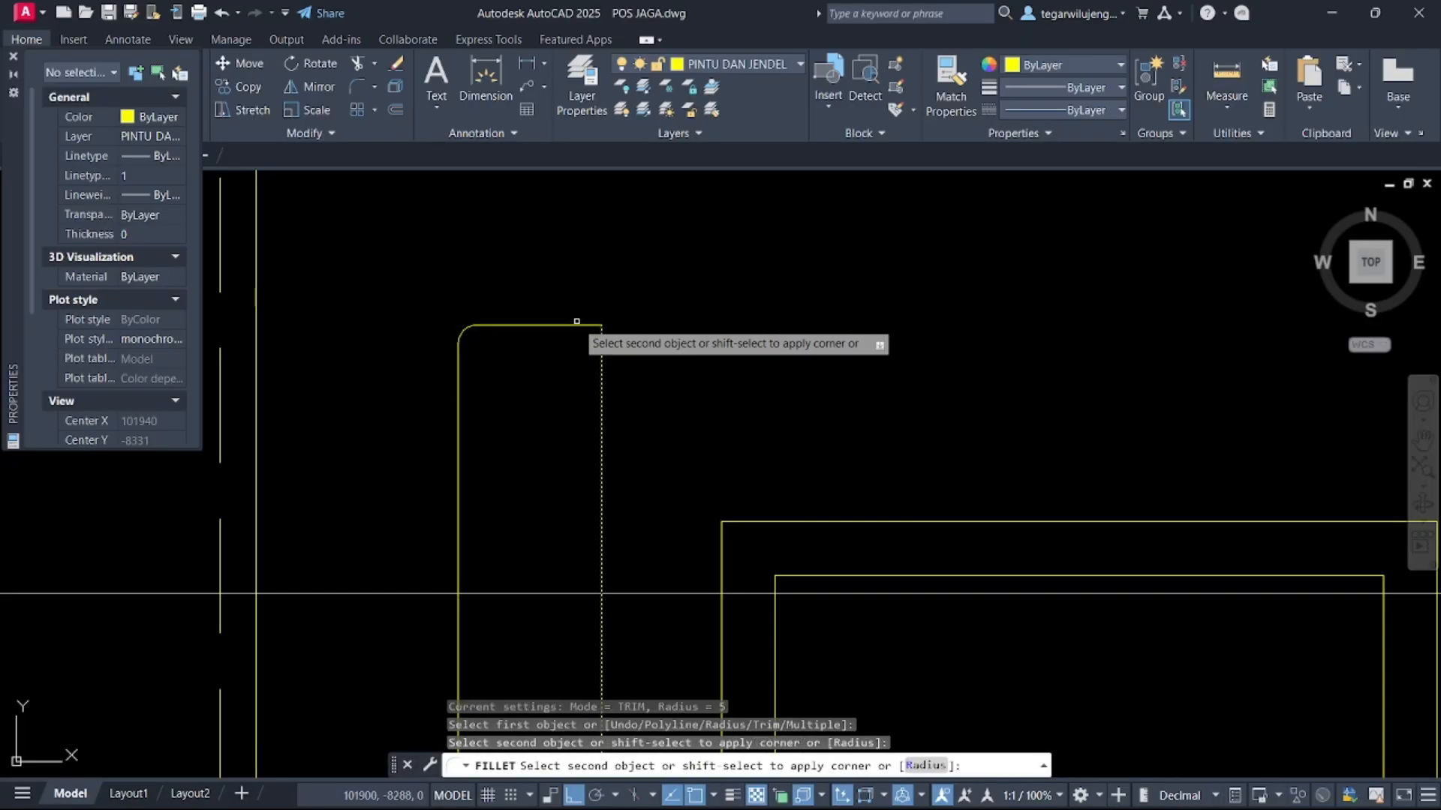
left_click(568, 326)
key("Return")
Fillet the handle plate's two bottom corners with the same radius of 5
scroll(574, 366, "down", 4)
scroll(581, 537, "up", 6)
key("Return")
left_click(606, 452)
middle_click_drag(613, 472, 612, 408)
key("Return")
type("F")
key("Return")
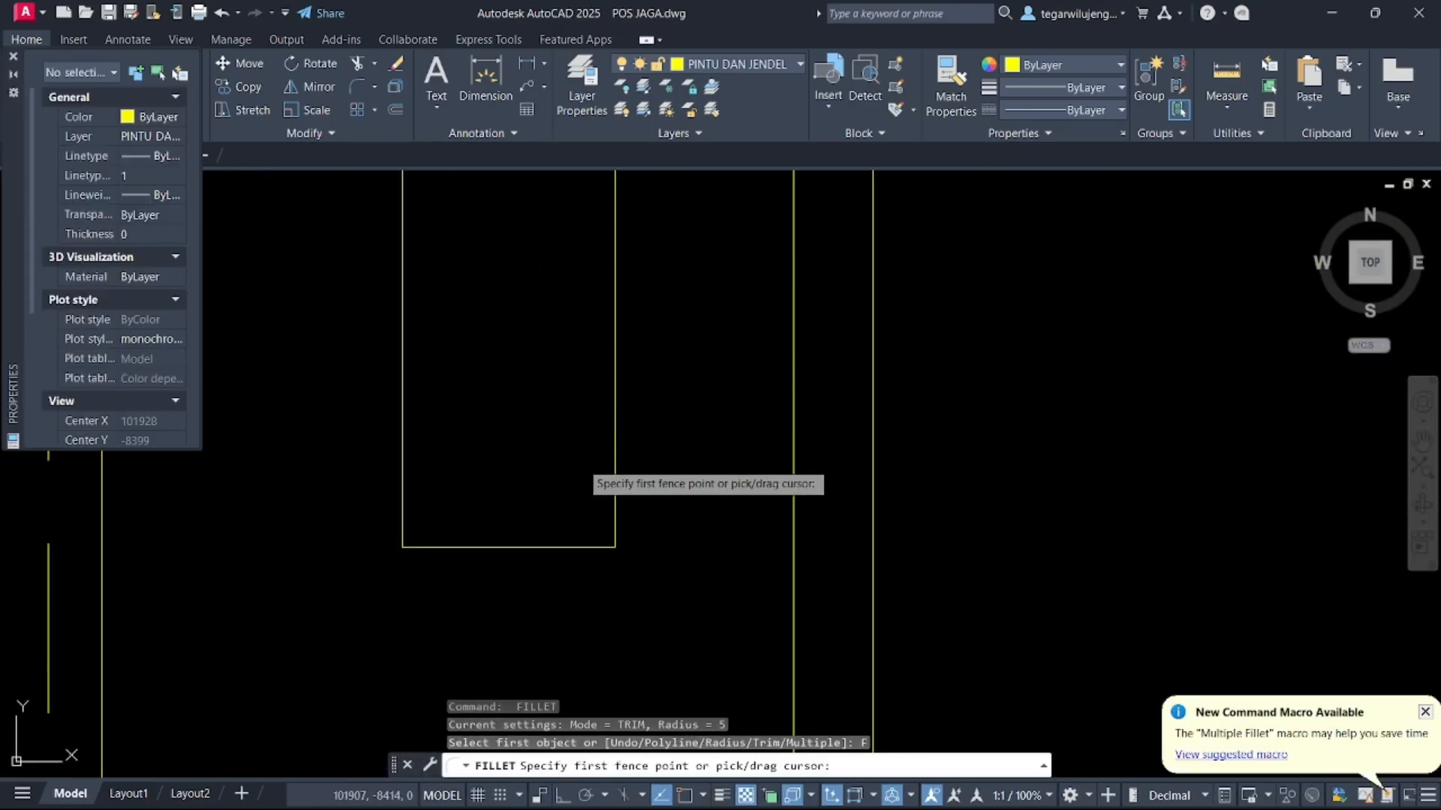
key("Return")
left_click(616, 465)
key("Escape")
key("Escape")
type("F")
key("Return")
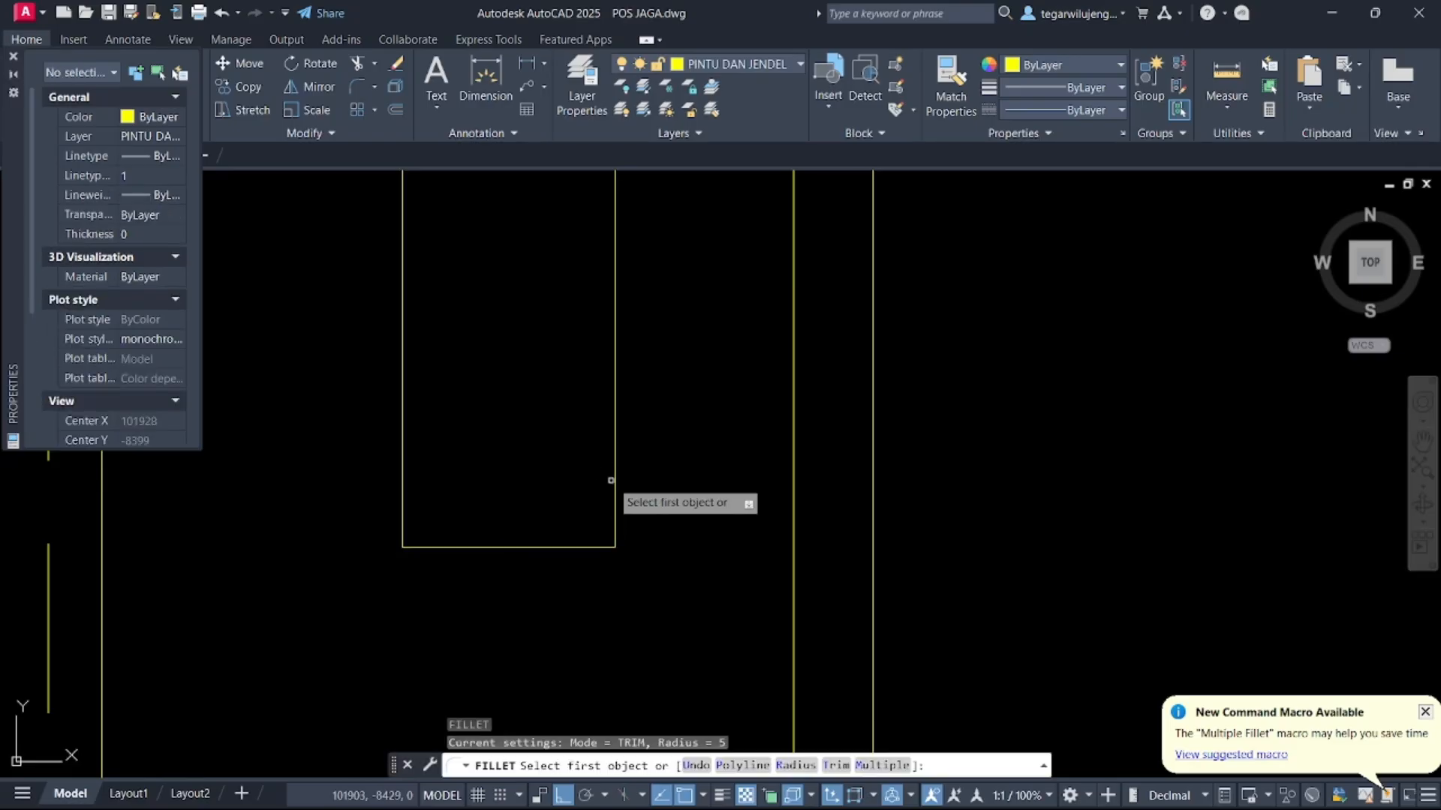
left_click(611, 480)
left_click(579, 547)
key("Return")
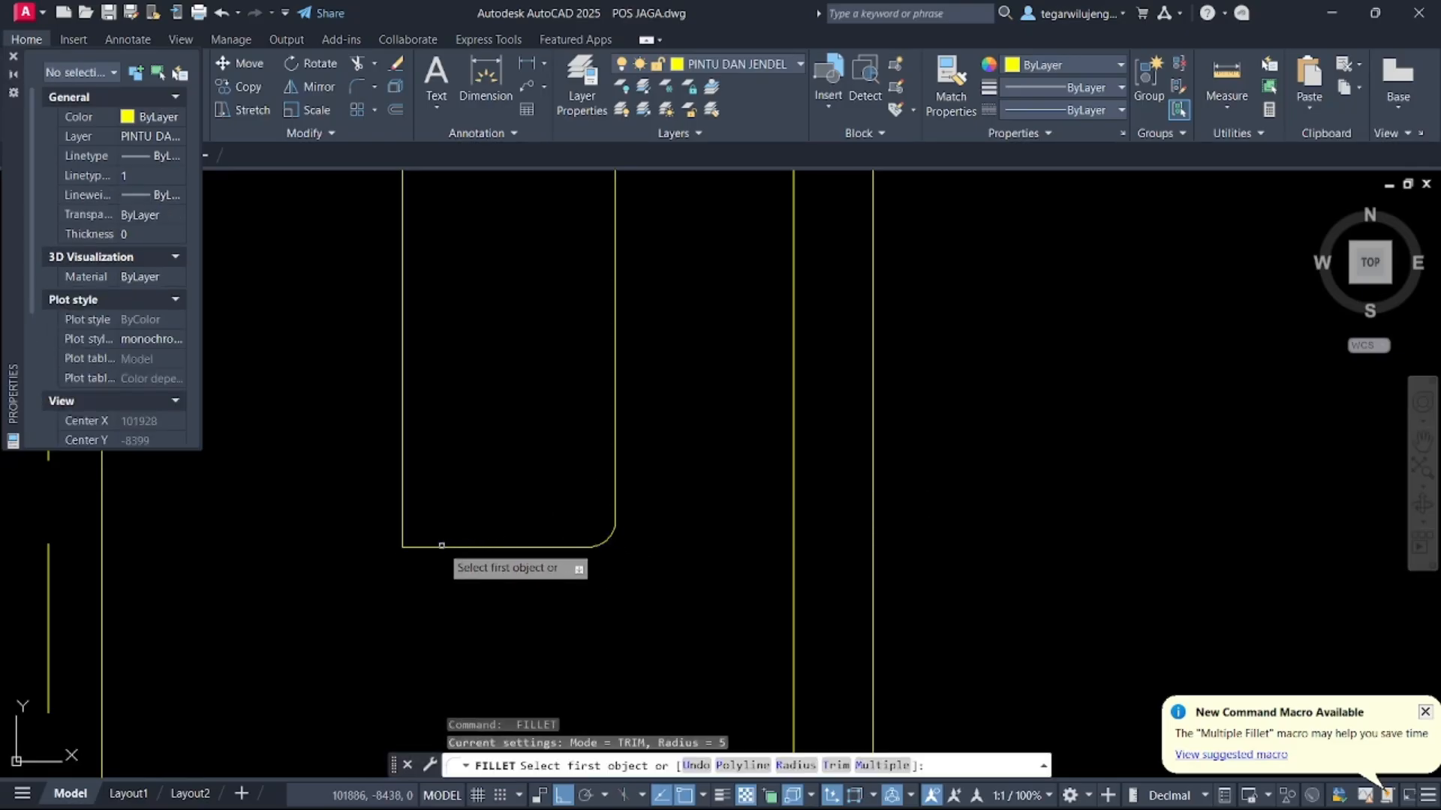
left_click(441, 545)
left_click(404, 492)
key("Return")
Draw a small rectangular lever outline with a polyline across the handle plate
scroll(448, 489, "down", 6)
key("Escape")
middle_click_drag(461, 402, 556, 496)
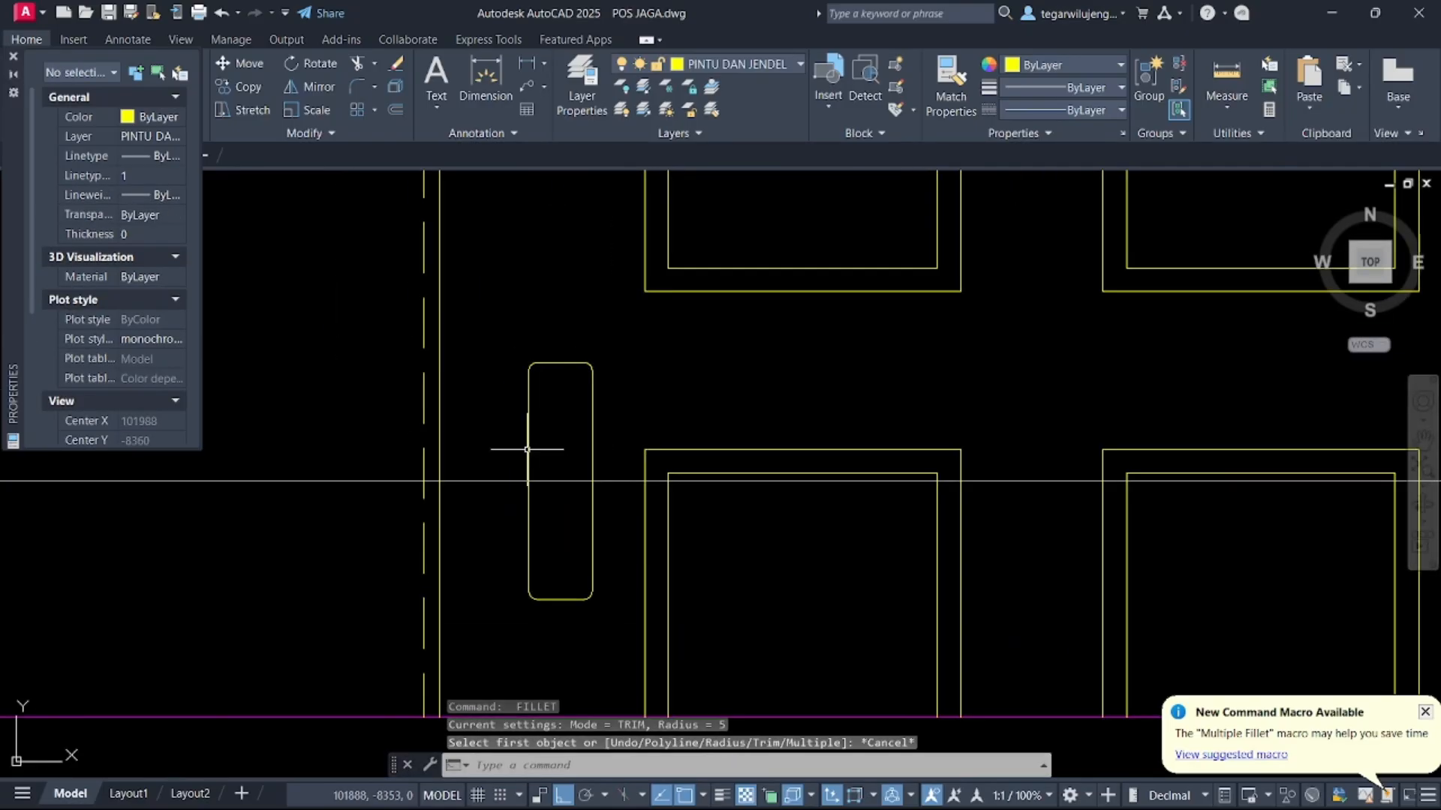
key("Return")
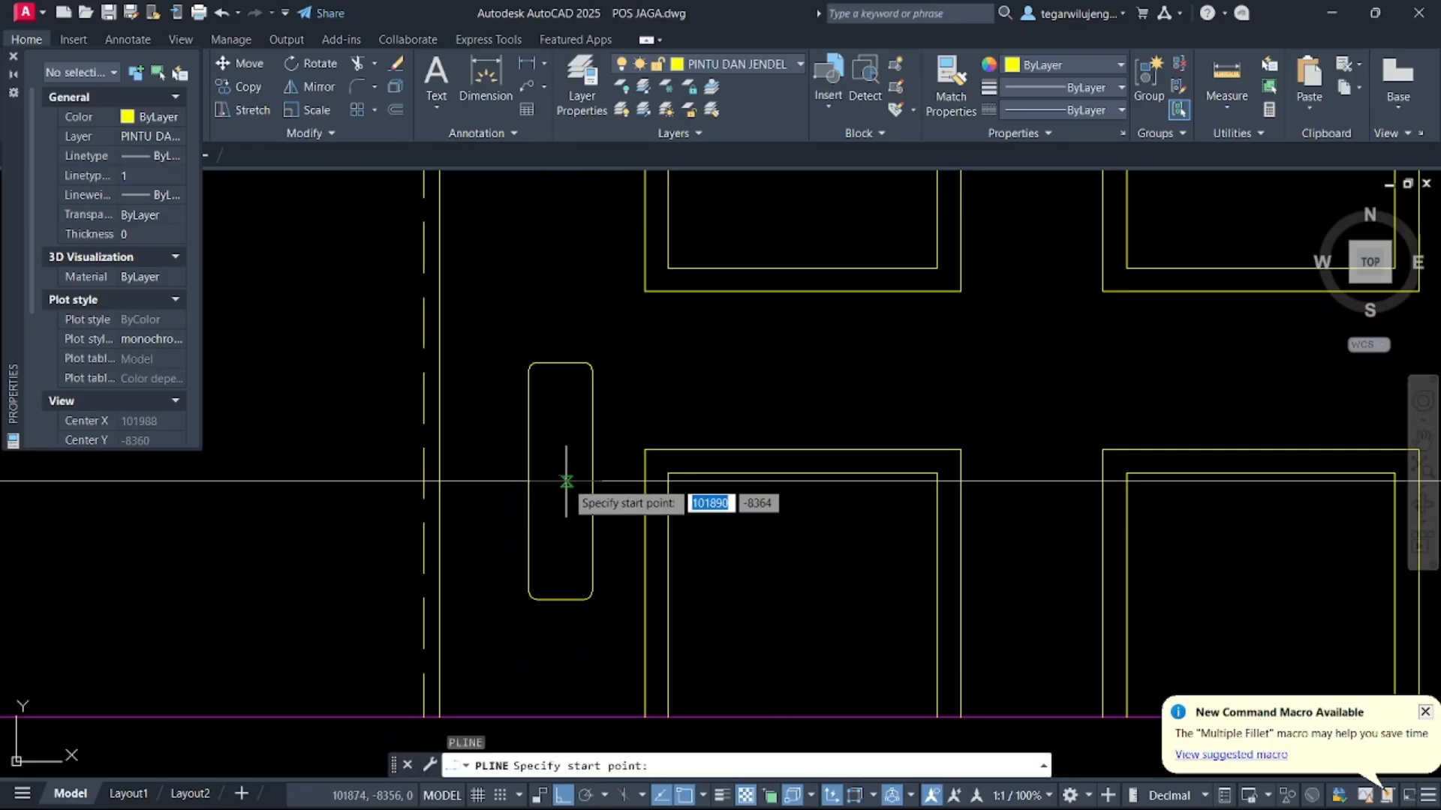
left_click(561, 481)
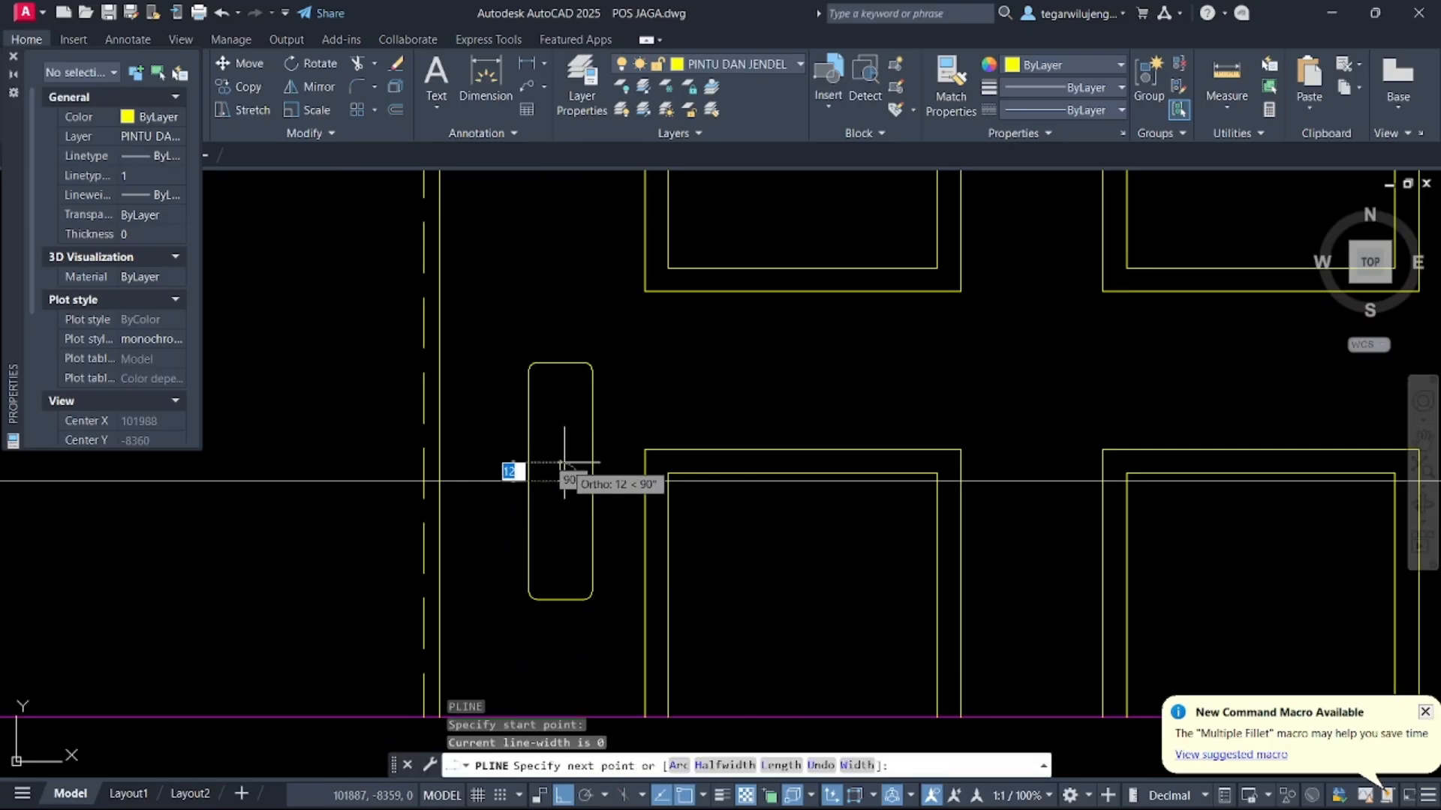
scroll(634, 469, "up", 4)
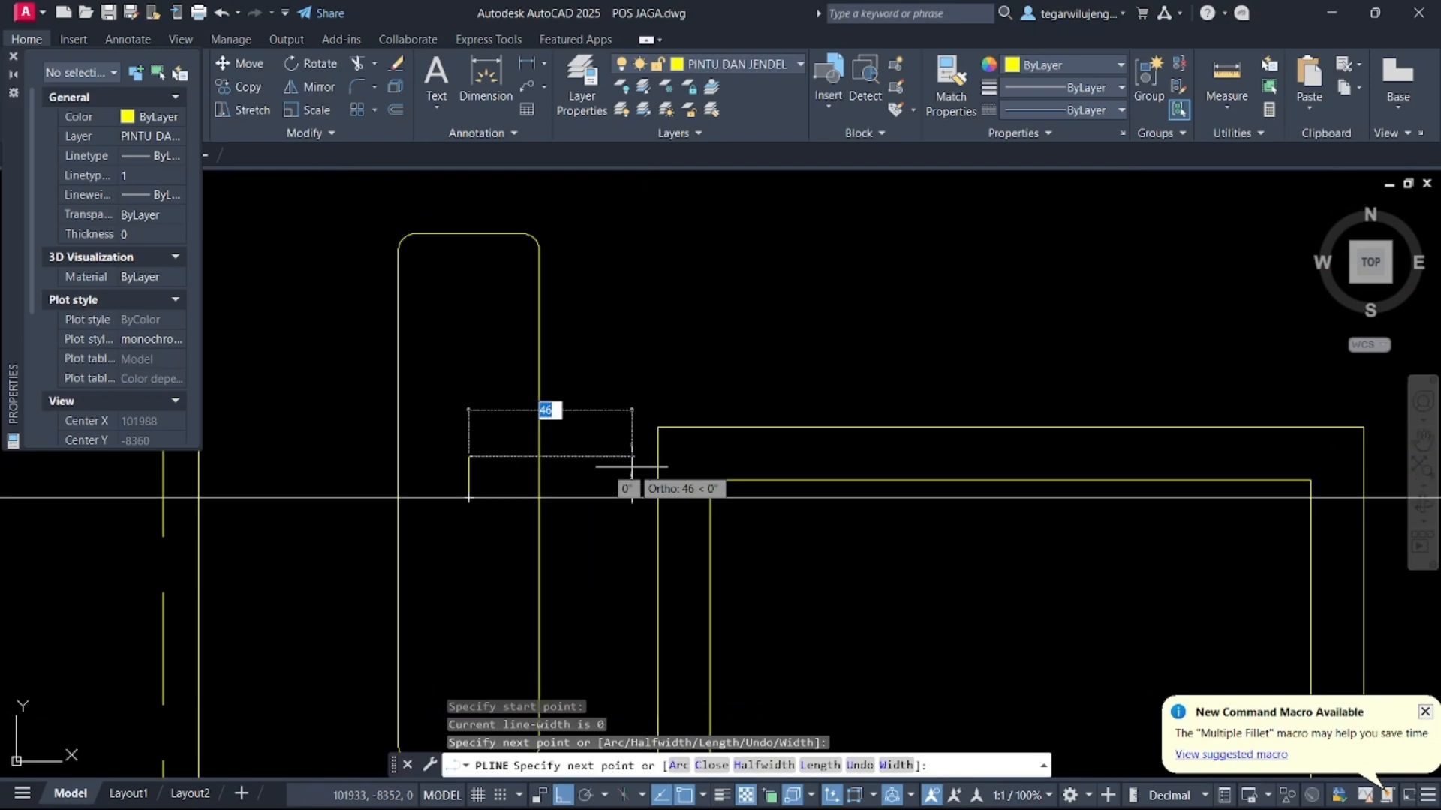
left_click(645, 468)
left_click(647, 493)
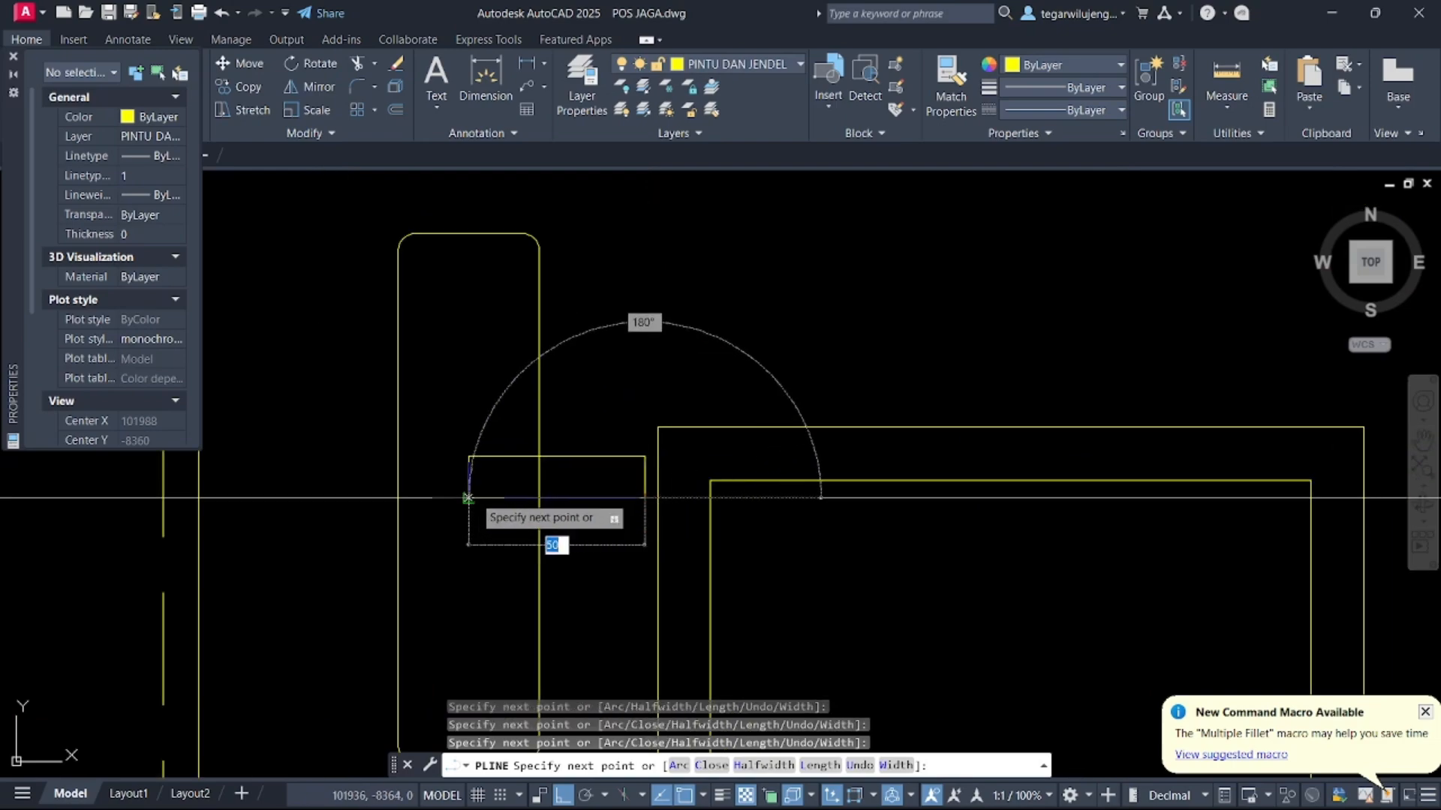
left_click(472, 494)
key("Escape")
left_click(507, 477)
left_click(491, 423)
type("M")
key("Return")
left_click(494, 464)
scroll(551, 472, "up", 2)
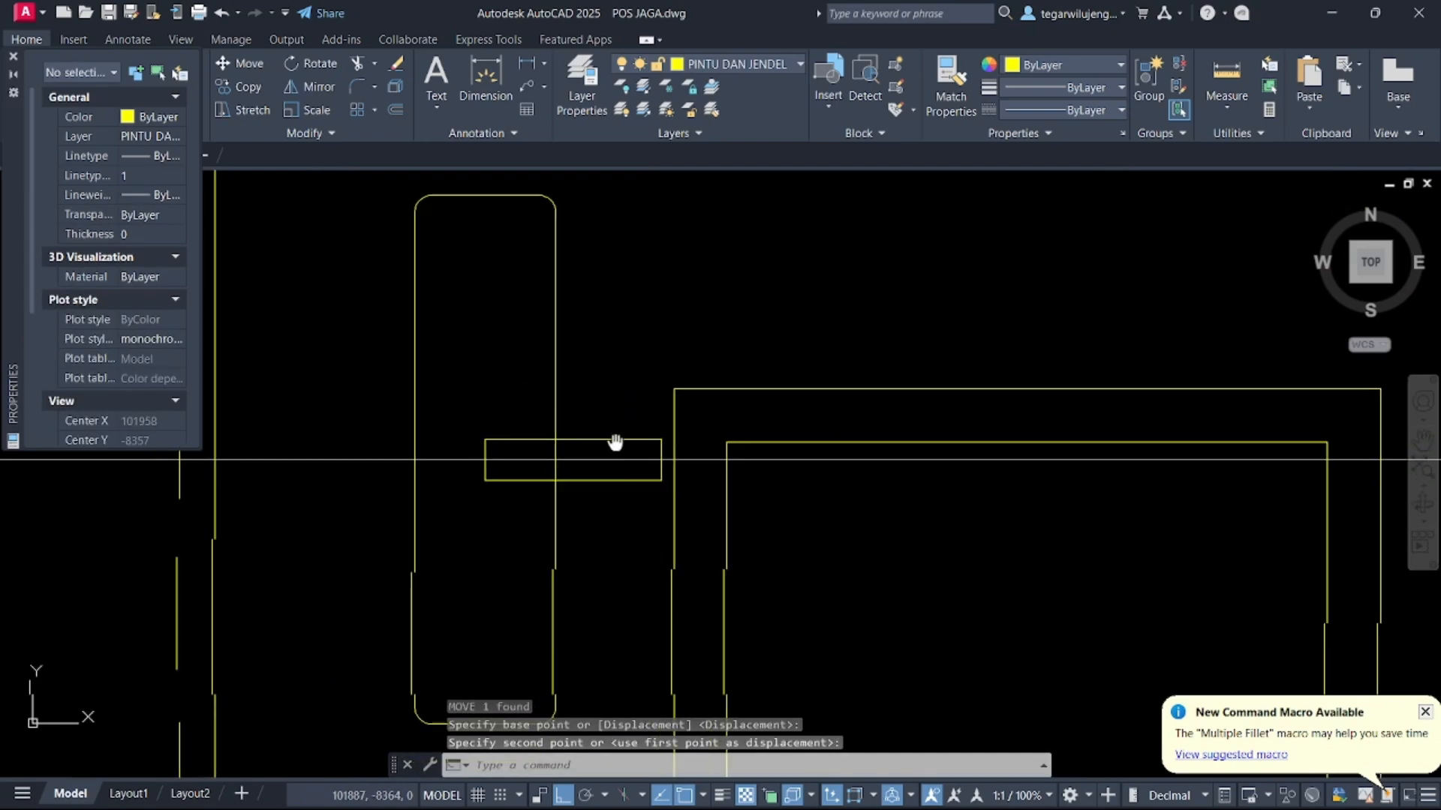
key("Escape")
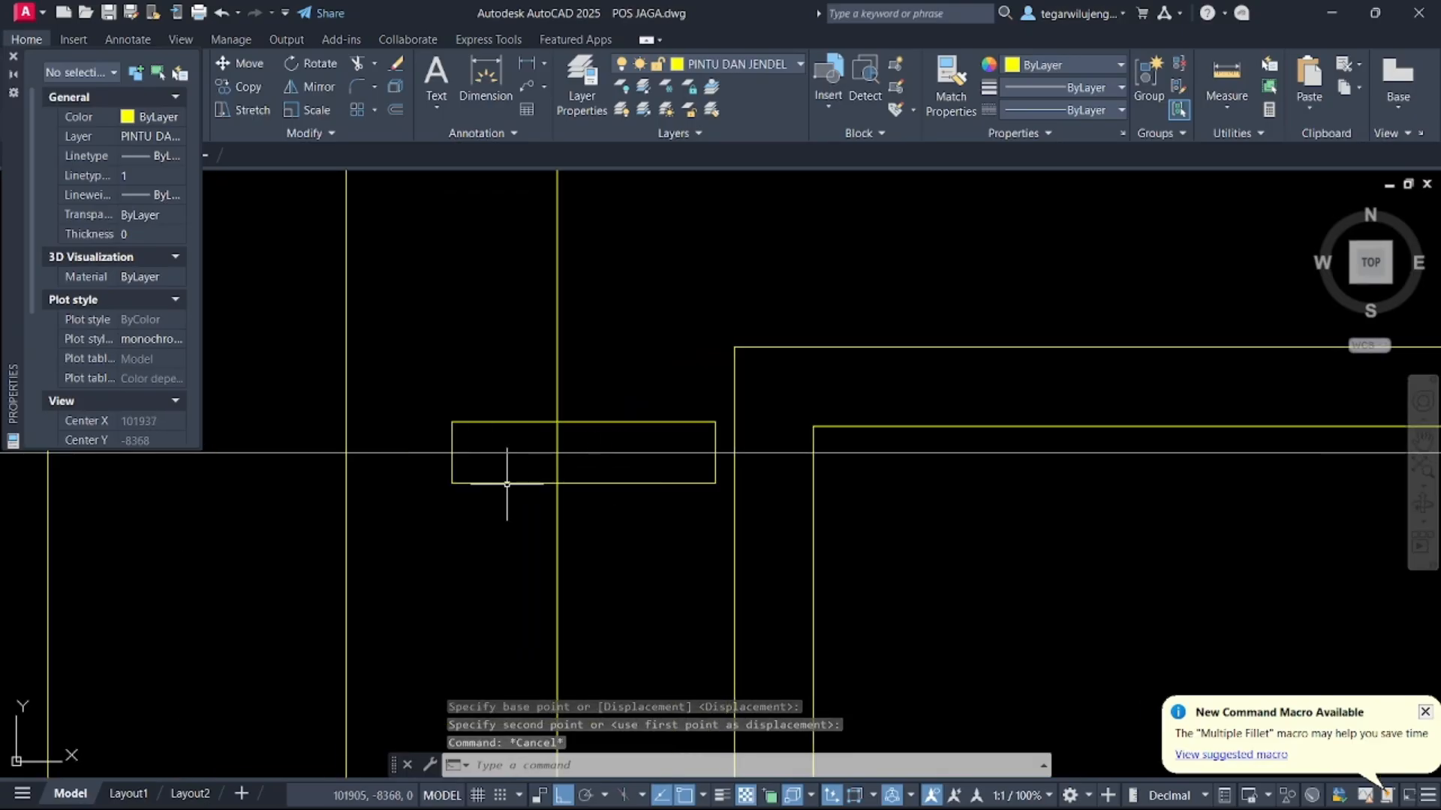
Narrow the lever by stretching its bottom and top edges inward by 2 each
left_click(507, 484)
left_click(584, 484)
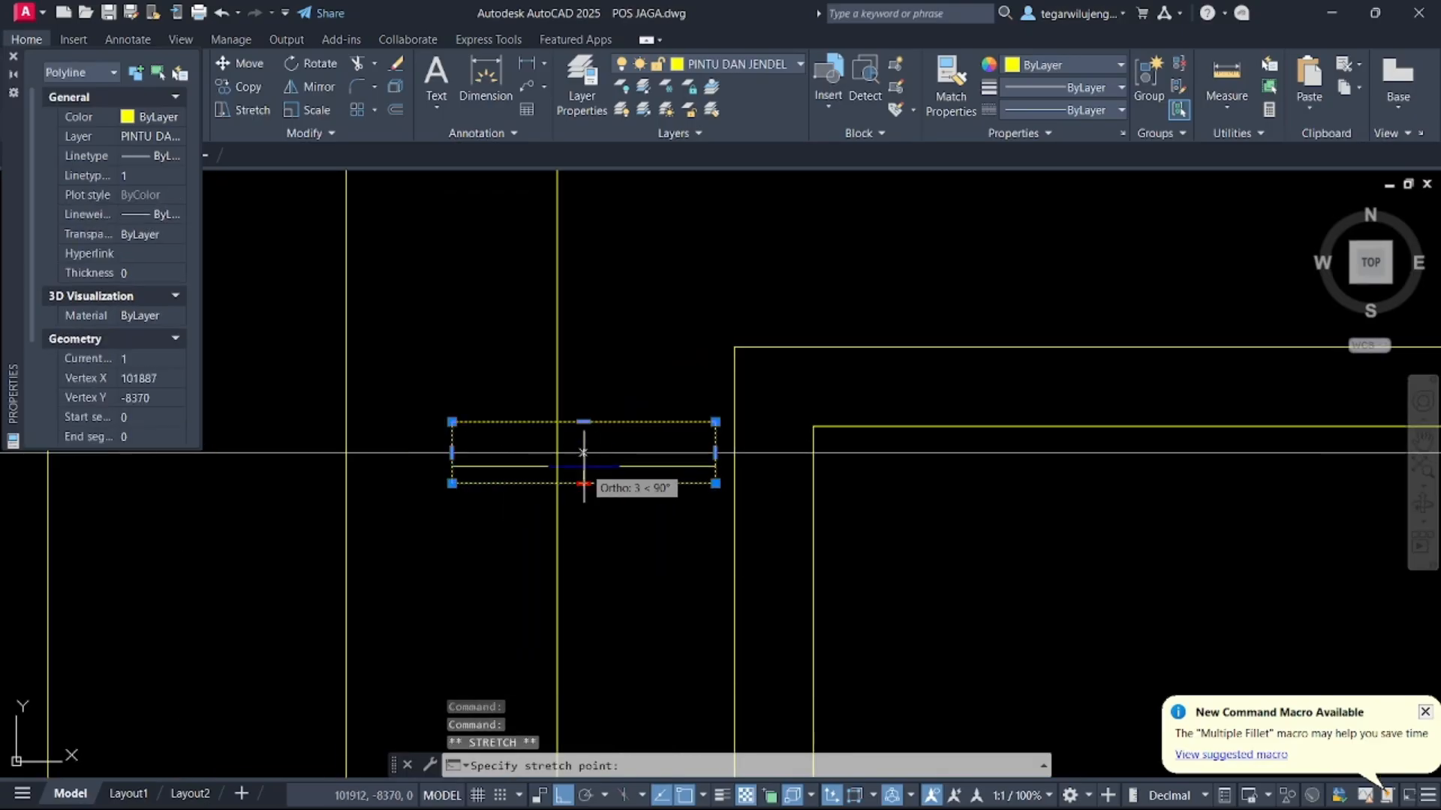
type("2")
key("Return")
left_click(584, 422)
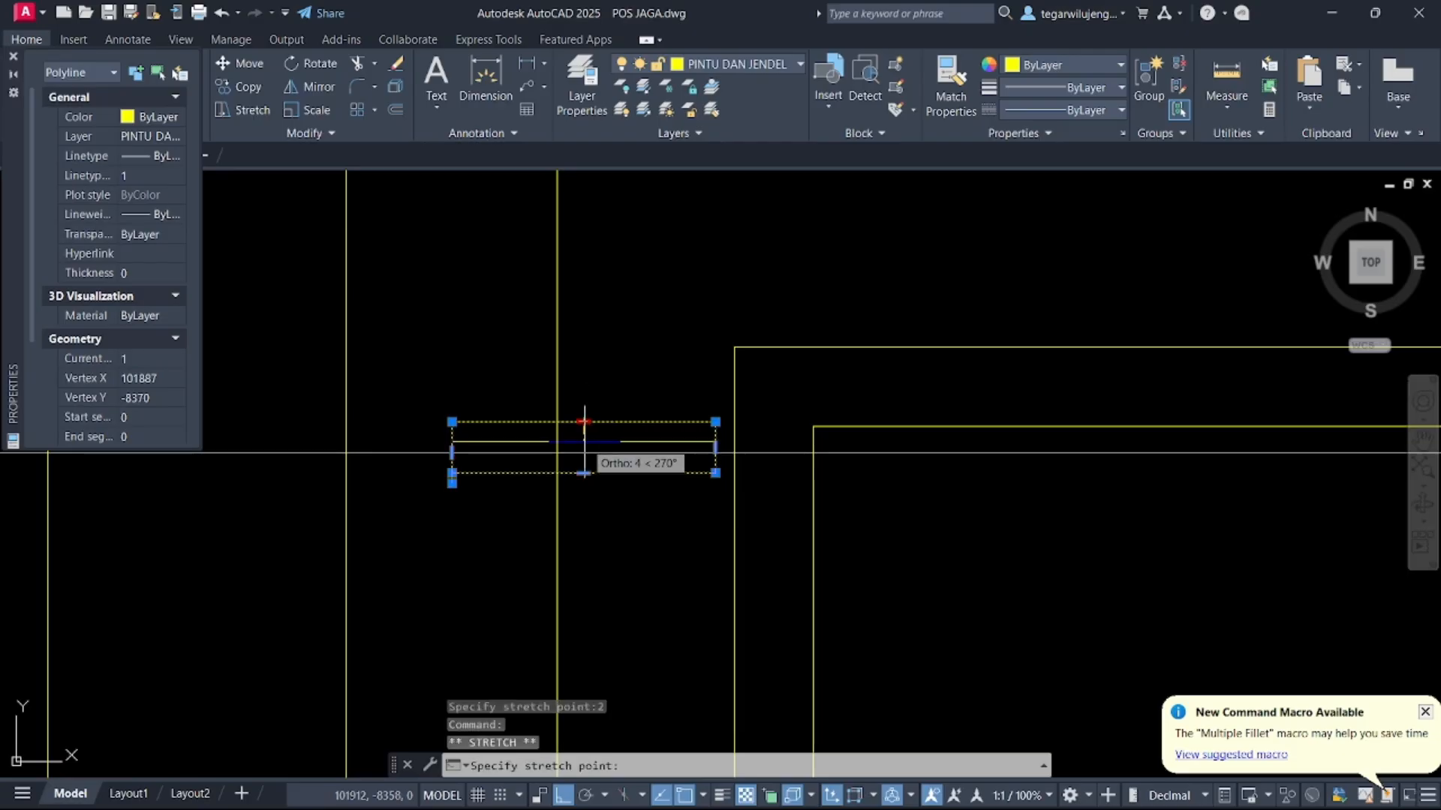
type("2")
key("Return")
Offset the handle plate 3 inward to give it a double outline
type("o")
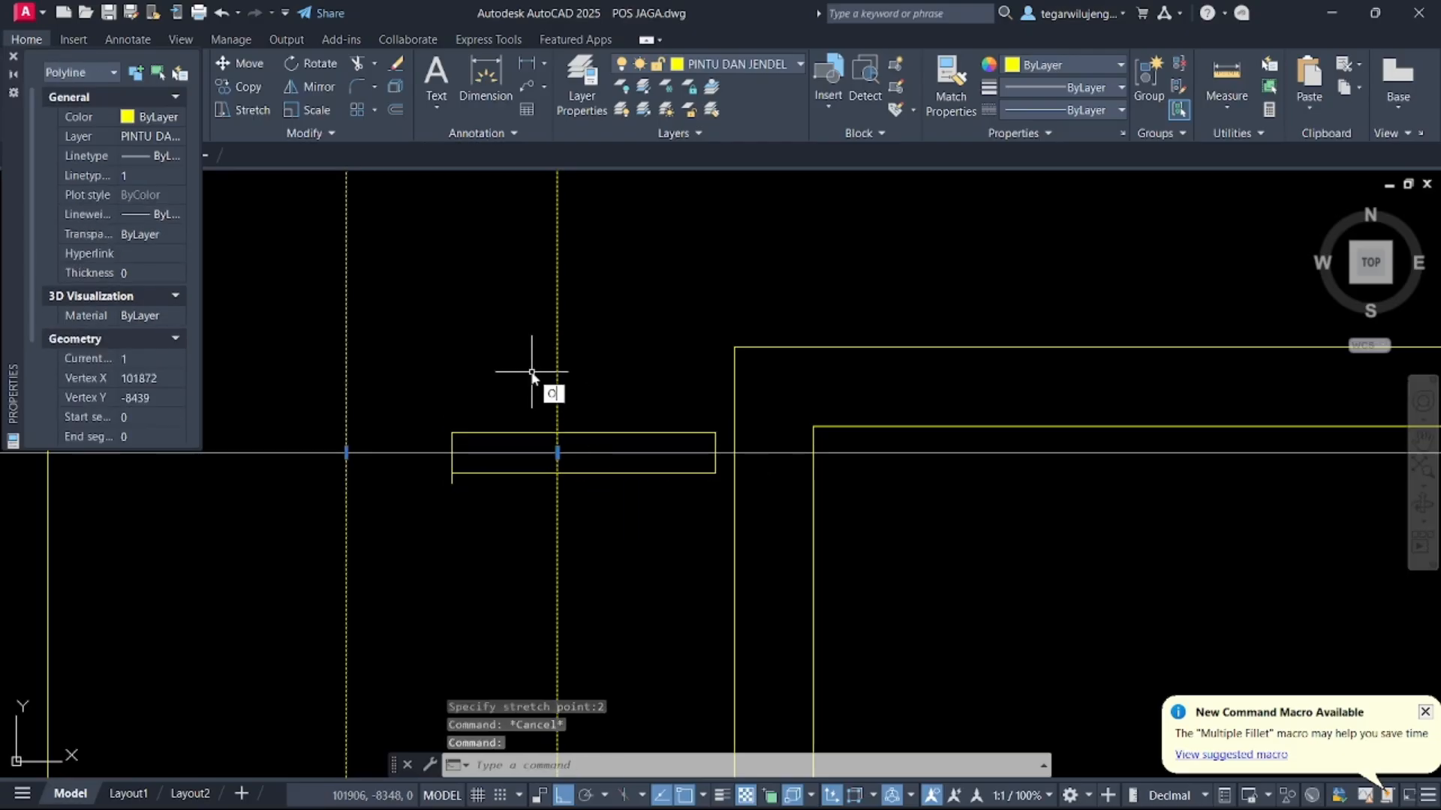
key("Return")
left_click(549, 379)
type("3")
key("Return")
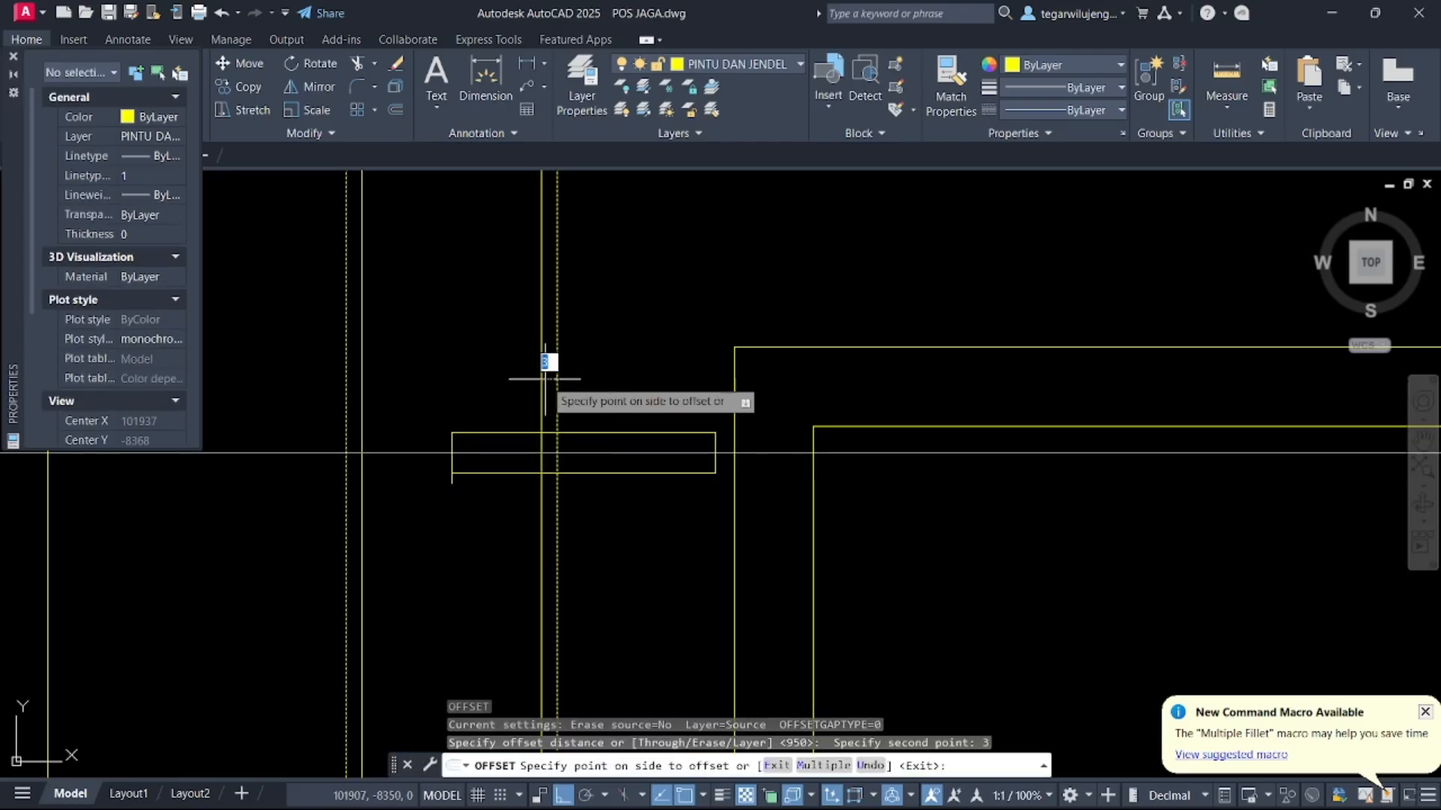
left_click(544, 378)
scroll(533, 417, "down", 6)
middle_click_drag(533, 428, 557, 395)
key("Escape")
scroll(543, 341, "up", 10)
left_click(526, 472)
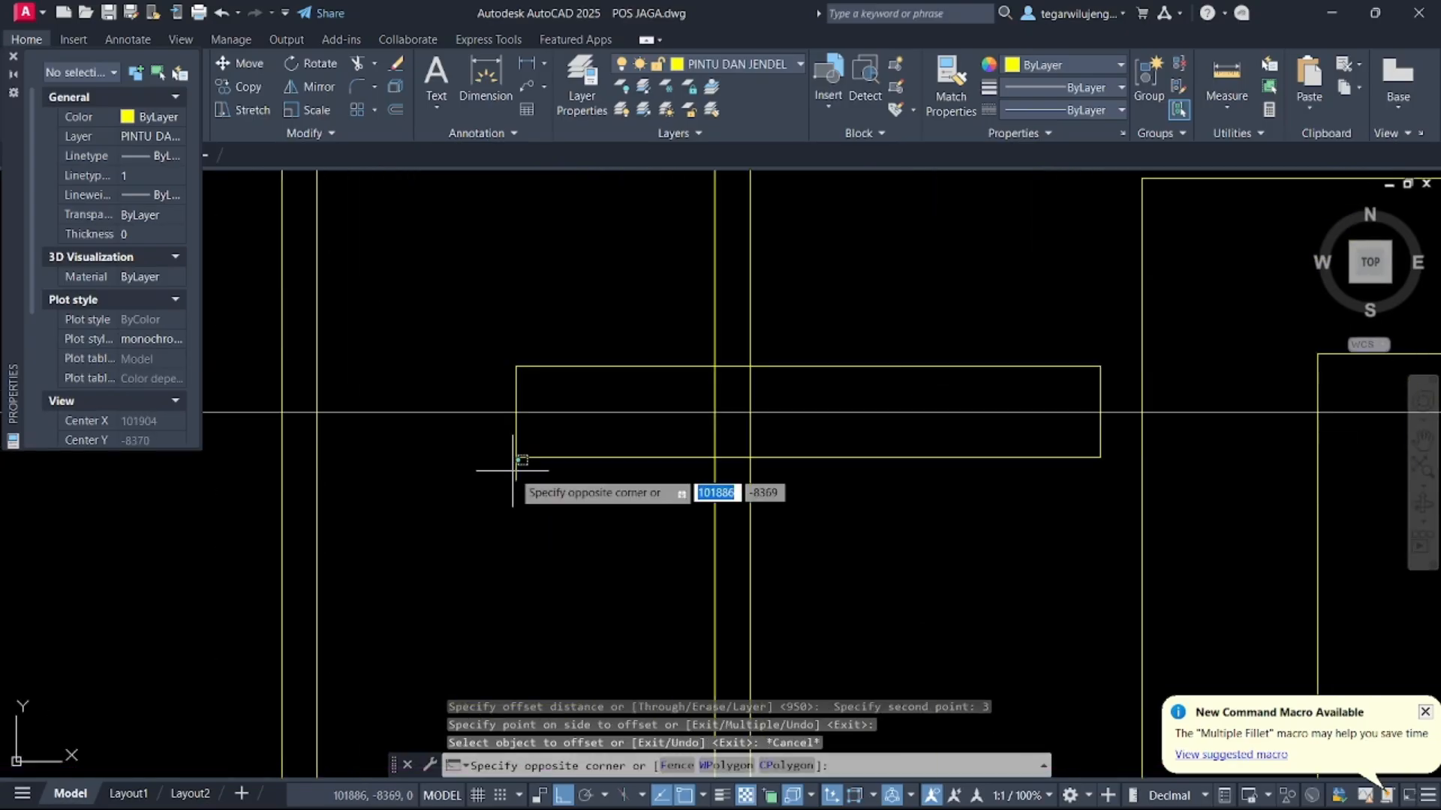
left_click(513, 472)
left_click(515, 480)
left_click(516, 458)
key("Escape")
scroll(526, 484, "down", 4)
key("Escape")
scroll(526, 485, "down", 5)
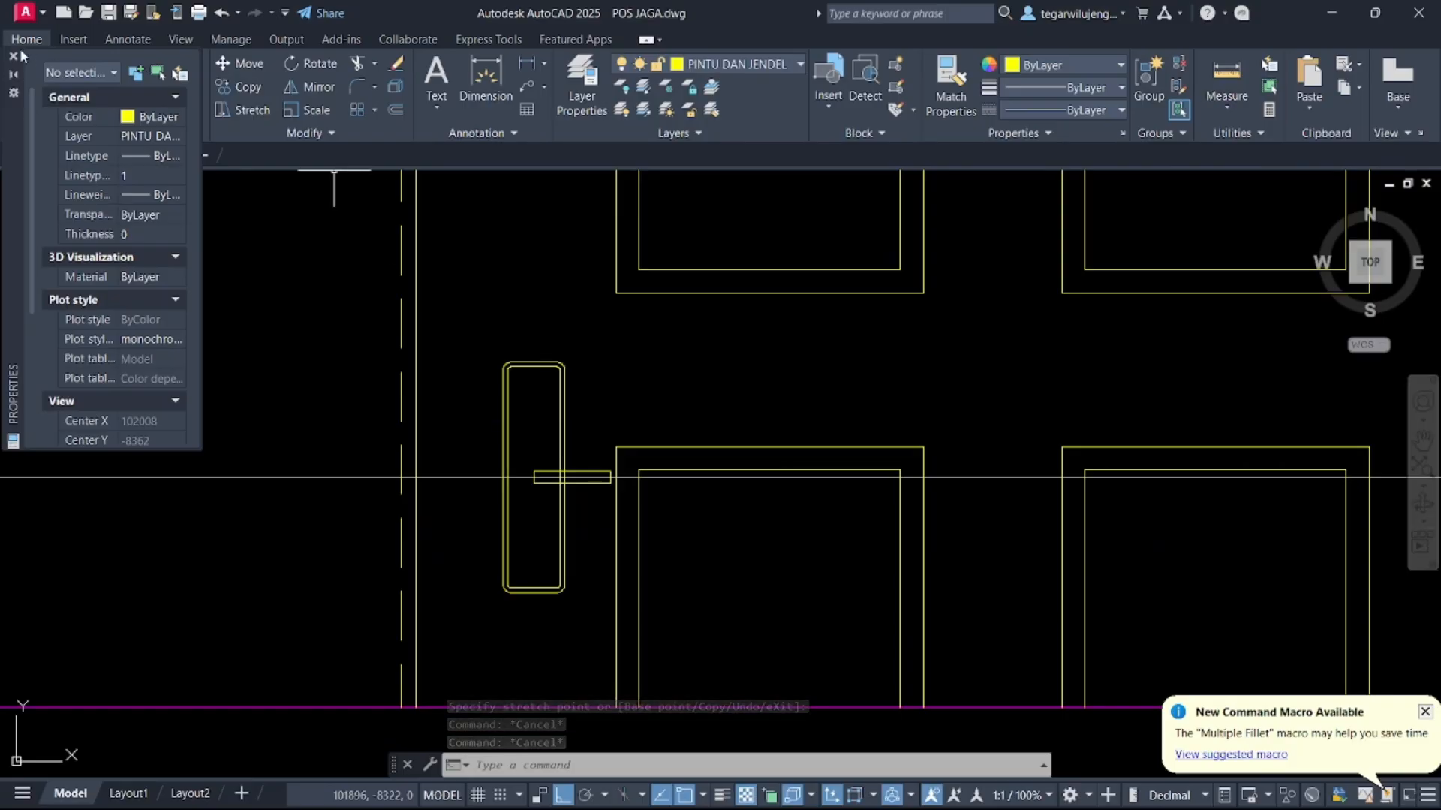
scroll(549, 478, "down", 5)
scroll(574, 473, "up", 5)
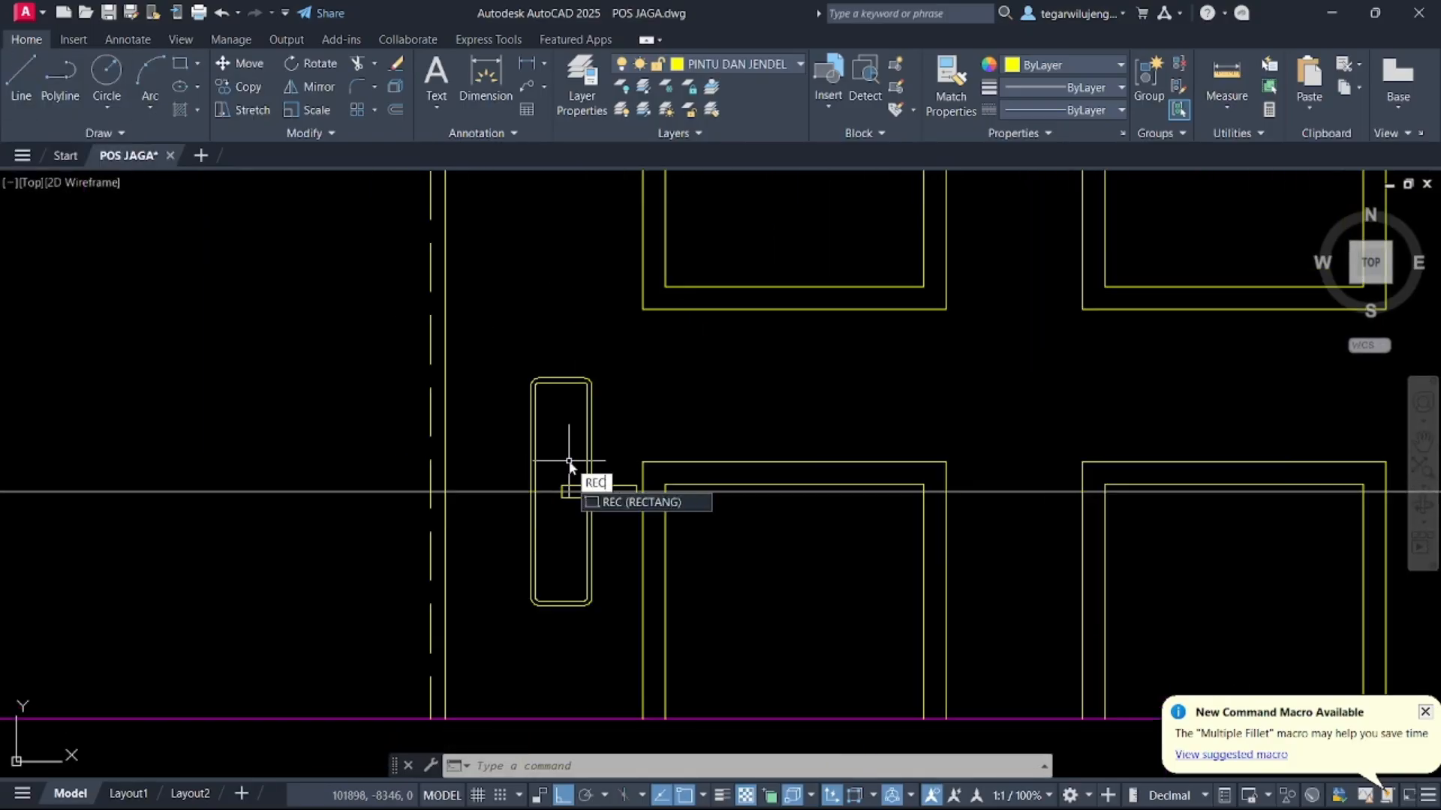
key("Return")
scroll(568, 462, "up", 2)
left_click(565, 462)
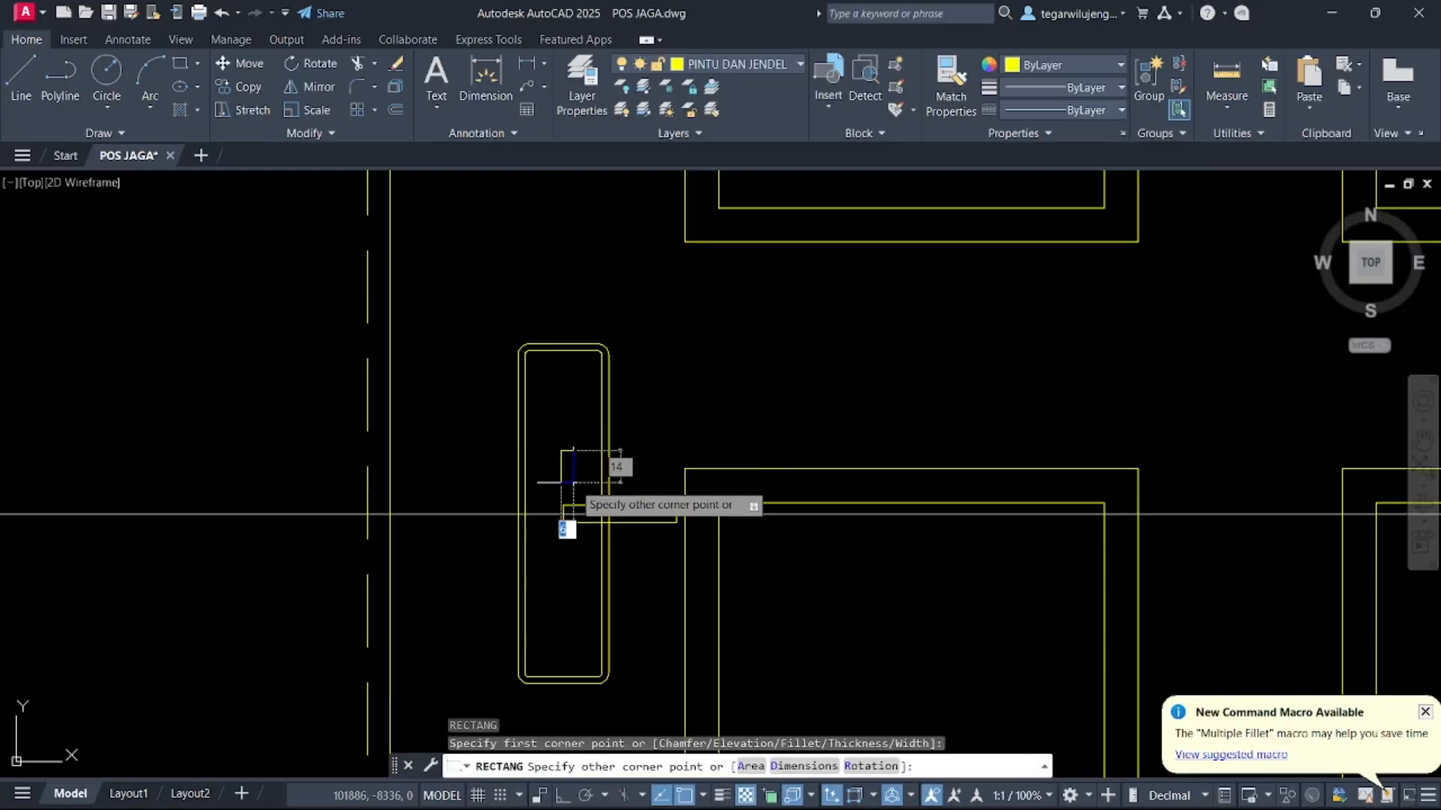
key("Escape")
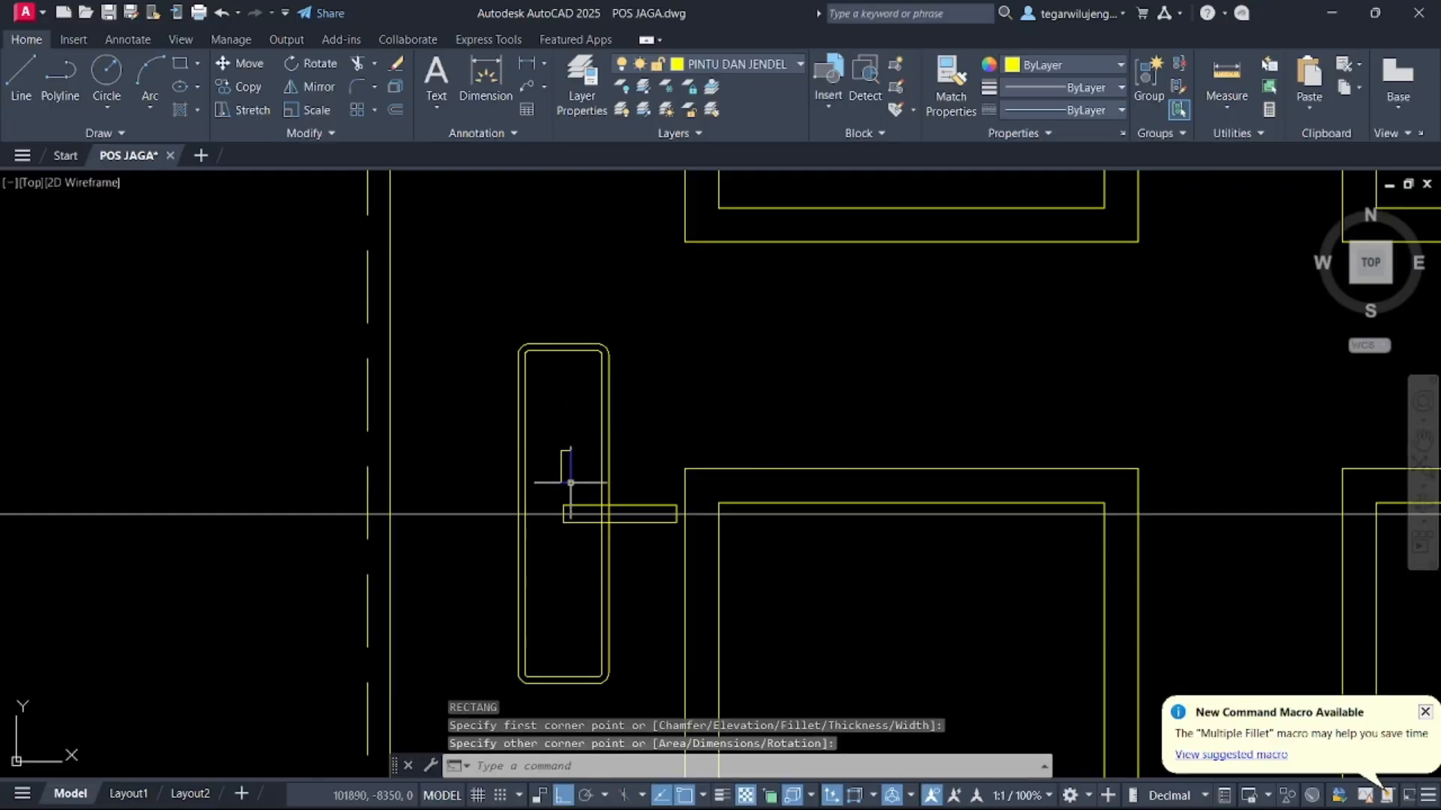
scroll(585, 465, "down", 6)
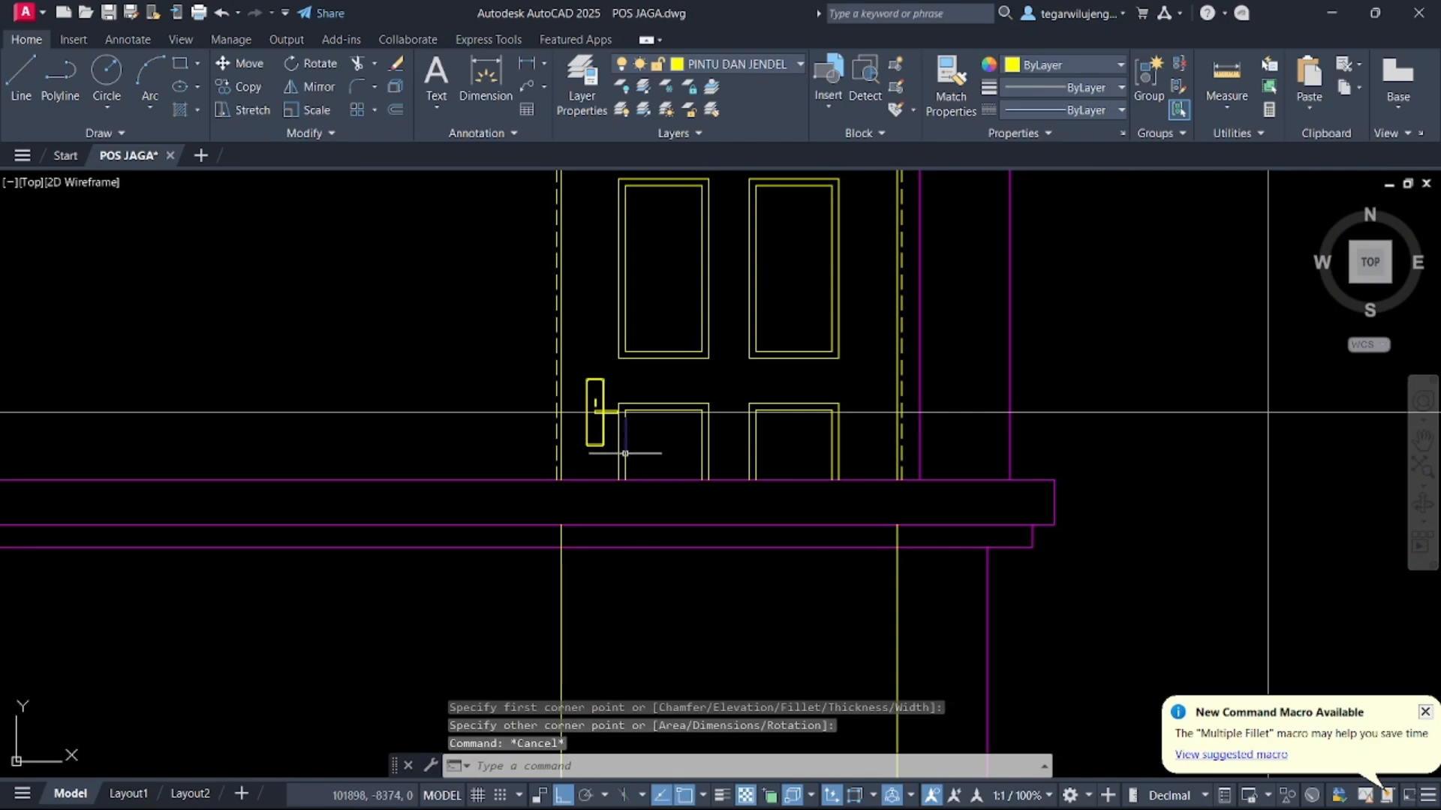
Erase two leftover objects near the door handle
key("Escape")
scroll(625, 453, "down", 5)
left_click(987, 475)
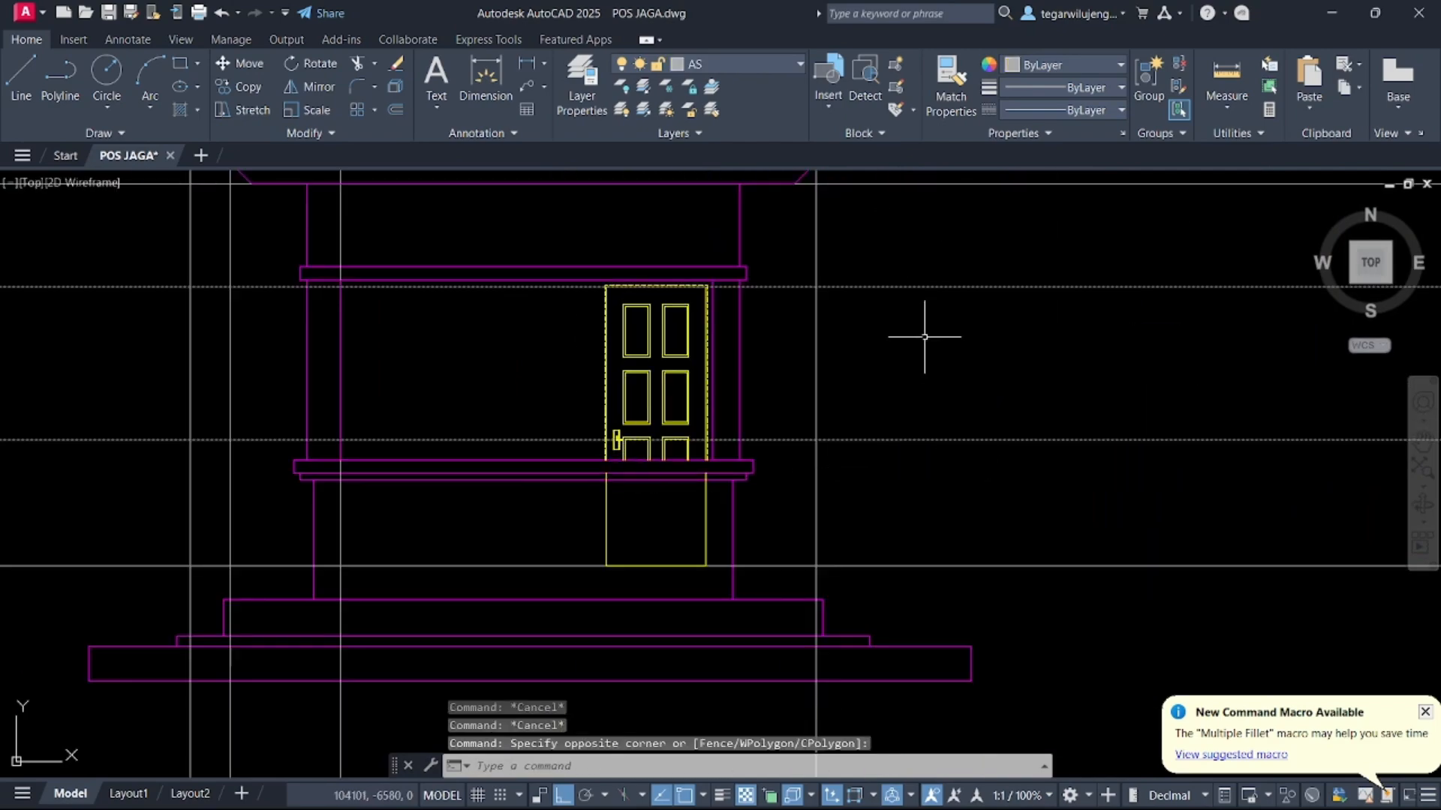
key("Delete")
scroll(600, 435, "up", 5)
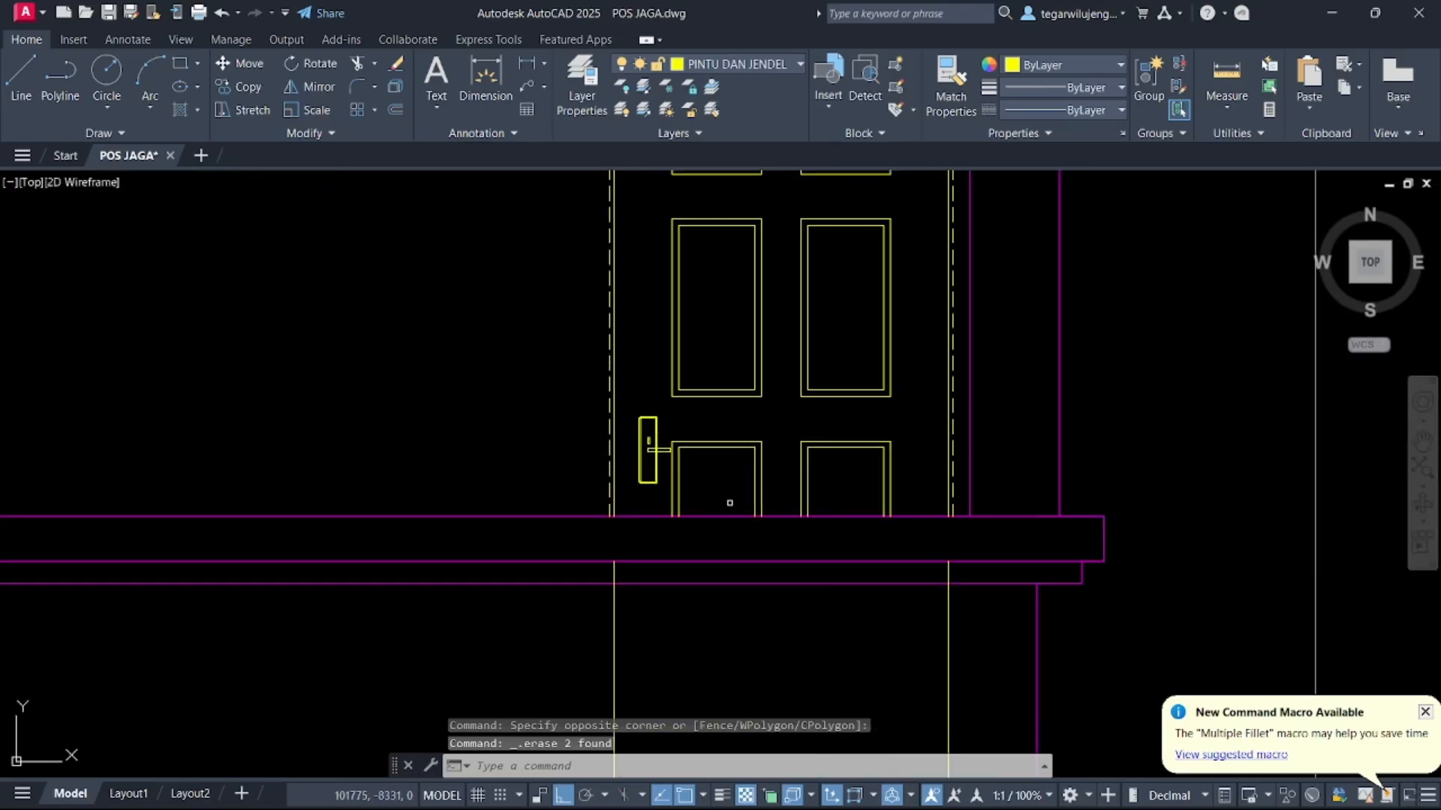
Erase the rectangle below the door under the floor beam
scroll(670, 436, "down", 5)
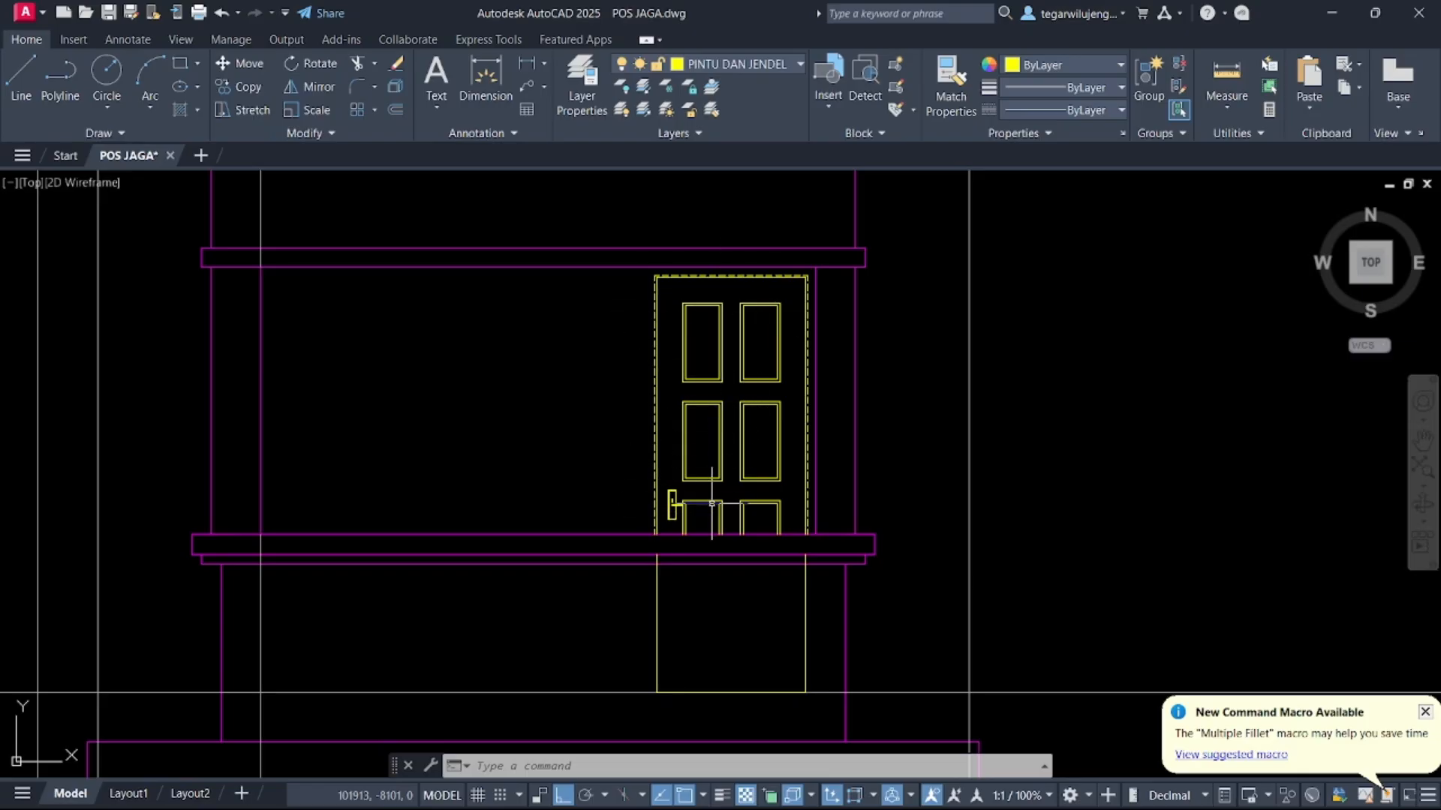
scroll(763, 403, "down", 5)
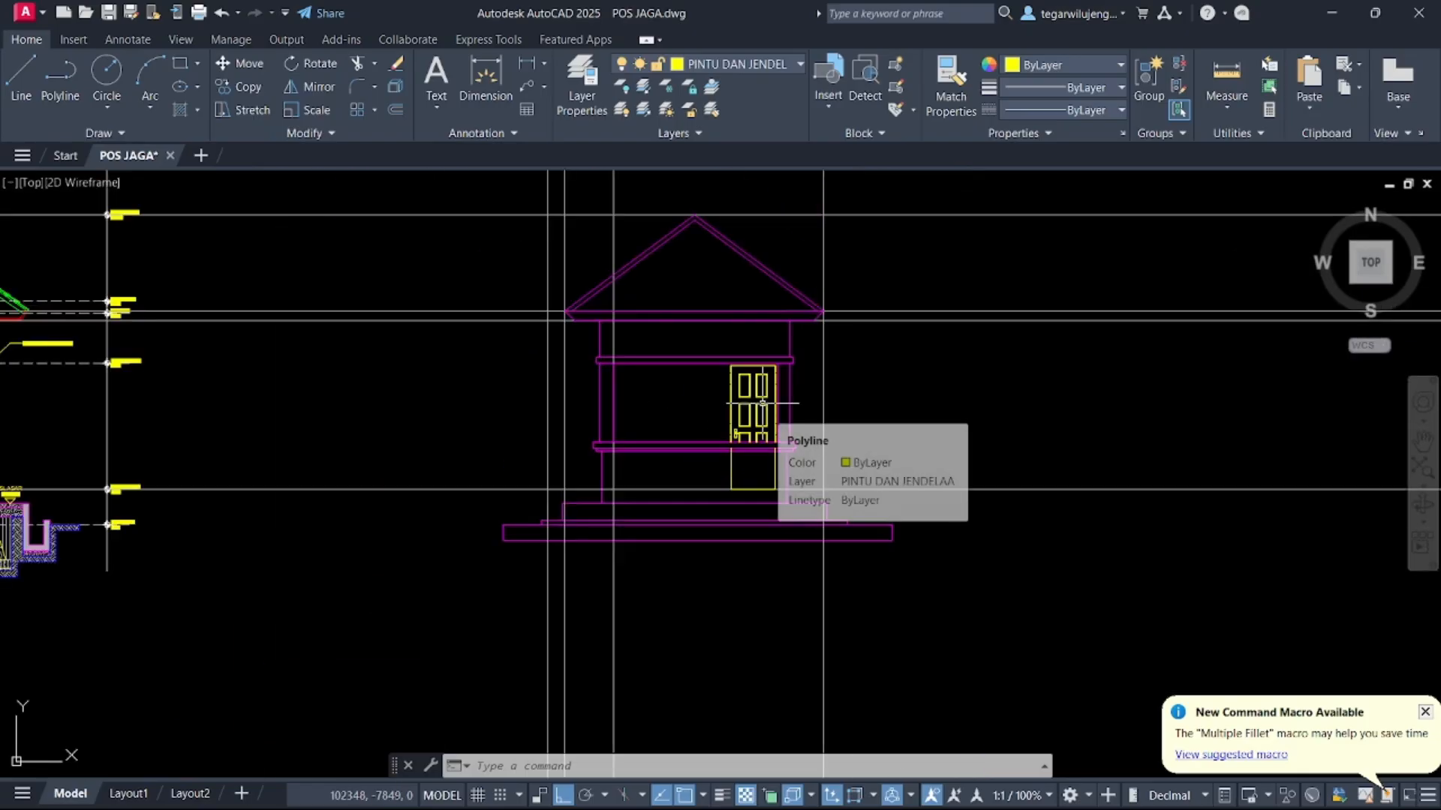
scroll(757, 492, "up", 5)
left_click(713, 466)
left_click(658, 431)
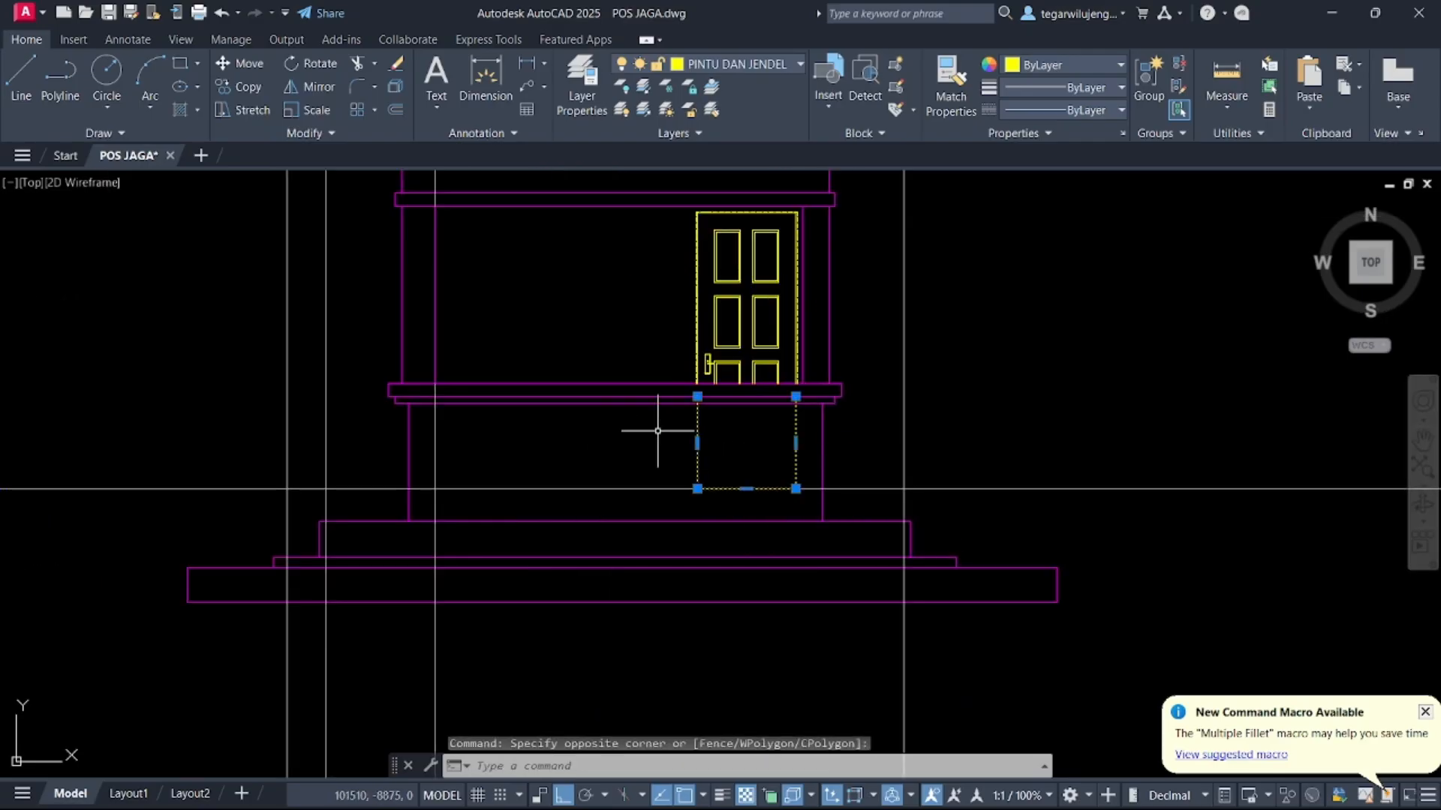
key("Delete")
Draw a vertical construction line through the door jamb in the floor plan
scroll(675, 392, "down", 6)
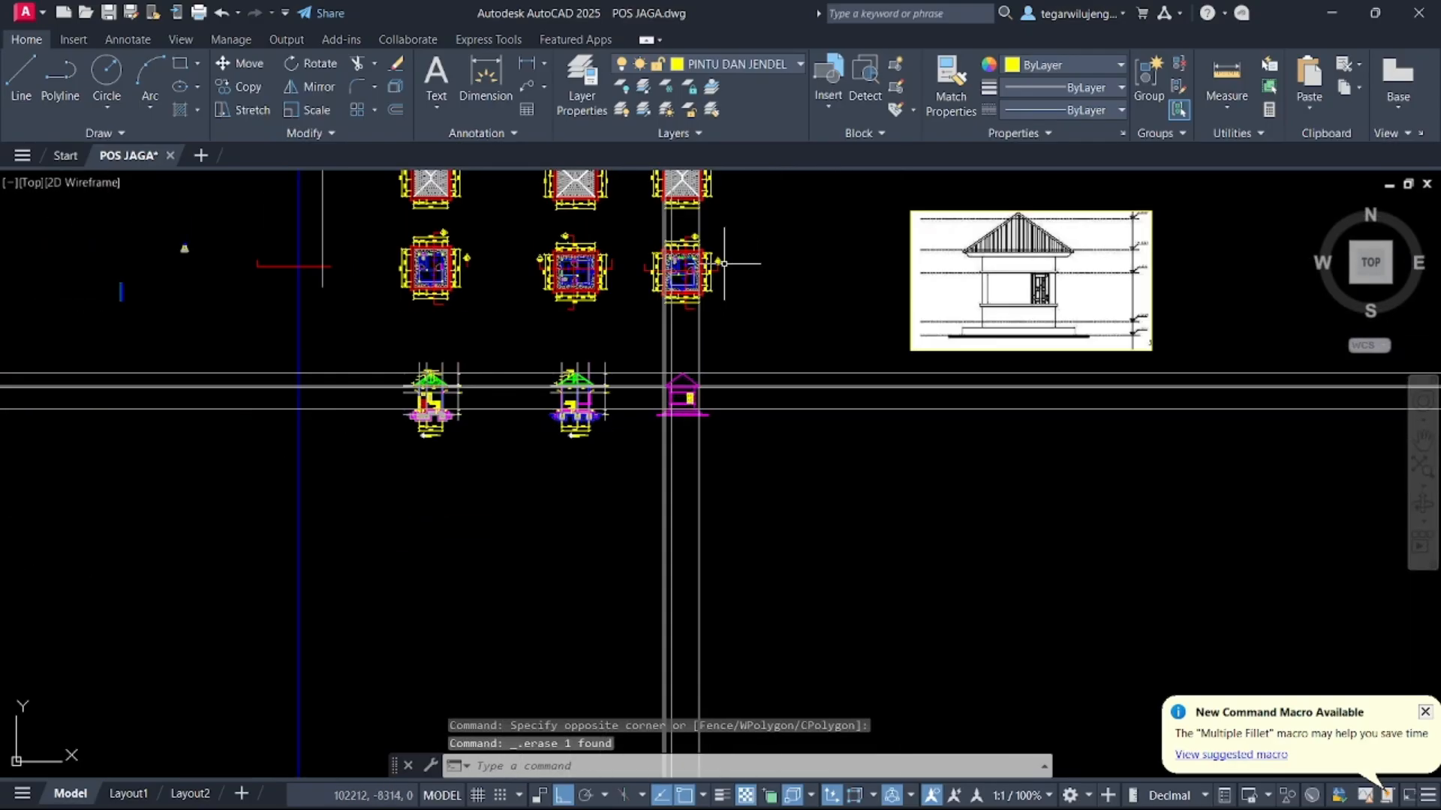
scroll(1043, 305, "up", 6)
scroll(705, 277, "down", 4)
middle_click_drag(637, 260, 837, 270)
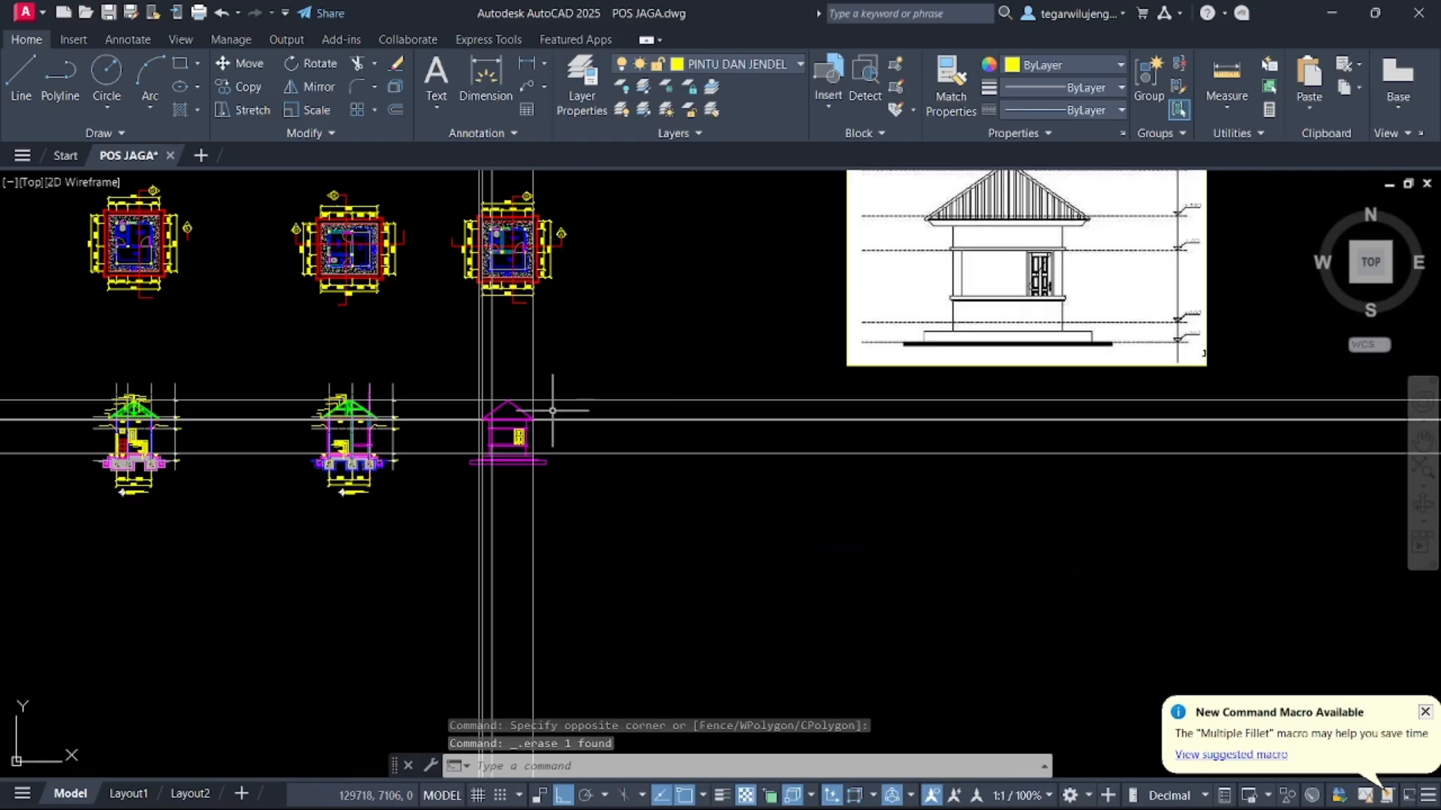
type("xl")
key("Return")
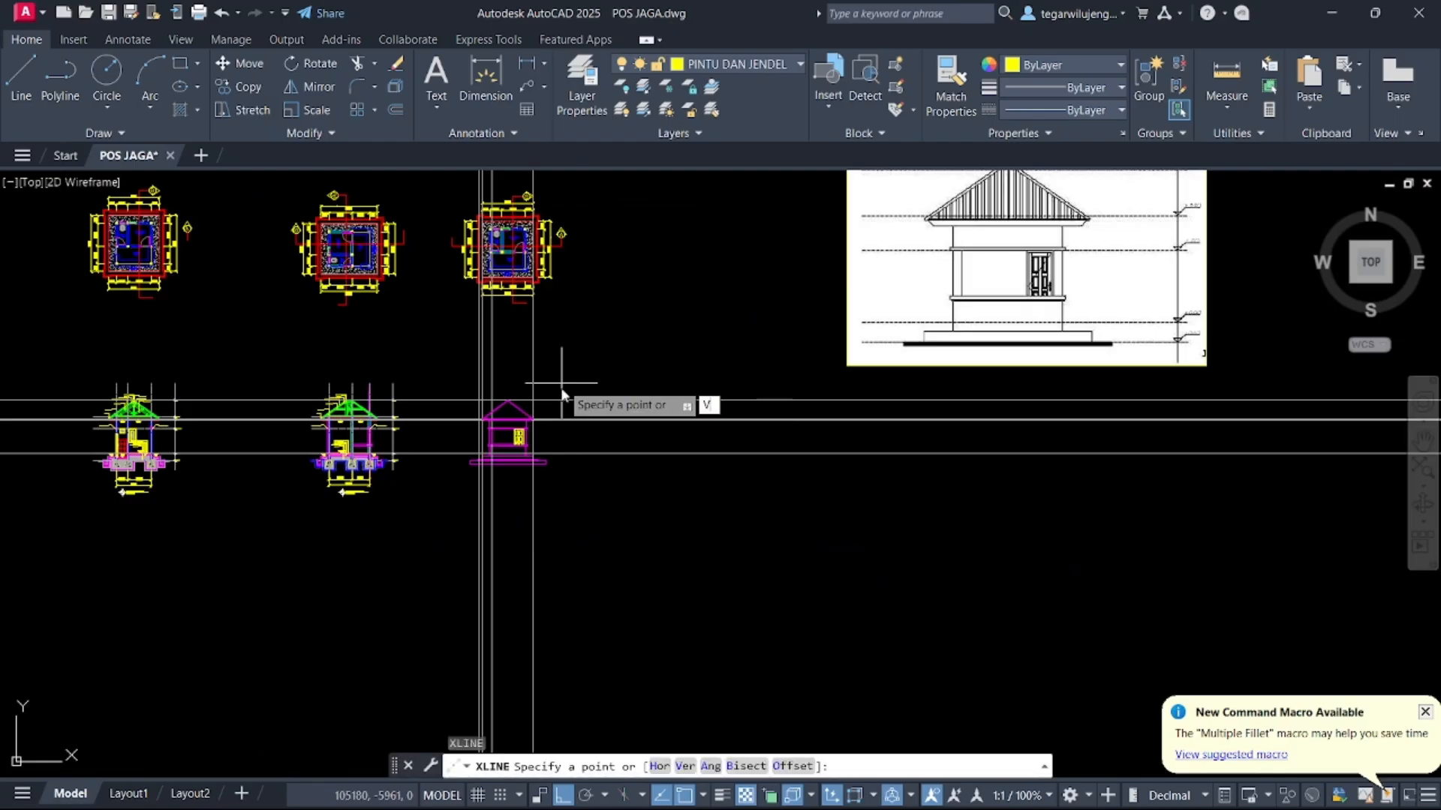
type("V")
key("Return")
scroll(529, 240, "up", 8)
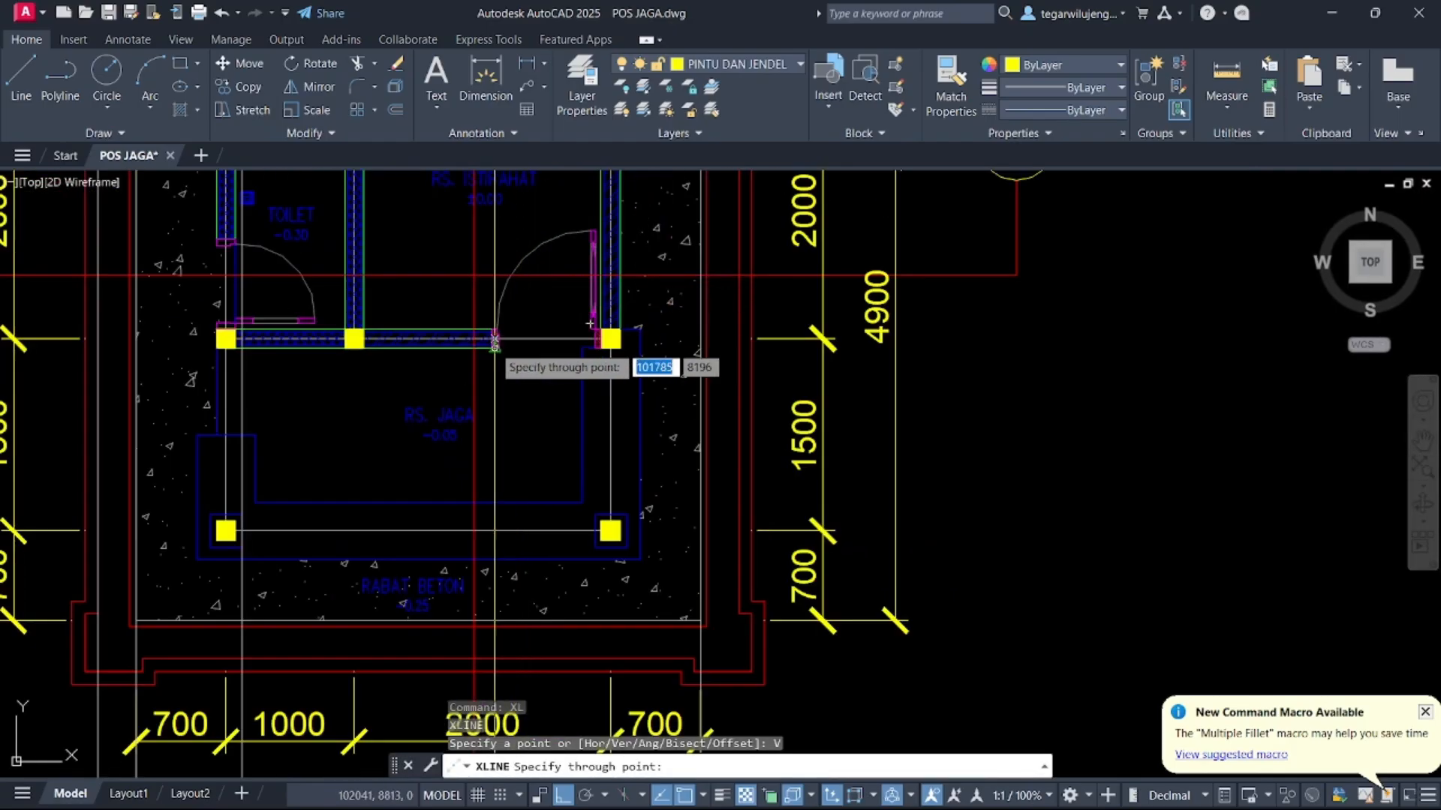
left_click(493, 342)
key("Escape")
scroll(544, 435, "down", 8)
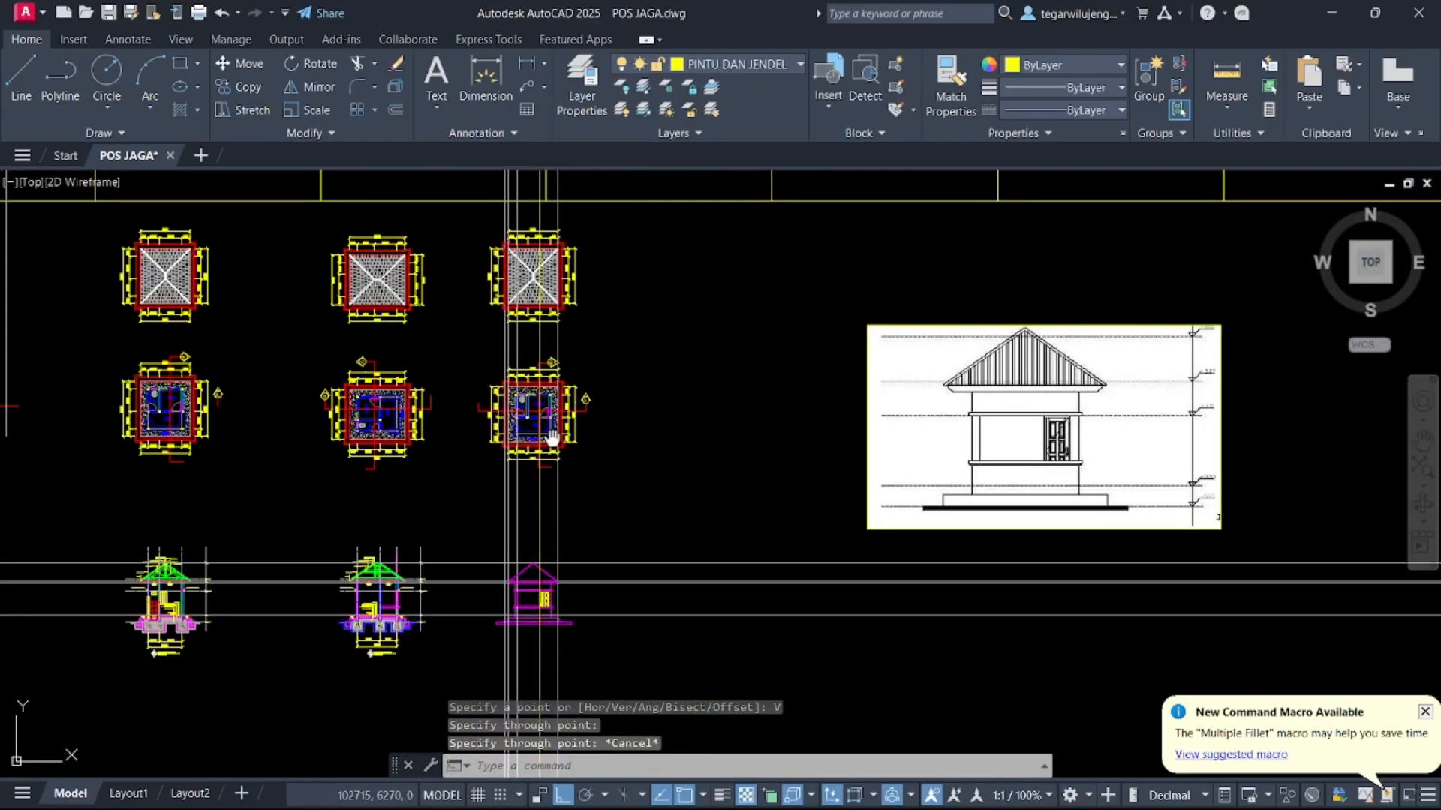
middle_click_drag(541, 444, 612, 174)
type("rec")
key("Return")
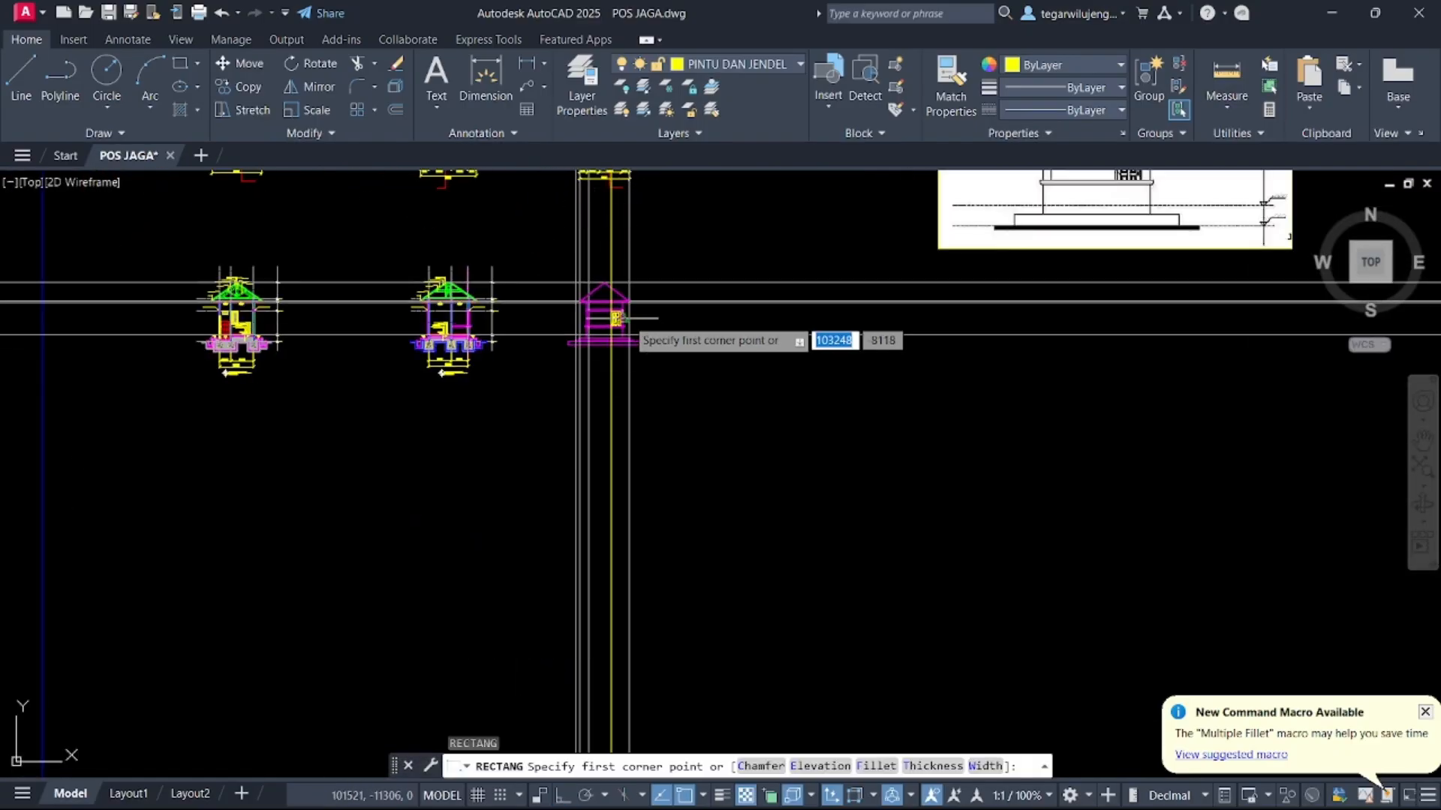
scroll(611, 321, "up", 8)
middle_click_drag(471, 387, 599, 238)
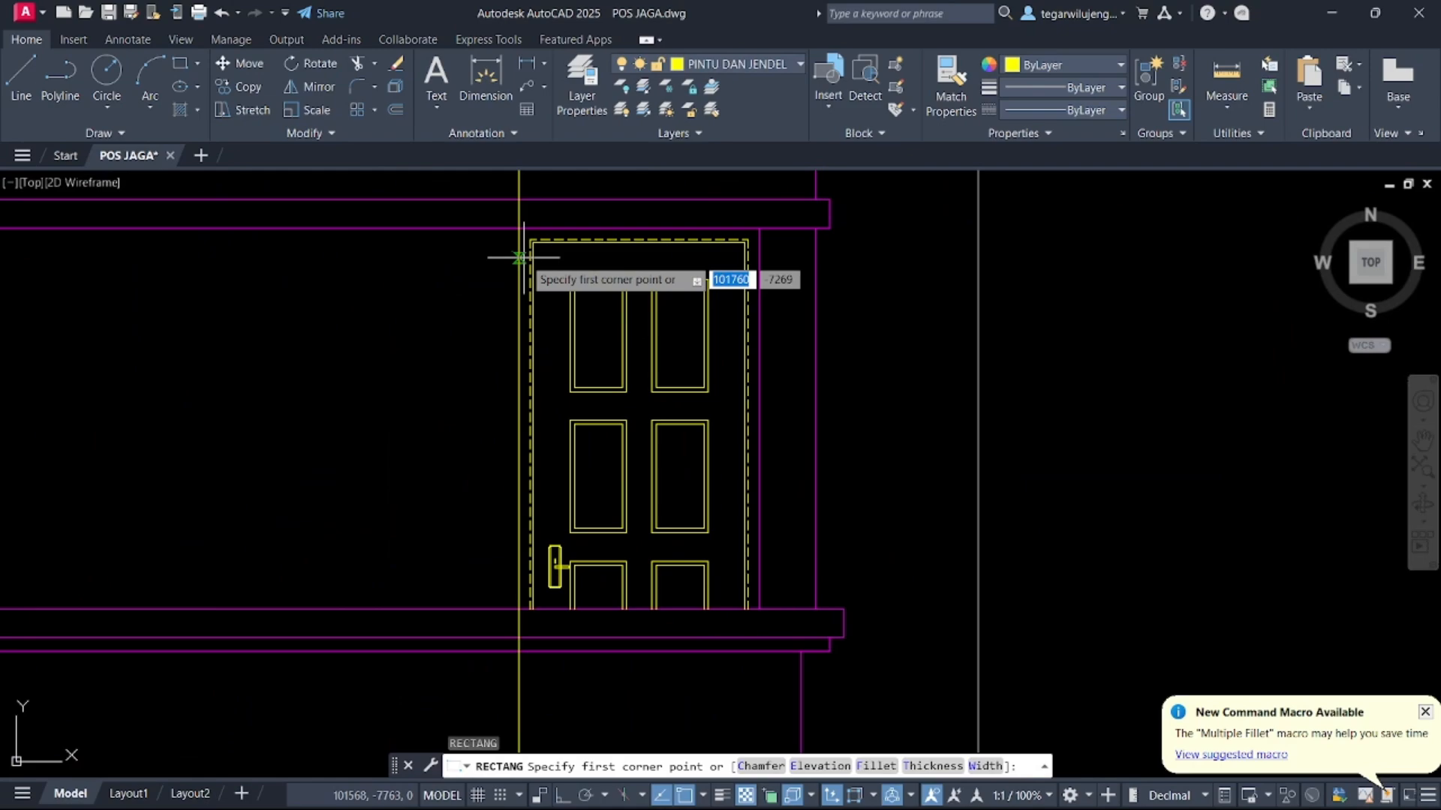
scroll(515, 251, "up", 2)
left_click(515, 215)
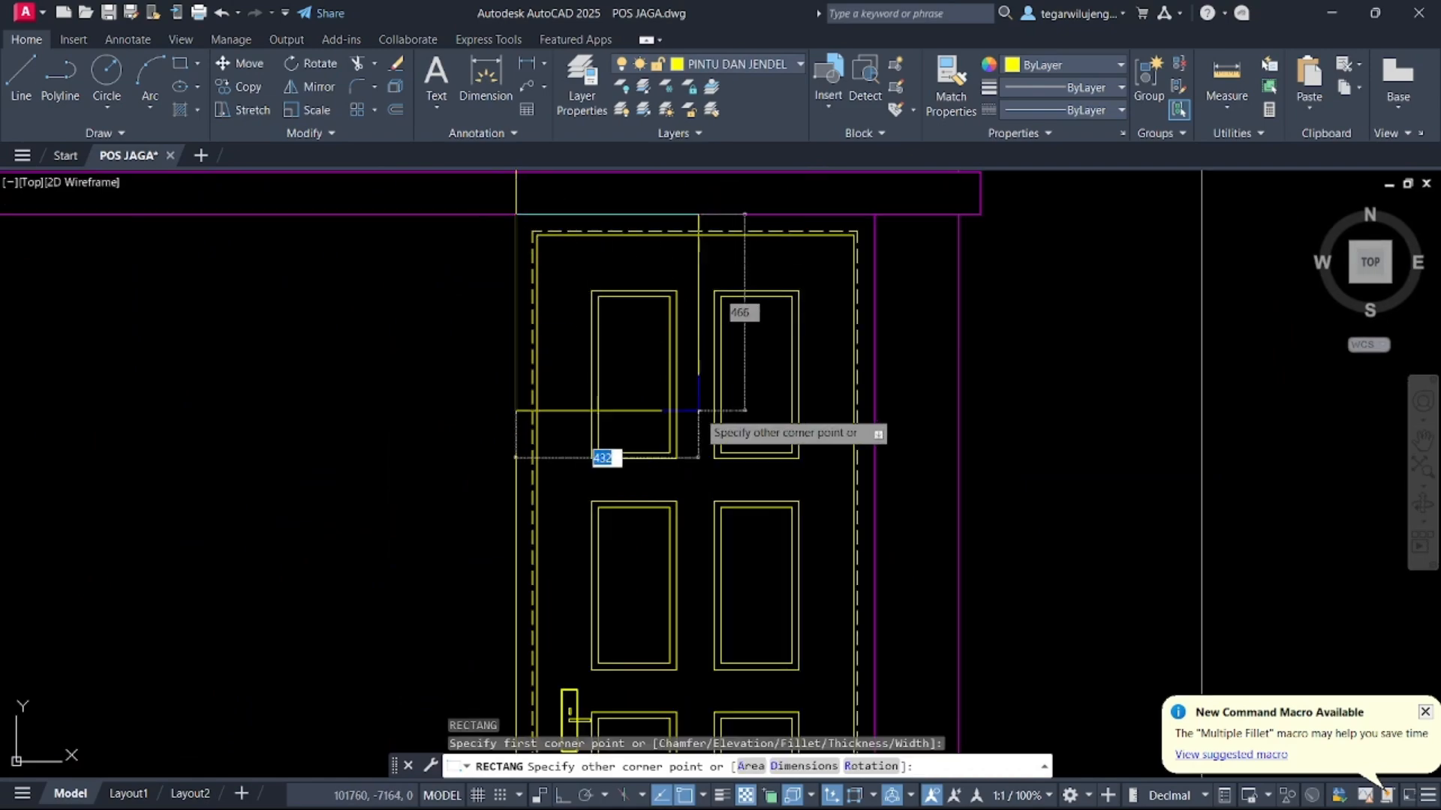
middle_click_drag(735, 574, 714, 365)
key("Escape")
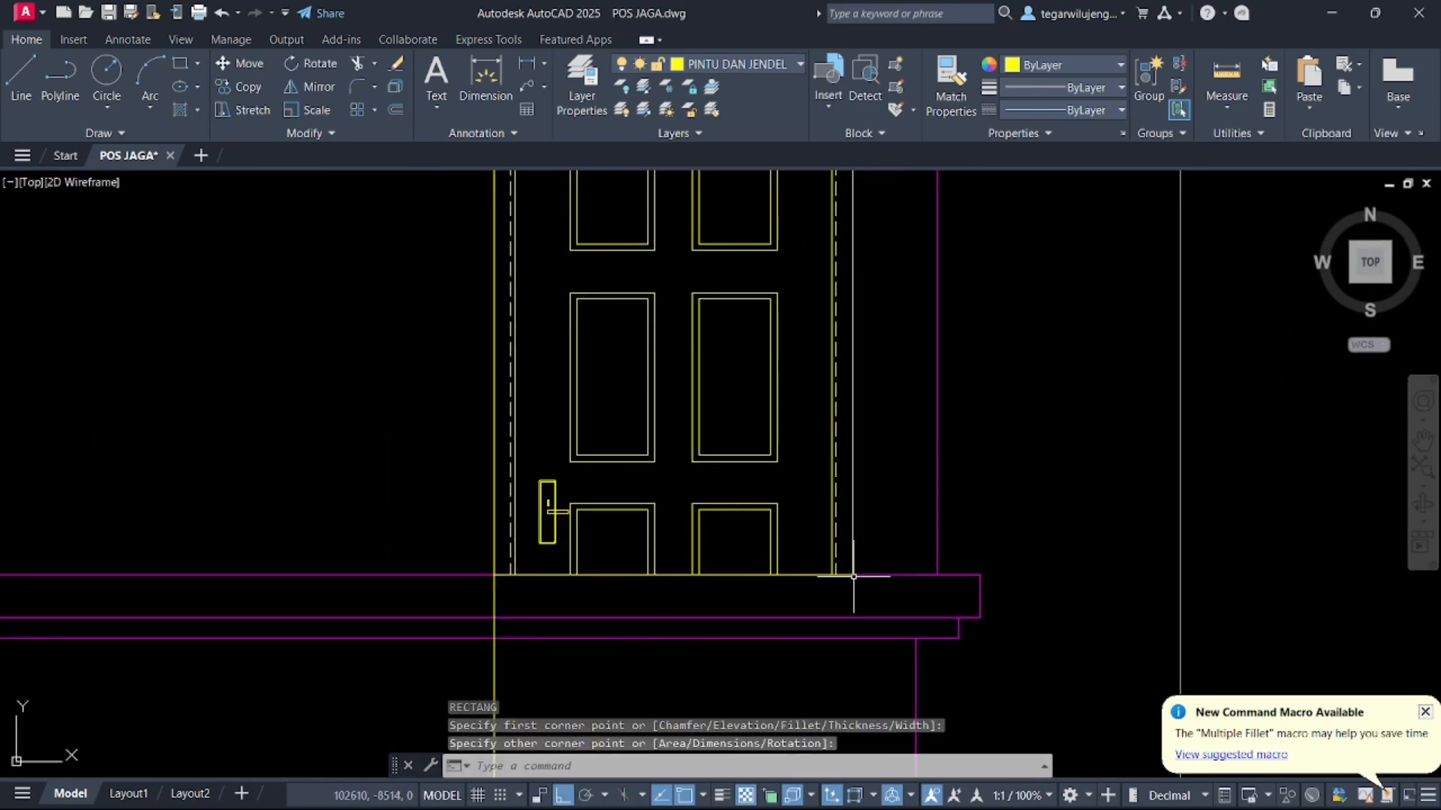
Move the door's panels down 50, leaving the handle in place
scroll(739, 591, "down", 2)
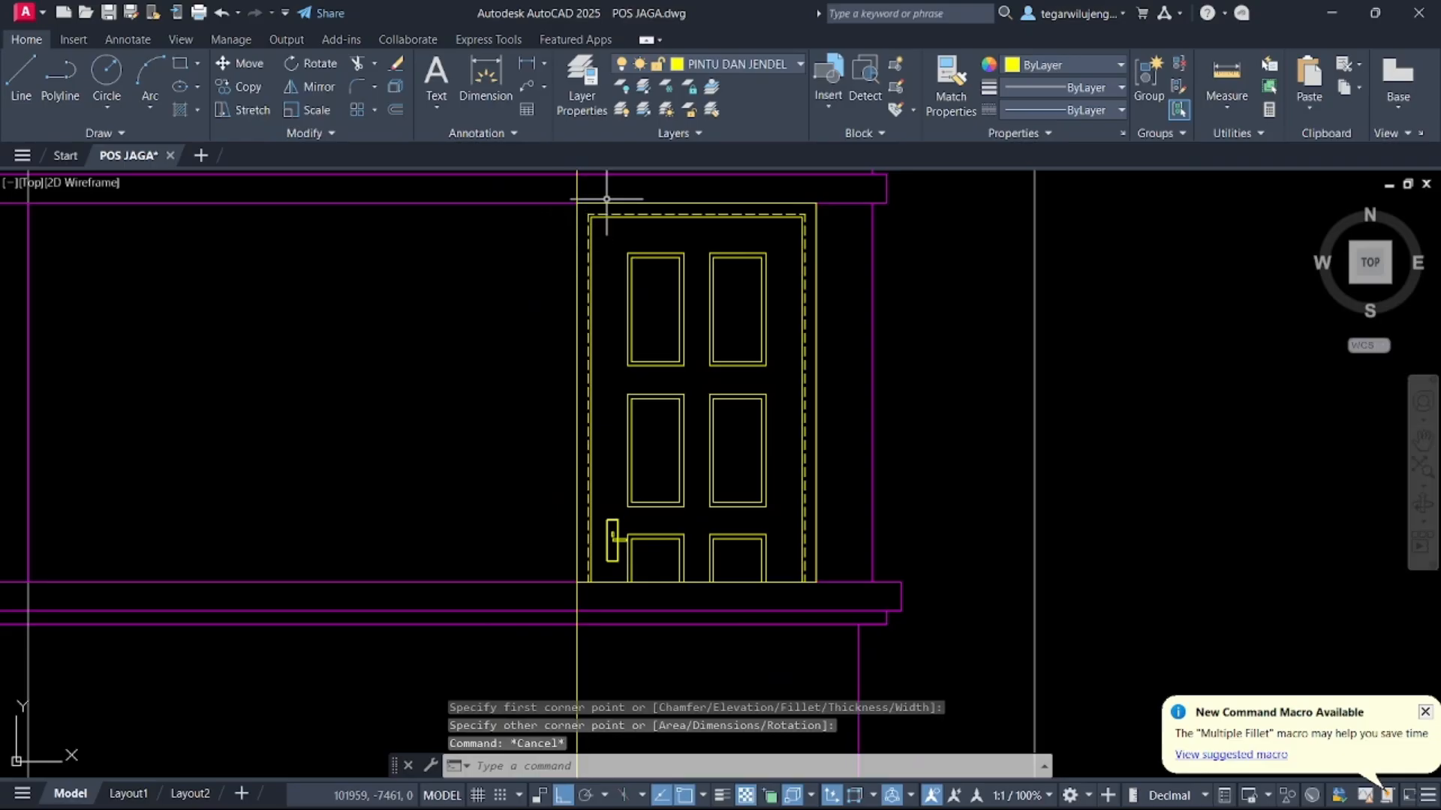
middle_click_drag(606, 199, 623, 256)
left_click(569, 243)
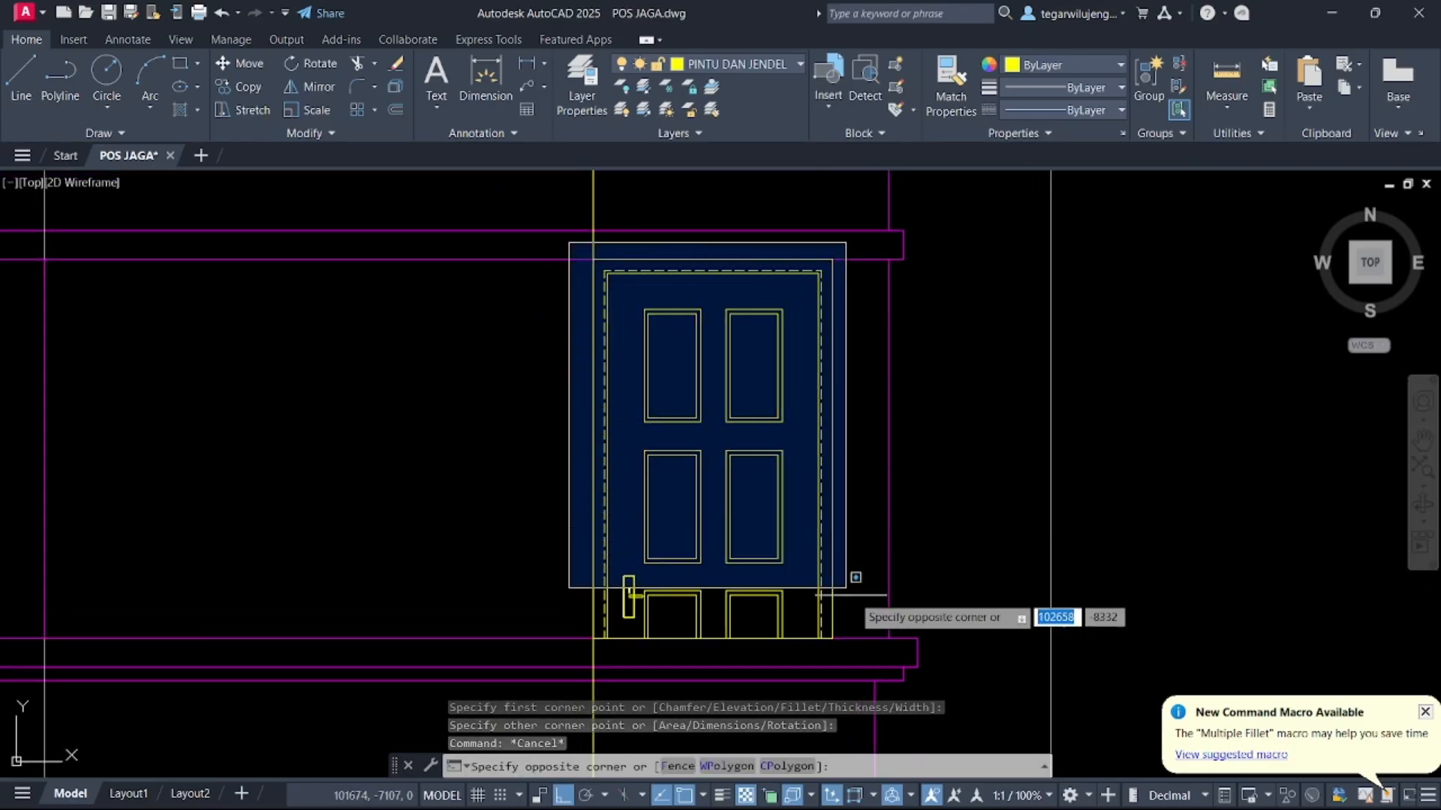
left_click(863, 656)
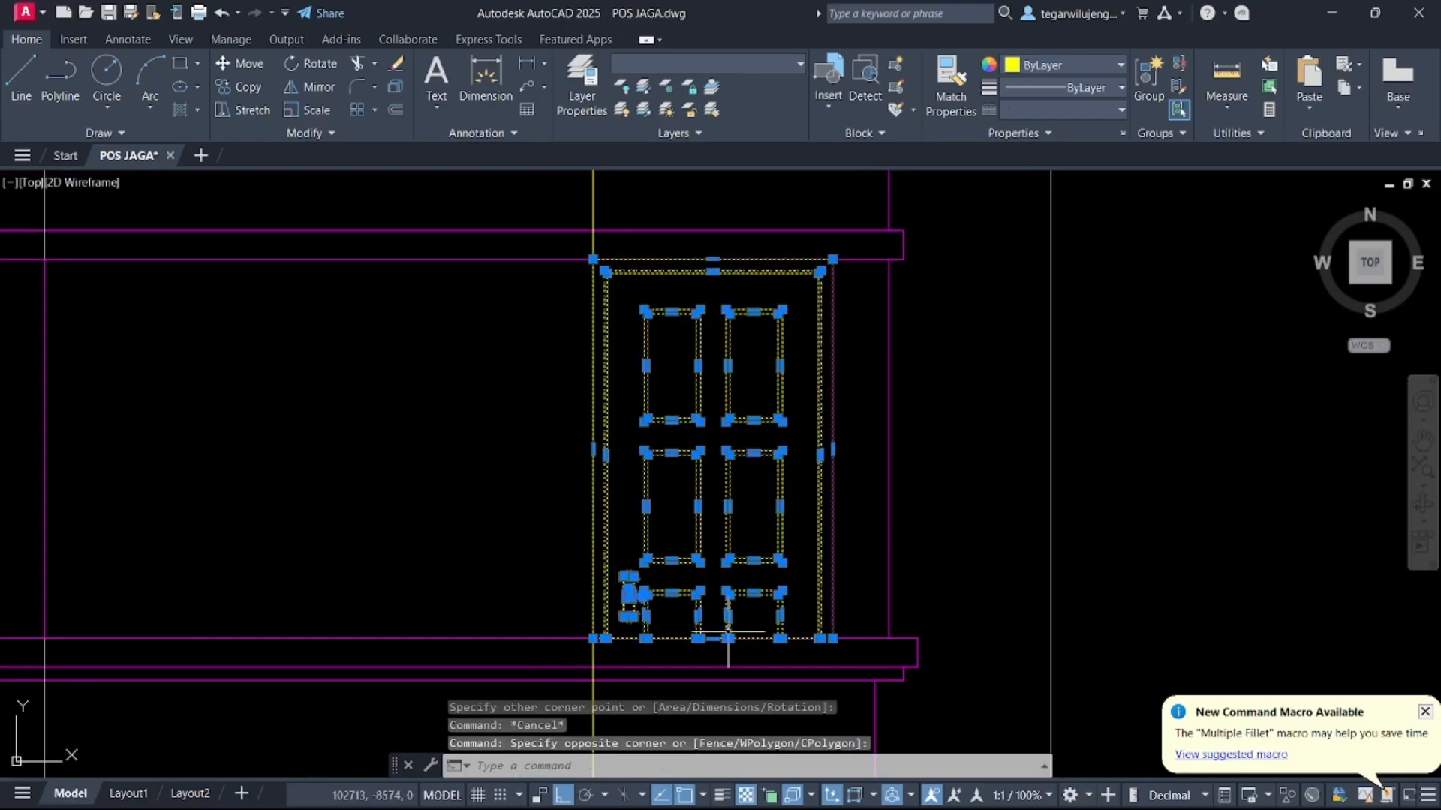
scroll(604, 653, "up", 3)
left_click(641, 439)
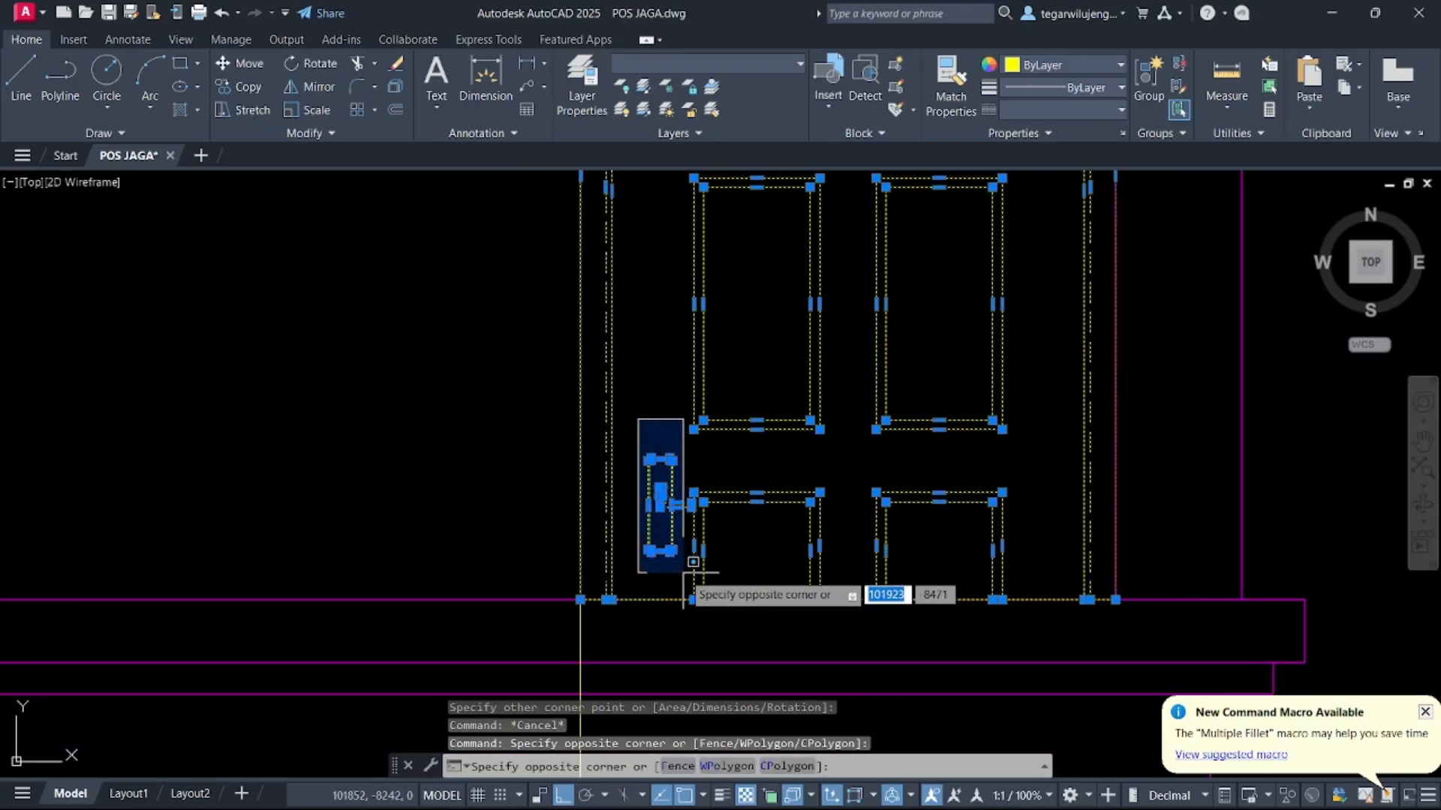
left_click(698, 578, "shift")
scroll(698, 579, "up", 4)
left_click(669, 483)
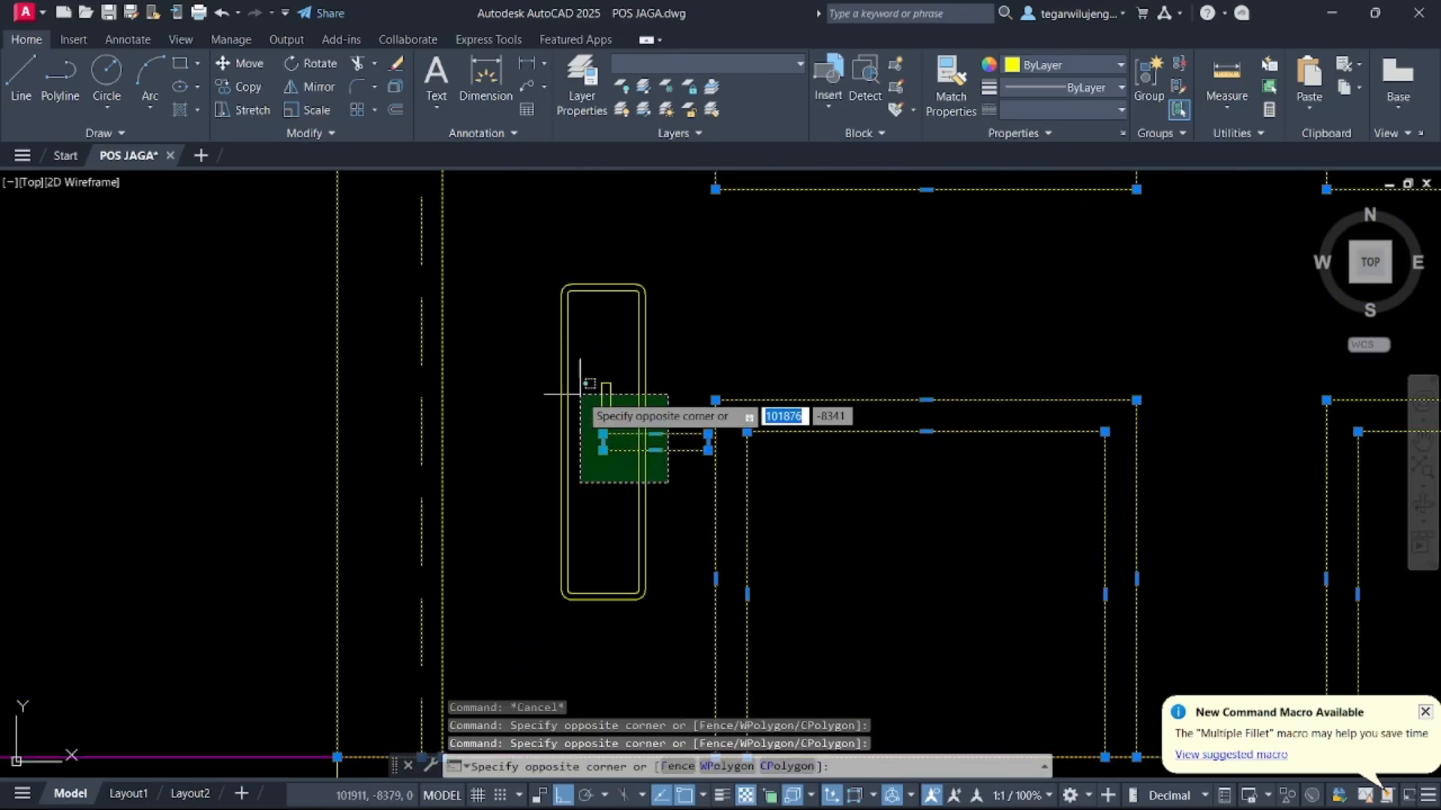
left_click(580, 394, "shift")
key("Return")
left_click(767, 292)
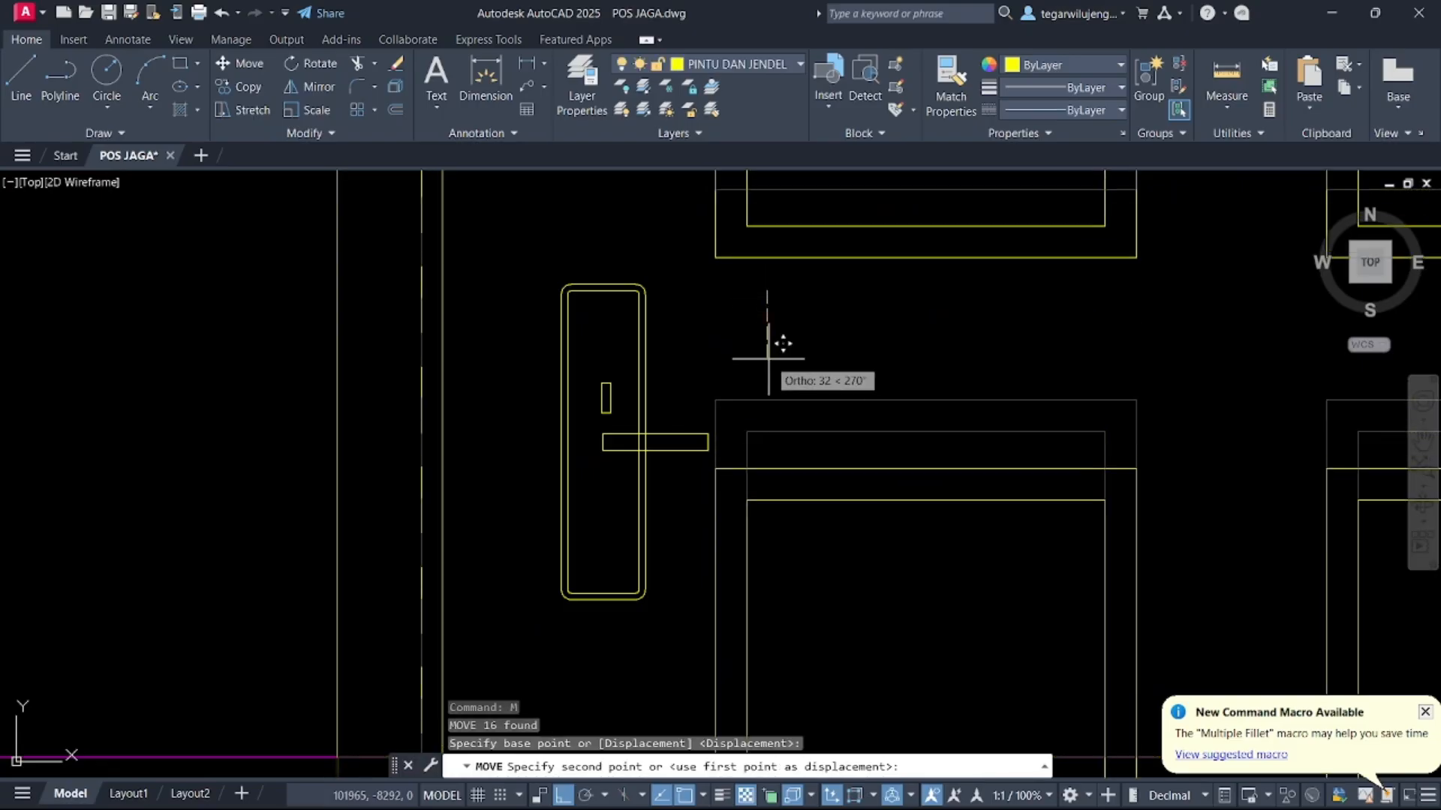
type("50")
key("Return")
key("Escape")
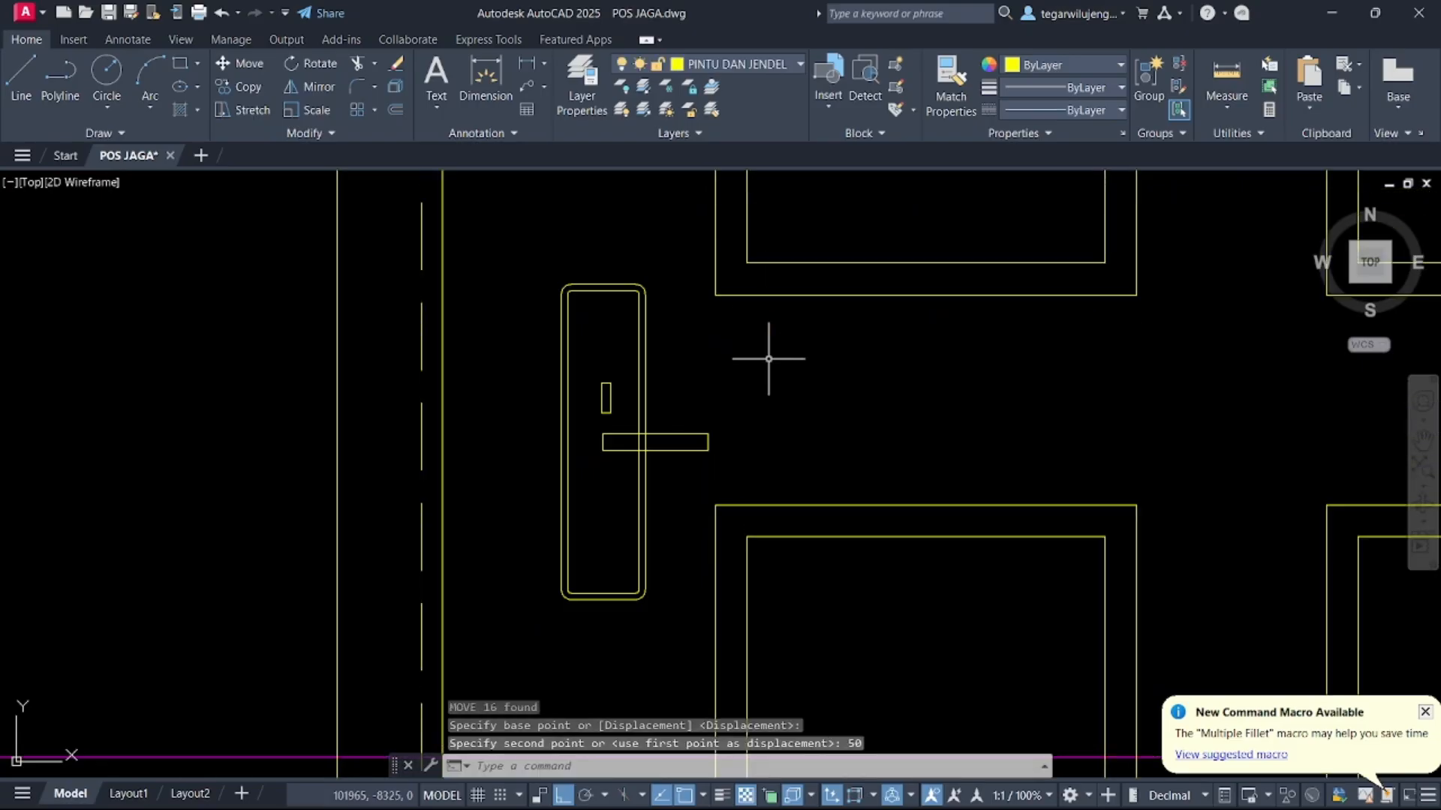
Erase the leftover horizontal line at the door's bottom and the vertical construction line below it
scroll(772, 361, "down", 5)
middle_click_drag(796, 338, 689, 340)
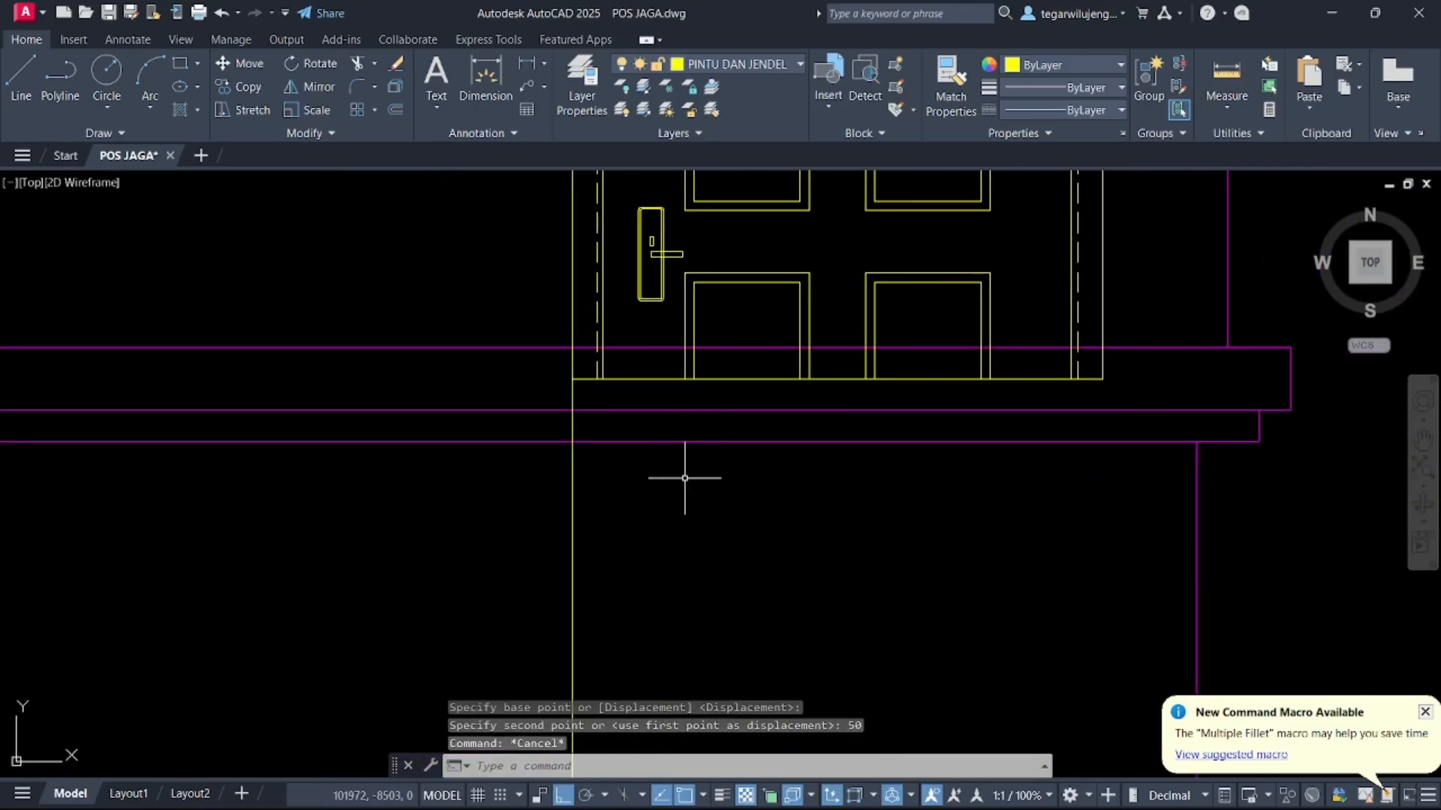
key("Return")
mouse_move(1111, 361)
left_mouse_down()
mouse_move(511, 350)
mouse_move(526, 360)
left_mouse_up()
key("Escape")
left_click(553, 363)
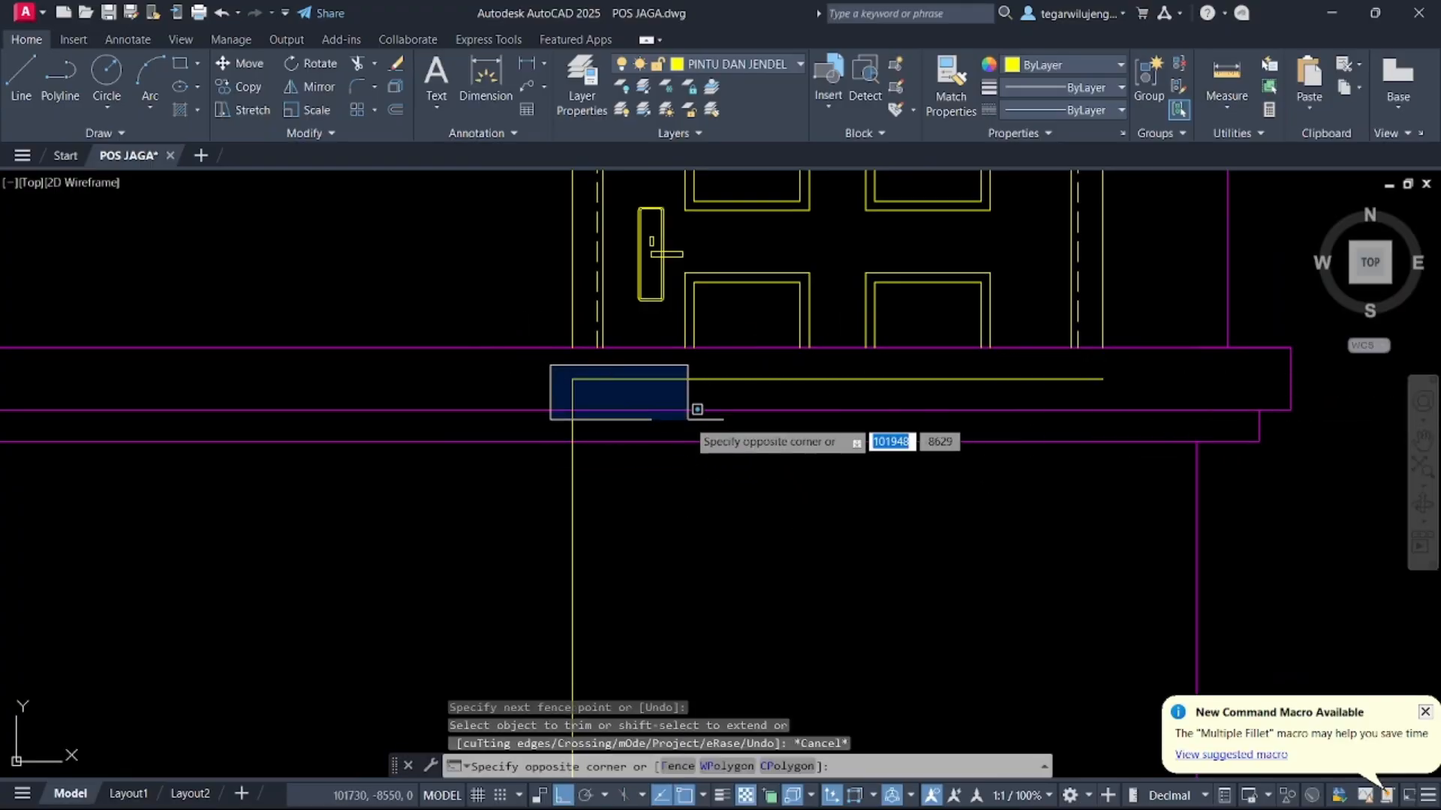
left_click(670, 400)
left_click(589, 387)
left_click(530, 379)
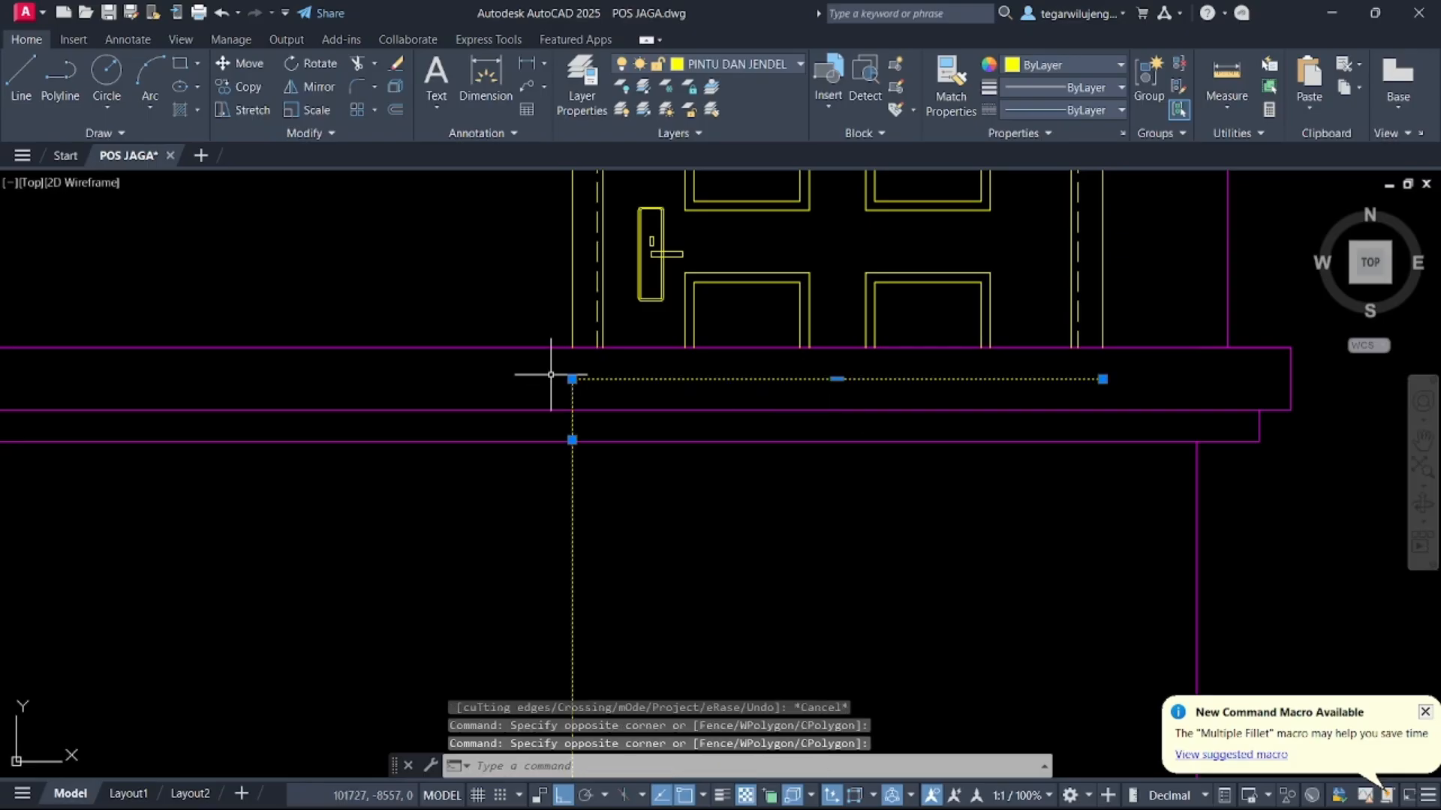
key("Delete")
Erase the vertical construction lines running through the front elevation
scroll(598, 432, "down", 6)
middle_click_drag(601, 292, 650, 473)
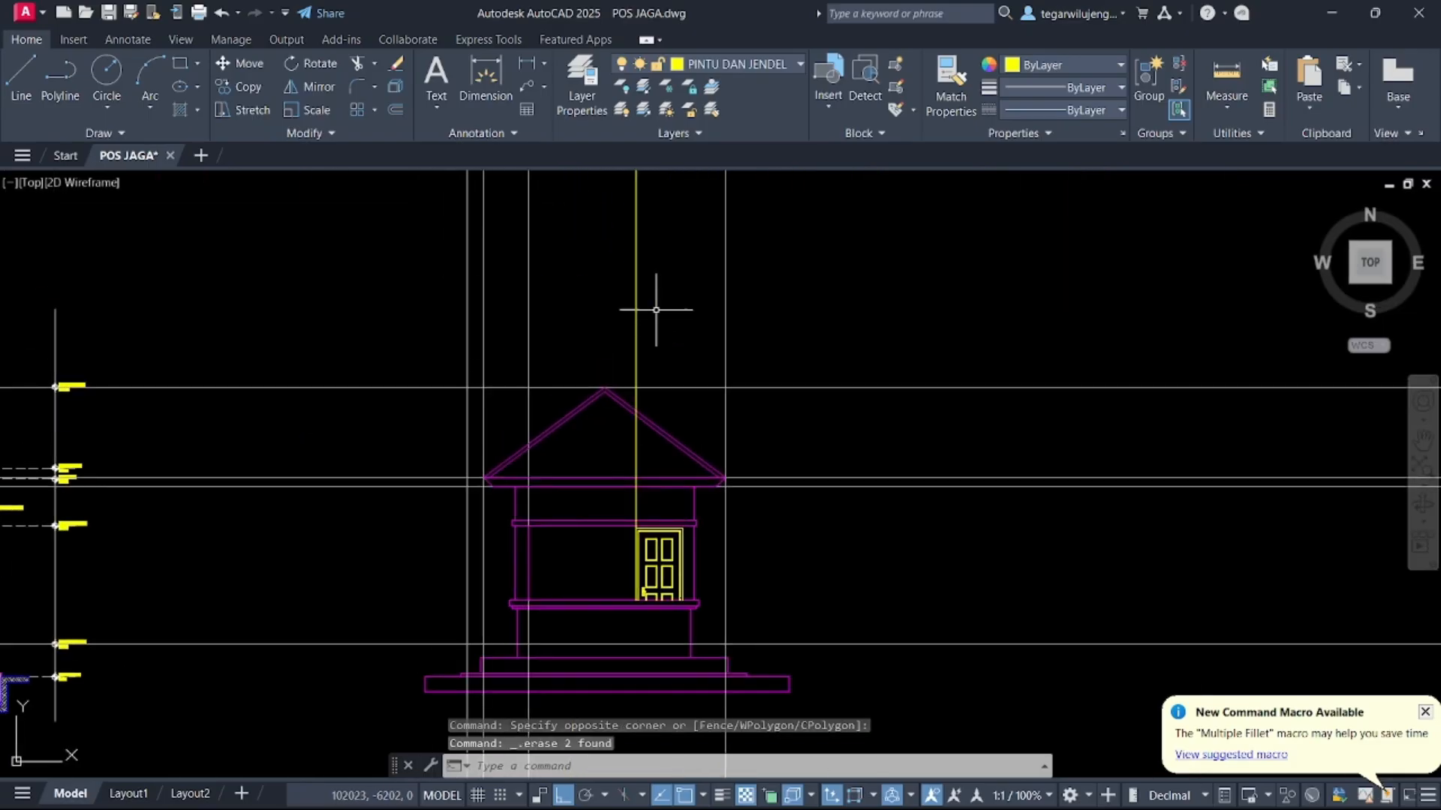
left_click(781, 291)
left_click(390, 234)
key("Delete")
Erase the remaining horizontal construction lines across the elevation
middle_click_drag(877, 621, 843, 459)
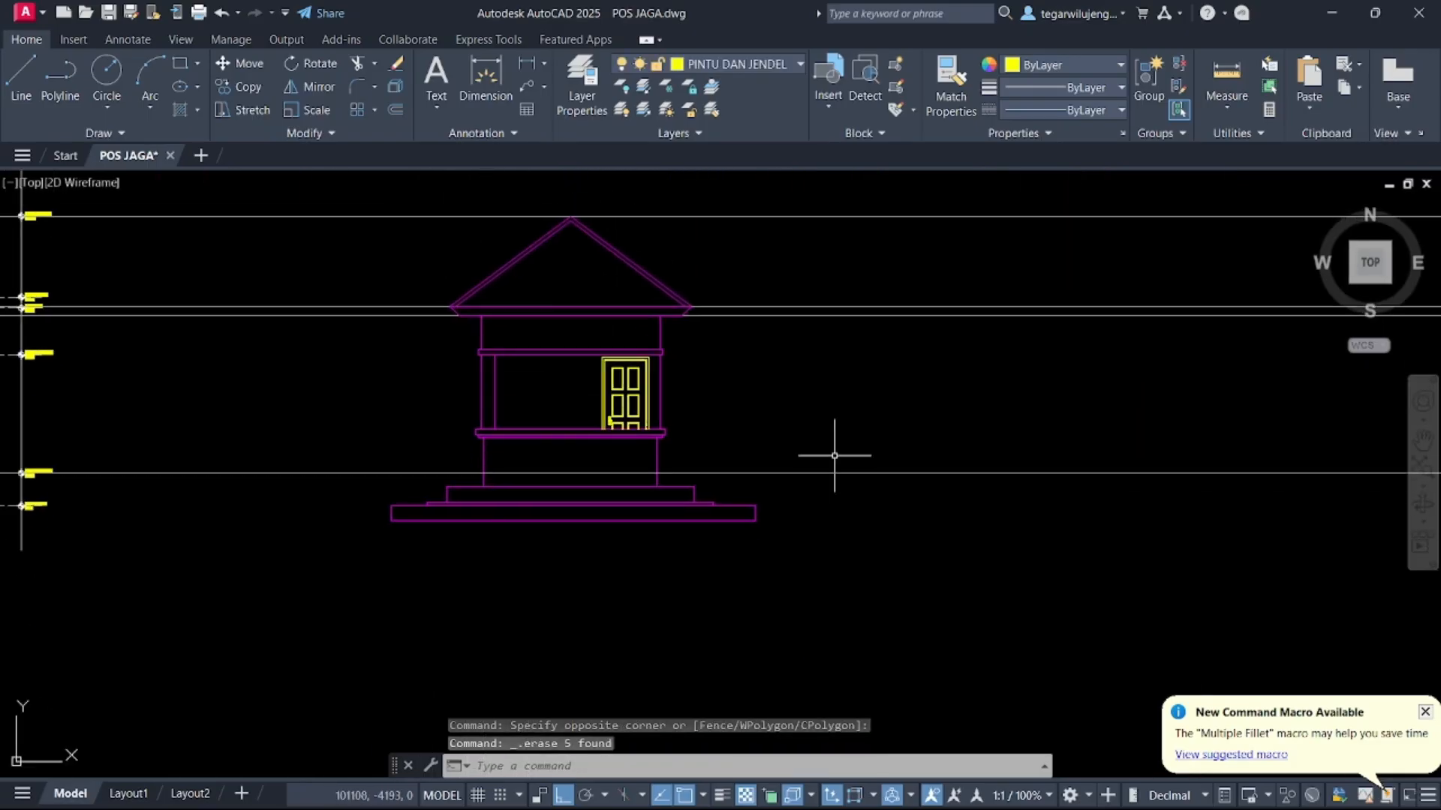
left_click(950, 564)
left_click(901, 180)
key("Delete")
Copy the level markers from the section drawing to beside the front elevation
middle_click_drag(828, 332, 855, 439)
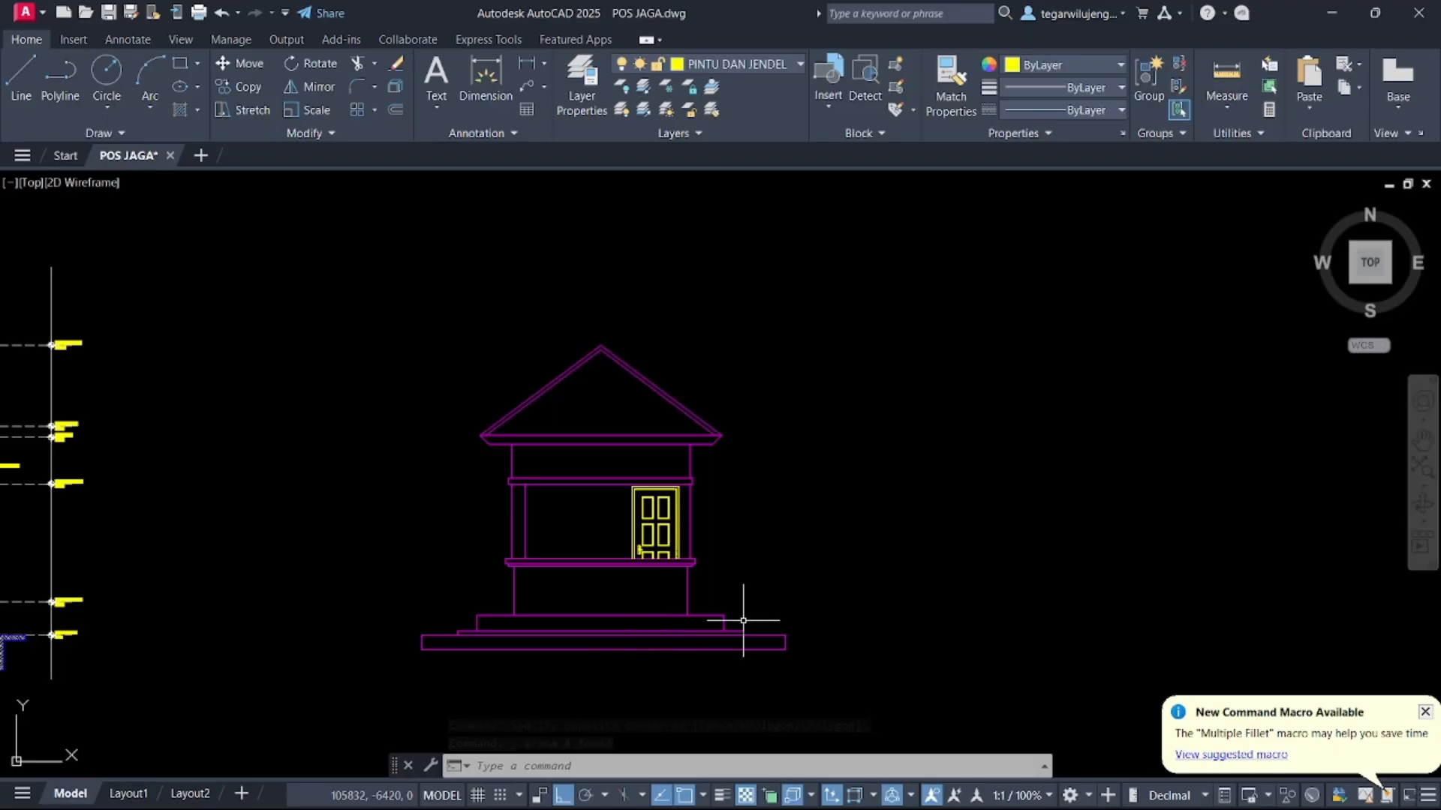
middle_click_drag(609, 561, 798, 422)
left_click(373, 600)
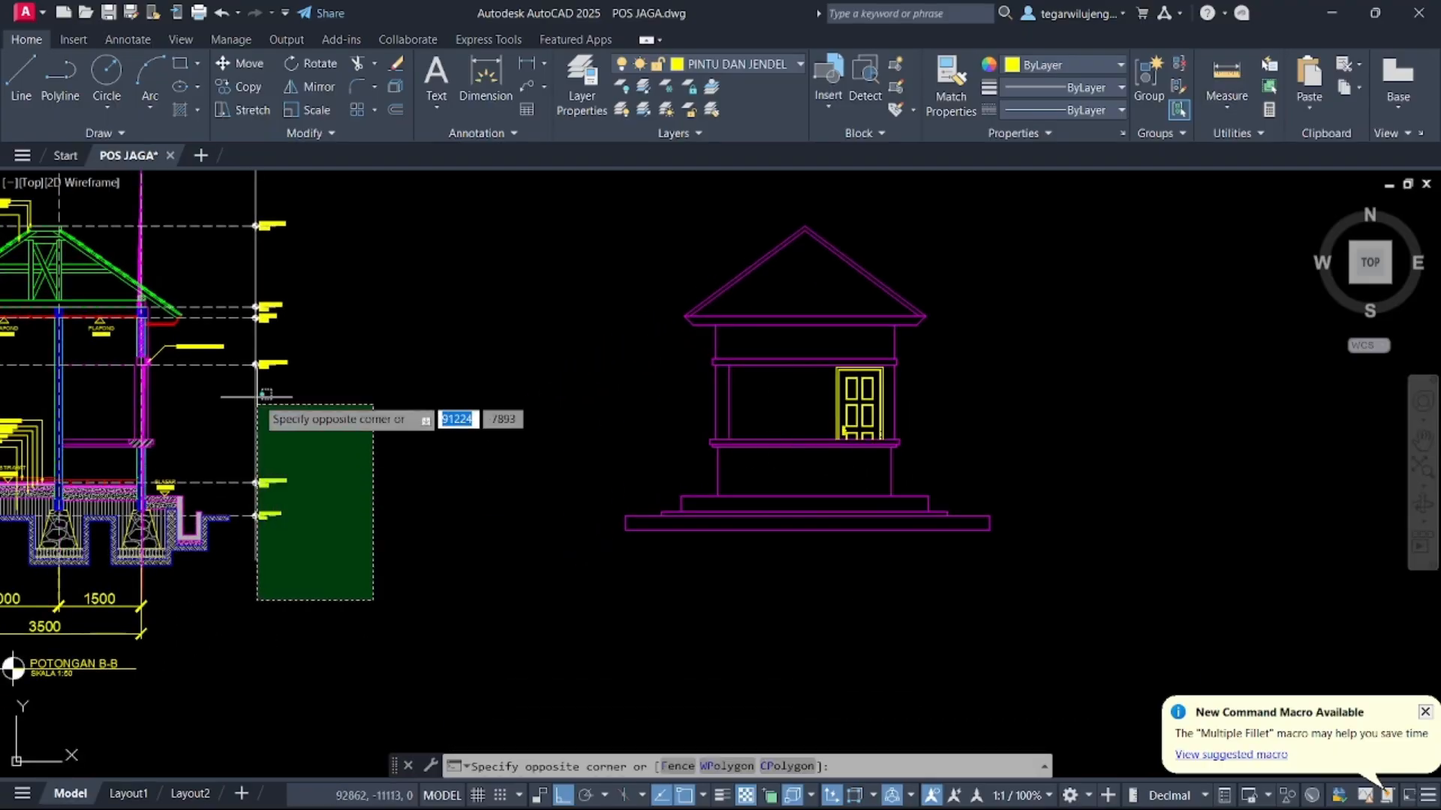
middle_click_drag(278, 335, 367, 502)
left_click(332, 295)
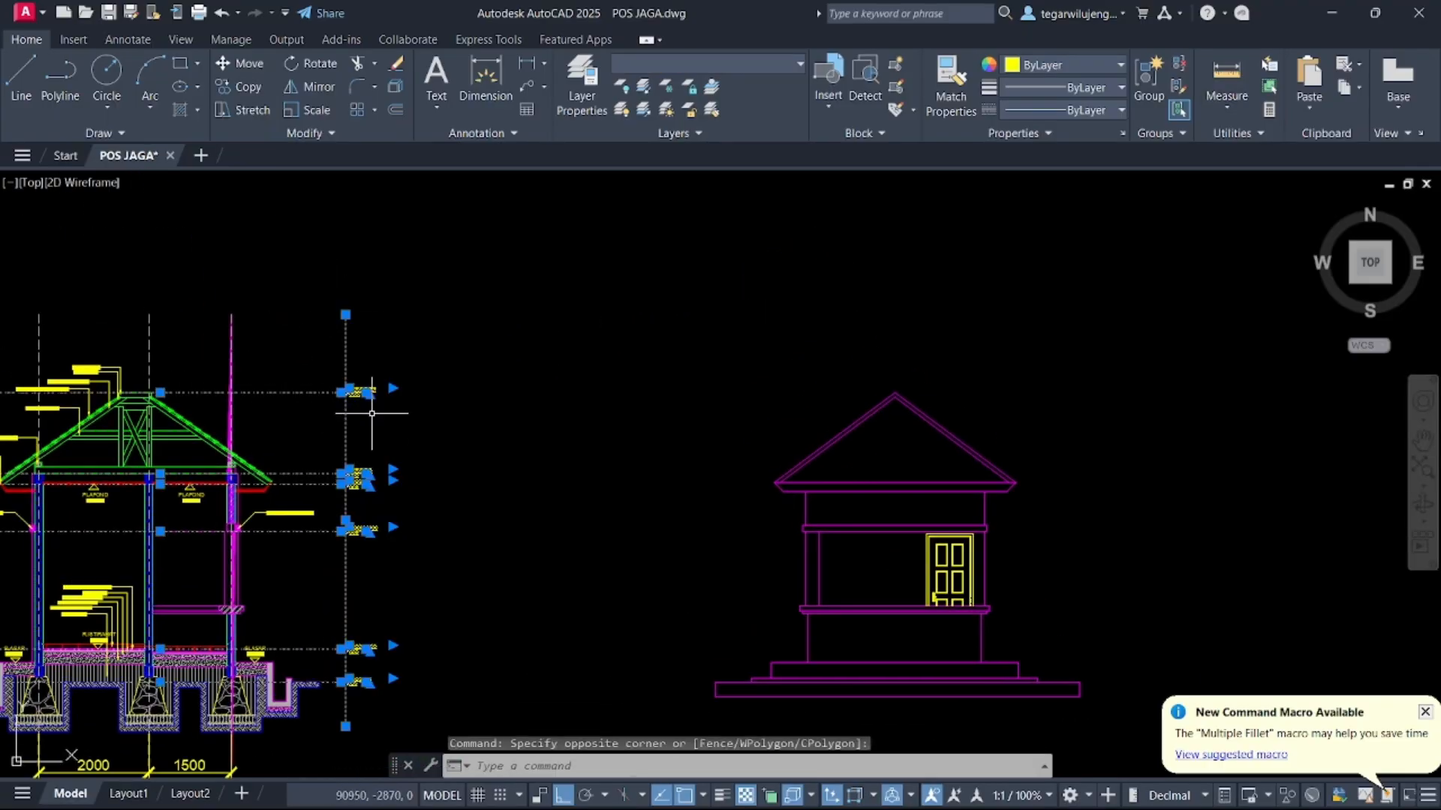
type("co")
key("space")
left_click(345, 683)
middle_click_drag(636, 694, 107, 569)
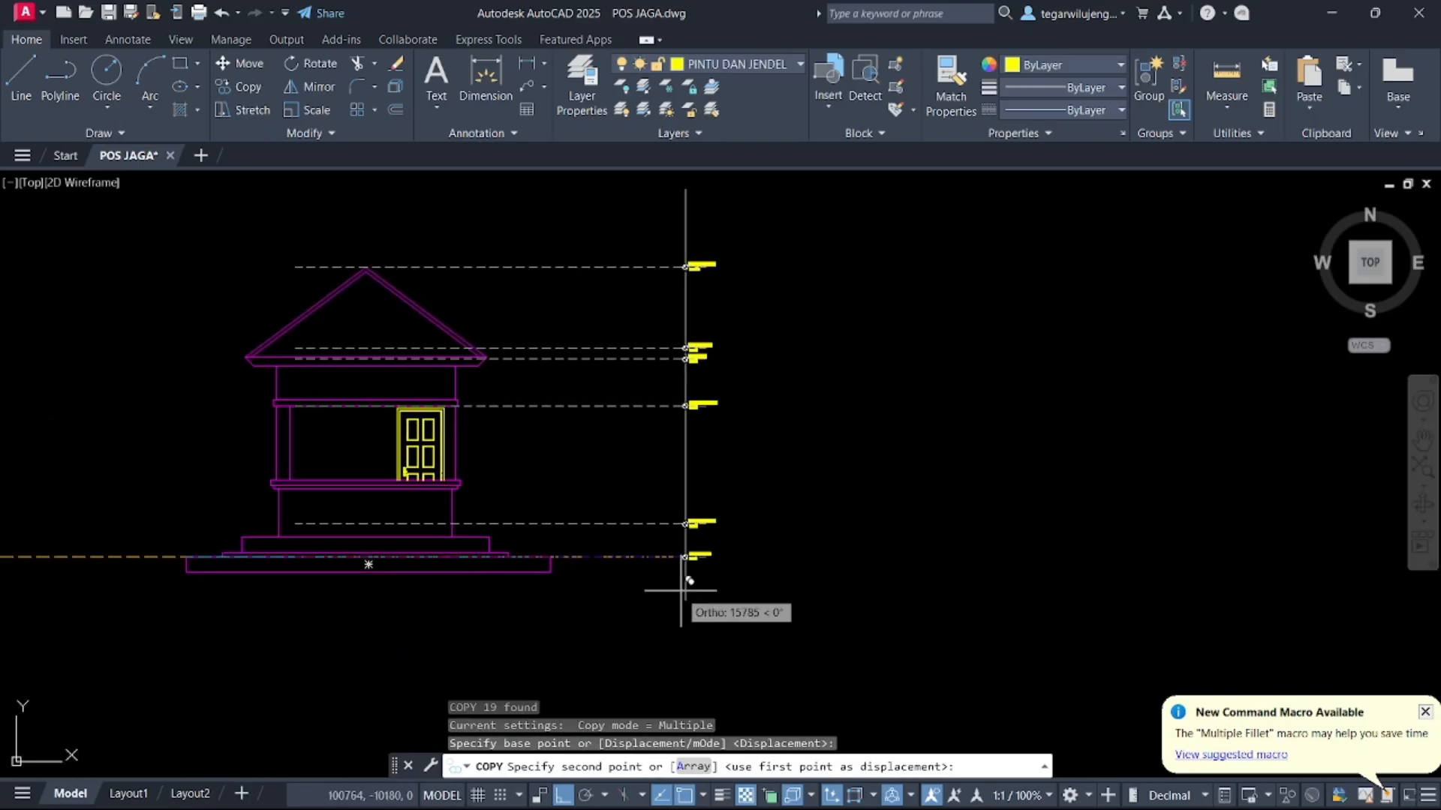
left_click(578, 580)
key("Escape")
Hatch the ground strip under the TANAH ASLI level with a SOLID fill on the ARSIRAN layer
middle_click_drag(505, 575, 688, 508)
scroll(686, 506, "up", 5)
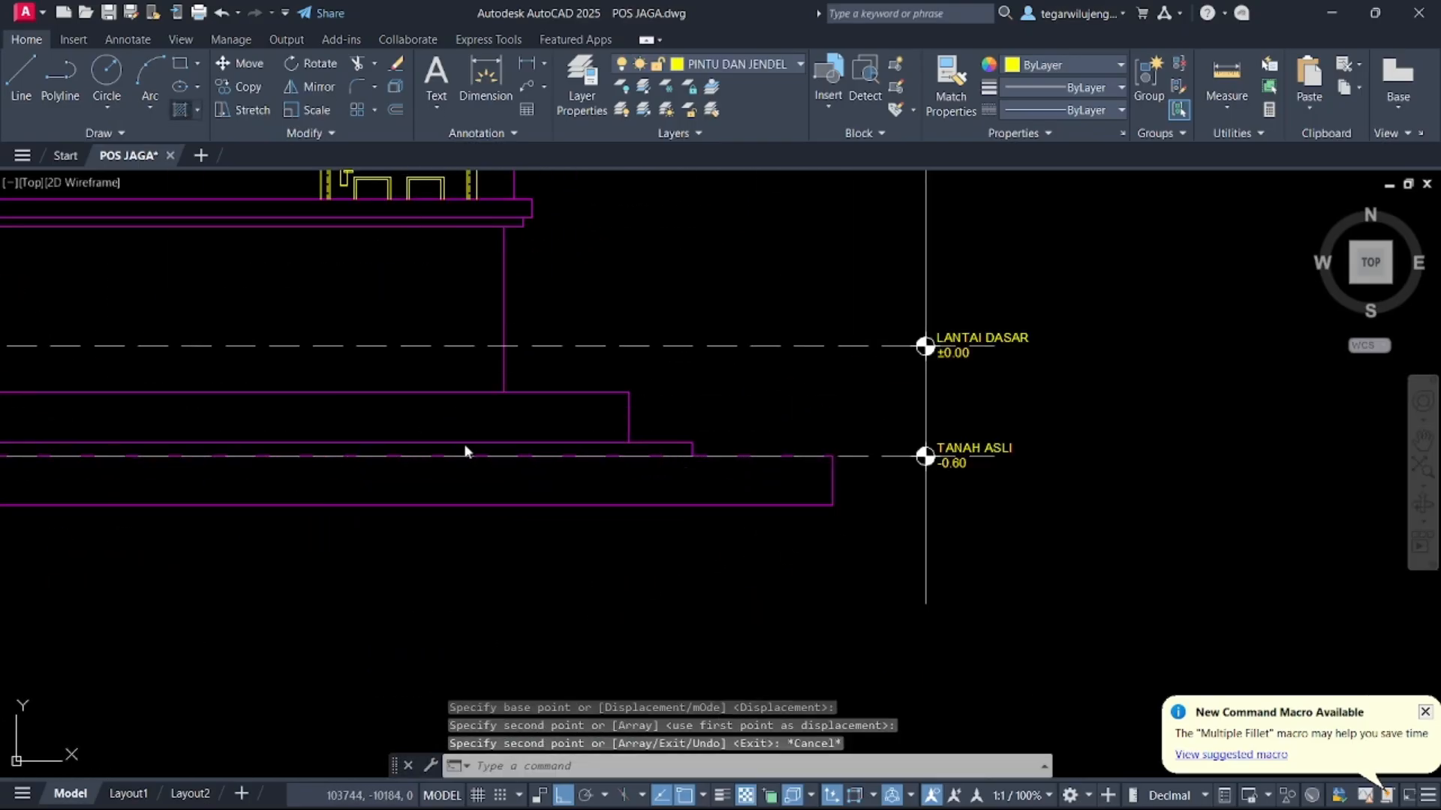
scroll(465, 450, "down", 3)
middle_click_drag(453, 448, 783, 456)
left_click(577, 478)
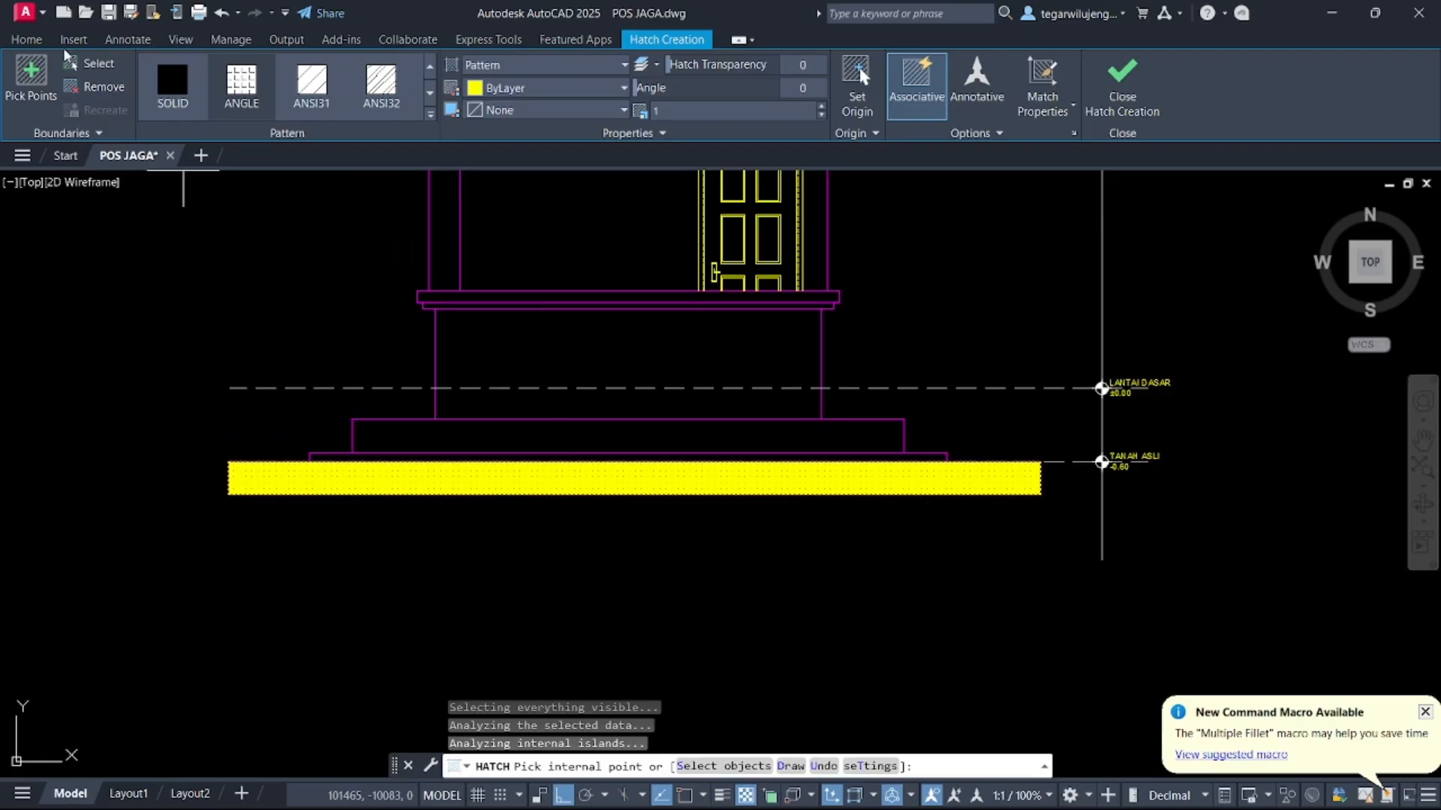
left_click(26, 39)
left_click(743, 64)
left_click(745, 169)
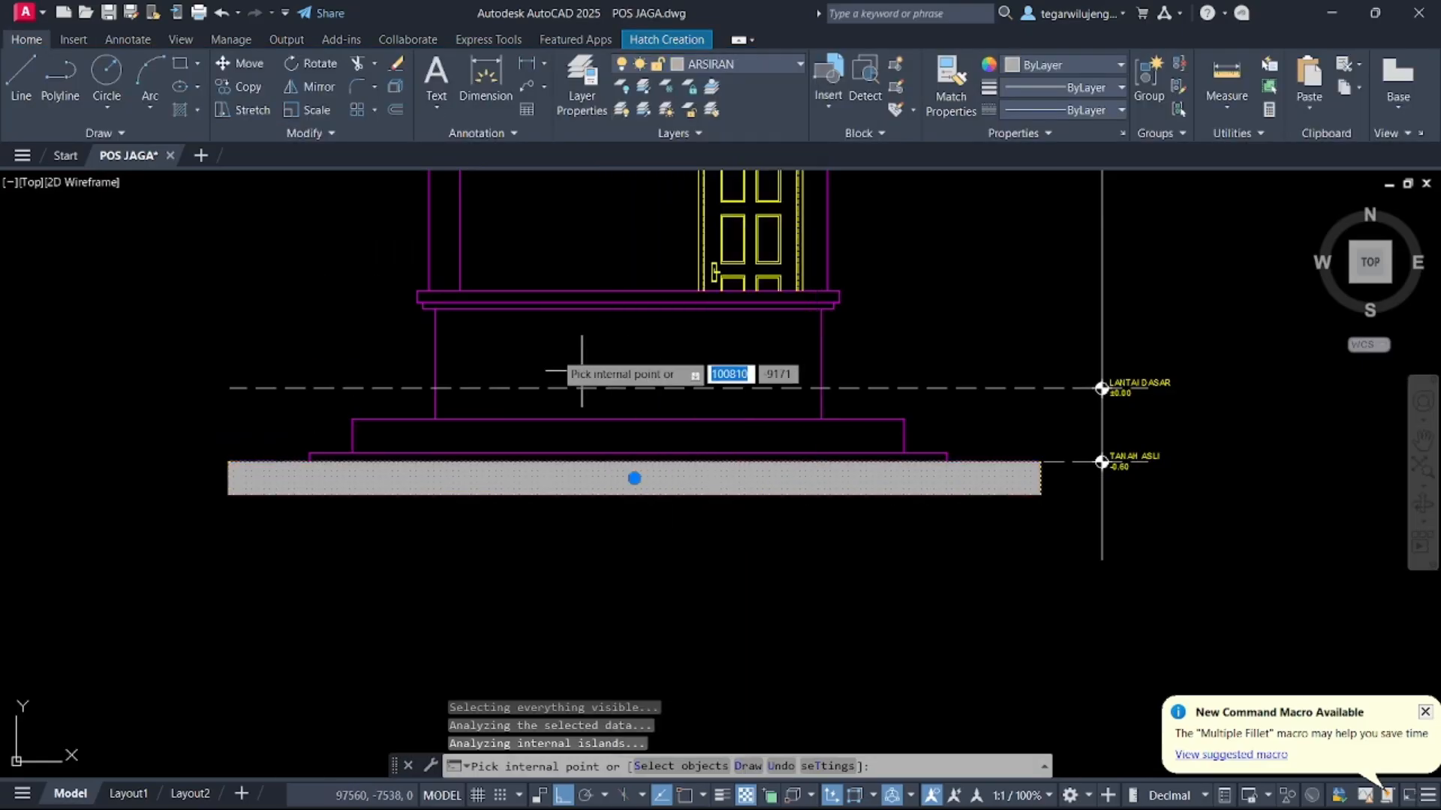
mouse_move(1108, 784)
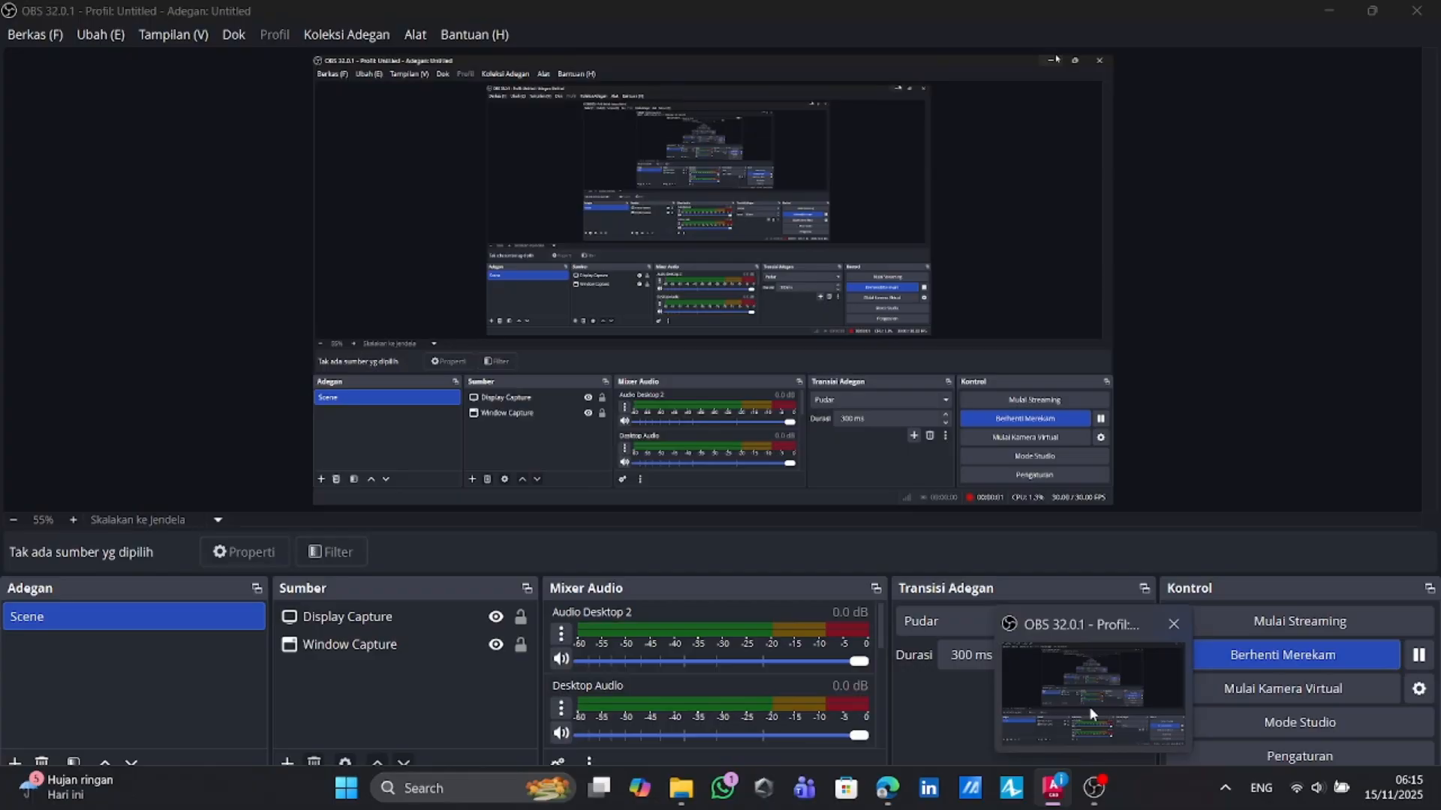
left_click(1092, 713)
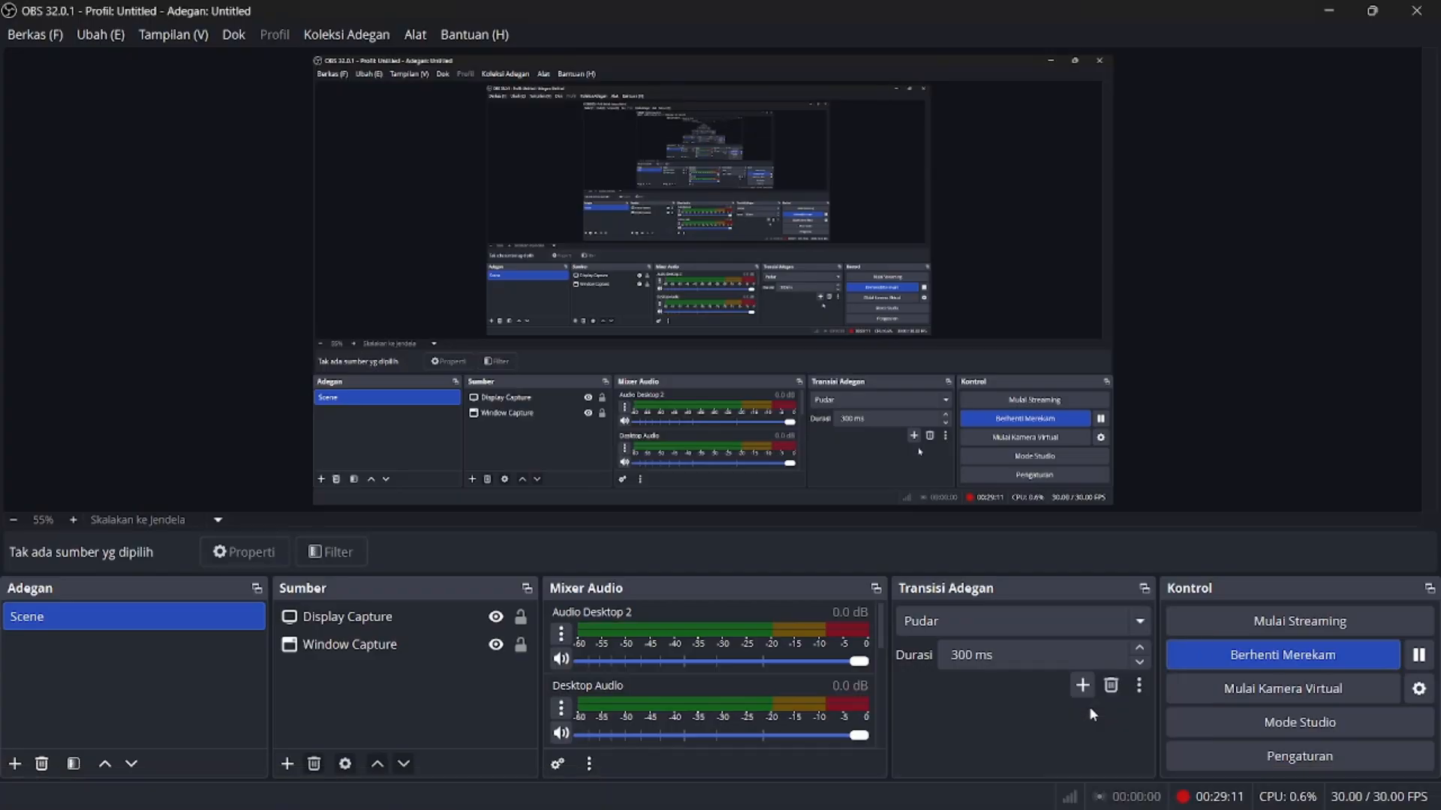
Change the ground hatch to the ANSI31 pattern at a 45° angle
left_click(1333, 10)
scroll(745, 544, "down", 2)
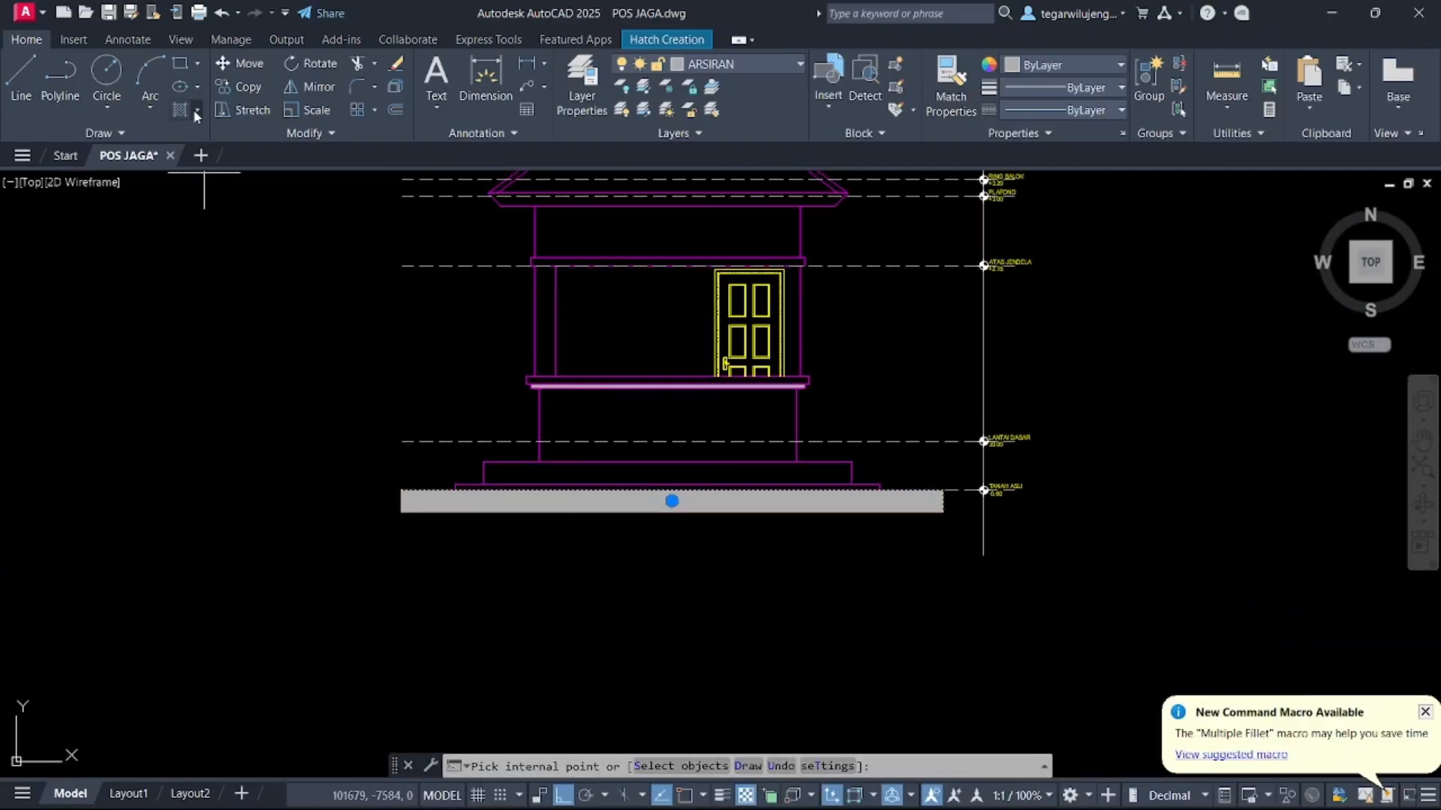
left_click(643, 41)
left_click(432, 115)
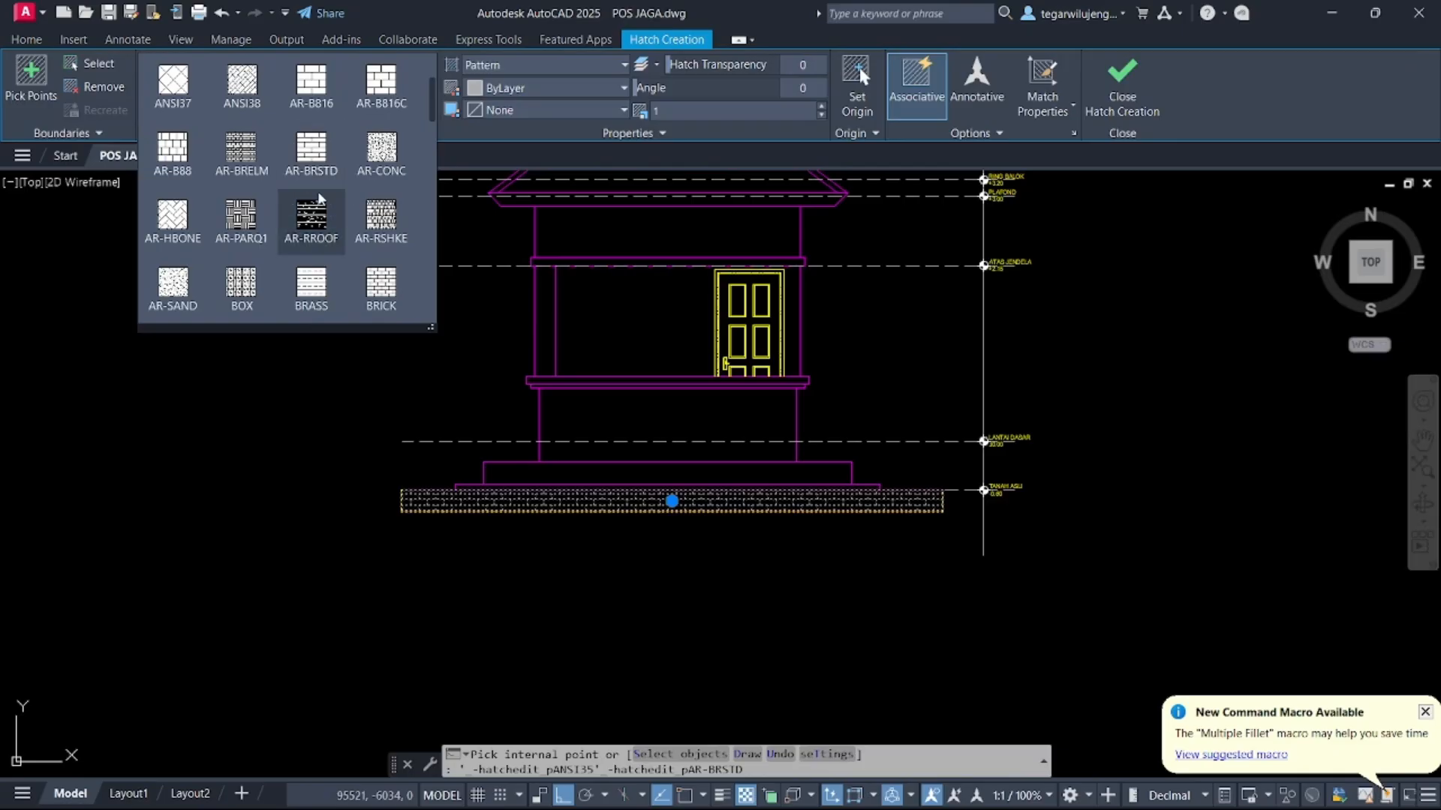
scroll(252, 216, "up", 2)
left_click(312, 80)
scroll(761, 517, "up", 6)
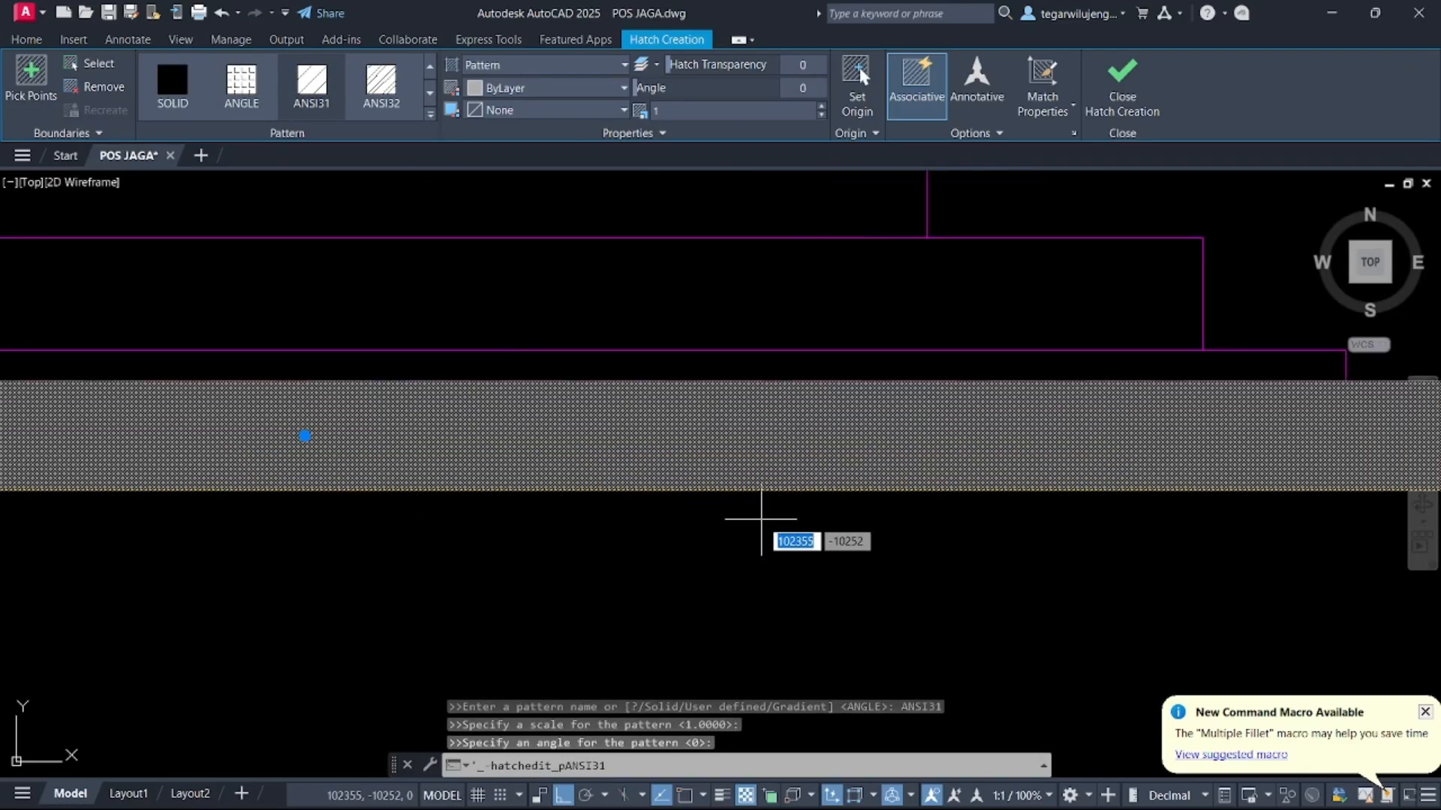
left_click(804, 88)
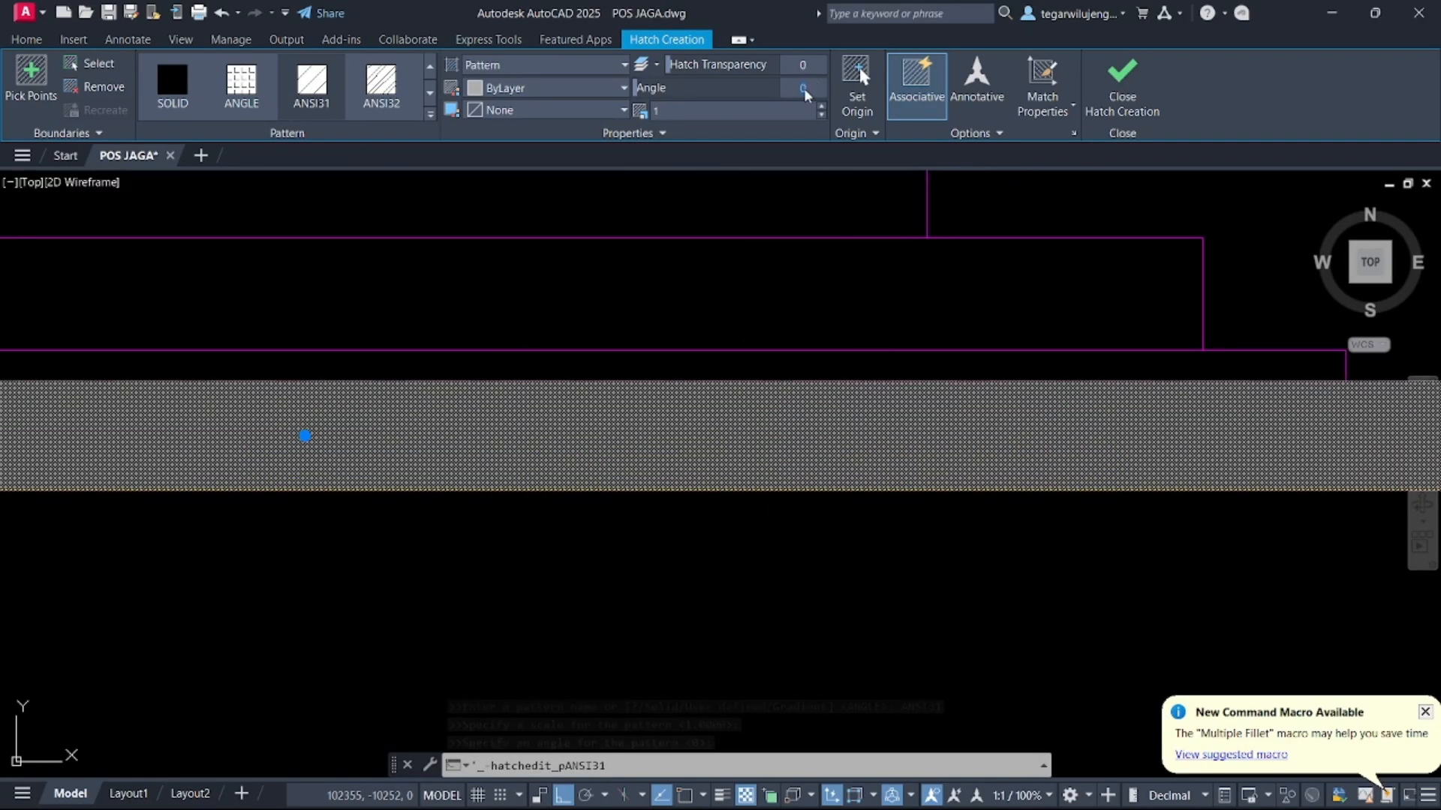
type("45")
key("Return")
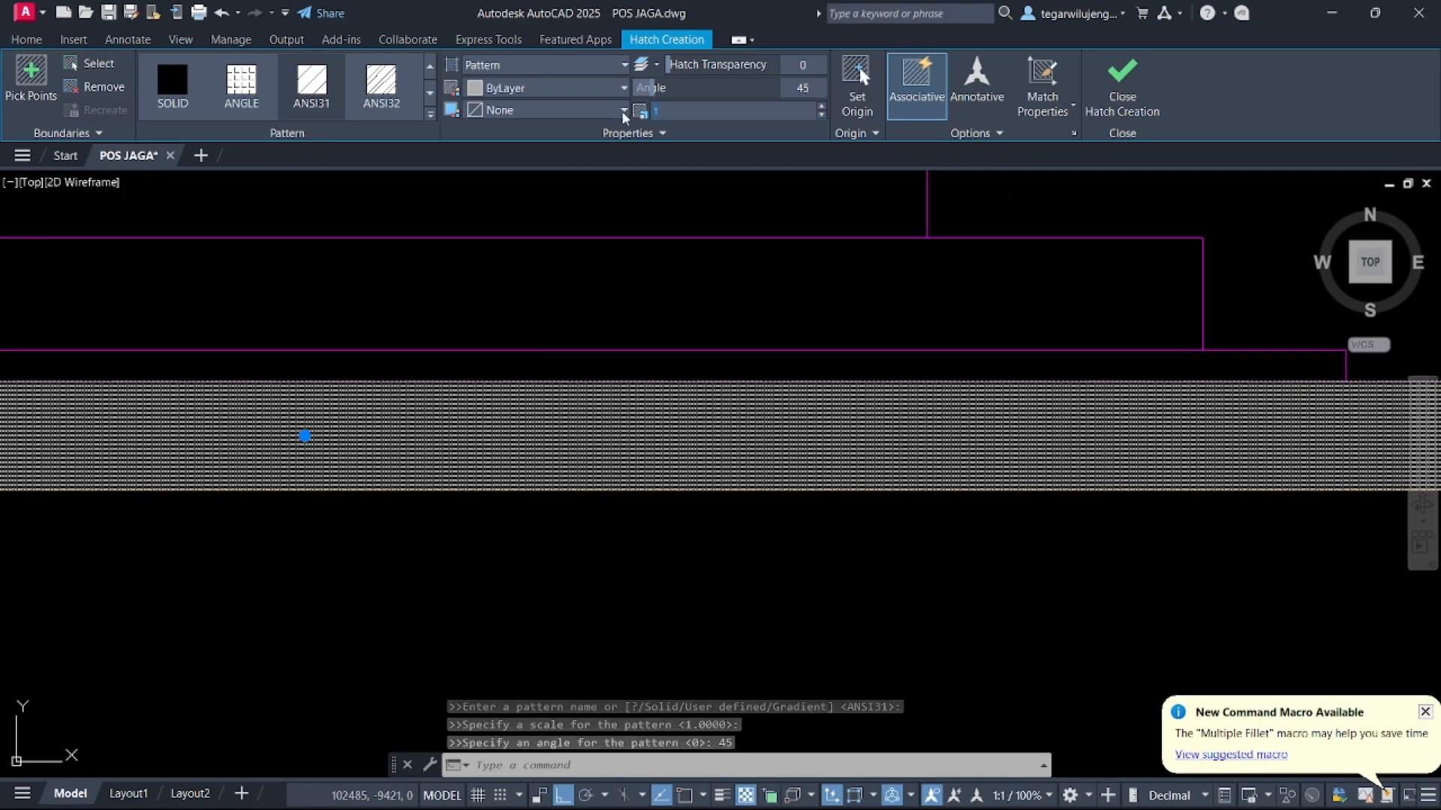
scroll(678, 399, "down", 6)
key("Escape")
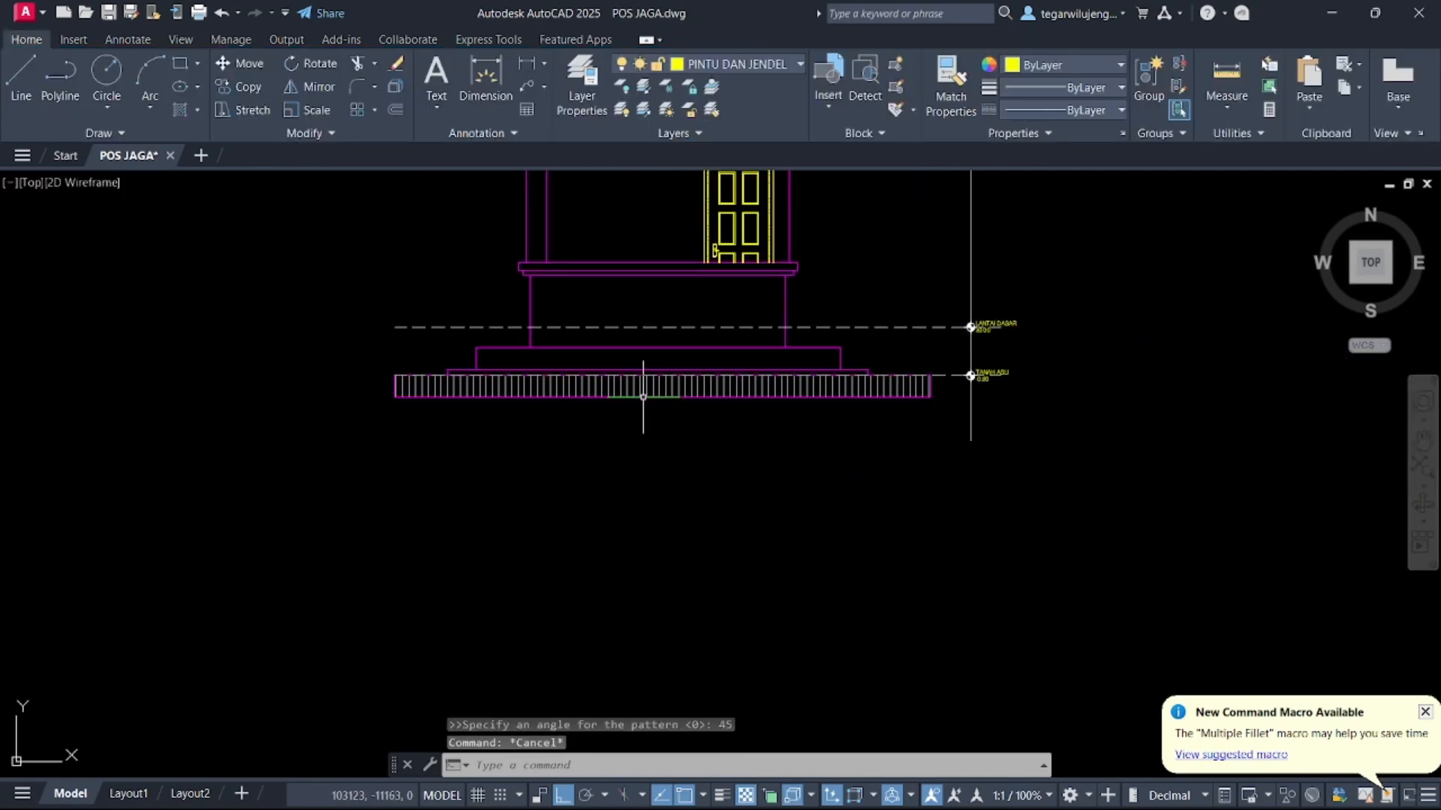
Adjust the ground hatch using its centre grip
left_click(643, 397)
key("Delete")
middle_click_drag(644, 397, 664, 719)
Try to join the two lines of the roof's lower eave edge
left_click(679, 409)
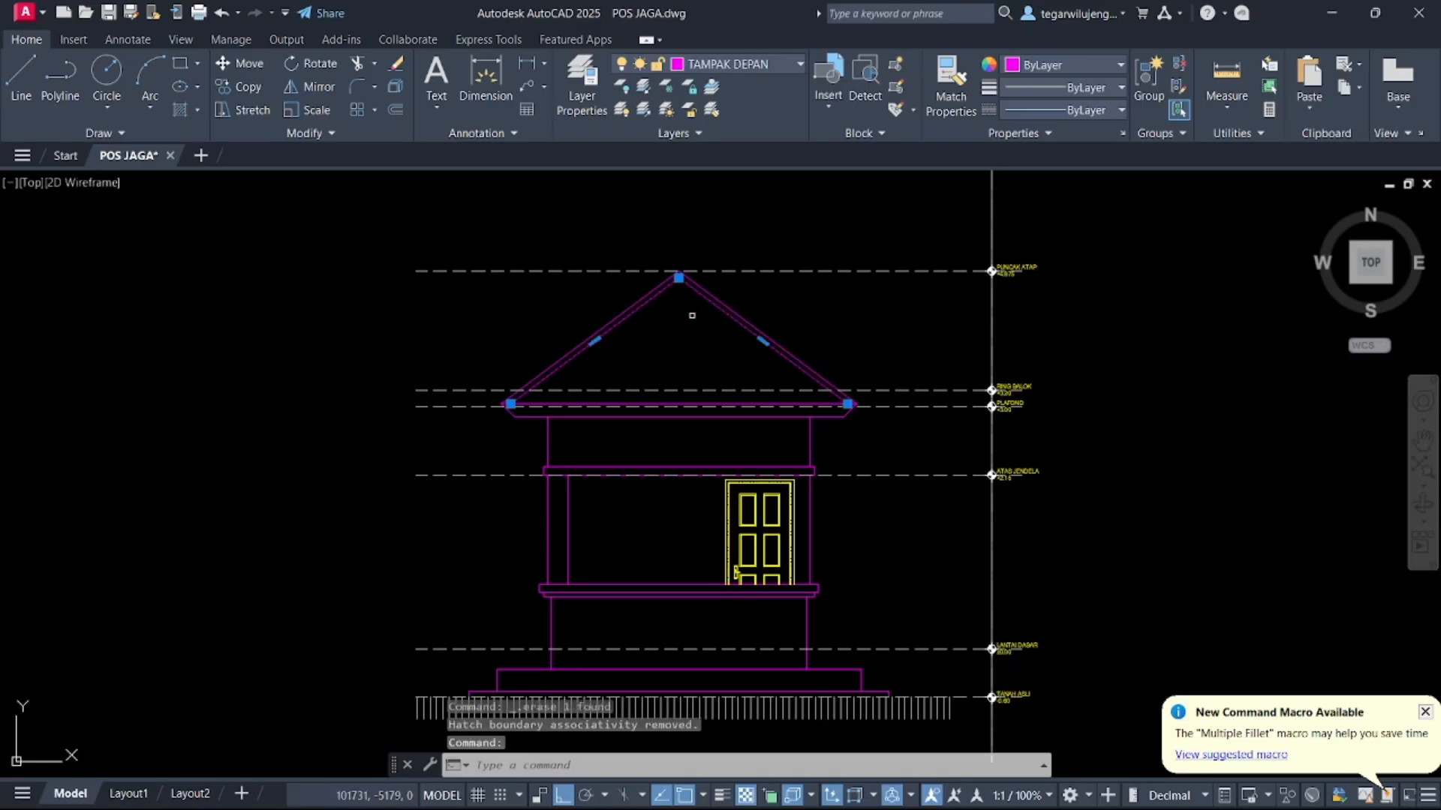
scroll(645, 413, "up", 4)
left_click(563, 379)
left_click(570, 406)
type("j")
key("Return")
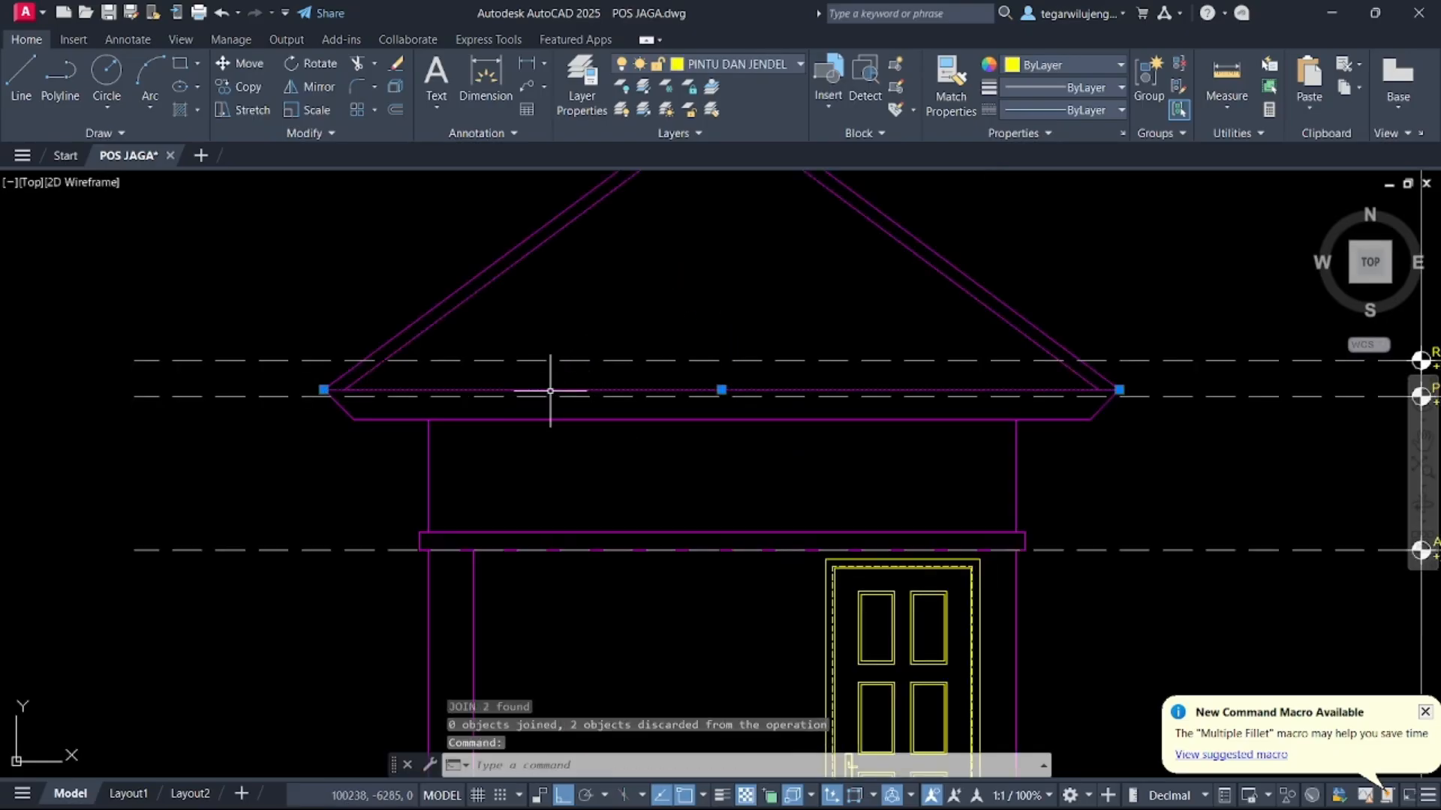
key("Escape")
key("Escape")
Hatch the roof gable triangle with the AR-RSHKE pattern at a 0° angle
left_click(188, 120)
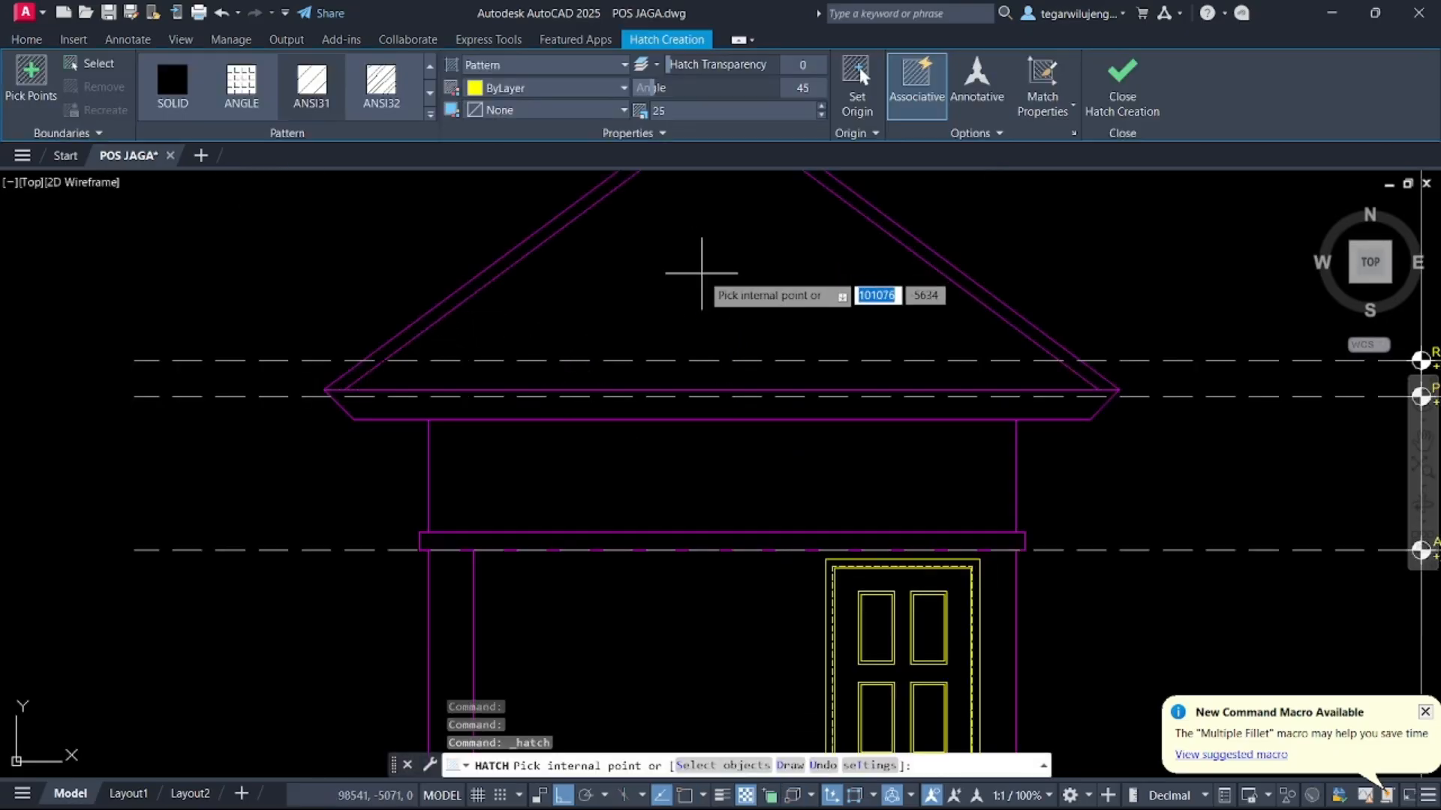
middle_click_drag(691, 283, 694, 424)
left_click(698, 515)
left_click(430, 114)
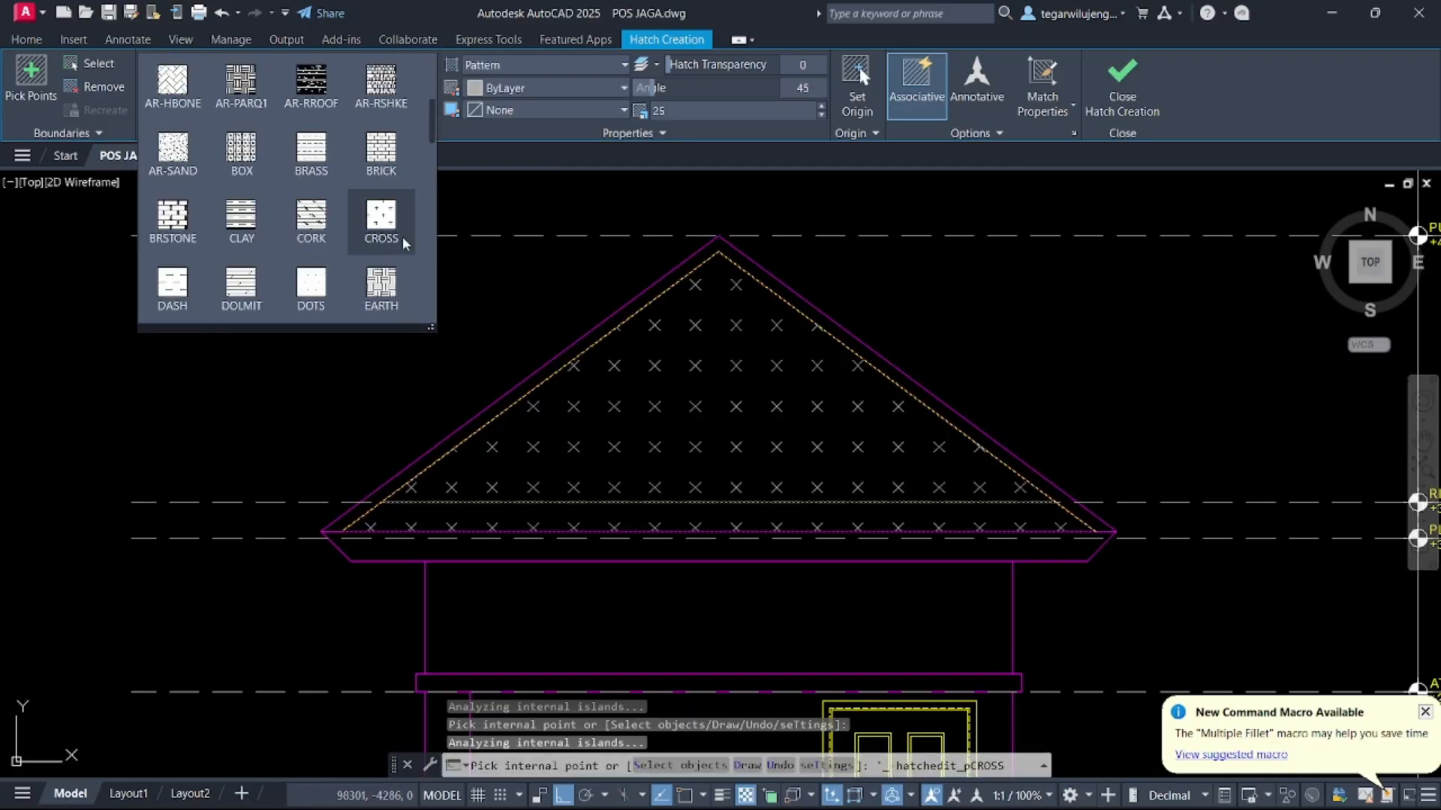
left_click(380, 222)
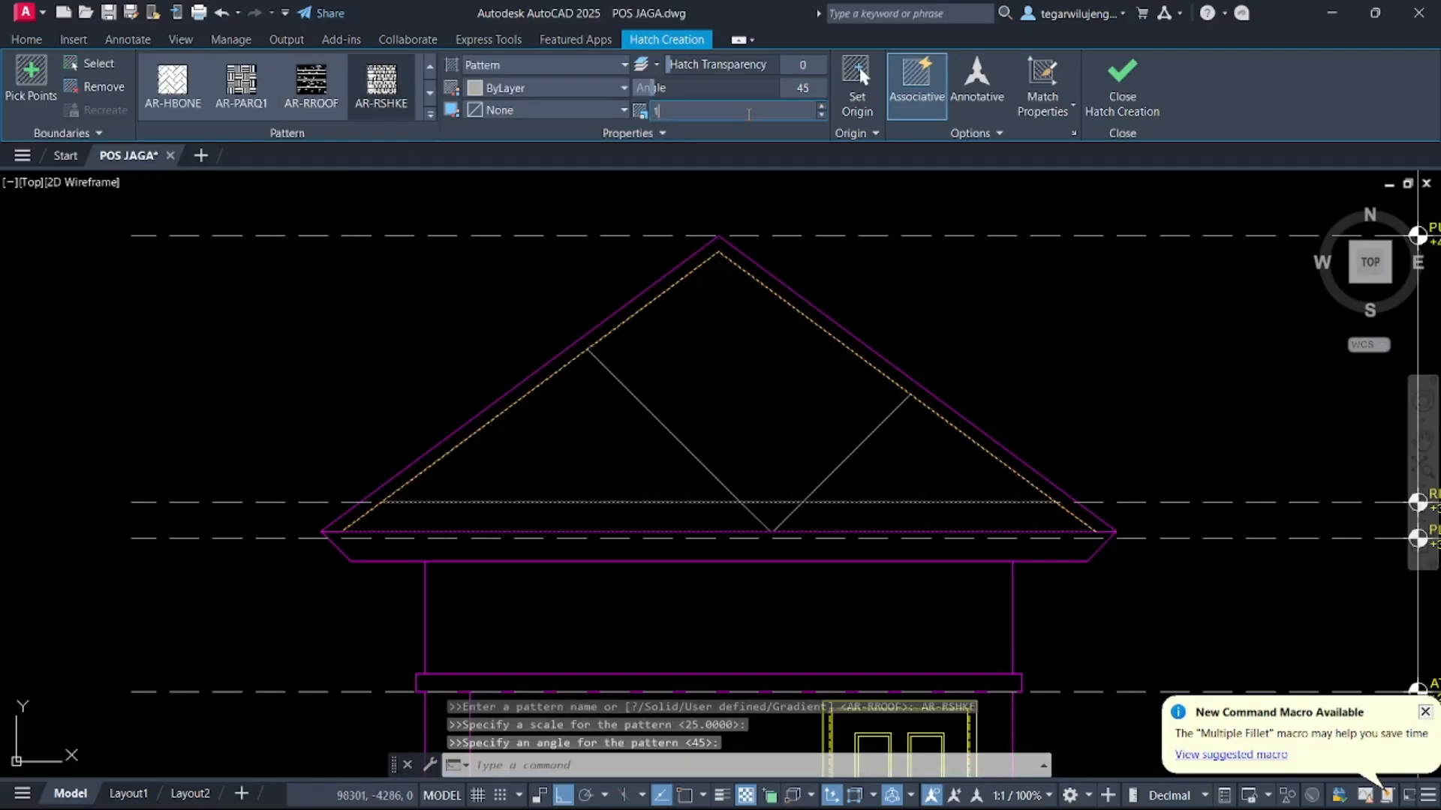
key("Return")
double_click(750, 87)
type("0")
key("Return")
key("Escape")
scroll(899, 337, "down", 5)
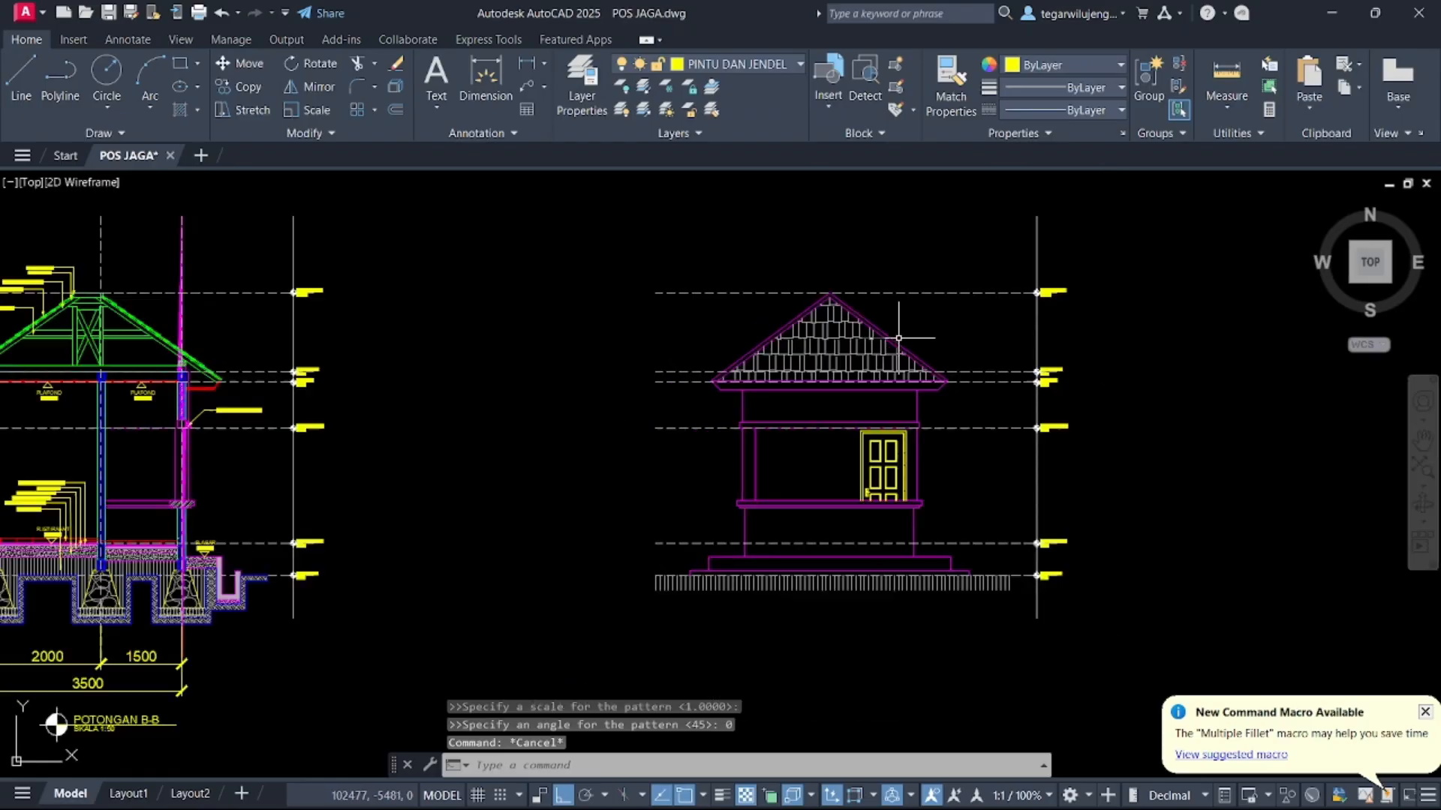
Draw vertical construction lines through both side edges of the door
key("Escape")
scroll(898, 338, "down", 3)
middle_click_drag(899, 338, 168, 605)
middle_click_drag(287, 586, 680, 270)
scroll(548, 304, "up", 6)
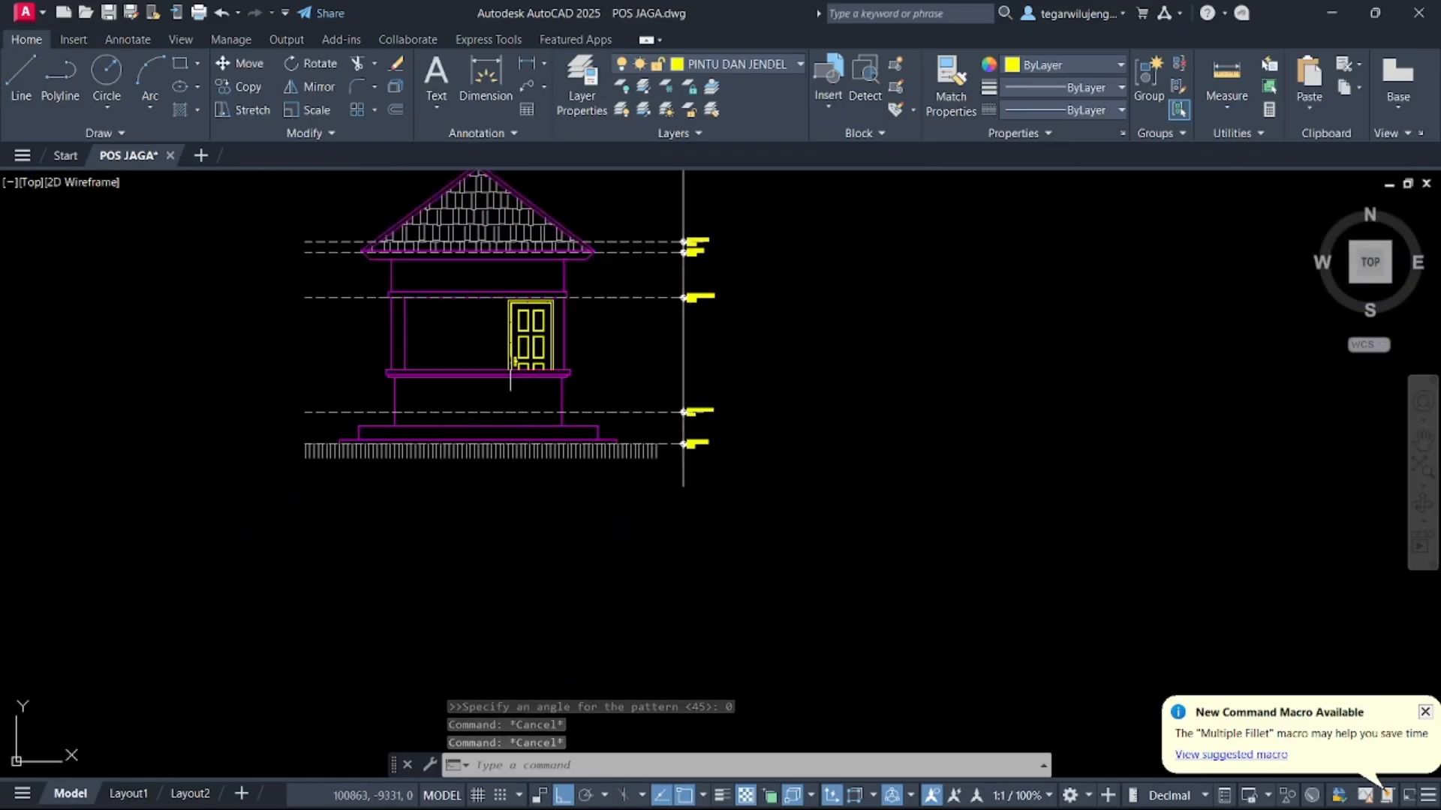
middle_click_drag(570, 418, 611, 242)
scroll(630, 327, "down", 3)
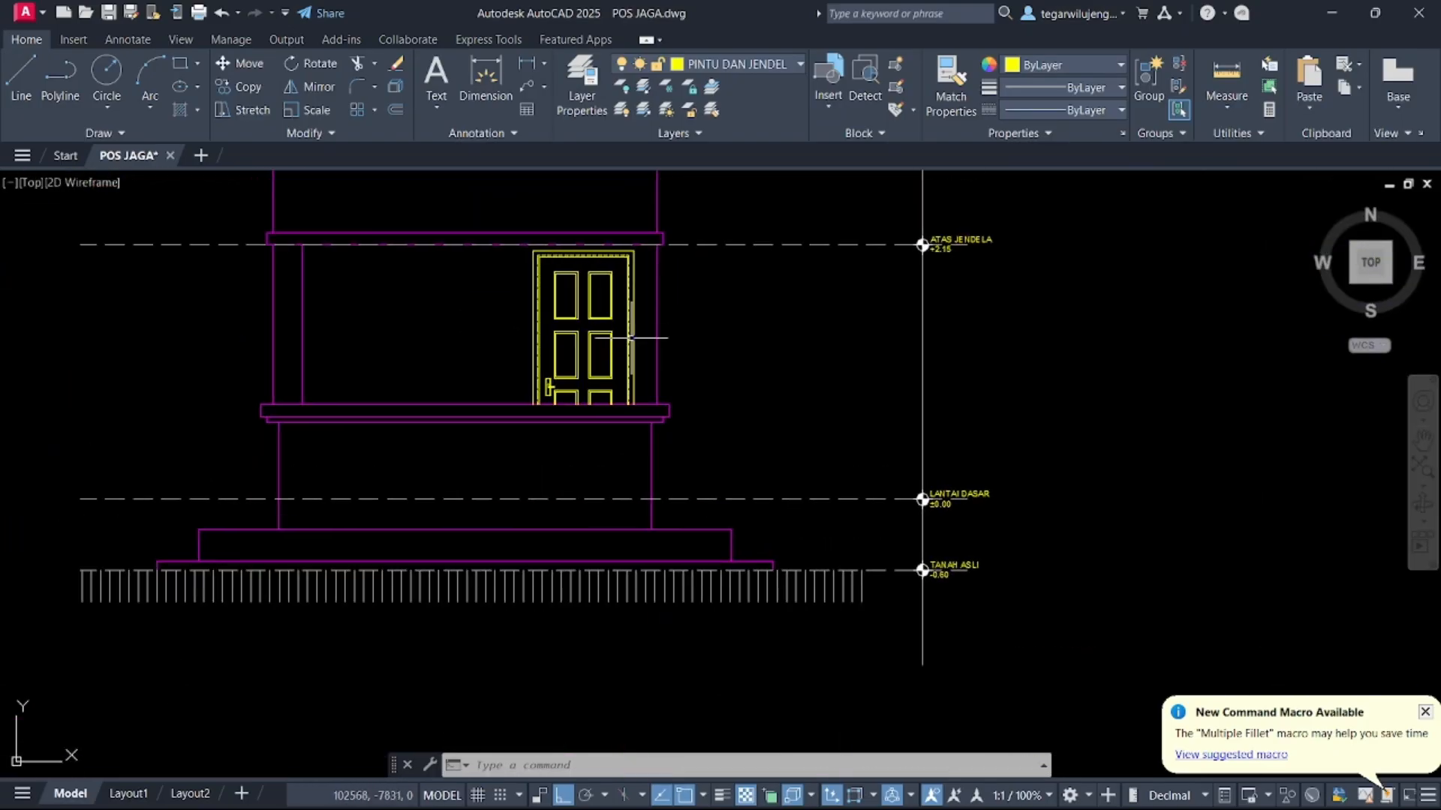
type("xl")
key("Return")
type("v")
key("Return")
scroll(656, 357, "up", 3)
left_click(621, 412)
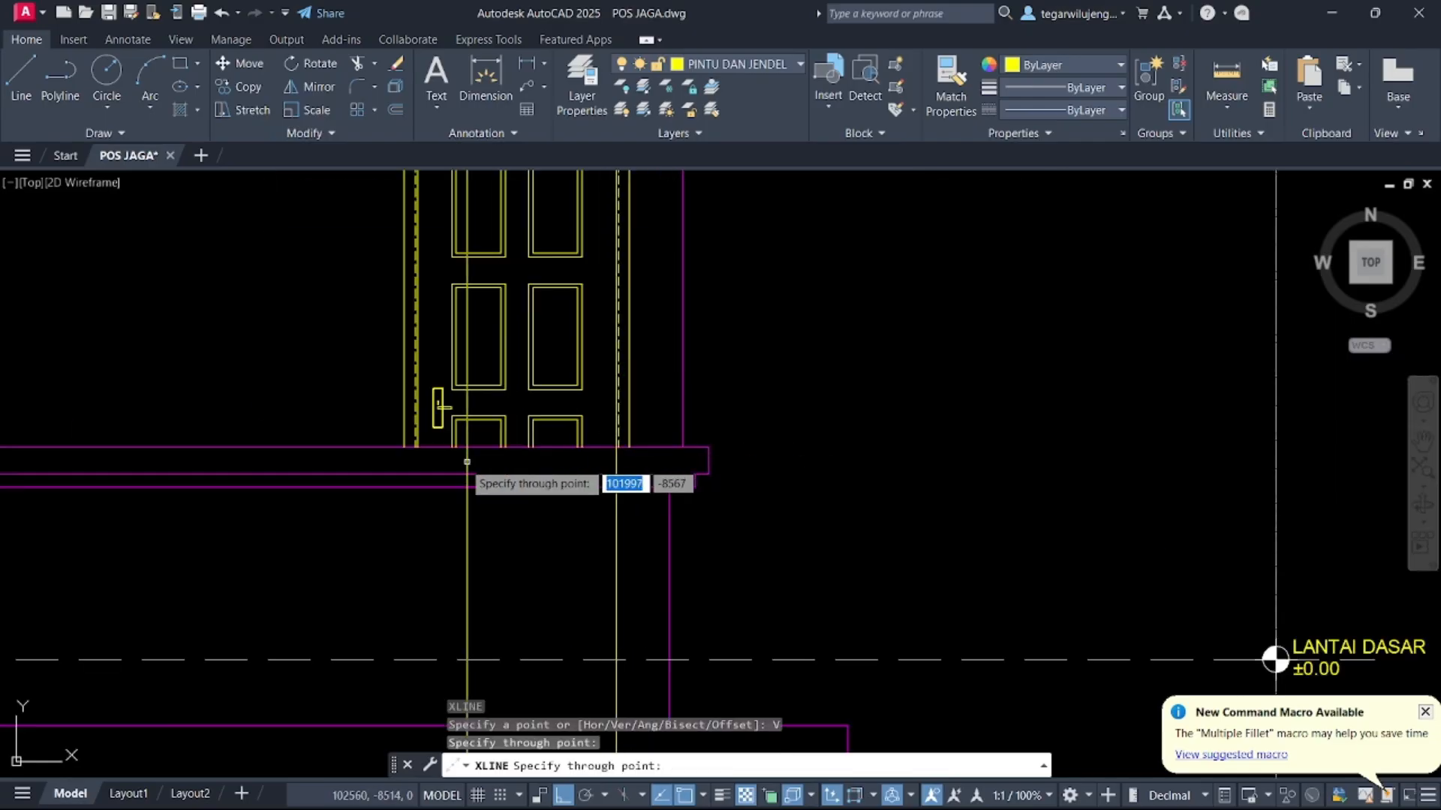
left_click(418, 477)
key("Escape")
scroll(451, 477, "down", 5)
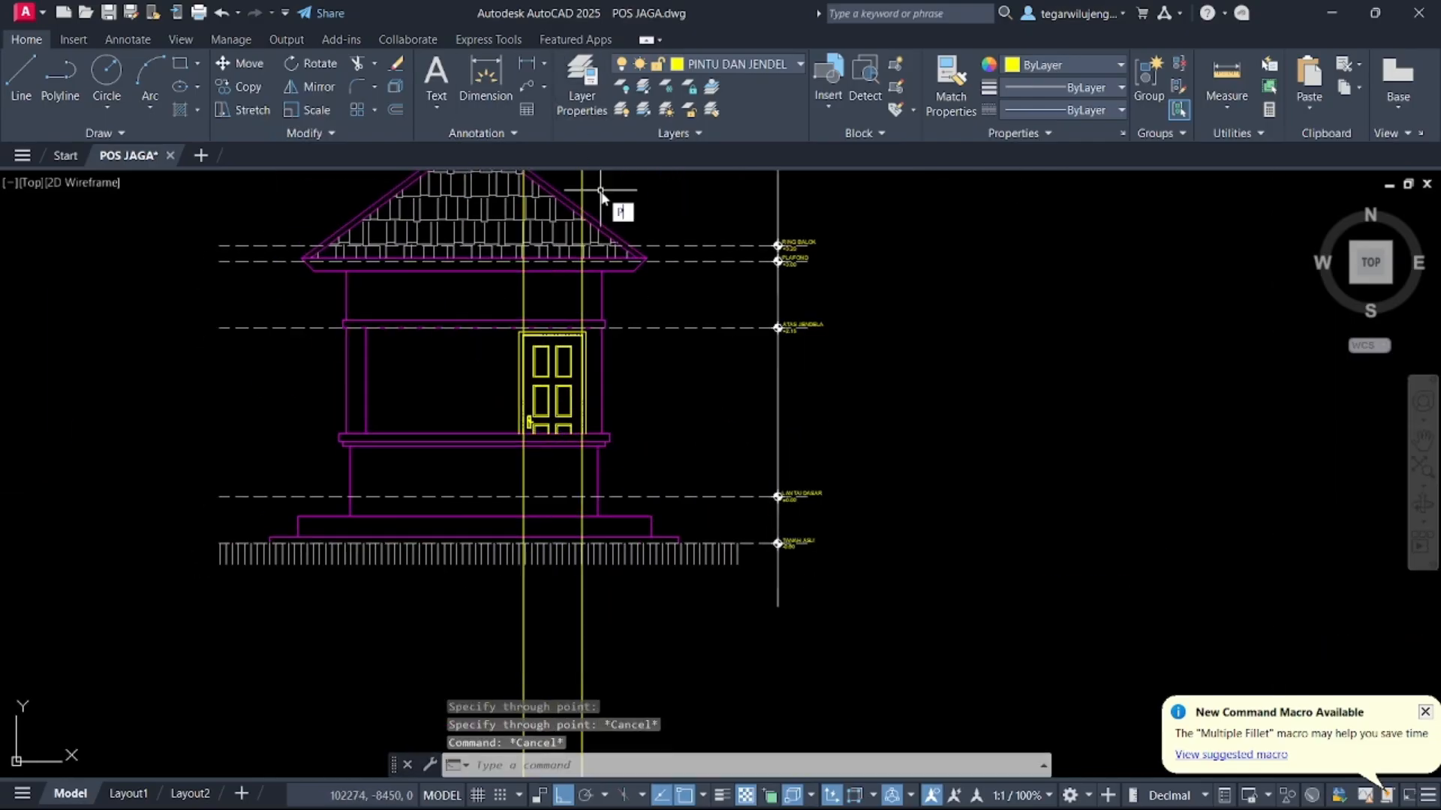
Draw a polyline door-opening mark from the door's top corner via the handle down to the floor level
type("pl")
key("Return")
scroll(553, 412, "up", 4)
left_click(547, 412)
scroll(480, 338, "up", 2)
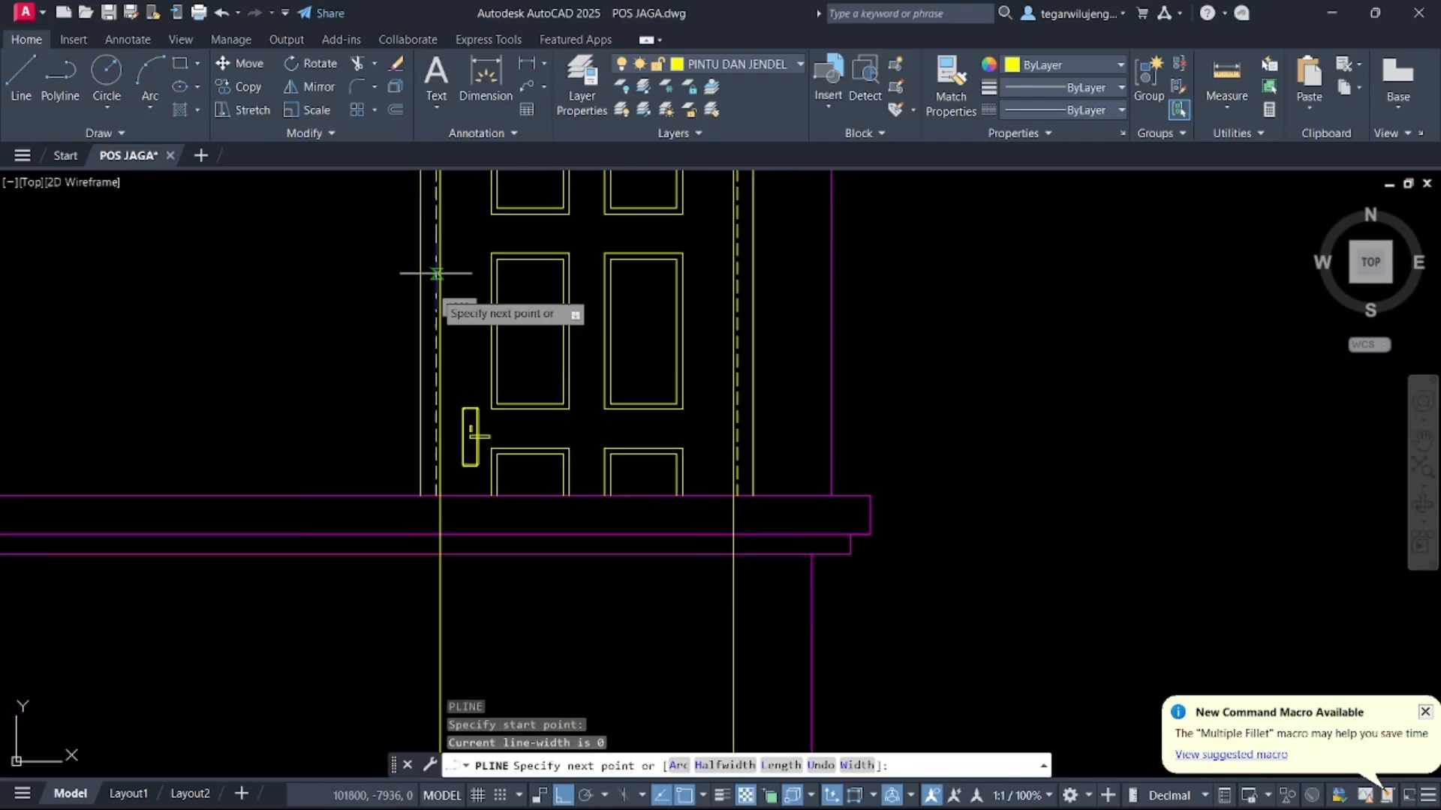
scroll(488, 424, "down", 2)
type("M2P")
key("Return")
middle_click_drag(488, 424, 515, 356)
left_click(518, 231)
left_click(501, 647)
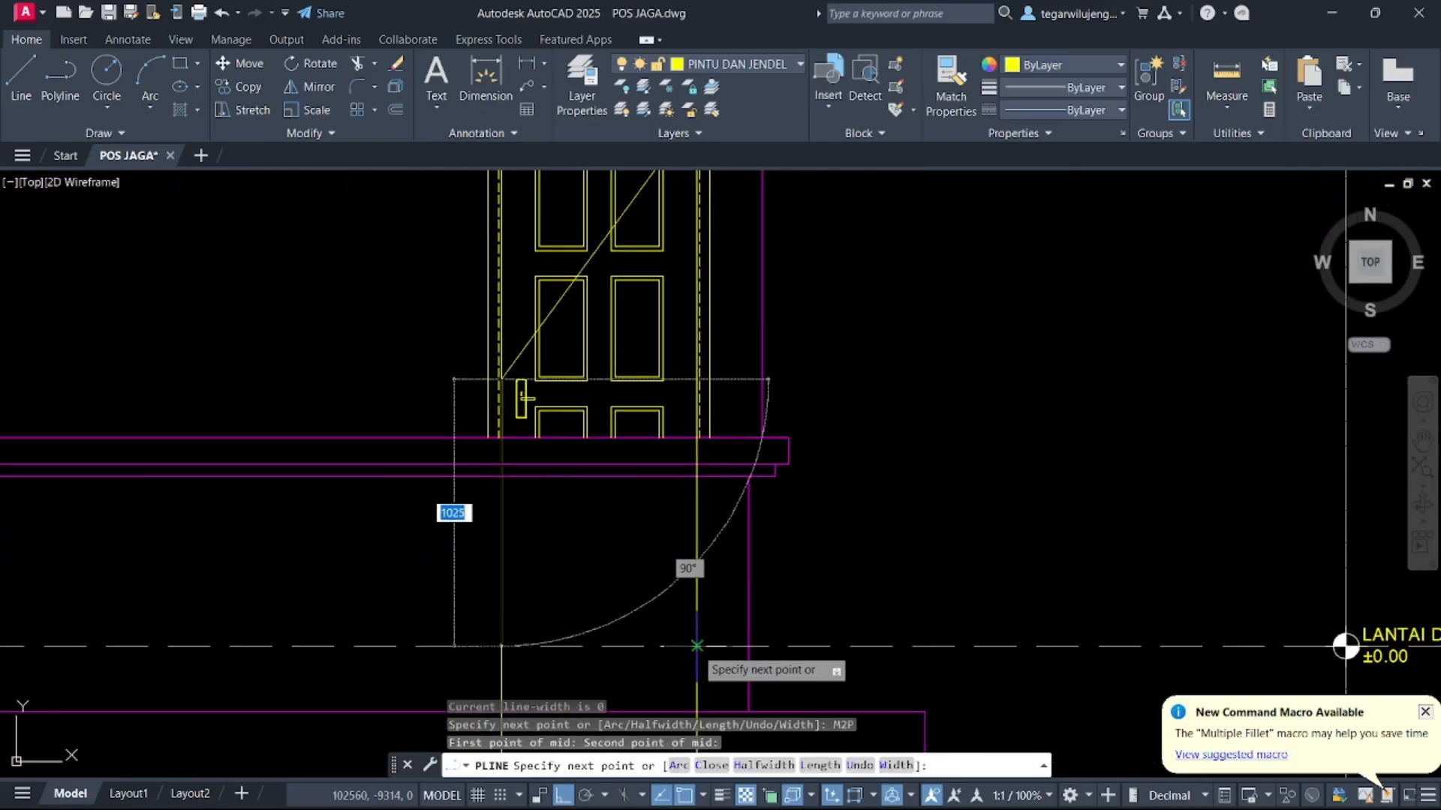
left_click(696, 646)
key("Escape")
Erase the two vertical construction lines at the door
left_click(518, 527)
left_click(483, 550)
left_click(716, 526)
left_click(654, 545)
key("Delete")
Move the door-opening polyline to the ARSIRAN layer
left_click(638, 539)
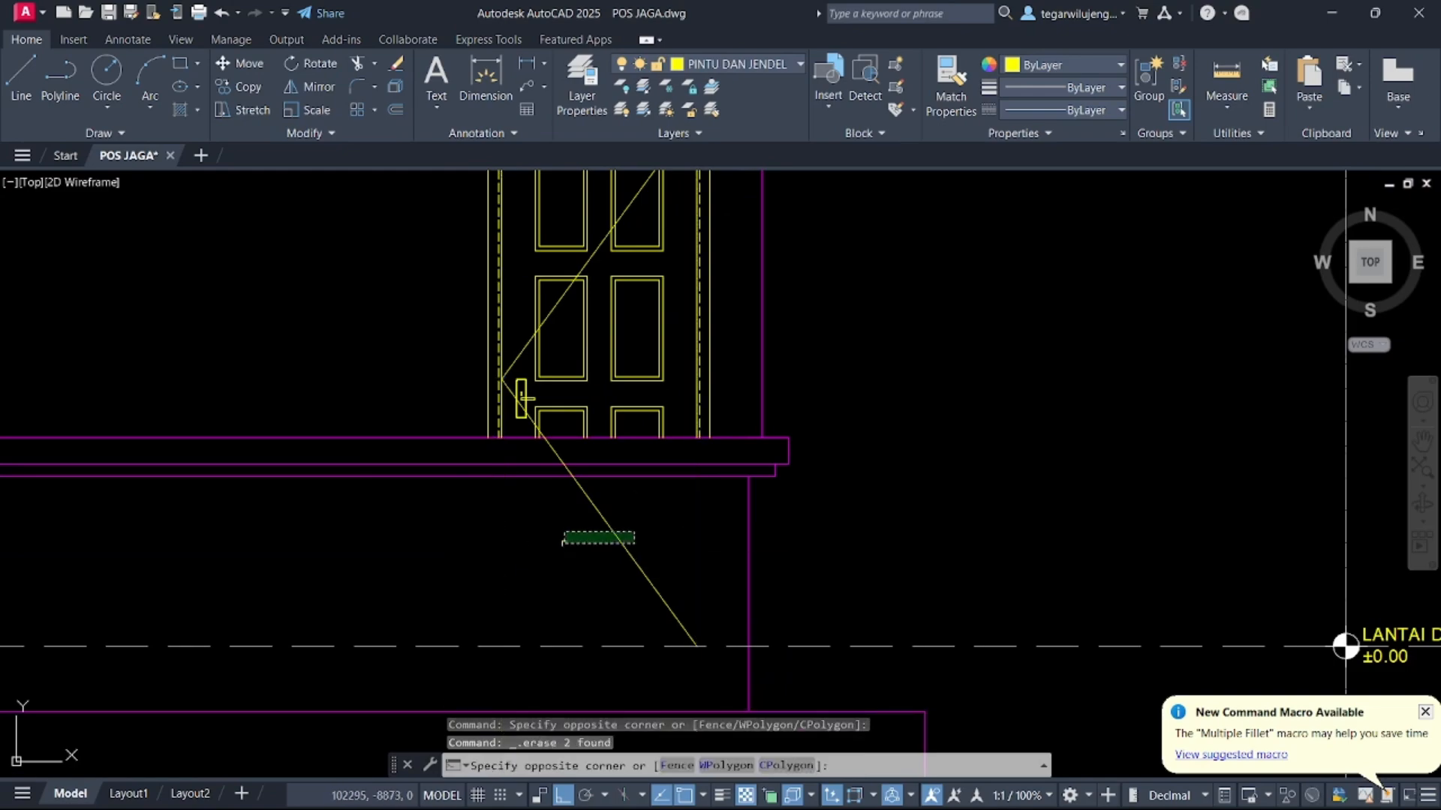
left_click(574, 527)
left_click(739, 64)
left_click(713, 216)
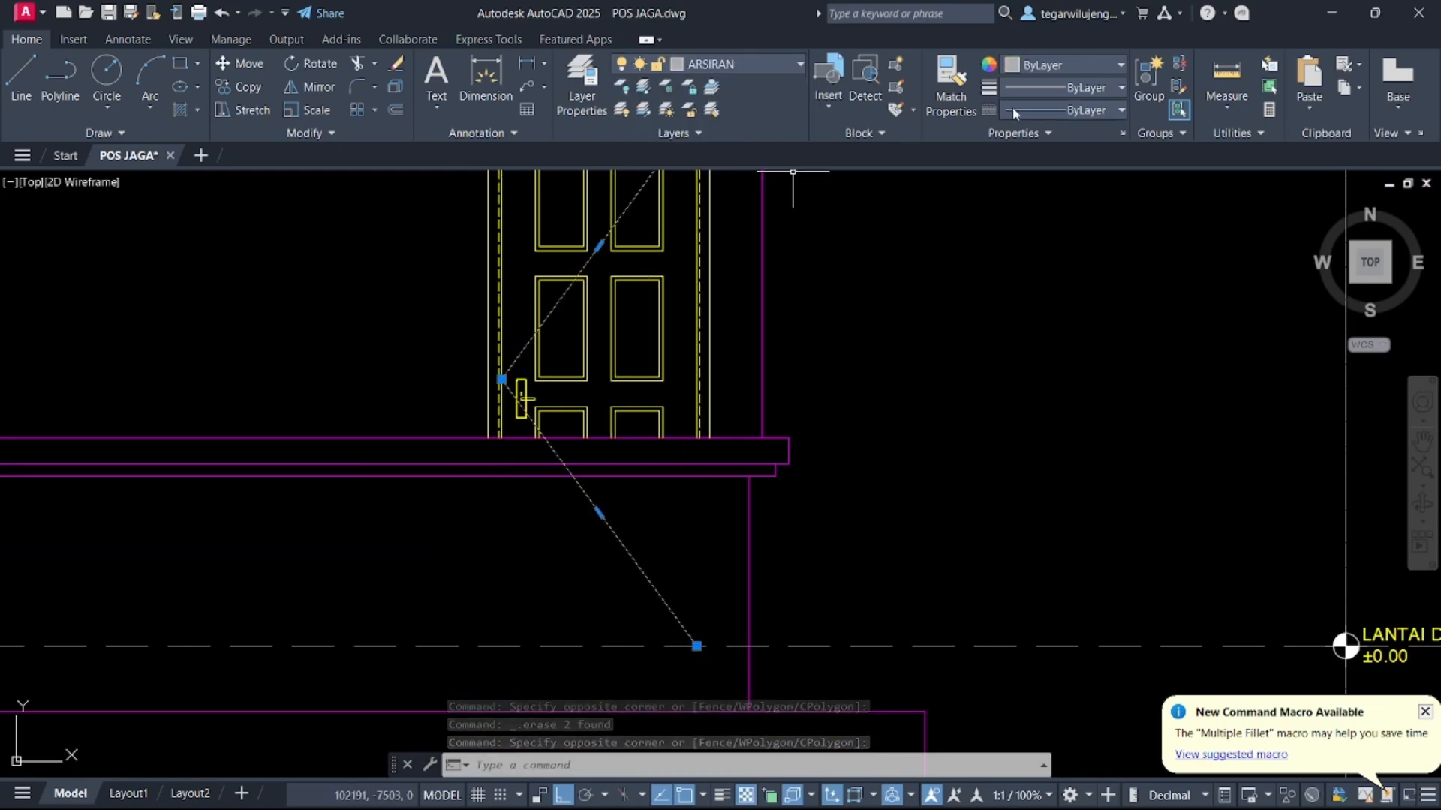
Open the door-opening polyline's properties to edit its linetype scale
left_click(1066, 110)
right_click(637, 517)
left_click(683, 487)
left_click(136, 175)
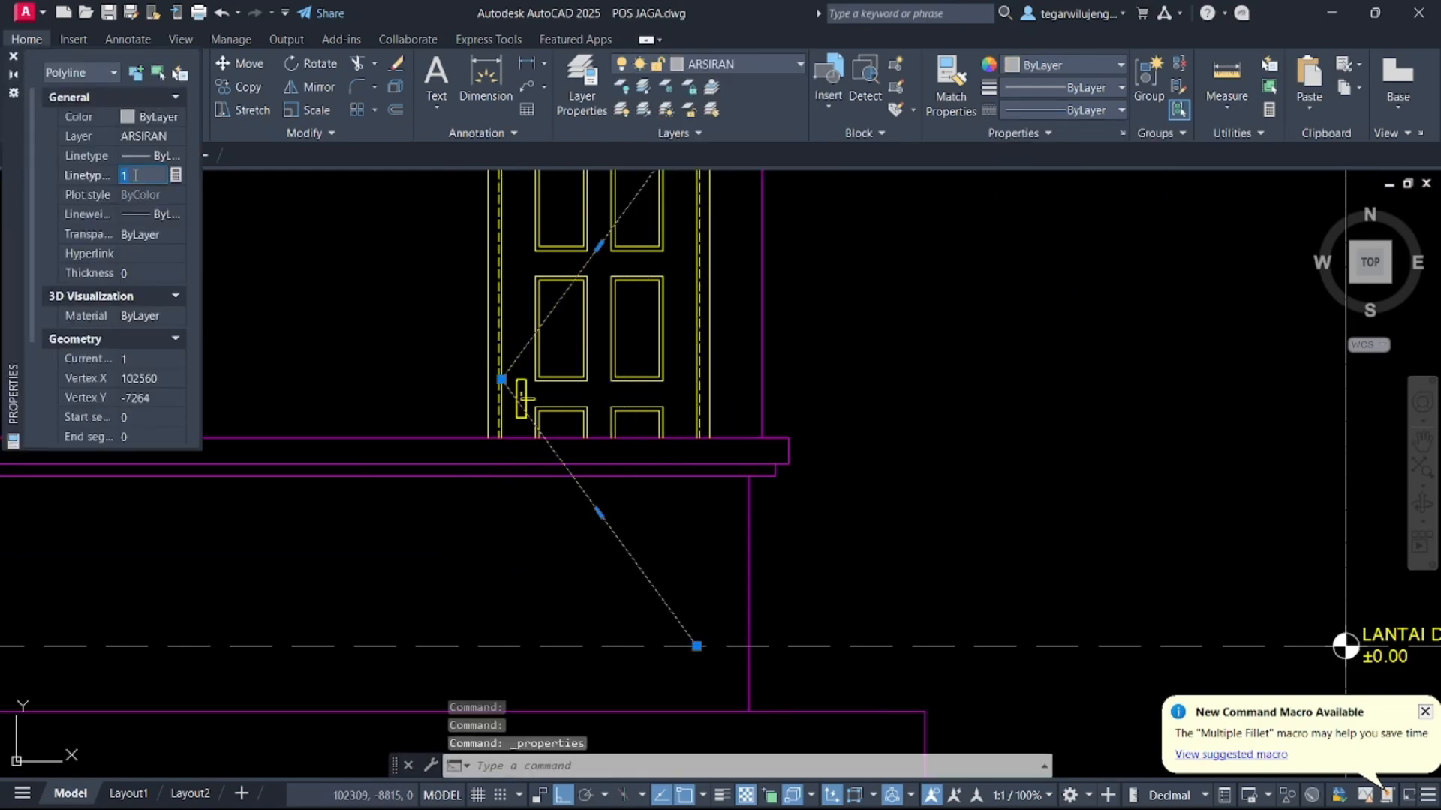
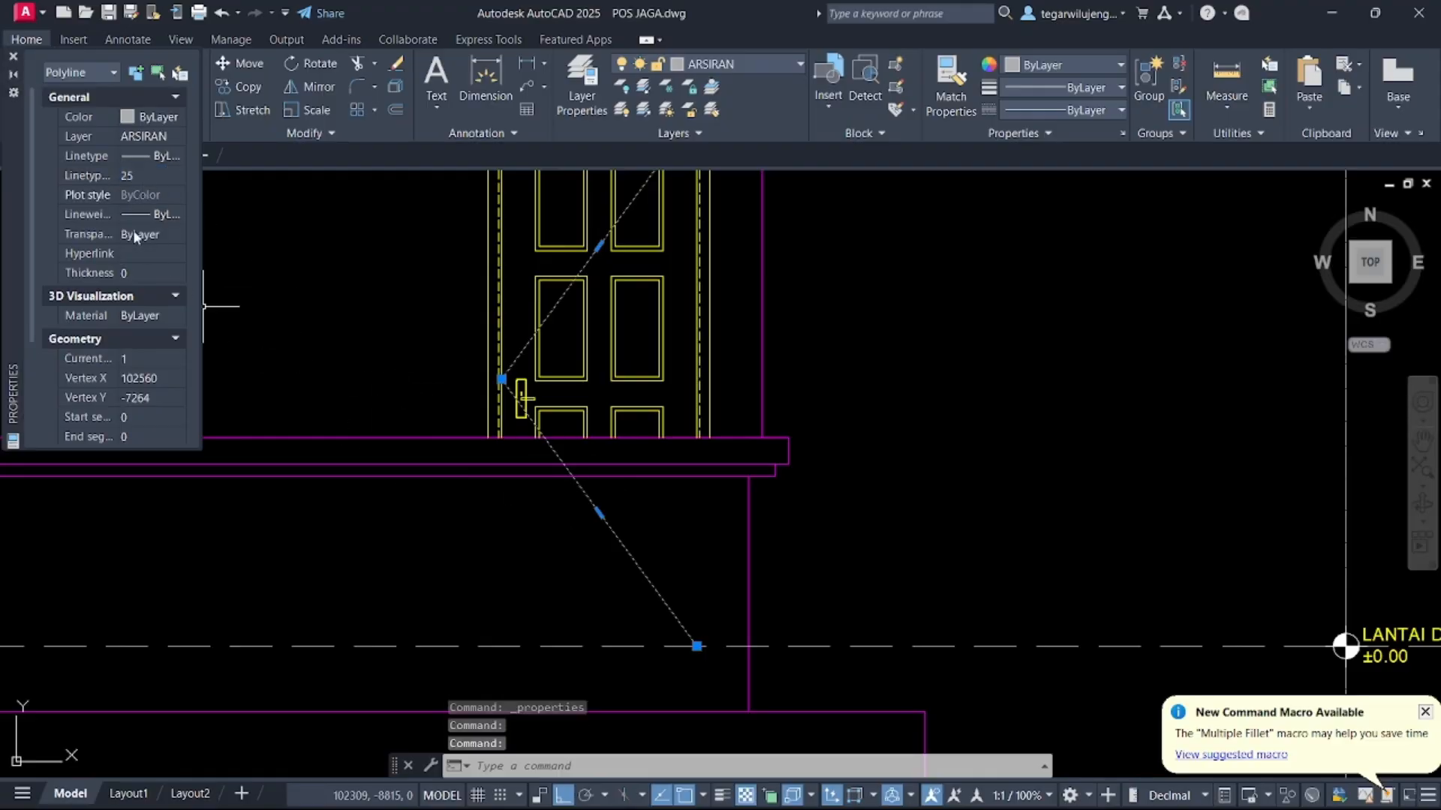
scroll(643, 537, "up", 4)
left_click(487, 505)
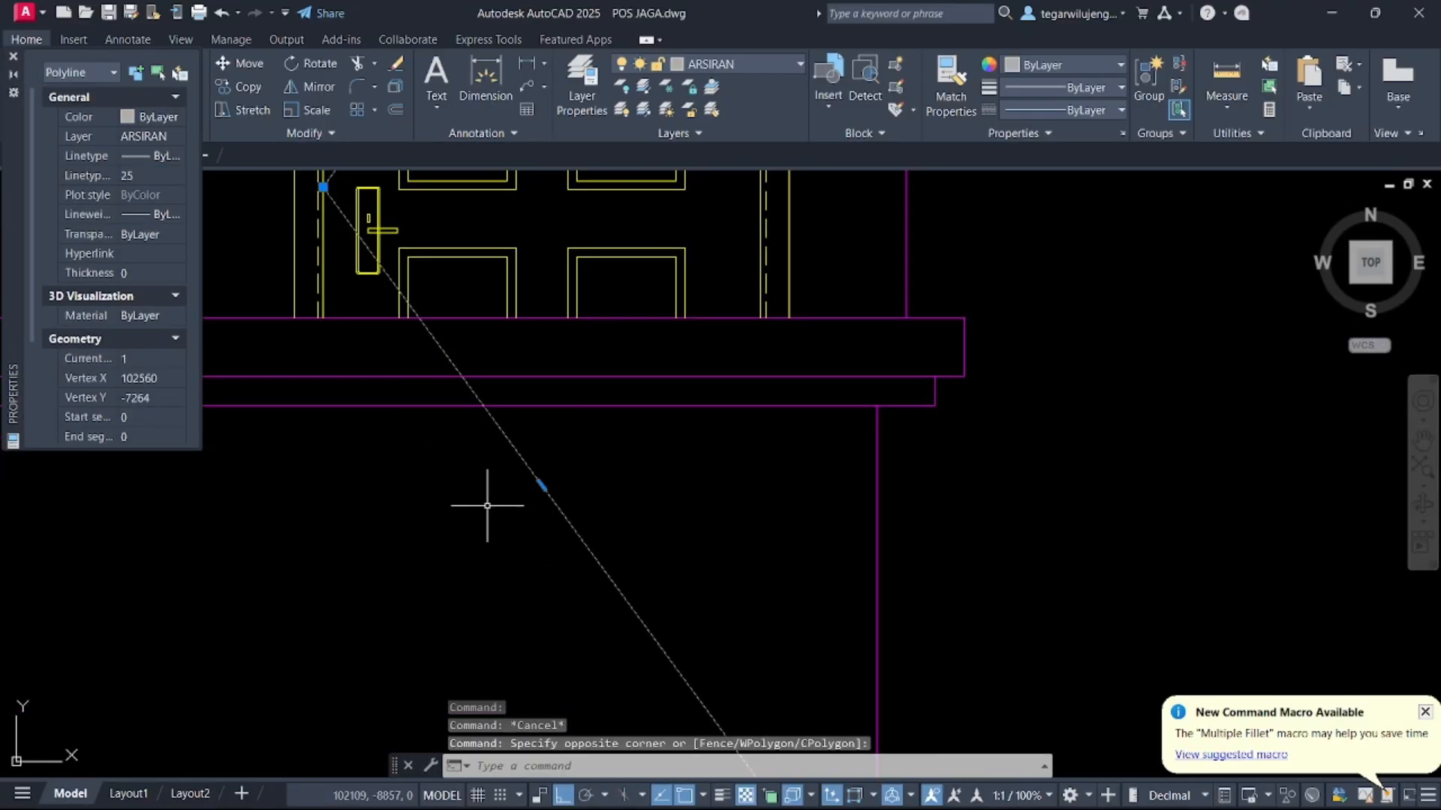
left_click(1019, 110)
key("Escape")
key("Escape")
Trim the door-opening mark at the floor beam and delete its leftover segment below the floor
scroll(675, 392, "down", 5)
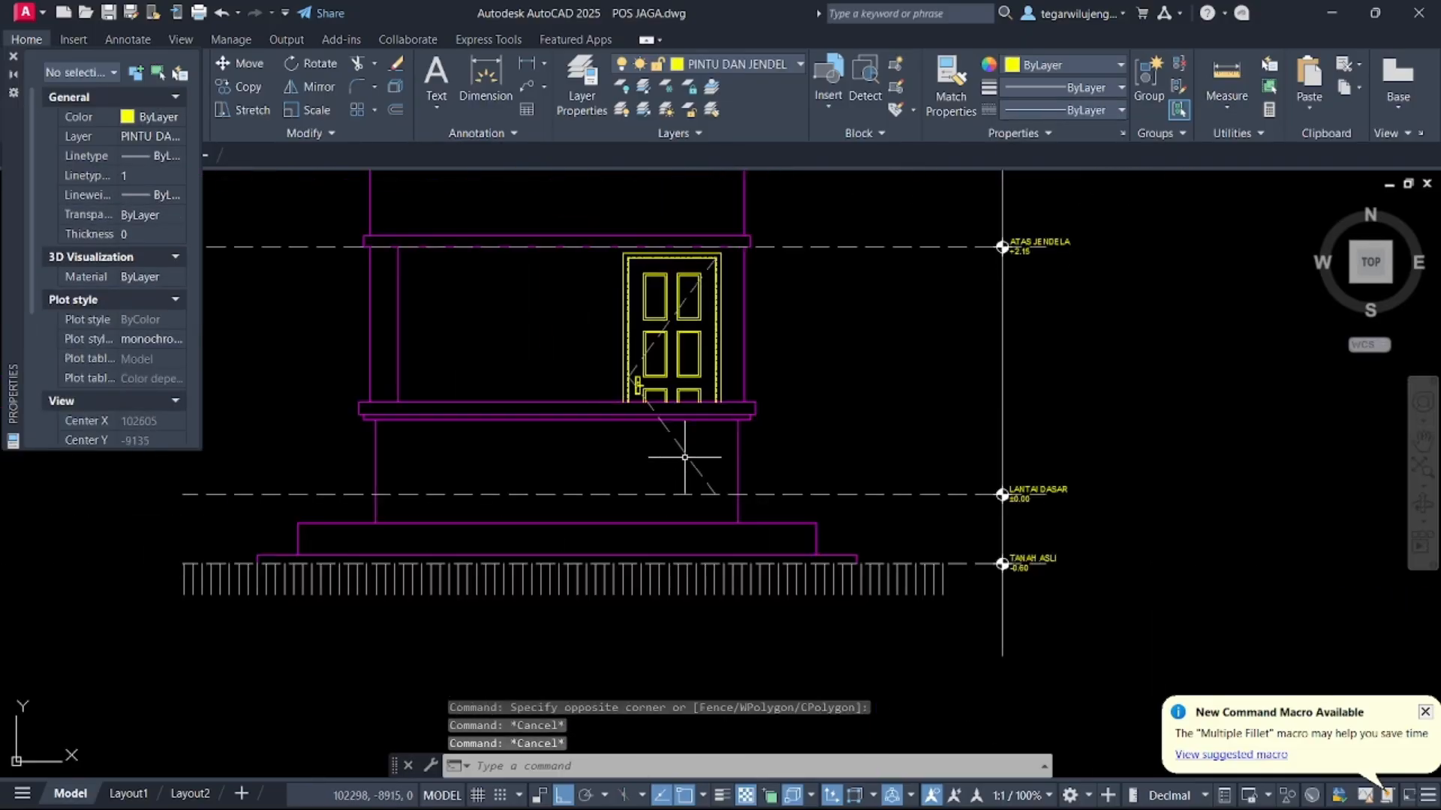
key("space")
scroll(658, 414, "up", 5)
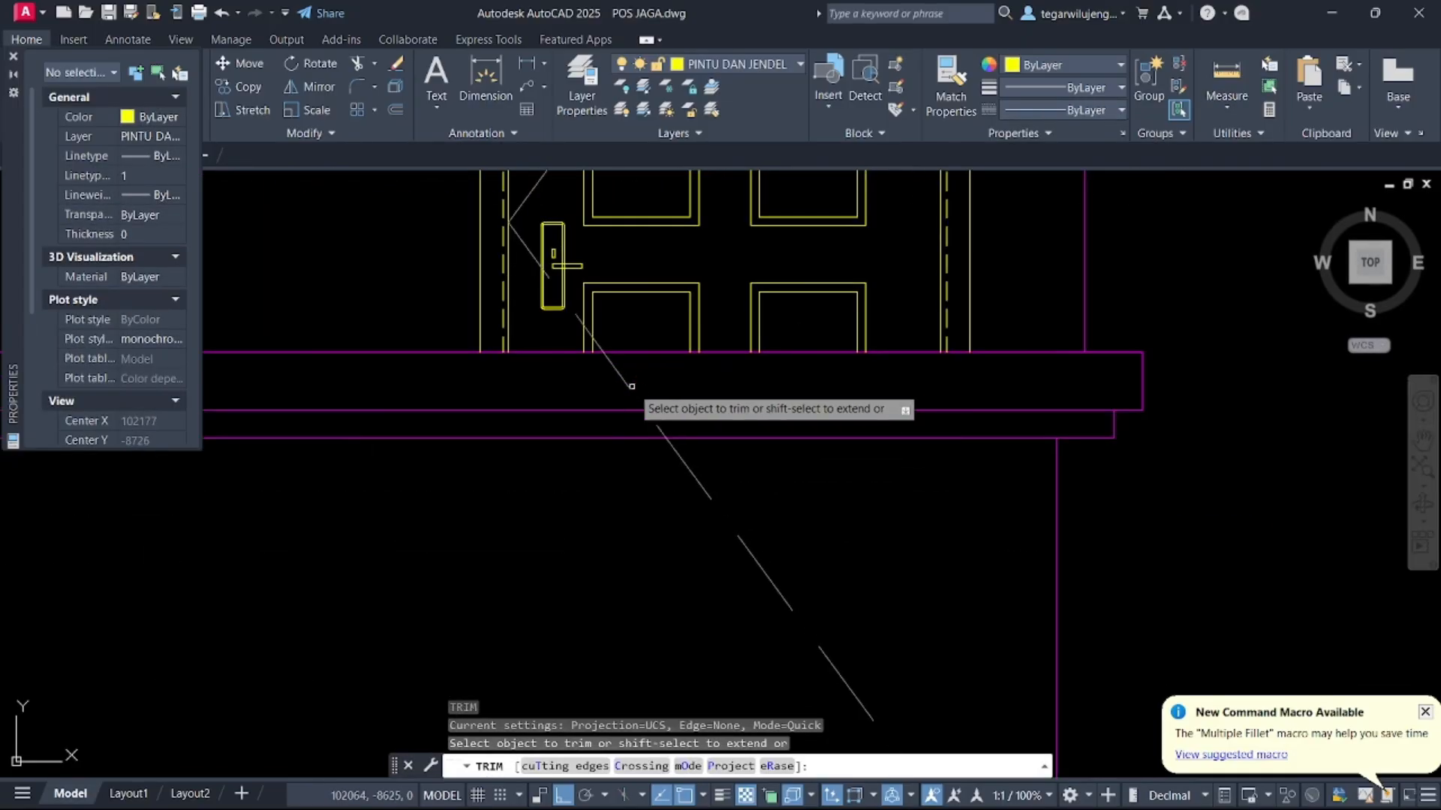
left_click(628, 386)
key("Escape")
left_click(674, 452)
key("Delete")
Copy the POTONGAN B-B title with its symbol and scale text to below the front elevation
scroll(640, 466, "down", 5)
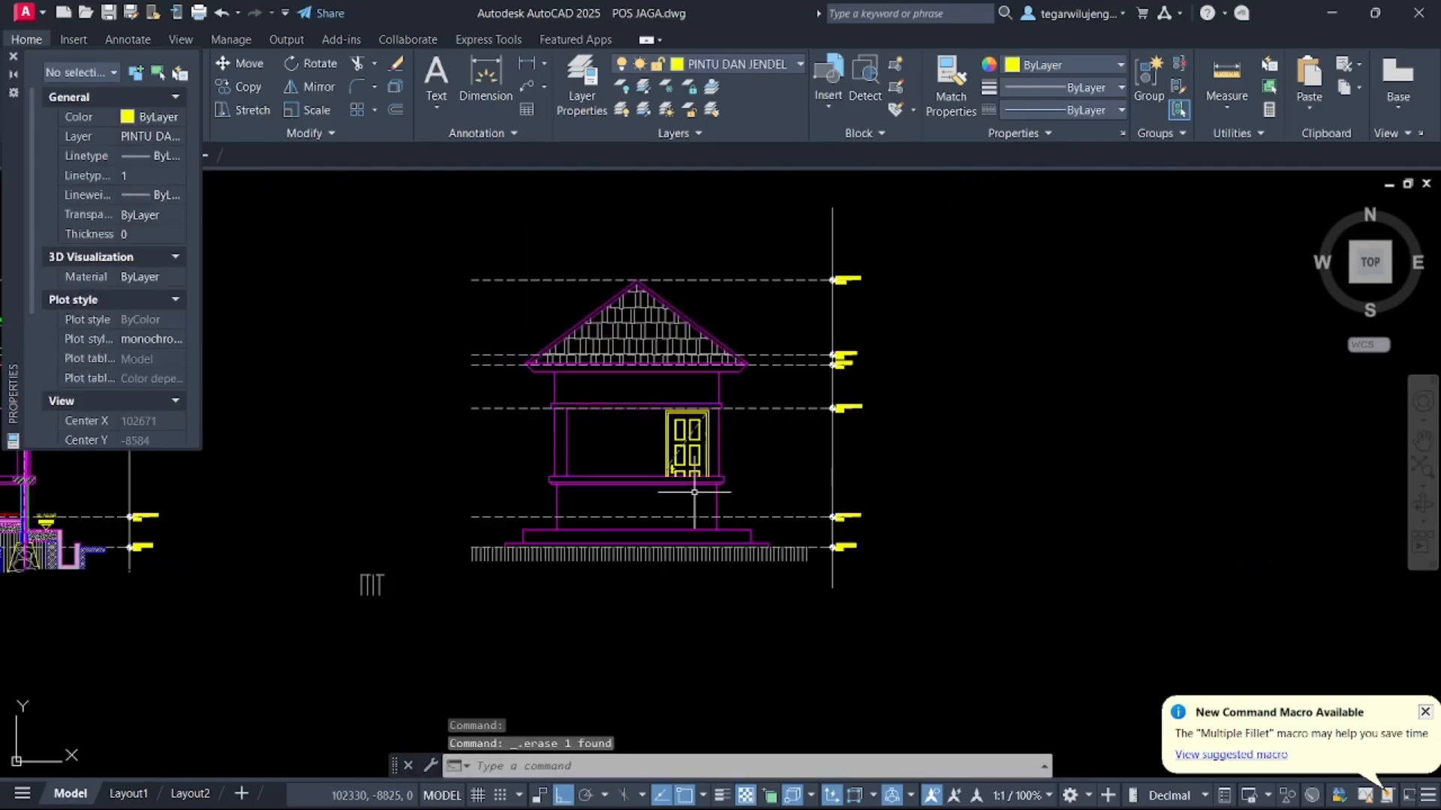
scroll(817, 471, "down", 2)
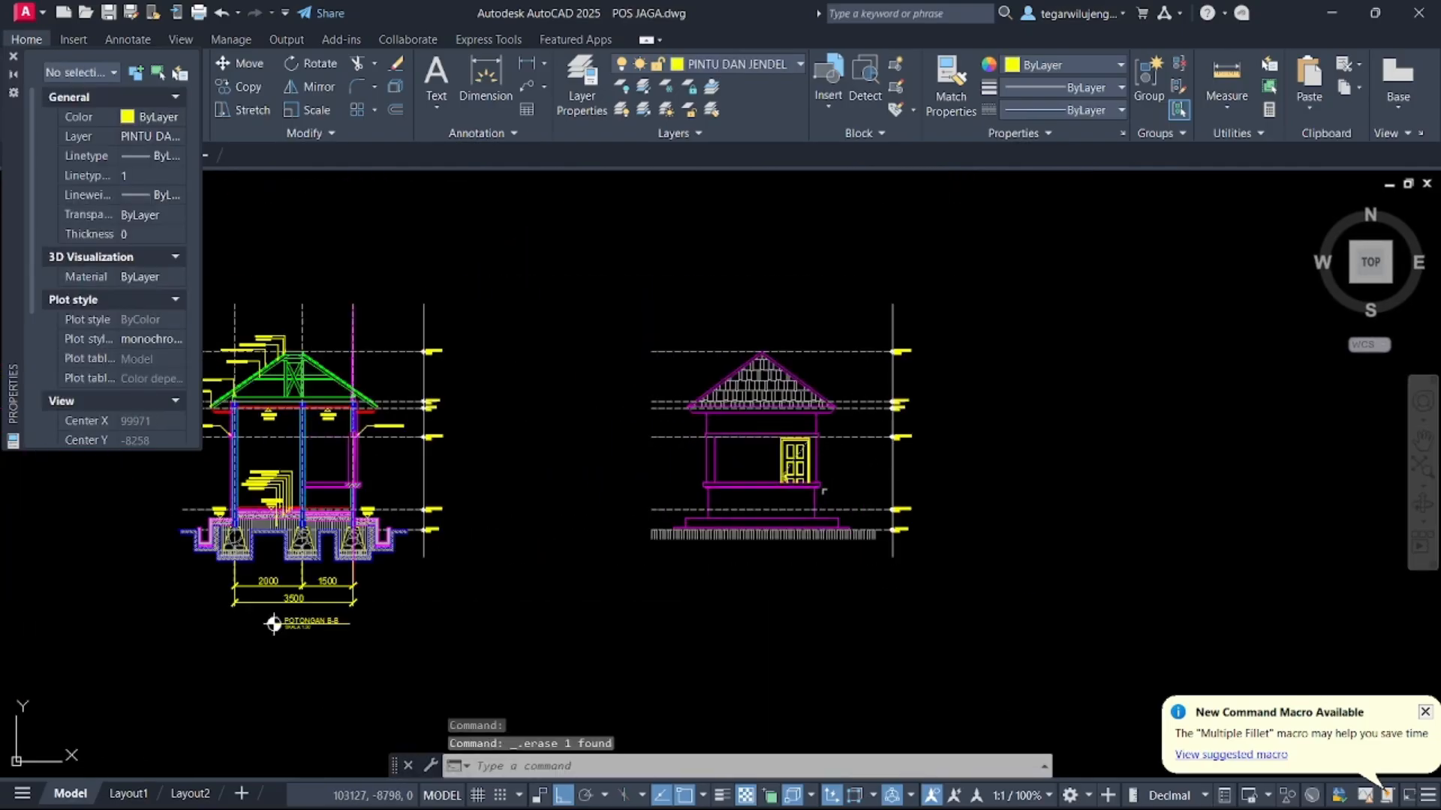
middle_click_drag(622, 526, 745, 450)
scroll(450, 579, "up", 4)
left_click_drag(294, 463, 604, 573)
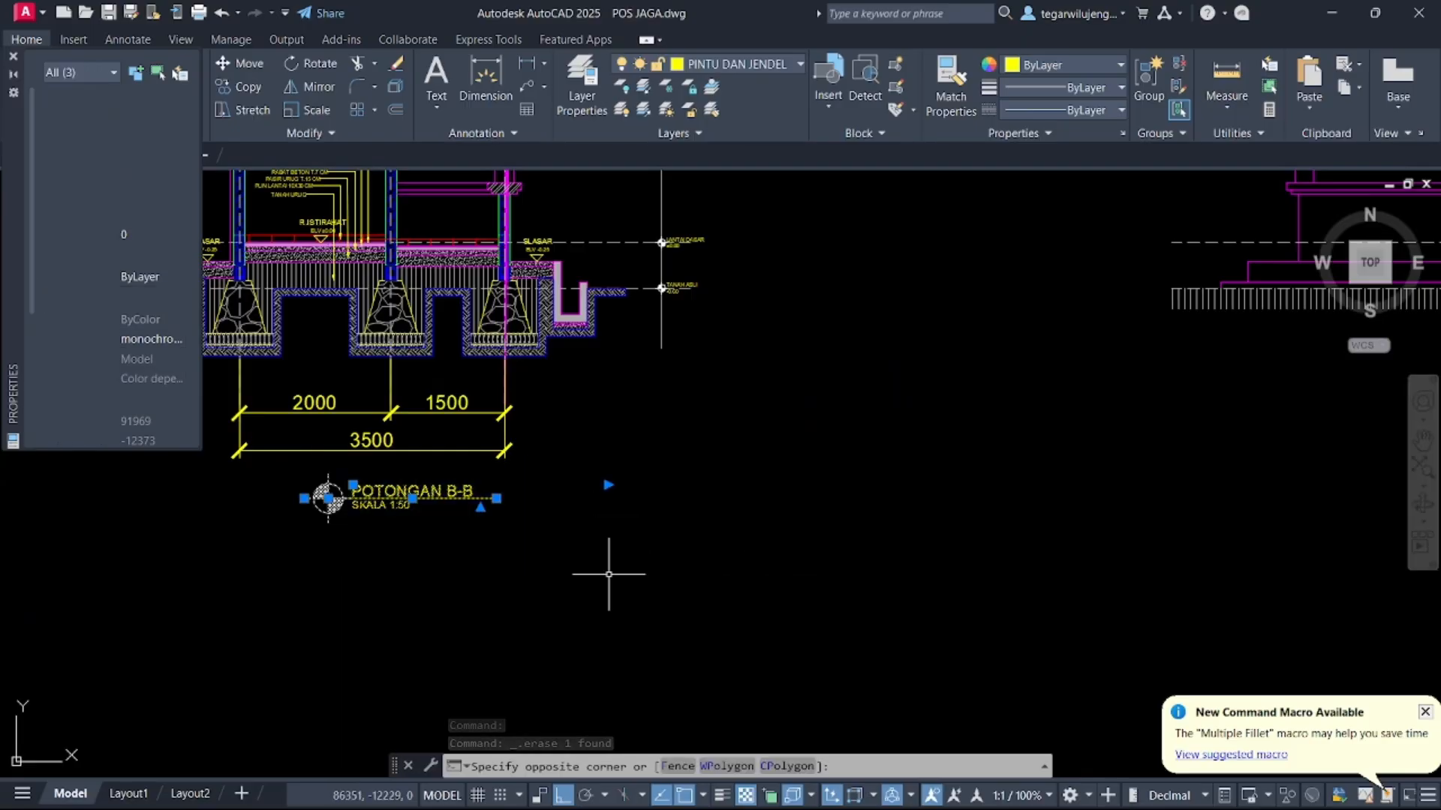
type("CO")
key("space")
left_click(412, 498)
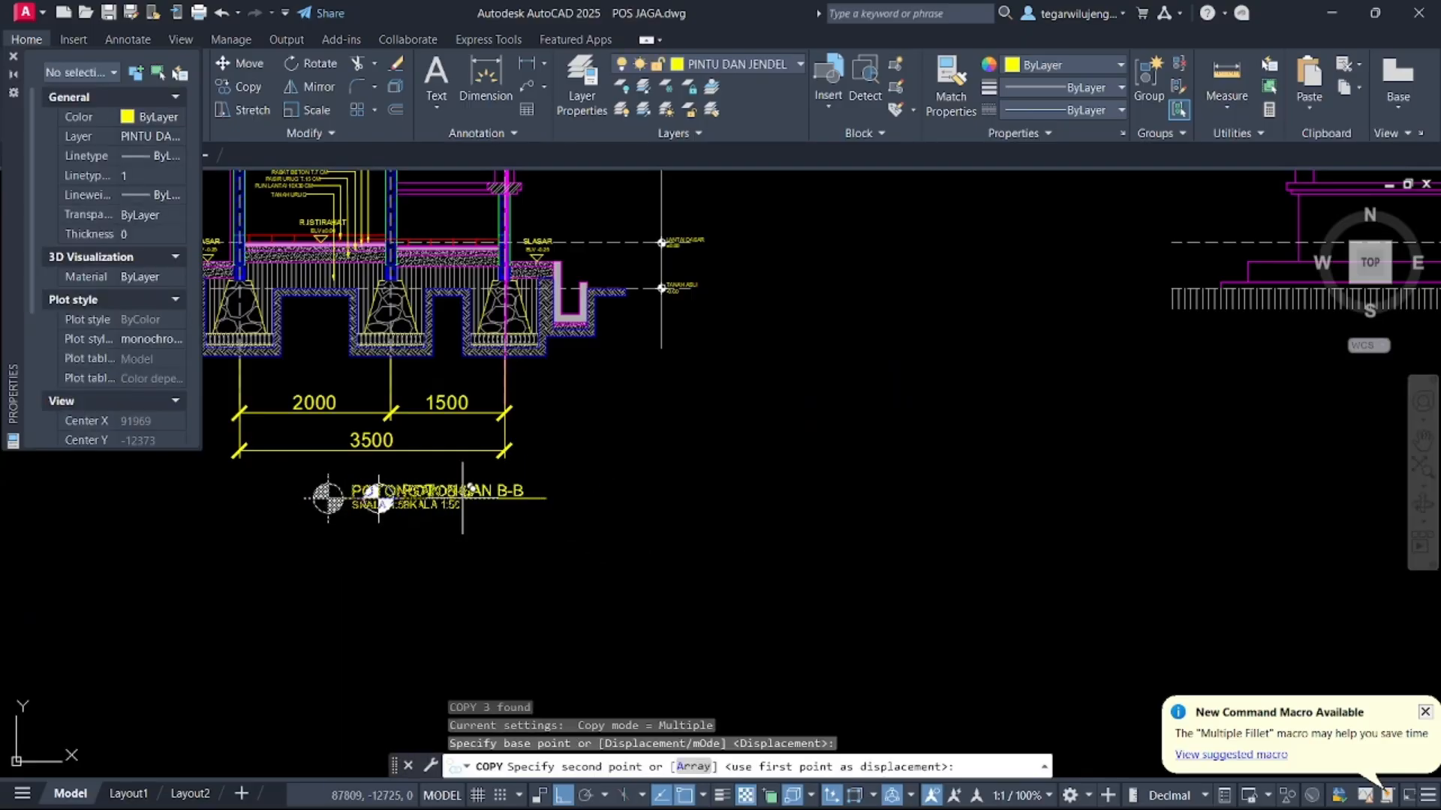
middle_click_drag(947, 475, 545, 471)
key("F8")
left_click(1040, 353)
key("Escape")
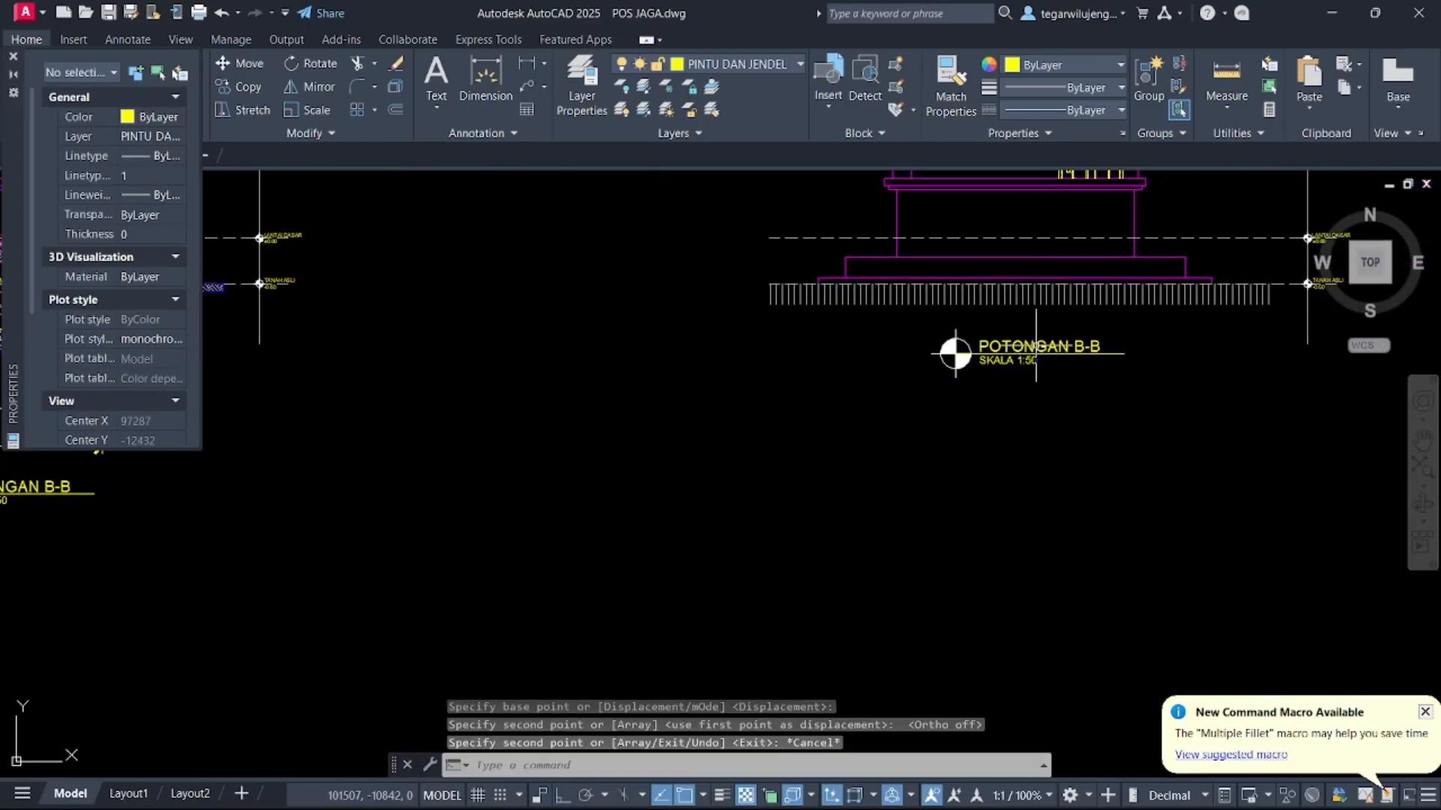
Edit the copied title text to read TAMPAK DEPAN above SKALA 1:50
double_click(1040, 349)
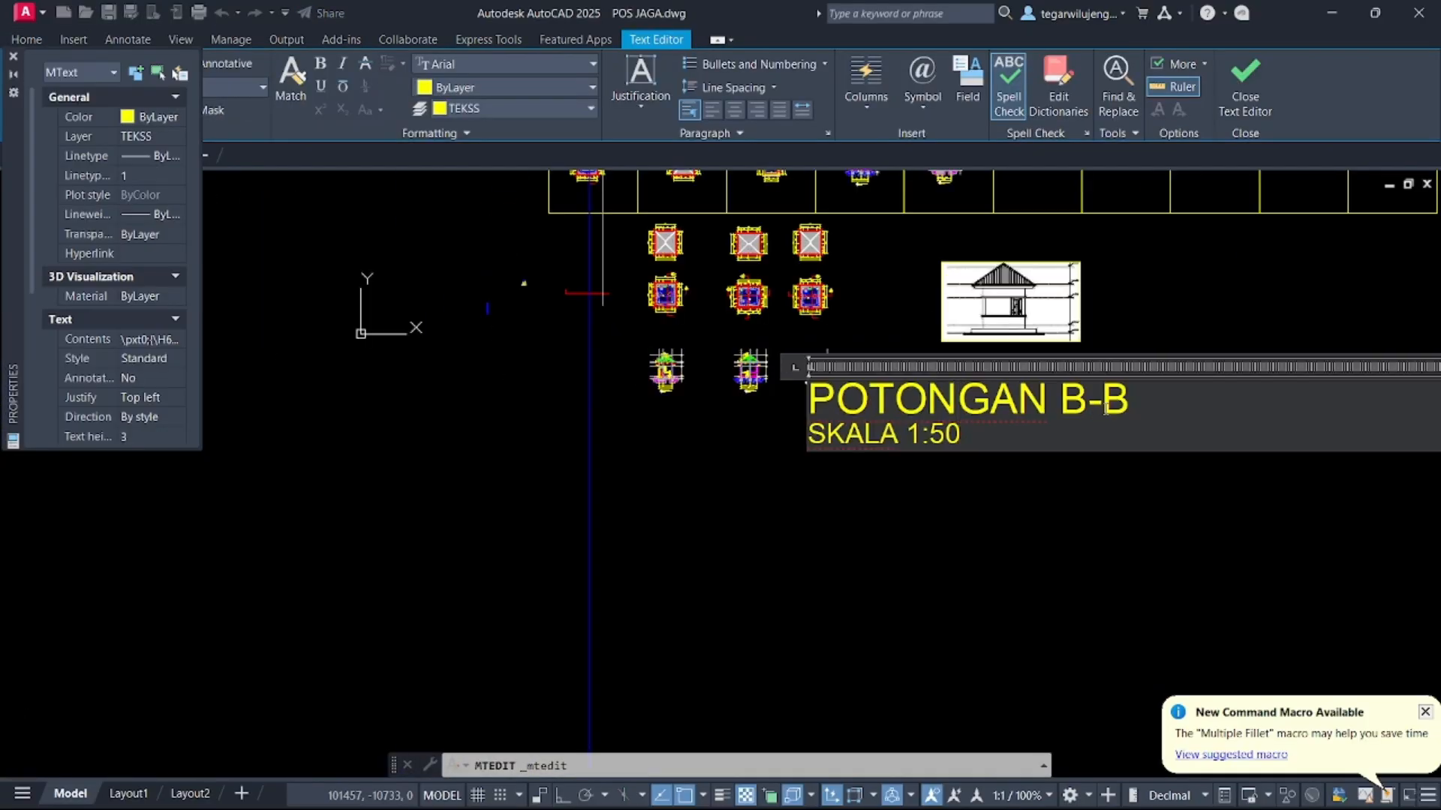
left_click_drag(1140, 402, 897, 392)
key("Delete")
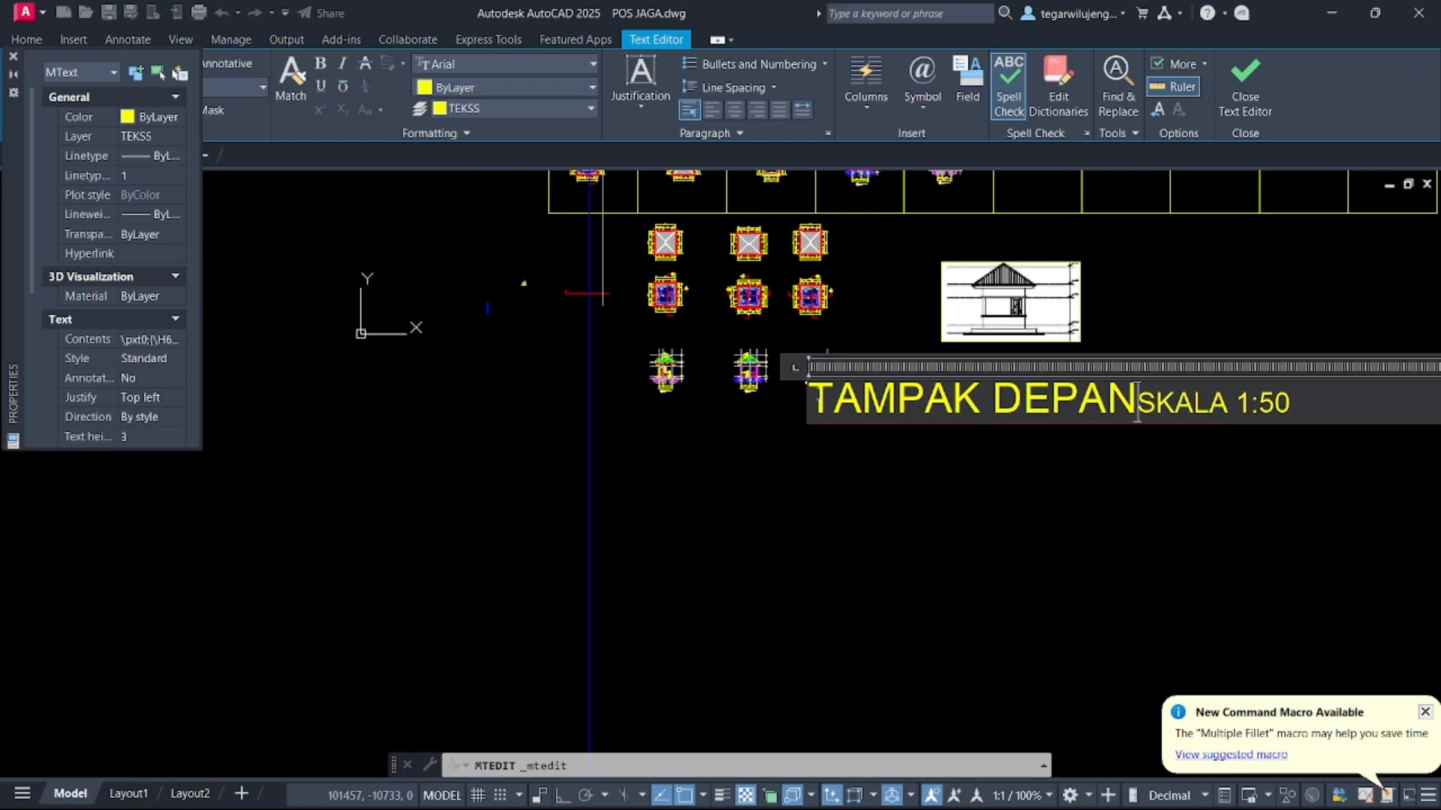
key("Return")
left_click(856, 605)
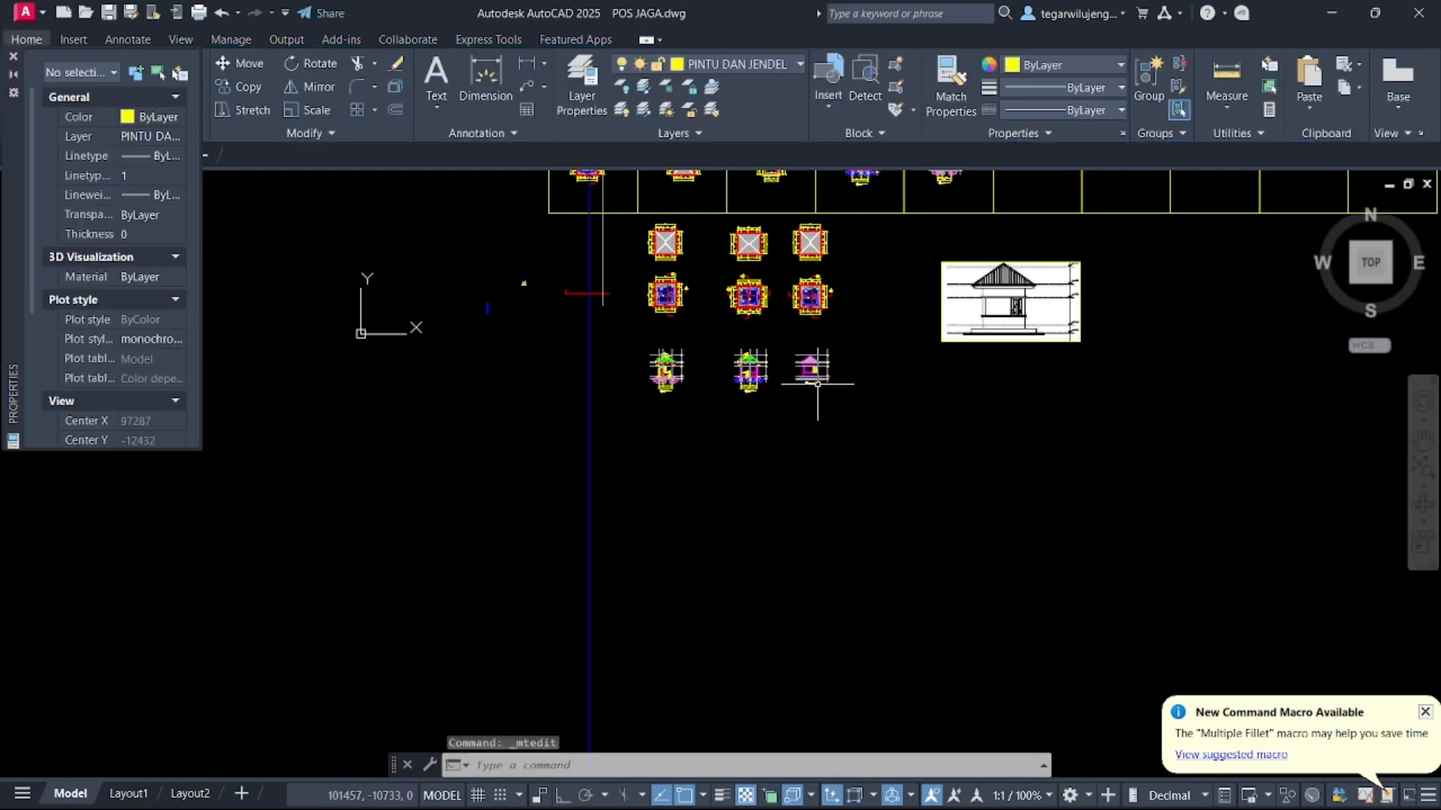
Delete the inserted reference image of the front elevation beside the plans
scroll(814, 383, "up", 6)
scroll(766, 382, "down", 10)
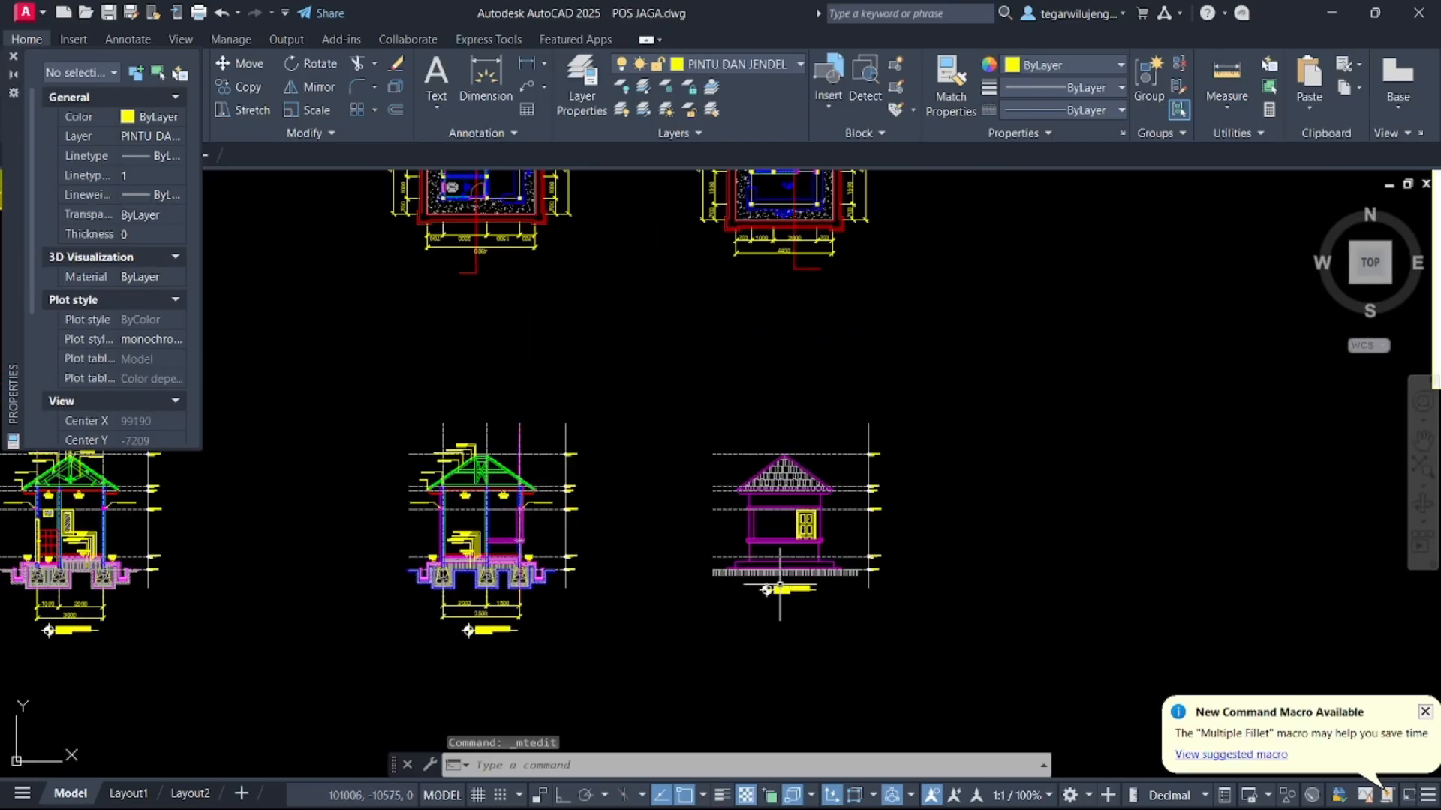
middle_click_drag(846, 403, 823, 451)
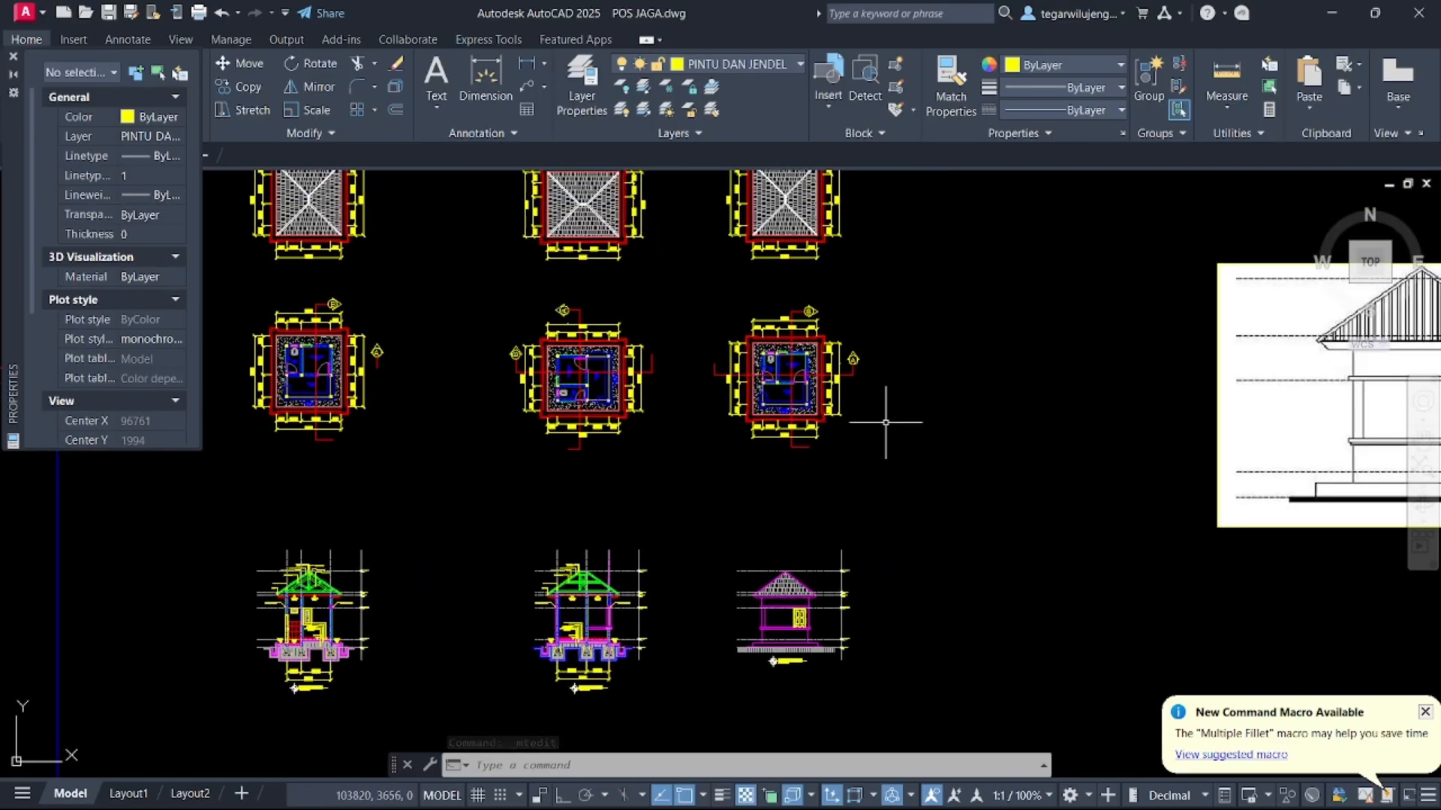
middle_click_drag(516, 471, 563, 460)
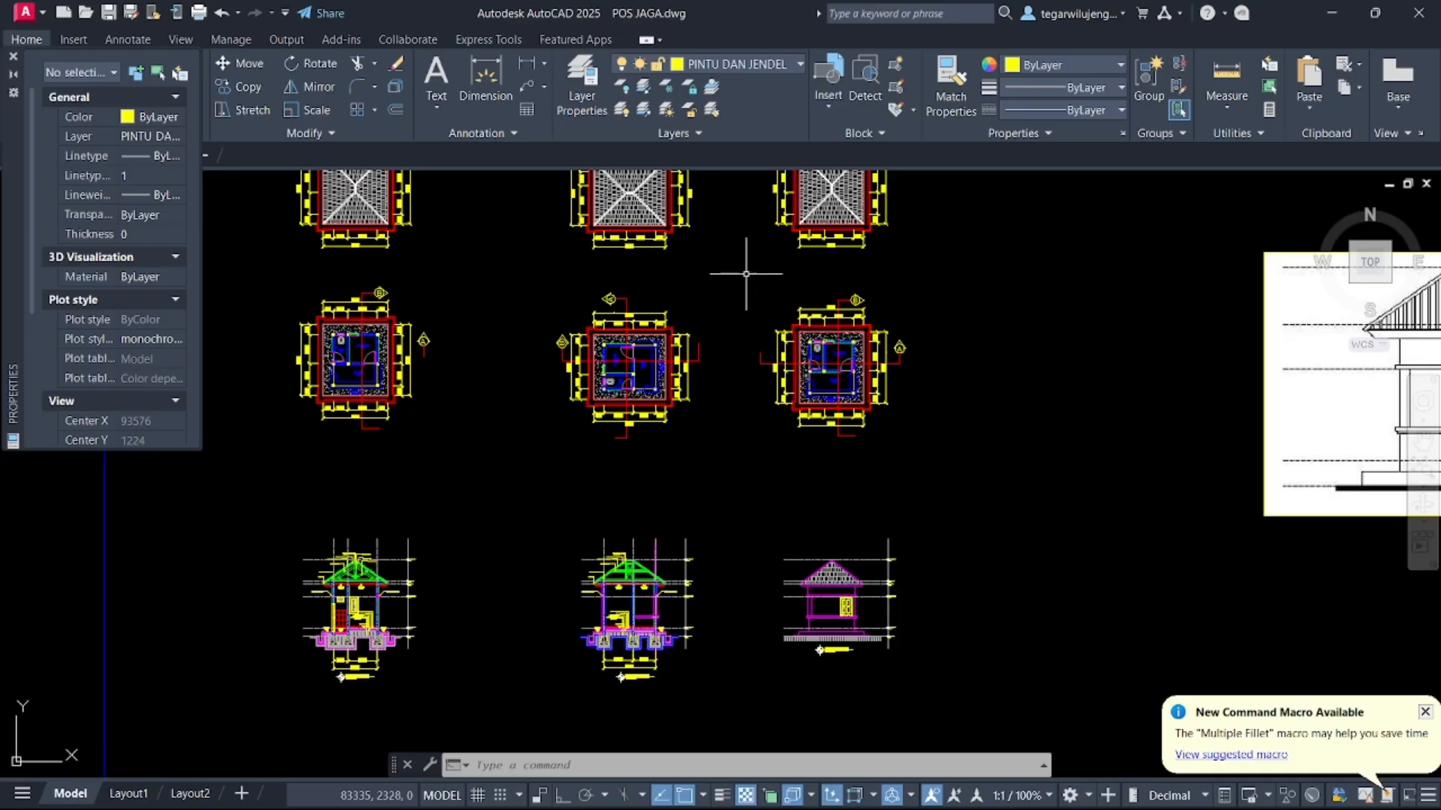
left_click(788, 390)
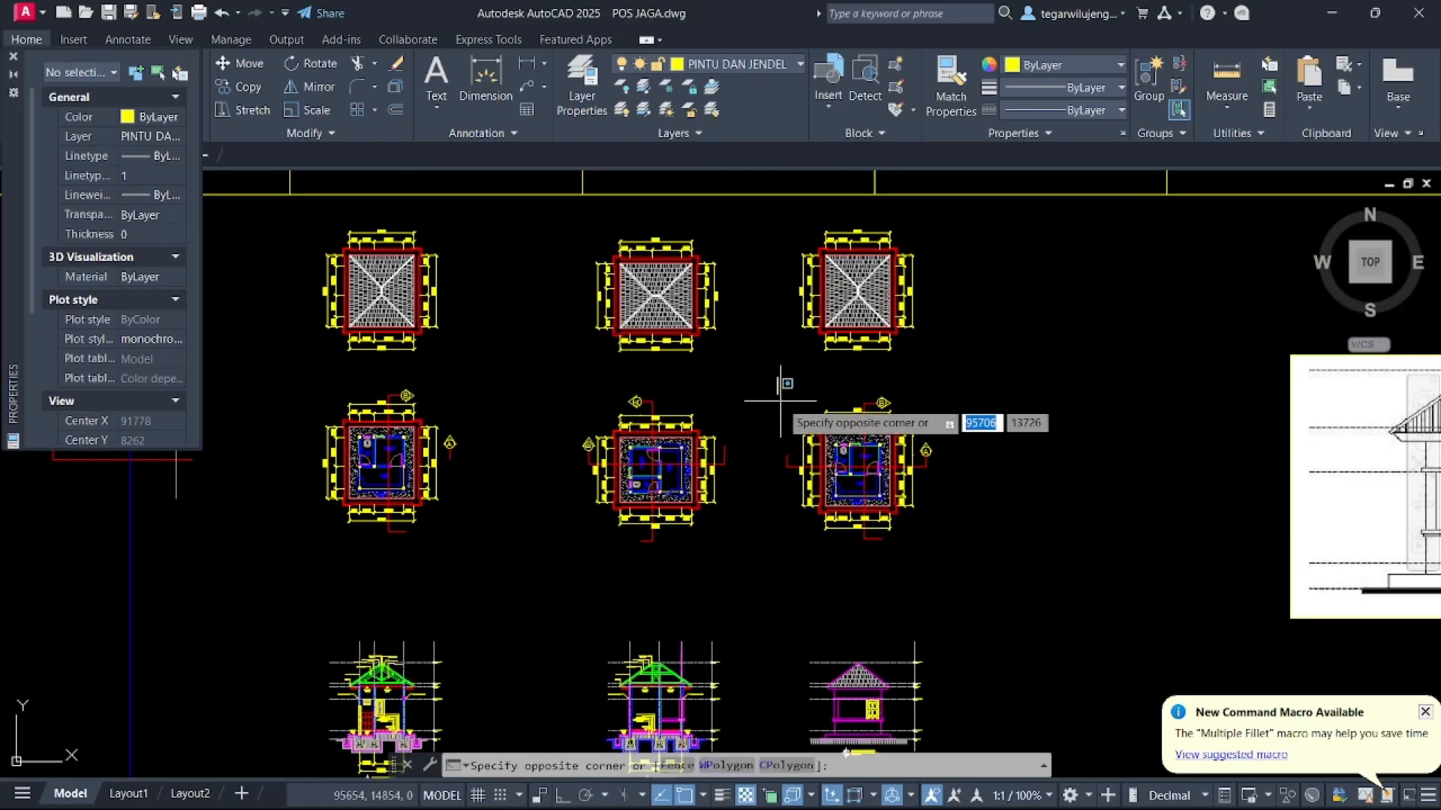
left_click(990, 579)
mouse_move(1004, 471)
middle_mouse_down()
mouse_move(882, 515)
mouse_move(706, 466)
middle_mouse_up()
key("Escape")
left_click(1228, 553)
left_click(958, 376)
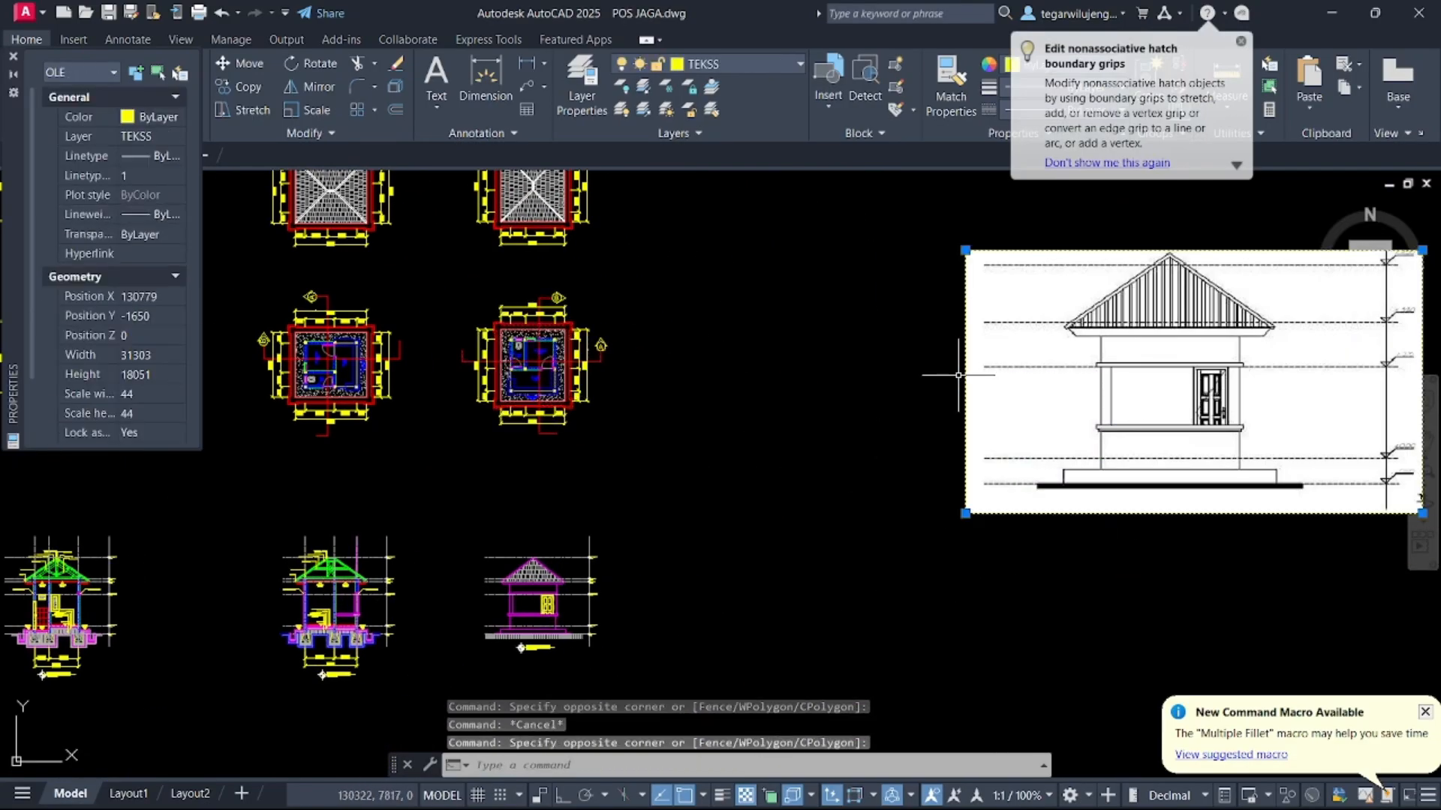
key("Delete")
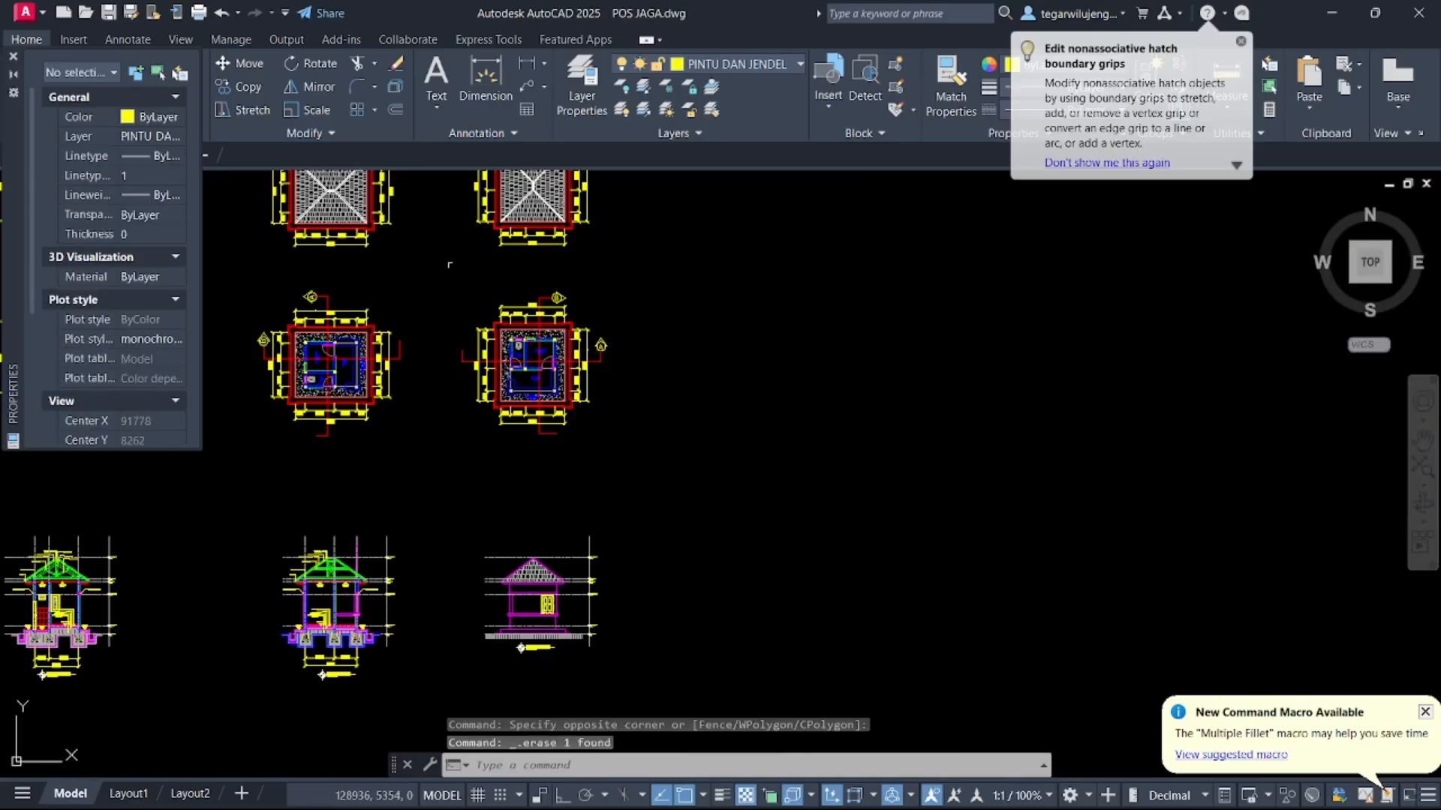
Copy the floor plan horizontally to an empty spot on its right
left_click(447, 261)
left_click(701, 508)
type("co")
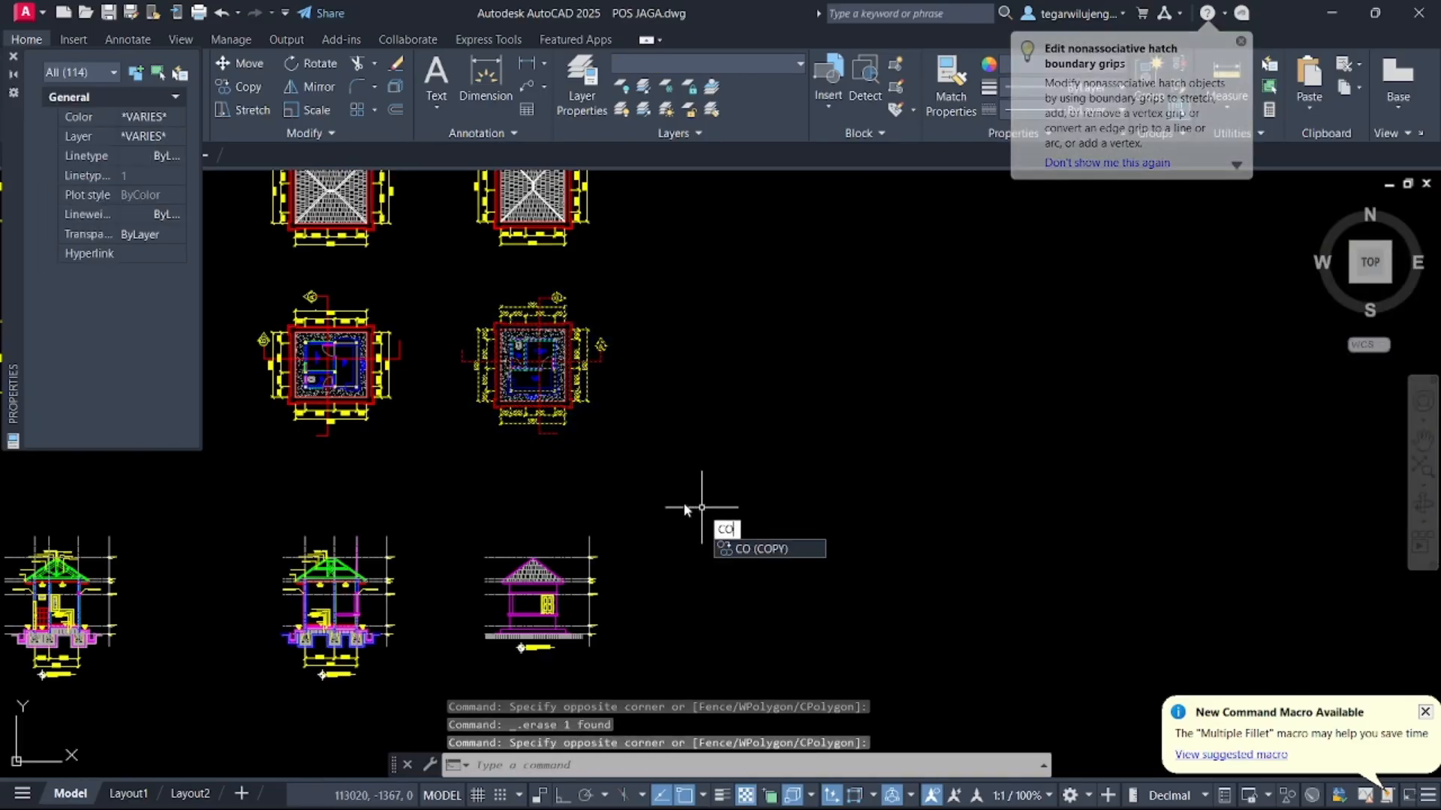
key("Return")
left_click(529, 383)
key("F8")
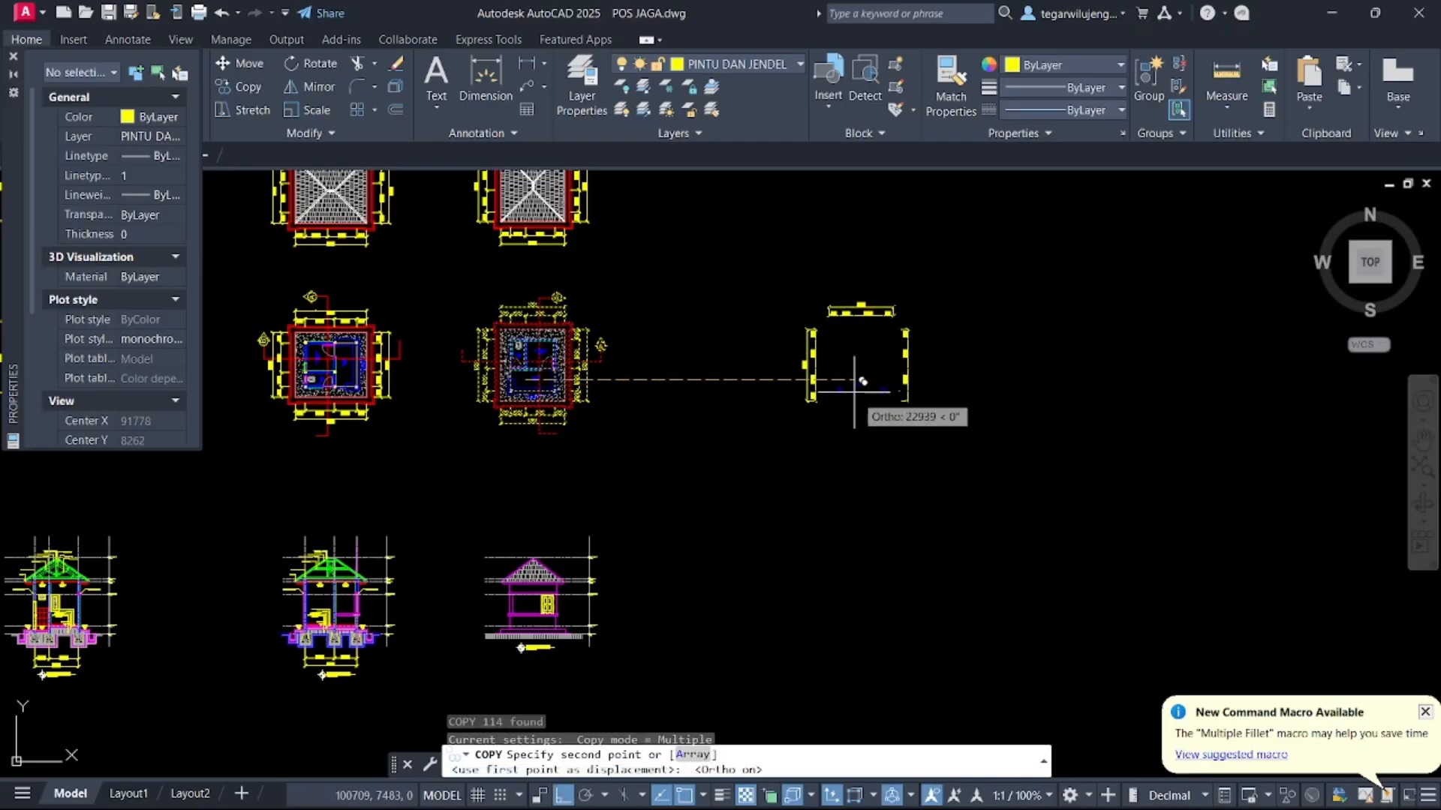
left_click(860, 384)
key("Escape")
Rotate the copied floor plan 90° clockwise about its centre
left_click(703, 232)
left_click(976, 478)
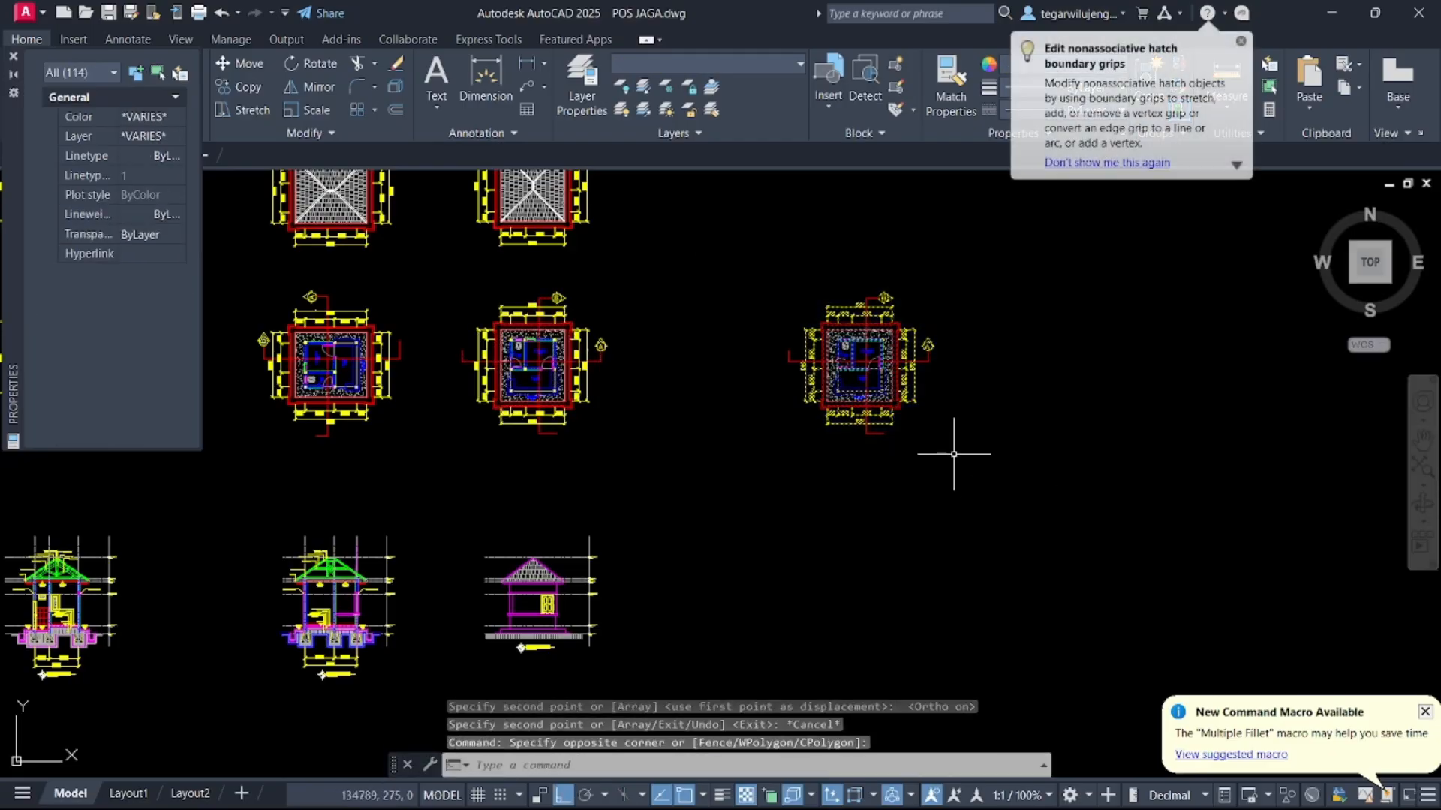
scroll(871, 356, "up", 2)
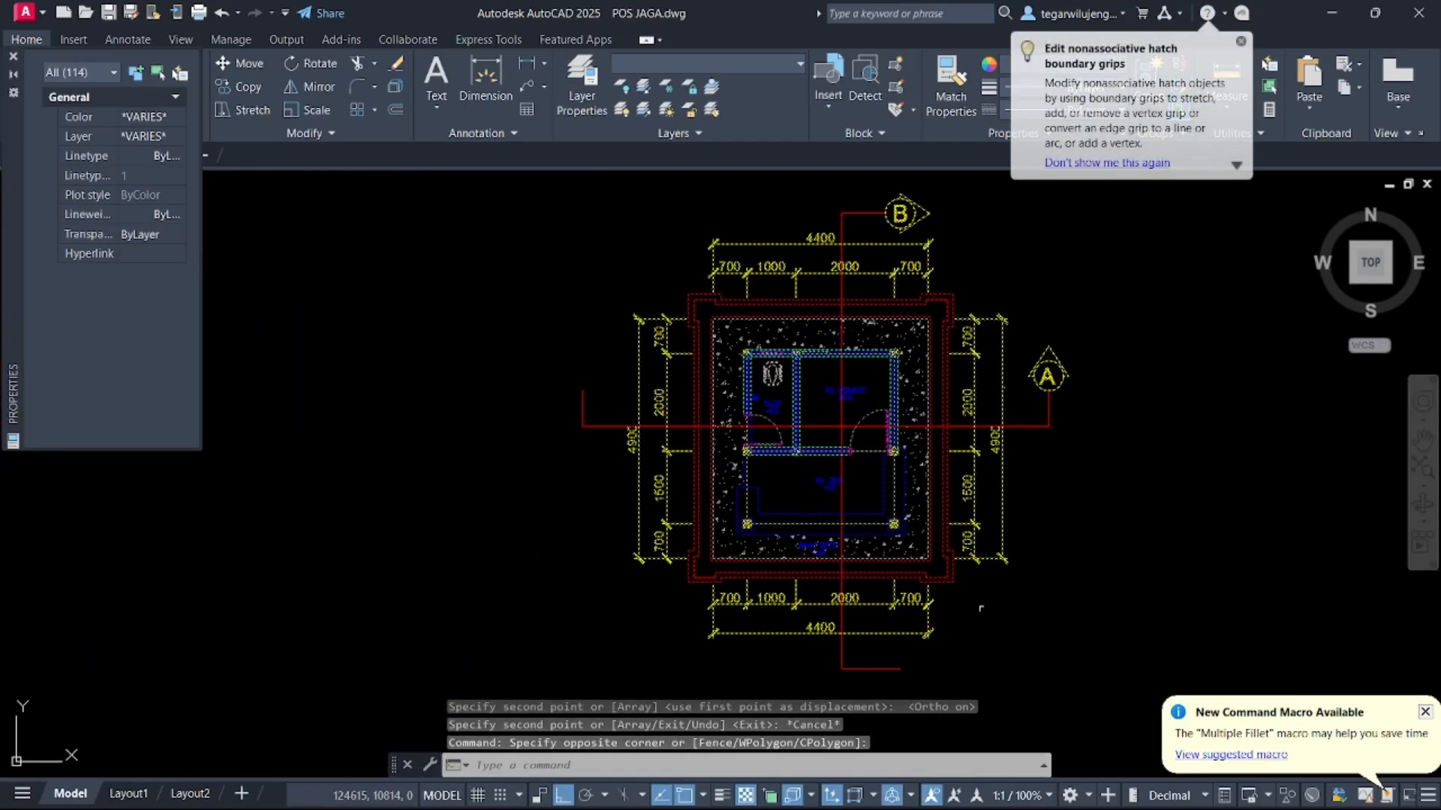
scroll(819, 462, "down", 3)
type("ro")
key("Return")
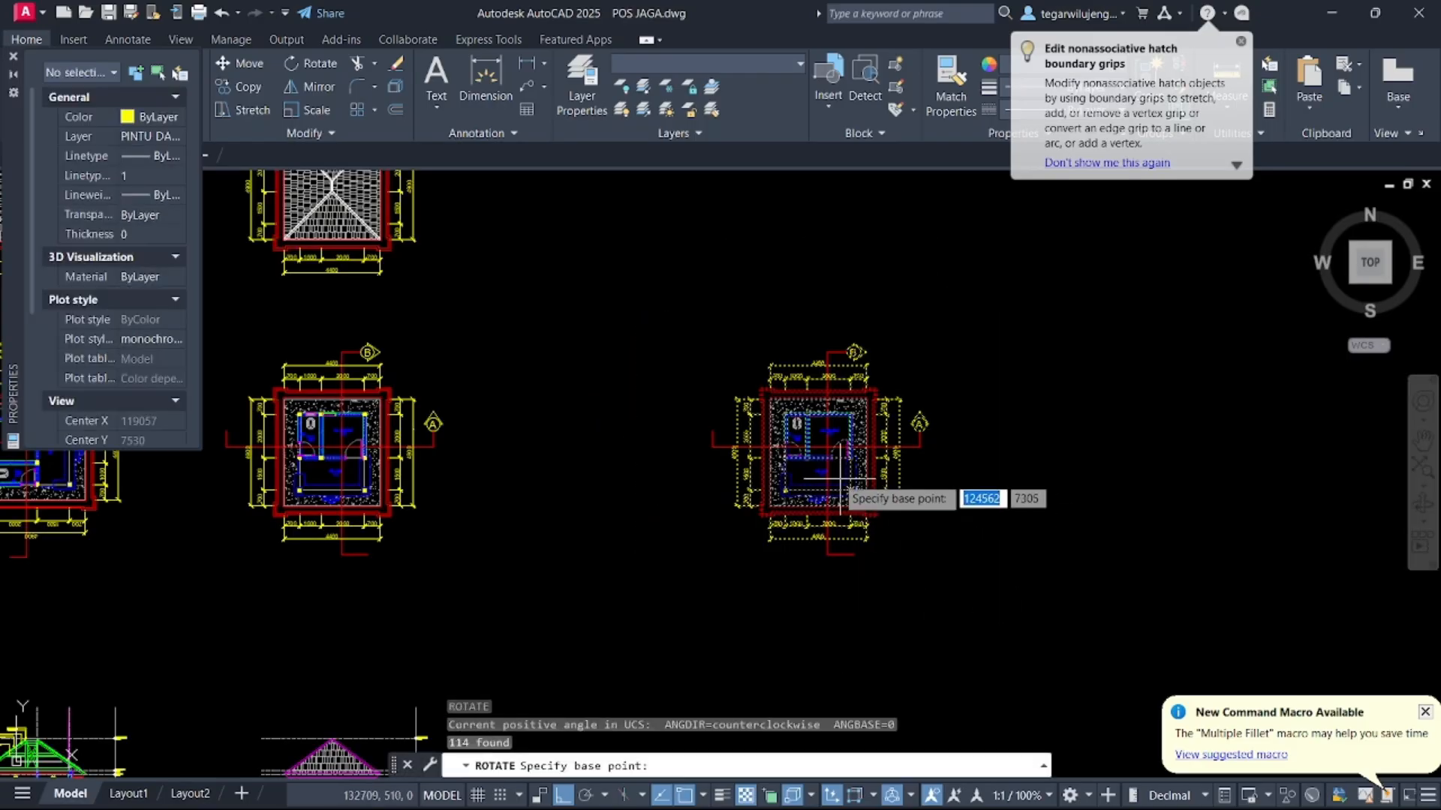
left_click(818, 448)
left_click(820, 636)
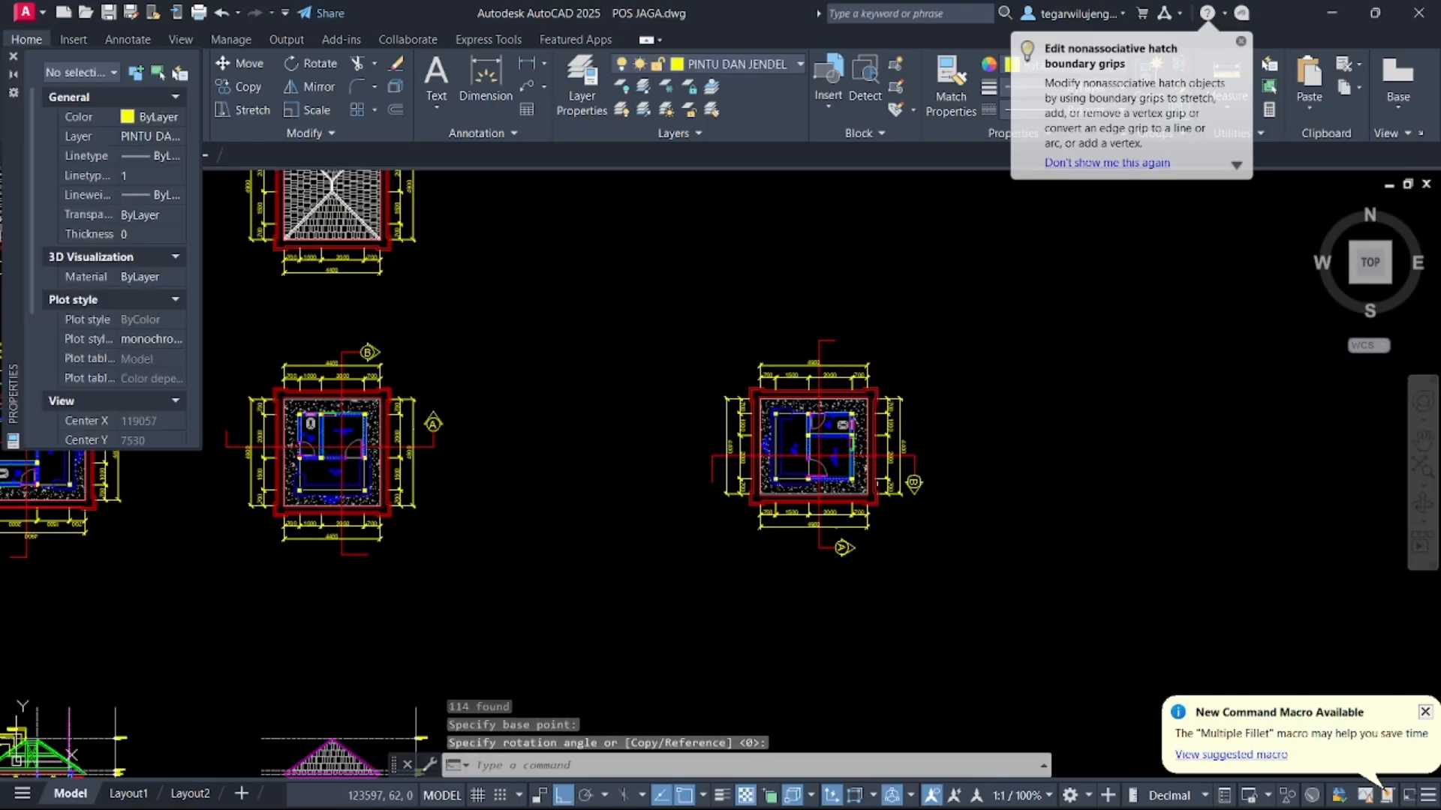
scroll(757, 484, "up", 5)
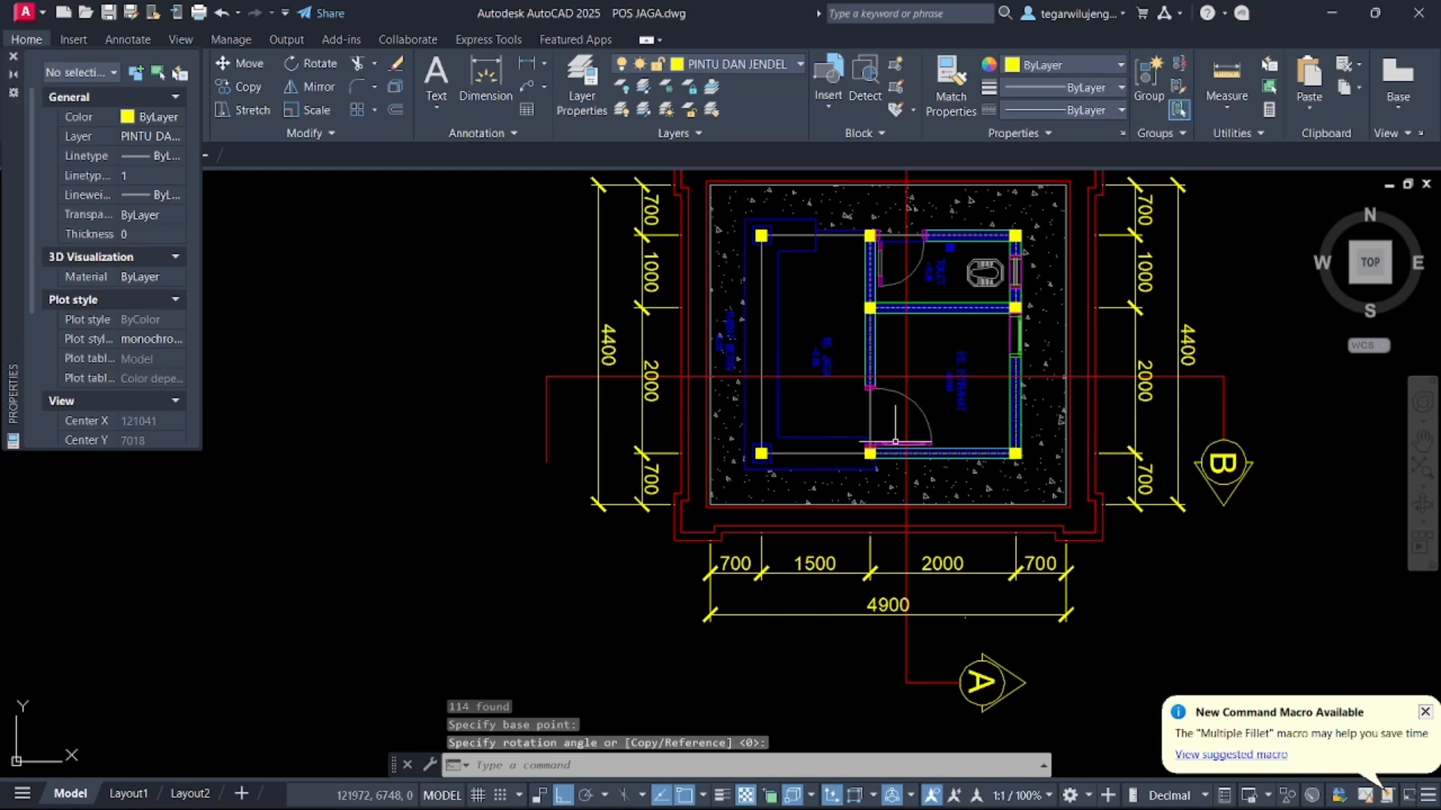
scroll(652, 478, "down", 7)
middle_click_drag(653, 478, 807, 397)
scroll(750, 410, "down", 2)
middle_click_drag(751, 410, 827, 609)
left_click(503, 321)
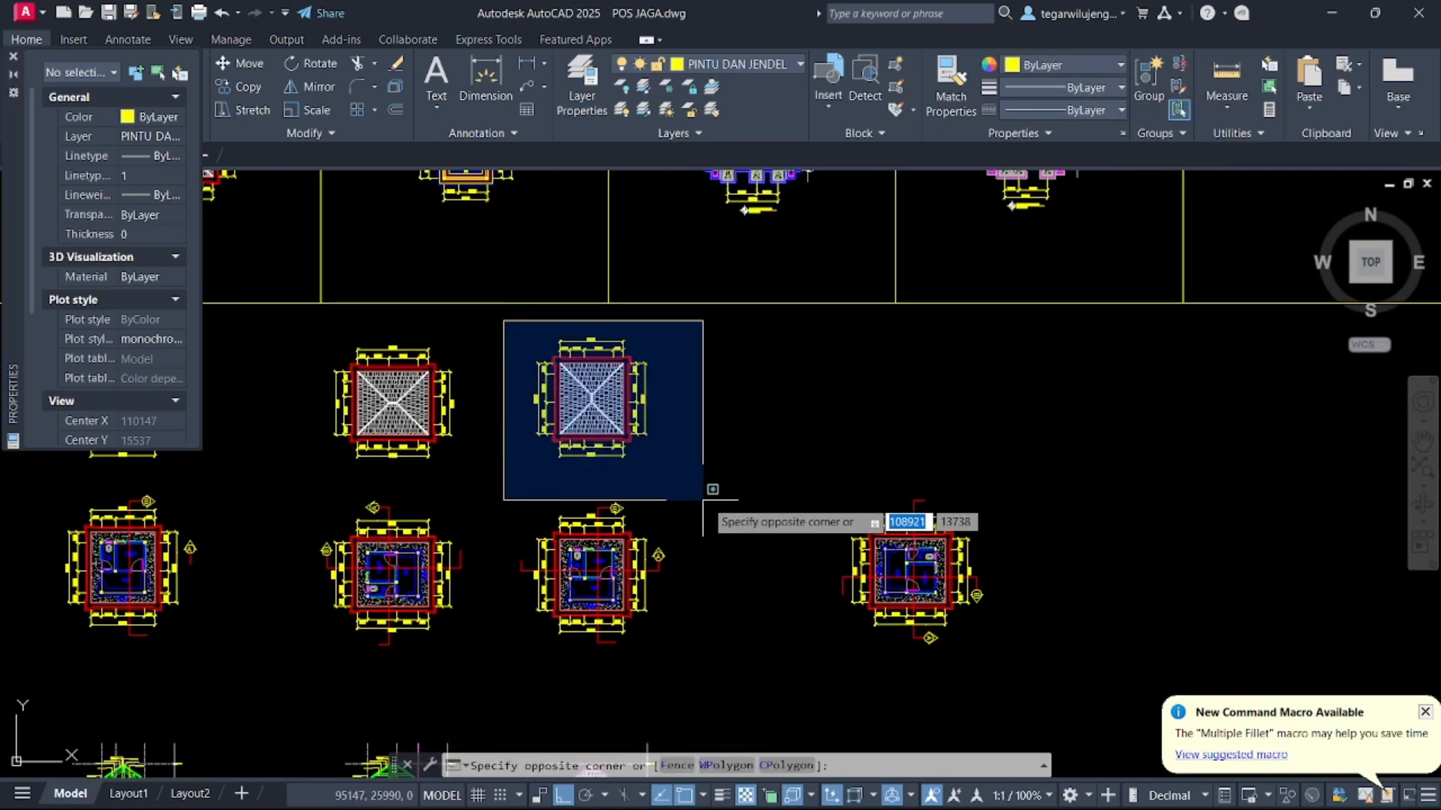
left_click(713, 493)
key("Escape")
middle_click_drag(330, 365, 610, 373)
left_click(575, 332)
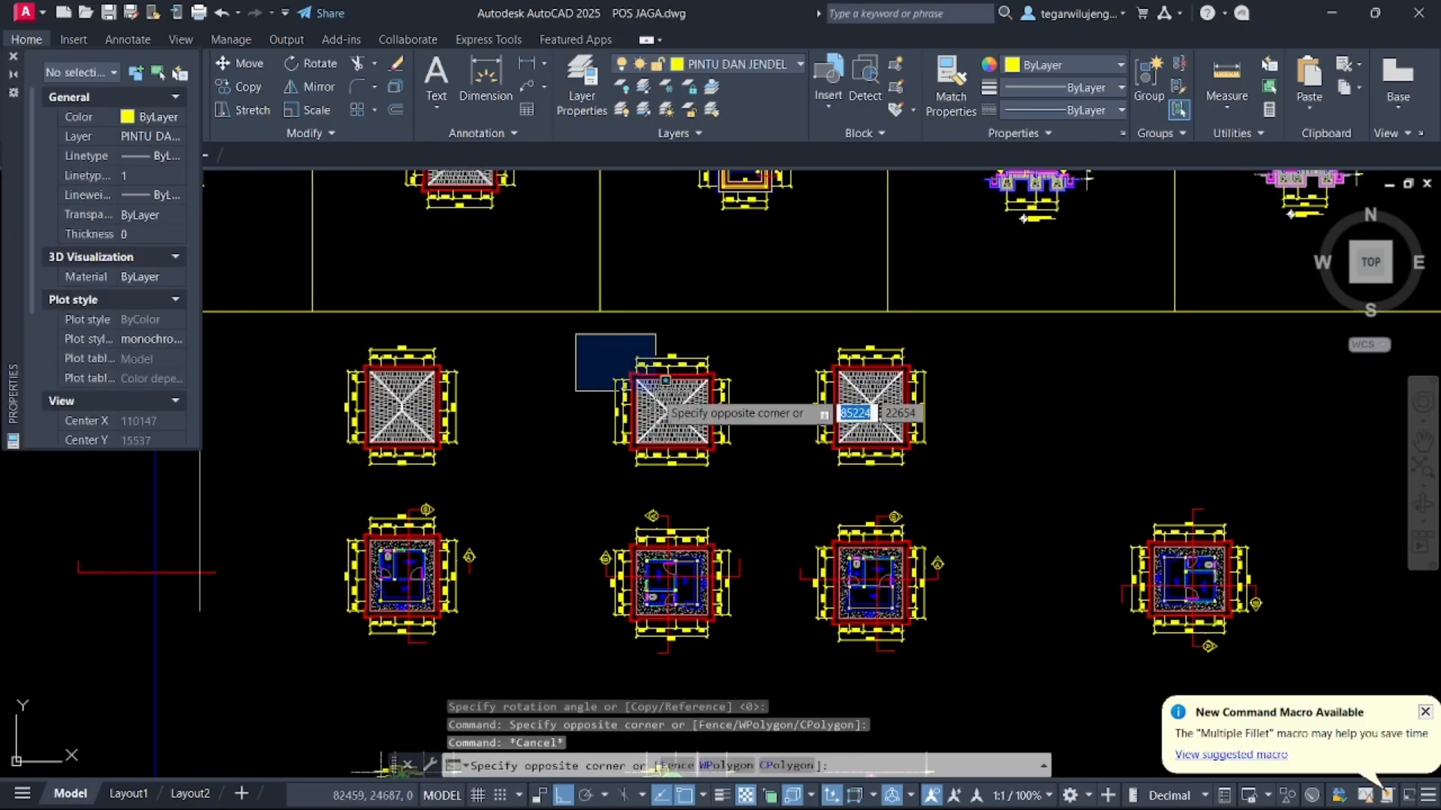
left_click(777, 492)
middle_click_drag(1141, 488, 783, 404)
key("Escape")
Draw a vertical construction line through the left edge of the rotated floor plan
type("X")
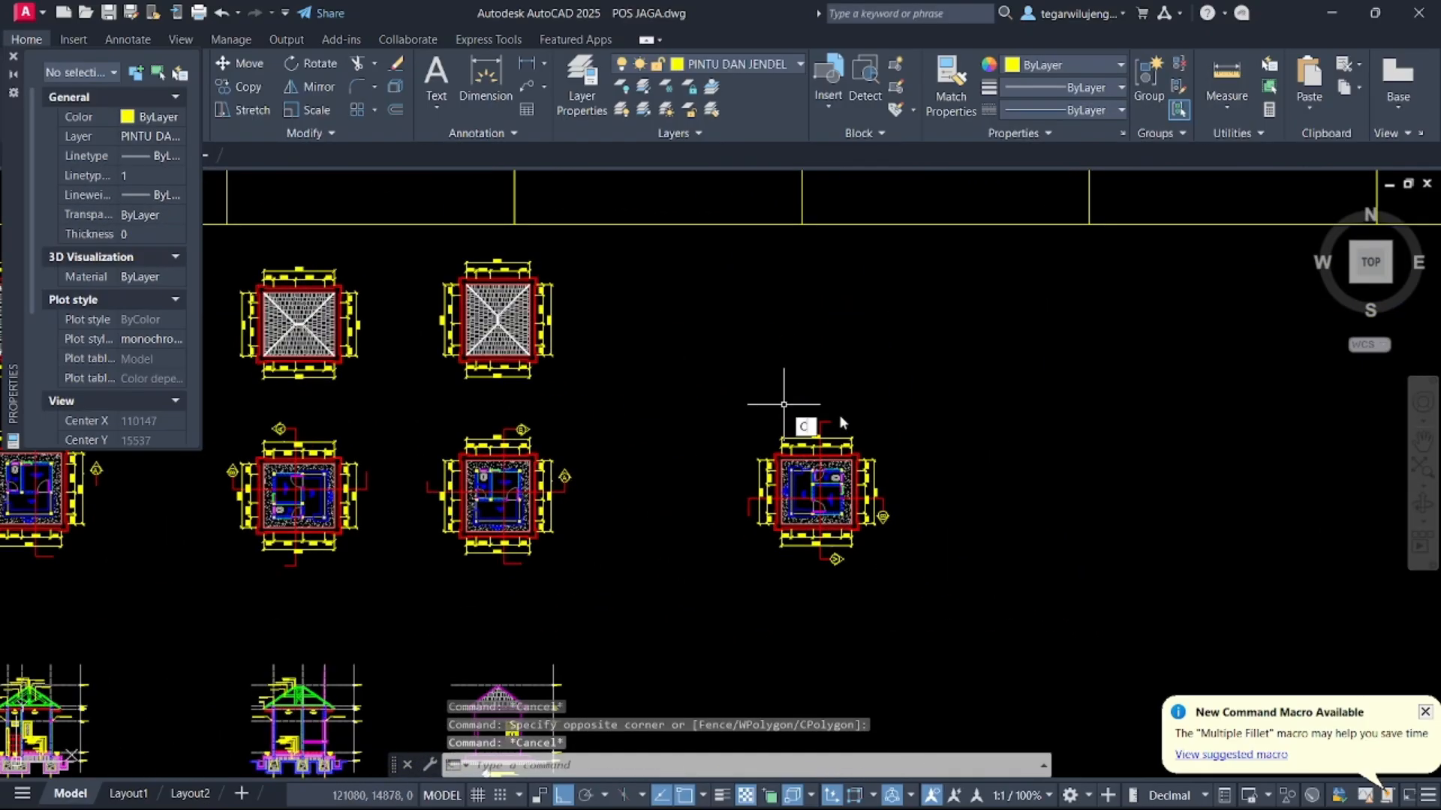
type("L")
key("Return")
type("V")
key("Return")
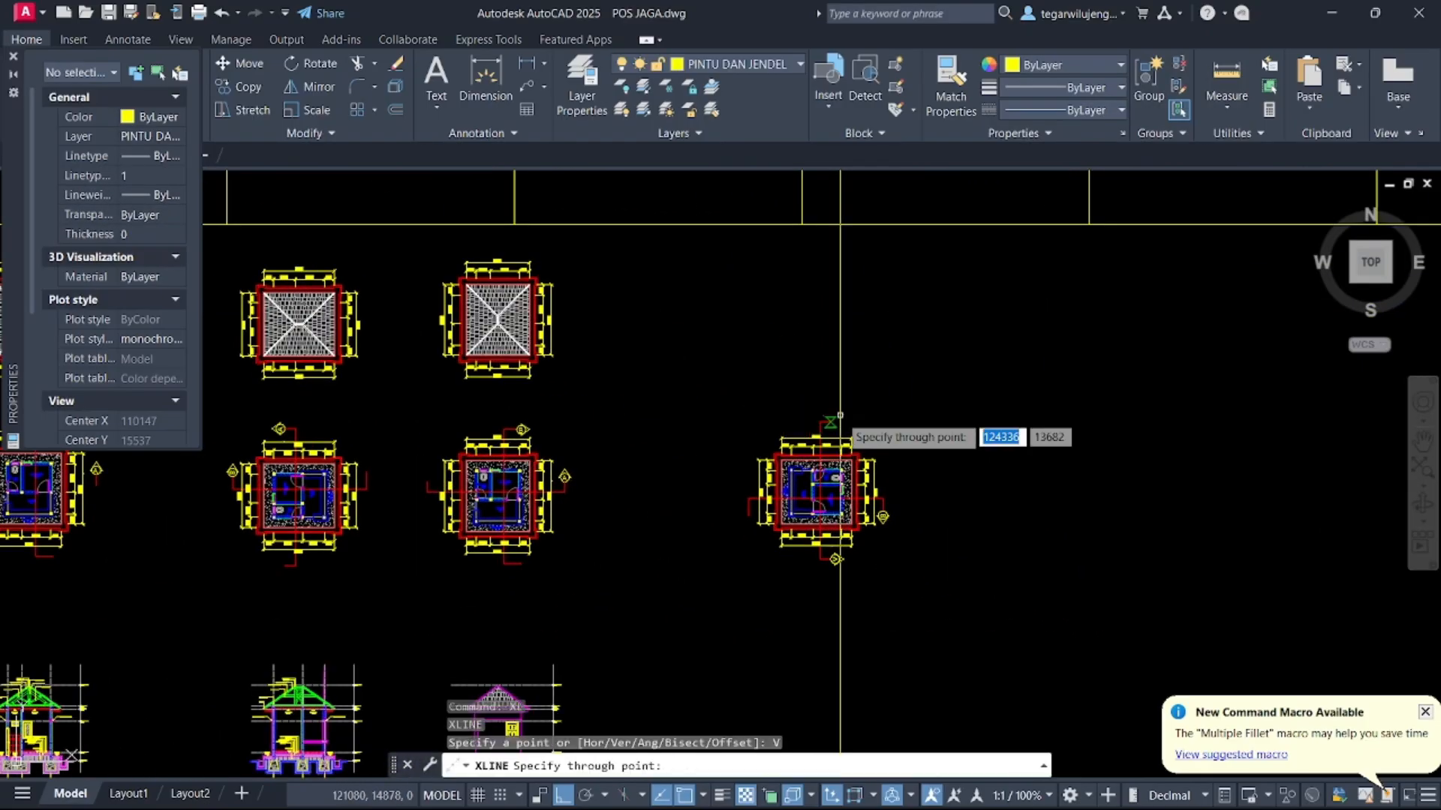
scroll(818, 447, "up", 5)
left_click(636, 500)
key("Escape")
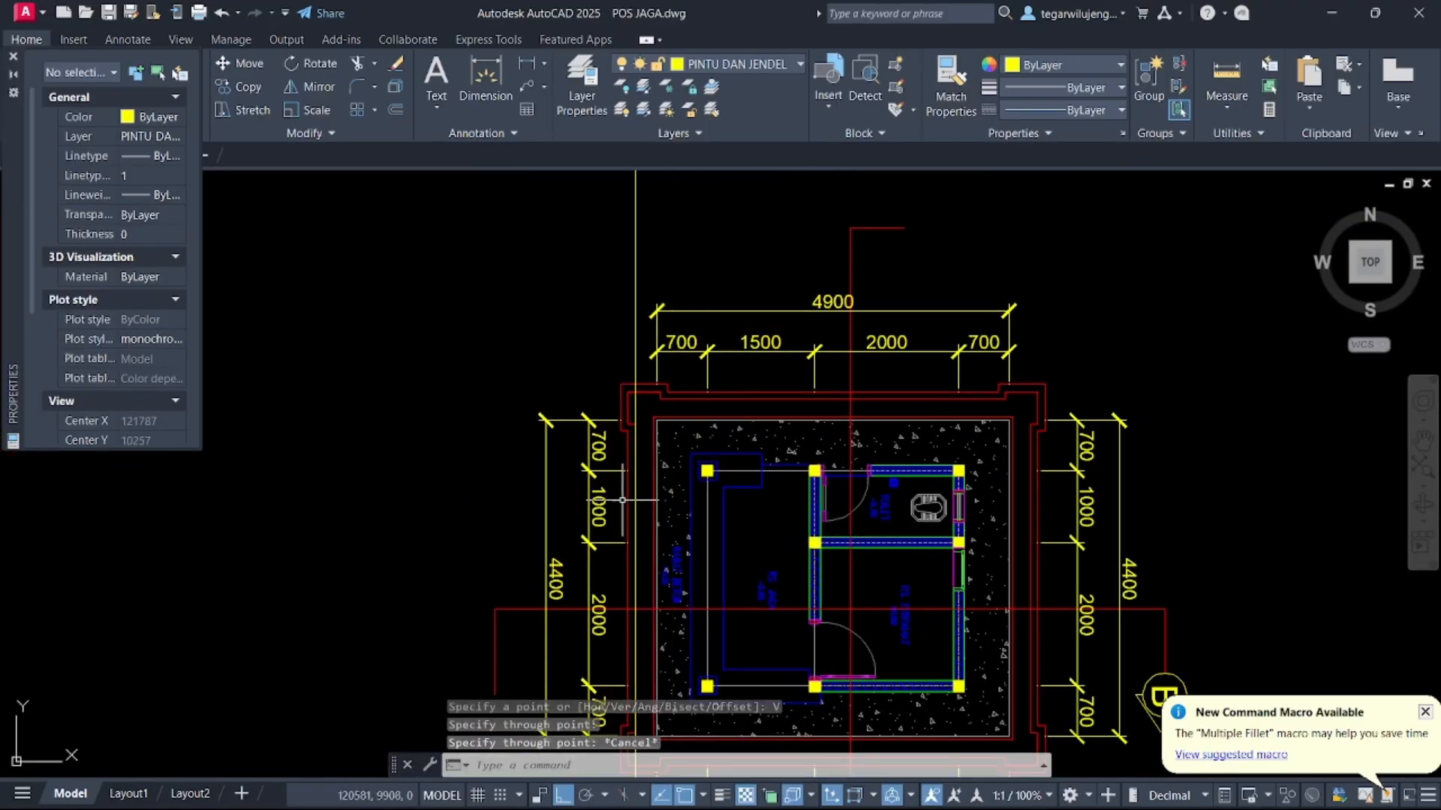
Copy the roof plan above the rotated floor plan, aligning its left edge to the construction line
scroll(622, 499, "down", 5)
middle_click_drag(580, 472, 740, 496)
middle_click_drag(273, 309, 381, 325)
left_click(336, 320)
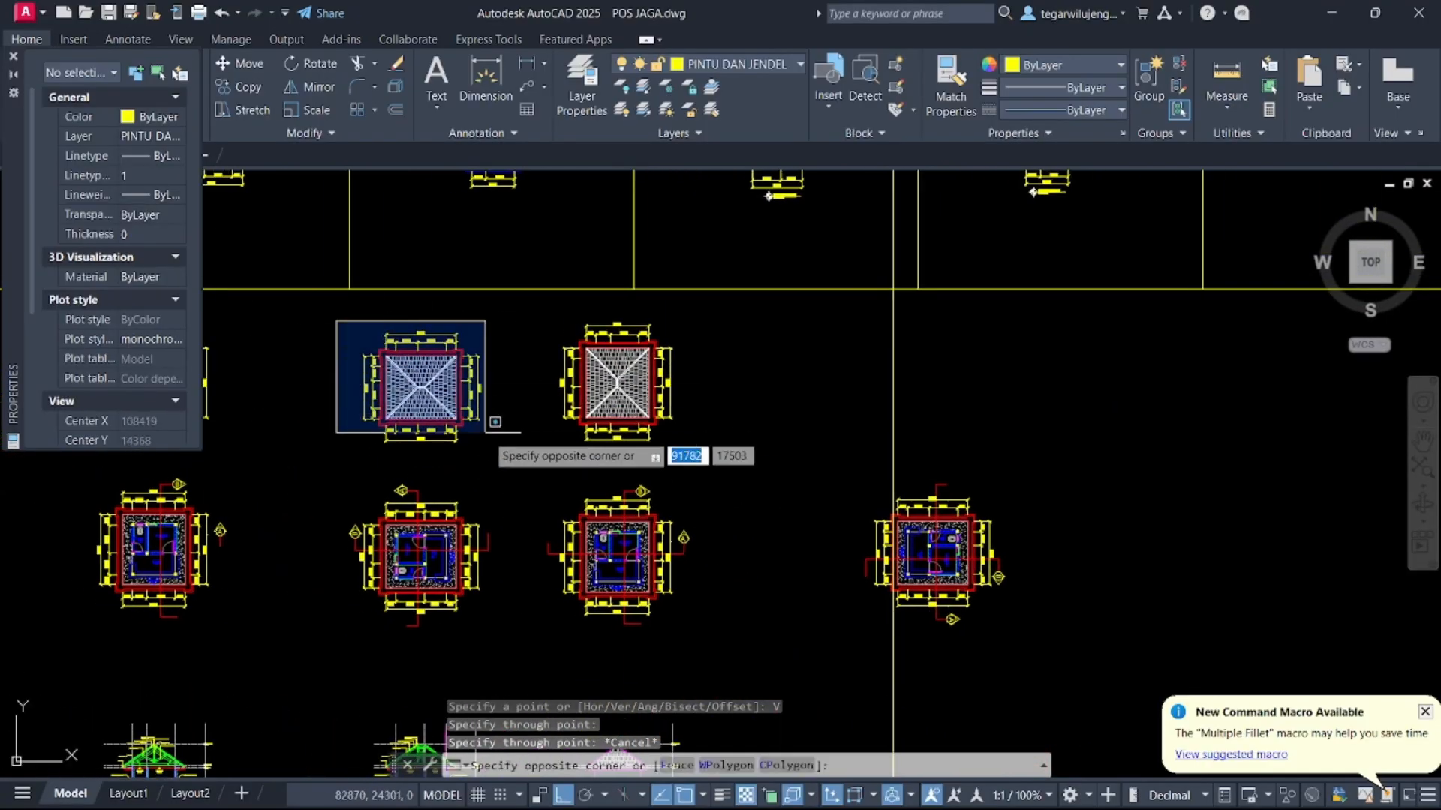
left_click(486, 433)
key("space")
scroll(371, 390, "up", 5)
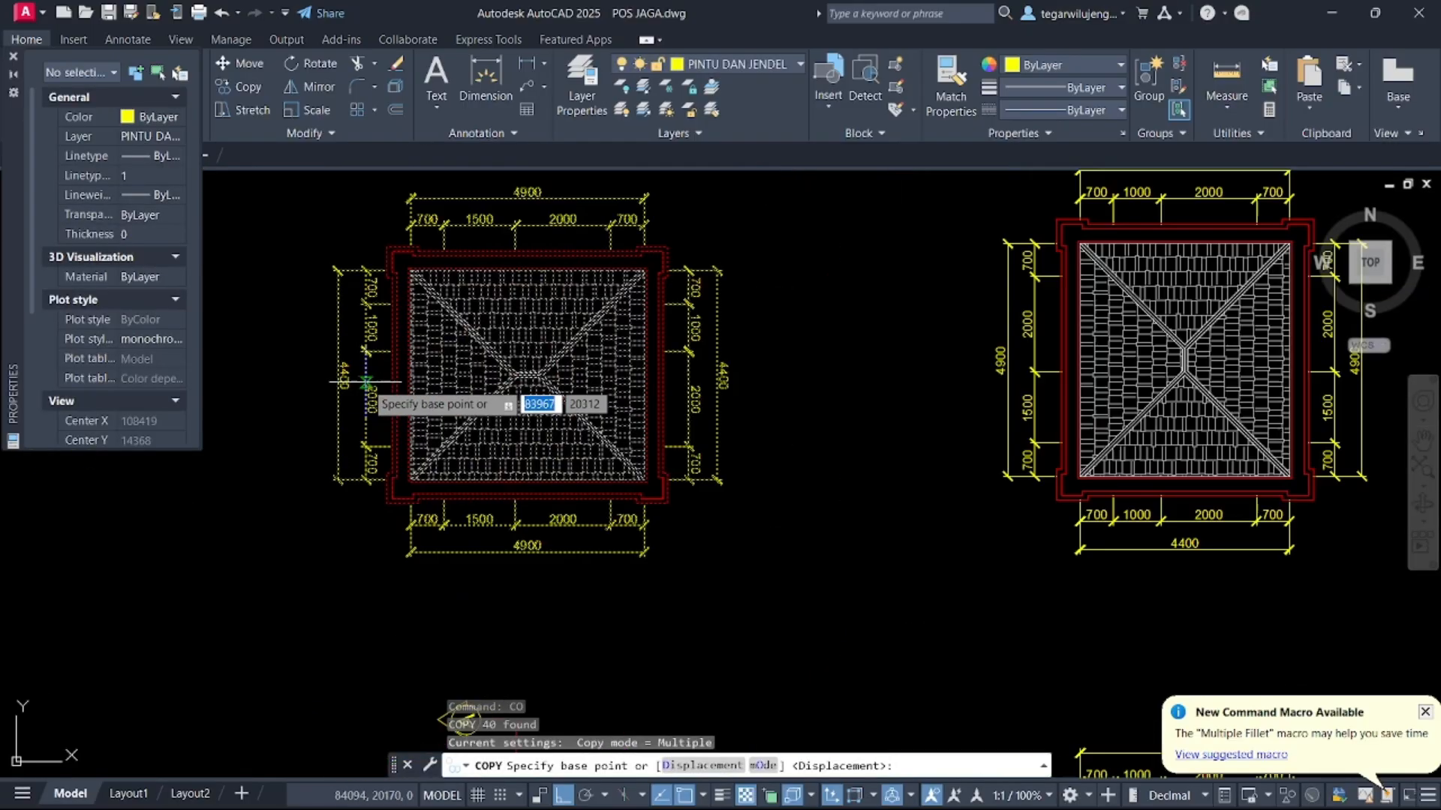
left_click(398, 399)
scroll(672, 394, "down", 5)
middle_click_drag(813, 393, 482, 388)
scroll(764, 406, "up", 7)
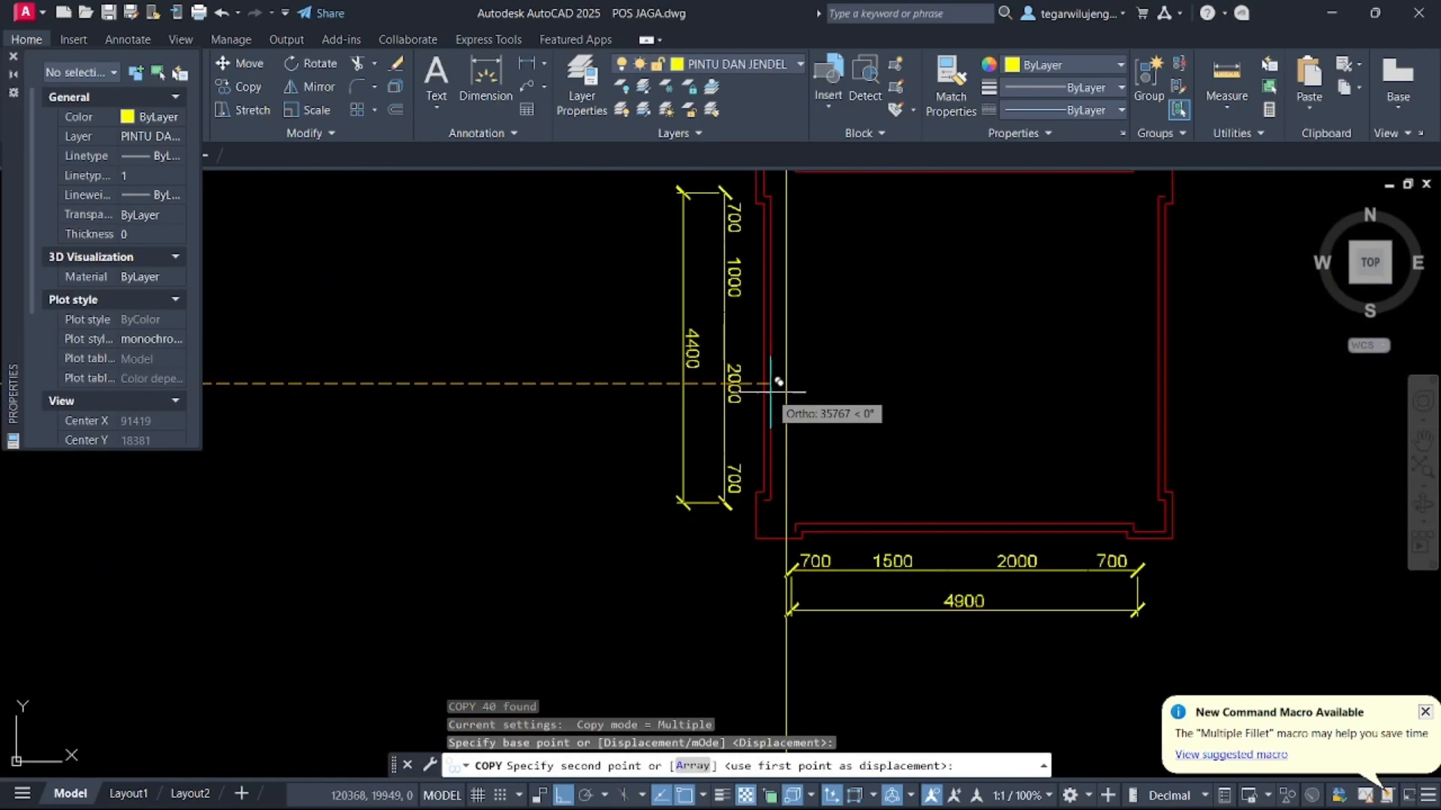
left_click(809, 389)
key("Escape")
scroll(810, 389, "down", 2)
scroll(811, 390, "down", 7)
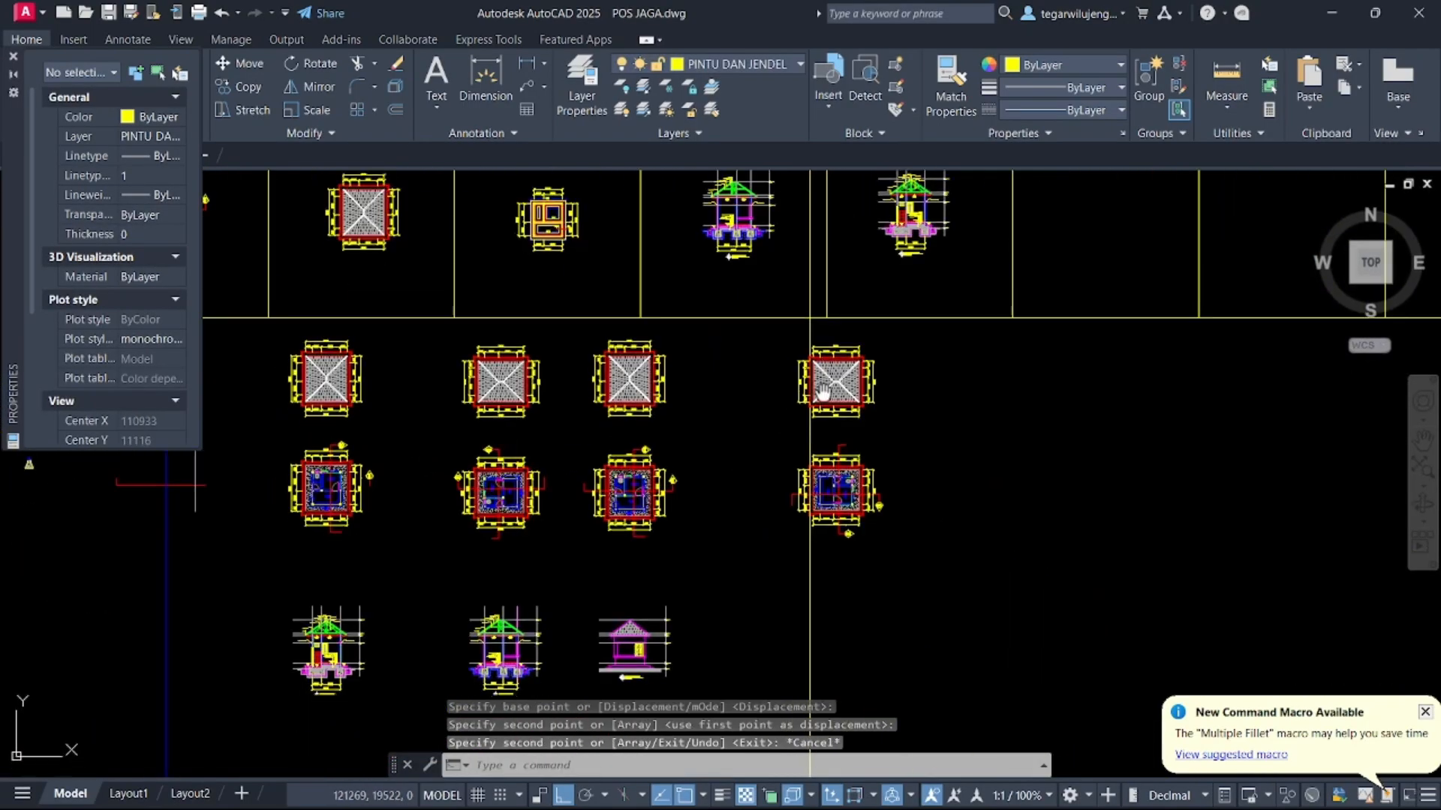
middle_click_drag(813, 391, 839, 266)
middle_click_drag(792, 503, 814, 401)
scroll(729, 454, "up", 6)
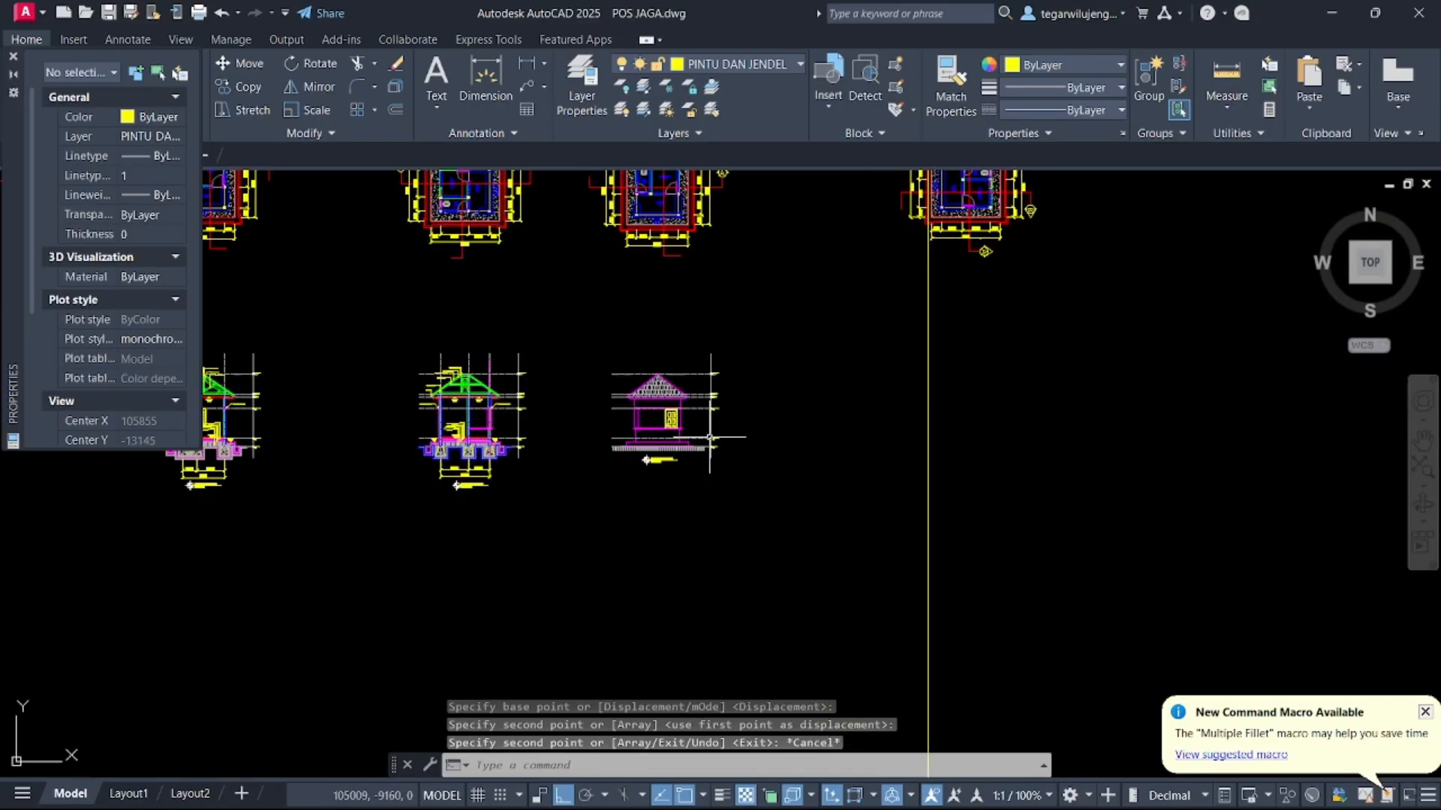
middle_click_drag(658, 461, 688, 490)
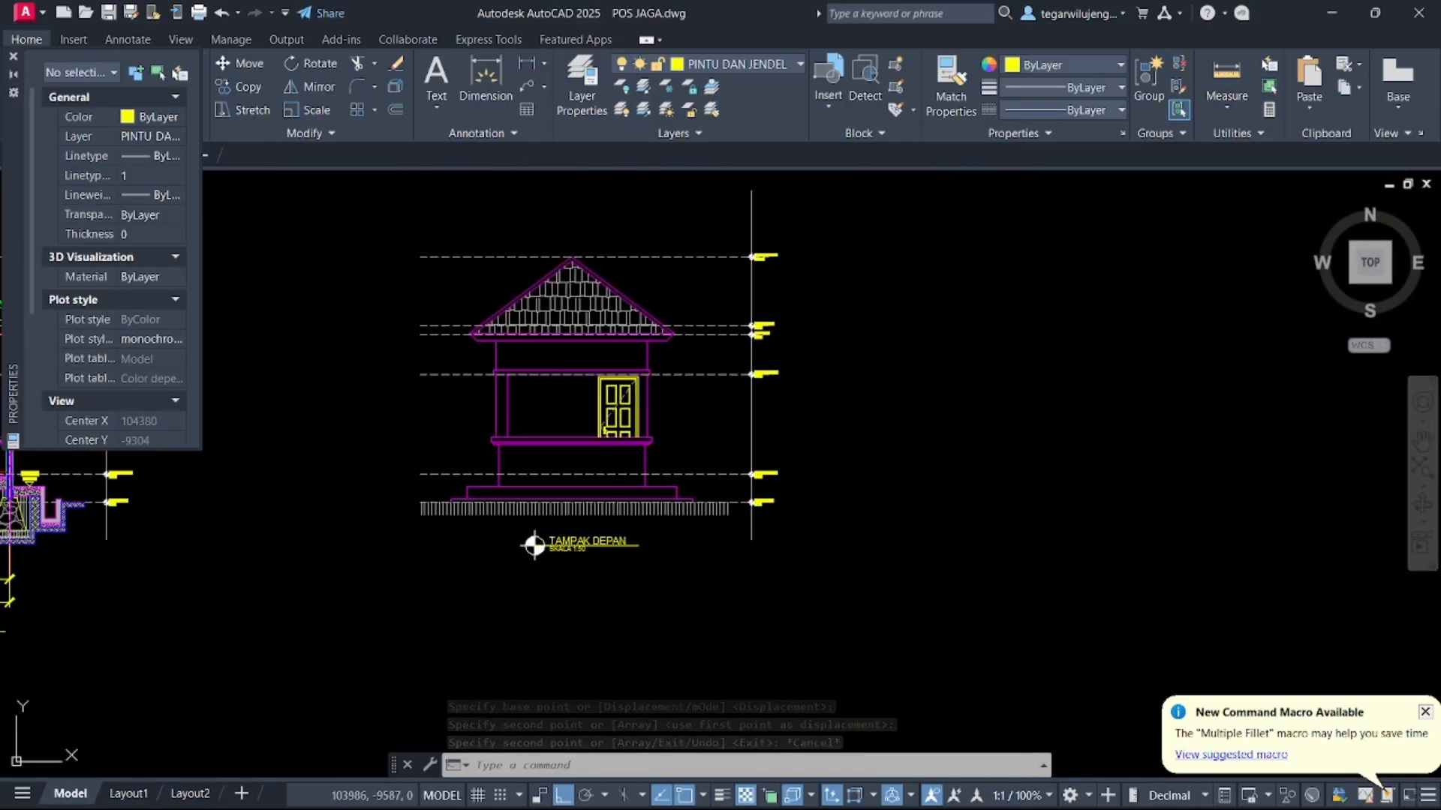
middle_click_drag(770, 391, 814, 457)
middle_click_drag(700, 477, 724, 401)
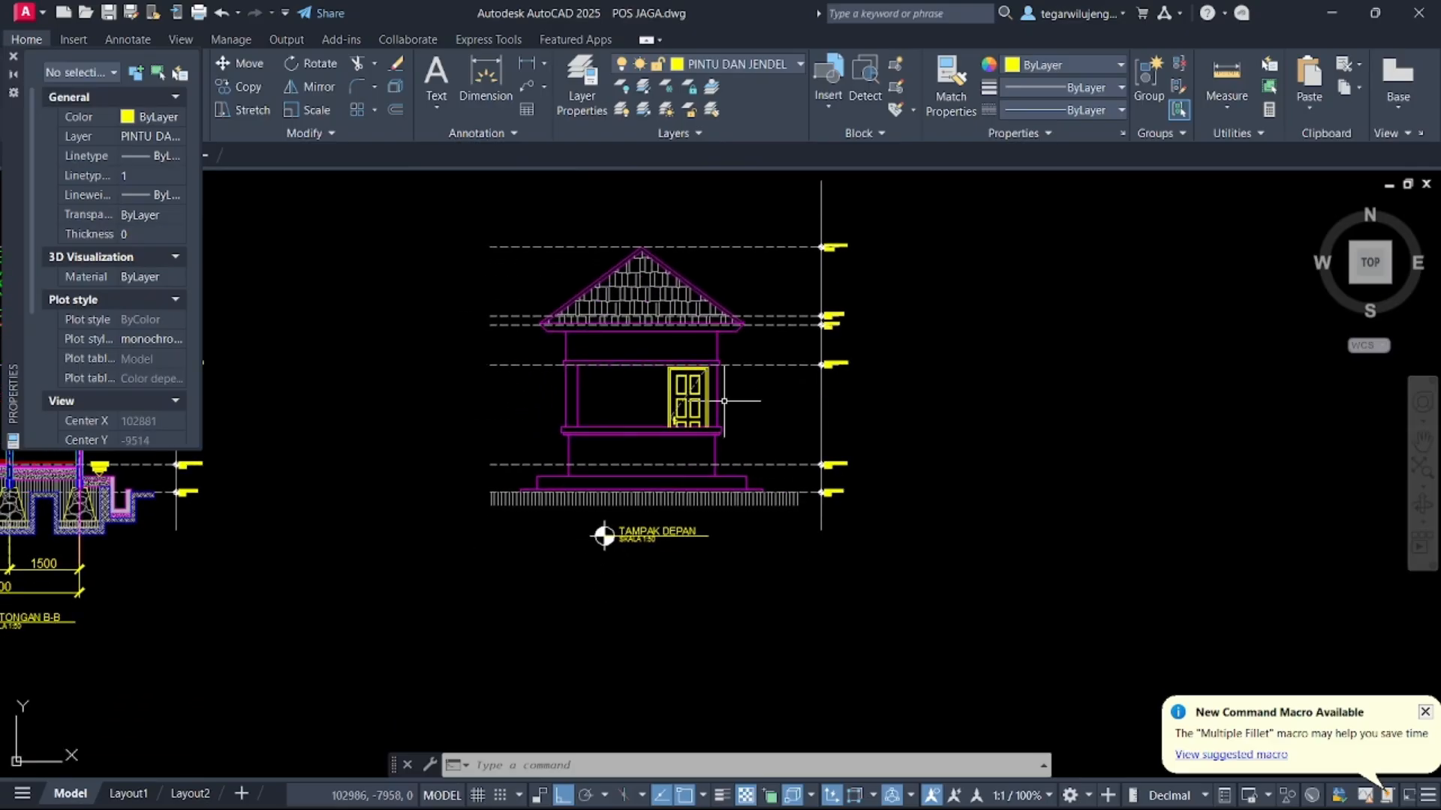
scroll(759, 354, "down", 2)
mouse_move(759, 354)
middle_mouse_down()
mouse_move(820, 422)
mouse_move(801, 462)
mouse_move(702, 485)
middle_mouse_up()
key("Return")
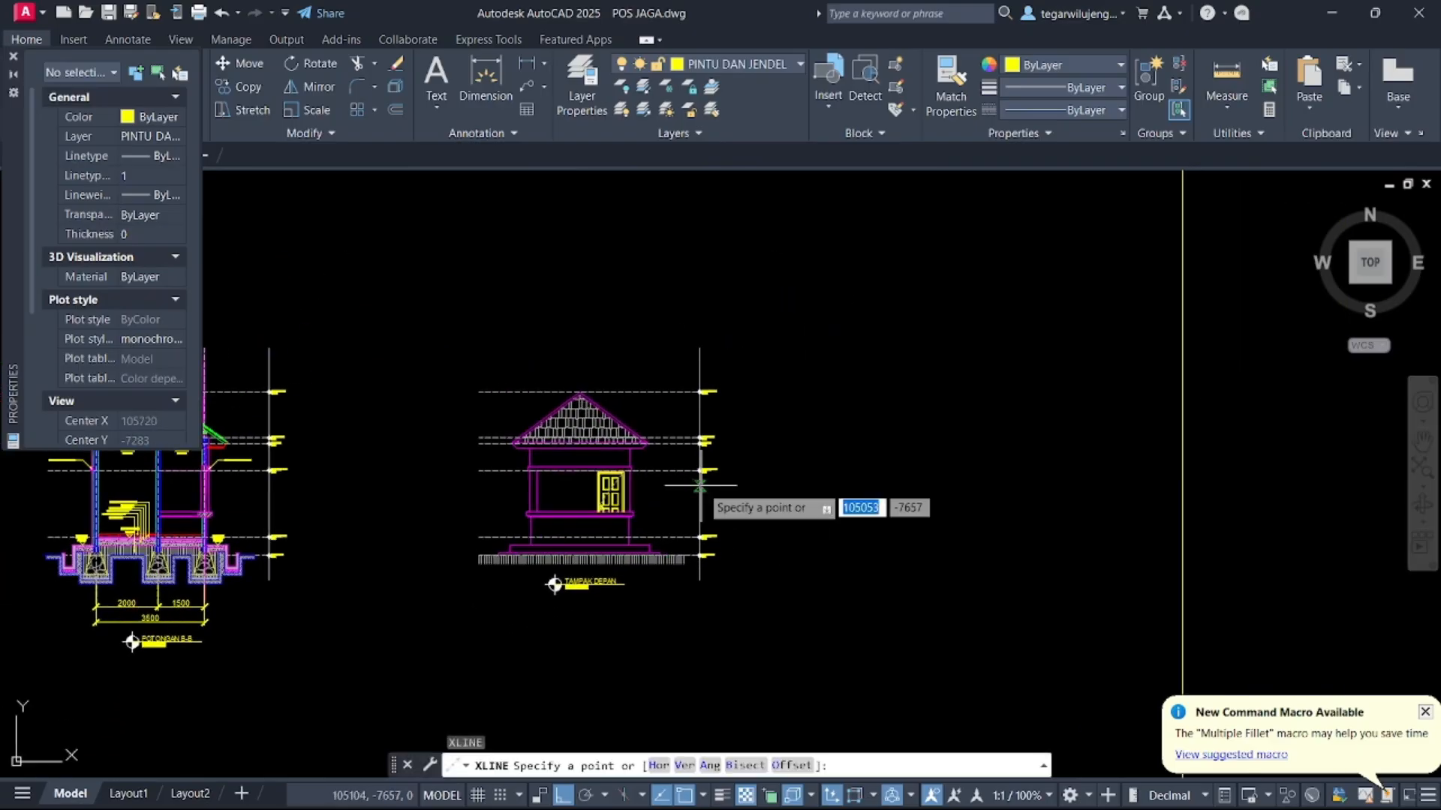
key("Return")
scroll(615, 476, "up", 8)
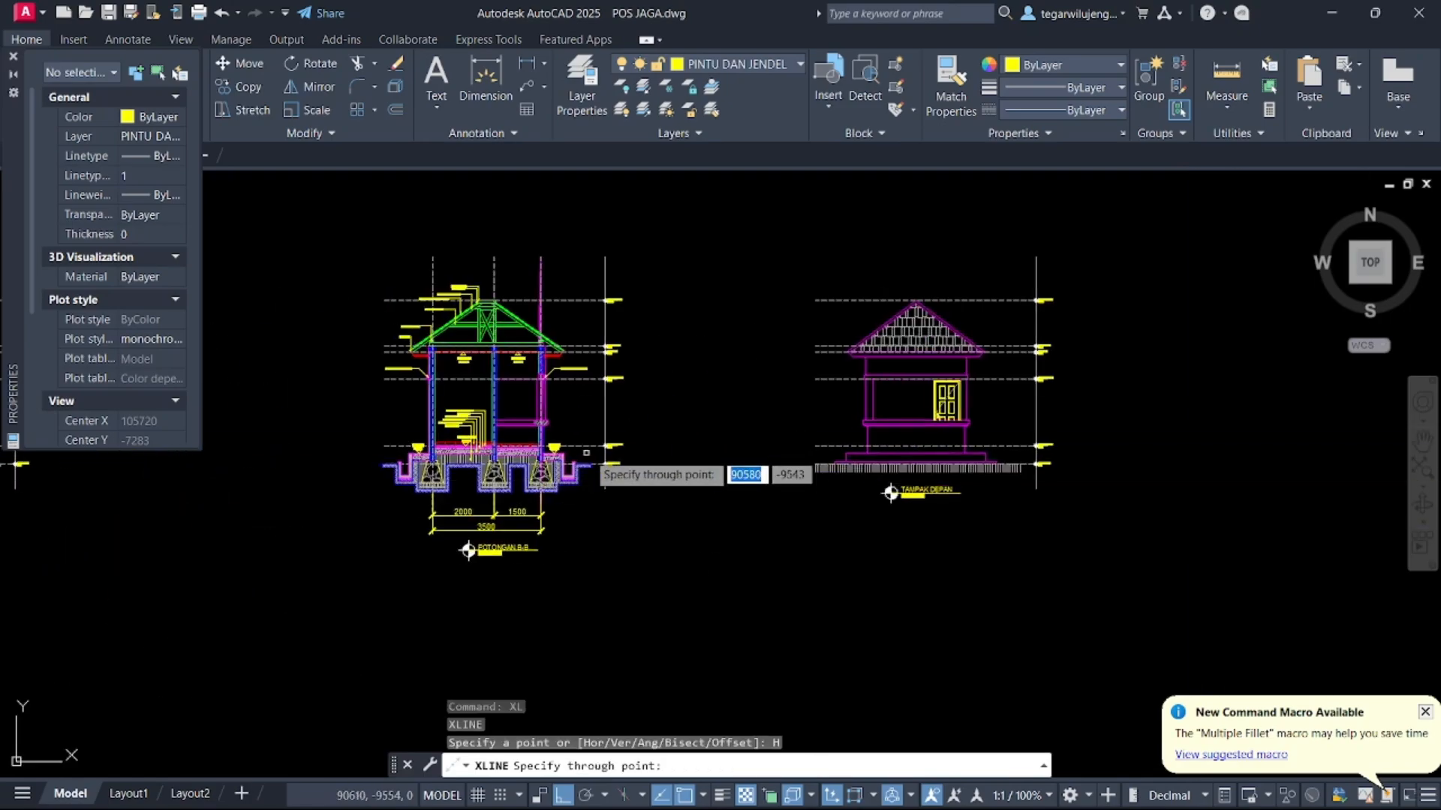
scroll(488, 431, "up", 3)
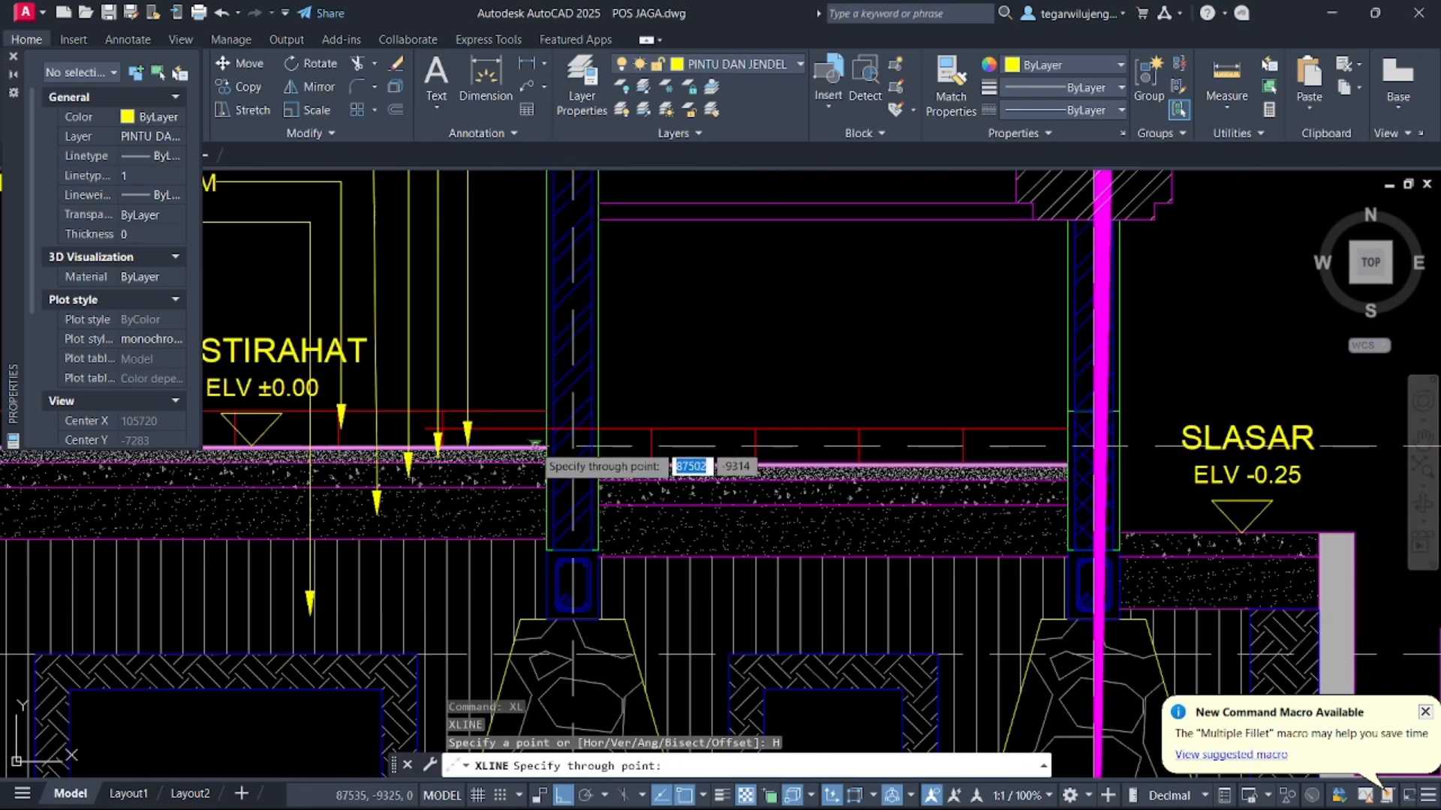
scroll(424, 473, "down", 7)
scroll(424, 473, "down", 5)
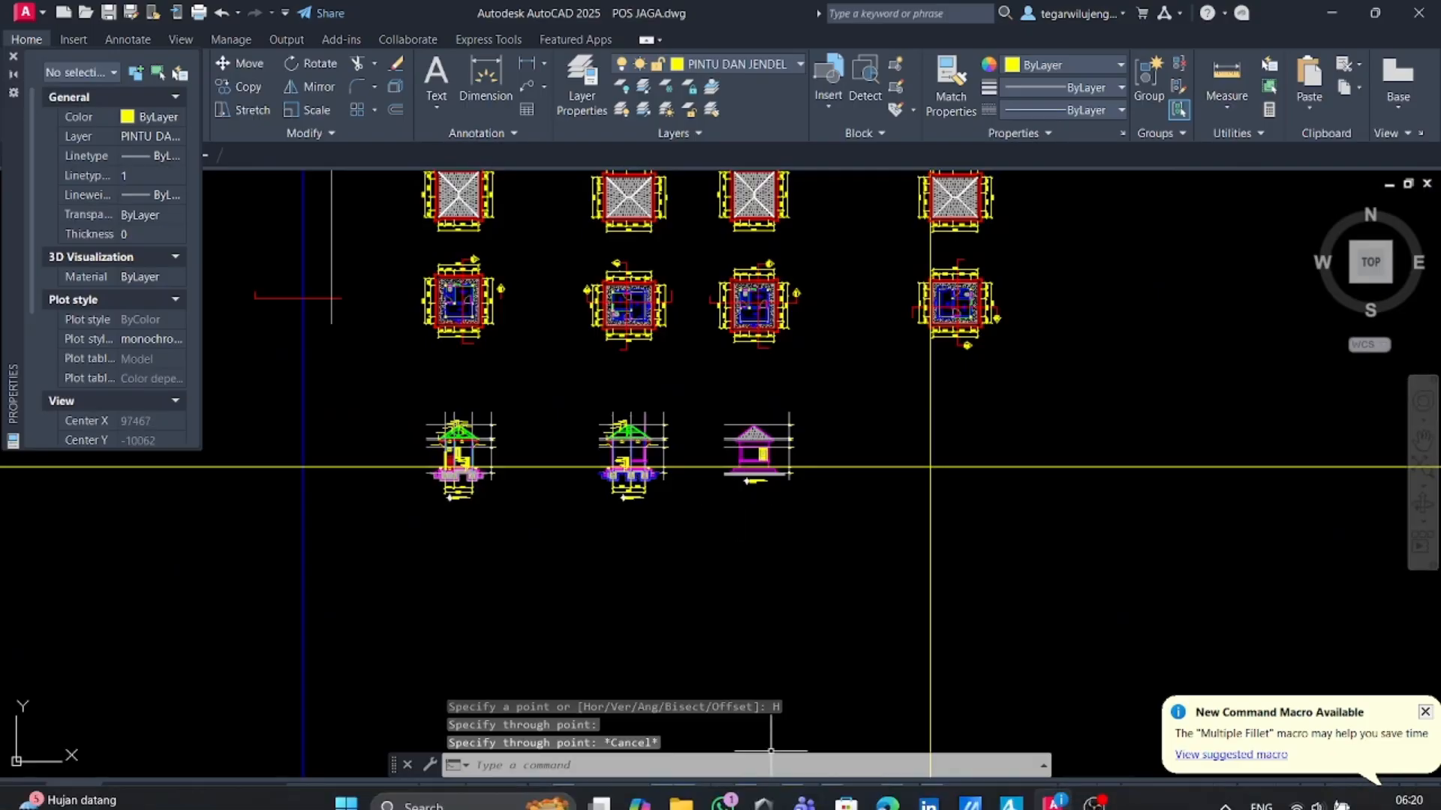
Switch to the reference PDF and browse its elevation pages
left_click(887, 788)
scroll(788, 446, "down", 3)
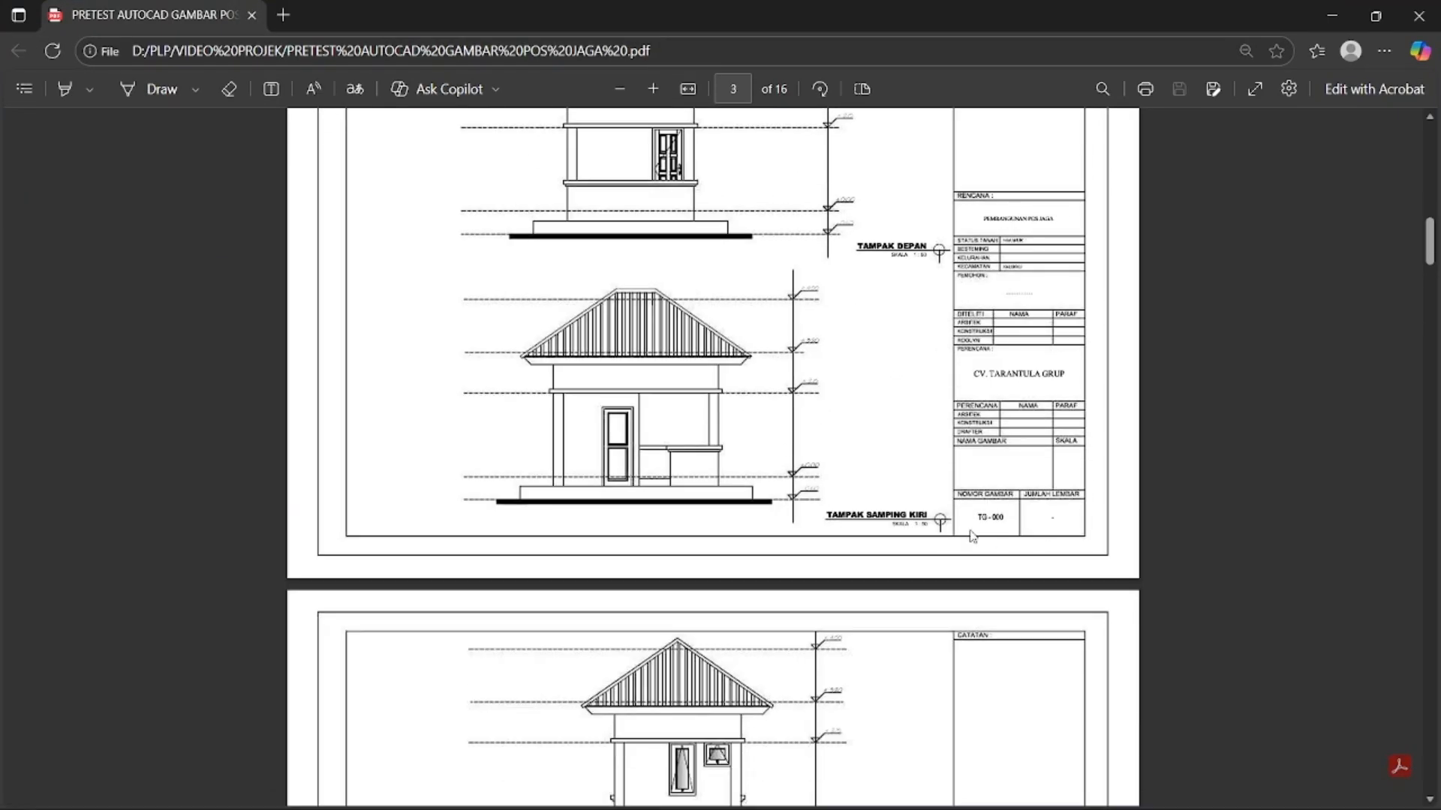
scroll(848, 510, "down", 5)
scroll(855, 450, "down", 6)
scroll(794, 358, "up", 5)
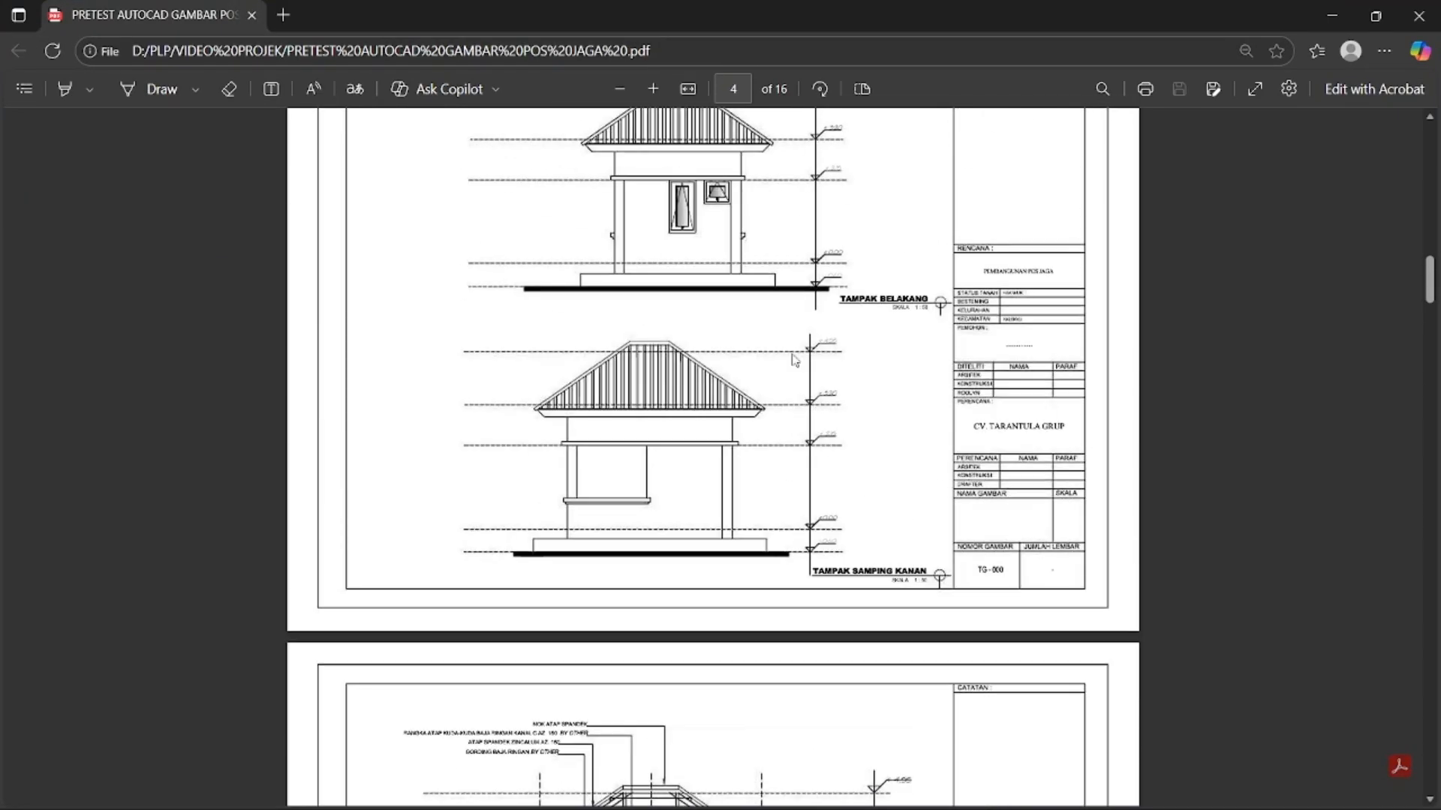
scroll(741, 385, "up", 2, "ctrl")
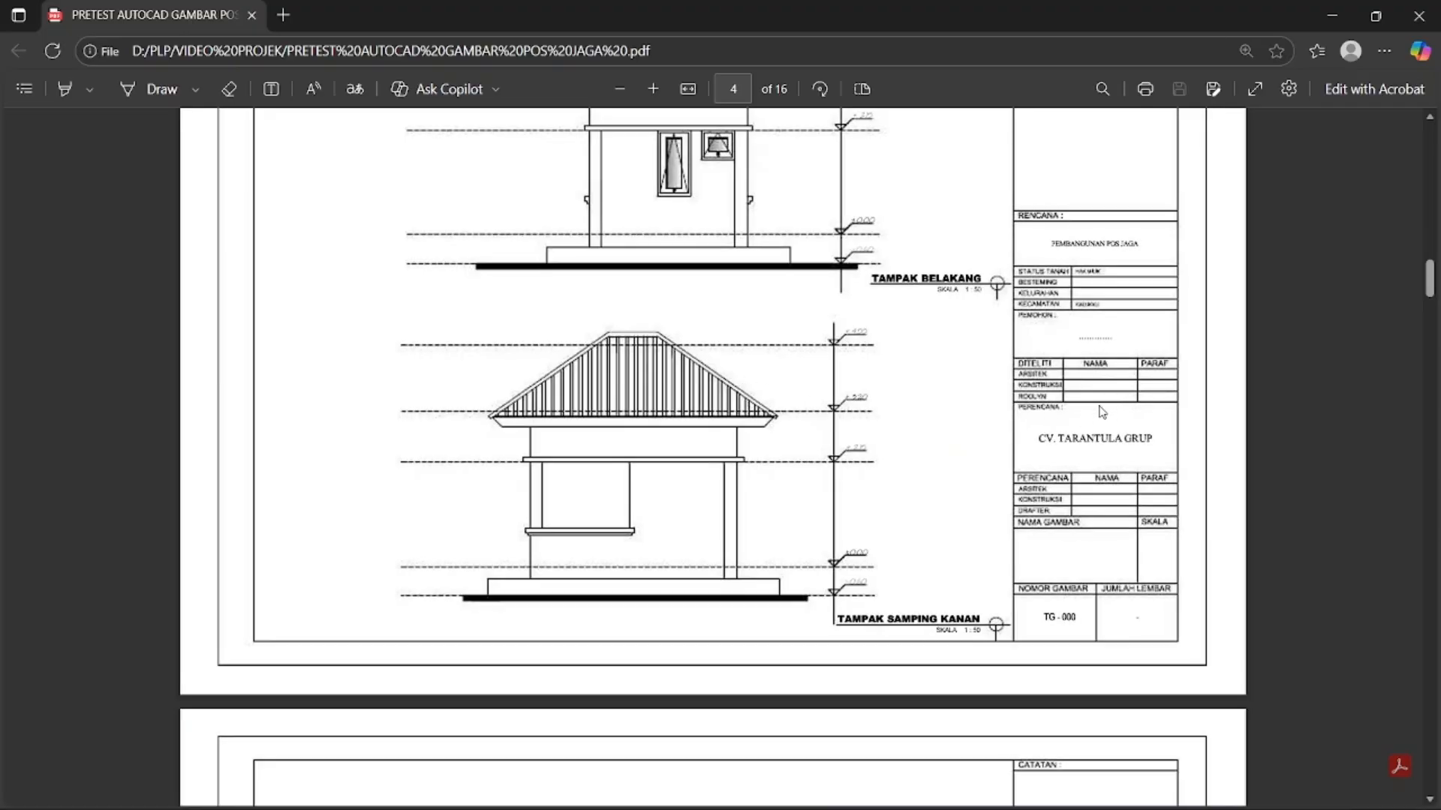
Snip the TAMPAK SAMPING KANAN elevation from the PDF and paste it into the drawing as an image
key("super+shift+s")
left_click_drag(362, 310, 1007, 653)
key("alt+Tab")
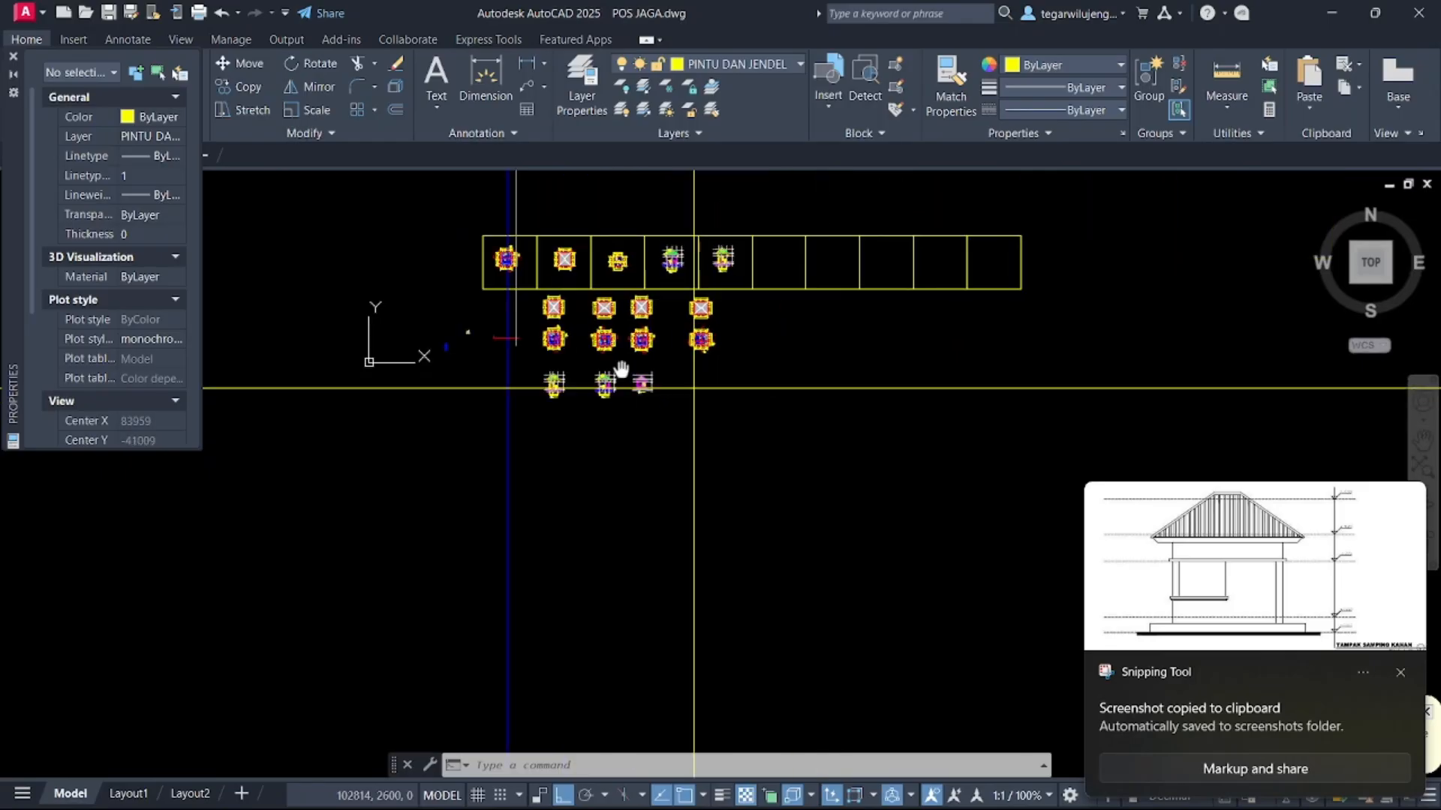
middle_click_drag(621, 368, 551, 368)
key("ctrl+v")
left_click(699, 192)
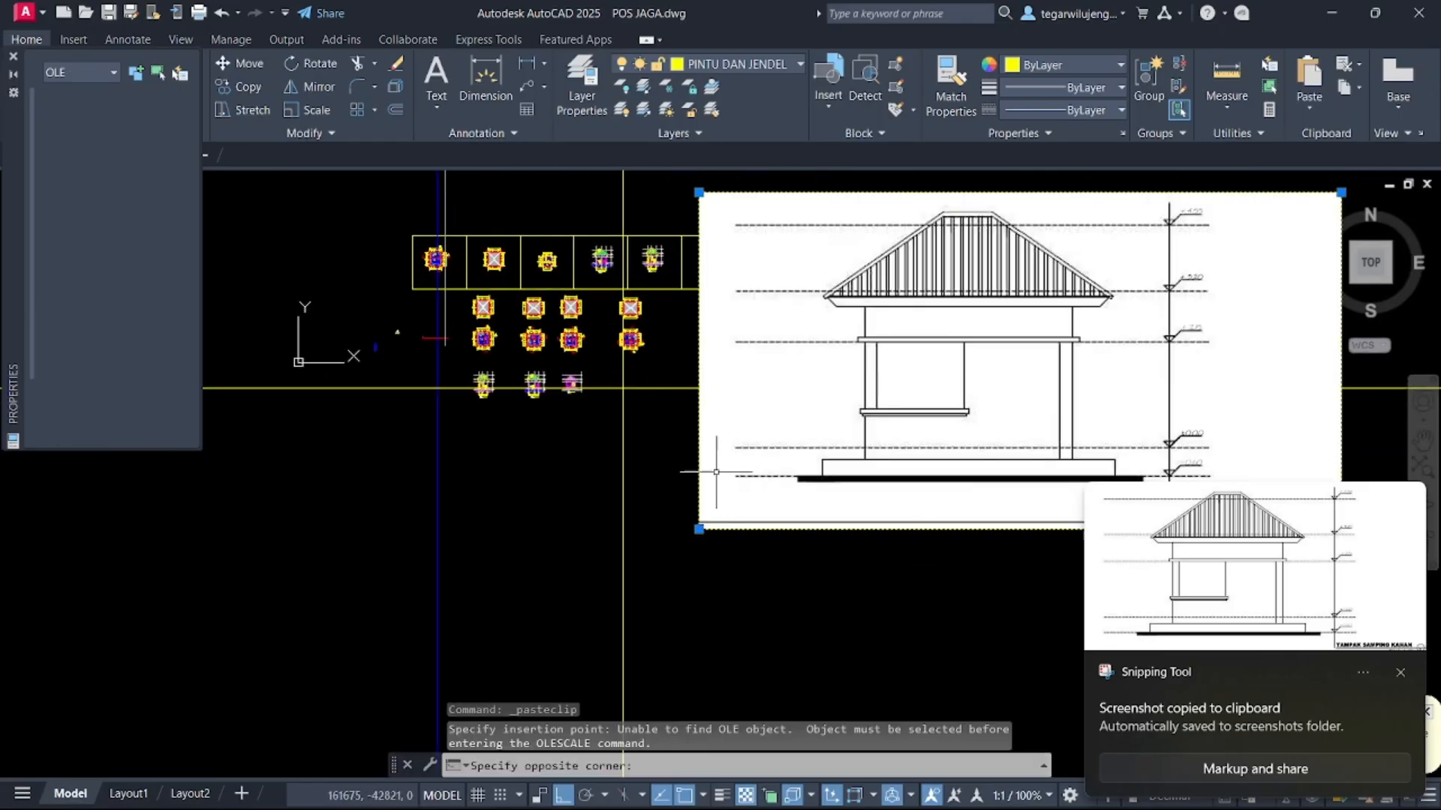
Scale down the pasted reference image about its lower left corner
left_click(678, 443)
left_click(658, 462)
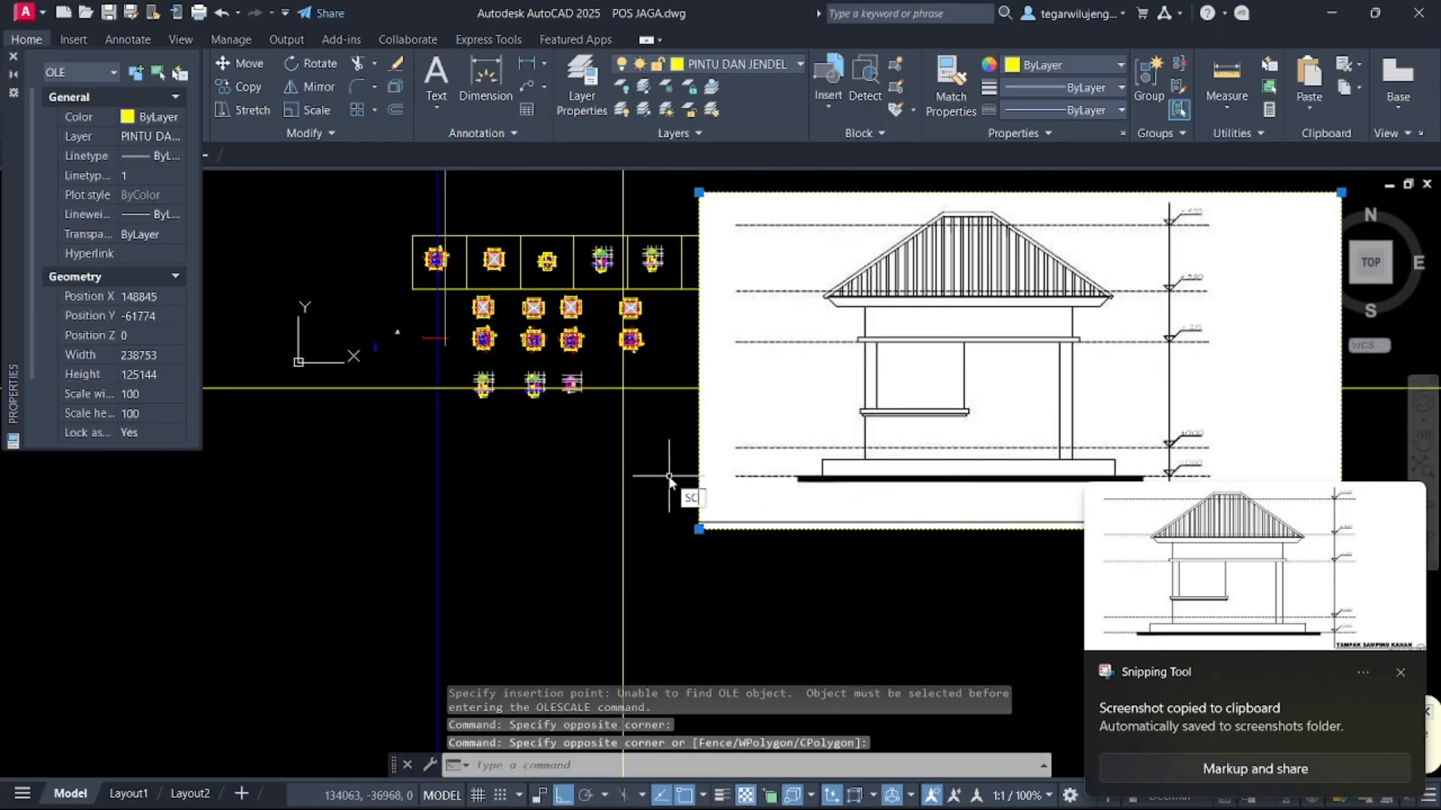
type("SC")
key("Return")
left_click(699, 528)
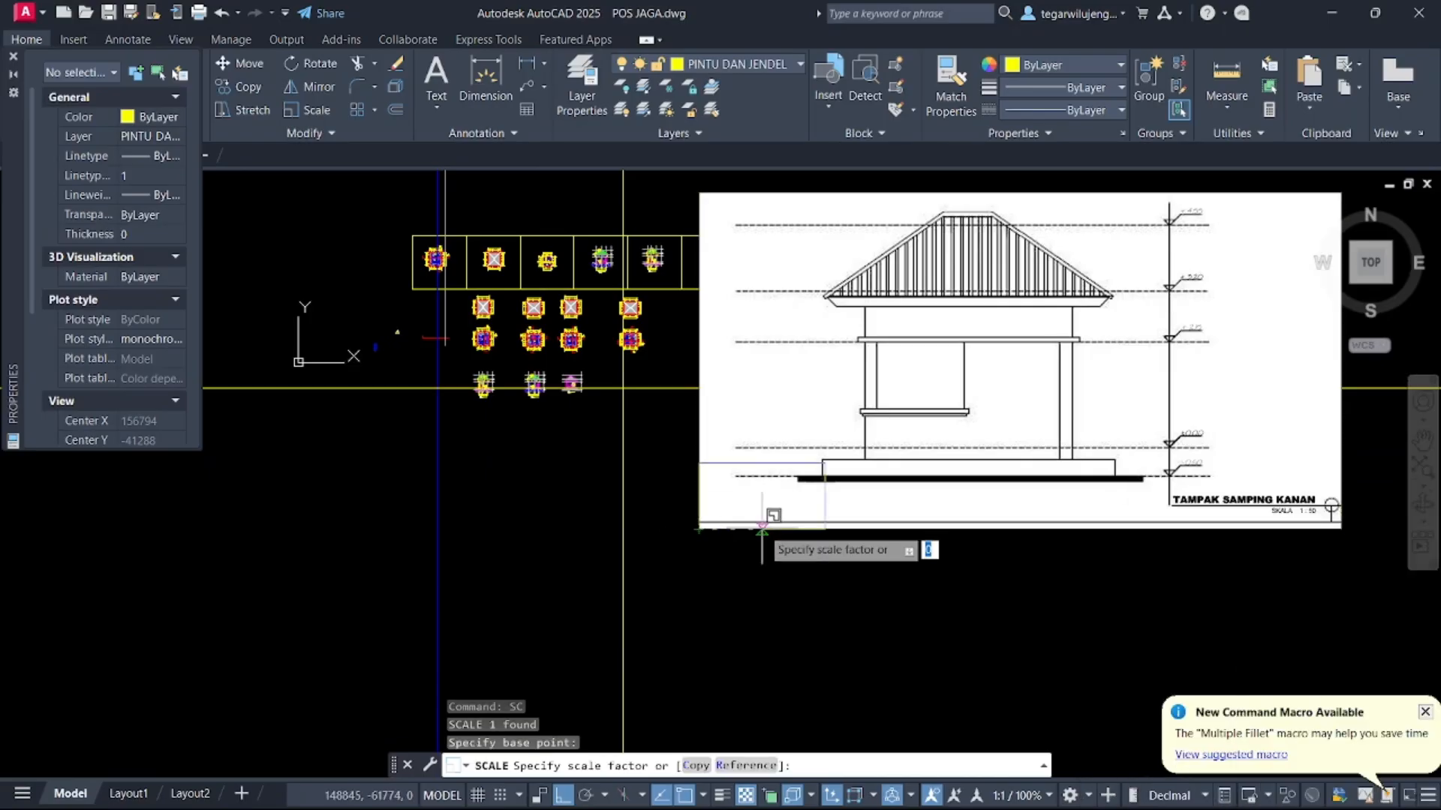
left_click(761, 526)
left_click(762, 528)
Move the reference image beside the rotated floor plan
type("M")
key("Return")
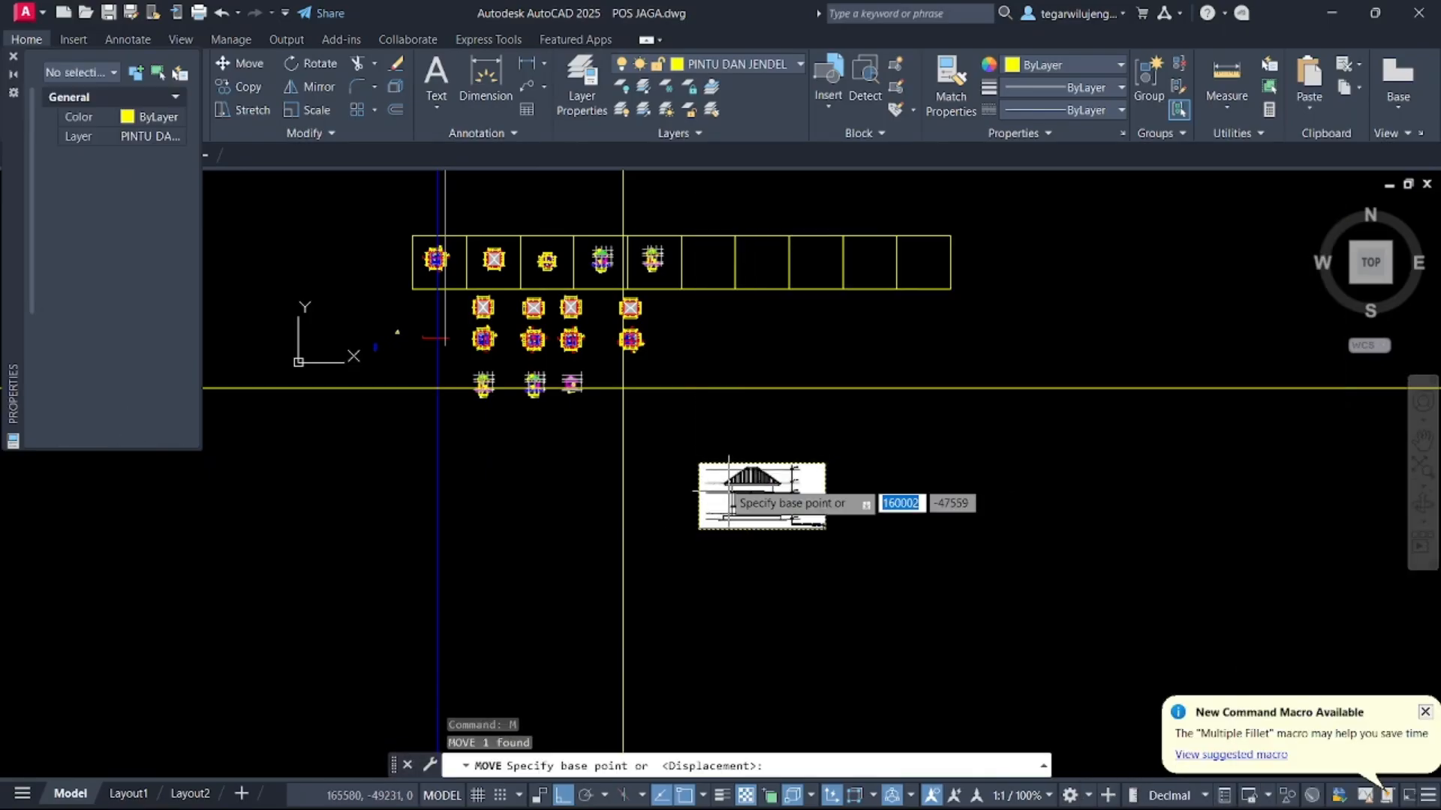
left_click(730, 492)
left_click(777, 398)
scroll(617, 381, "up", 5)
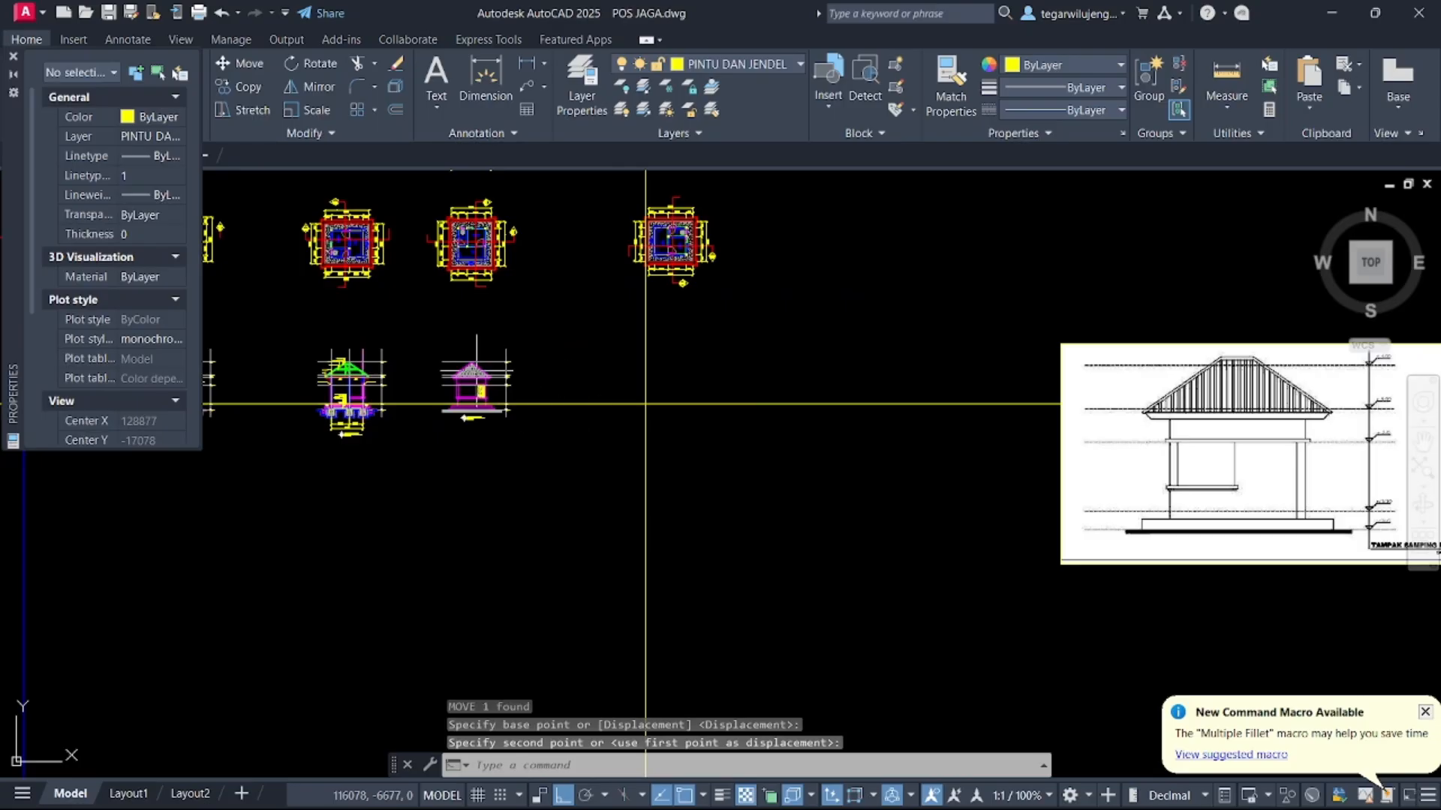
scroll(458, 361, "up", 2)
left_click(394, 325)
left_click(610, 498)
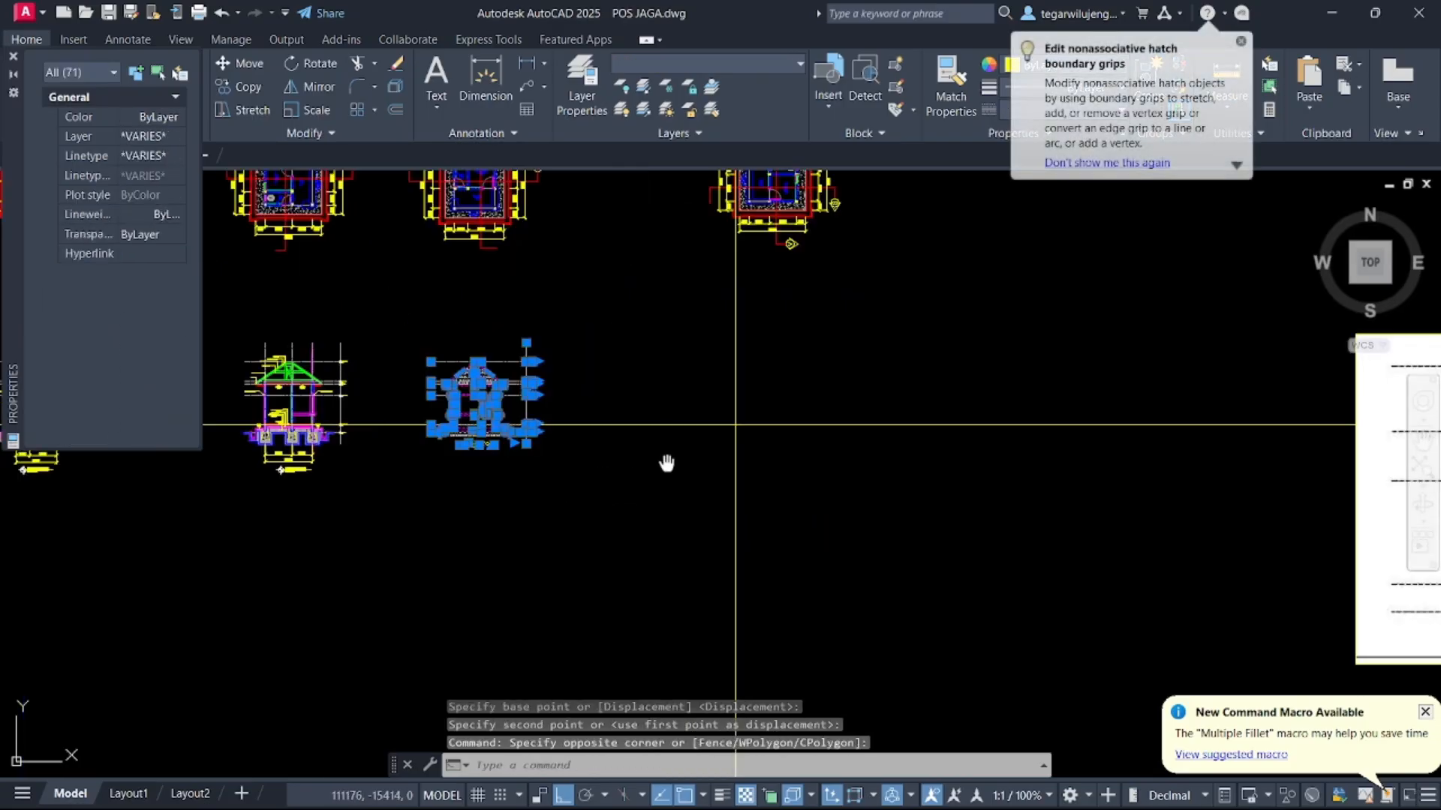
middle_click_drag(667, 463, 669, 568)
key("Escape")
key("Escape")
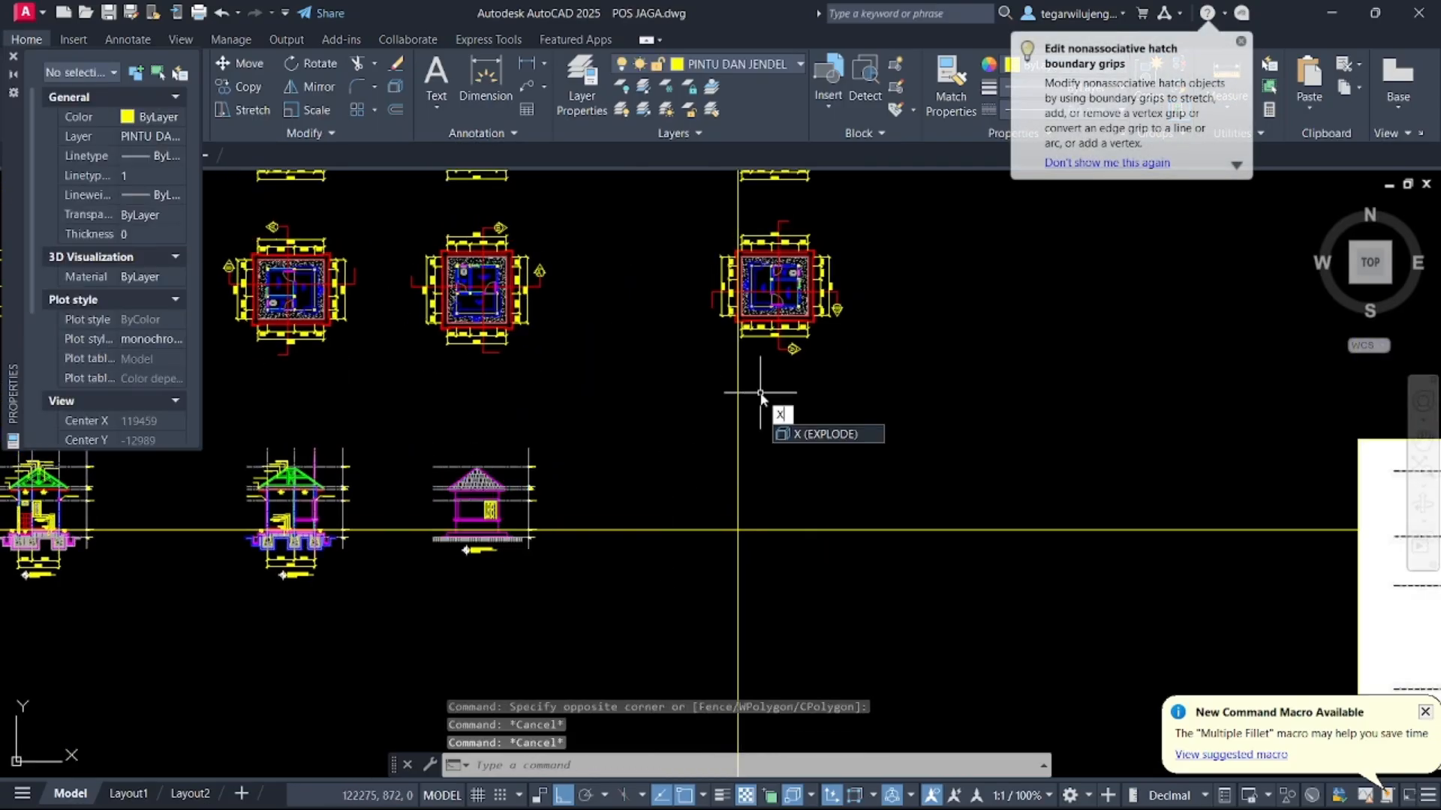
Draw a vertical construction line through the right edge of the rotated floor plan
type("XL")
key("Return")
type("V")
key("Return")
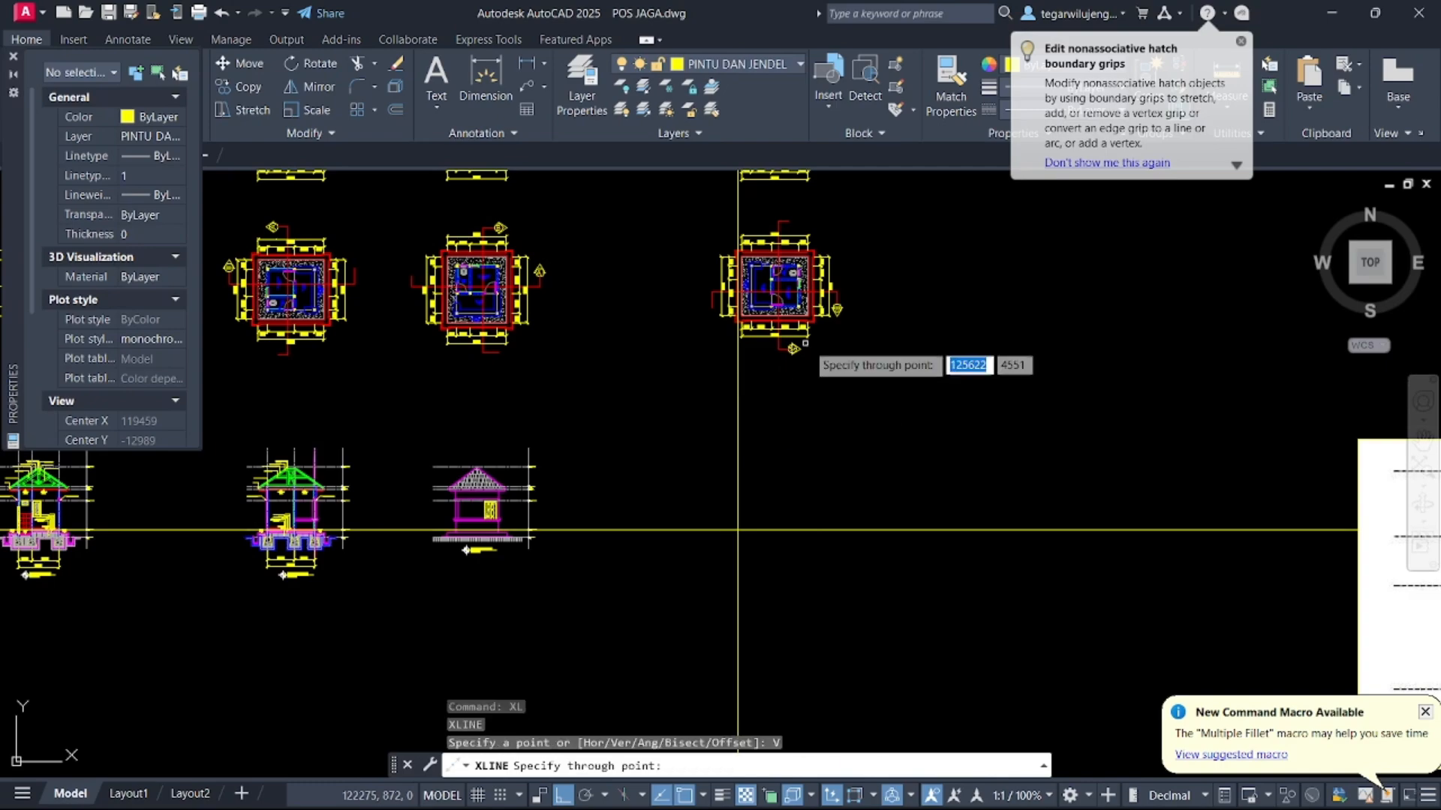
scroll(773, 301, "up", 8)
scroll(773, 293, "down", 4)
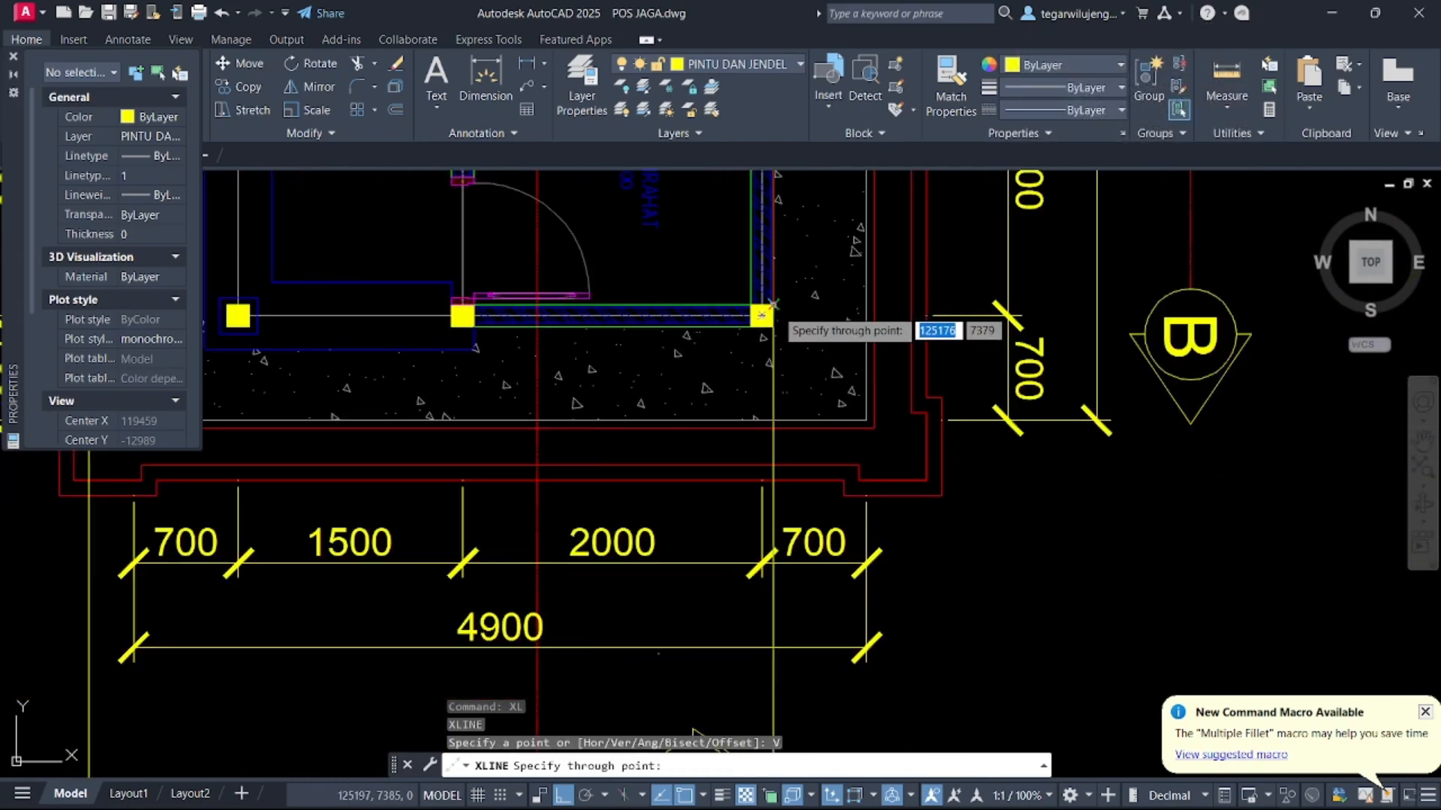
left_click(865, 330)
scroll(897, 383, "down", 8)
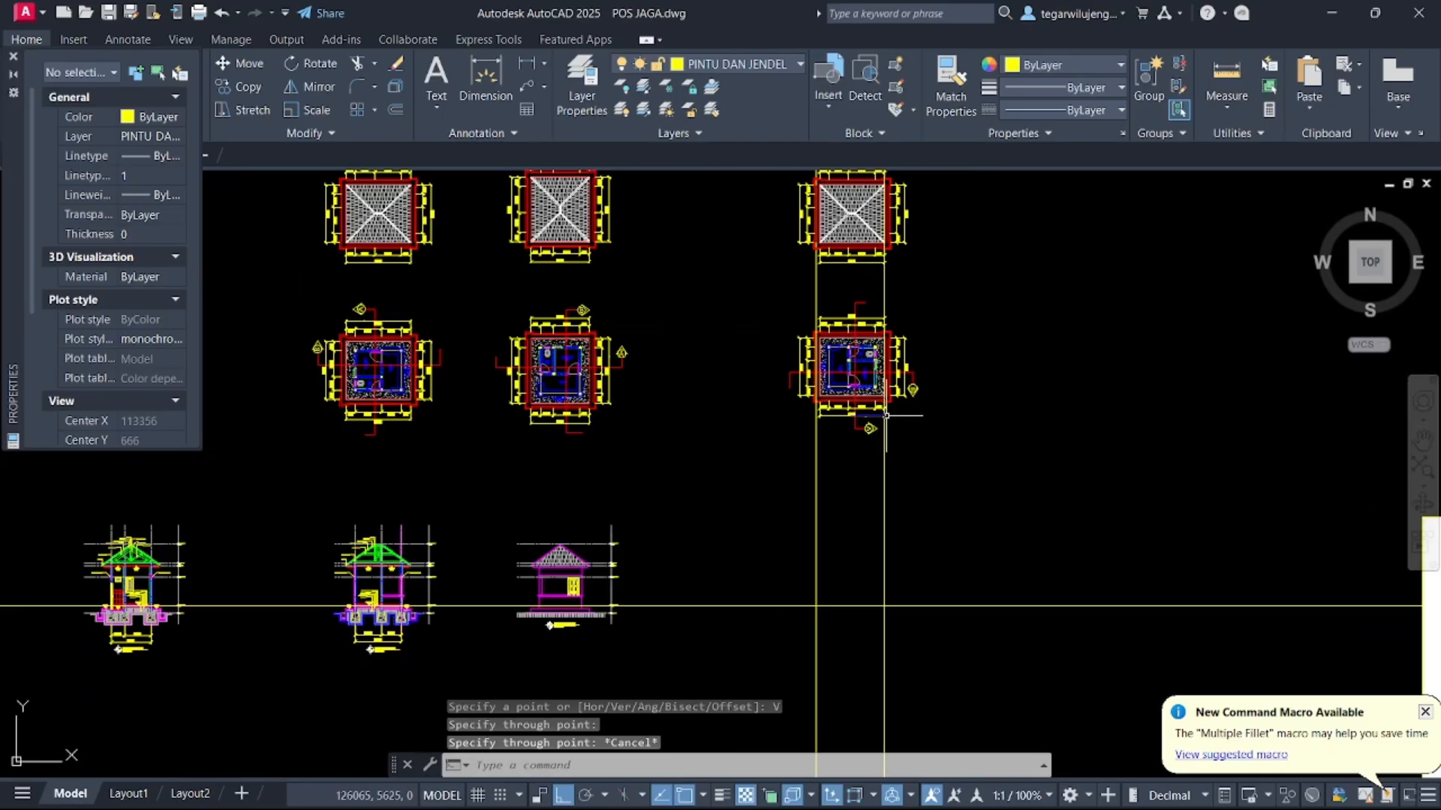
key("Escape")
Copy the whole front elevation horizontally to the right, between the two vertical construction lines
left_click(624, 373)
left_click(796, 525)
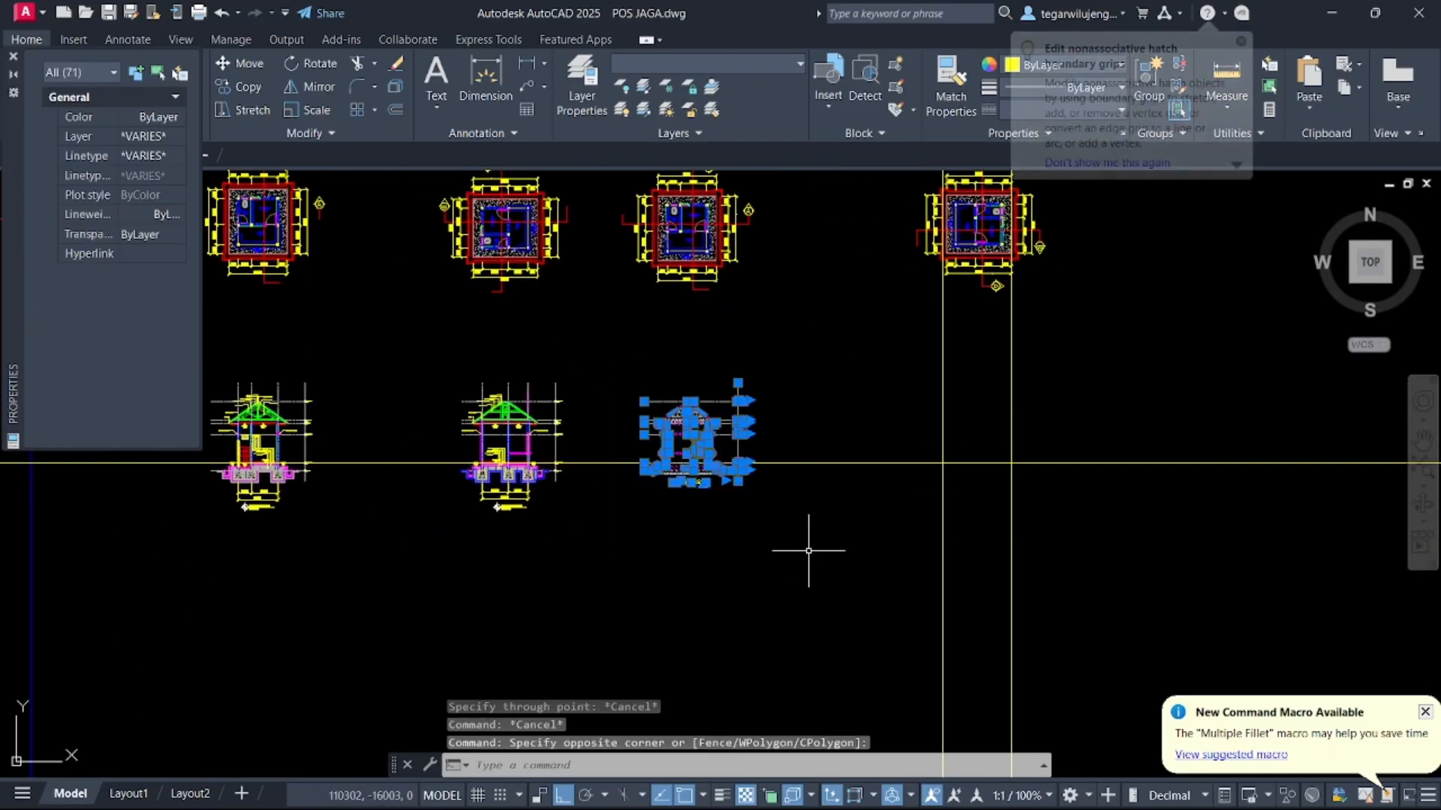
key("space")
scroll(727, 458, "up", 5)
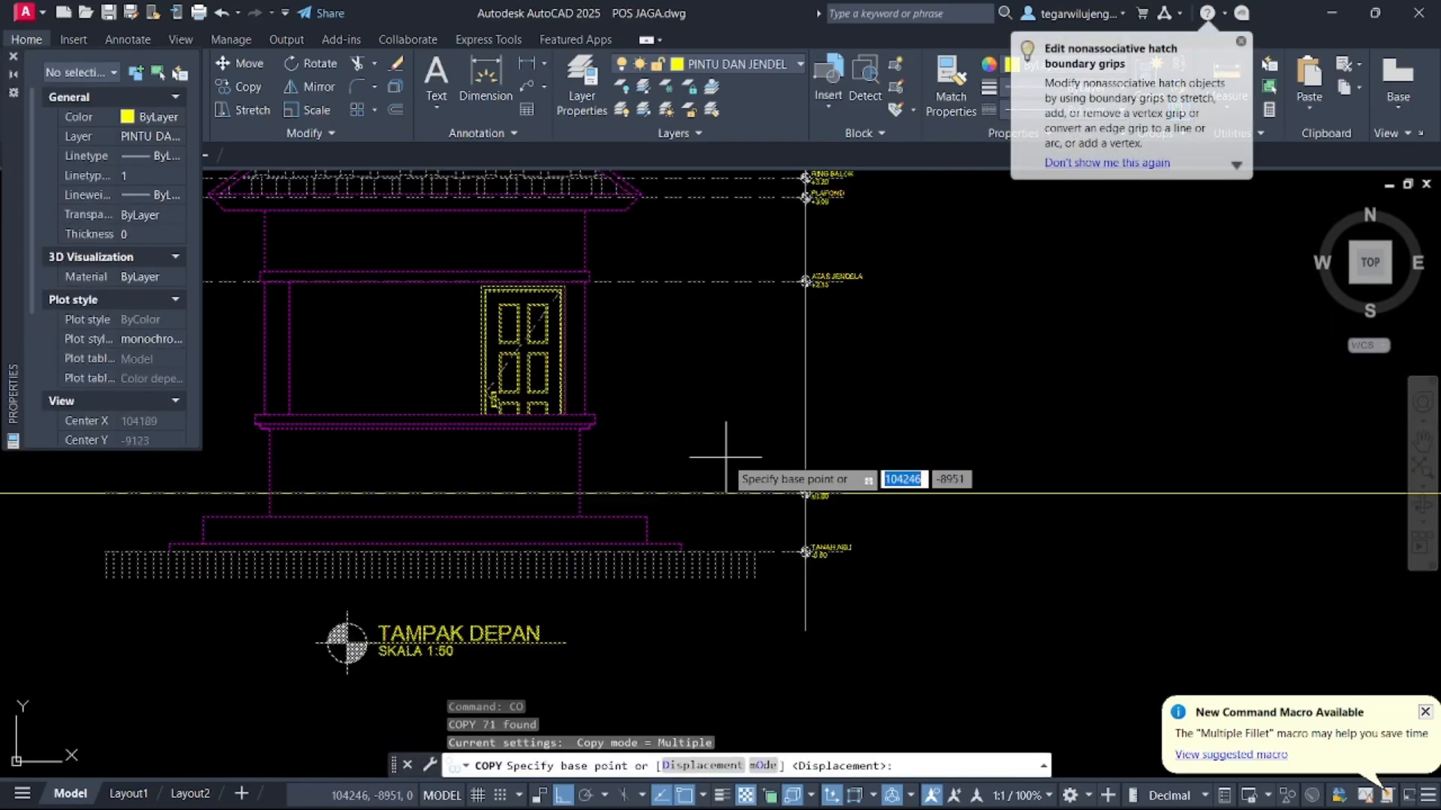
left_click(648, 516)
scroll(438, 528, "down", 3)
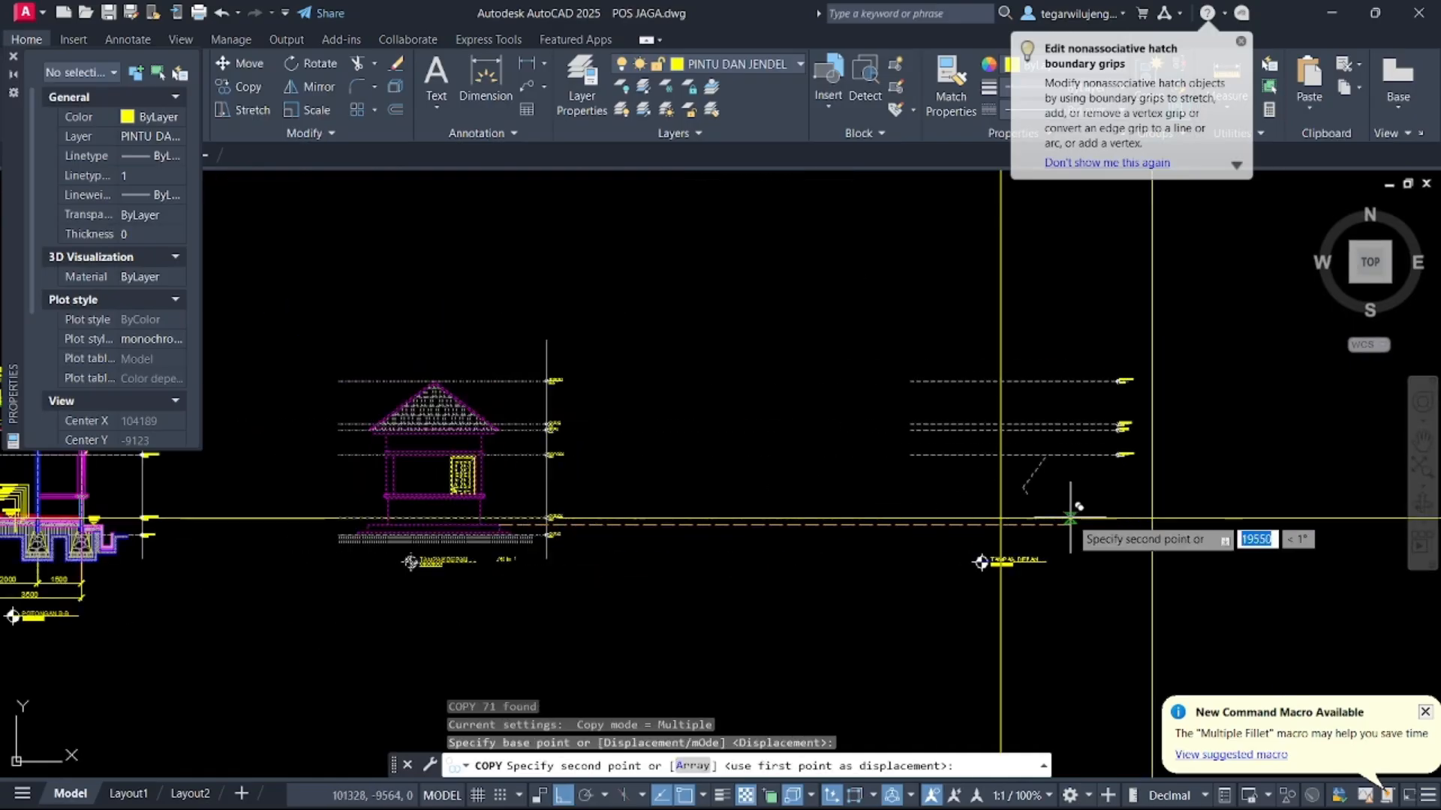
scroll(1193, 552, "up", 6)
left_click(1255, 535)
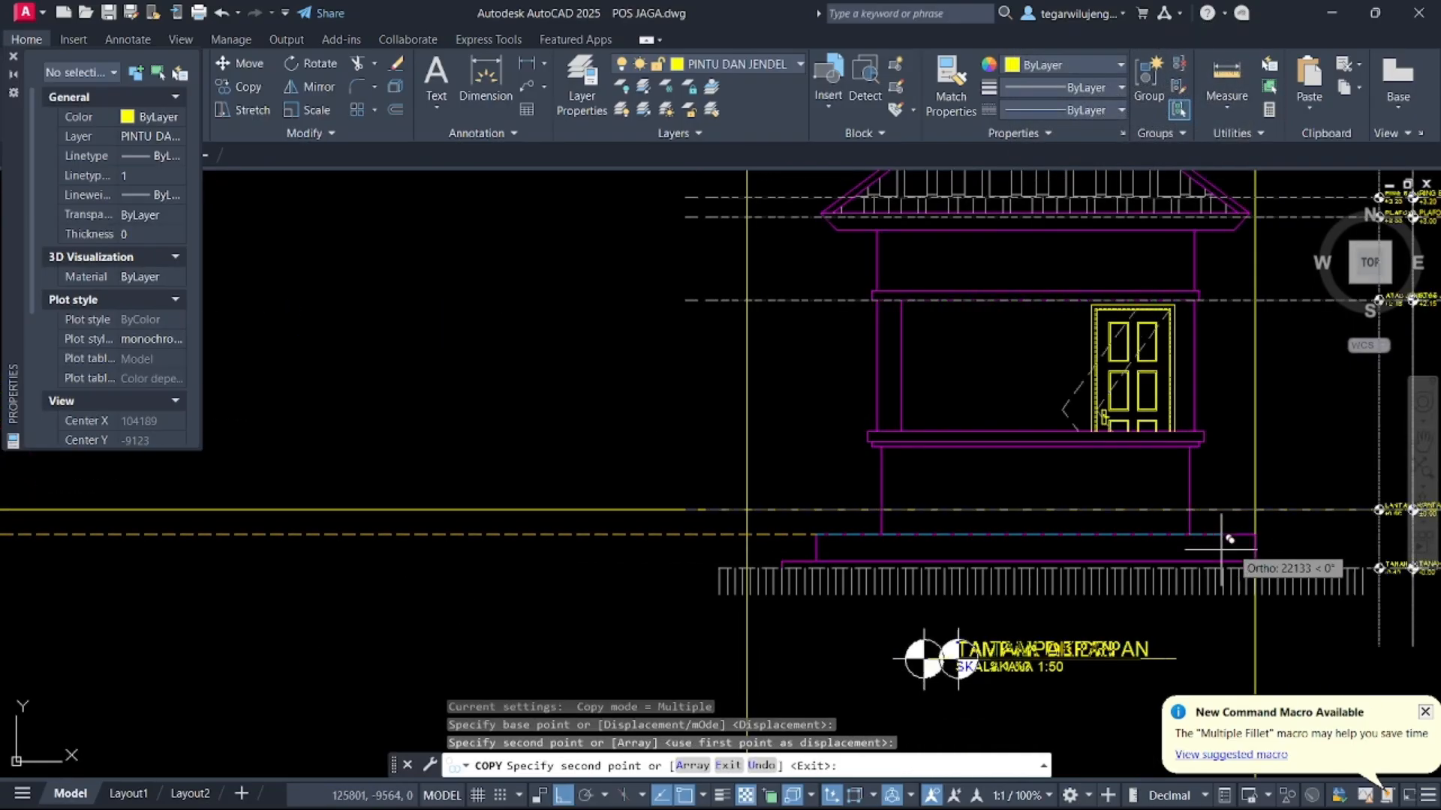
scroll(802, 532, "down", 7)
key("Escape")
Delete the door from the copied elevation
mouse_move(887, 410)
middle_mouse_down()
mouse_move(902, 466)
mouse_move(524, 468)
middle_mouse_up()
key("Escape")
key("Escape")
scroll(525, 468, "down", 4)
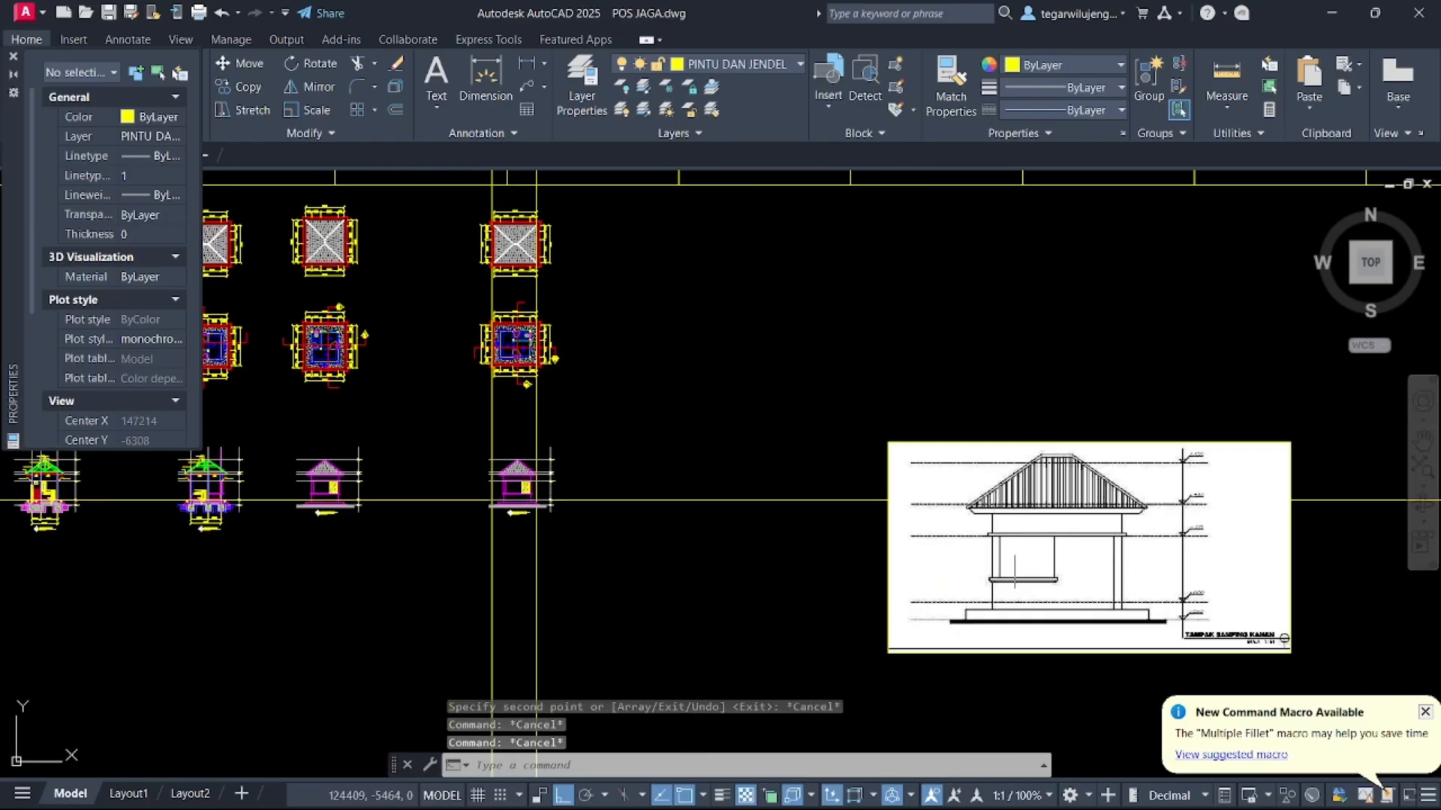
scroll(518, 491, "up", 8)
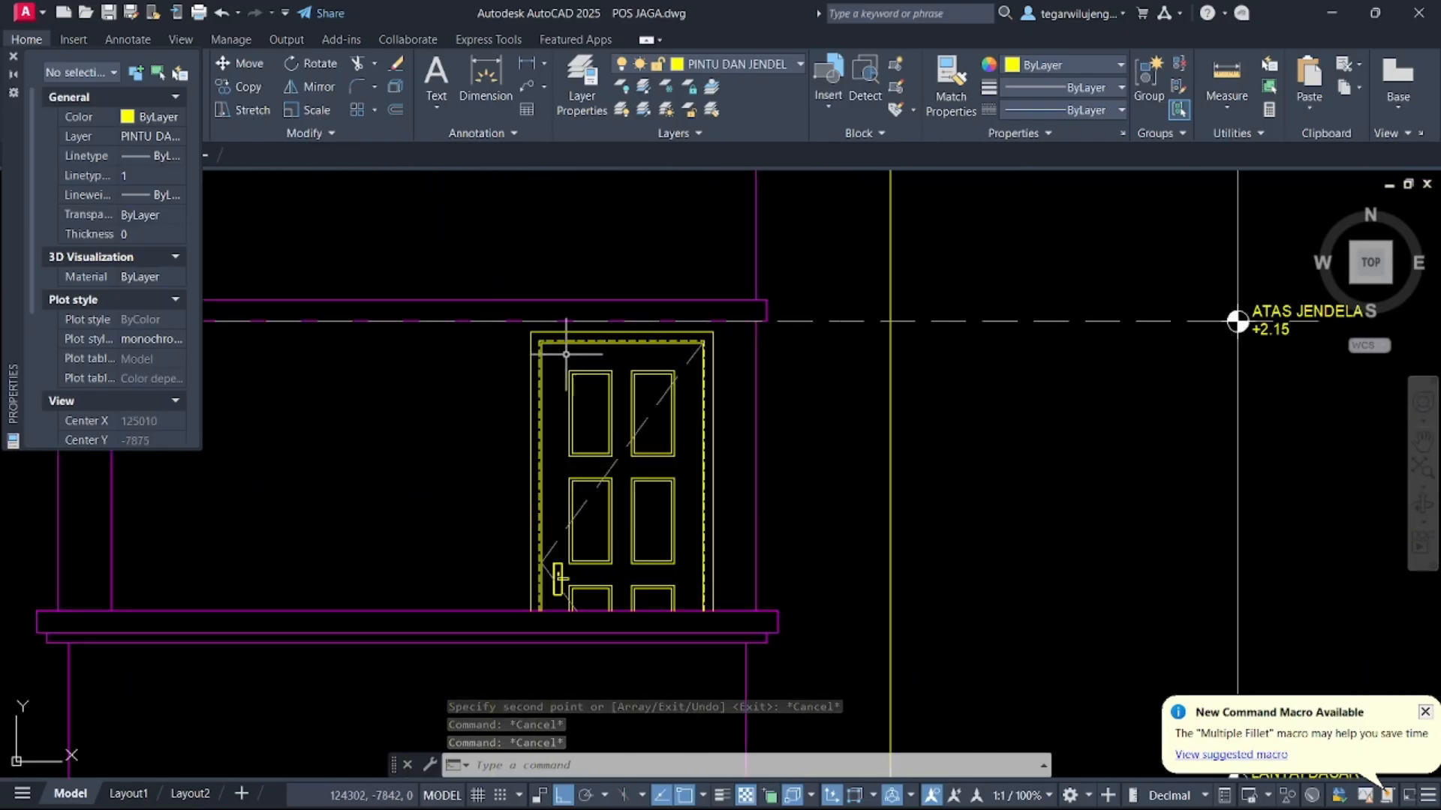
left_click_drag(566, 354, 516, 335)
left_click_drag(493, 273, 777, 687)
key("Delete")
scroll(739, 643, "down", 10)
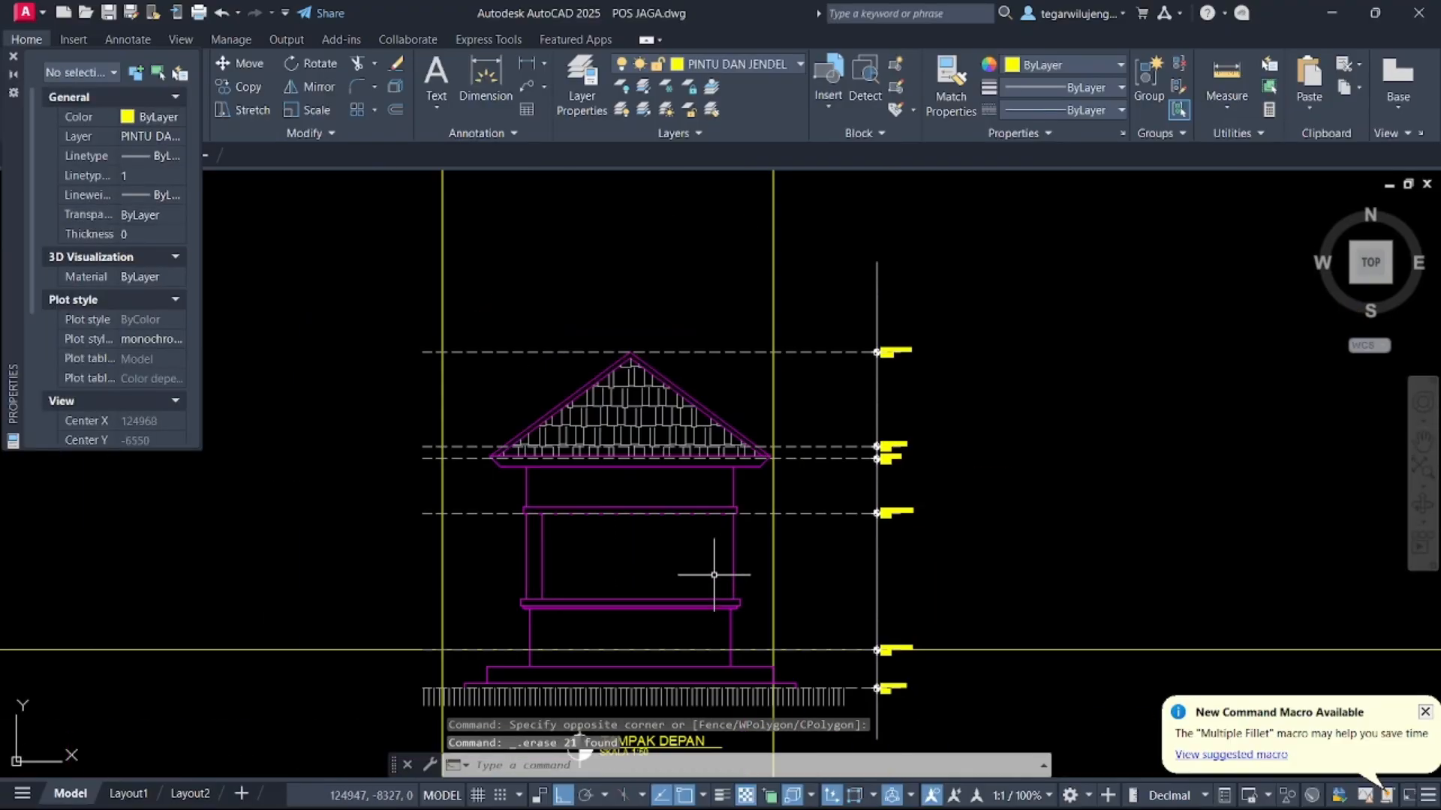
middle_click_drag(742, 477, 441, 383)
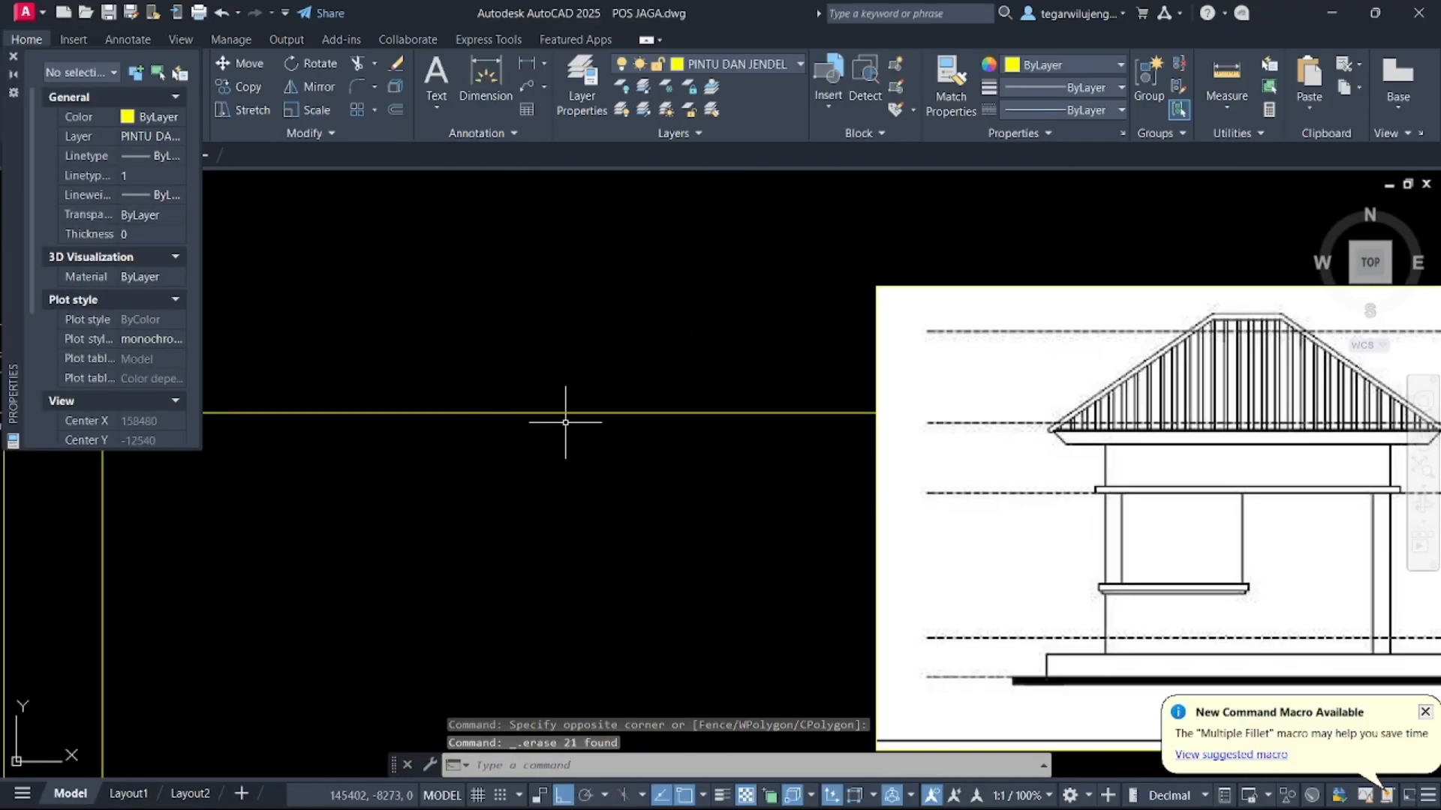
scroll(565, 421, "down", 2)
middle_click_drag(529, 467, 860, 448)
middle_click_drag(689, 435, 597, 422)
scroll(474, 363, "up", 9)
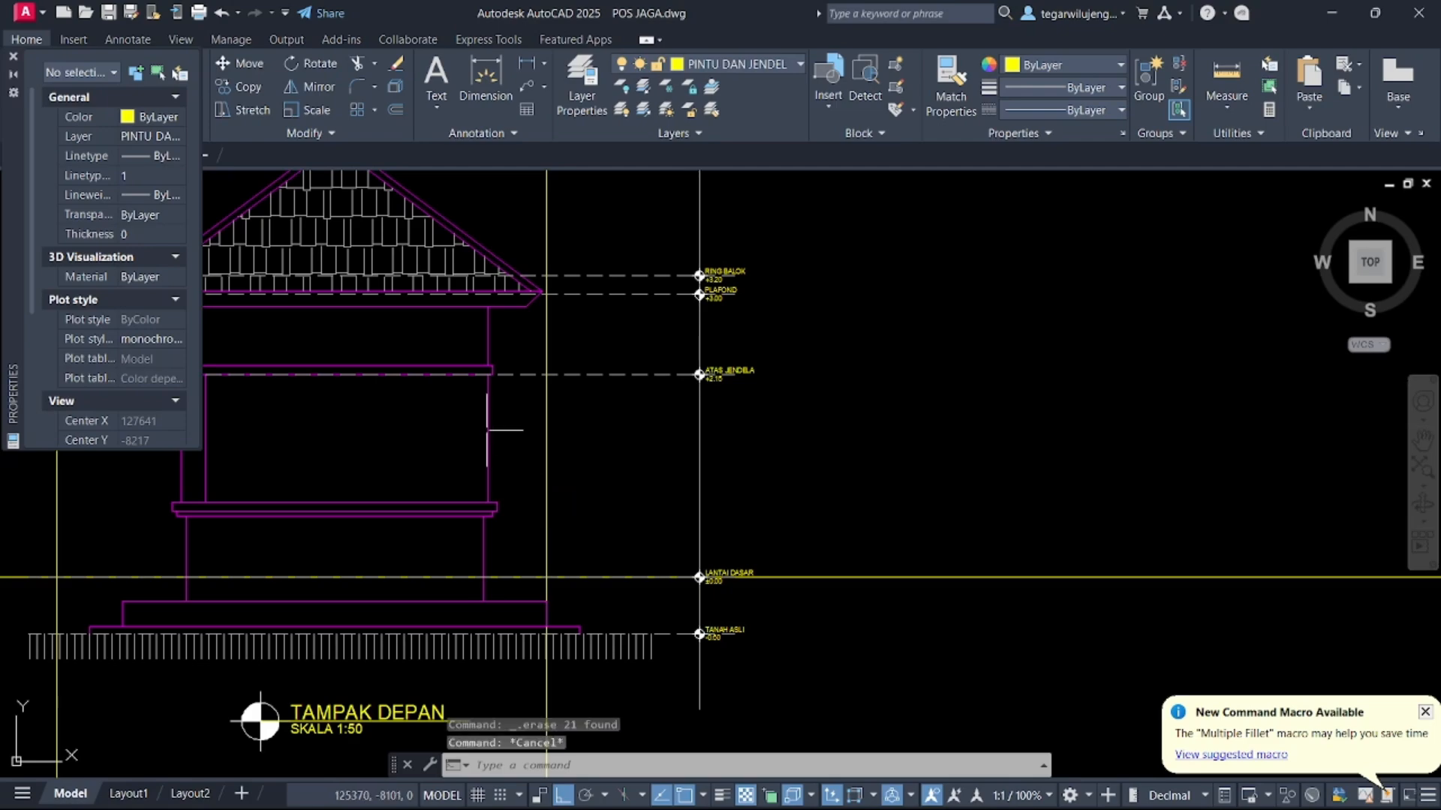
left_click(487, 430)
left_click(465, 420)
middle_click_drag(491, 435, 610, 554)
key("Escape")
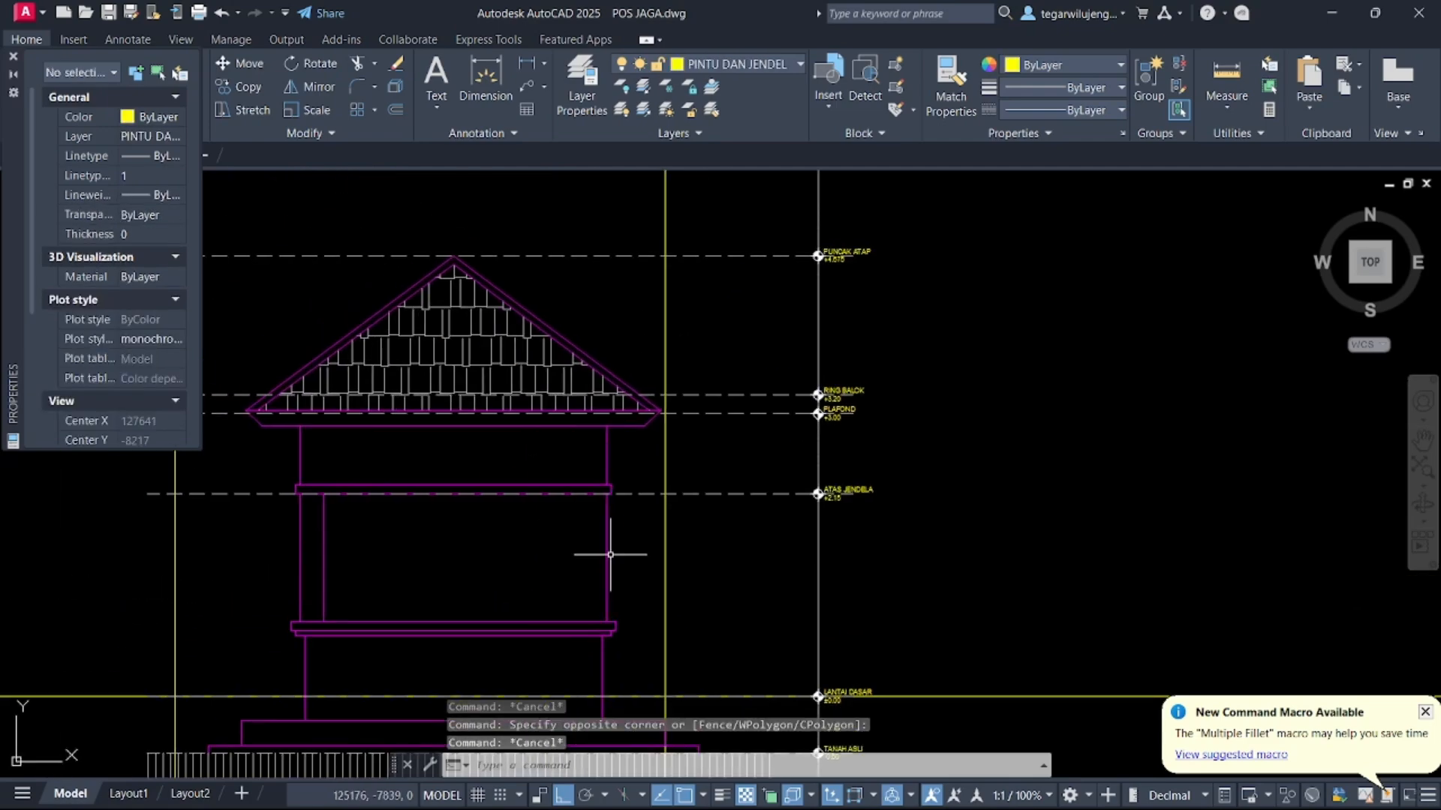
Set the current layer to AS and start a vertical construction line
left_click(725, 65)
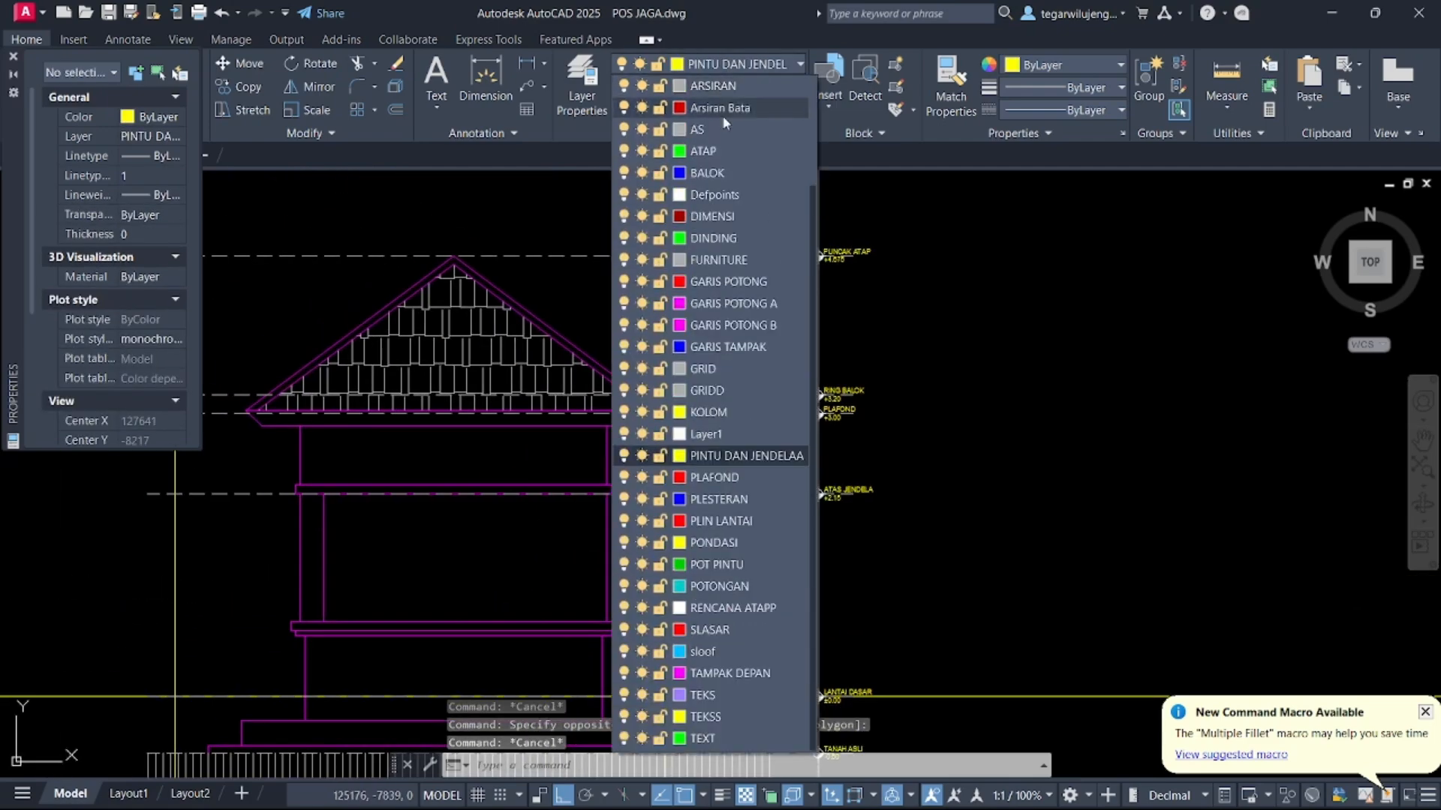
left_click(698, 129)
scroll(743, 374, "down", 7)
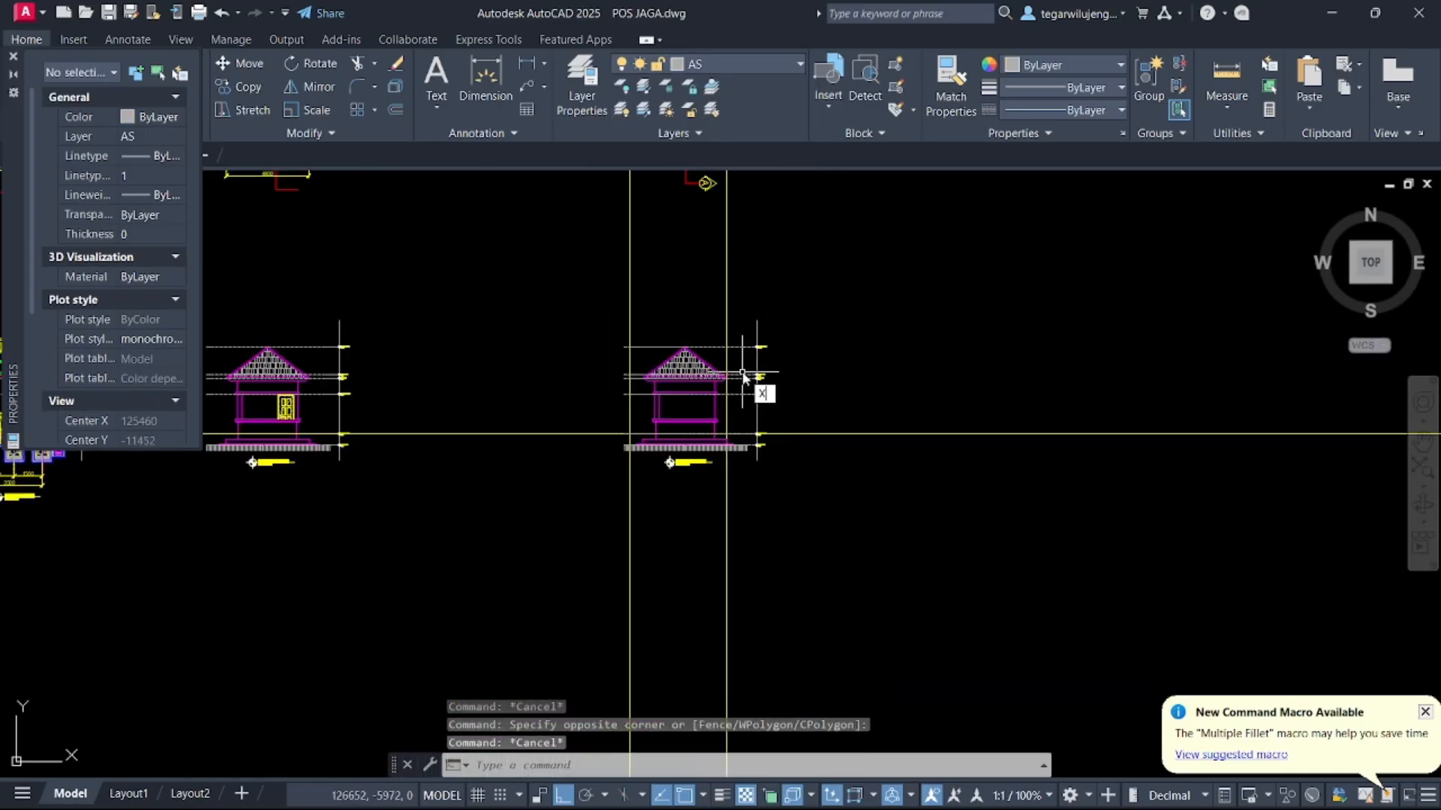
key("Return")
type("V")
key("Return")
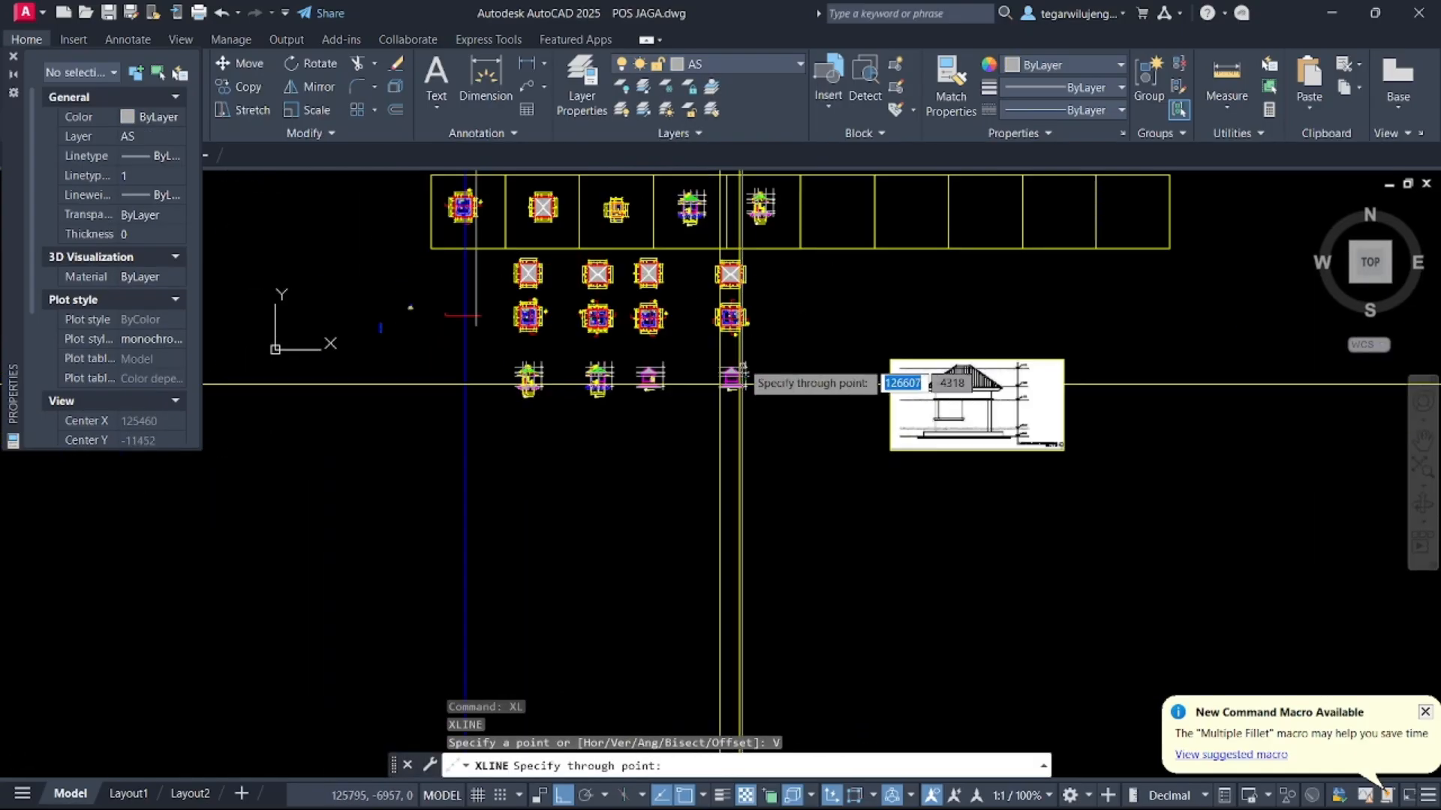
Try to place the vertical construction line on the rotated floor plan's corner column and undo the last two operations
scroll(747, 405, "up", 8)
middle_click_drag(750, 613, 797, 248)
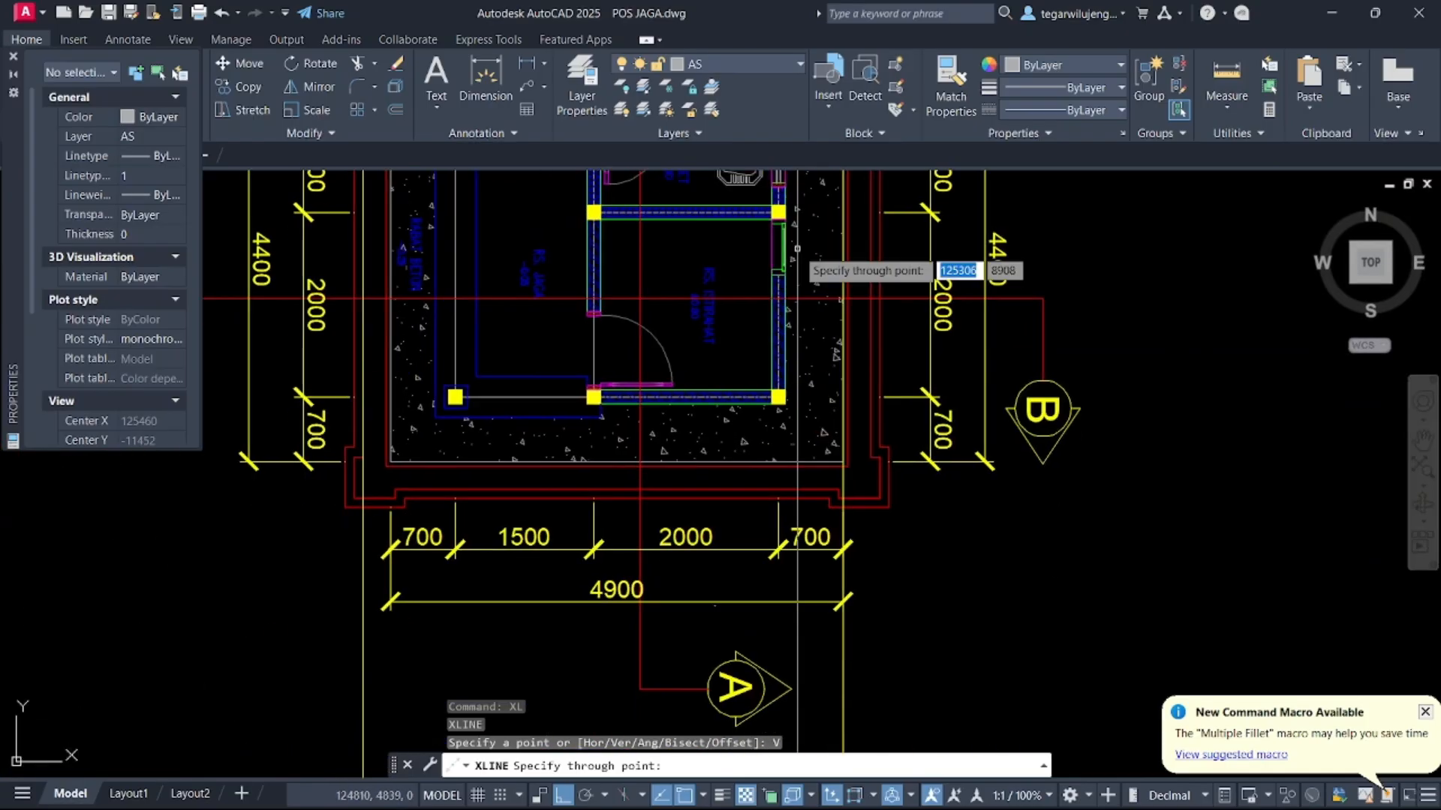
middle_click_drag(796, 363, 861, 489)
key("Escape")
scroll(503, 560, "up", 5)
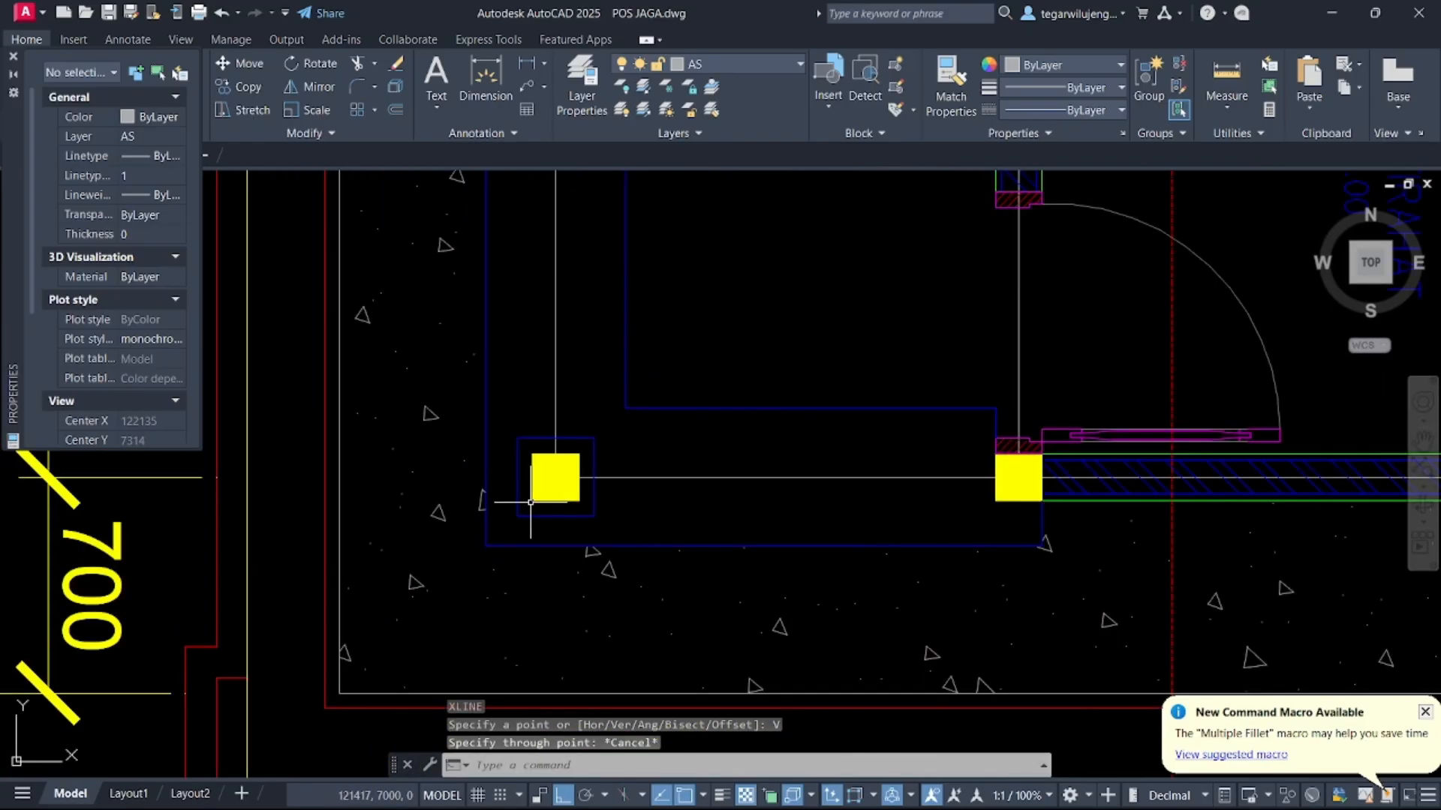
key("ctrl+z")
key("ctrl+z")
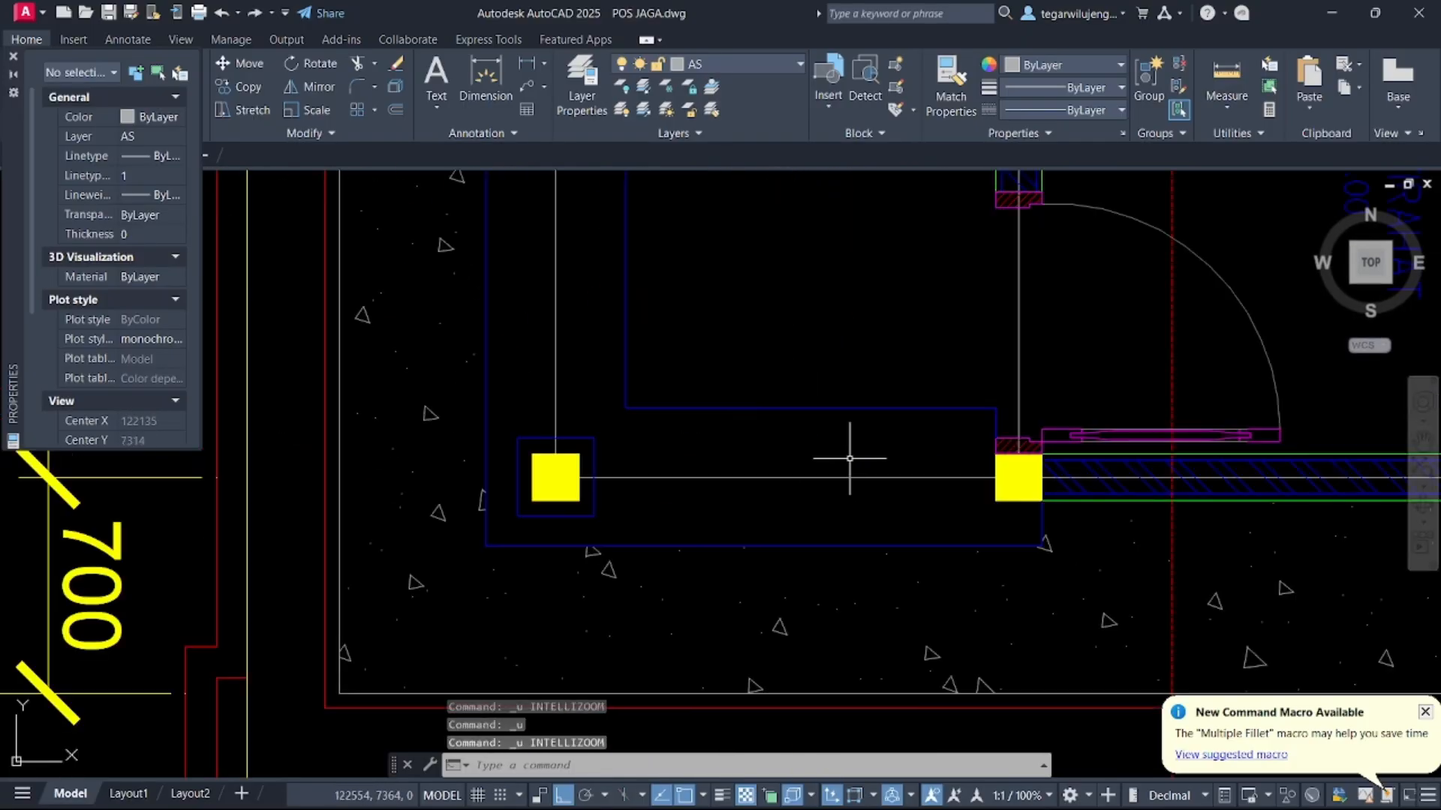
Undo the last two operations
key("ctrl+z")
key("ctrl+z")
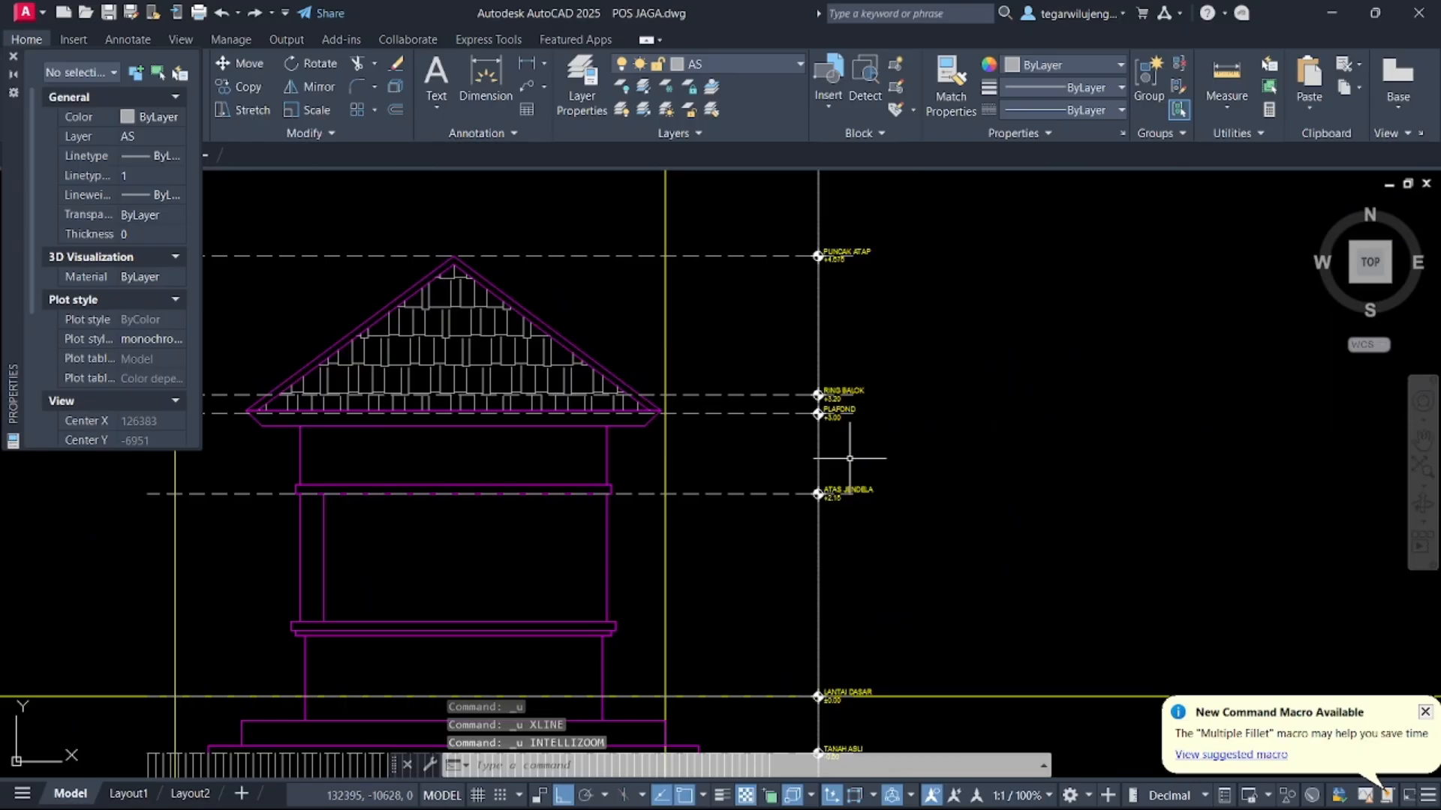
Copy the rotated floor plan's left corner column with its outline onto the right corner column
middle_click_drag(718, 556, 851, 438)
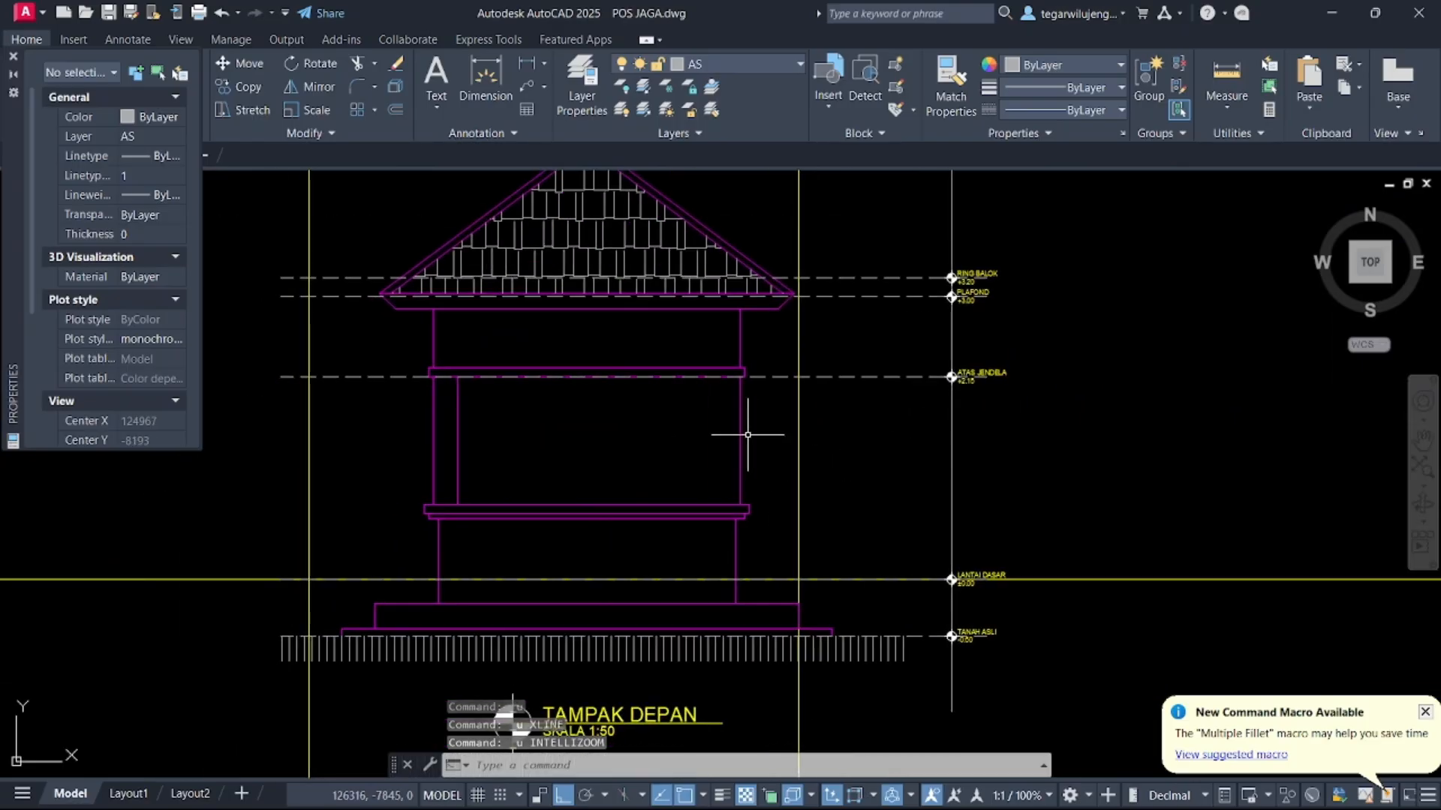
scroll(747, 435, "down", 6)
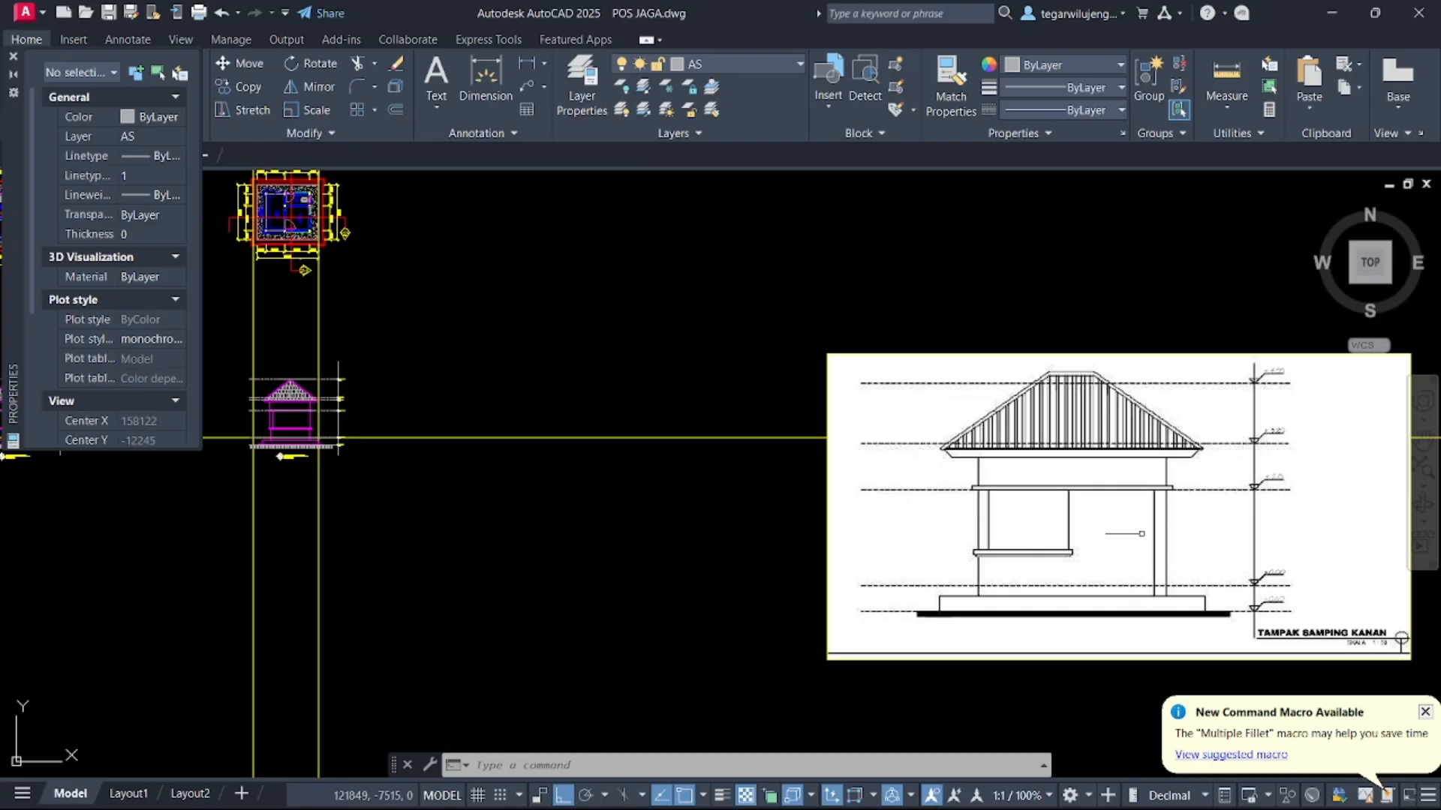
scroll(572, 472, "down", 4)
scroll(771, 505, "up", 2)
scroll(361, 298, "up", 5)
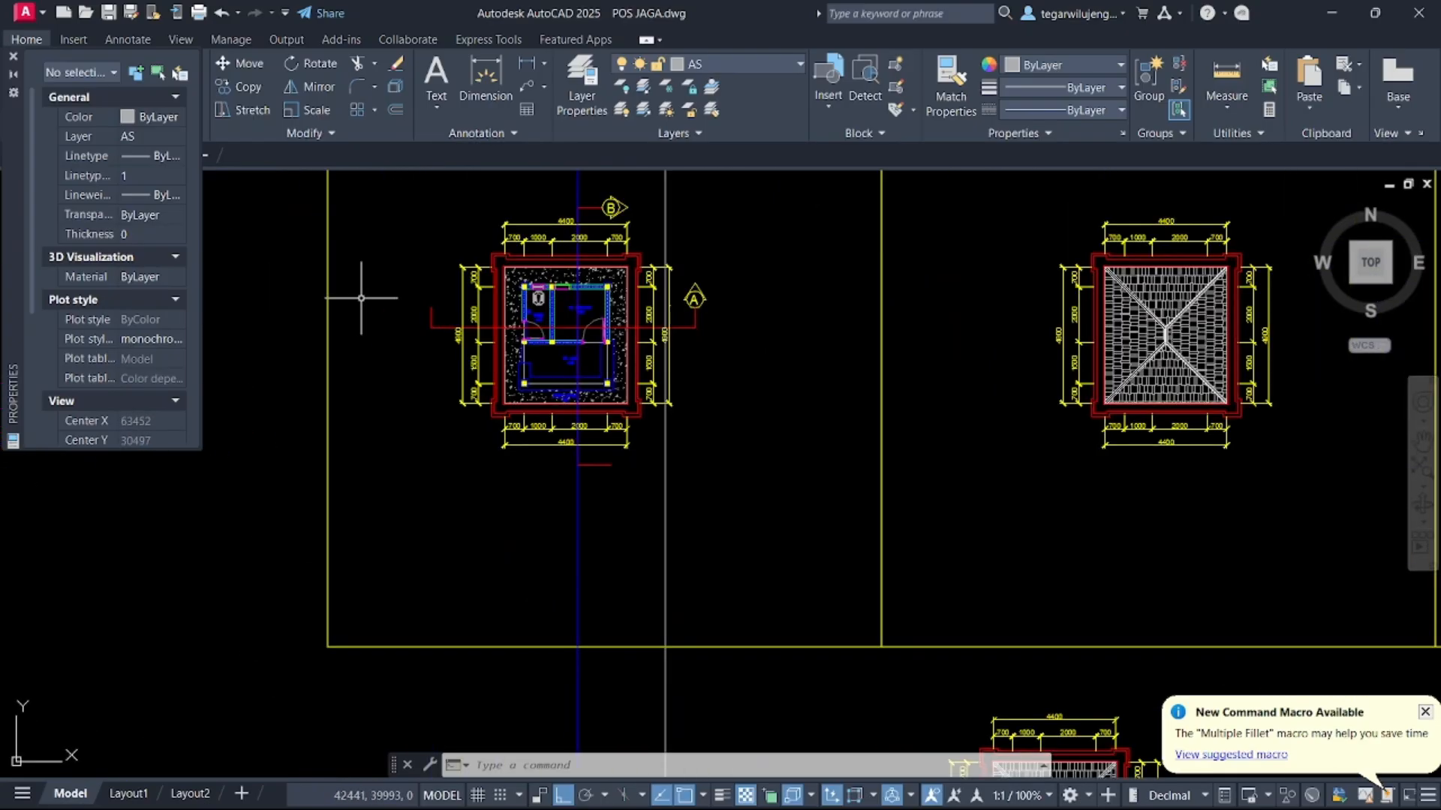
scroll(520, 285, "up", 7)
scroll(974, 282, "down", 6)
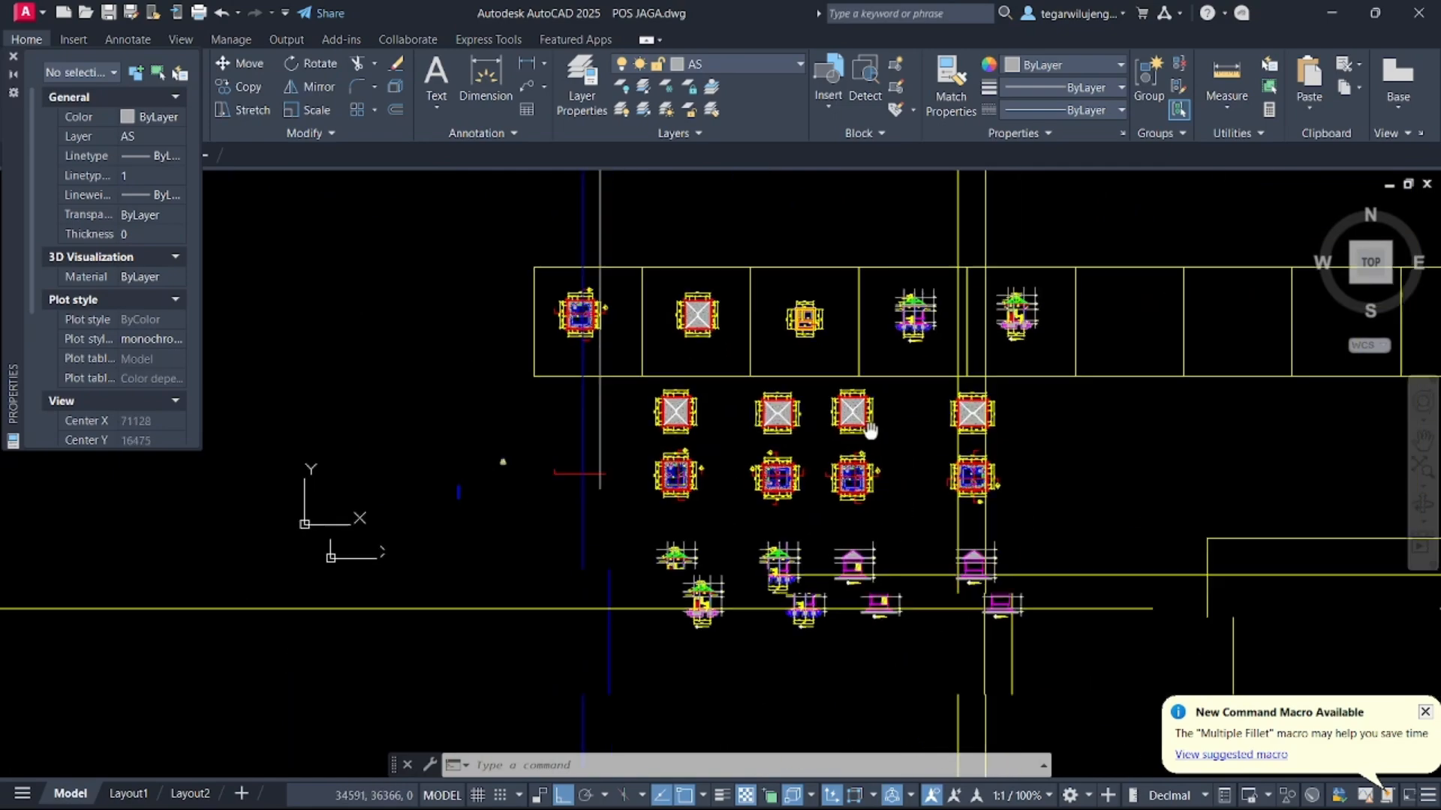
scroll(870, 366, "up", 5)
scroll(827, 414, "up", 5)
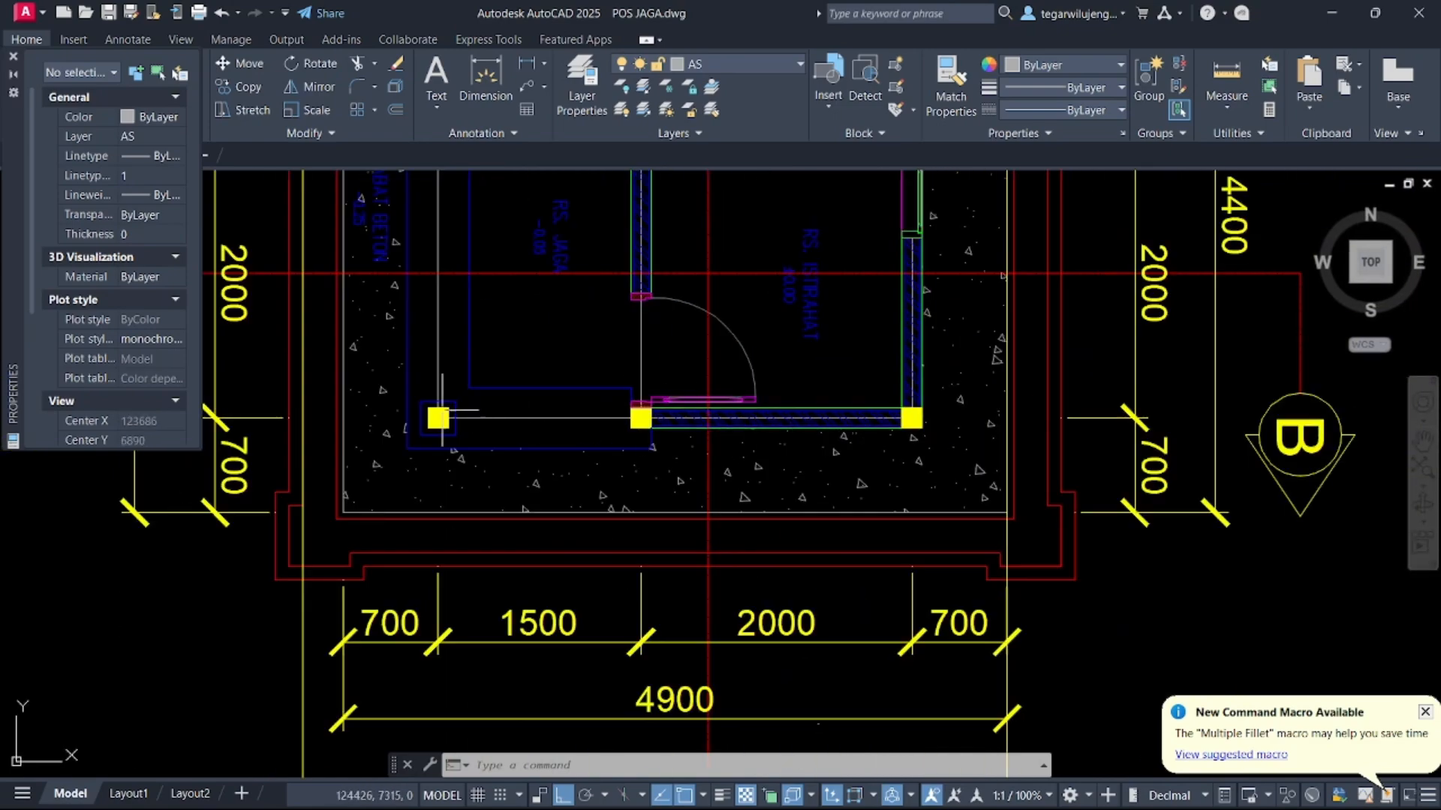
scroll(437, 415, "up", 4)
left_click(408, 412)
left_click(382, 399)
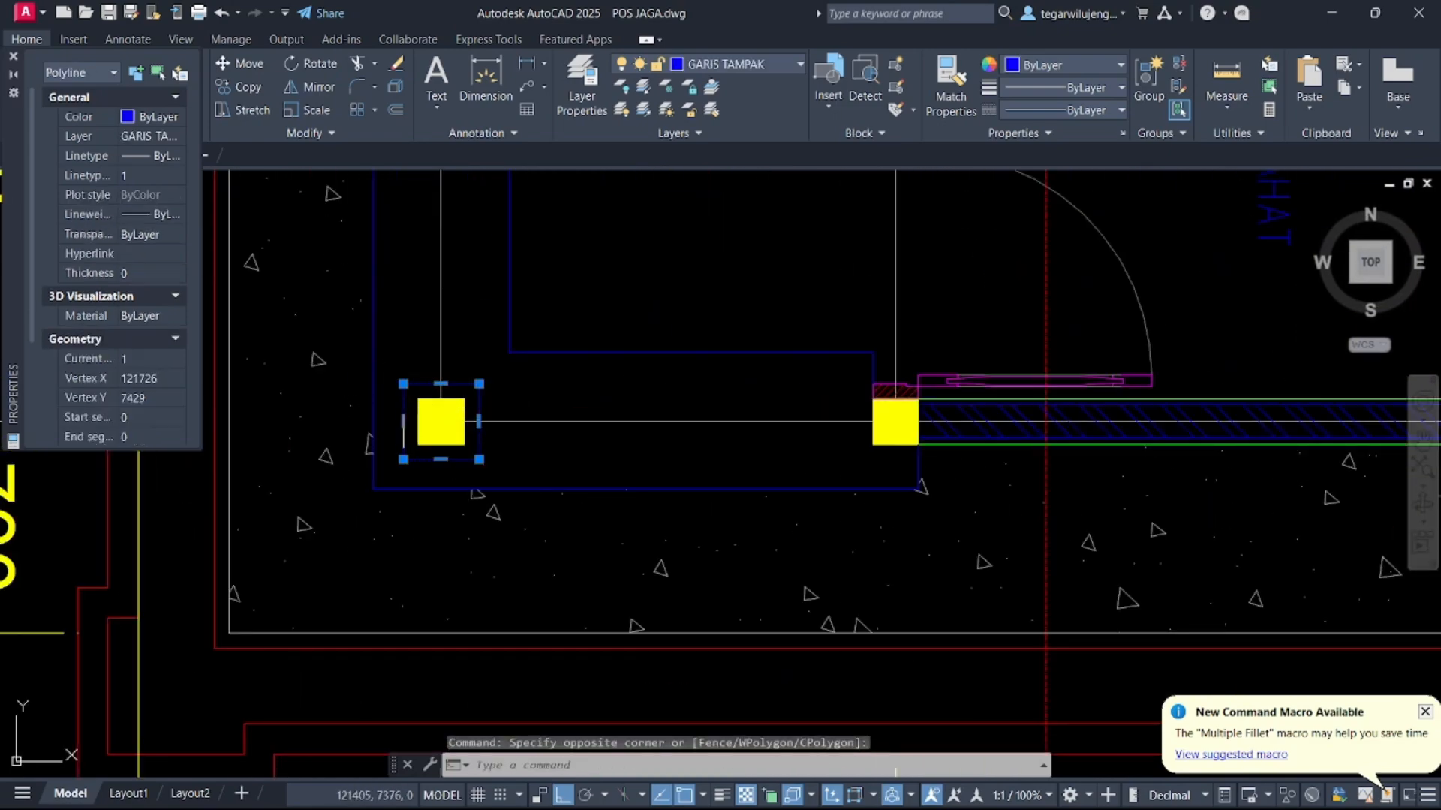
type("co")
key("Return")
left_click(418, 422)
scroll(741, 421, "down", 5)
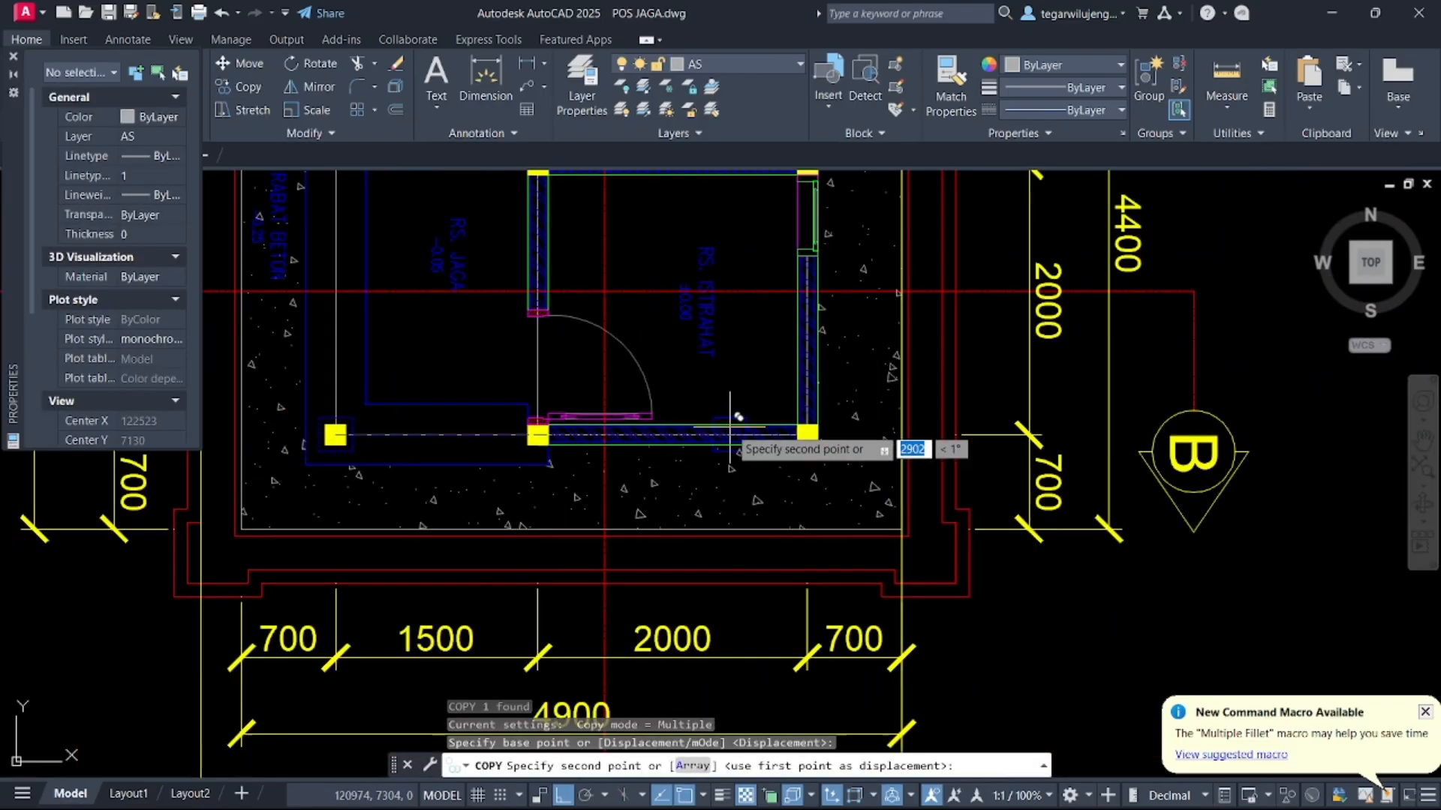
scroll(882, 455, "up", 5)
left_click(902, 456)
key("Escape")
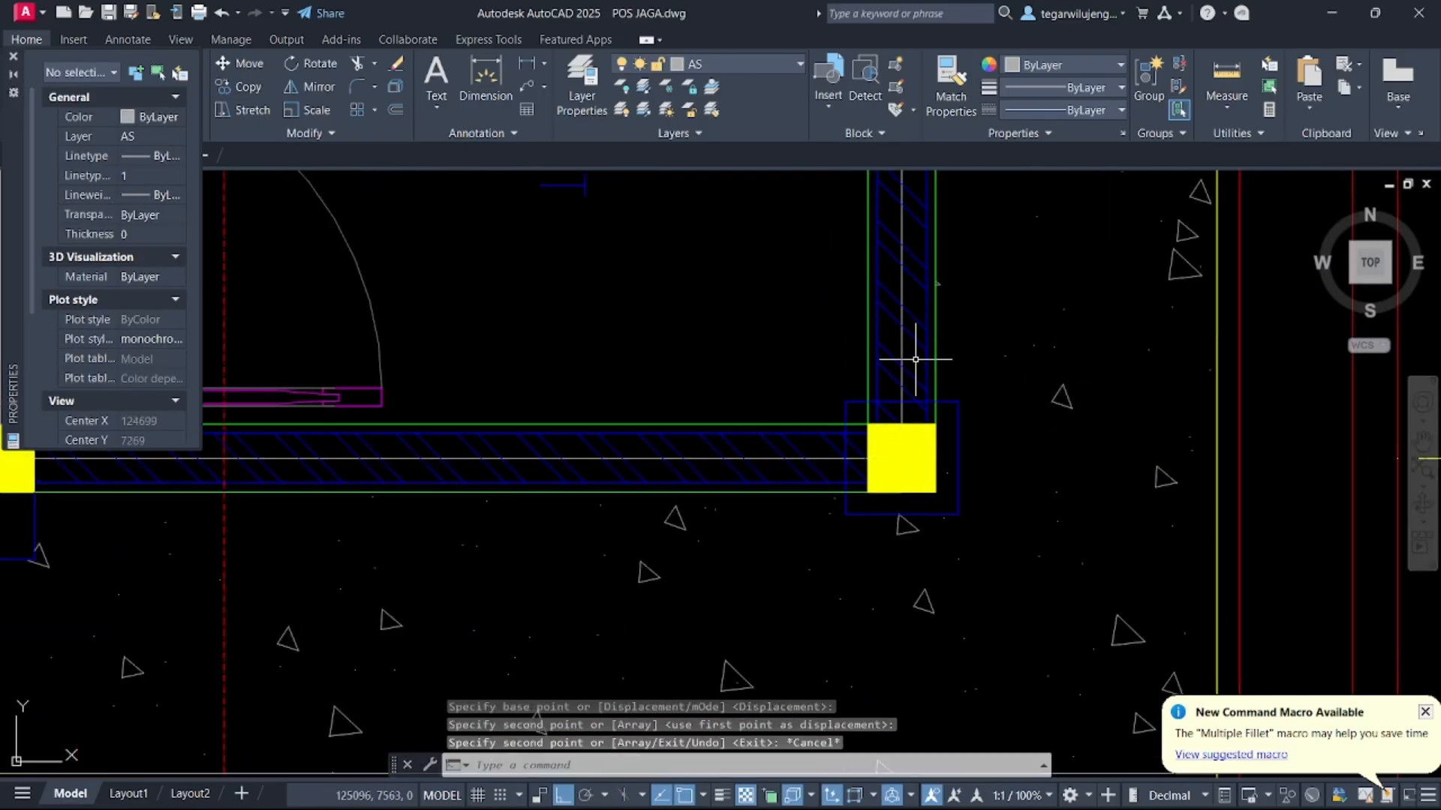
Draw a vertical construction line through the outer edge of the copied corner column's outline
type("xl")
key("Return")
type("v")
key("Return")
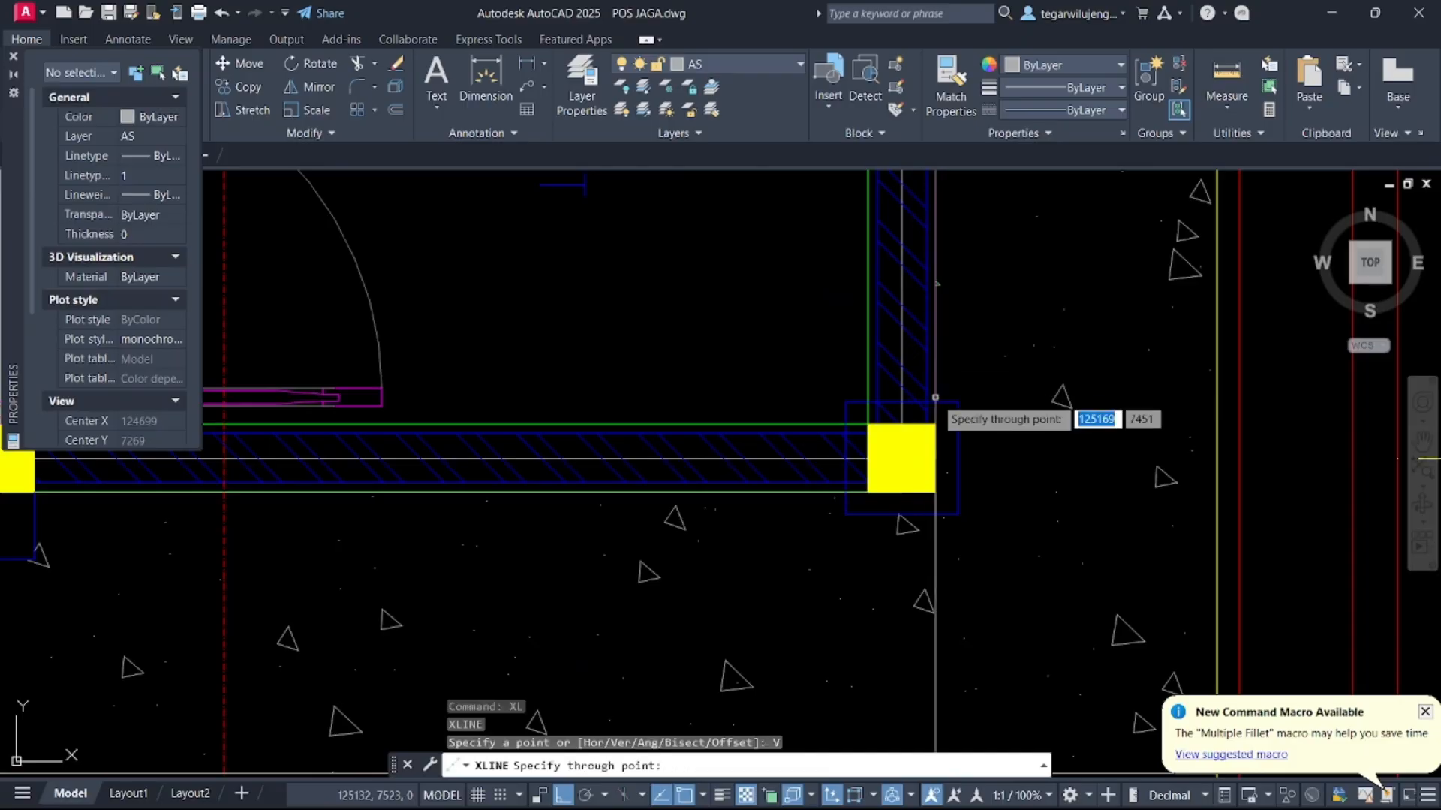
left_click(845, 514)
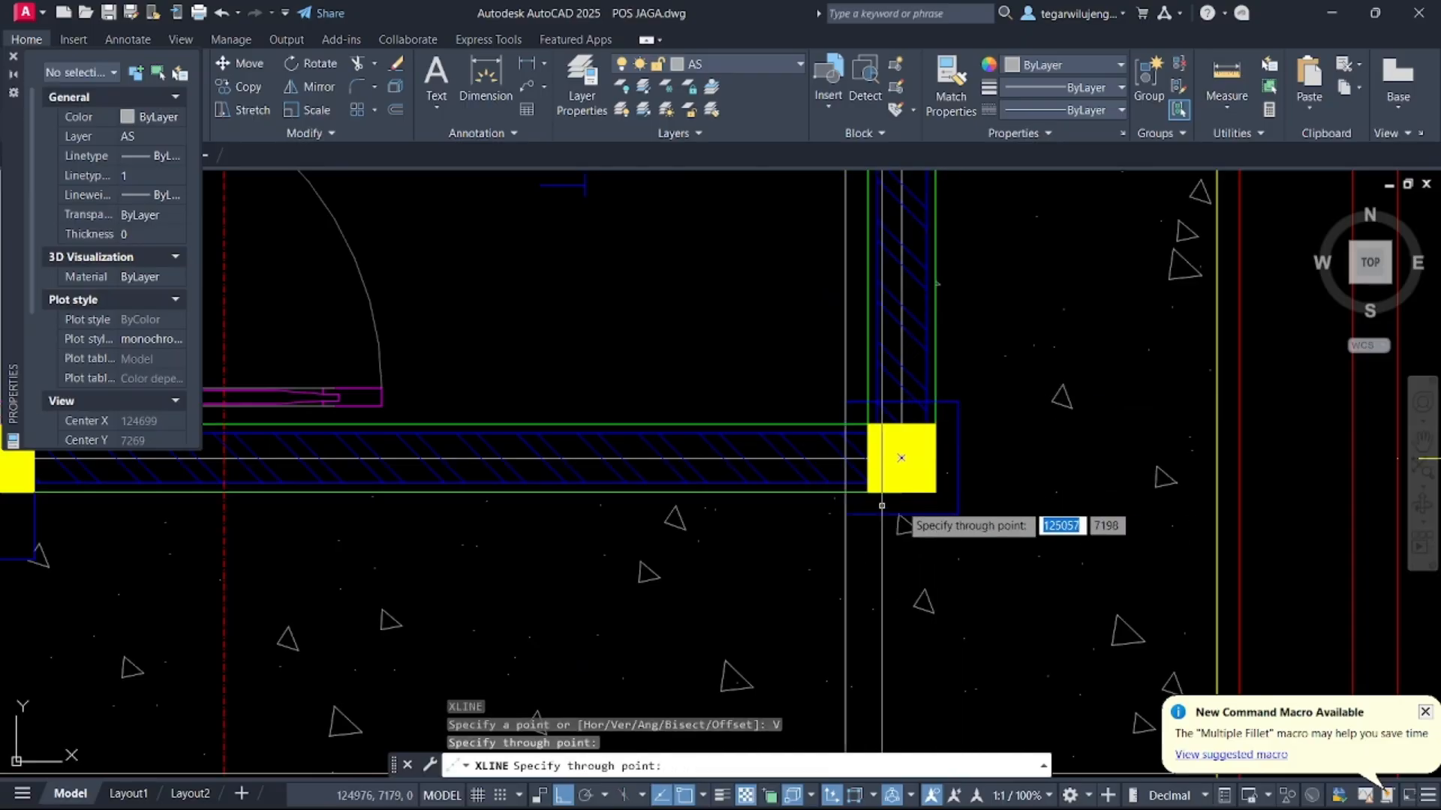
scroll(897, 481, "down", 6)
key("Escape")
Examine the new construction line against the copied elevation and the reference side elevation image
scroll(1118, 403, "down", 4)
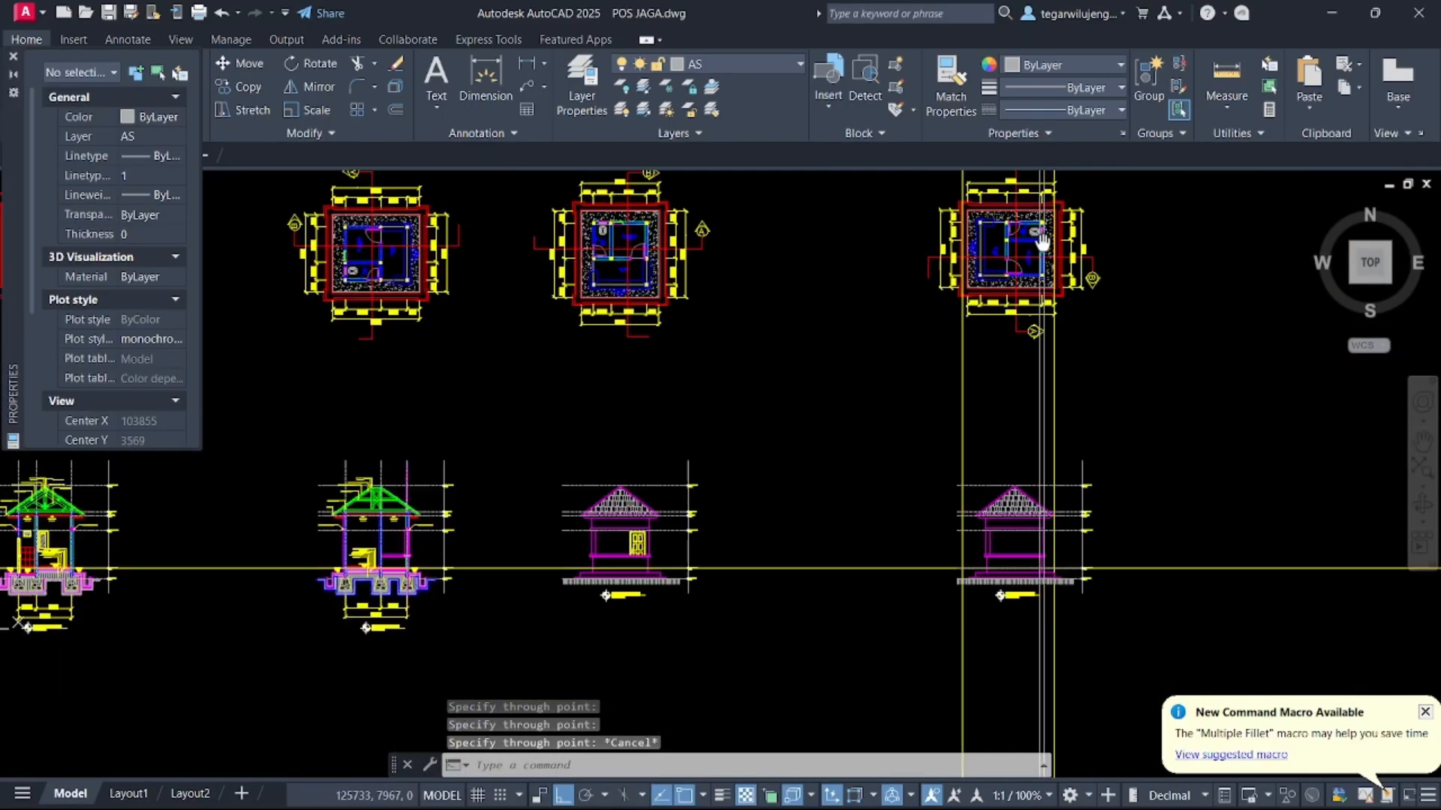
scroll(1058, 472, "up", 4)
scroll(923, 536, "up", 4)
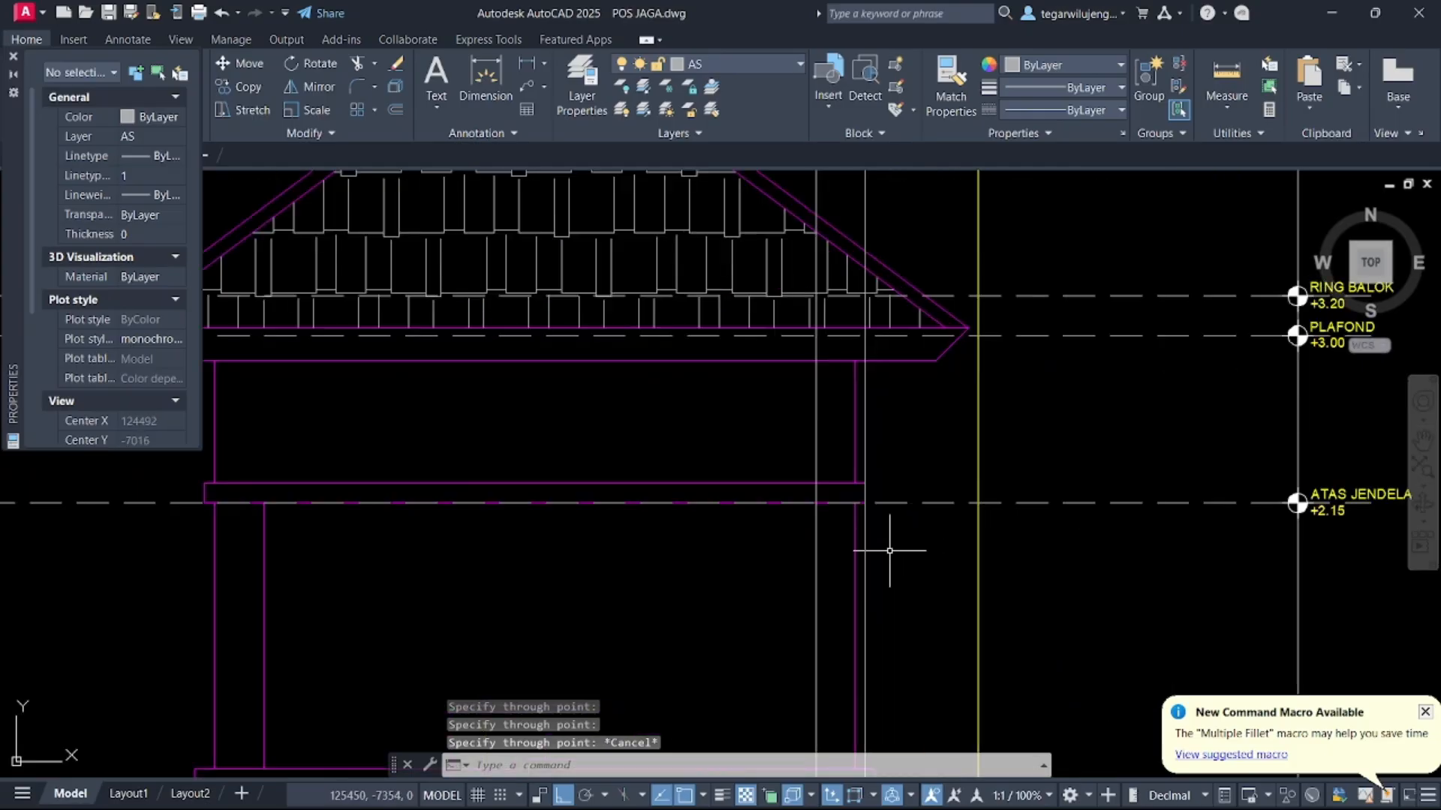
scroll(890, 551, "down", 2)
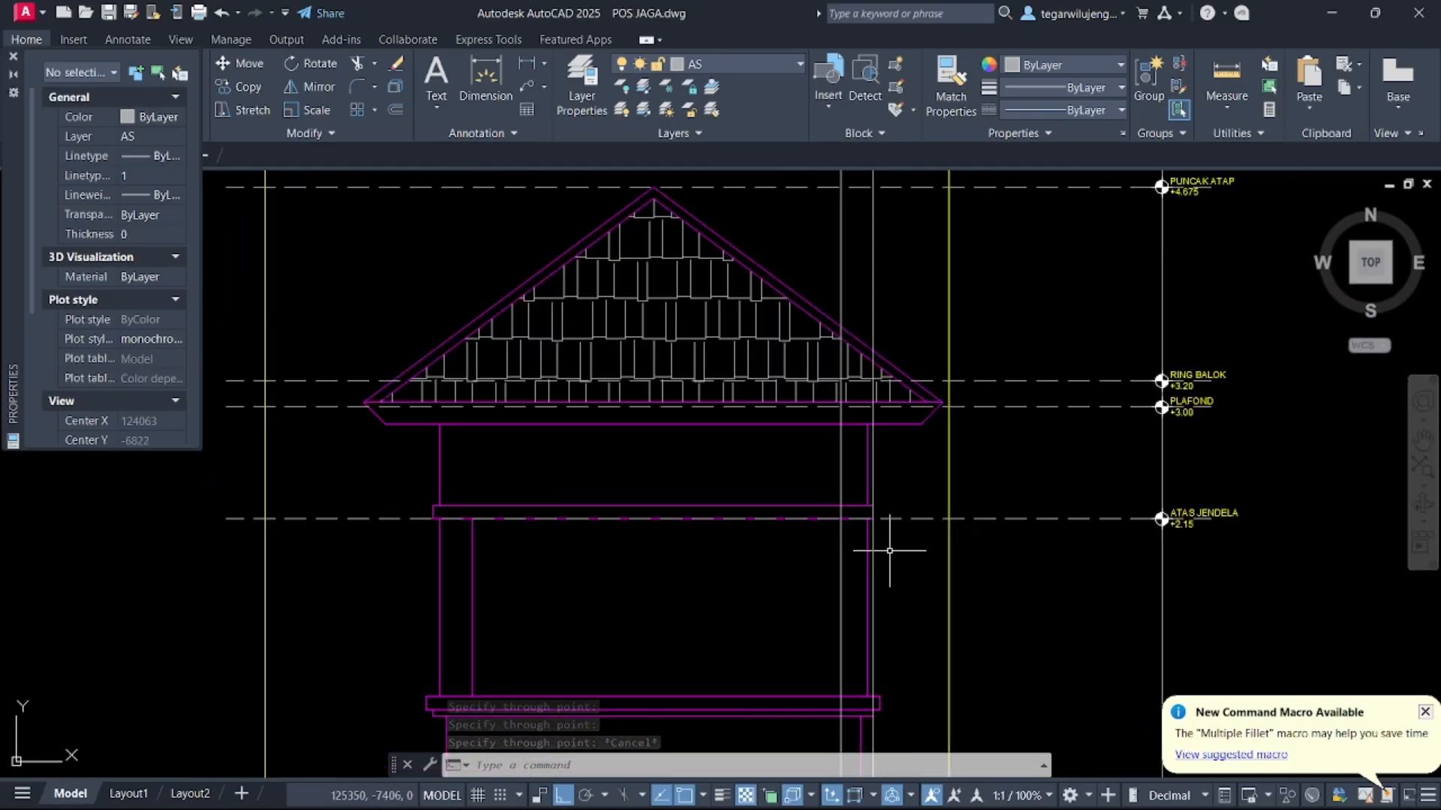
key("Escape")
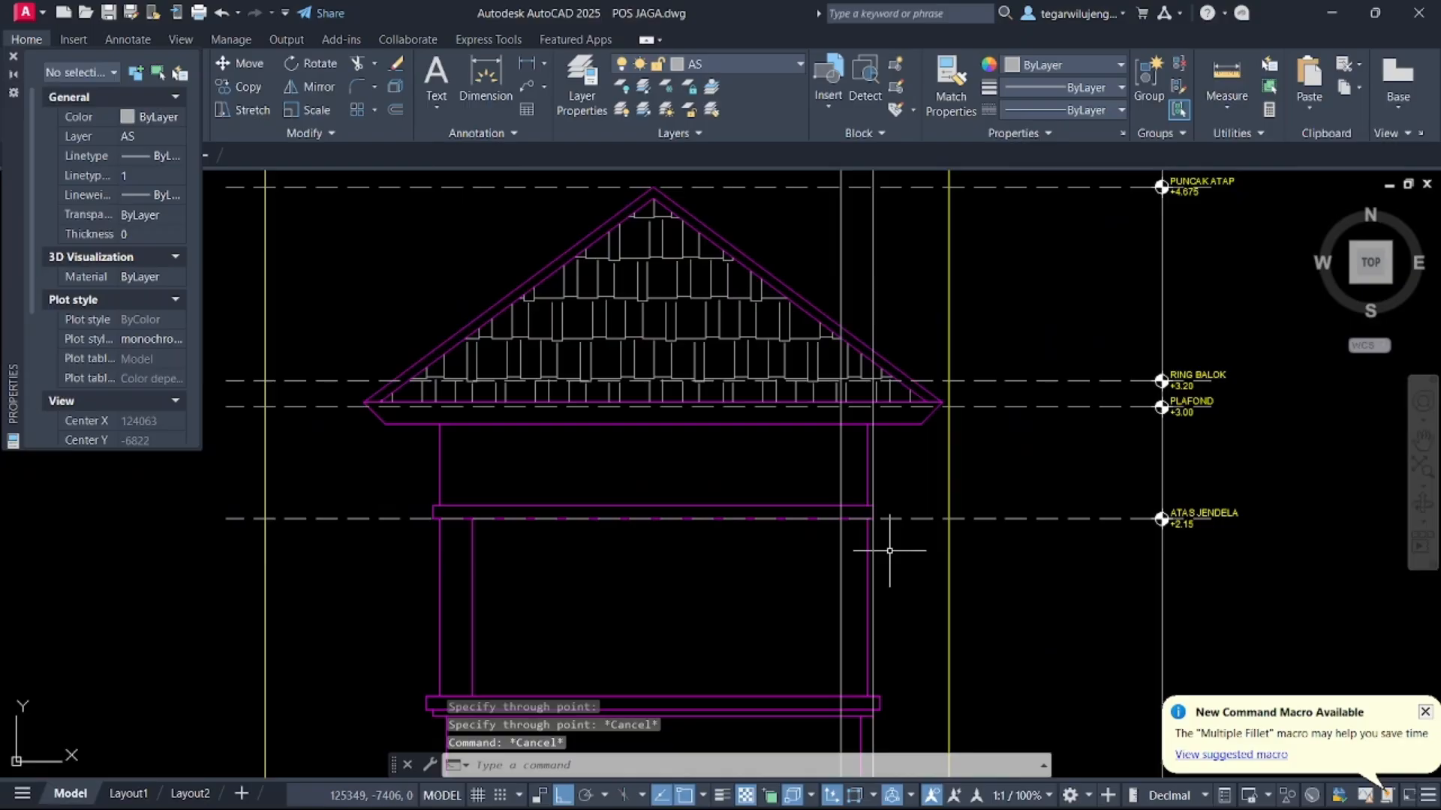
scroll(890, 551, "down", 10)
middle_click_drag(889, 551, 277, 493)
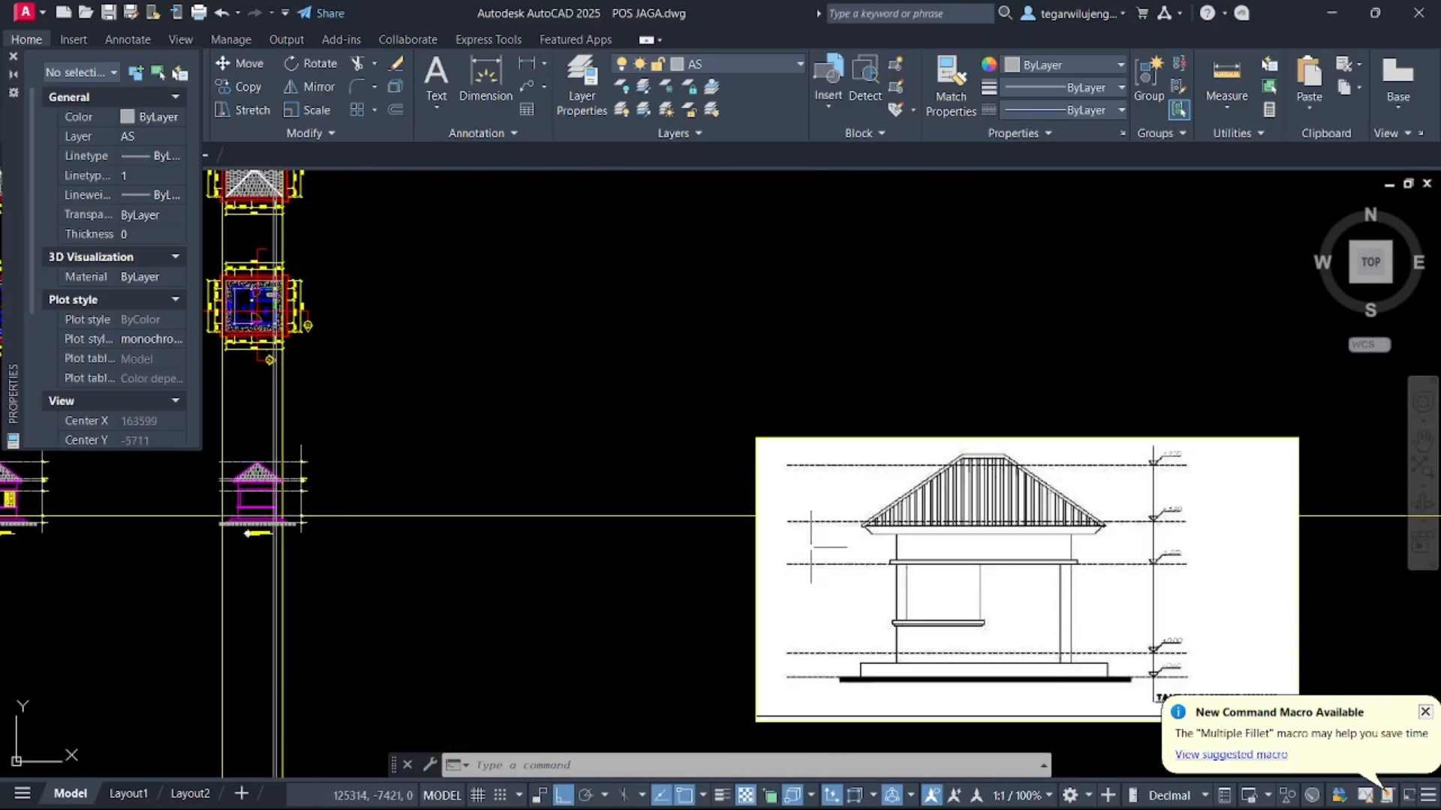
middle_click_drag(726, 543, 734, 543)
middle_click_drag(298, 484, 630, 465)
scroll(629, 465, "up", 7)
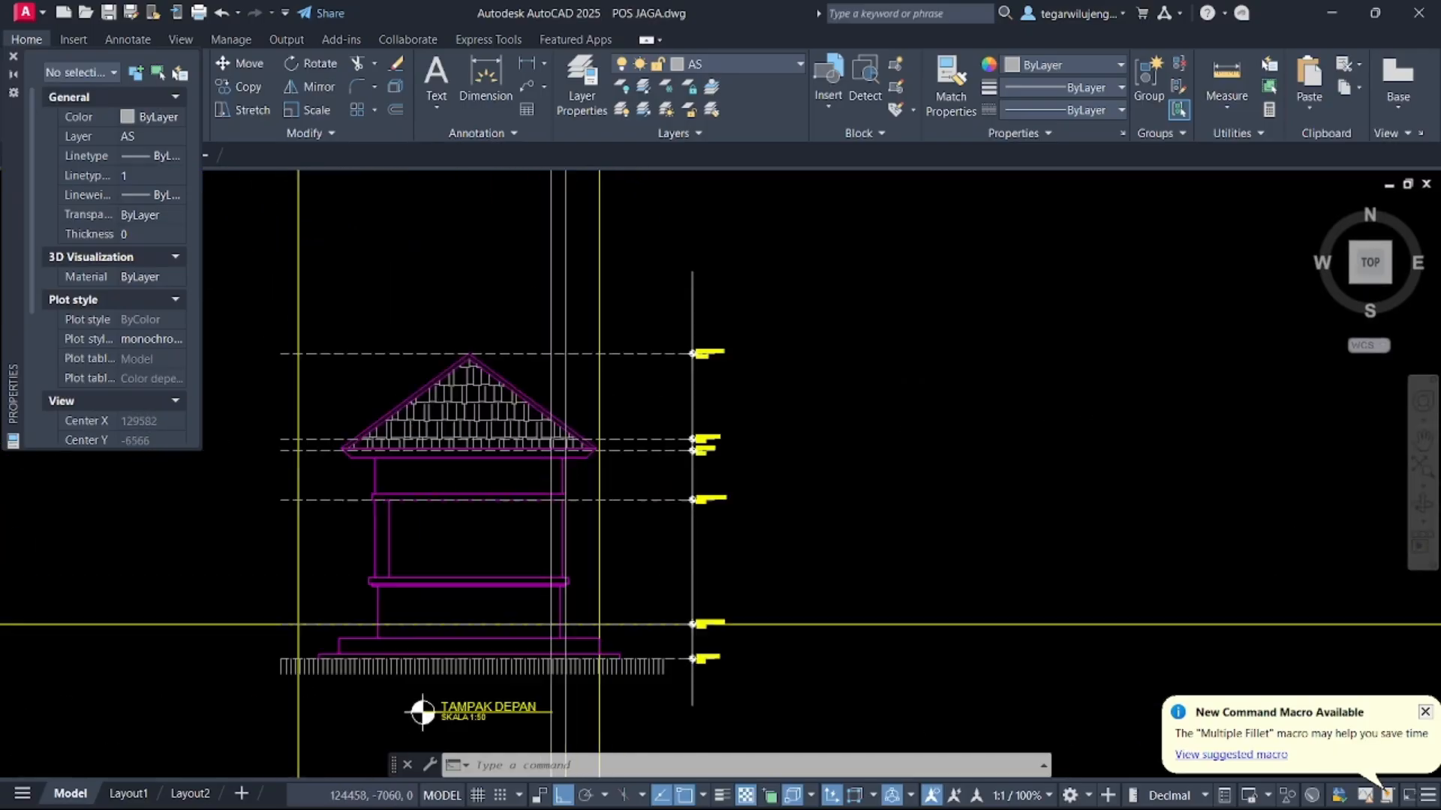
scroll(518, 510, "up", 4)
middle_click_drag(601, 535, 621, 476)
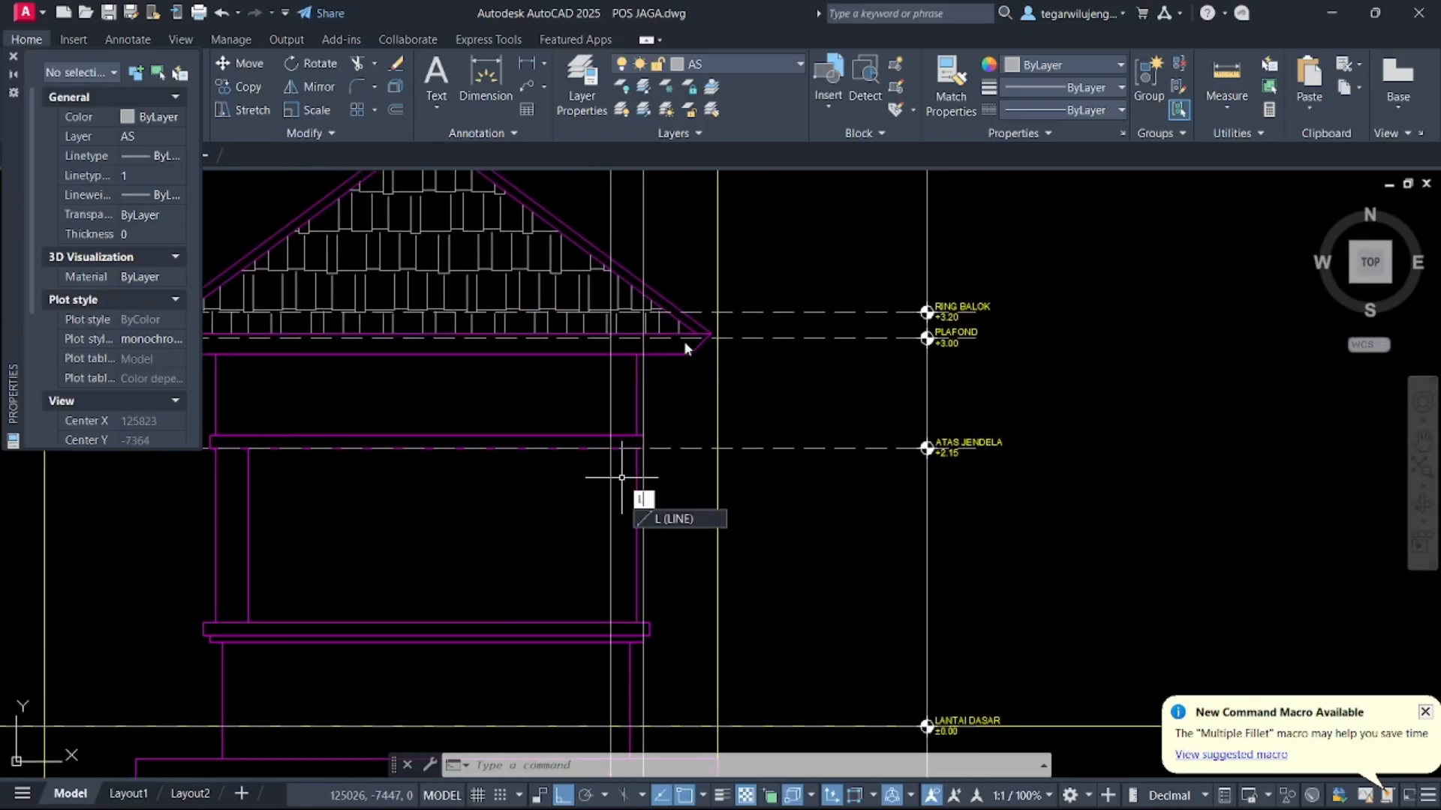
key("Escape")
key("Escape")
Set the current layer to TAMPAK DEPAN and start a line at the elevation's upper window beam
left_click(734, 65)
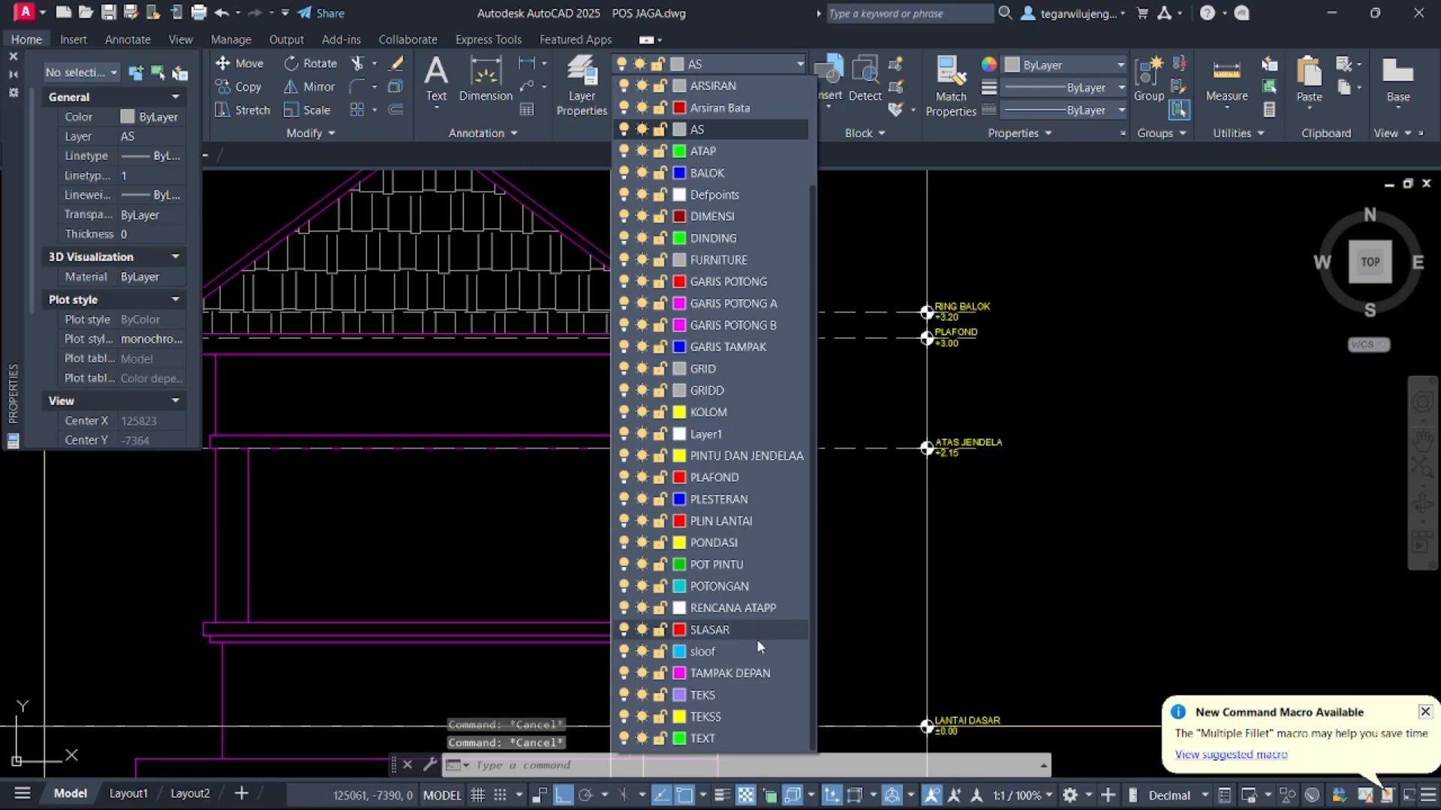
left_click(745, 673)
type("l")
key("Return")
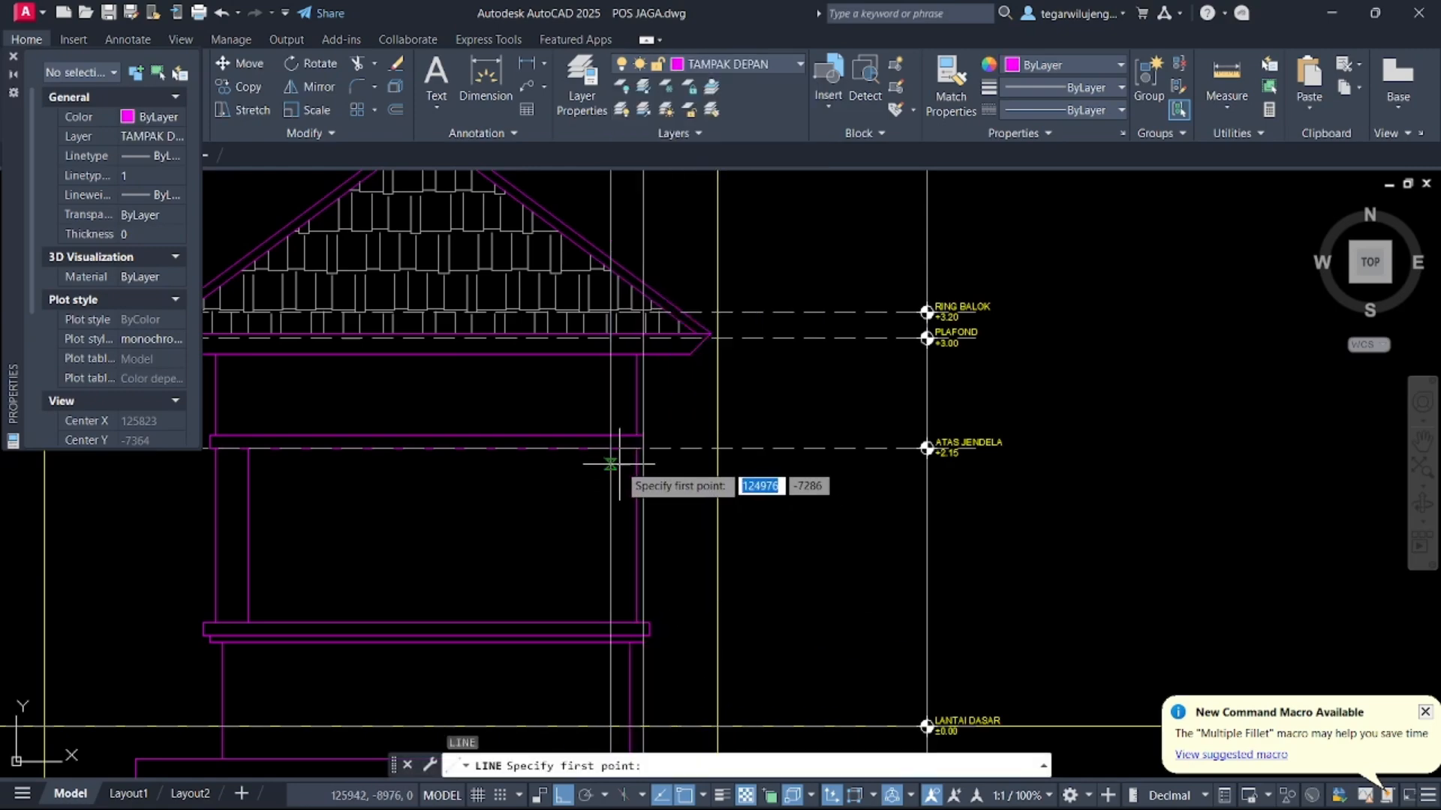
left_click(610, 448)
scroll(512, 518, "down", 5)
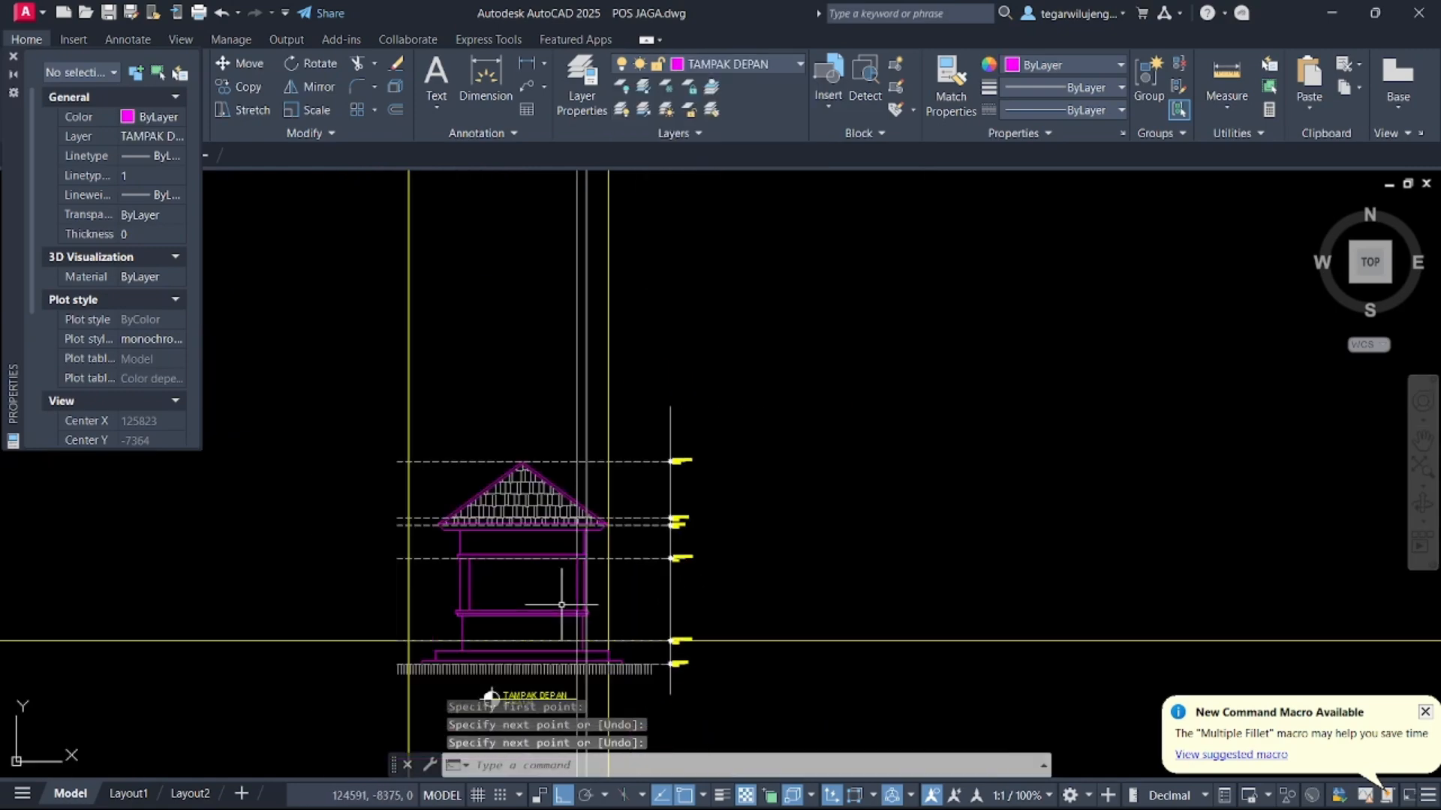
middle_click_drag(512, 518, 226, 466)
scroll(226, 466, "down", 5)
middle_click_drag(721, 560, 981, 560)
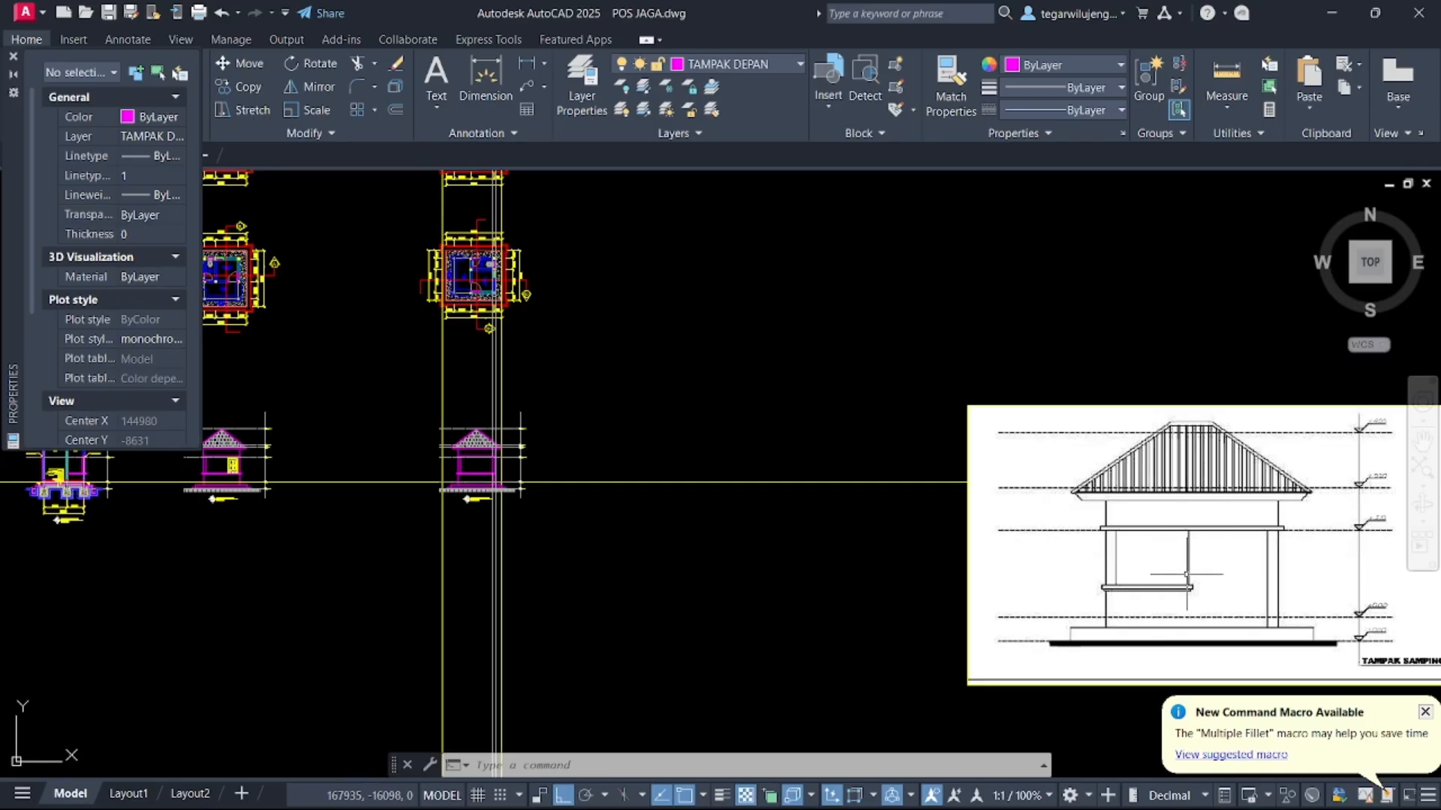
scroll(1188, 553, "down", 5)
scroll(965, 385, "up", 12)
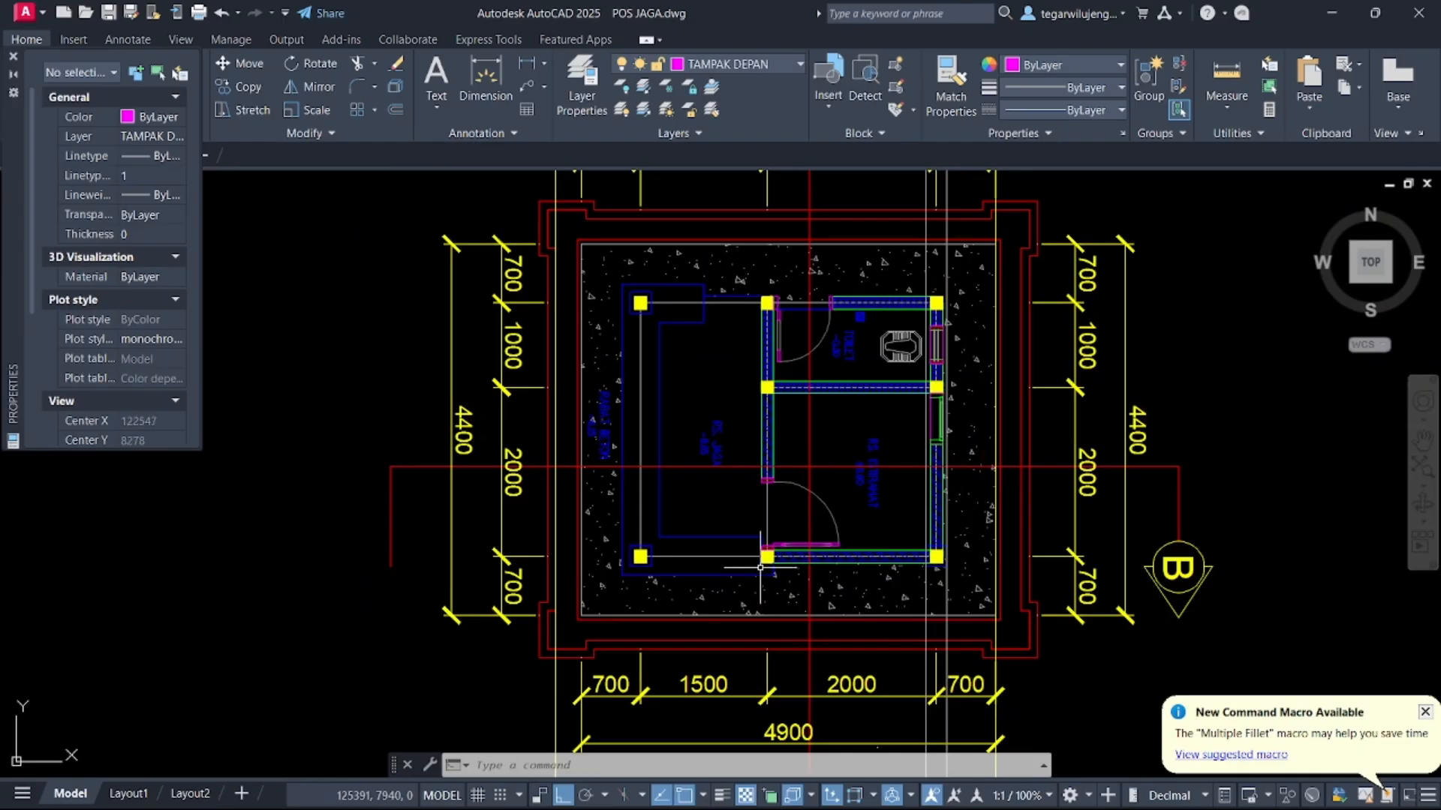
Draw a vertical construction line through the middle column on the floor plan's lower wall
key("Return")
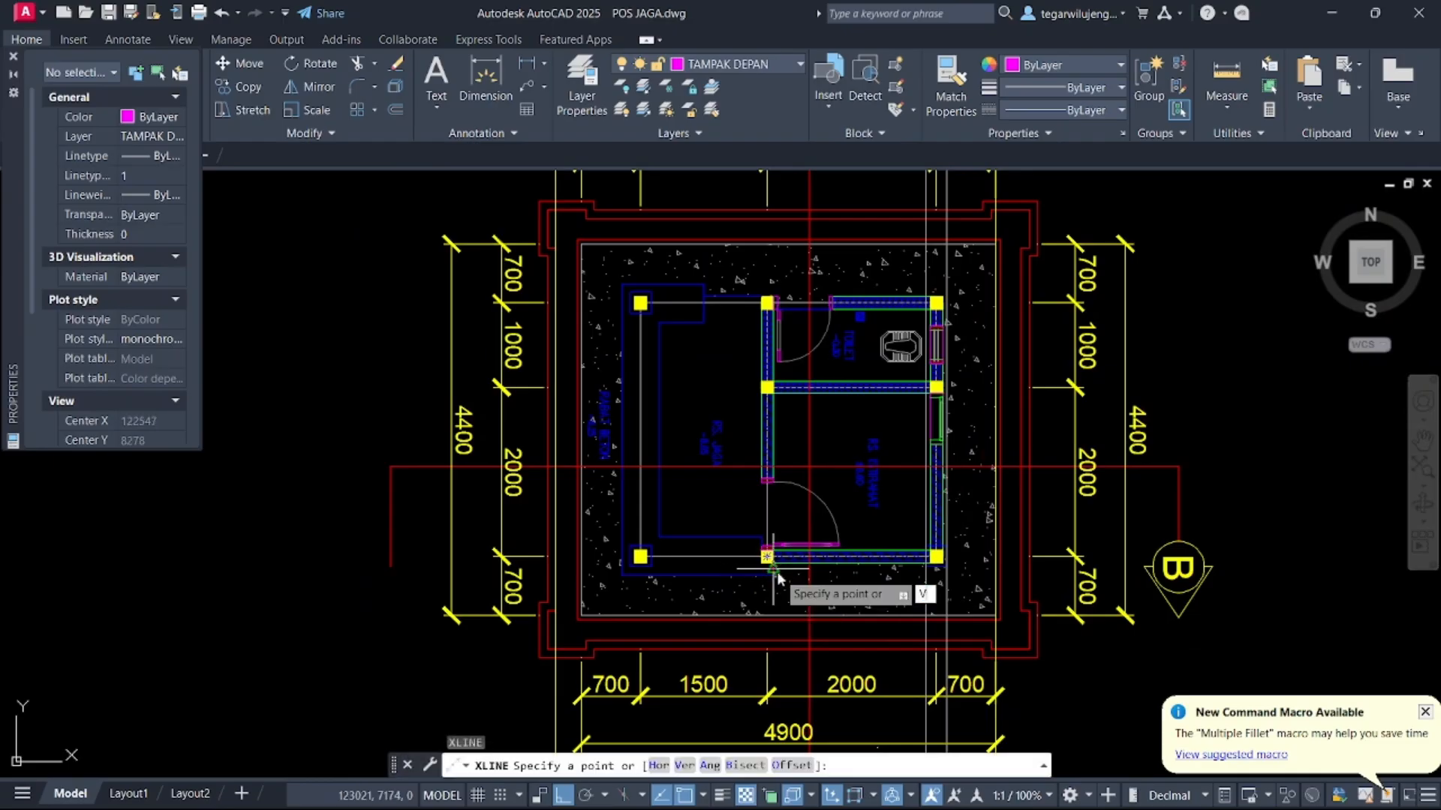
type("V")
key("Return")
scroll(777, 578, "up", 7)
scroll(832, 521, "down", 5)
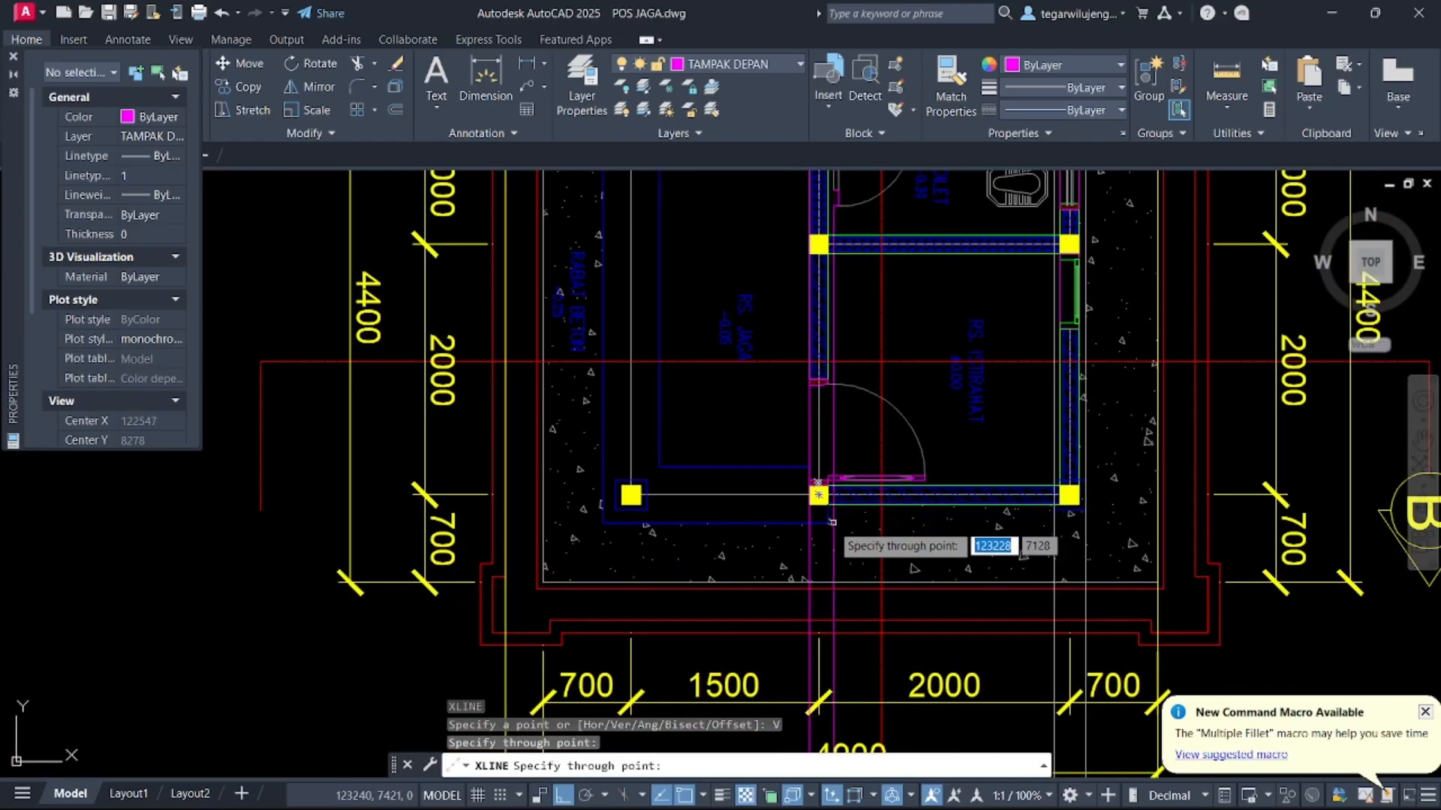
left_click(828, 523)
key("Escape")
Draw a vertical line on the elevation about 1160 long from the window sill up to the upper window beam
scroll(934, 454, "down", 9)
middle_click_drag(922, 650, 912, 430)
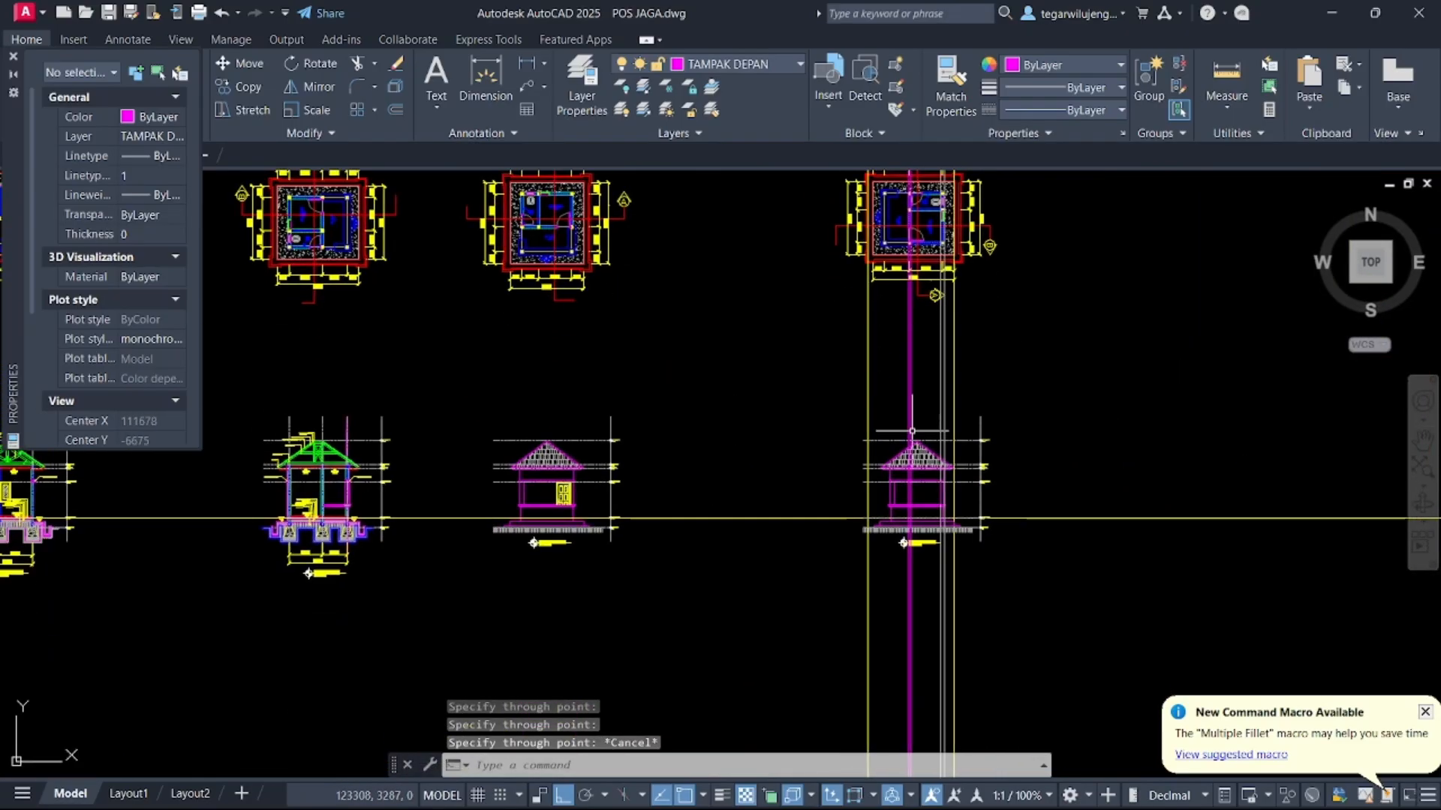
scroll(912, 431, "up", 9)
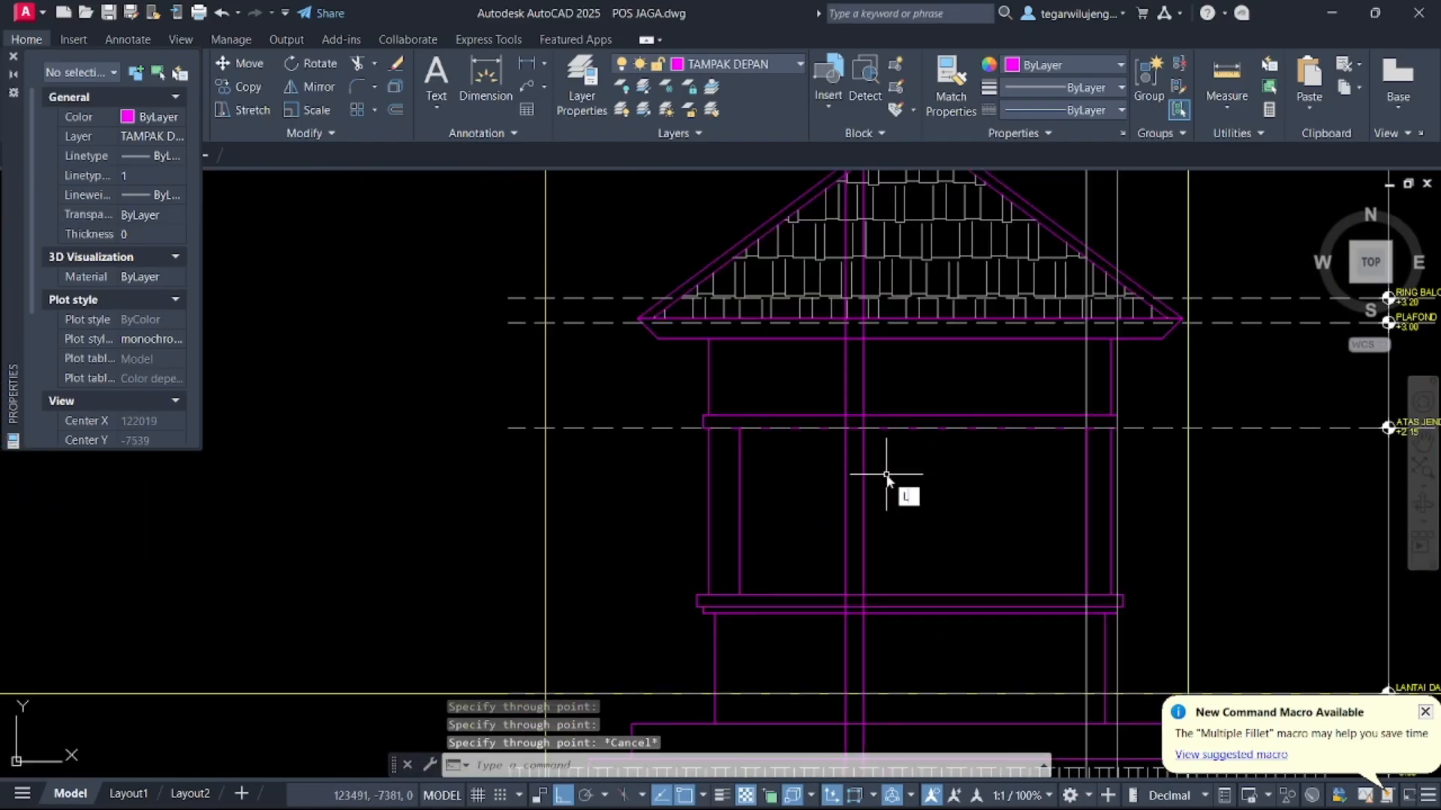
type("L")
key("Return")
left_click(856, 595)
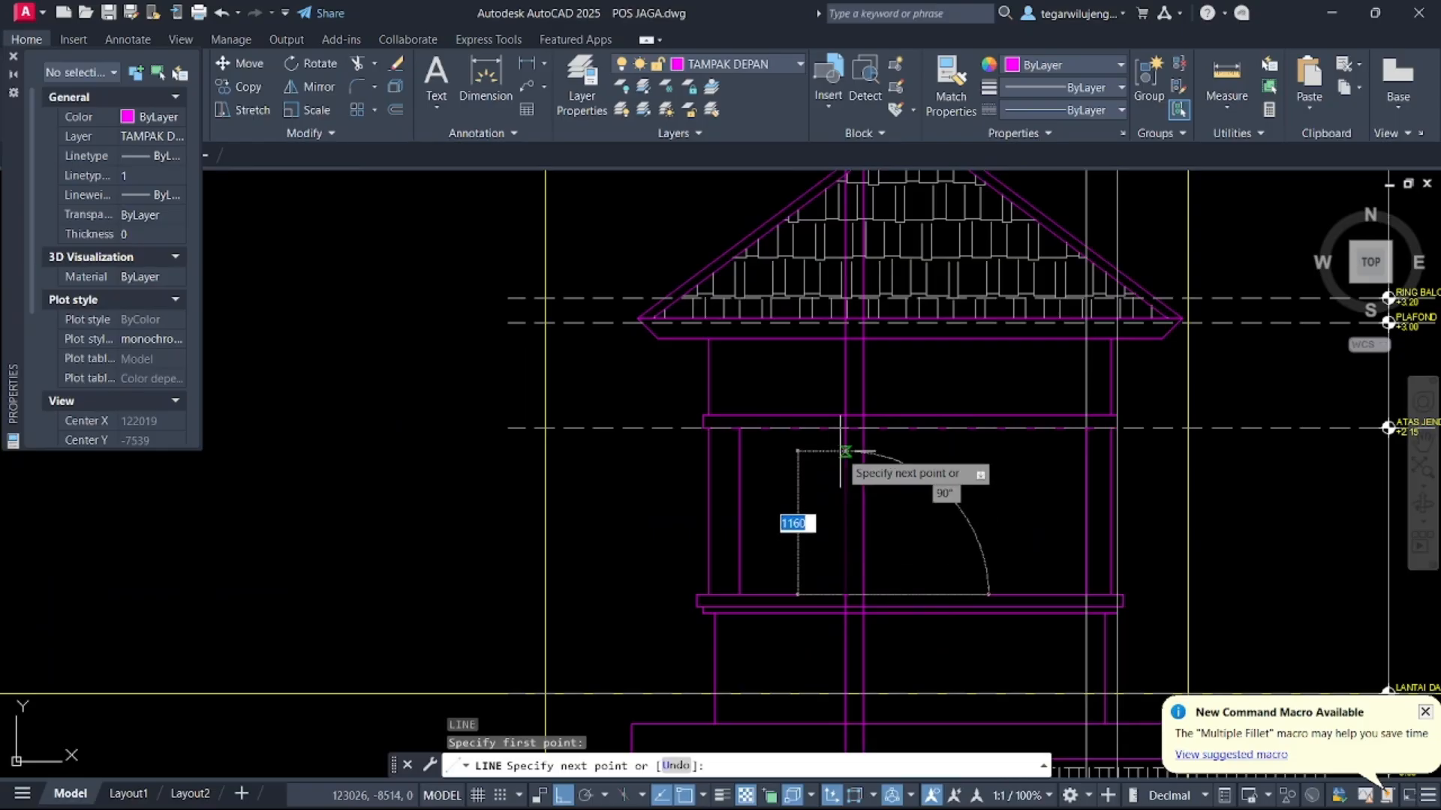
left_click(841, 428)
key("Return")
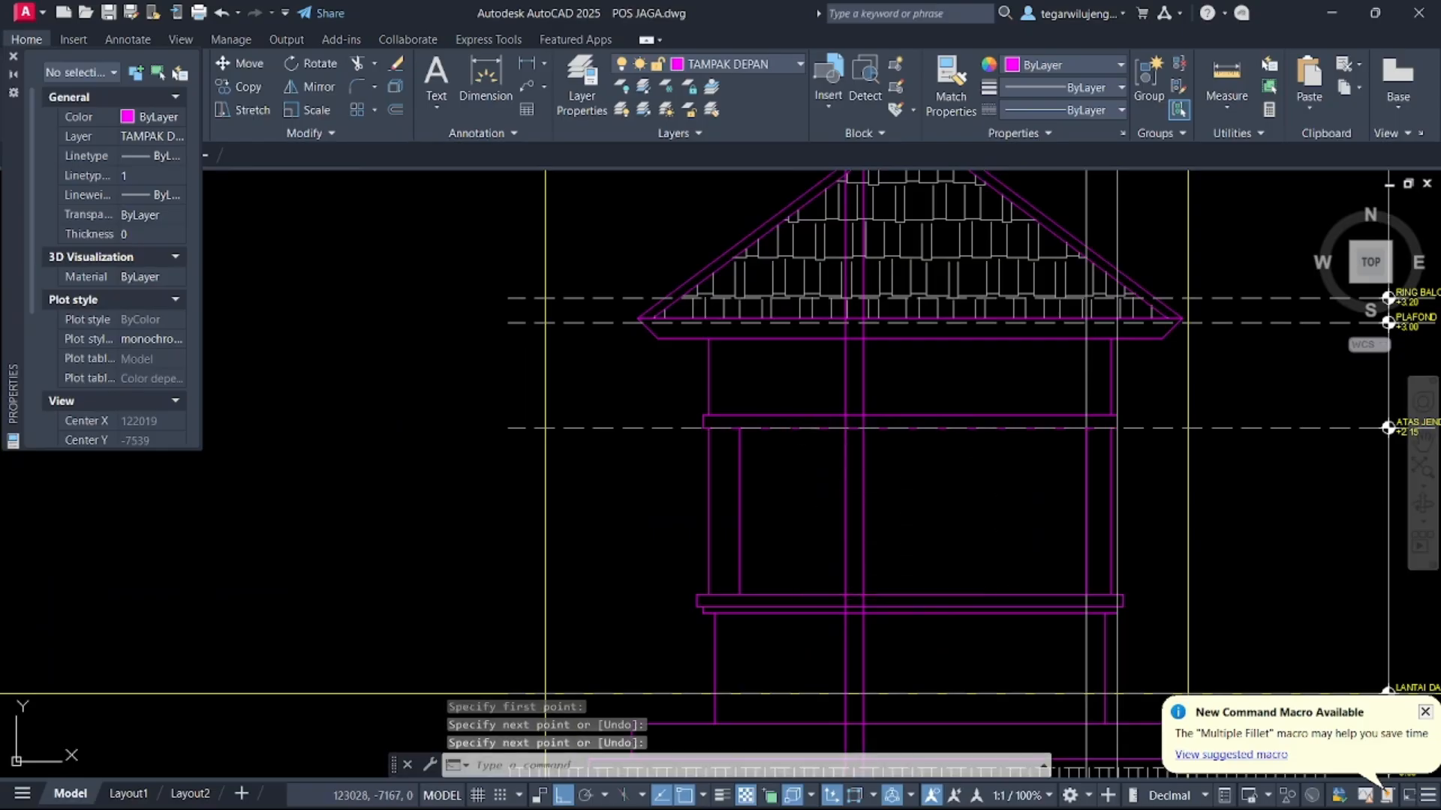
Draw a line from the sill band's top edge 50 units left and down to its lower edge
middle_click_drag(881, 505, 875, 428)
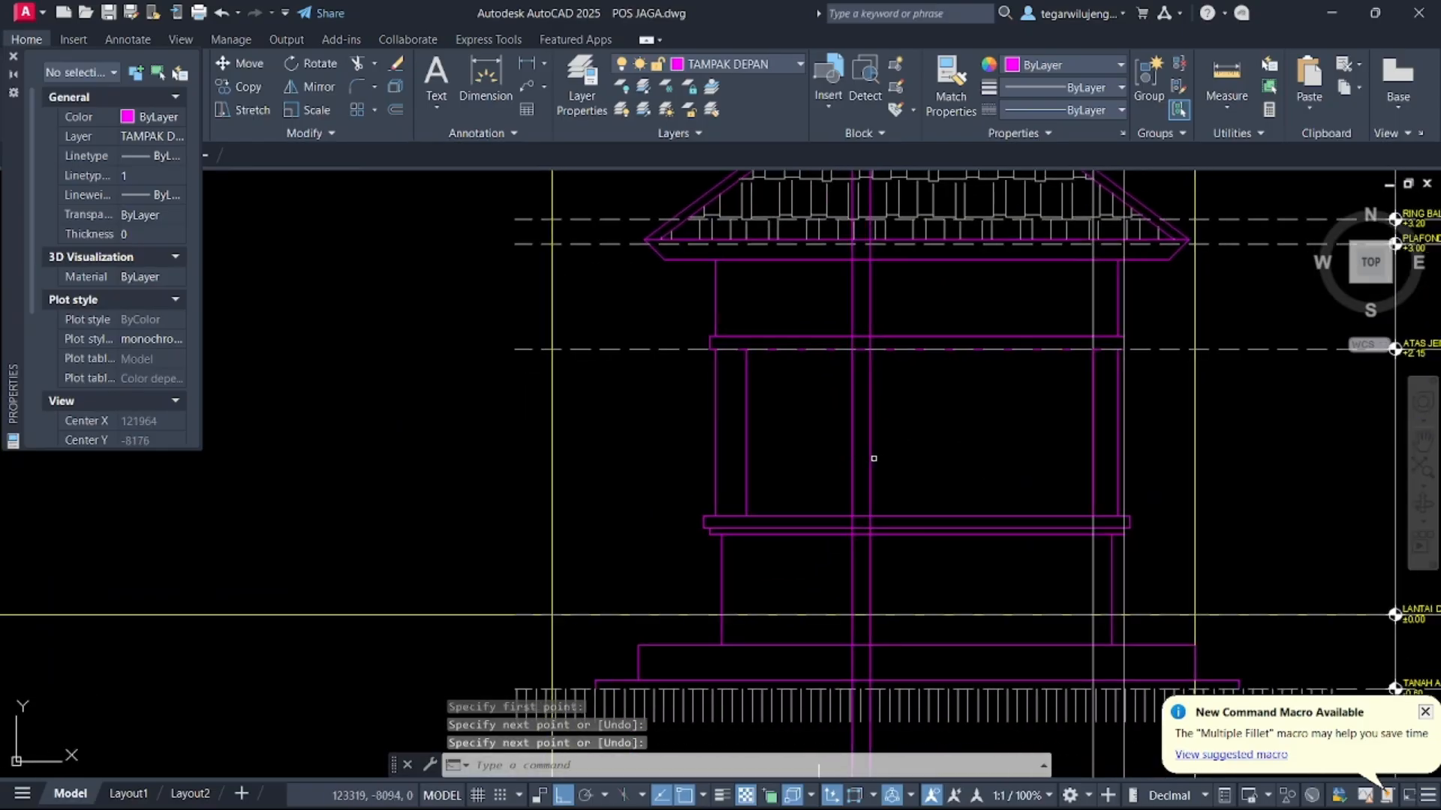
scroll(867, 496, "up", 4)
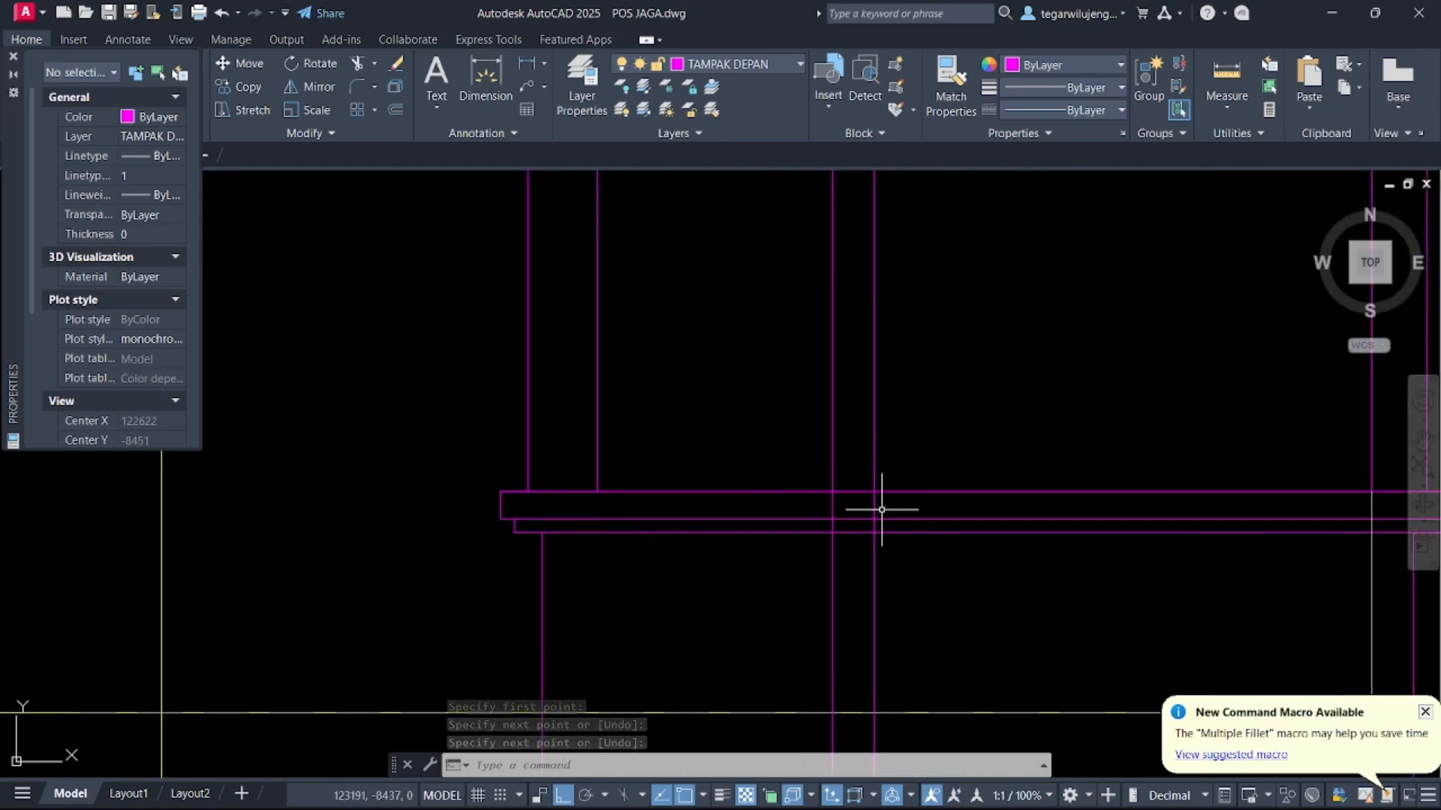
key("Return")
scroll(874, 491, "up", 2)
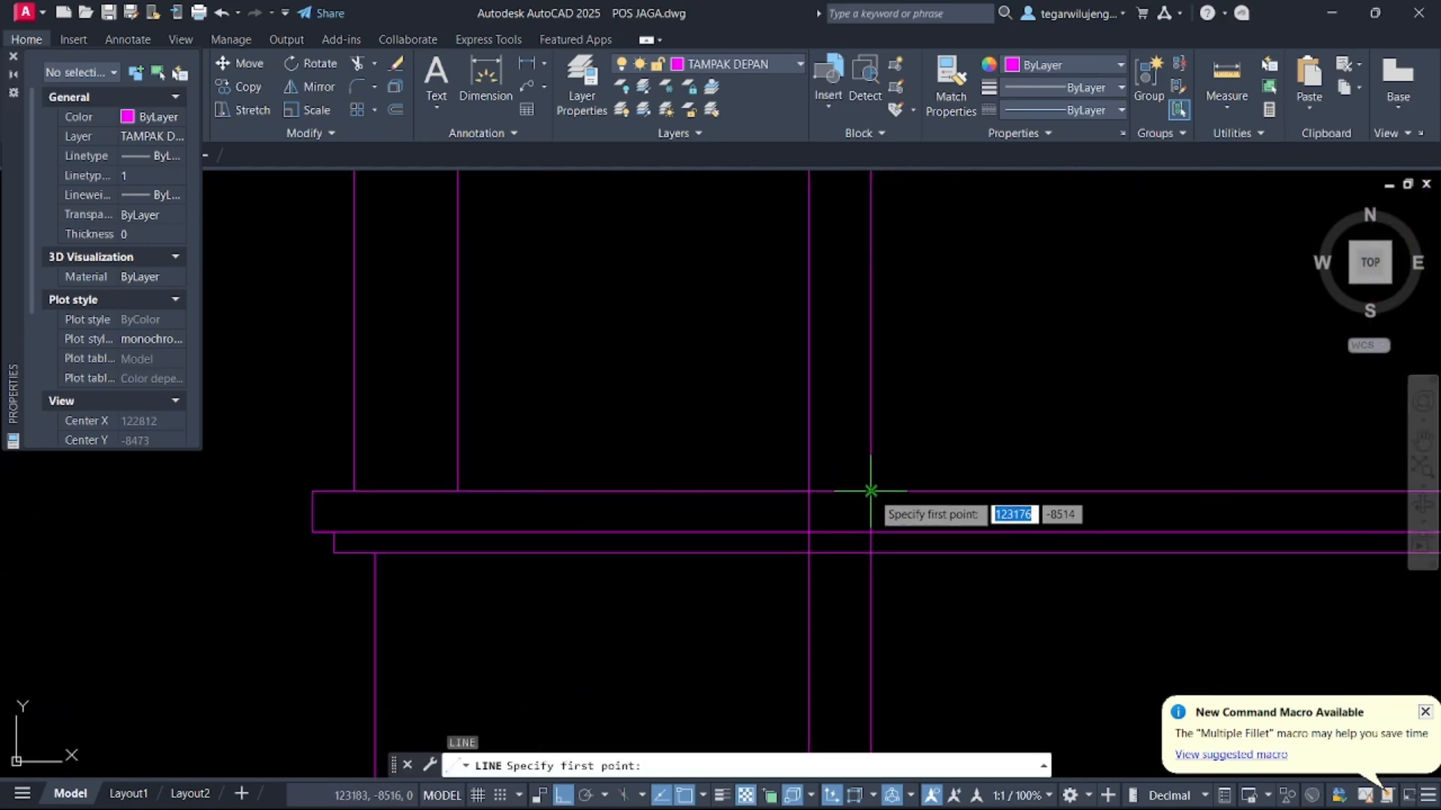
left_click(871, 492)
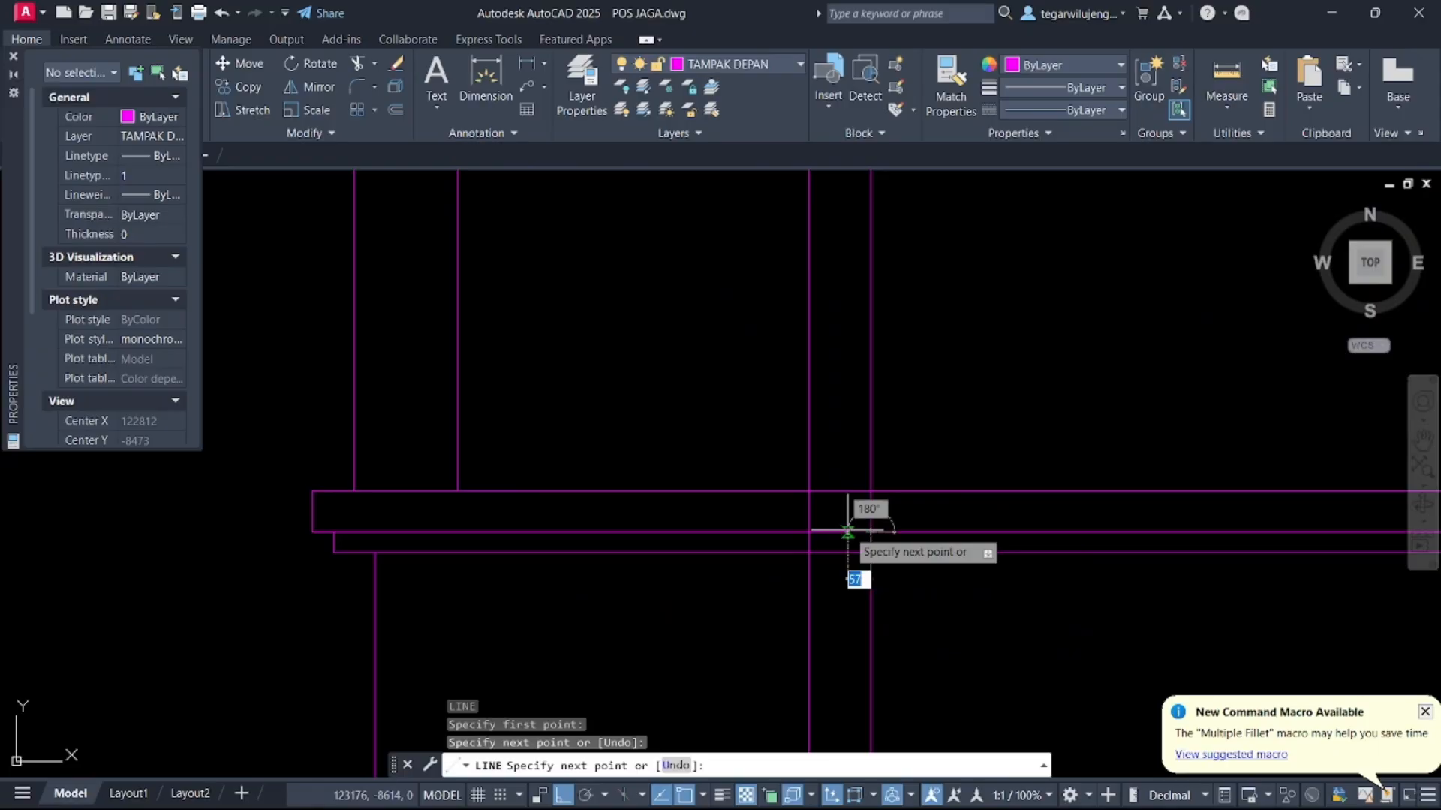
key("Return")
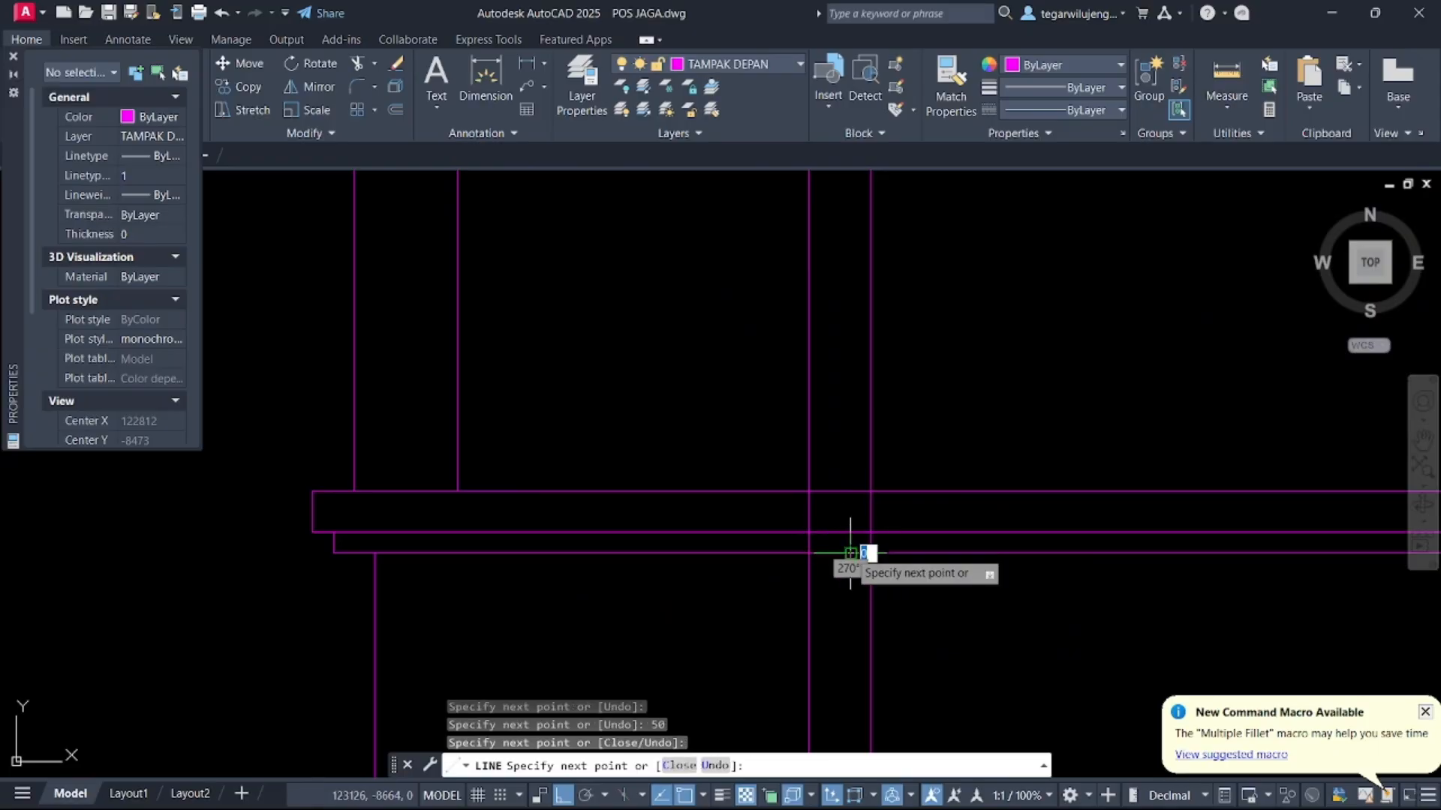
left_click(850, 553)
key("Return")
Trim the sill band and window beam lines back to the new vertical line on the elevation
type("TR")
key("Return")
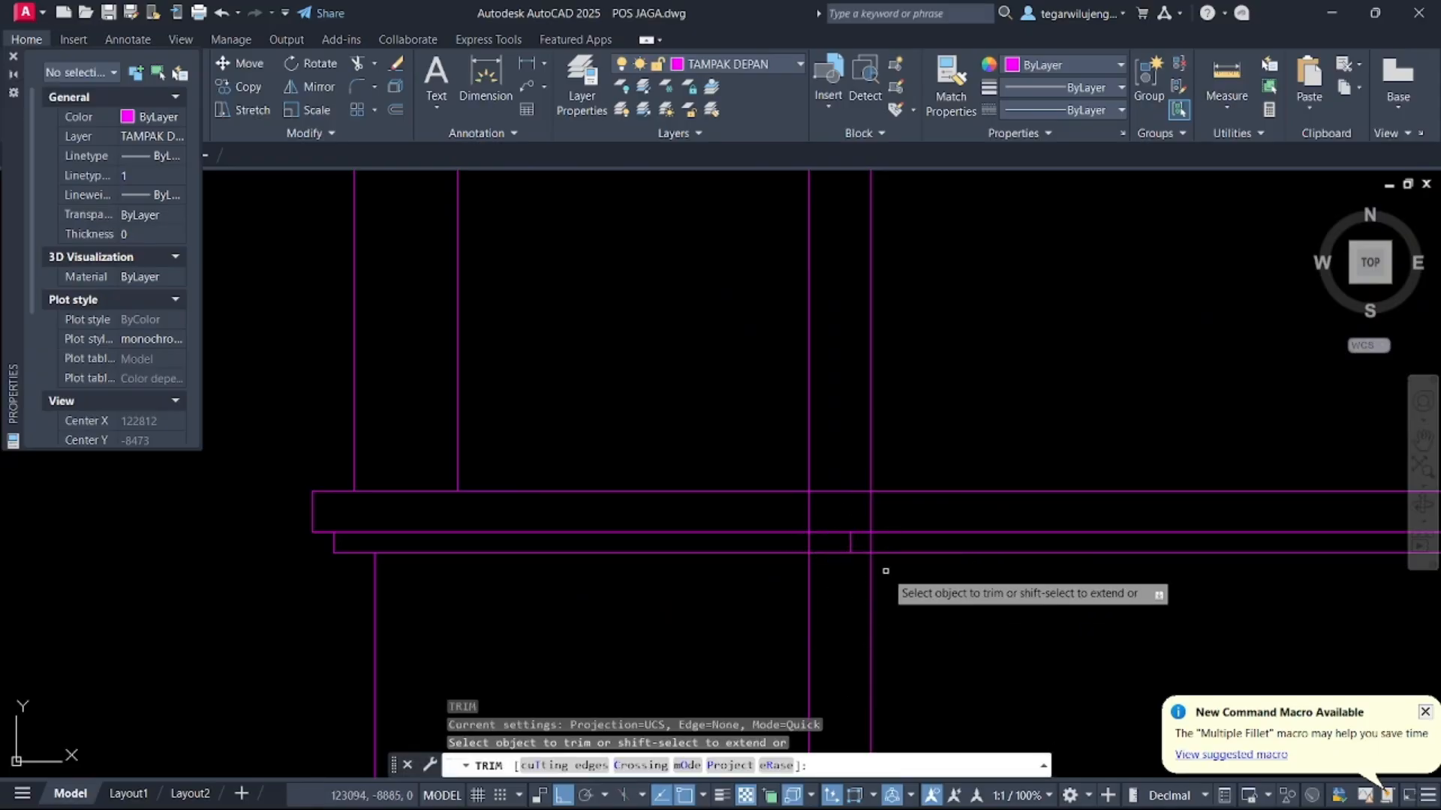
left_click(867, 553)
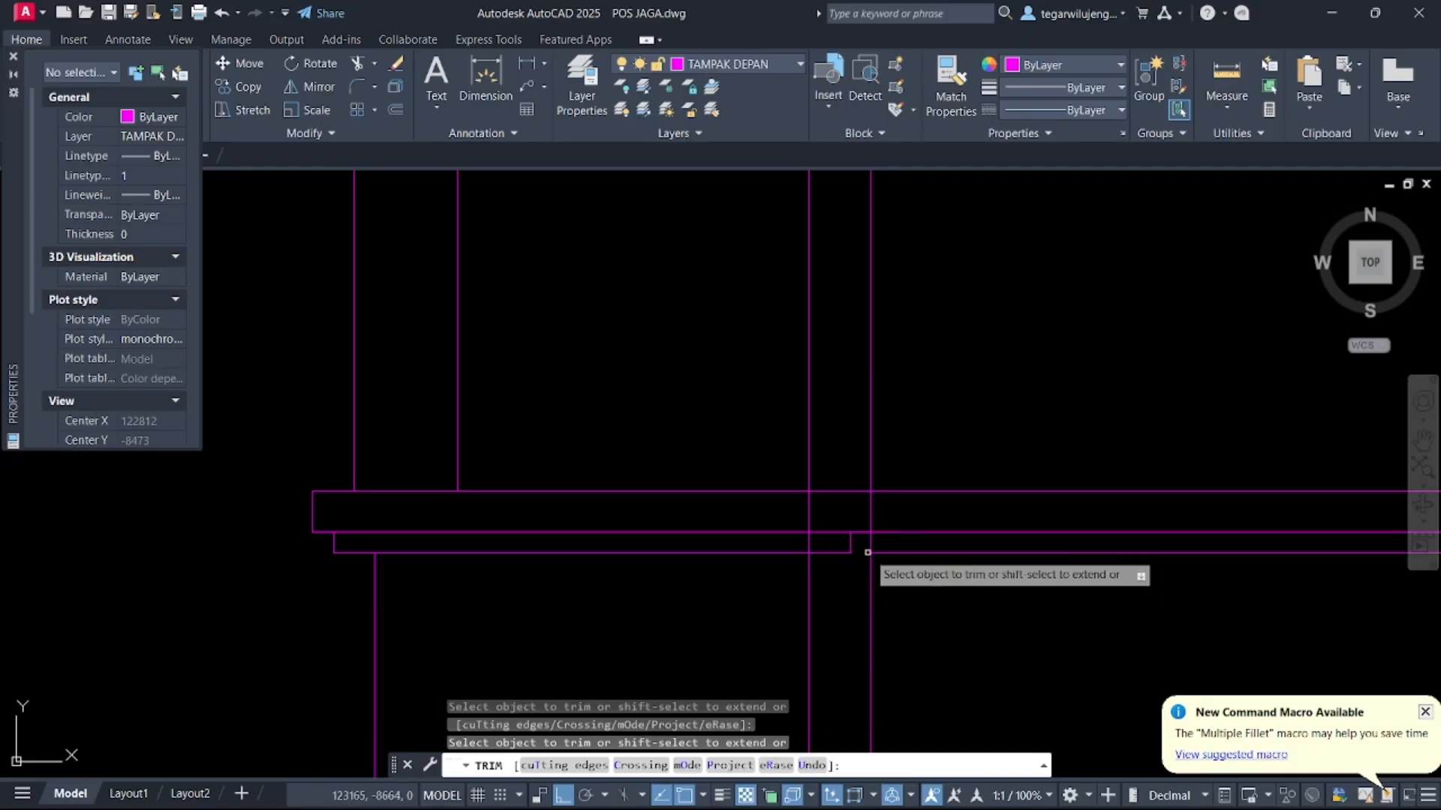
left_click(870, 543)
left_click(906, 570)
left_click(906, 441)
key("Return")
scroll(905, 492, "down", 5)
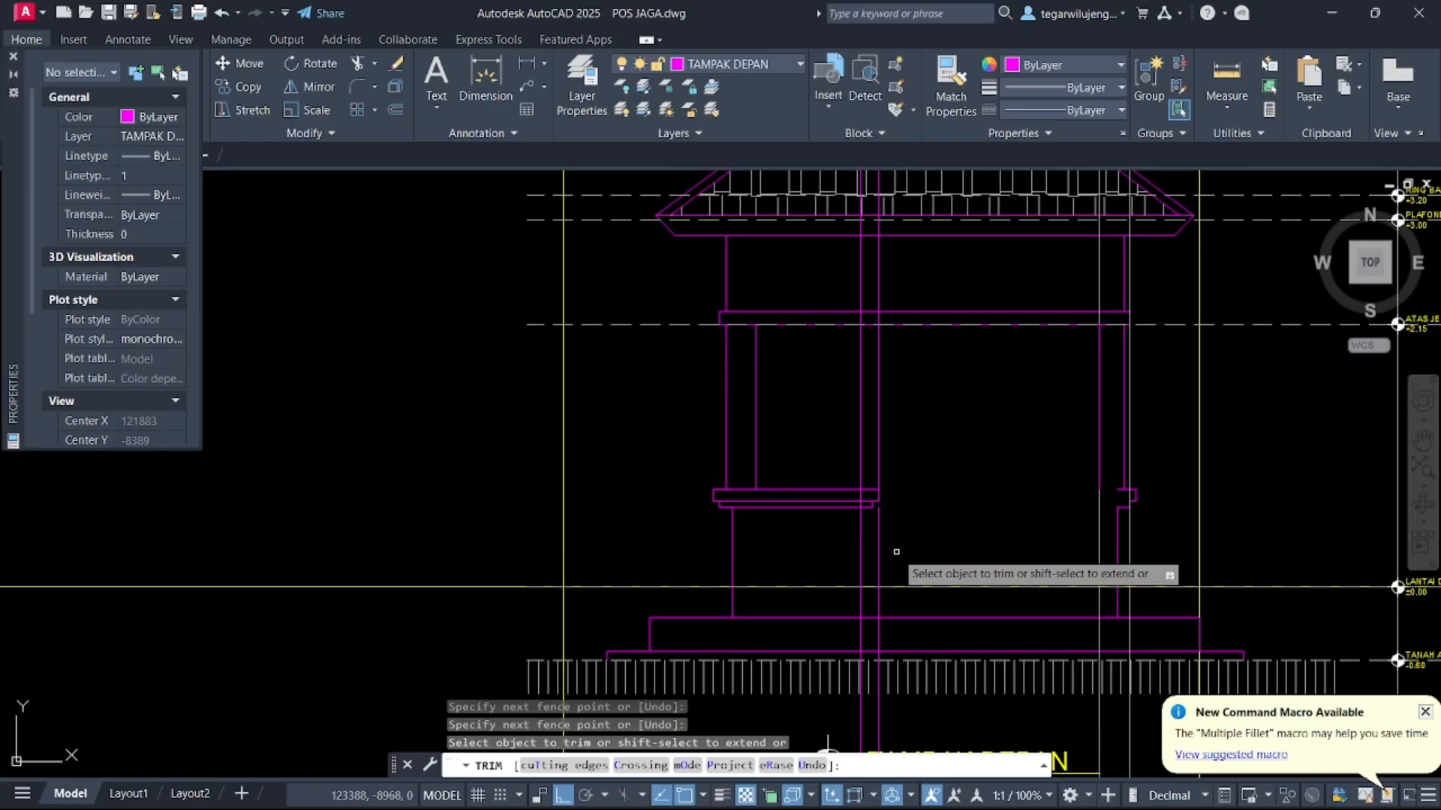
scroll(896, 553, "down", 5)
scroll(418, 531, "up", 2)
mouse_move(898, 552)
middle_mouse_down()
mouse_move(409, 532)
mouse_move(654, 495)
middle_mouse_up()
scroll(422, 530, "down", 7)
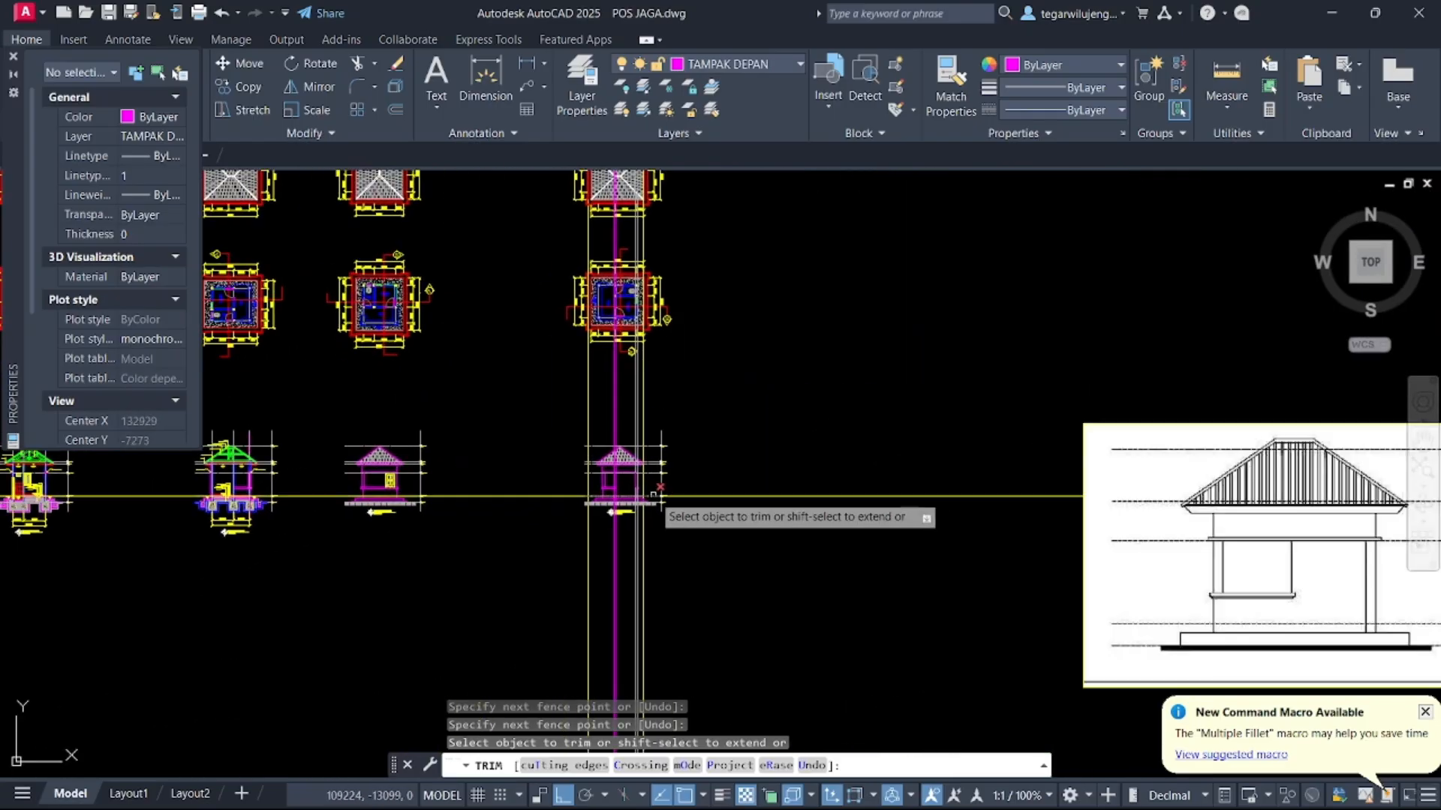
scroll(556, 507, "up", 5)
middle_click_drag(553, 502, 601, 505)
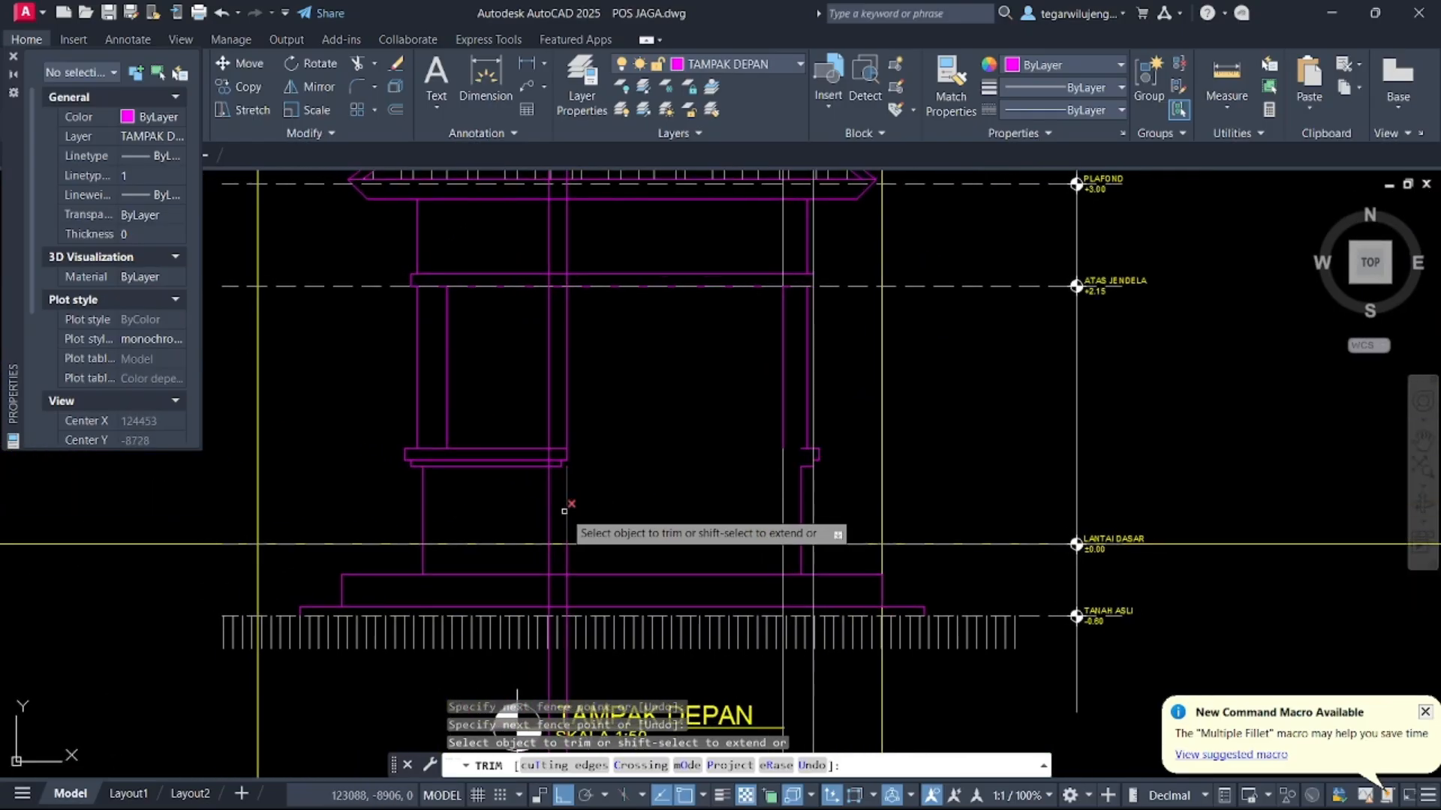
left_click_drag(580, 512, 508, 498)
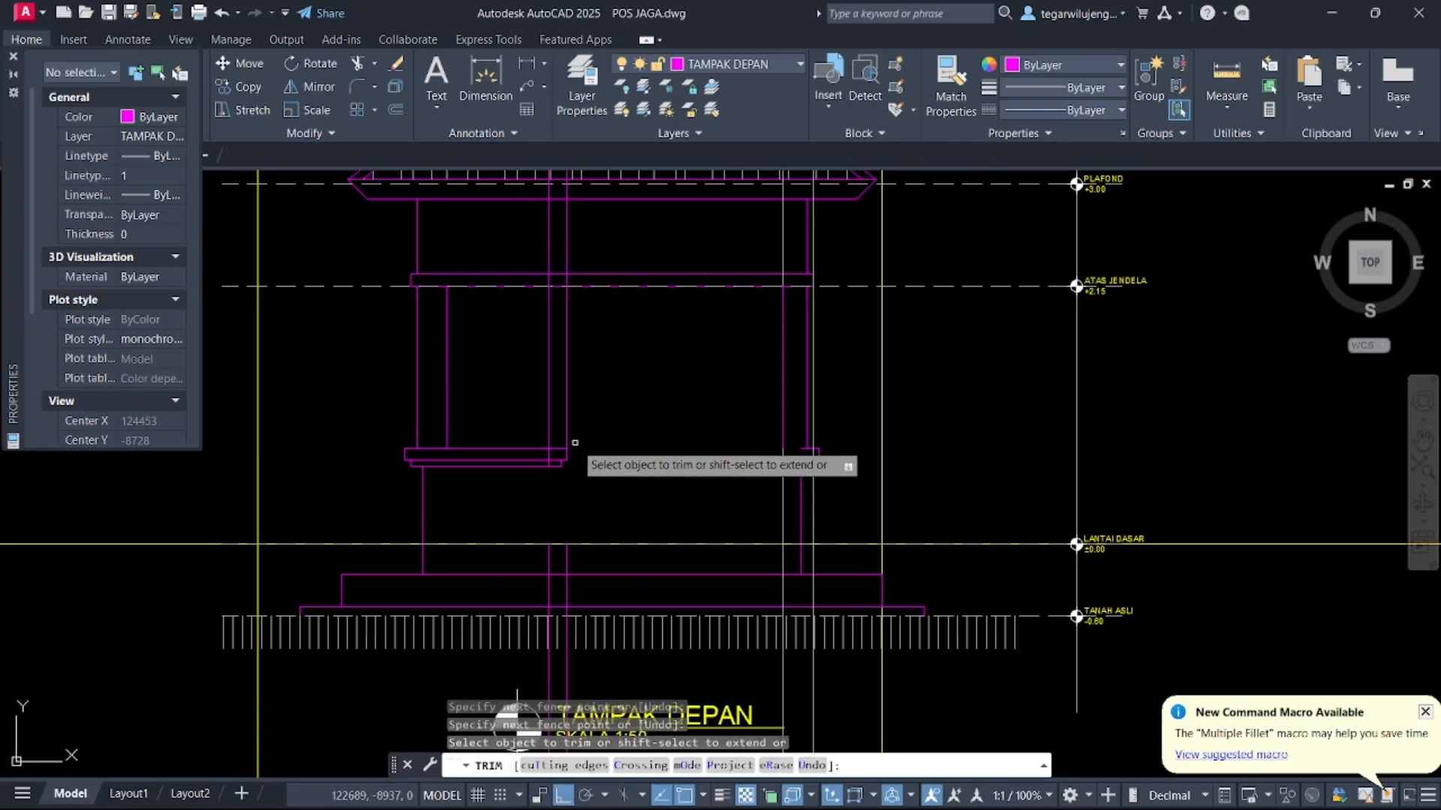
left_click_drag(575, 442, 528, 427)
key("Escape")
Delete the leftover short line segments at the trimmed end of the sill band
scroll(556, 451, "up", 6)
left_click(533, 466)
left_click(518, 474)
scroll(586, 512, "down", 6)
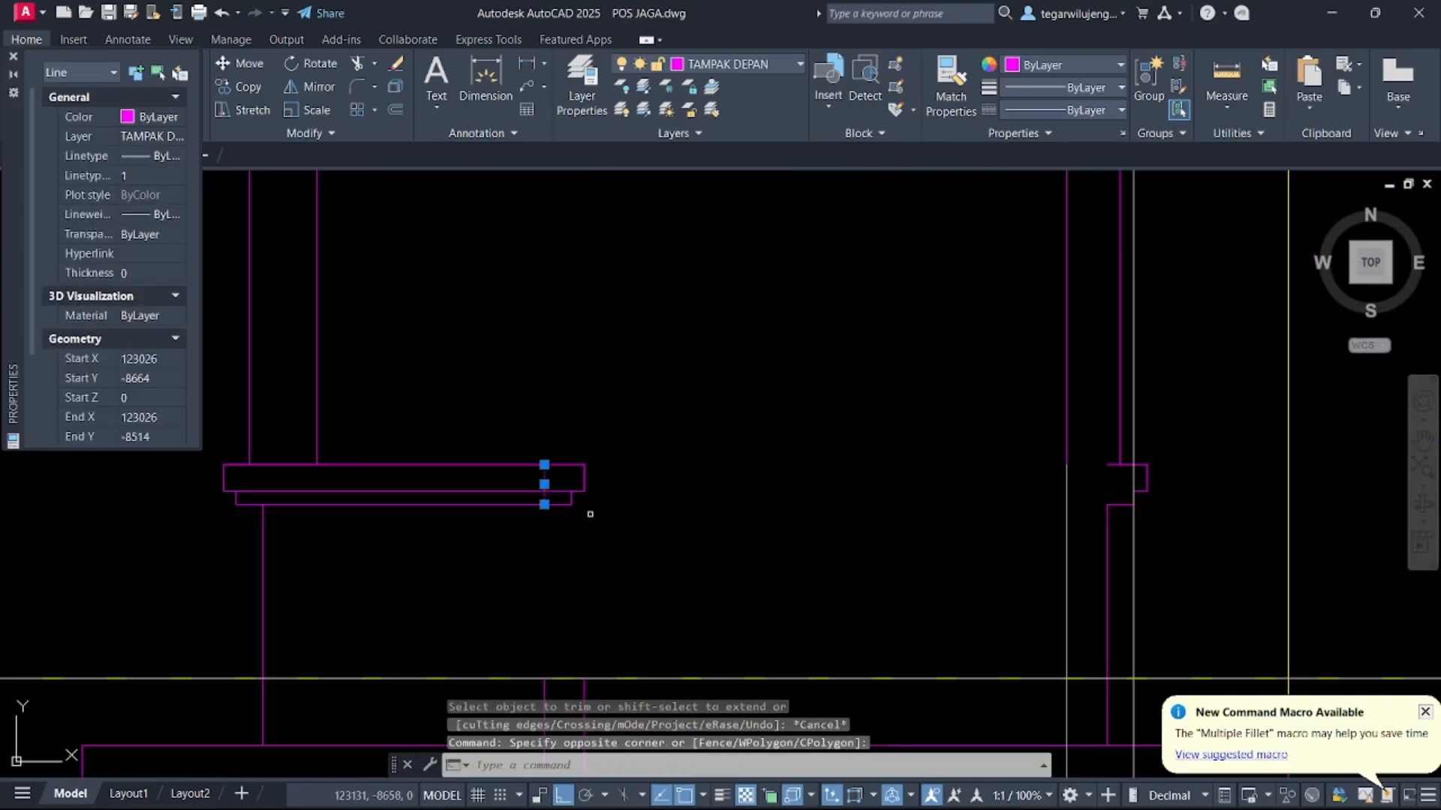
key("Delete")
middle_click_drag(700, 515, 779, 300)
scroll(779, 300, "down", 4)
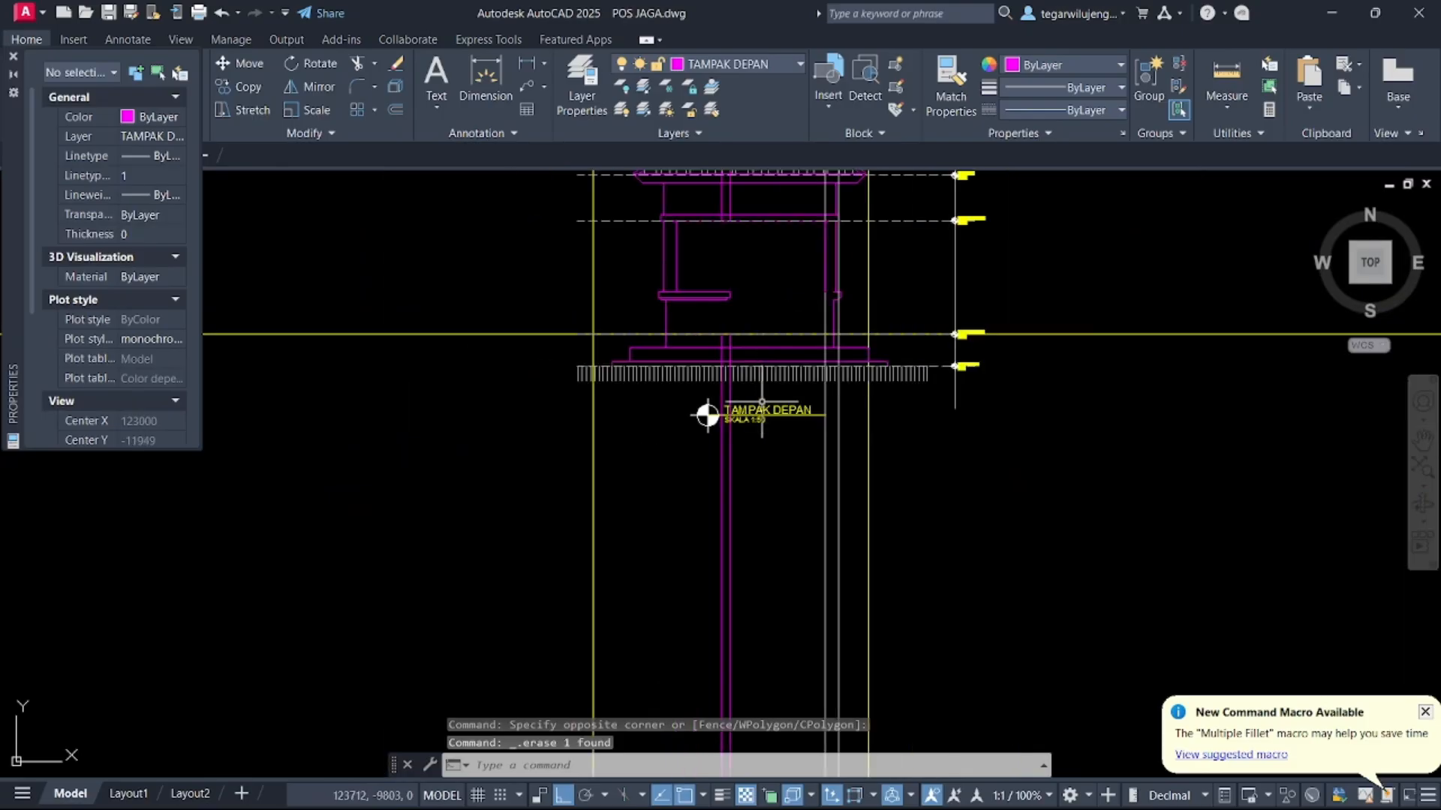
left_click(849, 526)
left_click(686, 493)
key("Delete")
Delete the stray line segments around the window's right column and below the sill
middle_click_drag(721, 501, 761, 726)
mouse_move(861, 472)
middle_mouse_down()
mouse_move(861, 589)
mouse_move(823, 439)
middle_mouse_up()
left_click(788, 380)
left_click(714, 322)
key("Delete")
scroll(822, 439, "up", 5)
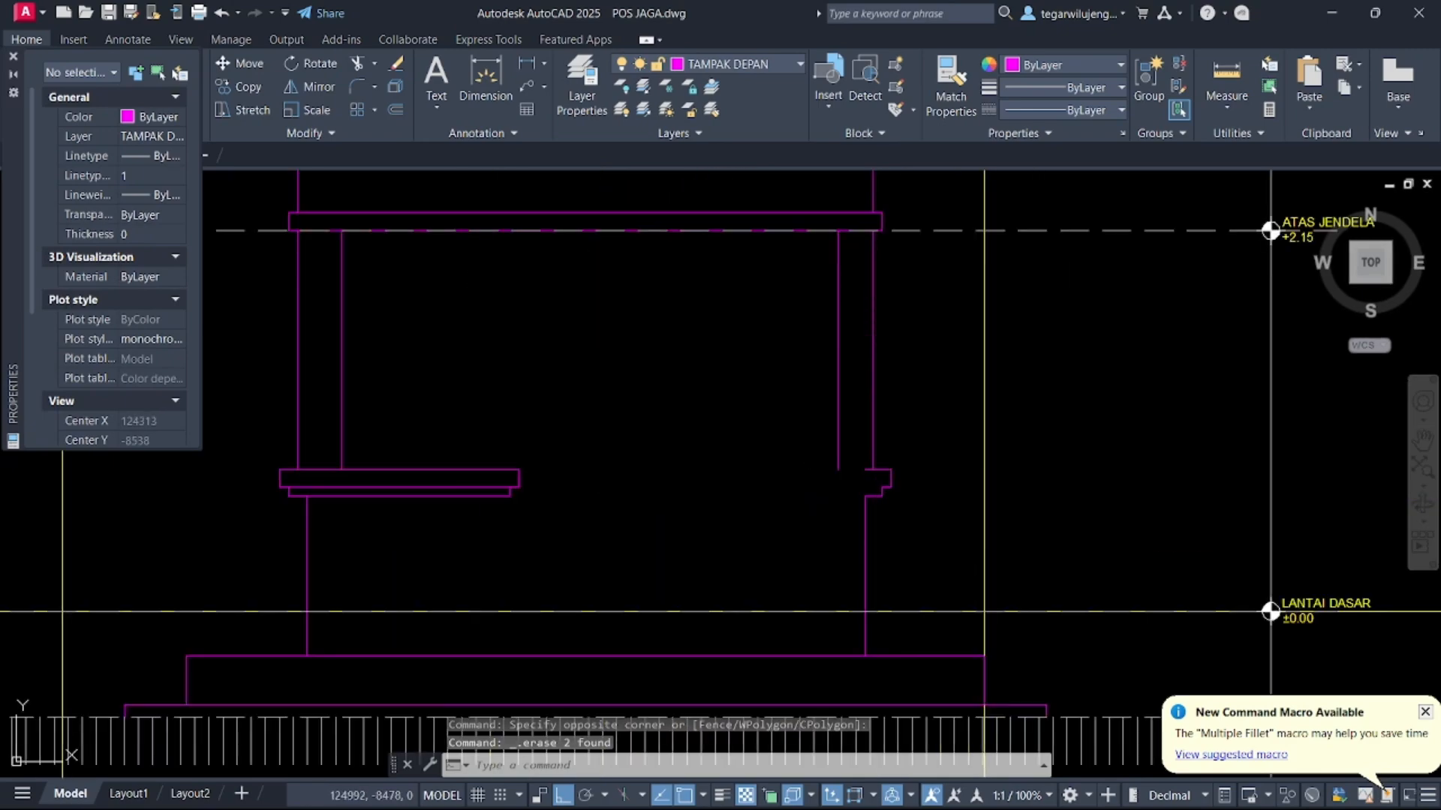
left_click(901, 498)
left_click(865, 472)
scroll(850, 454, "down", 2)
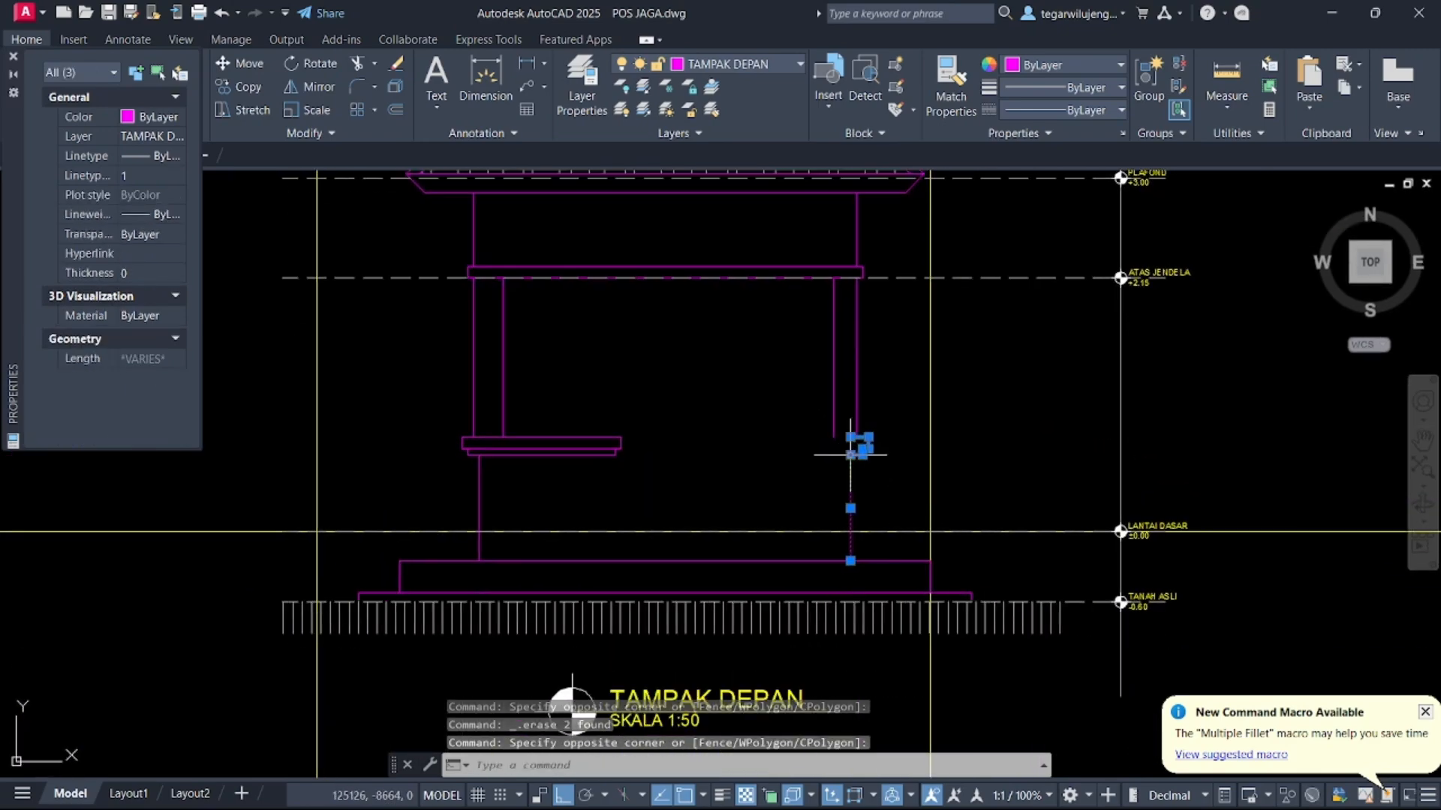
key("Delete")
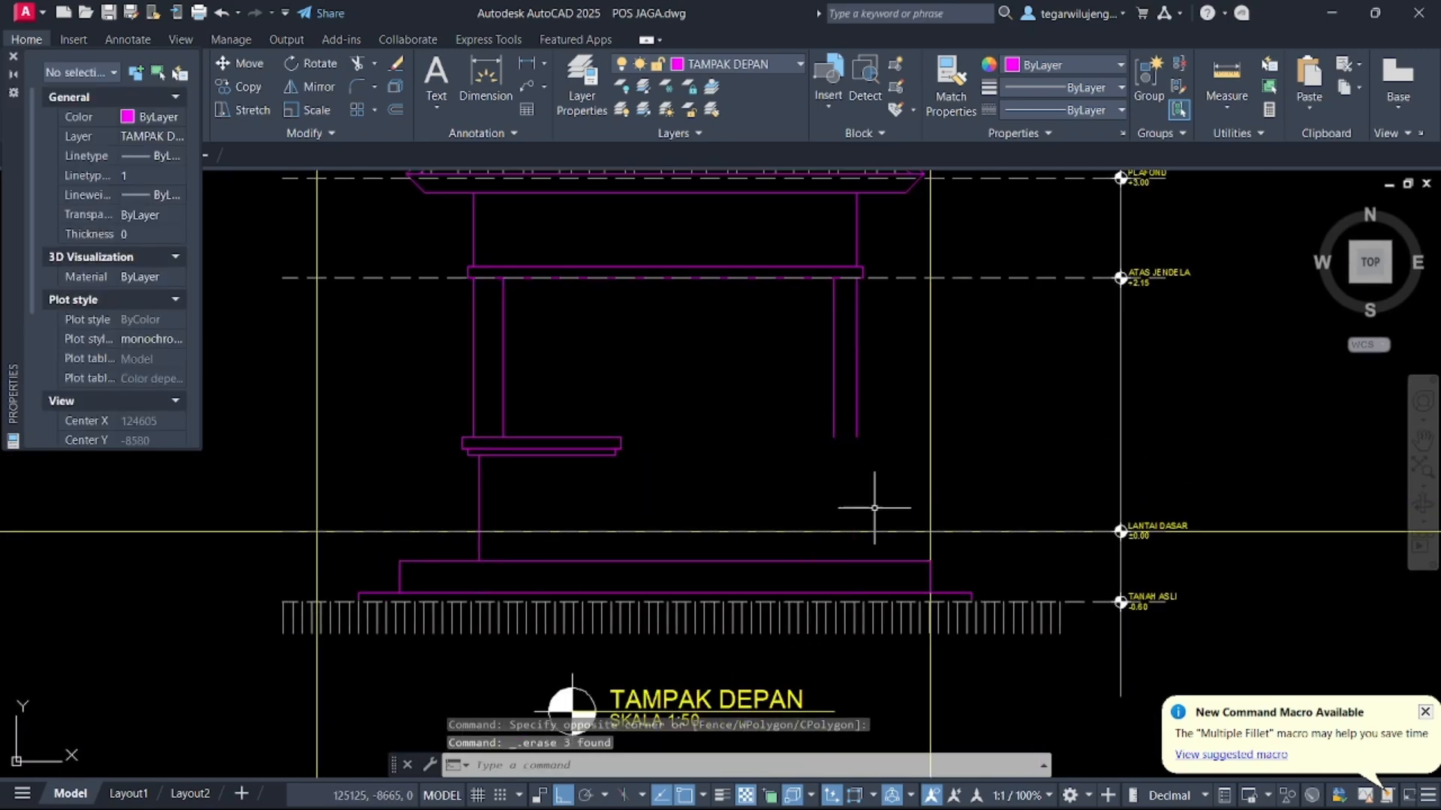
Extend the window's right column lines down to the floor slab
left_click(872, 561)
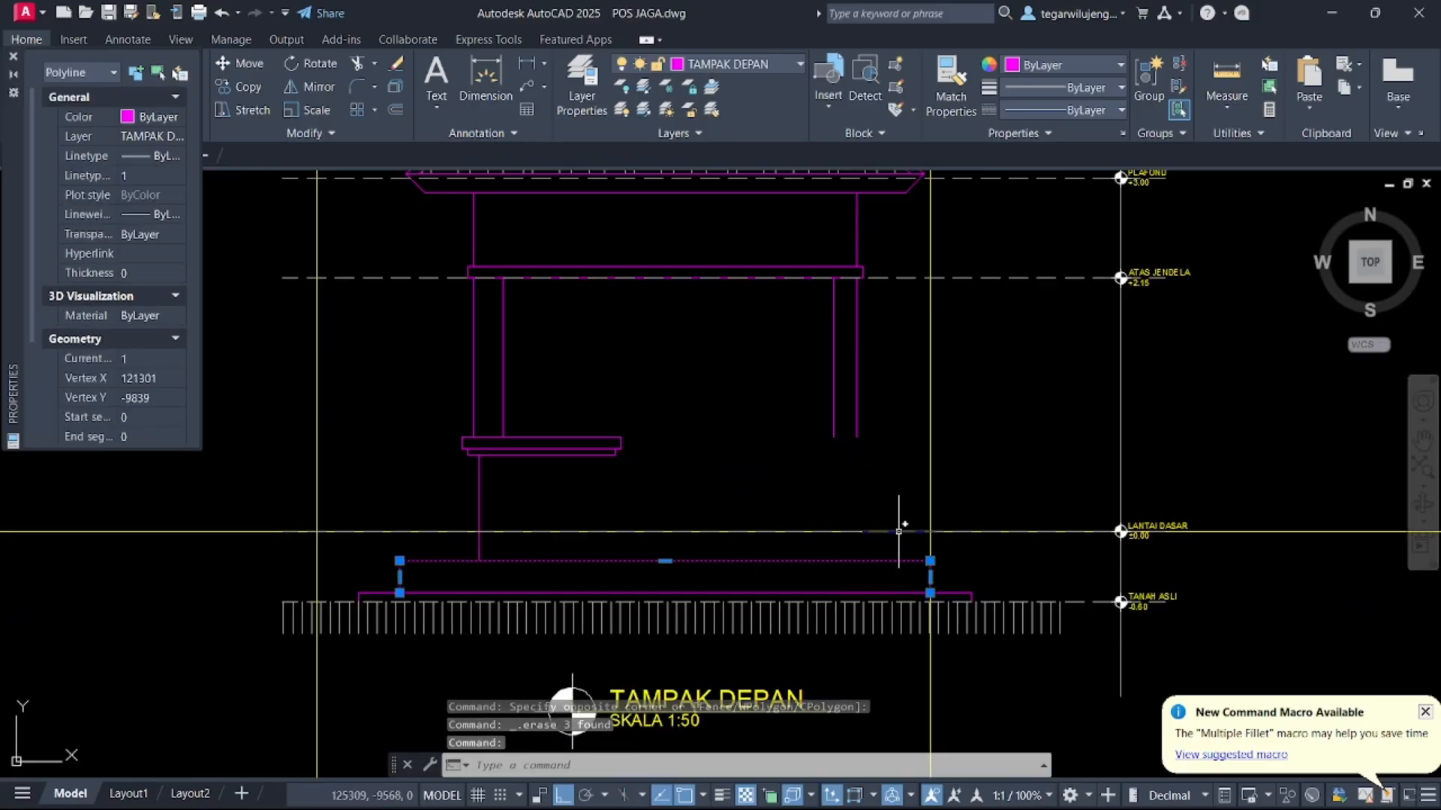
key("space")
left_click(866, 421)
left_click(843, 416)
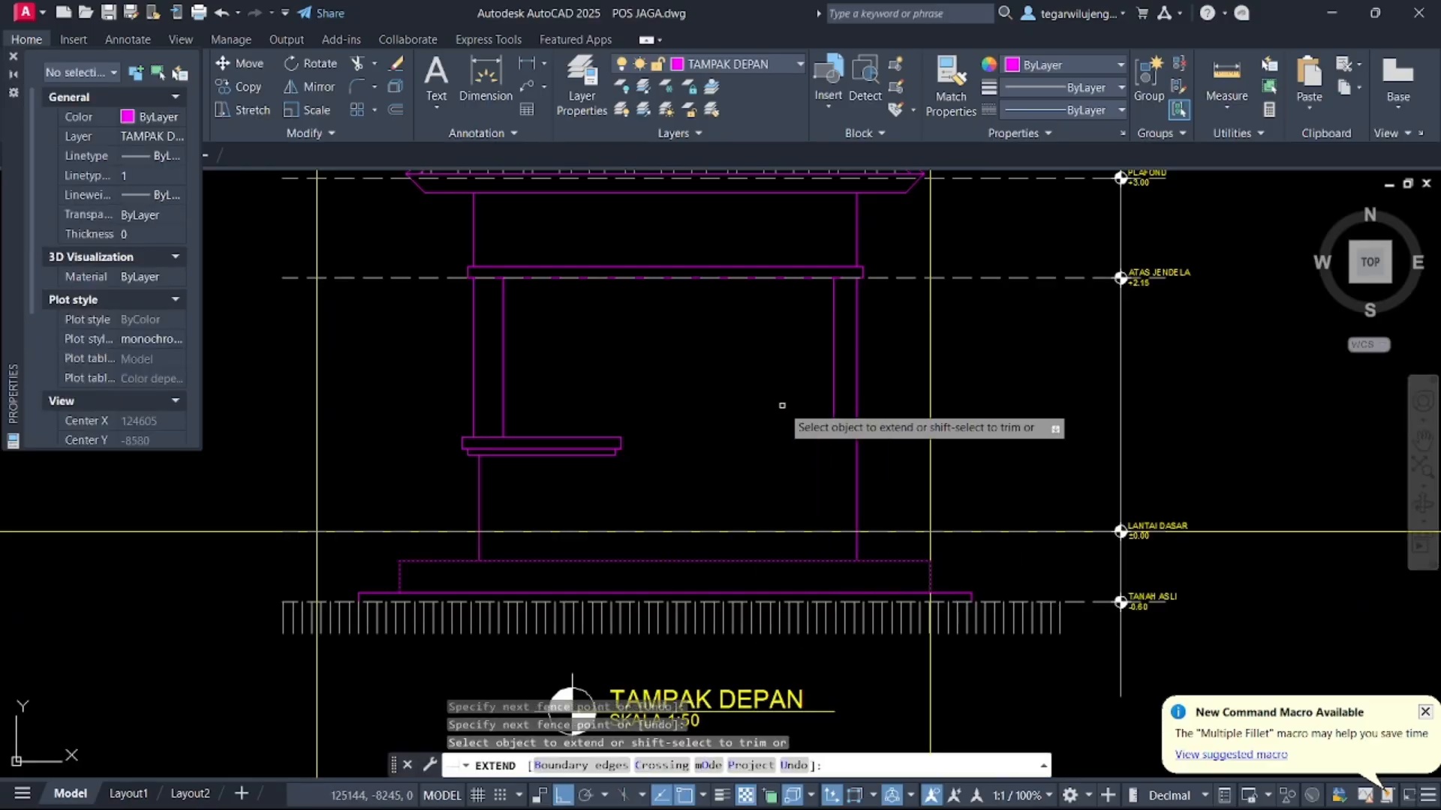
left_click(782, 405)
left_click(841, 405)
left_click(835, 406)
key("Escape")
Draw a vertical construction line through the floor plan's lower-left column
scroll(750, 451, "down", 2)
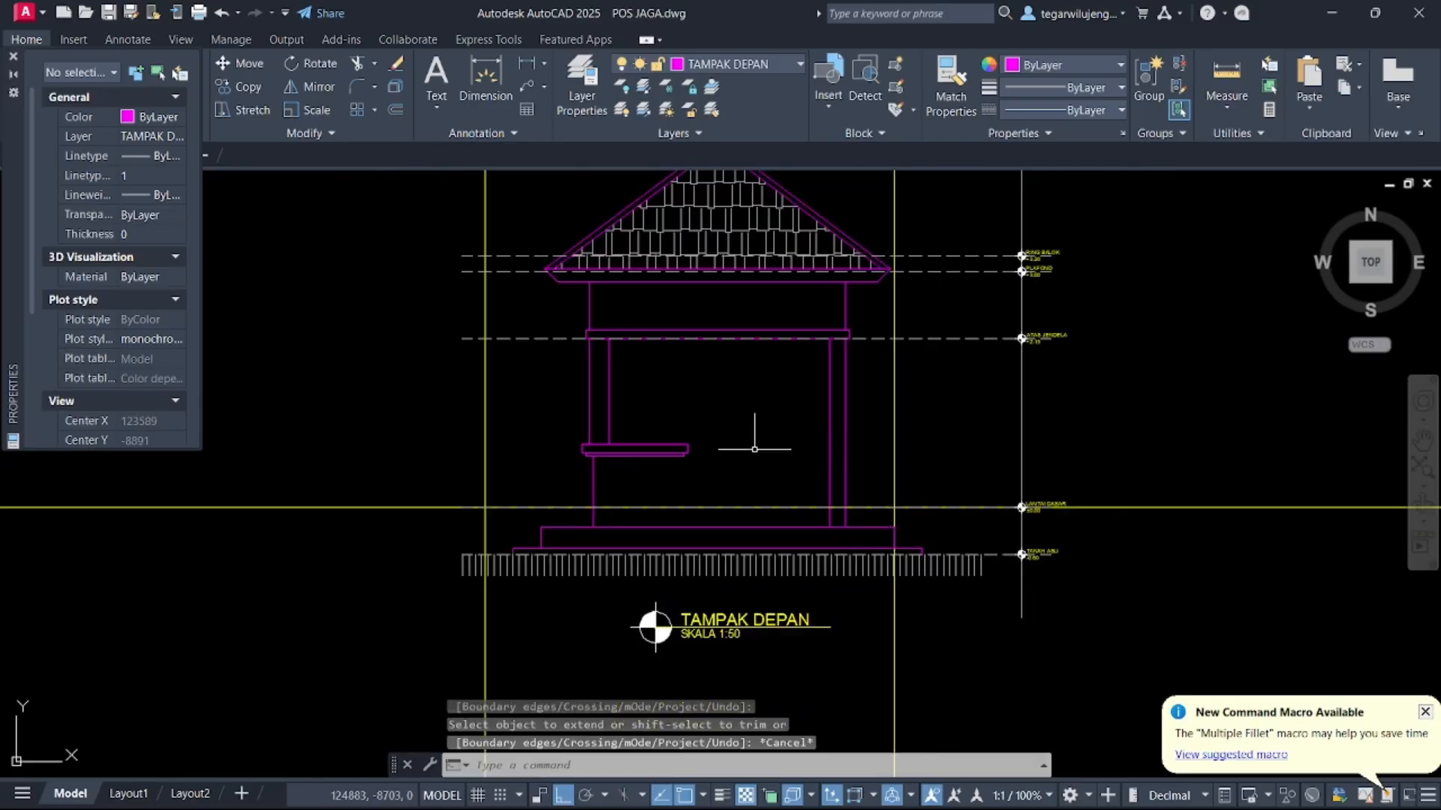
middle_click_drag(675, 478, 768, 470)
scroll(765, 465, "down", 4)
middle_click_drag(738, 338, 716, 557)
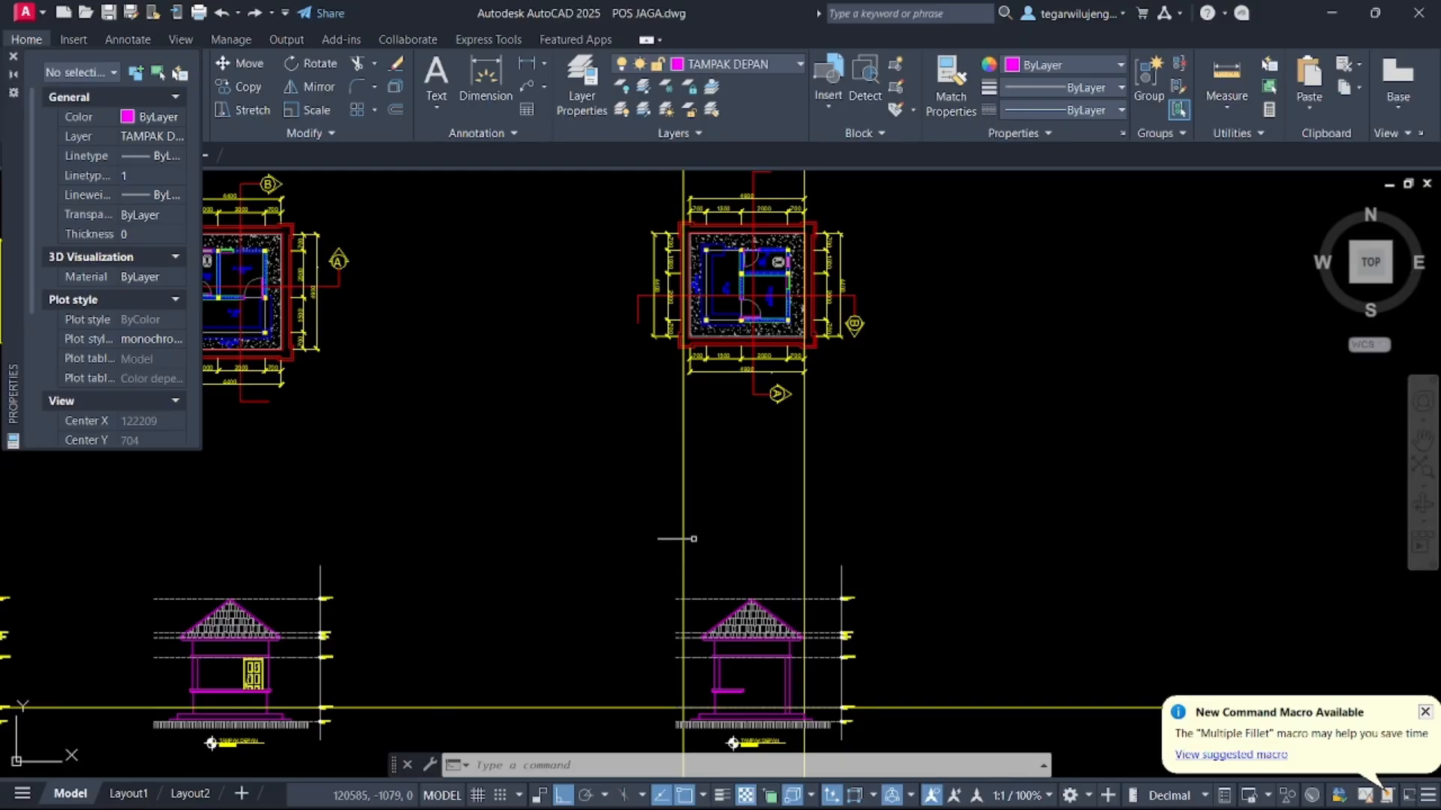
scroll(652, 553, "down", 3)
middle_click_drag(566, 505, 256, 337)
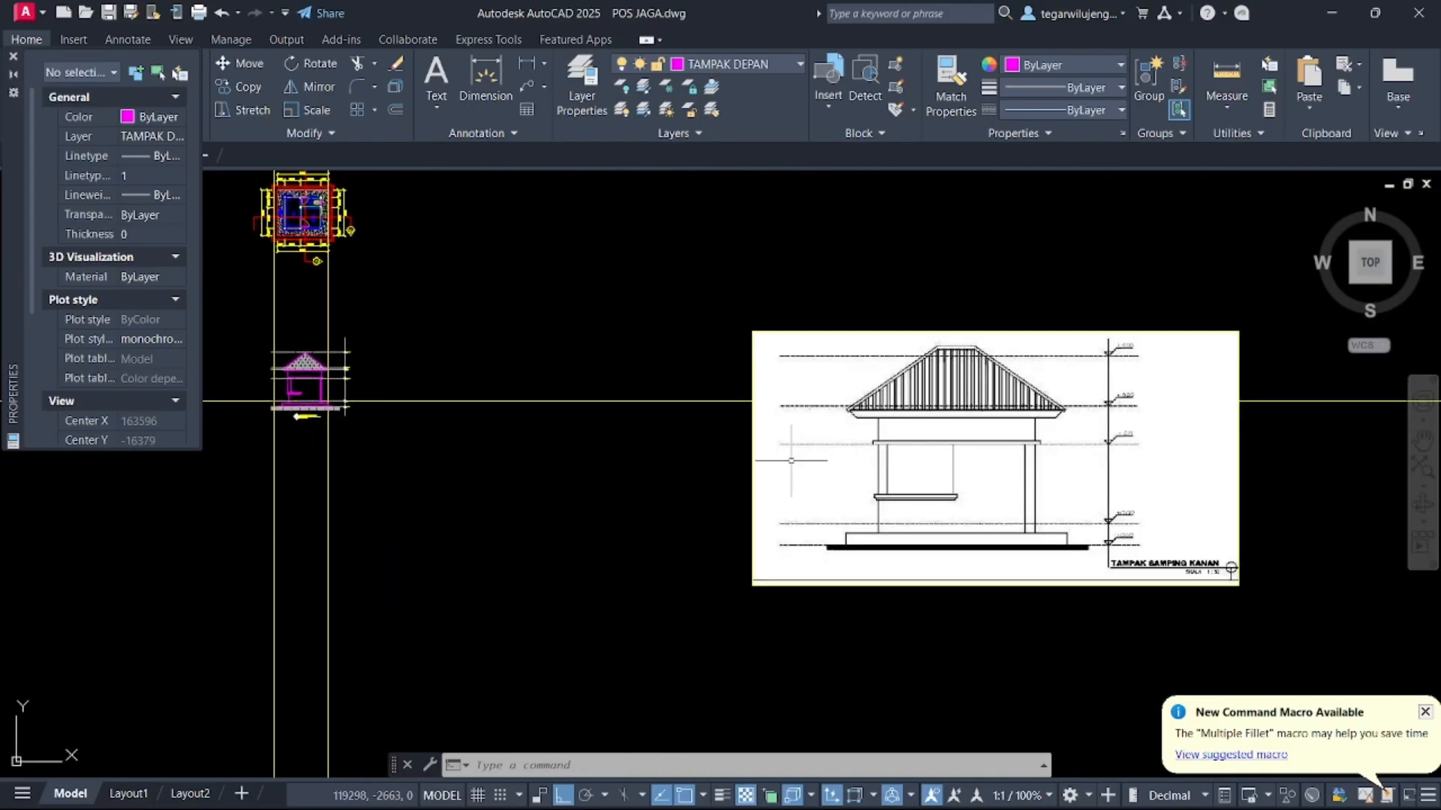
middle_click_drag(791, 460, 856, 435)
middle_click_drag(661, 428, 718, 415)
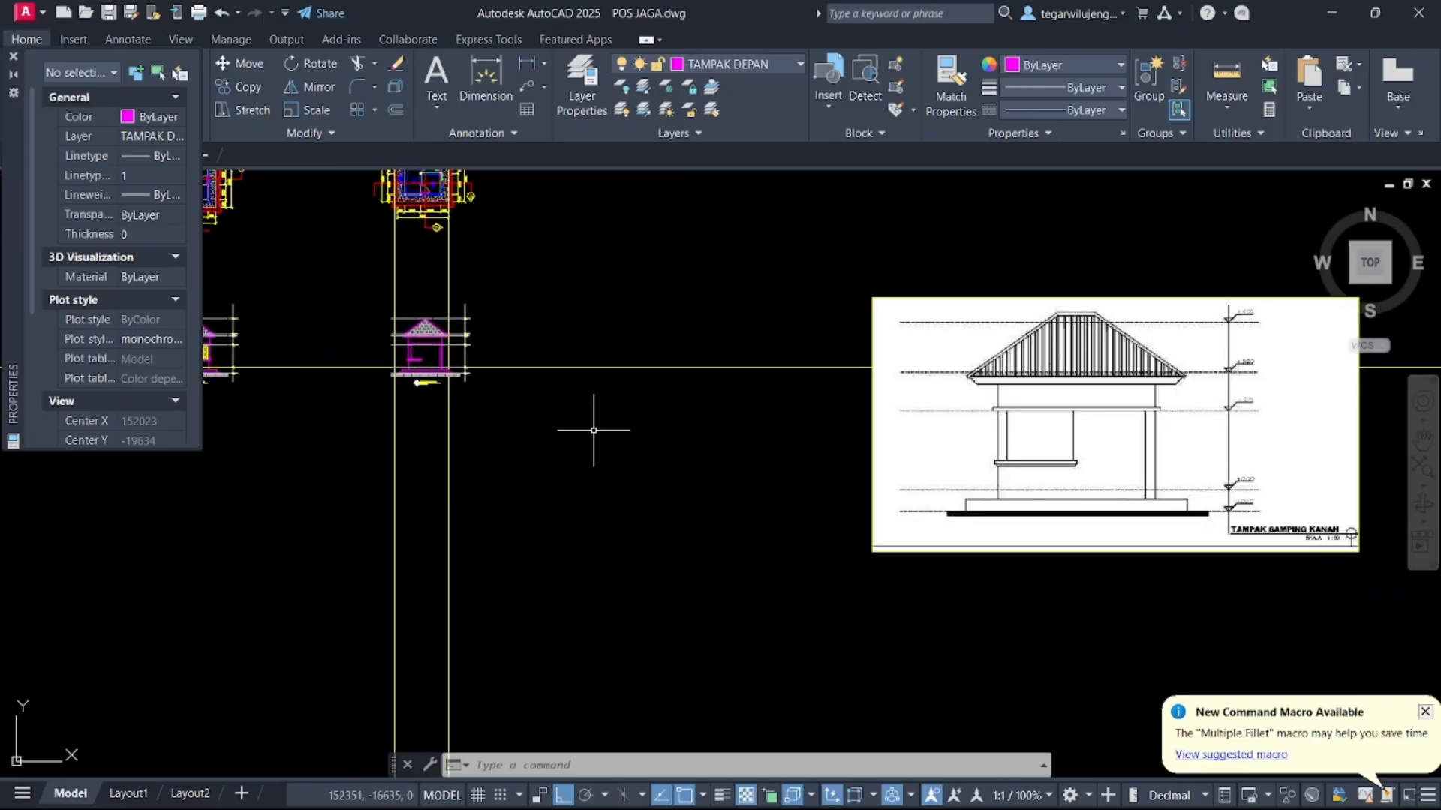
type("xl")
key("Return")
type("v")
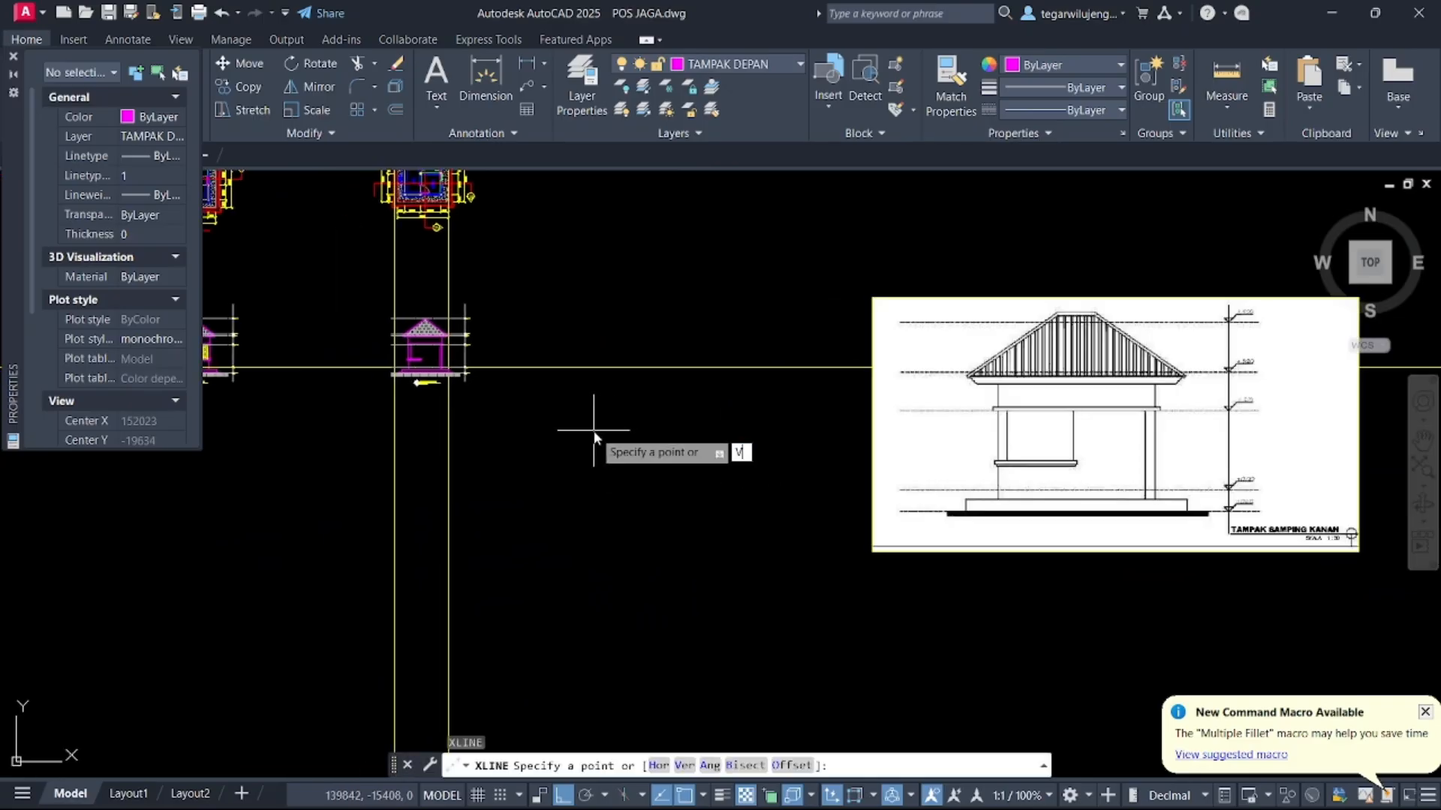
key("Return")
scroll(600, 435, "down", 5)
scroll(676, 427, "up", 6)
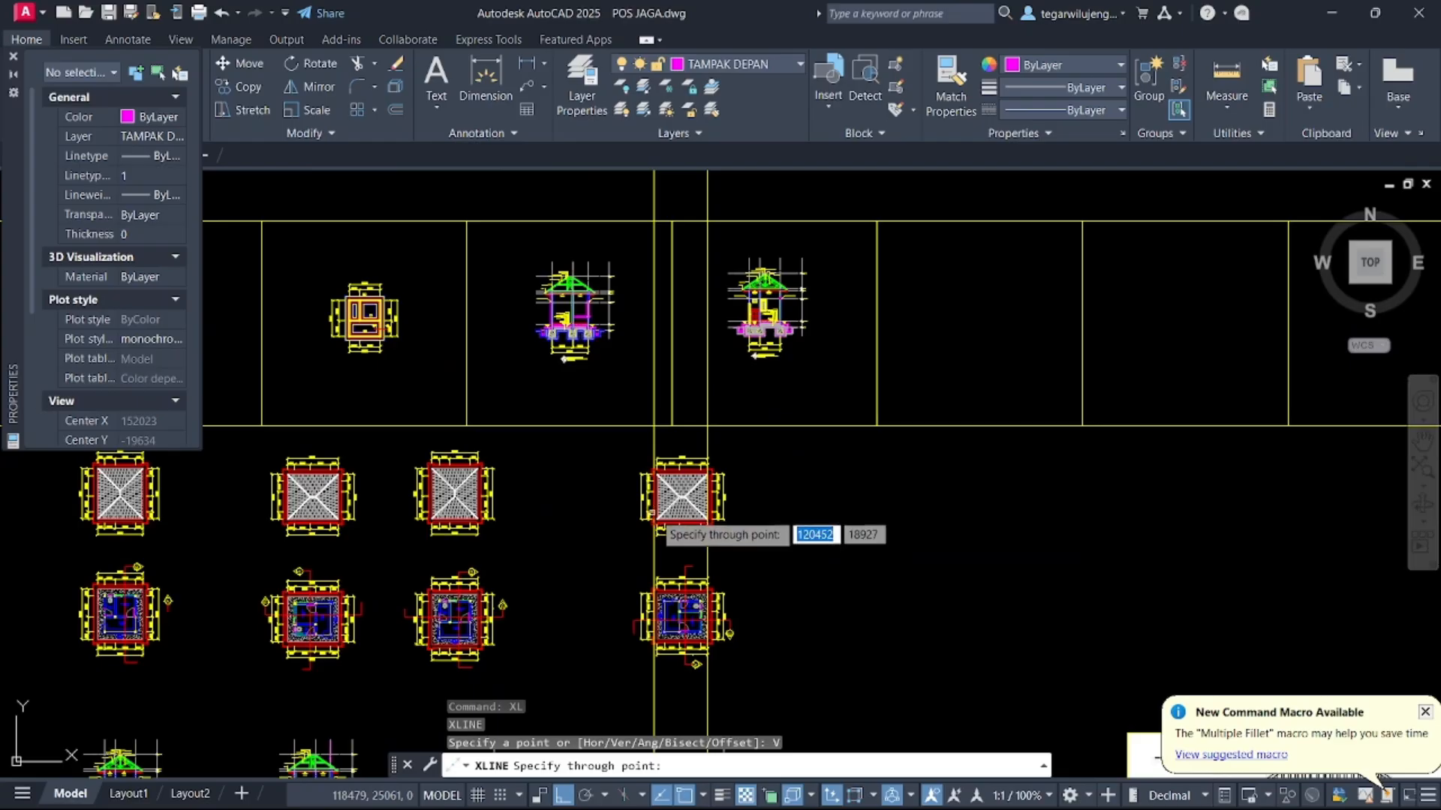
scroll(688, 415, "up", 10)
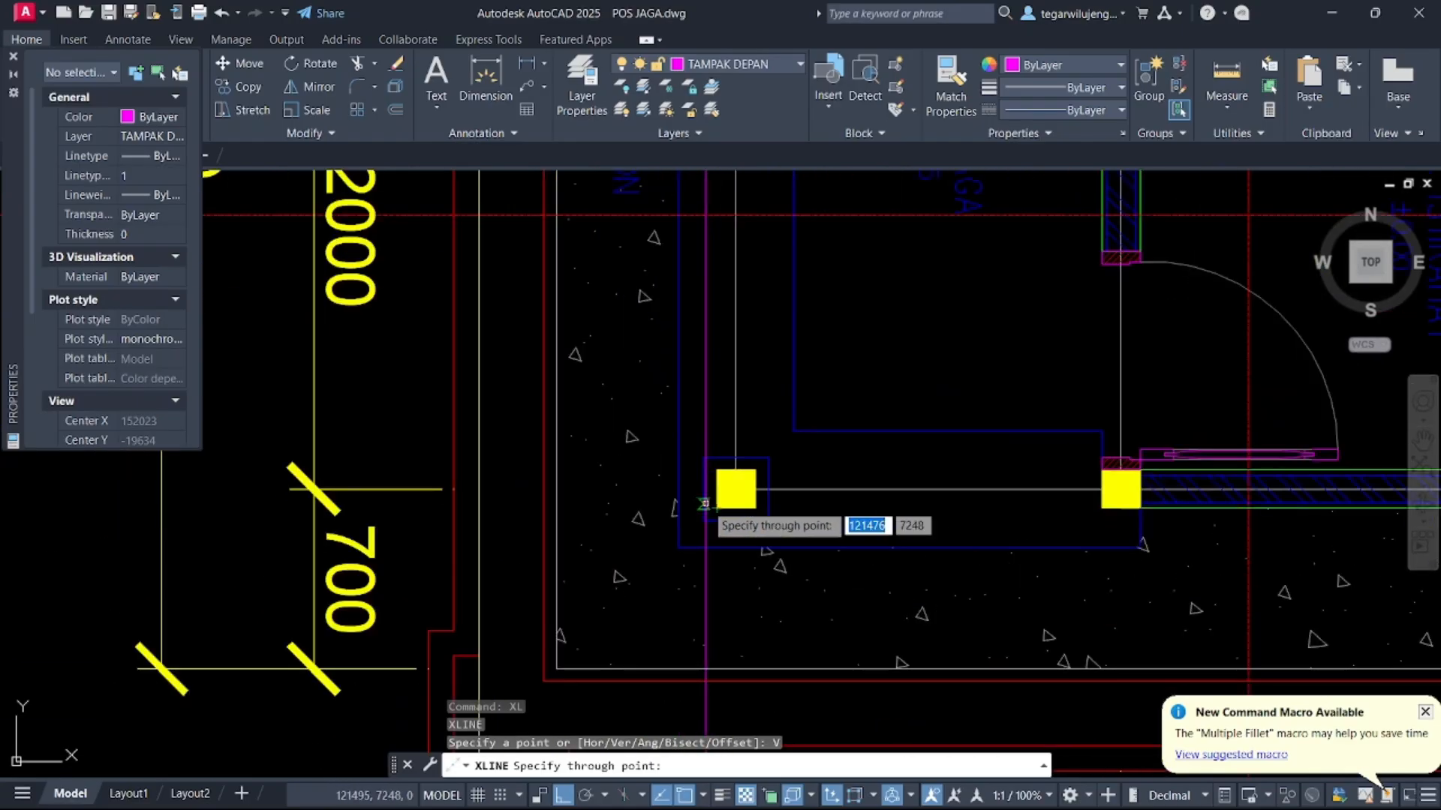
scroll(717, 519, "down", 3)
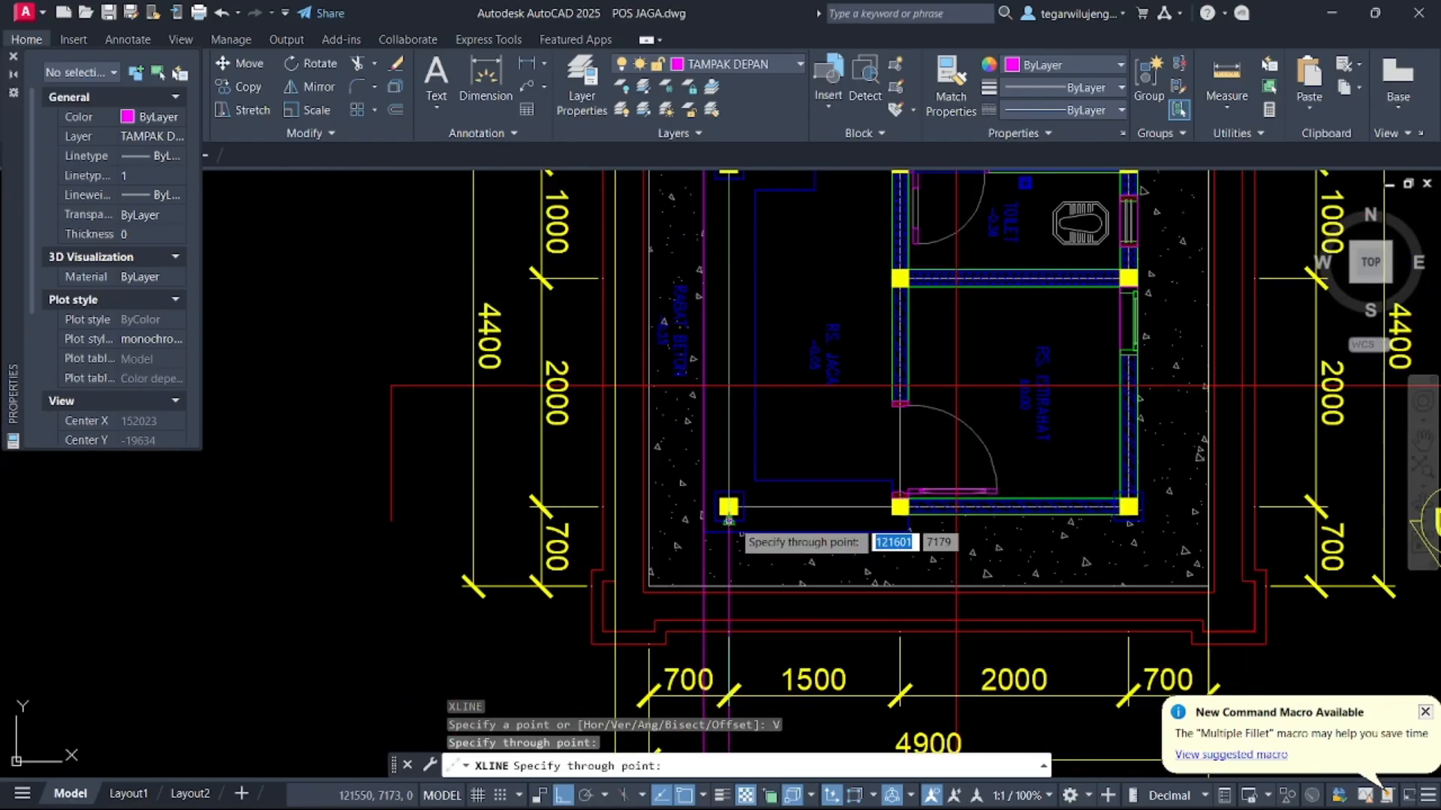
scroll(718, 518, "up", 5)
left_click(719, 517)
scroll(837, 450, "down", 6)
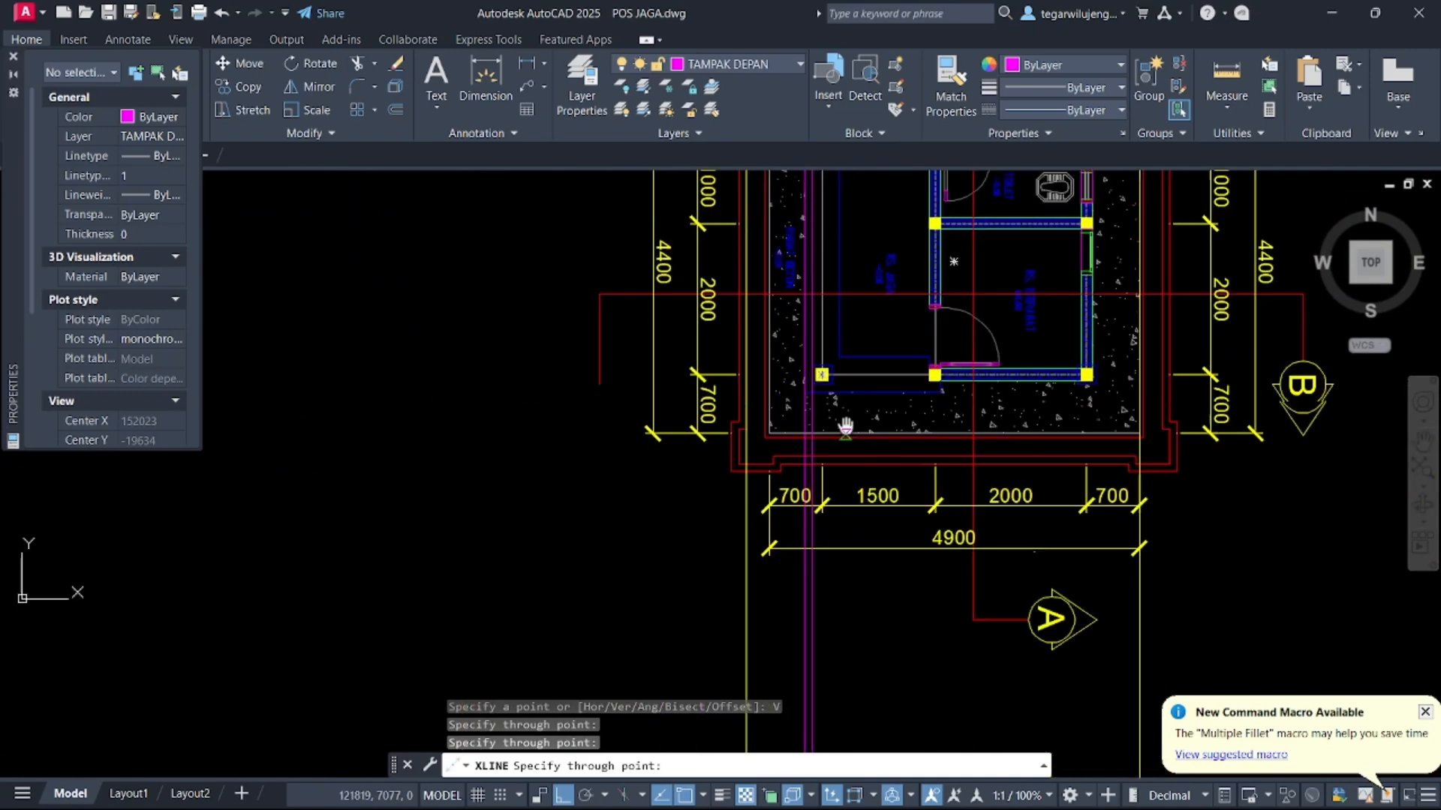
key("Escape")
Move the window's left column and sill lines slightly to the left
middle_click_drag(837, 430, 859, 302)
scroll(913, 517, "up", 6)
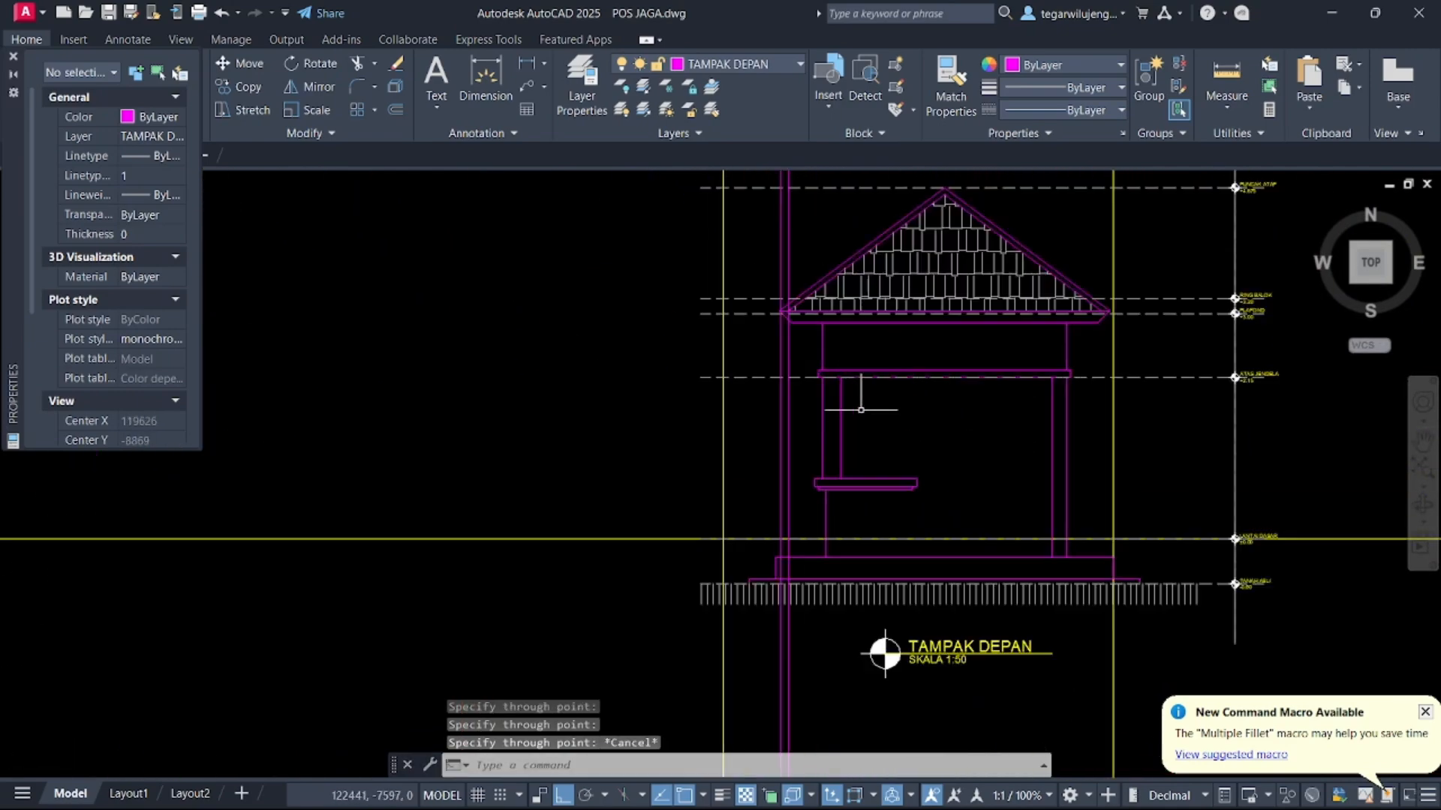
scroll(768, 329, "down", 2)
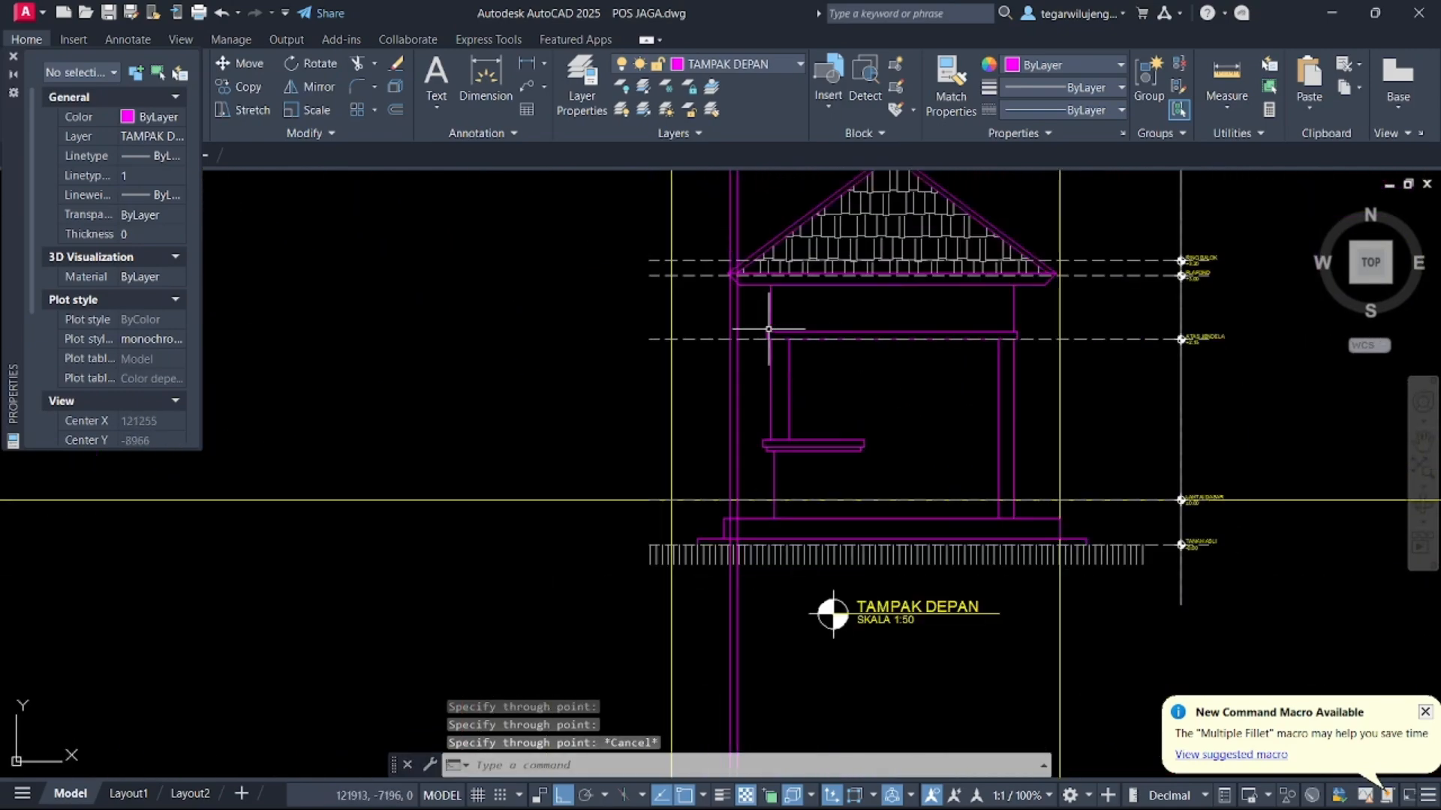
left_click(783, 472)
left_click(763, 462)
left_click(800, 401)
left_click(754, 381)
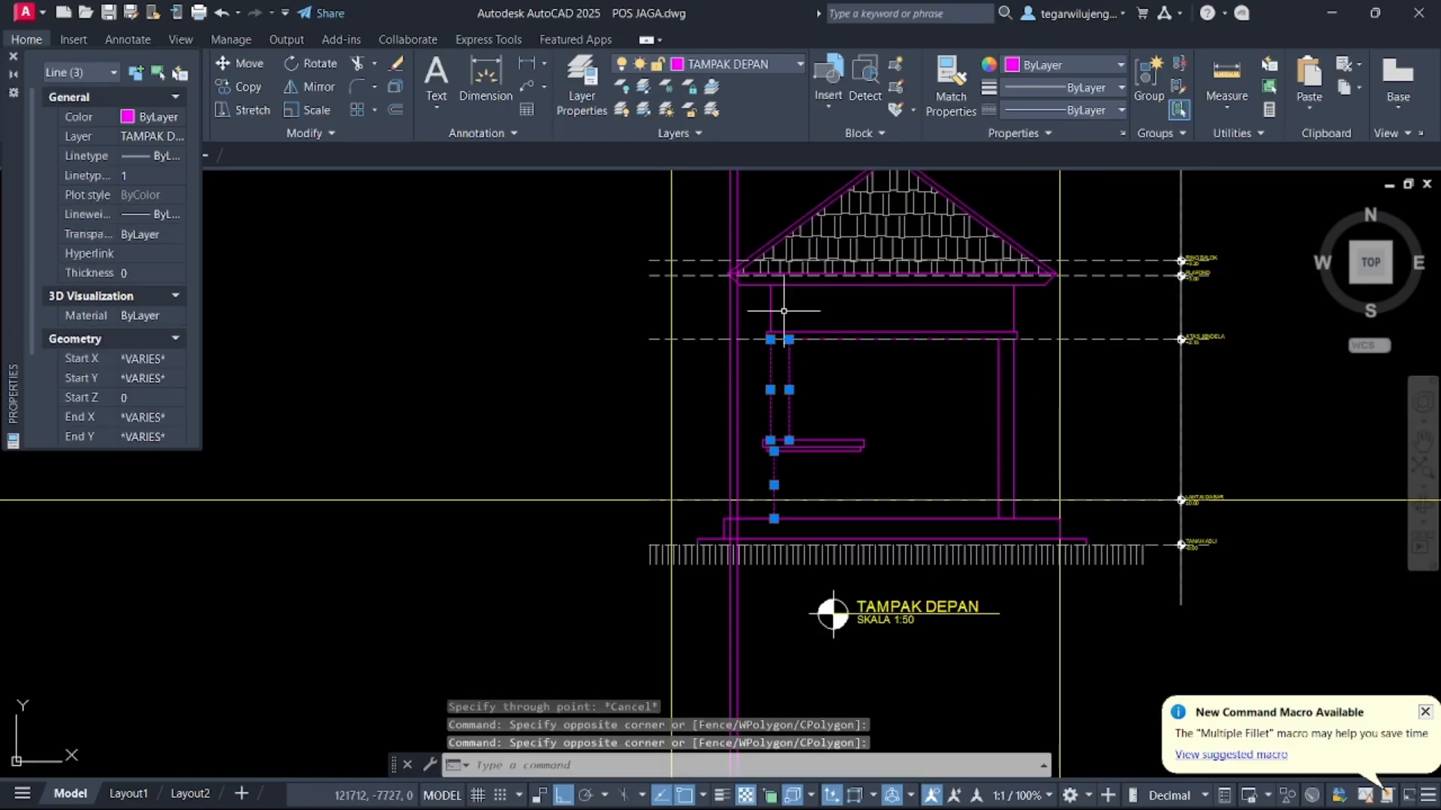
scroll(783, 311, "up", 2)
left_click(787, 322)
left_click(732, 273)
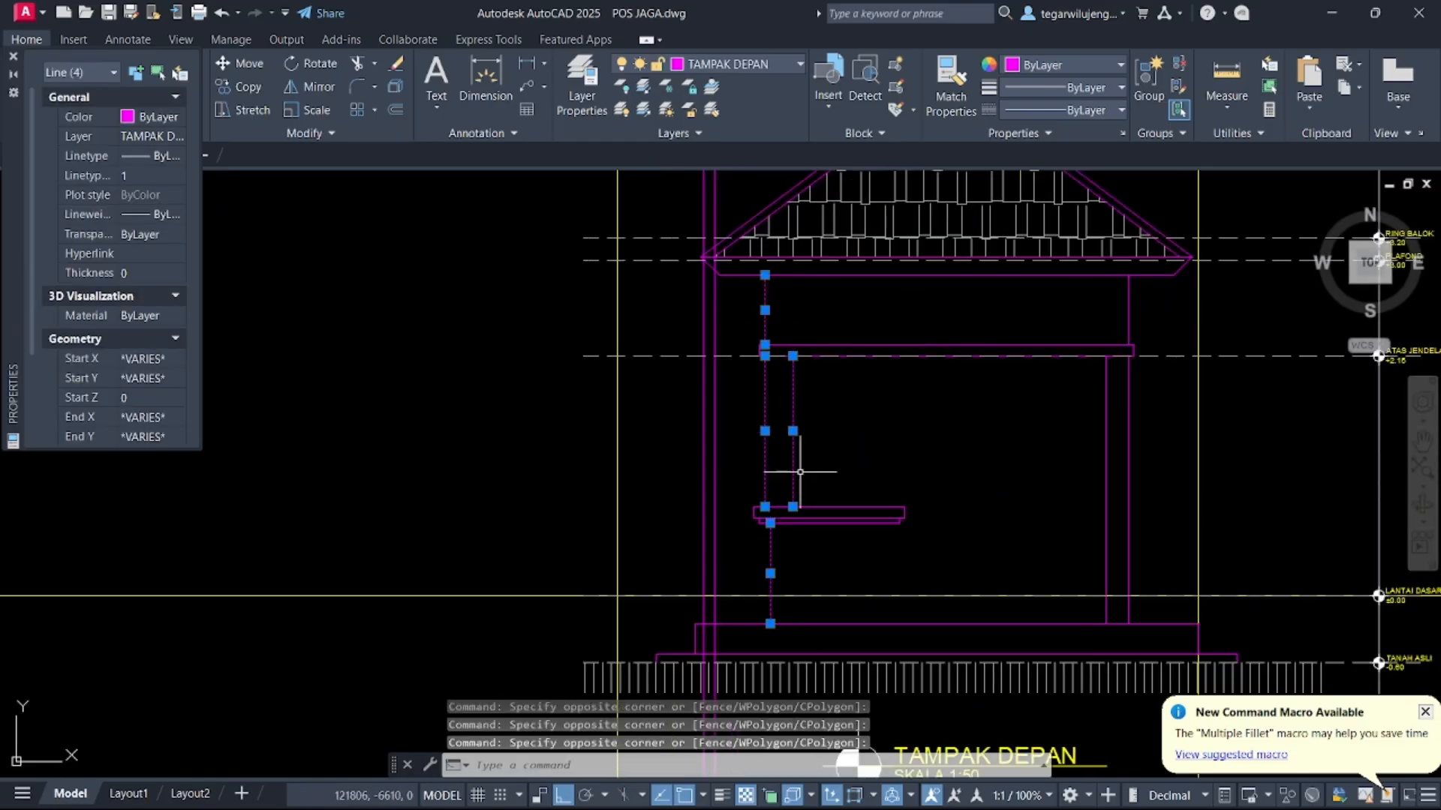
scroll(767, 325, "up", 3)
left_click(707, 316)
left_click(773, 443)
scroll(774, 444, "down", 3)
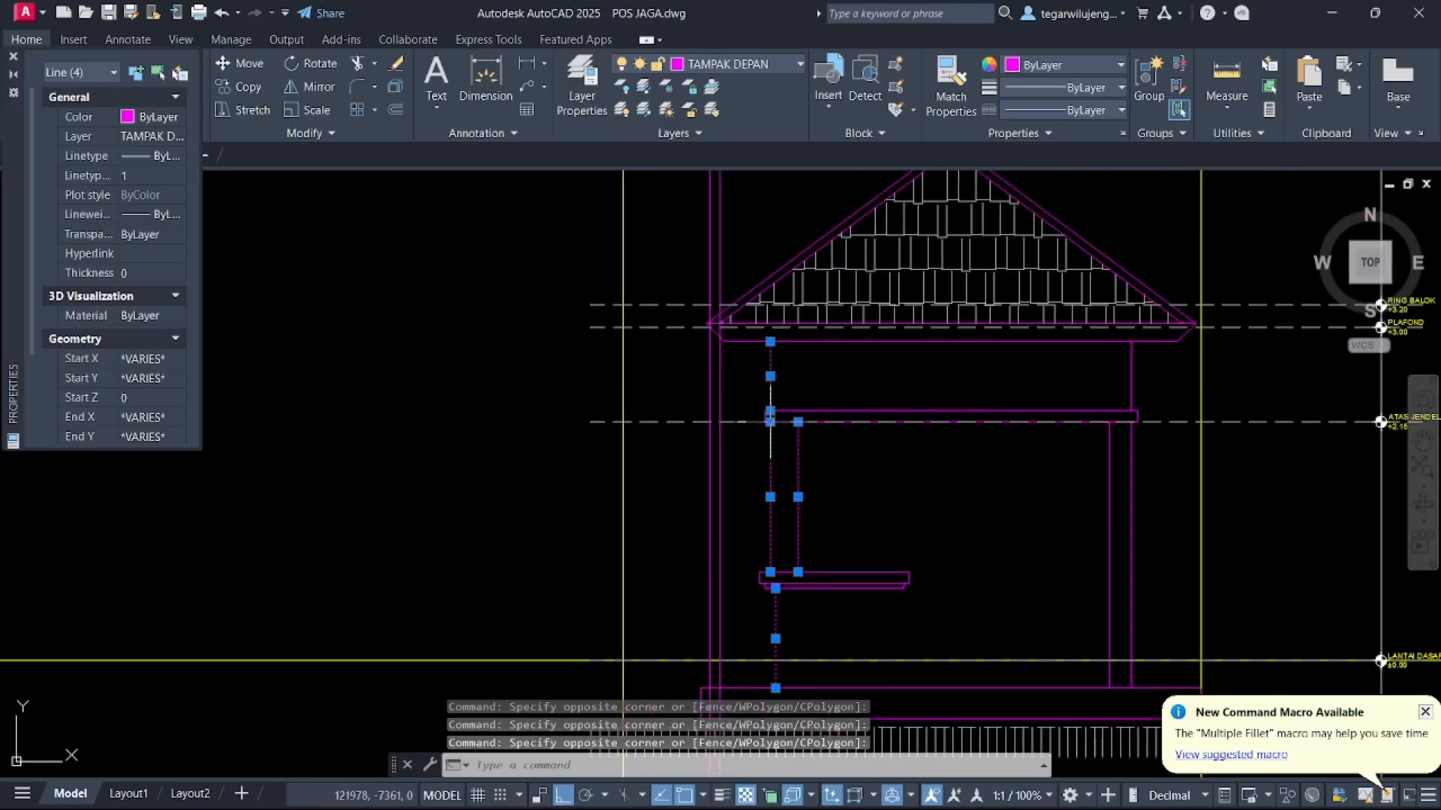
scroll(768, 409, "up", 4)
scroll(778, 453, "down", 5)
scroll(782, 551, "up", 3)
left_click(736, 388)
left_click(826, 531)
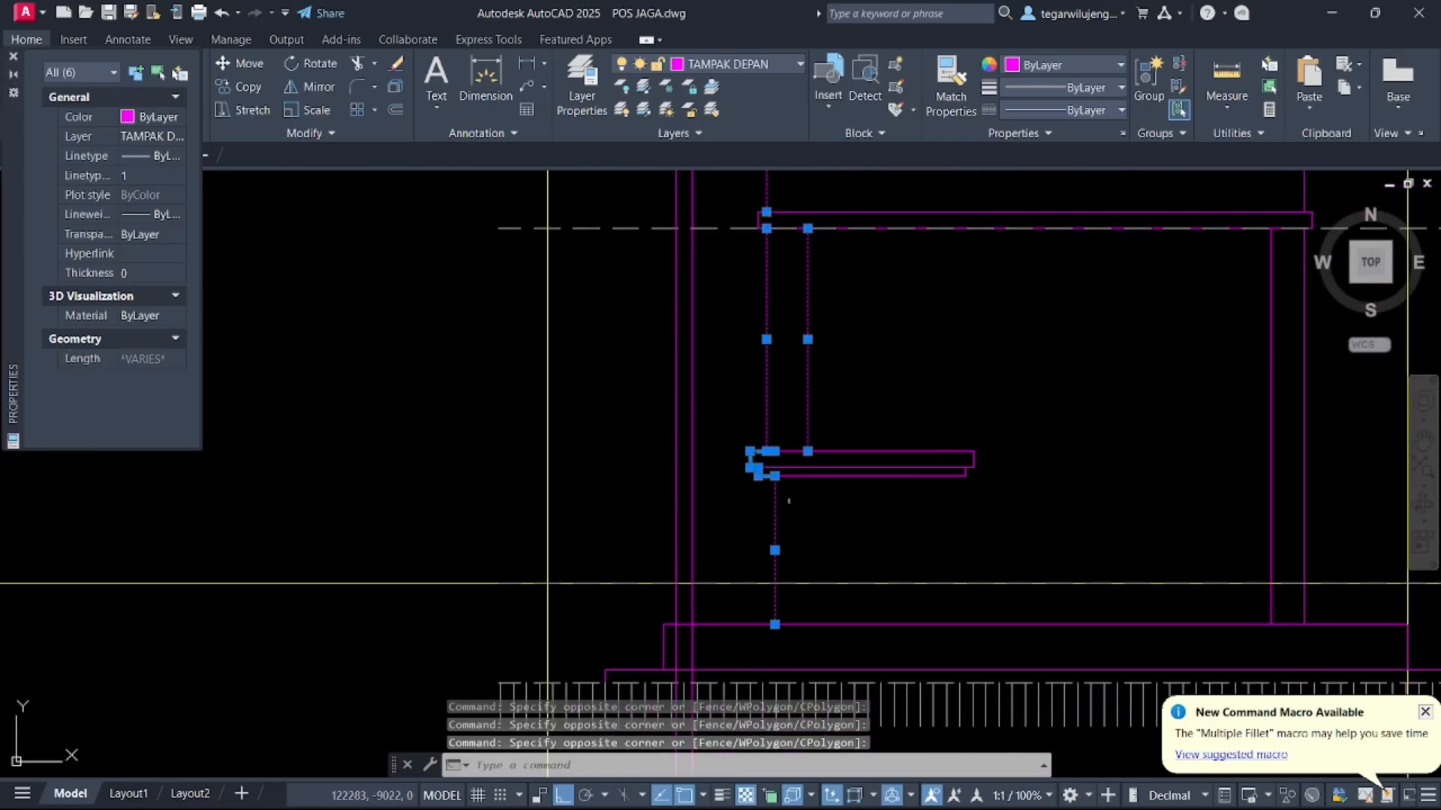
key("Return")
scroll(750, 461, "up", 2)
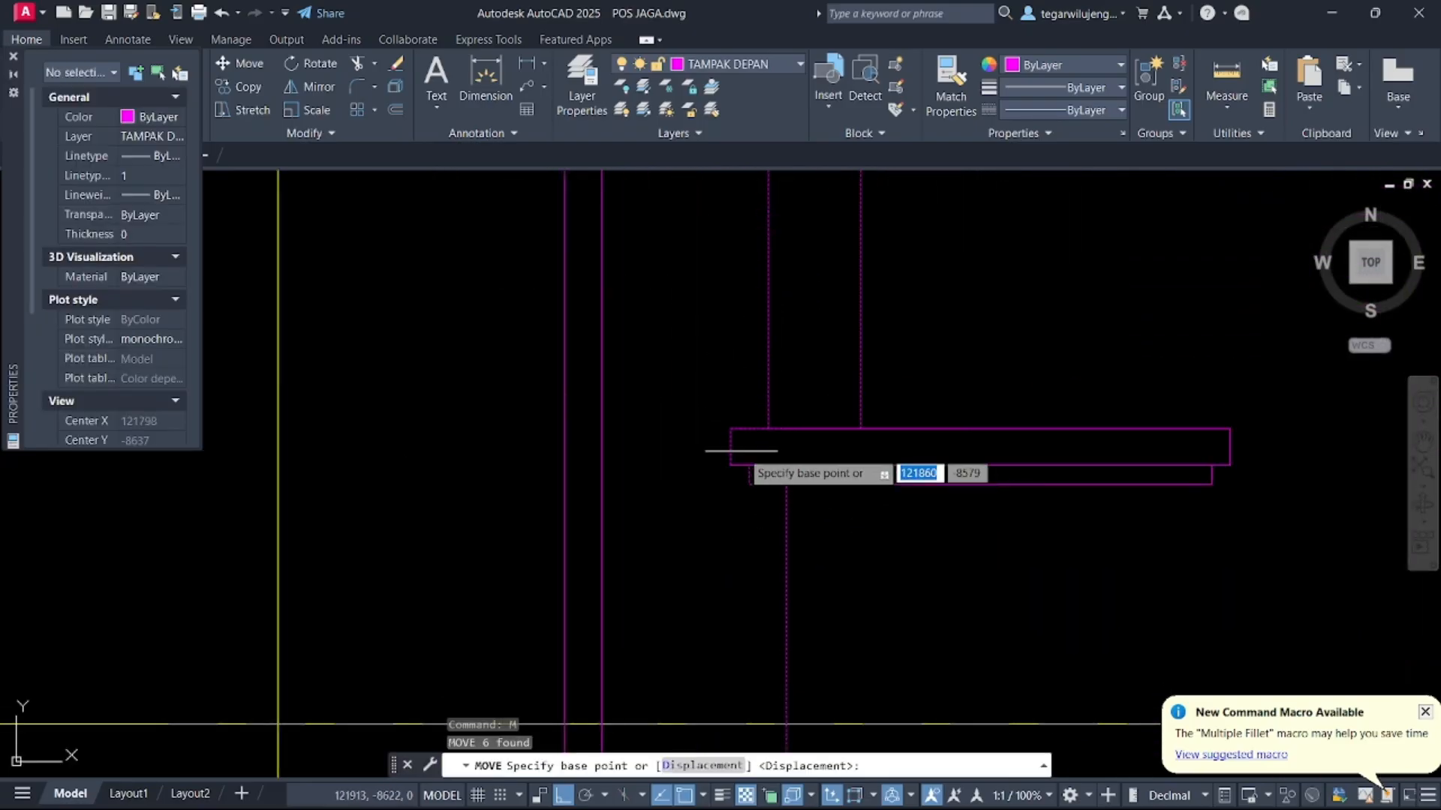
left_click(734, 428)
scroll(650, 490, "down", 2)
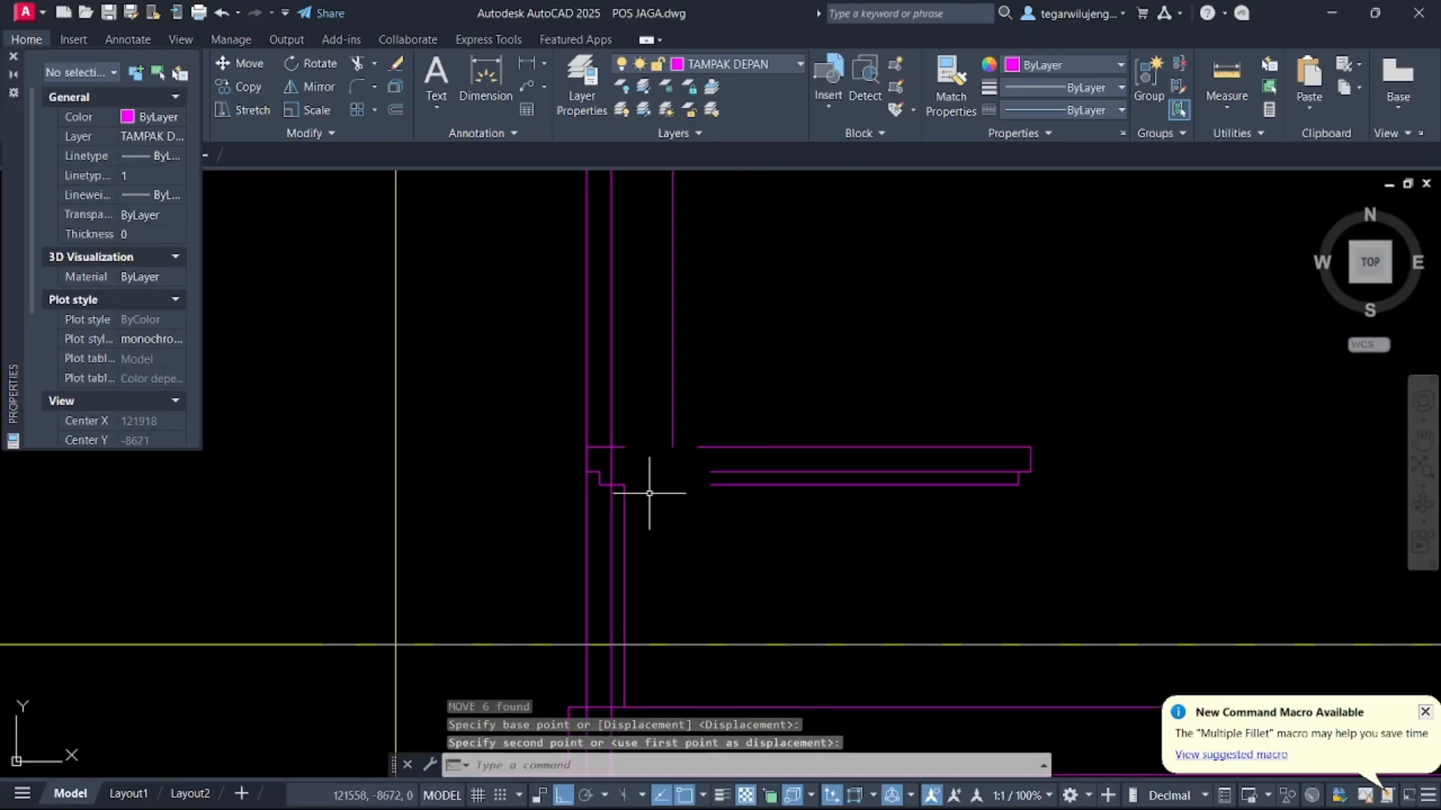
key("Escape")
middle_click_drag(675, 467, 712, 485)
scroll(709, 450, "down", 3)
scroll(740, 440, "up", 1)
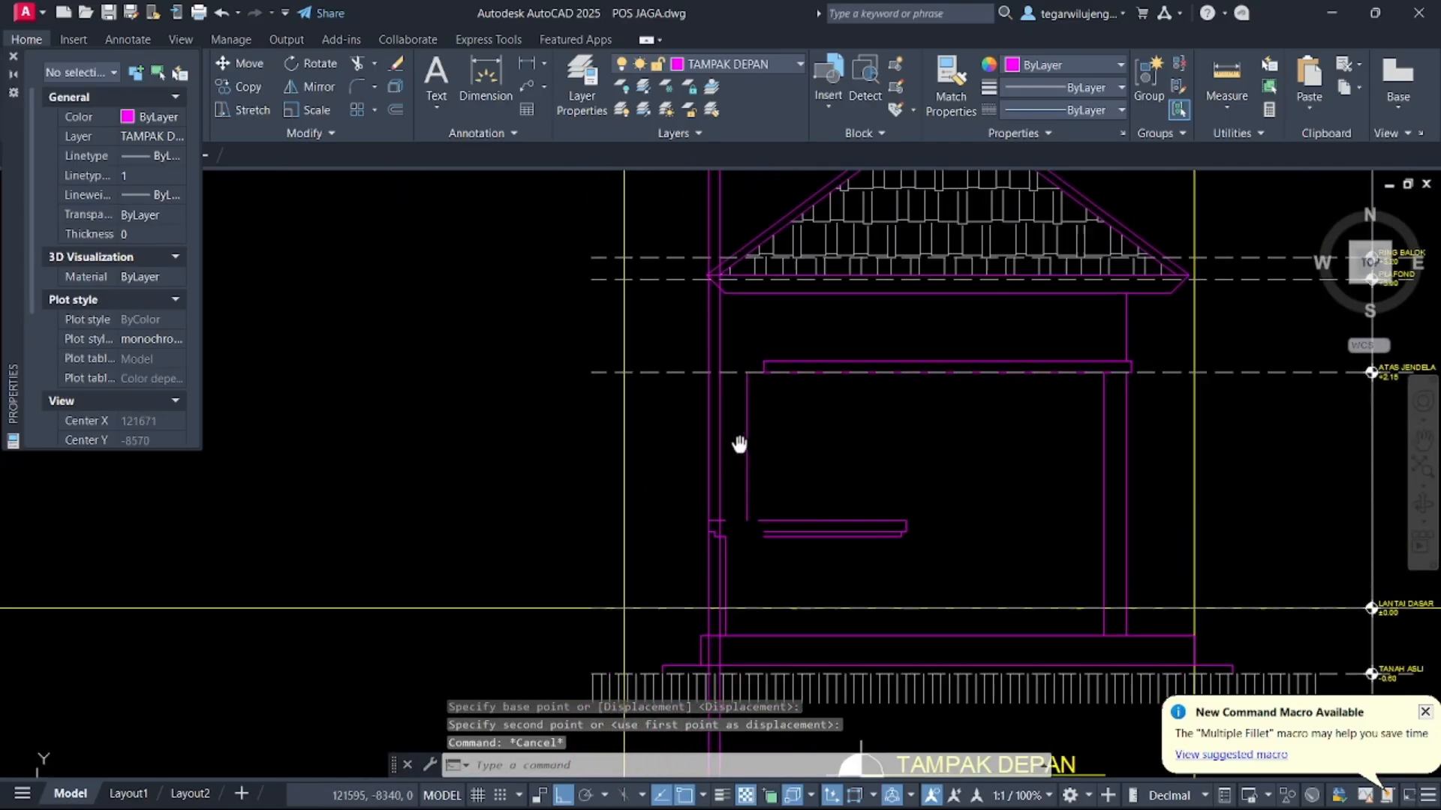
scroll(755, 369, "up", 4)
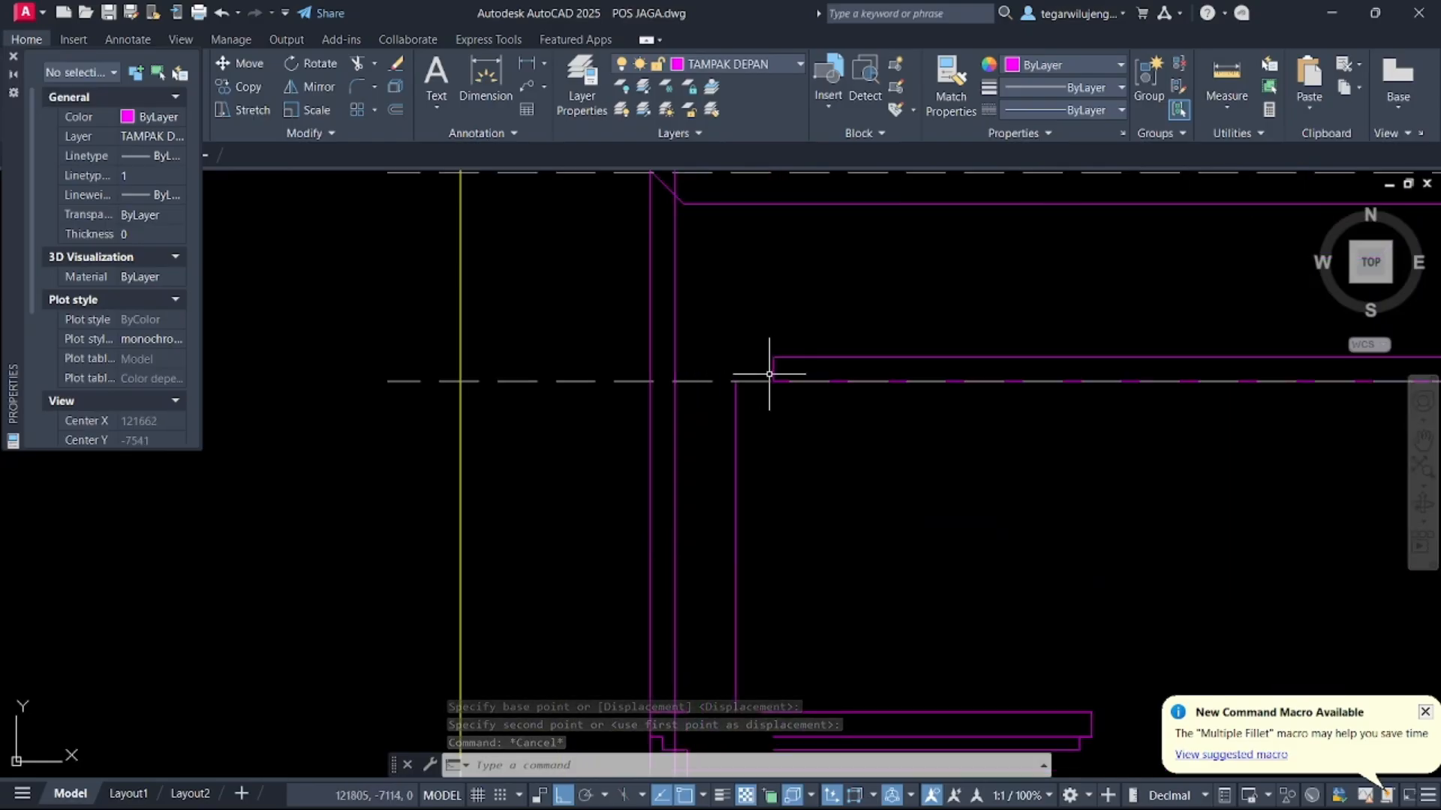
left_click(768, 380)
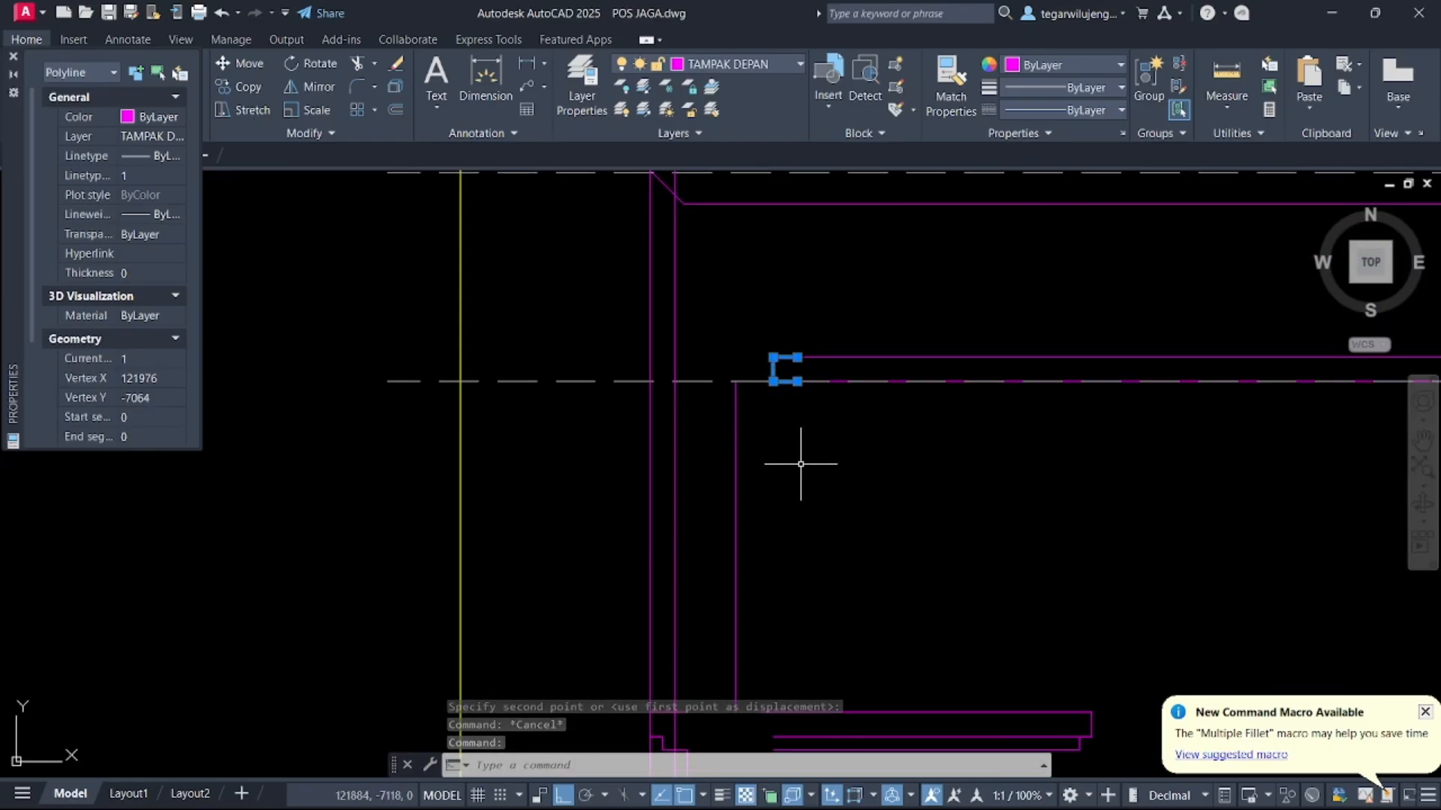
type("M")
key("Escape")
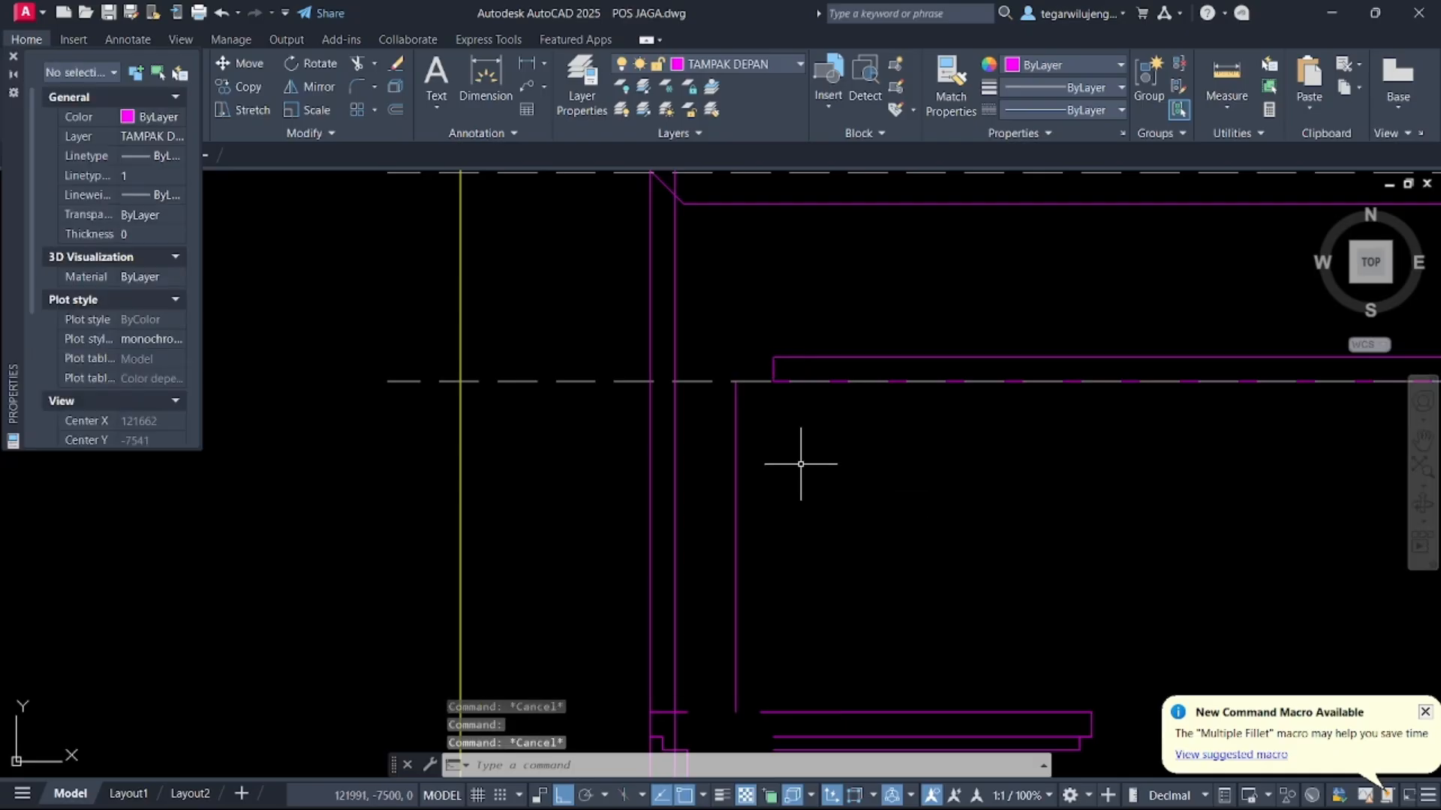
Undo the move of the window's left column and sill lines
key("ctrl+z")
key("ctrl+z")
middle_click_drag(786, 395, 817, 482)
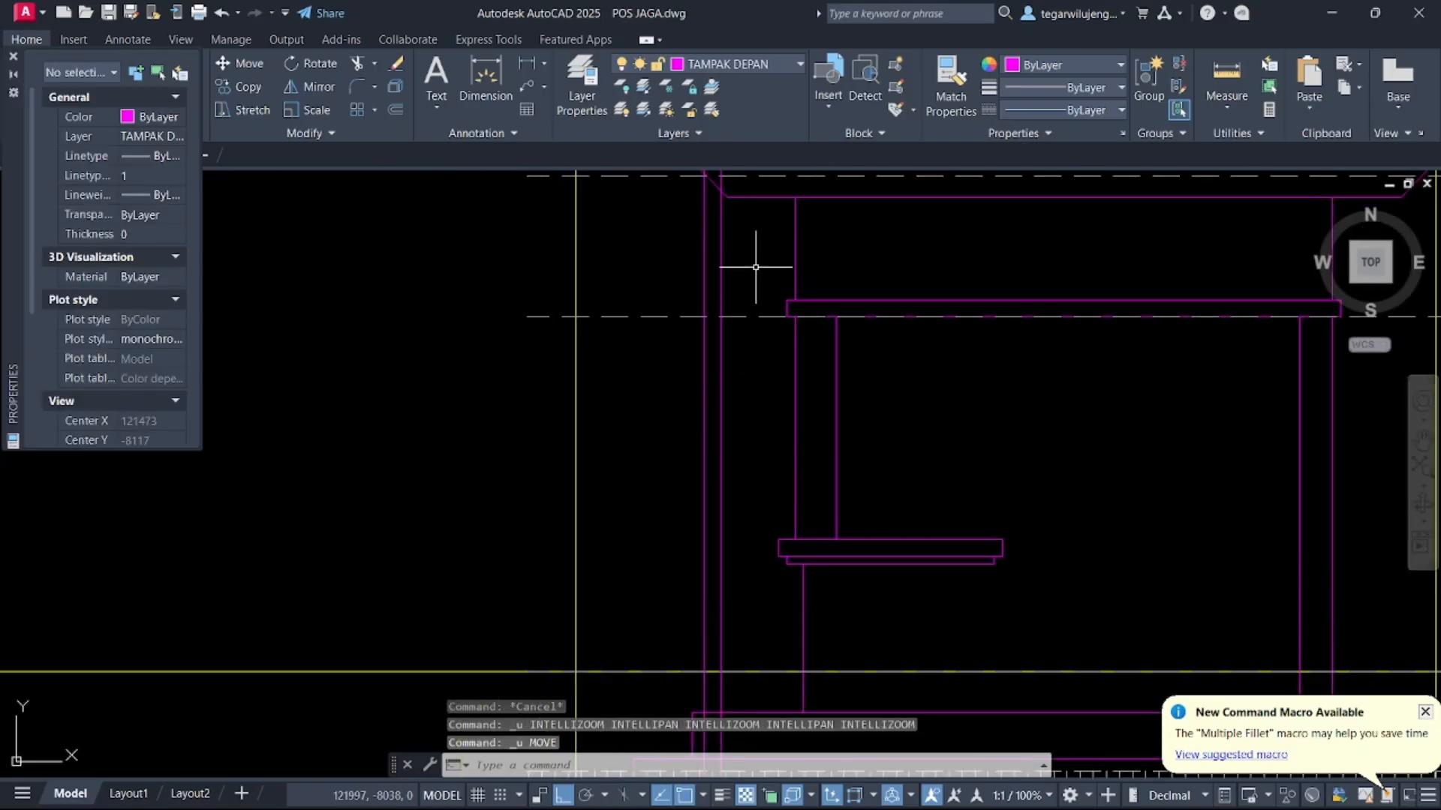
left_click(742, 252)
left_click(892, 624)
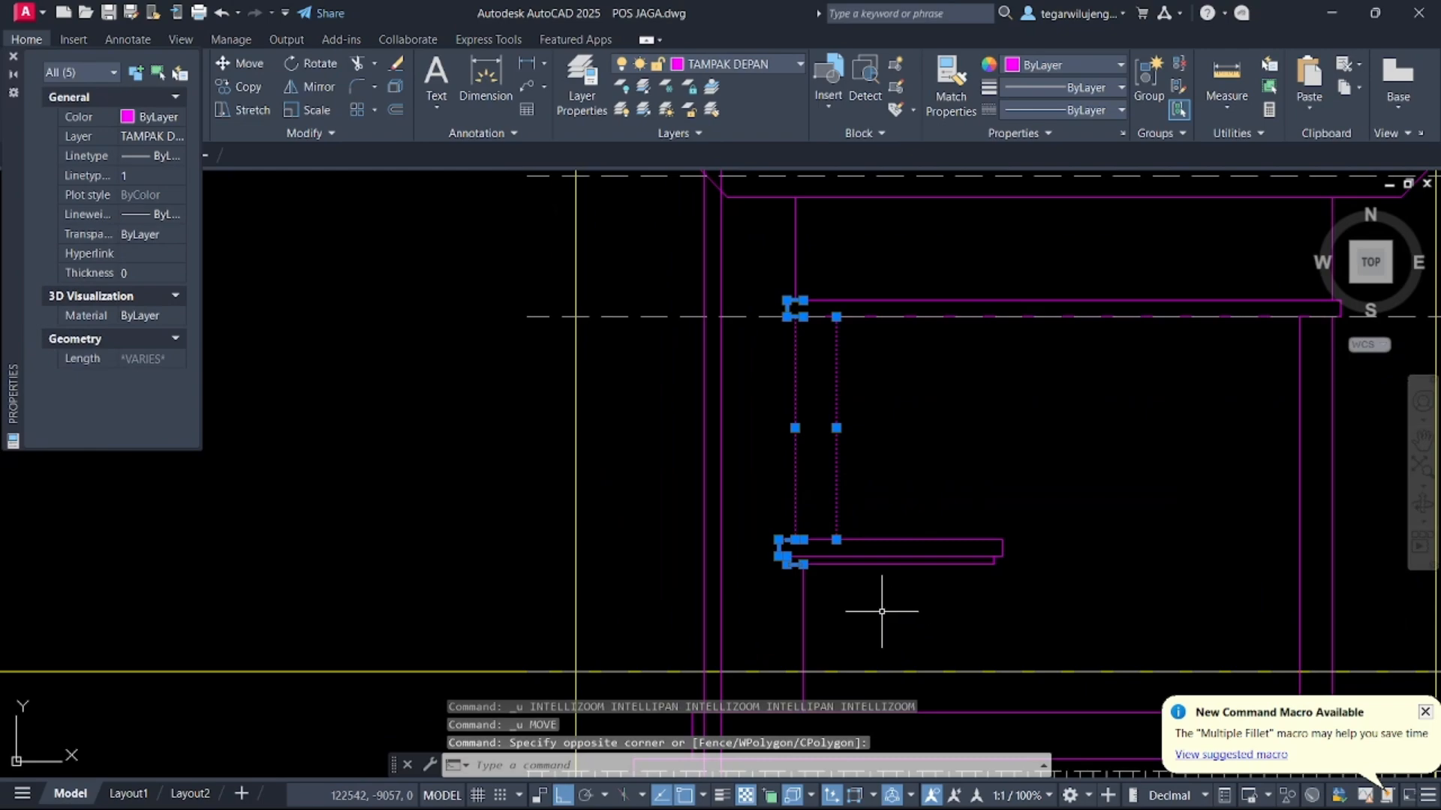
type("M")
key("Return")
left_click(779, 539)
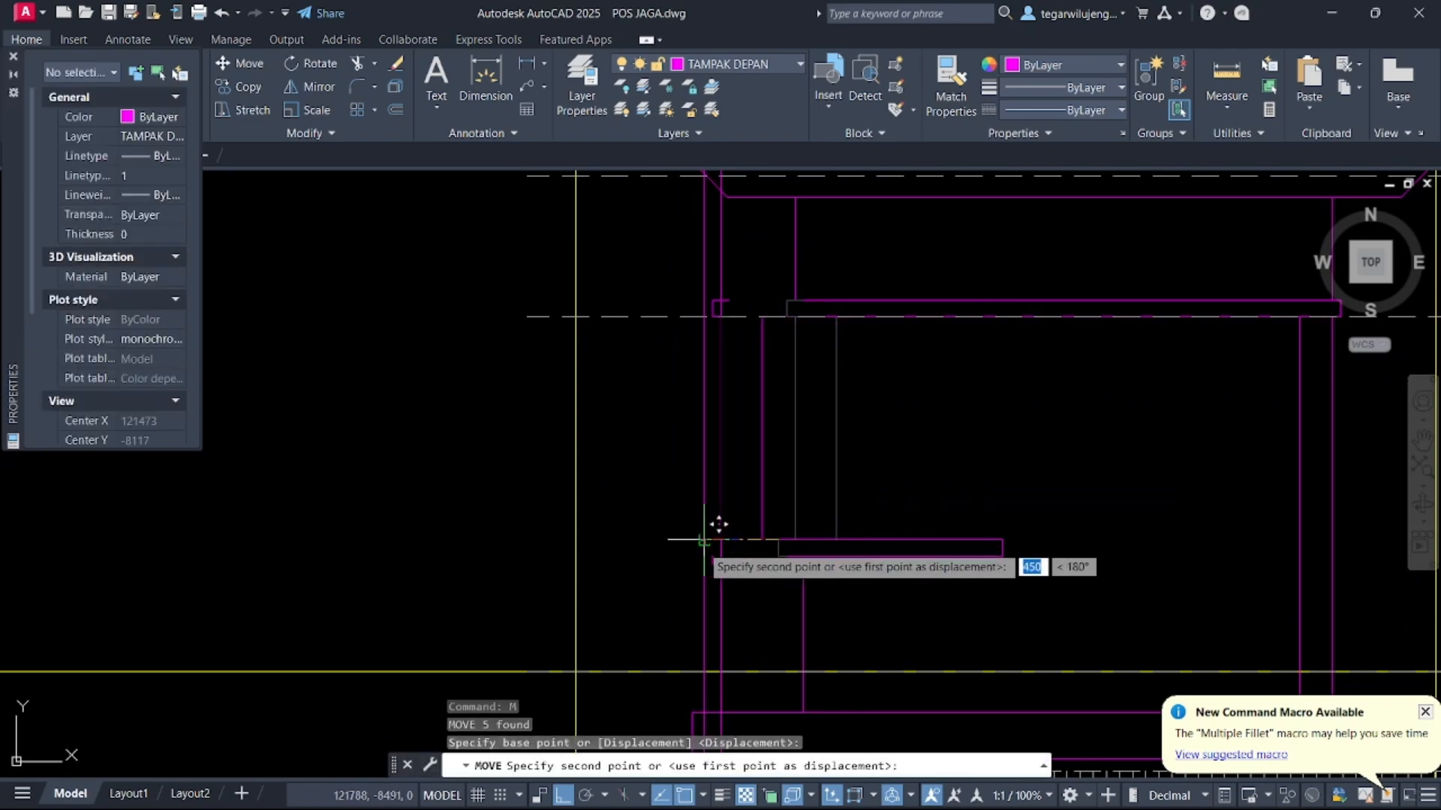
key("Escape")
Erase the leftover short vertical lines around the window's left column and above the lintel beam
middle_click_drag(824, 407, 826, 439)
left_click_drag(801, 303, 779, 280)
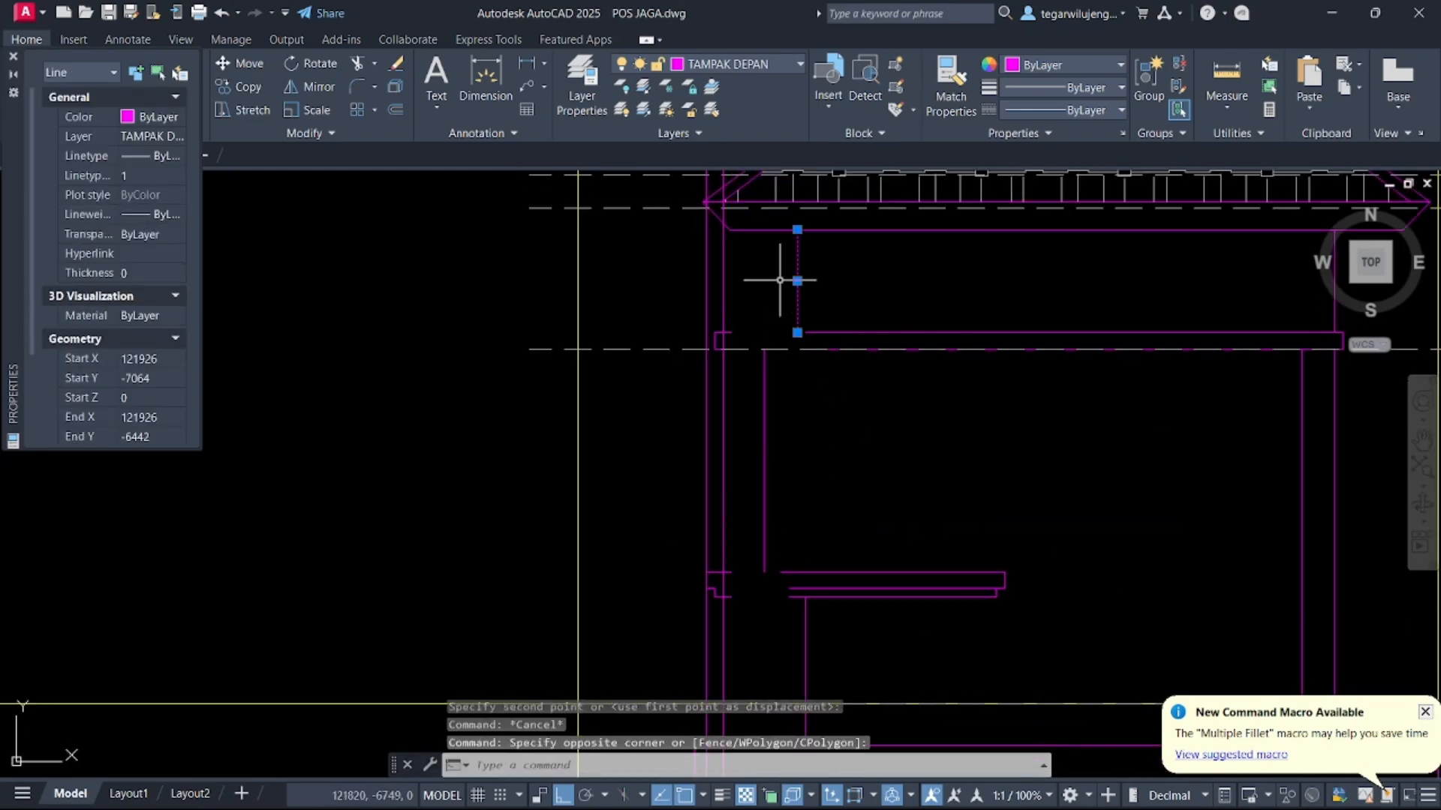
key("Delete")
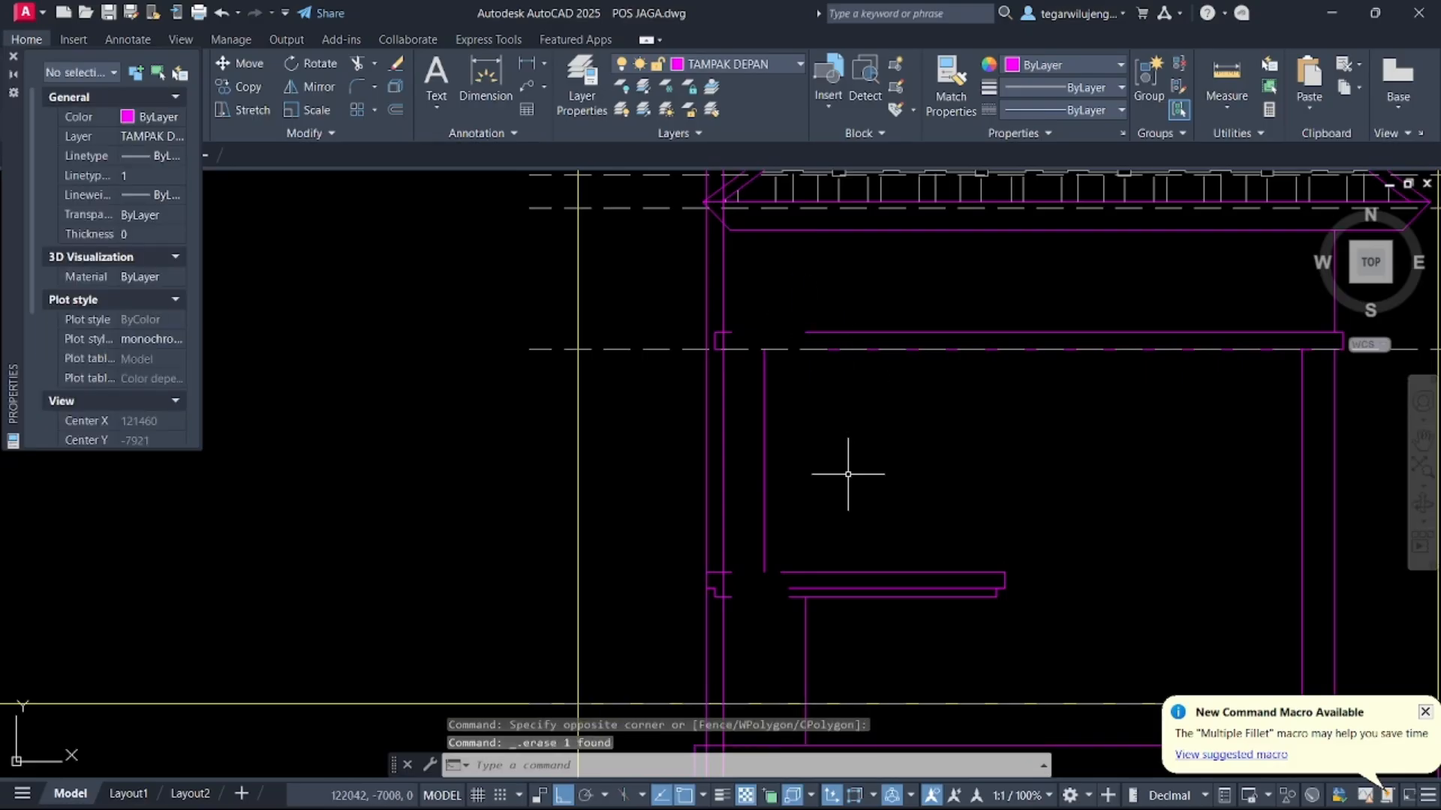
middle_click_drag(802, 504, 779, 456)
mouse_move(769, 553)
middle_mouse_down()
mouse_move(781, 508)
mouse_move(811, 683)
middle_mouse_up()
key("Escape")
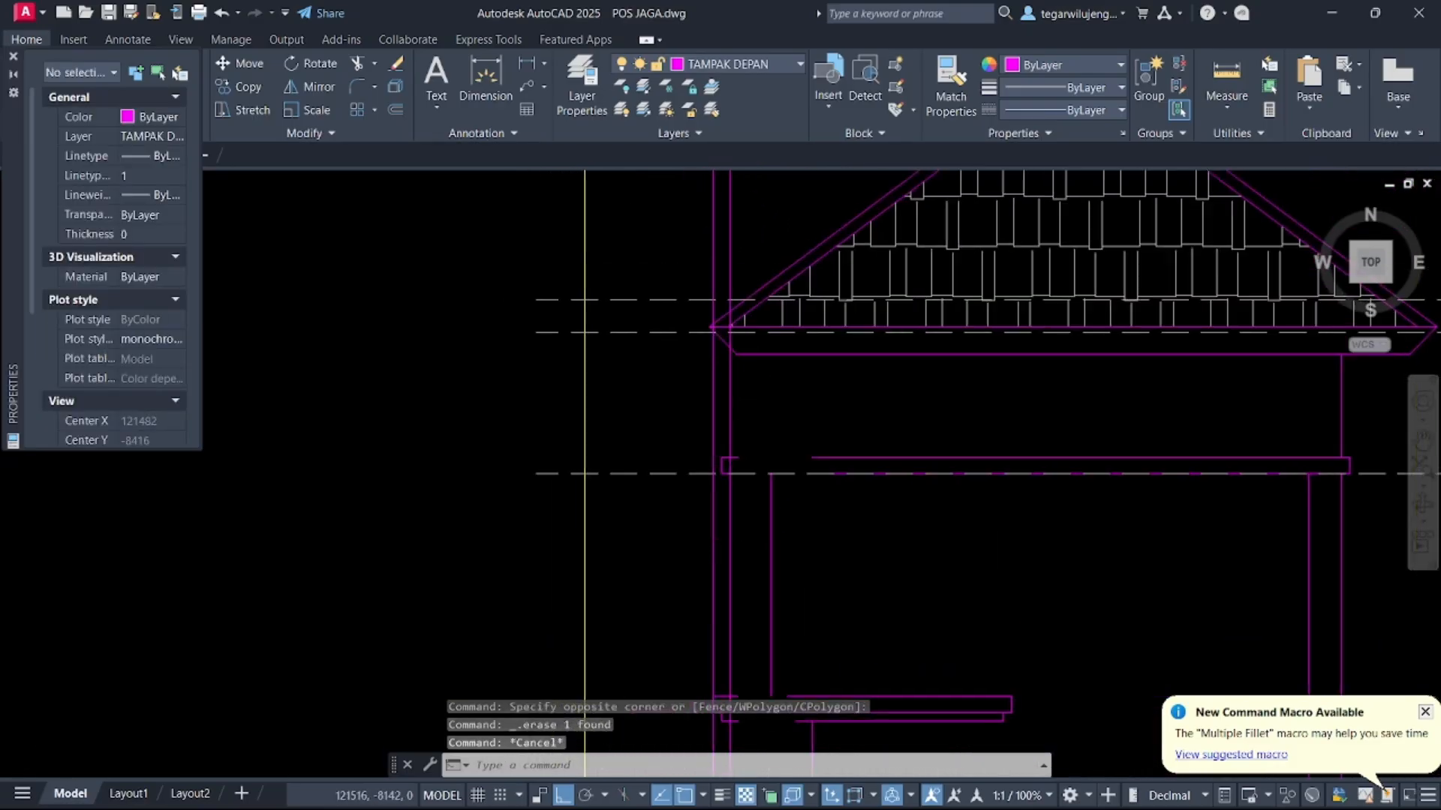
left_click(675, 380)
key("Delete")
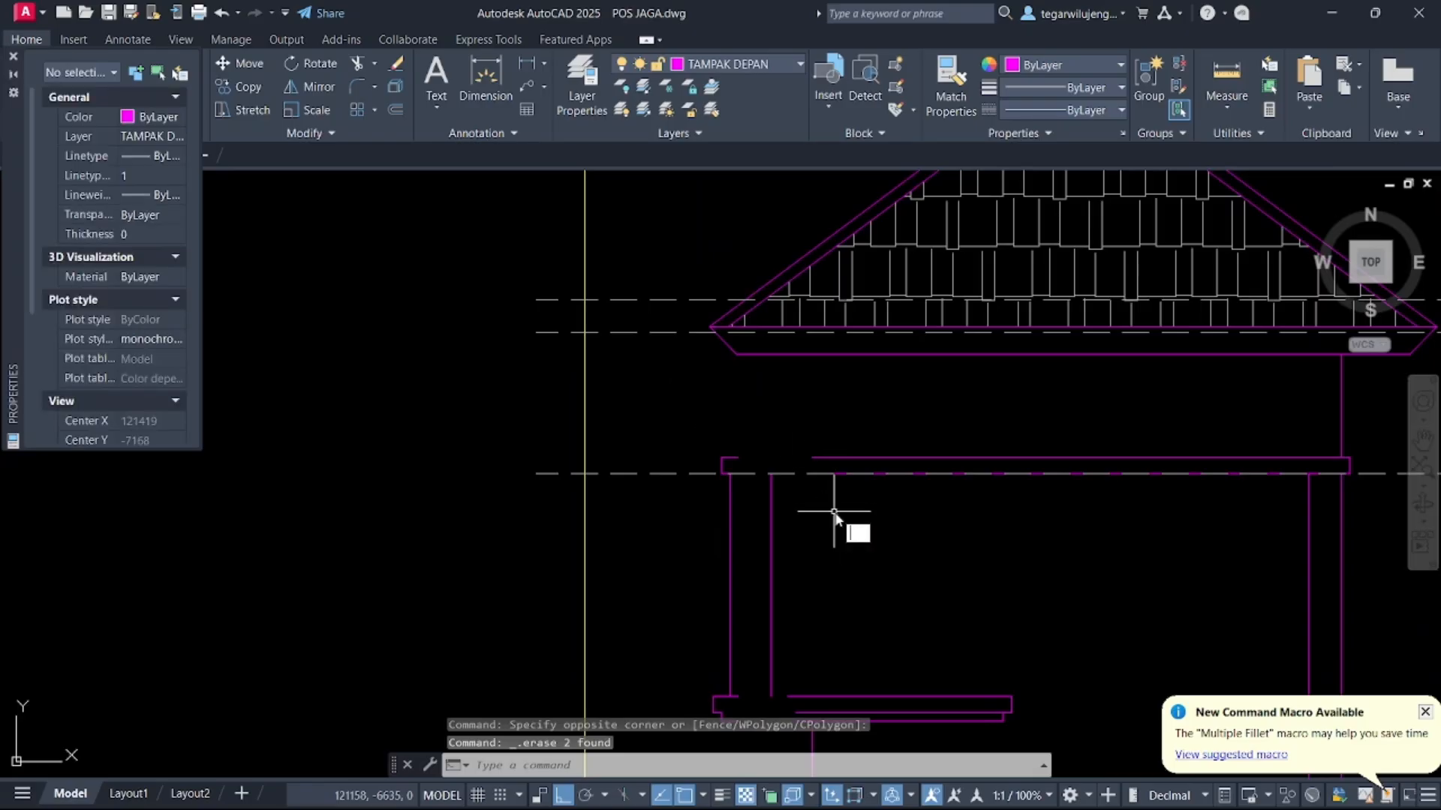
Extend the window lintel and sill lines leftward to the vertical construction line
key("Return")
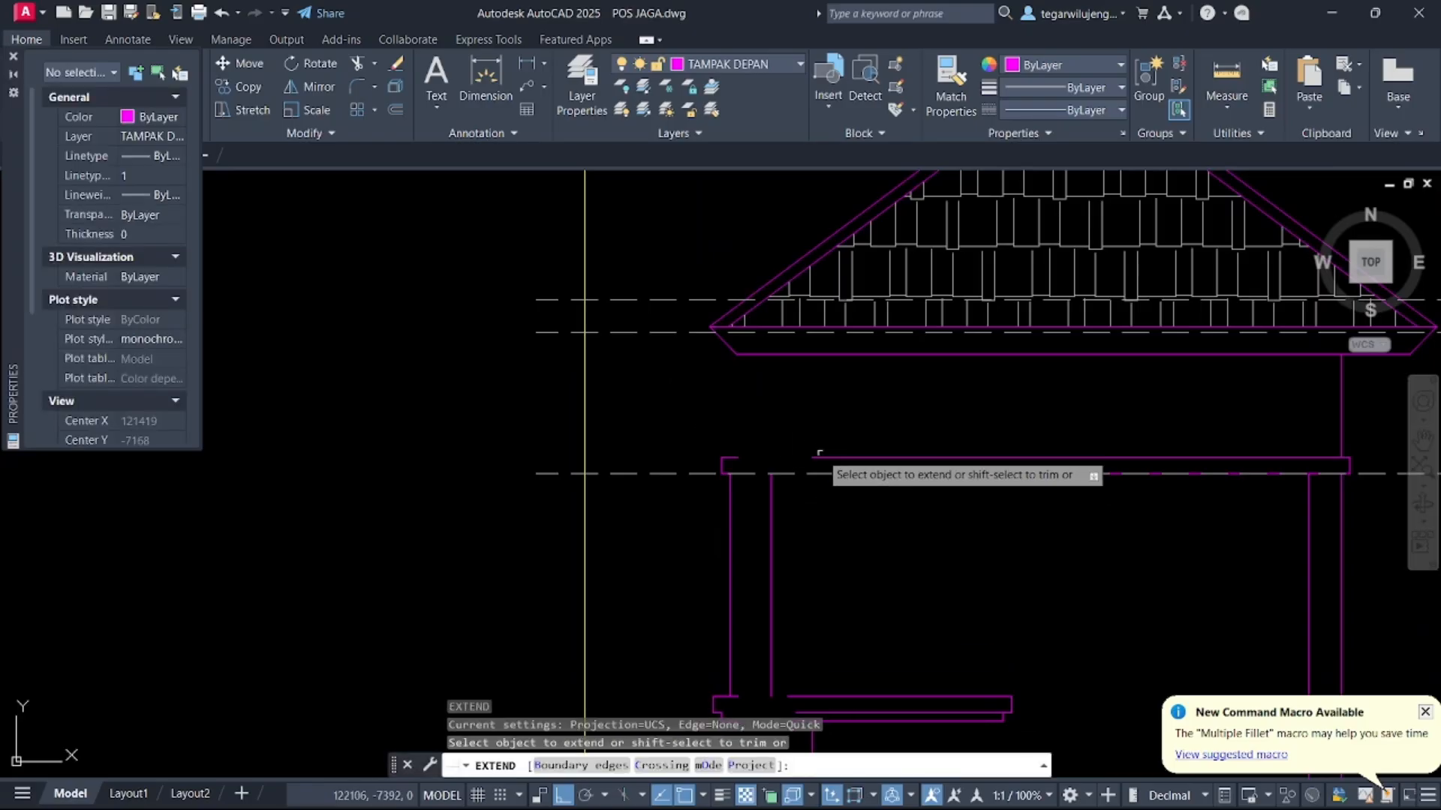
left_click(819, 458)
left_click(836, 416)
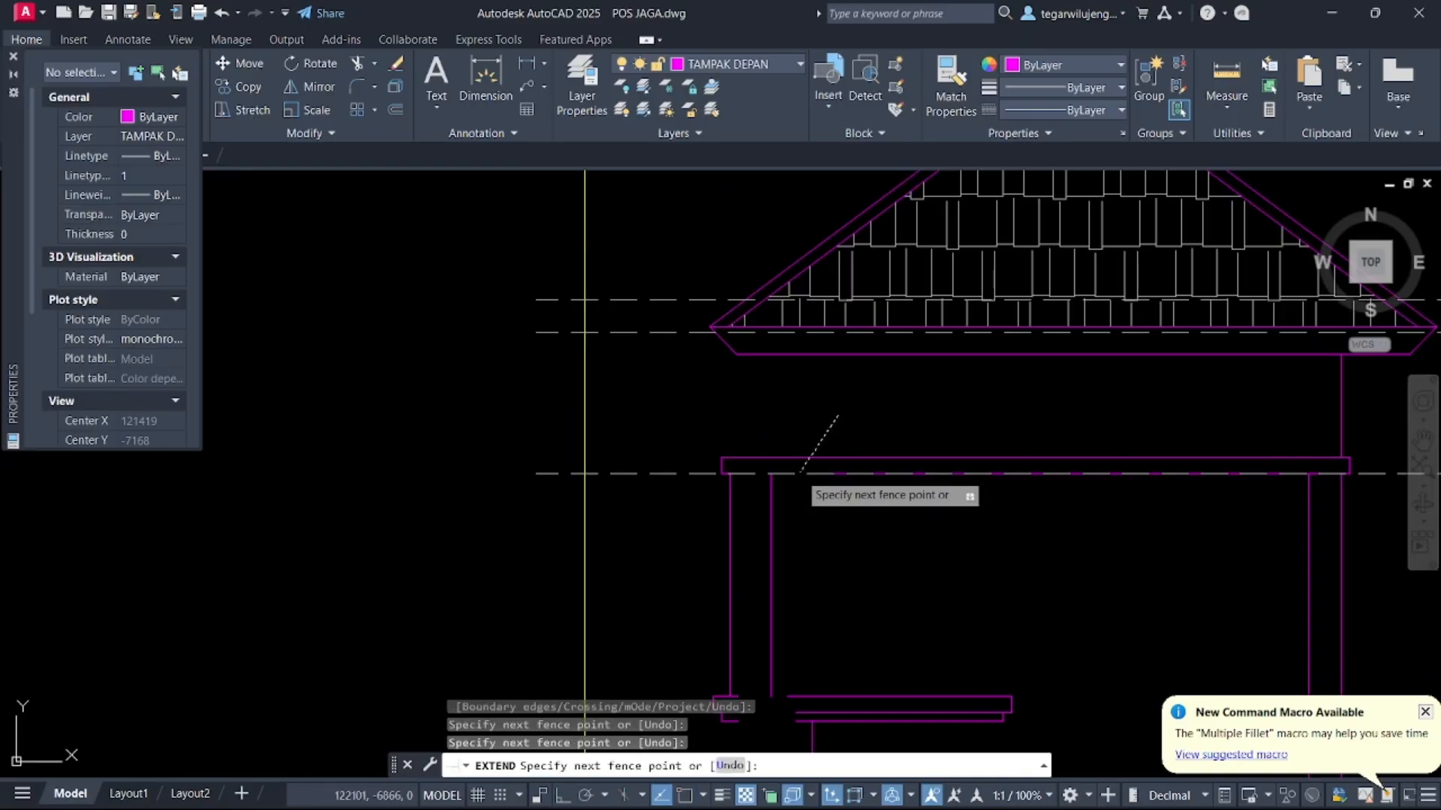
left_click(790, 507)
key("Return")
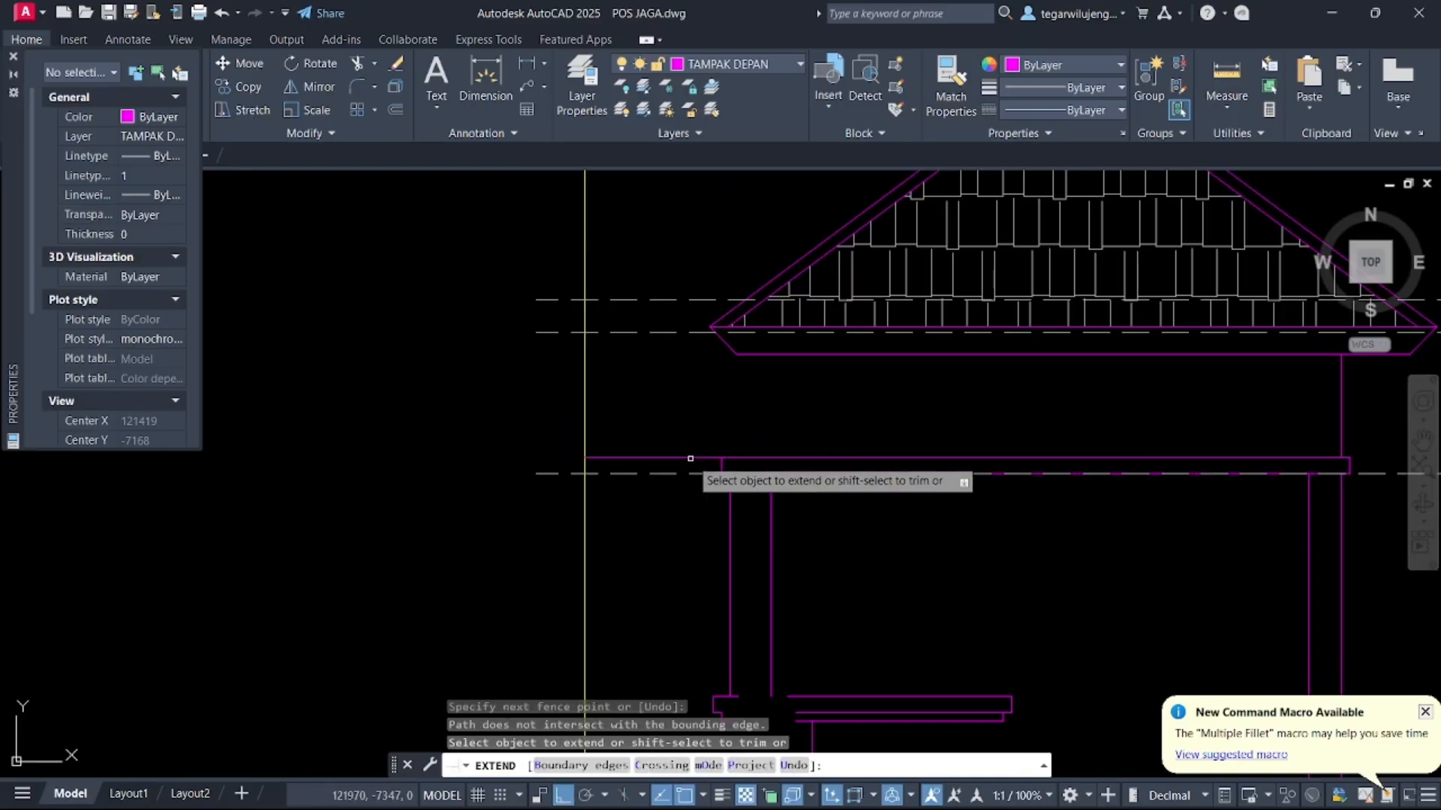
left_click(690, 459, "shift")
scroll(760, 474, "down", 2)
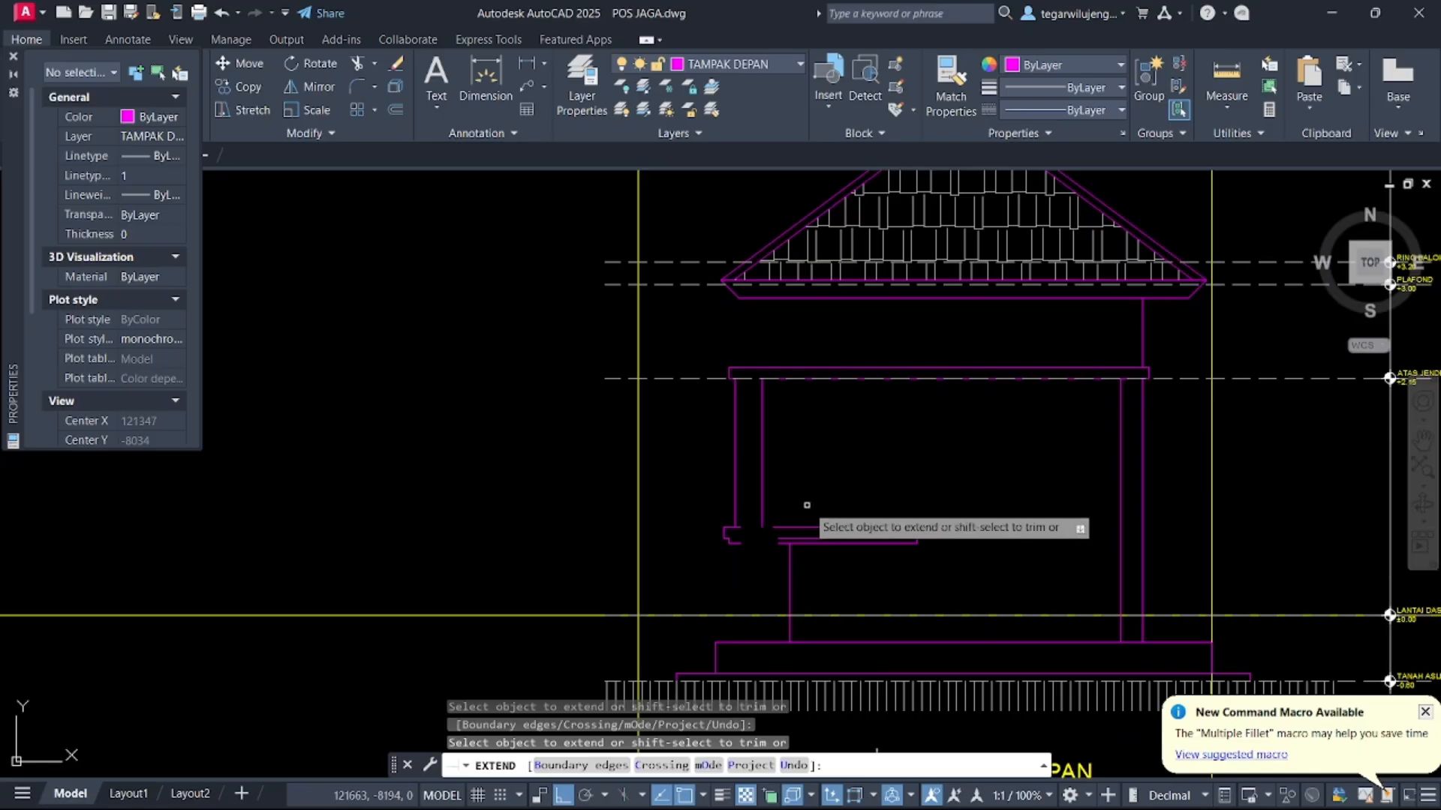
left_click(807, 505)
key("Return")
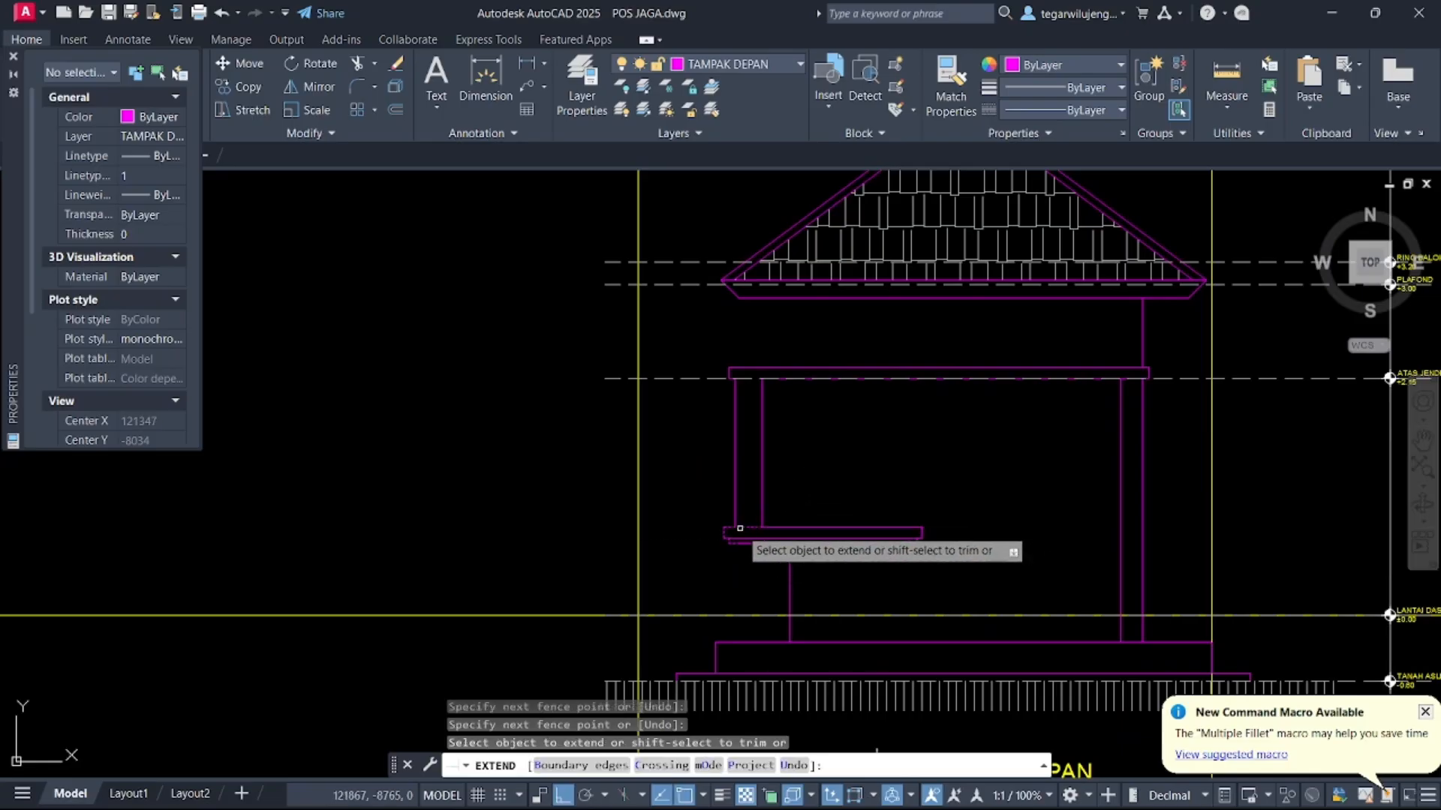
key("Escape")
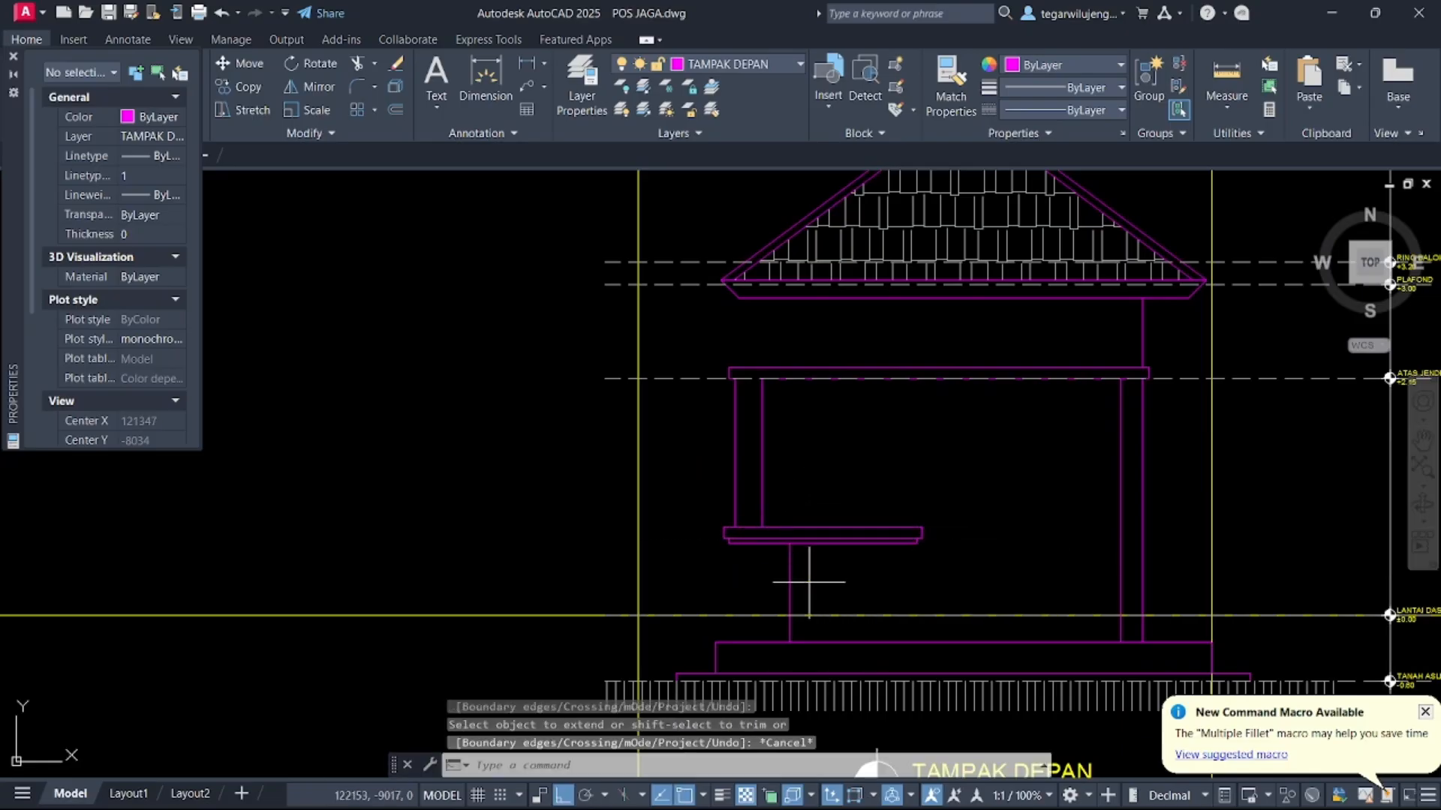
left_click(808, 582)
left_click(783, 572)
key("Return")
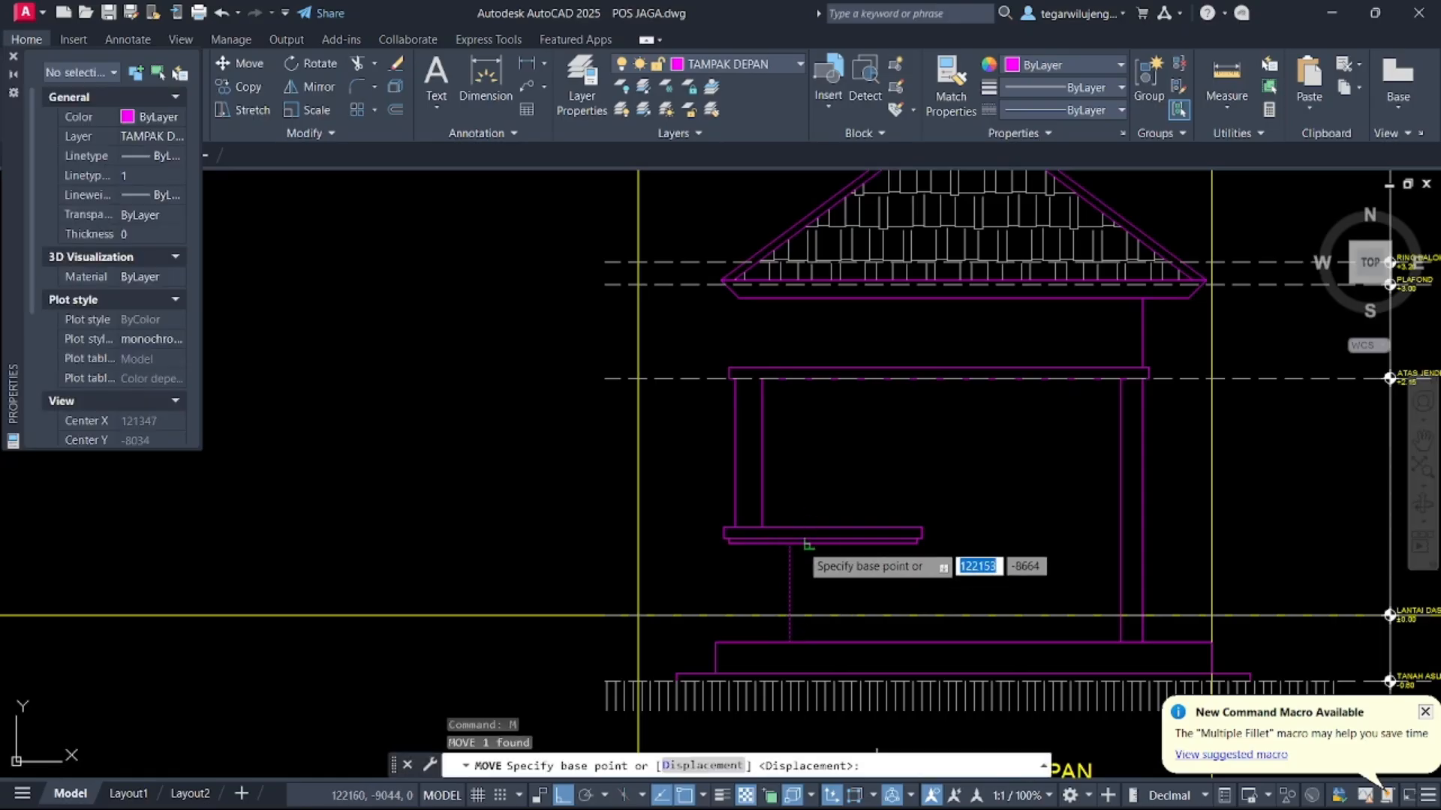
scroll(795, 571, "up", 3)
left_click(772, 544)
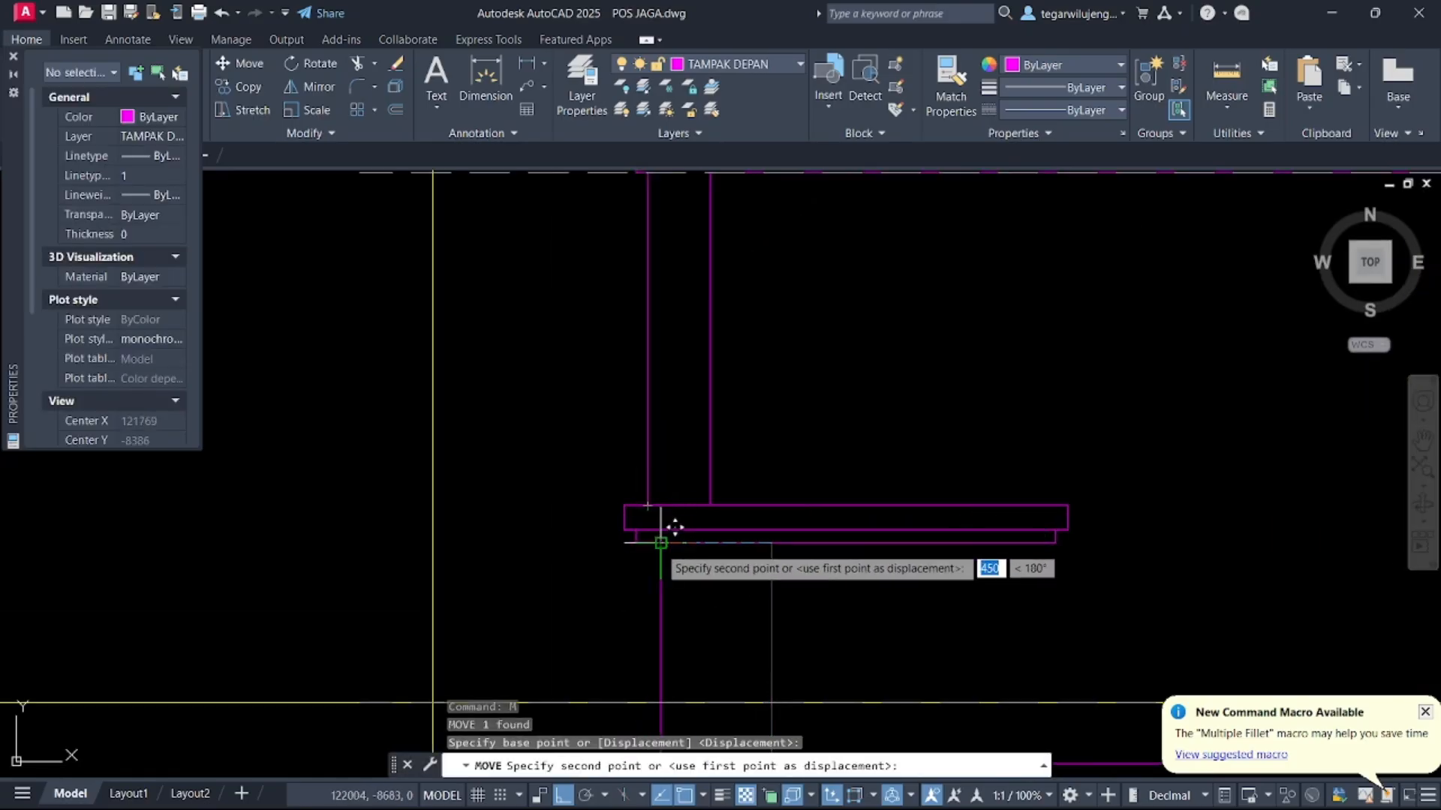
key("Escape")
scroll(772, 556, "down", 4)
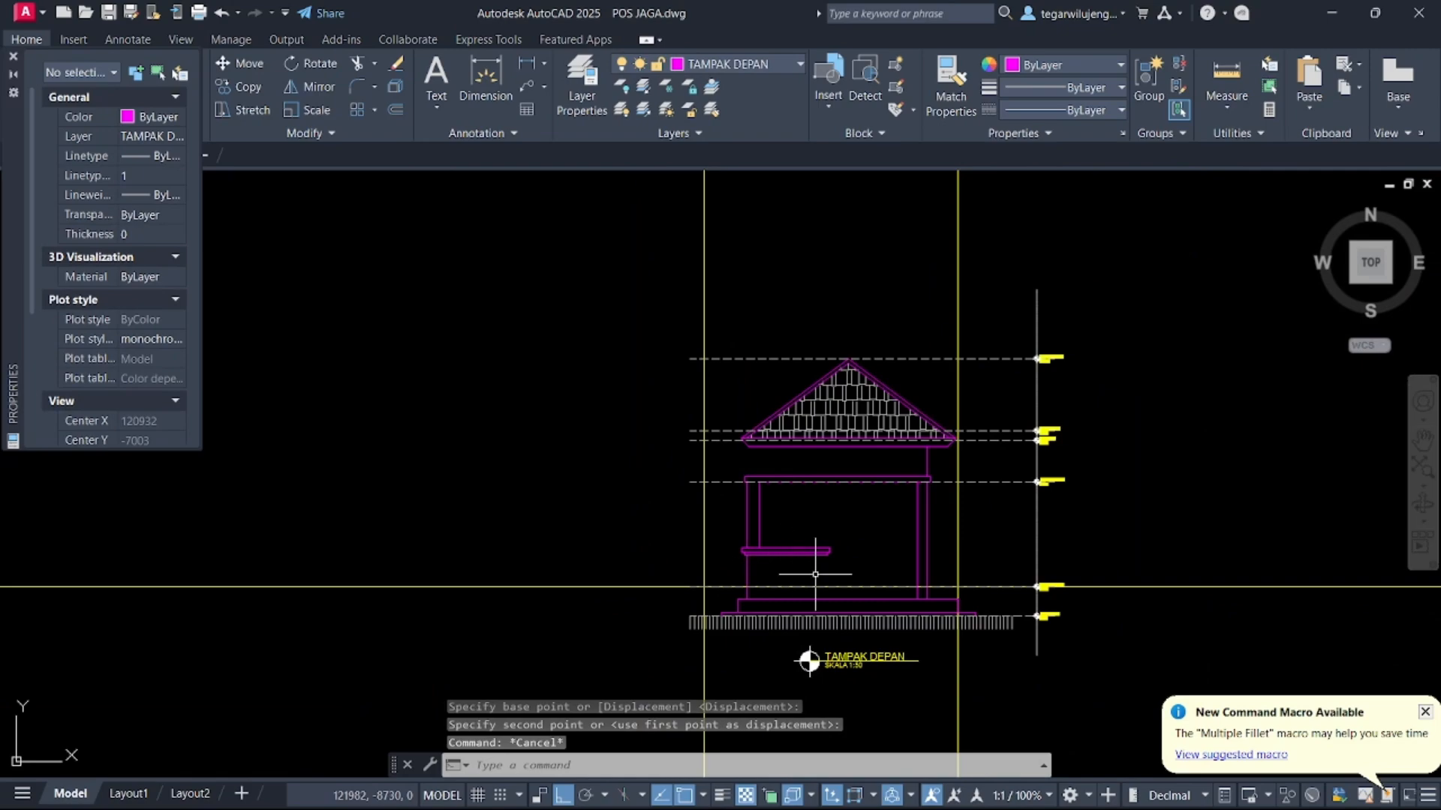
Draw a vertical construction line through the floor plan's middle column
scroll(729, 574, "up", 5)
scroll(836, 539, "down", 2)
middle_click_drag(878, 530, 731, 513)
middle_click_drag(849, 407, 787, 429)
scroll(797, 433, "down", 1)
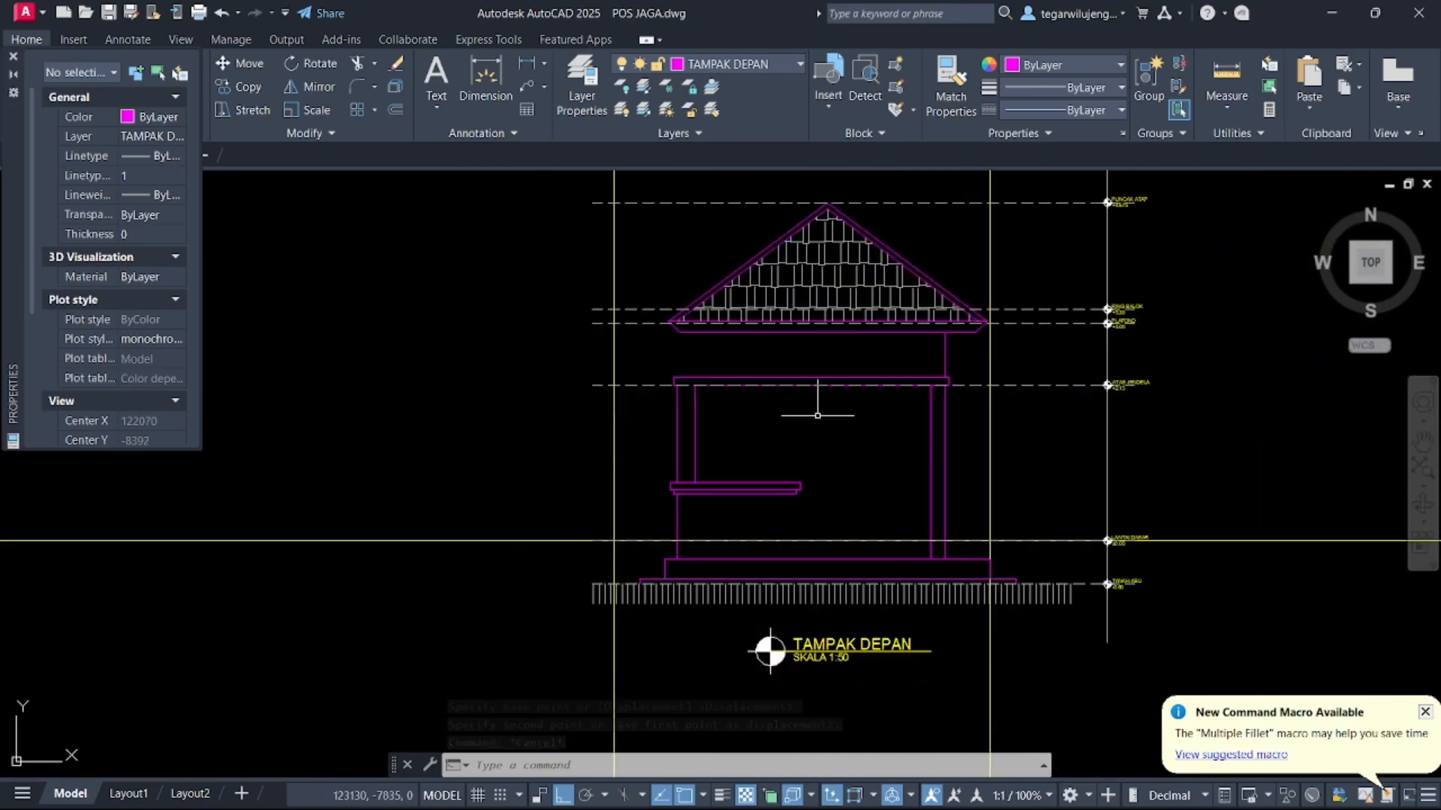
key("Return")
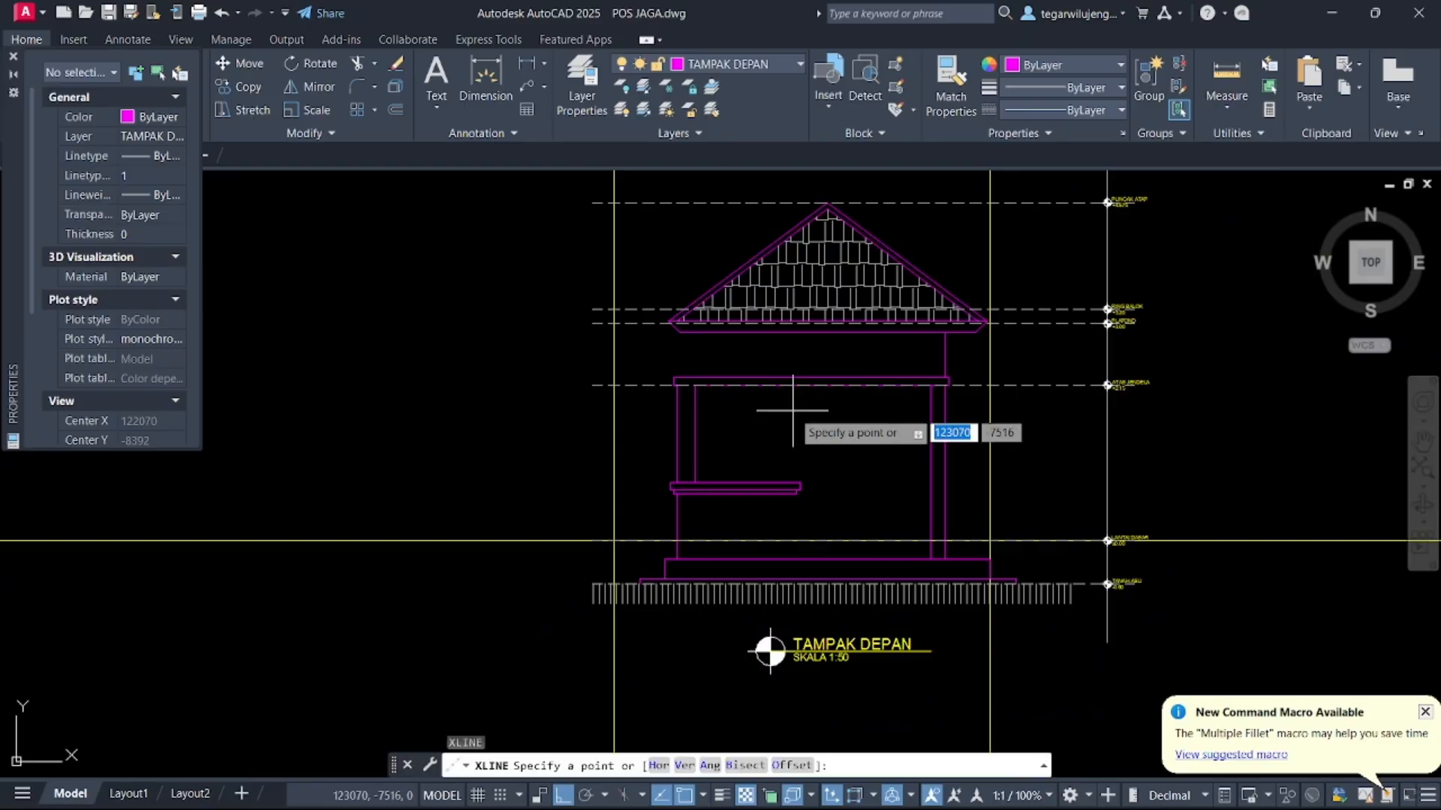
type("v")
key("Return")
scroll(794, 411, "down", 5)
scroll(795, 191, "up", 9)
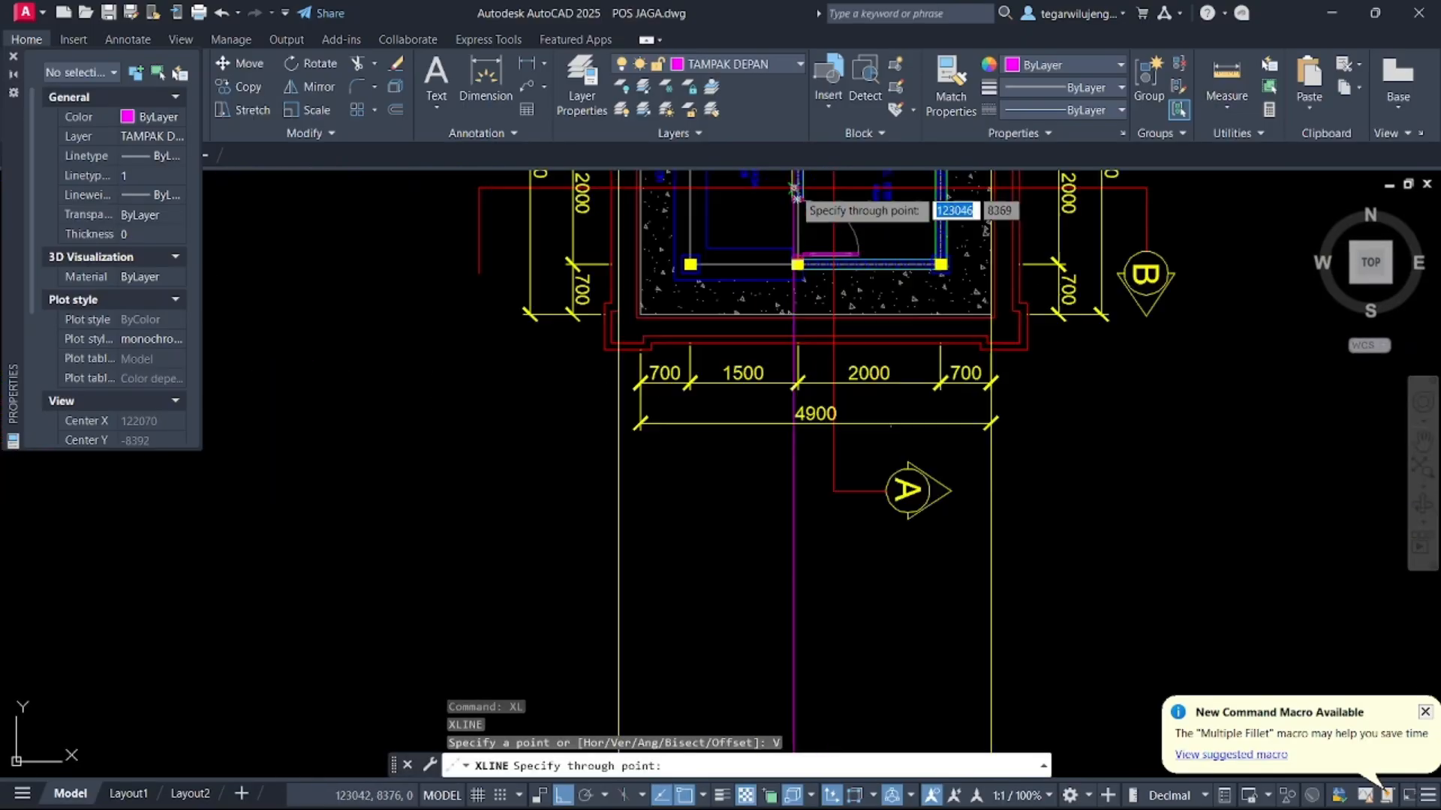
left_click(805, 405)
scroll(811, 409, "down", 10)
key("Escape")
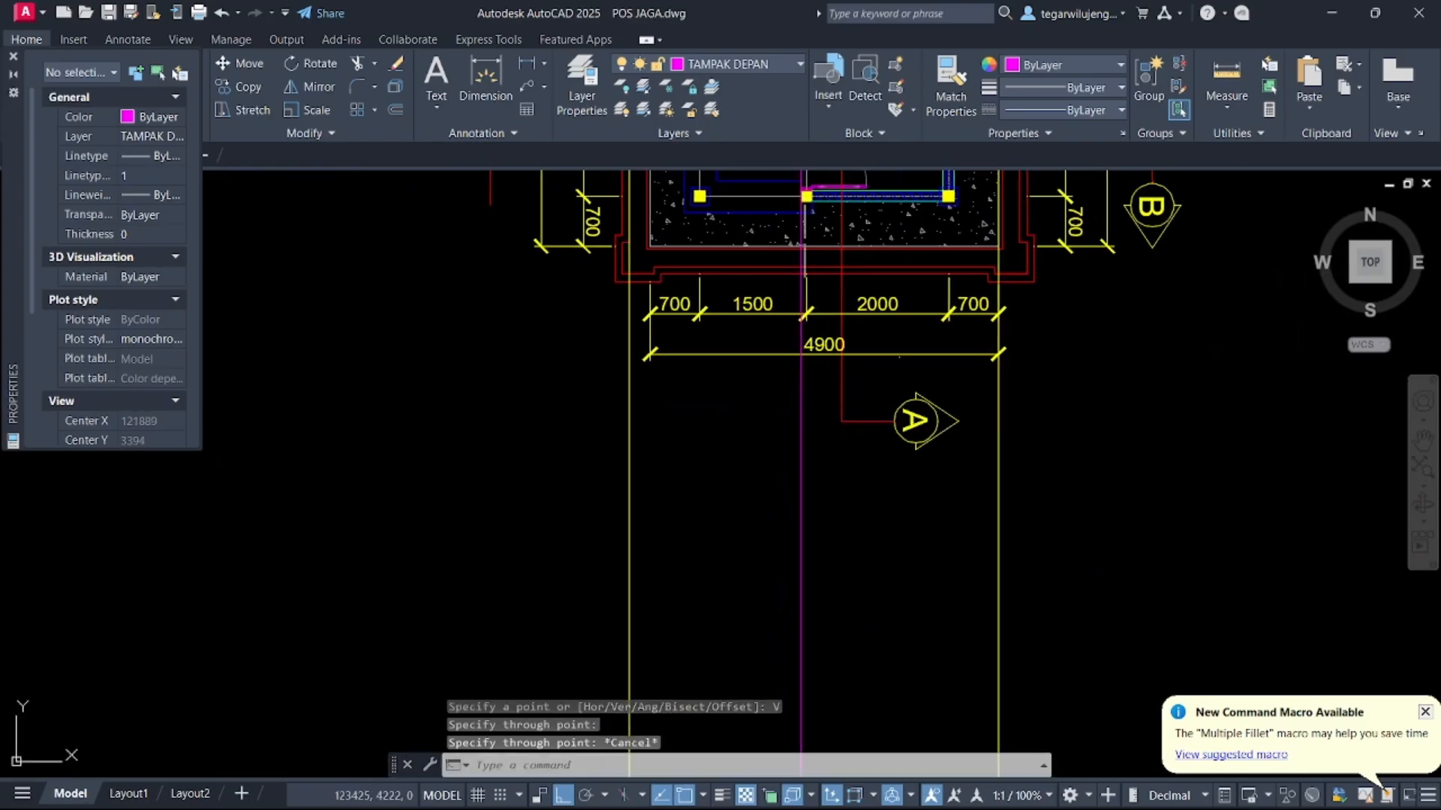
Draw a vertical line along the new construction line from the sill up to the lintel beam
scroll(843, 579, "up", 6)
type("l")
key("Return")
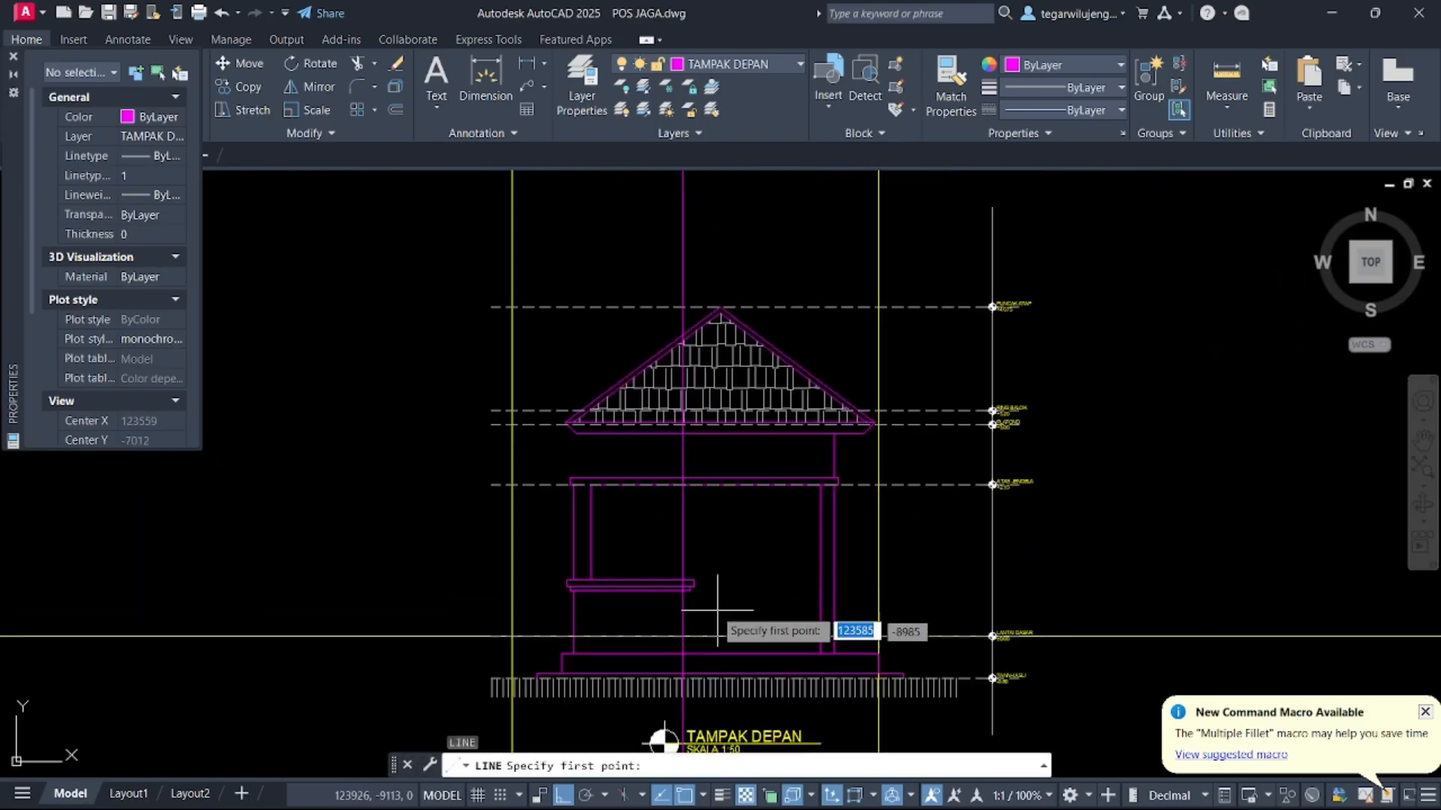
left_click(682, 581)
left_click(681, 485)
key("Escape")
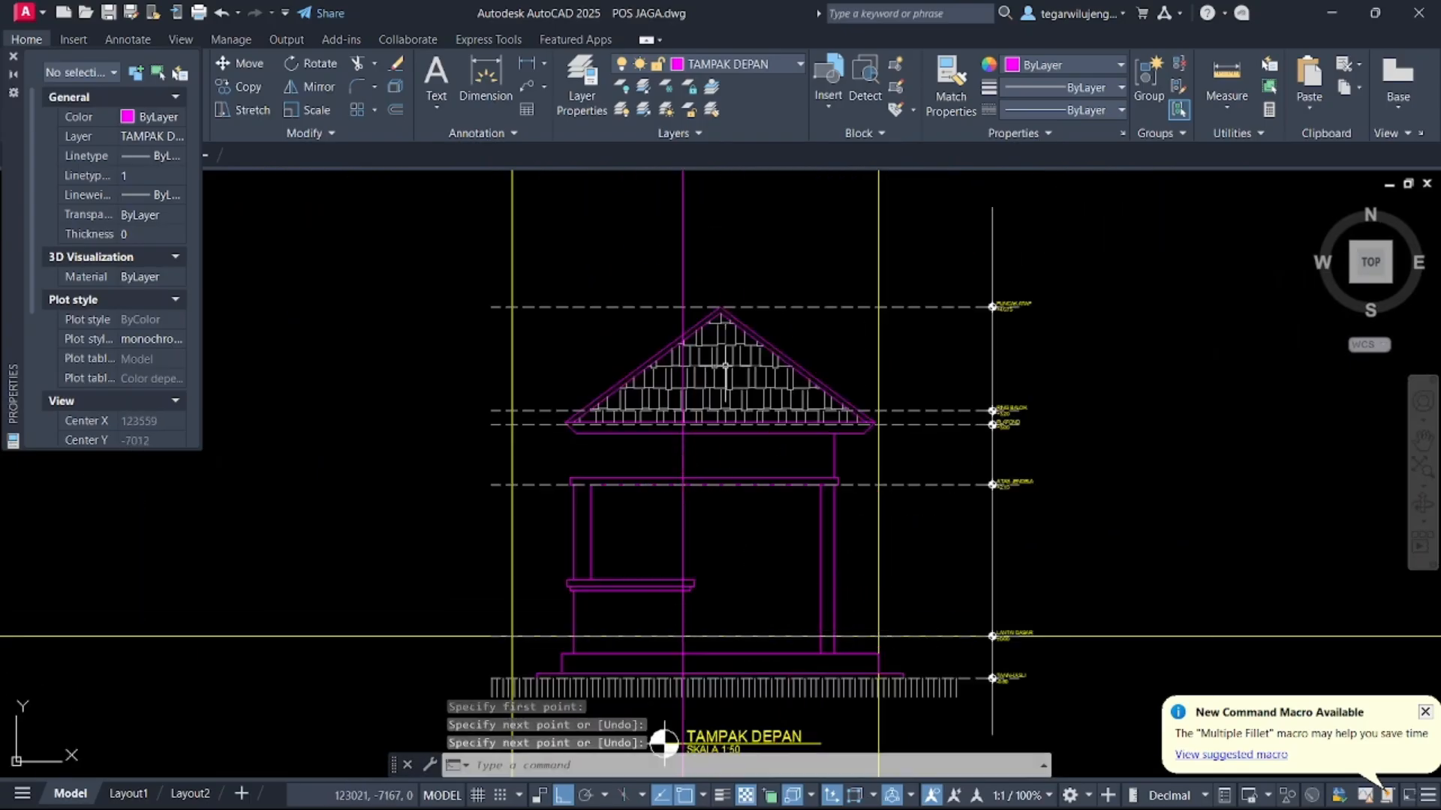
Delete the middle vertical construction line
left_click(754, 188)
left_click(660, 222)
key("Delete")
scroll(654, 303, "up", 3)
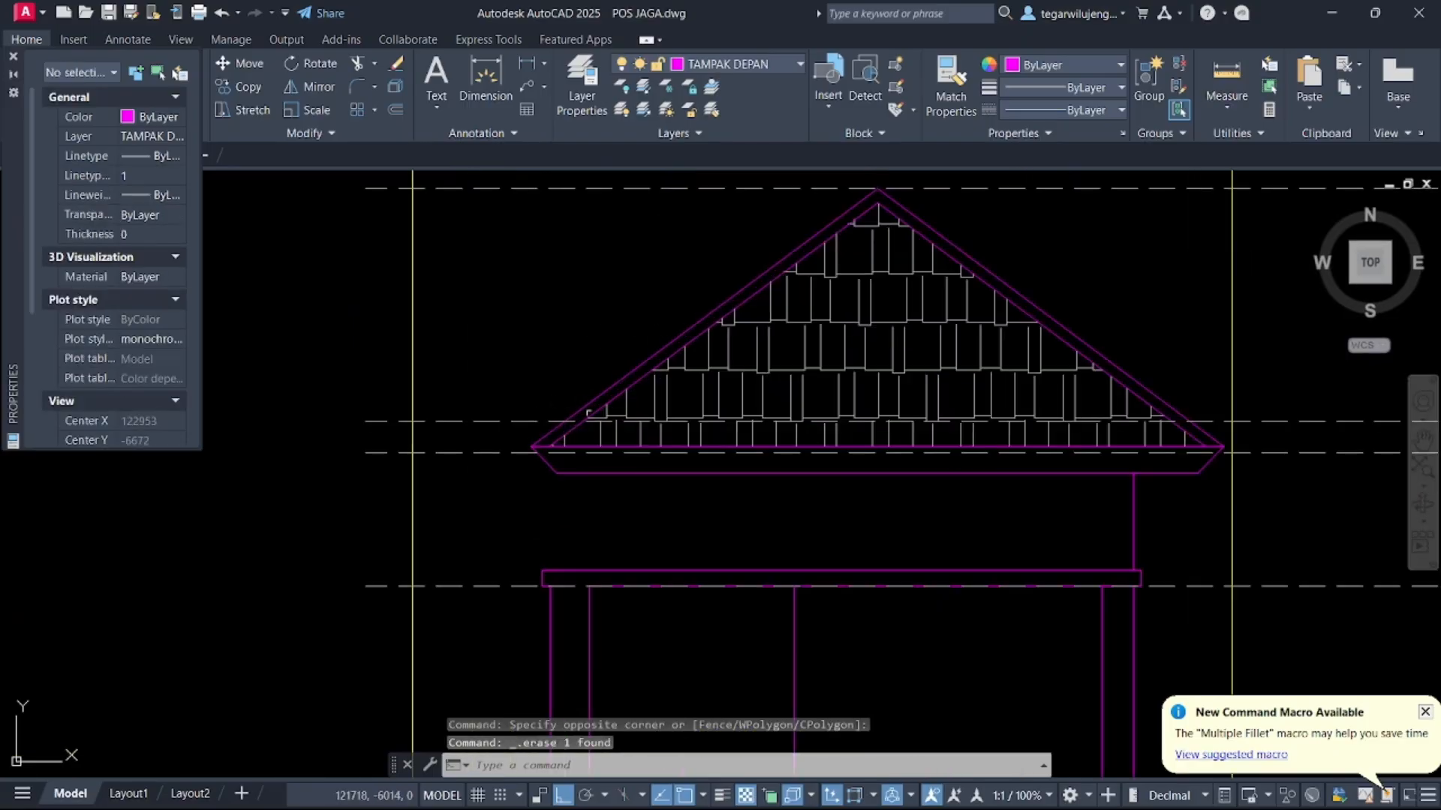
scroll(657, 361, "down", 6)
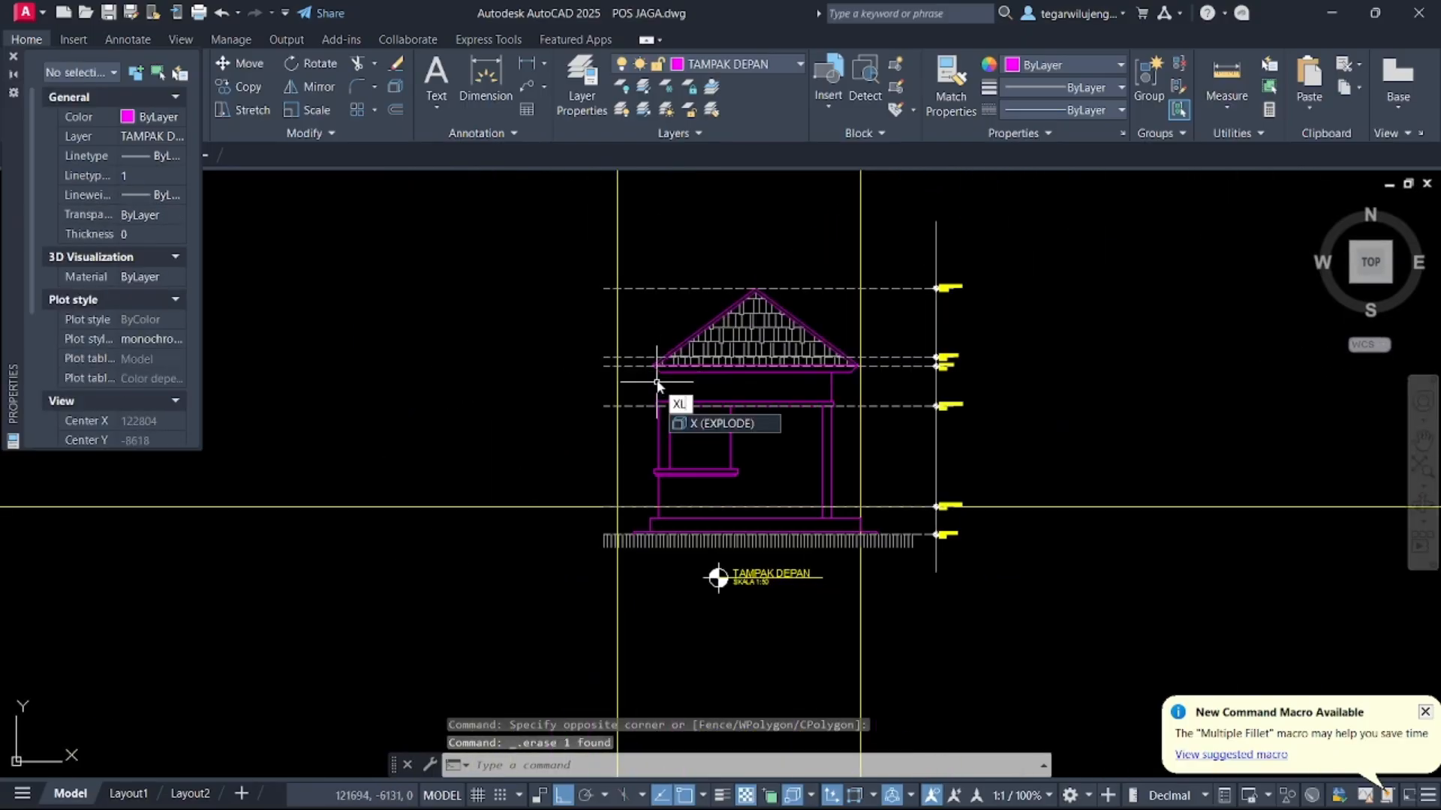
Draw a vertical construction line through the floor plan's outer left wall edge
key("Return")
type("V")
key("Return")
scroll(675, 405, "down", 3)
scroll(669, 306, "up", 8)
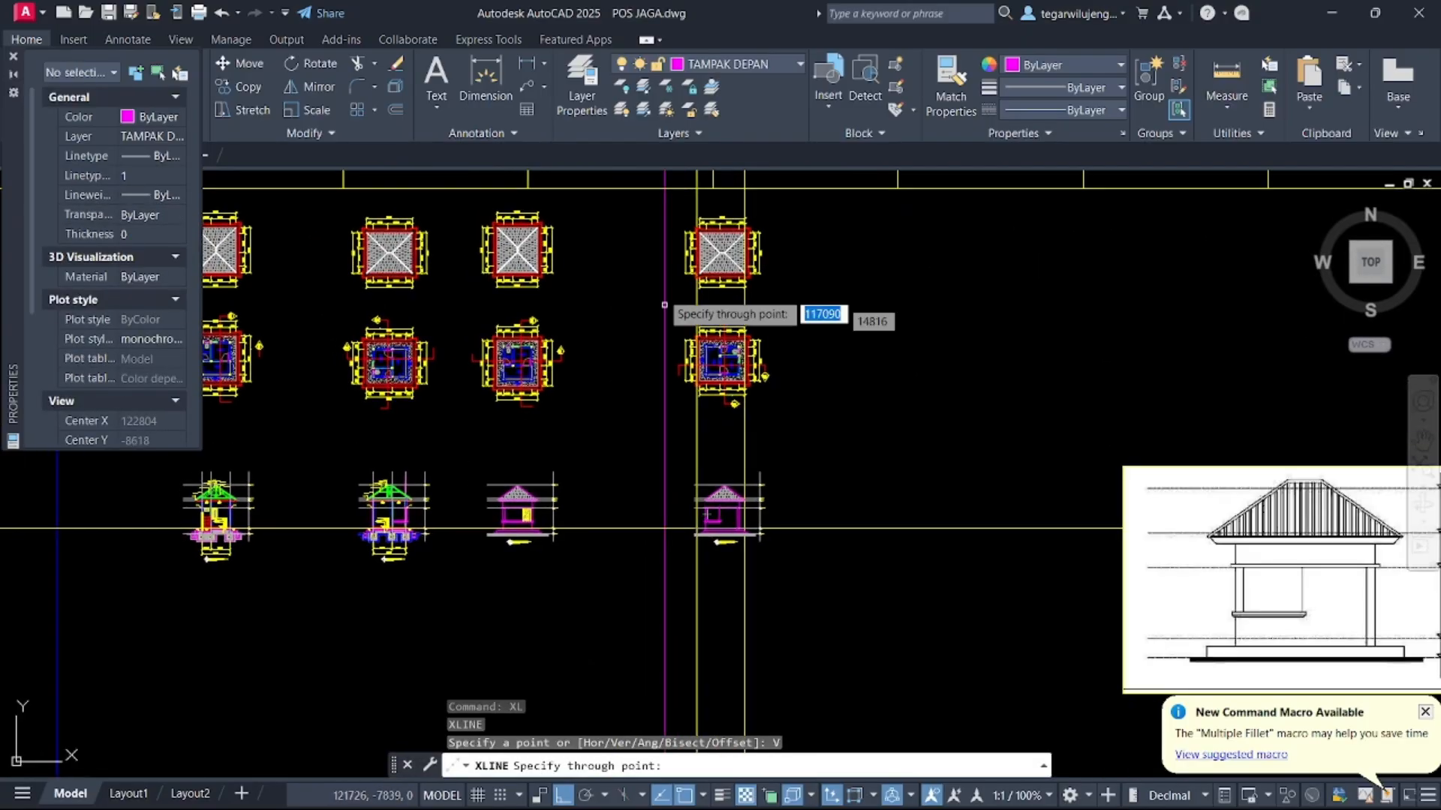
left_click(631, 272)
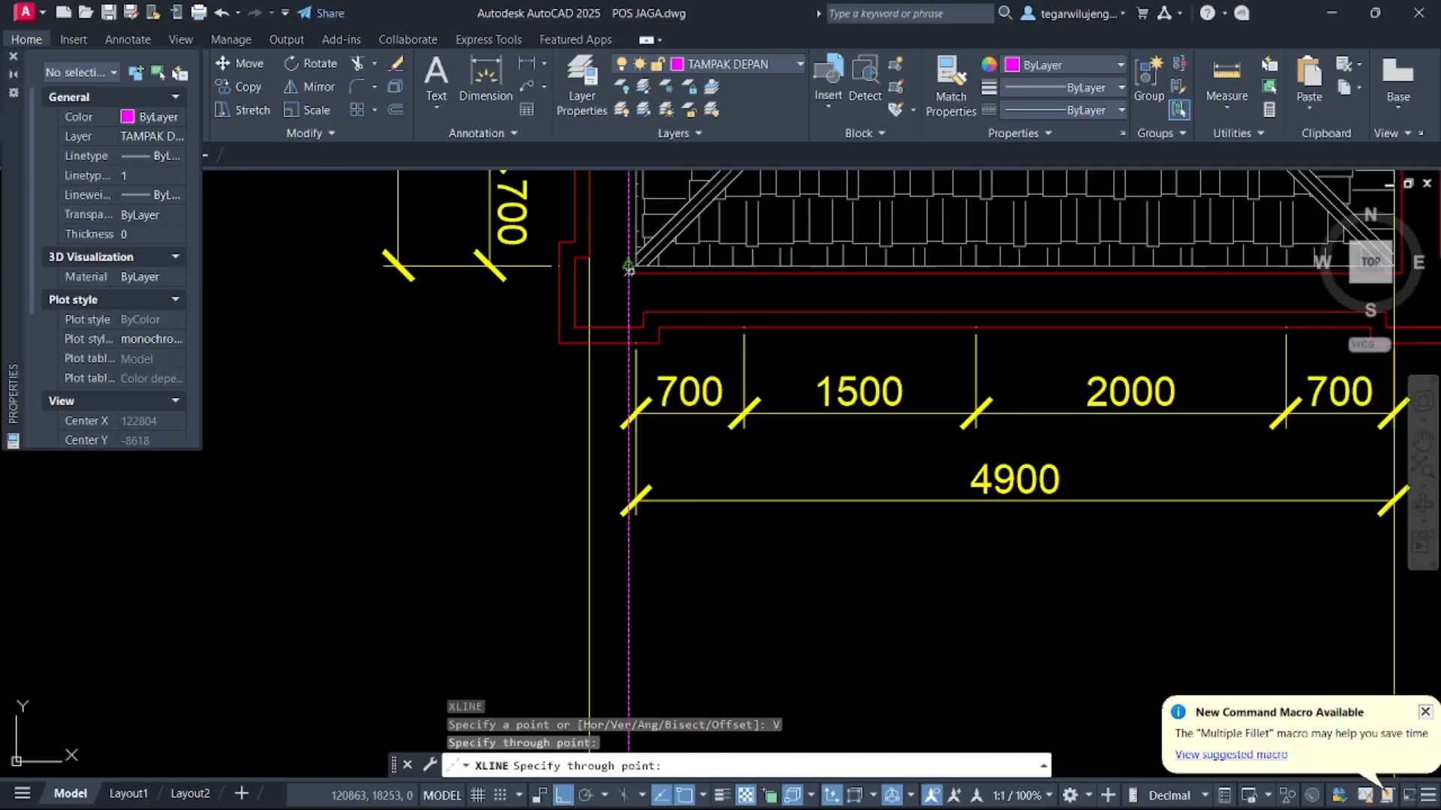
scroll(639, 265, "up", 5)
key("Escape")
Delete the redundant vertical construction line beside the floor plan's left wall
left_click(592, 315)
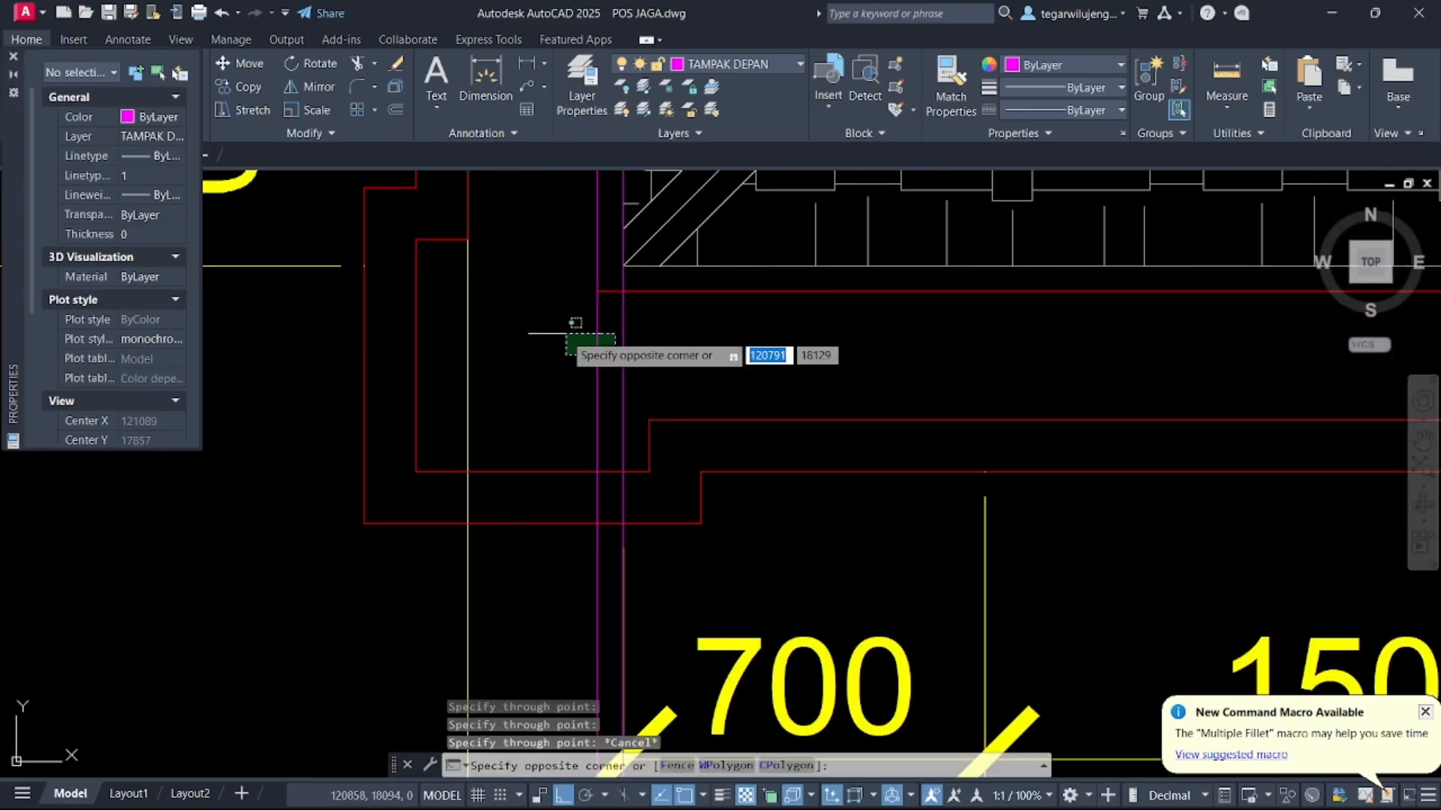
left_click(572, 324)
key("Delete")
scroll(628, 427, "down", 5)
scroll(628, 426, "down", 6)
middle_click_drag(649, 465, 669, 315)
middle_click_drag(648, 534, 685, 258)
scroll(704, 450, "up", 3)
middle_click_drag(723, 733, 750, 640)
scroll(723, 404, "up", 3)
scroll(674, 473, "up", 5)
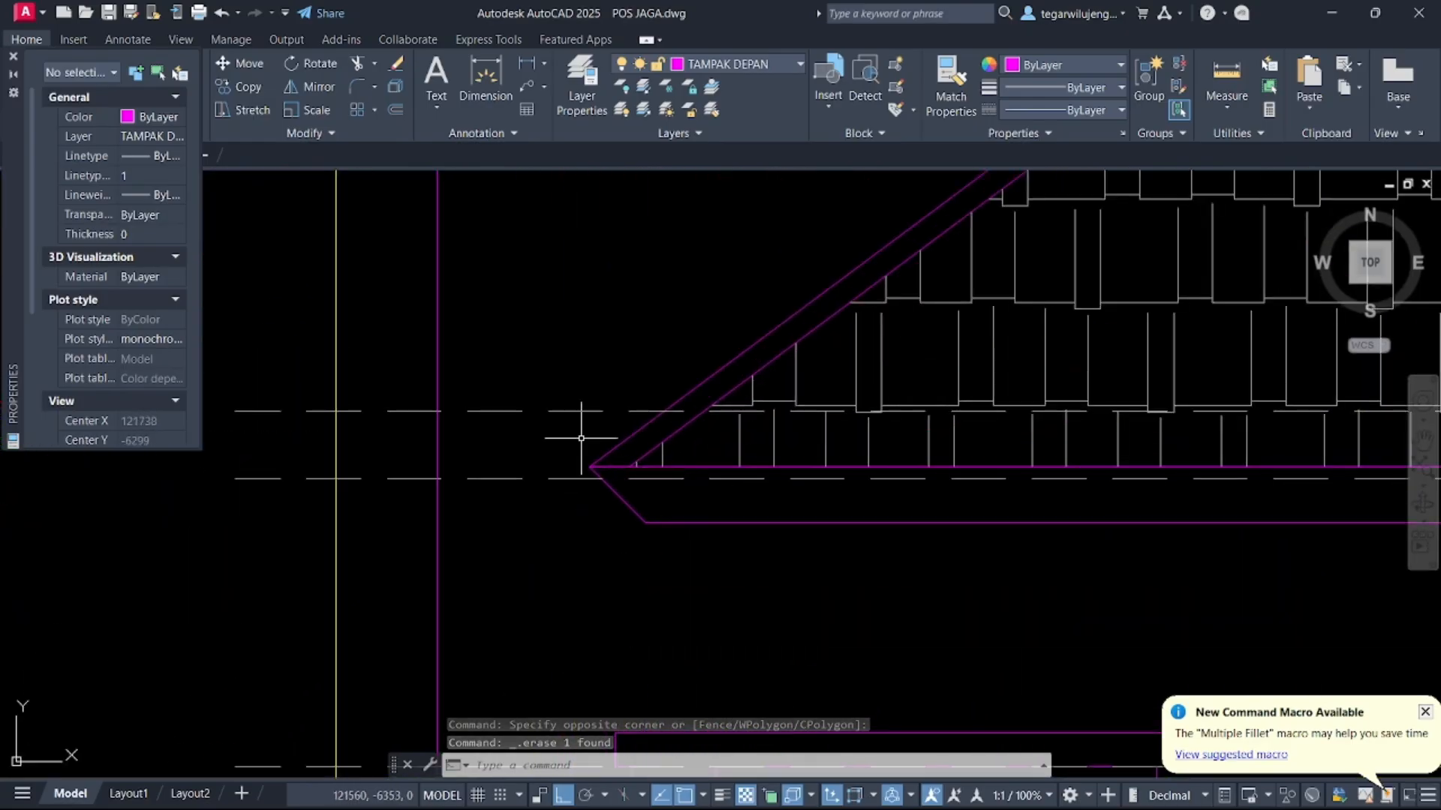
left_click(548, 309)
left_click(691, 530)
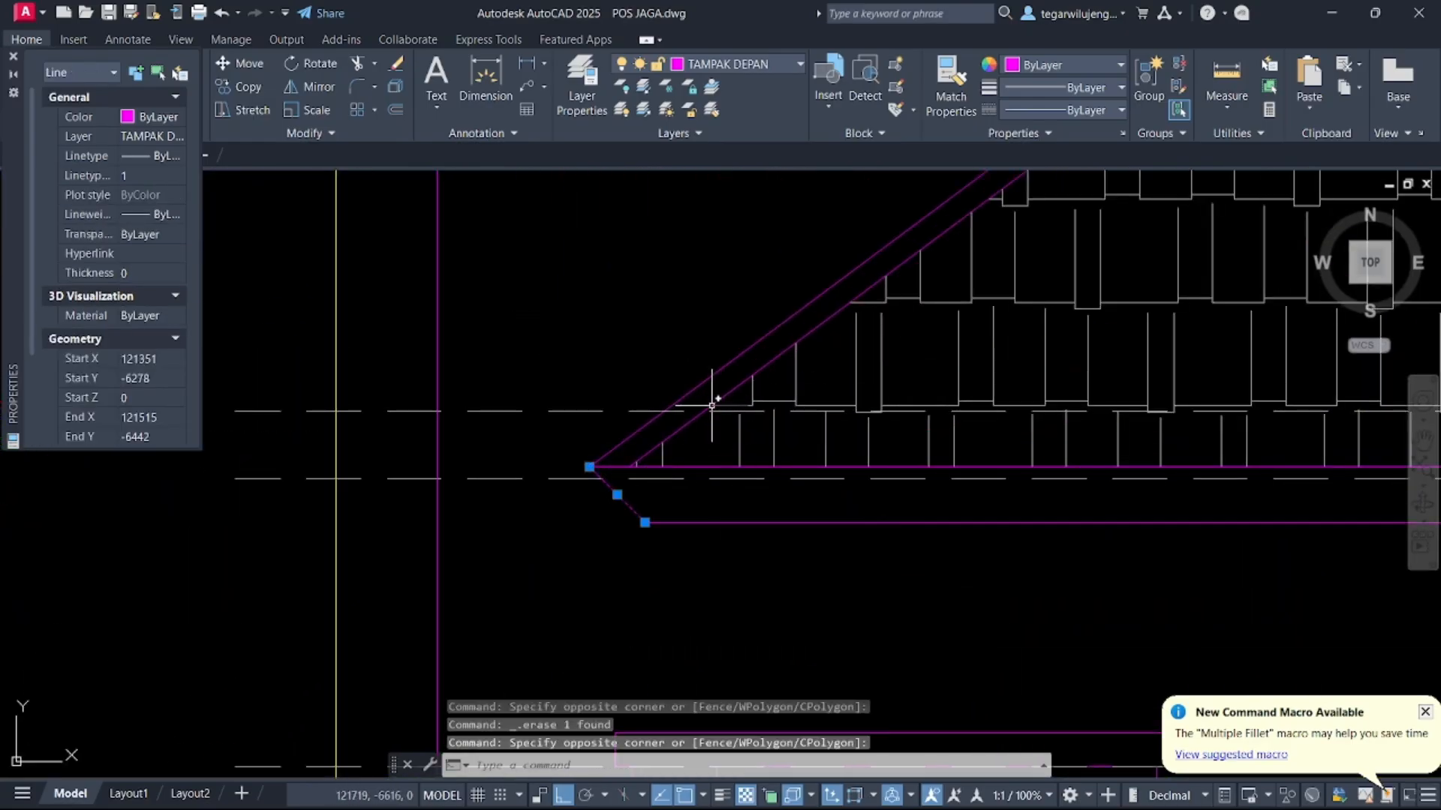
left_click(711, 406)
left_click(691, 386)
scroll(645, 391, "down", 7)
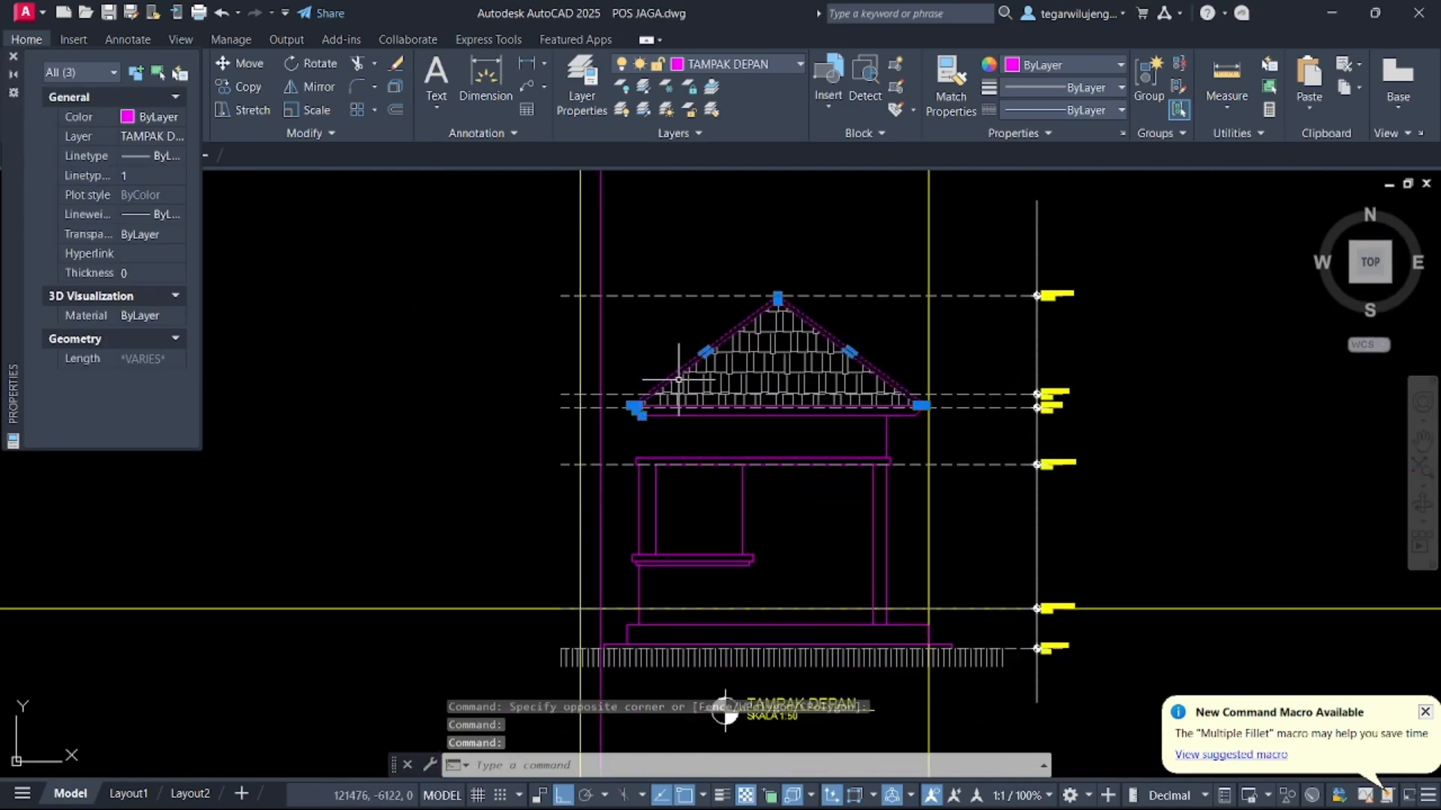
key("Escape")
Explode the roof's left eave polylines in the elevation
scroll(675, 382, "up", 5)
left_click(668, 387)
left_click(643, 385)
left_click(593, 340)
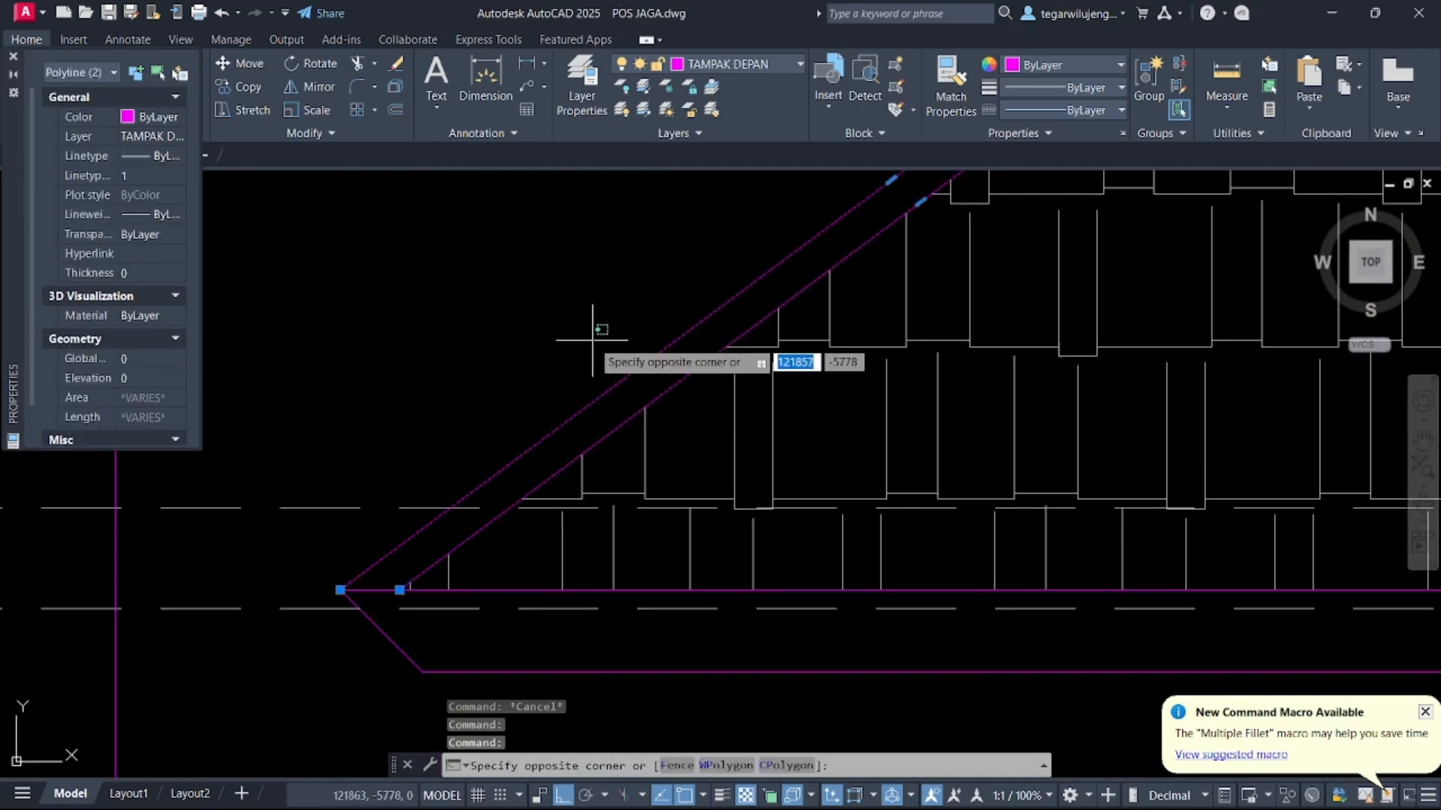
left_click(536, 317)
type("x")
key("Return")
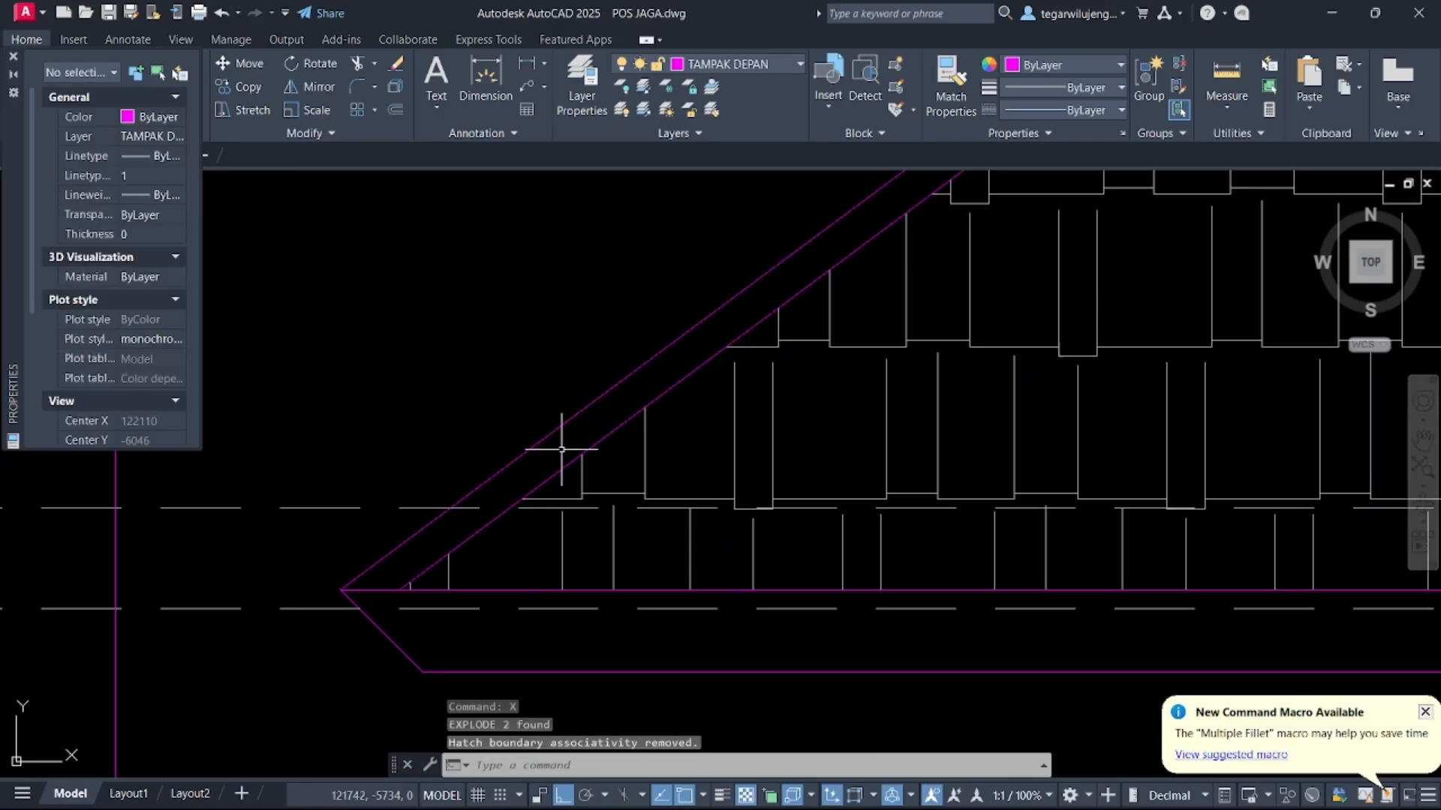
Move the exploded left eave lines leftward so their corner meets the left wall line
left_click(618, 444)
left_click(589, 364)
left_click(295, 498)
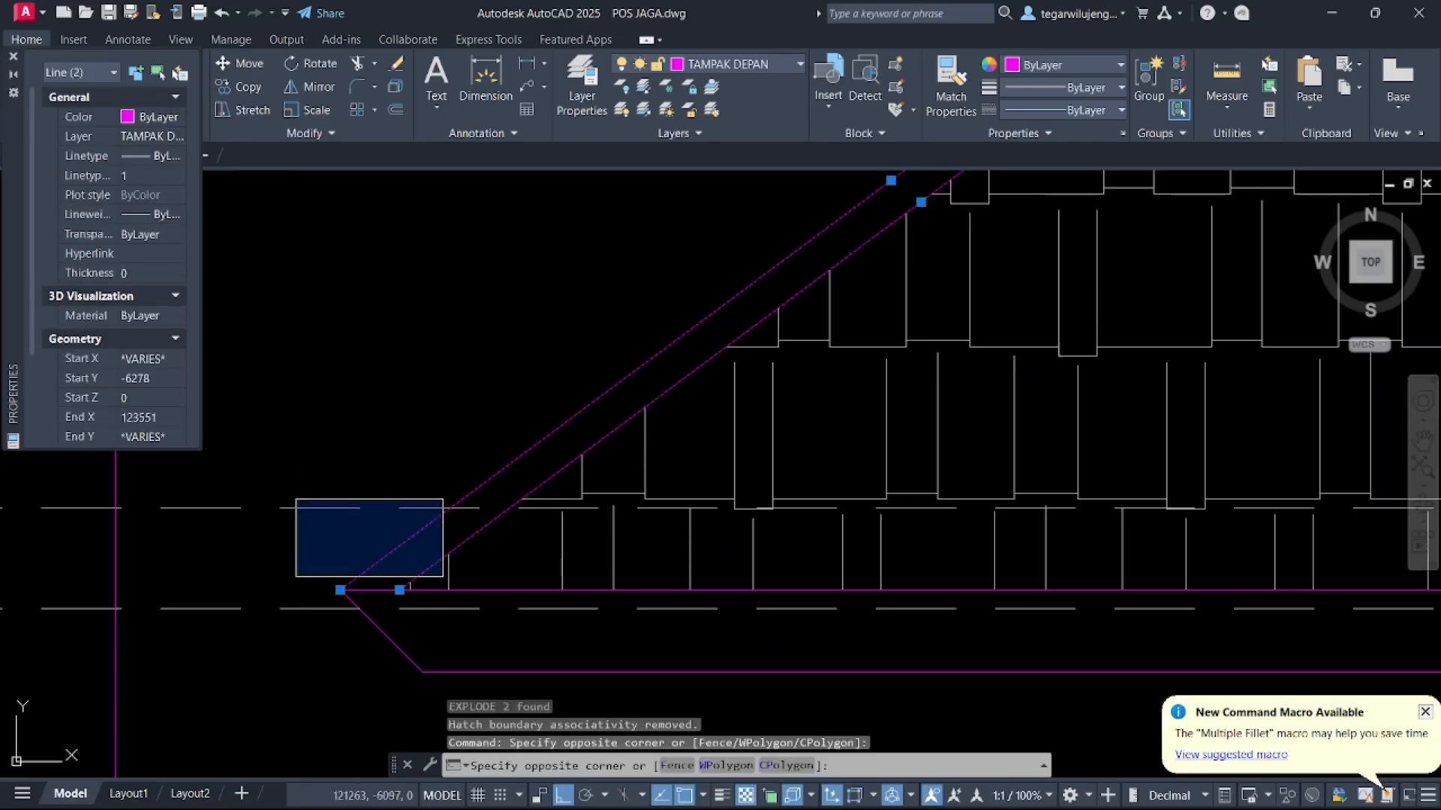
middle_click_drag(488, 612, 507, 457)
left_click(595, 597)
middle_click_drag(521, 569, 780, 487)
type("m")
key("Return")
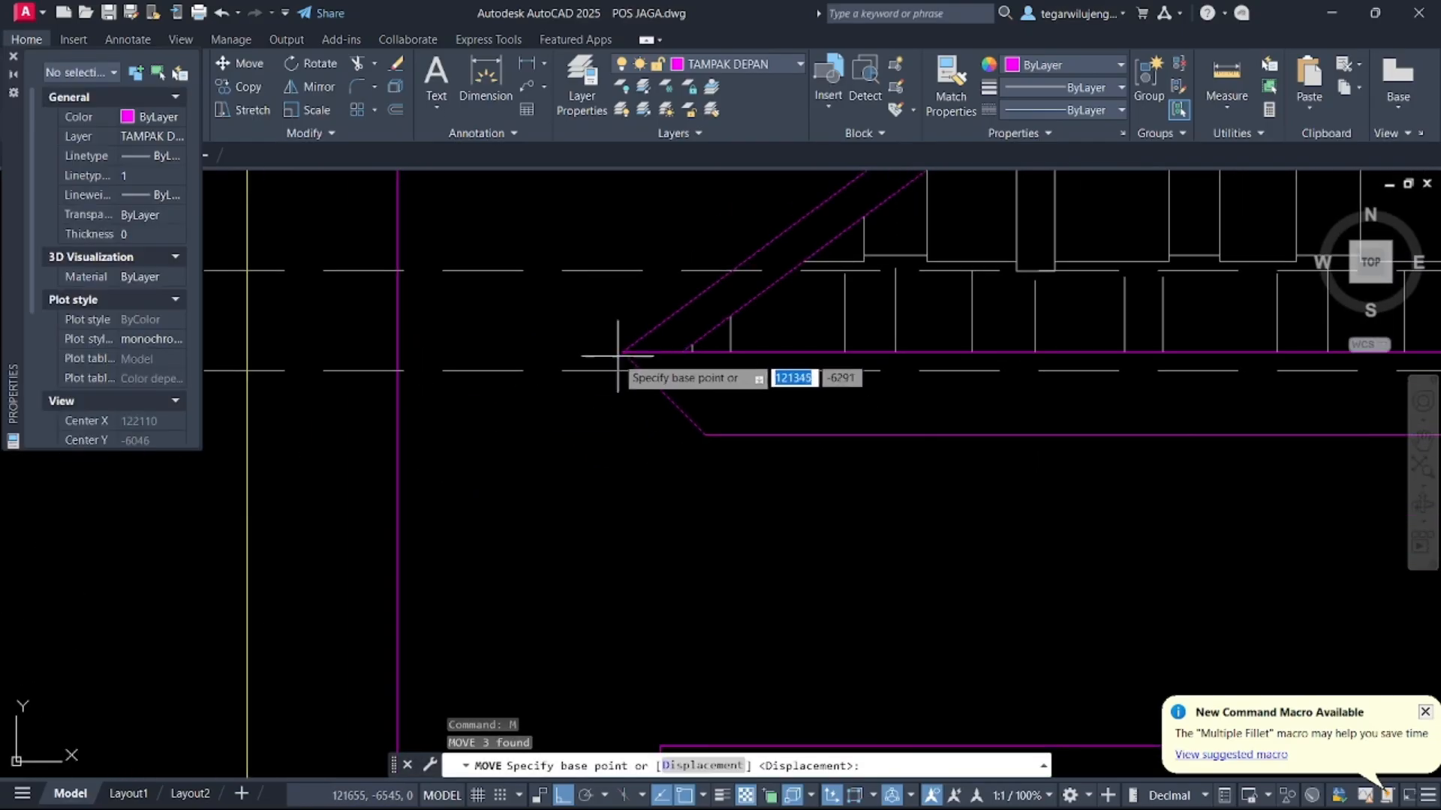
left_click(623, 352)
left_click(395, 348)
key("Escape")
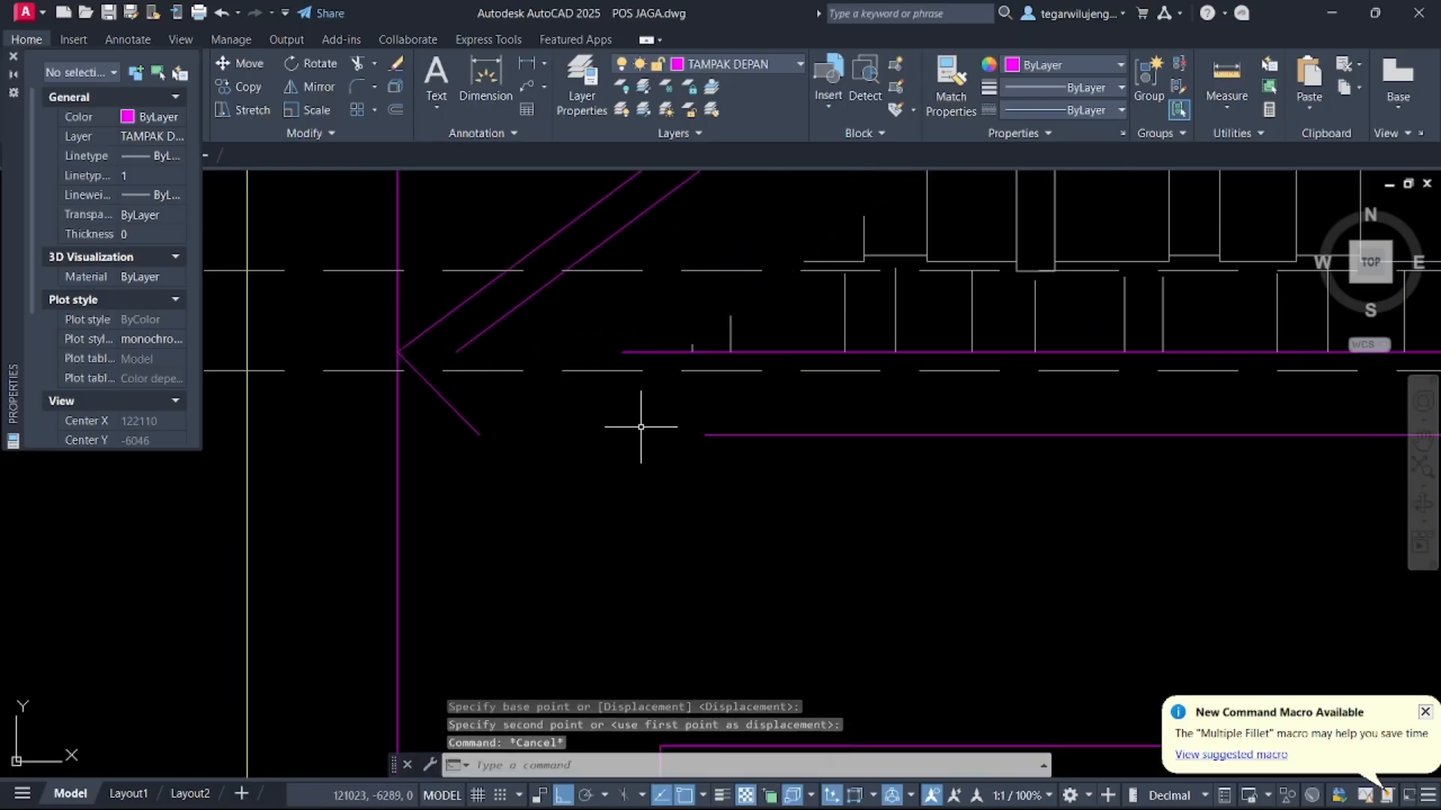
Extend the left eave lines with Extend so they reach the wall construction line
type("ex")
key("Return")
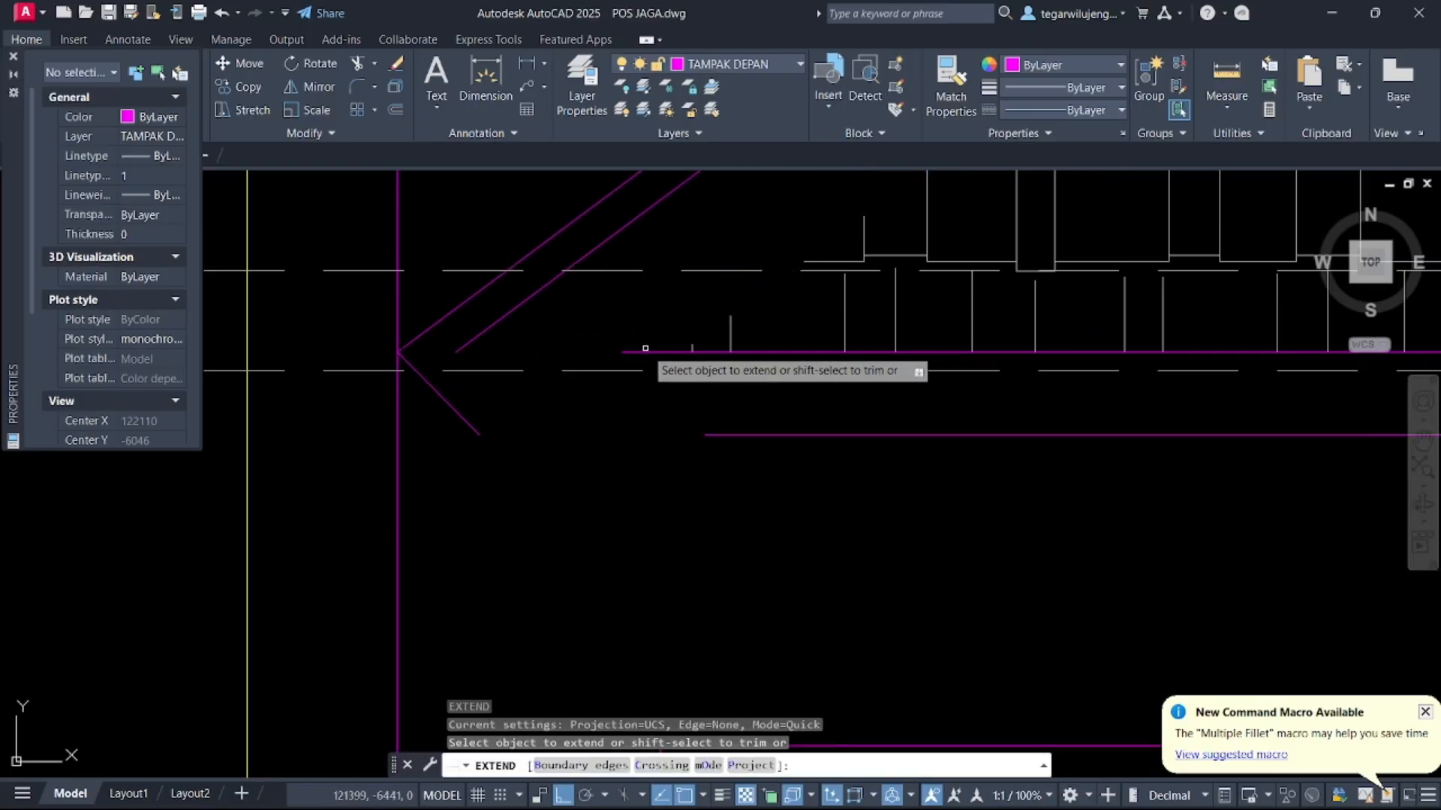
left_click(632, 352)
left_click(723, 435)
left_click(702, 426)
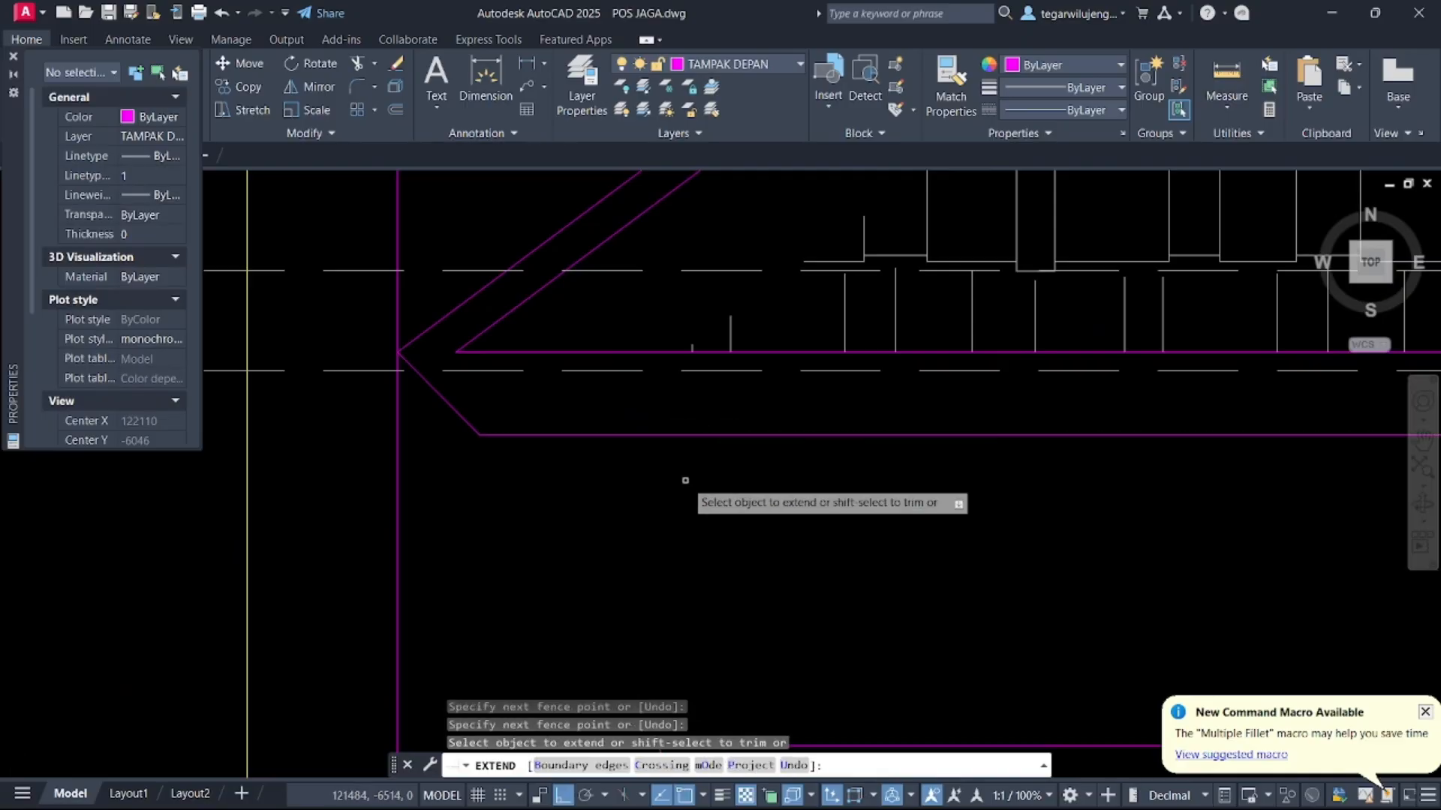
scroll(684, 504, "down", 8)
key("Escape")
scroll(788, 380, "up", 6)
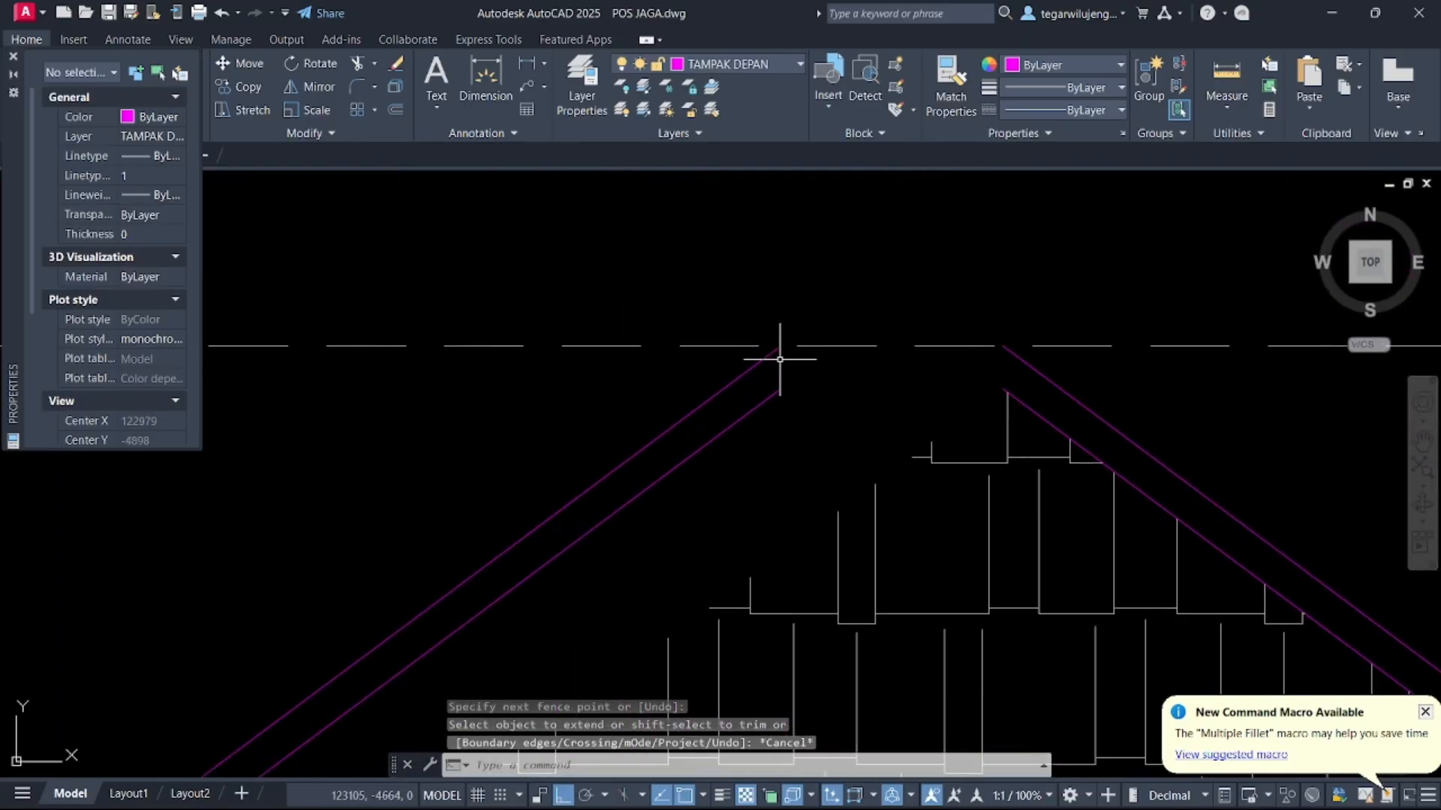
Draw two horizontal lines across the roof apex to form the flat ridge between both eave slopes
type("l")
key("Return")
left_click(781, 389)
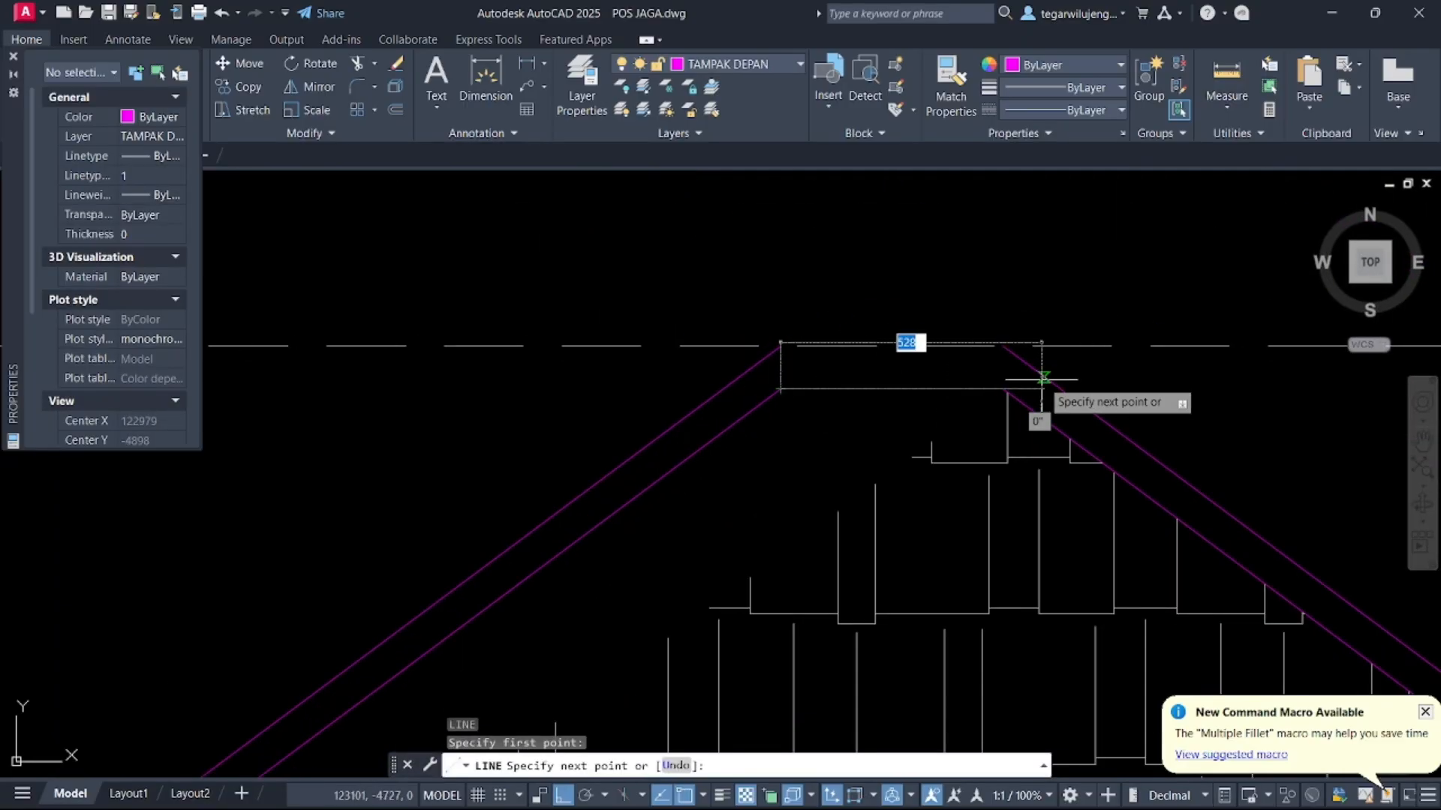
left_click(1003, 384)
key("Return")
key("Return")
left_click(1004, 345)
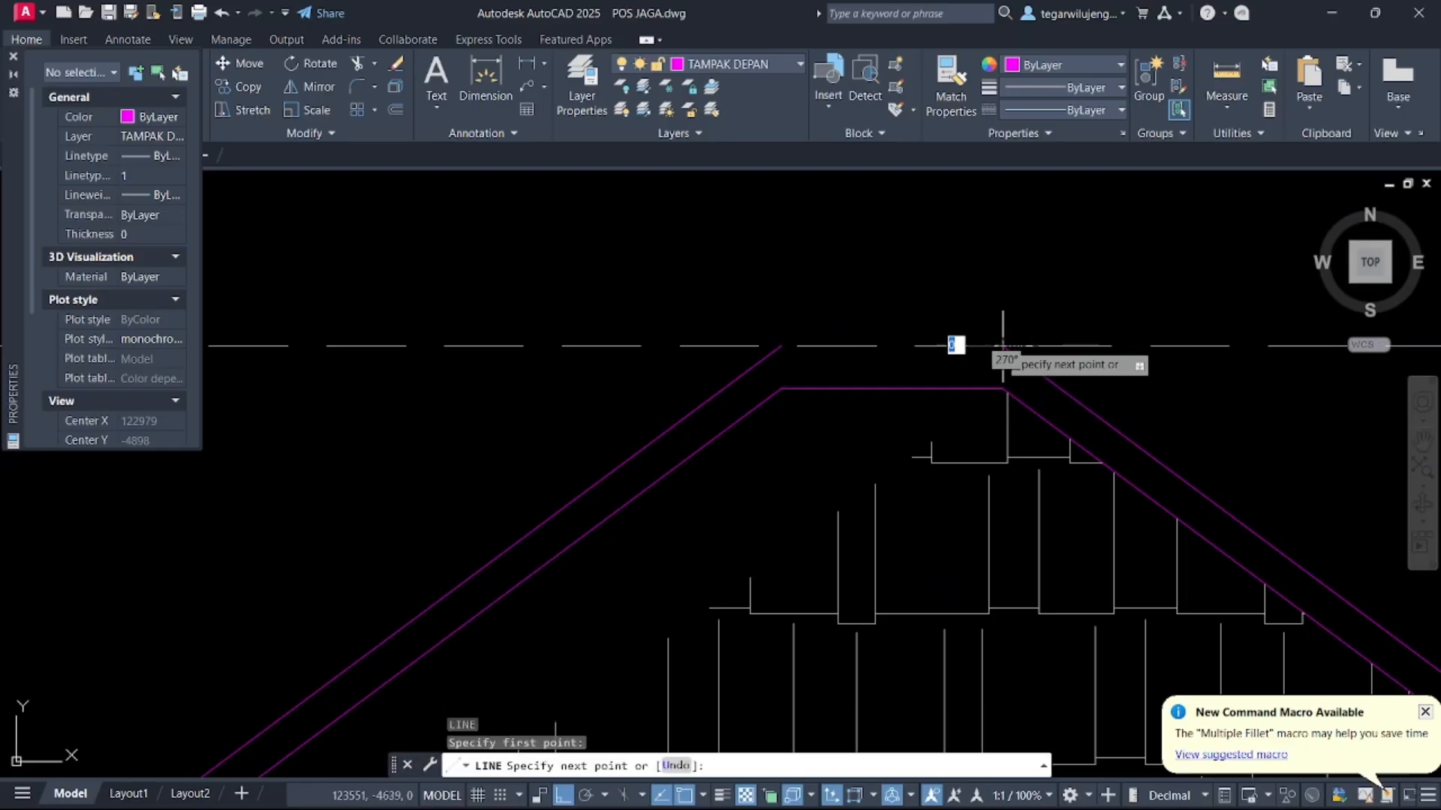
left_click(781, 346)
key("Return")
Stretch the roof tile hatch boundary vertices so the hatch fits the new roof outline and ridge
scroll(842, 400, "down", 4)
left_click(900, 428)
left_click(860, 430)
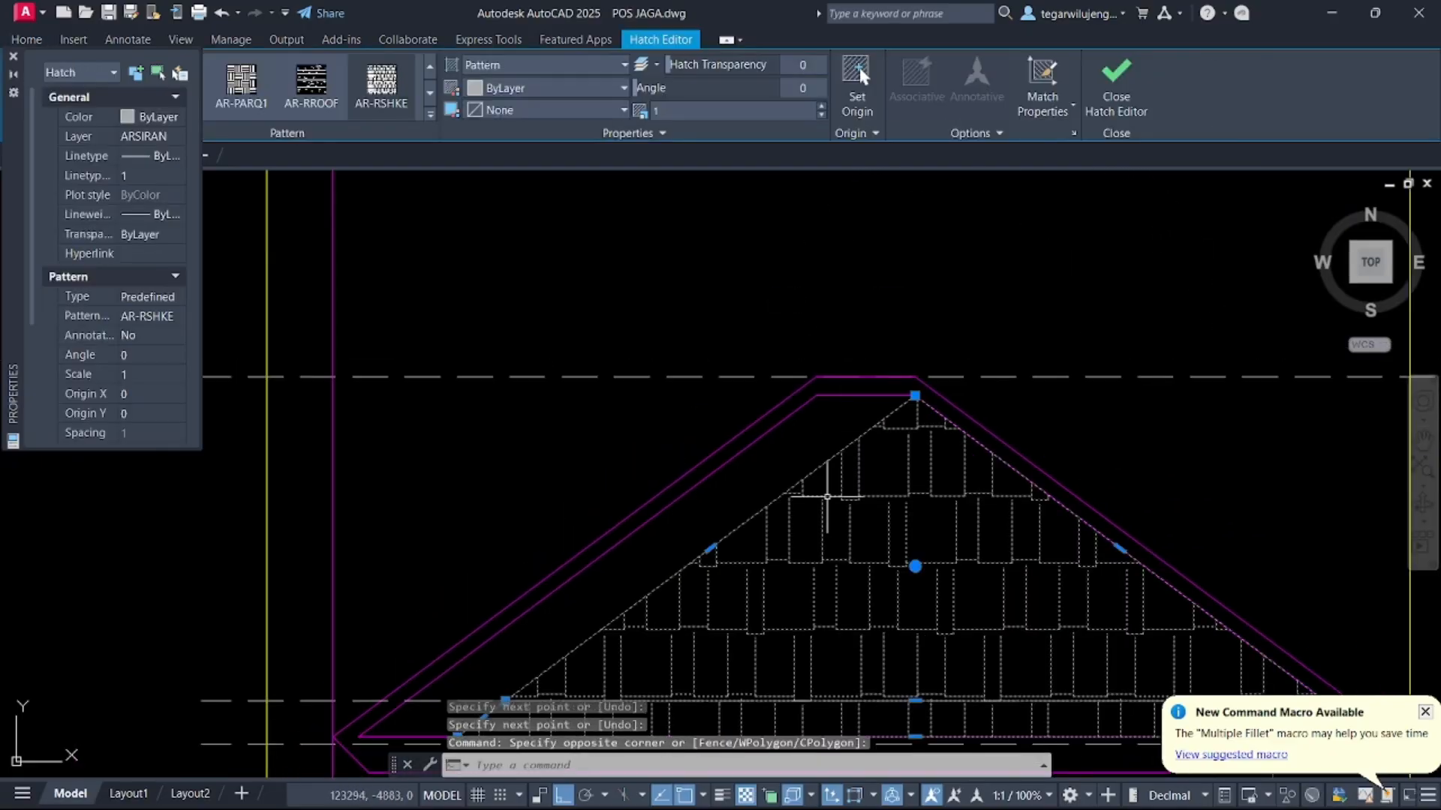
middle_click_drag(827, 491, 859, 440)
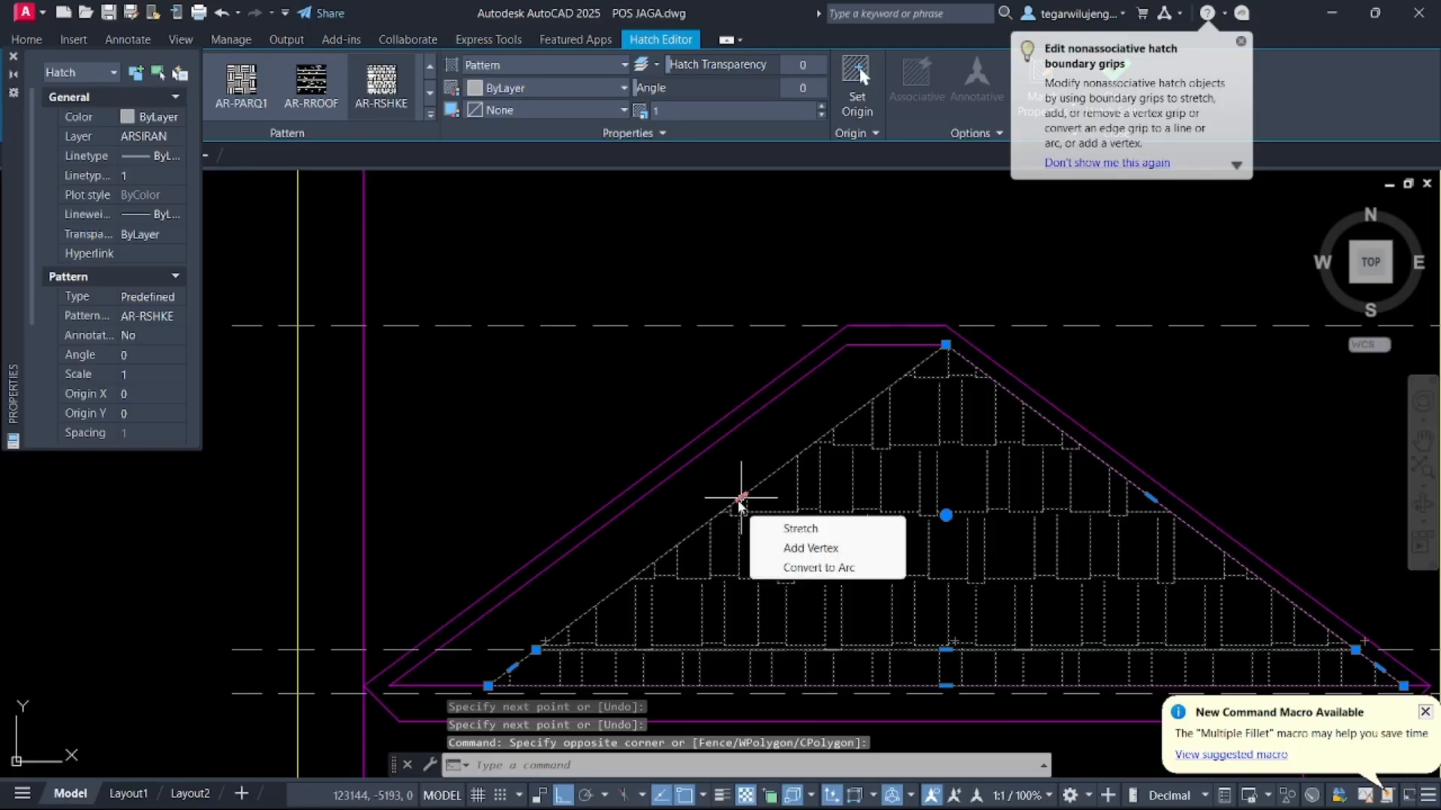
left_click(536, 649)
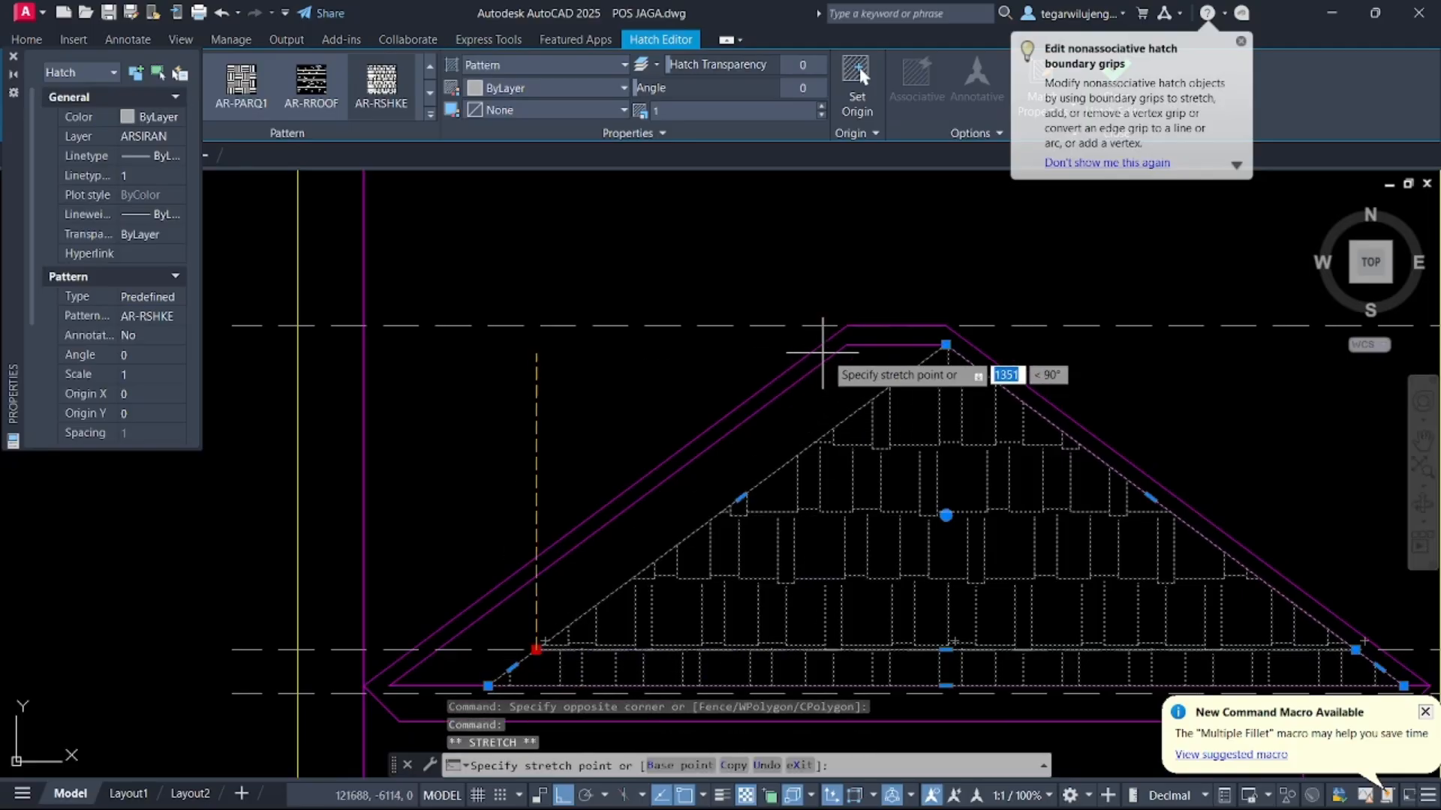
left_click(847, 344)
middle_click_drag(730, 461, 823, 345)
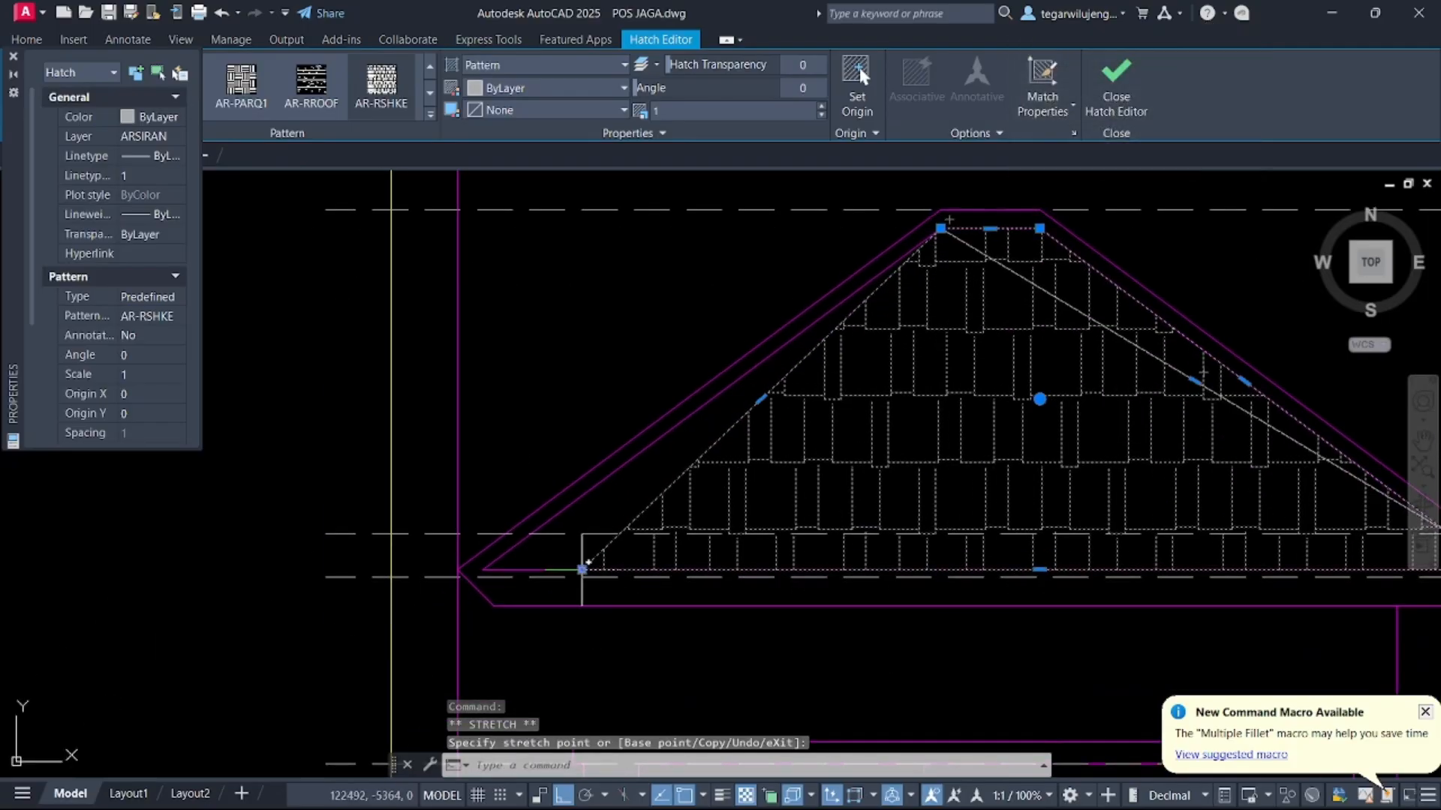
left_click(581, 570)
left_click(472, 573)
key("Escape")
Edit the elevation title text to read TAMPAK KANAN
scroll(491, 568, "down", 2)
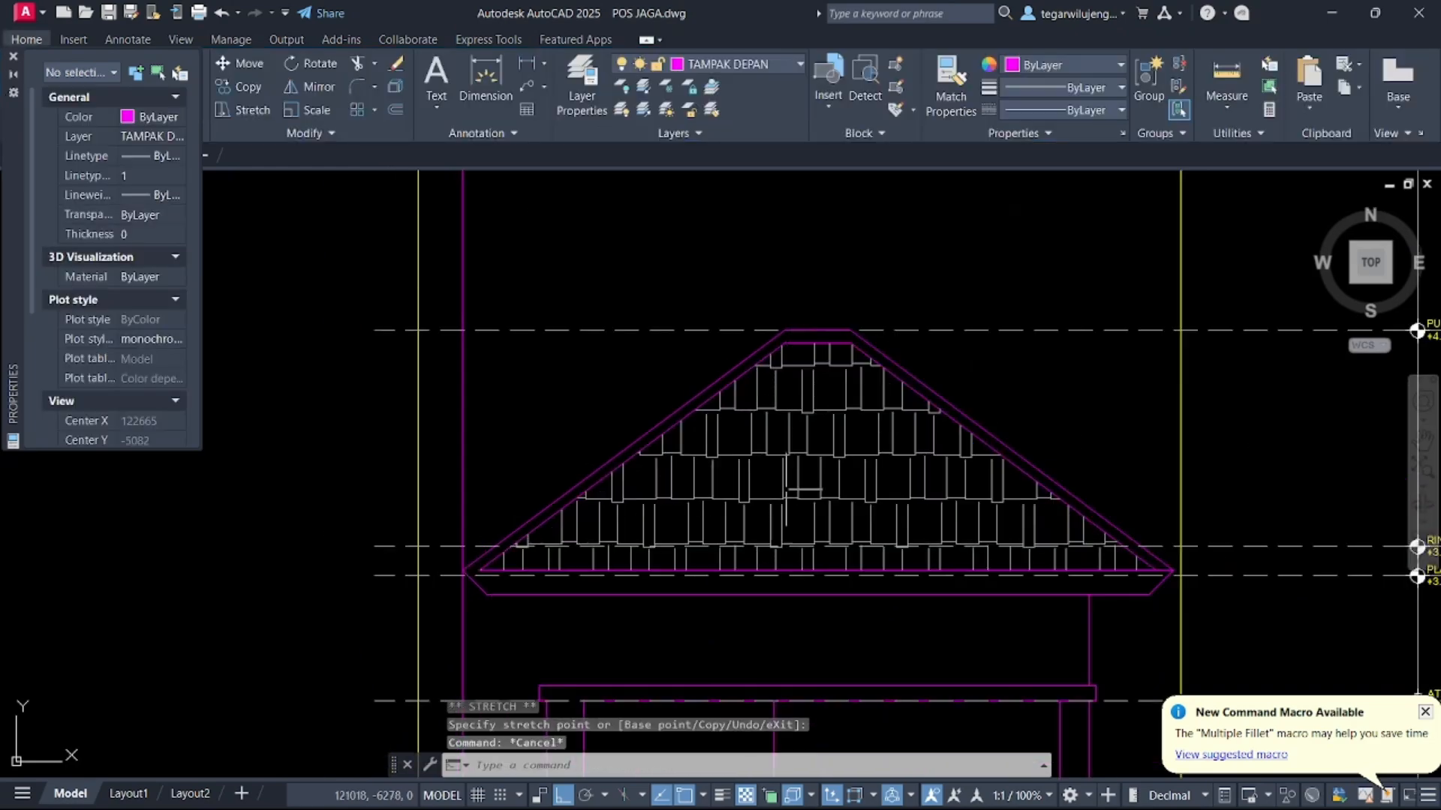
scroll(860, 459, "down", 4)
key("Escape")
middle_click_drag(903, 512, 841, 351)
scroll(842, 356, "down", 2)
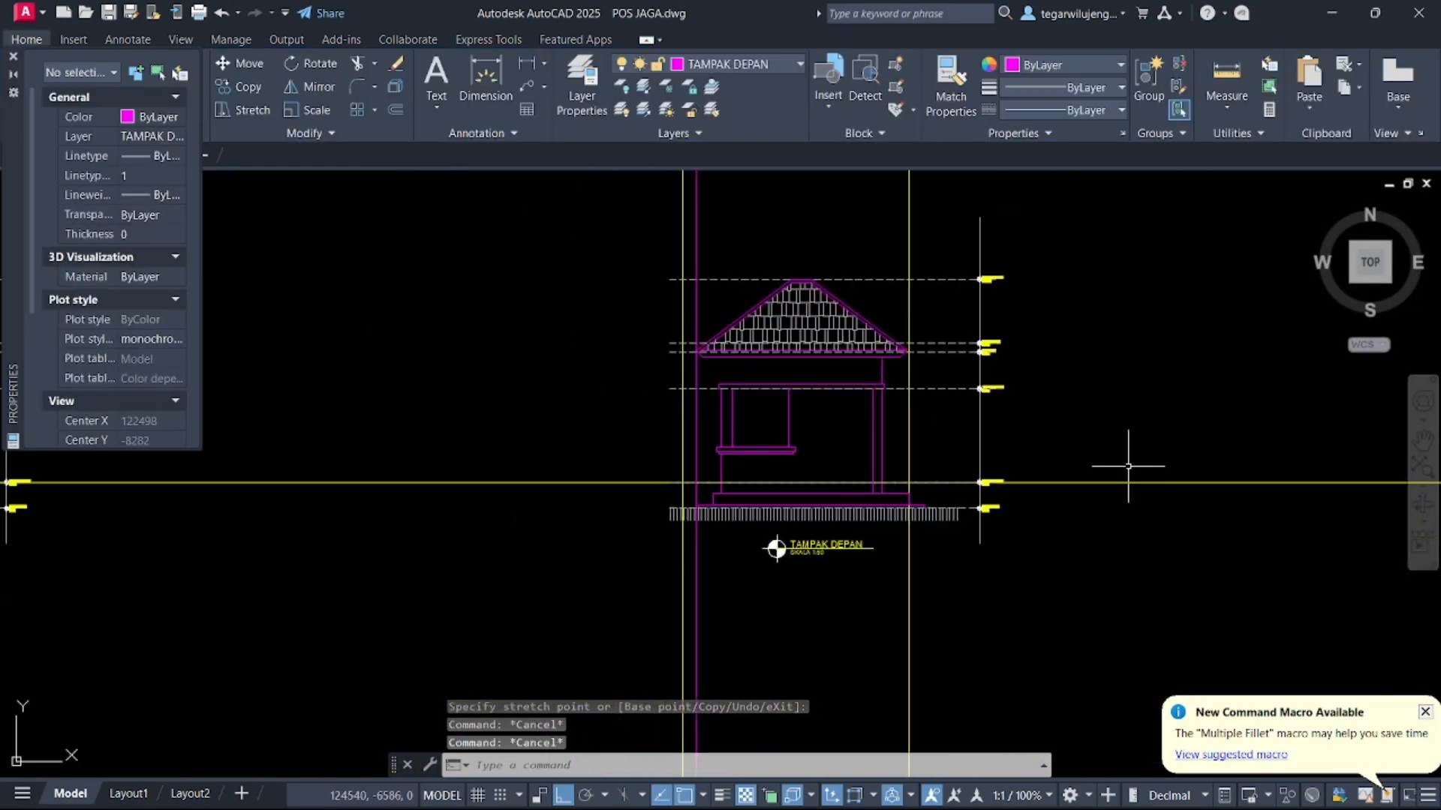
scroll(818, 563, "up", 5)
double_click(826, 584)
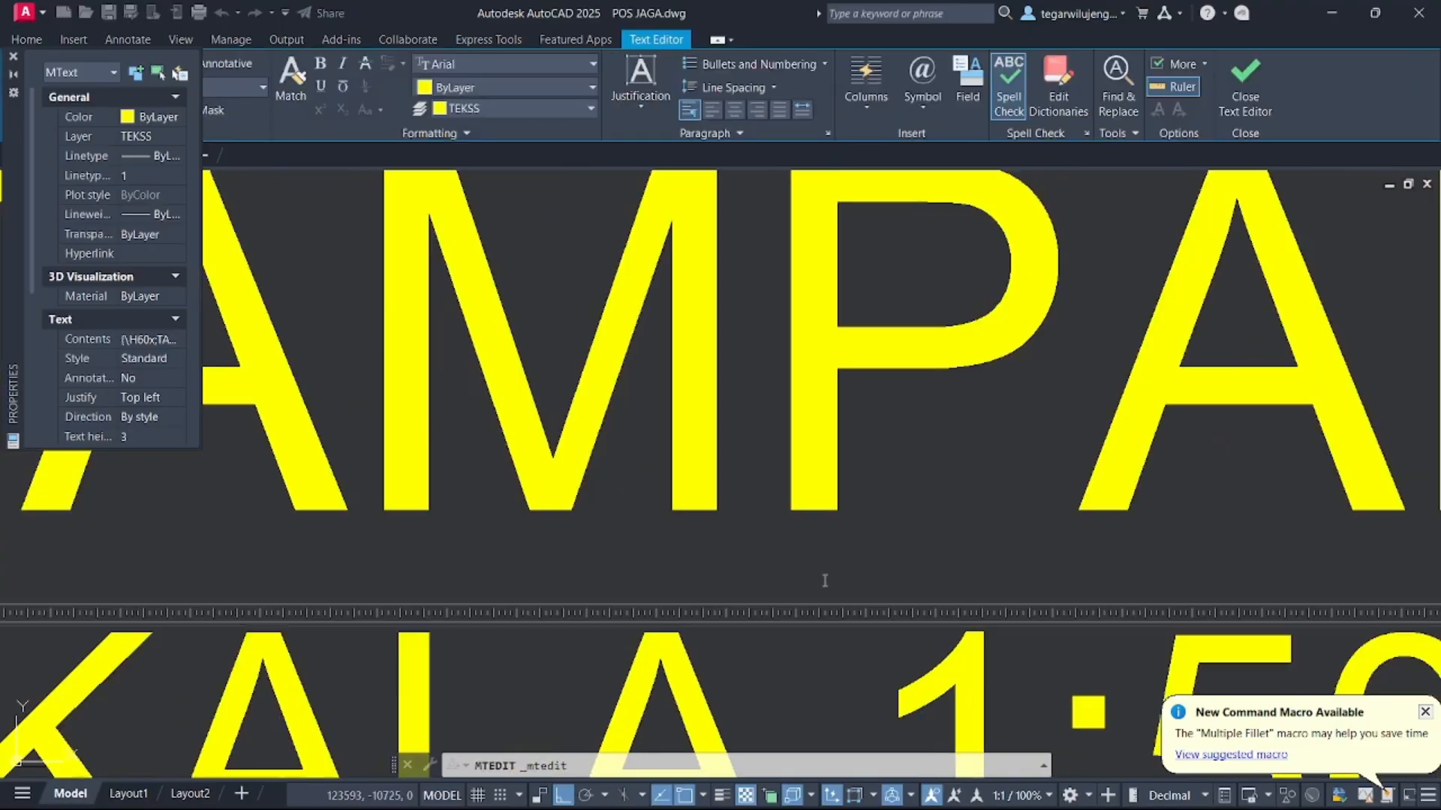
scroll(824, 581, "down", 5)
left_click_drag(1078, 506, 1399, 523)
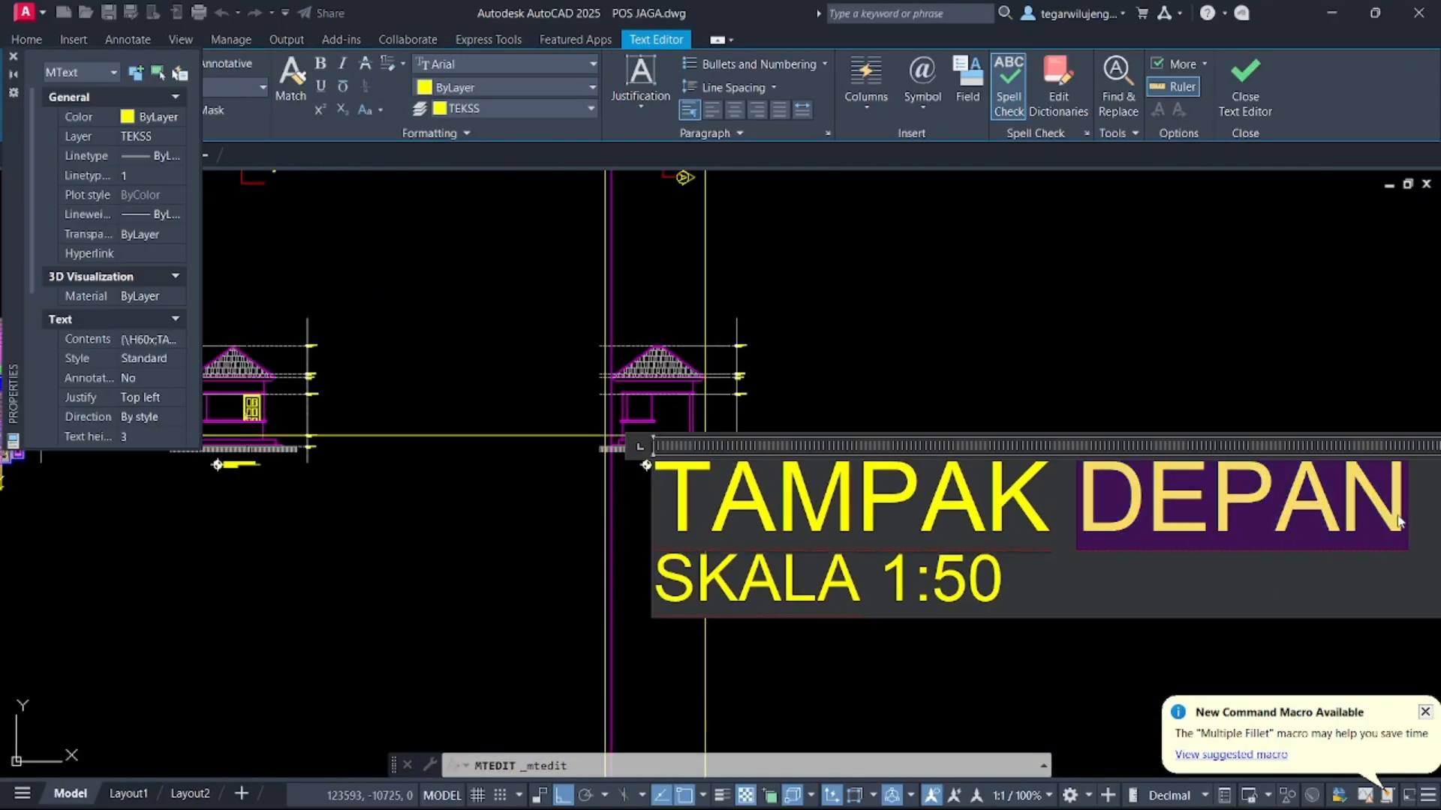
type("KANAN")
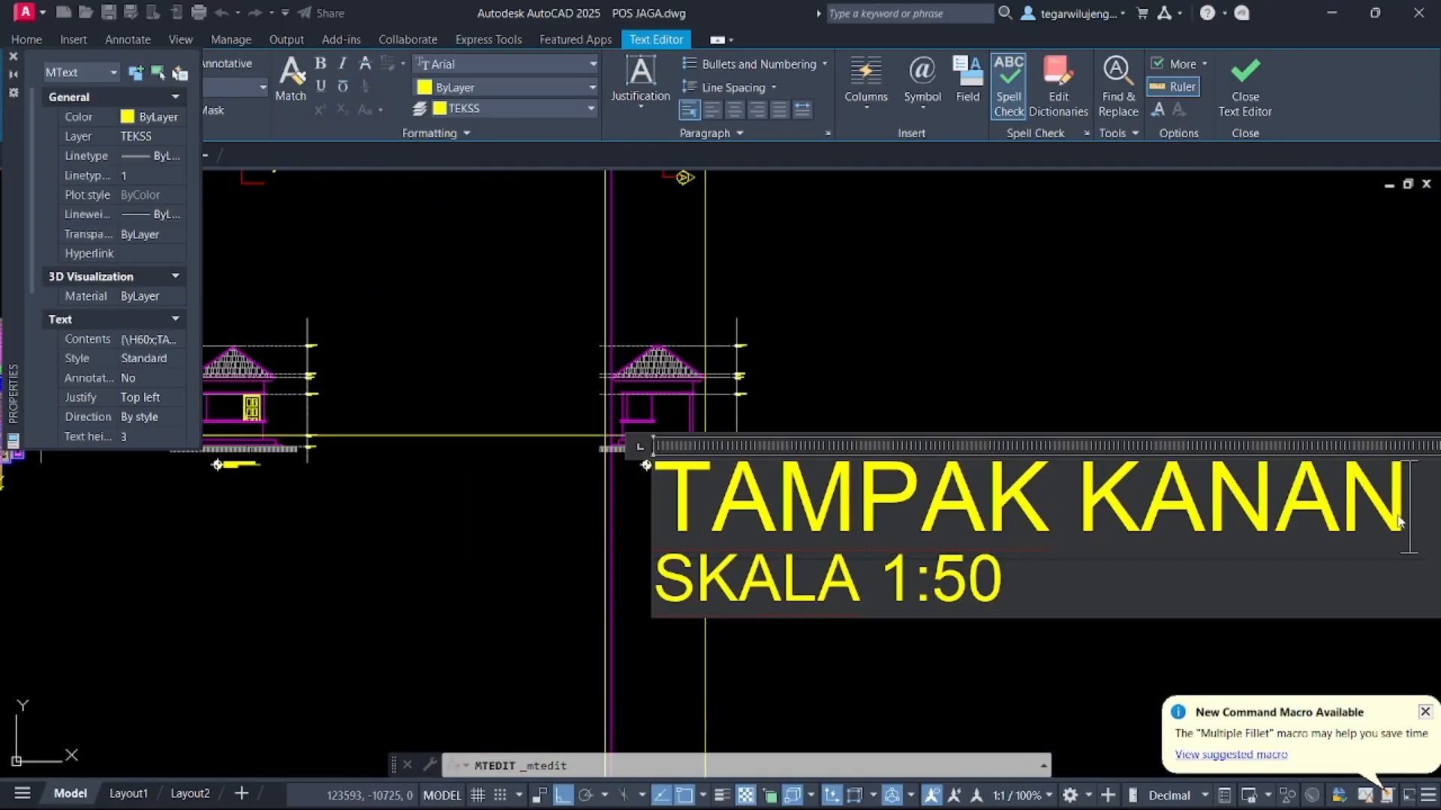
left_click(1278, 351)
scroll(1085, 263, "down", 4)
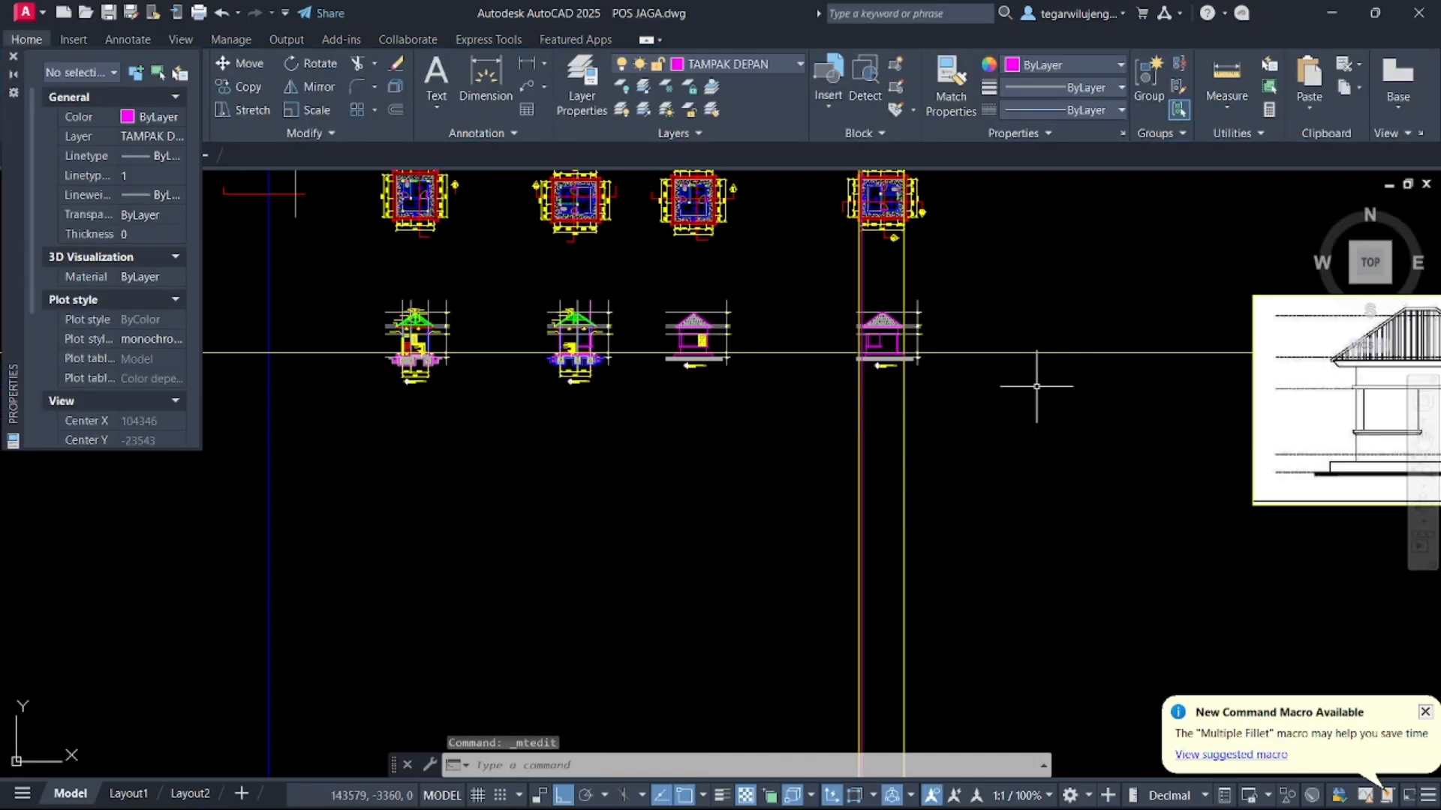
scroll(844, 578, "up", 5)
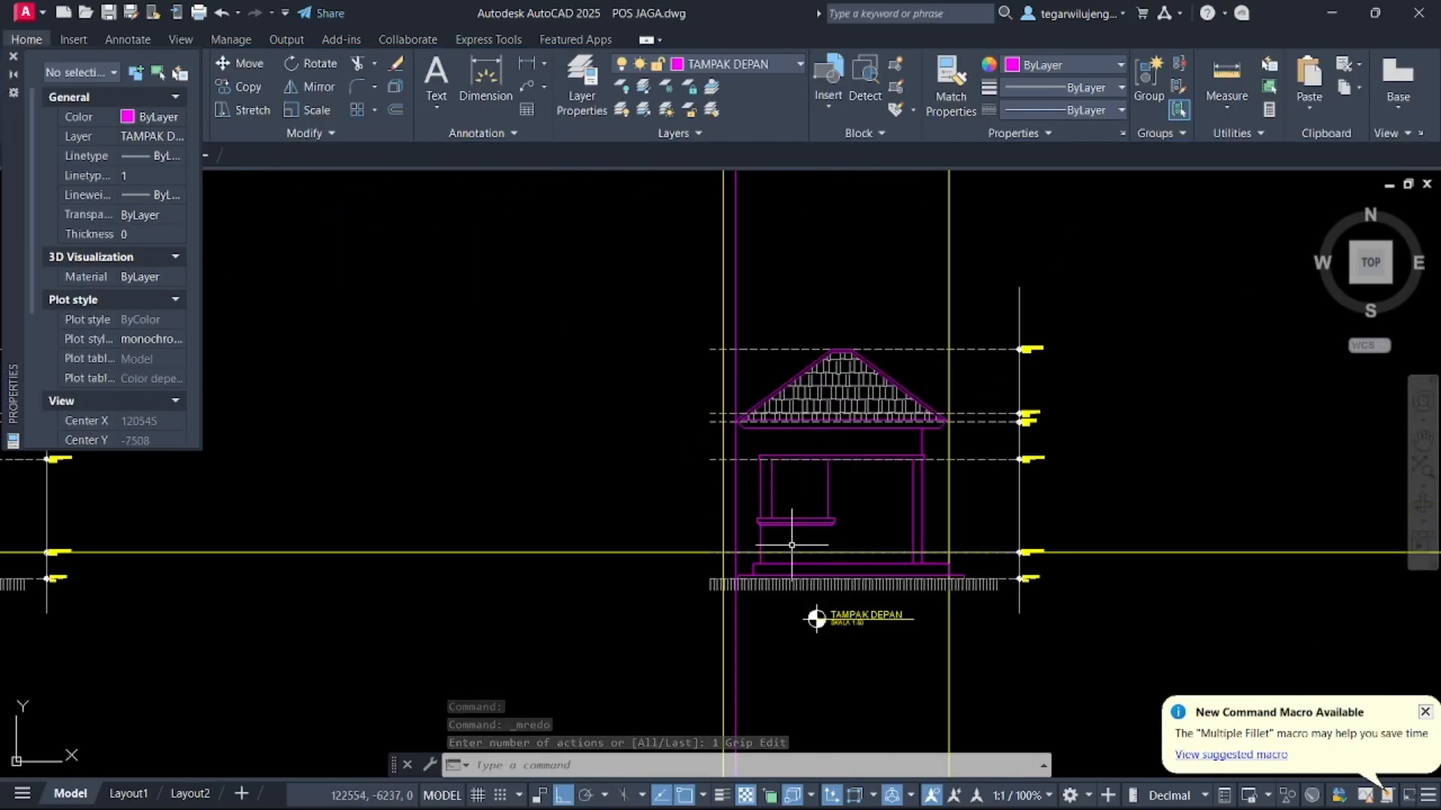
scroll(792, 546, "up", 6)
middle_click_drag(740, 595, 656, 537)
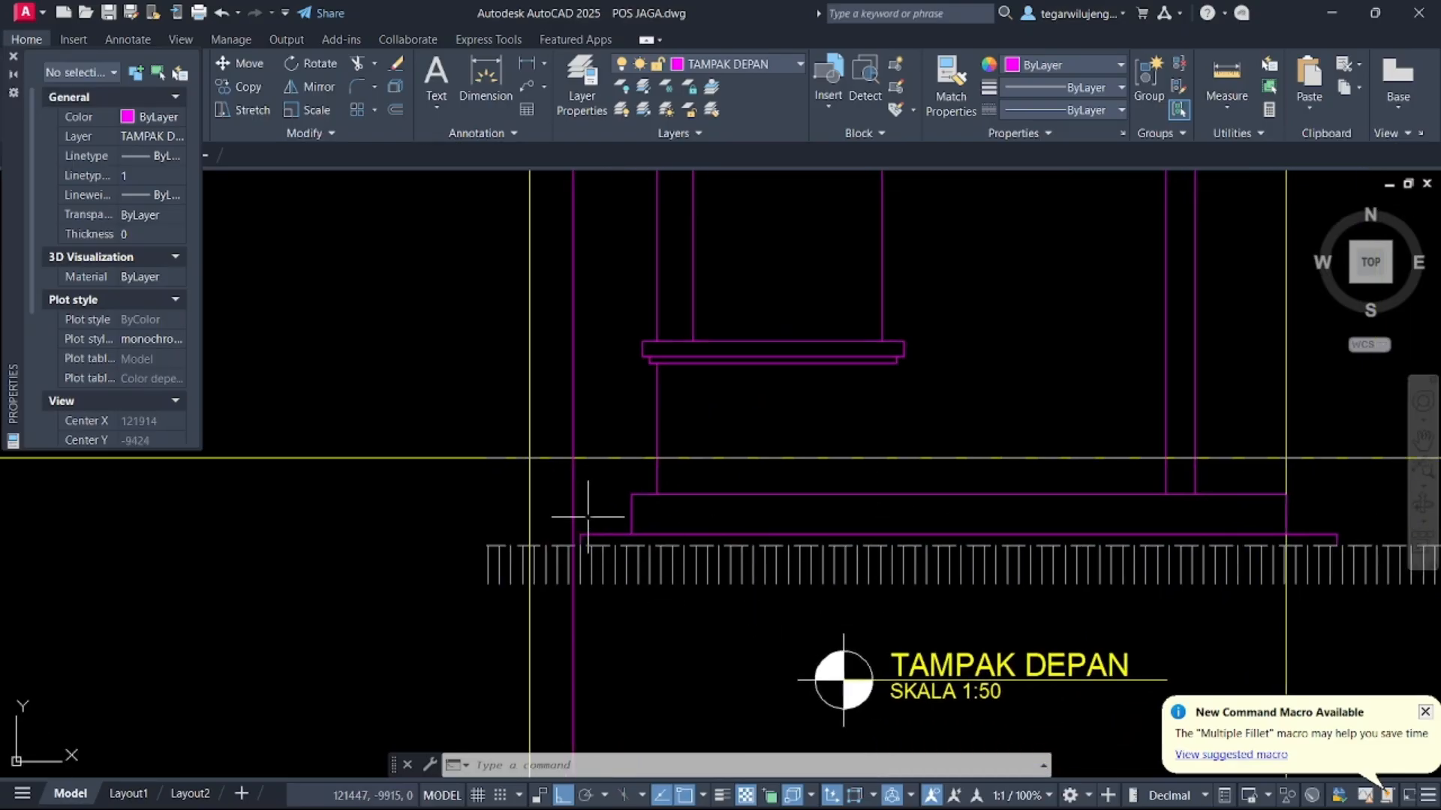
scroll(612, 489, "down", 5)
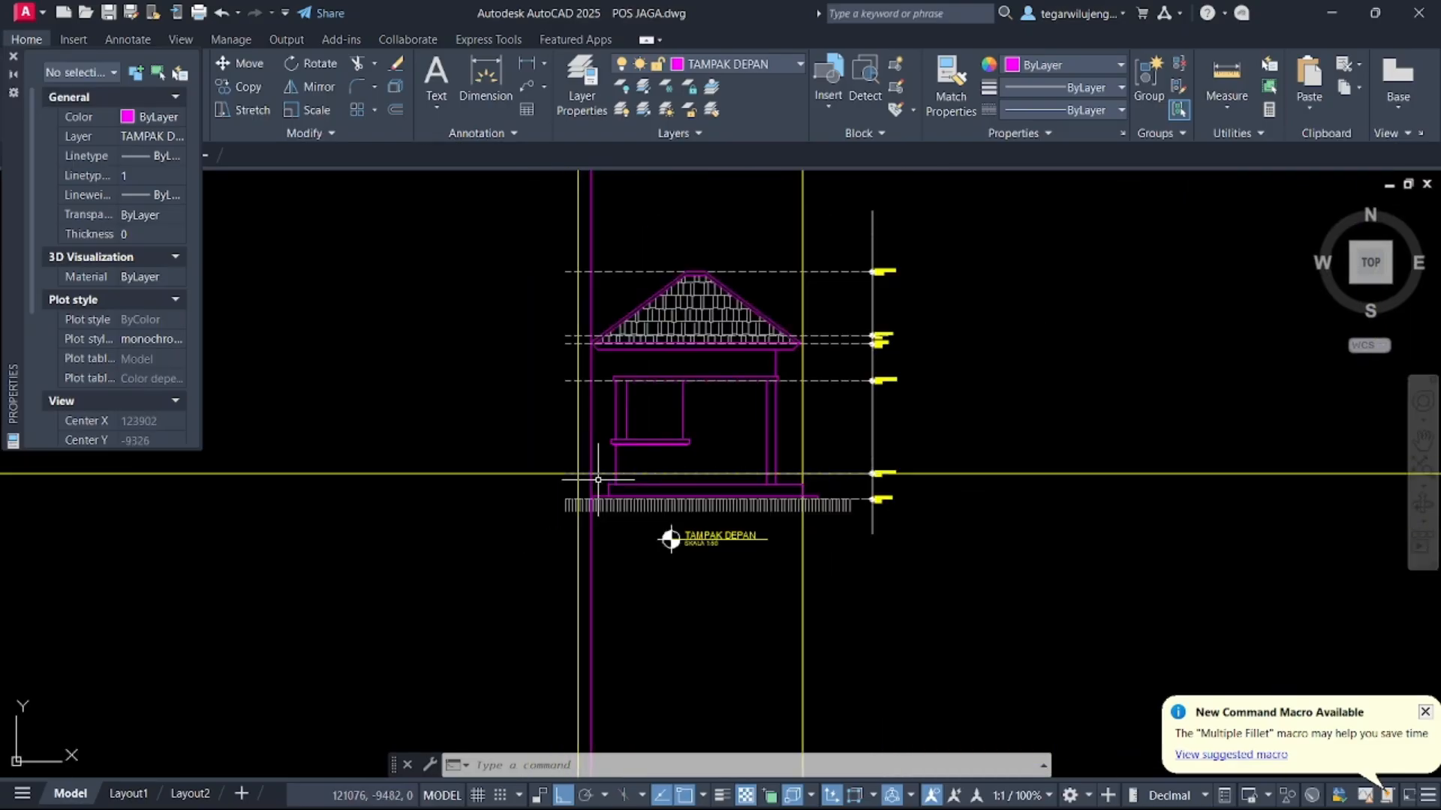
key("Return")
type("V")
key("Return")
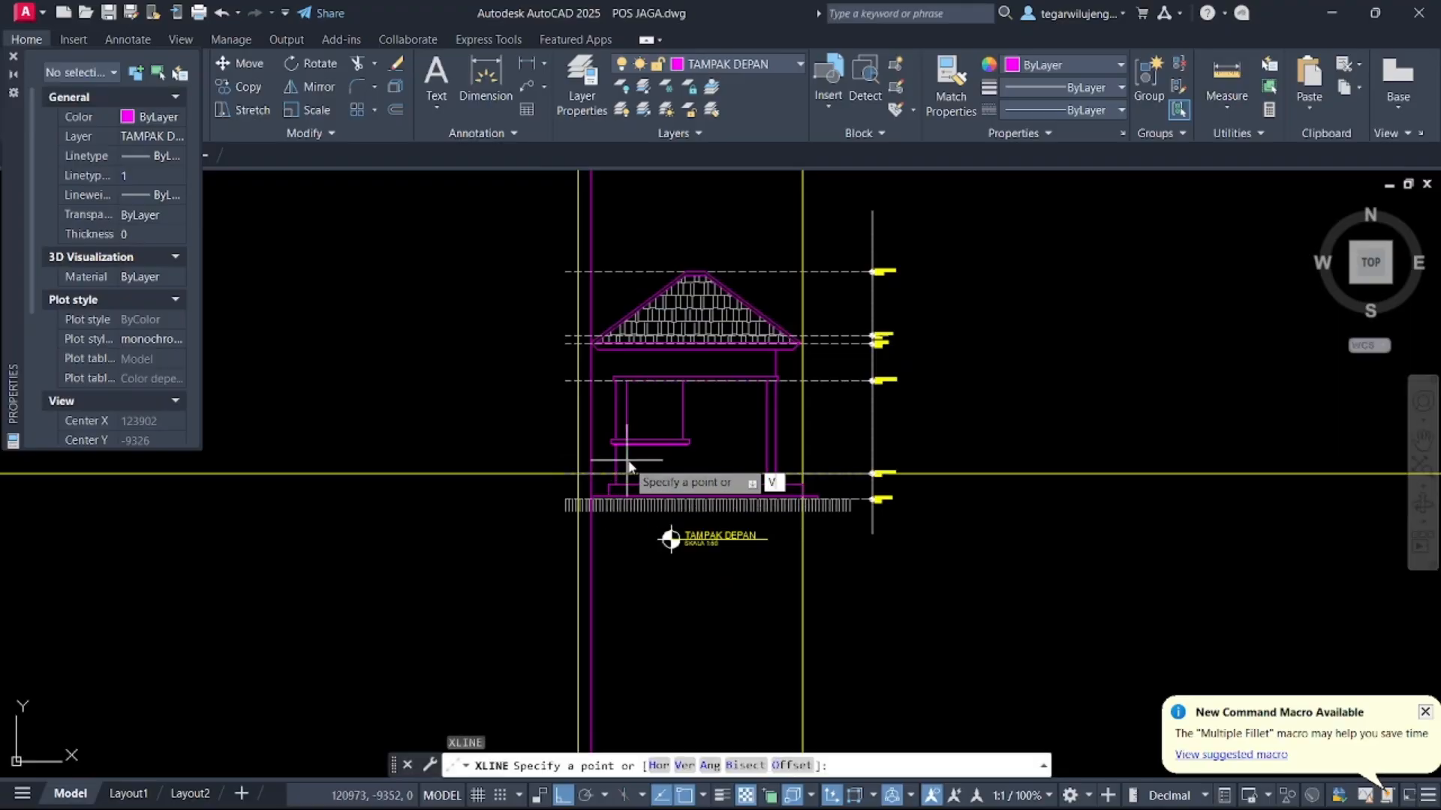
scroll(708, 443, "down", 5)
scroll(722, 454, "up", 8)
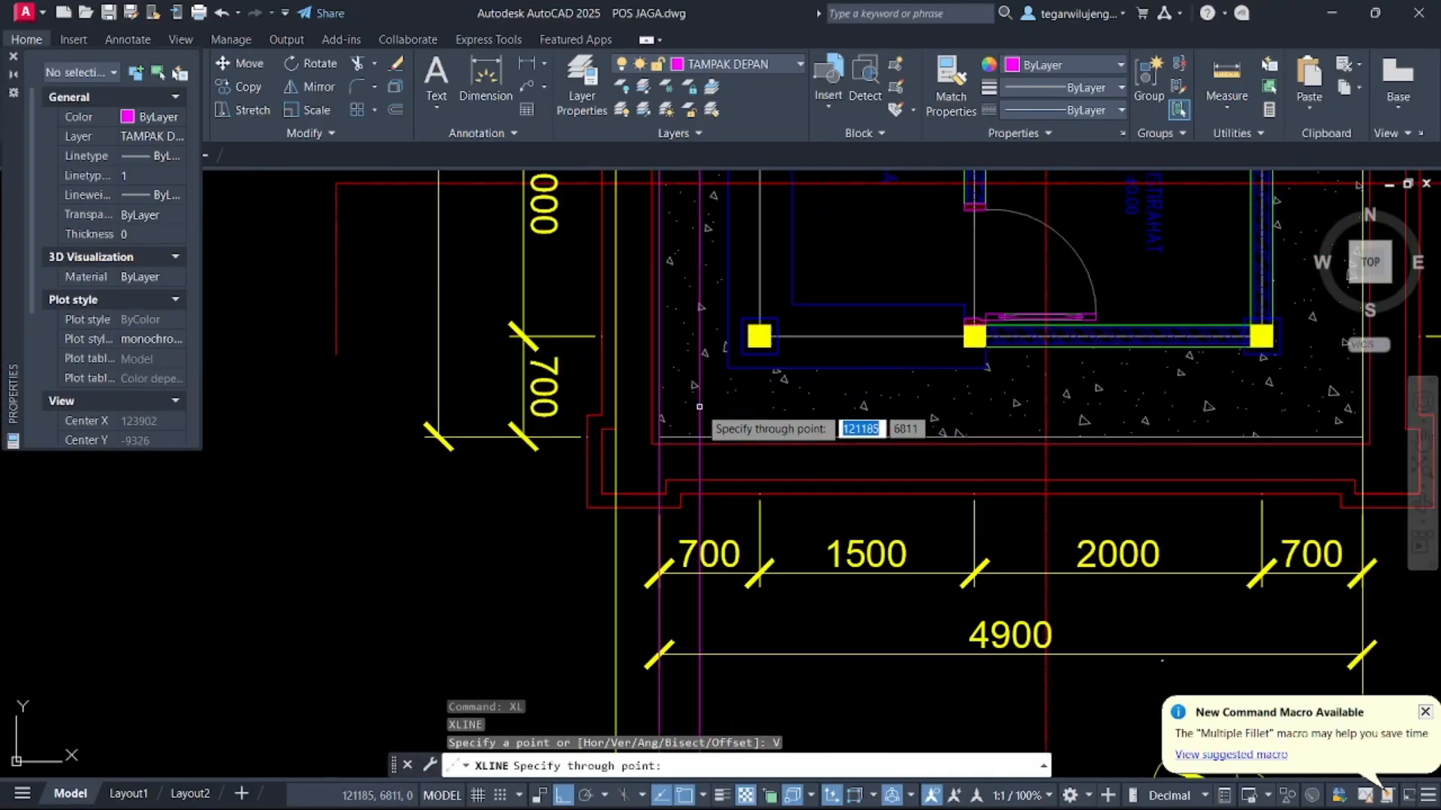
scroll(715, 424, "down", 2)
scroll(674, 447, "up", 4)
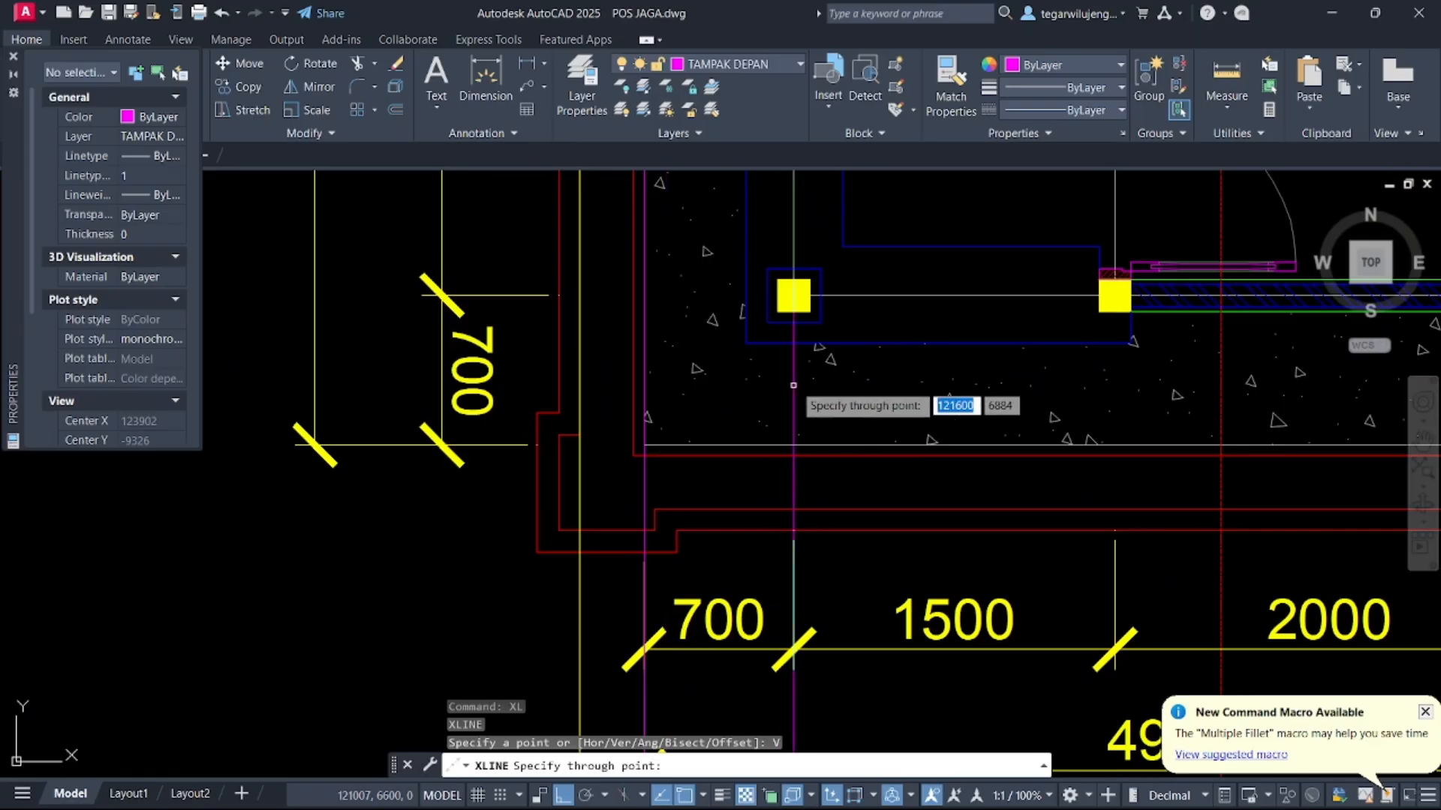
scroll(856, 366, "down", 2)
key("Escape")
Stretch the plinth polyline's left end out to the left vertical construction line
scroll(851, 371, "down", 7)
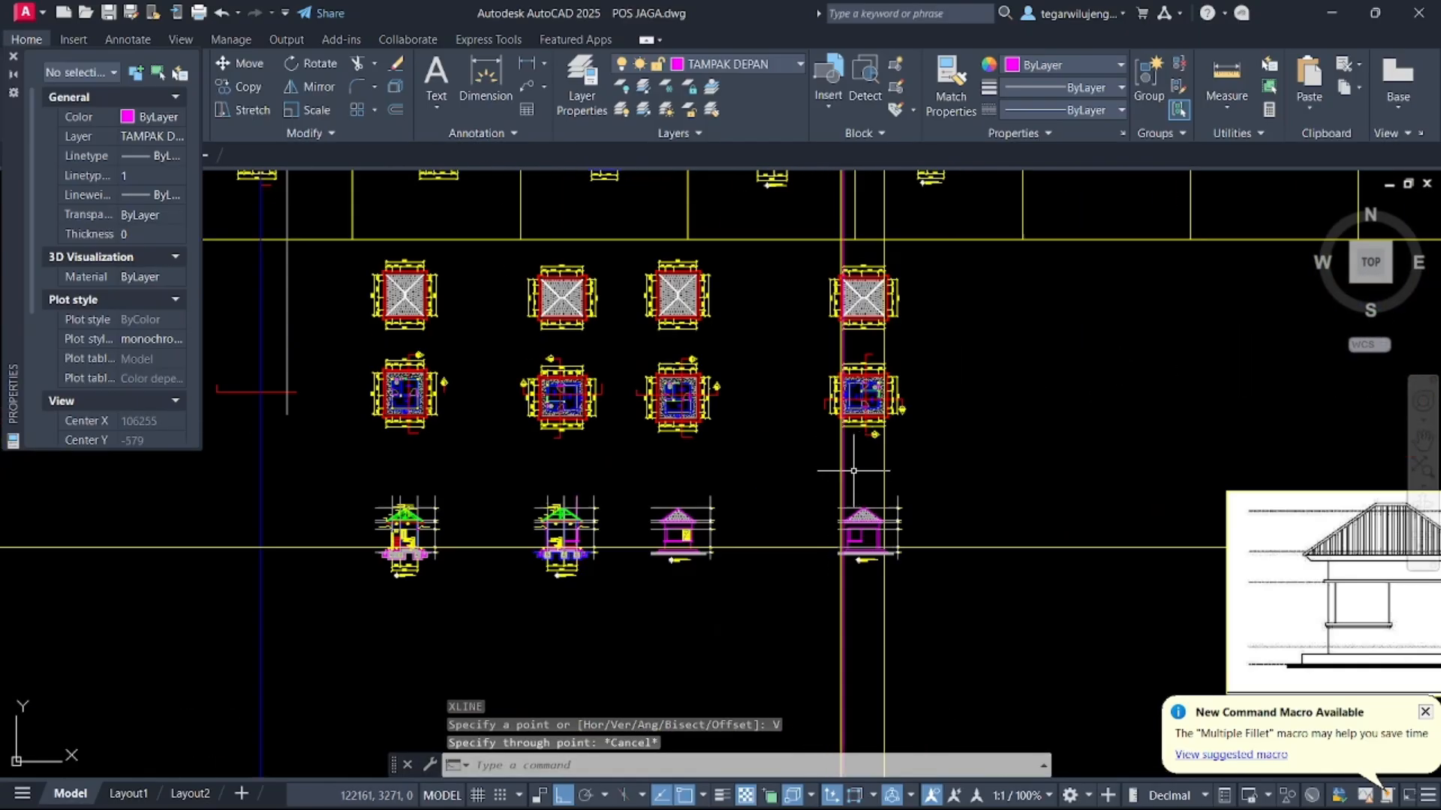
middle_click_drag(875, 615, 878, 283)
scroll(878, 281, "up", 3)
middle_click_drag(878, 198, 876, 507)
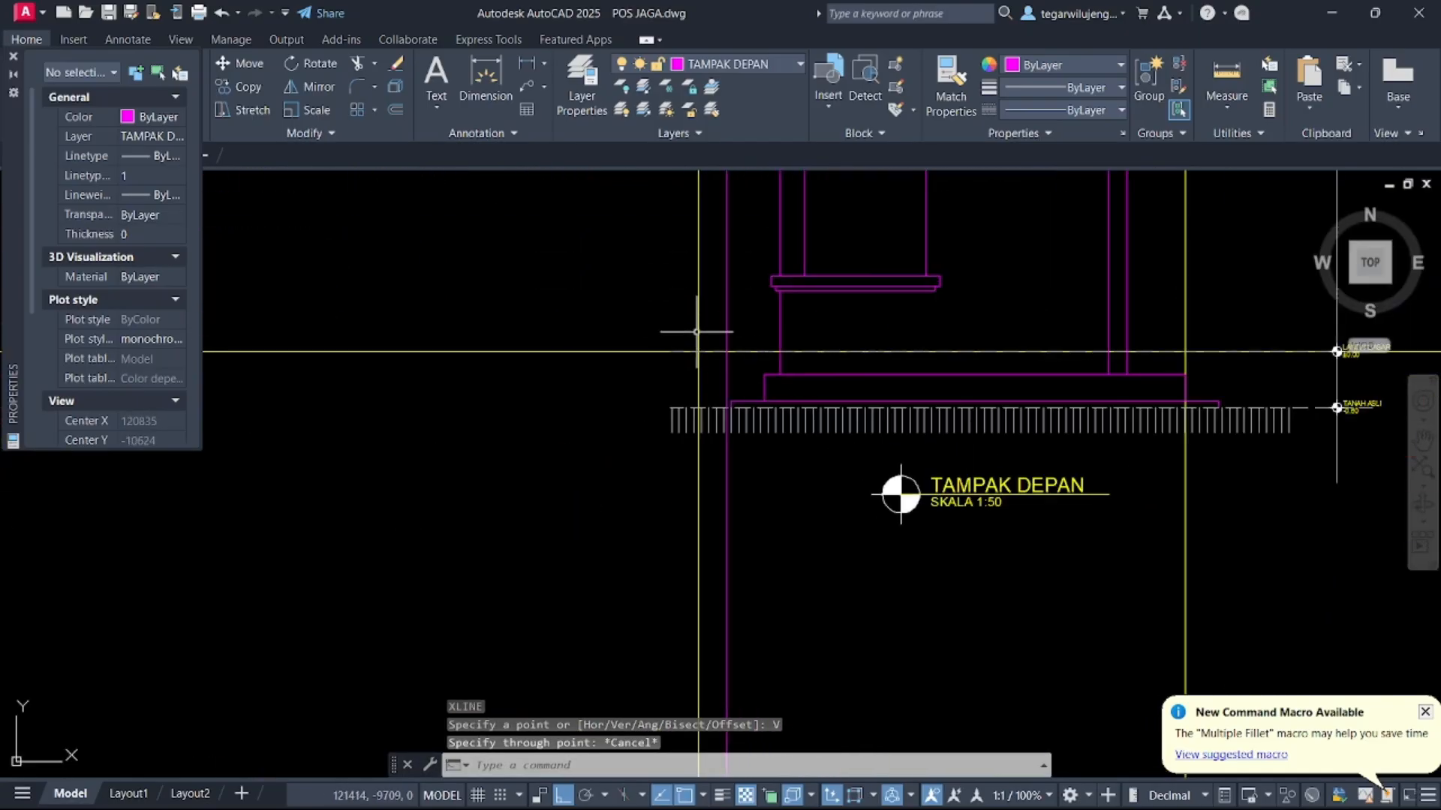
left_click(697, 331)
left_click(801, 480)
scroll(773, 394, "up", 2)
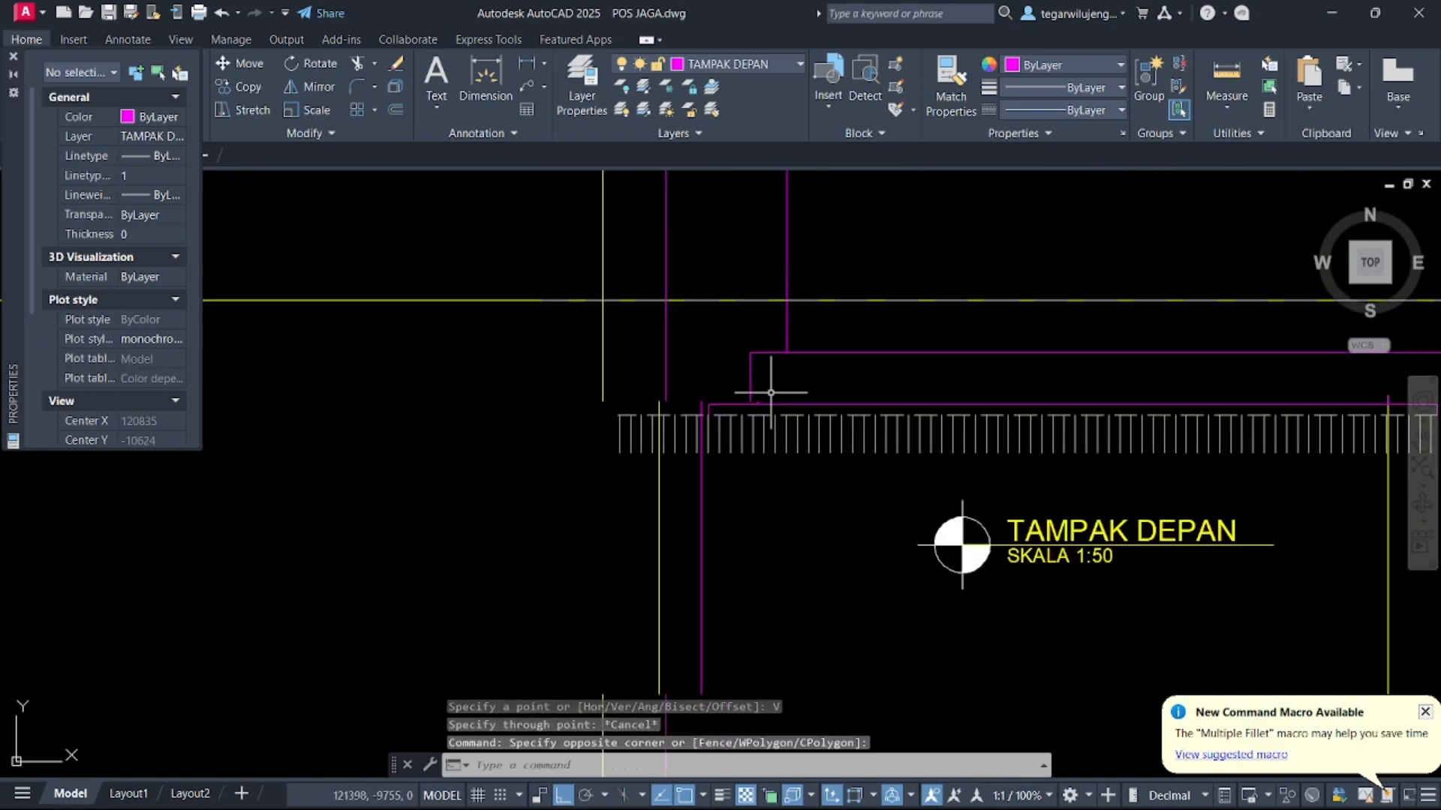
scroll(770, 393, "up", 2)
left_click(749, 386)
left_click(750, 381)
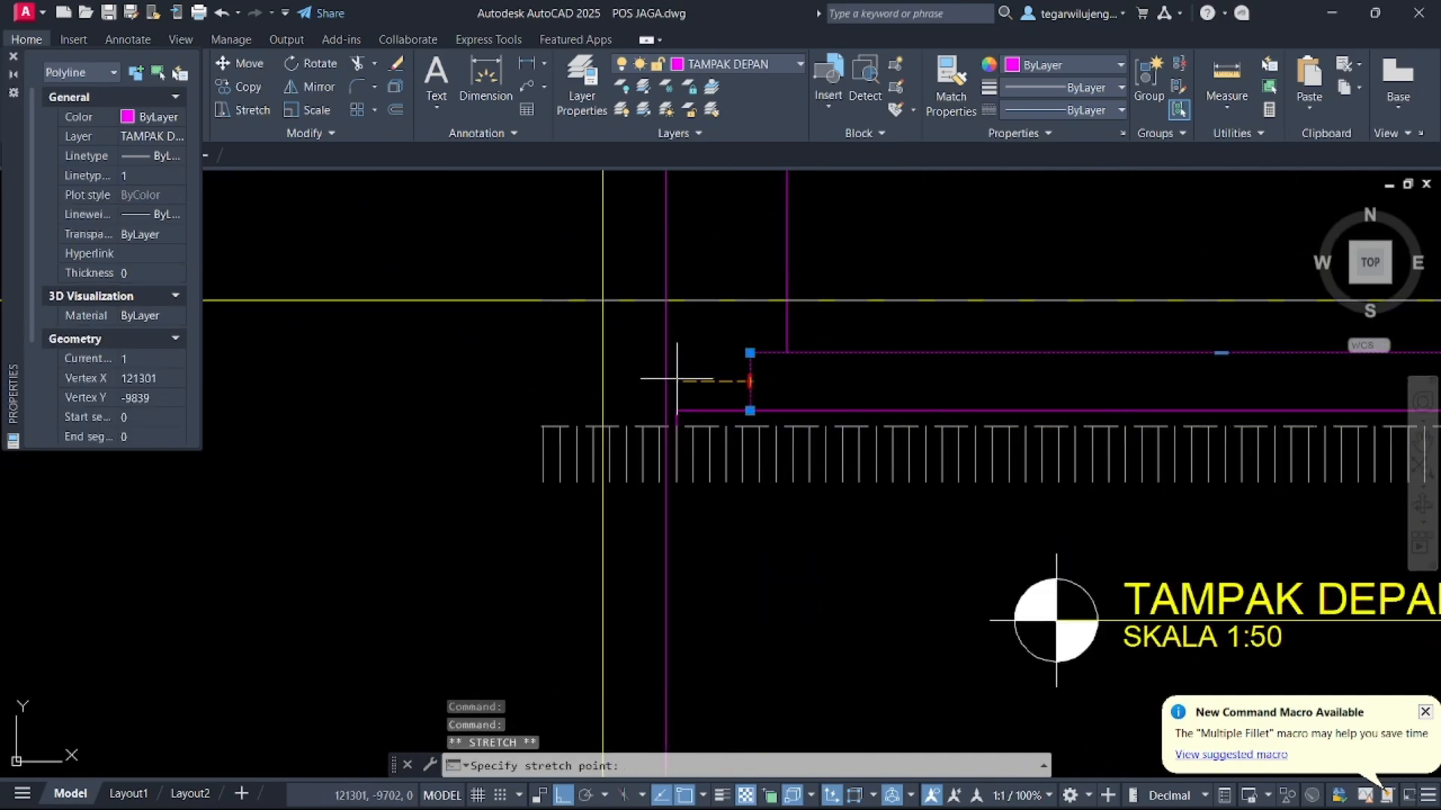
key("Escape")
left_click(692, 412)
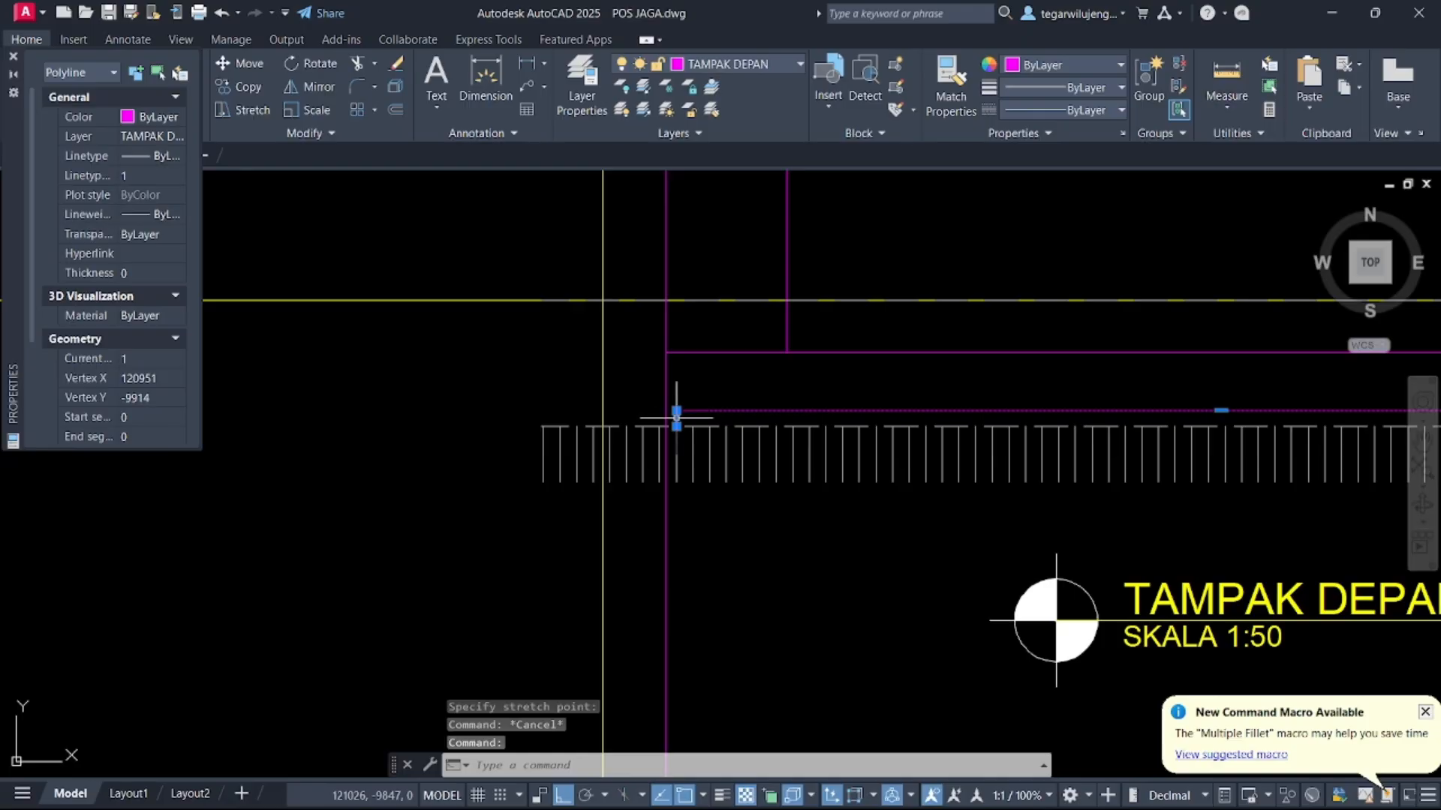
left_click(676, 413)
key("Escape")
scroll(593, 421, "down", 2)
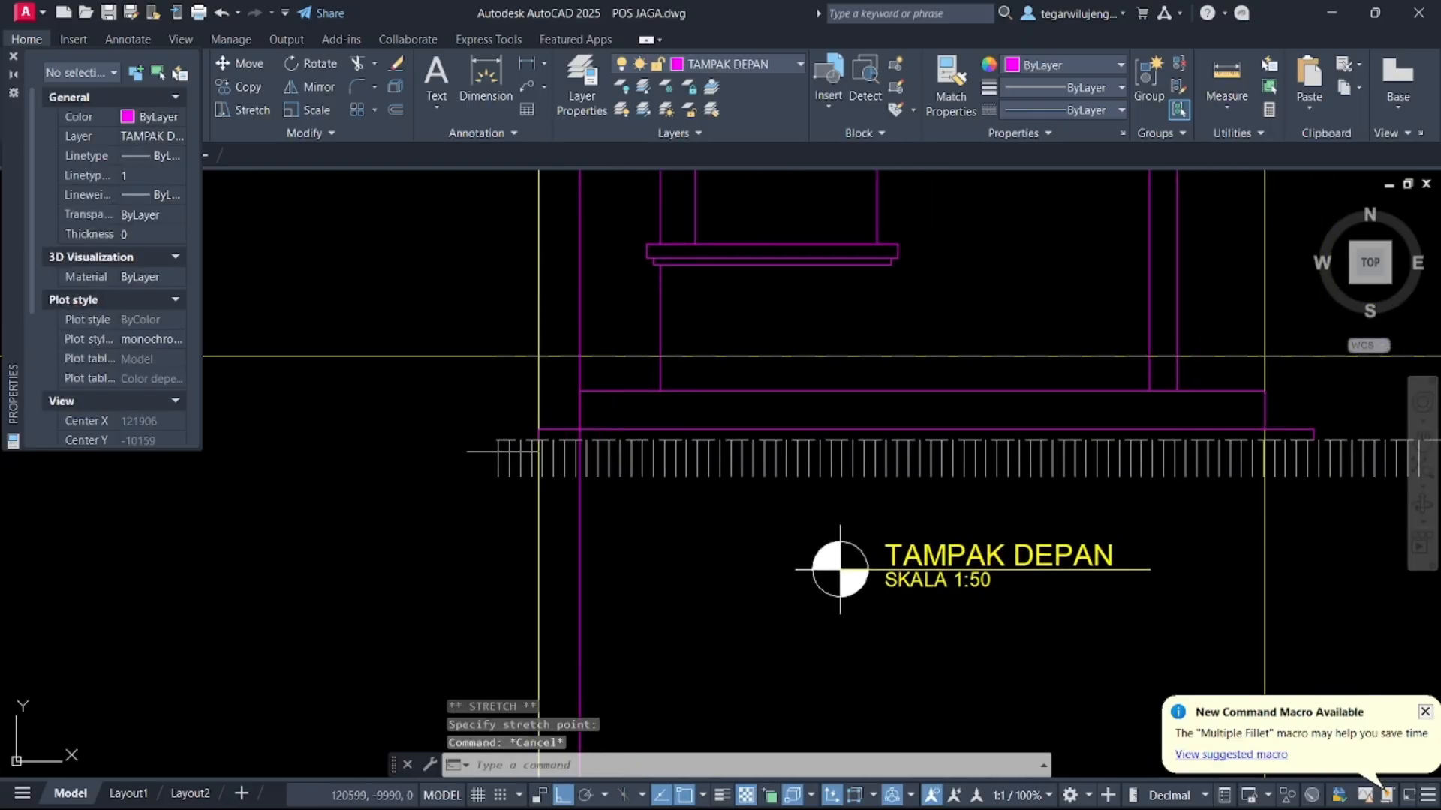
left_click_drag(495, 451, 496, 464)
left_click(495, 458)
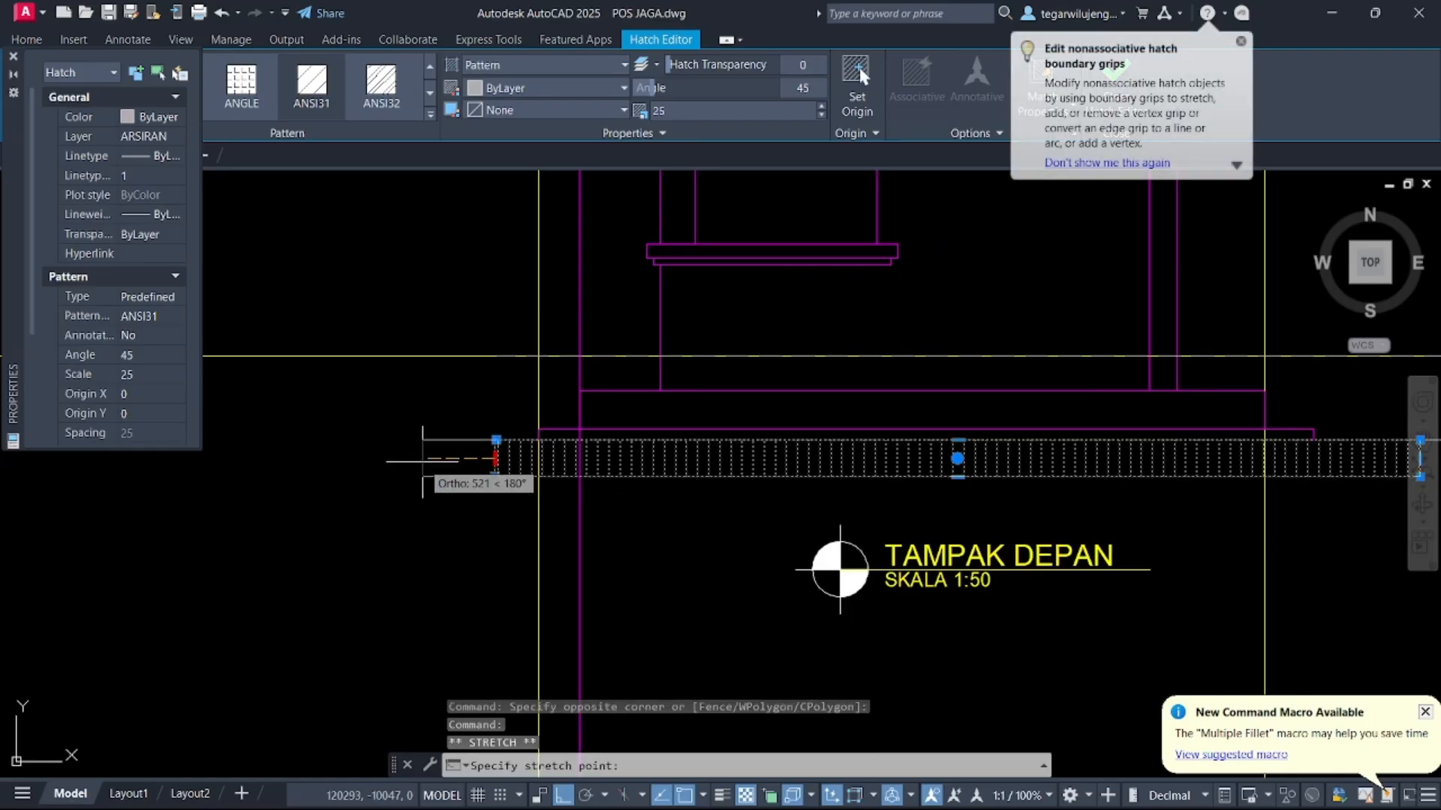
key("Escape")
key("Escape")
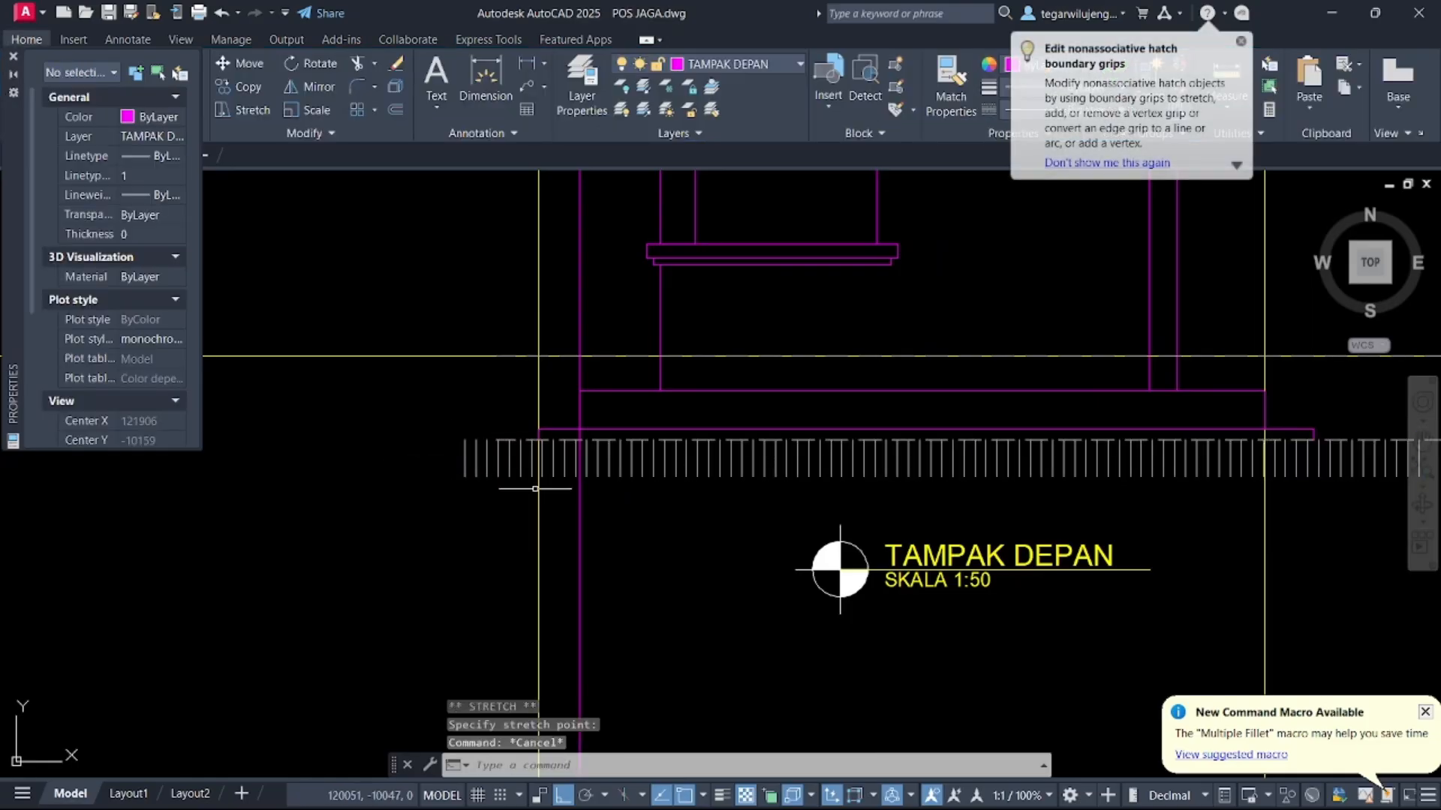
scroll(535, 489, "down", 3)
scroll(518, 488, "up", 6)
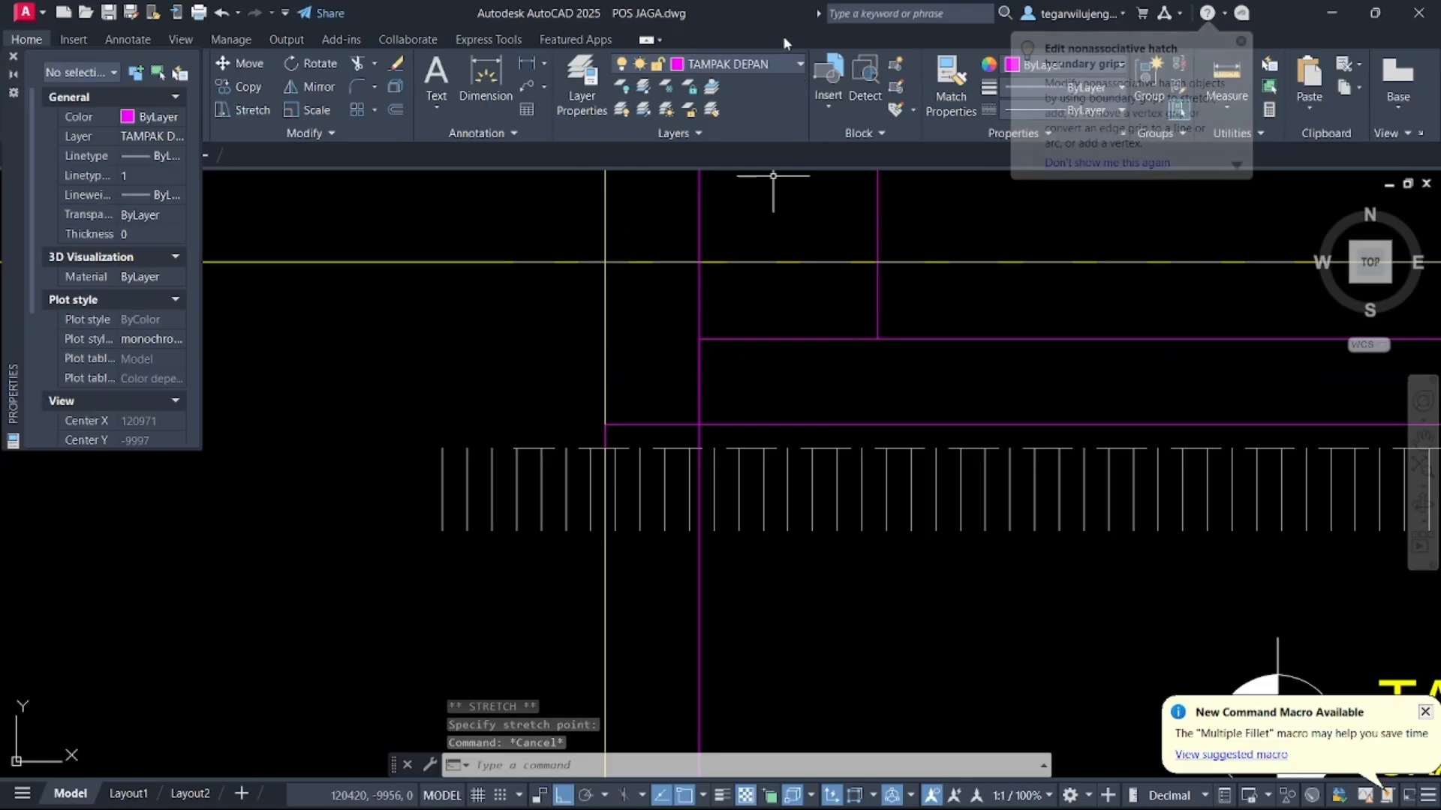
Switch to the ARSIRAN layer and draw a 5550 by 300 rectangle from the plinth's left corner
left_click(739, 65)
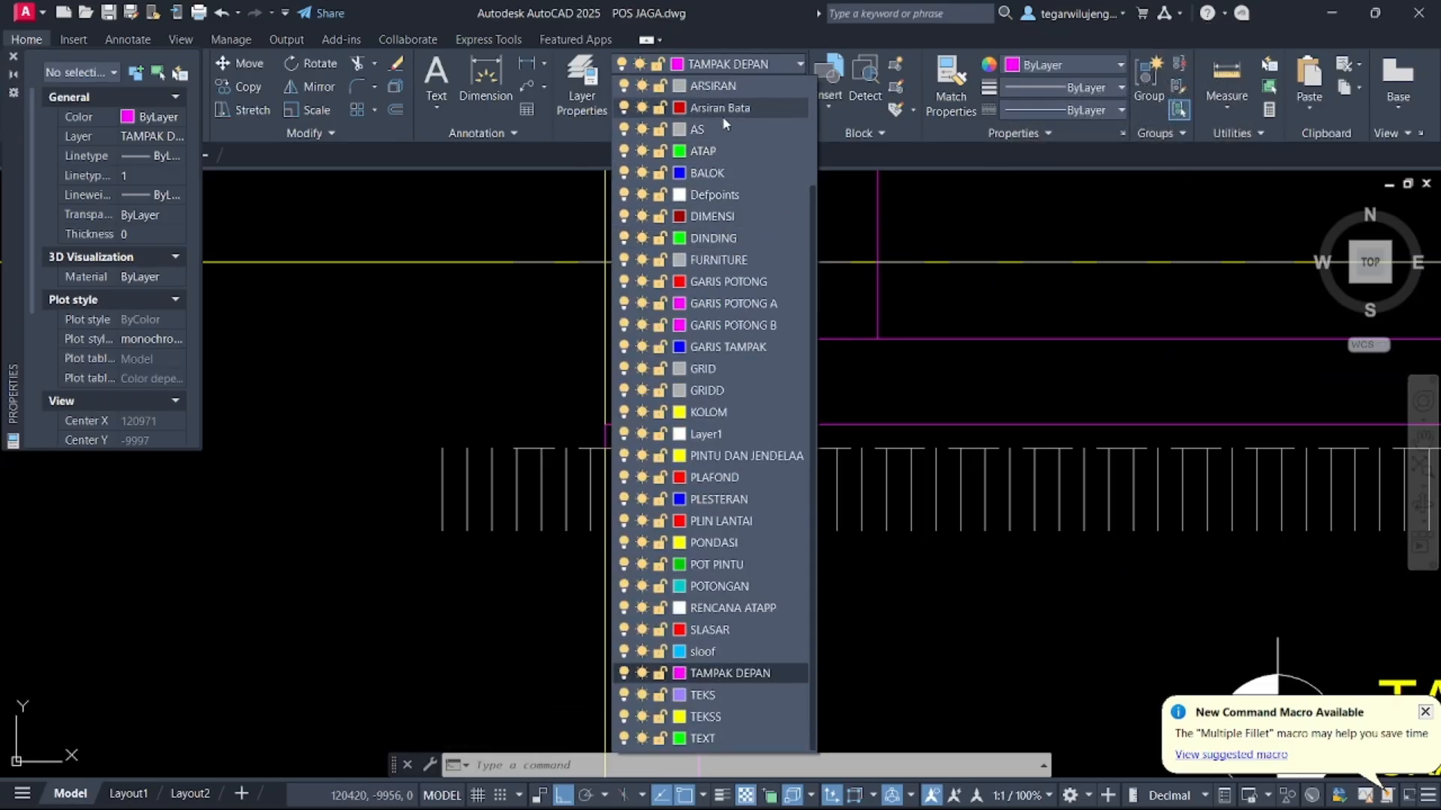
left_click(724, 85)
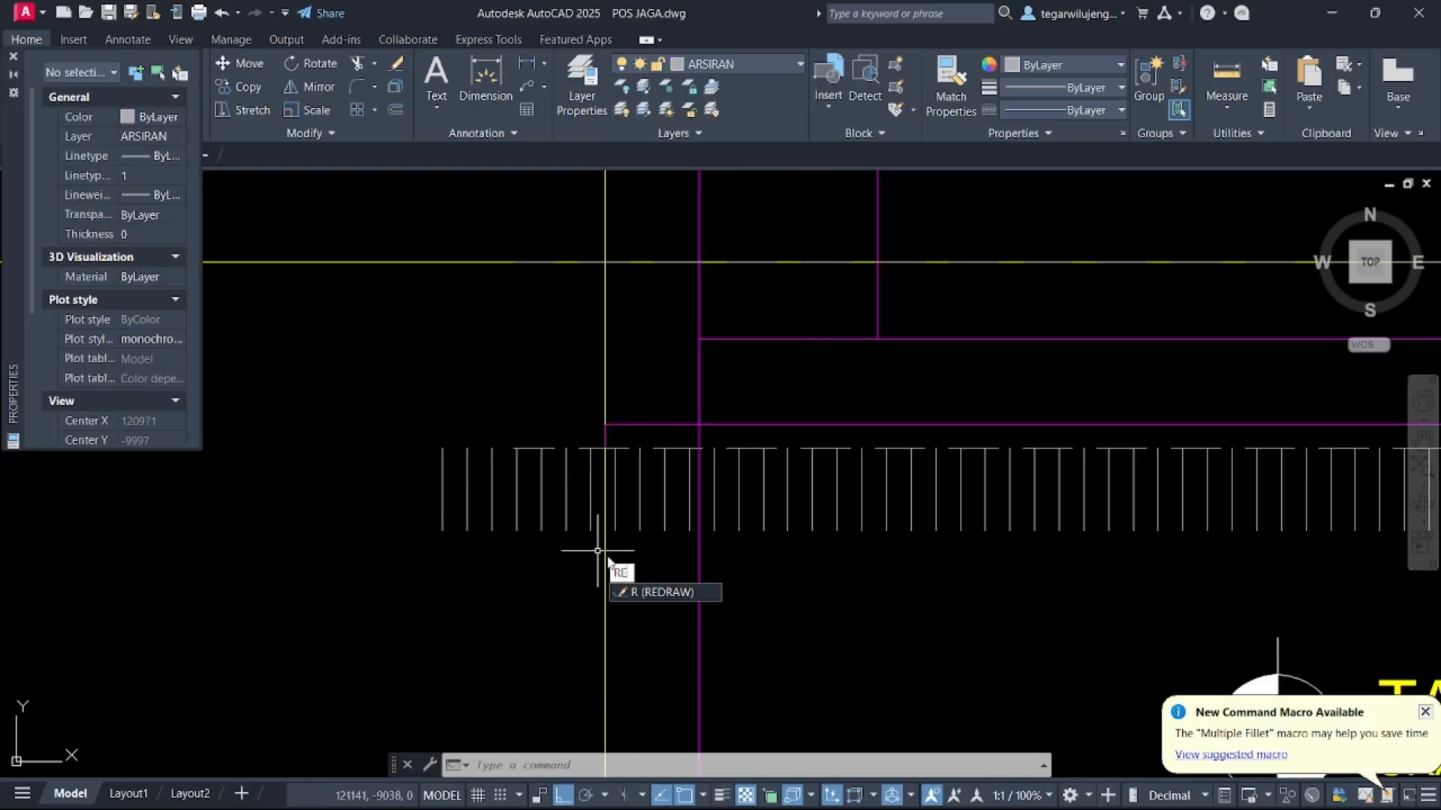
key("Return")
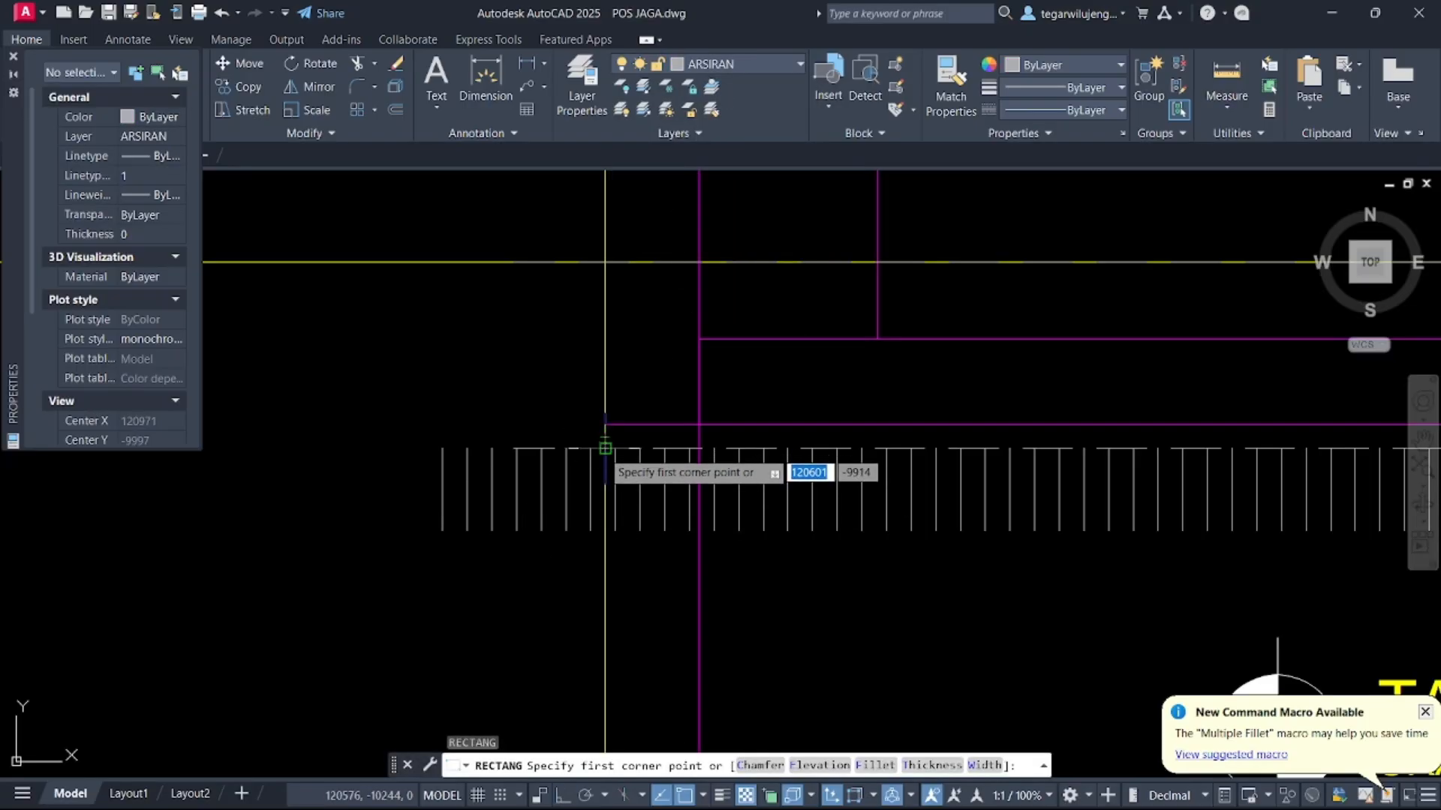
scroll(450, 476, "down", 5)
left_click(460, 481)
scroll(983, 484, "up", 5)
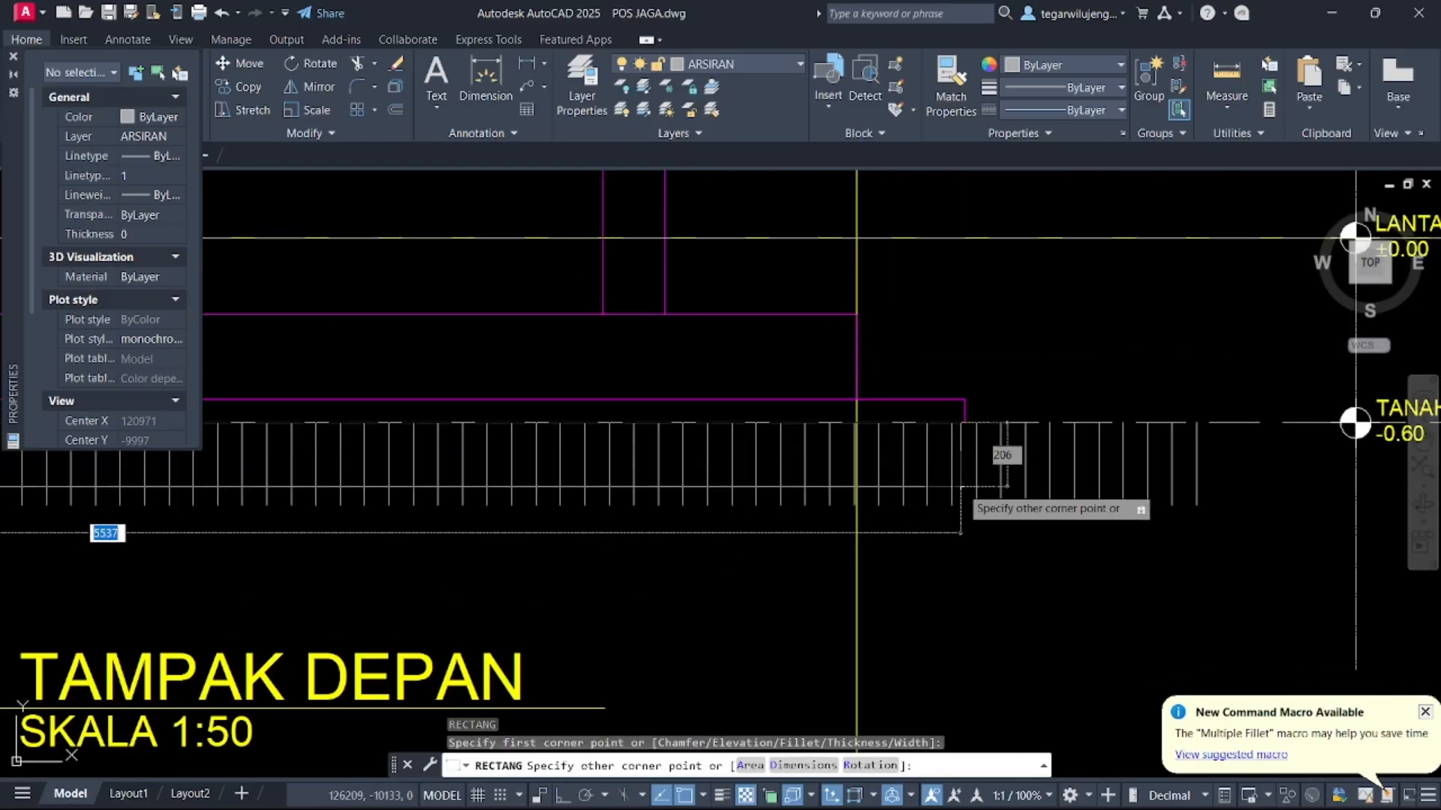
middle_click_drag(962, 487, 1436, 491)
middle_click_drag(390, 521, 673, 493)
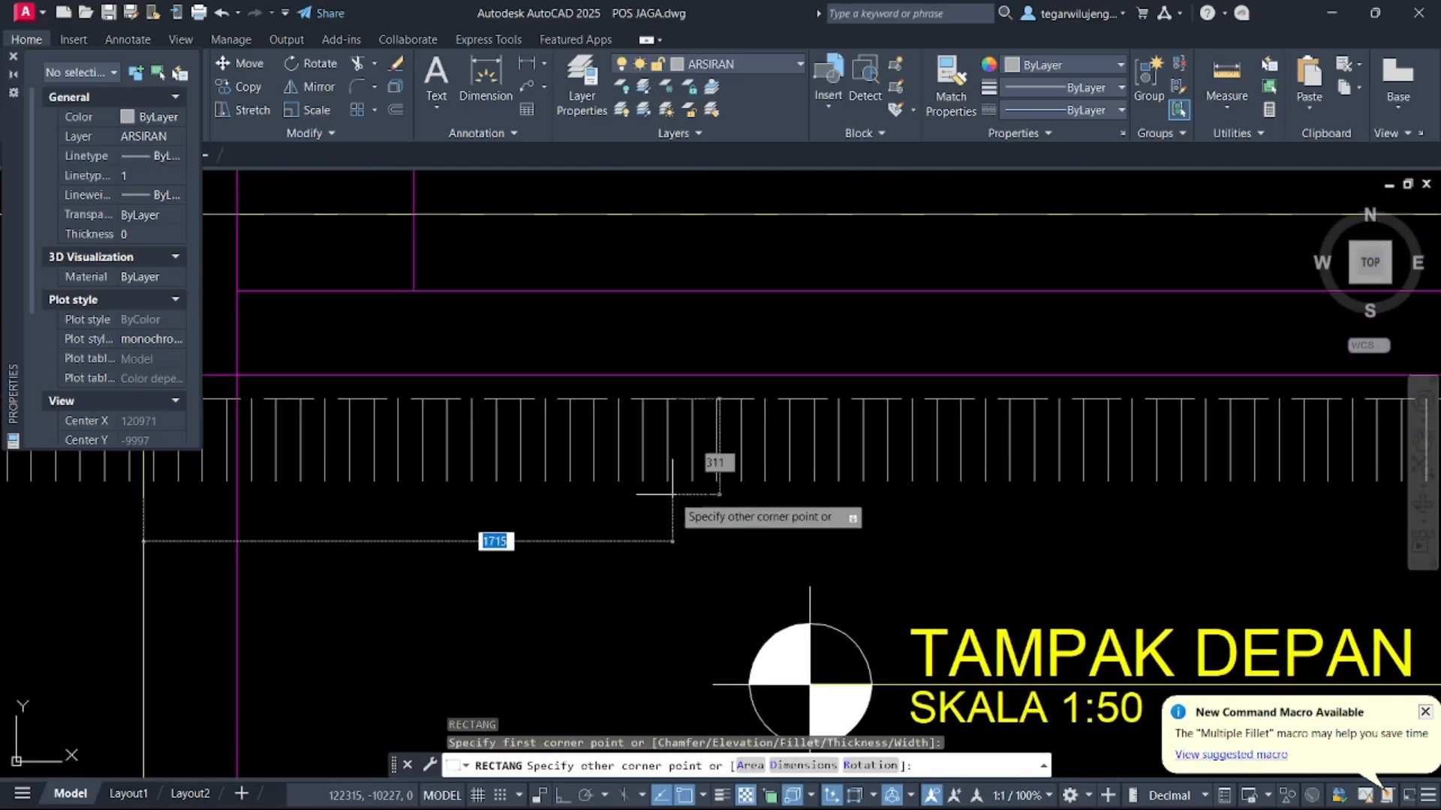
scroll(674, 494, "down", 4)
scroll(1139, 450, "up", 5)
middle_click_drag(1252, 522, 957, 527)
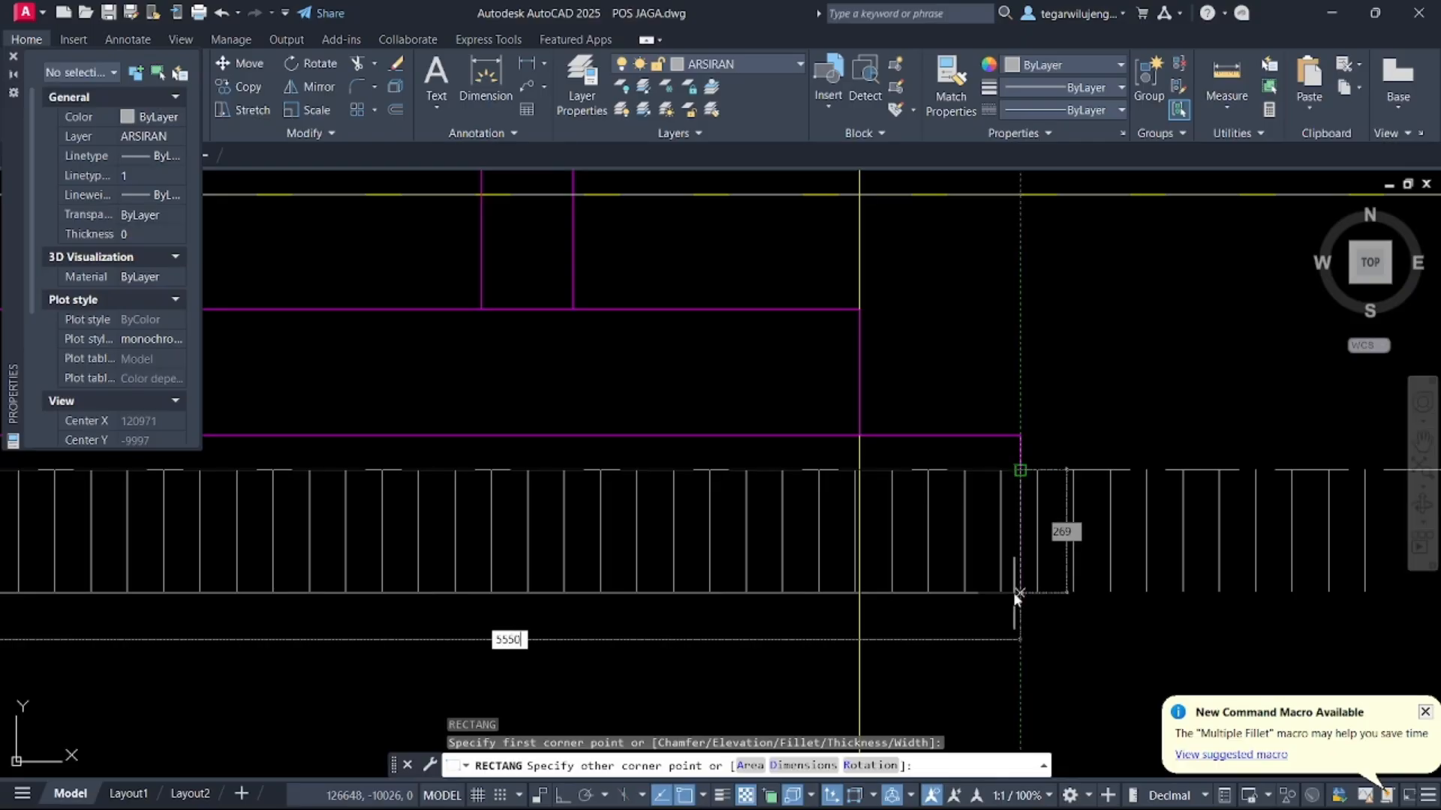
key("Tab")
key("Return")
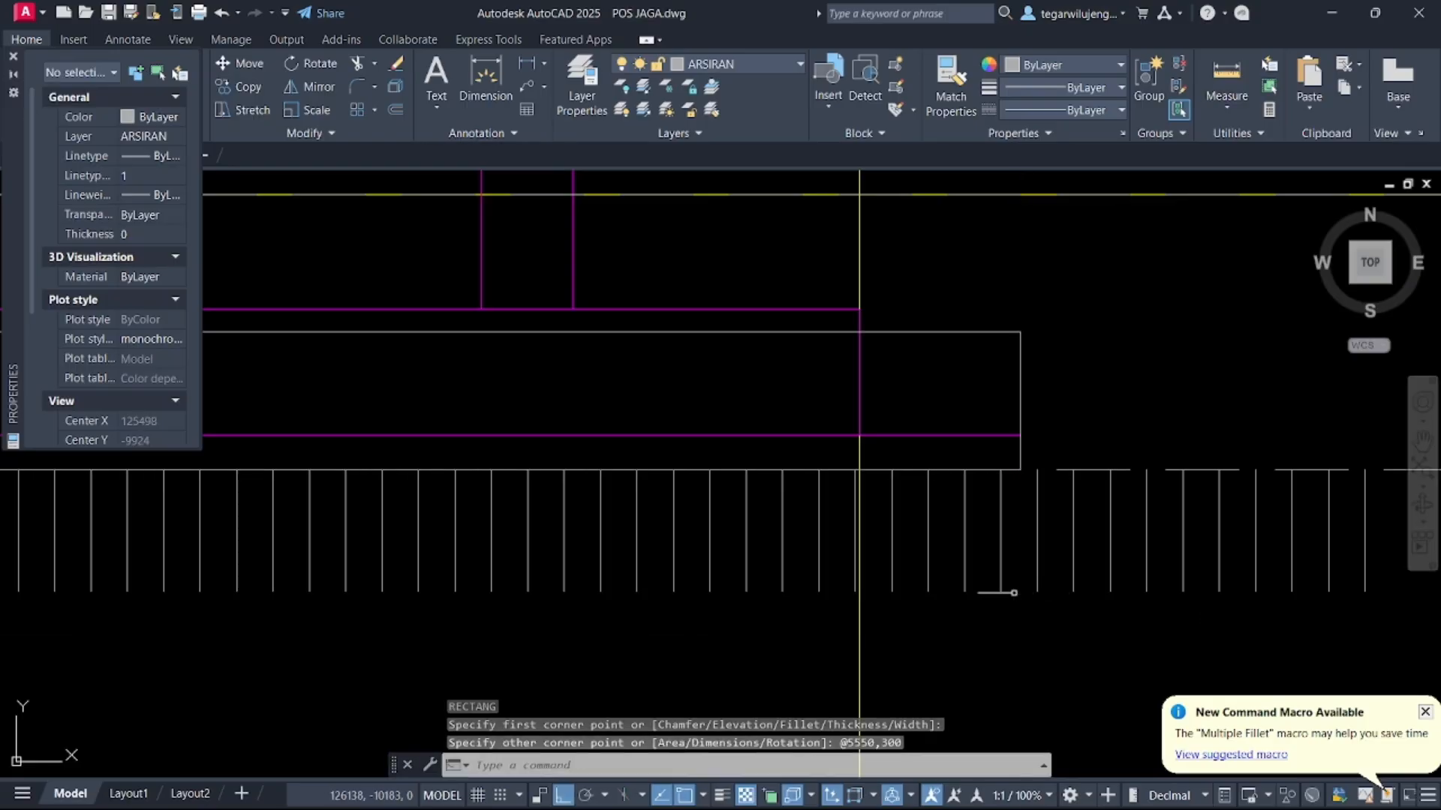
Move the rectangle down in two moves so its top edge sits on the plinth's top line
key("Escape")
left_click(1021, 357)
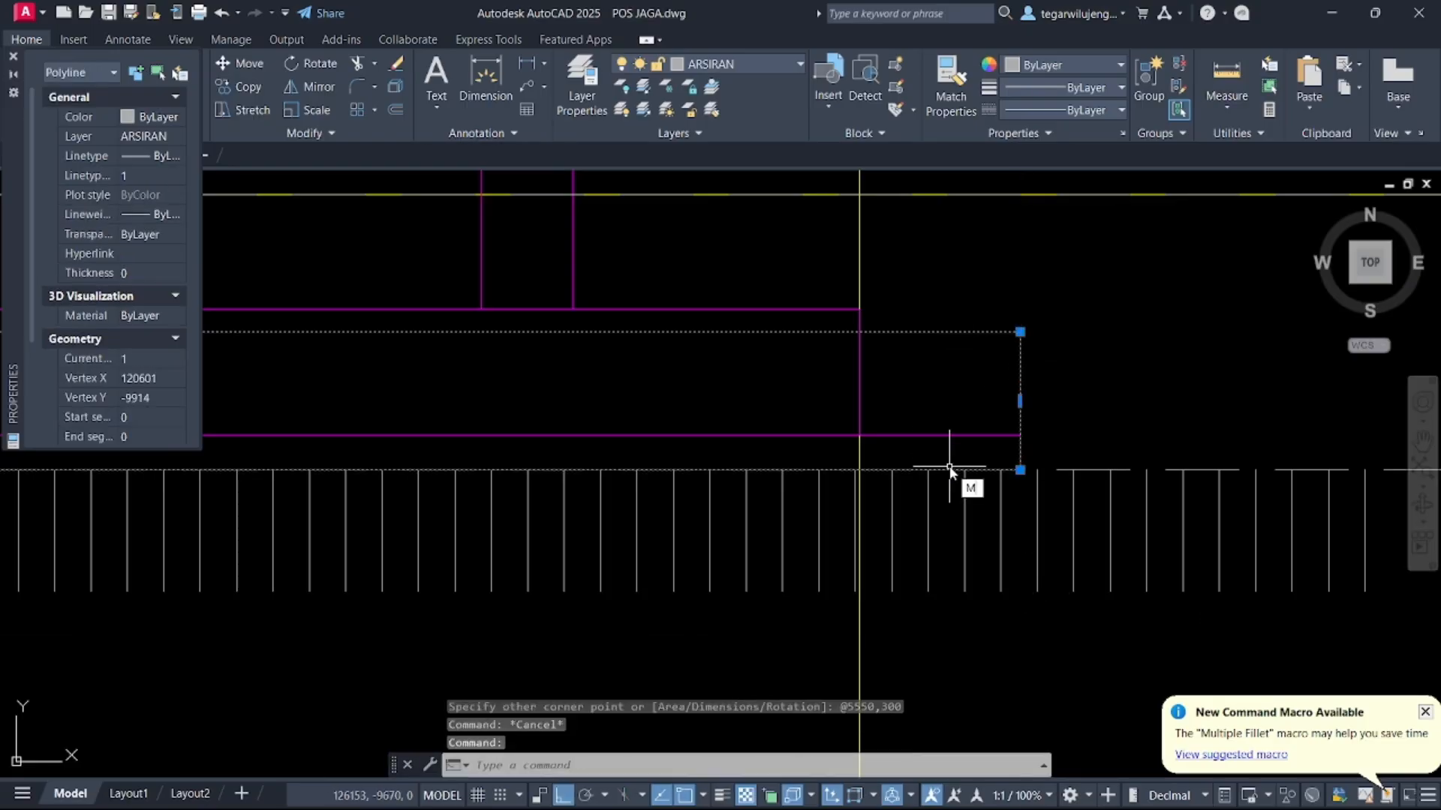
key("Return")
left_click(1021, 332)
left_click(1018, 433)
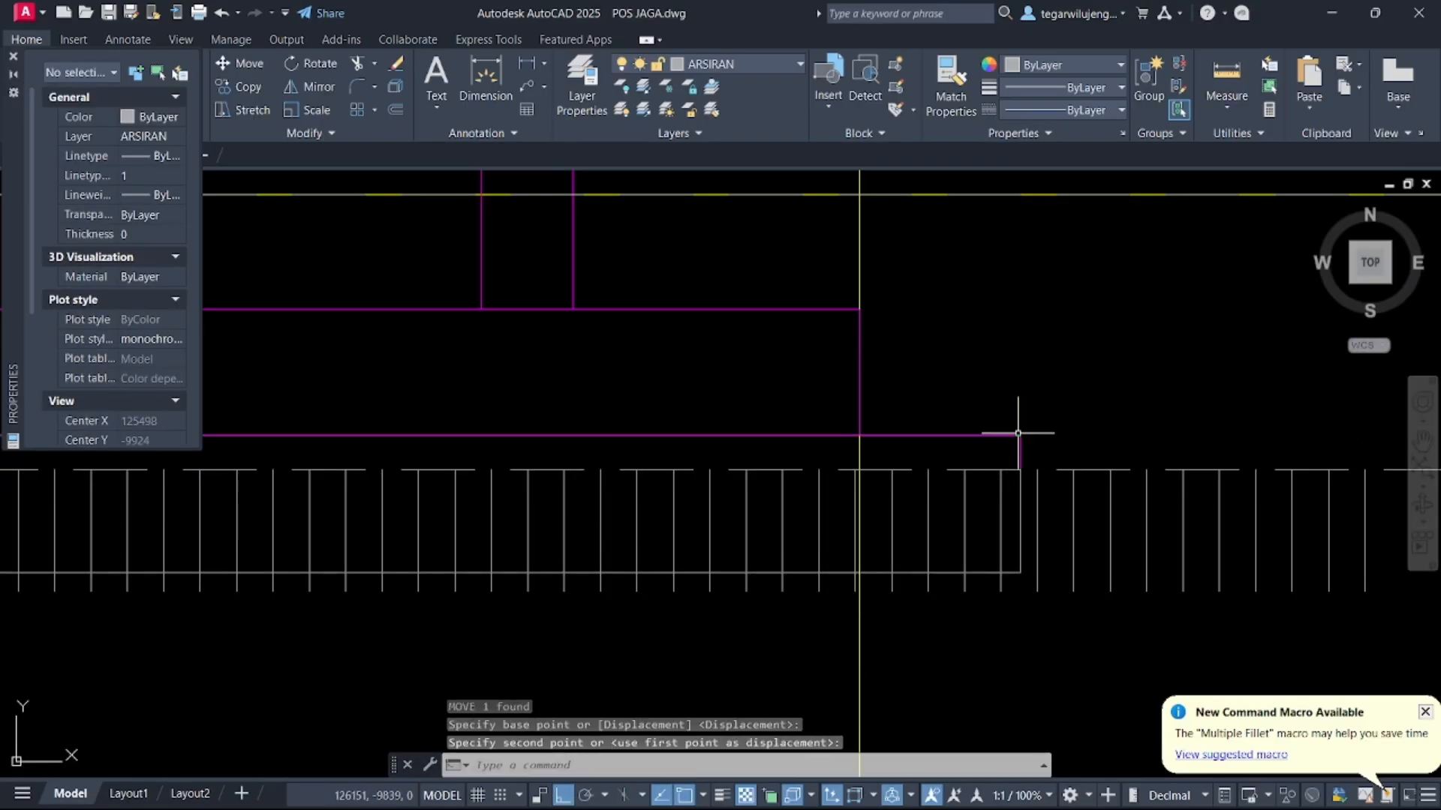
key("Escape")
left_click(1018, 495)
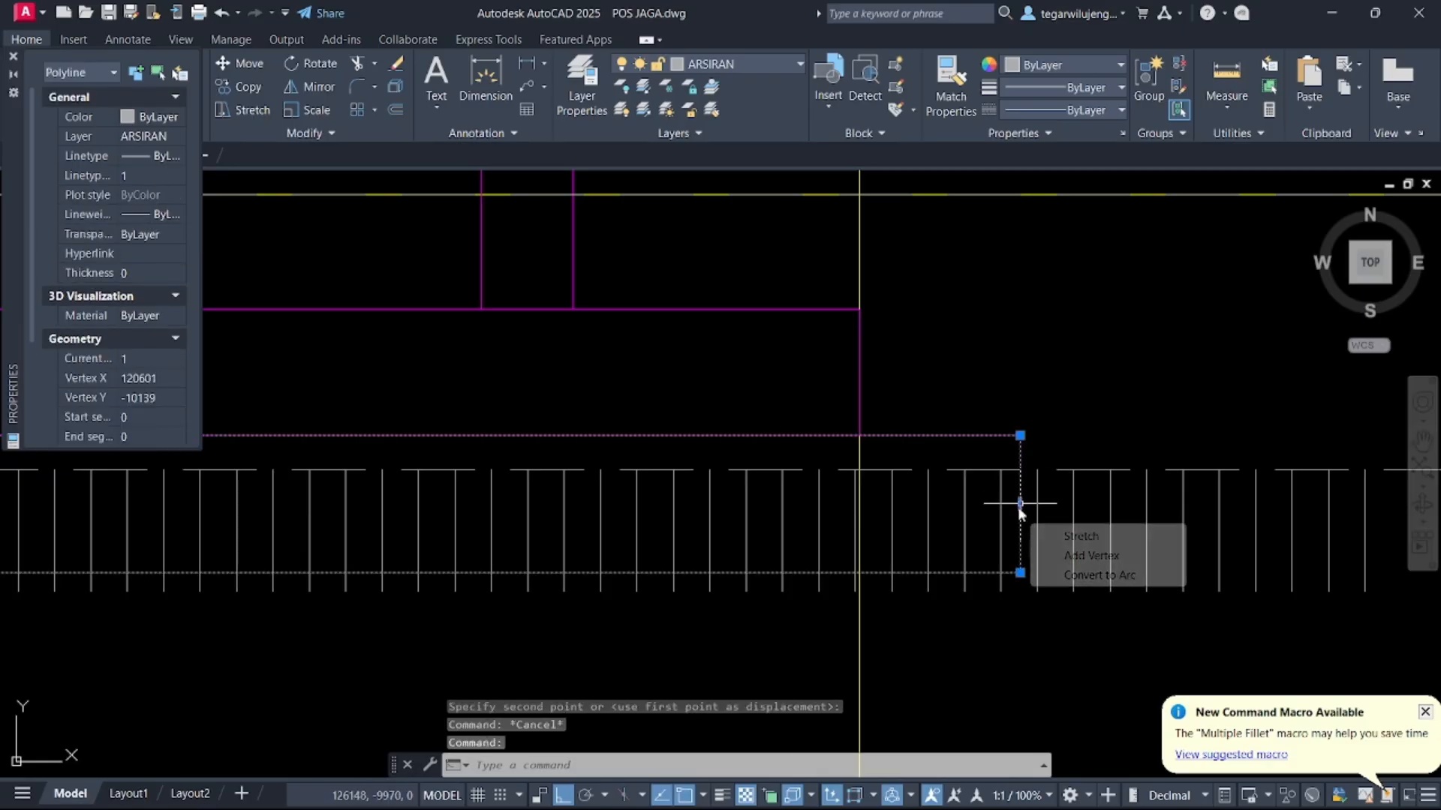
key("Return")
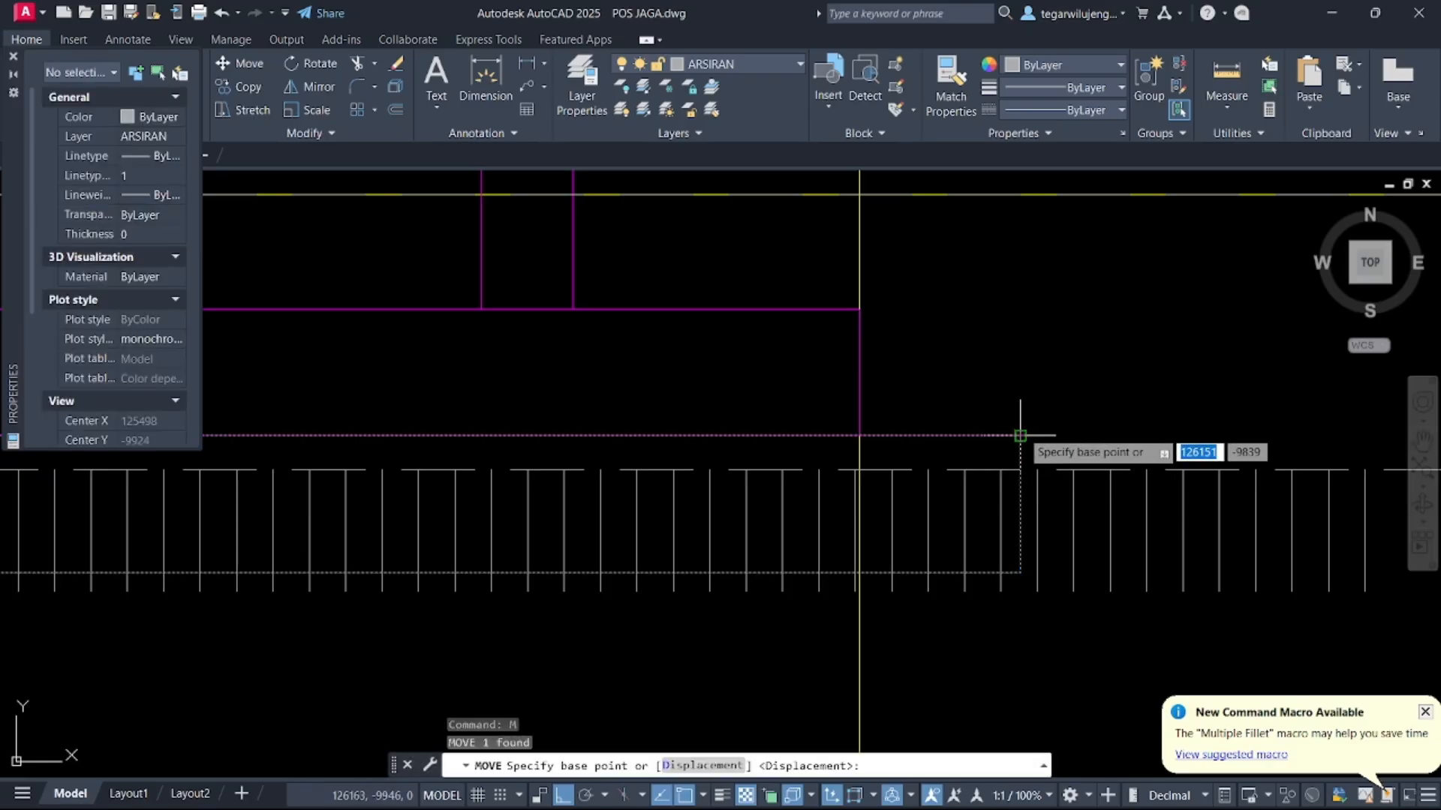
left_click(1020, 435)
left_click(1020, 470)
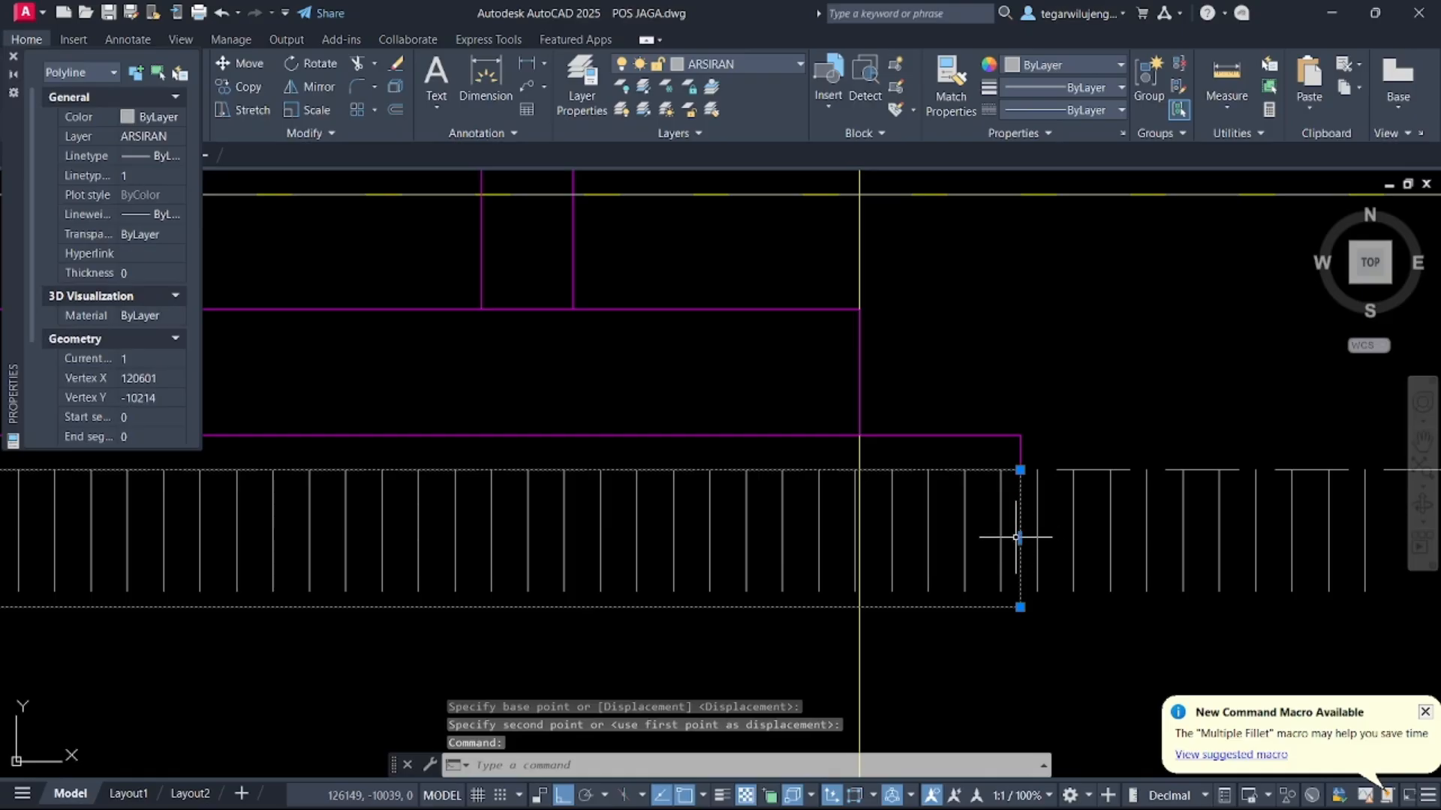
Stretch the rectangle's right edge 500 to the right
left_click(1019, 537)
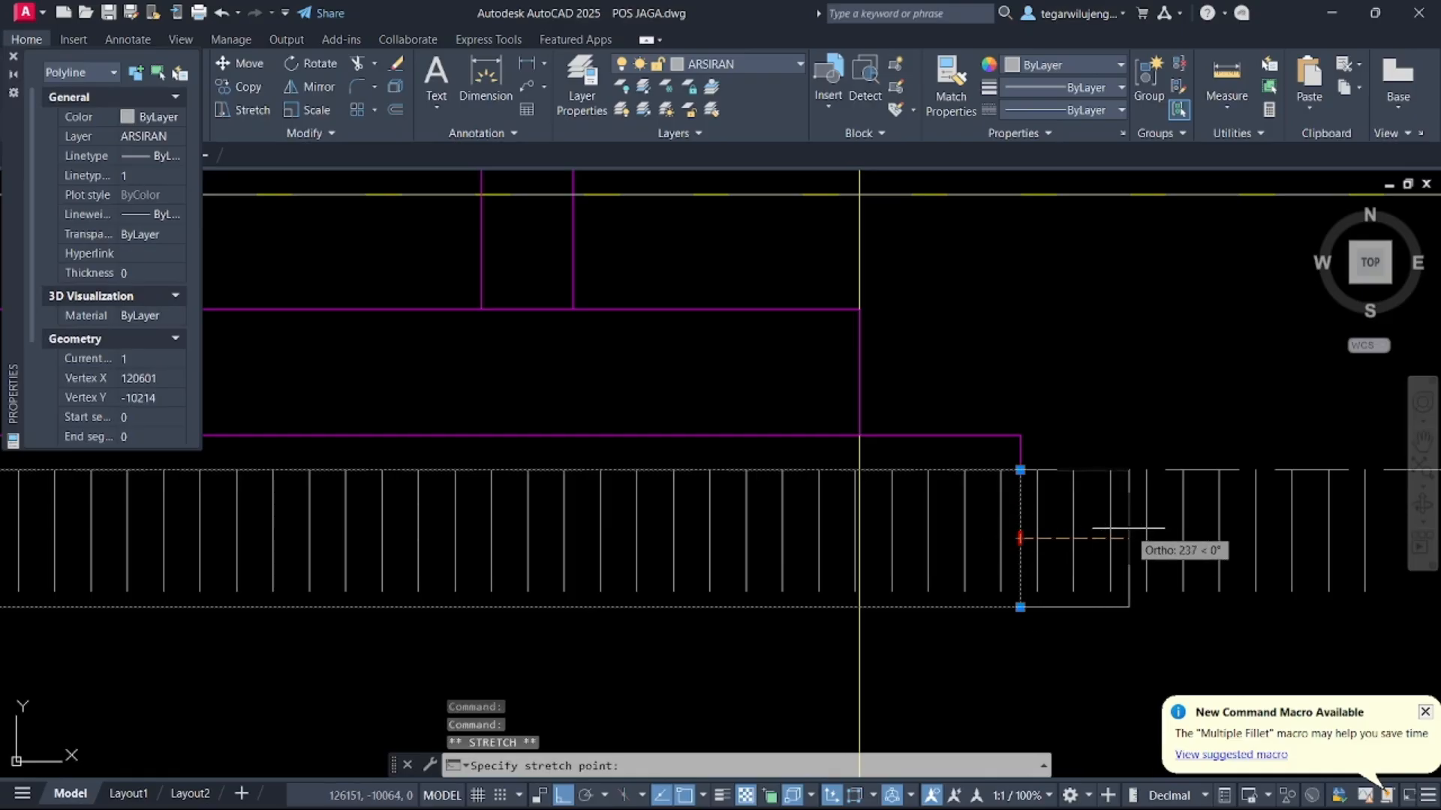
type("500")
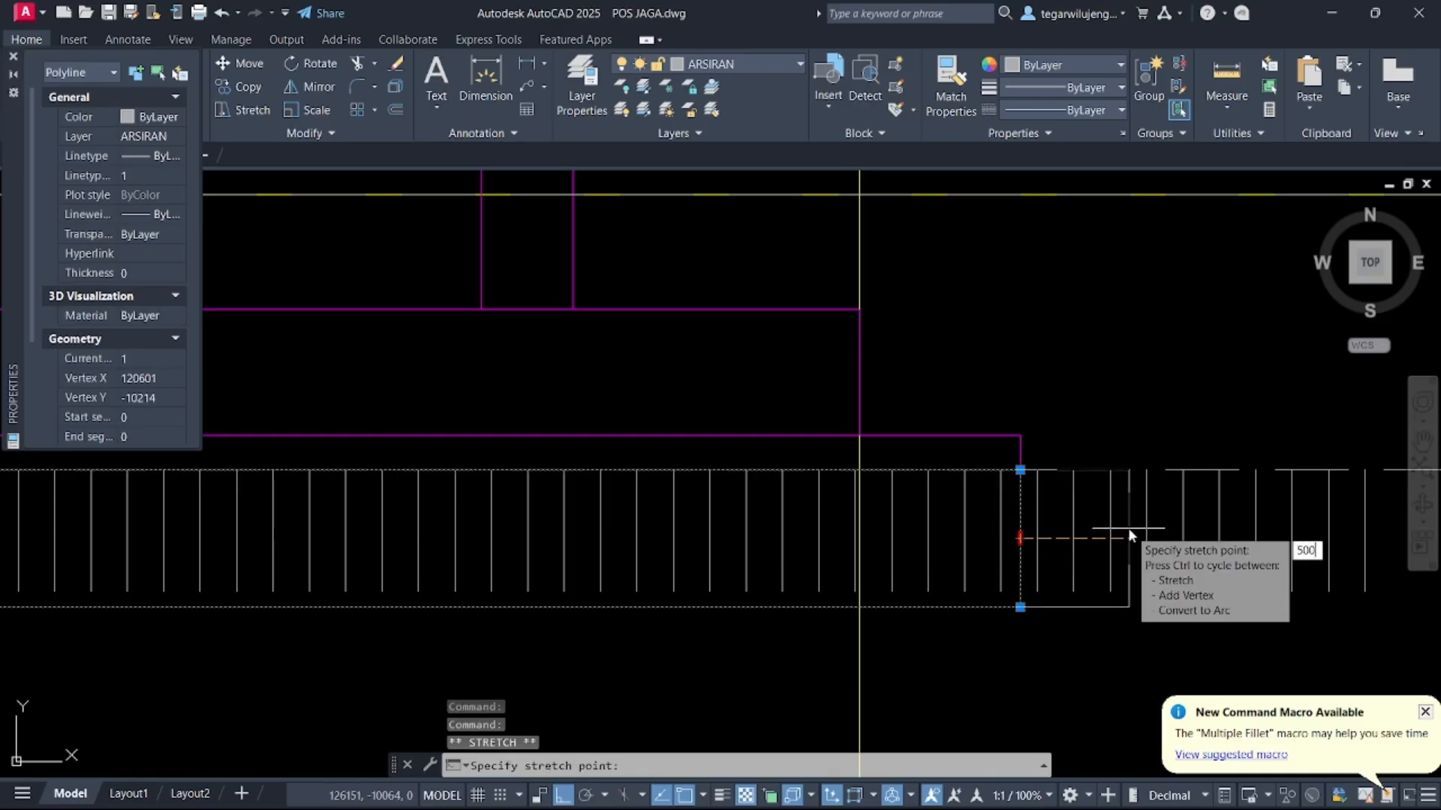
key("Return")
scroll(847, 583, "down", 5)
scroll(847, 583, "down", 2)
scroll(466, 601, "up", 4)
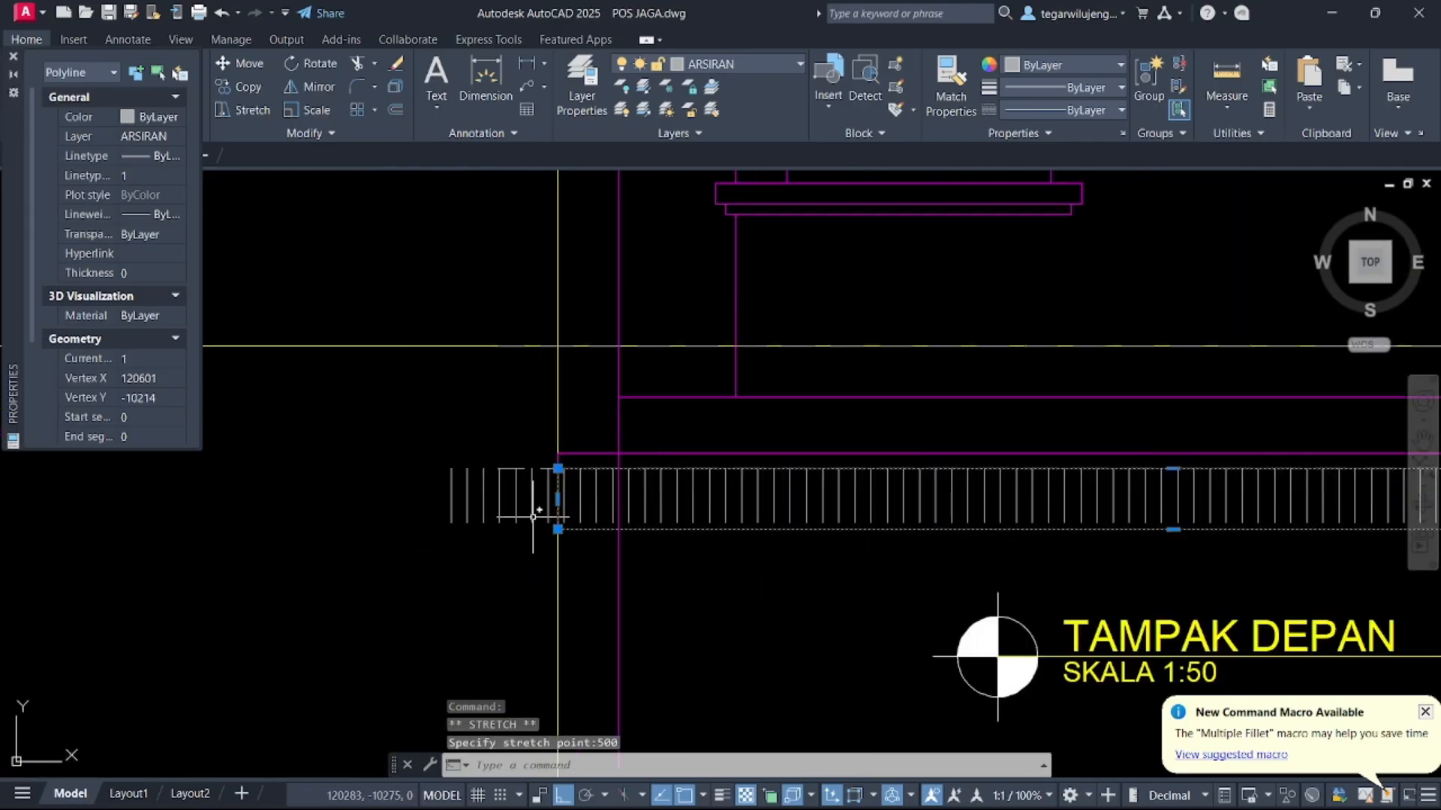
left_click(557, 499)
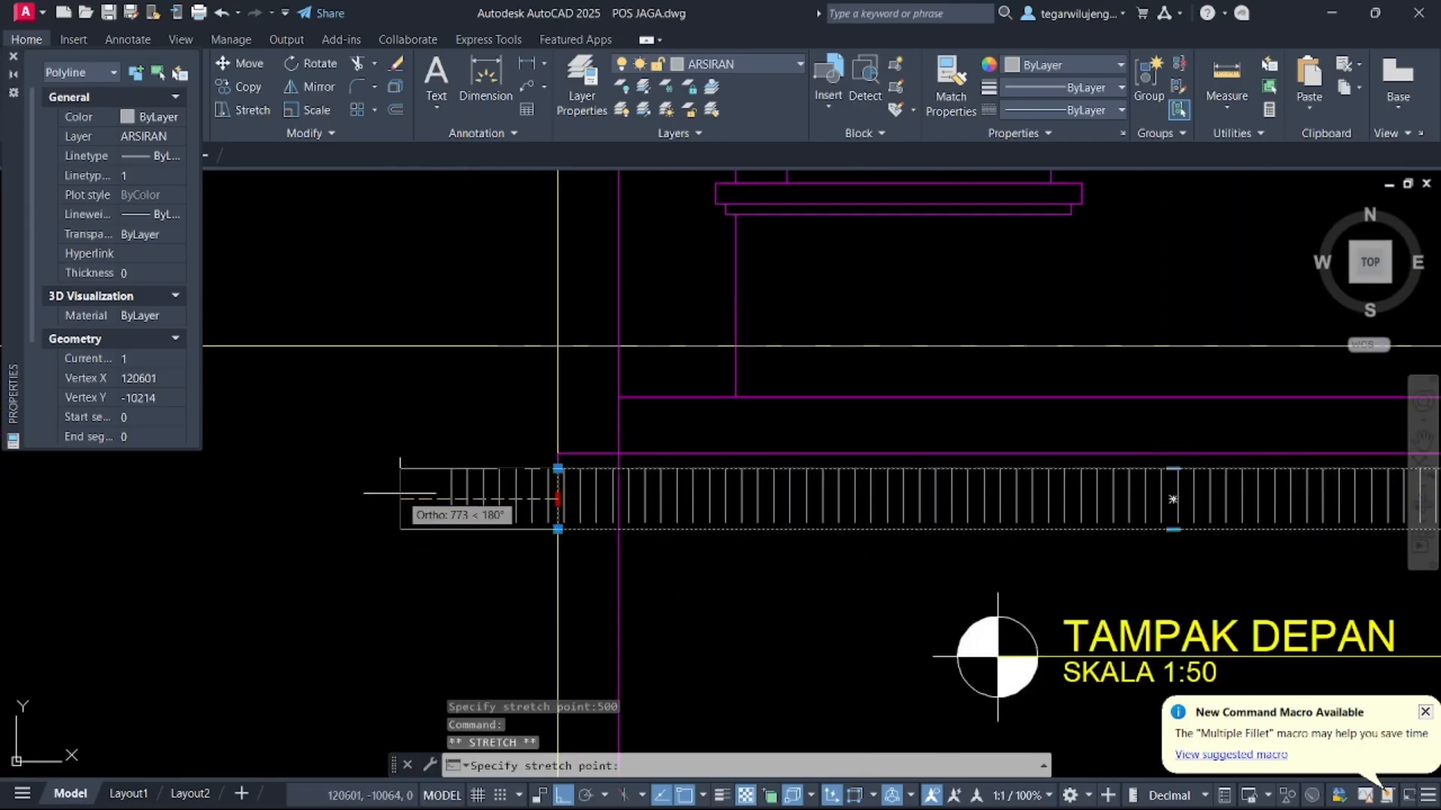
right_click(400, 493)
key("Escape")
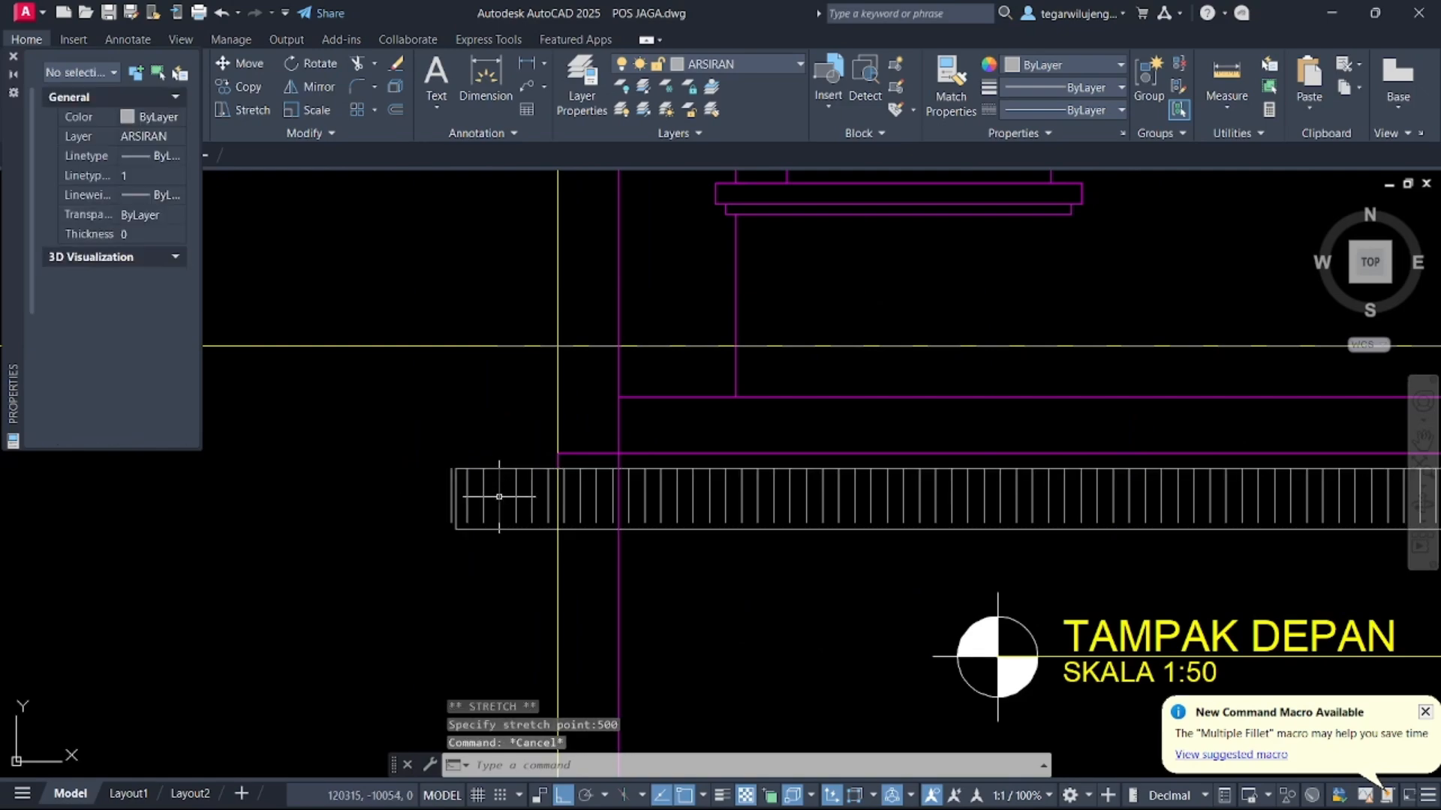
key("Escape")
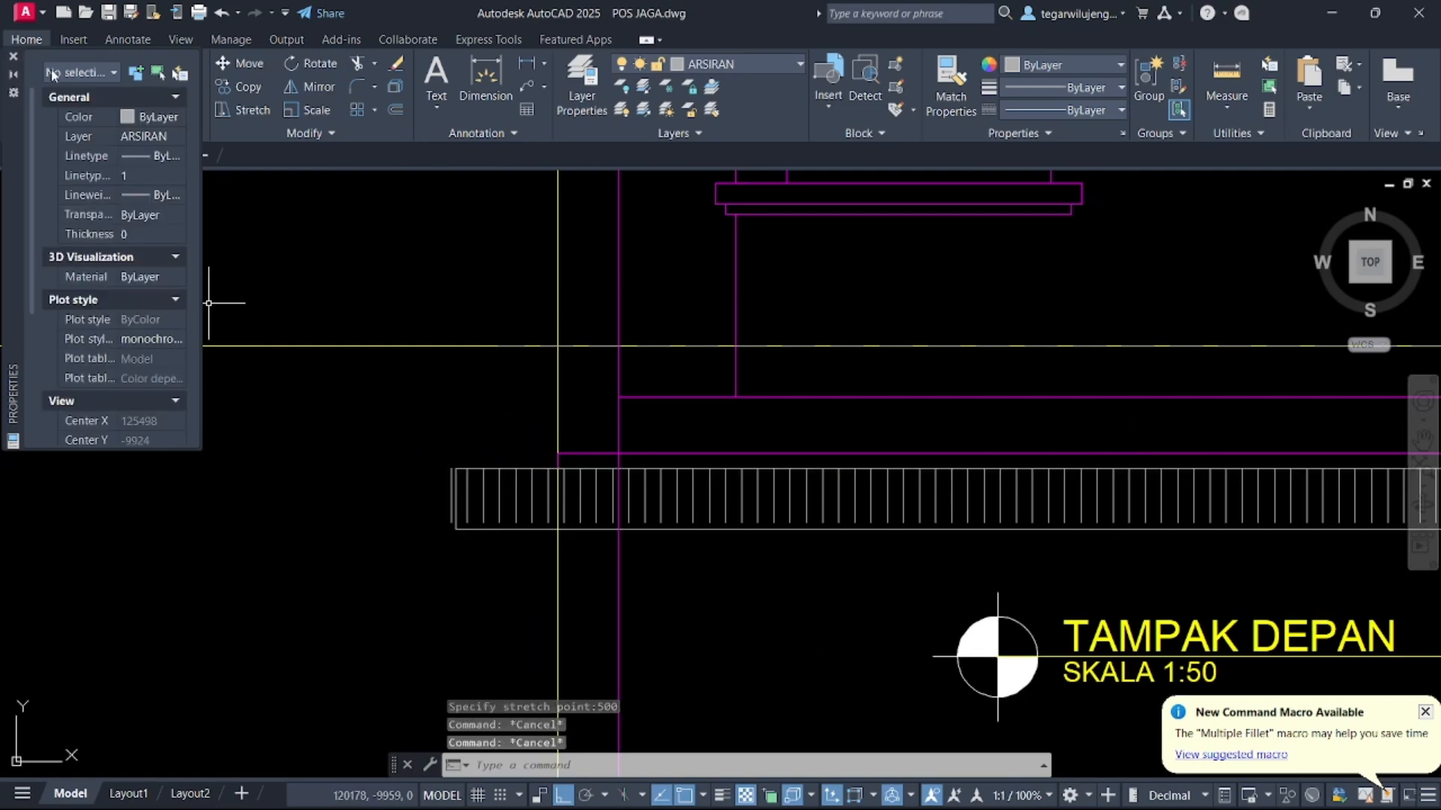
Start a hatch on the plinth rectangle and choose the ANSI31 pattern
left_click(12, 58)
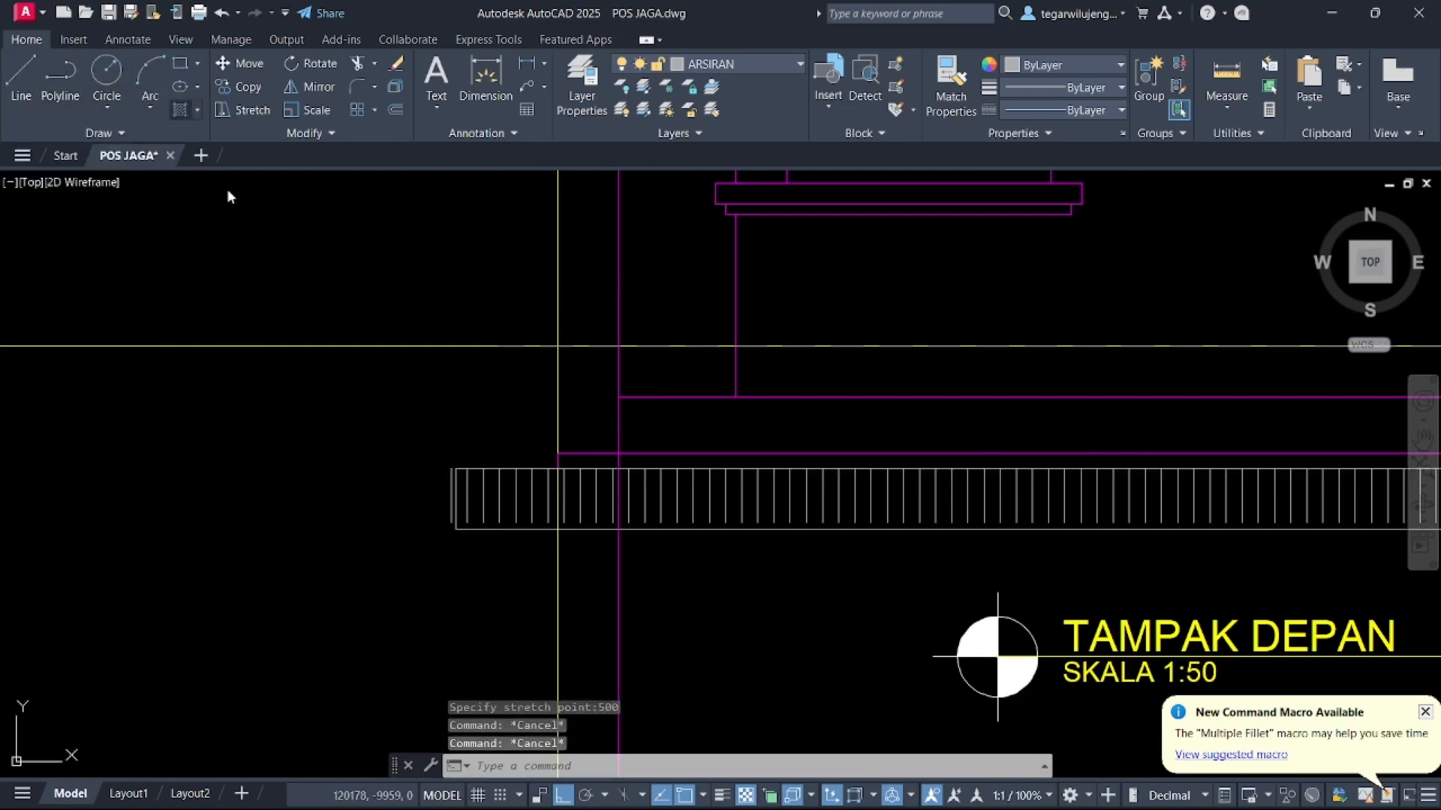
type("h")
key("Return")
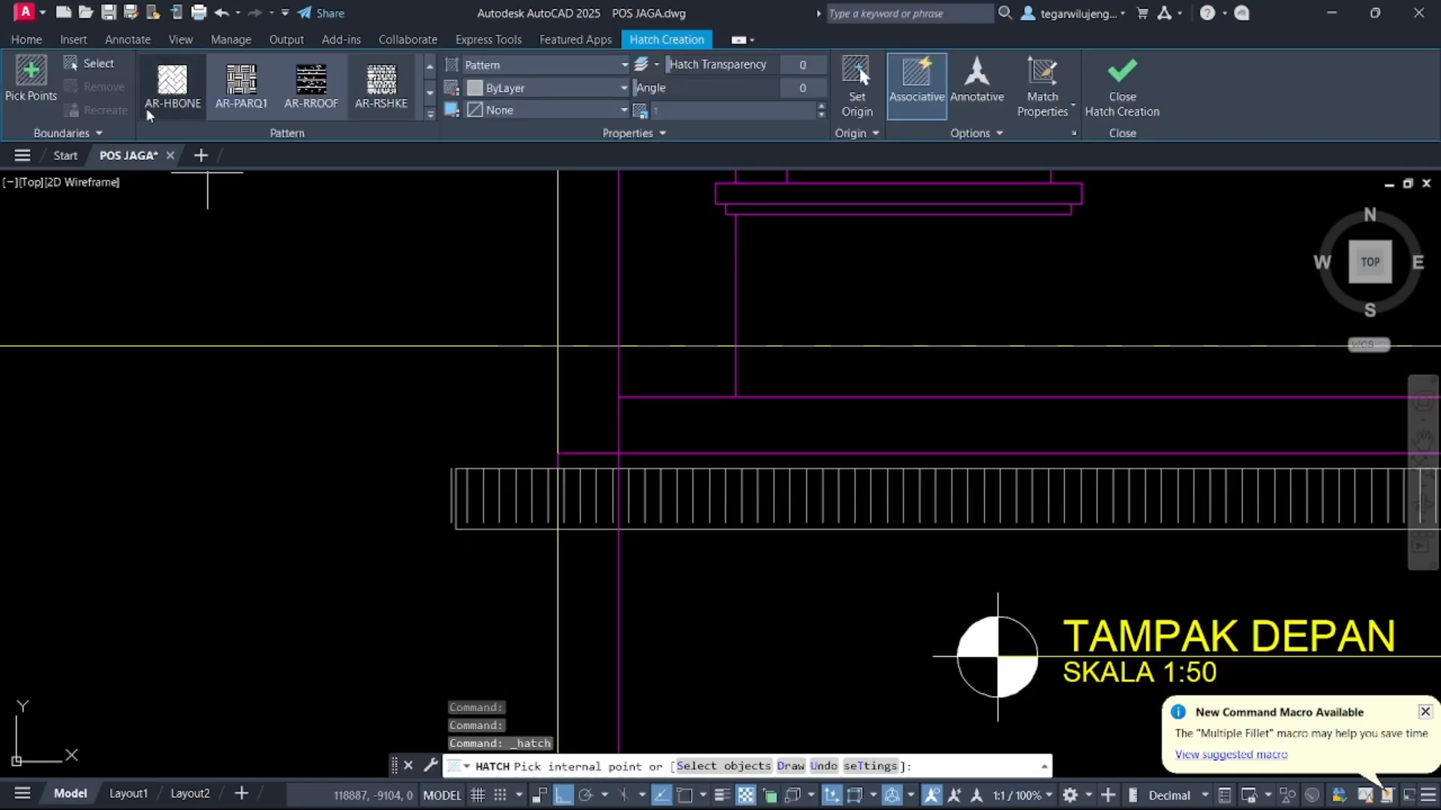
left_click(96, 68)
left_click(478, 528)
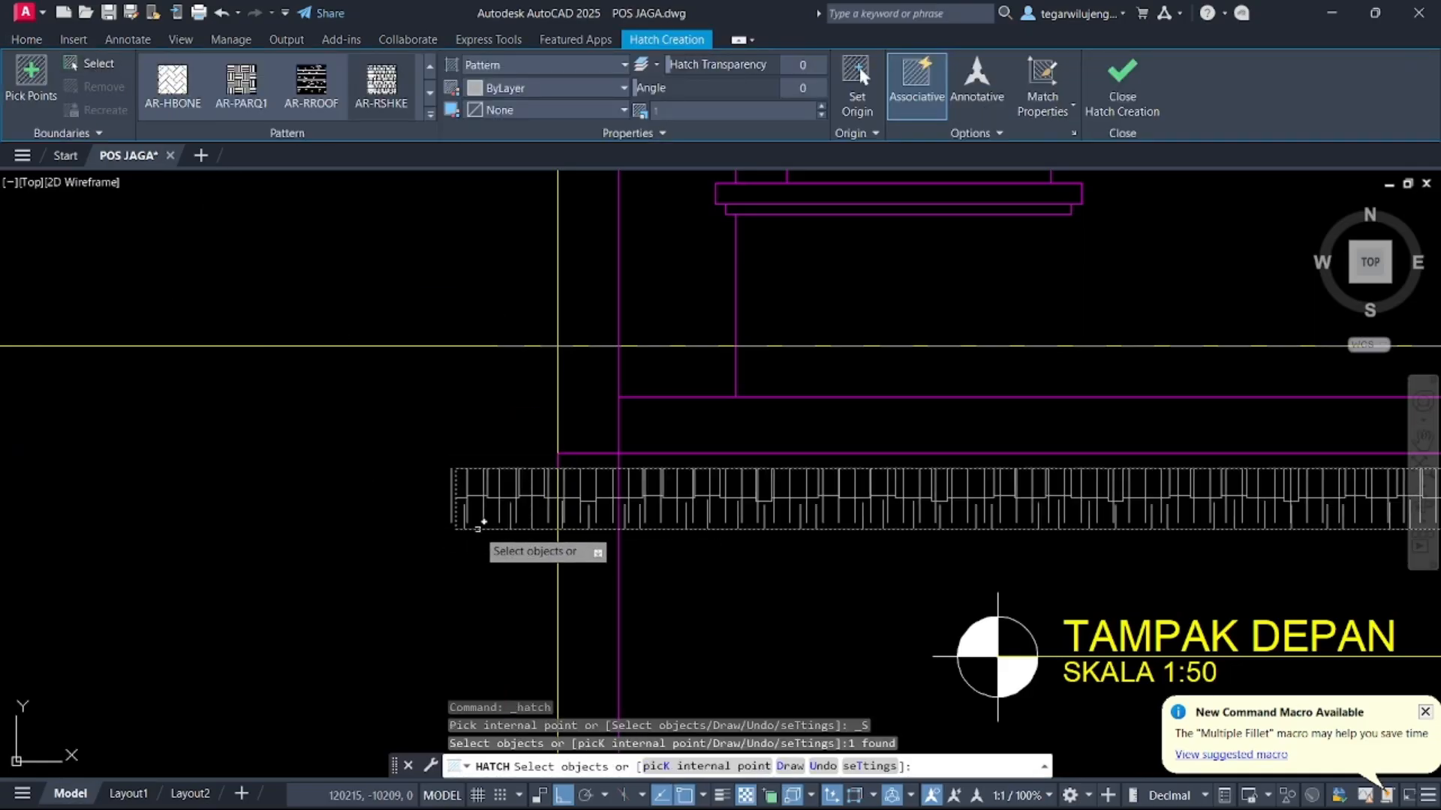
left_click(432, 116)
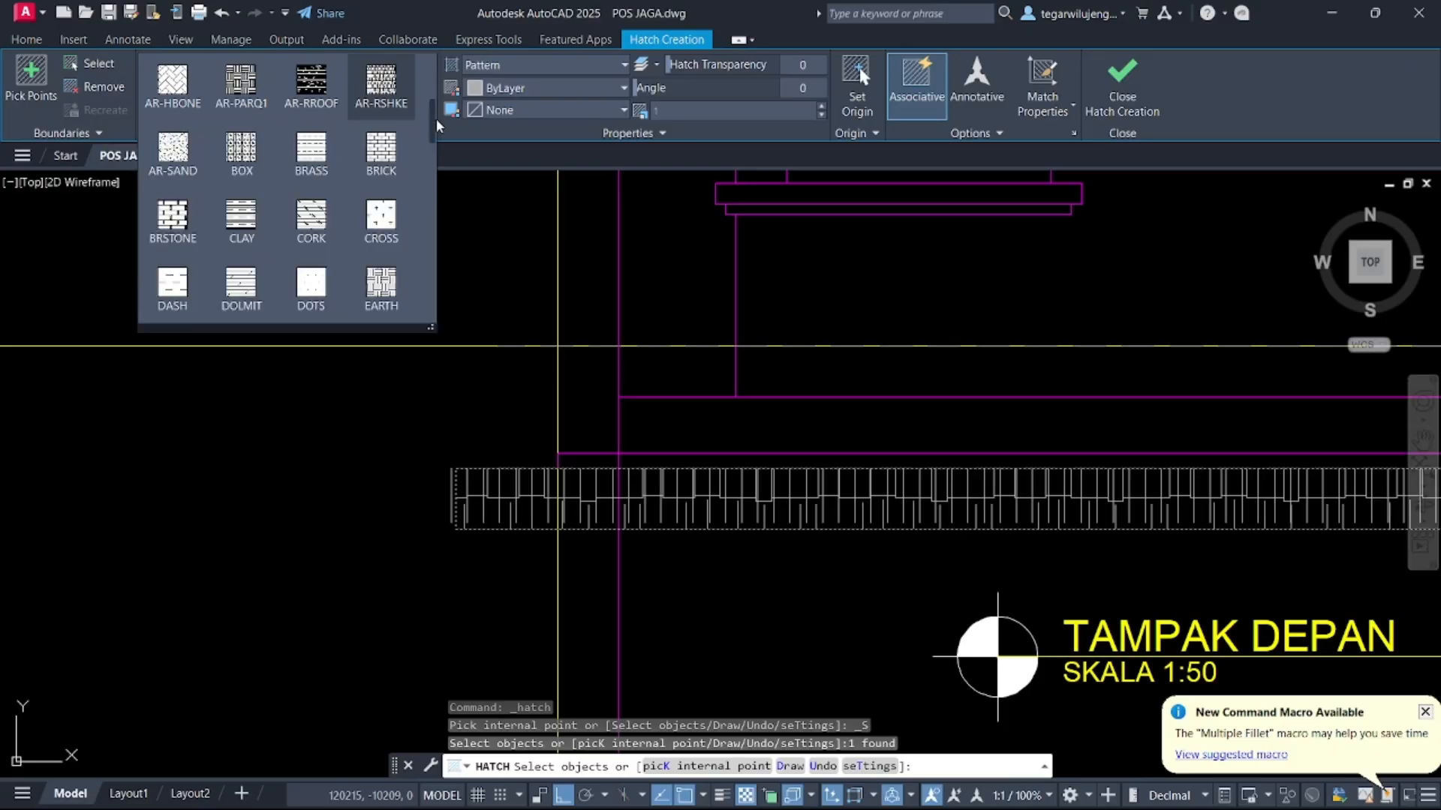
scroll(388, 112, "up", 4)
left_click(319, 113)
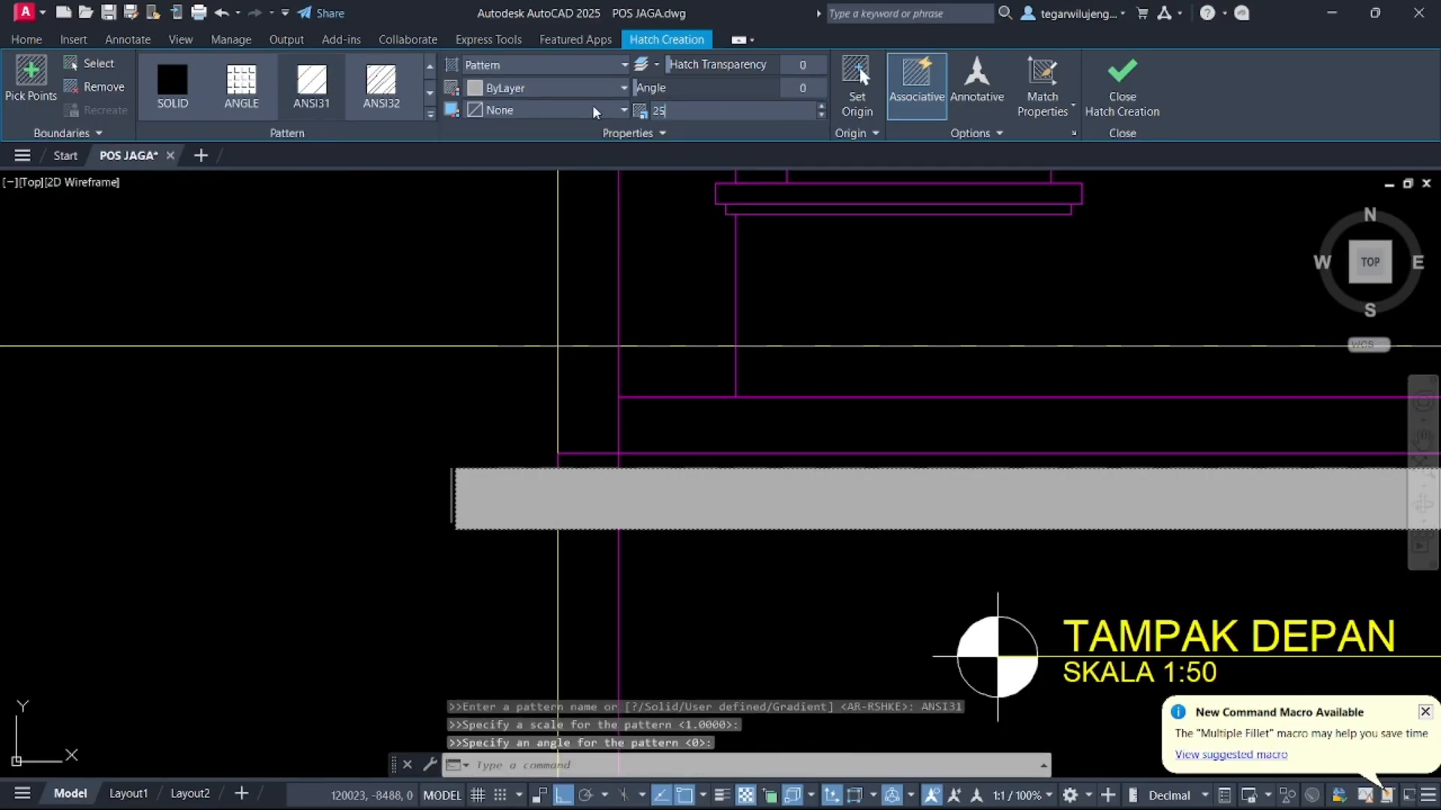
Apply the ANSI31 hatch at a 45° angle, then delete the plinth's boundary rectangle
key("Return")
scroll(531, 486, "up", 3)
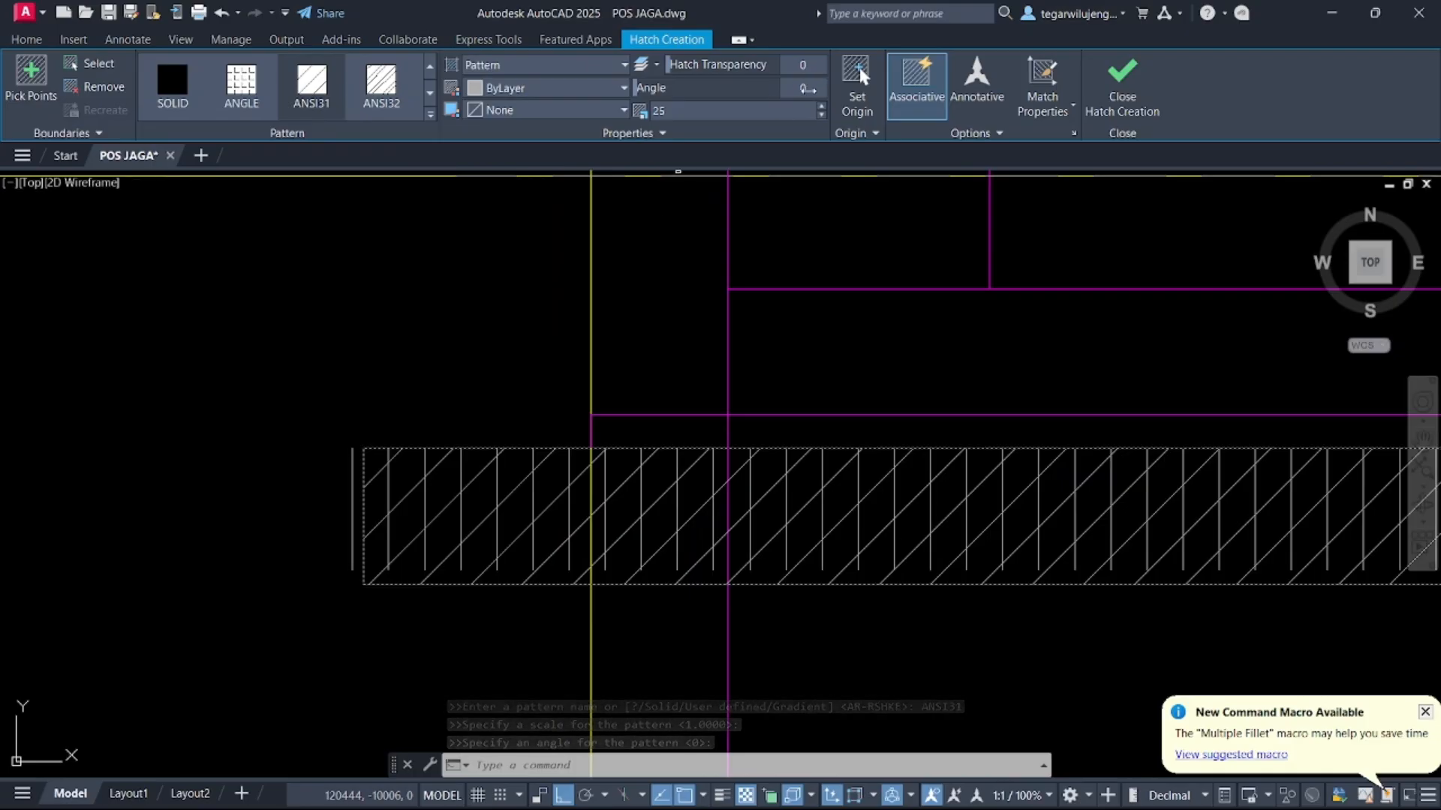
key("Return")
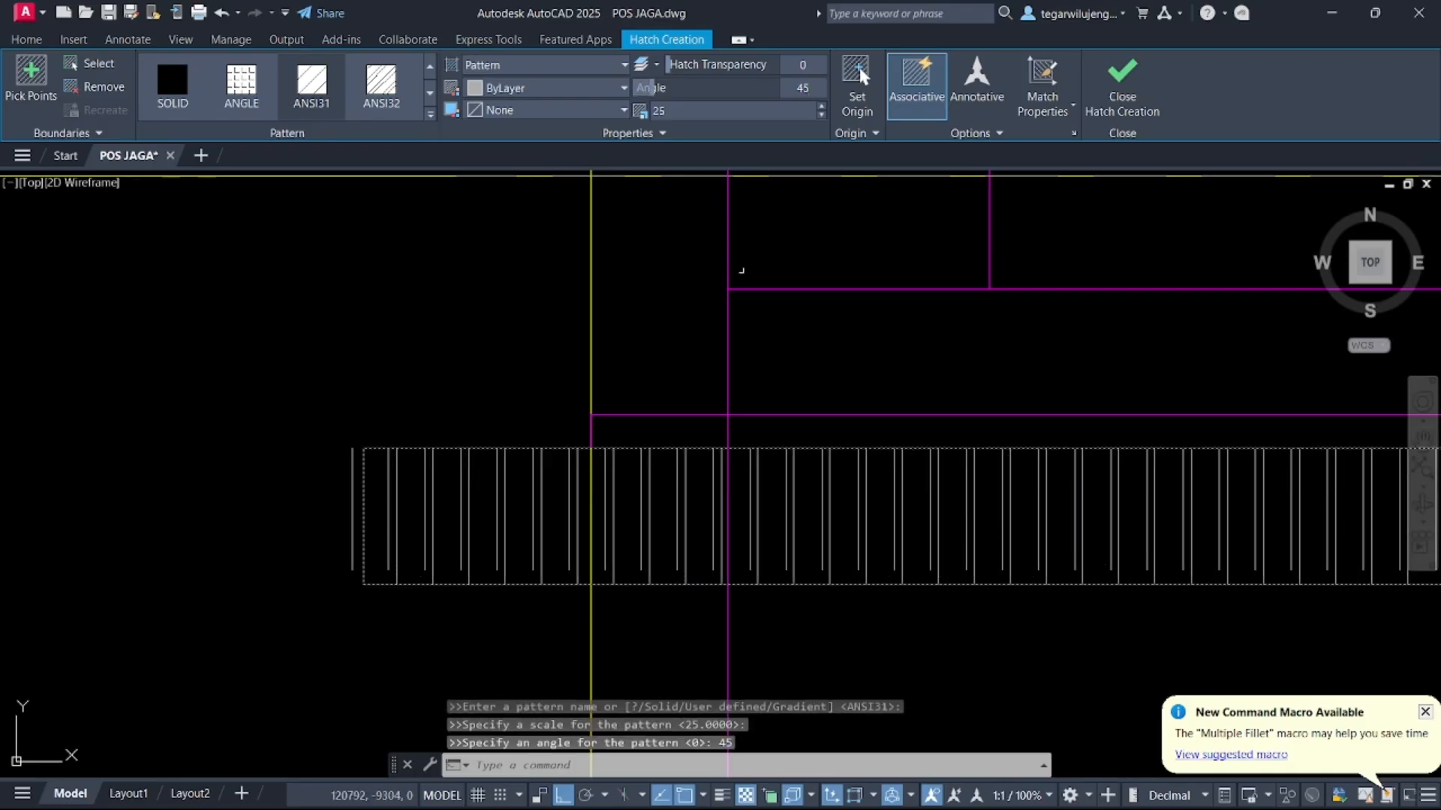
left_click(1122, 84)
left_click(354, 491)
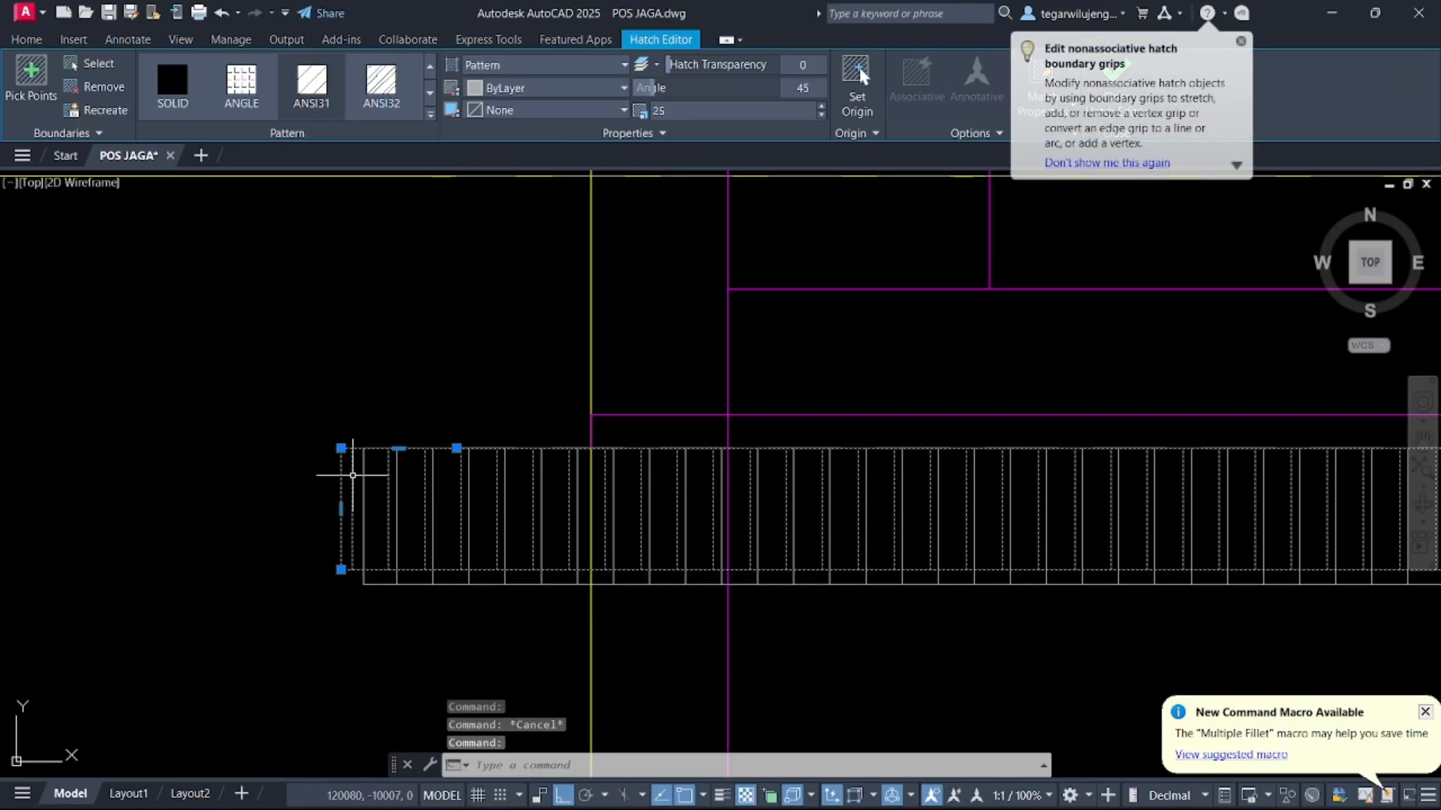
key("Delete")
Draw a 5200 by 300 rectangle starting from the plinth's corner
scroll(428, 537, "down", 5)
scroll(382, 415, "up", 5)
scroll(381, 415, "up", 4)
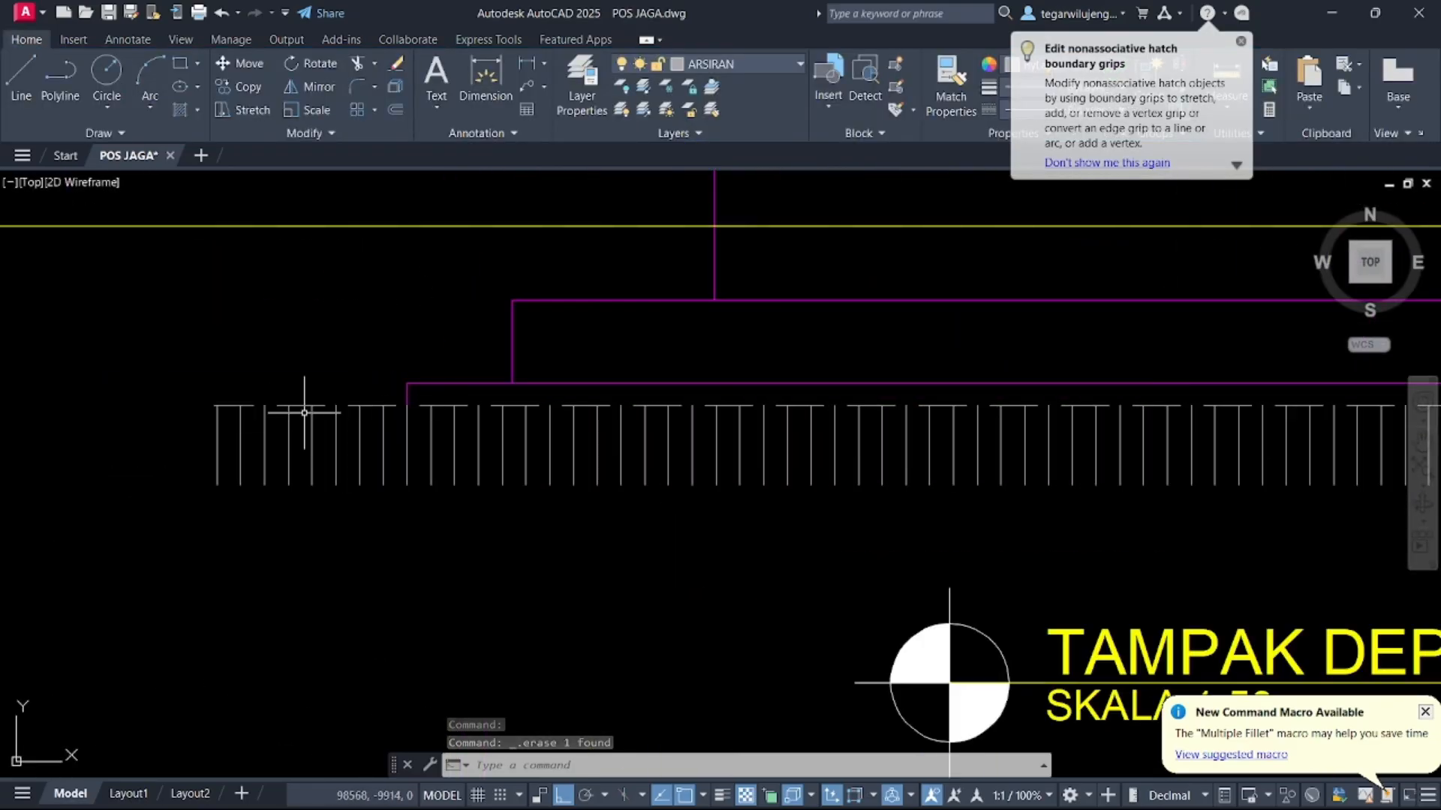
type("REC")
key("Return")
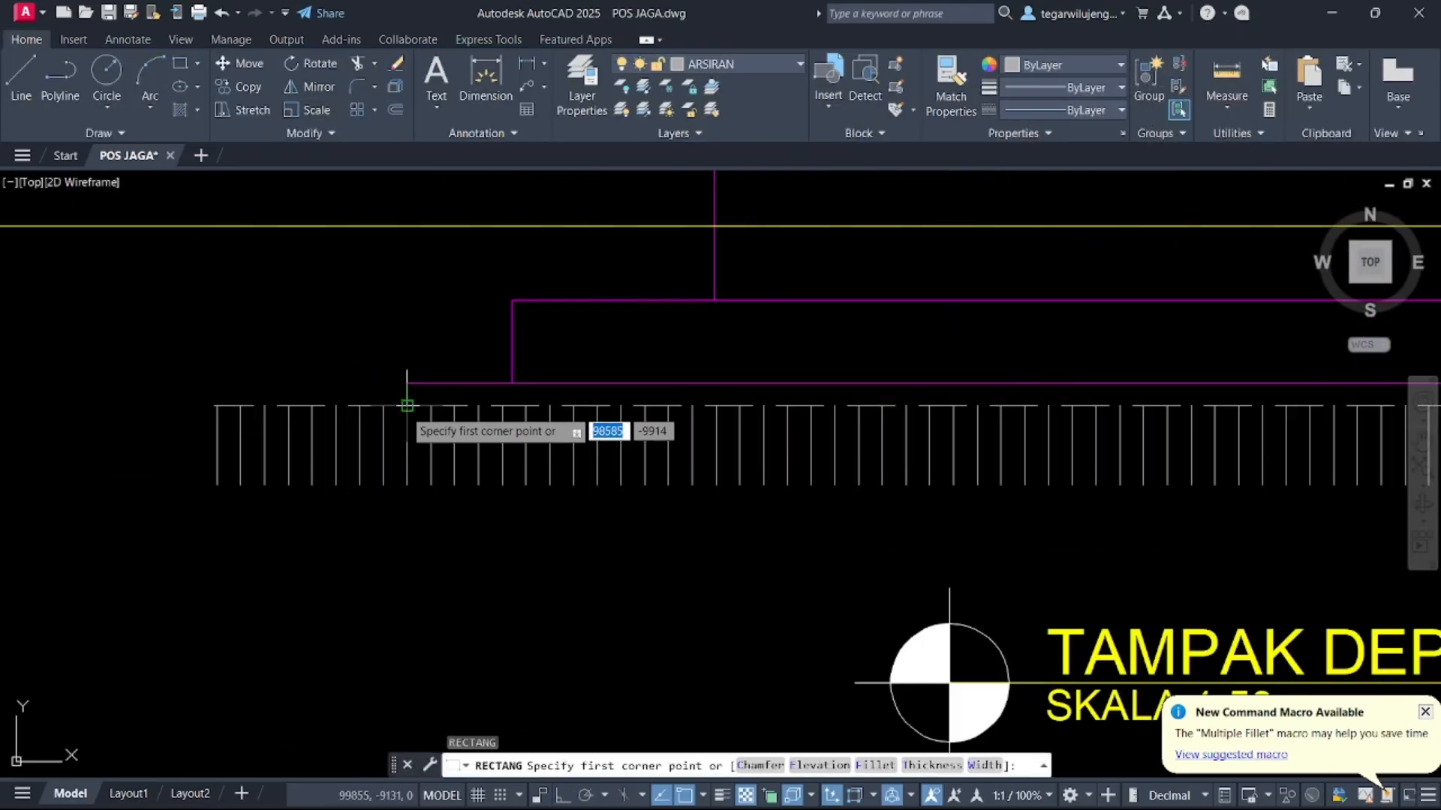
left_click(408, 406)
scroll(1282, 504, "down", 2)
middle_click_drag(1282, 504, 347, 501)
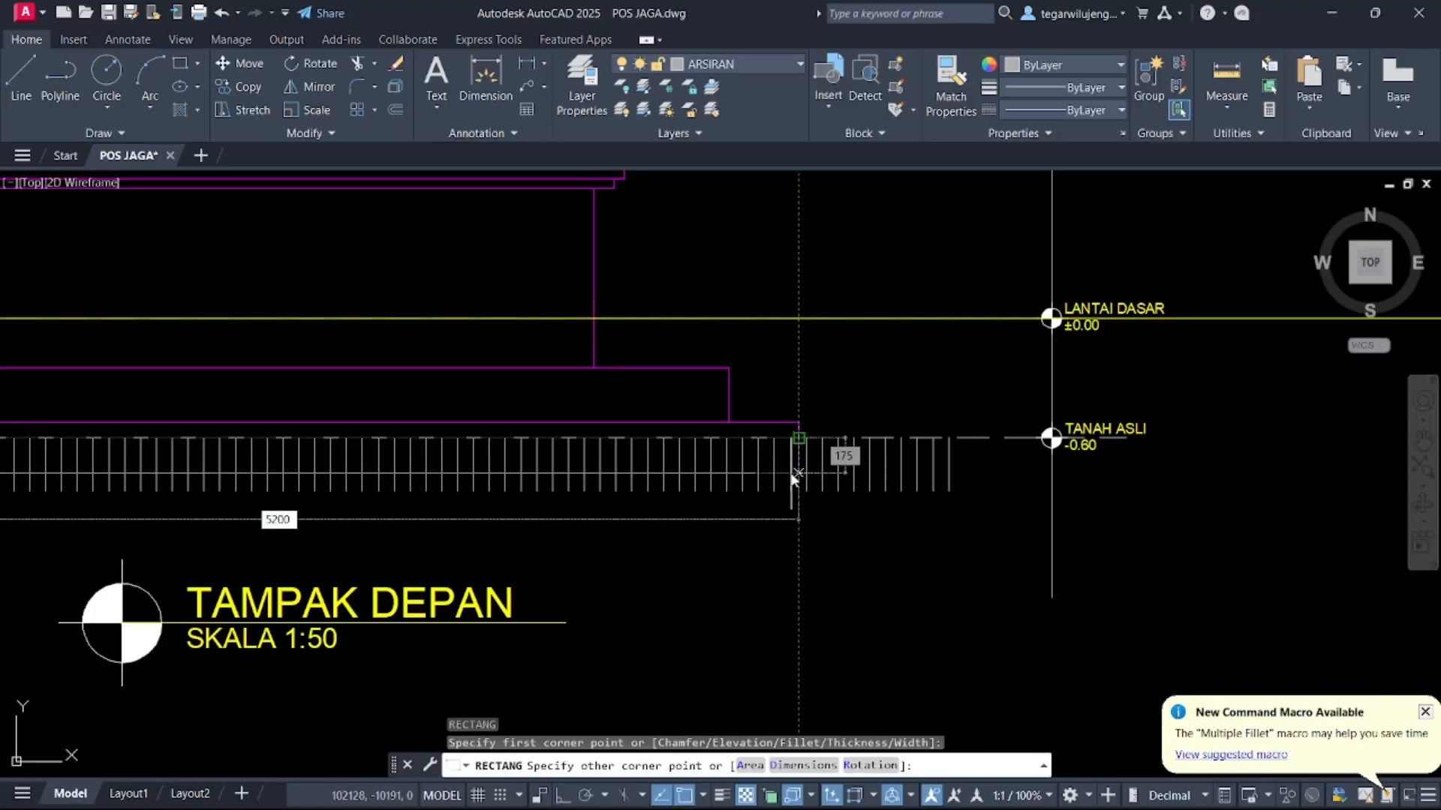
type("3")
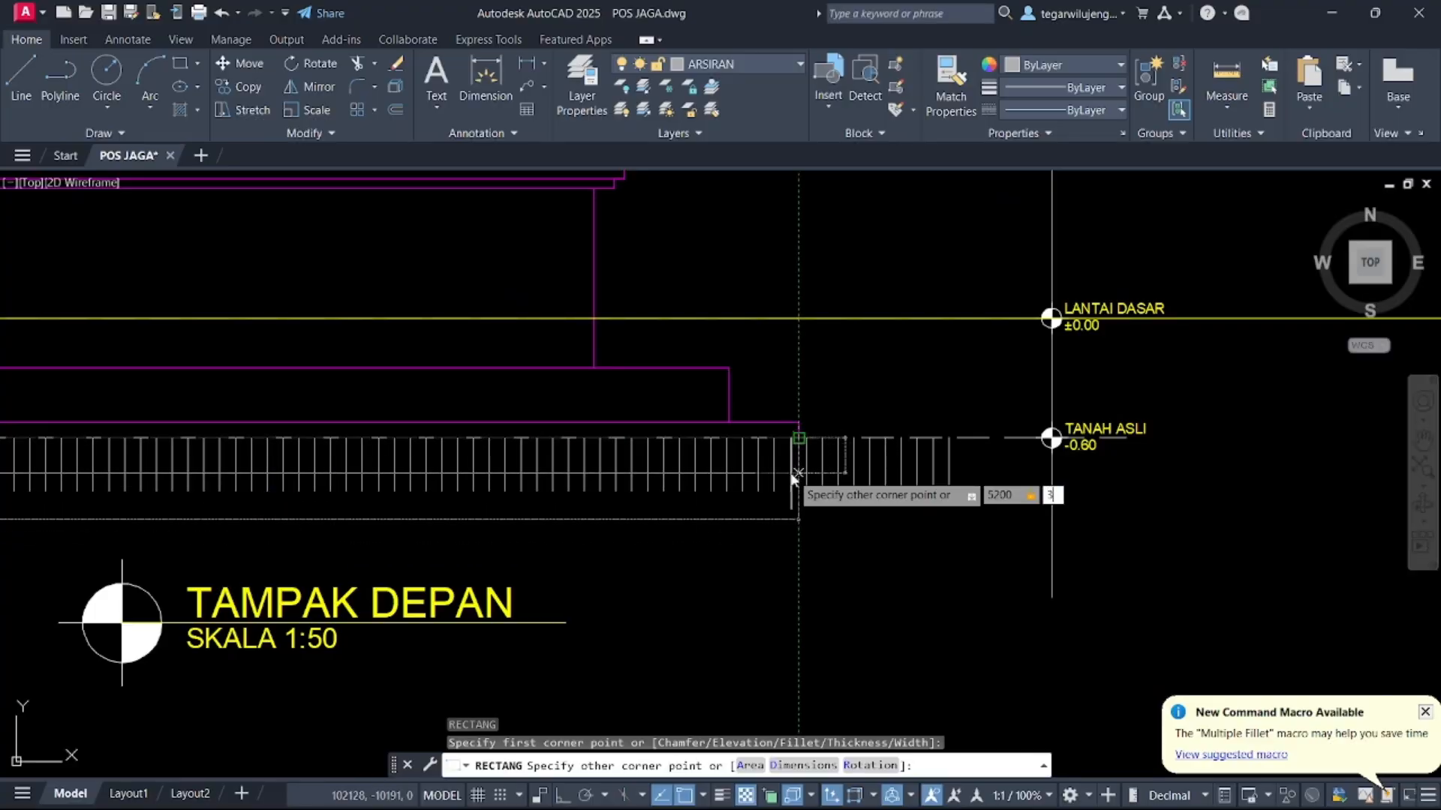
type("00")
key("Return")
Move the new rectangle down so its top edge sits on the plinth's top line
left_click(826, 365)
left_click(788, 391)
type("m")
key("Return")
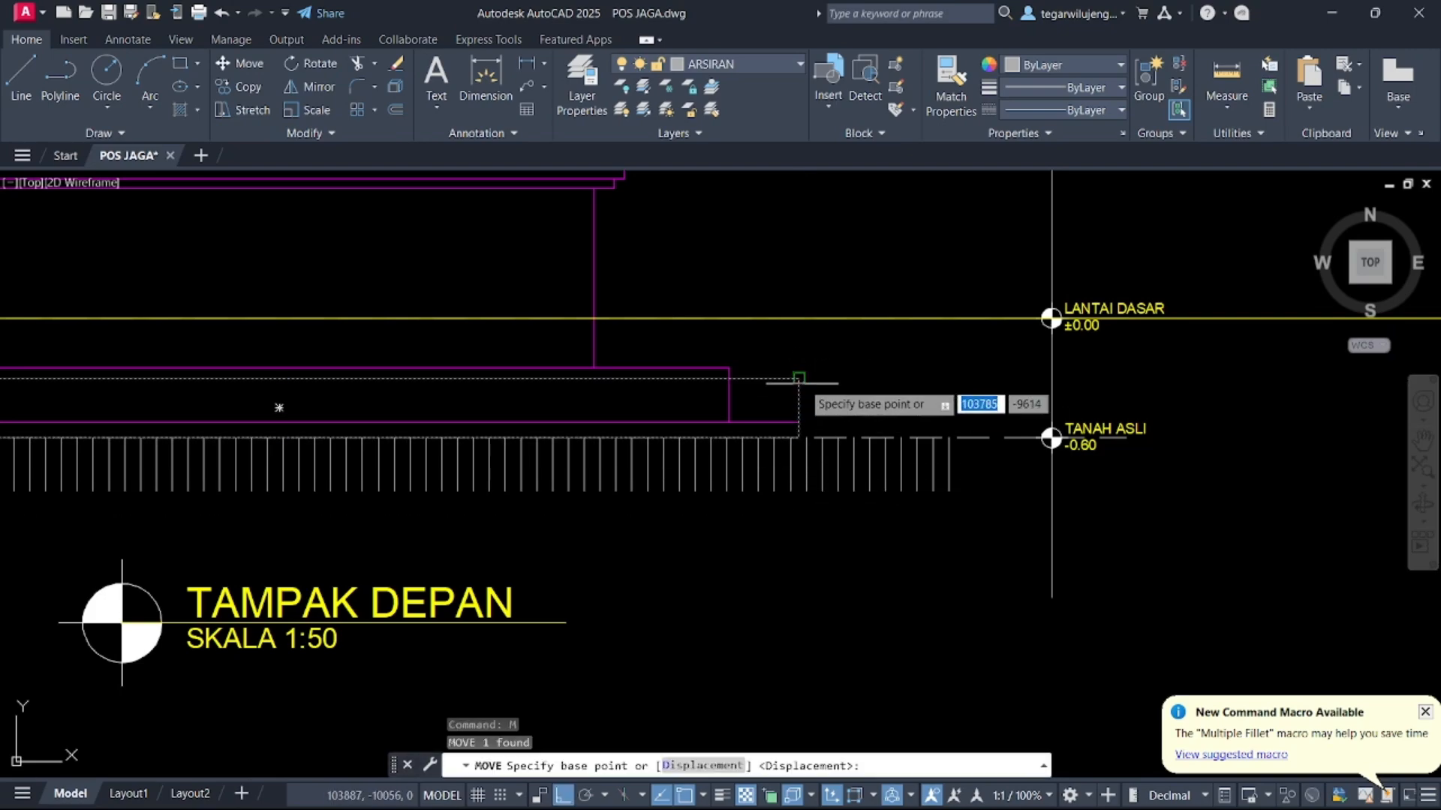
left_click(799, 379)
left_click(799, 437)
Stretch the rectangle's right edge 500 to the right
left_click(798, 466)
left_click(799, 467)
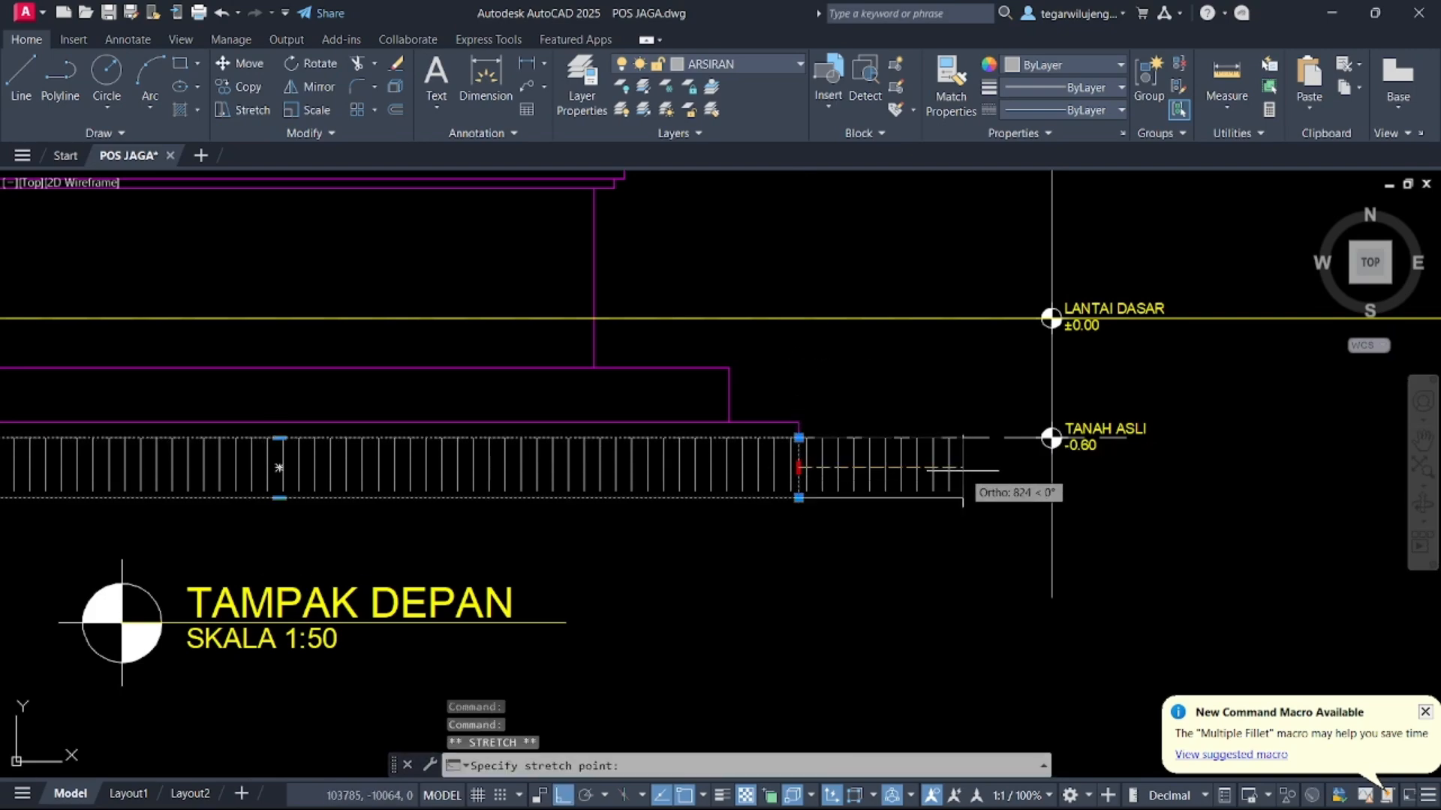
type("500")
key("Return")
scroll(625, 475, "down", 2)
left_click(514, 442)
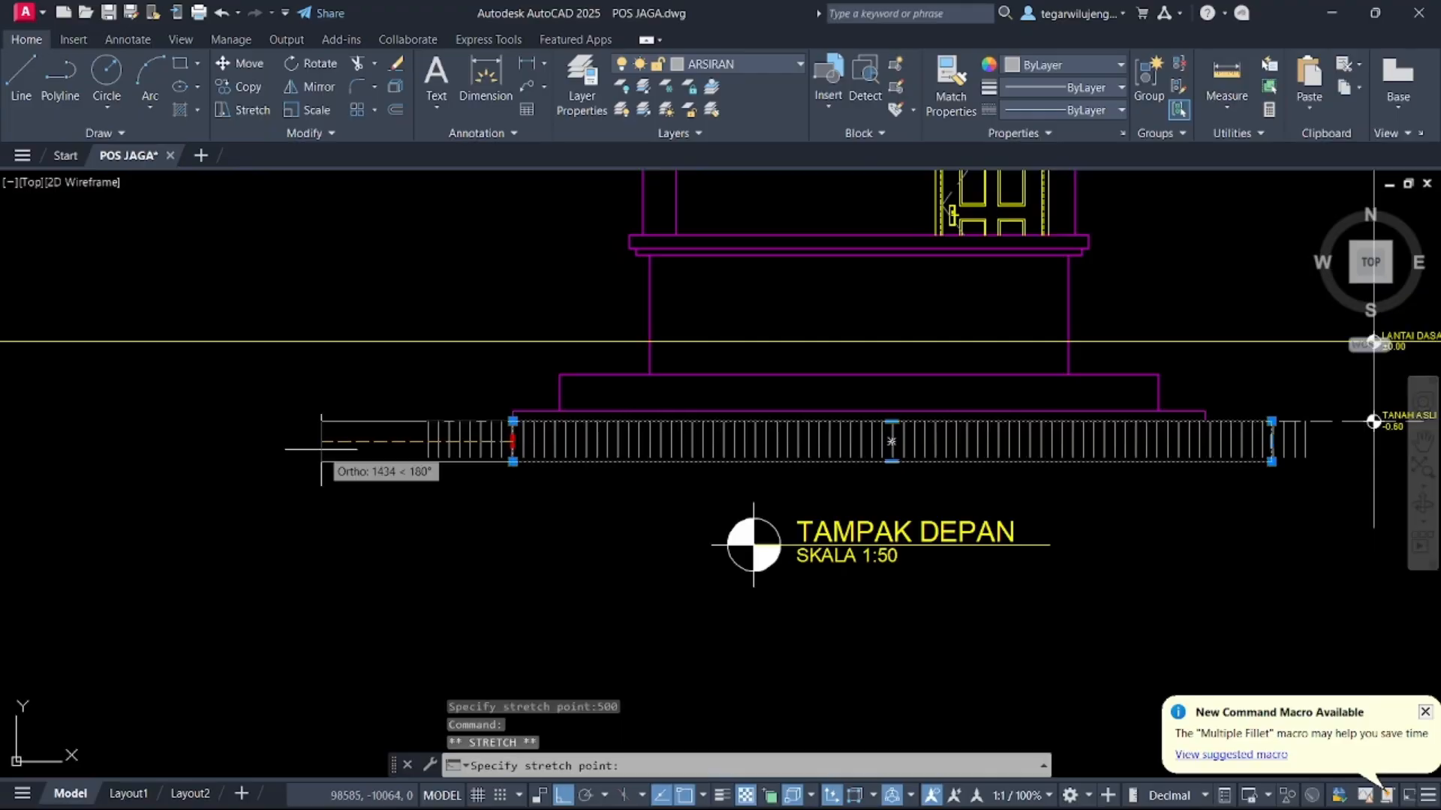
key("Escape")
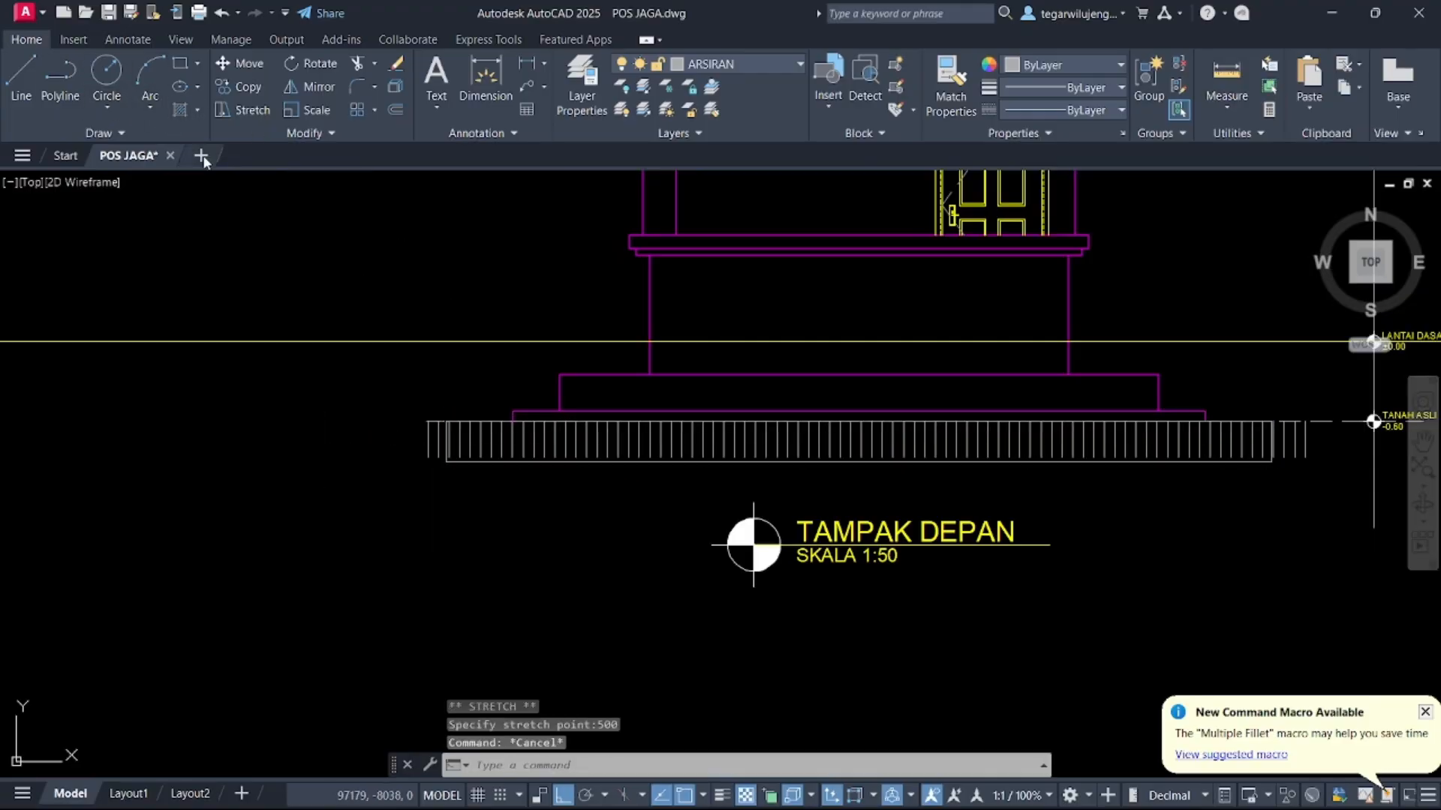
Hatch the new rectangle with the current pattern and delete the old leftover hatch
left_click(180, 110)
scroll(444, 484, "up", 3)
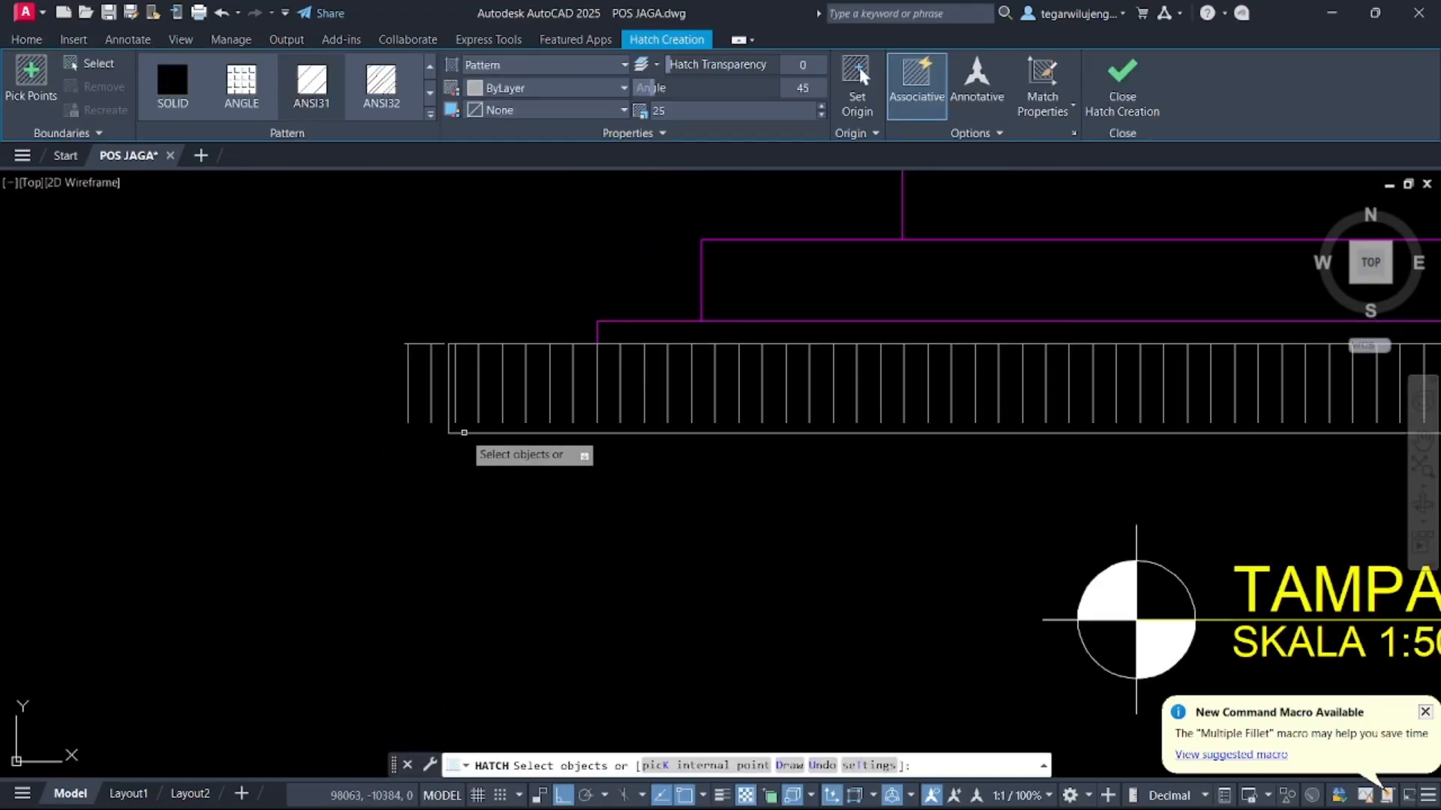
left_click(461, 433)
key("Return")
left_click(418, 387)
left_click(377, 356)
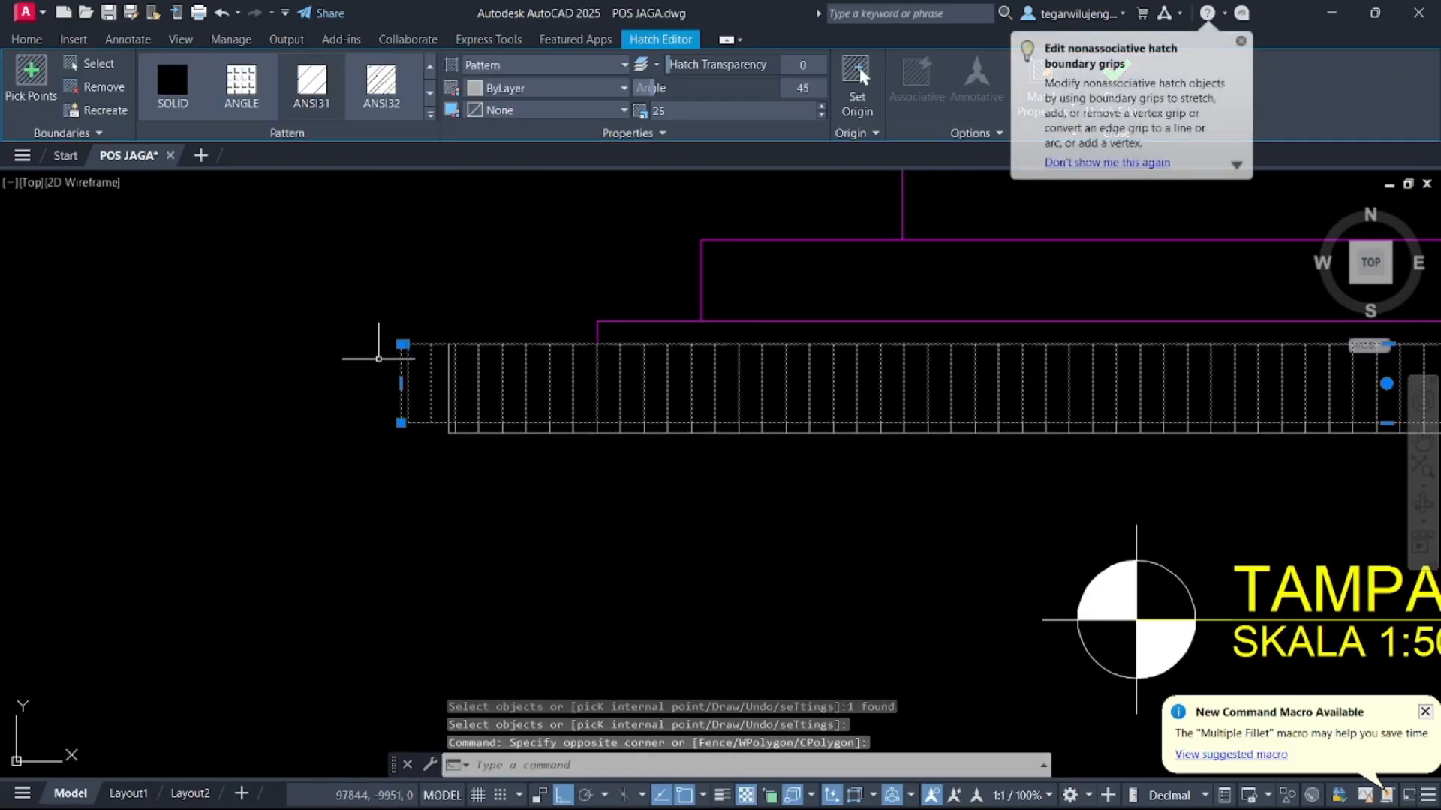
key("Delete")
Rename the elevation title from TAMPAK DEPAN to TAMPAK SAMPING KANAN
scroll(428, 404, "down", 9)
key("Escape")
middle_click_drag(885, 379, 638, 511)
scroll(589, 410, "down", 4)
scroll(600, 533, "up", 8)
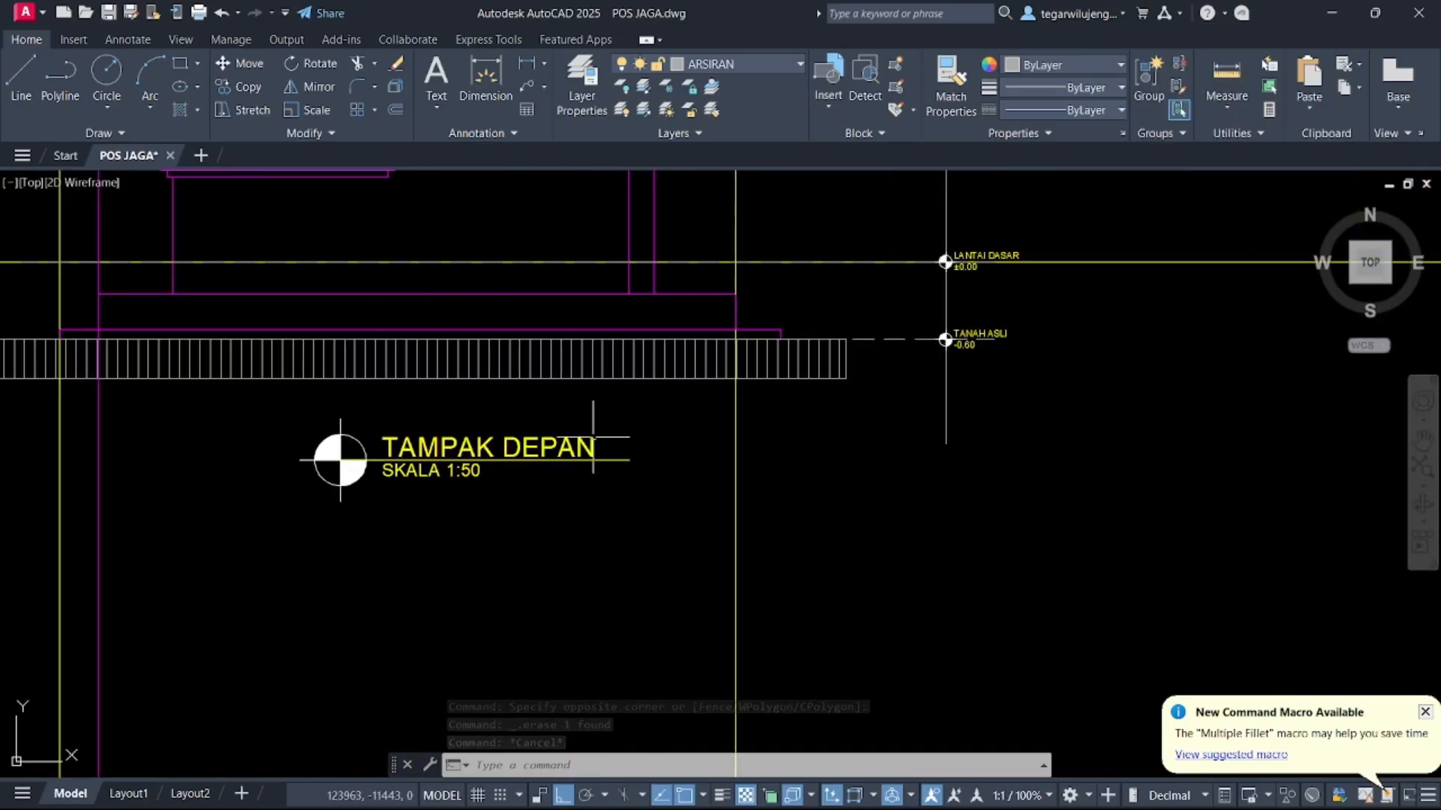
scroll(650, 394, "down", 2)
scroll(556, 441, "up", 4)
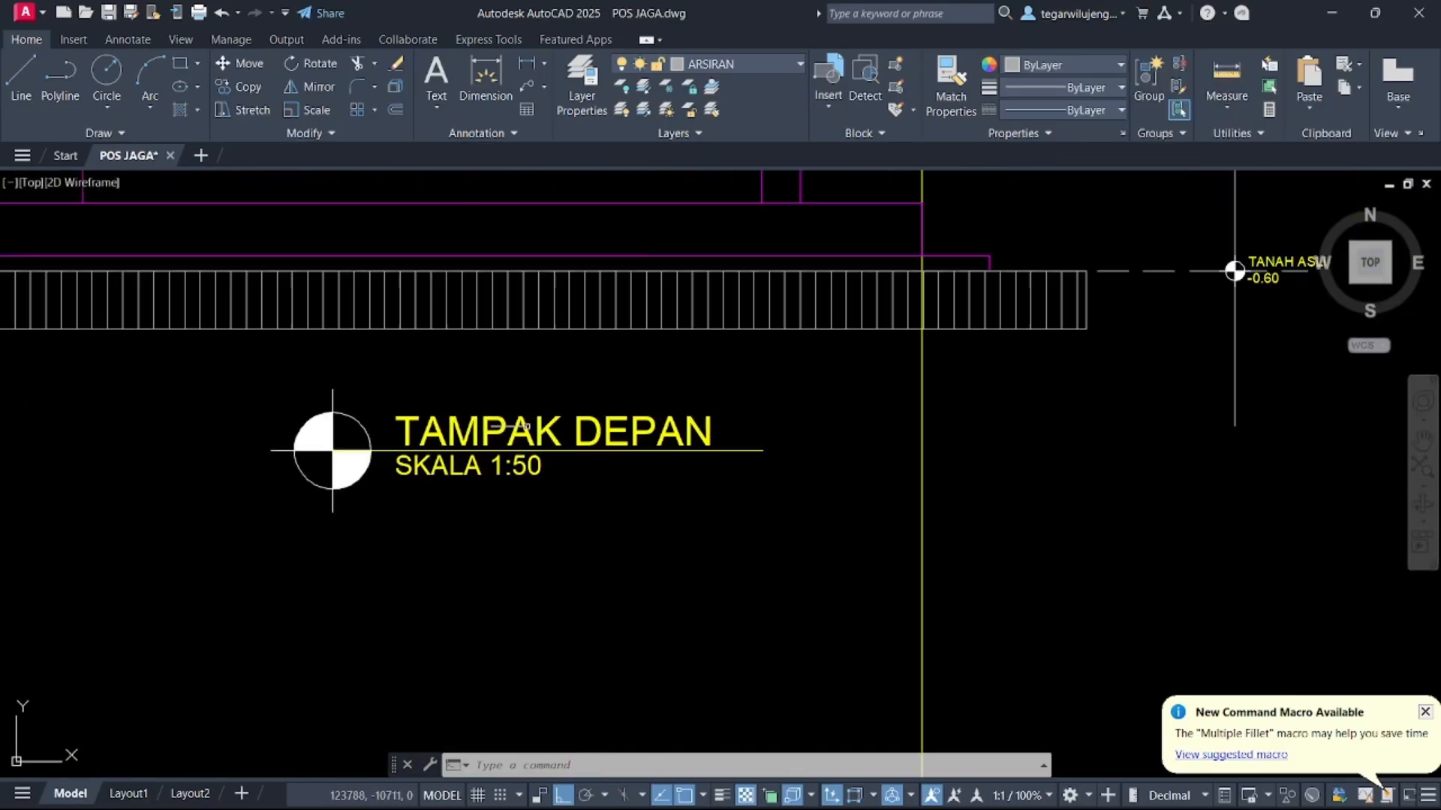
double_click(555, 441)
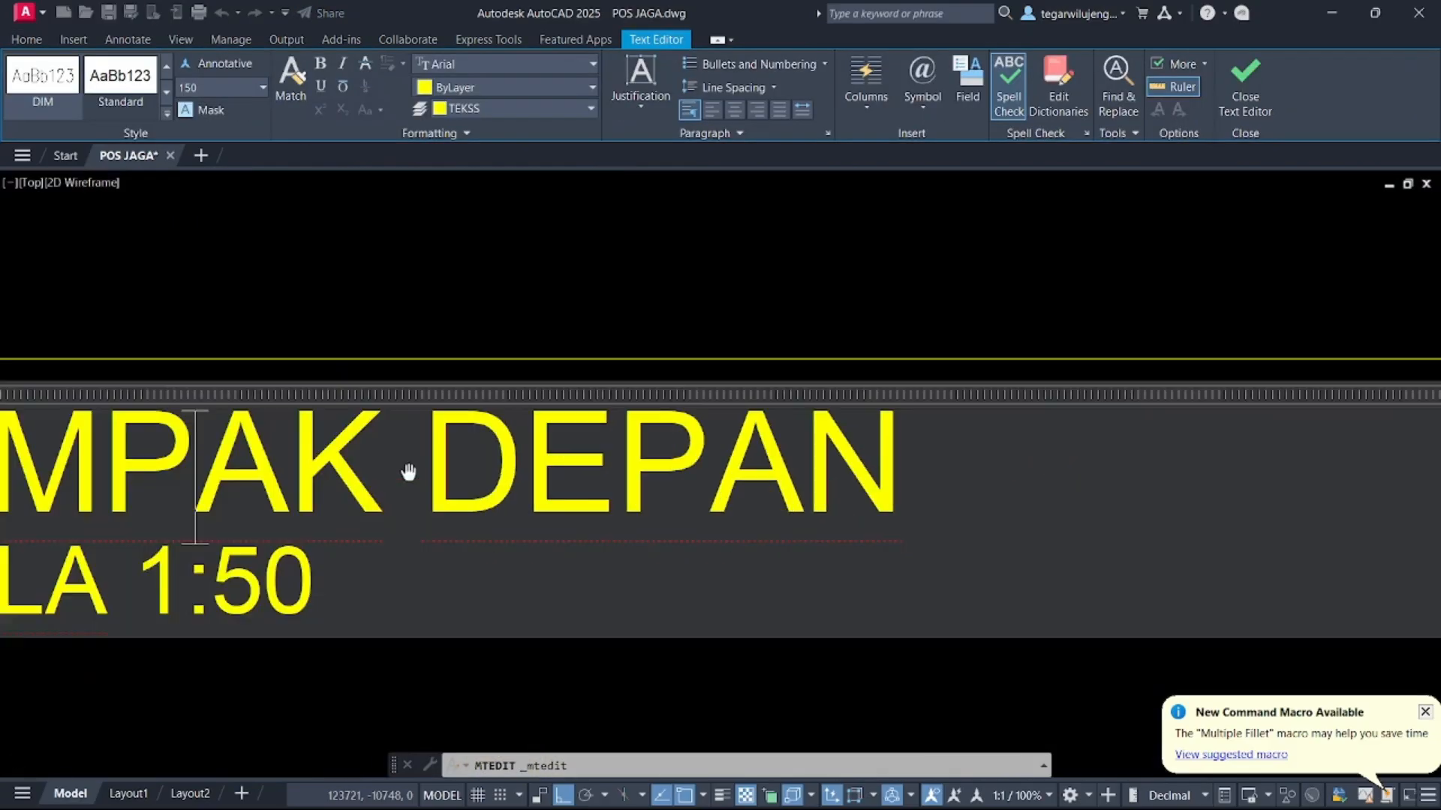
left_click_drag(455, 457, 924, 475)
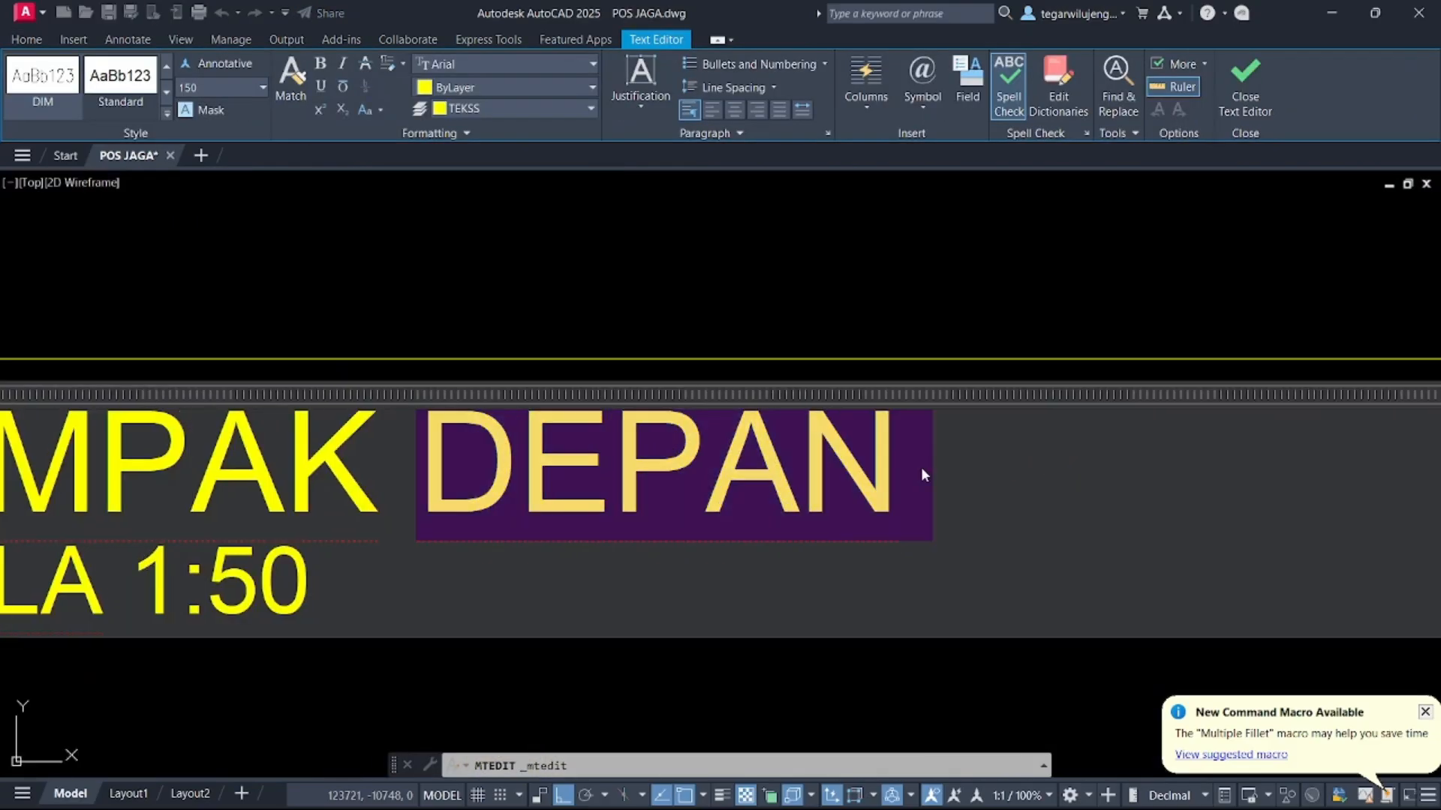
type("SAMPING A")
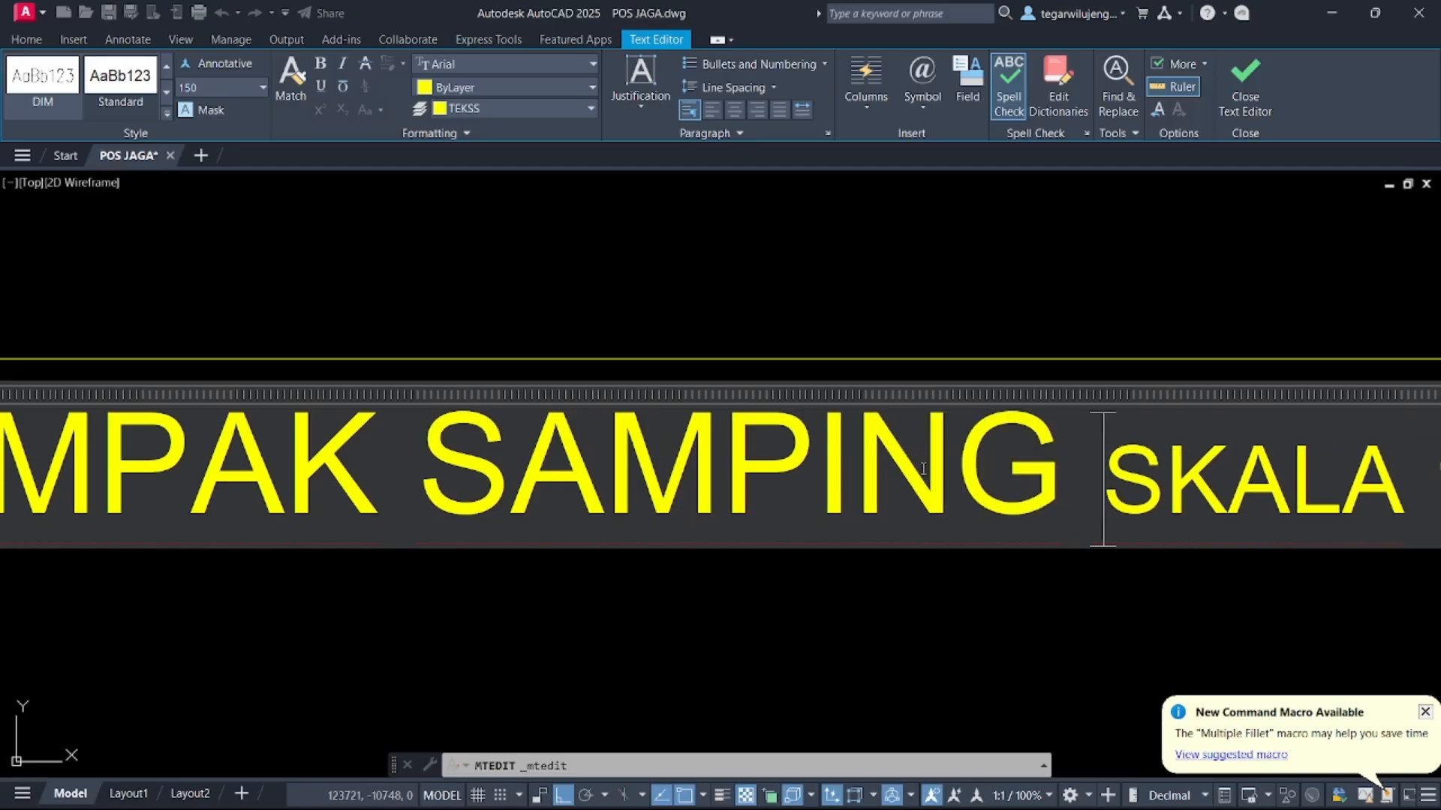
key("BackSpace")
key("BackSpace")
key("BackSpace")
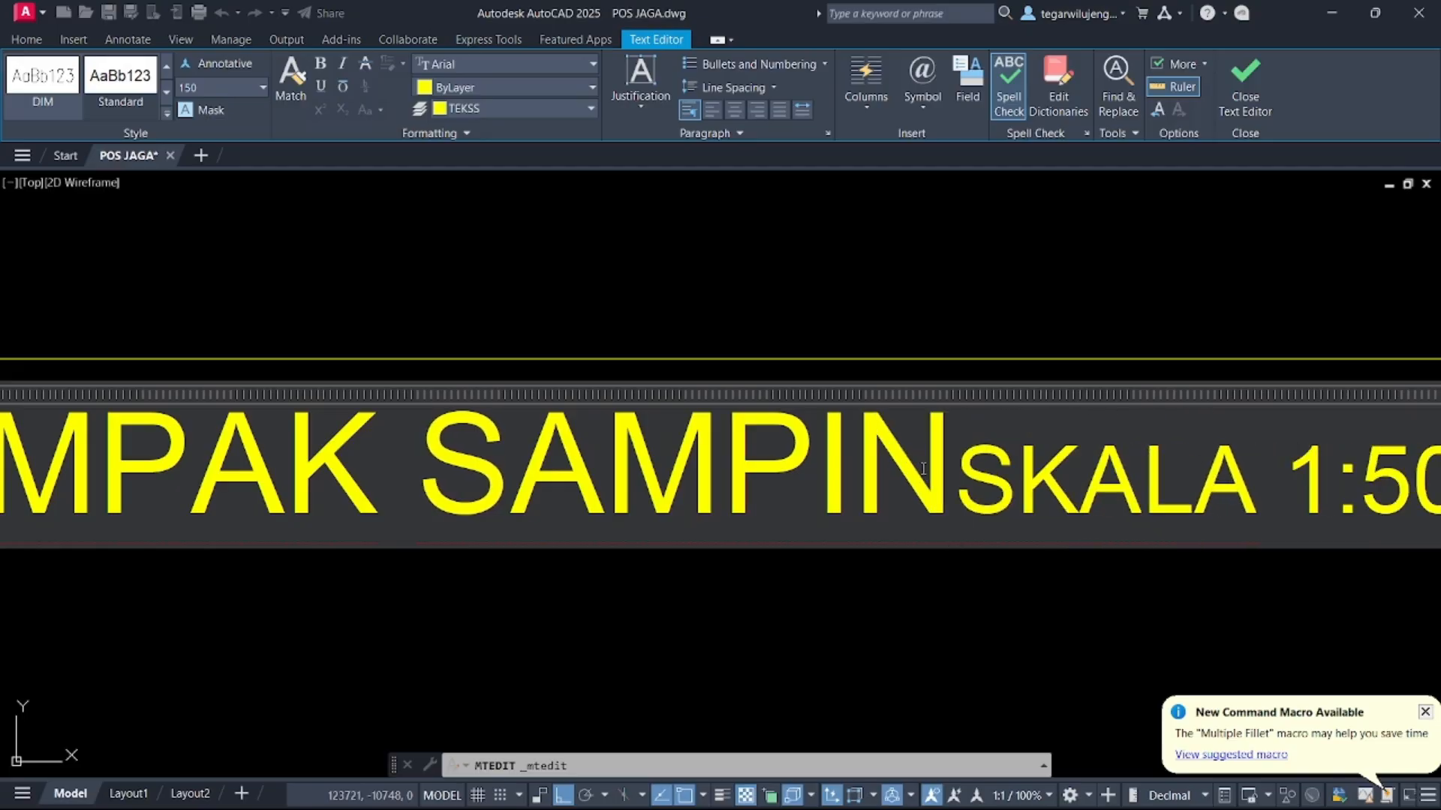
type("G KANANSKALA")
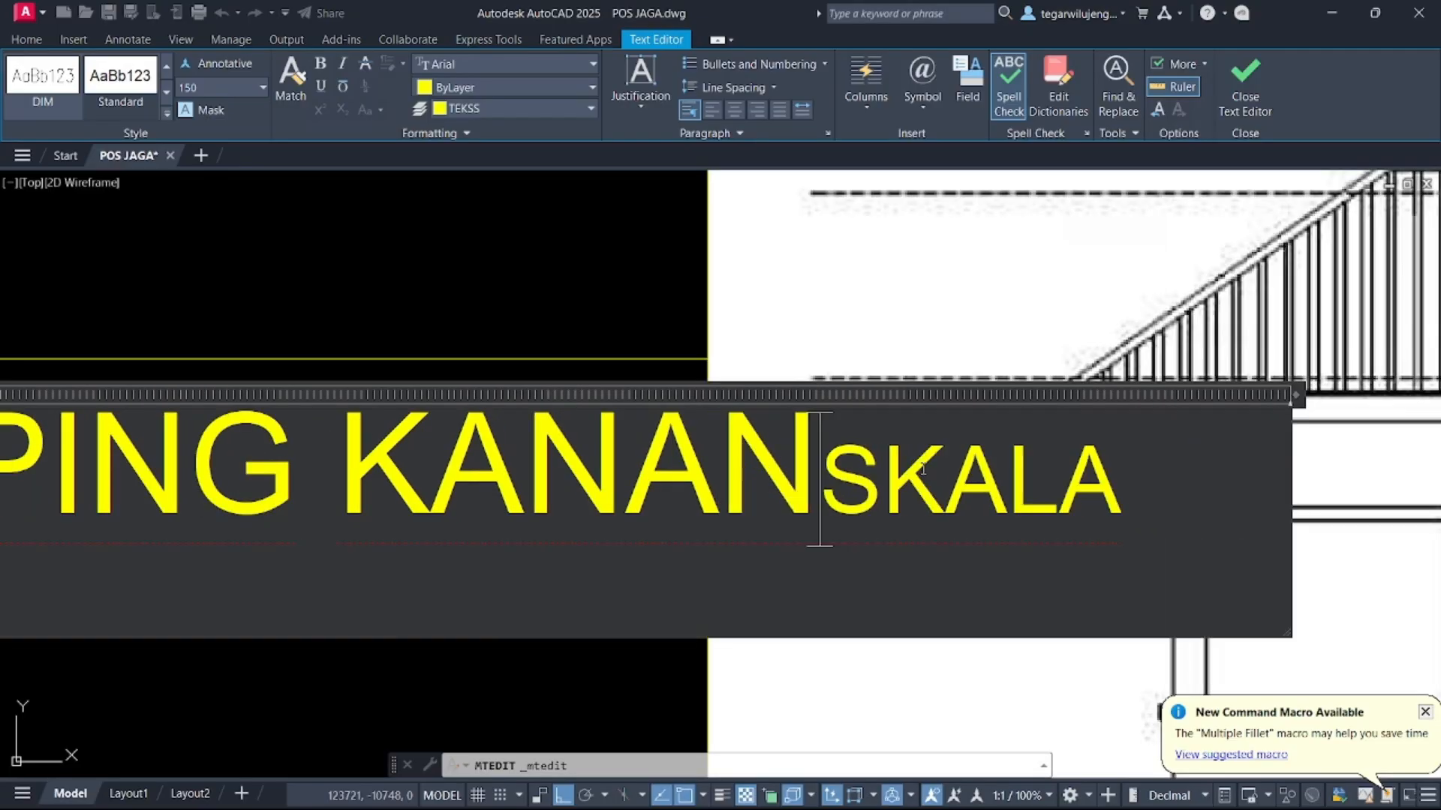
key("Return")
left_click(474, 484)
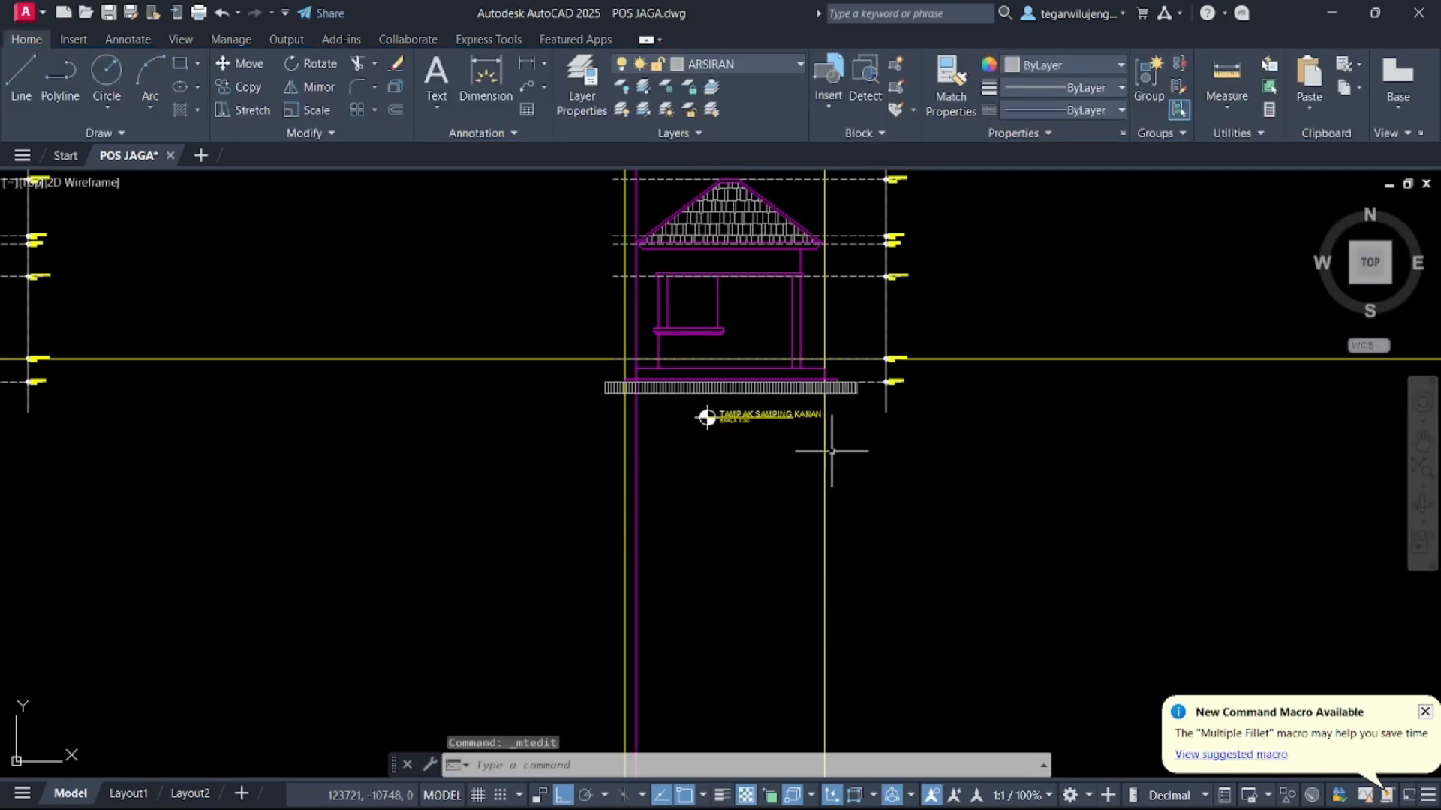
Move the title and its symbol to sit below the side elevation's plinth
scroll(833, 447, "up", 5)
left_click(558, 458)
left_click(170, 270)
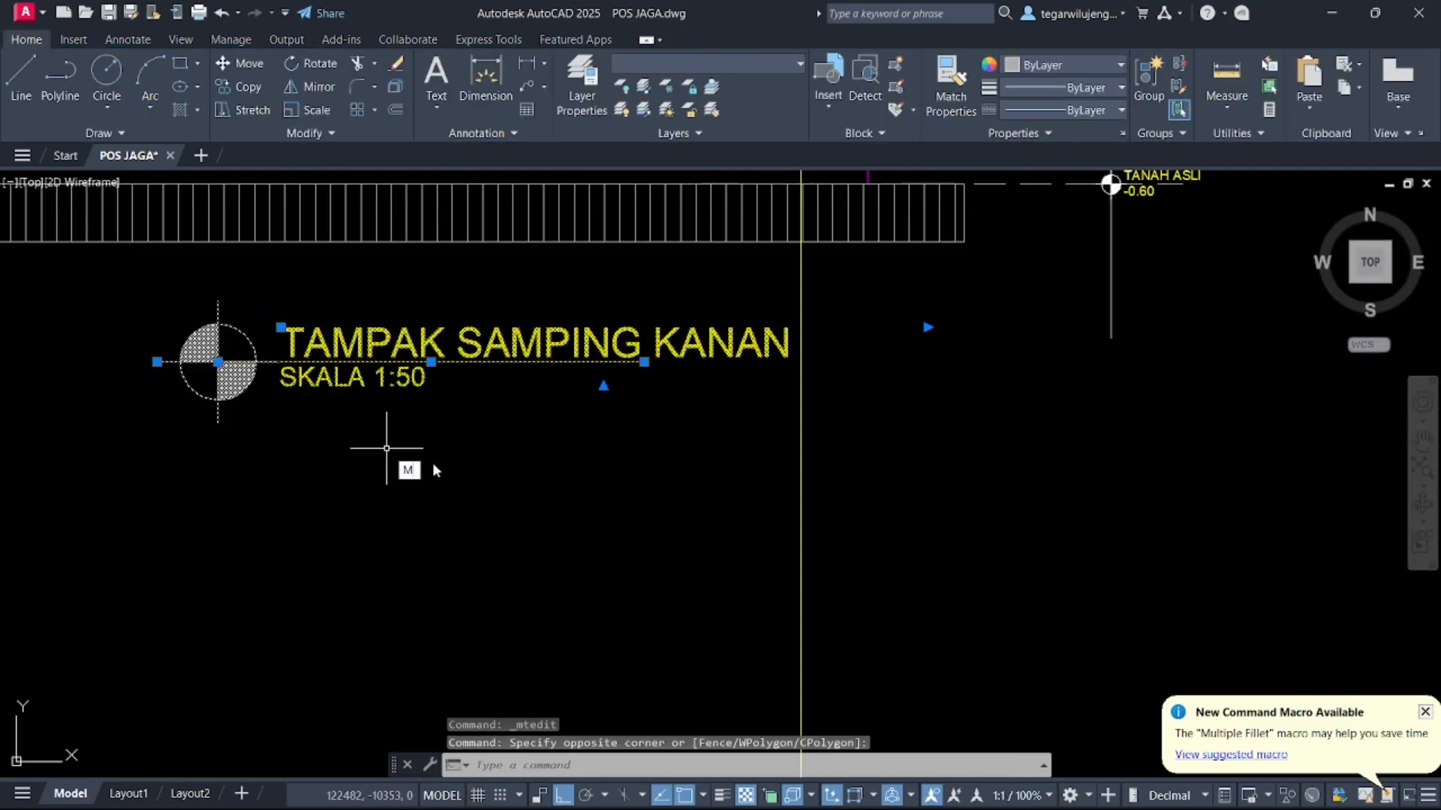
key("Return")
scroll(777, 525, "down", 4)
left_click(649, 479)
left_click(774, 484)
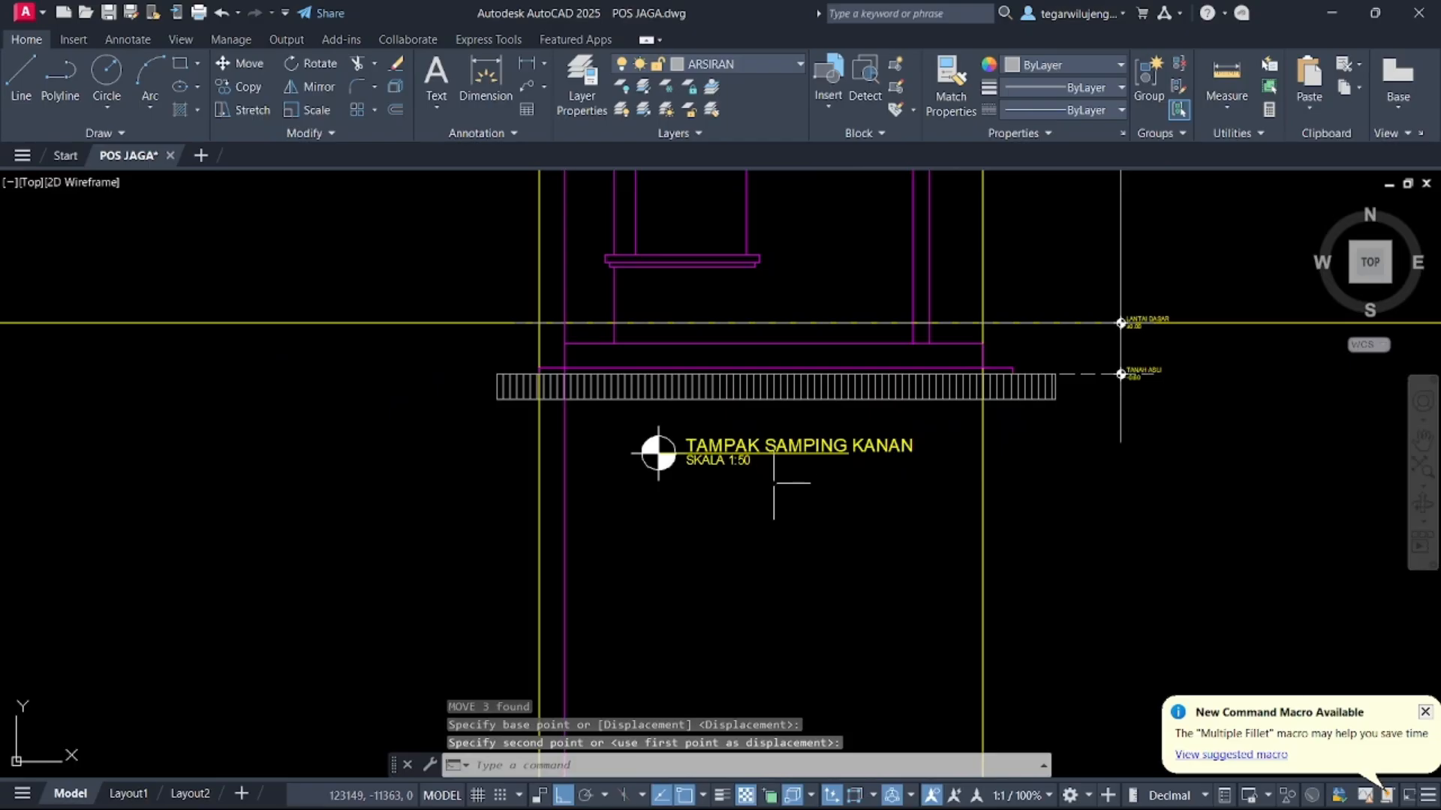
Try stretching the title's underline, then undo the grip edits
left_click(783, 459)
left_click(806, 448)
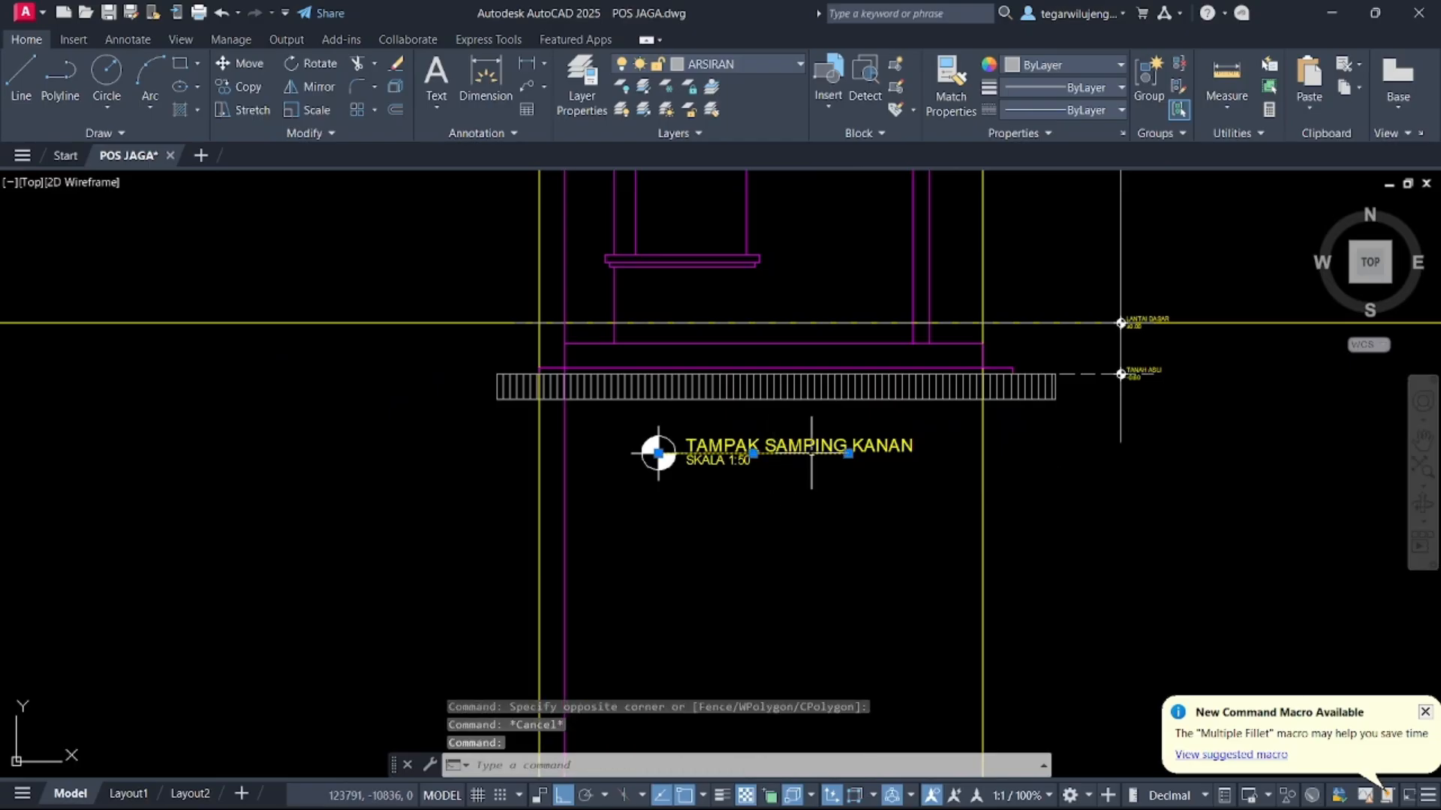
left_click(848, 453)
key("Escape")
scroll(931, 495, "down", 2)
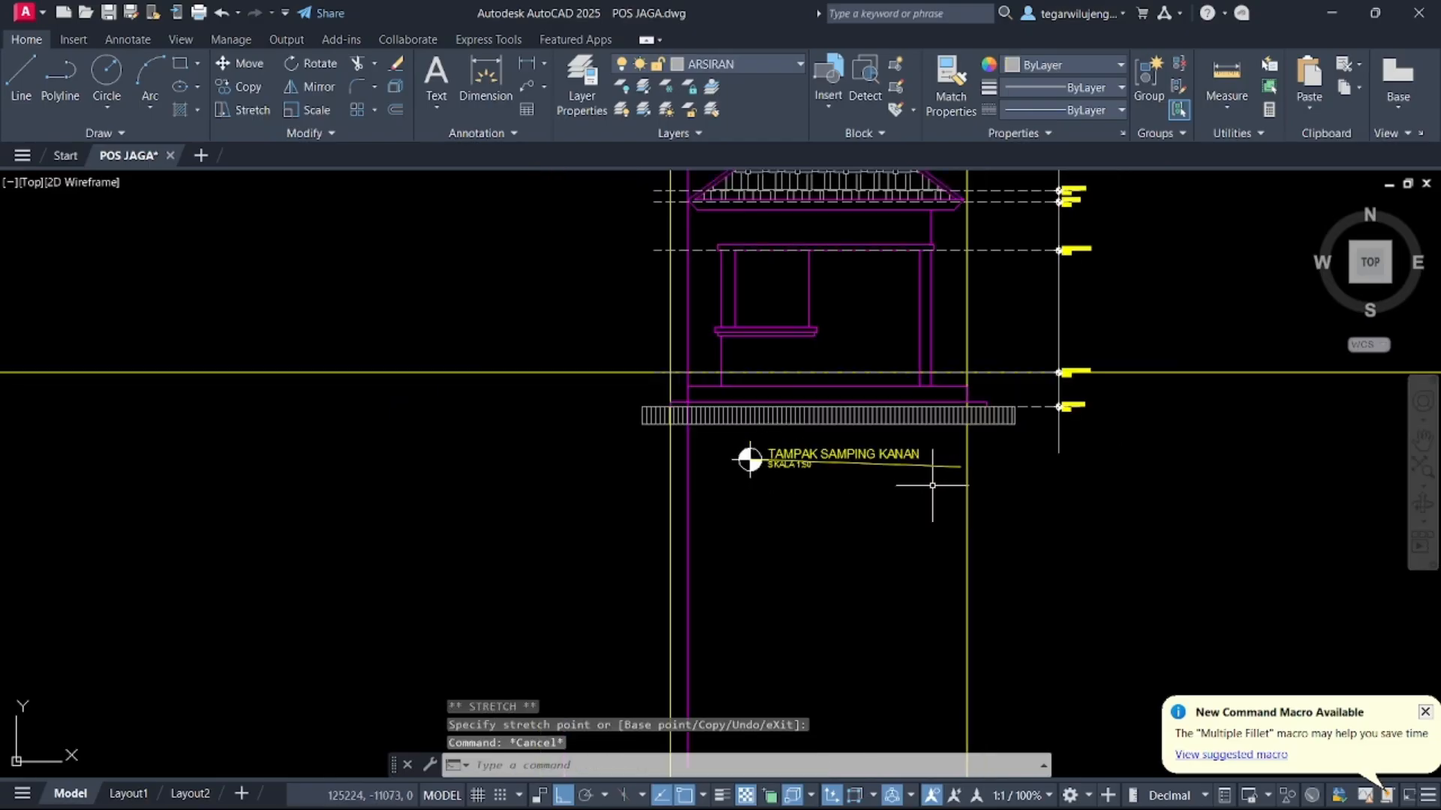
key("ctrl+z")
key("ctrl+z")
Stretch the title's underline so it extends beneath the whole word KANAN
left_click(850, 454)
scroll(851, 454, "up", 5)
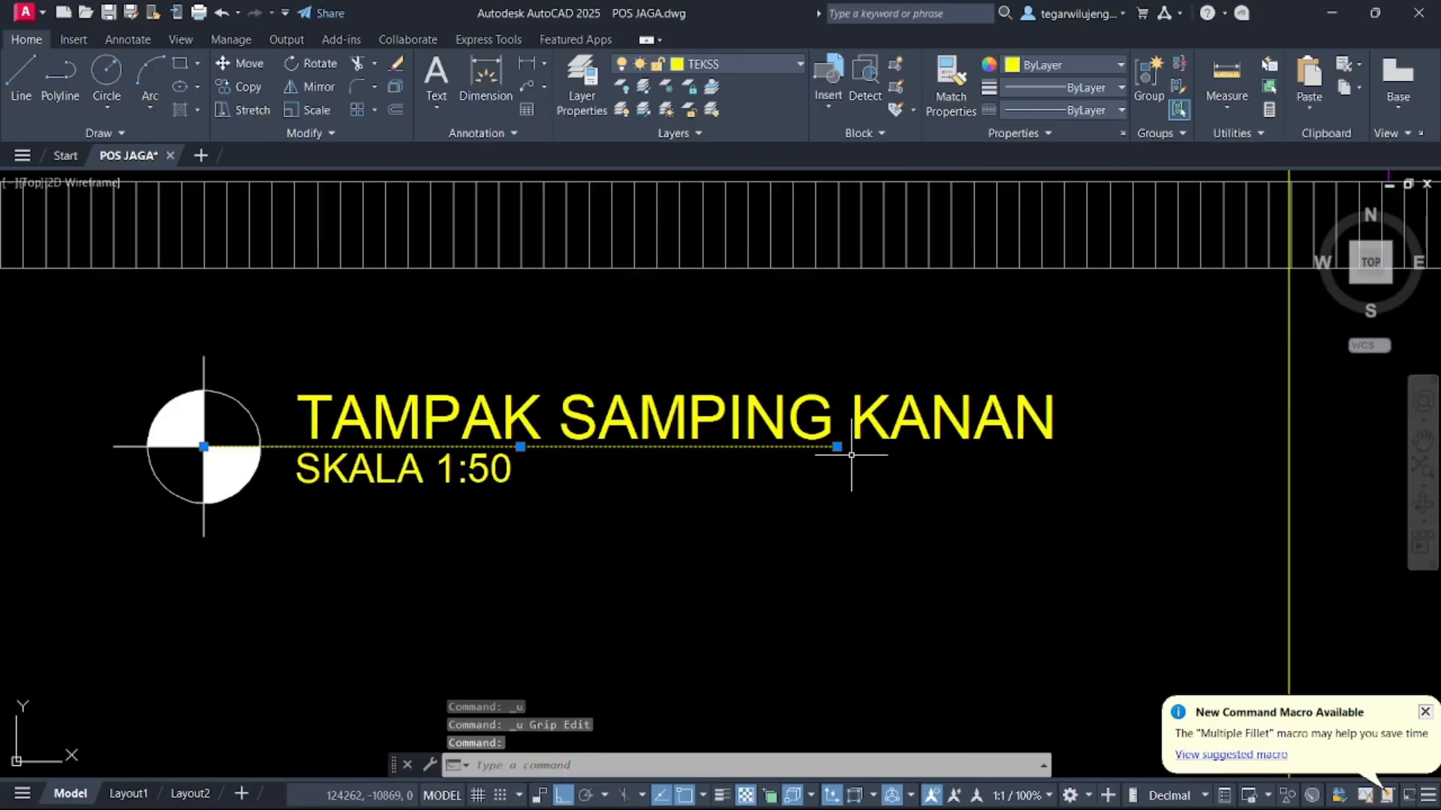
left_click(838, 447)
left_click(1103, 447)
scroll(1078, 457, "down", 4)
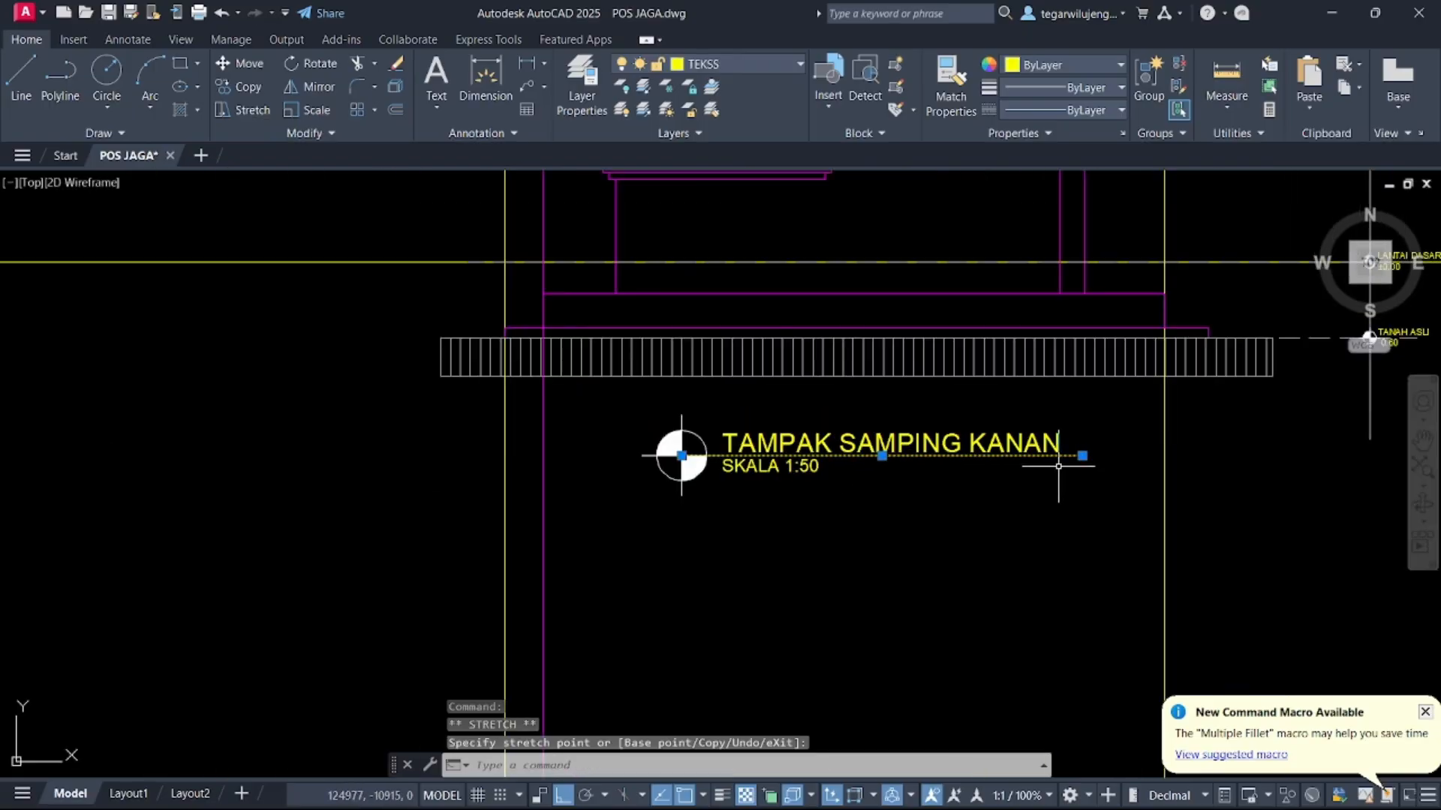
key("Escape")
scroll(652, 477, "down", 8)
scroll(714, 498, "up", 2)
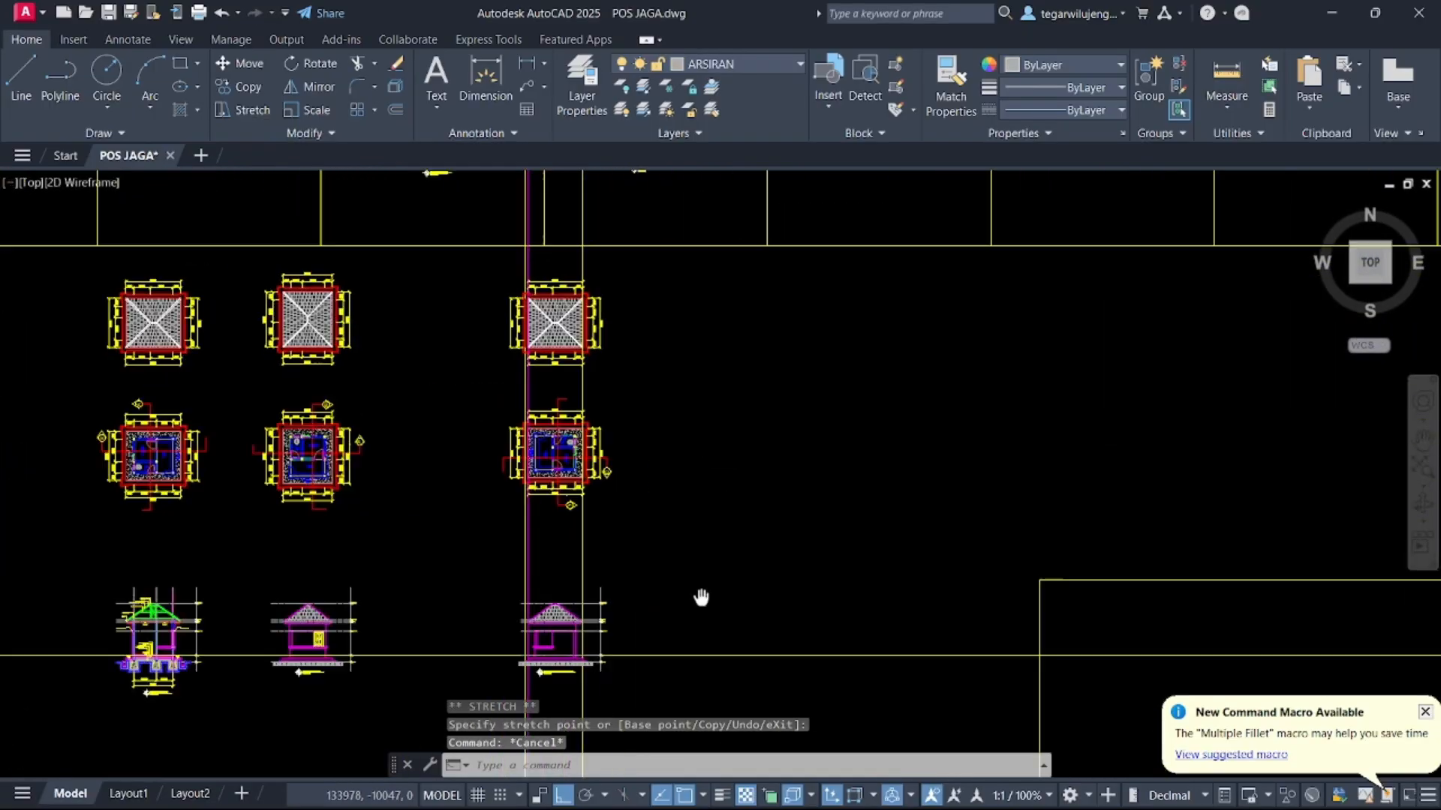
left_click(460, 297)
left_click(691, 563)
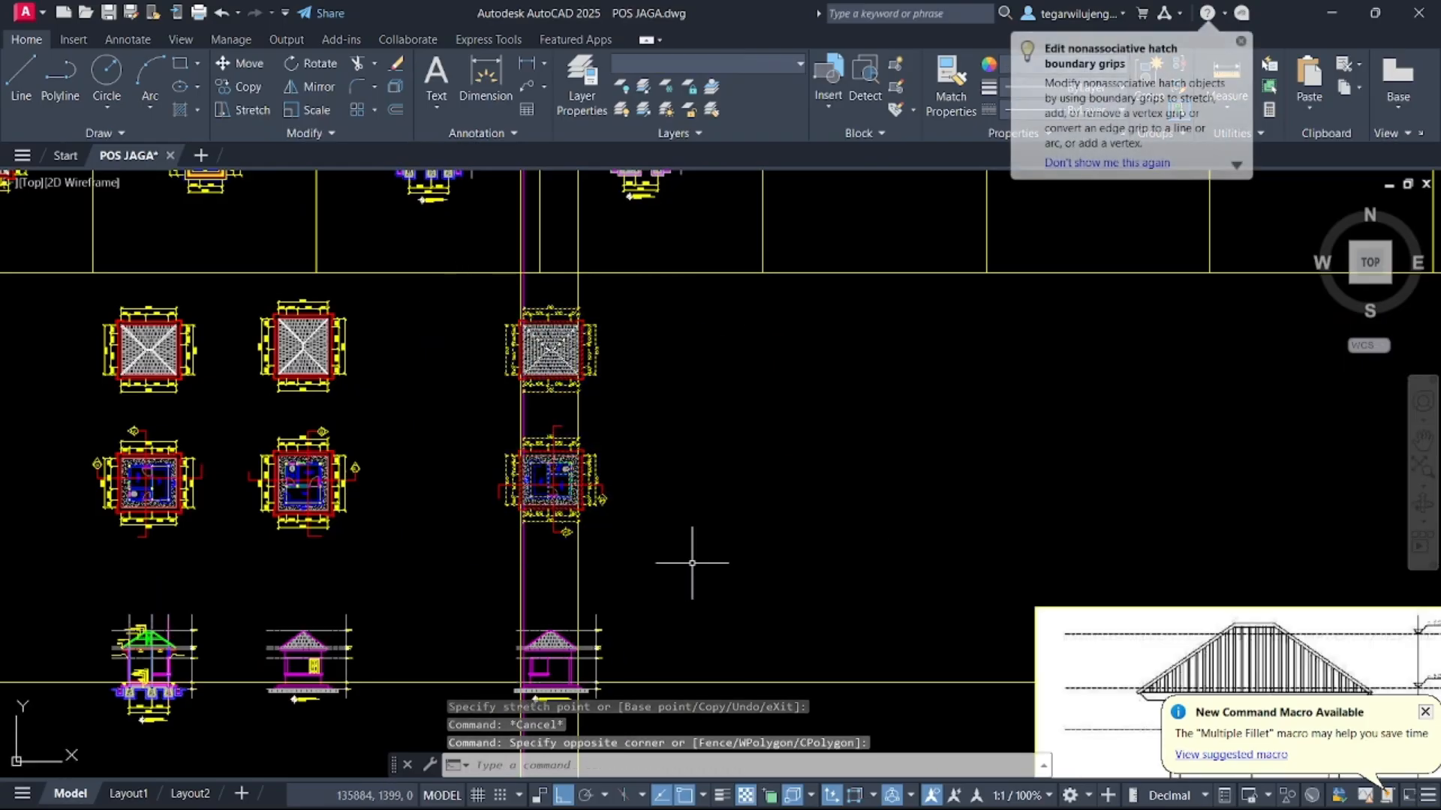
key("Escape")
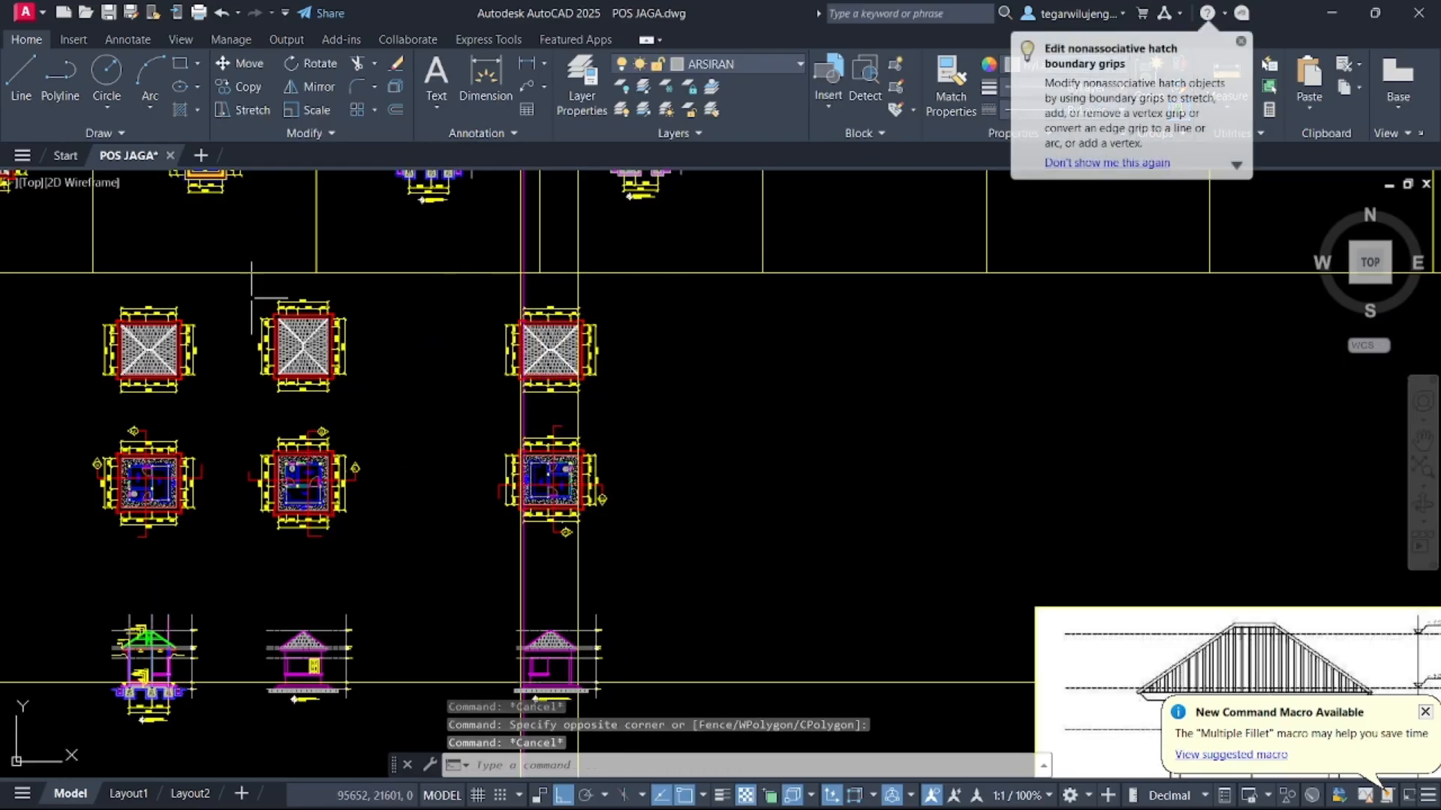
Copy the second column's roof and floor plans to an empty area on the right
left_click(231, 281)
left_click(454, 553)
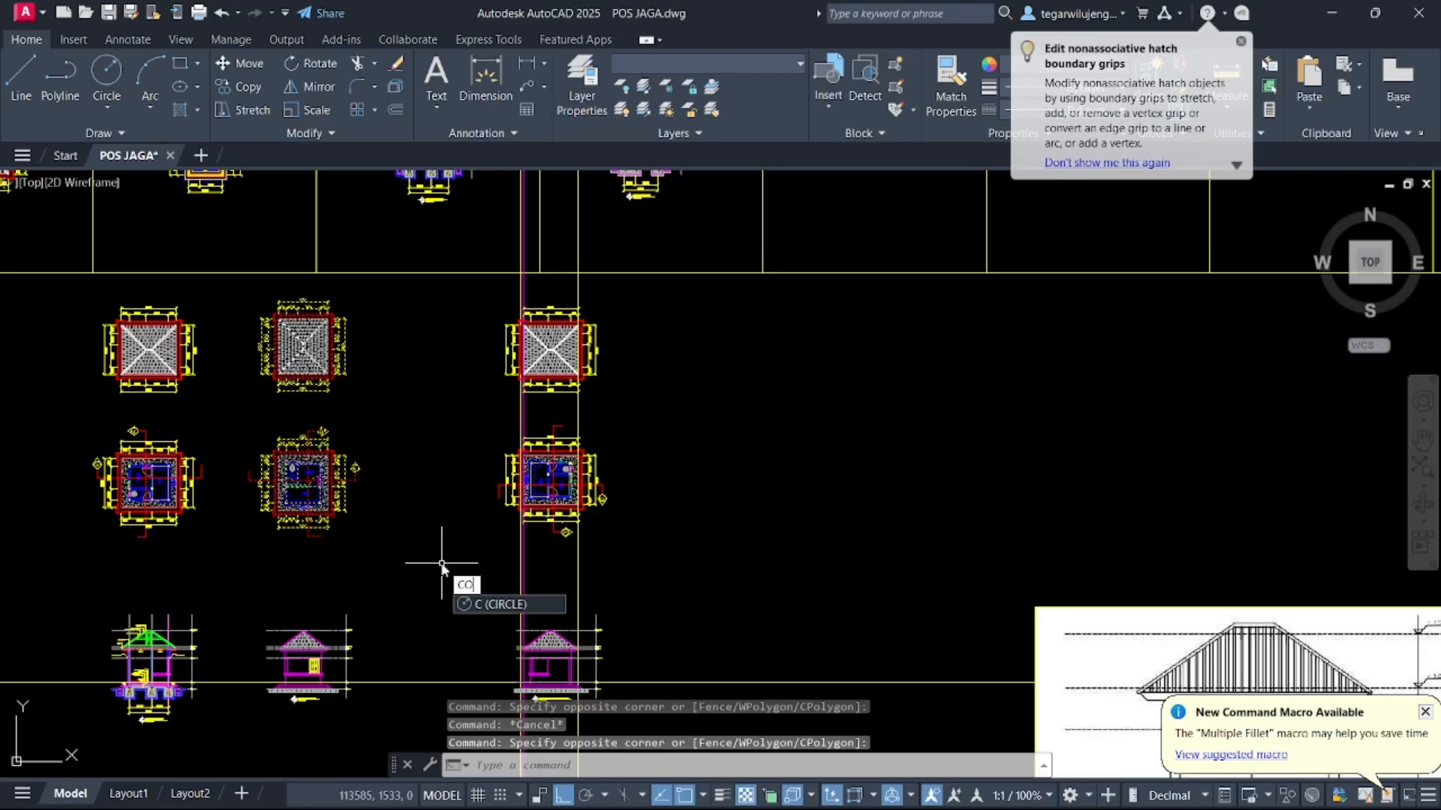
key("Return")
left_click(307, 495)
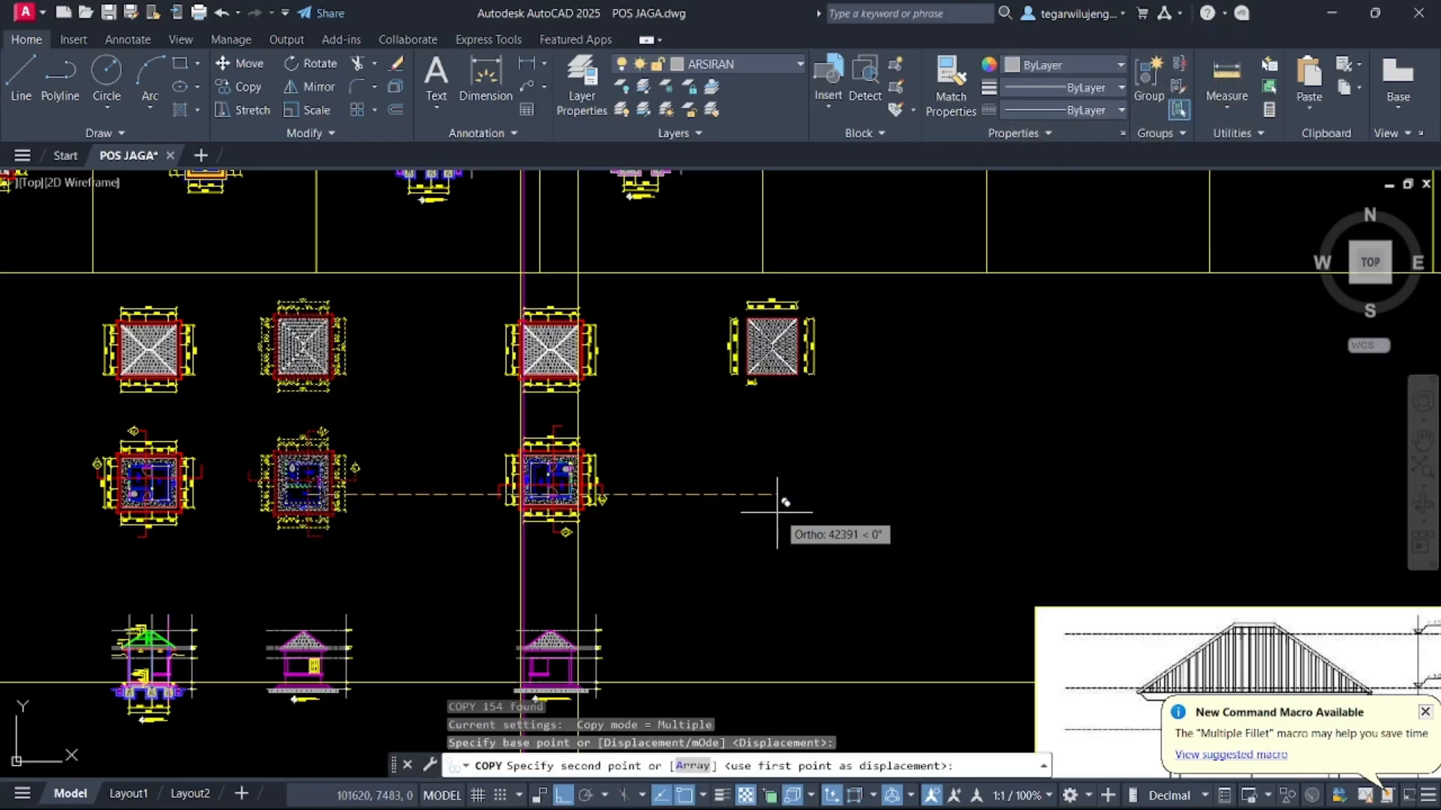
left_click(778, 512)
key("Return")
Rotate the copied floor plan 180 degrees about its centre
scroll(710, 456, "up", 3)
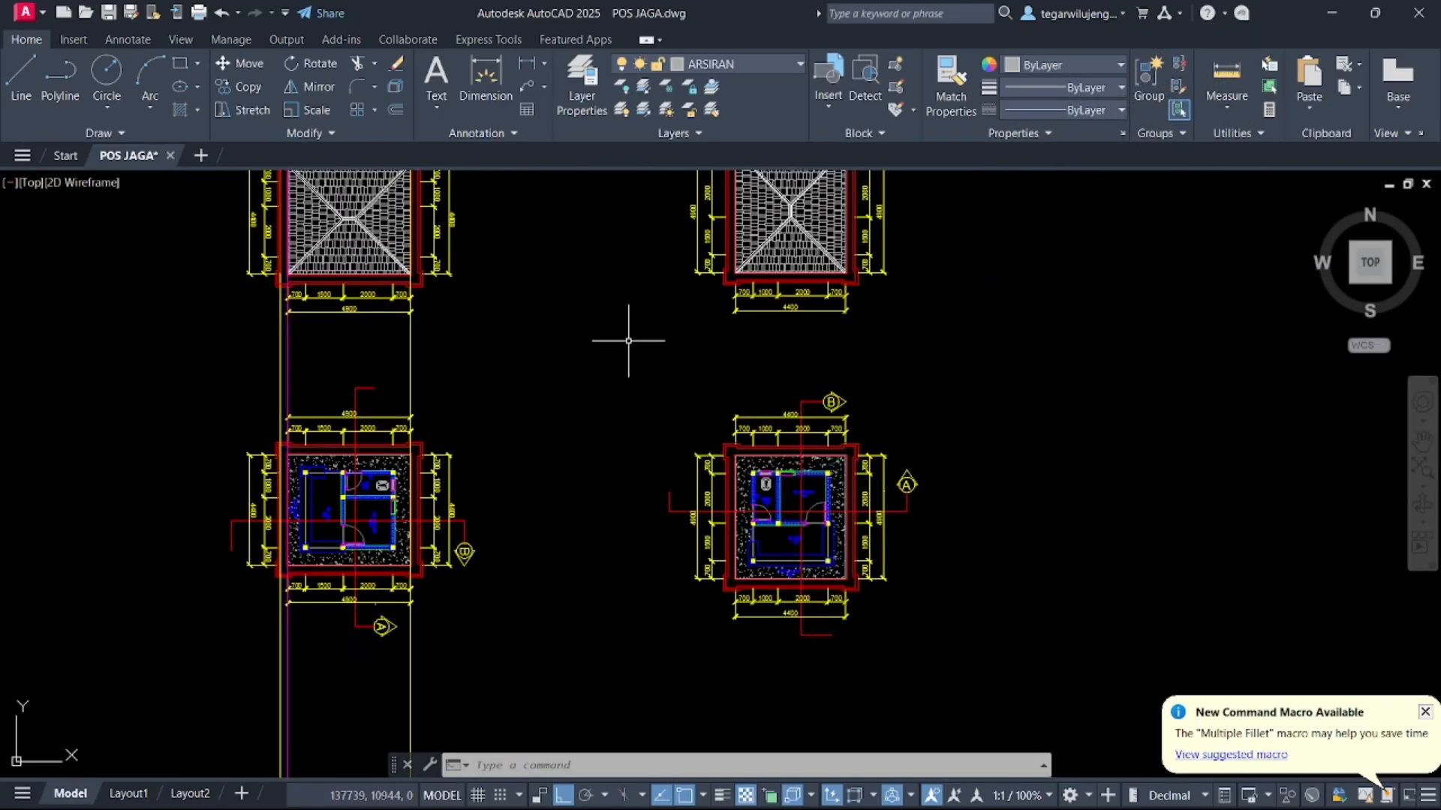
left_click(629, 341)
key("Escape")
left_click(560, 316)
left_click(982, 660)
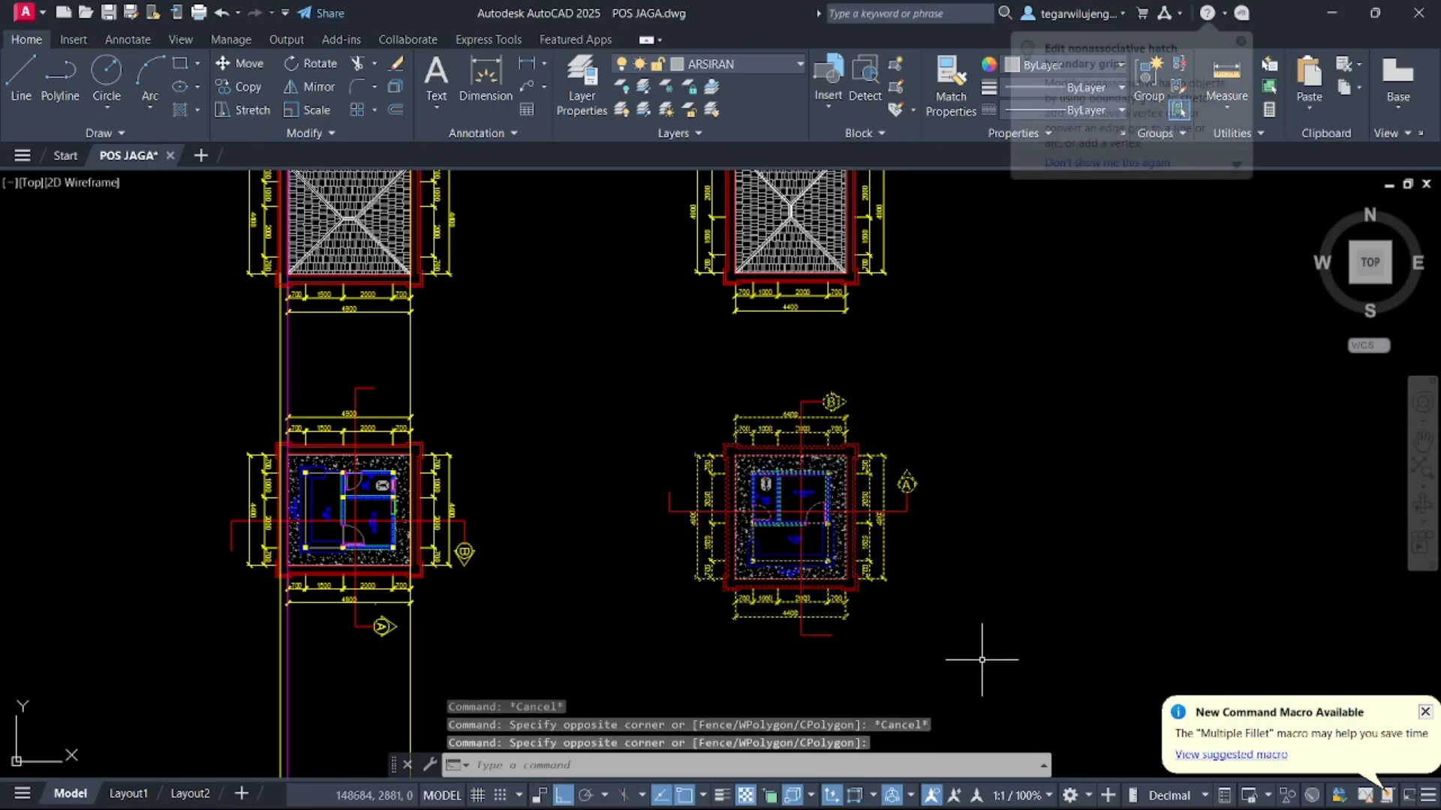
type("RO")
key("Return")
left_click(781, 511)
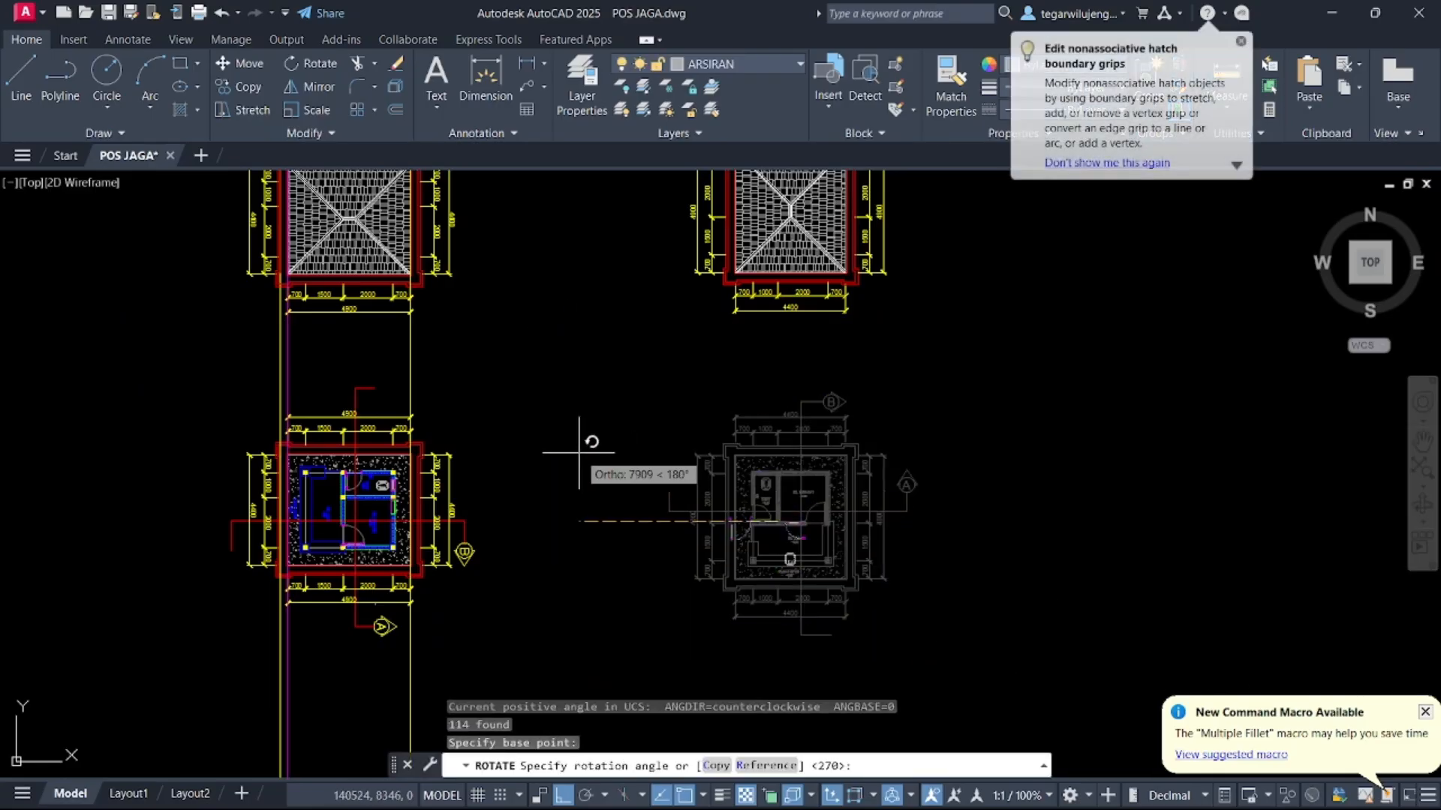
left_click(578, 452)
scroll(771, 420, "down", 5)
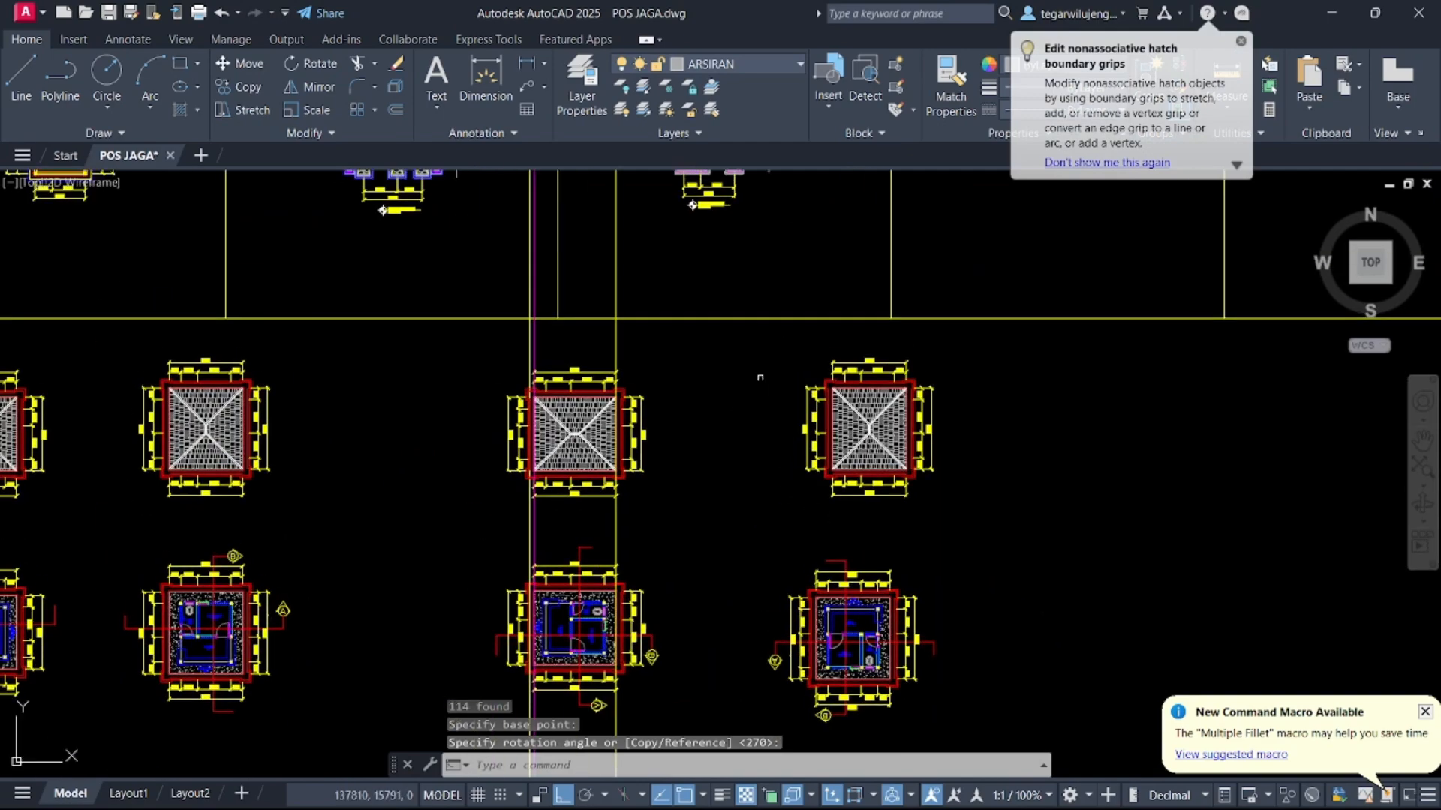
left_click(754, 347)
left_click(1009, 552)
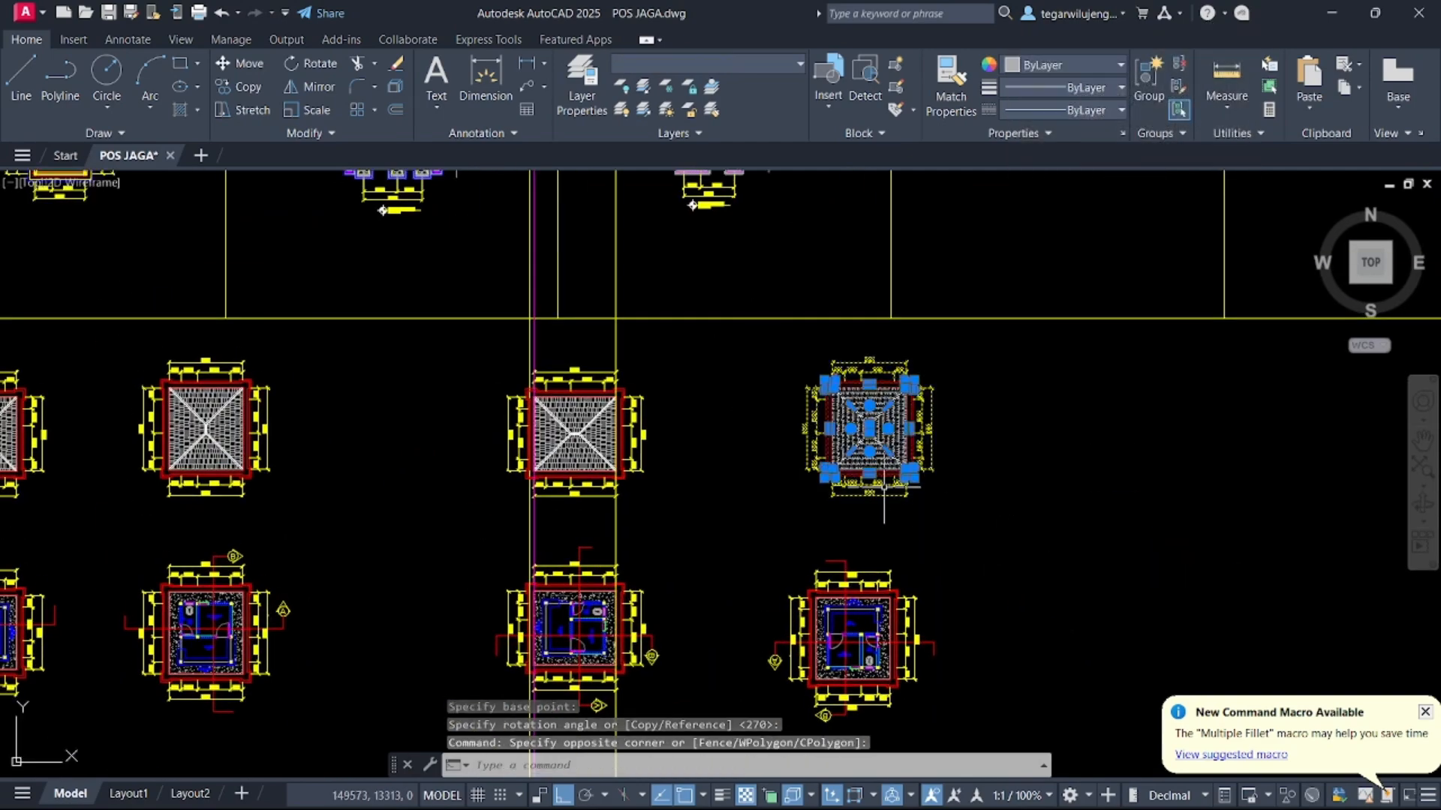
key("Escape")
middle_click_drag(916, 554, 865, 397)
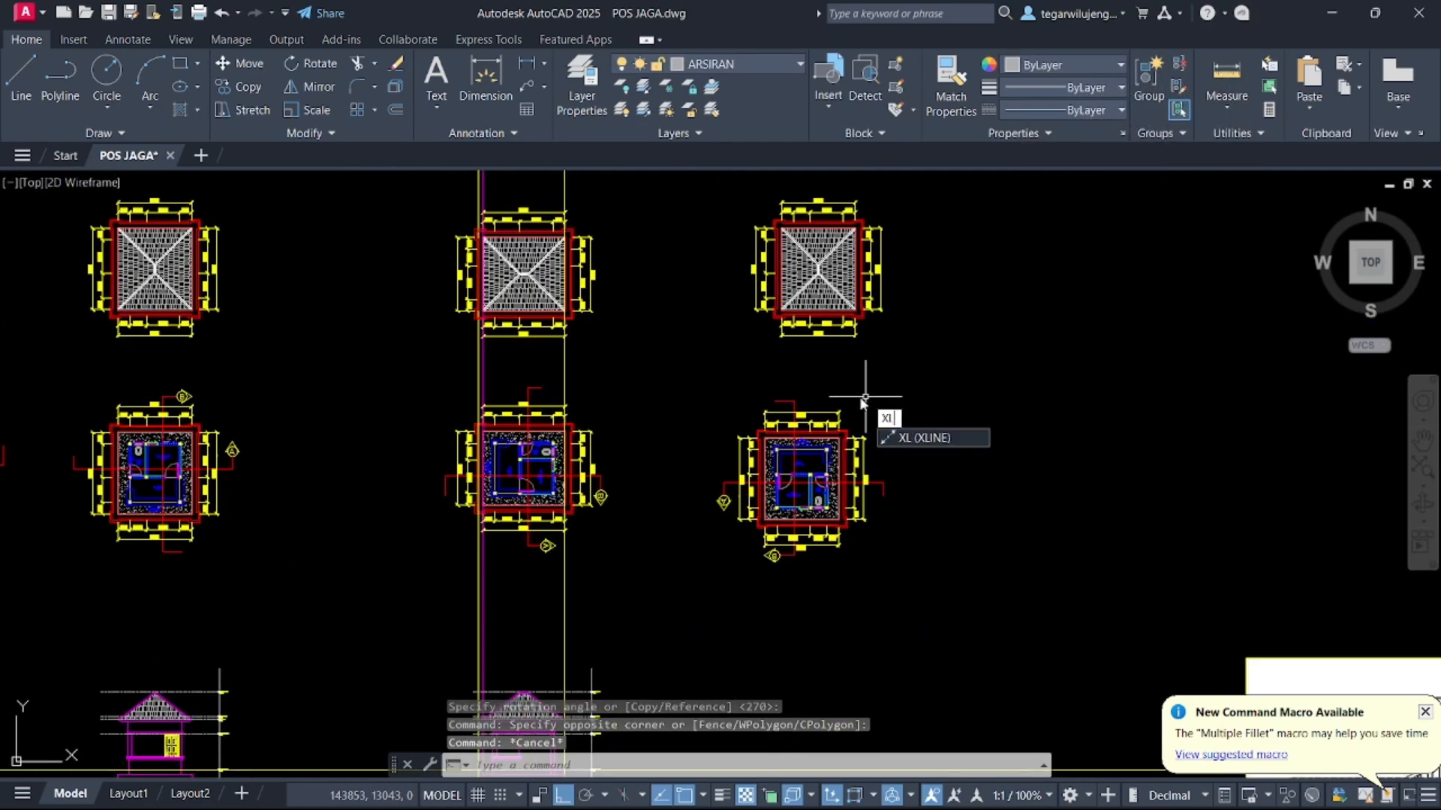
type("xl")
key("Return")
type("V")
key("Return")
scroll(841, 436, "up", 4)
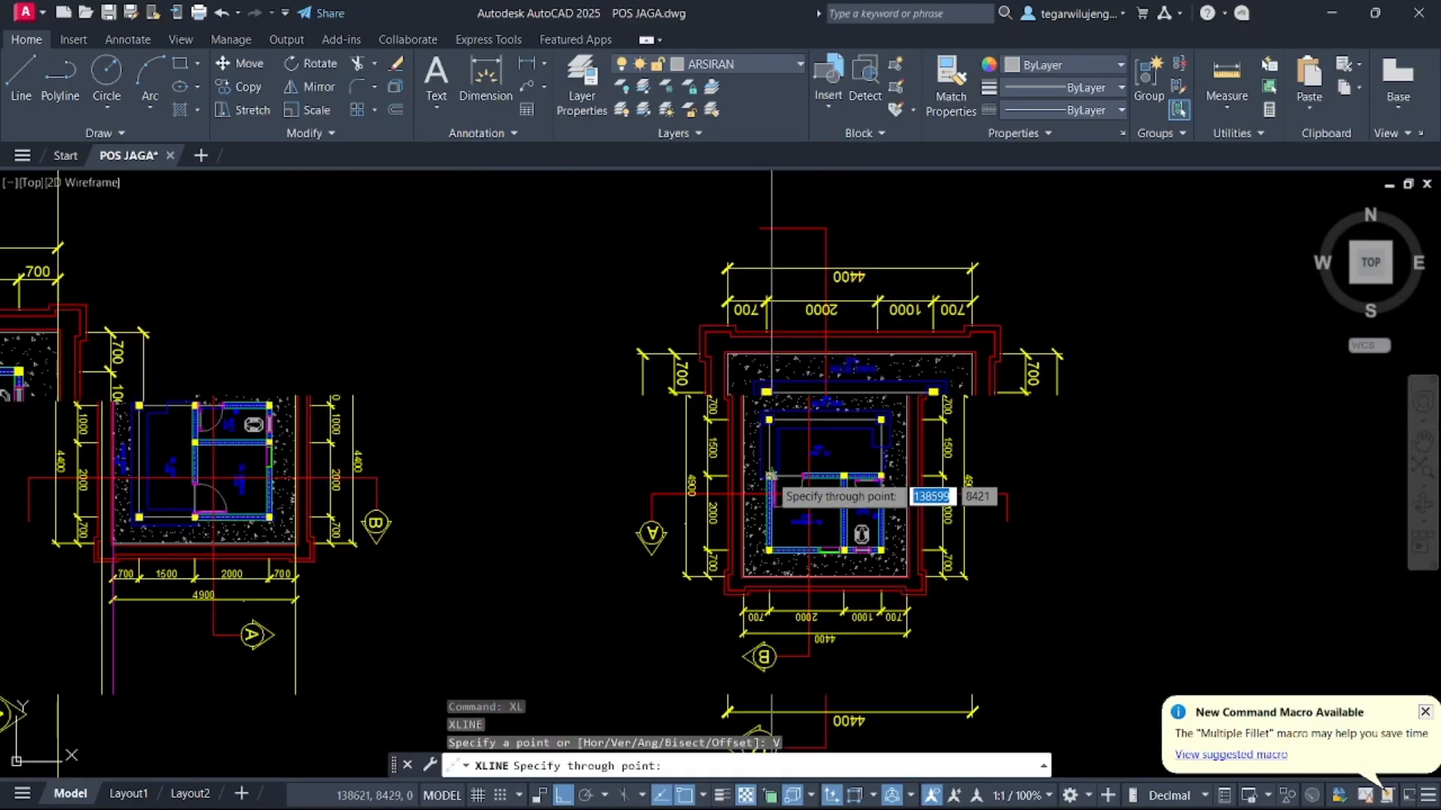
scroll(698, 475, "down", 6)
key("Escape")
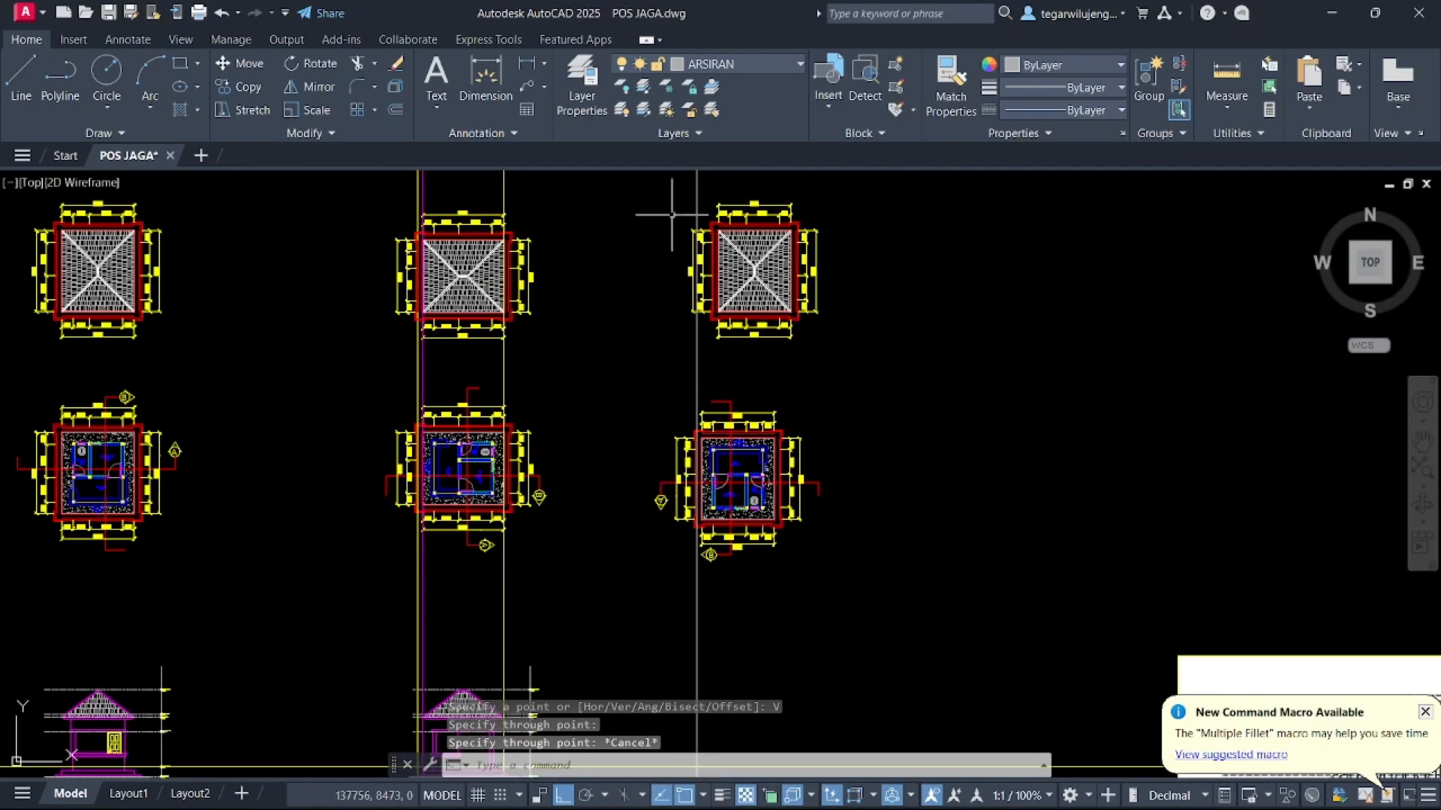
Move the copied roof plan sideways so it lines up with the rotated floor plan below
middle_click_drag(899, 363, 975, 487)
left_click(765, 324)
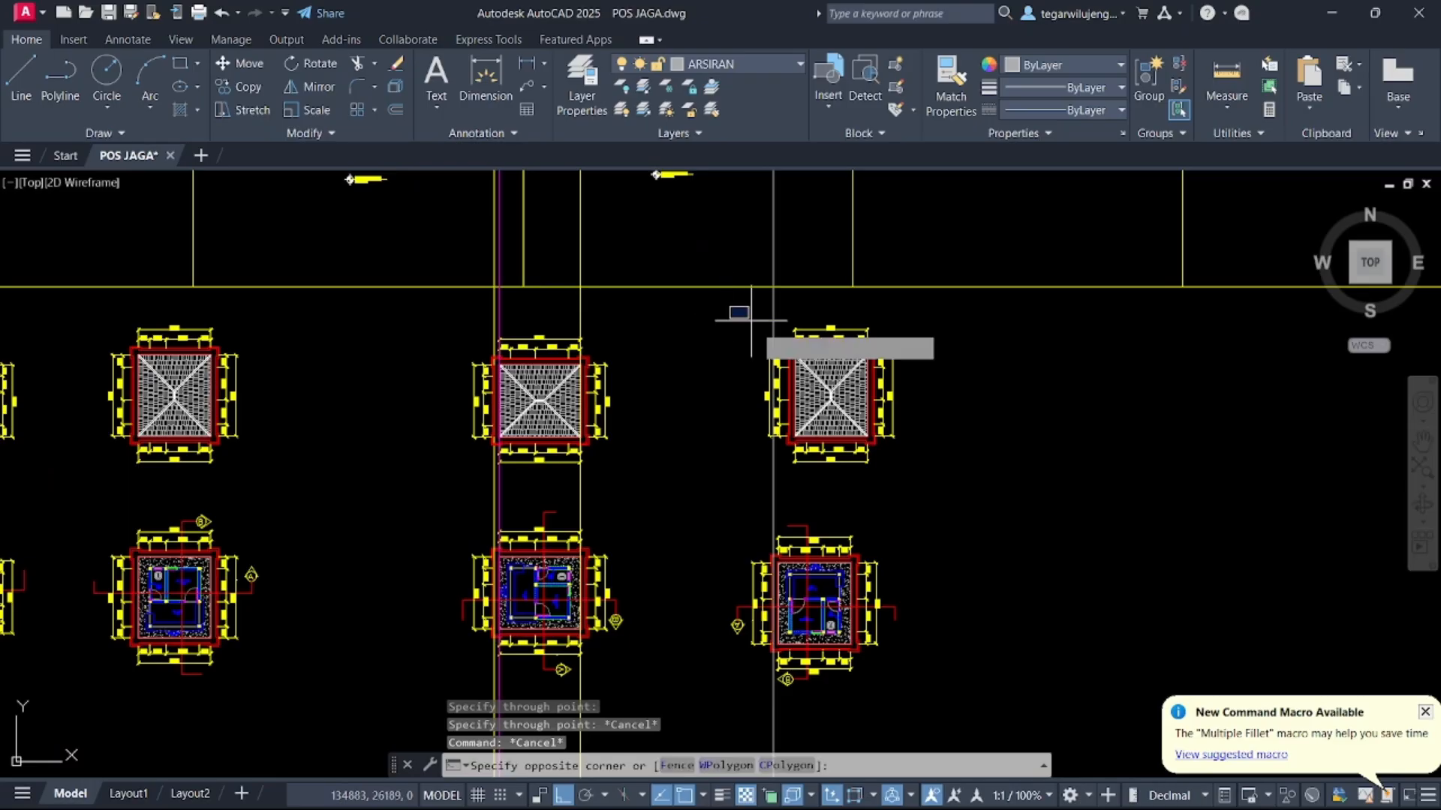
left_click(932, 464)
type("M")
key("Return")
scroll(798, 450, "up", 5)
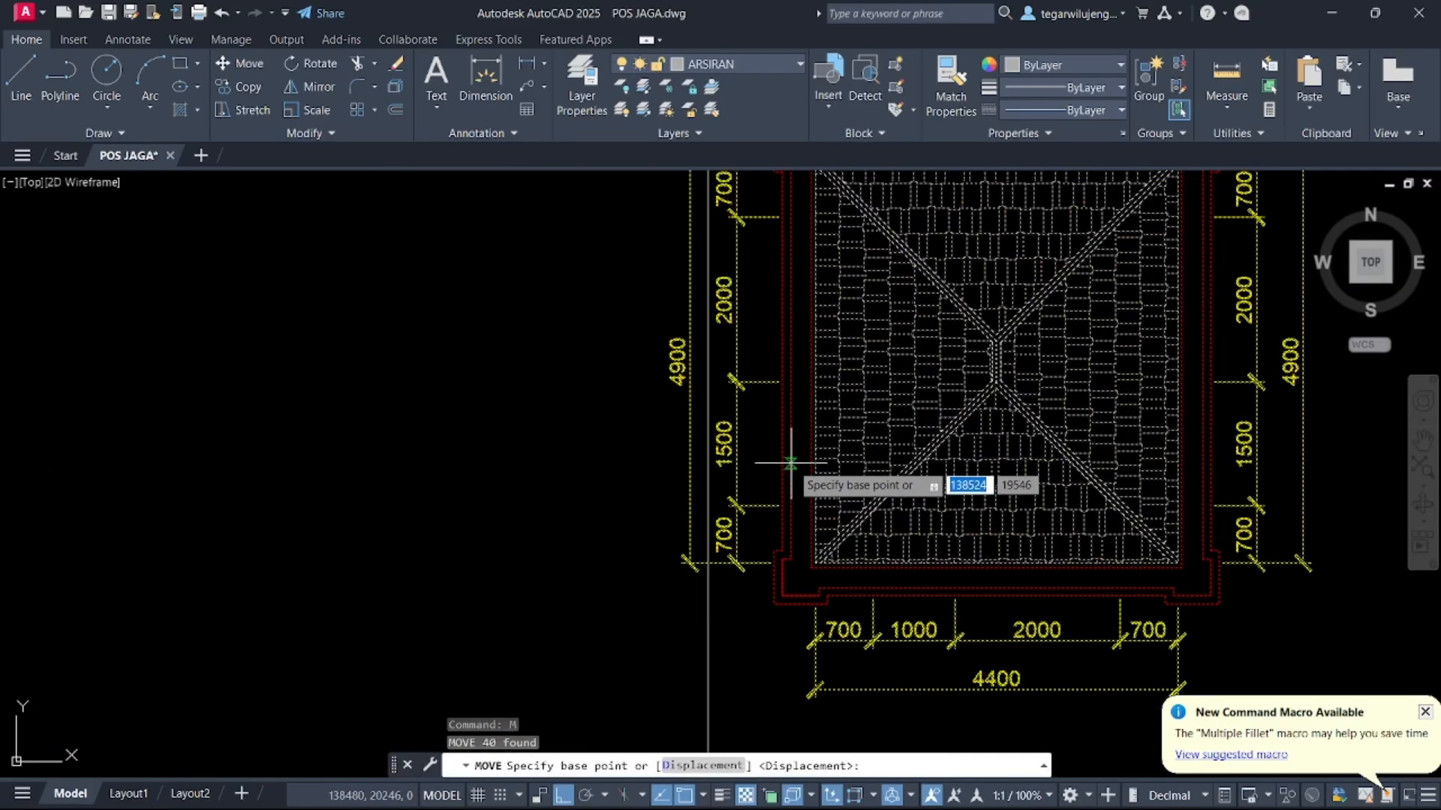
left_click(792, 464)
left_click(726, 467)
scroll(767, 324, "down", 10)
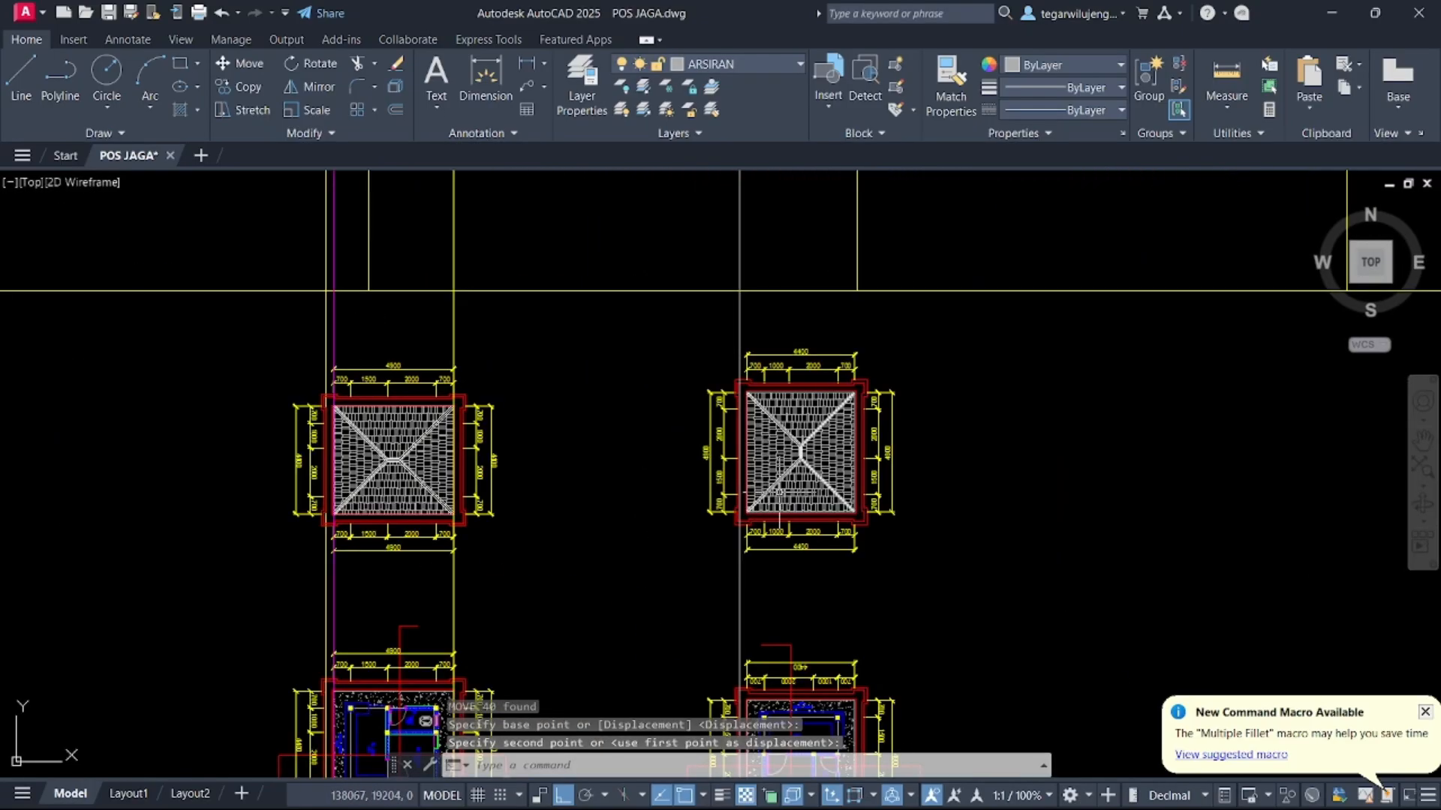
key("Escape")
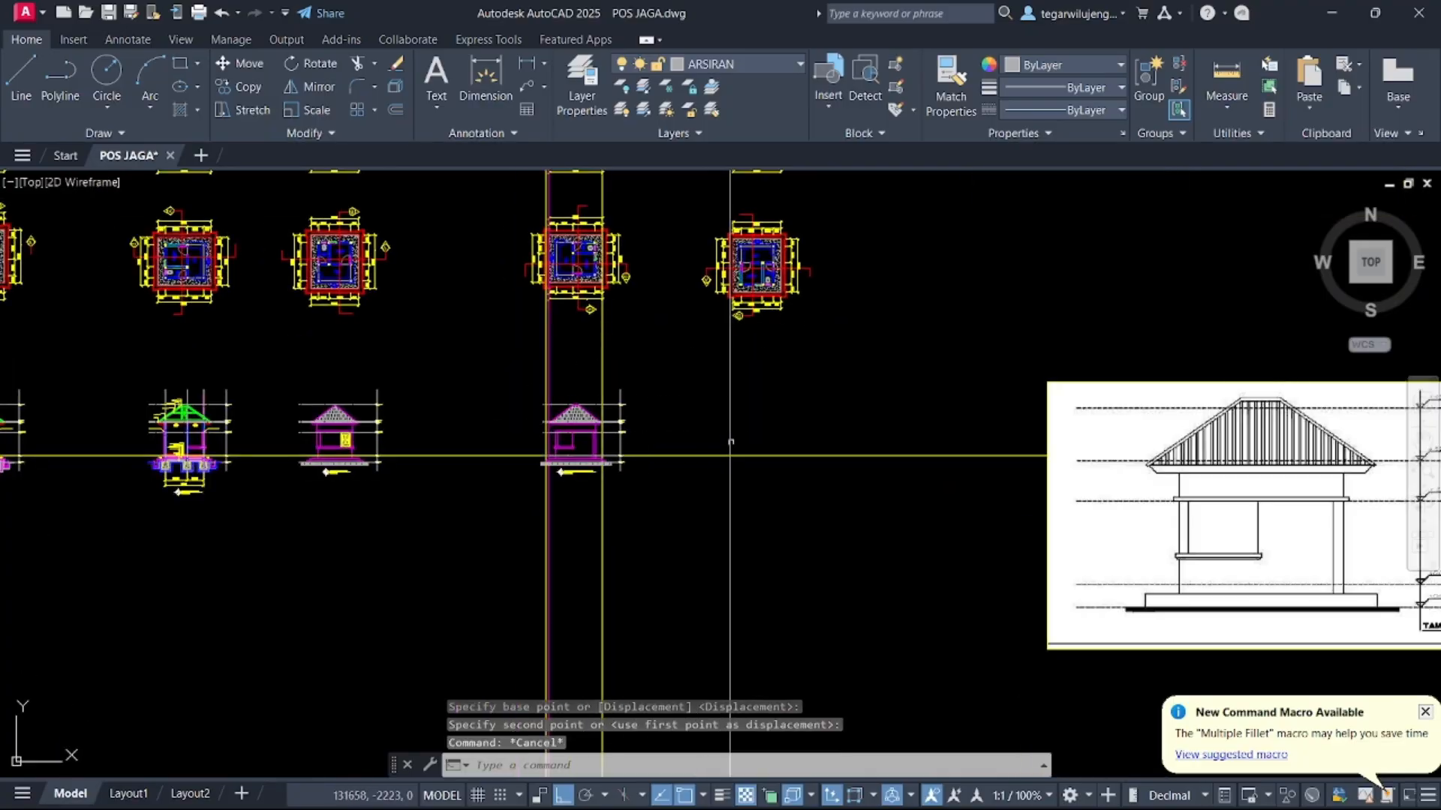
Delete the old side-elevation reference image
key("Escape")
scroll(730, 443, "down", 3)
scroll(726, 374, "up", 2)
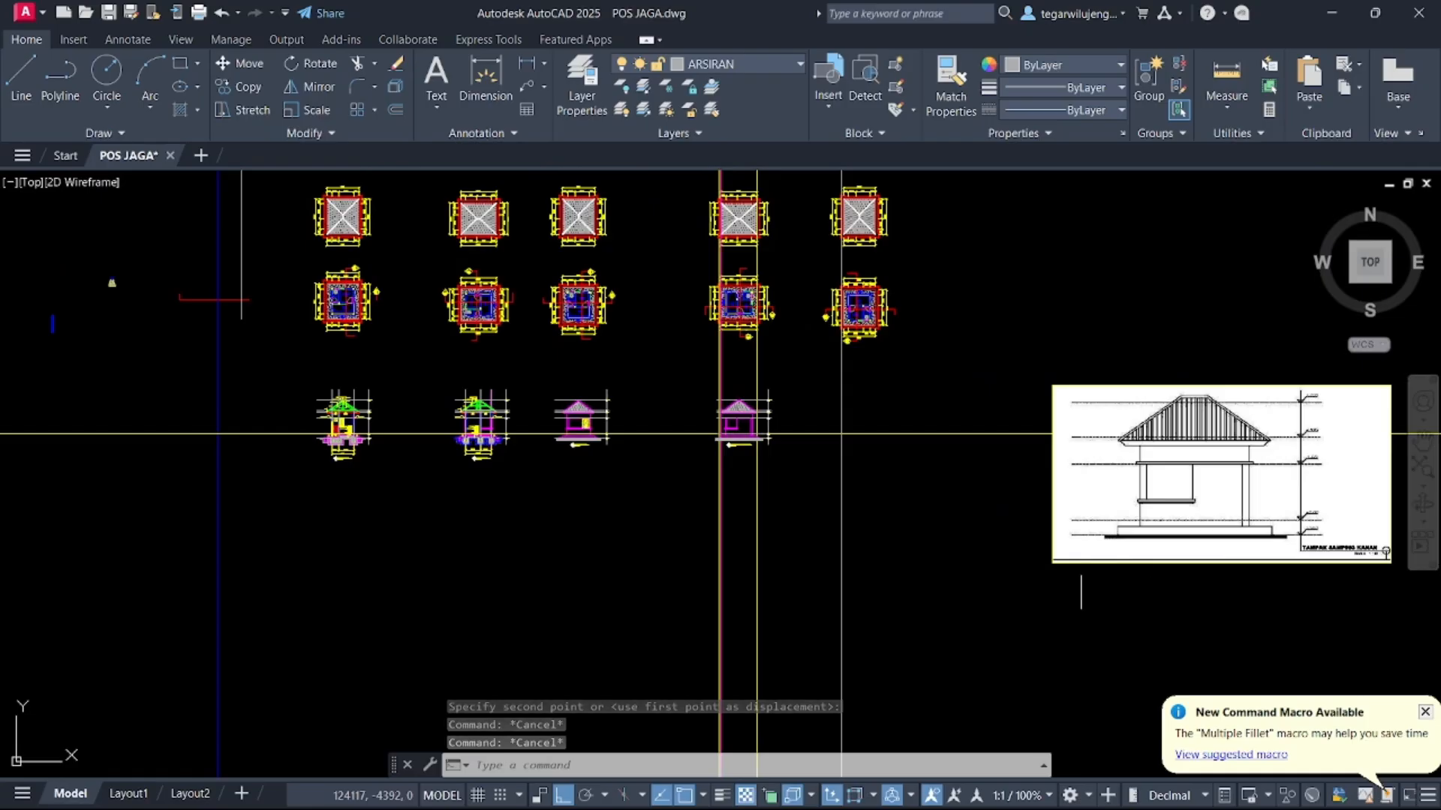
left_click(1092, 593)
left_click(1020, 514)
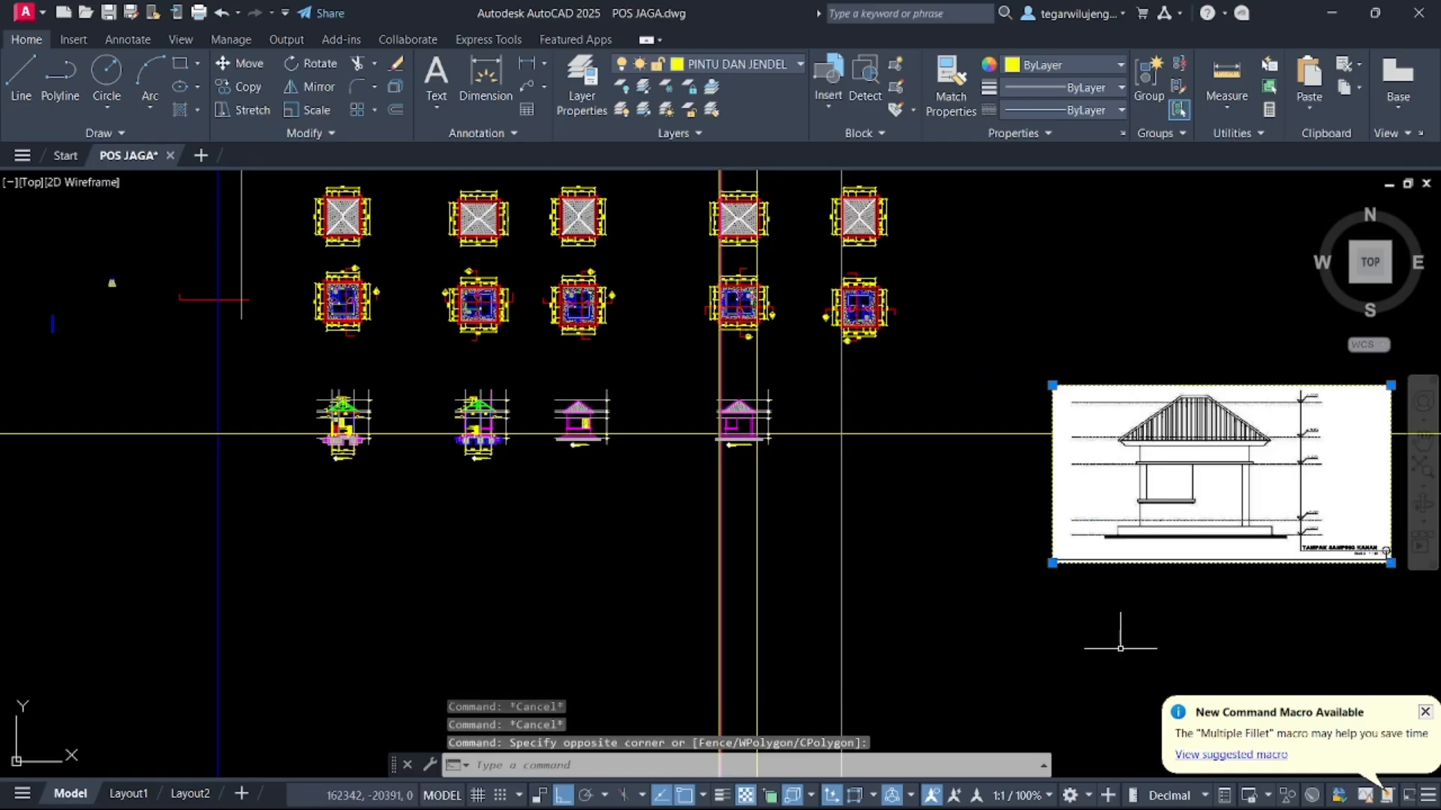
key("Delete")
Switch to the PDF and capture a screenshot of the TAMPAK BELAKANG drawing
left_click(887, 787)
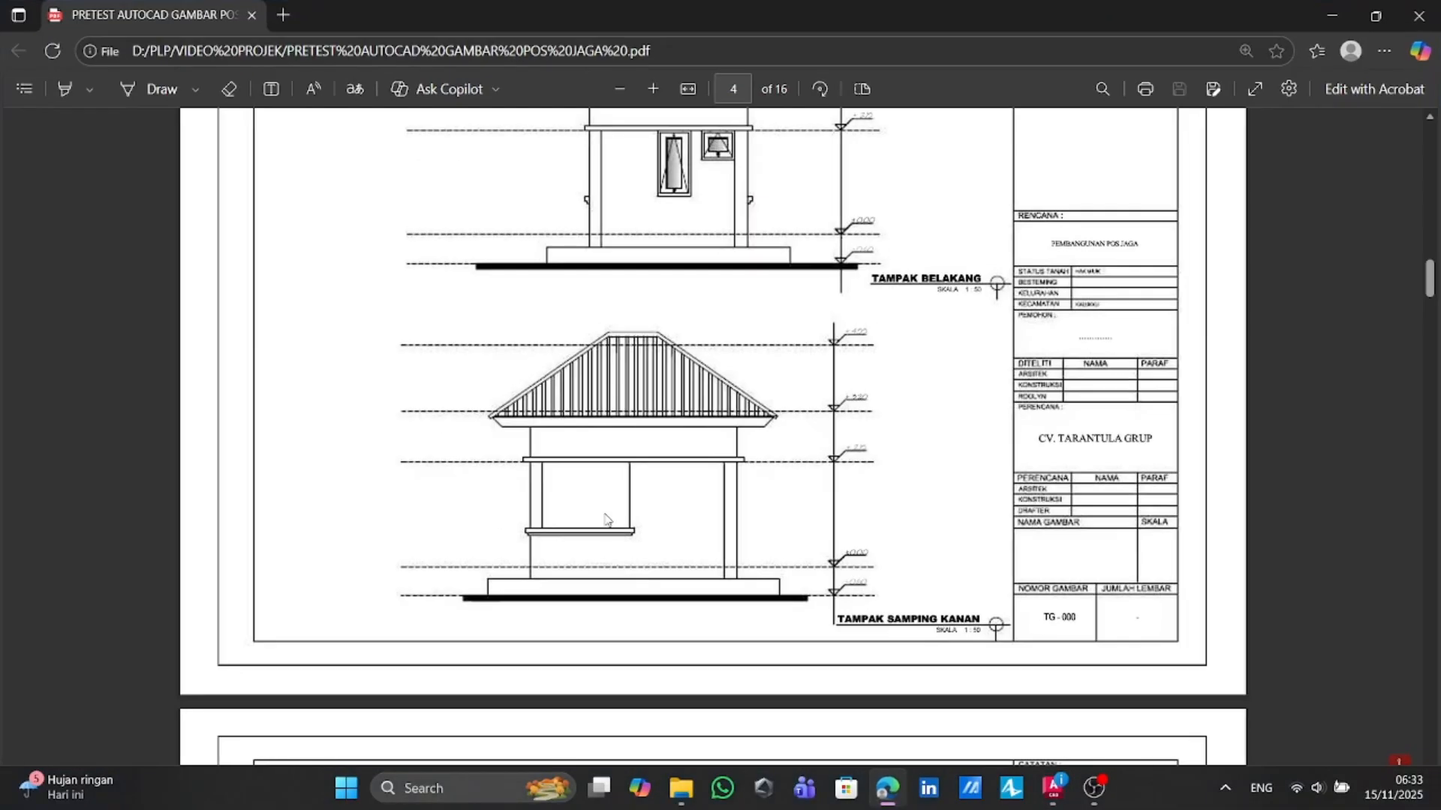
scroll(611, 512, "up", 5)
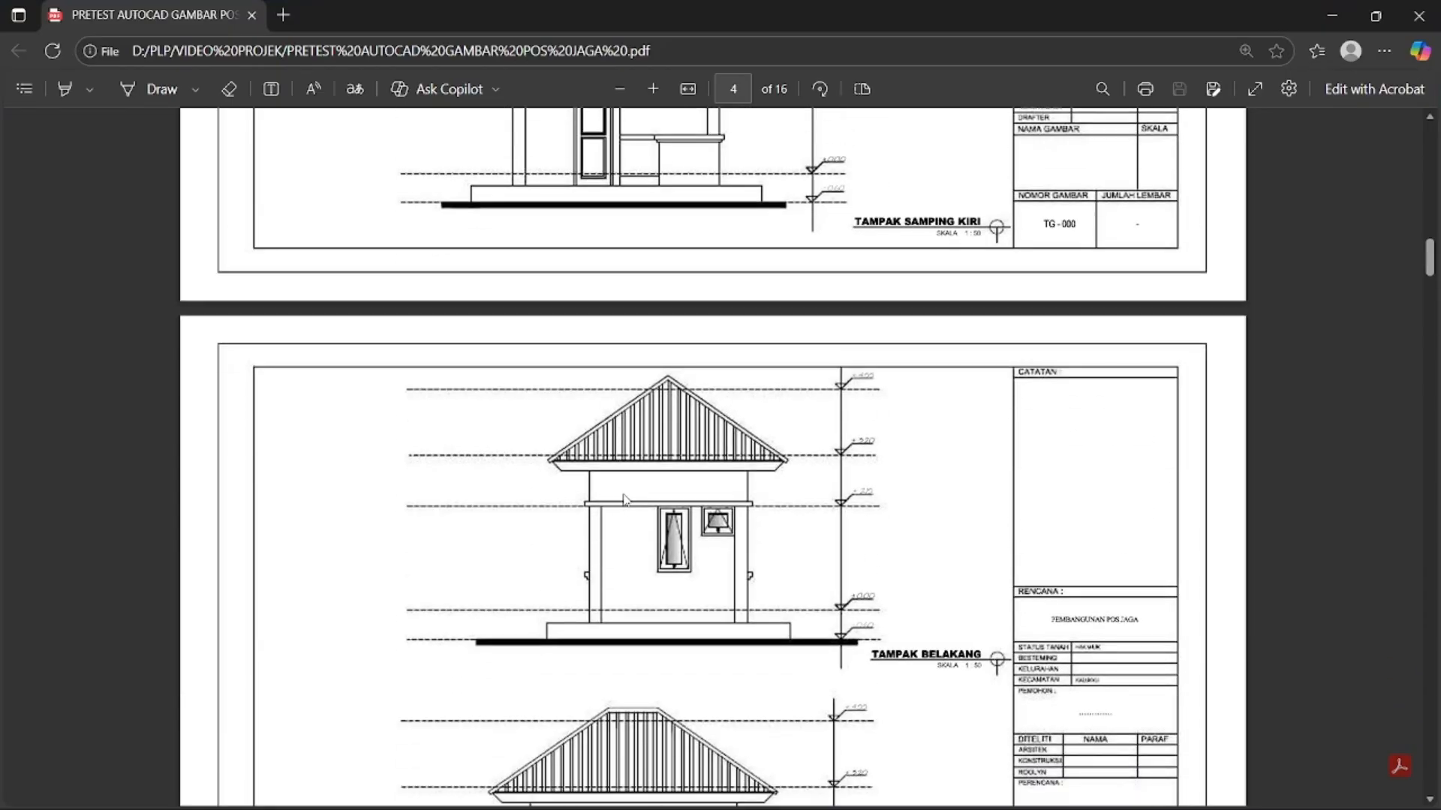
key("super+shift+s")
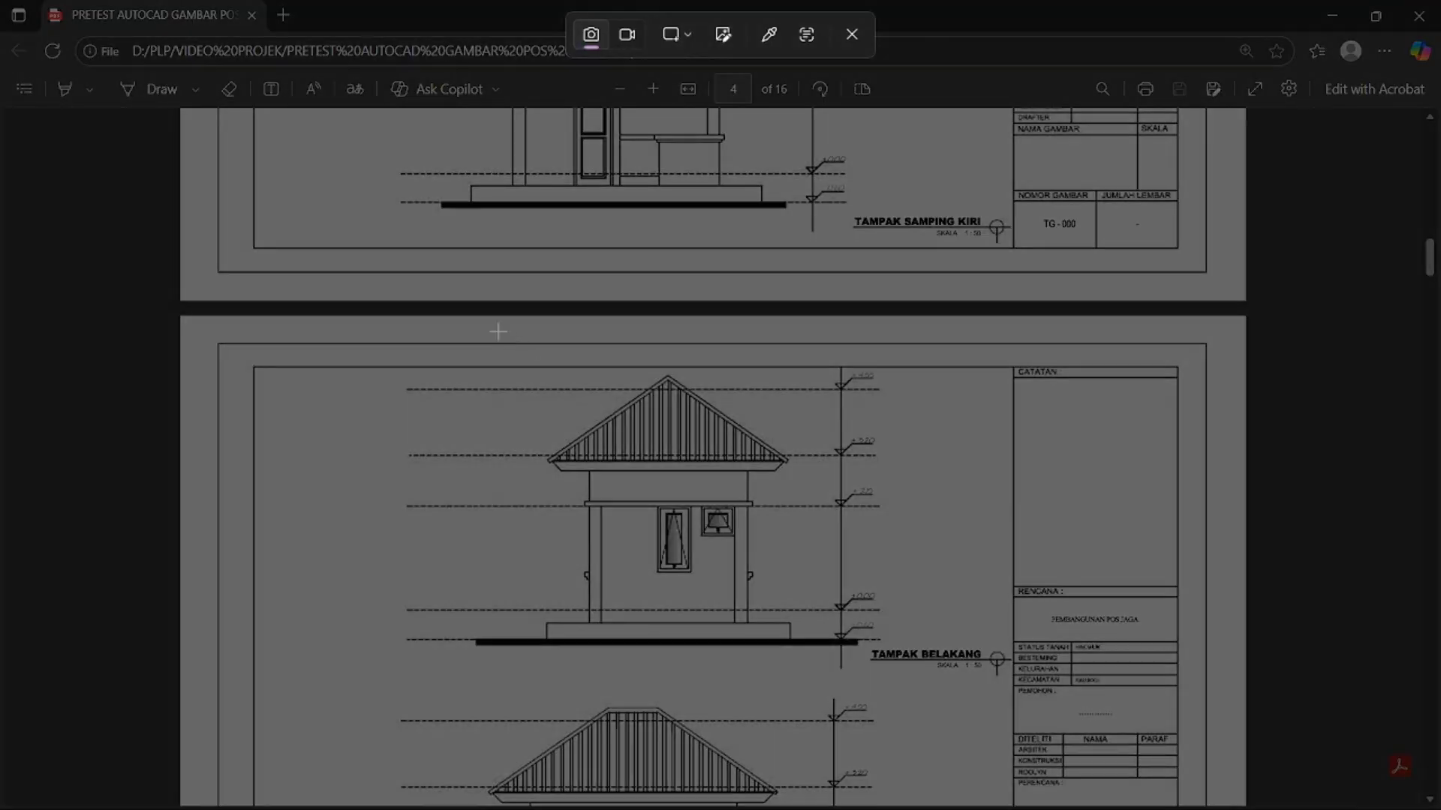
mouse_move(430, 328)
left_mouse_down()
mouse_move(826, 610)
mouse_move(961, 677)
left_mouse_up()
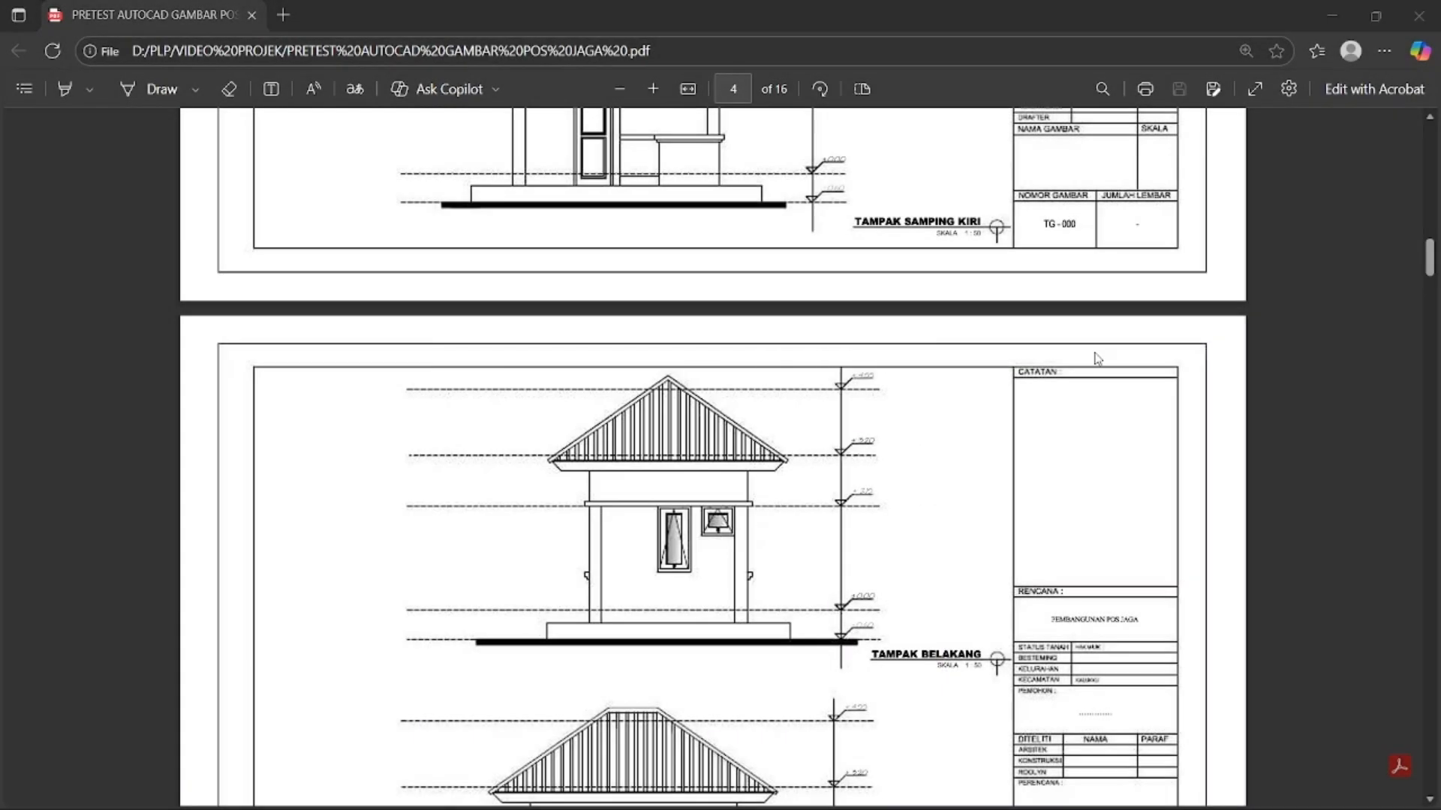
Return to AutoCAD and paste the captured rear elevation image to the right of the elevations
left_click(1332, 15)
middle_click_drag(911, 395, 859, 344)
key("ctrl+v")
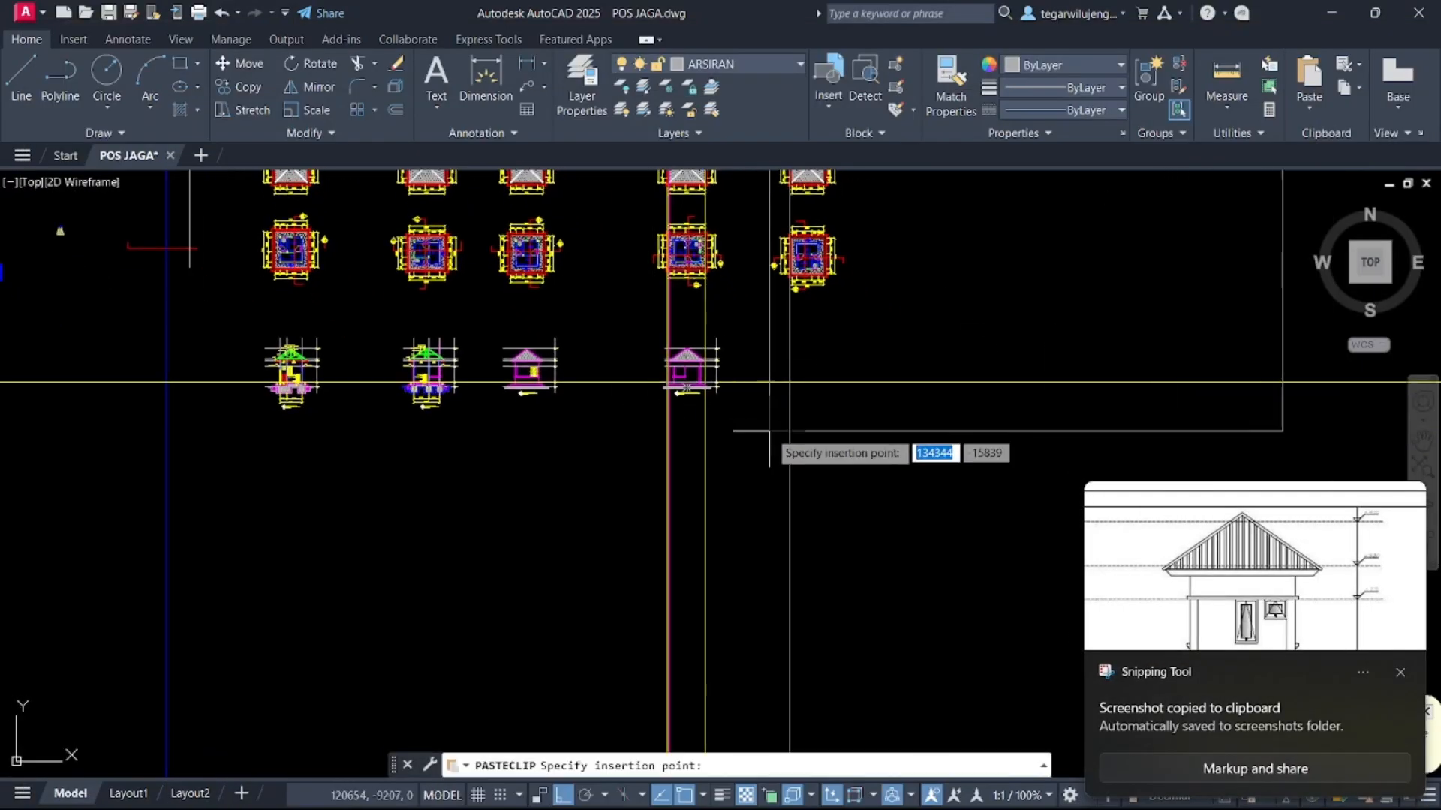
left_click(966, 480)
key("Escape")
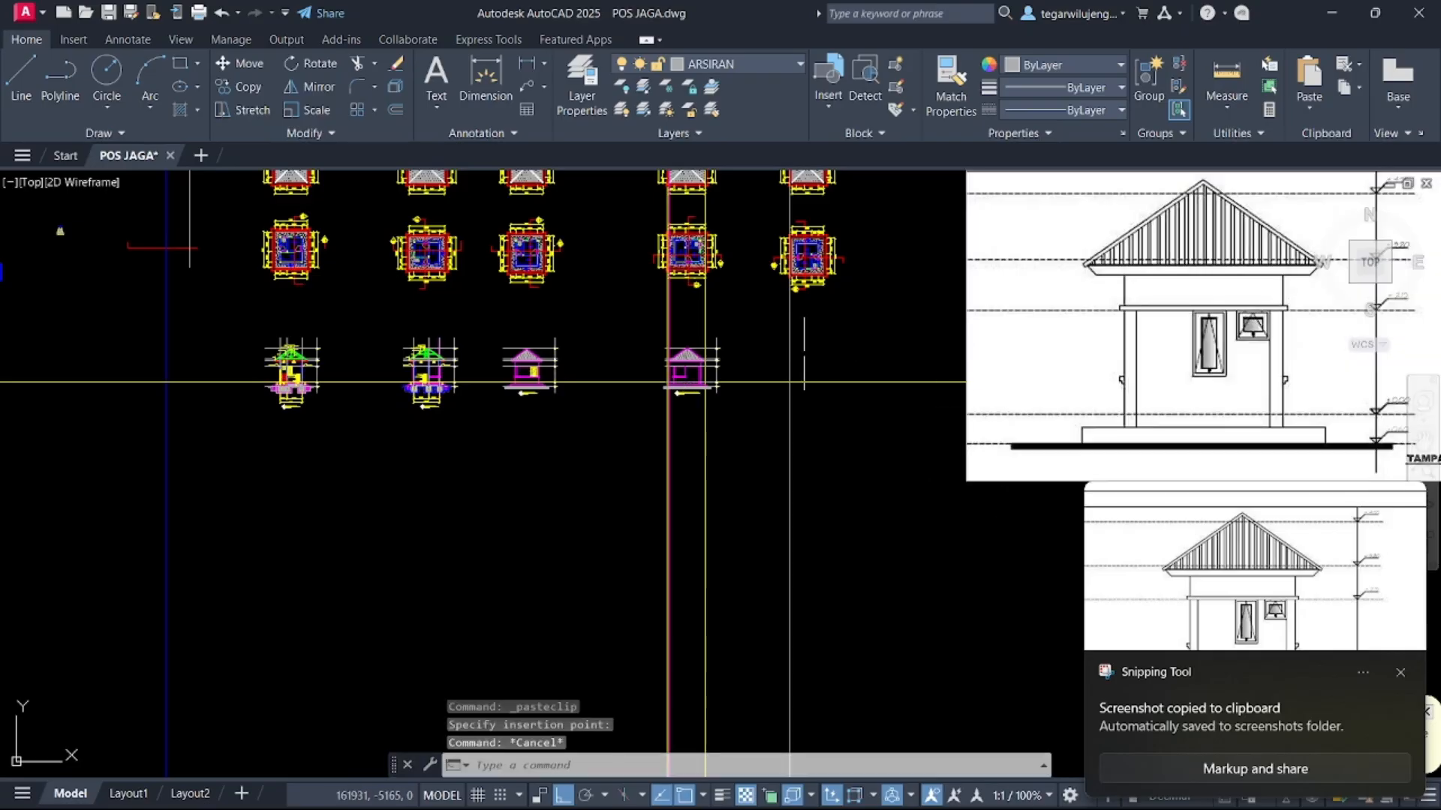
Draw vertical construction lines through the rotated floor plan's outer walls
scroll(468, 364, "up", 2)
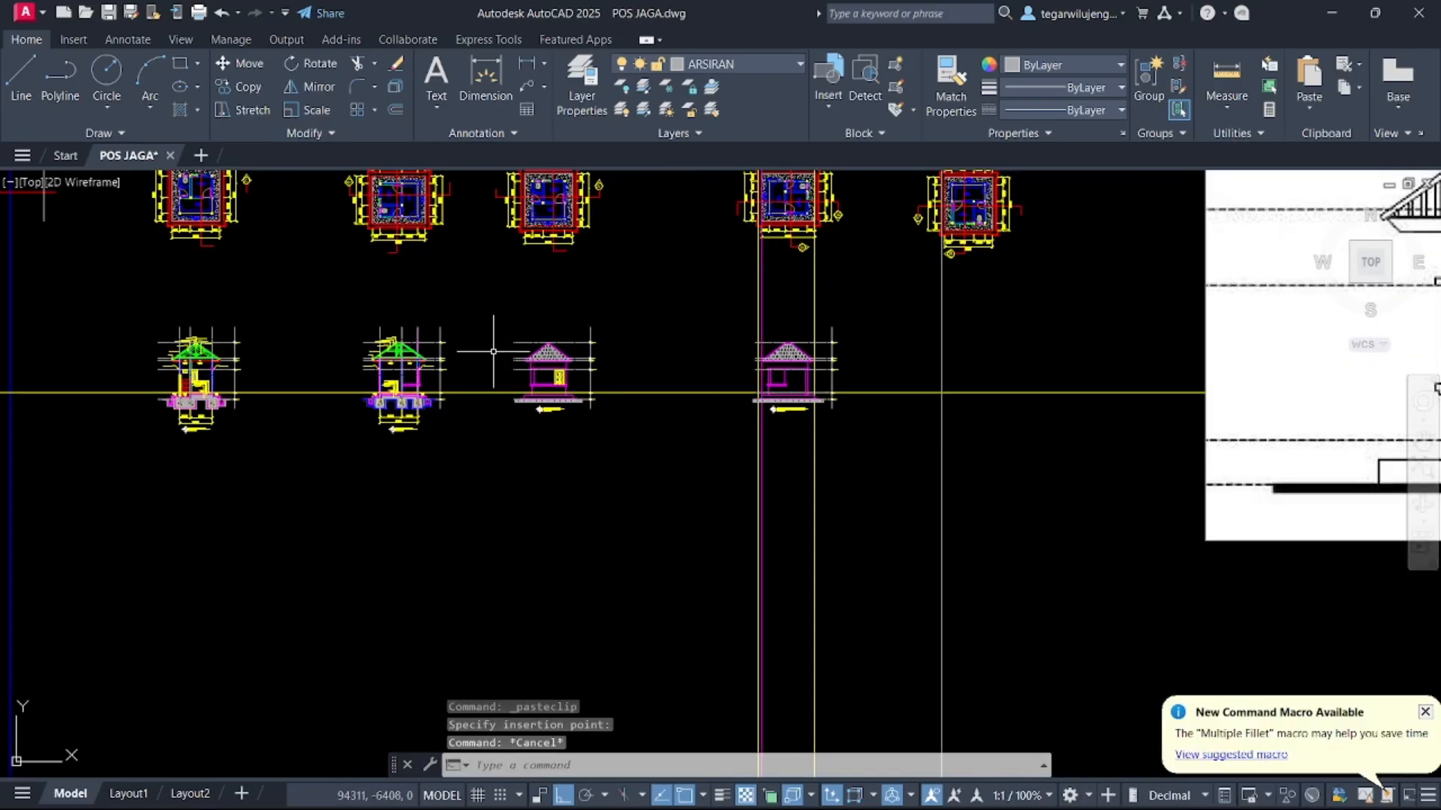
scroll(922, 241, "up", 4)
scroll(936, 253, "down", 2)
middle_click_drag(937, 253, 939, 328)
scroll(918, 333, "up", 2)
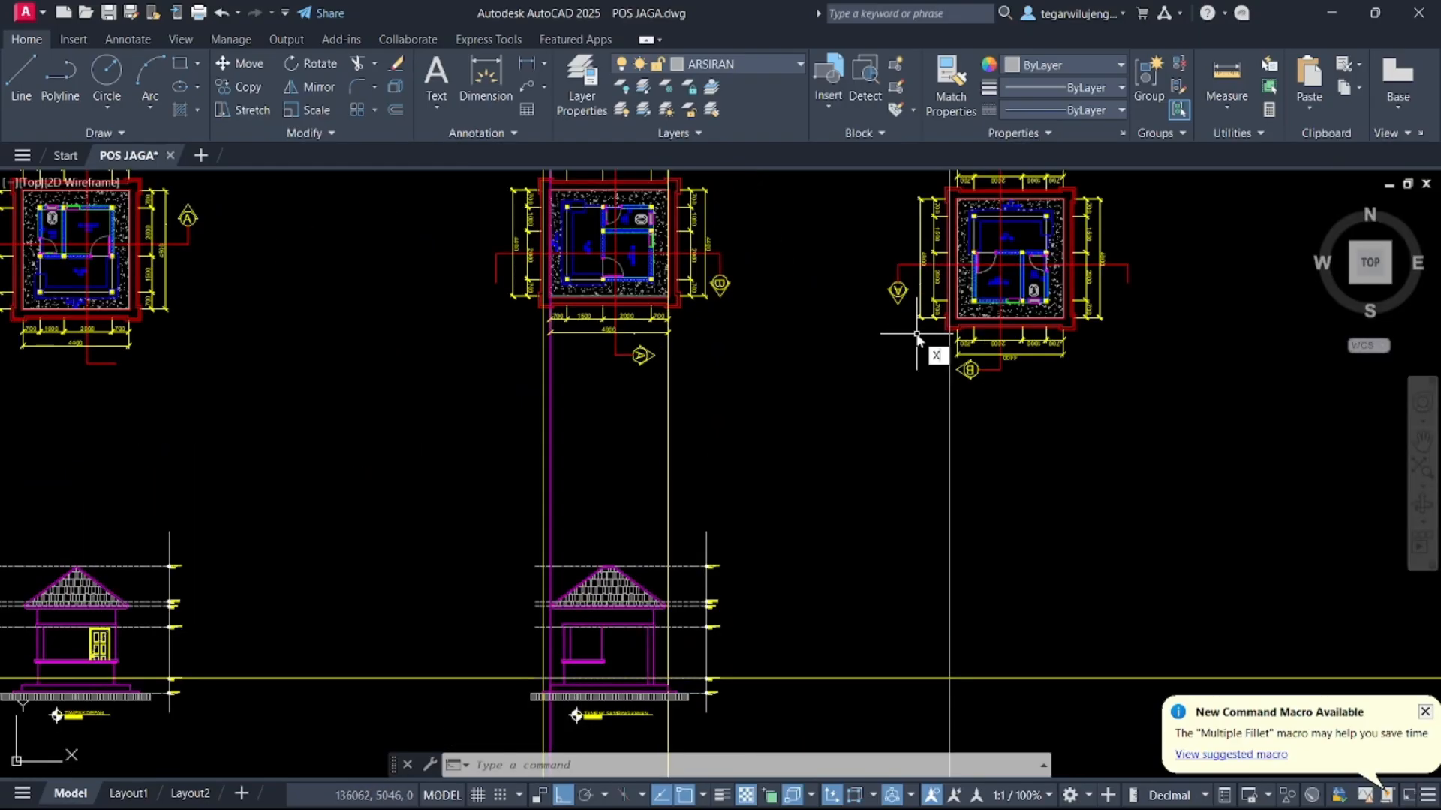
key("Return")
type("V")
key("Return")
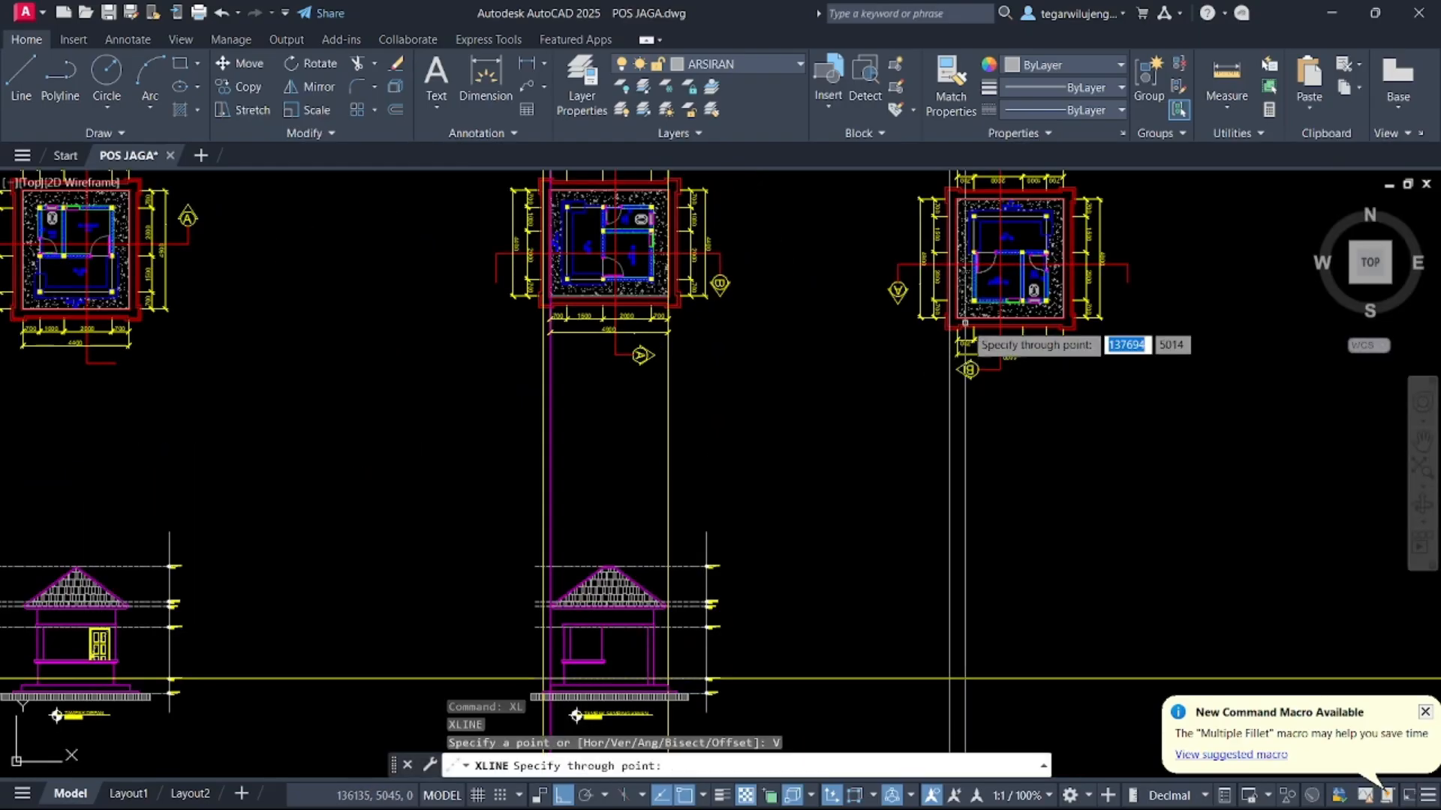
scroll(1039, 255, "up", 5)
middle_click_drag(1055, 421, 1025, 423)
scroll(1019, 496, "up", 2)
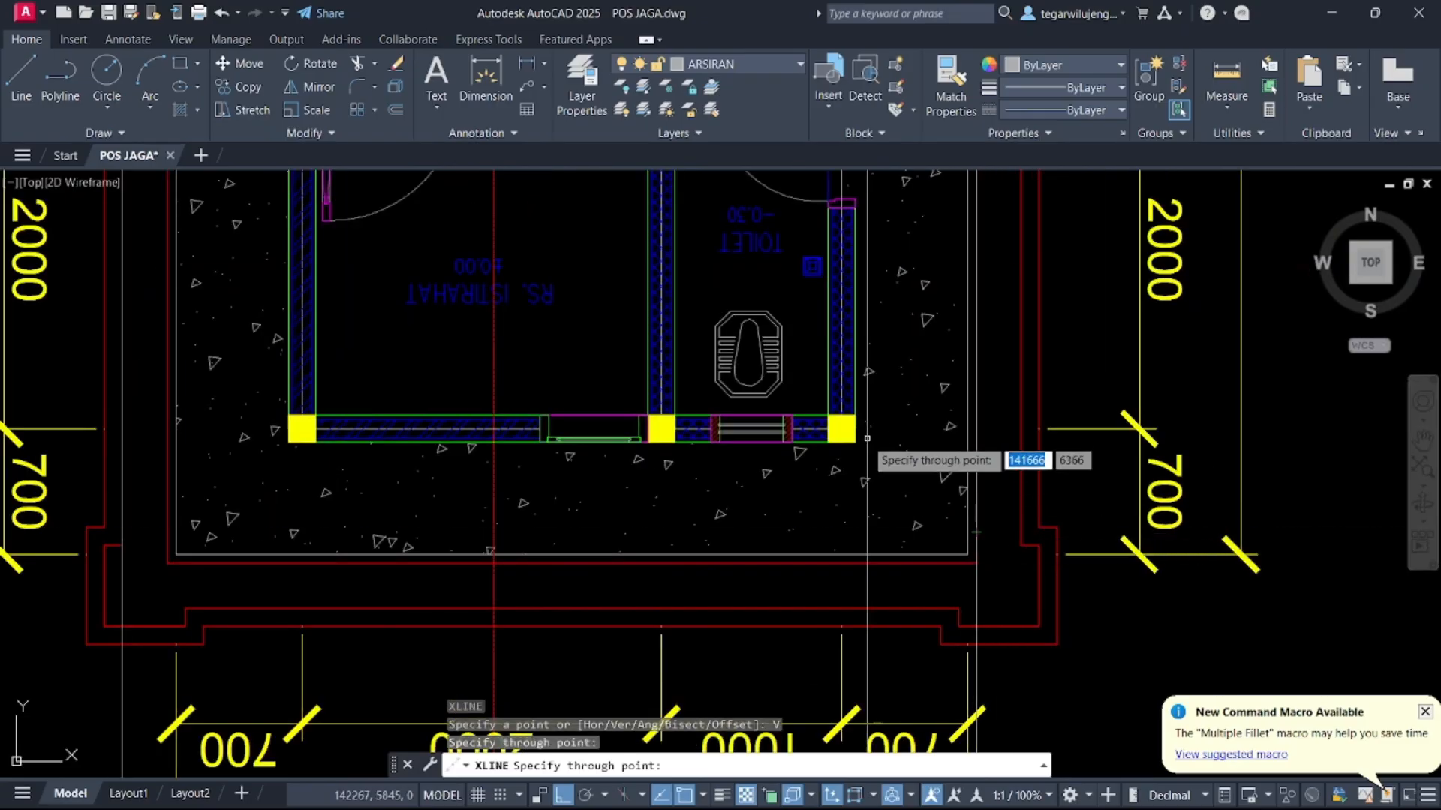
mouse_move(867, 390)
middle_mouse_down()
mouse_move(925, 439)
mouse_move(897, 418)
mouse_move(906, 565)
middle_mouse_up()
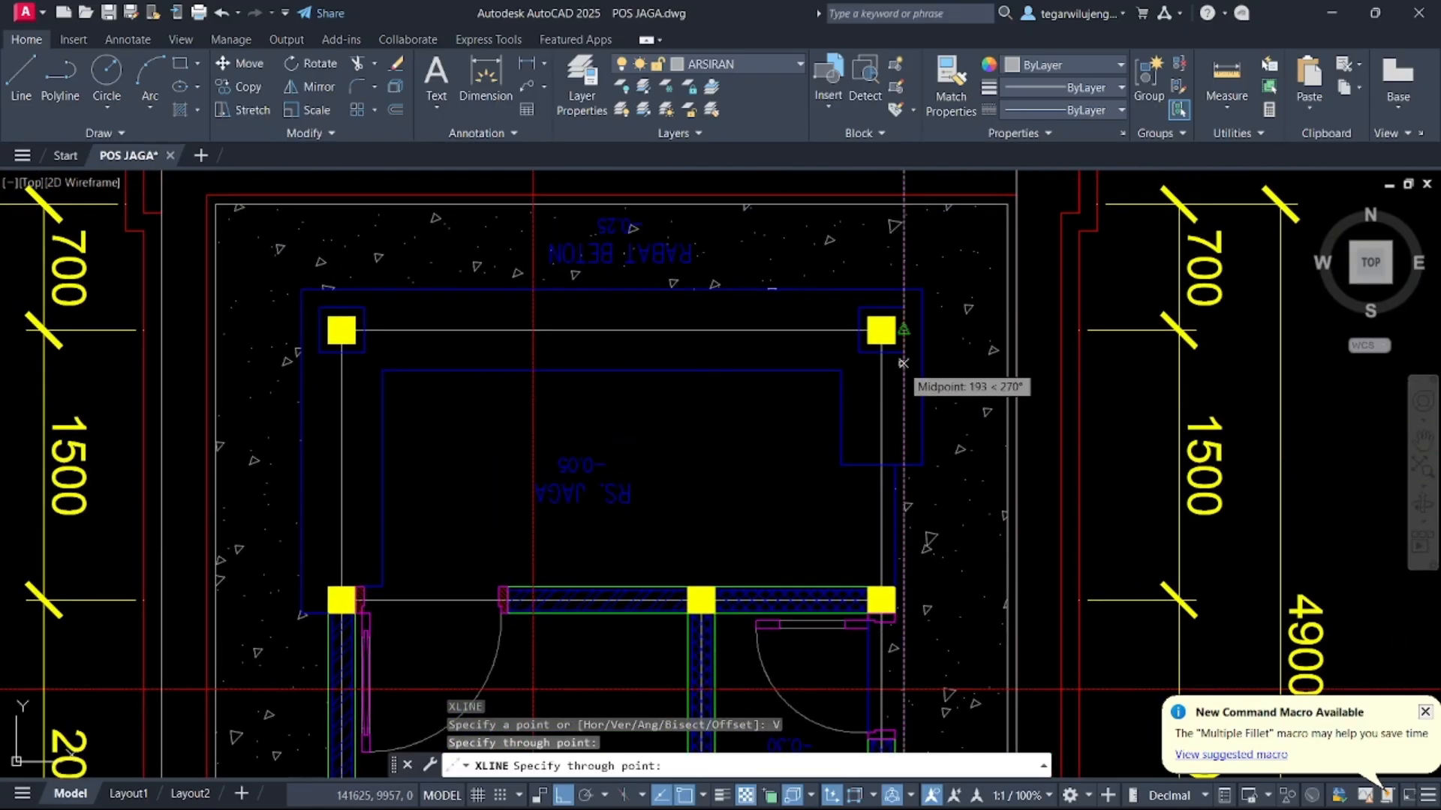
key("Escape")
scroll(904, 353, "down", 6)
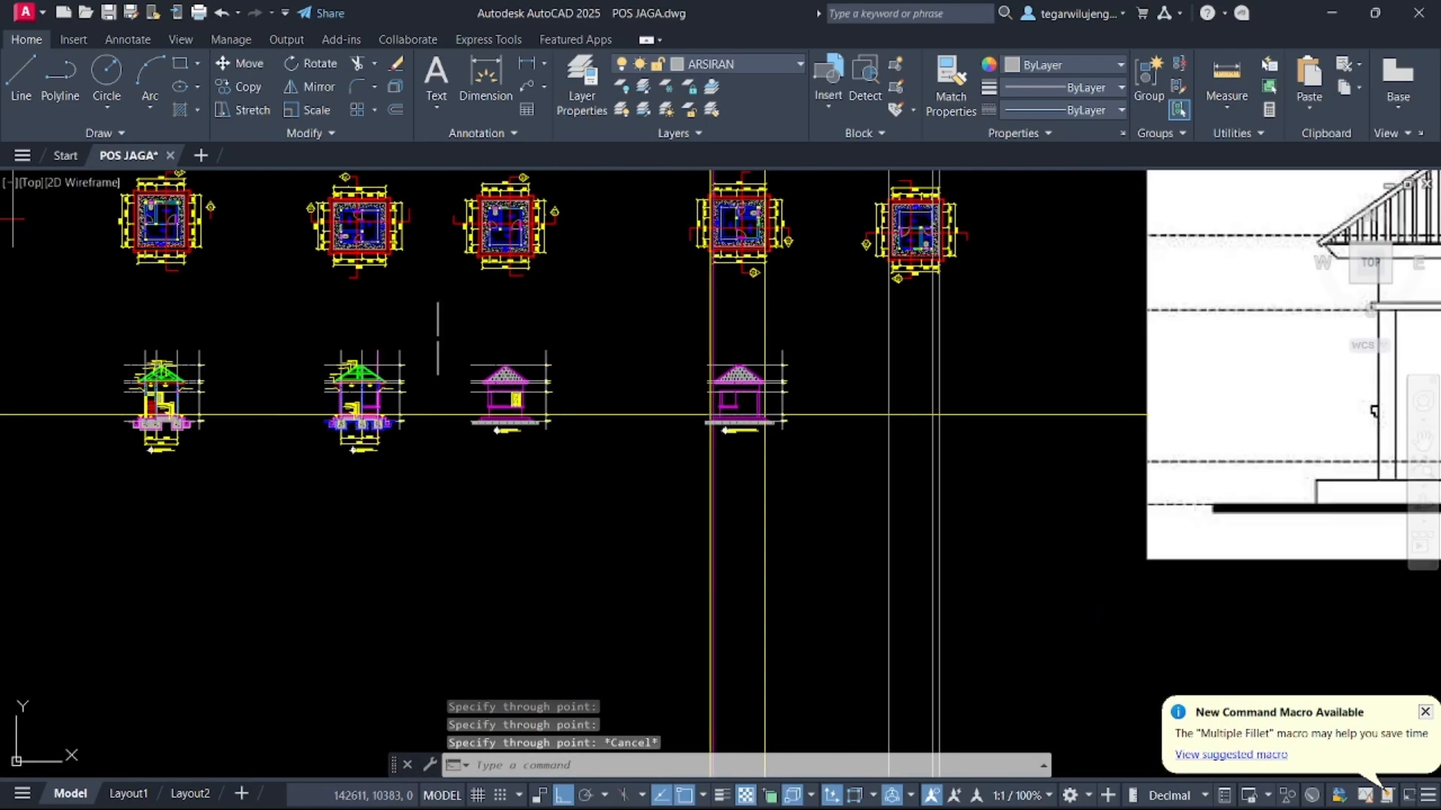
Copy the front elevation to the right, below the rotated plans
left_click(436, 322)
left_click(595, 476)
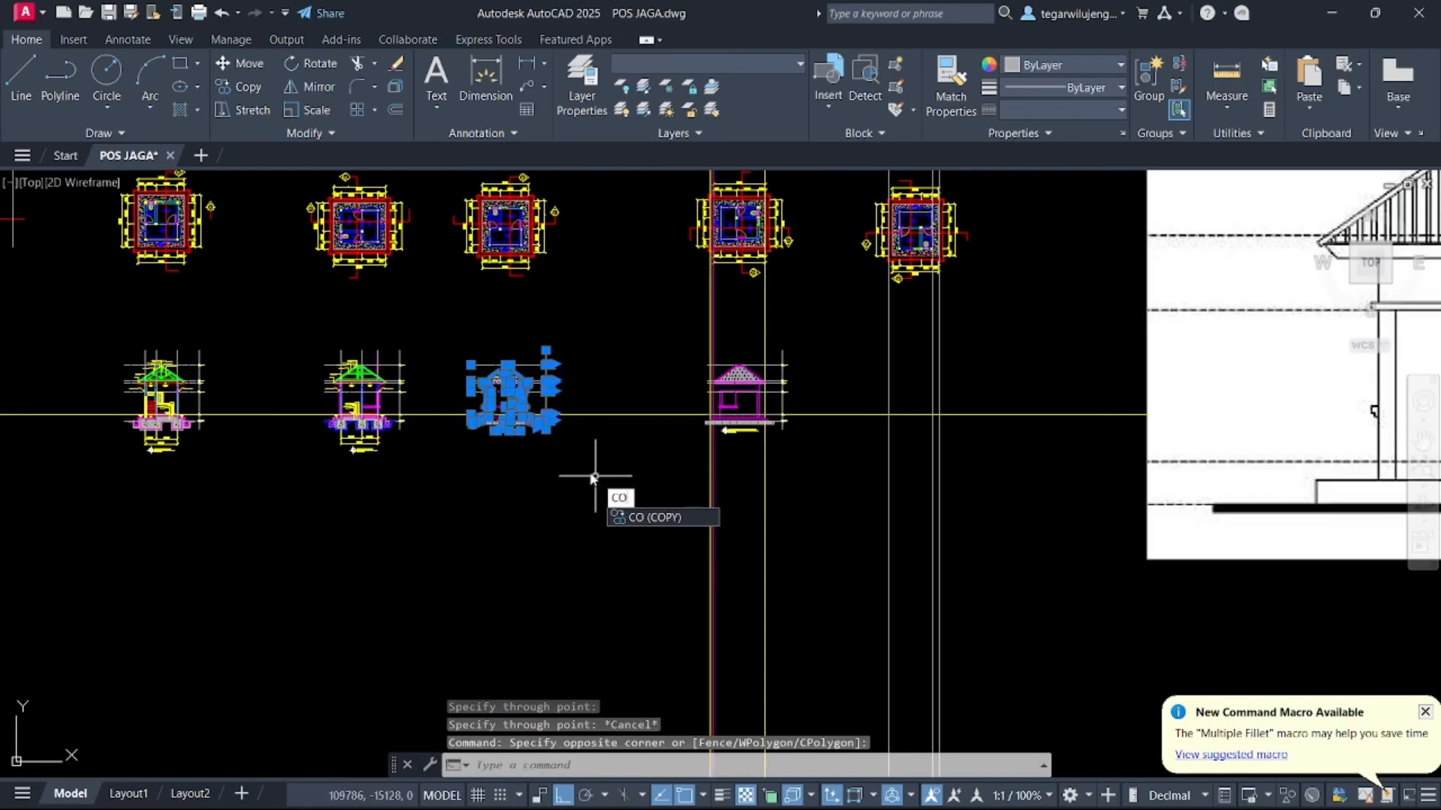
type("CO")
key("Return")
scroll(530, 402, "up", 8)
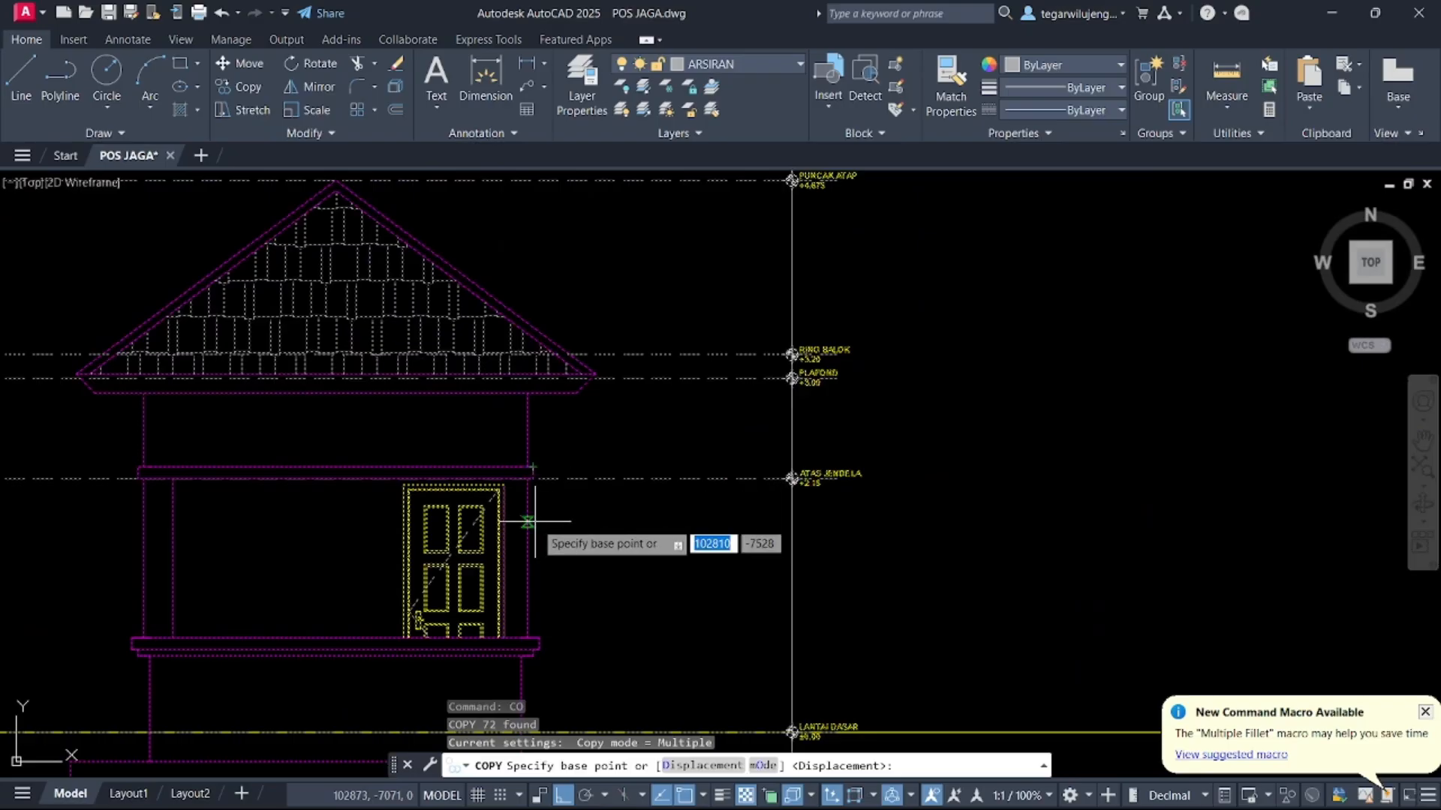
left_click(529, 528)
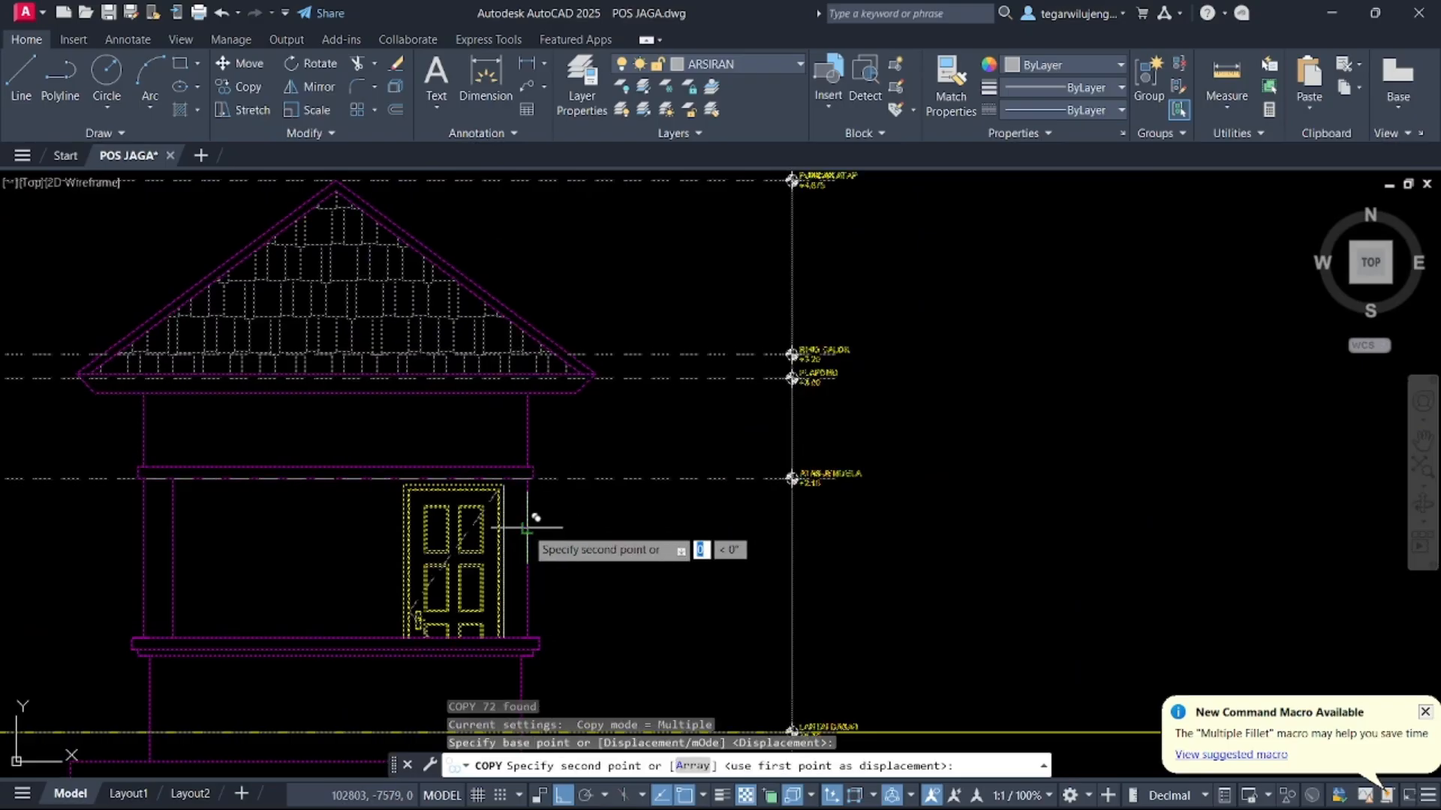
scroll(528, 528, "down", 6)
scroll(903, 499, "up", 5)
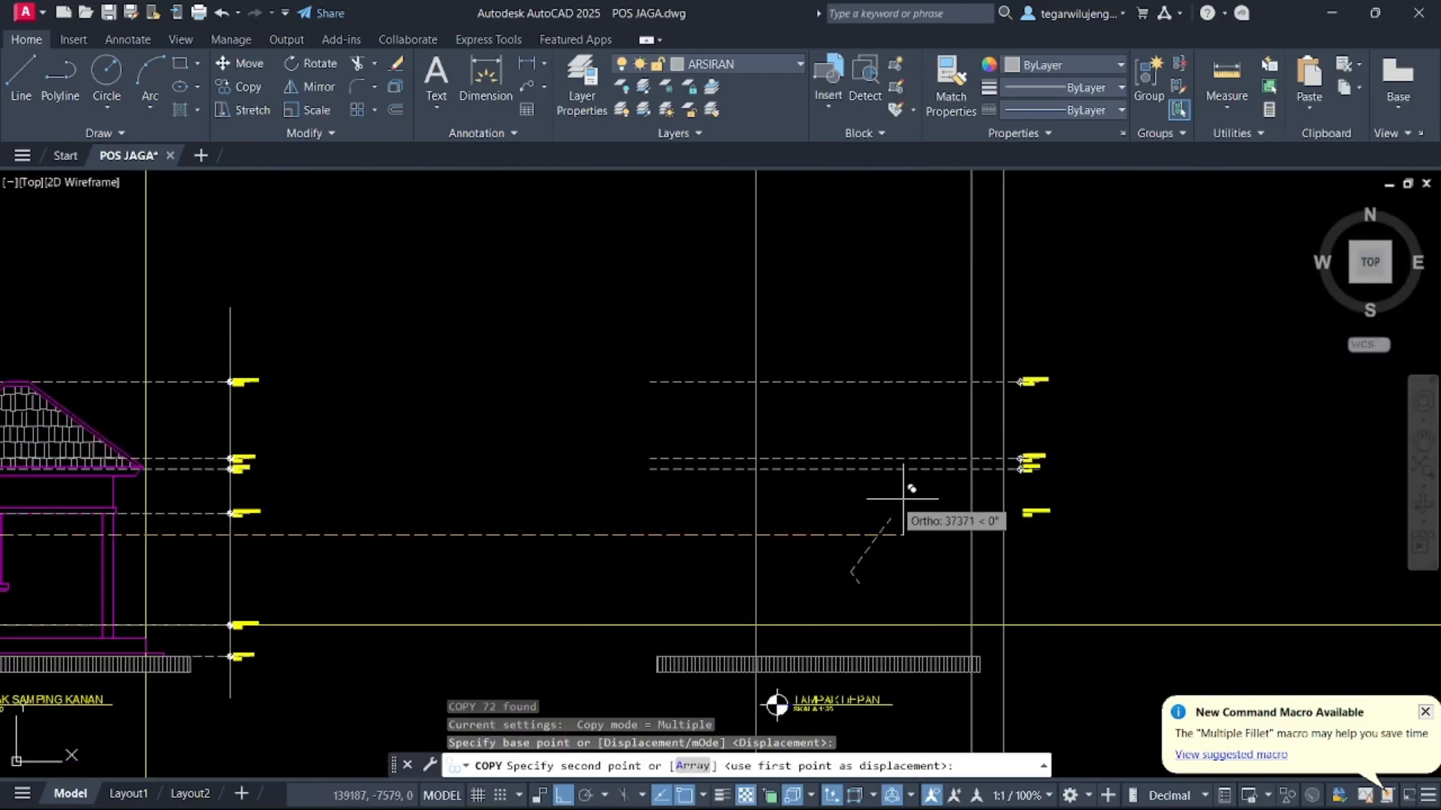
left_click(1021, 523)
key("Escape")
middle_click_drag(373, 516, 962, 415)
scroll(527, 490, "up", 4)
scroll(486, 521, "down", 6)
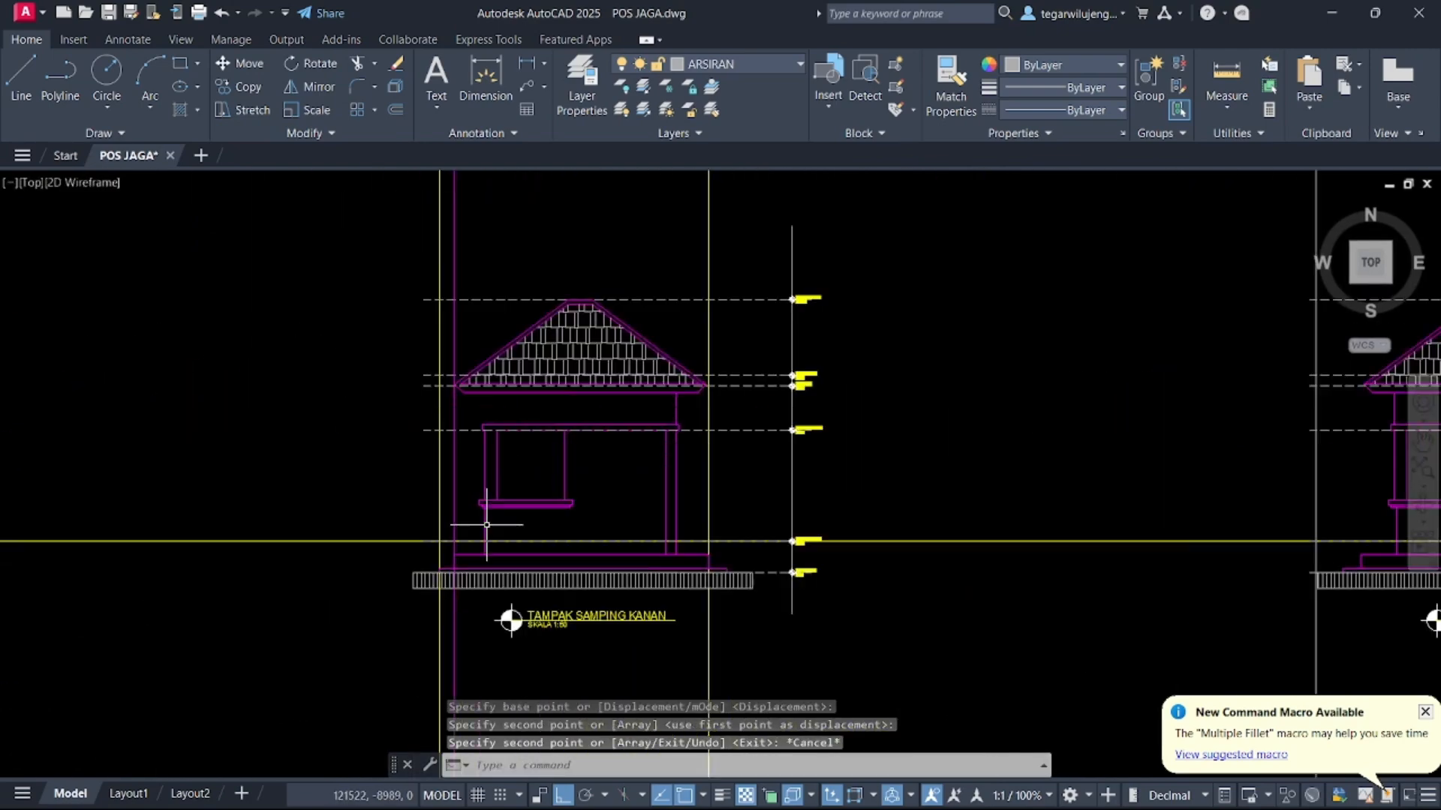
key("Return")
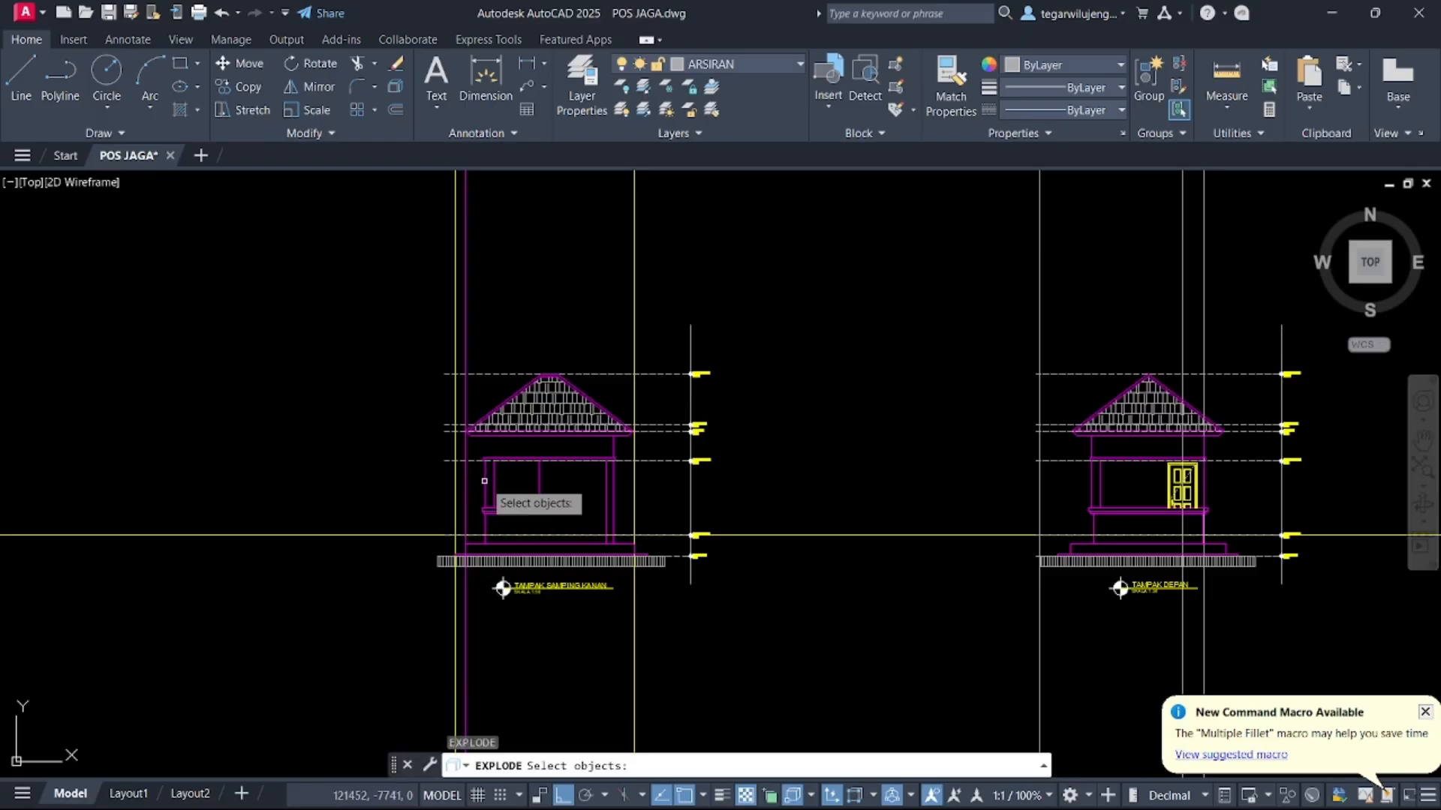
key("Escape")
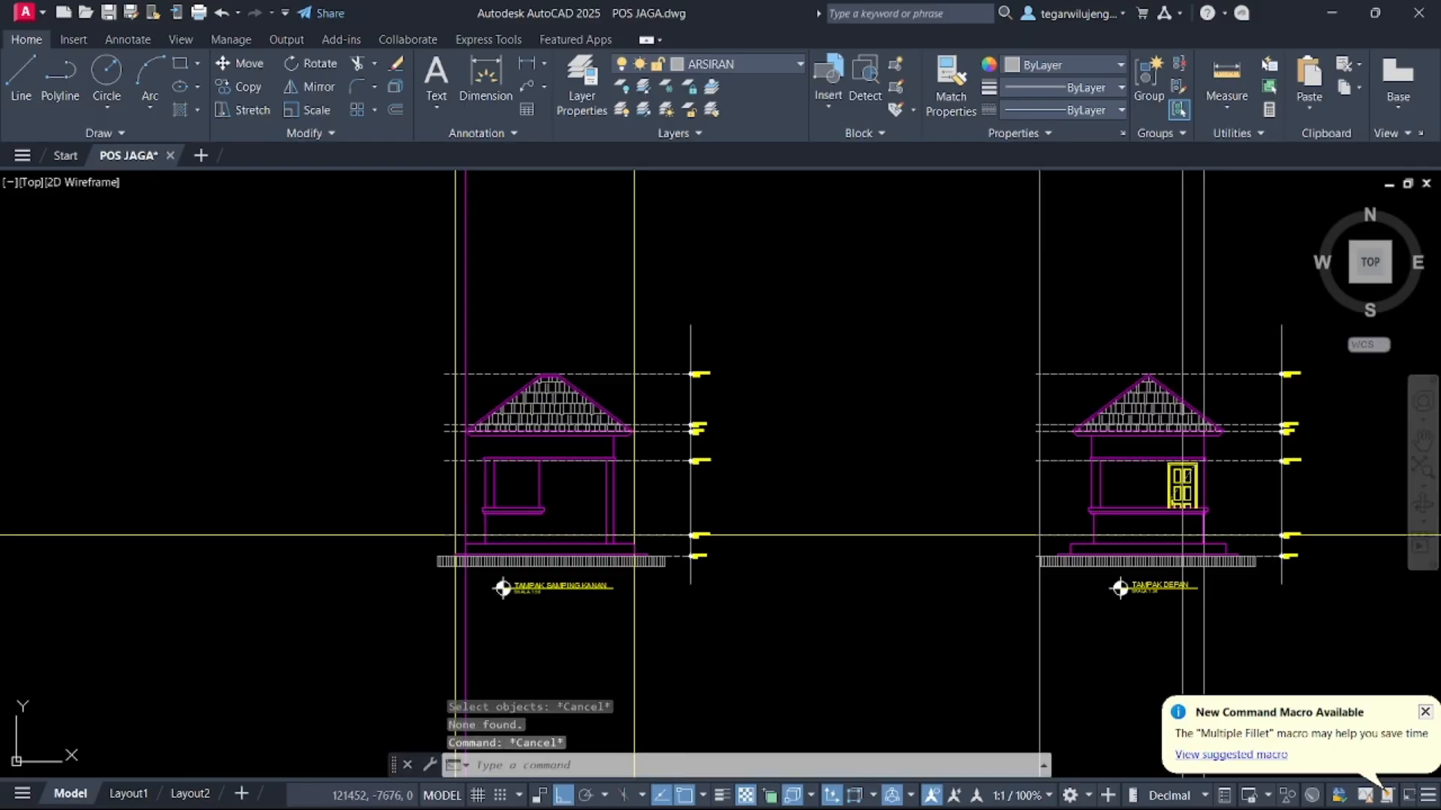
Draw a vertical construction line through the rotated plan's inner wall corner with the XLINE command
type("xl")
key("Return")
key("Return")
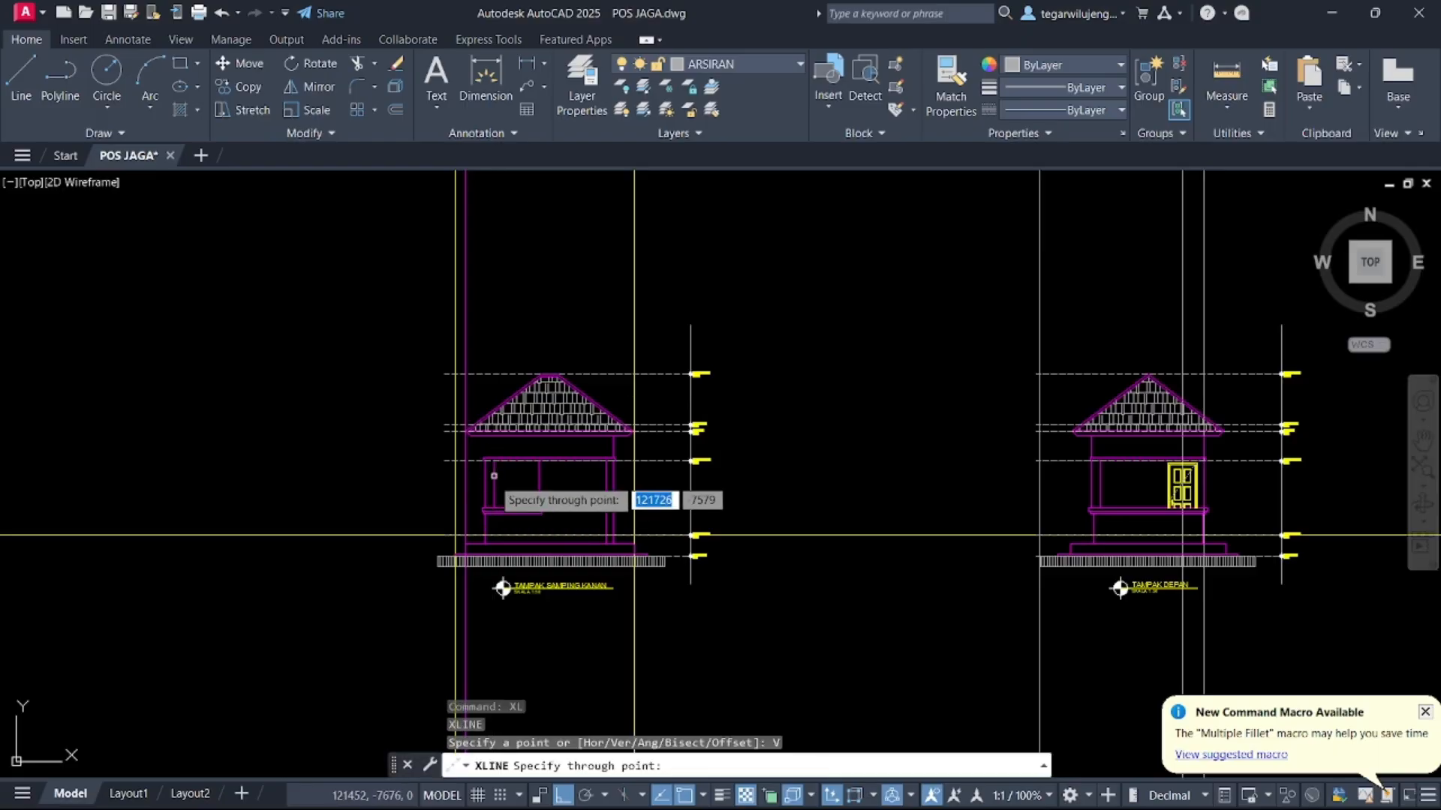
scroll(493, 488, "up", 3)
scroll(498, 520, "down", 3)
middle_click_drag(538, 275, 682, 714)
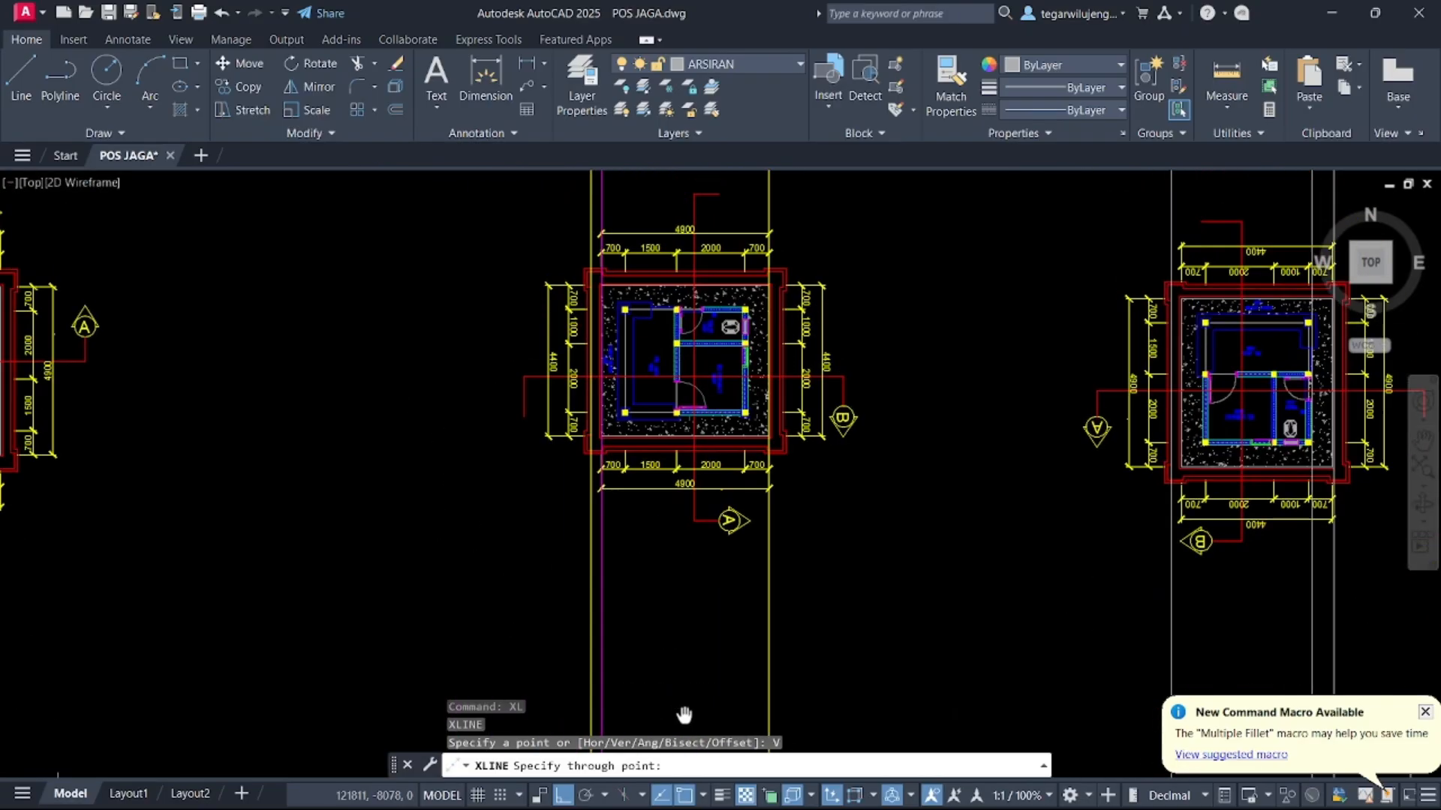
scroll(614, 424, "up", 6)
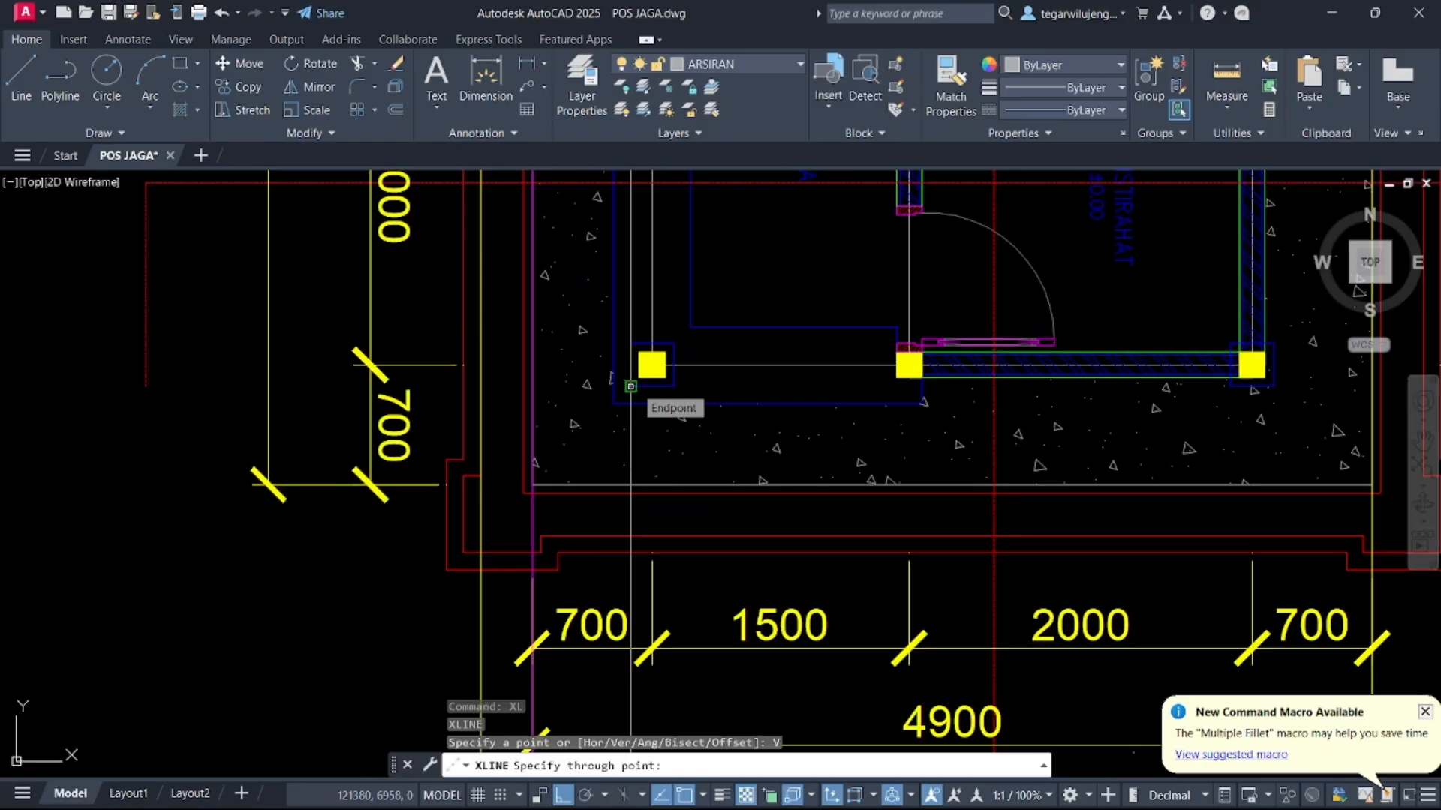
left_click(638, 377)
scroll(665, 489, "down", 2)
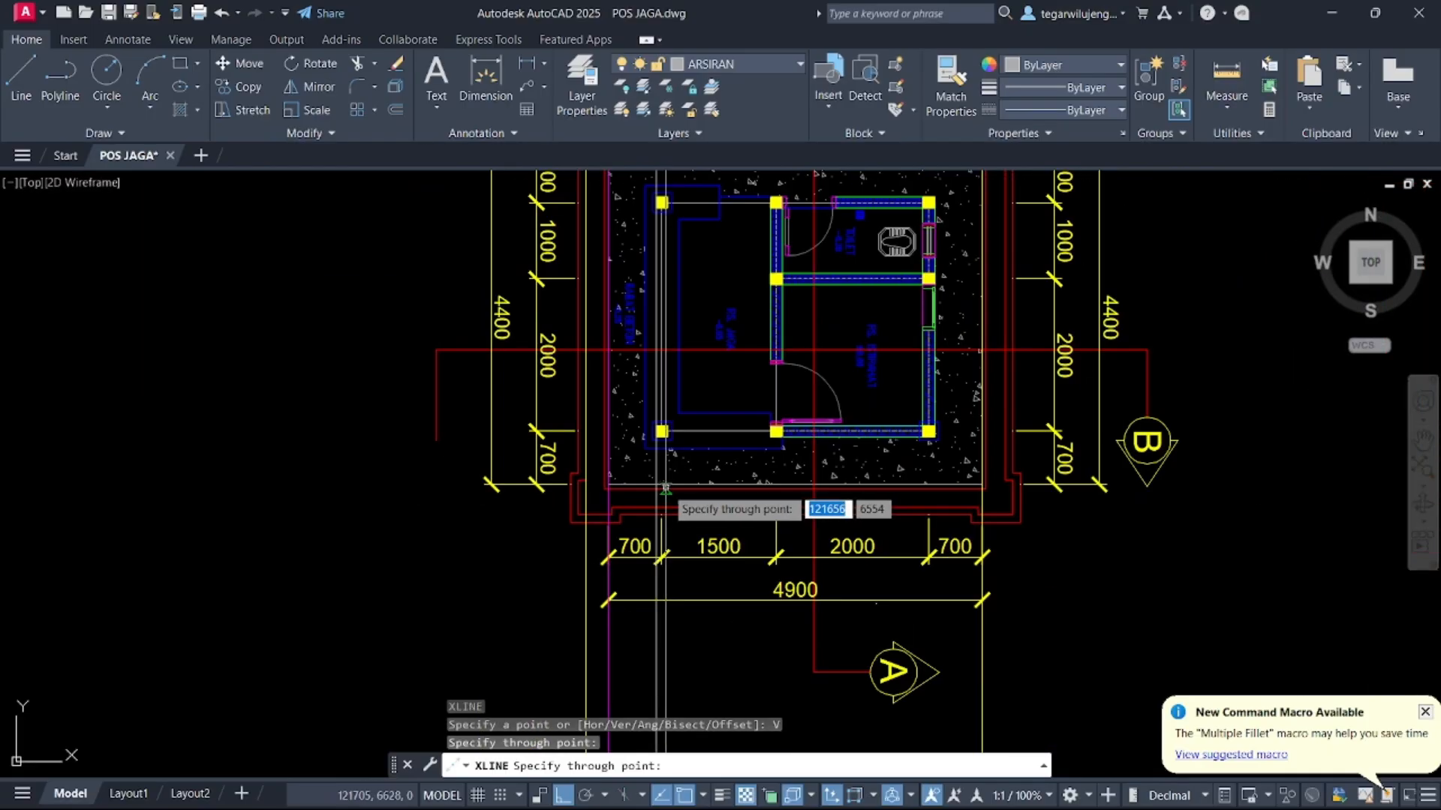
scroll(656, 489, "down", 3)
middle_click_drag(657, 489, 731, 133)
scroll(773, 300, "up", 6)
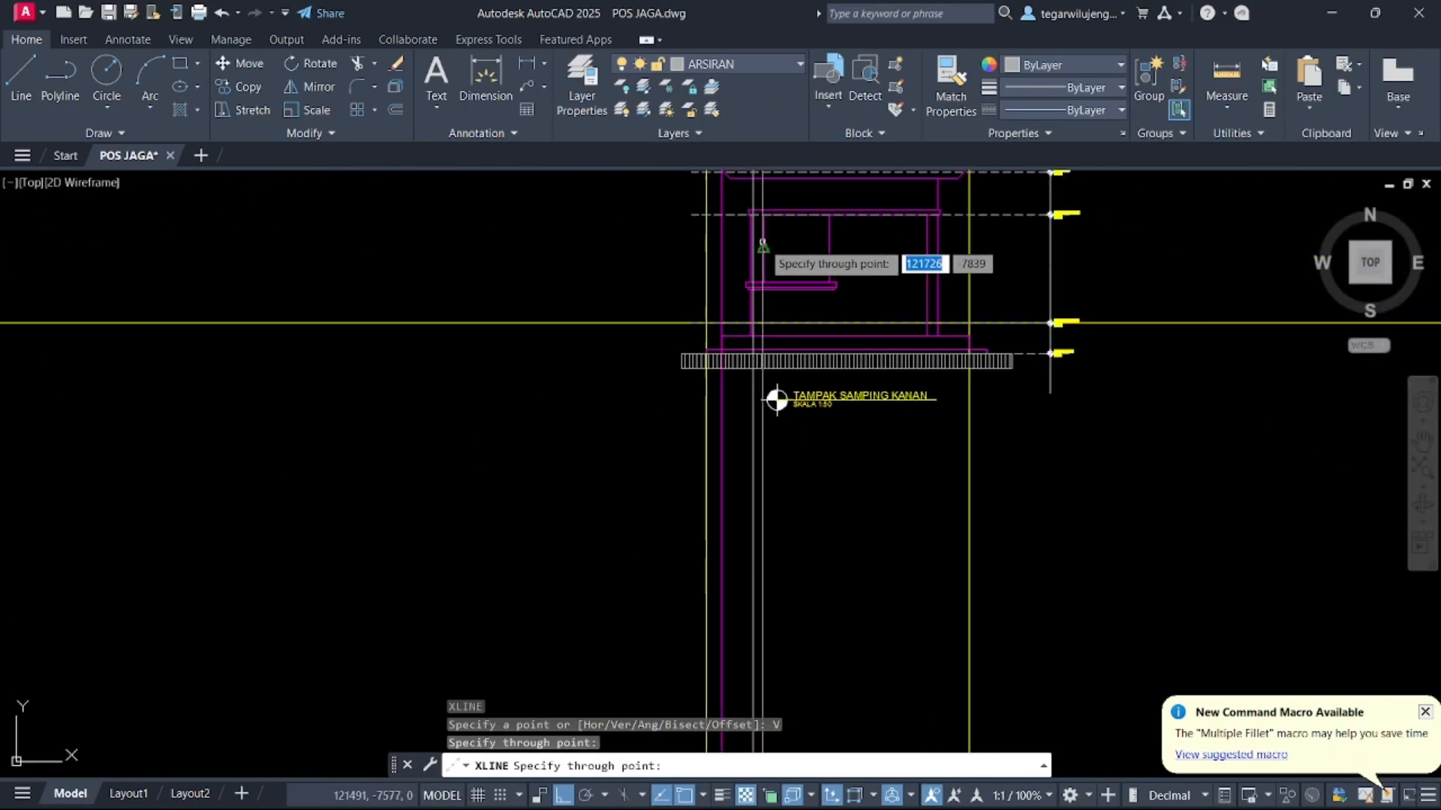
key("Escape")
scroll(721, 240, "up", 2)
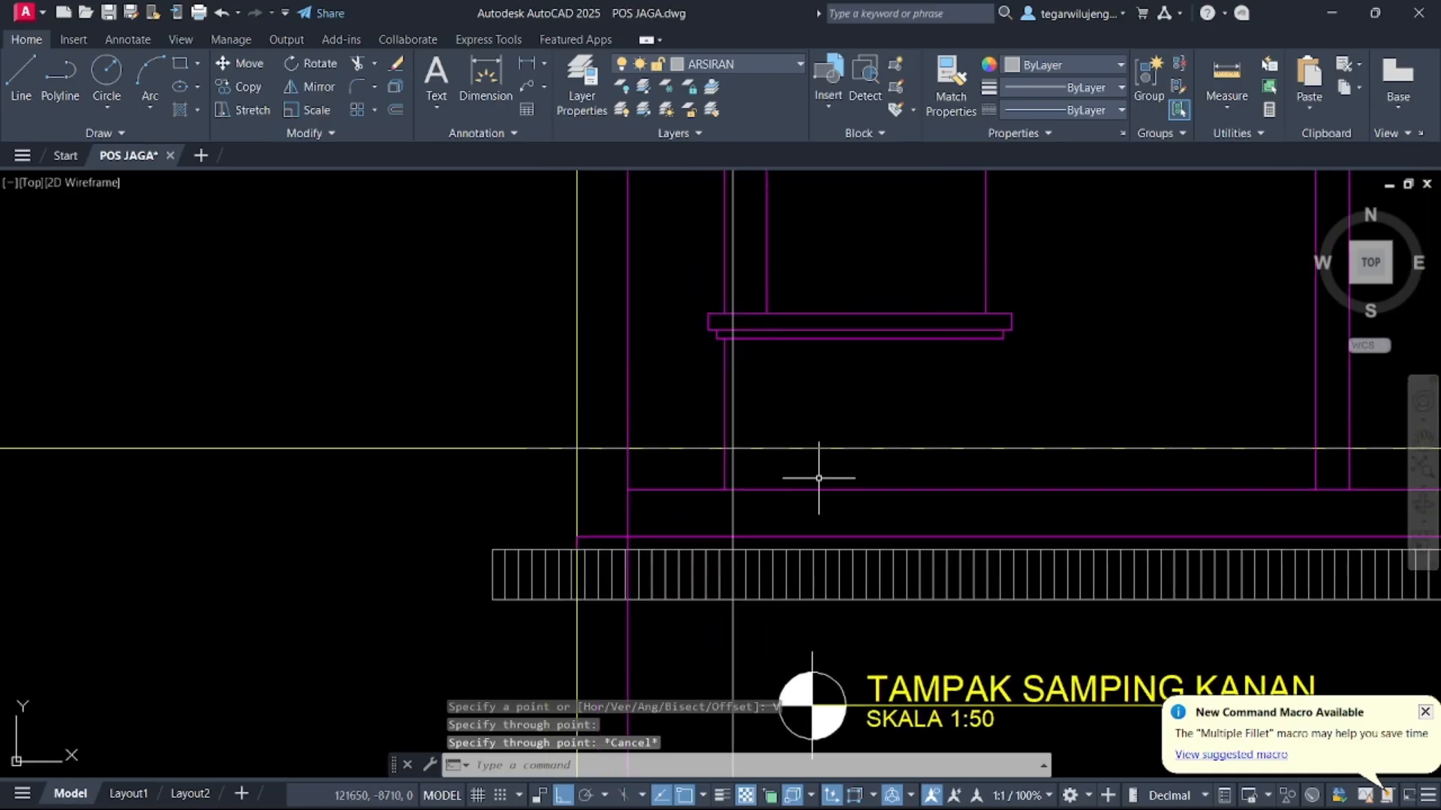
Switch to the TAMPAK DEPAN layer and draw a vertical wall line along the construction line below the window sill
left_click(727, 66)
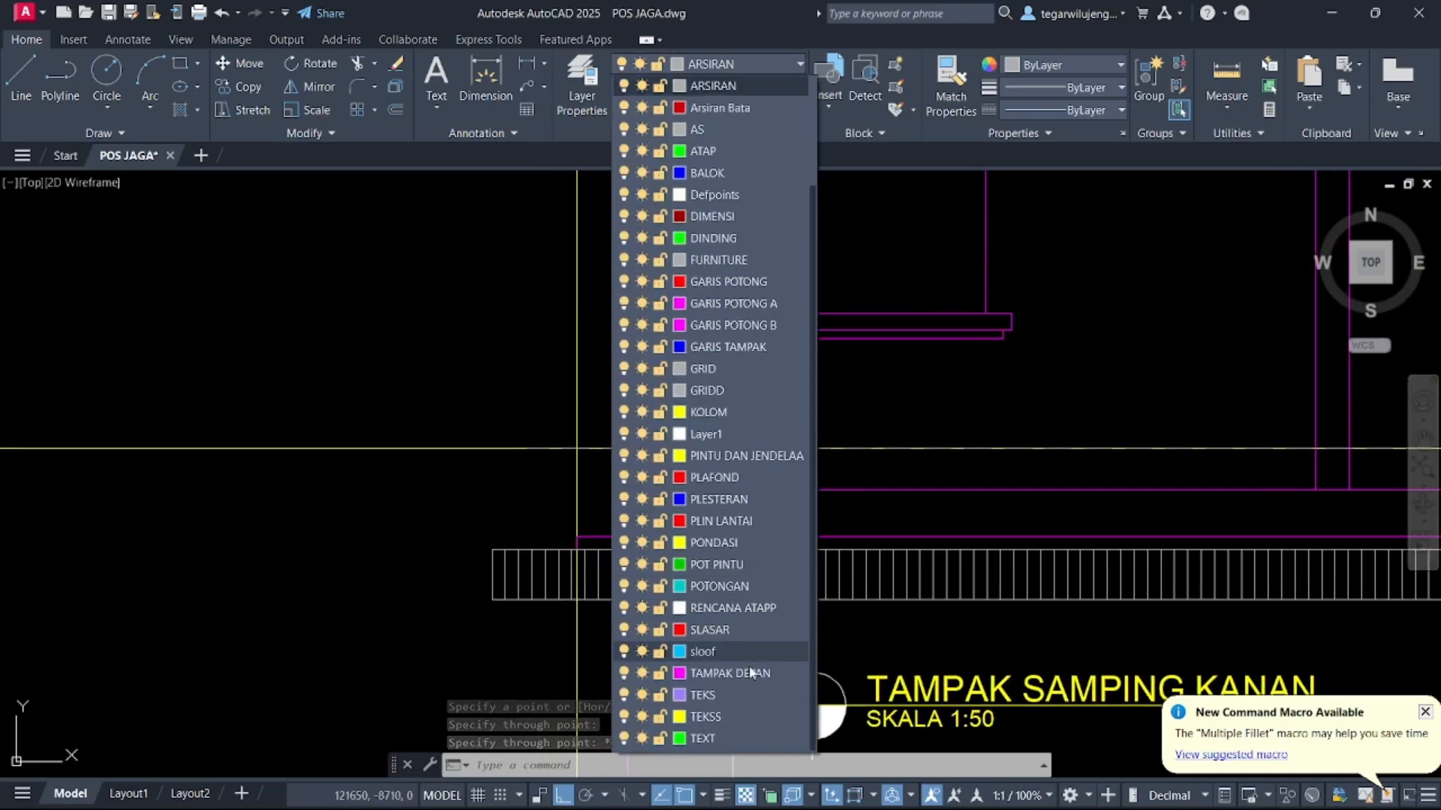
left_click(731, 676)
key("l")
key("Return")
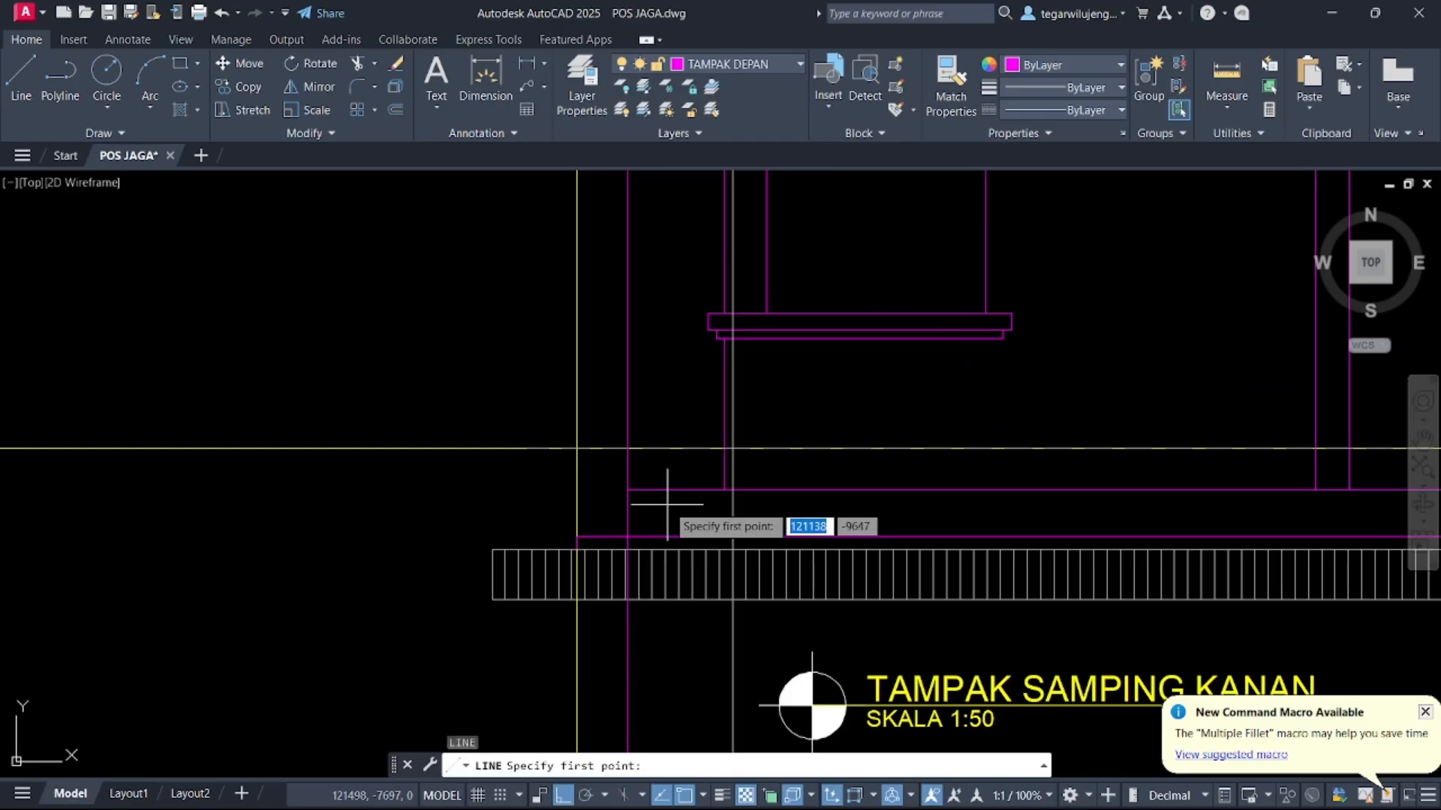
left_click(733, 339)
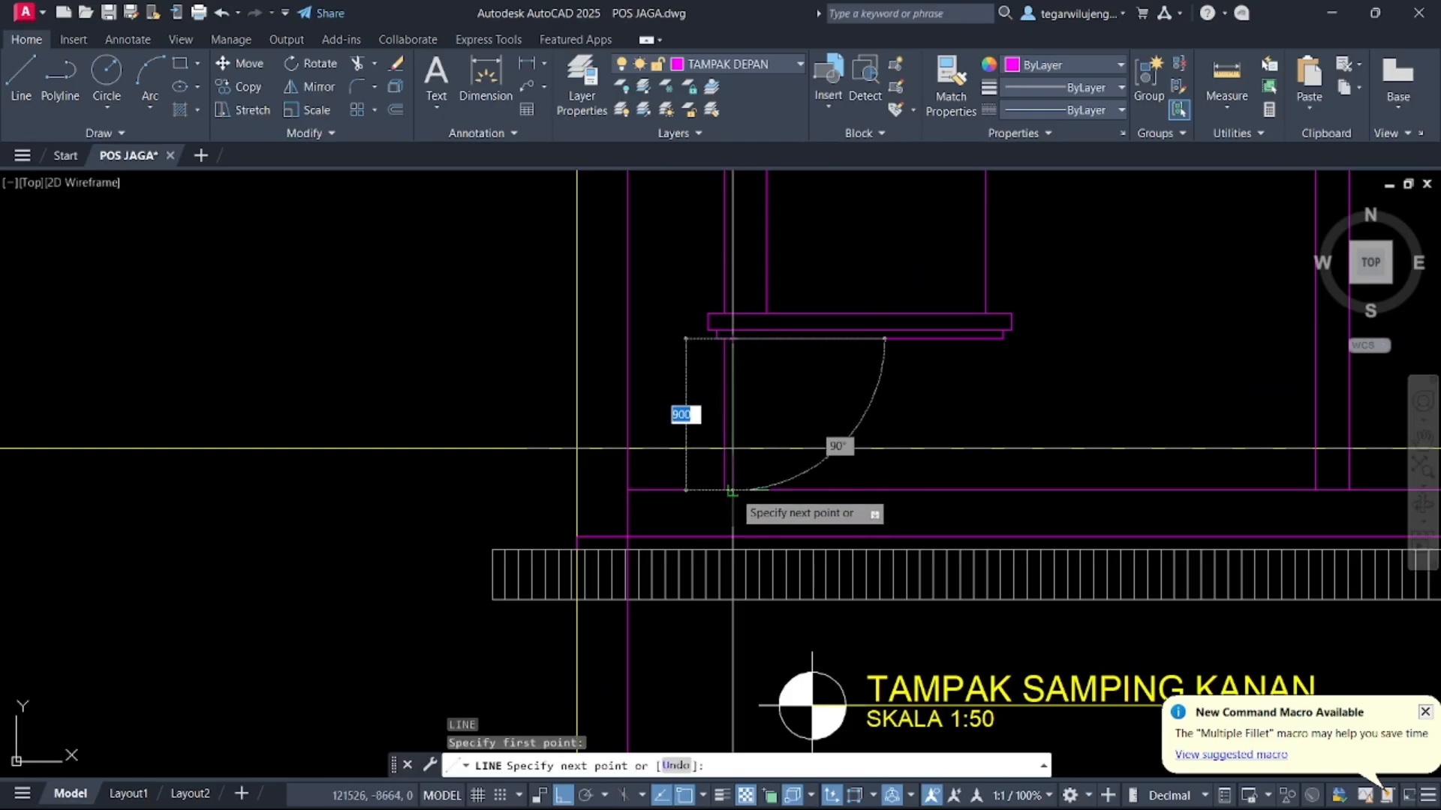
left_click(733, 490)
key("Return")
Draw another vertical line along the construction line from the roof eave down to the window sill
scroll(731, 507, "down", 4)
scroll(741, 318, "up", 8)
key("Return")
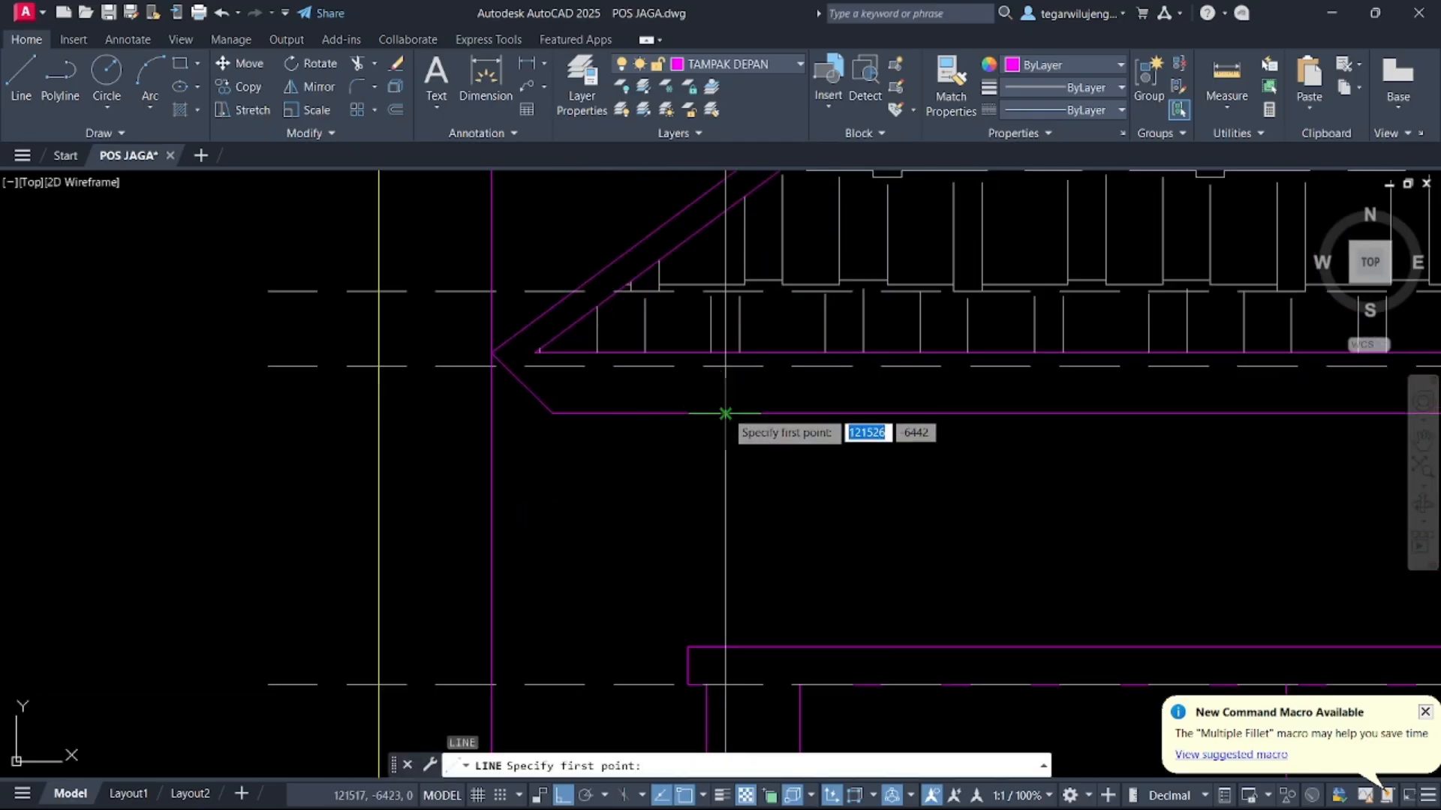
left_click(725, 414)
left_click(732, 653)
key("Return")
scroll(759, 376, "down", 5)
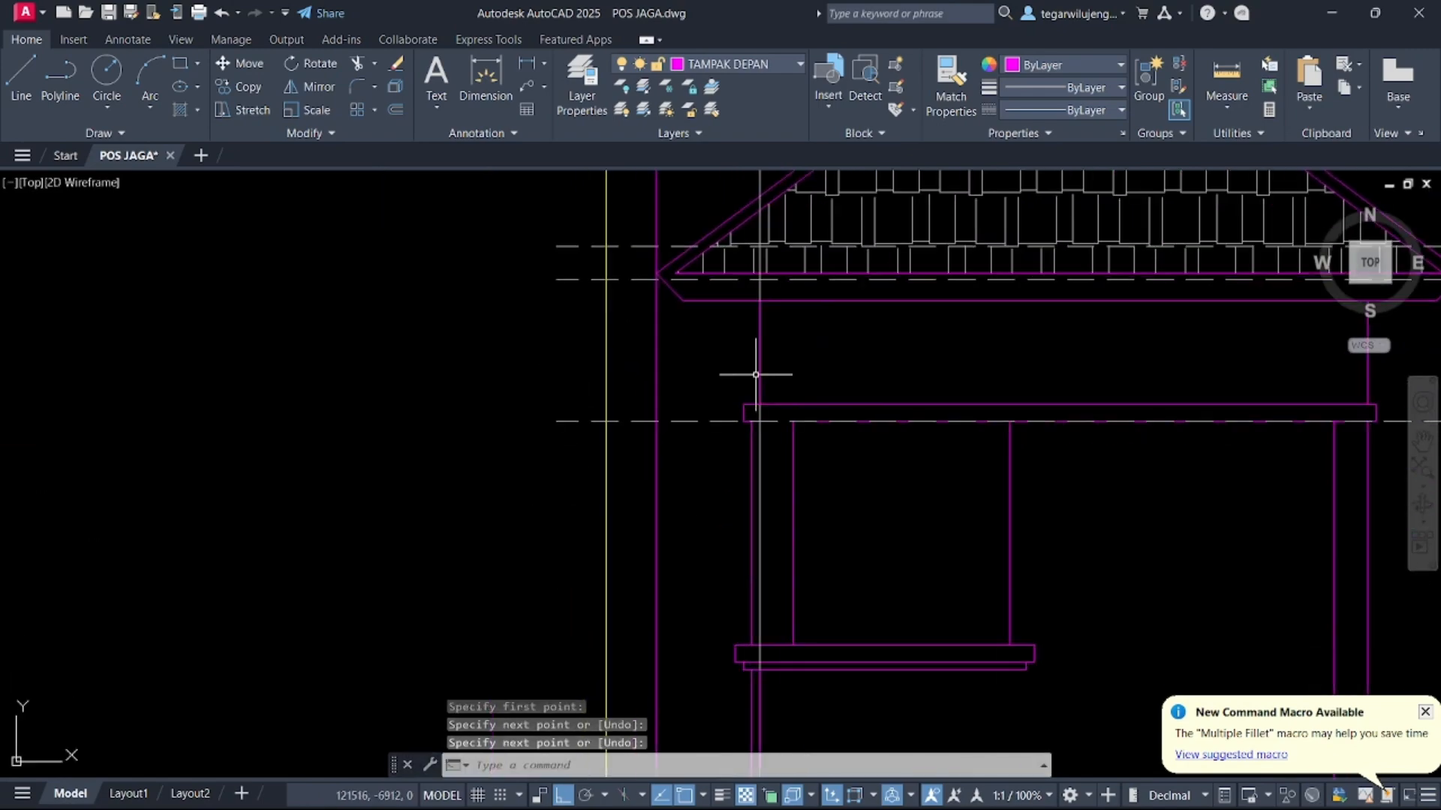
scroll(749, 615, "up", 2)
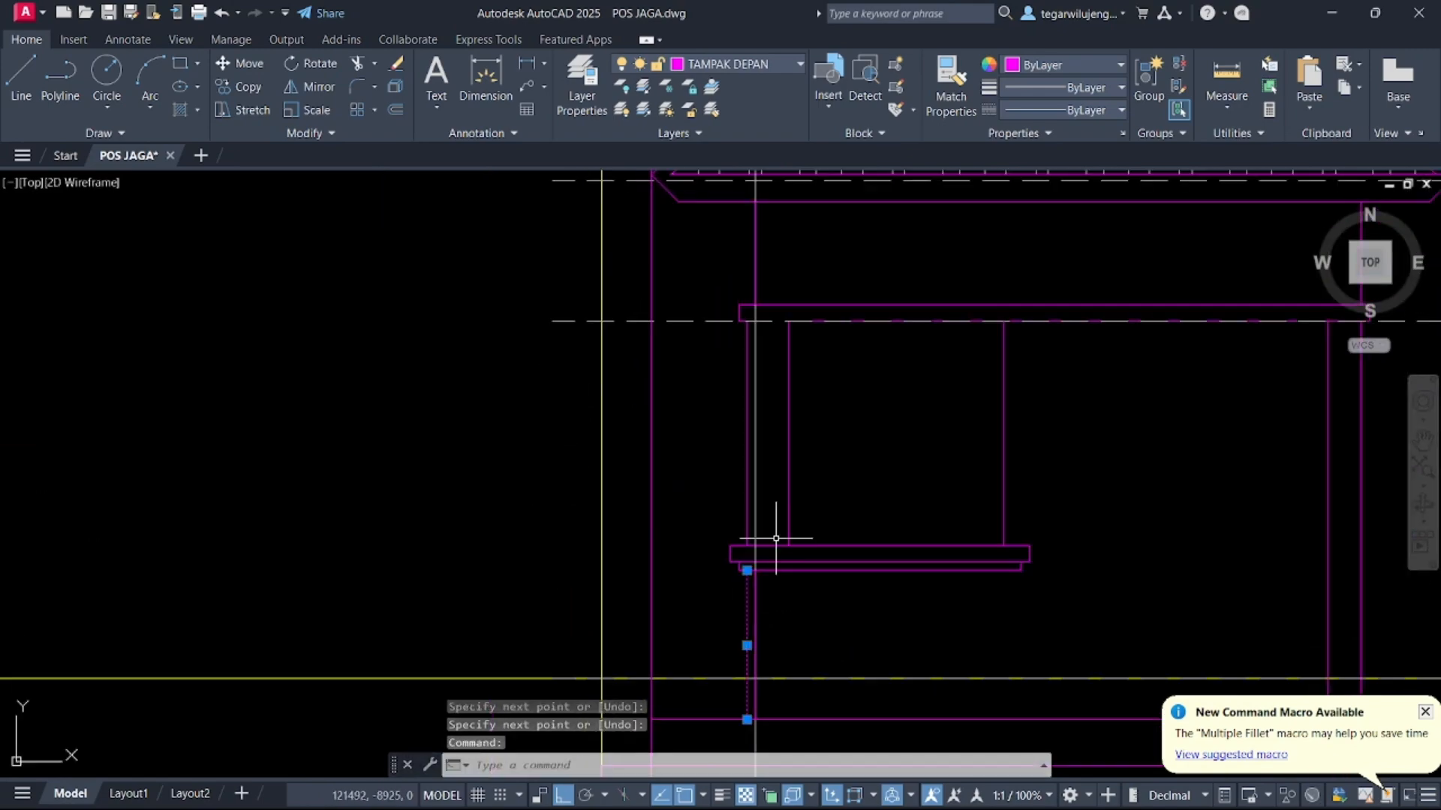
scroll(776, 538, "up", 3)
key("Escape")
scroll(739, 598, "down", 2)
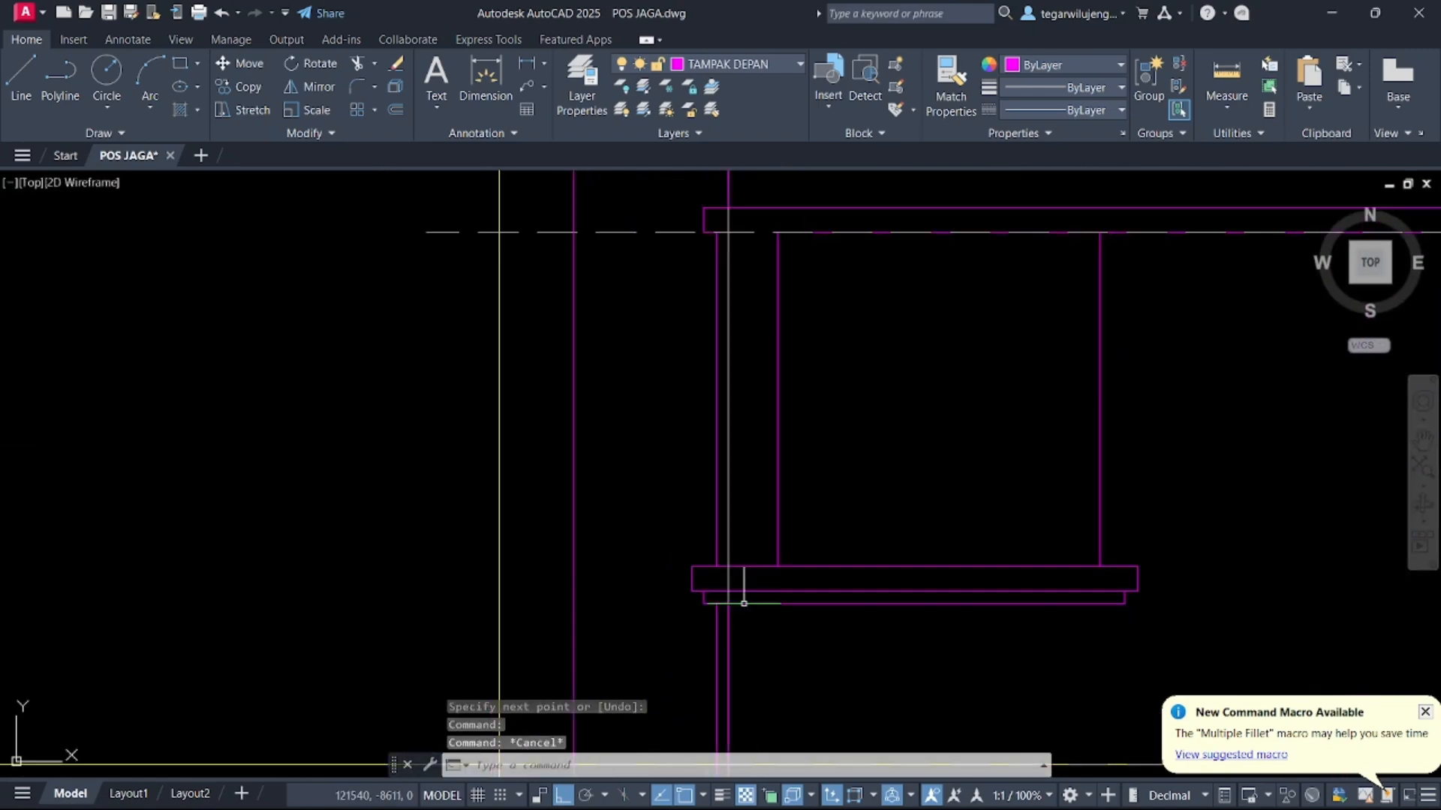
scroll(756, 621, "down", 6)
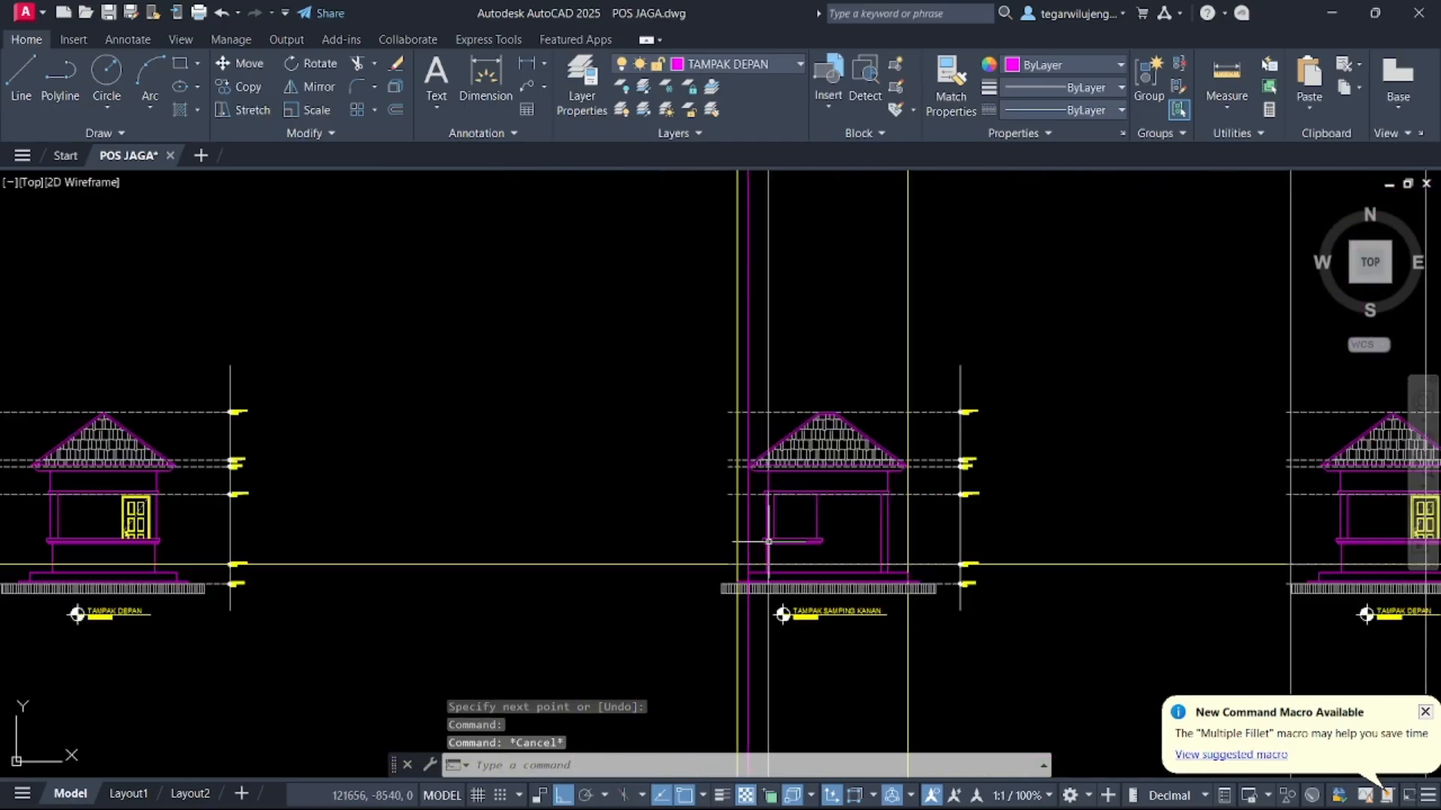
Erase the stray vertical line beside the side elevation's wall
middle_click_drag(187, 530, 553, 483)
scroll(406, 493, "up", 5)
scroll(455, 487, "up", 5)
scroll(437, 501, "down", 11)
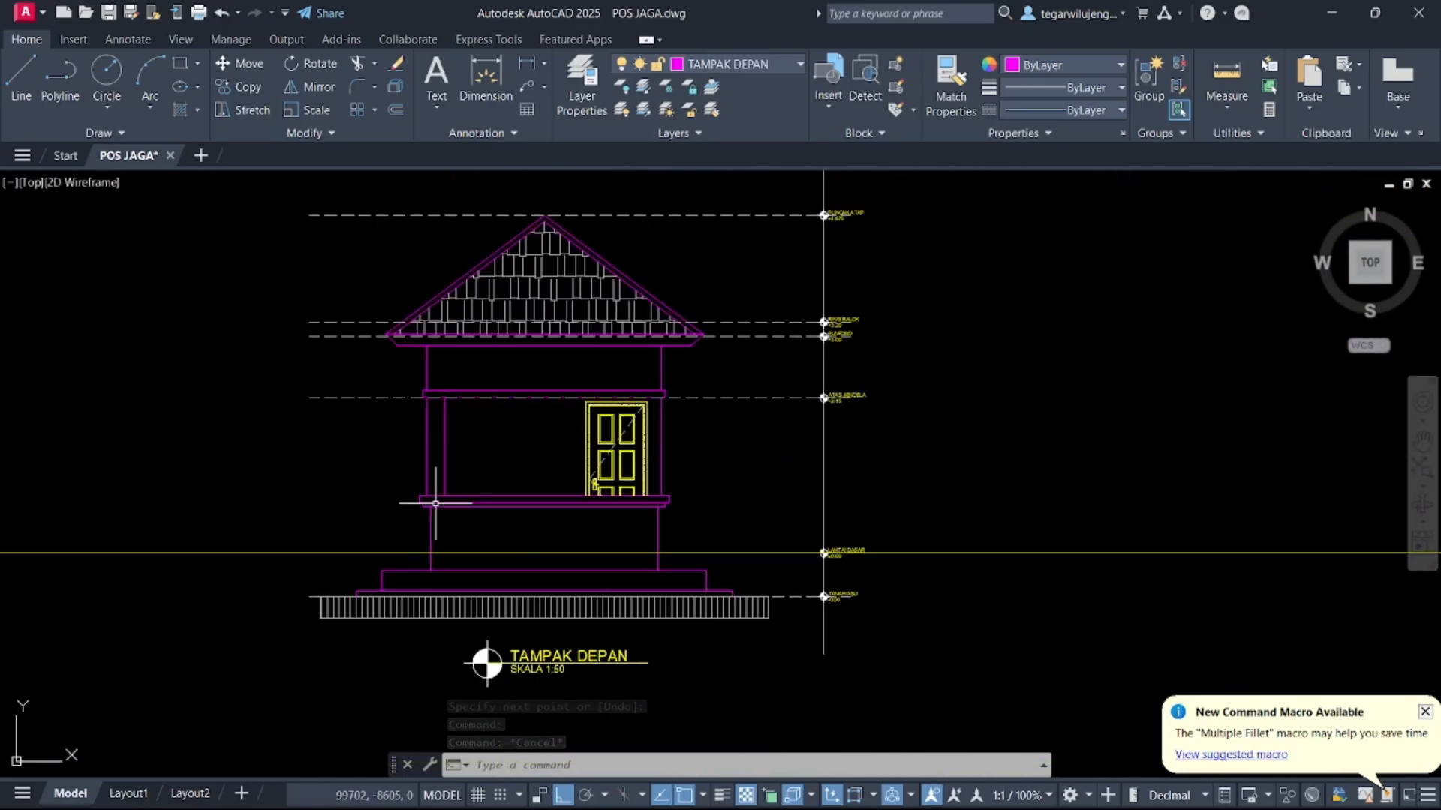
middle_click_drag(896, 505, 893, 505)
scroll(939, 427, "up", 8)
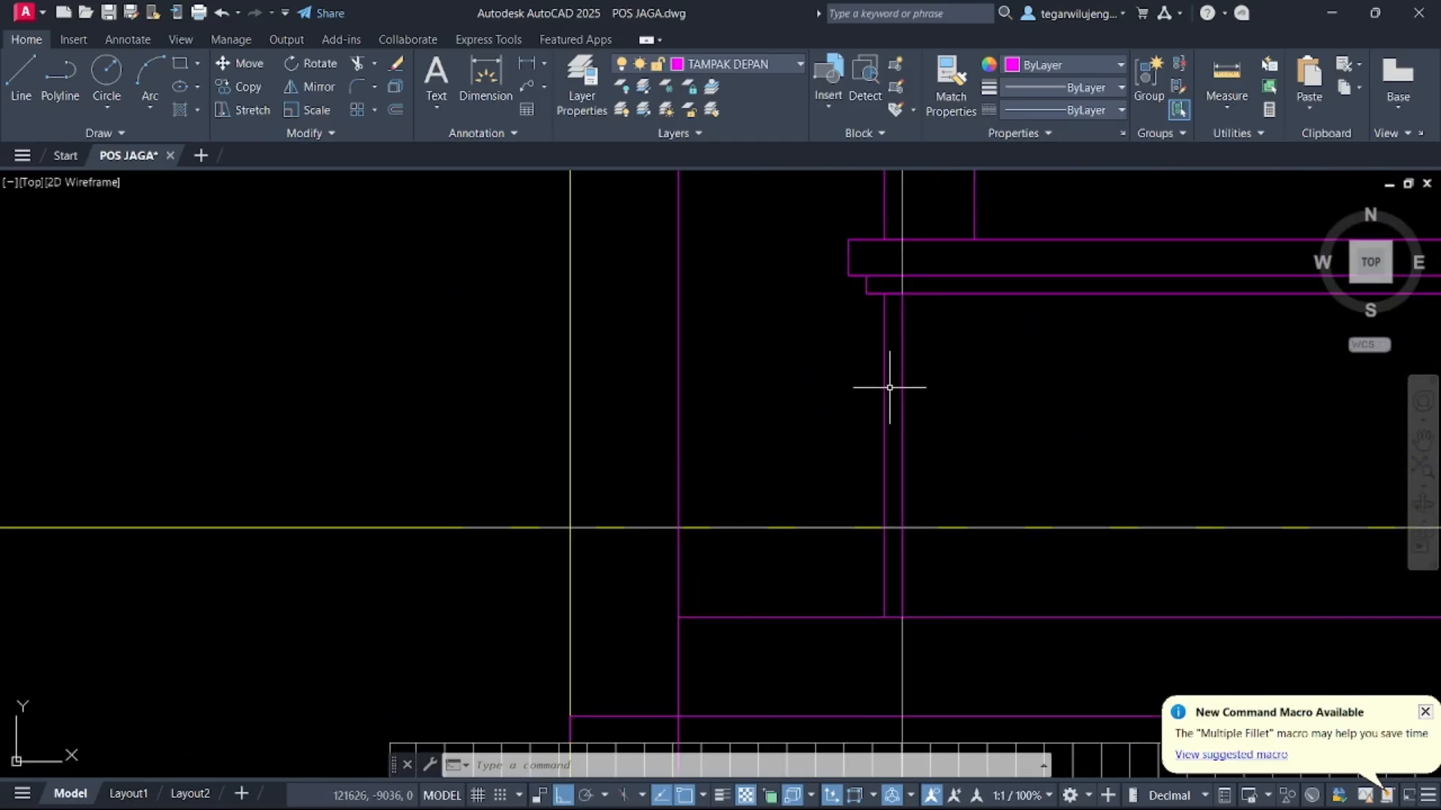
left_click(889, 387)
left_click(865, 379)
key("Delete")
Examine the sections and the front elevation to compare them with the side elevation
scroll(863, 377, "down", 8)
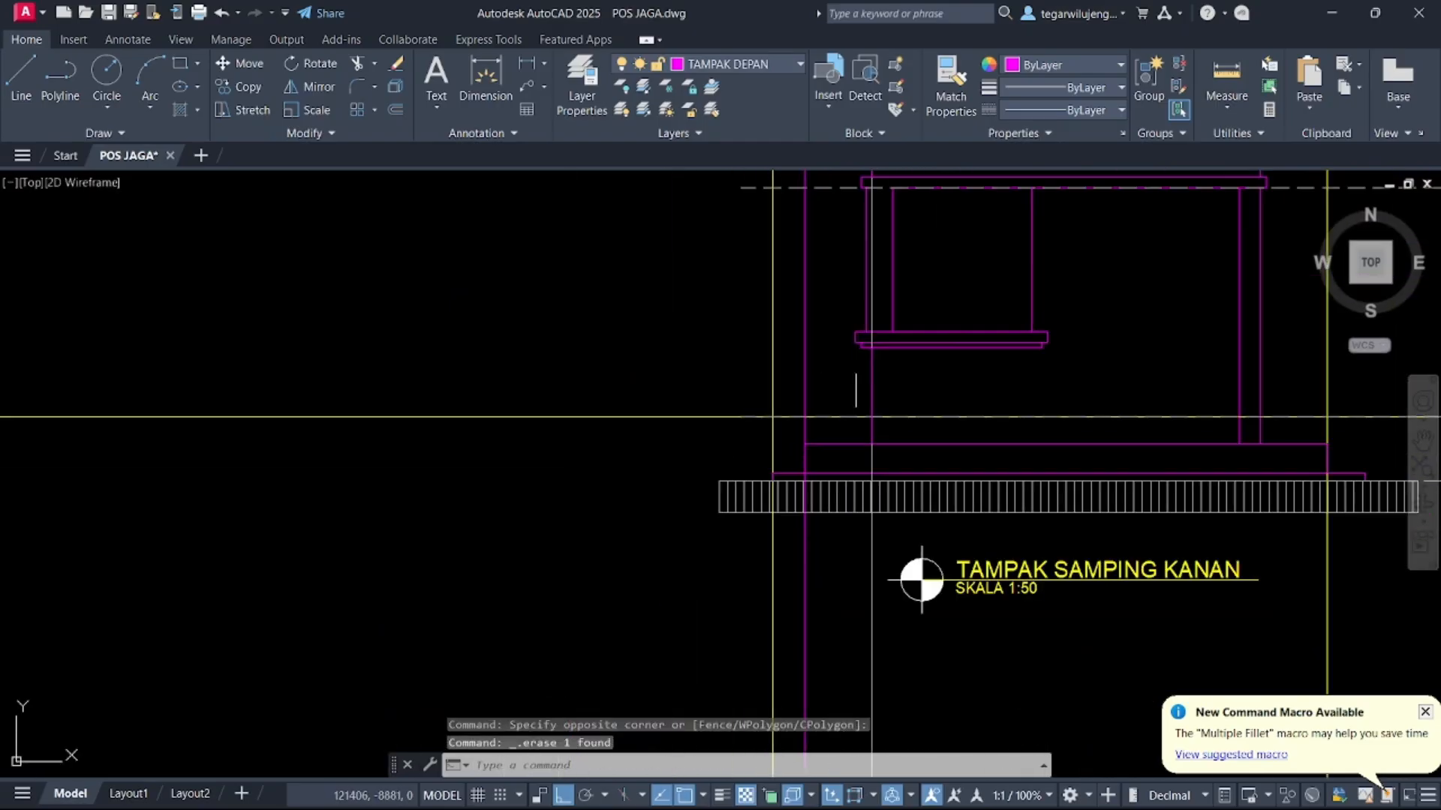
scroll(653, 376, "up", 9)
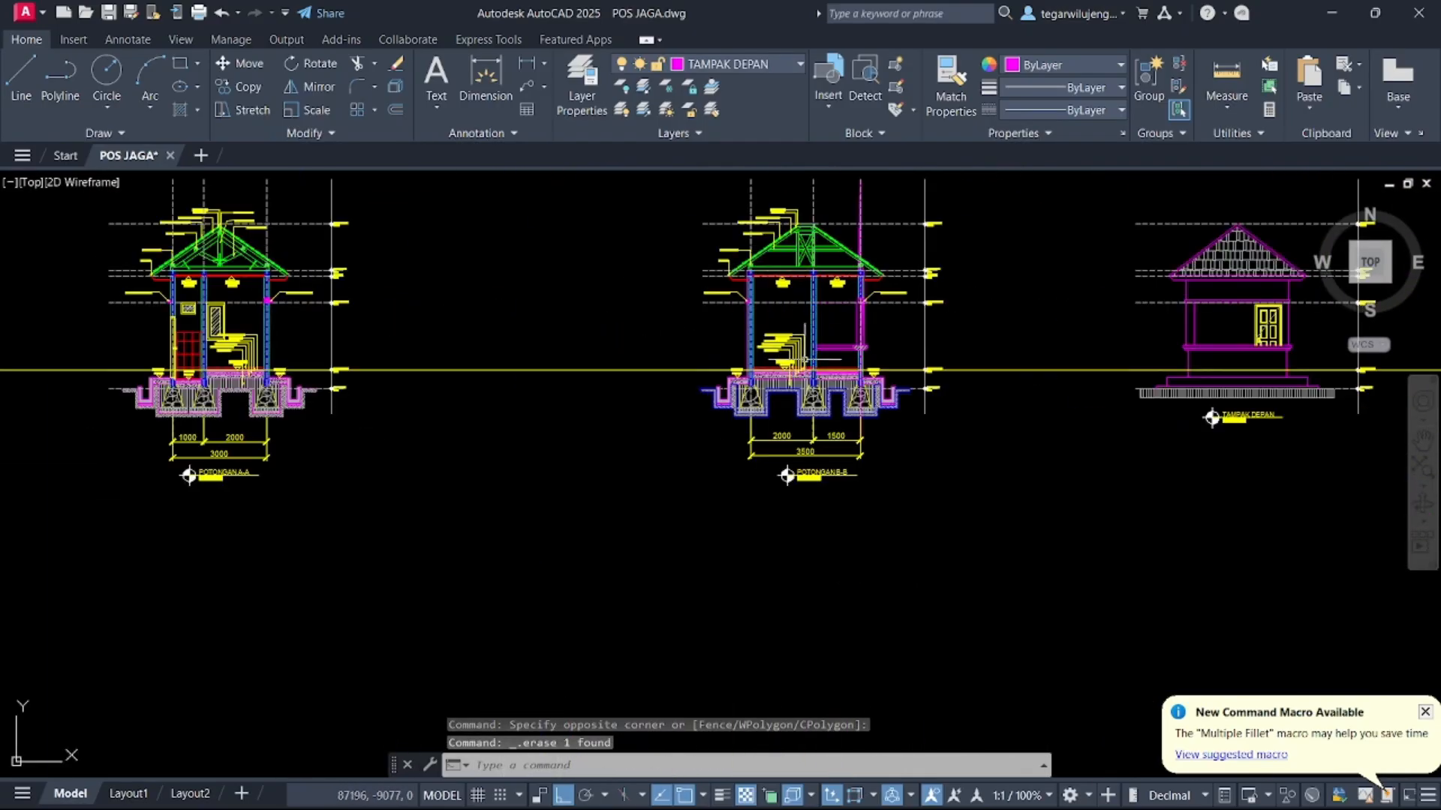
mouse_move(872, 345)
middle_mouse_down()
mouse_move(859, 345)
mouse_move(1014, 339)
middle_mouse_up()
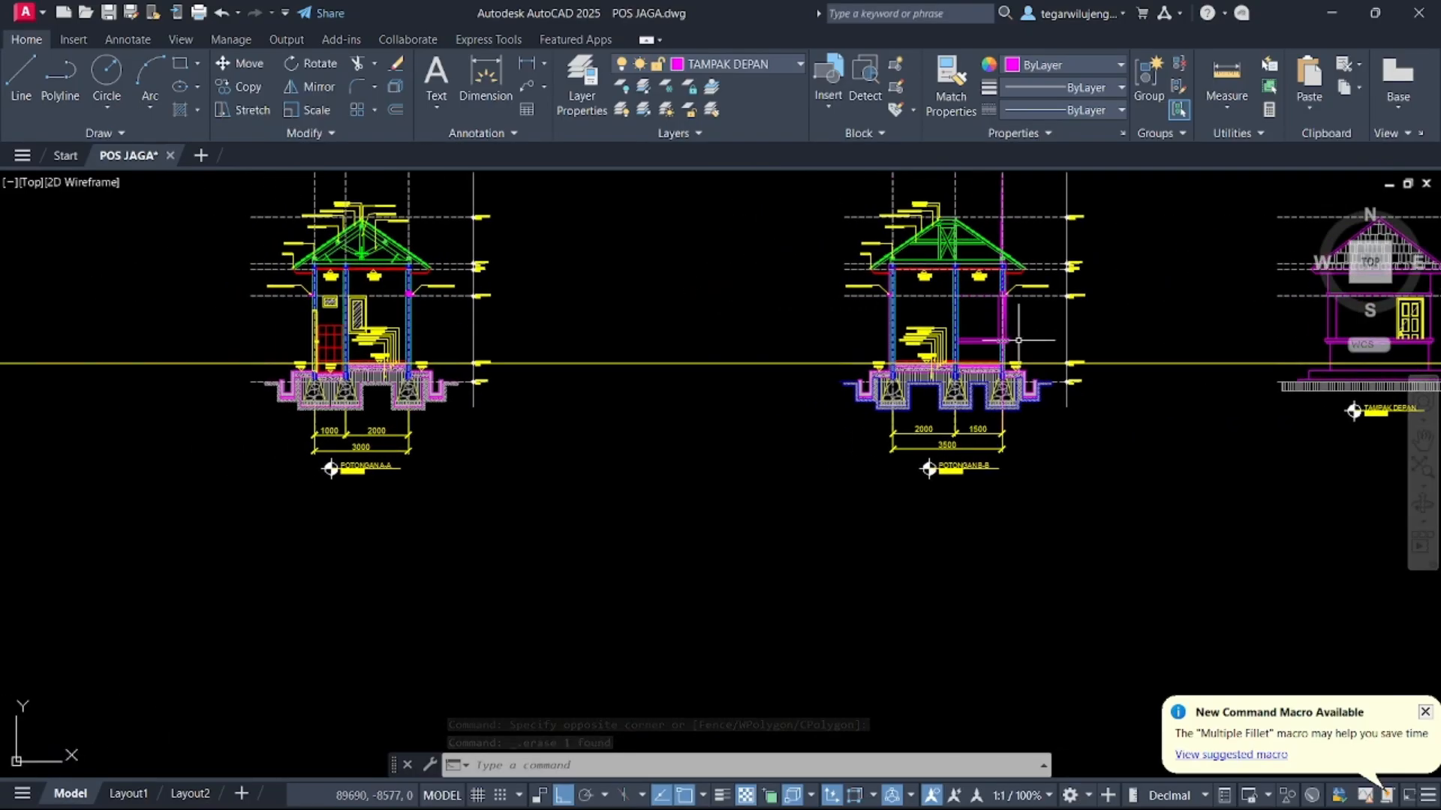
scroll(1017, 340, "up", 7)
scroll(949, 356, "up", 6)
scroll(980, 396, "down", 10)
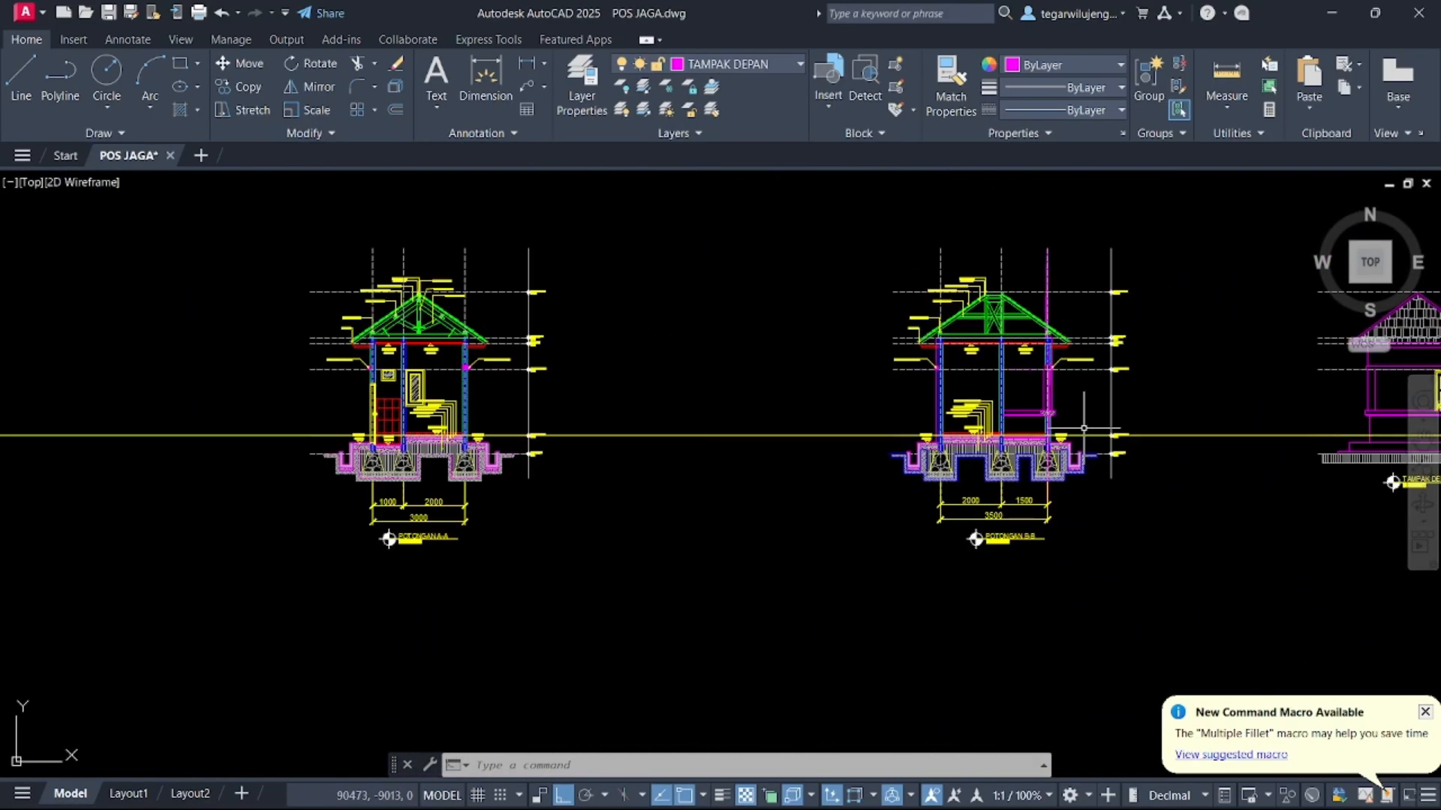
scroll(686, 379, "up", 2)
scroll(922, 304, "up", 6)
middle_click_drag(933, 336, 784, 344)
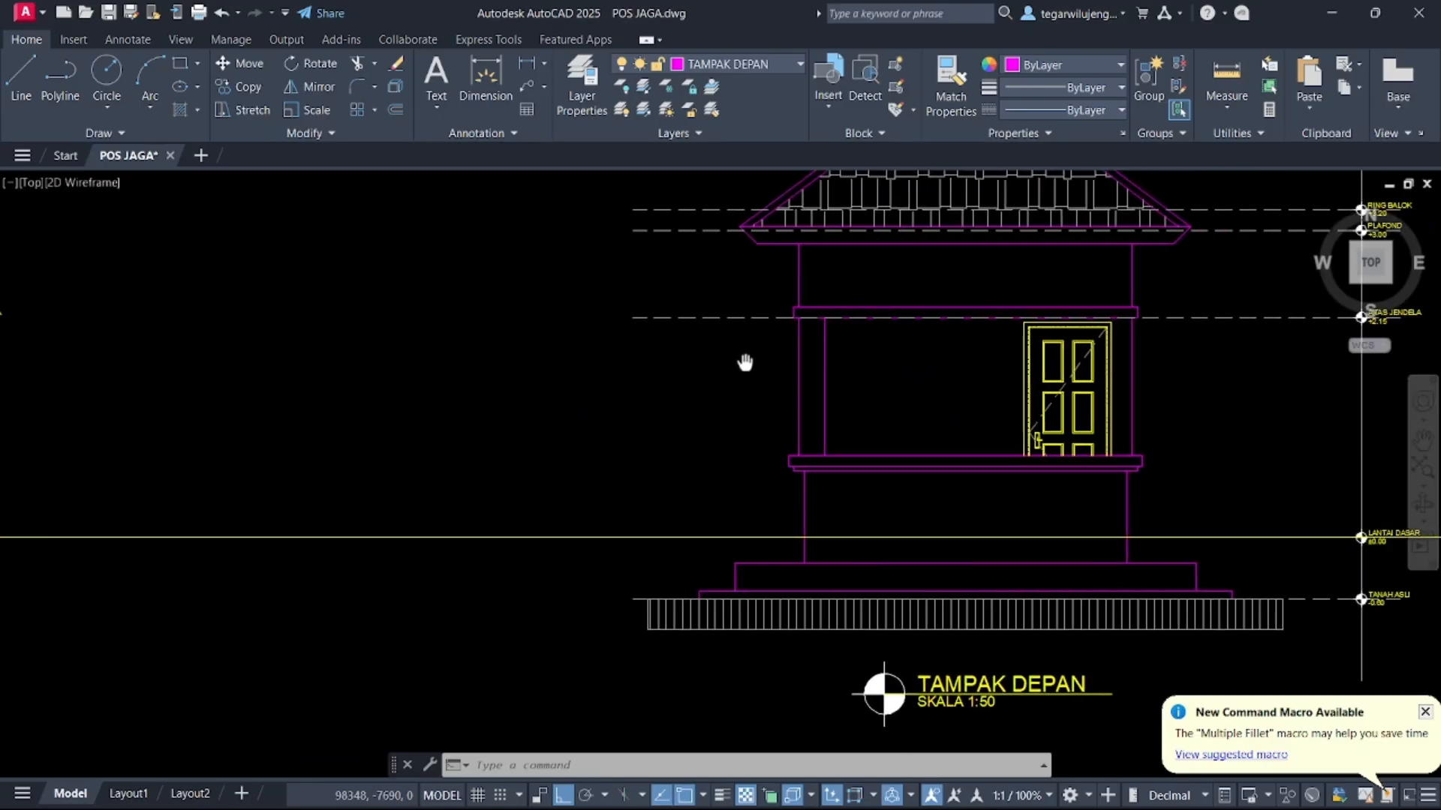
middle_click_drag(1140, 447, 619, 404)
scroll(619, 404, "down", 5)
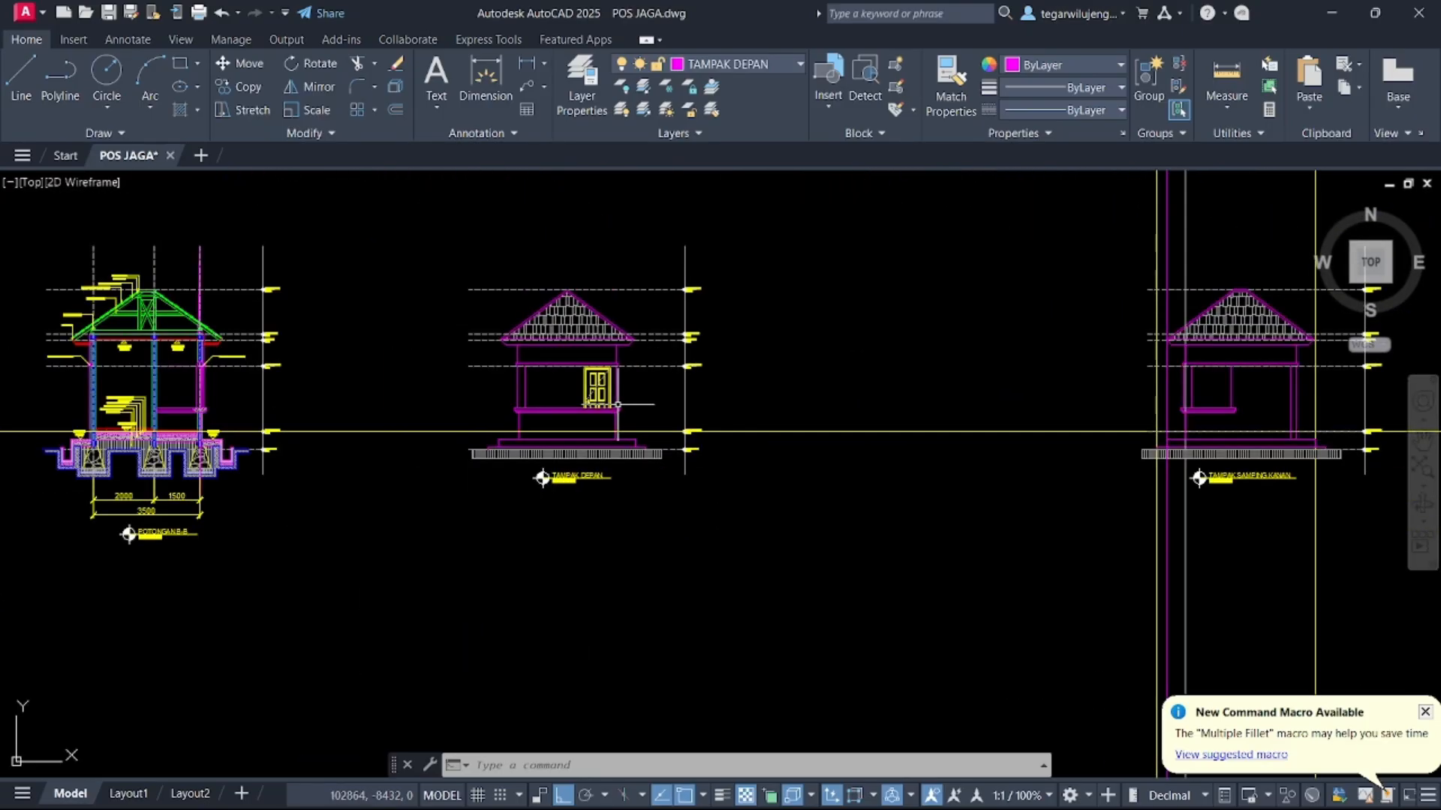
middle_click_drag(866, 416, 409, 388)
scroll(749, 378, "up", 5)
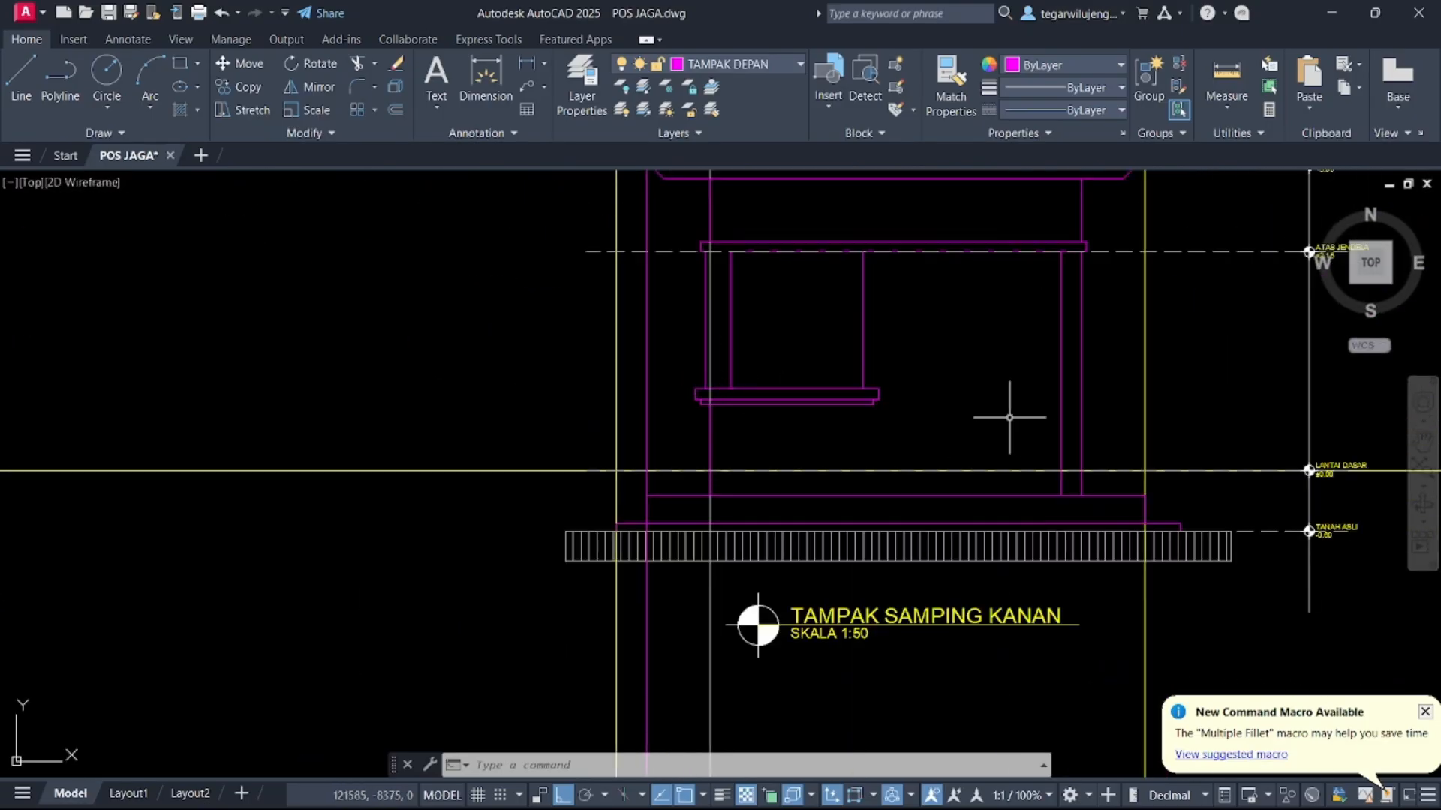
Erase the vertical construction lines crossing the side elevation's left edge above the roof
middle_click_drag(1009, 417, 787, 422)
middle_click_drag(487, 229, 520, 409)
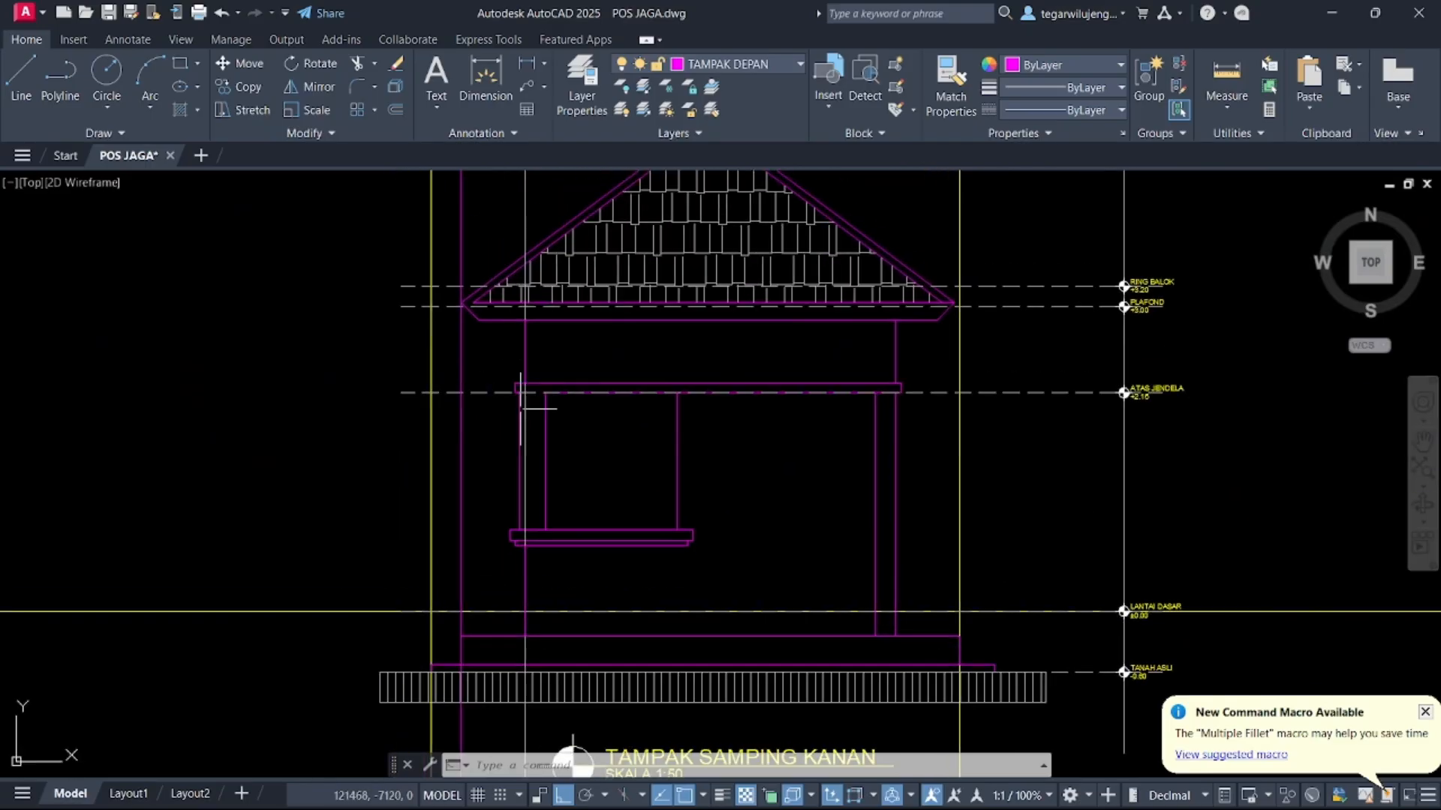
left_click(527, 196)
left_click(410, 228)
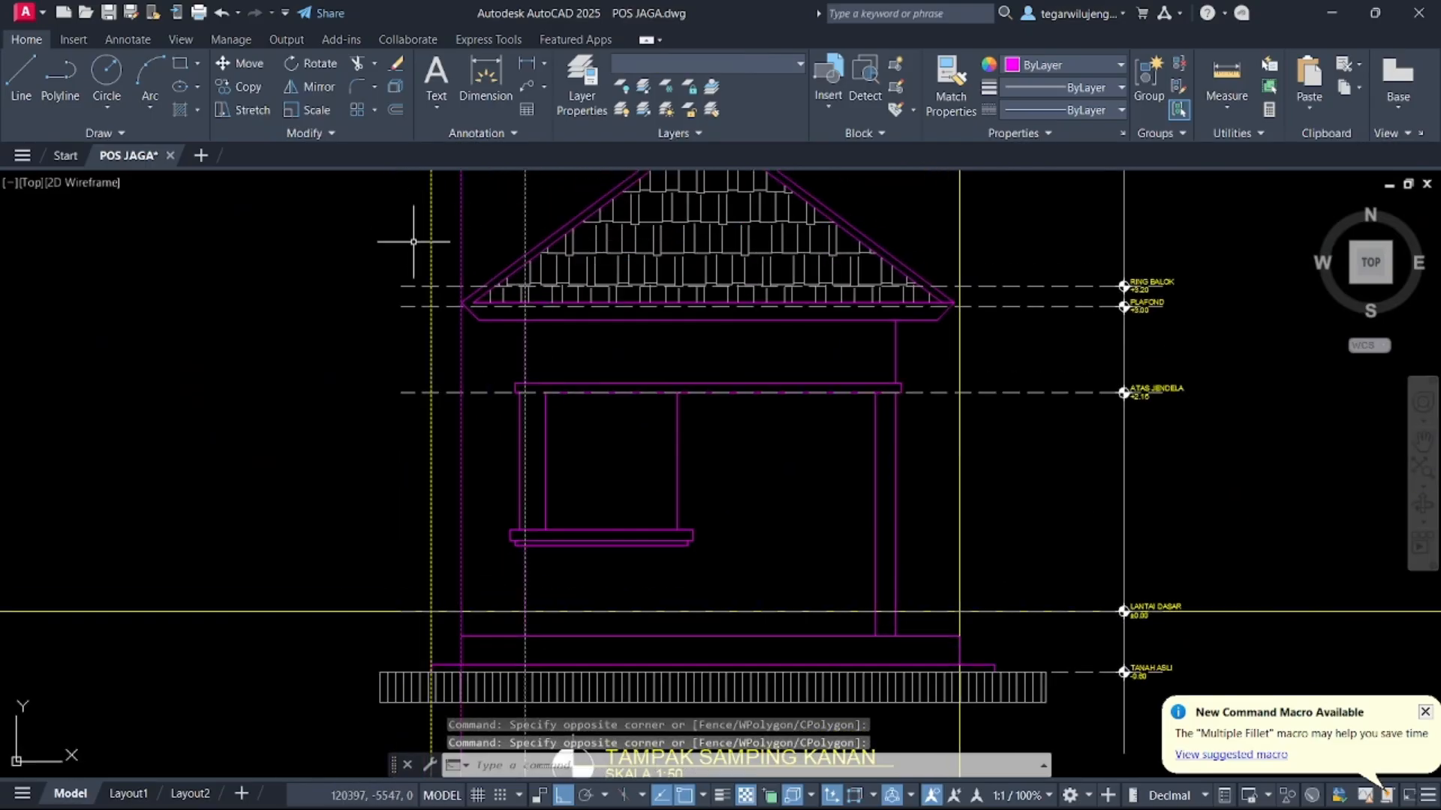
key("Delete")
Erase the vertical construction line running through the middle elevation
scroll(480, 327, "down", 4)
left_click(544, 218)
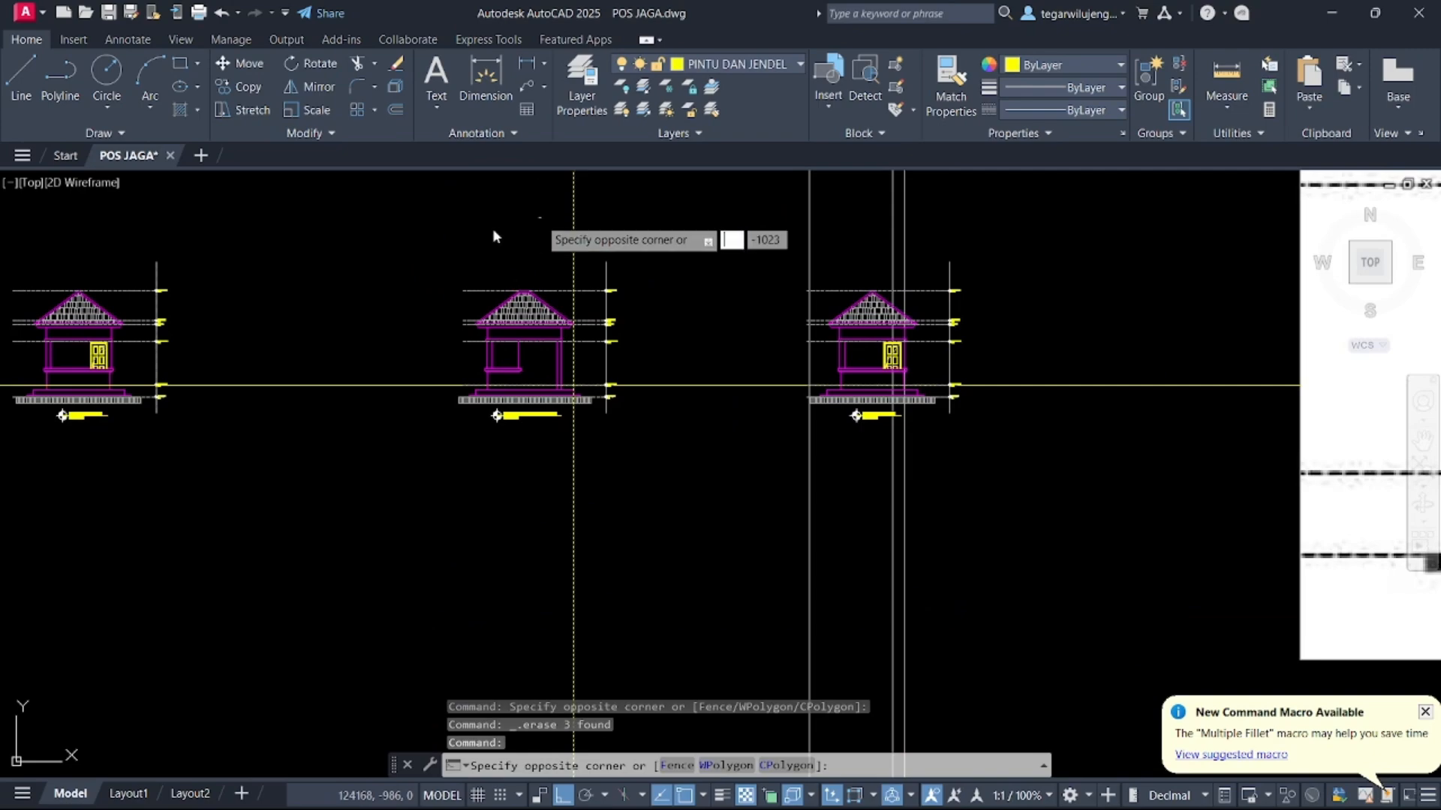
left_click(457, 286)
key("Delete")
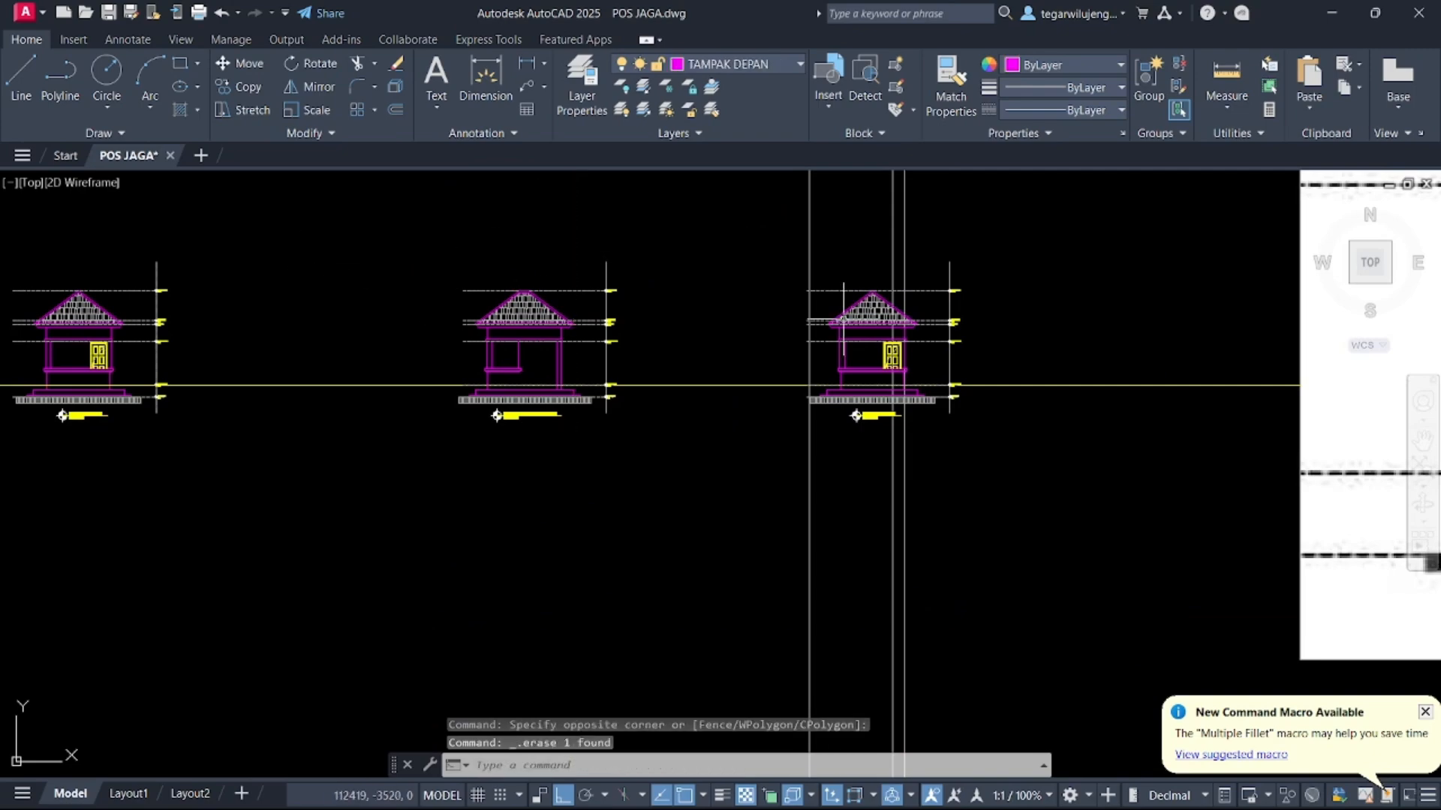
Delete the door from the copied elevation on the right
scroll(1034, 388, "up", 2)
middle_click_drag(792, 307, 472, 404)
scroll(444, 411, "down", 4)
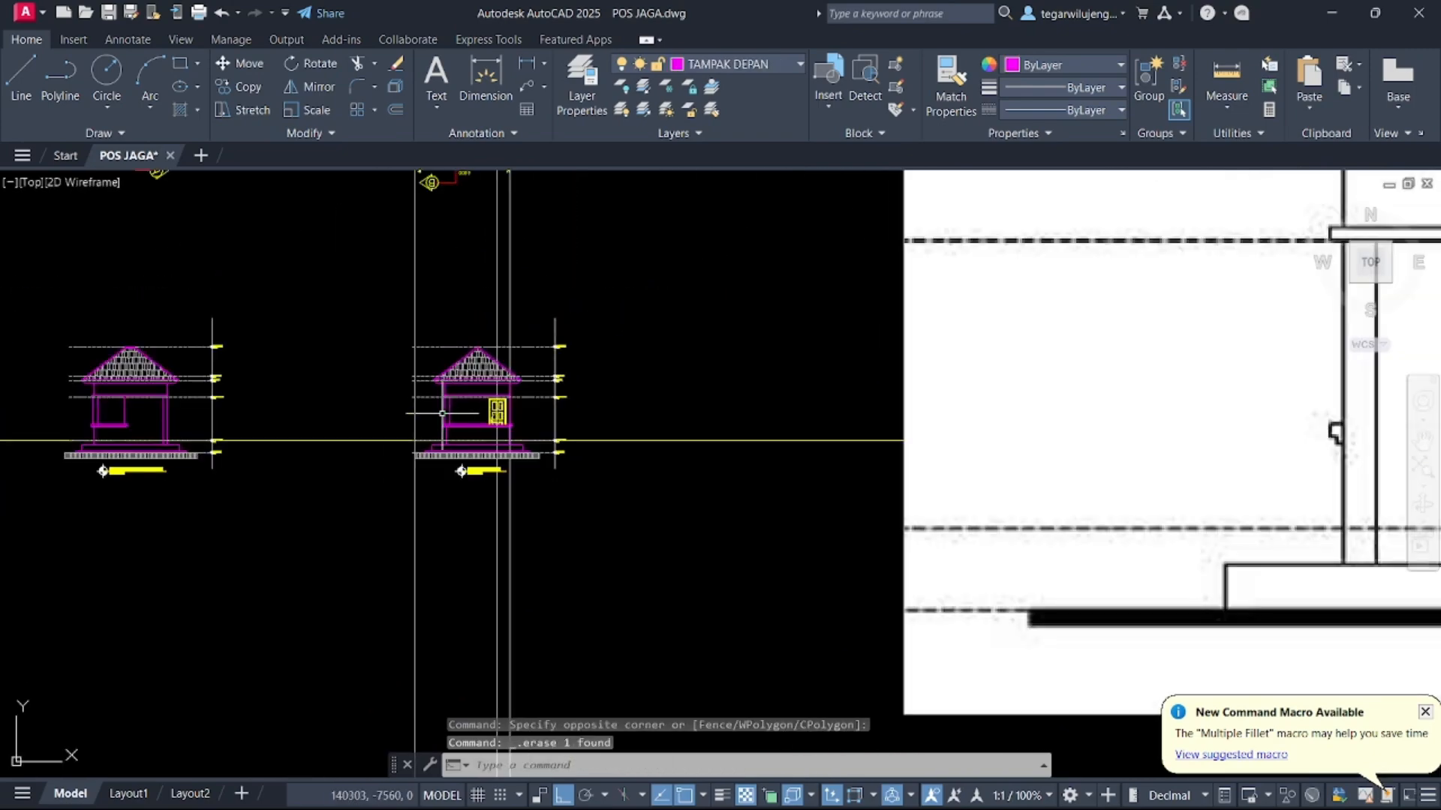
scroll(495, 429, "up", 5)
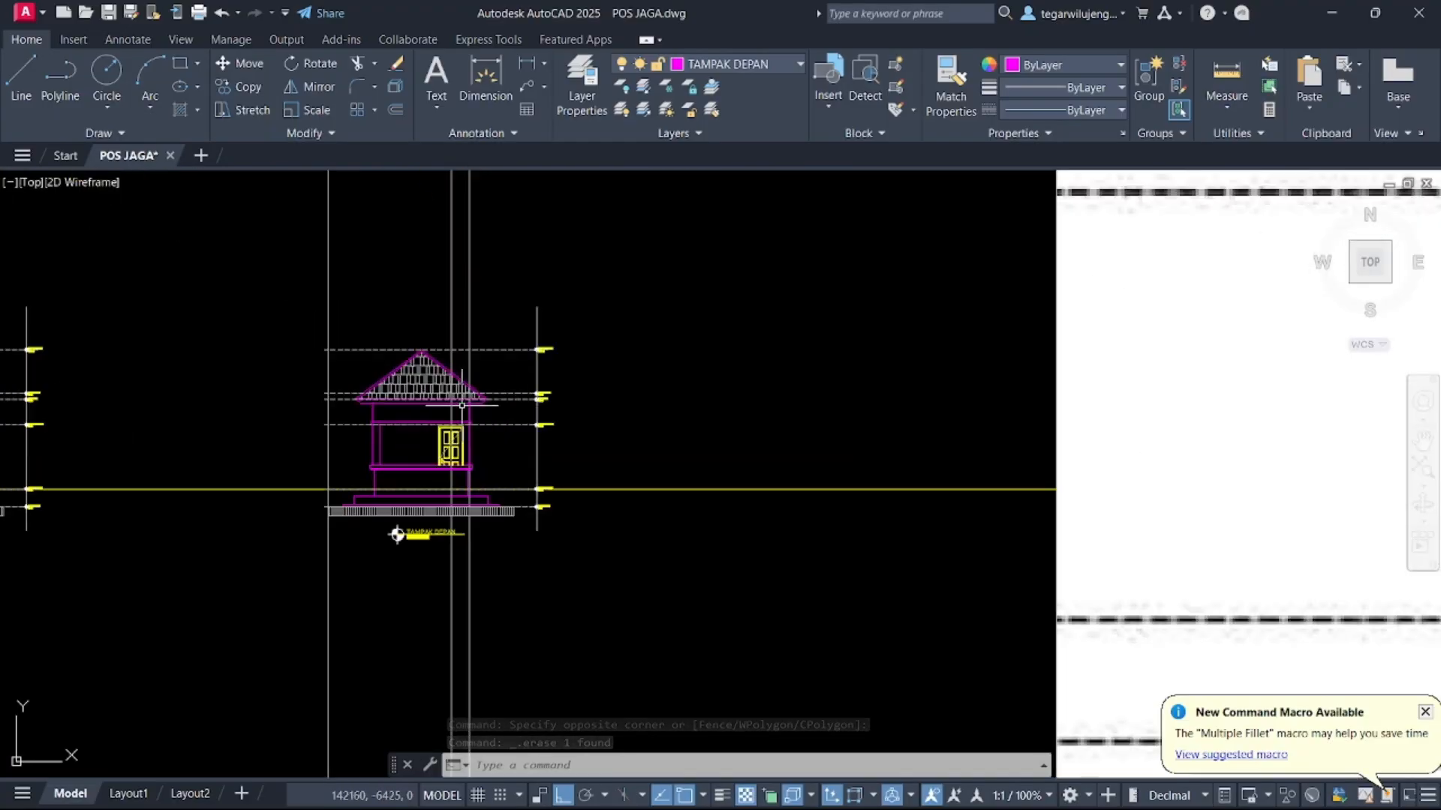
middle_click_drag(516, 514, 637, 513)
scroll(511, 484, "up", 4)
scroll(623, 510, "down", 4)
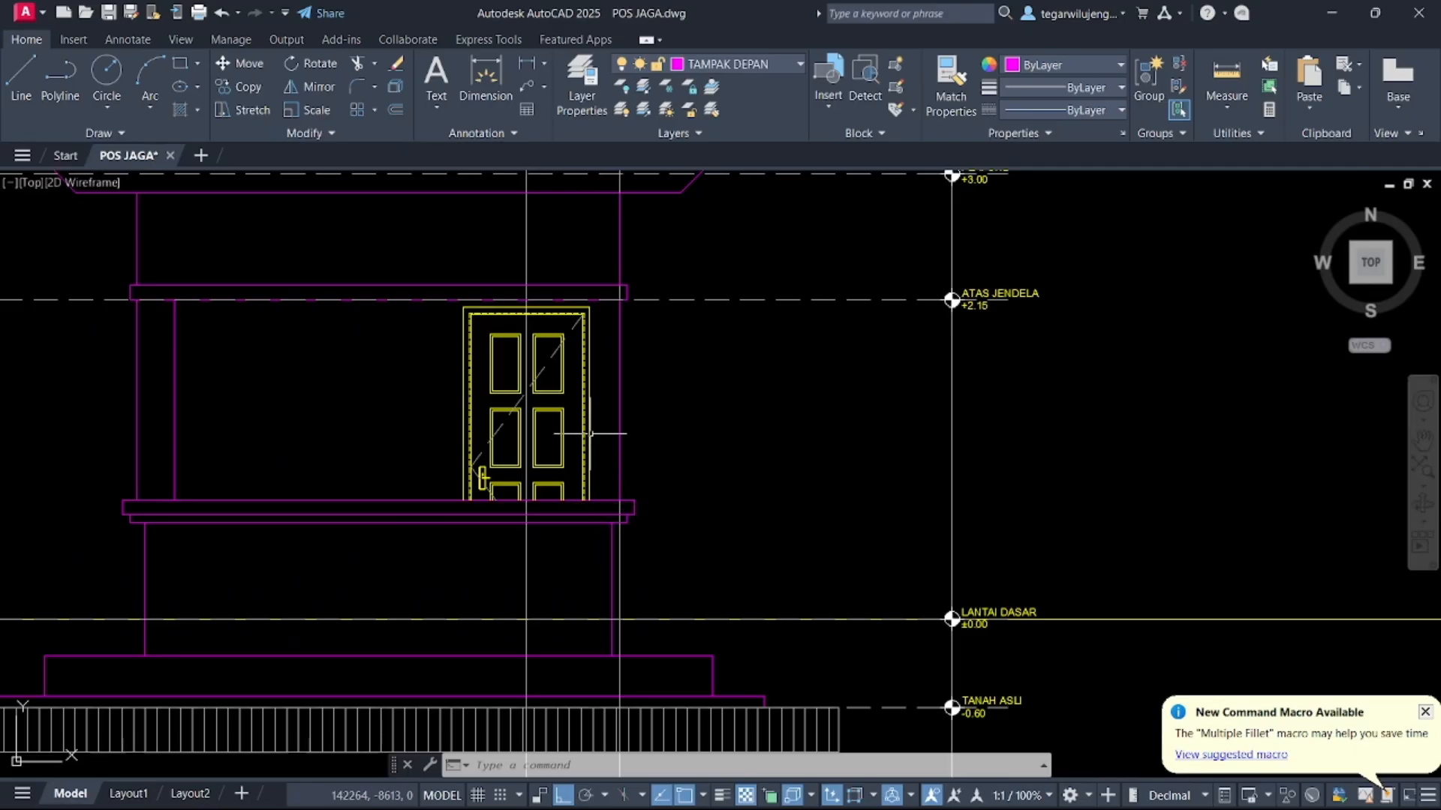
left_click(416, 252)
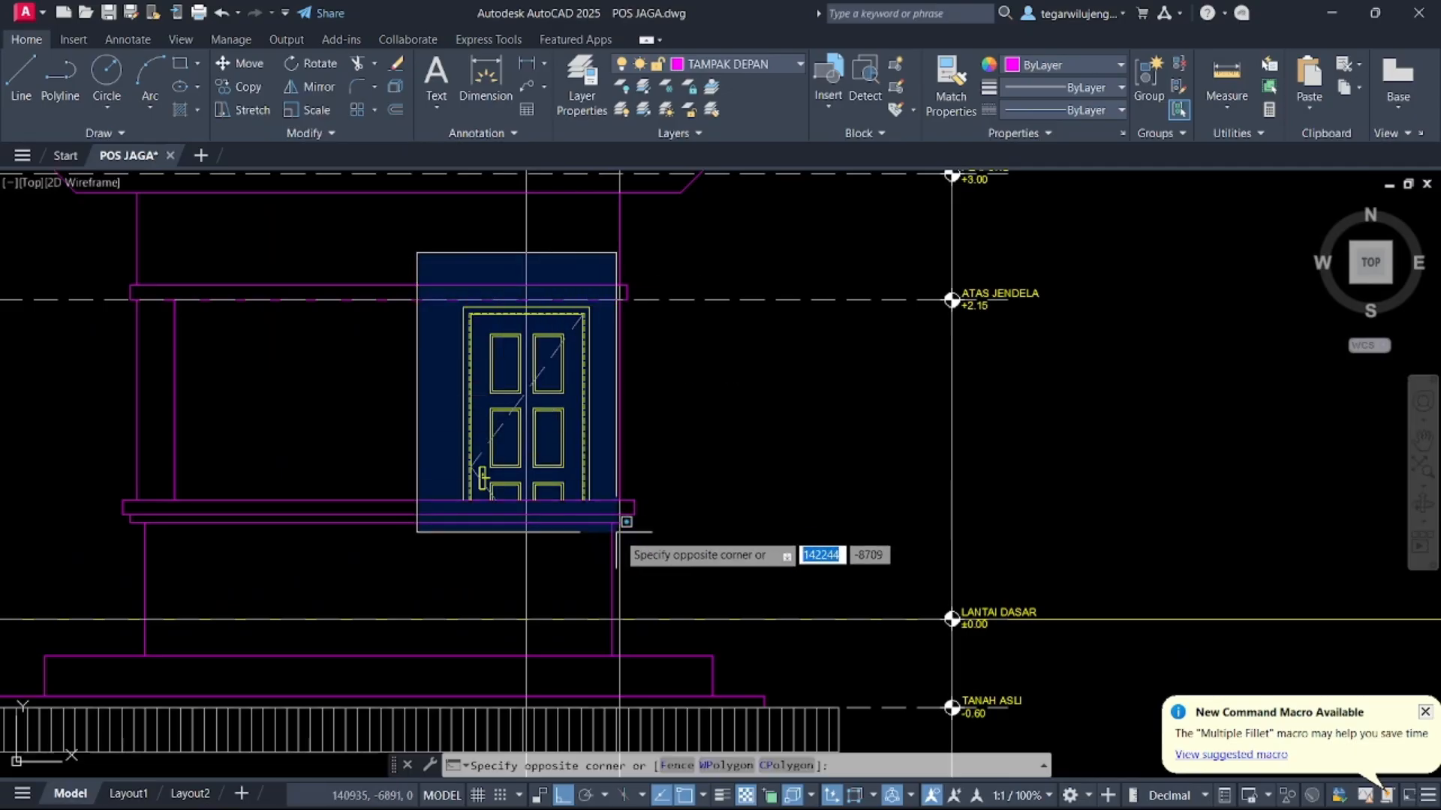
left_click(623, 547)
key("Delete")
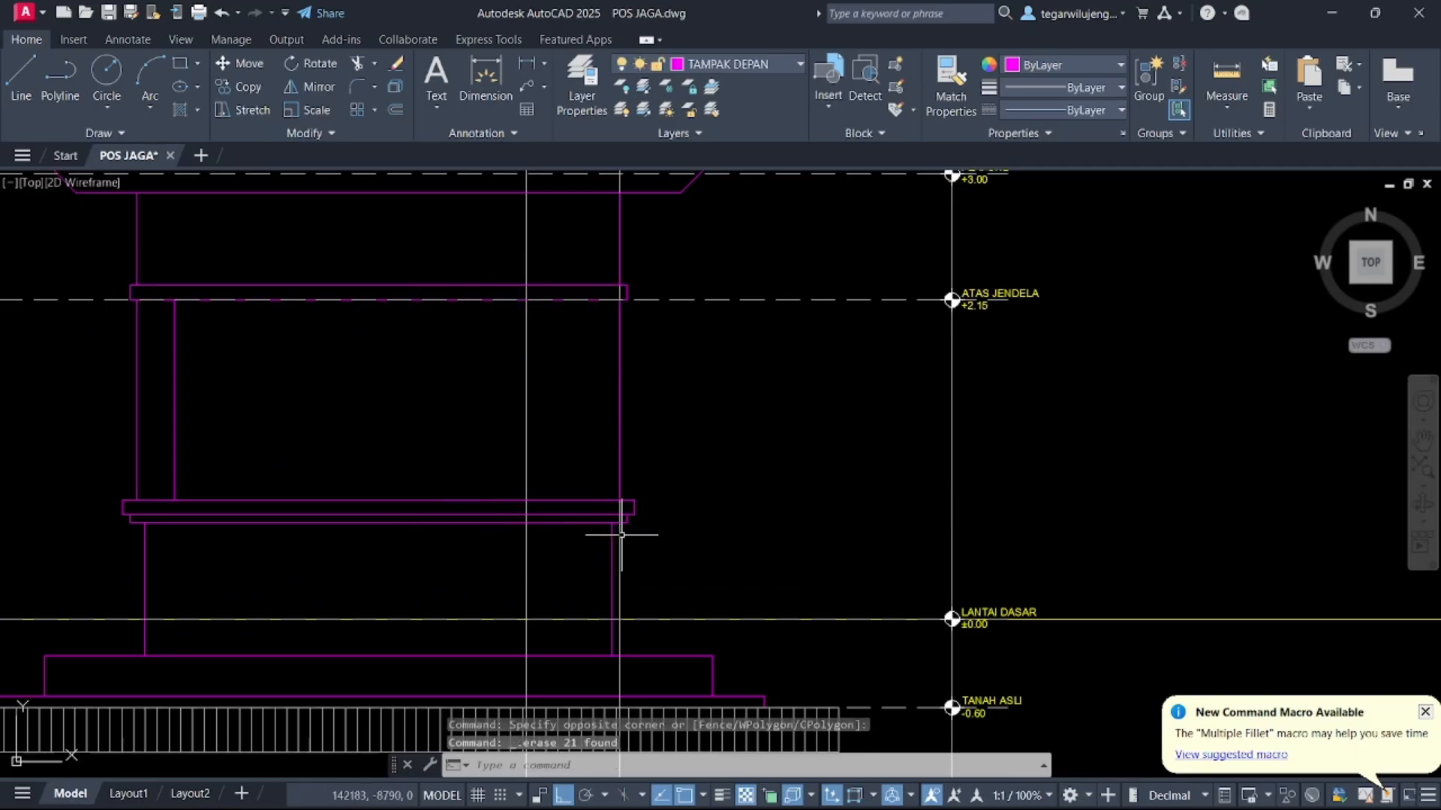
Erase the short vertical line segment below the window sill at the middle elevation's right edge
scroll(616, 480, "up", 4)
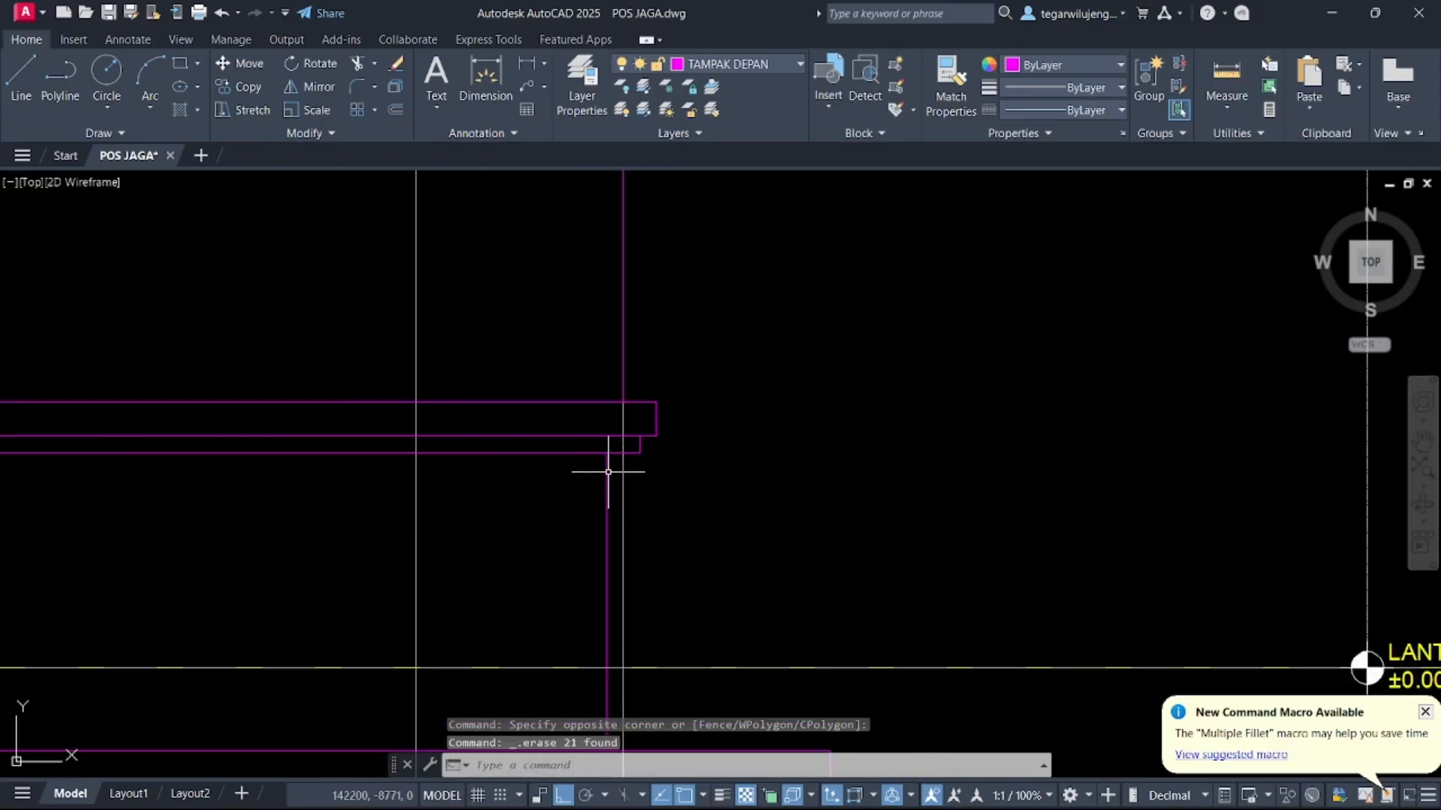
scroll(606, 457, "down", 5)
scroll(604, 379, "up", 3)
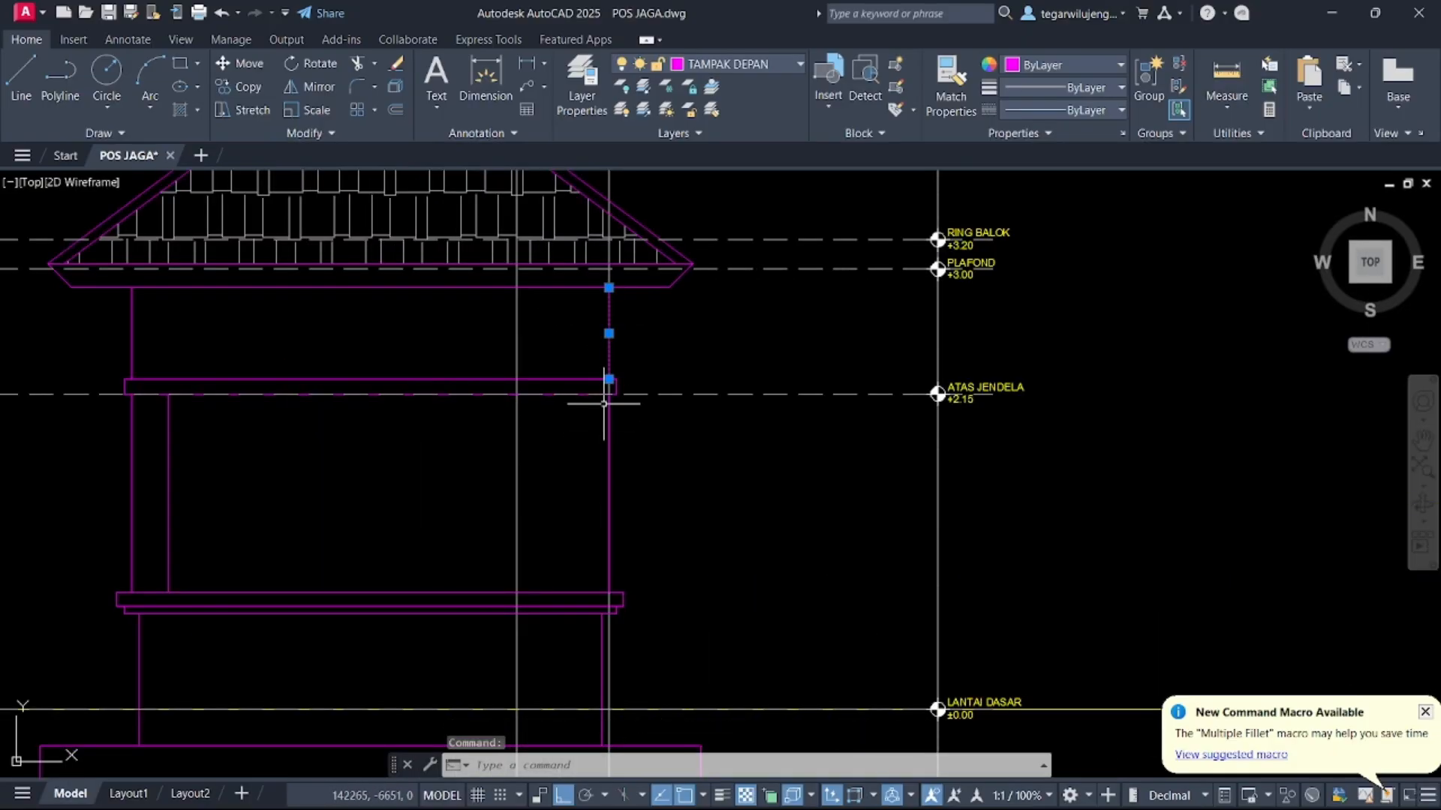
left_click(610, 647)
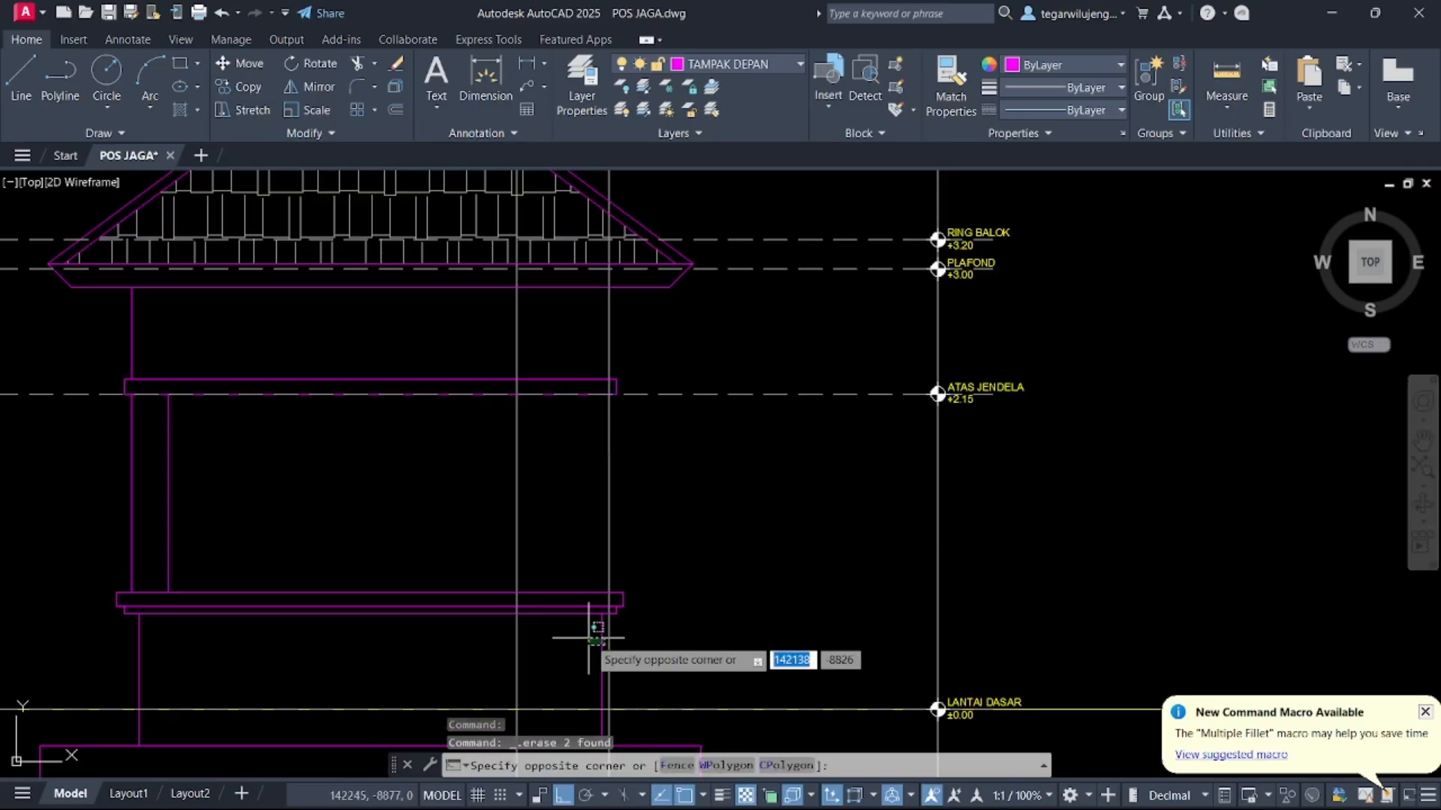
left_click(587, 638)
key("Delete")
Draw a vertical line about 2993 mm long from the plafond level down to the floor along the elevation's right post
key("Return")
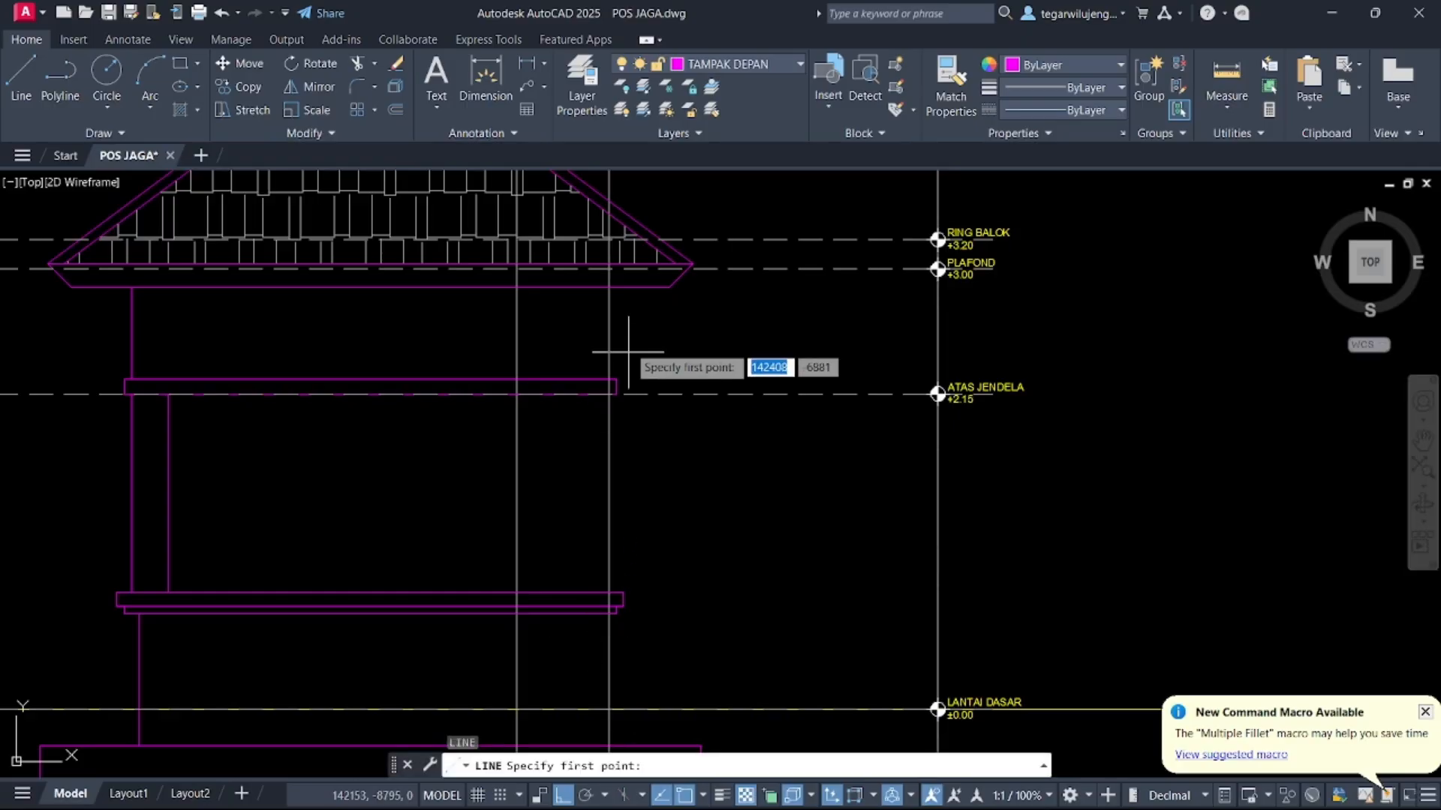
left_click(609, 288)
middle_click_drag(612, 634, 609, 497)
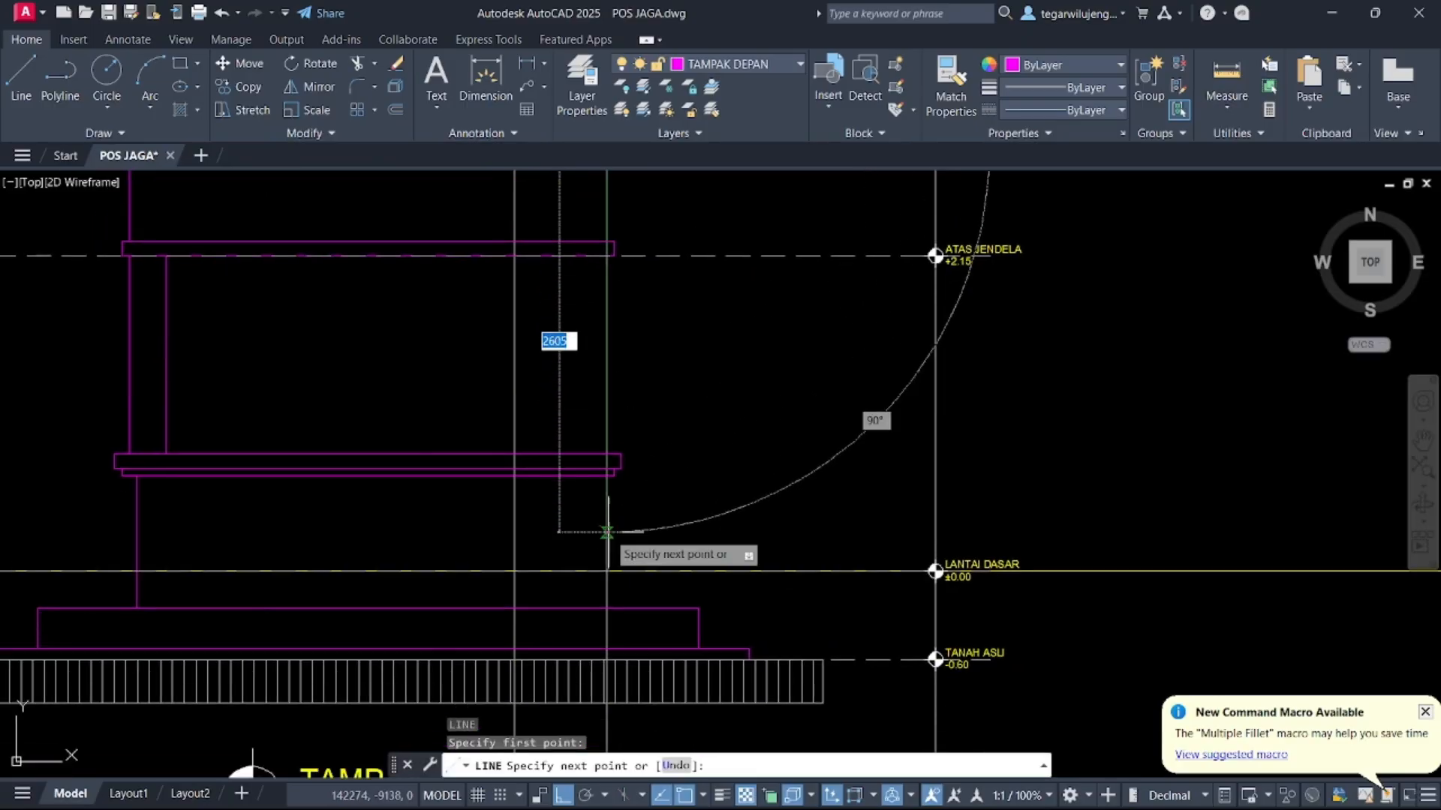
left_click(607, 608)
key("Return")
Copy the selected vertical guide line in the plan to the opposite column, 3000 mm away, and to a nearby column edge
scroll(605, 404, "down", 6)
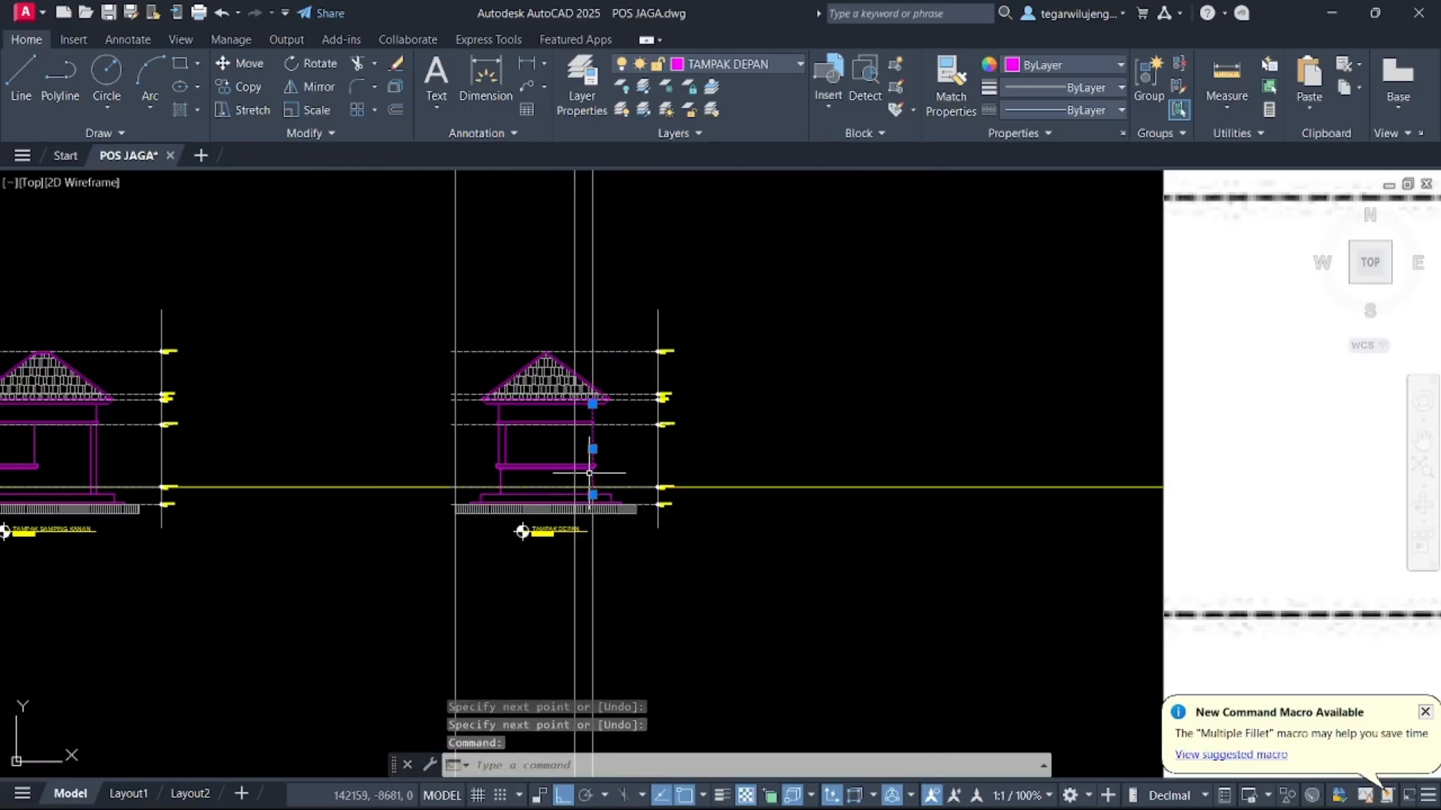
scroll(571, 518, "up", 6)
scroll(571, 518, "up", 2)
key("Escape")
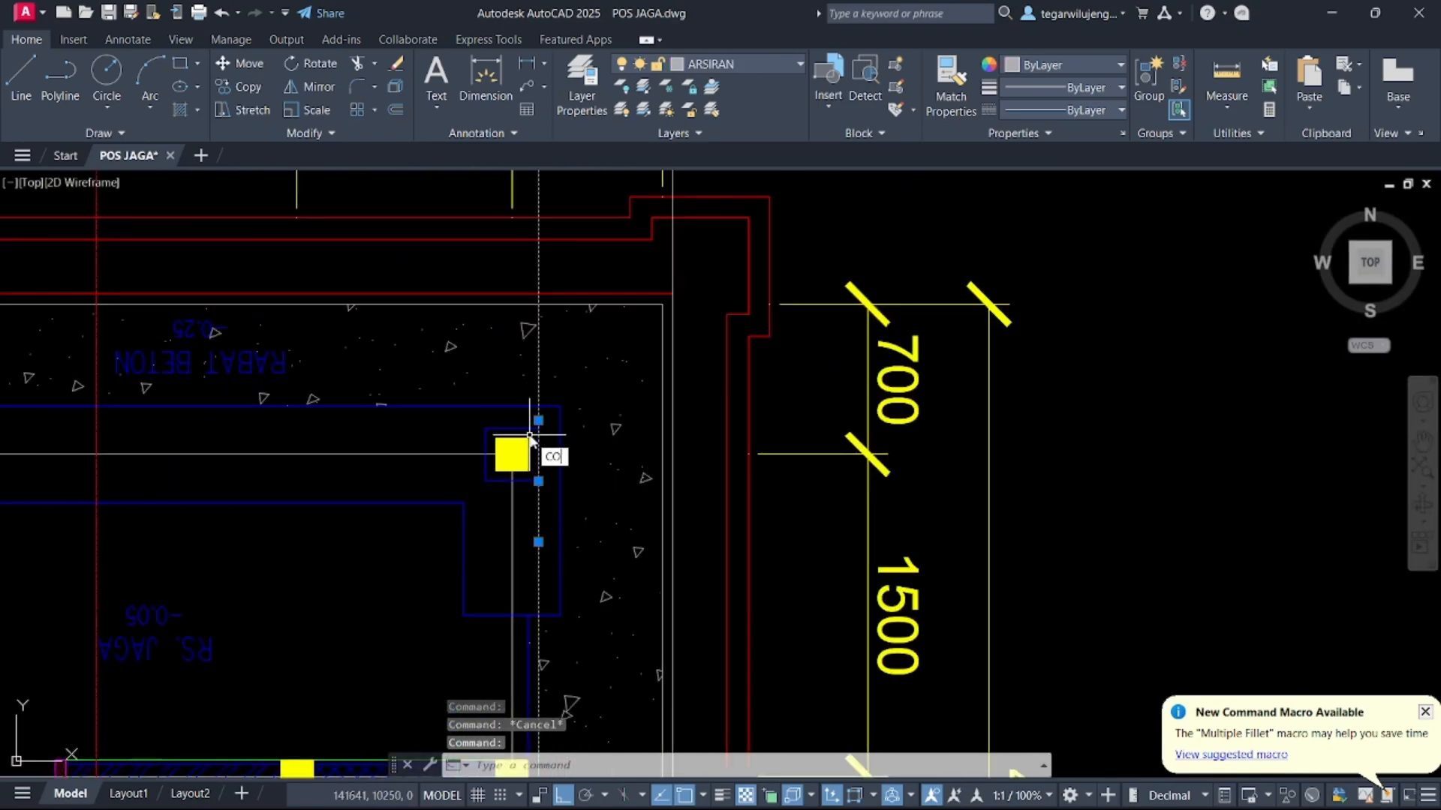
type("CO")
key("Return")
left_click(511, 454)
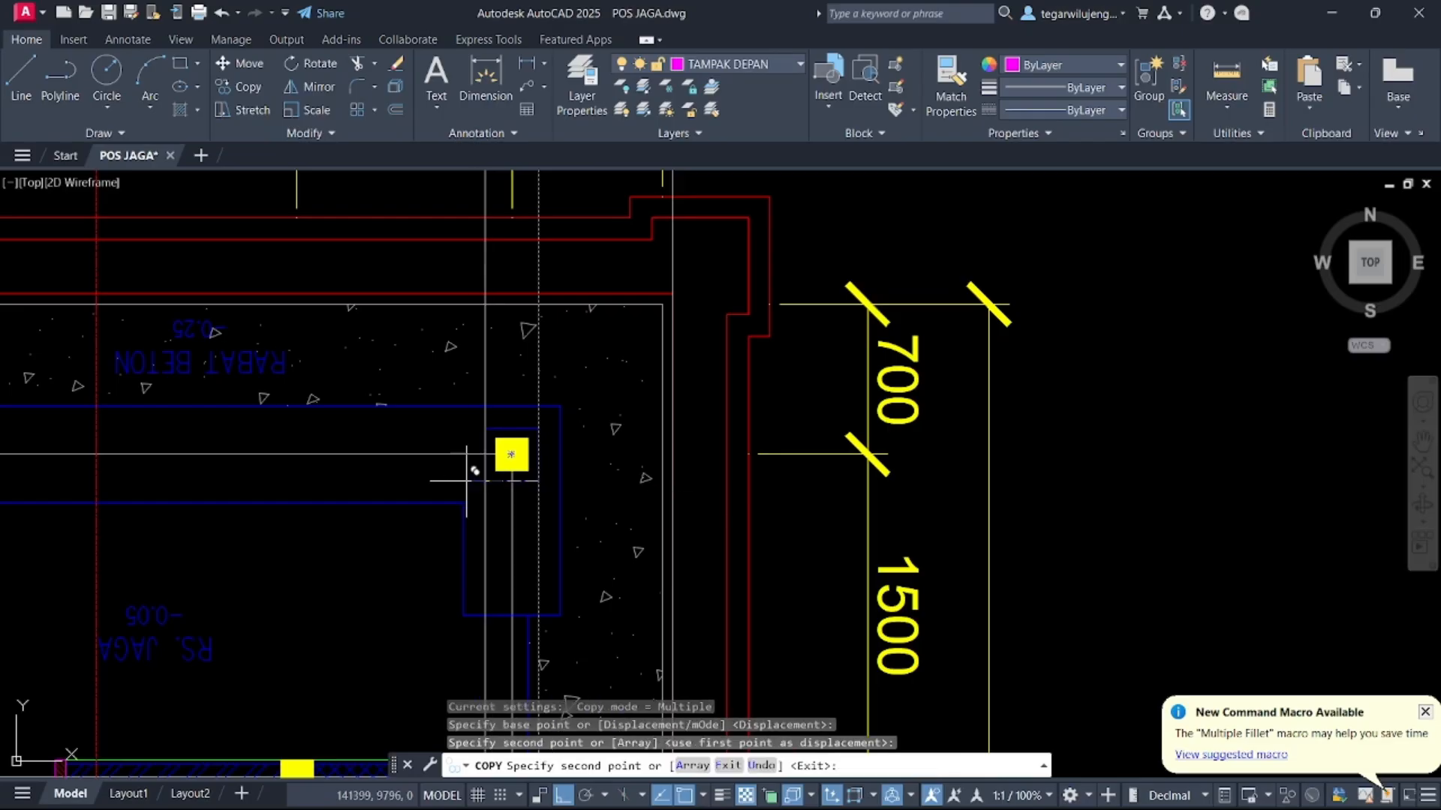
middle_click_drag(93, 508, 789, 454)
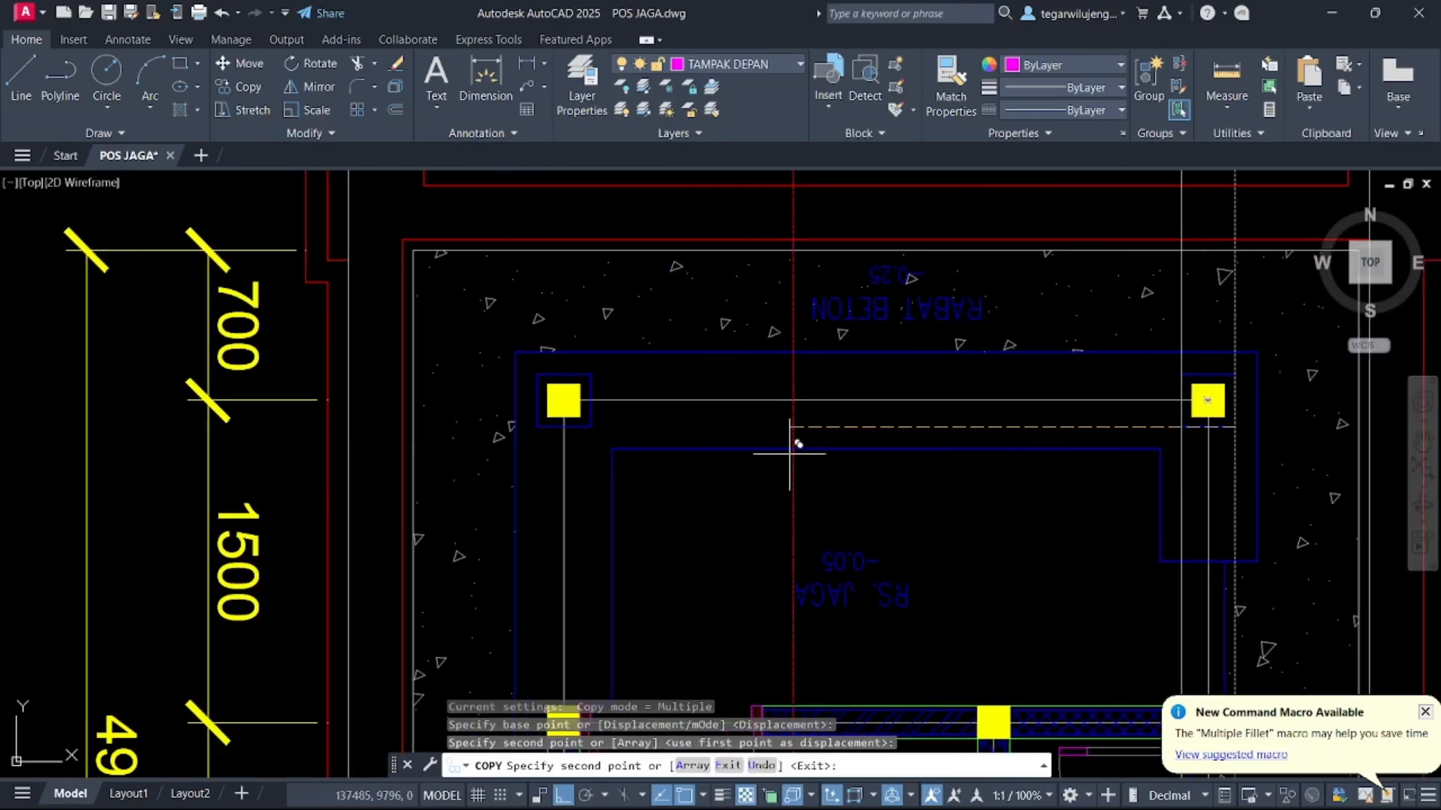
left_click(590, 427)
left_click(537, 427)
scroll(638, 428, "down", 7)
scroll(638, 398, "down", 5)
key("Escape")
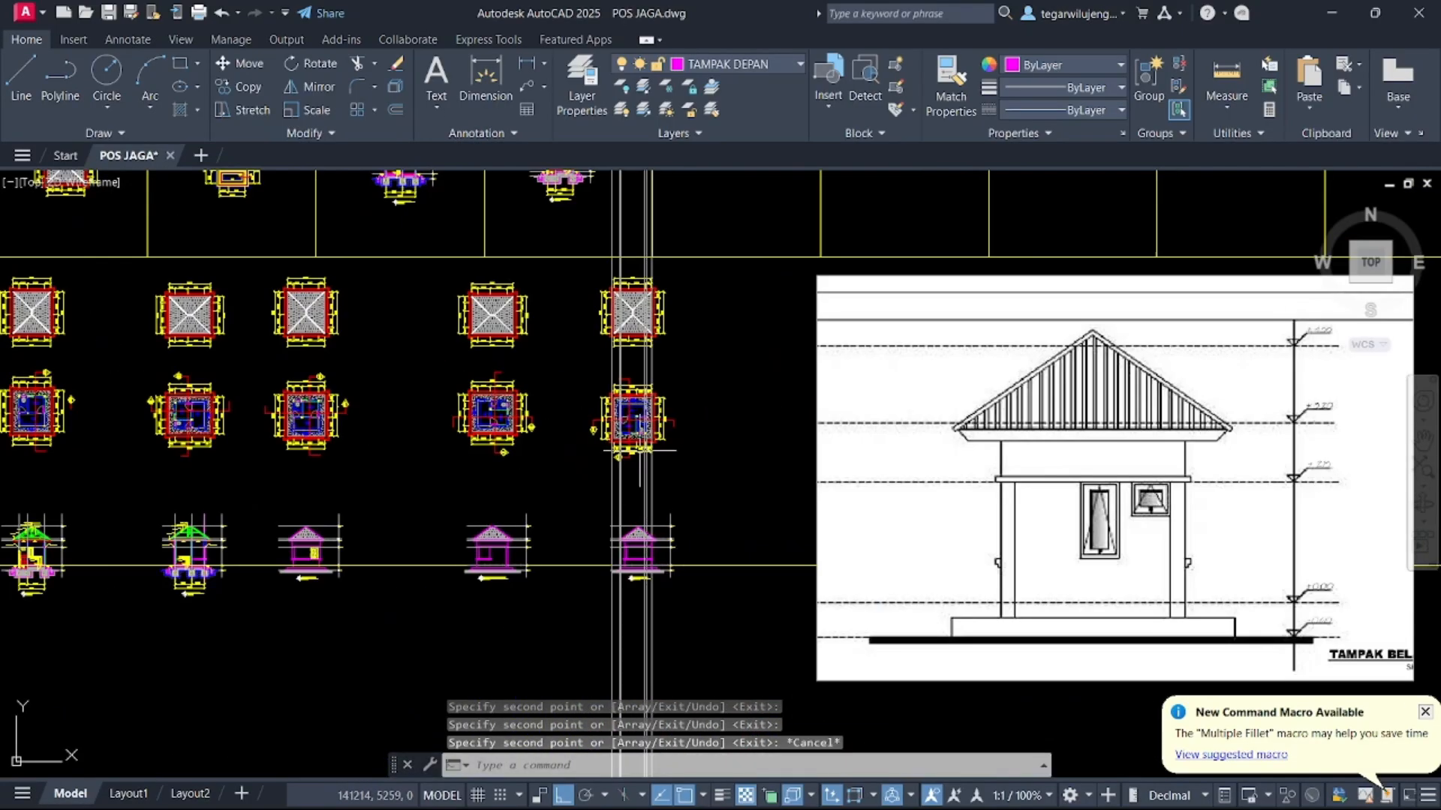
scroll(621, 471, "up", 6)
scroll(621, 471, "up", 5)
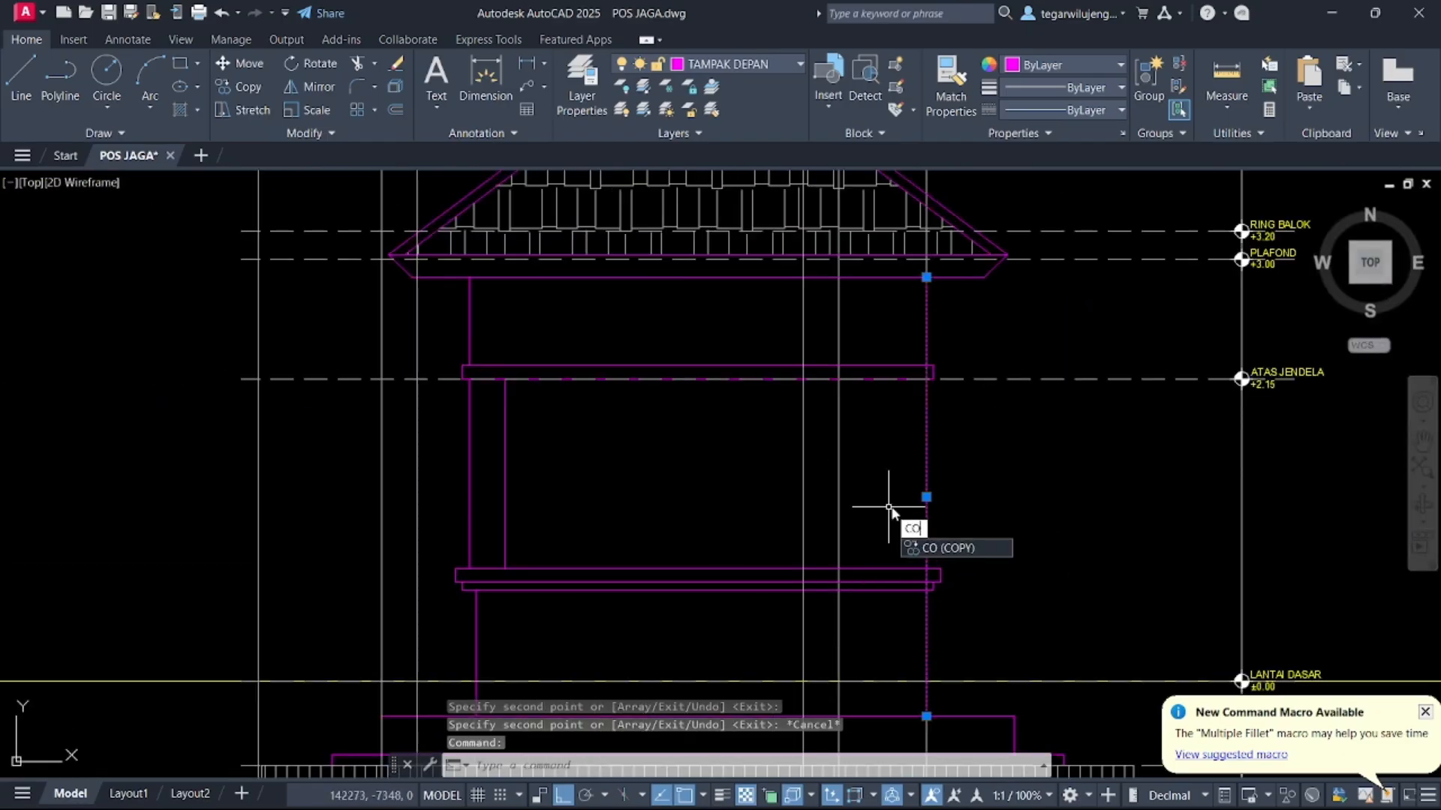
key("Return")
scroll(914, 346, "down", 4)
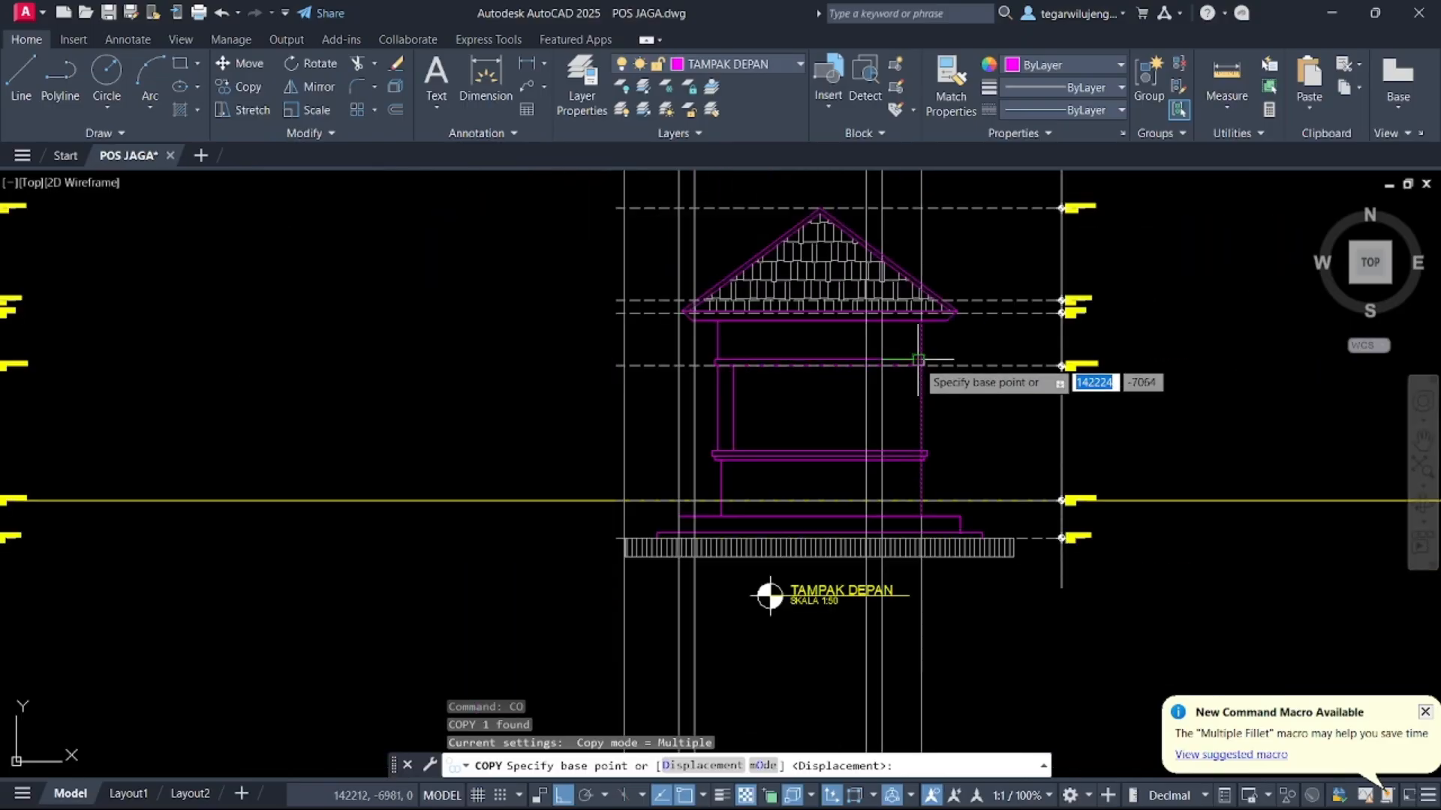
scroll(935, 461, "down", 5)
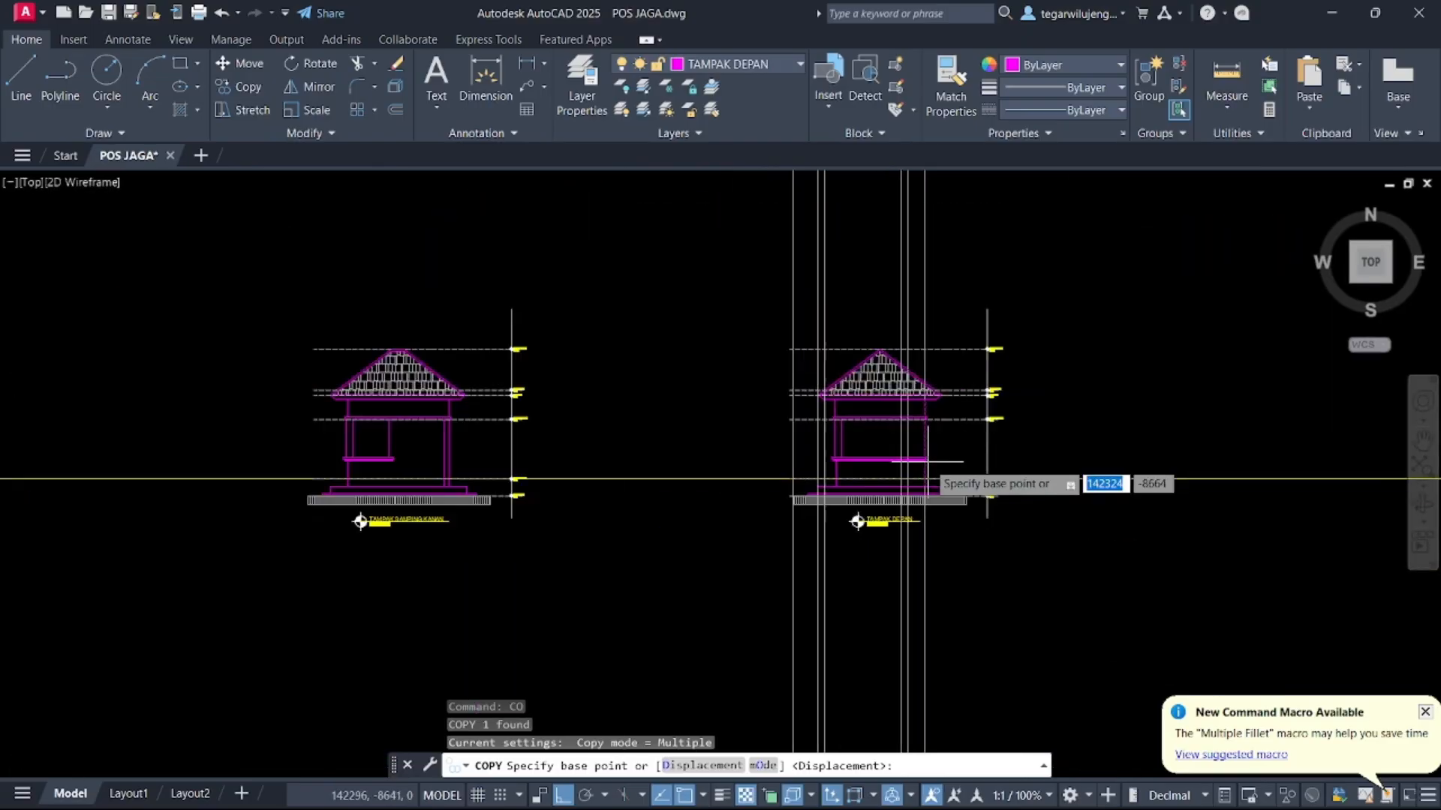
key("Escape")
middle_click_drag(900, 360, 910, 450)
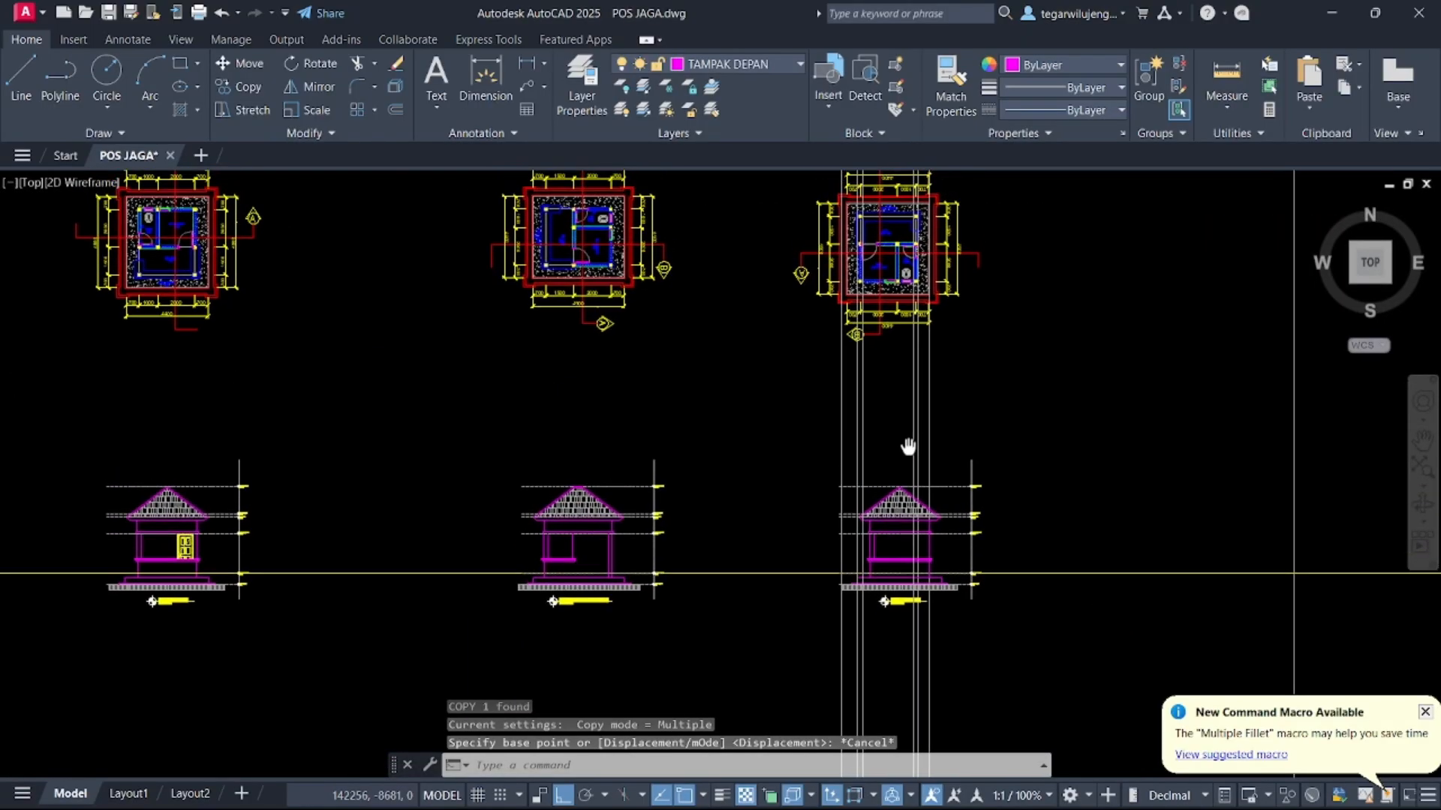
scroll(923, 481, "up", 2)
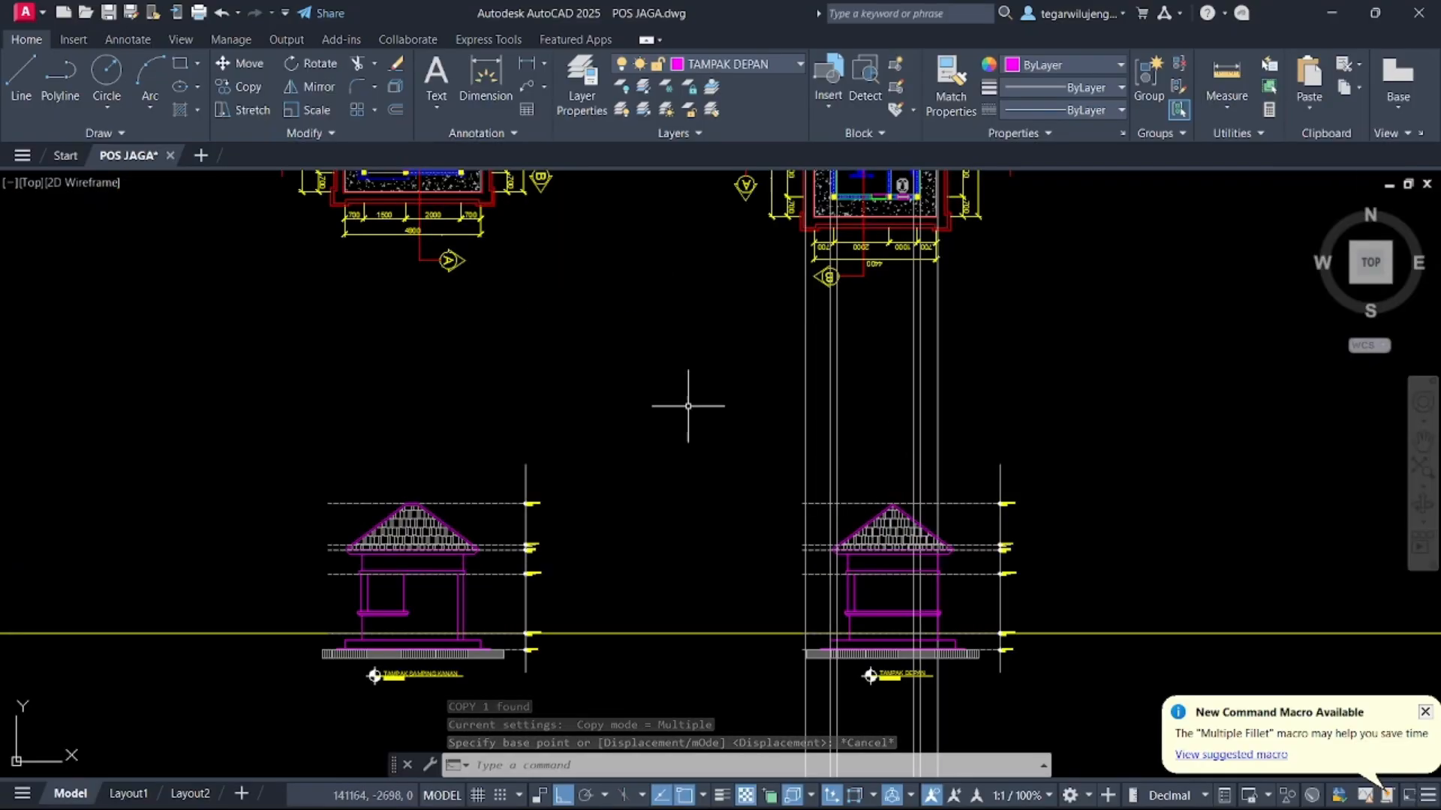
left_click(652, 361)
middle_click_drag(869, 498, 863, 424)
left_click(1100, 628)
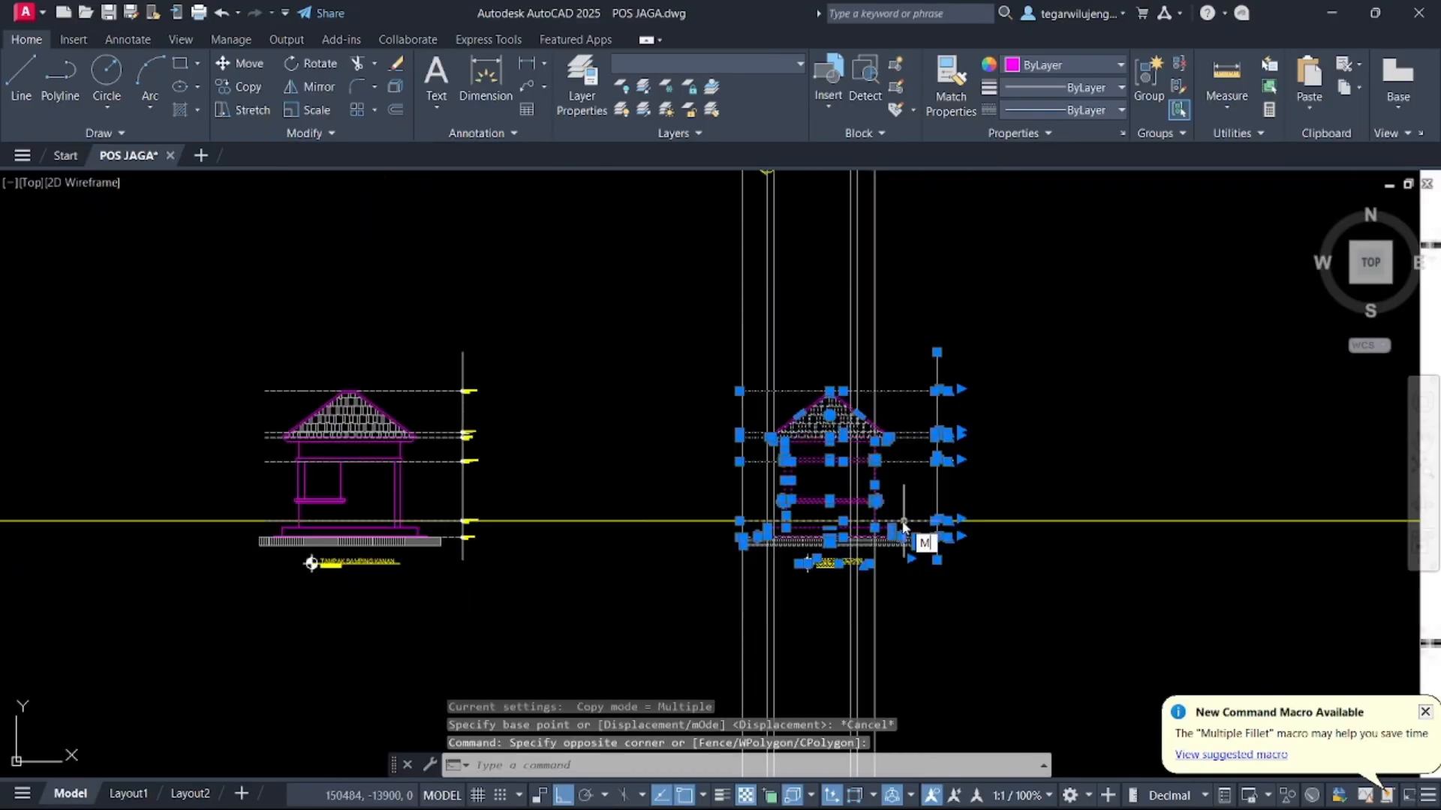
key("Return")
scroll(900, 488, "up", 6)
left_click(910, 380)
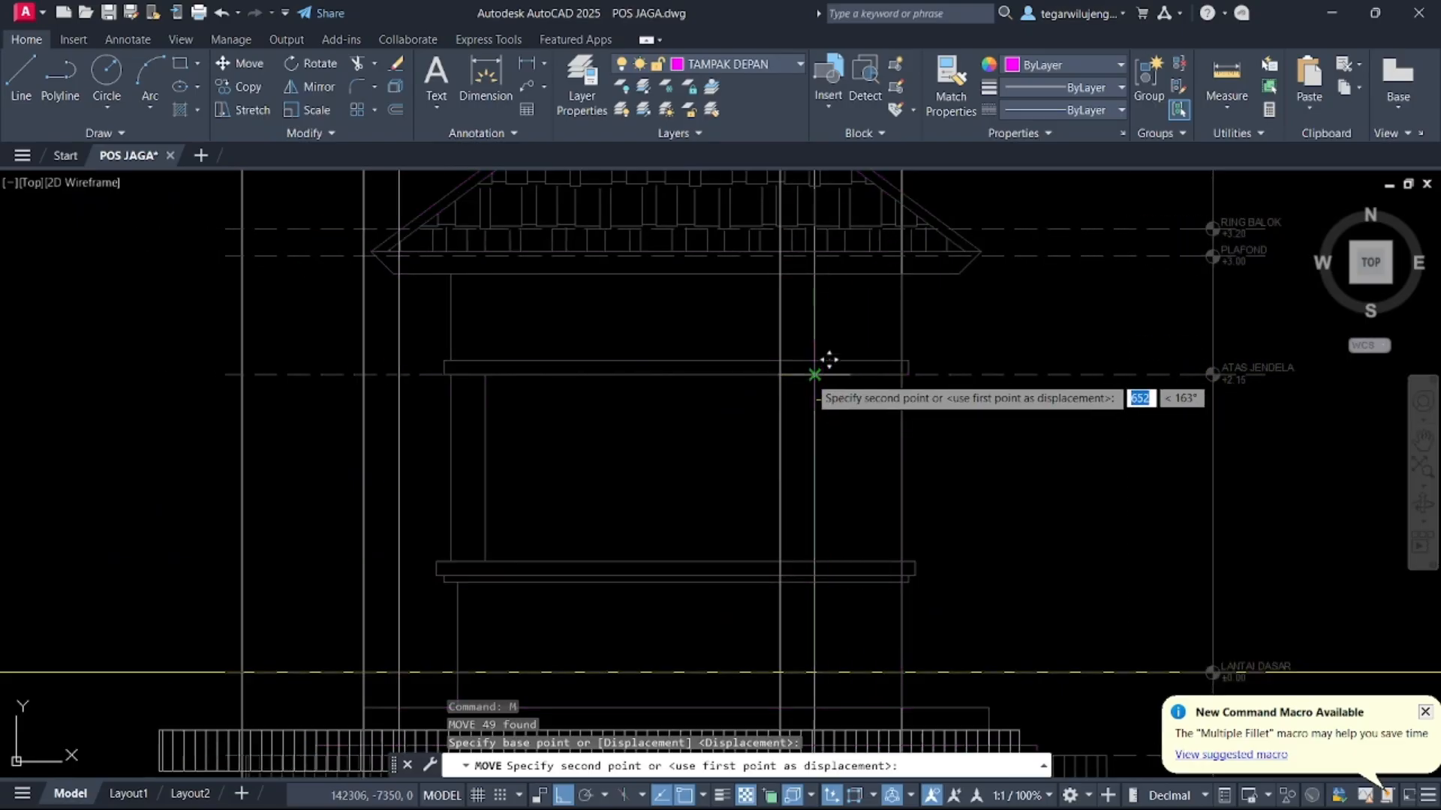
key("Escape")
scroll(853, 428, "down", 2)
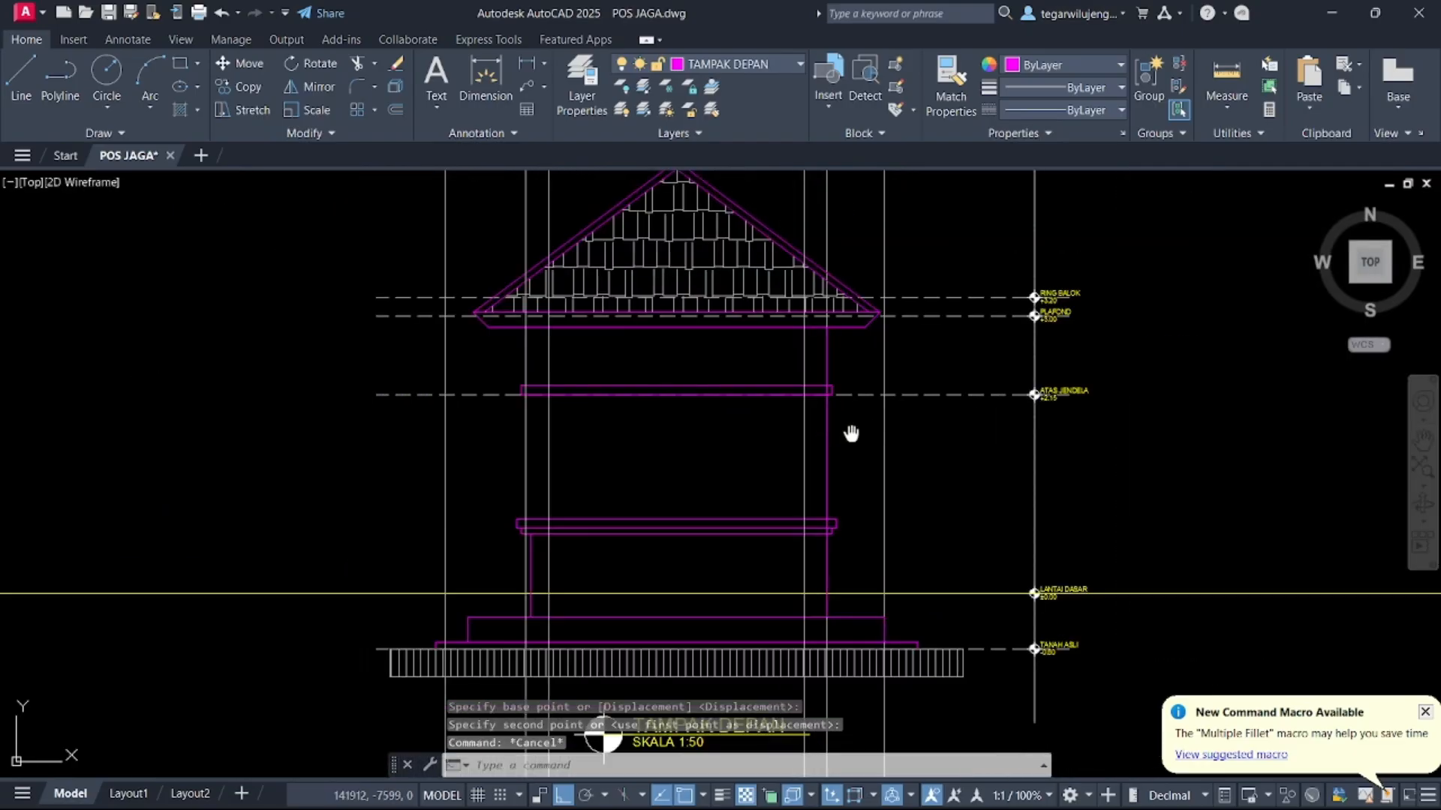
Copy the vertical line at the elevation's right post to the inner post edge and to the left post
middle_click_drag(851, 434, 866, 441)
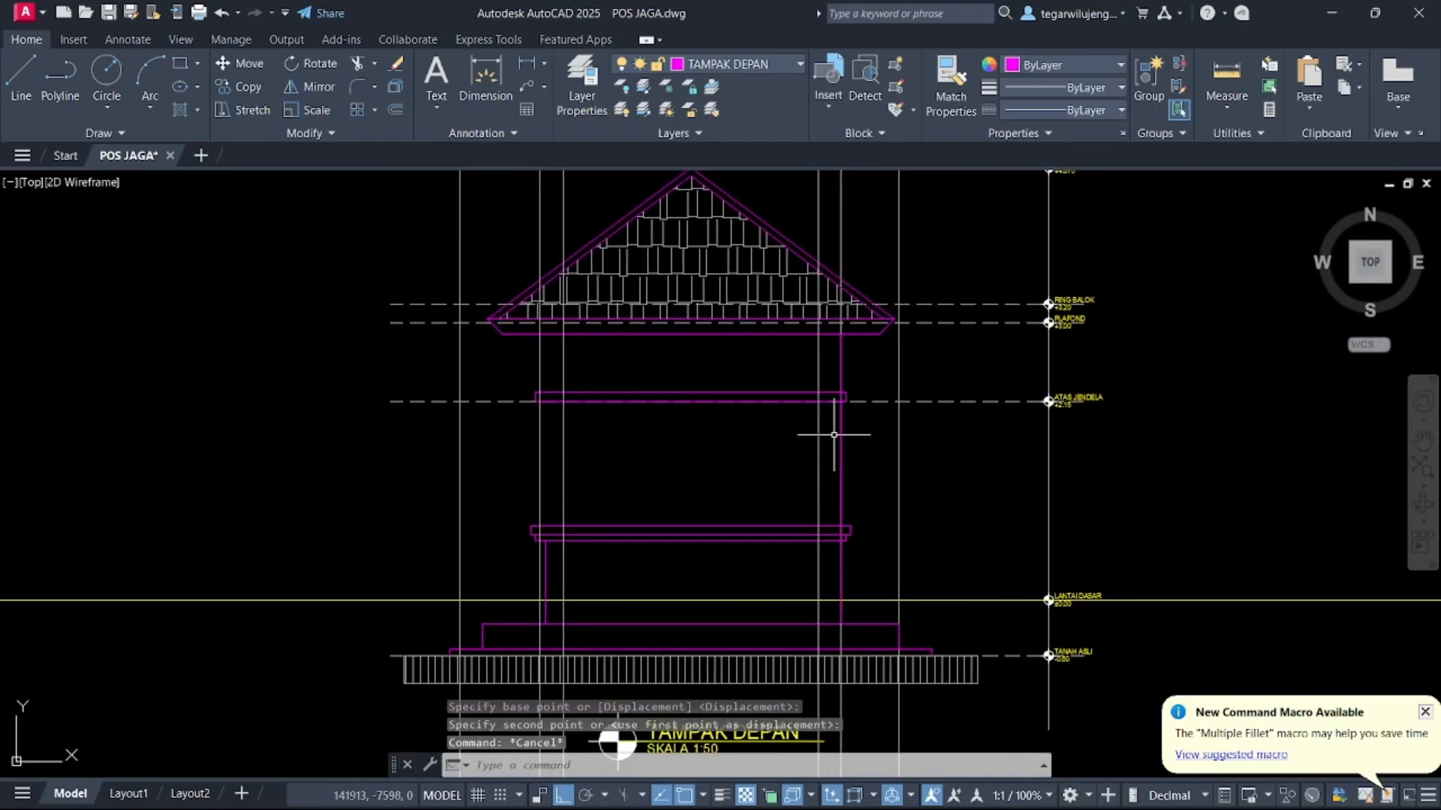
key("Return")
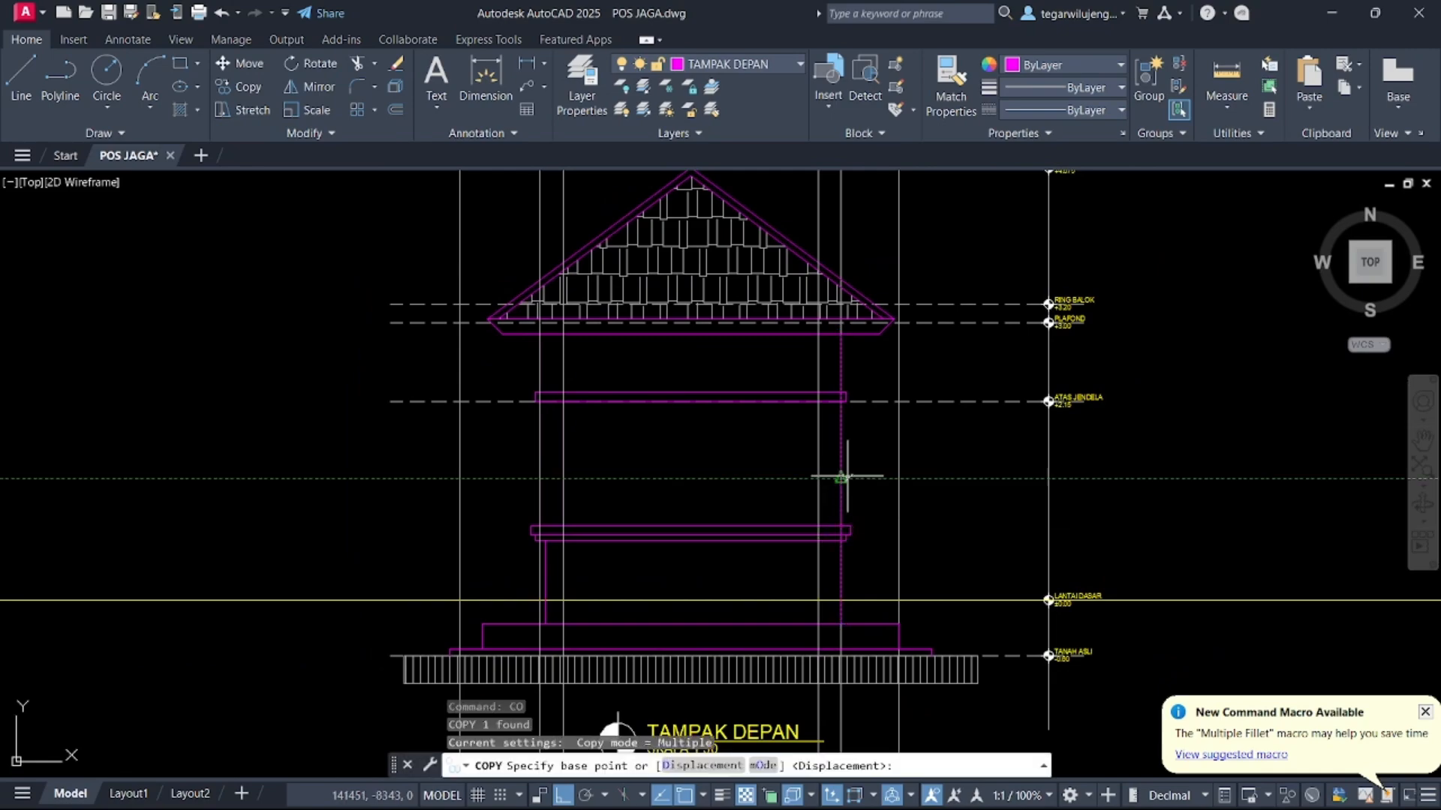
left_click(841, 479)
left_click(818, 479)
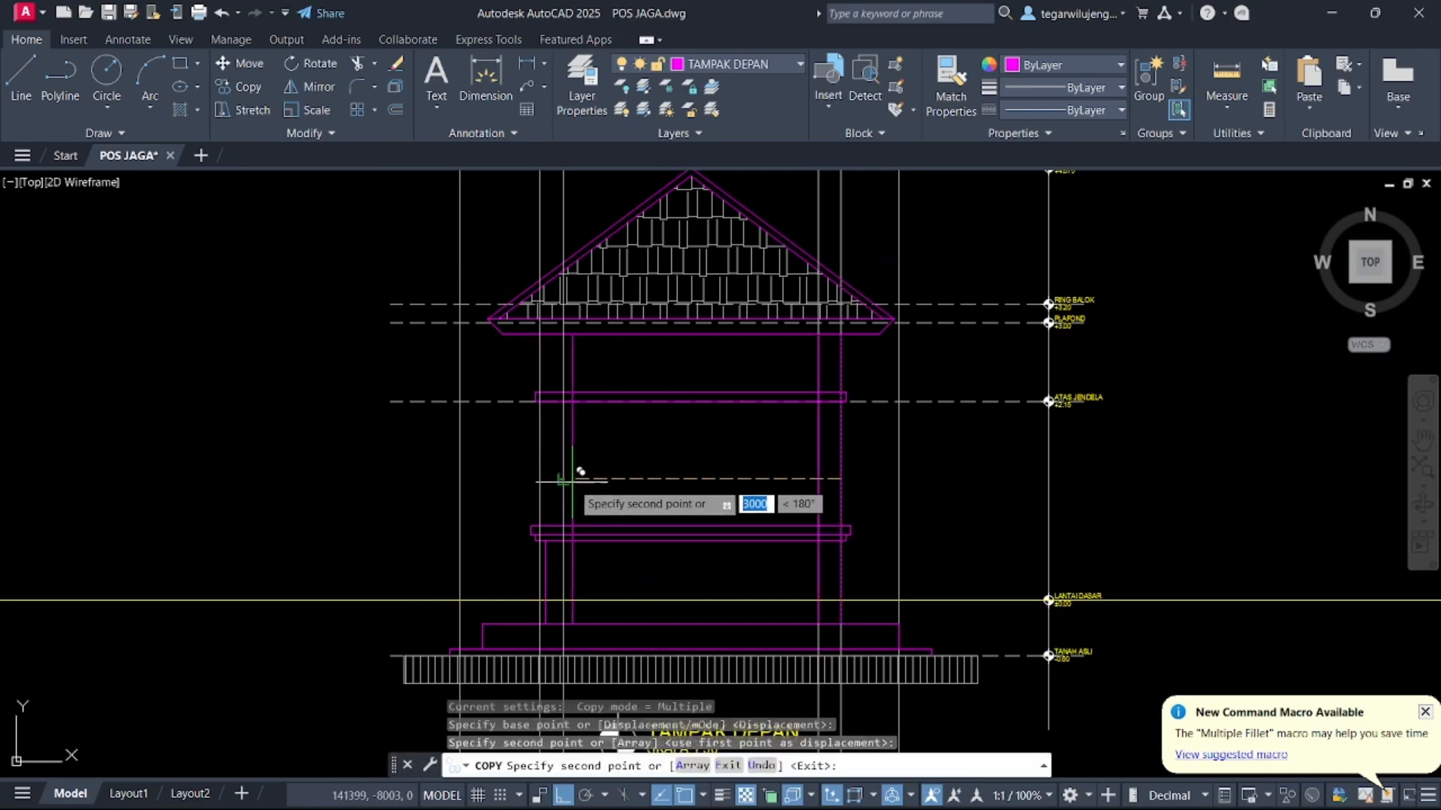
left_click(528, 478)
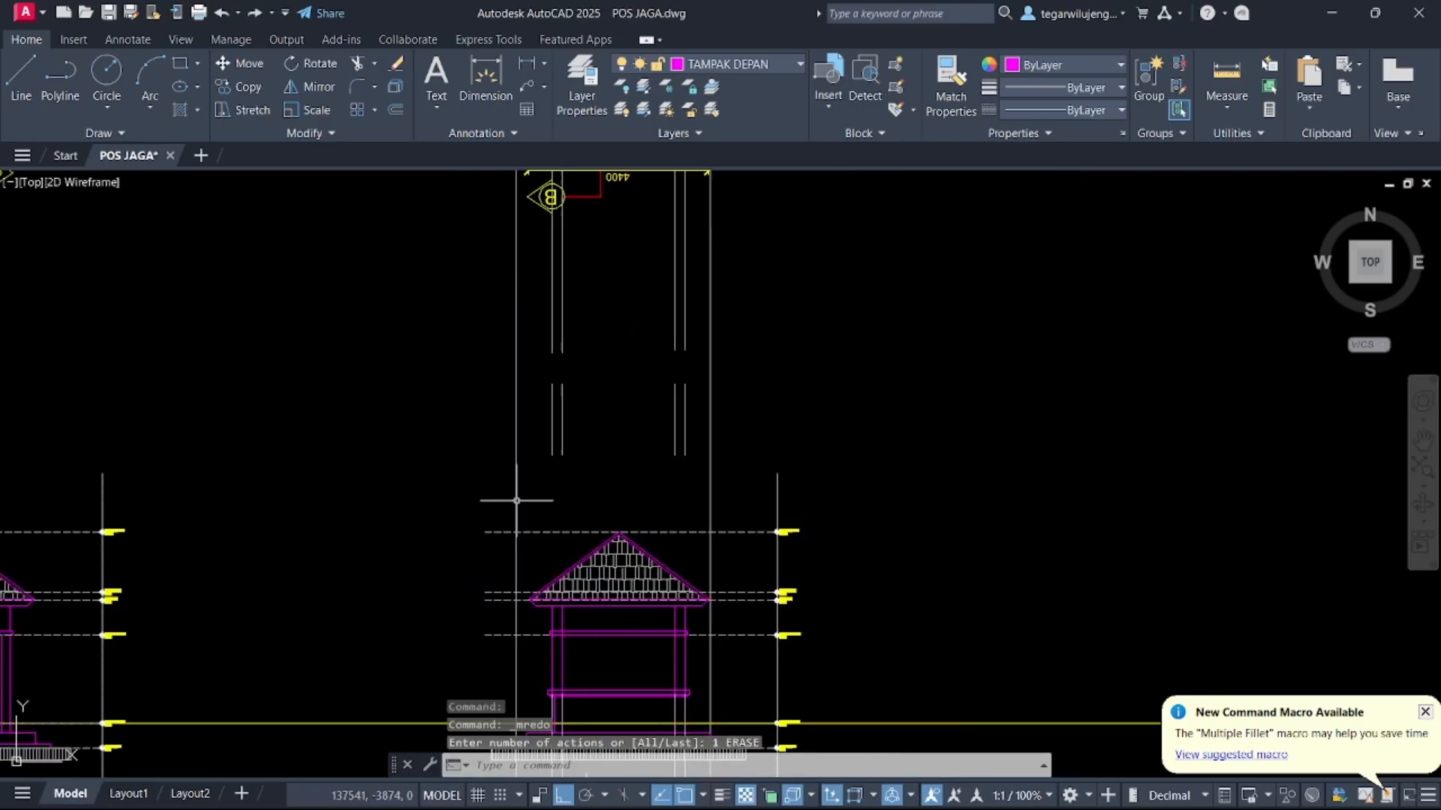
Erase the vertical construction lines crossing the front elevation's roof and posts
scroll(480, 646, "up", 5)
middle_click_drag(480, 645, 501, 439)
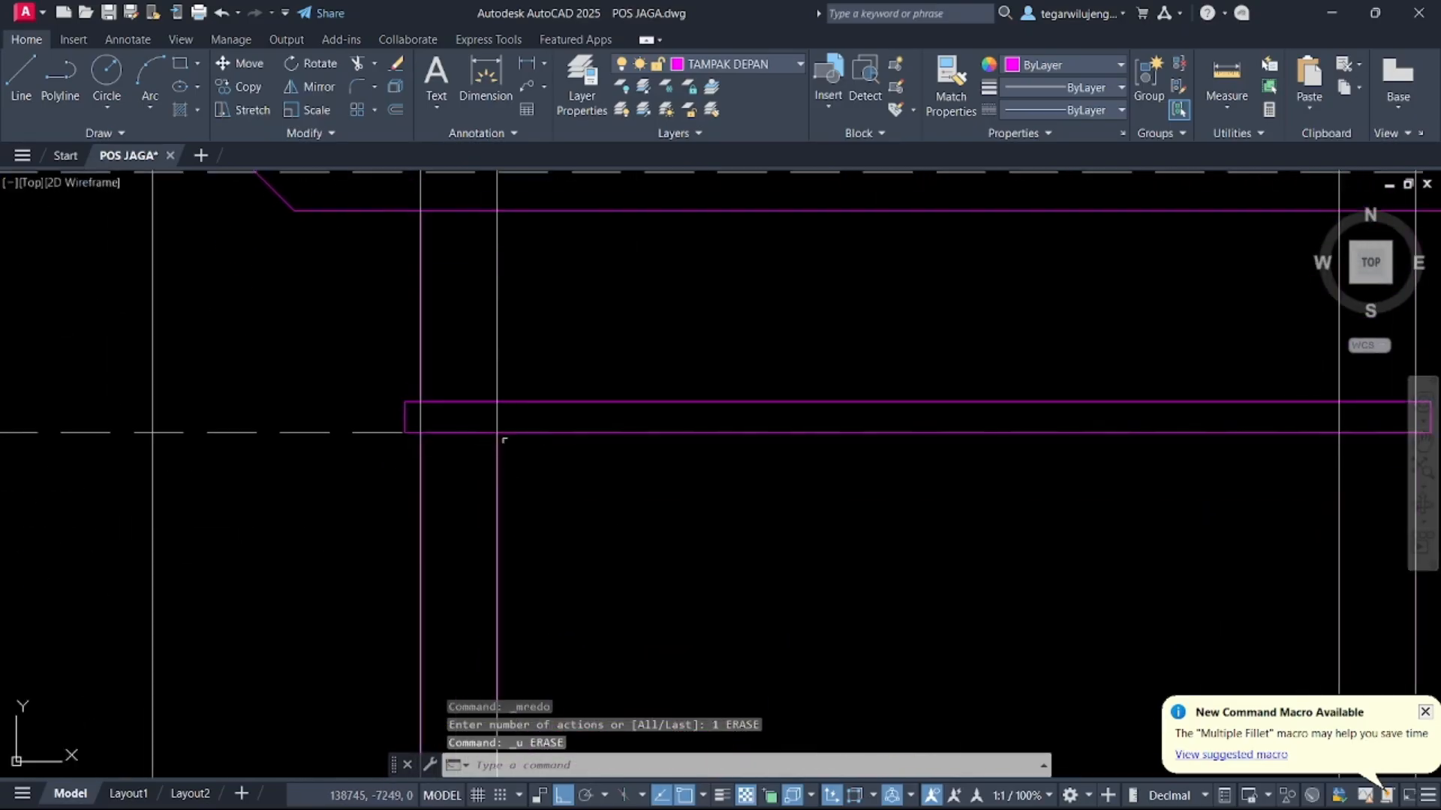
scroll(492, 444, "down", 2)
scroll(1119, 513, "down", 5)
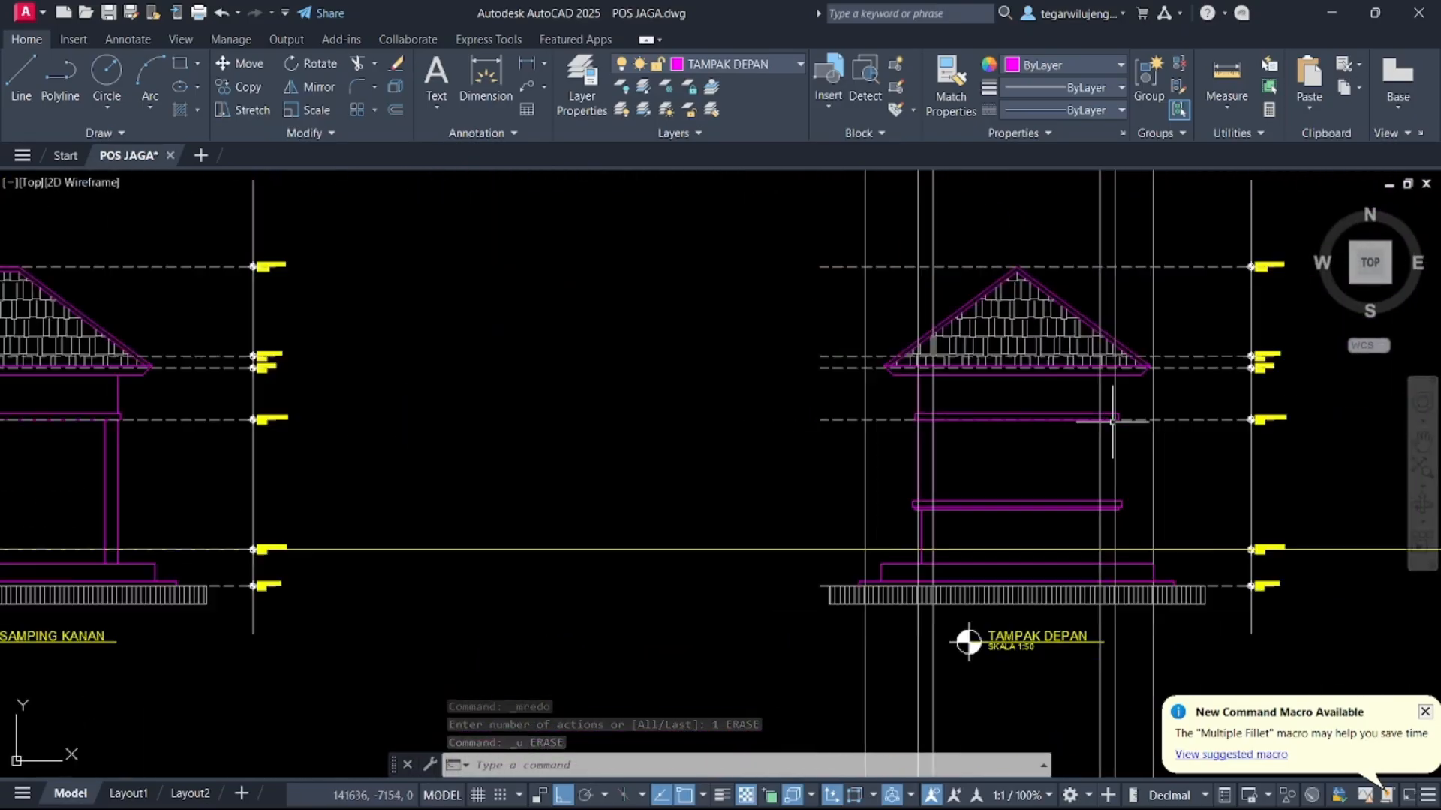
left_click(1117, 340)
left_click(895, 308)
key("Delete")
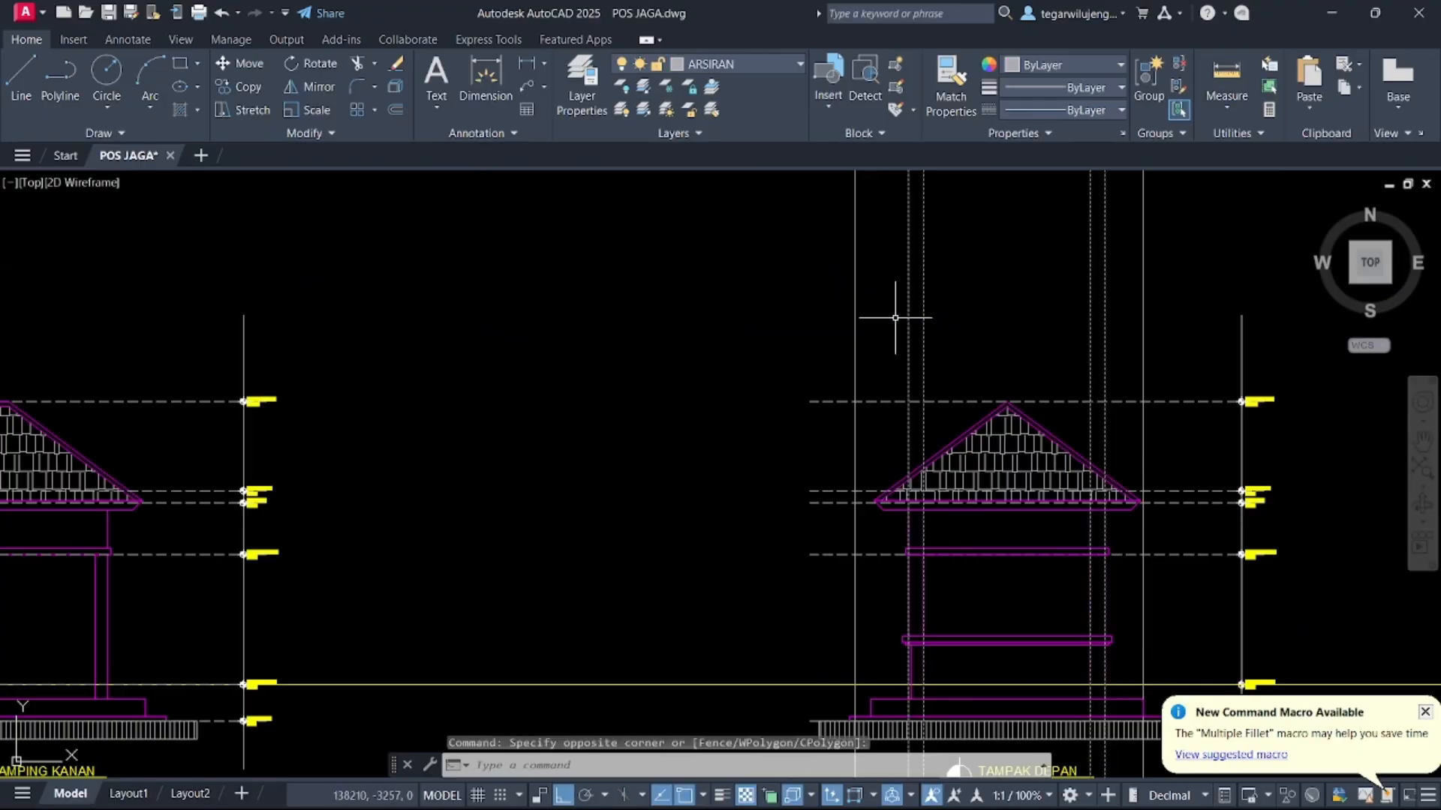
Trim the post lines crossing the window head and sill bands on the front elevation
middle_click_drag(930, 380, 839, 208)
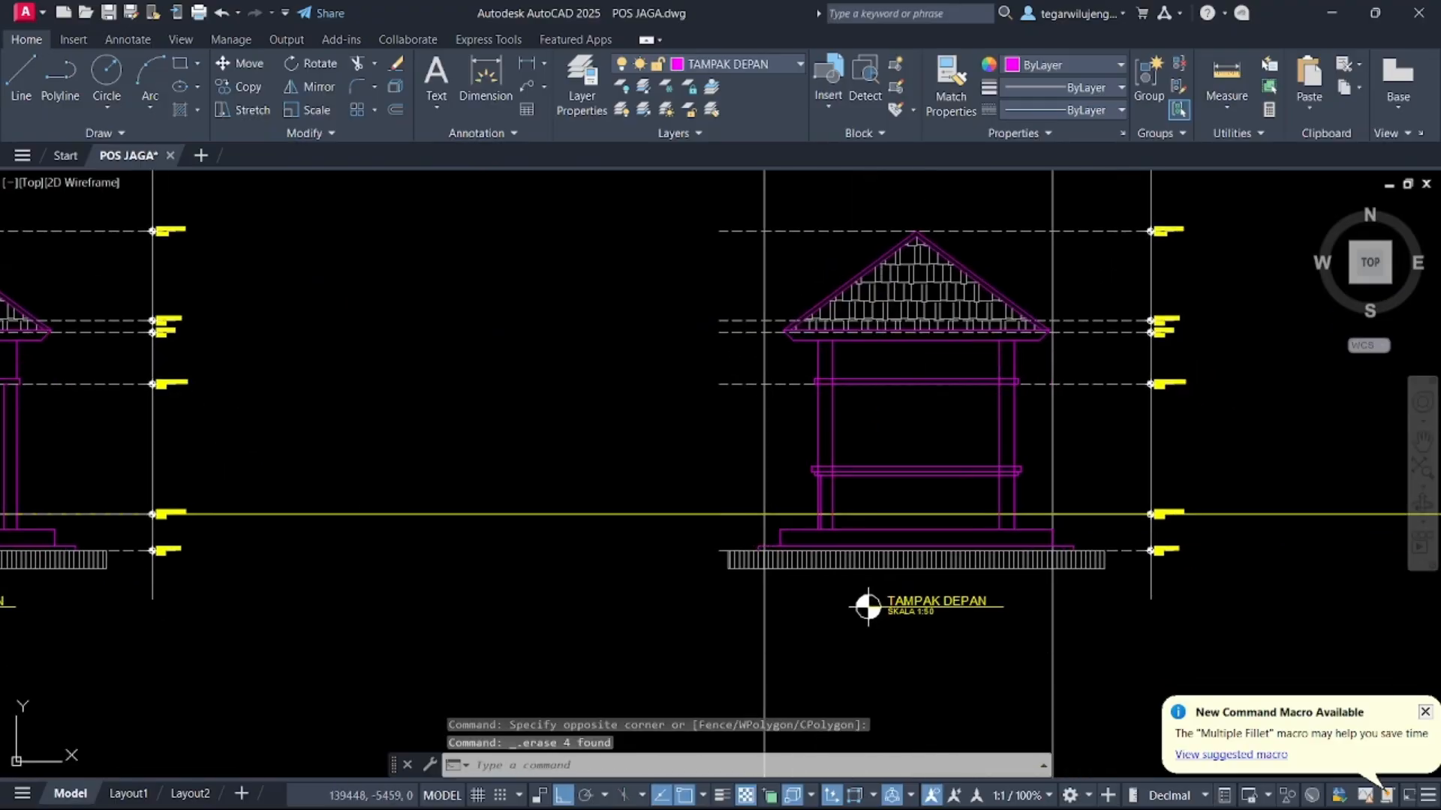
type("tr")
key("space")
scroll(1008, 379, "up", 5)
left_click_drag(1027, 384, 361, 388)
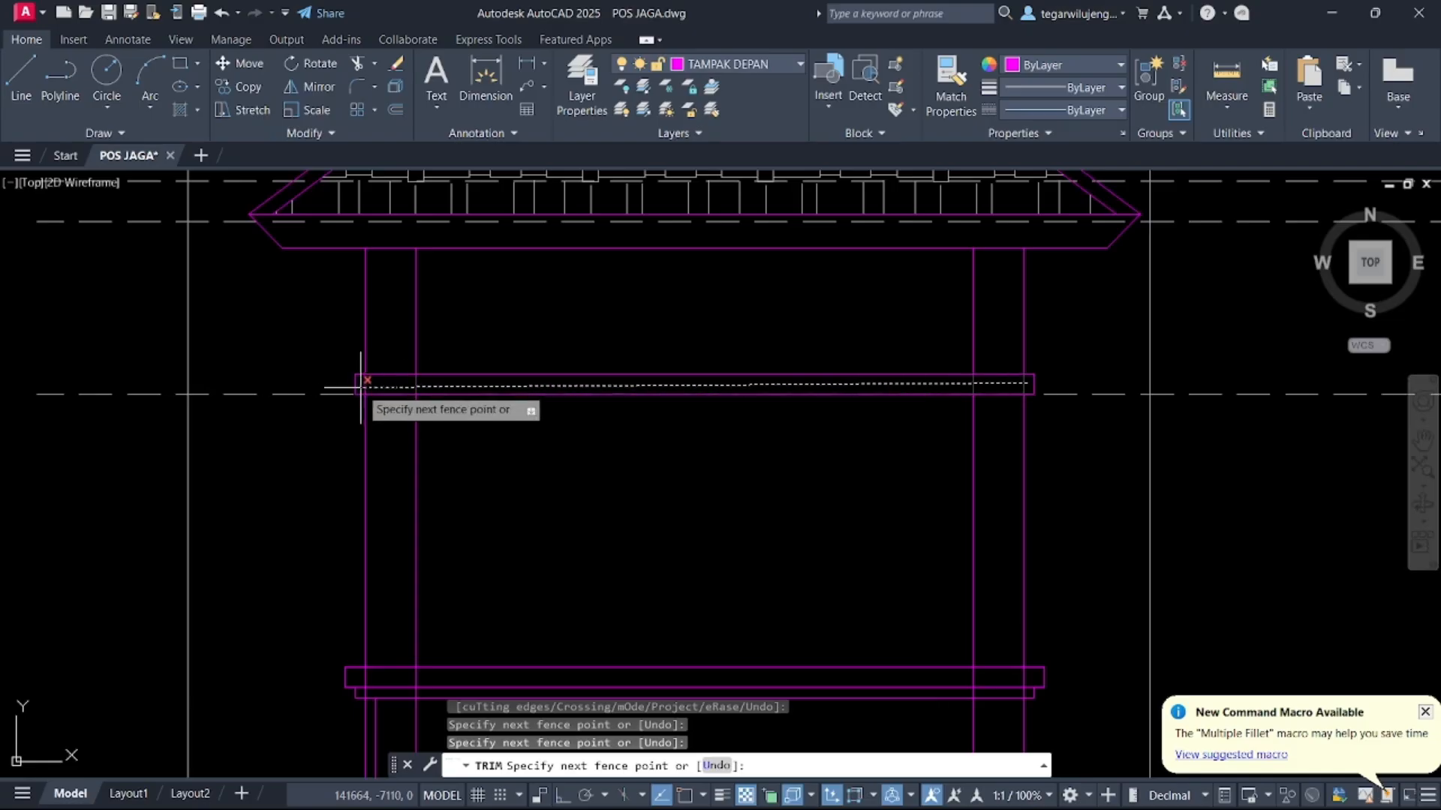
left_click(361, 386)
middle_click_drag(589, 518, 559, 352)
middle_click_drag(467, 432, 493, 315)
mouse_move(369, 376)
left_mouse_down()
mouse_move(367, 428)
mouse_move(398, 398)
left_mouse_up()
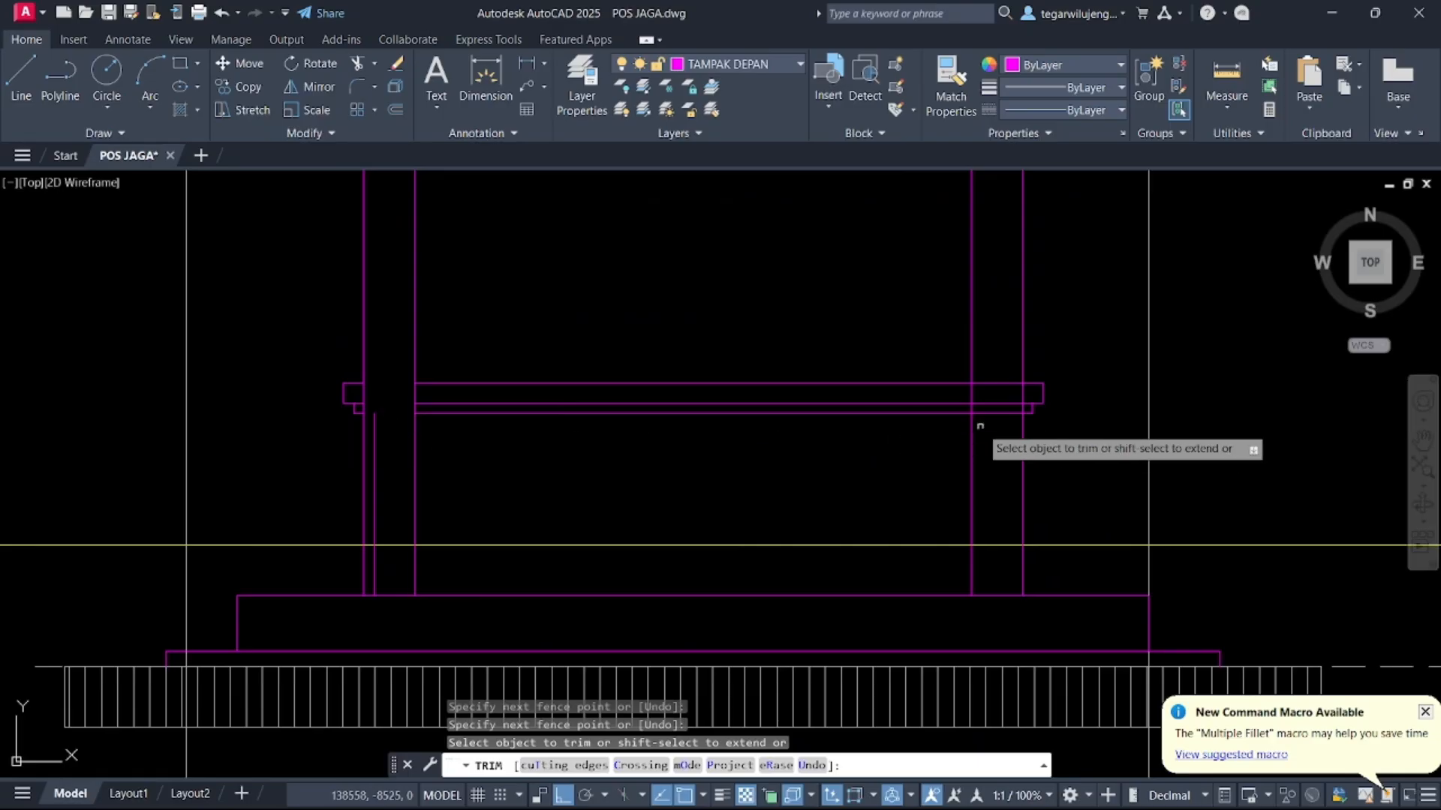
mouse_move(1015, 426)
left_mouse_down()
mouse_move(1014, 338)
mouse_move(1001, 367)
left_mouse_up()
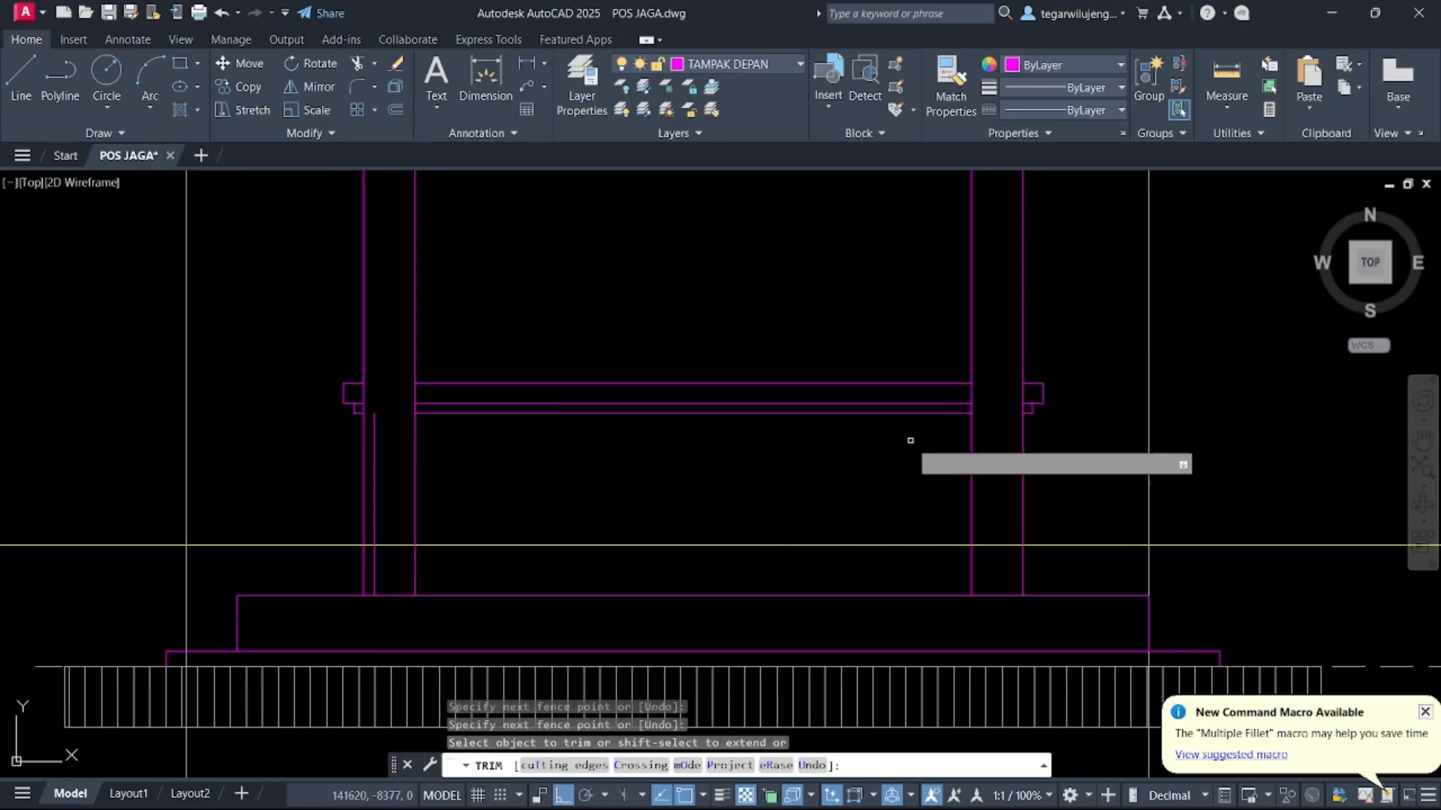
key("Escape")
Delete the short vertical line below the sill at the front elevation's left post
left_click(373, 461)
key("Delete")
scroll(509, 527, "down", 5)
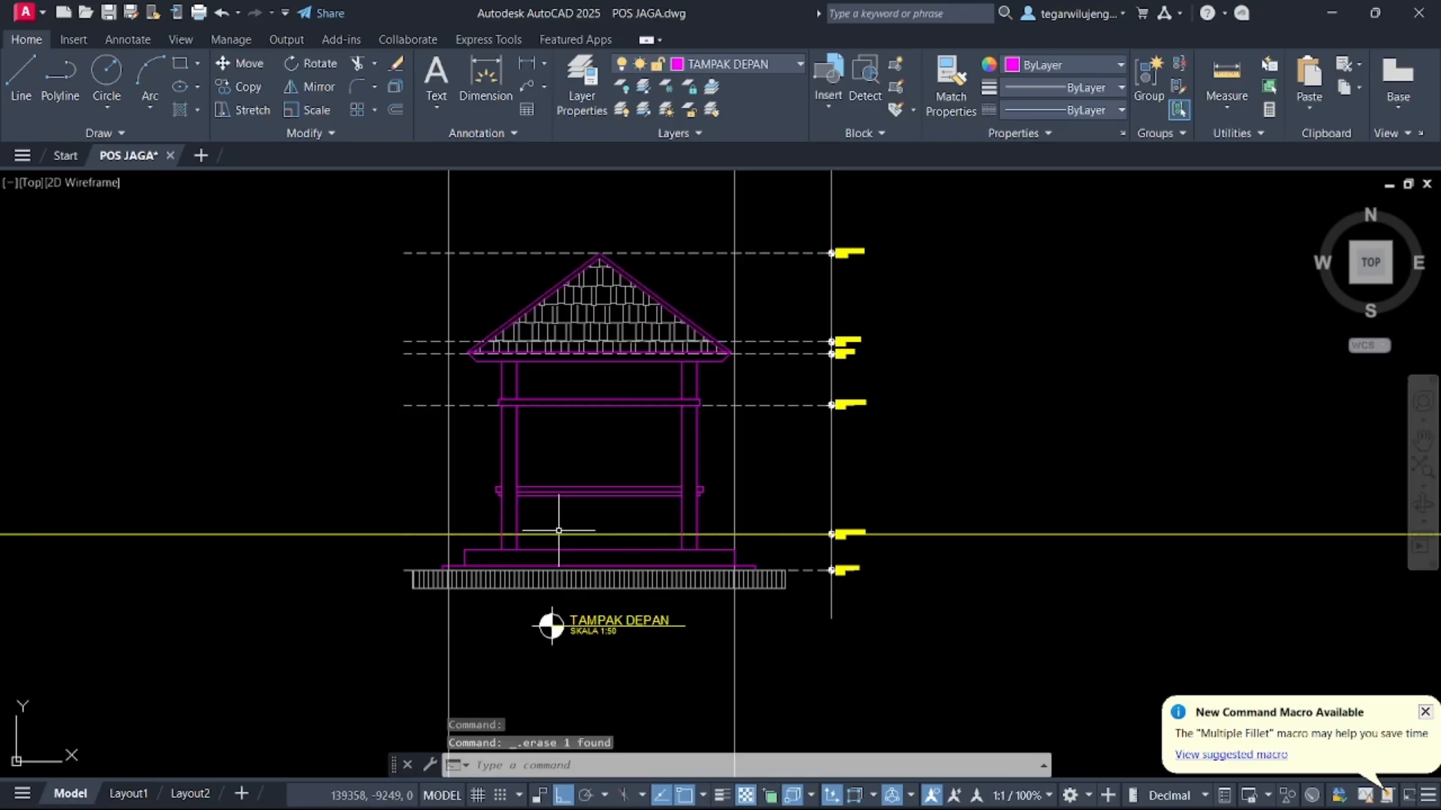
Draw vertical construction lines through the window and wall edges on the plan's front wall
scroll(698, 467, "down", 5)
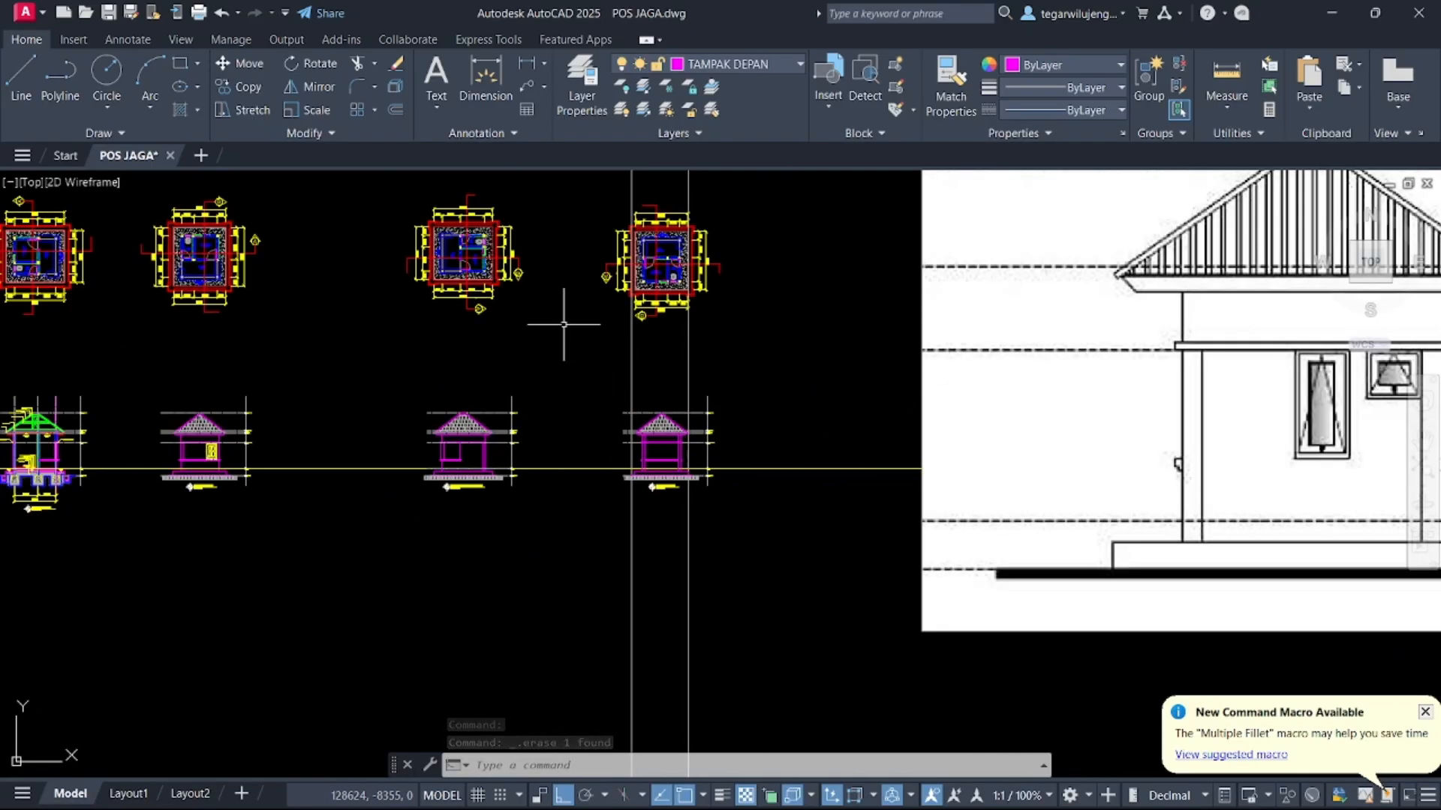
middle_click_drag(563, 324, 564, 377)
type("xl")
key("Return")
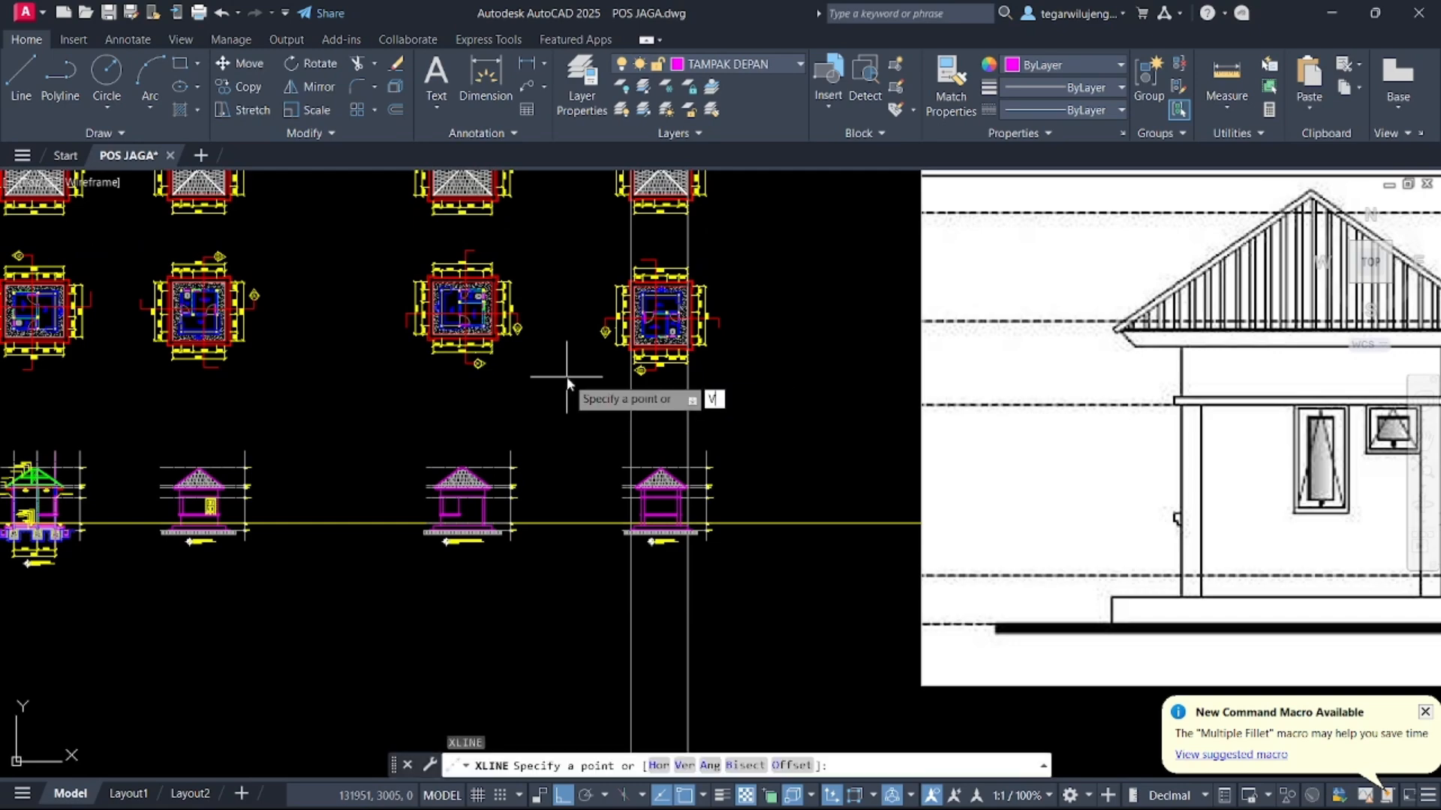
type("V")
key("Return")
scroll(642, 368, "up", 10)
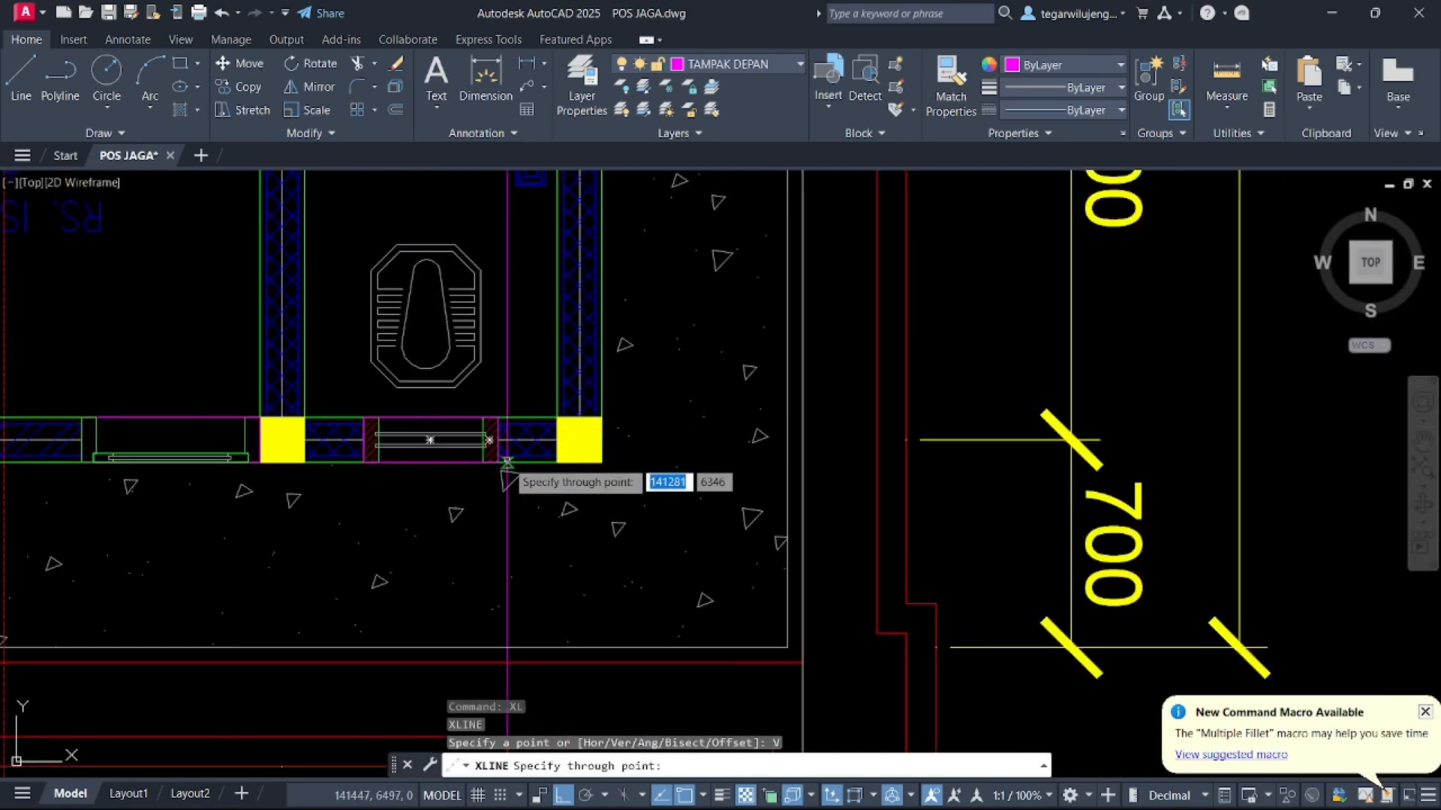
left_click(499, 461)
left_click(364, 456)
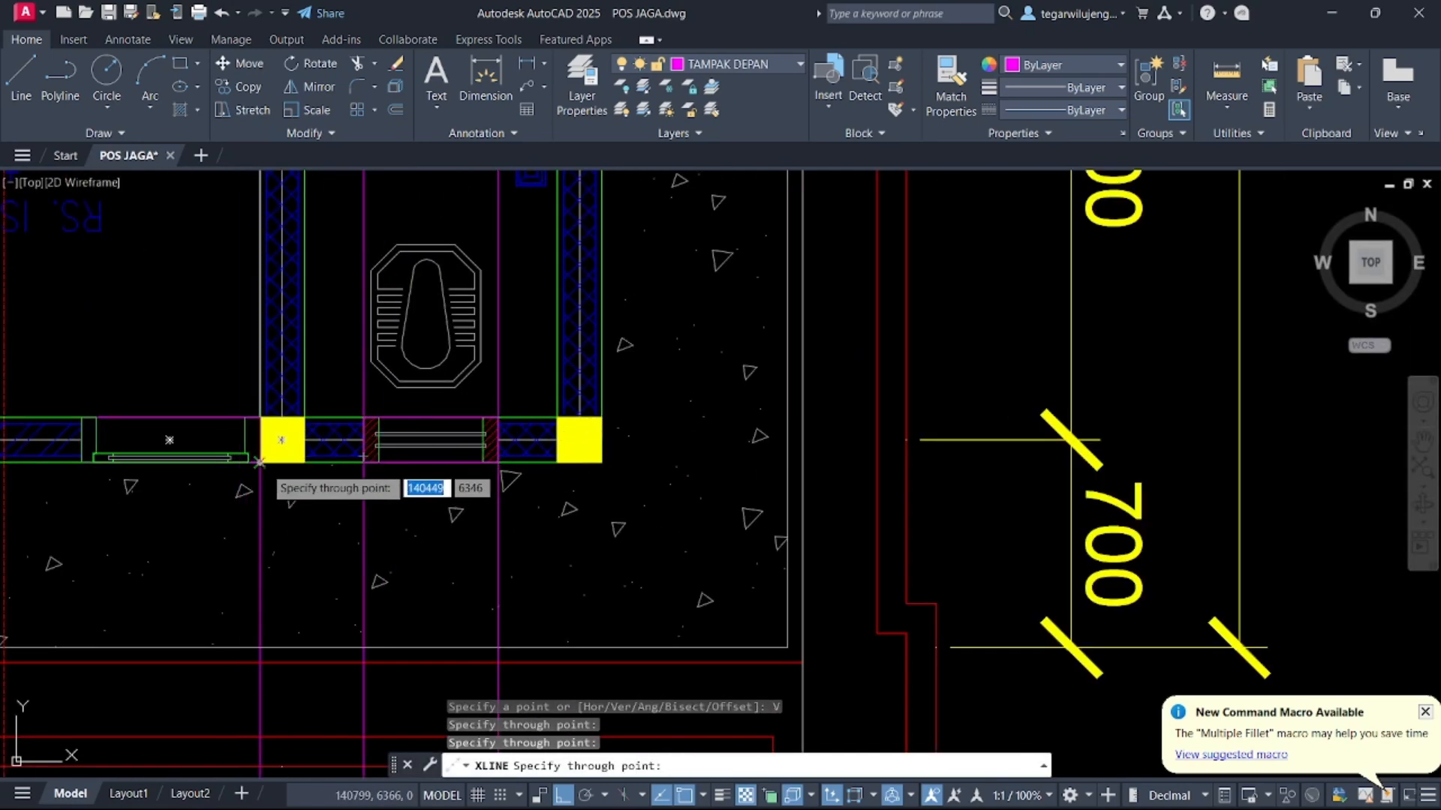
left_click(260, 463)
left_click(82, 463)
scroll(479, 486, "down", 10)
key("Escape")
middle_click_drag(352, 508, 599, 446)
scroll(599, 446, "down", 5)
middle_click_drag(479, 473, 684, 442)
scroll(449, 504, "up", 6)
middle_click_drag(399, 523, 803, 478)
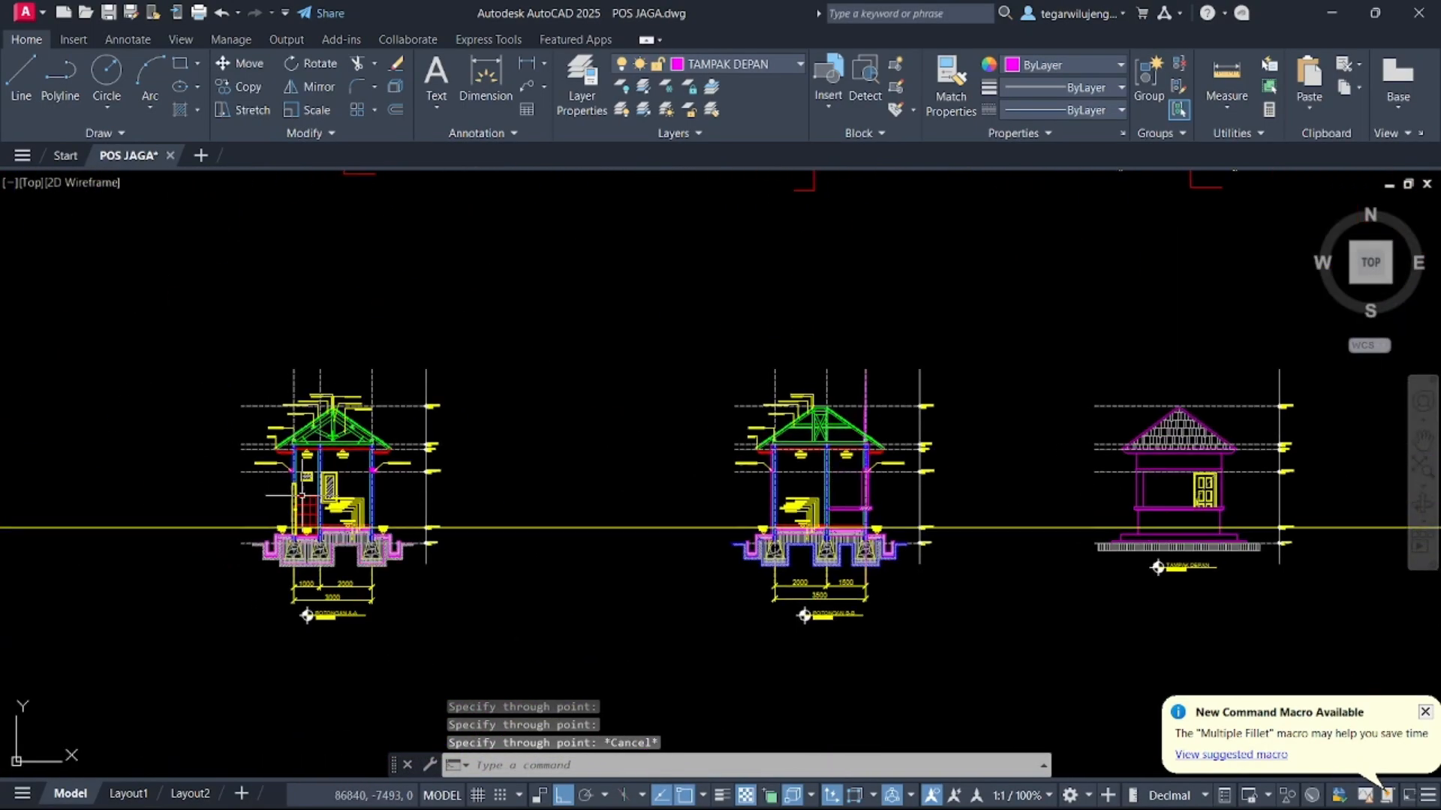
Copy the window and door from the section drawing onto the new rear elevation, aligned to its ceiling line
scroll(301, 495, "up", 7)
scroll(245, 446, "up", 6)
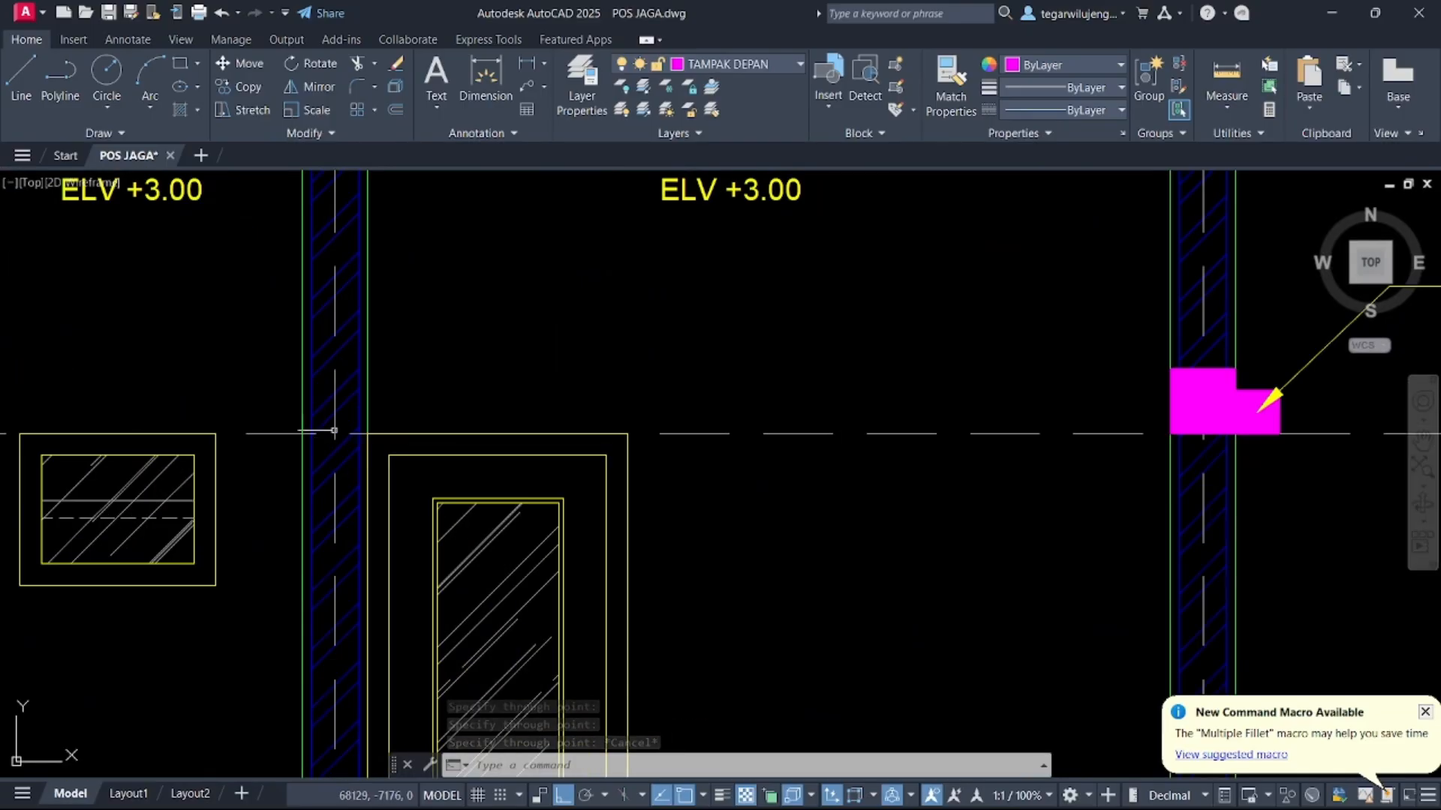
left_click(267, 386)
scroll(574, 375, "up", 2)
middle_click_drag(676, 598, 668, 499)
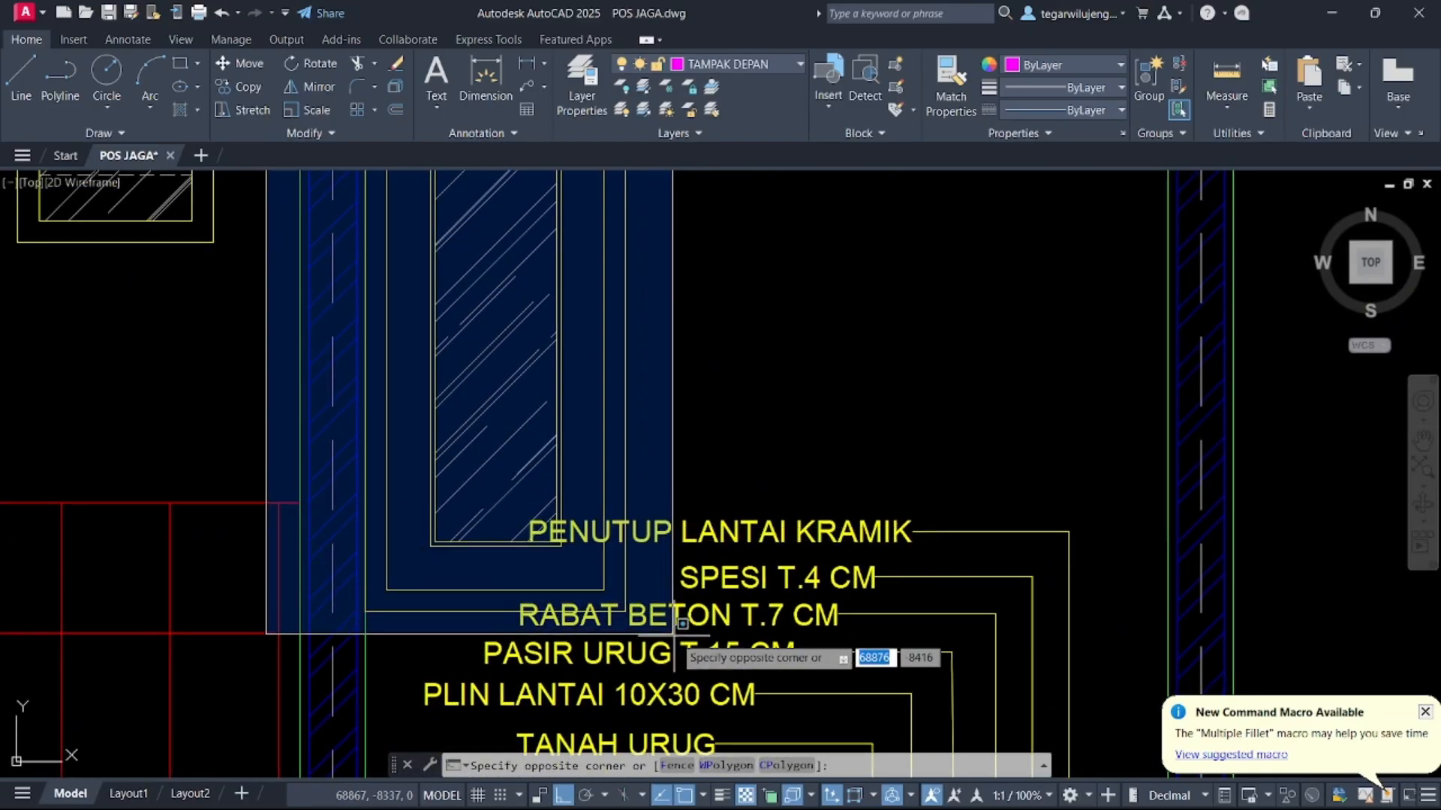
left_click(675, 635)
scroll(499, 529, "down", 2)
middle_click_drag(501, 530, 711, 653)
left_click(421, 399)
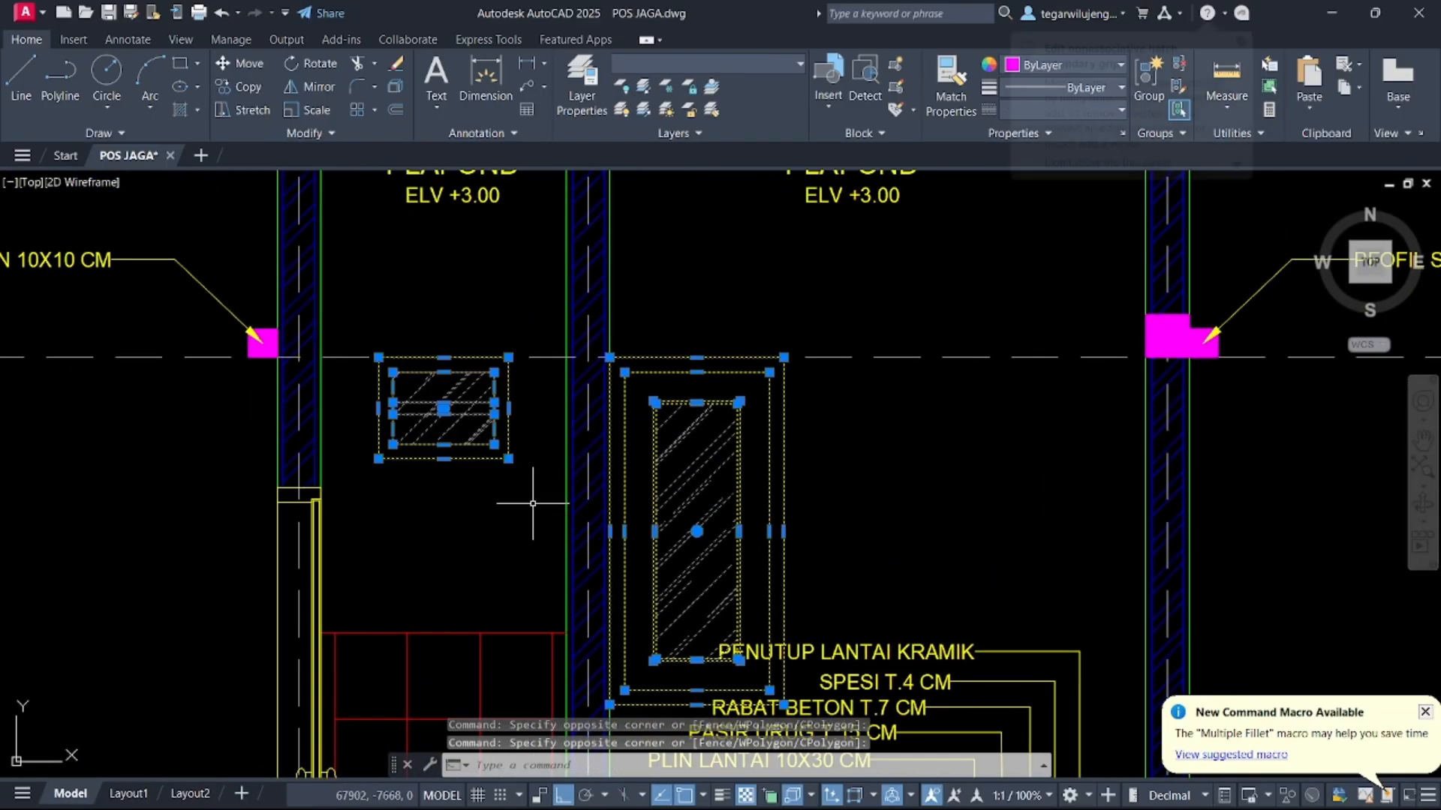
type("co")
key("Return")
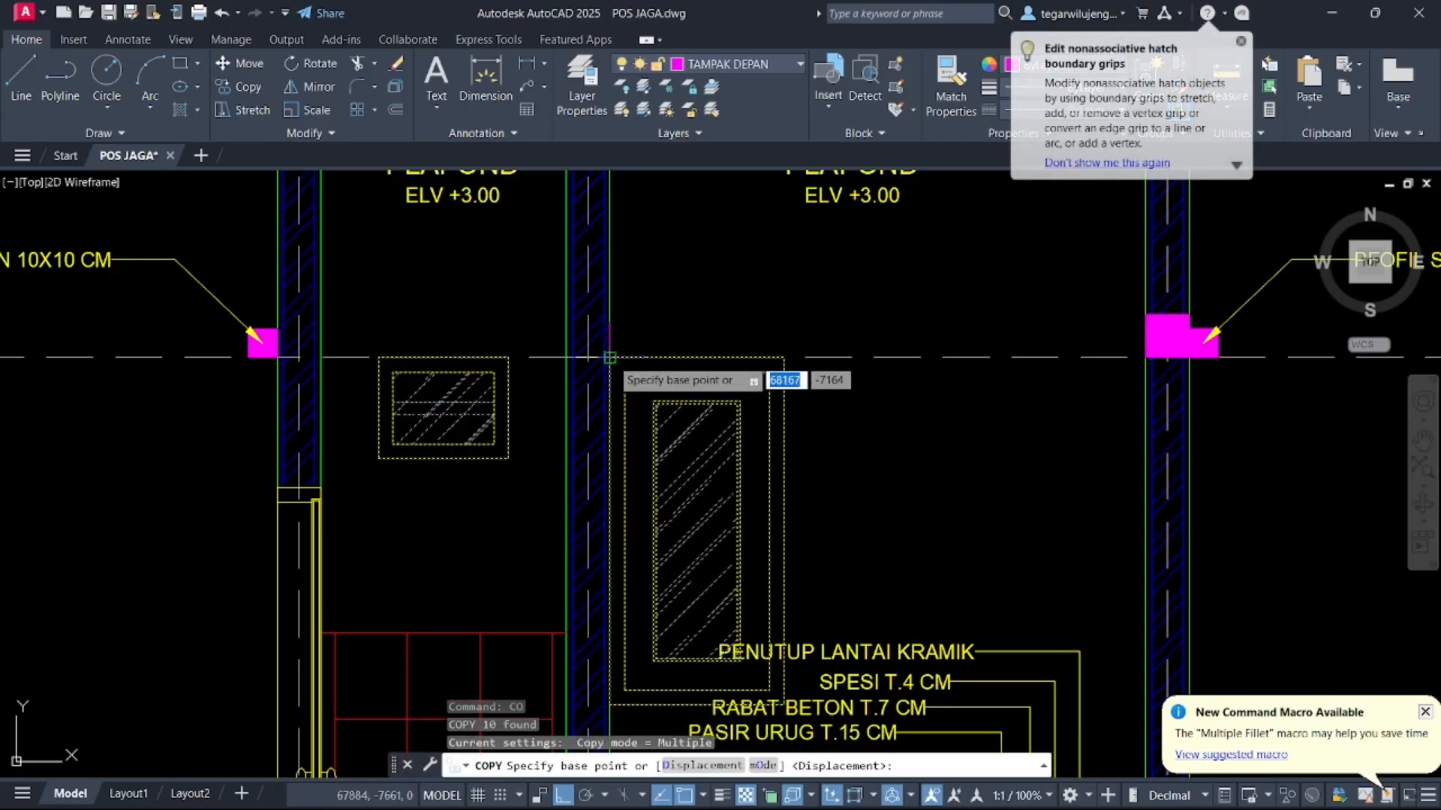
left_click(610, 358)
scroll(447, 453, "down", 10)
middle_click_drag(1049, 425, 1013, 422)
scroll(1012, 422, "up", 8)
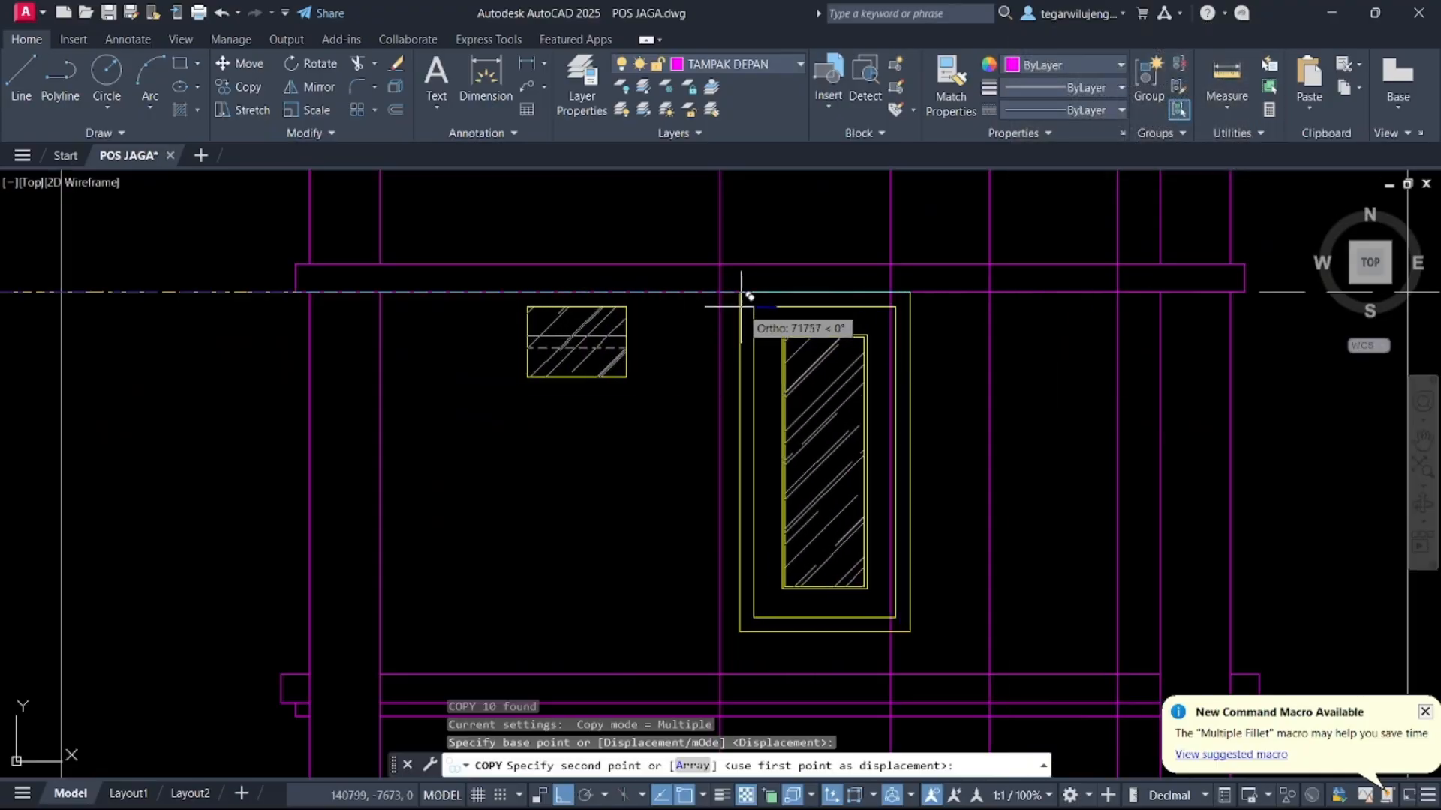
left_click(720, 292)
key("Escape")
Move the copied window to the other side of the door on the rear elevation
left_click(643, 405)
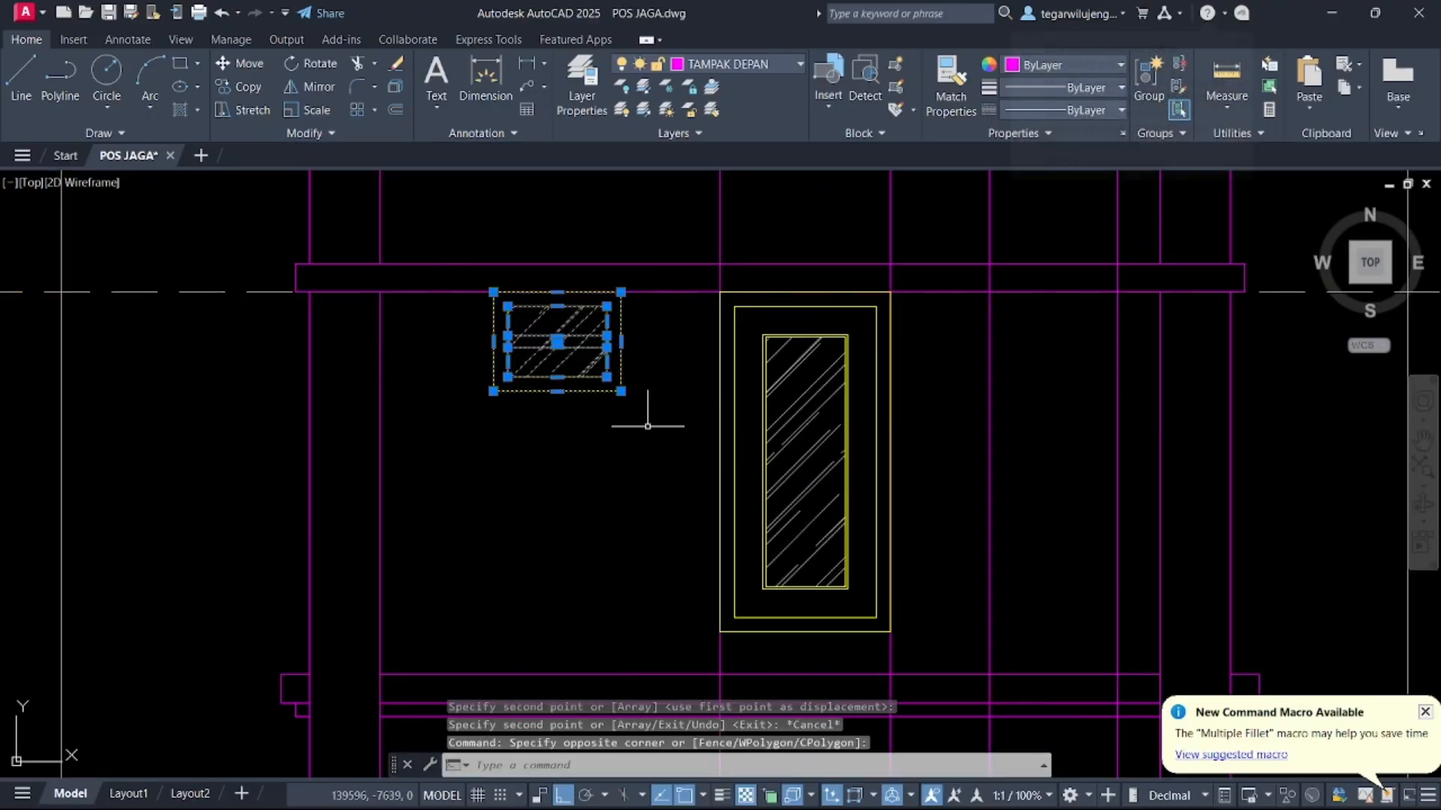
type("m")
key("Return")
left_click(493, 291)
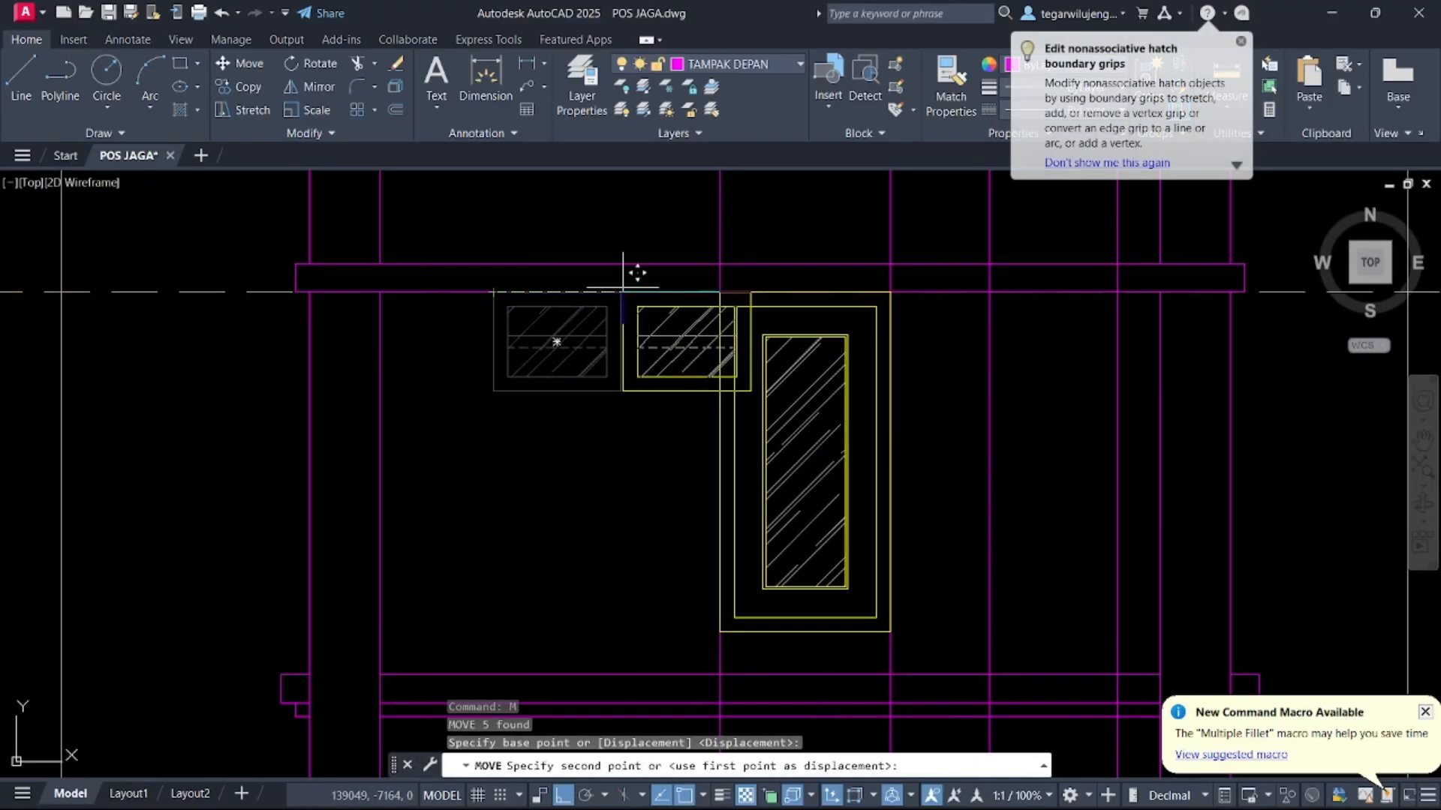
key("Escape")
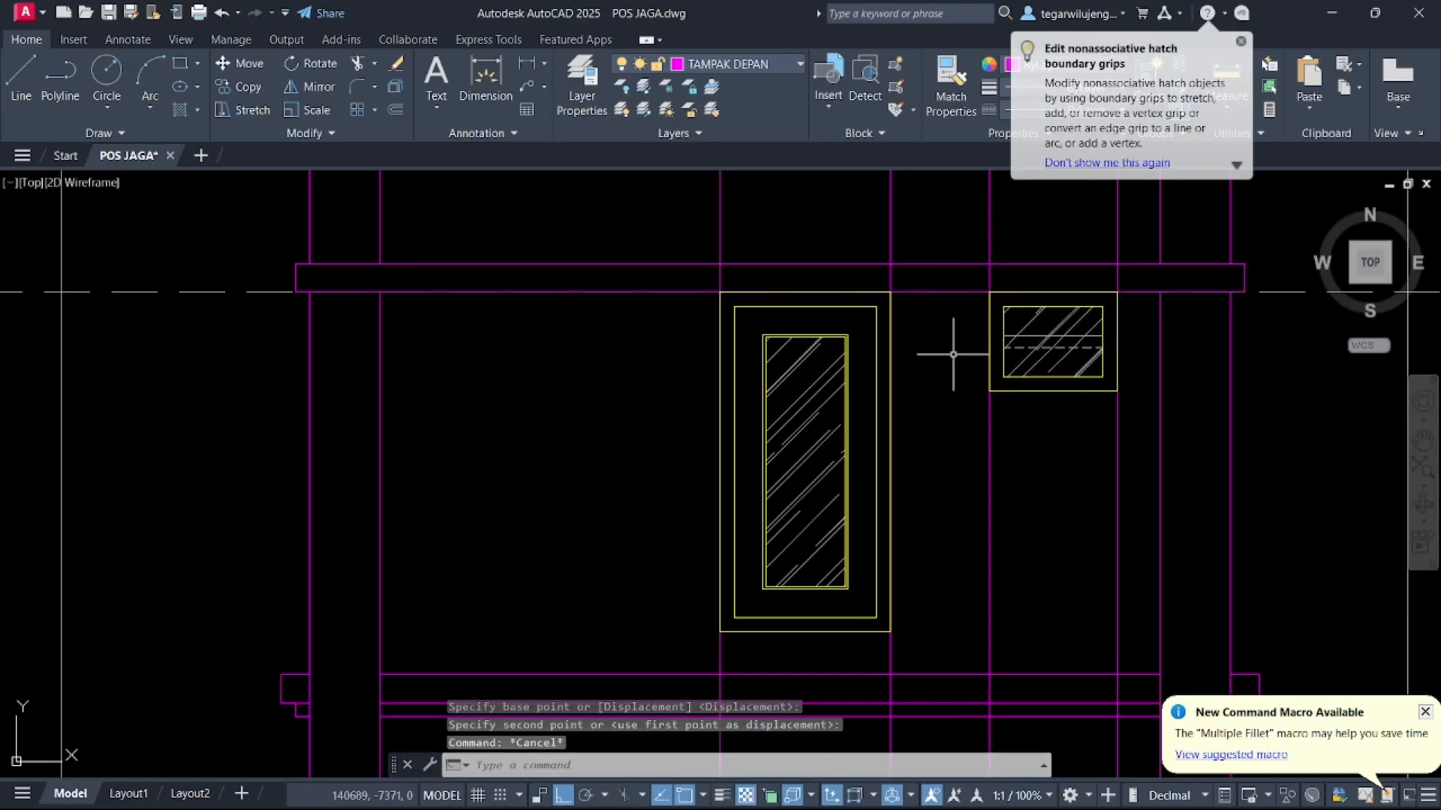
Erase the vertical construction lines crossing the rear elevation
scroll(952, 347, "down", 6)
left_click(938, 319)
left_click(830, 275)
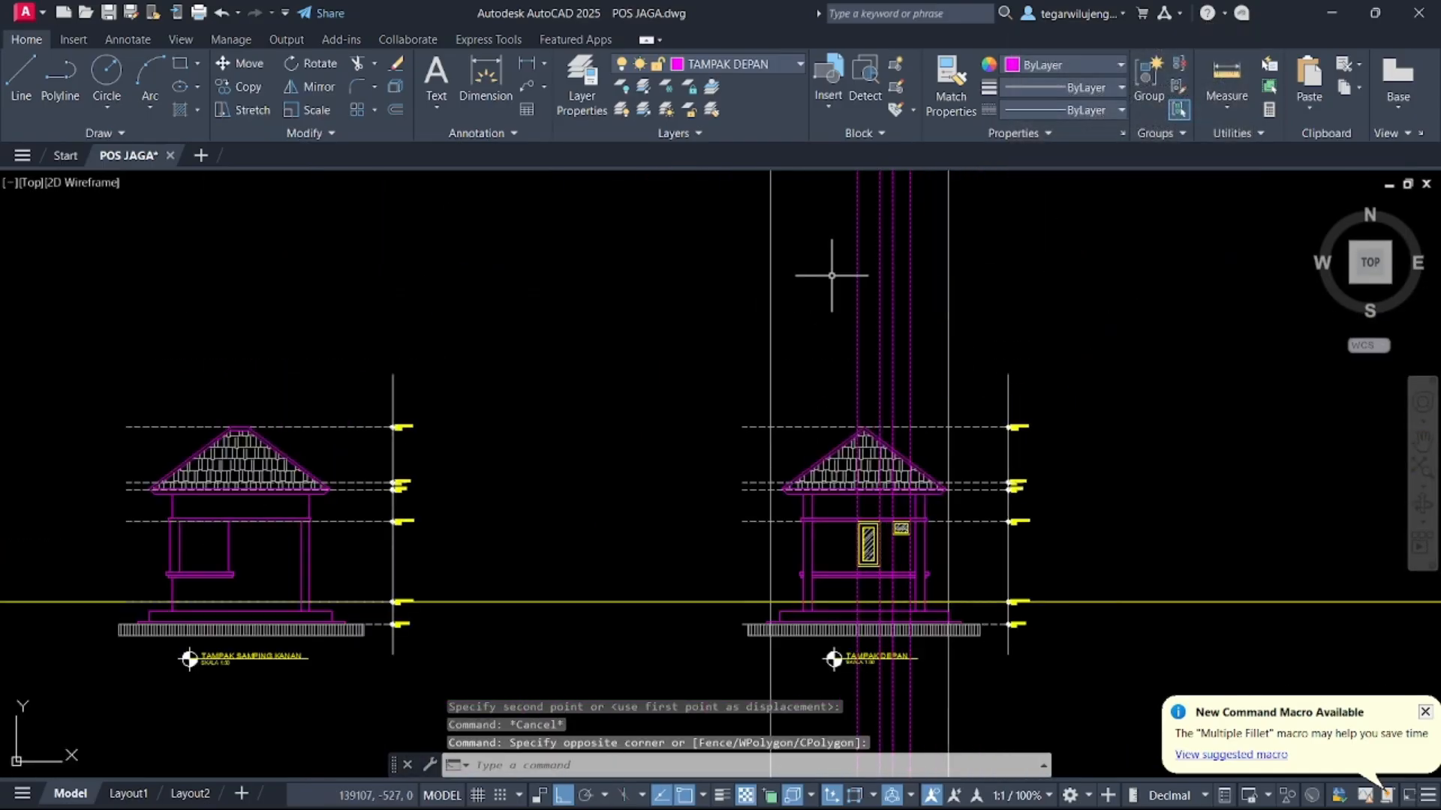
key("Delete")
Erase the title block beneath the rear elevation, then undo the erasure
middle_click_drag(921, 485, 879, 355)
scroll(827, 544, "up", 4)
scroll(828, 540, "up", 3)
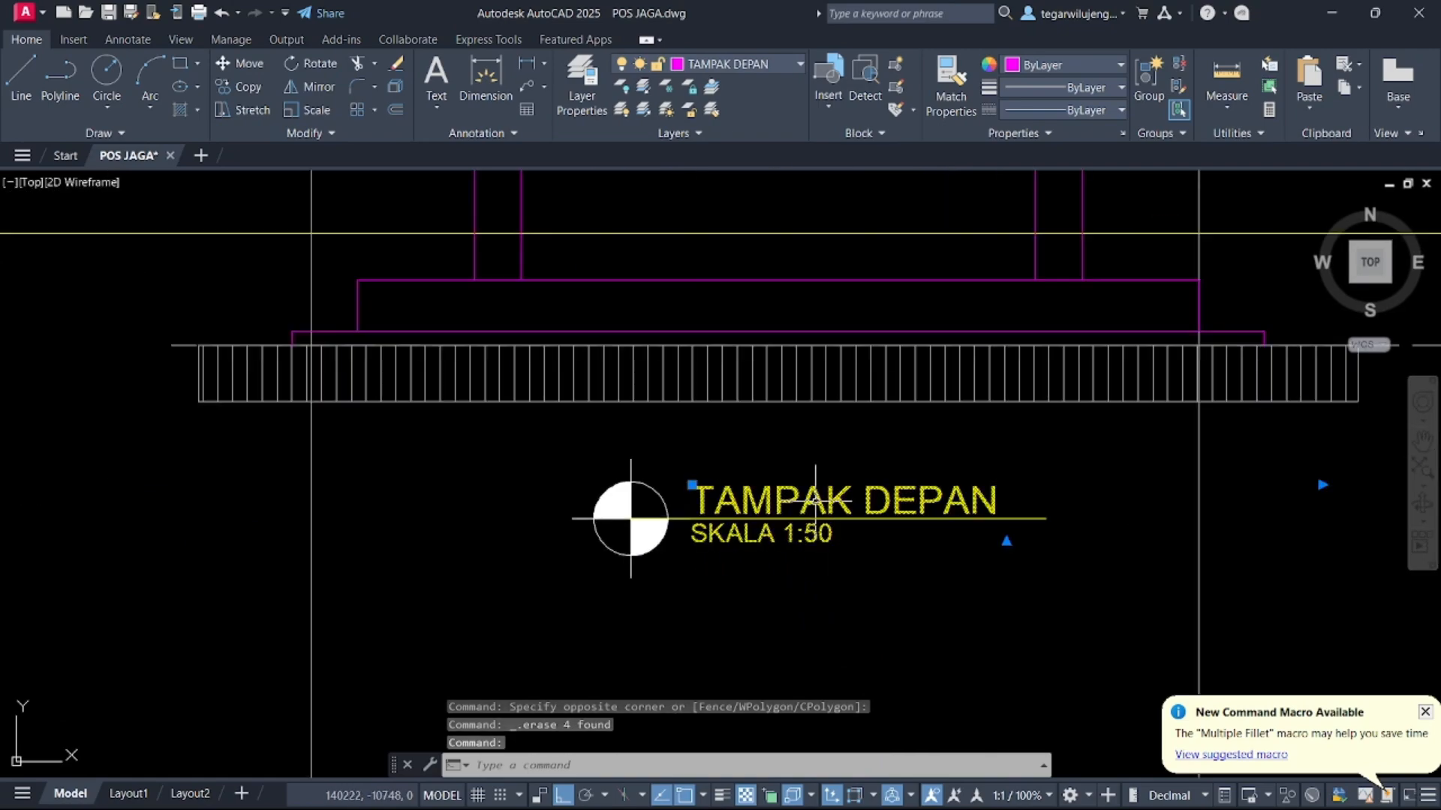
double_click(828, 539)
scroll(695, 489, "up", 5)
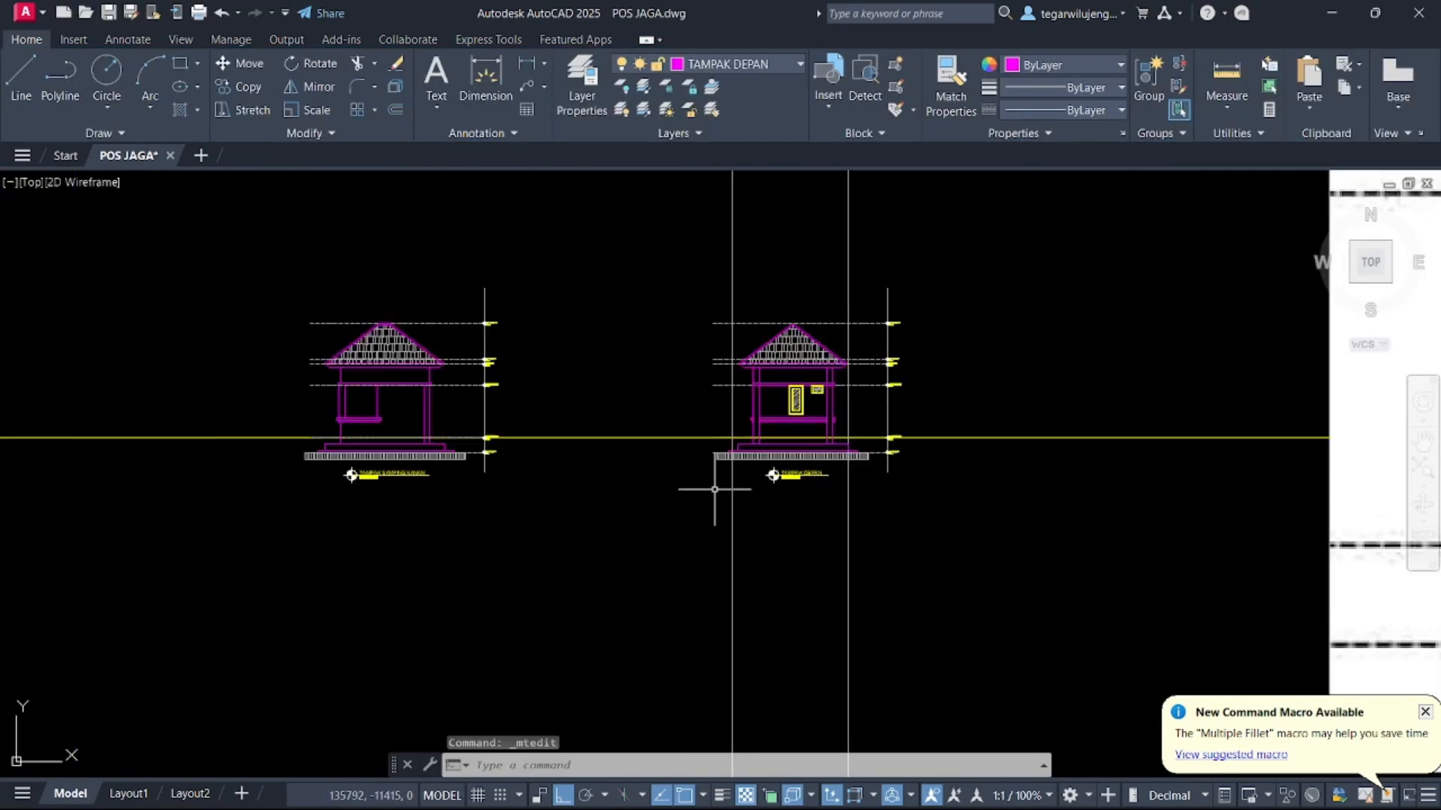
scroll(790, 485, "up", 5)
left_click(791, 484)
left_click(726, 424)
key("Delete")
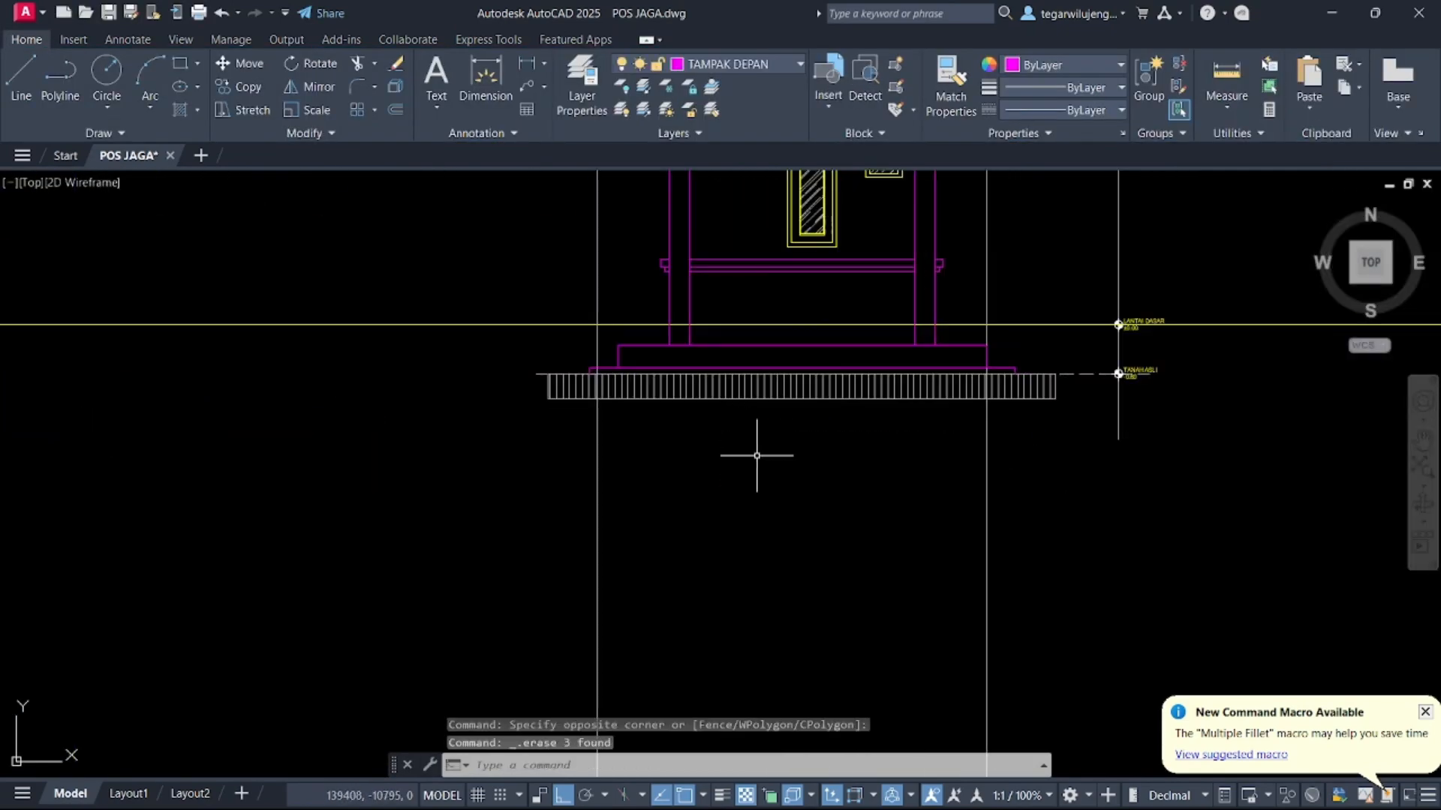
scroll(798, 473, "down", 5)
scroll(417, 466, "up", 6)
left_click(495, 496)
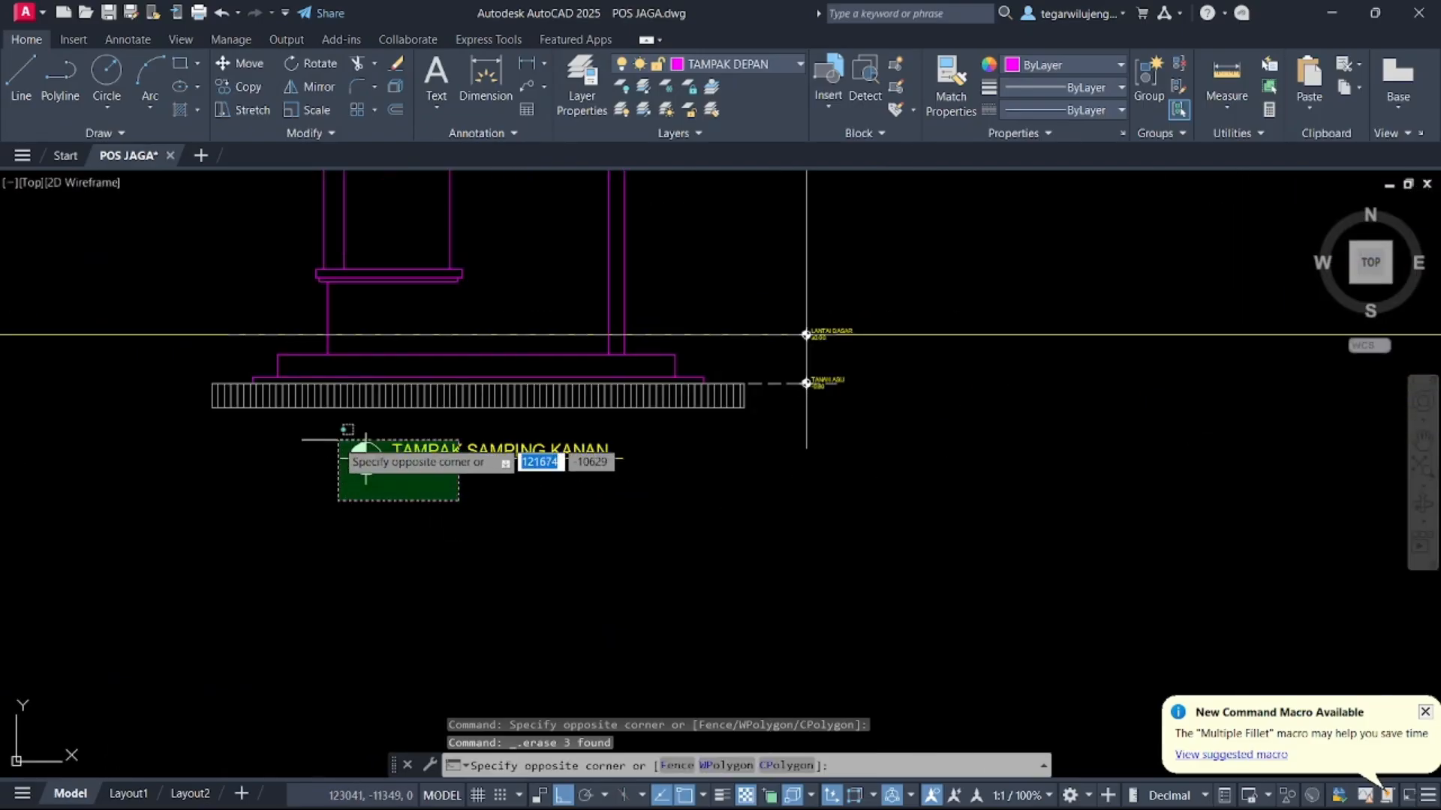
left_click(329, 435)
key("Escape")
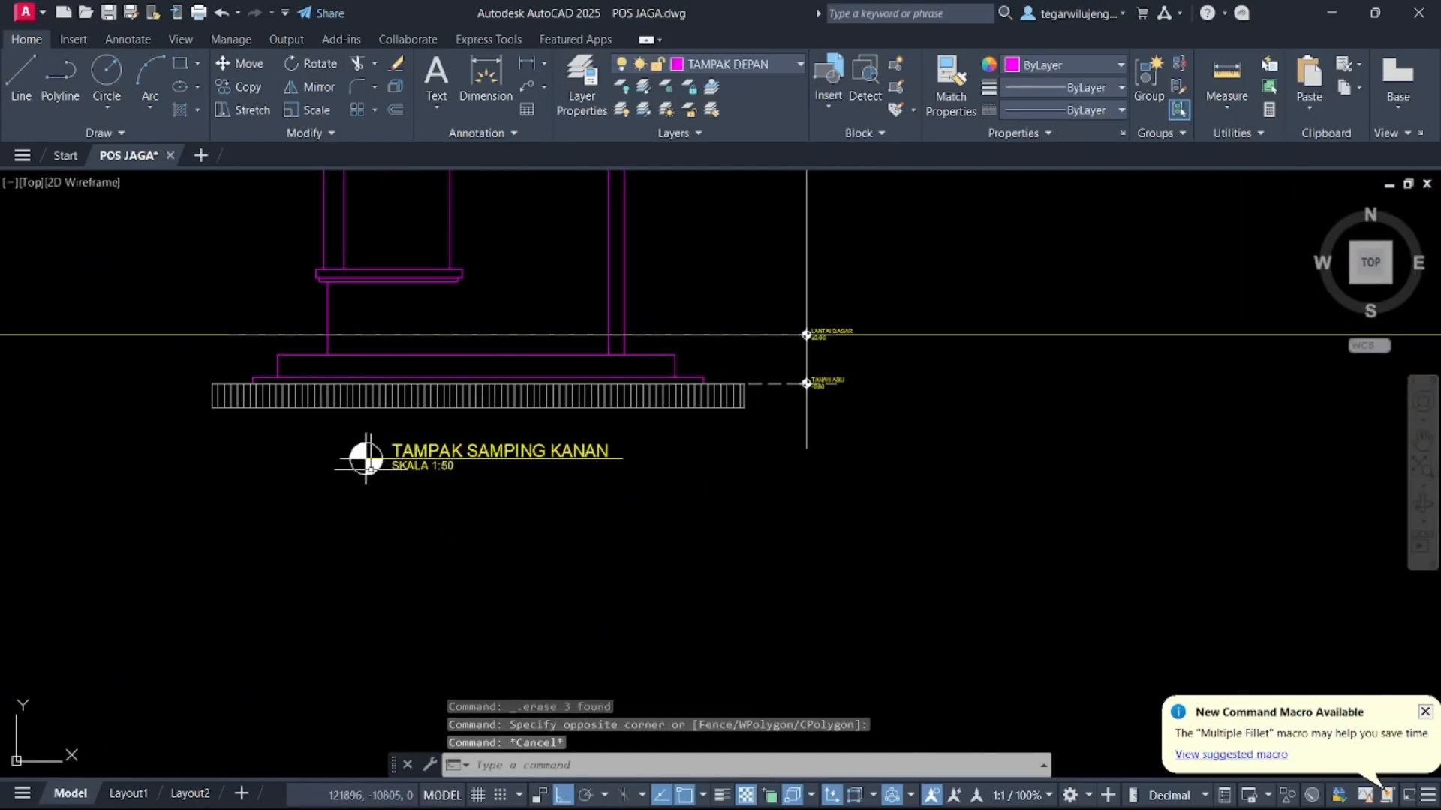
key("ctrl+z")
key("ctrl+z")
Change the rear elevation's title from TAMPAK DEPAN to TAMPAK BELAKANG
left_click(800, 439)
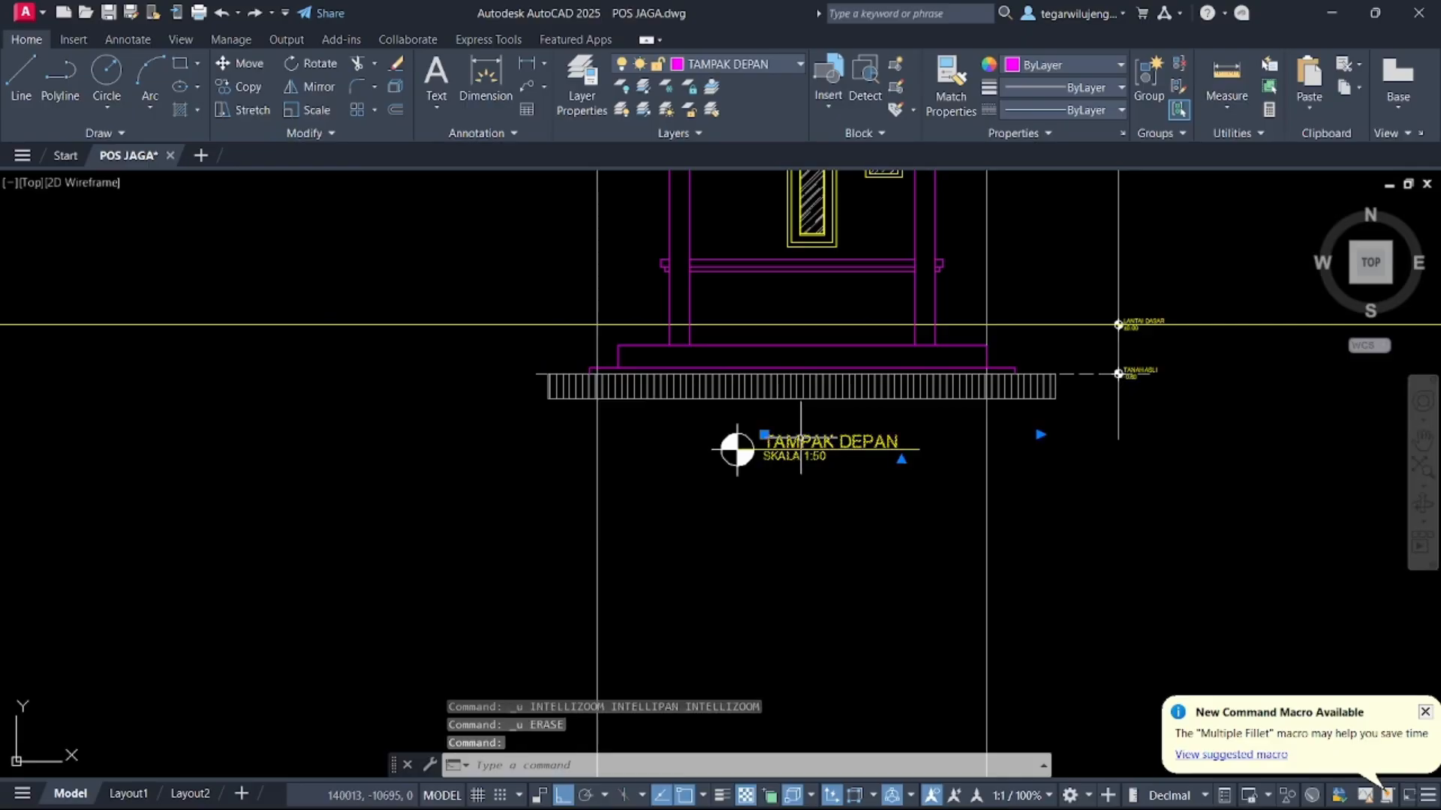
double_click(823, 439)
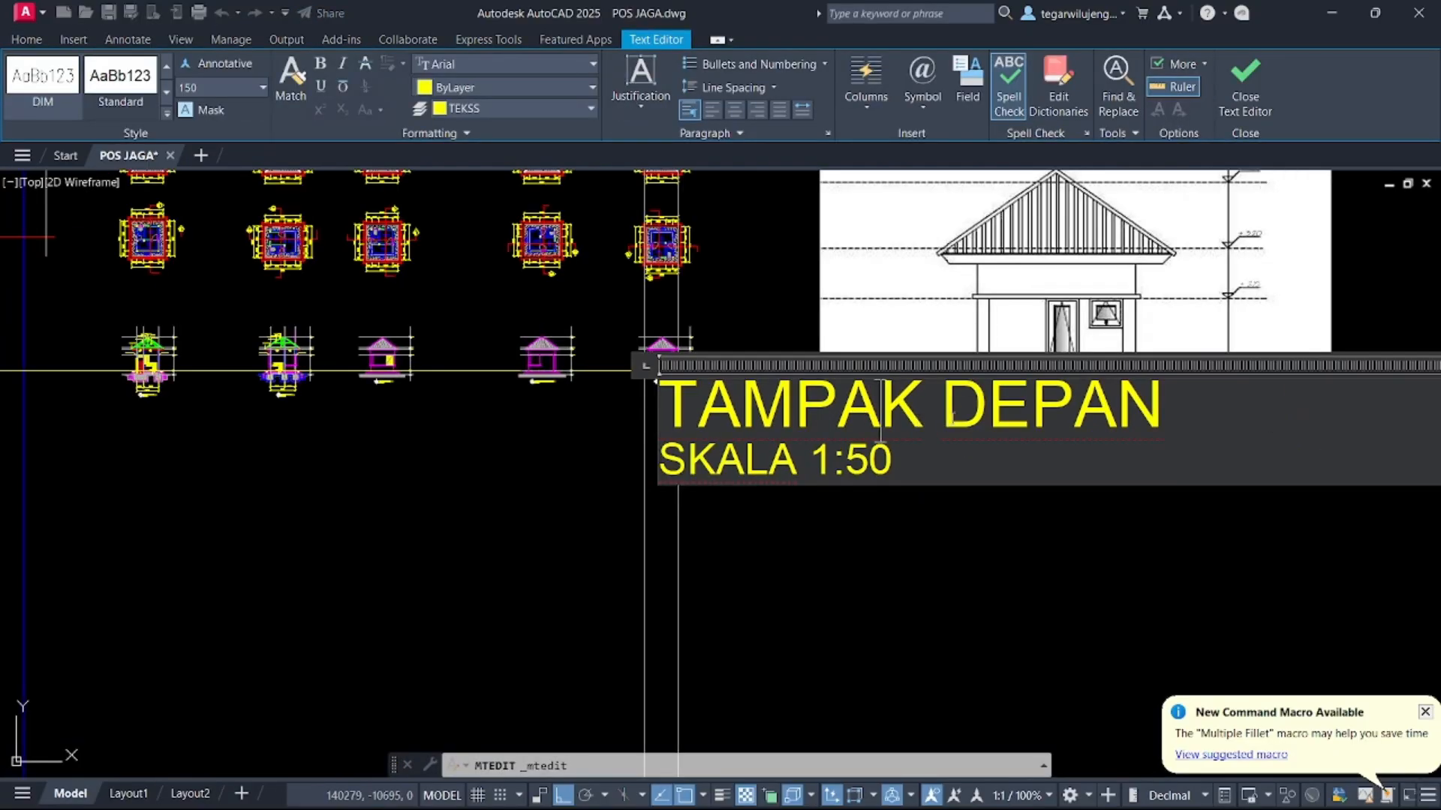
left_click_drag(942, 409, 1167, 422)
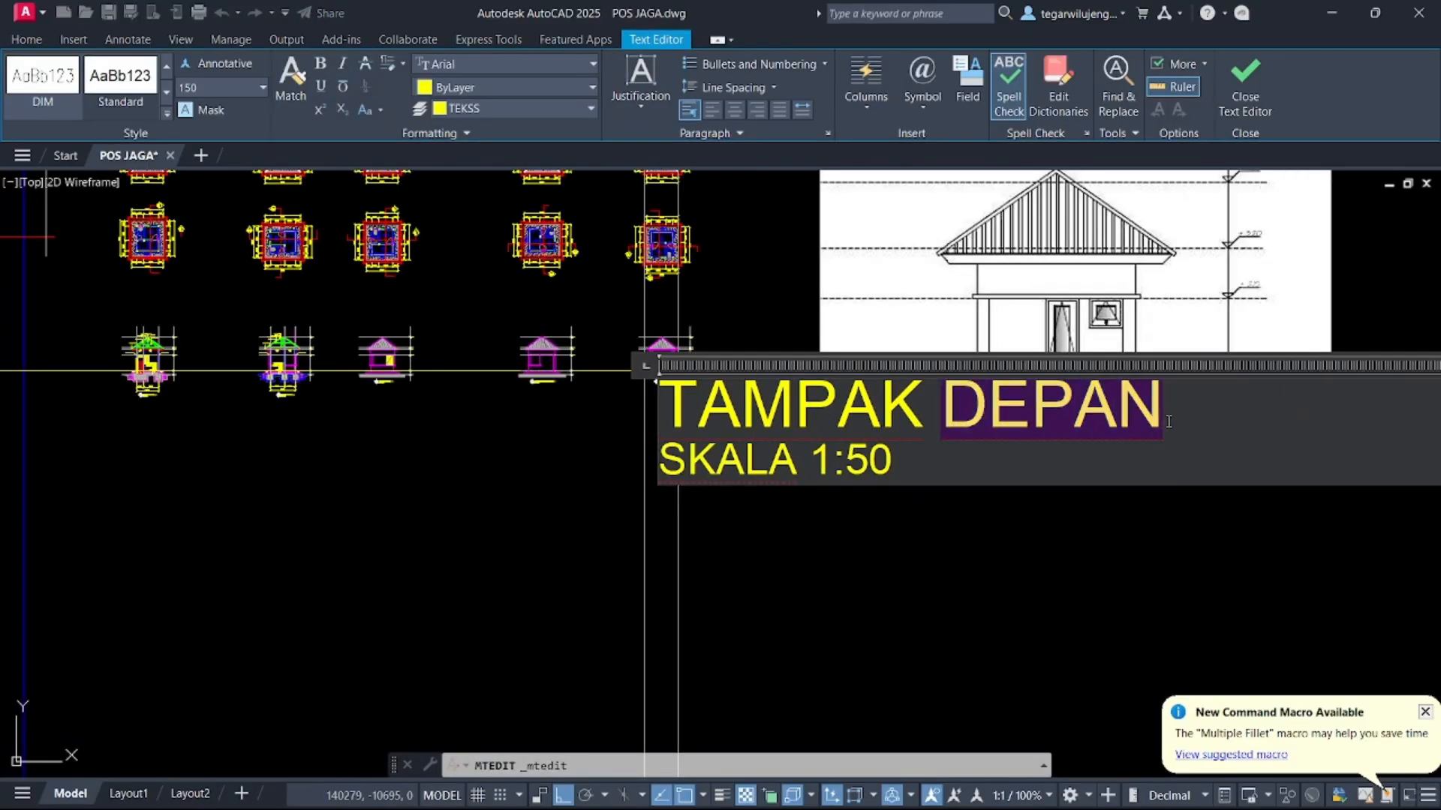
type("BELAKANG")
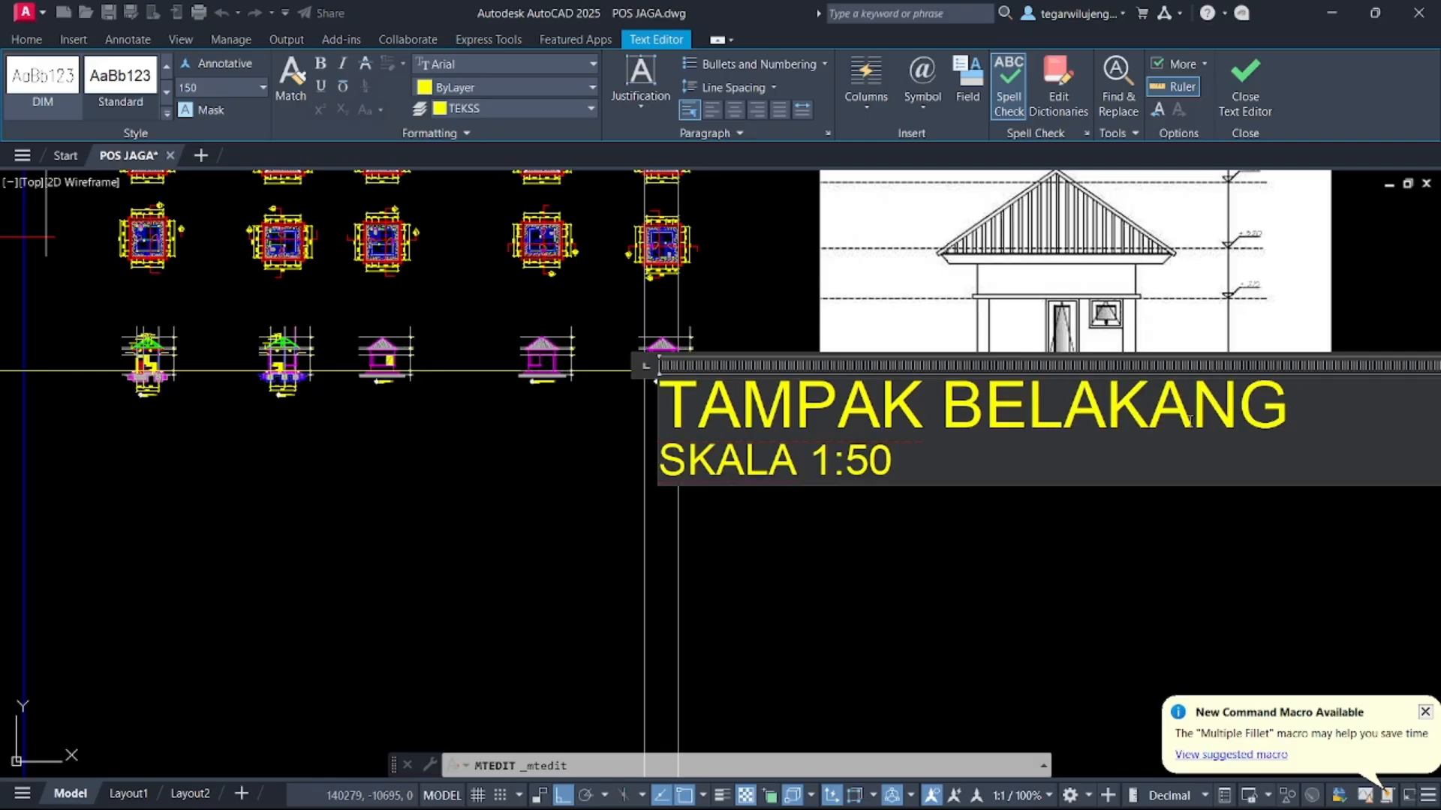
left_click(1127, 572)
Extend the title underline to the end of the TAMPAK BELAKANG text
scroll(666, 380, "up", 5)
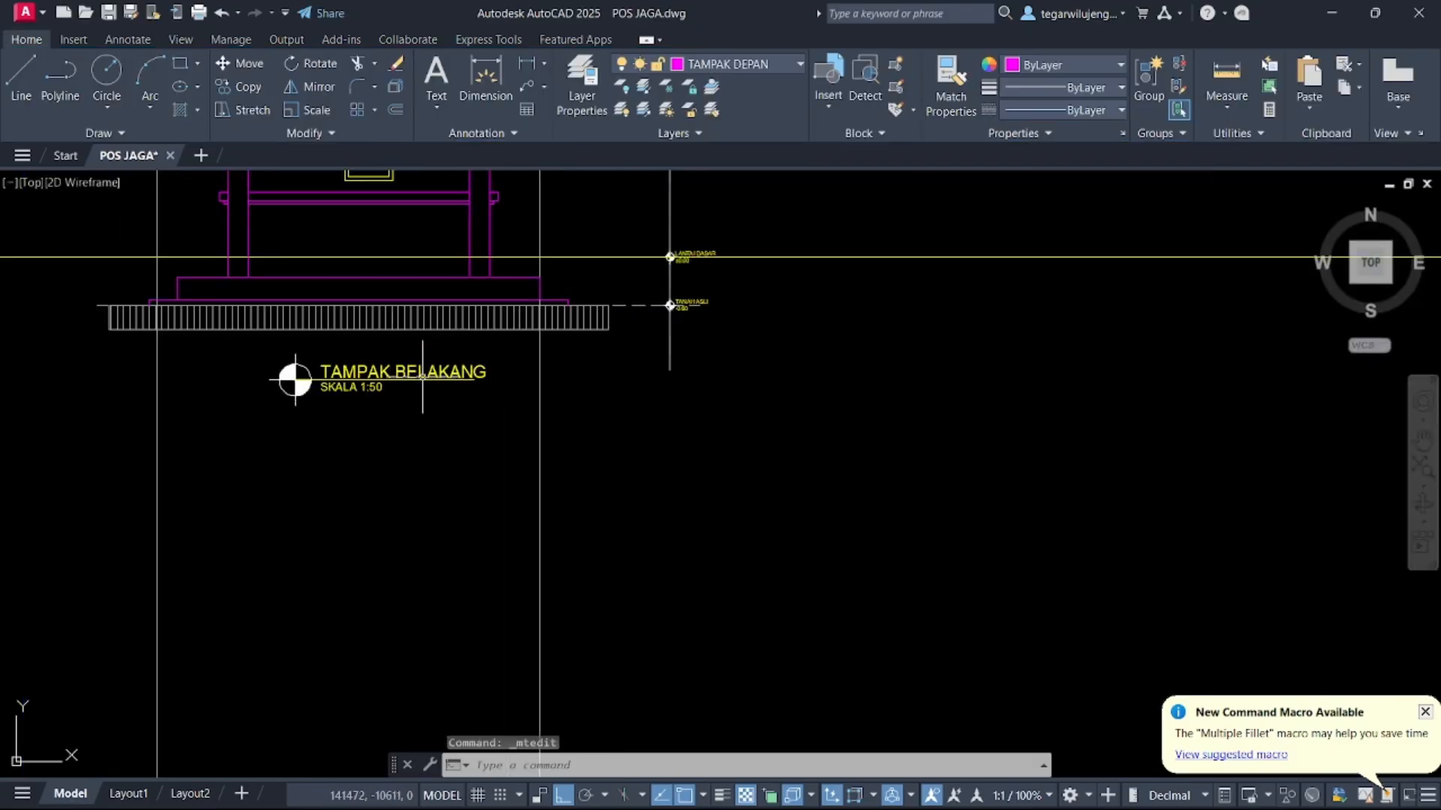
scroll(421, 373, "up", 5)
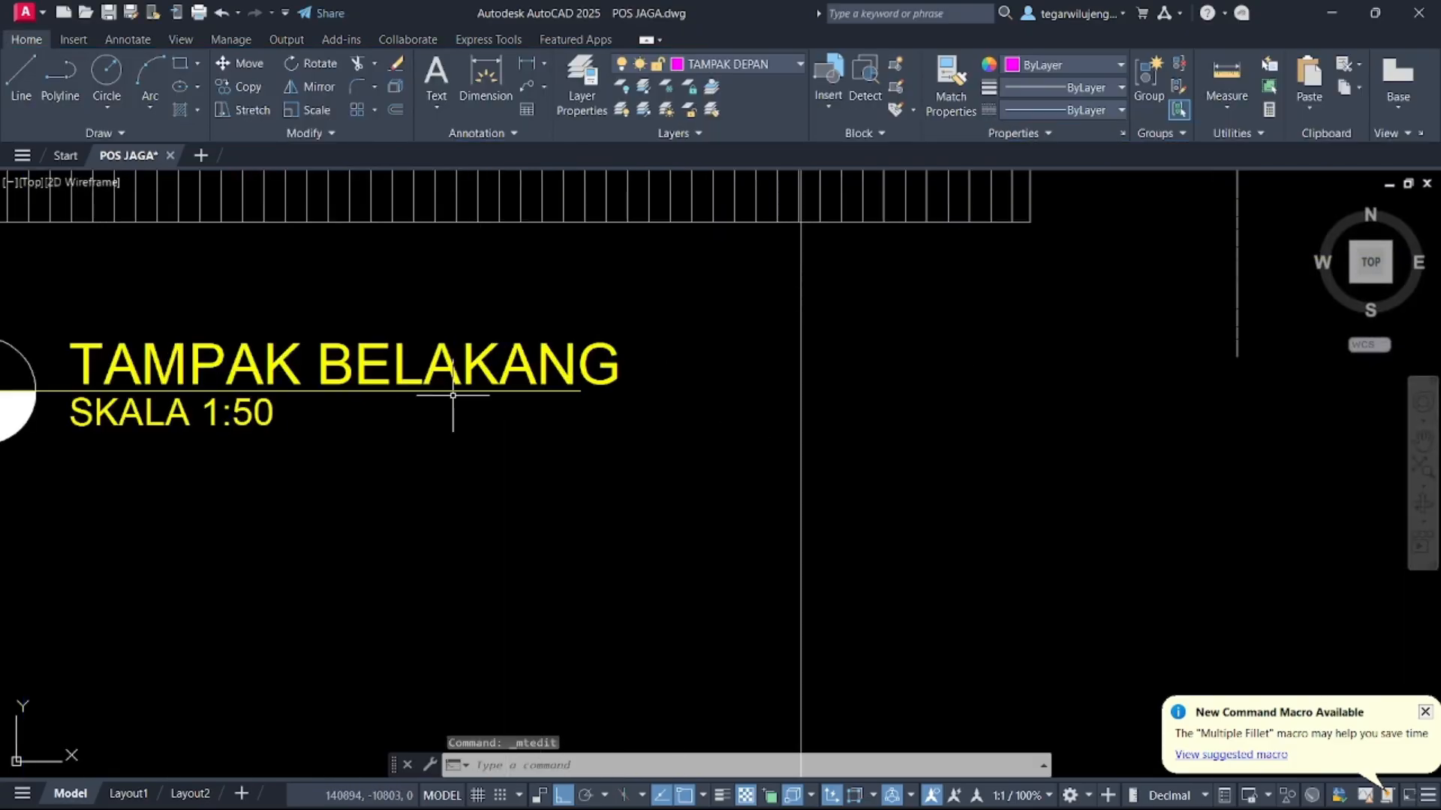
left_click(580, 391)
left_click(673, 392)
key("Escape")
Erase the stray object to the right of the elevations
scroll(770, 436, "down", 10)
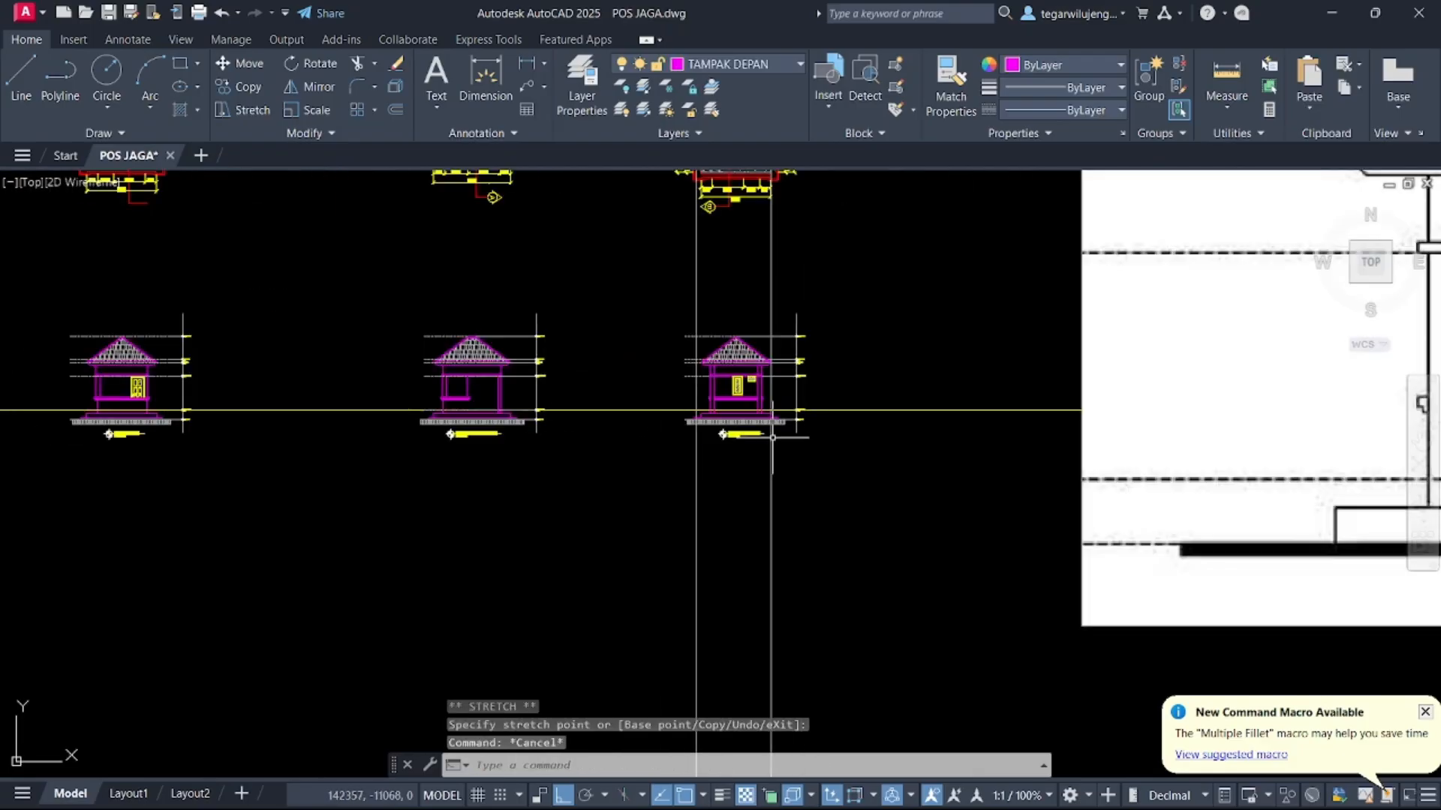
middle_click_drag(894, 438, 827, 440)
scroll(754, 318, "down", 4)
mouse_move(724, 328)
middle_mouse_down()
mouse_move(608, 354)
mouse_move(571, 387)
middle_mouse_up()
scroll(571, 387, "down", 2)
left_click(1005, 514)
left_click(952, 453)
key("Delete")
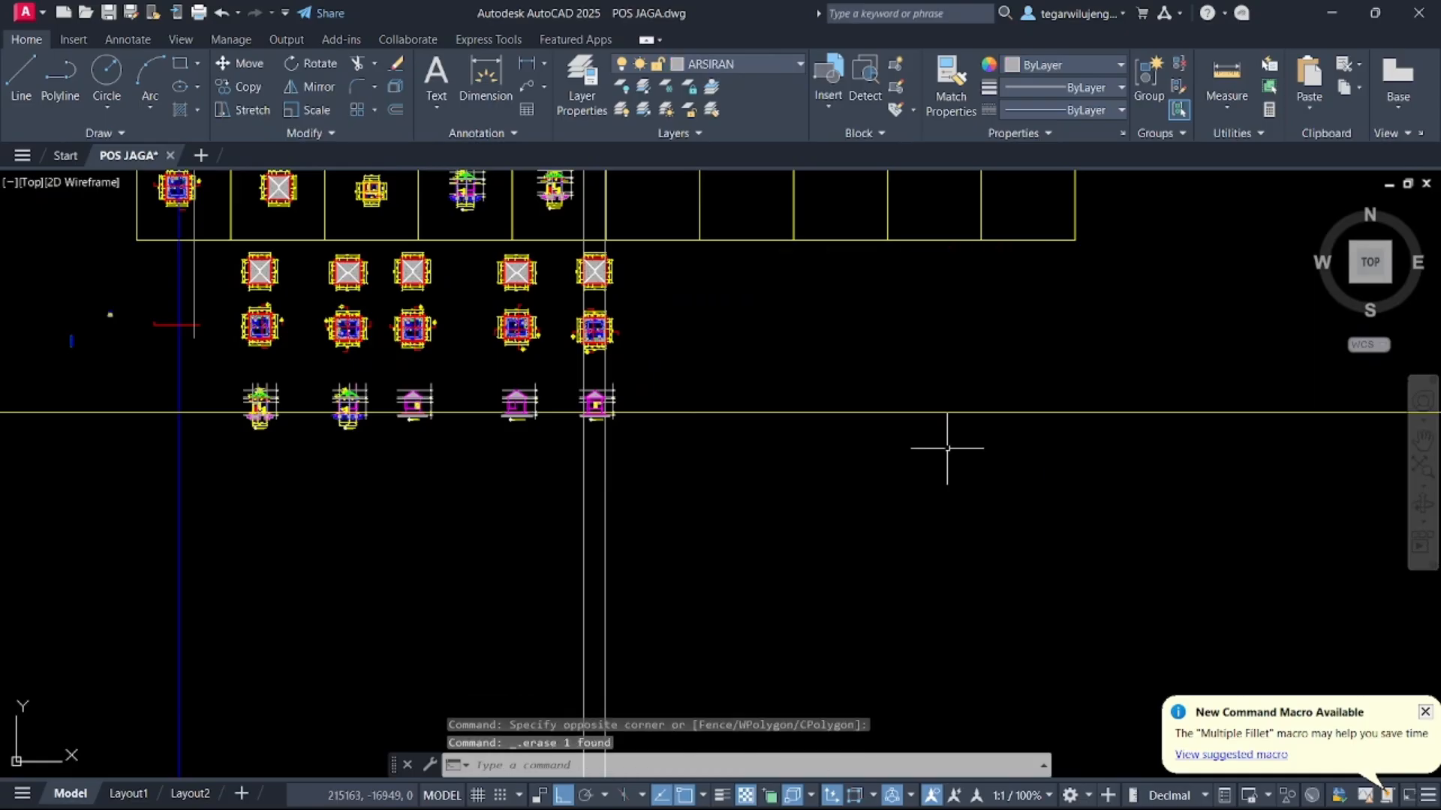
Copy the roof plan and floor plan horizontally to an empty area right of the drawings
scroll(508, 305, "up", 2)
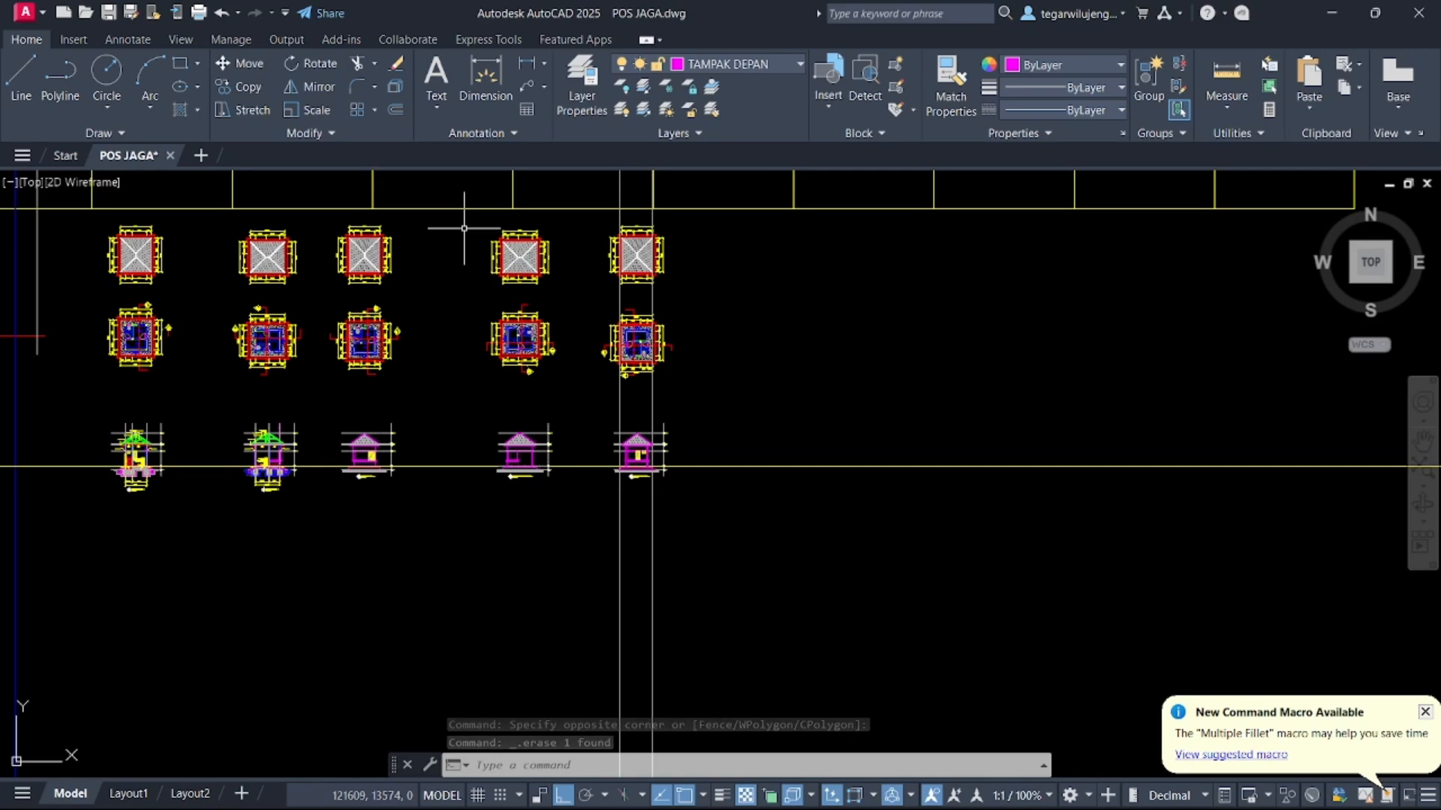
left_click(593, 394)
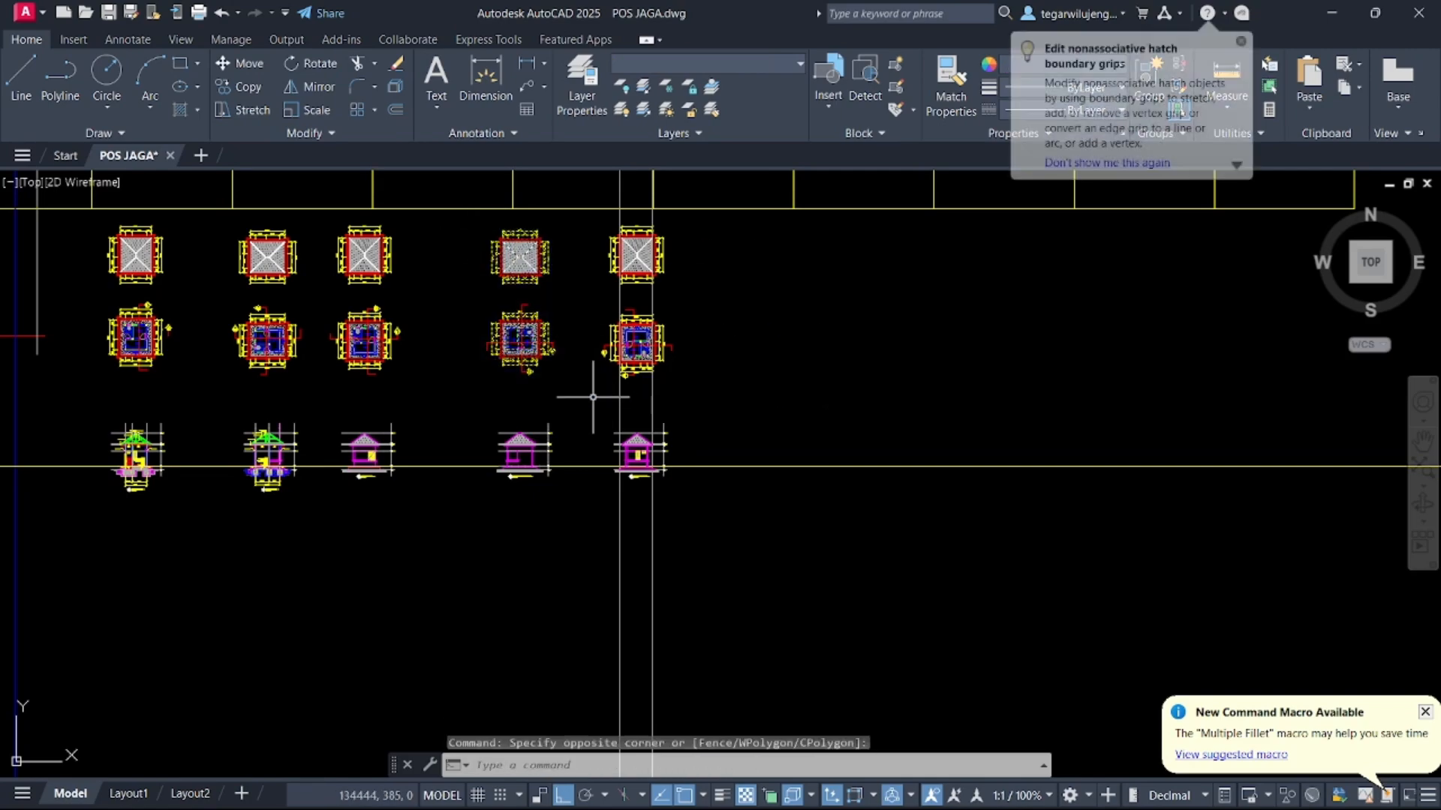
type("co")
key("Return")
left_click(532, 334)
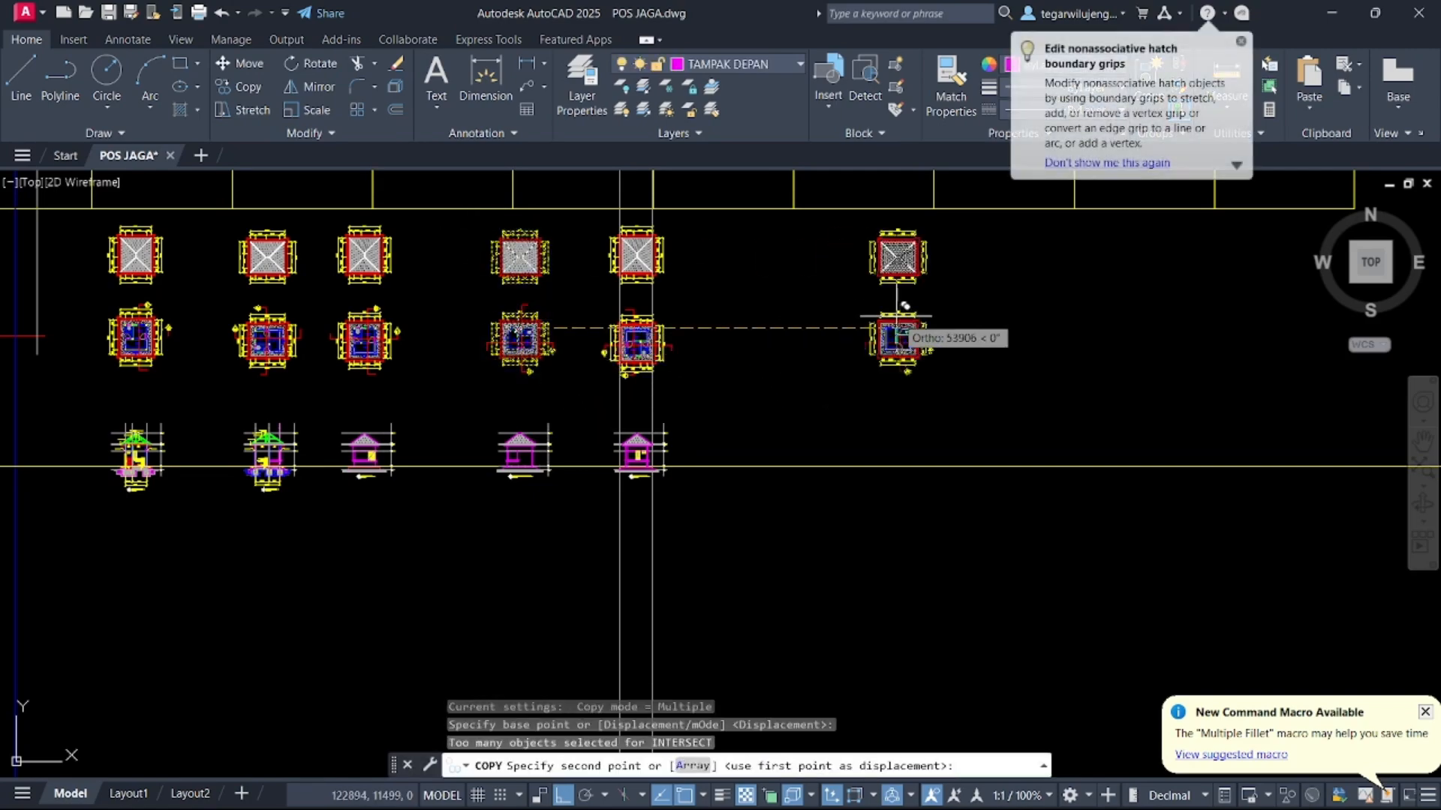
left_click(861, 332)
key("Escape")
Rotate the copied floor plan 180 degrees about its centre
scroll(861, 333, "up", 5)
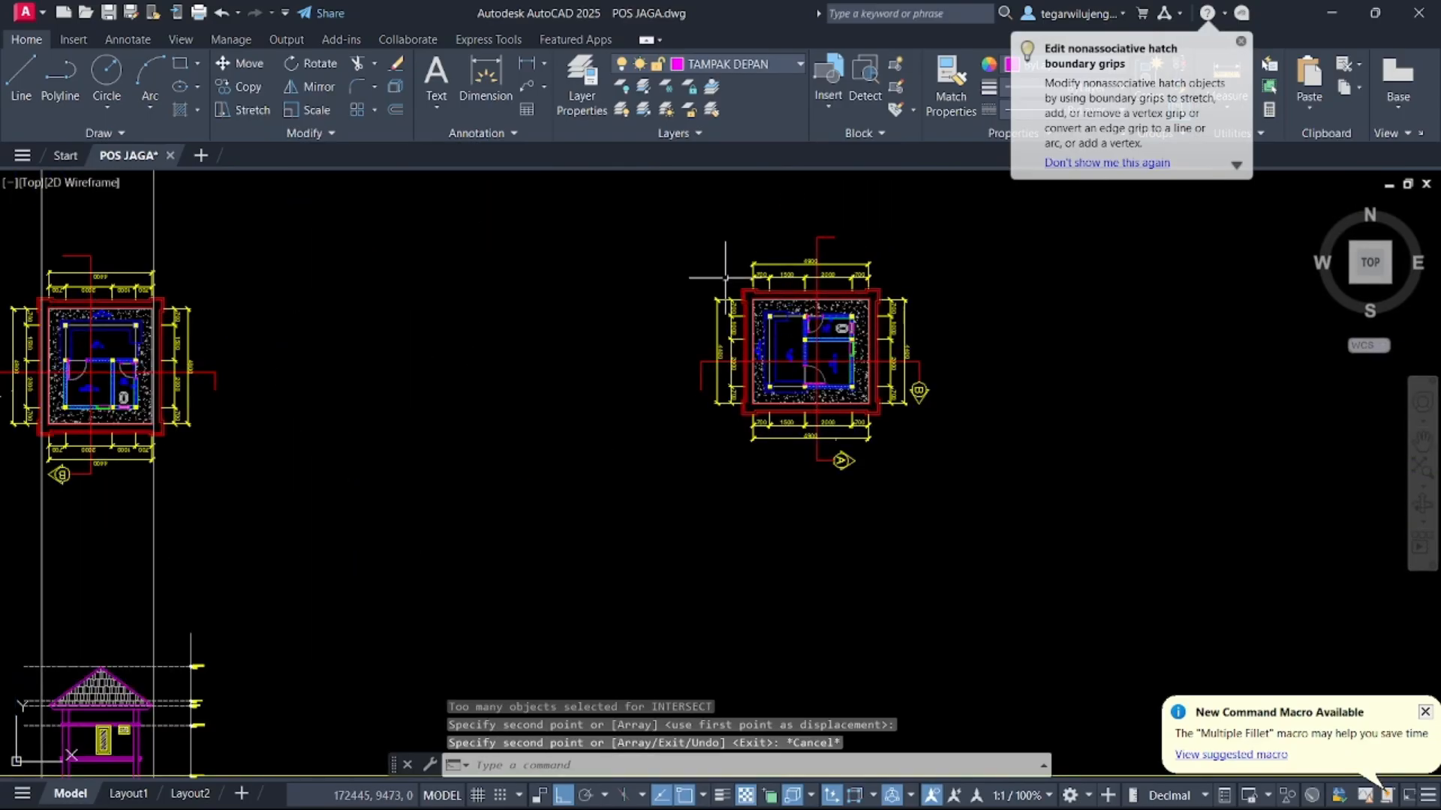
left_click(646, 215)
left_click(979, 484)
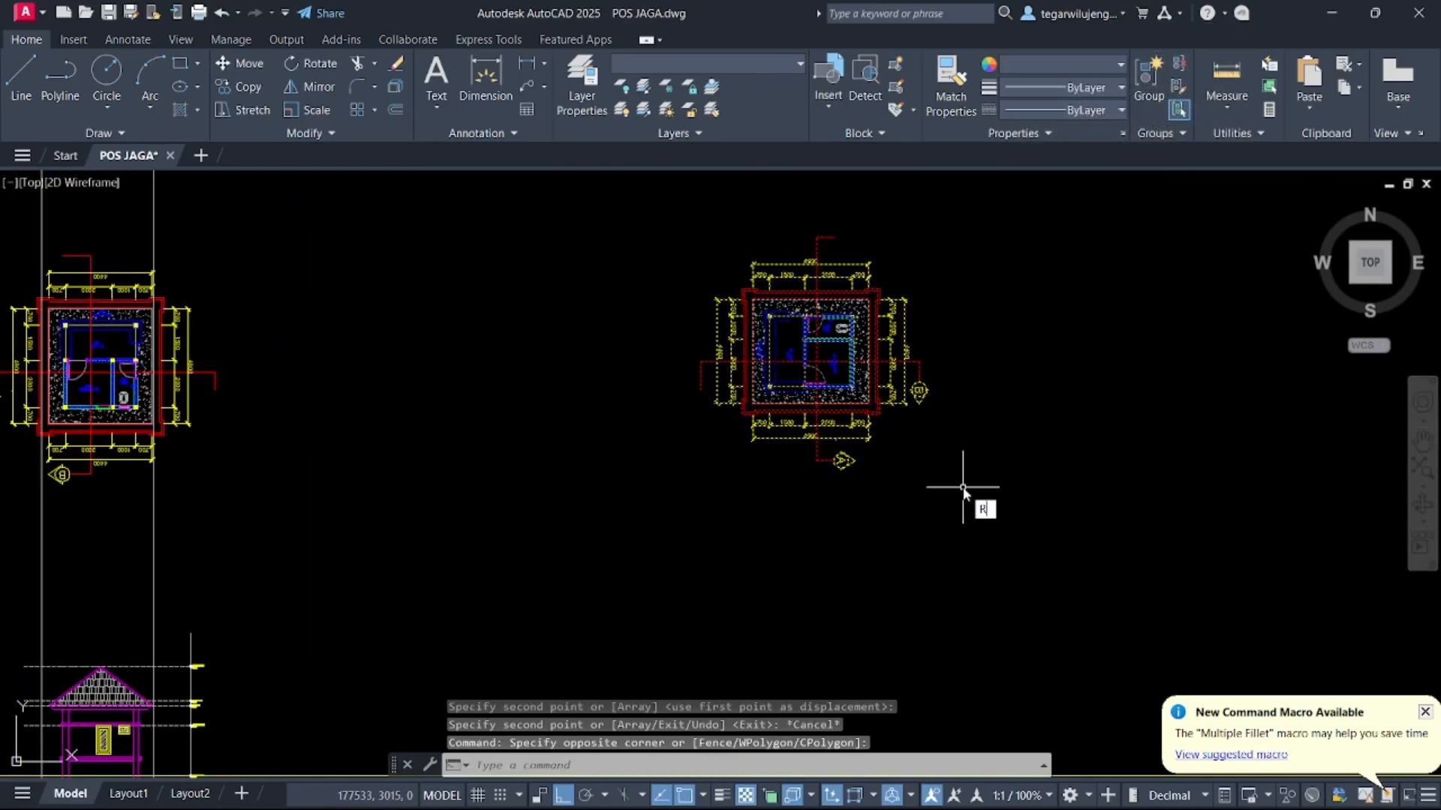
key("Return")
left_click(812, 346)
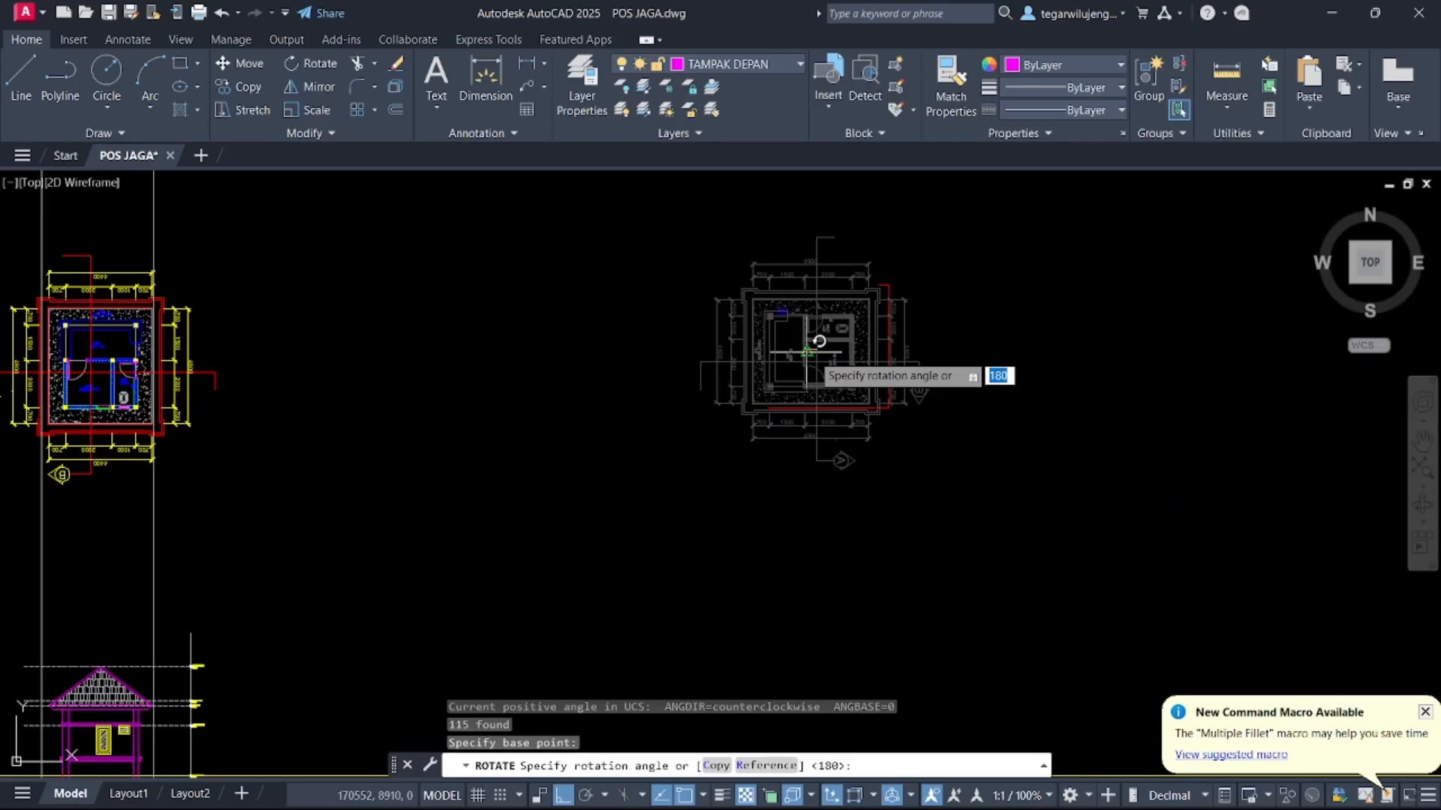
left_click(439, 394)
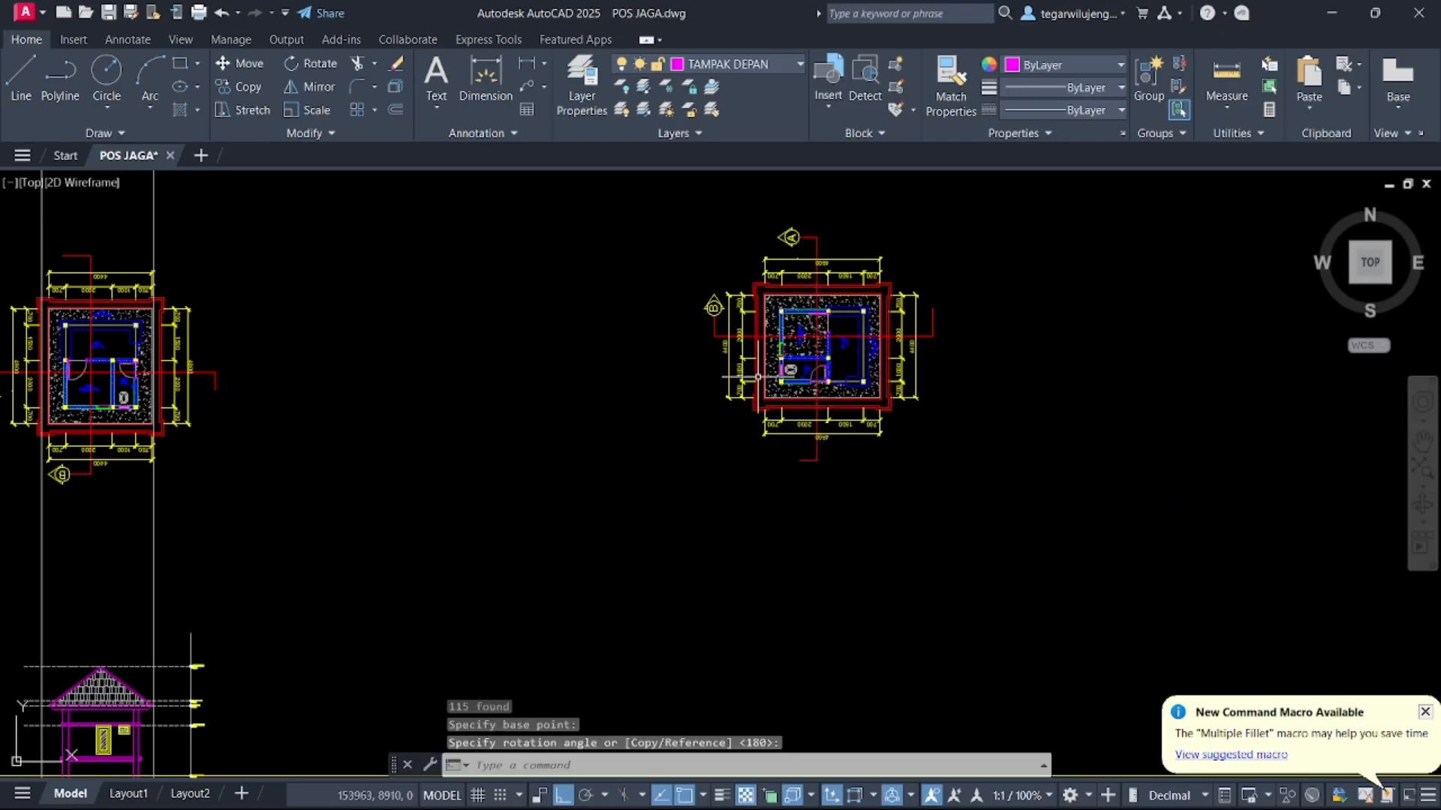
middle_click_drag(757, 378, 621, 604)
left_click(566, 210)
left_click(878, 428)
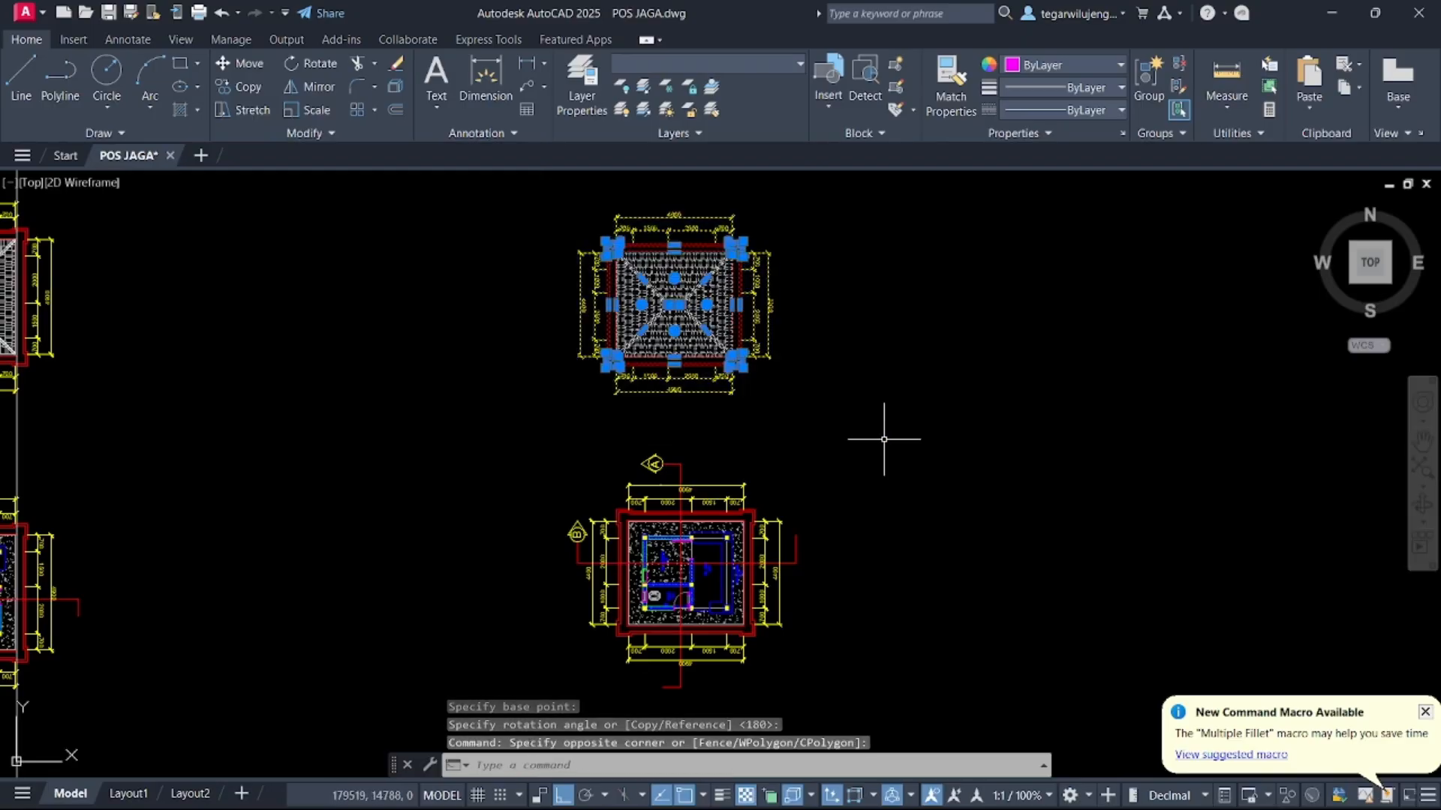
key("Escape")
scroll(796, 439, "down", 2)
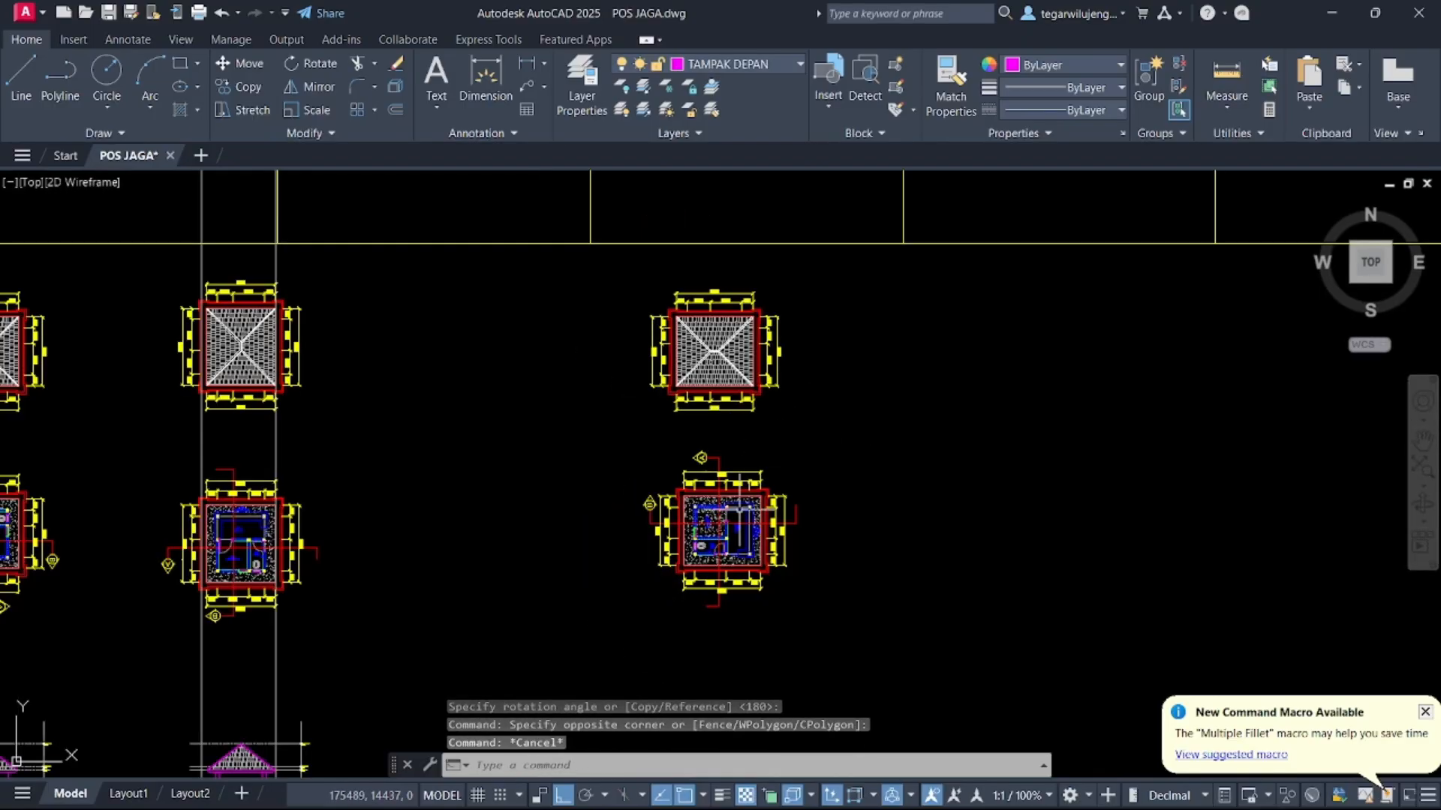
key("Return")
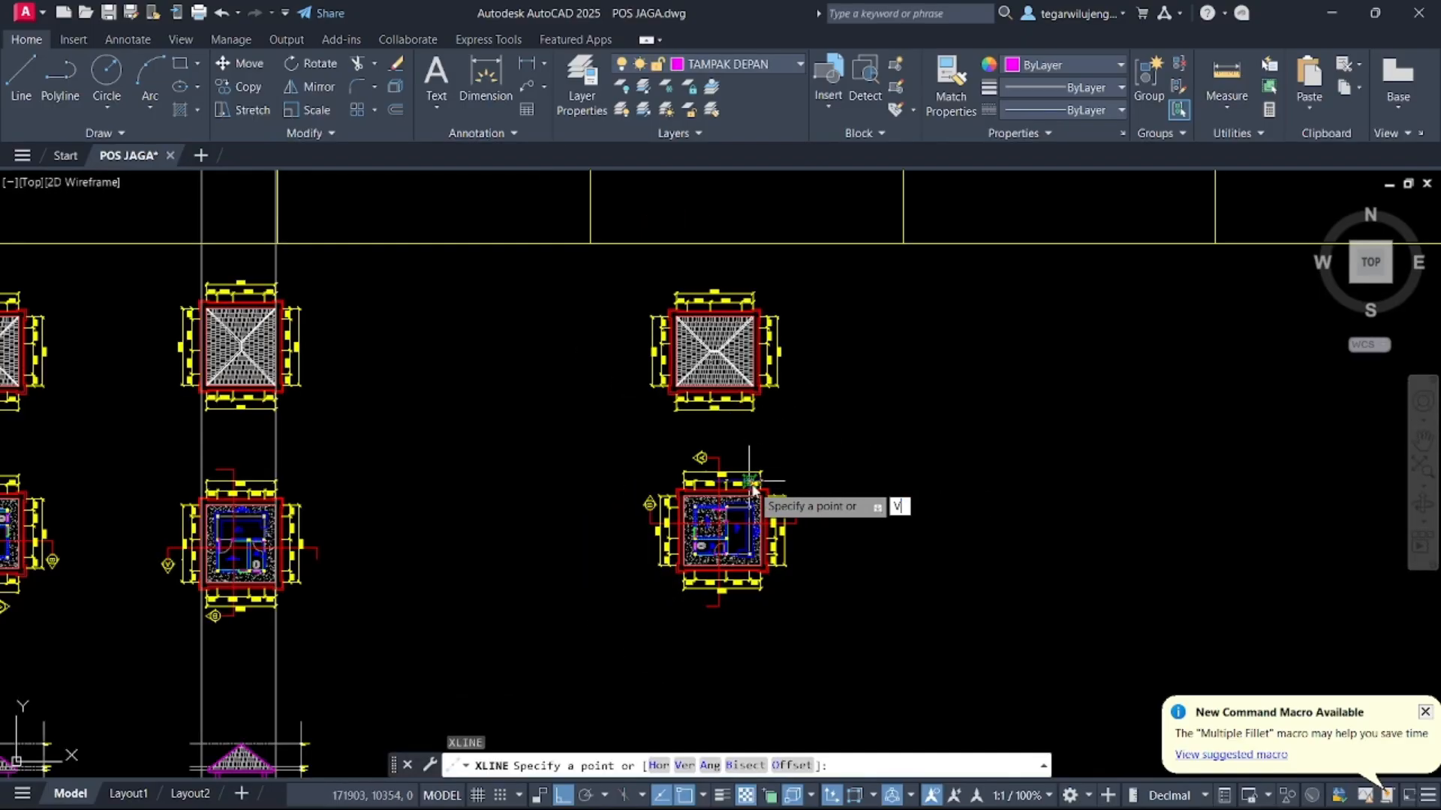
key("Return")
scroll(675, 517, "up", 6)
scroll(672, 360, "down", 4)
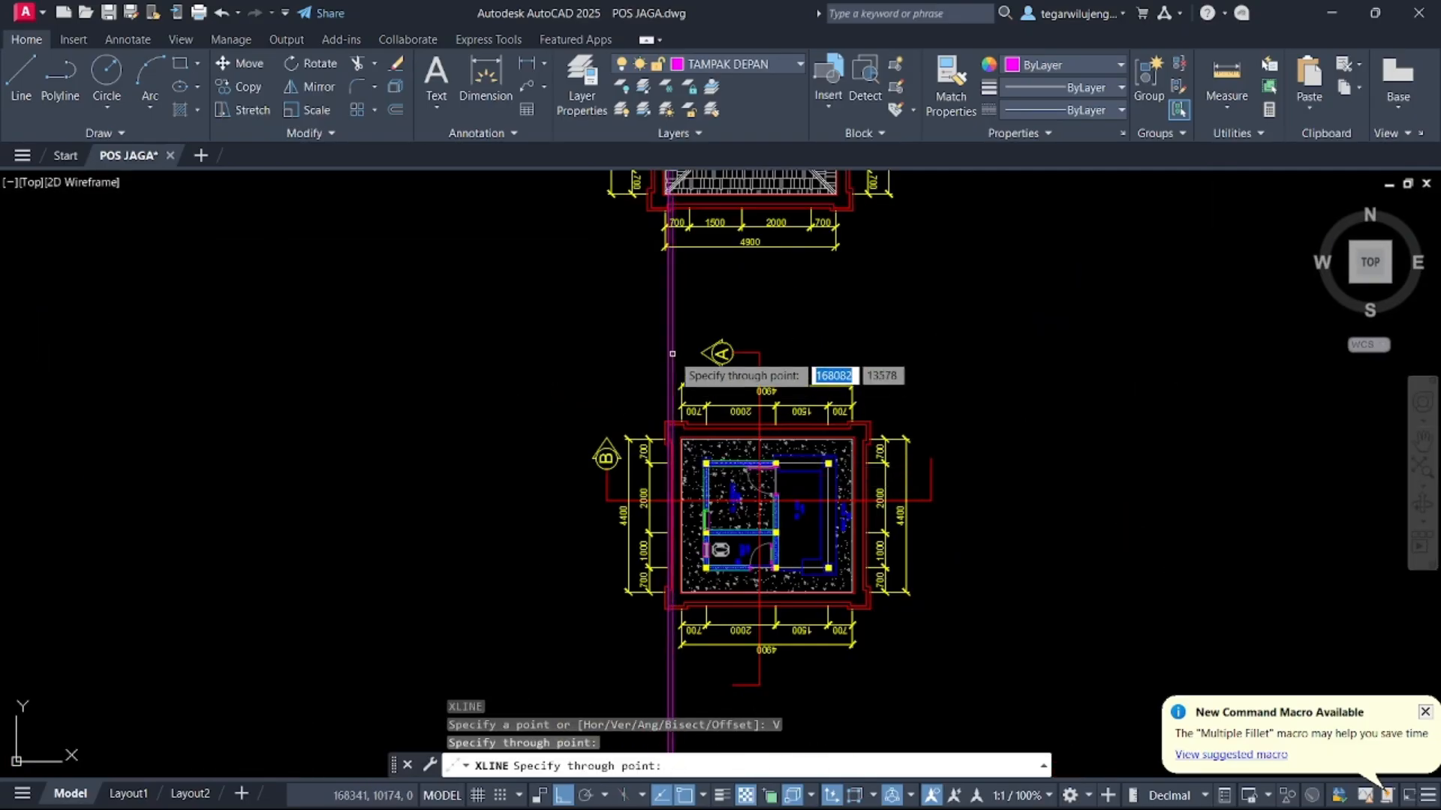
key("Escape")
middle_click_drag(670, 303, 676, 541)
left_click(564, 182)
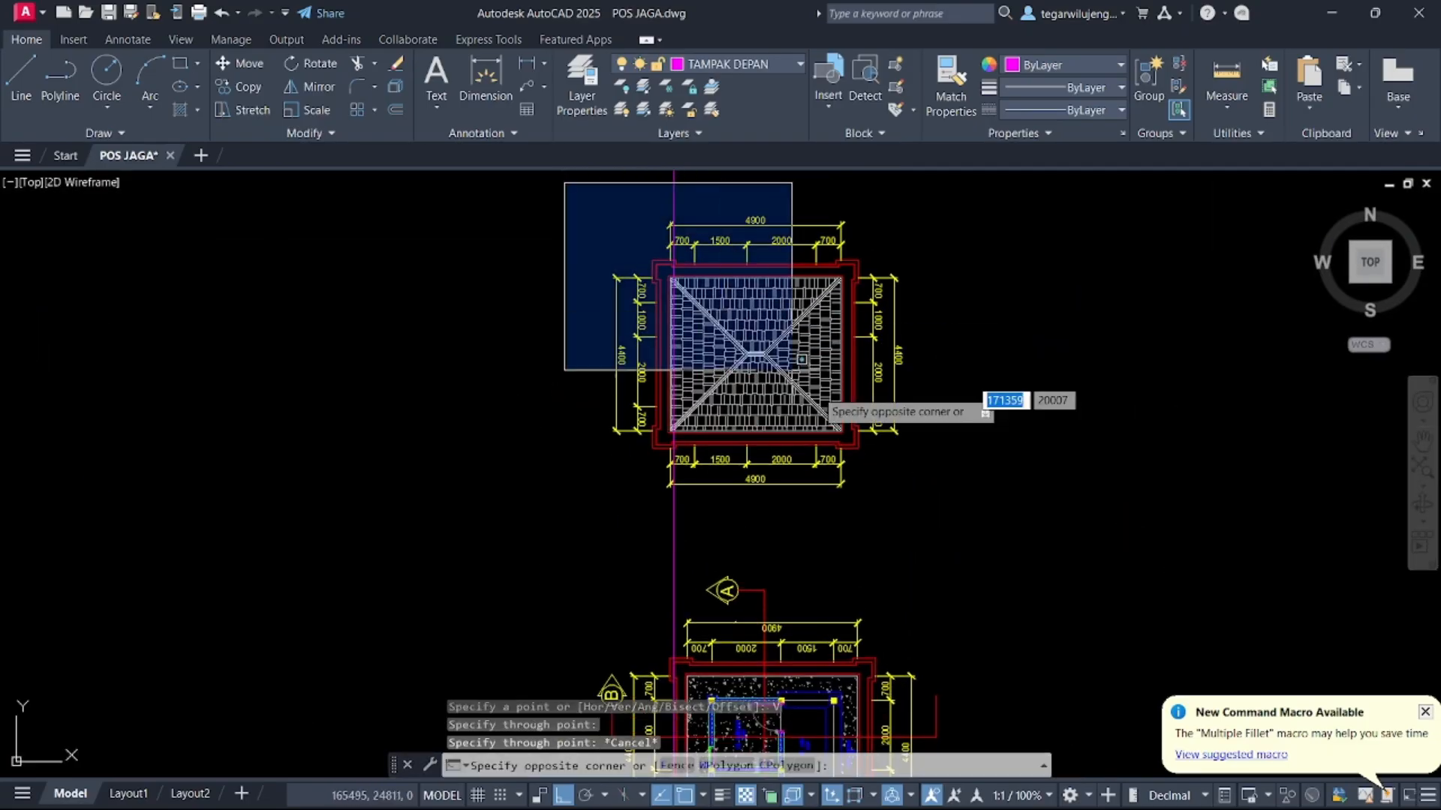
left_click(1068, 576)
type("m")
key("Return")
scroll(646, 394, "up", 6)
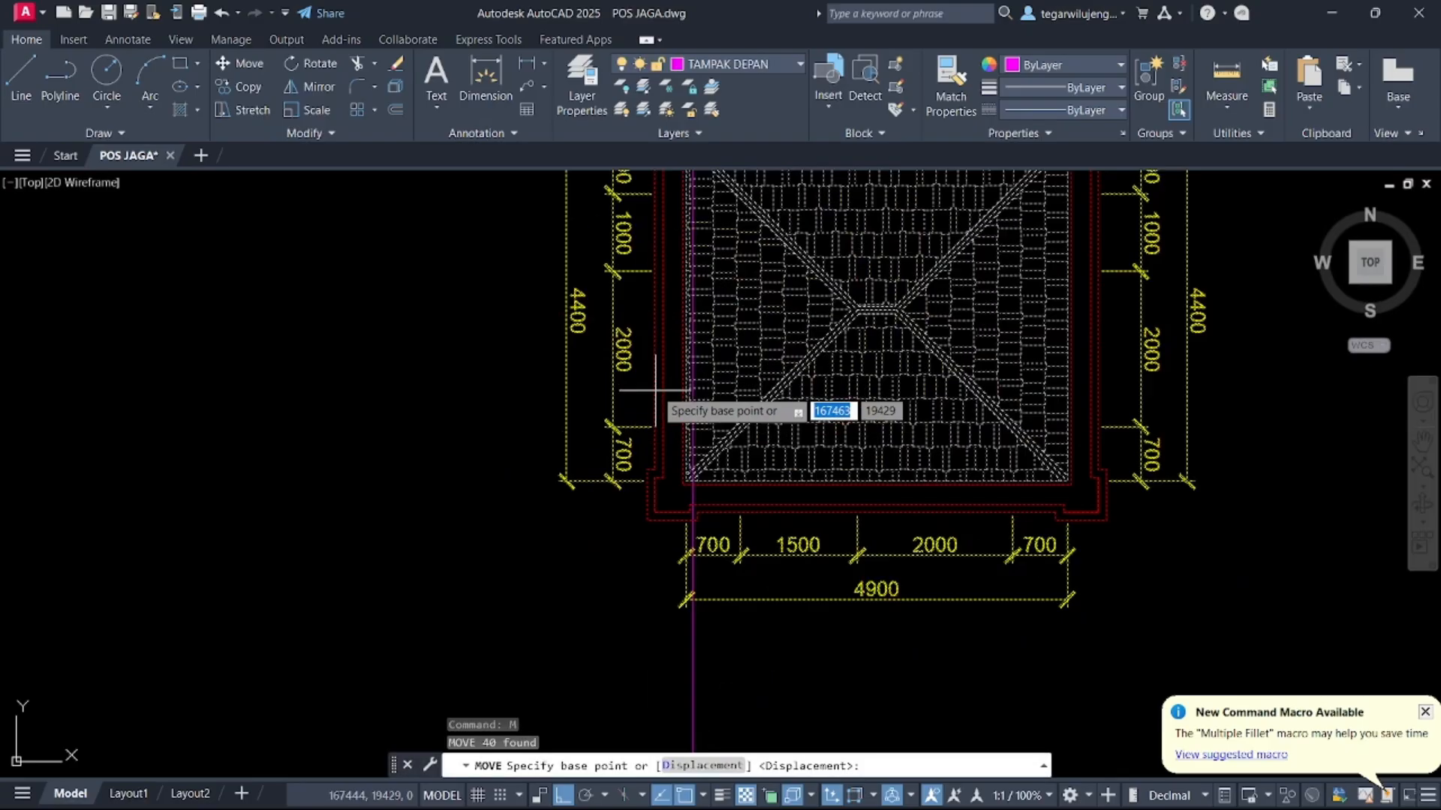
left_click(713, 373)
scroll(723, 362, "down", 8)
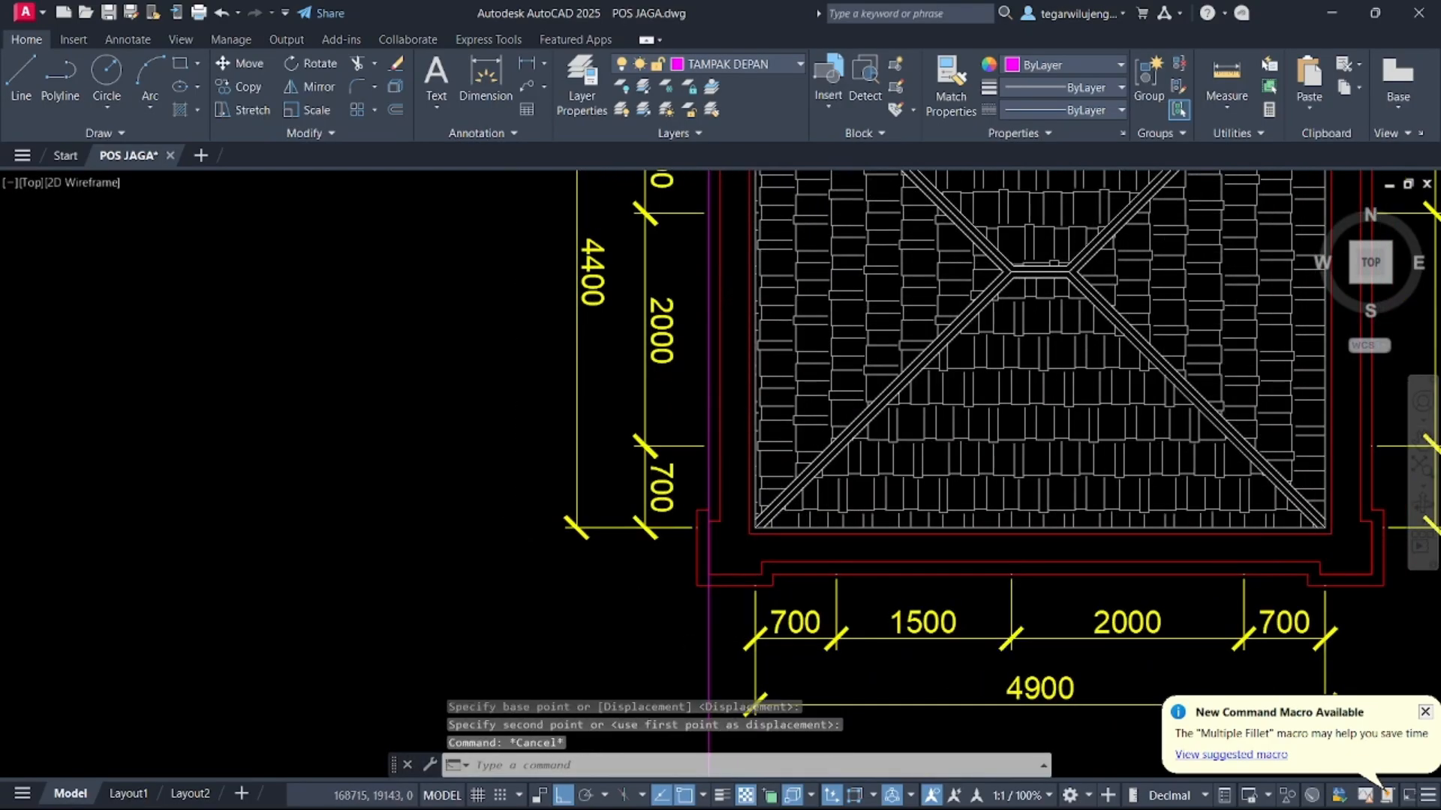
key("Escape")
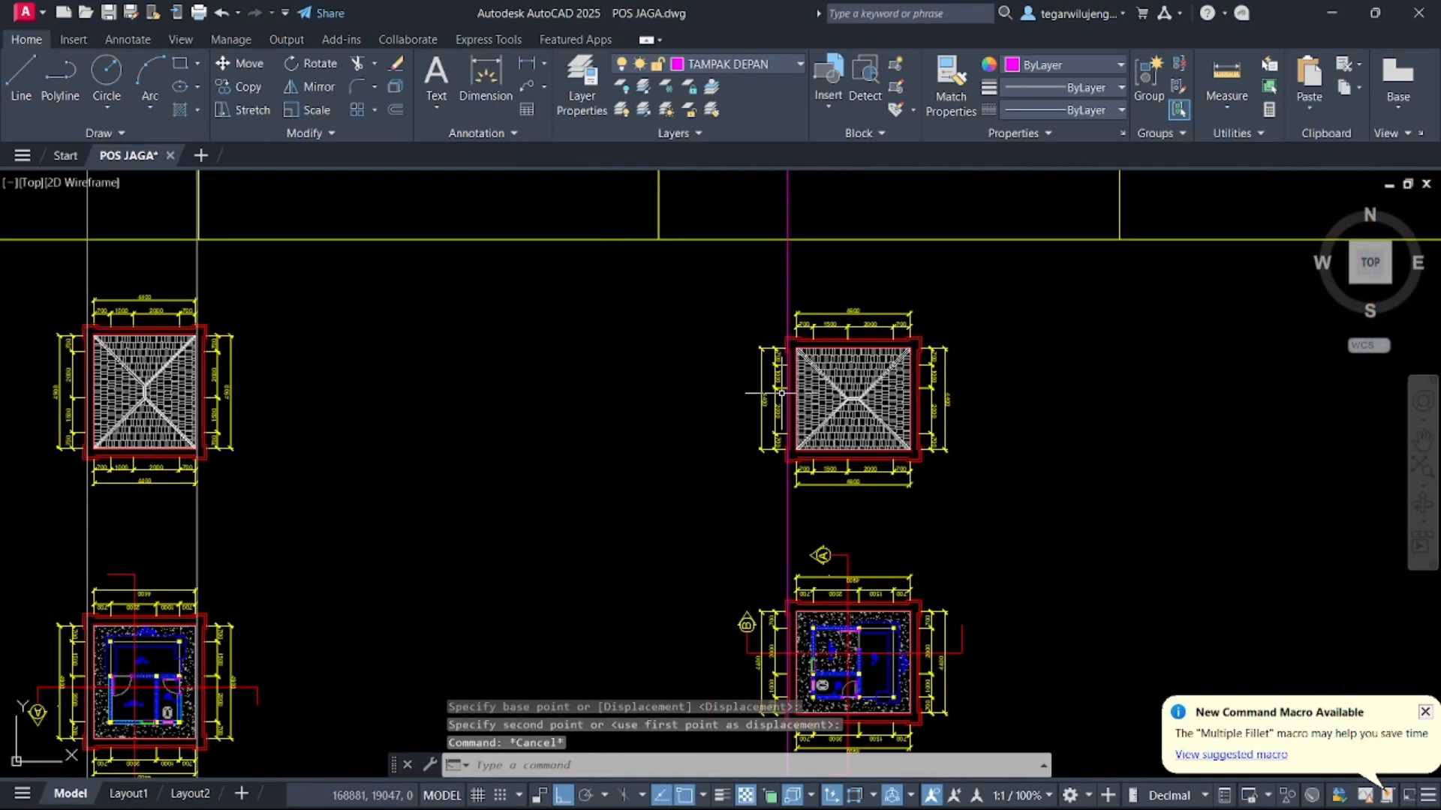
scroll(753, 391, "down", 3)
scroll(638, 474, "up", 5)
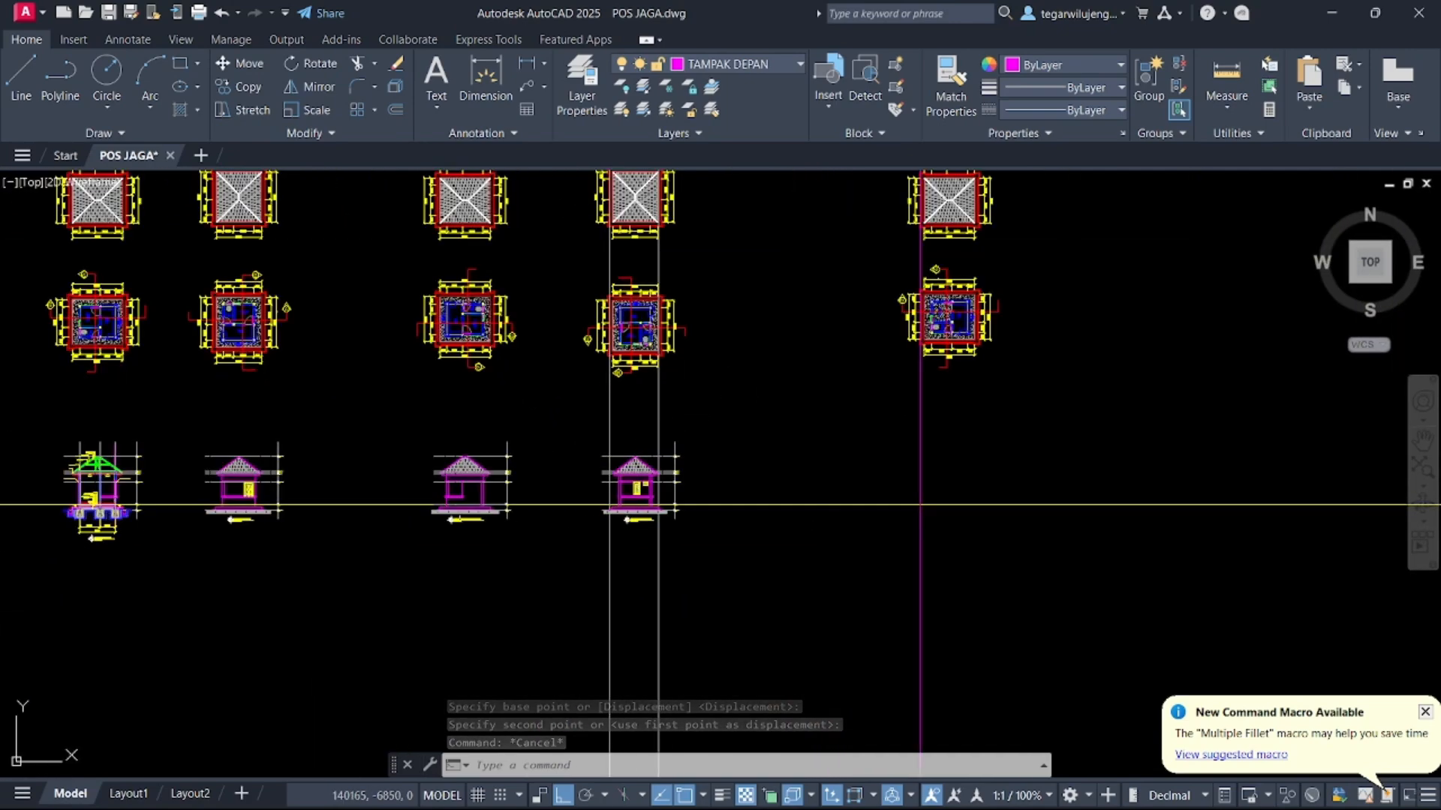
left_click(376, 370)
left_click(673, 659)
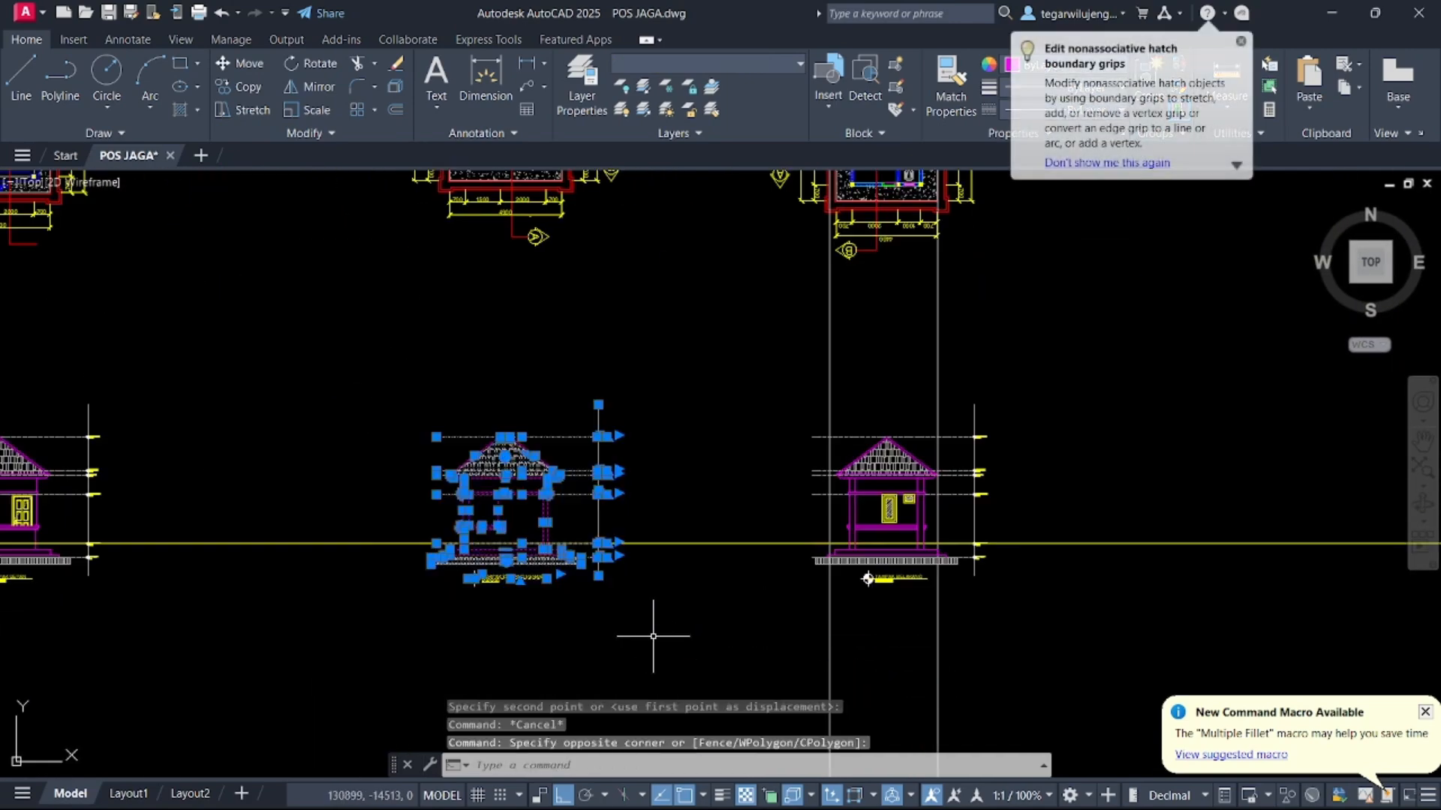
type("CO")
key("Return")
scroll(642, 623, "down", 5)
key("Escape")
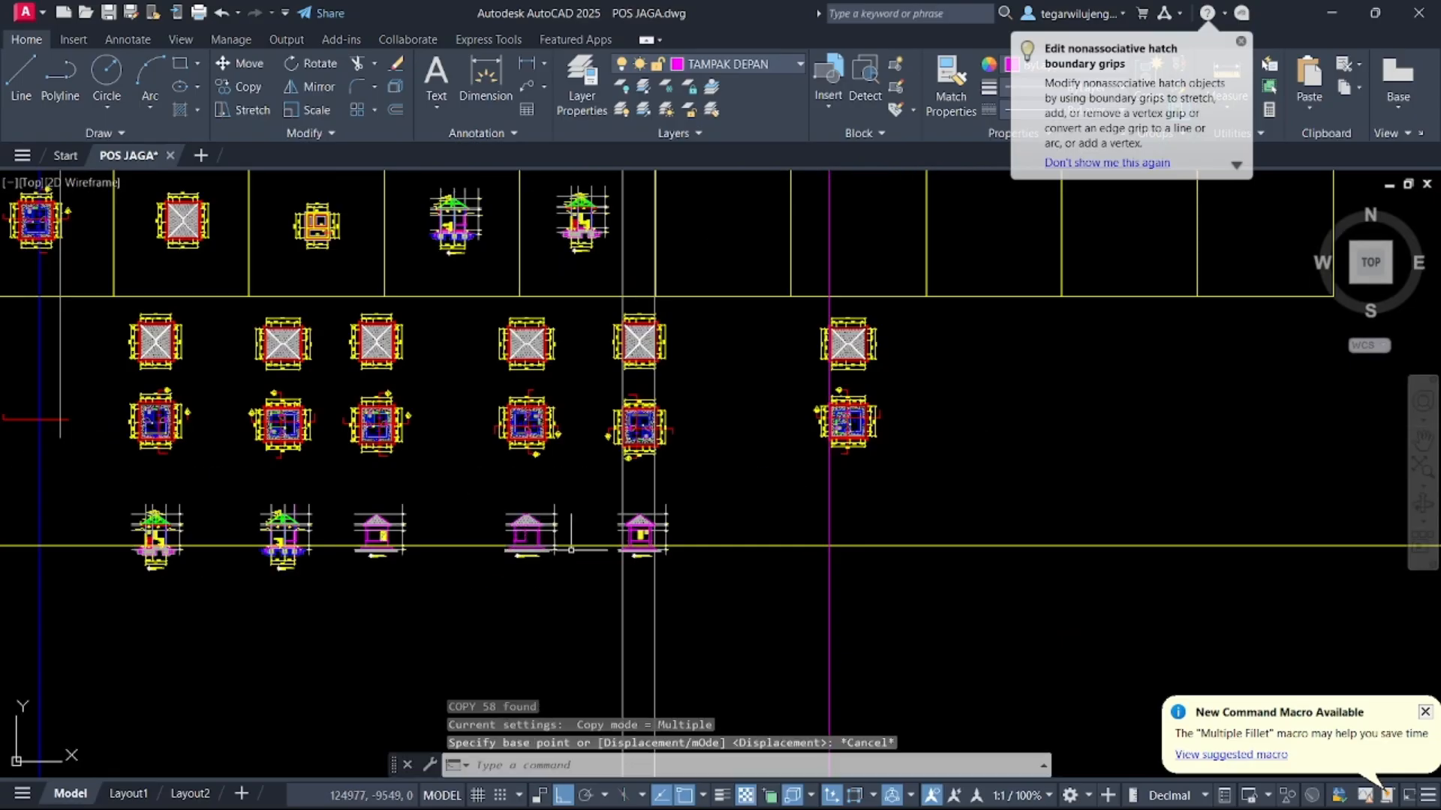
Draw a vertical construction line through the left wall edge of the rotated floor plan and roof plan
scroll(847, 455, "up", 8)
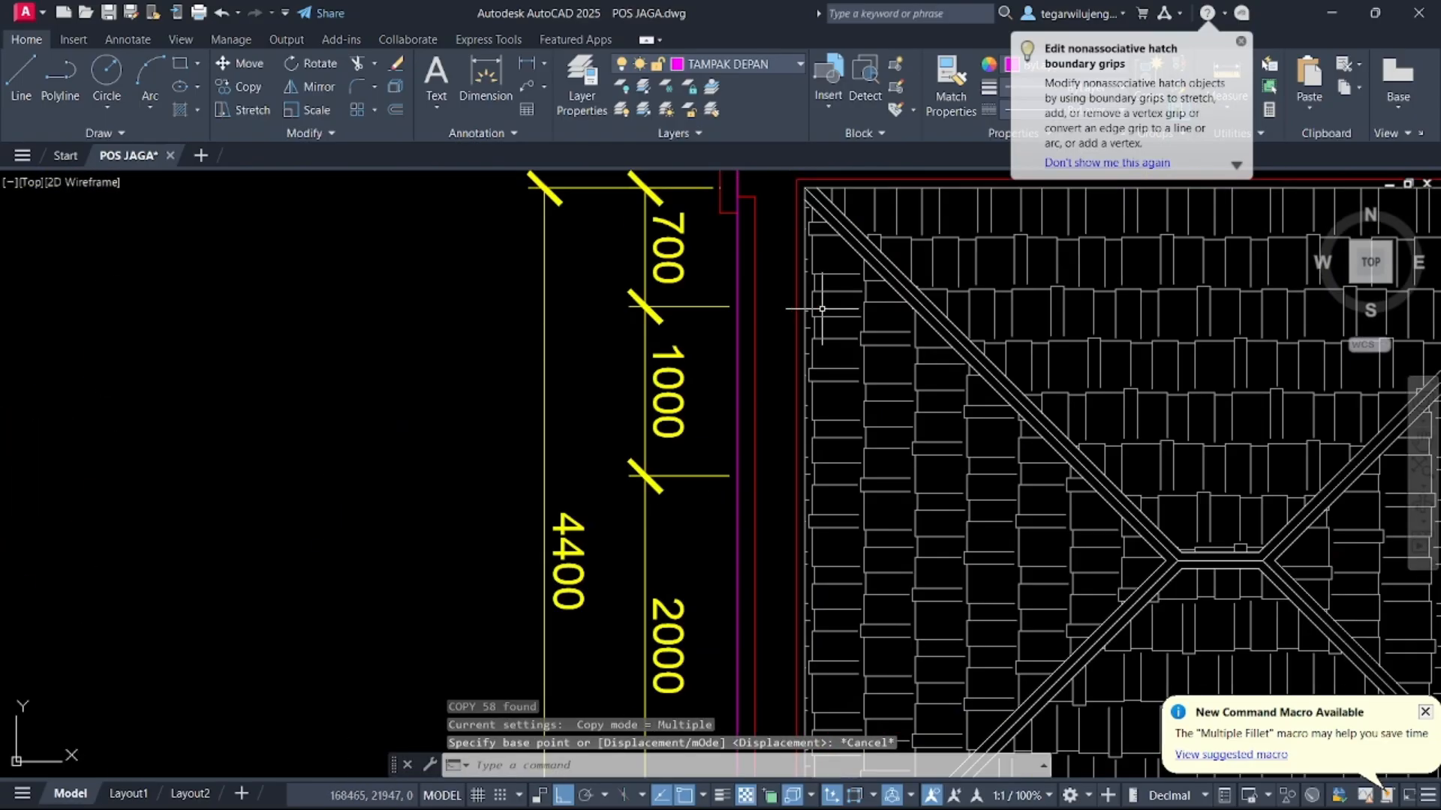
scroll(807, 309, "down", 2)
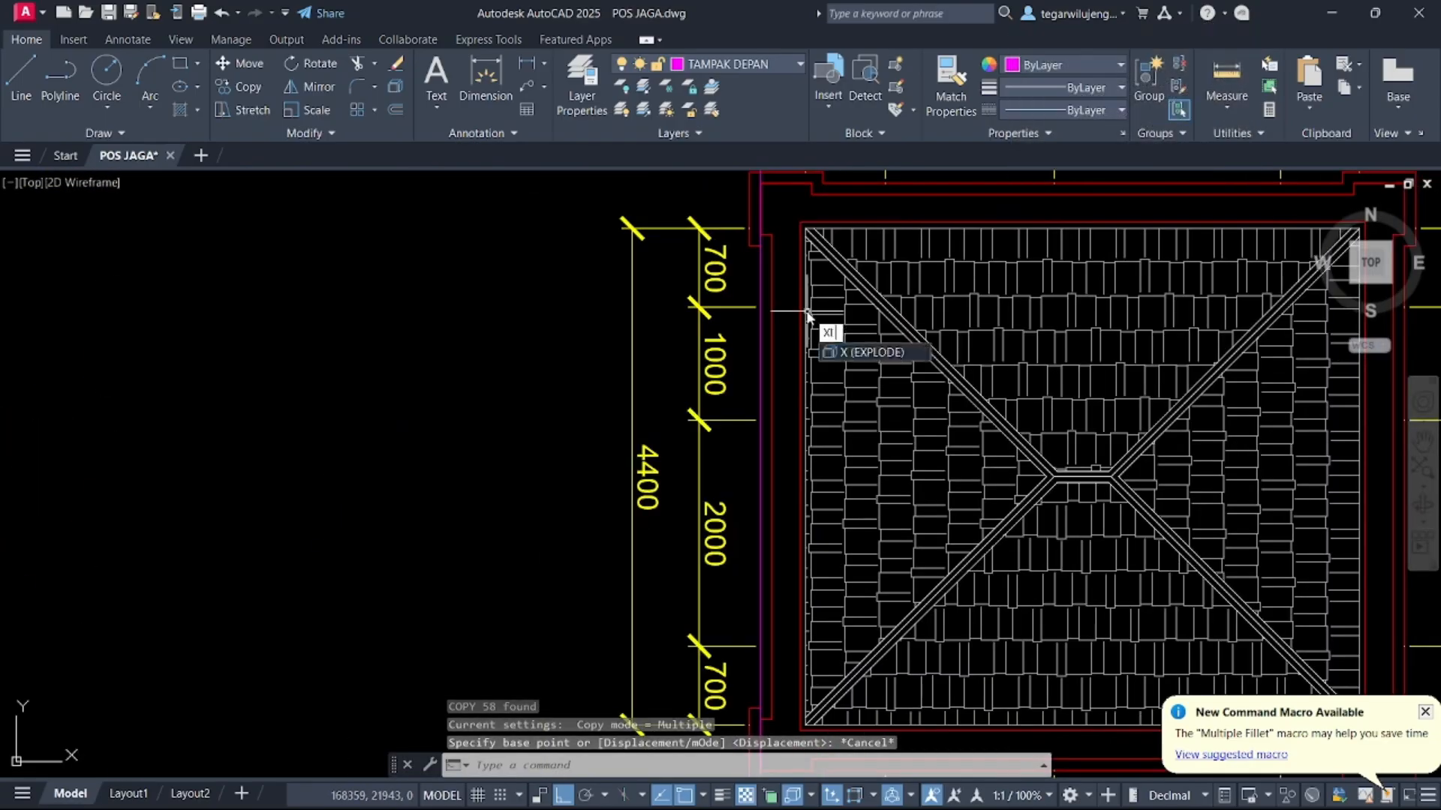
key("Return")
key("Return")
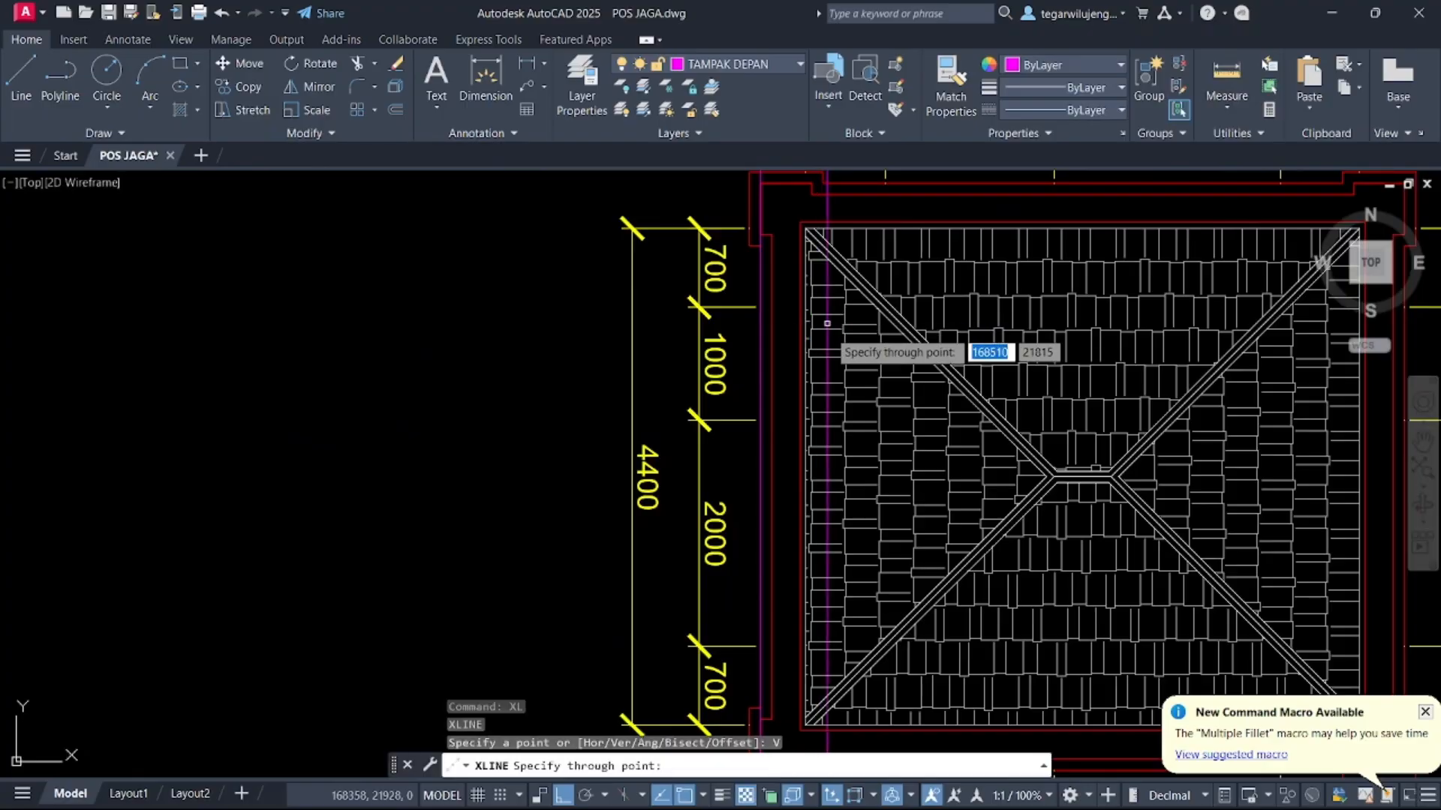
middle_click_drag(802, 486, 818, 129)
scroll(816, 235, "down", 4)
middle_click_drag(836, 614, 818, 300)
scroll(794, 328, "up", 6)
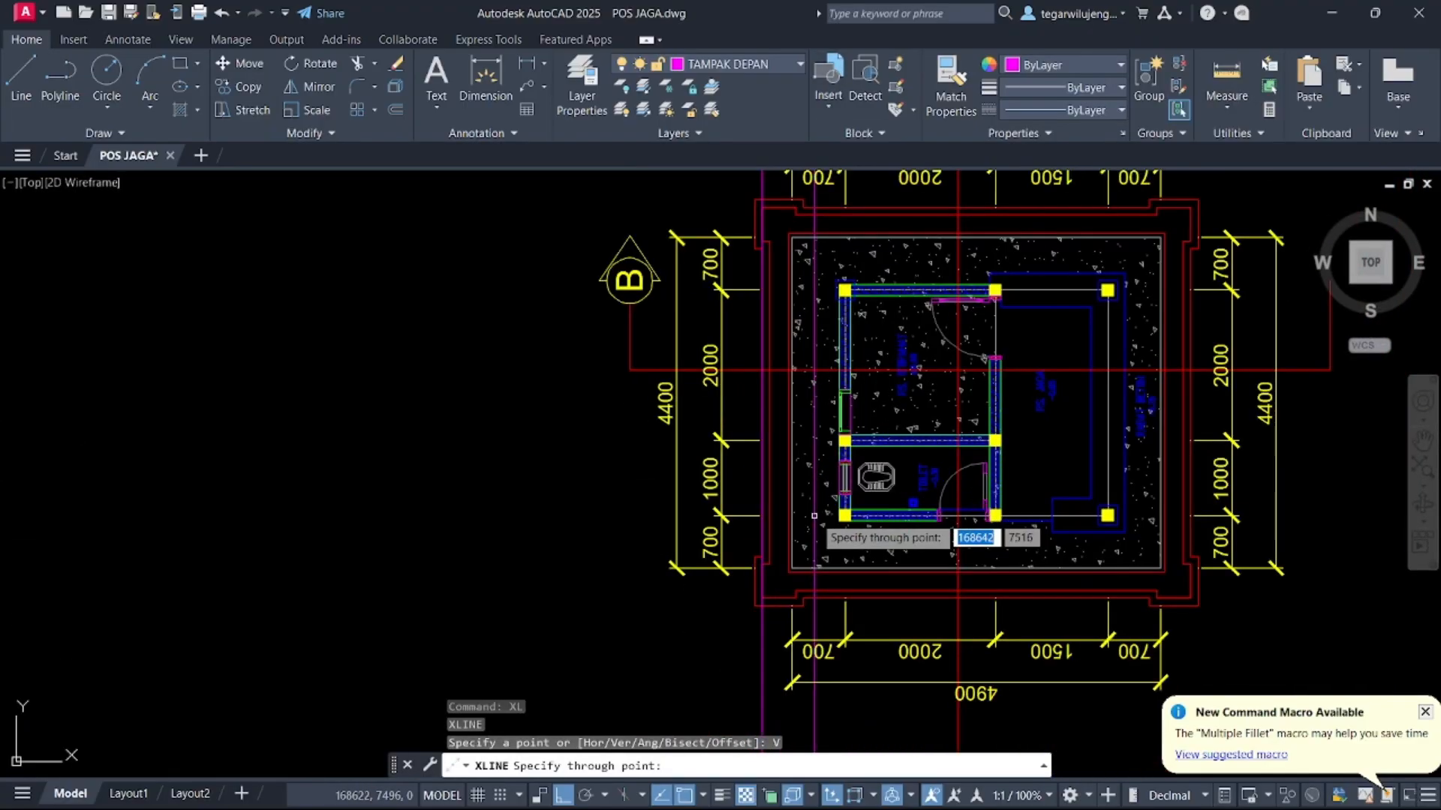
left_click(812, 289)
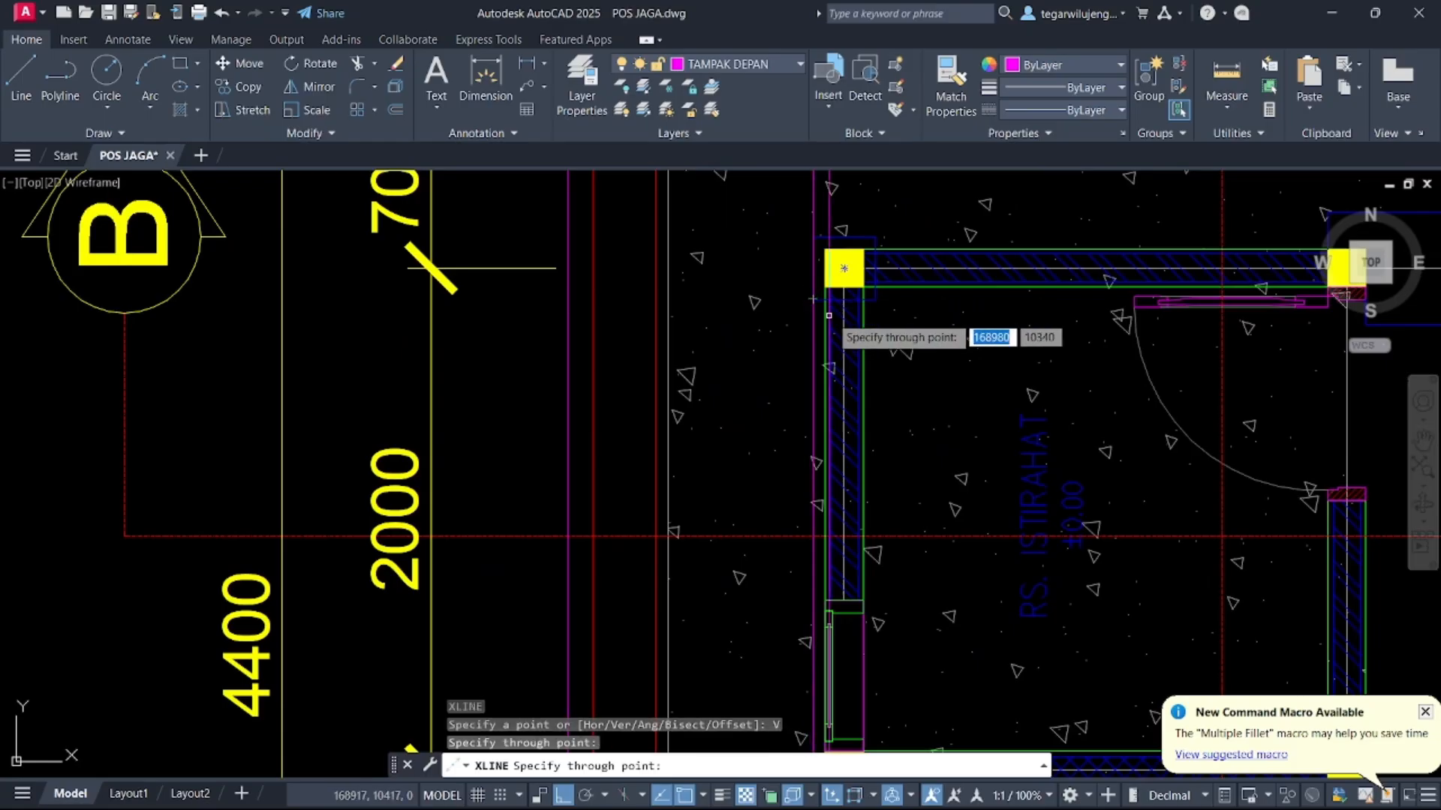
scroll(863, 262, "down", 6)
key("Escape")
Copy the TAMPAK SAMPING KANAN elevation so it aligns with the new construction line below the rotated plans
left_click(381, 343)
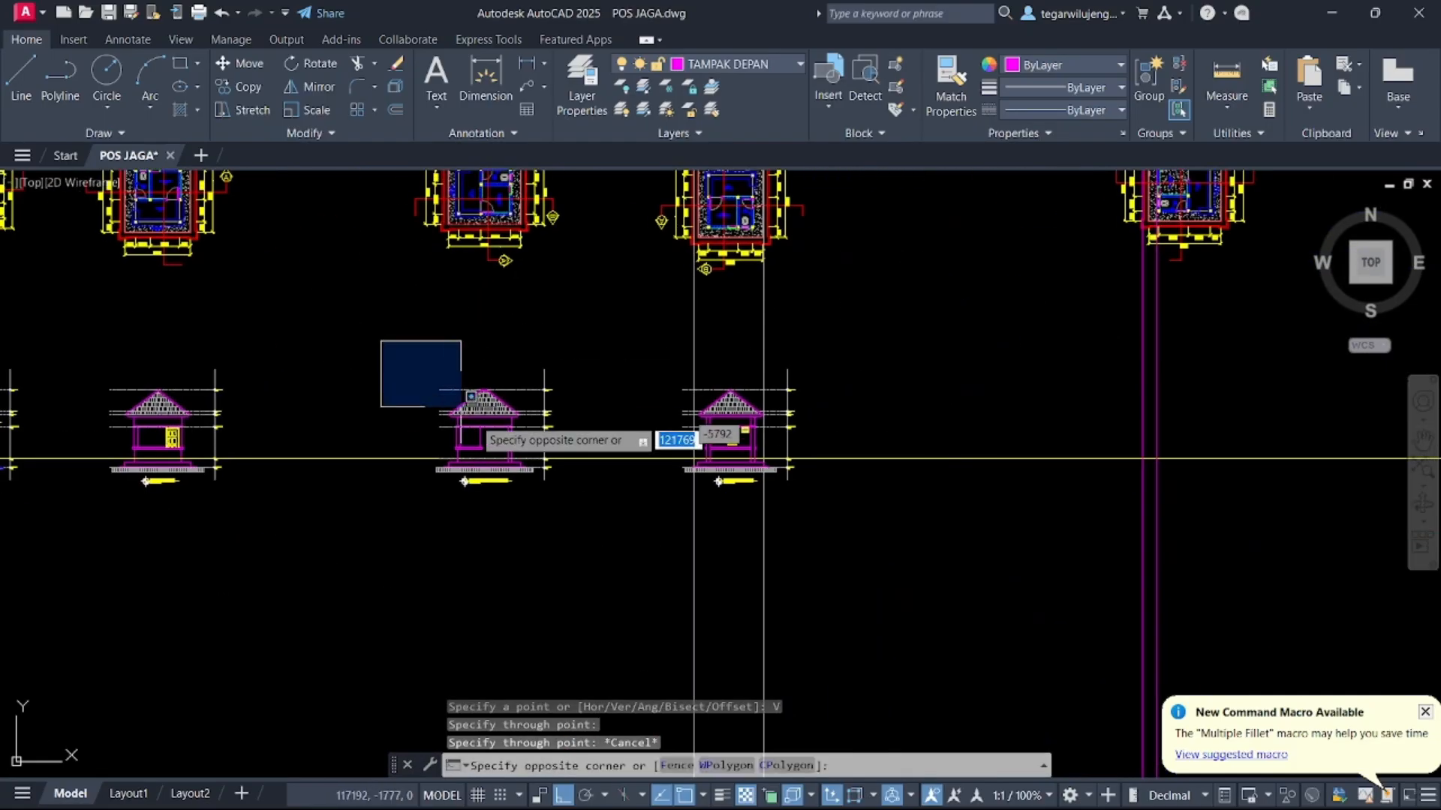
left_click(605, 556)
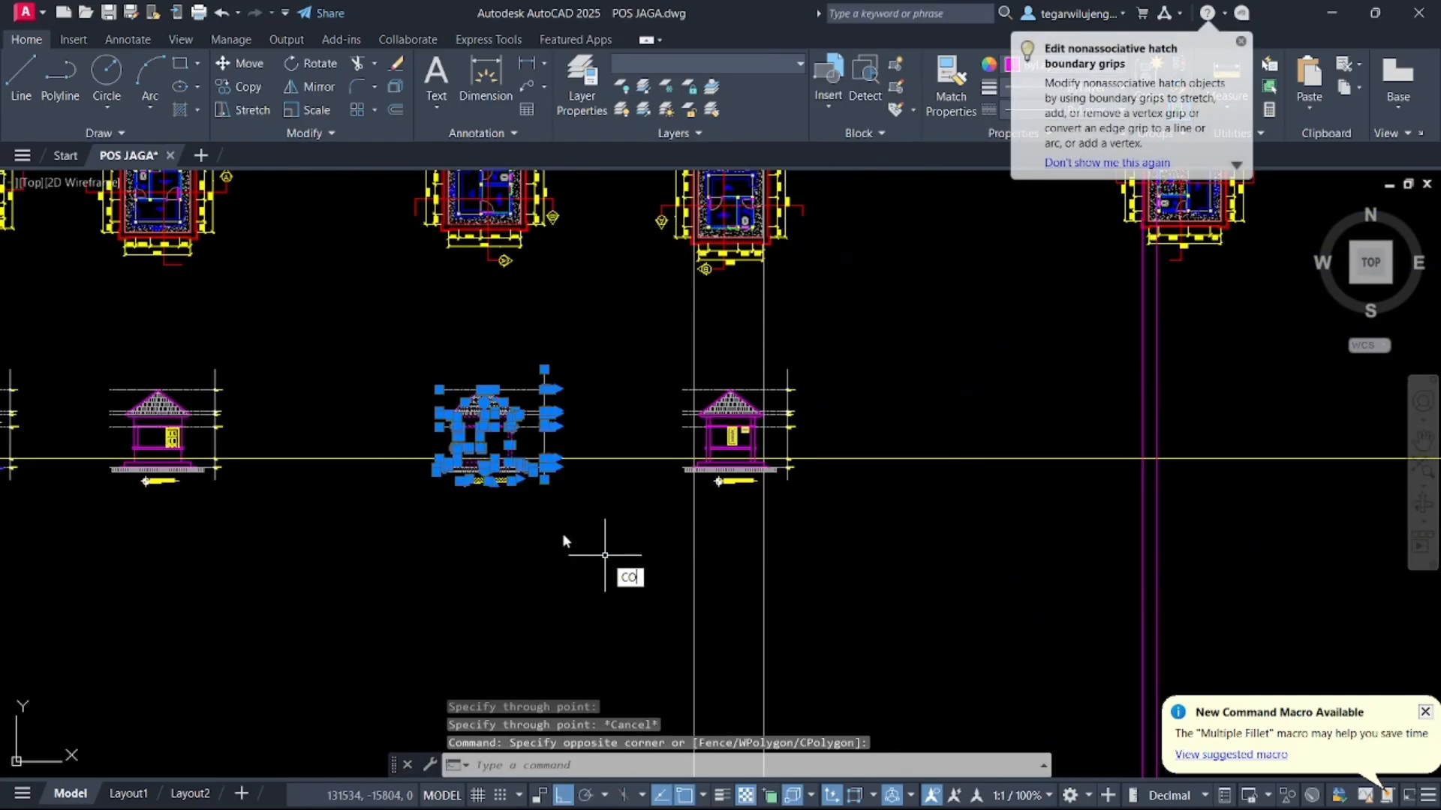
type("CO")
key("space")
scroll(438, 474, "up", 5)
scroll(491, 420, "up", 3)
left_click(524, 293)
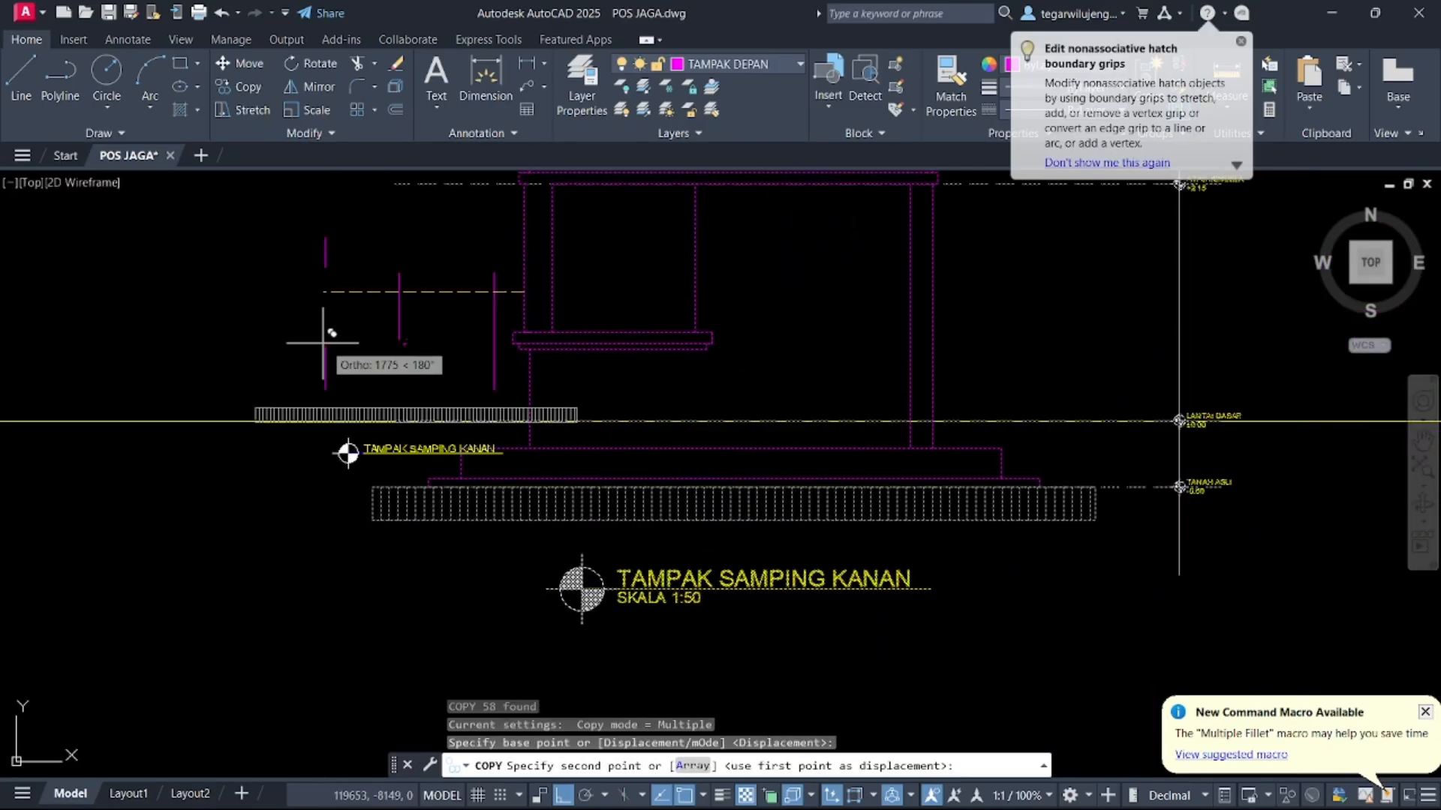
scroll(525, 338, "down", 5)
scroll(676, 390, "up", 6)
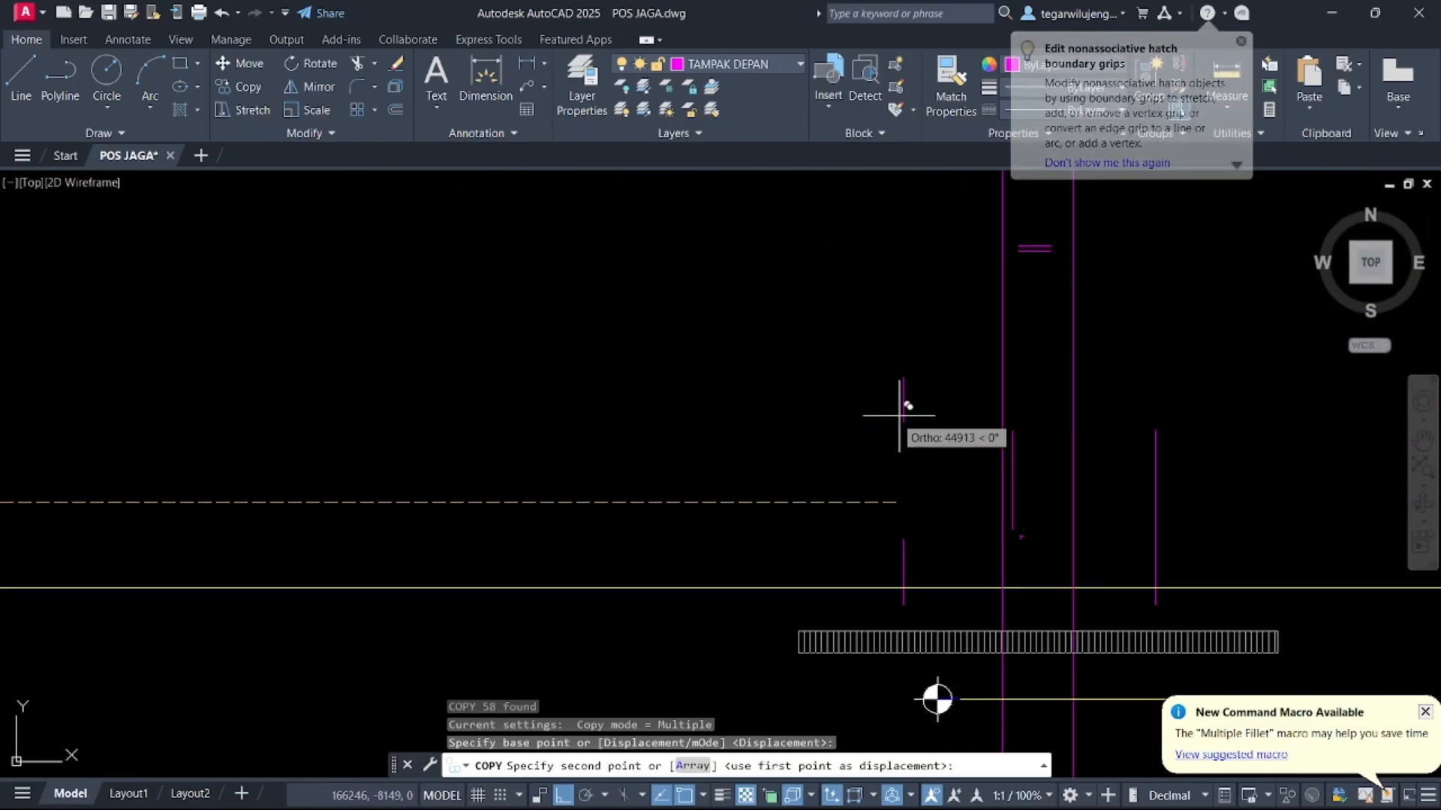
left_click(1071, 502)
scroll(915, 531, "down", 4)
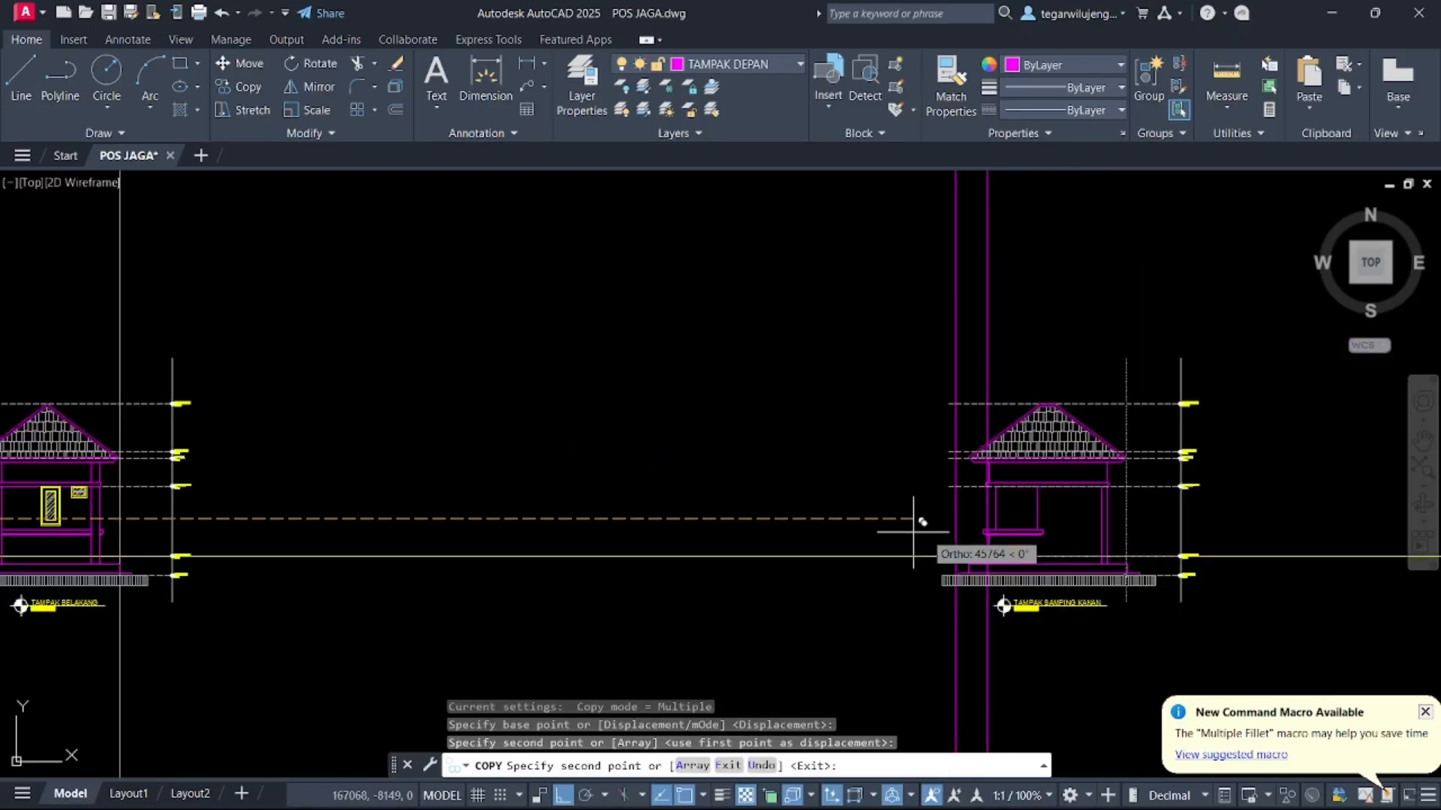
key("Escape")
Switch to the PDF reference and scroll to the TAMPAK SAMPING KIRI elevation on page 3
scroll(913, 531, "down", 2)
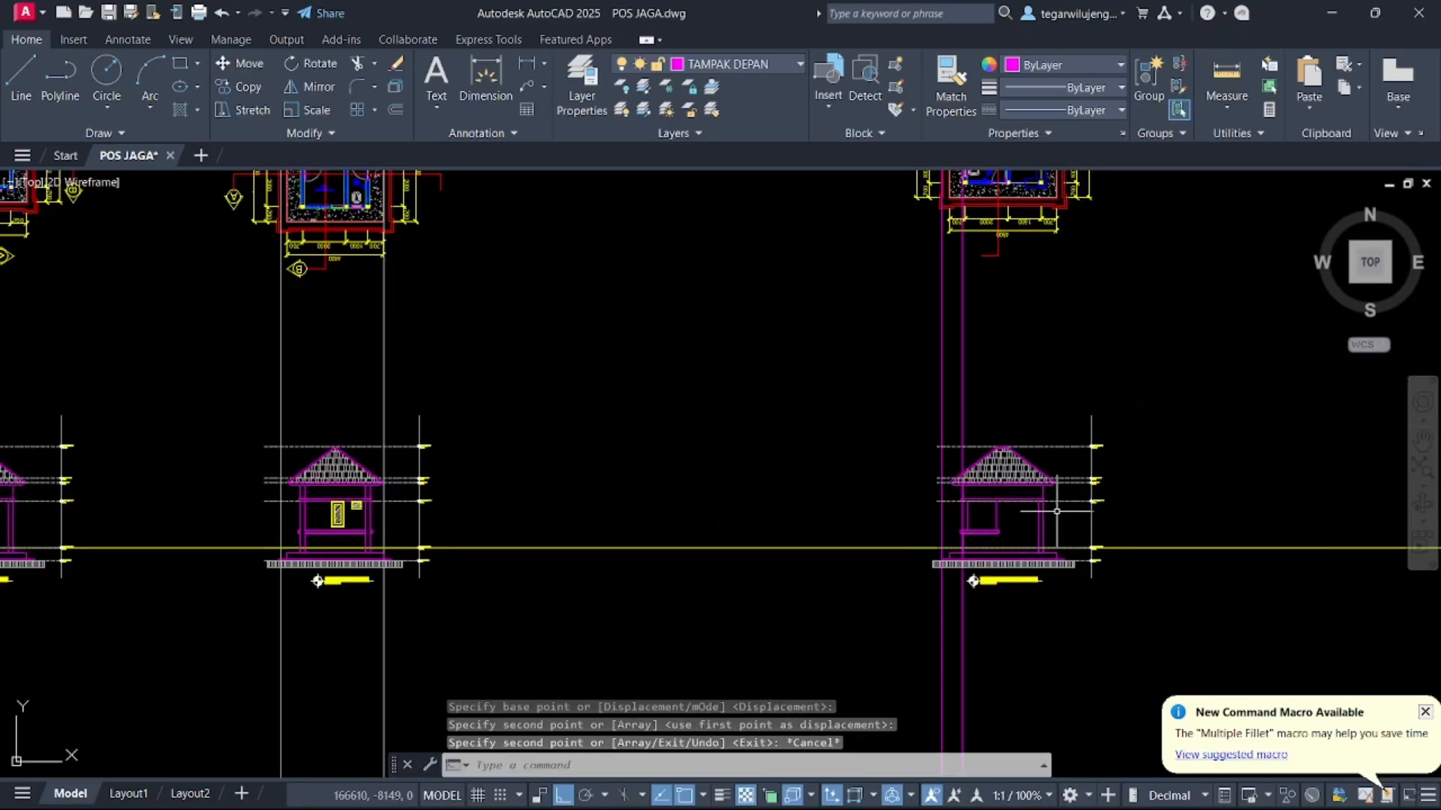
scroll(1088, 355, "down", 5)
mouse_move(1018, 803)
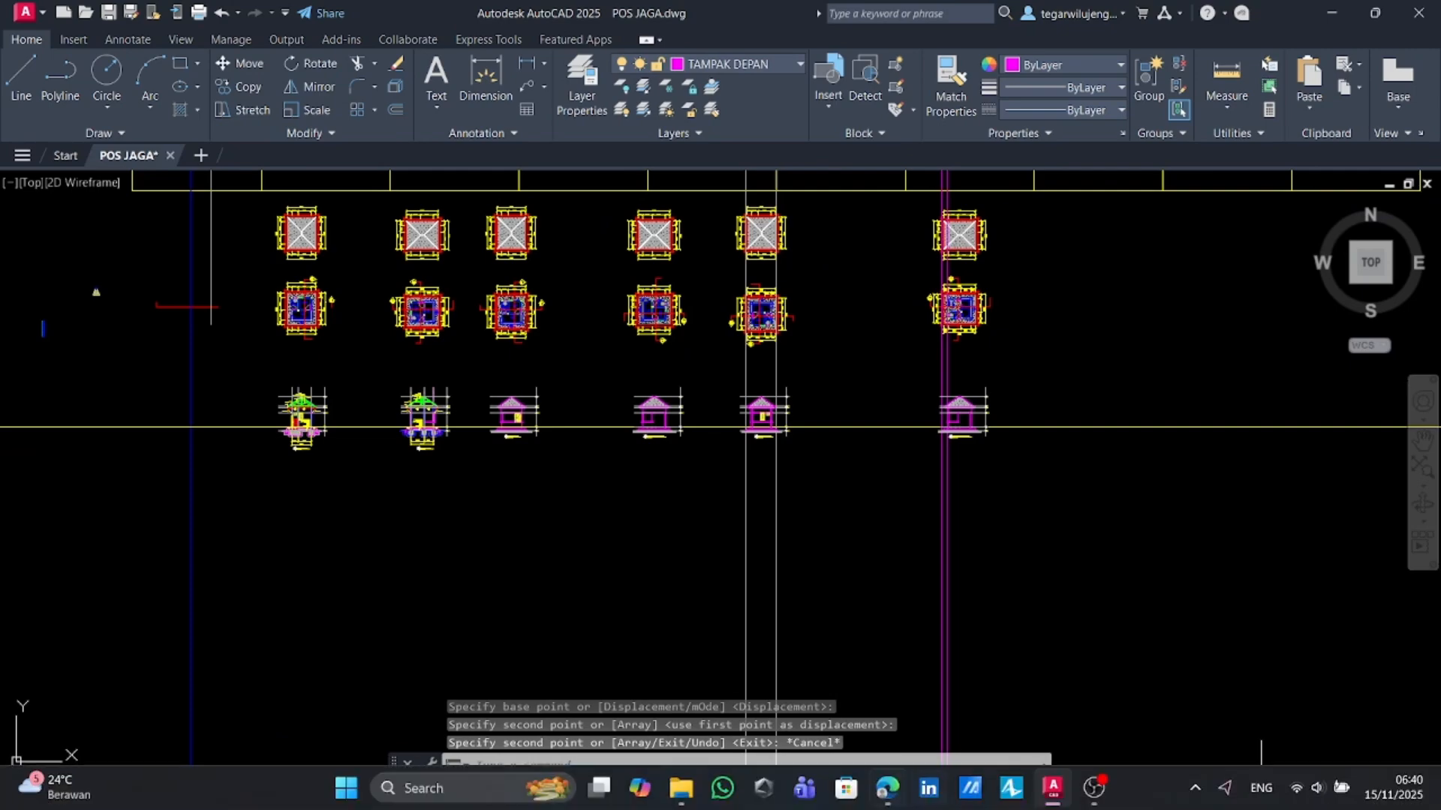
left_click(888, 790)
scroll(637, 412, "down", 5)
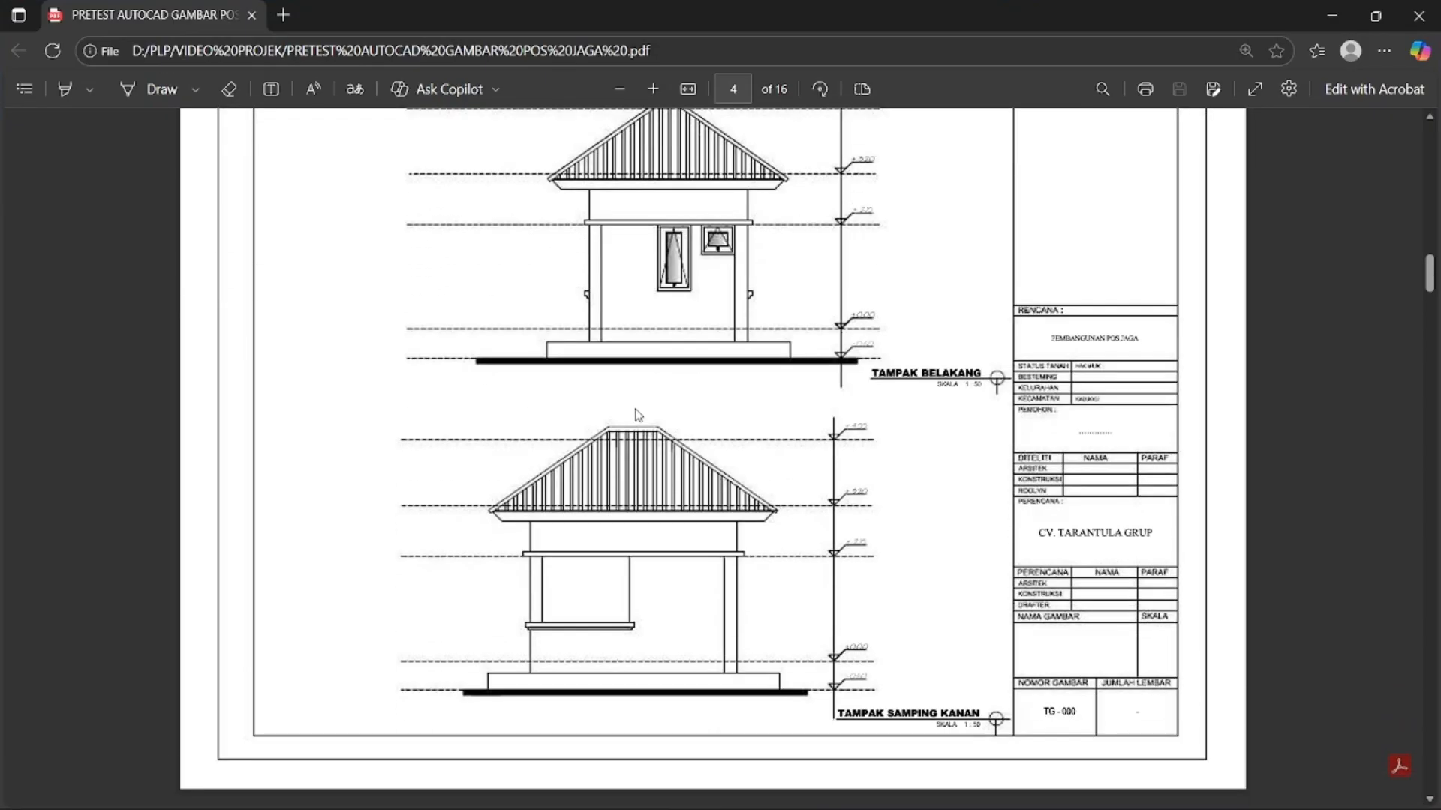
scroll(798, 315, "up", 6)
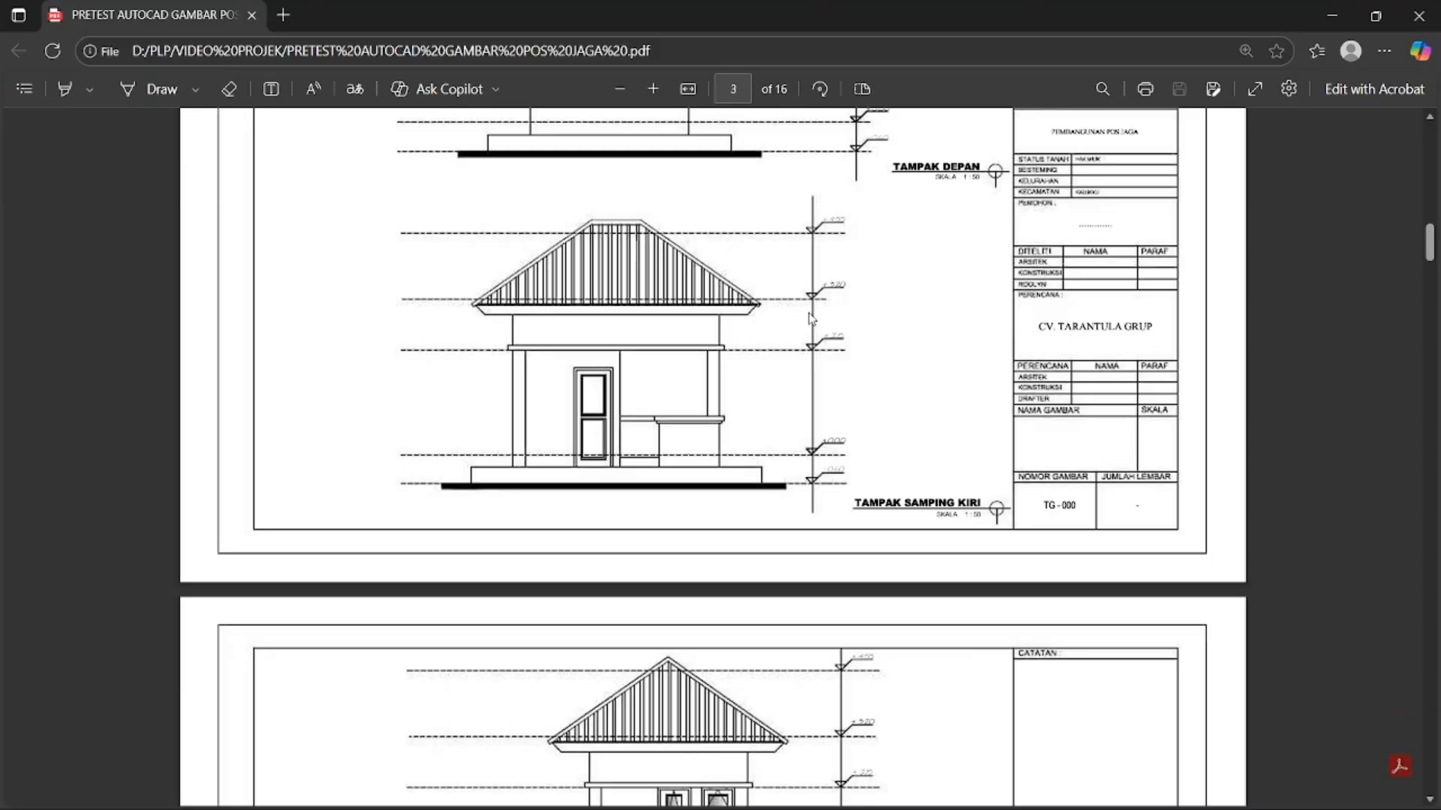
Capture a screenshot of the TAMPAK SAMPING KIRI elevation from the PDF
key("super+shift+s")
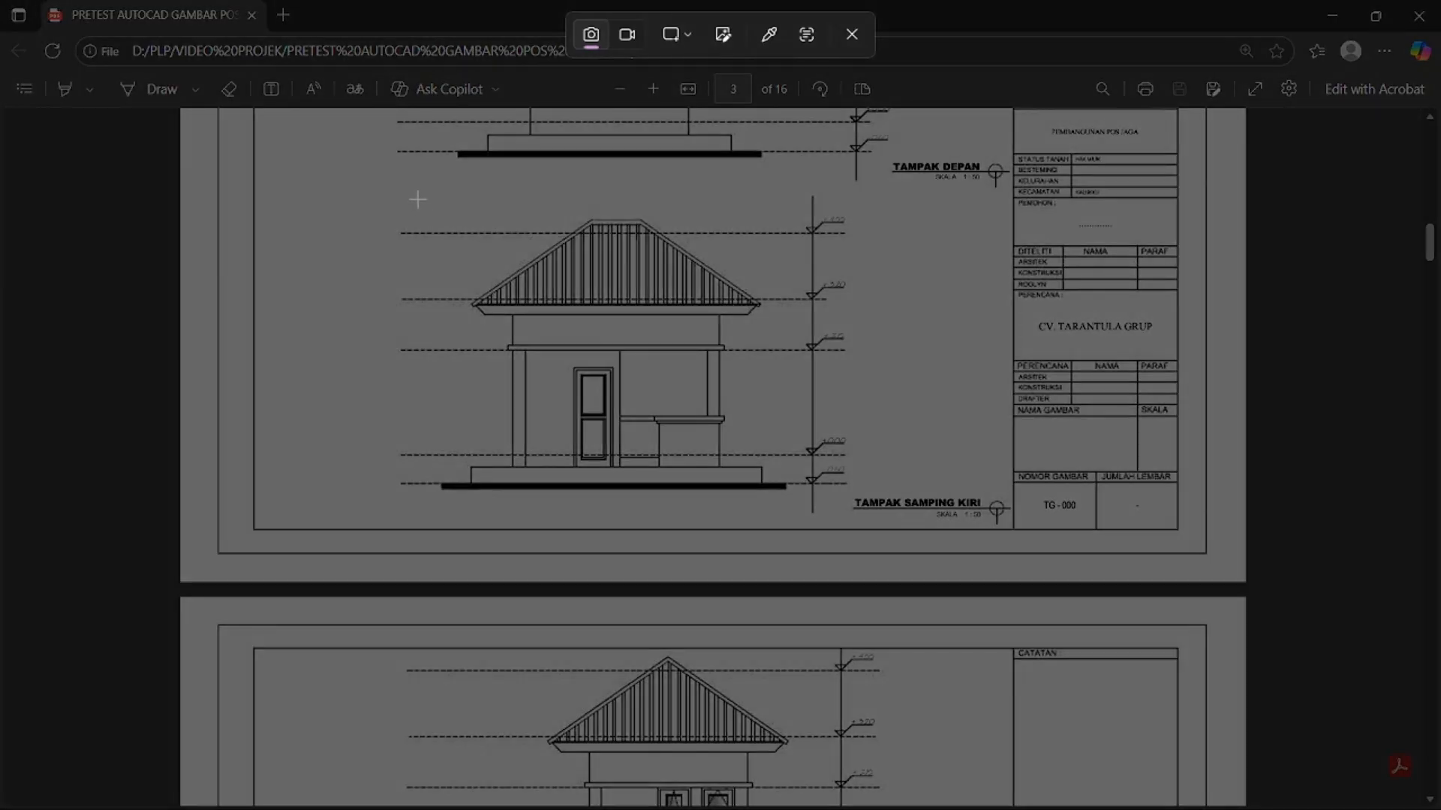
mouse_move(370, 180)
left_mouse_down()
mouse_move(952, 527)
mouse_move(893, 530)
left_mouse_up()
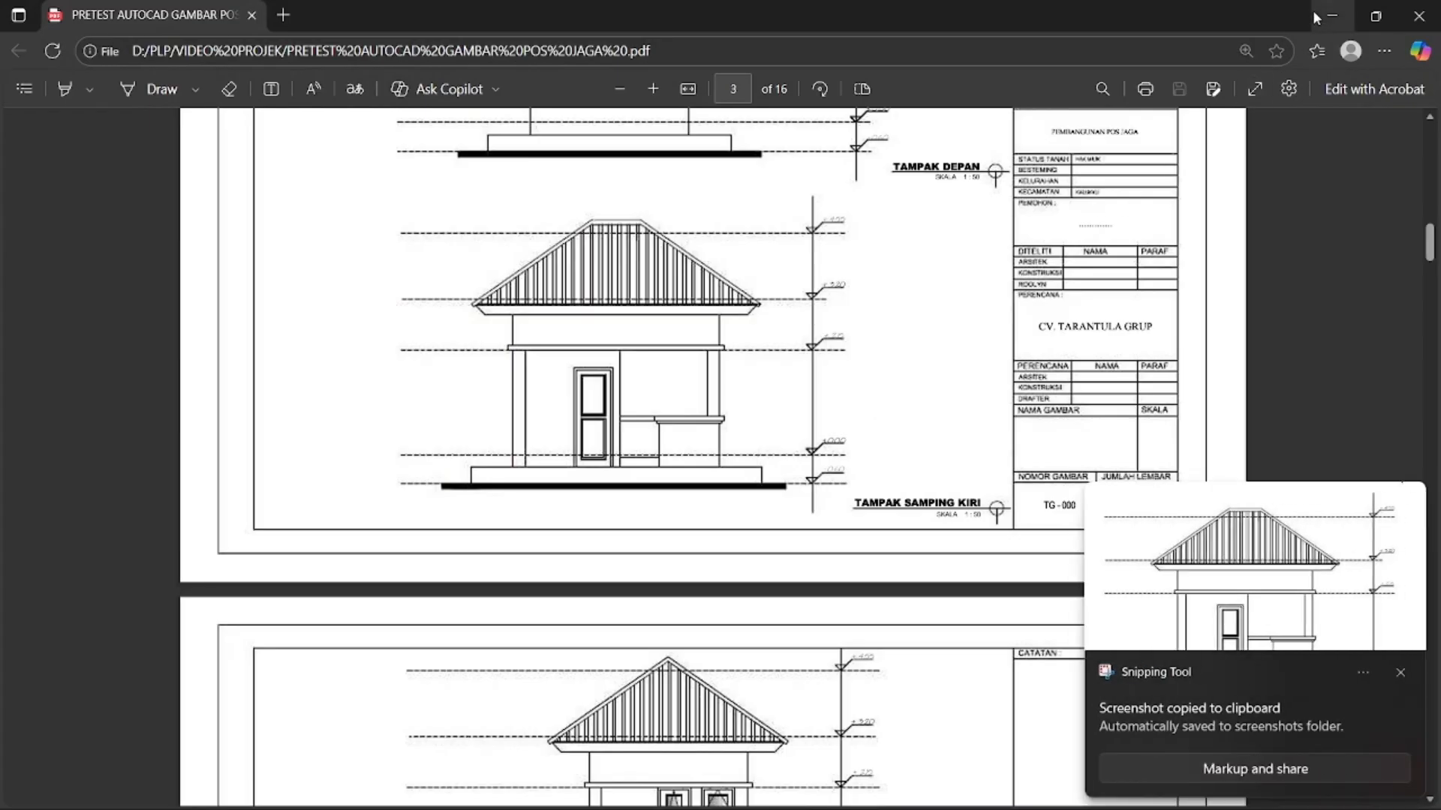
Return to the drawing and paste the captured elevation image to the right of the plans
left_click(1328, 13)
key("ctrl+v")
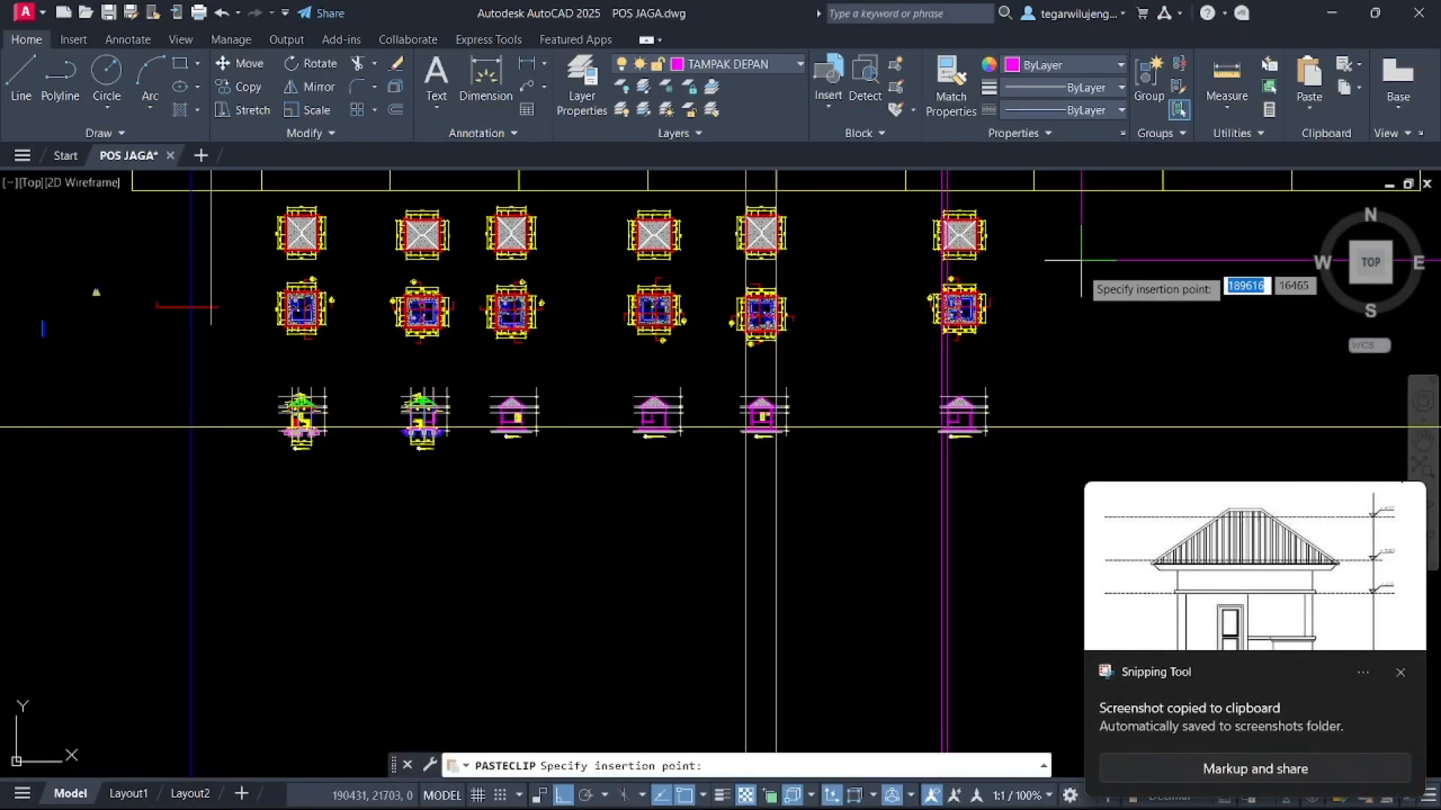
mouse_move(1054, 328)
middle_mouse_down()
mouse_move(597, 235)
mouse_move(602, 254)
middle_mouse_up()
scroll(602, 253, "down", 2)
left_click(651, 413)
key("Escape")
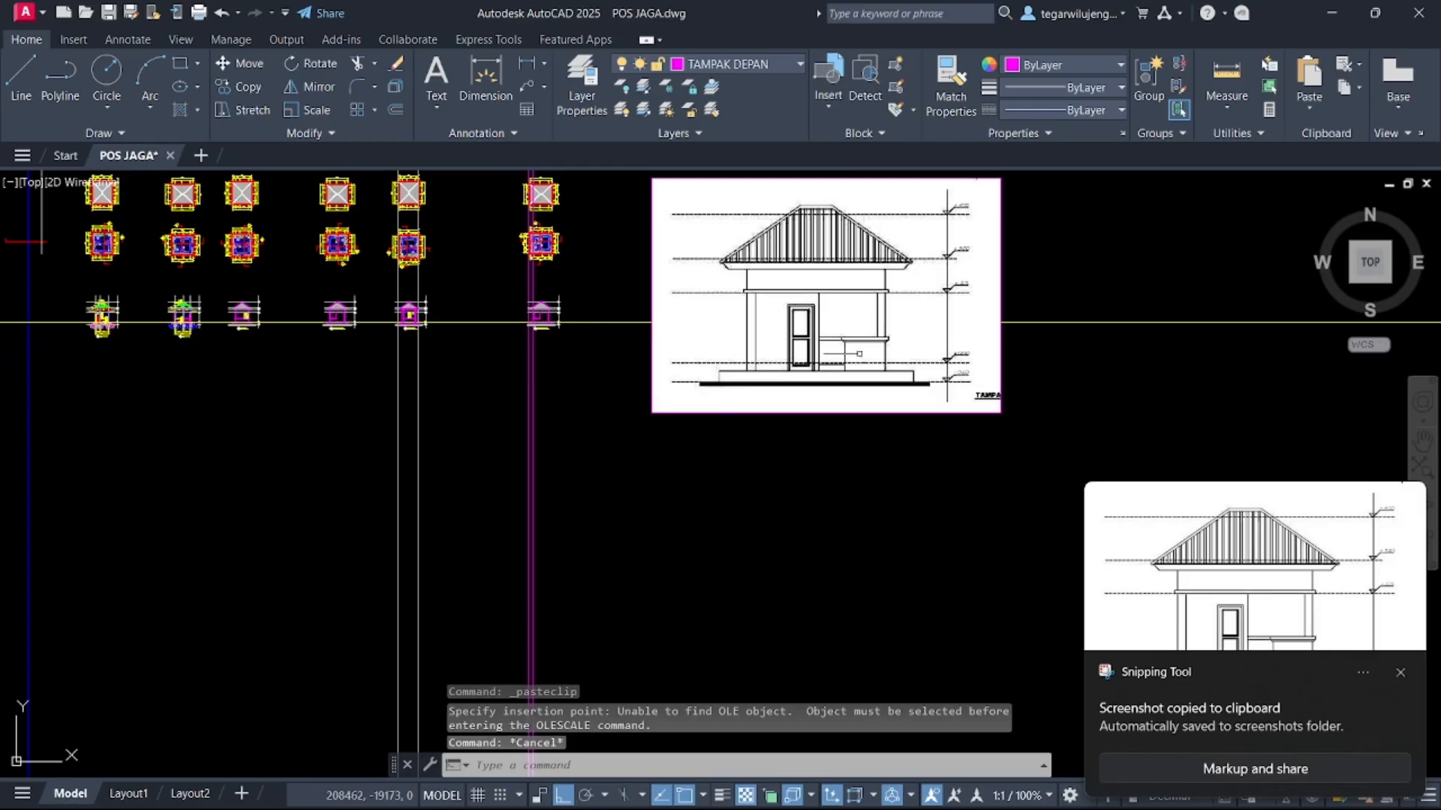
Compare the pasted reference image with the copied elevation, zooming and panning between them
middle_click_drag(705, 345, 398, 335)
scroll(398, 336, "up", 4)
scroll(398, 335, "down", 3)
scroll(428, 308, "up", 3)
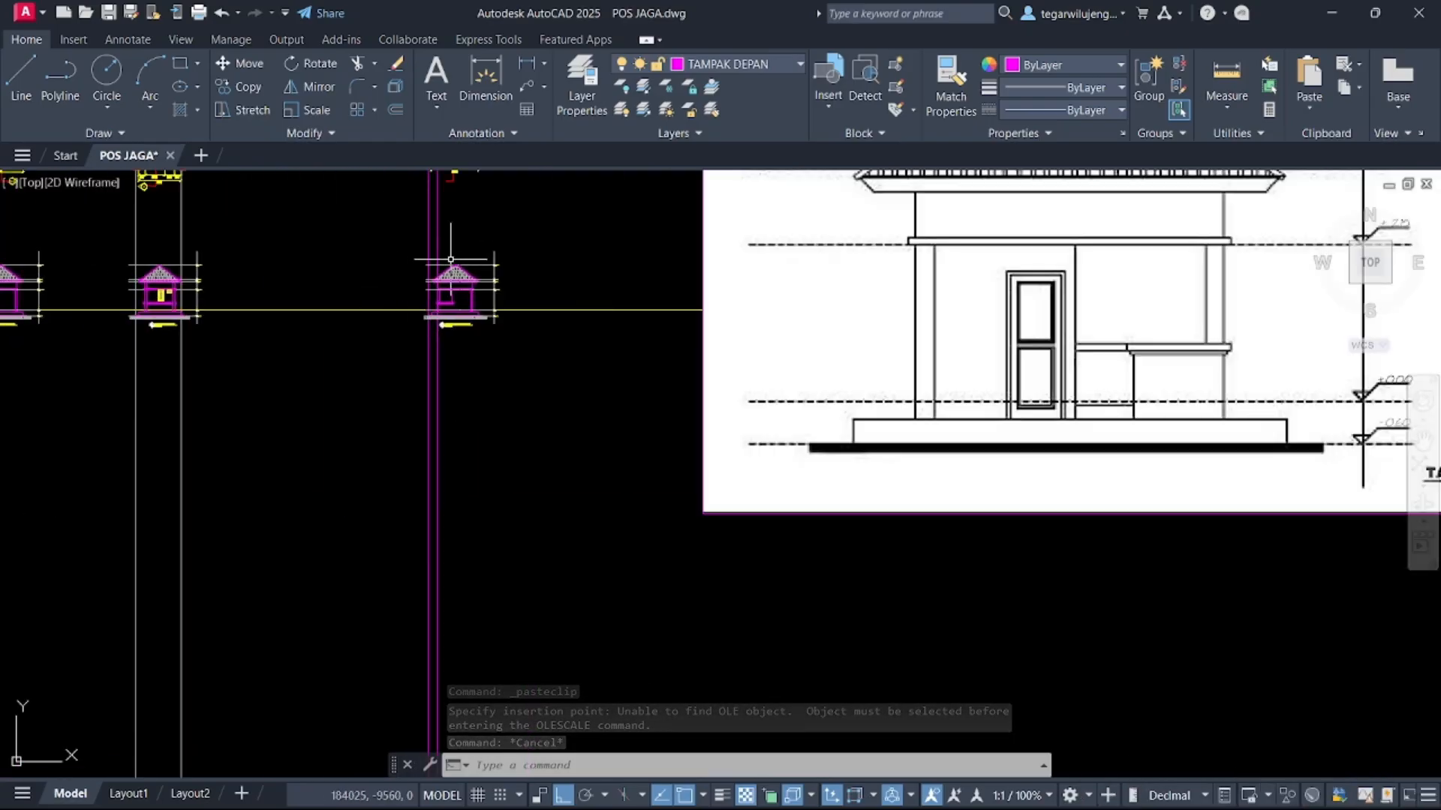
scroll(443, 255, "up", 3)
scroll(398, 271, "up", 2)
middle_click_drag(460, 284, 504, 218)
scroll(538, 435, "down", 2)
middle_click_drag(538, 444, 283, 418)
scroll(385, 420, "down", 2)
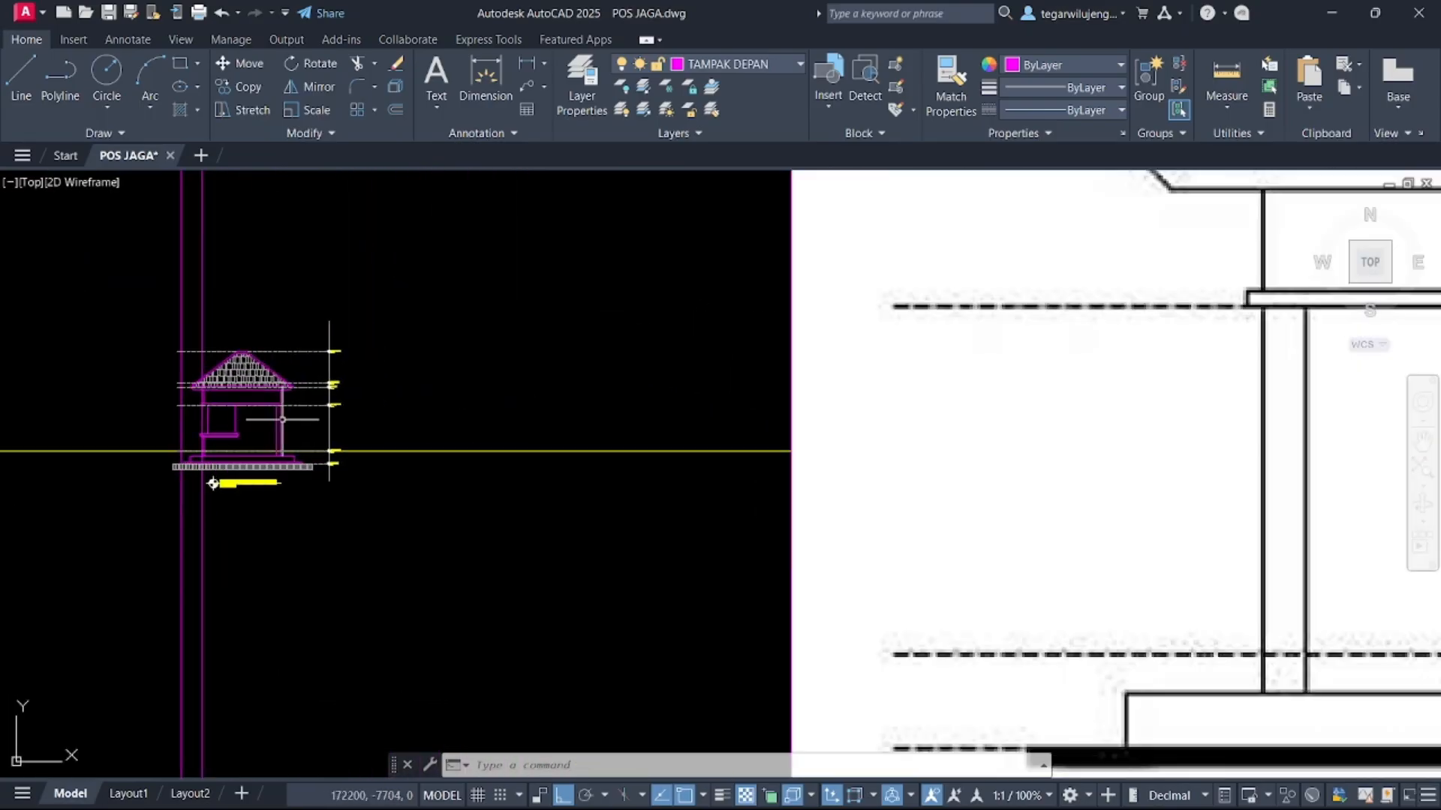
scroll(267, 419, "down", 2)
scroll(233, 403, "up", 5)
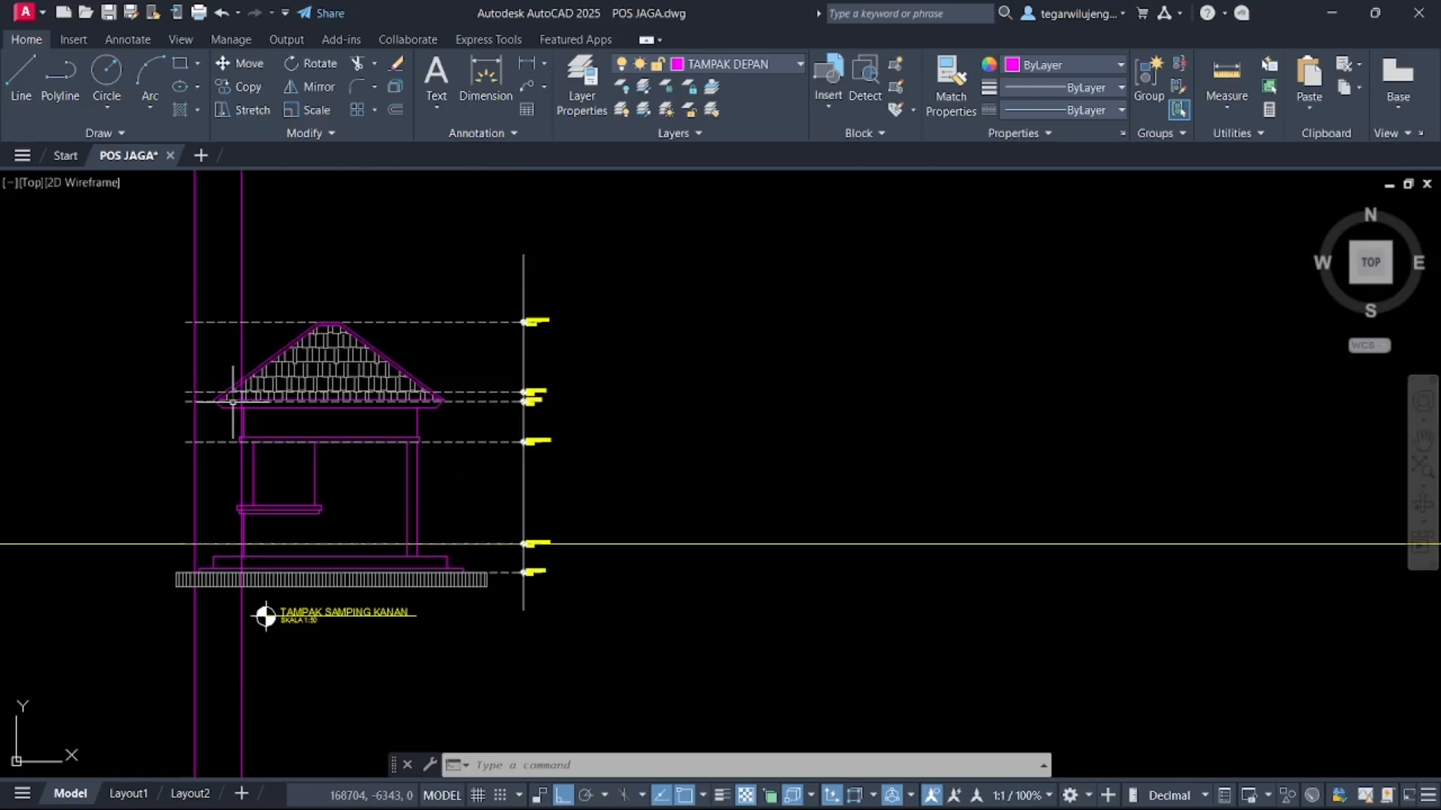
Mirror the copied elevation about a vertical axis through its centre, erasing the source objects
left_click(144, 261)
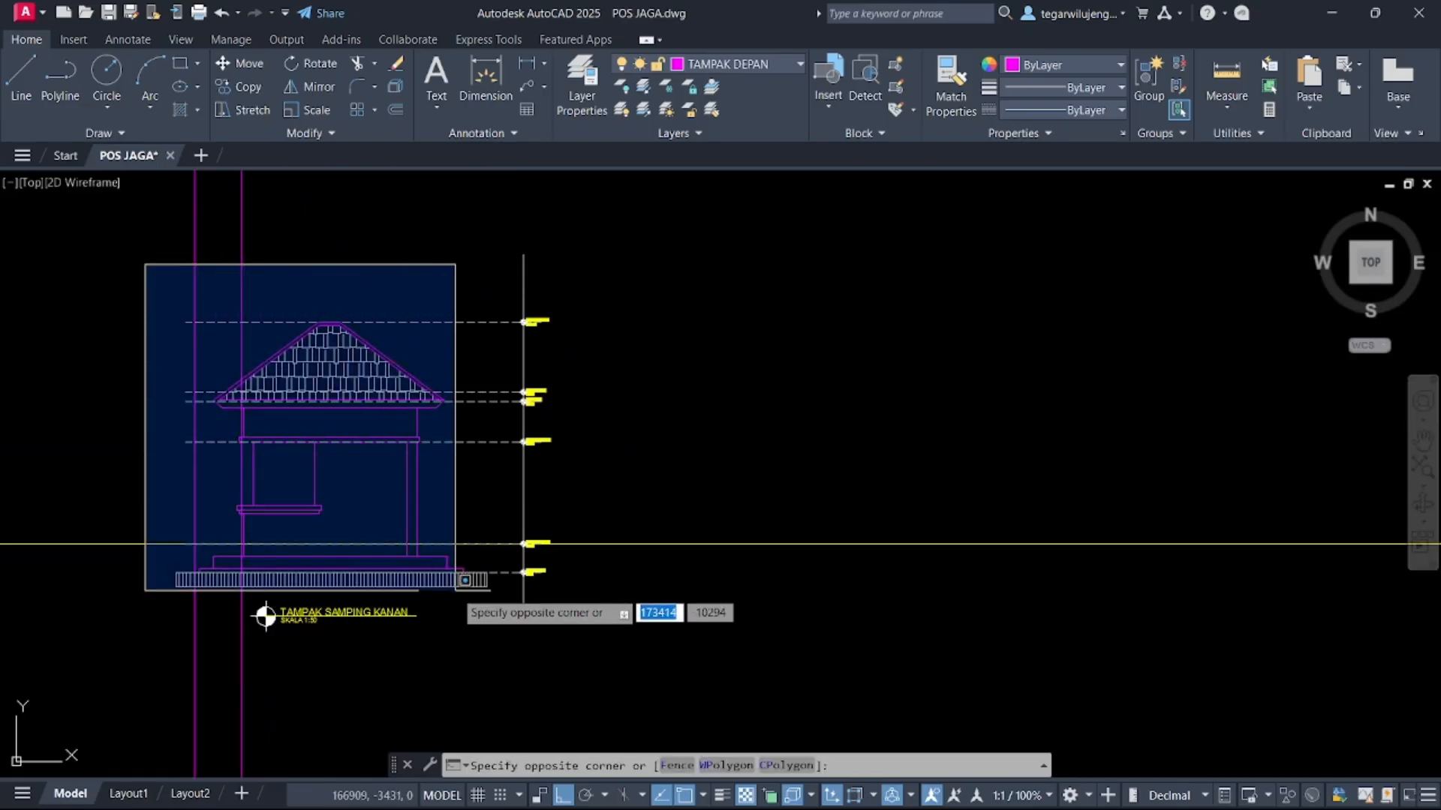
left_click(498, 588)
middle_click_drag(370, 487, 475, 423)
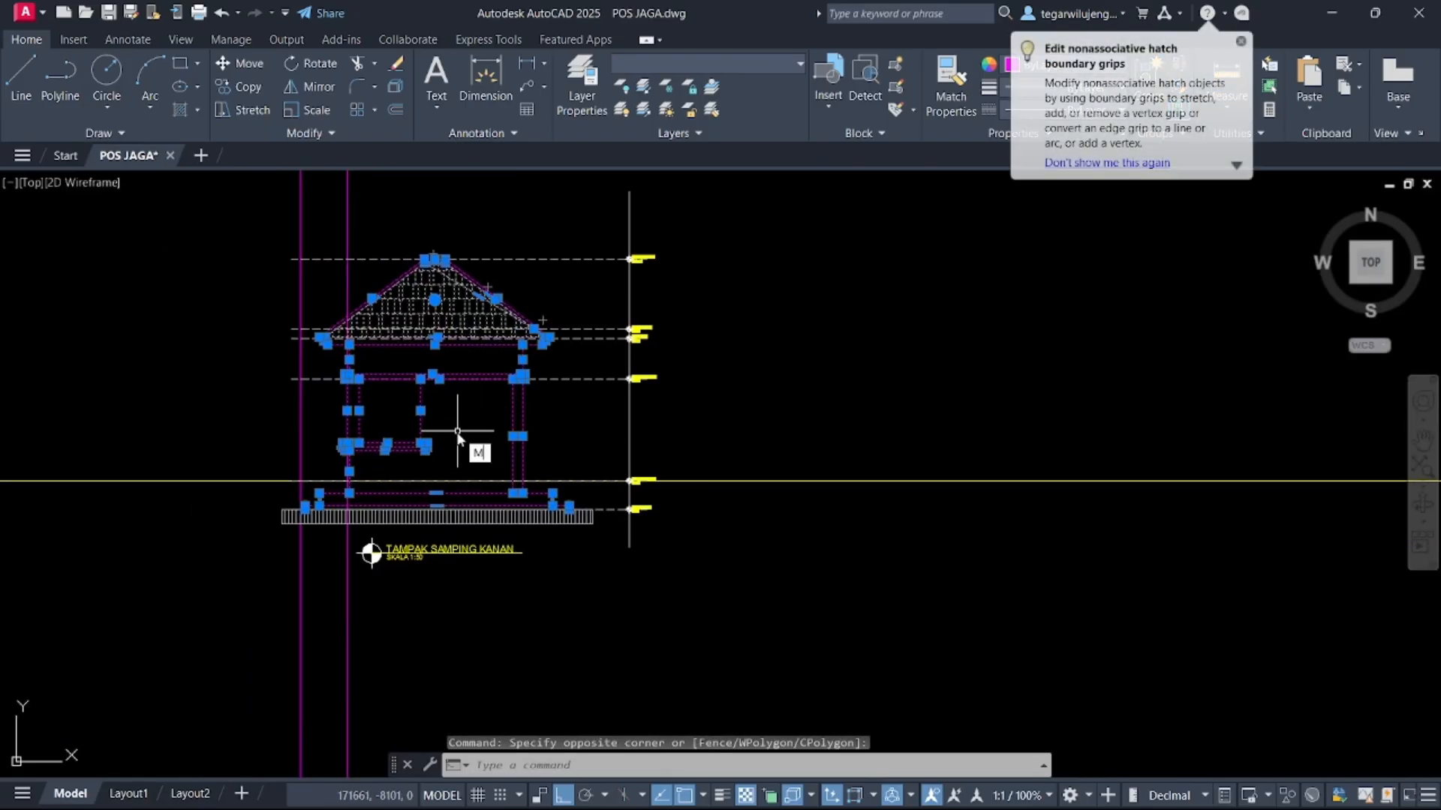
scroll(458, 432, "up", 2)
type("IR")
key("Return")
scroll(434, 483, "up", 2)
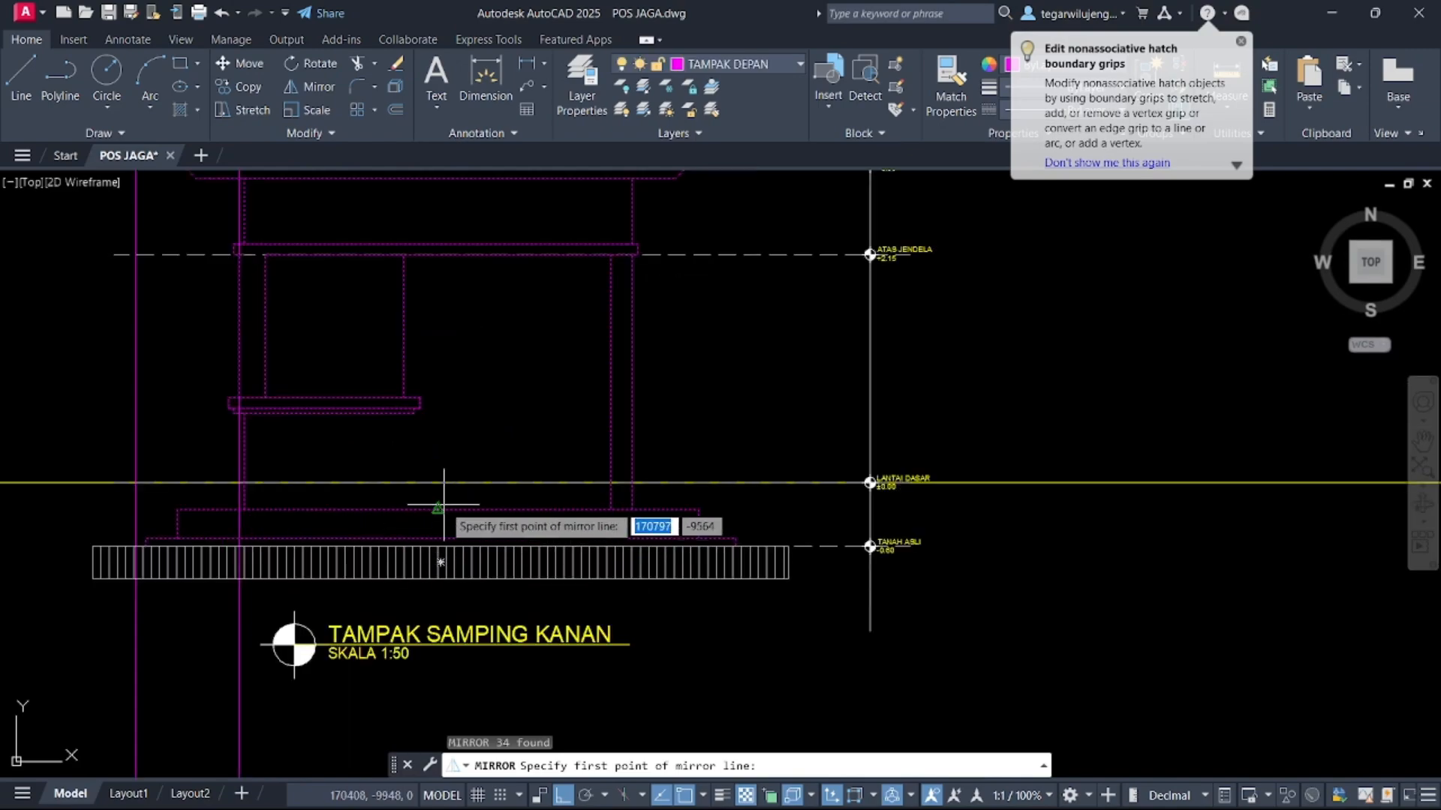
left_click(444, 505)
left_click(434, 602)
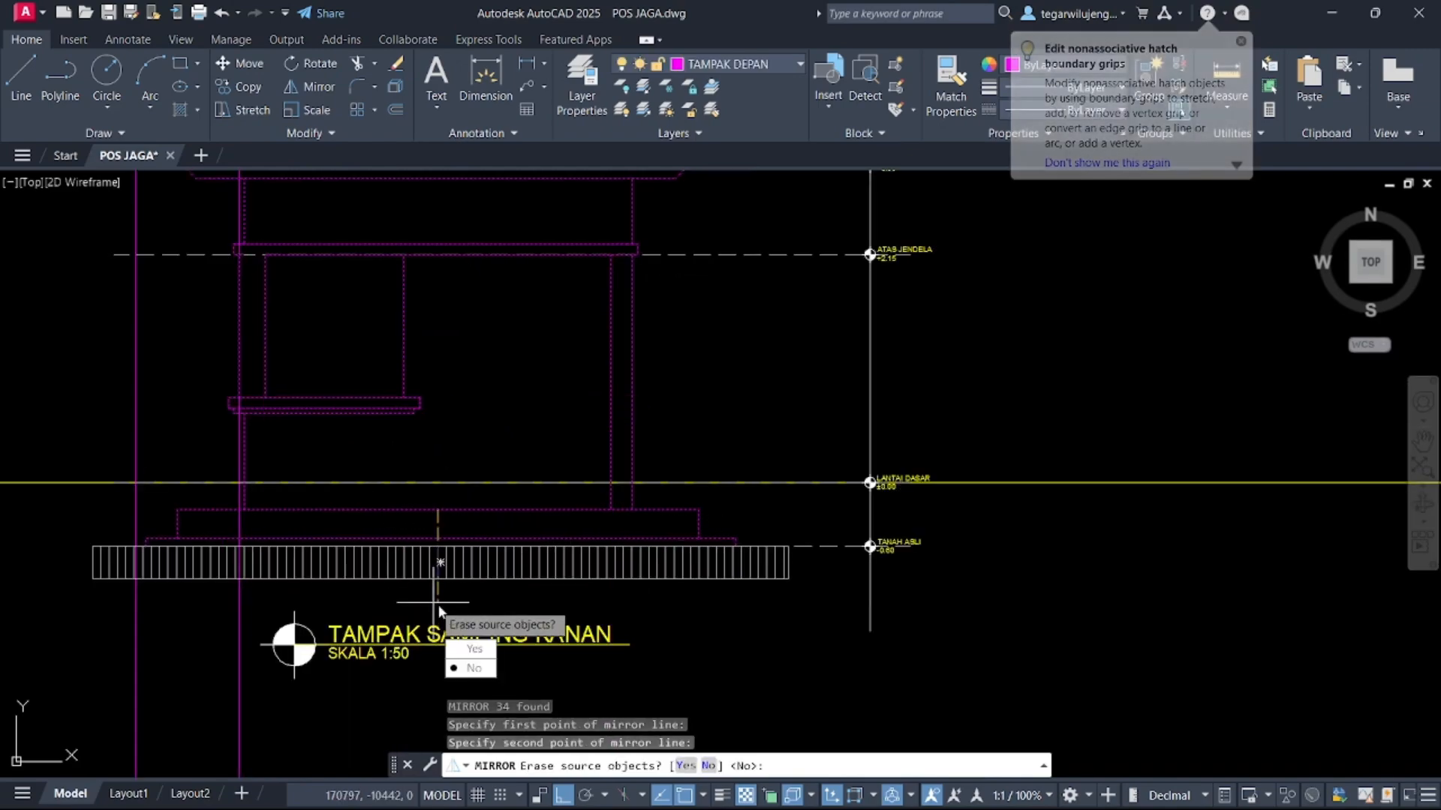
type("Y")
key("Return")
scroll(489, 409, "down", 3)
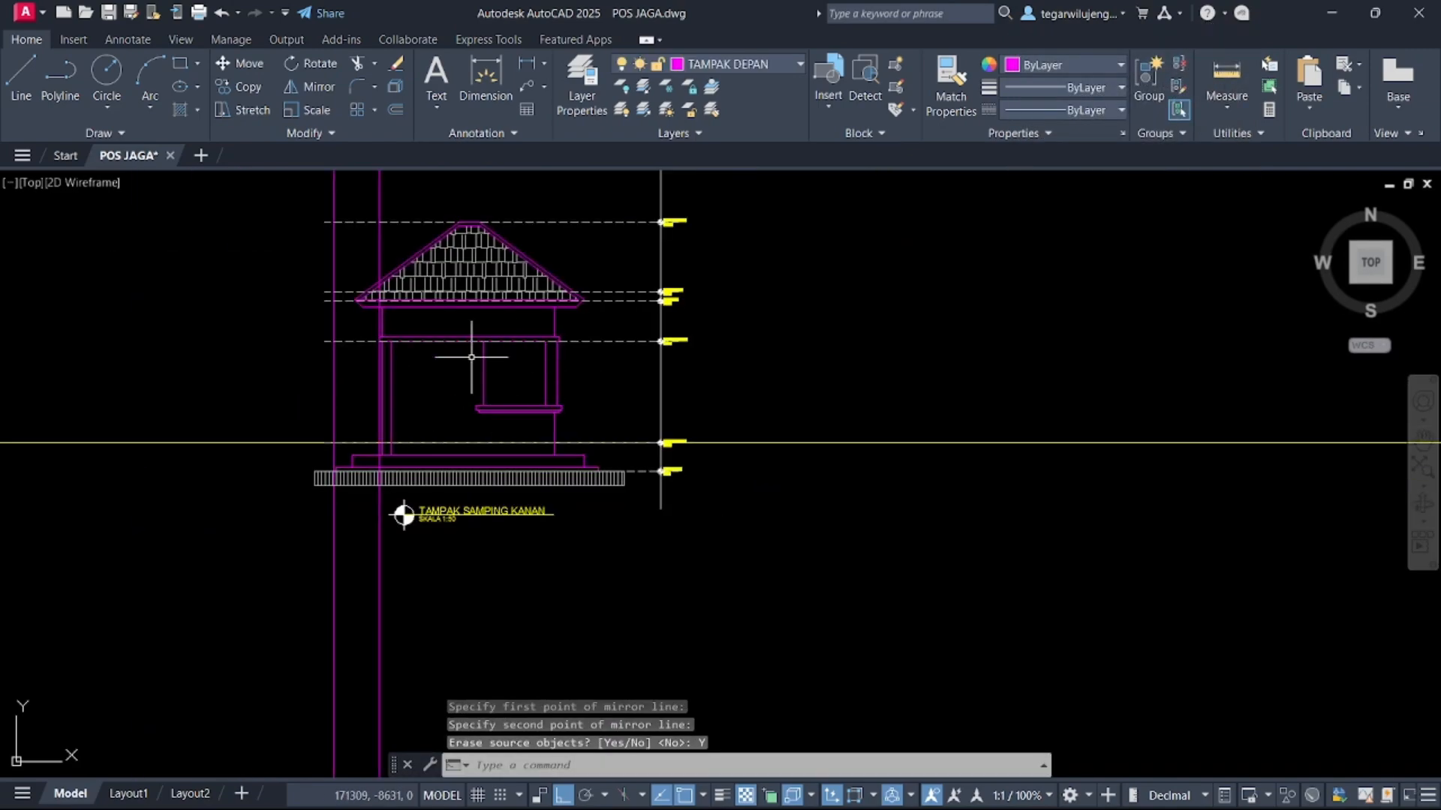
scroll(472, 357, "up", 5)
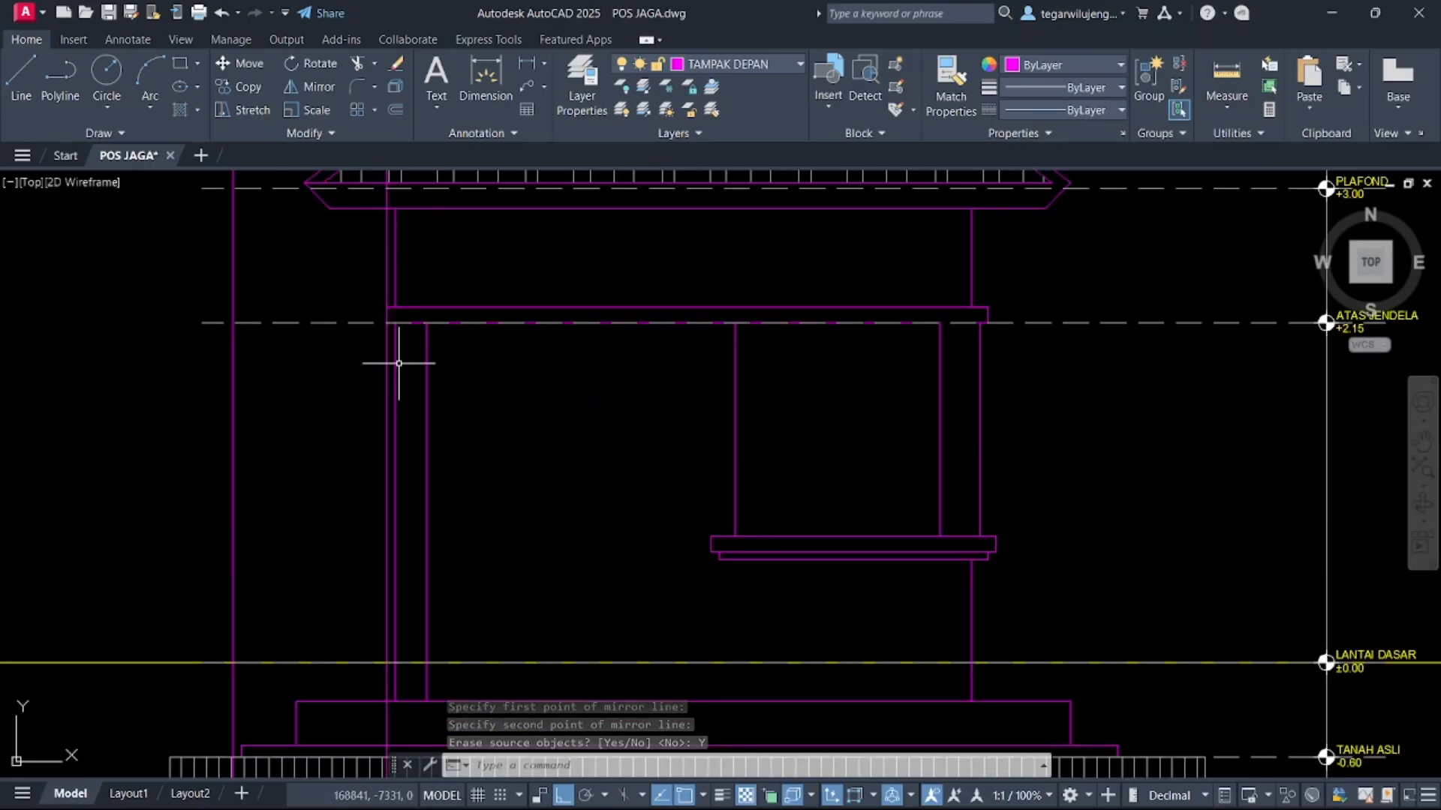
scroll(399, 362, "down", 6)
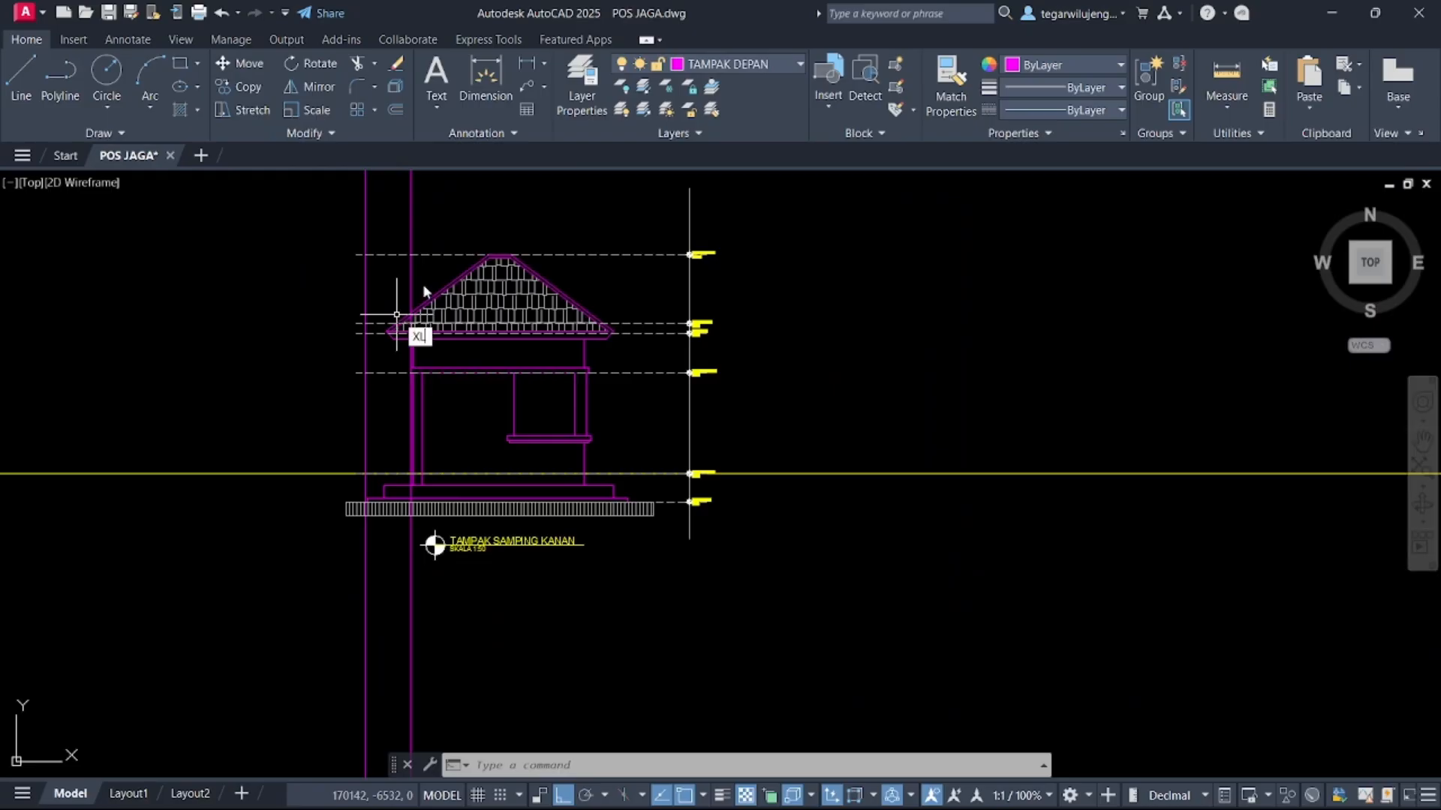
key("Return")
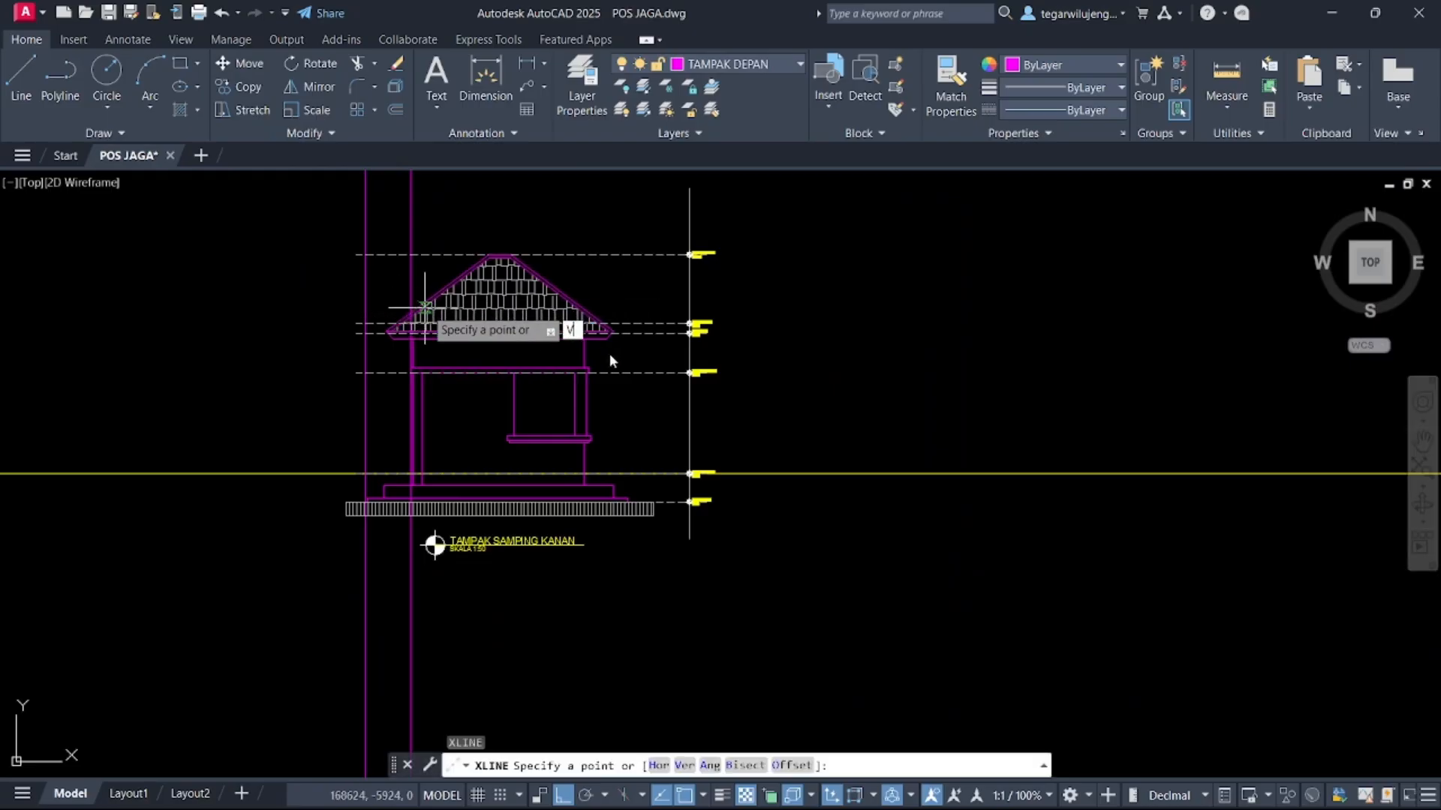
key("Return")
scroll(612, 360, "down", 5)
scroll(650, 355, "up", 6)
scroll(650, 355, "up", 4)
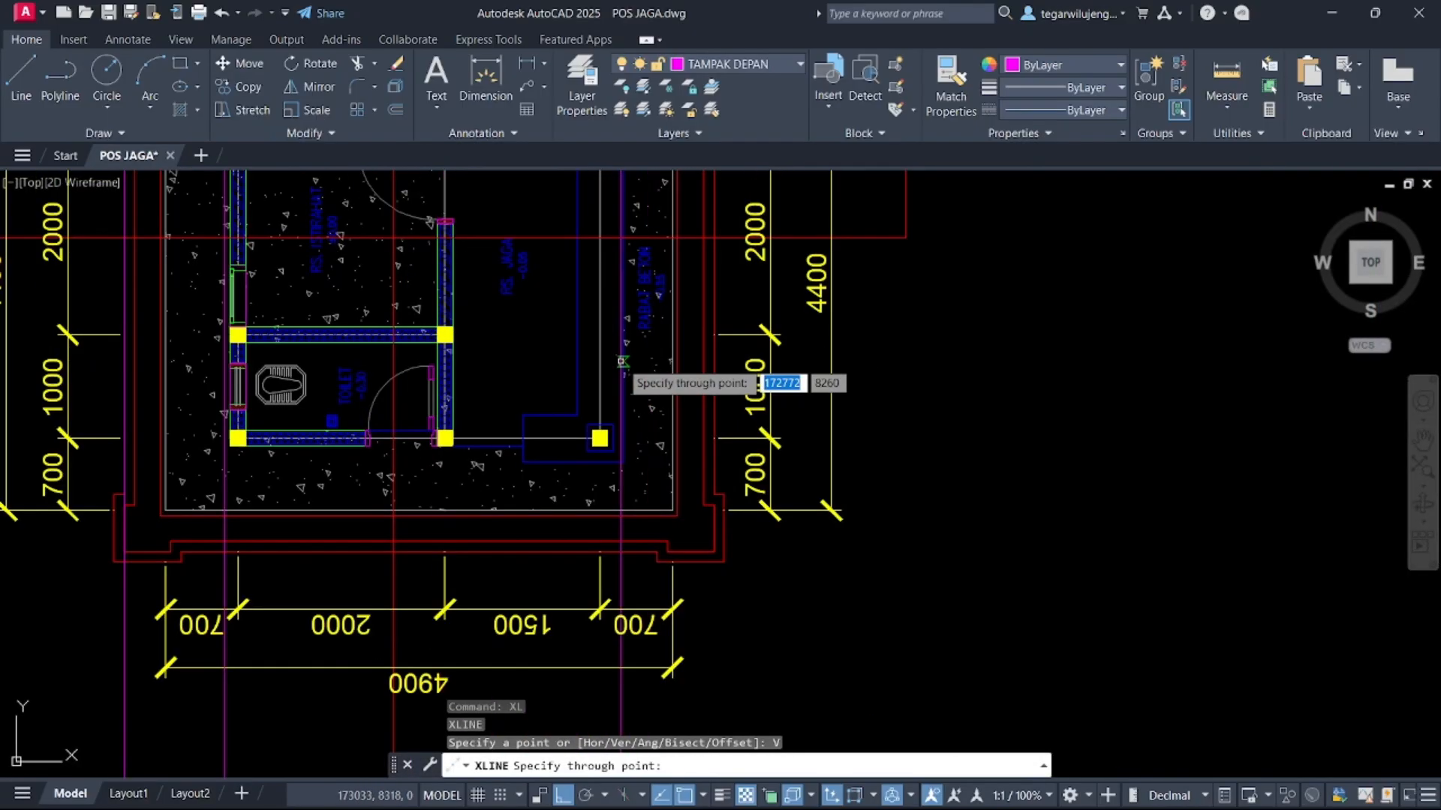
scroll(612, 450, "down", 6)
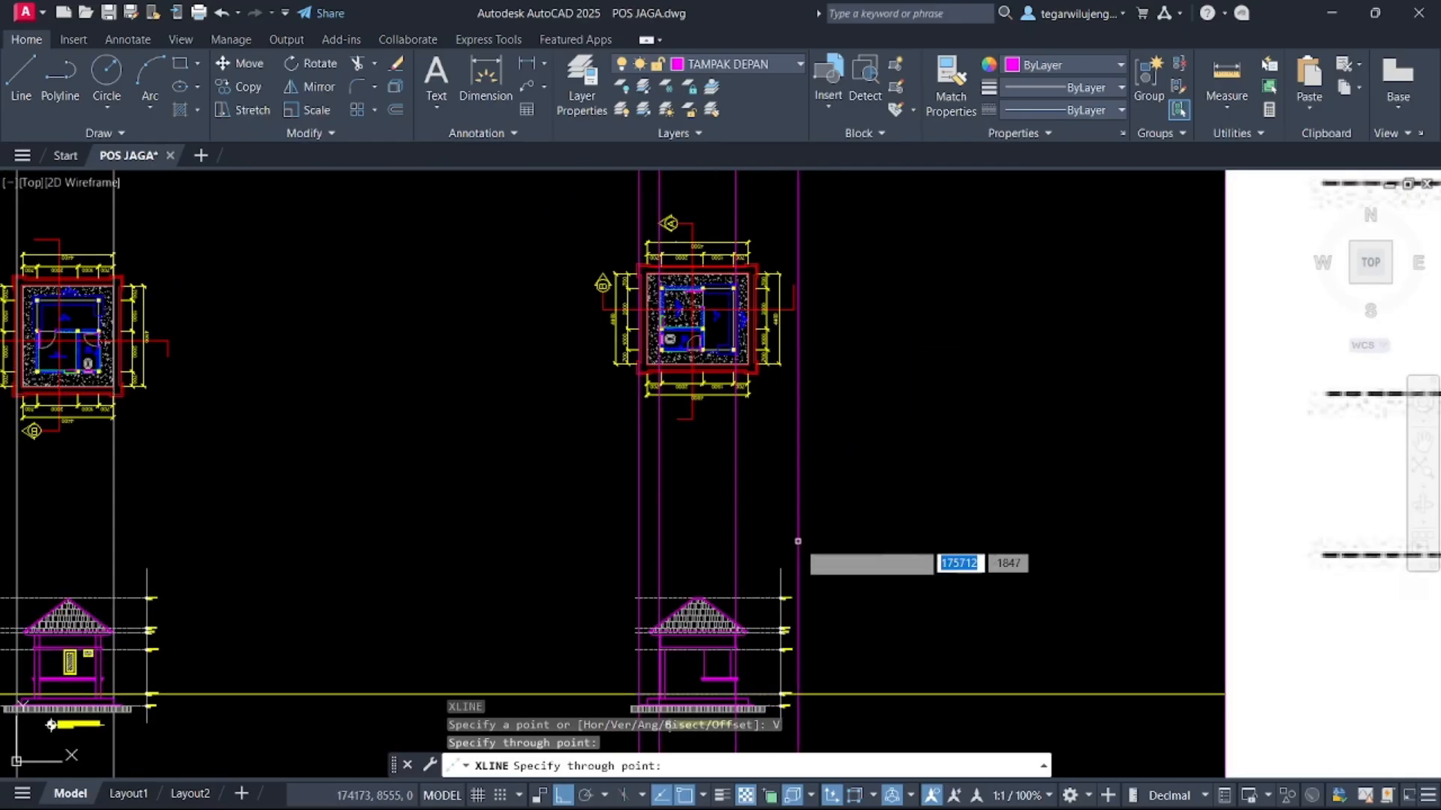
scroll(705, 585, "up", 7)
scroll(821, 445, "down", 2)
scroll(653, 421, "up", 4)
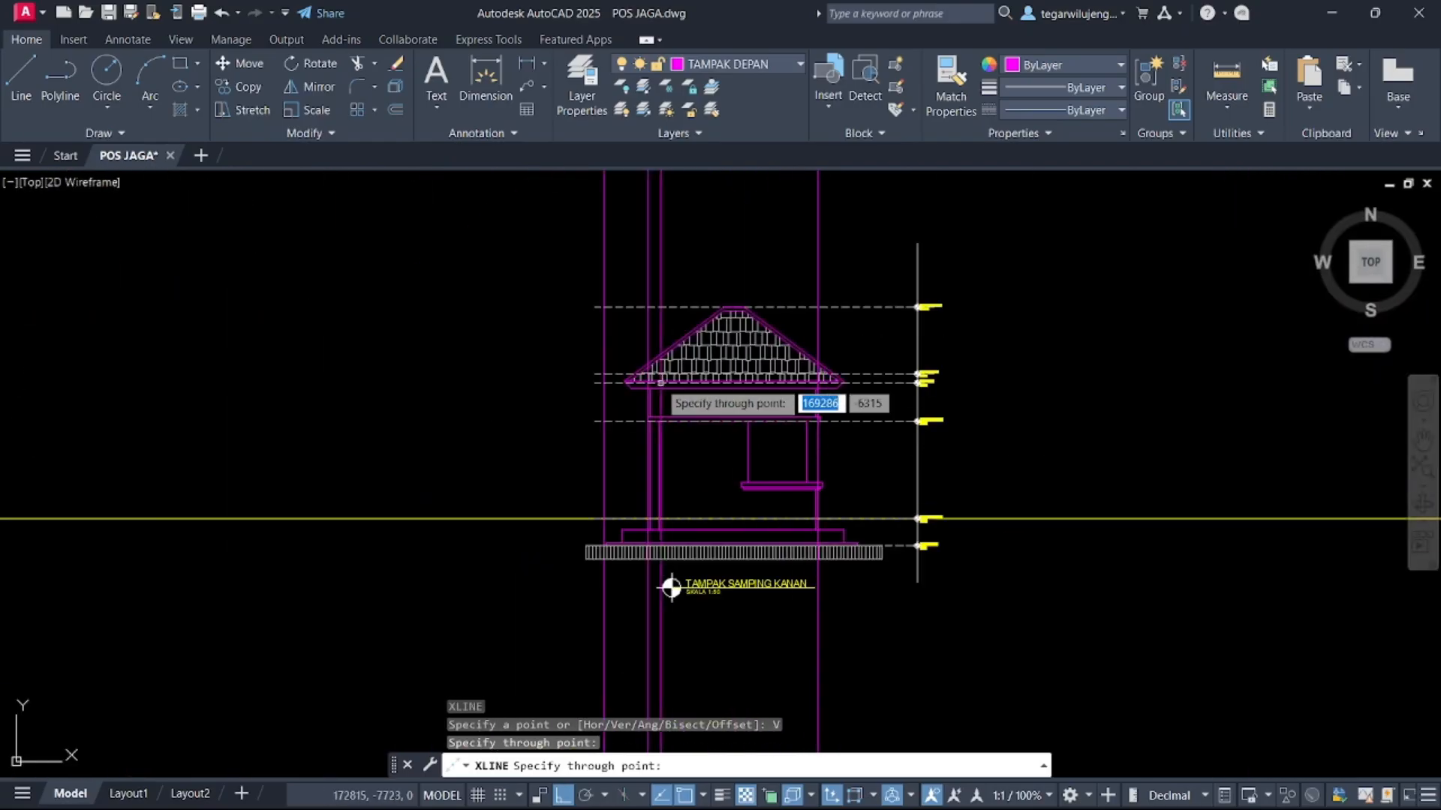
scroll(690, 435, "down", 3)
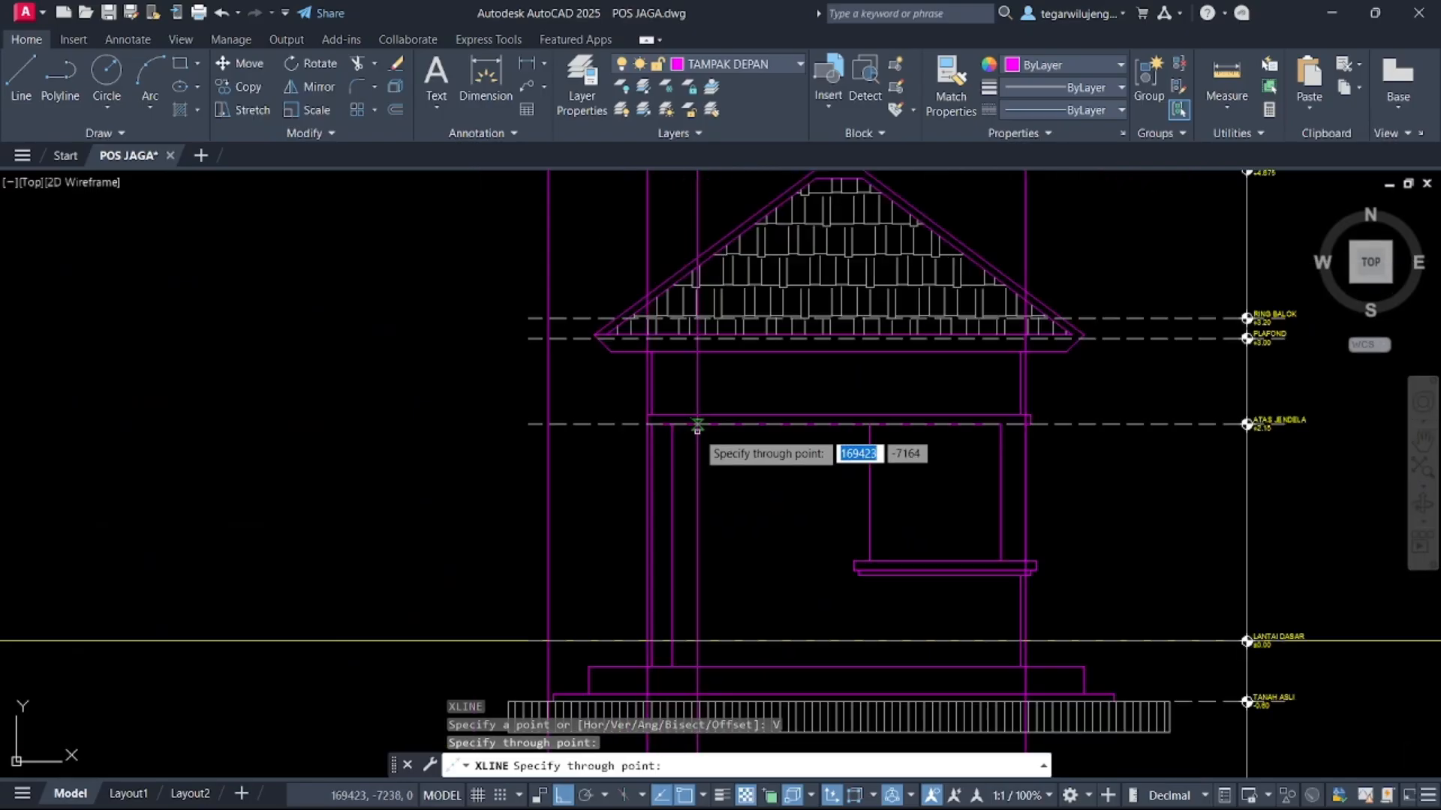
key("Escape")
Try to move the selected column edge lines of the copied elevation onto the window-top line
scroll(660, 405, "up", 4)
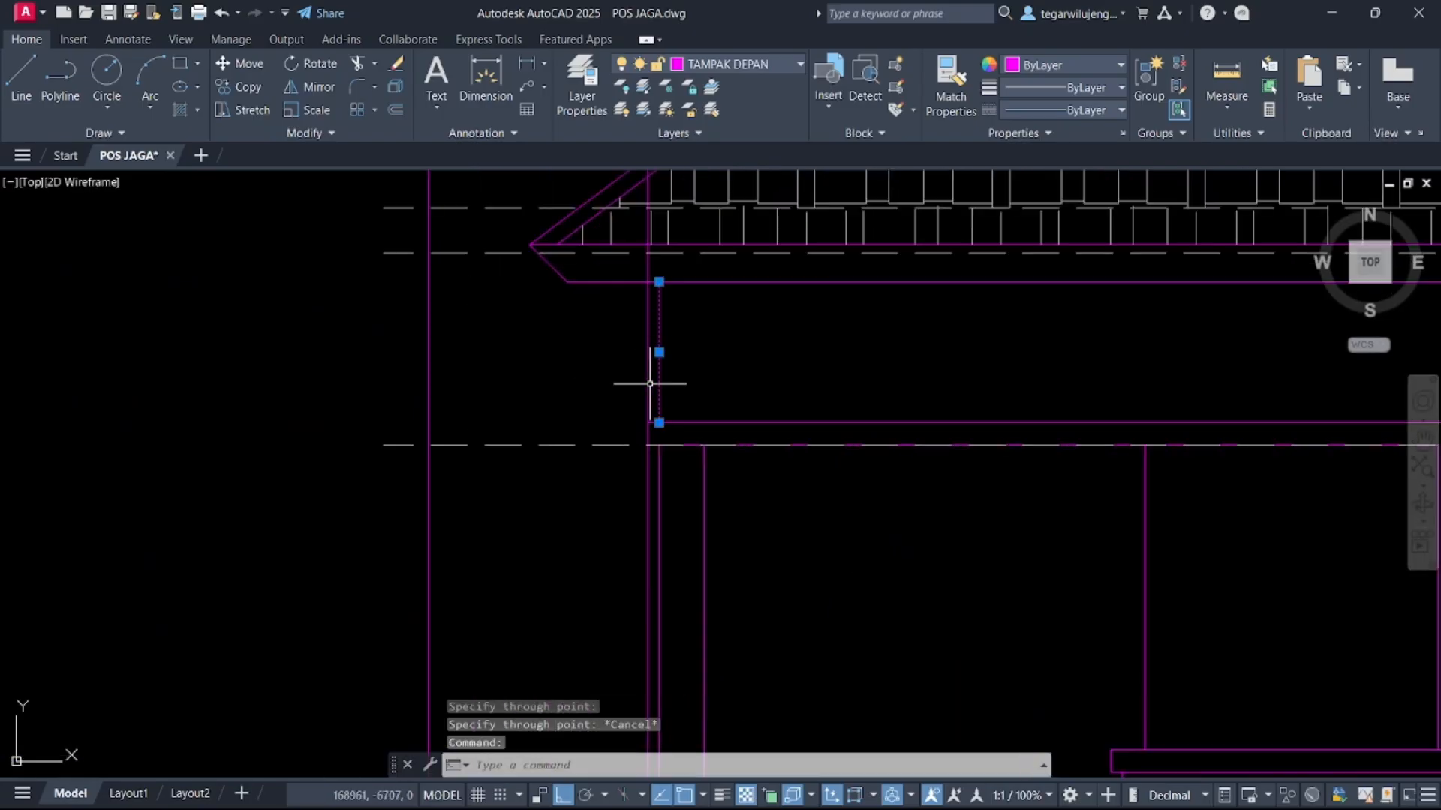
left_click(630, 387)
left_click(675, 450)
middle_click_drag(662, 519, 669, 390)
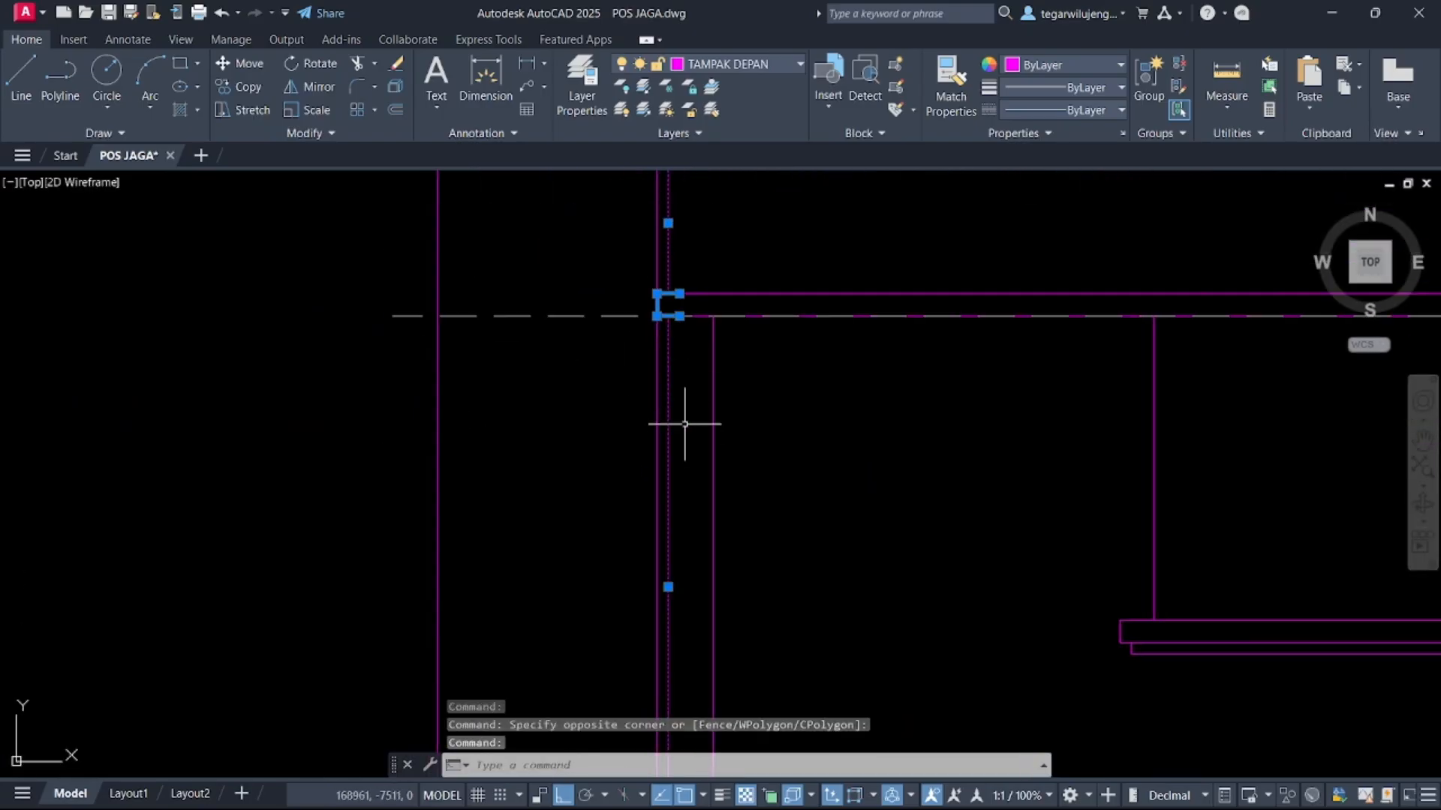
scroll(685, 424, "down", 2)
middle_click_drag(698, 451, 697, 322)
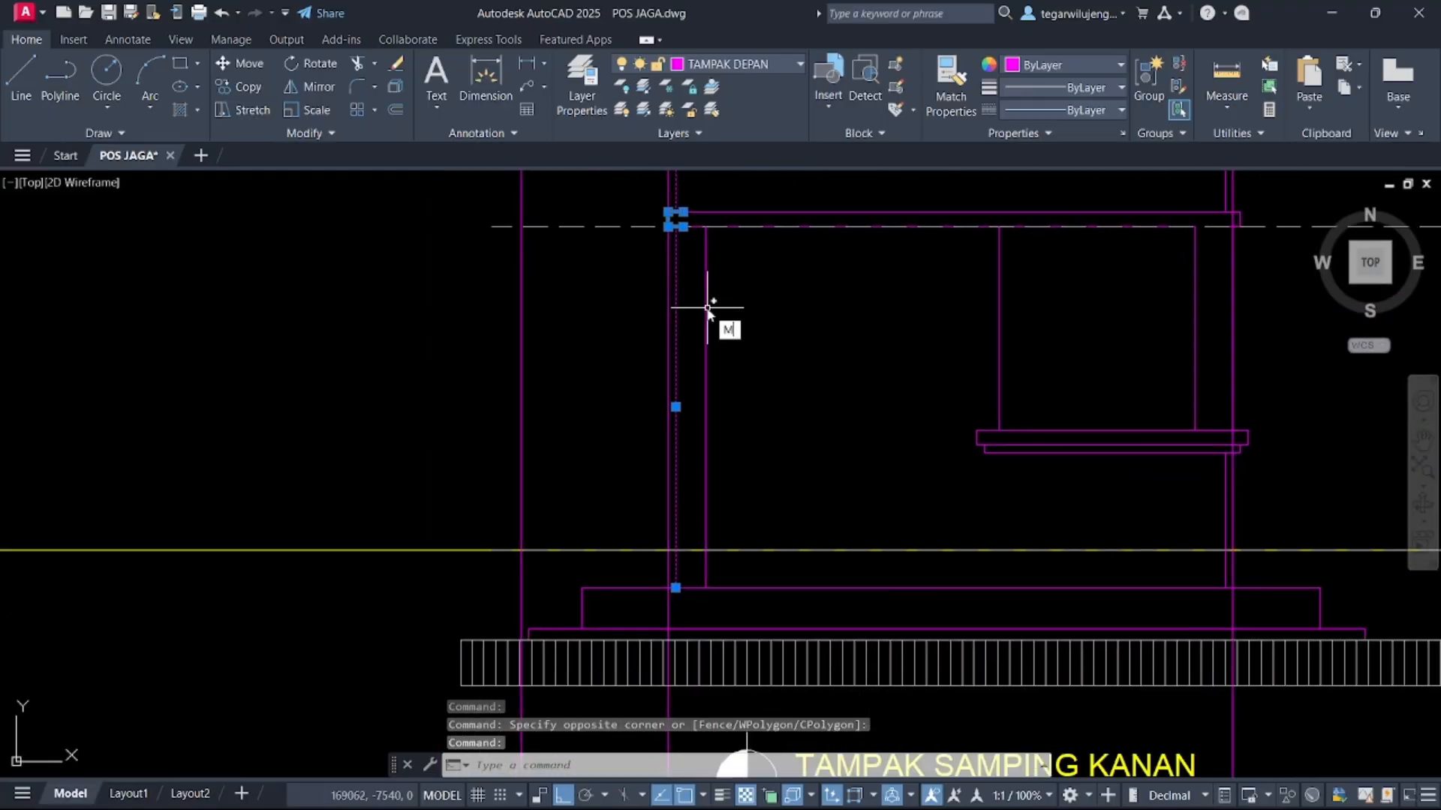
key("Return")
scroll(690, 292, "up", 3)
left_click(640, 209)
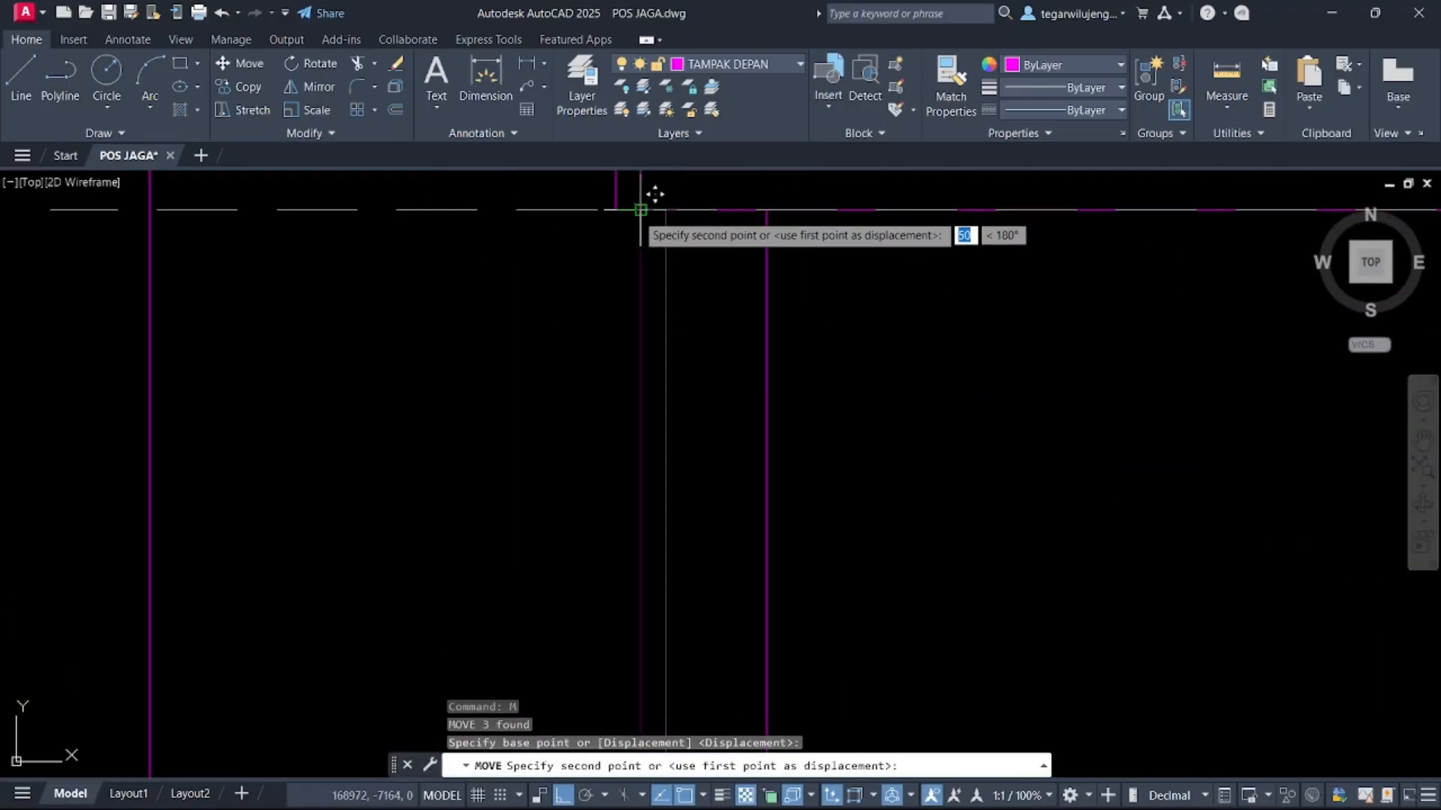
left_click(641, 209)
scroll(687, 300, "down", 4)
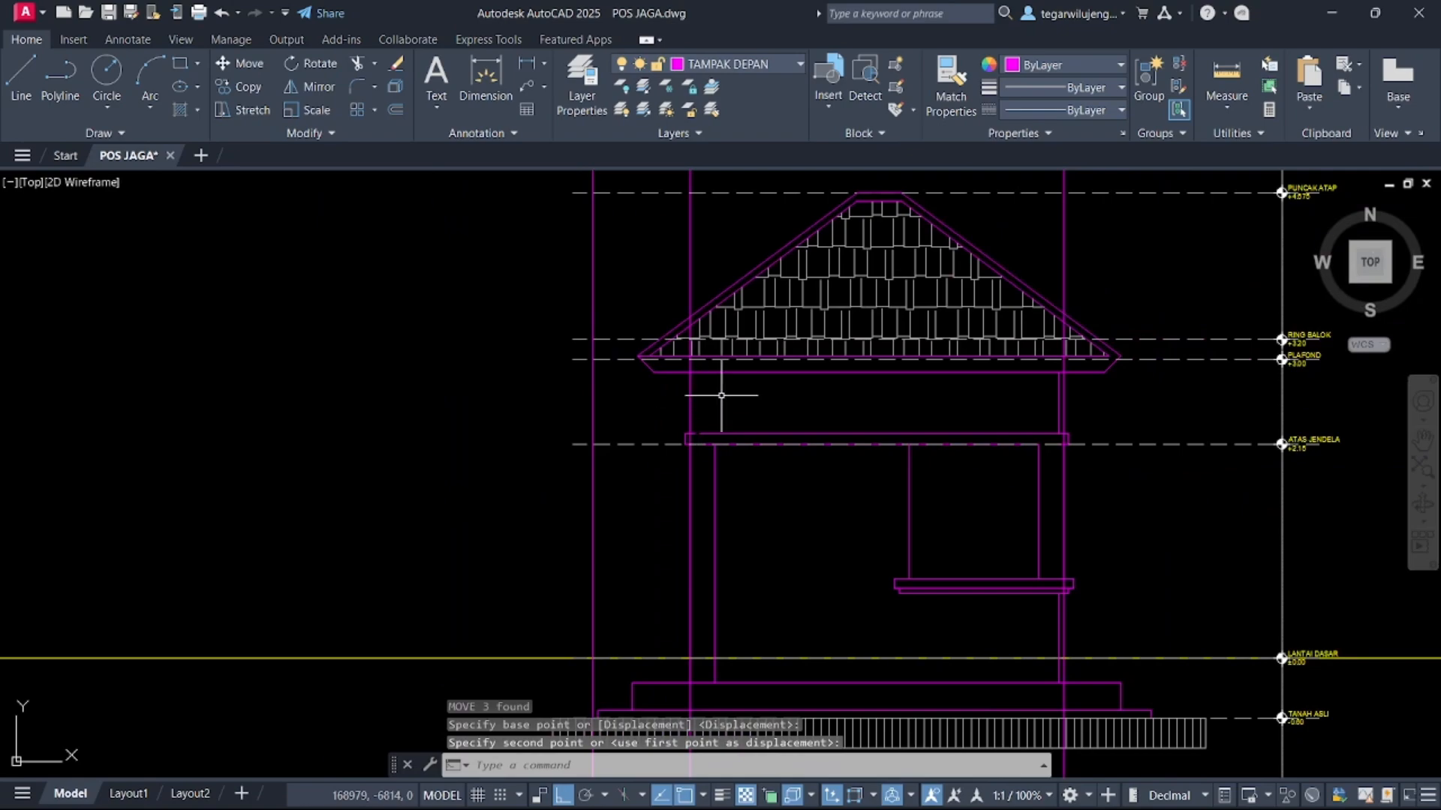
scroll(707, 439, "up", 6)
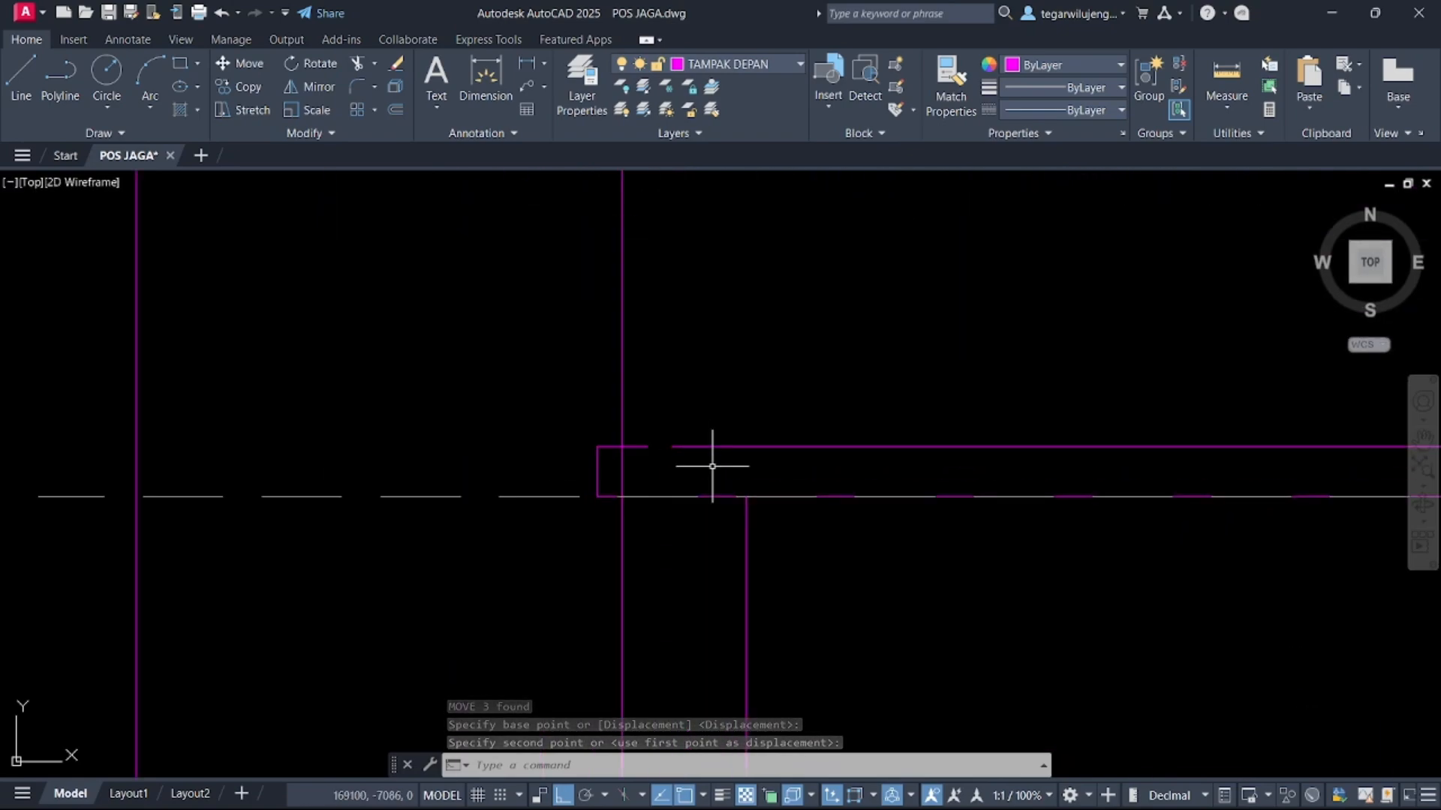
Extend the short beam line beside the column with the Extend command
type("ex")
key("Return")
left_click(682, 448)
scroll(758, 497, "down", 2)
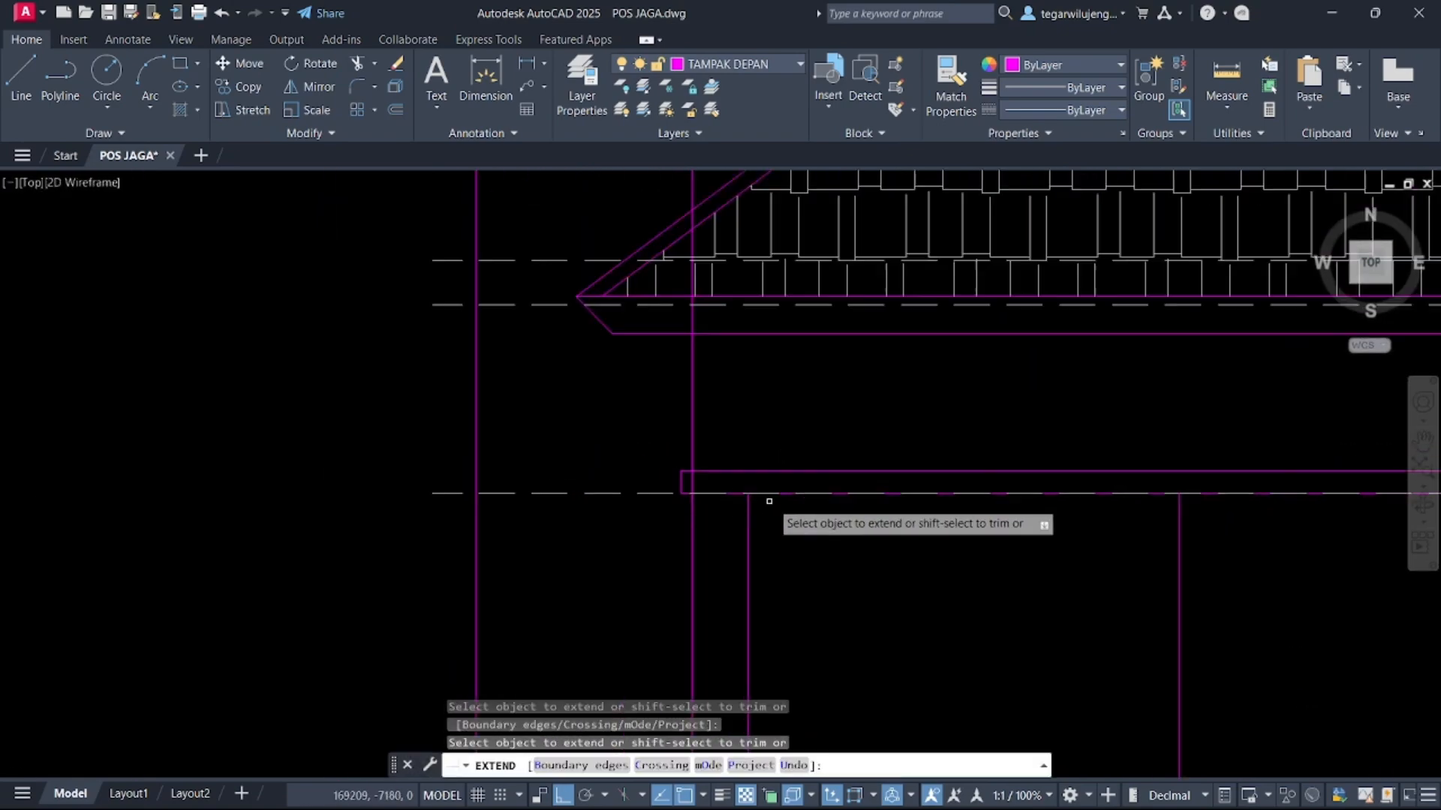
key("Escape")
scroll(818, 505, "down", 5)
scroll(503, 500, "down", 1)
middle_click_drag(494, 500, 974, 457)
key("Escape")
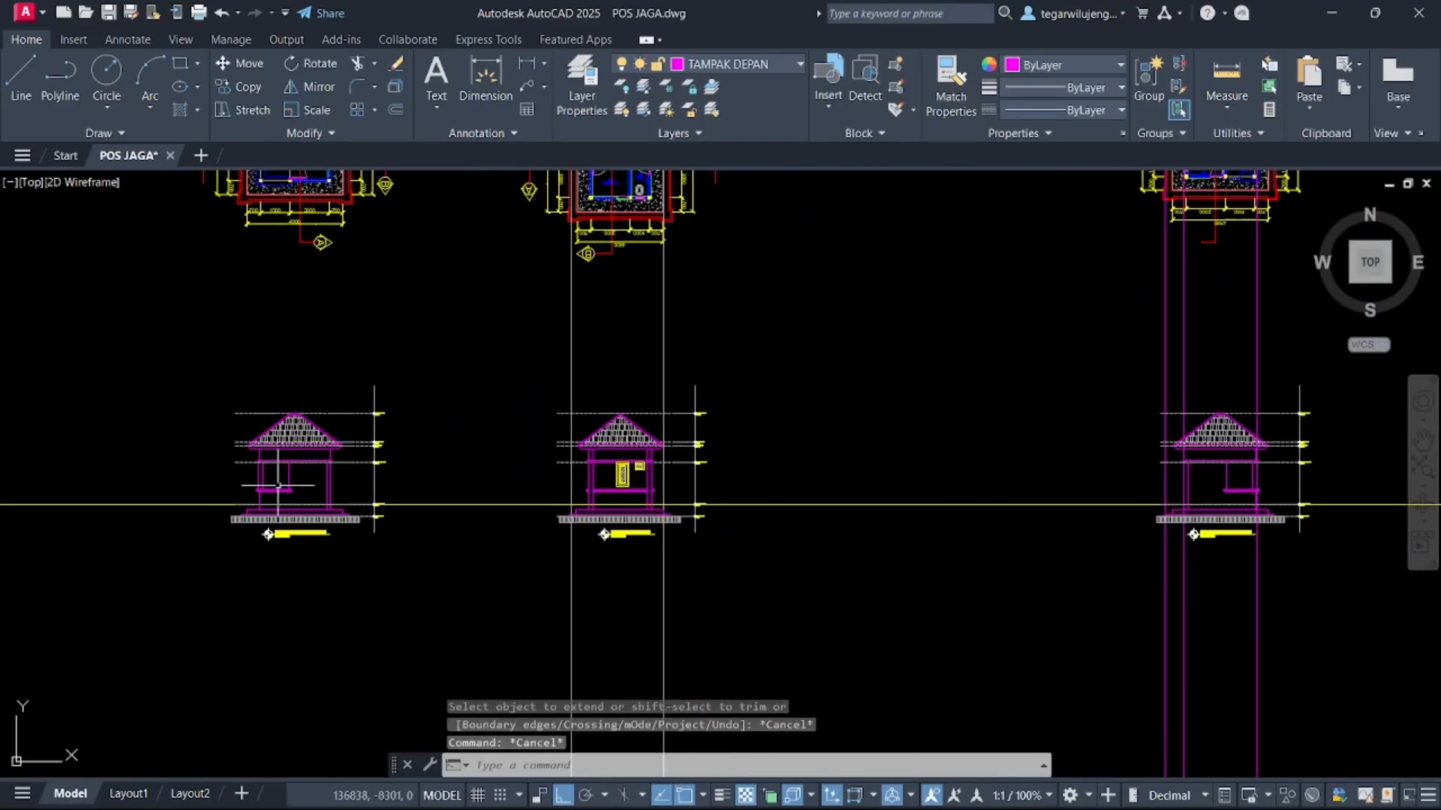
Move the selected right column edge lines 50 units horizontally
scroll(303, 470, "up", 5)
middle_click_drag(340, 449, 450, 449)
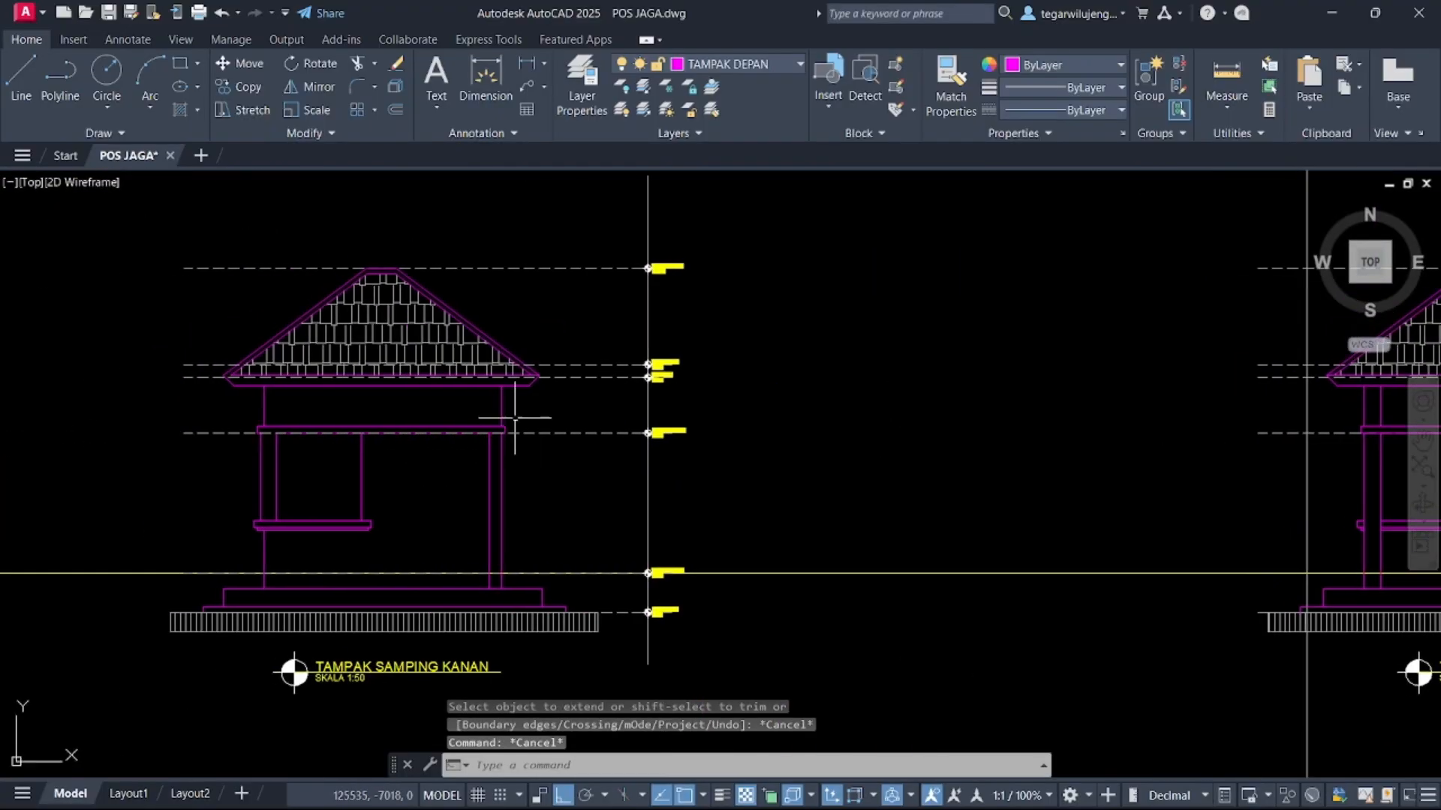
scroll(510, 409, "up", 3)
left_click(482, 405)
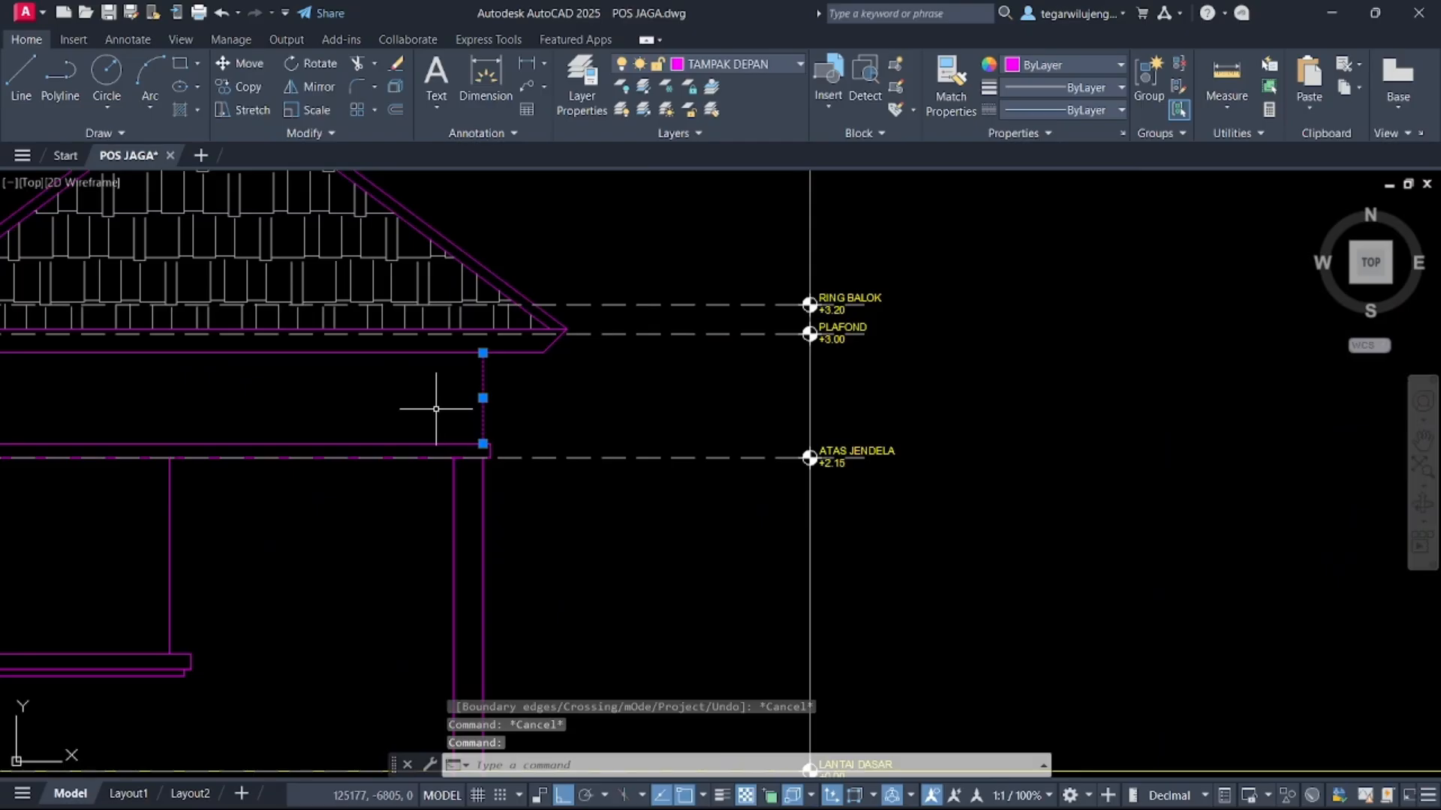
scroll(569, 376, "down", 4)
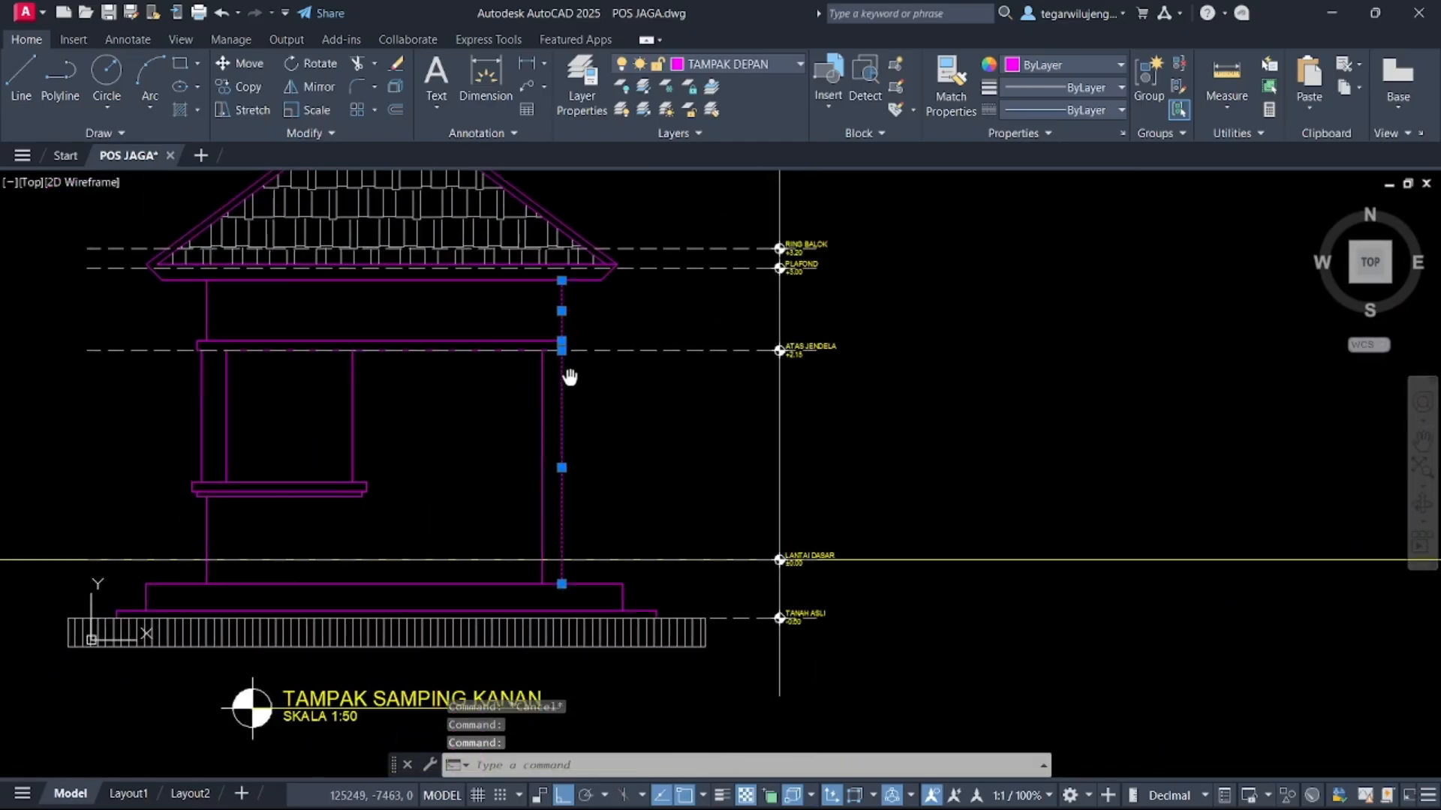
scroll(556, 322, "up", 4)
left_click(550, 327)
left_click(673, 500)
scroll(691, 521, "down", 4)
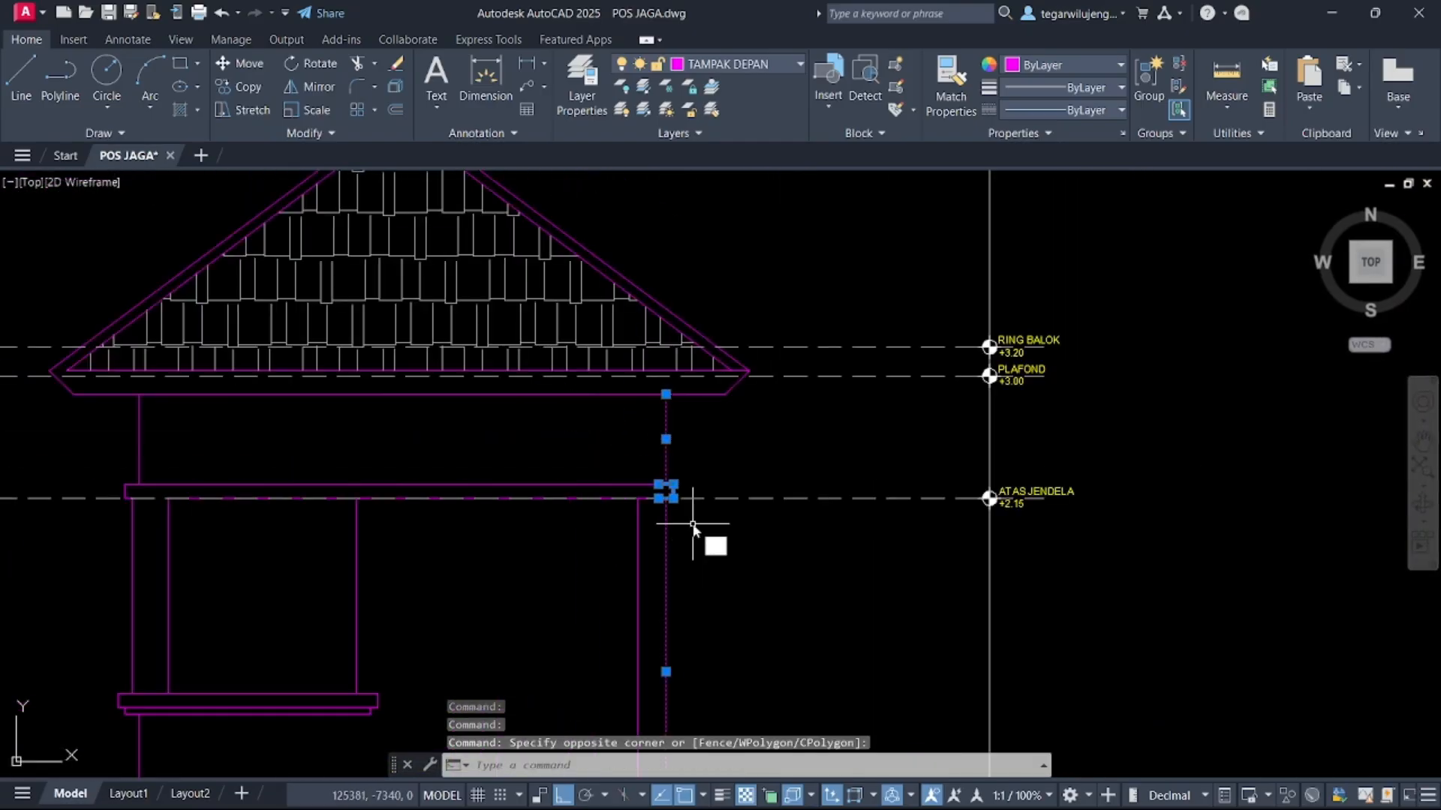
type("M")
key("Return")
left_click(693, 550)
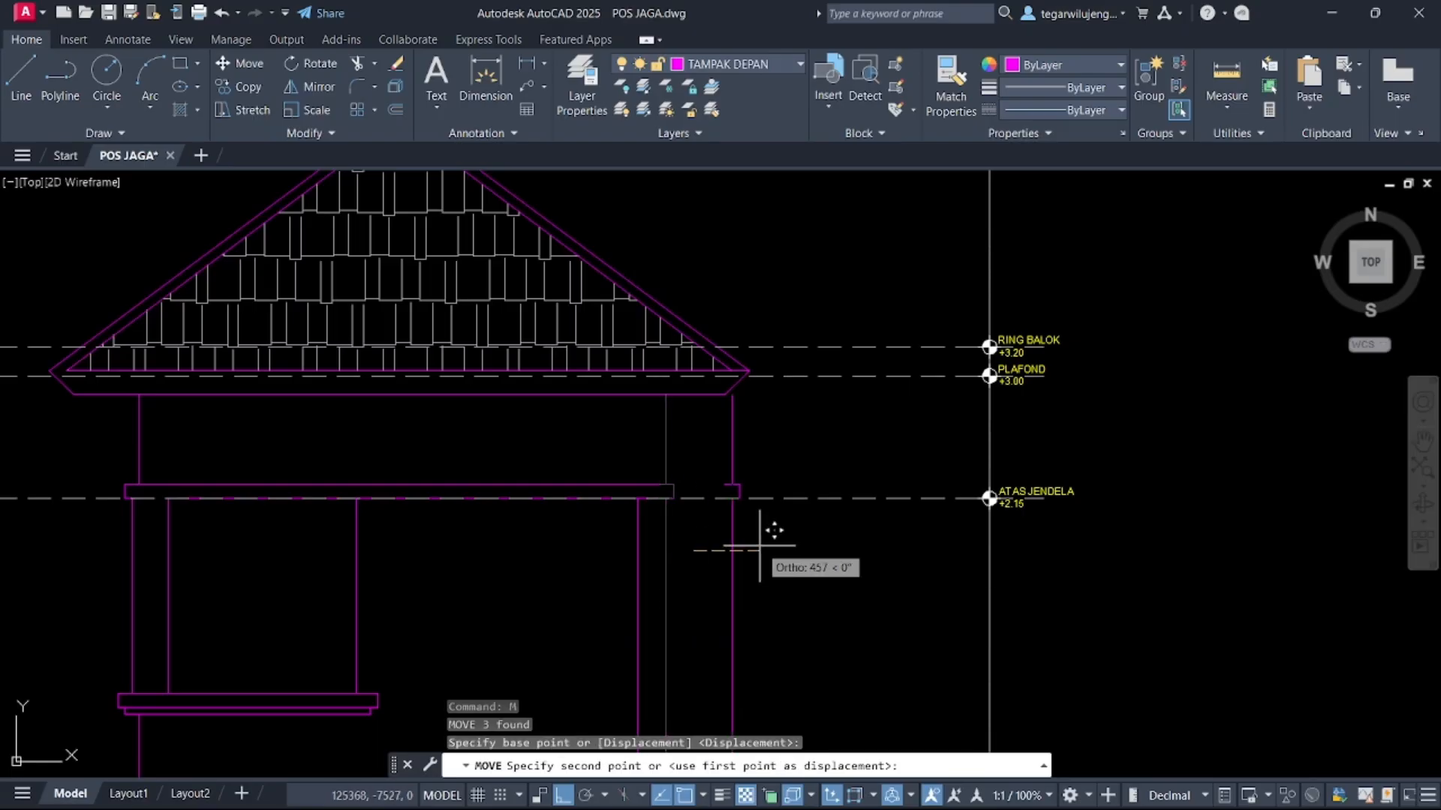
type("50")
key("Return")
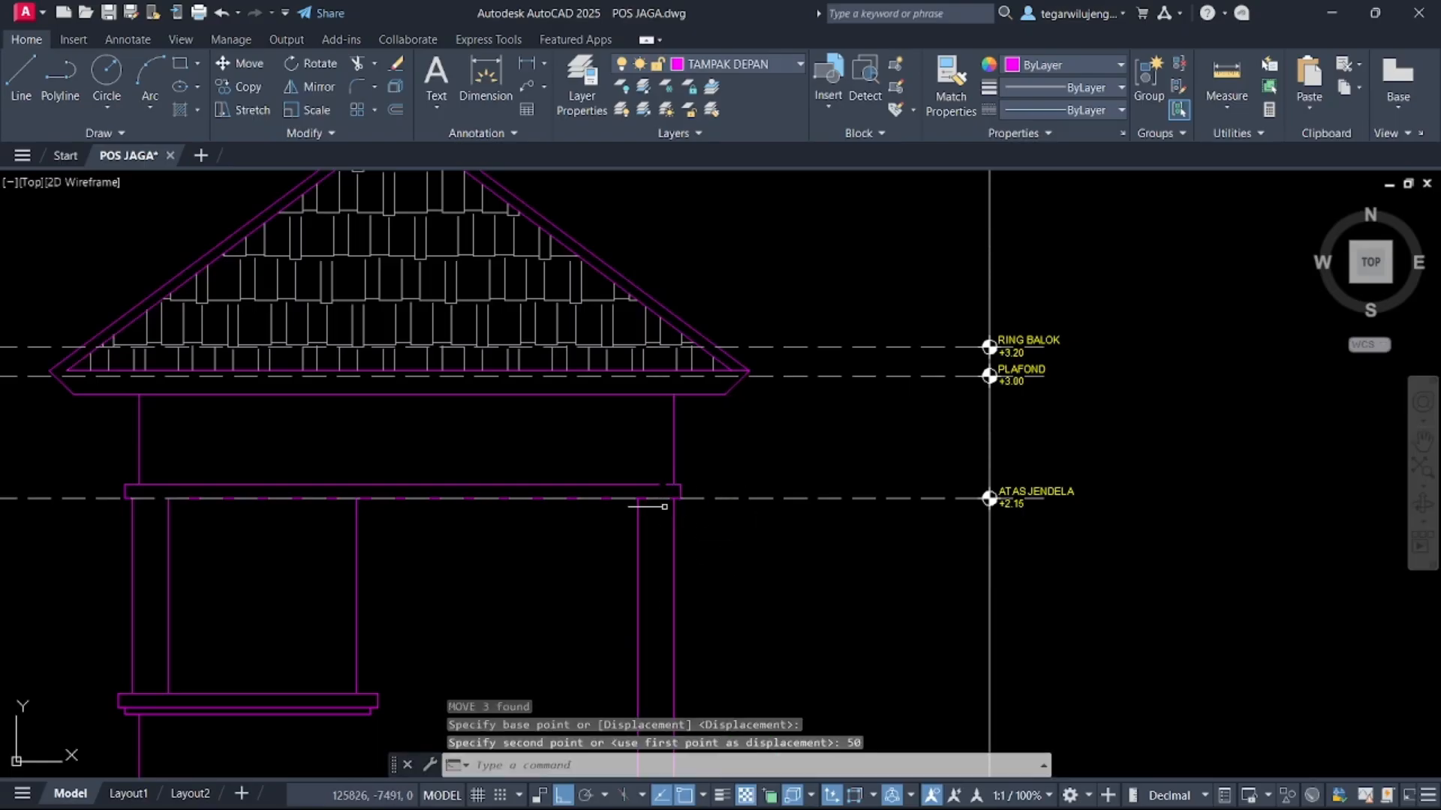
Extend the window-top beam line to the shifted column edge
scroll(665, 485, "up", 5)
type("EX")
key("Return")
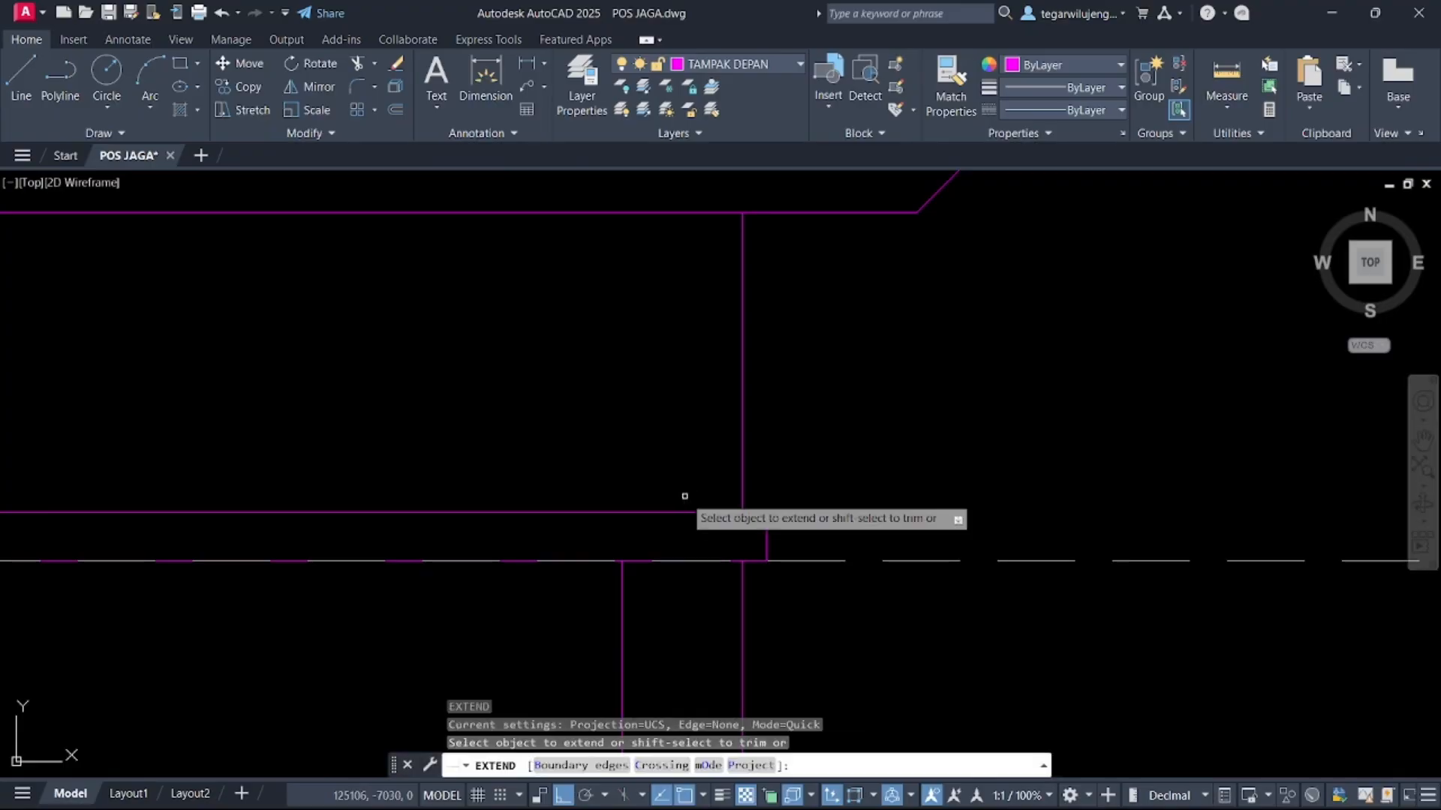
scroll(685, 505, "down", 4)
scroll(687, 500, "up", 4)
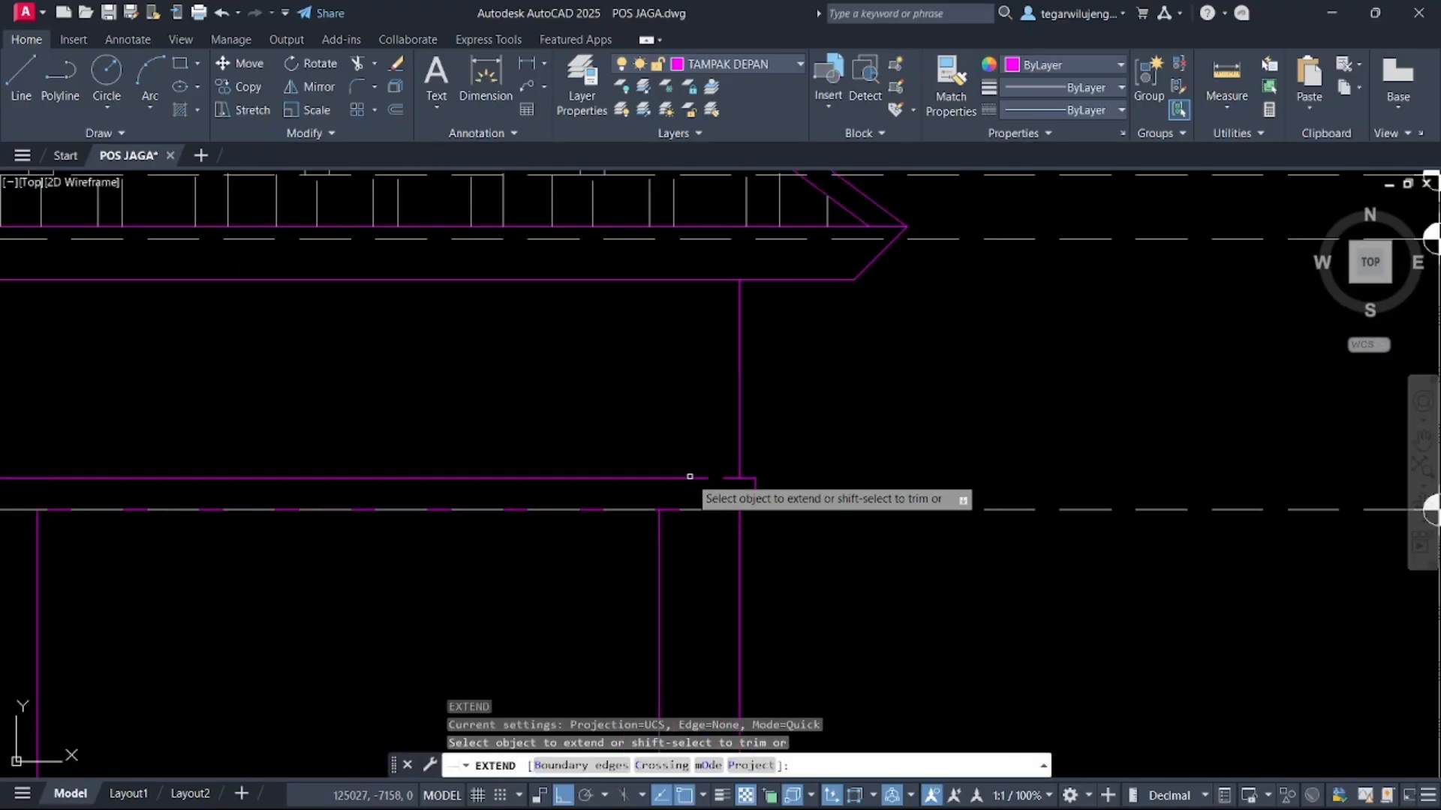
left_click(689, 477)
key("Escape")
Compare the elevation with the pasted reference image by panning and zooming between them
scroll(740, 557, "down", 6)
middle_click_drag(743, 561, 320, 399)
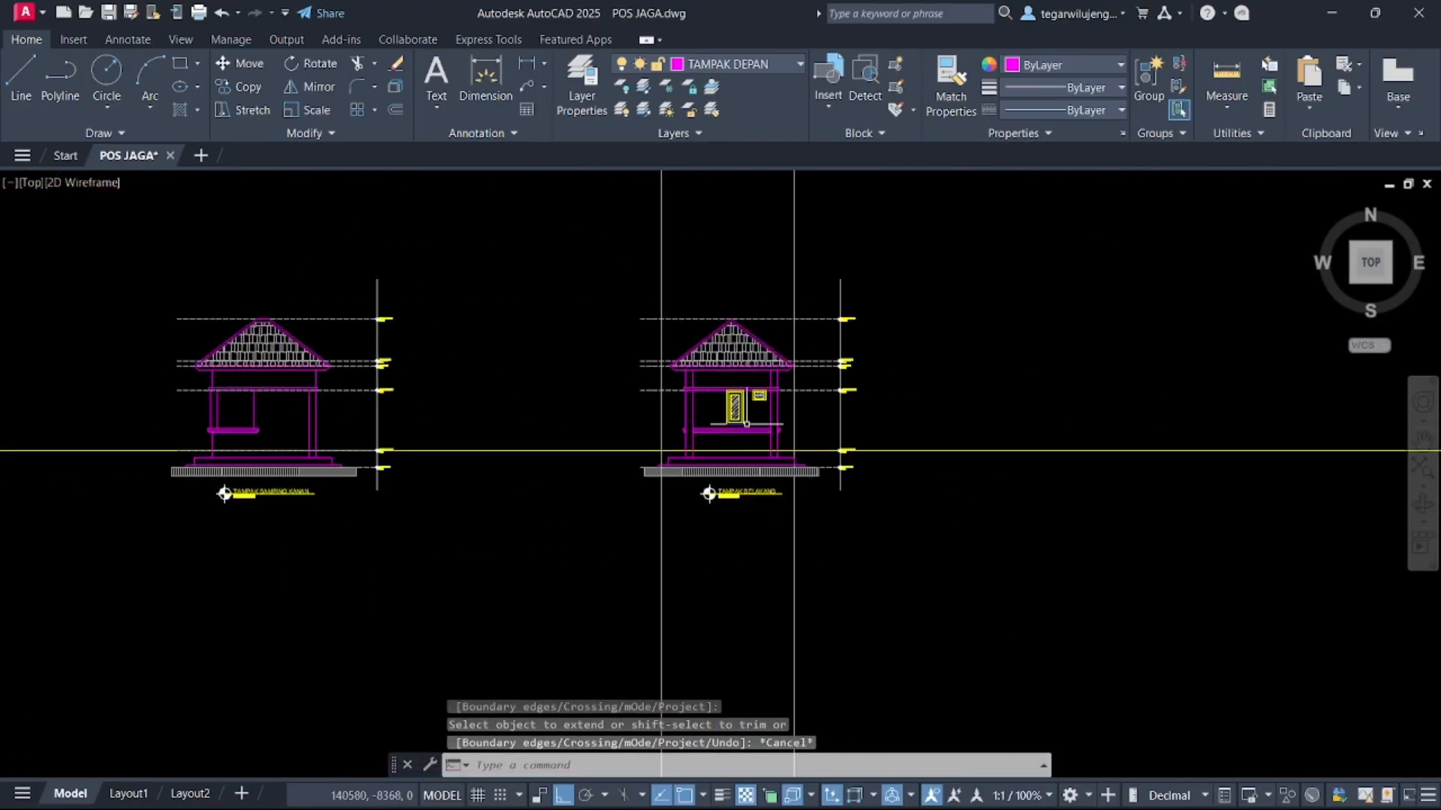
middle_click_drag(746, 424, 744, 434)
middle_click_drag(1003, 413, 312, 360)
middle_click_drag(981, 380, 326, 366)
scroll(633, 370, "down", 4)
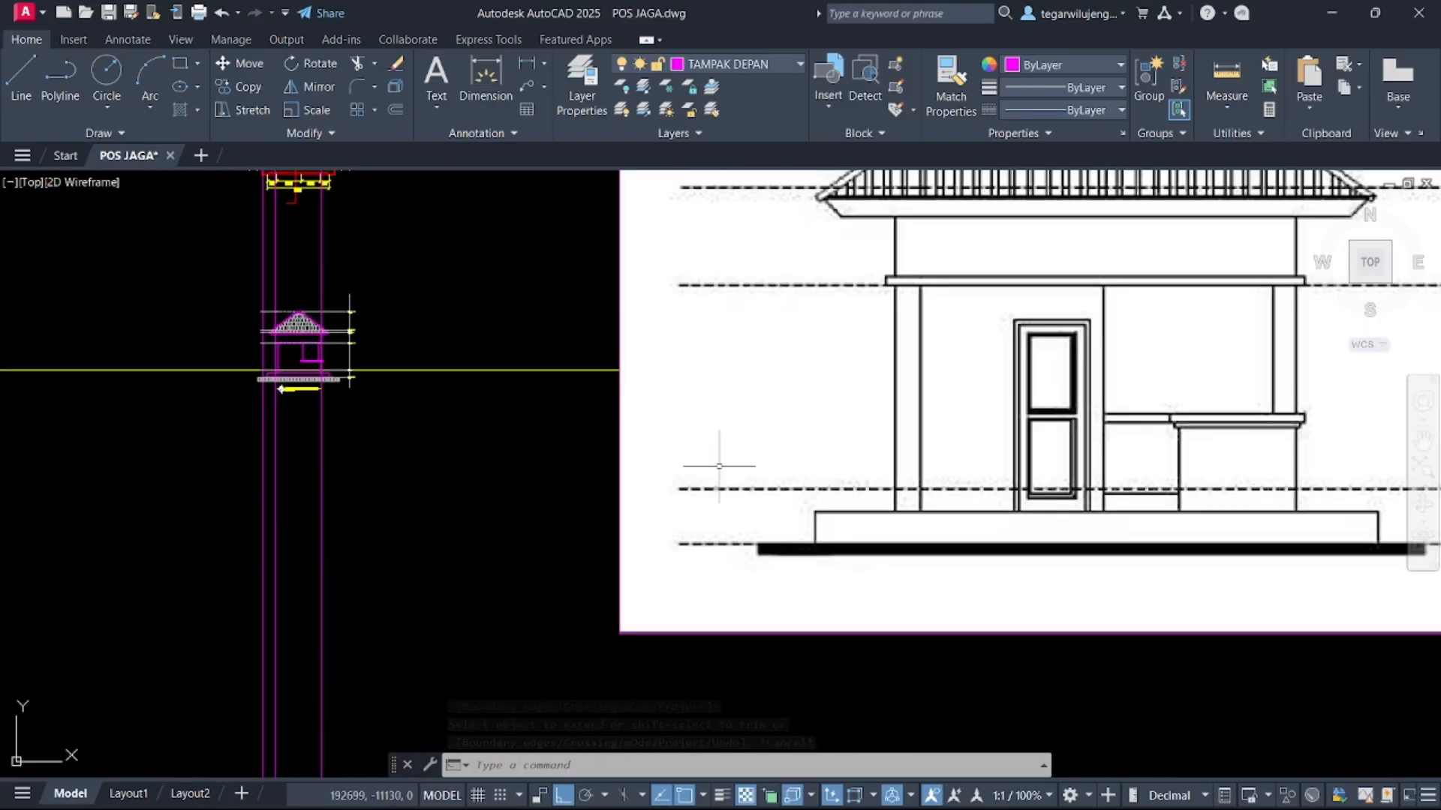
scroll(300, 361, "up", 7)
scroll(301, 318, "down", 5)
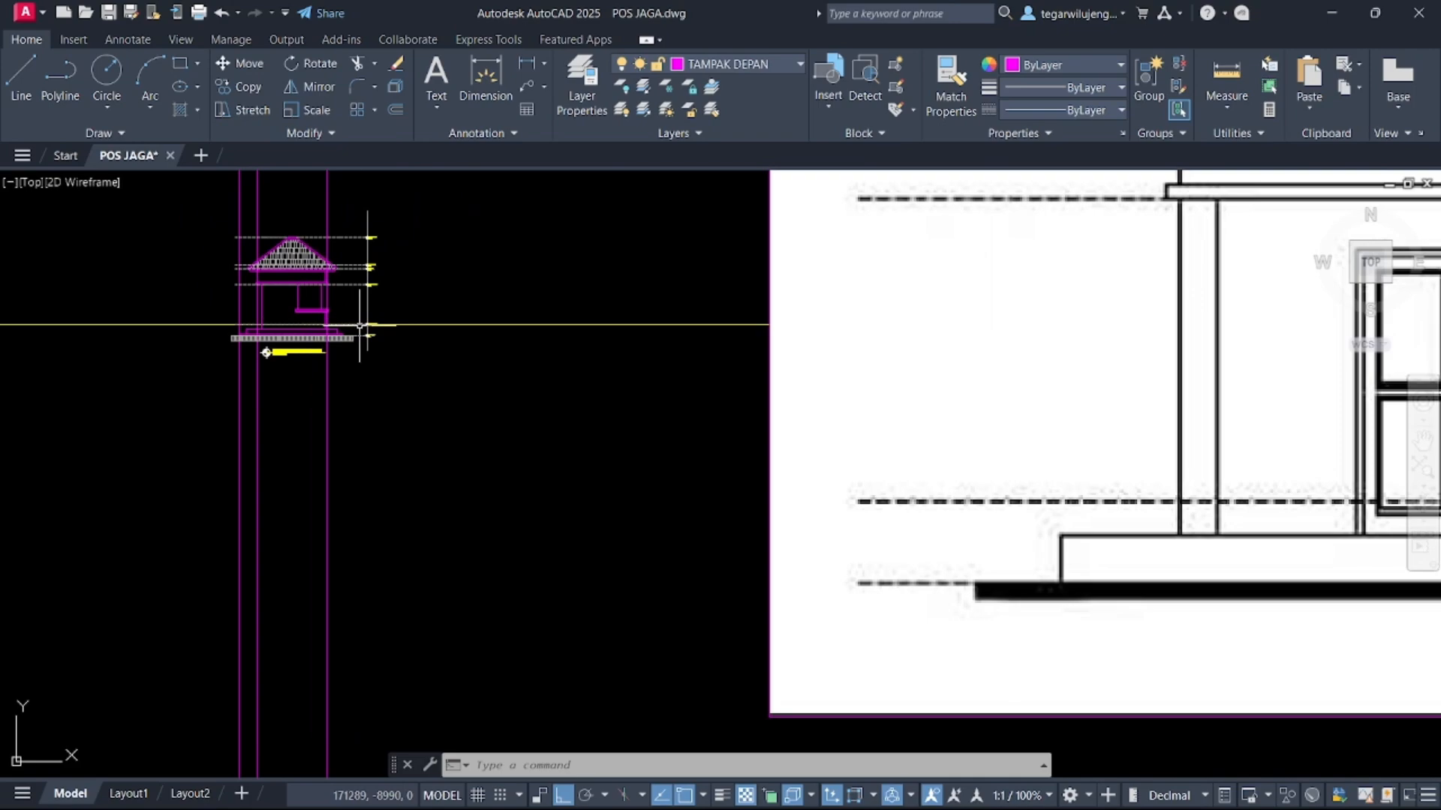
scroll(359, 326, "down", 2)
middle_click_drag(360, 329, 394, 427)
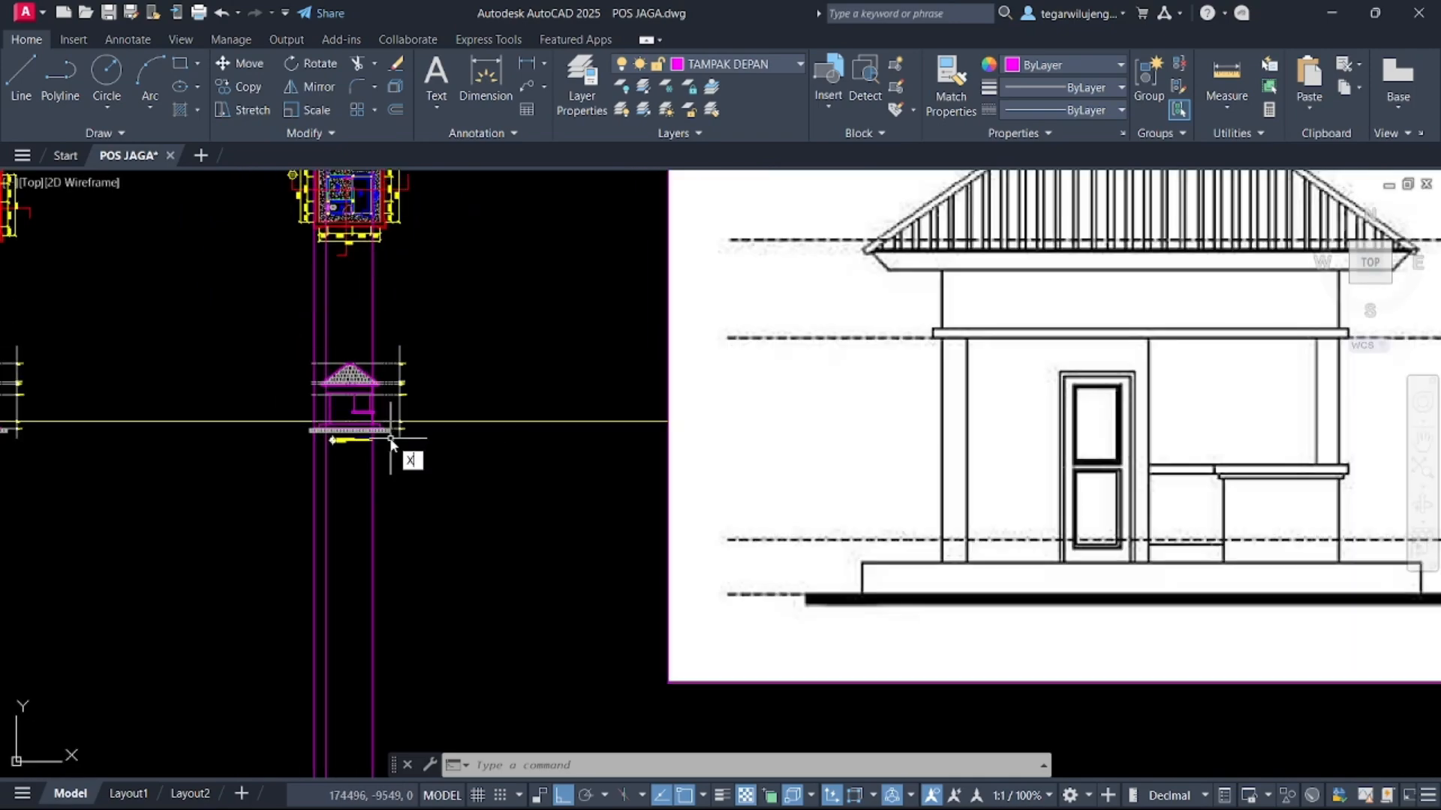
type("l")
key("Return")
type("V")
key("Return")
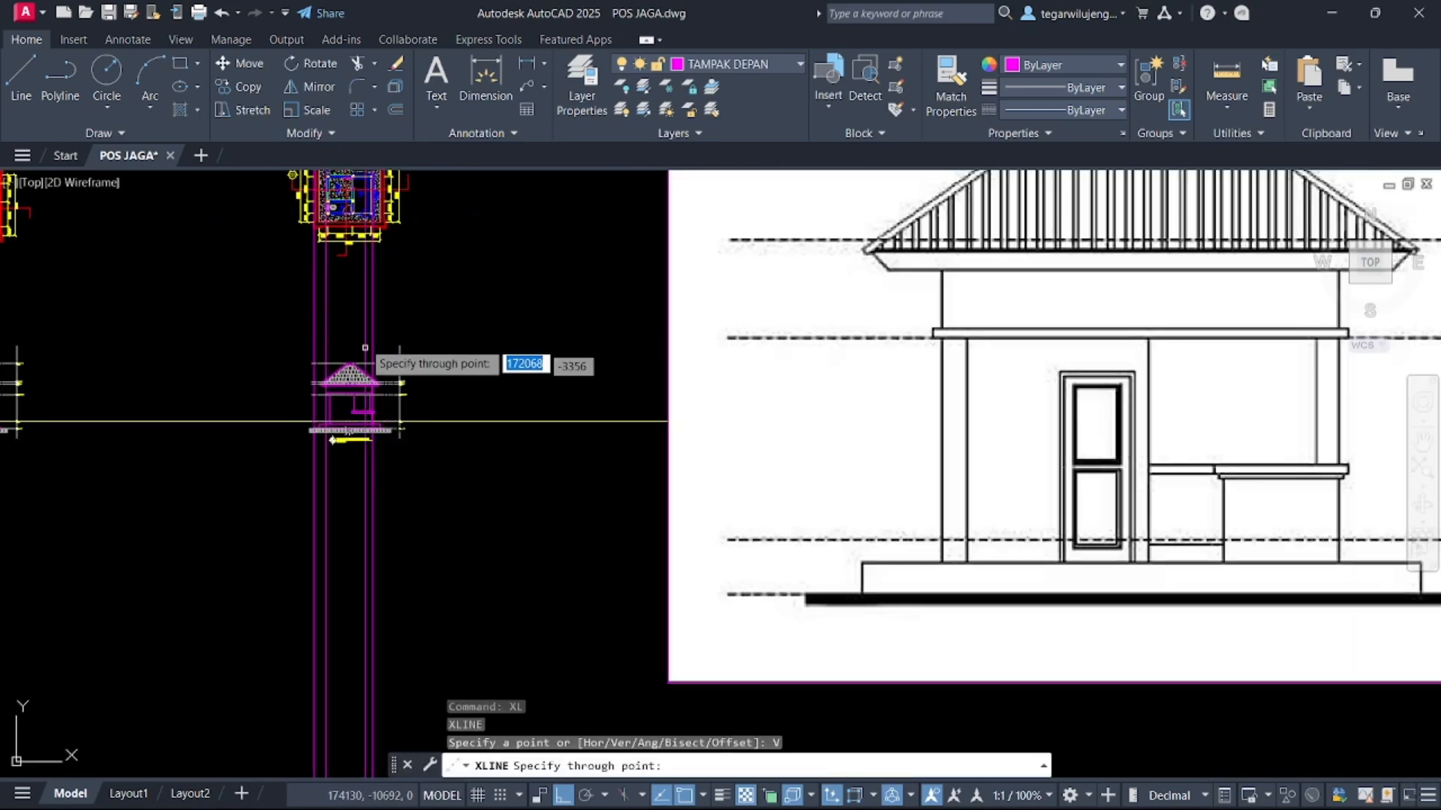
scroll(367, 206, "up", 5)
key("Escape")
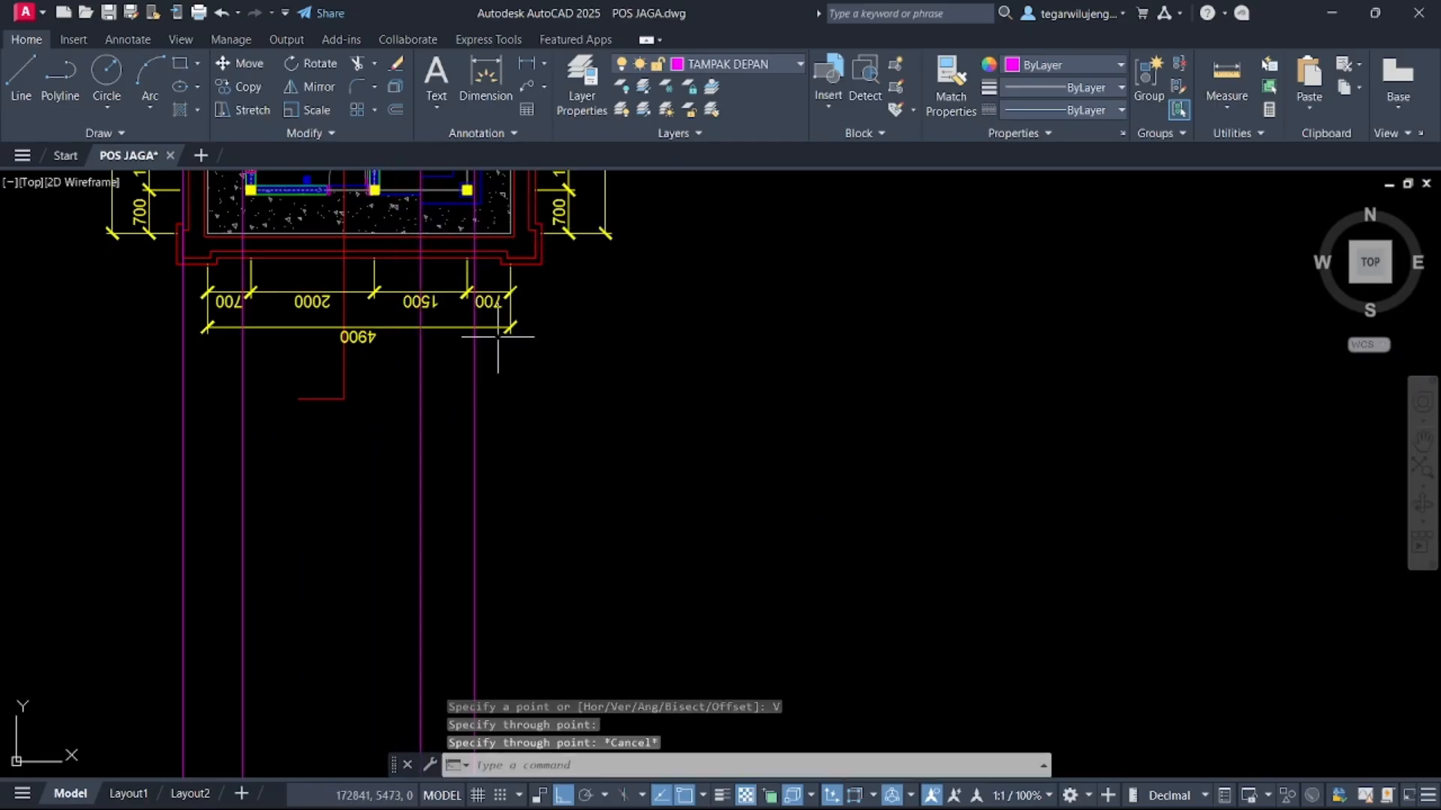
scroll(592, 219, "down", 3)
scroll(515, 489, "up", 5)
scroll(459, 456, "up", 3)
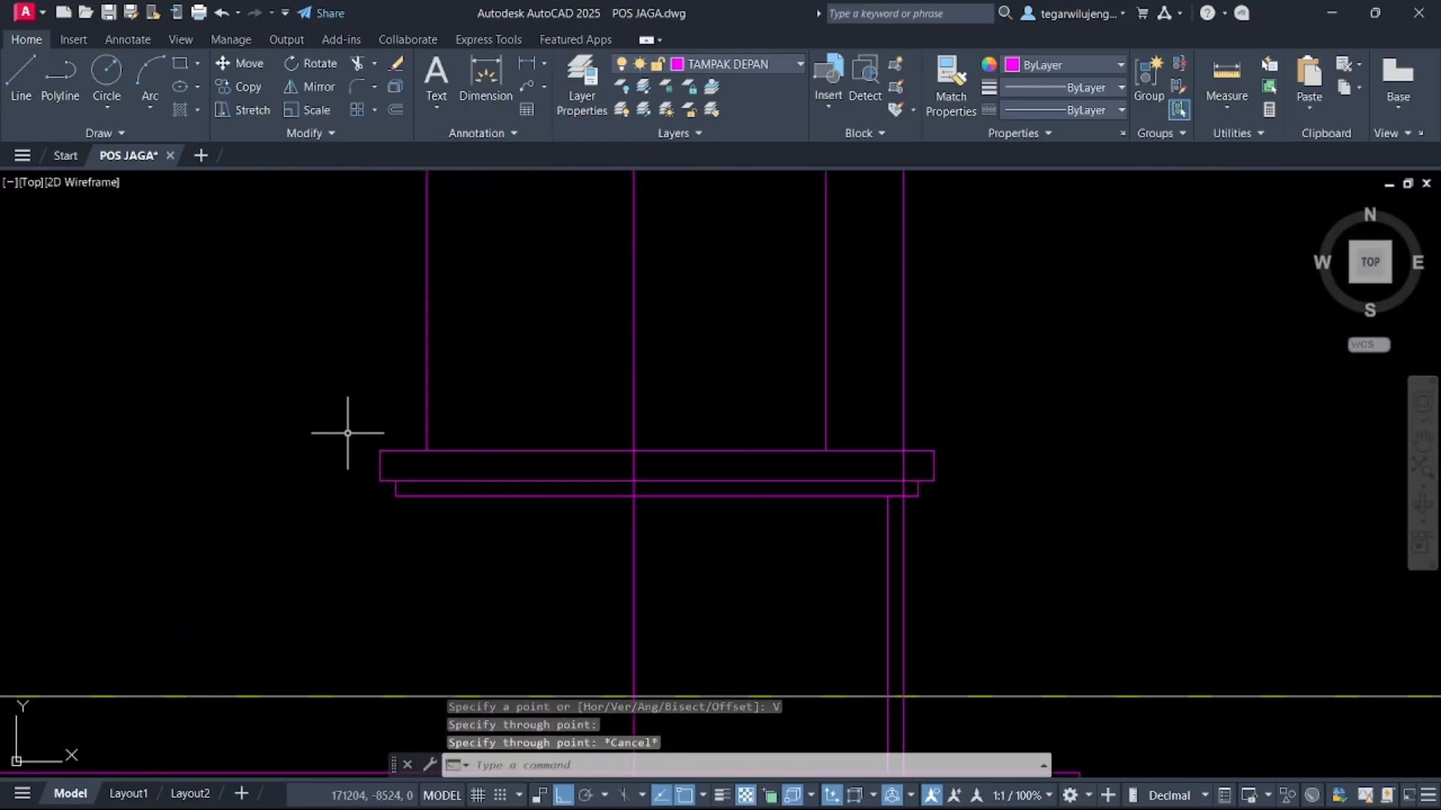
left_click(481, 559)
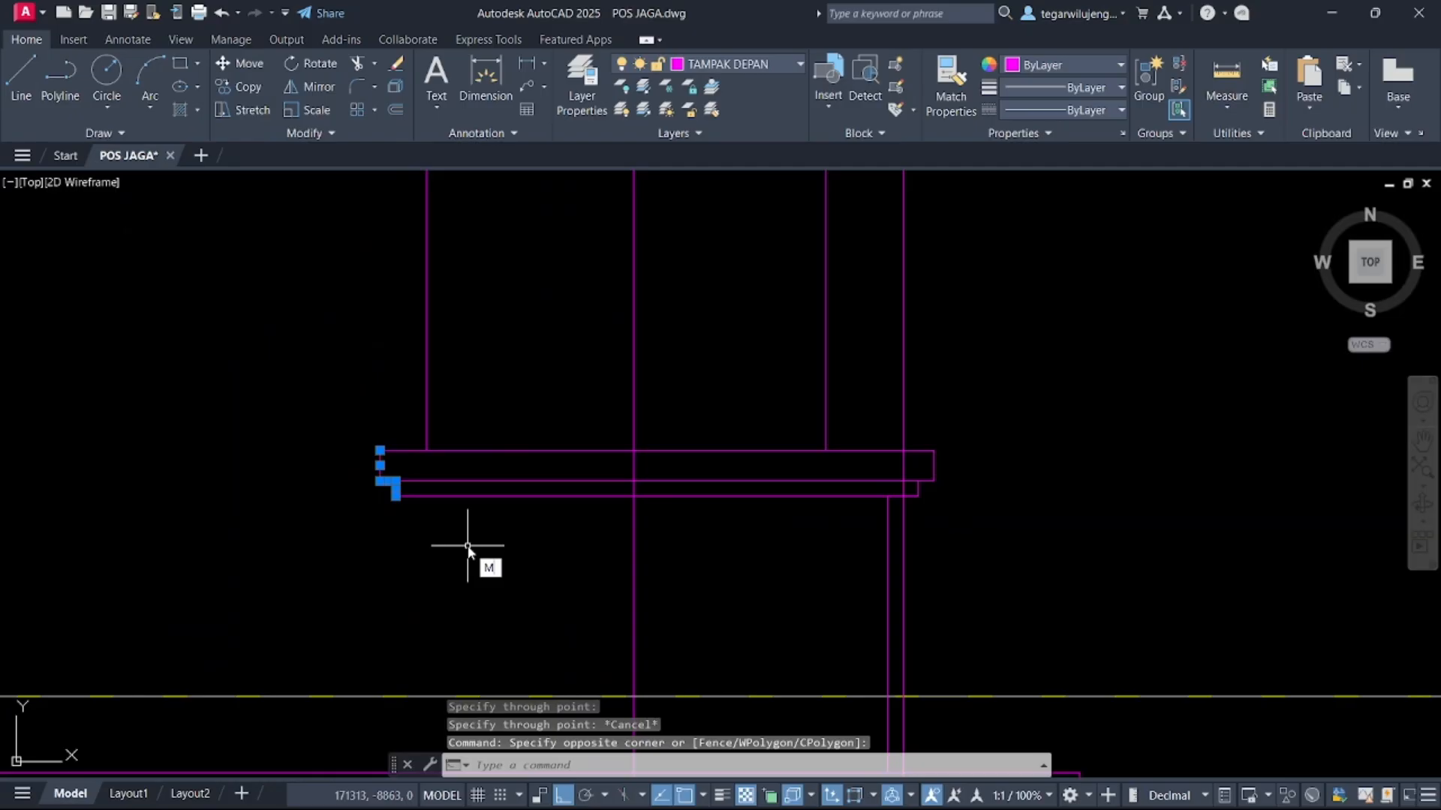
type("M")
key("Return")
left_click(380, 450)
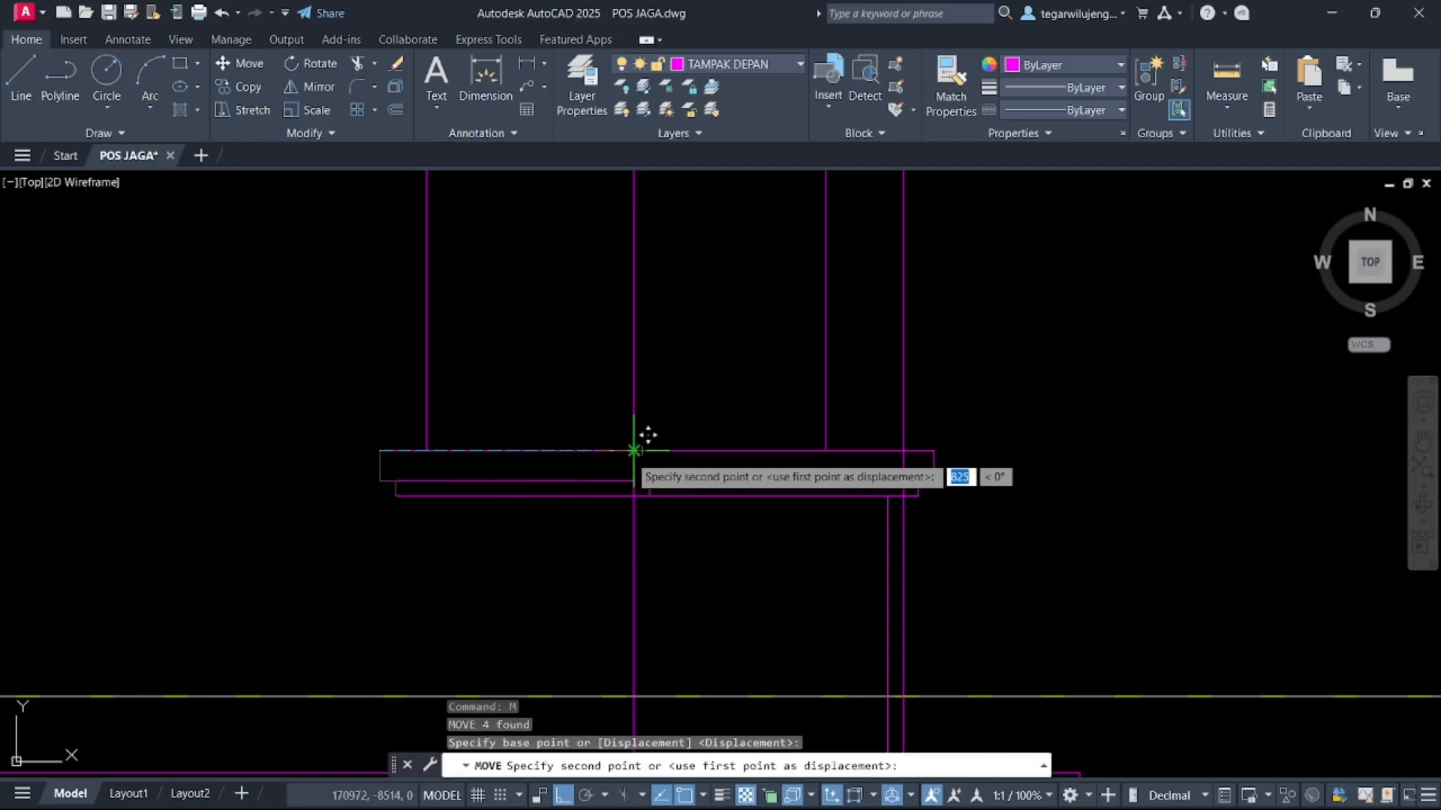
key("Escape")
scroll(530, 482, "down", 7)
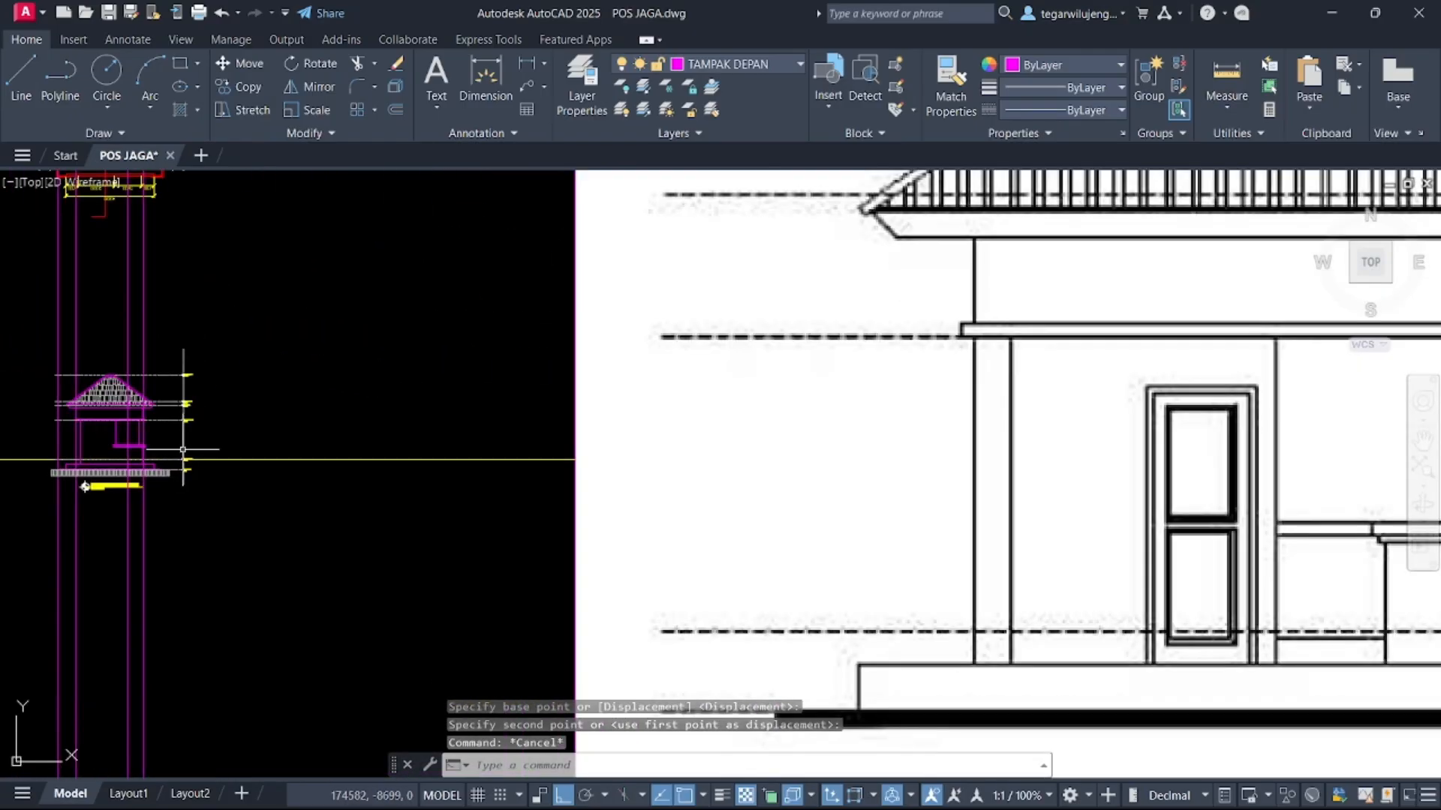
middle_click_drag(836, 465, 1232, 443)
scroll(536, 448, "up", 7)
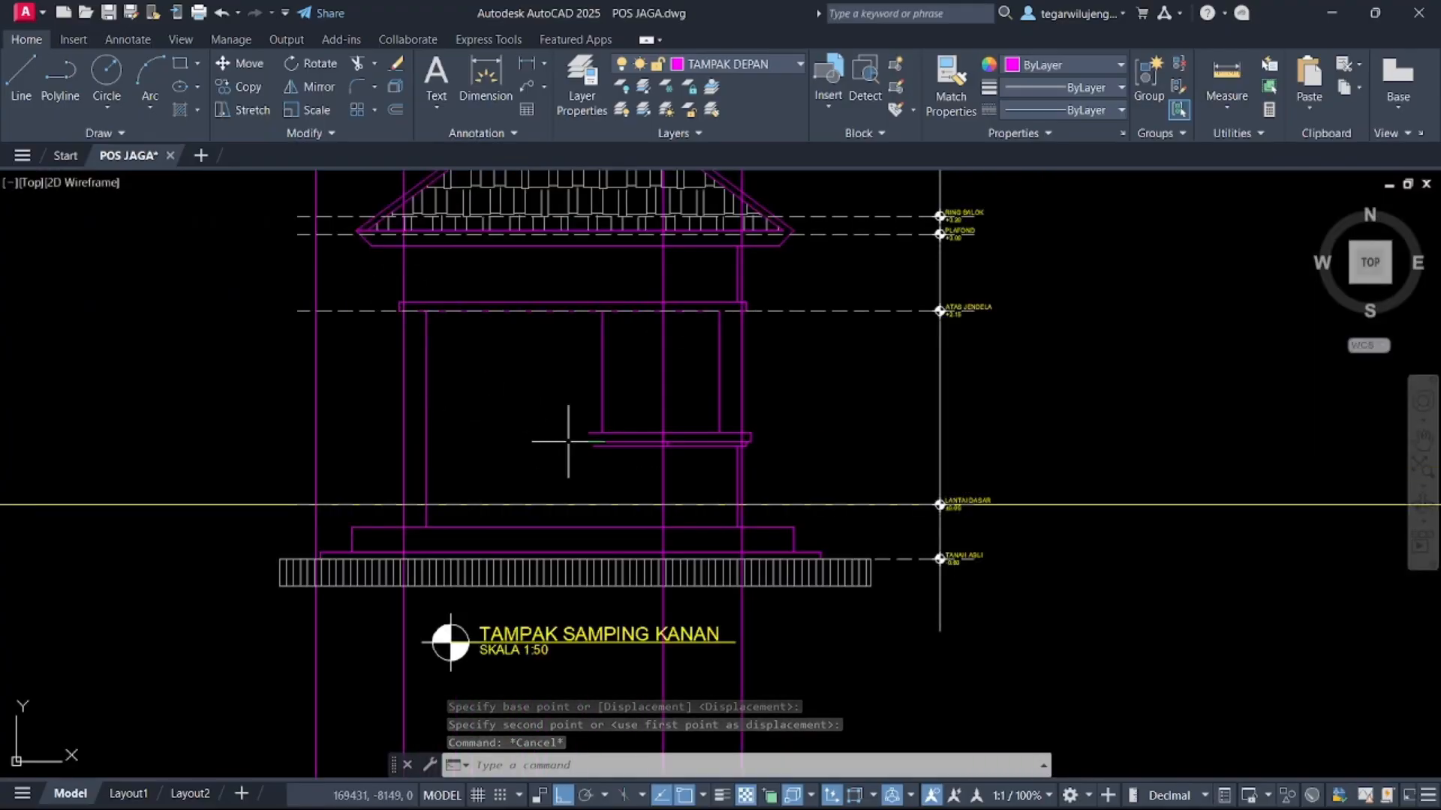
left_click(607, 526)
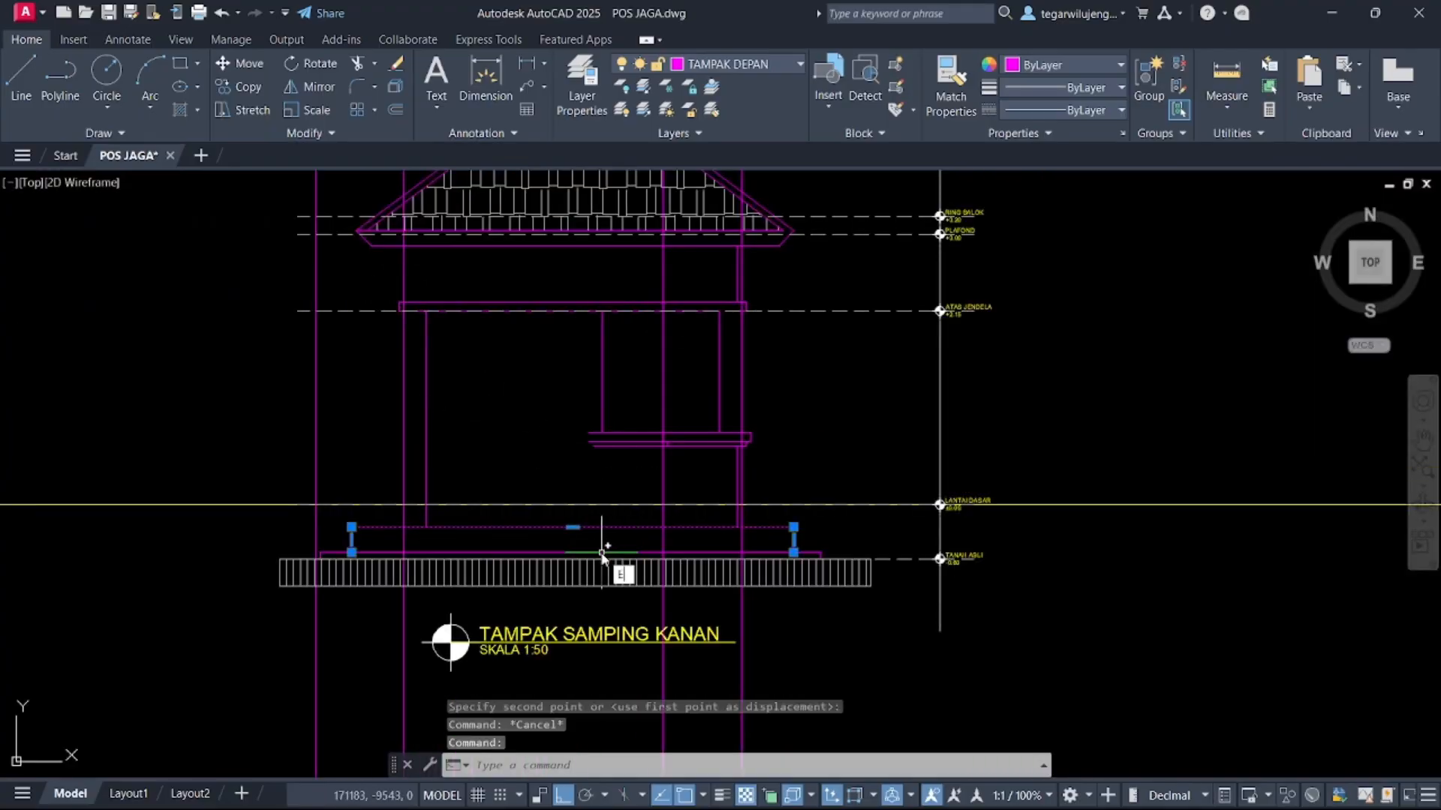
type("EX")
key("Return")
key("Escape")
Trim the beam line ends projecting past the left column edge with the Trim command
scroll(612, 435, "up", 3)
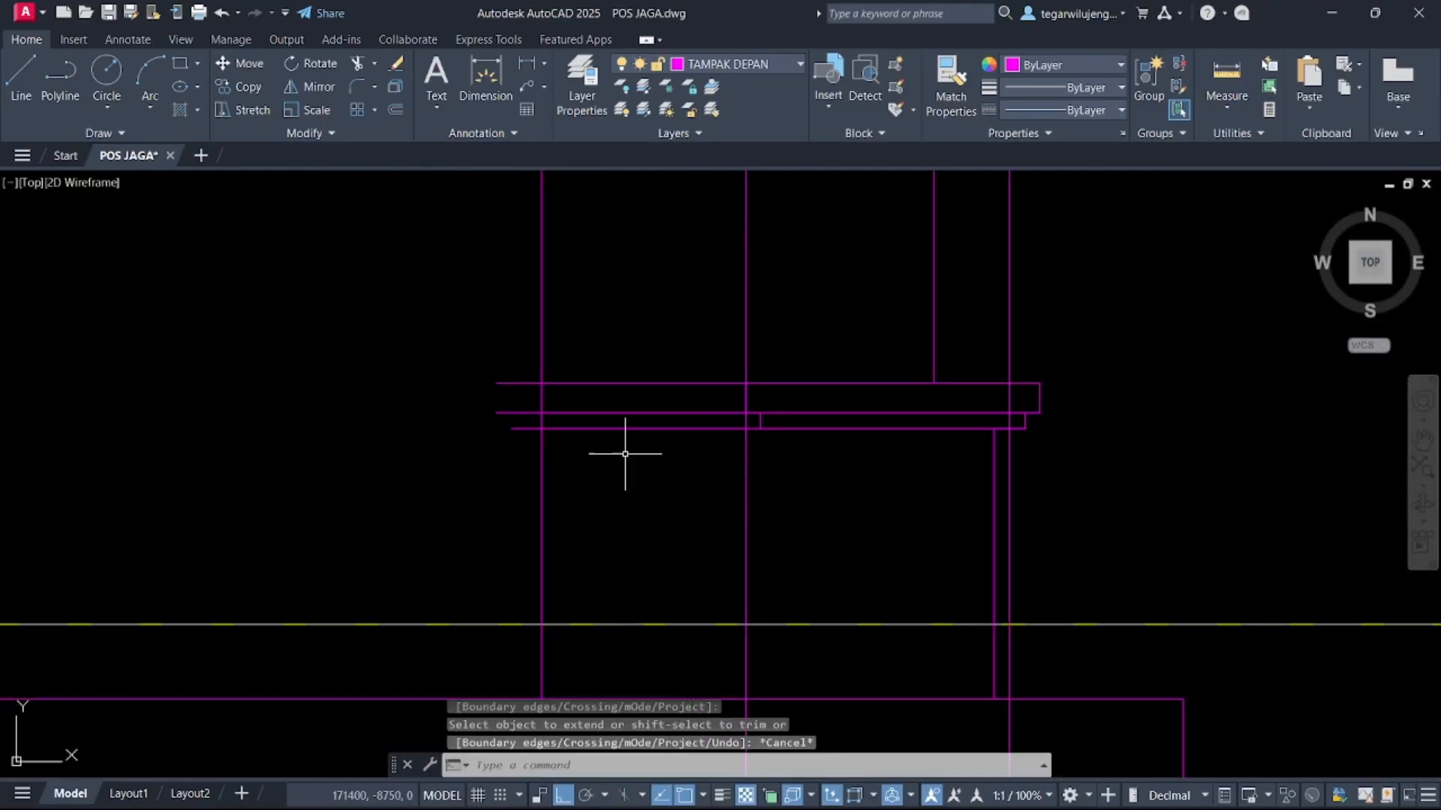
type("TR")
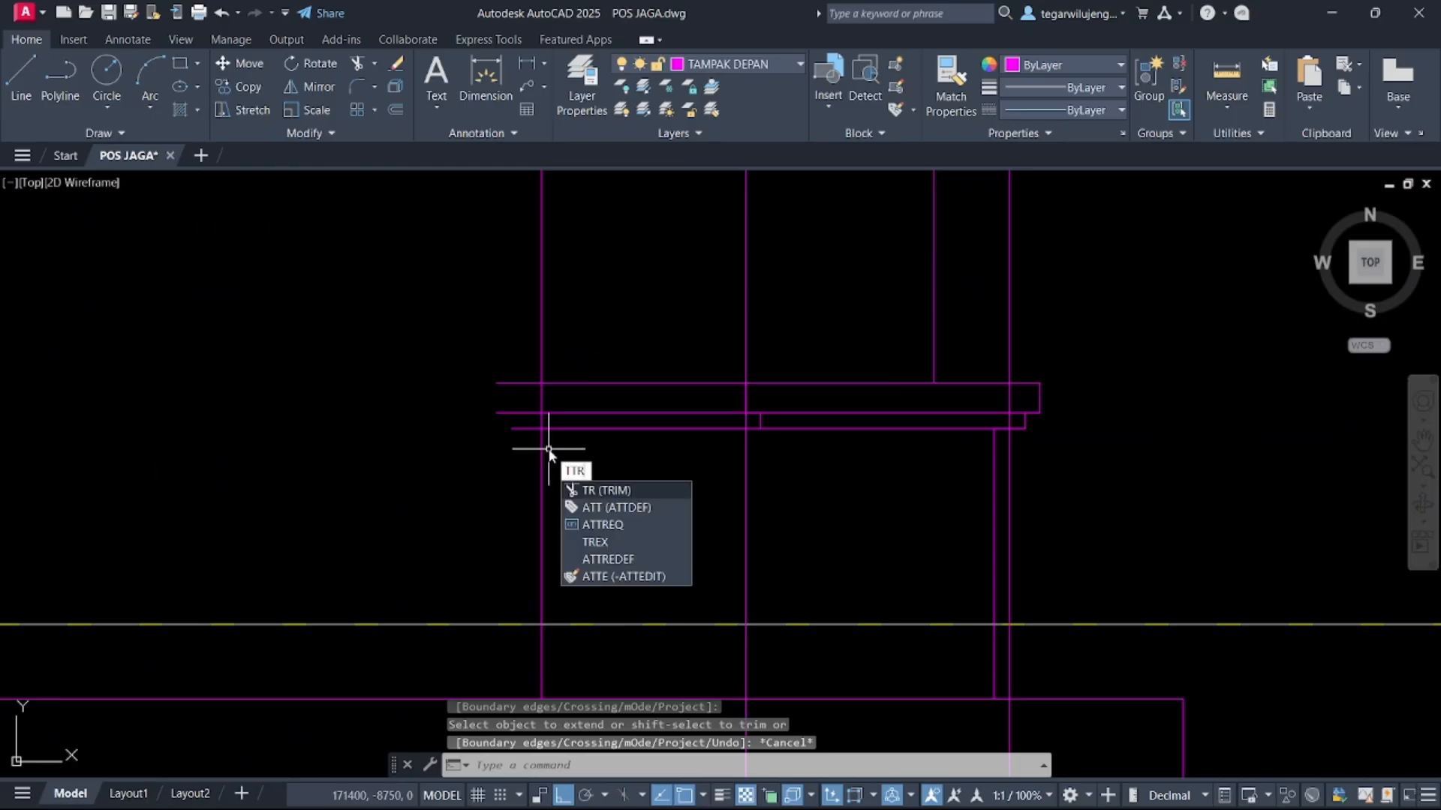
key("BackSpace")
key("Return")
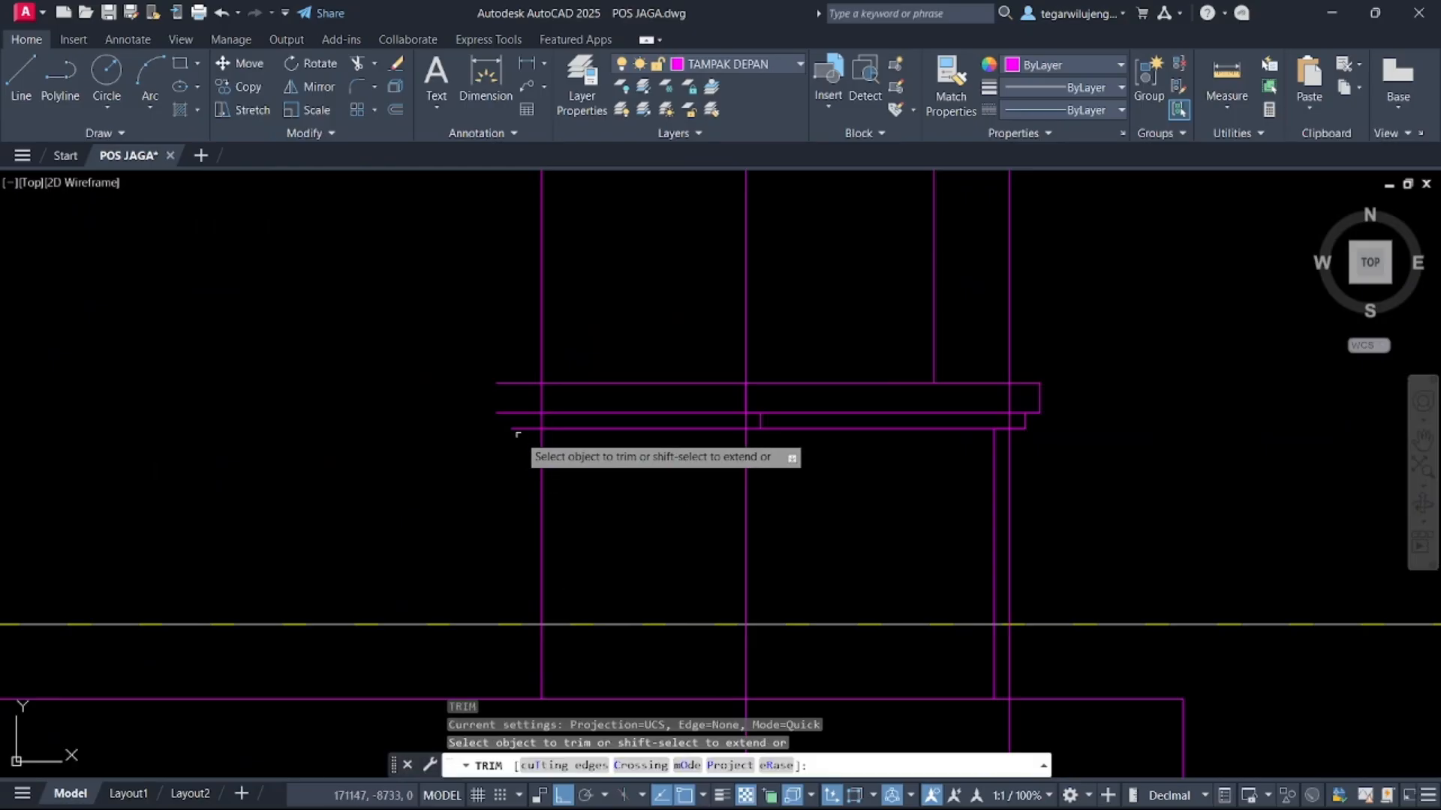
left_click(523, 436)
left_click(525, 336)
left_click(645, 428)
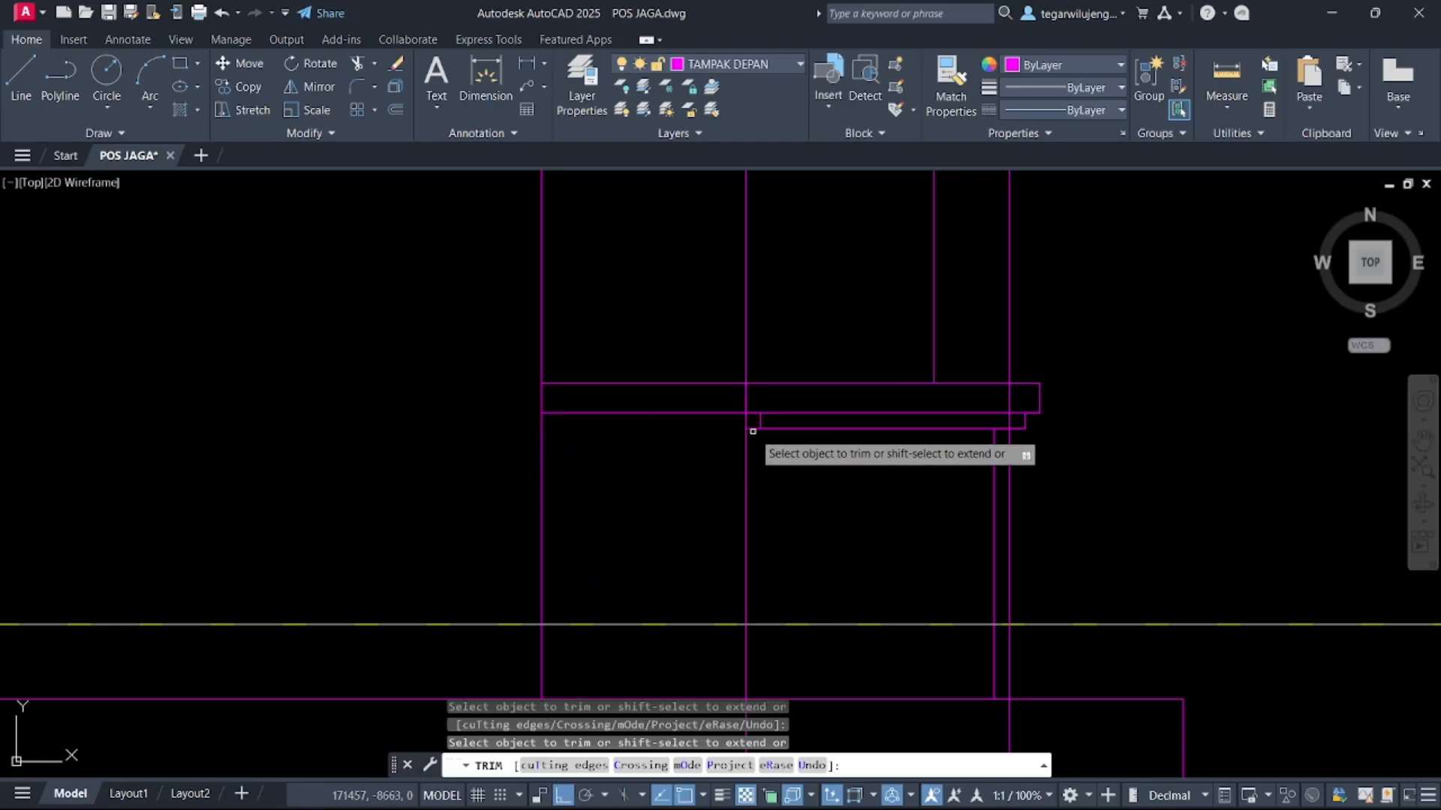
Examine the pasted reference image against the right side elevation's column layout
scroll(753, 431, "down", 10)
middle_click_drag(623, 480, 69, 391)
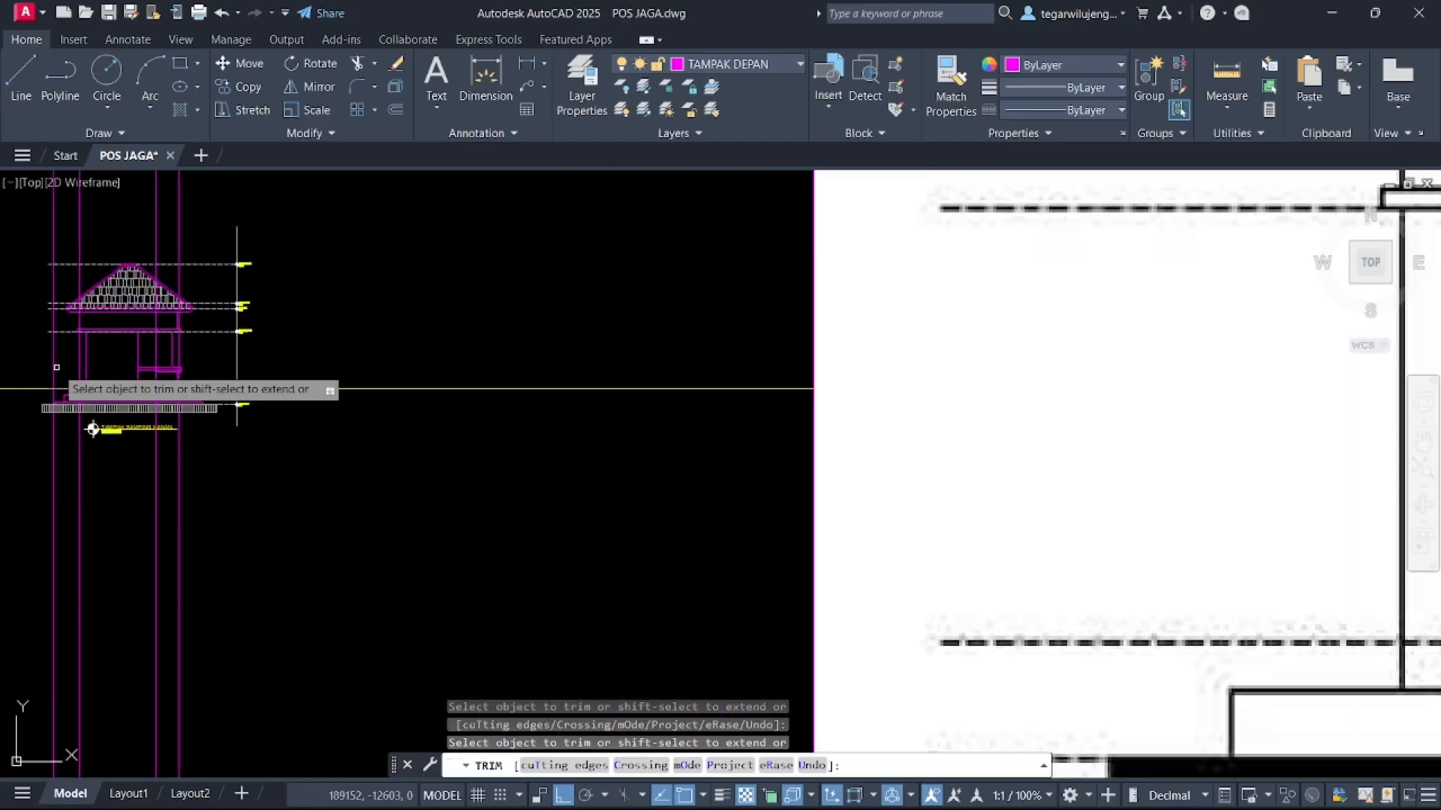
scroll(70, 390, "down", 4)
scroll(631, 444, "up", 5)
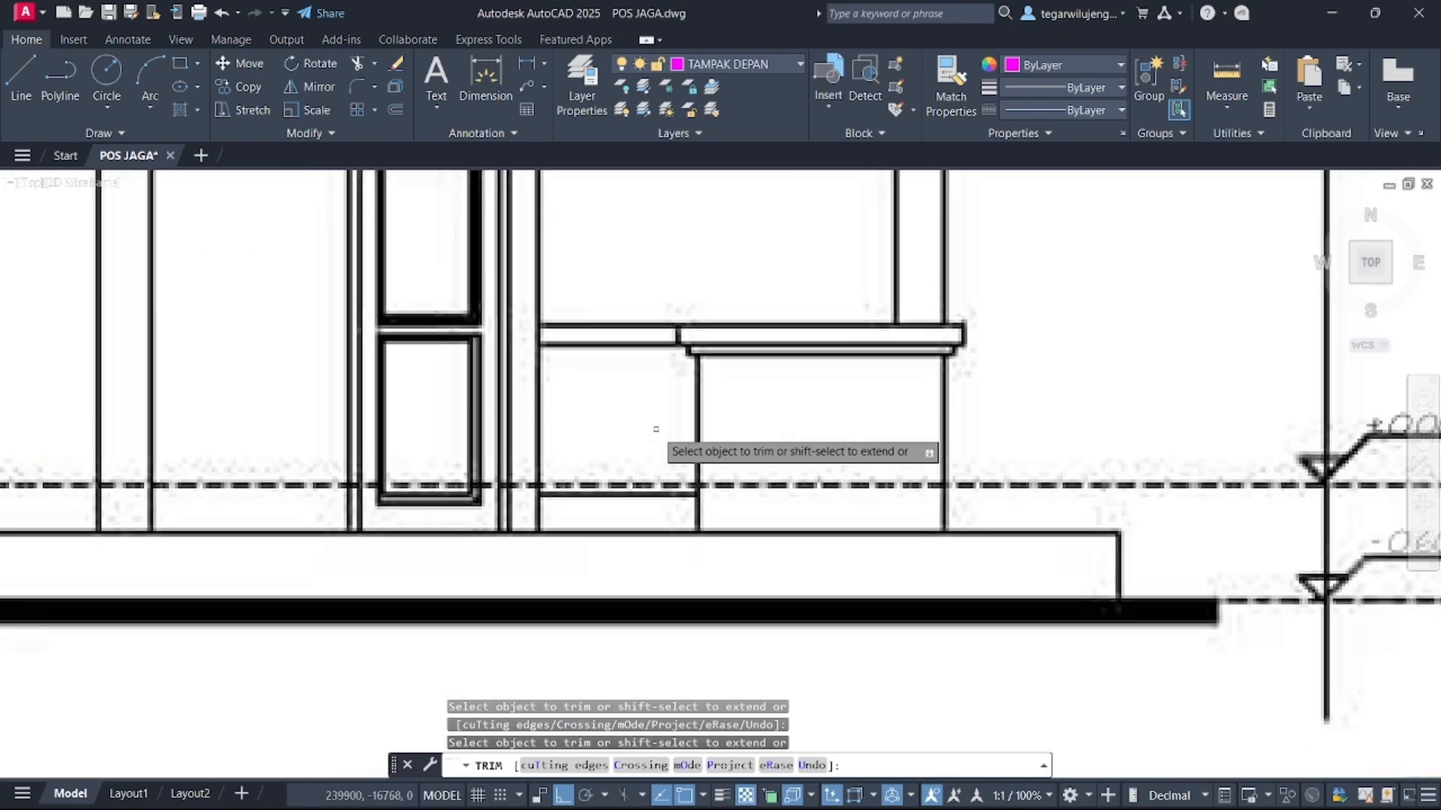
scroll(654, 428, "down", 5)
middle_click_drag(539, 429, 850, 418)
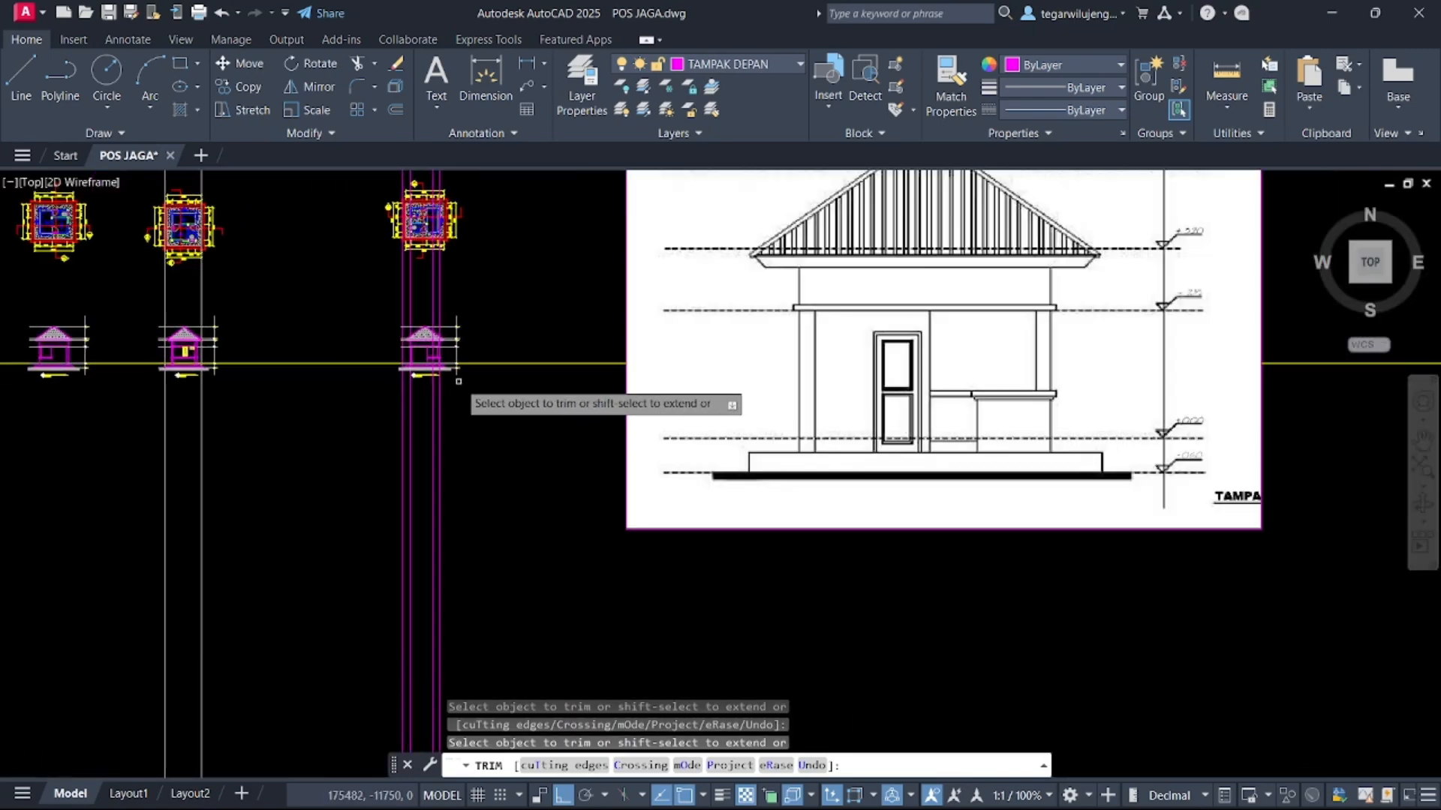
scroll(409, 346, "up", 8)
scroll(540, 409, "up", 6)
key("Escape")
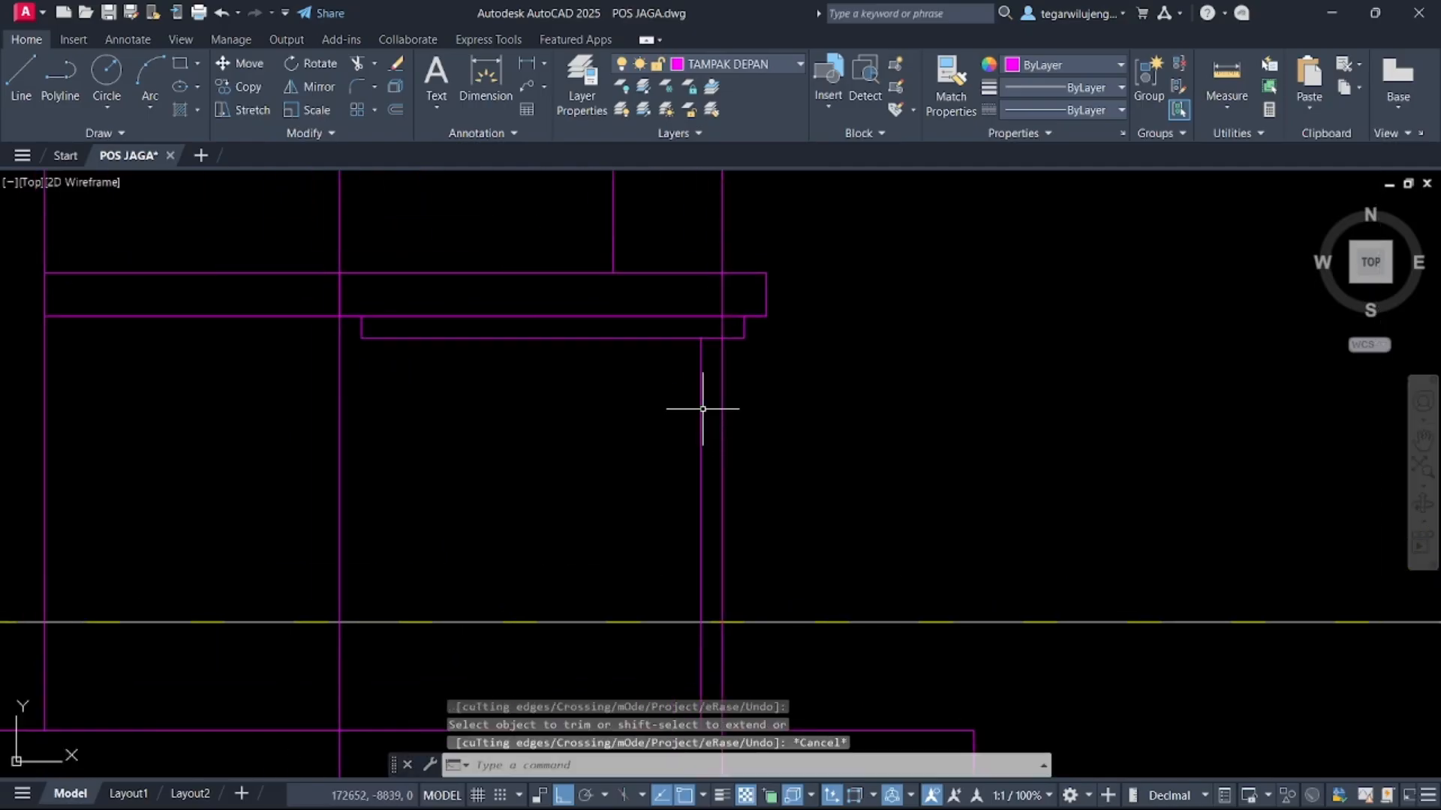
Try to mirror the column edge line about a vertical axis across the opening
left_click(700, 402)
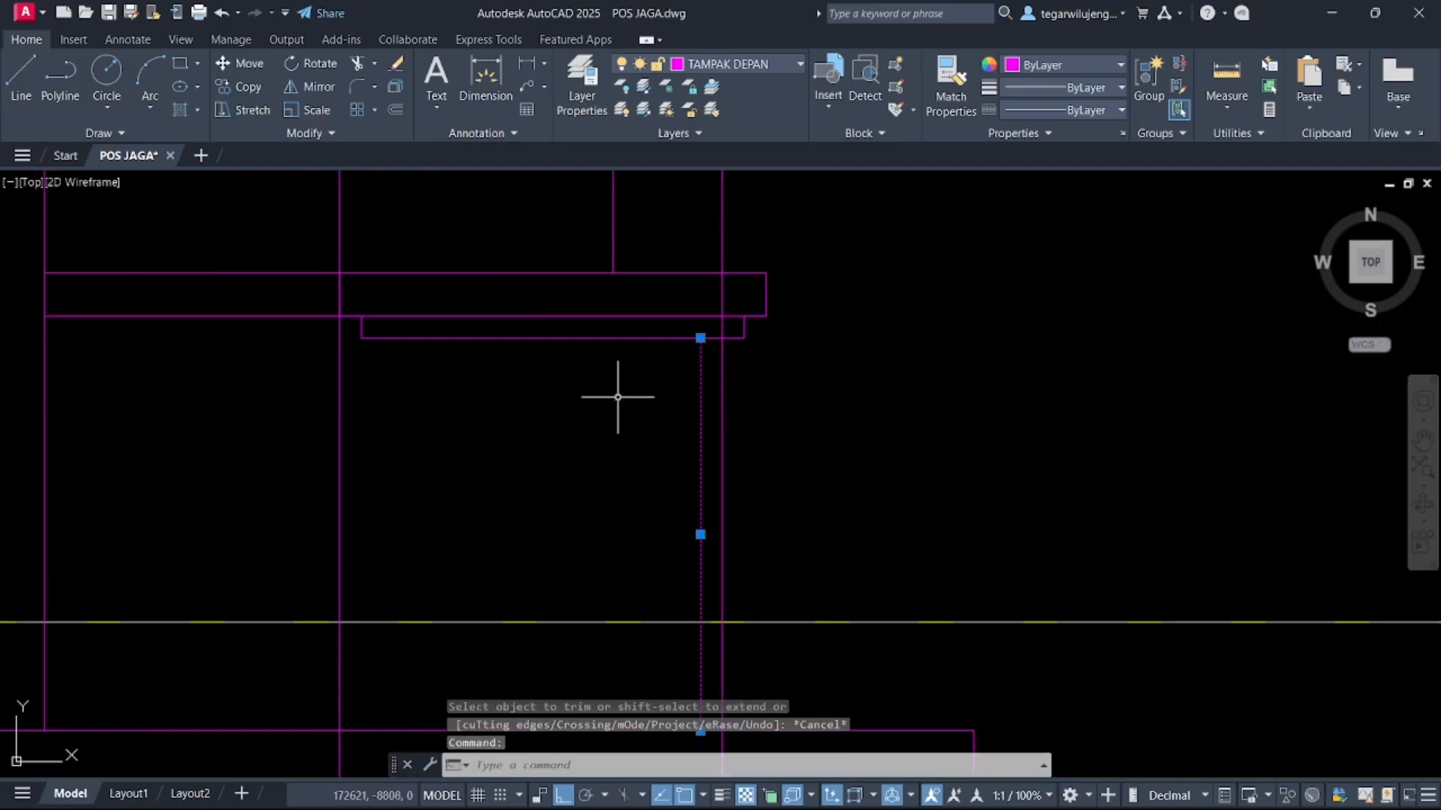
key("Return")
left_click(552, 338)
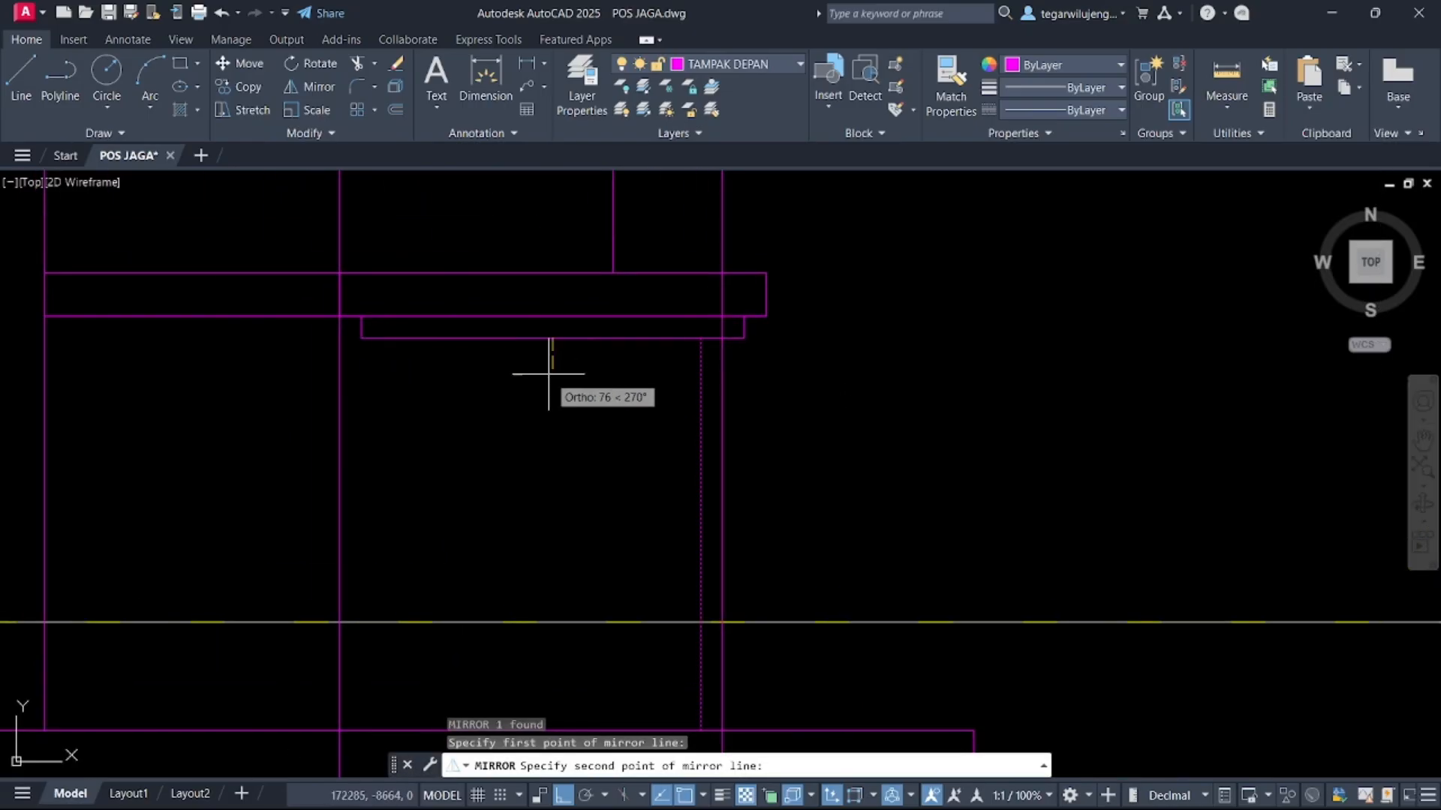
left_click(553, 409)
key("Return")
scroll(634, 321, "down", 8)
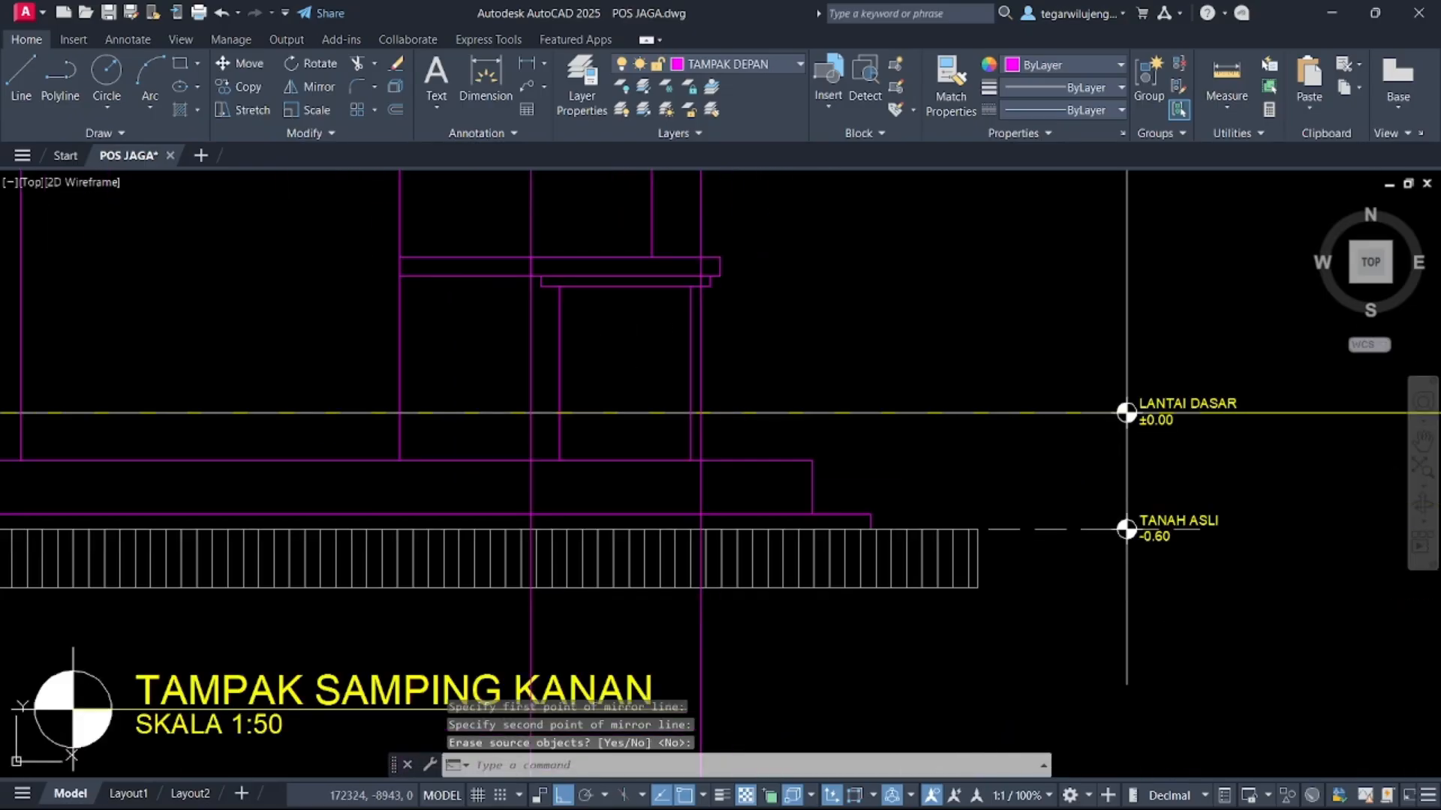
key("Escape")
Delete the four vertical construction lines crossing the right side elevation
scroll(735, 424, "down", 6)
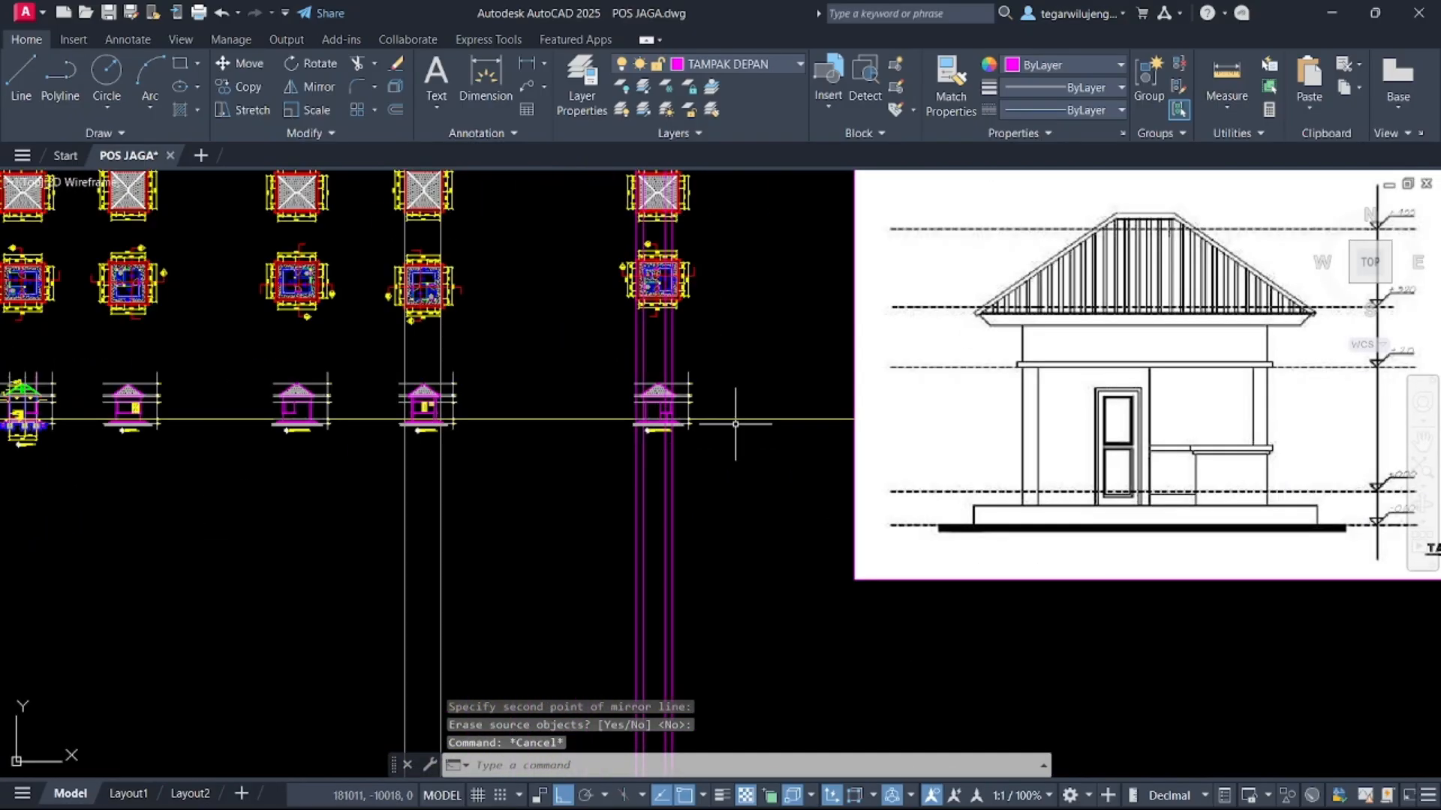
scroll(598, 388, "up", 10)
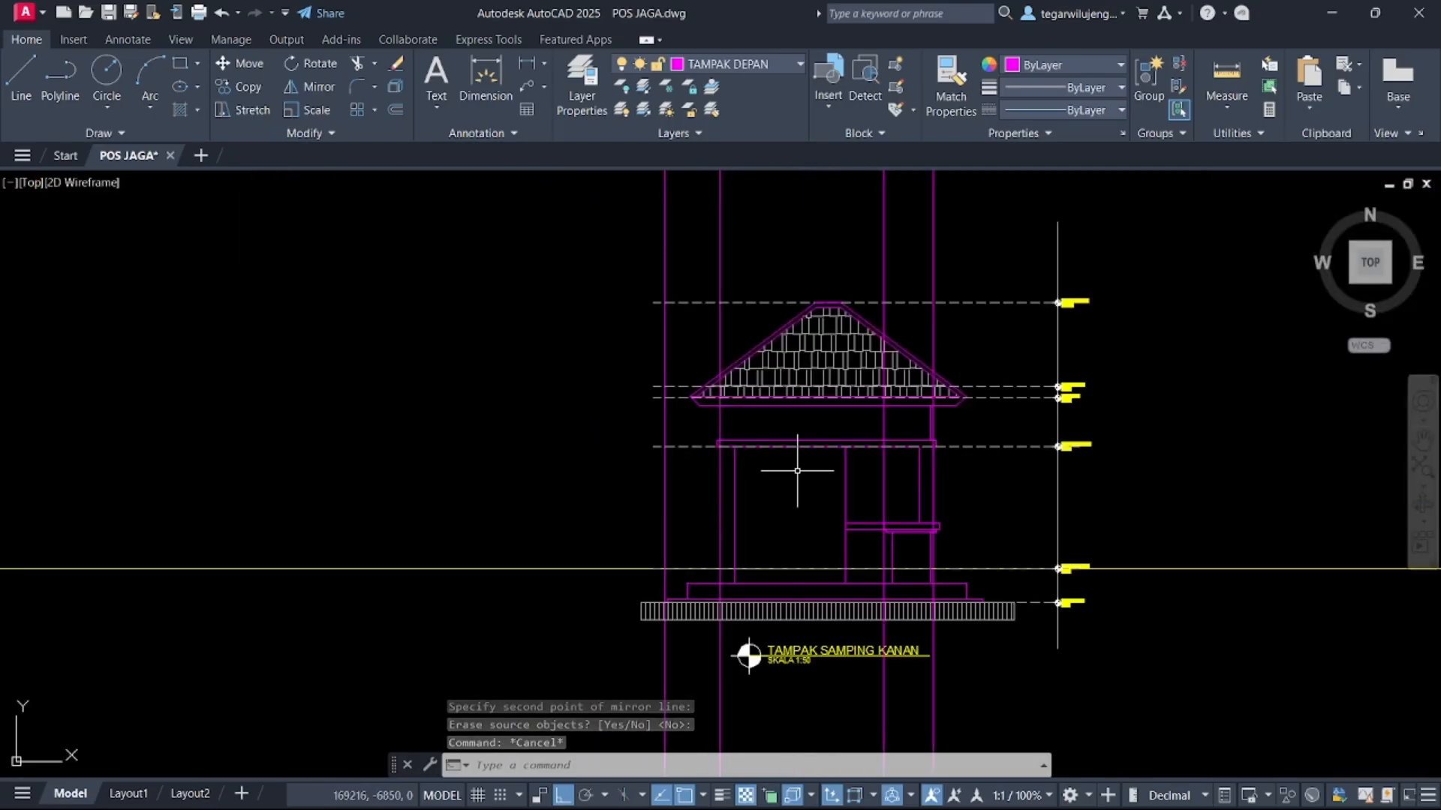
scroll(920, 537, "down", 6)
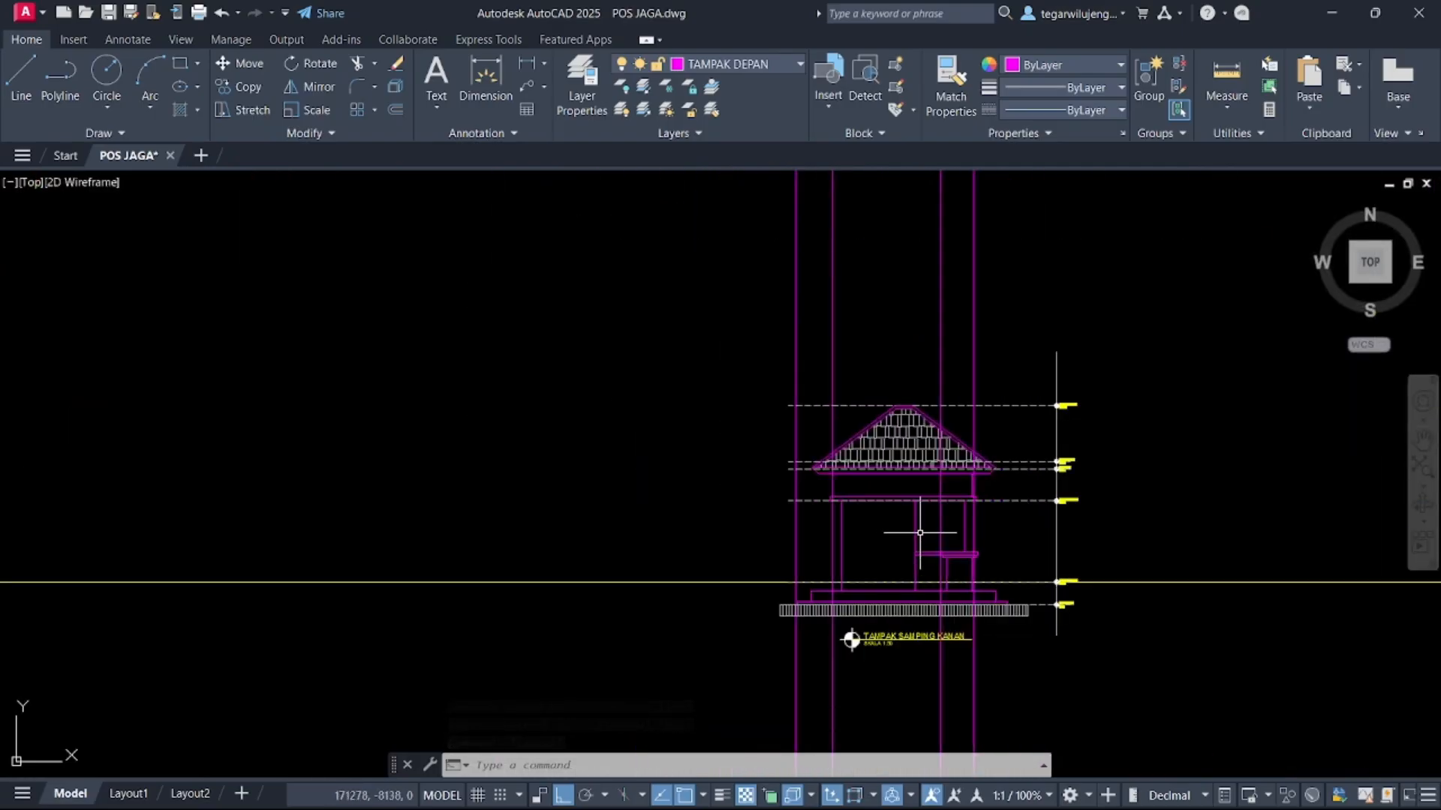
left_click(1007, 348)
left_click(726, 282)
key("Delete")
Draw vertical construction lines from the toilet door opening in the rotated plan down to the elevation
middle_click_drag(898, 410, 795, 331)
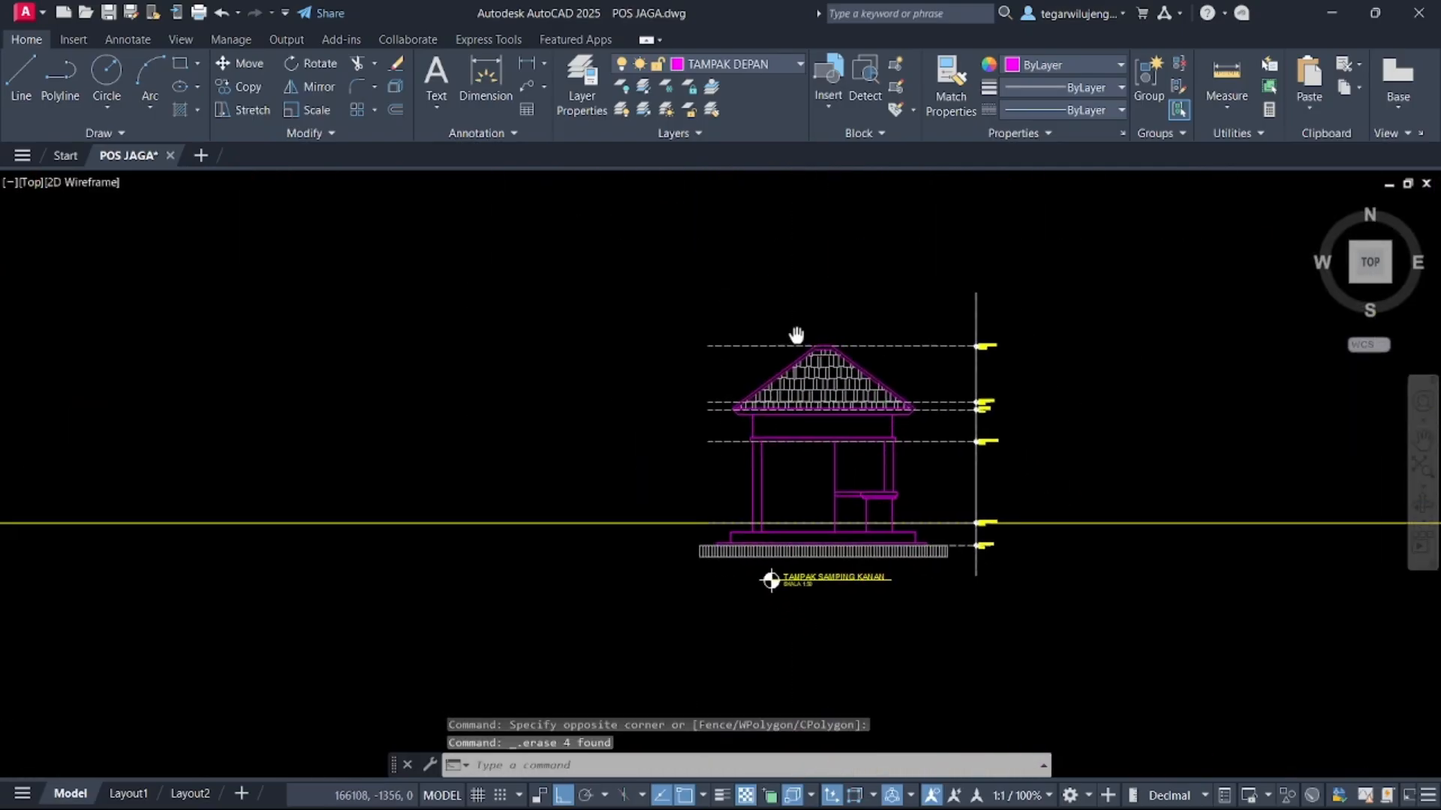
middle_click_drag(798, 263, 798, 478)
scroll(797, 478, "down", 4)
type("XL")
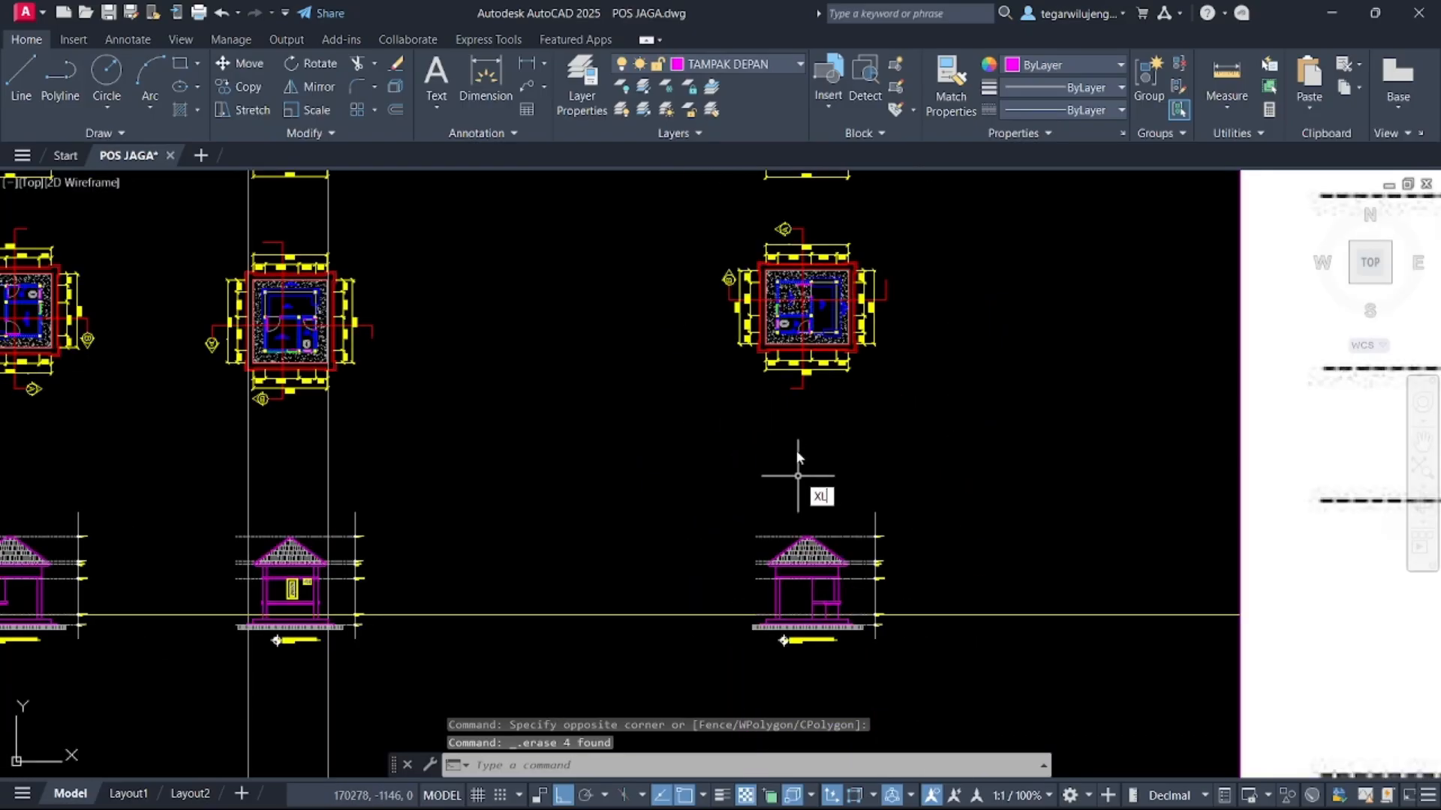
key("Return")
type("v")
key("Return")
scroll(802, 396, "up", 6)
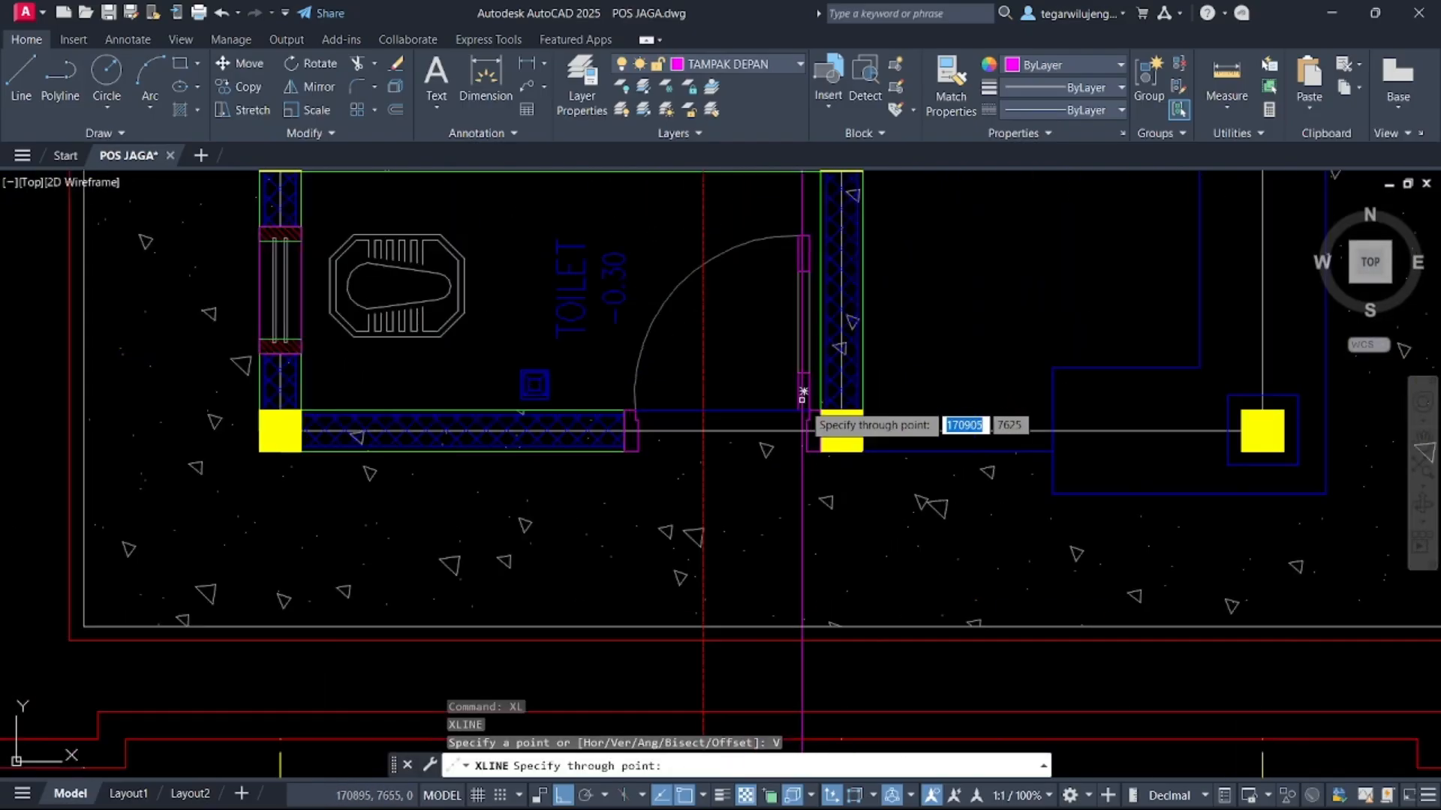
scroll(815, 440, "up", 4)
left_click(835, 493)
scroll(648, 466, "down", 1)
middle_click_drag(646, 466, 913, 431)
left_click(417, 392)
scroll(630, 462, "down", 7)
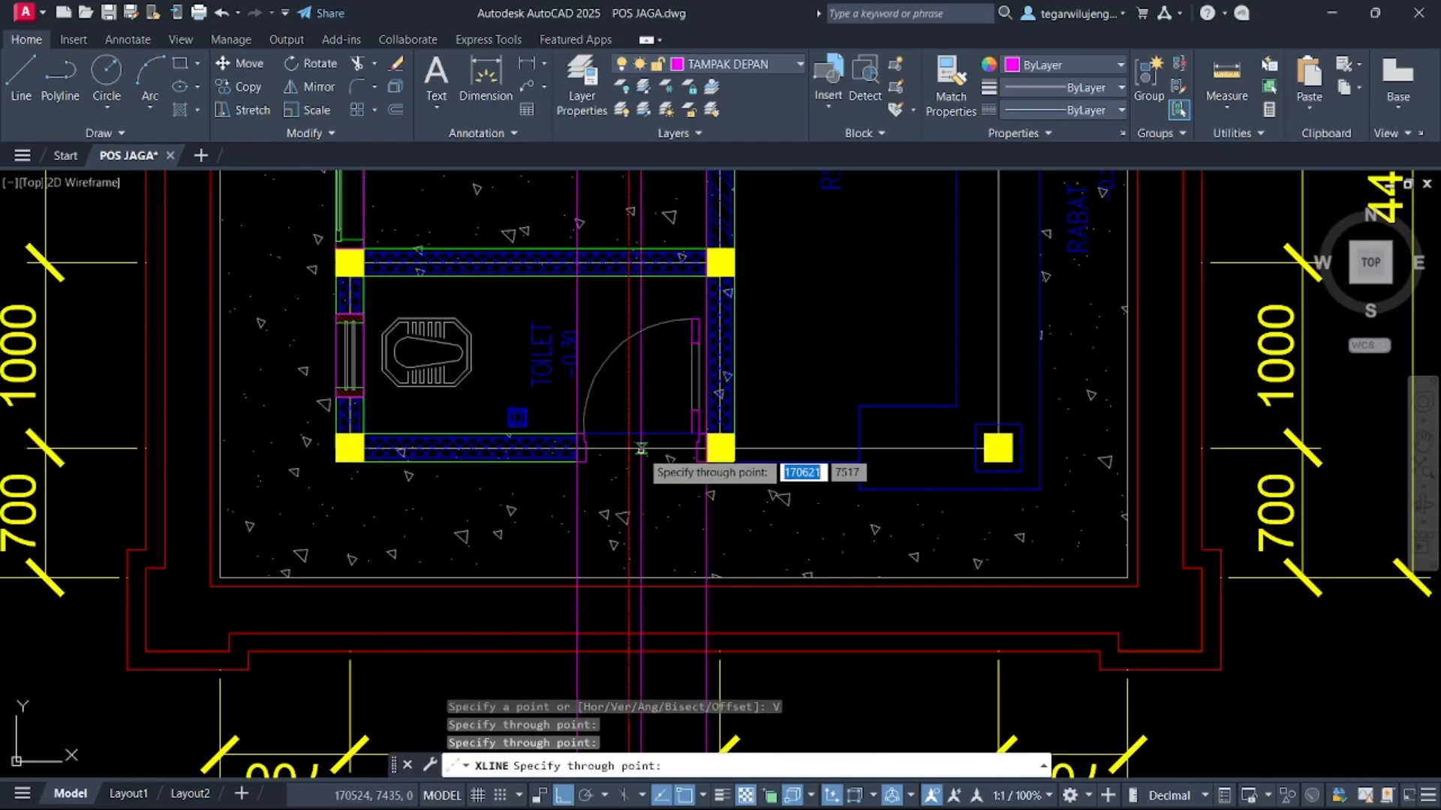
key("Escape")
Draw horizontal construction lines from section A-A, including one through the toilet floor level
scroll(641, 448, "down", 9)
middle_click_drag(641, 448, 725, 221)
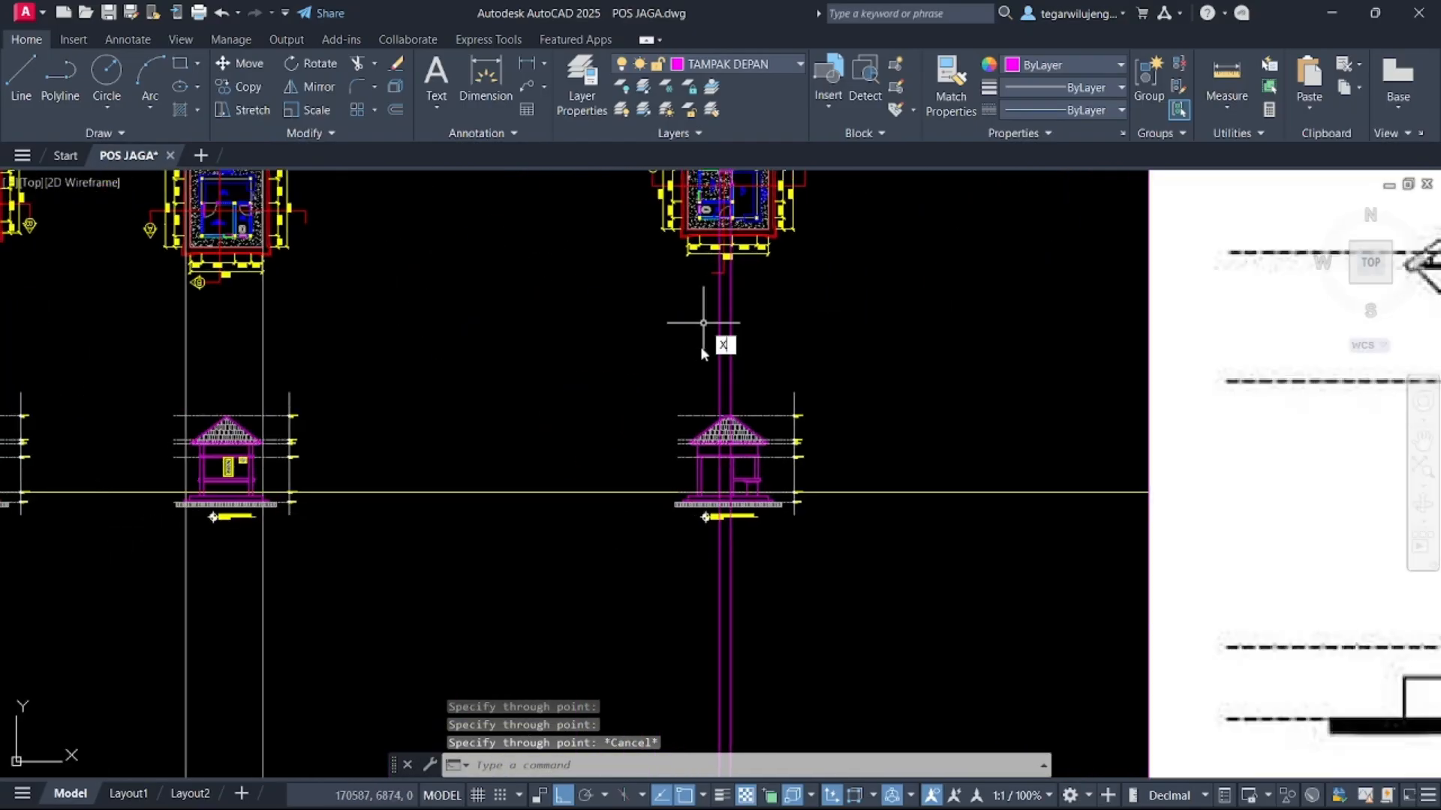
key("Return")
key("Return")
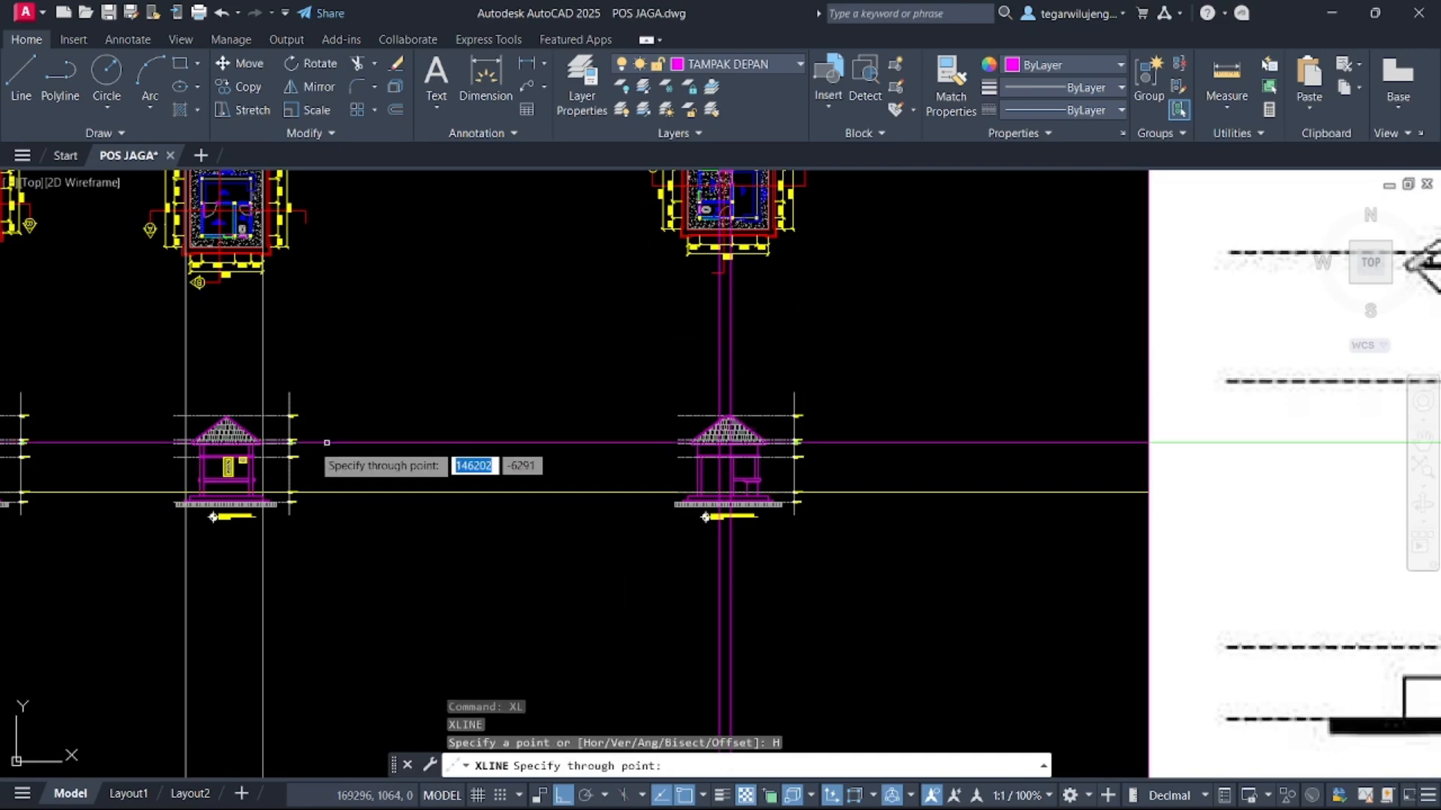
scroll(231, 487, "up", 7)
scroll(236, 495, "down", 7)
middle_click_drag(267, 487, 877, 368)
middle_click_drag(299, 406, 586, 383)
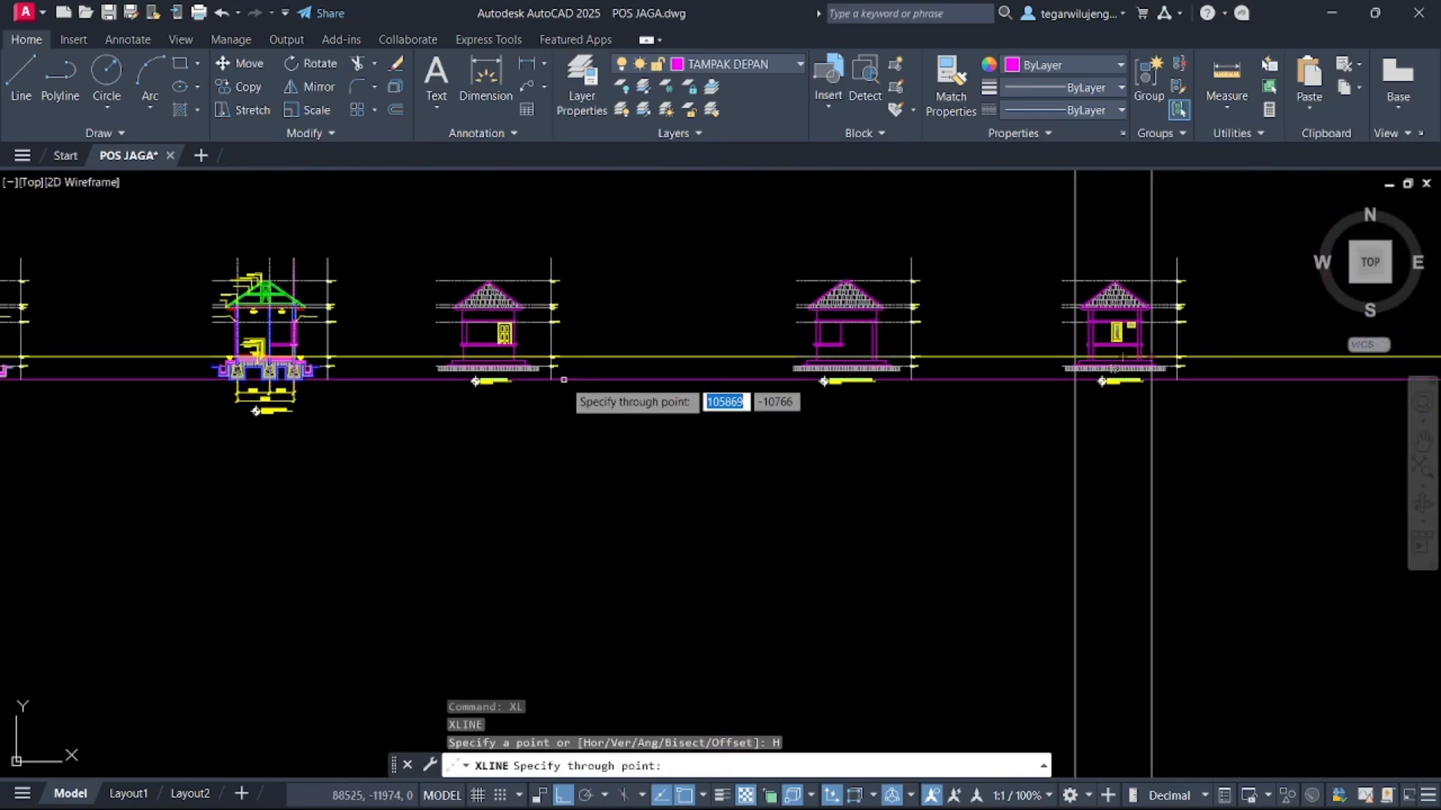
scroll(290, 312, "up", 6)
middle_click_drag(330, 425, 935, 361)
scroll(852, 355, "down", 4)
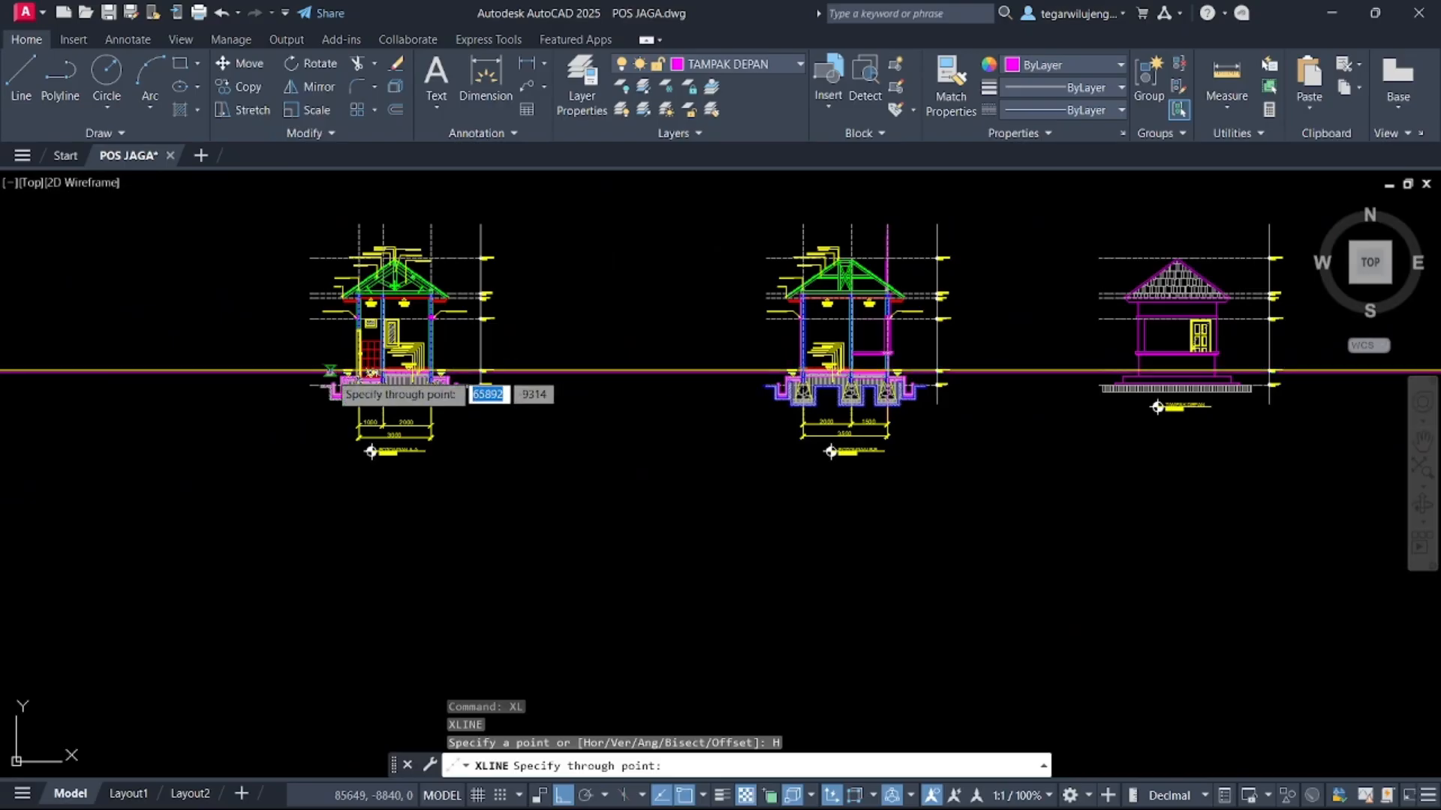
scroll(379, 373, "up", 9)
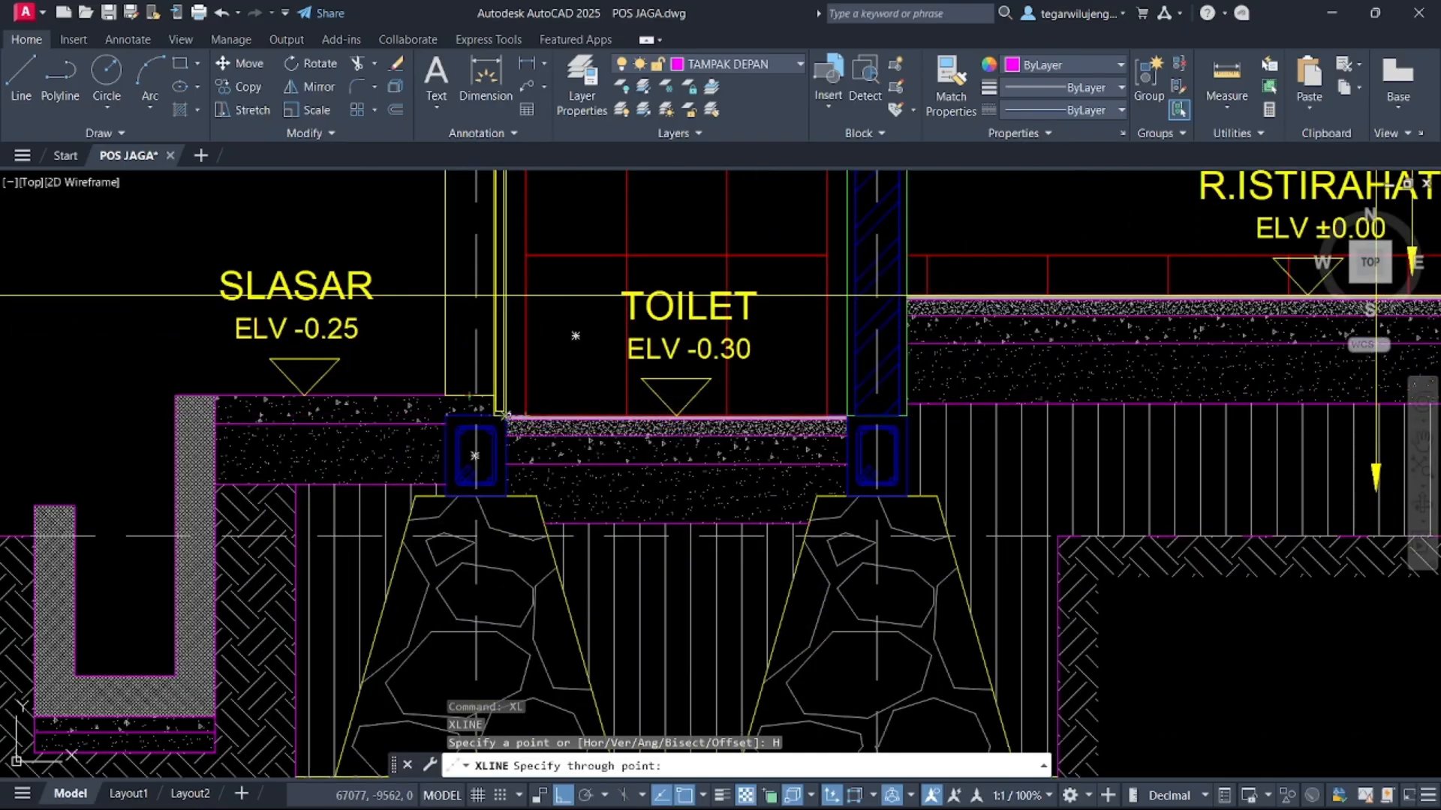
scroll(506, 430, "up", 5)
left_click(505, 380)
scroll(481, 488, "down", 10)
scroll(474, 489, "down", 2)
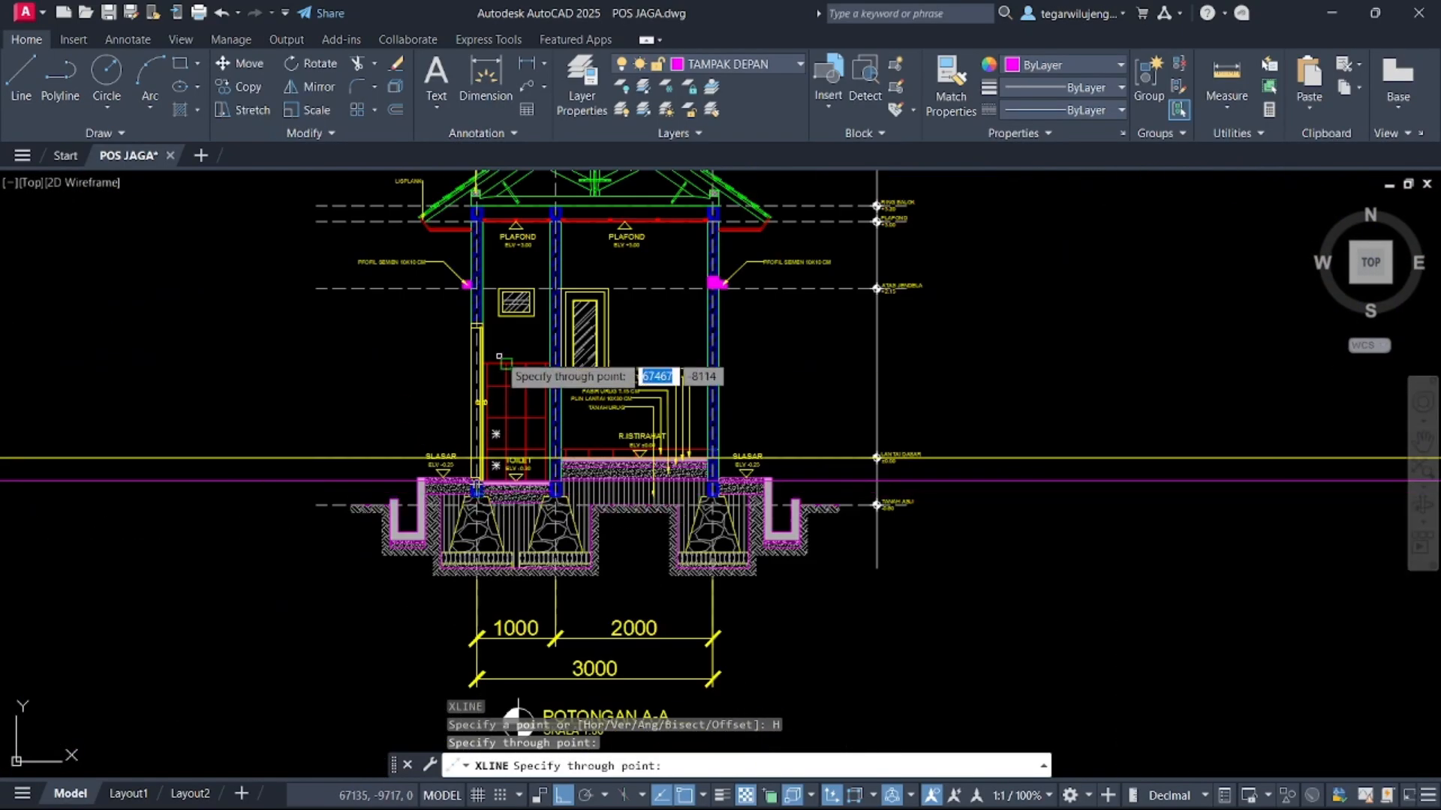
scroll(480, 351, "up", 8)
left_click(438, 265)
scroll(399, 367, "down", 6)
scroll(298, 402, "down", 6)
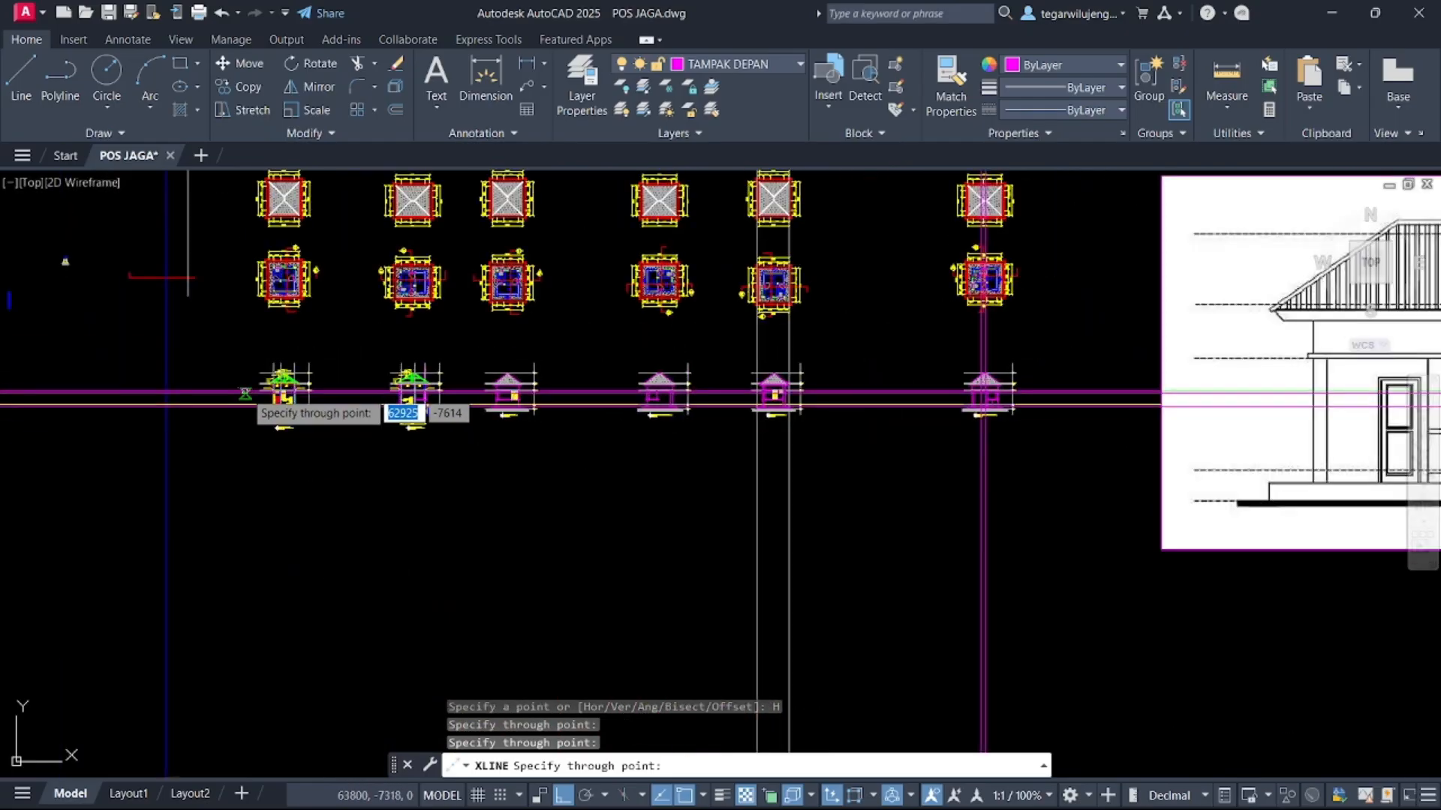
key("Escape")
Draw two more vertical construction lines through the toilet door jambs in the plan
scroll(1023, 396, "up", 8)
scroll(838, 368, "down", 4)
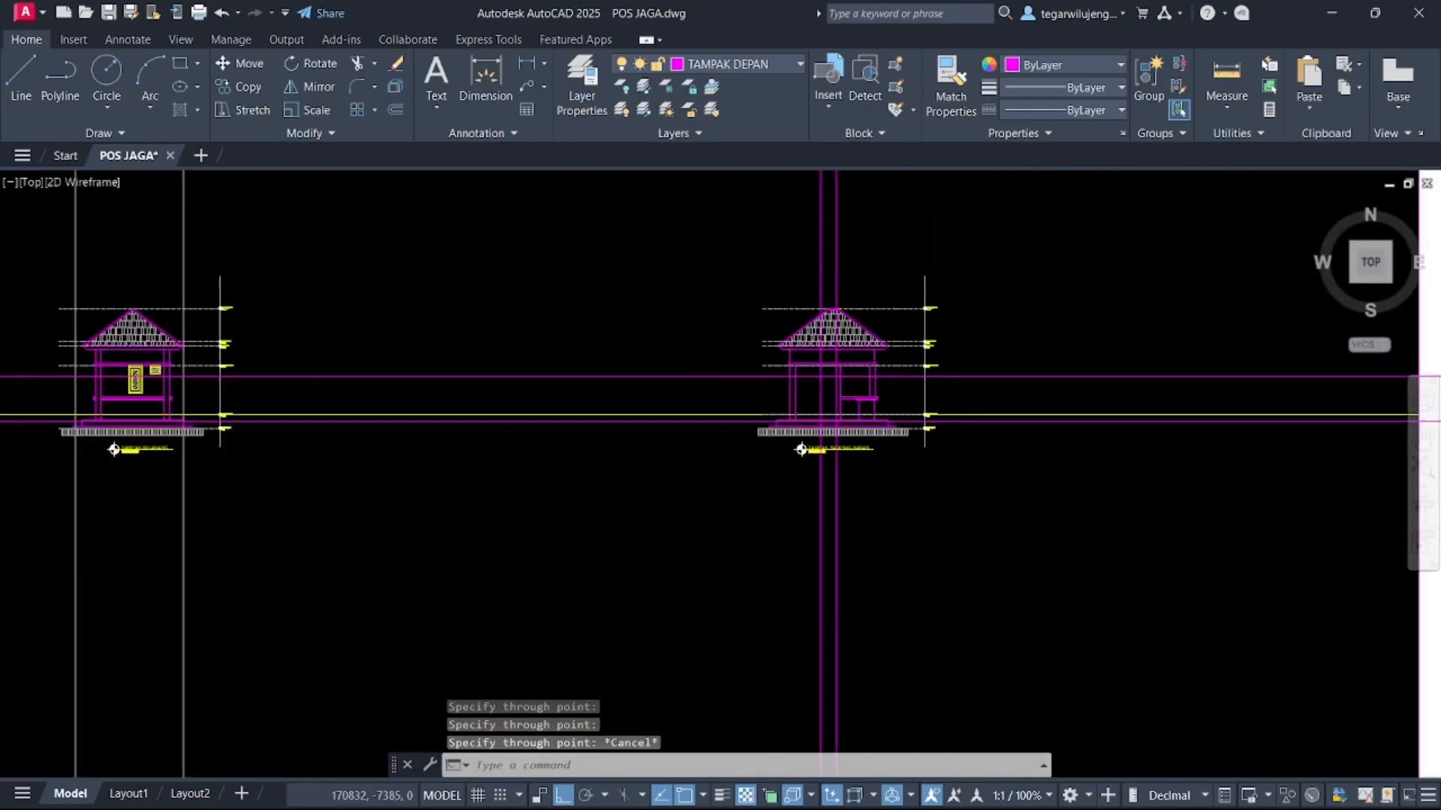
mouse_move(838, 210)
middle_mouse_down()
mouse_move(840, 341)
mouse_move(785, 399)
middle_mouse_up()
key("Return")
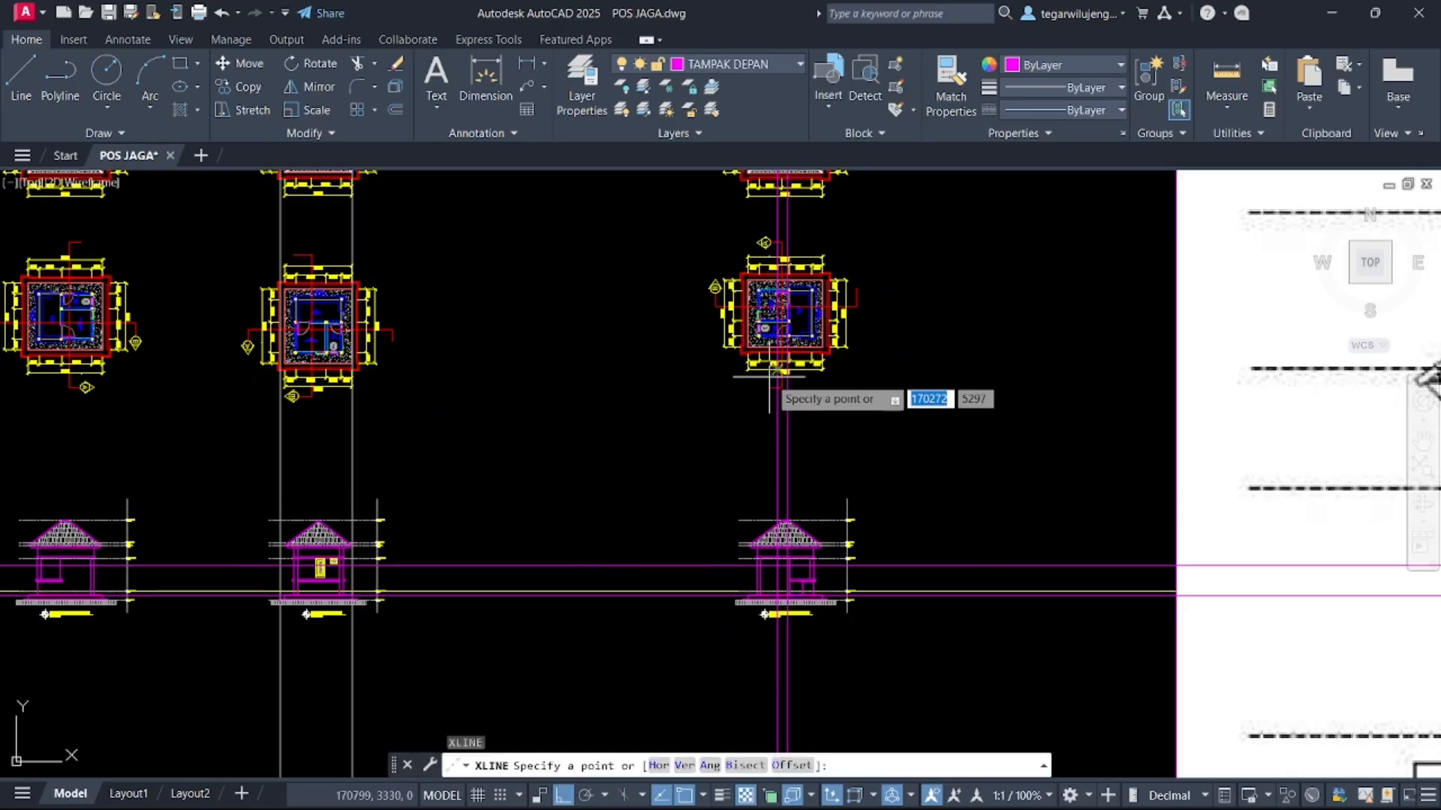
type("V")
key("Return")
scroll(768, 377, "up", 10)
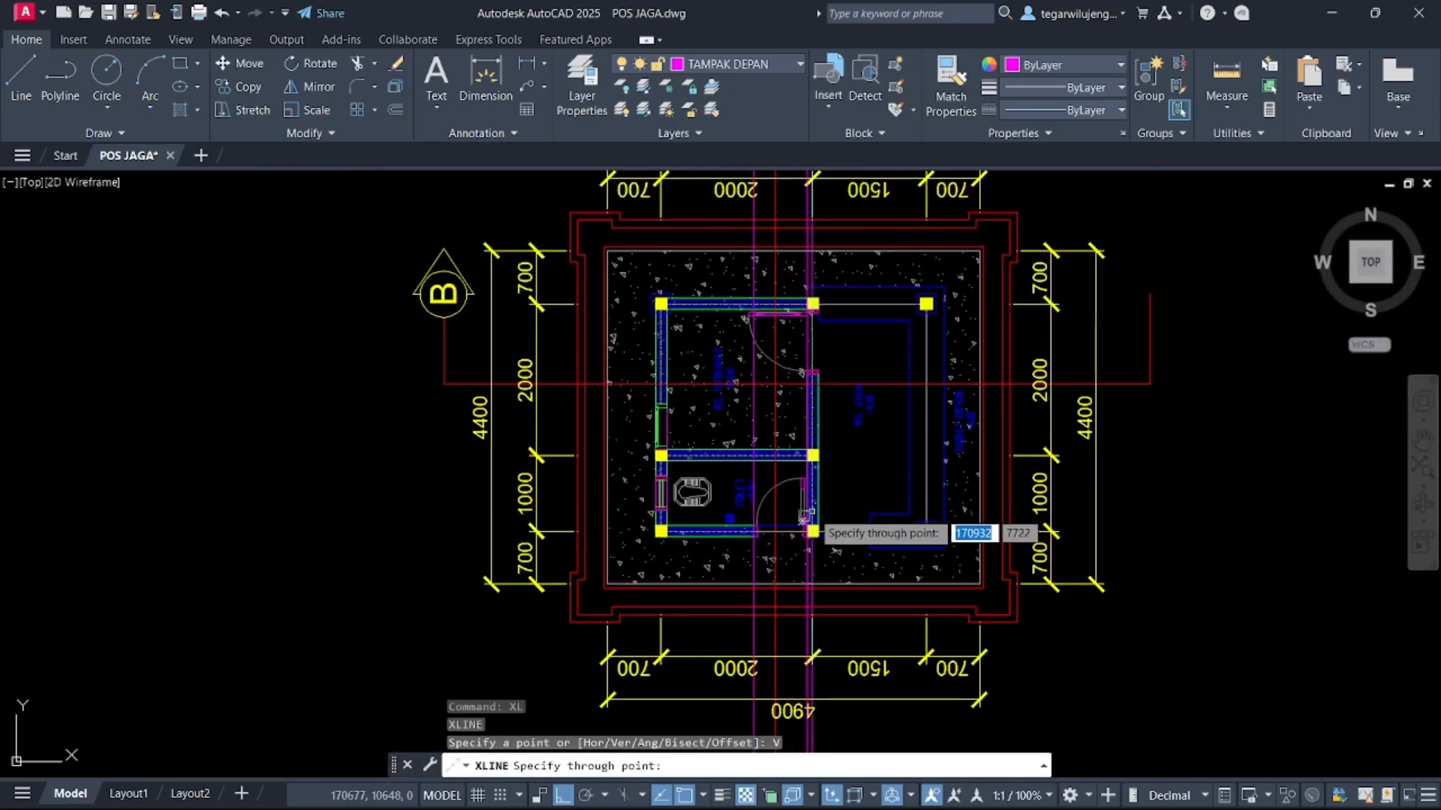
left_click(777, 571)
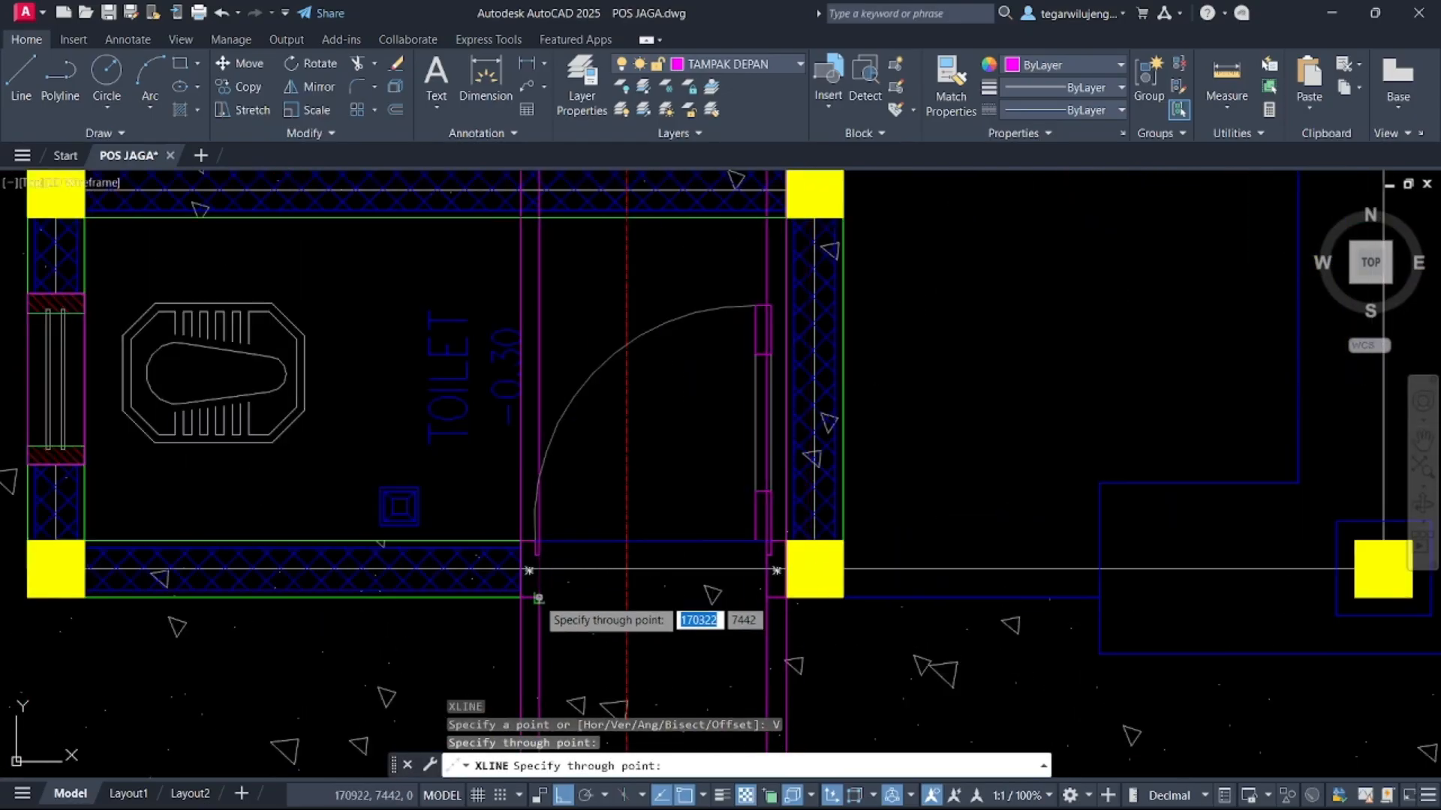
left_click(534, 572)
key("Escape")
Delete the horizontal construction line near the elevation's floor level
scroll(625, 549, "down", 6)
scroll(625, 549, "down", 4)
scroll(710, 614, "up", 8)
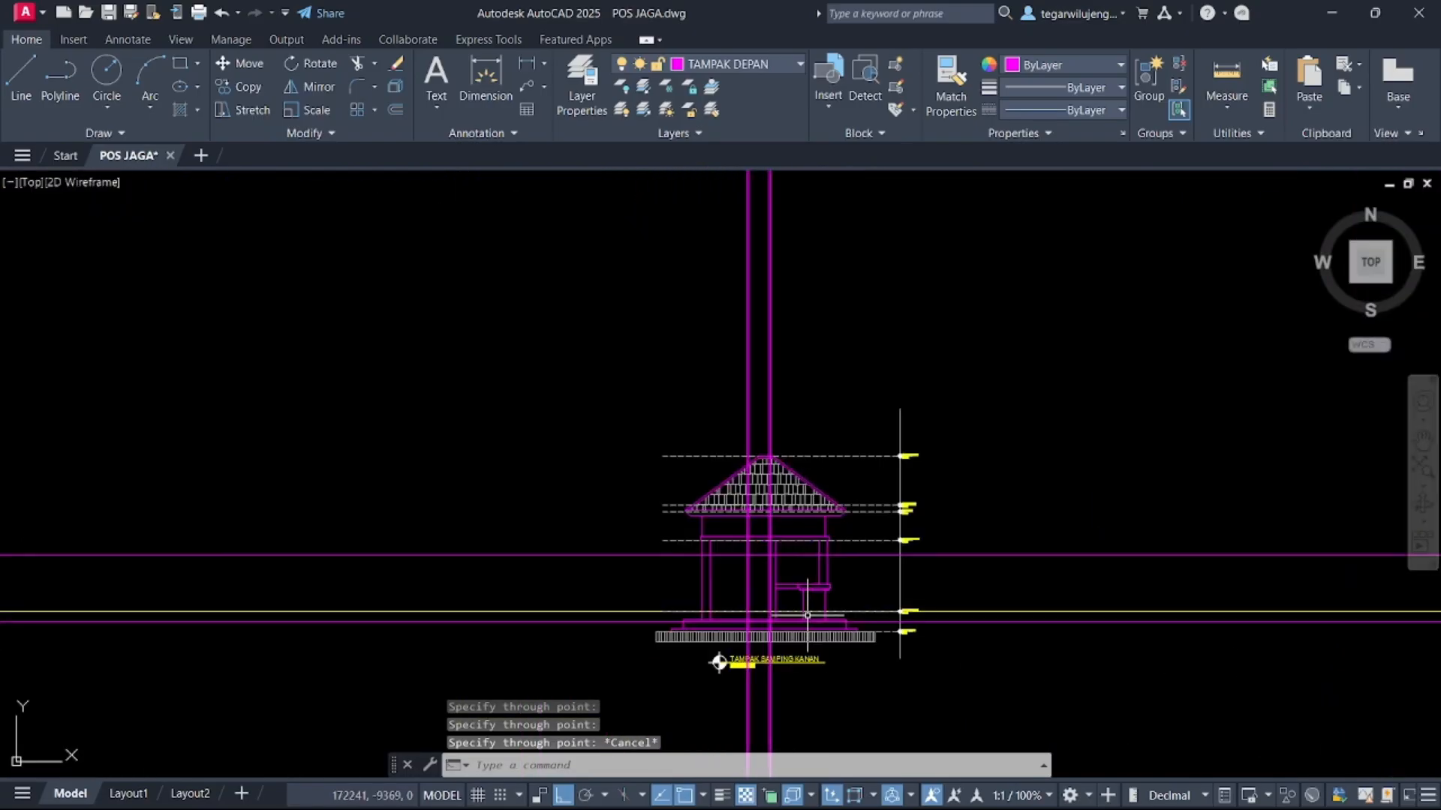
scroll(703, 623, "down", 5)
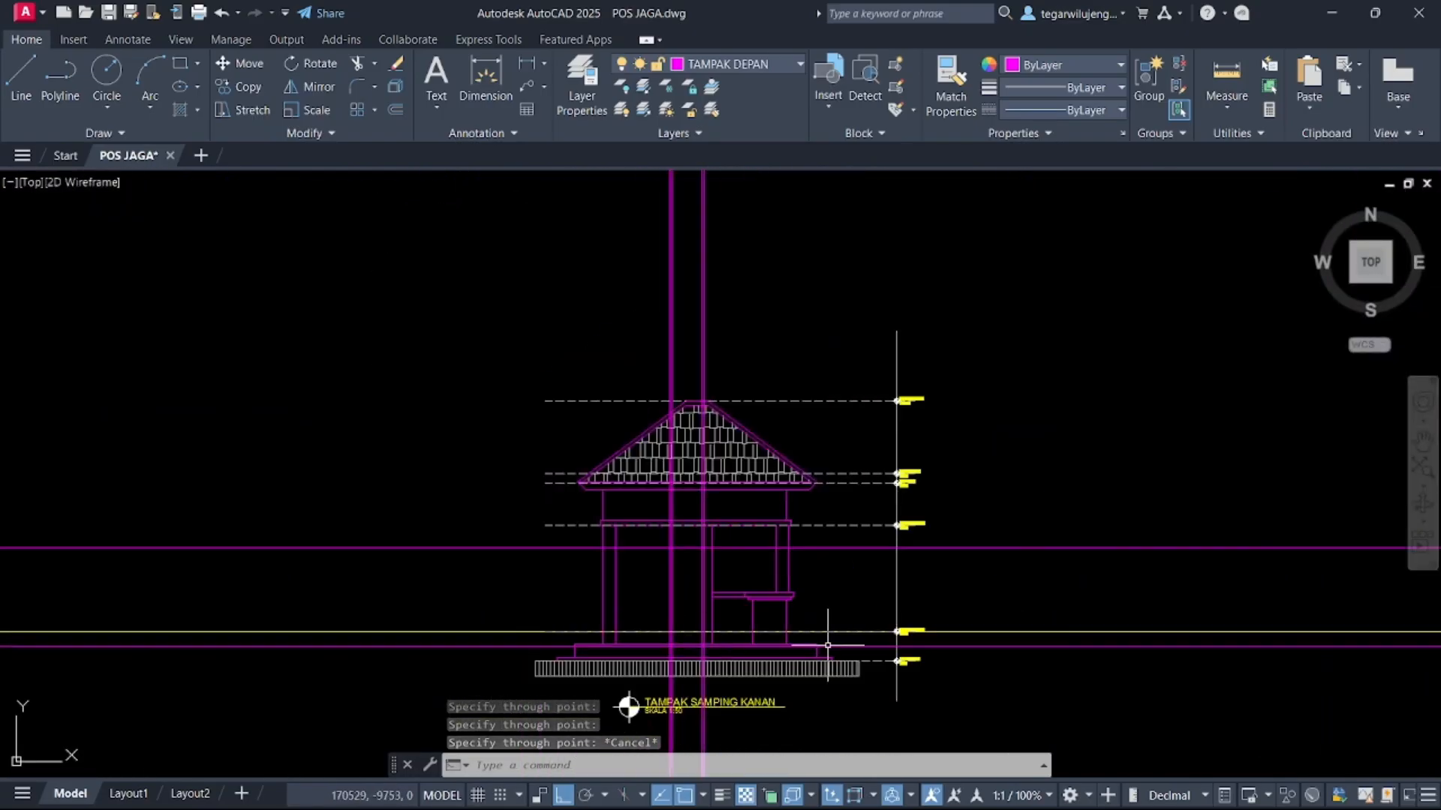
left_click(1091, 589)
left_click(1082, 589)
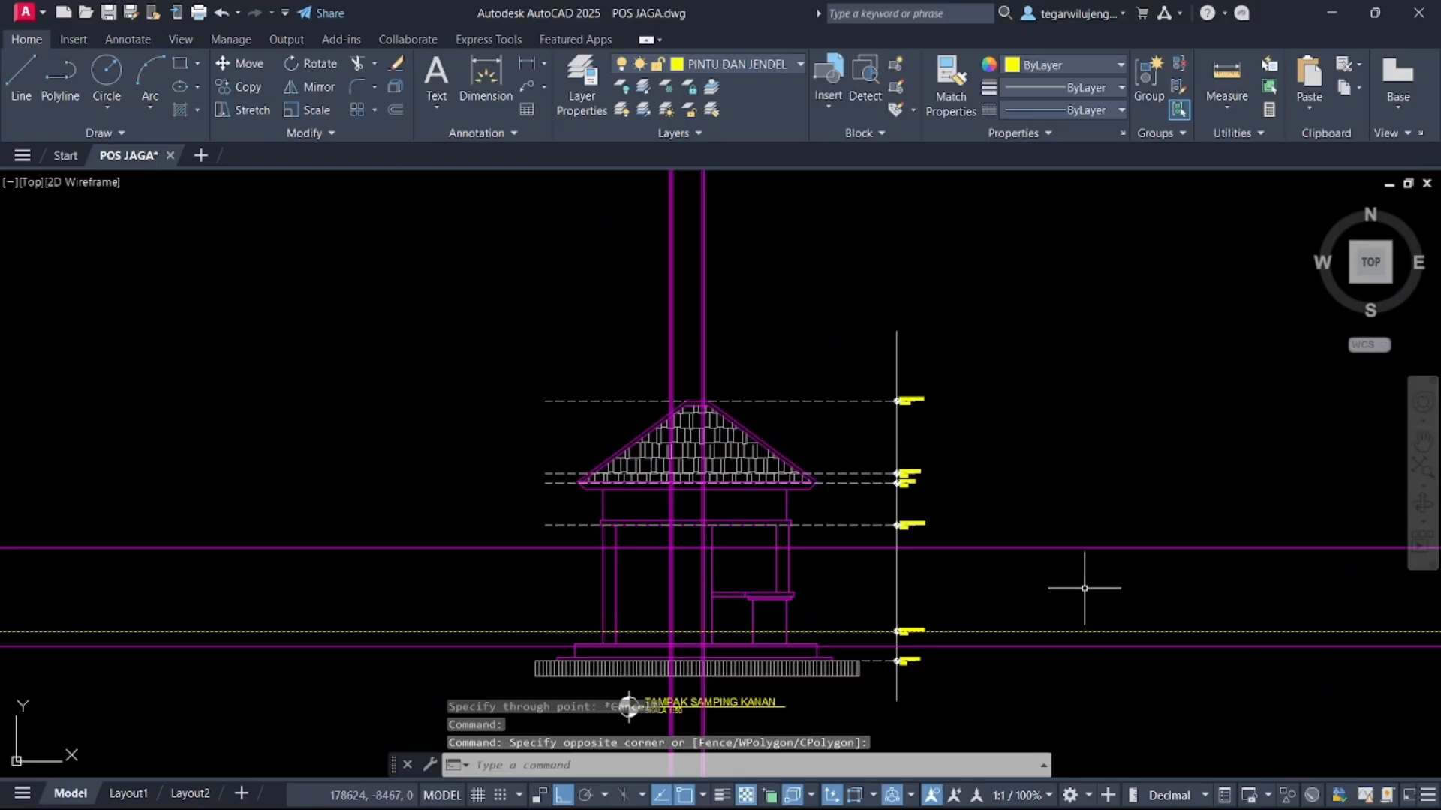
key("Delete")
middle_click_drag(697, 601, 746, 509)
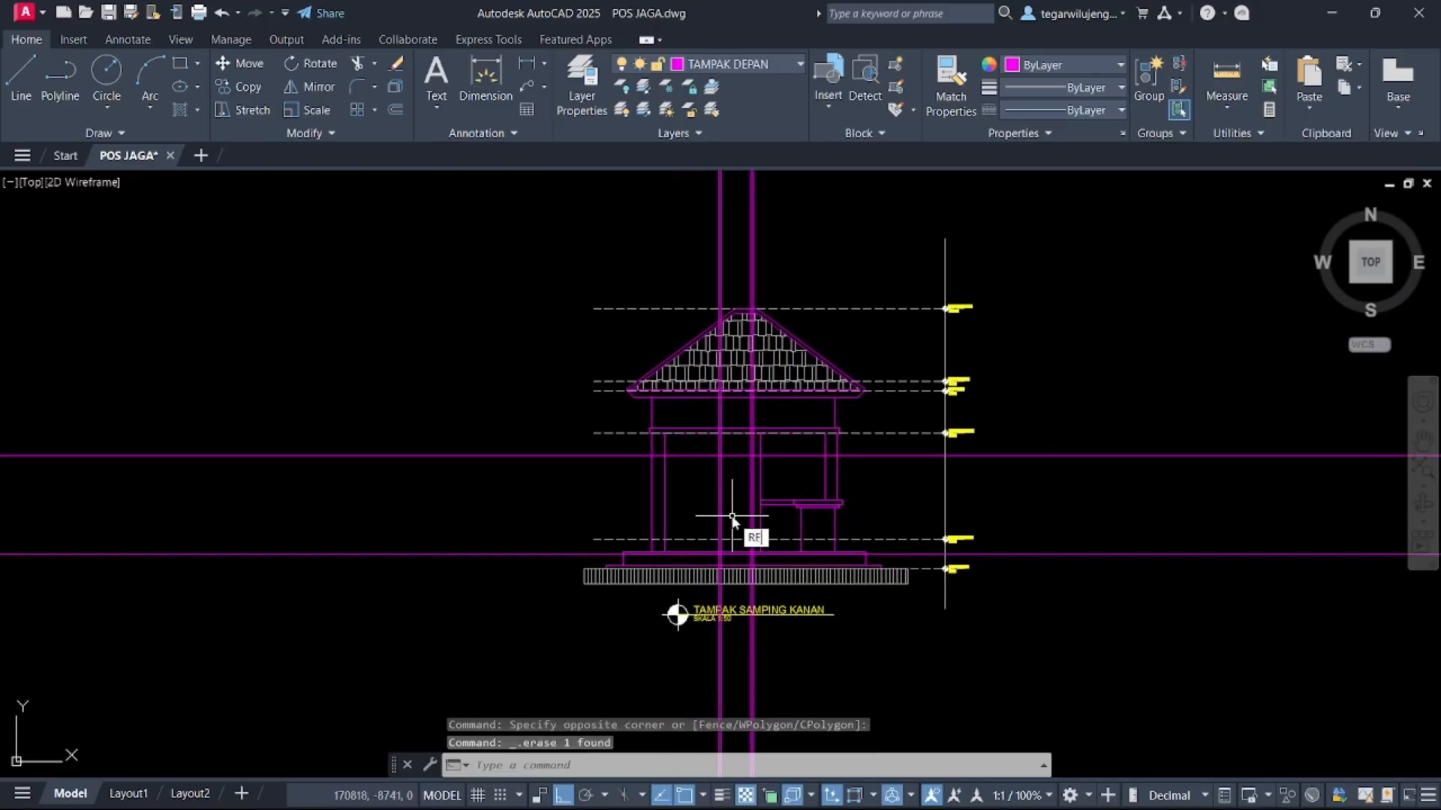
key("Return")
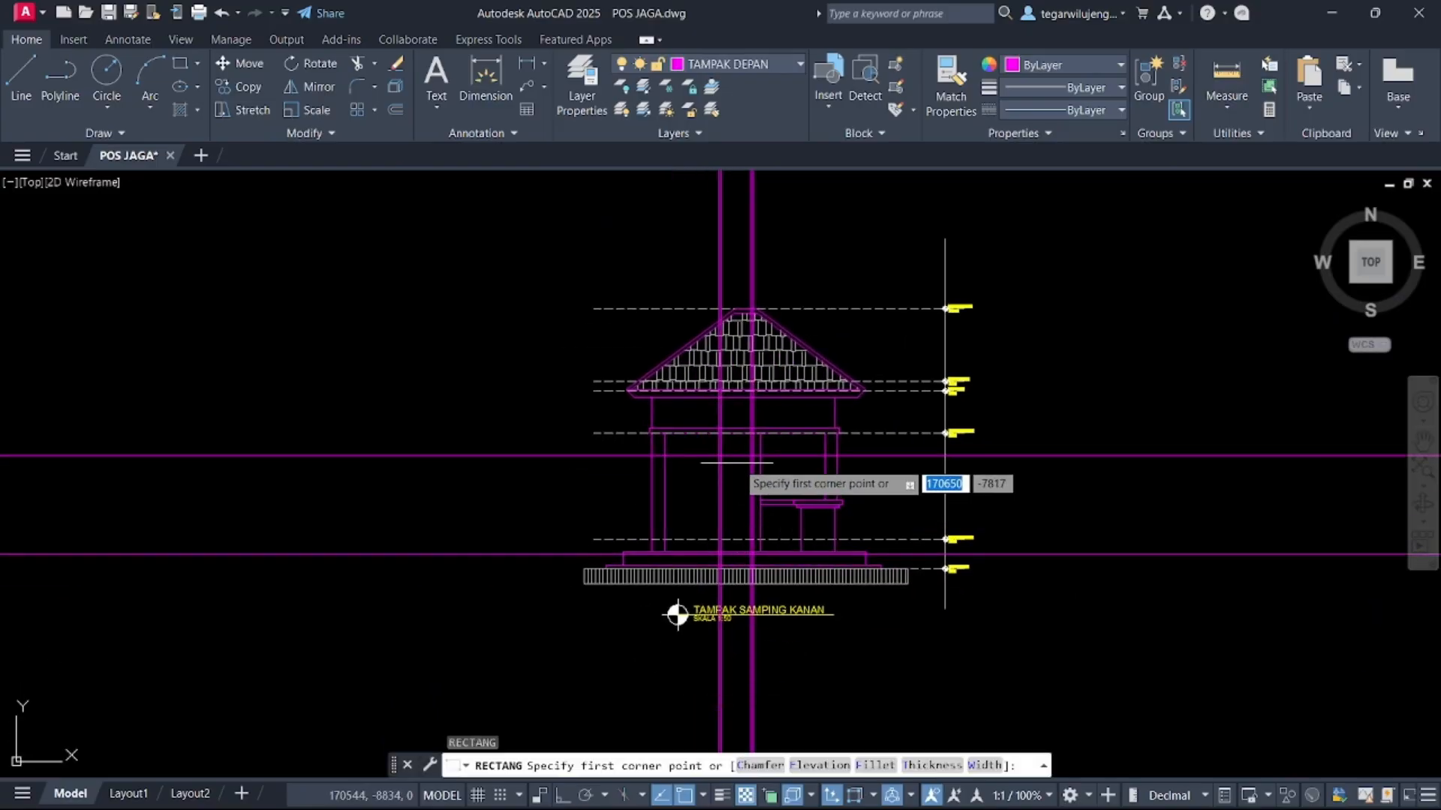
scroll(736, 460, "up", 5)
left_click(681, 448)
middle_click_drag(749, 555, 748, 493)
scroll(736, 460, "down", 3)
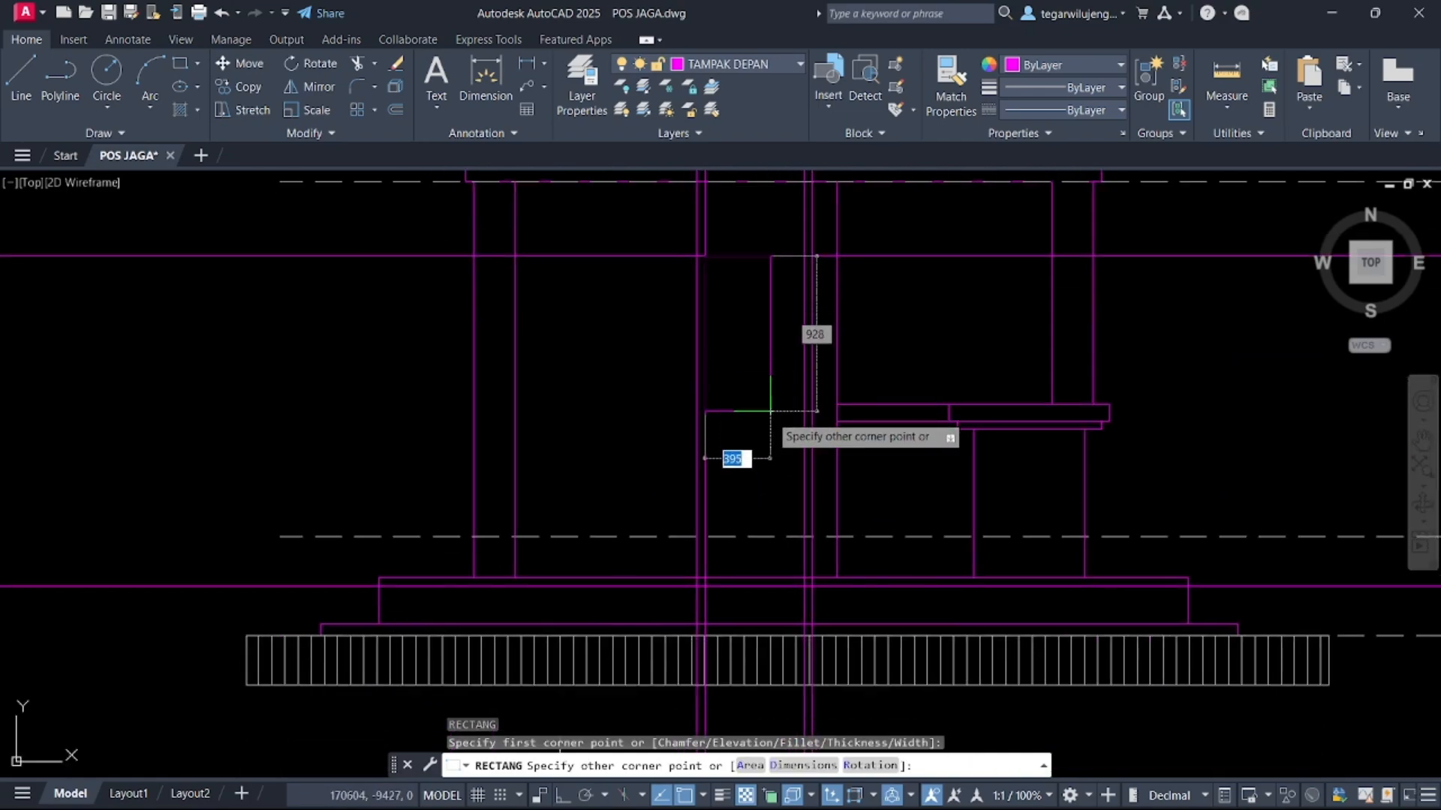
scroll(788, 588, "up", 4)
scroll(797, 605, "down", 3)
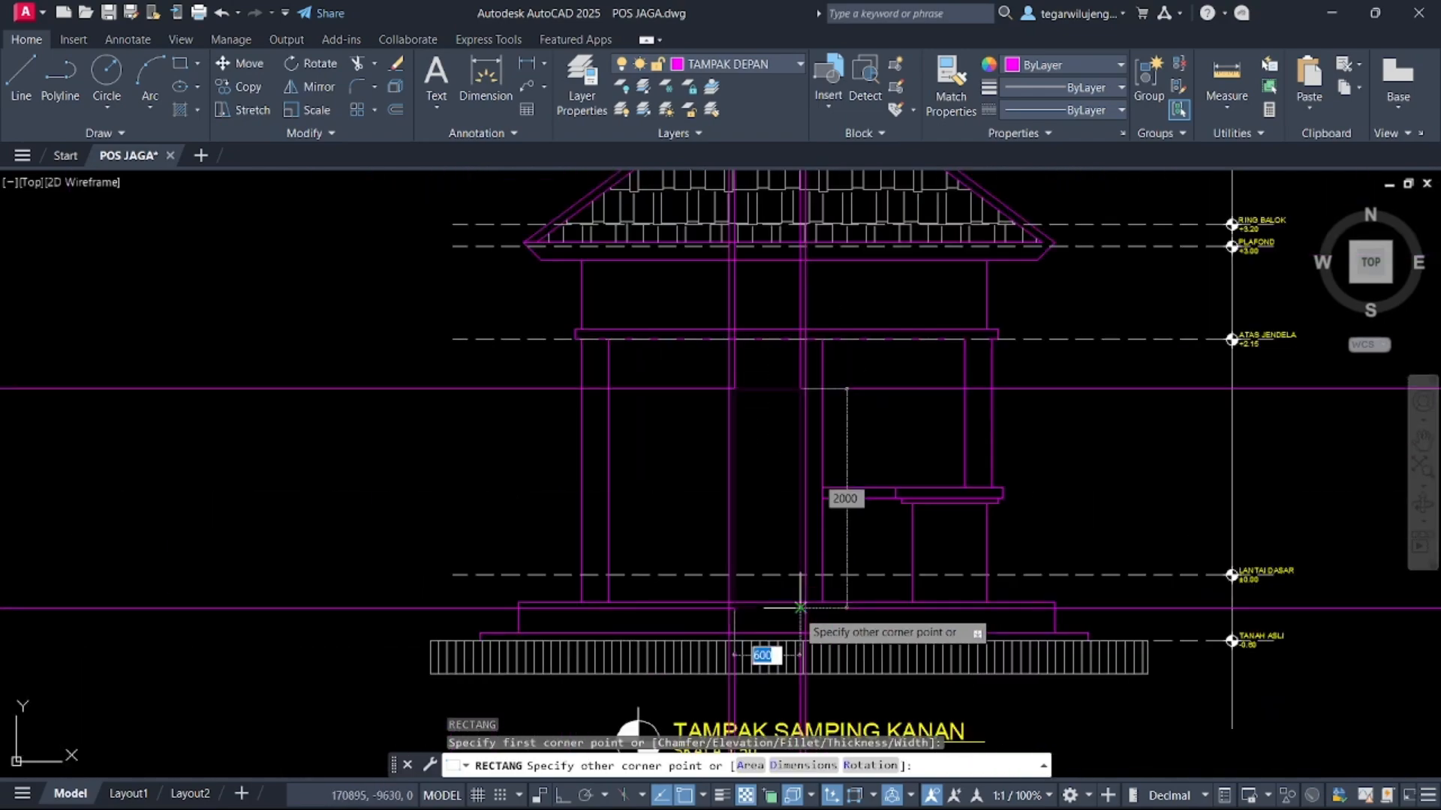
scroll(797, 600, "up", 3)
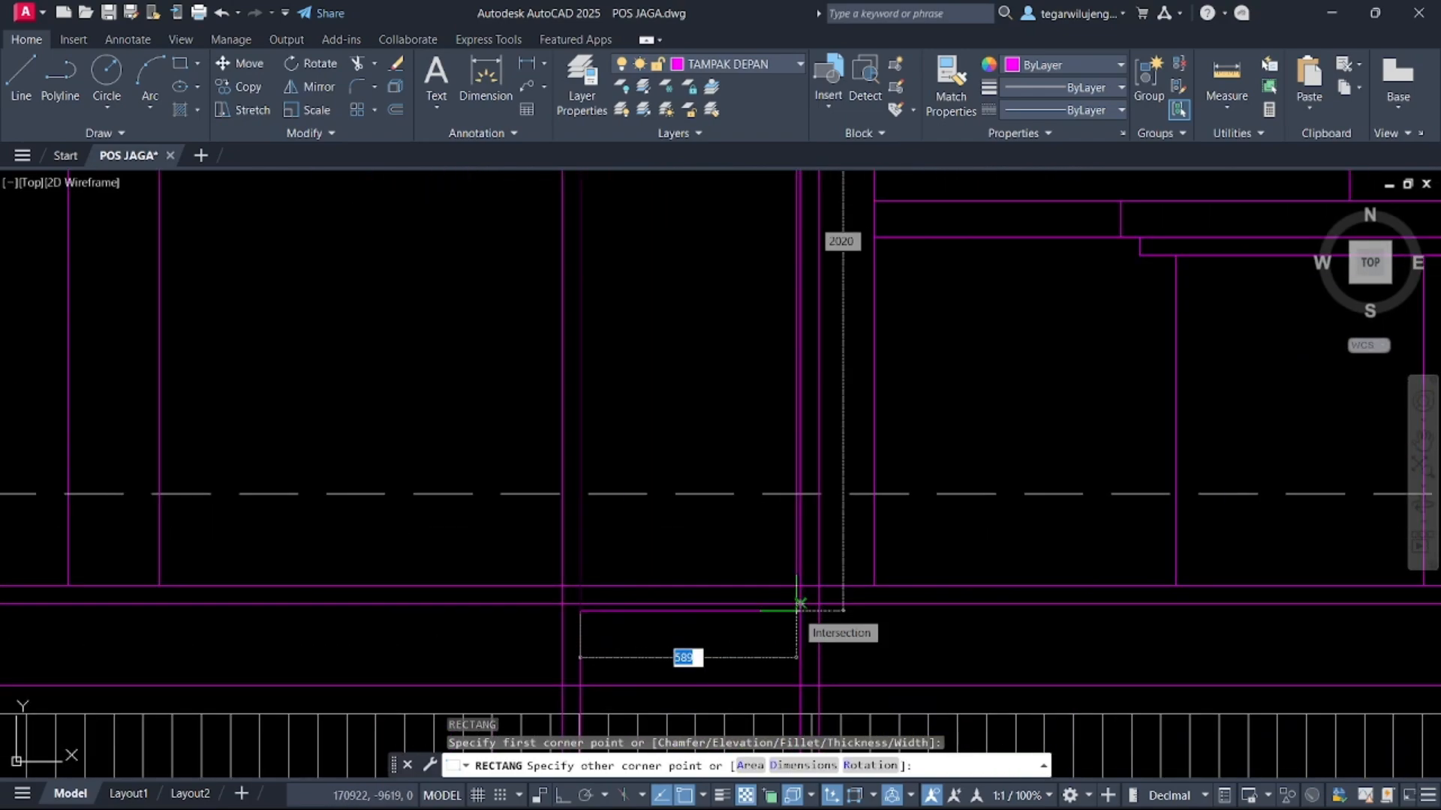
scroll(800, 604, "down", 3)
key("Escape")
Examine the toilet door and floor levels in section A-A for reference
scroll(788, 453, "down", 5)
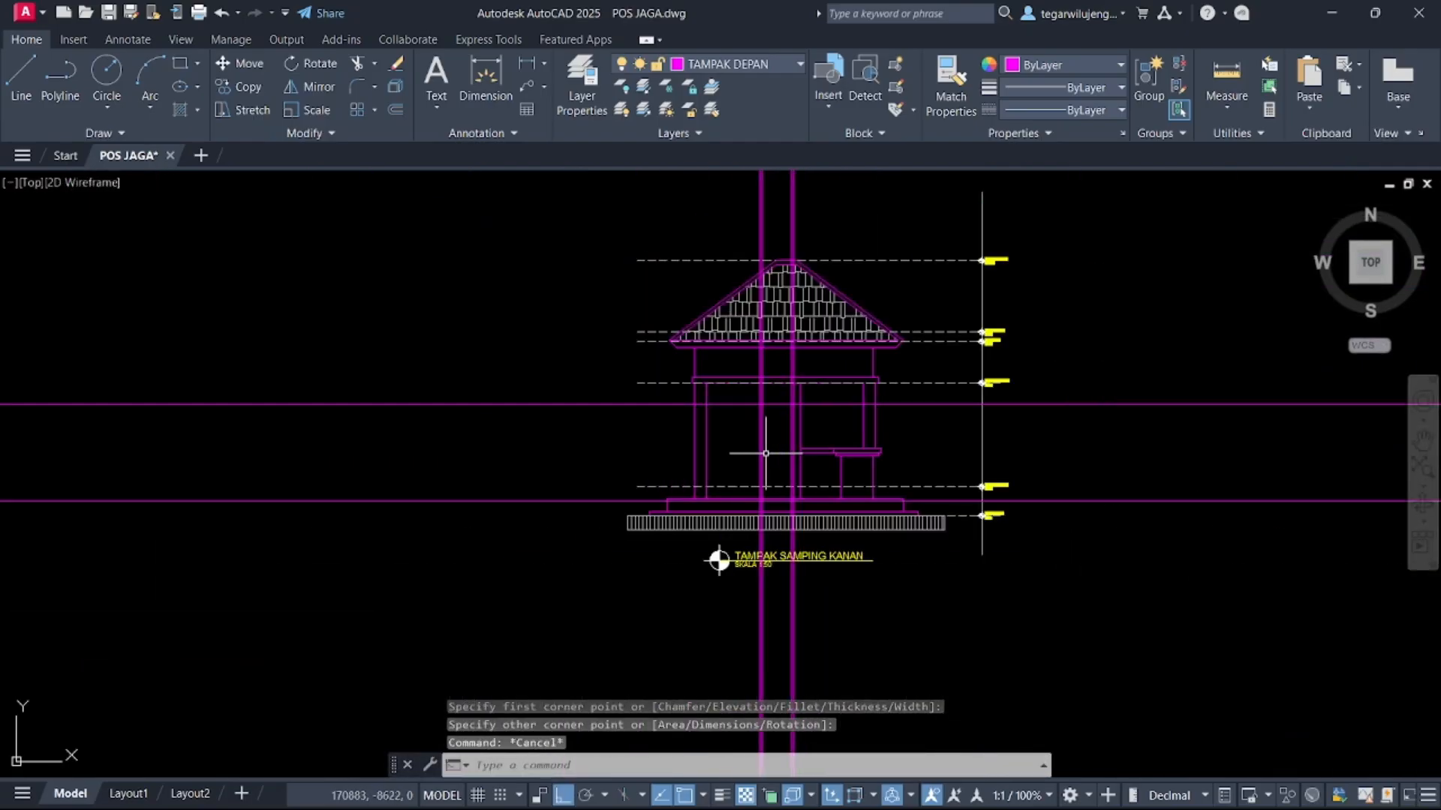
scroll(765, 453, "down", 5)
middle_click_drag(120, 451, 1135, 400)
scroll(354, 391, "up", 5)
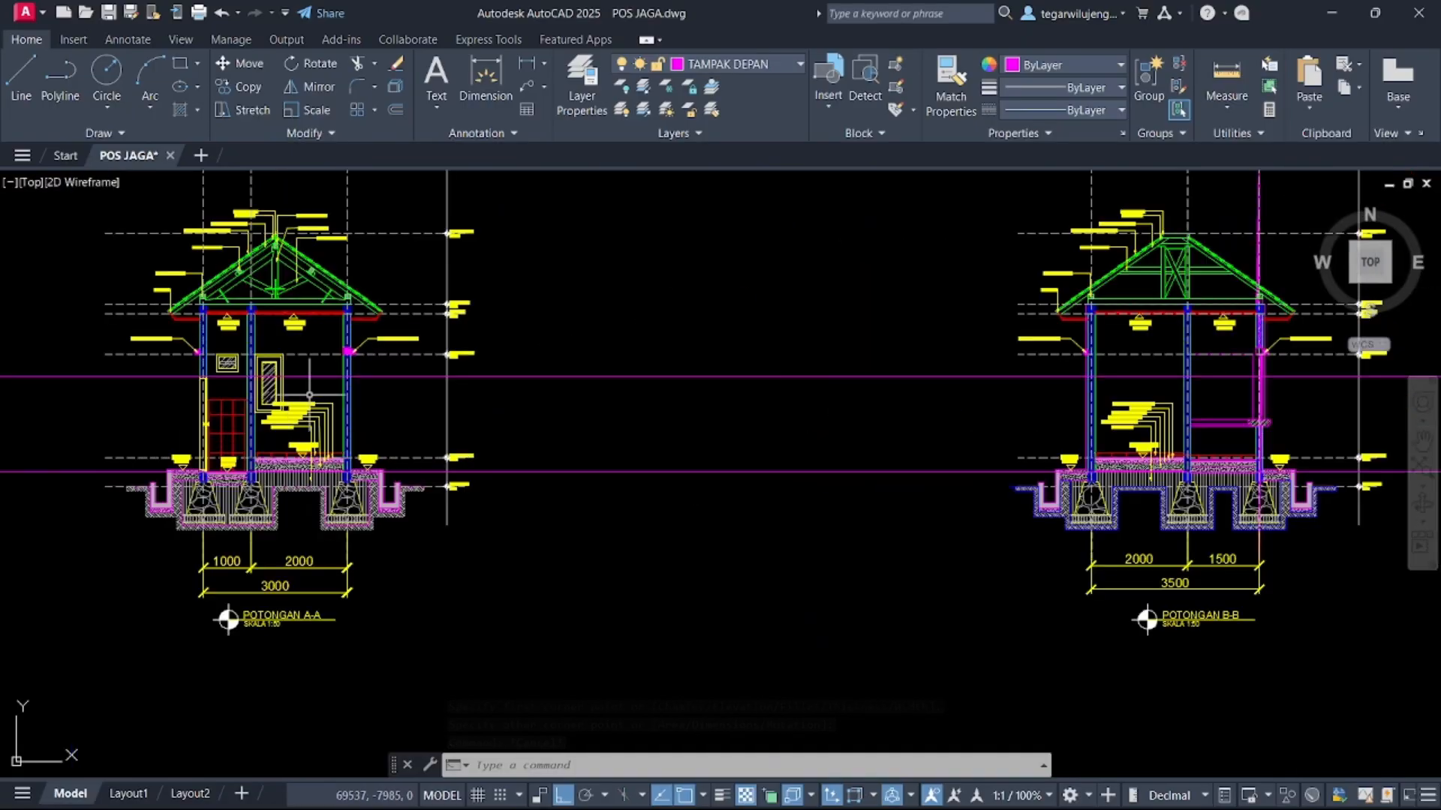
scroll(216, 402, "up", 2)
scroll(199, 390, "up", 3)
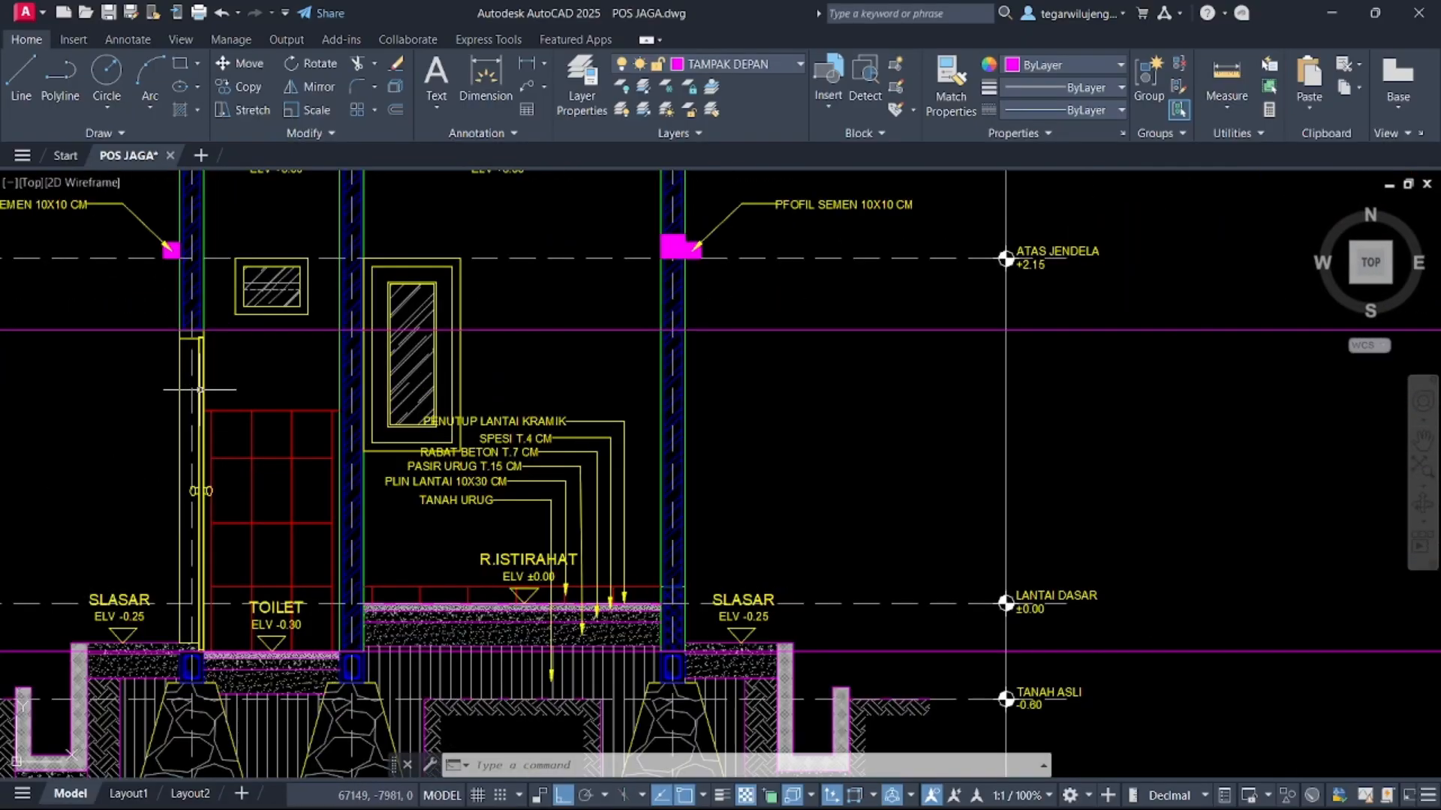
scroll(199, 390, "down", 10)
middle_click_drag(683, 404, 143, 347)
scroll(636, 316, "up", 10)
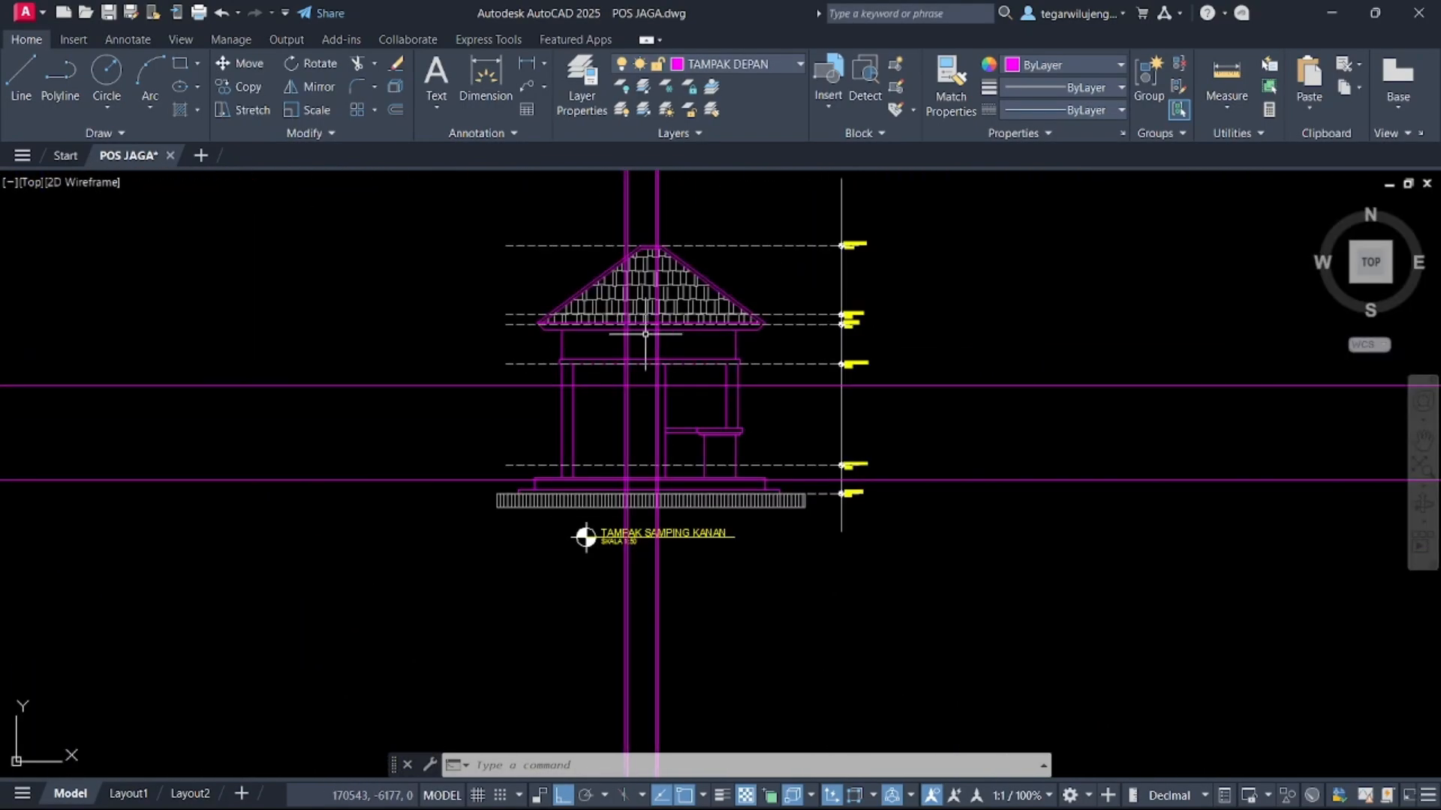
scroll(674, 342, "down", 2)
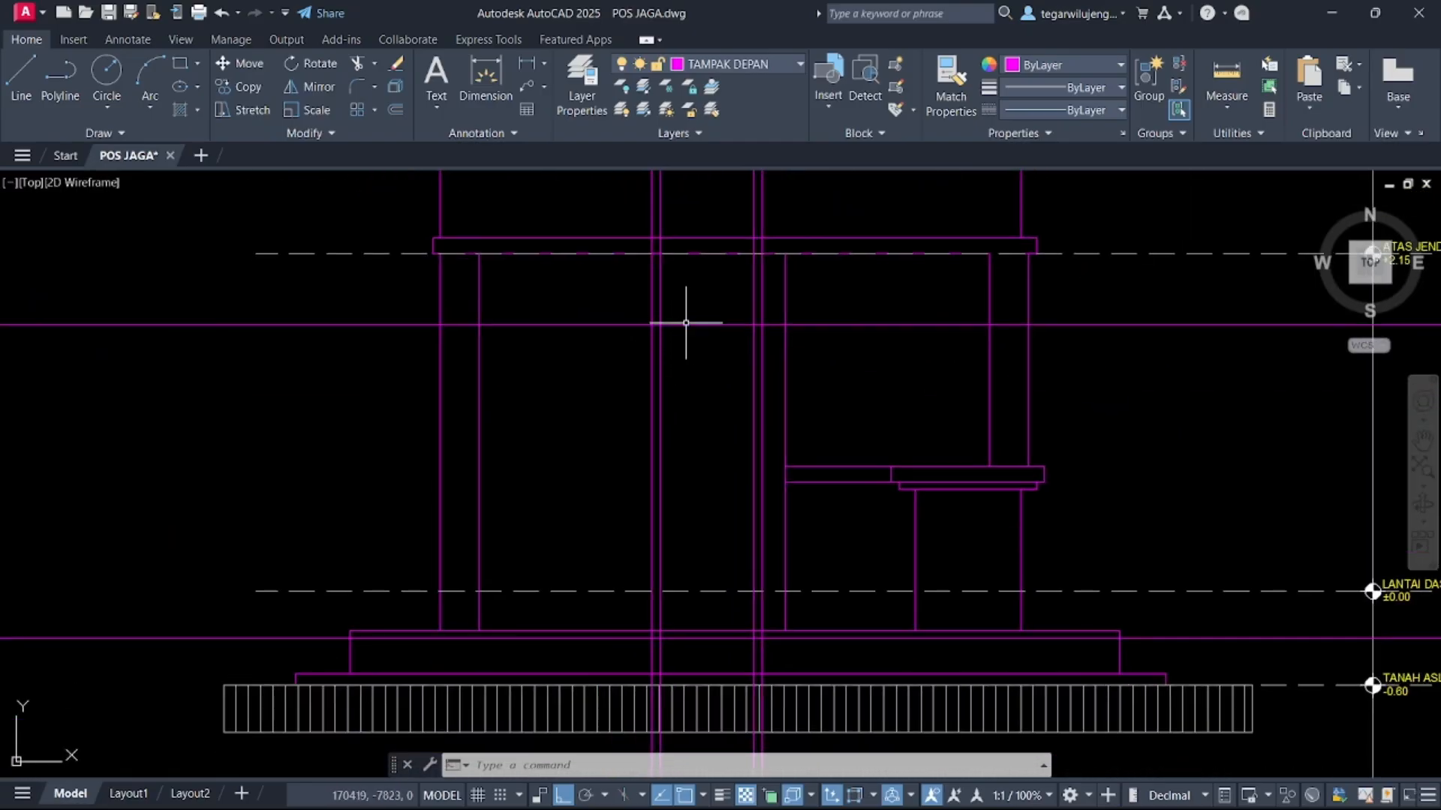
scroll(674, 356, "up", 4)
Stretch the toilet door rectangle's edge to meet the door jamb construction line
left_click(641, 637)
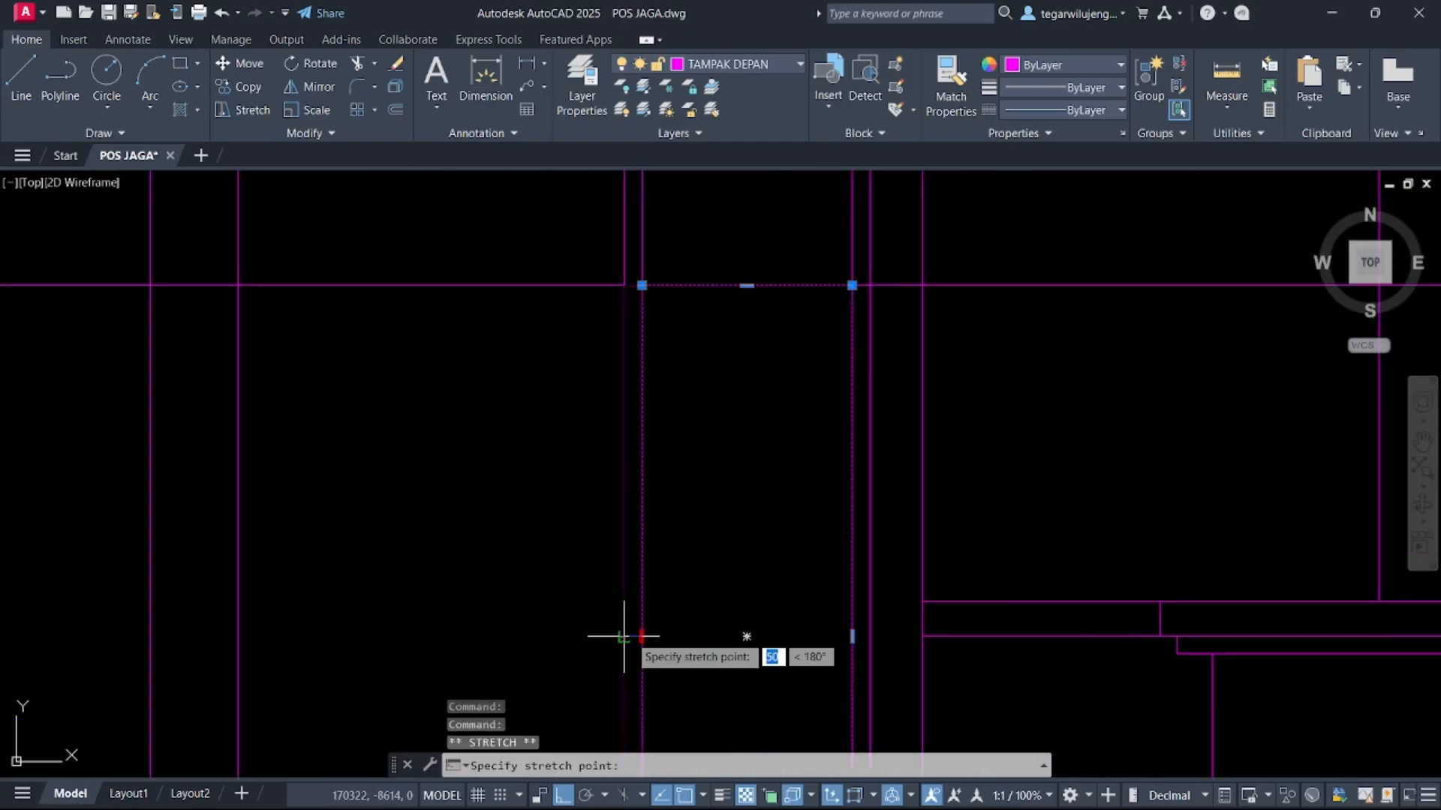
middle_click_drag(836, 620, 790, 531)
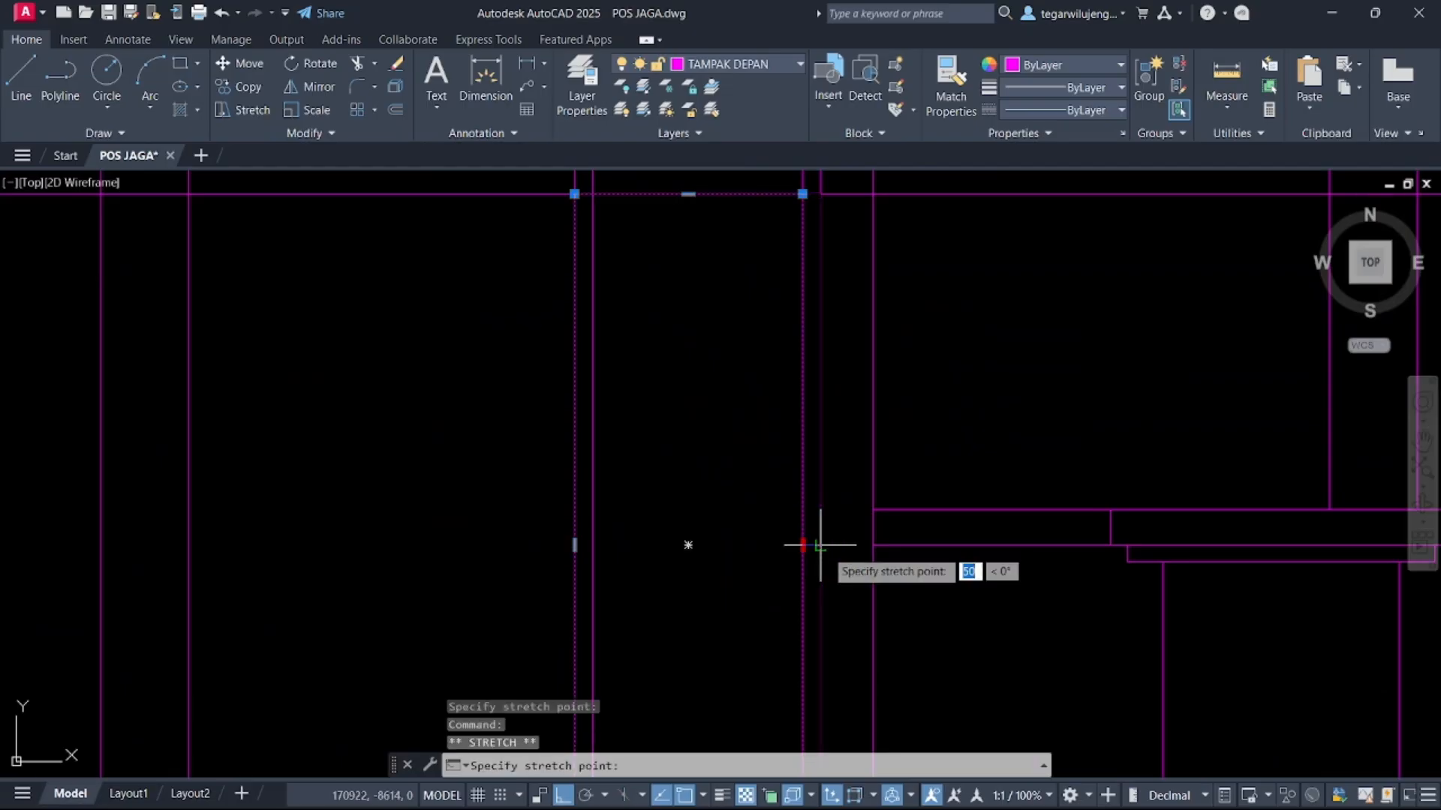
left_click(820, 546)
Offset the toilet door rectangle 50 inward to form the door frame
type("o")
key("Return")
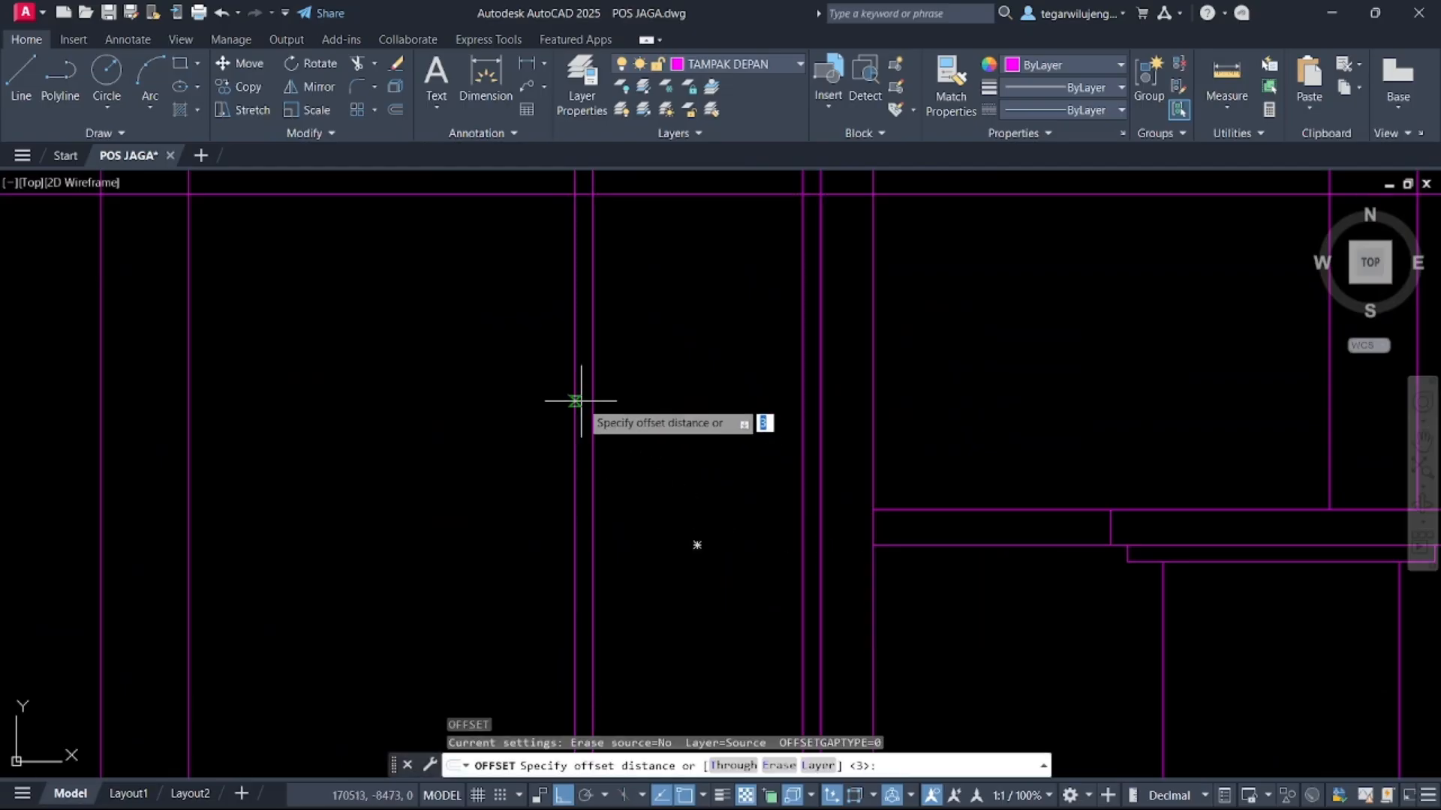
left_click(575, 397)
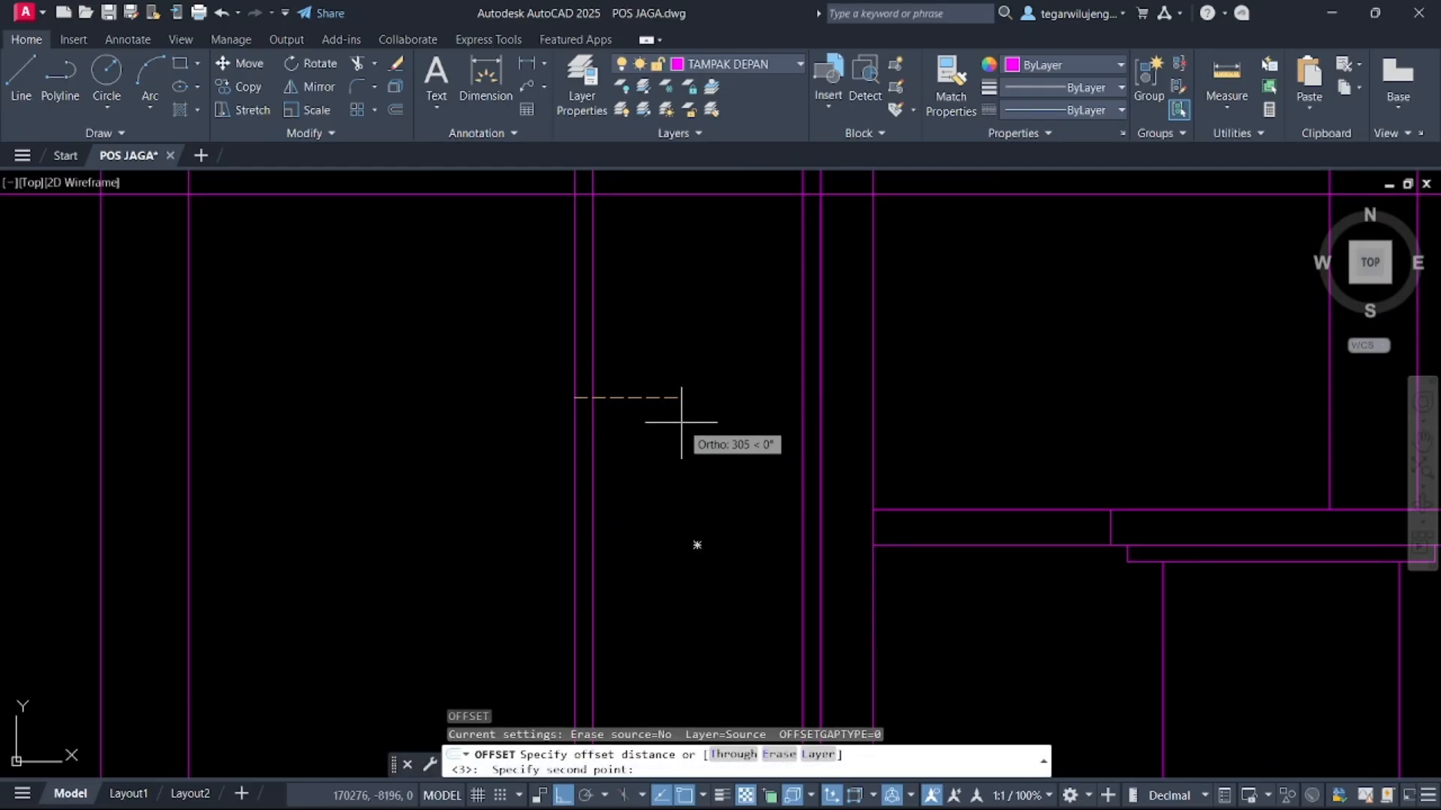
key("Return")
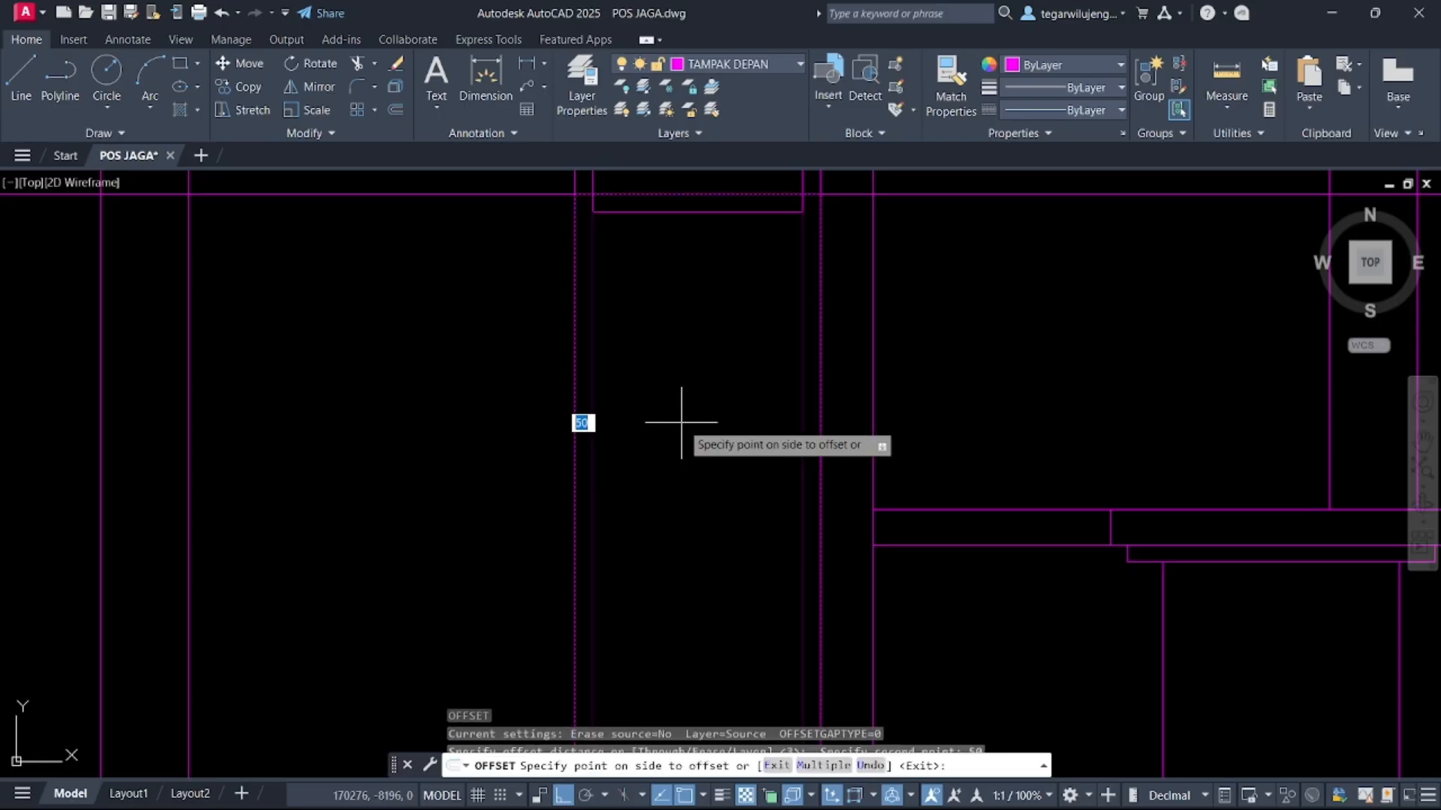
left_click(681, 423)
scroll(705, 405, "down", 5)
middle_click_drag(707, 404, 715, 351)
key("Escape")
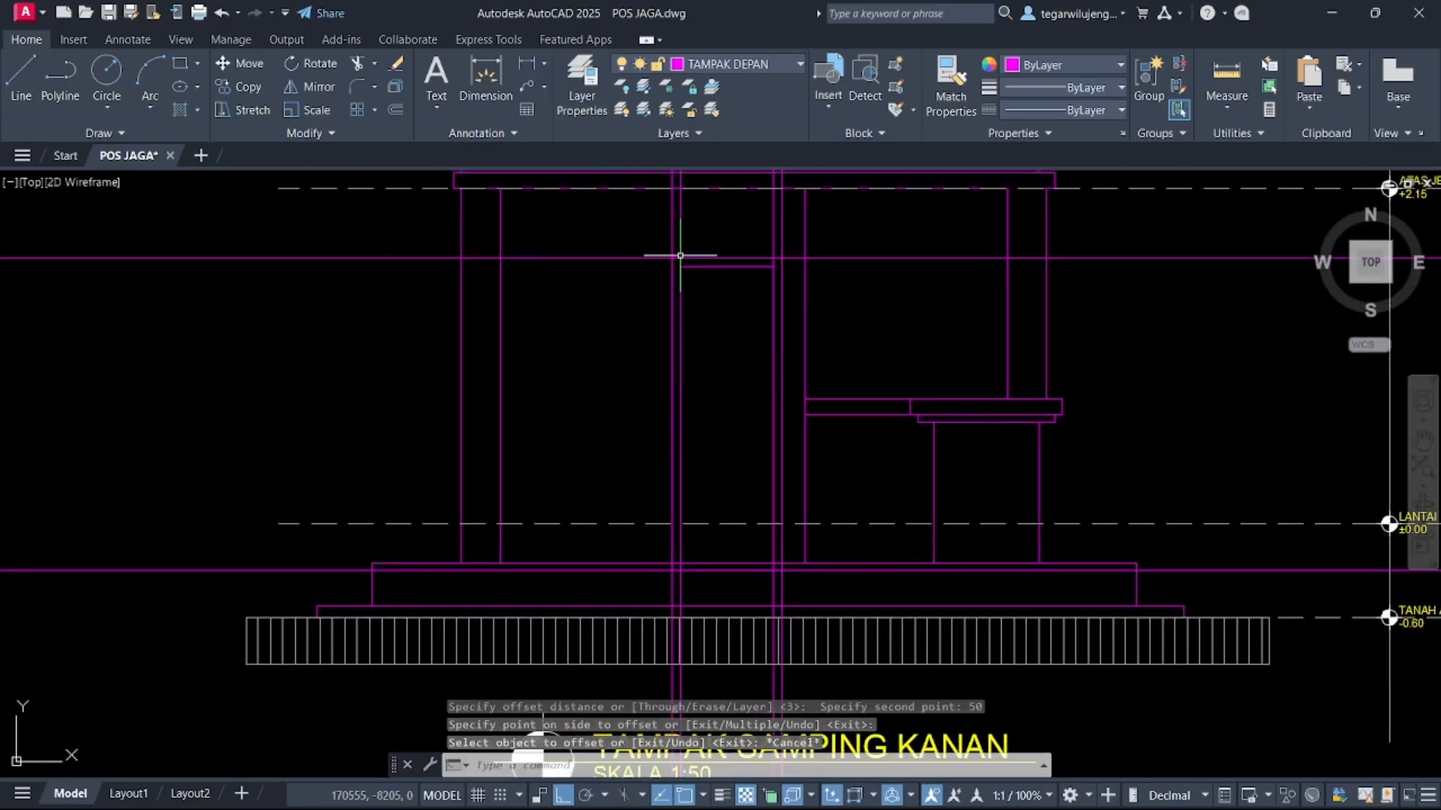
Offset the inner door rectangle 100 further inward to outline the door leaf
left_click(707, 268)
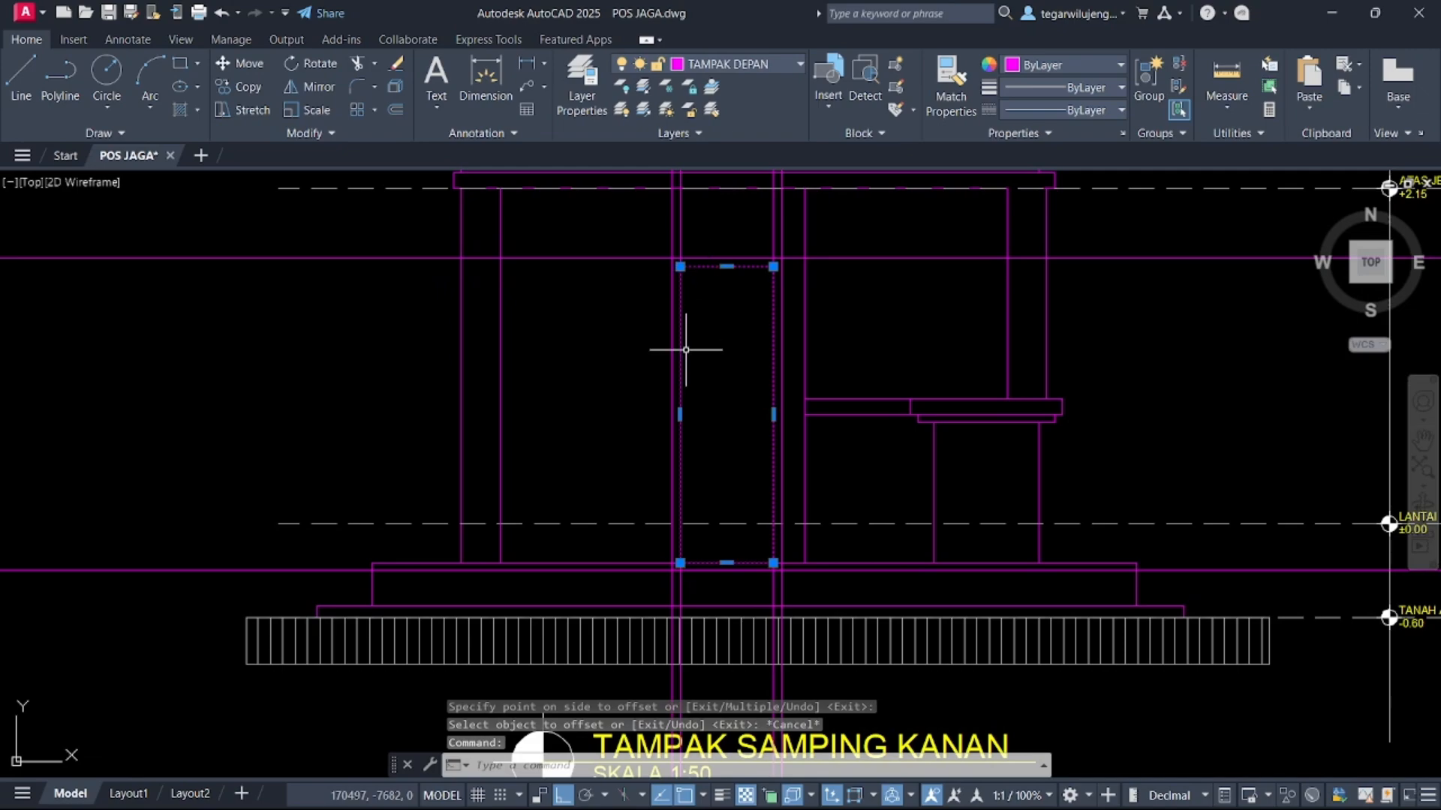
type("o")
key("Return")
left_click(681, 300)
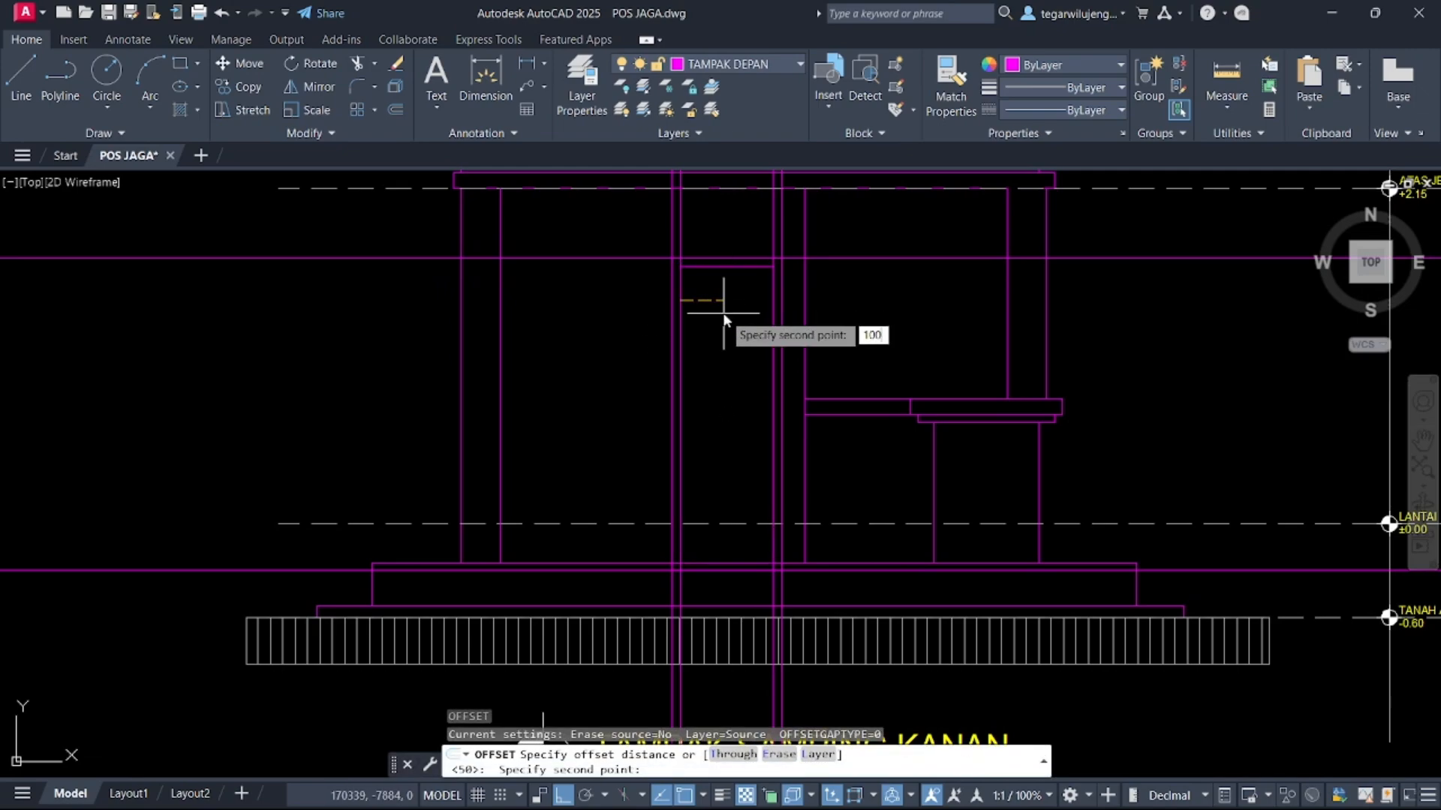
type("100")
key("Return")
left_click(722, 316)
scroll(719, 344, "up", 2)
key("Escape")
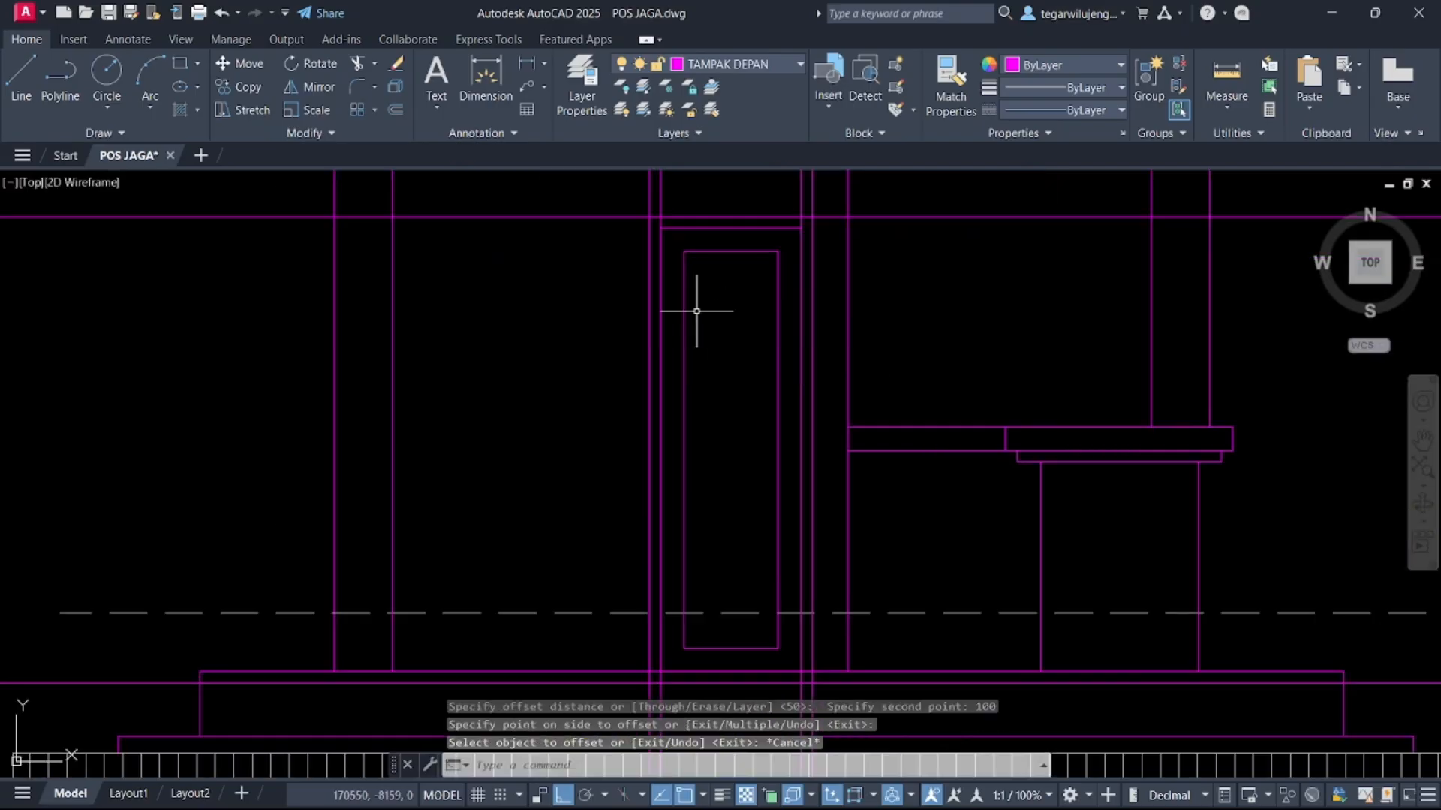
Start a rectangle at the door leaf's upper-left corner for the door panel
left_click(715, 298)
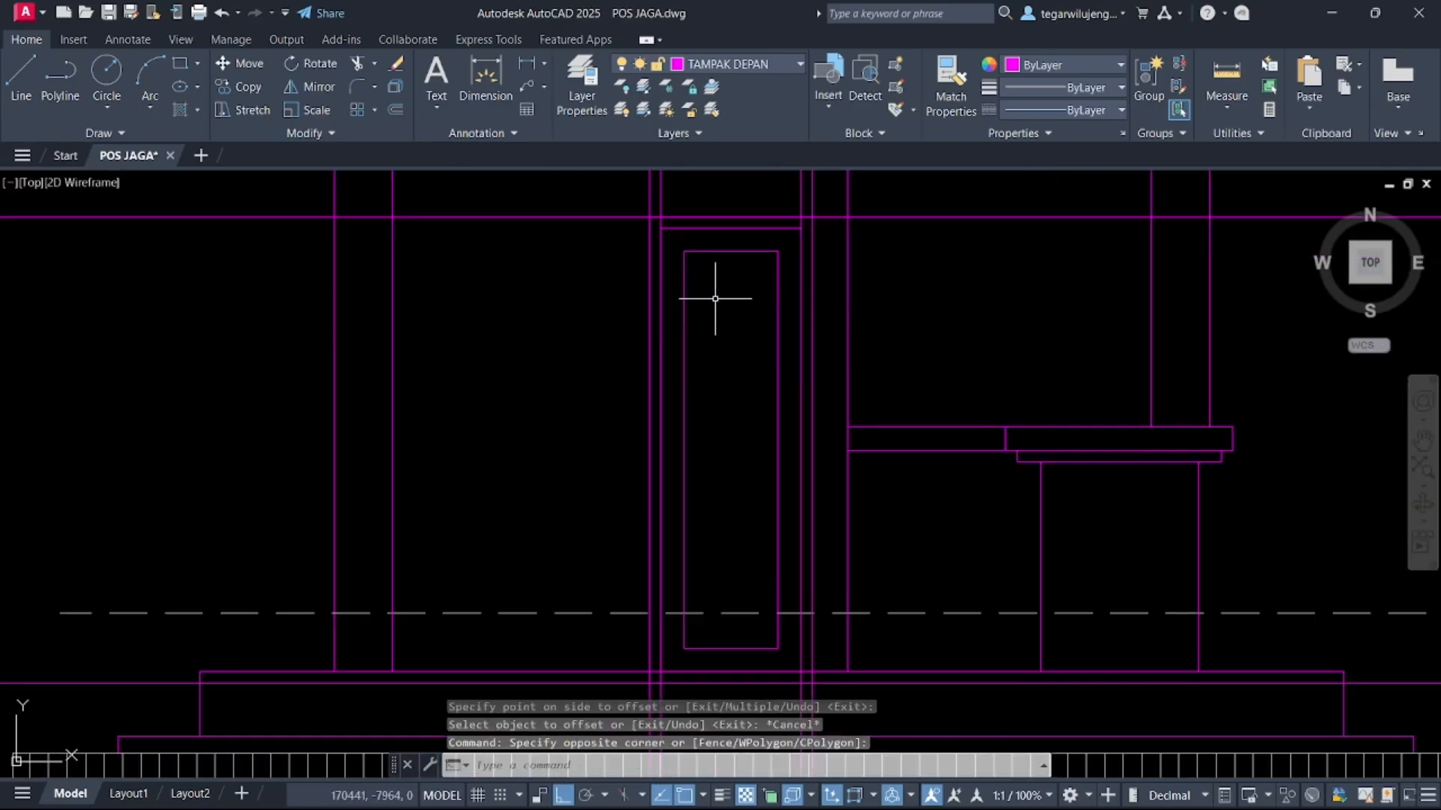
key("Return")
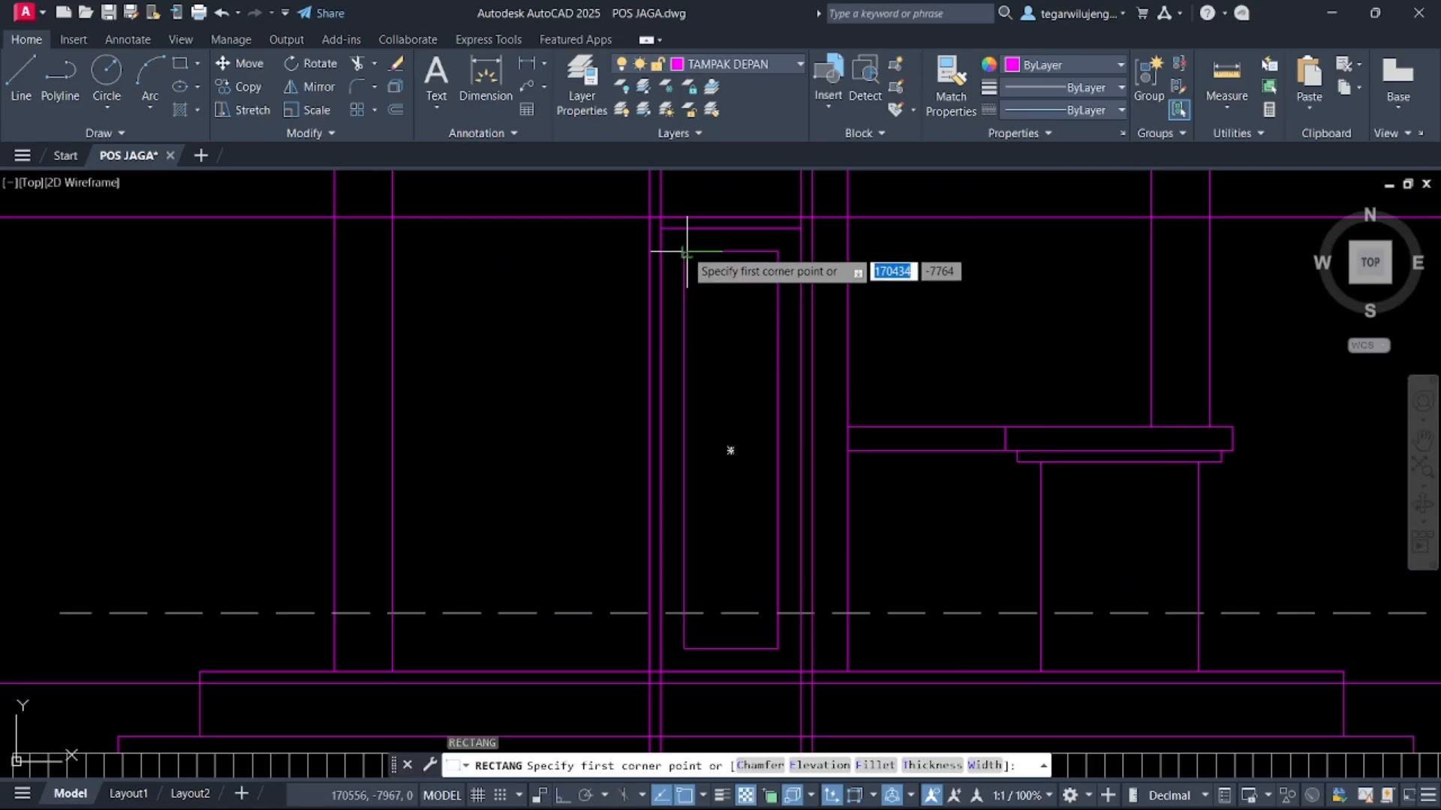
left_click(684, 252)
key("Escape")
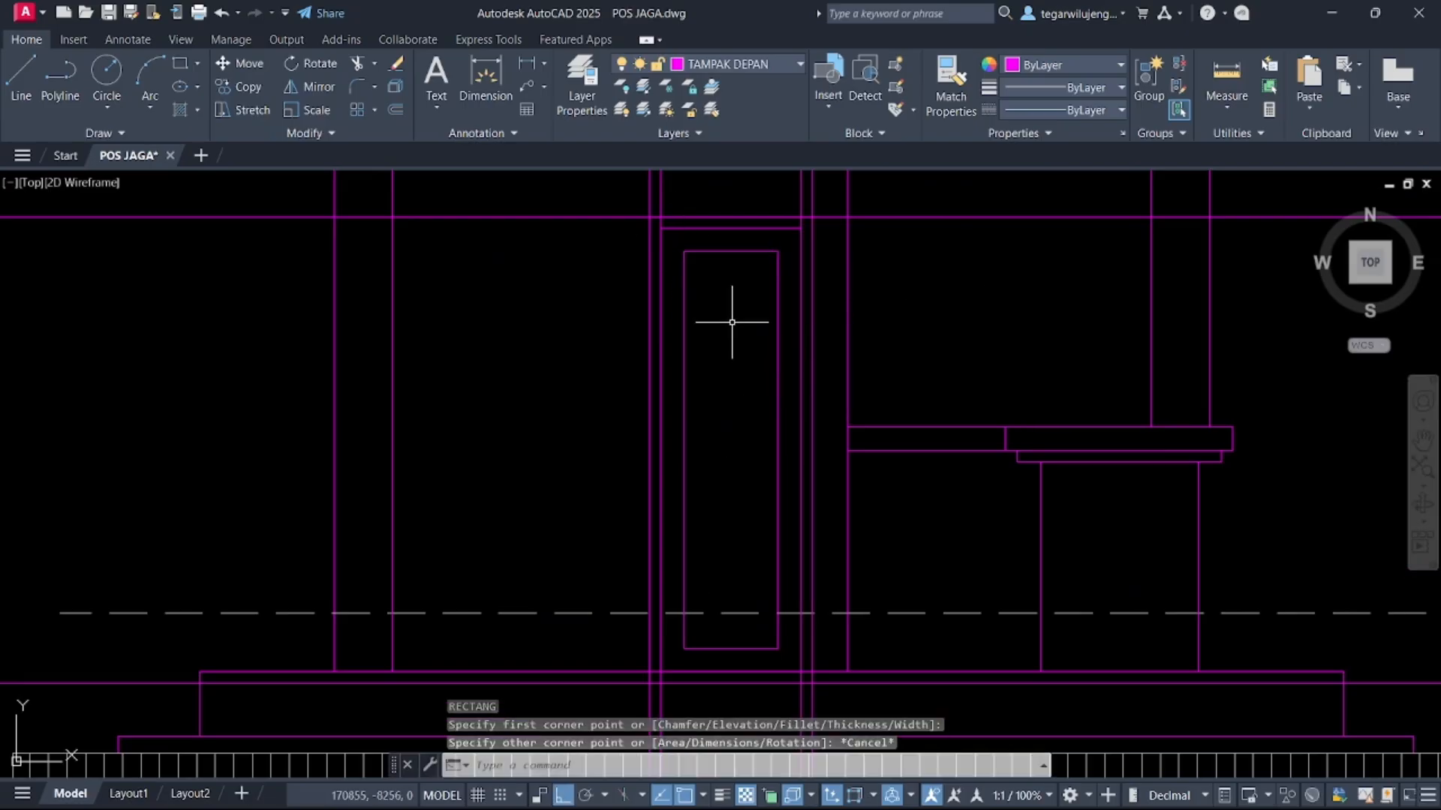
key("Return")
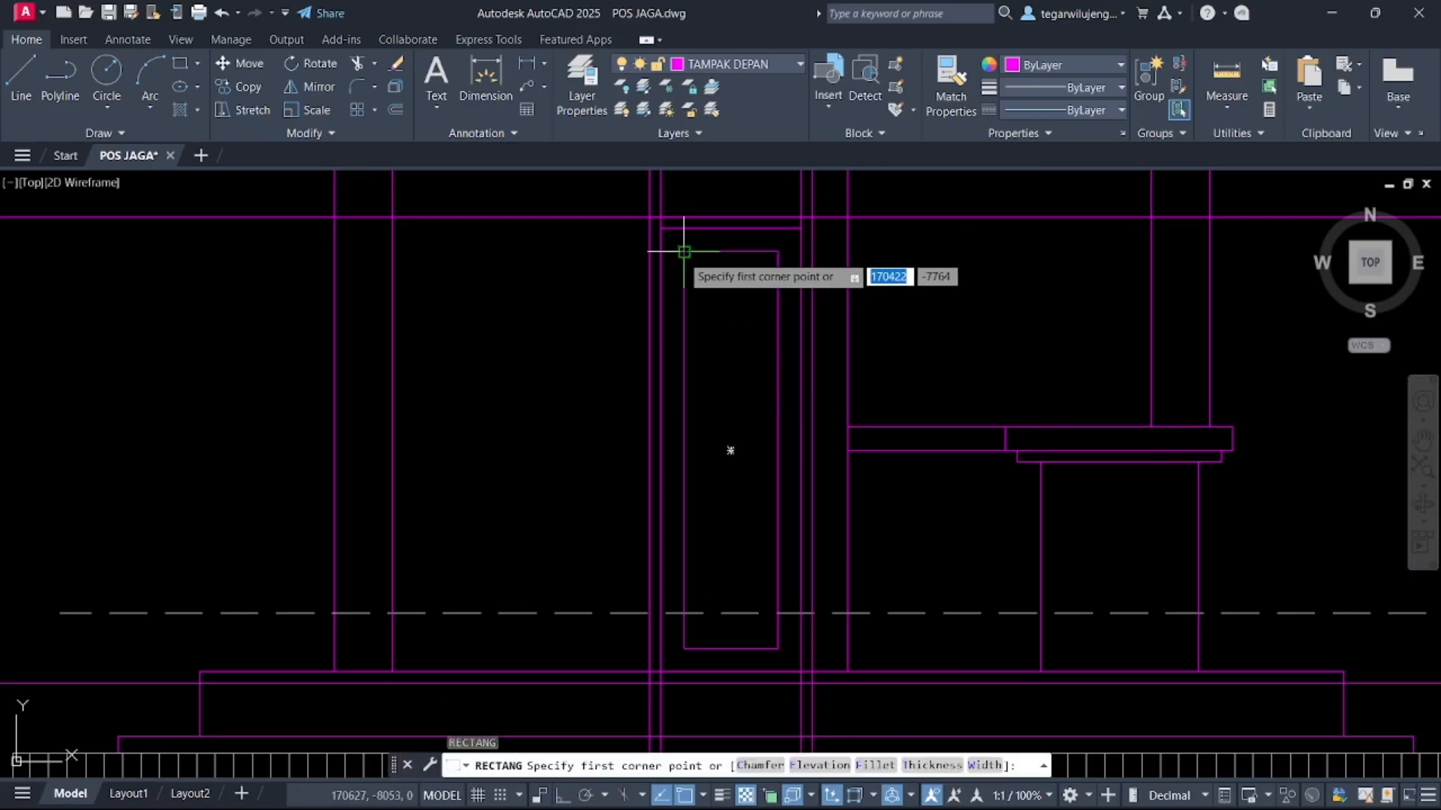
left_click(684, 252)
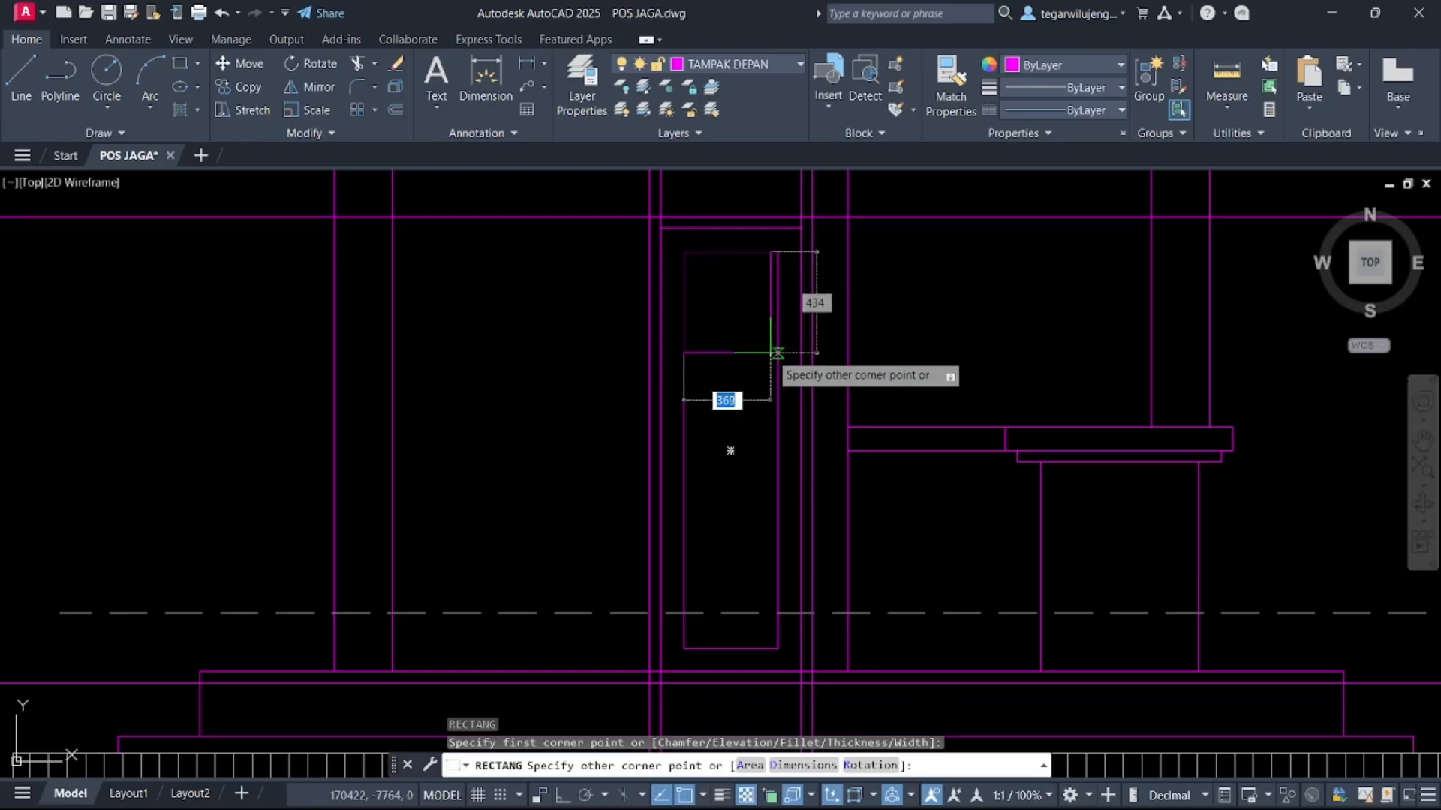
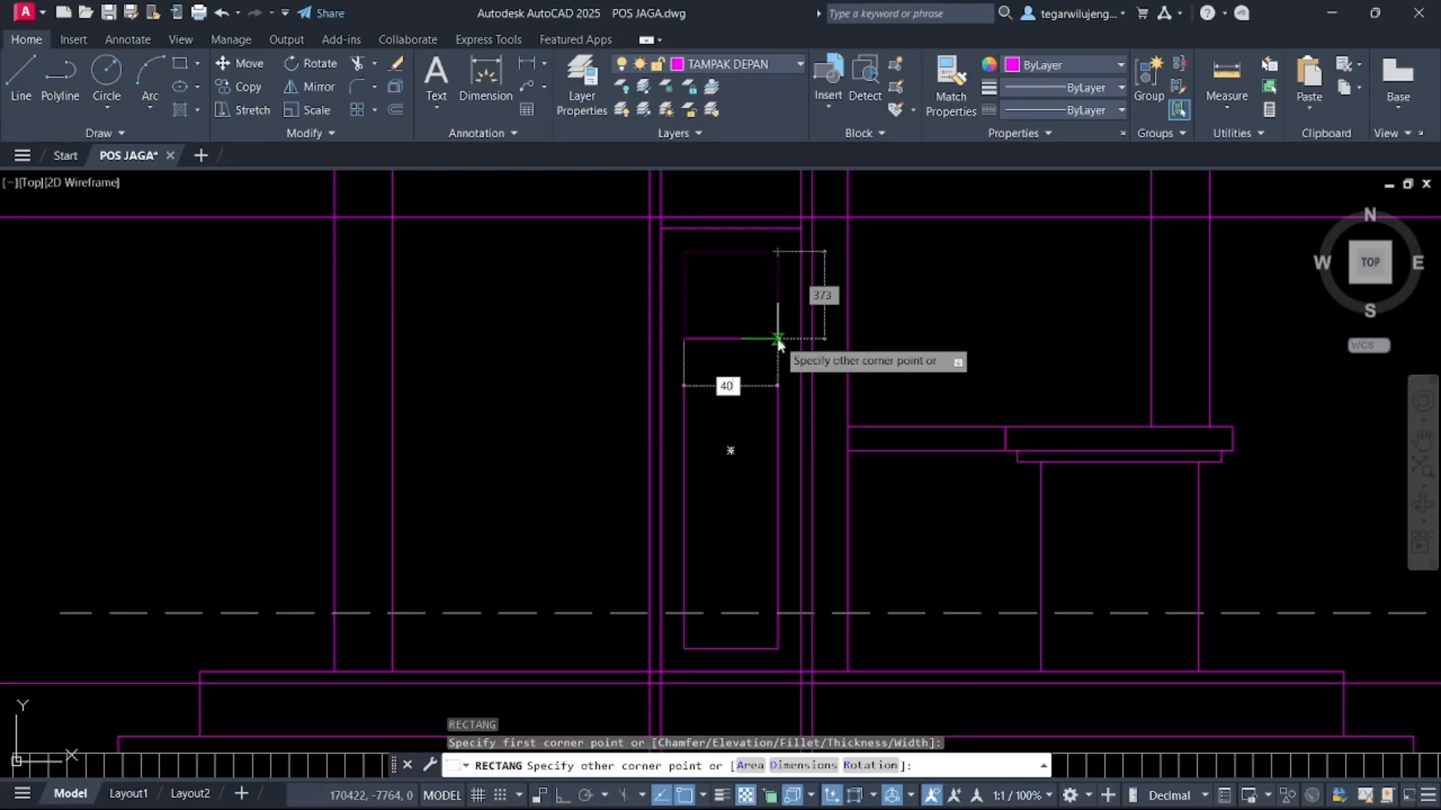
Finish the rectangle with dimensions of 400 by 400
type("400")
key("Tab")
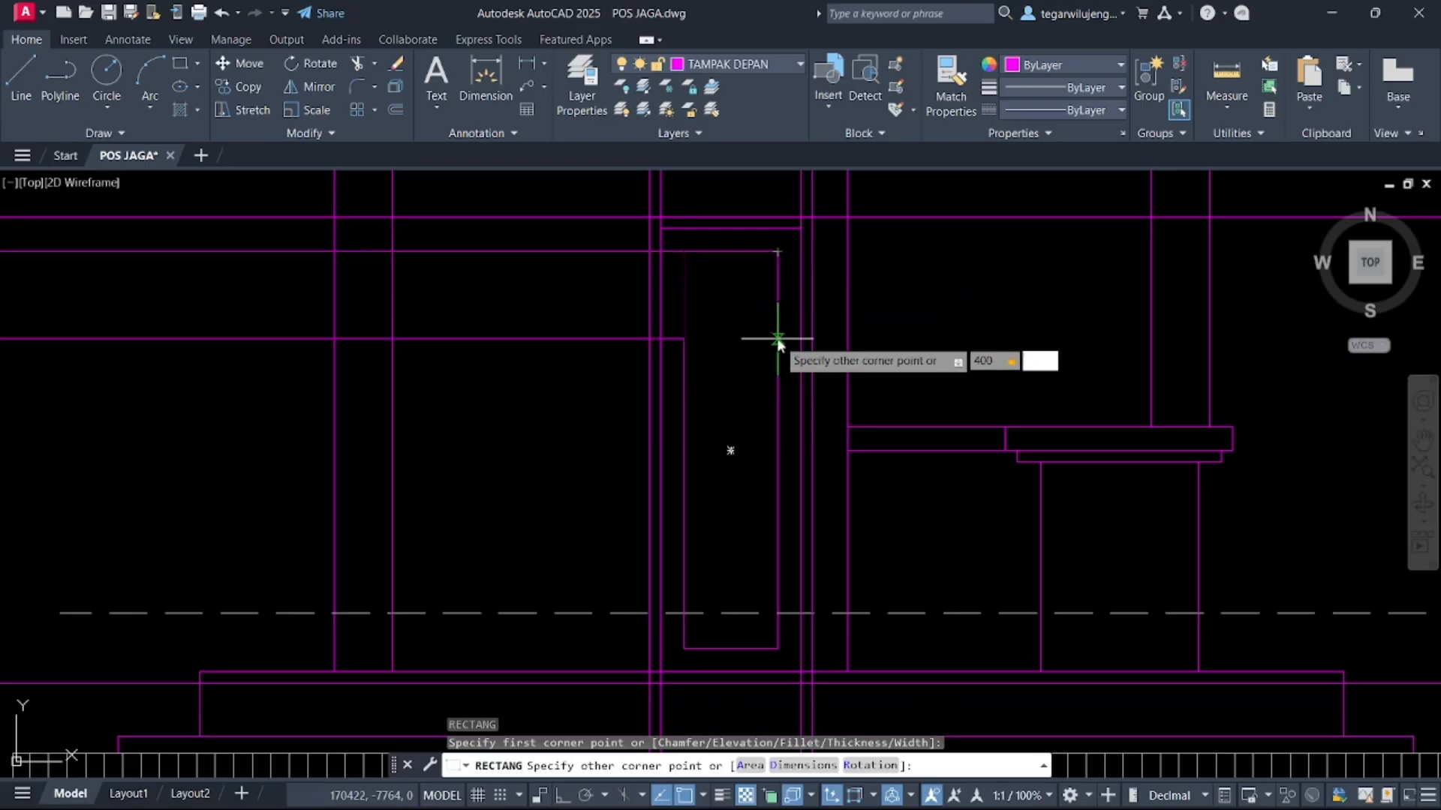
type("400")
key("Return")
Move the new square down into the upper part of the narrow door panel
middle_click_drag(773, 600, 807, 262)
left_click(750, 345)
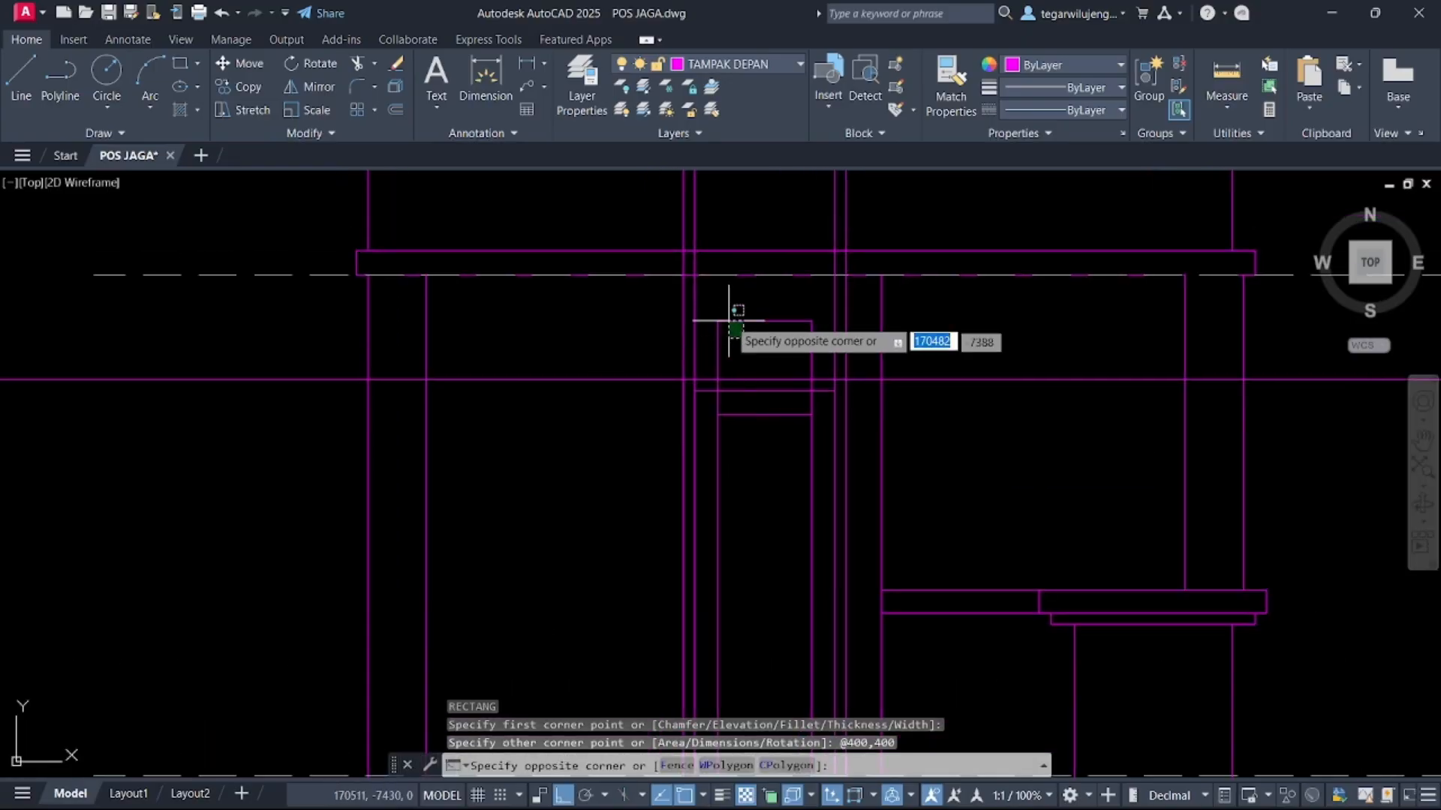
left_click(725, 314)
key("Return")
left_click(764, 321)
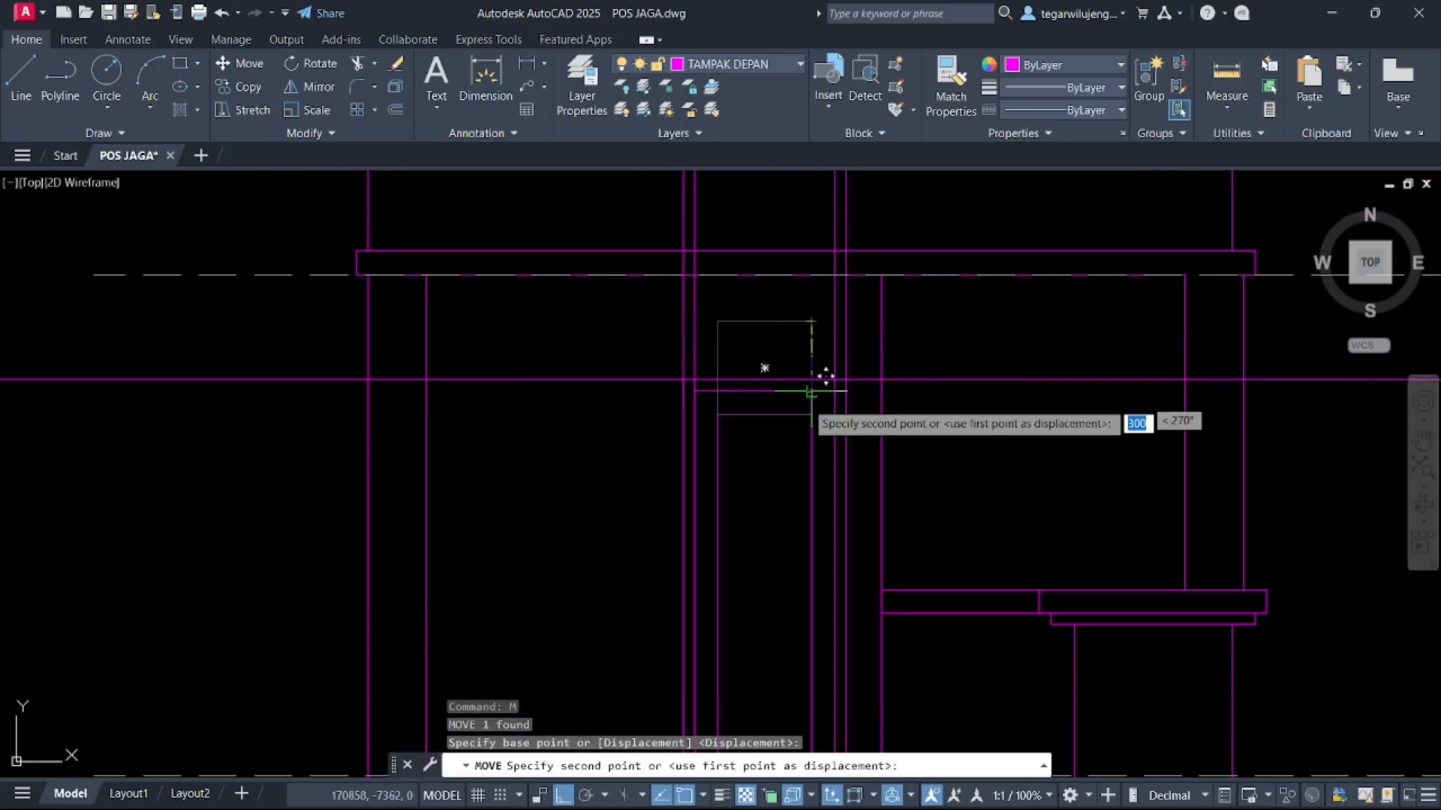
left_click(764, 414)
Offset the square 20 inward to form an inner frame
middle_click_drag(763, 429, 771, 363)
left_click(801, 454)
left_click(778, 391)
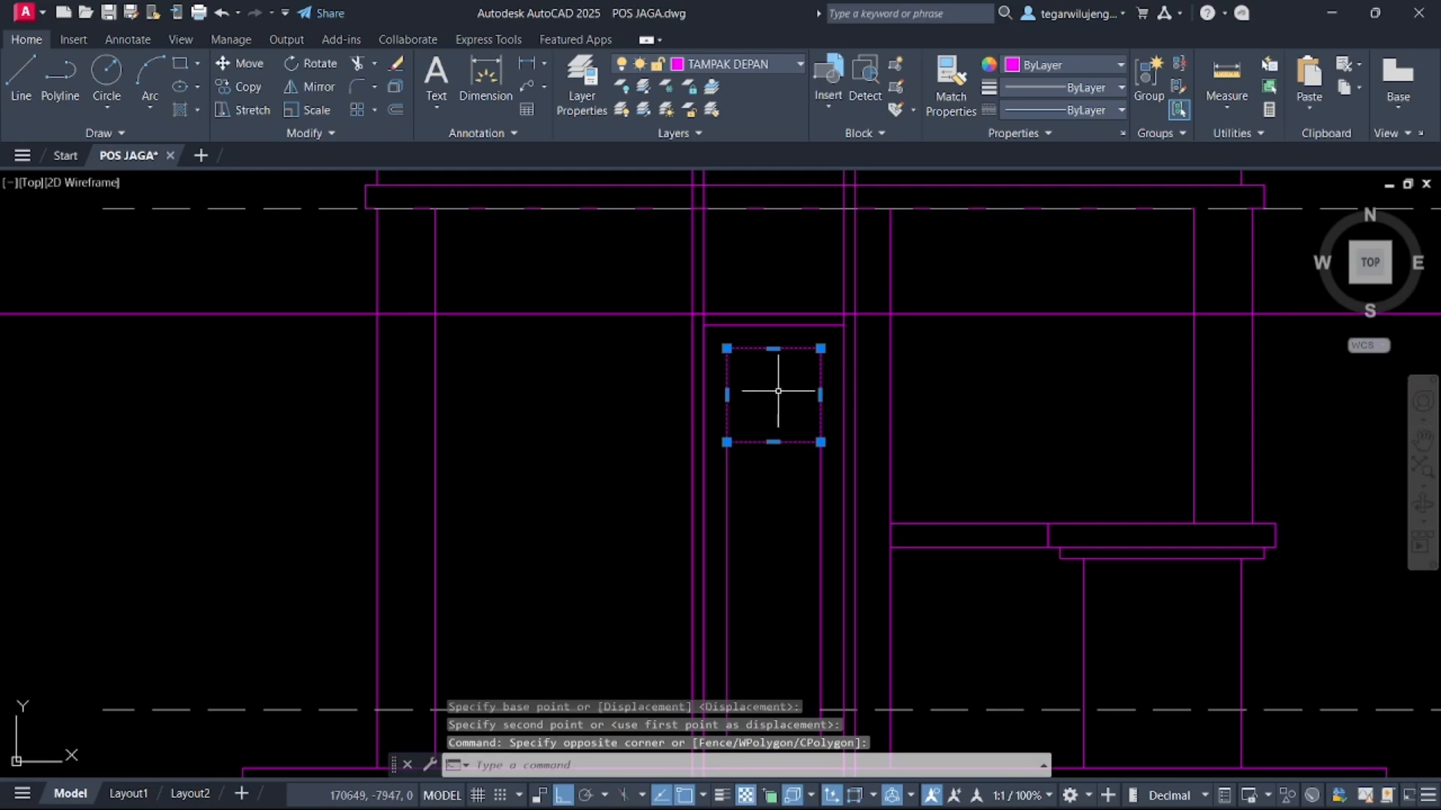
key("Return")
left_click(774, 442)
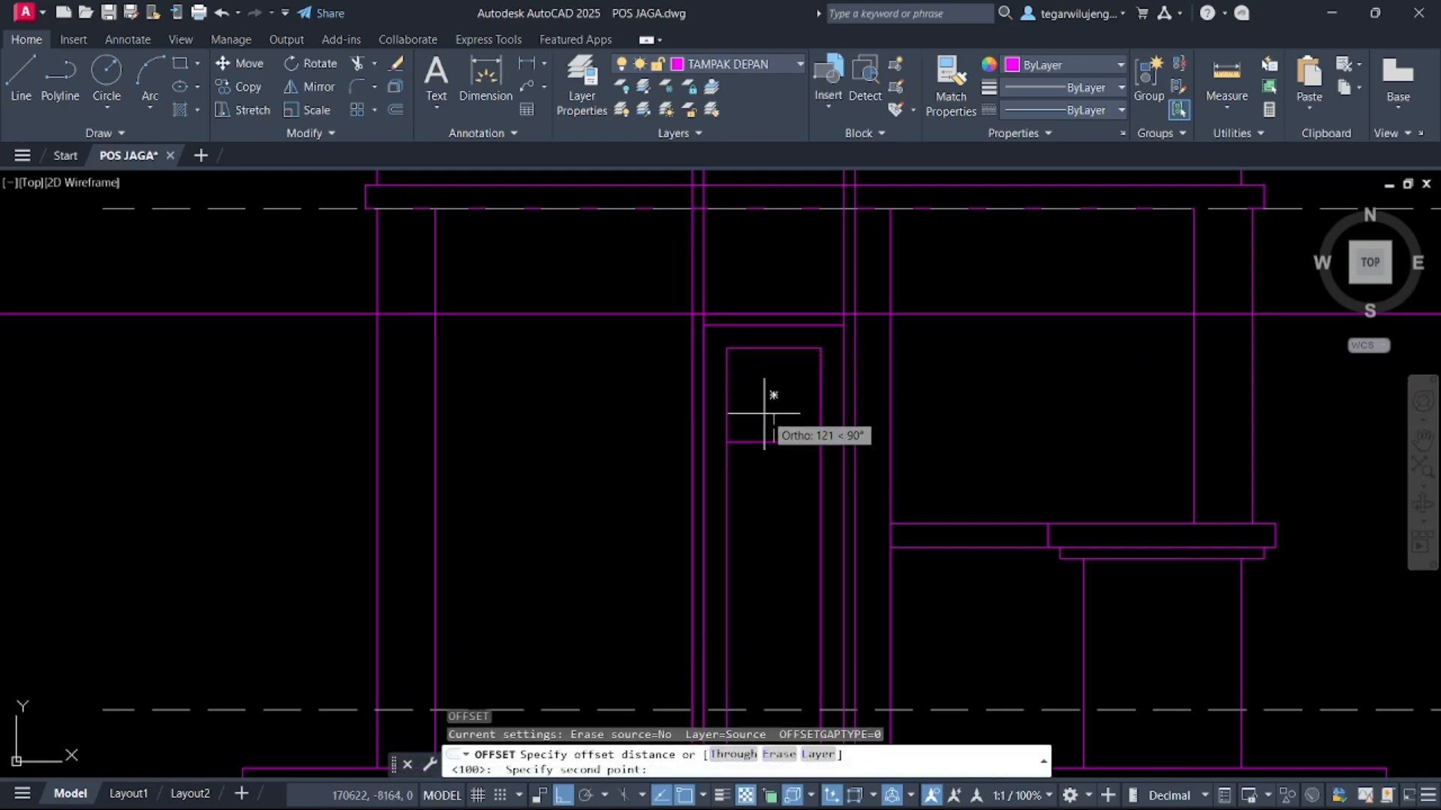
key("Return")
middle_click_drag(758, 412, 778, 338)
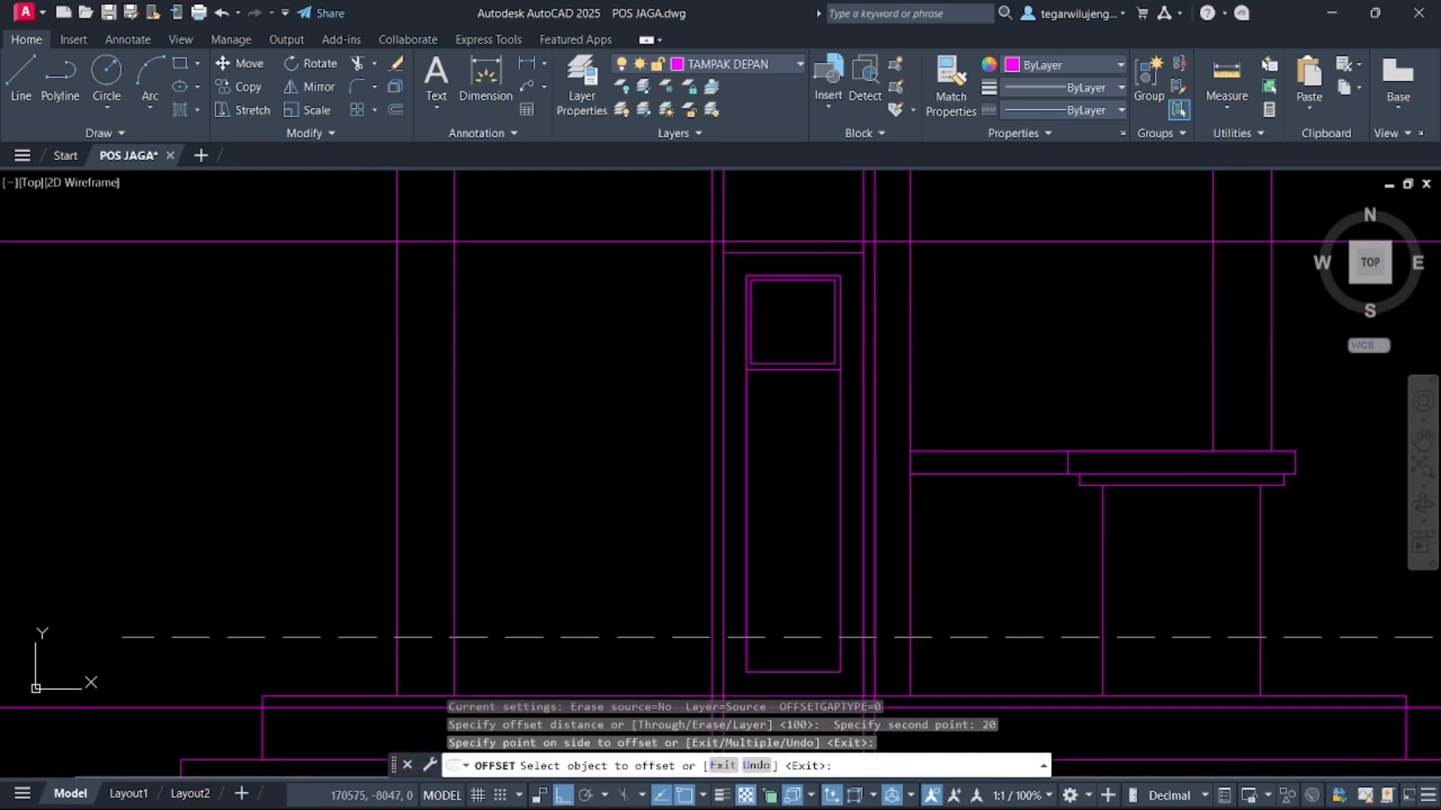
key("Escape")
left_click(795, 376)
left_click(782, 344)
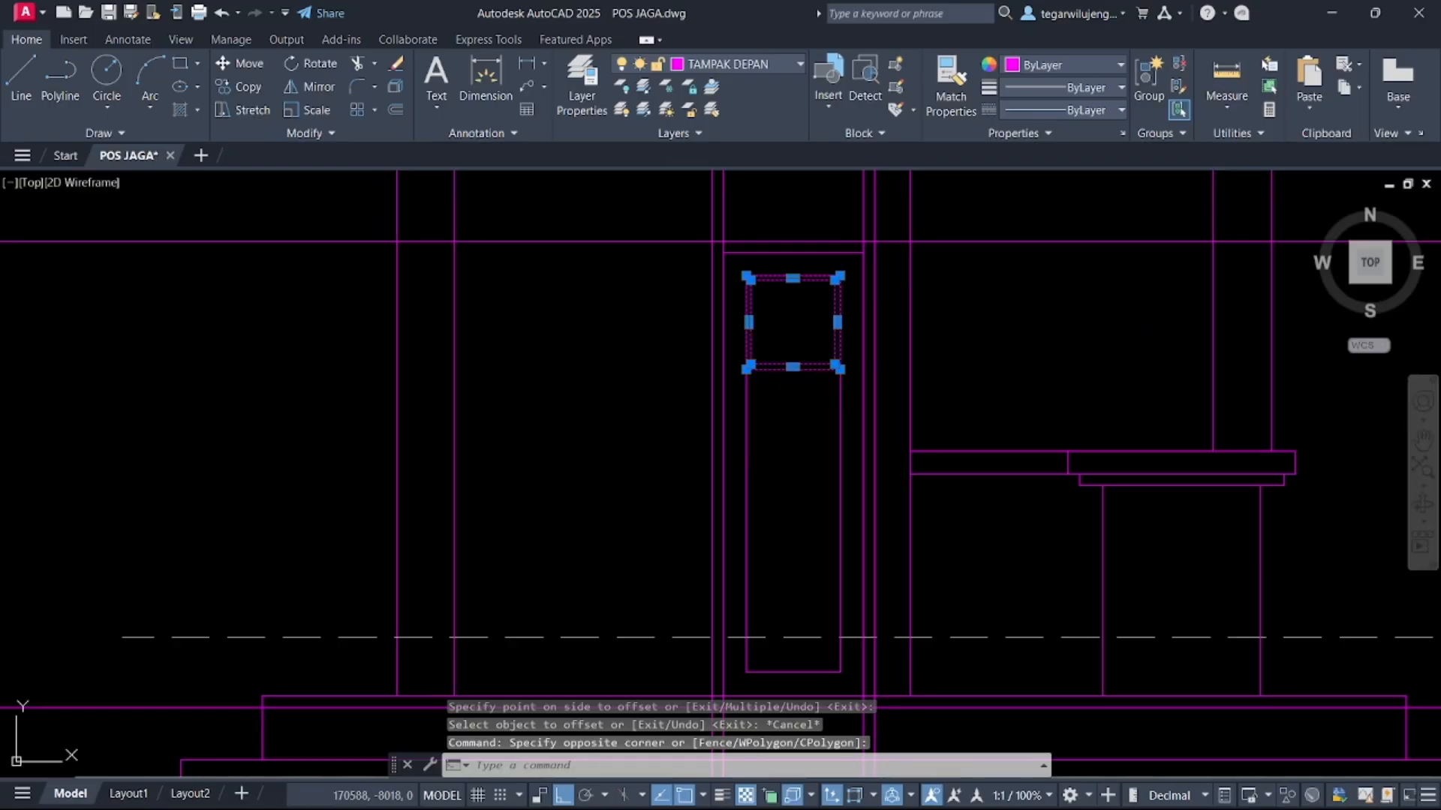
type("co")
key("Return")
left_click(796, 323)
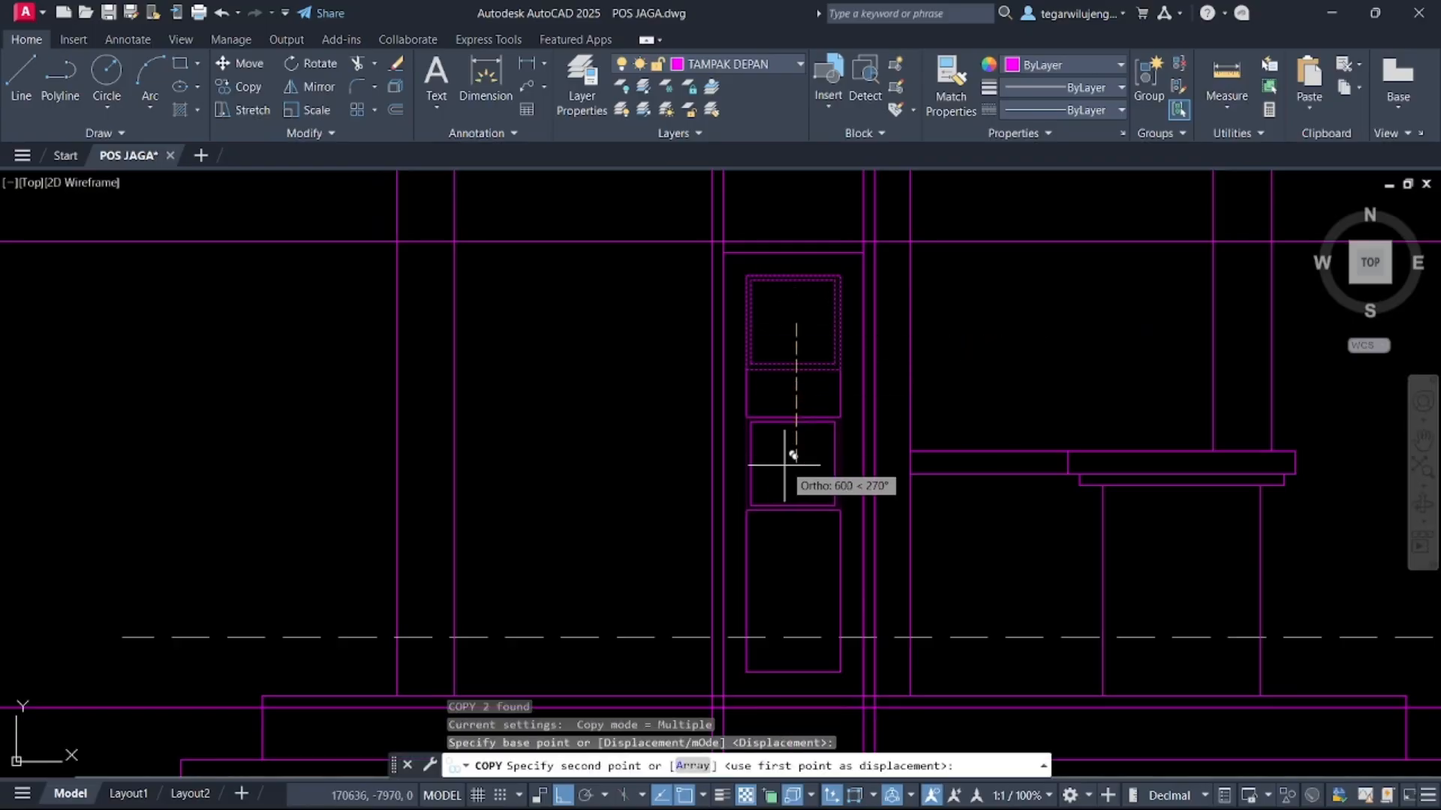
key("Escape")
Copy the framed square 500 down the door panel
left_click(794, 379)
left_click(793, 328)
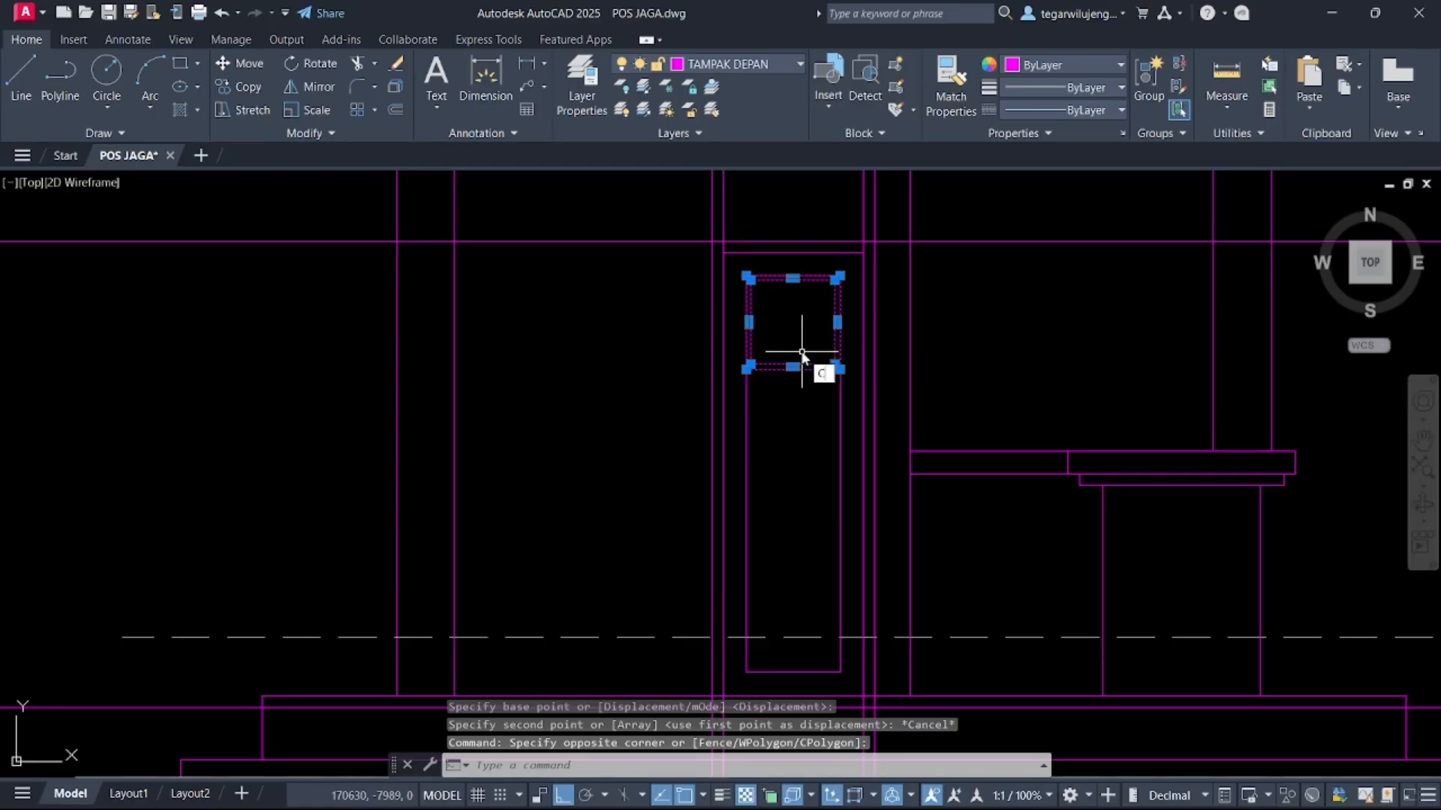
key("Return")
left_click(812, 426)
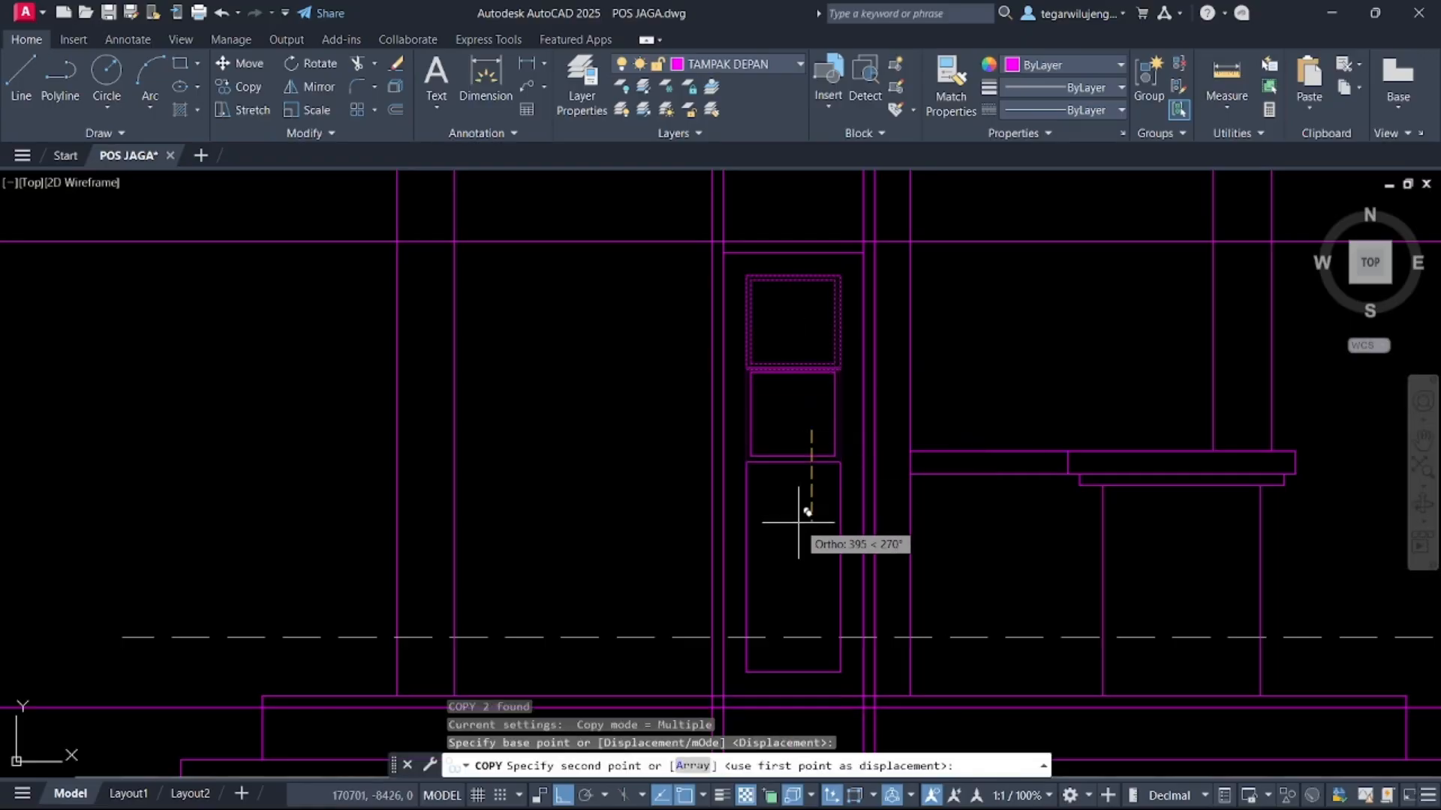
type("500")
key("Return")
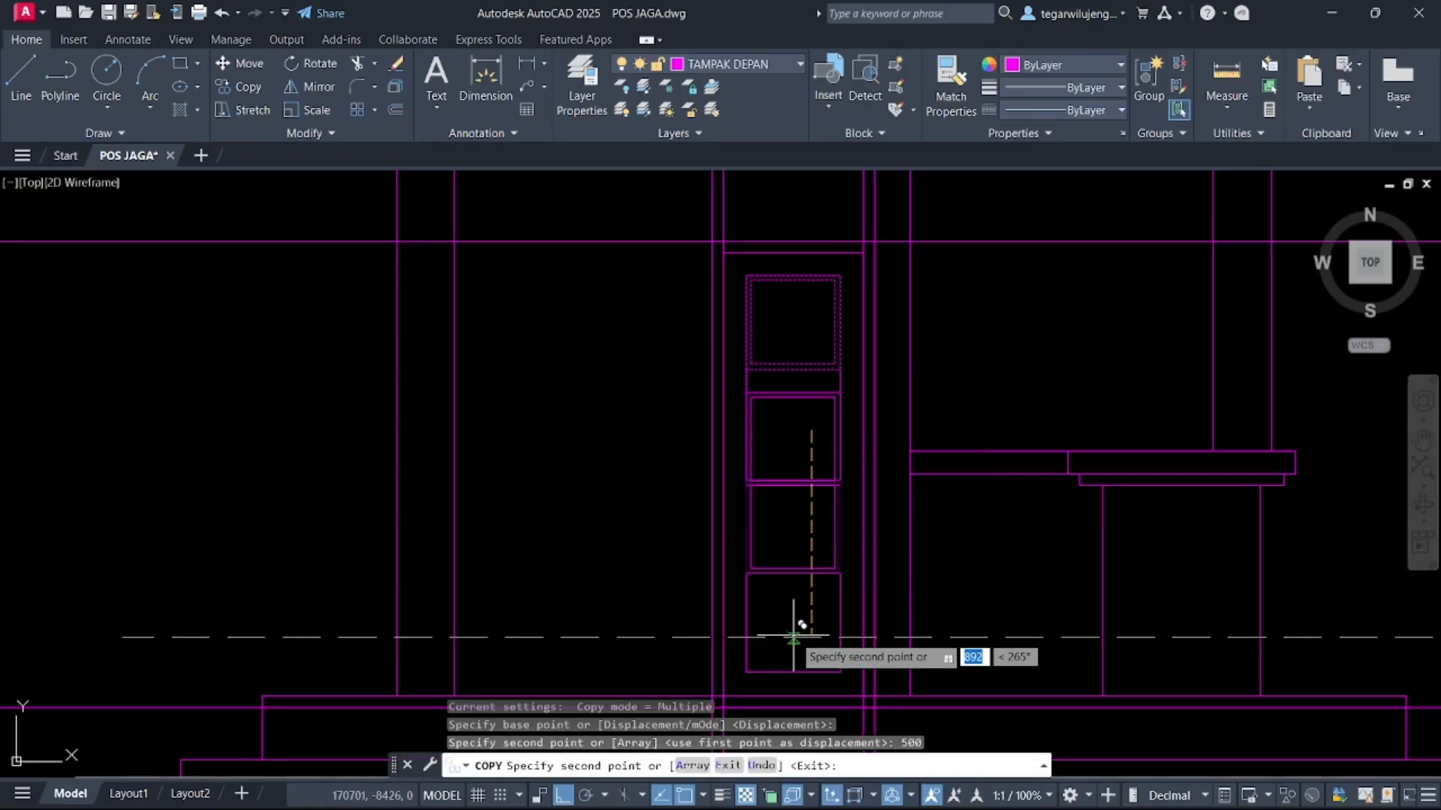
key("Escape")
Copy the second framed square another 500 down the door panel
left_click(794, 546)
left_click(781, 455)
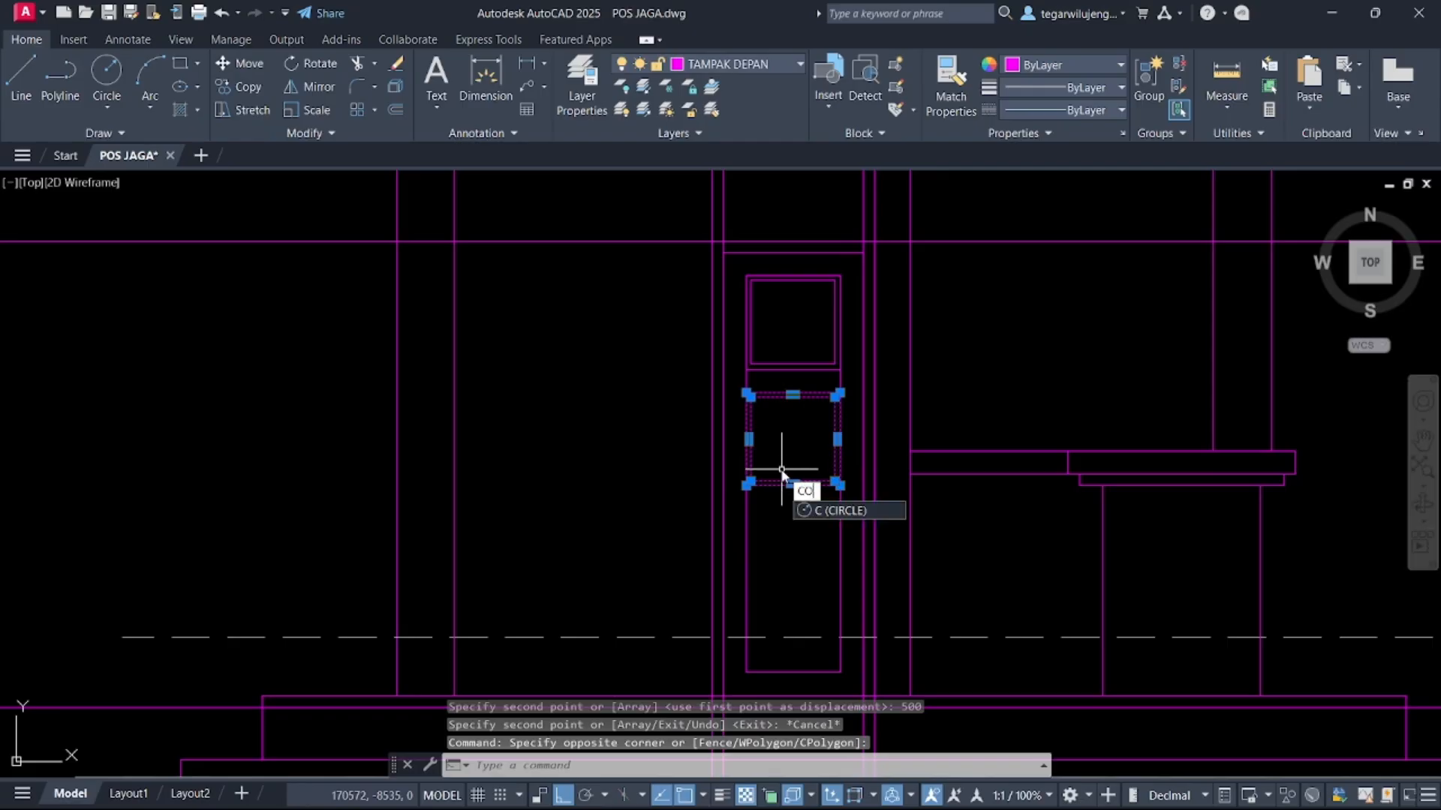
type("CO")
key("Return")
left_click(746, 370)
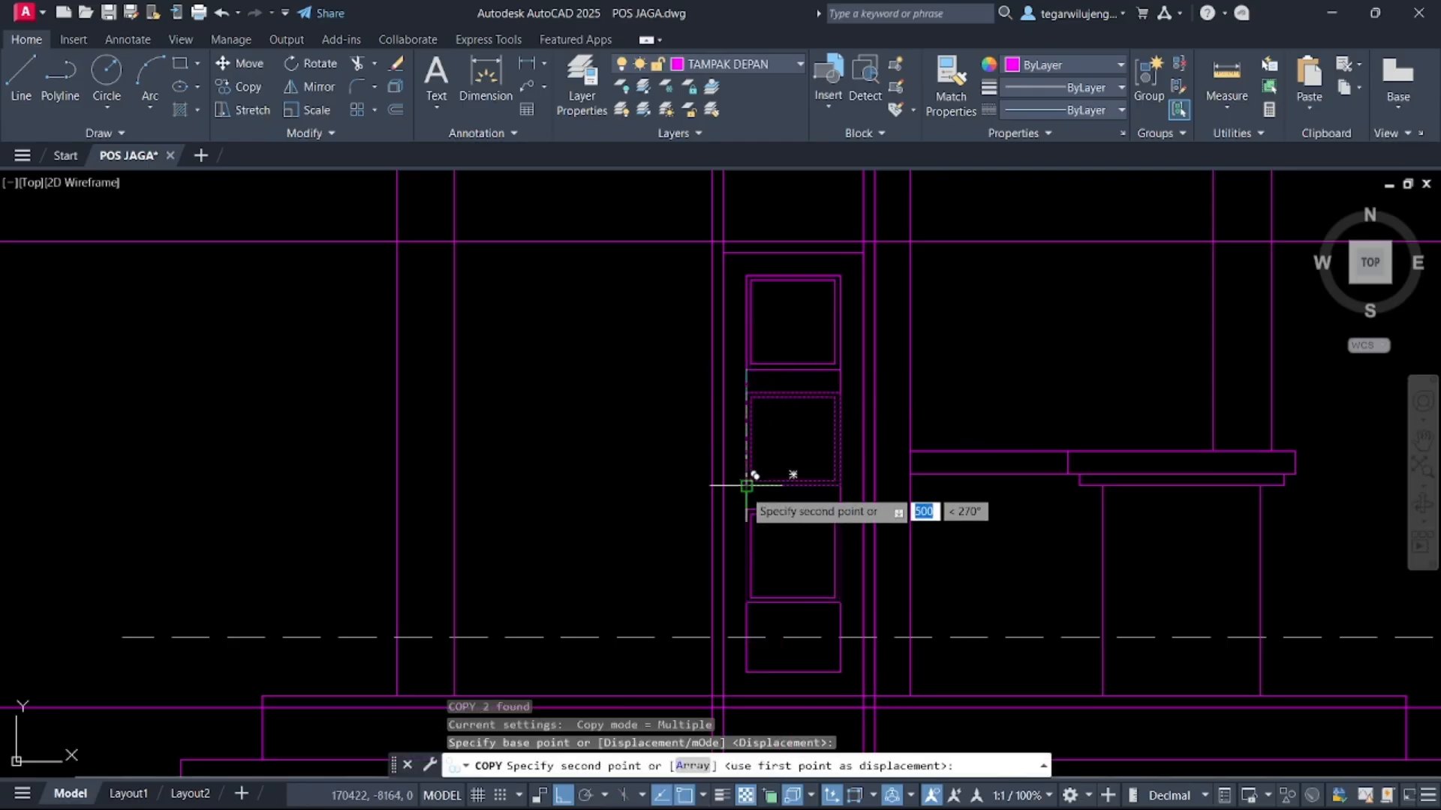
key("Return")
middle_click_drag(746, 484, 776, 309)
key("Escape")
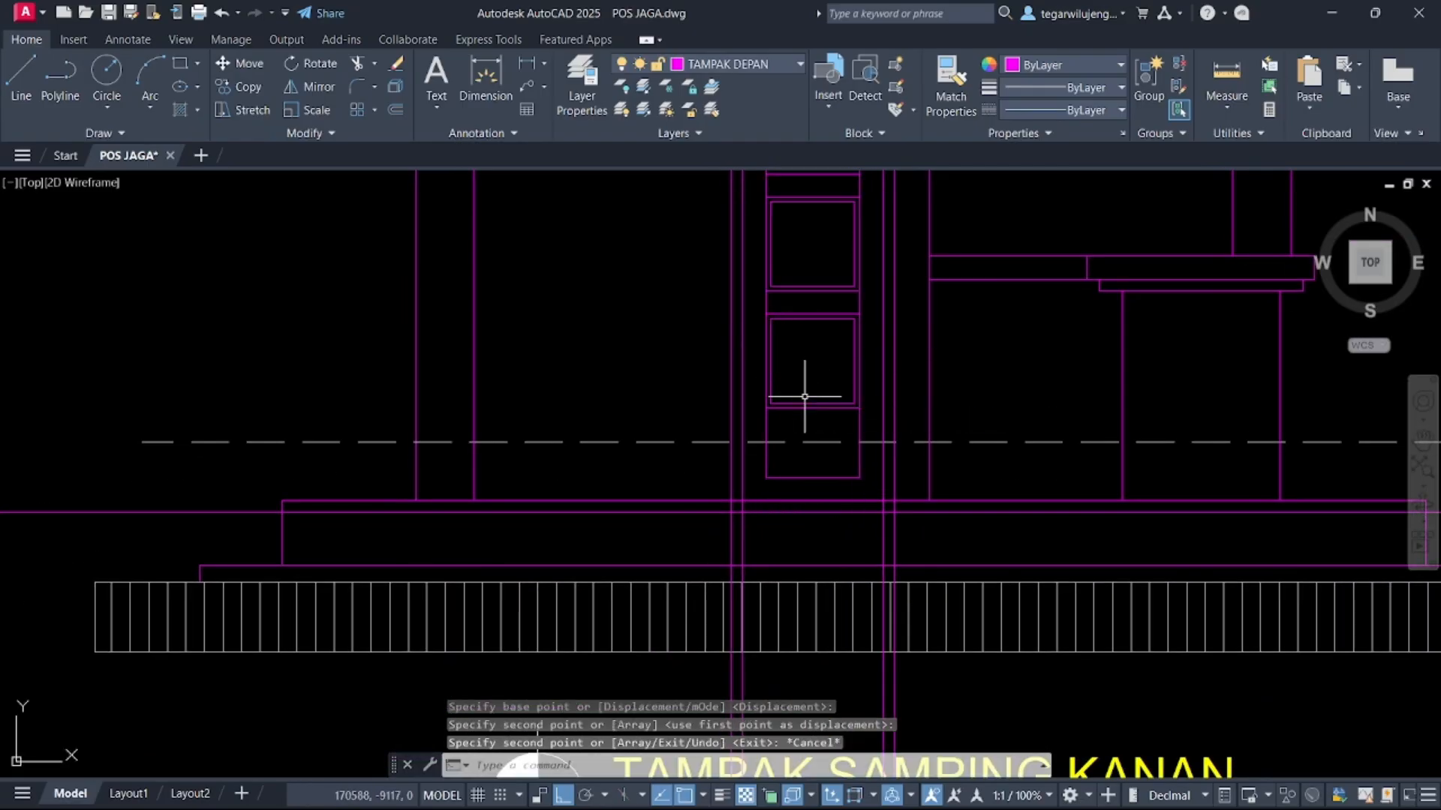
Copy the third framed square further down to the lower part of the door panel
scroll(801, 406, "down", 2)
scroll(765, 322, "up", 6)
left_click(791, 392)
left_click(782, 320)
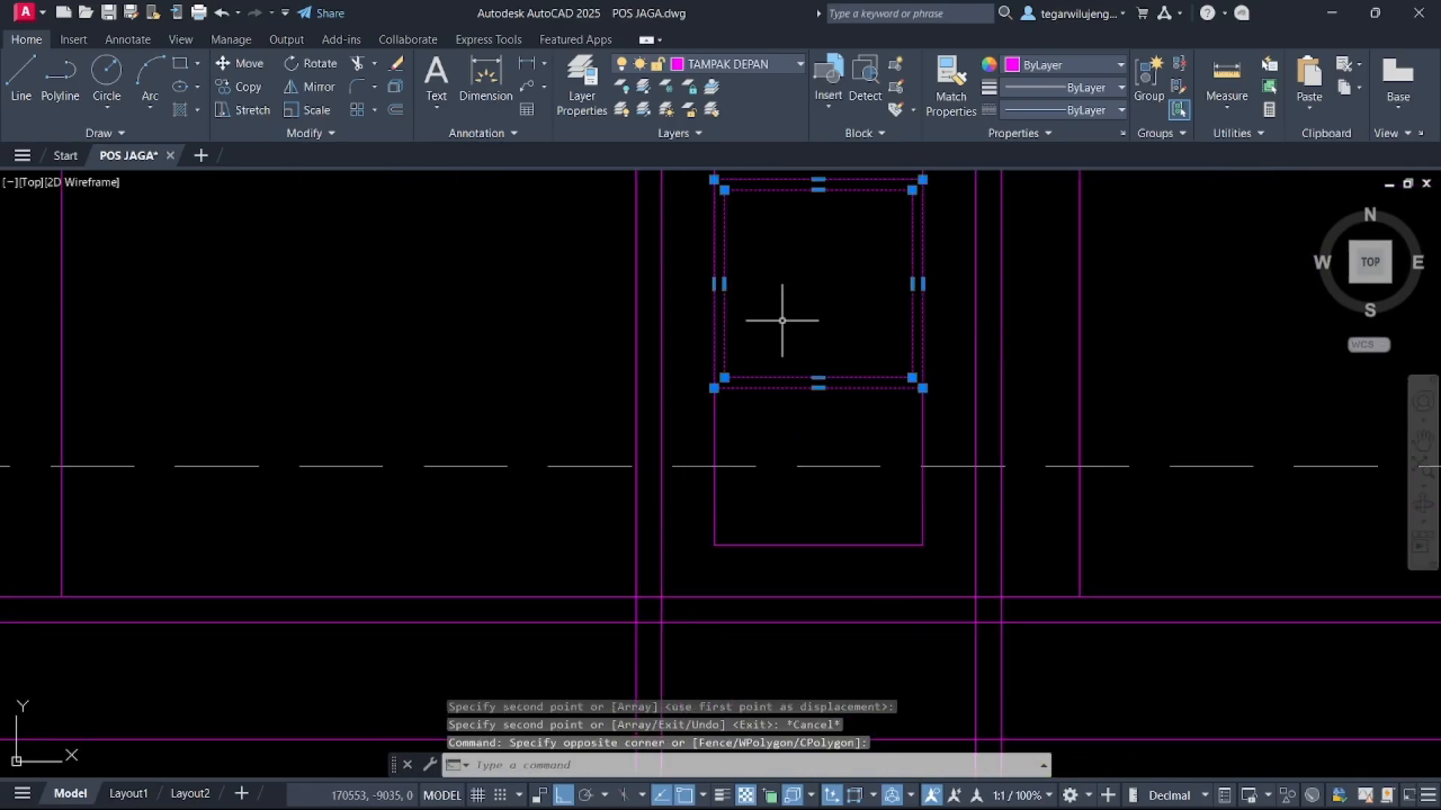
key("Return")
middle_click_drag(787, 313, 768, 465)
left_click(694, 280)
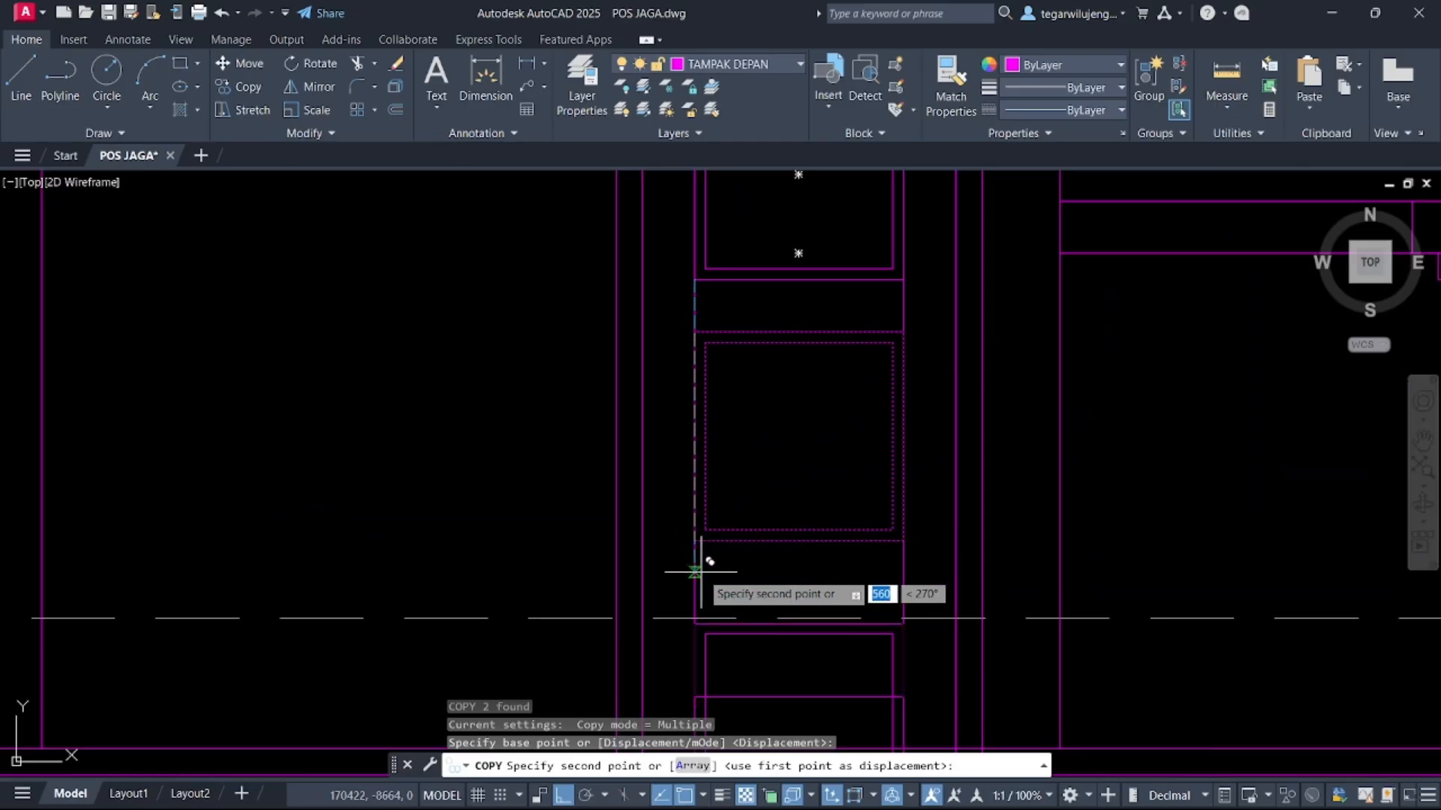
left_click(698, 545)
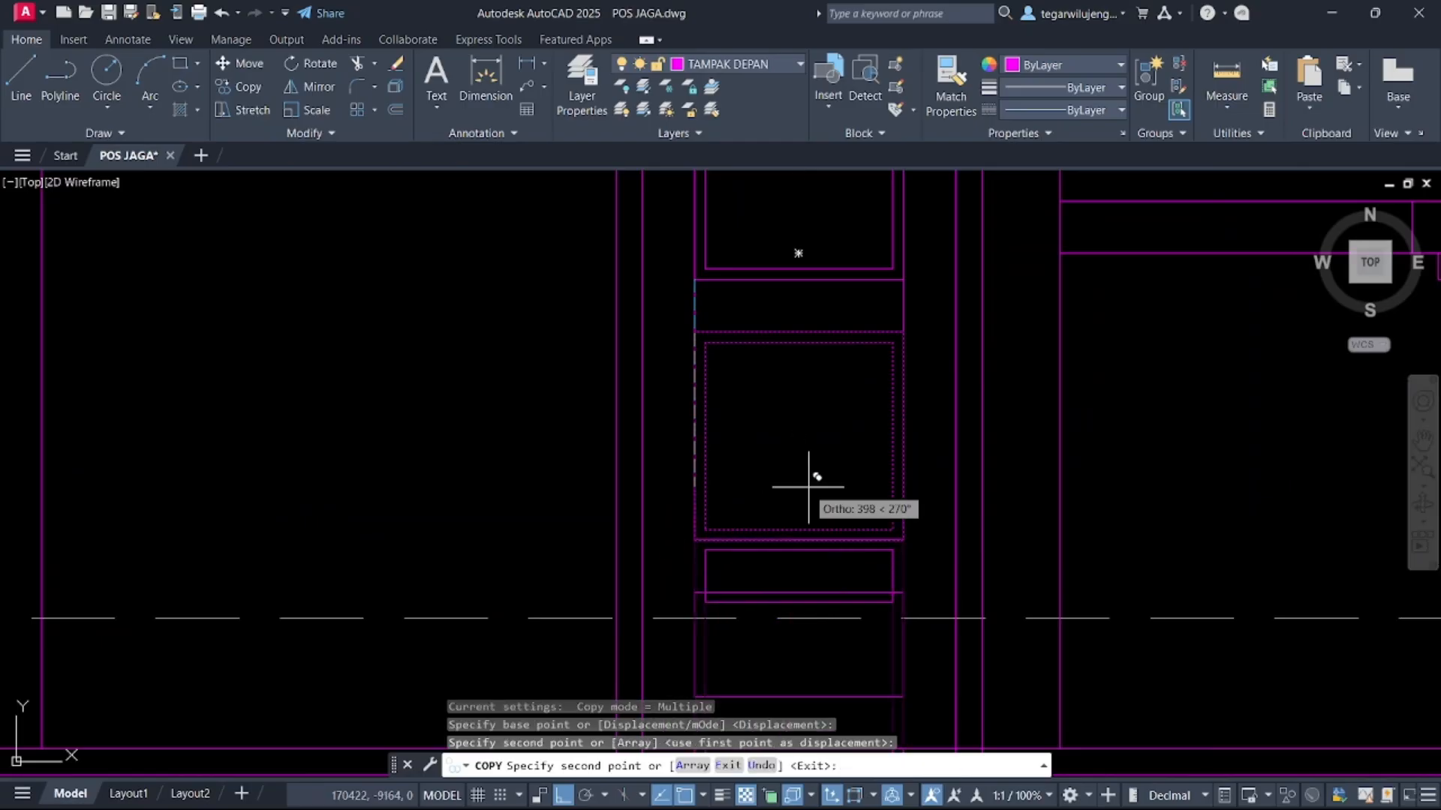
key("Escape")
middle_click_drag(809, 487, 832, 319)
middle_click_drag(831, 427, 850, 360)
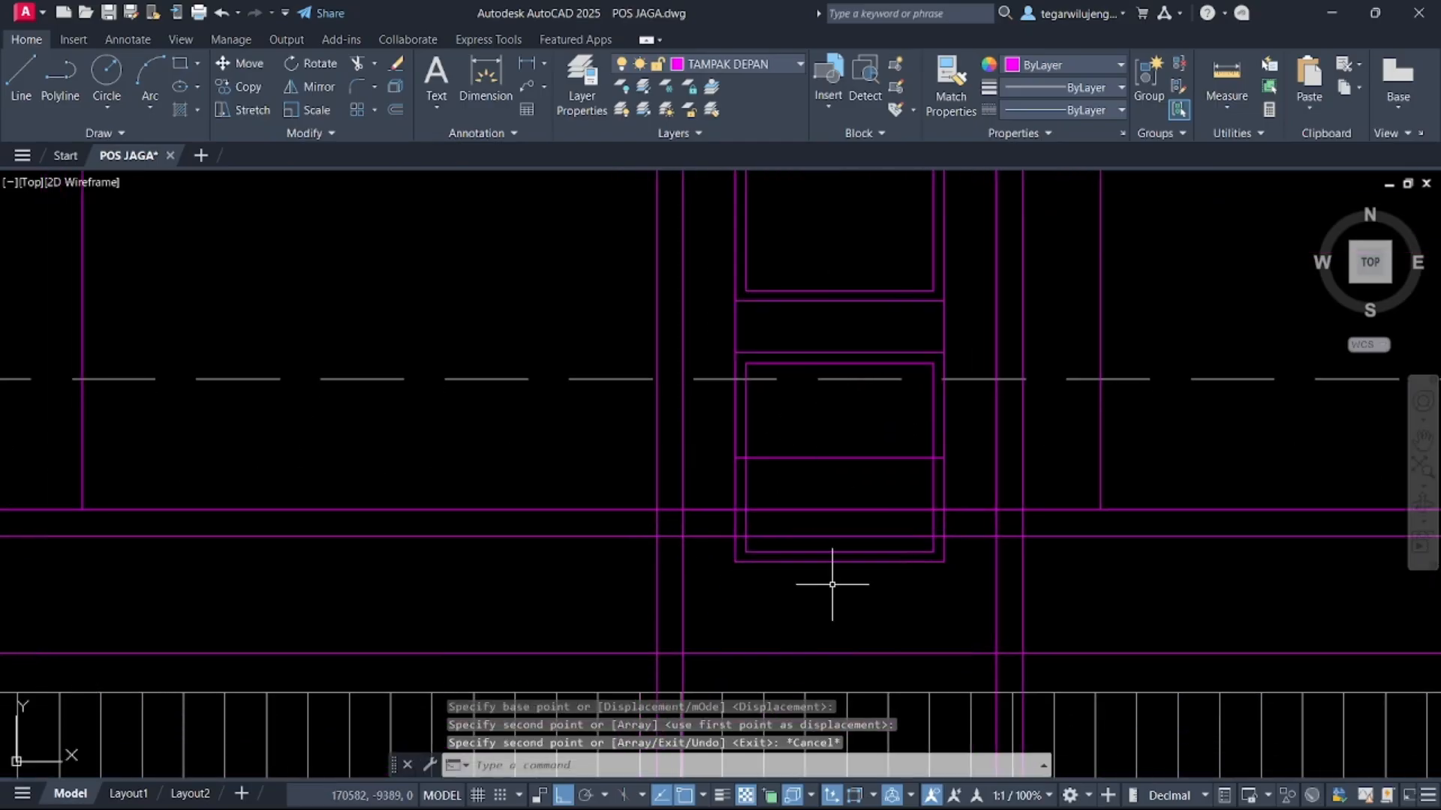
left_click(829, 559)
key("Escape")
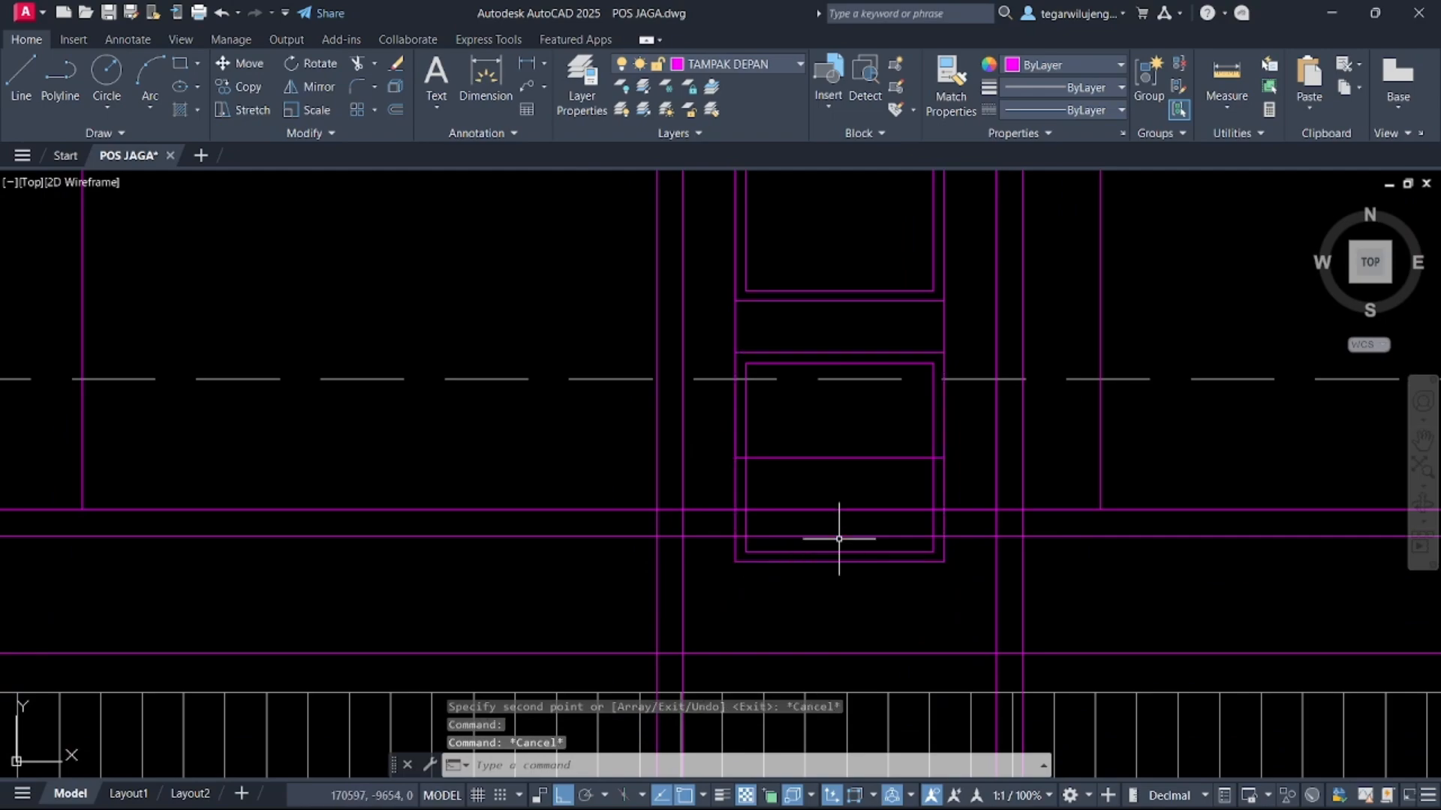
left_click(838, 539)
key("Escape")
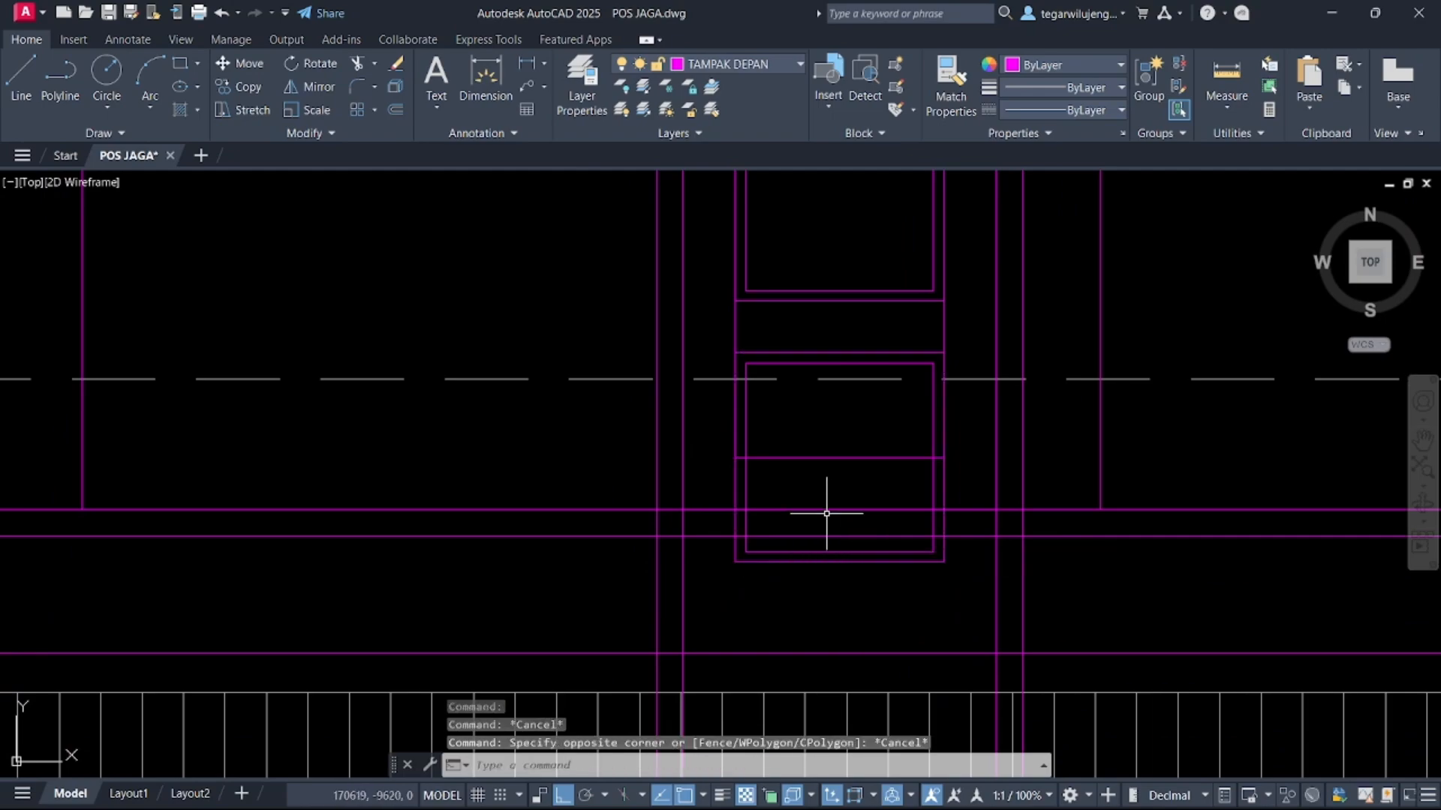
left_click(832, 584)
key("Escape")
Try to stretch the lowest framed square upward with the Stretch command
left_click(778, 572)
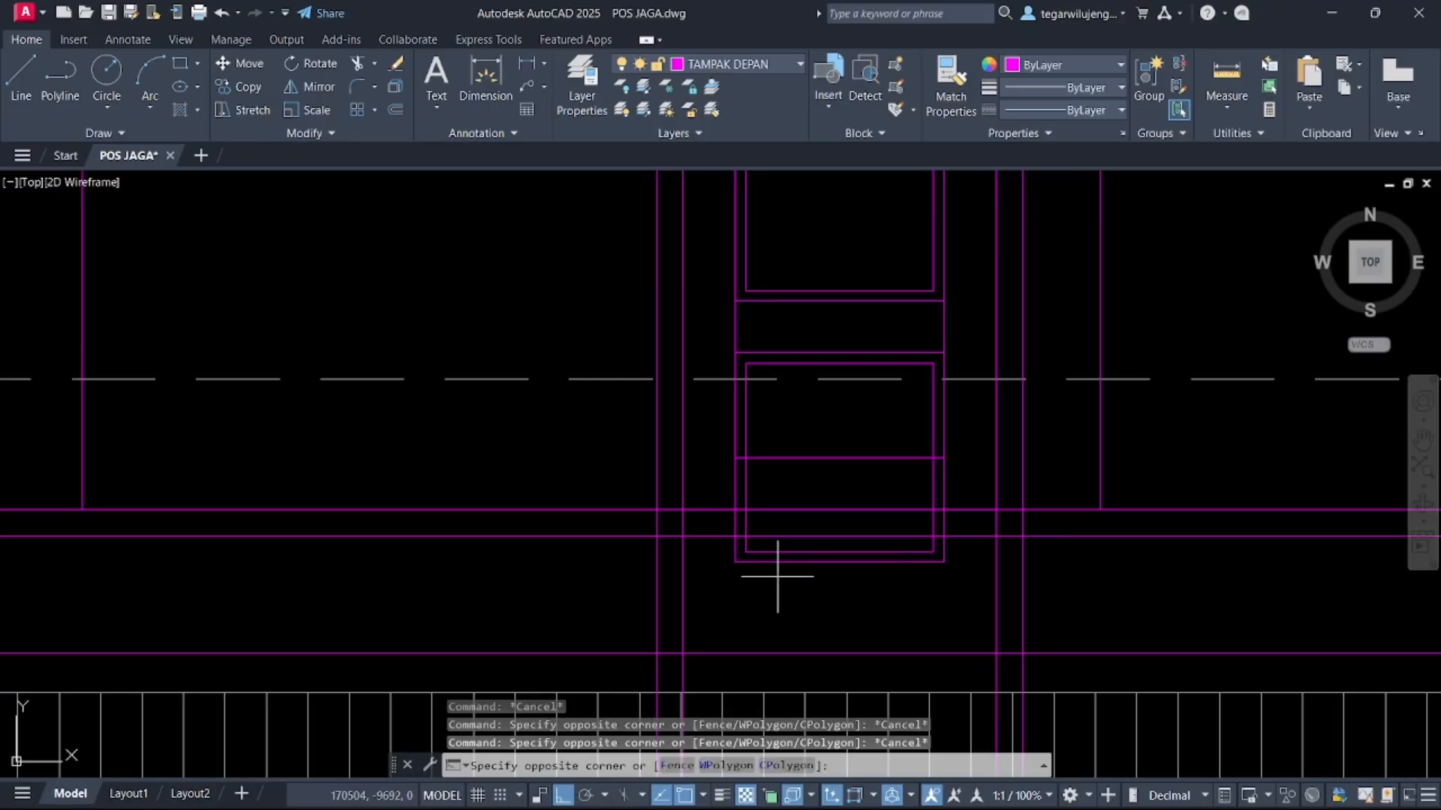
left_click(754, 544)
type("TRC")
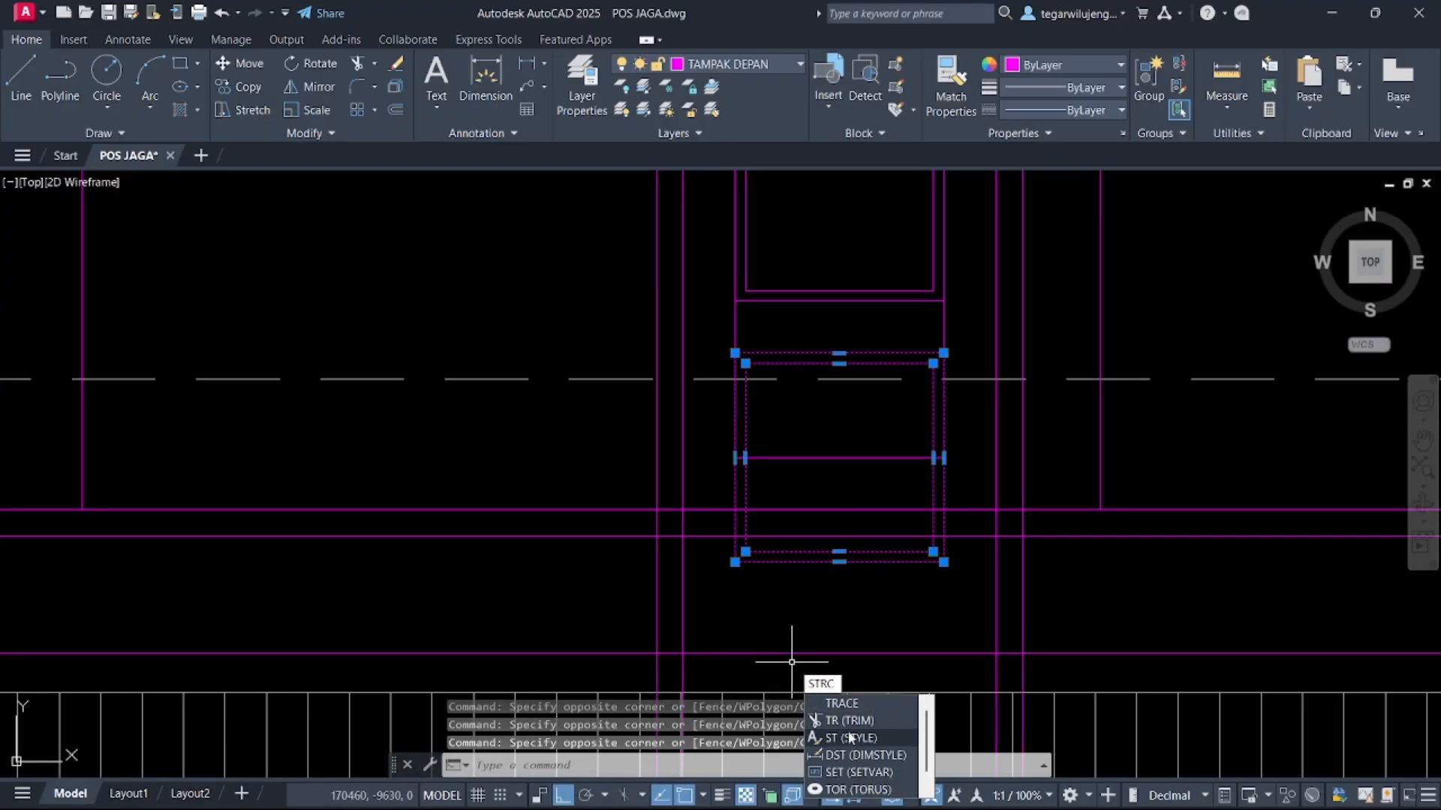
key("BackSpace")
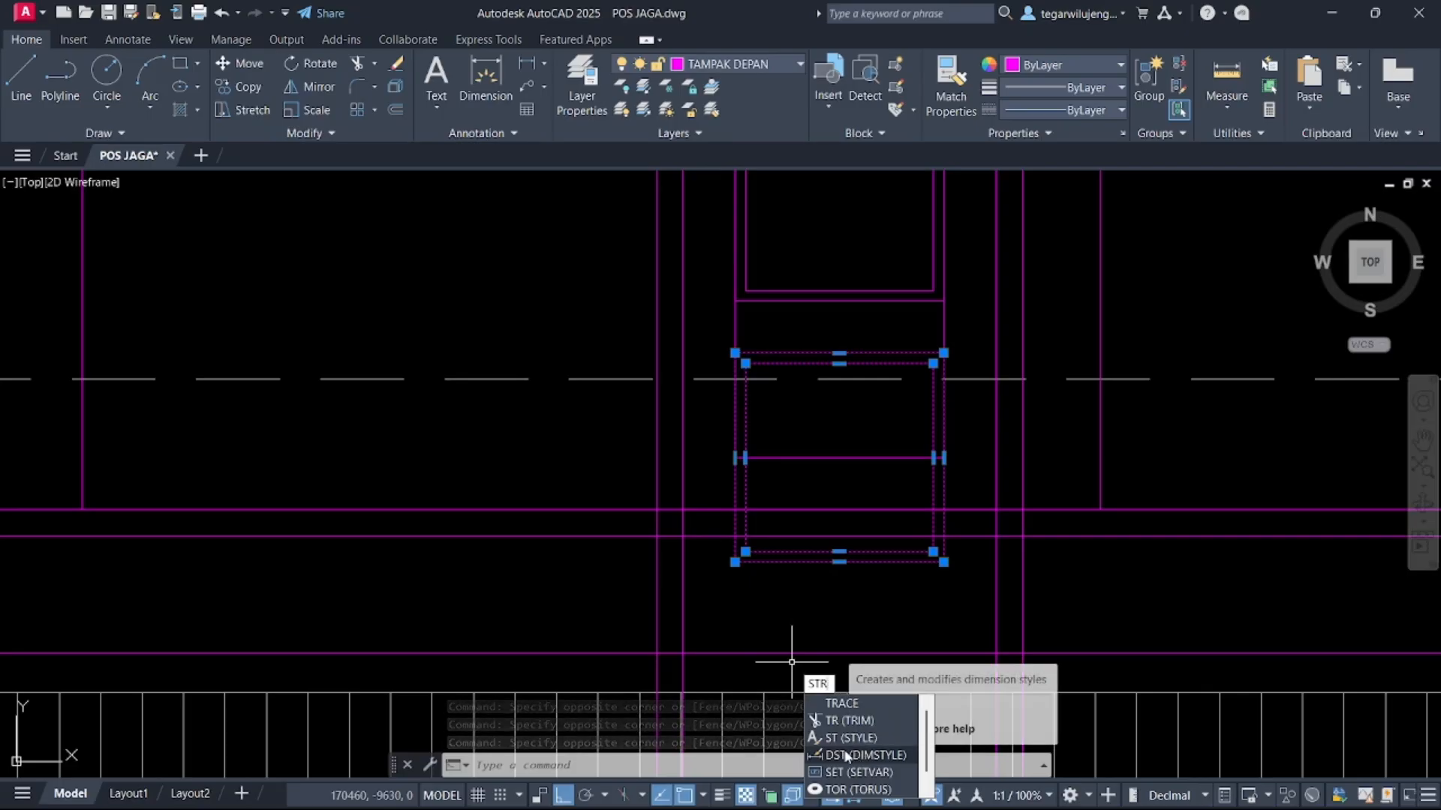
key("BackSpace")
type("E")
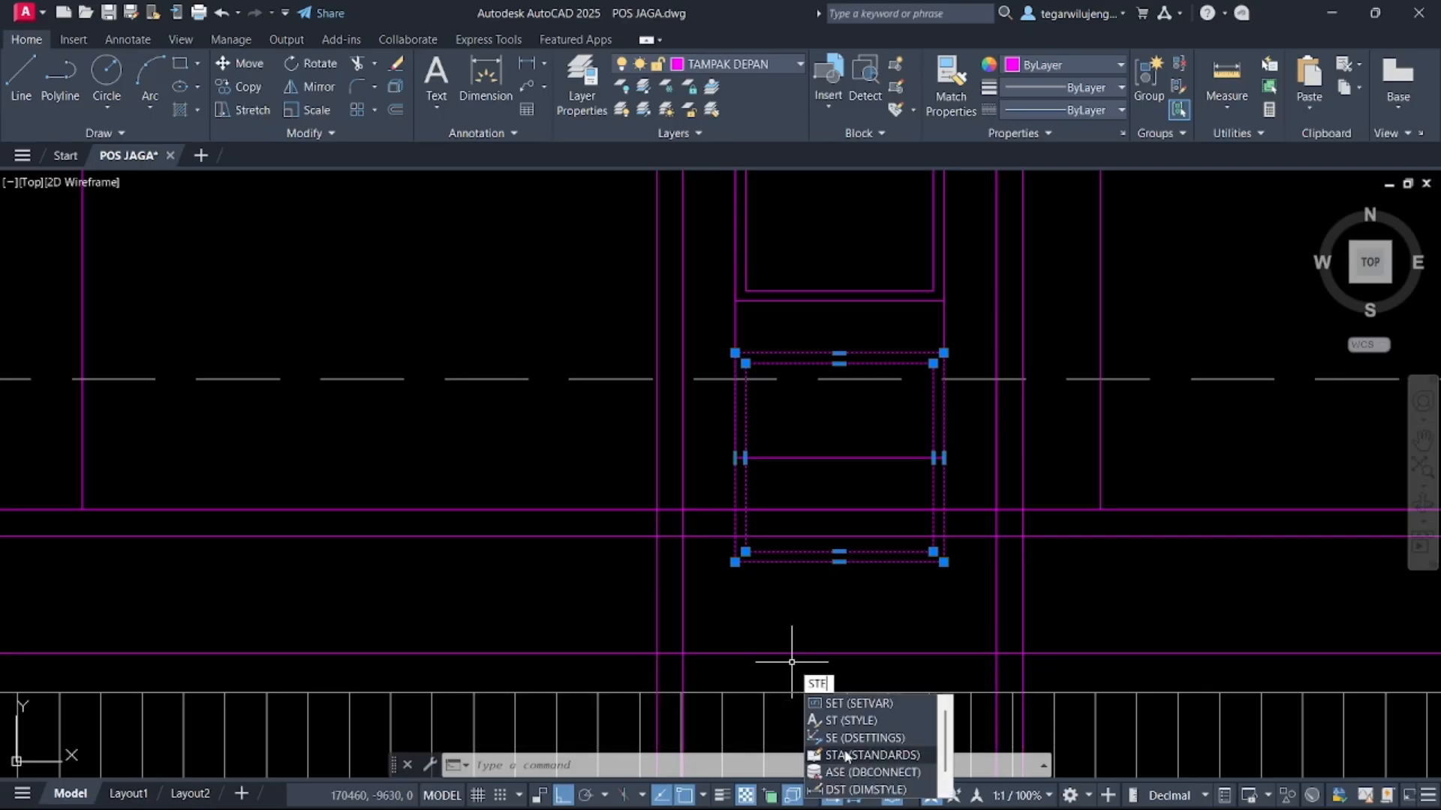
type("C")
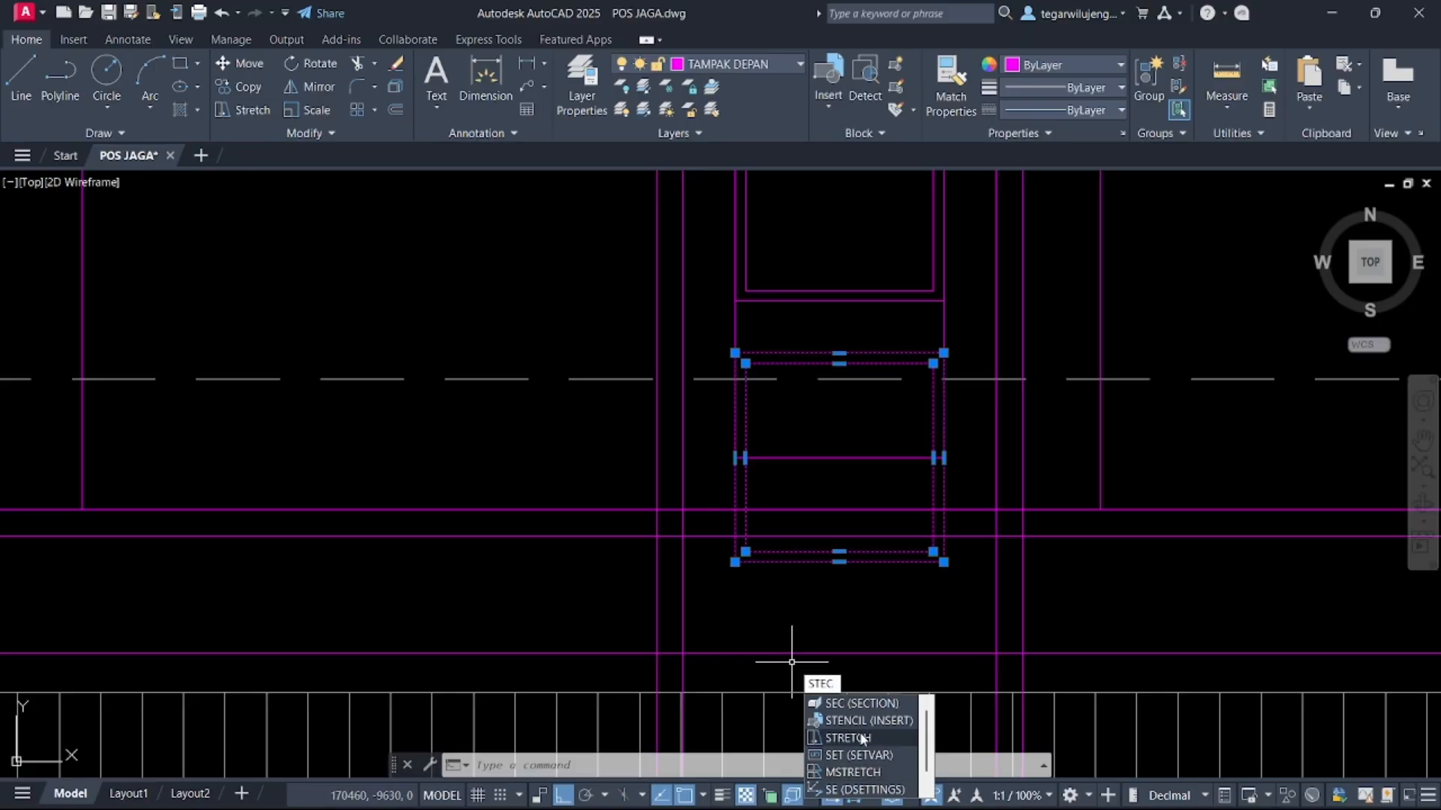
left_click(862, 739)
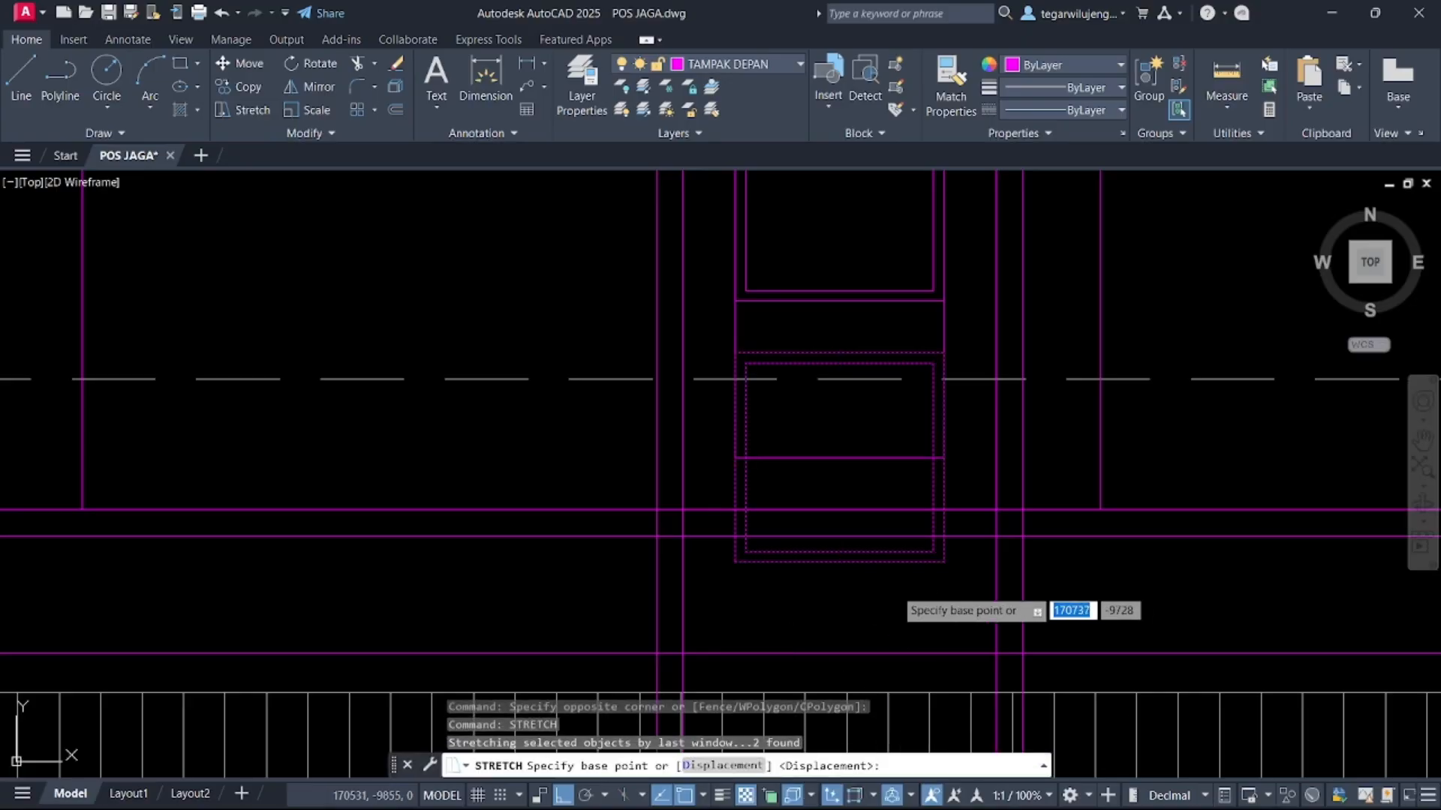
left_click(838, 565)
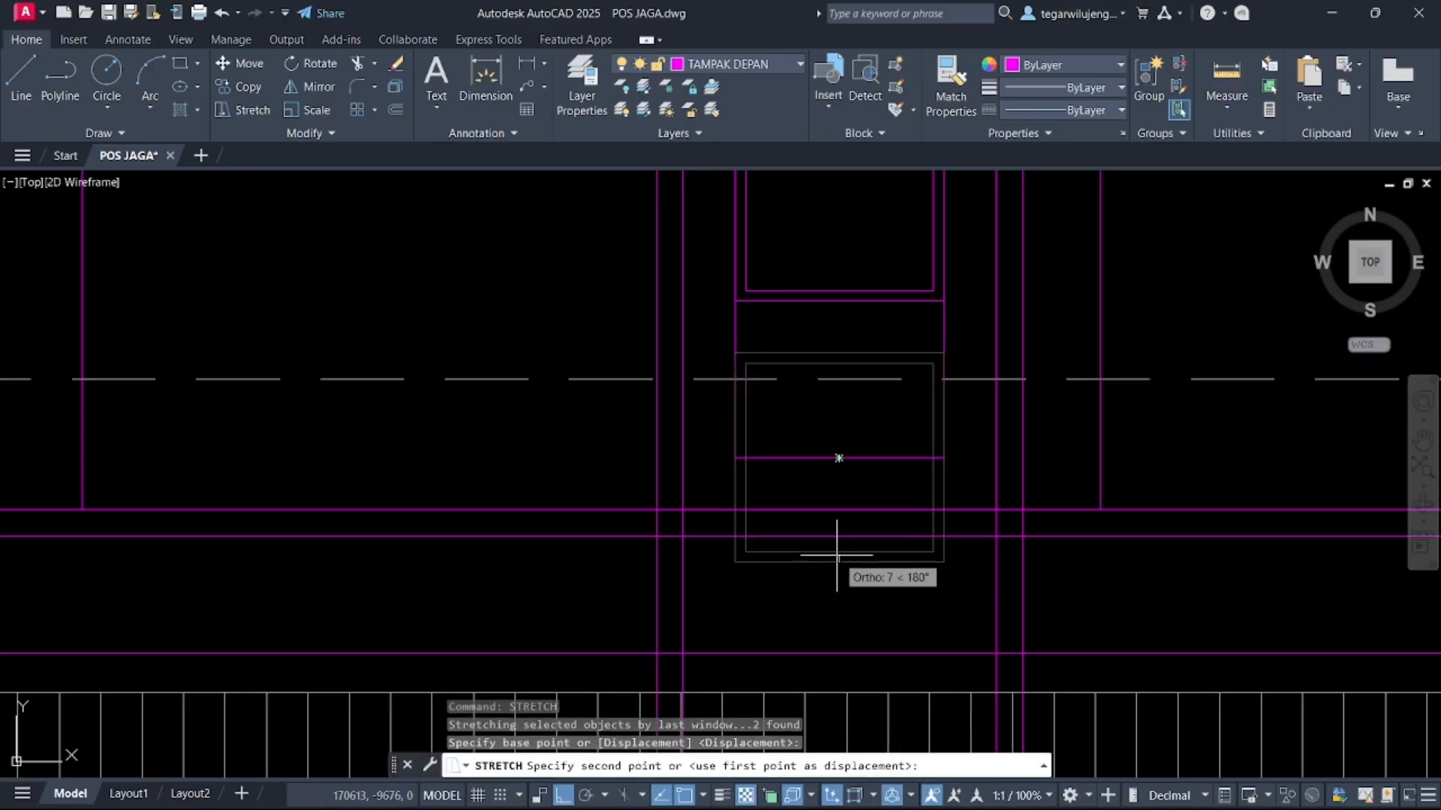
left_click(838, 457)
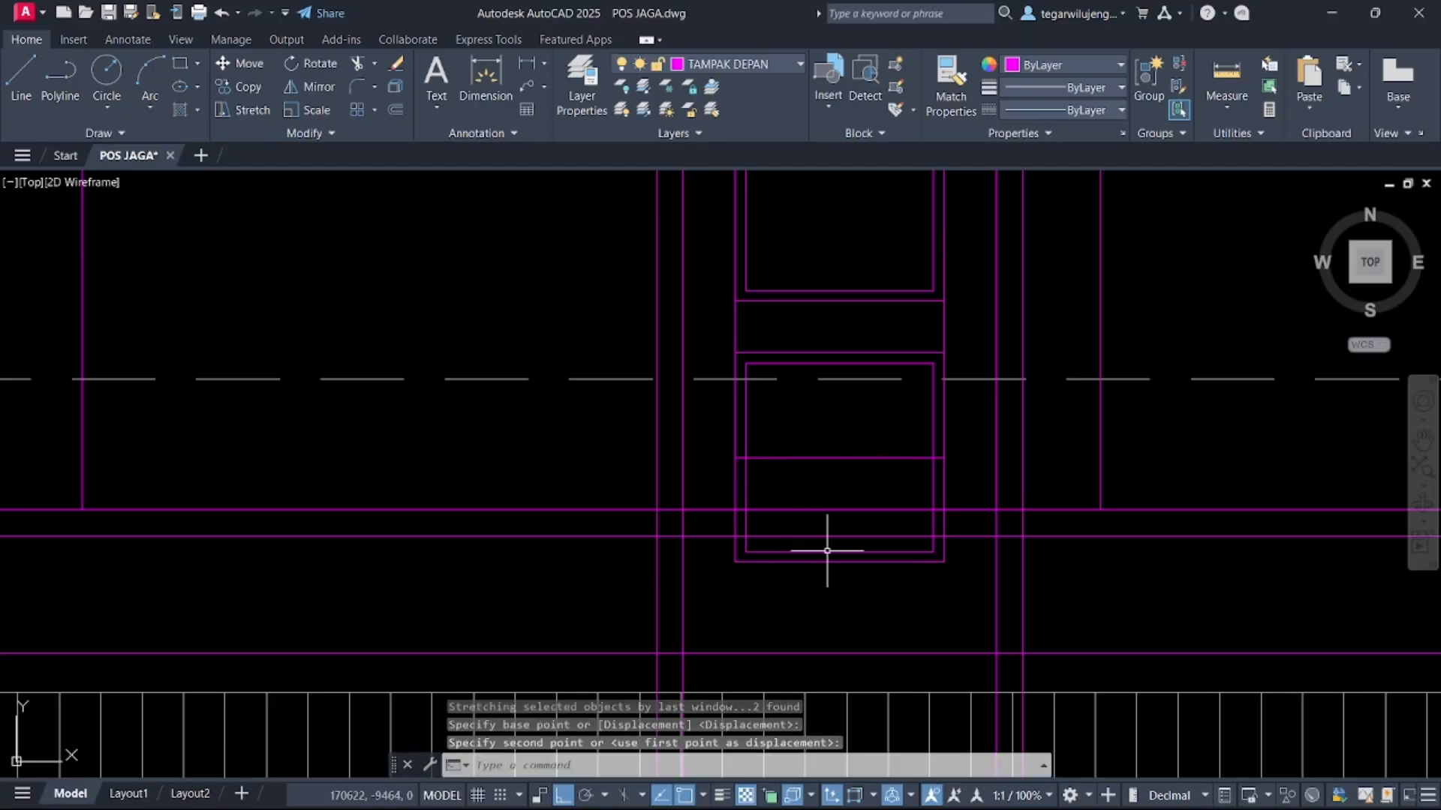
key("Escape")
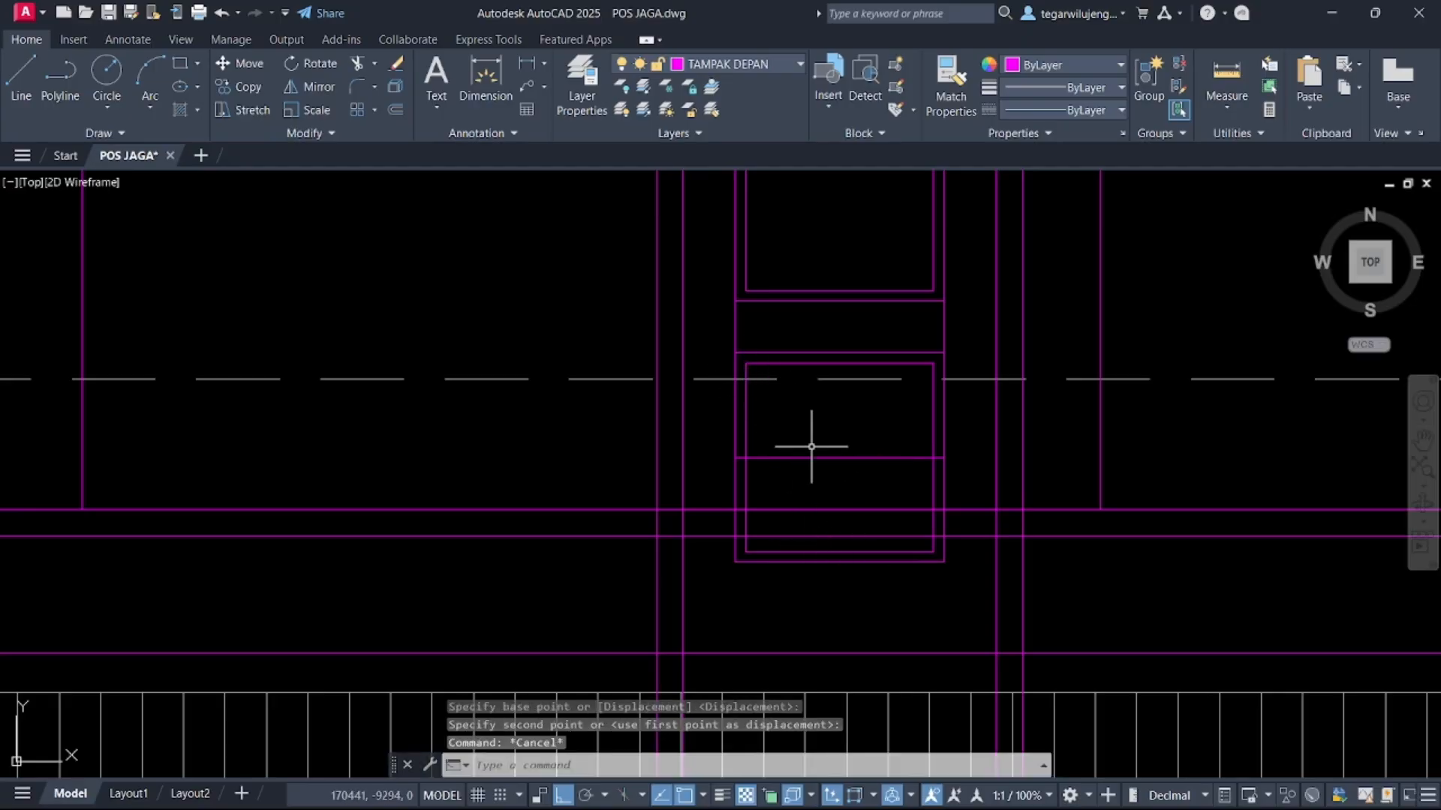
Stretch the lowest outer rectangle's bottom edge up to the panel's middle line
left_click(837, 562)
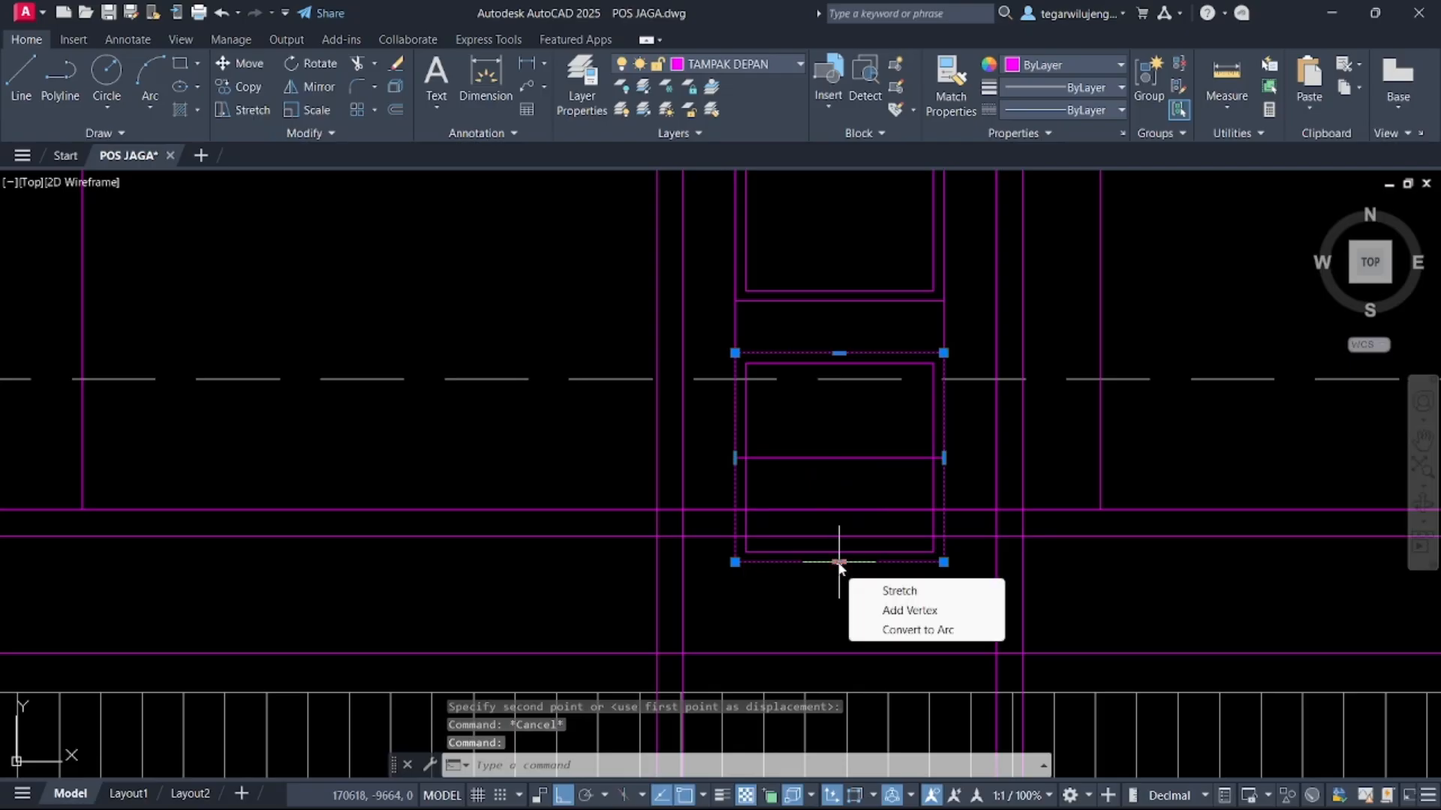
left_click(836, 561)
left_click(836, 457)
key("Escape")
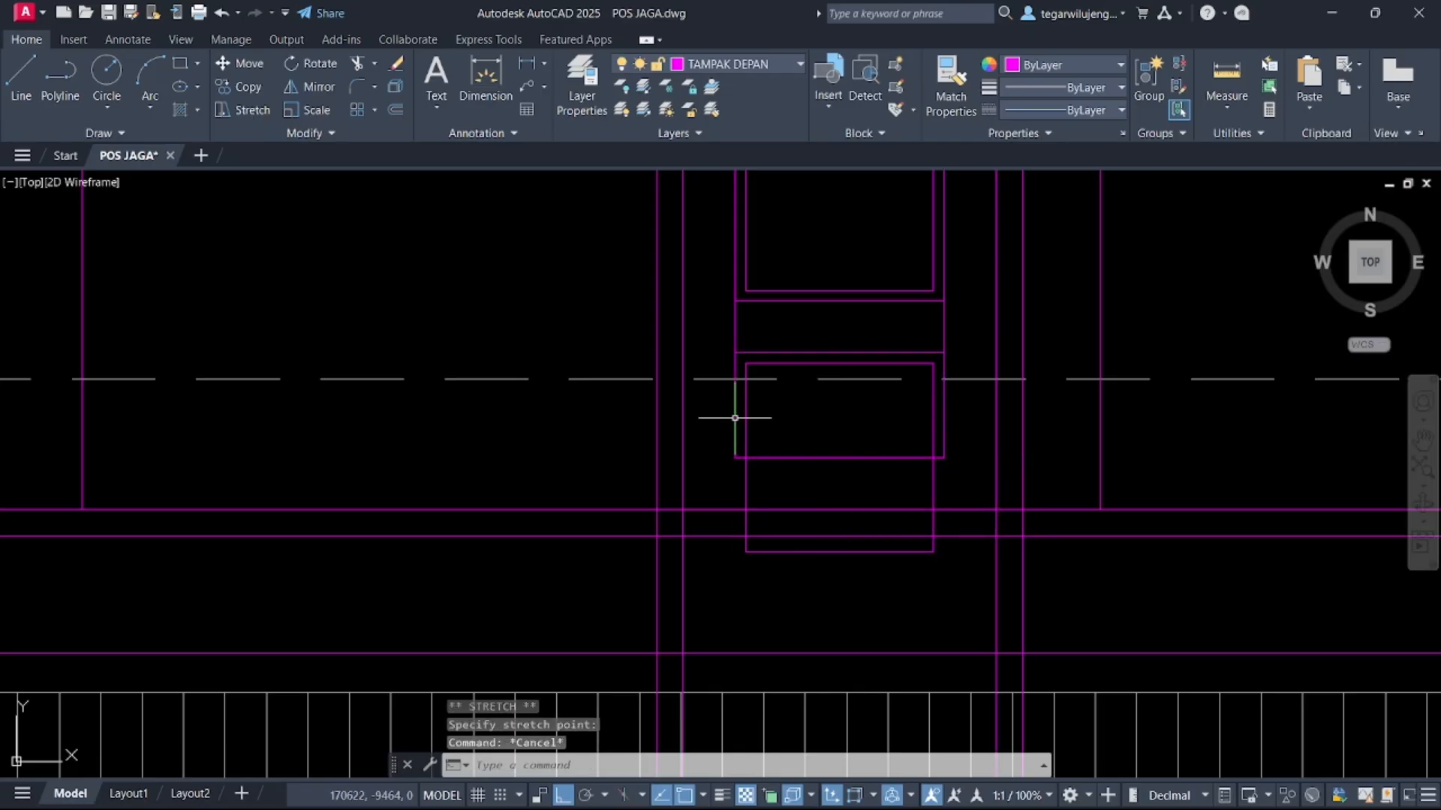
left_click(735, 418)
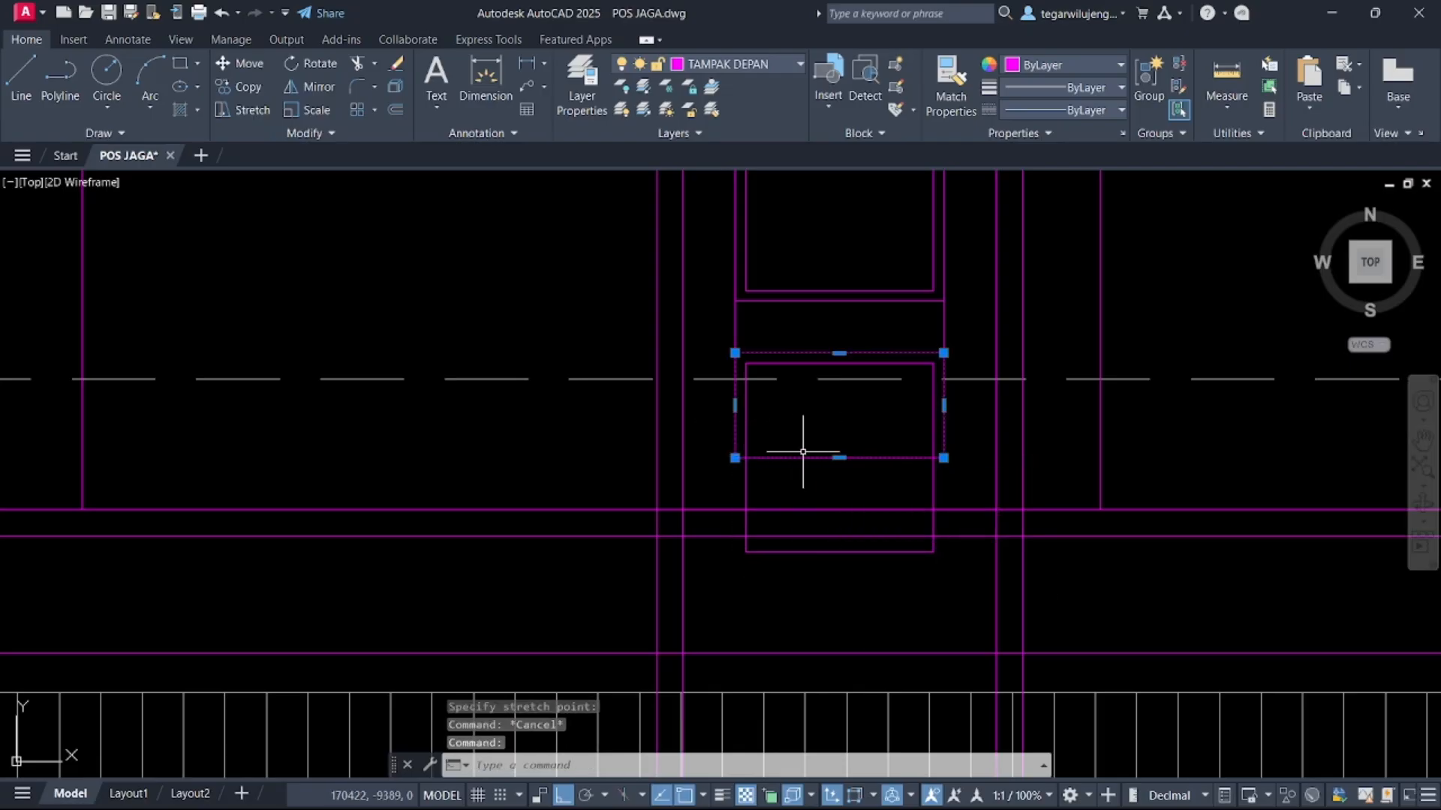
key("Return")
left_click(836, 457)
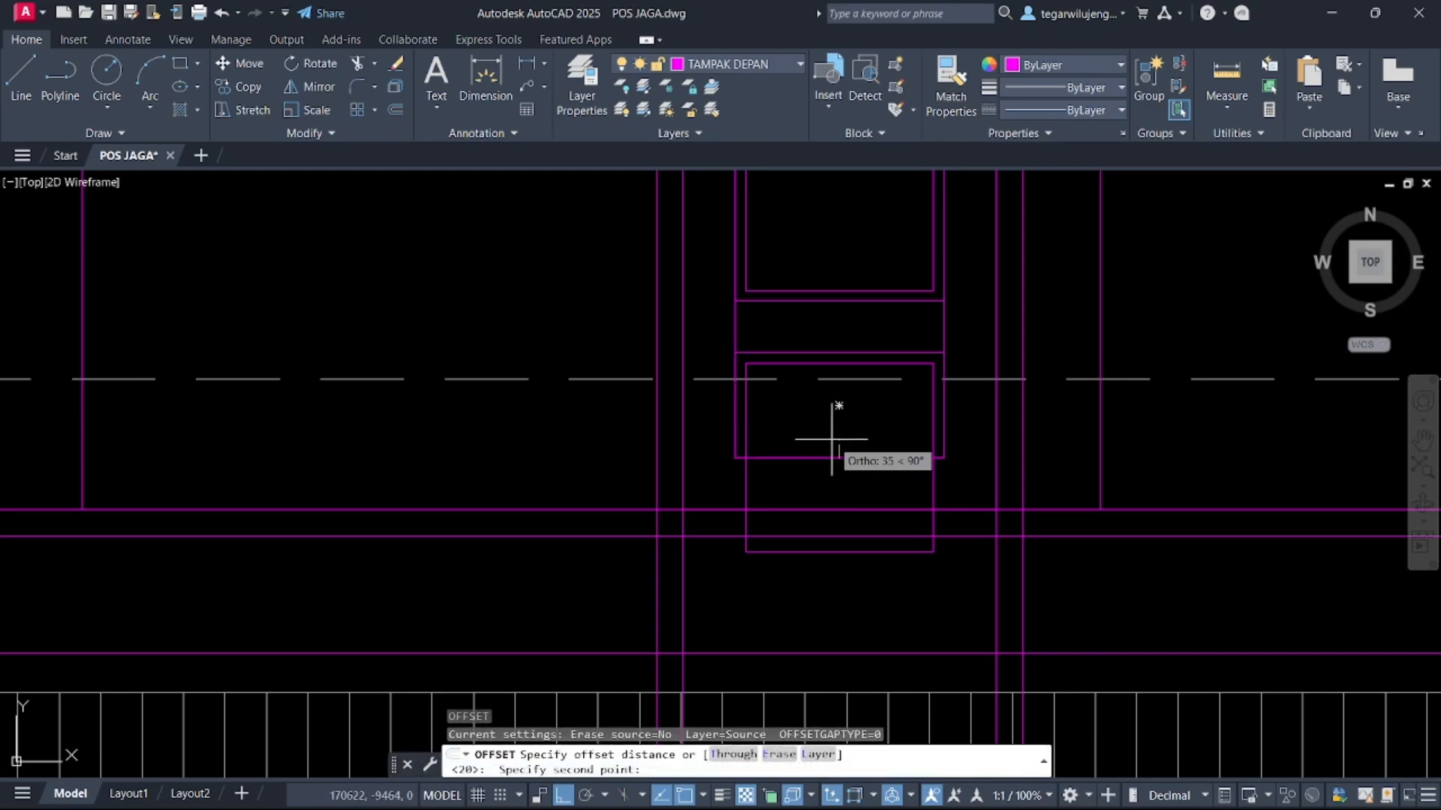
type("20")
key("Return")
key("Escape")
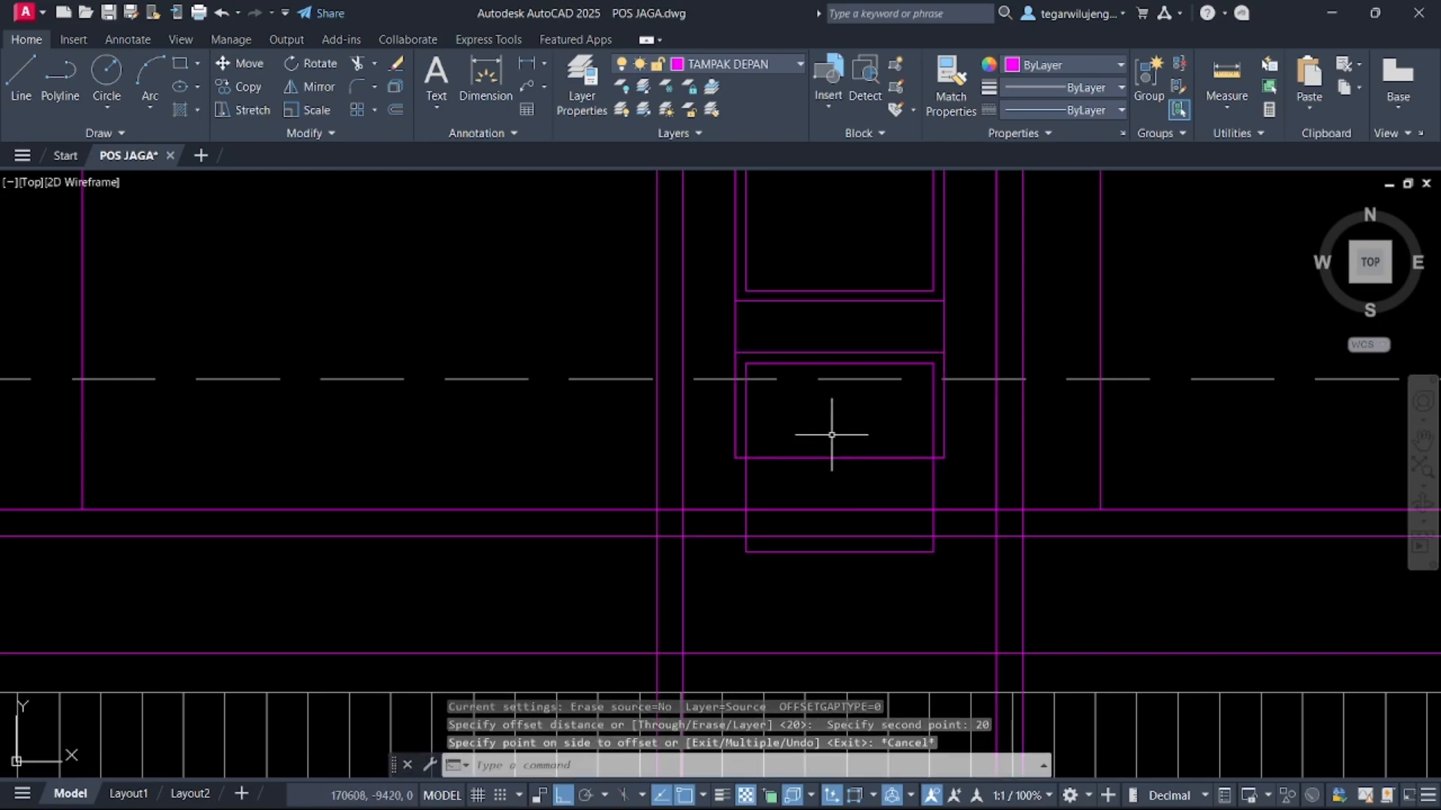
Offset the lowest panel's outer rectangle 20 inward to form its inner frame
left_click(734, 396)
left_click(734, 399)
left_click(736, 404)
left_click(735, 406)
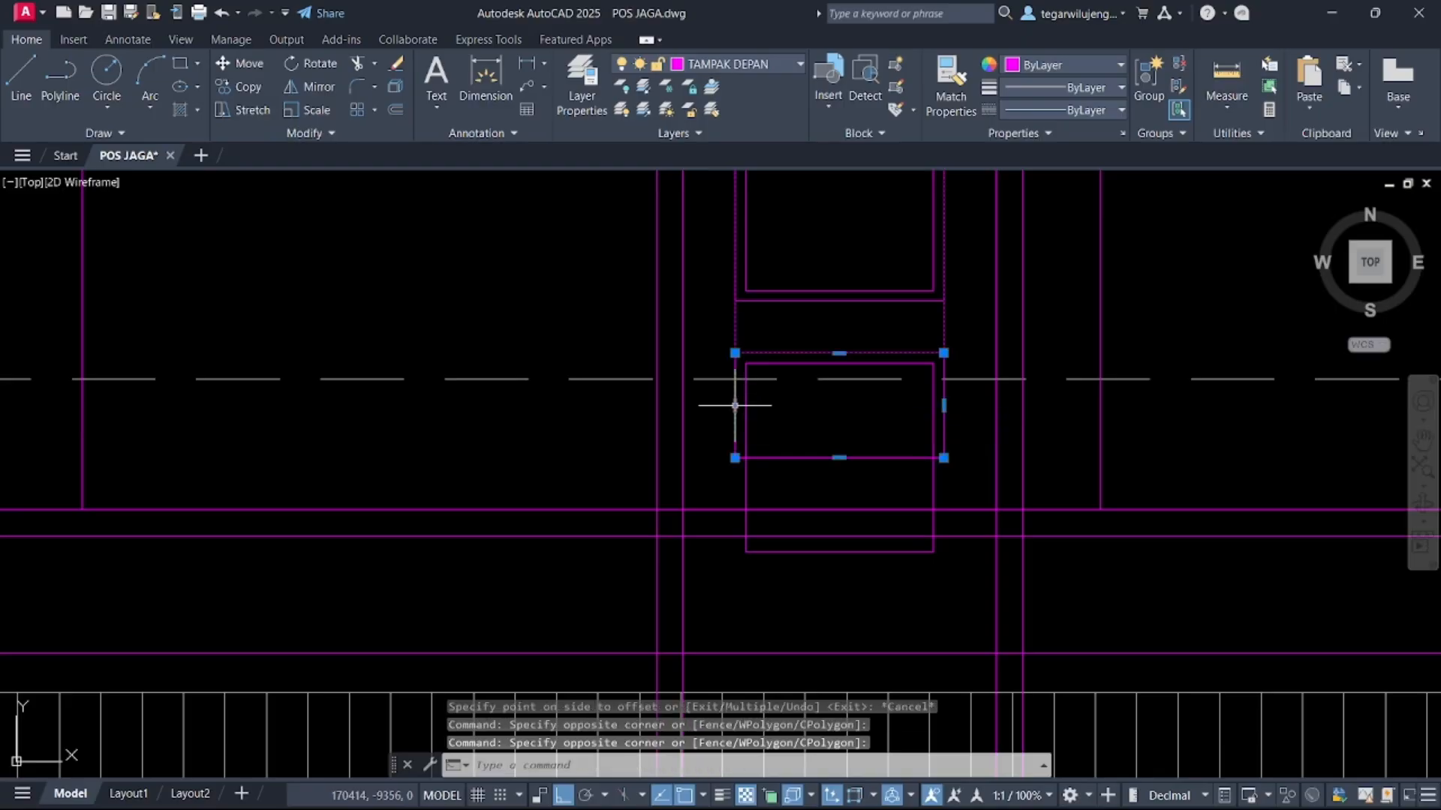
key("Return")
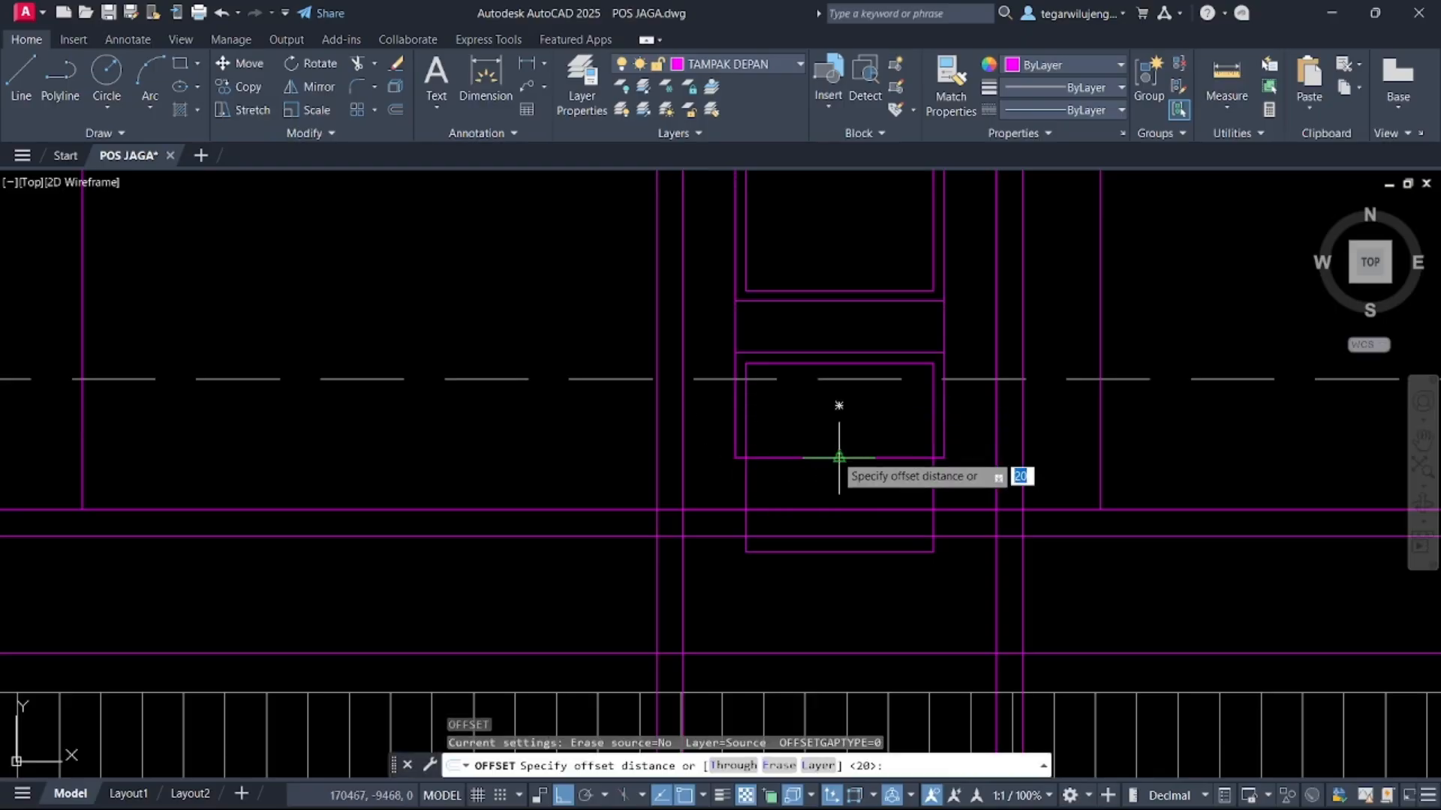
left_click(839, 457)
key("Return")
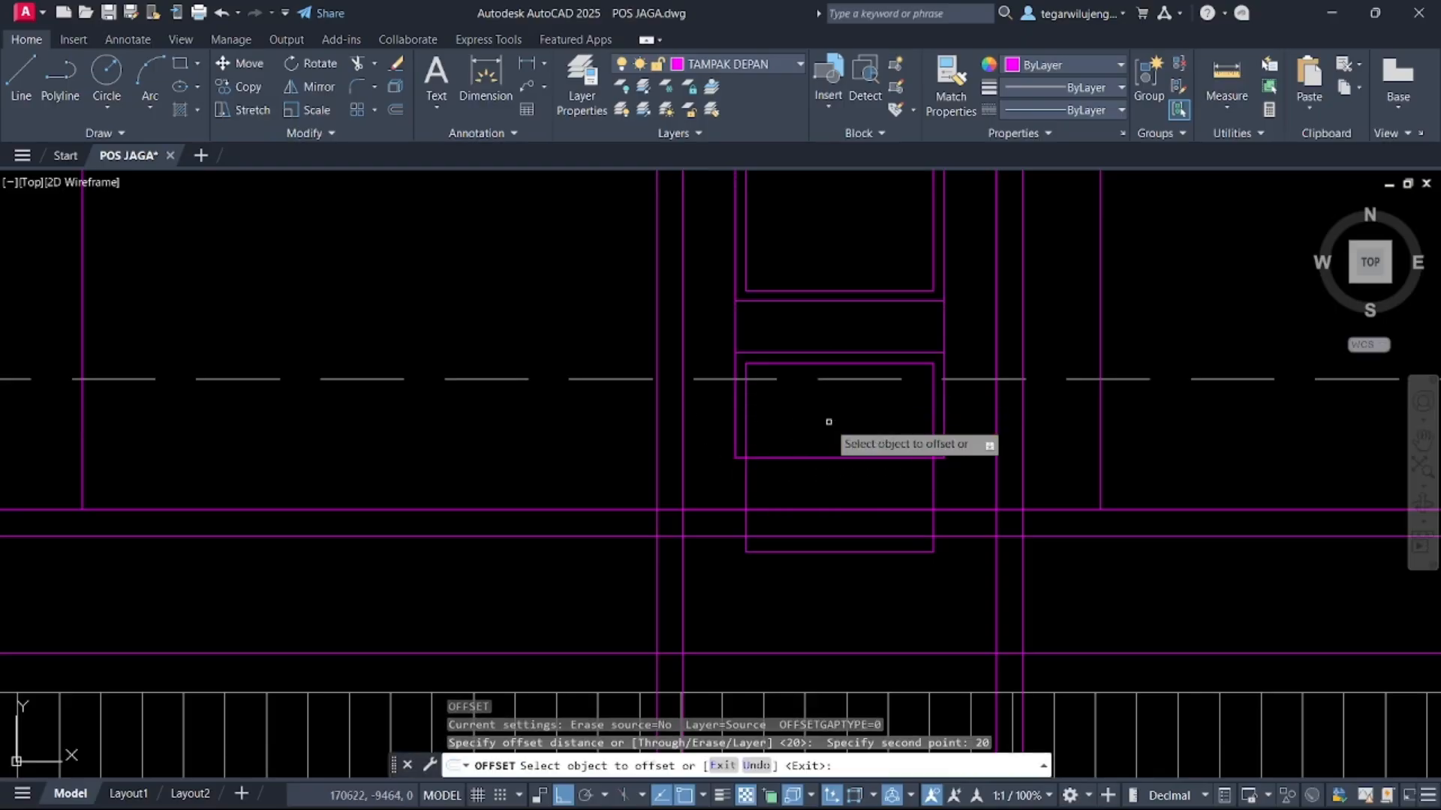
left_click(824, 456)
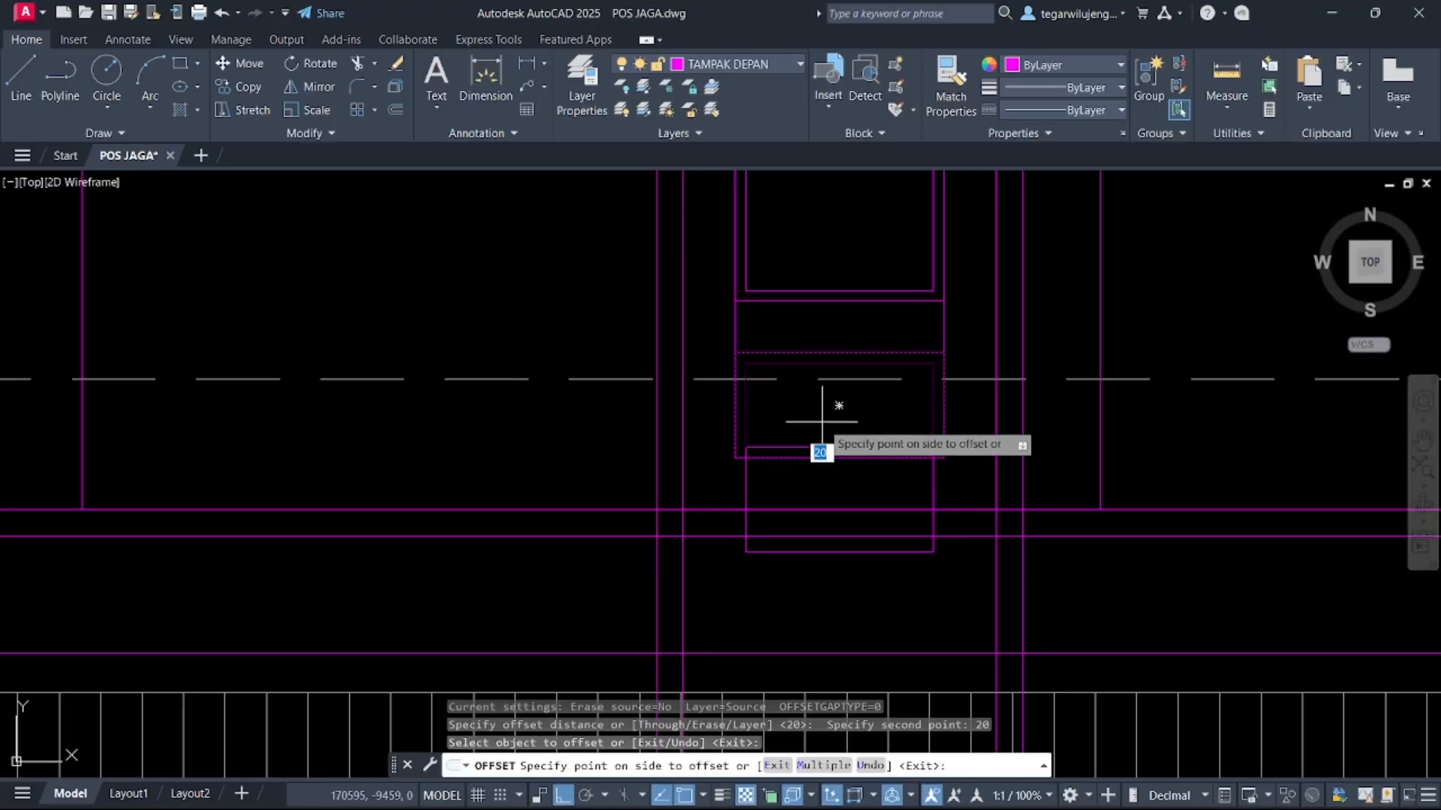
left_click(822, 422)
key("Escape")
Delete the leftover old rectangles from the lower door panel
left_click(769, 492)
left_click(726, 478)
key("Delete")
scroll(775, 496, "down", 4)
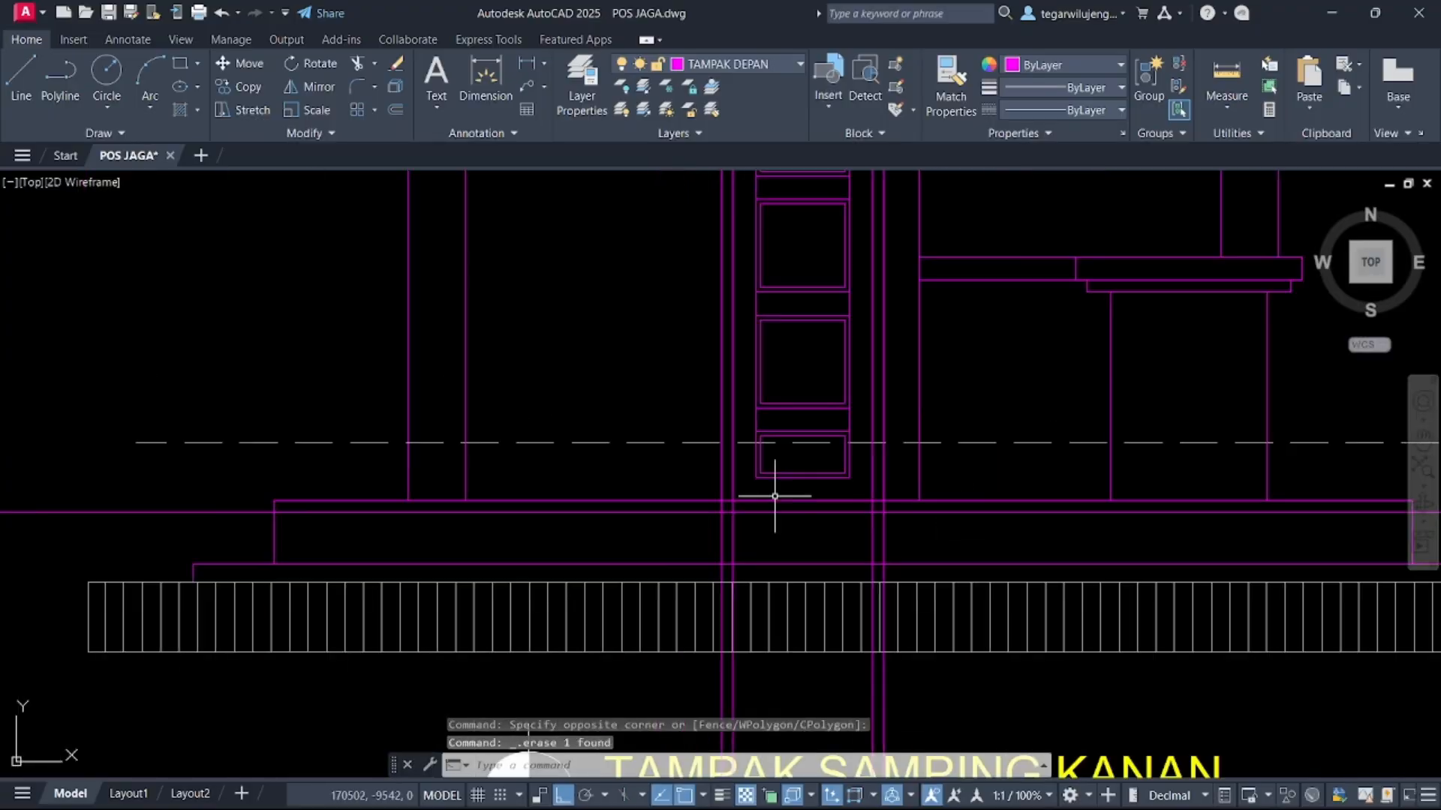
middle_click_drag(830, 467, 845, 548)
key("Escape")
left_click(862, 496)
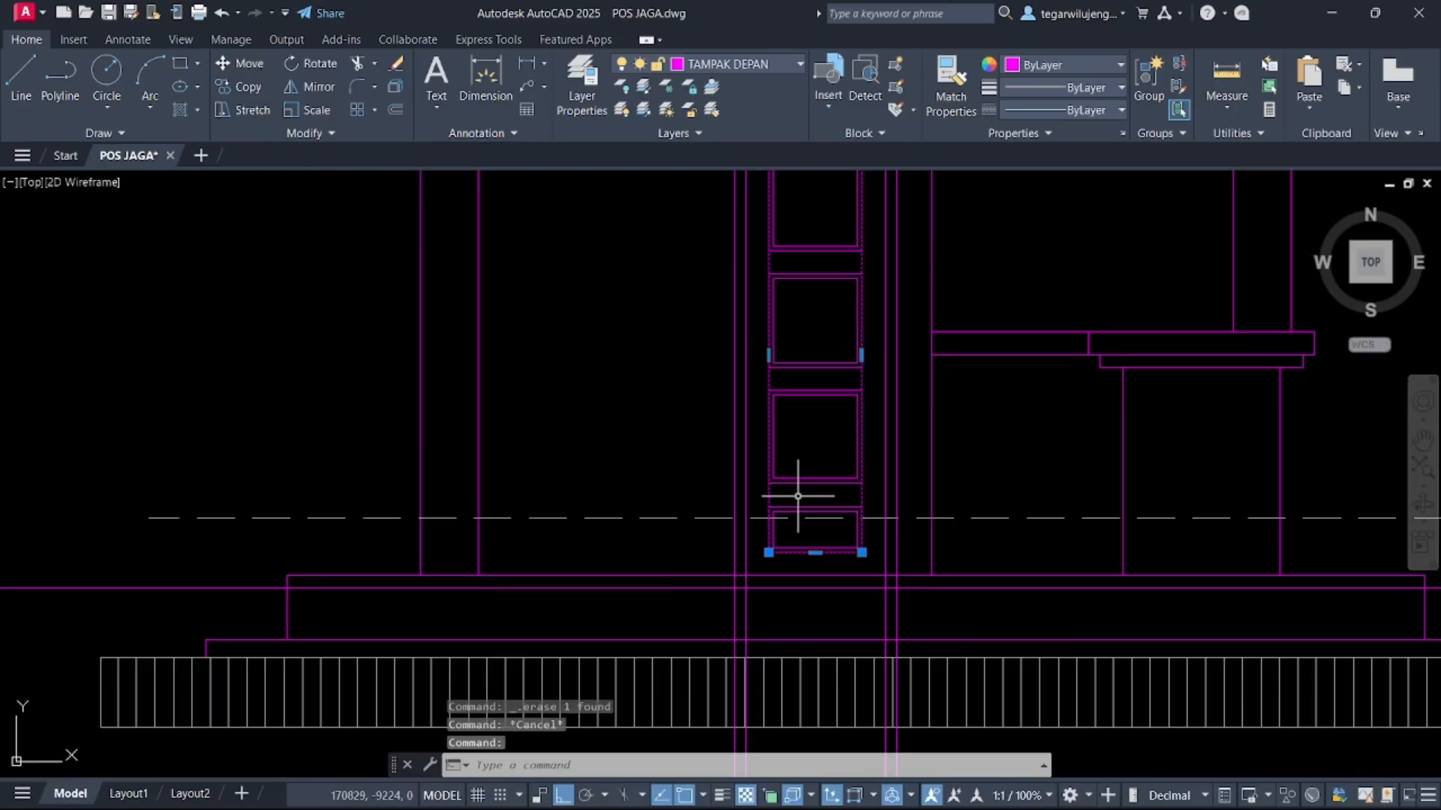
key("Delete")
Draw a horizontal construction line through the door handle height taken from the section drawing
scroll(799, 497, "down", 4)
middle_click_drag(819, 442, 827, 381)
key("Escape")
scroll(785, 373, "down", 2)
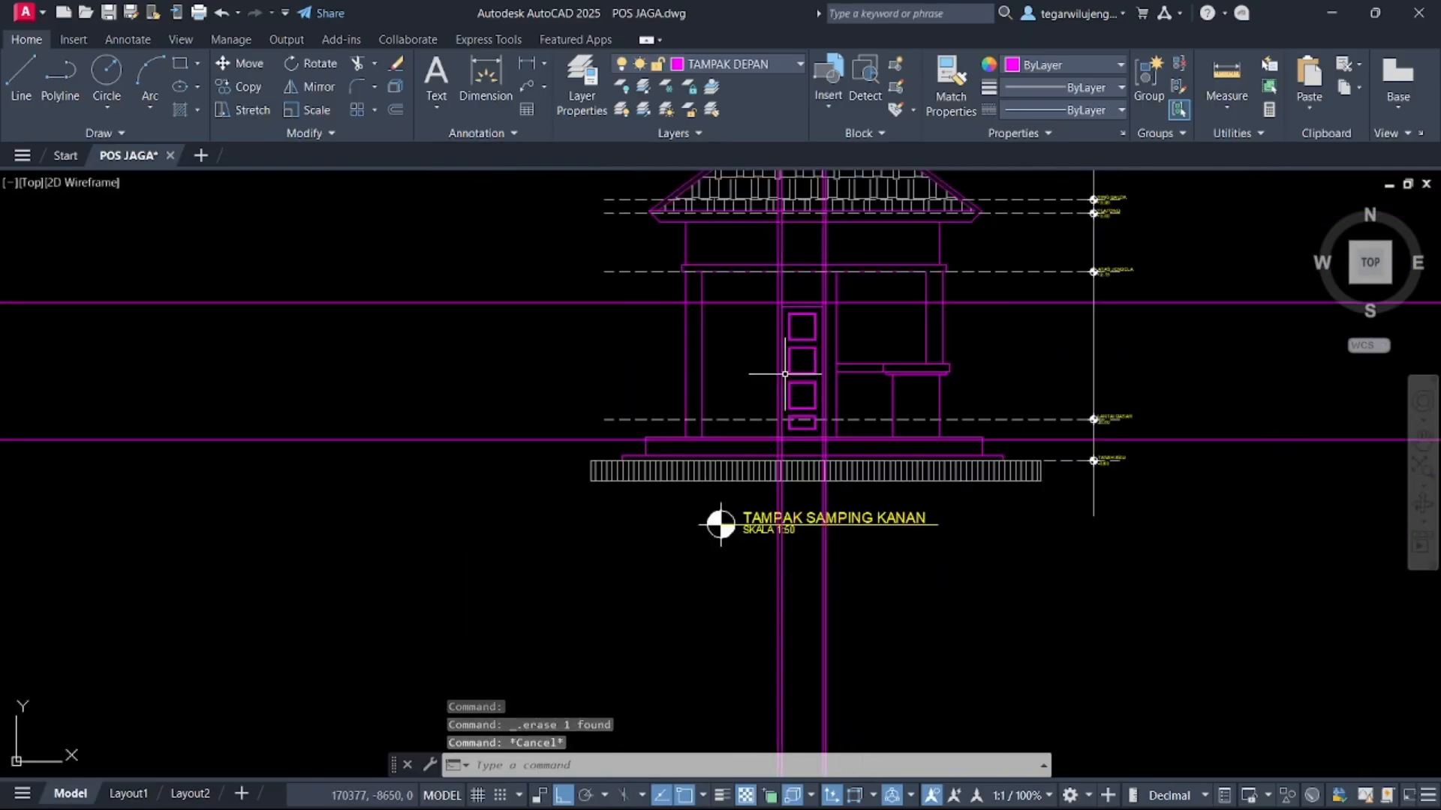
scroll(785, 374, "down", 3)
scroll(846, 405, "down", 4)
middle_click_drag(897, 219, 924, 290)
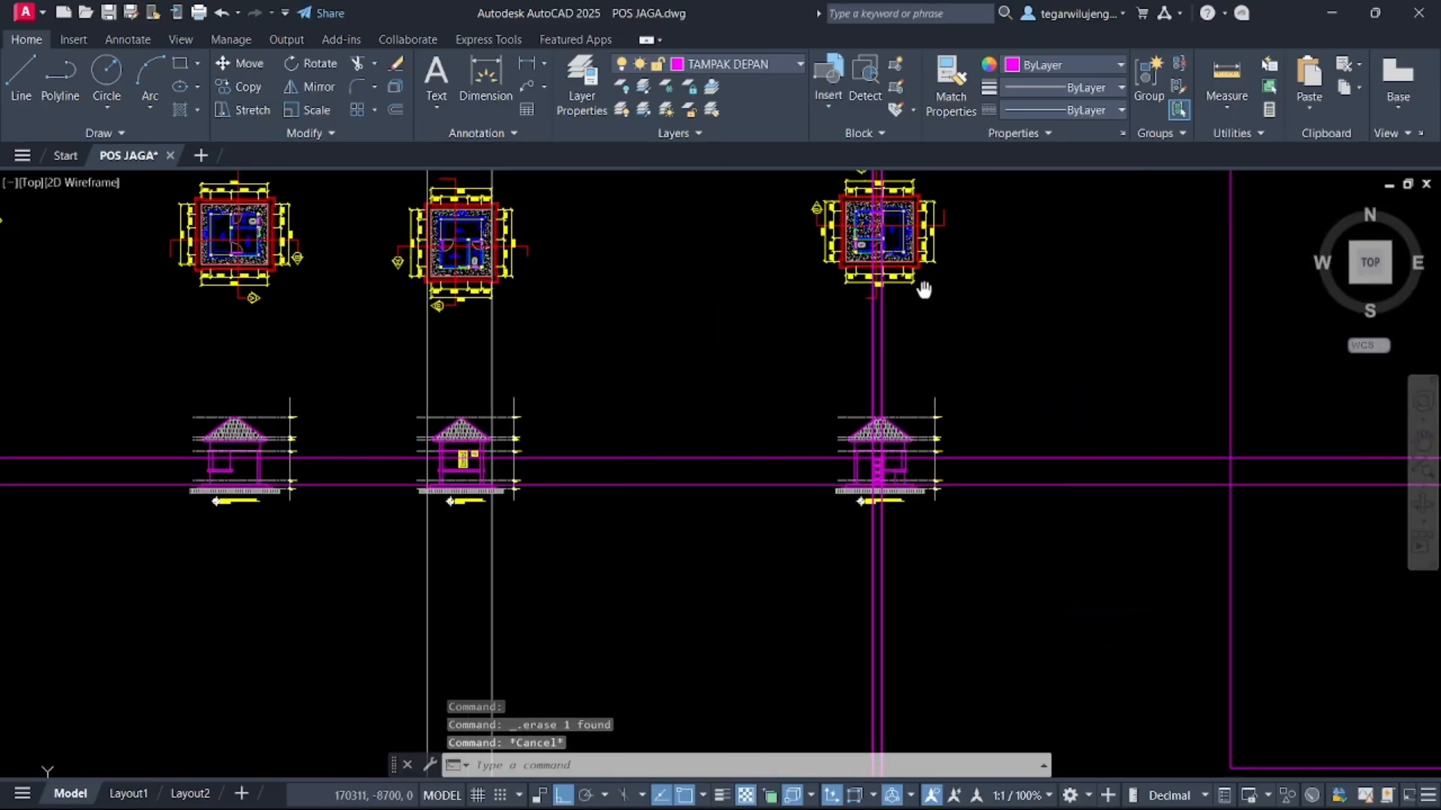
scroll(924, 291, "up", 6)
scroll(913, 251, "down", 8)
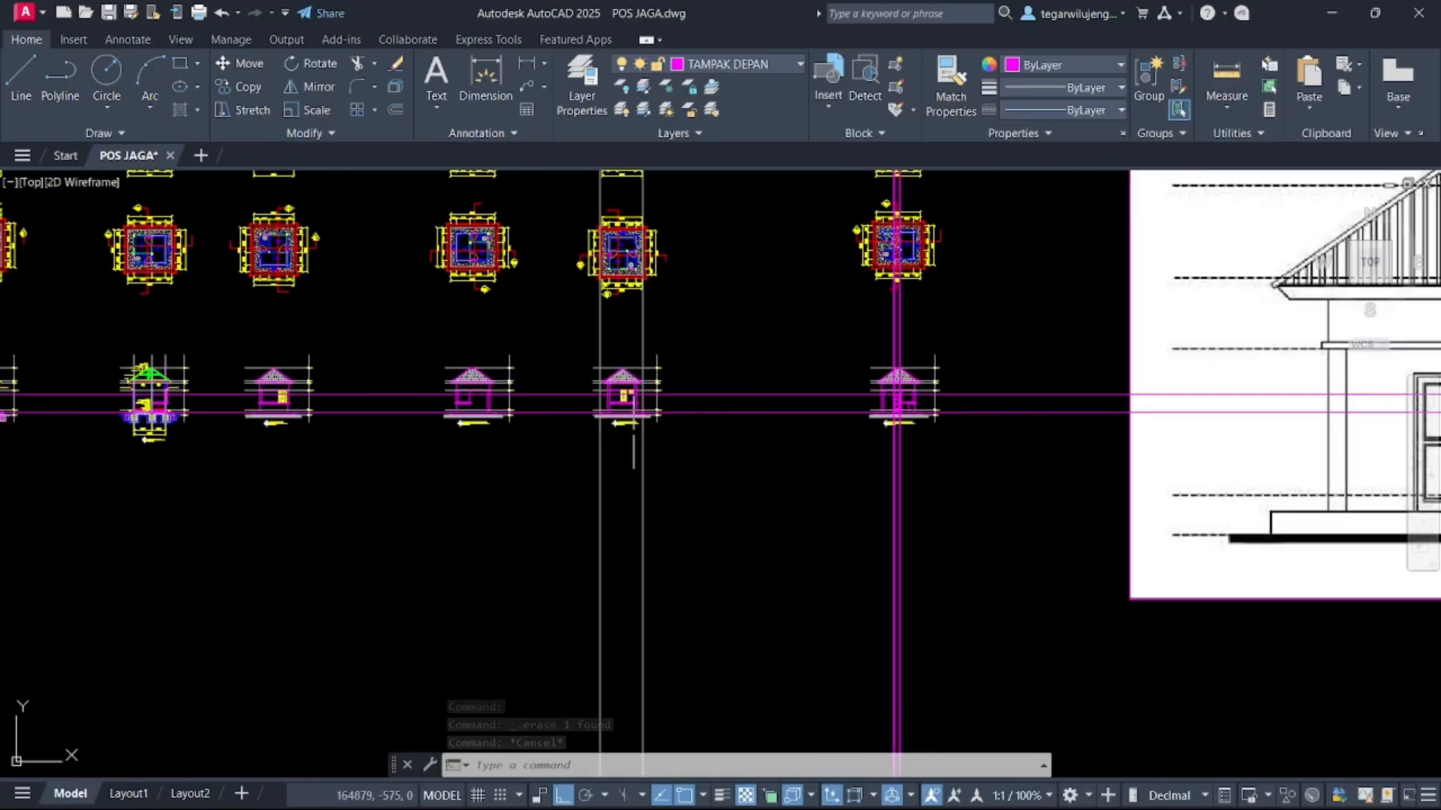
middle_click_drag(526, 478, 793, 406)
key("Return")
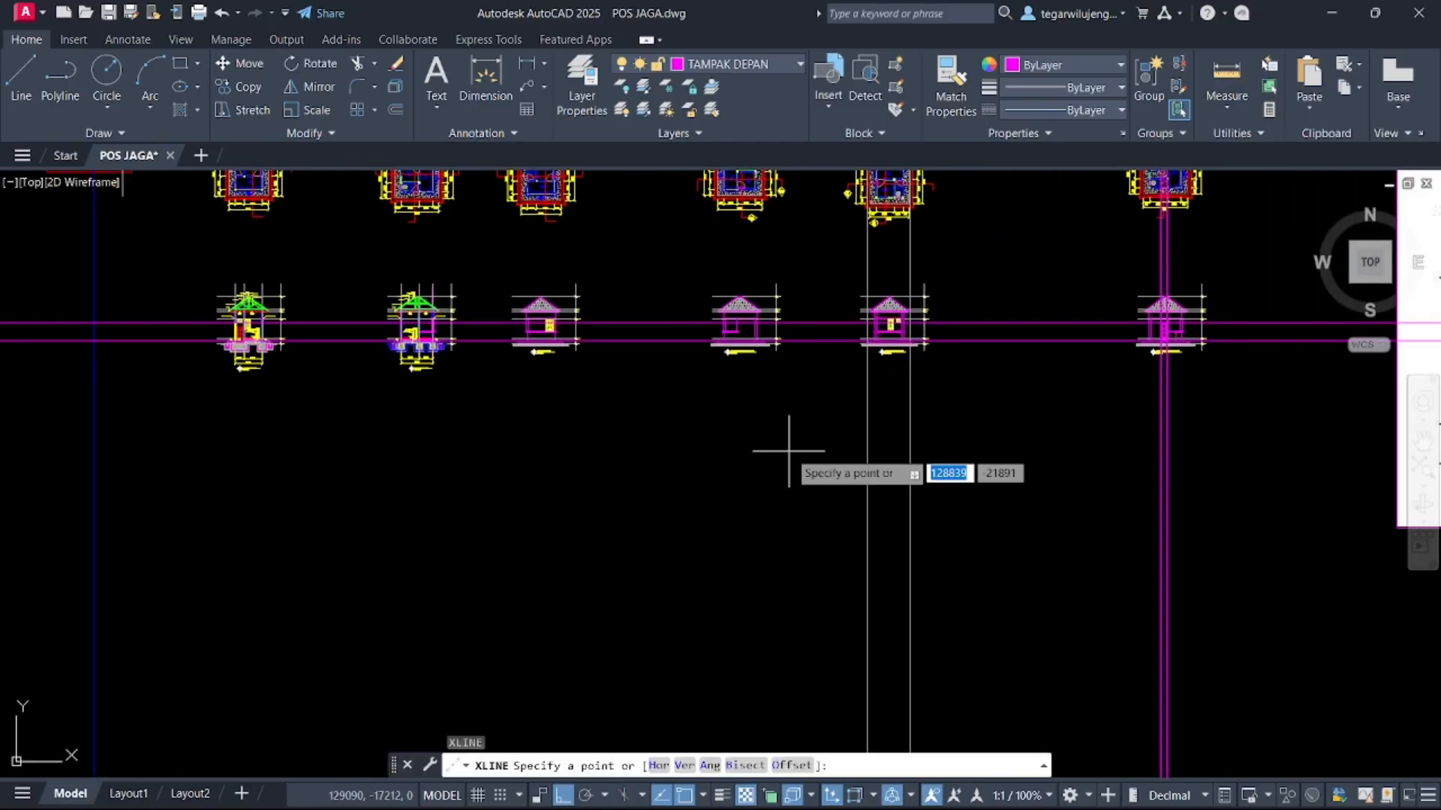
type("H")
key("Return")
scroll(420, 353, "up", 5)
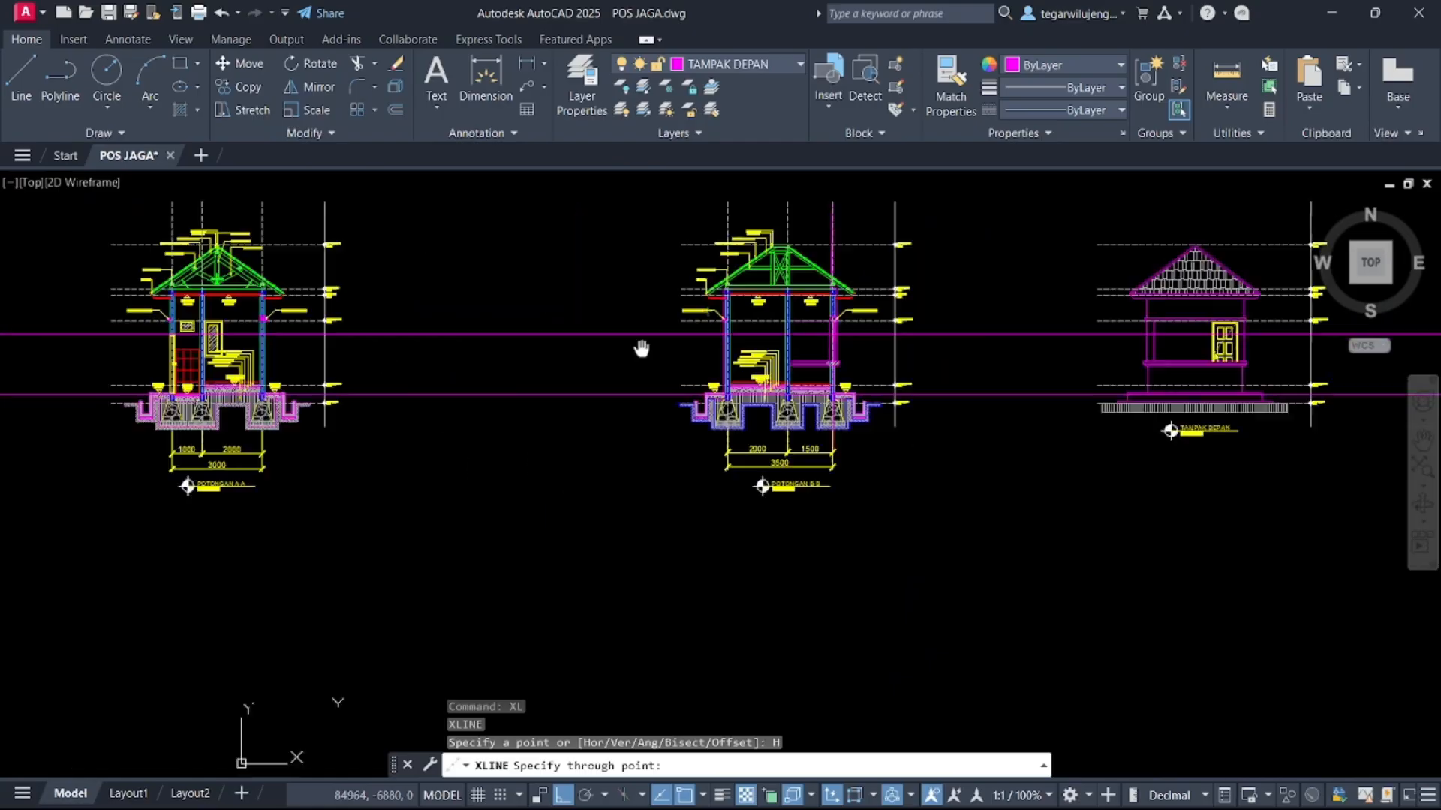
scroll(412, 331, "up", 10)
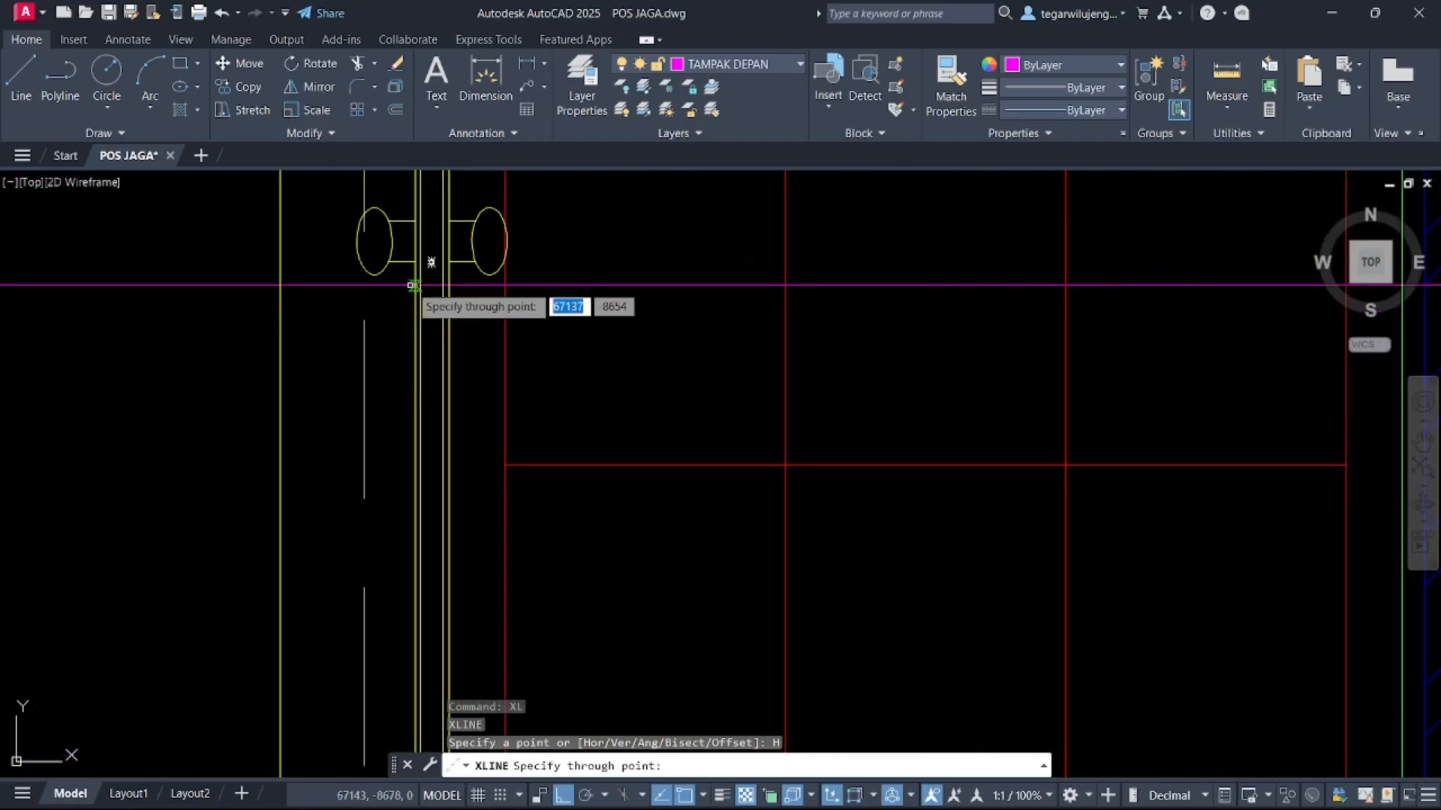
left_click(390, 241)
key("Escape")
Draw a small circle on the construction line at the door's edge as the door handle
scroll(262, 417, "down", 12)
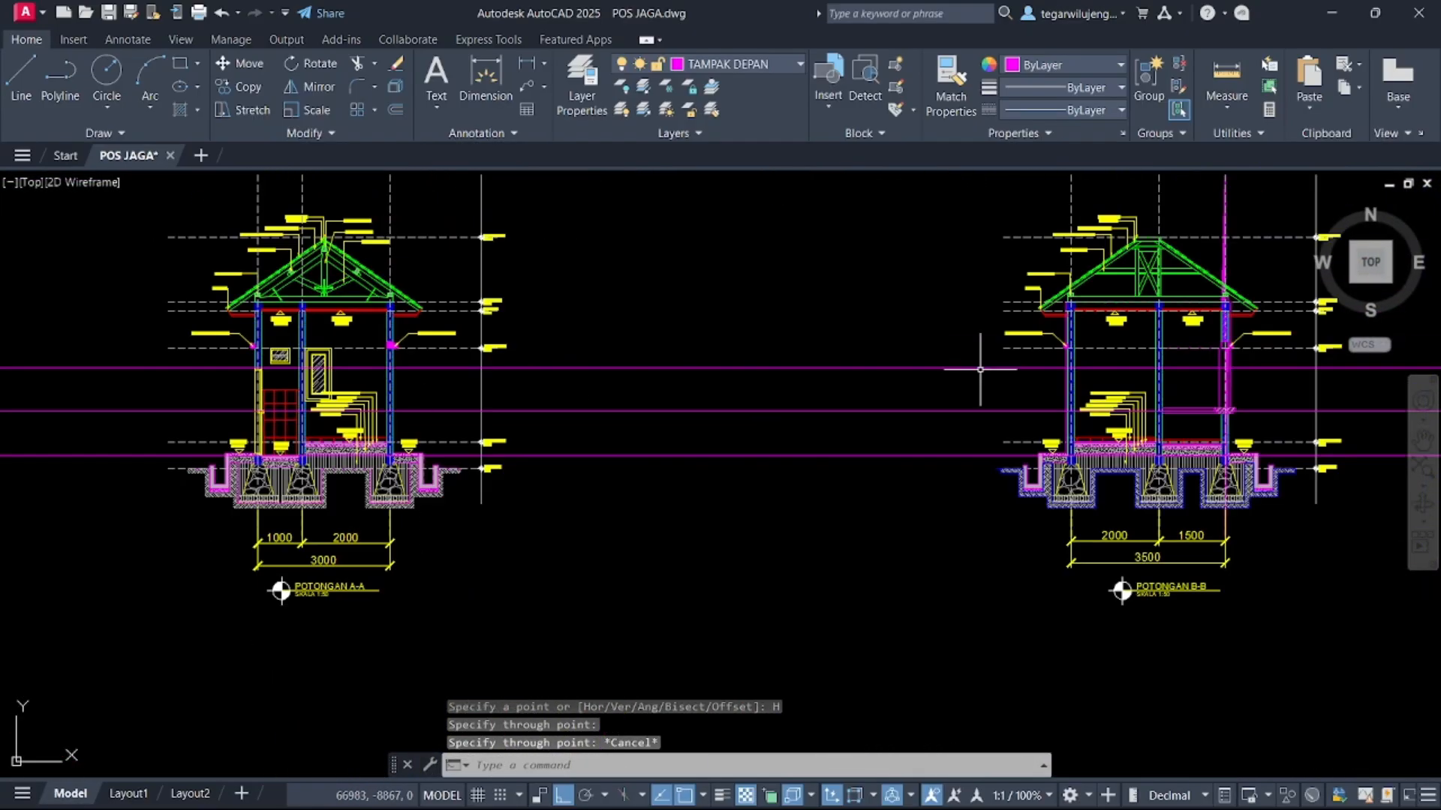
middle_click_drag(1111, 378, 9, 316)
middle_click_drag(885, 354, 6, 309)
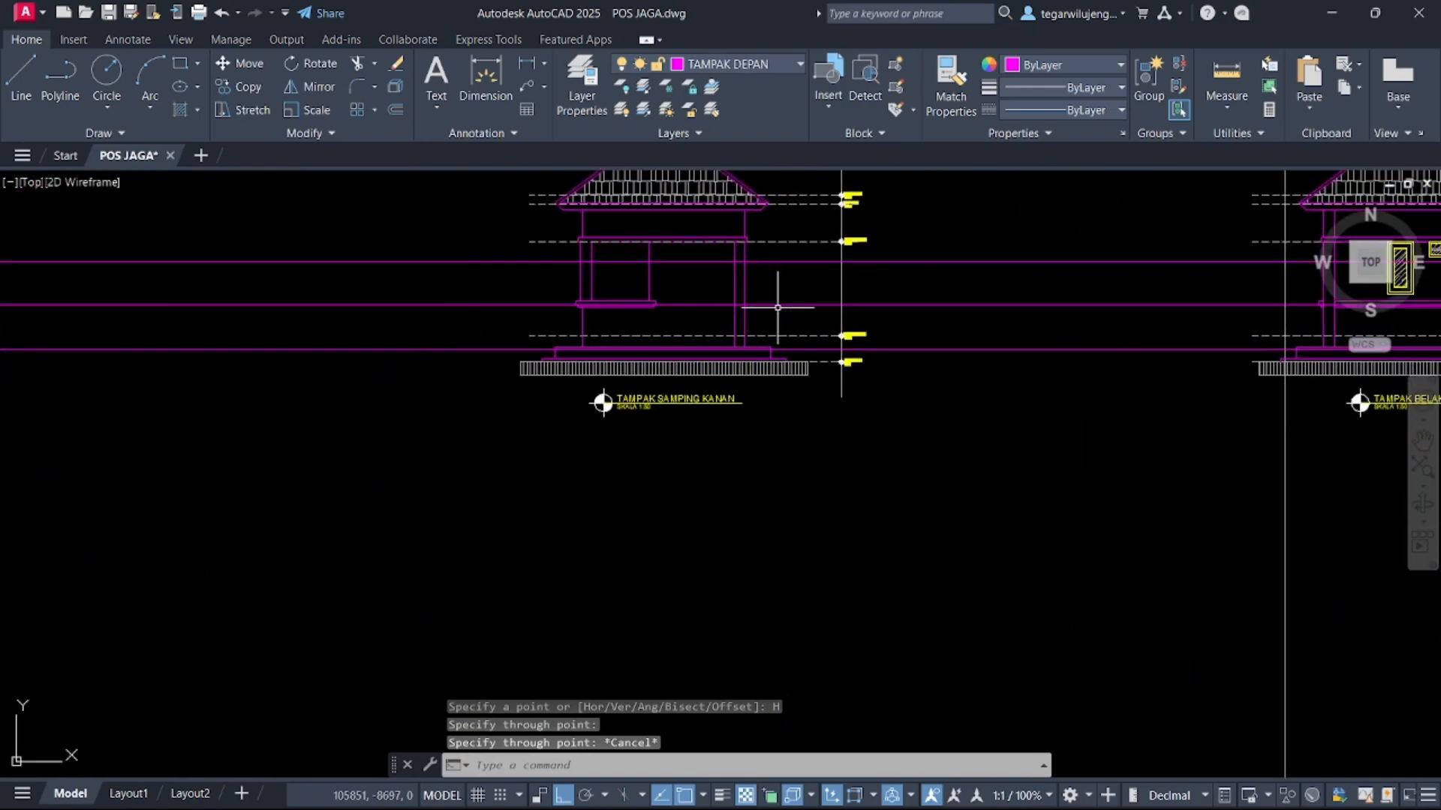
middle_click_drag(848, 308, 37, 308)
middle_click_drag(885, 335, 176, 348)
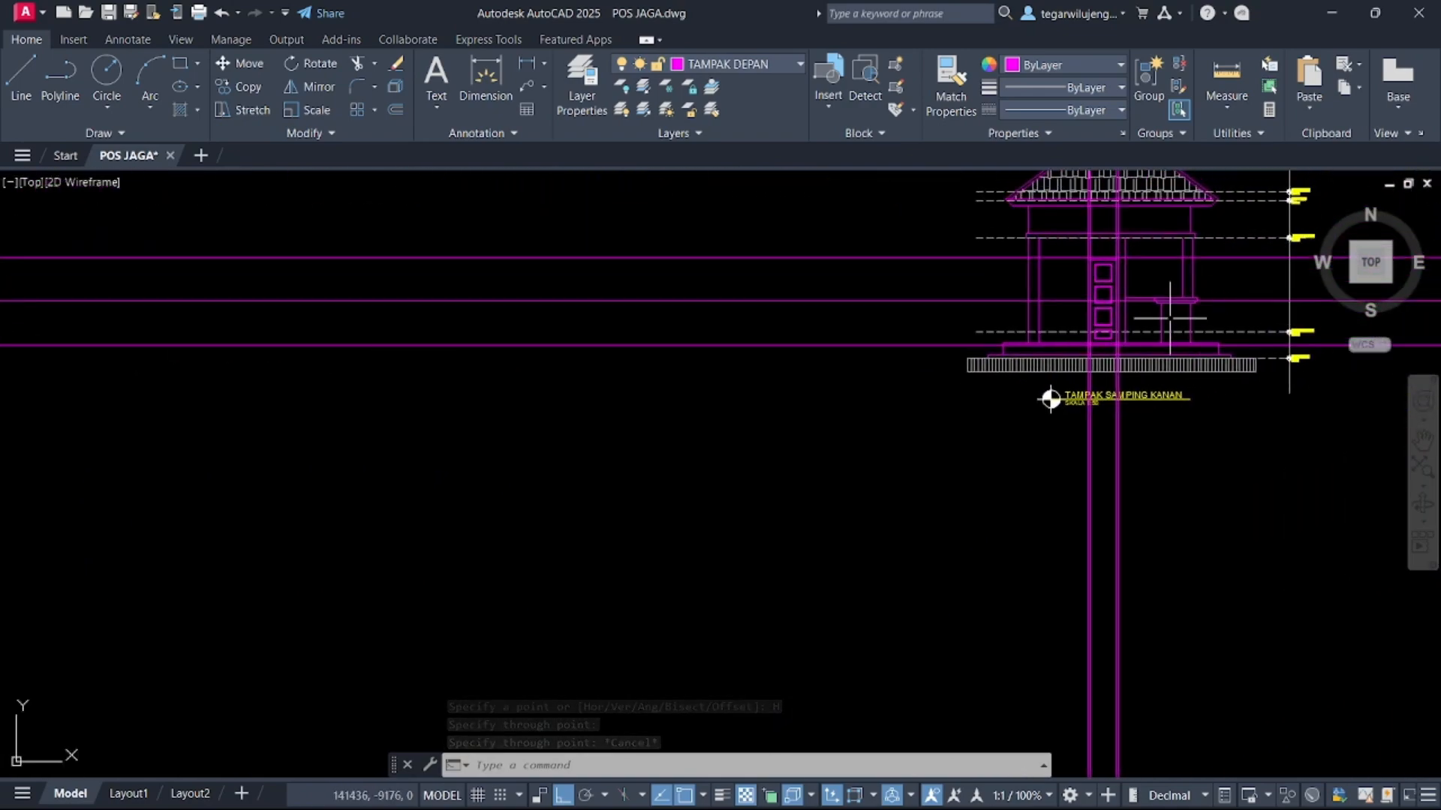
scroll(1170, 318, "up", 5)
scroll(869, 299, "up", 6)
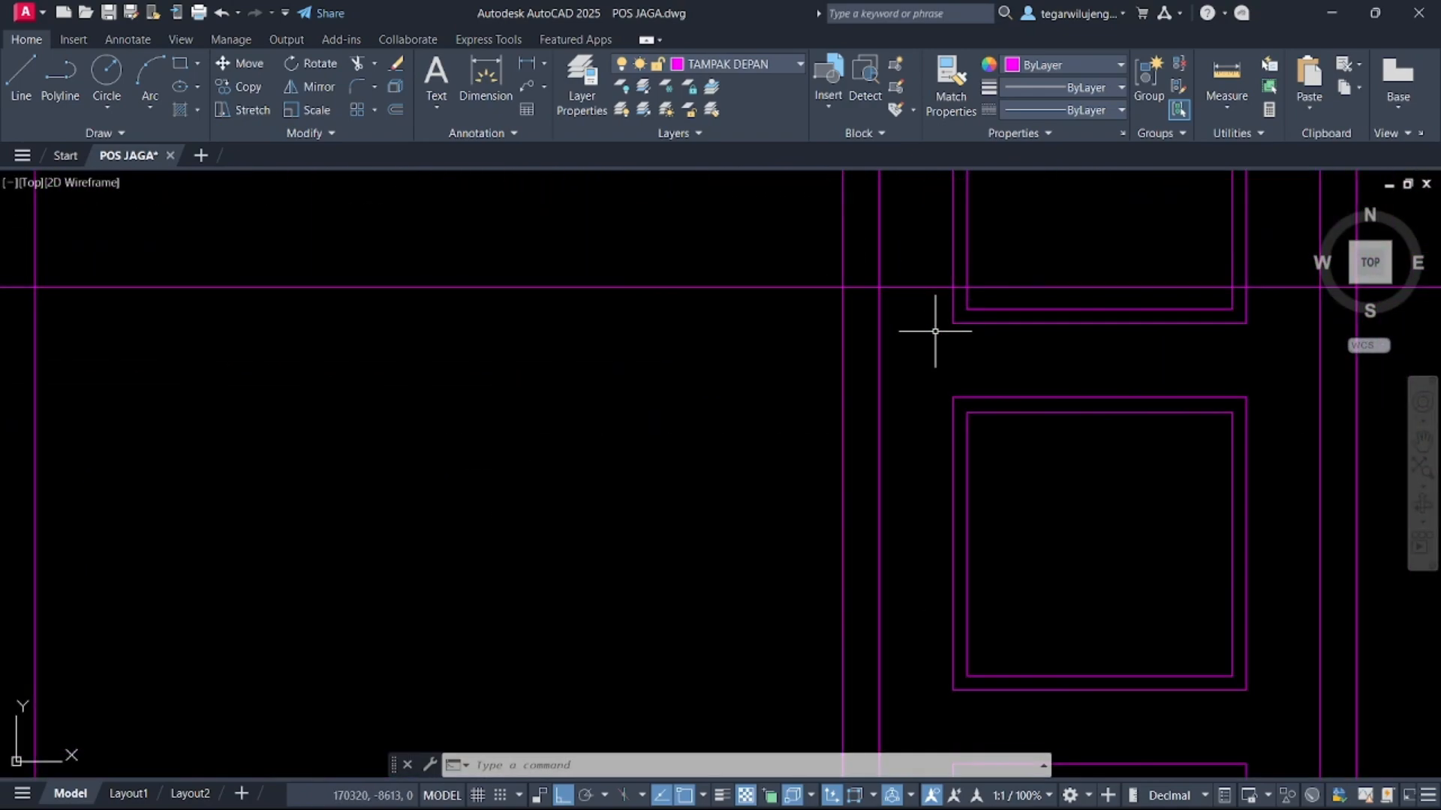
key("BackSpace")
key("BackSpace")
type("c")
key("Return")
middle_click_drag(926, 296, 922, 413)
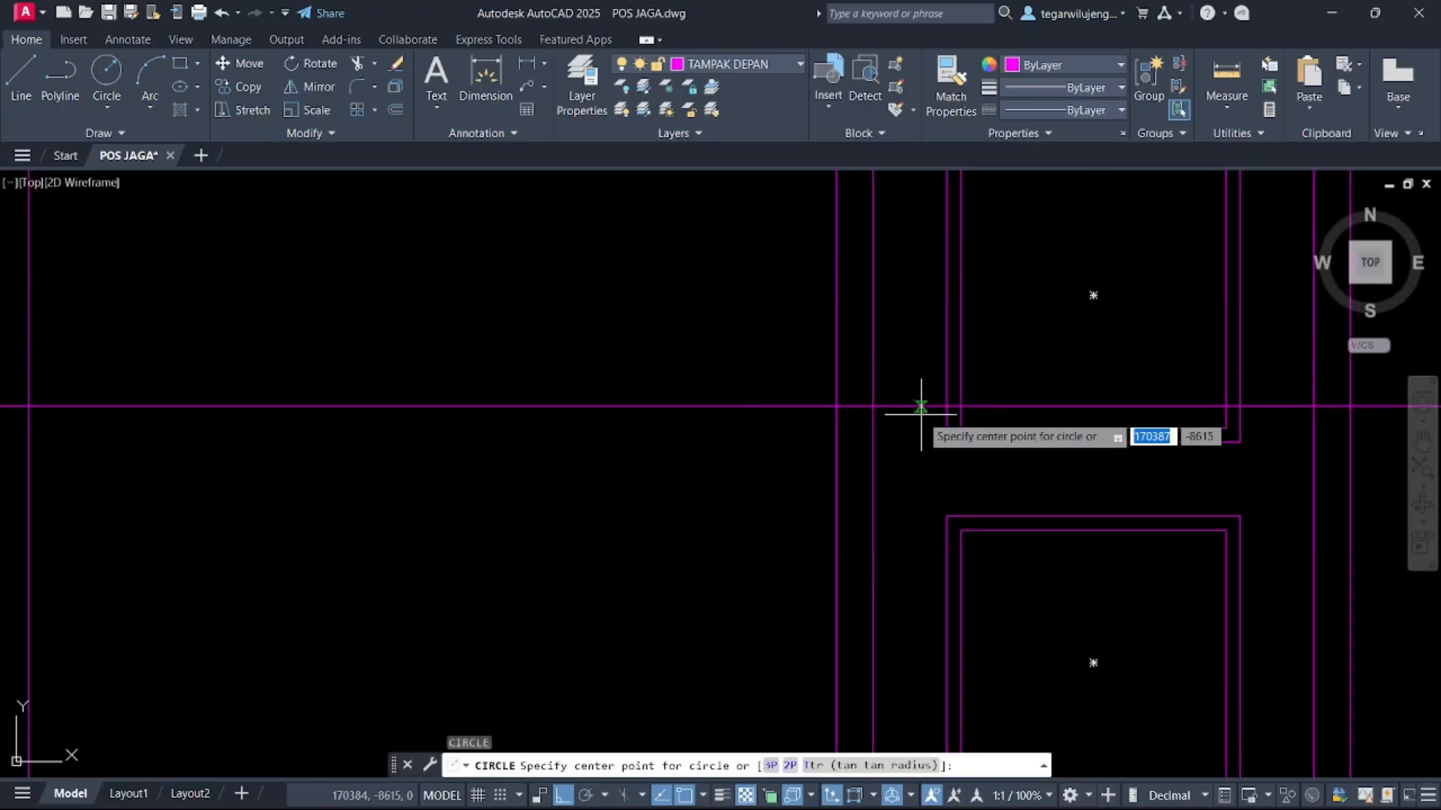
left_click(913, 409)
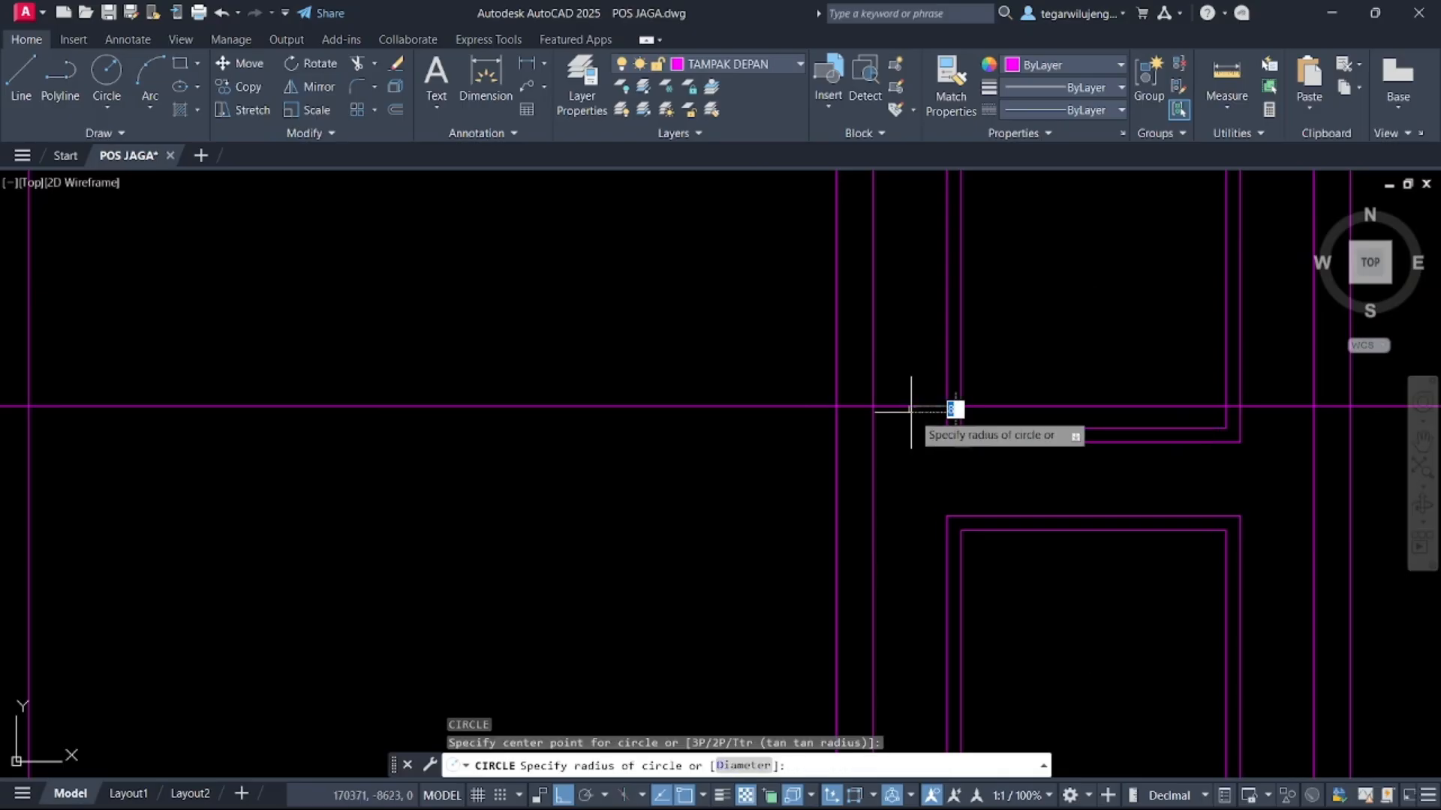
left_click(926, 429)
key("Escape")
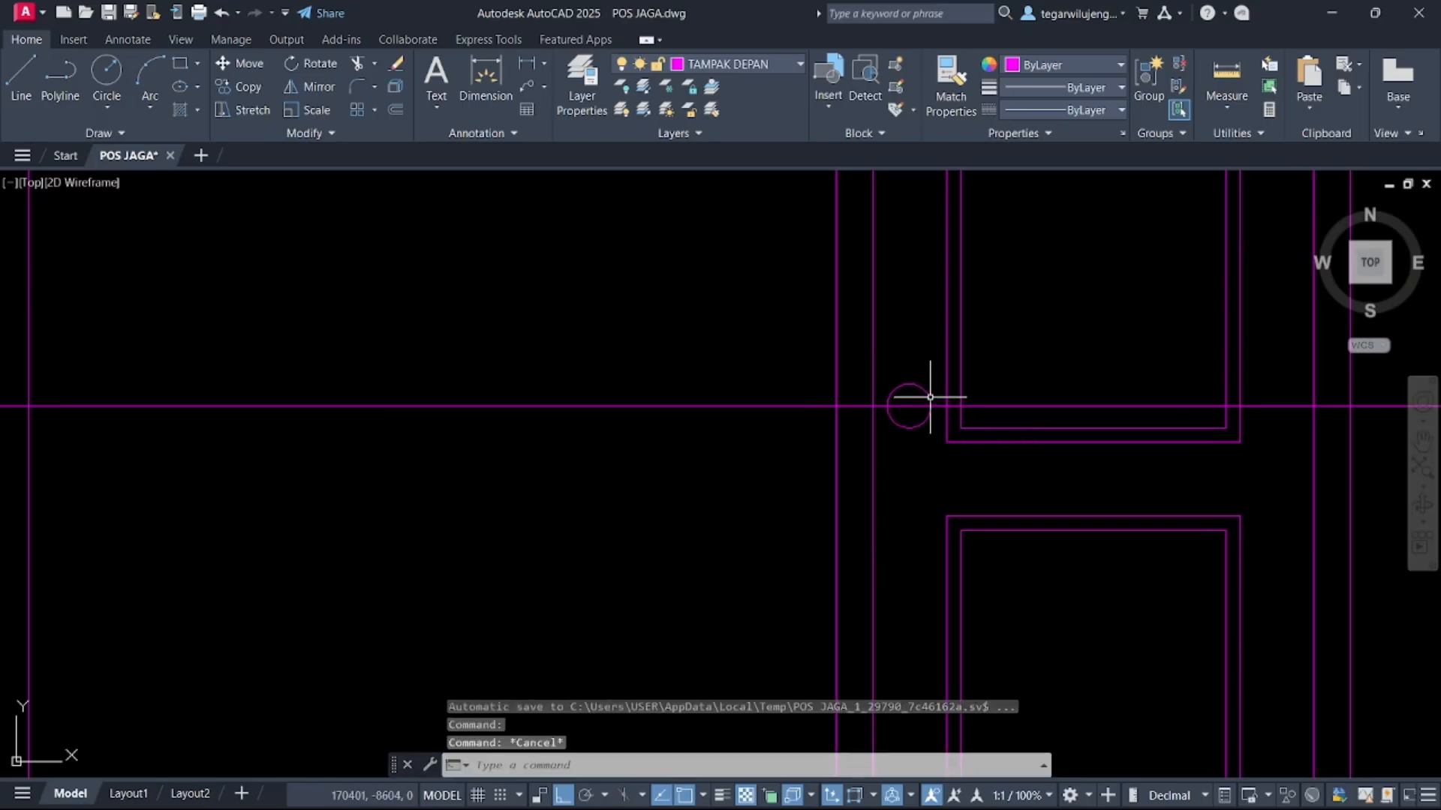
Offset the handle circle 10 inward
left_click(929, 397)
type("o")
key("Return")
scroll(914, 409, "up", 2)
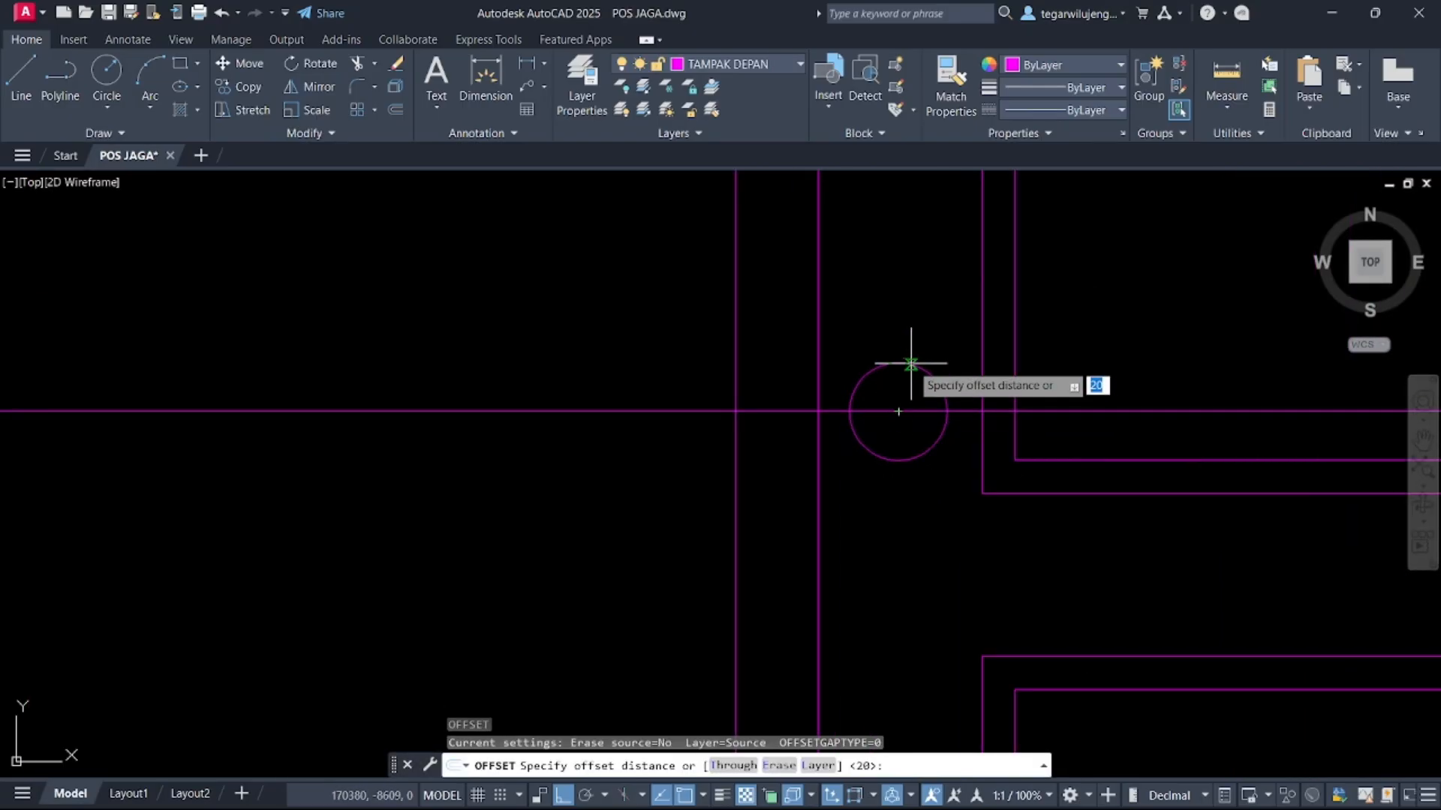
left_click(898, 412)
key("Return")
left_click(910, 383)
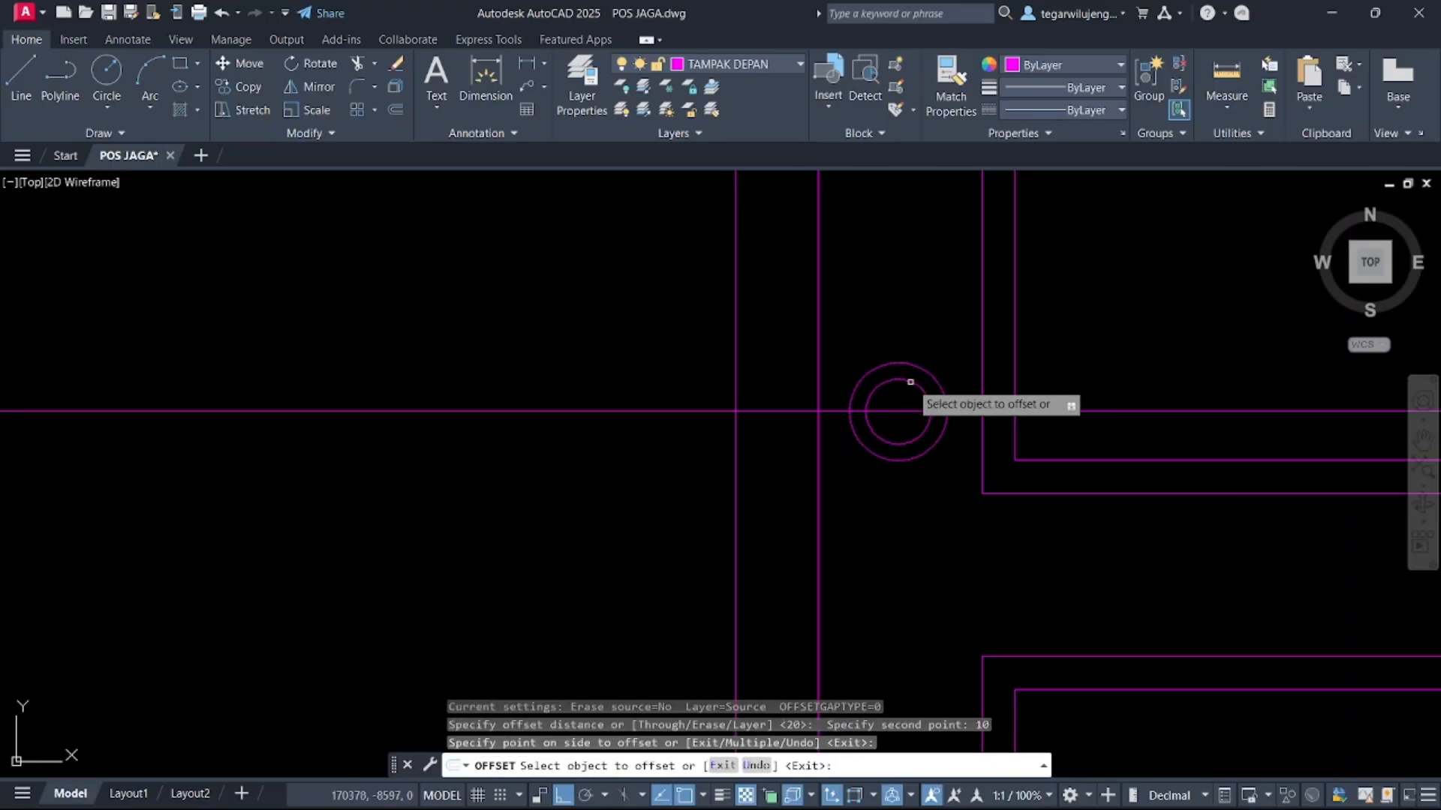
key("Escape")
Delete the construction lines crossing the elevation
scroll(962, 441, "down", 7)
left_click(832, 451)
left_click(810, 395)
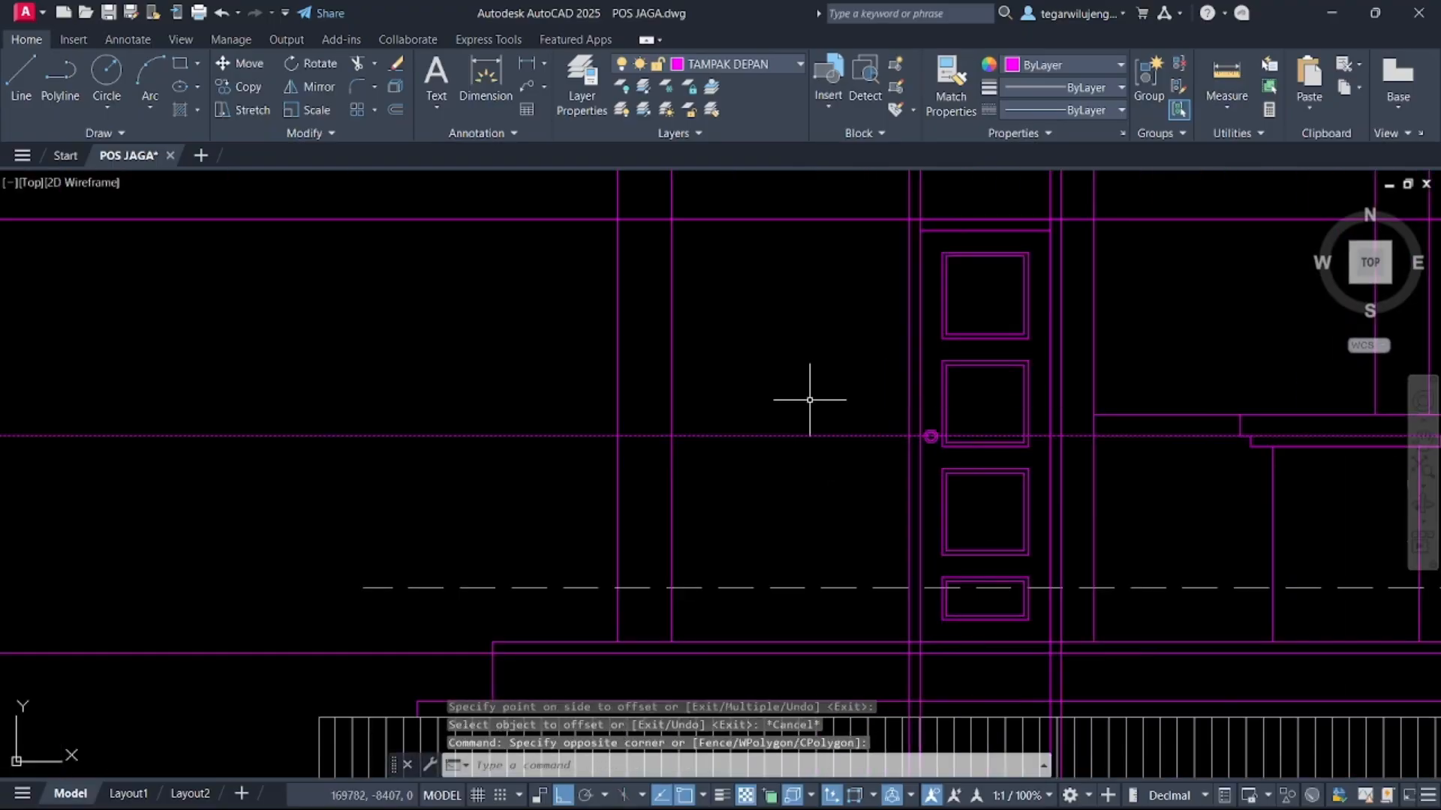
scroll(810, 400, "down", 6)
key("super+shift+s")
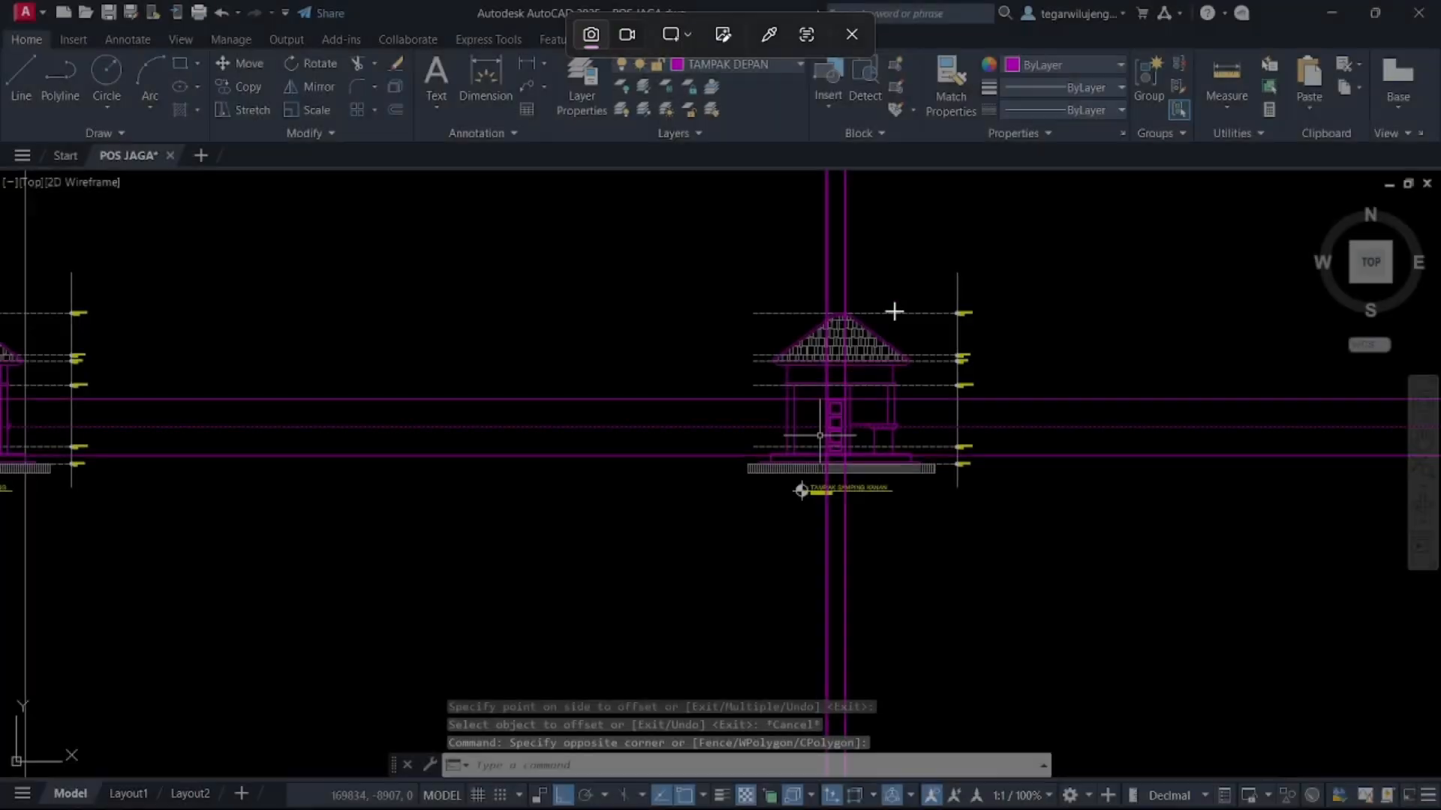
key("Escape")
left_click(860, 264)
left_click(798, 267)
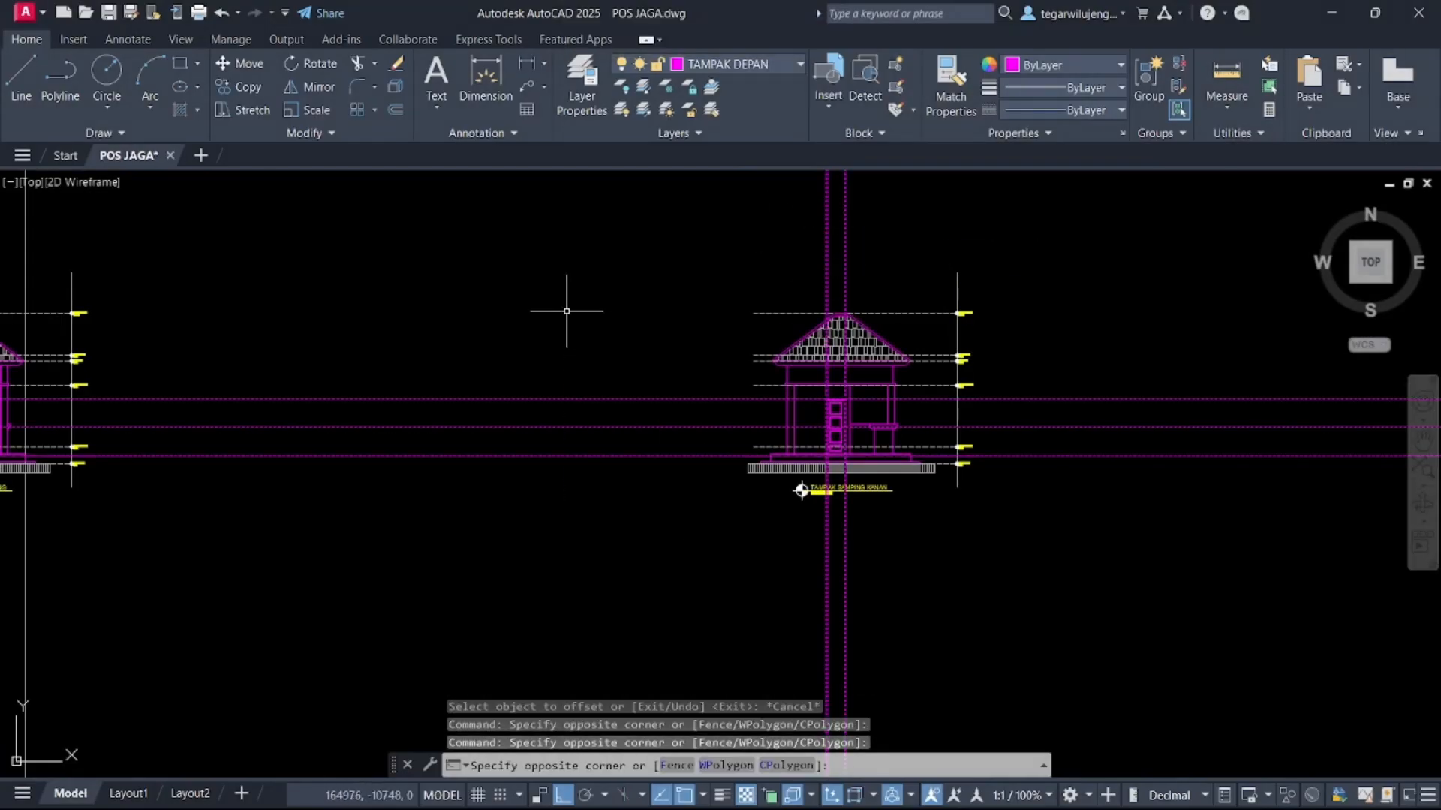
key("Delete")
Move the door's linework to the PINTU DAN JENDELAA layer
scroll(830, 406, "up", 7)
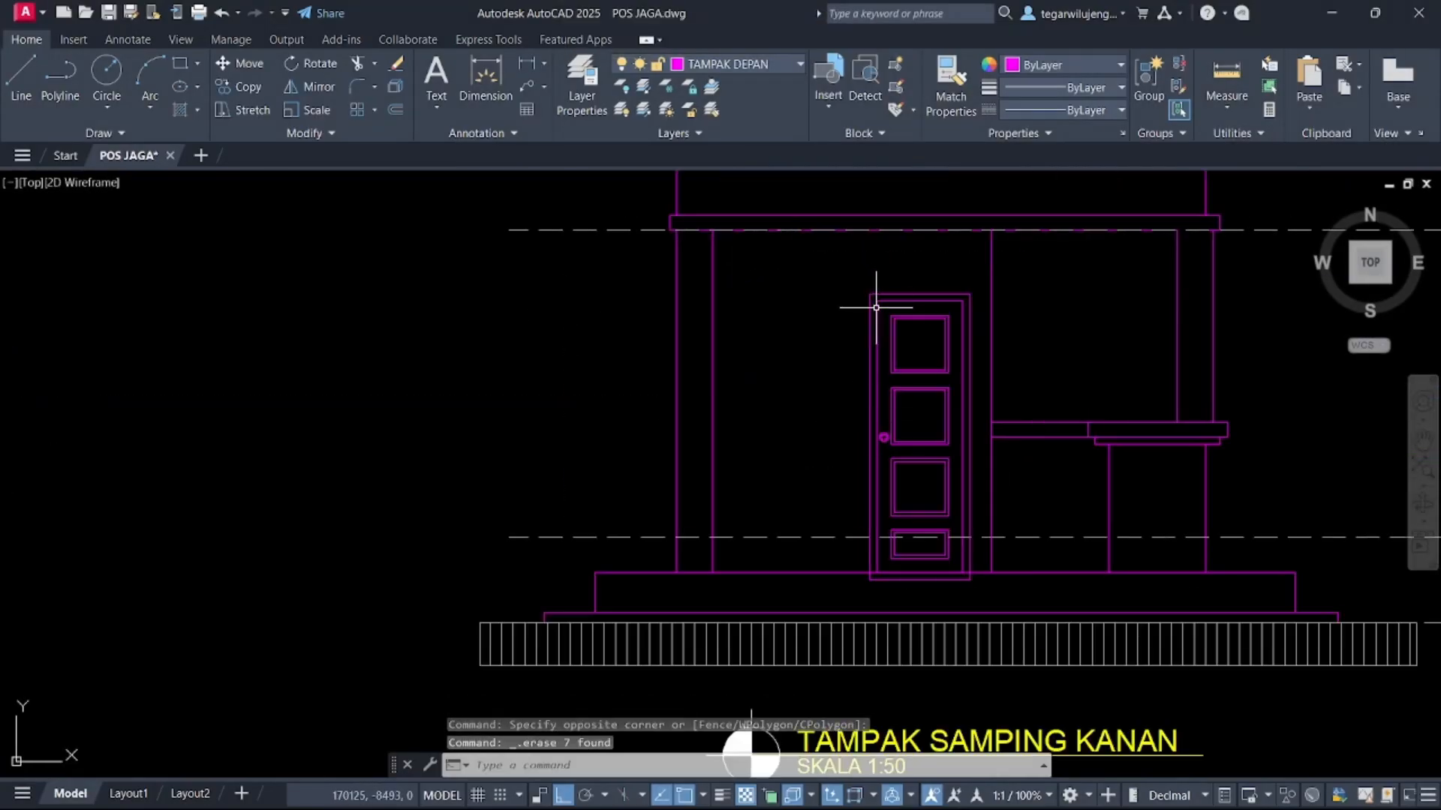
left_click(832, 256)
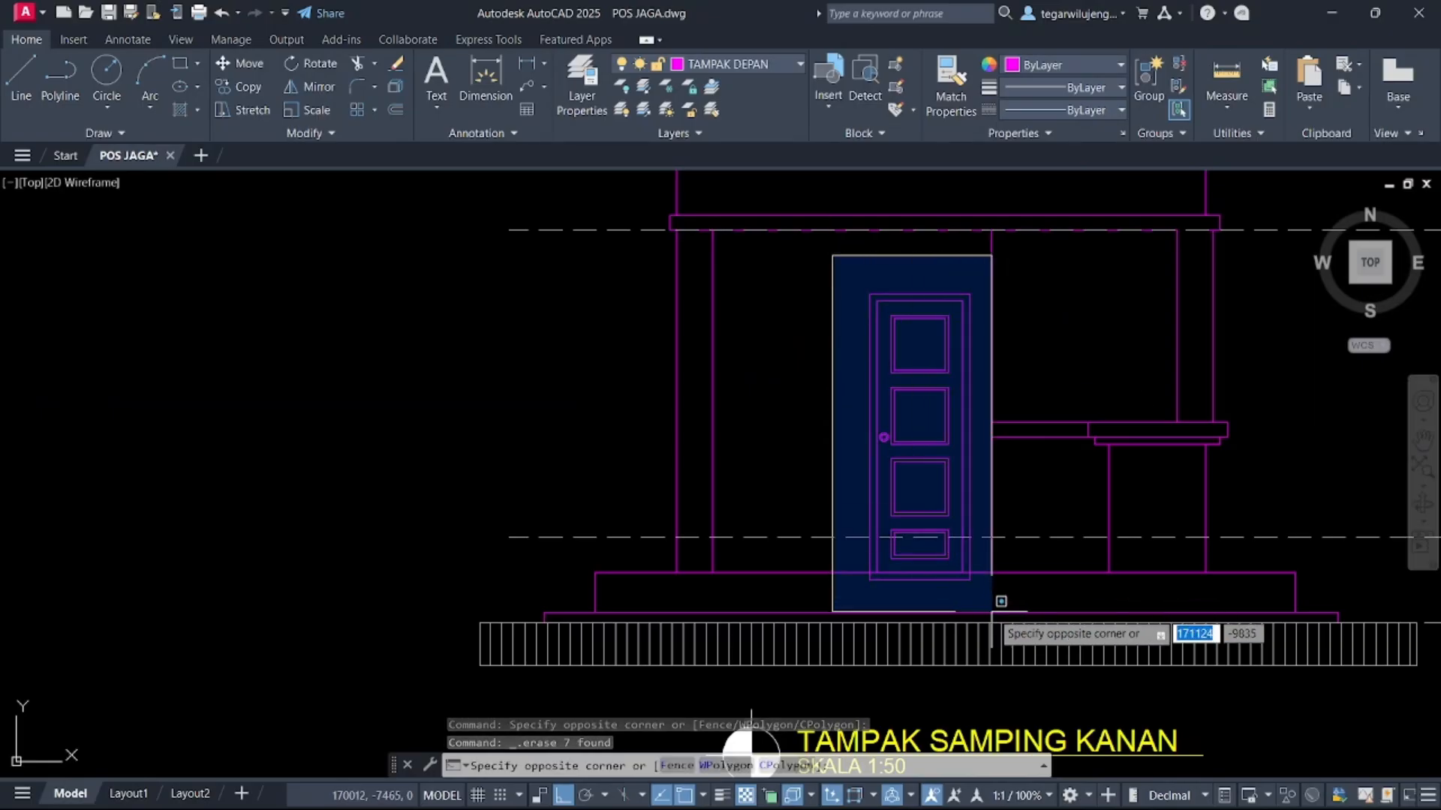
left_click(995, 602)
left_click(750, 63)
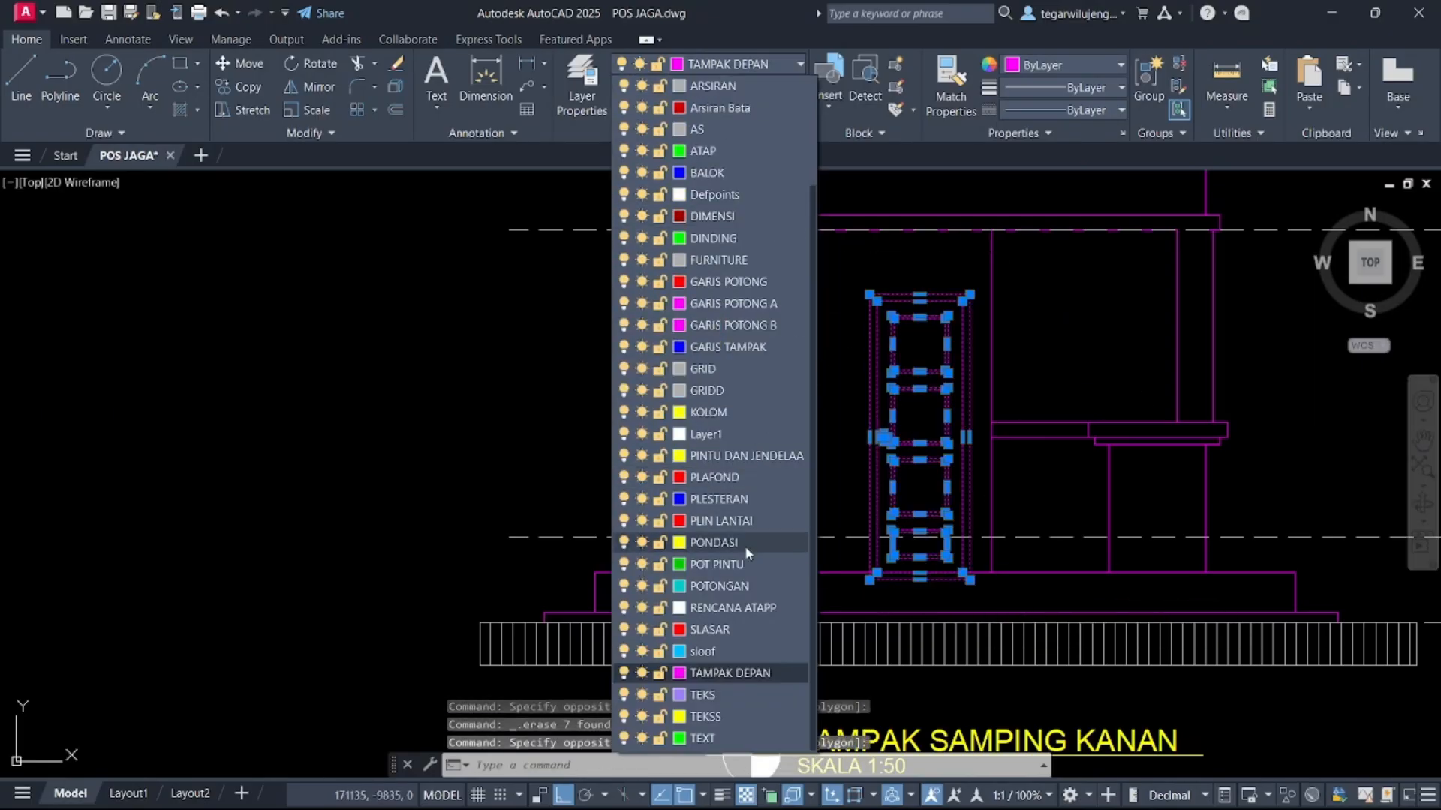
left_click(747, 456)
scroll(960, 612, "up", 5)
key("Escape")
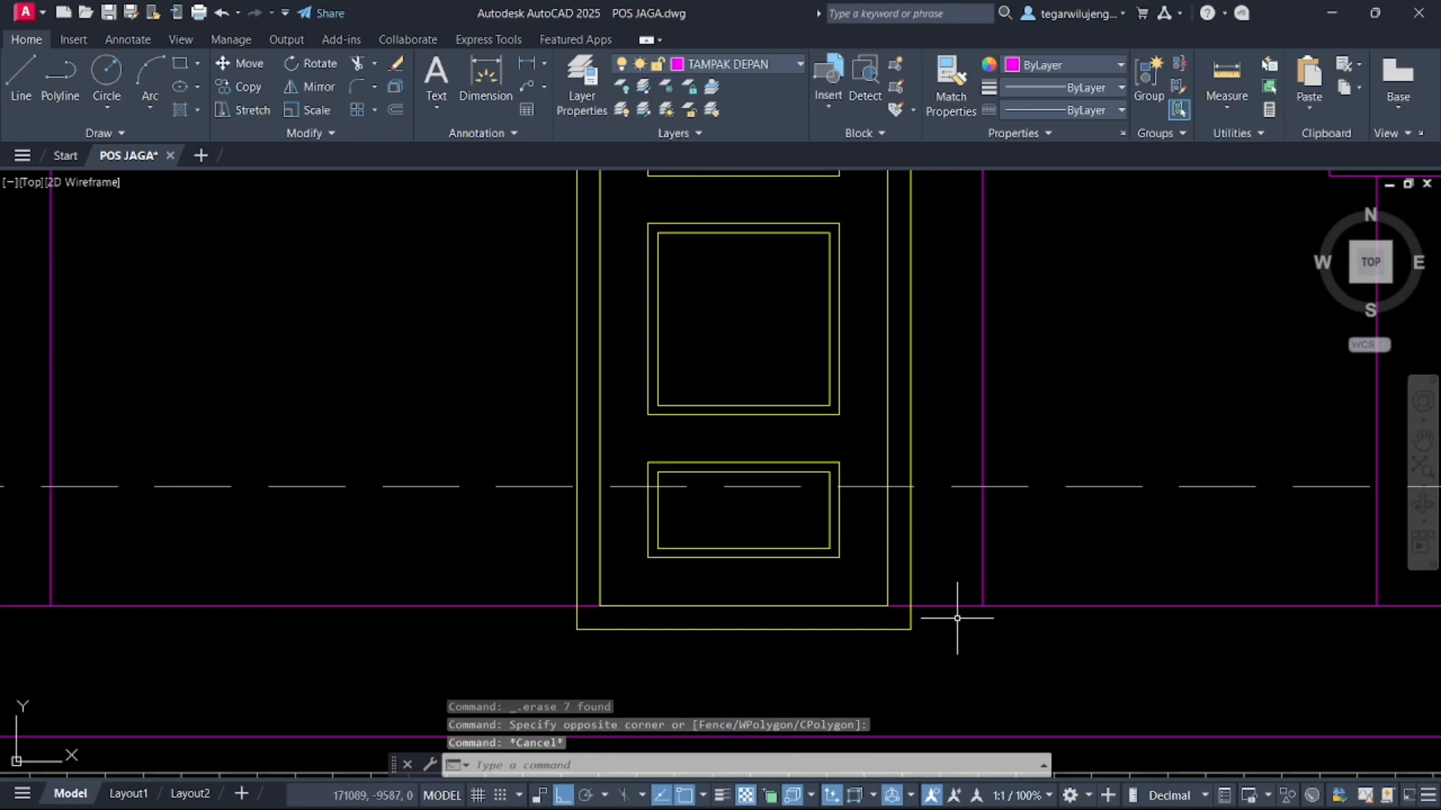
Trim the door frame's bottom lines that extend below the floor line
type("TR")
key("Return")
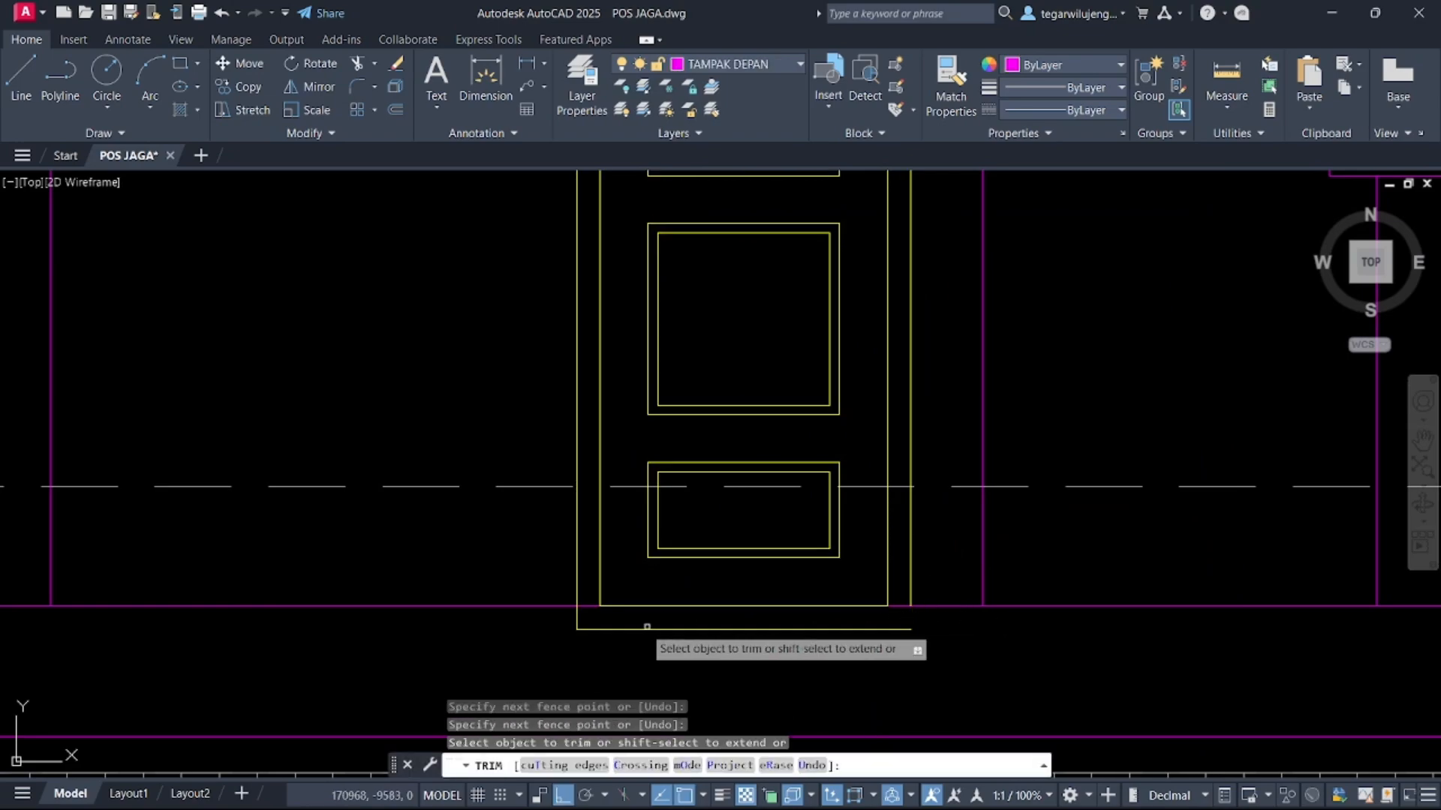
left_click(642, 601)
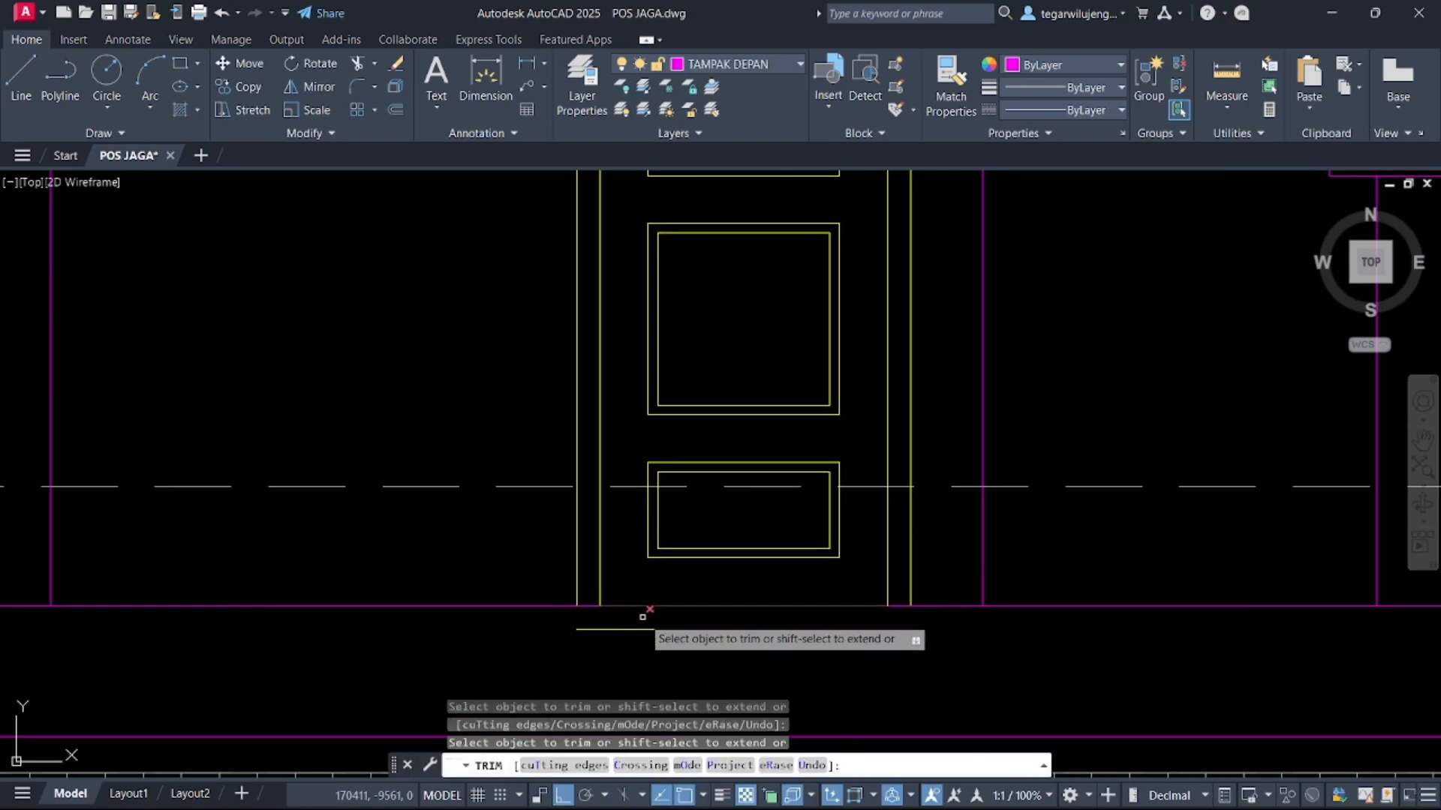
left_click(642, 621)
left_click(642, 639)
scroll(699, 664, "down", 5)
key("Escape")
Edit the elevation title to read TAMPAK SAMPING KIRI
scroll(768, 528, "down", 4)
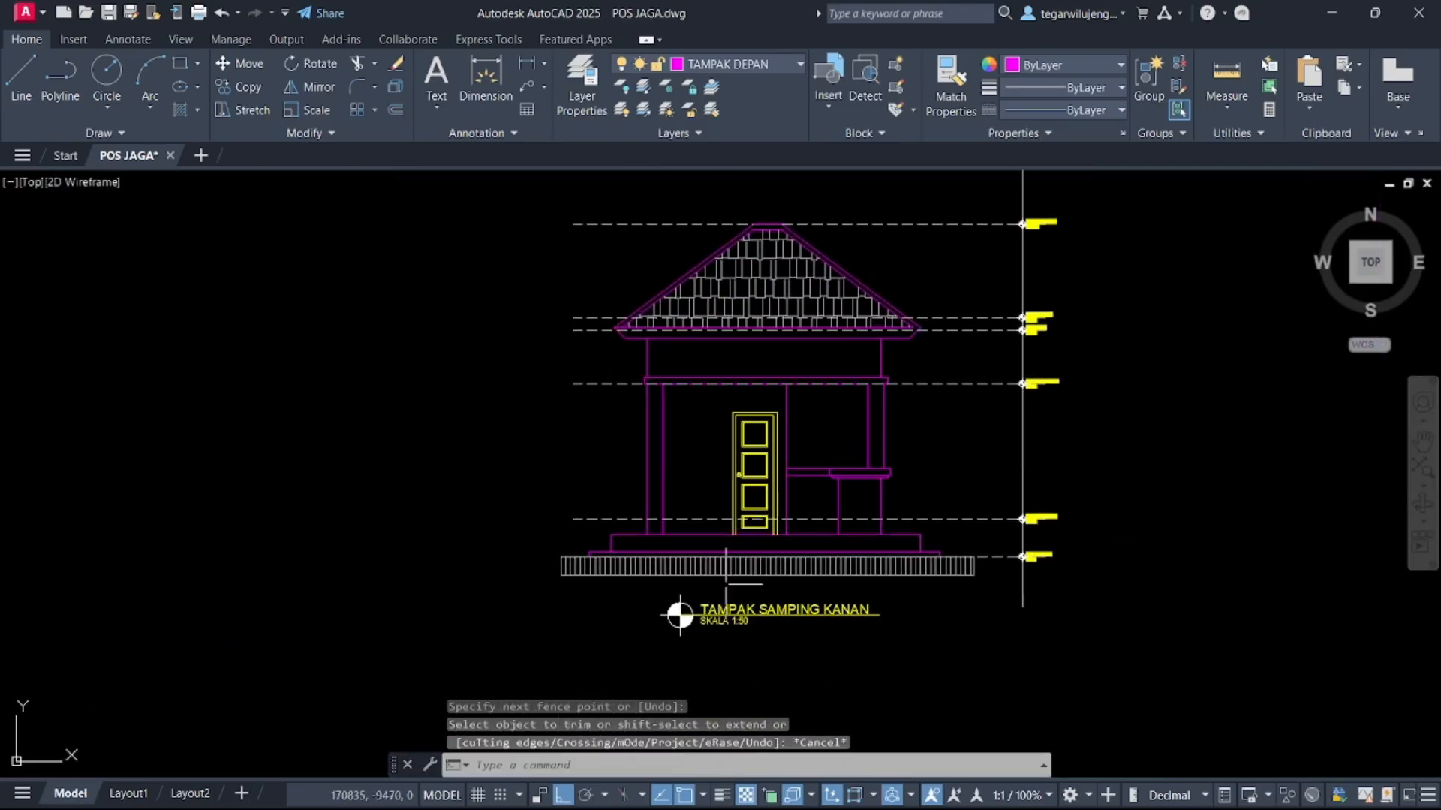
scroll(781, 638, "up", 3)
double_click(834, 597)
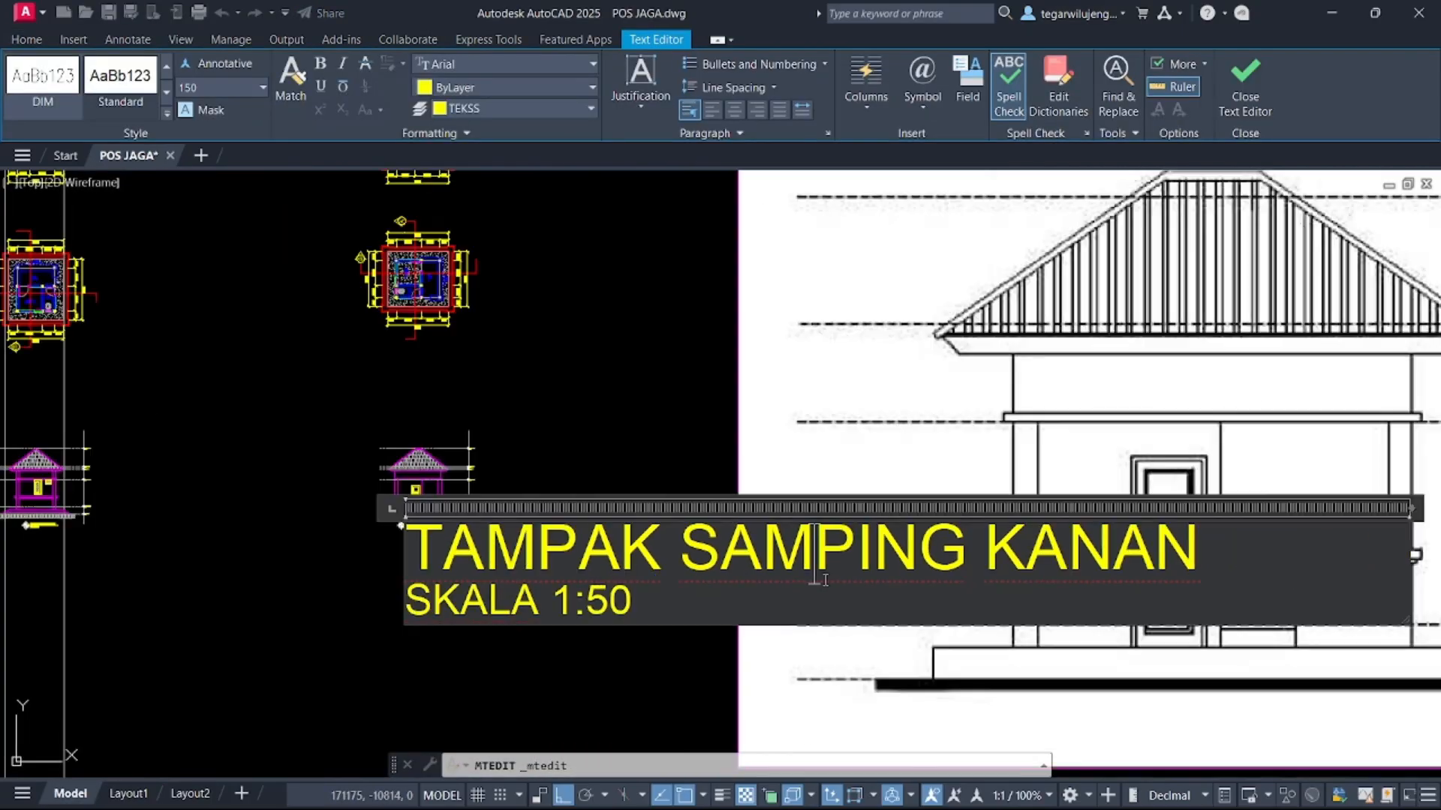
middle_click_drag(907, 580, 804, 575)
left_click_drag(1115, 538, 893, 548)
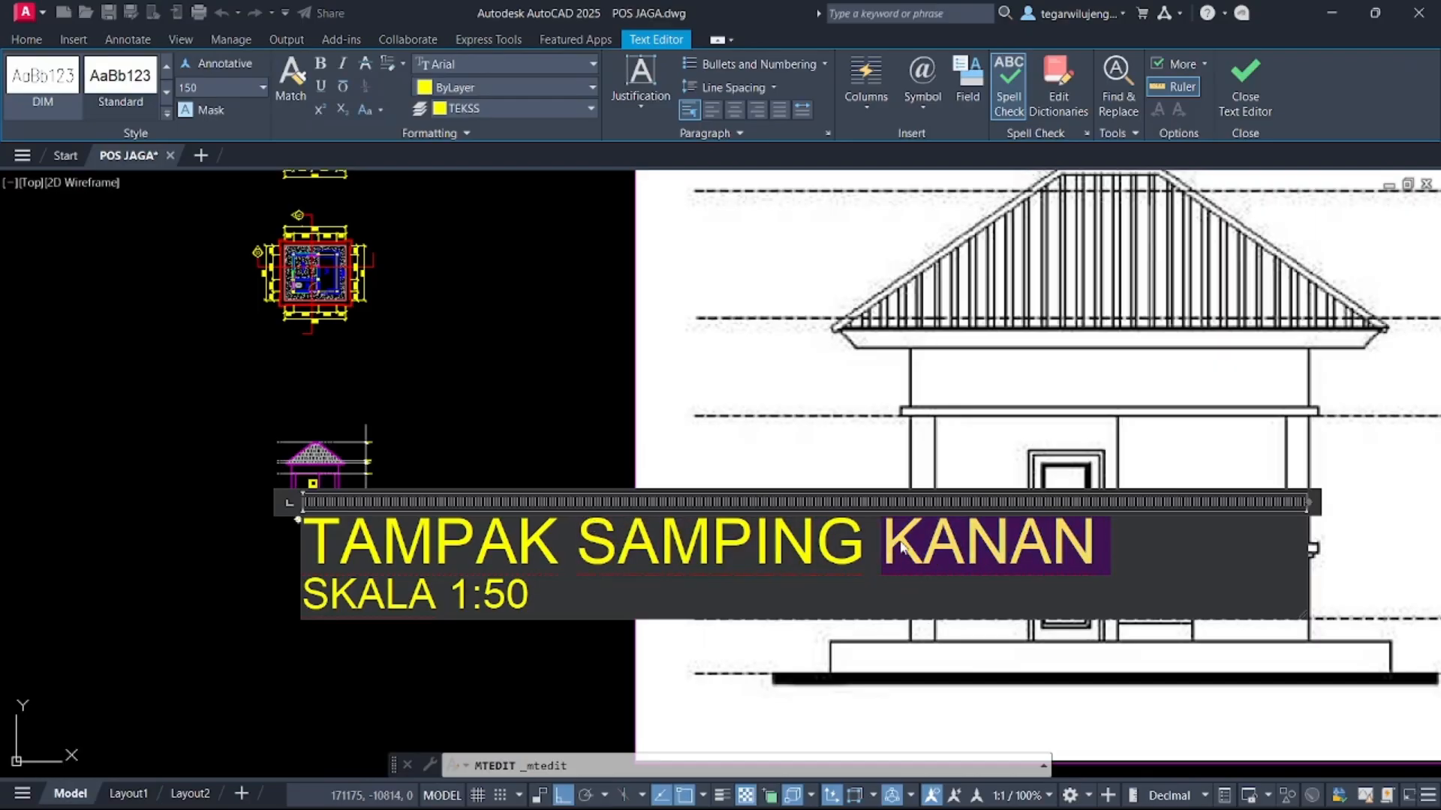
type("KIRI")
key("Return")
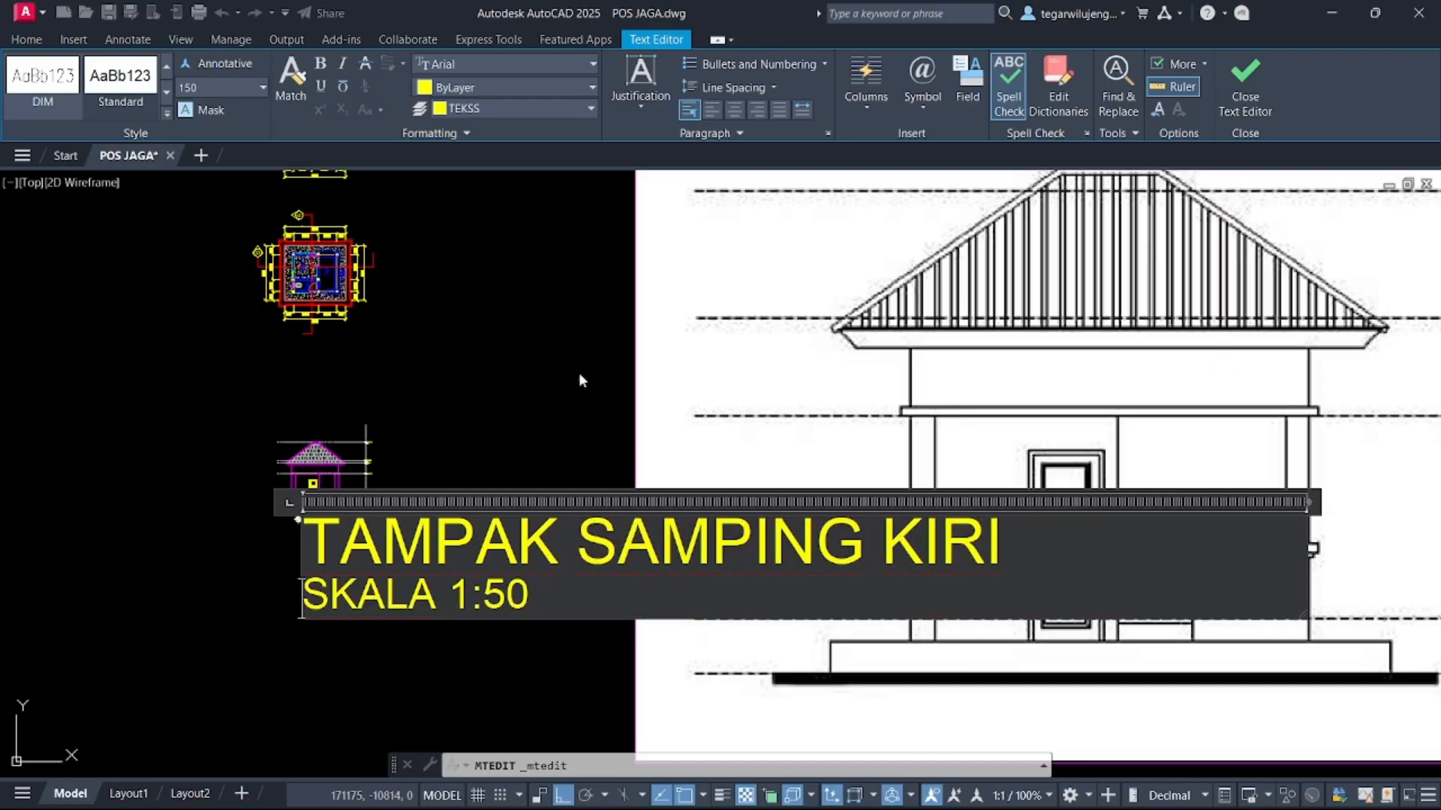
left_click(582, 379)
scroll(665, 484, "down", 3)
middle_click_drag(674, 525, 747, 505)
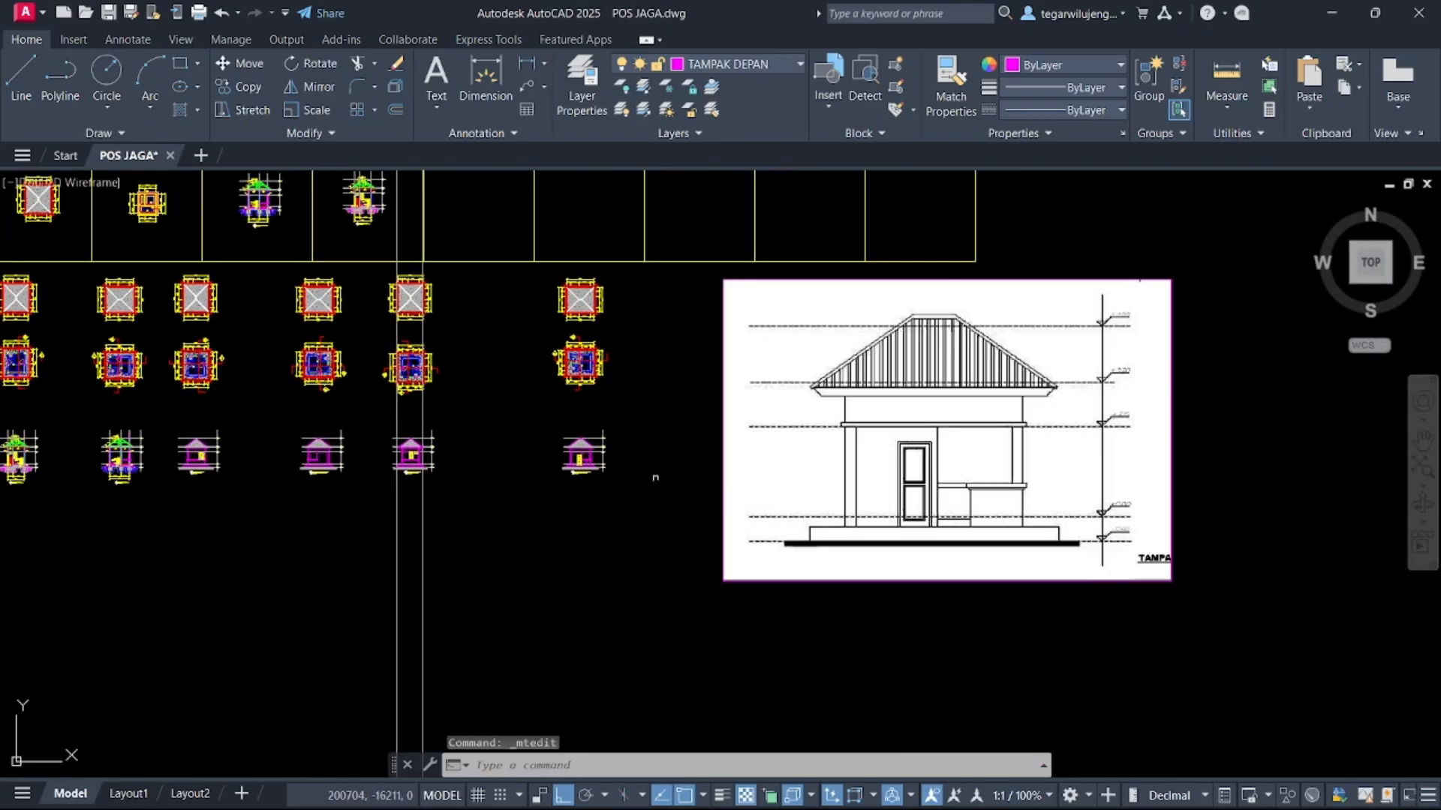
scroll(594, 480, "up", 2)
middle_click_drag(371, 487, 589, 486)
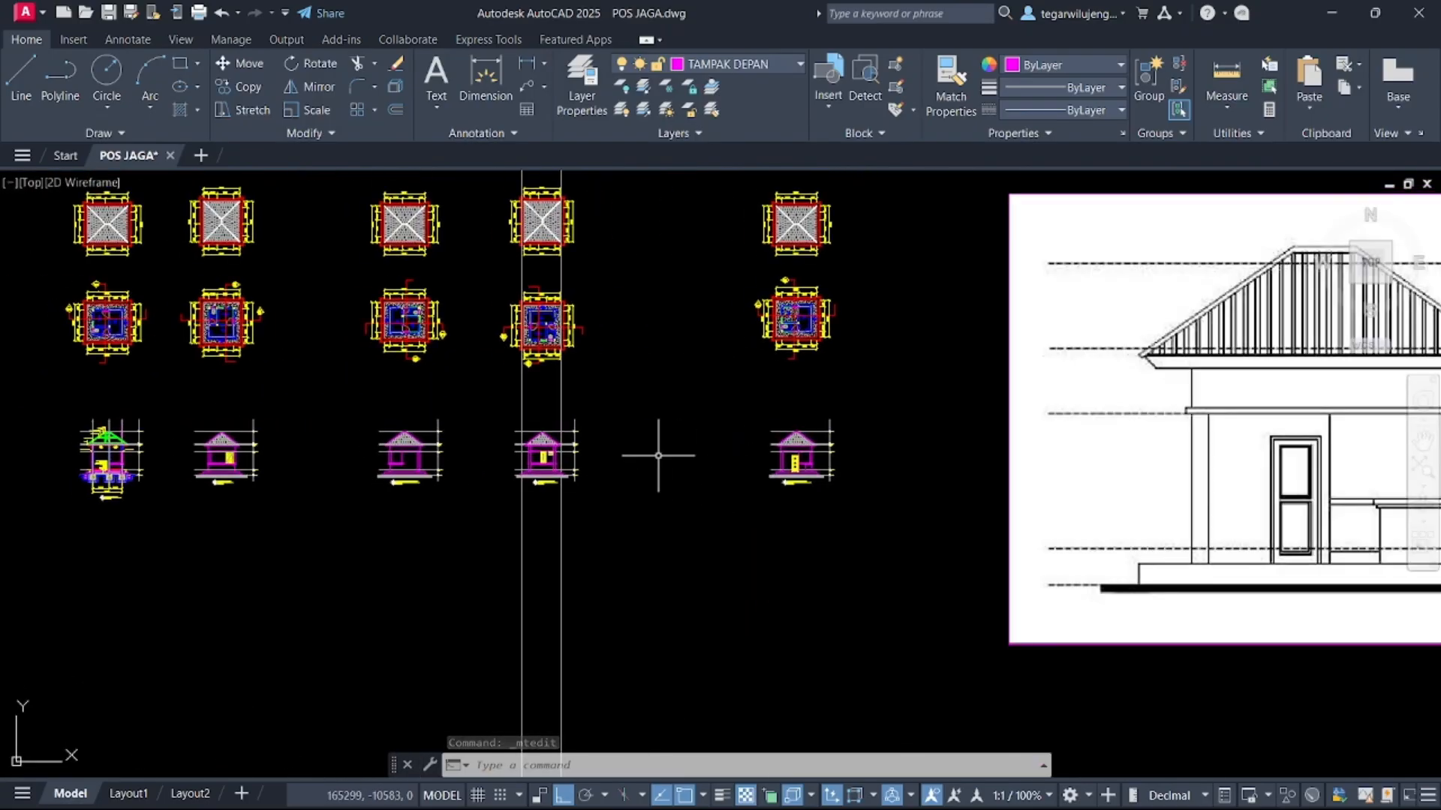
middle_click_drag(280, 445, 385, 469)
left_click(273, 433)
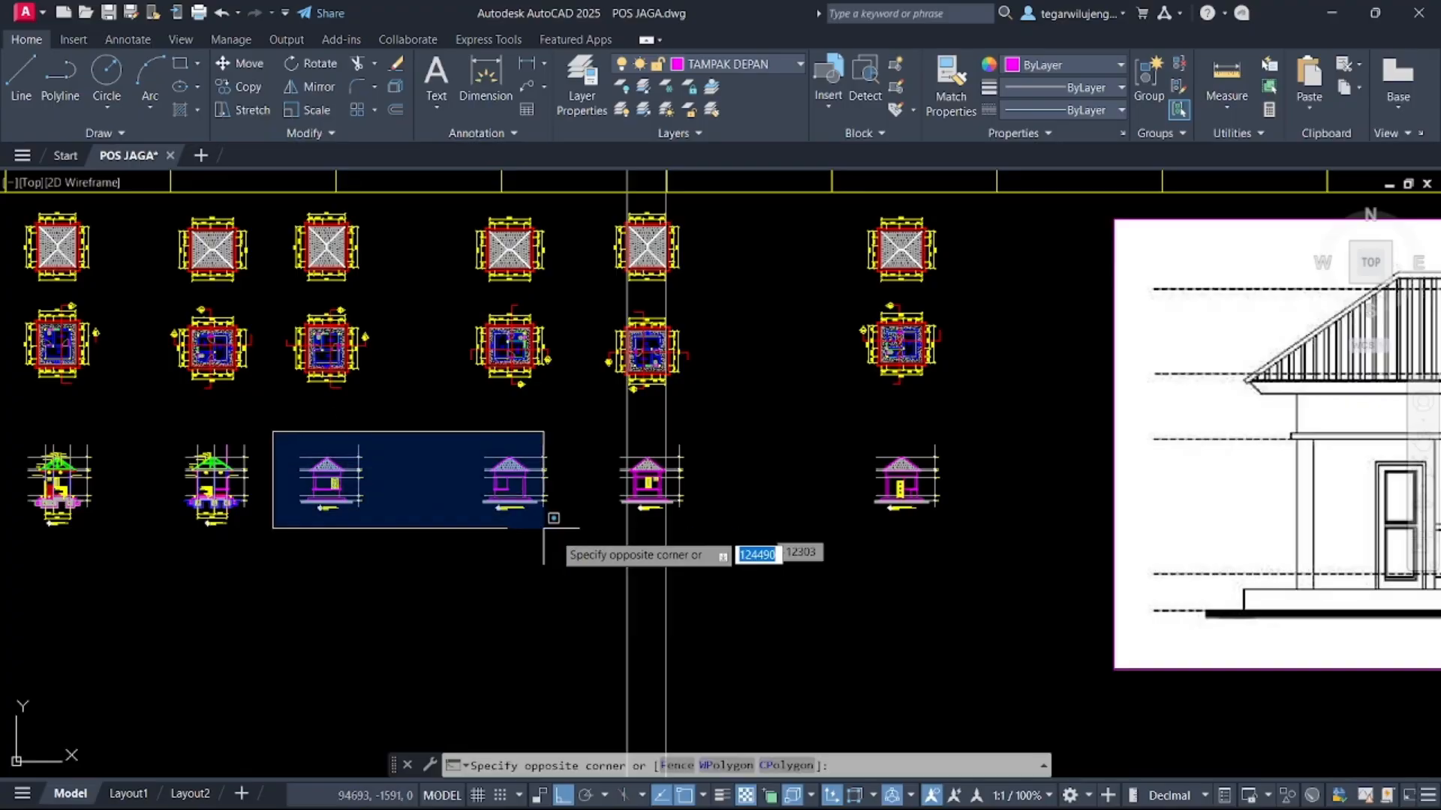
key("Escape")
Copy the selected side elevation drawing into the sixth cell of the drawing frame row
left_click(275, 429)
left_click(408, 573)
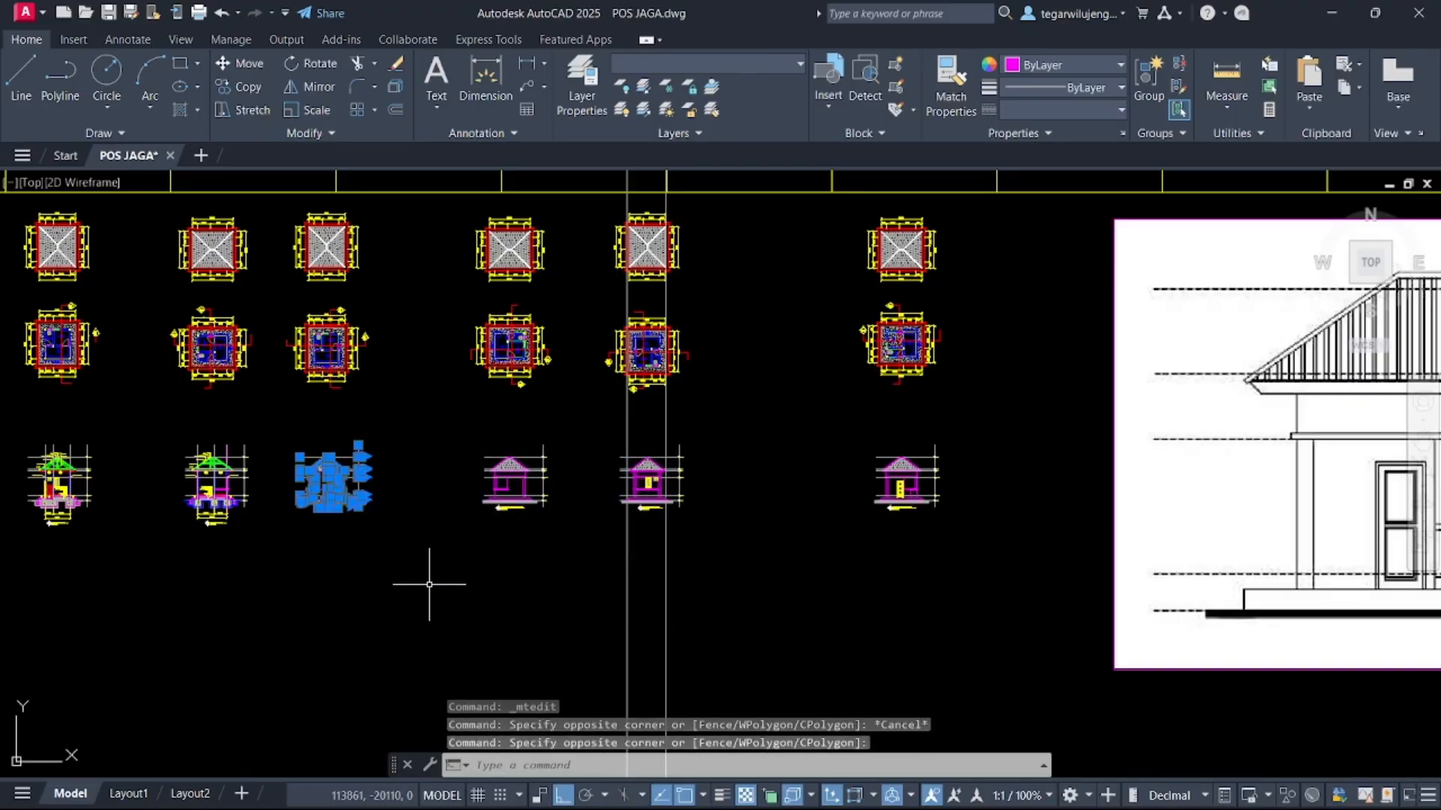
key("Return")
left_click(338, 482)
scroll(344, 632, "down", 5)
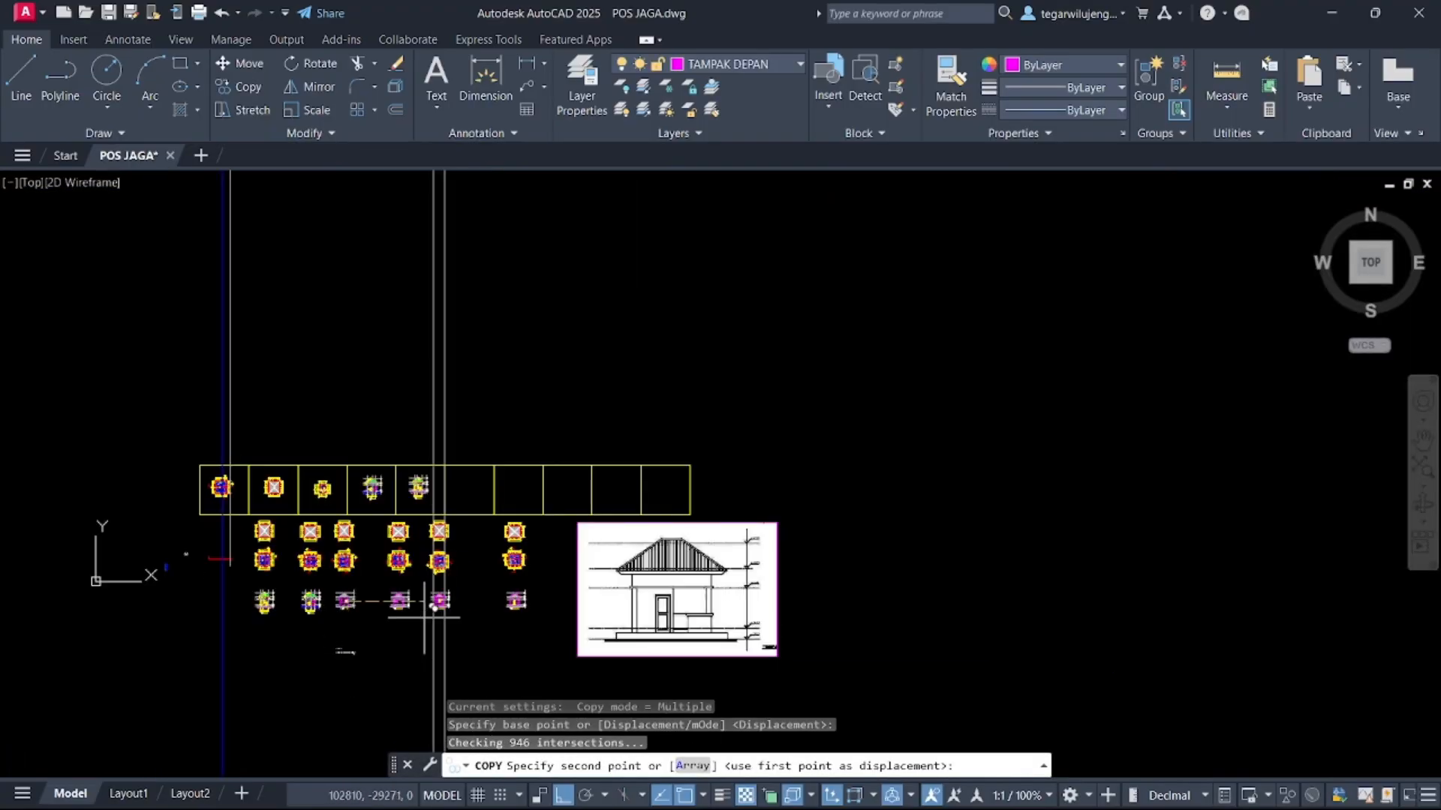
scroll(472, 493, "up", 5)
key("F8")
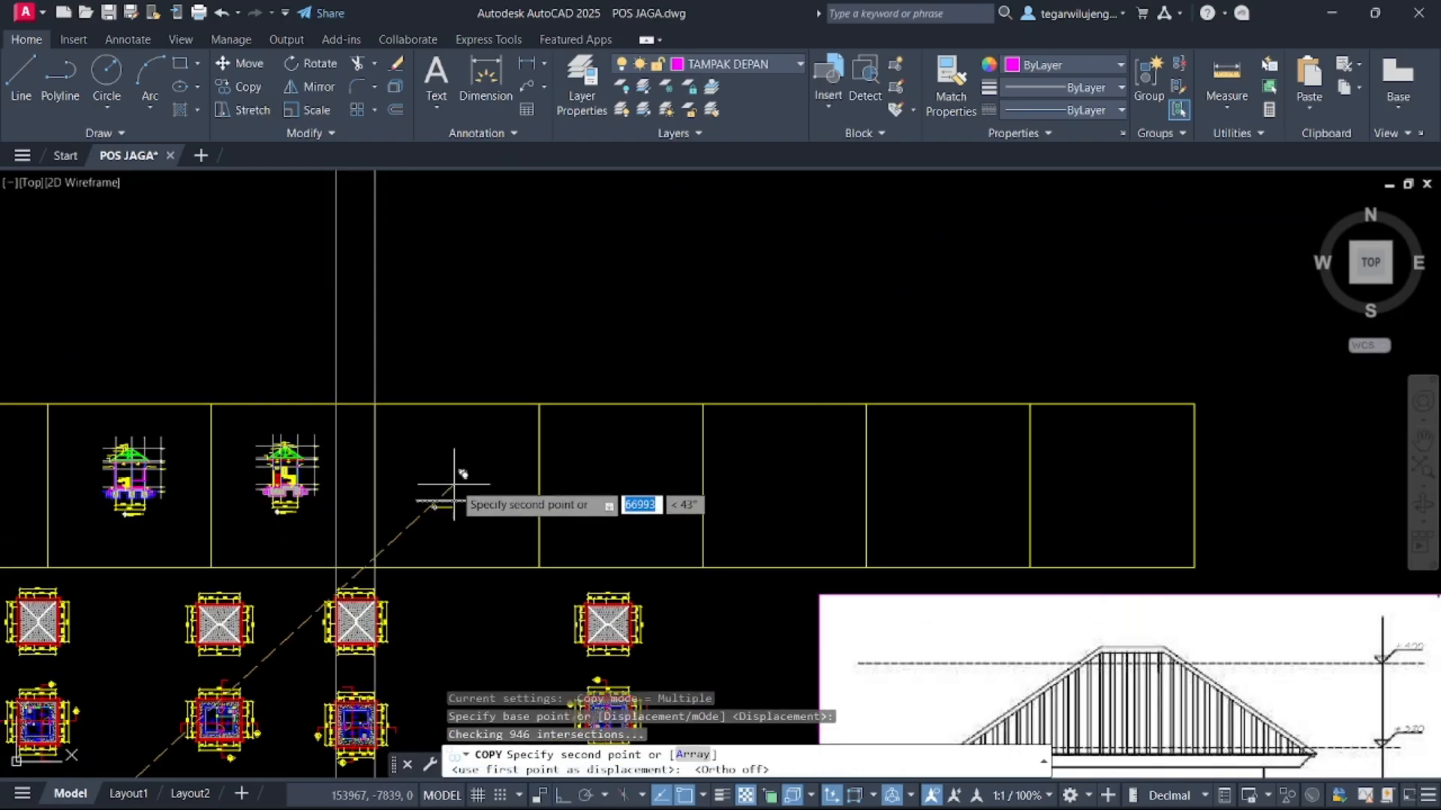
left_click(447, 480)
middle_click_drag(428, 675, 571, 314)
key("Escape")
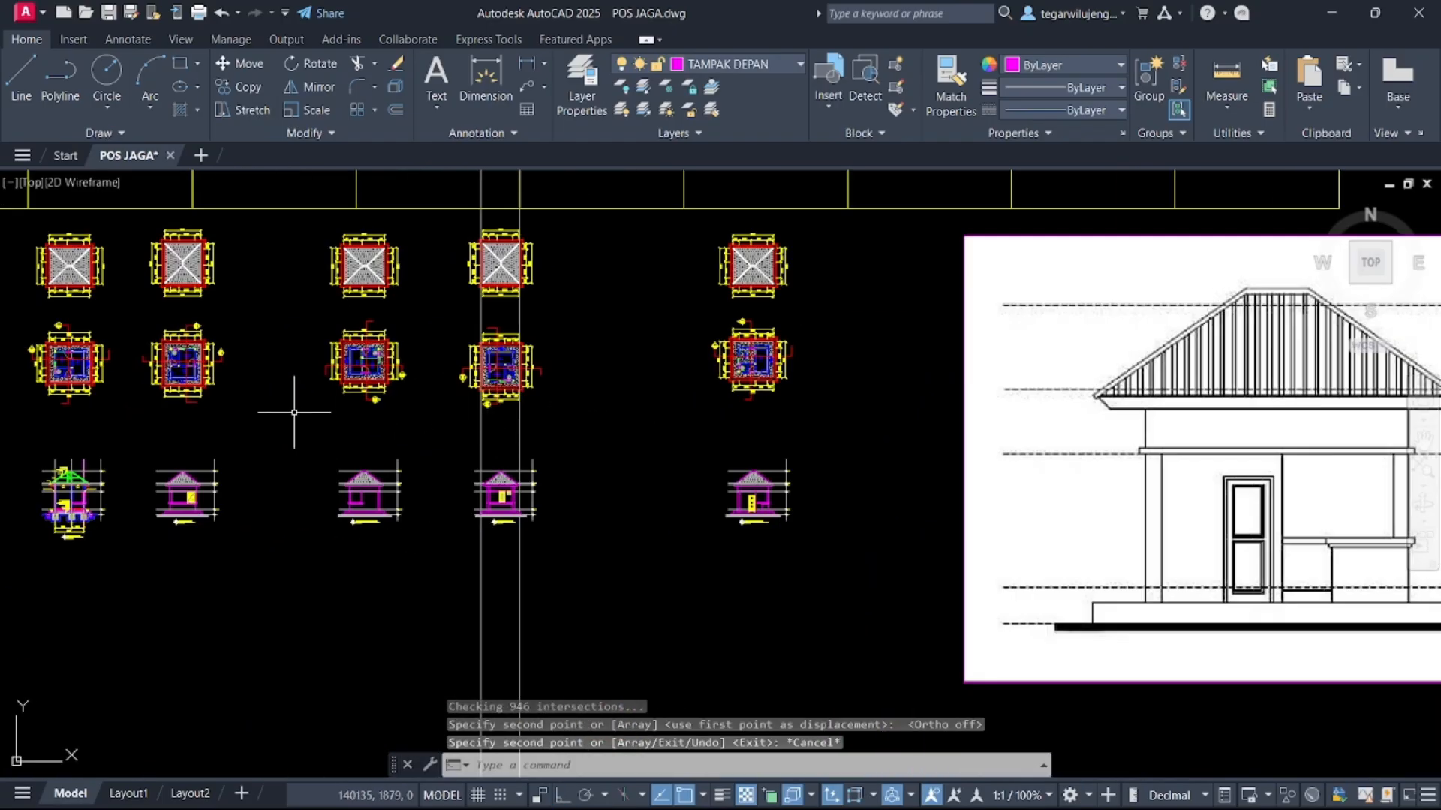
Copy another elevation drawing into the seventh cell of the drawing frame row
left_click(295, 410)
left_click(418, 565)
type("co")
key("Return")
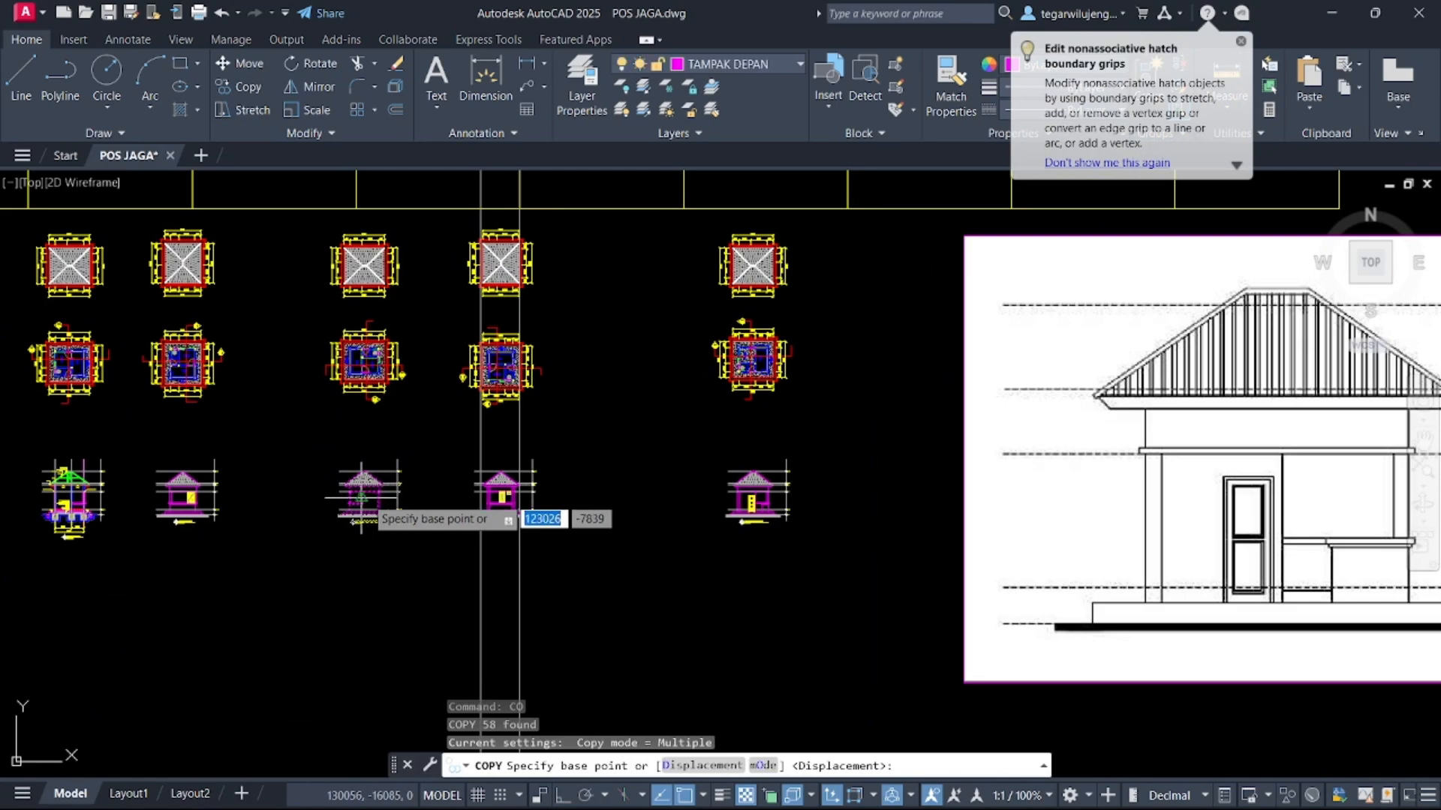
left_click(393, 465)
scroll(357, 634, "down", 4)
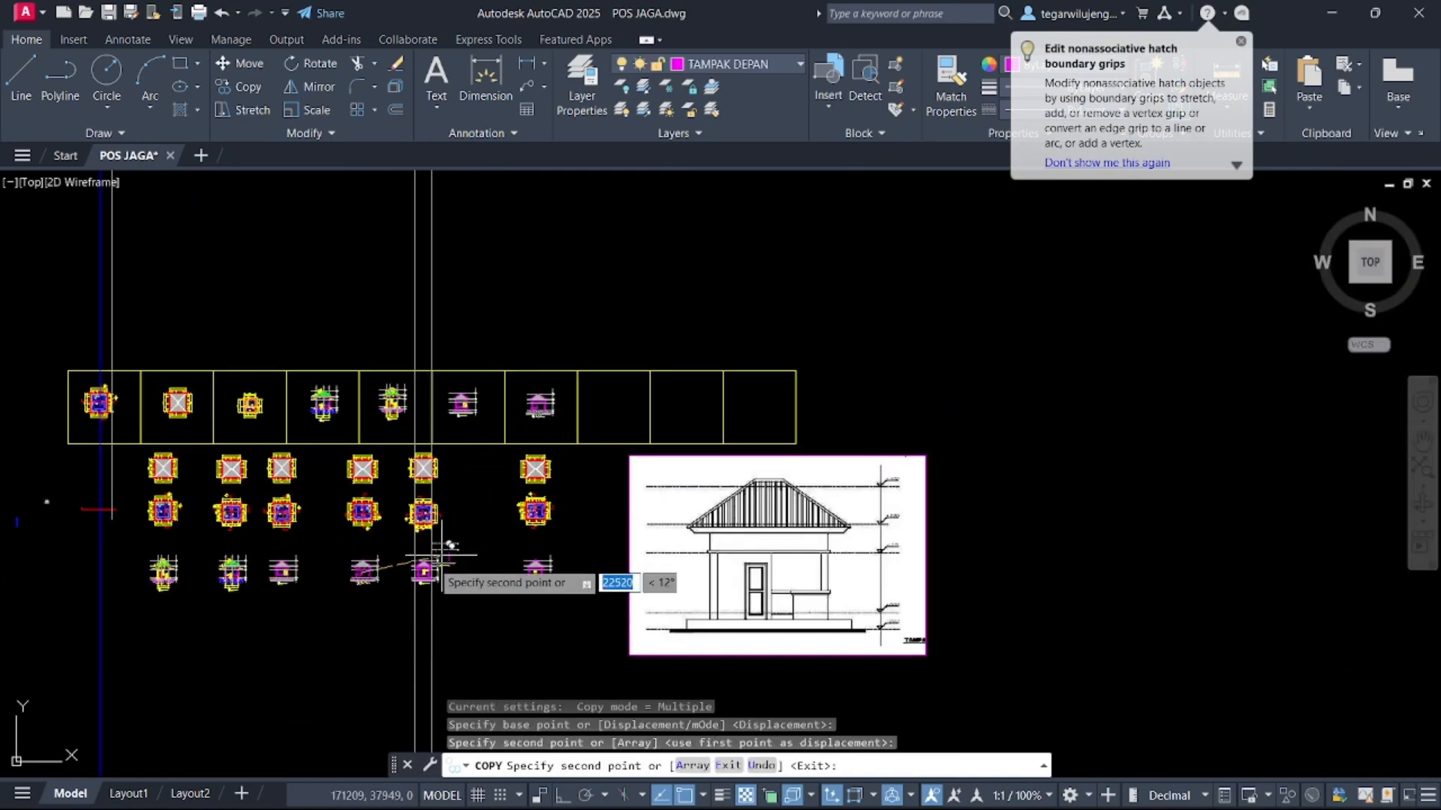
key("Escape")
Copy the next elevation drawing into the eighth cell of the drawing frame row
left_click(398, 547)
left_click(485, 598)
type("co")
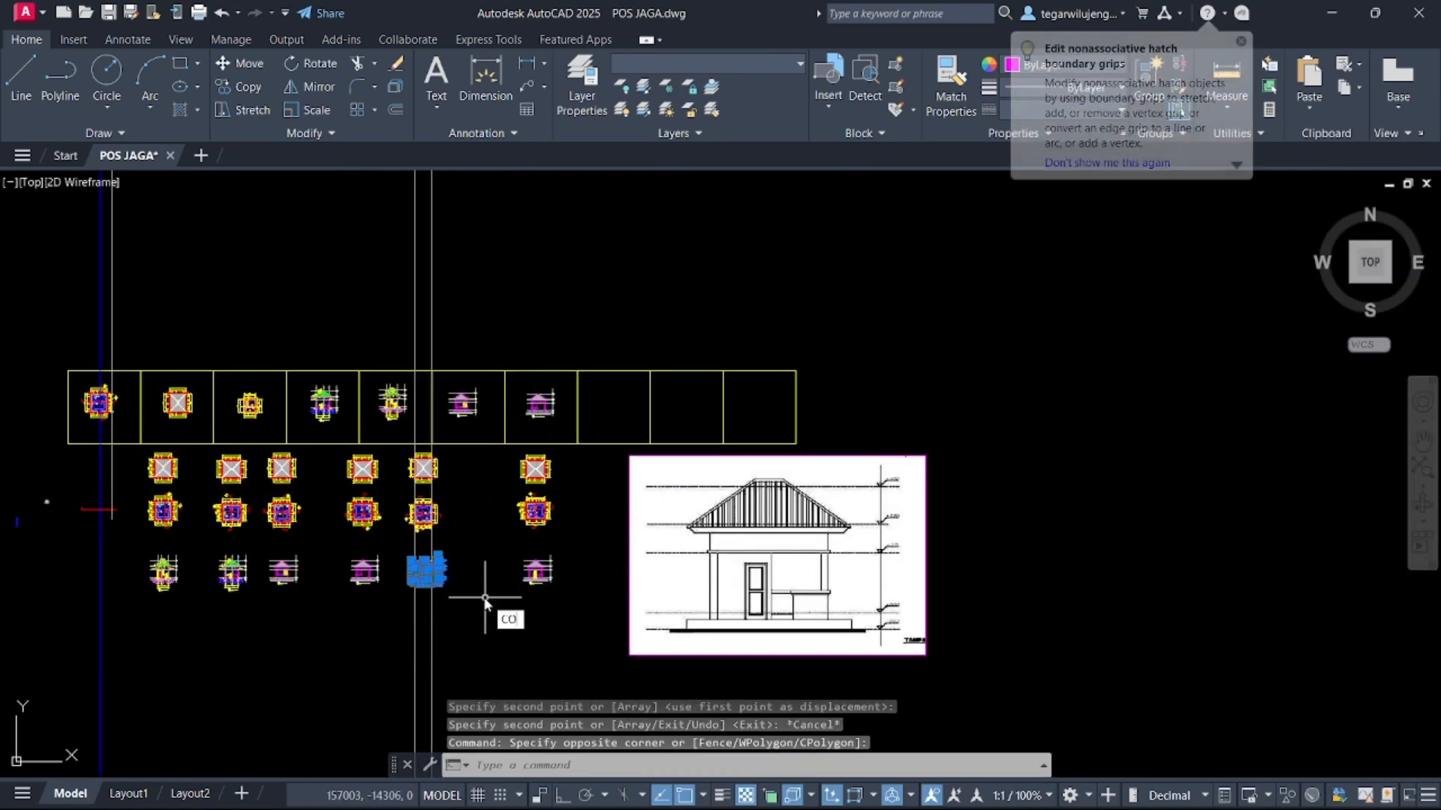
key("Return")
left_click(424, 572)
left_click(608, 406)
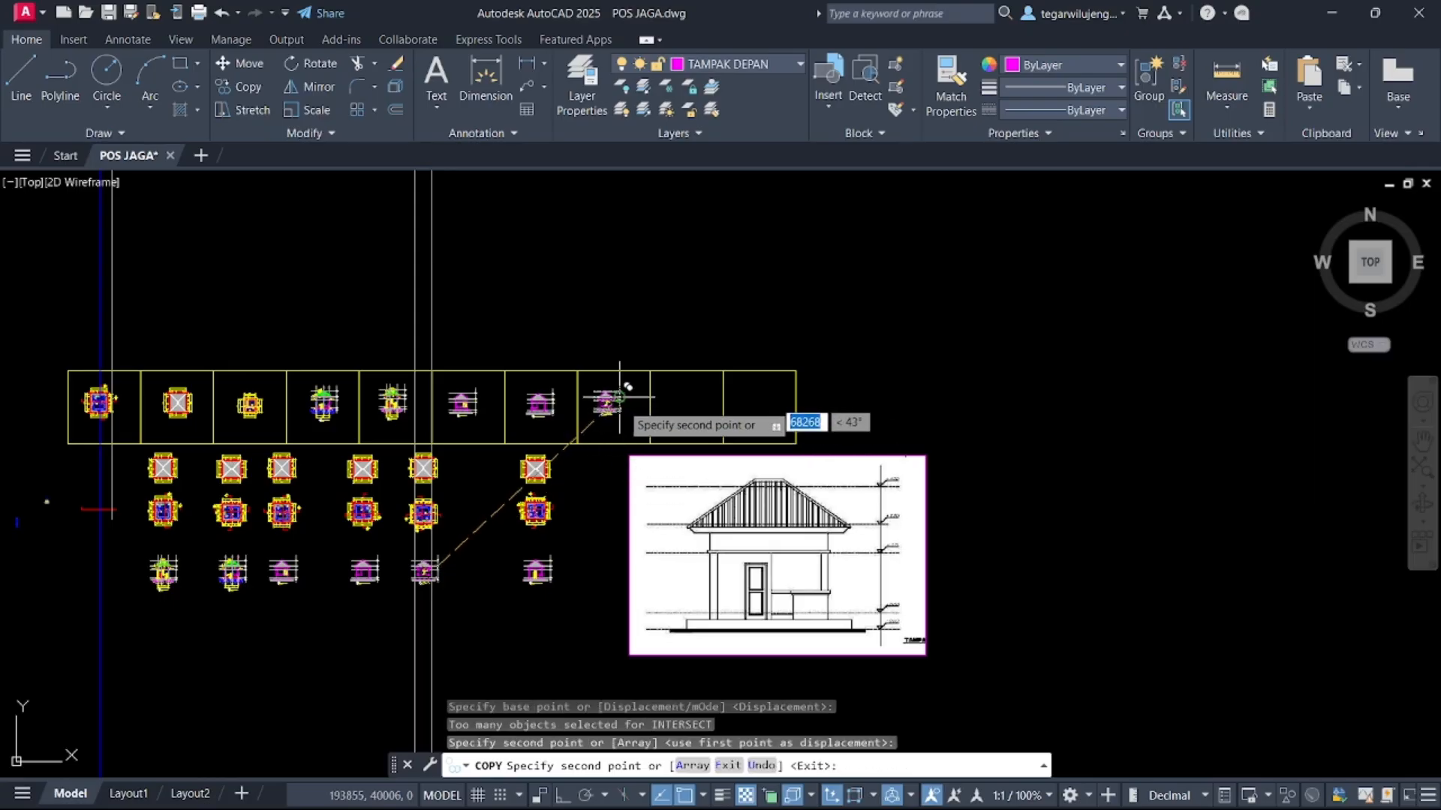
key("Escape")
Copy the remaining elevation drawing into the ninth cell of the drawing frame row
left_click(473, 529)
left_click(586, 606)
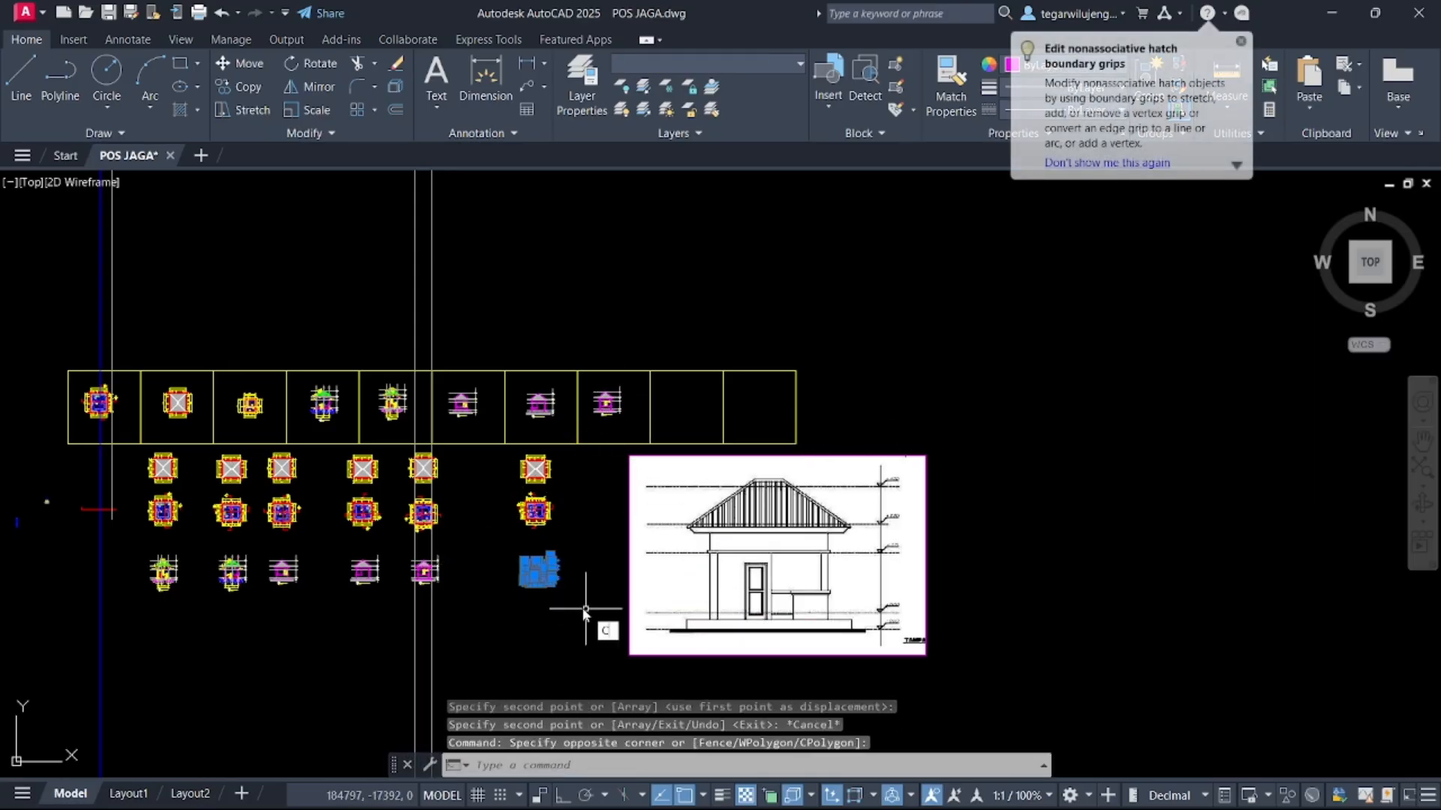
type("co")
key("Return")
left_click(549, 556)
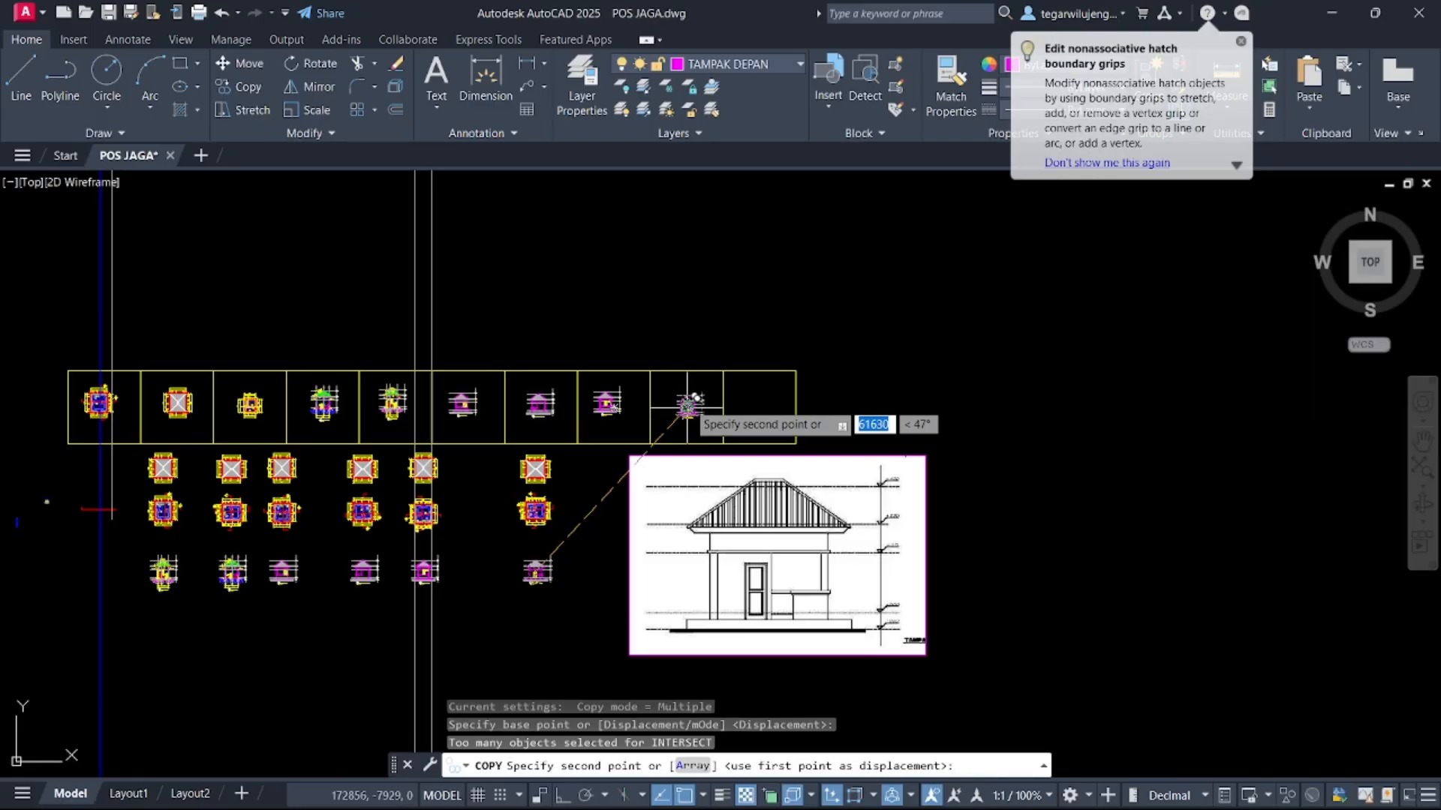
left_click(671, 411)
key("Escape")
Browse the drawing sheet to locate the POTONGAN B-B section title
middle_click_drag(360, 424, 616, 377)
scroll(480, 352, "up", 5)
middle_click_drag(481, 351, 648, 351)
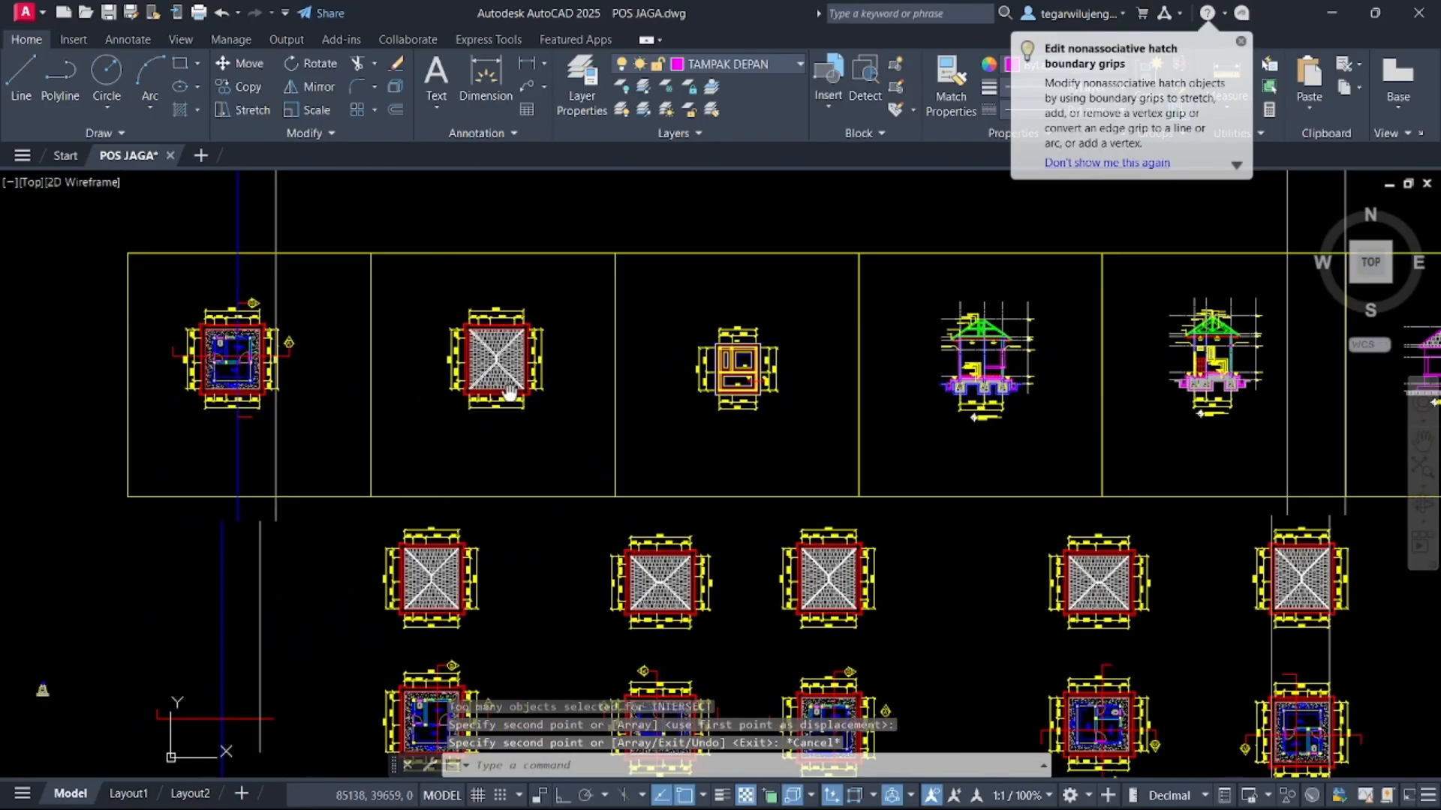
scroll(270, 338, "up", 5)
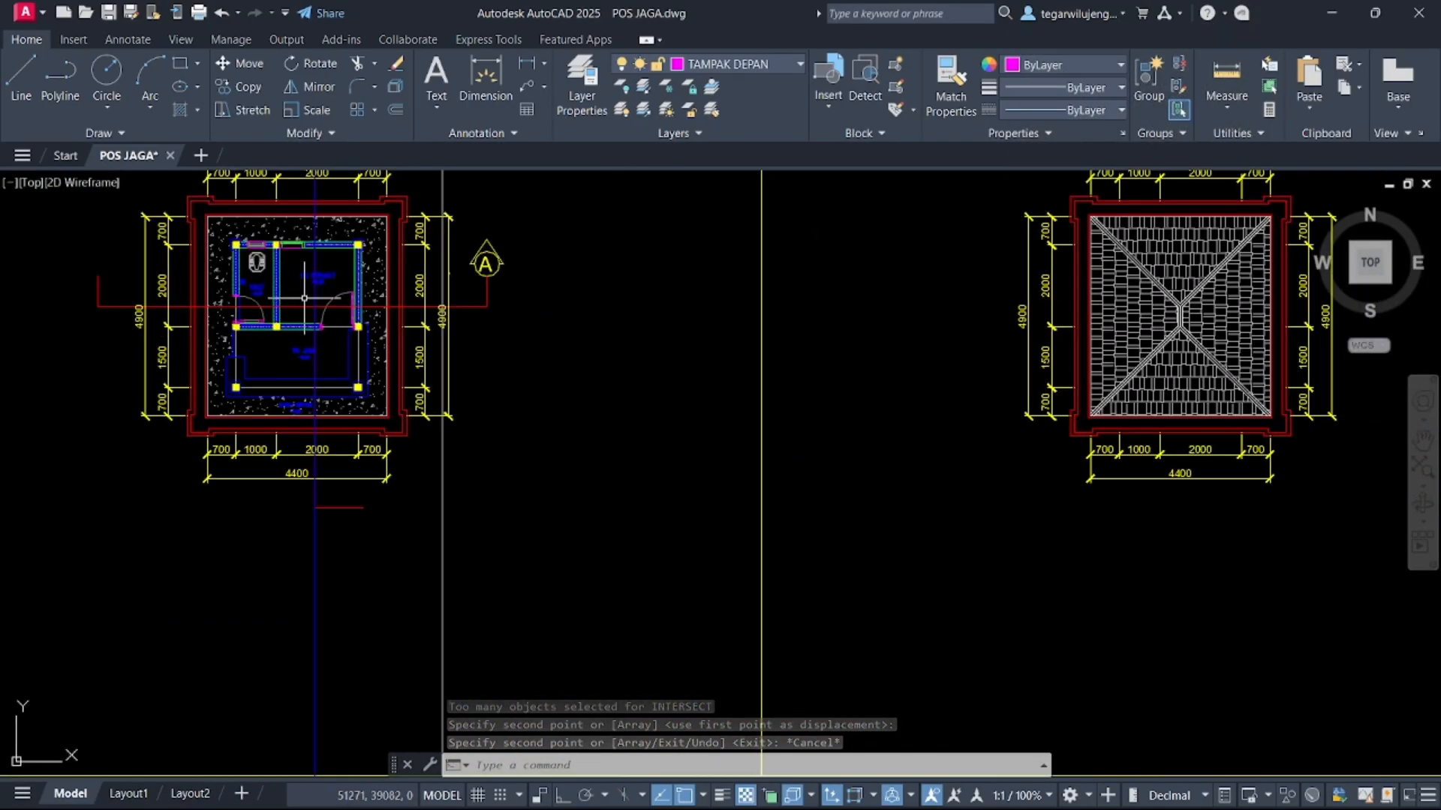
scroll(360, 259, "up", 4)
scroll(363, 254, "down", 5)
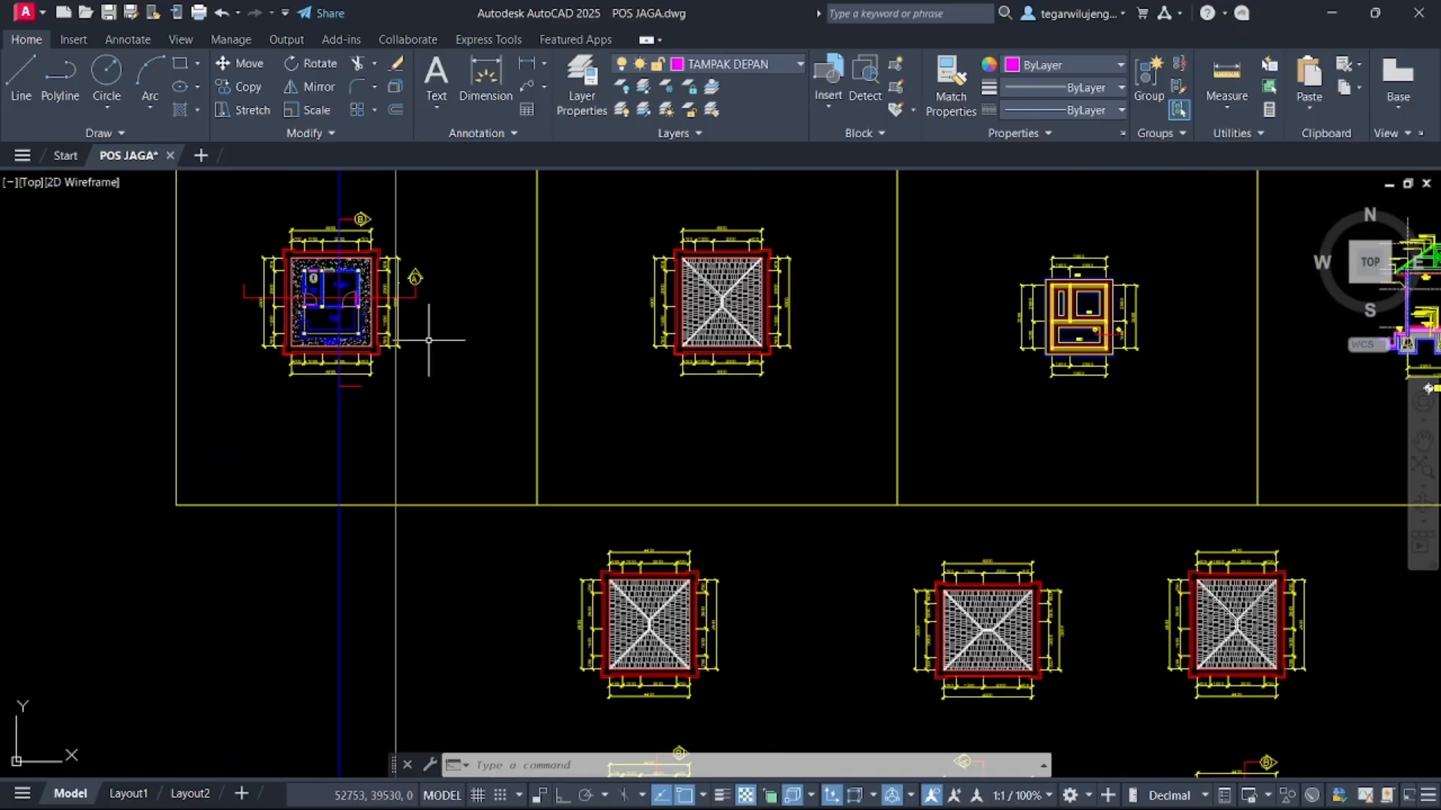
middle_click_drag(726, 360, 421, 380)
mouse_move(778, 360)
middle_mouse_down()
mouse_move(601, 328)
mouse_move(454, 323)
middle_mouse_up()
scroll(1180, 358, "up", 5)
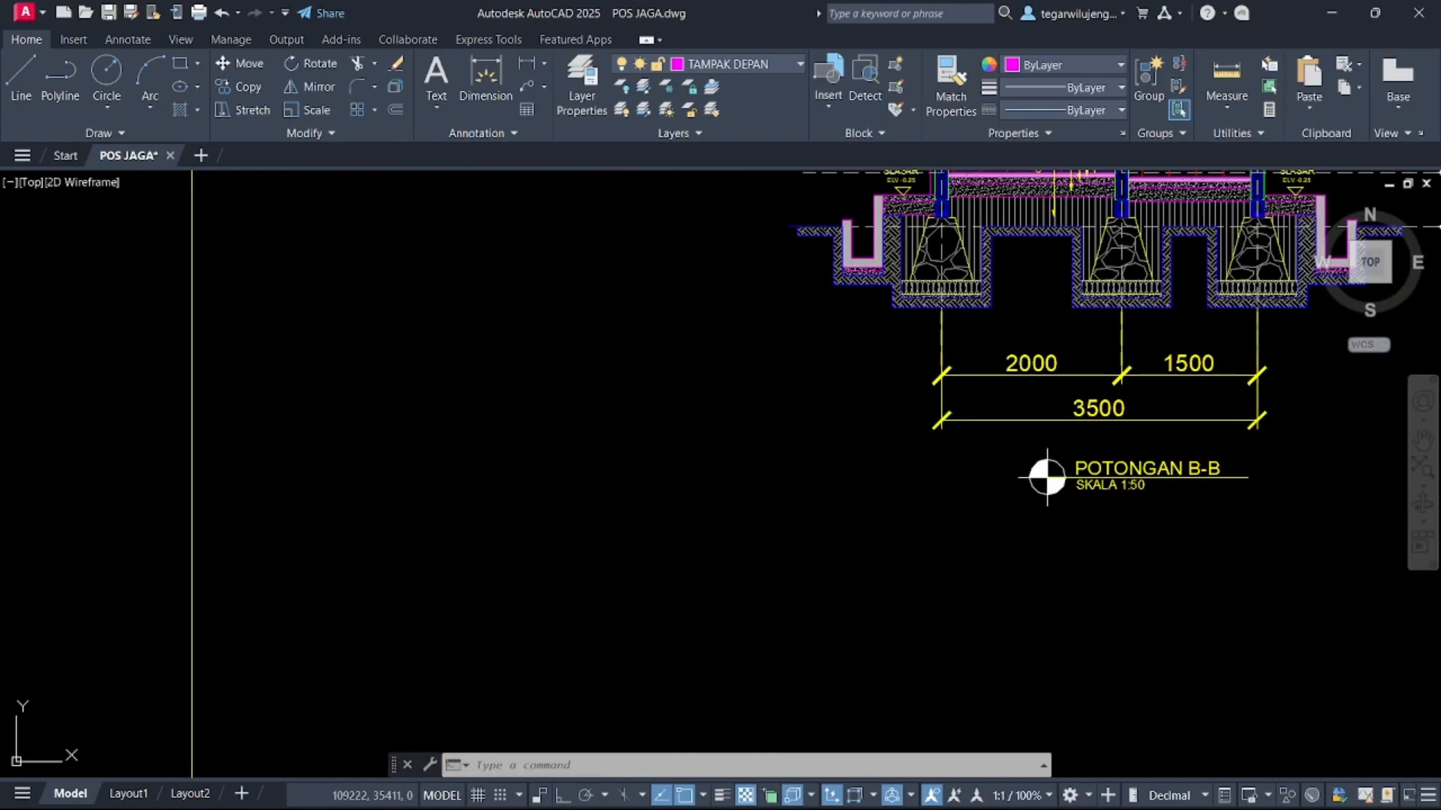
Copy the POTONGAN B-B title and scale text beneath the first three plan drawings in the frame
left_click(1118, 506)
left_click(1007, 440)
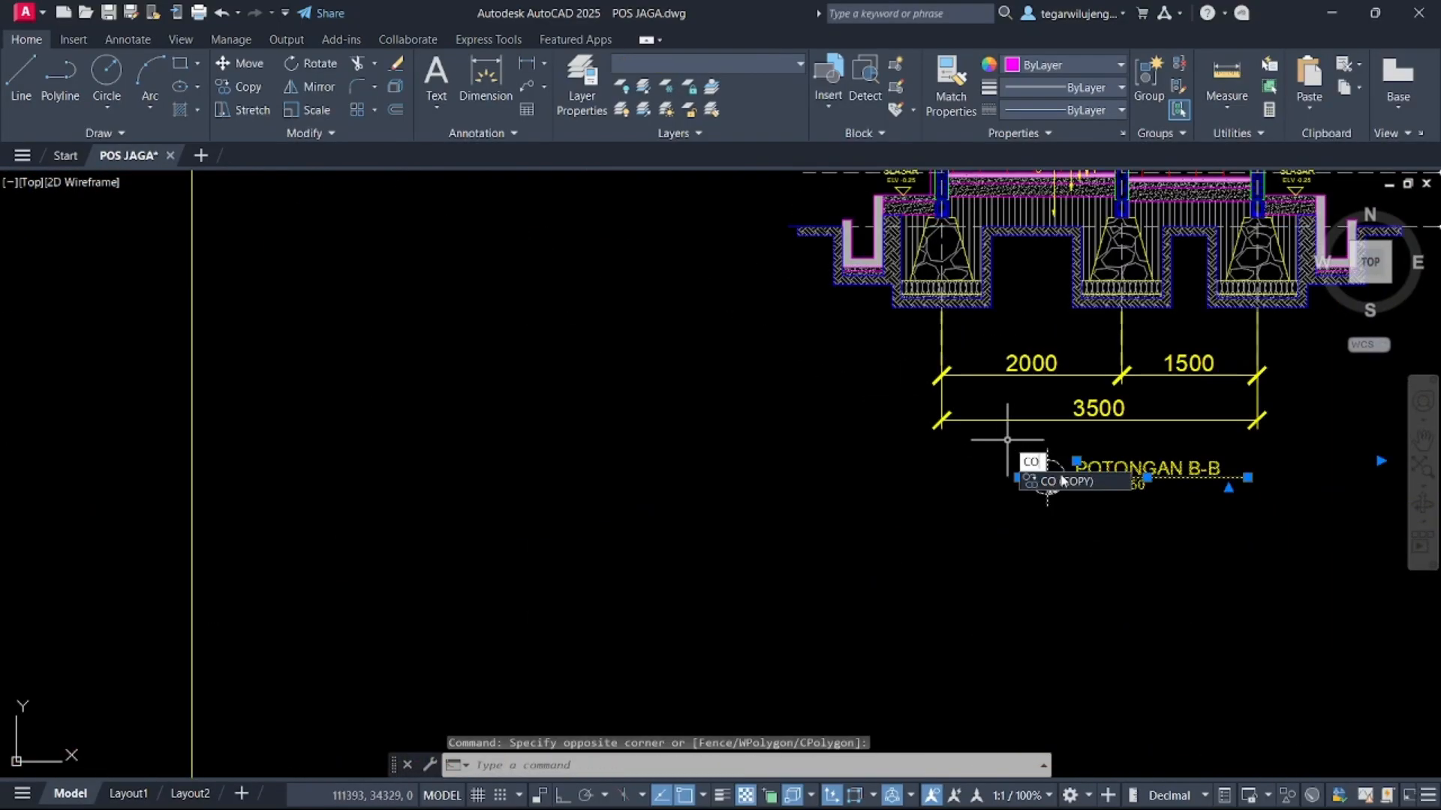
key("Return")
left_click(1047, 482)
scroll(981, 483, "down", 5)
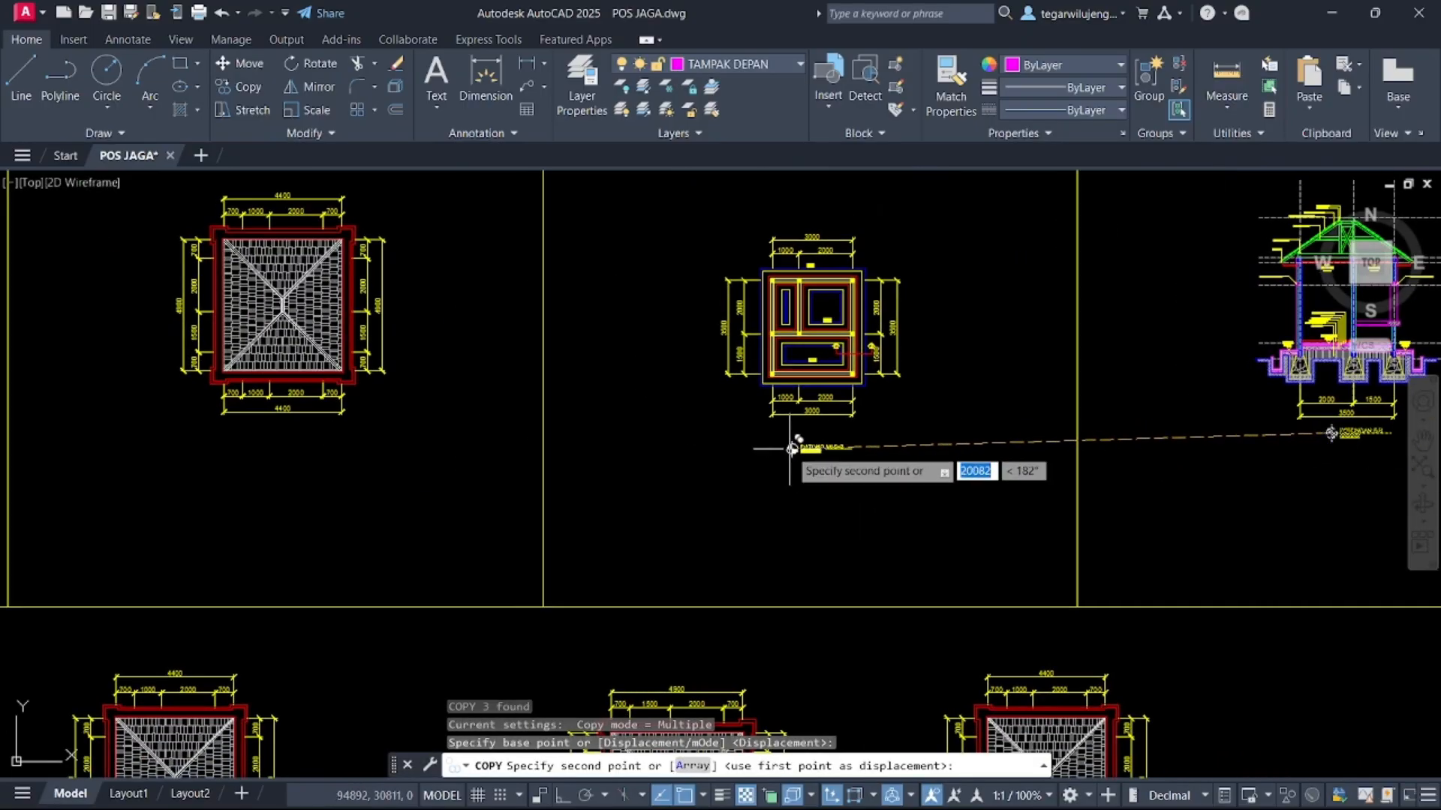
scroll(788, 440, "up", 4)
left_click(778, 416)
middle_click_drag(585, 445, 1215, 384)
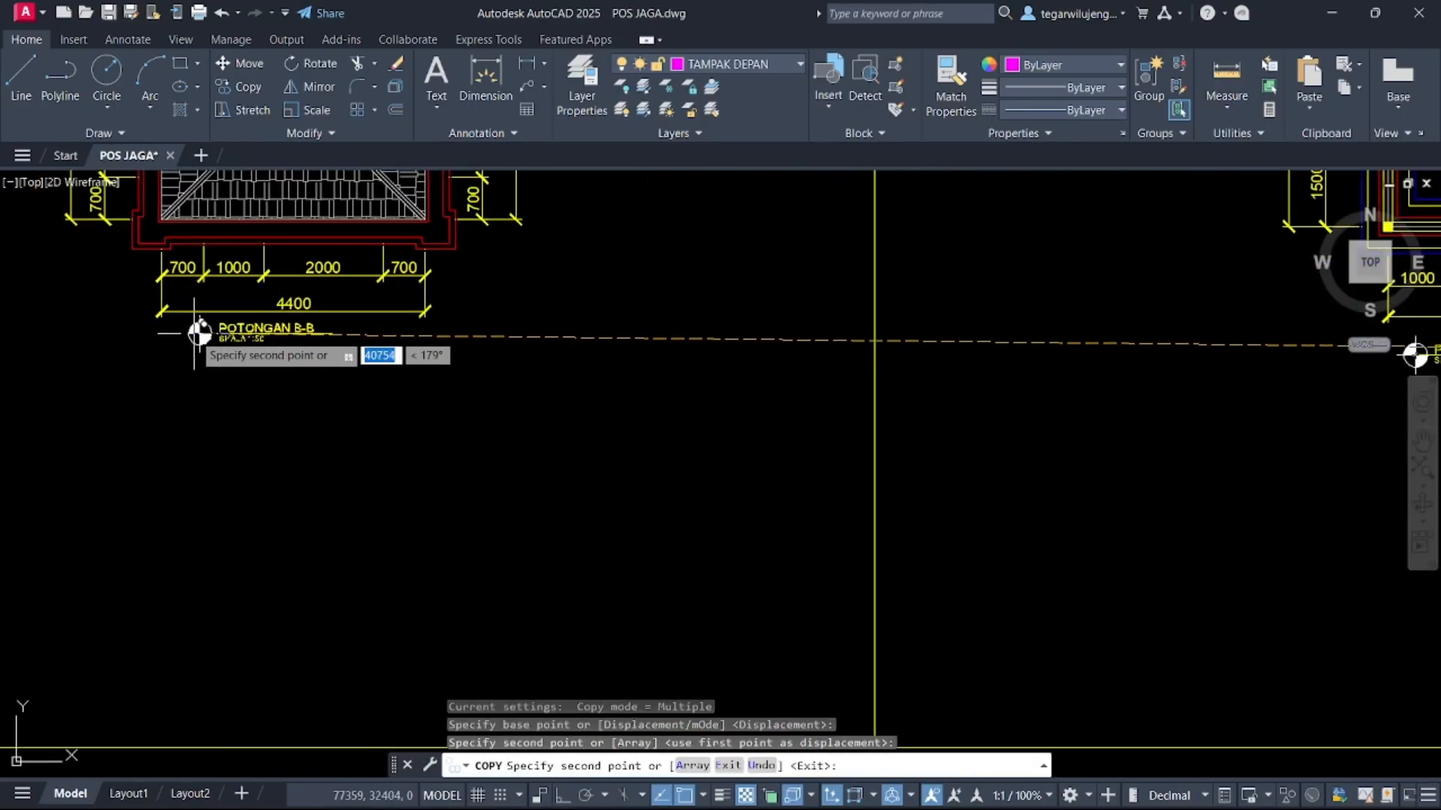
left_click(217, 346)
middle_click_drag(97, 396, 1201, 386)
middle_click_drag(385, 377, 825, 393)
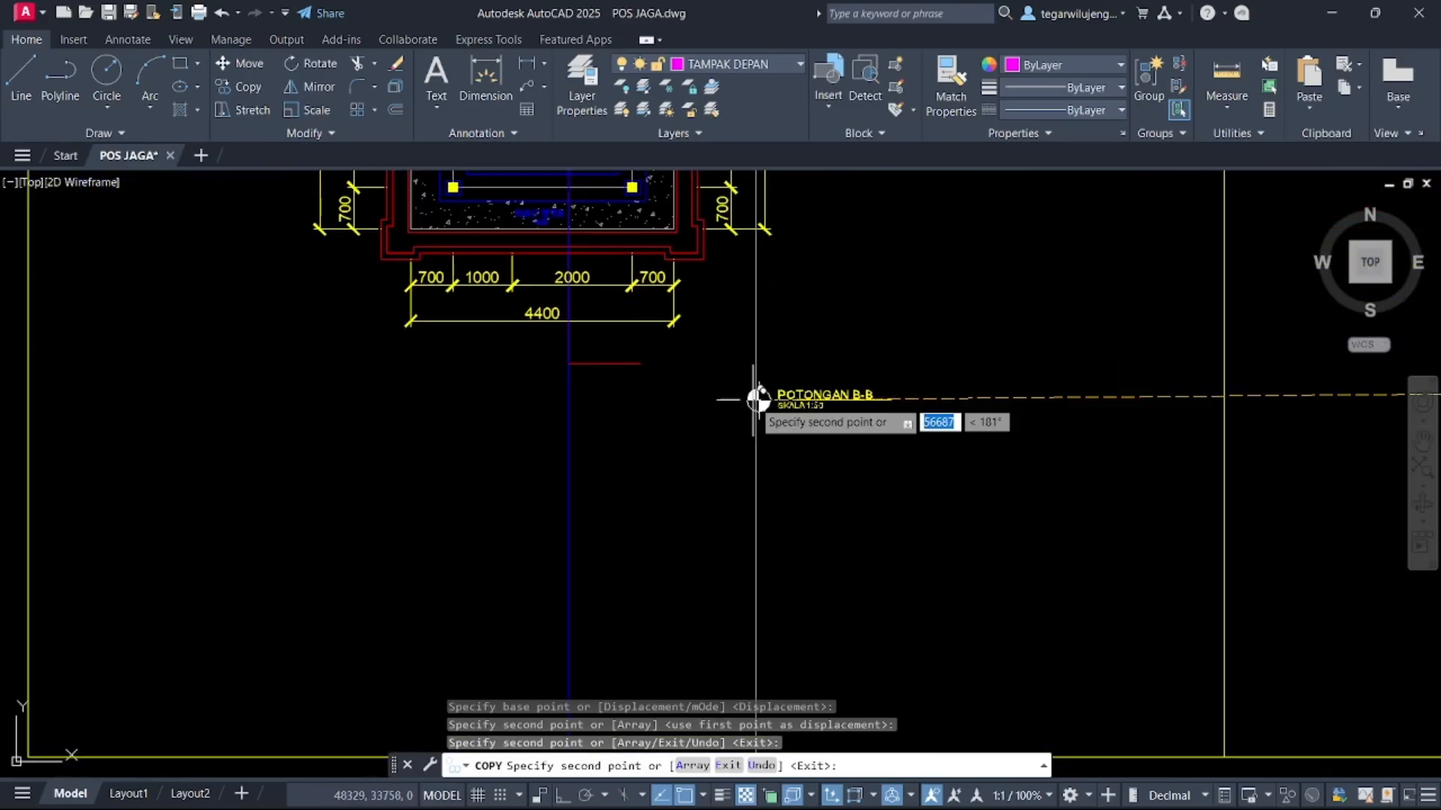
left_click(430, 365)
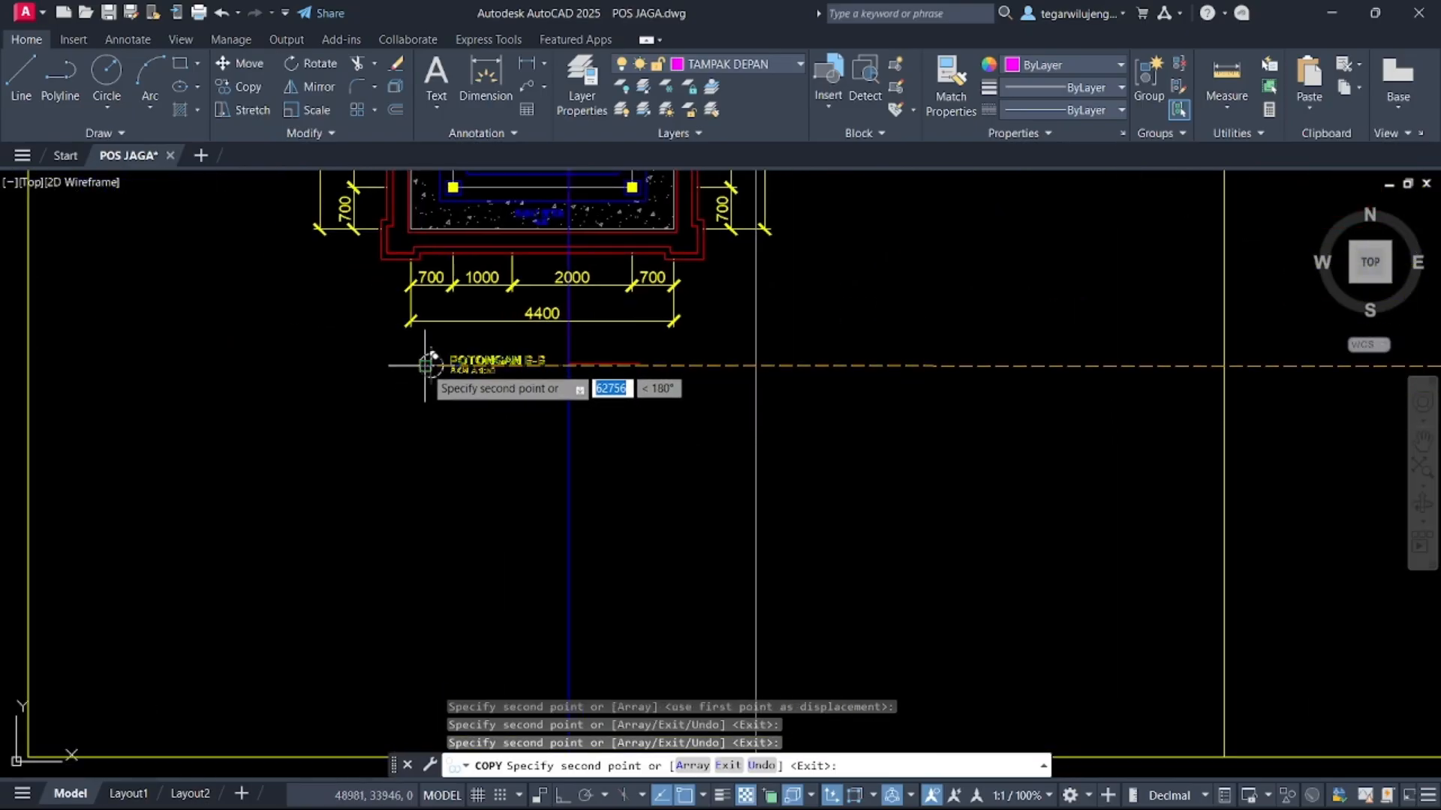
key("Escape")
Change the first copied title under the floor plan to DENAH
double_click(474, 361)
scroll(562, 382, "down", 11)
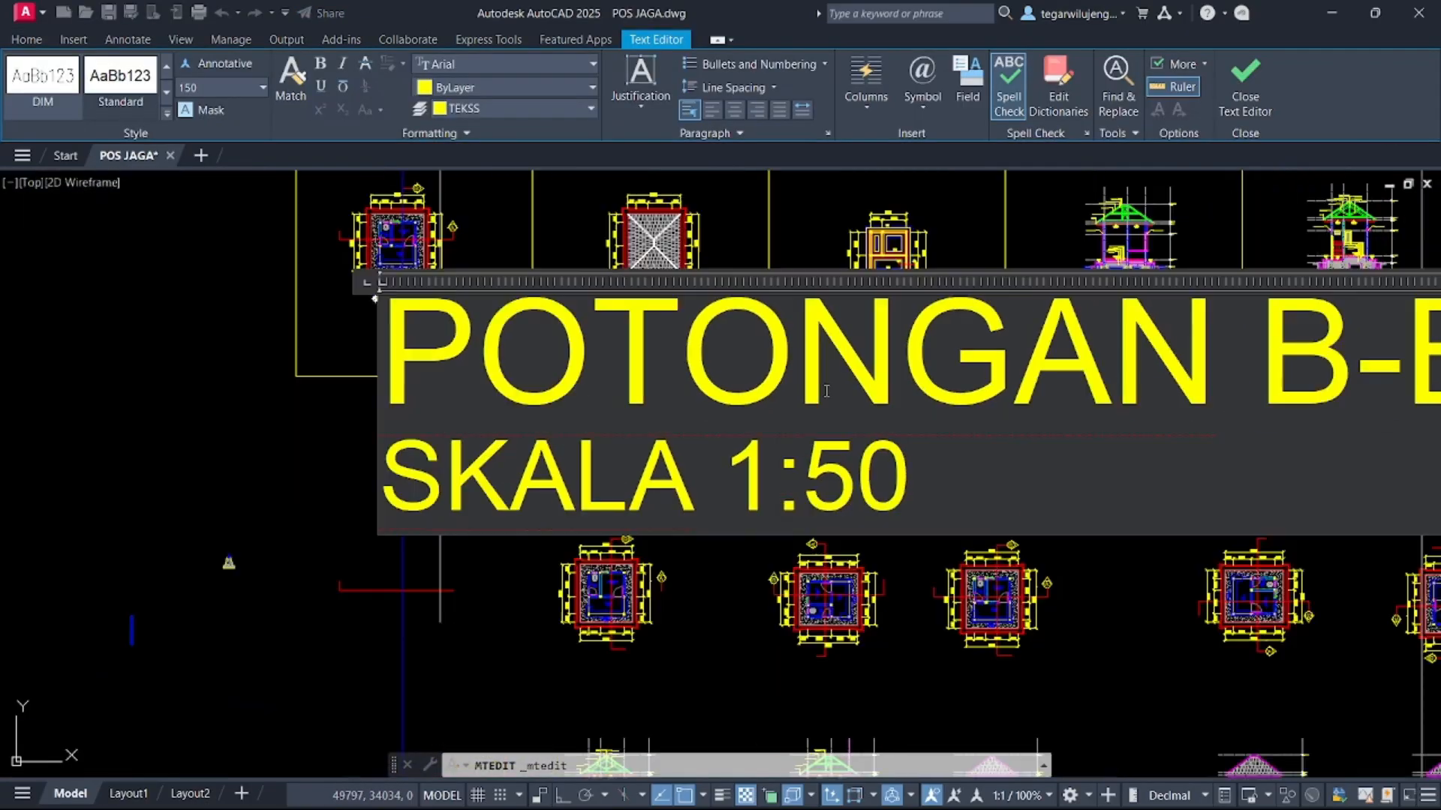
left_click_drag(1158, 383, 586, 321)
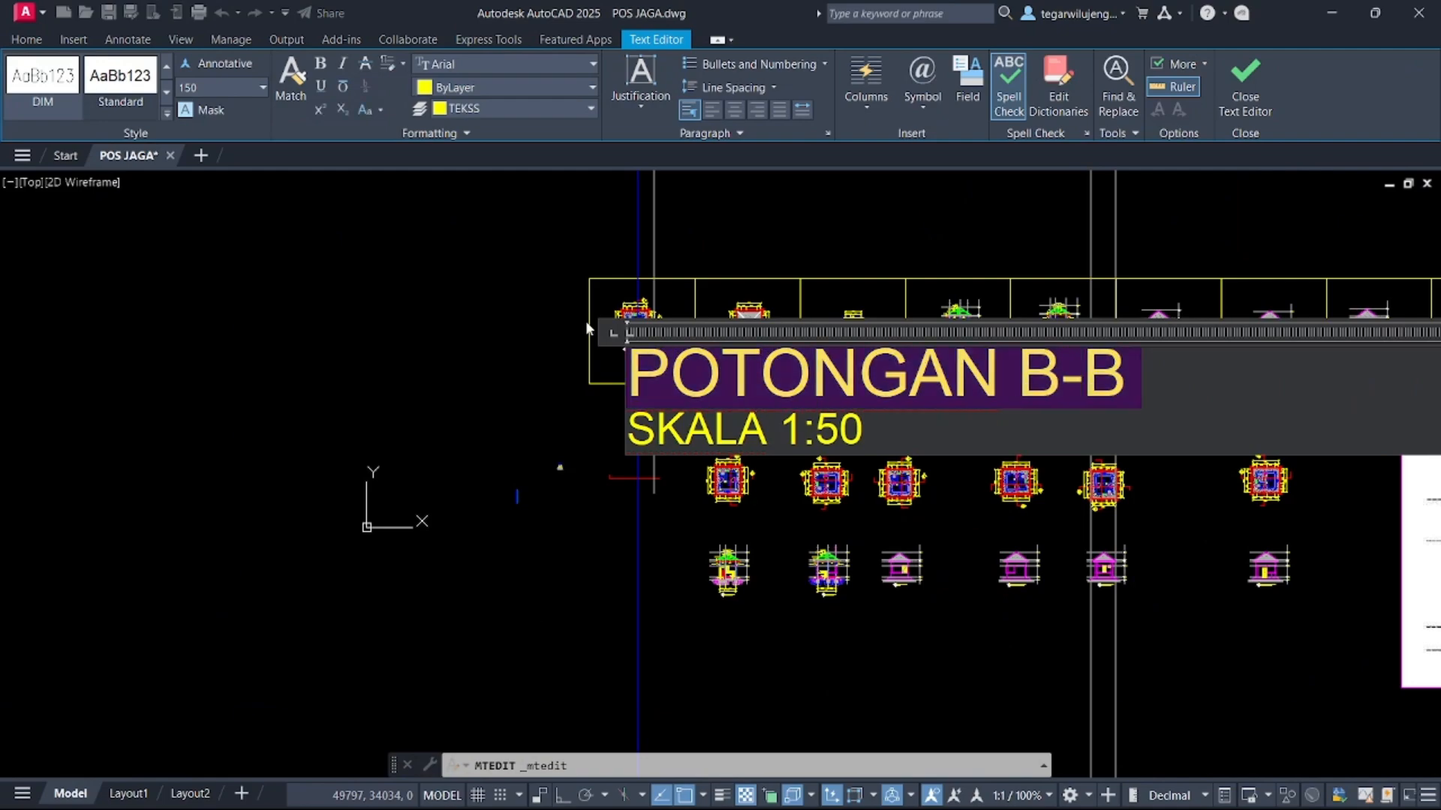
type("DENH")
key("BackSpace")
type("AH")
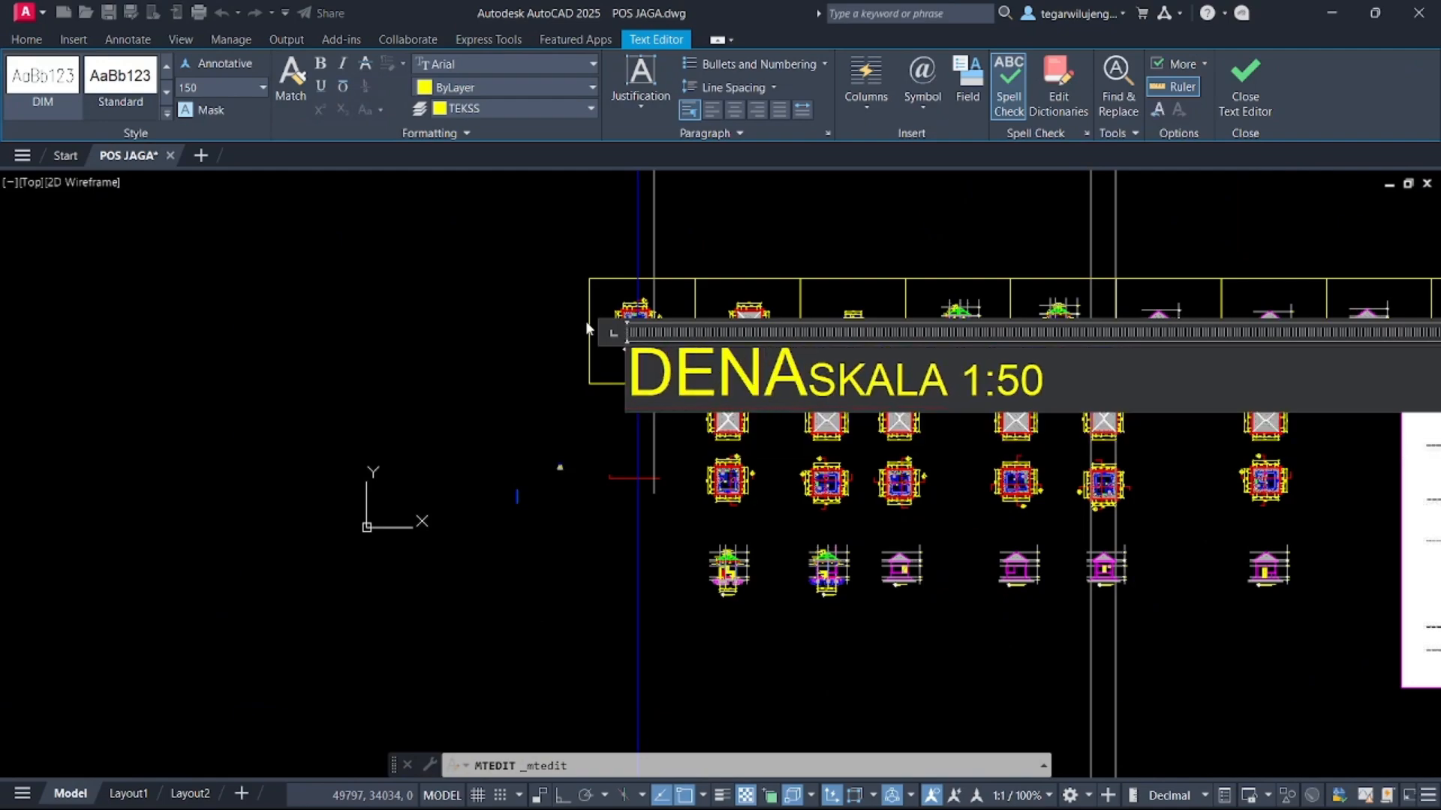
key("Return")
left_click(526, 396)
Change the title under the roof plan to TAMPAK ATAS
scroll(595, 379, "up", 6)
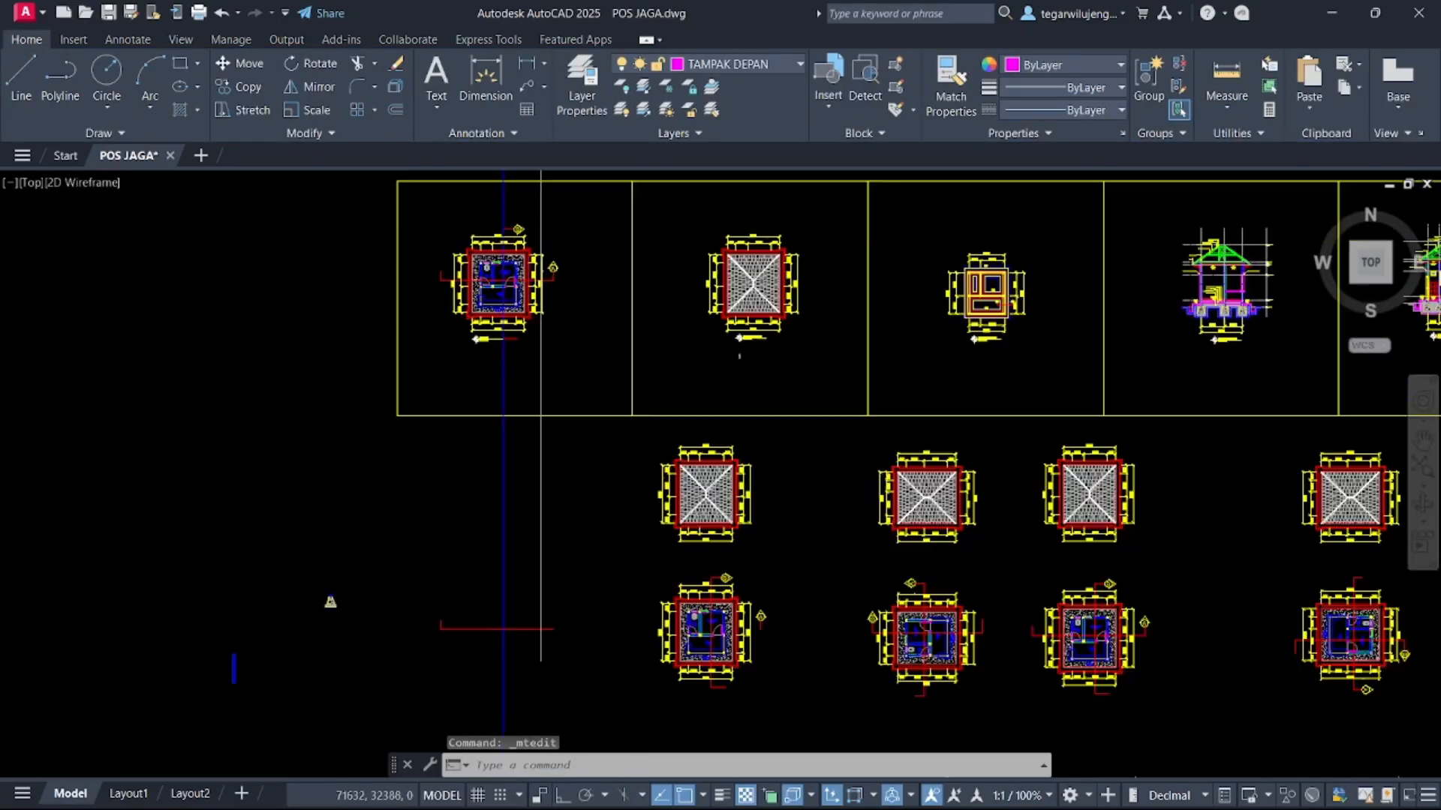
double_click(758, 319)
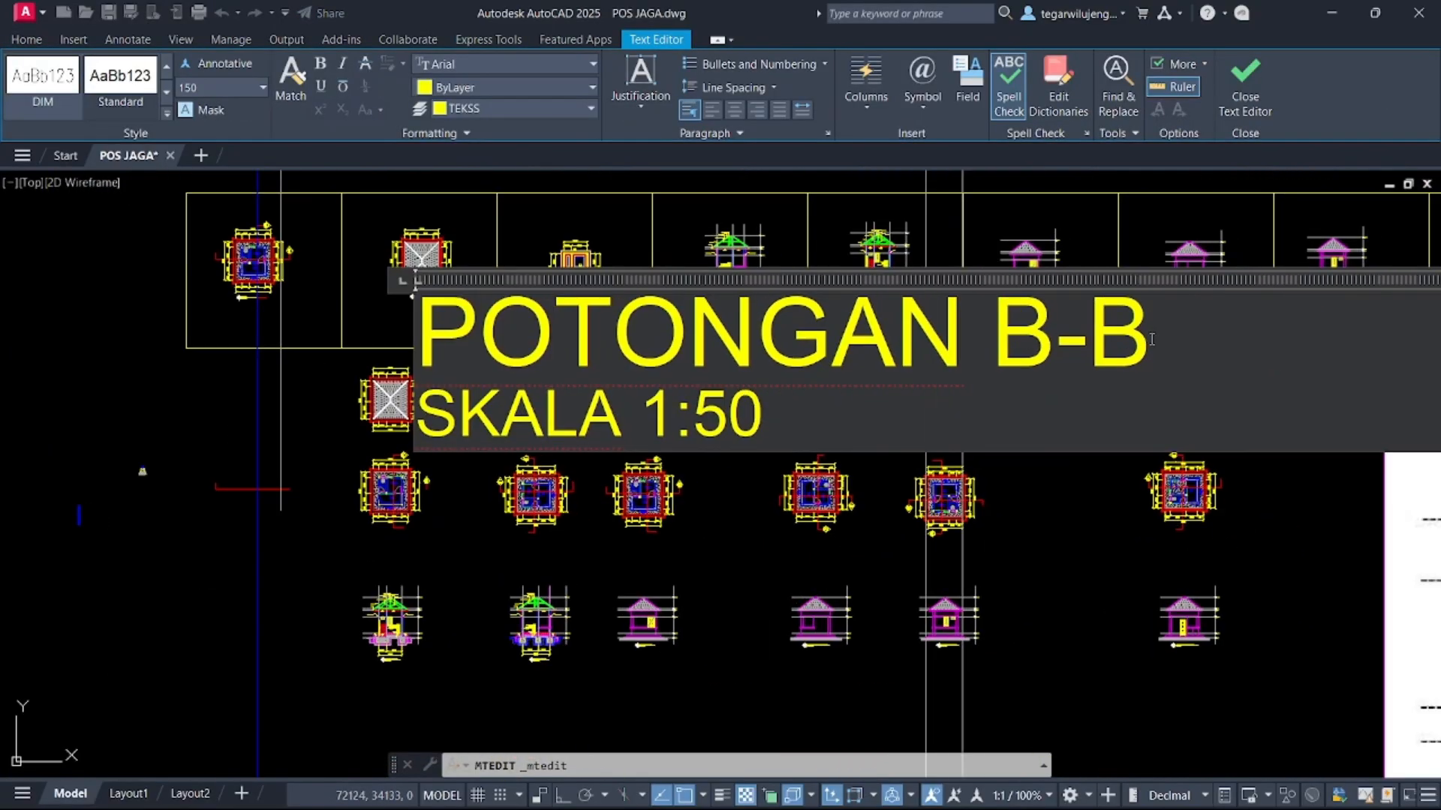
left_click_drag(1152, 339, 417, 336)
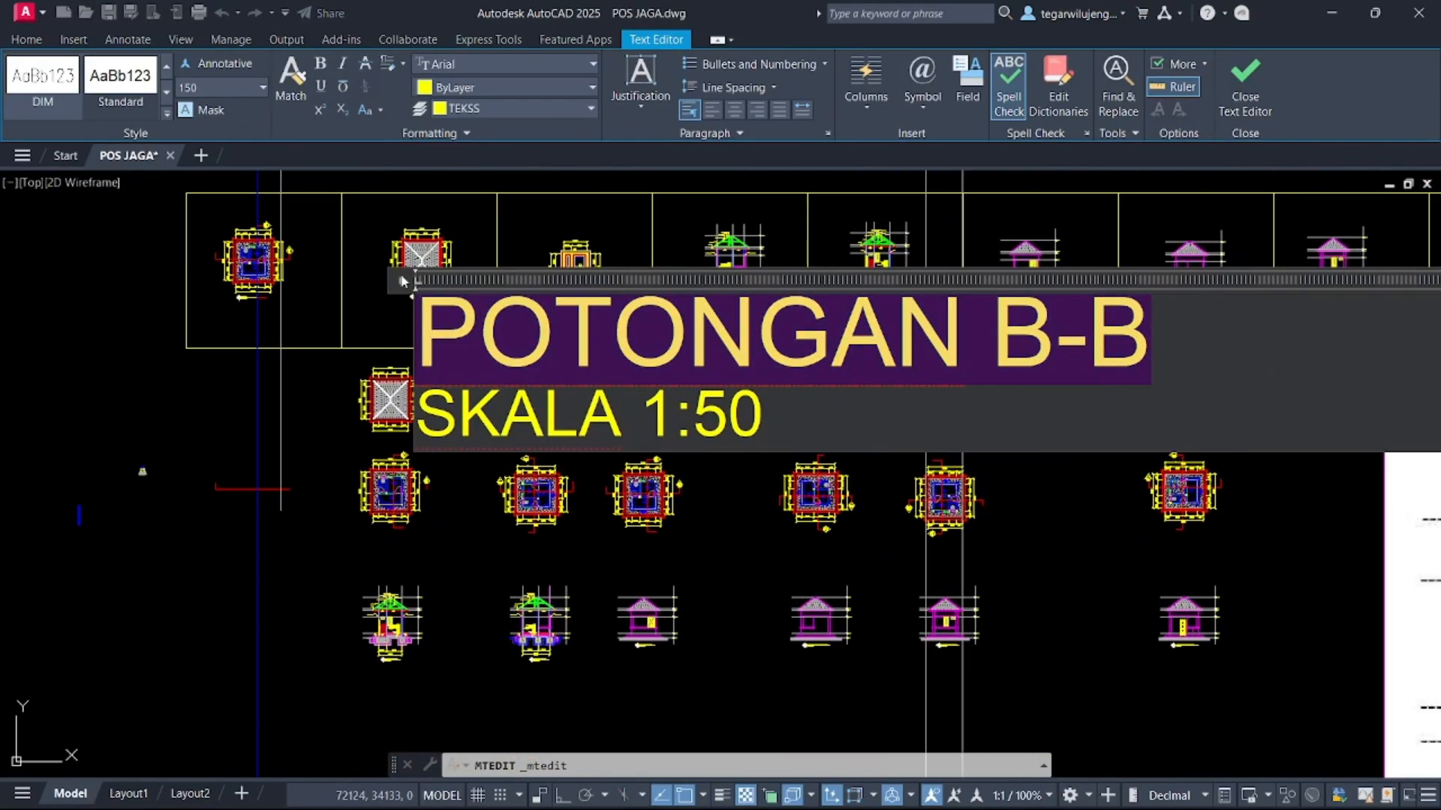
type("TAMPAK ATAS")
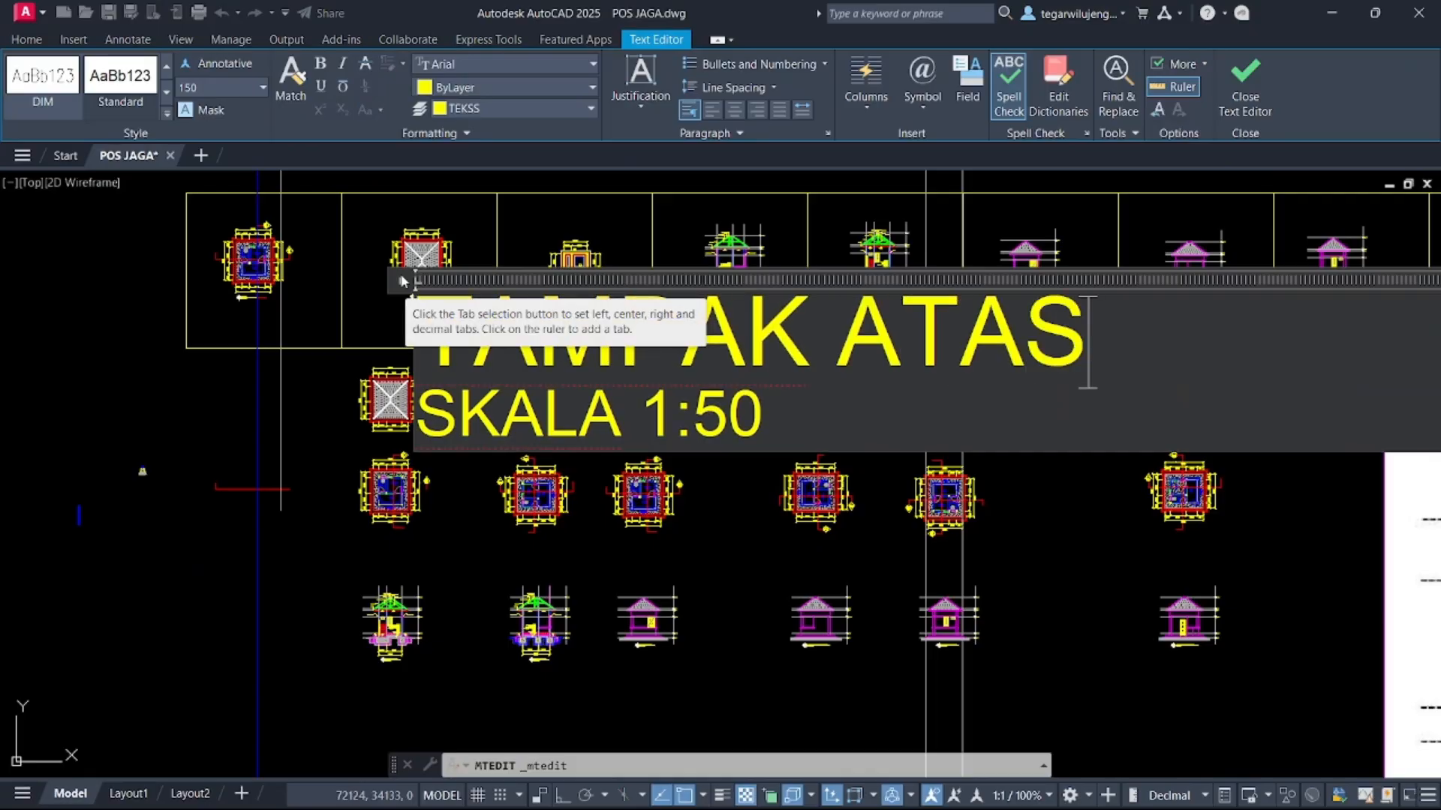
left_click(215, 394)
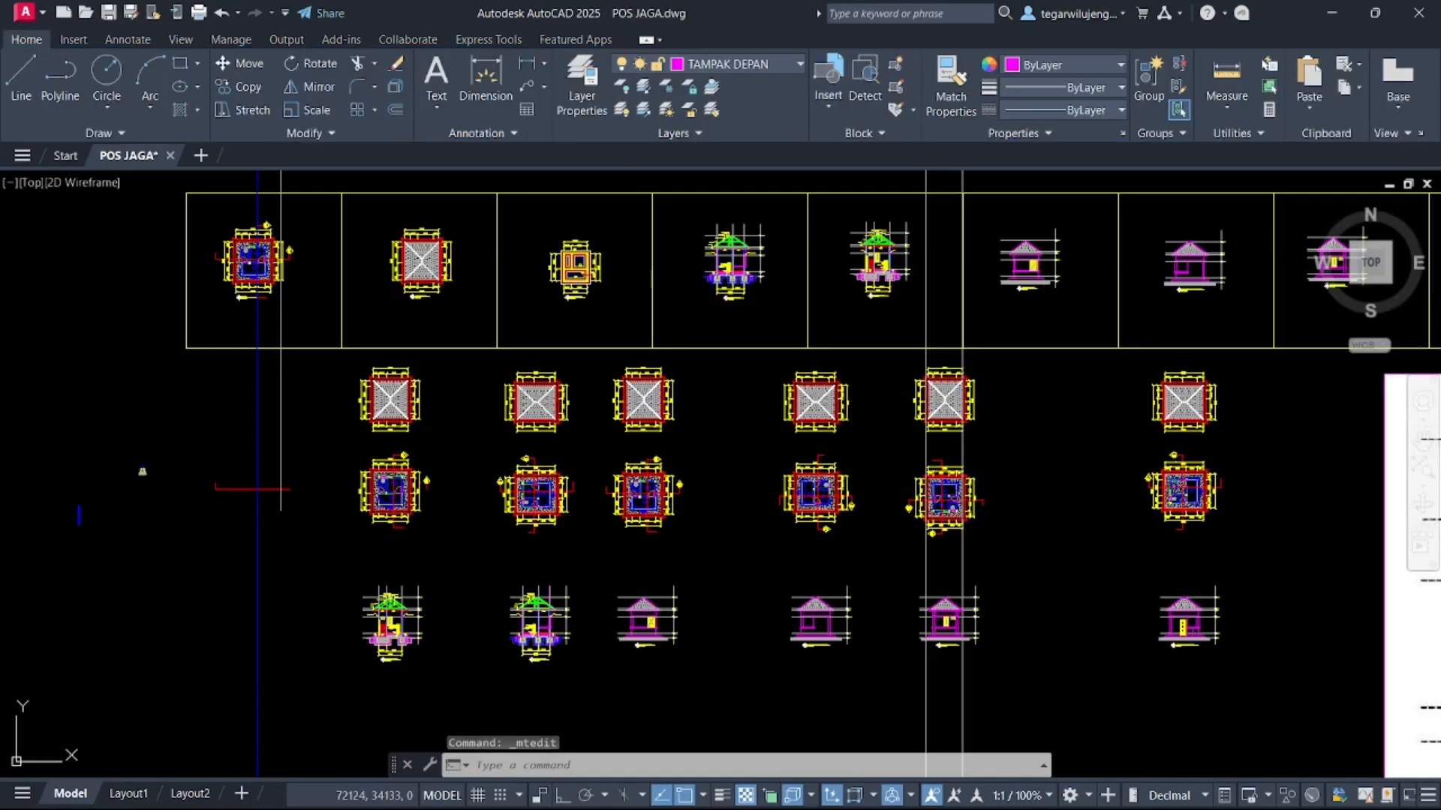
Change the title under the third plan drawing to RENCANA PONDASI
scroll(563, 295, "up", 10)
double_click(739, 242)
scroll(418, 332, "down", 5)
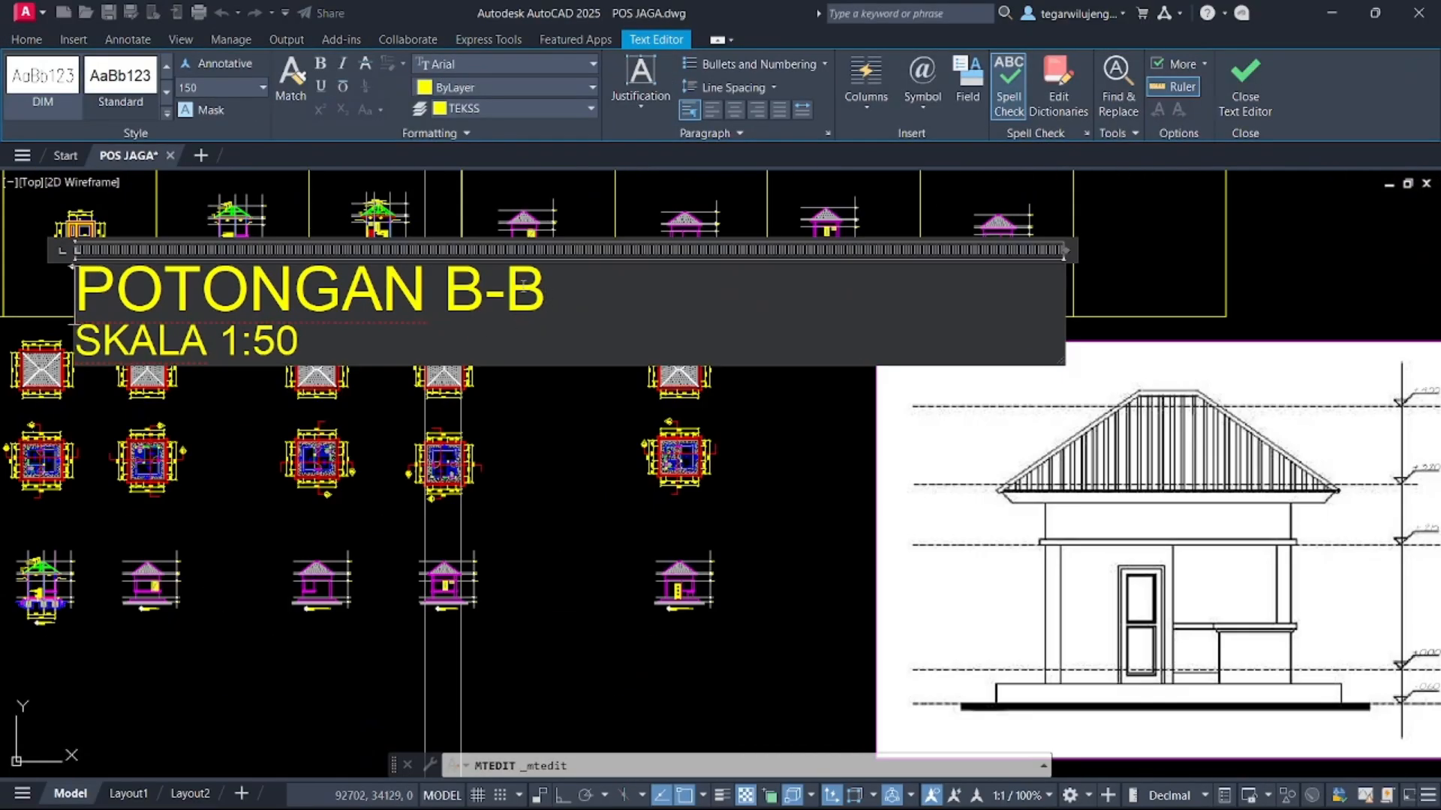
left_click_drag(523, 280, 111, 240)
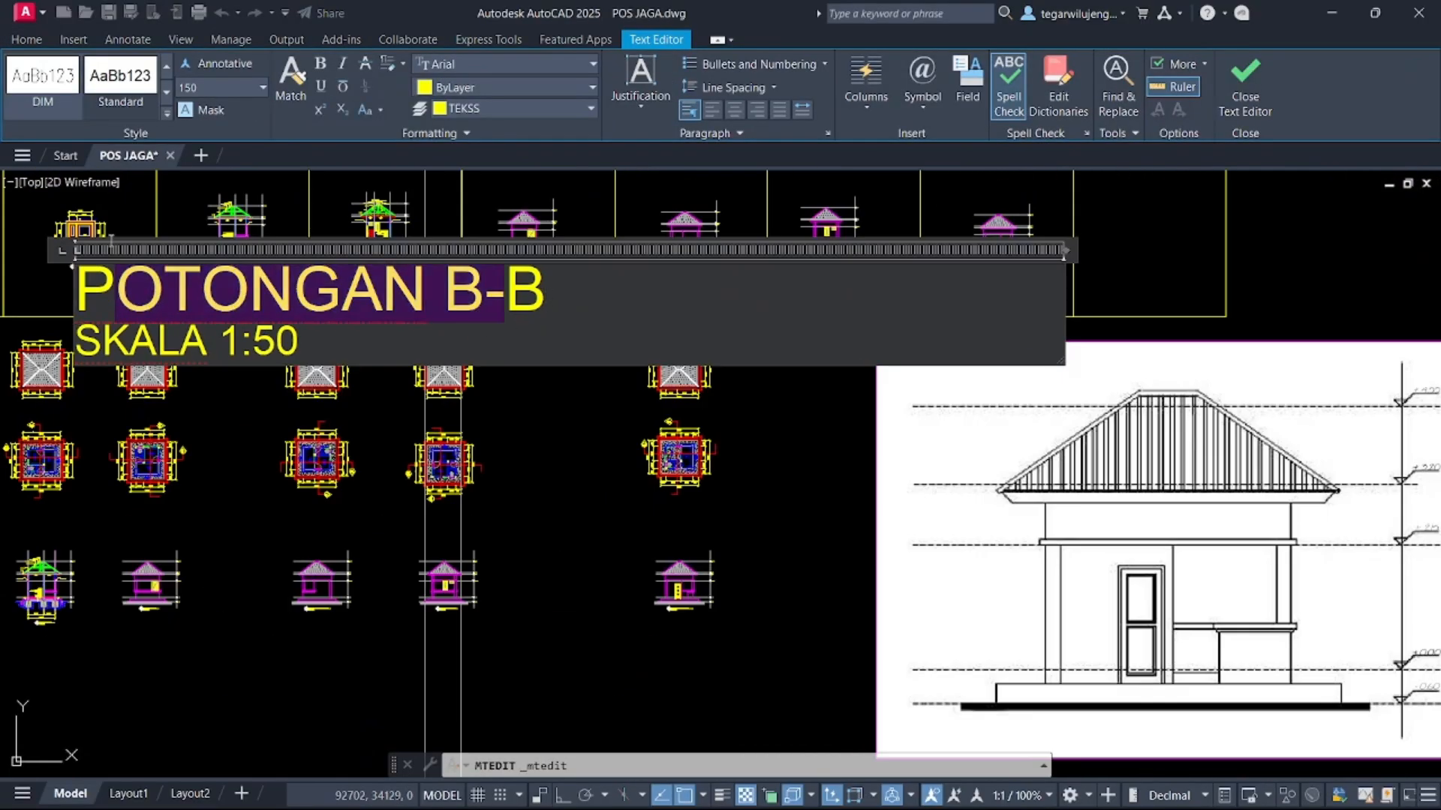
type("RENCANA PONDASI")
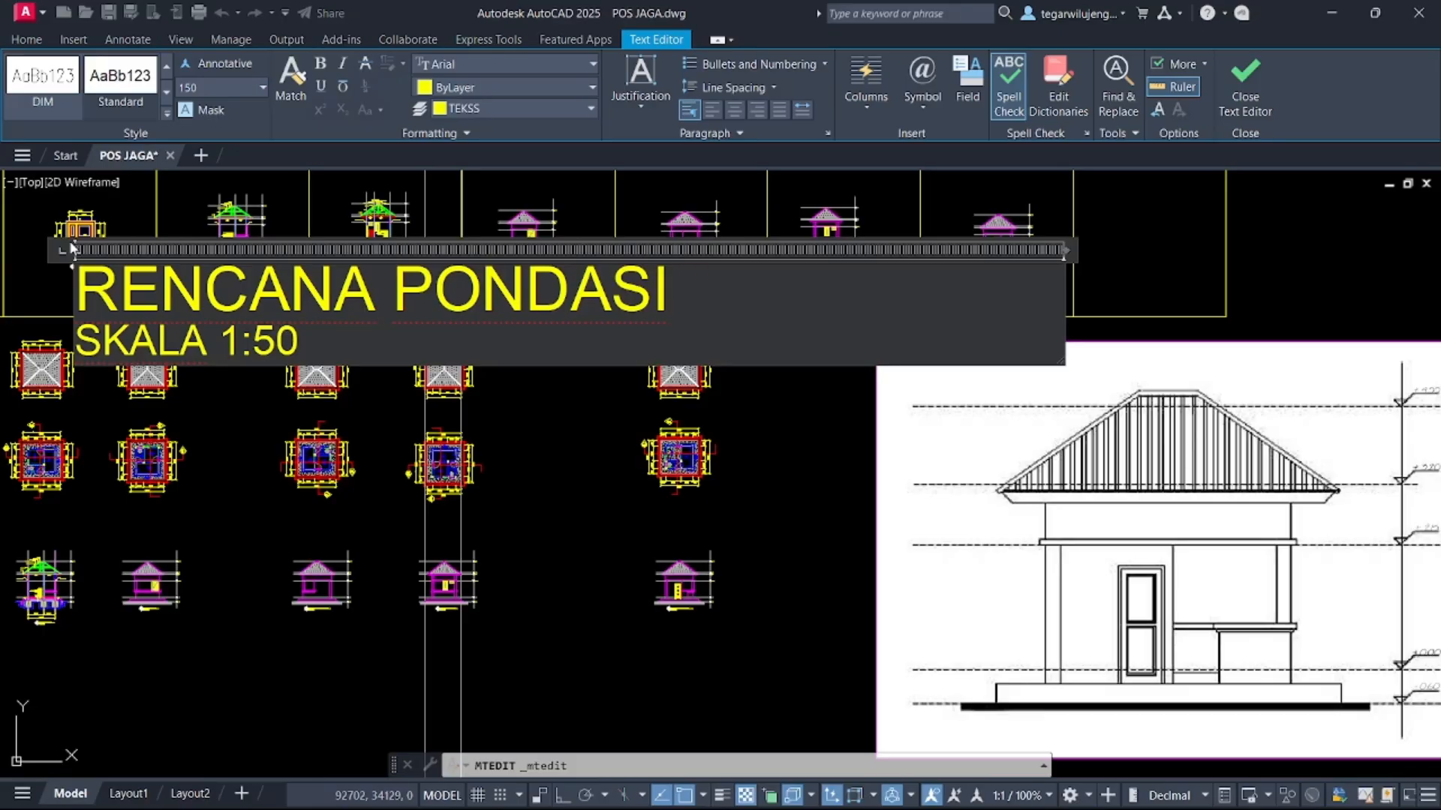
left_click(593, 411)
Delete the stray objects lying near the origin, left of the drawing frame
scroll(589, 410, "down", 2)
middle_click_drag(456, 380, 566, 324)
key("Escape")
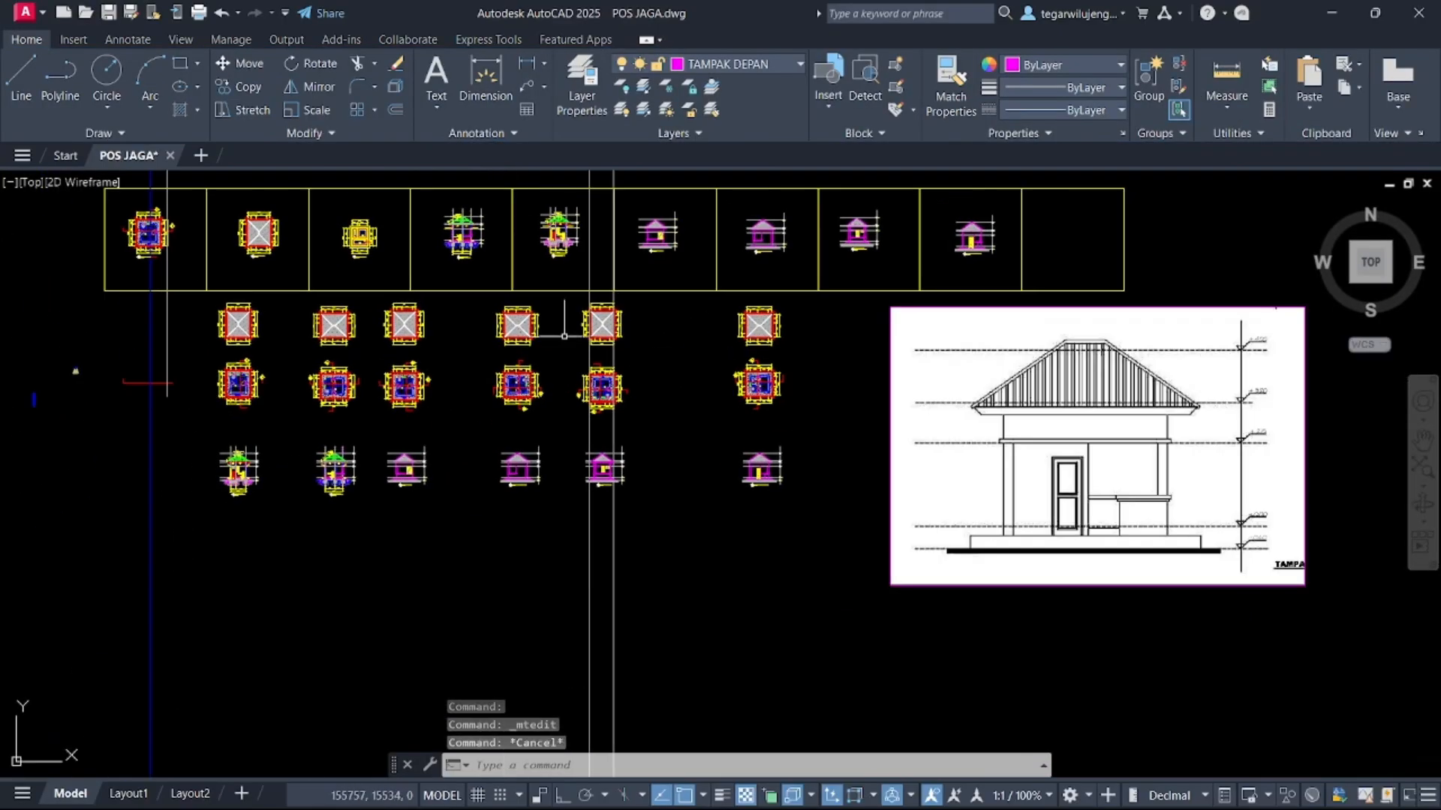
middle_click_drag(308, 370, 548, 330)
left_click(367, 418)
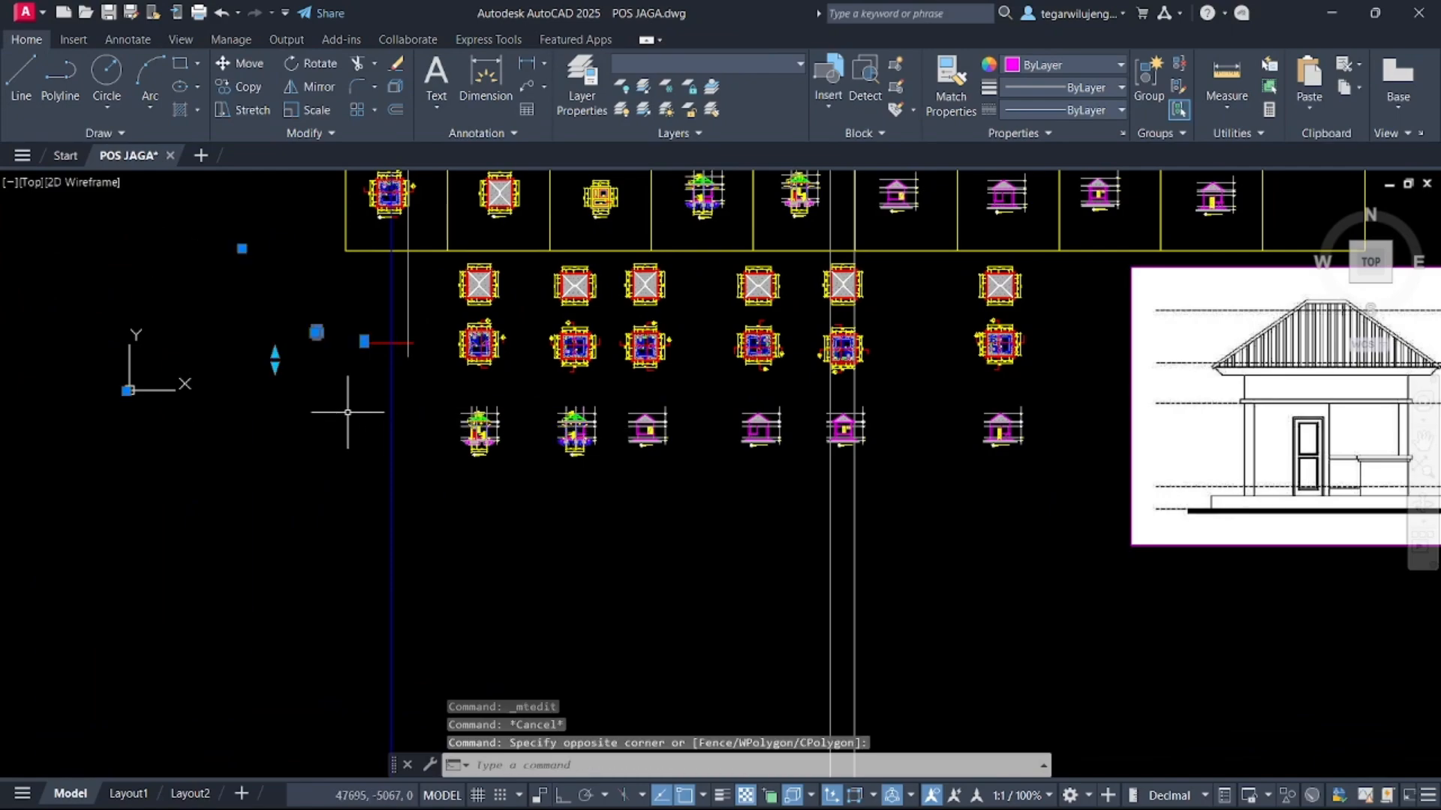
key("Delete")
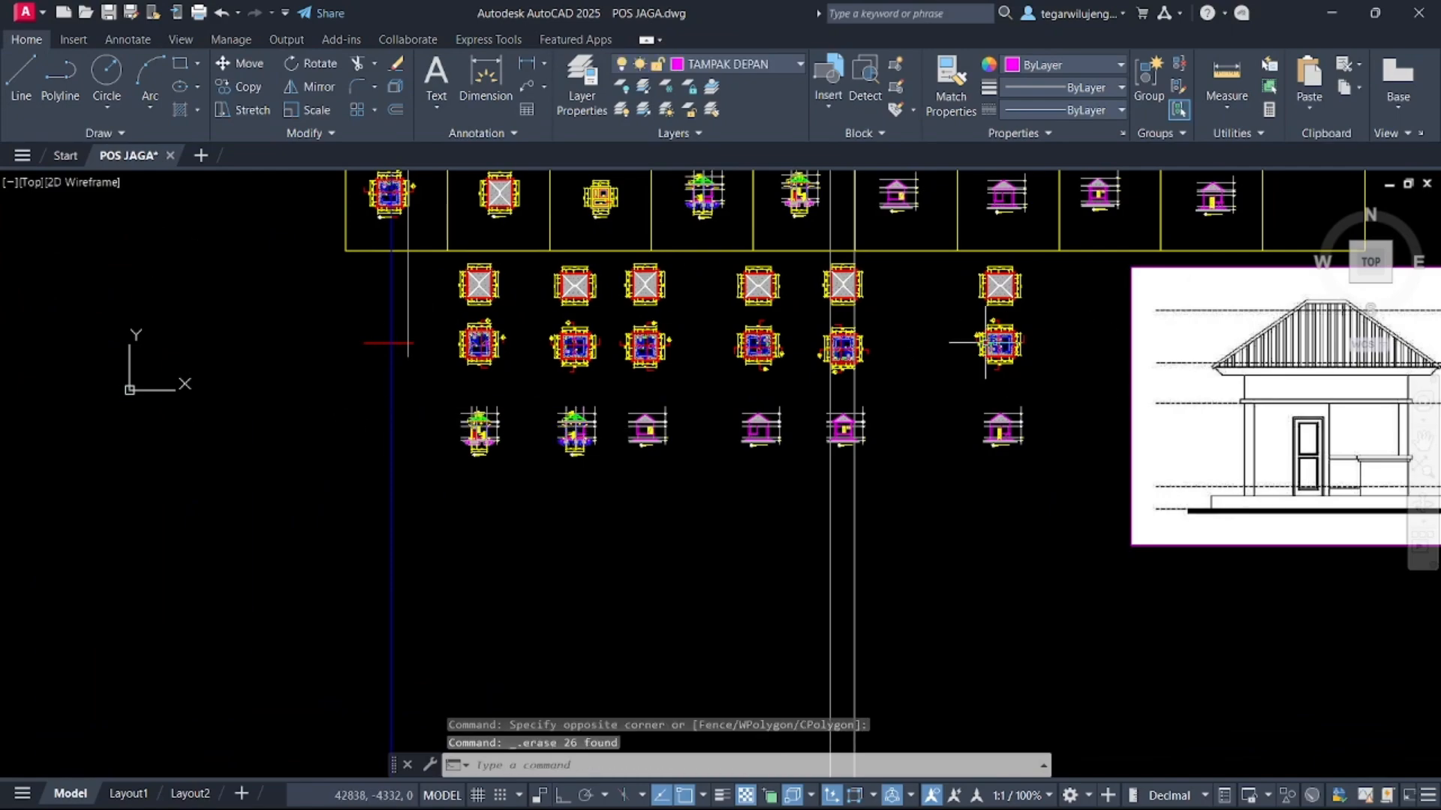